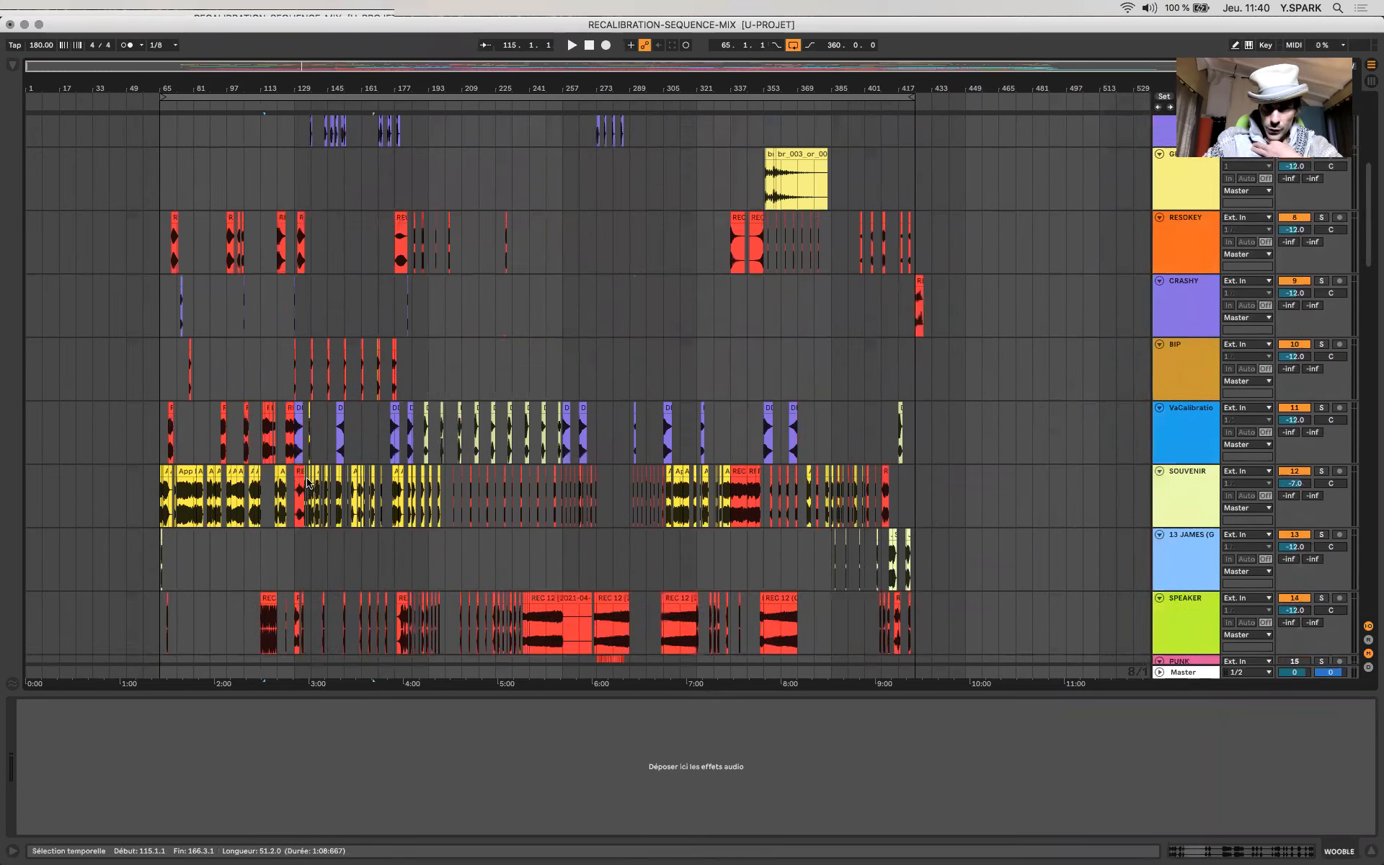
Step: Examine the arrangement from the opening effect tracks down to the kick and bass tracks, finishing on the RISER track
scroll(307, 483, down, 15)
scroll(307, 483, down, 15)
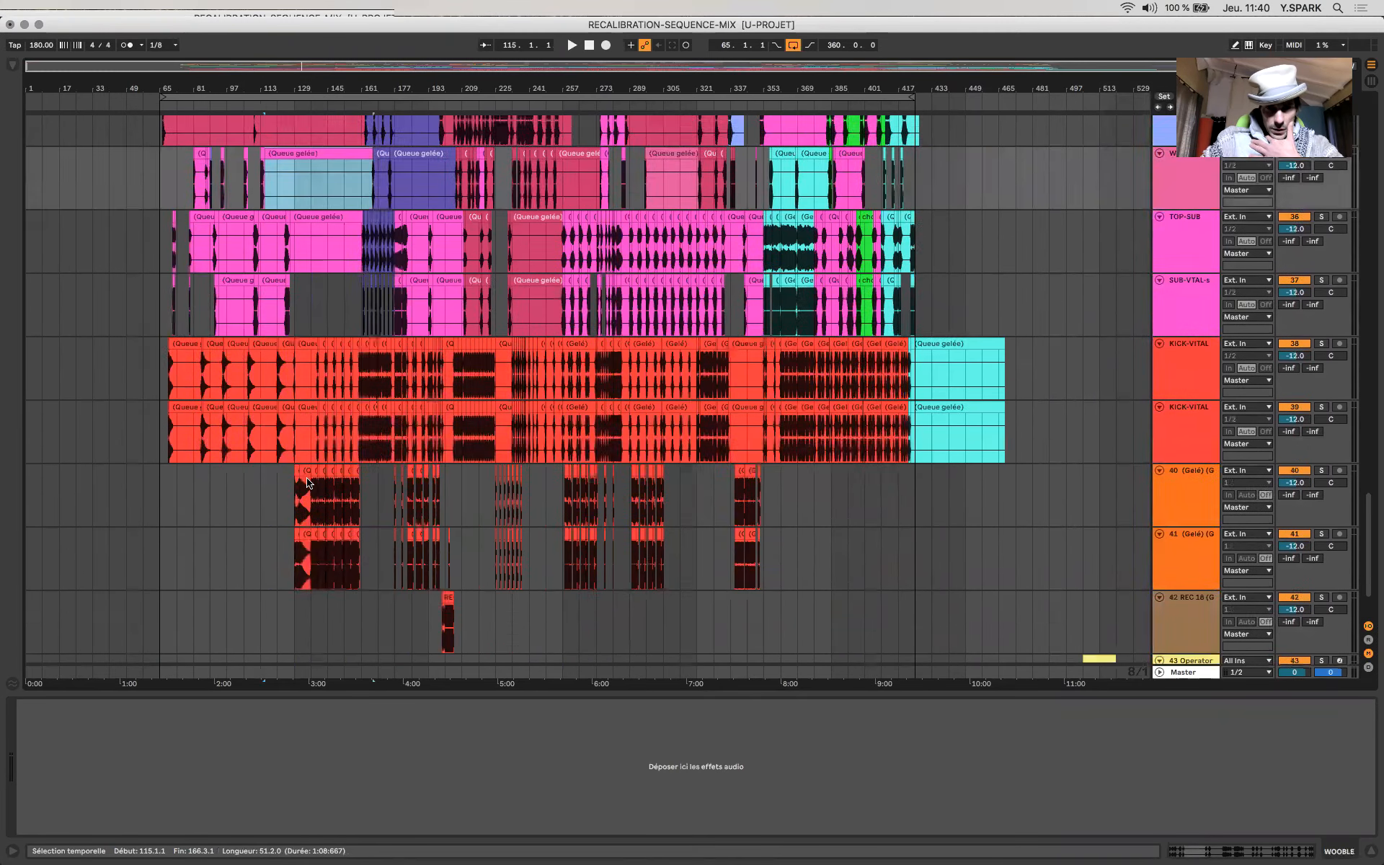
click(280, 443)
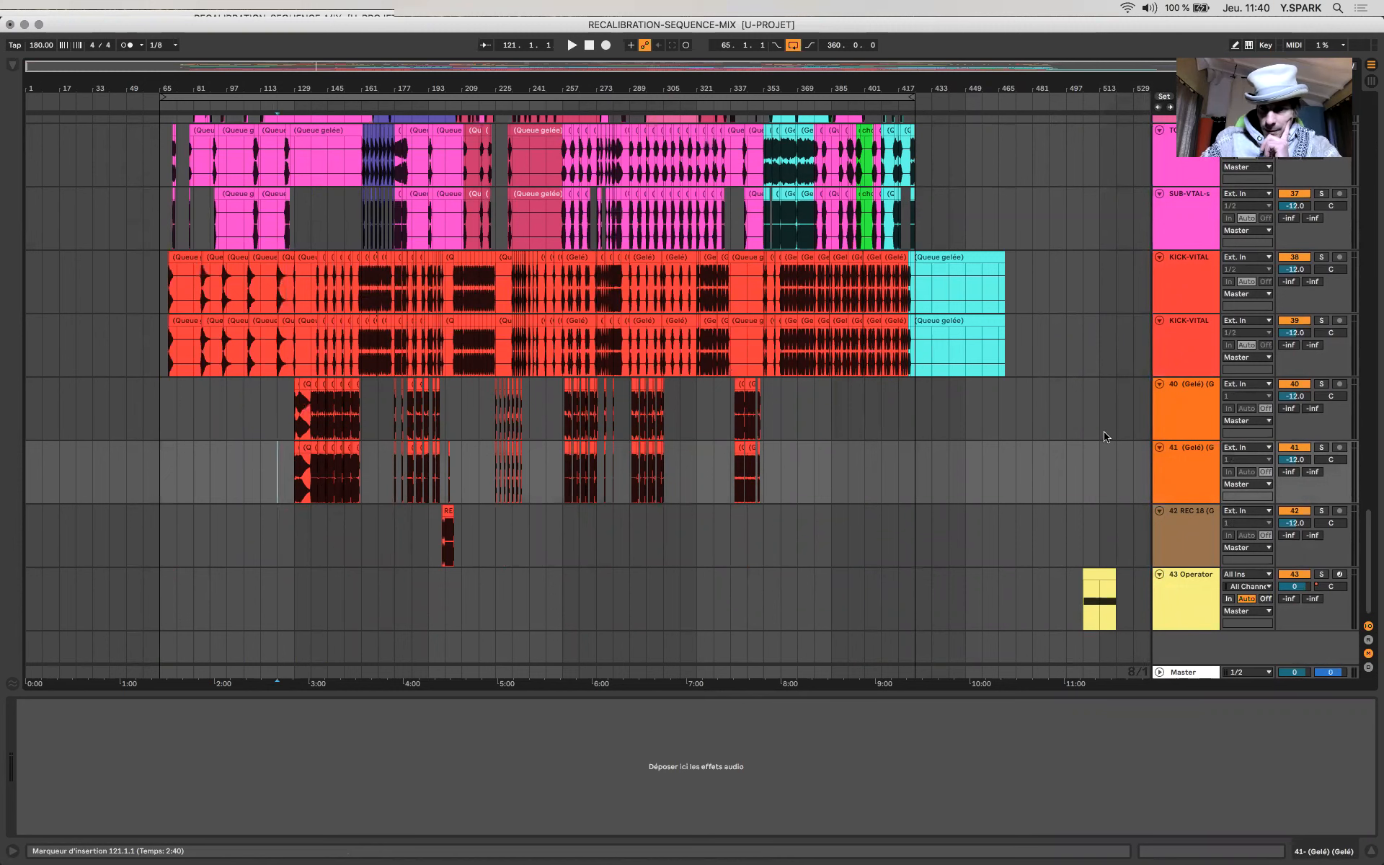
click(1189, 472)
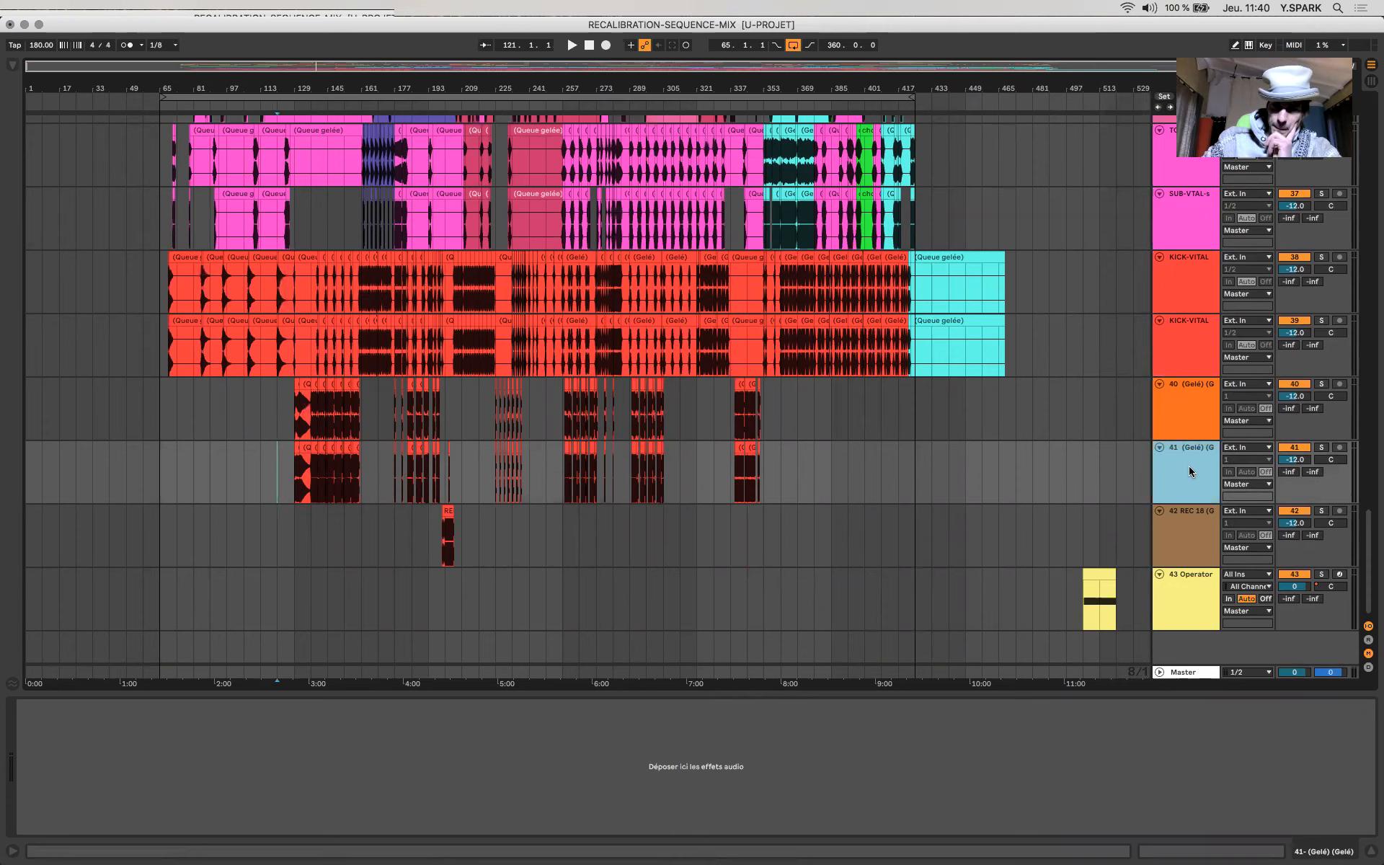
scroll(1189, 472, up, 10)
scroll(1189, 472, up, 20)
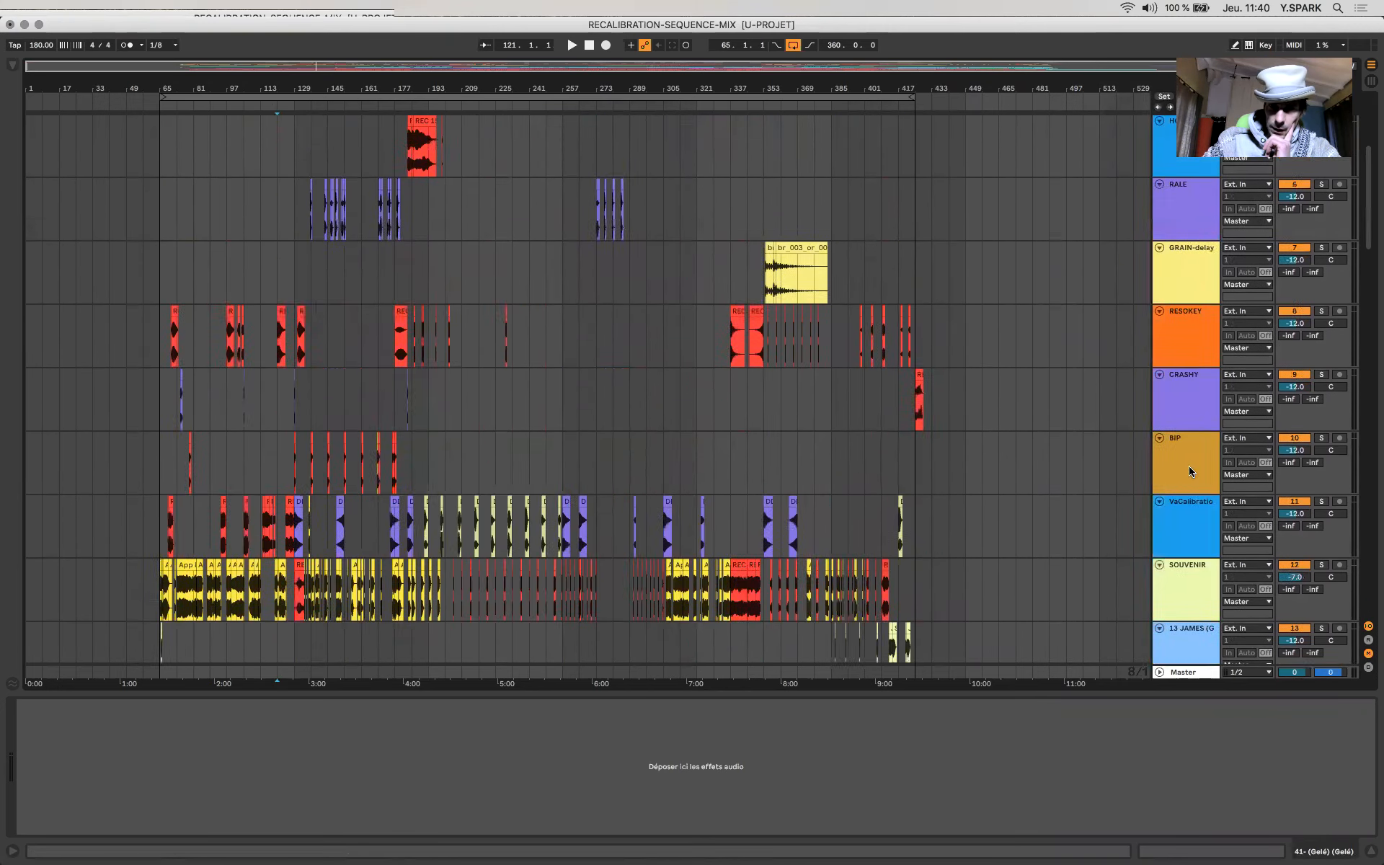
scroll(1189, 472, up, 8)
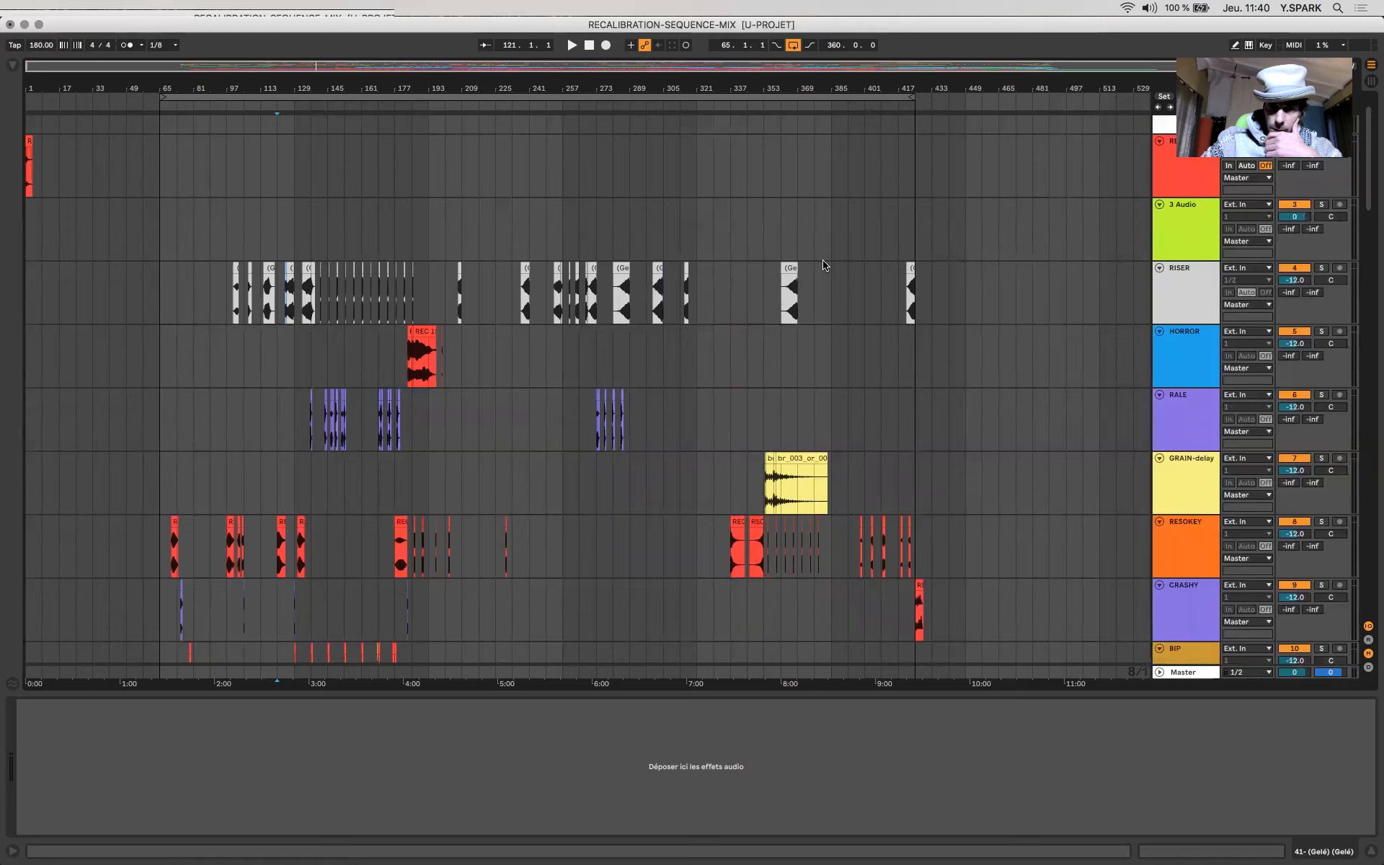
scroll(287, 398, up, 6)
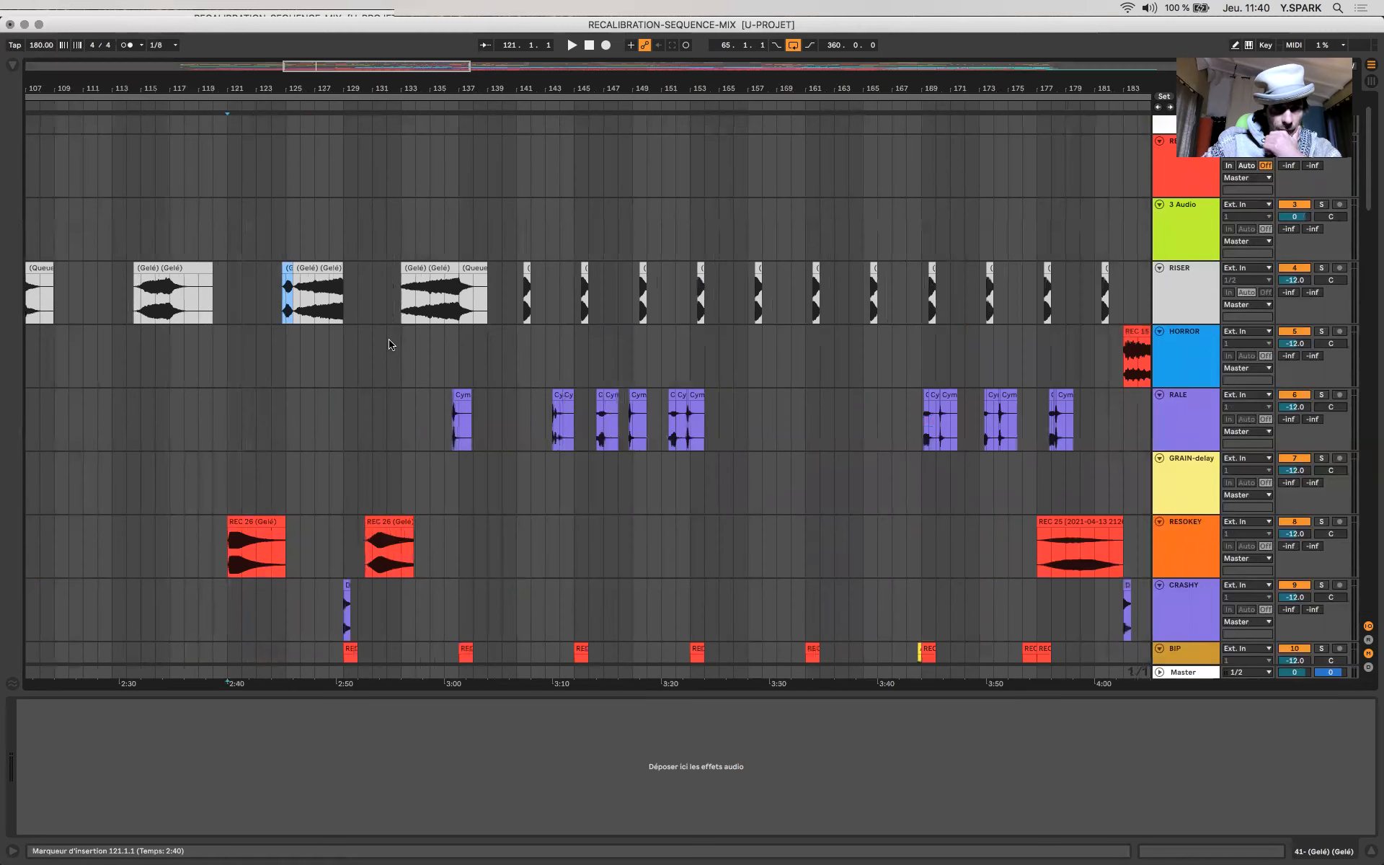
scroll(389, 345, down, 20)
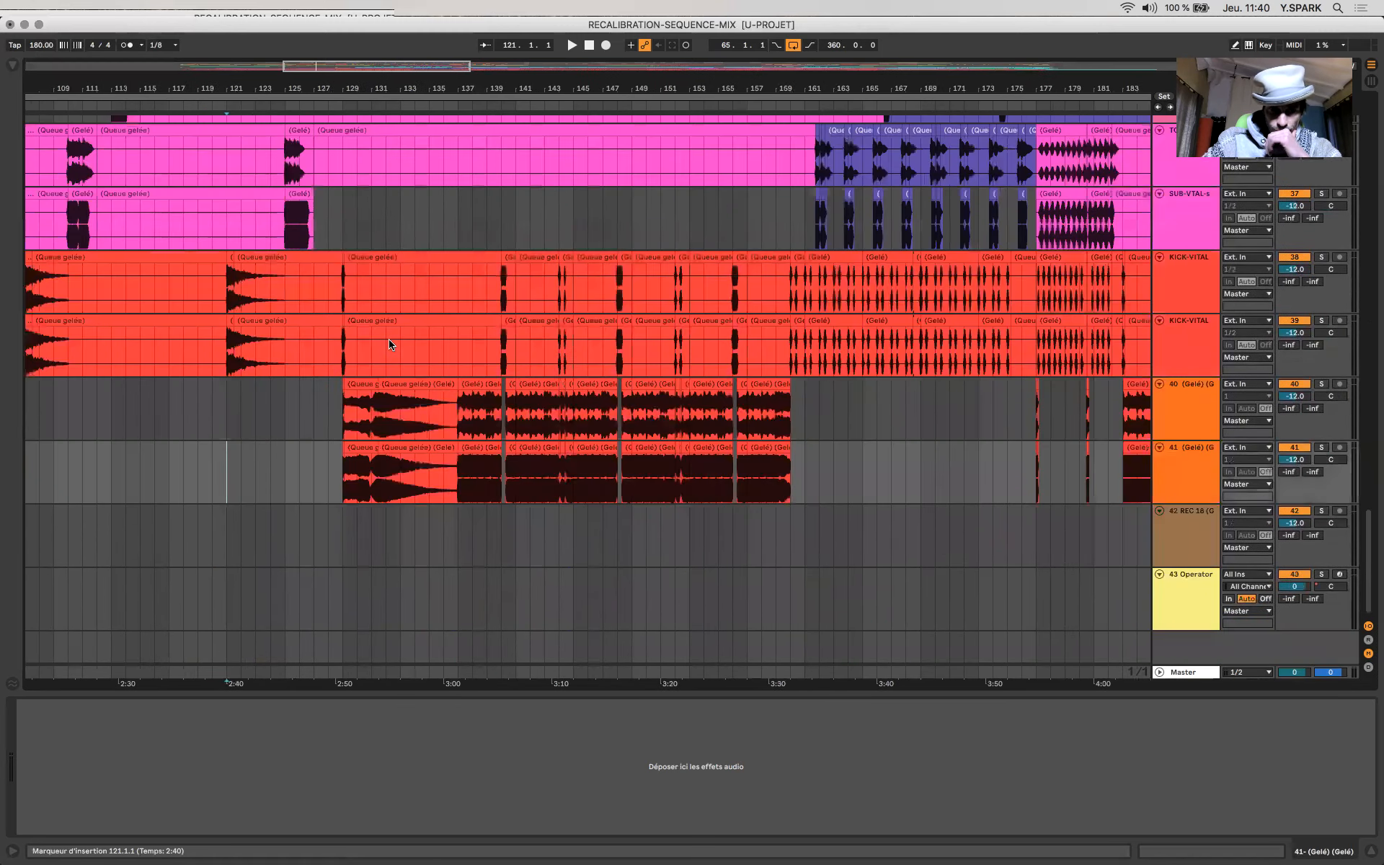
scroll(389, 344, down, 6)
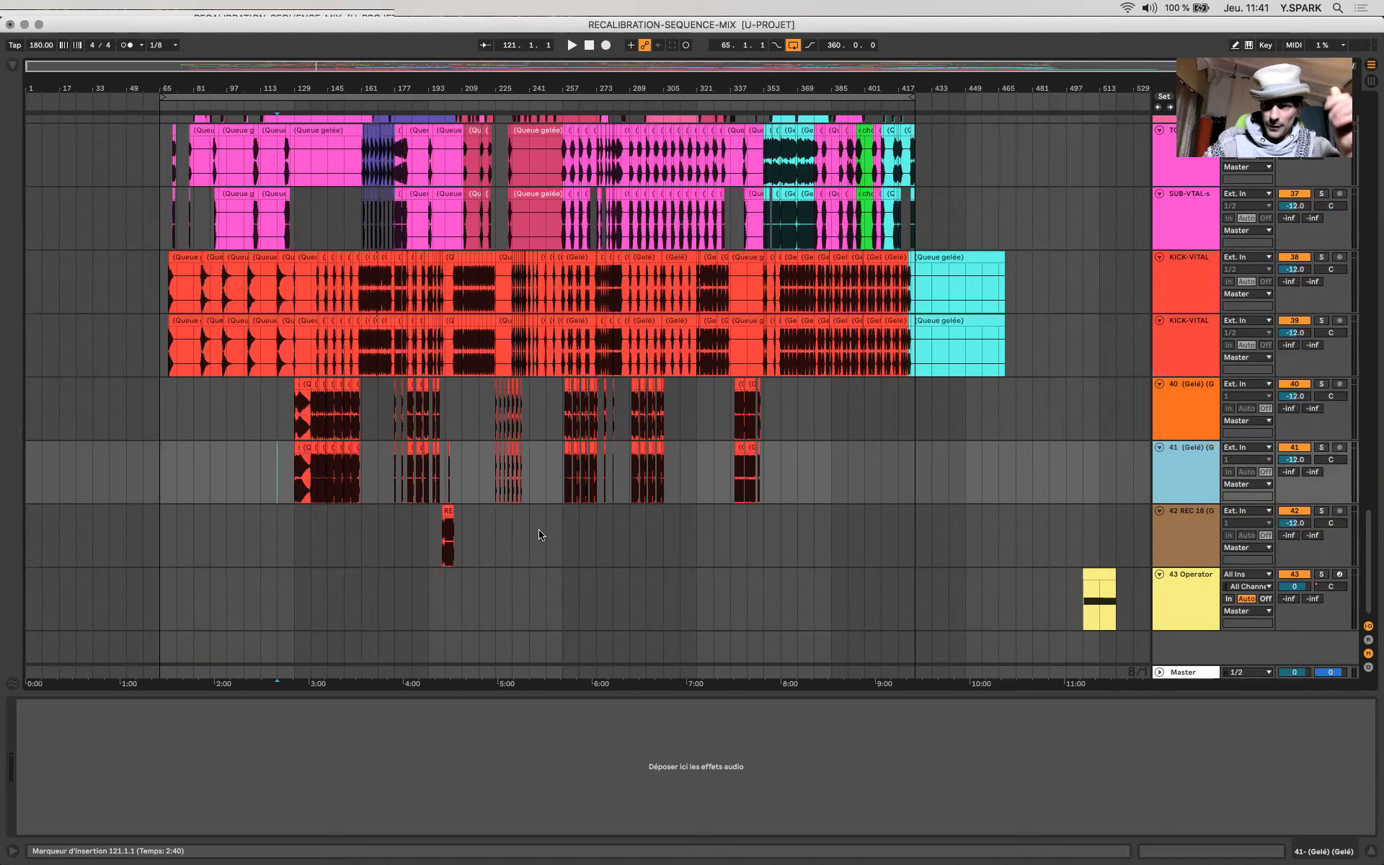
scroll(557, 492, up, 5)
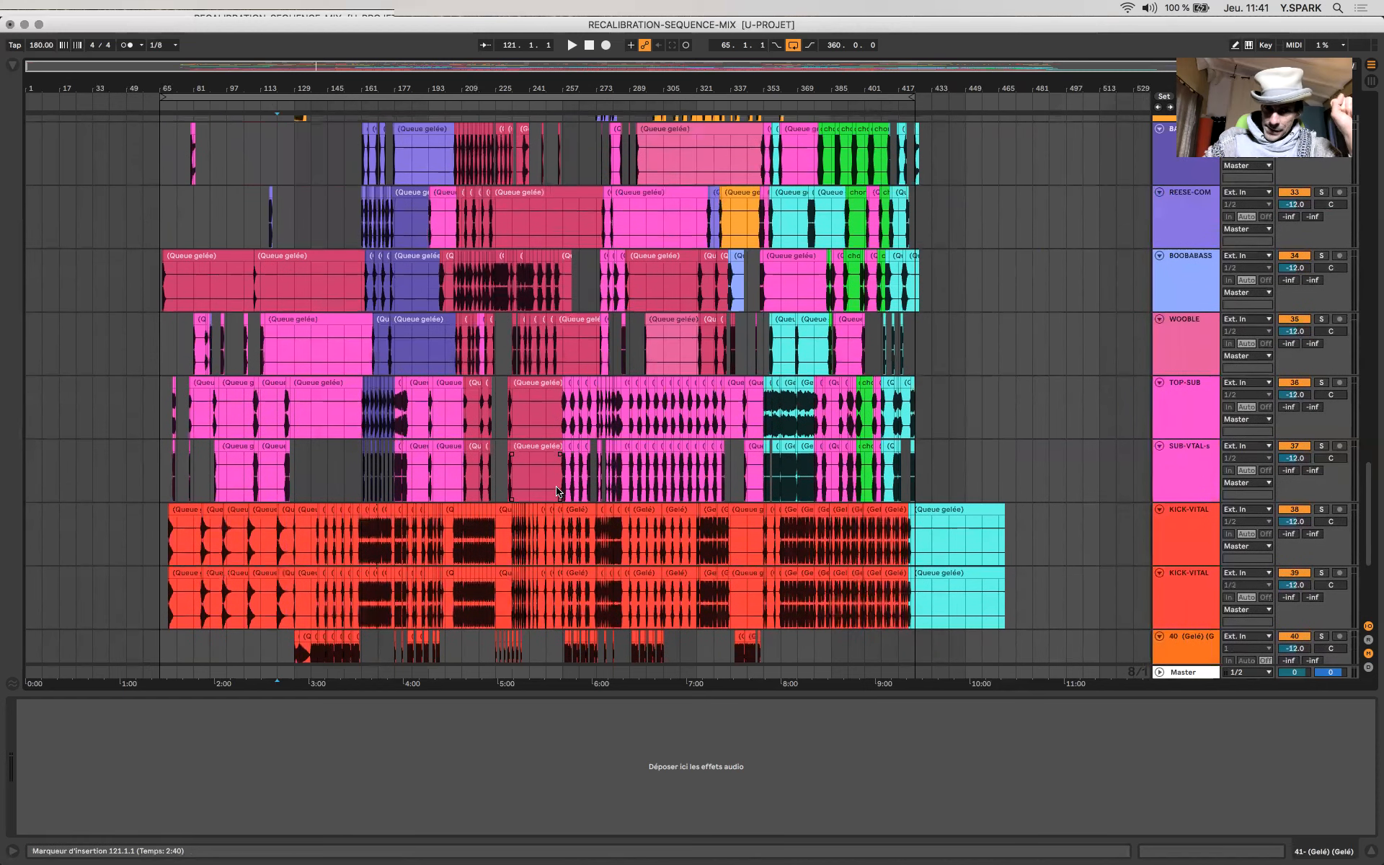
scroll(557, 491, up, 12)
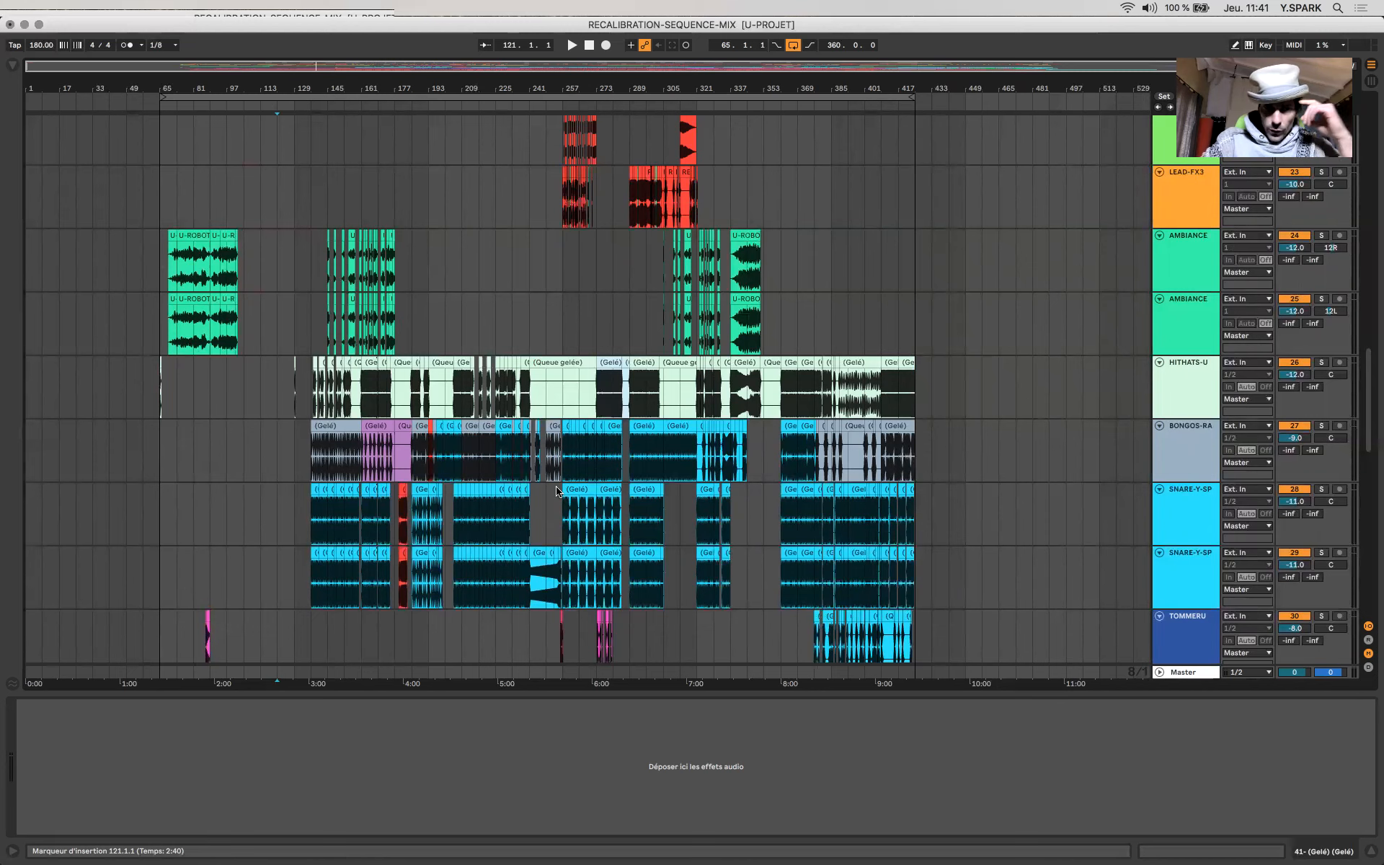
scroll(417, 391, up, 15)
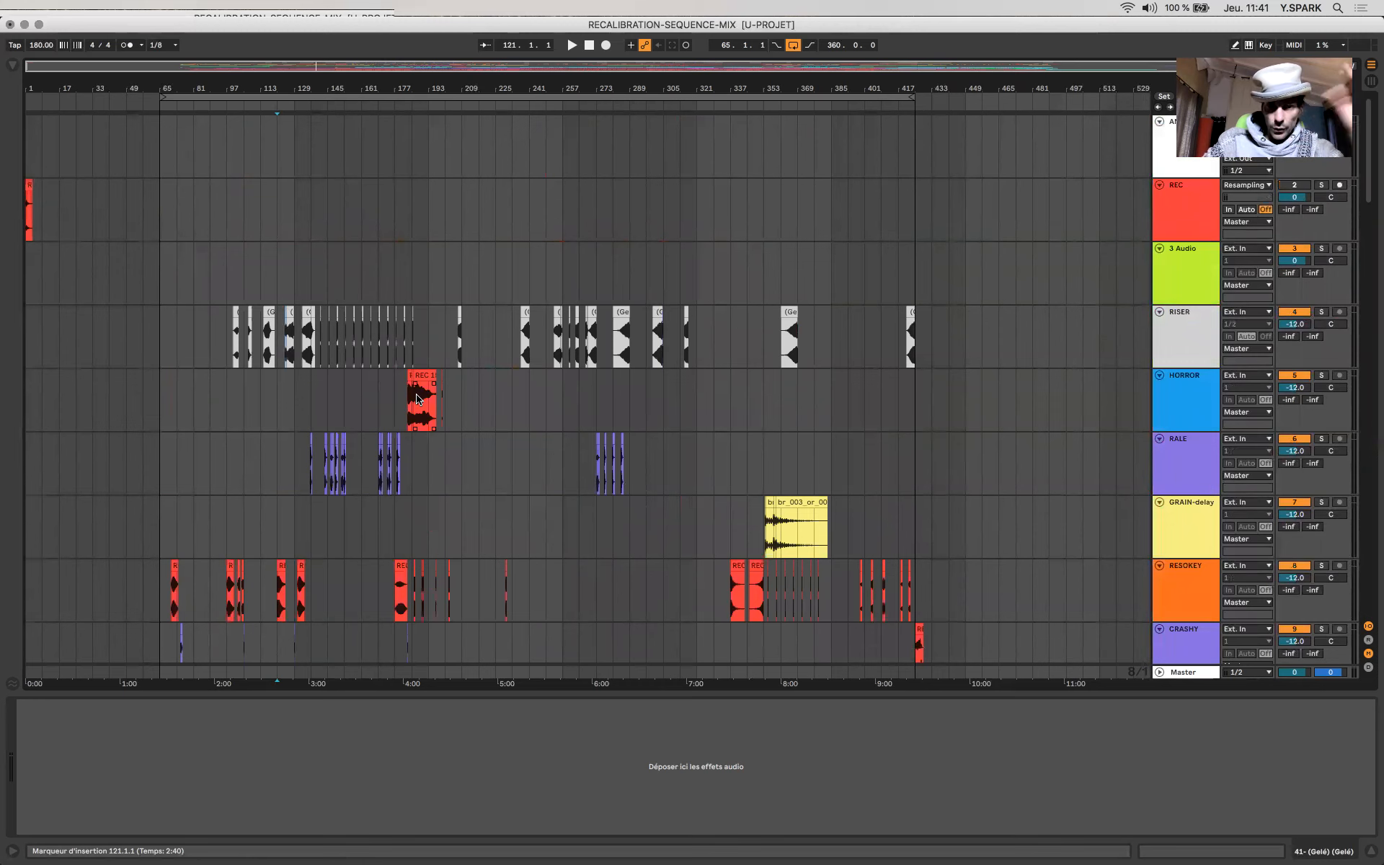
click(1174, 341)
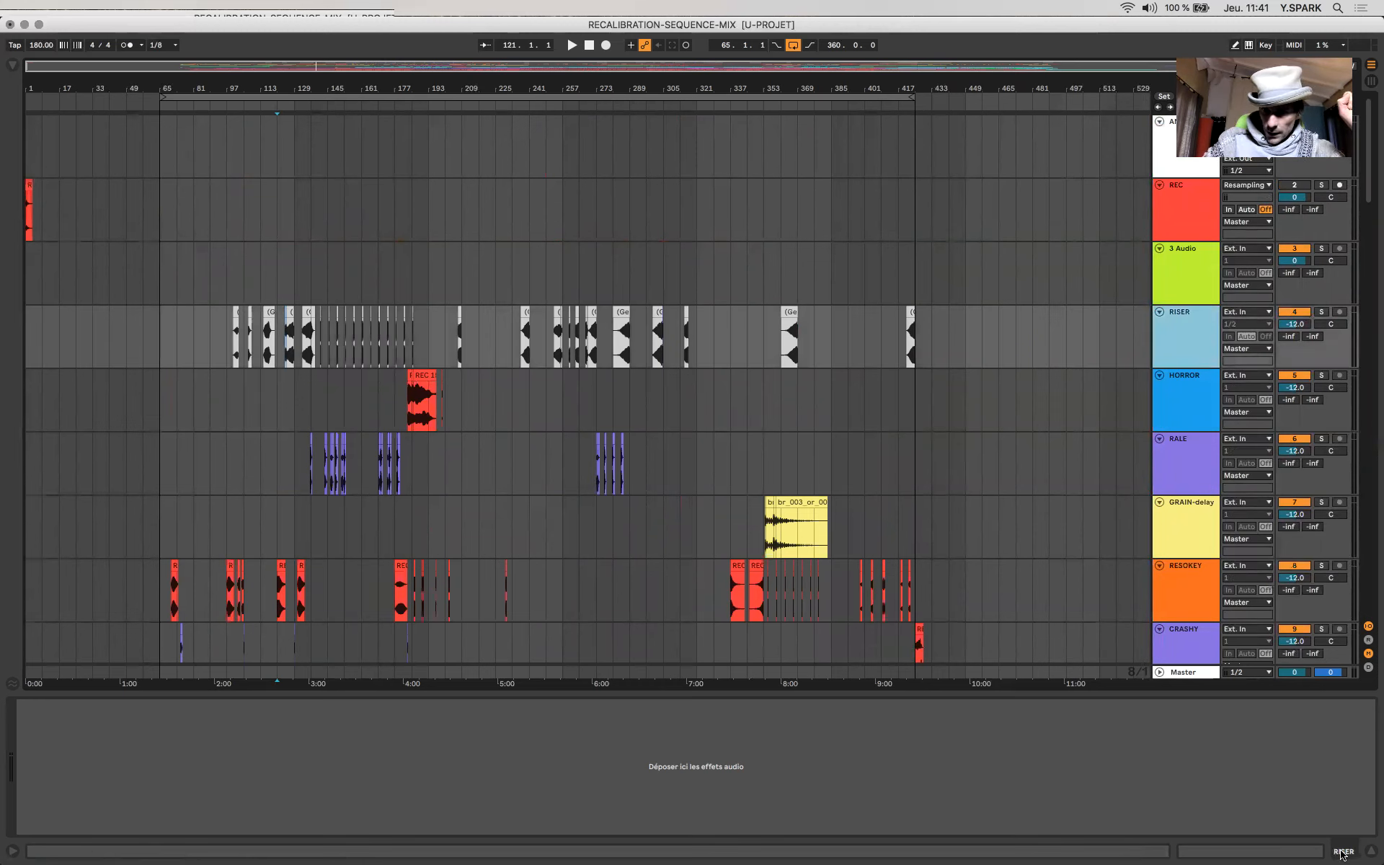
Step: Show the Master track's device chain and open the Voxengo SPAN analyzer window, placing it over the middle of the arrangement
click(1184, 672)
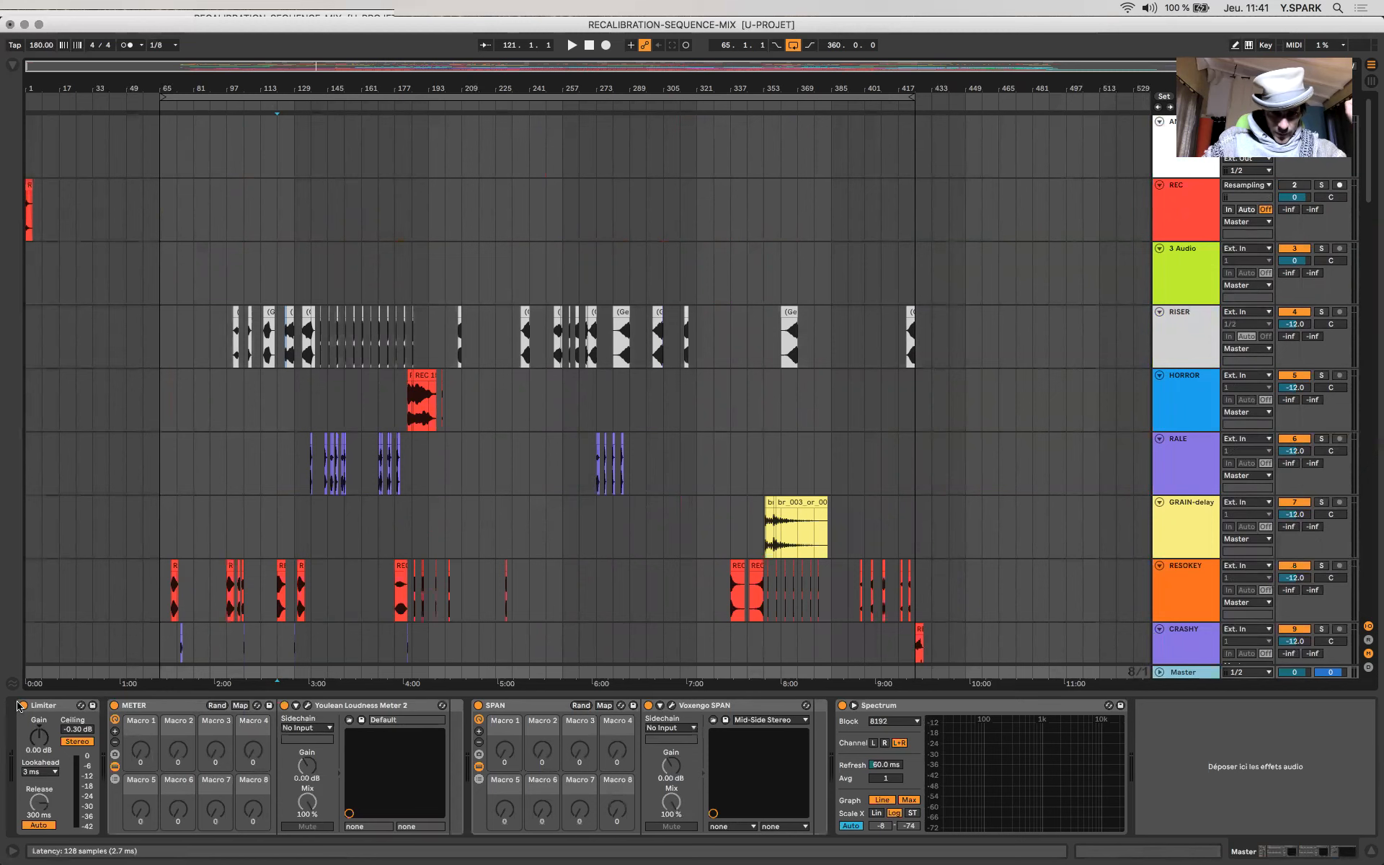
click(673, 709)
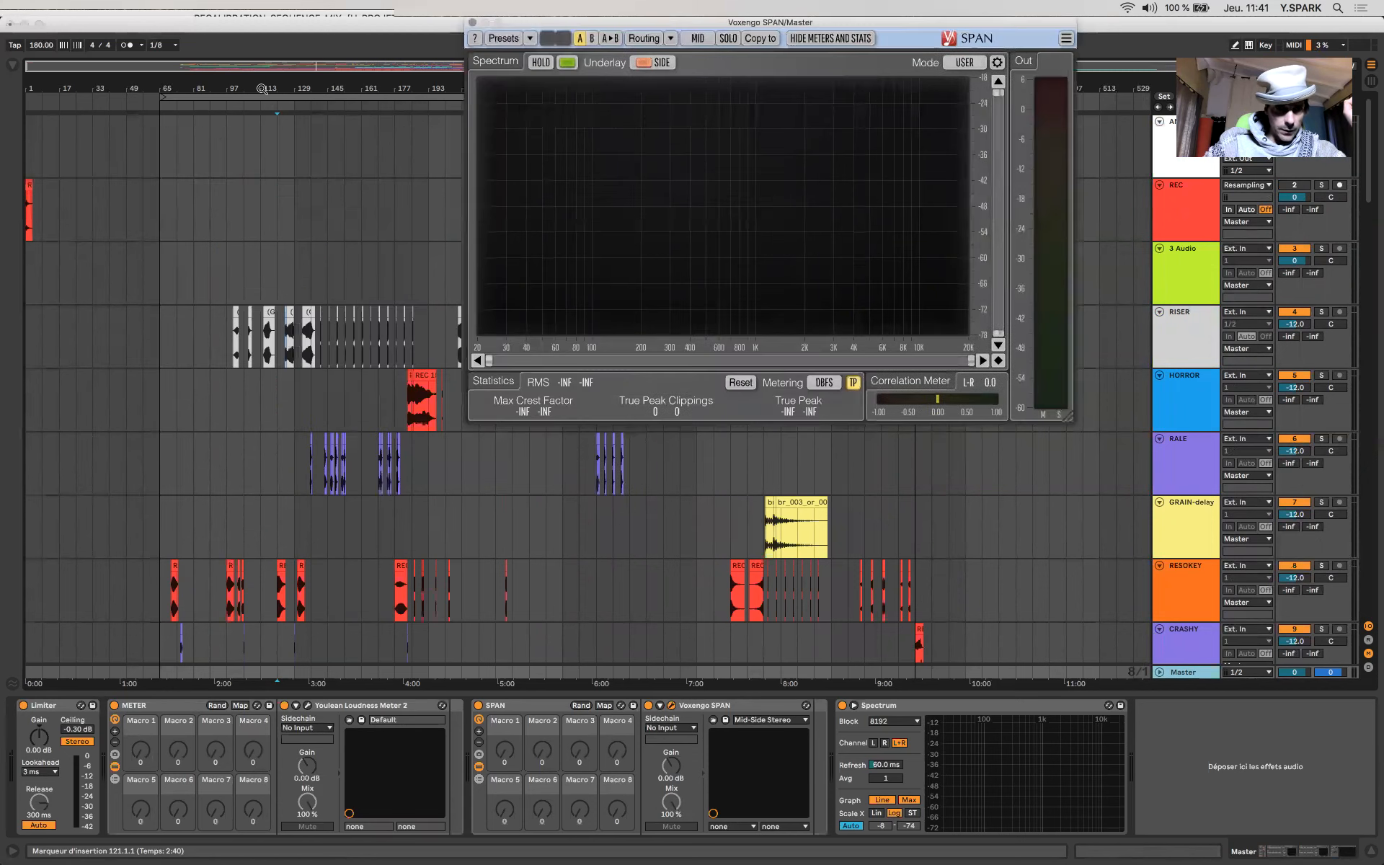
drag(989, 25, 1031, 228)
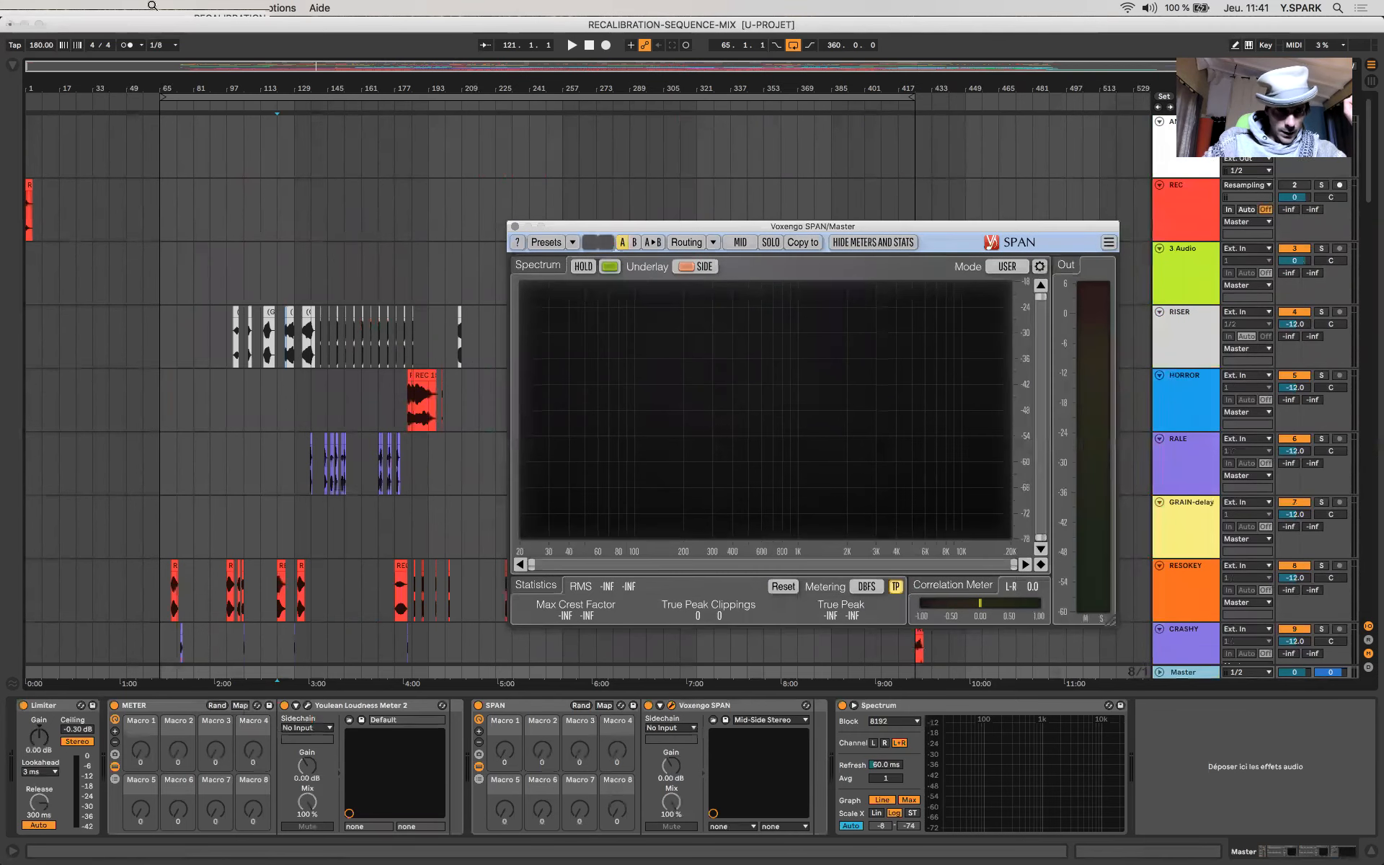
Step: Load the CORRELATION rack from the CONTROL folder onto the Master track between the METER and SPAN racks
click(15, 67)
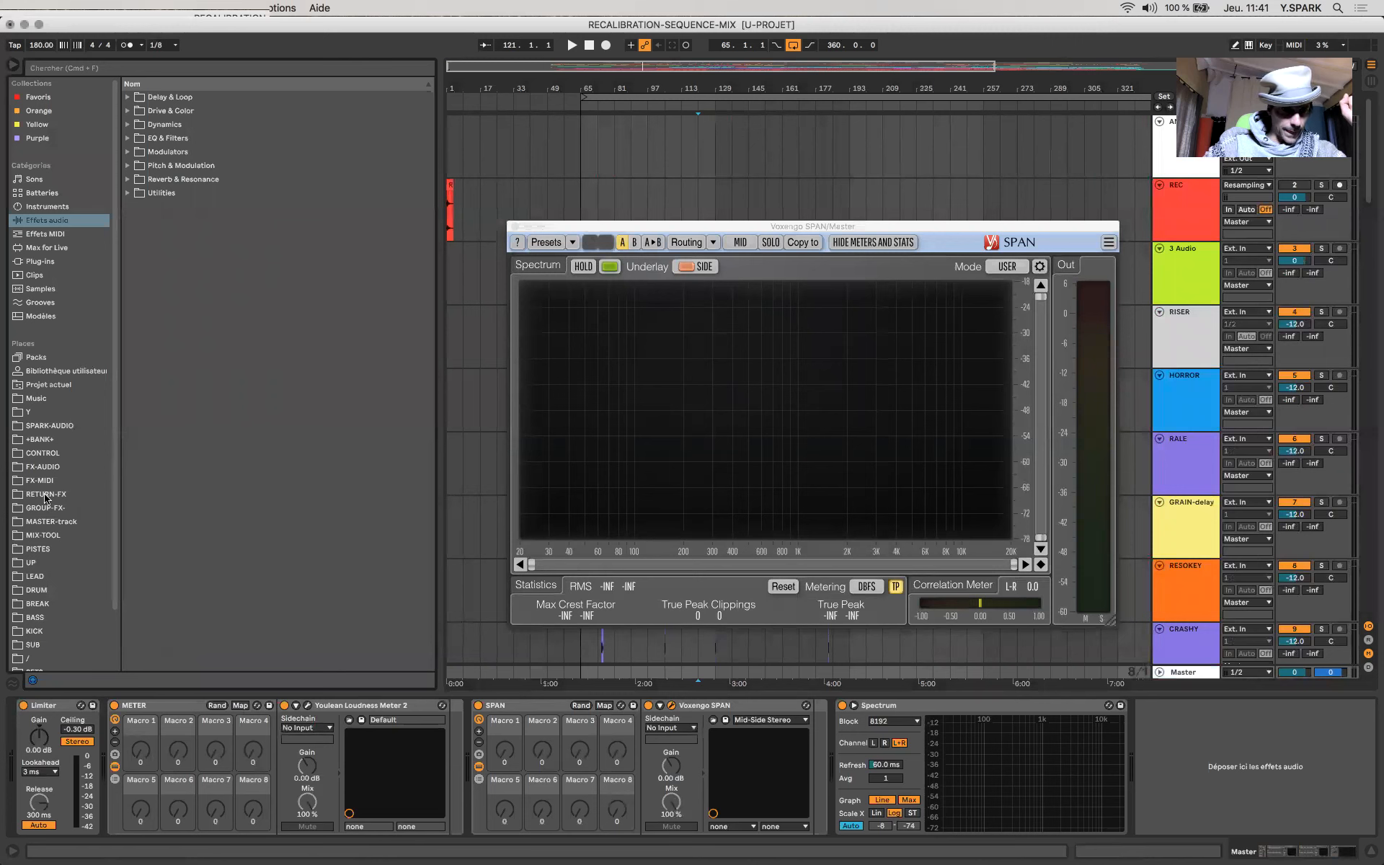
click(43, 452)
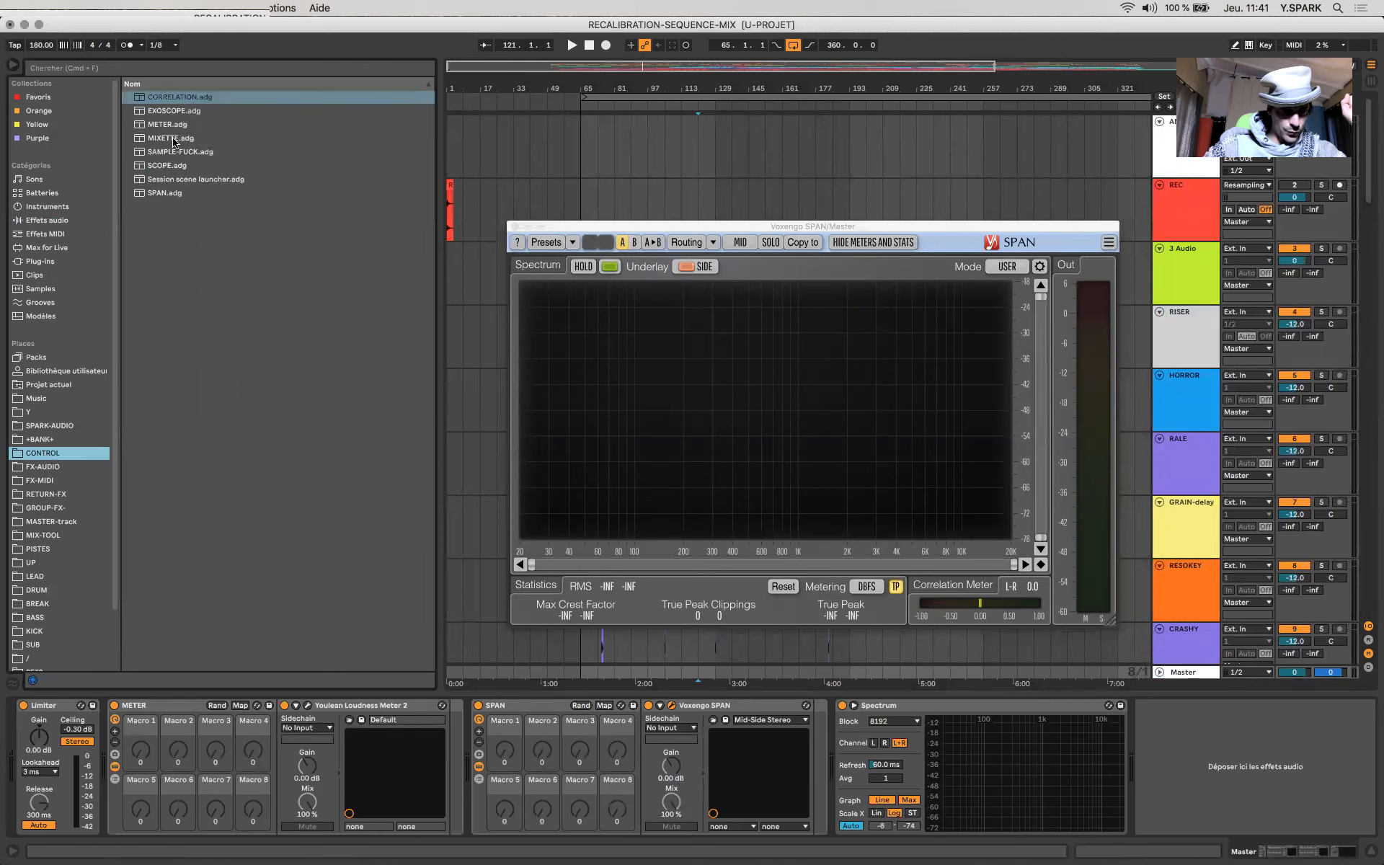
drag(155, 116, 468, 769)
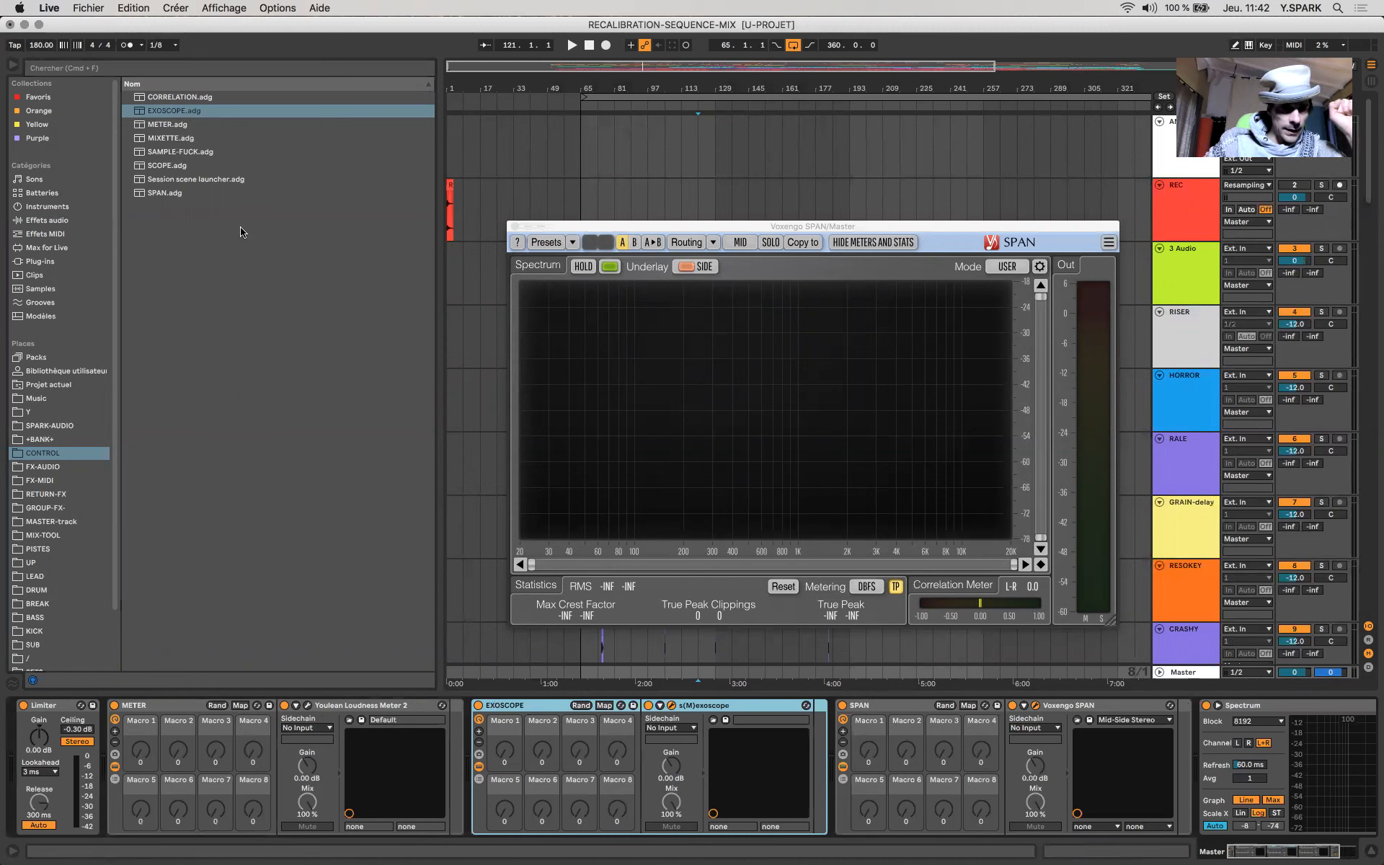
mouse_move(175, 97)
mouse_down()
mouse_move(509, 841)
mouse_move(496, 856)
mouse_move(476, 751)
mouse_up()
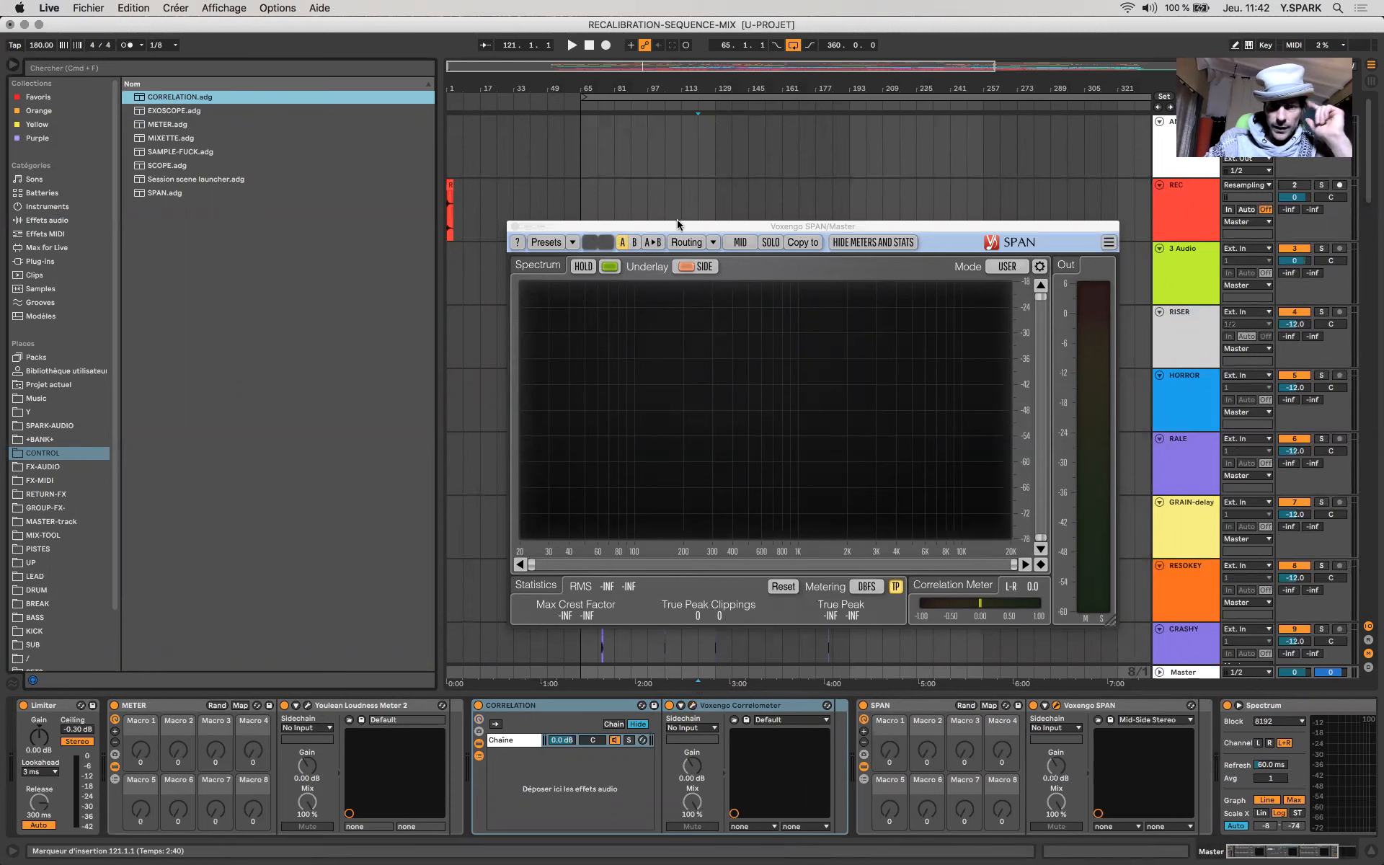
Step: Open the Voxengo Correlometer window and arrange it side by side with the SPAN window
drag(678, 227, 262, 208)
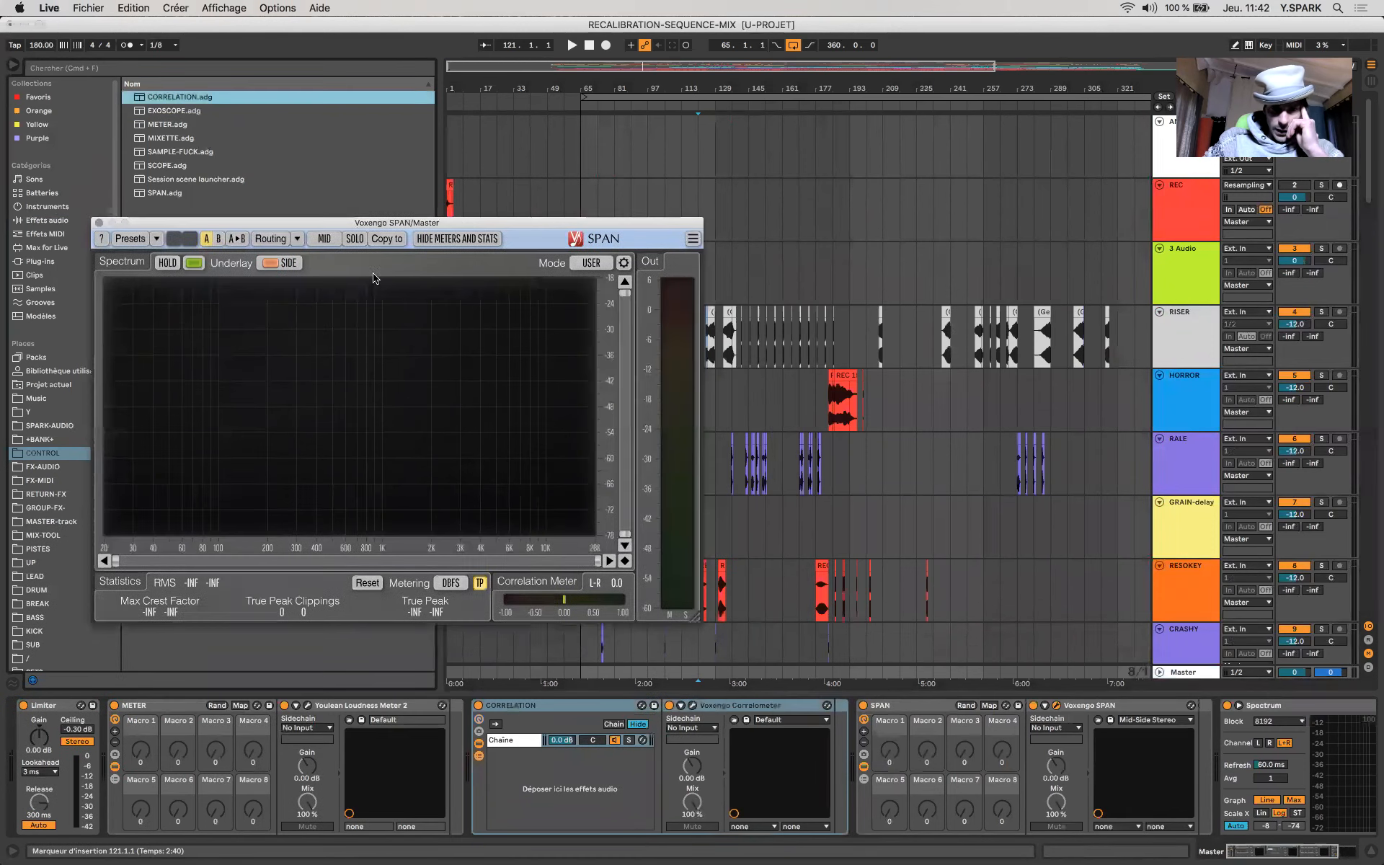
click(693, 705)
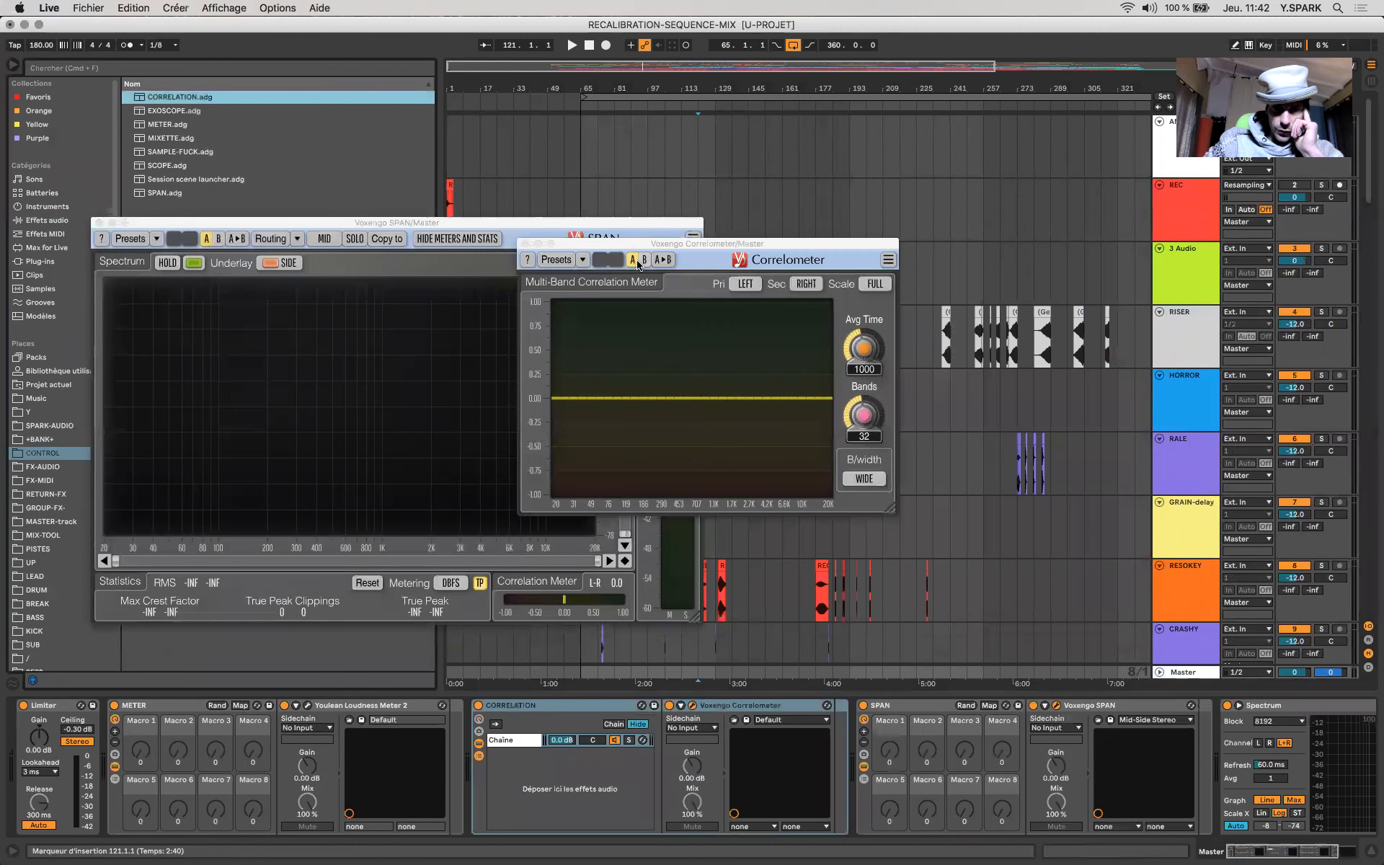
drag(636, 245, 826, 359)
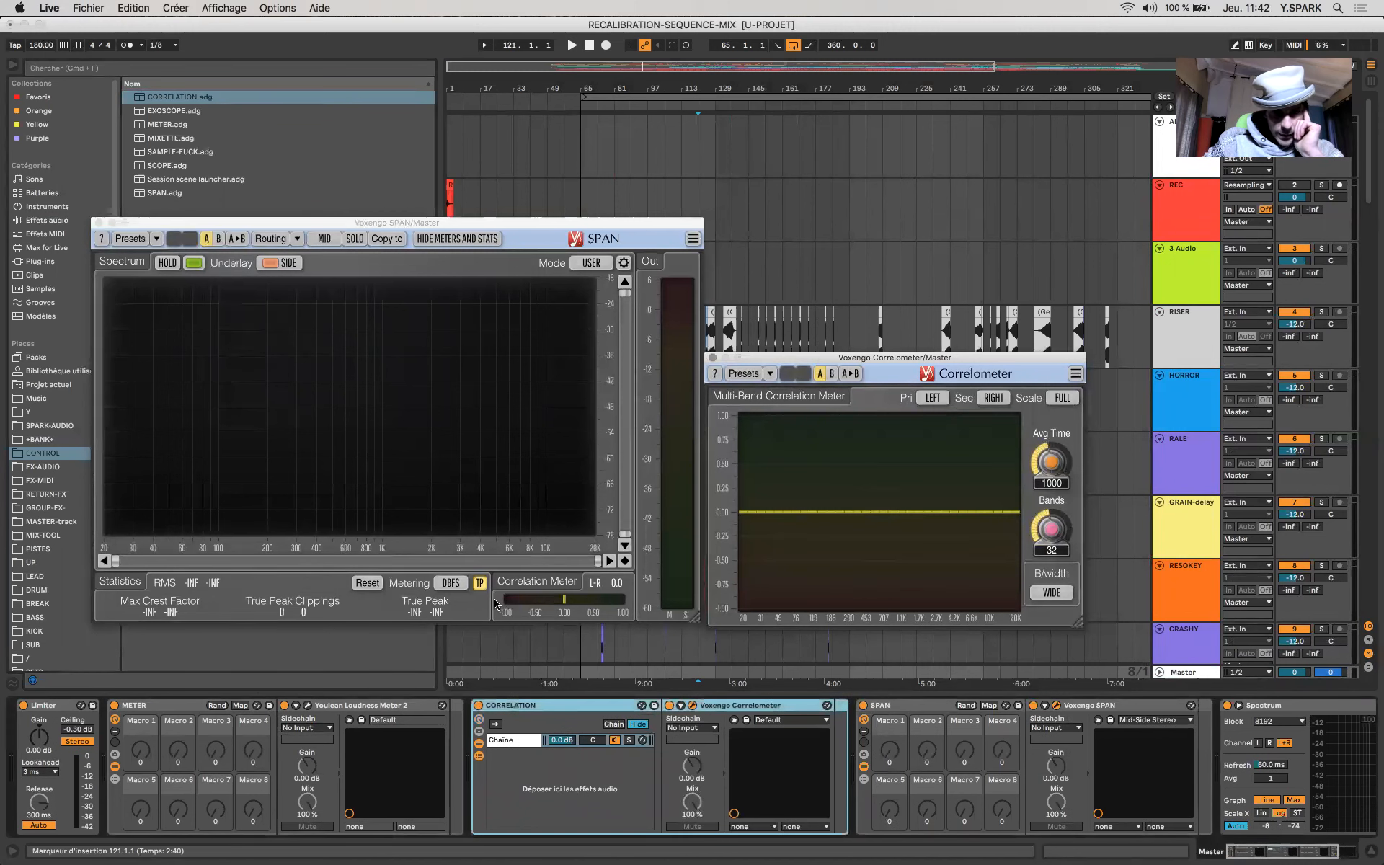
drag(290, 225, 290, 230)
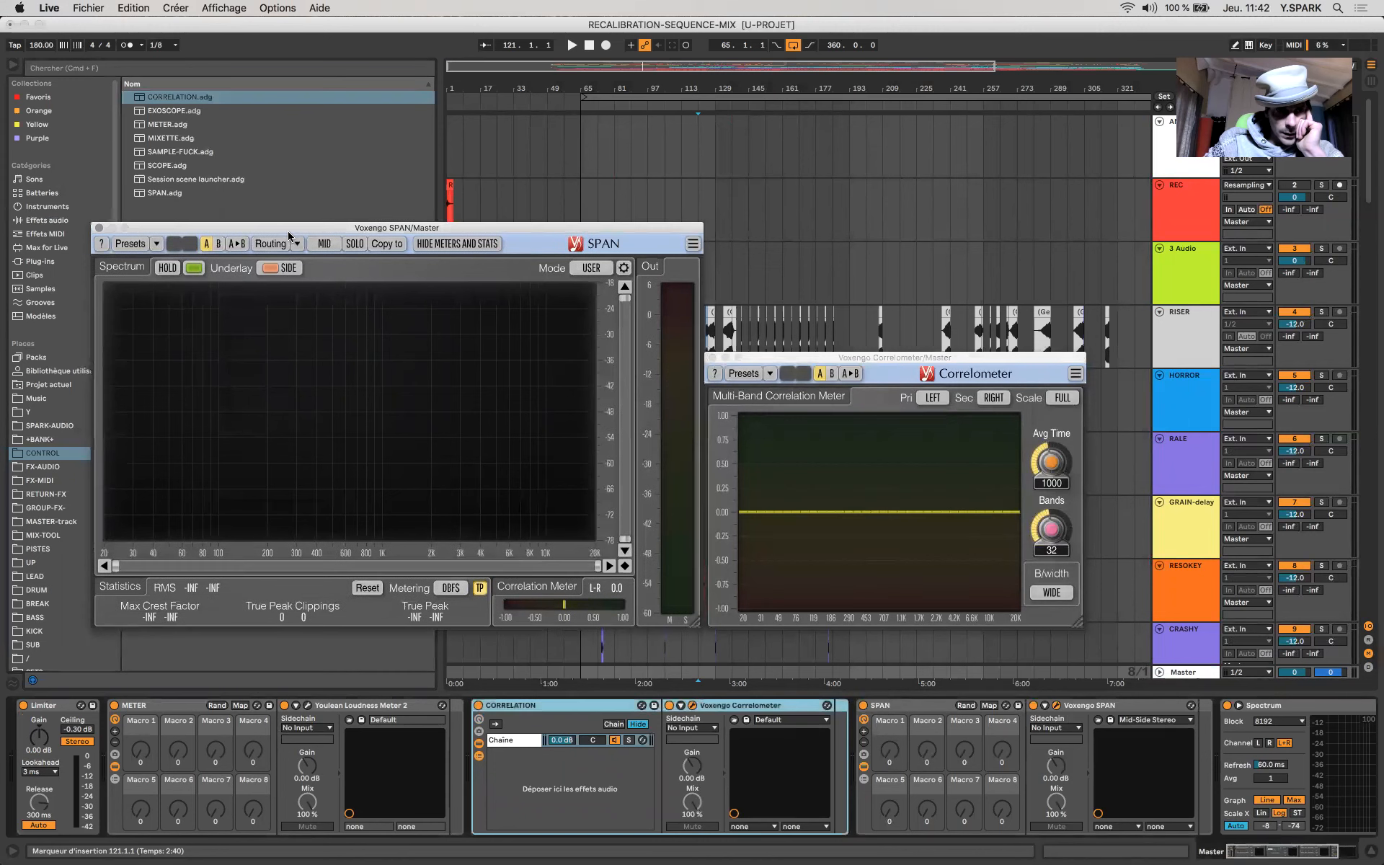
Step: Insert the EXOSCOPE rack before METER on the Master, open its s(M)exoscope window above the other analyzers, and start playback
mouse_move(177, 110)
mouse_down()
mouse_move(476, 782)
mouse_move(106, 762)
mouse_up()
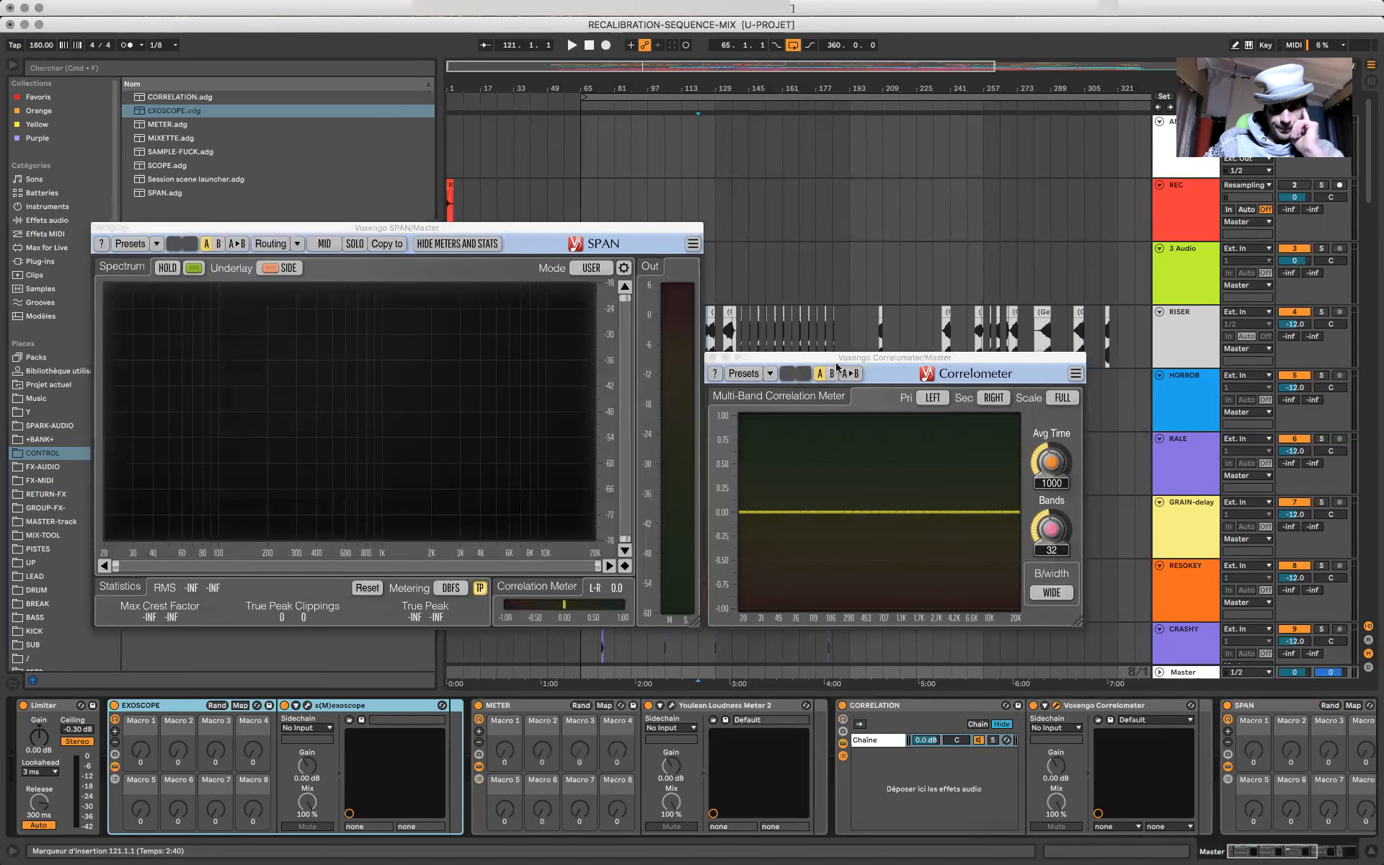
click(308, 703)
key(space)
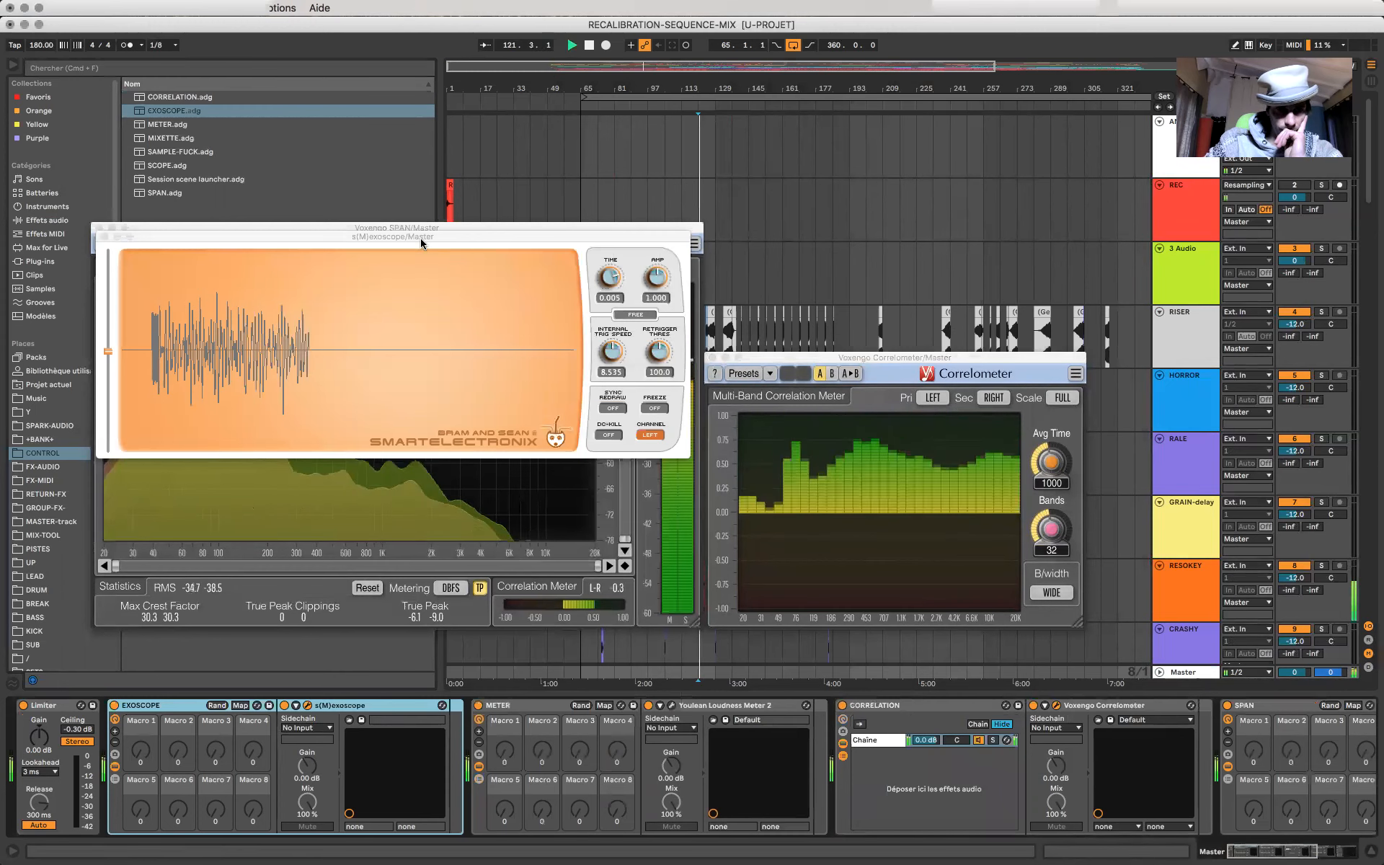
drag(372, 236, 692, 87)
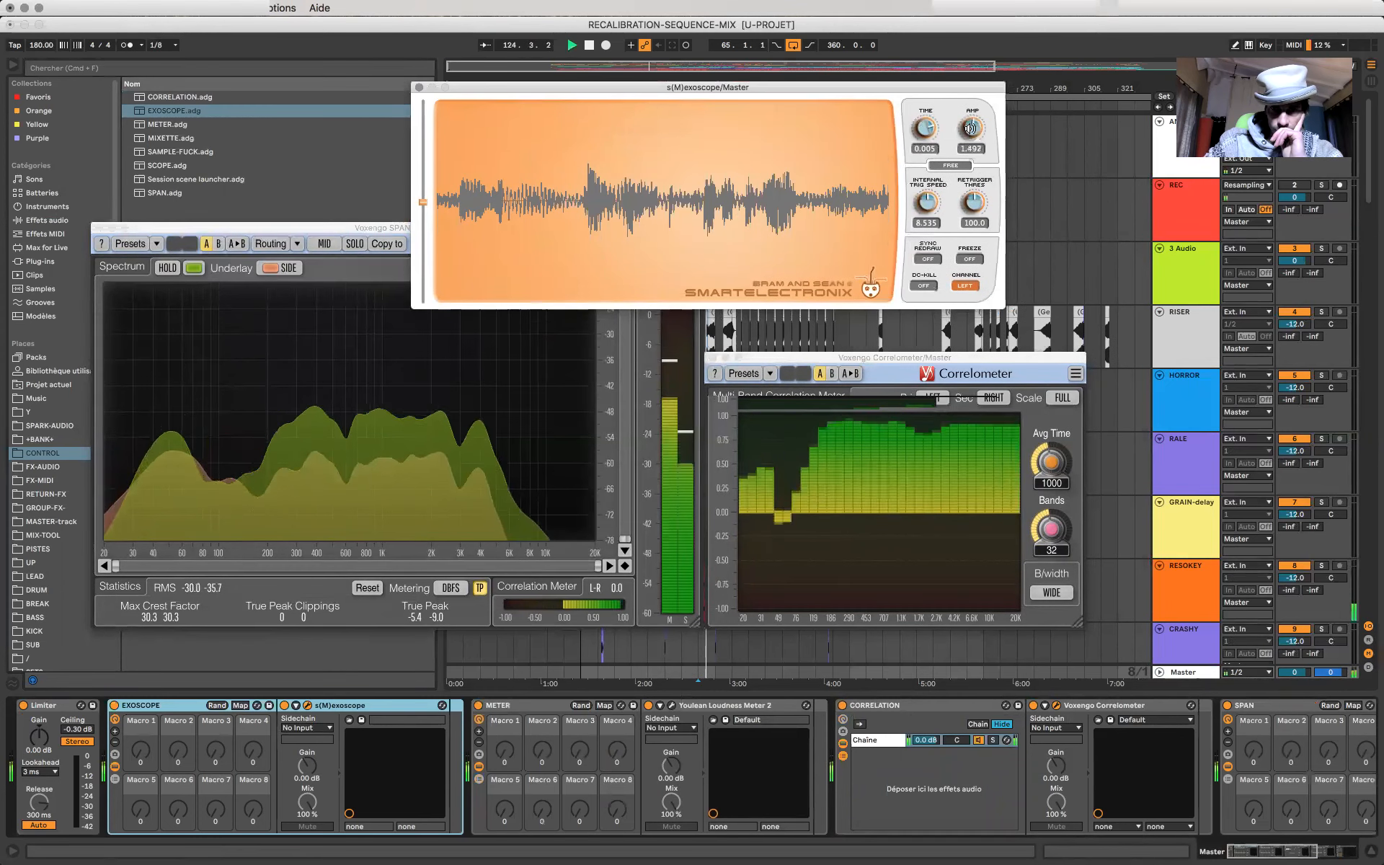
Step: Set the s(M)exoscope's time to 0.028 and amp to 0.665, and turn on Sync Redraw
drag(970, 131, 968, 134)
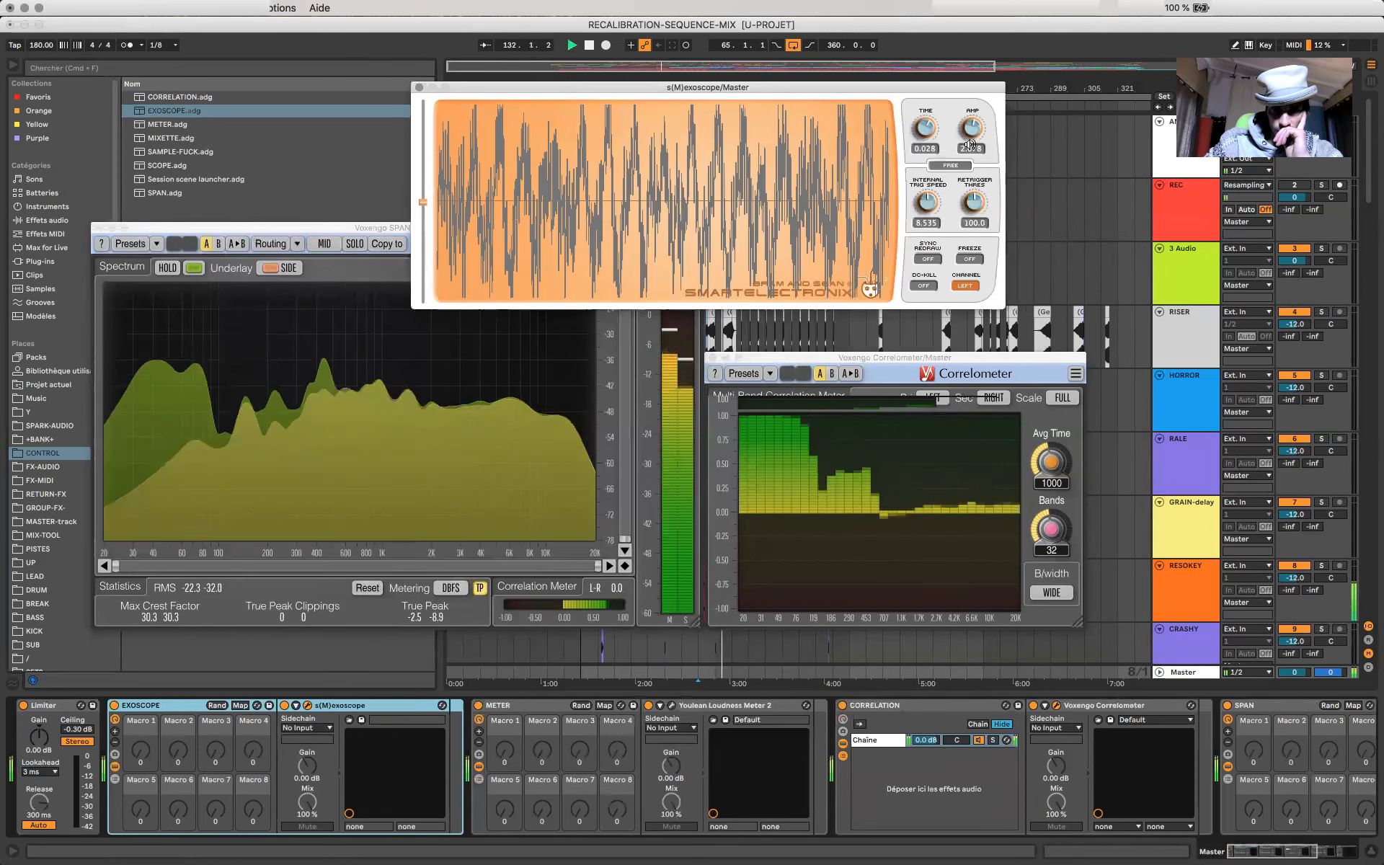
drag(974, 134, 969, 187)
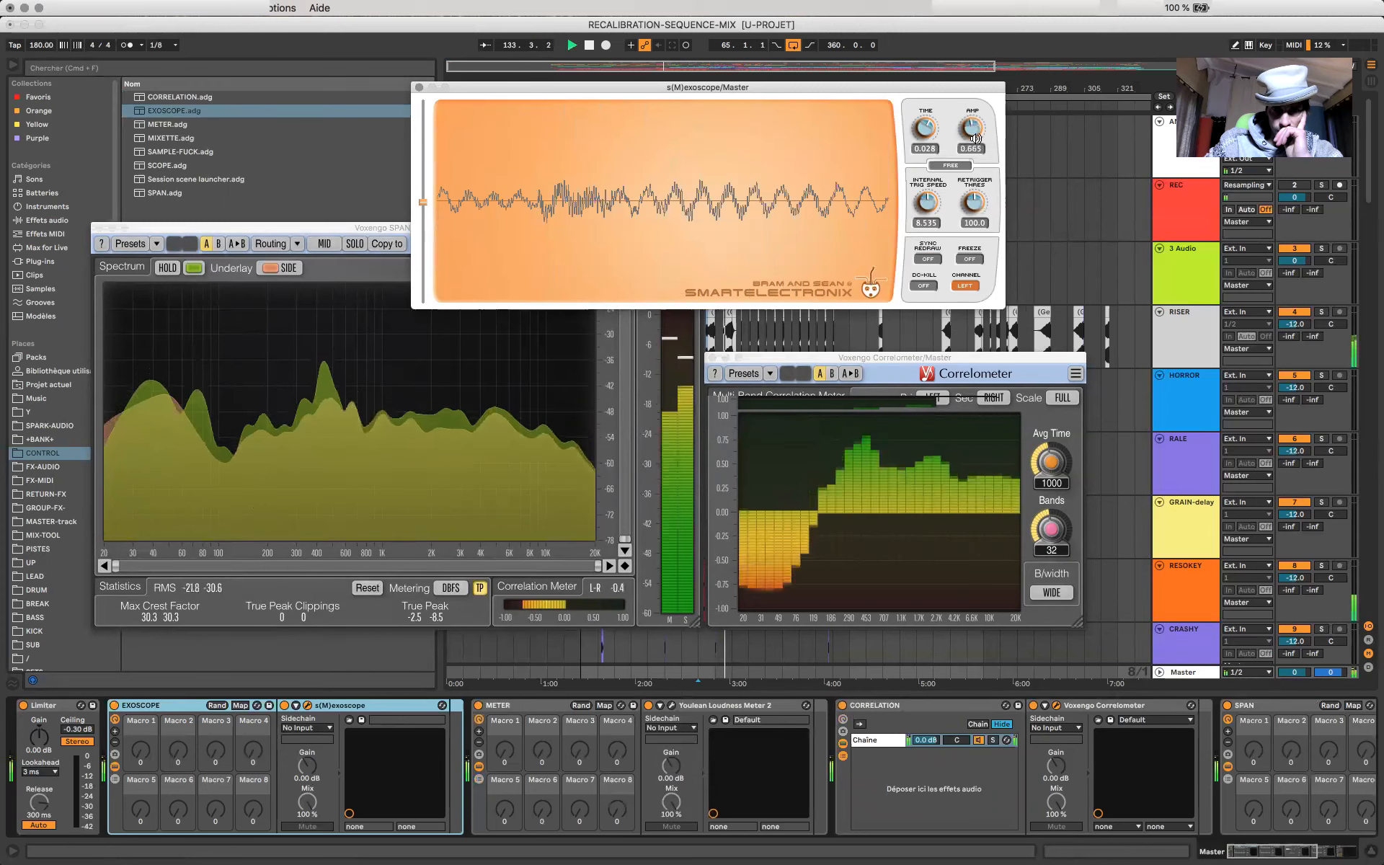
click(931, 260)
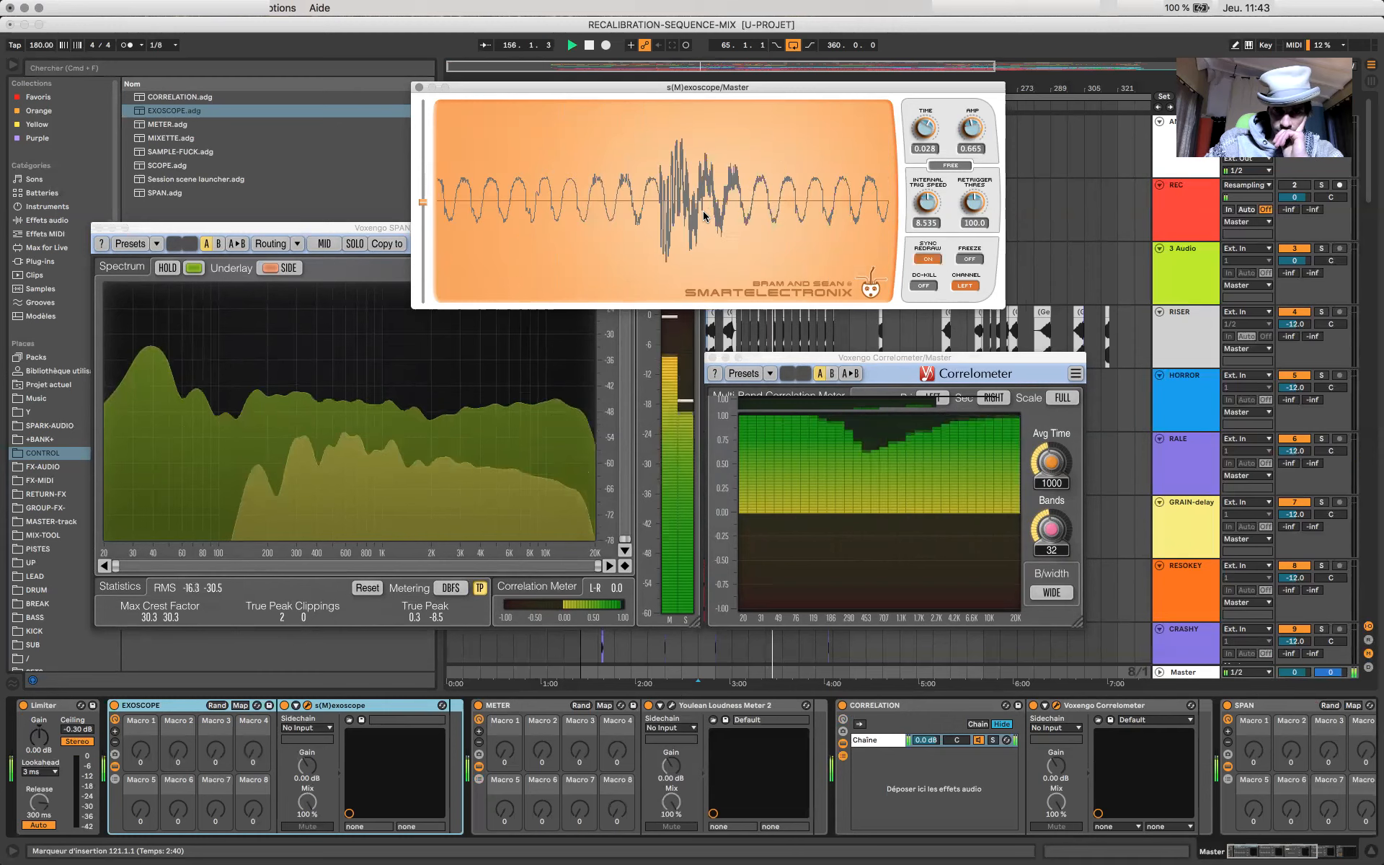
Step: Check the tracks down to the kicks during playback, and bring back the Master track's analyzer windows
click(1181, 250)
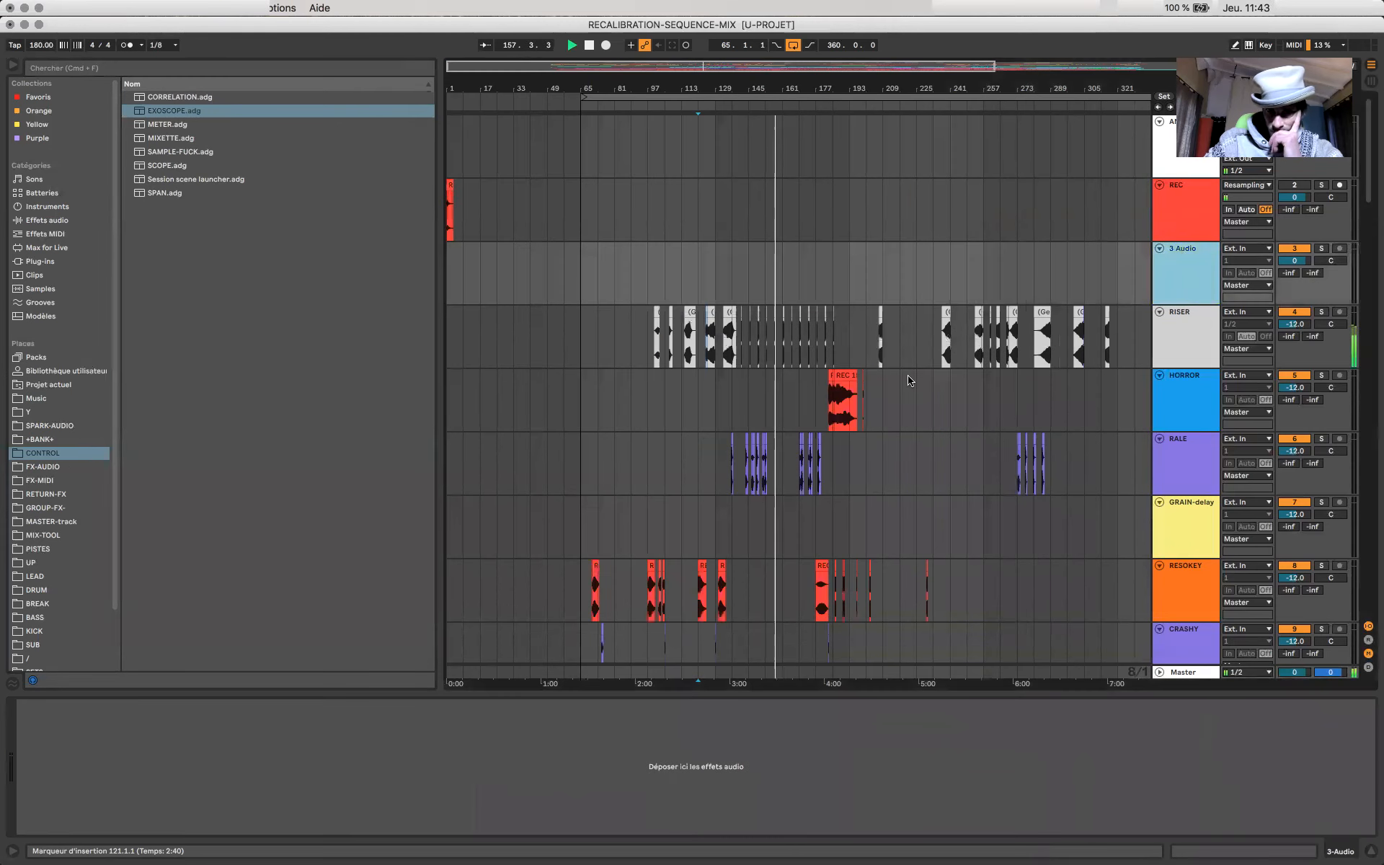
scroll(834, 396, down, 10)
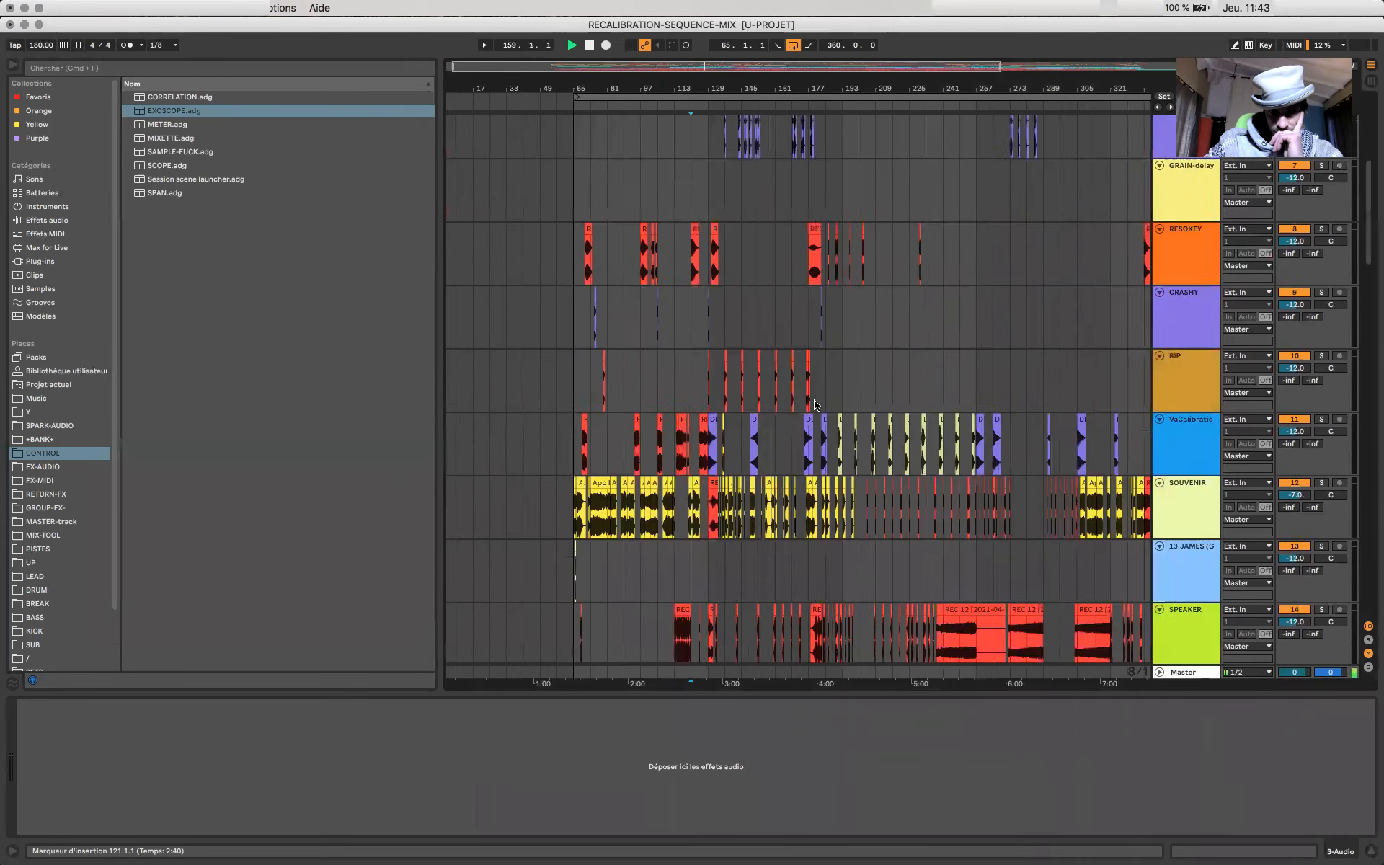
scroll(815, 404, down, 15)
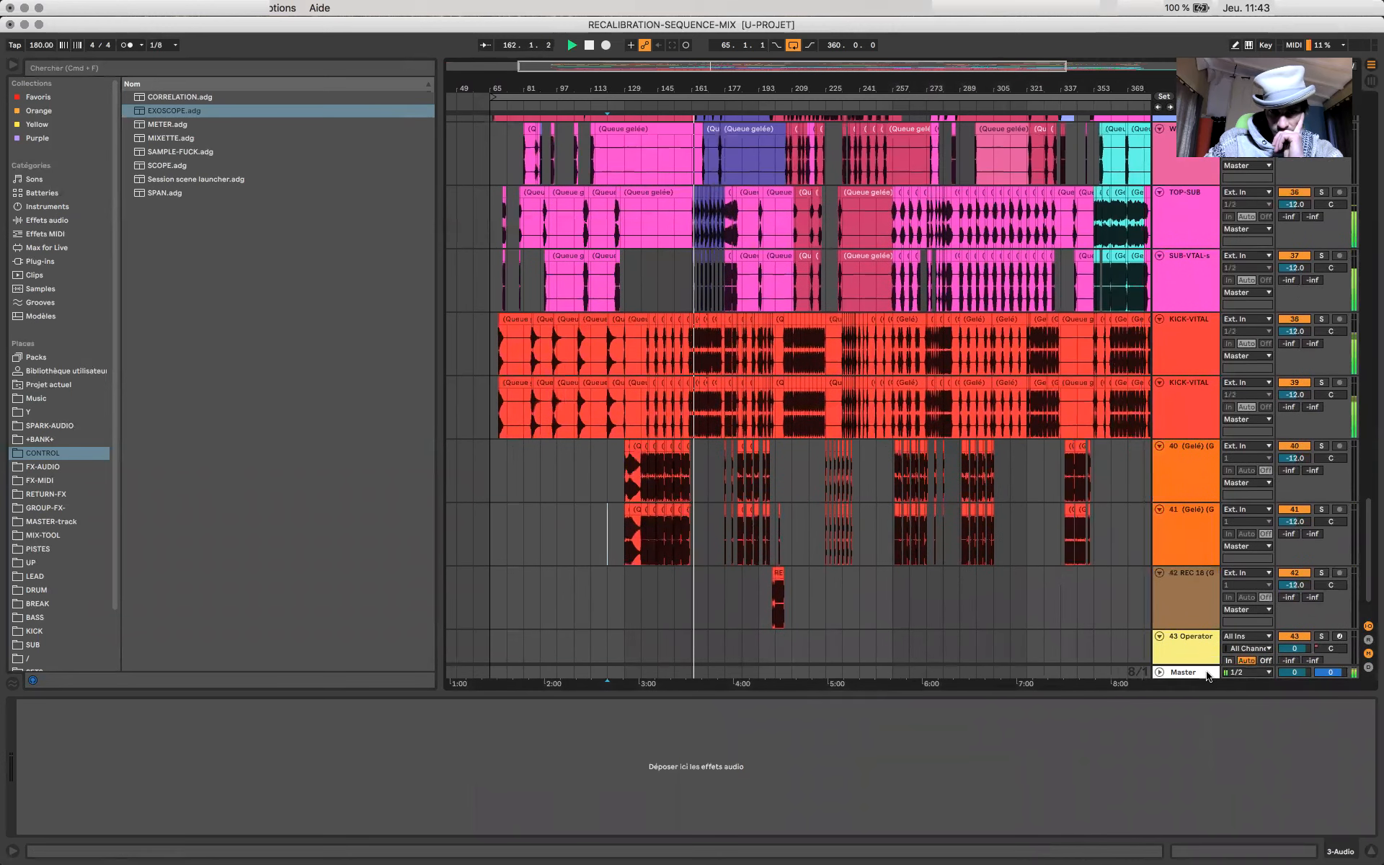
click(1207, 675)
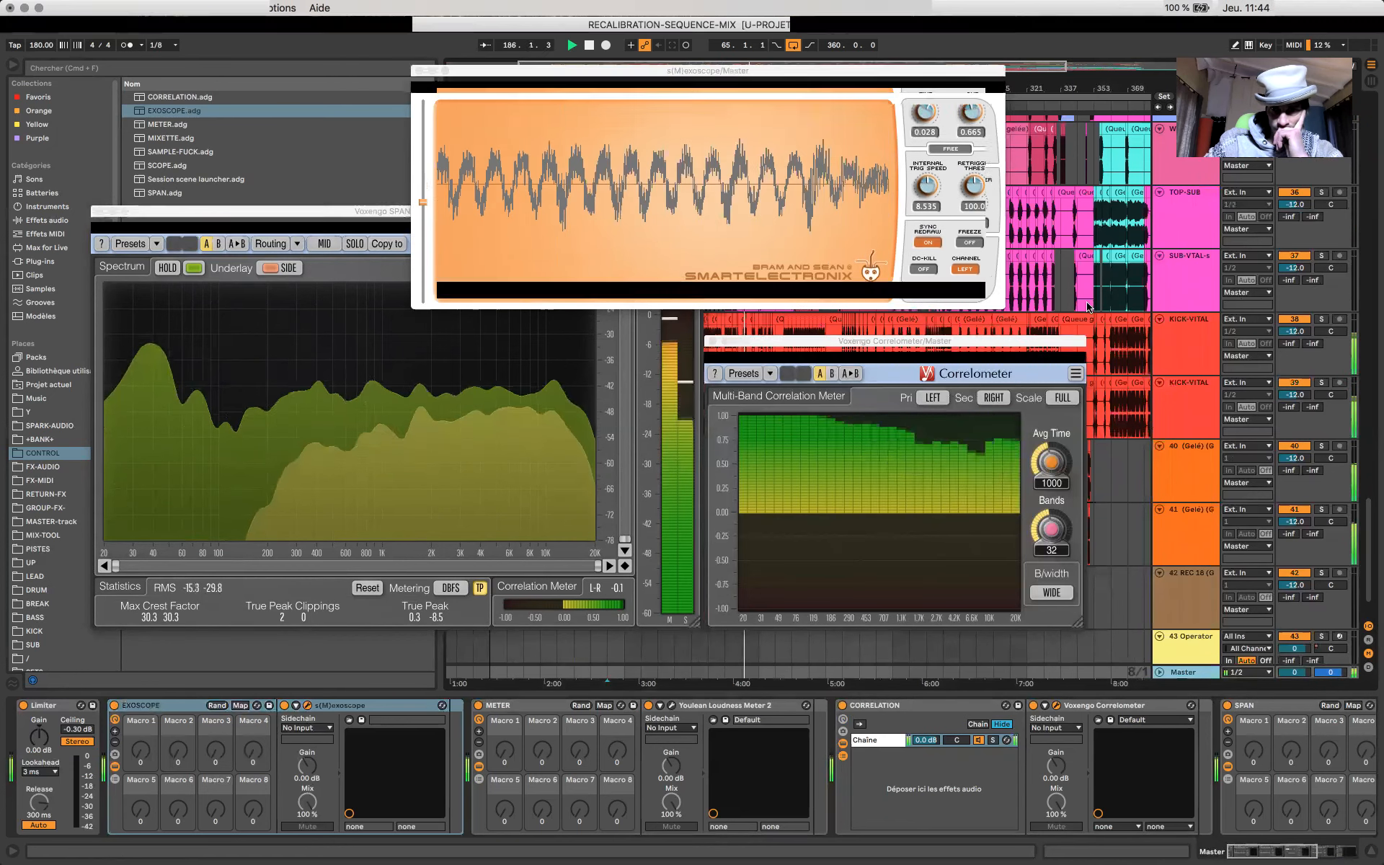
Step: Look through the arrangement up to its first tracks, solo the HORROR track, and show the Master track's analyzer windows
click(936, 337)
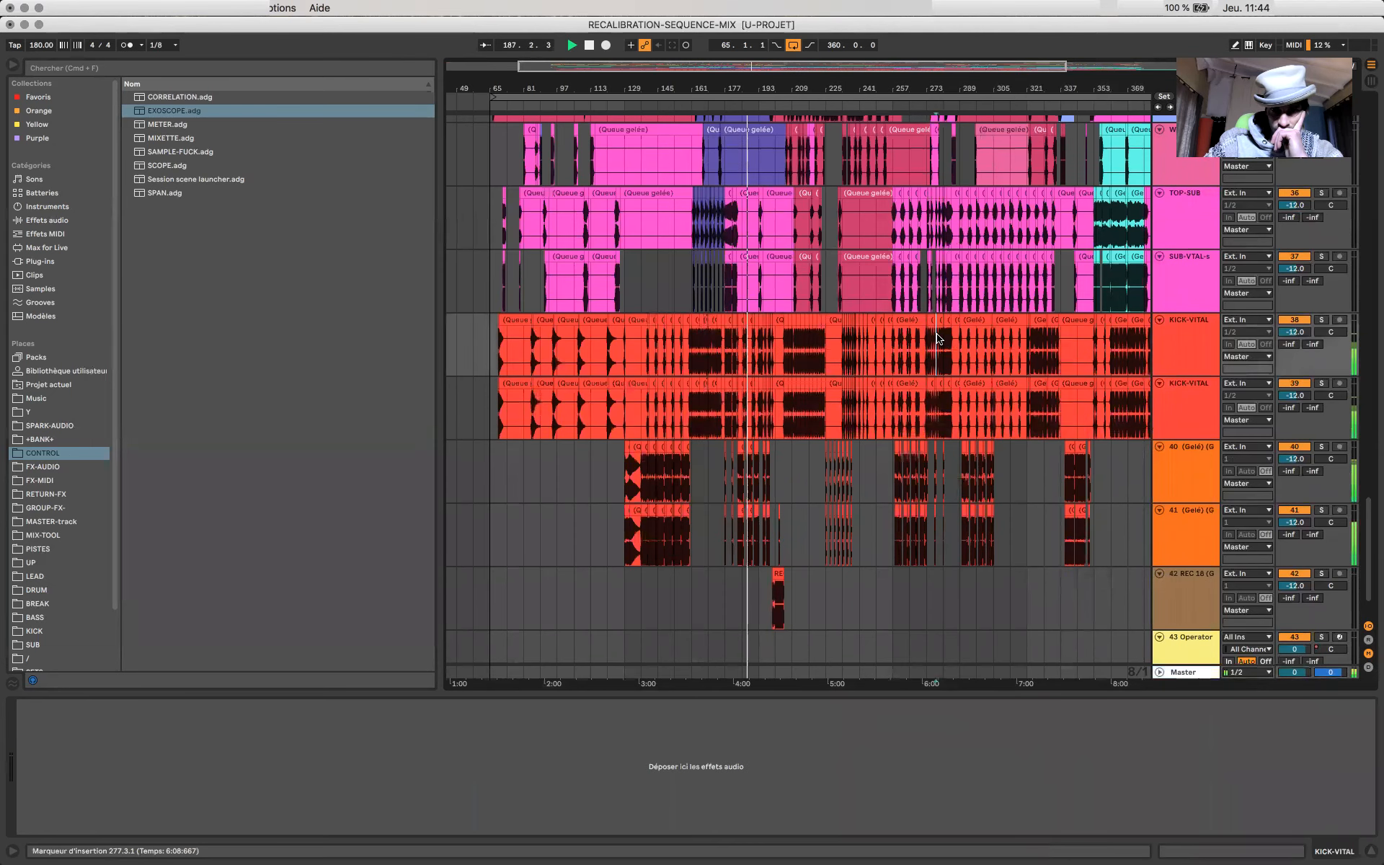
scroll(937, 337, up, 15)
scroll(937, 337, up, 8)
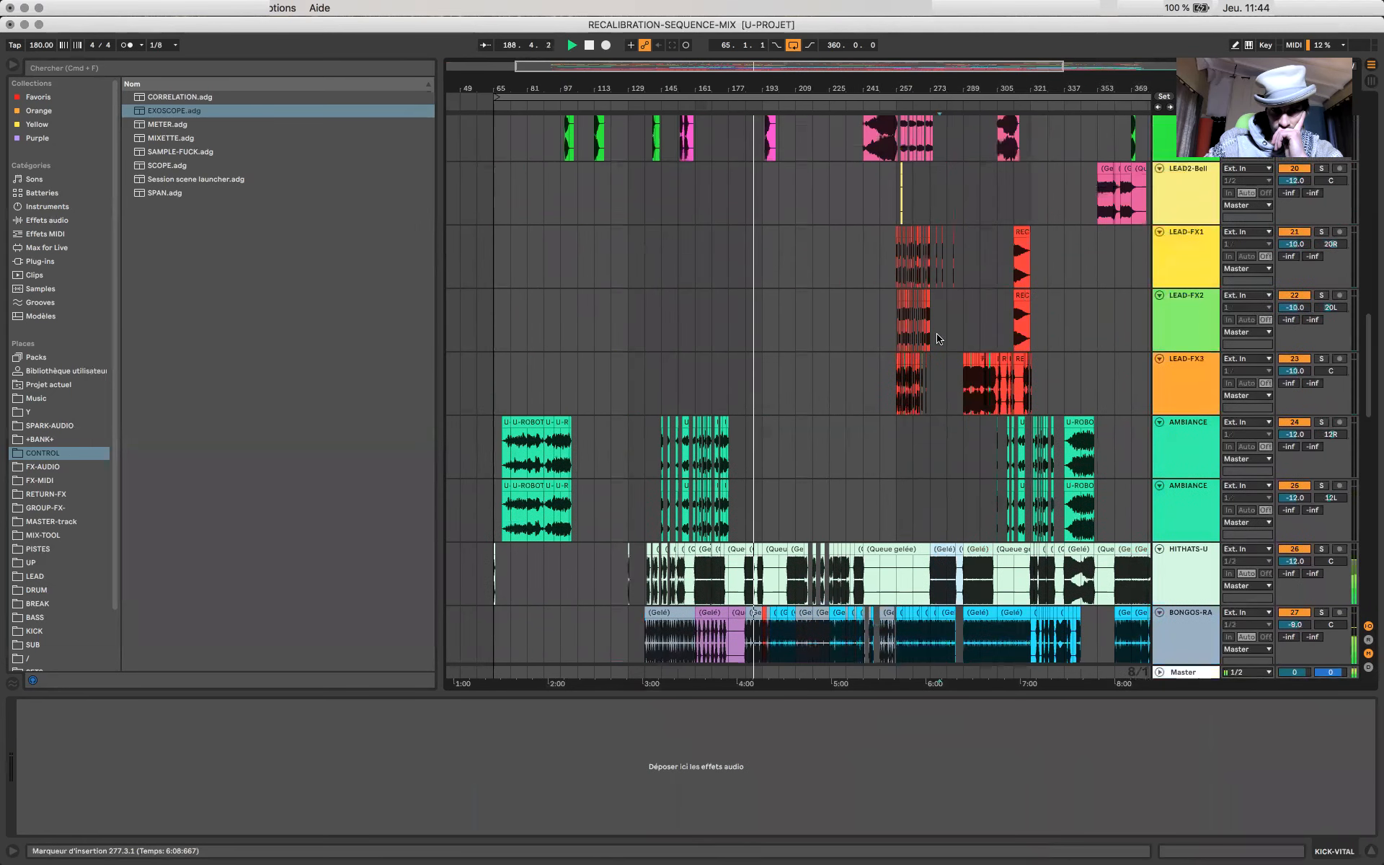
scroll(758, 516, up, 12)
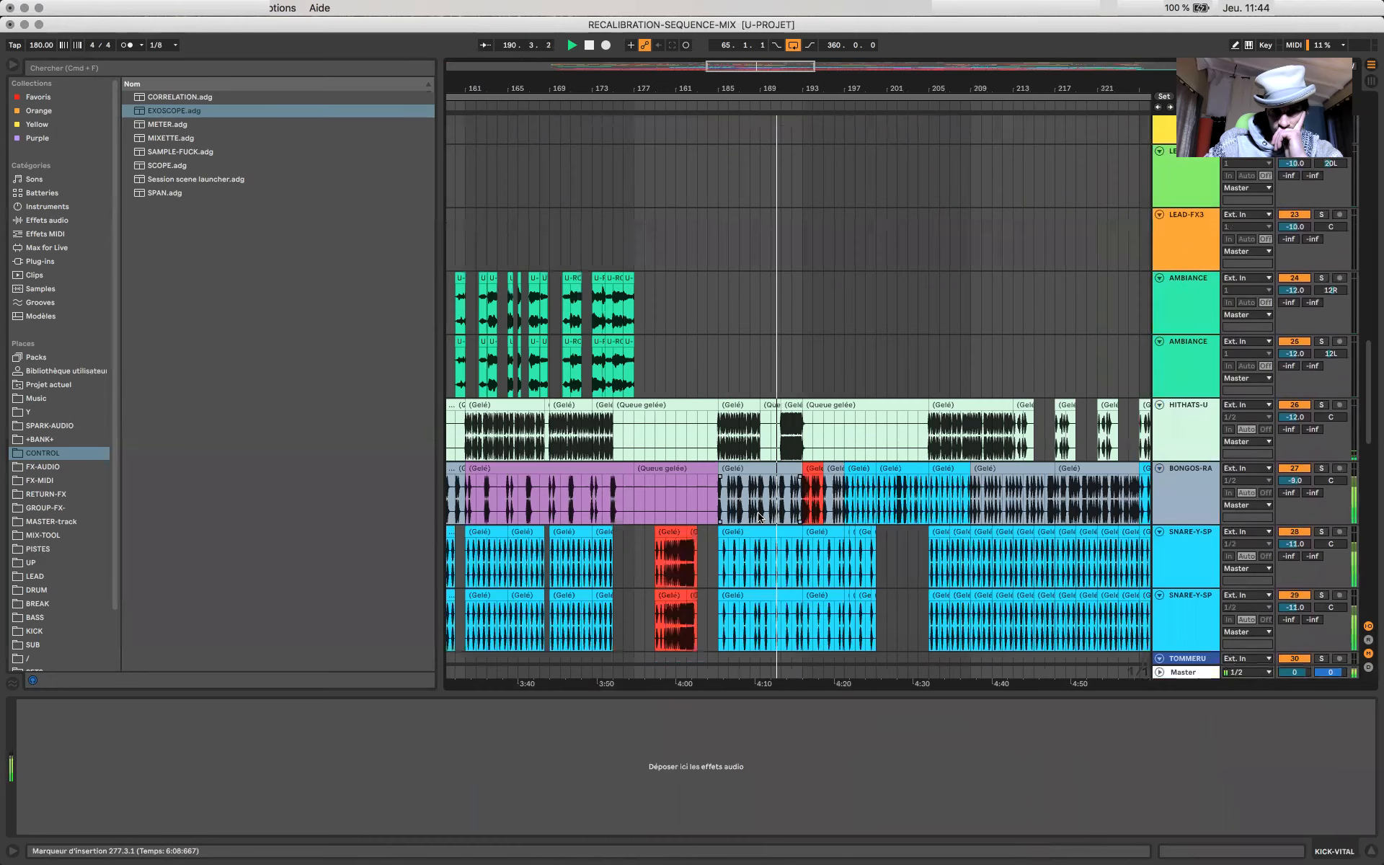
scroll(758, 516, up, 10)
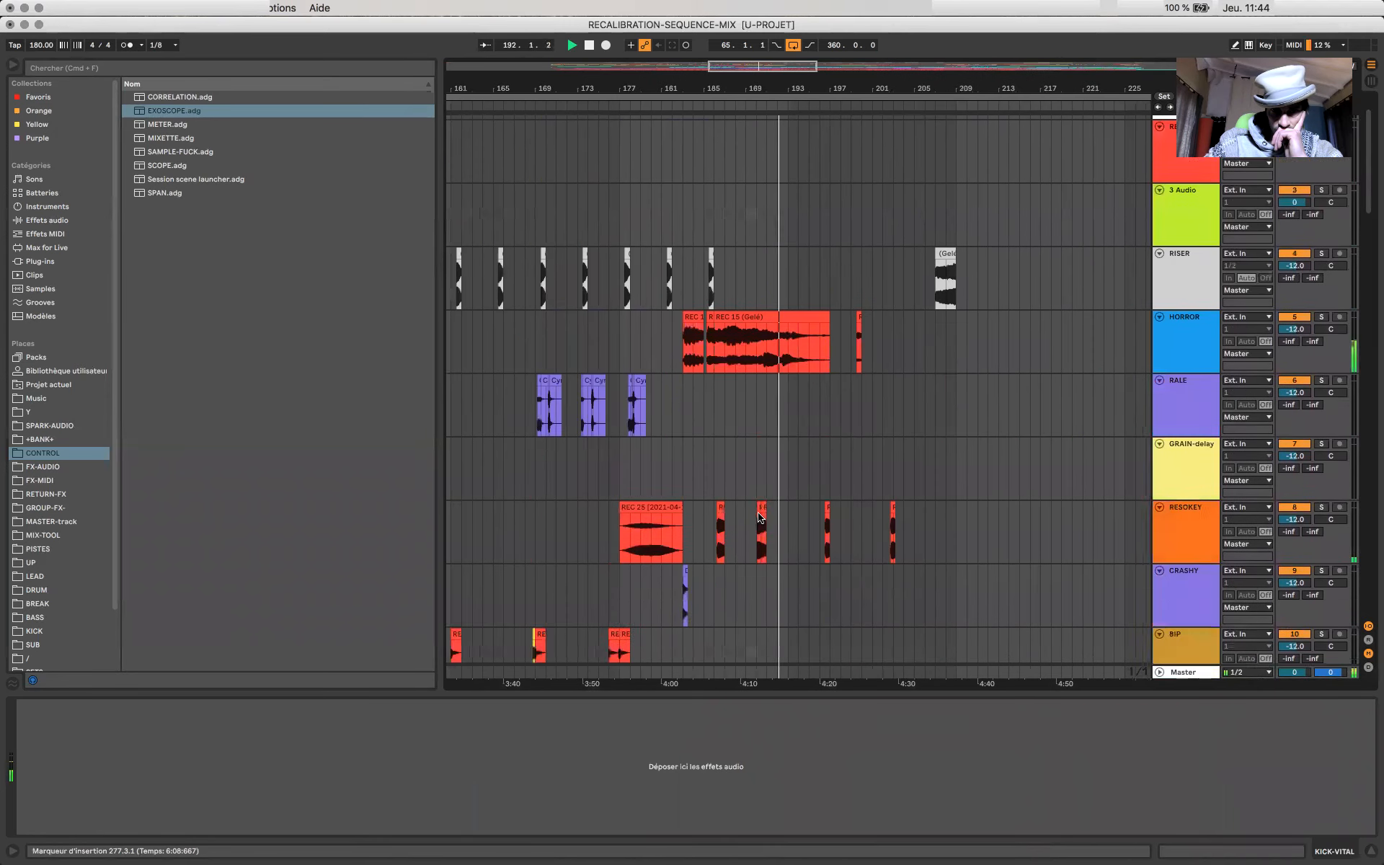
click(1183, 671)
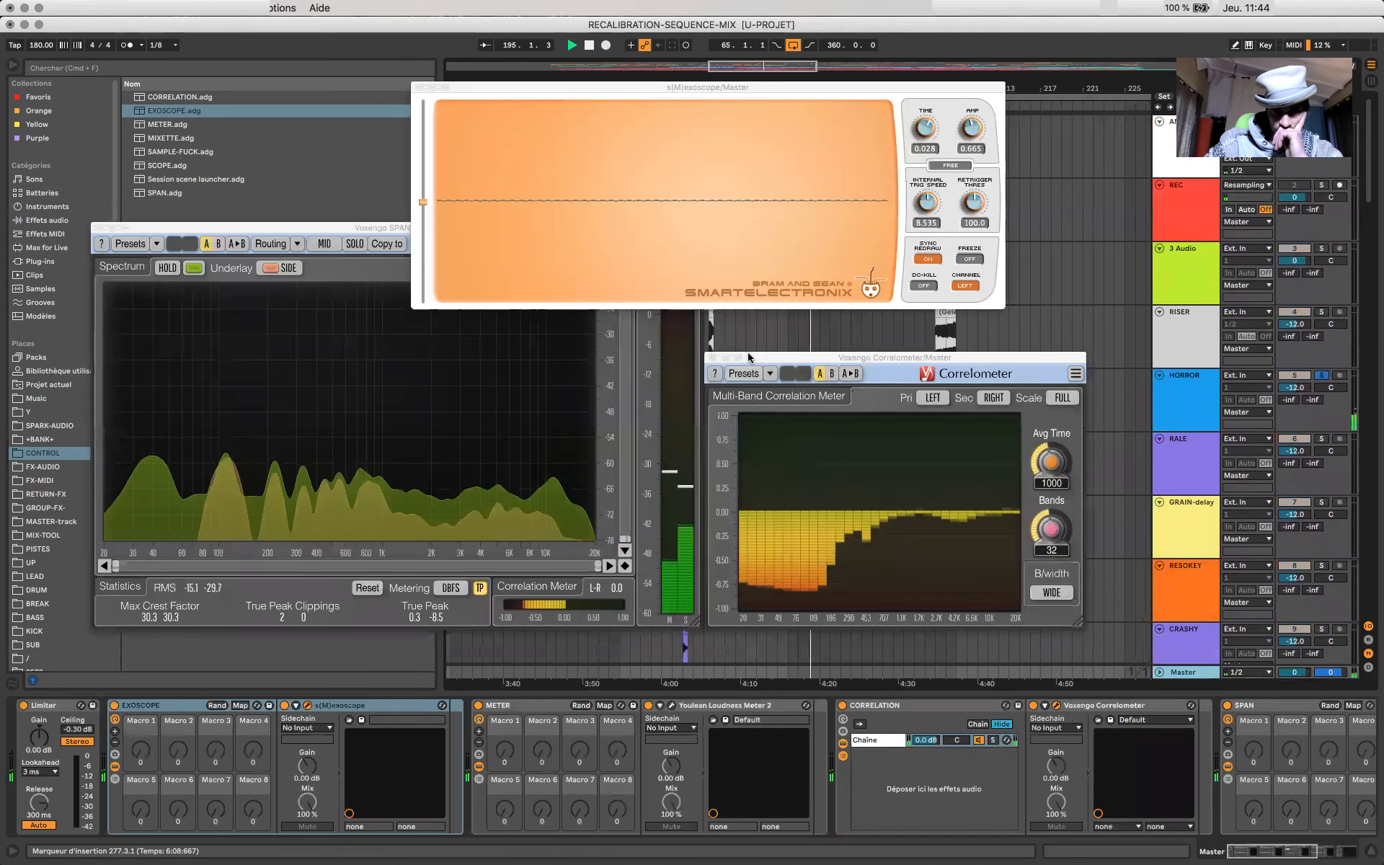
Step: Move the Correlometer window clear of the HORROR clips, play them from bar 183 to check them in the analyzers, and stop playback
drag(752, 361, 899, 358)
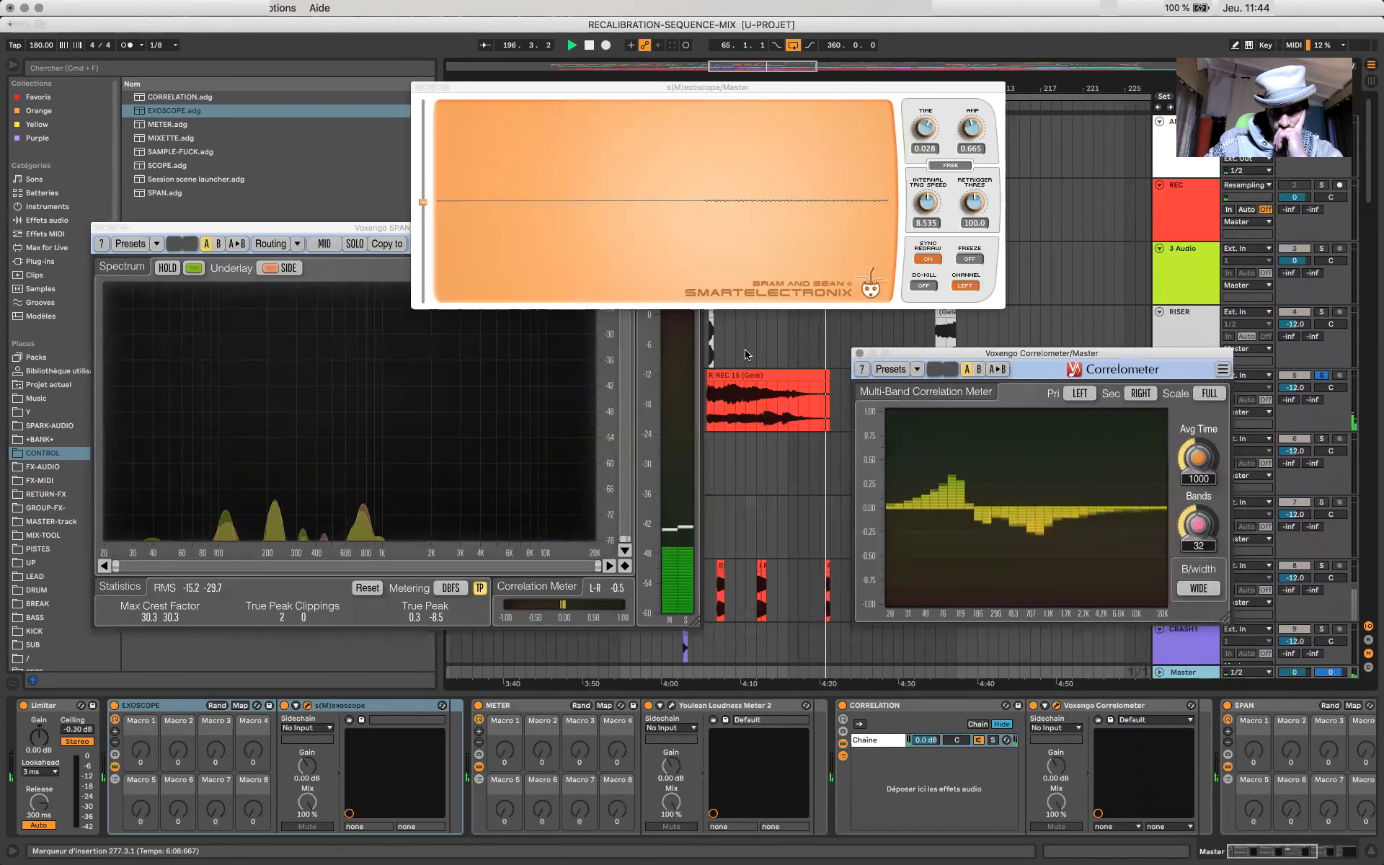
click(743, 376)
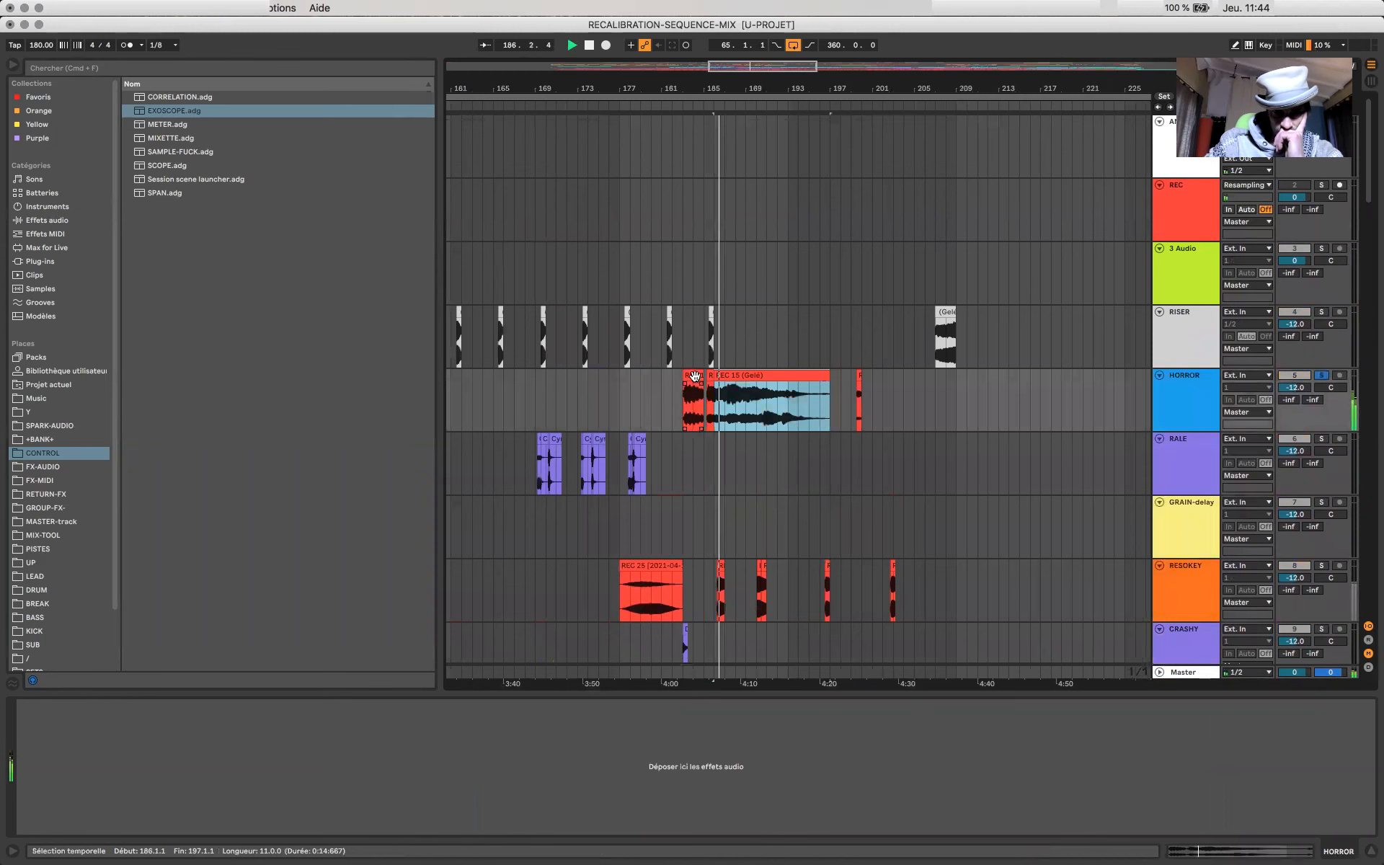
click(690, 393)
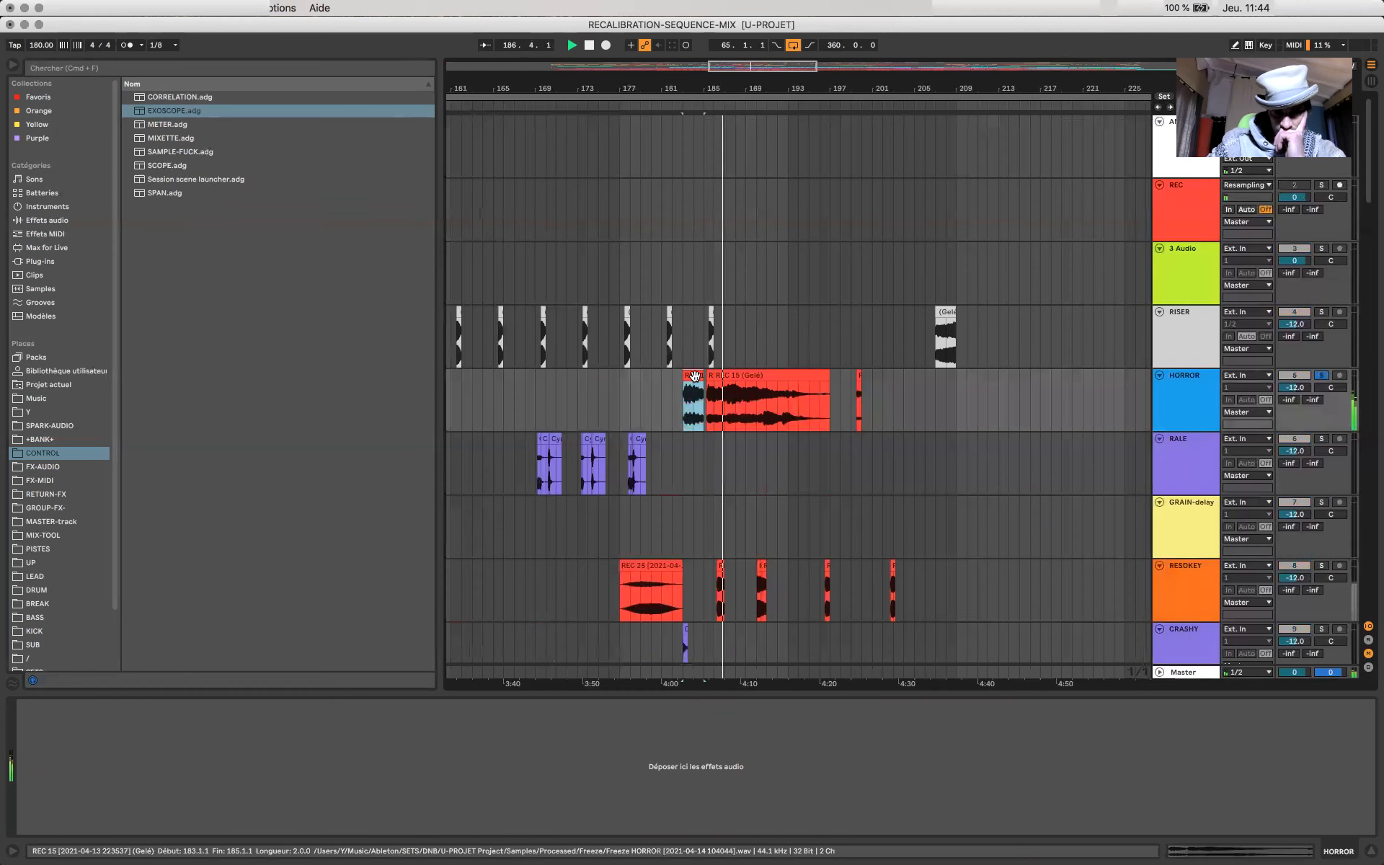
click(1202, 674)
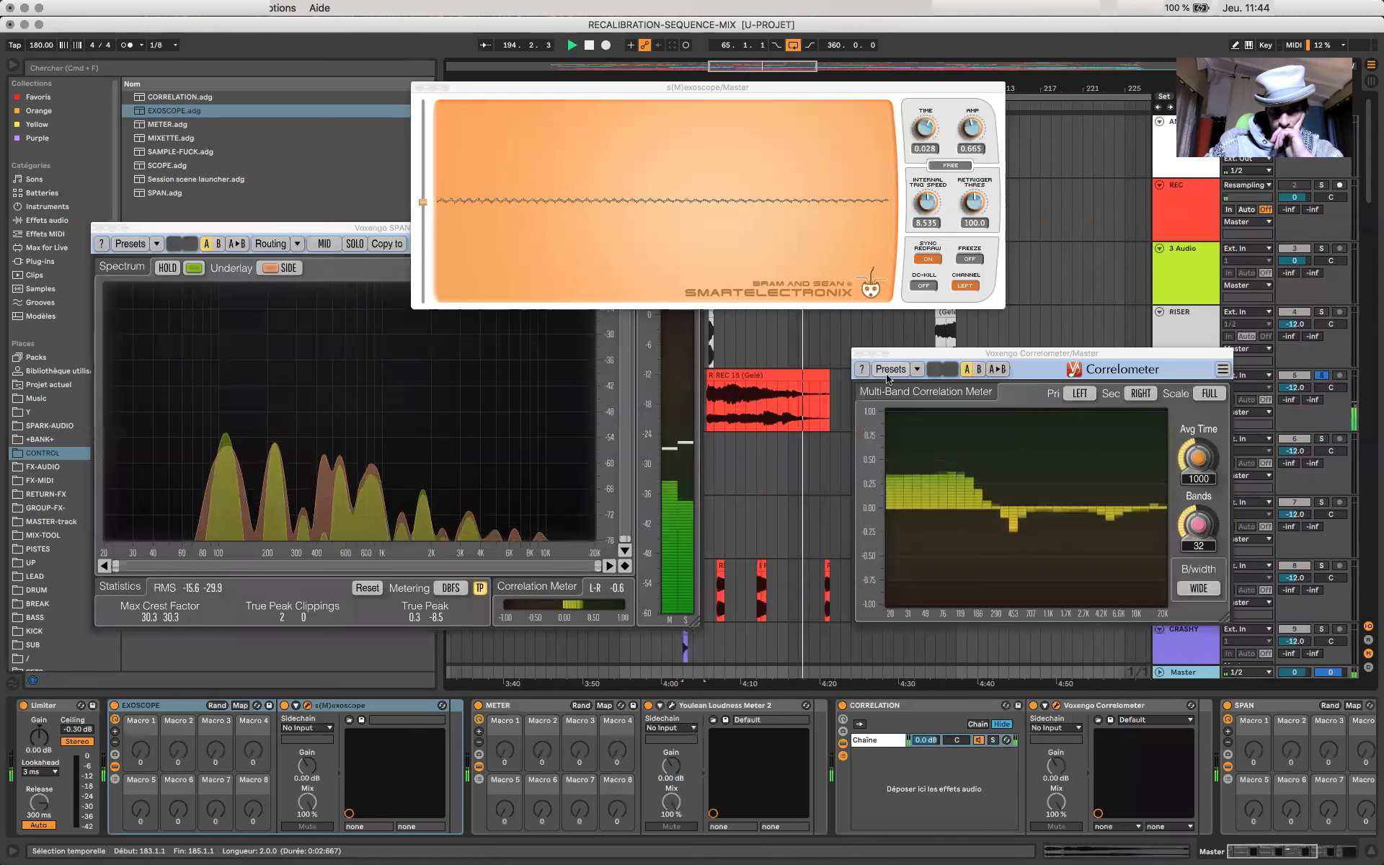
click(775, 397)
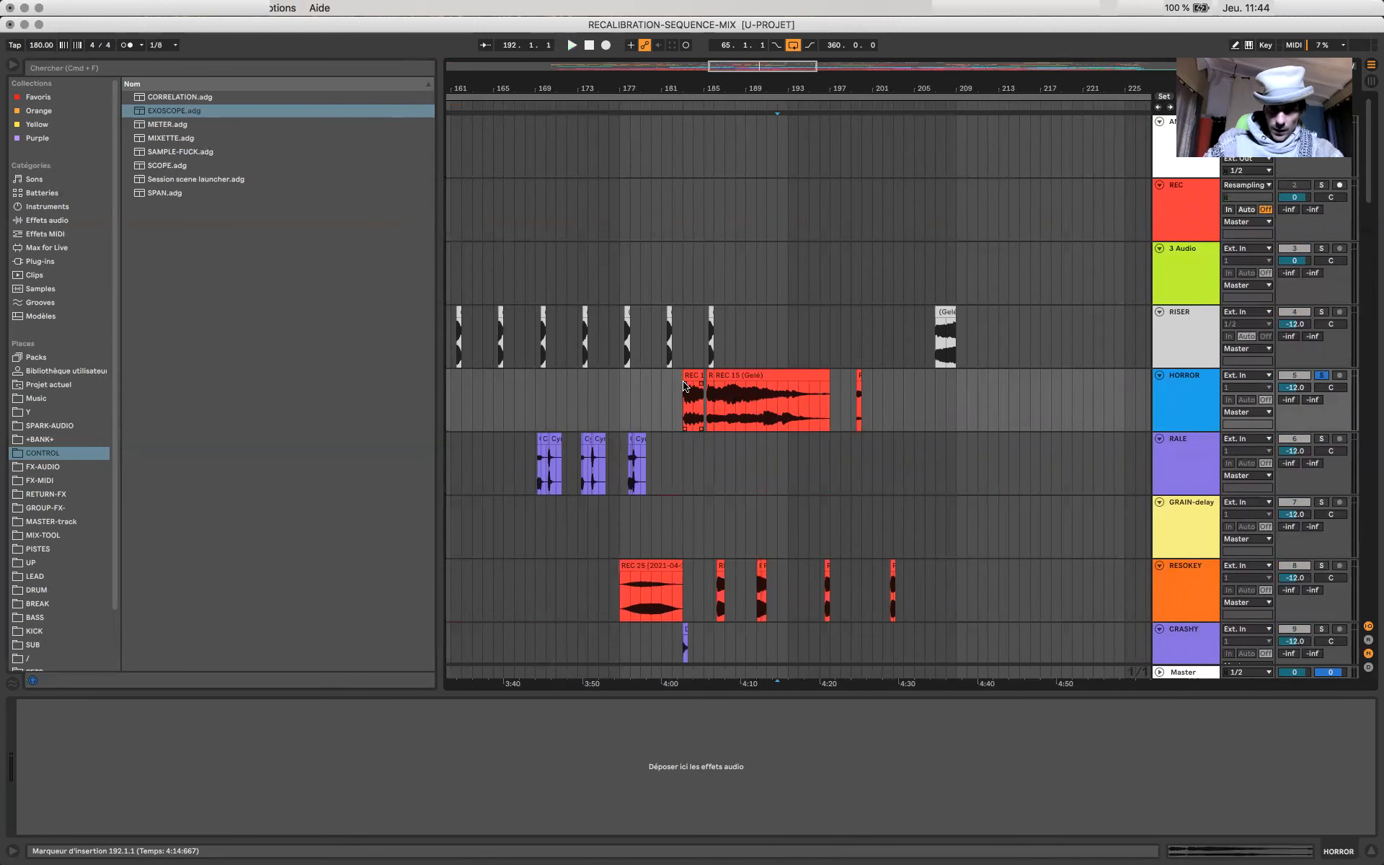
Step: Add an EQ Eight from the EQ & Filters audio effects to the HORROR track
click(49, 220)
click(127, 137)
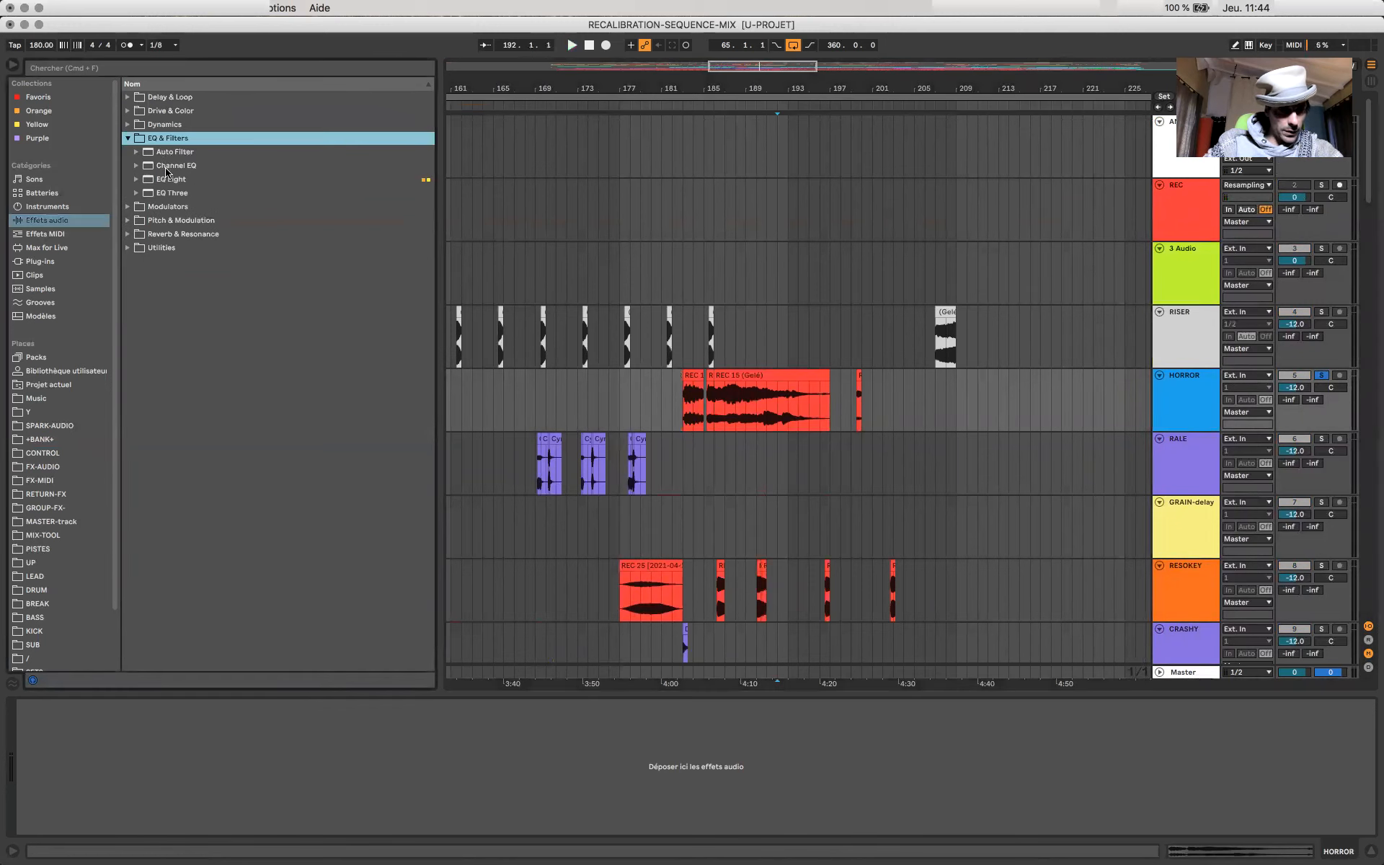
drag(221, 183, 725, 396)
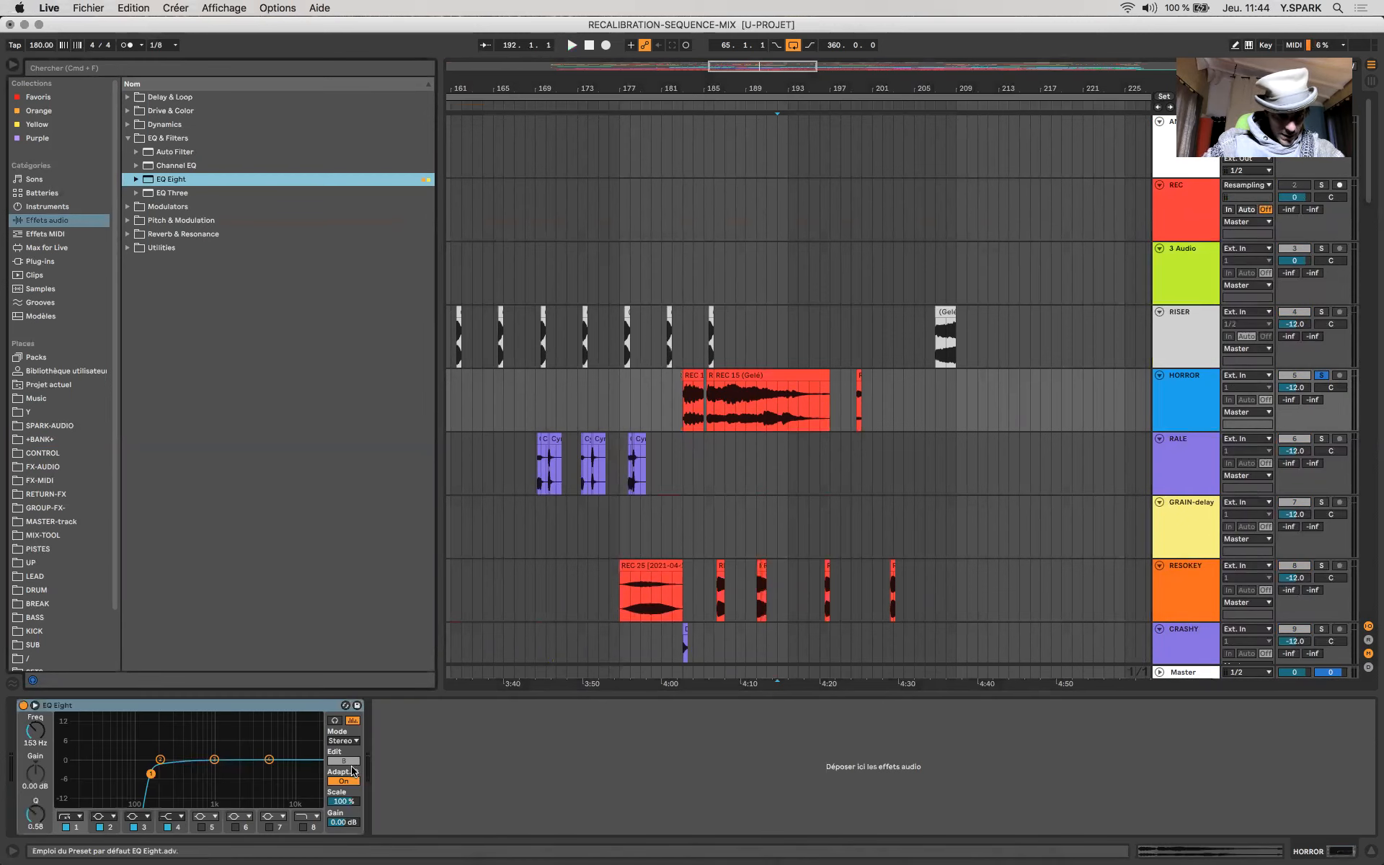
Step: Set EQ Eight to M/S mode, shape the side with a low cut and a dip near 2 kHz, and set the mid's low cut to 68.1 Hz
click(341, 741)
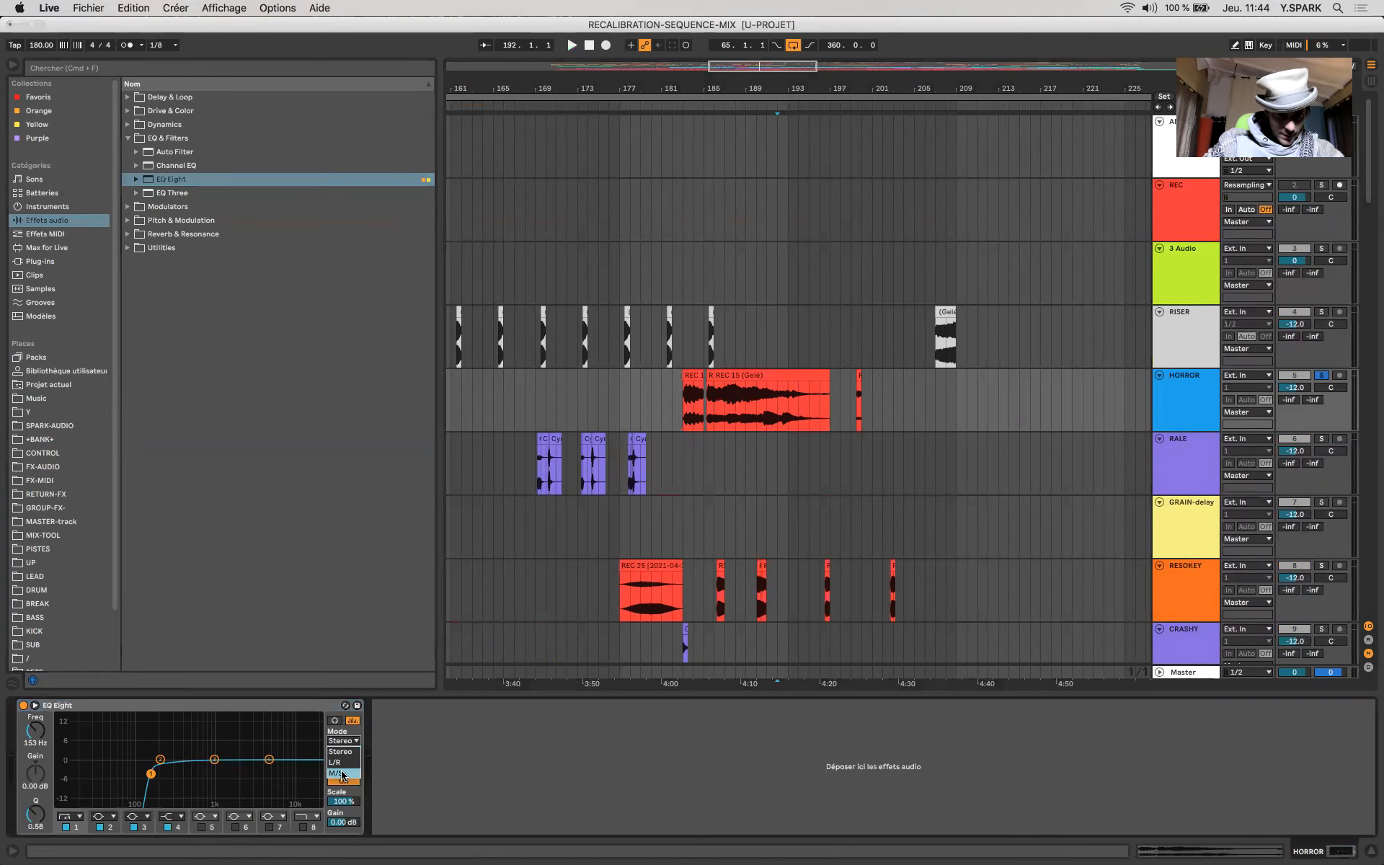
click(343, 774)
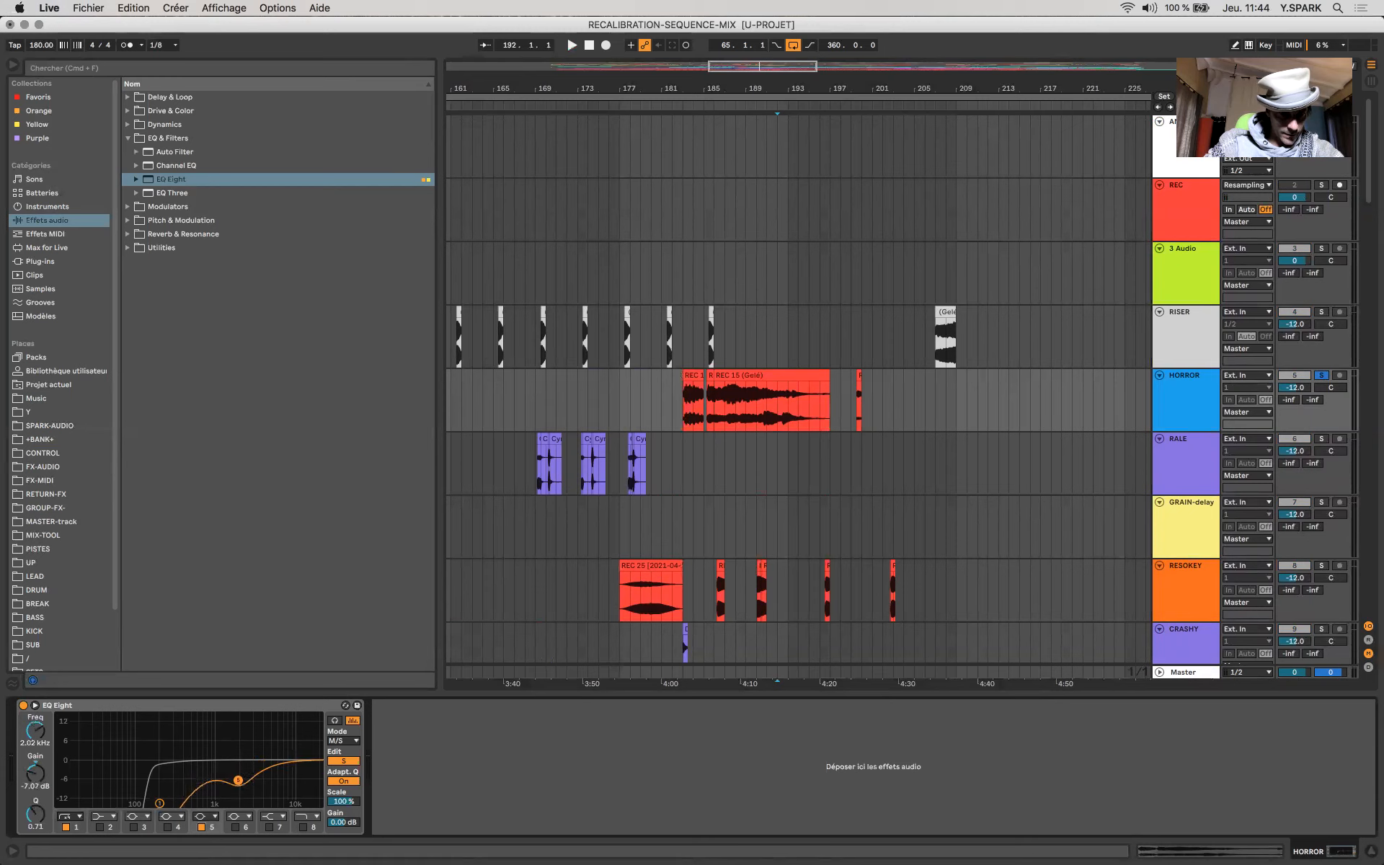
click(341, 762)
drag(151, 773, 123, 793)
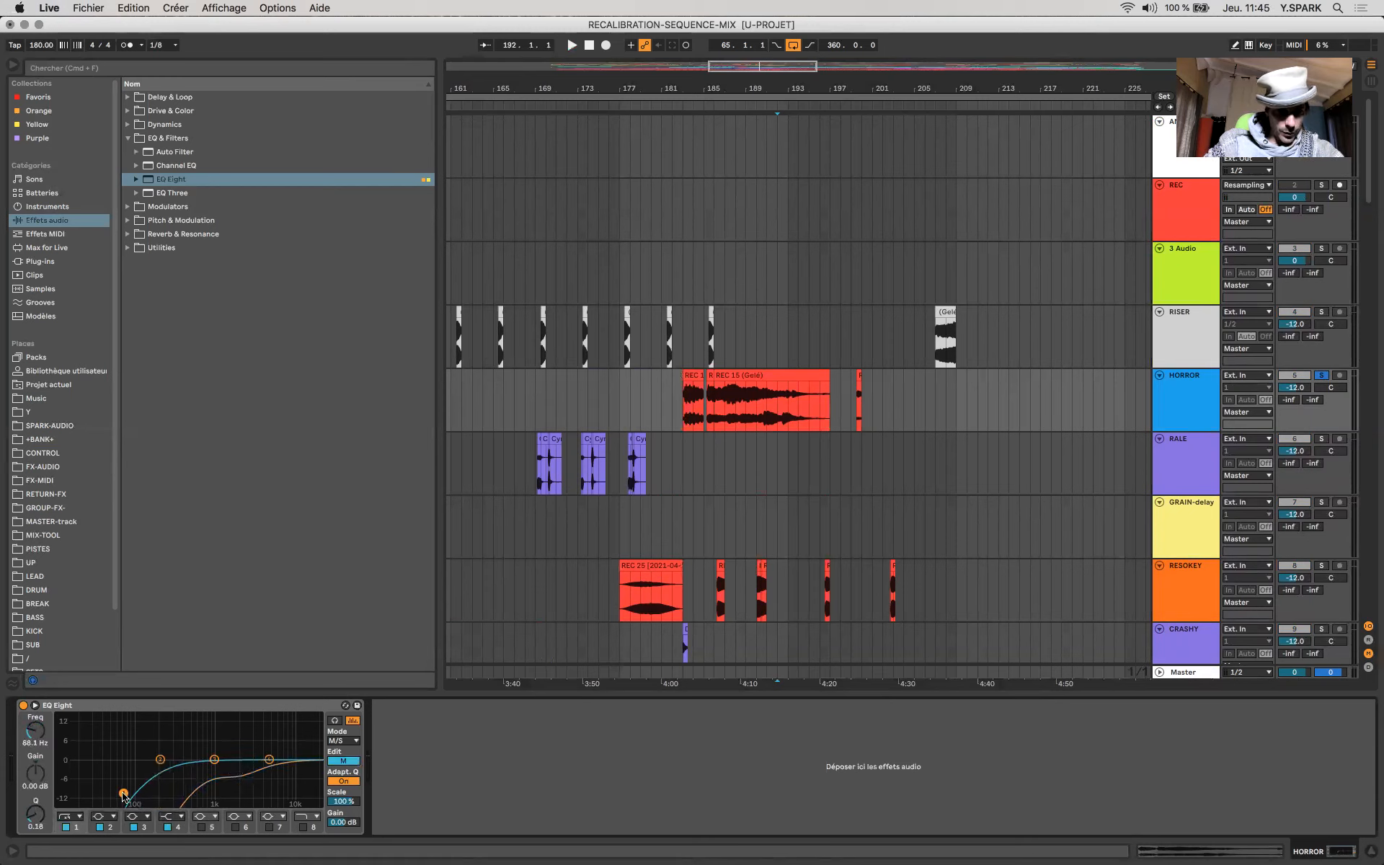
Step: Play the equalized HORROR clips from several points between bars 185 and 192 and check them in the Master track's analyzers
key(space)
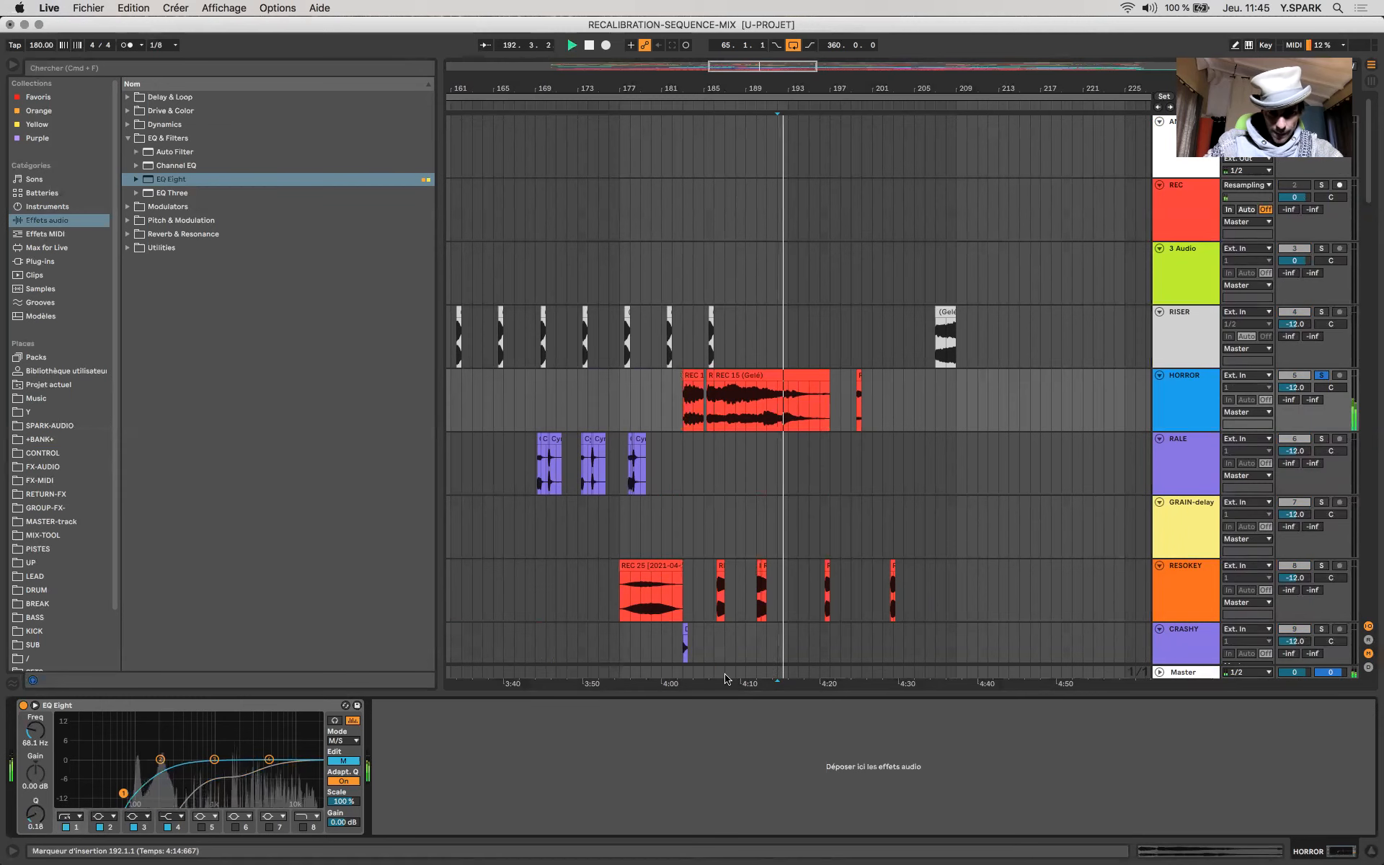
click(726, 675)
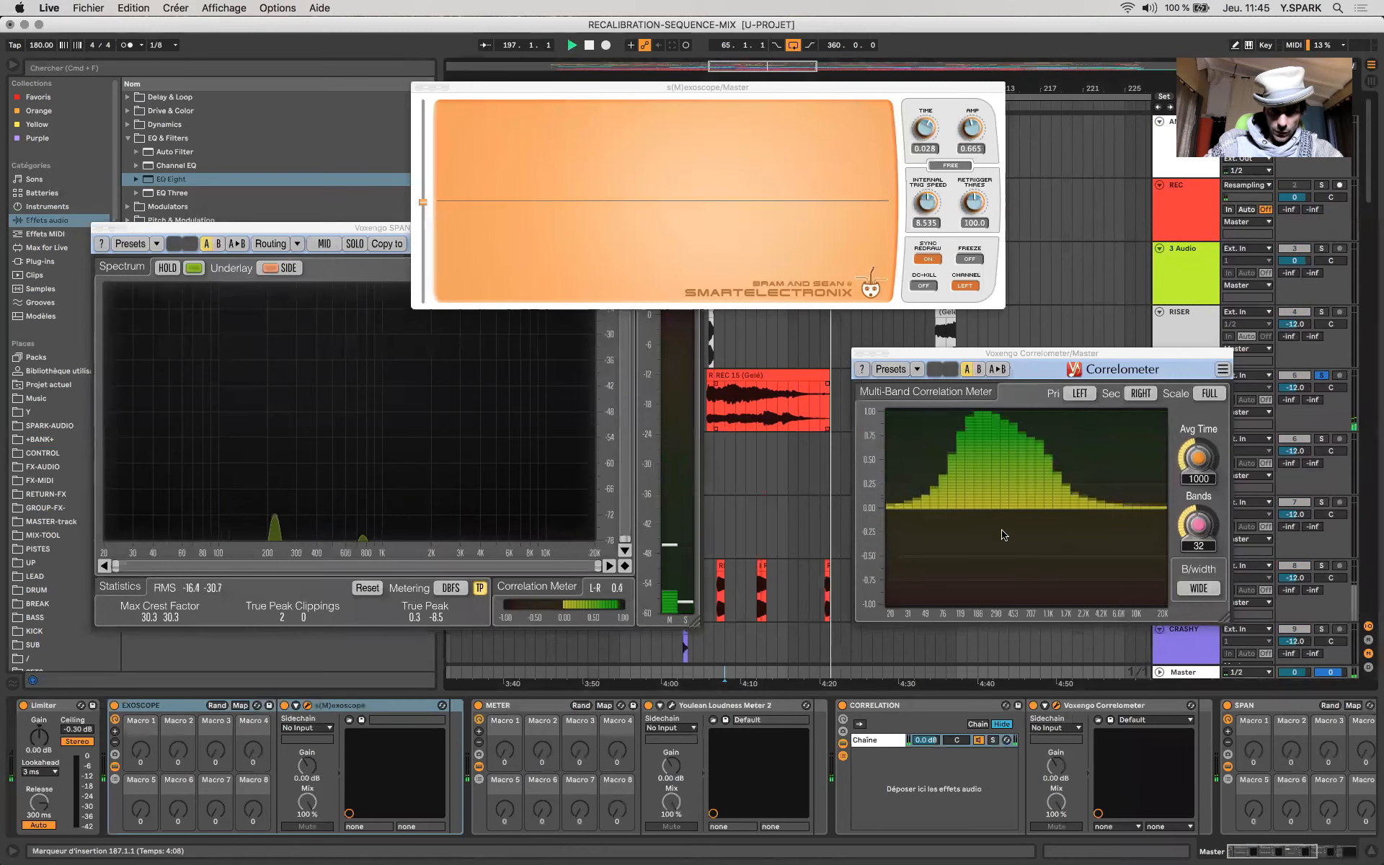
click(735, 407)
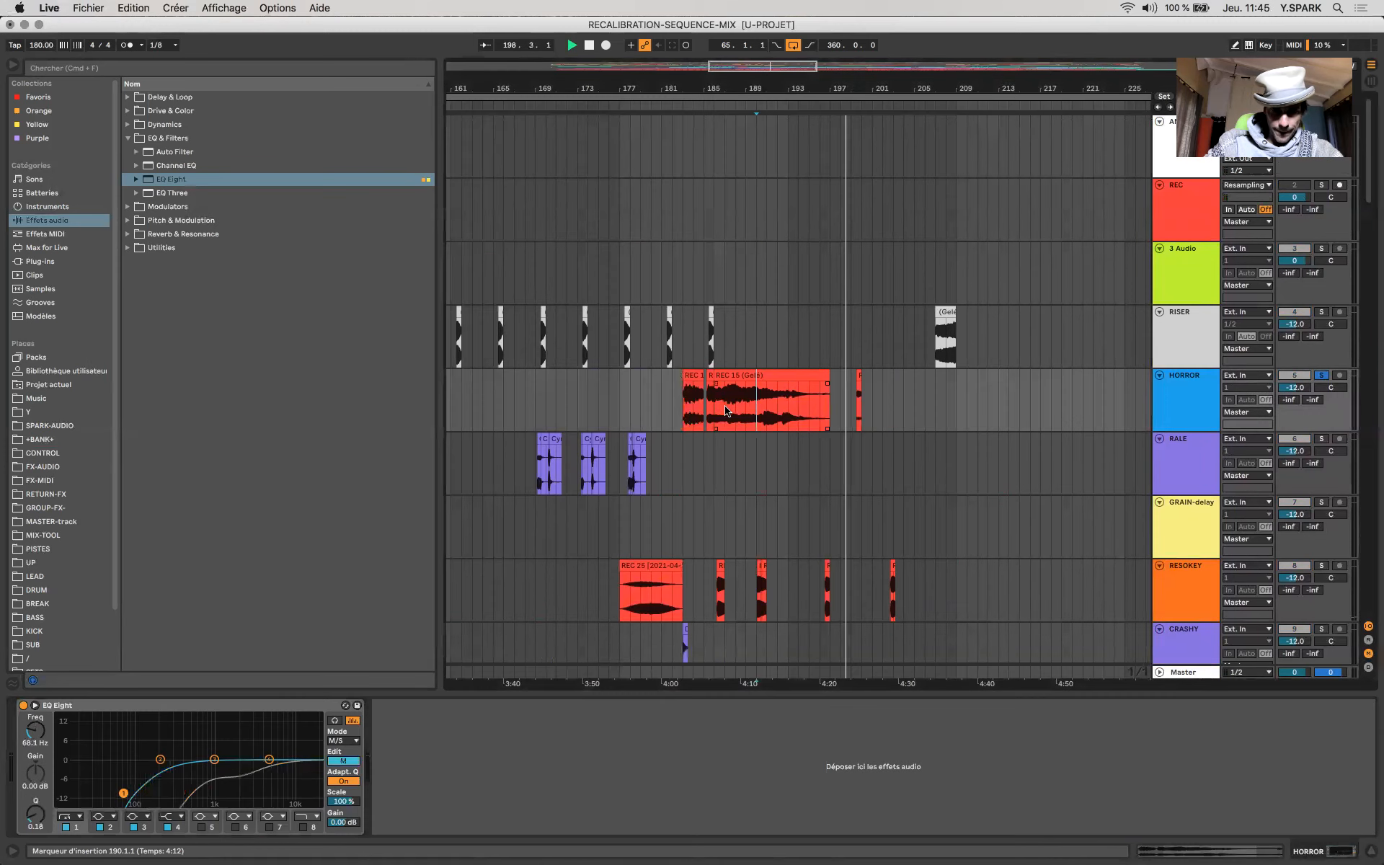
click(707, 407)
key(space)
key(space)
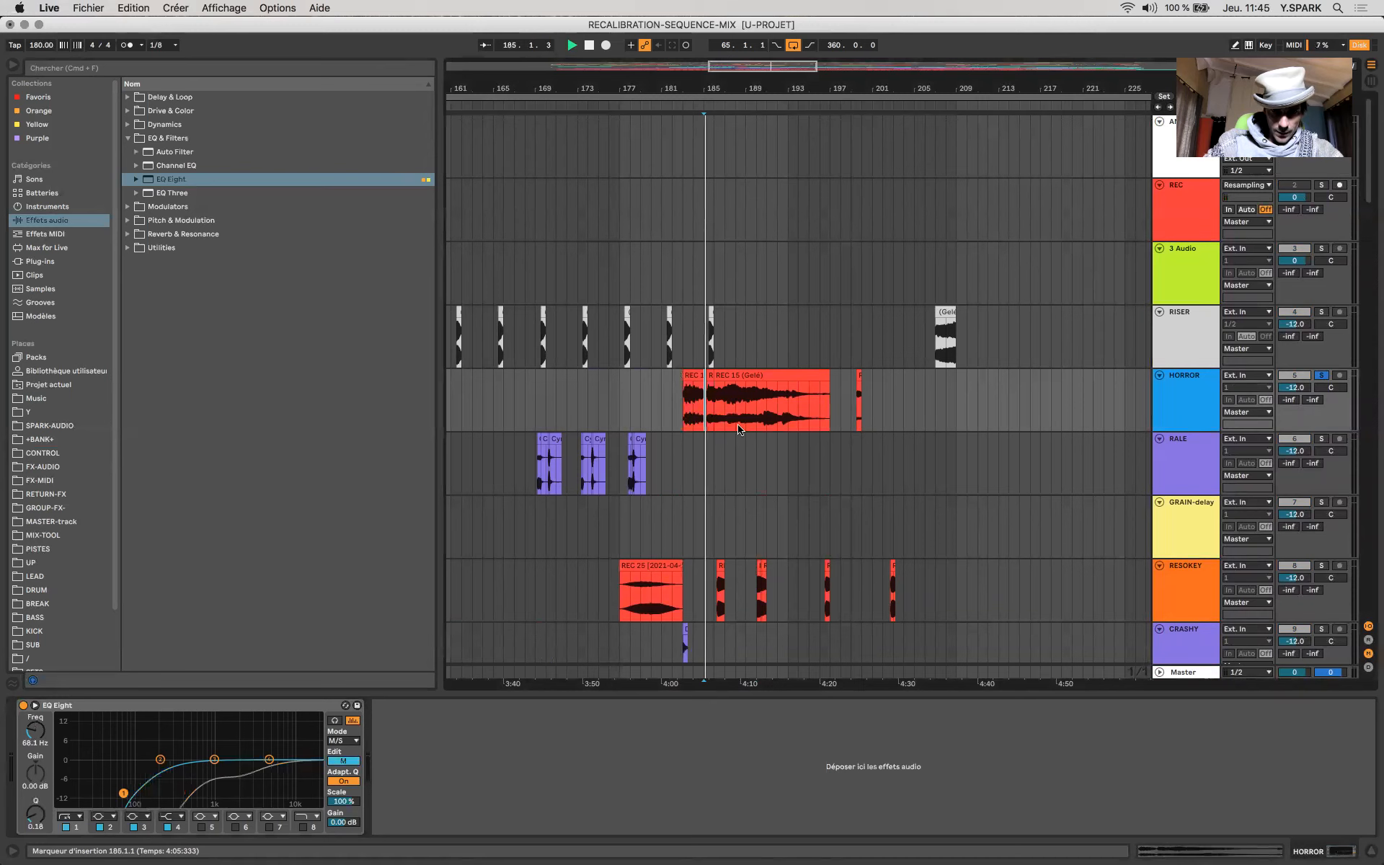
click(714, 670)
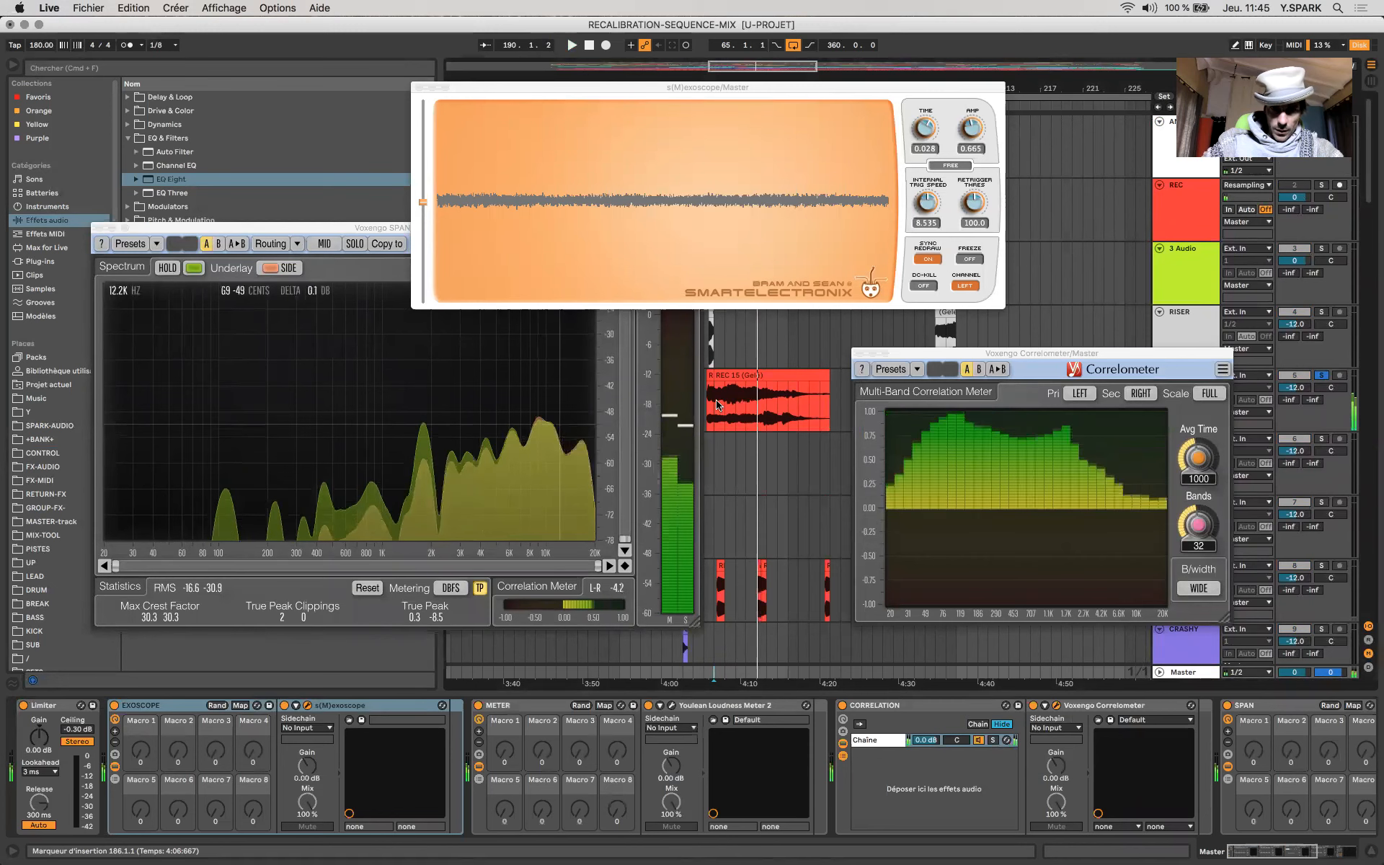
click(745, 393)
key(space)
click(744, 393)
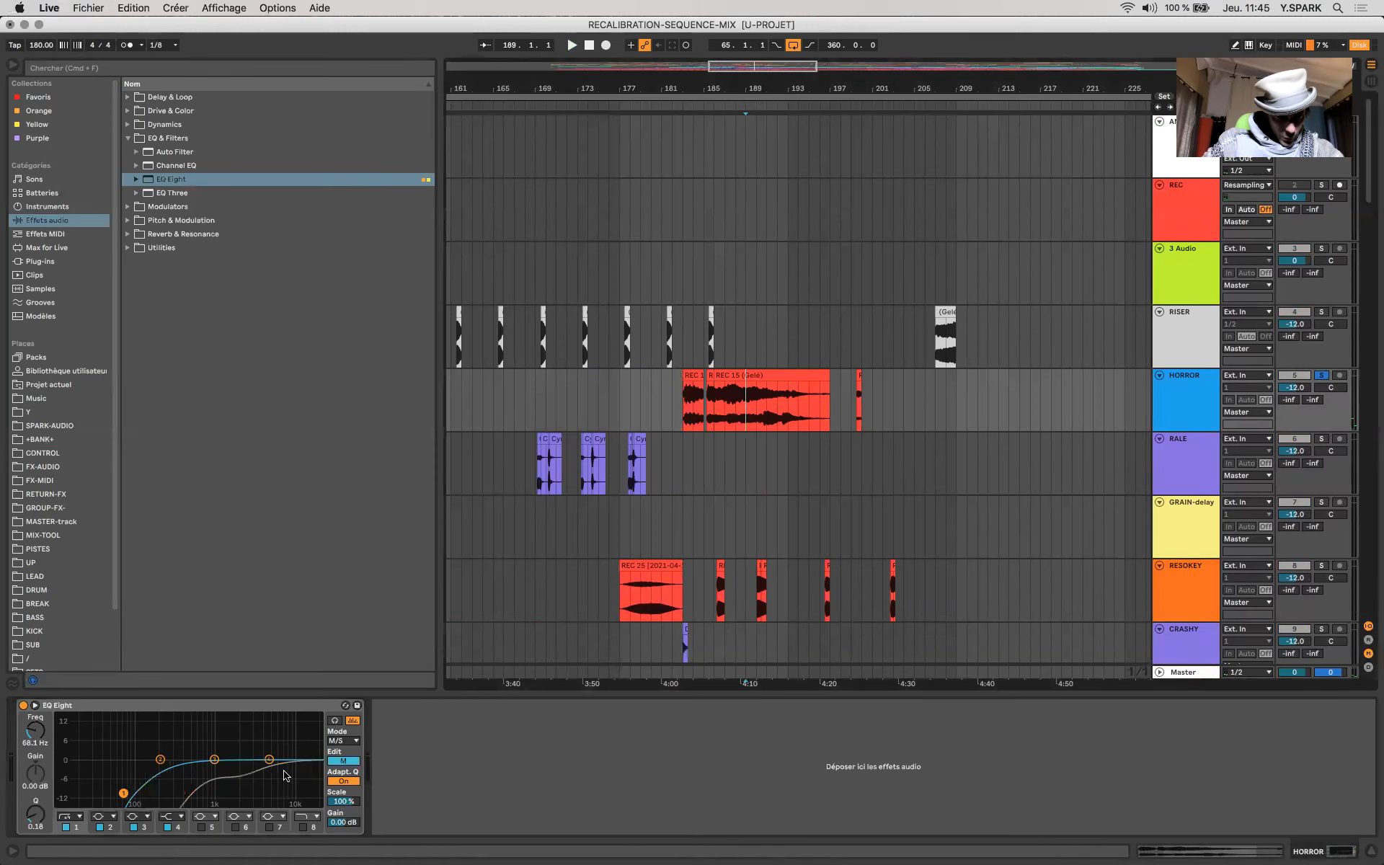
Step: Enable side band 7 at 5.05 kHz with -1.86 dB gain in HORROR's EQ Eight, and check playback from bar 183 in the analyzers
click(347, 762)
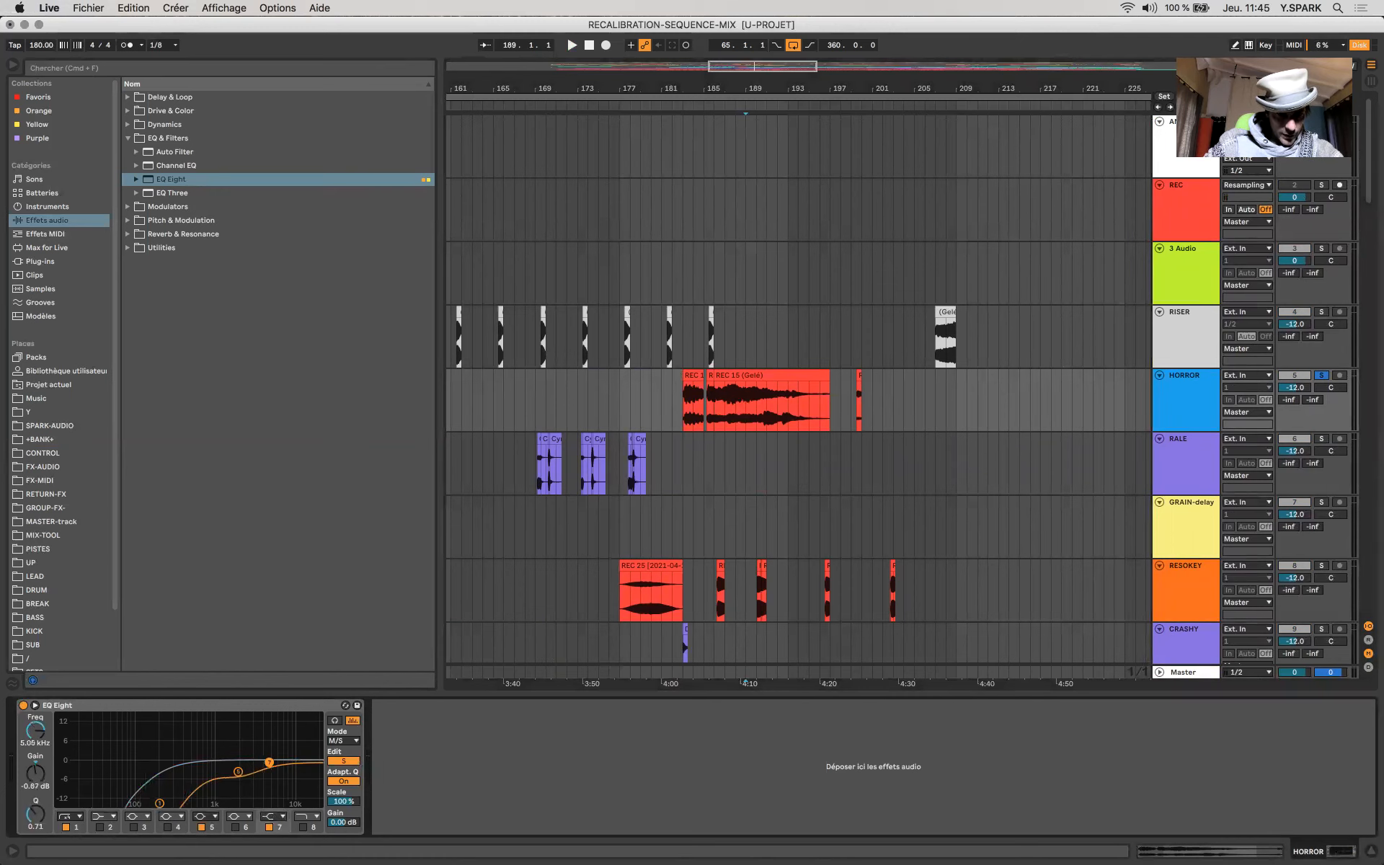
click(683, 673)
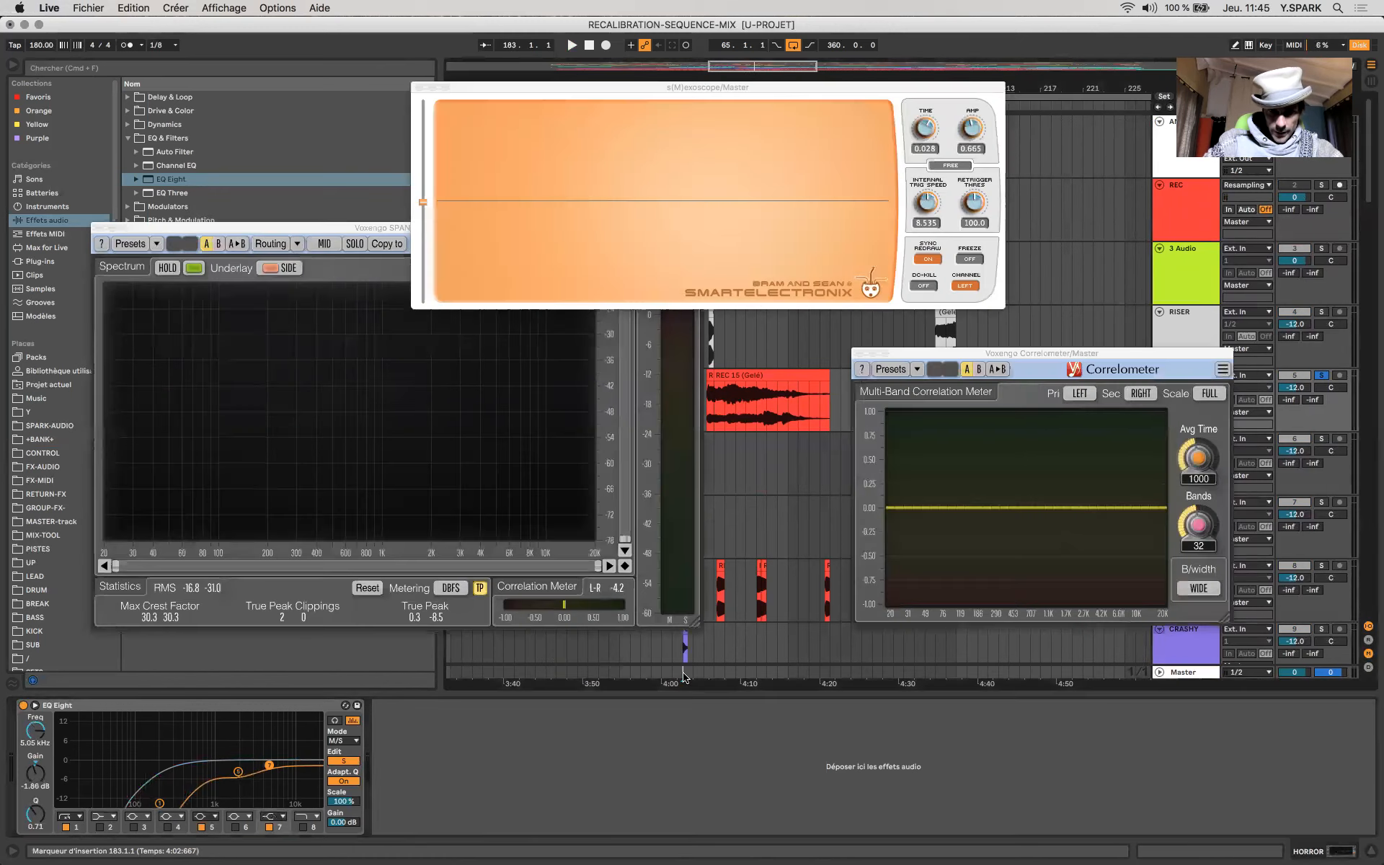
key(space)
click(733, 675)
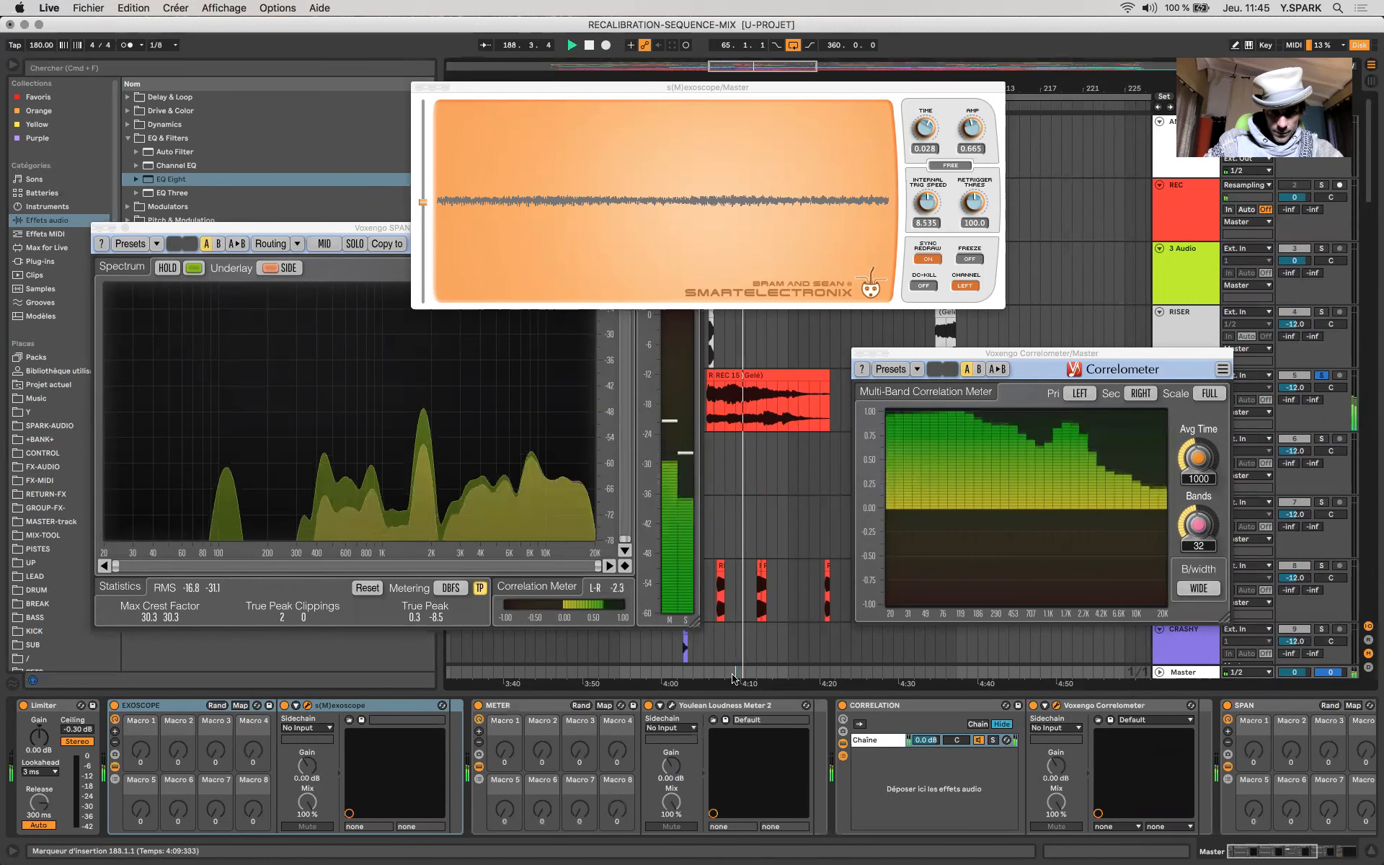
key(space)
click(724, 407)
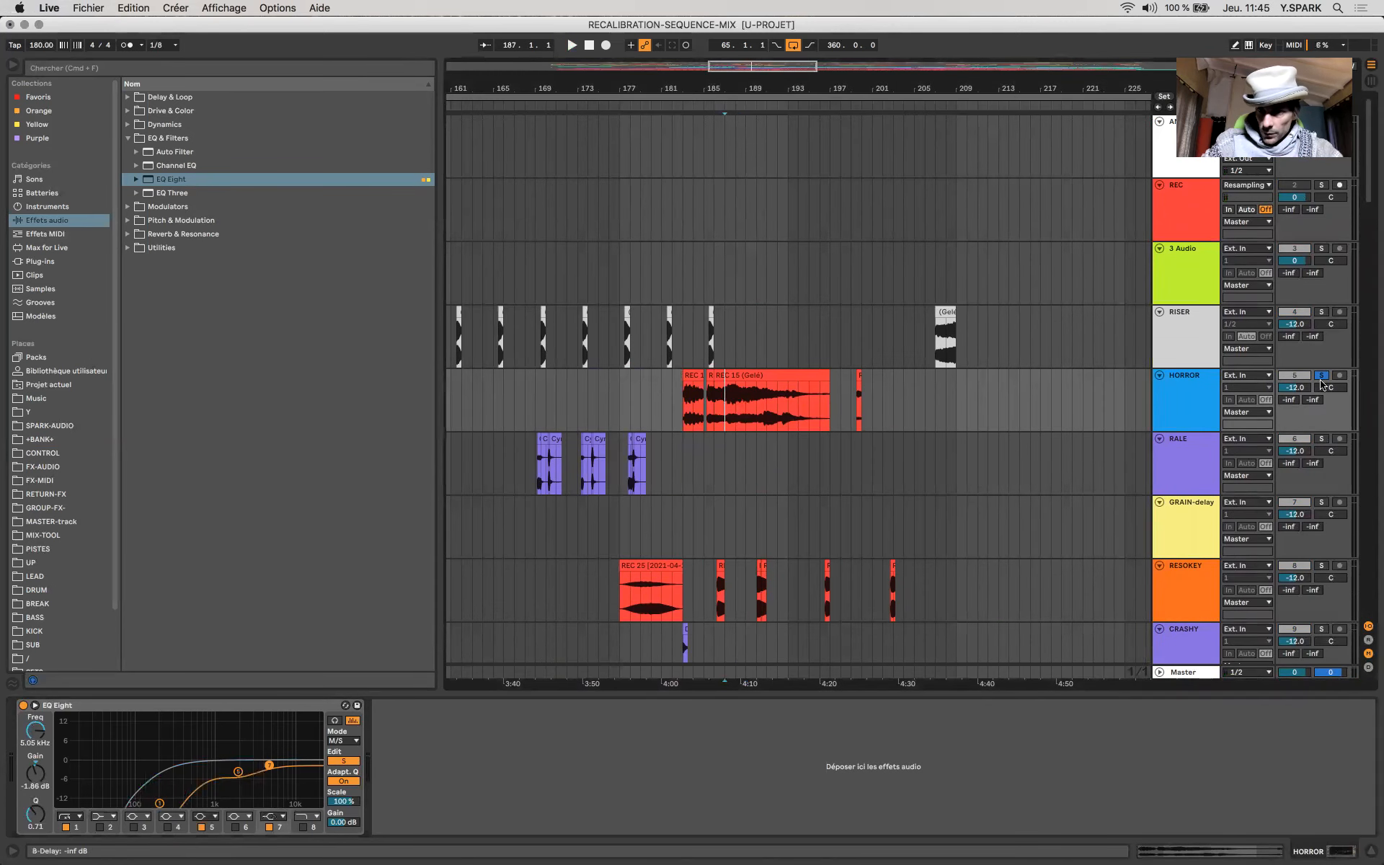
Step: Move the solo from HORROR to the RALE track and audition its short Goats clip just before bar 178
click(619, 456)
scroll(984, 330, down, 4)
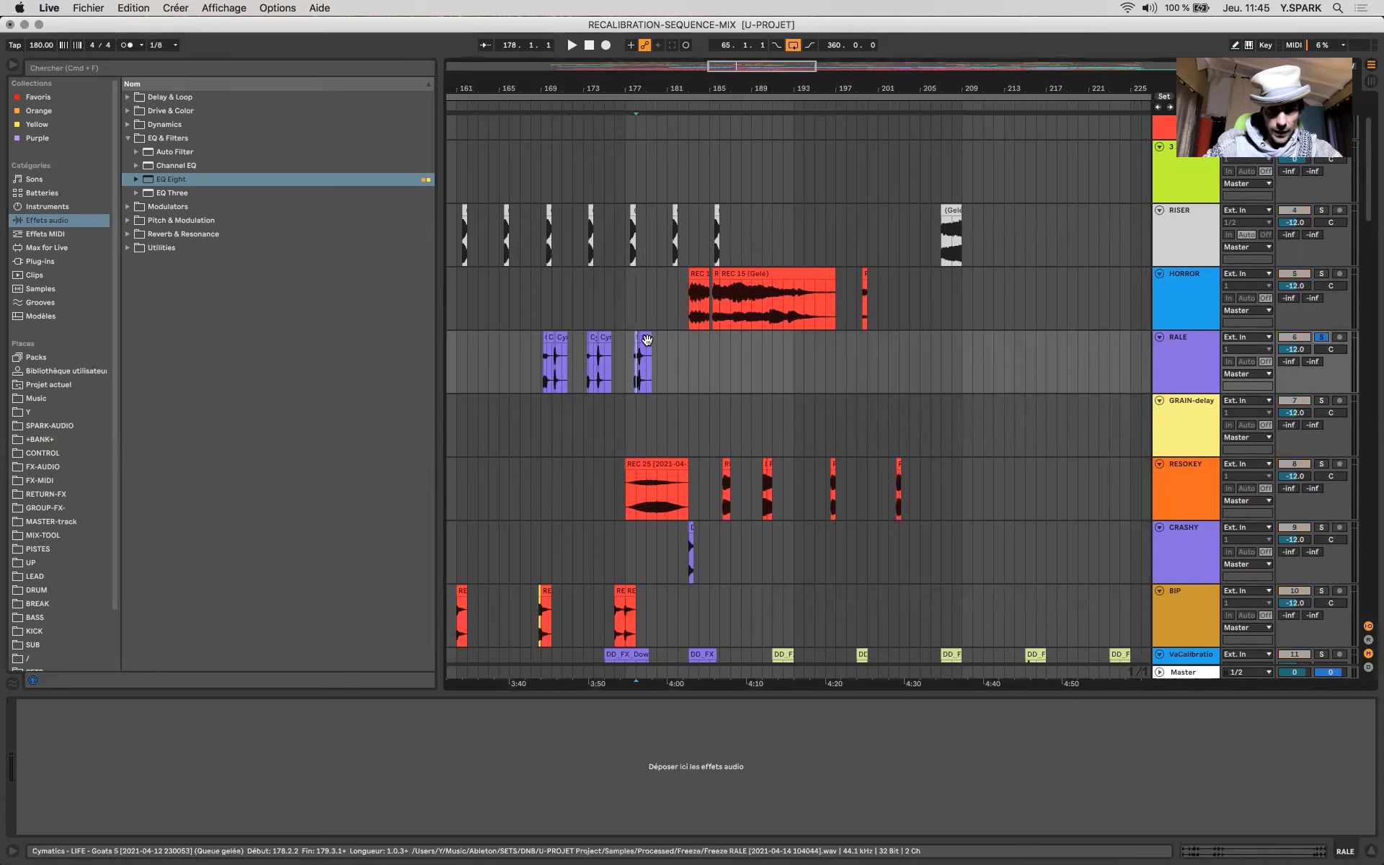
scroll(647, 338, up, 5)
click(604, 336)
key(space)
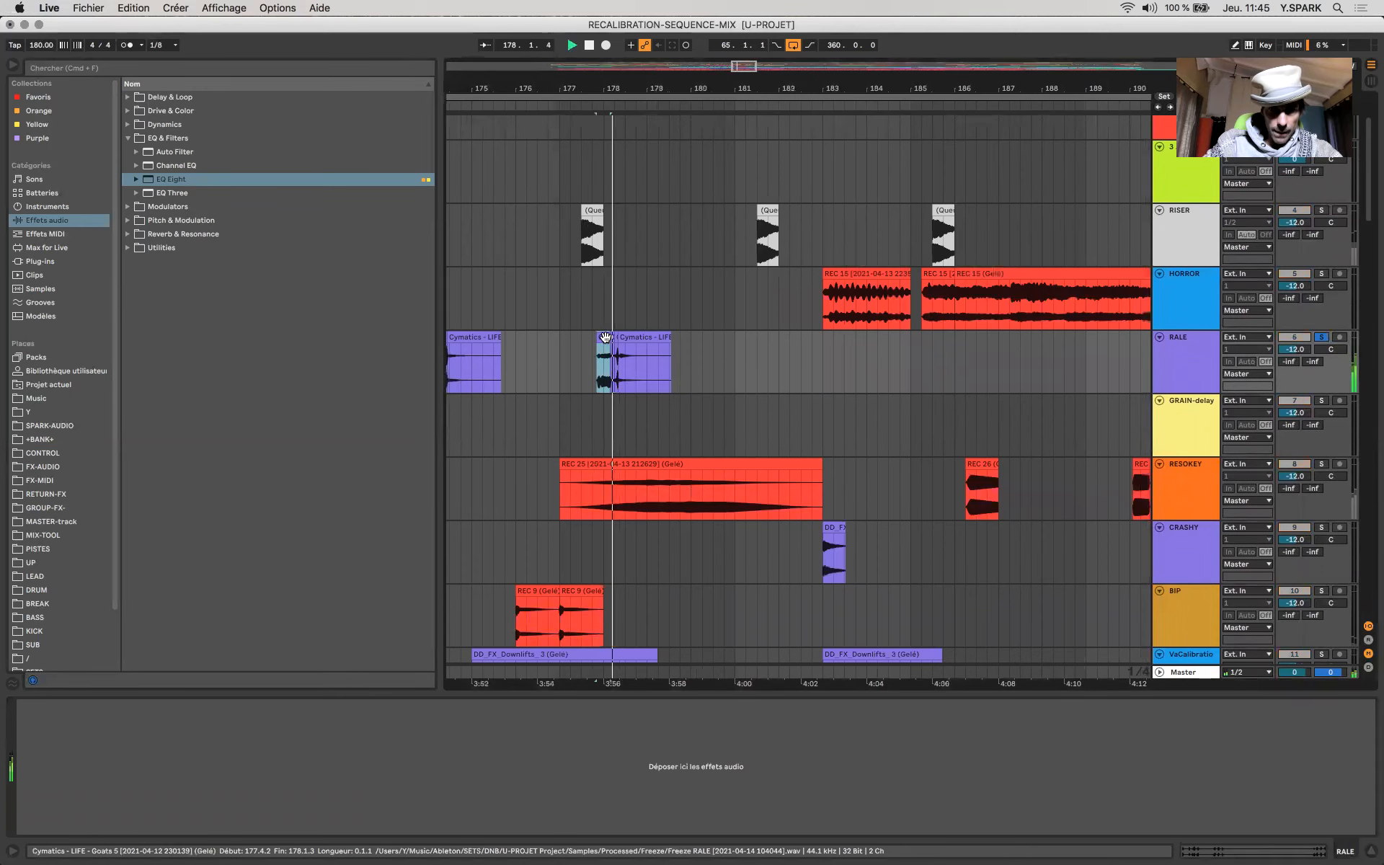
key(space)
Step: Audition the RALE track's earlier clip groups around bars 173 and 169, and stop playback
scroll(559, 332, down, 5)
click(548, 336)
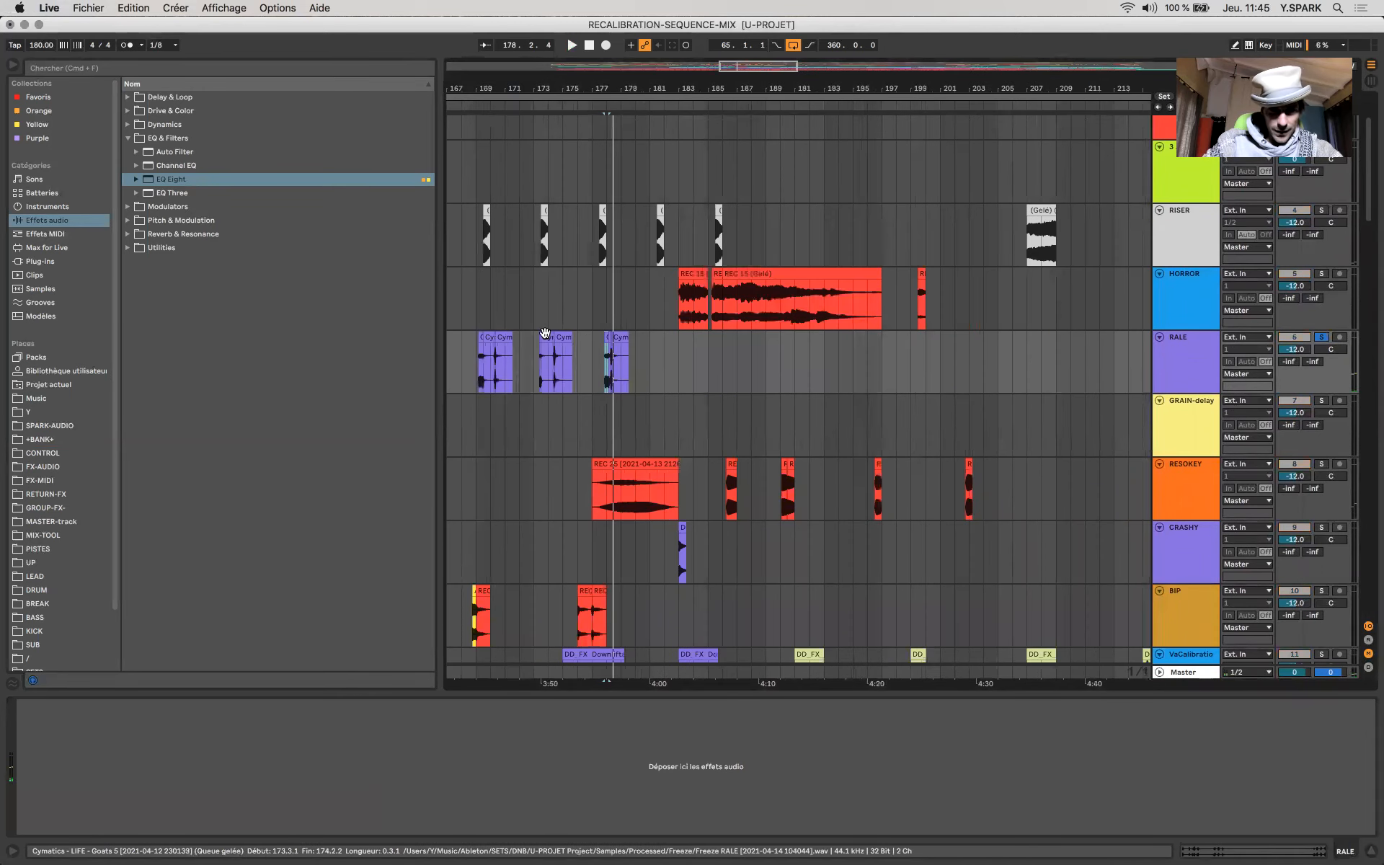
key(space)
click(486, 333)
key(space)
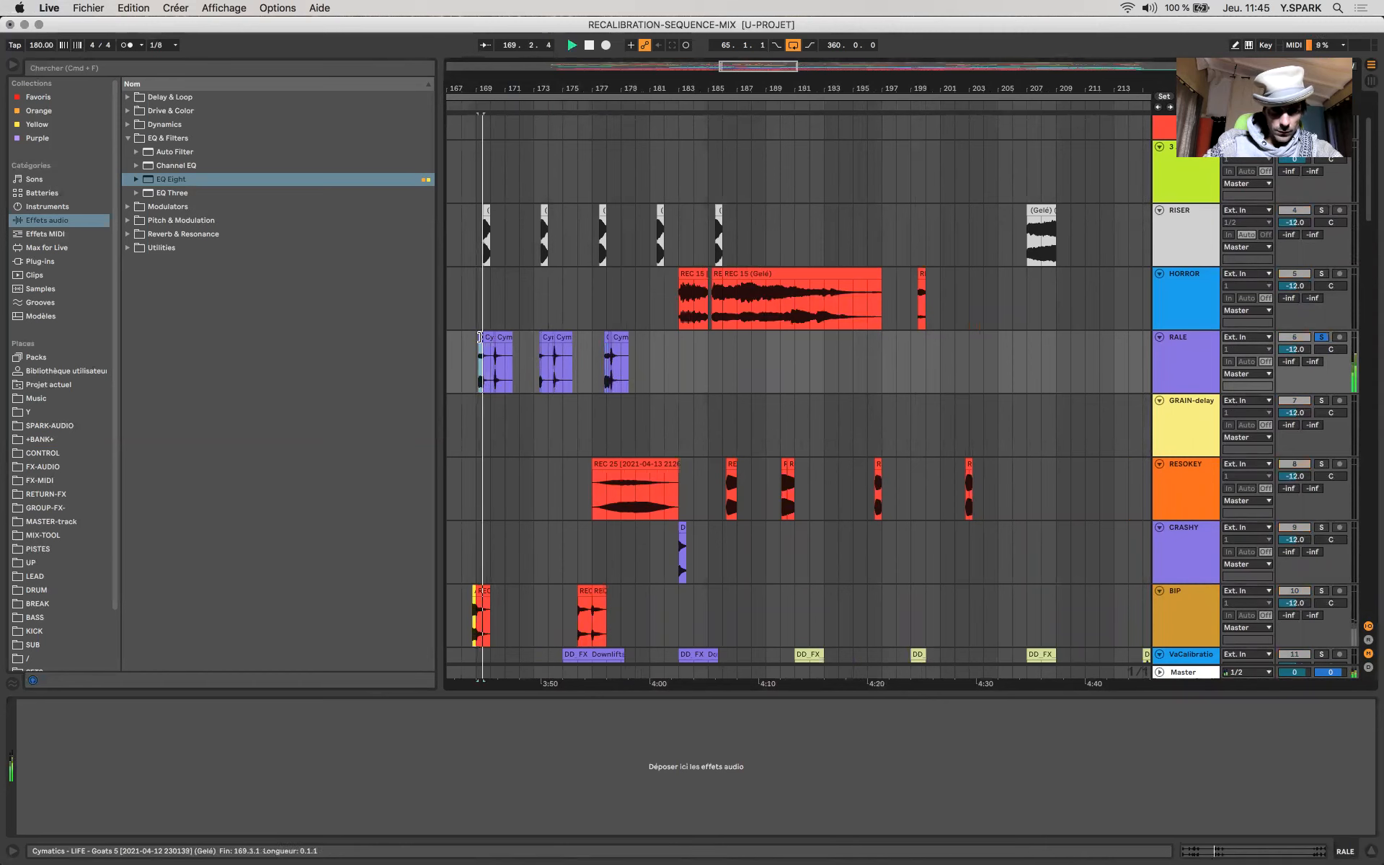
key(space)
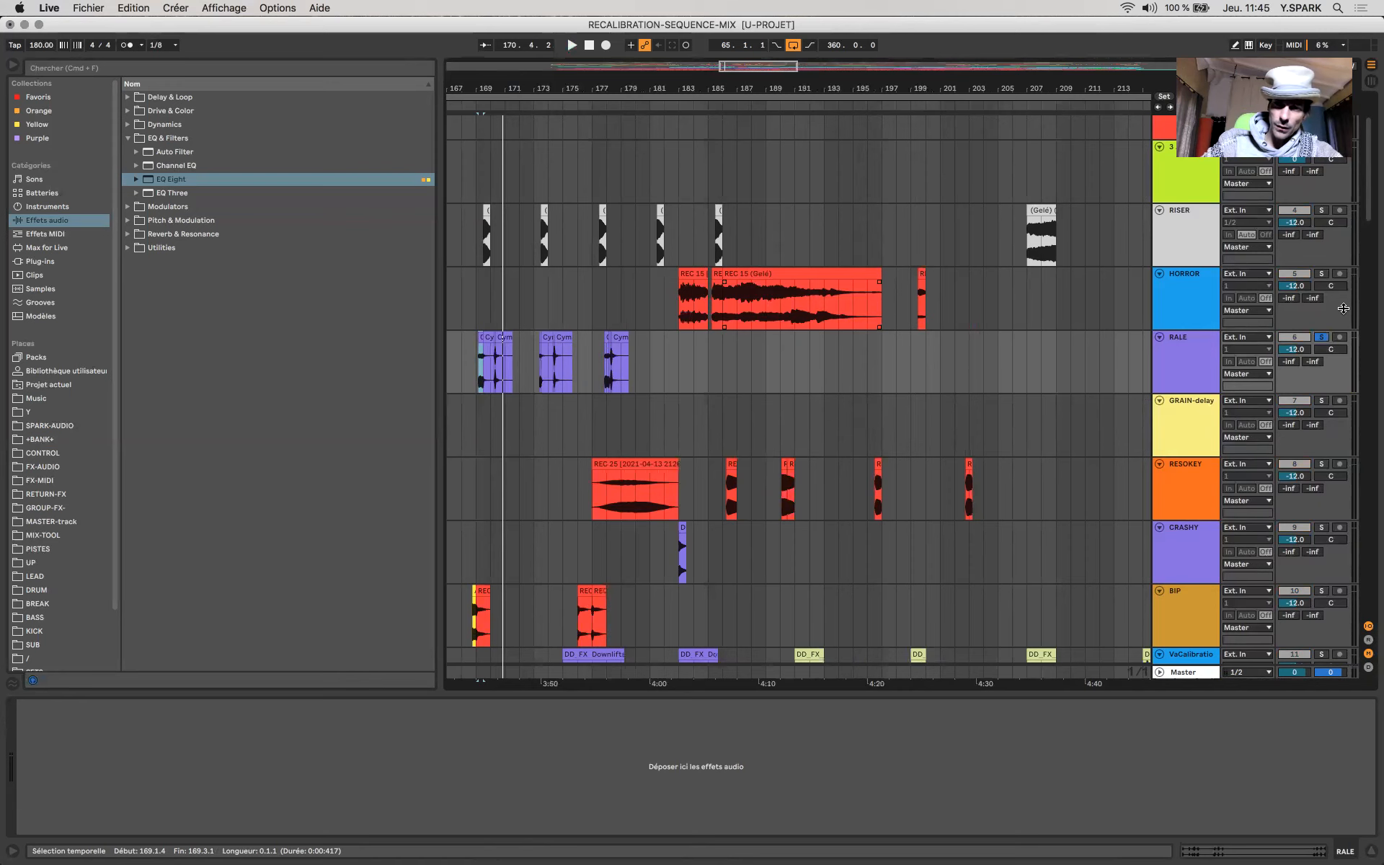
Step: Play RALE from 169.3.1 with the Master track's analyzers shown, and return to the RALE track with playback stopped
click(482, 351)
click(1193, 680)
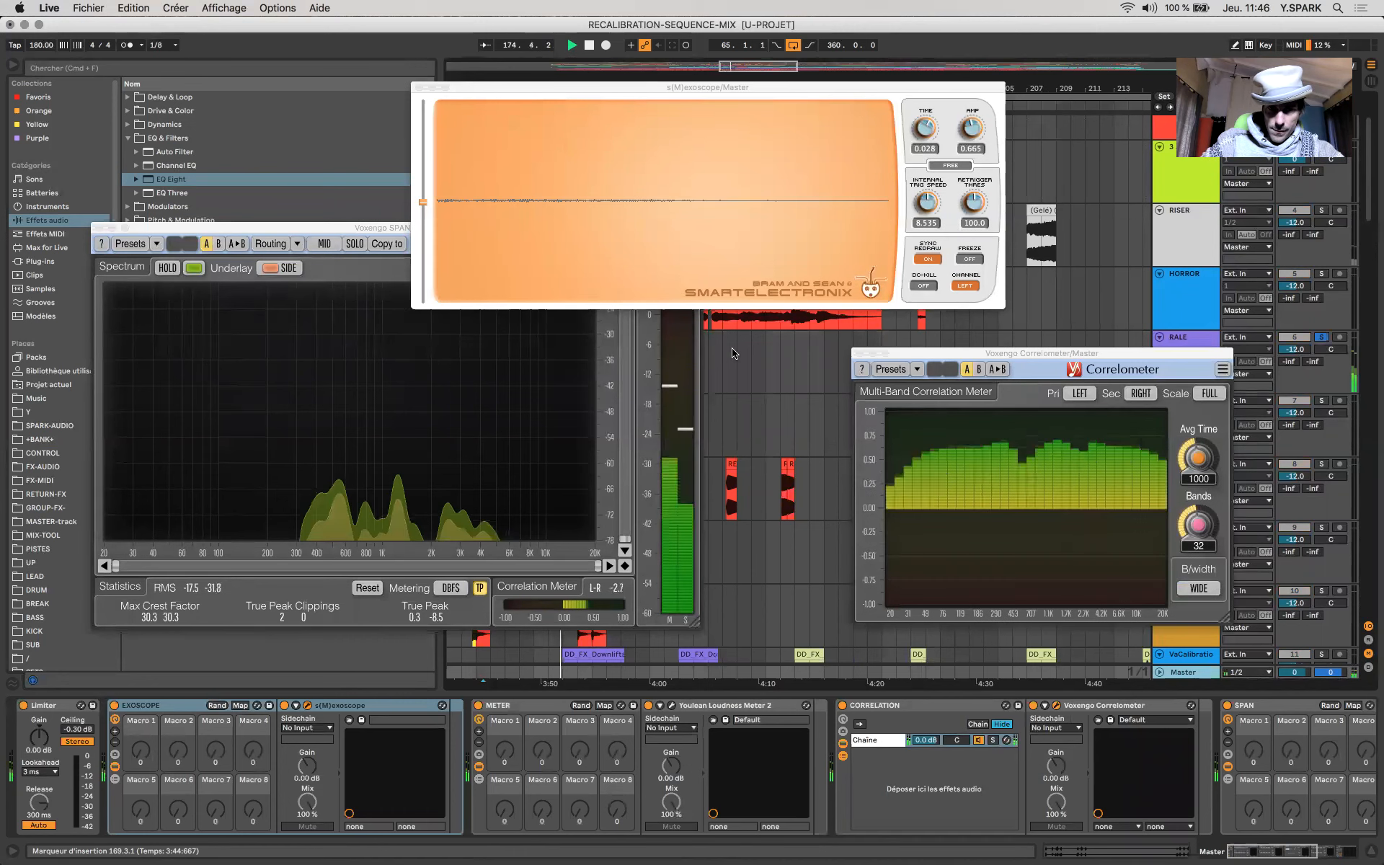
click(737, 375)
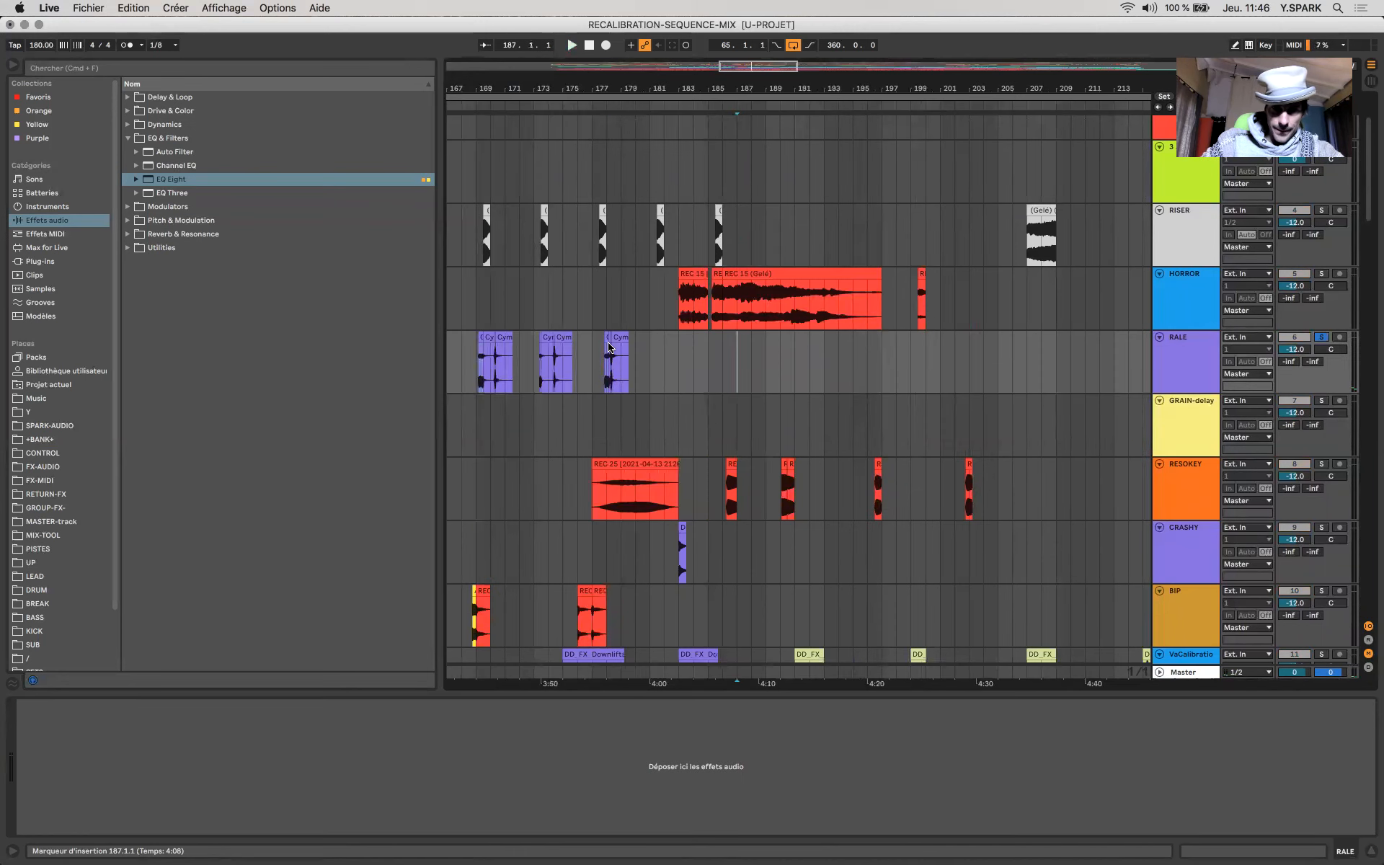
Step: Add a Utility effect to the RALE track and reduce its Width to 63%
scroll(604, 354, up, 5)
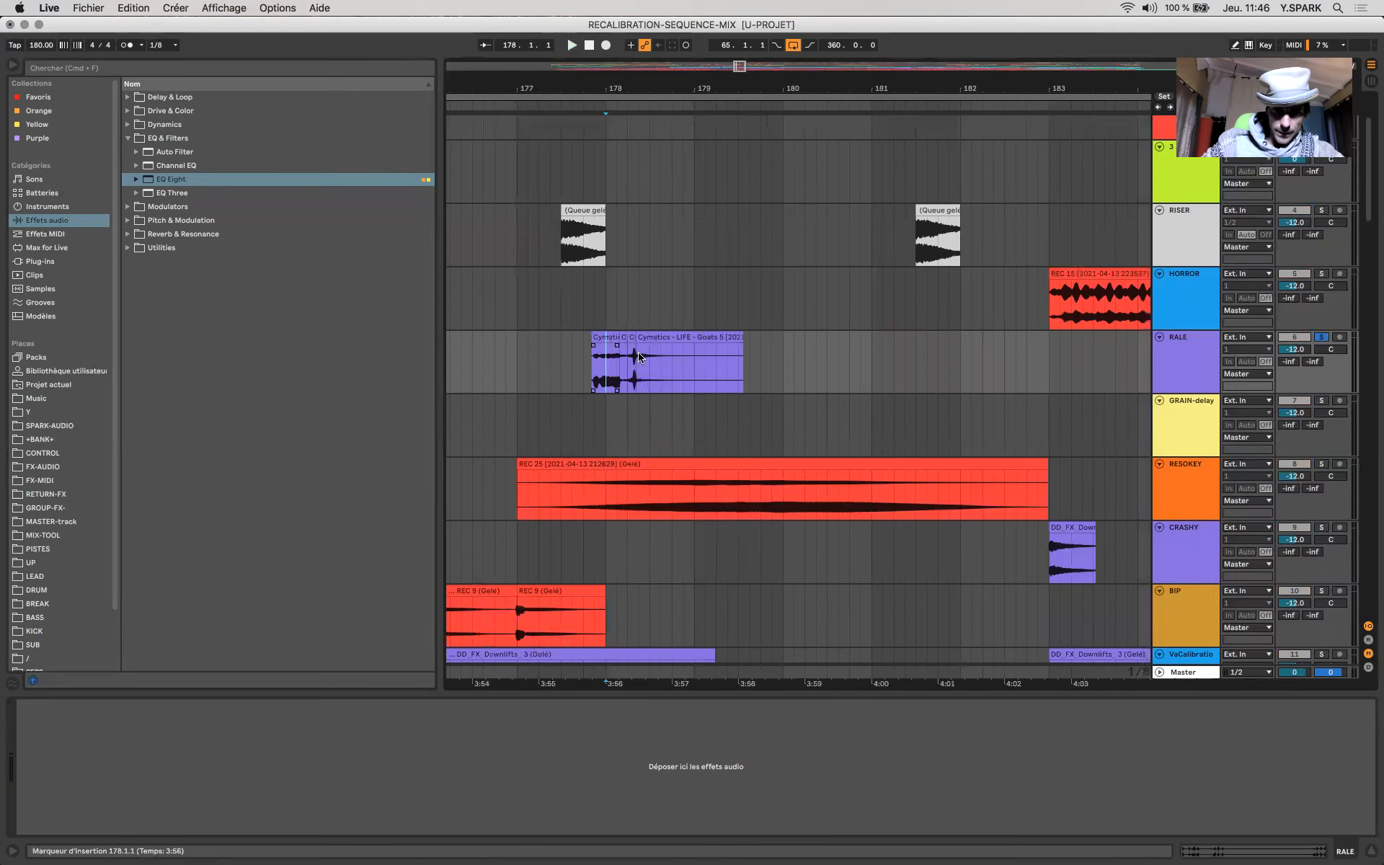
scroll(620, 365, up, 4)
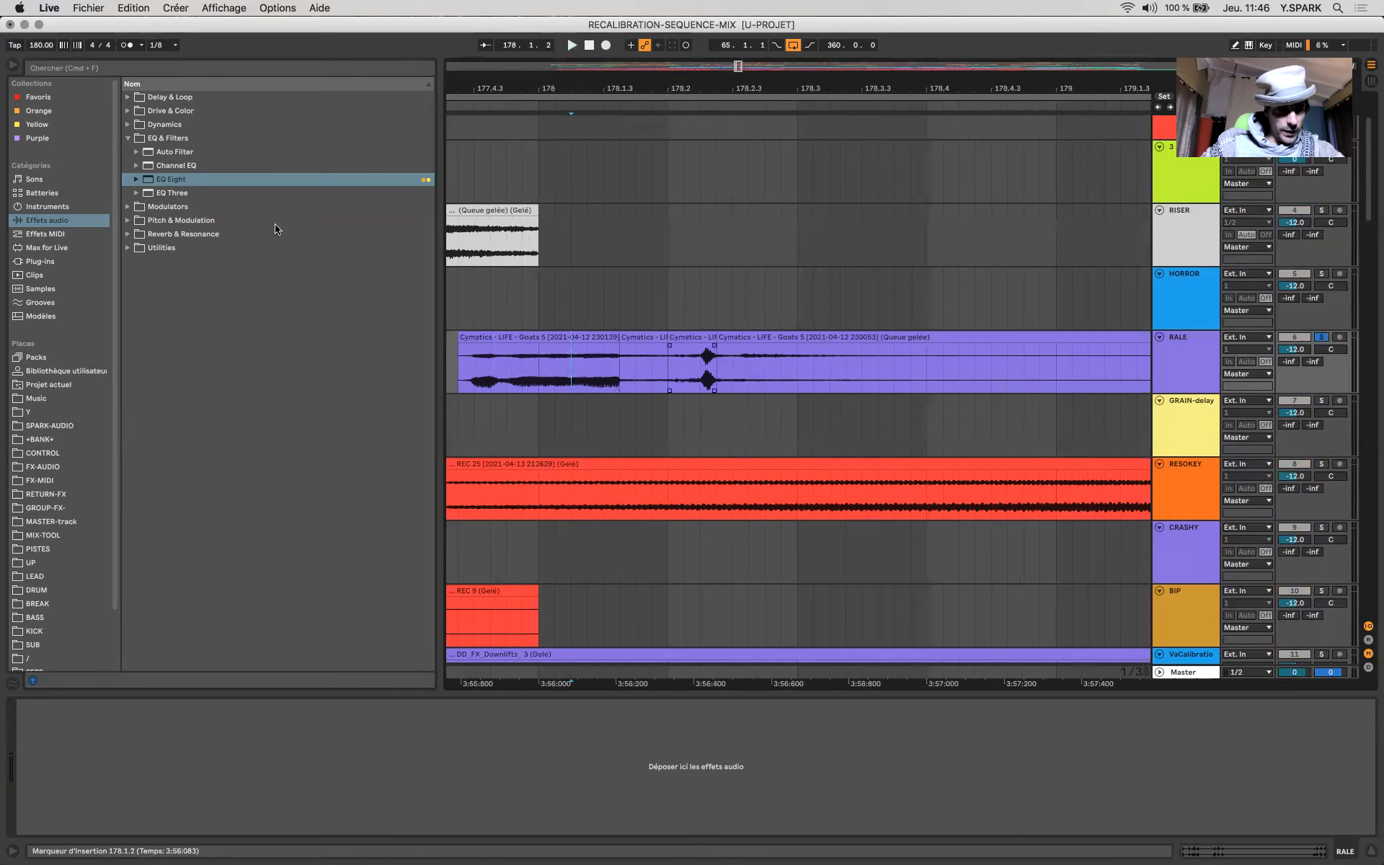
click(133, 249)
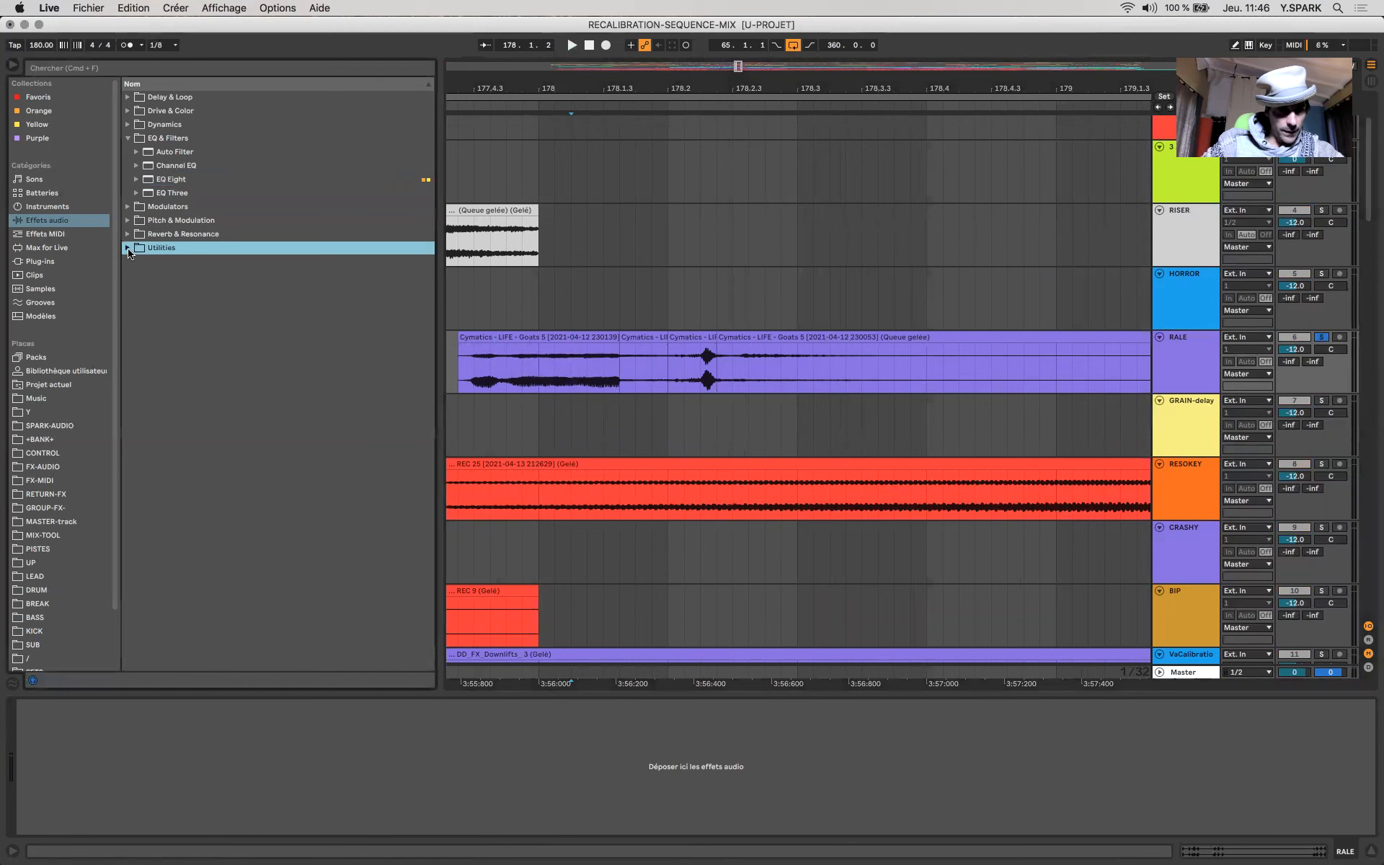
click(128, 249)
drag(157, 264, 226, 757)
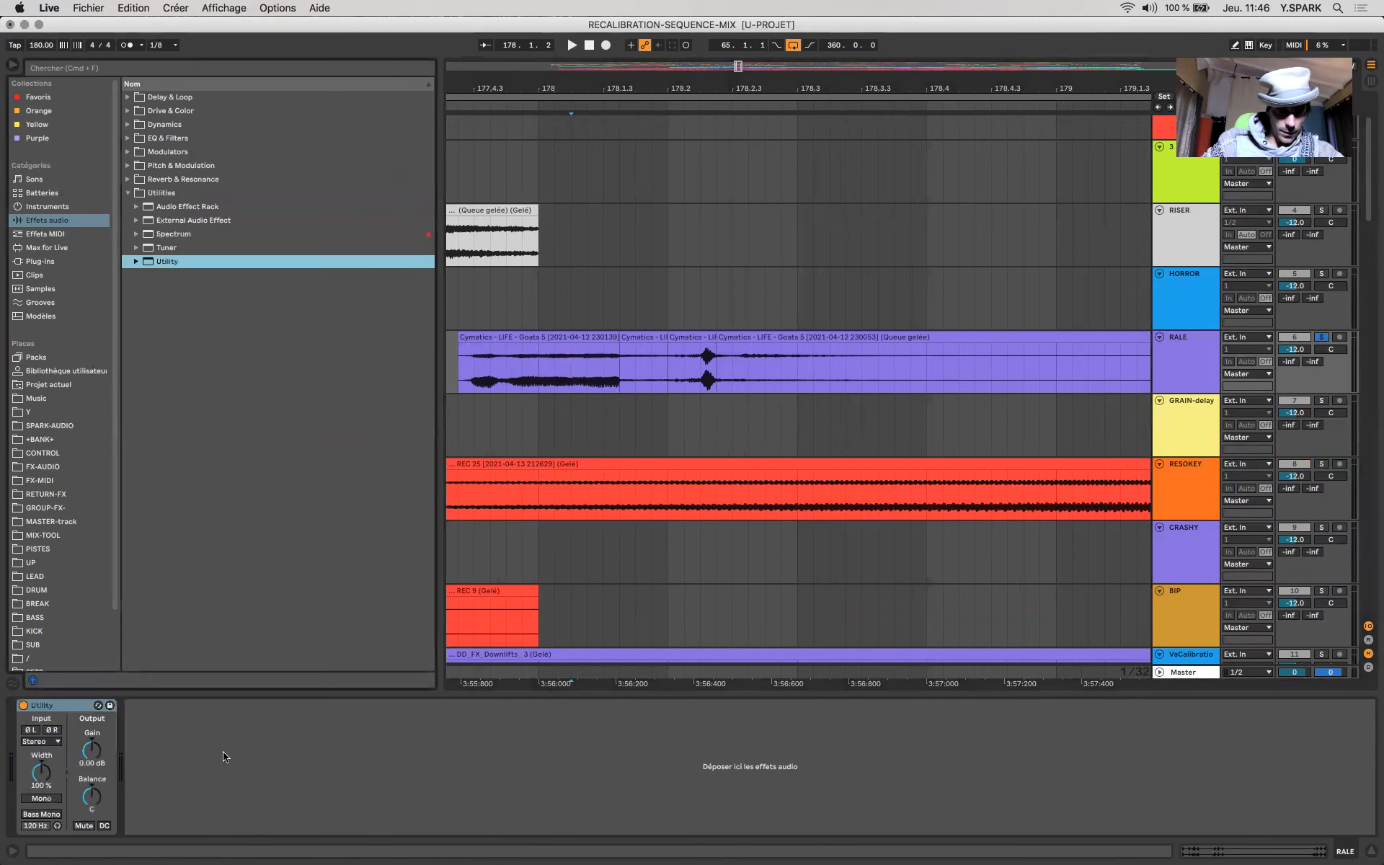
click(41, 772)
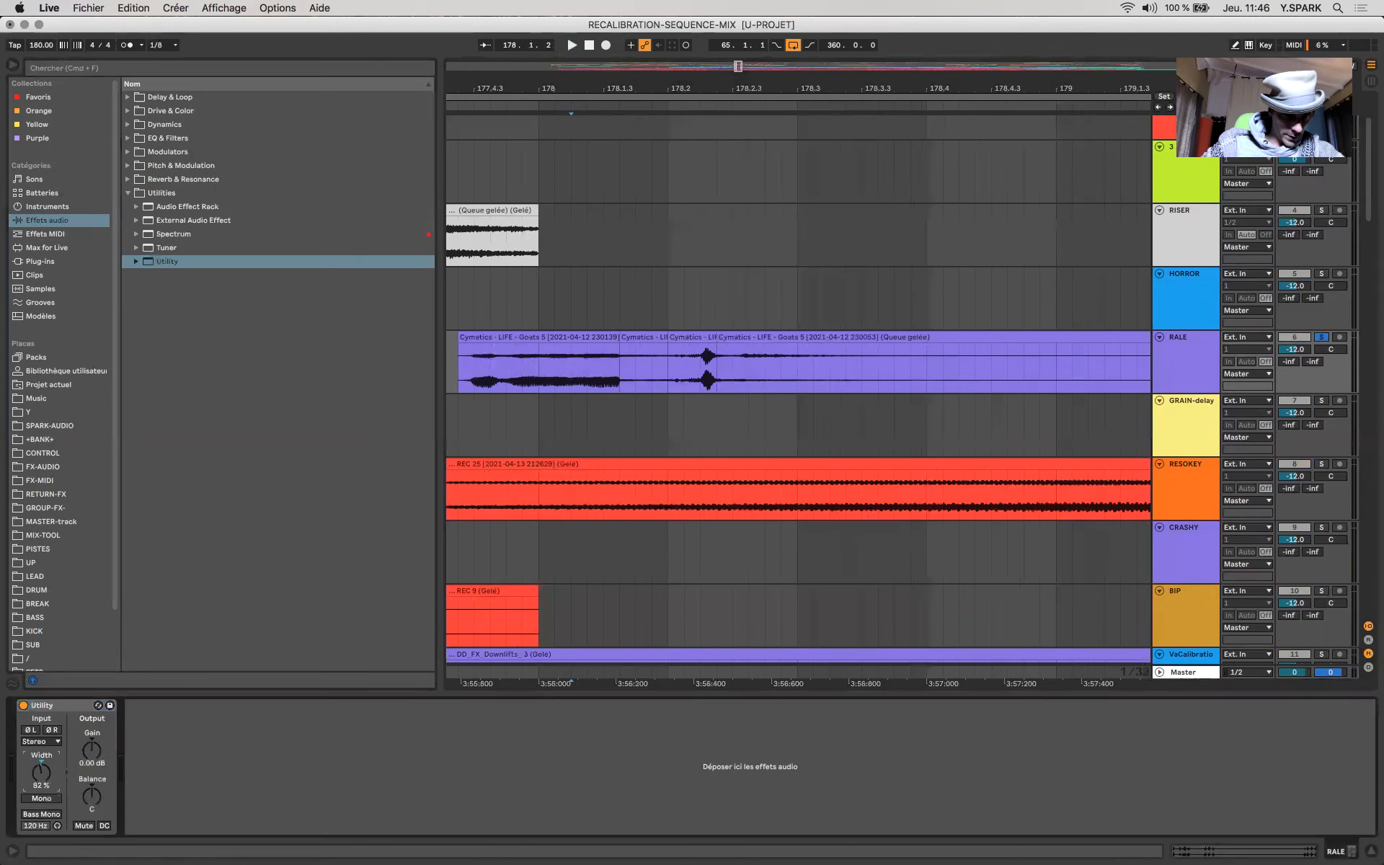
Step: Play RALE from just before bar 178 with the Master track's analyzers shown, and stop playback
click(522, 383)
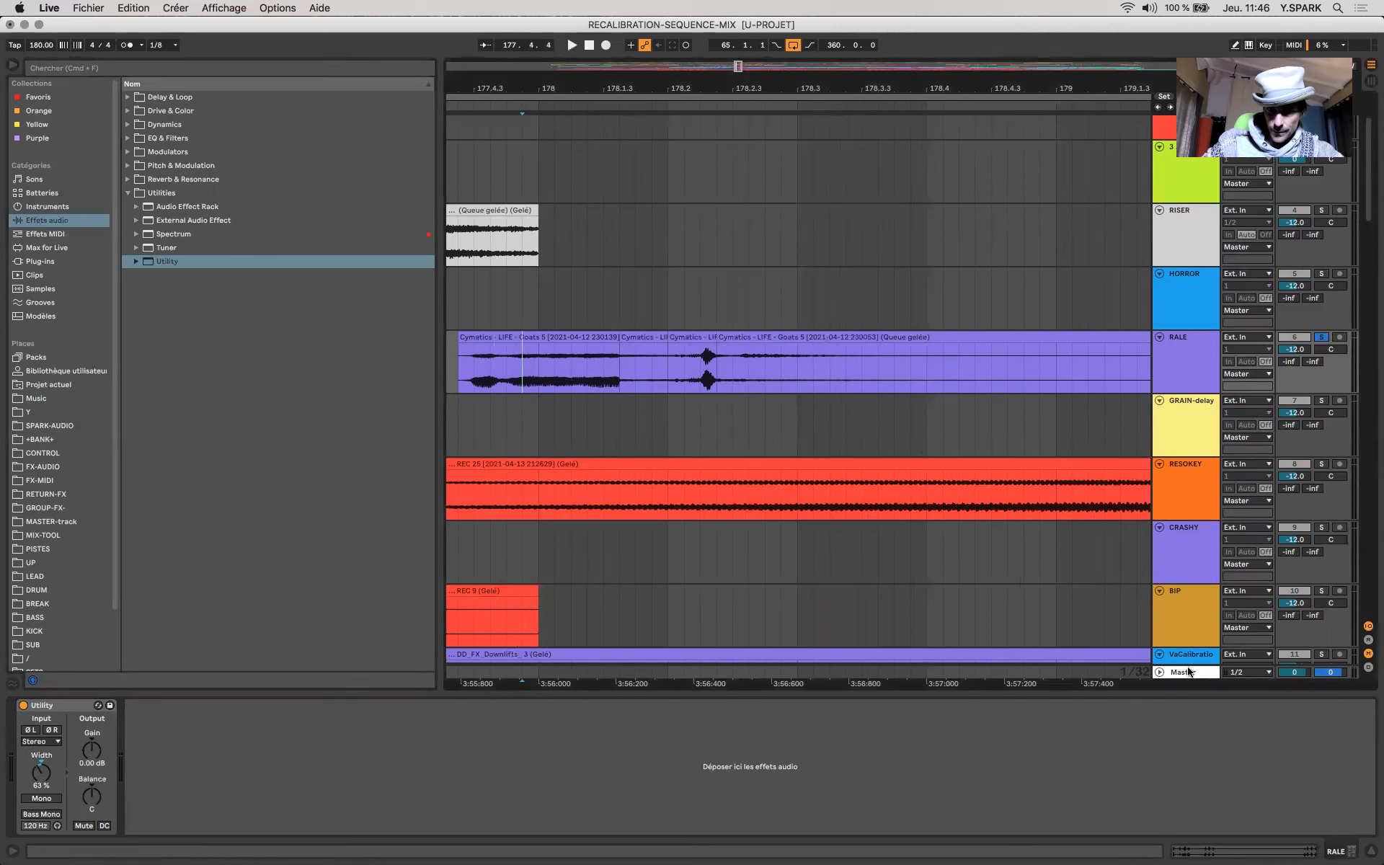
click(1188, 672)
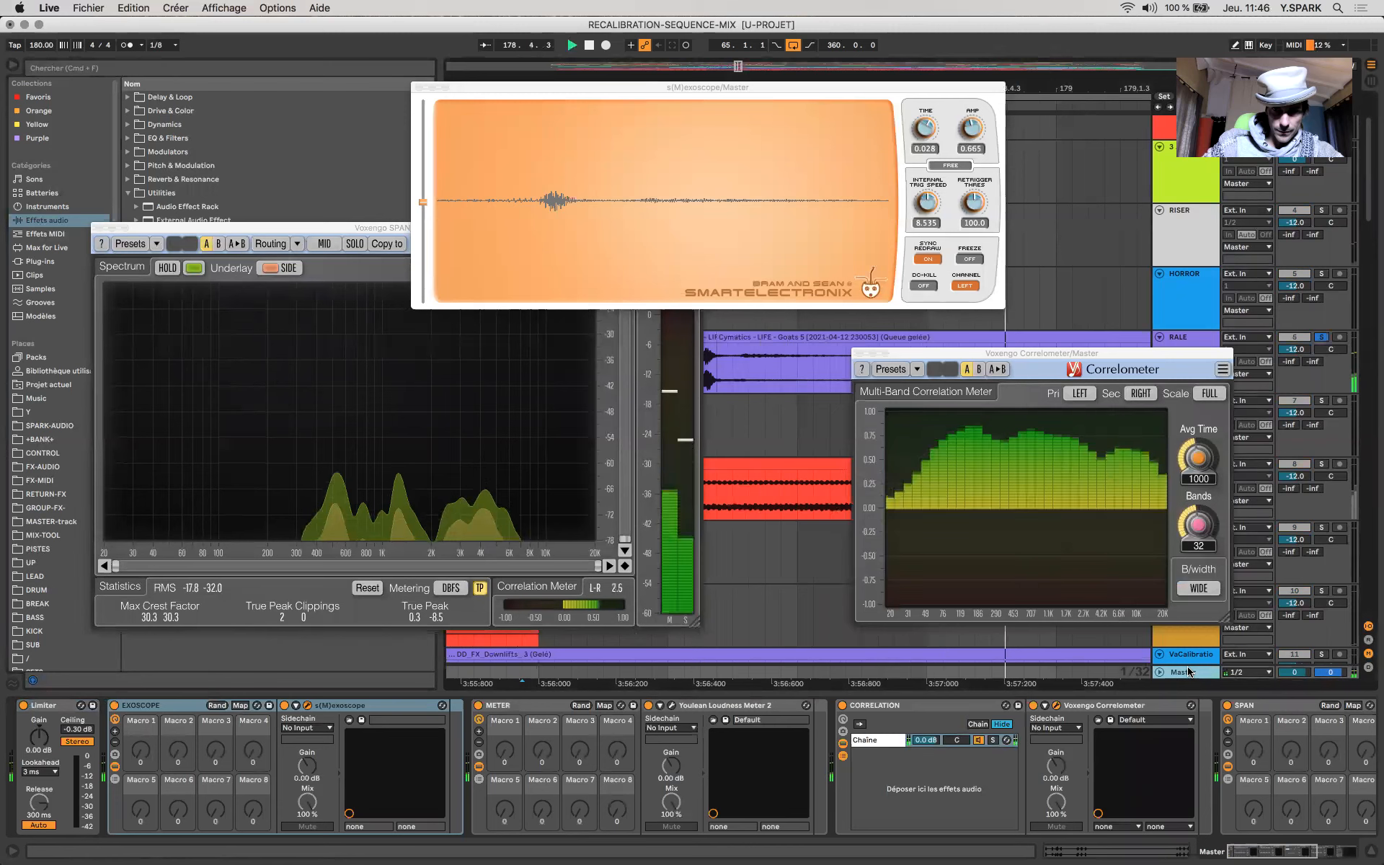
key(space)
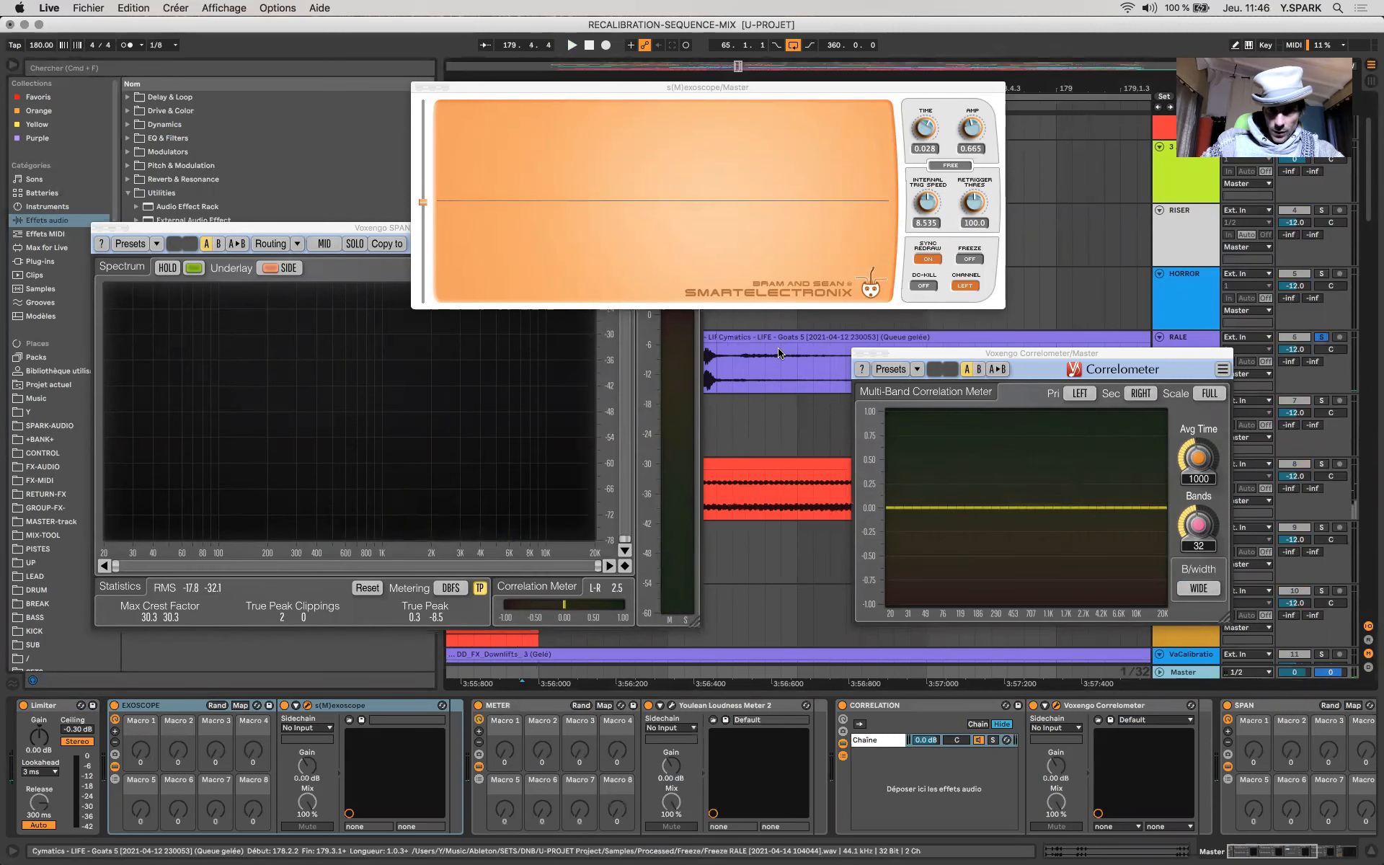
Step: Return to the RALE track and add an EQ Eight after its Utility effect
click(482, 368)
scroll(469, 368, down, 5)
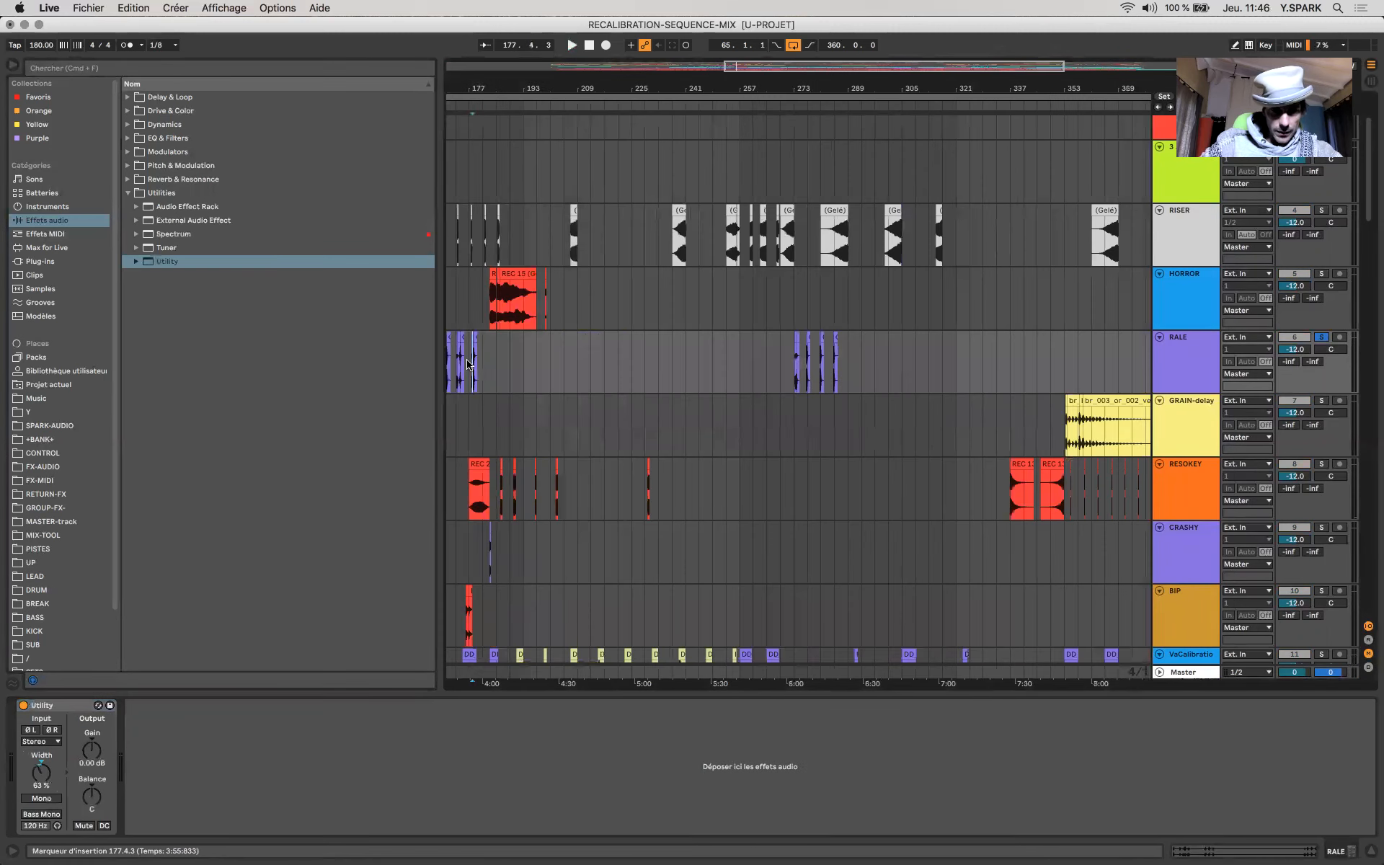
scroll(483, 366, up, 3)
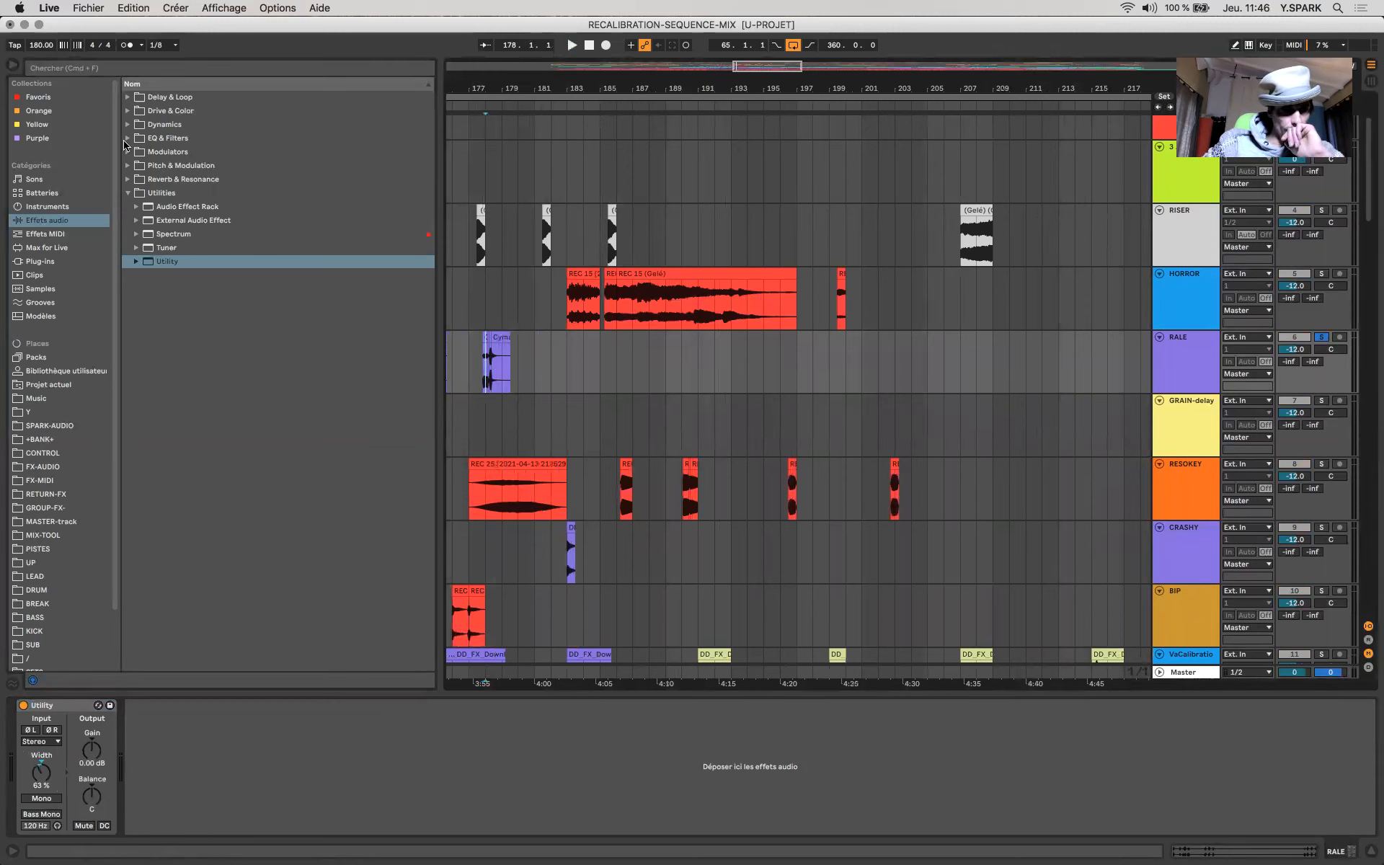
click(126, 140)
double_click(160, 180)
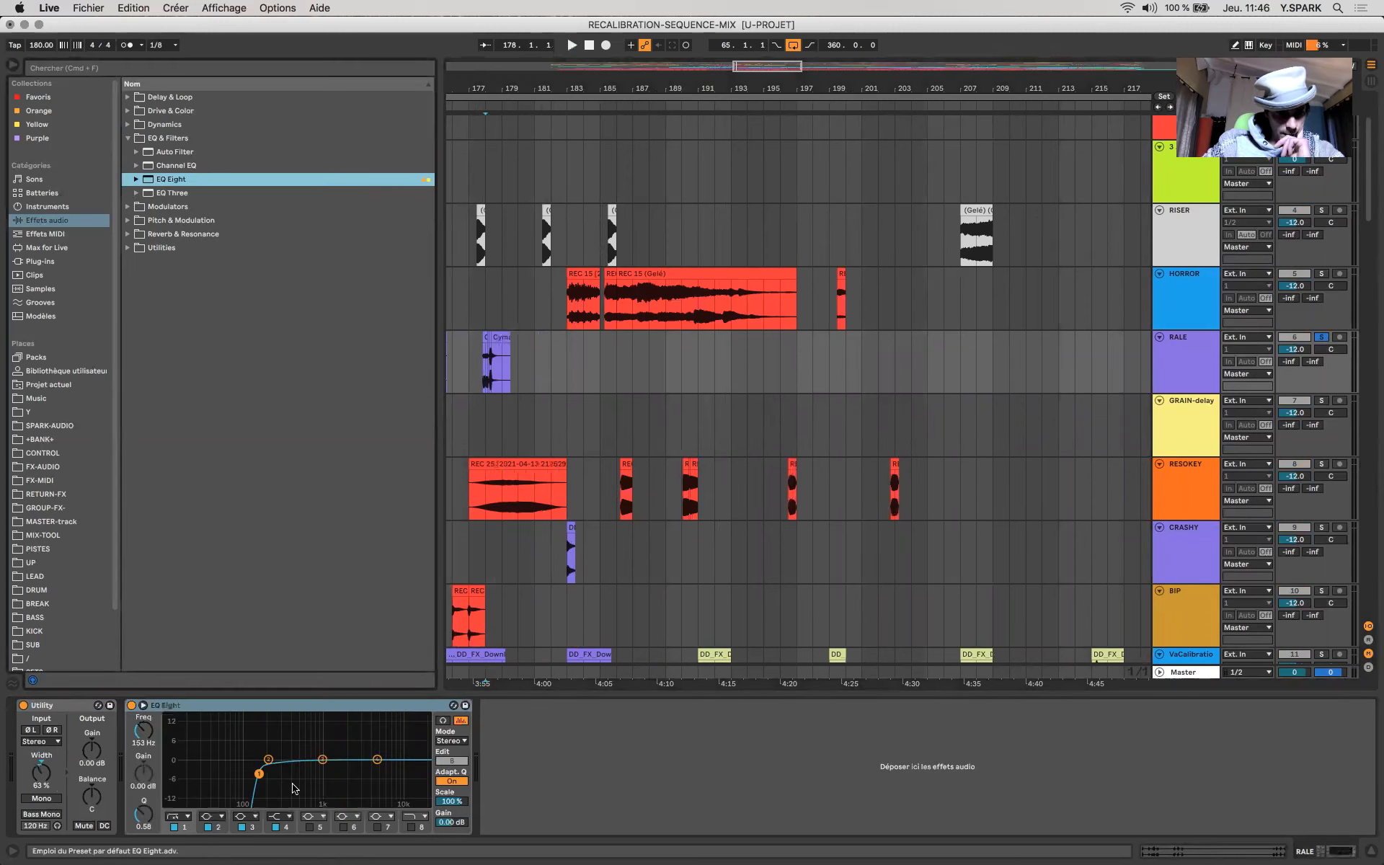
Step: Lower EQ Eight's band 1 low cut to just under 90 Hz with Q 0.17, and boost band 3 by 3.60 dB at 1.56 kHz
click(260, 773)
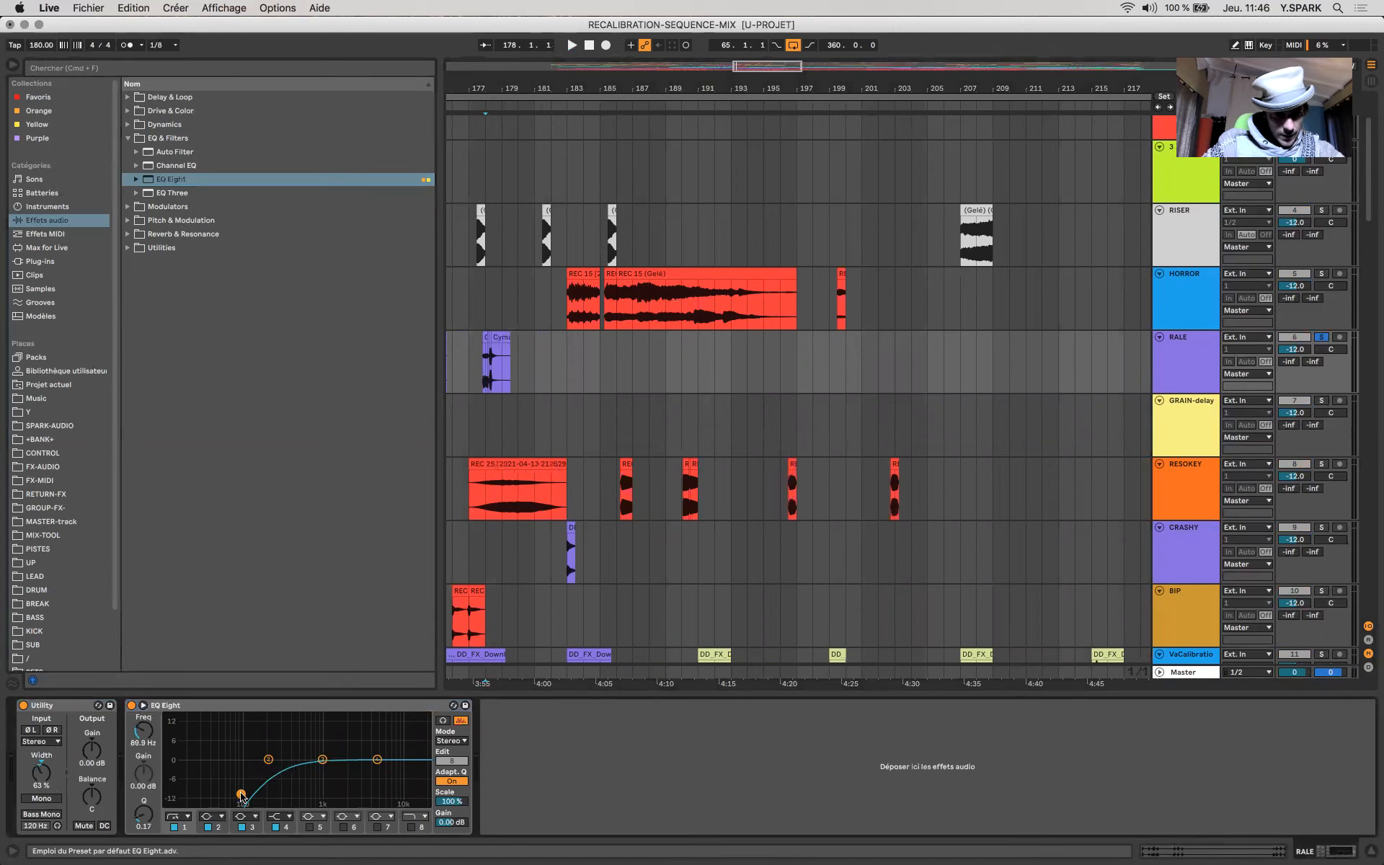
key(space)
mouse_move(322, 760)
mouse_down()
mouse_move(253, 721)
mouse_move(371, 716)
mouse_move(339, 751)
mouse_up()
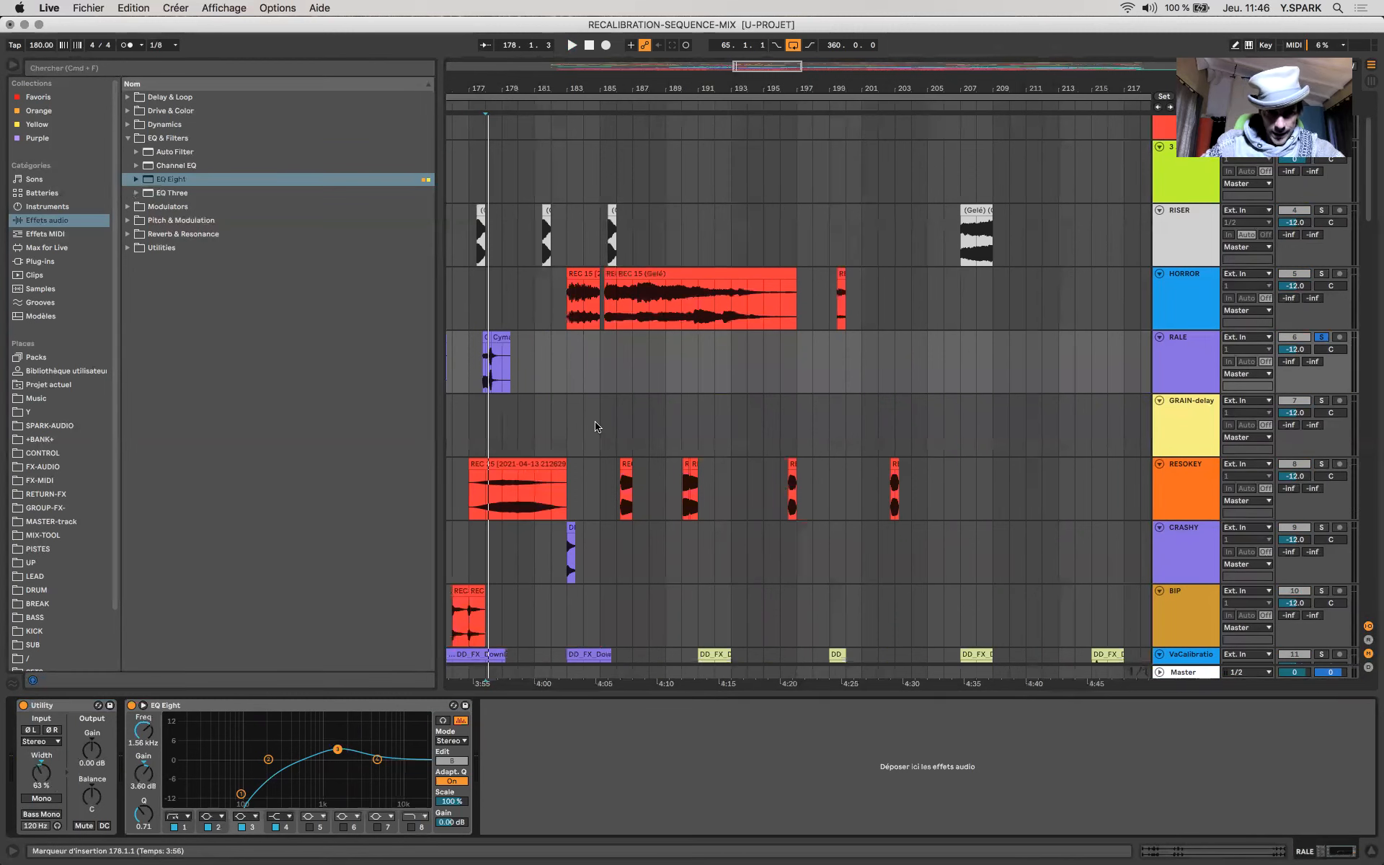
Step: Move the solo from RALE to the RESOKEY track and play it from bar 178 with the Master's analyzers shown
click(488, 474)
click(1320, 465)
key(space)
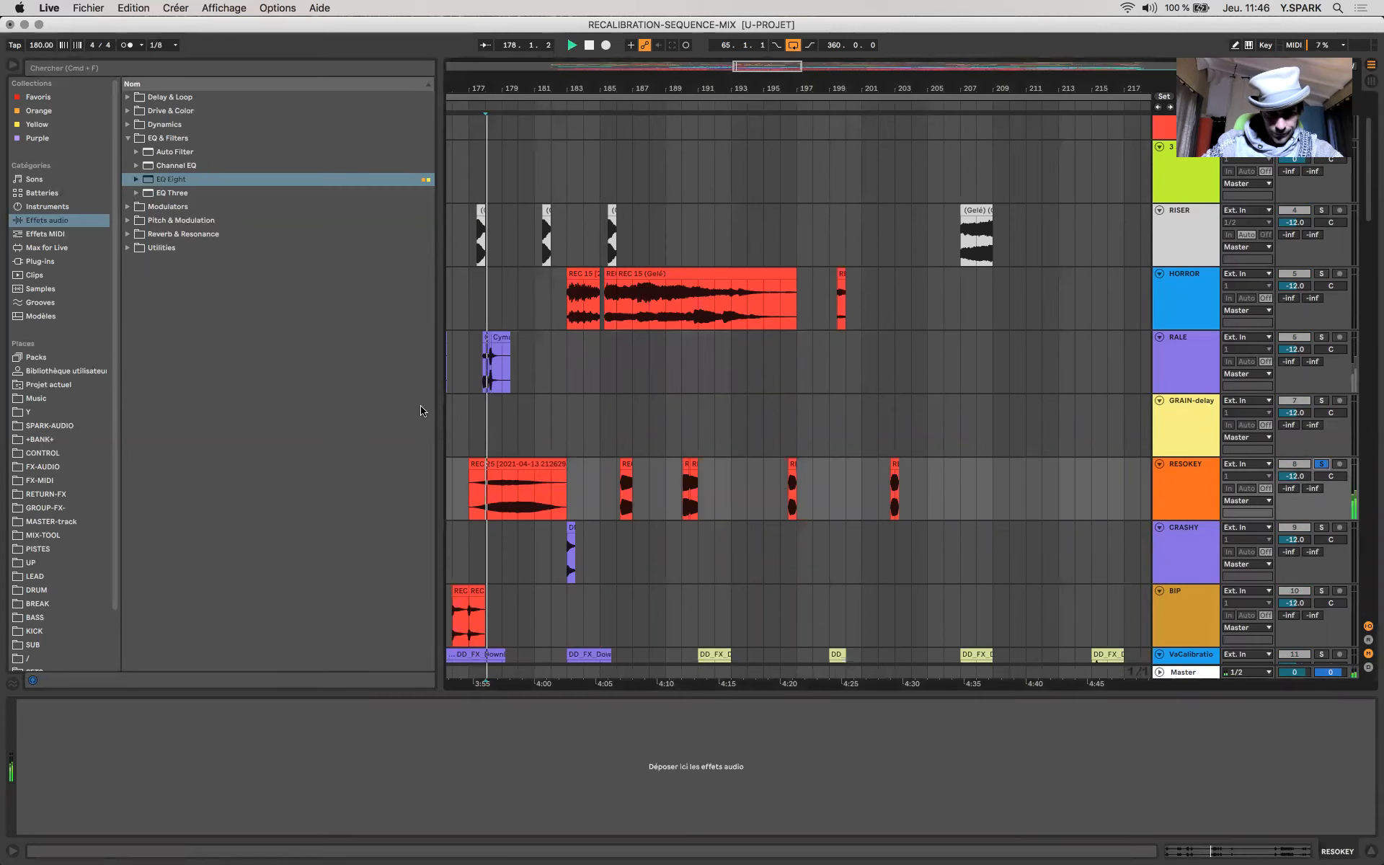
click(494, 672)
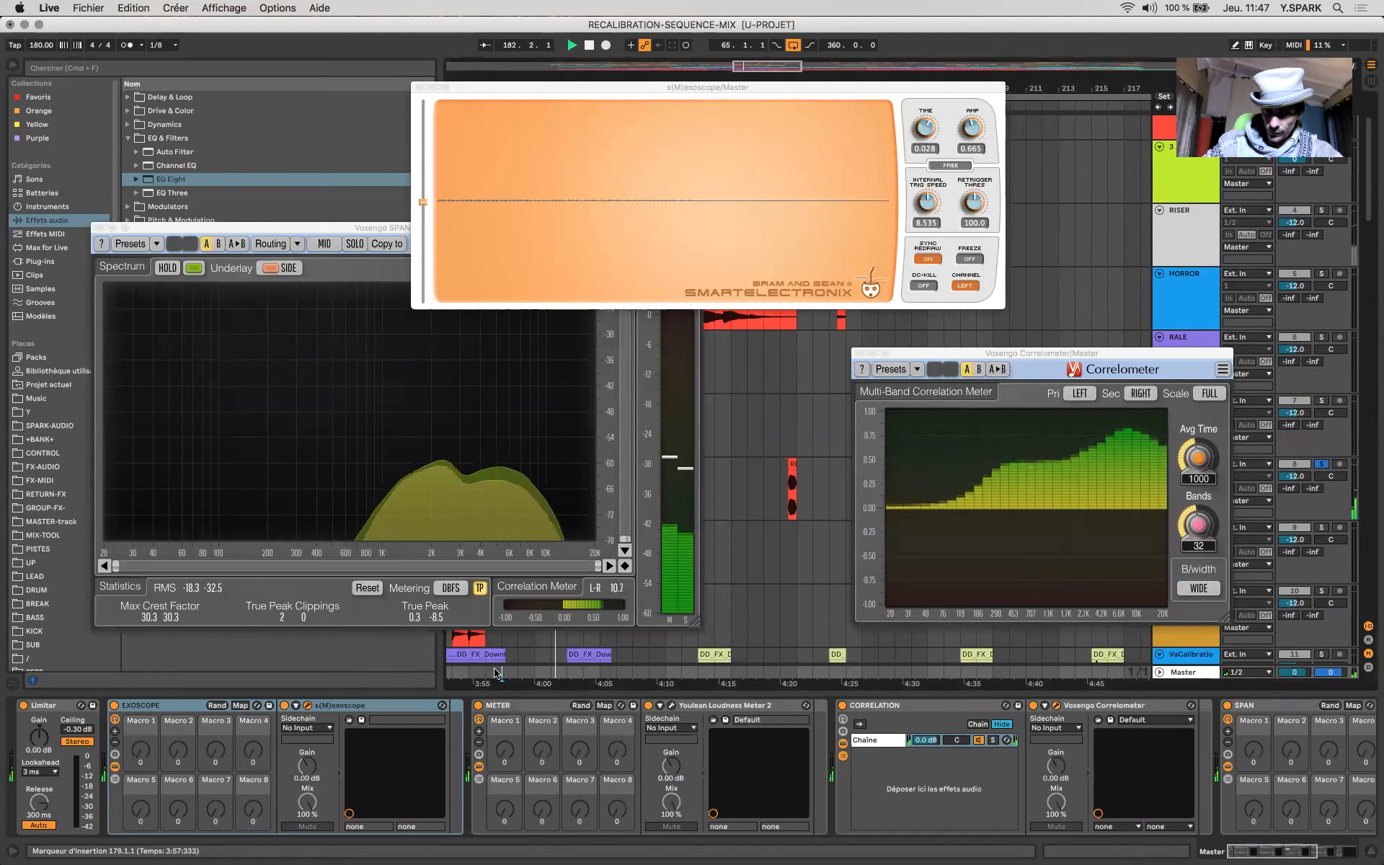
Step: Audition RESOKEY's short clip near bar 186 in the Master's analyzers
click(731, 387)
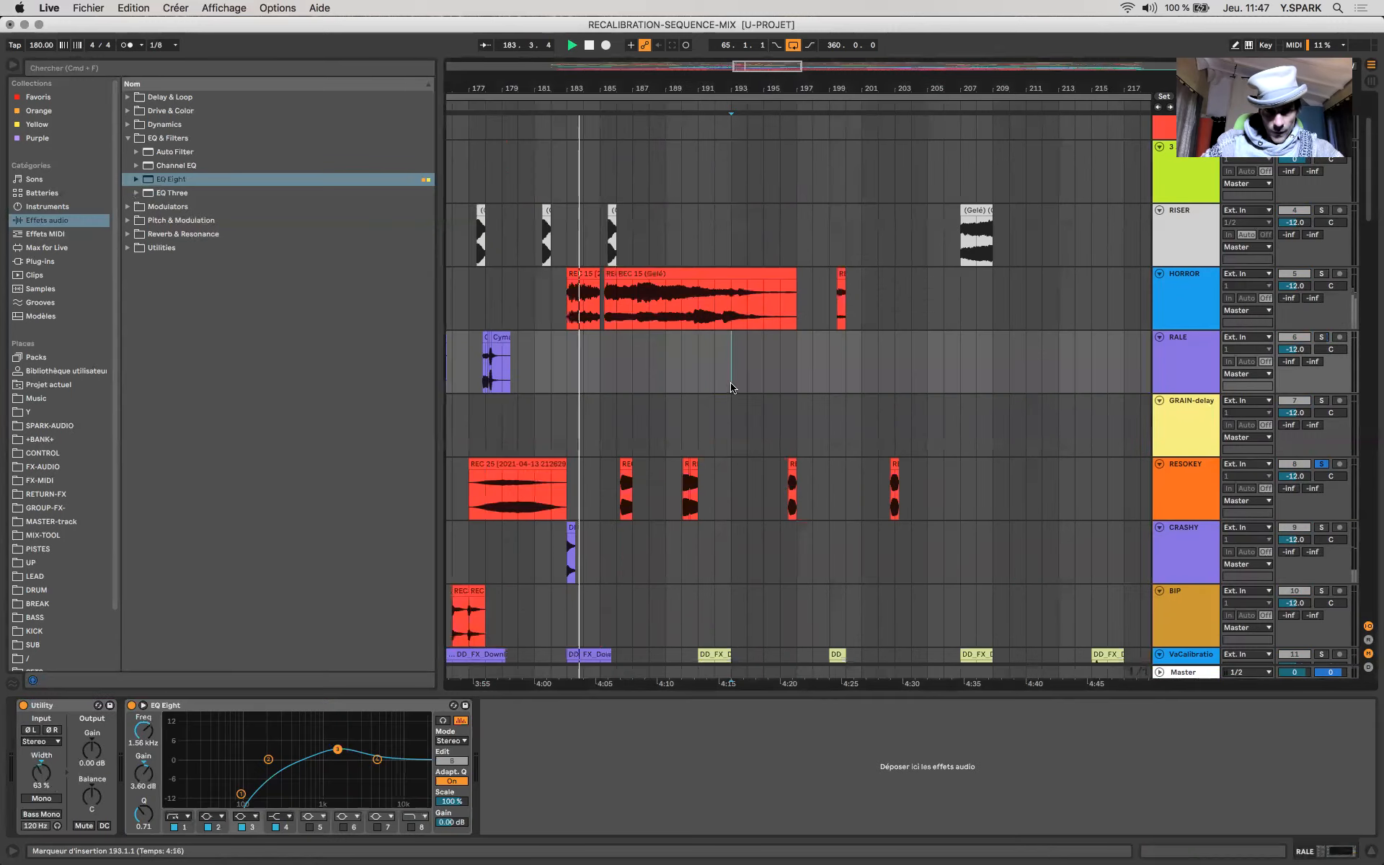
click(625, 461)
click(1184, 672)
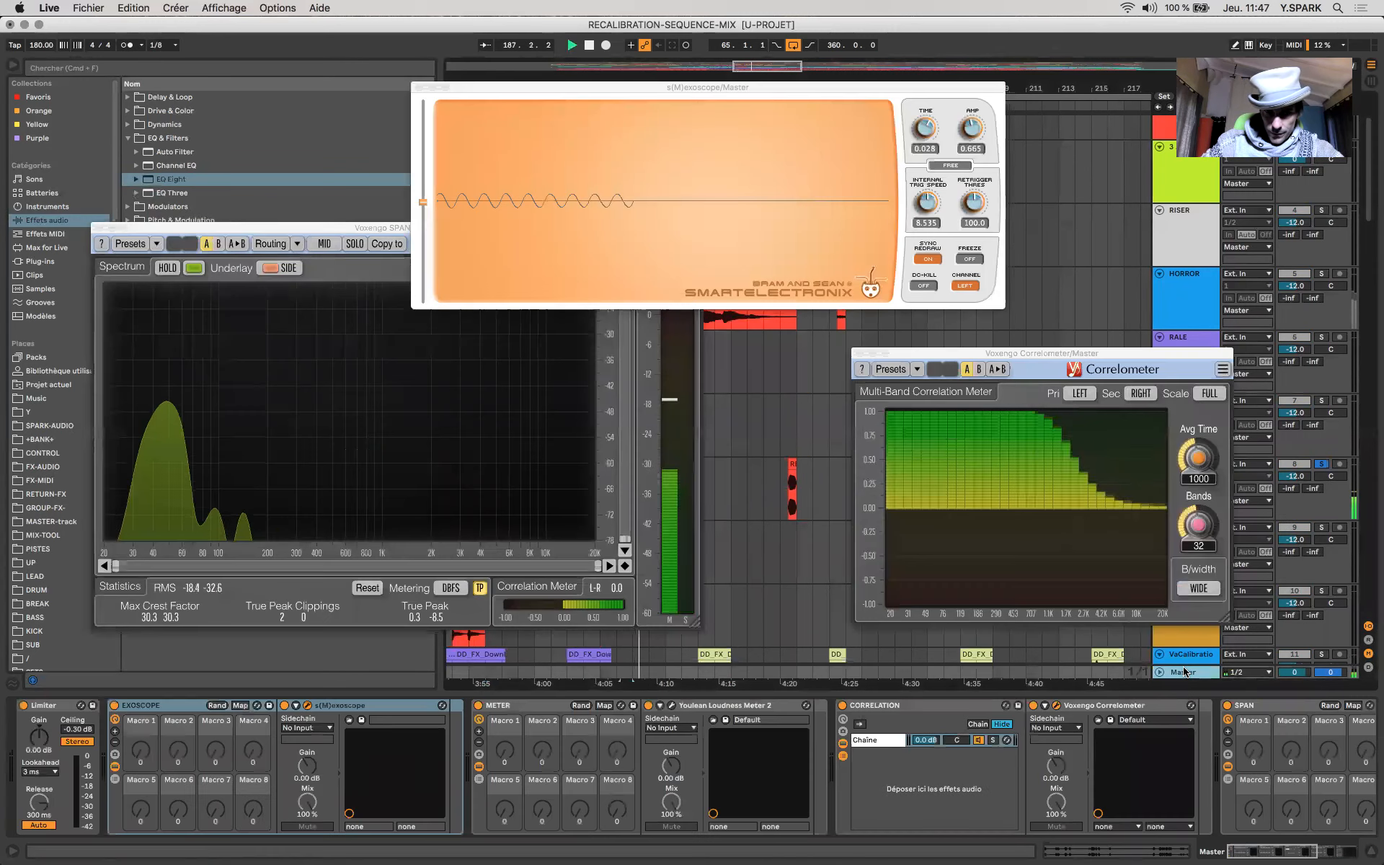
Step: Audition the RESOKEY track's next short clips around bars 190 and 196
click(735, 505)
click(684, 488)
key(space)
click(787, 495)
key(space)
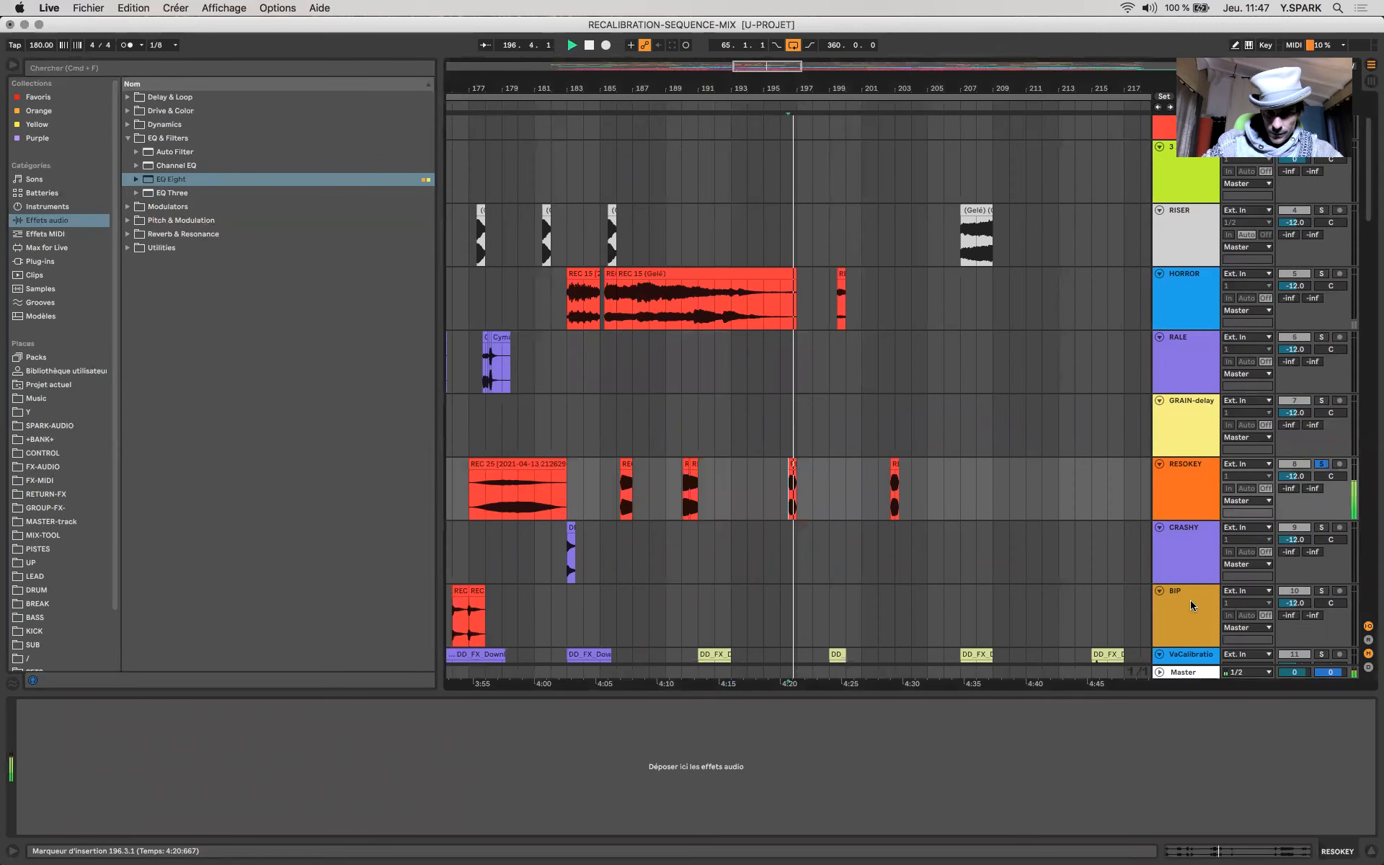
Step: Play RESOKEY's first REC 13 clip from bar 337 in the Master's analyzers, and stop playback
key(w)
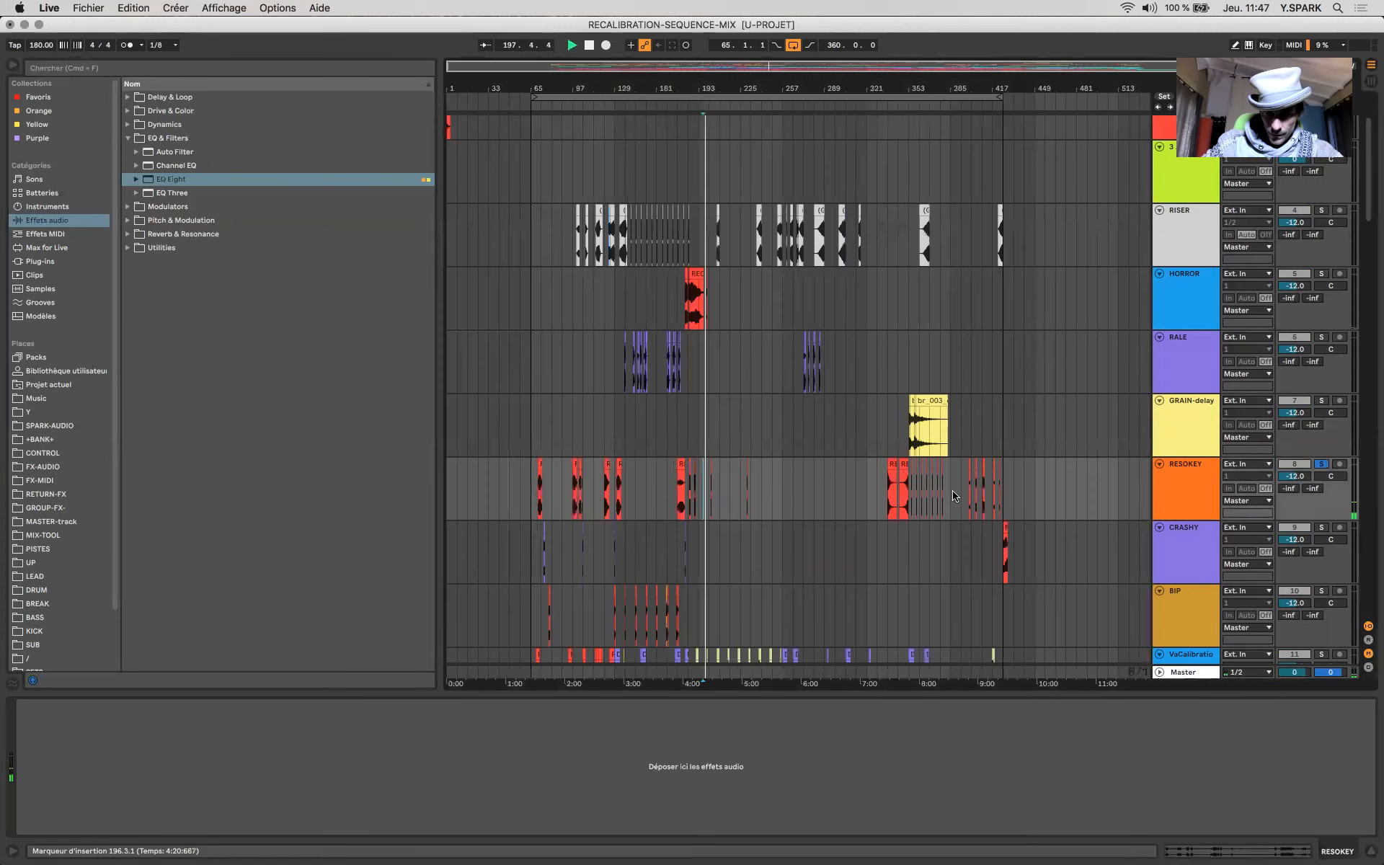
click(891, 464)
click(1189, 674)
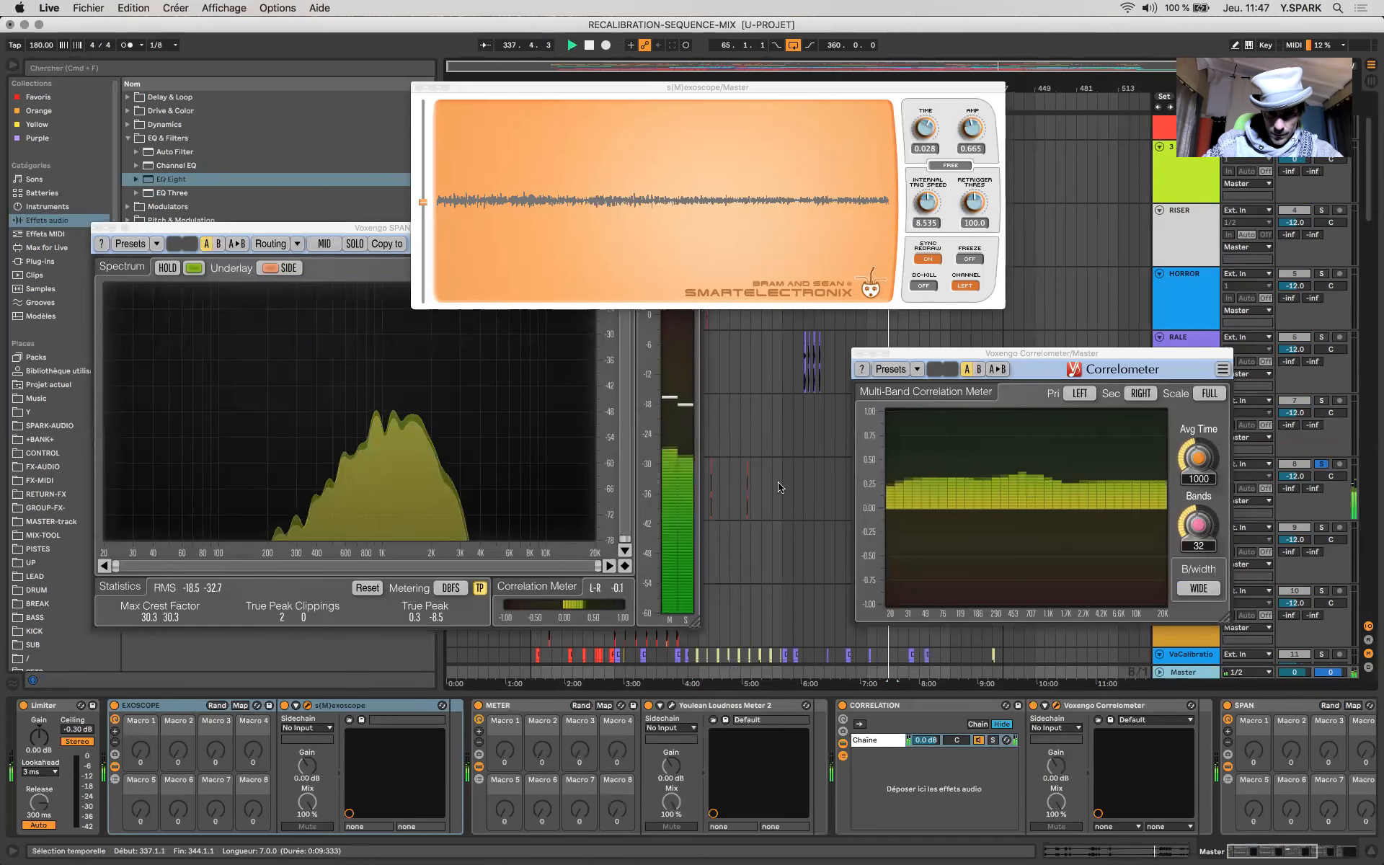
key(space)
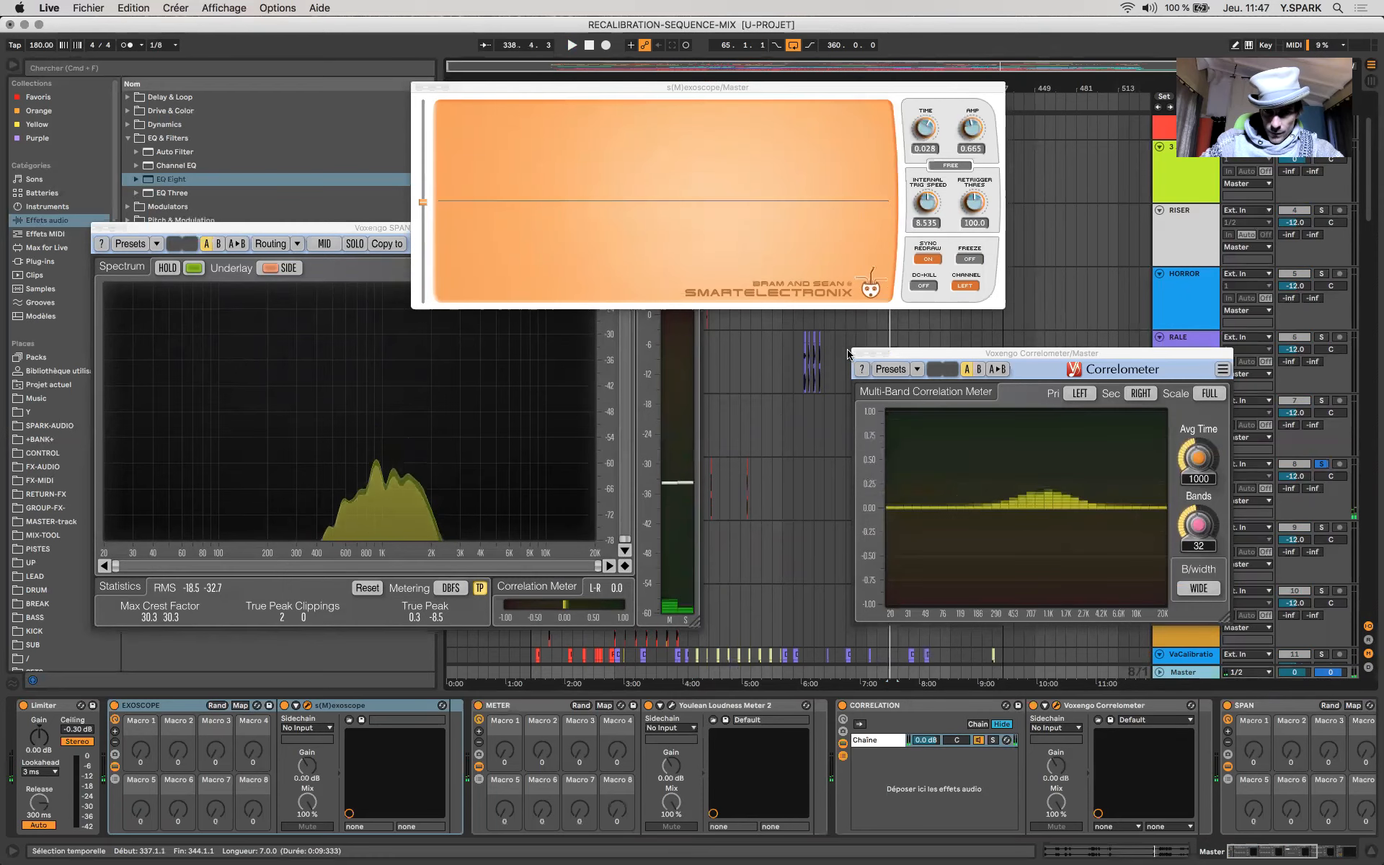
Step: Return to the RESOKEY track and select its first REC 13 clip at bar 337
click(846, 356)
scroll(767, 366, up, 2)
scroll(766, 366, up, 2)
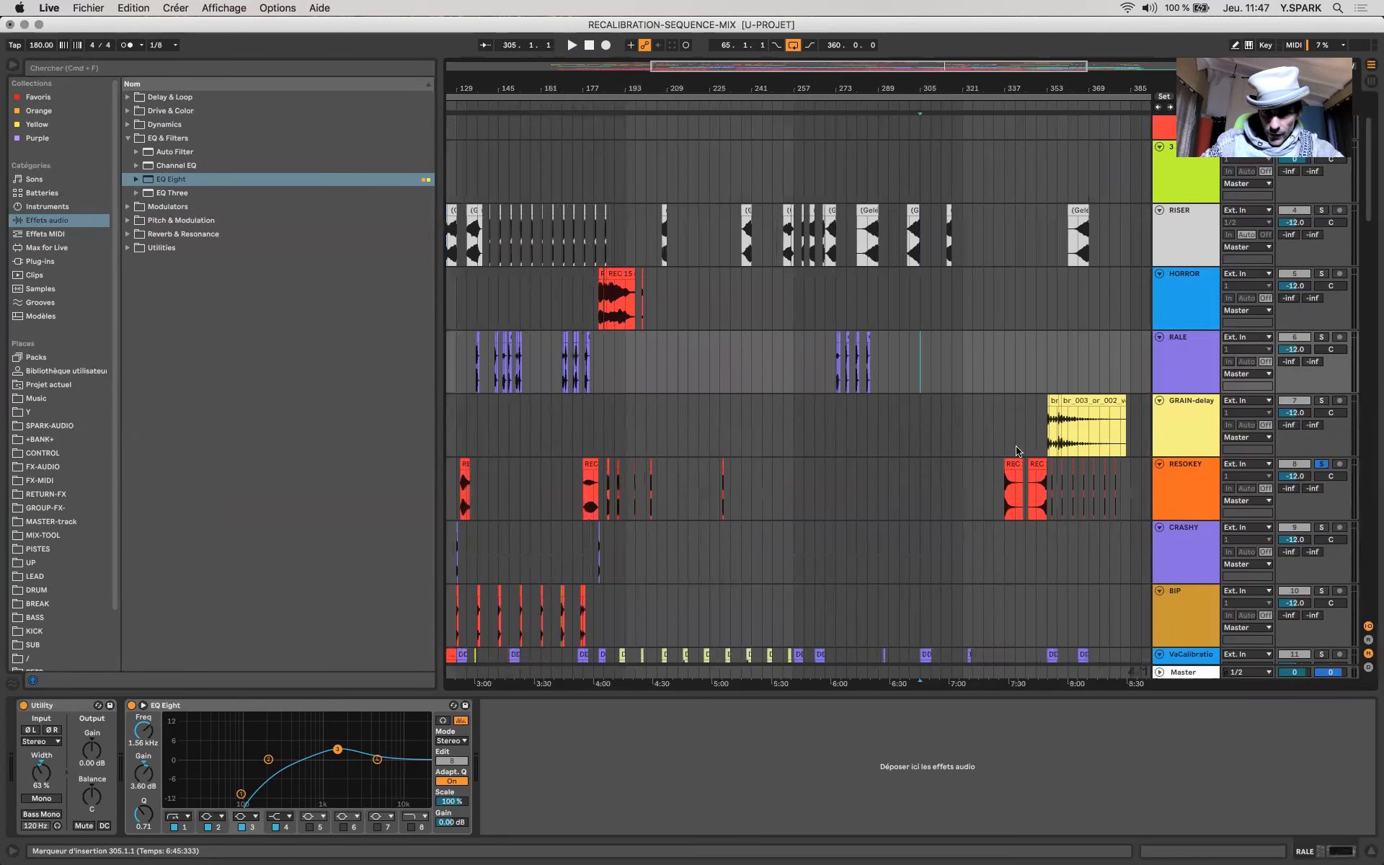
key(space)
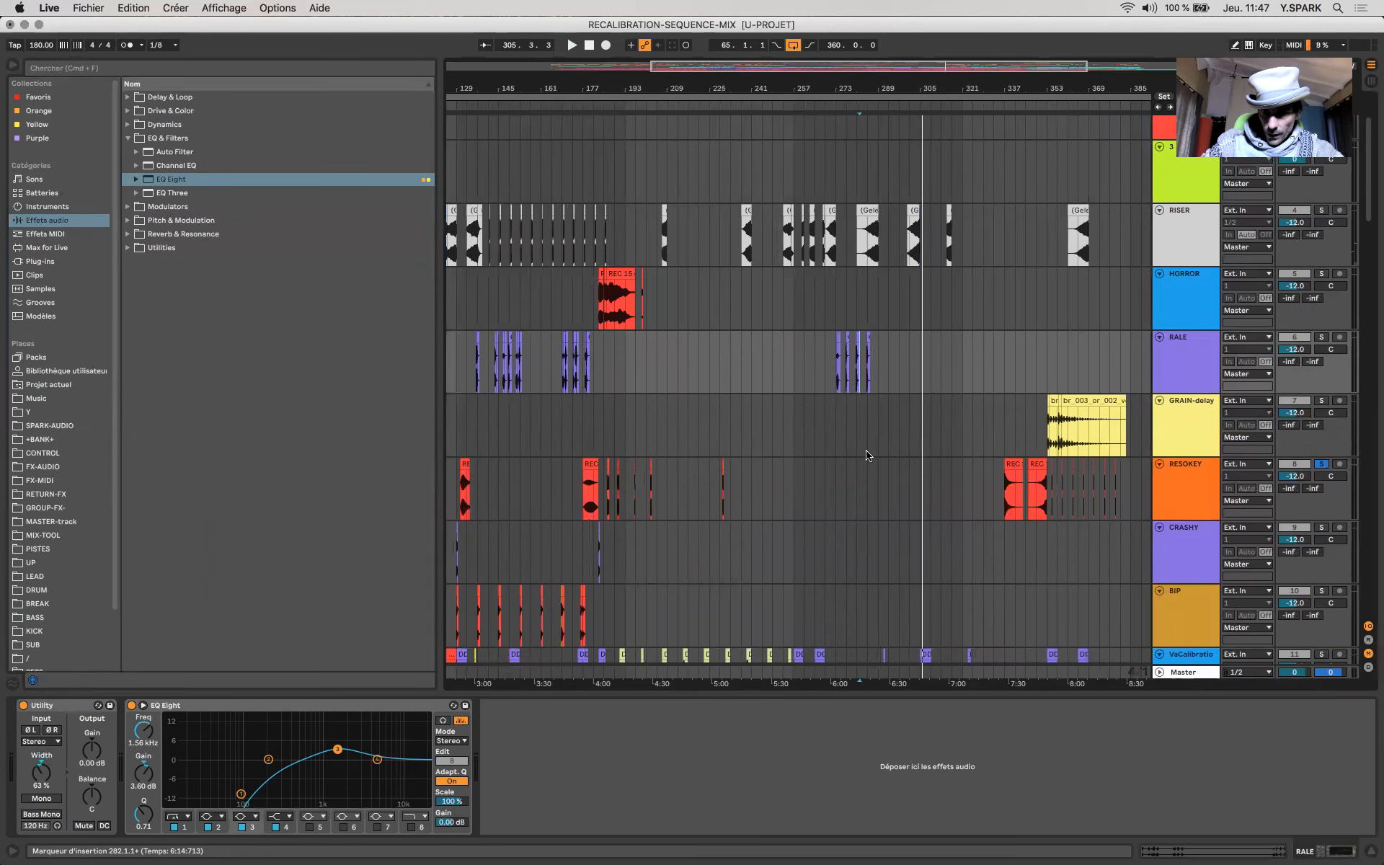
click(1007, 468)
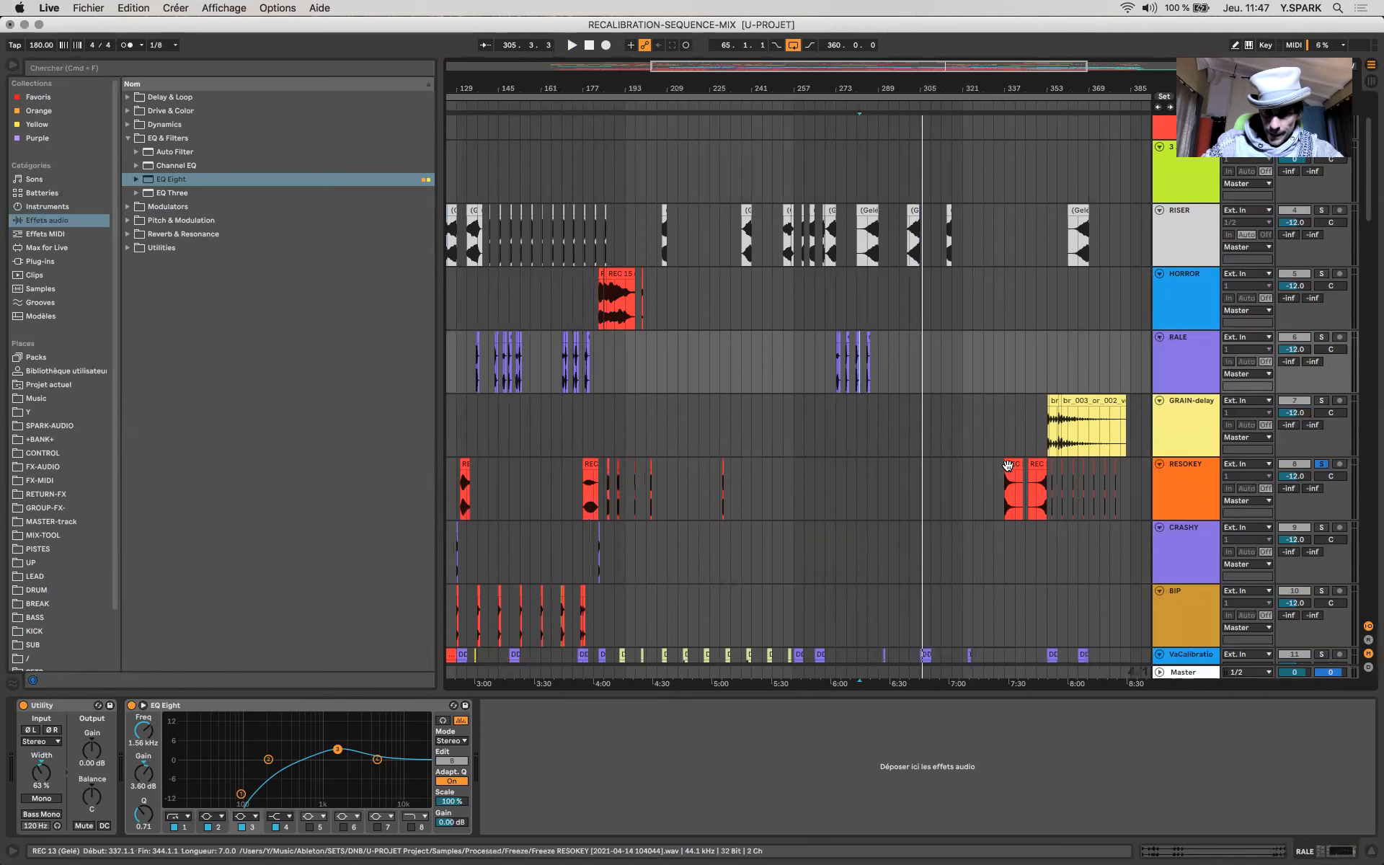
scroll(758, 488, up, 4)
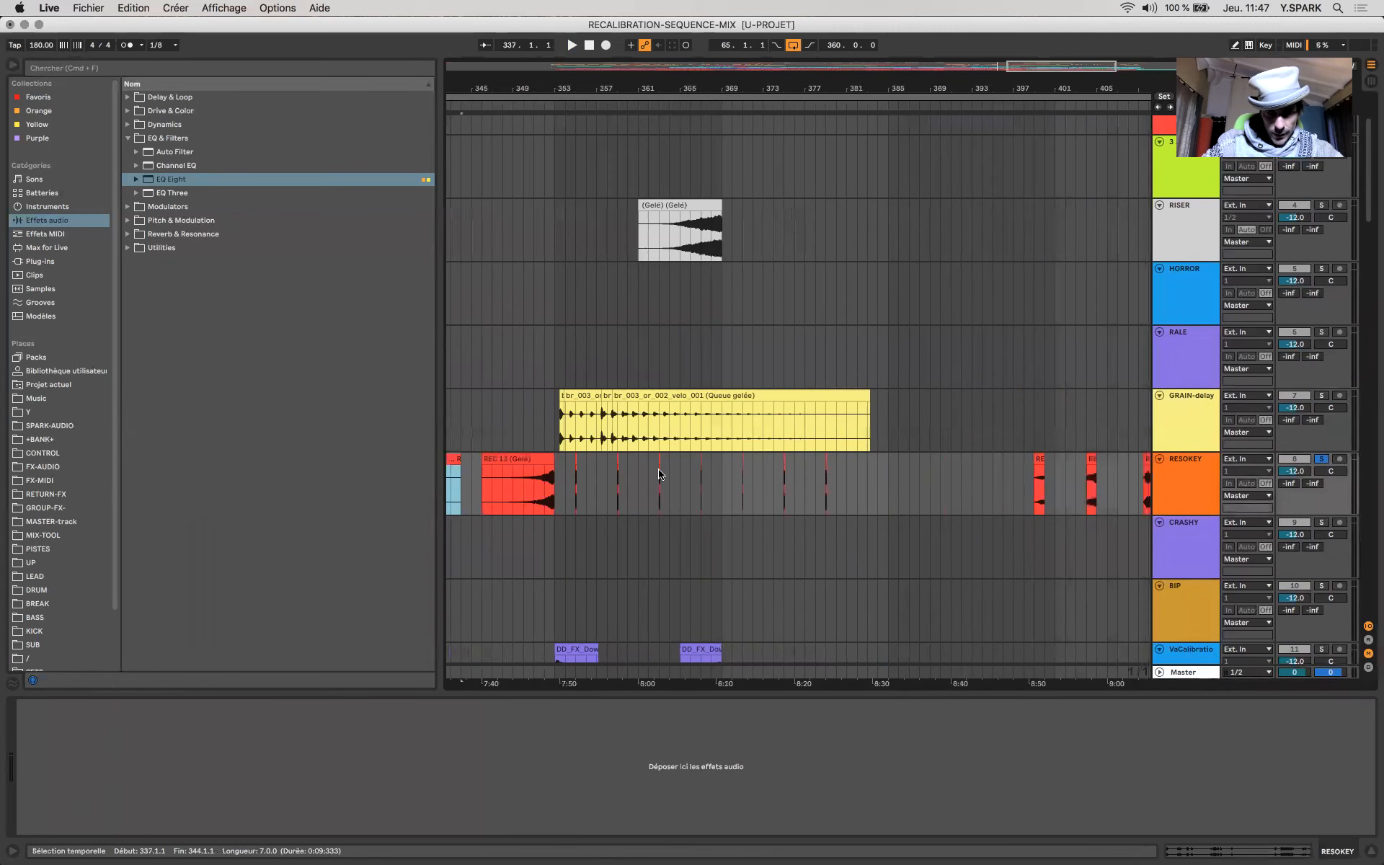
scroll(658, 473, left, 5)
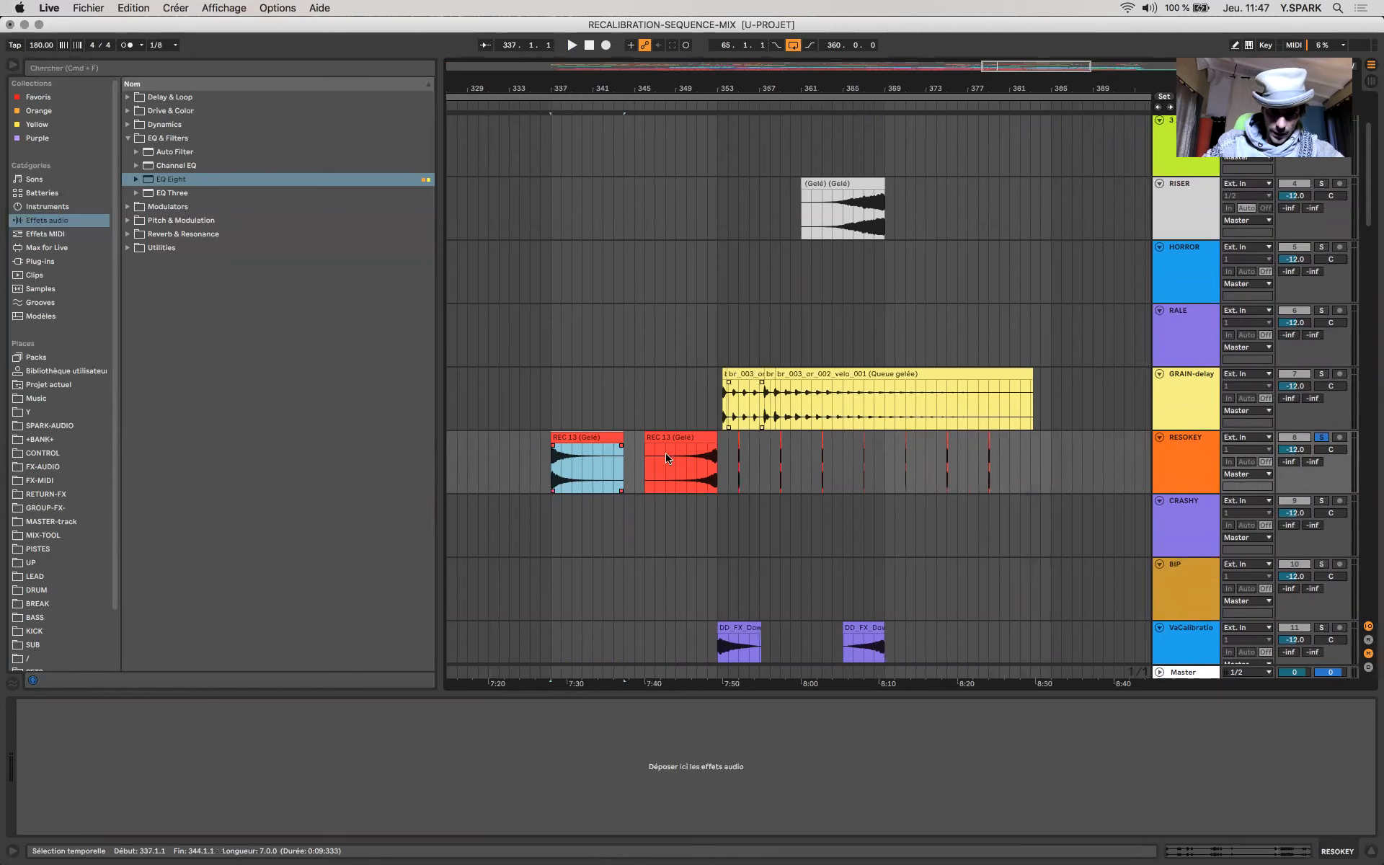
click(586, 436)
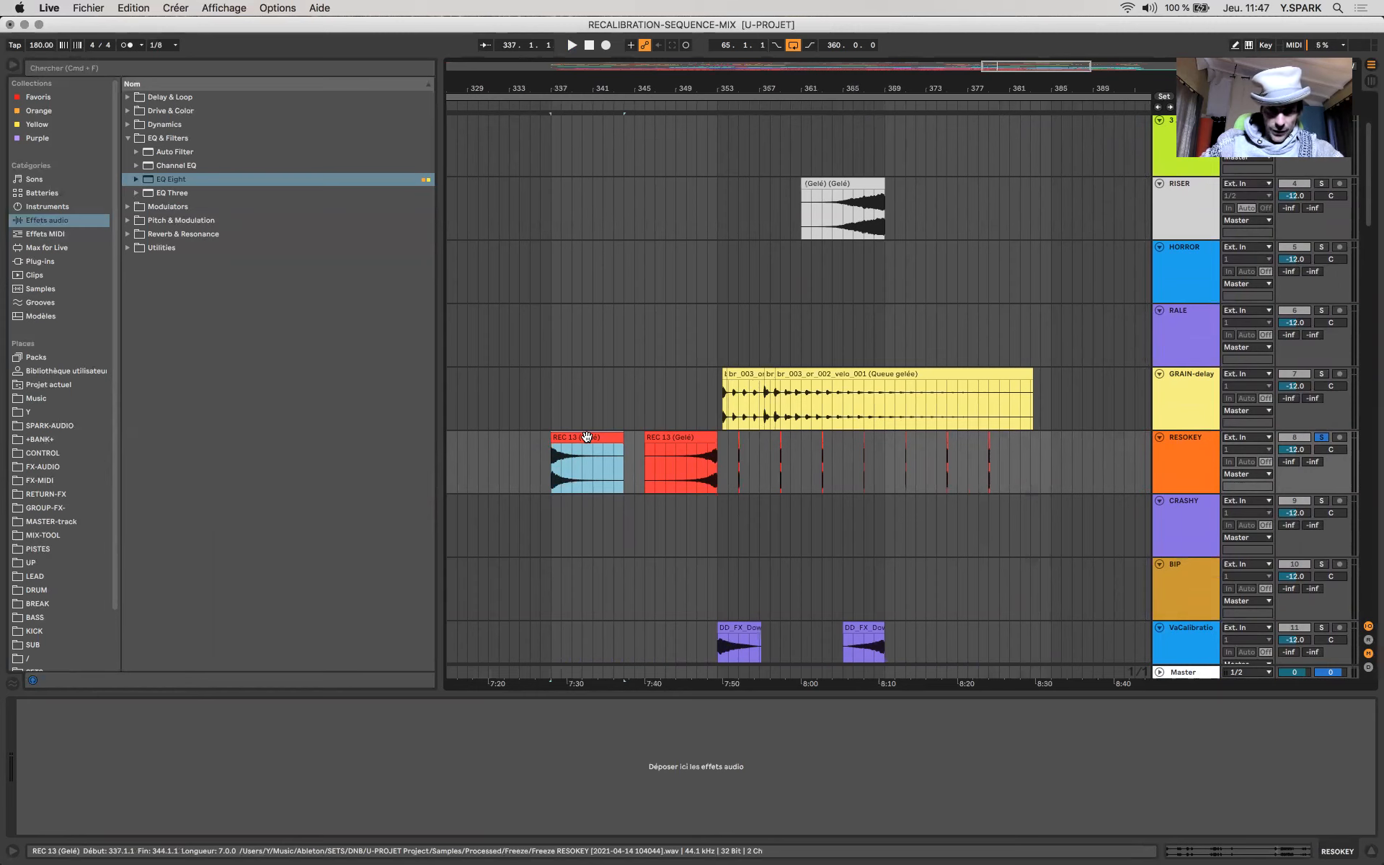
click(1201, 470)
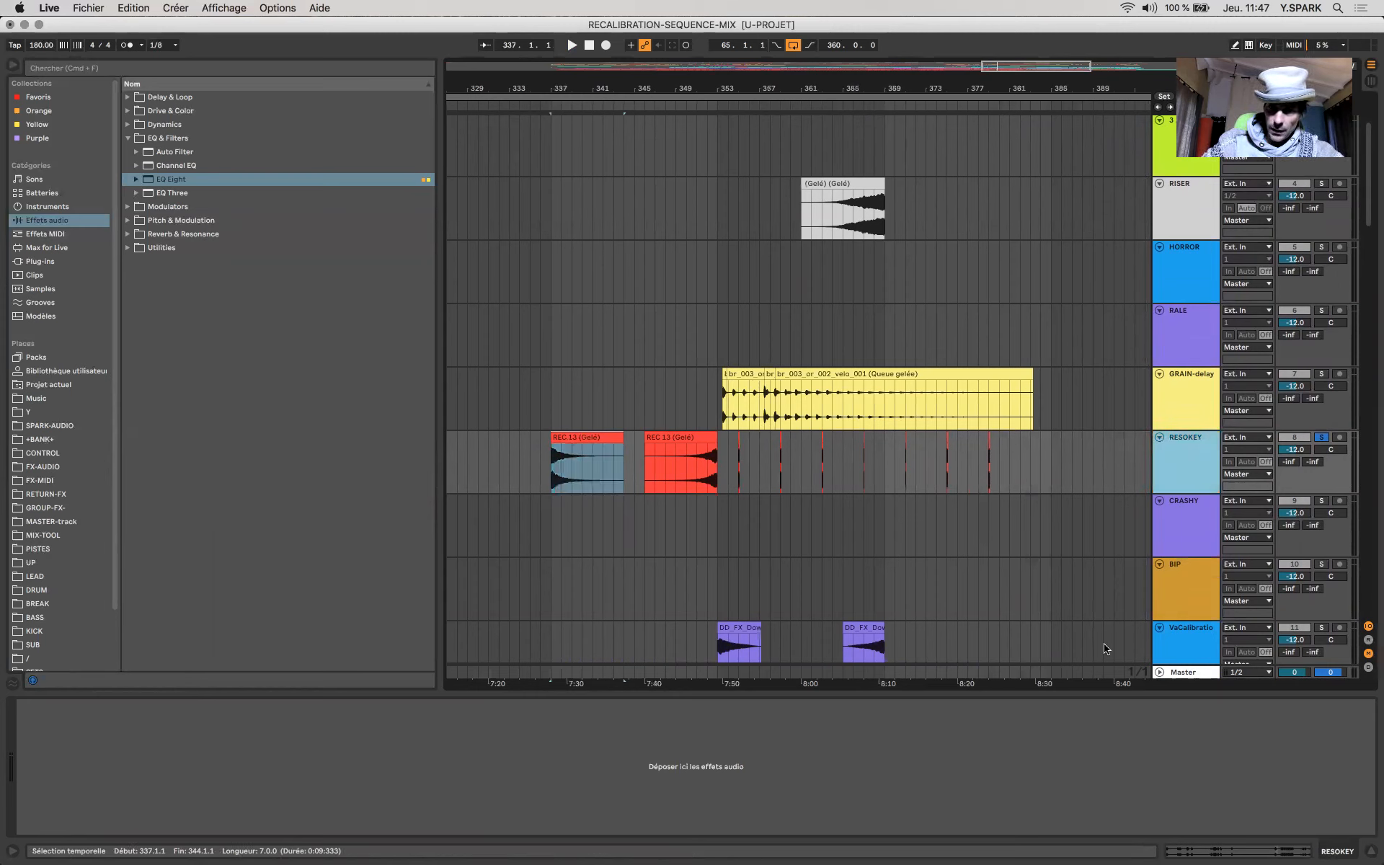
Step: Replay RESOKEY from 337.1.1 with the Master's spectrum, oscilloscope and correlation analyzers shown
click(1186, 673)
key(space)
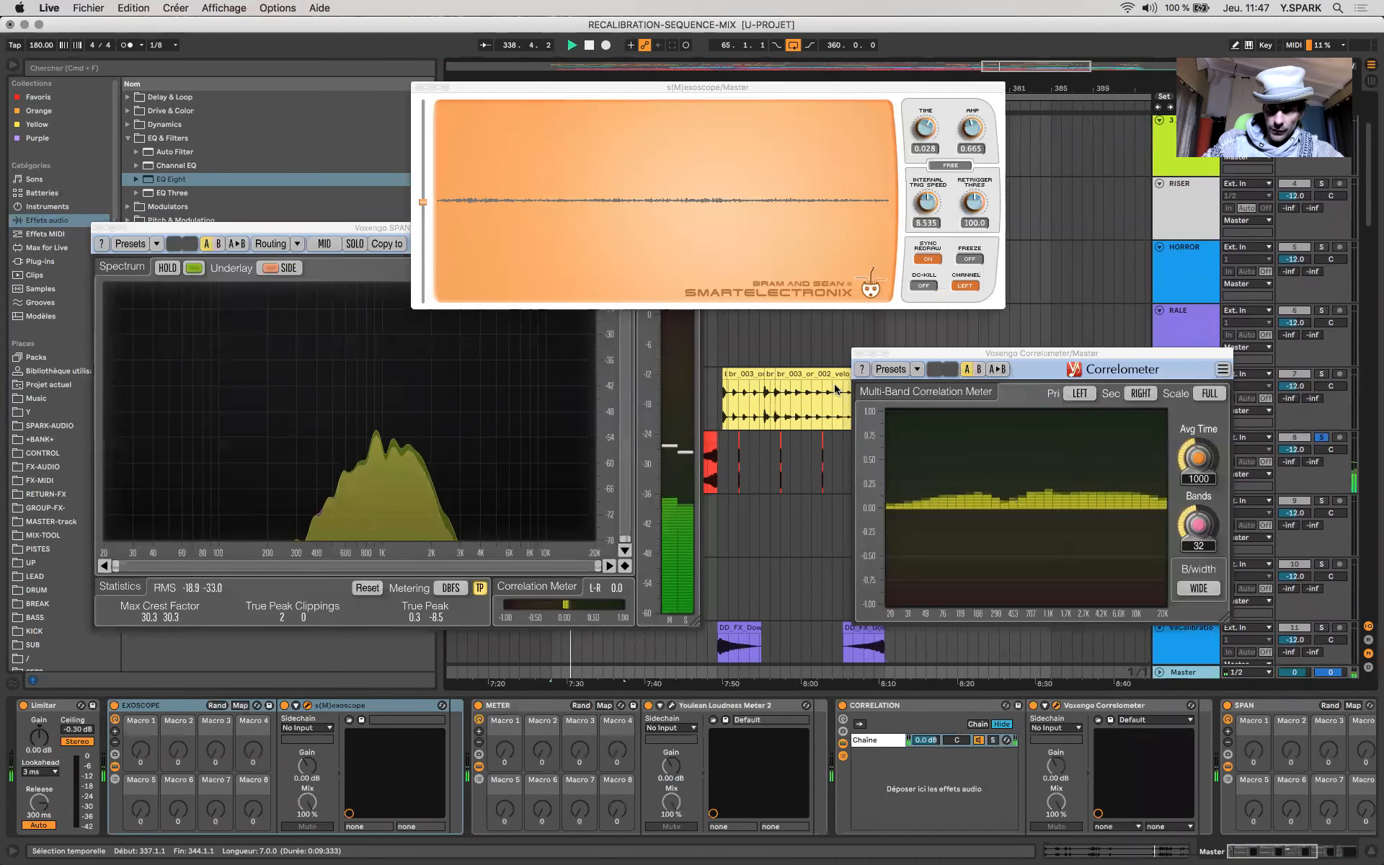
scroll(738, 441, down, 1)
scroll(739, 441, left, 5)
scroll(742, 440, right, 4)
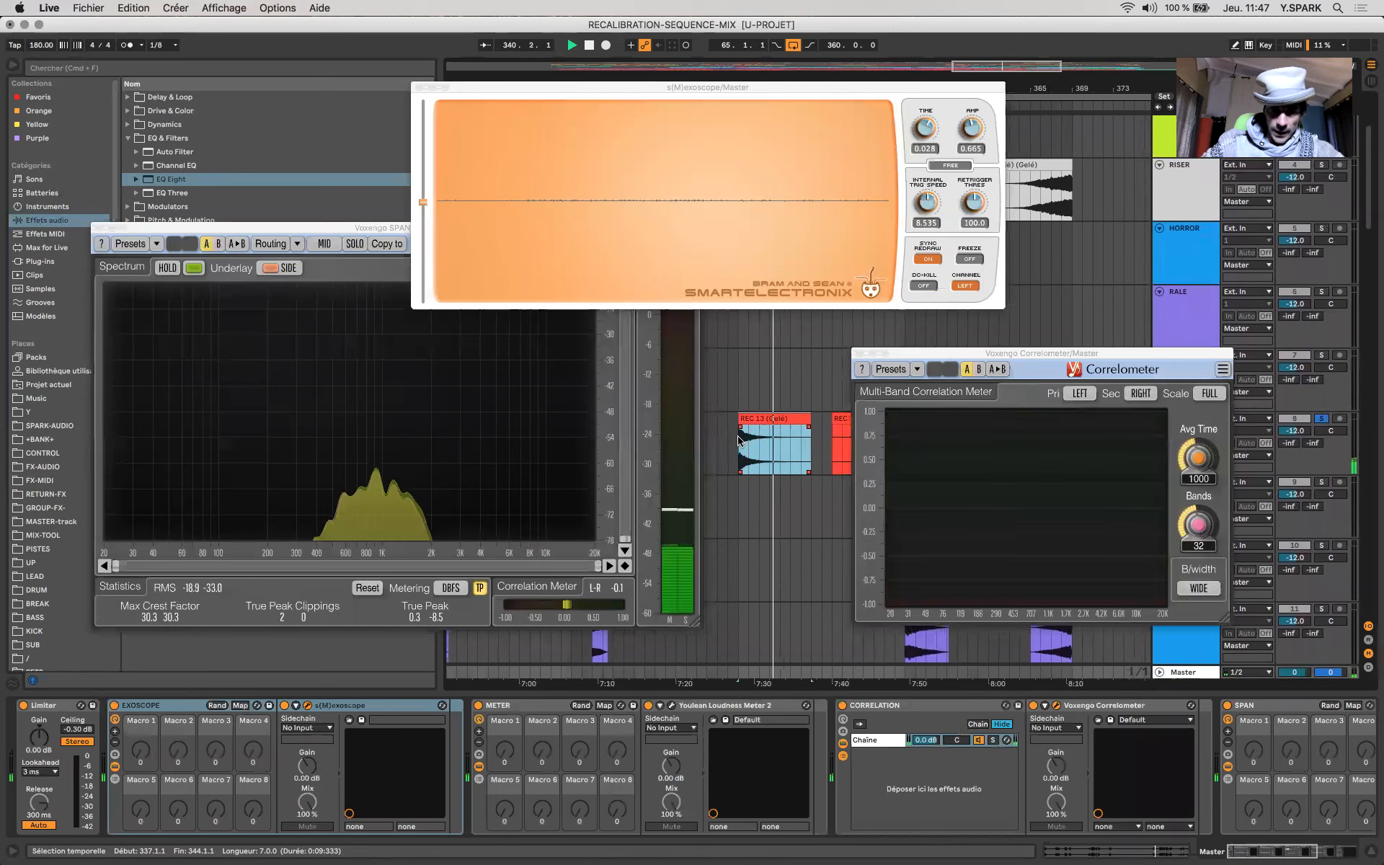
scroll(756, 440, down, 1)
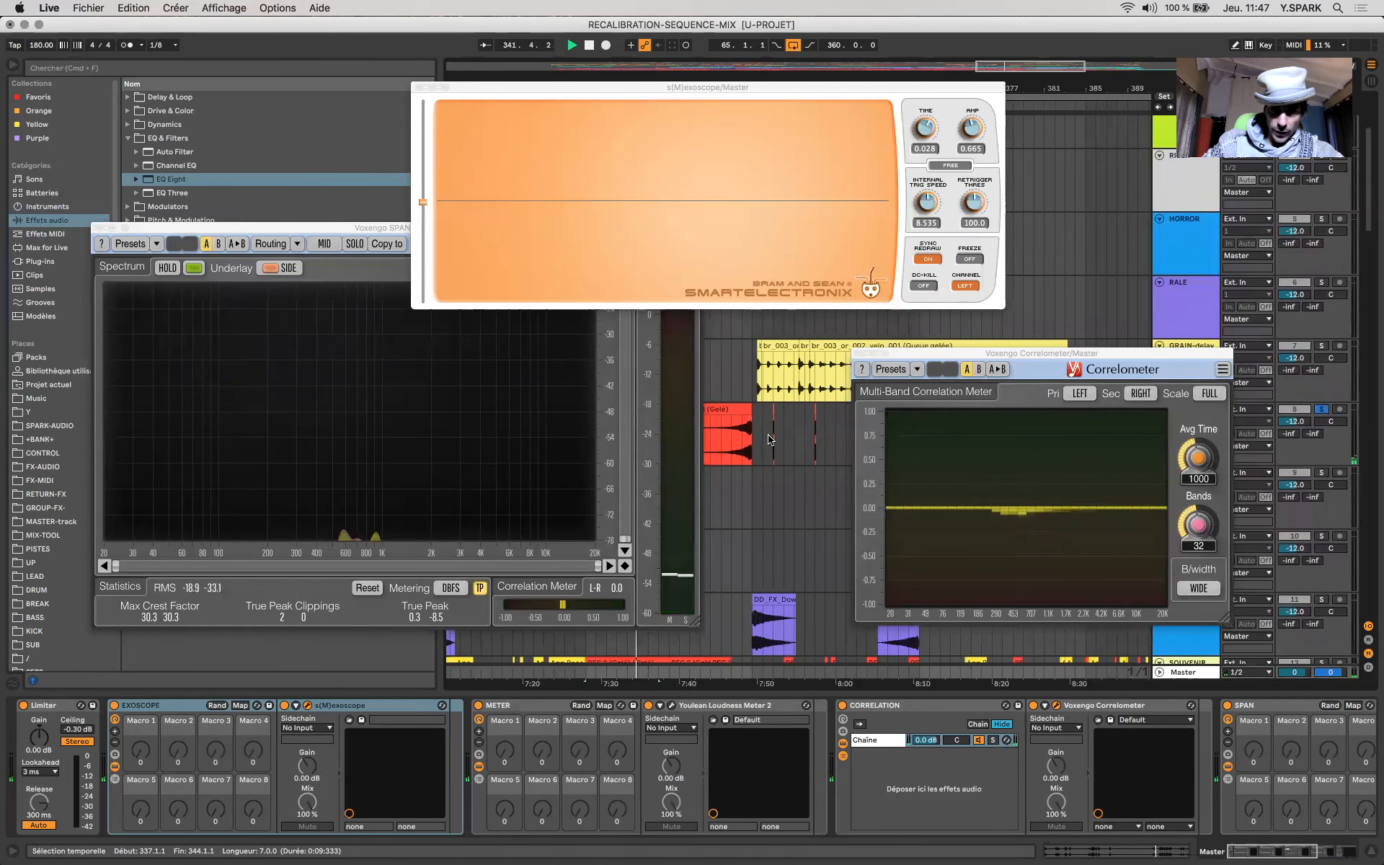
Step: Audition RESOKEY's short clip at bar 355
click(772, 435)
scroll(784, 428, up, 5)
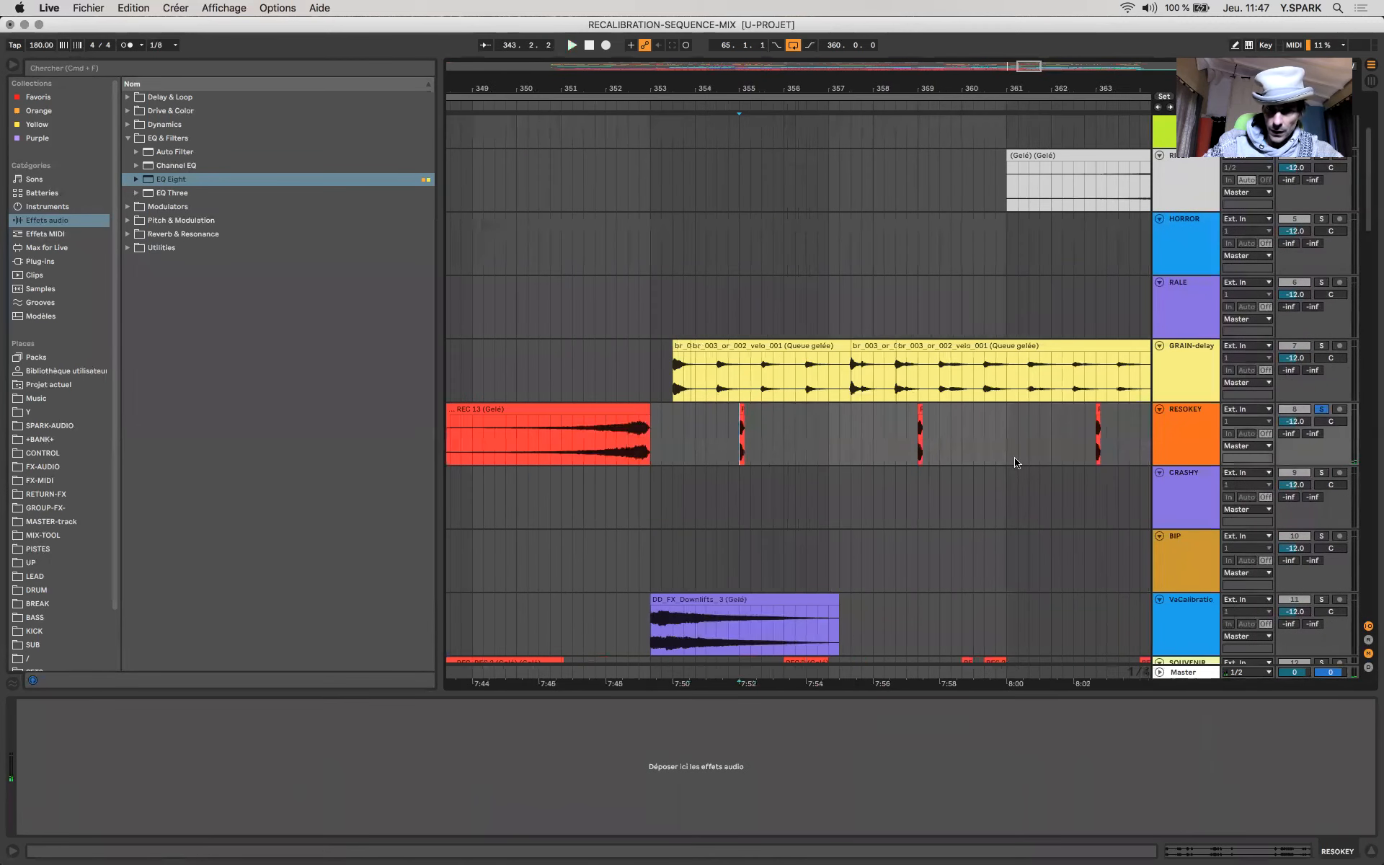
scroll(1002, 469, down, 5)
scroll(998, 469, down, 3)
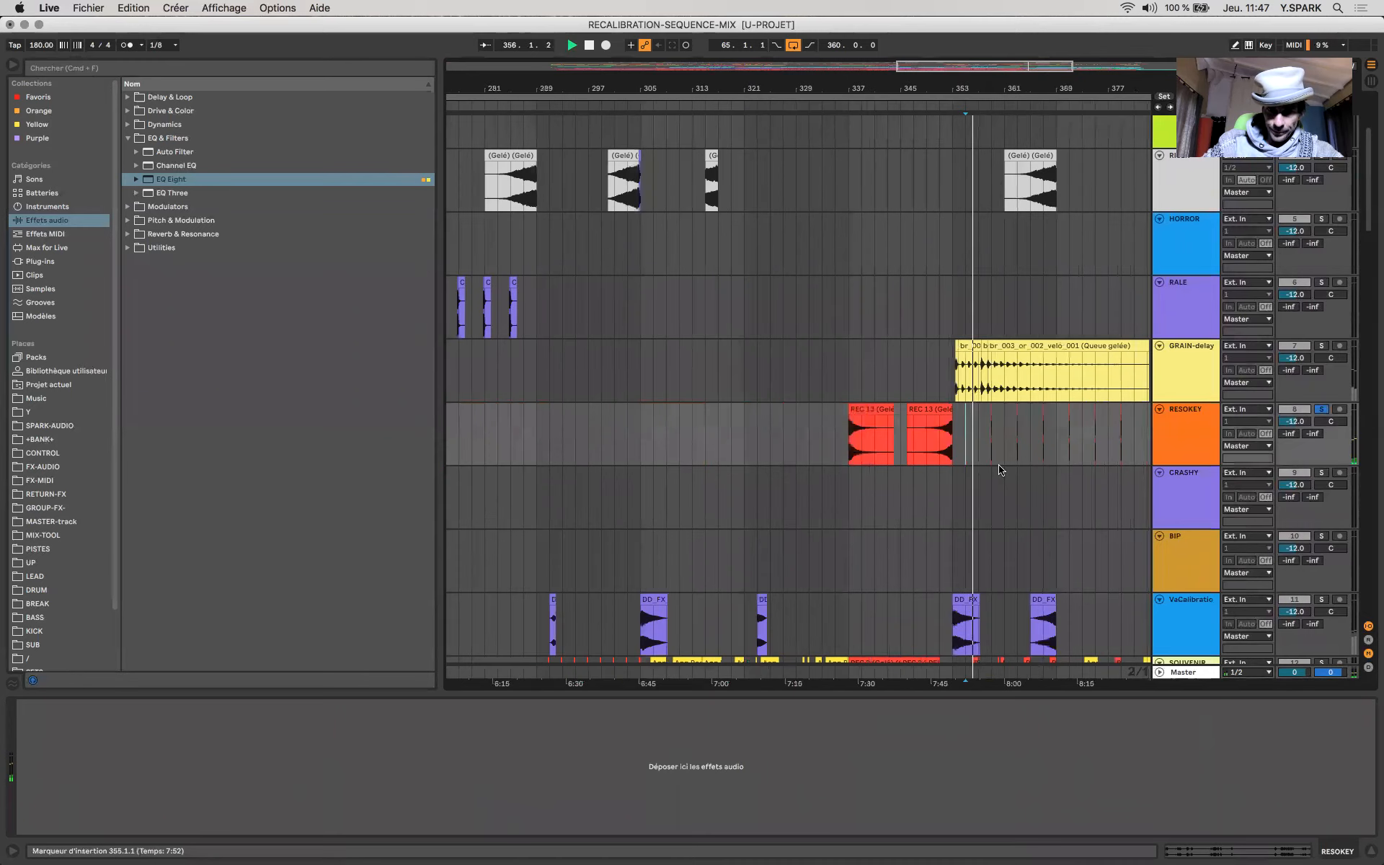
Step: Select and audition RESOKEY's clip at 409.3.1
scroll(951, 443, right, 5)
click(914, 419)
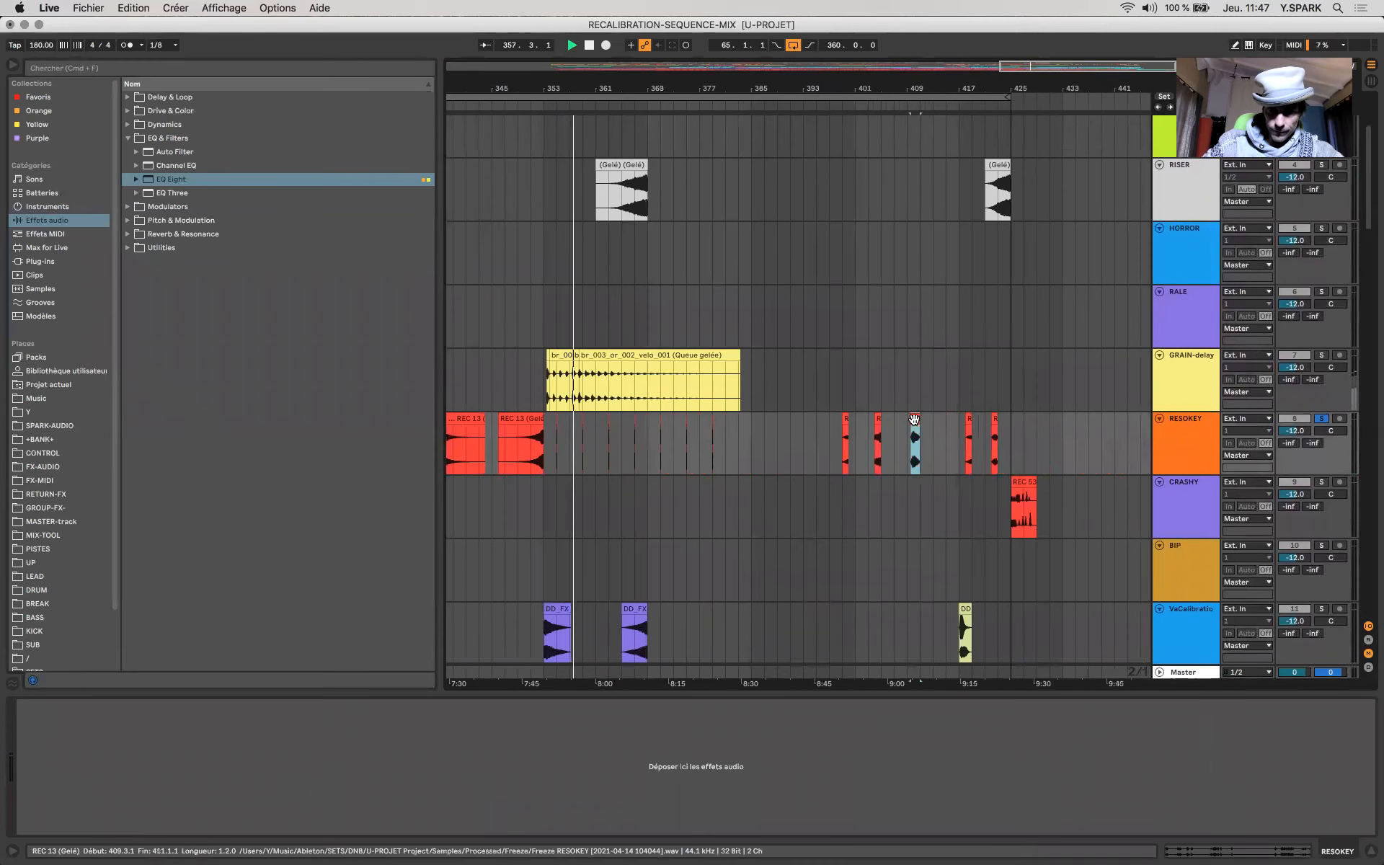
scroll(836, 464, left, 3)
scroll(836, 464, left, 15)
scroll(836, 463, down, 1)
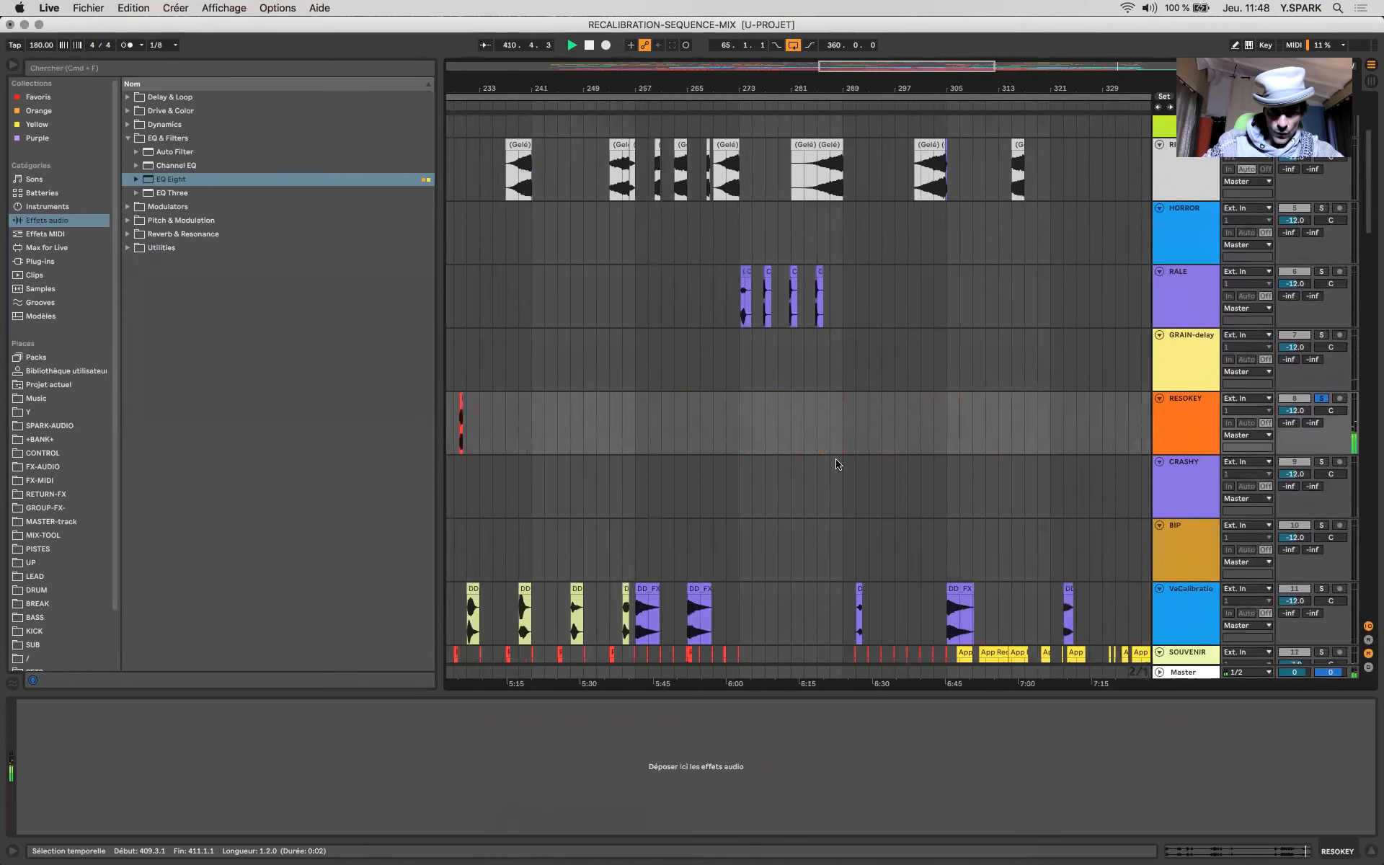
Step: Select RESOKEY's short REC 26 clip at 229.4.3, audition it with the Master's analyzers shown, and close the oscilloscope window
click(825, 403)
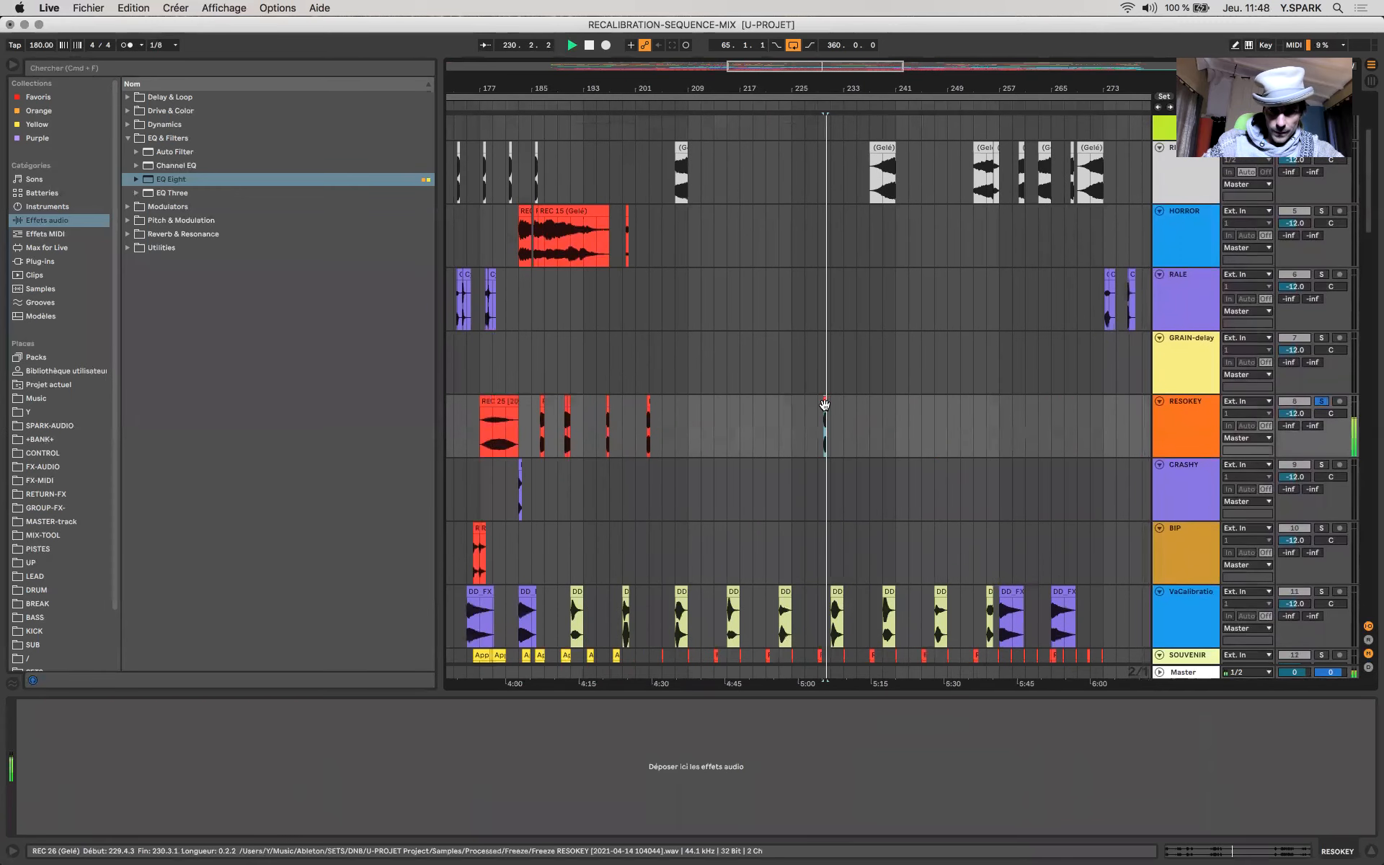
click(1187, 672)
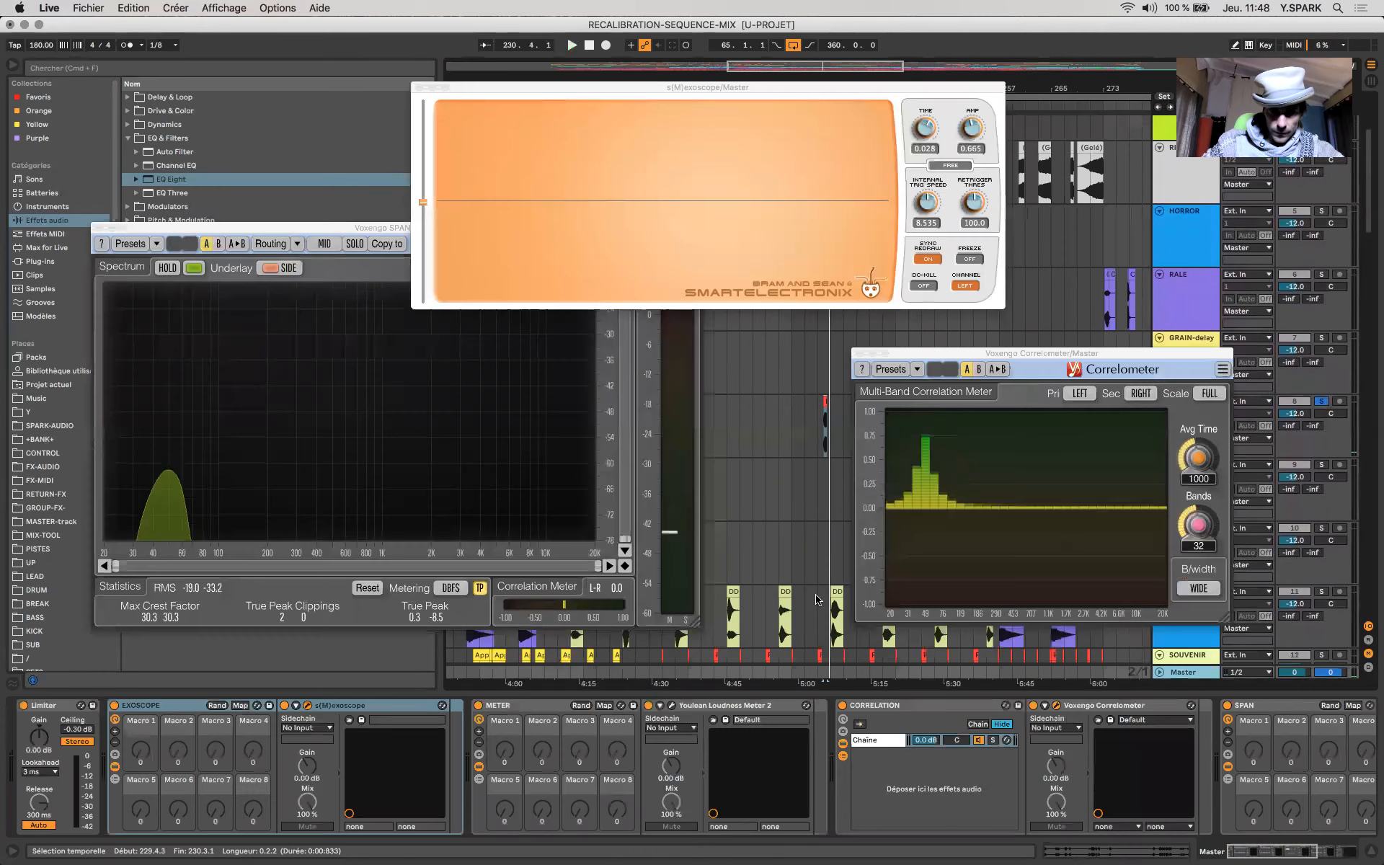
key(space)
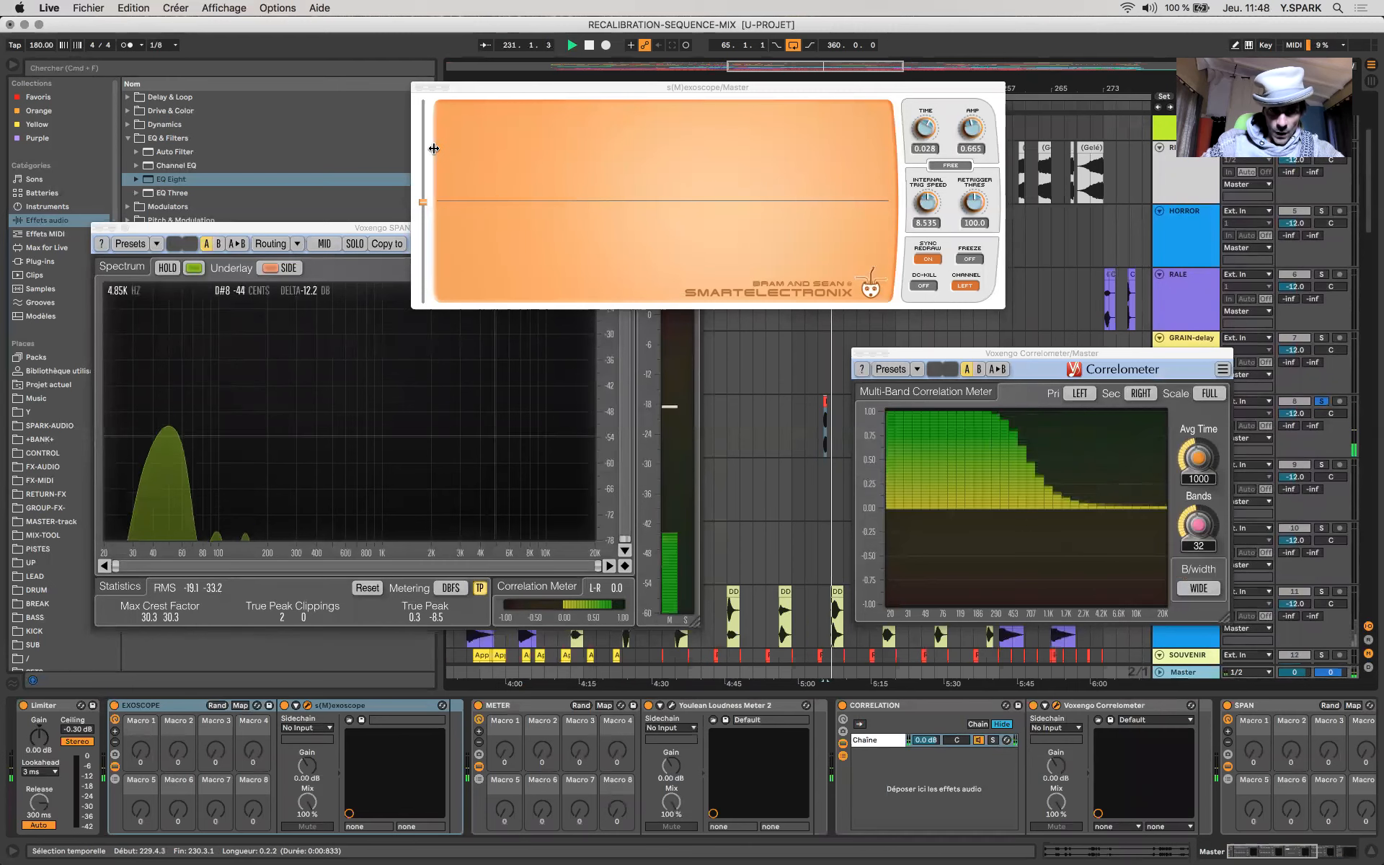
click(419, 88)
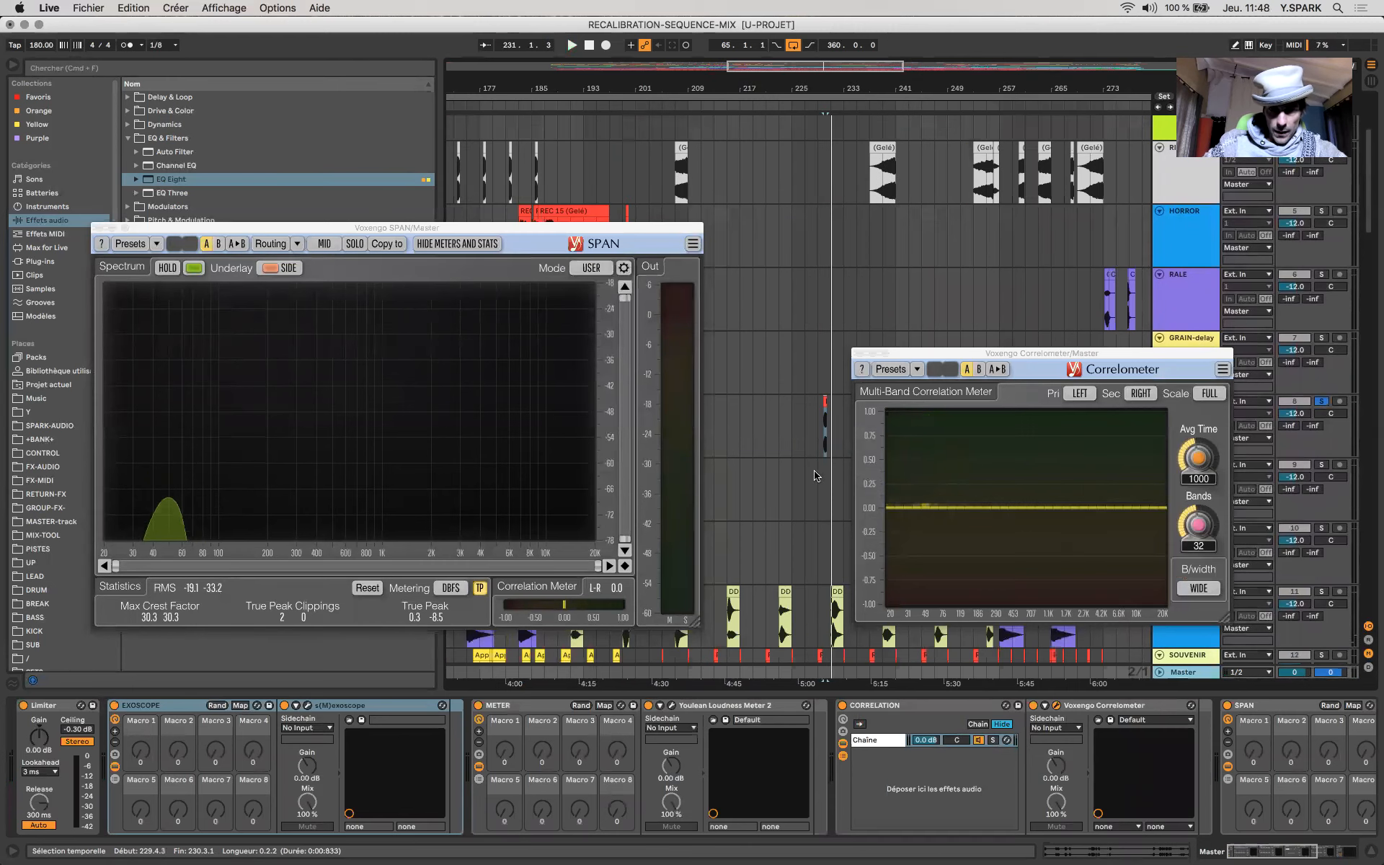
Step: Audition RESOKEY's REC 26 clip at 229.4.3 and add a Glue Compressor to the track
click(817, 415)
key(plus)
key(plus)
key(plus)
click(864, 396)
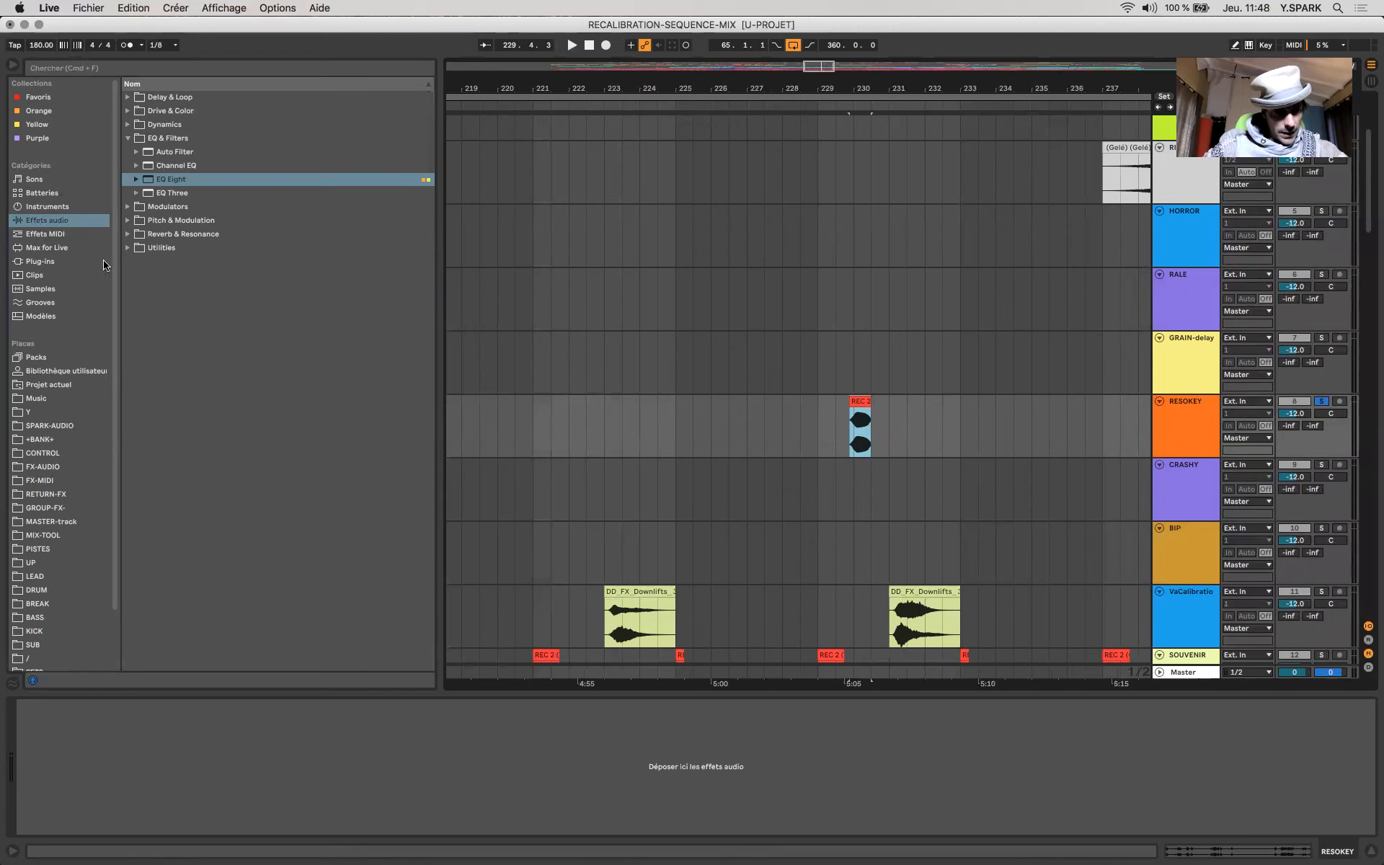
click(49, 215)
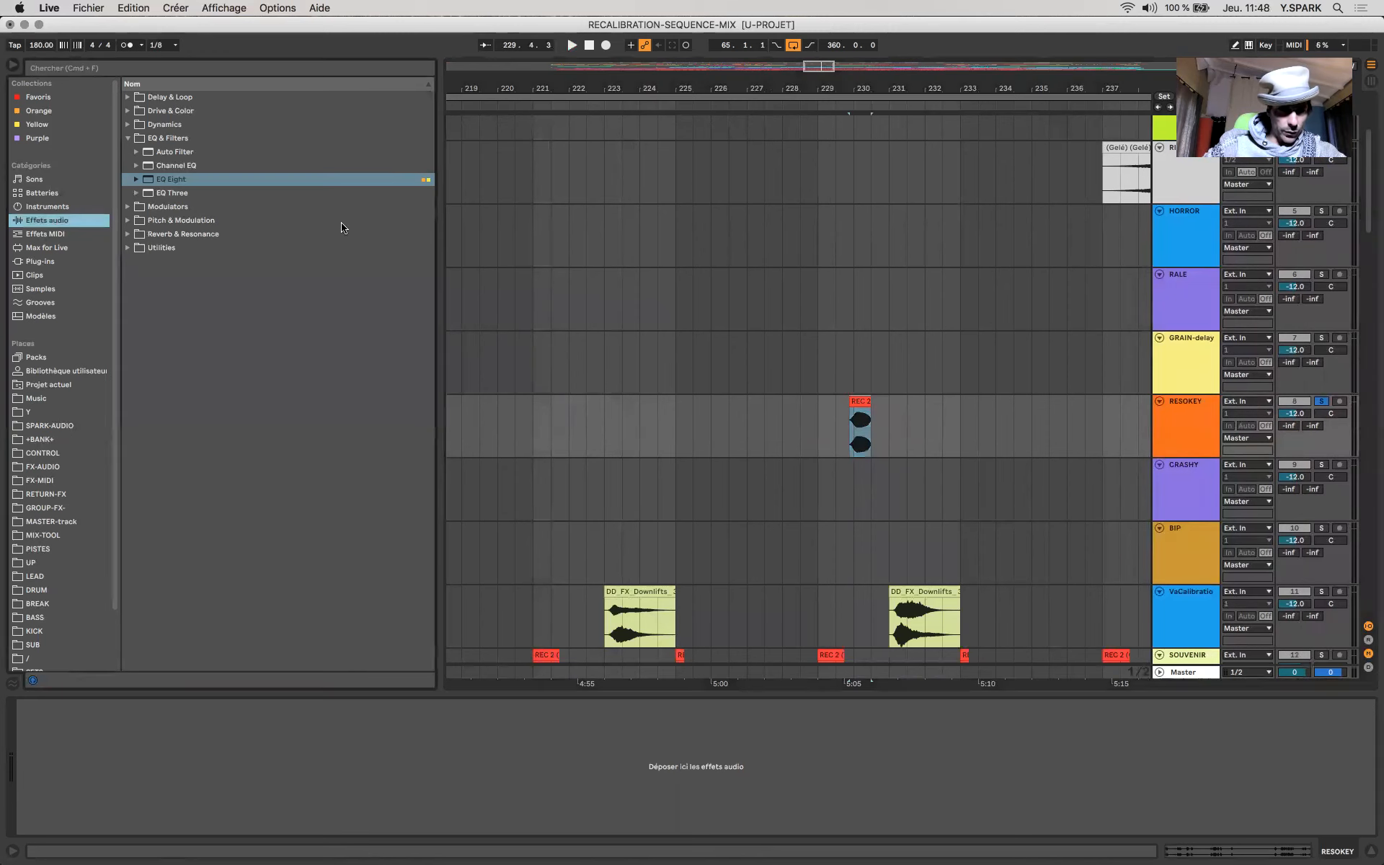
click(859, 425)
key(space)
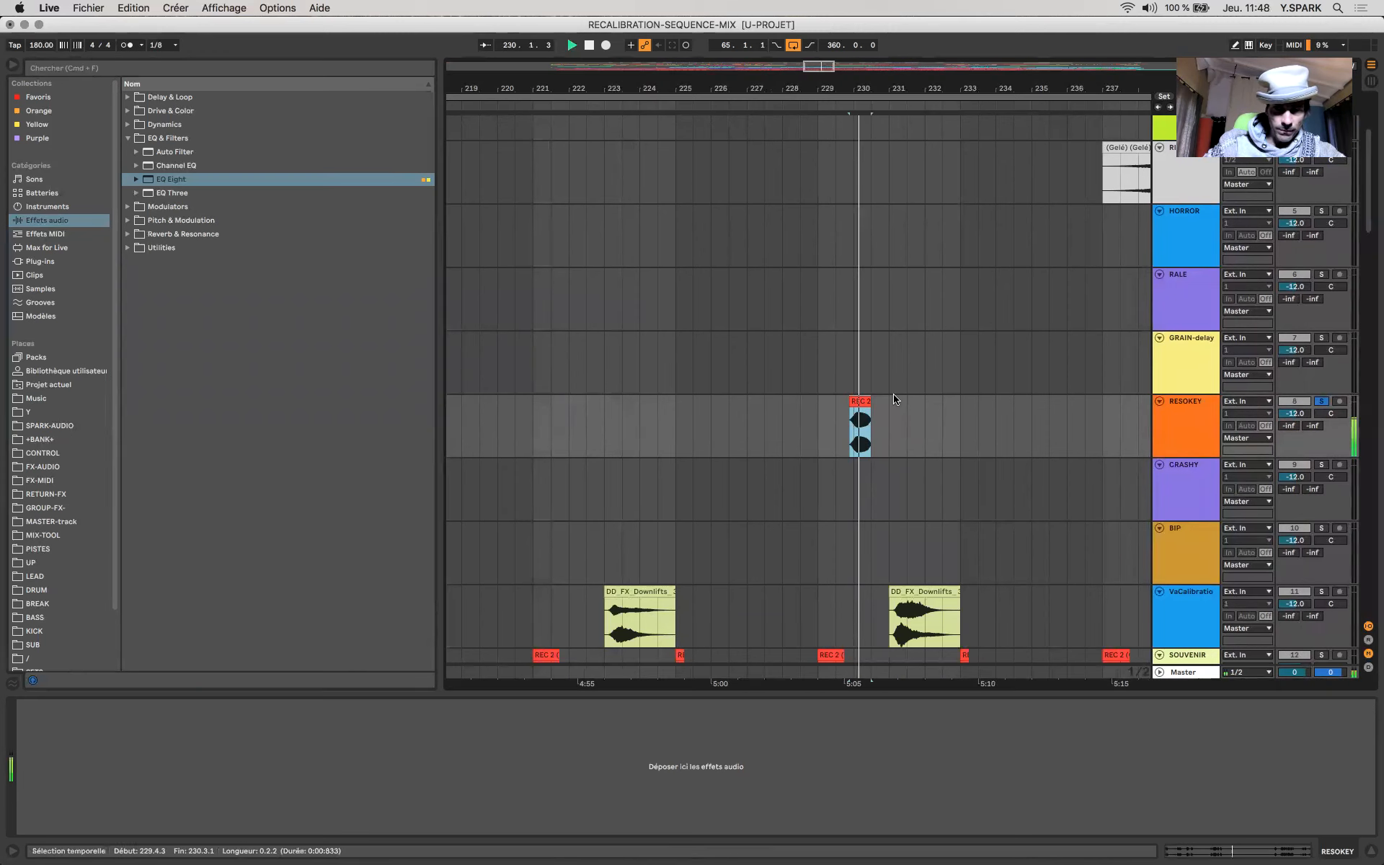
click(128, 127)
double_click(157, 167)
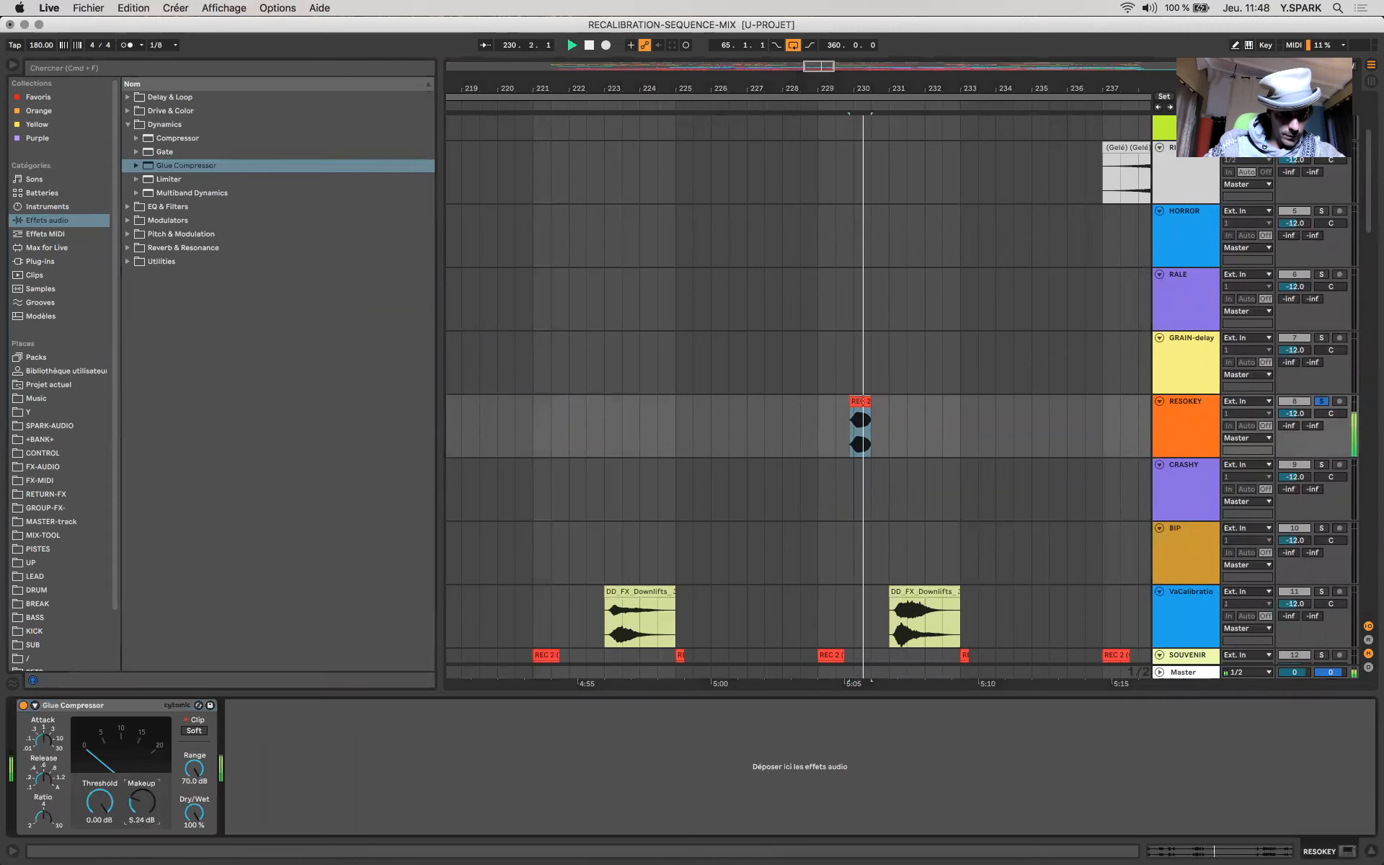
Step: Try the Glue Compressor's Makeup at 2.38 dB while replaying the REC 26 clip
key(space)
key(space)
drag(140, 803, 141, 802)
key(space)
key(space)
key(space)
key(space)
key(space)
key(space)
key(space)
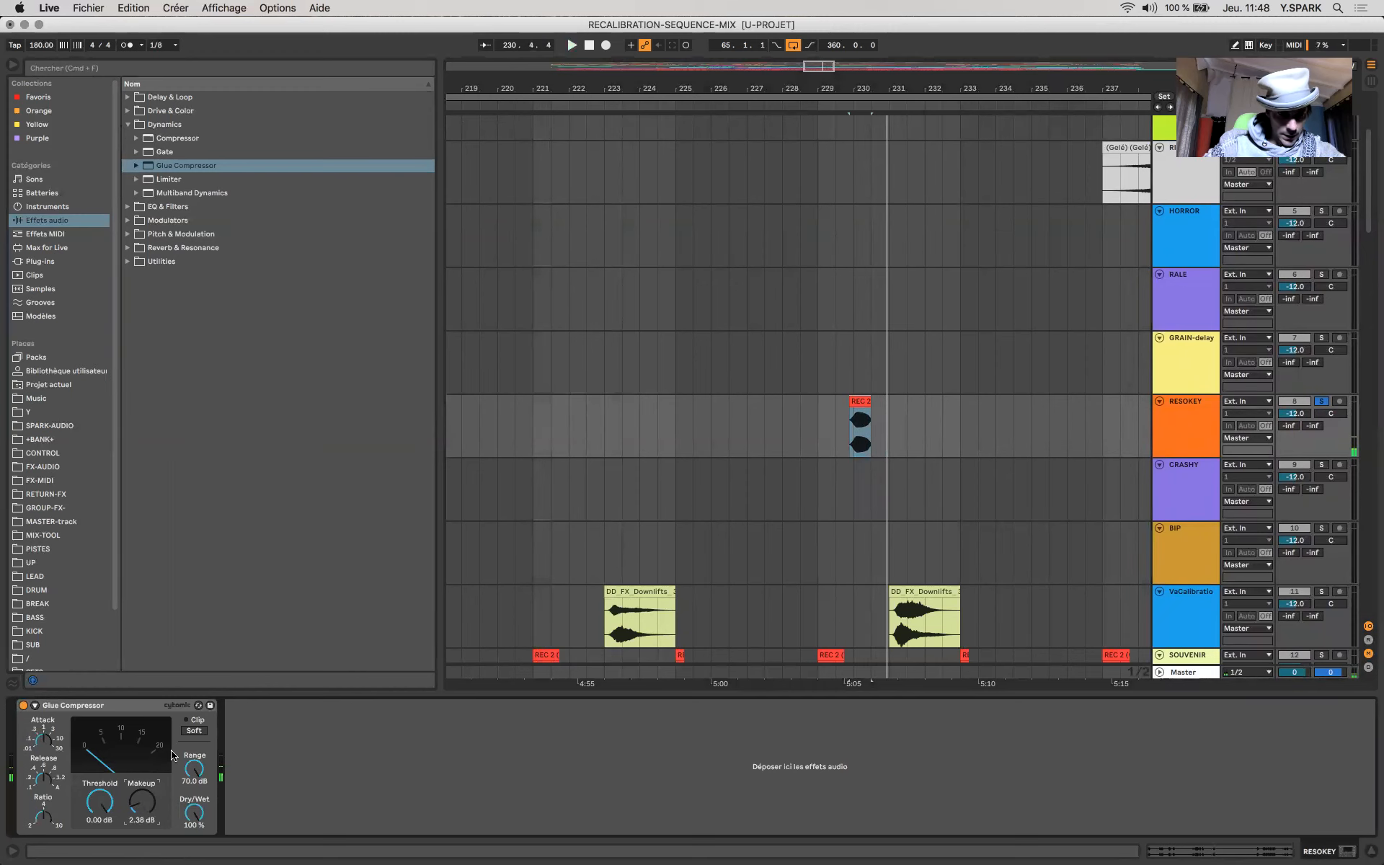
Step: Turn on the Glue Compressor's Soft clipping and lower Makeup to 0.63 dB while replaying the clip
click(194, 730)
key(space)
key(space)
mouse_move(142, 801)
mouse_down()
mouse_move(142, 780)
mouse_move(142, 839)
mouse_up()
key(space)
key(space)
key(space)
key(space)
key(space)
key(space)
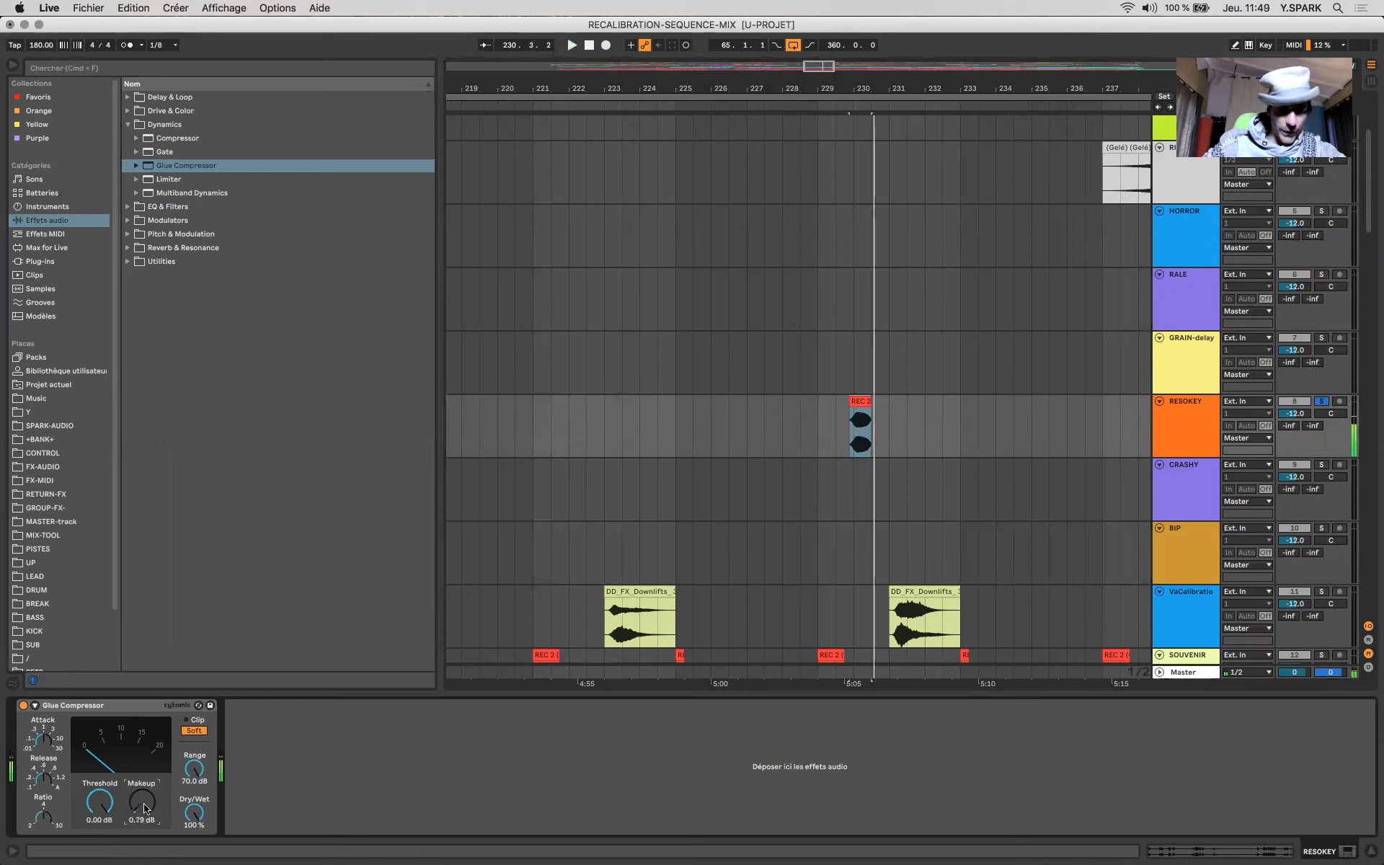
Step: Set the Glue Compressor's Threshold to -9.21 dB and Makeup to 5.24 dB while replaying the REC 26 clip
scroll(942, 402, up, 10)
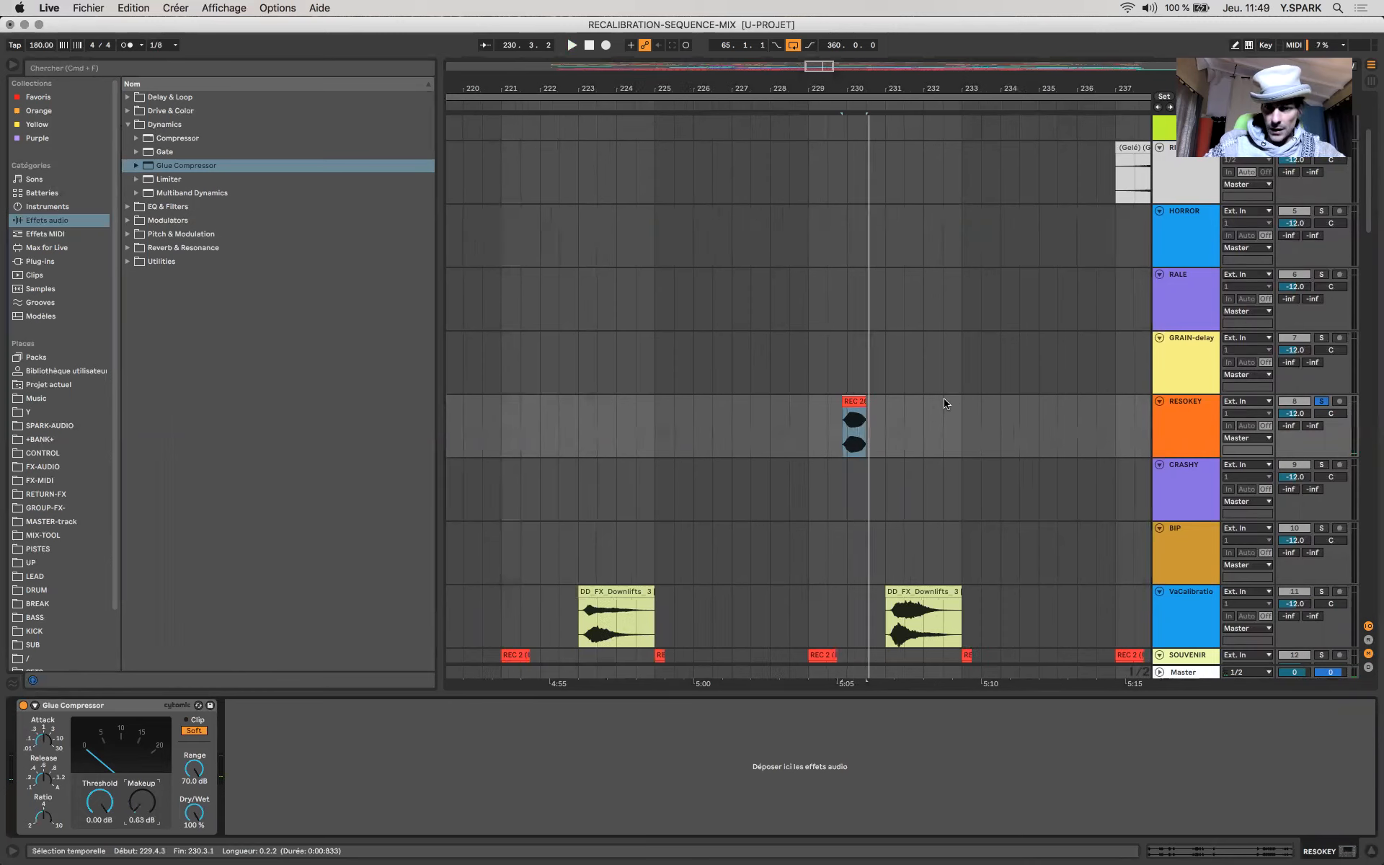
scroll(609, 439, left, 5)
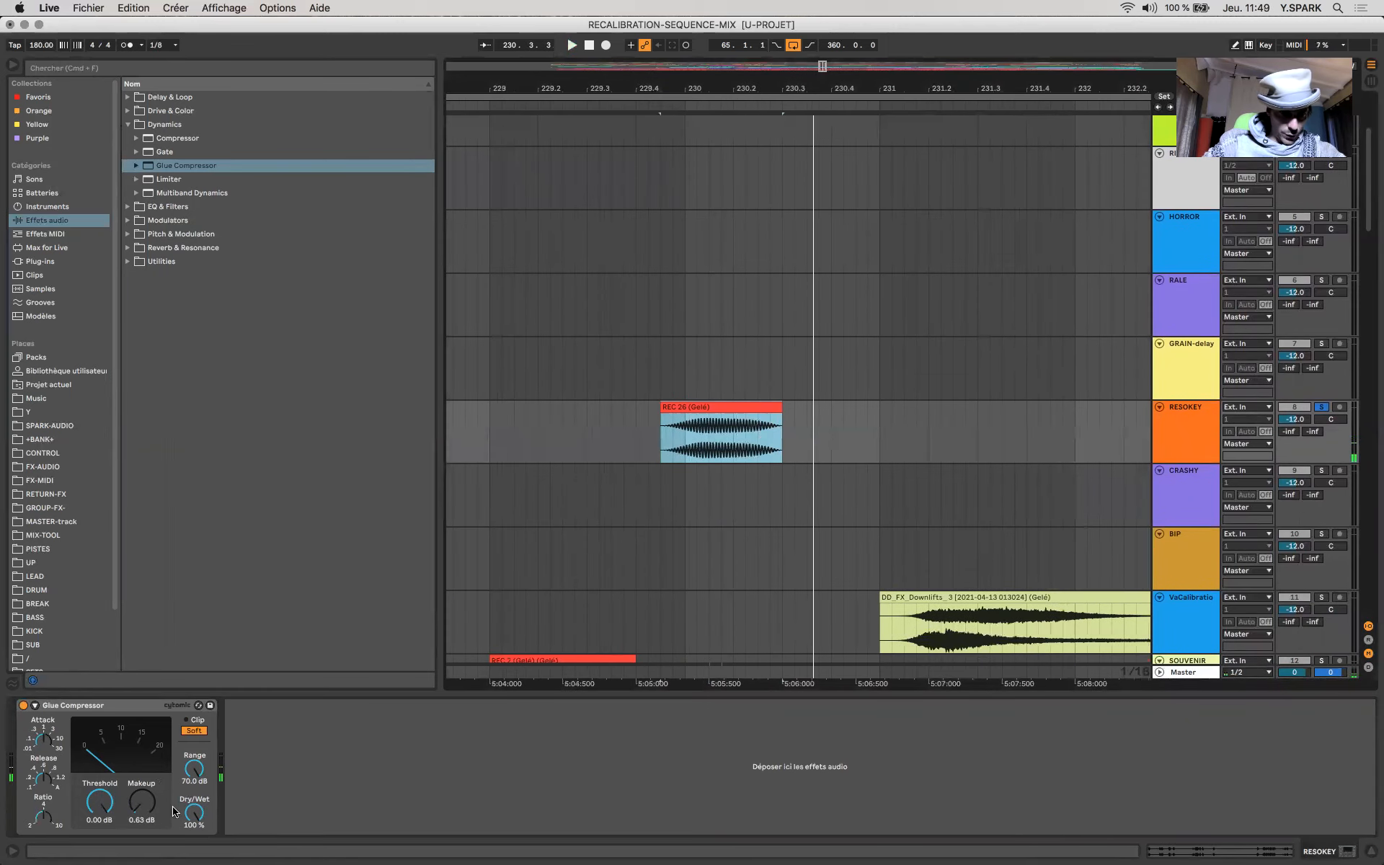
click(146, 821)
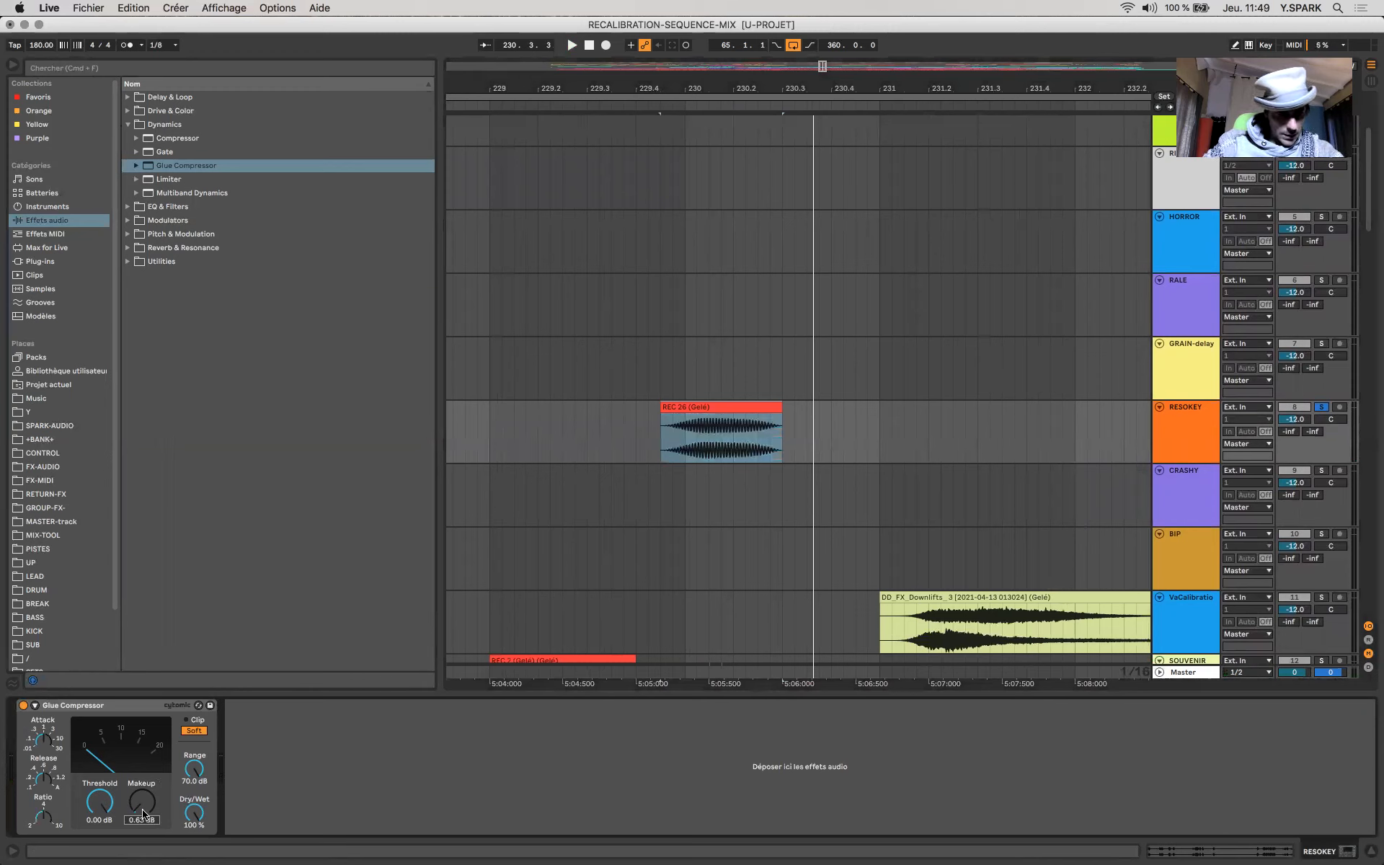
drag(100, 792, 150, 798)
key(space)
key(space)
key(space)
key(space)
key(space)
key(space)
key(space)
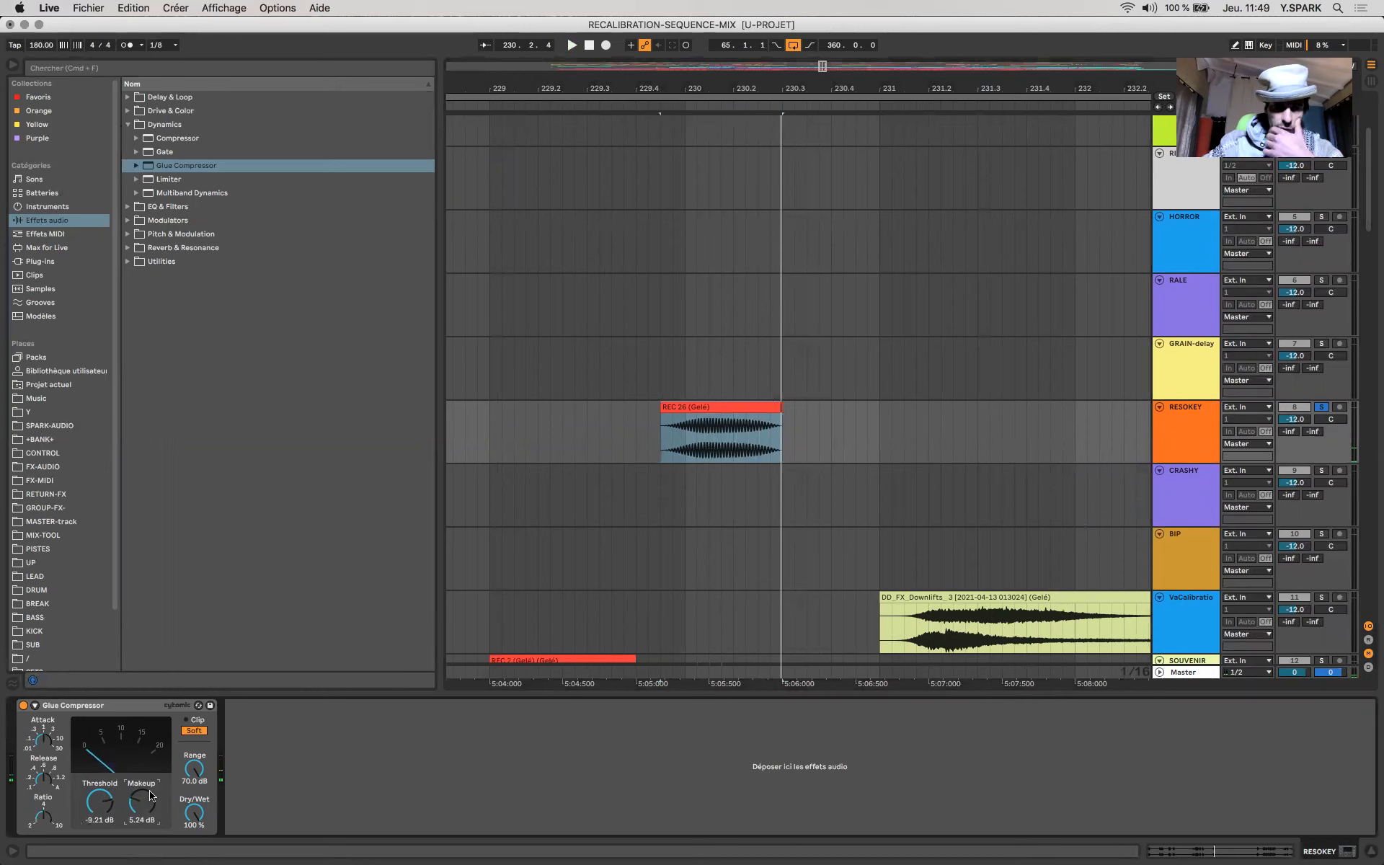
key(space)
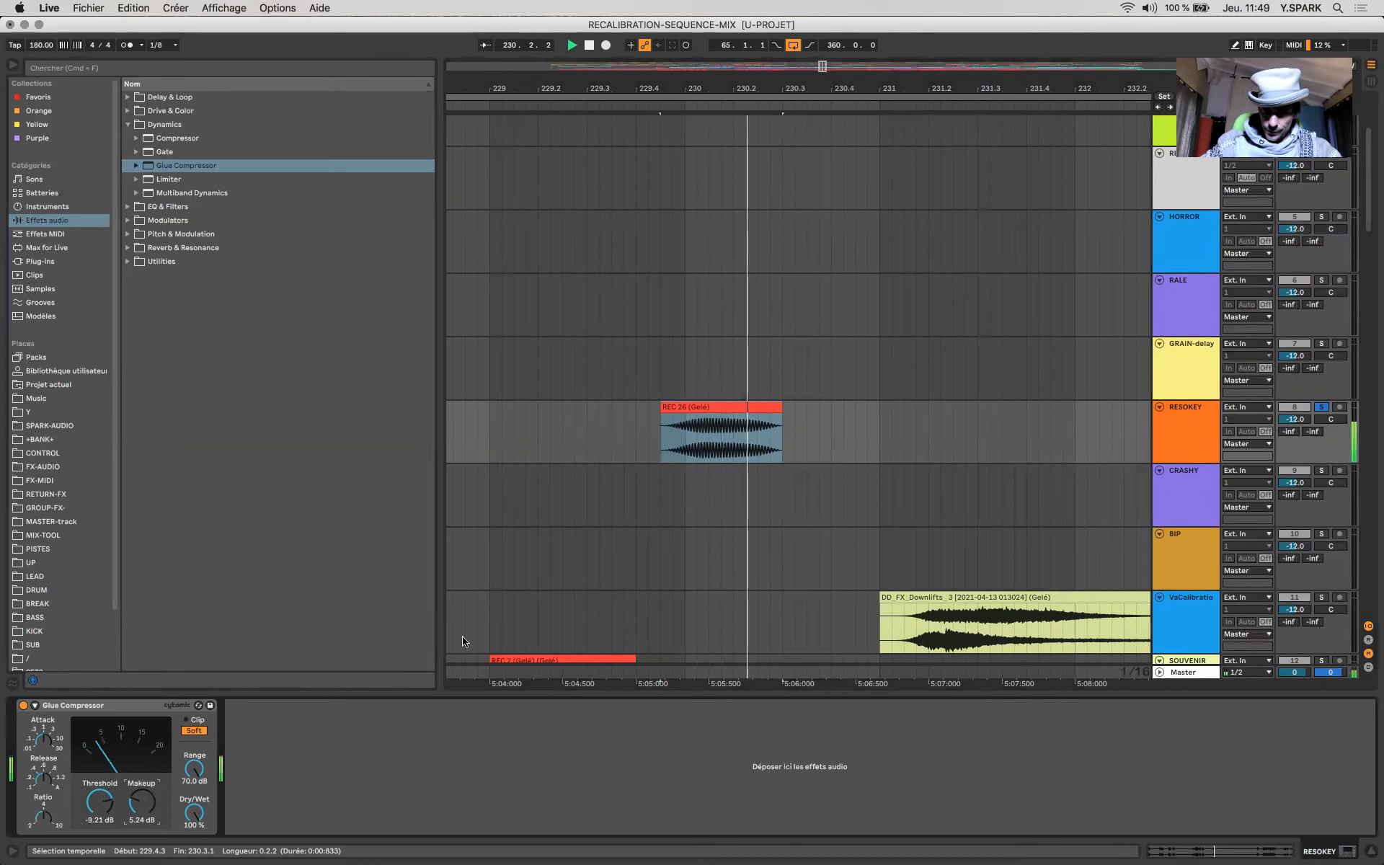
Step: Replay RESOKEY from 229.4.4 with the Master's spectrum and correlation analyzers shown
key(space)
click(674, 673)
key(space)
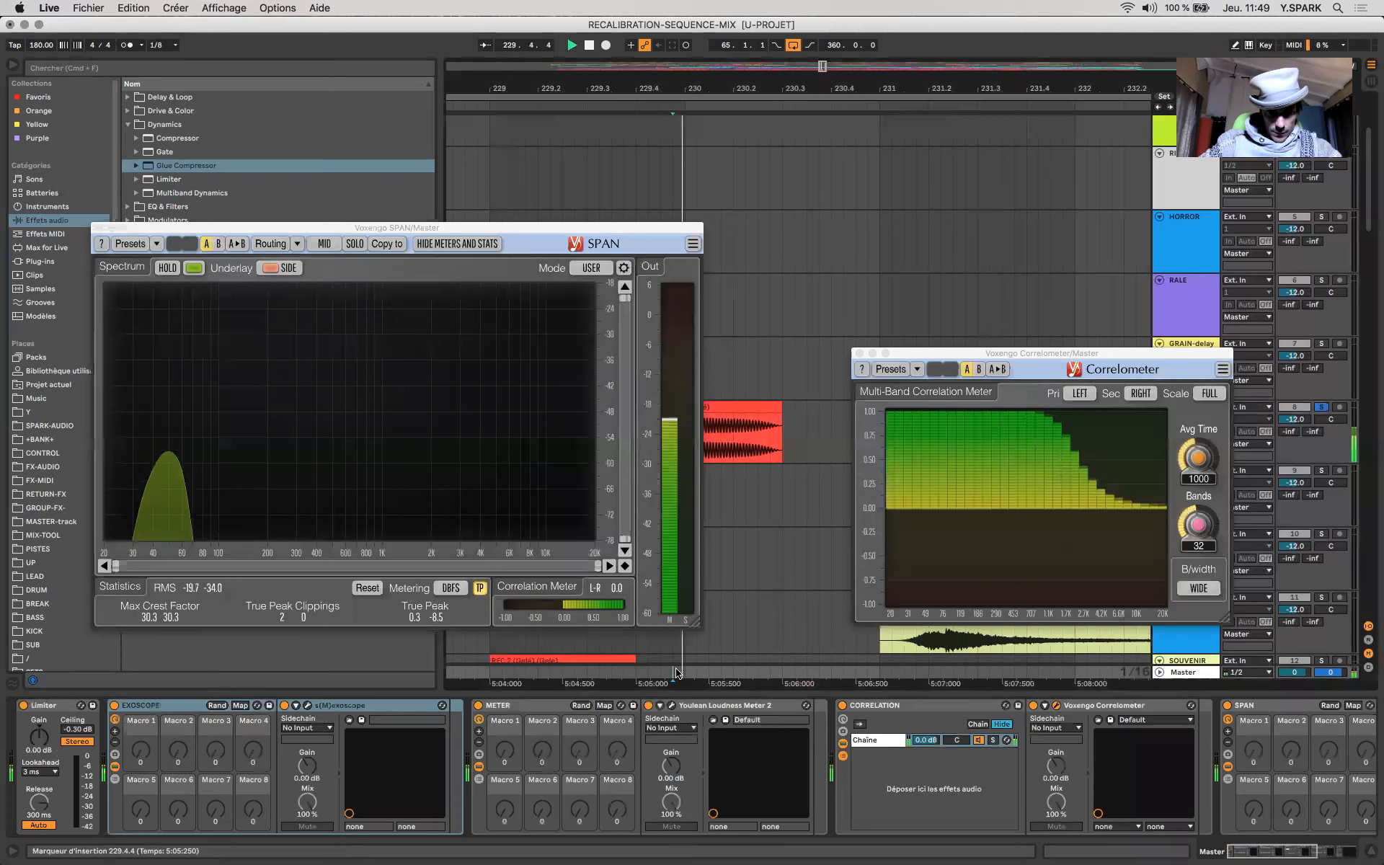
click(733, 349)
Step: Select RESOKEY's first REC 13 clip at 337.1.1, inspect its waveform closely and audition it with the compressor
scroll(733, 351, down, 10)
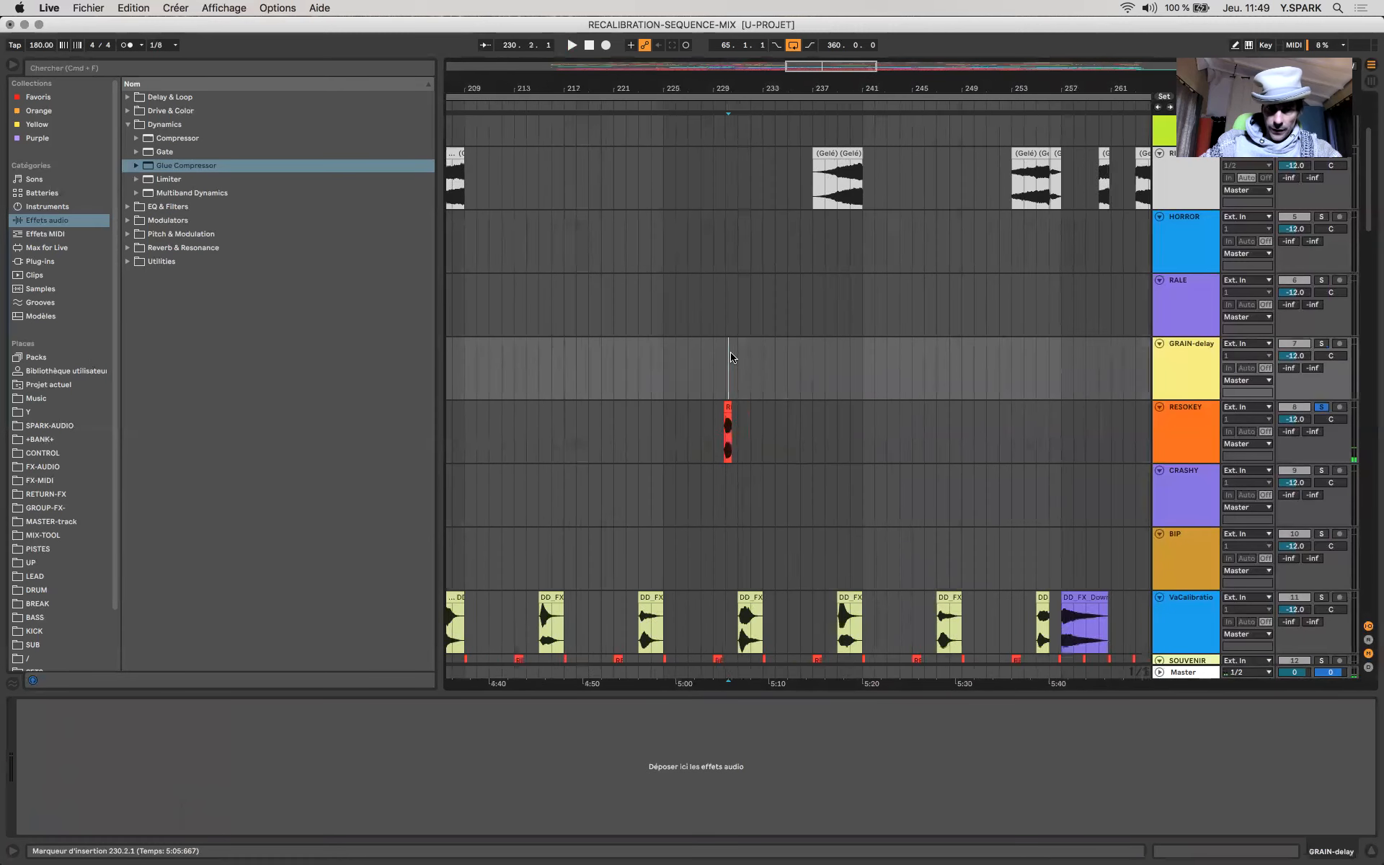
click(940, 405)
key(space)
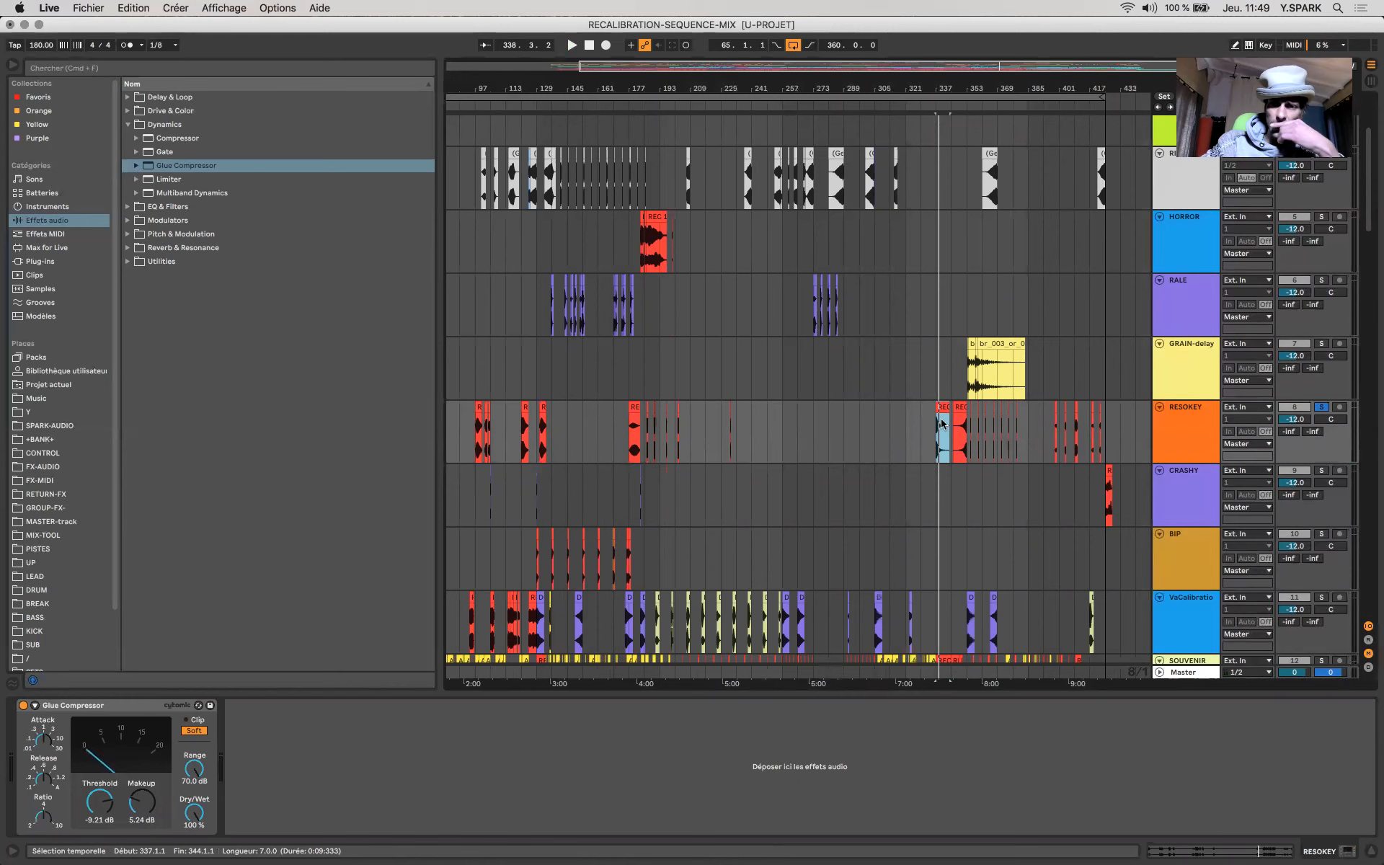
key(plus)
key(plus)
key(plus)
key(plus)
key(plus)
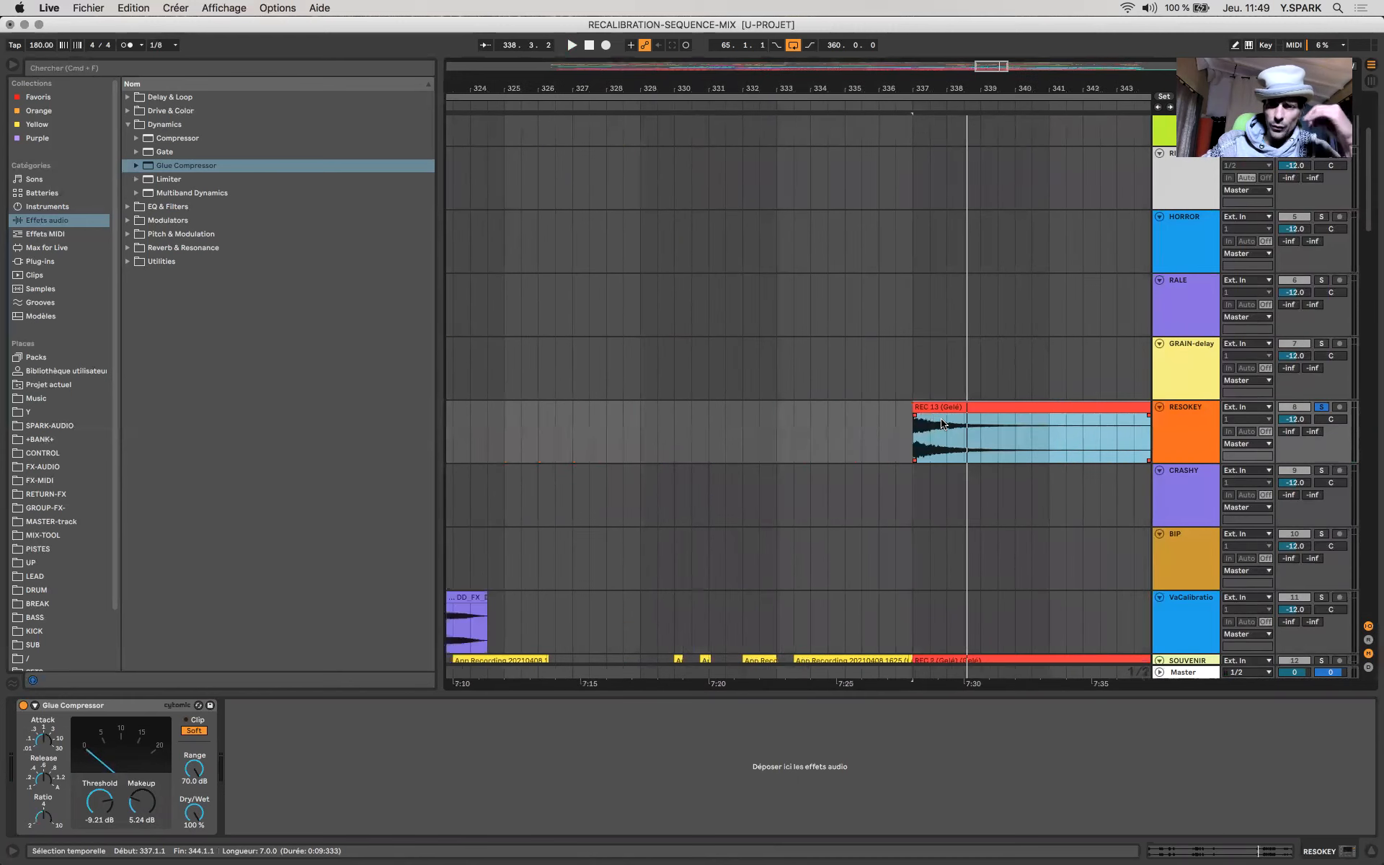
scroll(941, 423, down, 5)
scroll(941, 424, right, 5)
scroll(941, 423, down, 3)
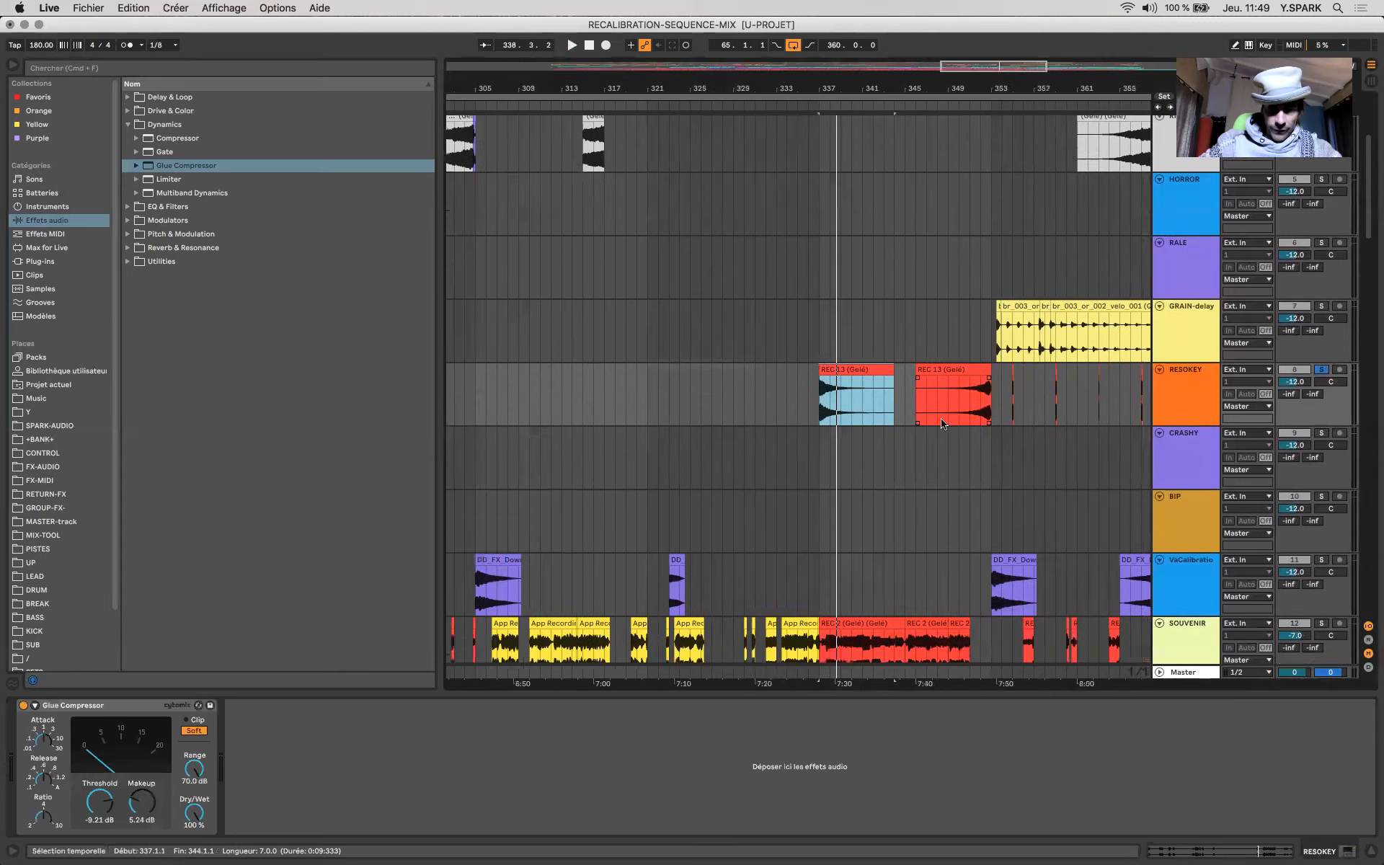
key(space)
key(space)
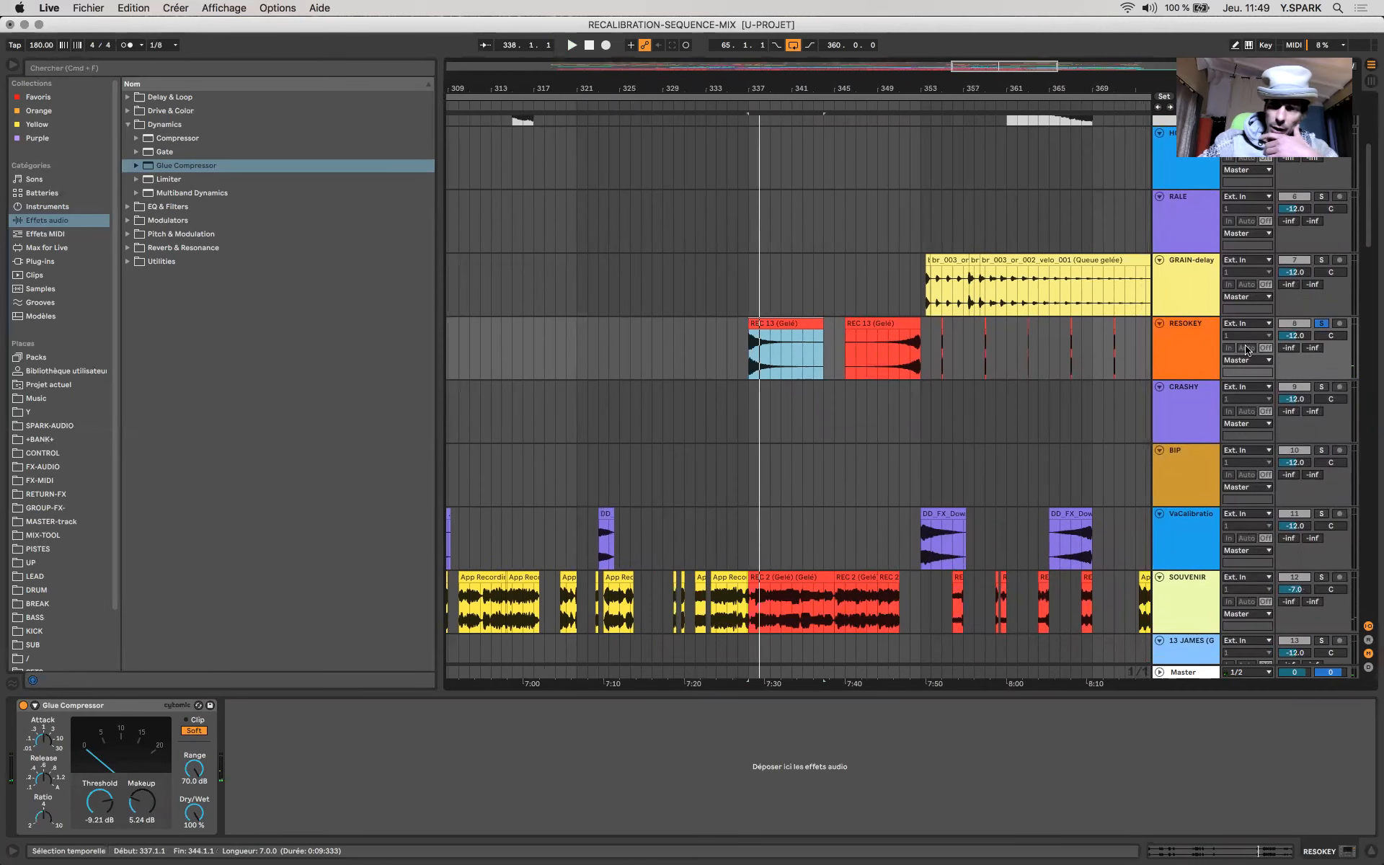
Step: Solo the GRAIN-delay track and audition its first clips from 353.3.1
click(1196, 414)
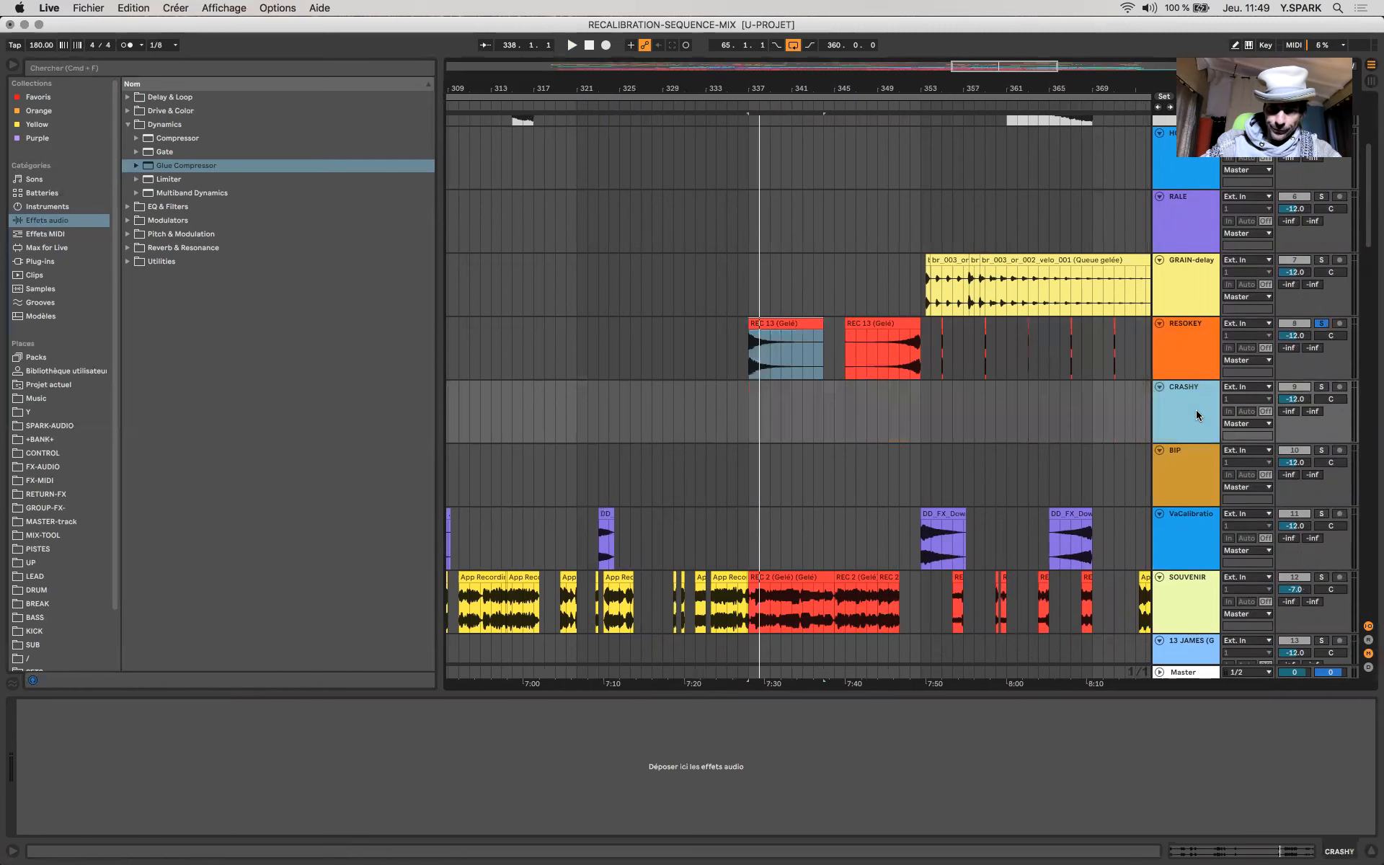
scroll(901, 439, down, 2)
scroll(890, 374, up, 3)
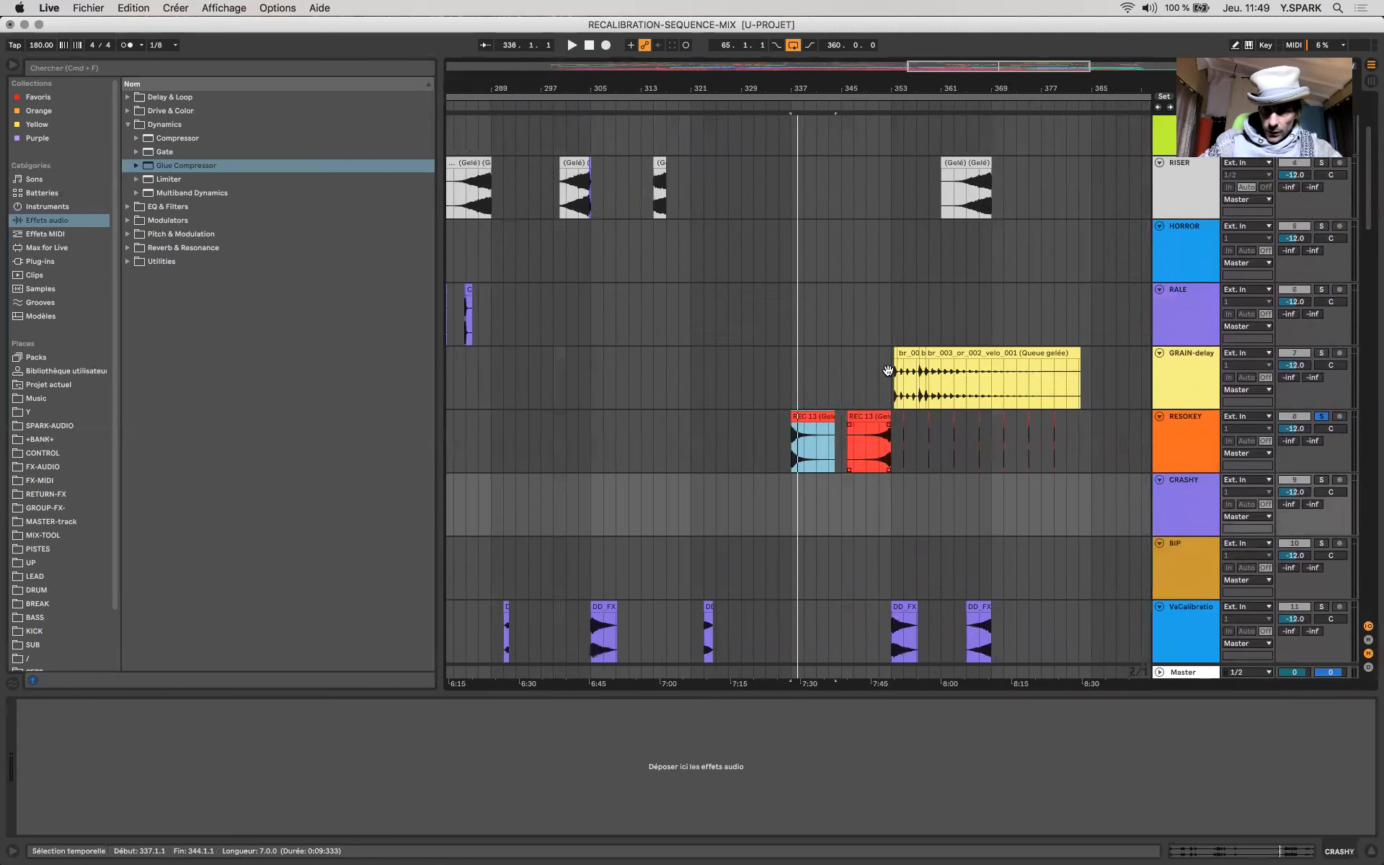
click(914, 374)
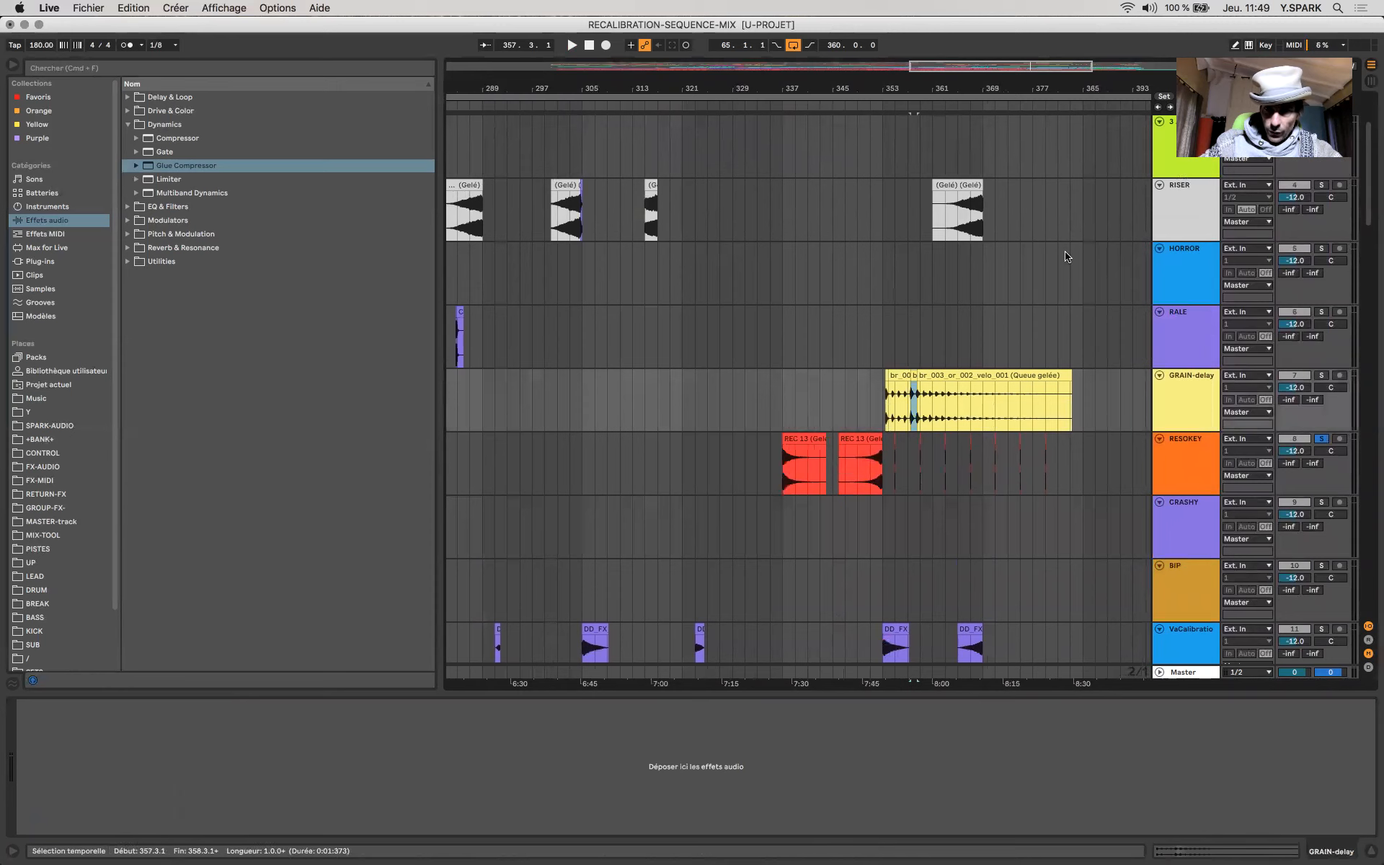
click(883, 375)
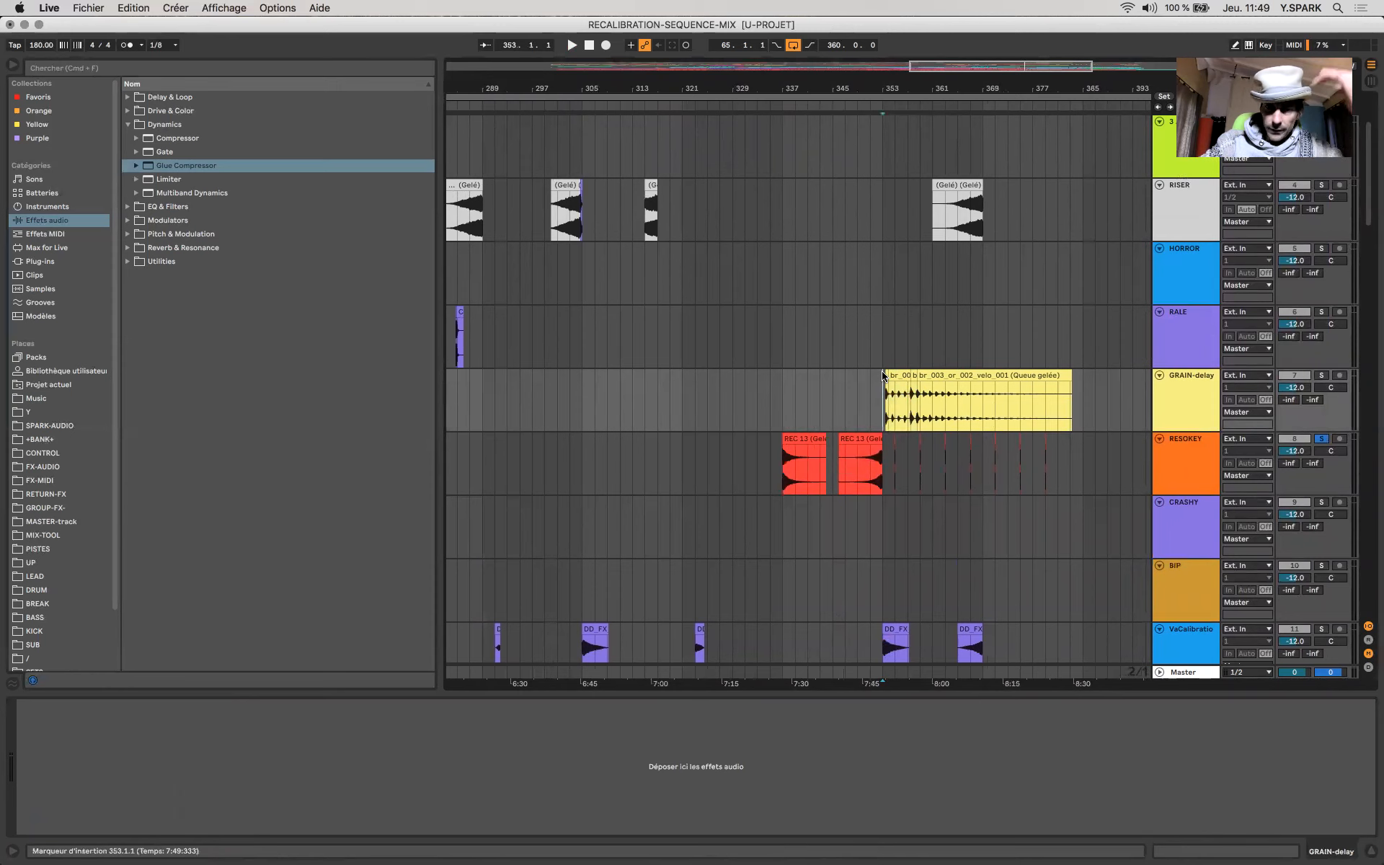
click(891, 375)
click(886, 375)
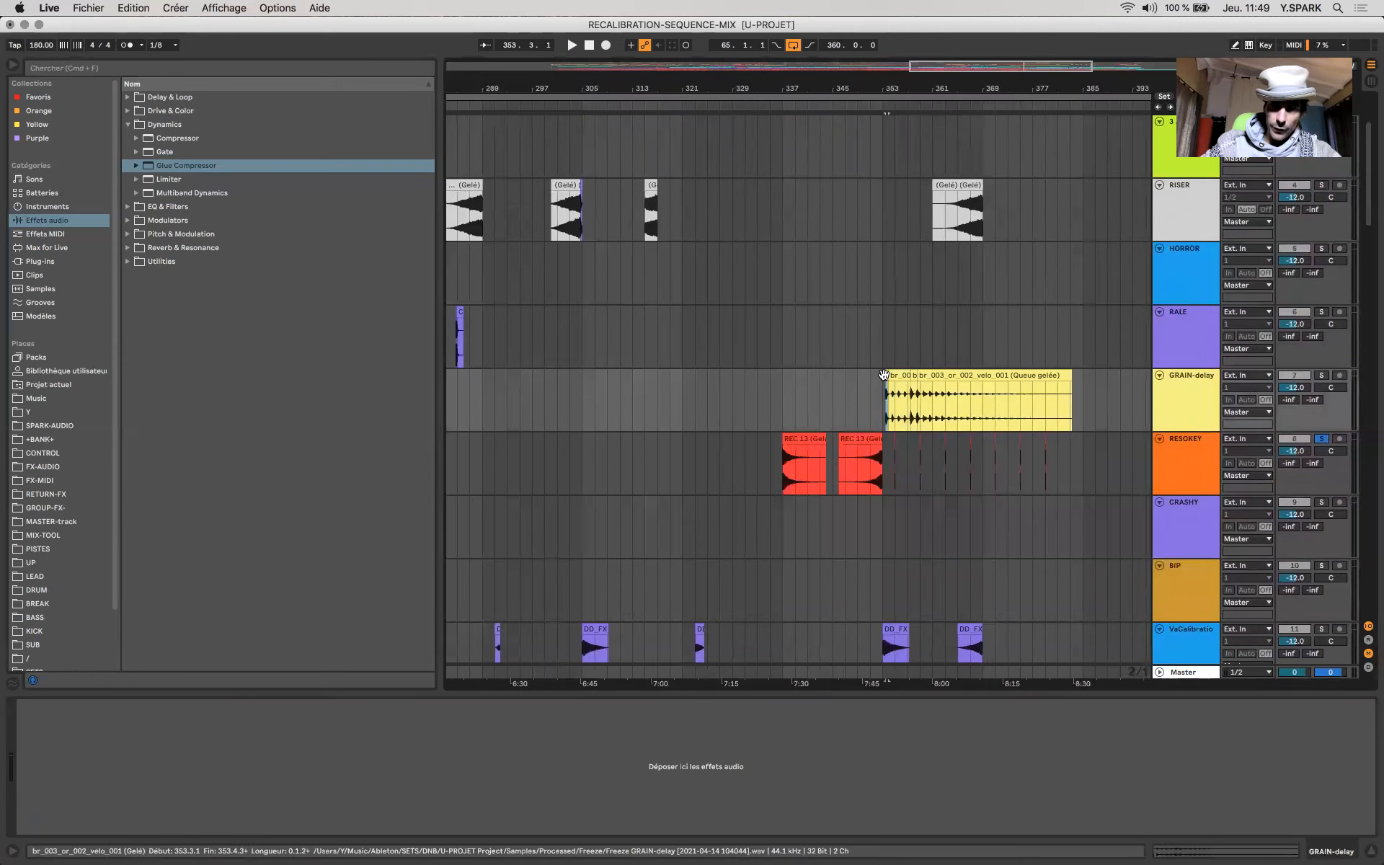
scroll(885, 375, up, 5)
scroll(1001, 378, right, 8)
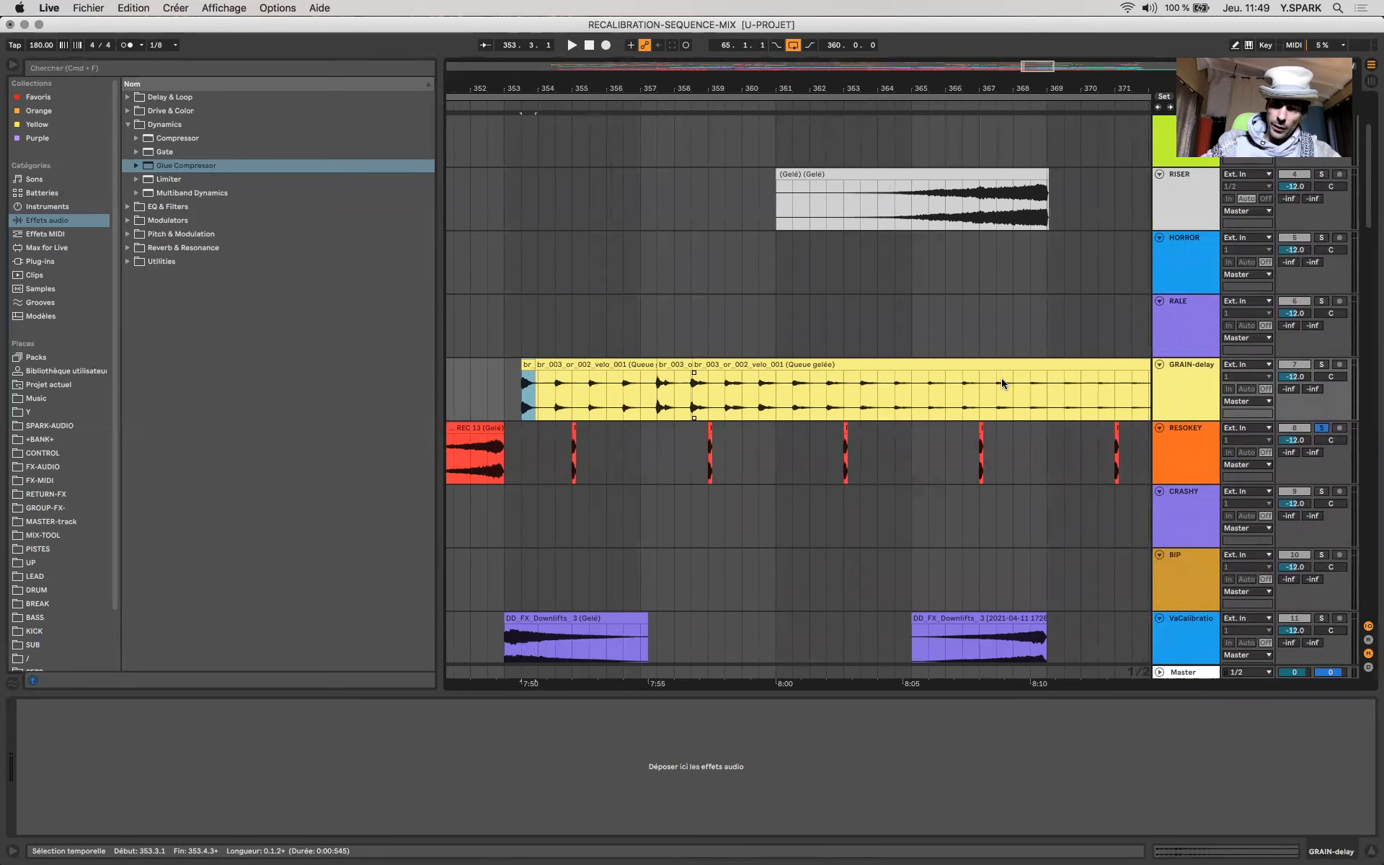
click(1321, 365)
key(space)
click(553, 368)
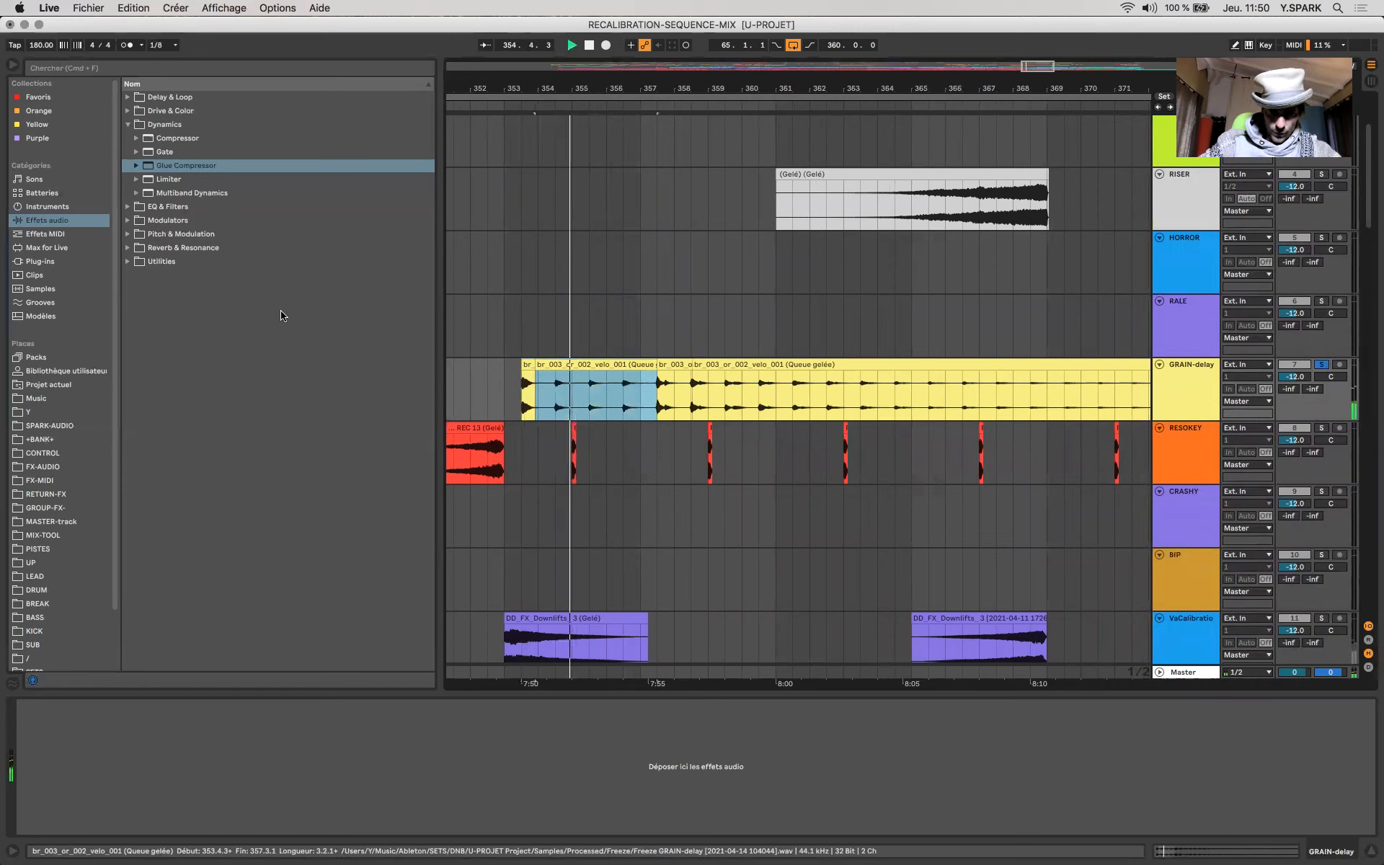
key(space)
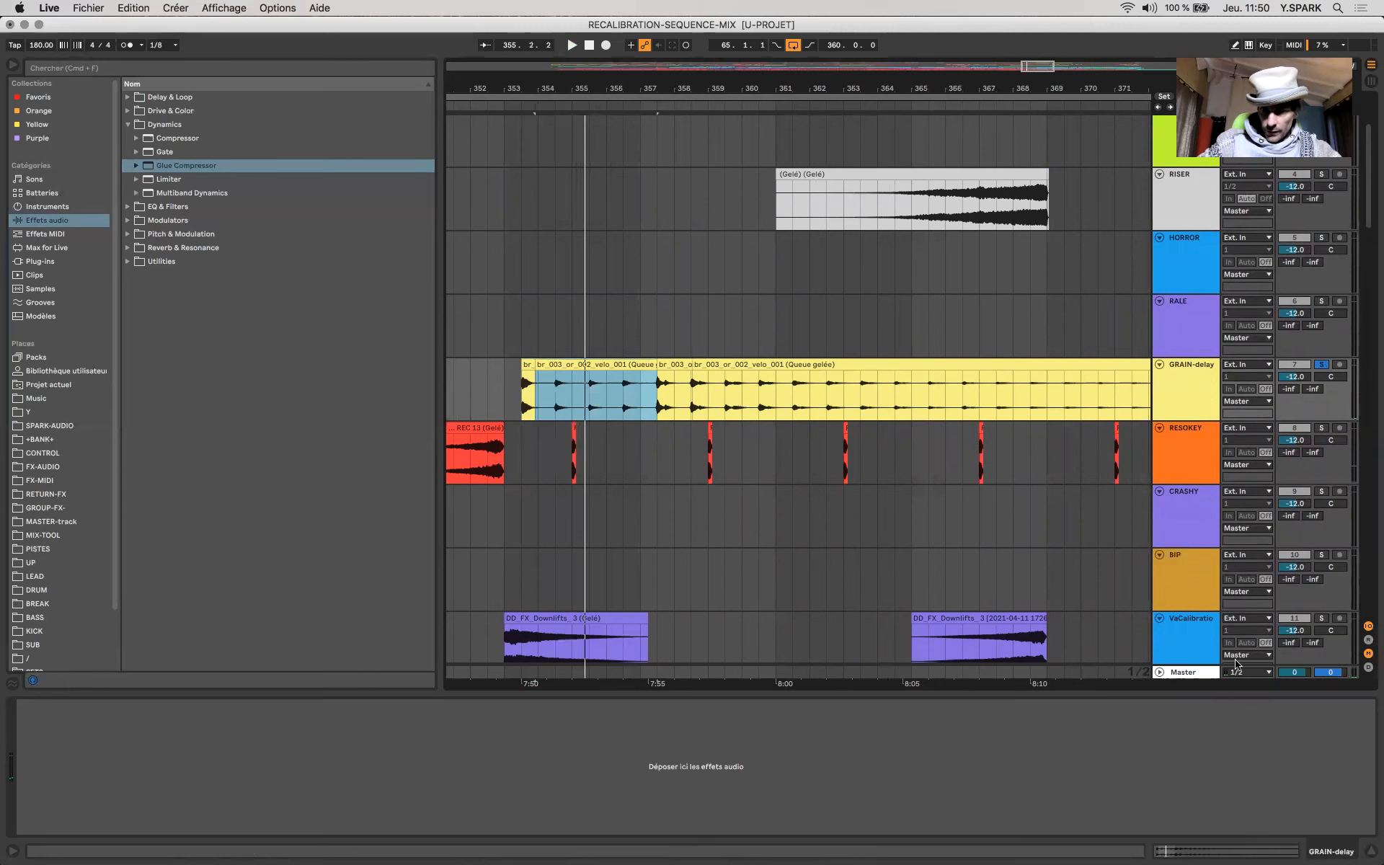
Step: Play GRAIN-delay with the Master's spectrum and correlation analyzers shown
click(1188, 672)
key(space)
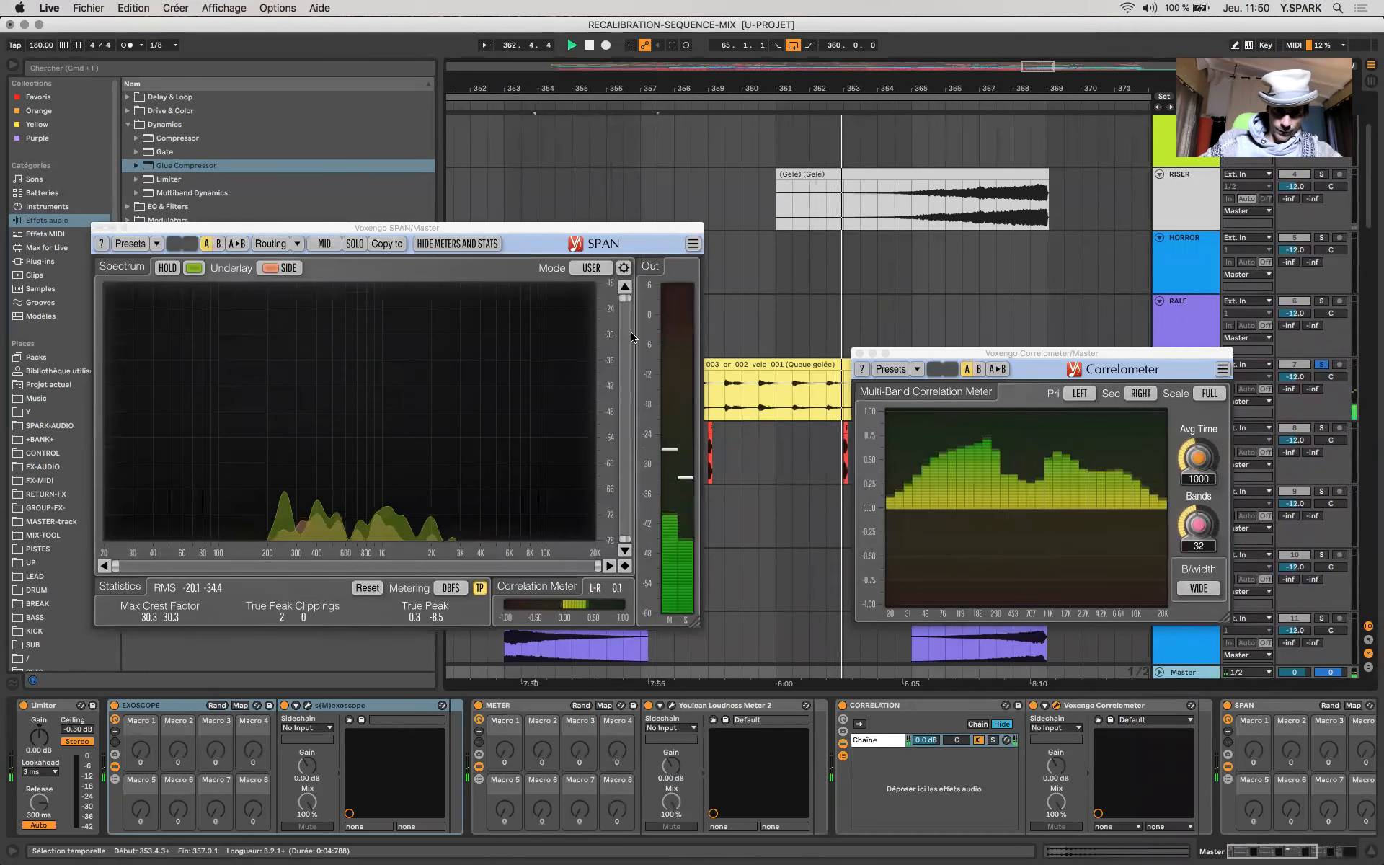
key(space)
Step: Place the insert marker at 355.3.1 on GRAIN-delay and add an EQ Eight to the track
click(771, 395)
click(583, 376)
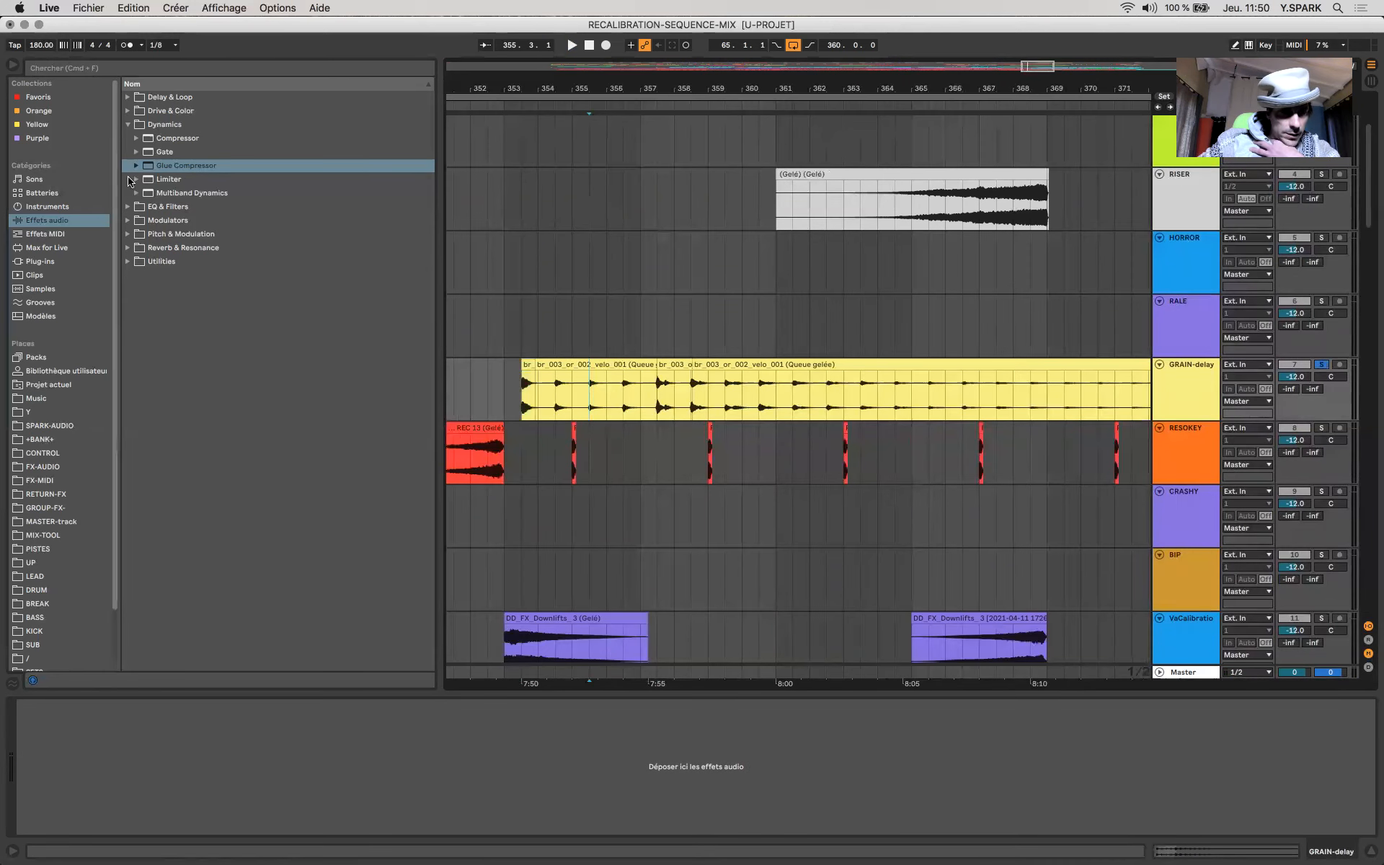
click(124, 124)
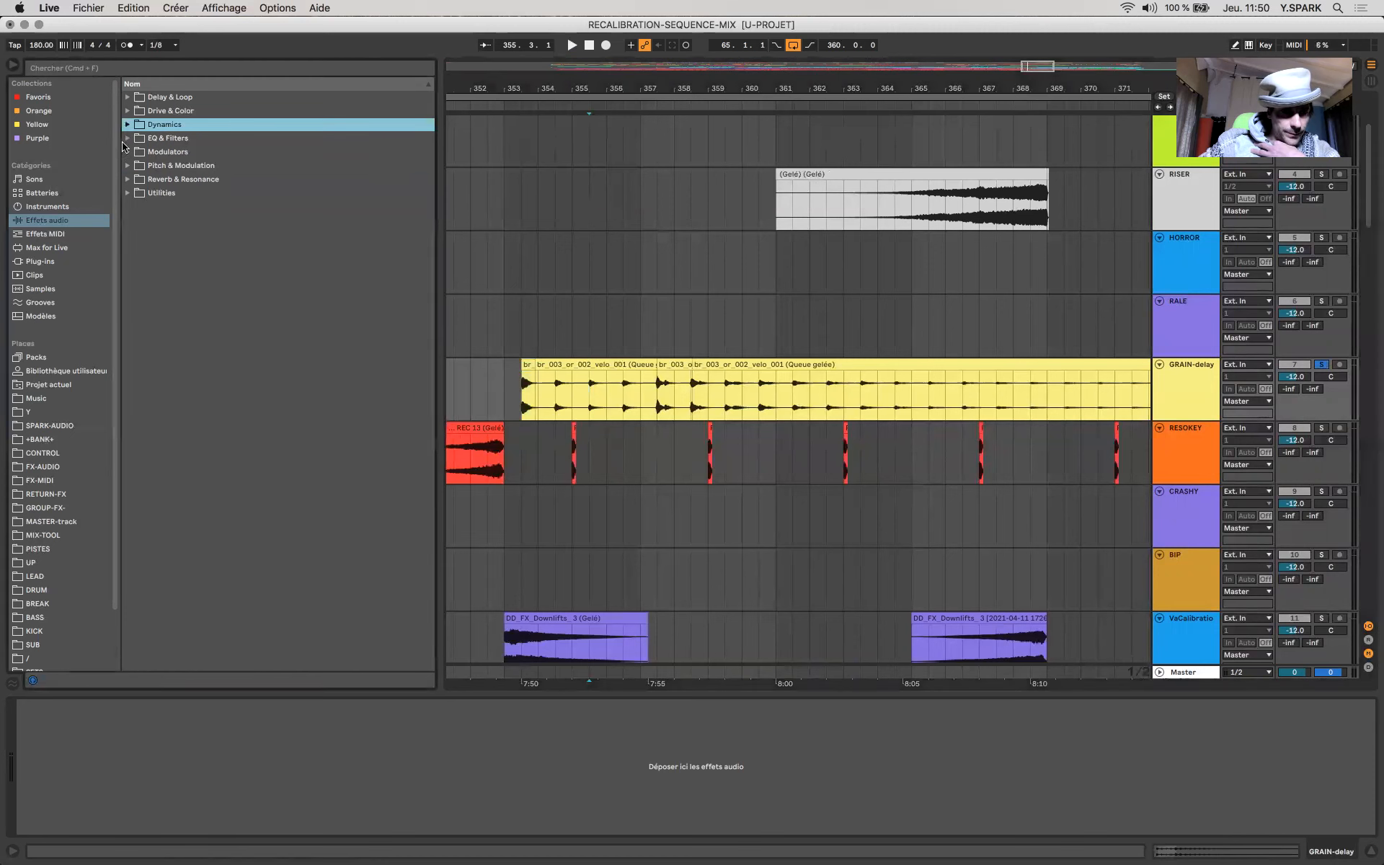
click(125, 138)
double_click(167, 179)
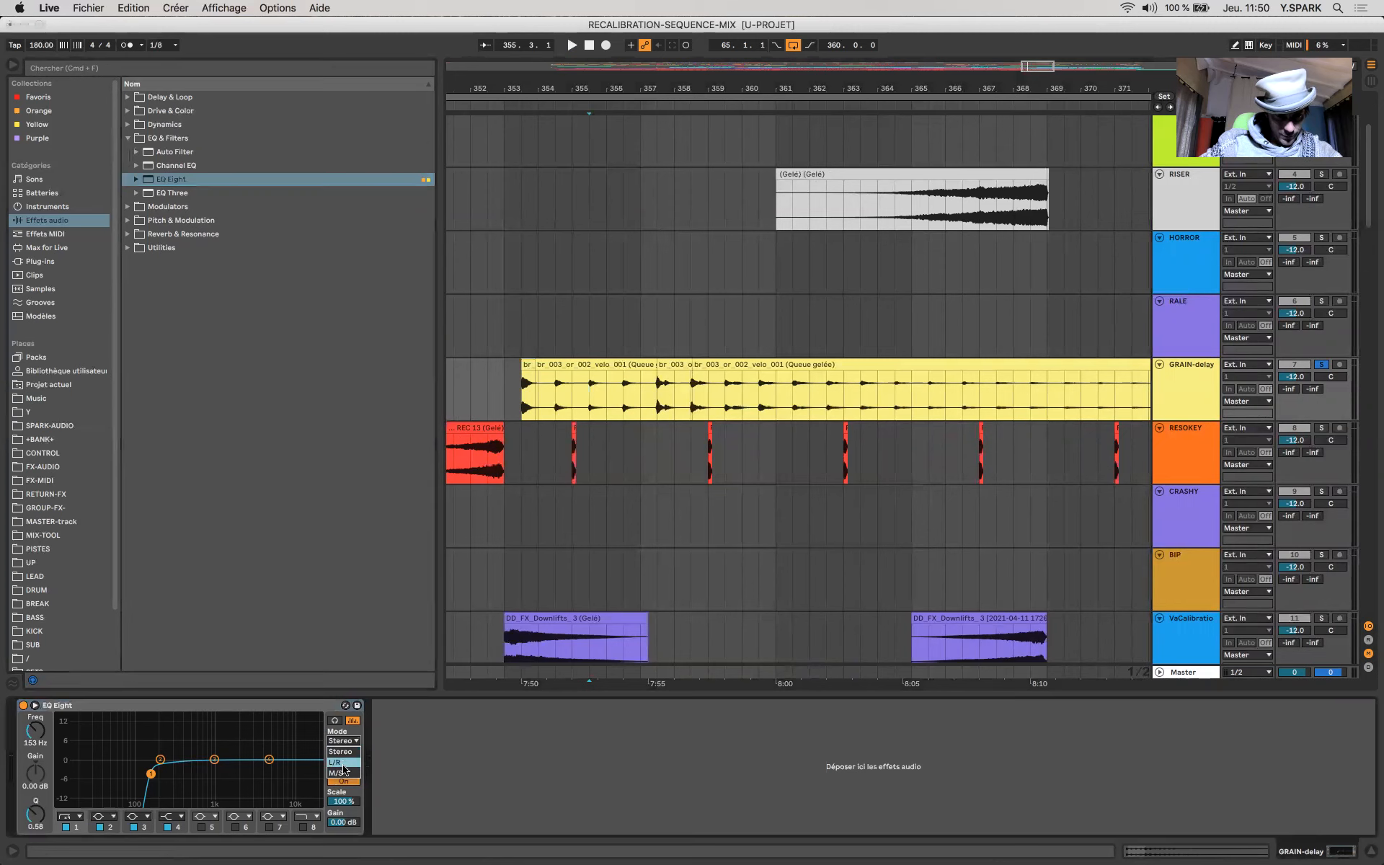
Step: Switch EQ Eight to M/S and, on the Side channel, set band 1's low cut to 310 Hz and band 7's shelf to 1.78 kHz, -2.60 dB
click(343, 772)
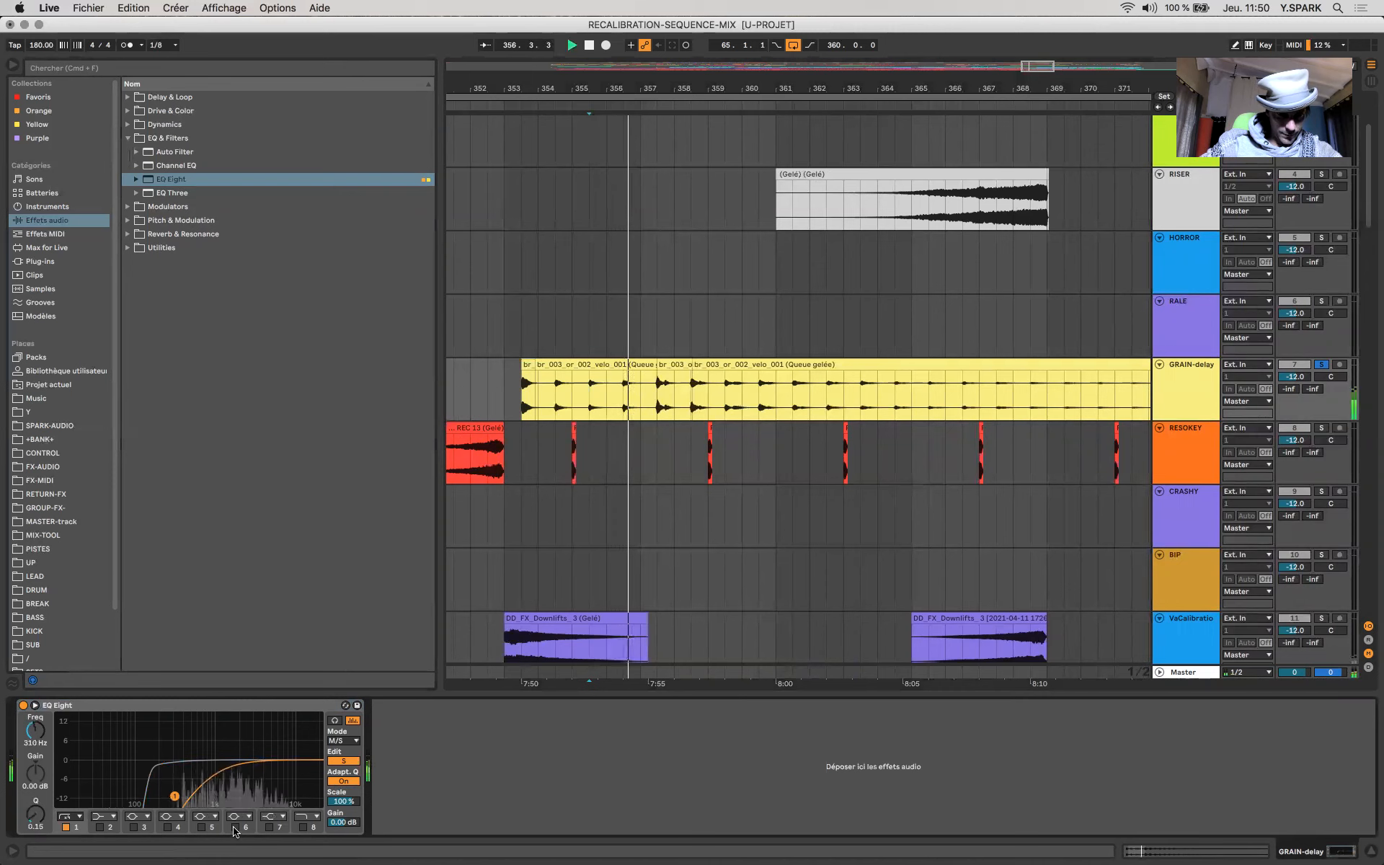
click(269, 827)
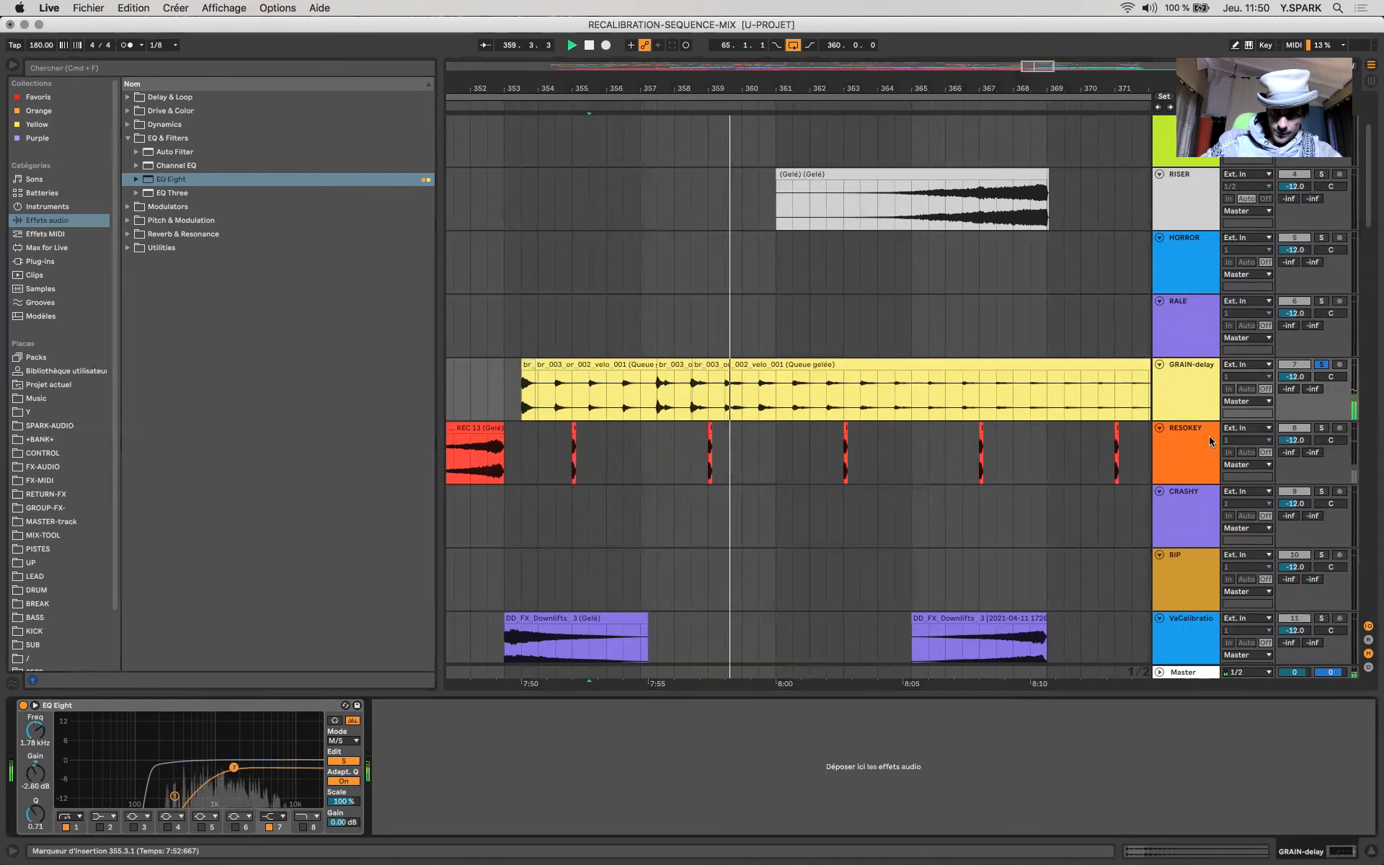
Step: Check GRAIN-delay on the Master's spectrum and correlation analyzers, and stop playback with the insert marker at 362.1.1 on that track
click(1182, 673)
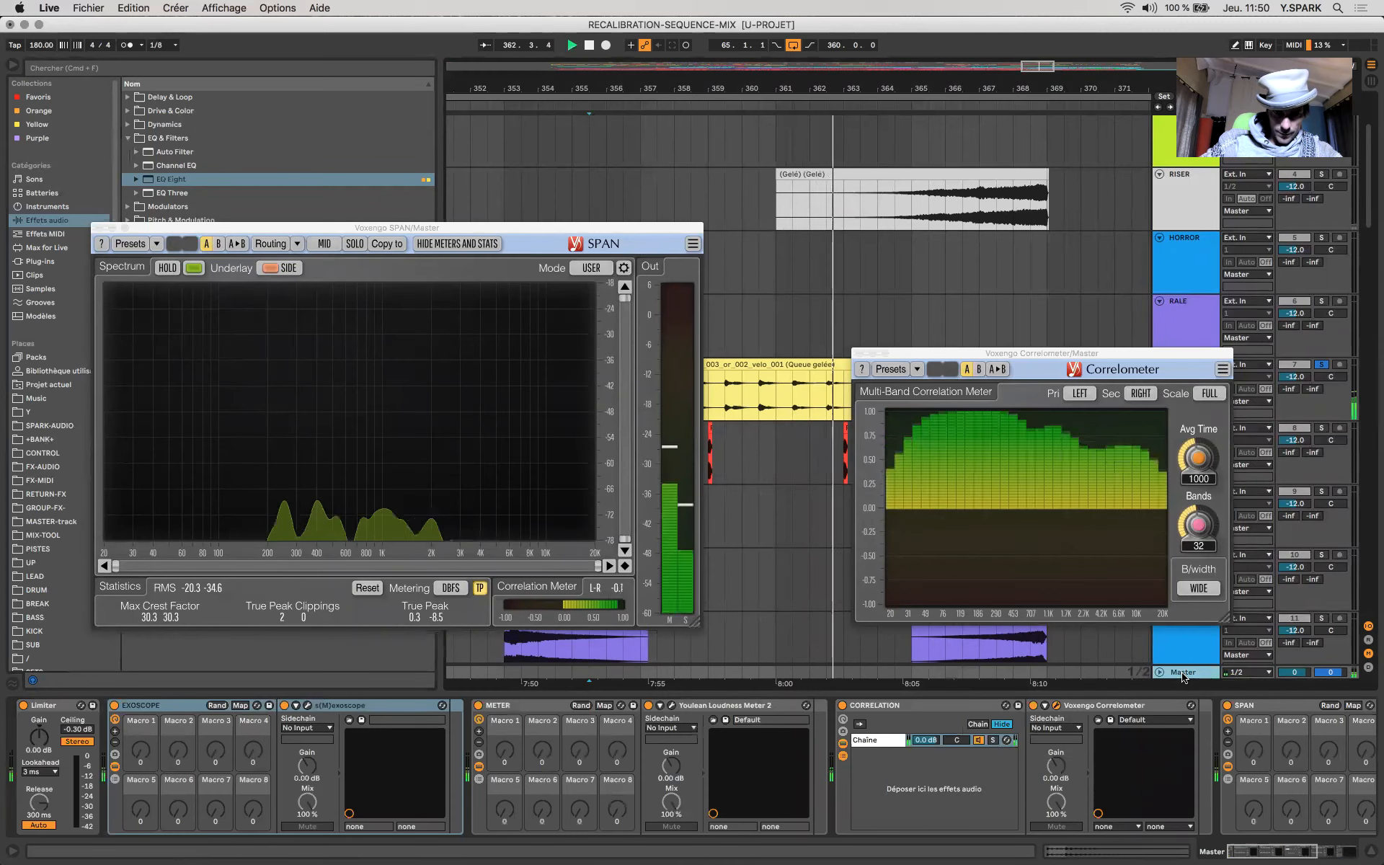
click(812, 380)
key(space)
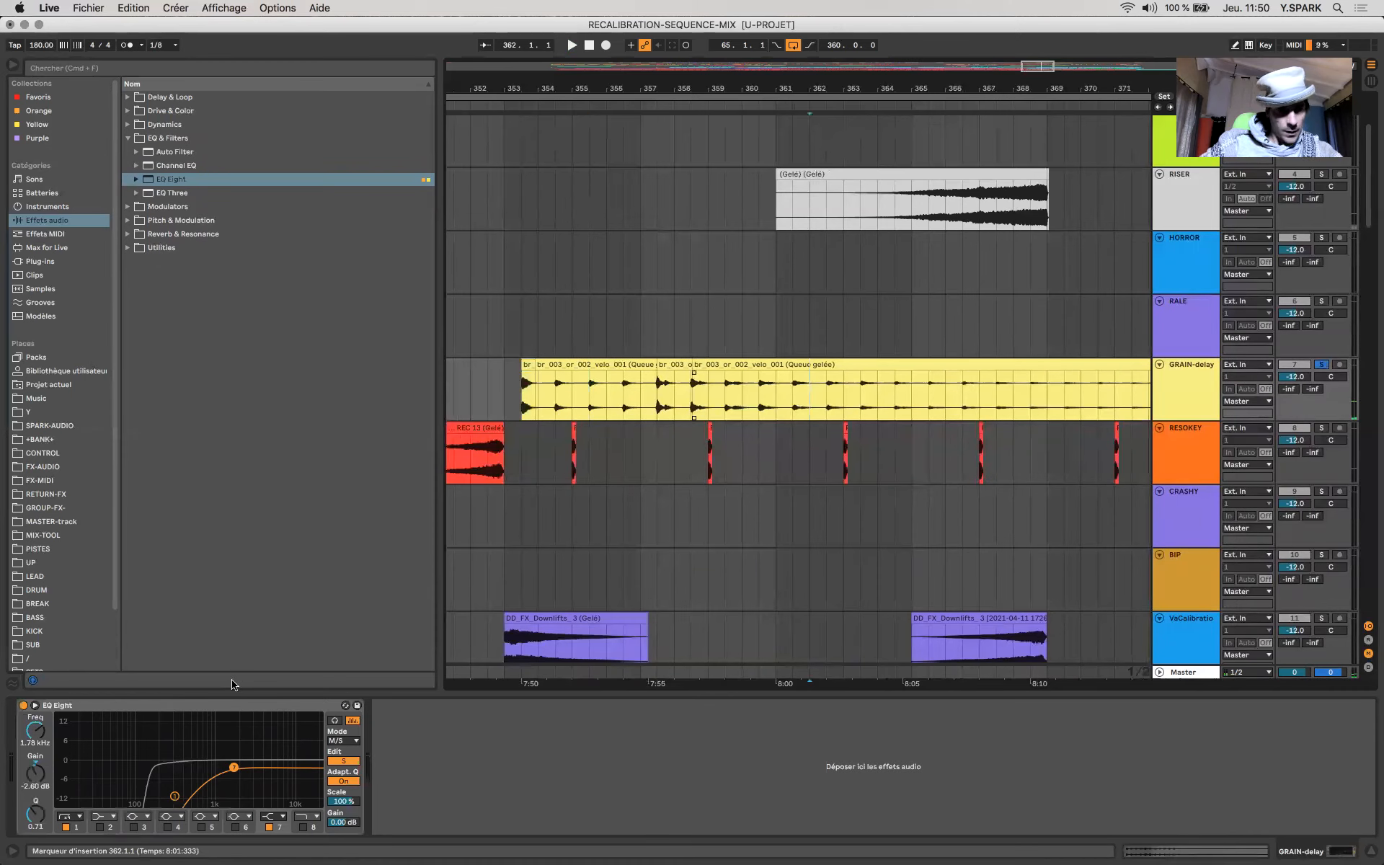
Step: Add a Glue Compressor to GRAIN-delay and set its Threshold to -29.6 dB and Makeup to 12.7 dB while auditioning from 362.1.1
click(128, 137)
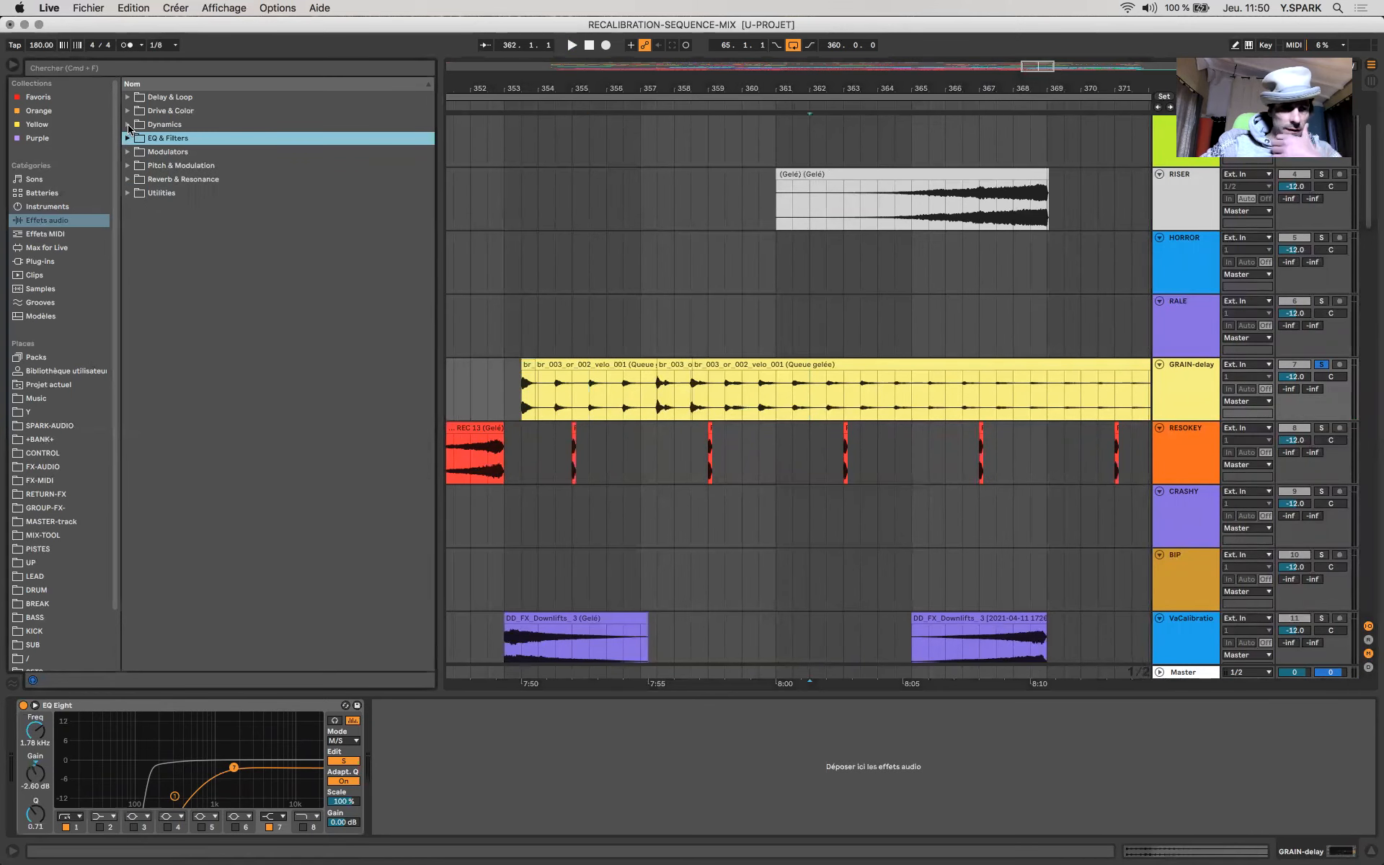
click(128, 124)
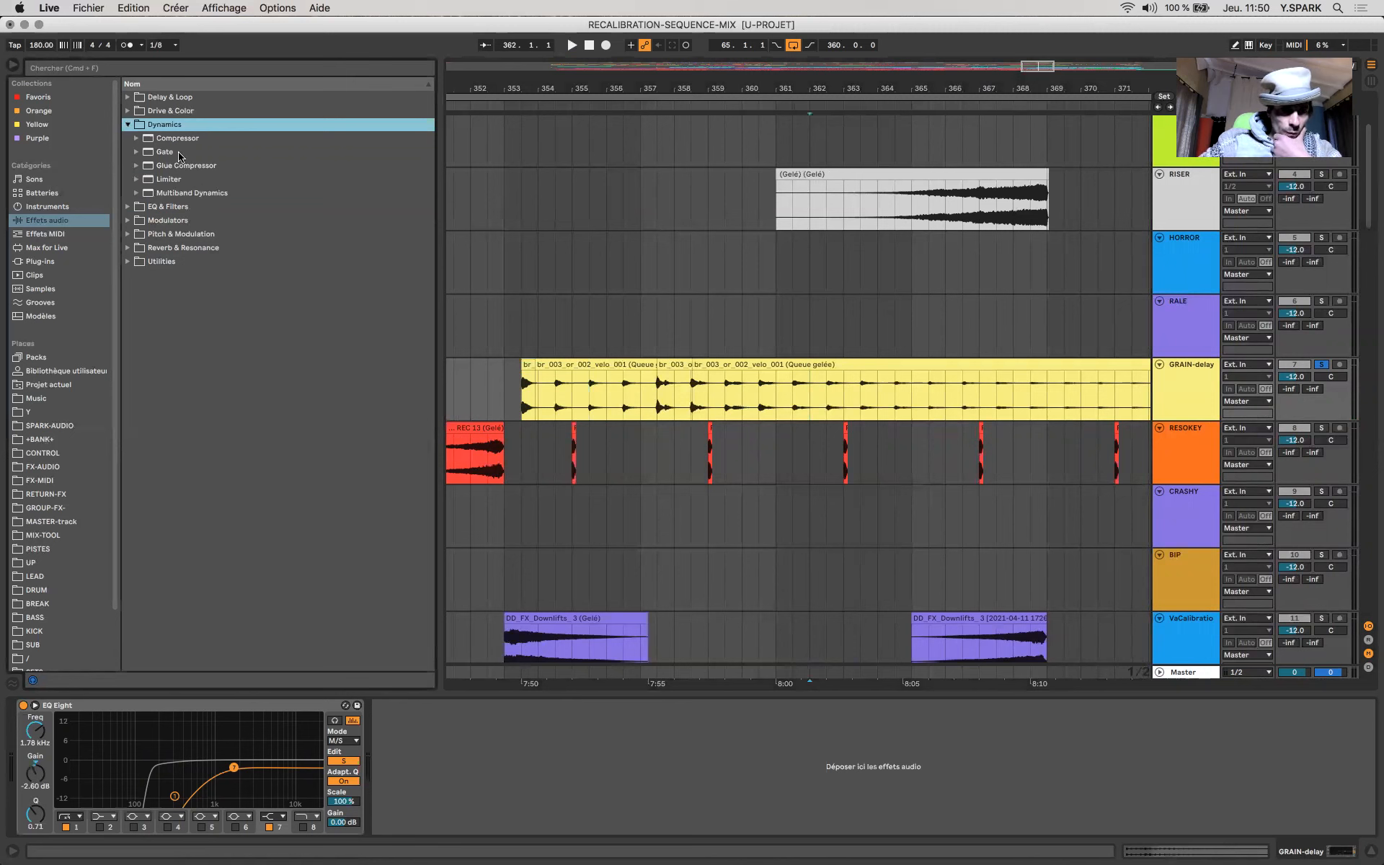
double_click(165, 167)
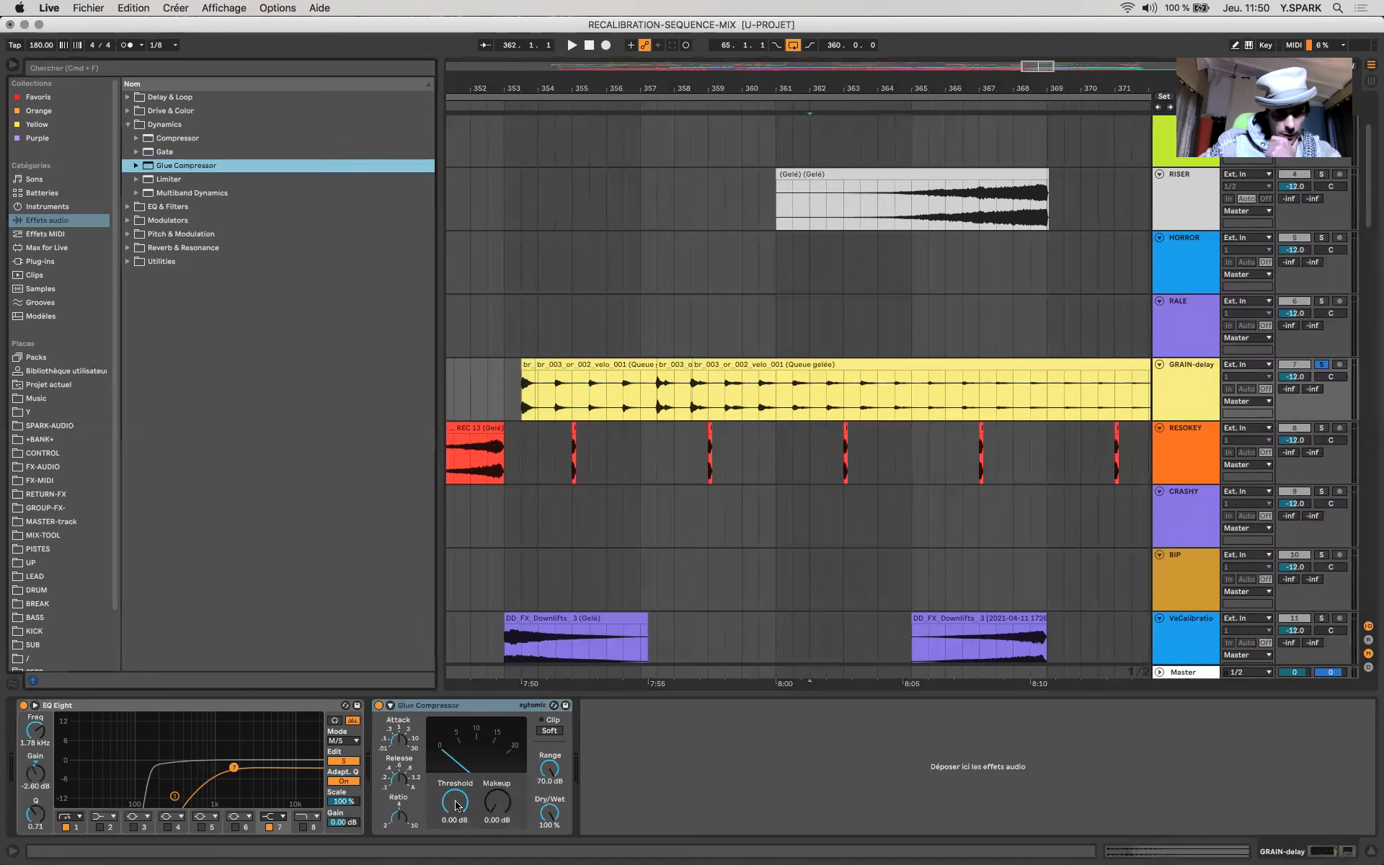
drag(457, 805, 456, 836)
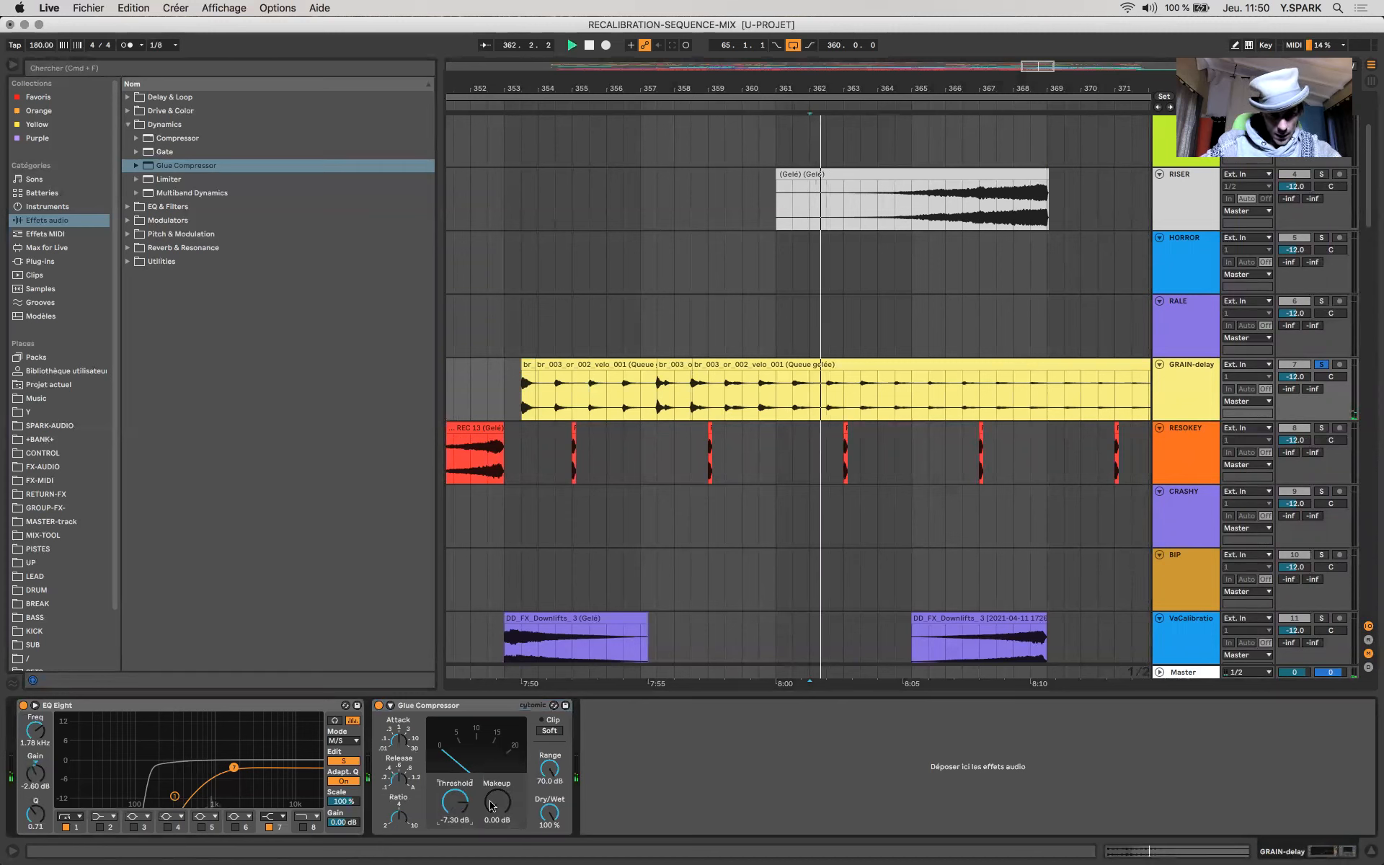
mouse_move(457, 808)
mouse_down()
mouse_move(457, 829)
mouse_move(494, 789)
mouse_move(495, 764)
mouse_move(456, 843)
mouse_move(496, 760)
mouse_move(497, 809)
mouse_up()
key(space)
key(space)
Step: Open the Master's s(M)exoscope and play GRAIN-delay from 362.1.1 with the scope's Amp set to 0.259
click(1199, 676)
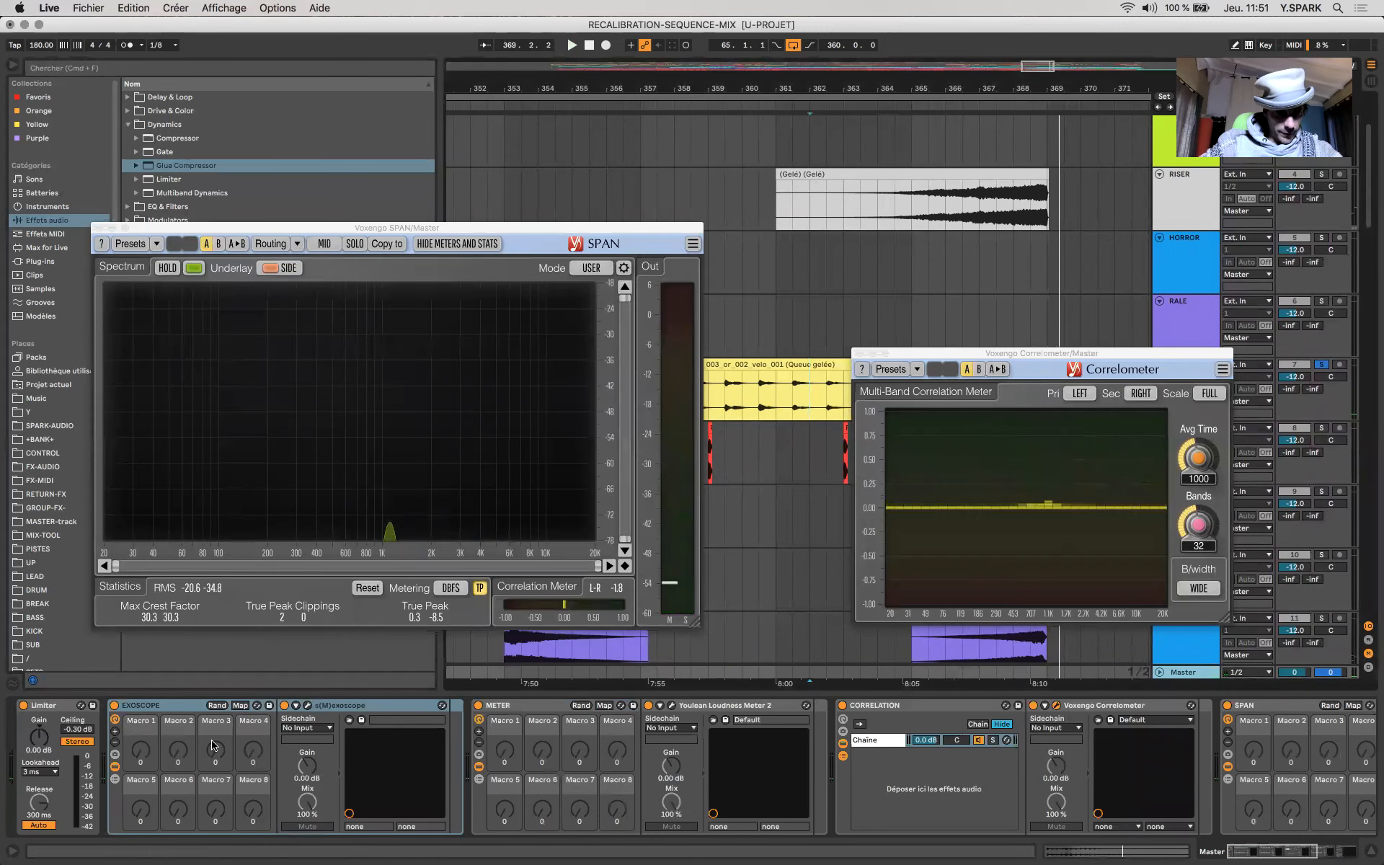
scroll(153, 719, right, 3)
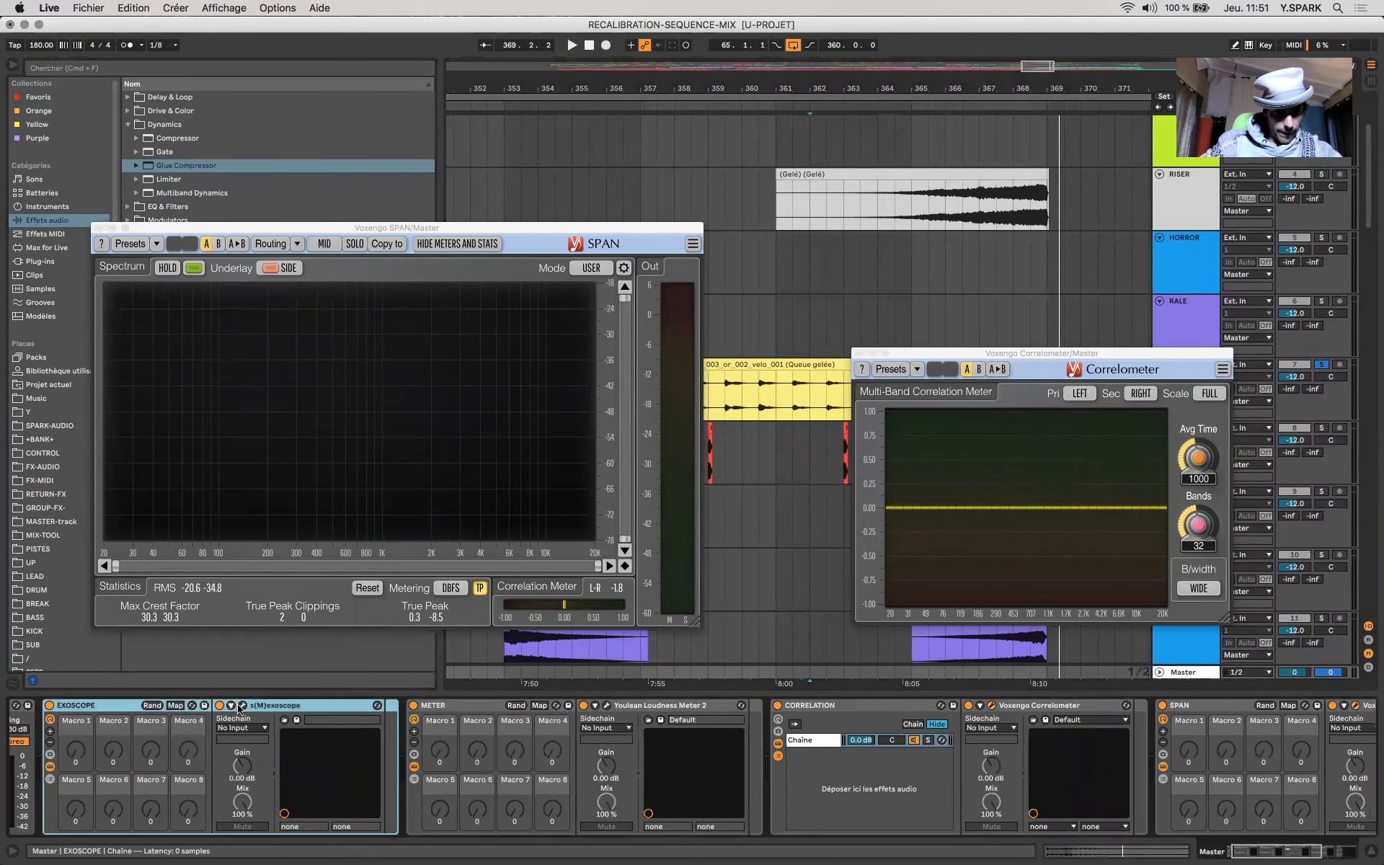
click(242, 705)
key(space)
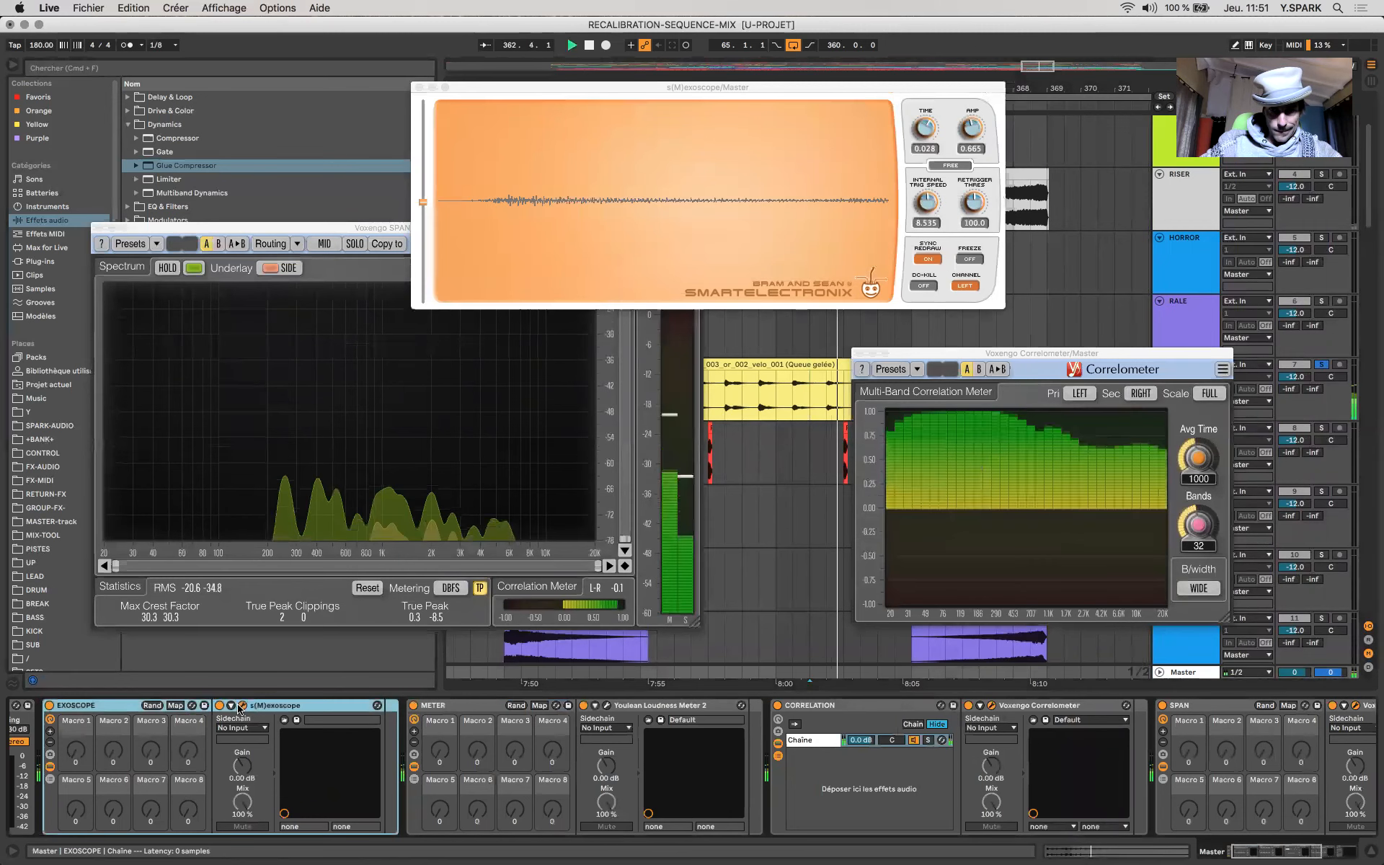
mouse_move(961, 137)
mouse_down()
mouse_move(967, 96)
mouse_move(963, 151)
mouse_up()
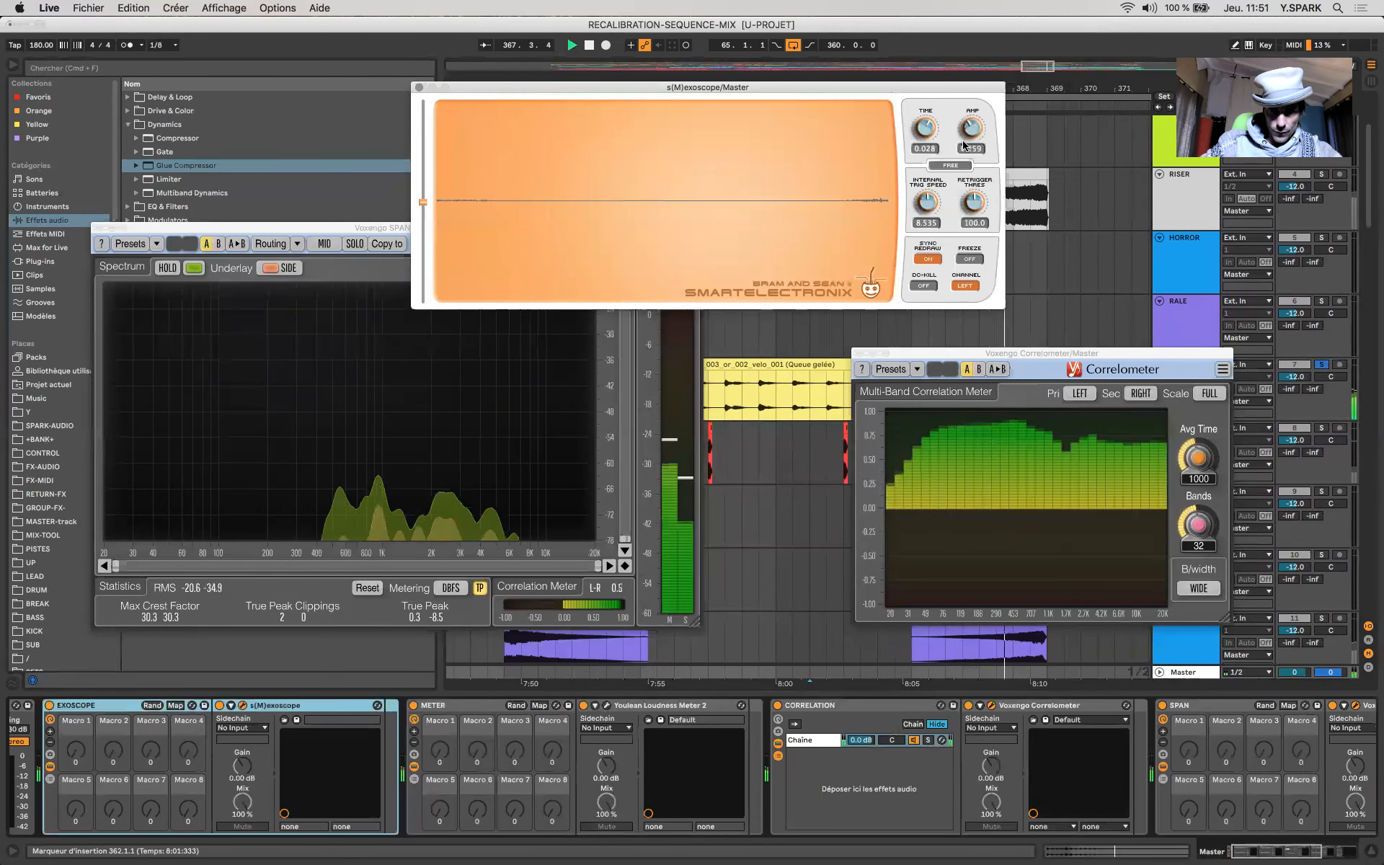
click(784, 418)
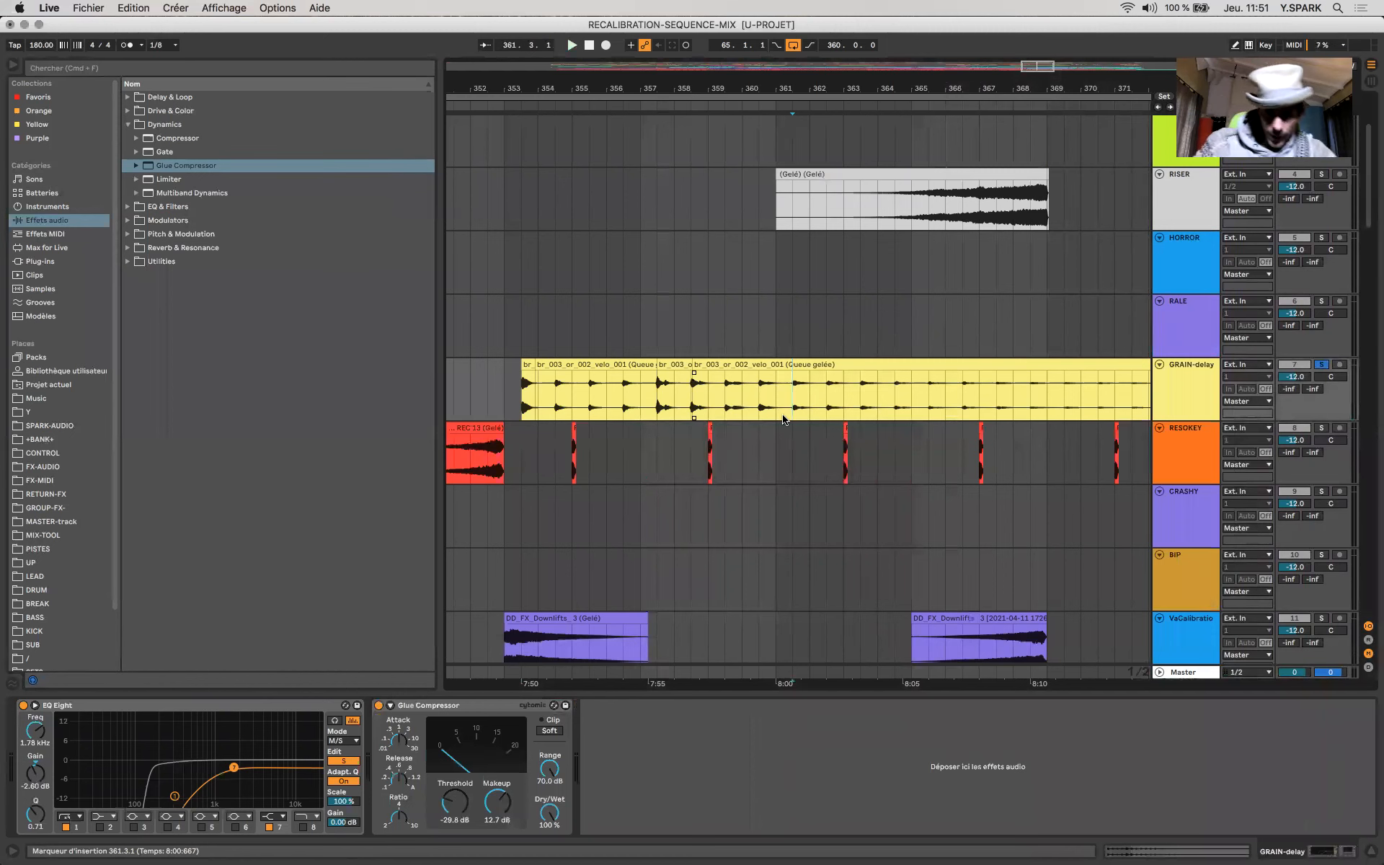
Step: Examine the whole arrangement and the effects on the GRAIN-delay, RESOKEY, HORROR, RALE and RISER tracks
click(614, 399)
key(minus)
key(minus)
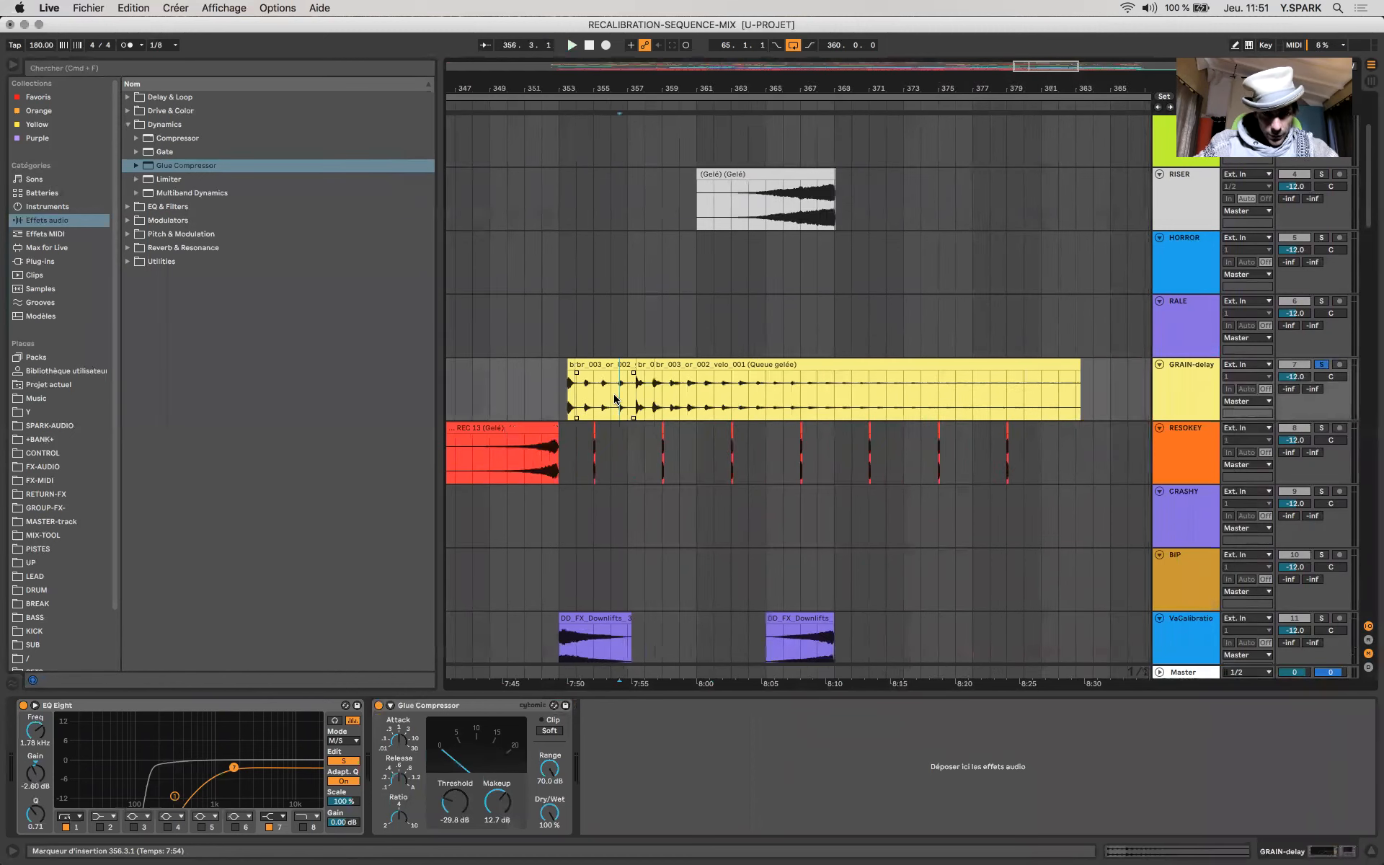
click(1203, 477)
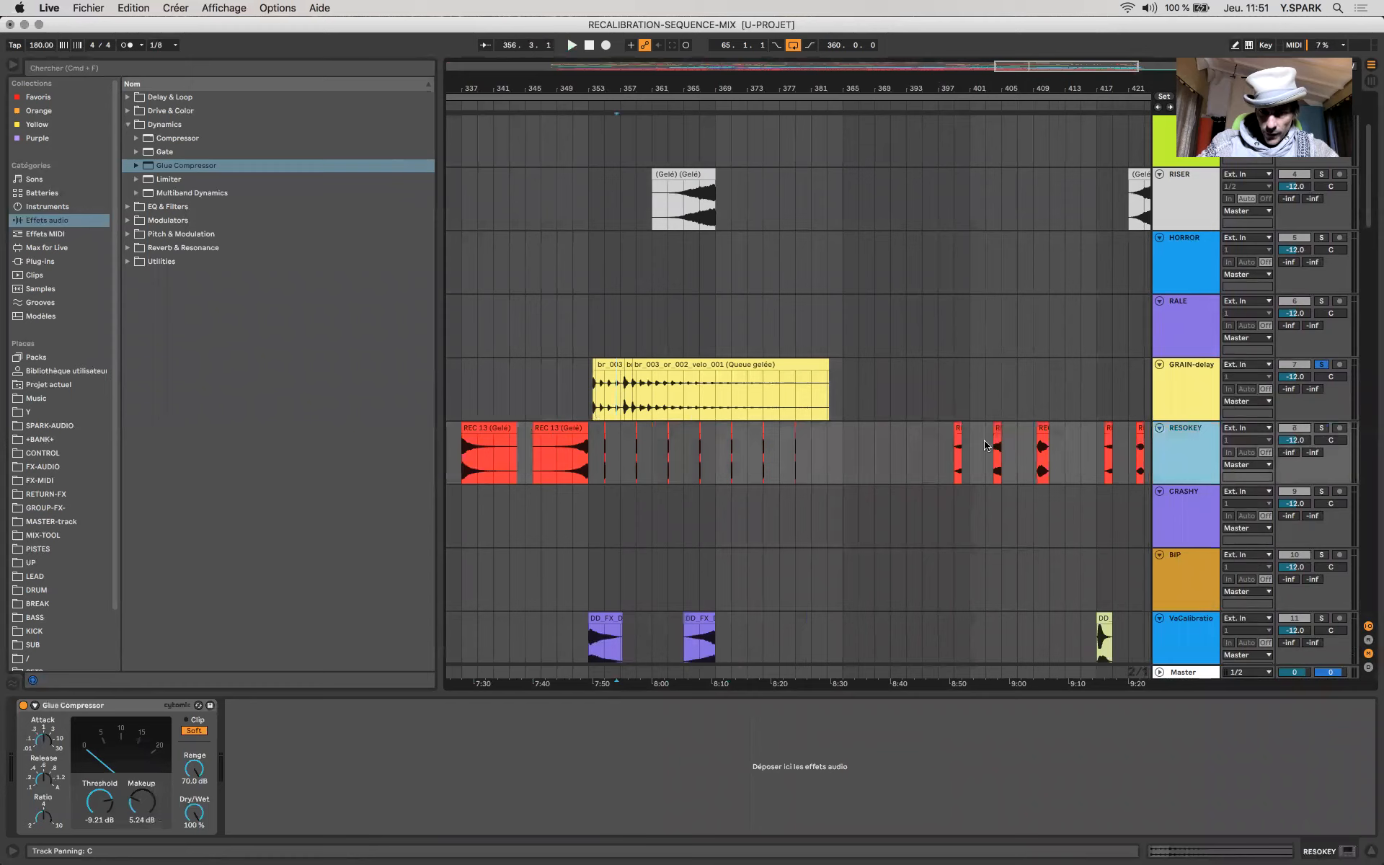
scroll(985, 445, up, 3)
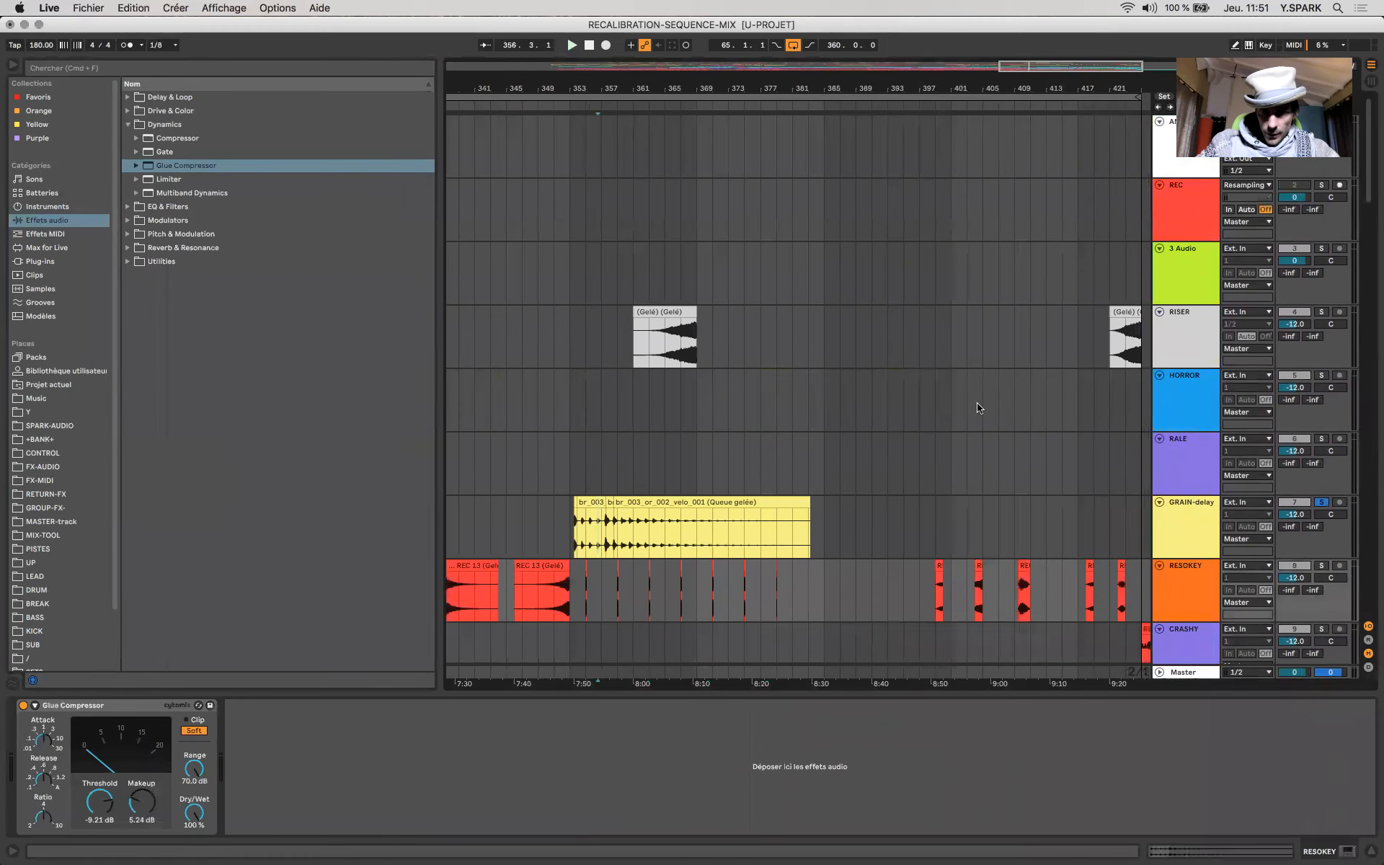
key(minus)
key(minus)
key(minus)
click(689, 396)
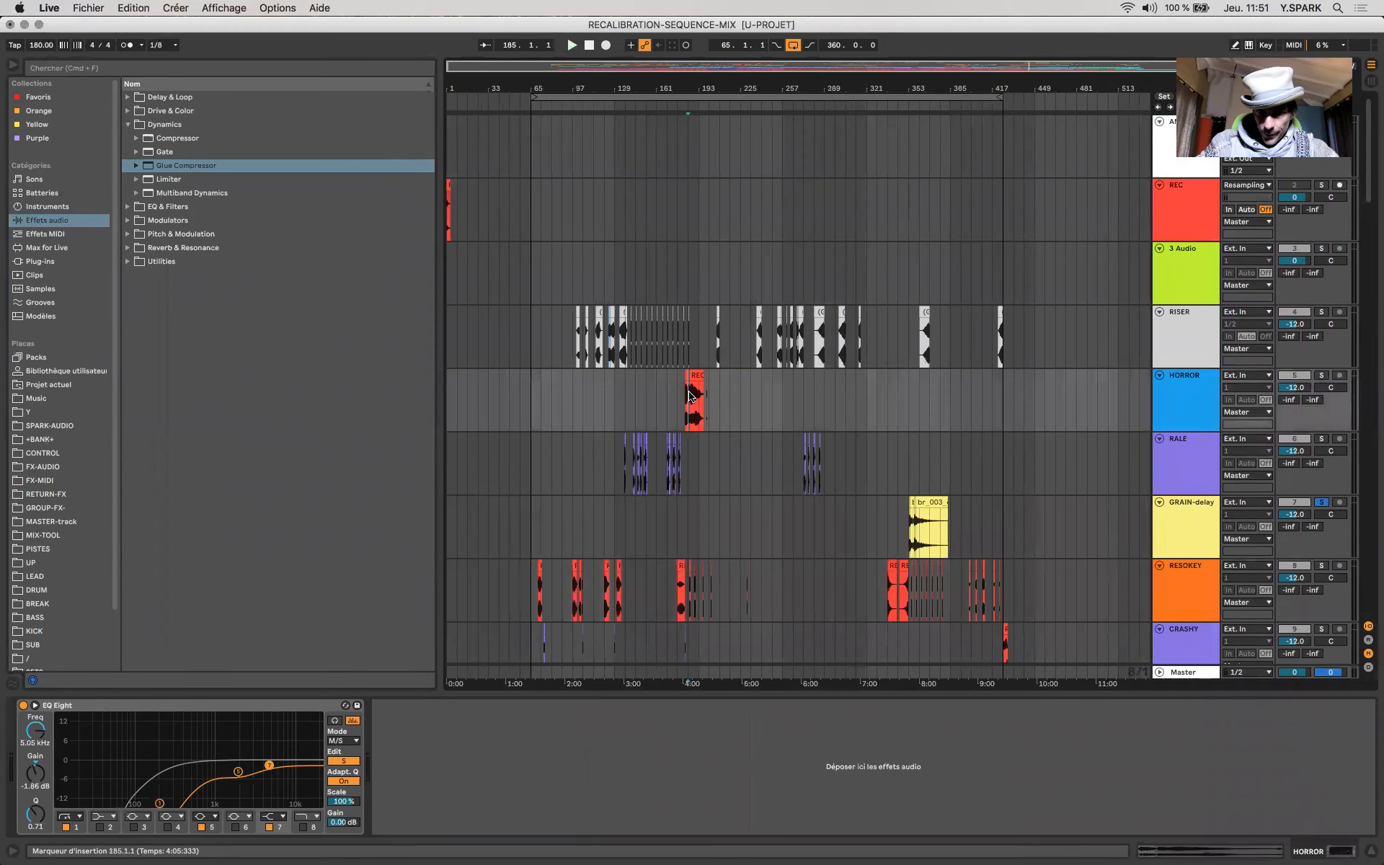
click(673, 459)
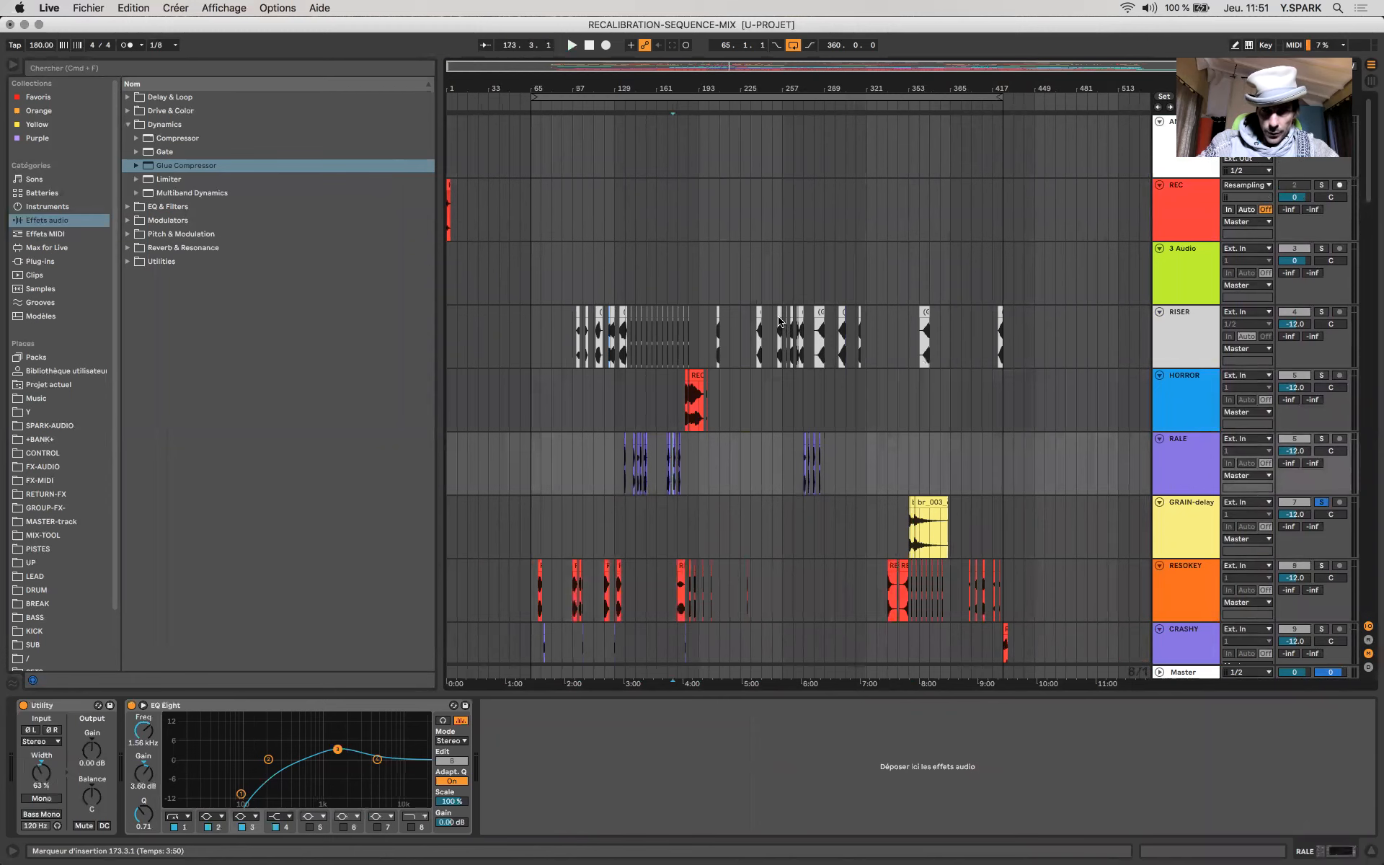
click(779, 321)
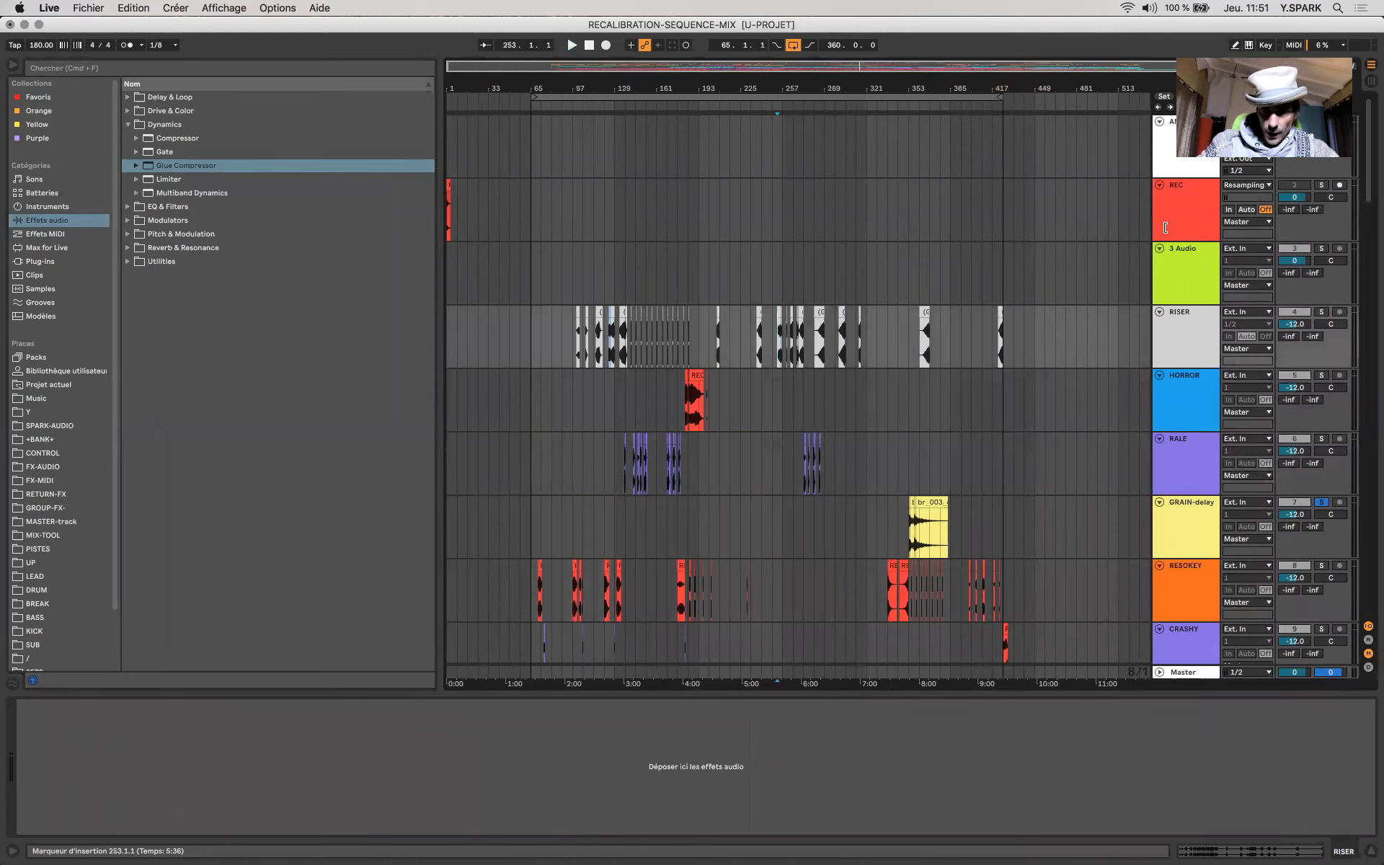
Step: Select bars 1.1.1 to 25.1.1 on the REC track and delete the clip there
click(1204, 215)
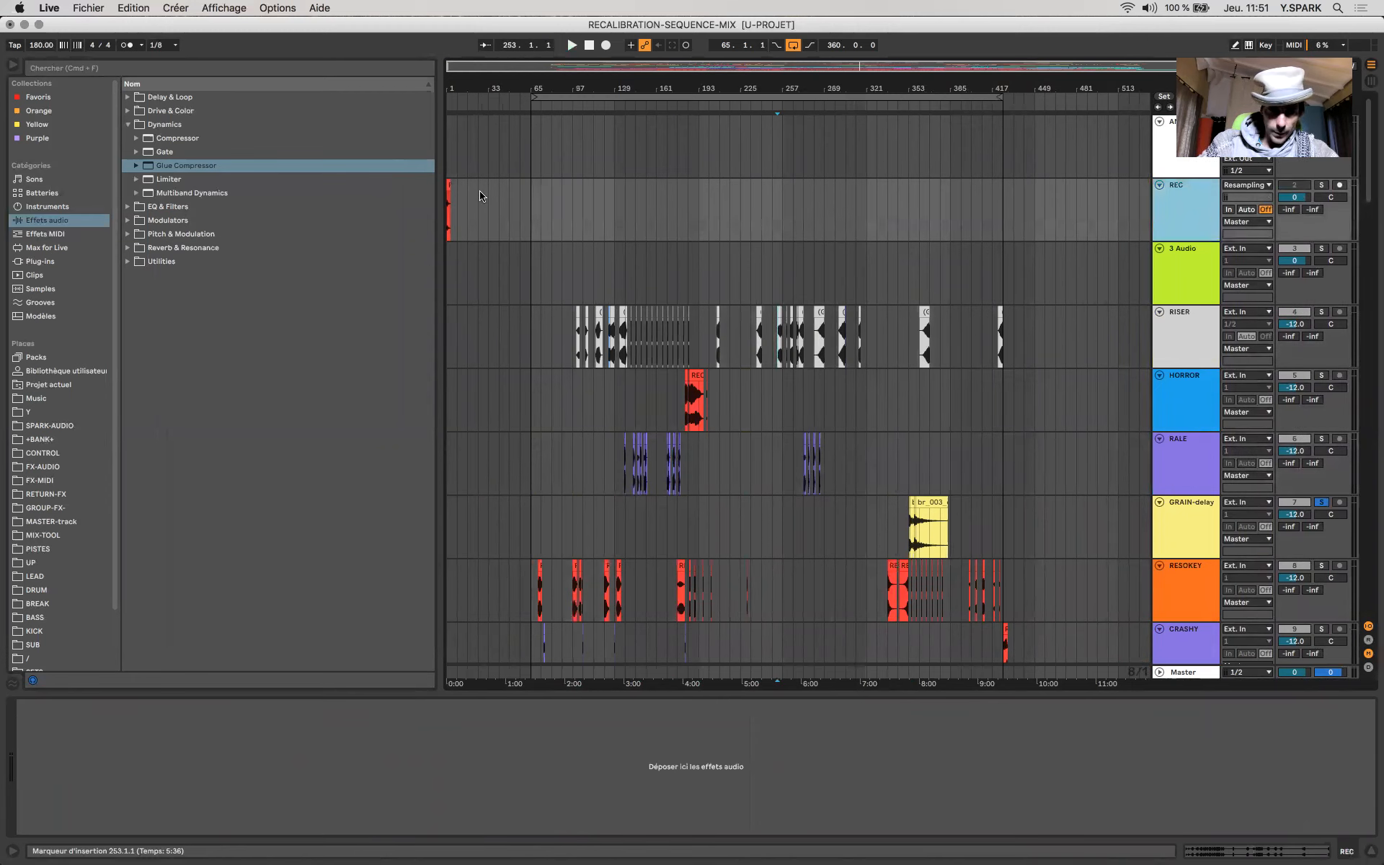
drag(480, 196, 383, 196)
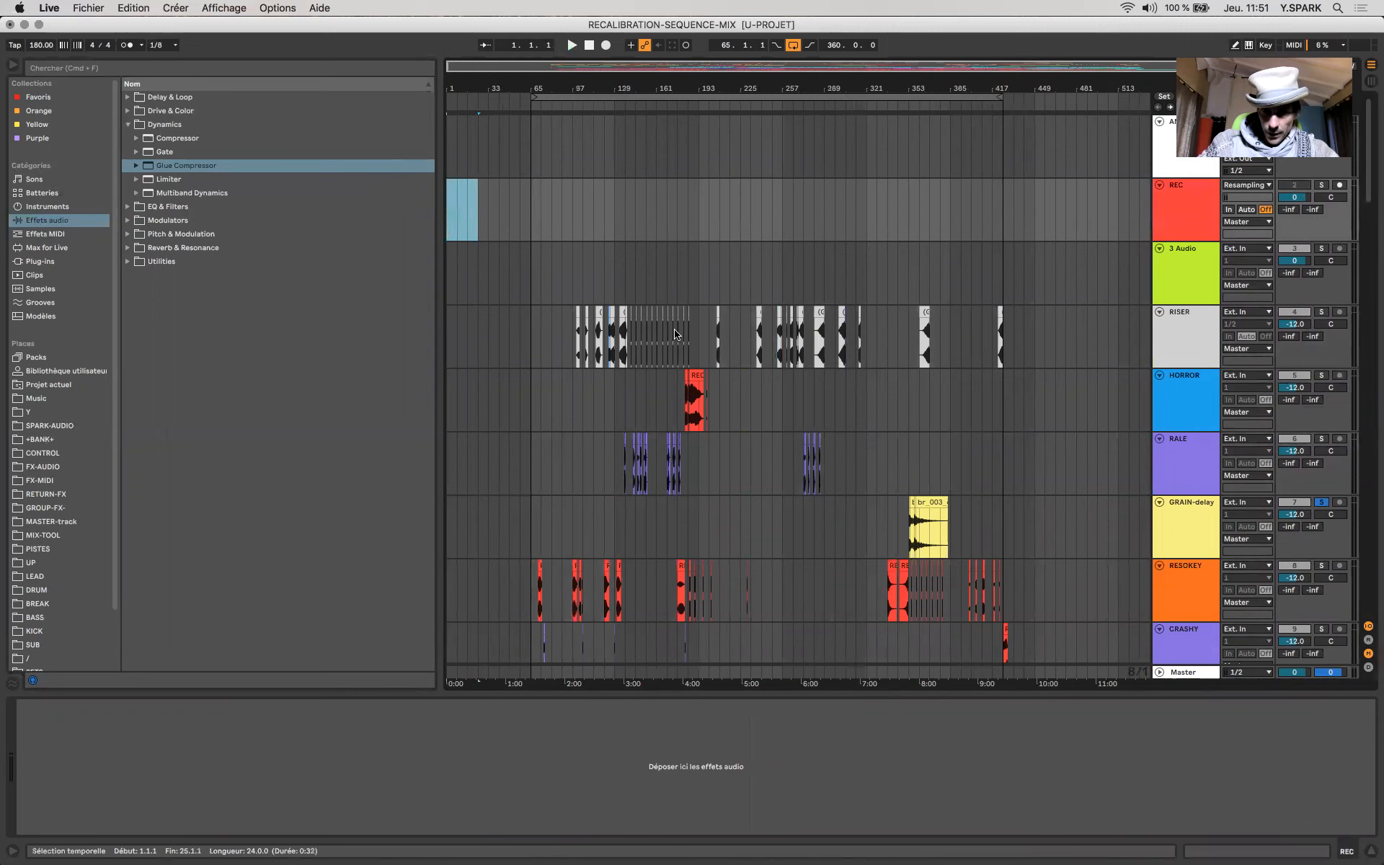
Step: Solo the RISER track and play its clip from 237.1.1 with the Master's analyzers shown
scroll(676, 333, up, 5)
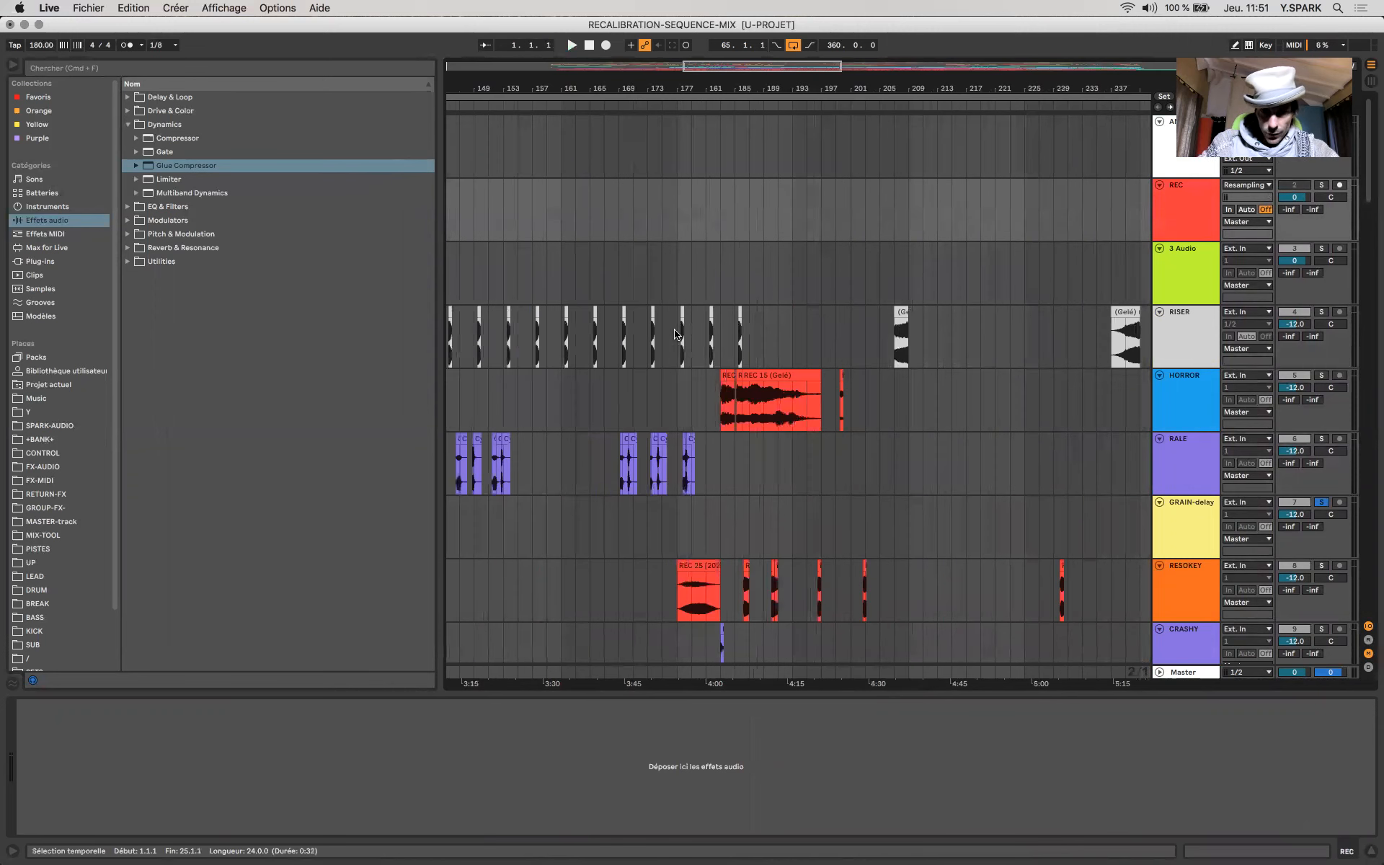
click(1113, 314)
click(1320, 311)
key(space)
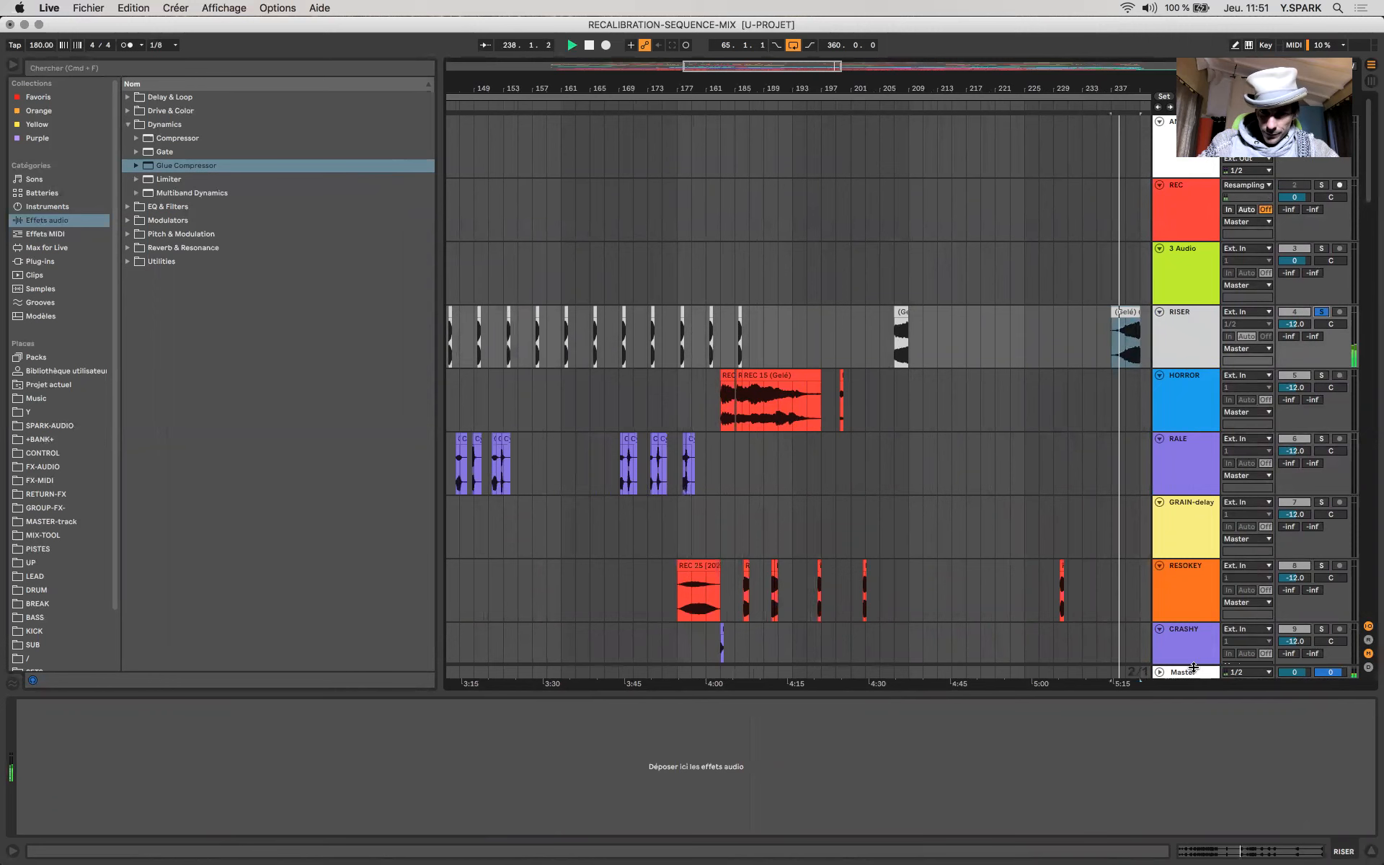
click(1193, 671)
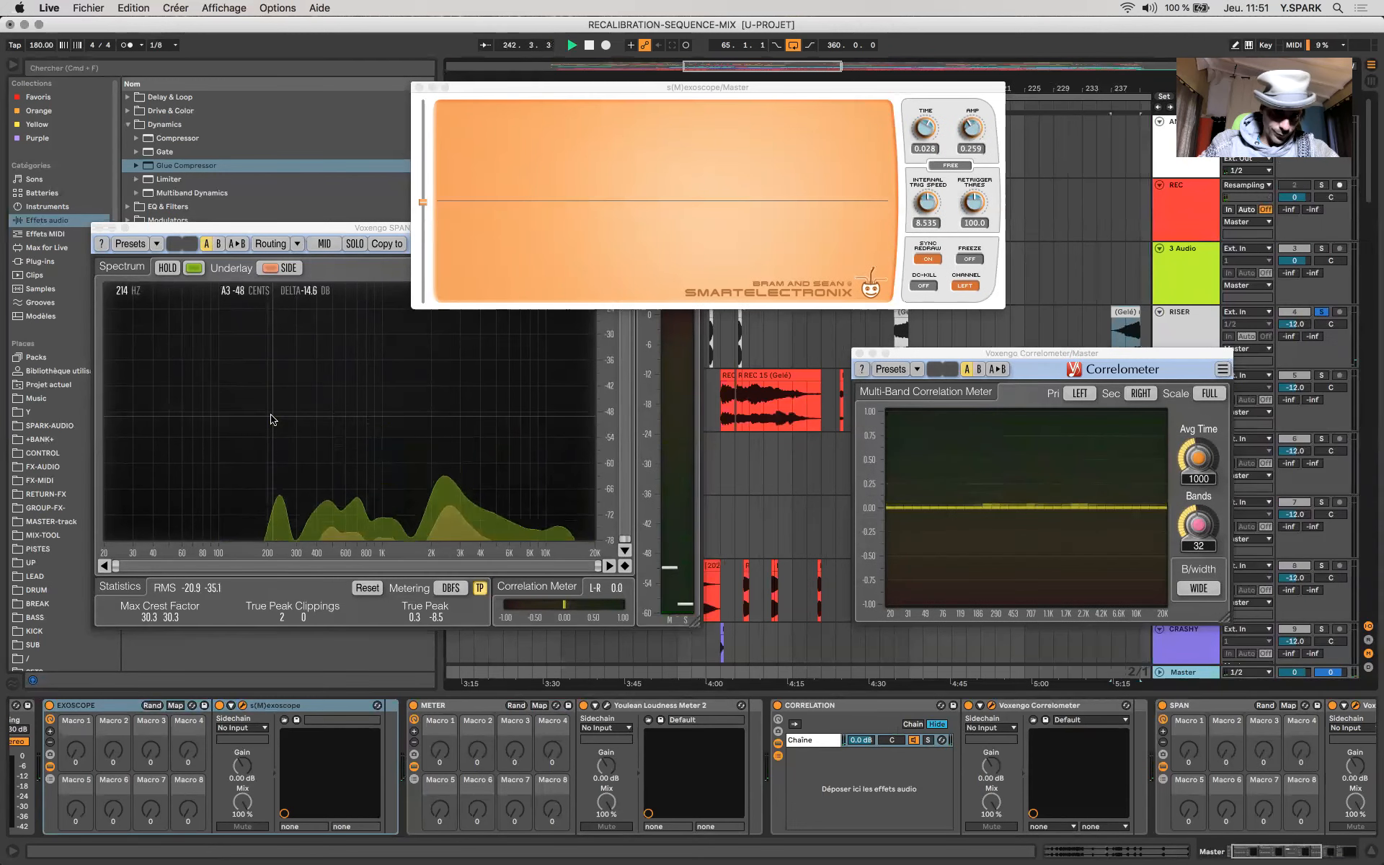
click(1183, 267)
click(1182, 336)
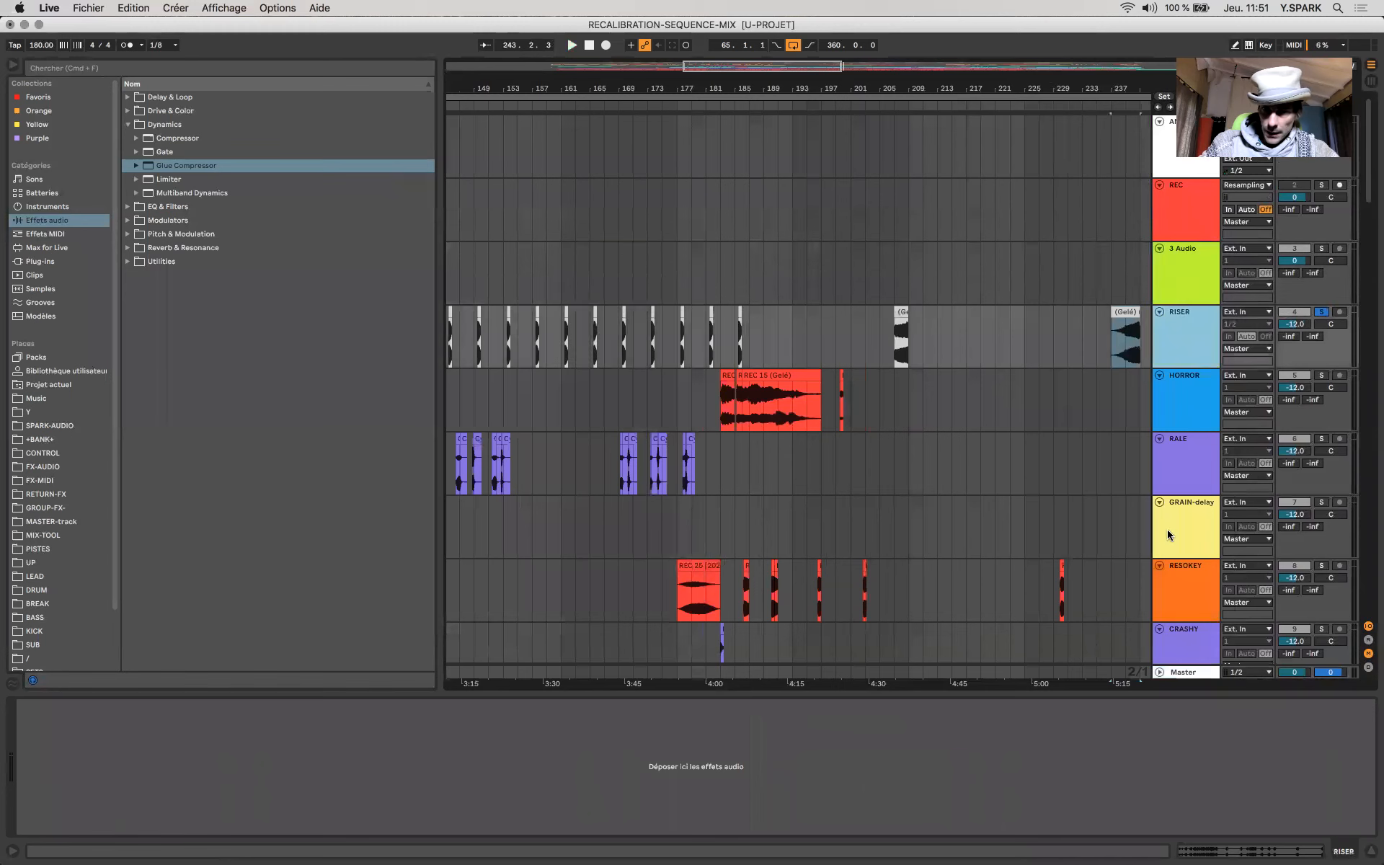
Step: Take RISER out of solo and hide the browser to widen the arrangement
scroll(791, 404, down, 3)
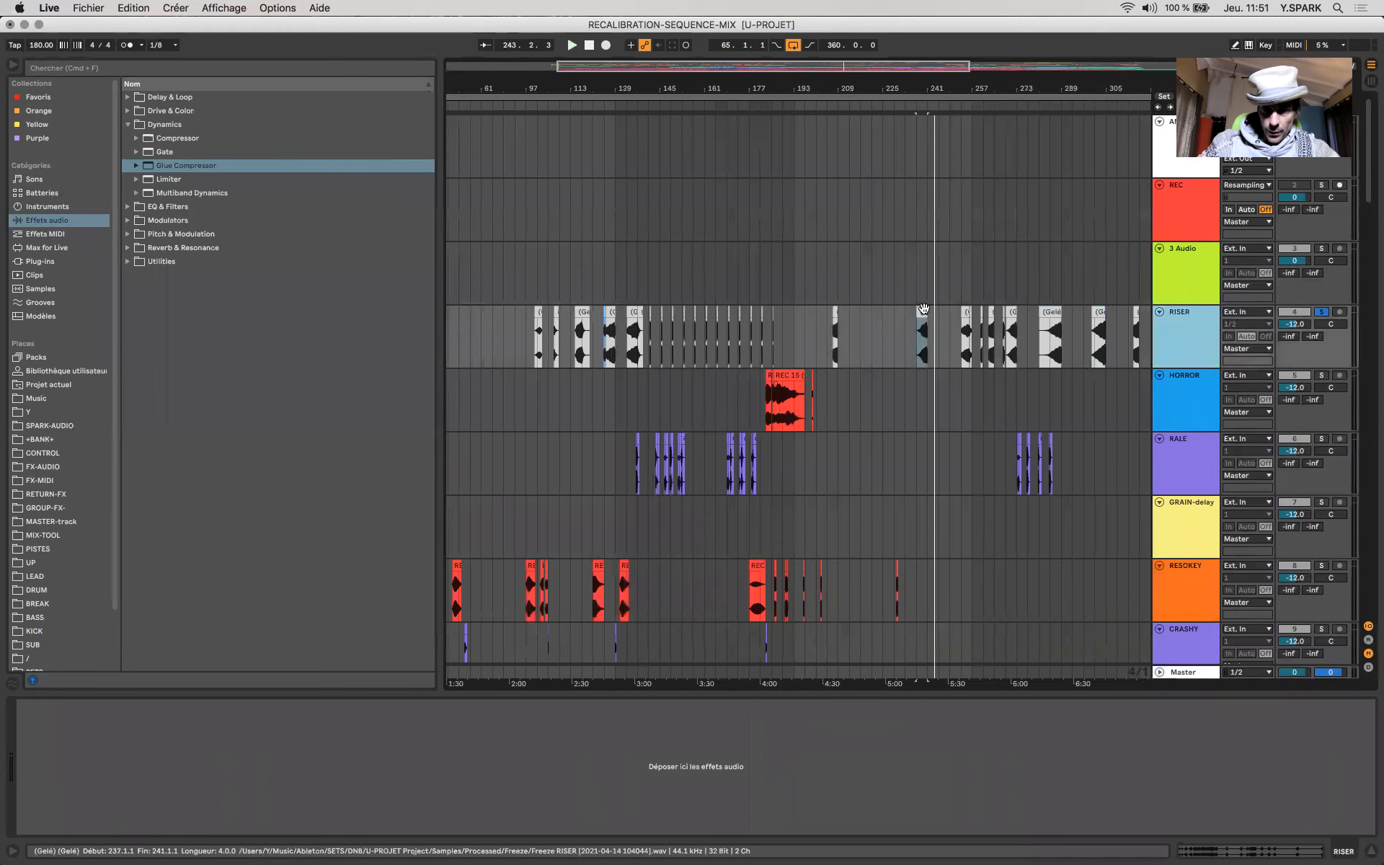
scroll(849, 410, down, 3)
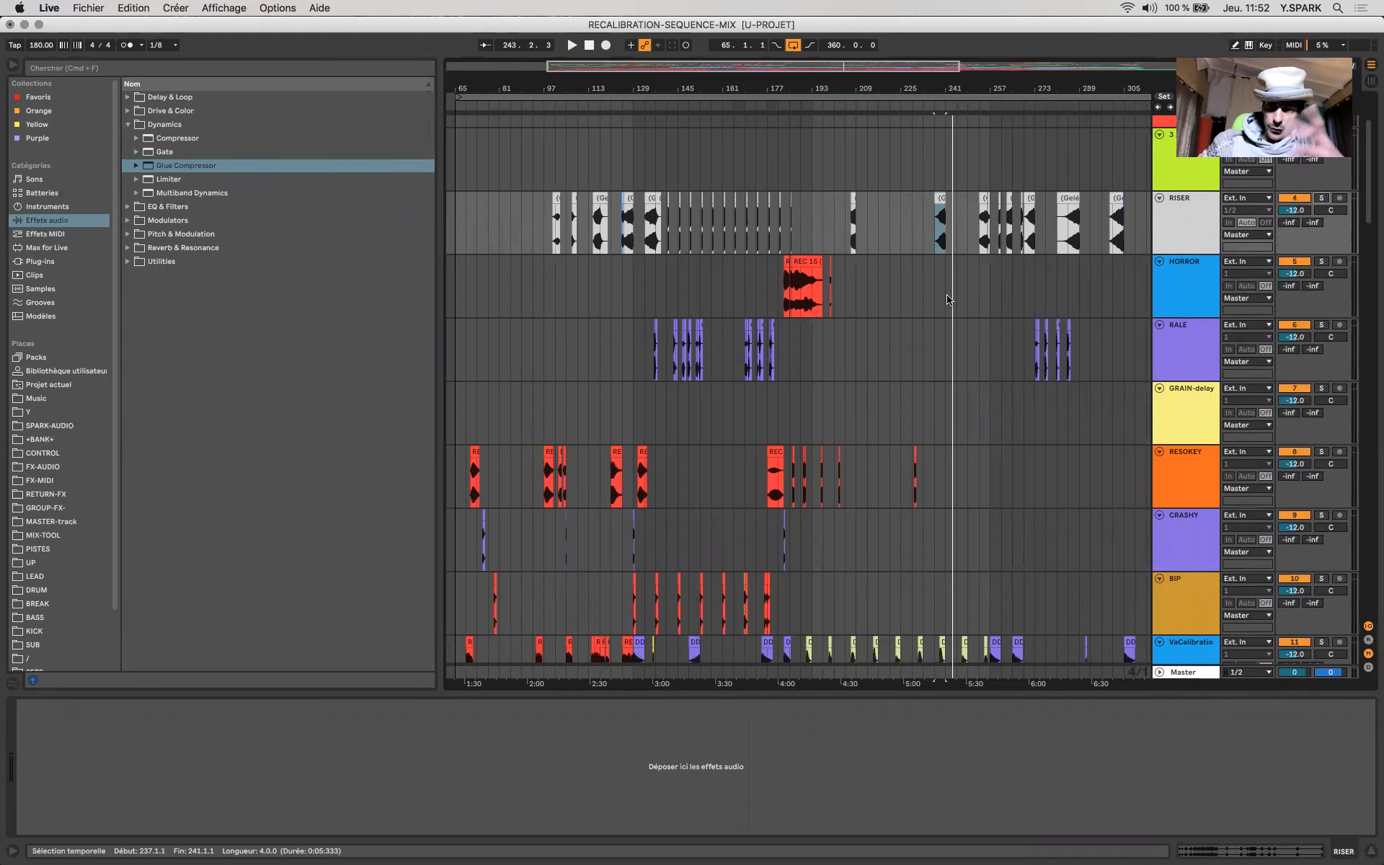
scroll(918, 391, down, 8)
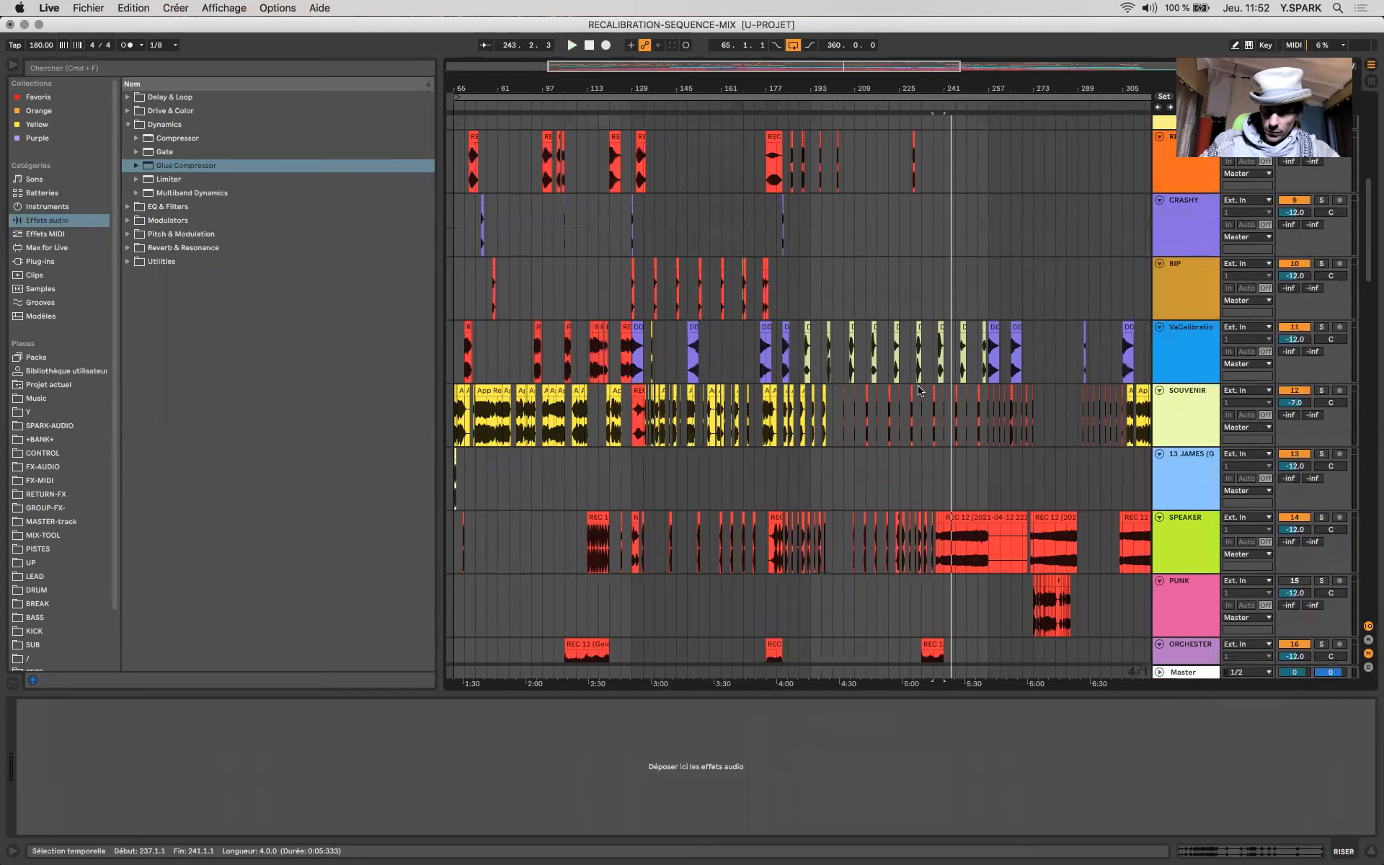
scroll(918, 390, up, 10)
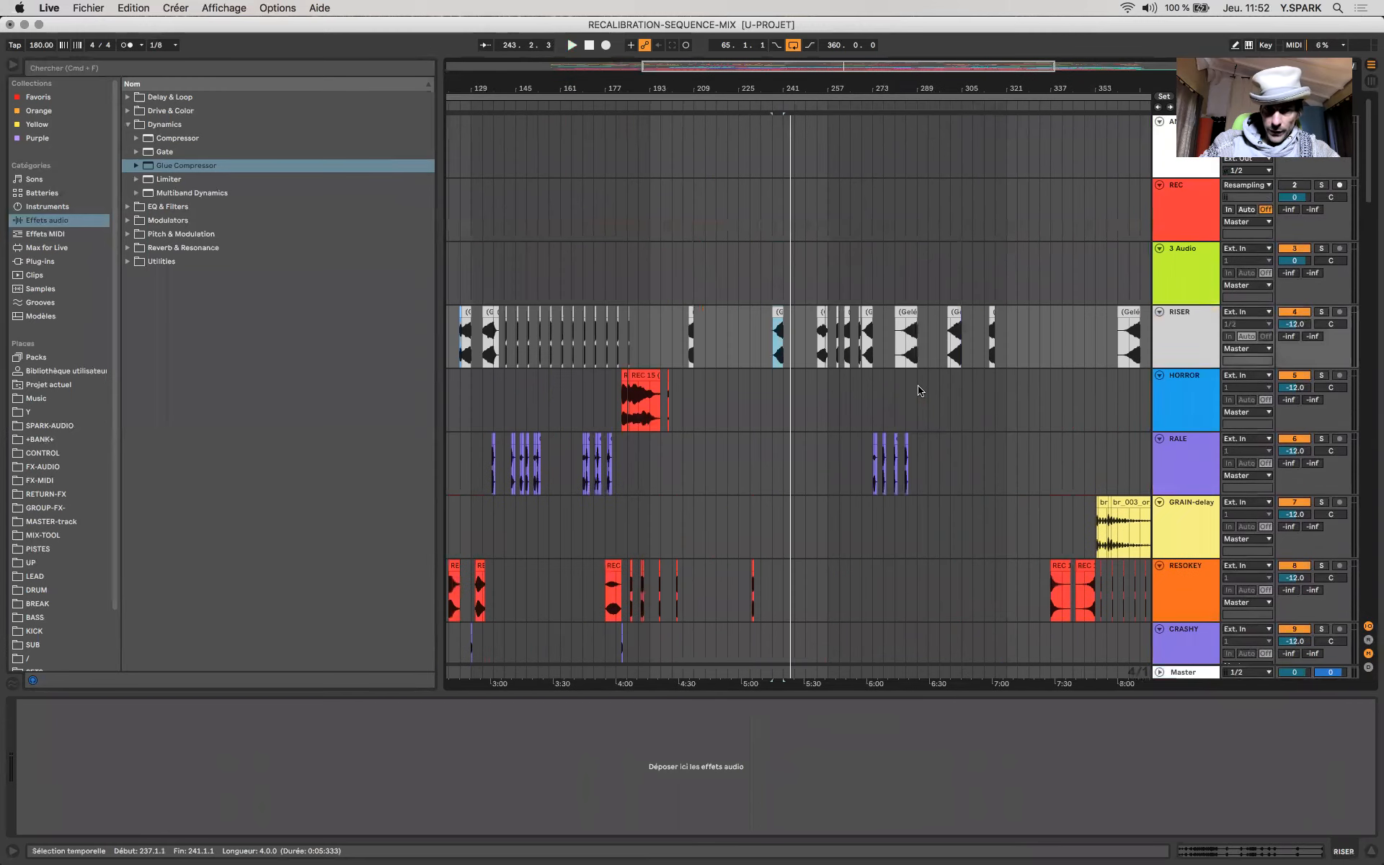
click(15, 65)
scroll(774, 421, down, 3)
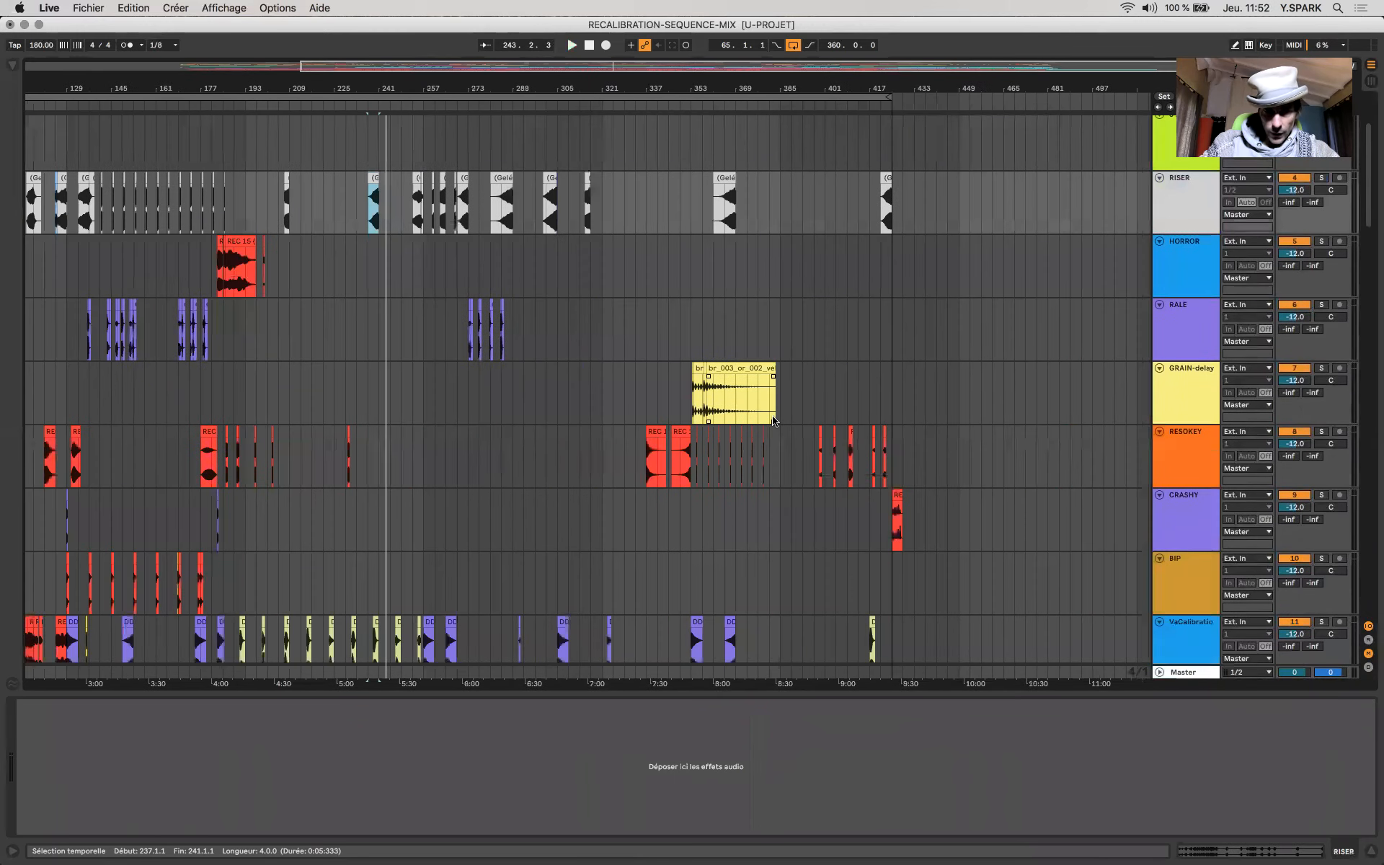
Step: Check the effects on RESOKEY and CRASHY, and play CRASHY's first clip from 75.1.1
click(644, 461)
scroll(1202, 409, down, 1)
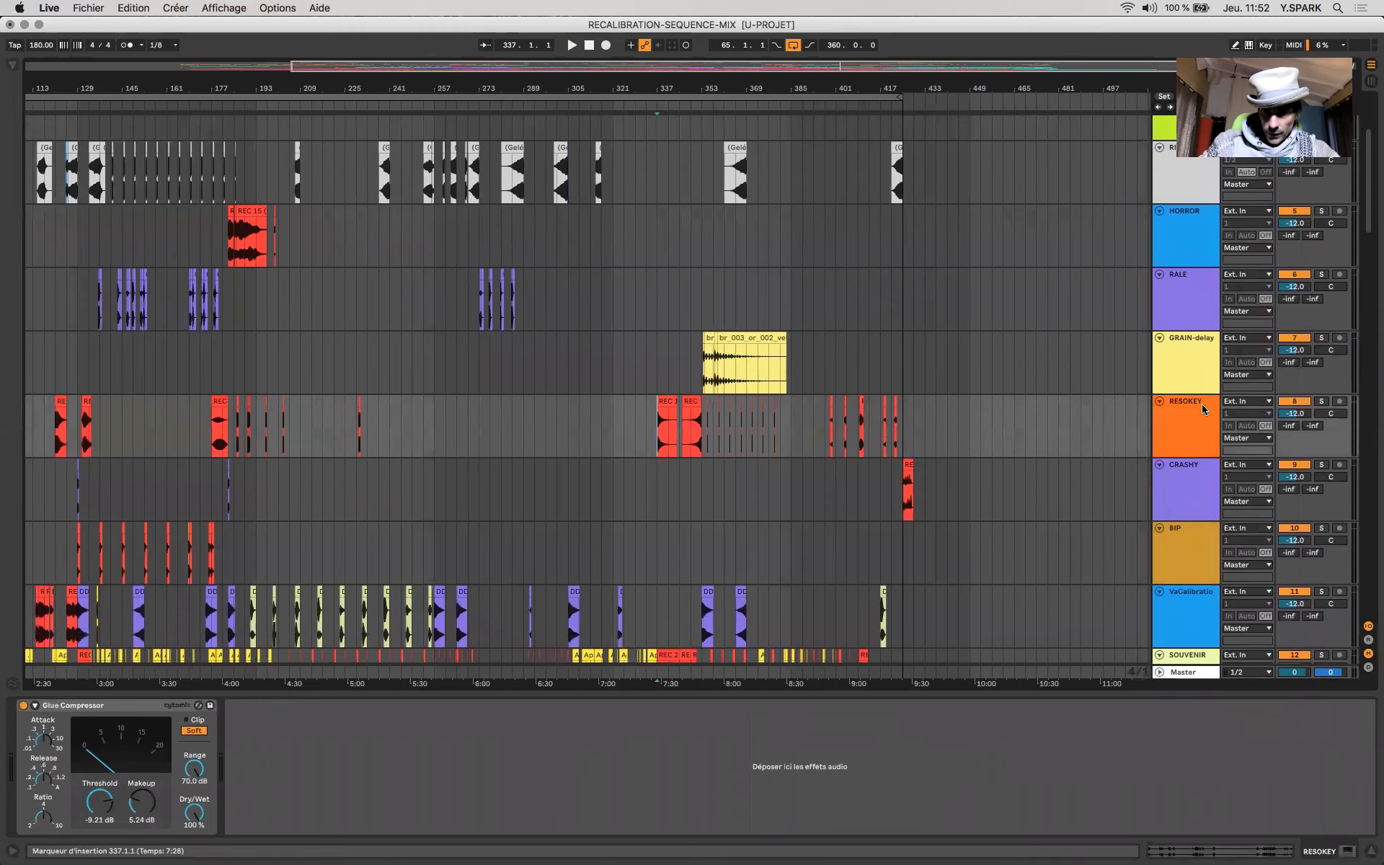
click(1193, 476)
scroll(577, 414, down, 5)
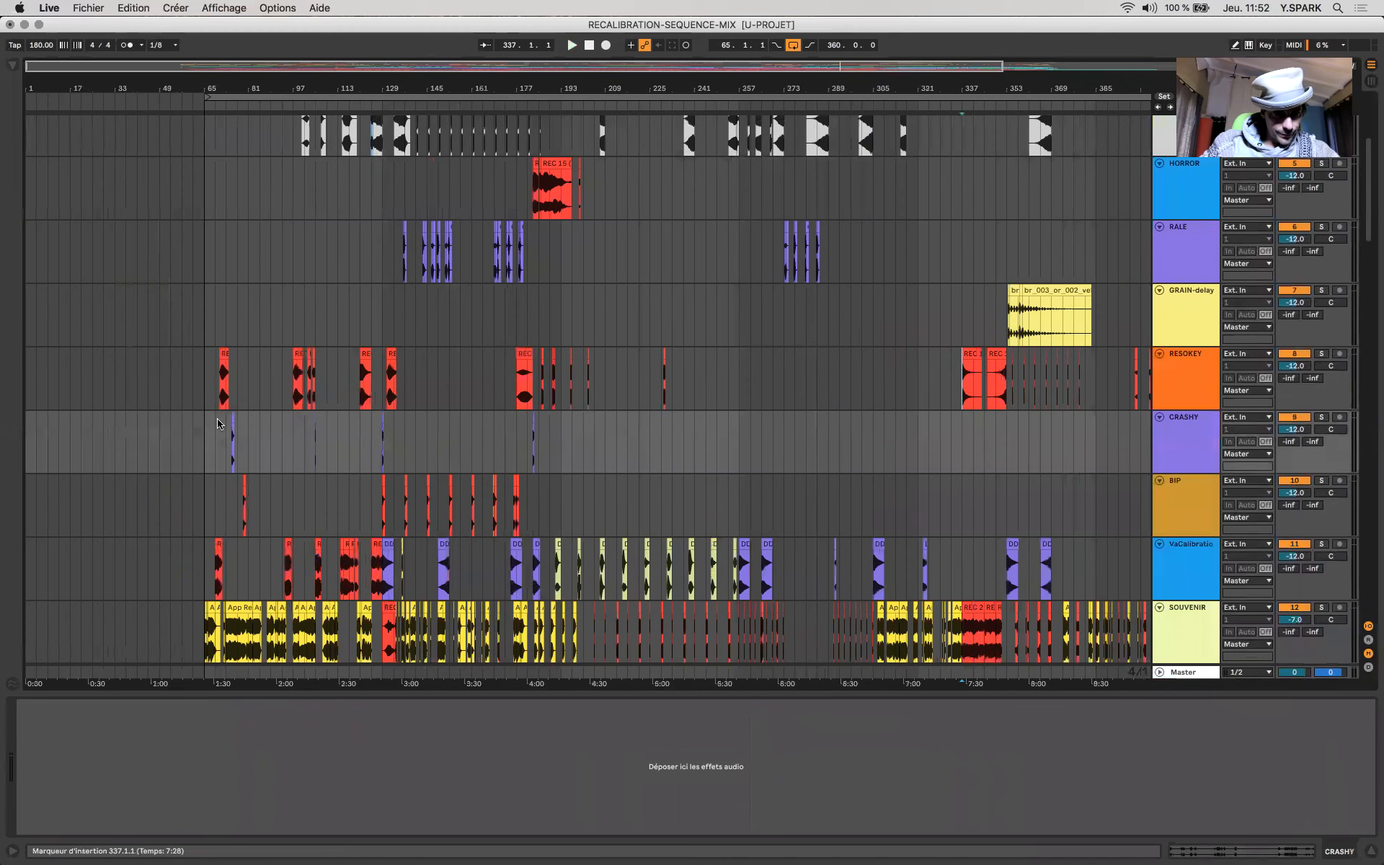
click(232, 427)
scroll(231, 426, up, 5)
key(space)
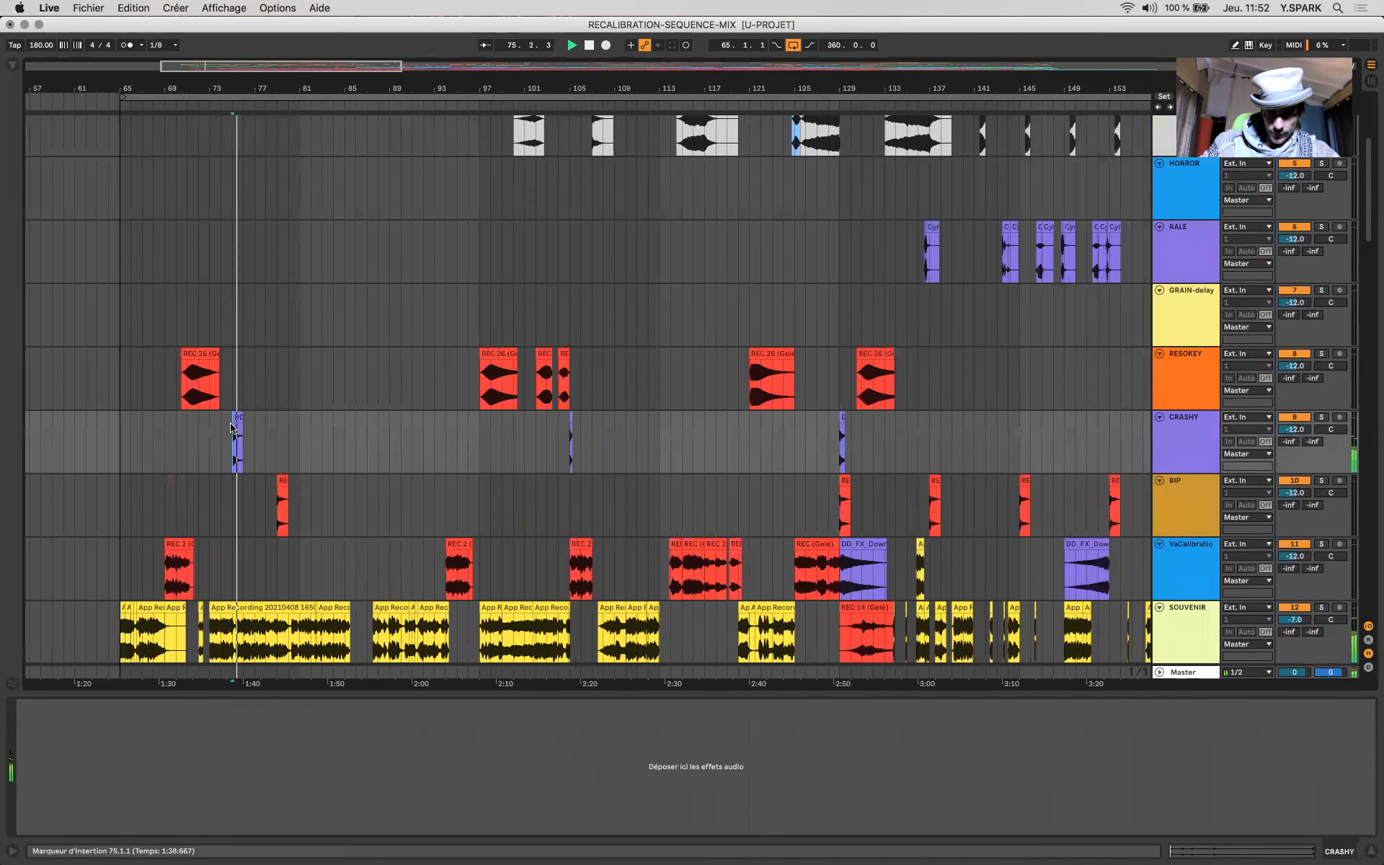
Step: Solo CRASHY and play it from 75.1.1 with the Master's analyzers shown, setting s(M)exoscope's Amp to 6.052
click(1321, 416)
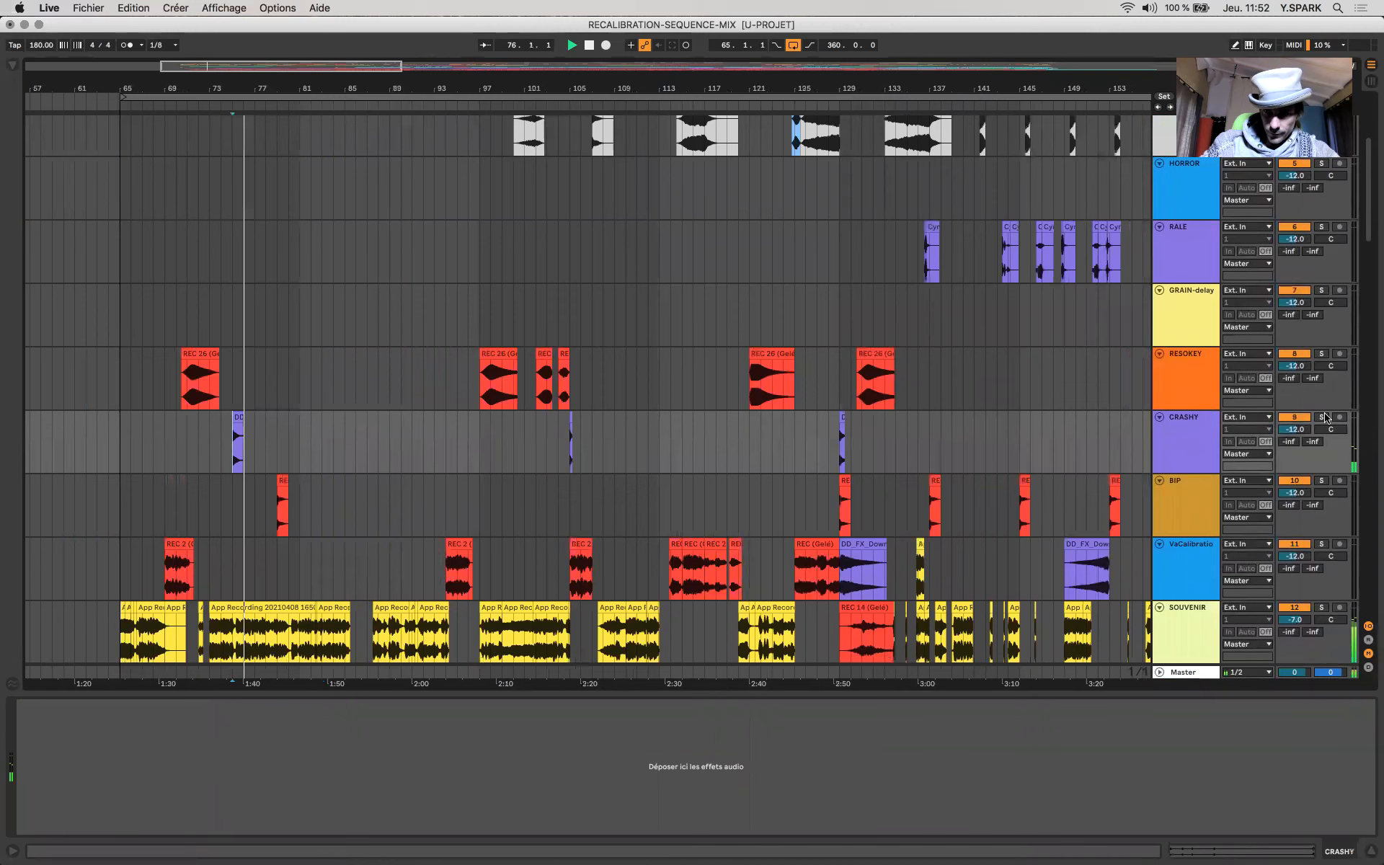
click(1208, 673)
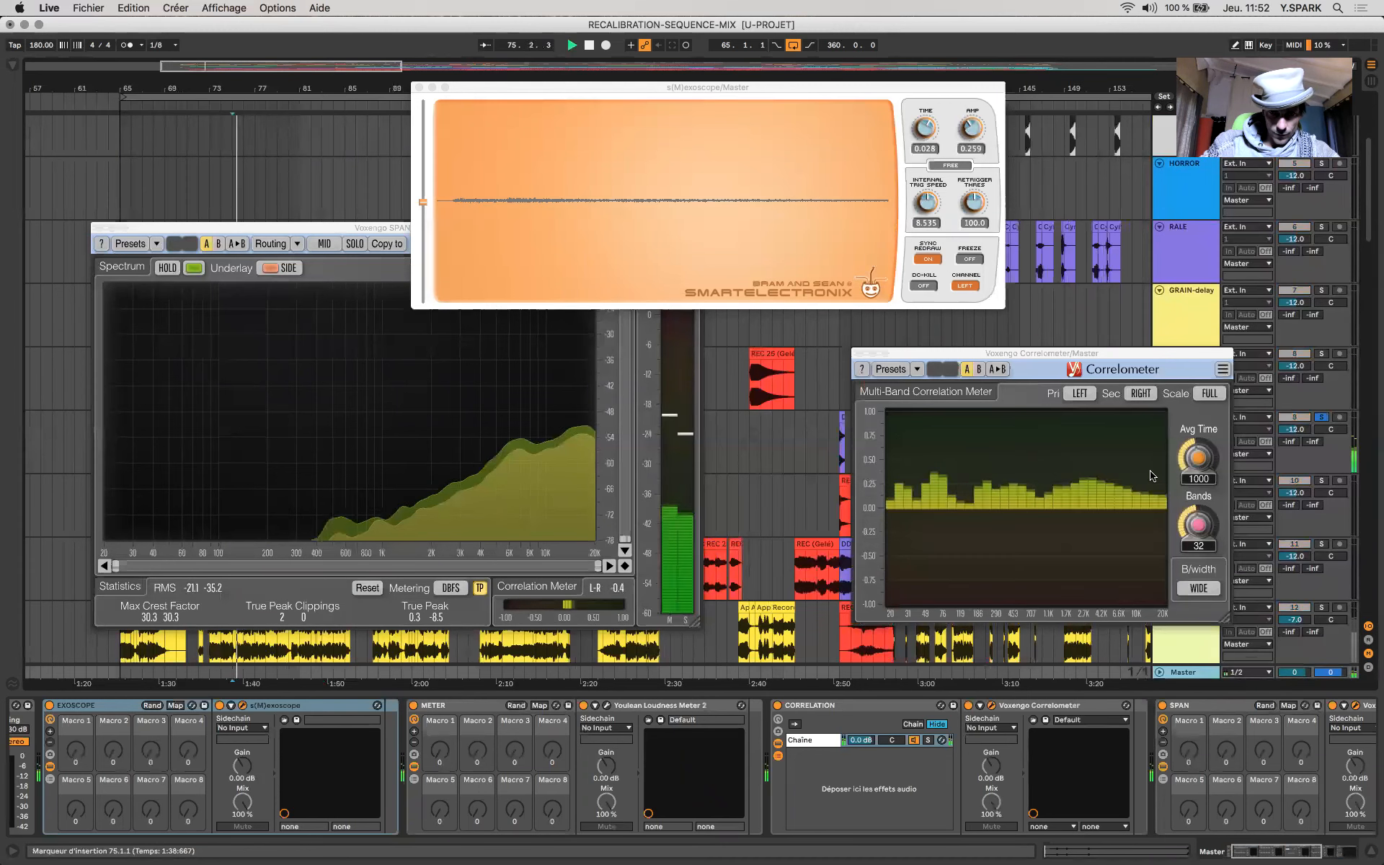
drag(971, 128, 970, 114)
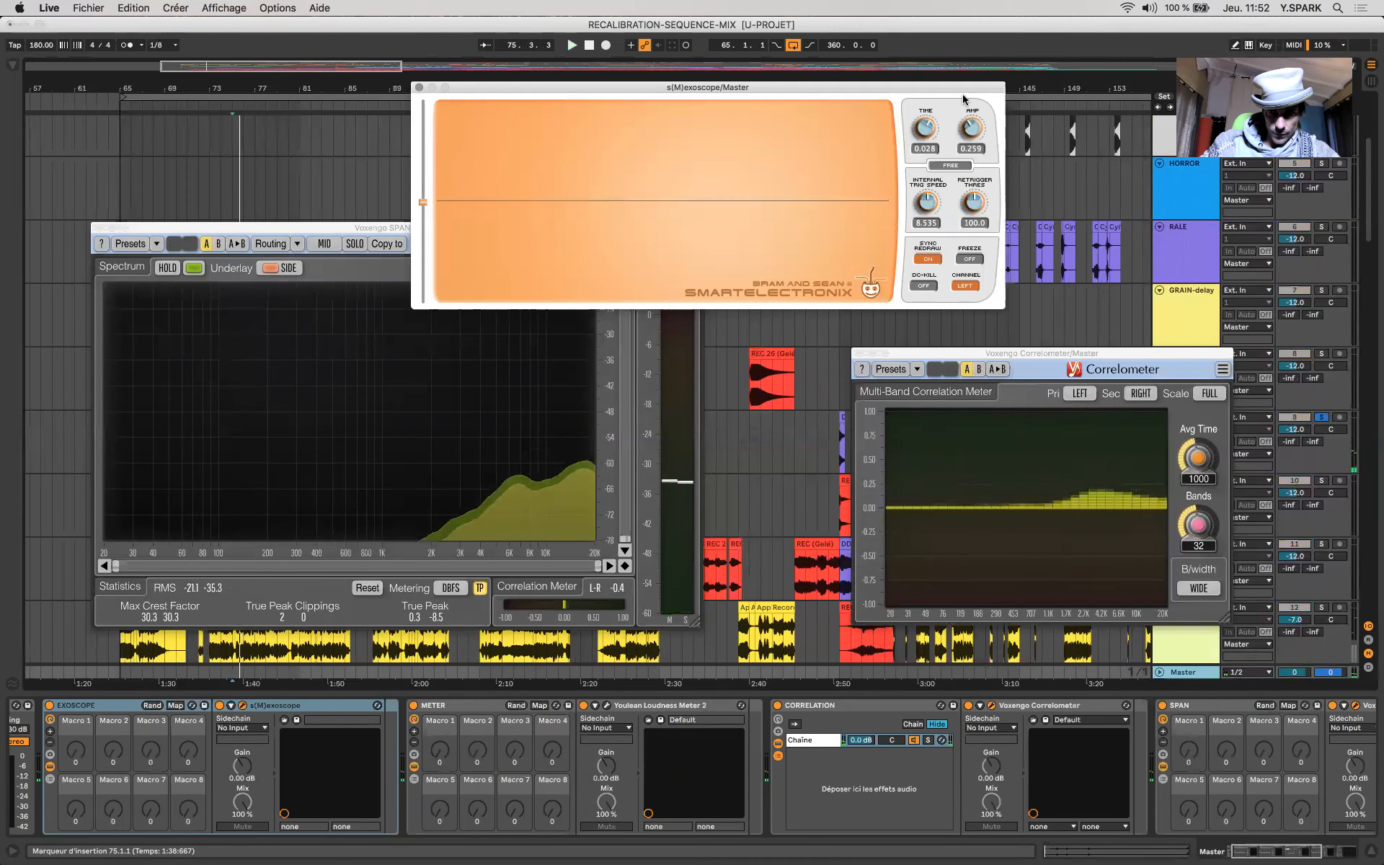
key(space)
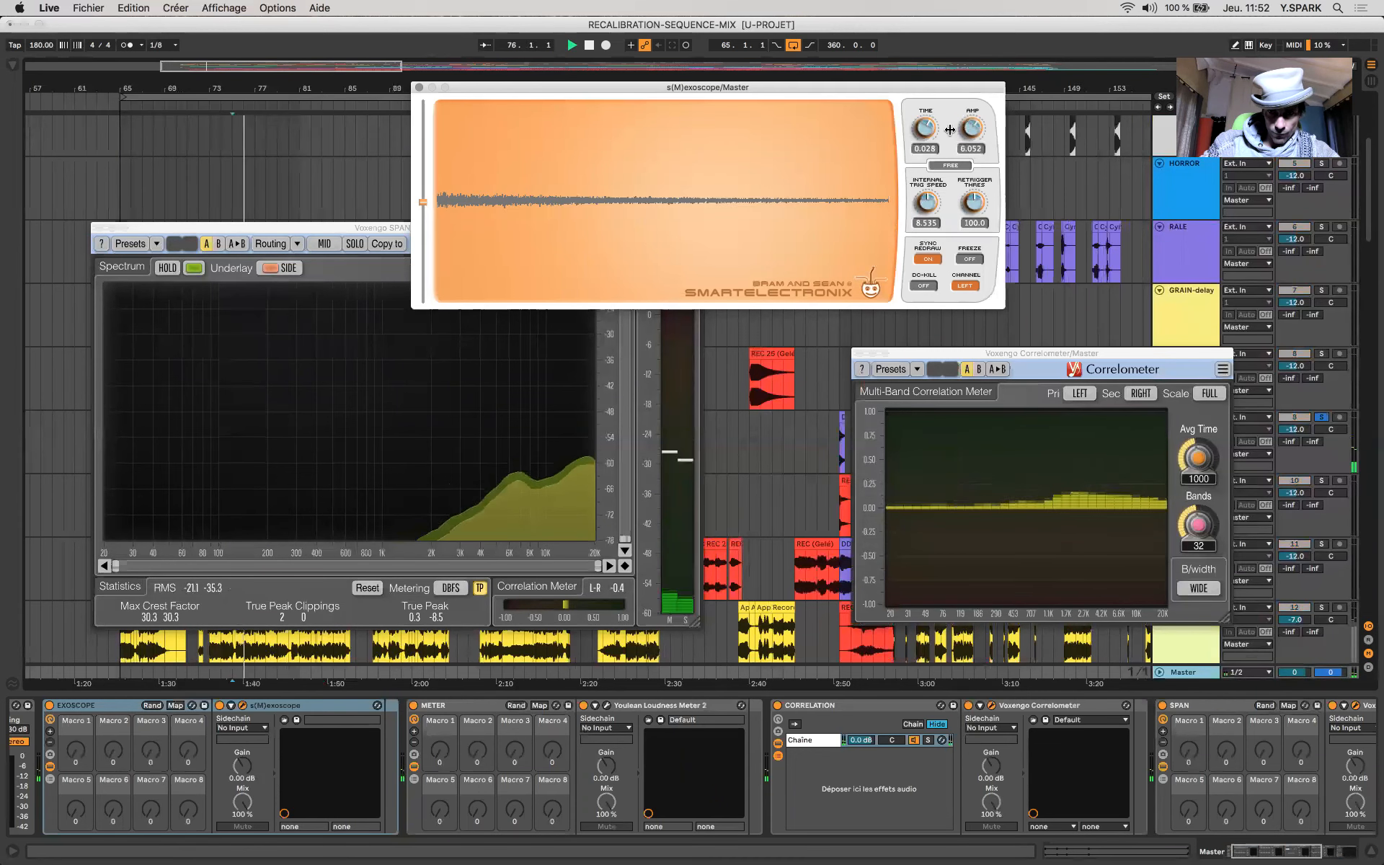
Step: Stop playback and select the CRASHY track at 75.1.1 to check its device chain
key(space)
click(1173, 319)
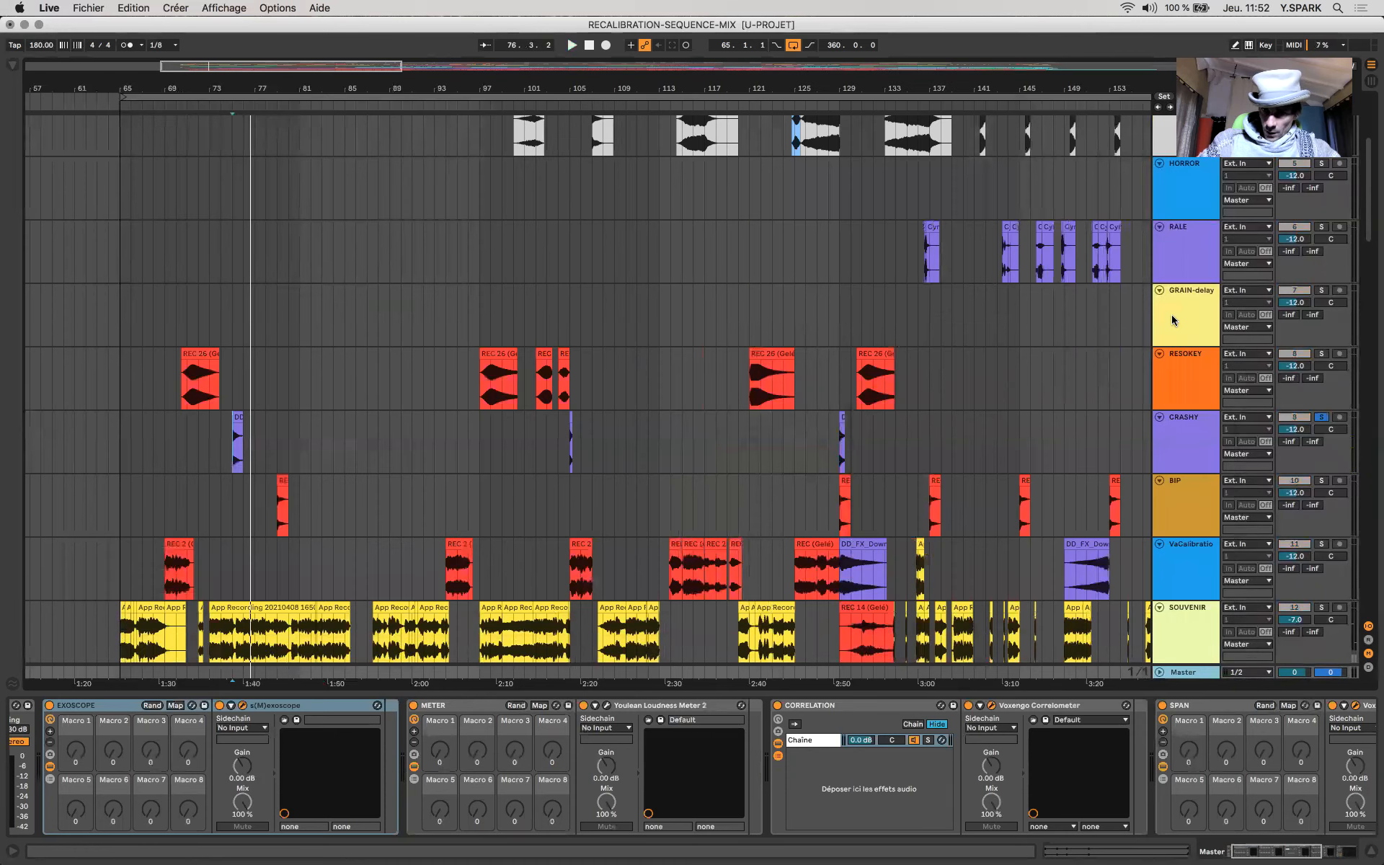
click(228, 451)
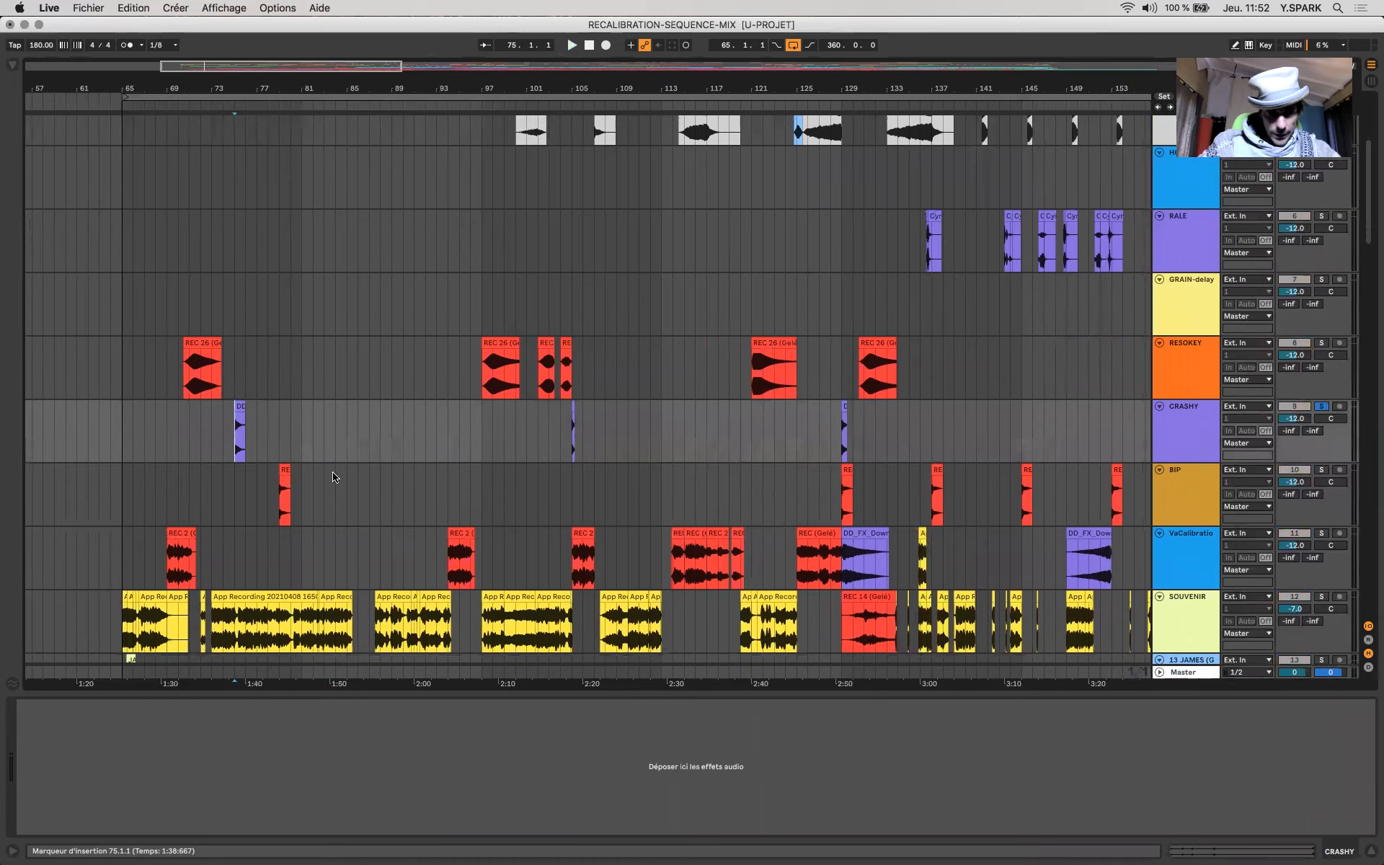
Step: Solo the BIP track and play its first clip from 79.1.1 with the Master's analyzers shown
scroll(333, 476, down, 2)
click(311, 431)
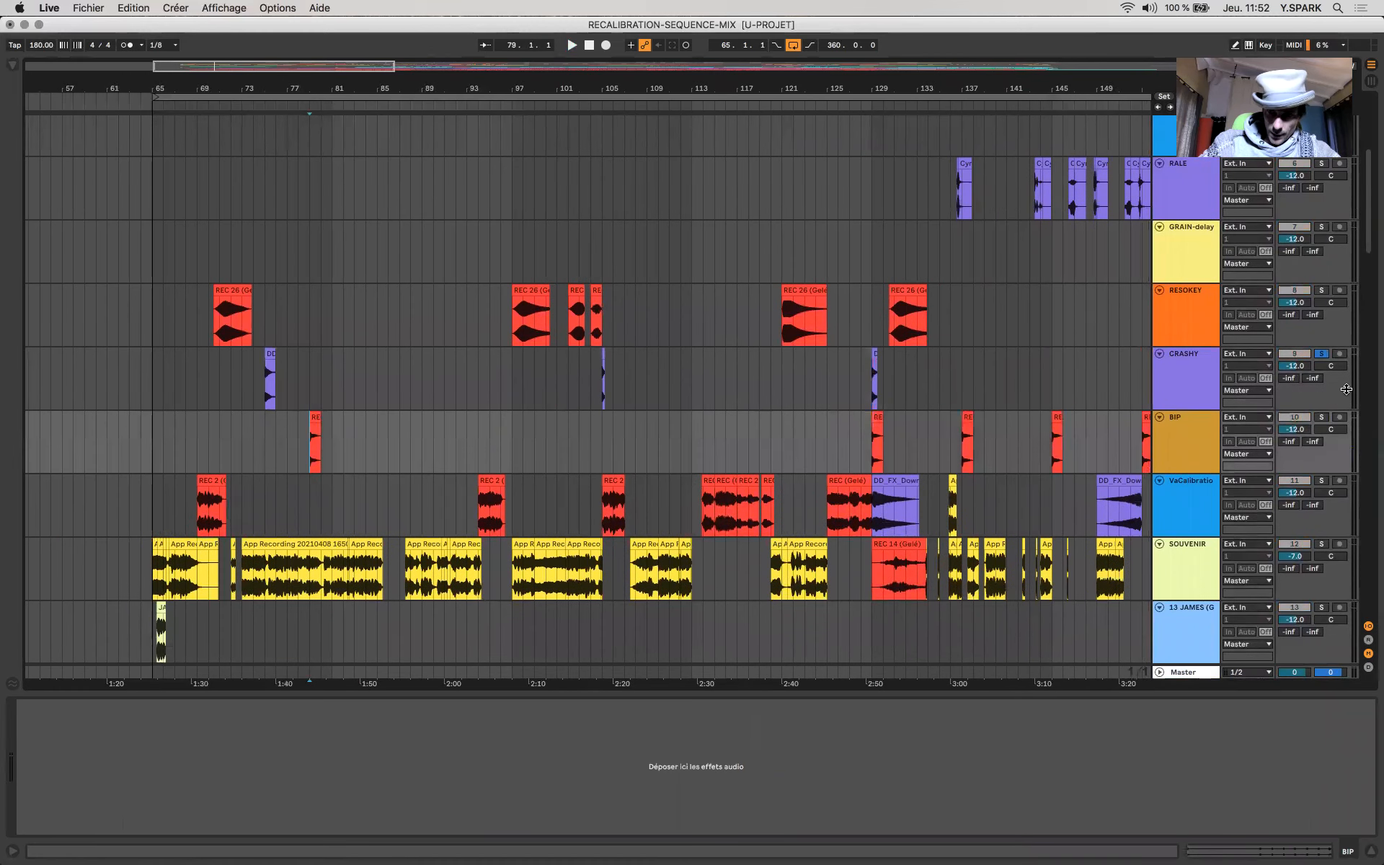
click(1320, 416)
key(space)
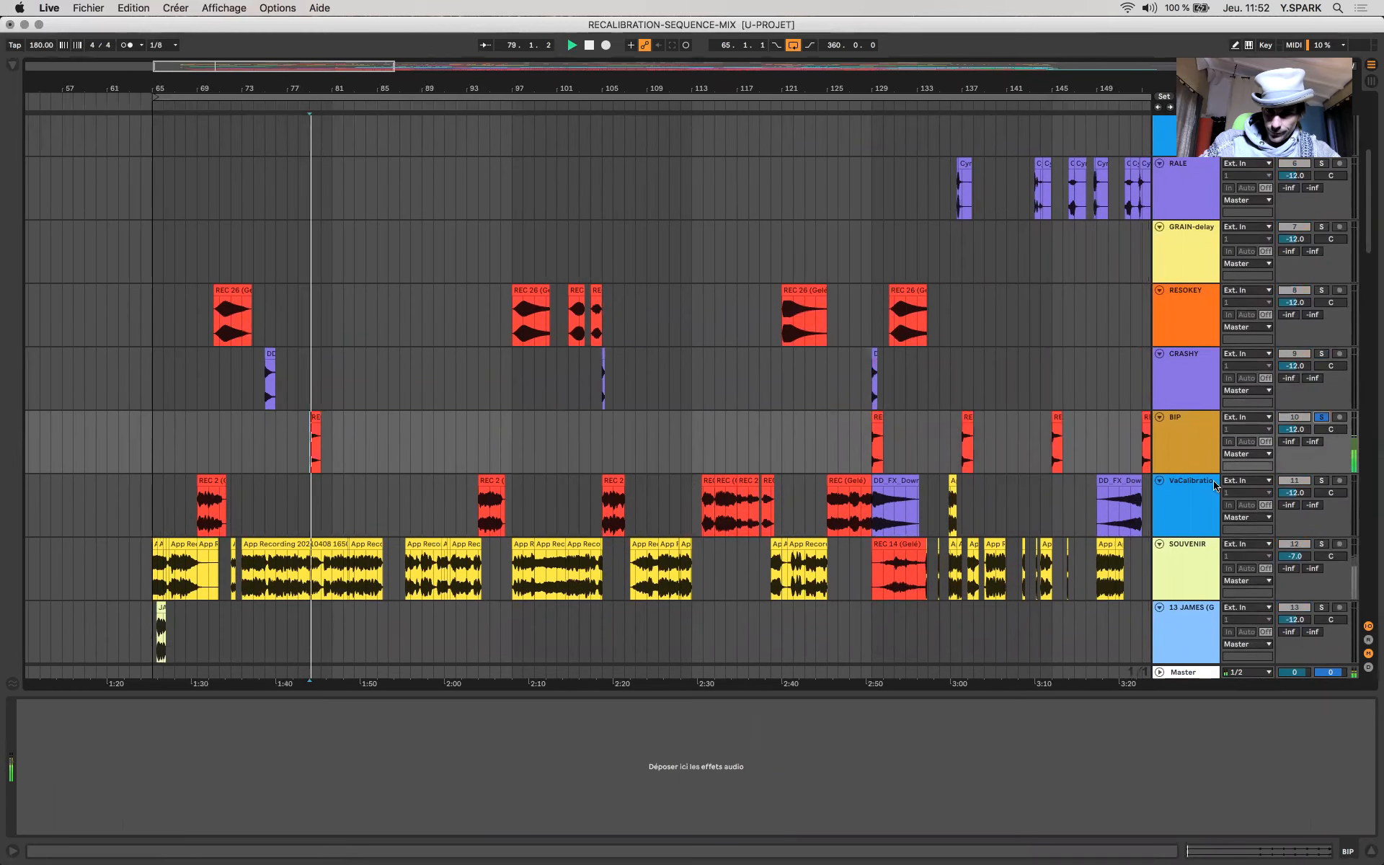
click(1183, 673)
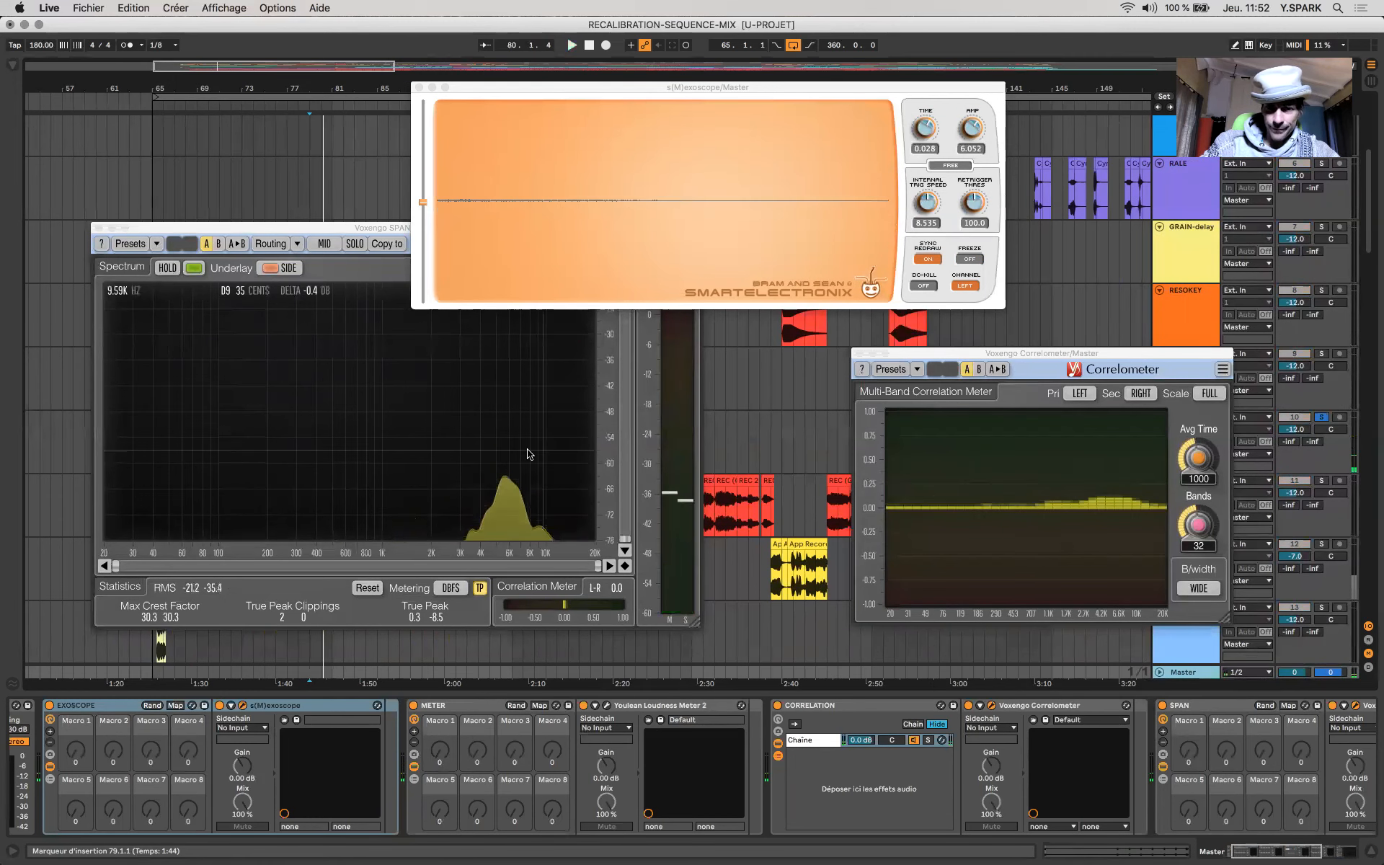
key(space)
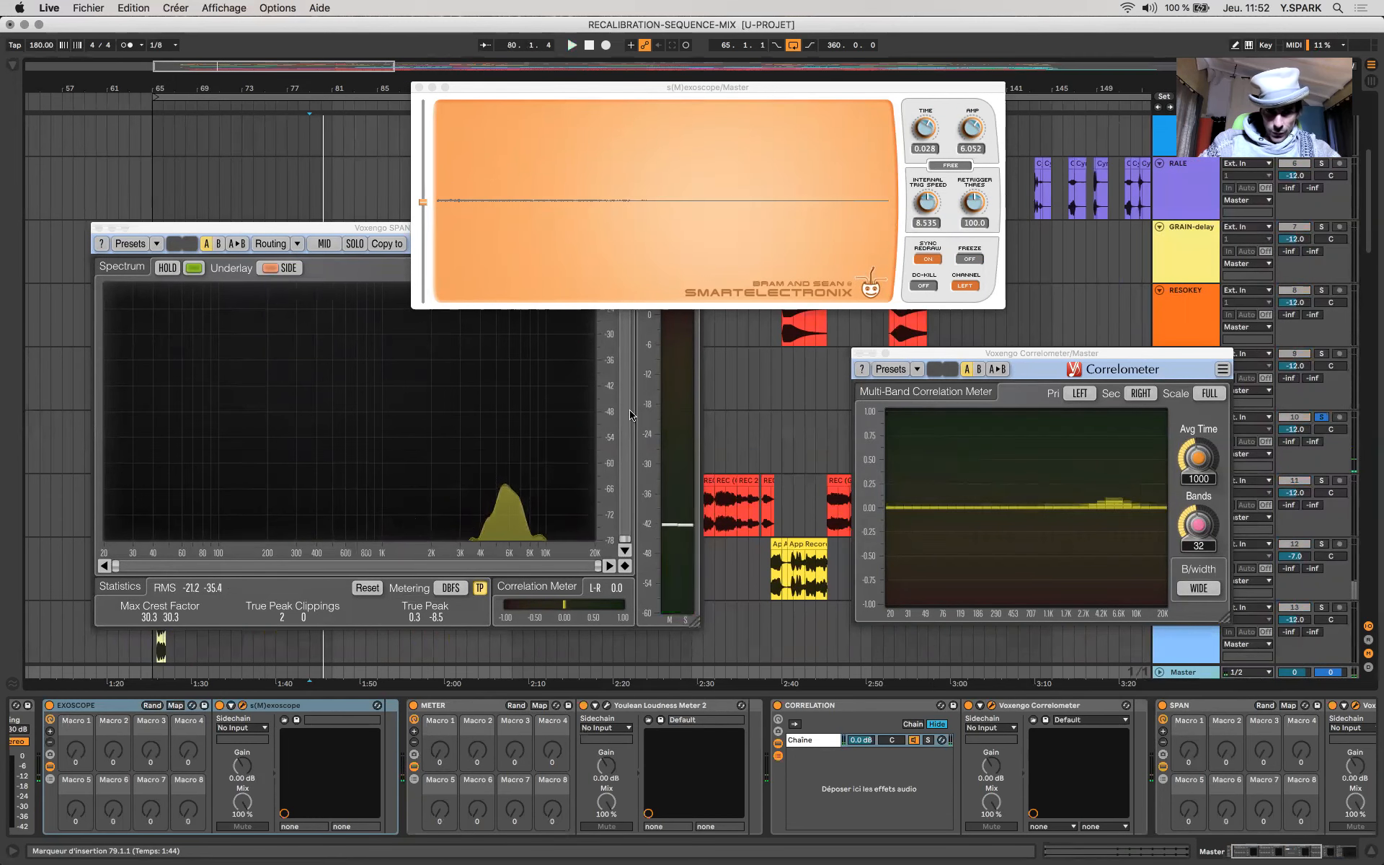
key(space)
key(space)
Step: Add a Utility effect to the CRASHY track and set its Width to 81 %
click(793, 378)
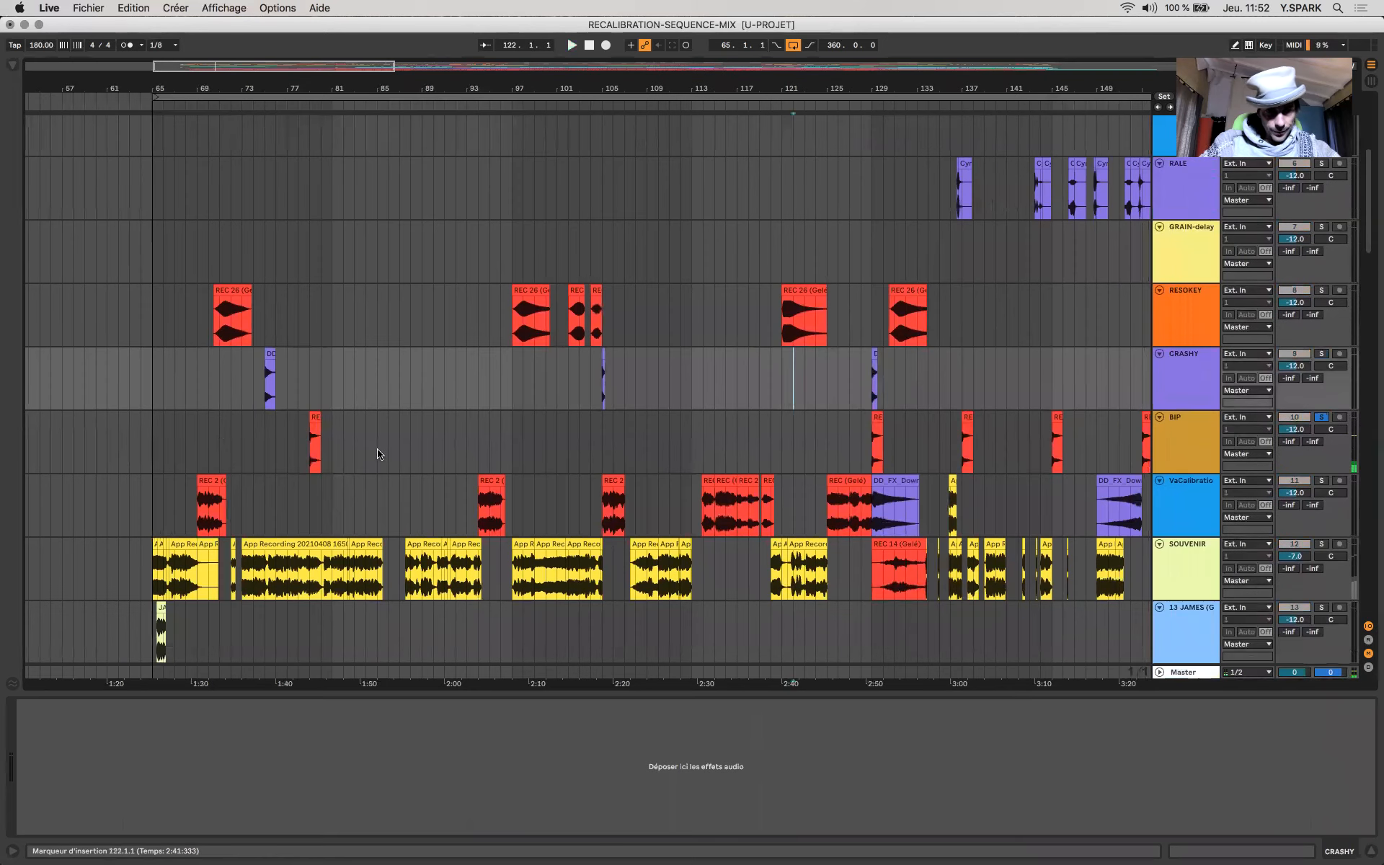
click(11, 69)
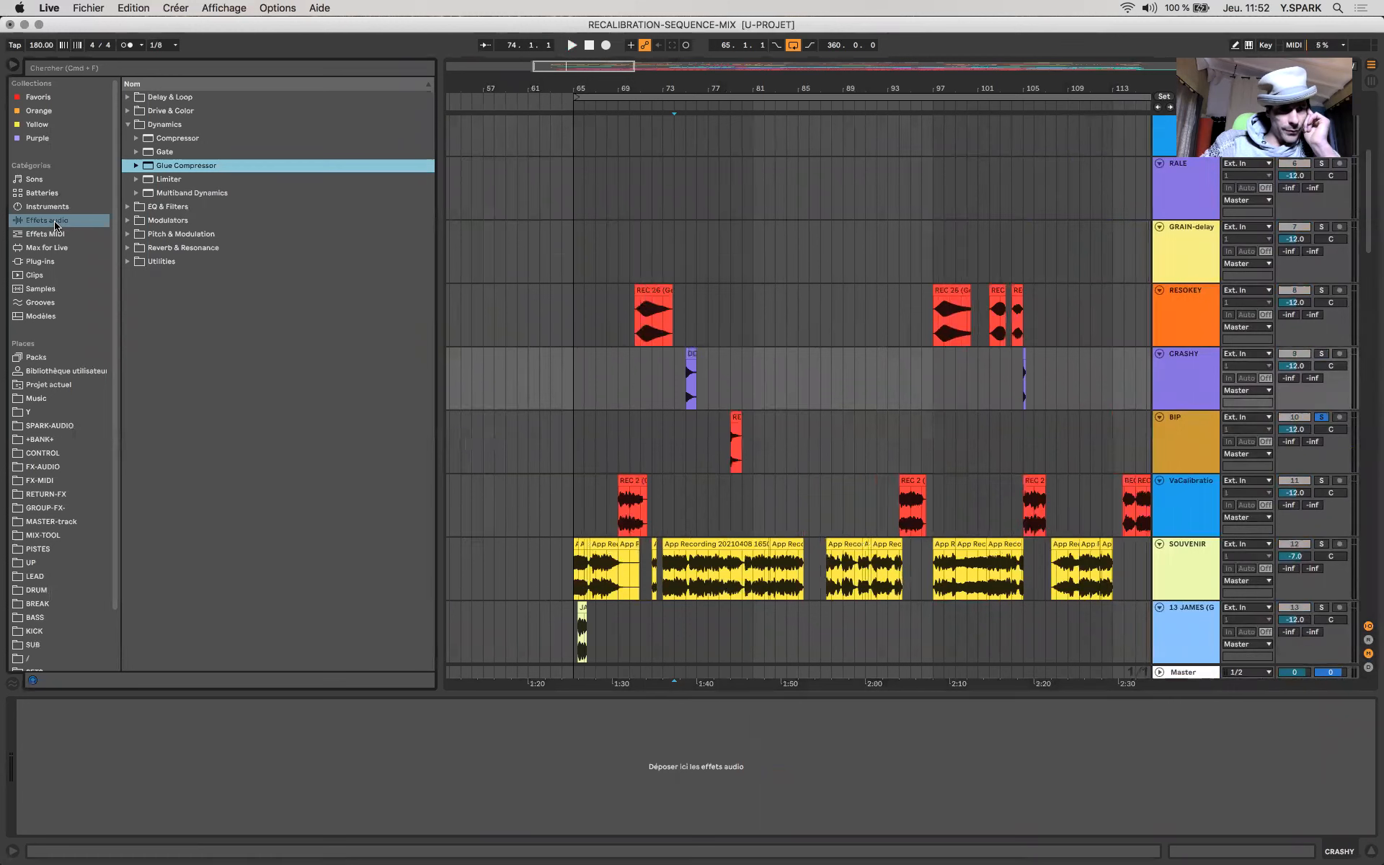
click(134, 261)
drag(156, 263, 697, 393)
click(51, 776)
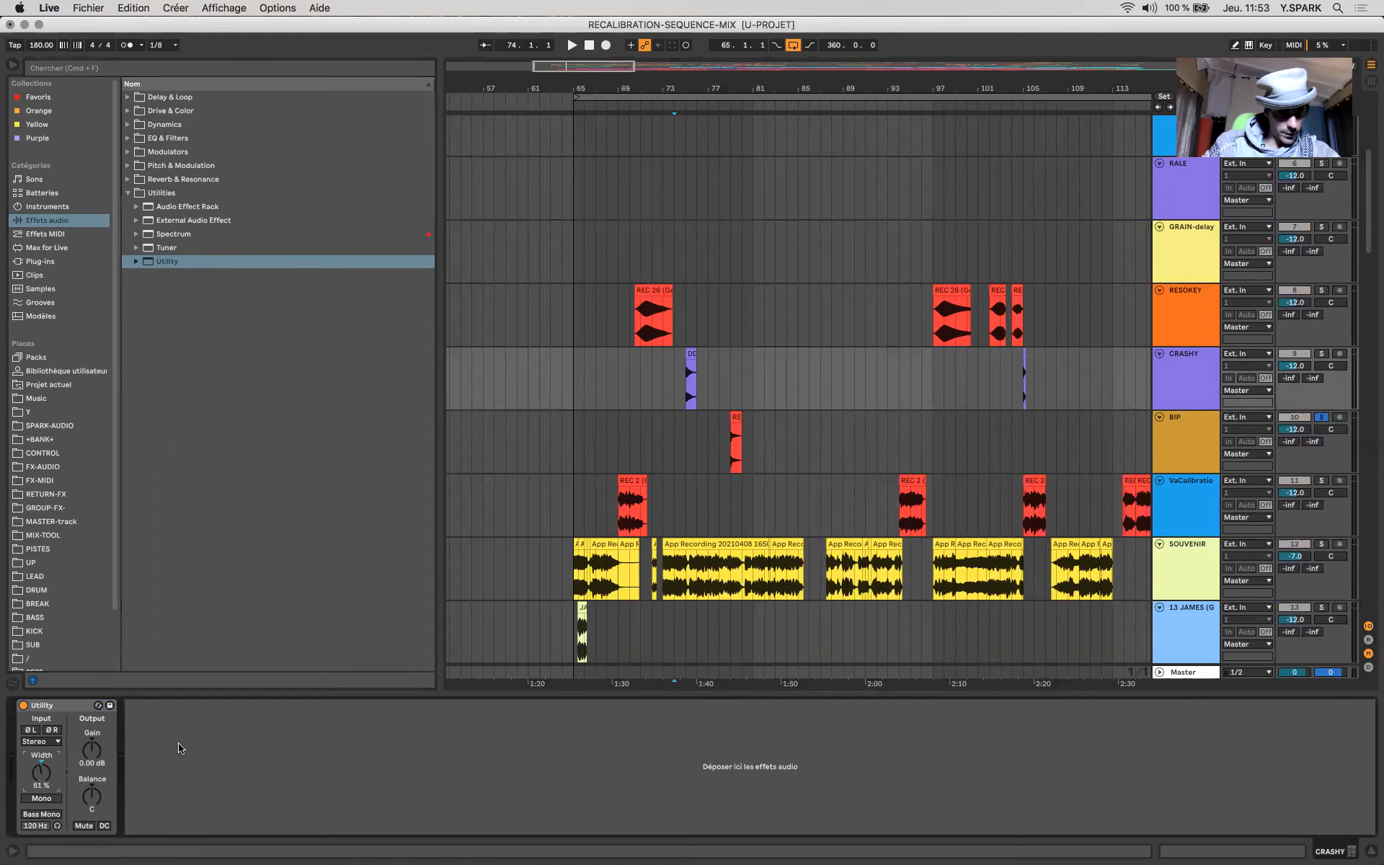
Step: Solo CRASHY and play it from 75.1.1 with the Master's analyzers shown, moving the SPAN window lower
click(687, 389)
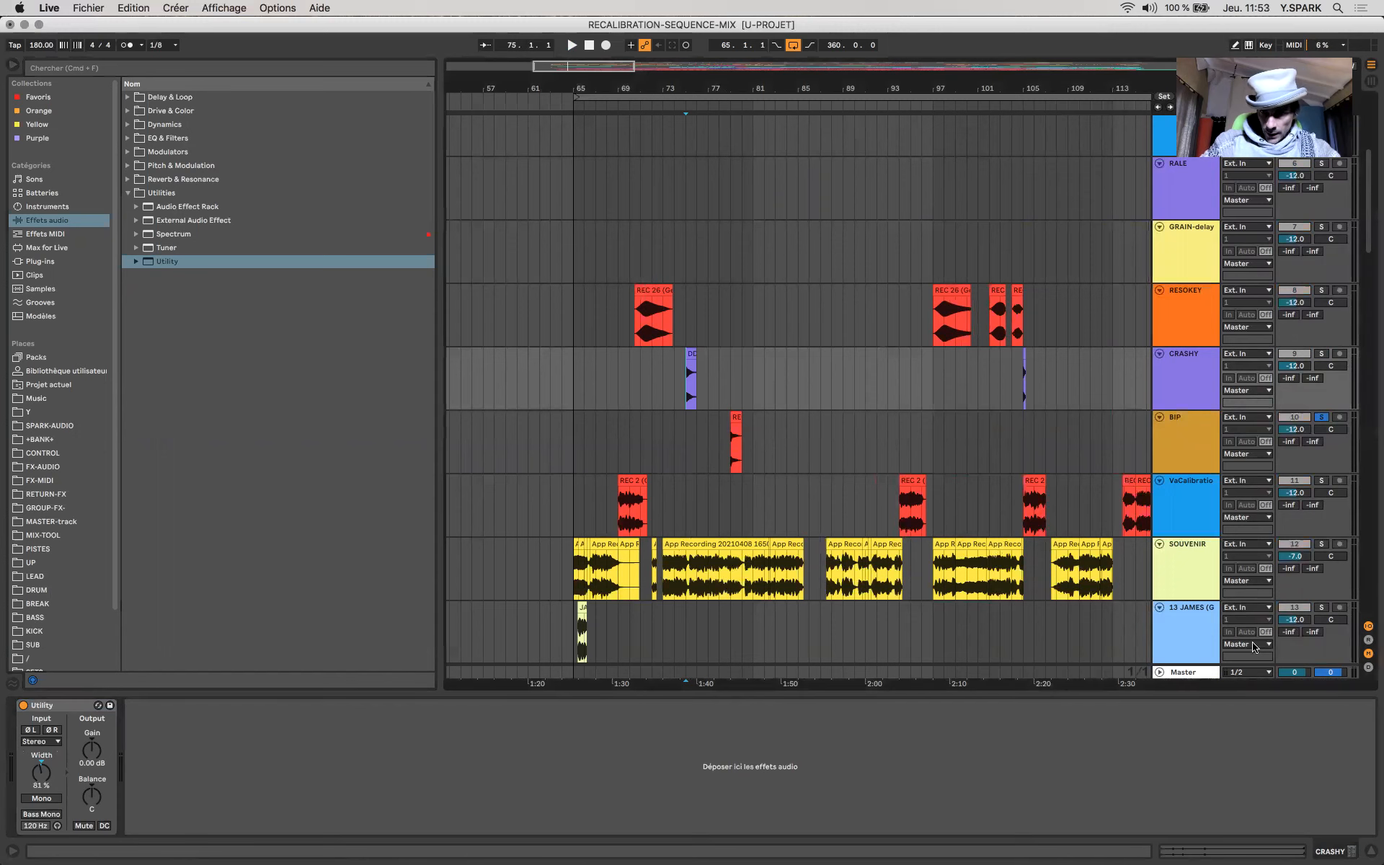
click(1193, 674)
key(space)
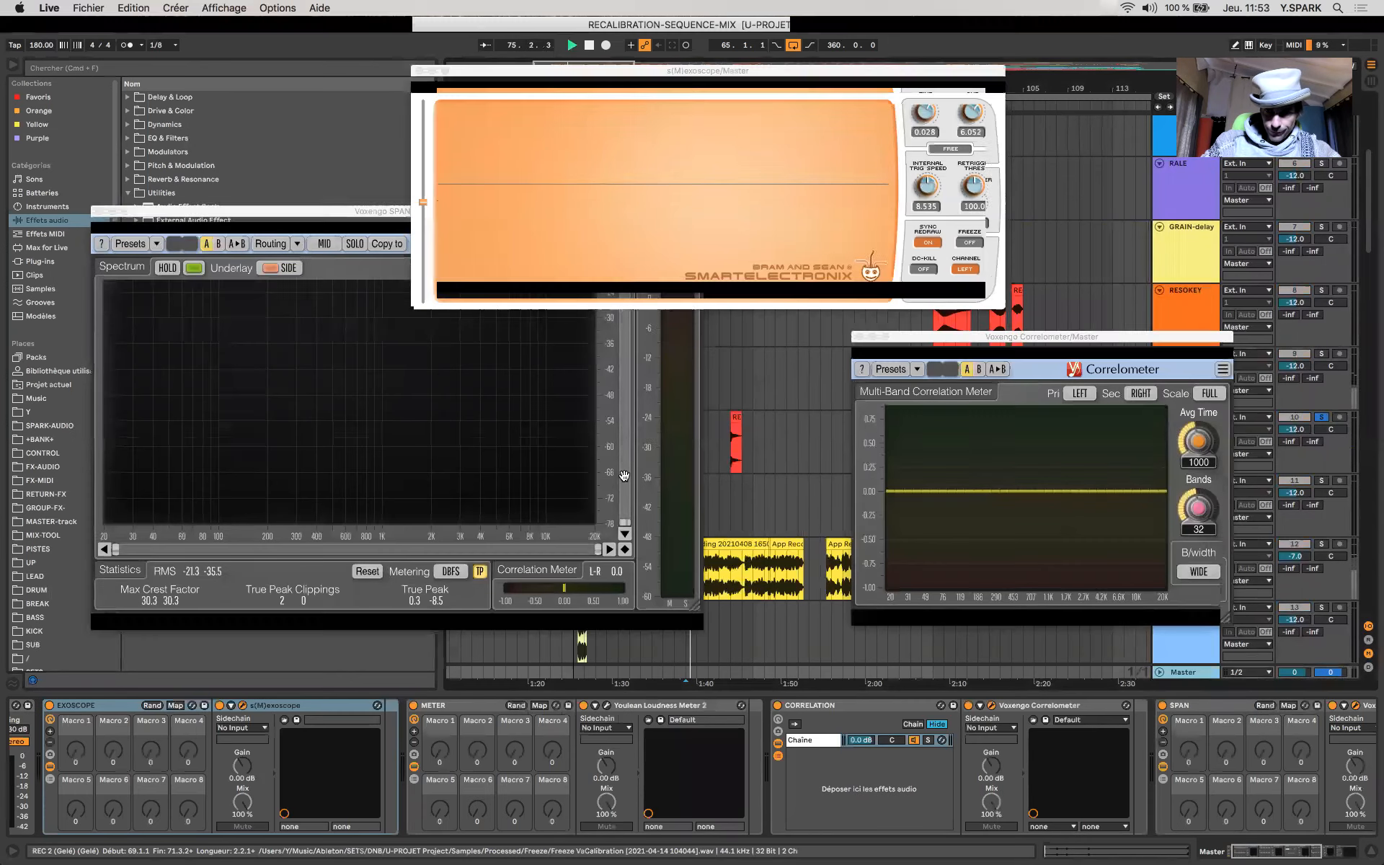
key(space)
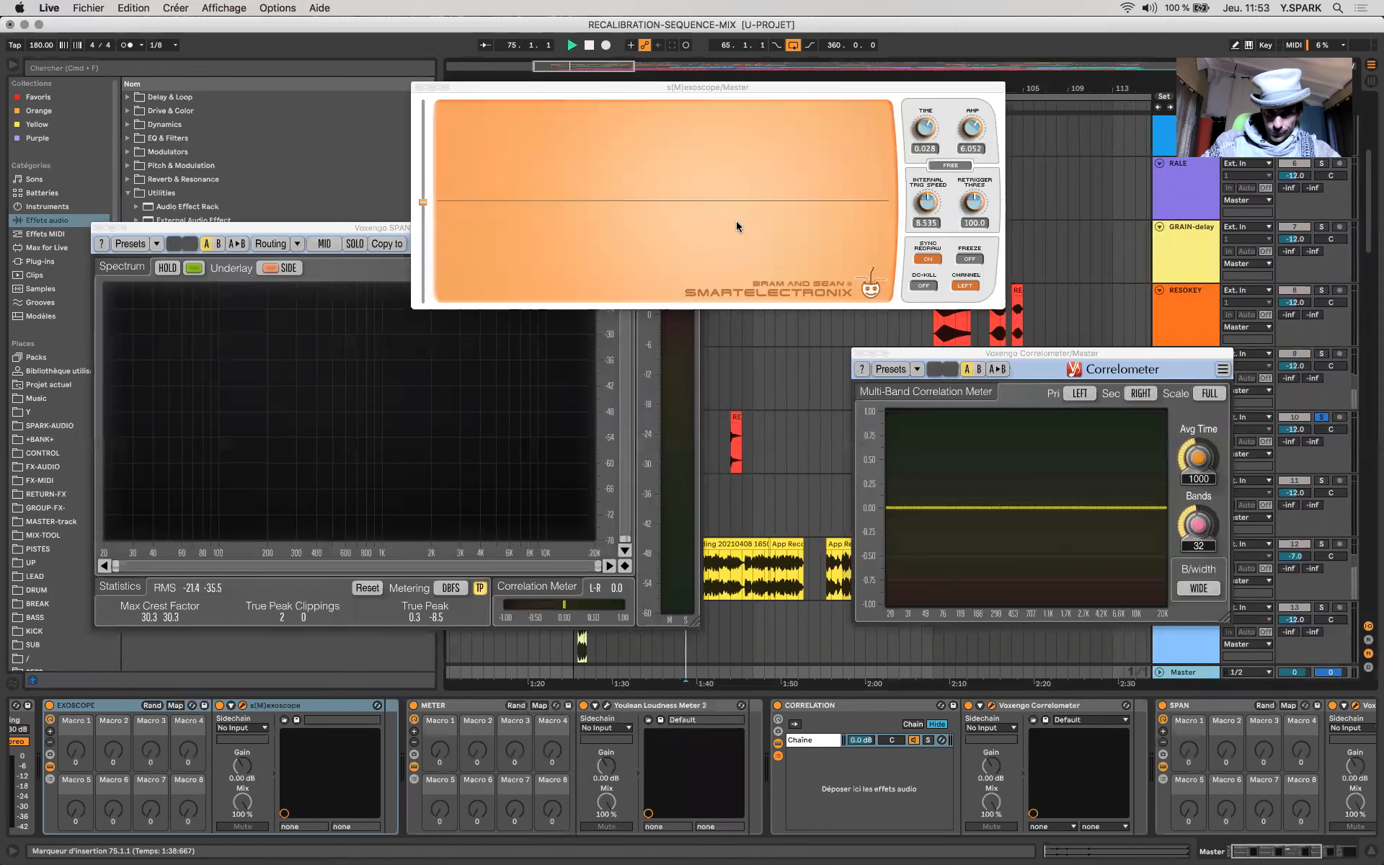
drag(343, 235, 329, 387)
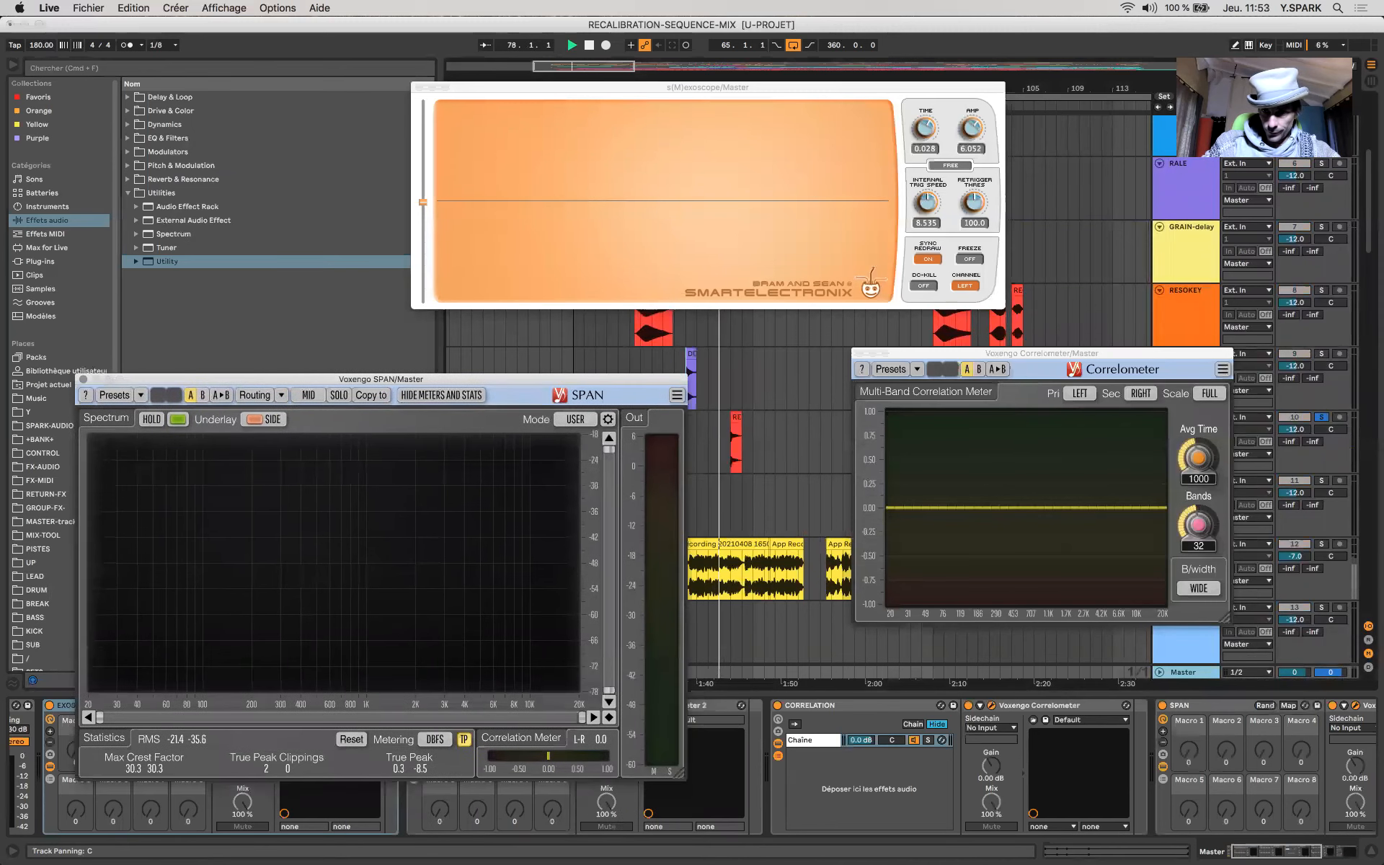
click(1321, 354)
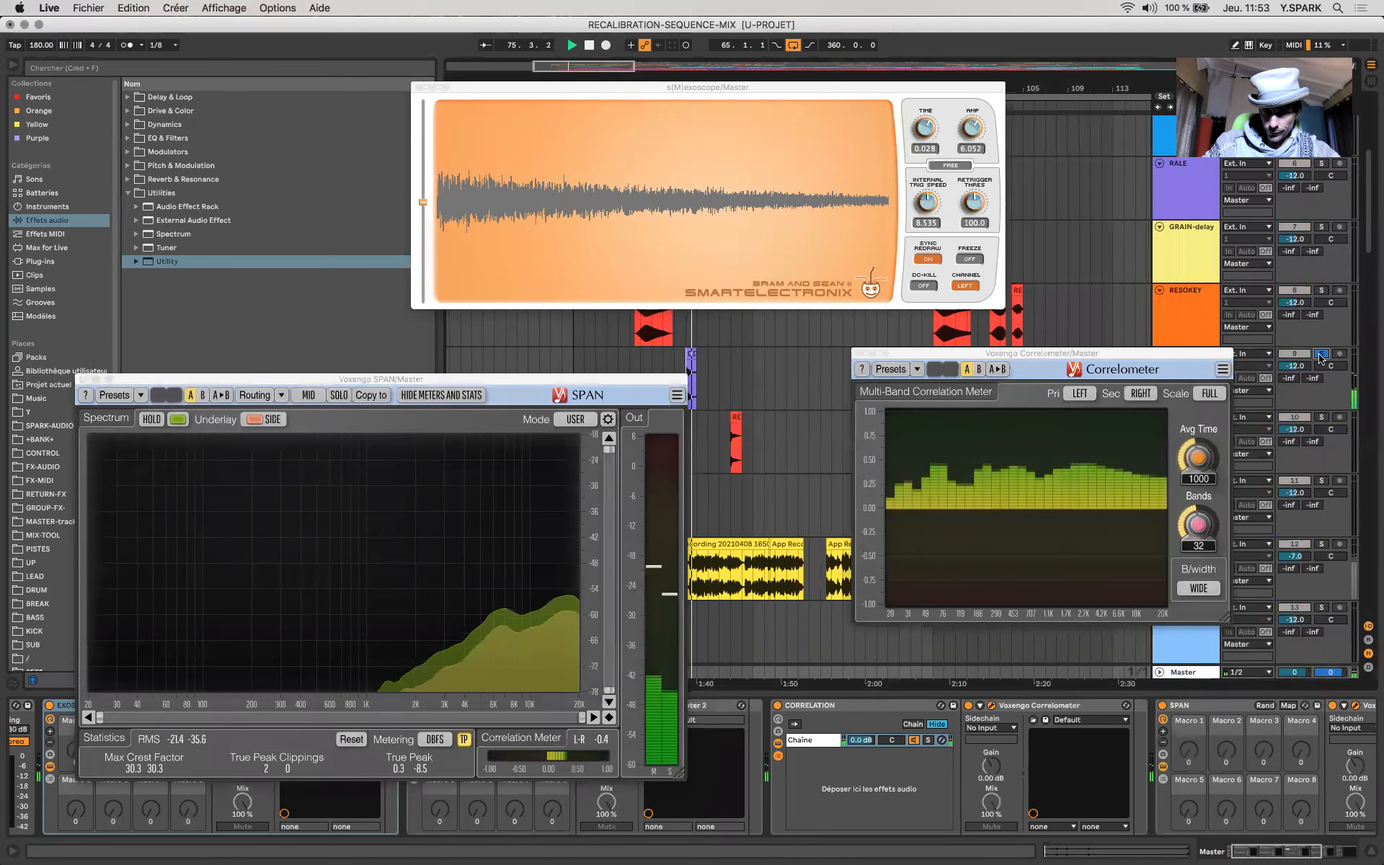
key(space)
Step: Solo BIP again, replay its clip from 79.1.1 with the Master's analyzers shown, and reselect the clip
click(736, 417)
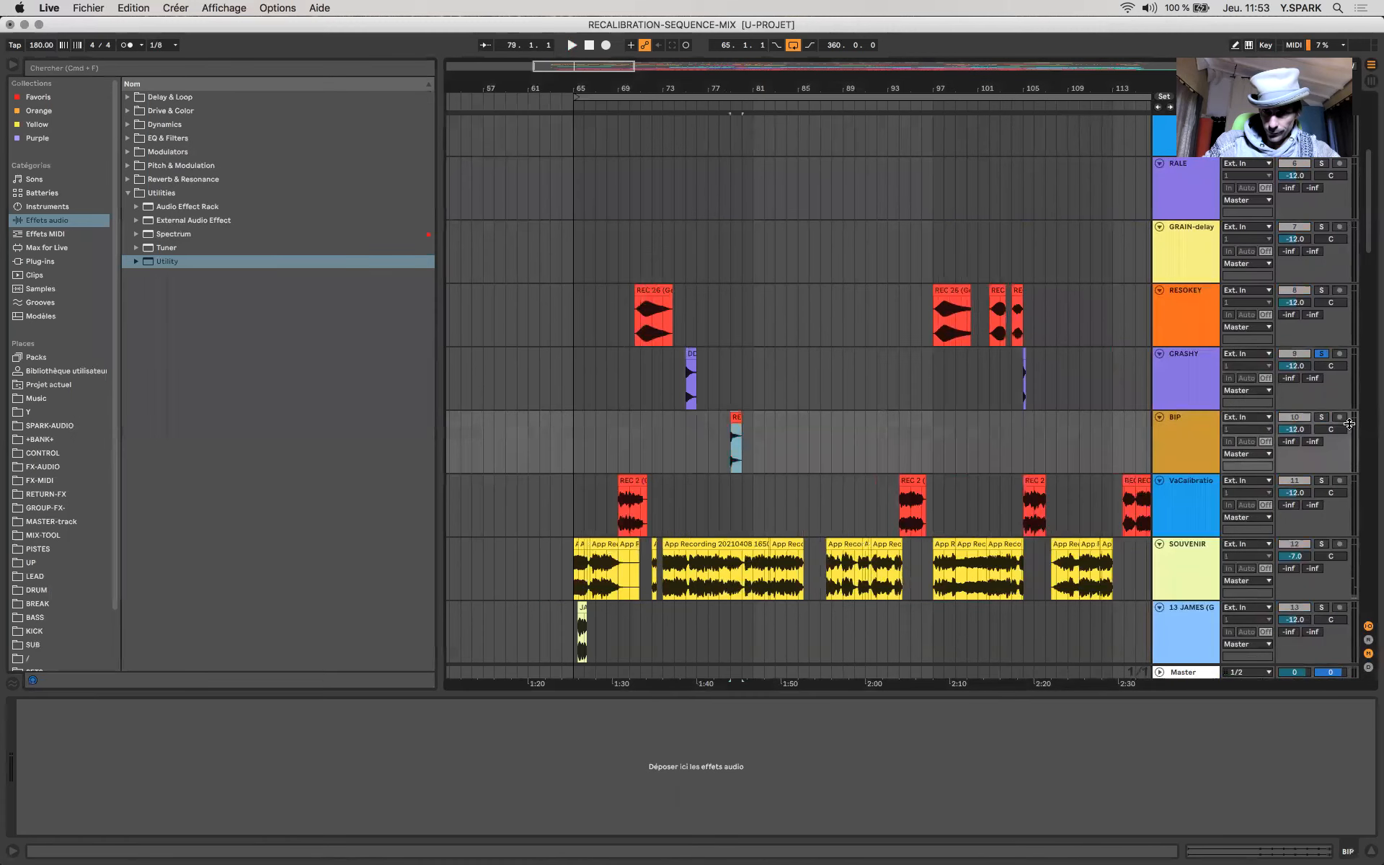
click(1190, 675)
key(space)
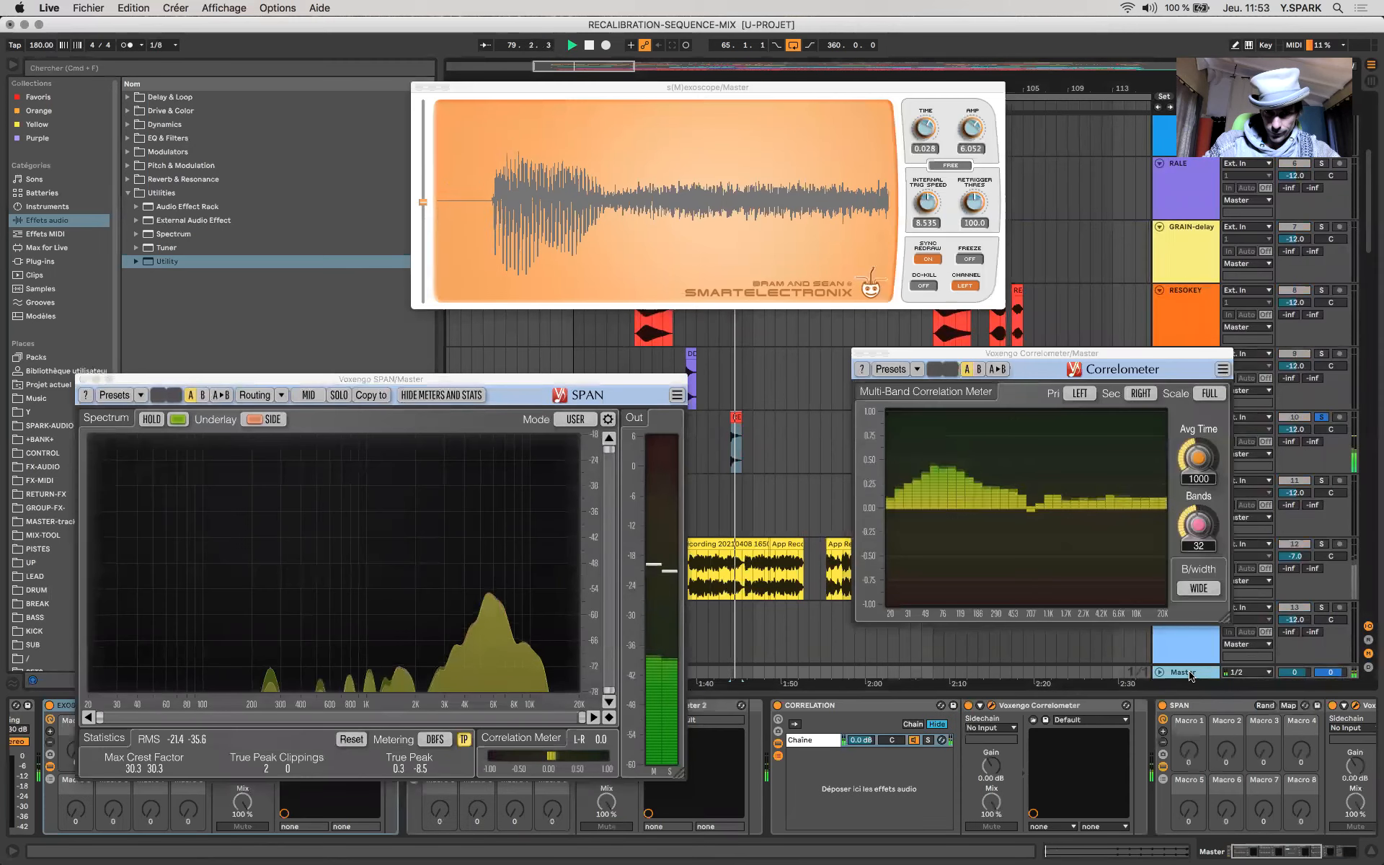
key(space)
click(735, 417)
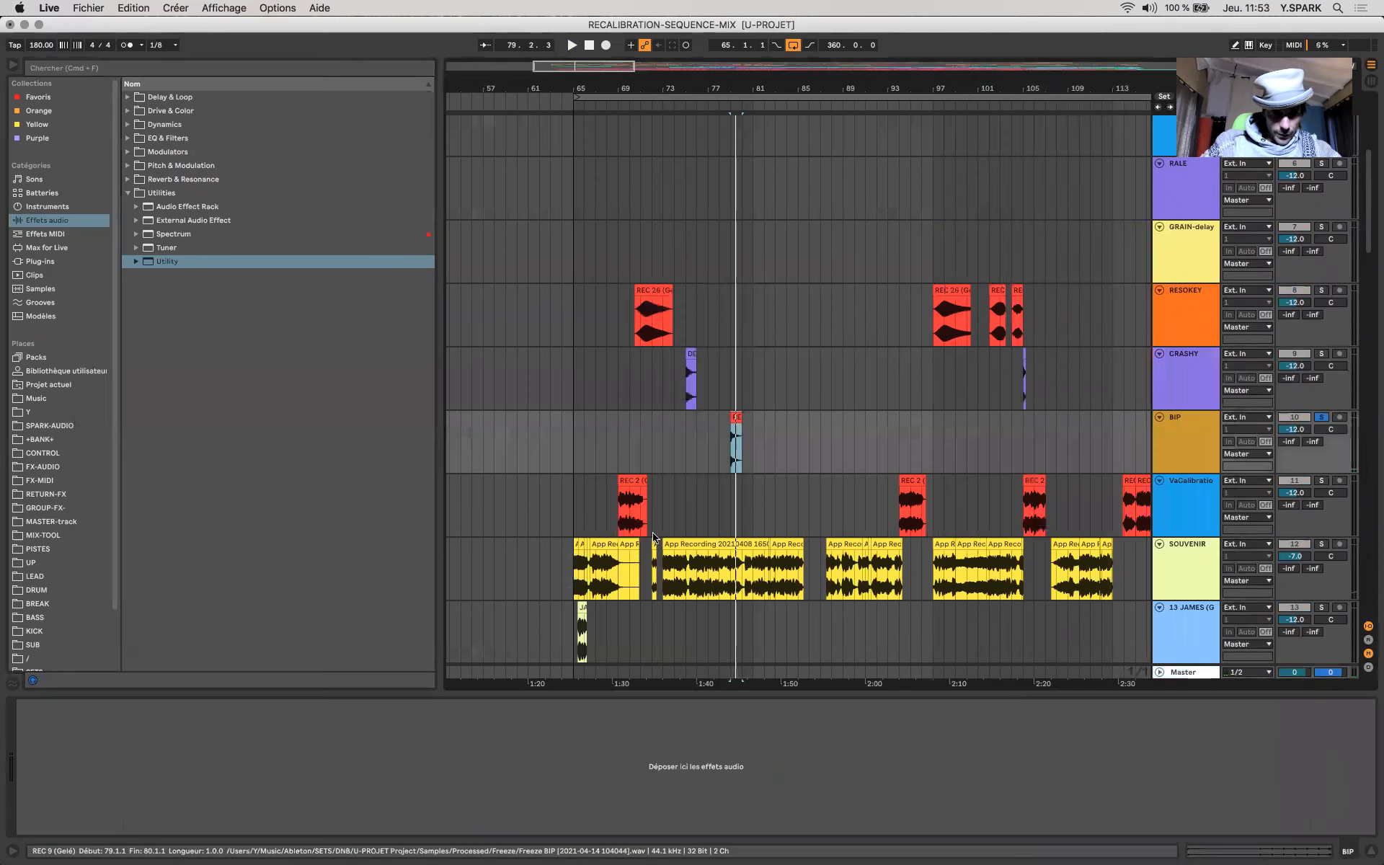
Step: Try CRASHY's Utility effect on the BIP track, and remove it from BIP
click(686, 379)
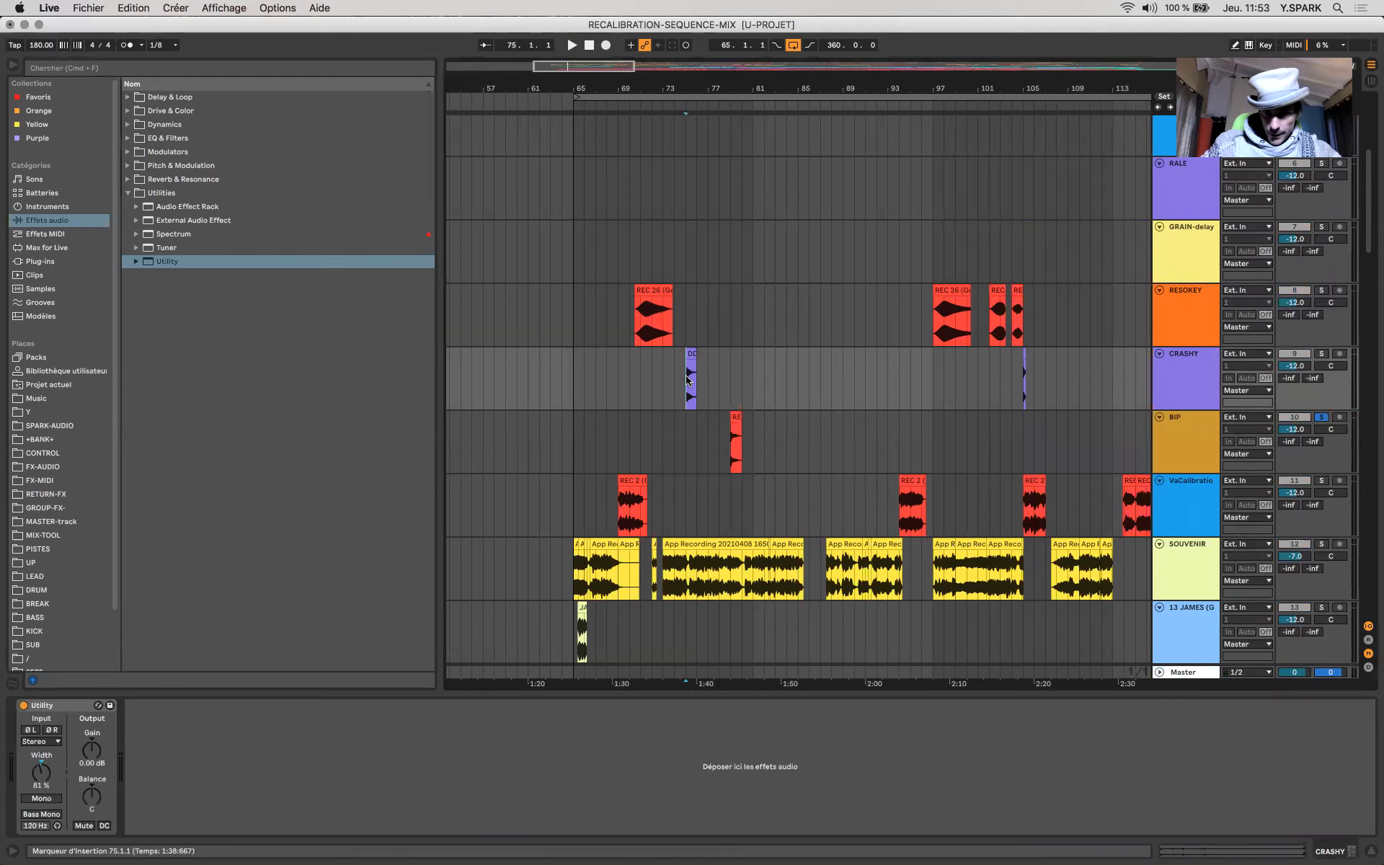
mouse_move(66, 708)
mouse_down()
mouse_move(723, 492)
mouse_move(735, 457)
mouse_up()
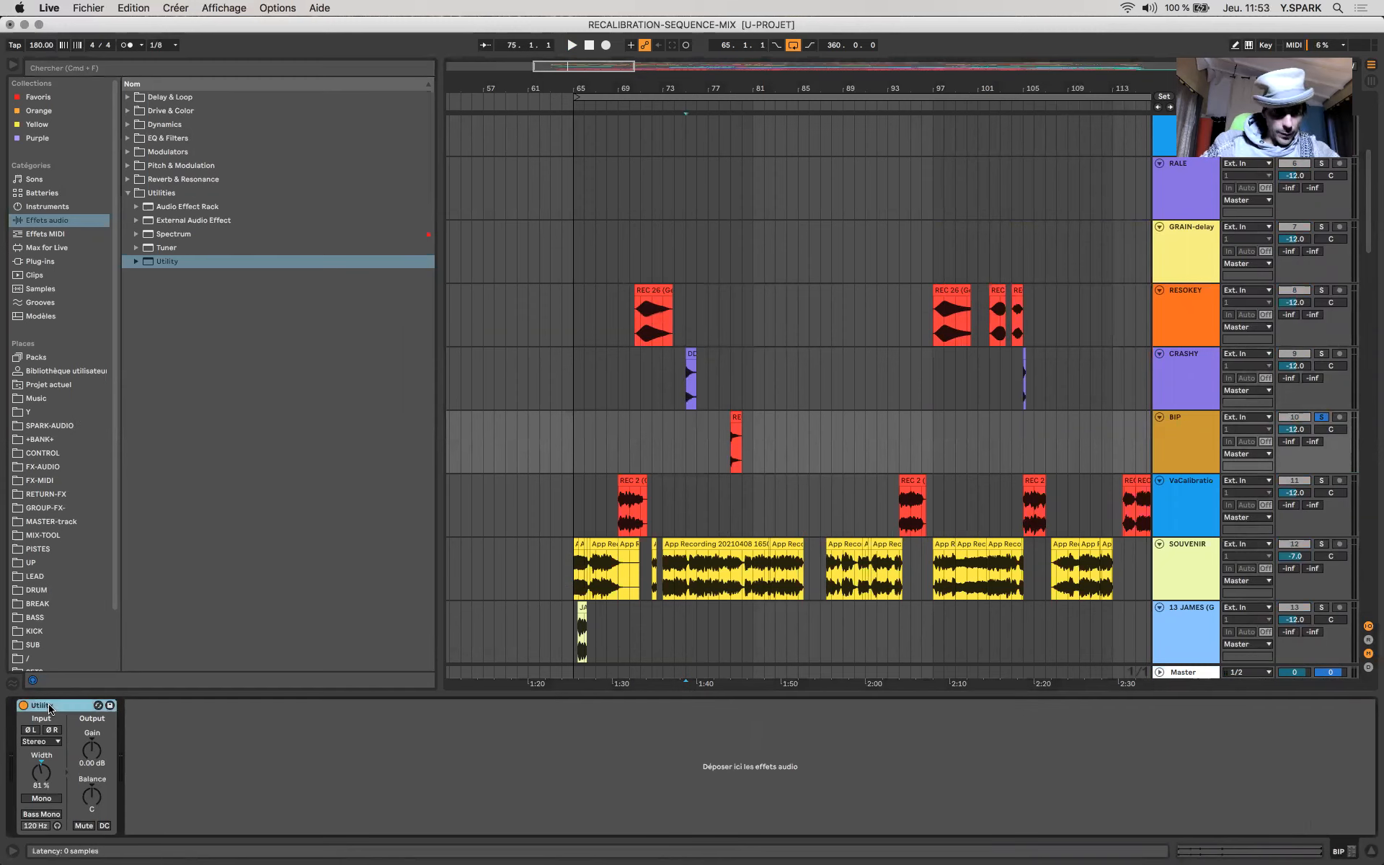
key(Delete)
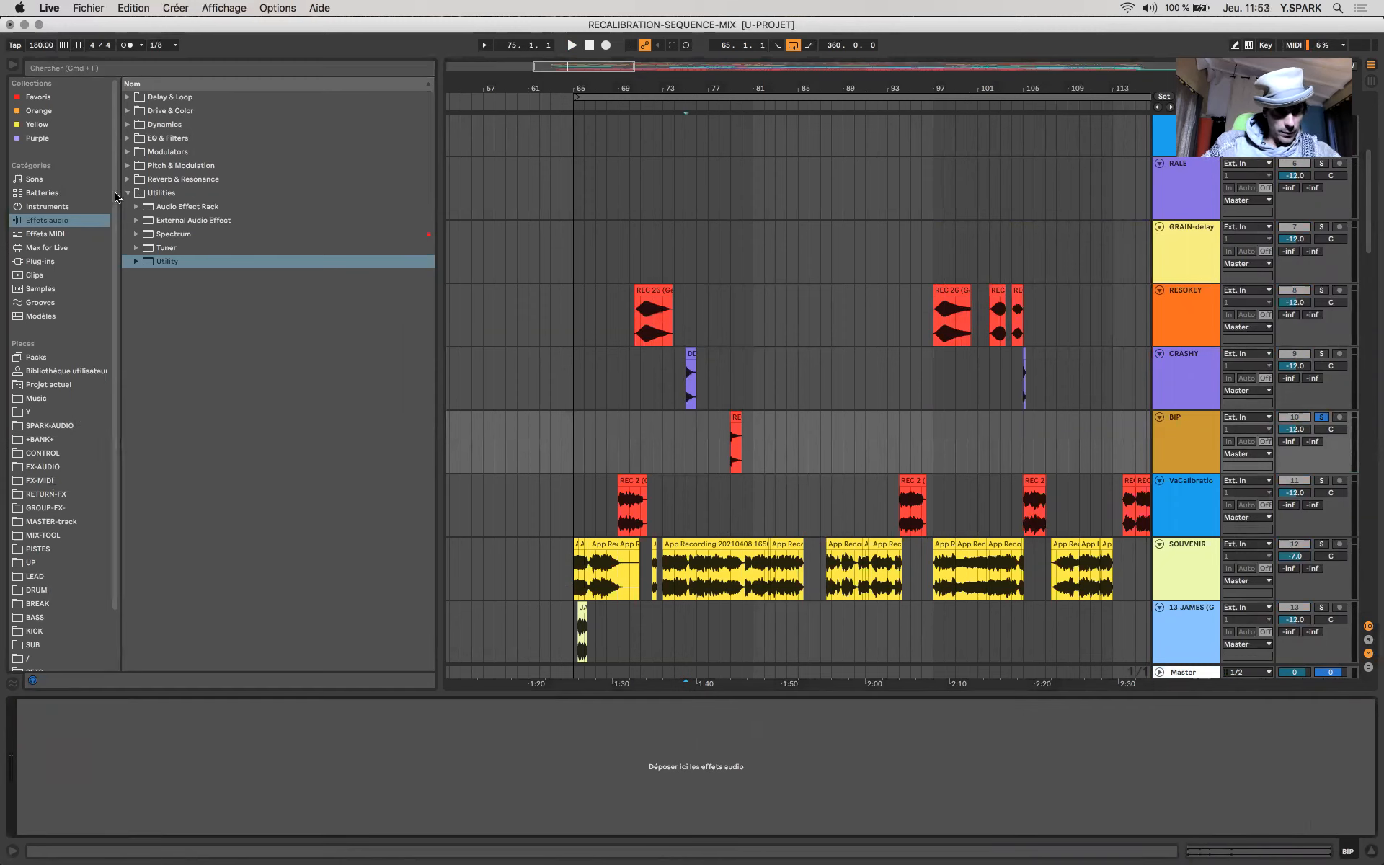
Step: Add EQ Eight to BIP in M/S mode, giving the side a 170 Hz low cut and a 6.12 kHz high shelf at -3.84 dB
click(135, 140)
drag(170, 182, 298, 787)
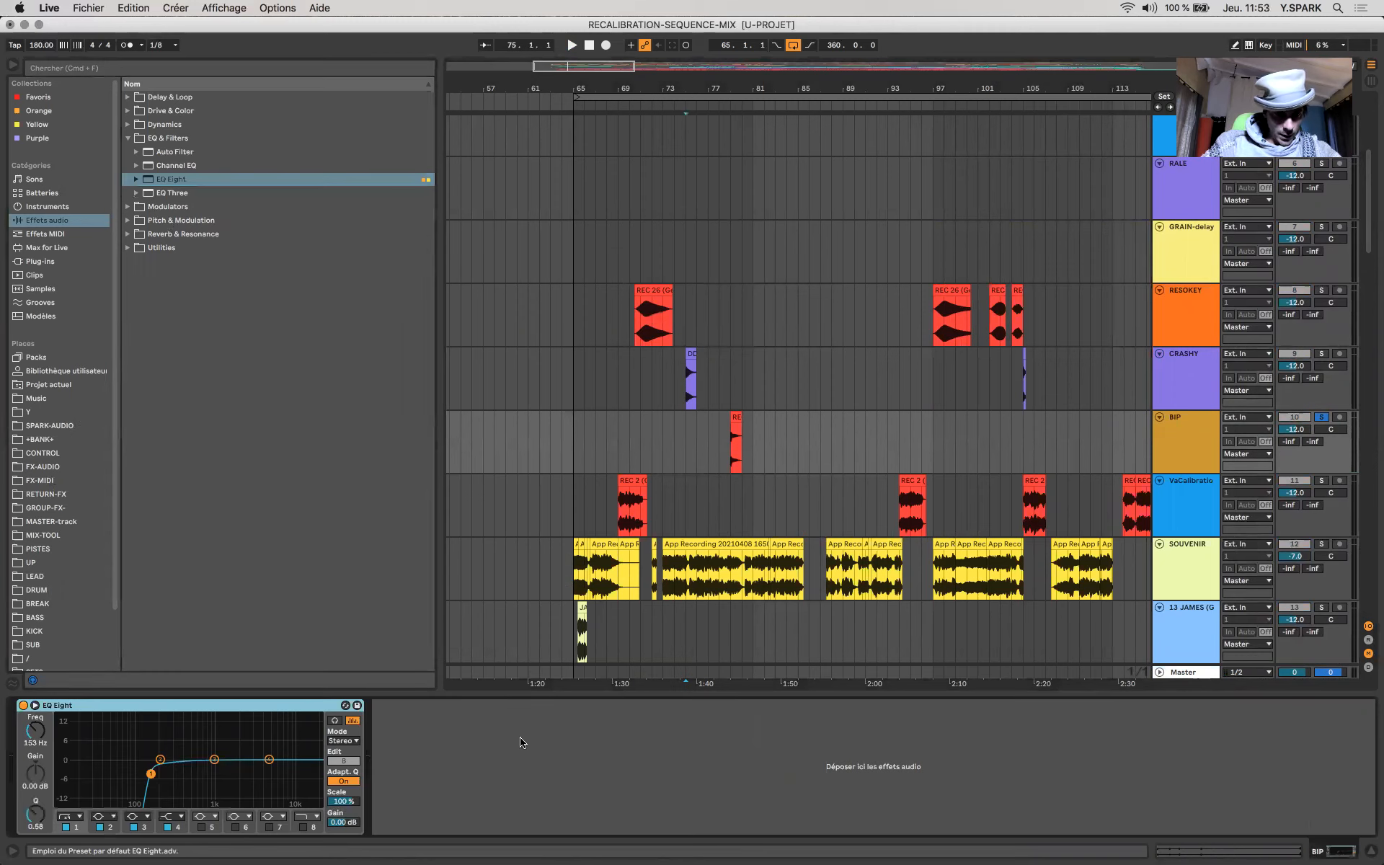
click(345, 740)
click(345, 772)
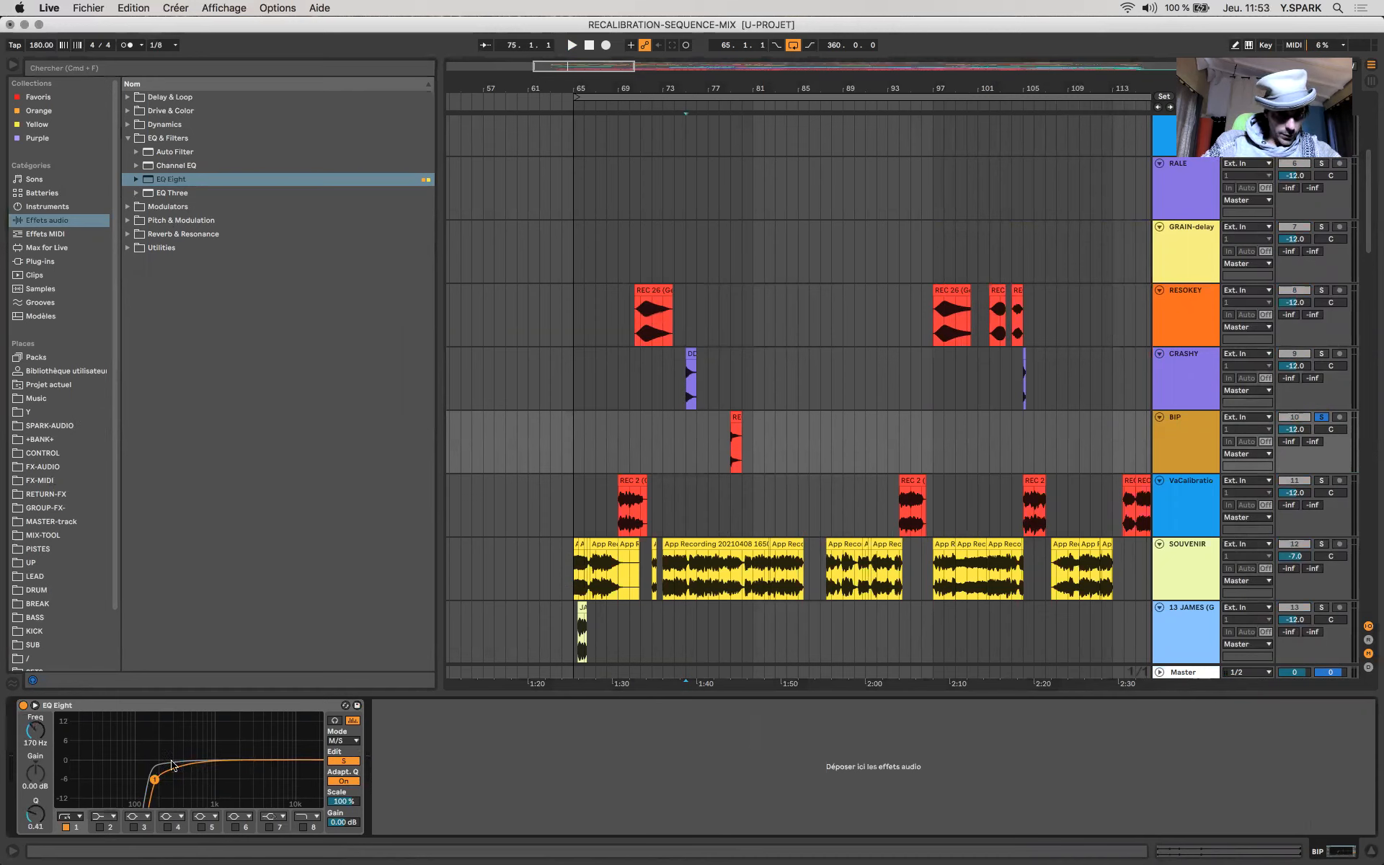
click(276, 817)
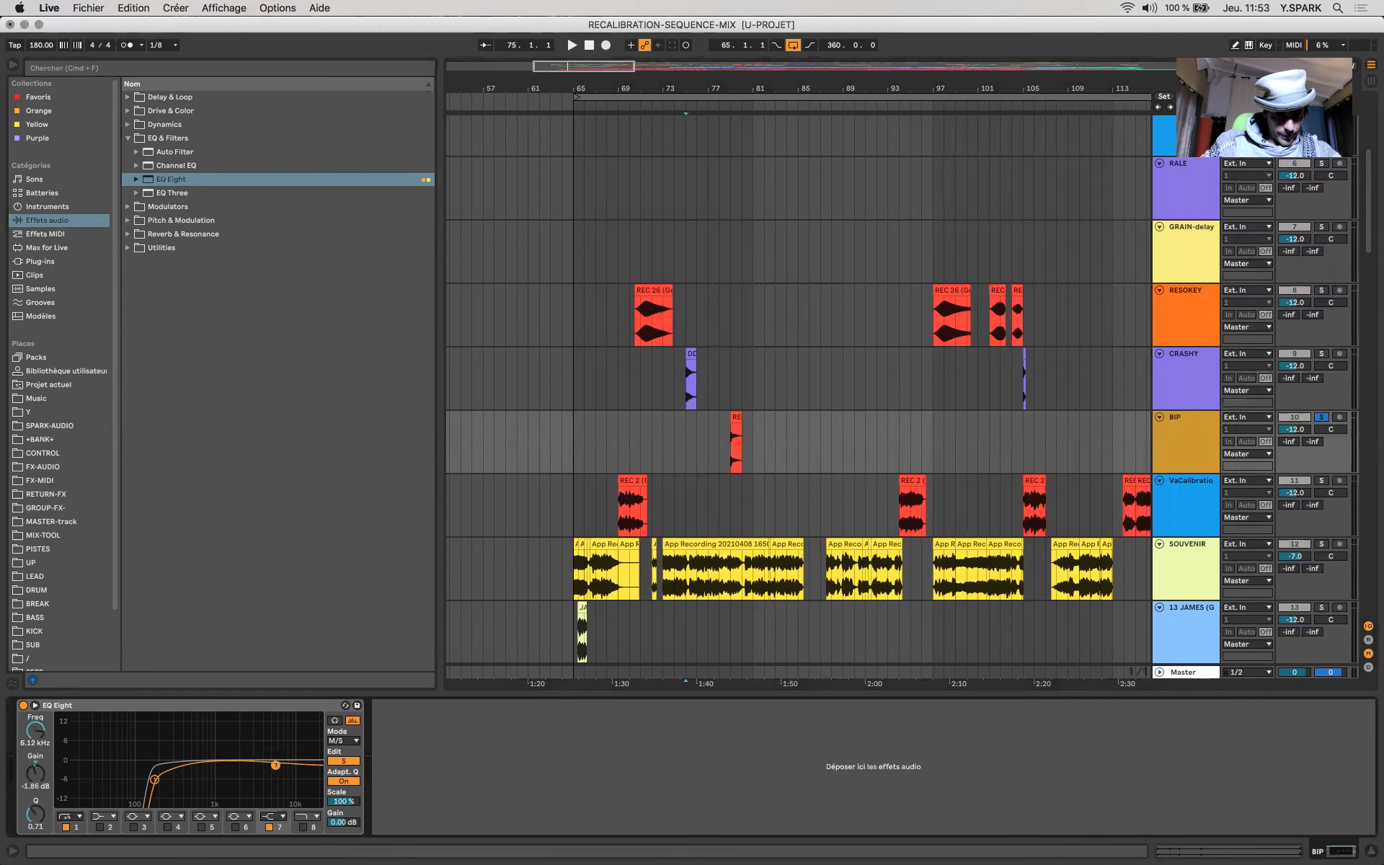
Step: Play the equalized BIP clip from 79.1.1 and check it on the Master's analyzers
click(1194, 674)
key(space)
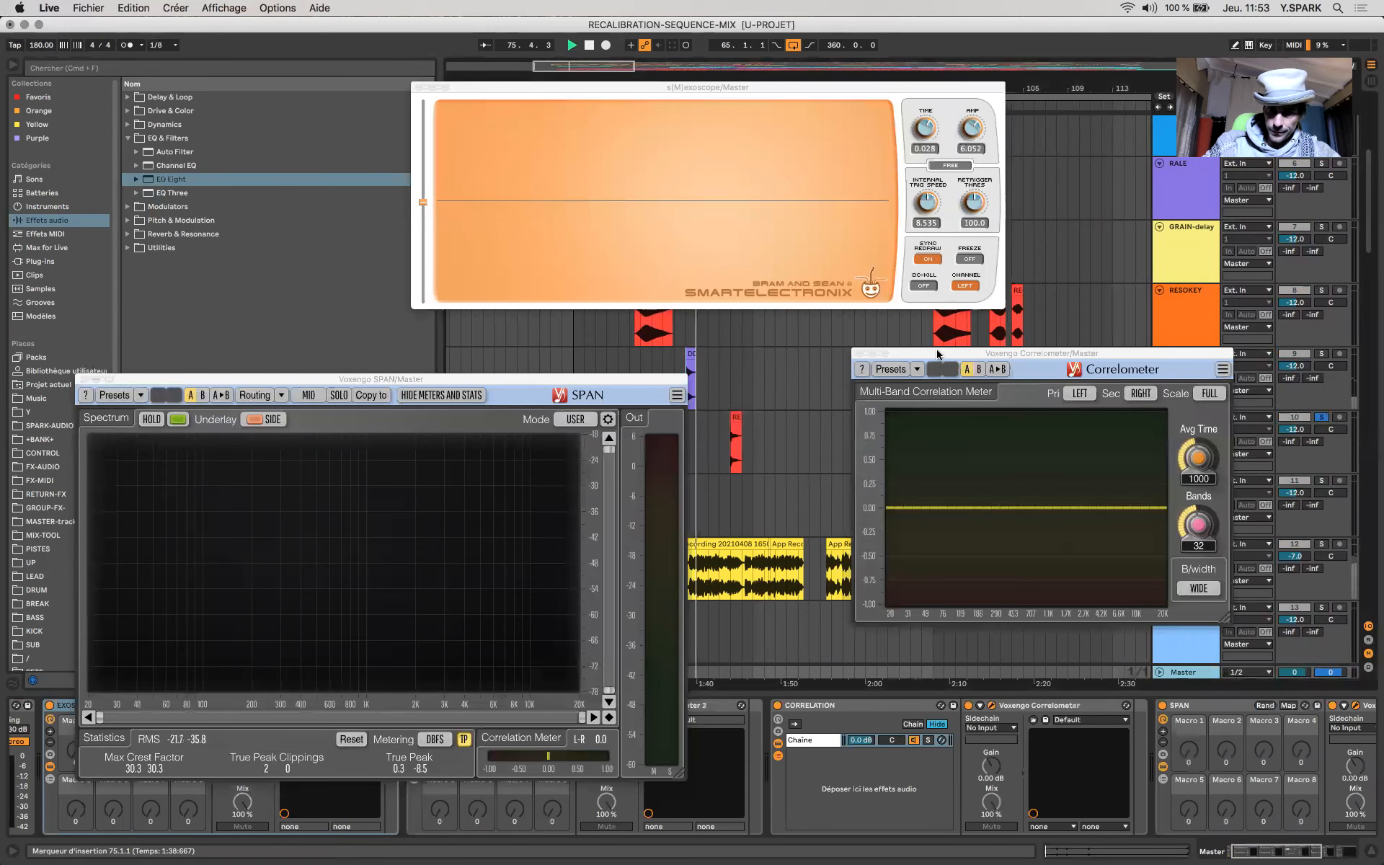
click(733, 416)
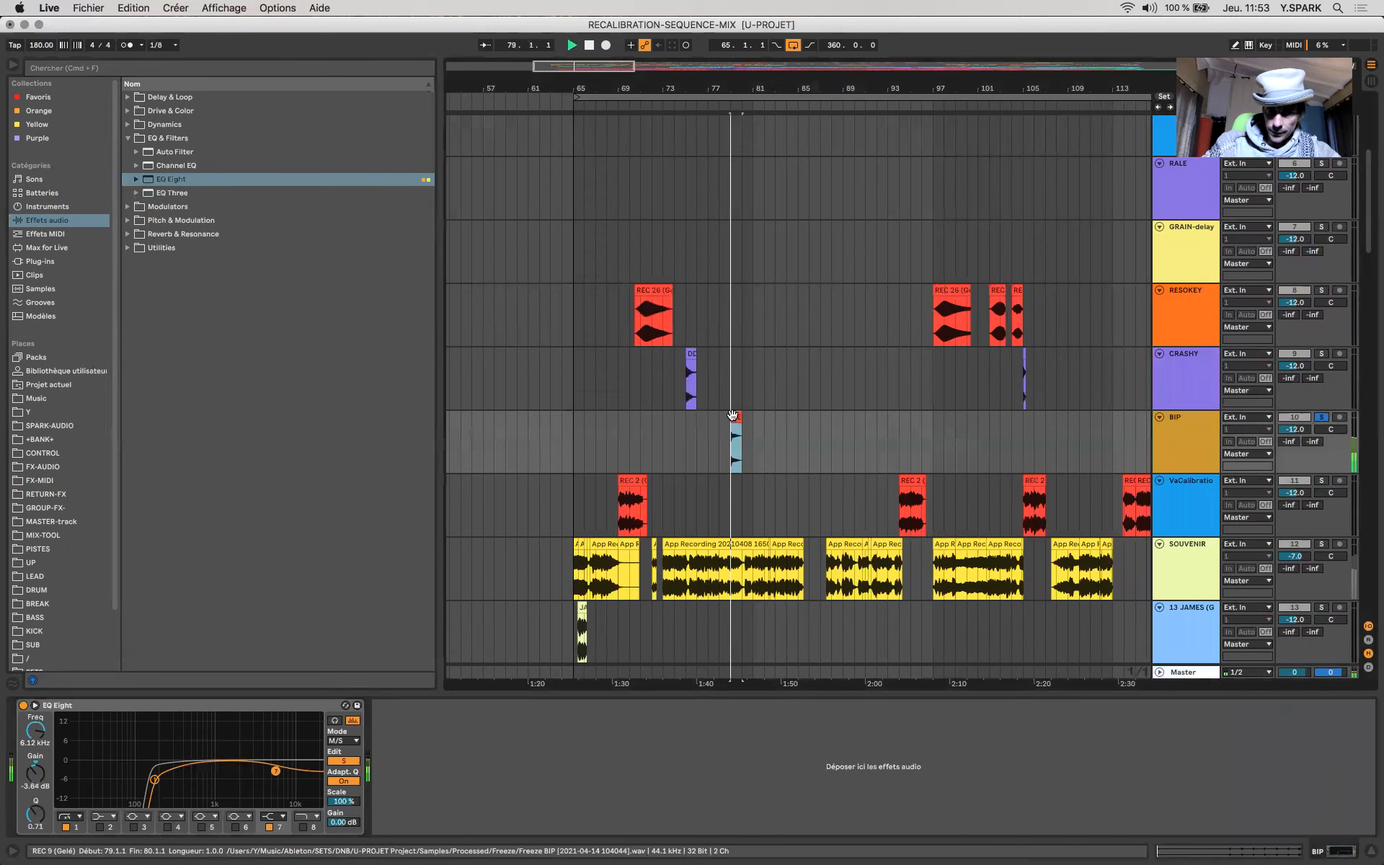
click(1191, 674)
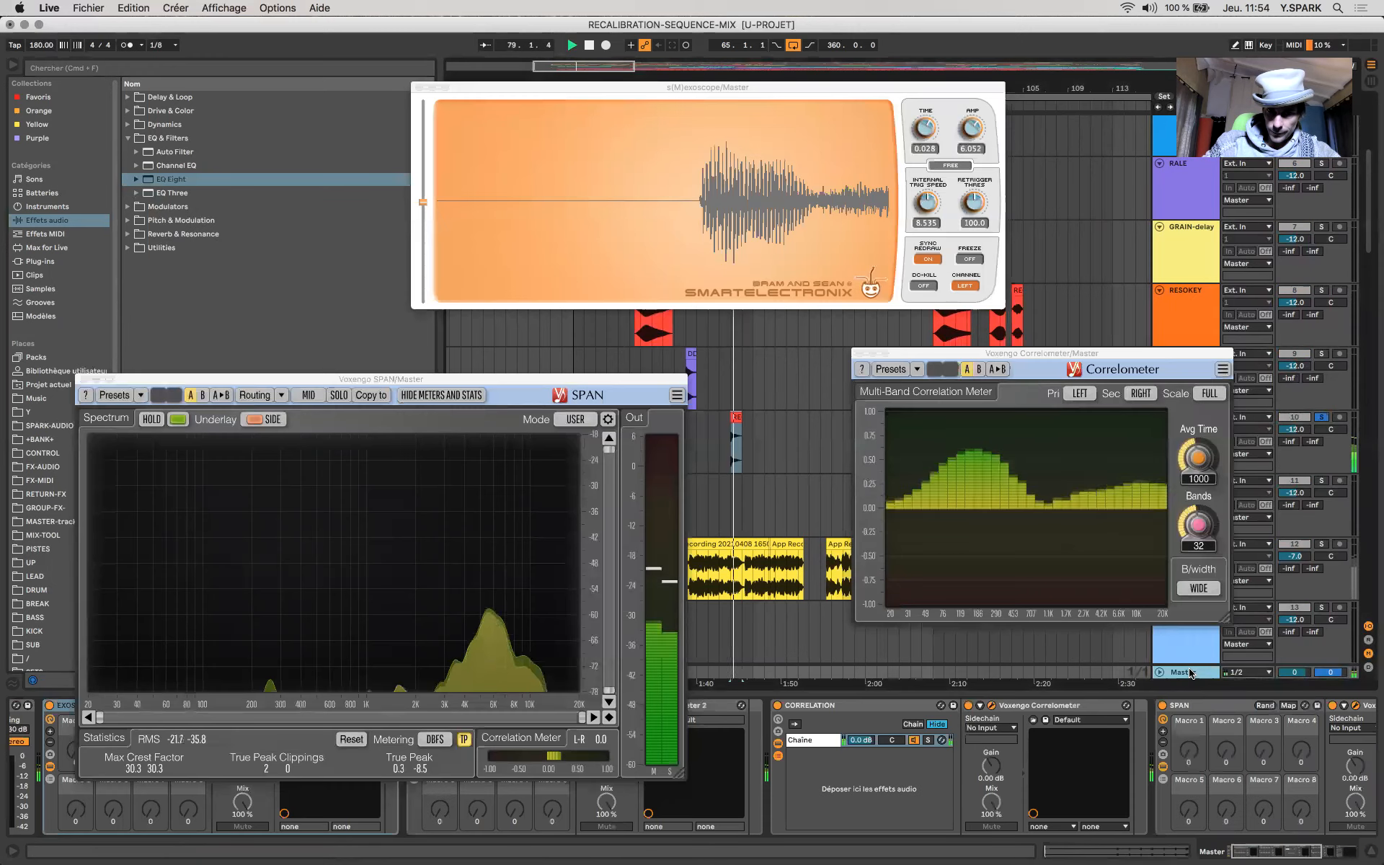
key(space)
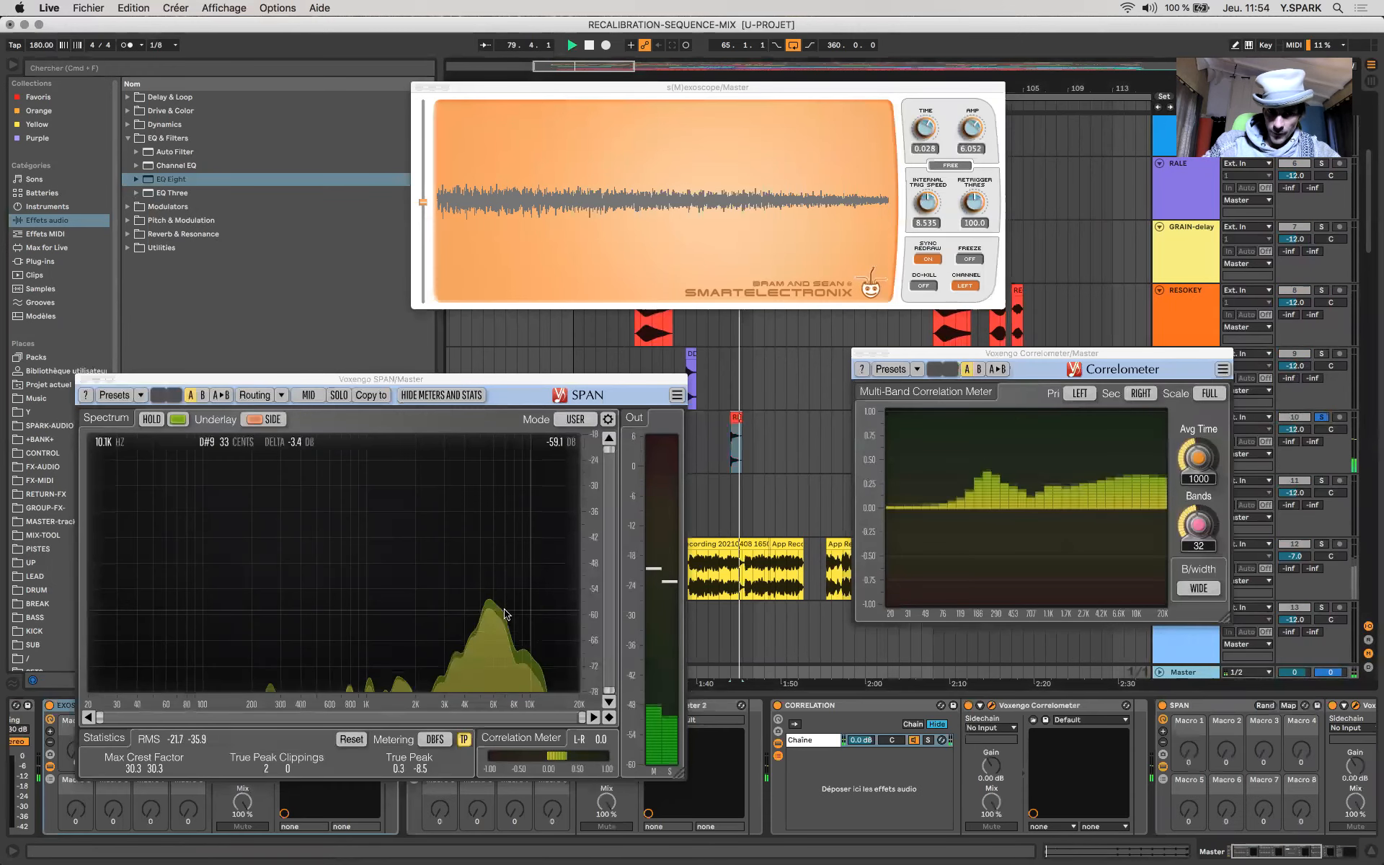
Step: Close the Correlometer, SPAN and s(M)exoscope windows
click(857, 353)
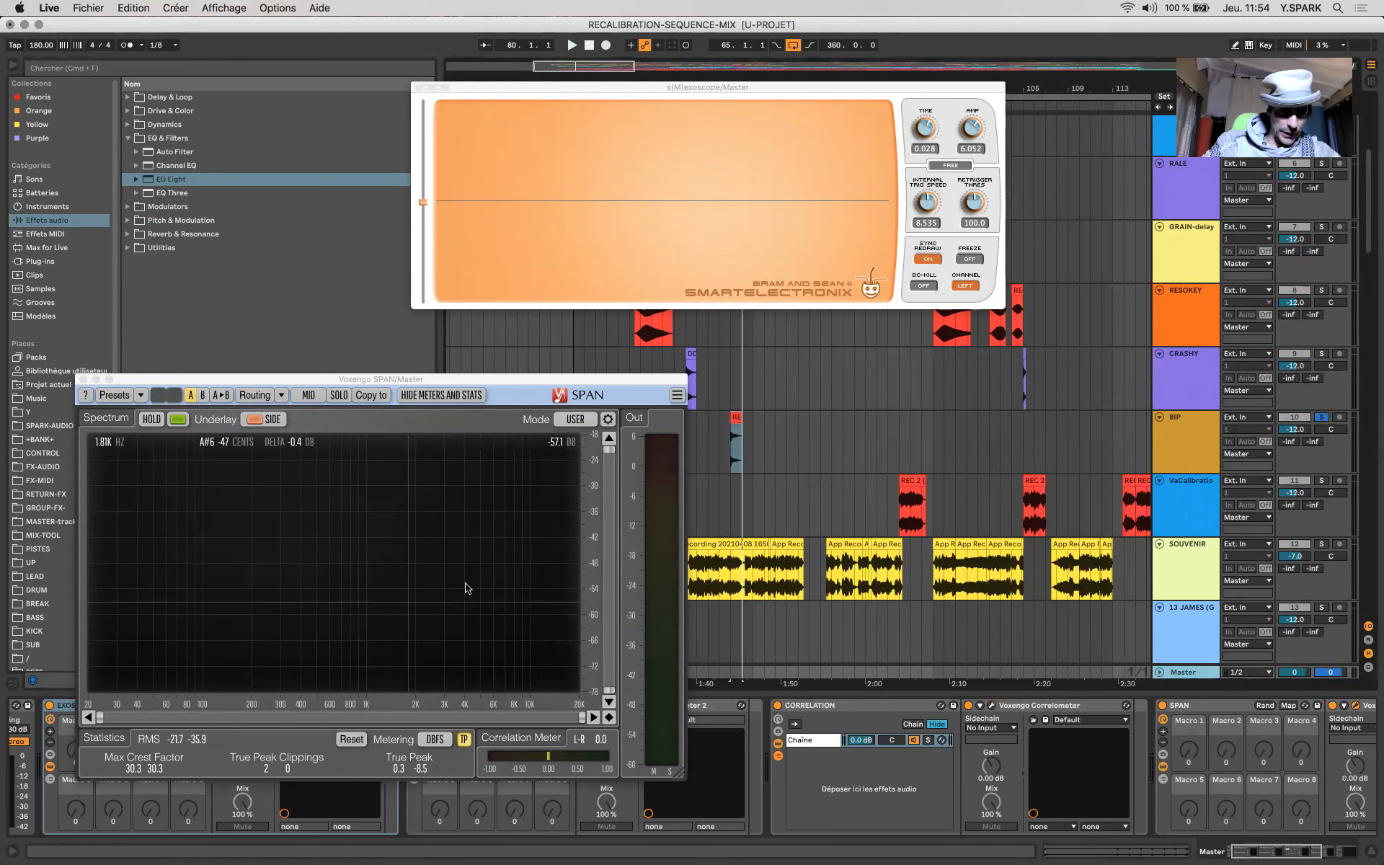
click(82, 378)
click(419, 88)
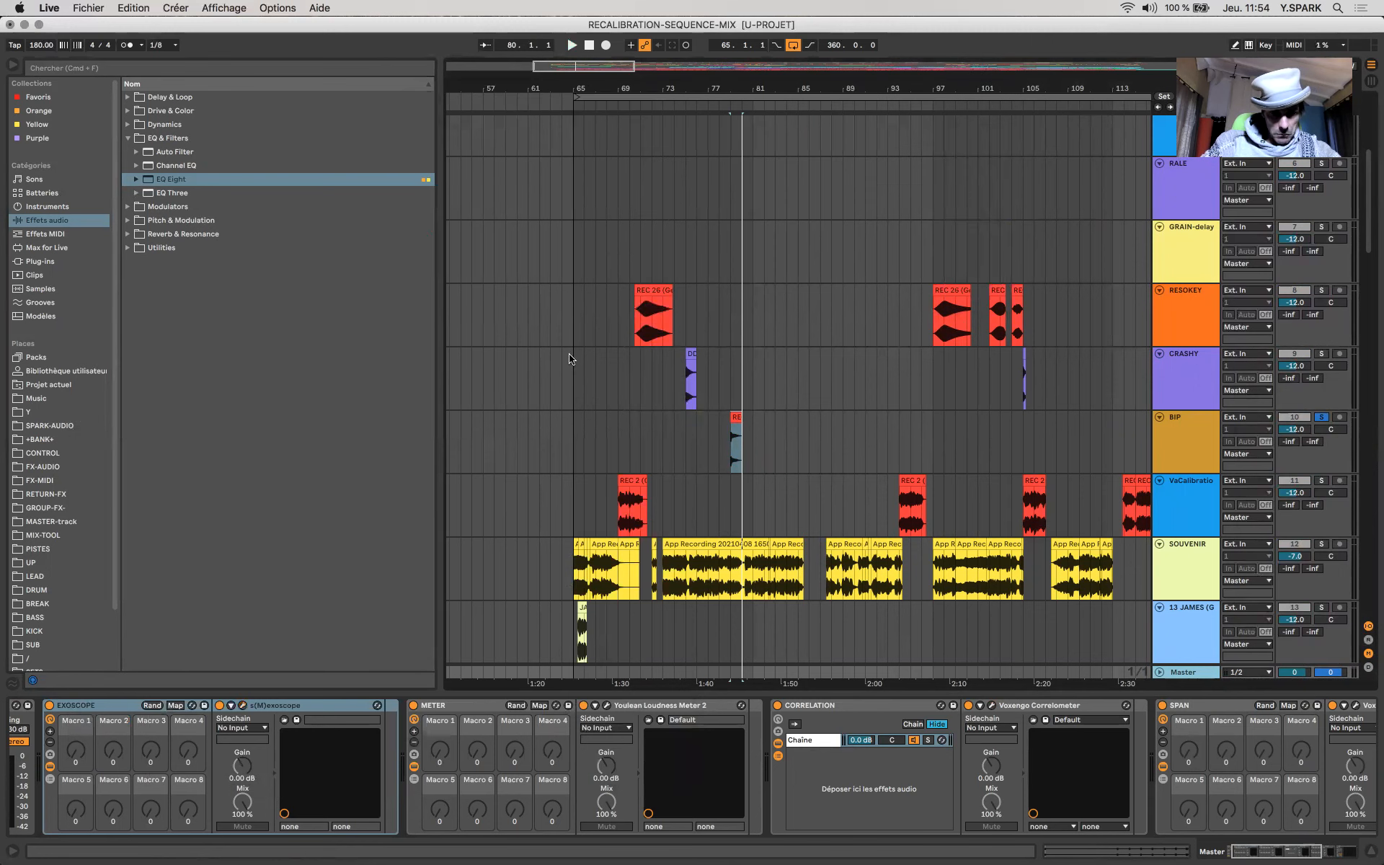
scroll(533, 761, left, 2)
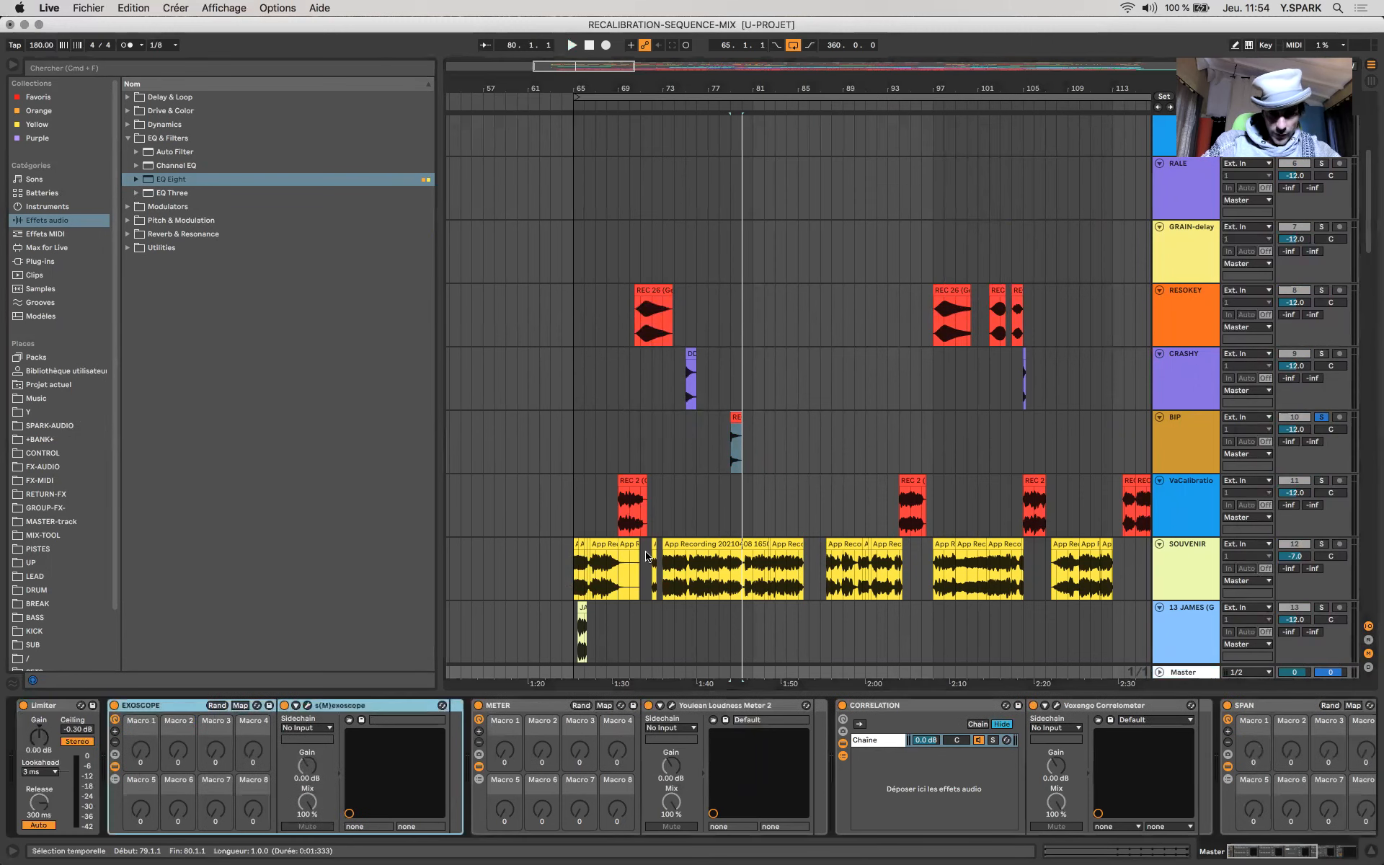
Step: Add a Compressor after BIP's EQ Eight and play the clip from 79.1.1 through it
click(732, 428)
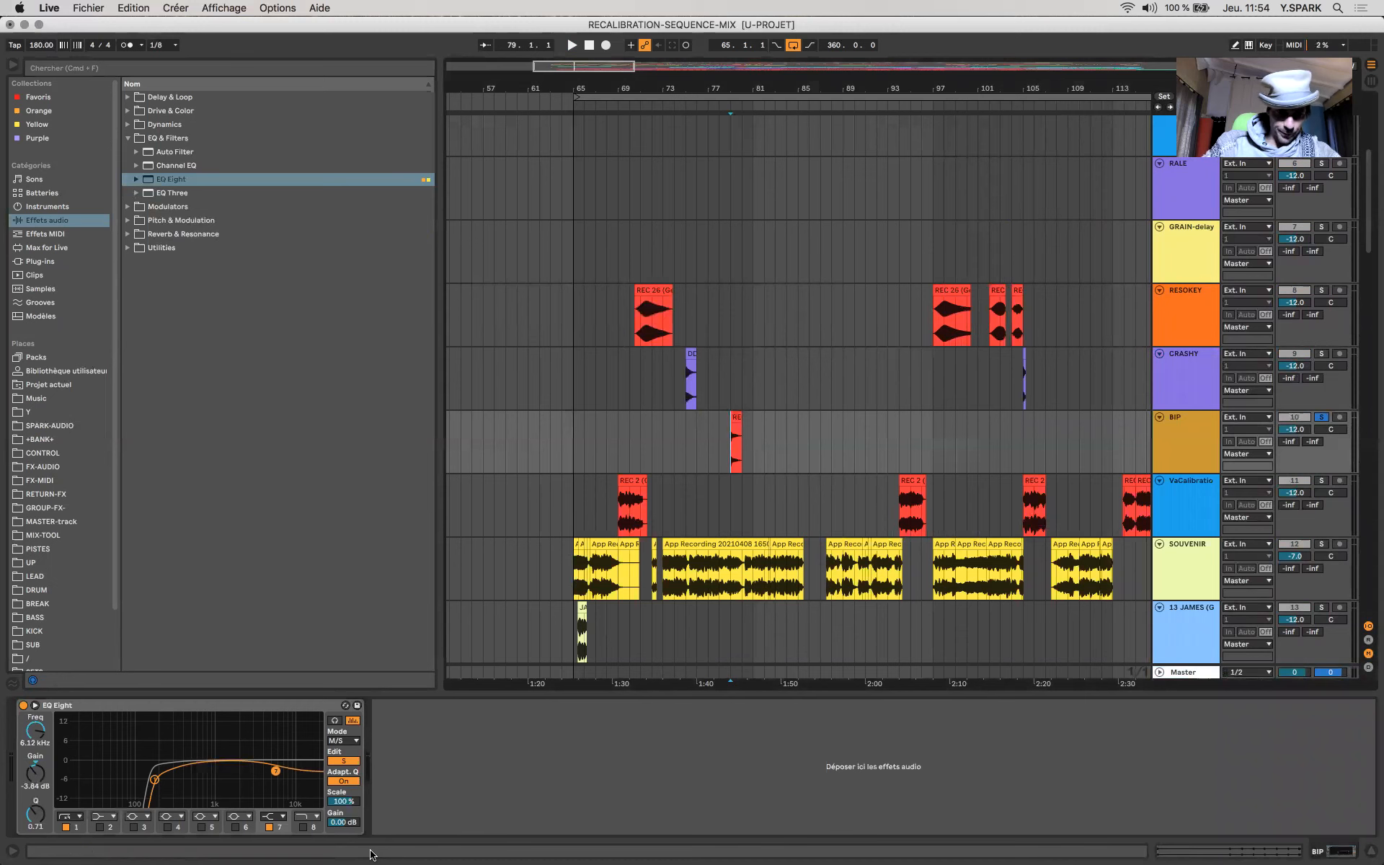
click(132, 126)
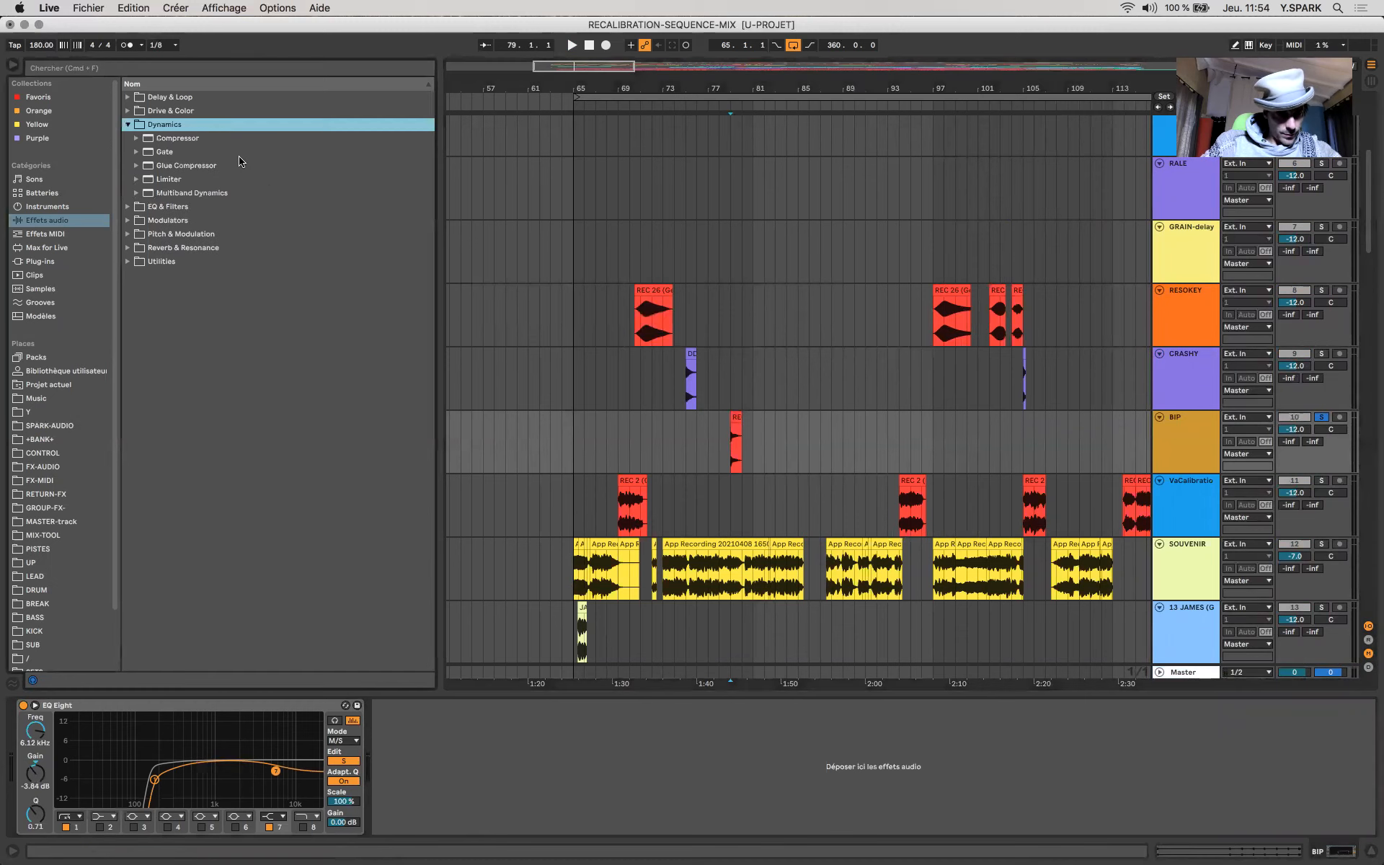
mouse_move(170, 142)
mouse_down()
mouse_move(554, 787)
mouse_move(427, 753)
mouse_move(449, 787)
mouse_up()
key(space)
key(space)
key(space)
key(space)
key(space)
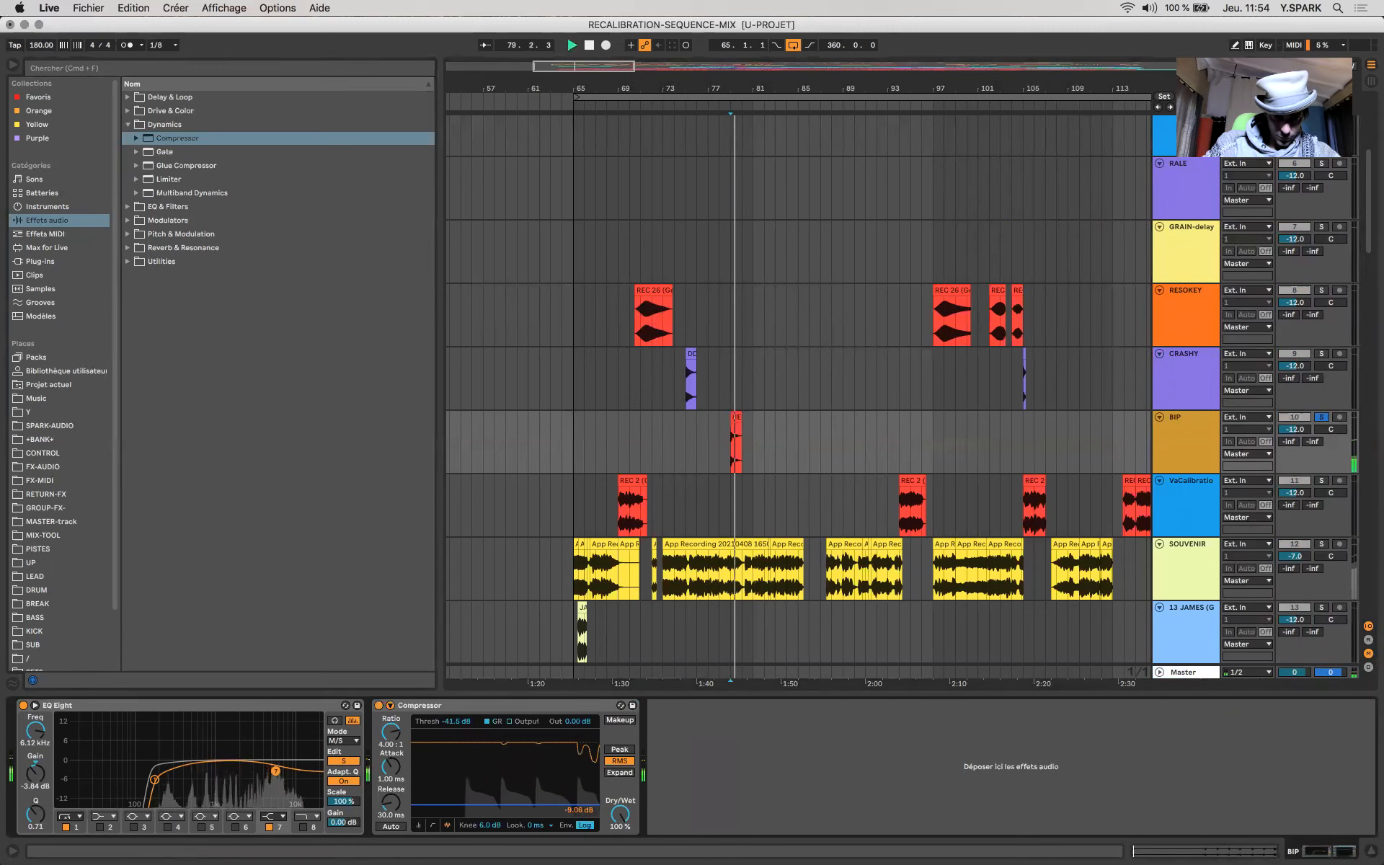
Step: Enable the Compressor's Makeup, set Threshold to -13.8 dB, Attack to 0.56 ms and Dry/Wet to 66 %, and replay BIP
click(611, 720)
key(space)
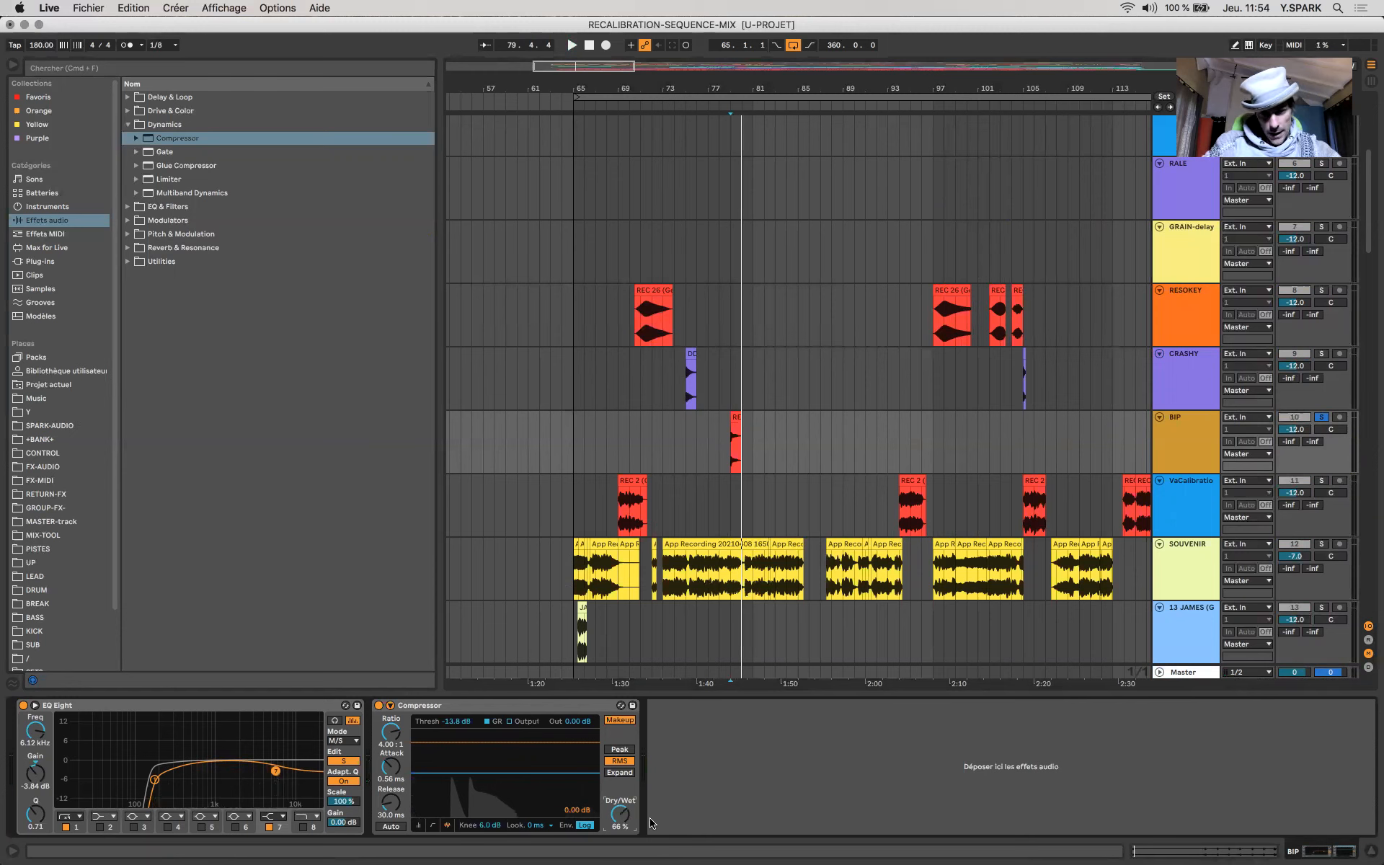
key(space)
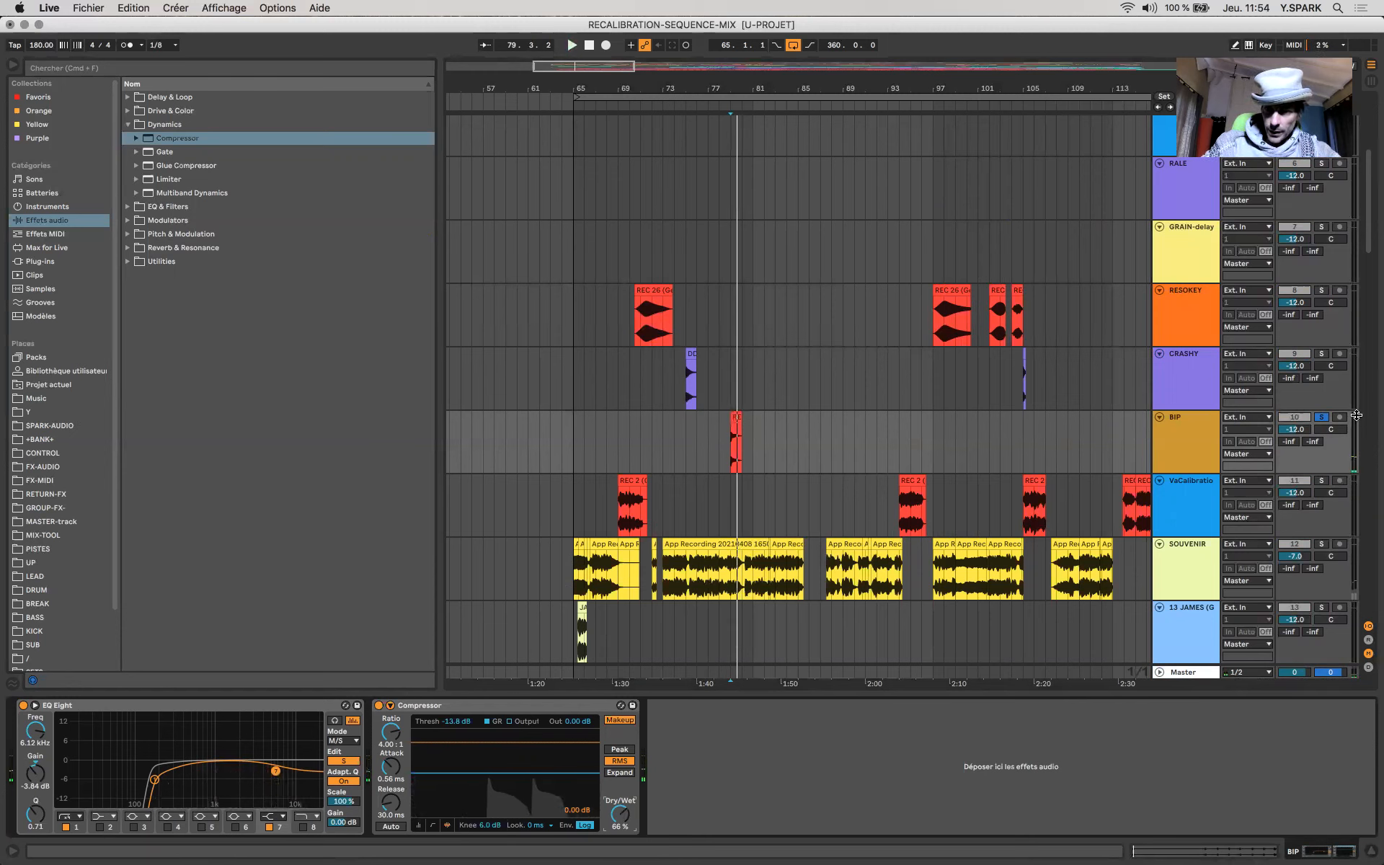
Step: Unsolo BIP to play the arrangement from the CRASHY clip at 75.1.1, and solo BIP again to replay its clip from 79.1.1
click(1322, 418)
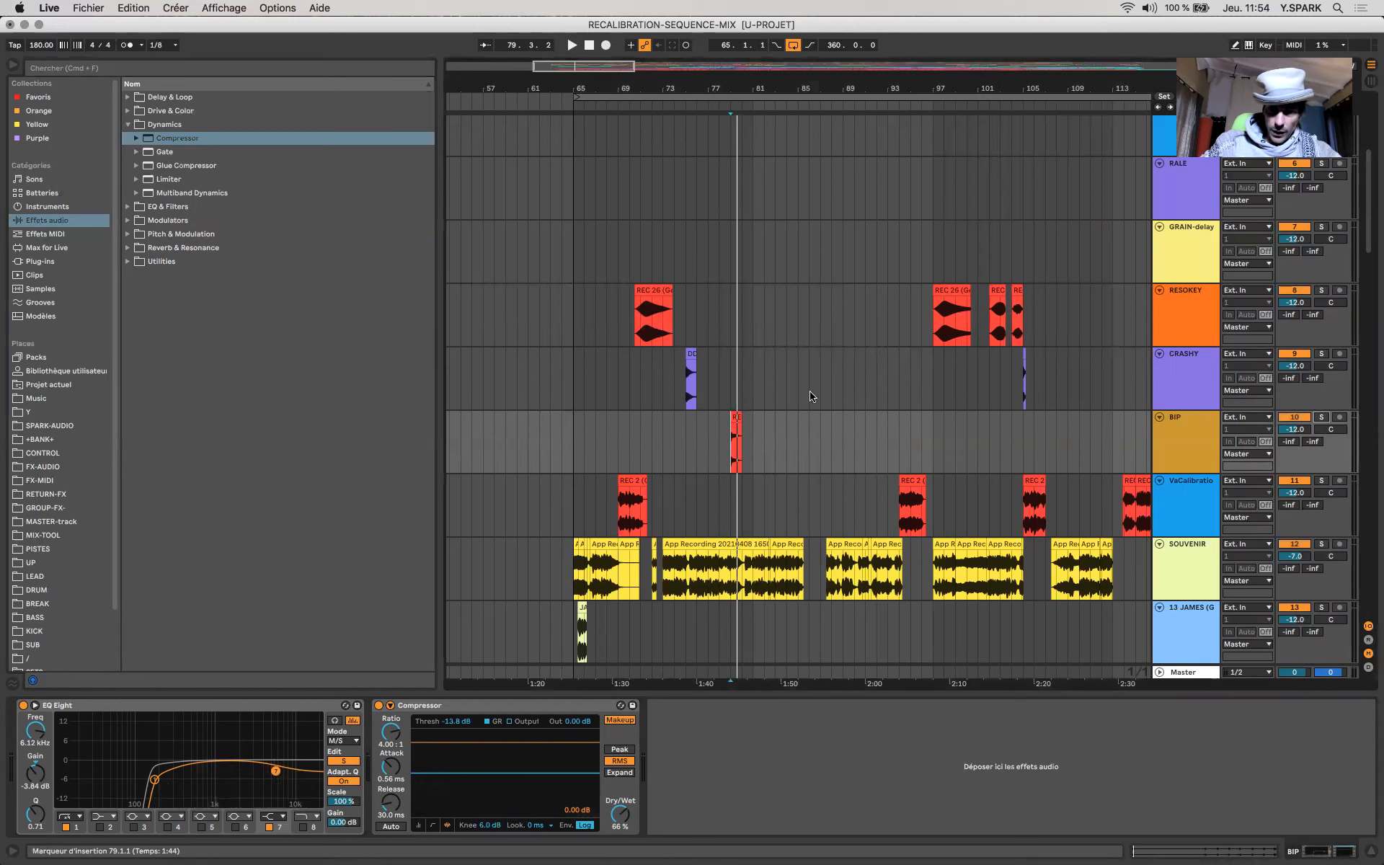
click(620, 494)
click(641, 480)
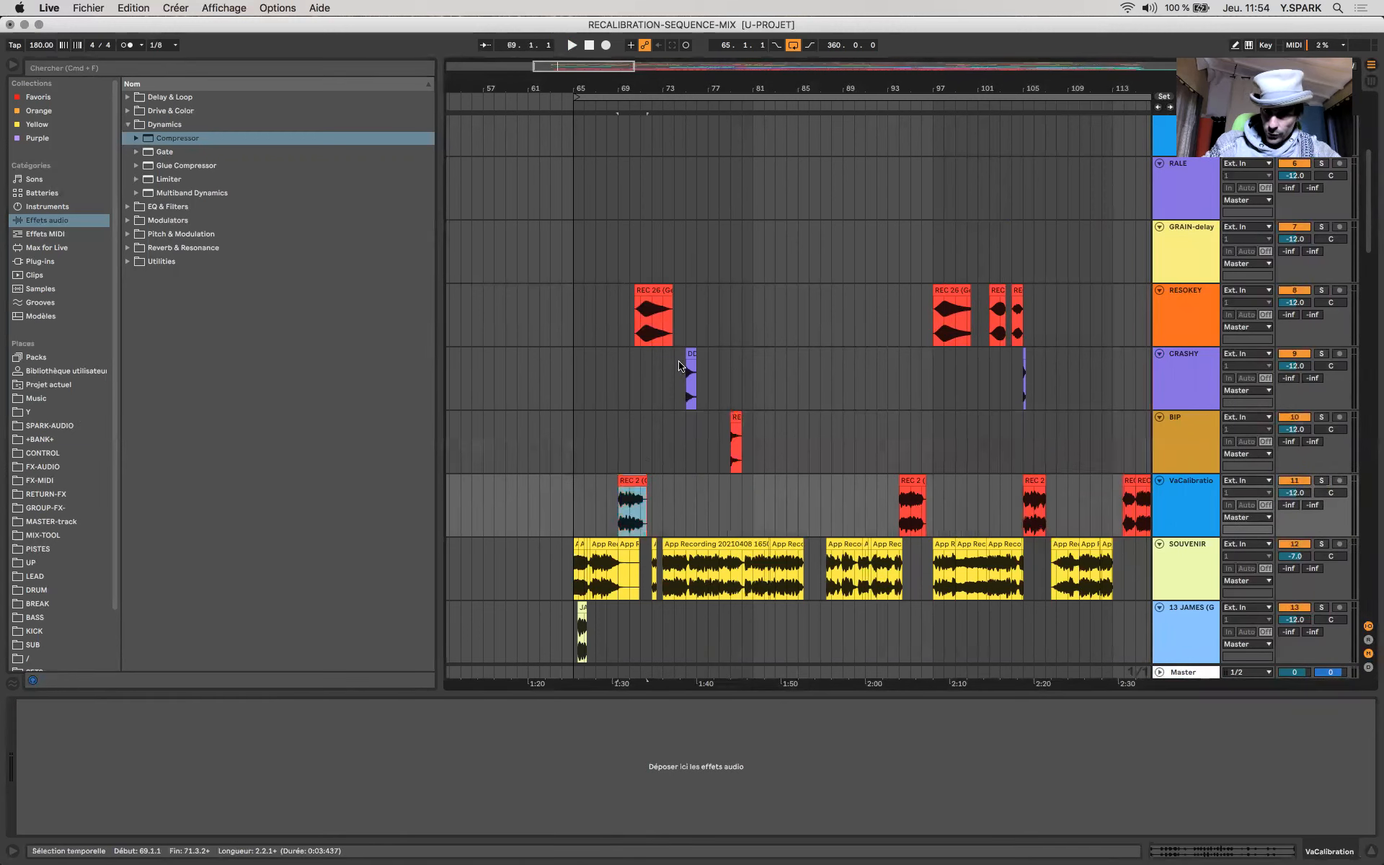
click(630, 494)
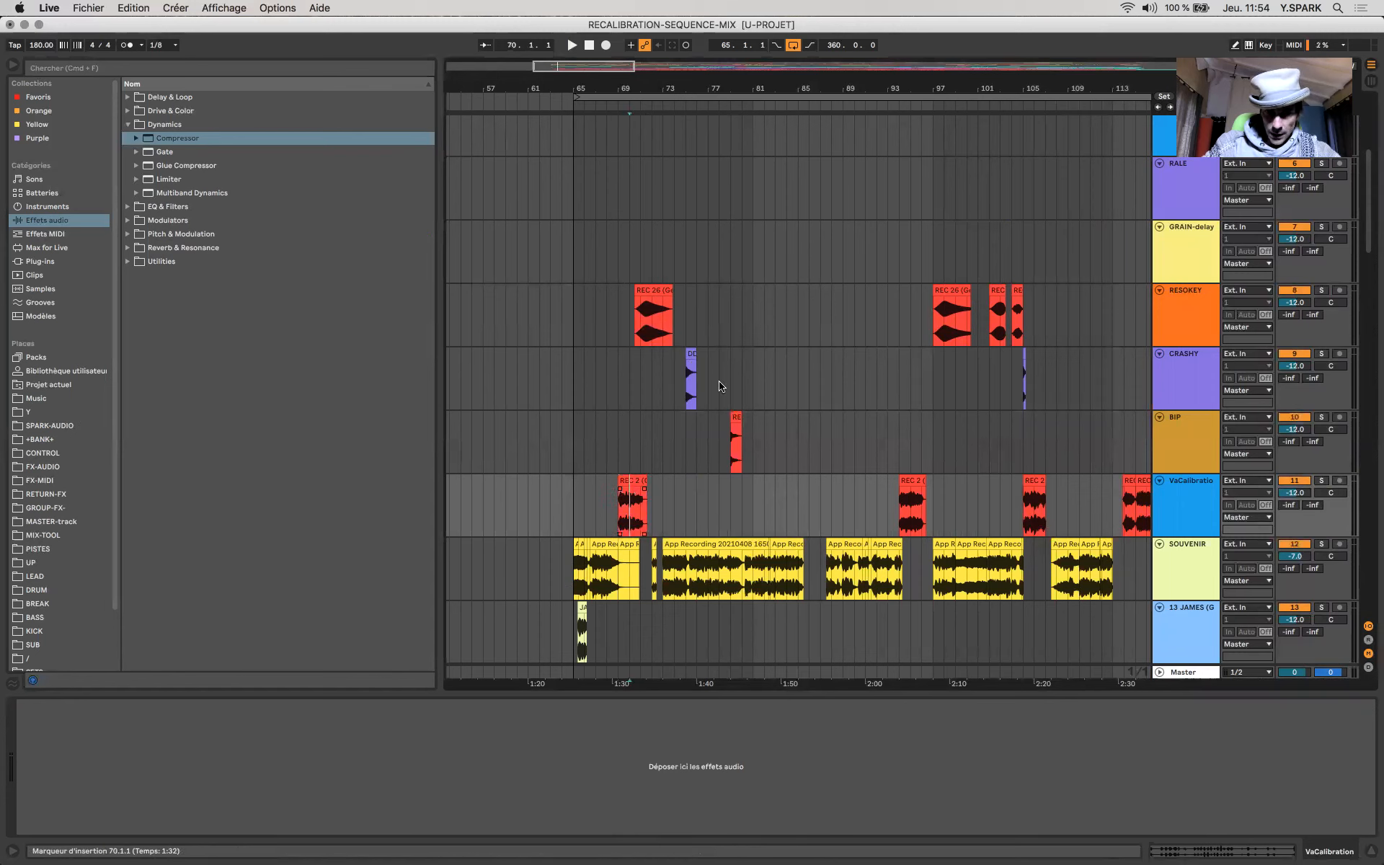
click(684, 358)
key(space)
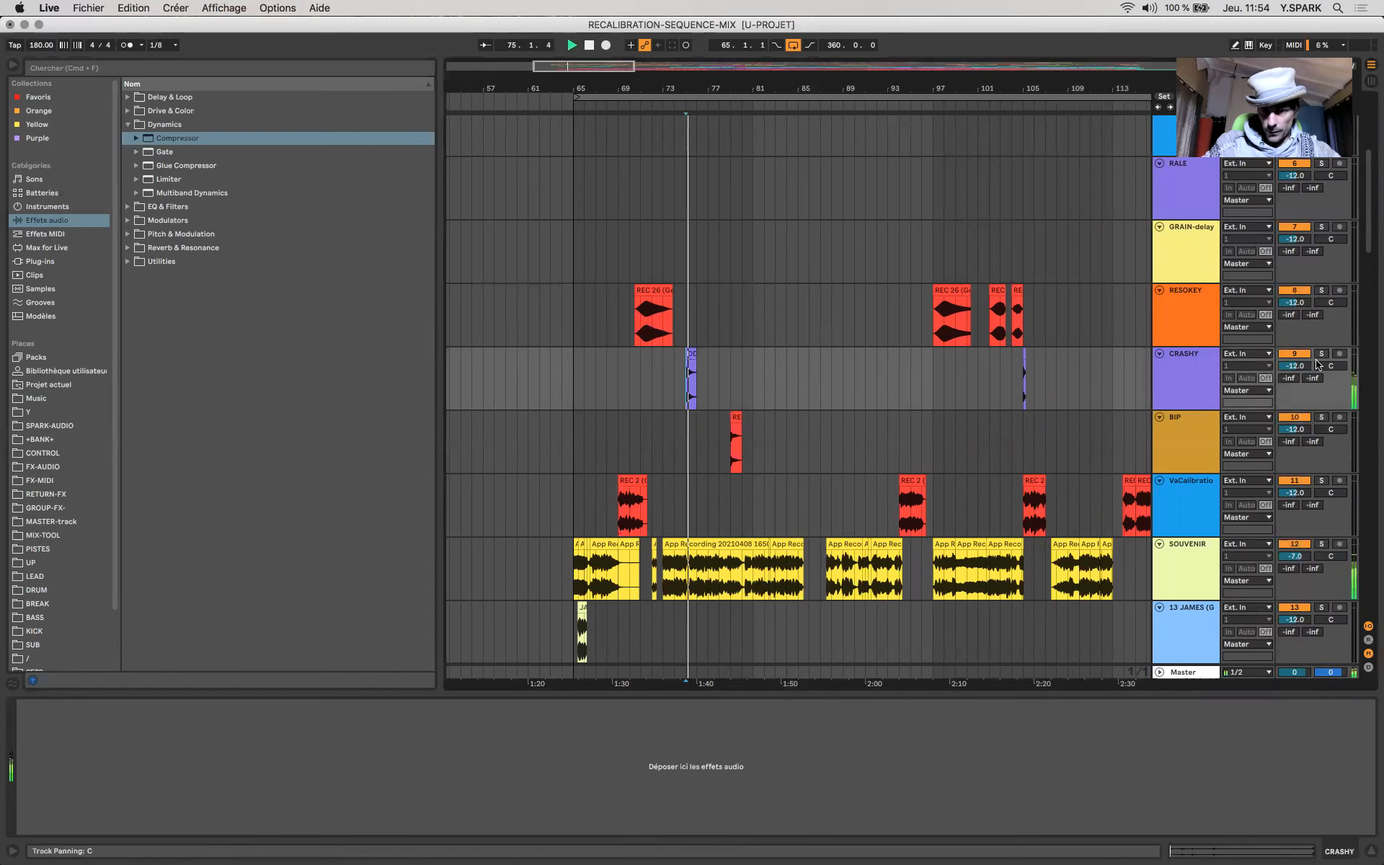
key(space)
key(space)
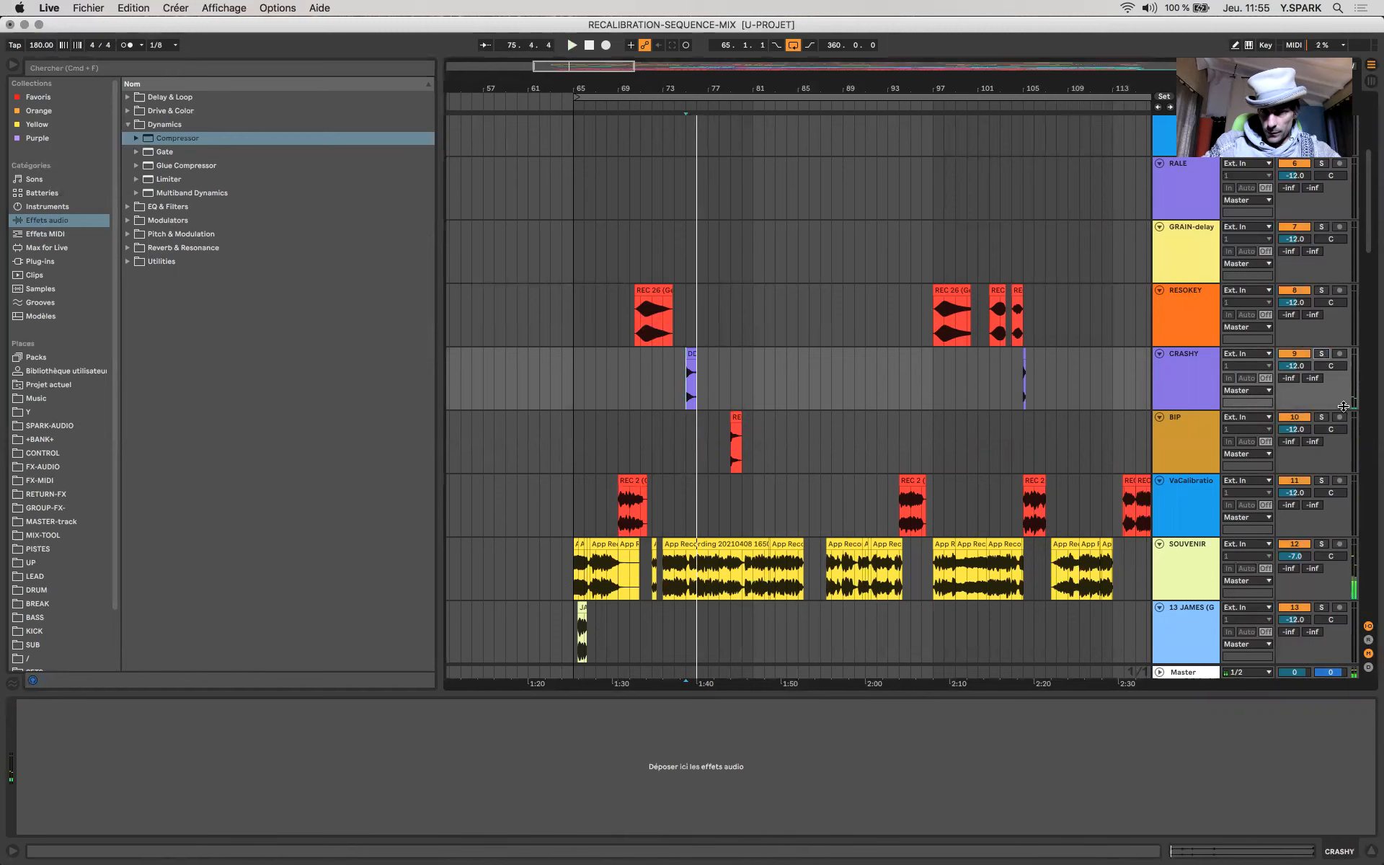
click(736, 440)
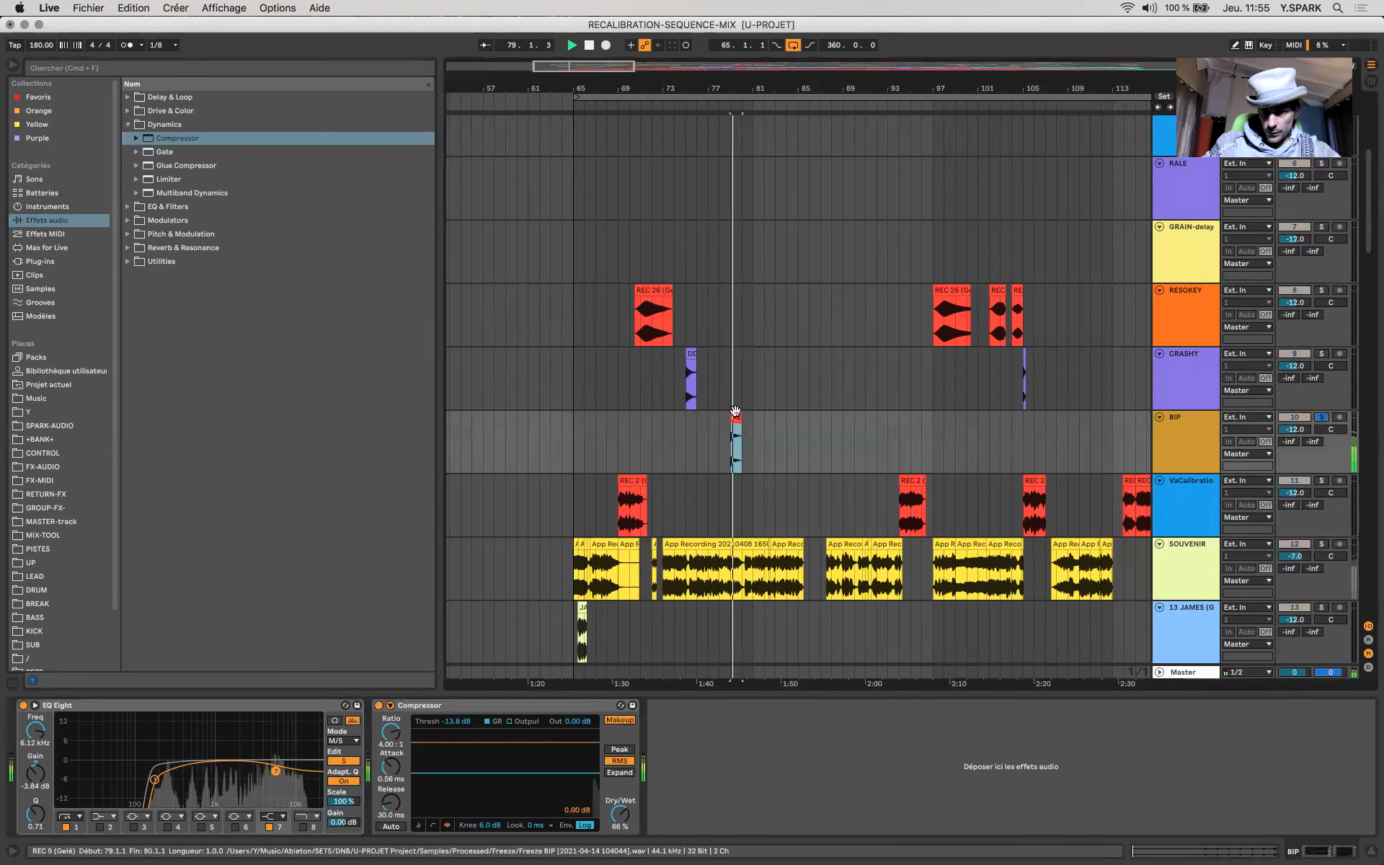
click(695, 391)
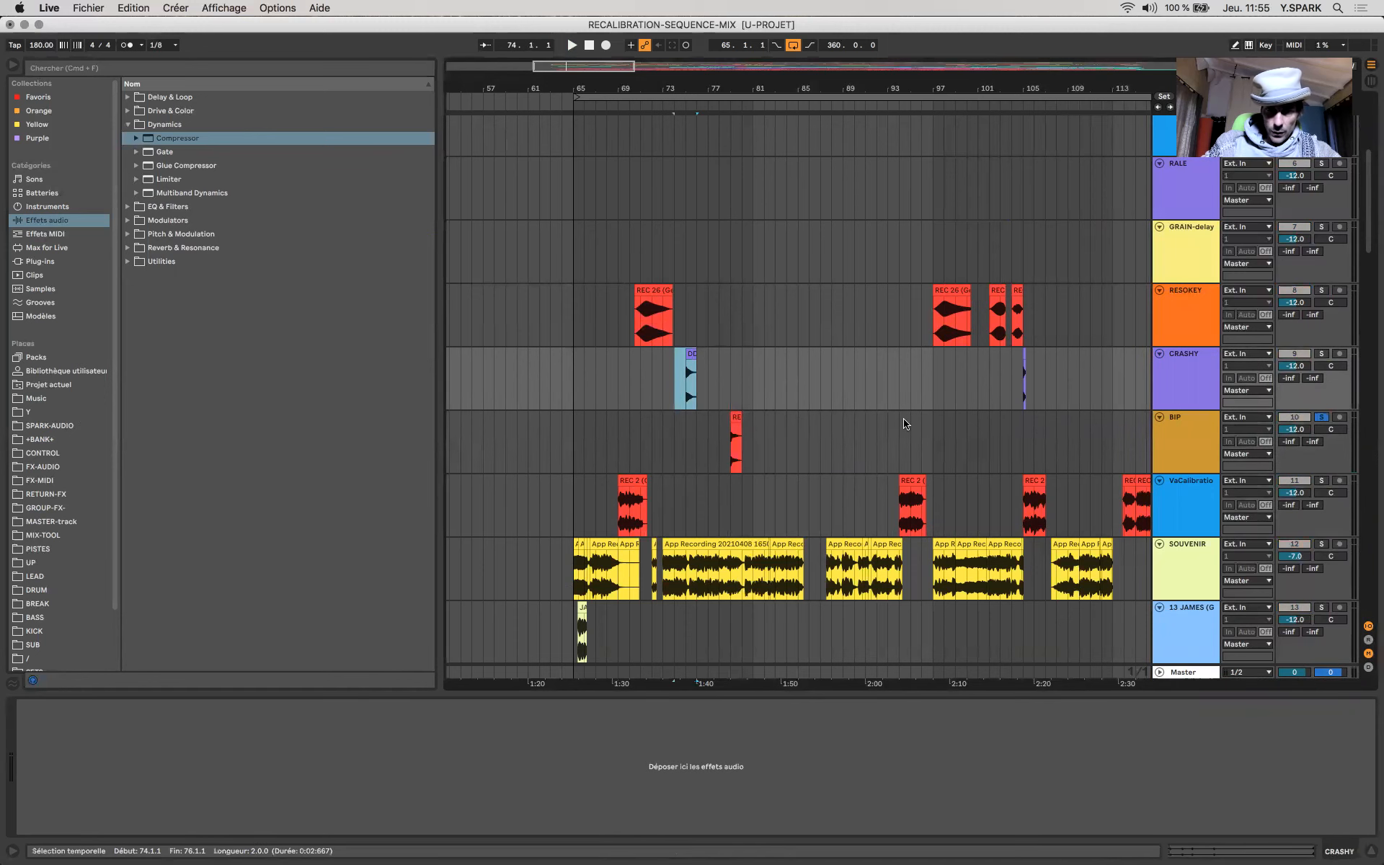
Step: Solo the VaCalibration track and play its first clip from 69.1.1
scroll(906, 423, down, 3)
scroll(906, 423, right, 1)
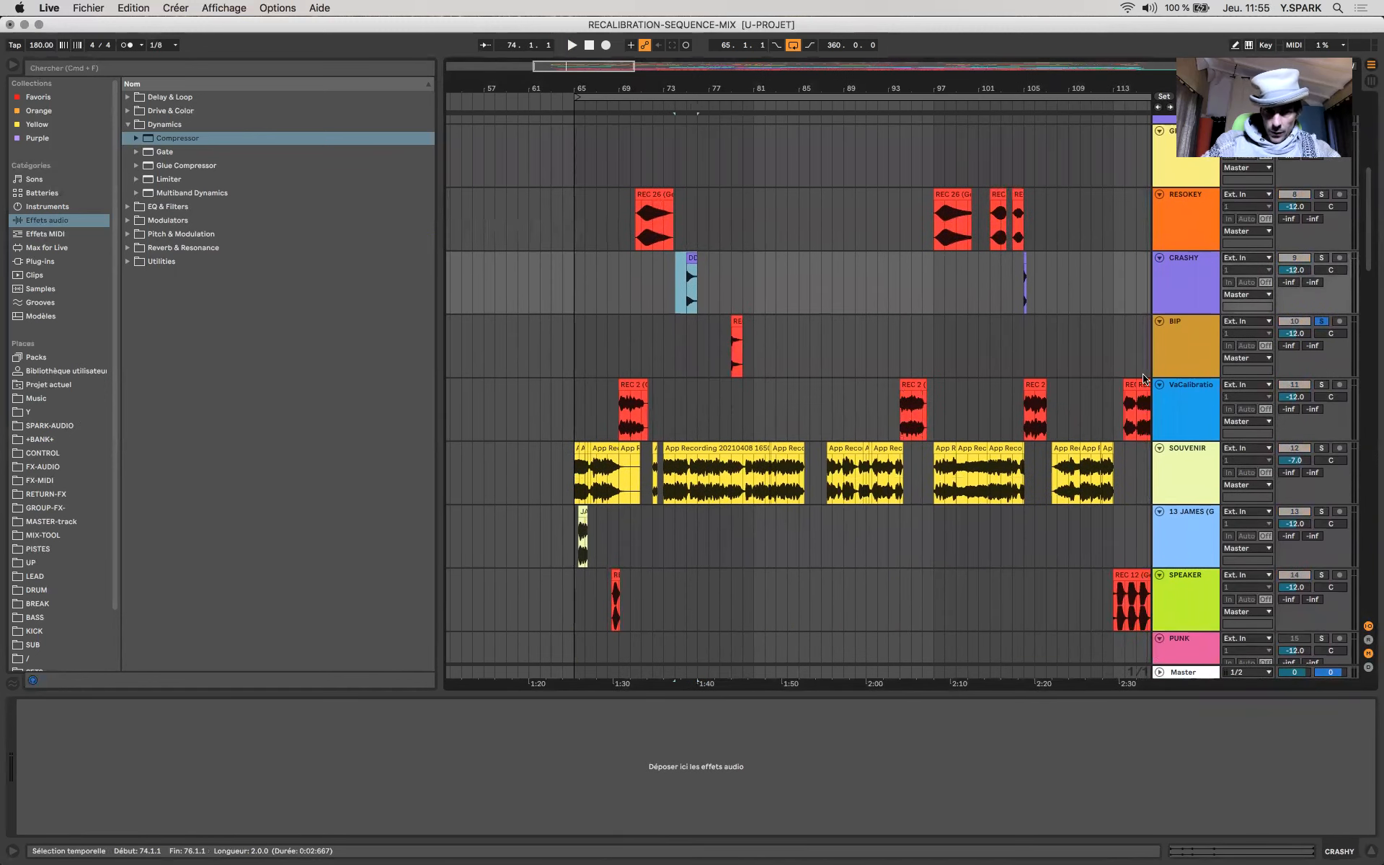
click(624, 418)
click(1322, 384)
key(space)
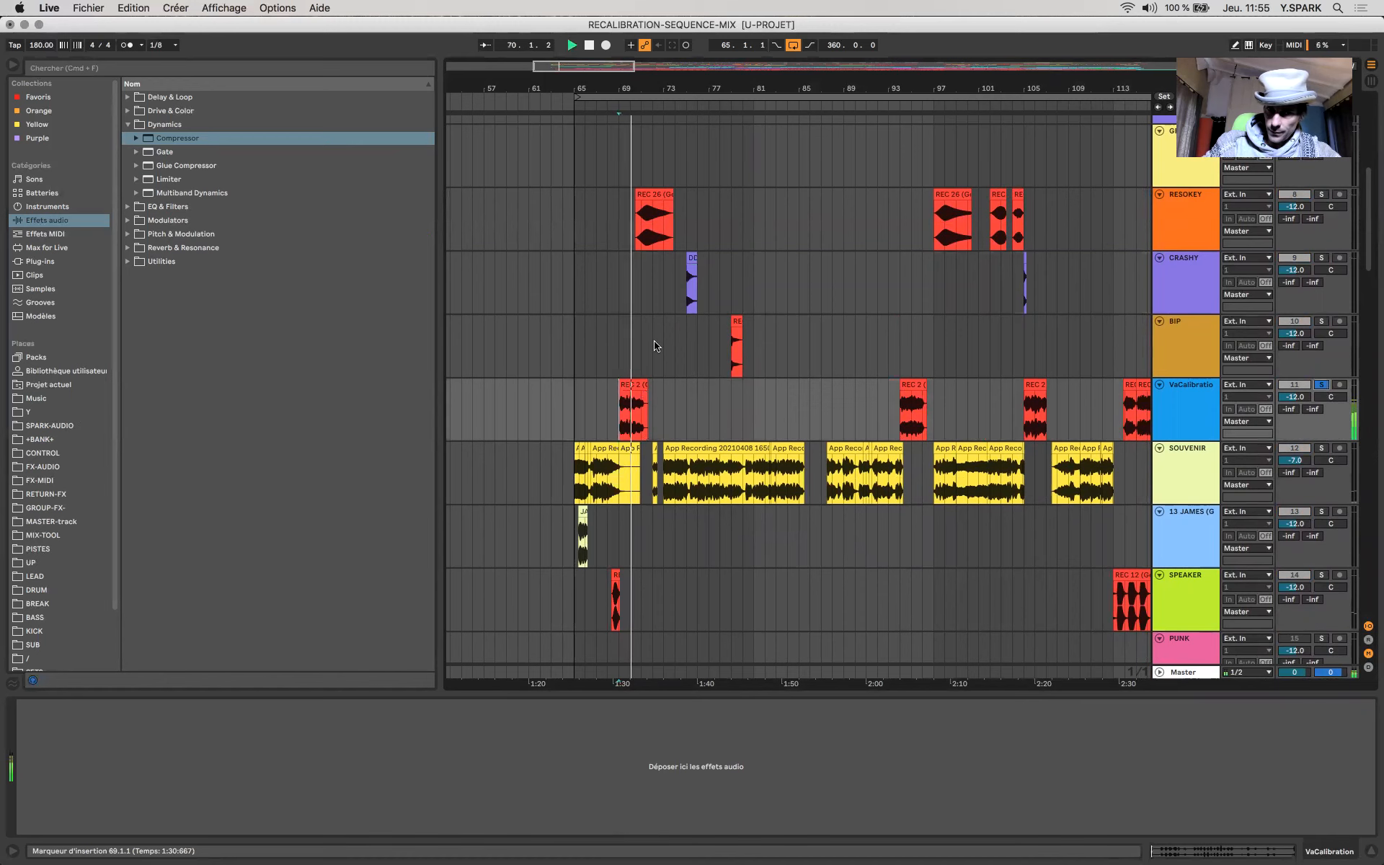
click(640, 385)
key(space)
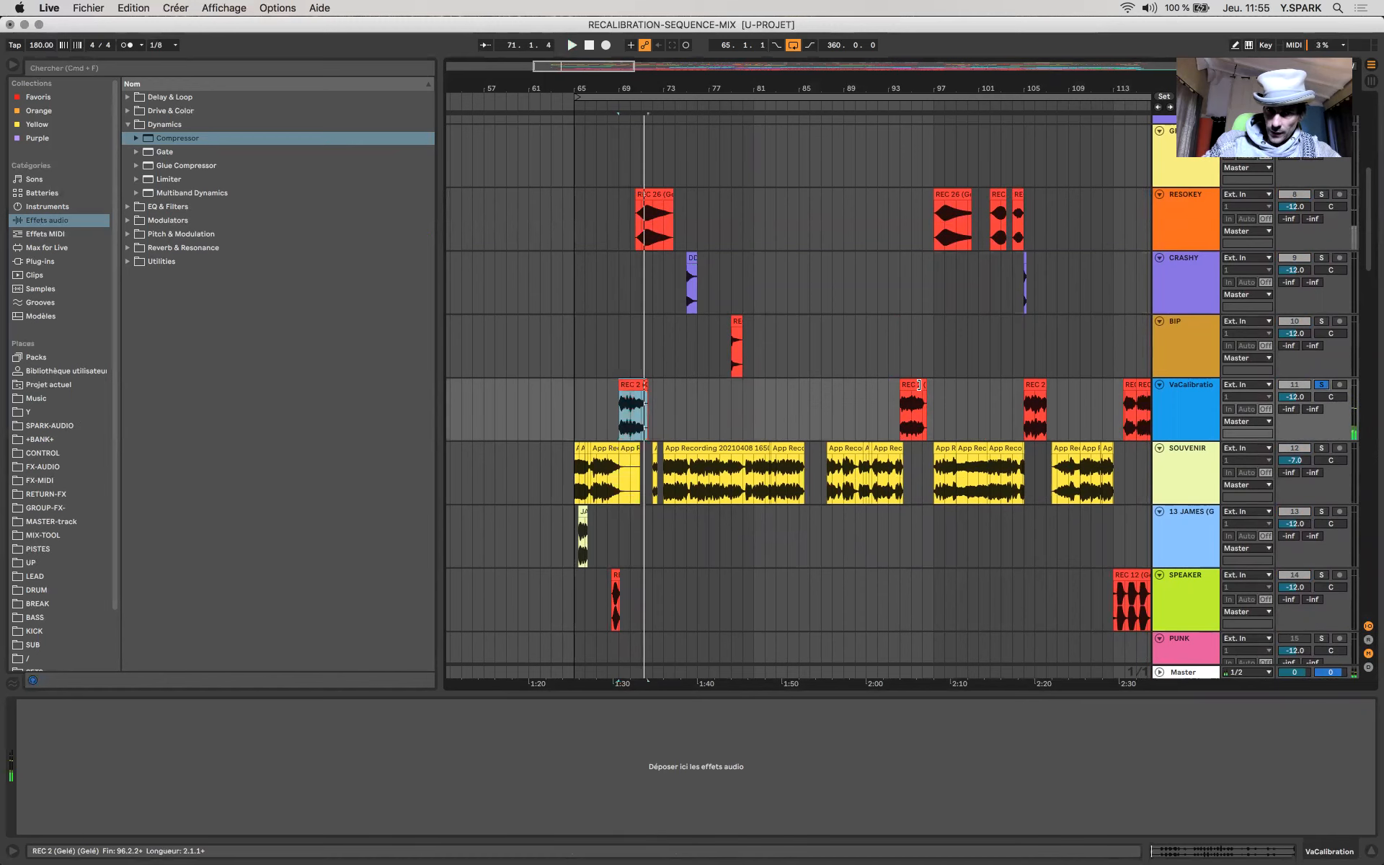
Step: Play VaCalibration's clip from 94.1.1 and check its waveform on the Master's s(M)exoscope
click(919, 385)
scroll(926, 388, right, 5)
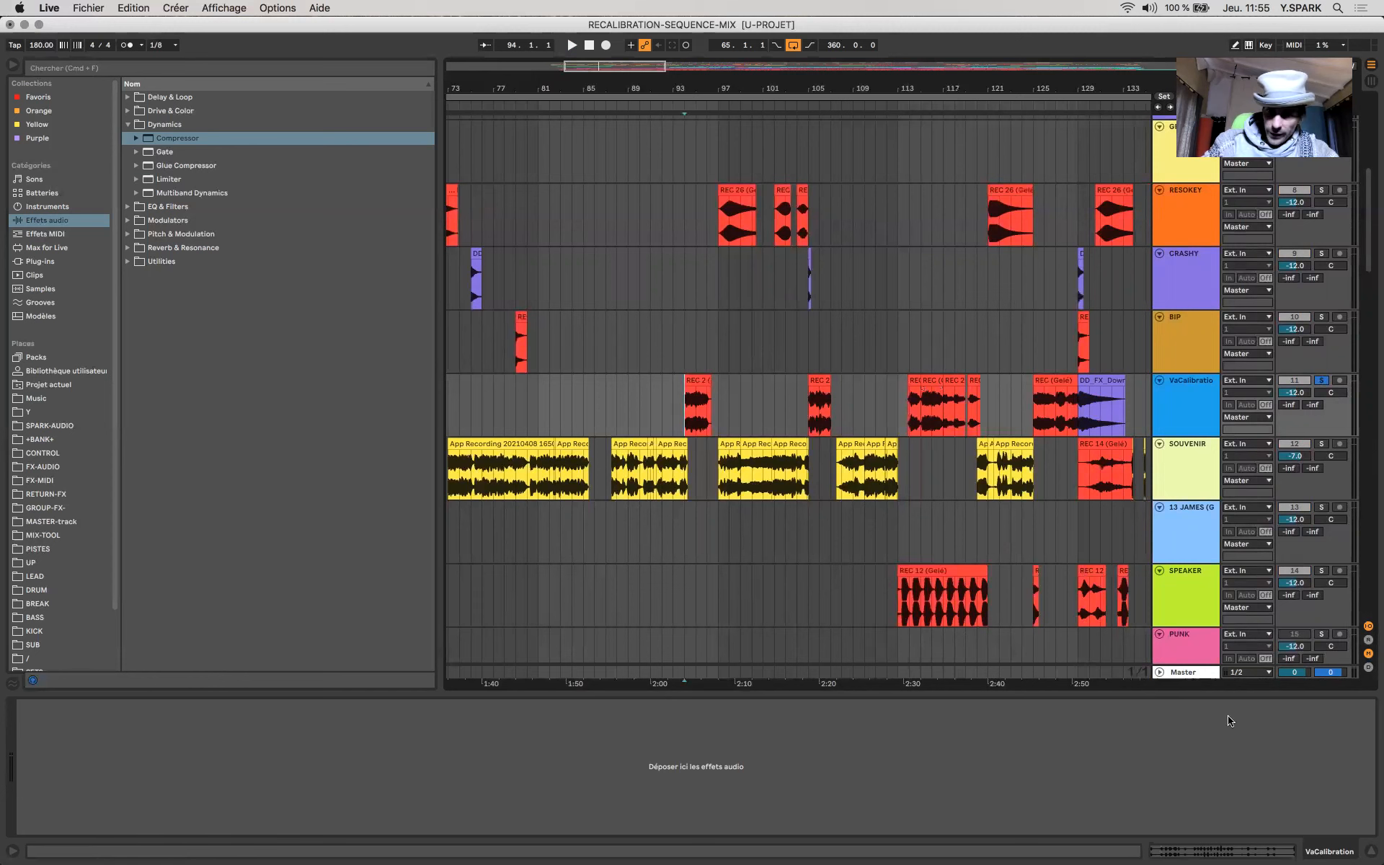
click(1193, 675)
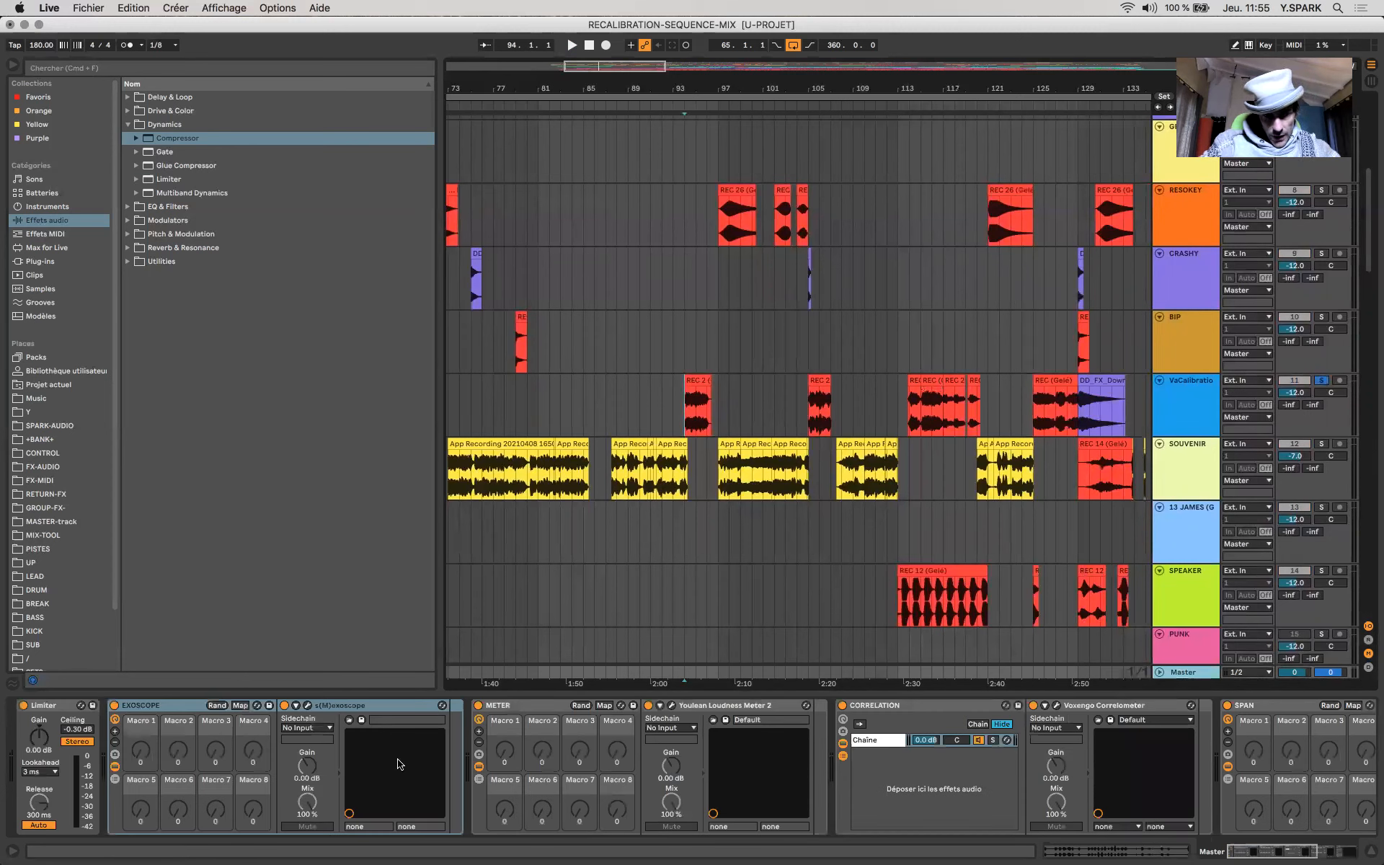
click(688, 385)
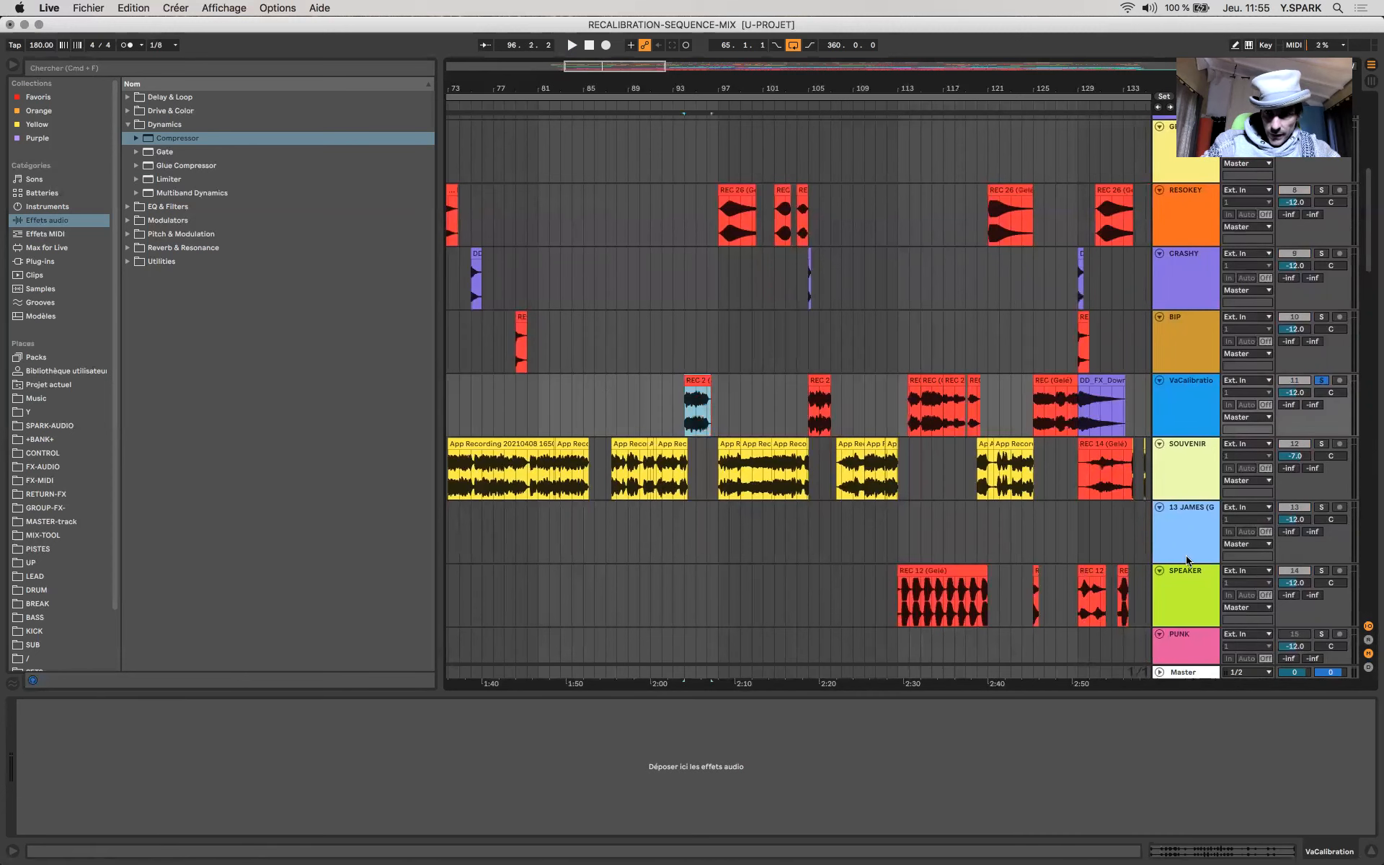
click(1175, 676)
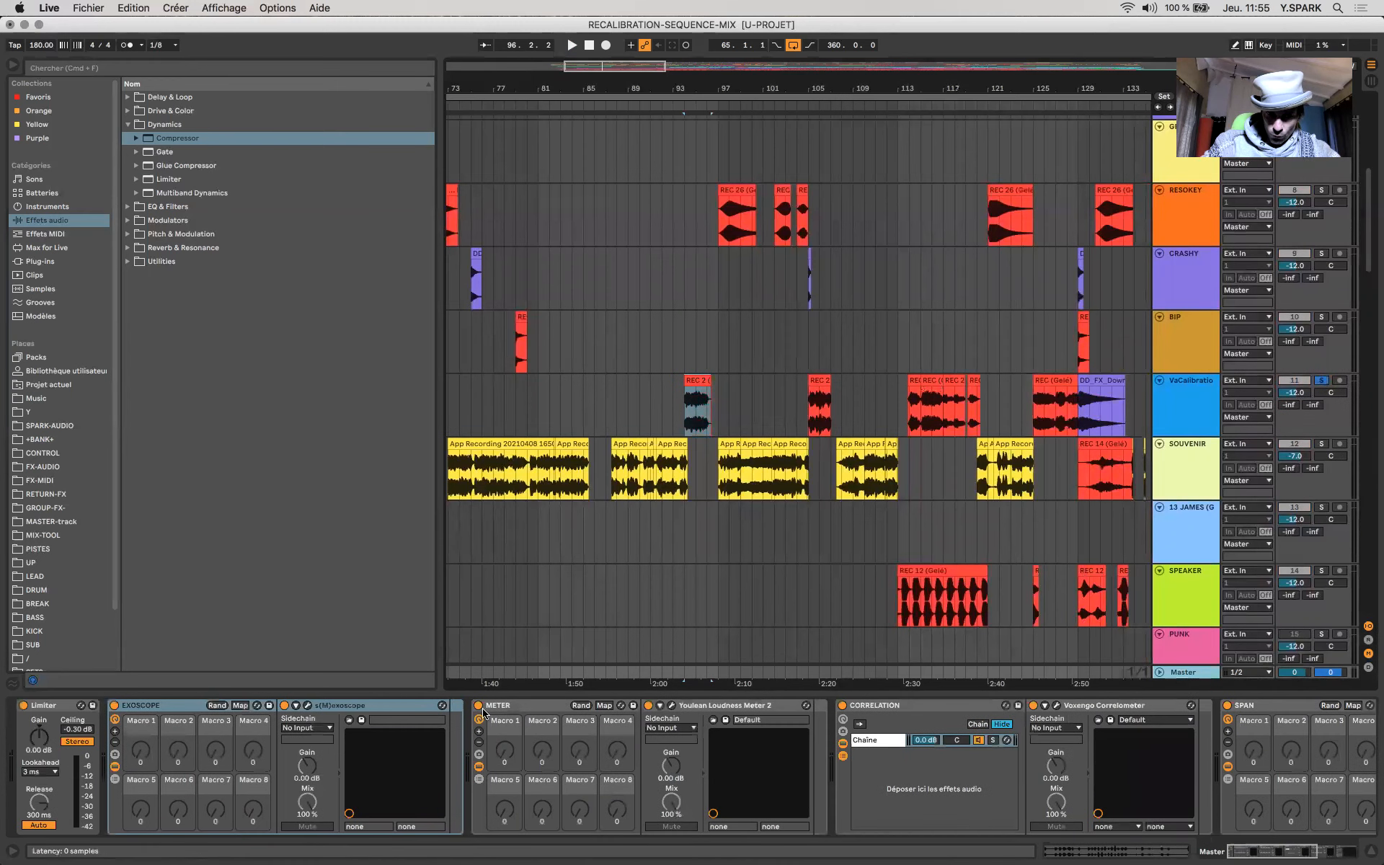
click(307, 710)
key(space)
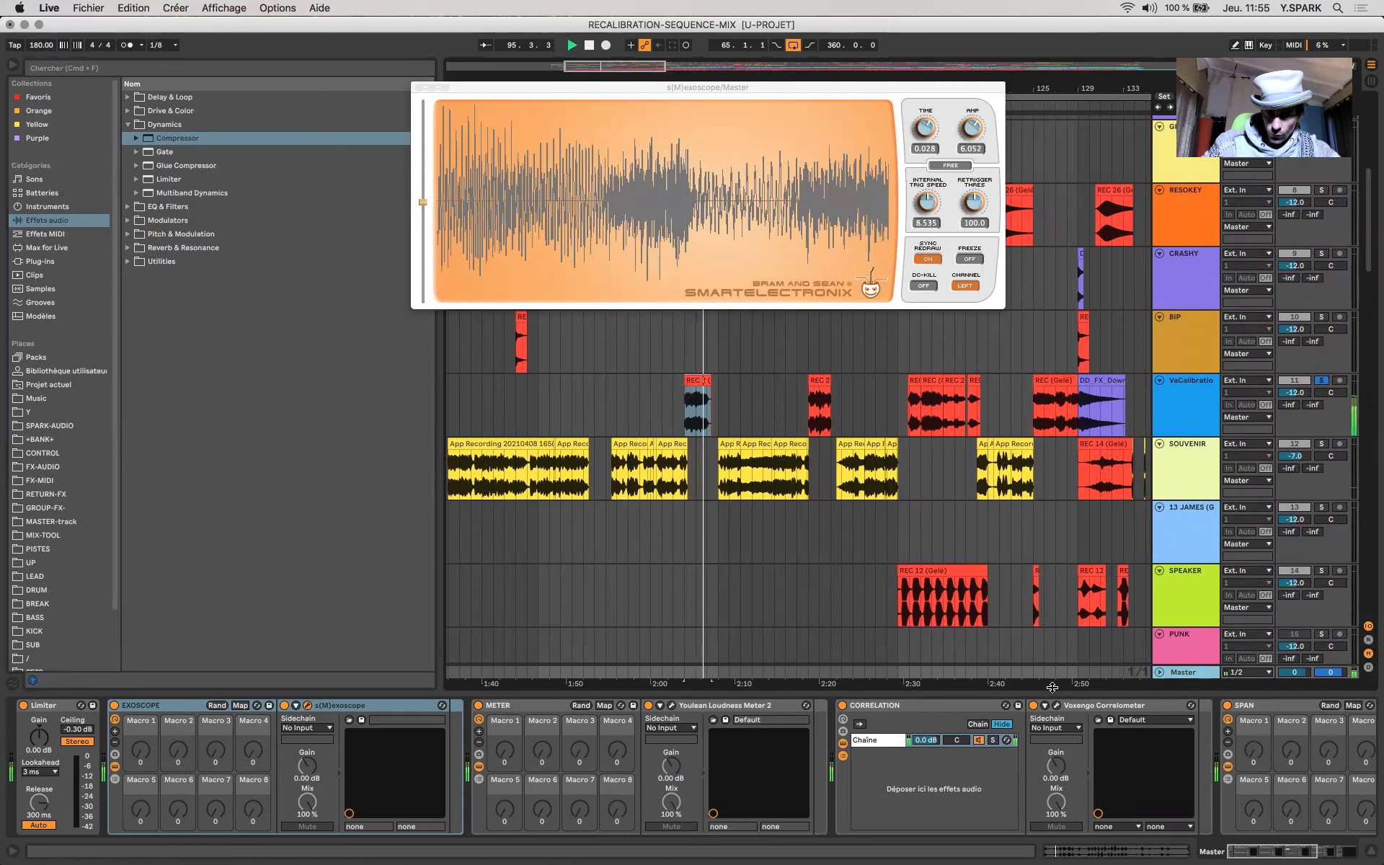
key(space)
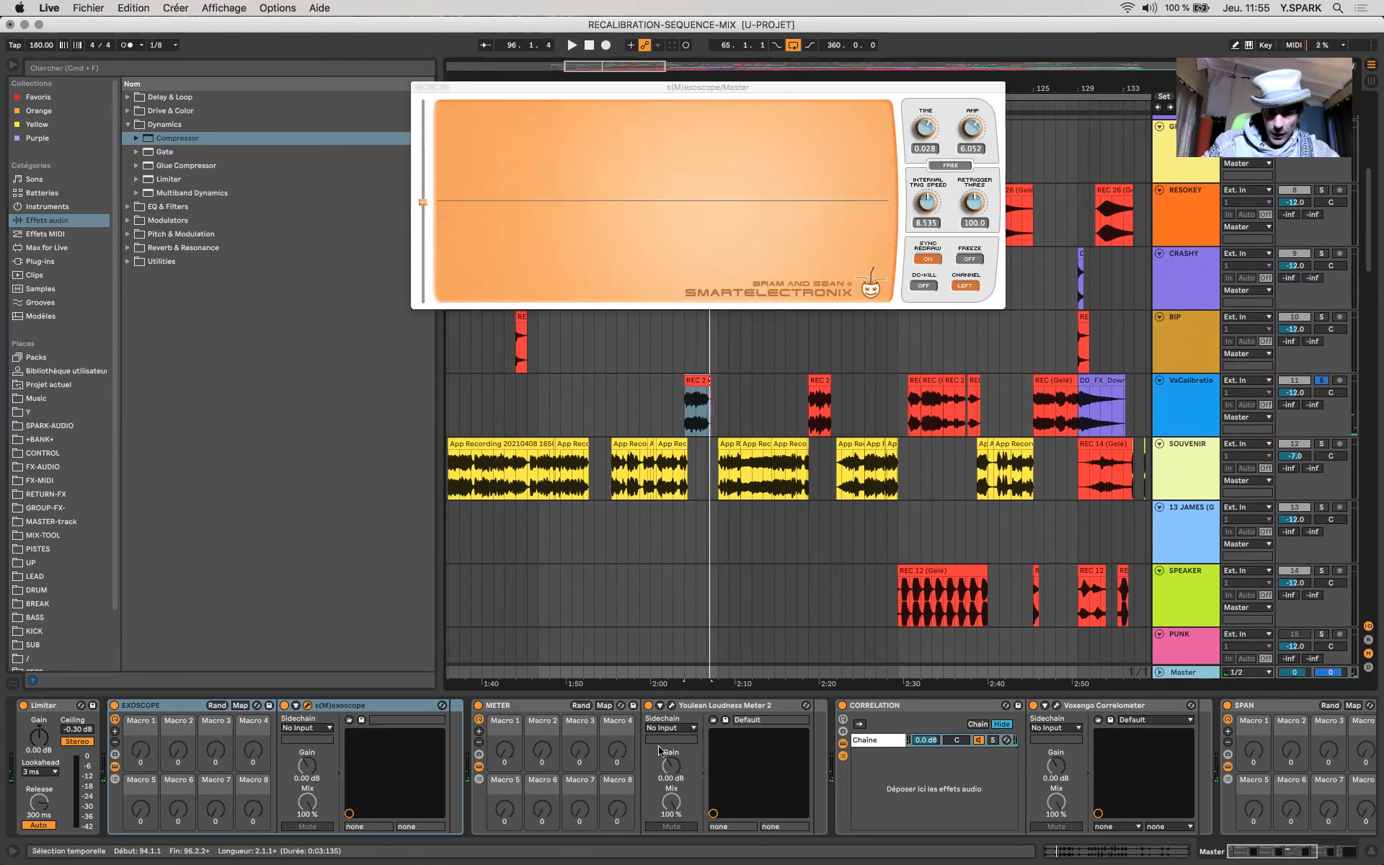
Step: Open the Master's Correlometer and replay the VaCalibration clip from 94.1.1 to check its stereo correlation
click(1056, 706)
key(space)
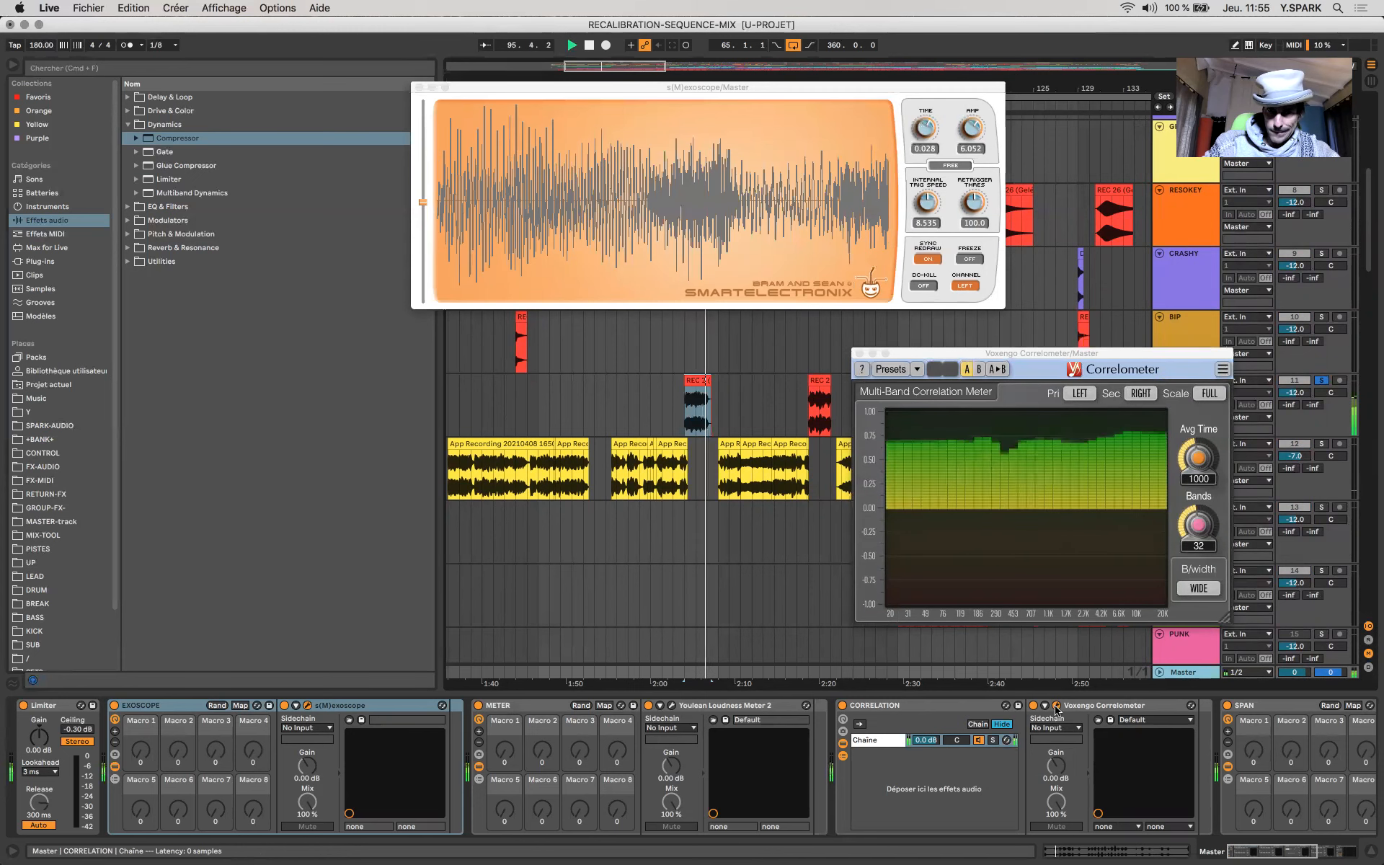
key(space)
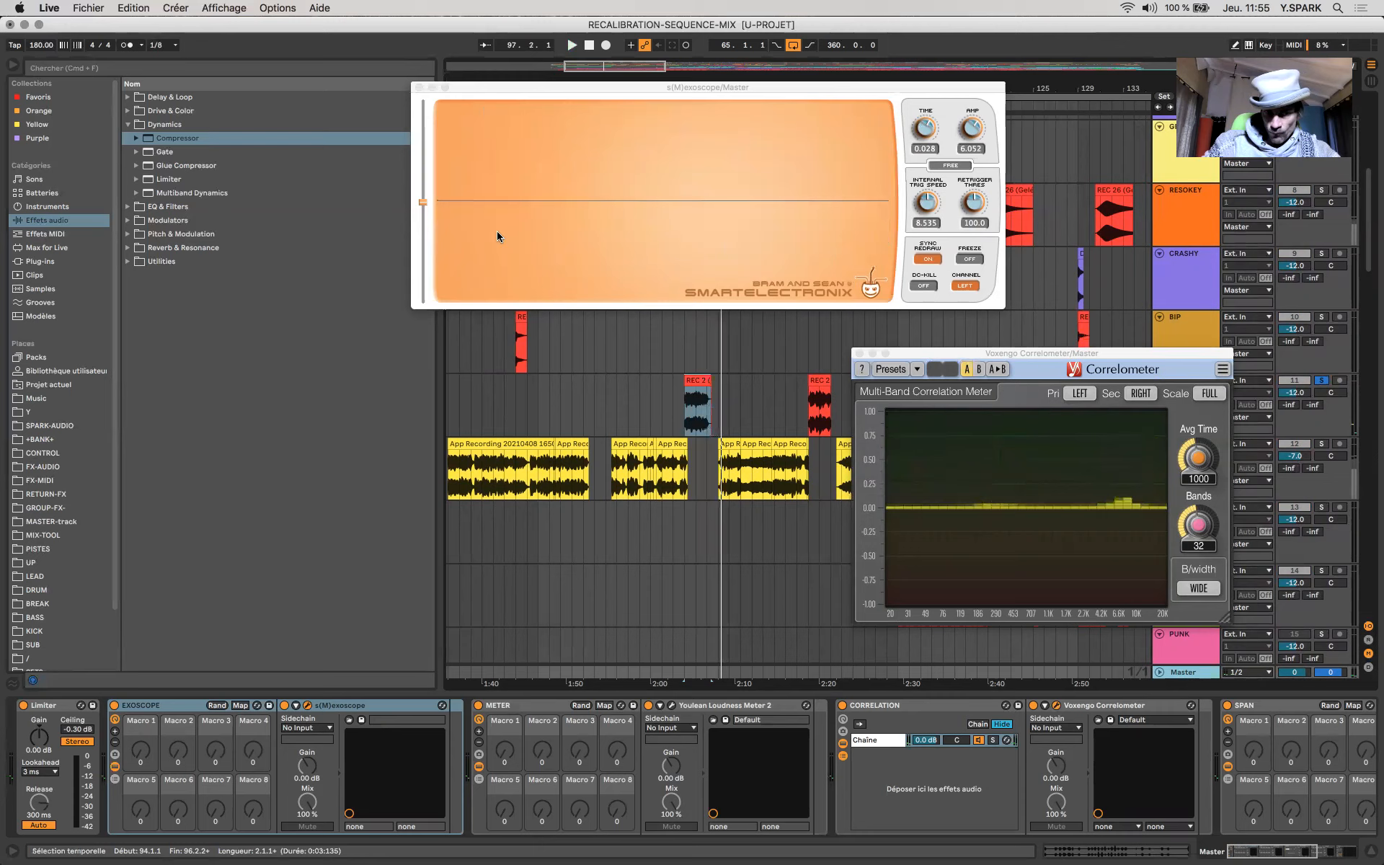
Step: Add a Compressor to VaCalibration and set its Threshold to -11.2 dB while playing the clip from 94.1.1
click(658, 409)
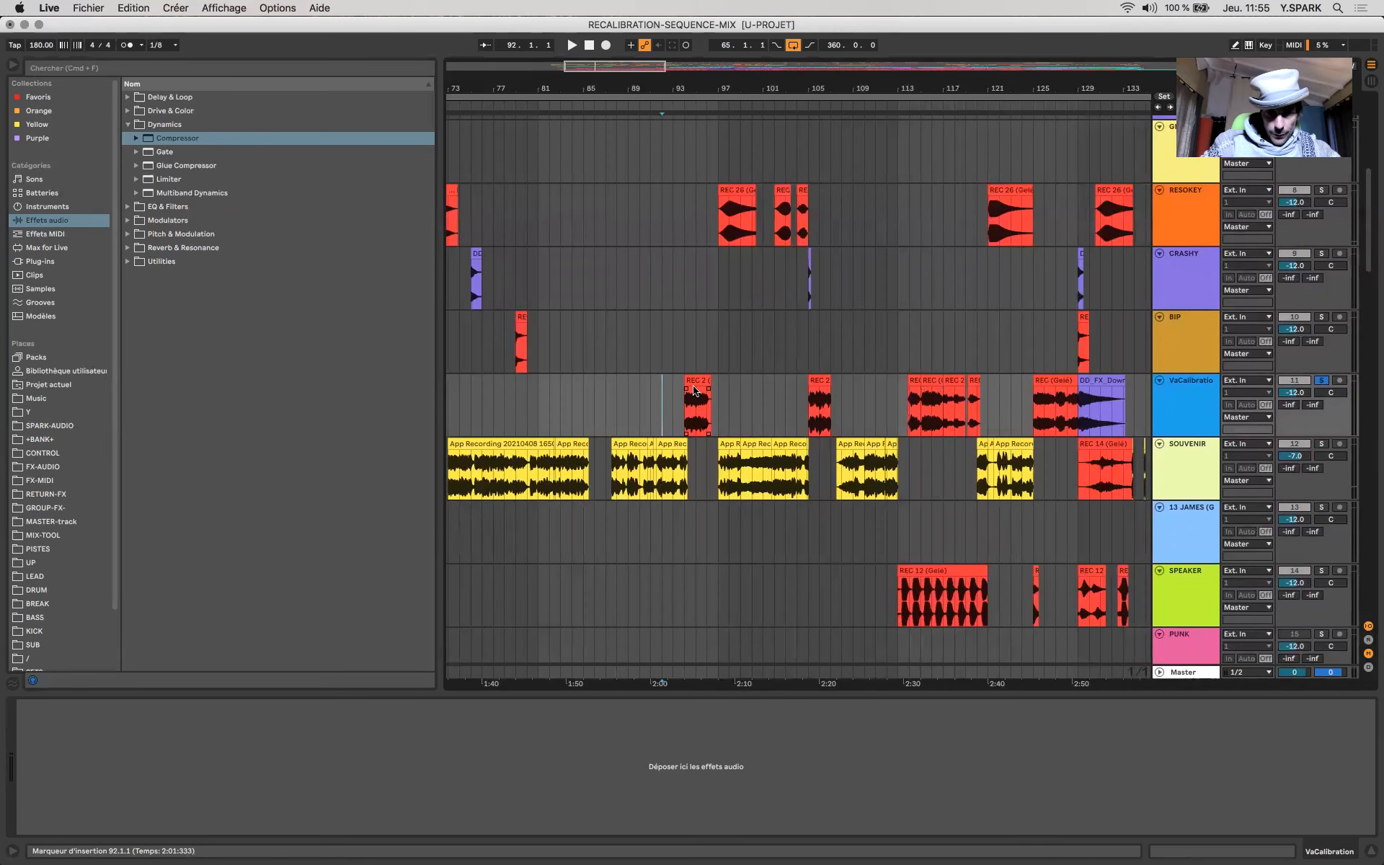
click(693, 374)
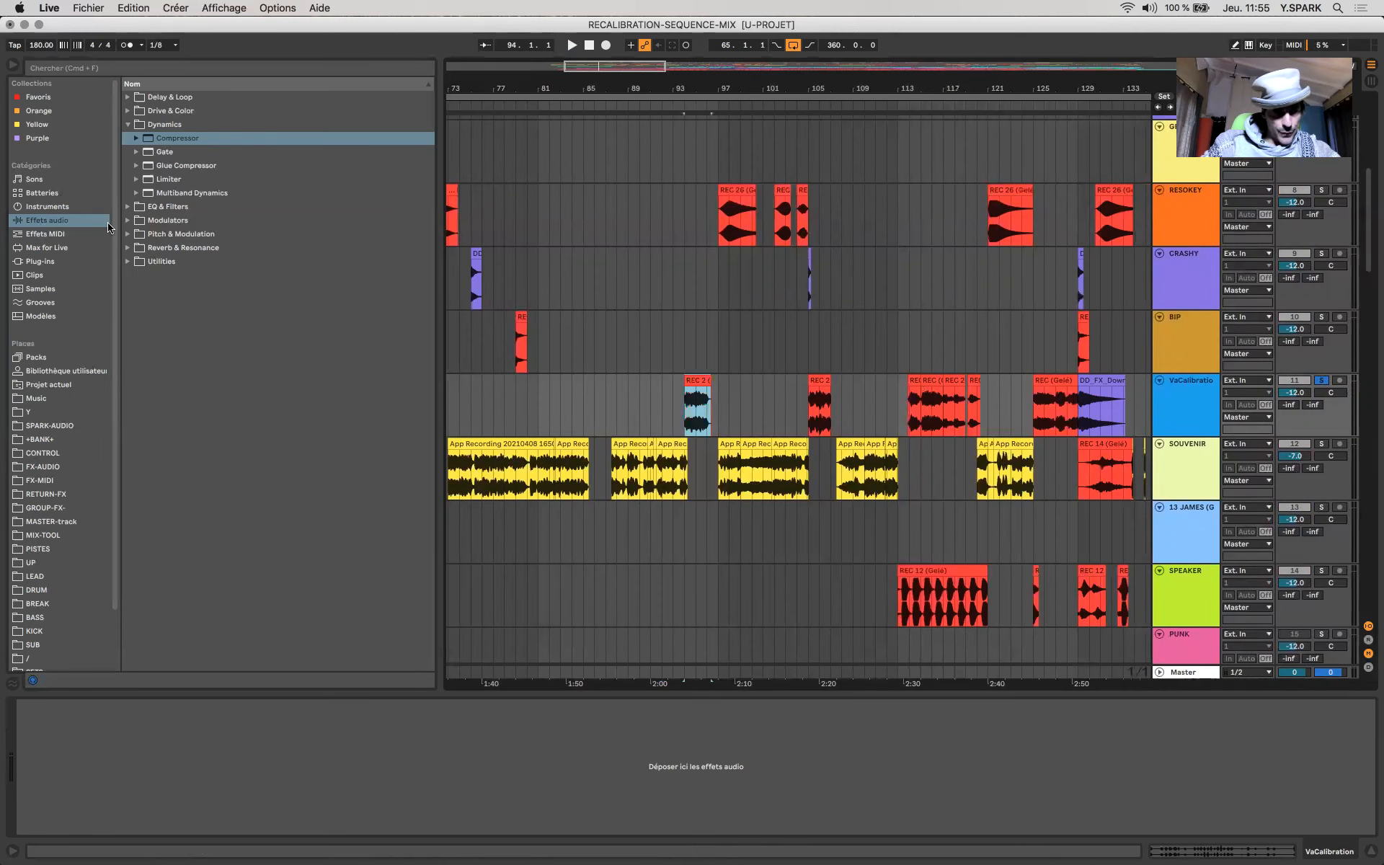
drag(164, 144, 472, 772)
key(space)
drag(164, 742, 164, 770)
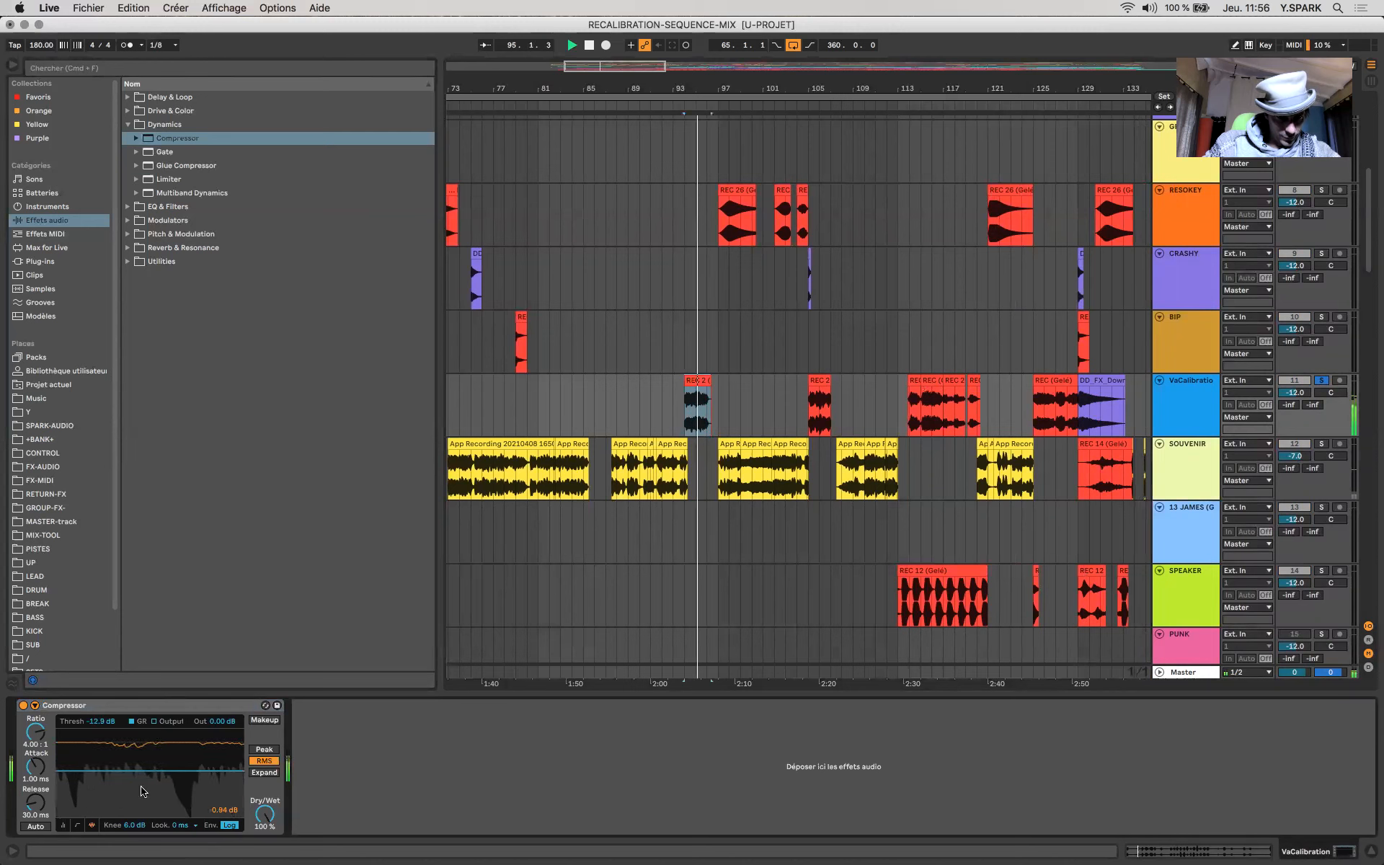
drag(130, 772, 133, 766)
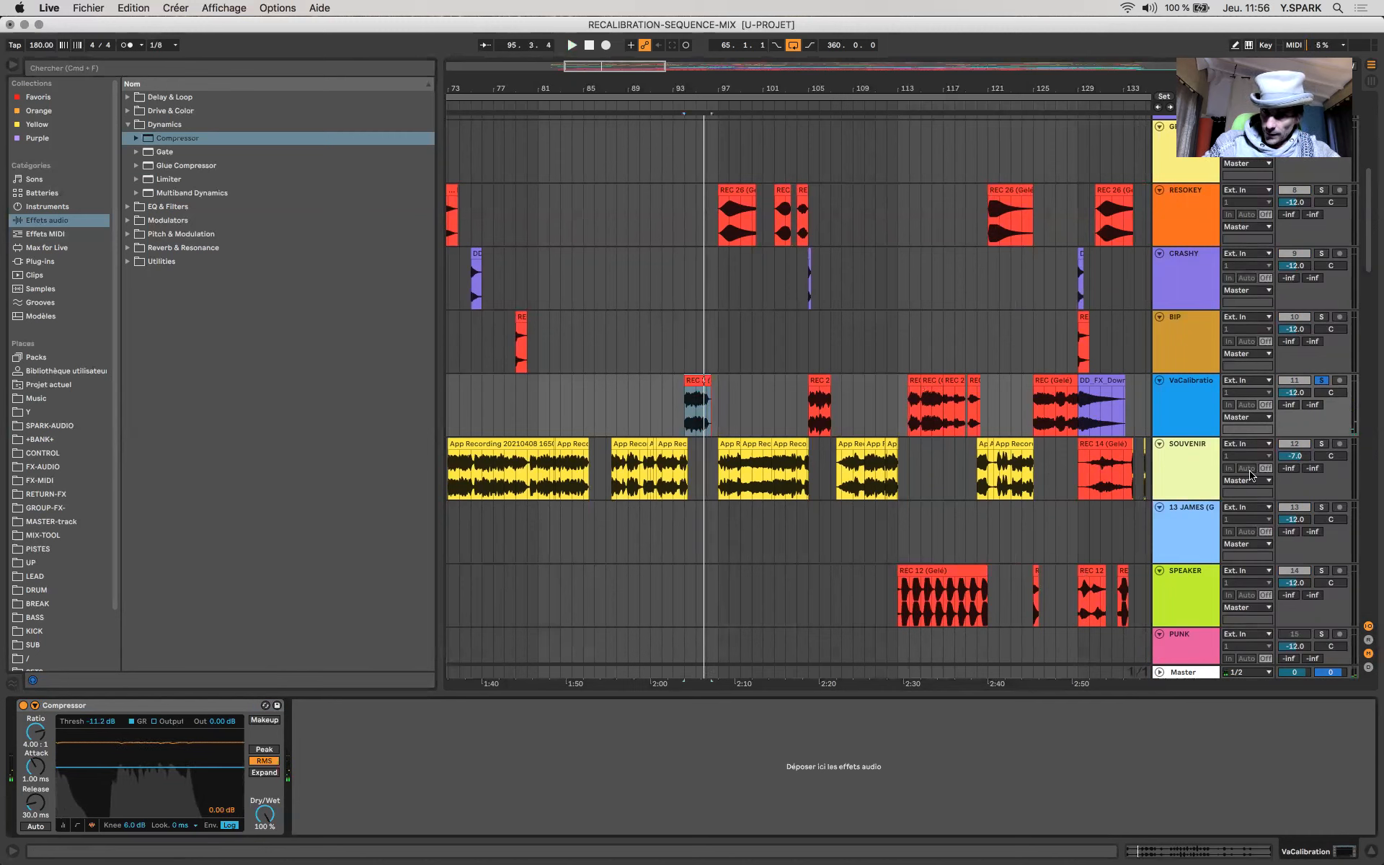
Step: Solo SOUVENIR, play it from 97.1.1 and check it on the Master's s(M)exoscope and Correlometer
click(1191, 458)
drag(743, 469, 771, 469)
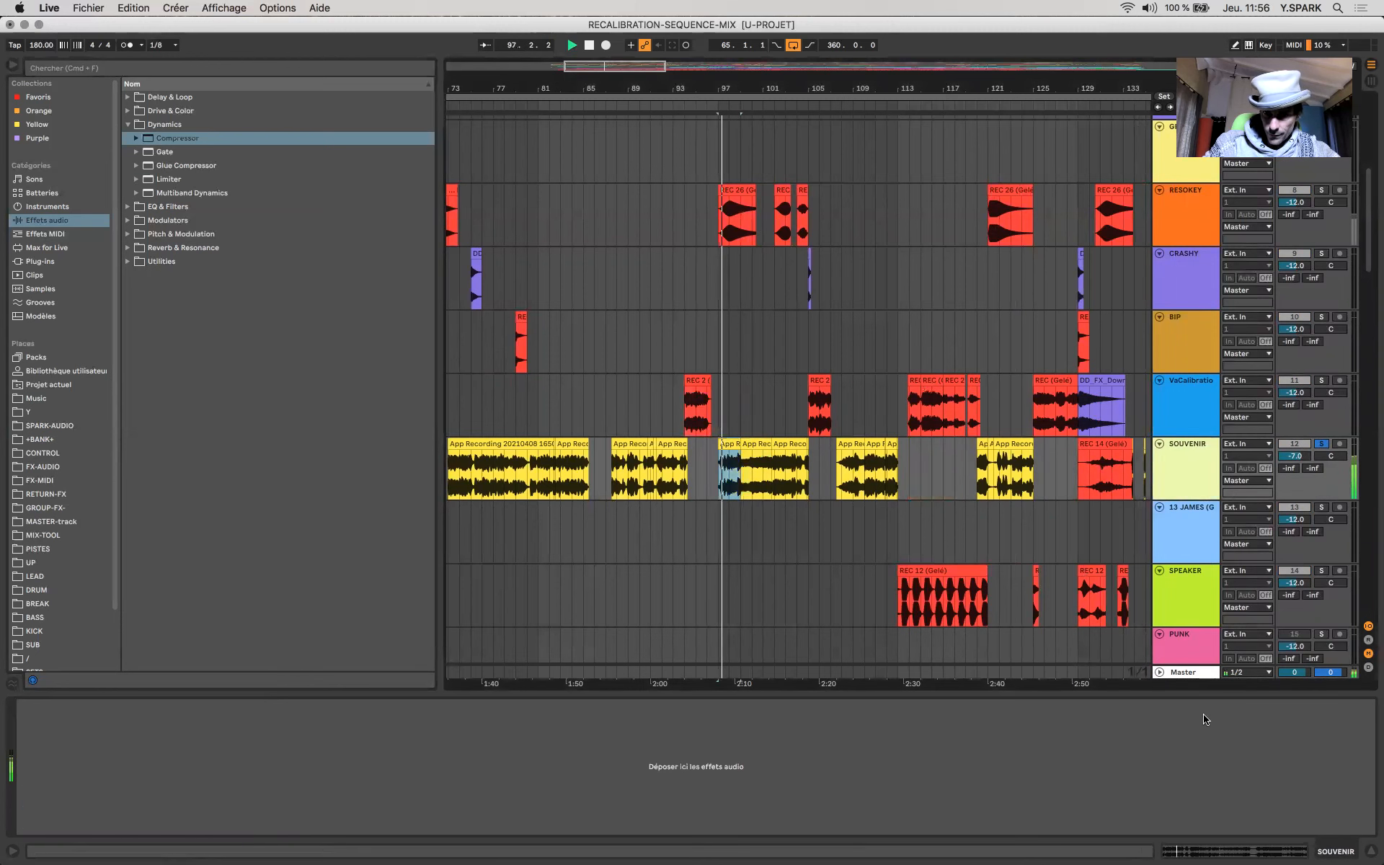
click(1193, 673)
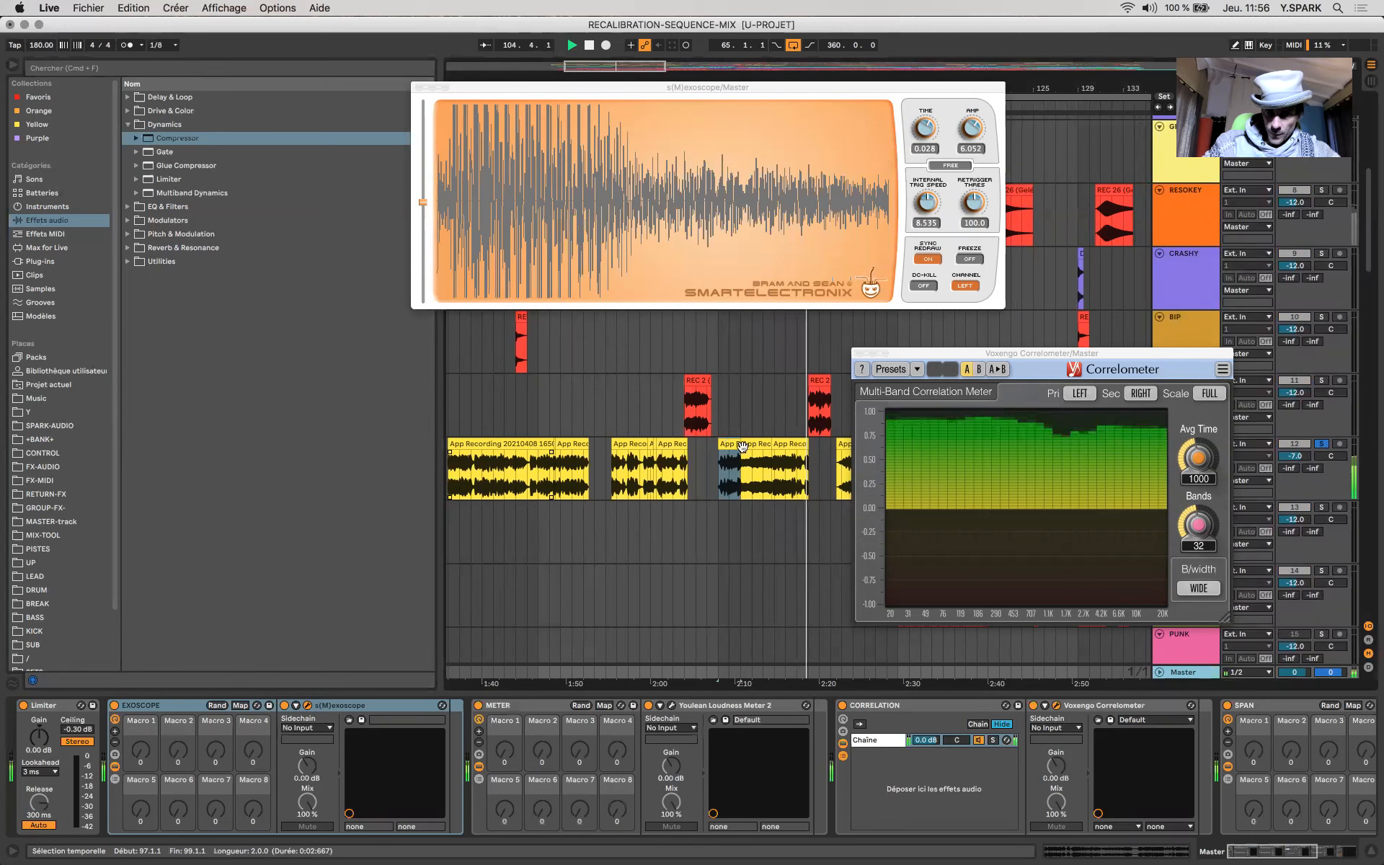
click(754, 472)
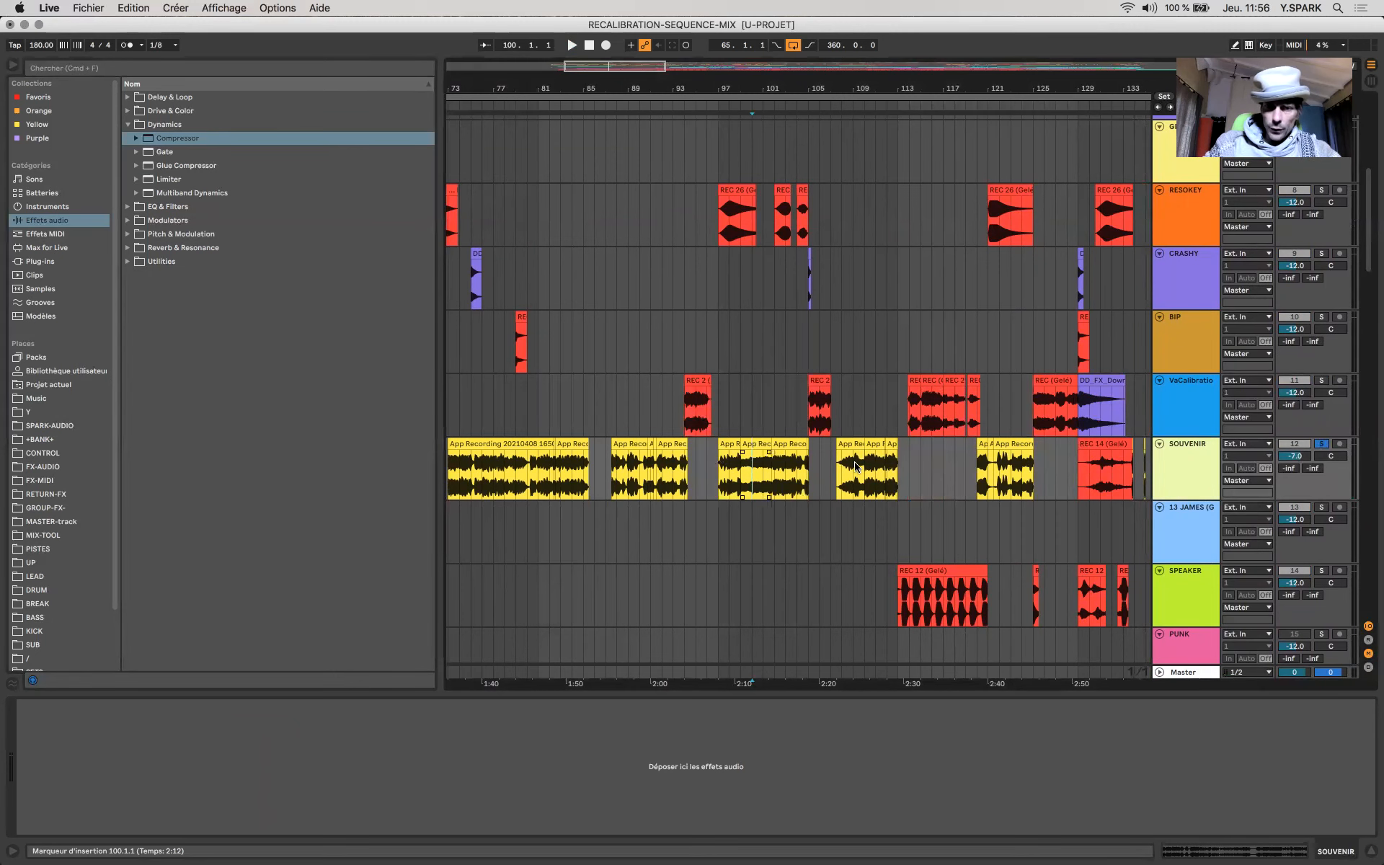
Step: Solo track 13 and play its first clip from 65.2.4
scroll(826, 467, down, 5)
scroll(826, 465, right, 4)
scroll(825, 465, down, 3)
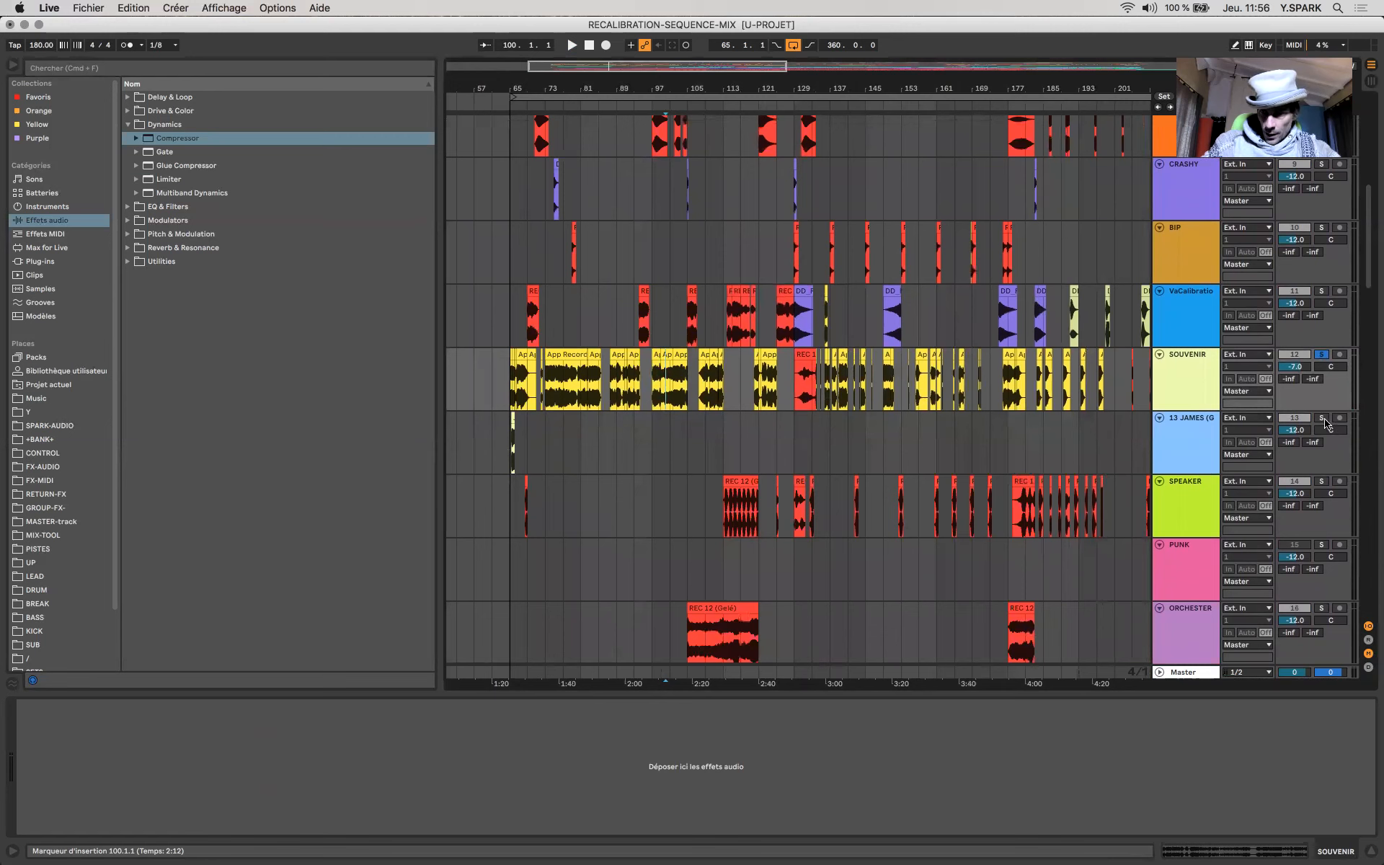
scroll(490, 447, up, 5)
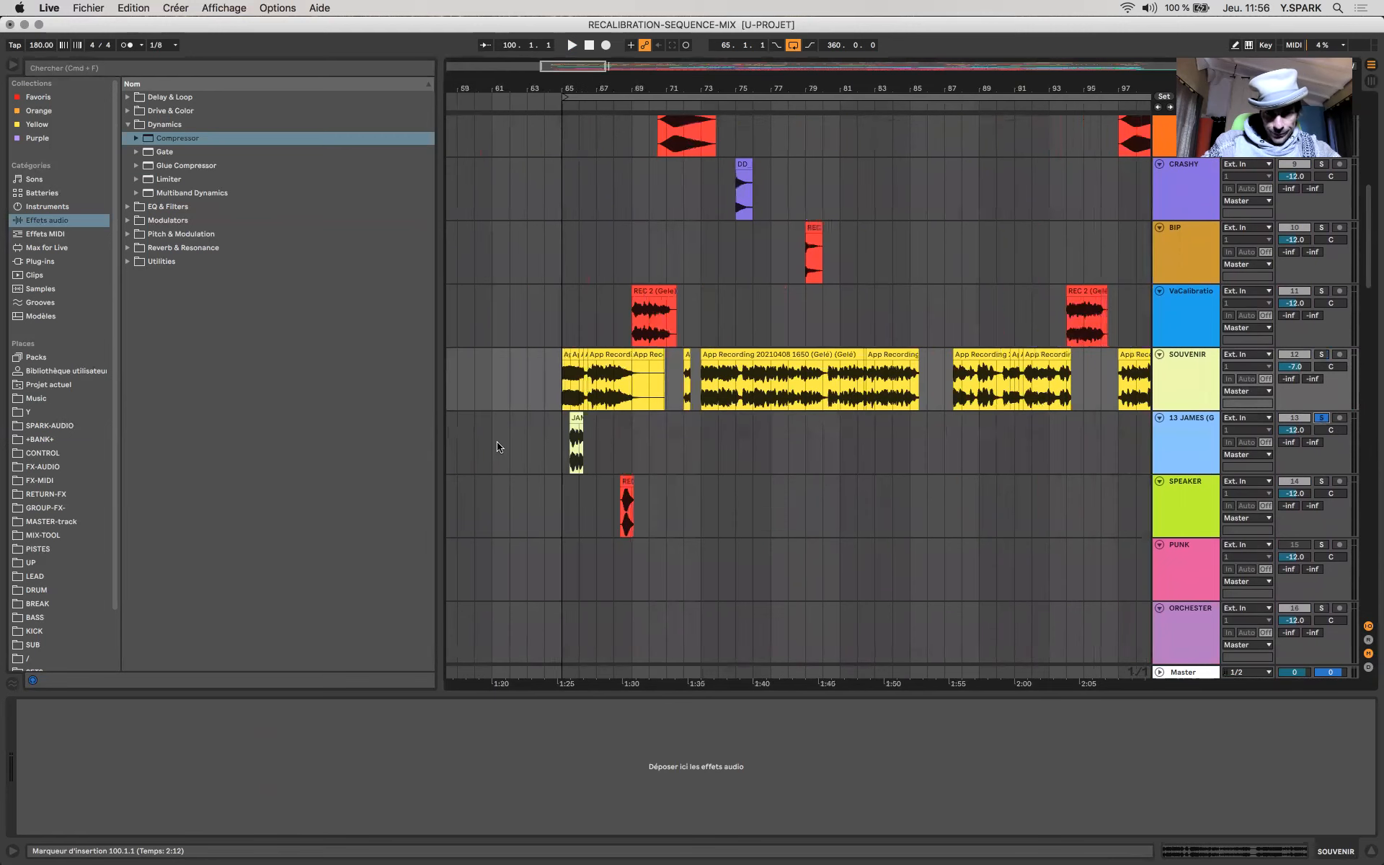
click(579, 409)
key(space)
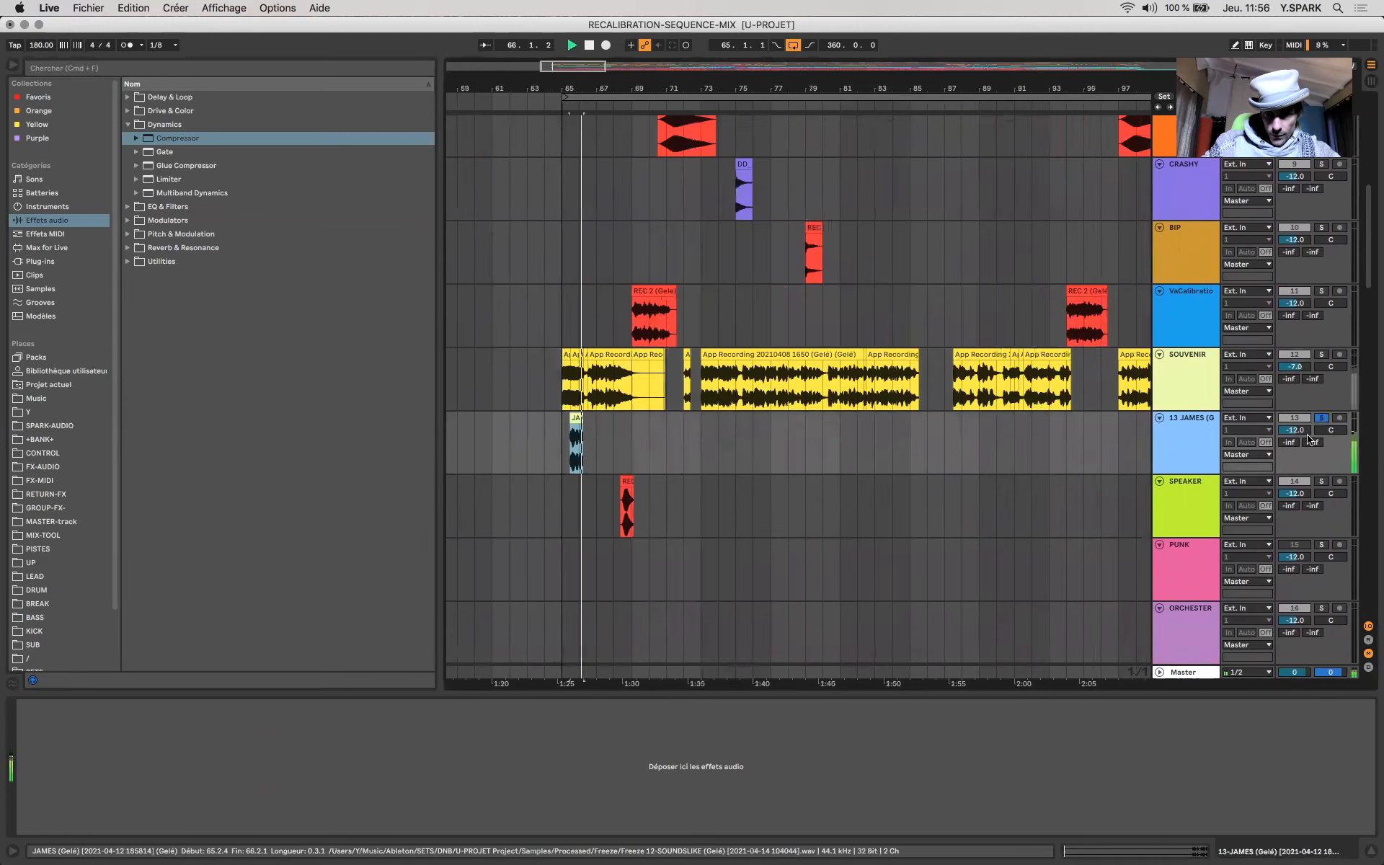
key(space)
Step: Replay track 13's clip from 65.2.4 and check it on the Master's s(M)exoscope and Correlometer
click(573, 418)
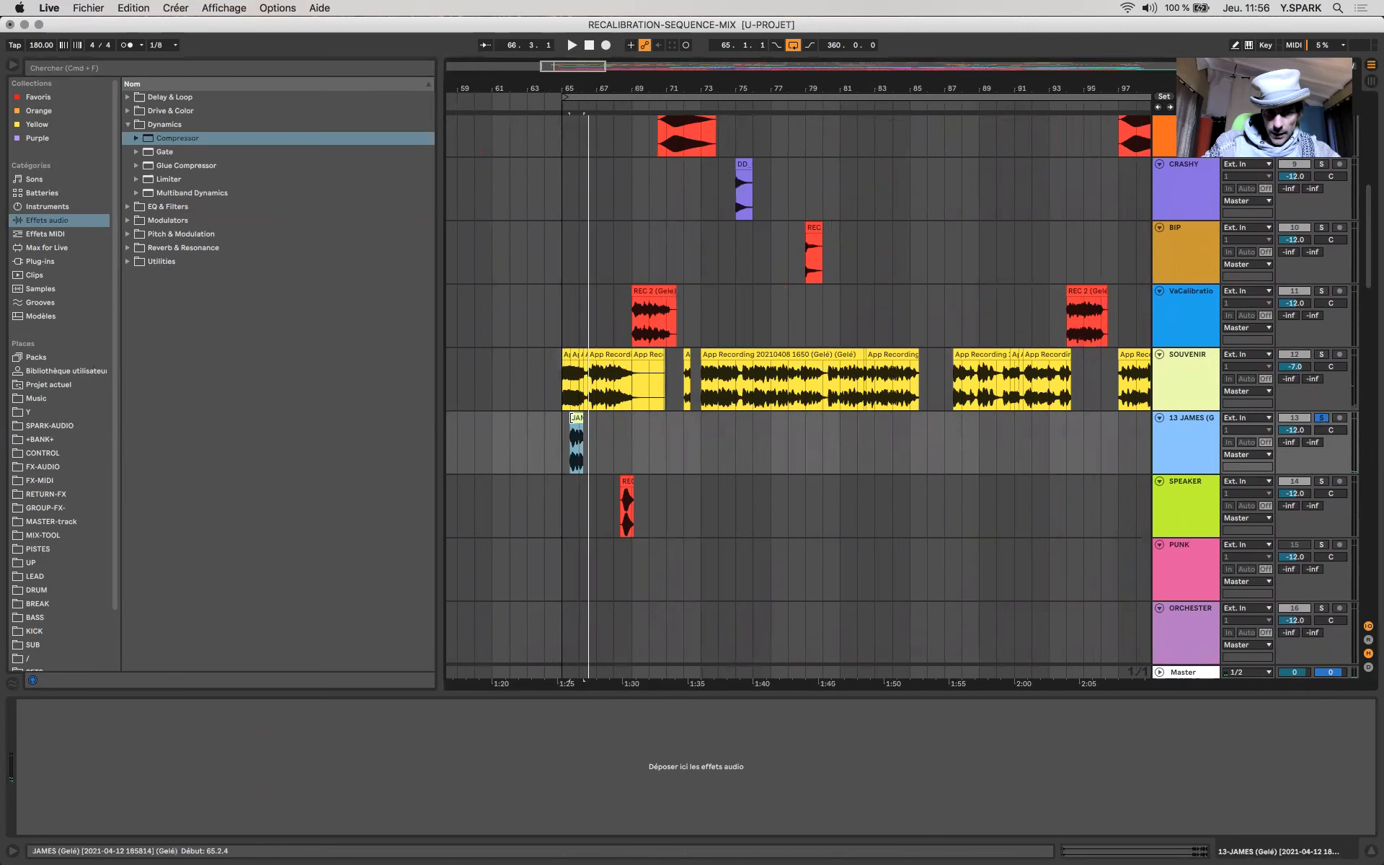
key(space)
click(1203, 673)
key(space)
key(space)
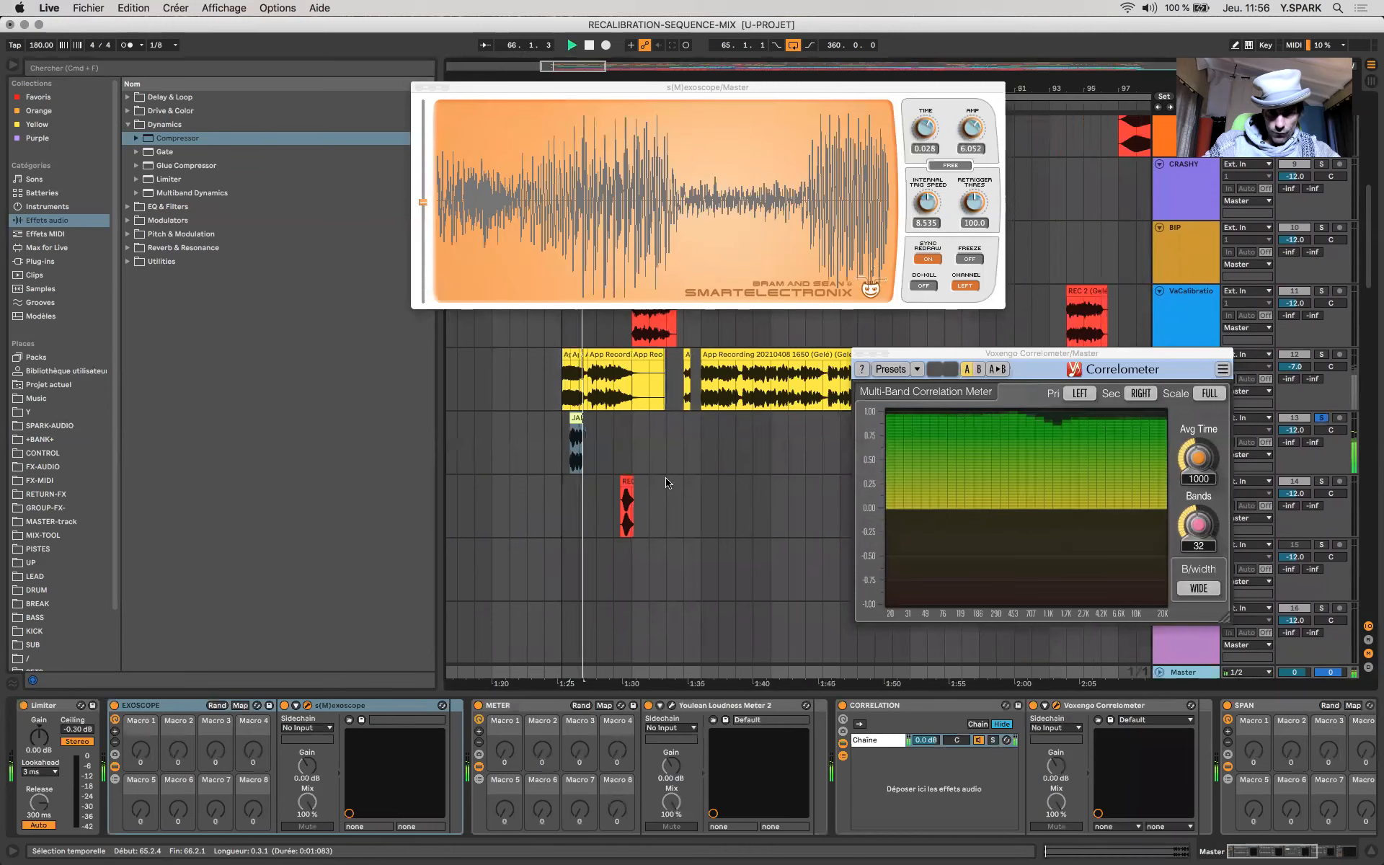
Step: Play track 13's clip from 412.3.1, check it on the Master's analyzers, and close the s(M)exoscope window
scroll(665, 478, down, 5)
scroll(665, 481, right, 15)
scroll(757, 432, down, 3)
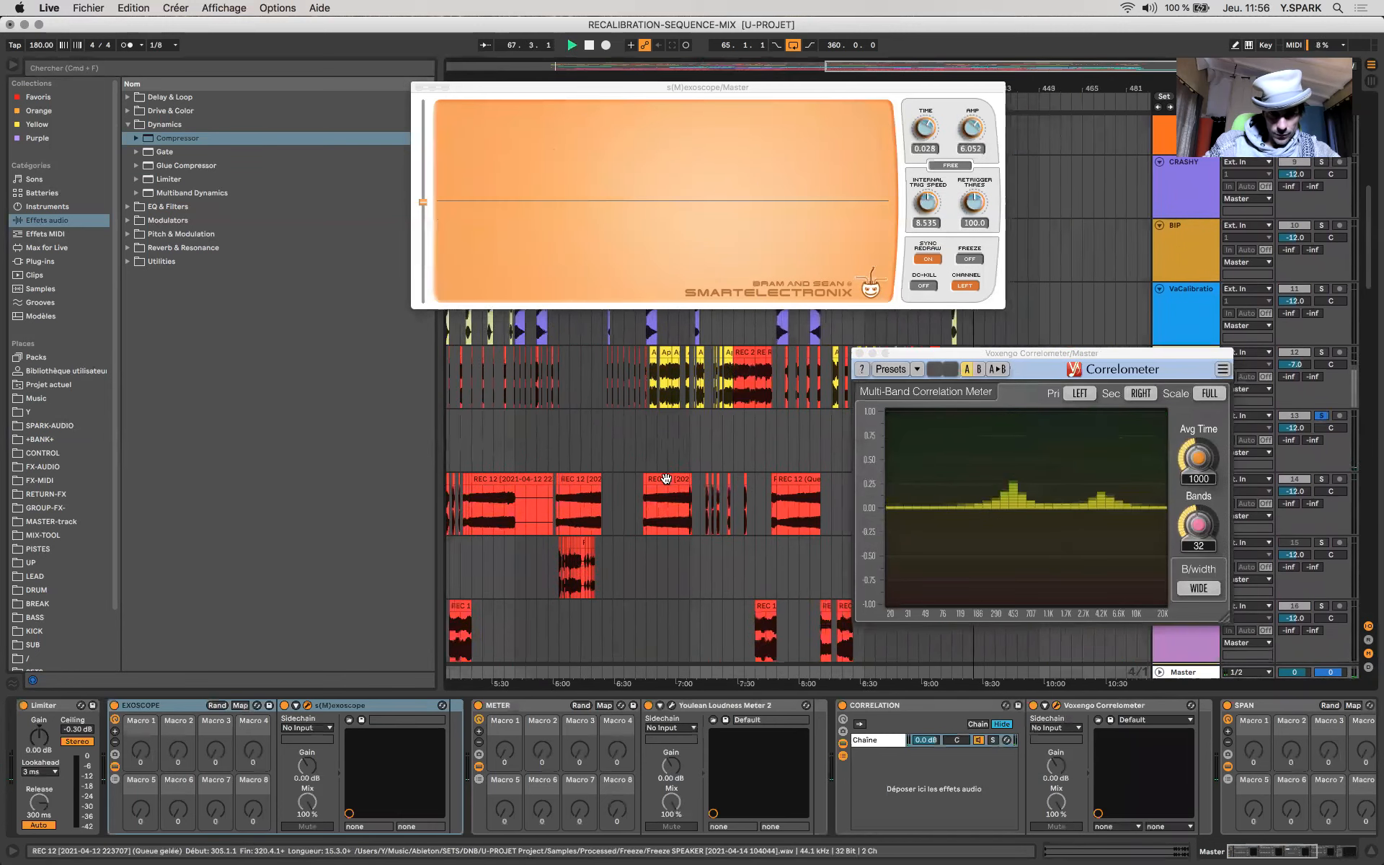
click(809, 433)
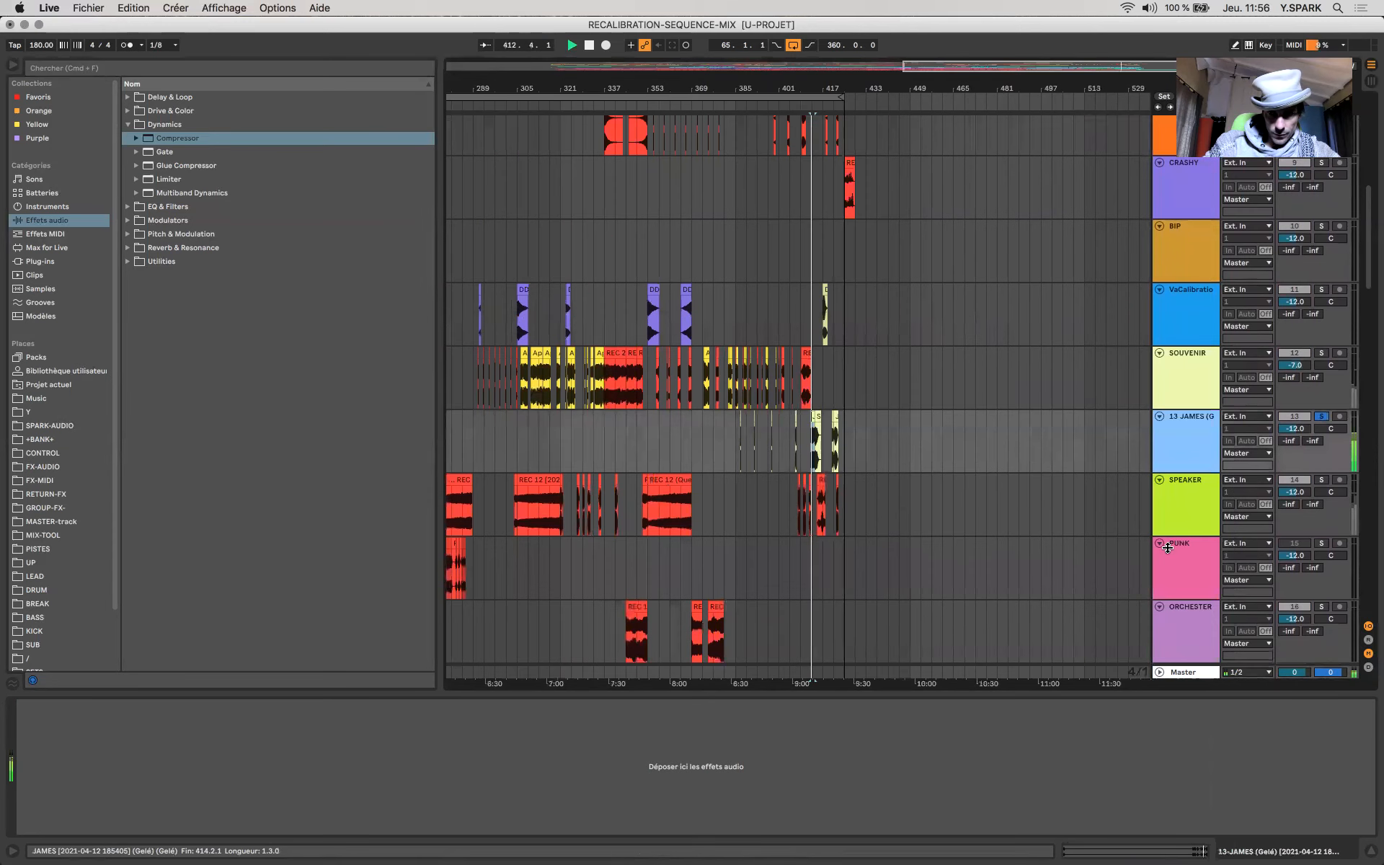
click(1190, 673)
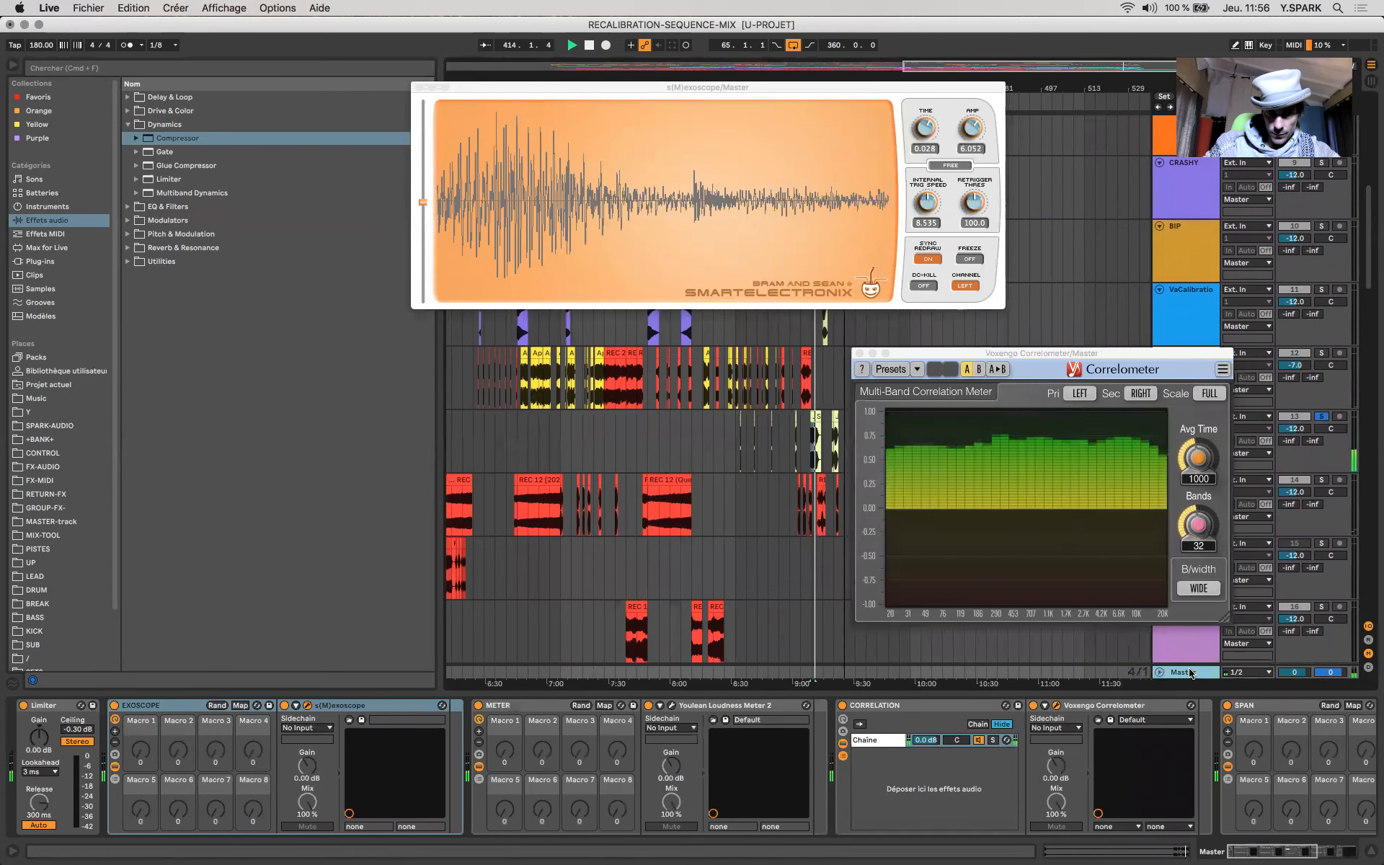
key(space)
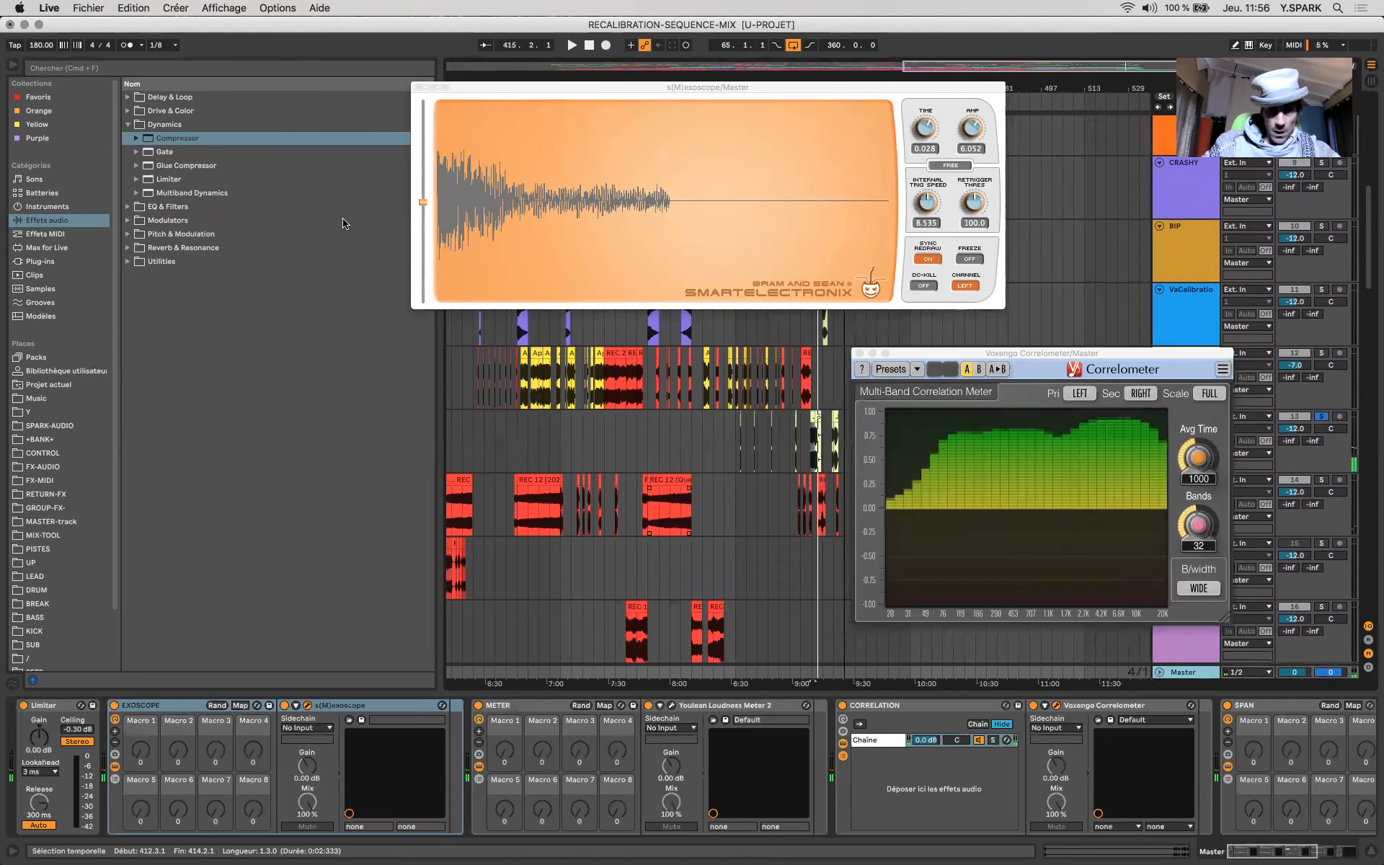
click(418, 87)
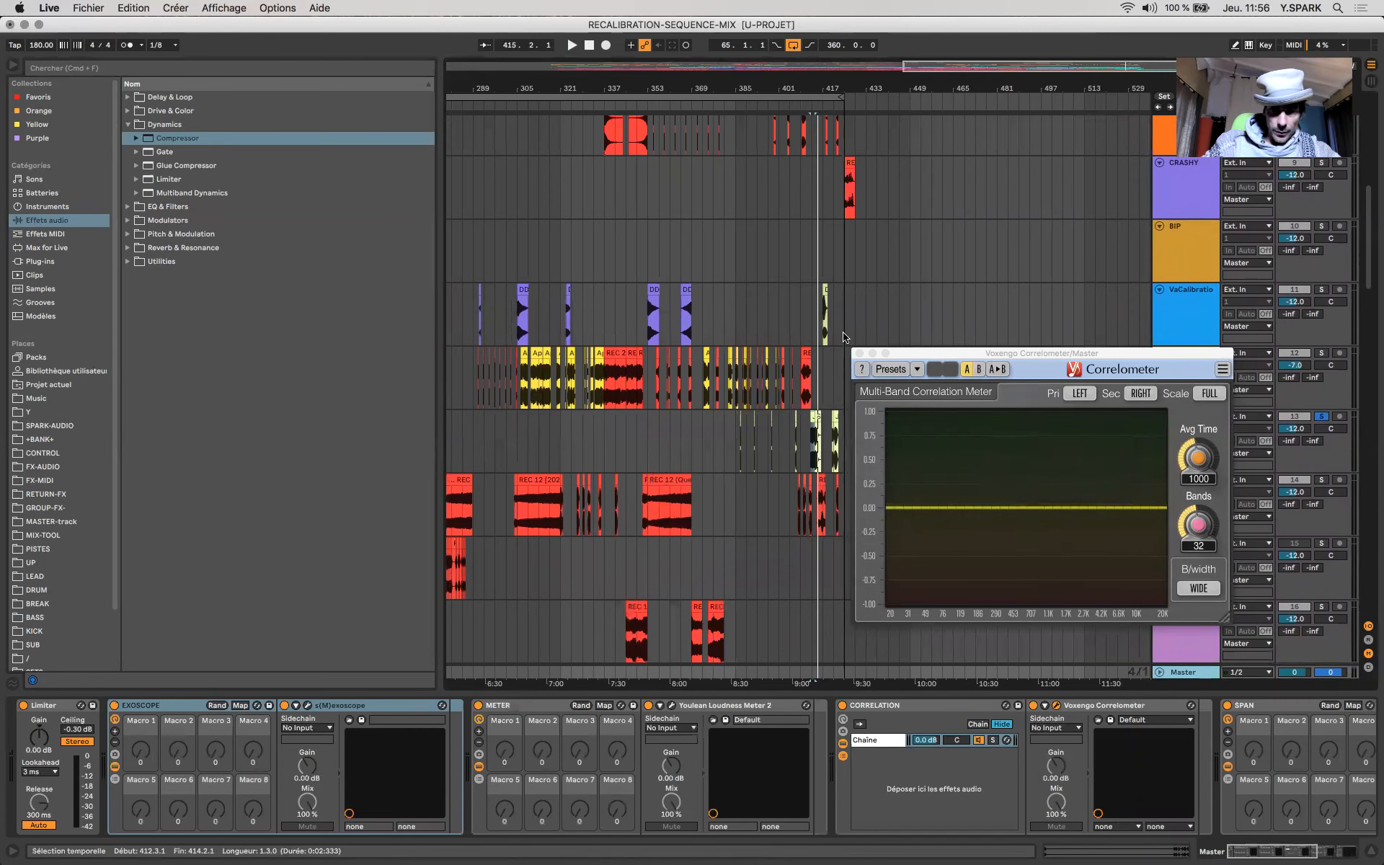
Step: Close the Correlometer, solo SPEAKER, play its clip from 353.1.1 and check it on the Master's Correlometer and s(M)exoscope
click(858, 353)
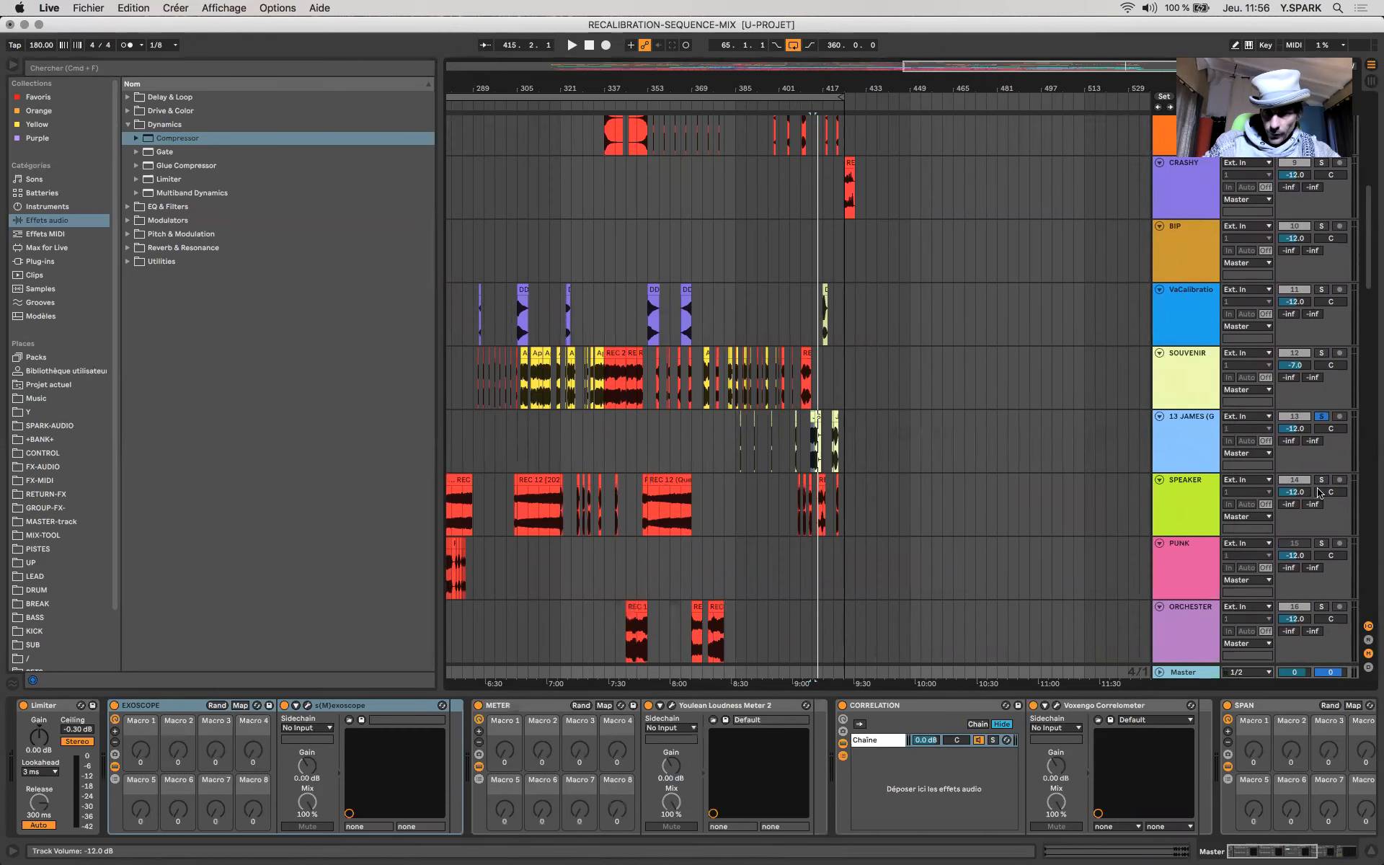
click(655, 479)
key(space)
click(1207, 675)
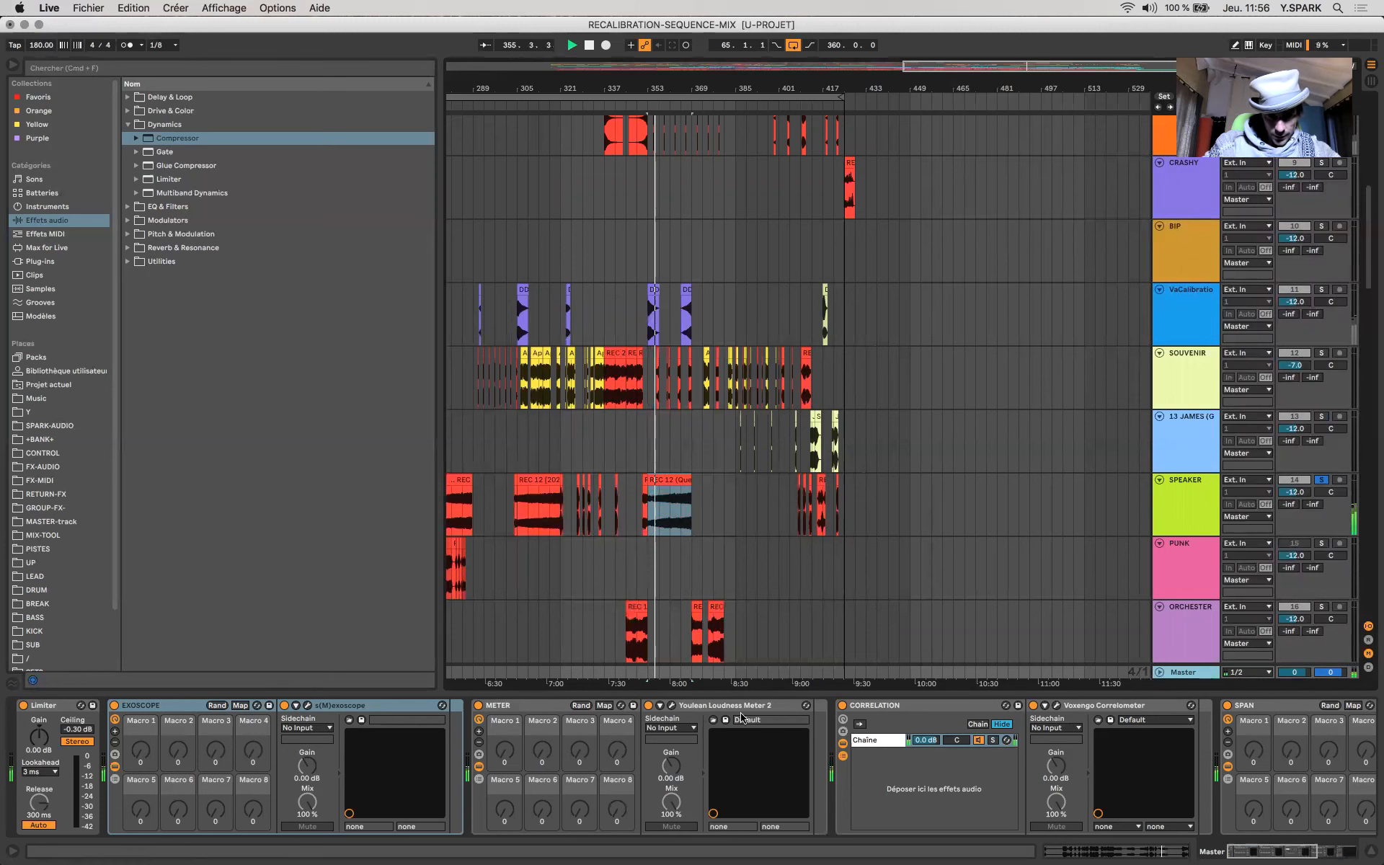
click(1056, 706)
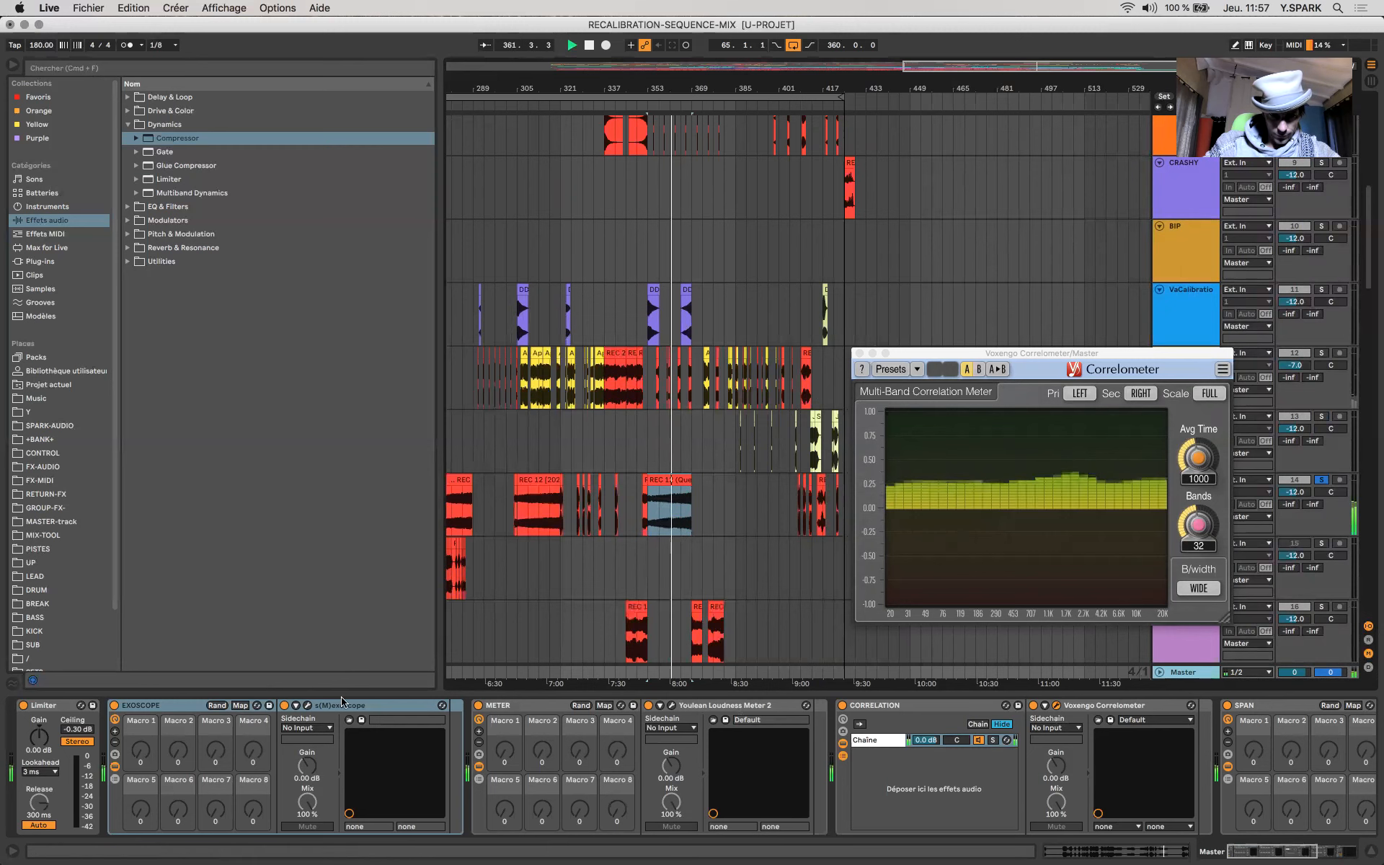
click(308, 705)
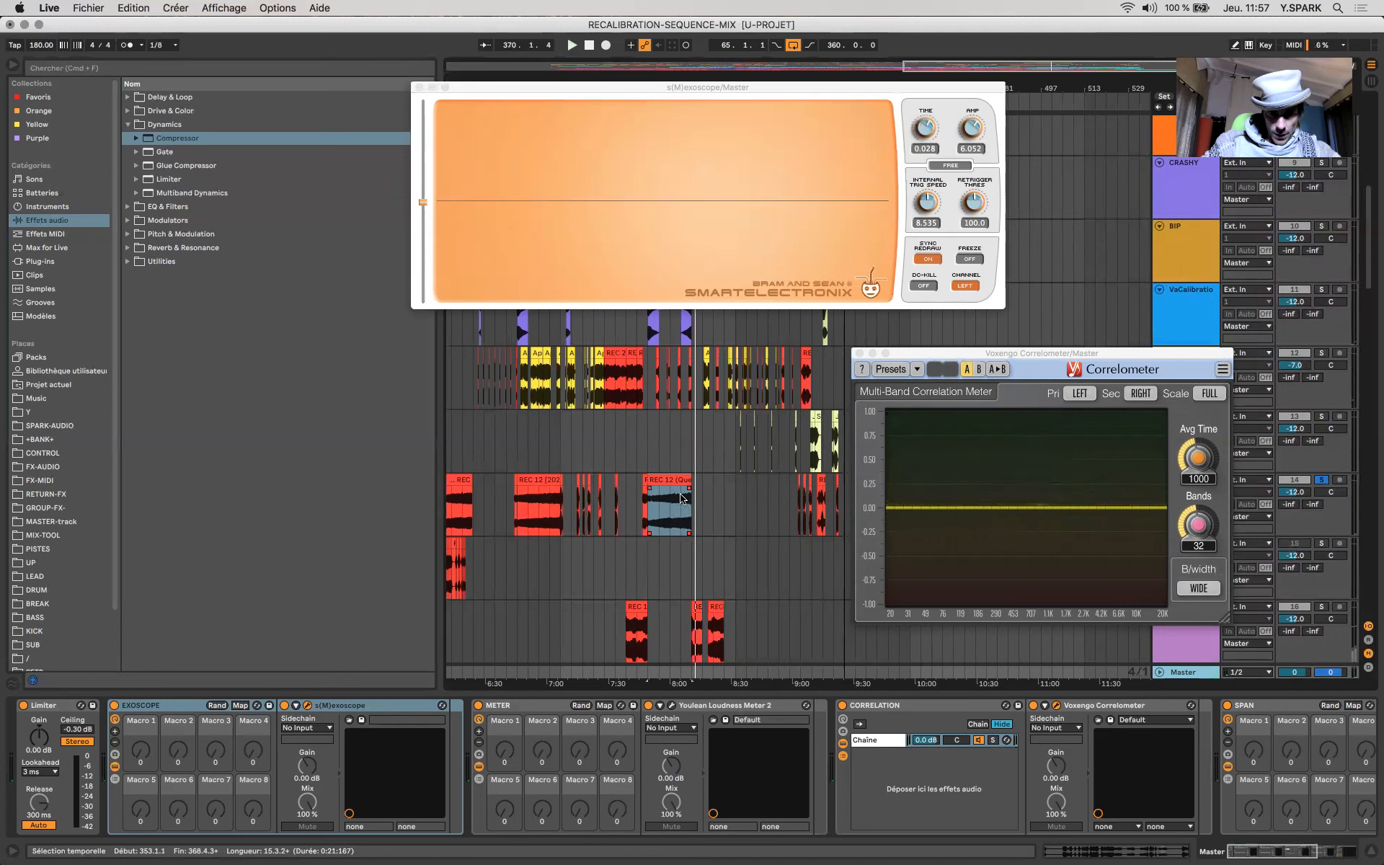
Step: Play SPEAKER's clip from 408.1.1 and check it on the Master's s(M)exoscope and Correlometer
click(663, 514)
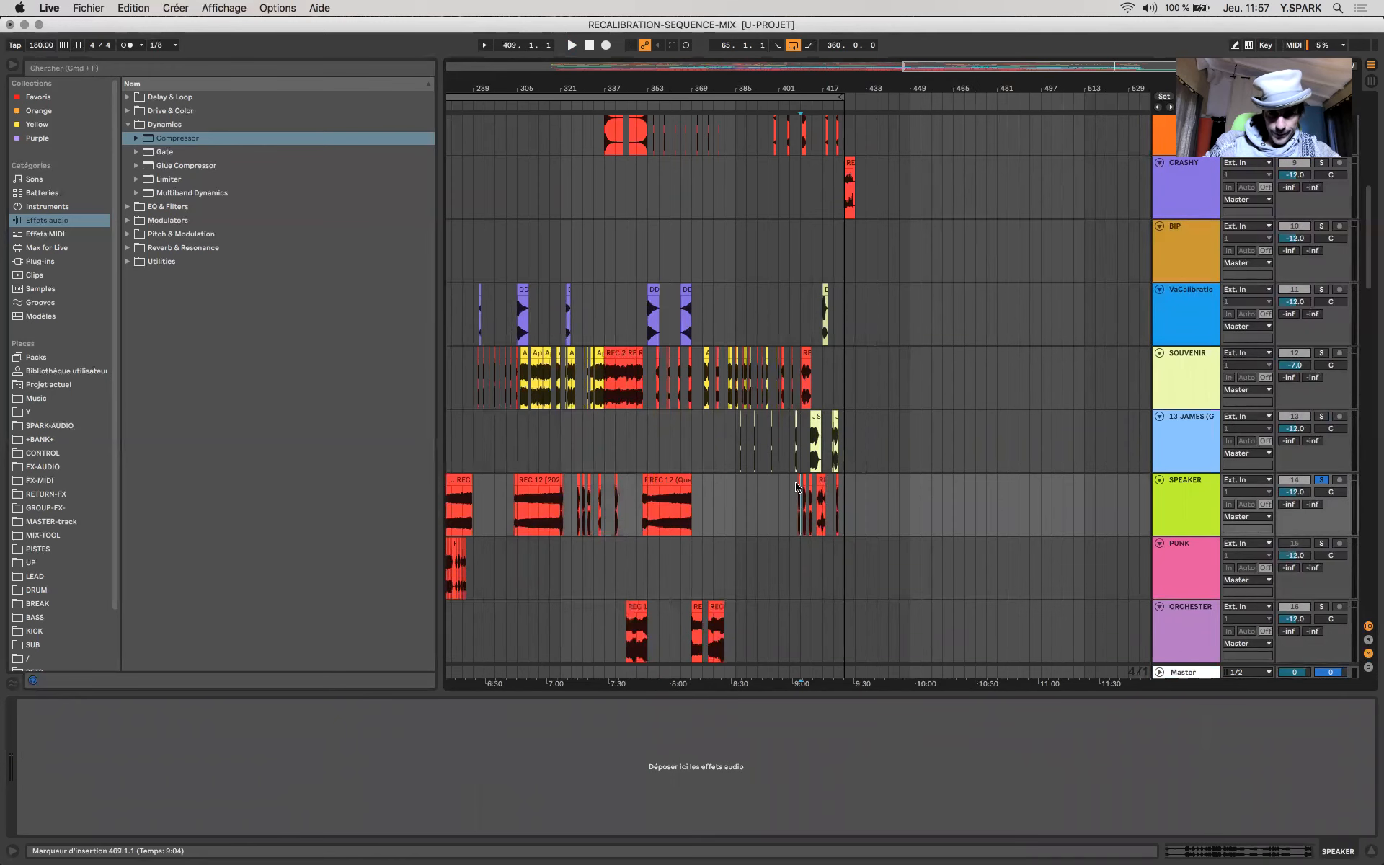
scroll(796, 486, up, 10)
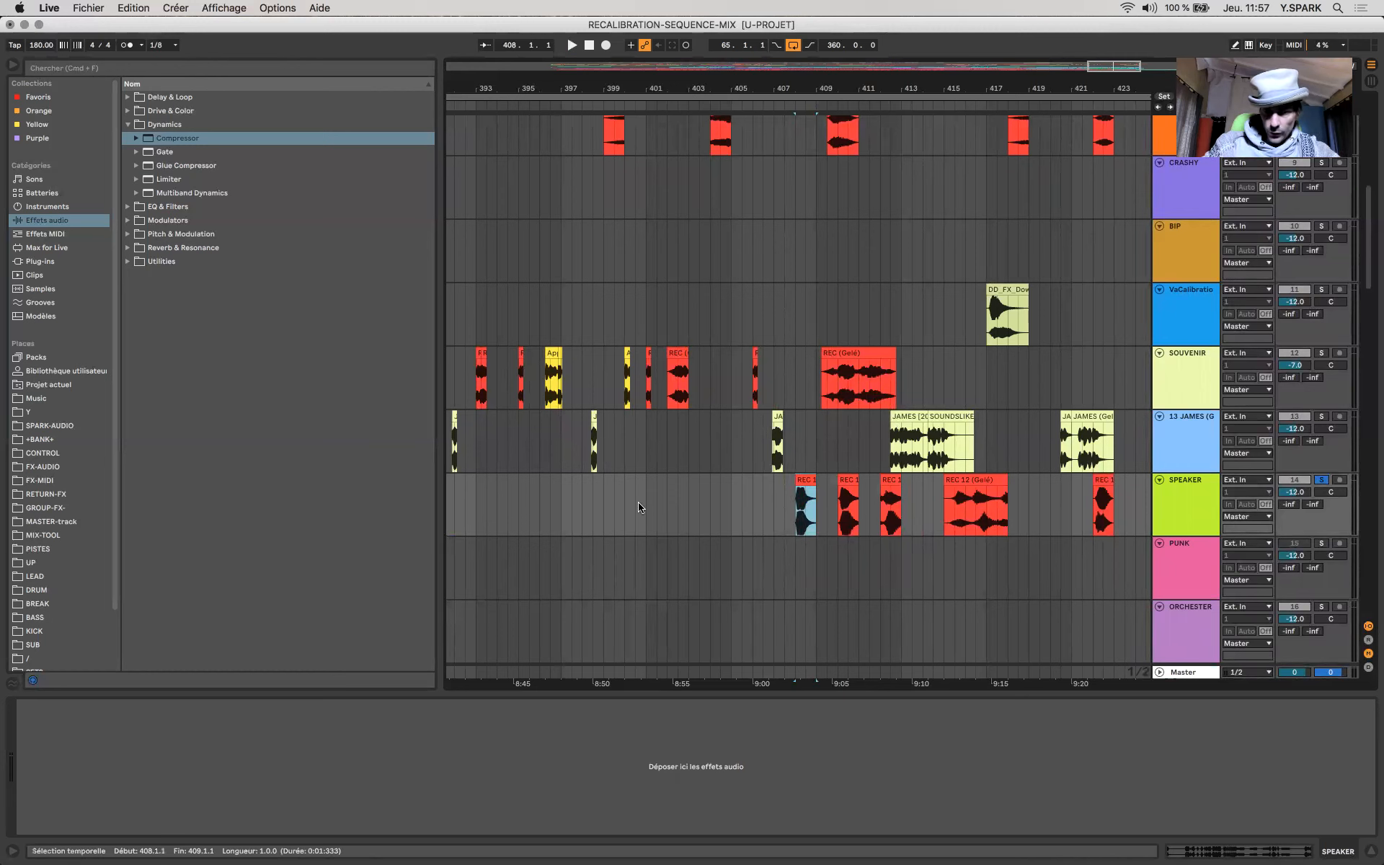
key(space)
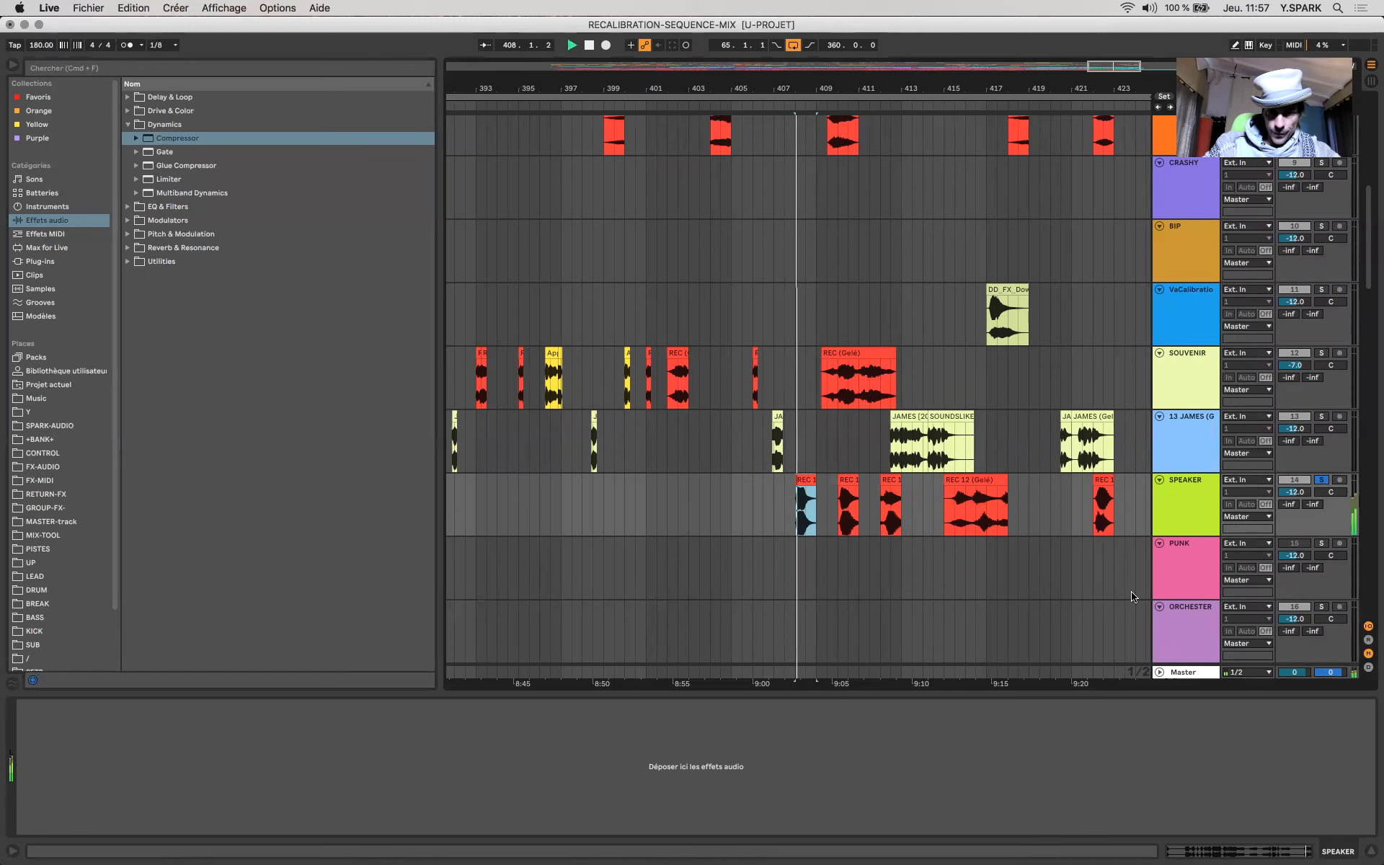
click(1206, 674)
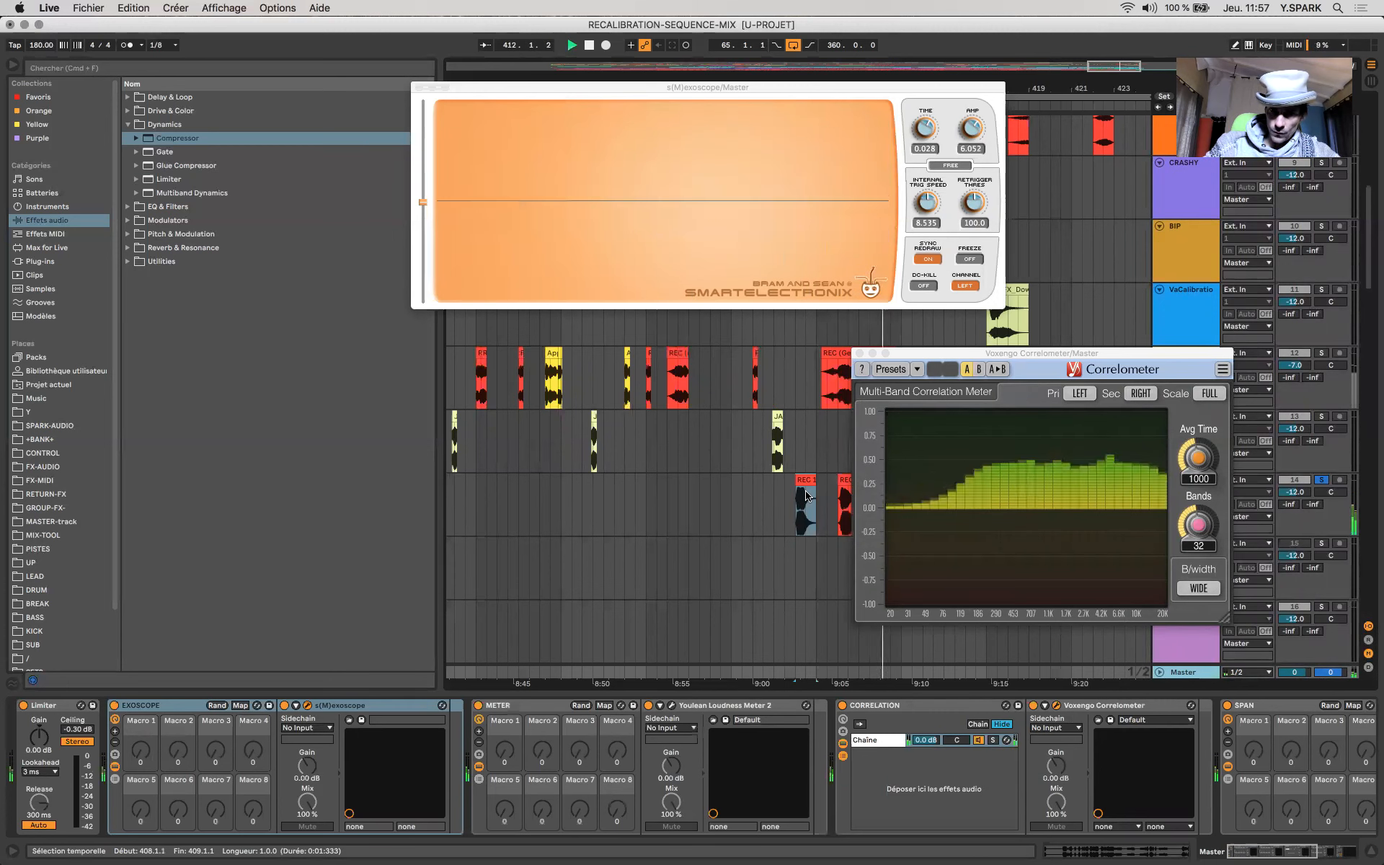
Step: Select SPEAKER's clip at 415.1.1 during playback and check it on the Master's analyzers
scroll(793, 482, right, 10)
scroll(808, 495, left, 1)
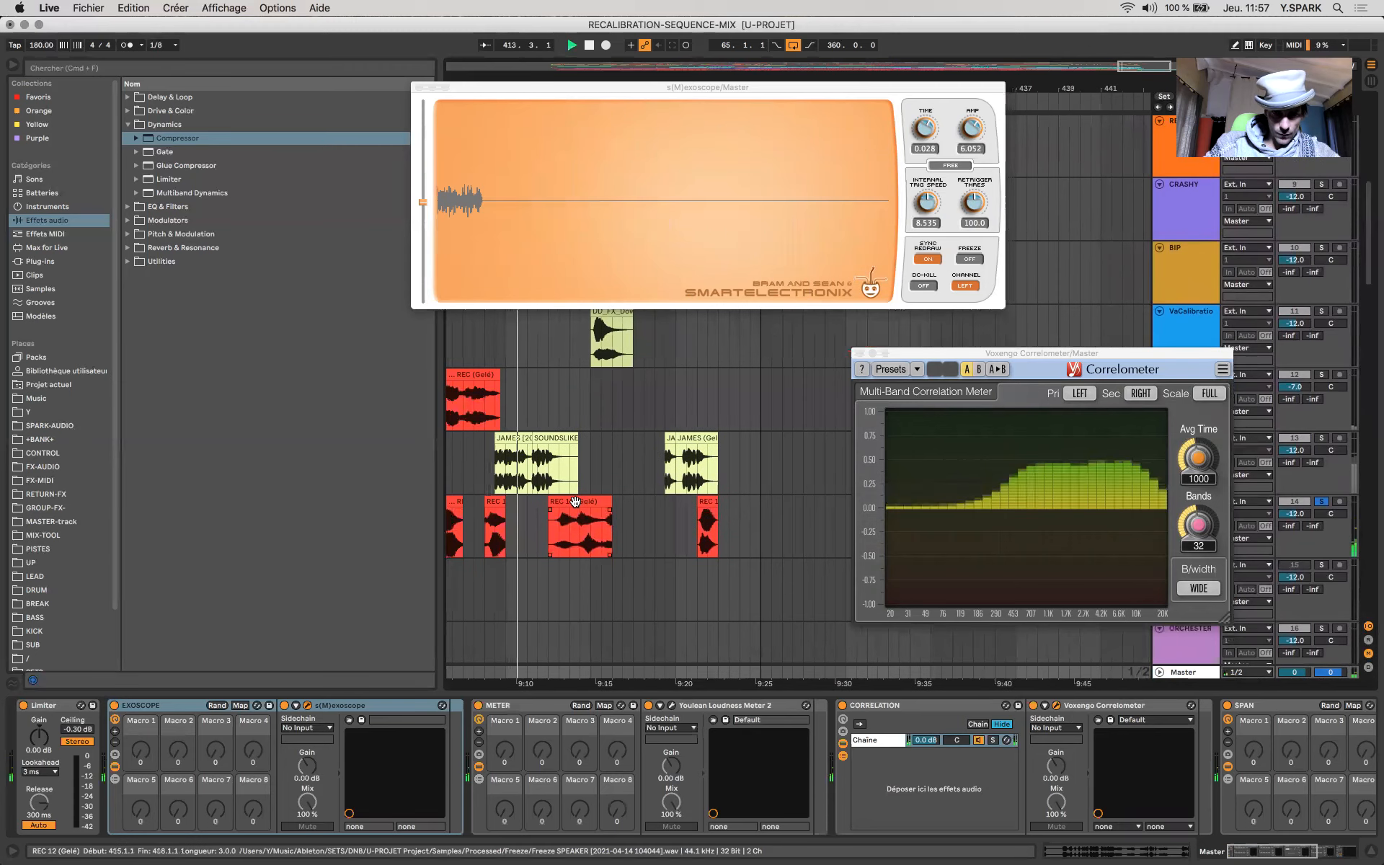
click(611, 512)
click(1200, 674)
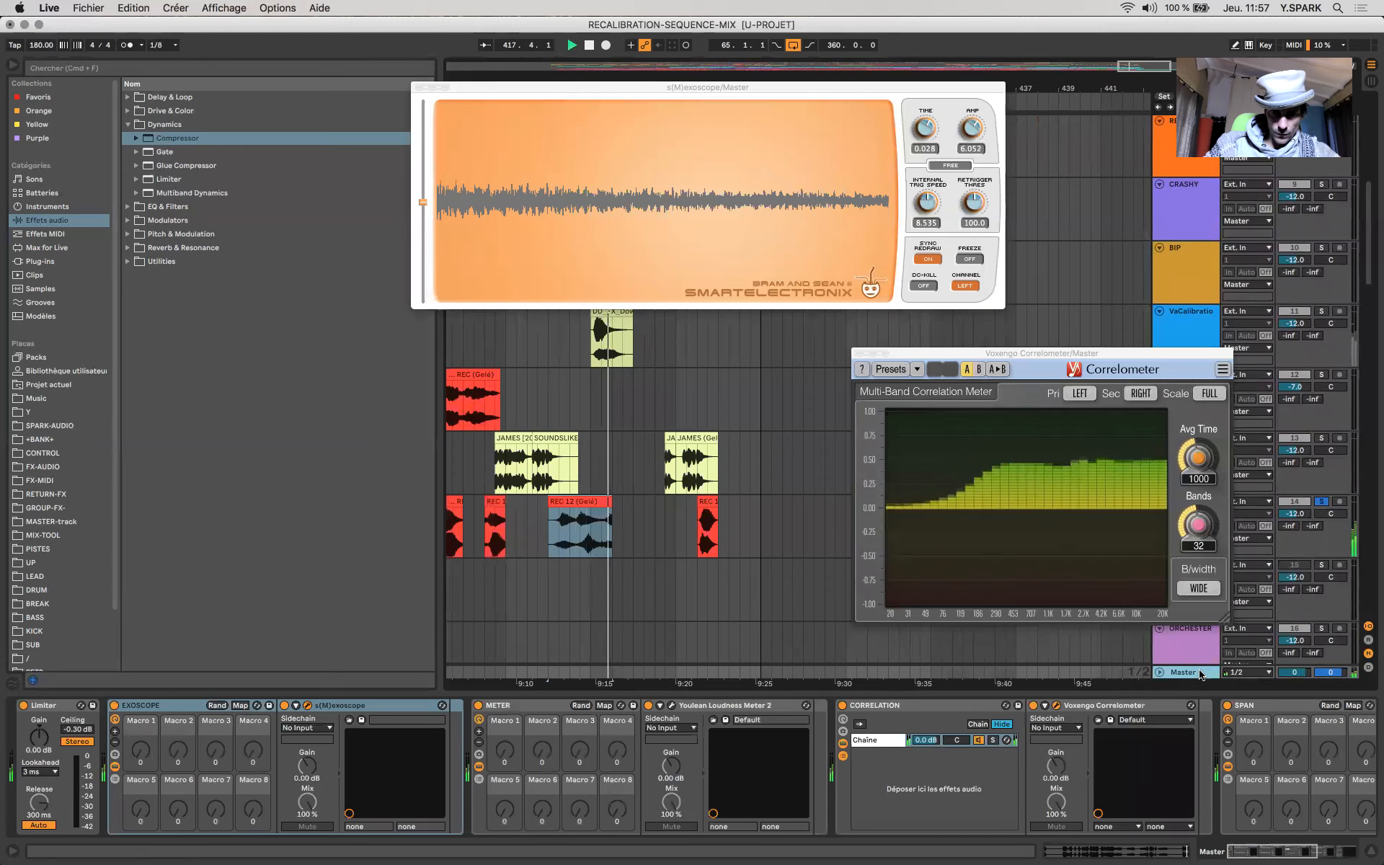
Step: Play SPEAKER from 327.1.1 and from 306.3.1, check both passages on the Master's analyzers, and stop playback
scroll(736, 584, left, 10)
scroll(736, 583, left, 20)
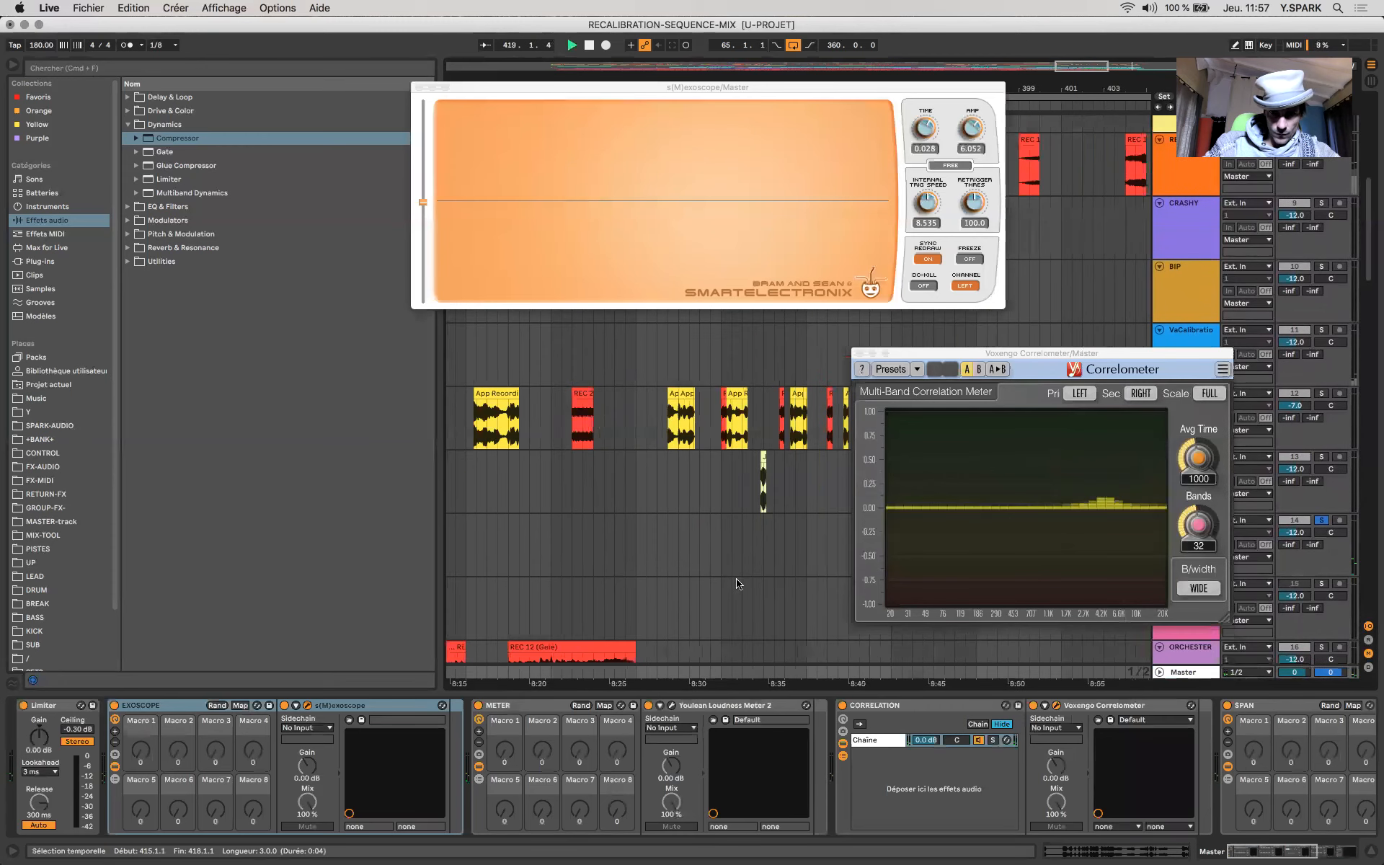
scroll(507, 510, left, 1)
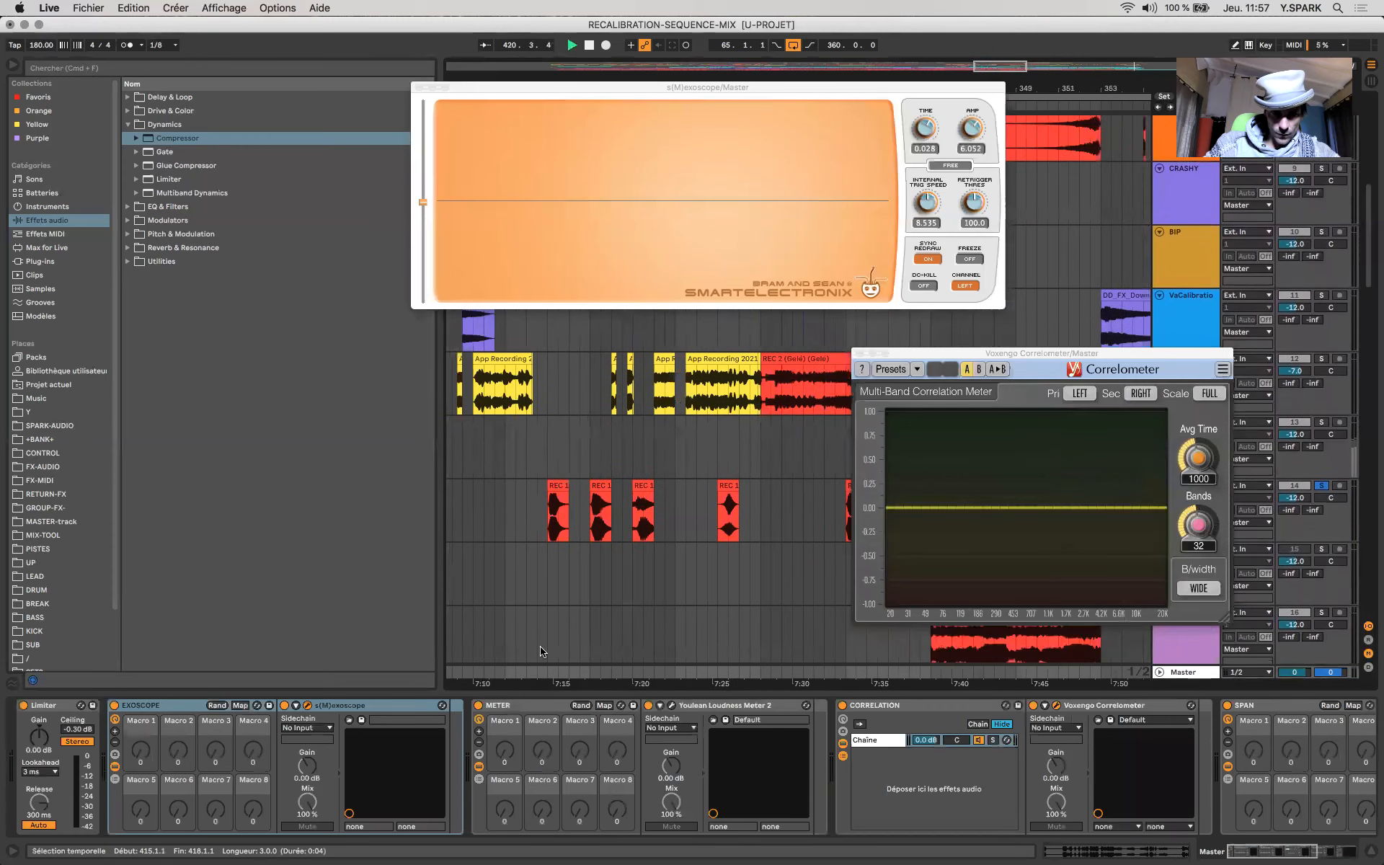
click(548, 672)
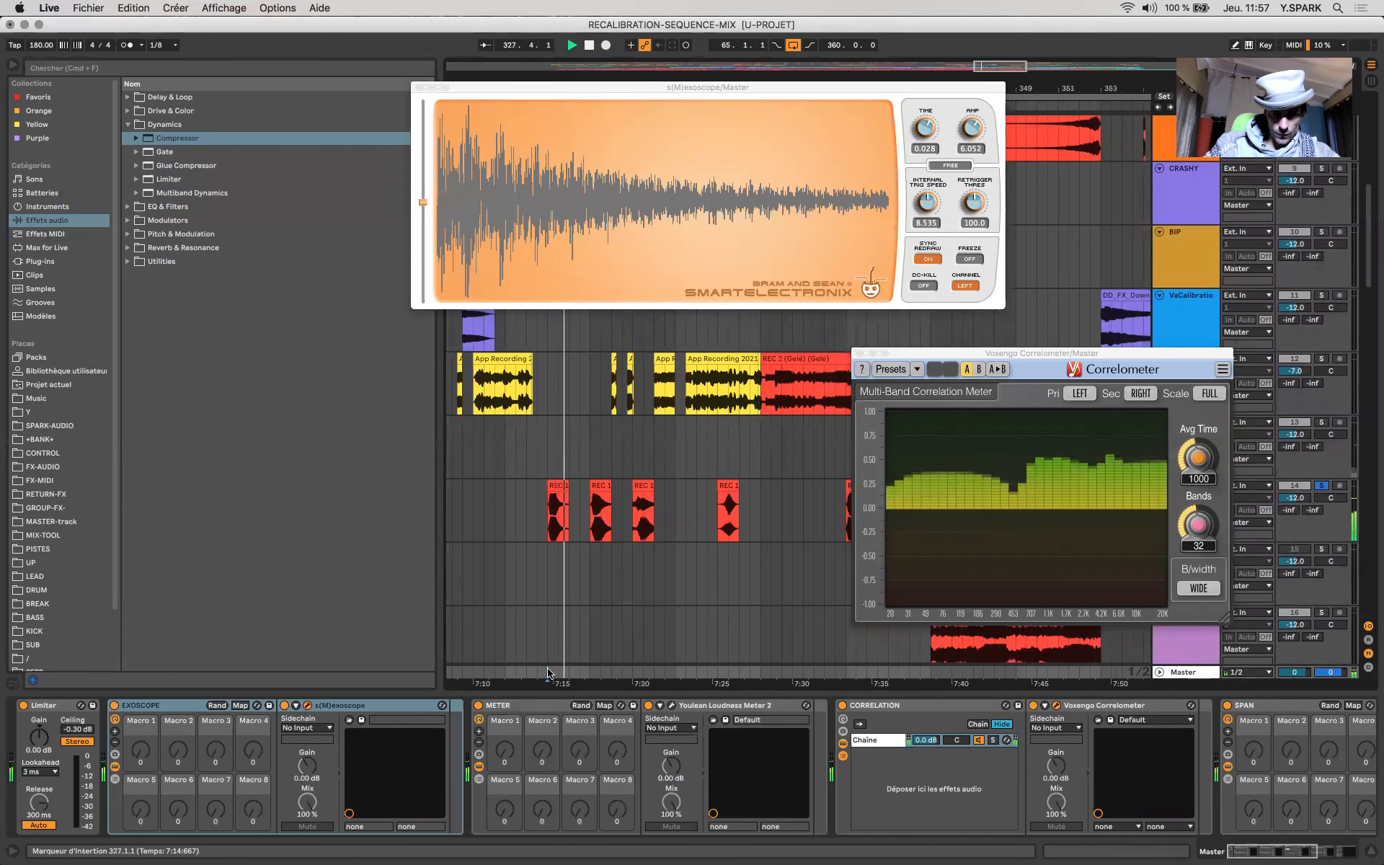
scroll(640, 533, left, 10)
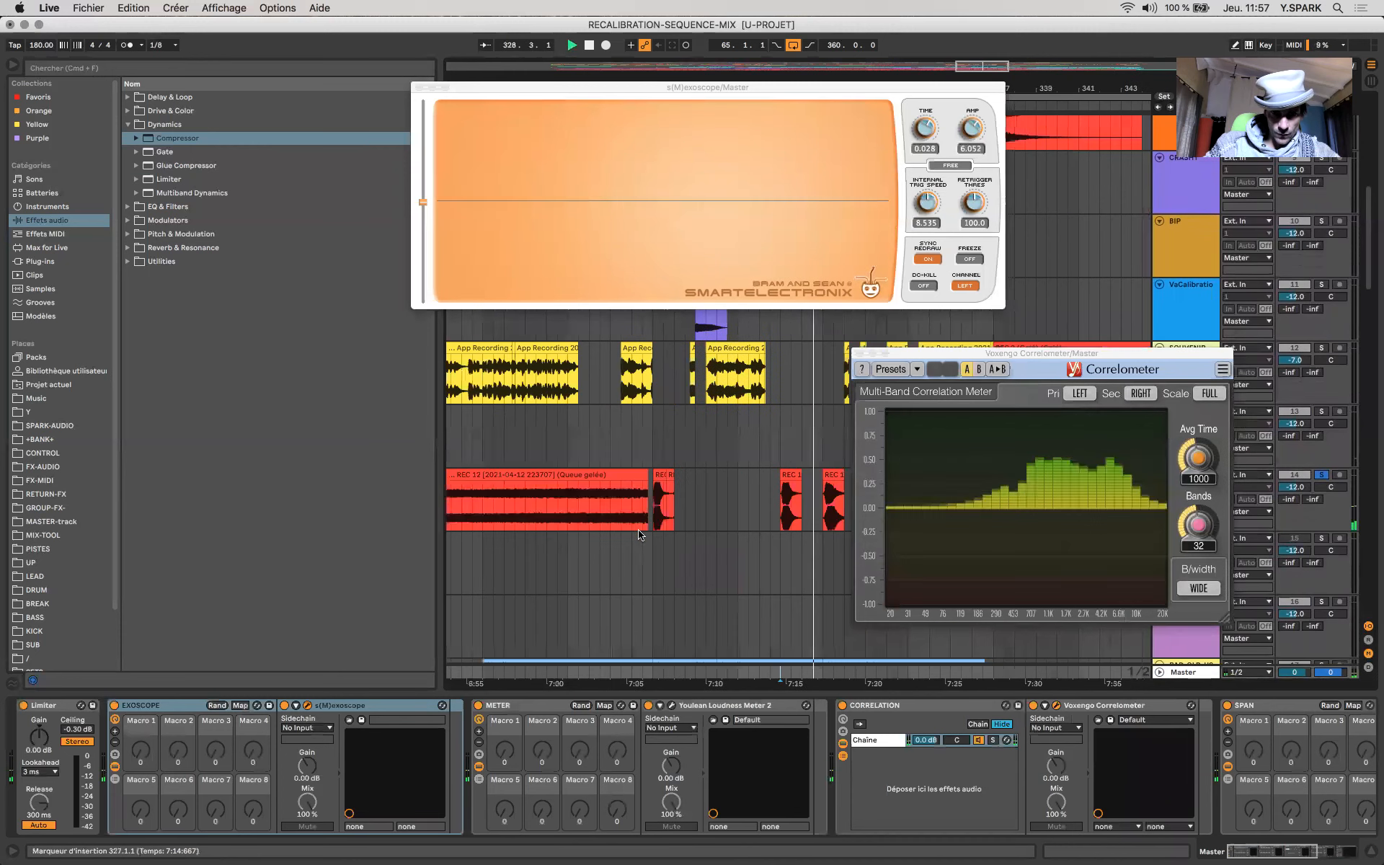
click(754, 675)
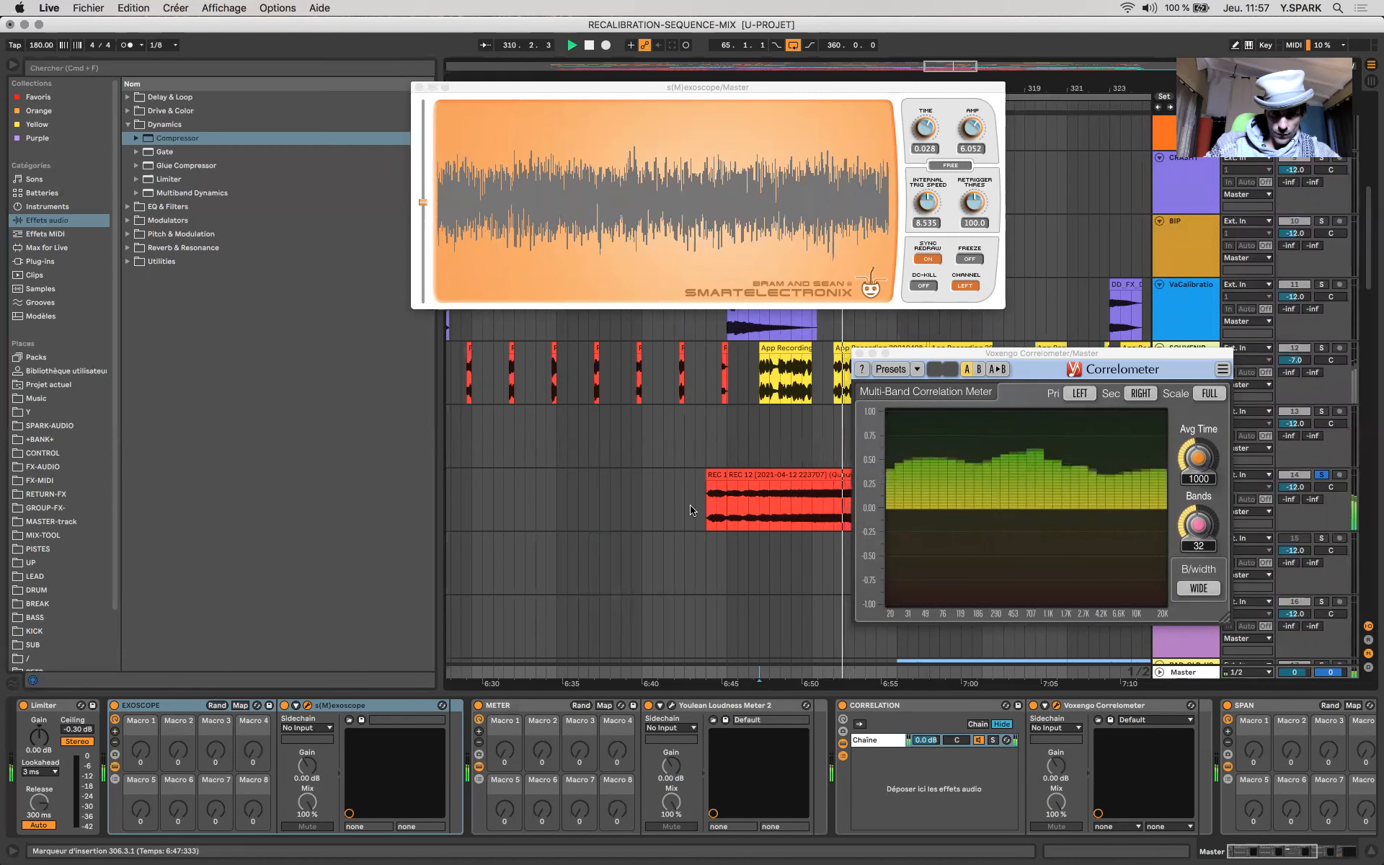
key(space)
Step: Select SPEAKER's clip at 113.1.1 and add an EQ Eight to the track
click(752, 505)
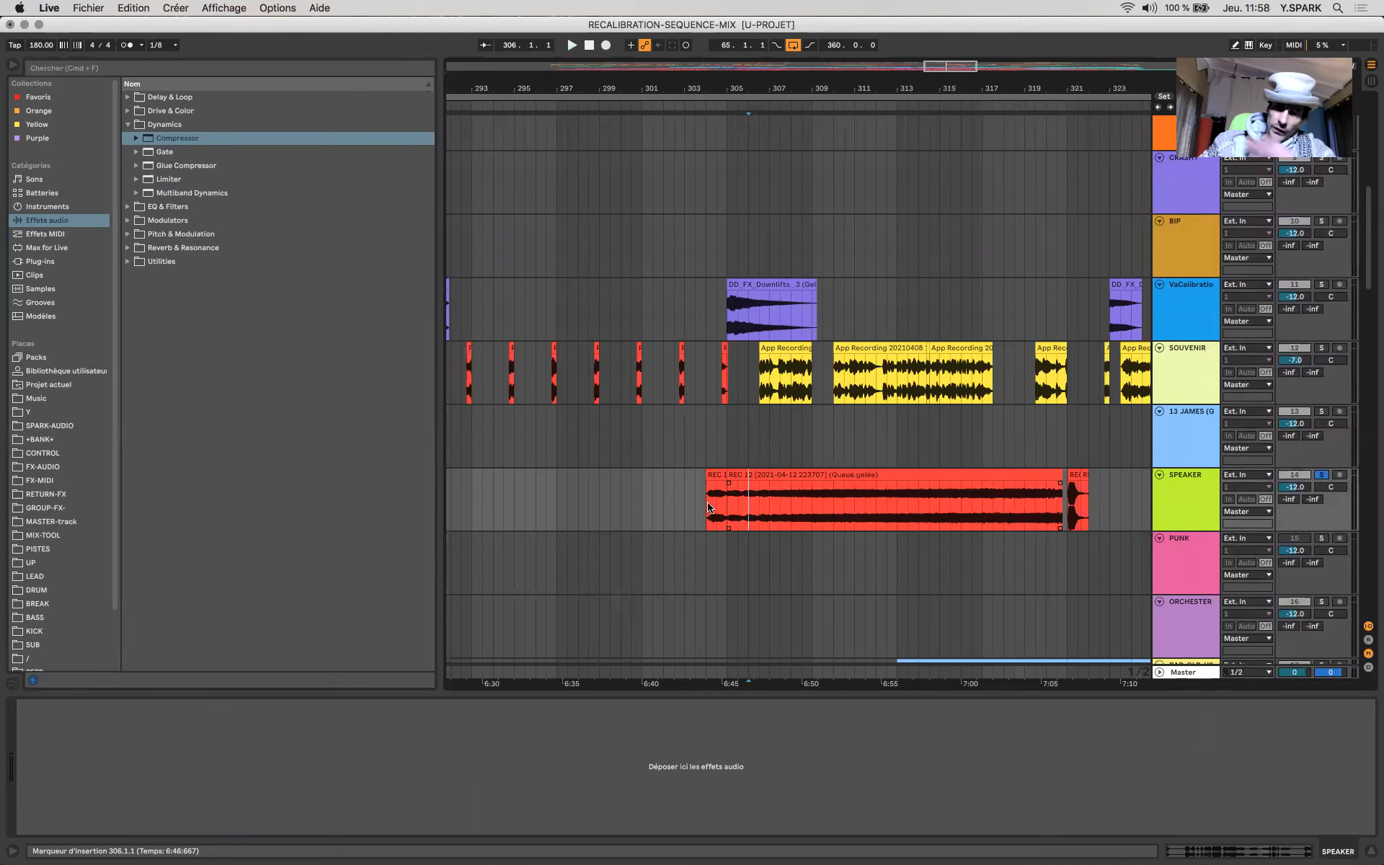
scroll(753, 532, down, 10)
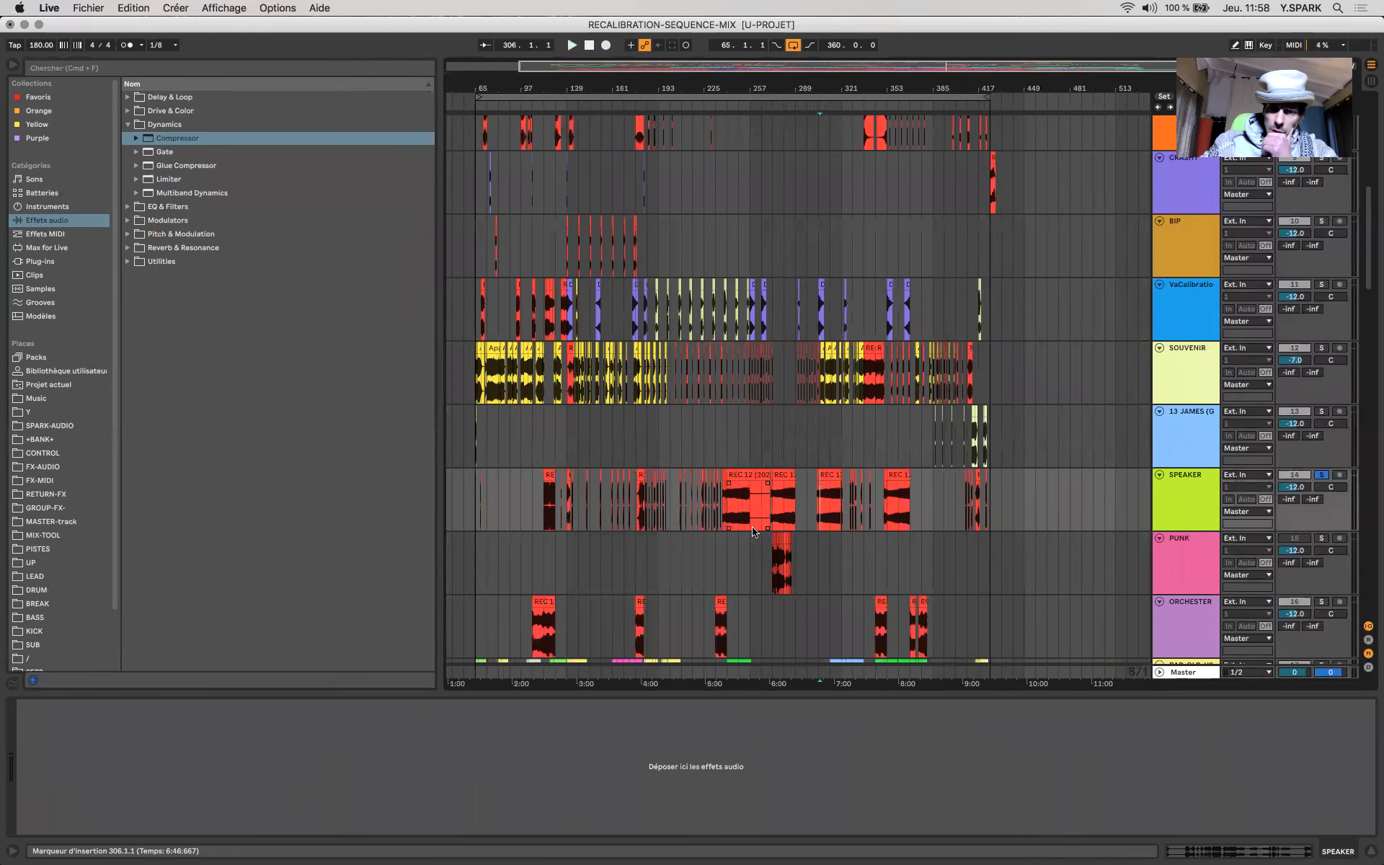
click(547, 476)
scroll(547, 477, up, 10)
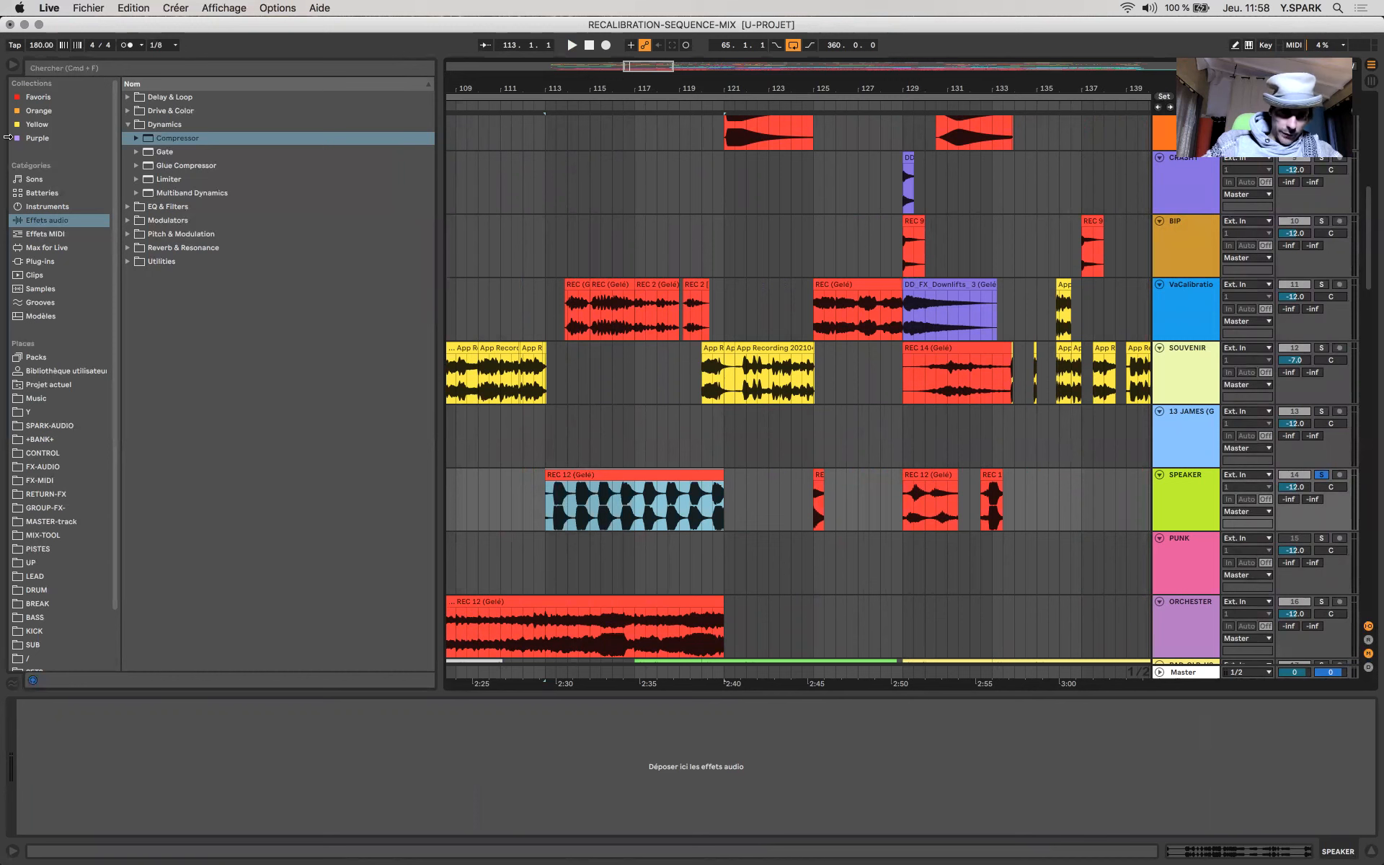
click(60, 219)
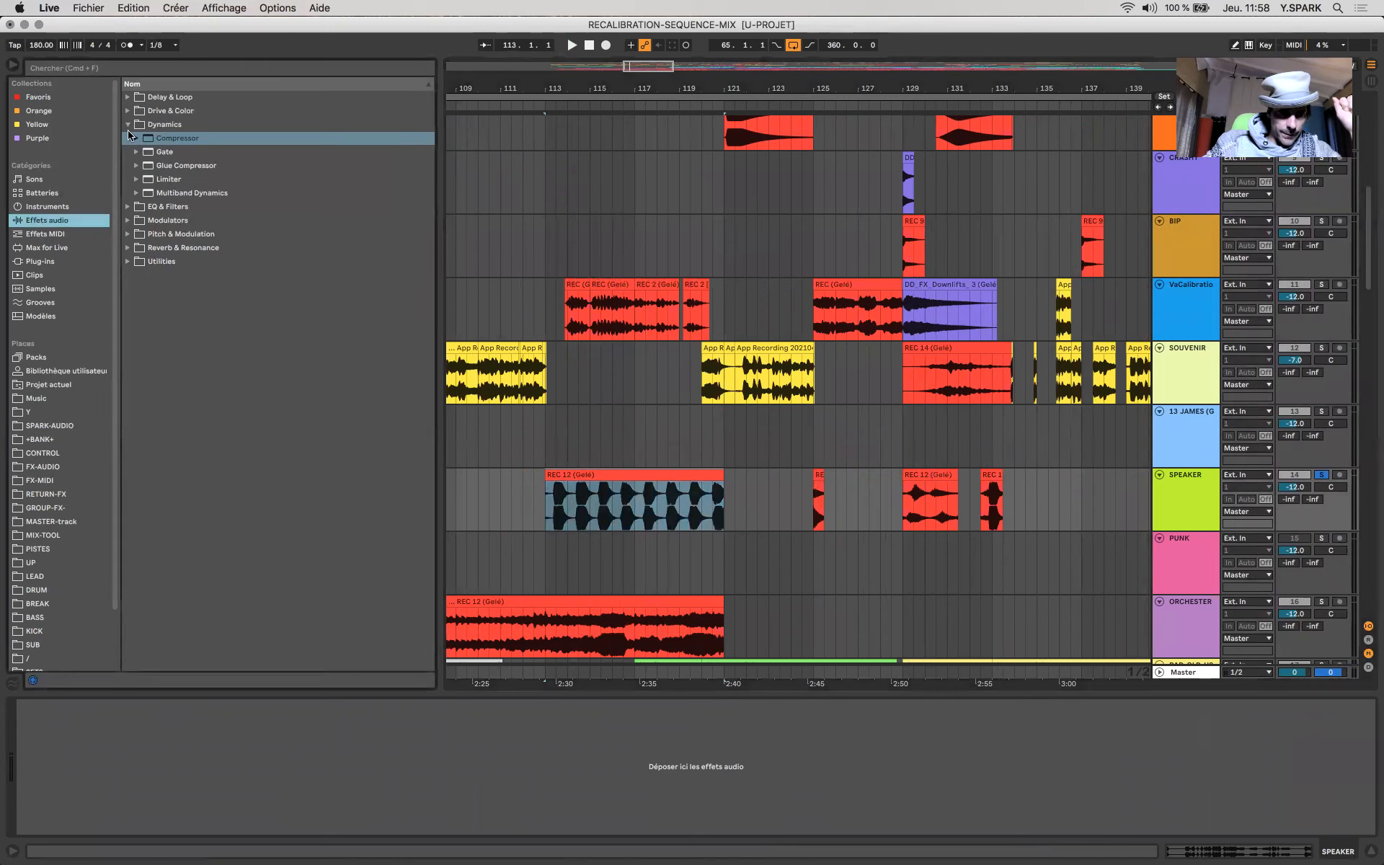
click(138, 208)
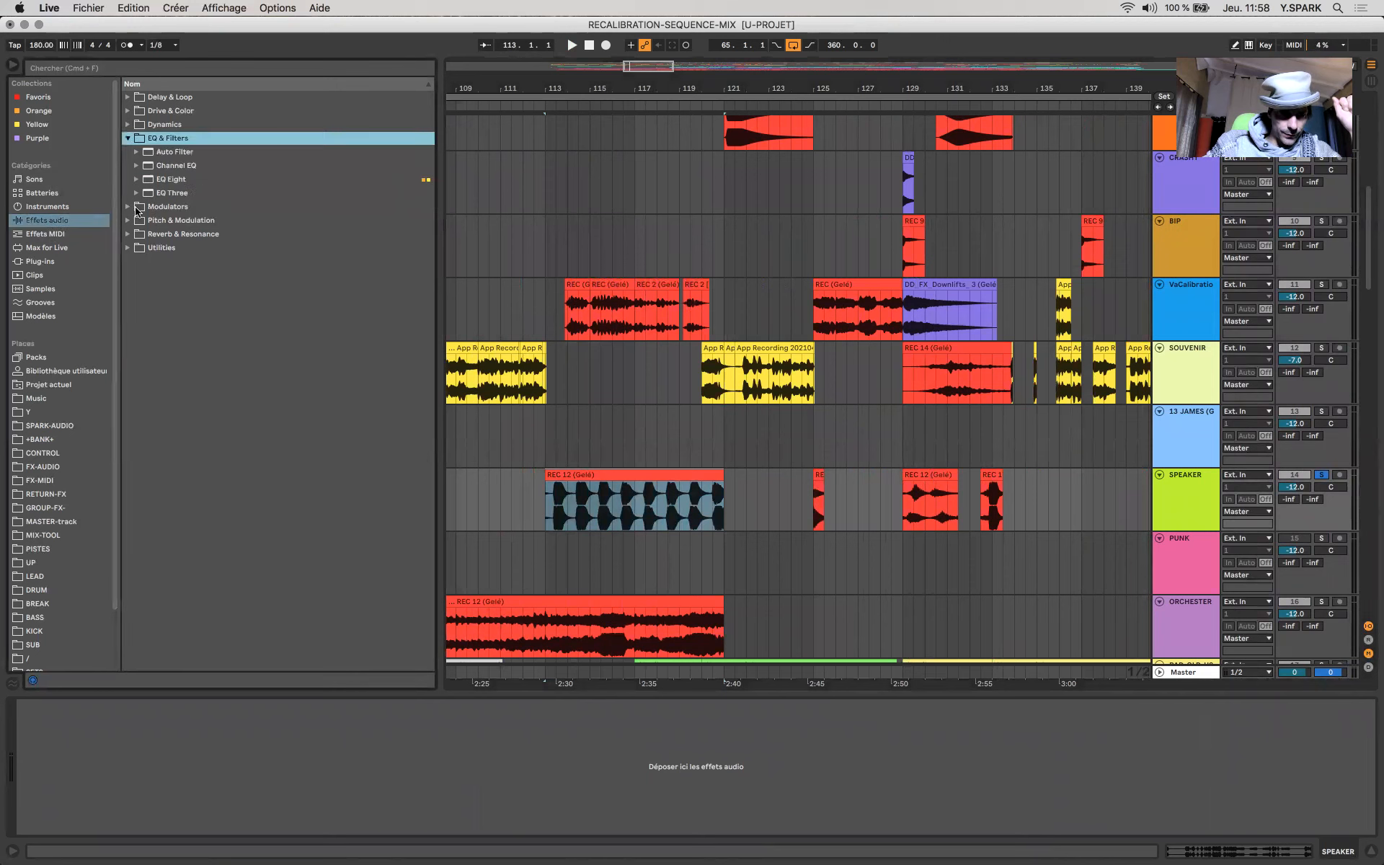
double_click(170, 180)
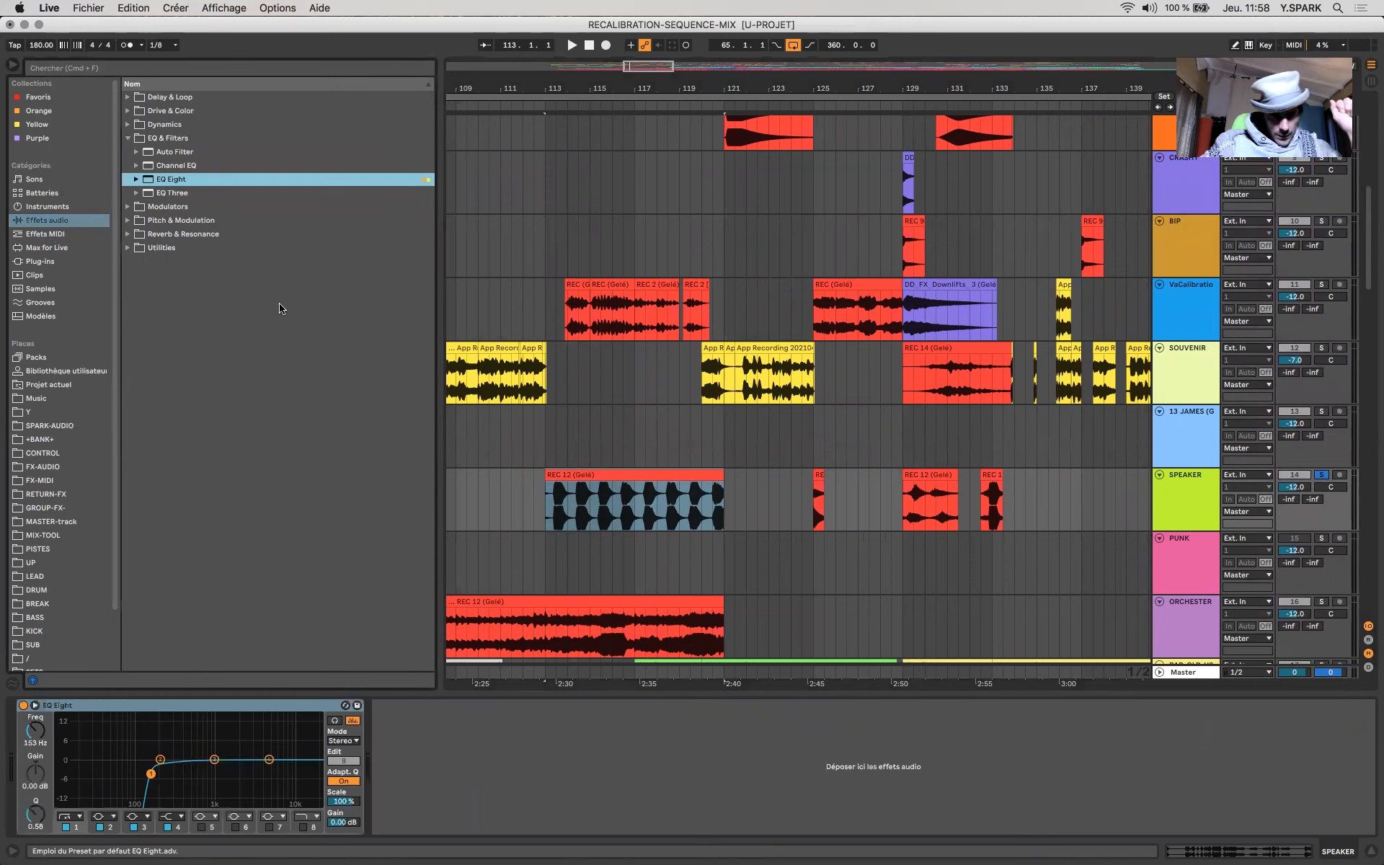
Step: Change EQ Eight's band 1 to a gentler low cut and set it to 198 Hz with Q 0.39 during playback
click(80, 817)
click(75, 740)
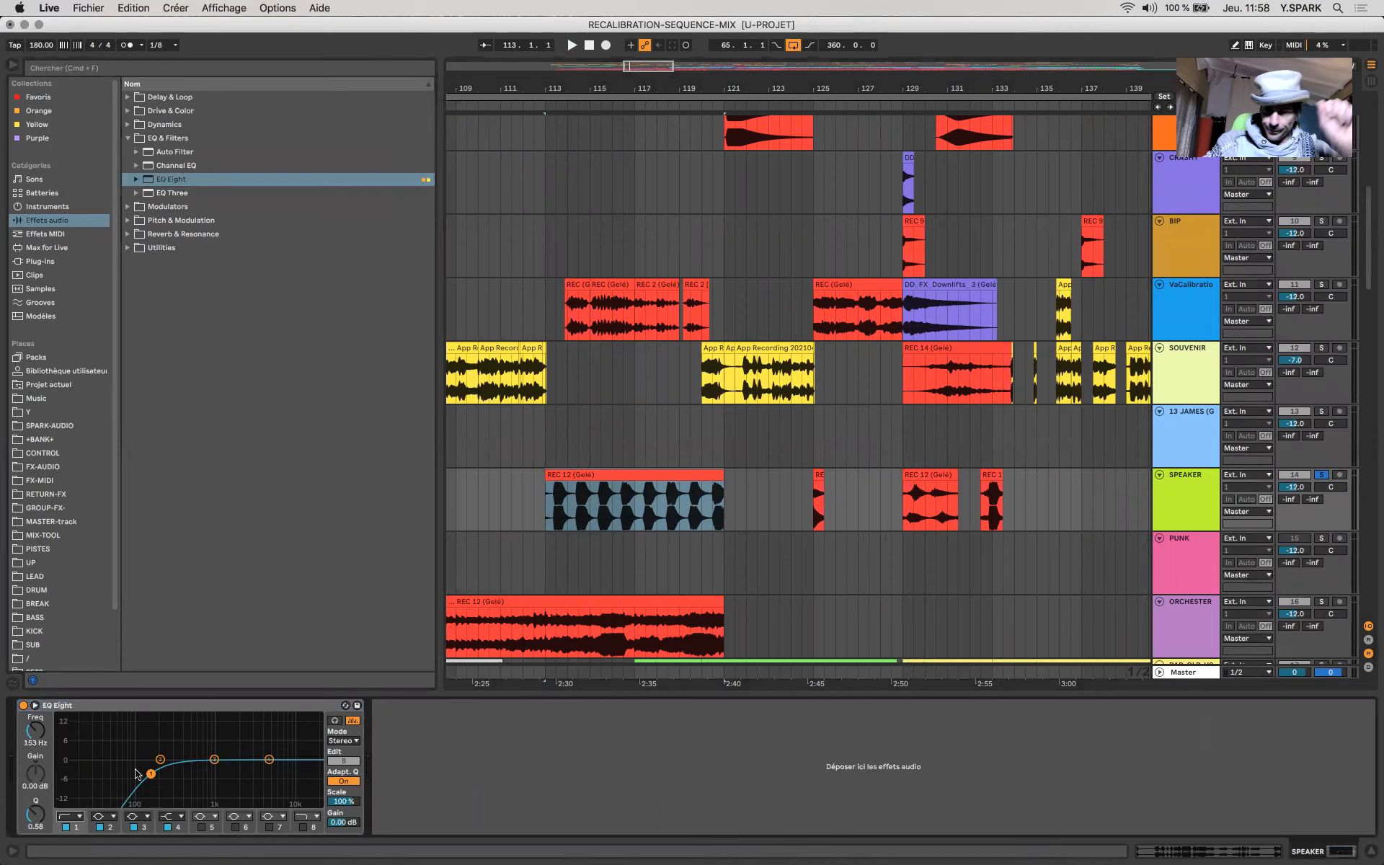
key(space)
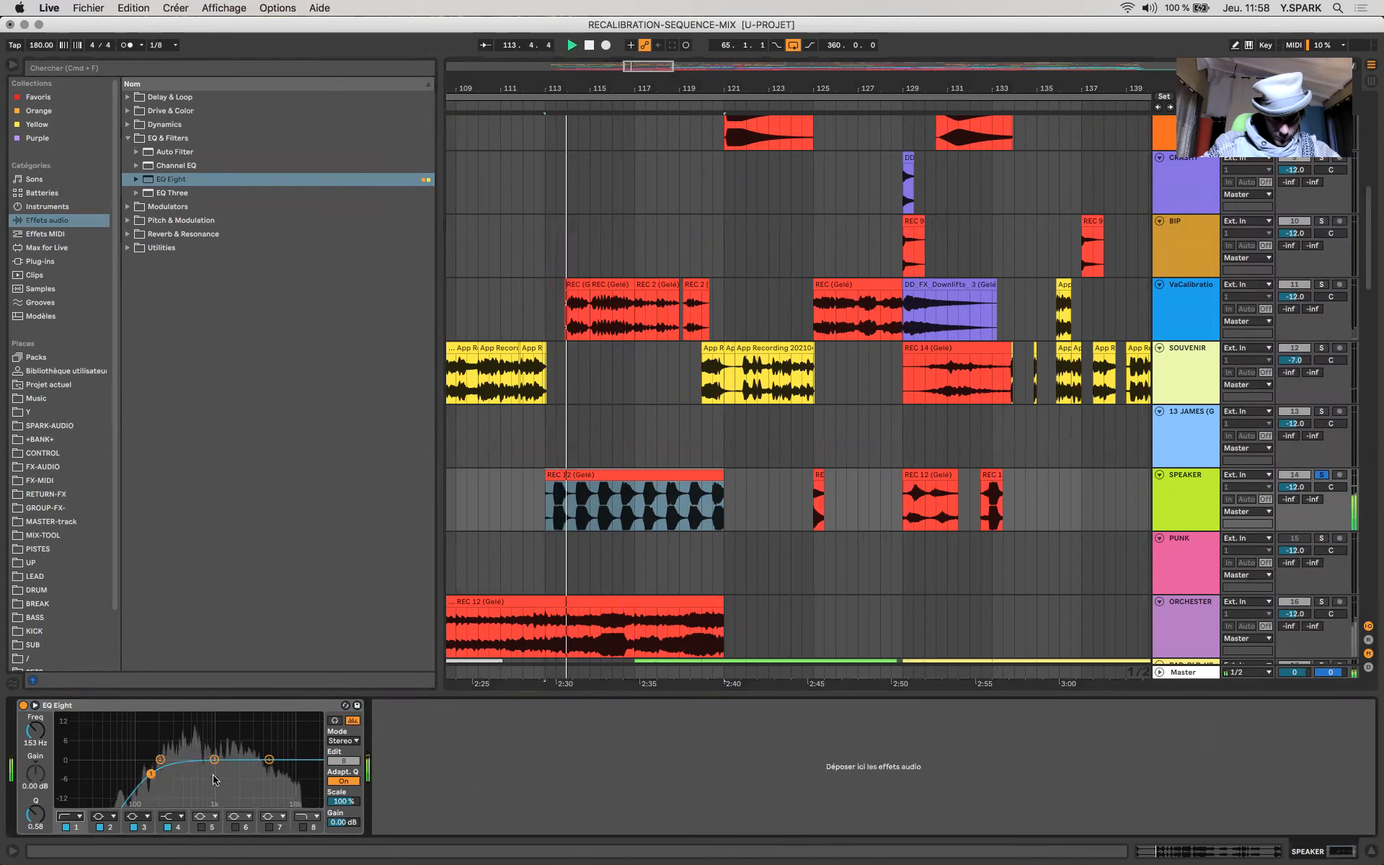
drag(150, 773, 160, 783)
key(space)
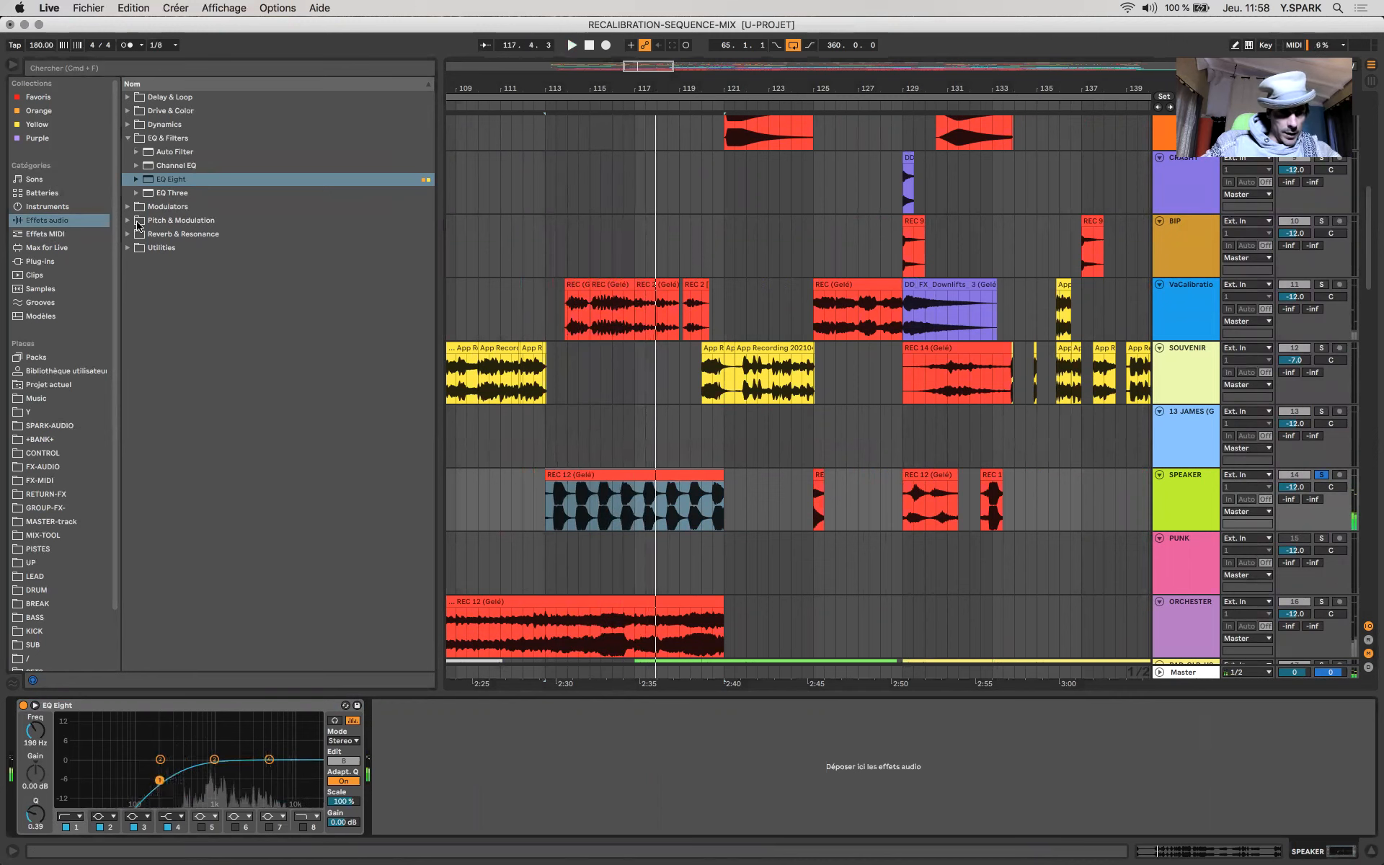
Step: Add the Glue Compressor preset Mastering - Catch Peaks to SPEAKER and set its threshold to -10.6 dB during playback
click(134, 125)
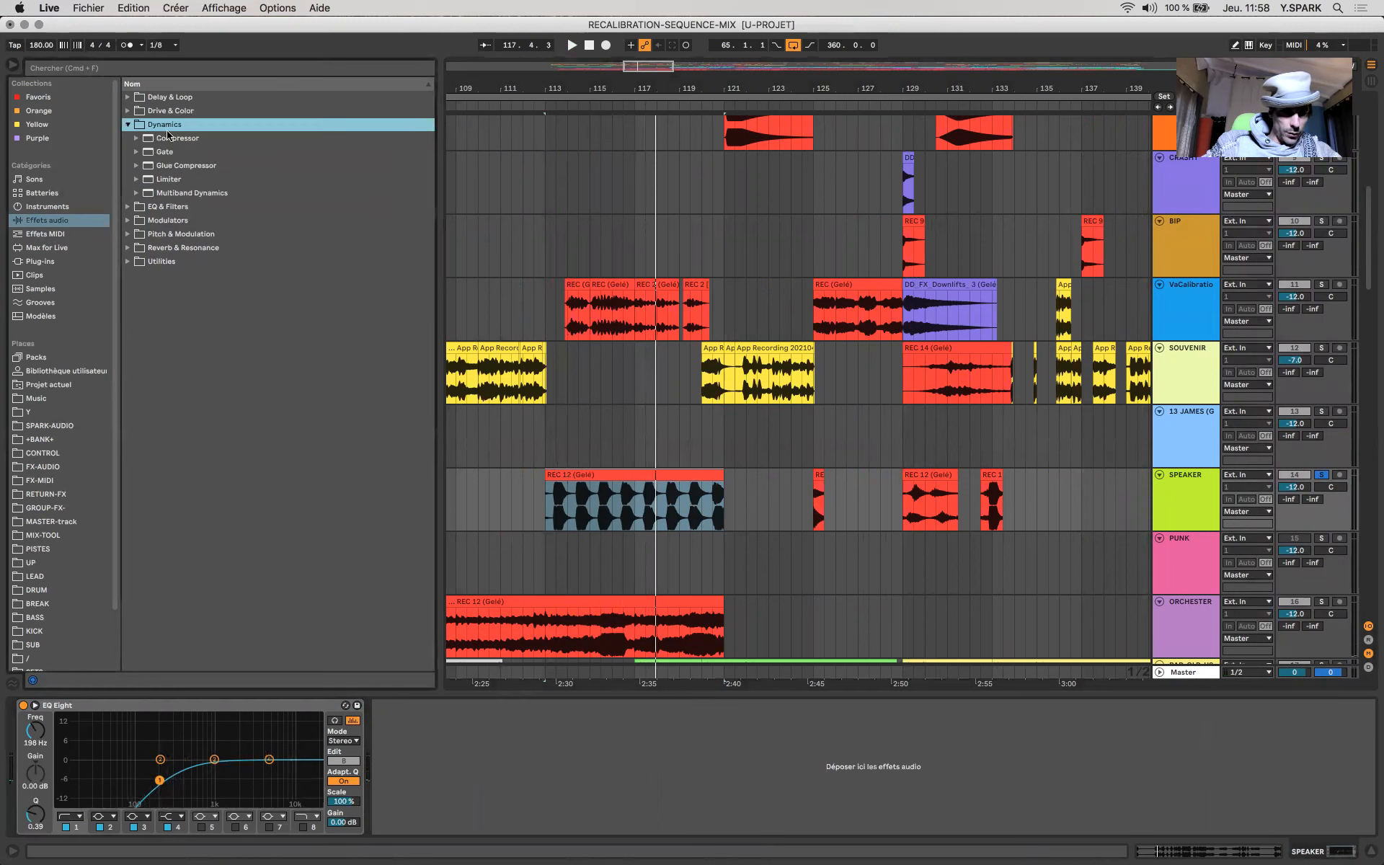
click(135, 166)
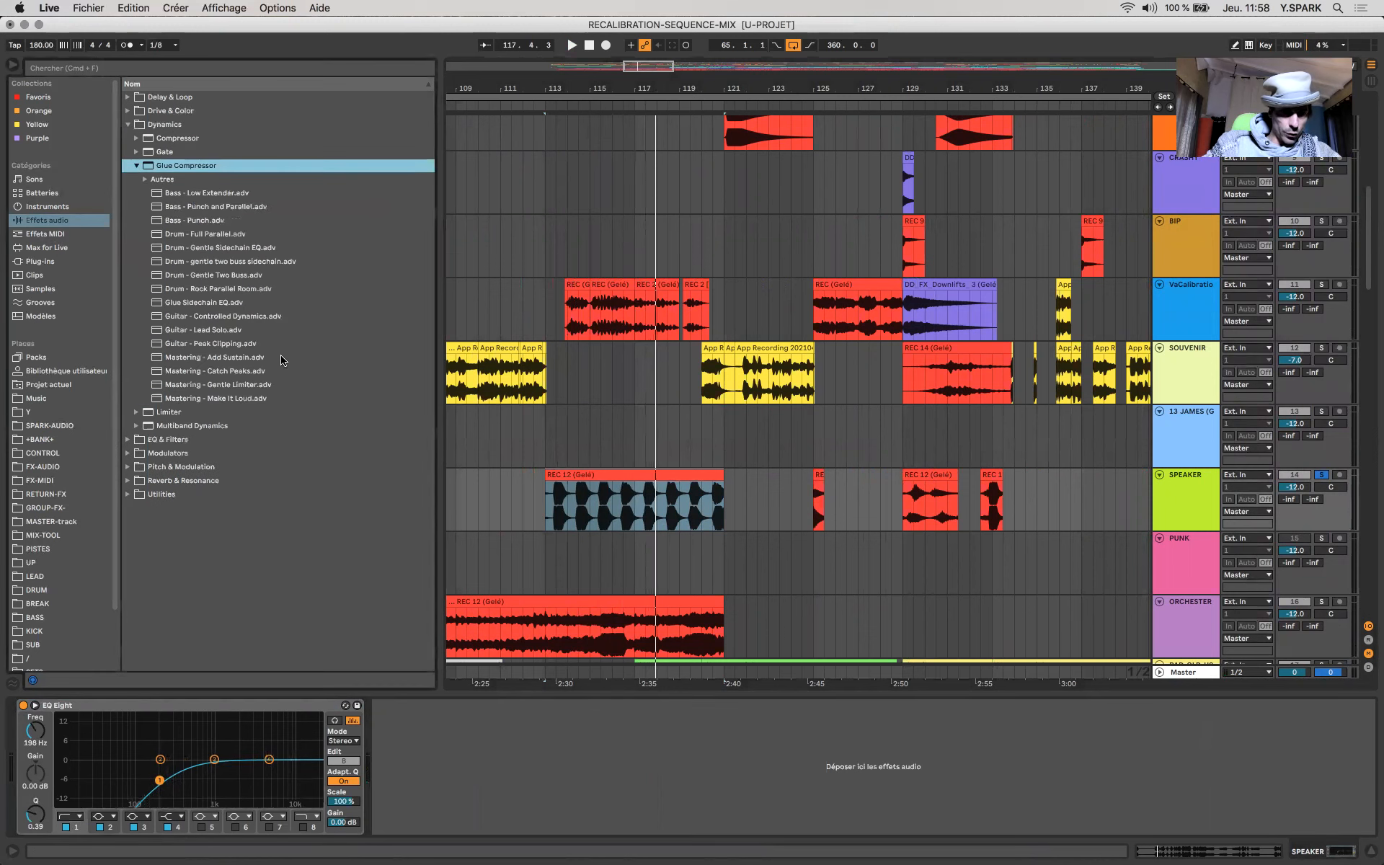
double_click(213, 344)
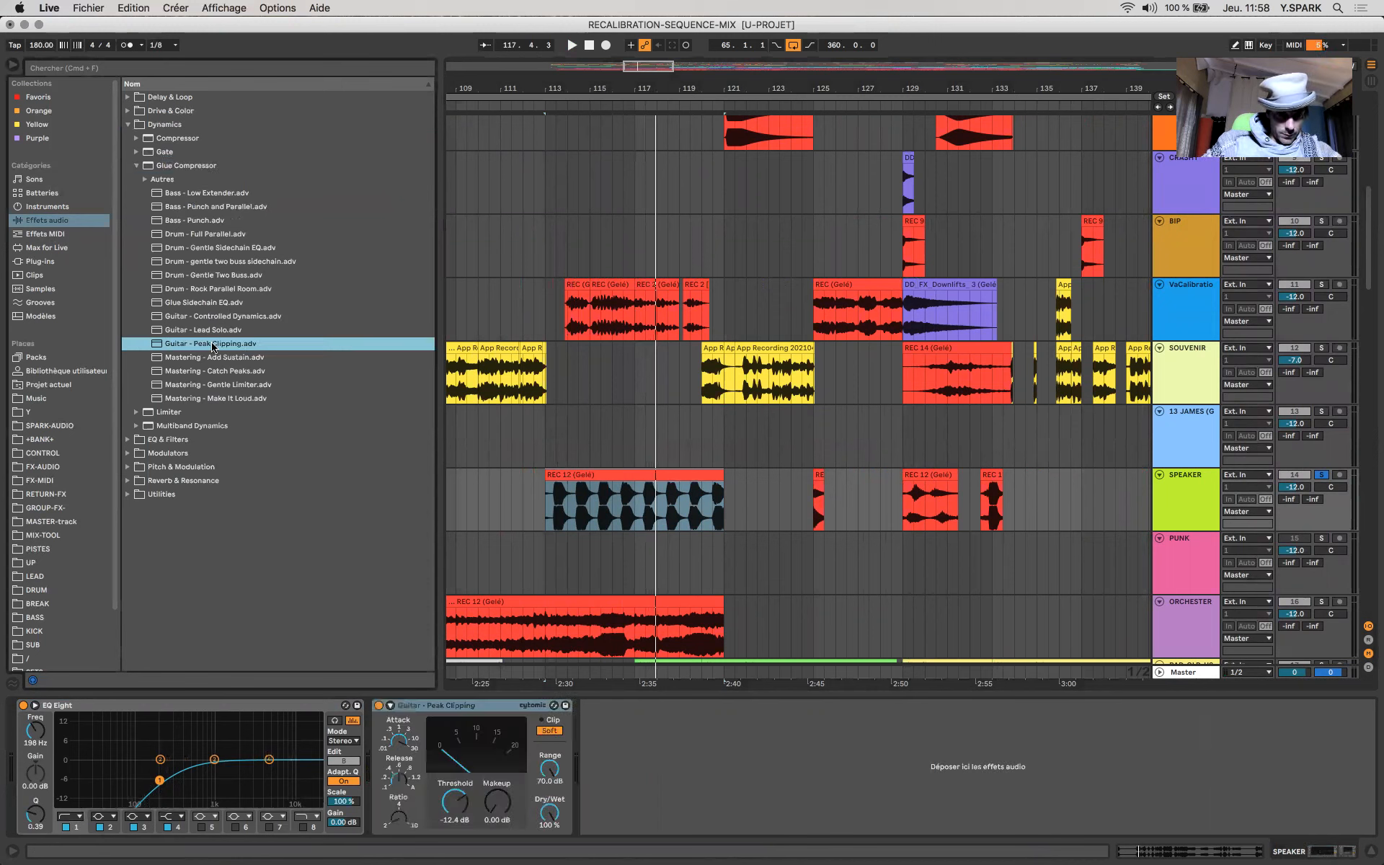
double_click(240, 371)
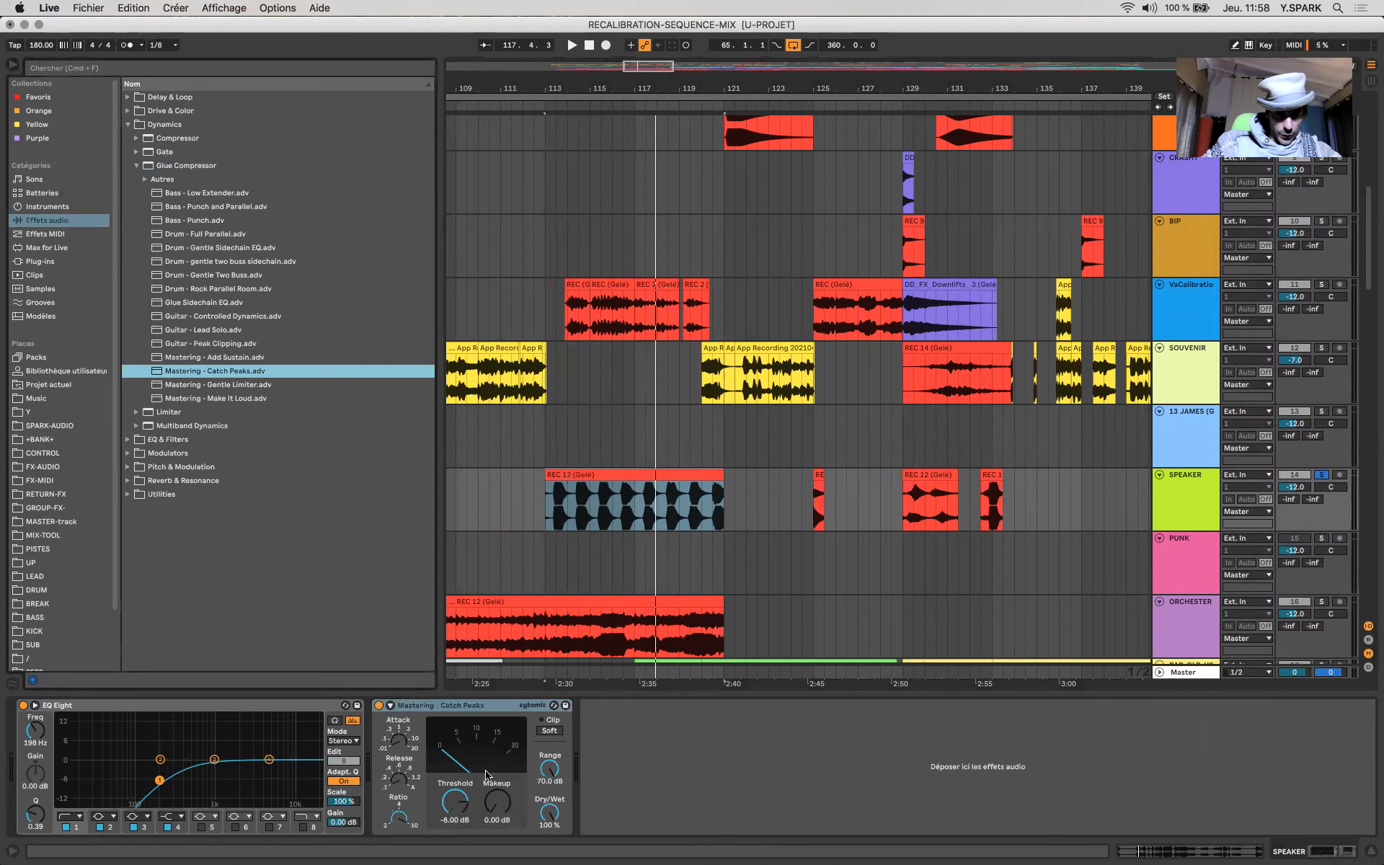
key(space)
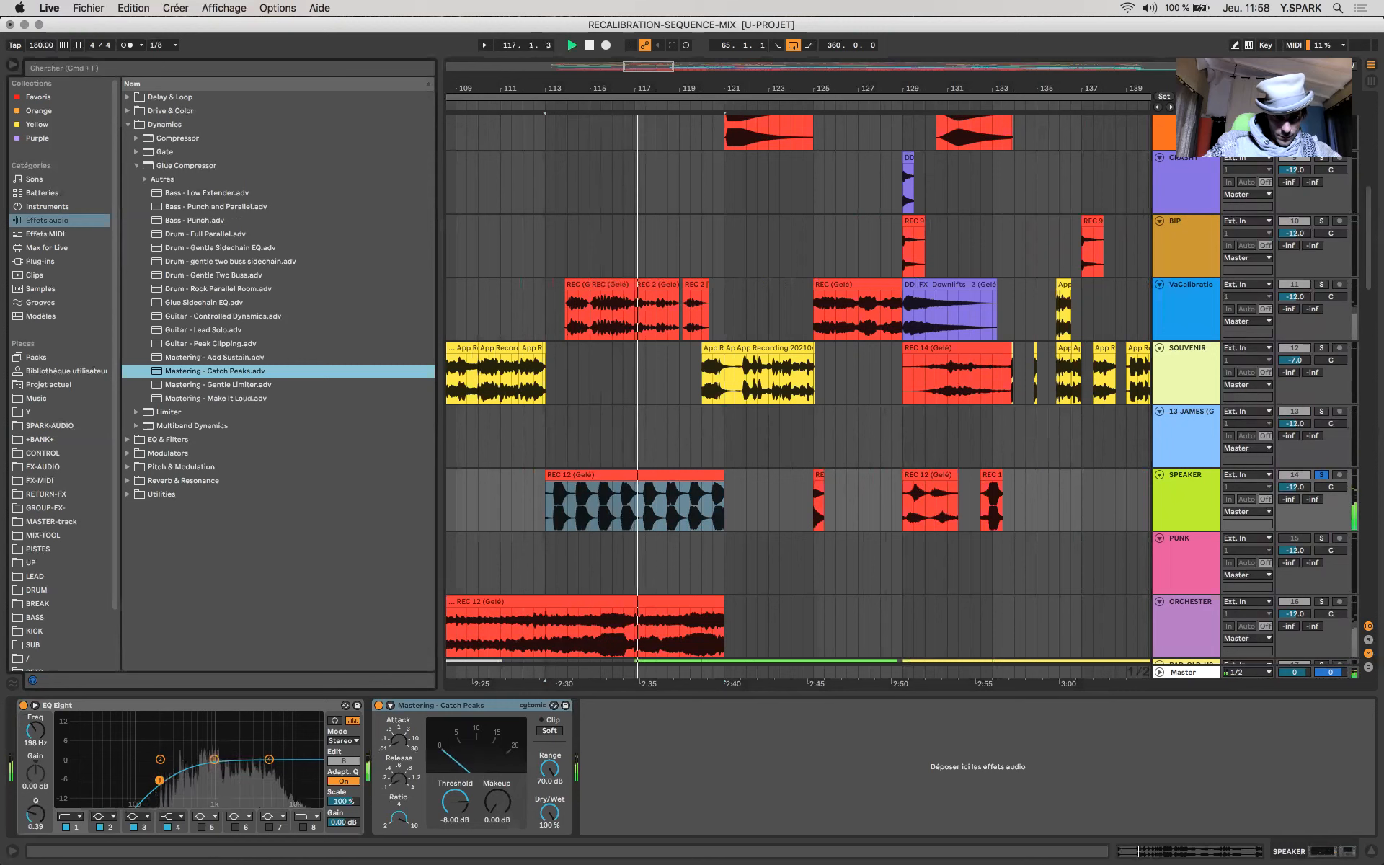
click(447, 818)
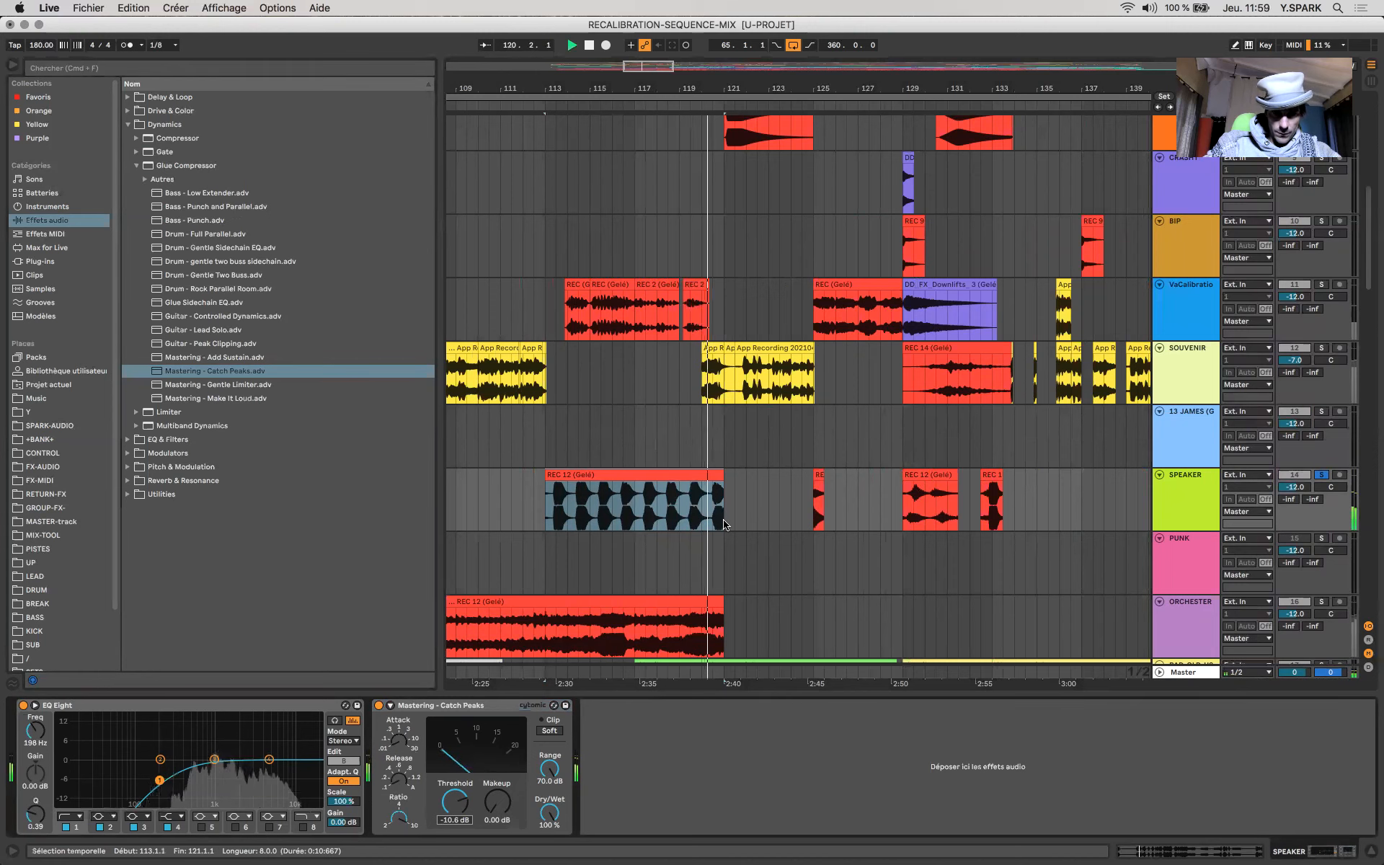
Step: Replay SPEAKER's clip from 113.1.1 and check the processed sound on the Master's s(M)exoscope and Correlometer
scroll(724, 520, down, 3)
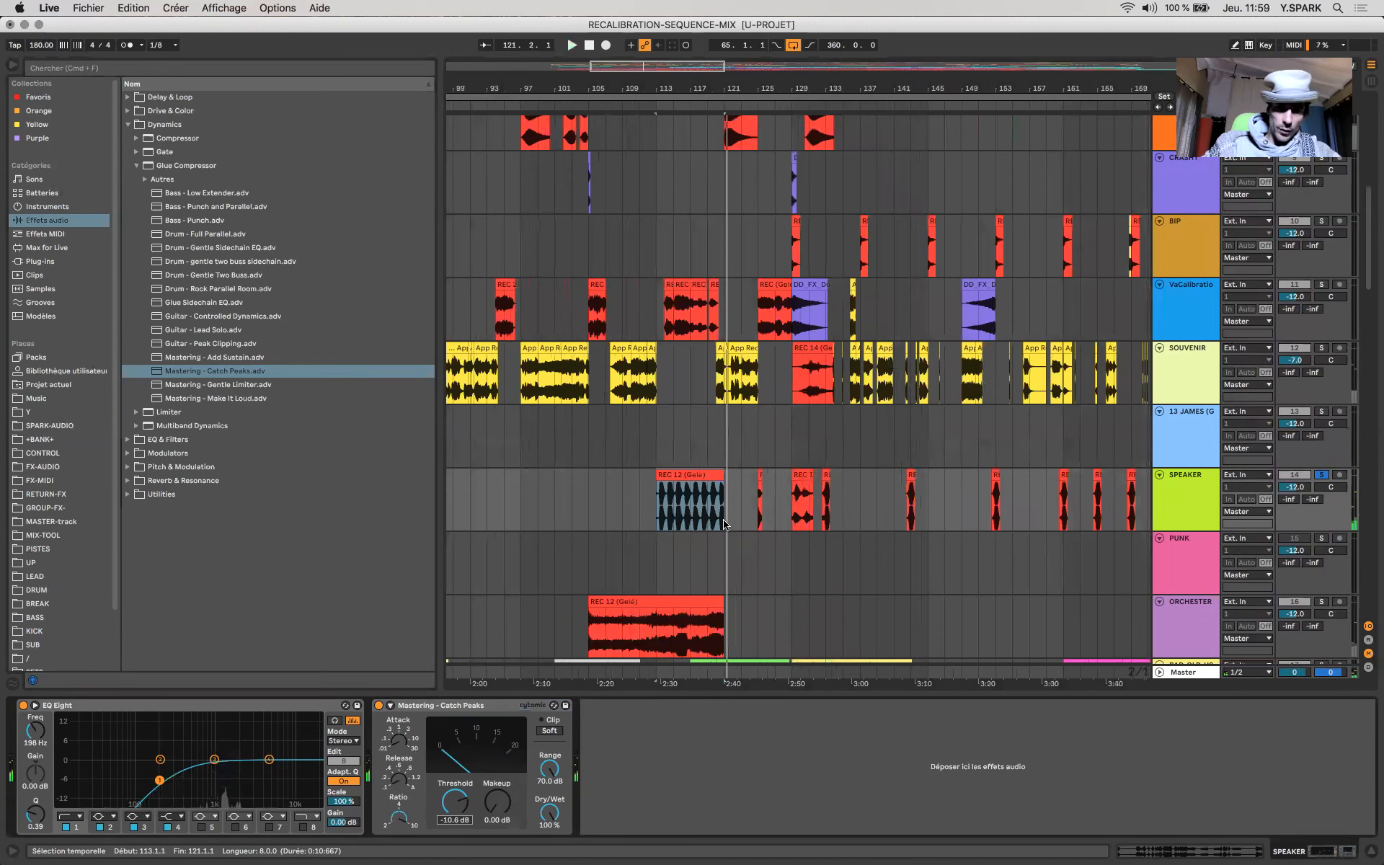
scroll(679, 532, down, 8)
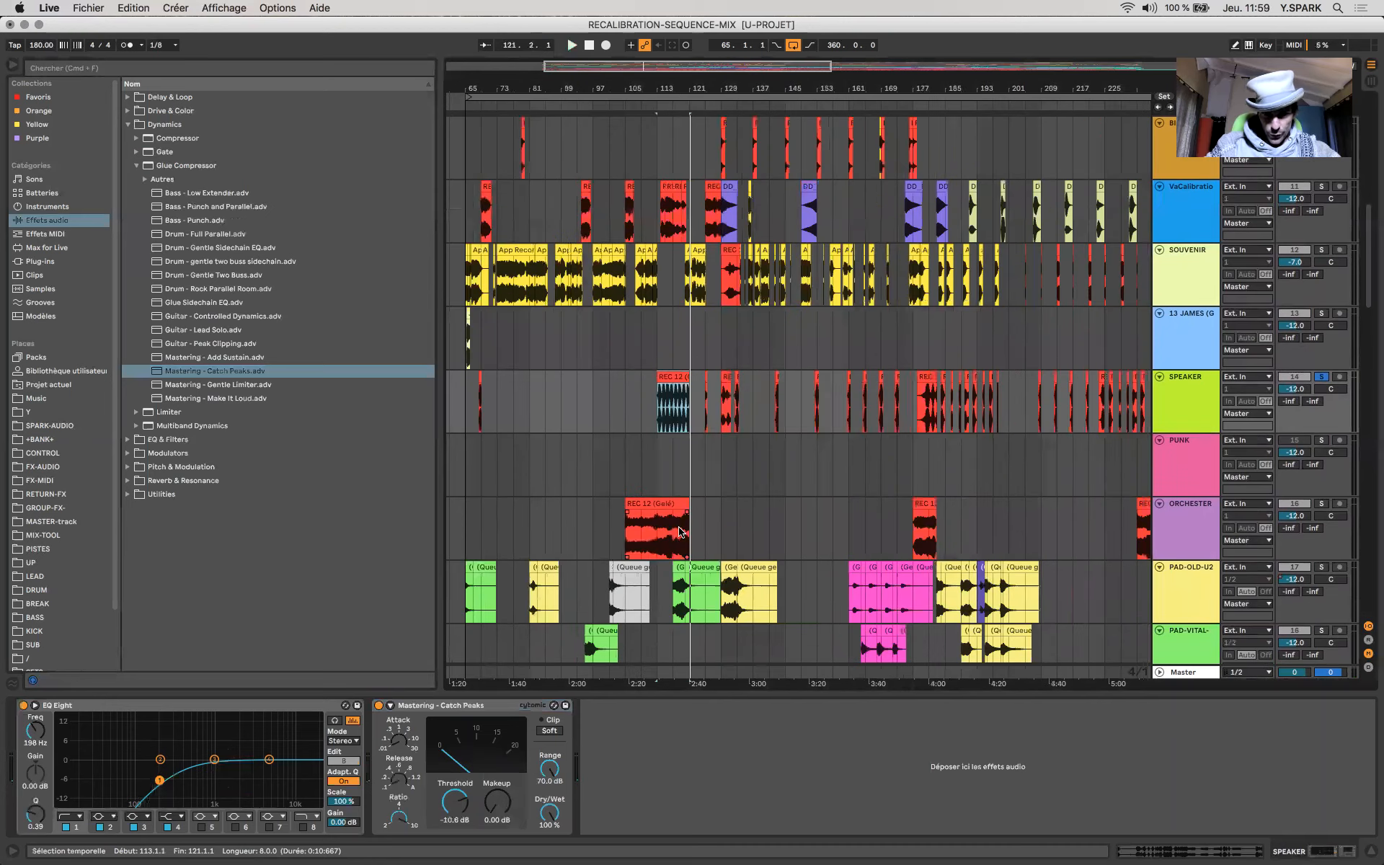
click(1198, 673)
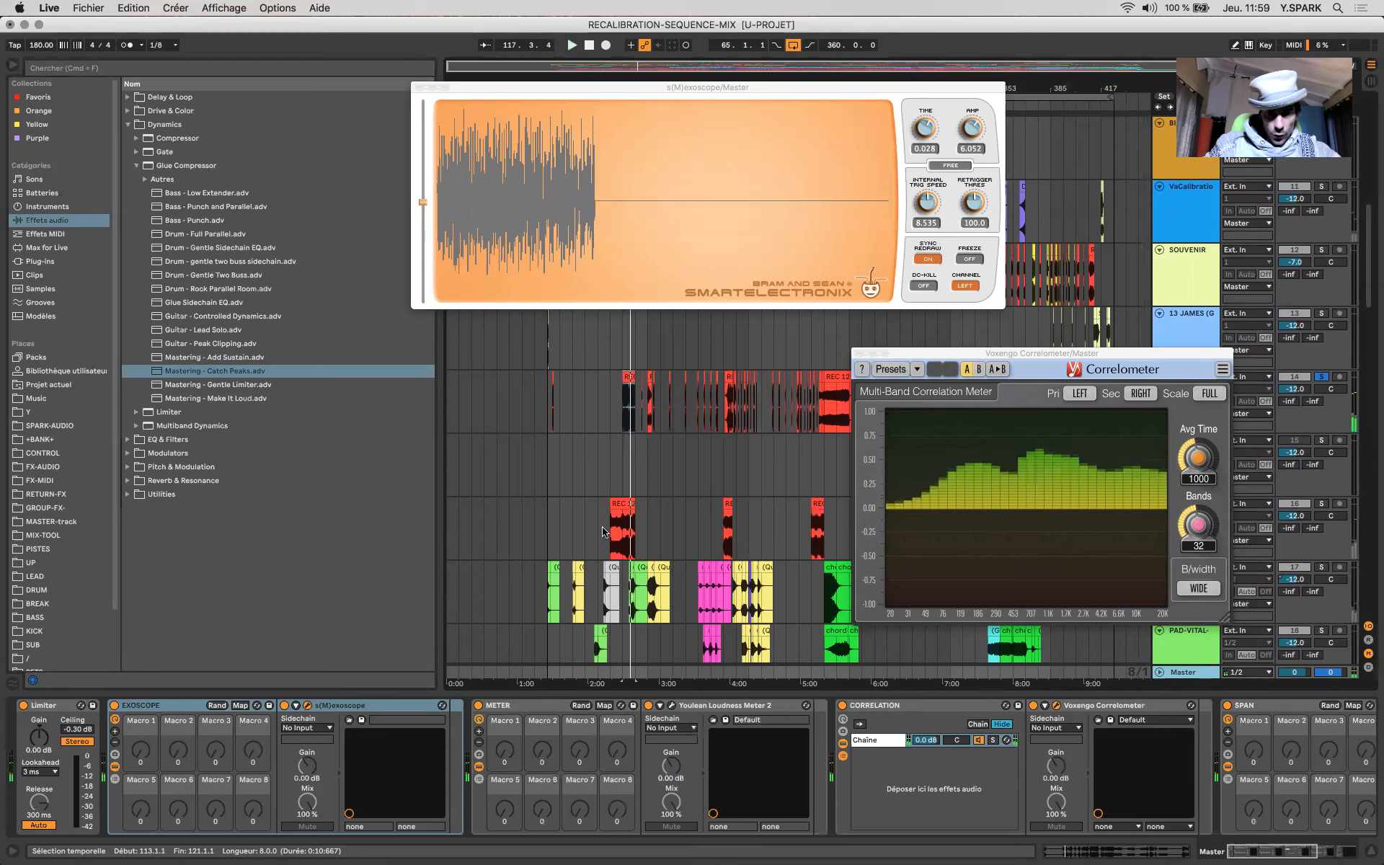
Step: Return to SPEAKER's clip at 113.1.1 and set EQ Eight's band 2 to 587 Hz with -3.60 dB gain
click(606, 507)
click(613, 508)
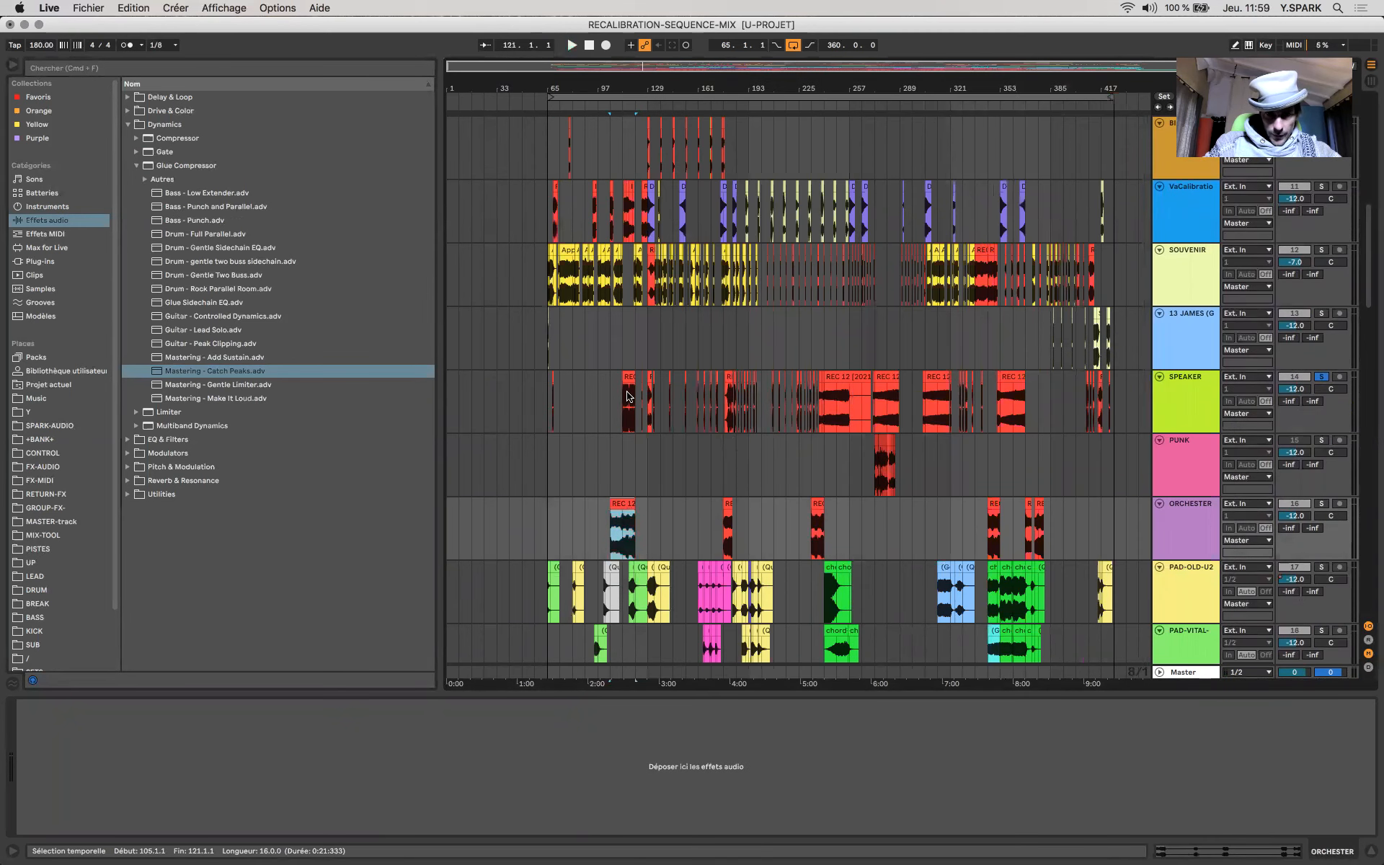
click(627, 396)
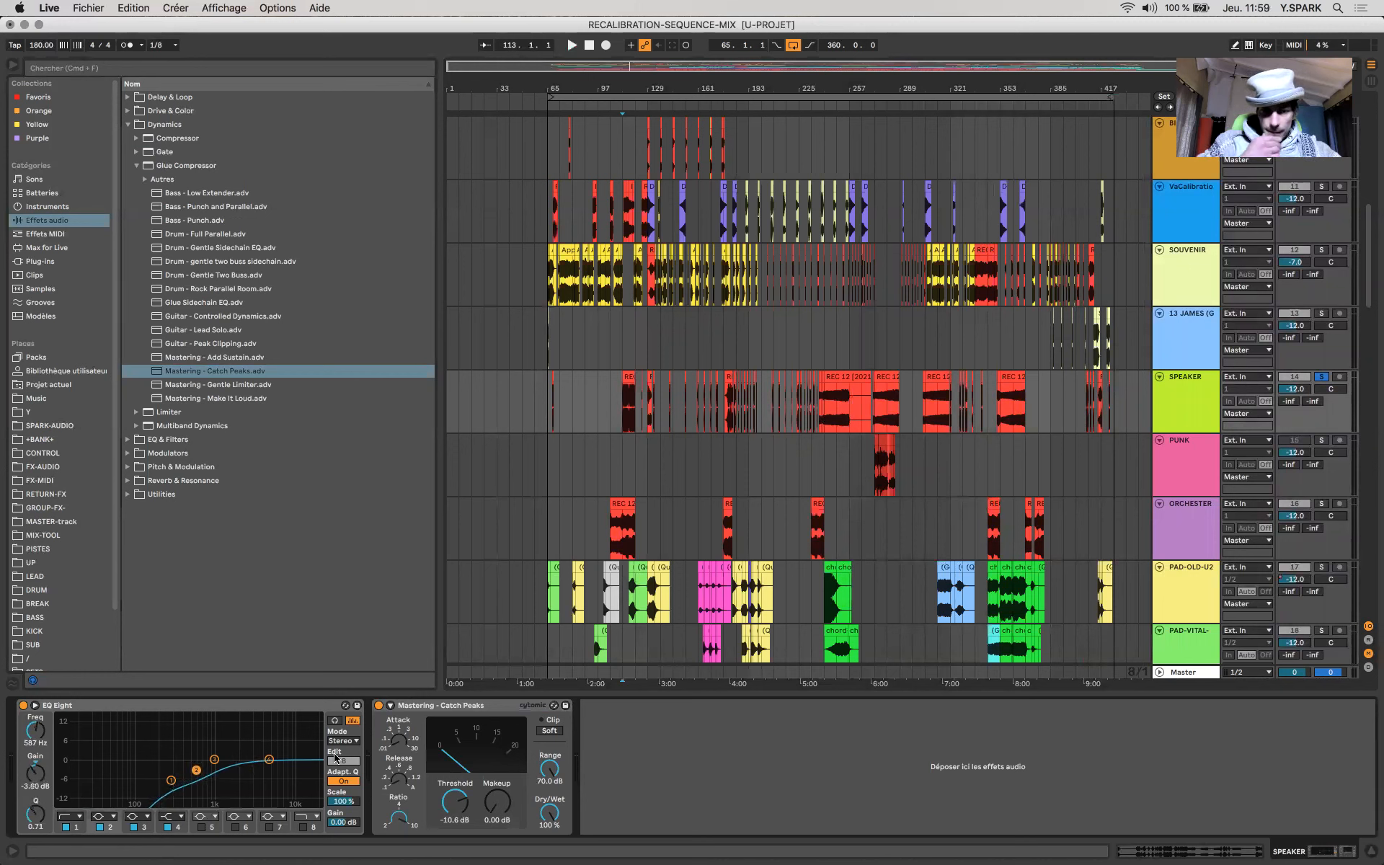
Step: Solo PUNK, play its clips from 273.1.1 and check the sound on the Master's s(M)exoscope and Correlometer
click(1182, 450)
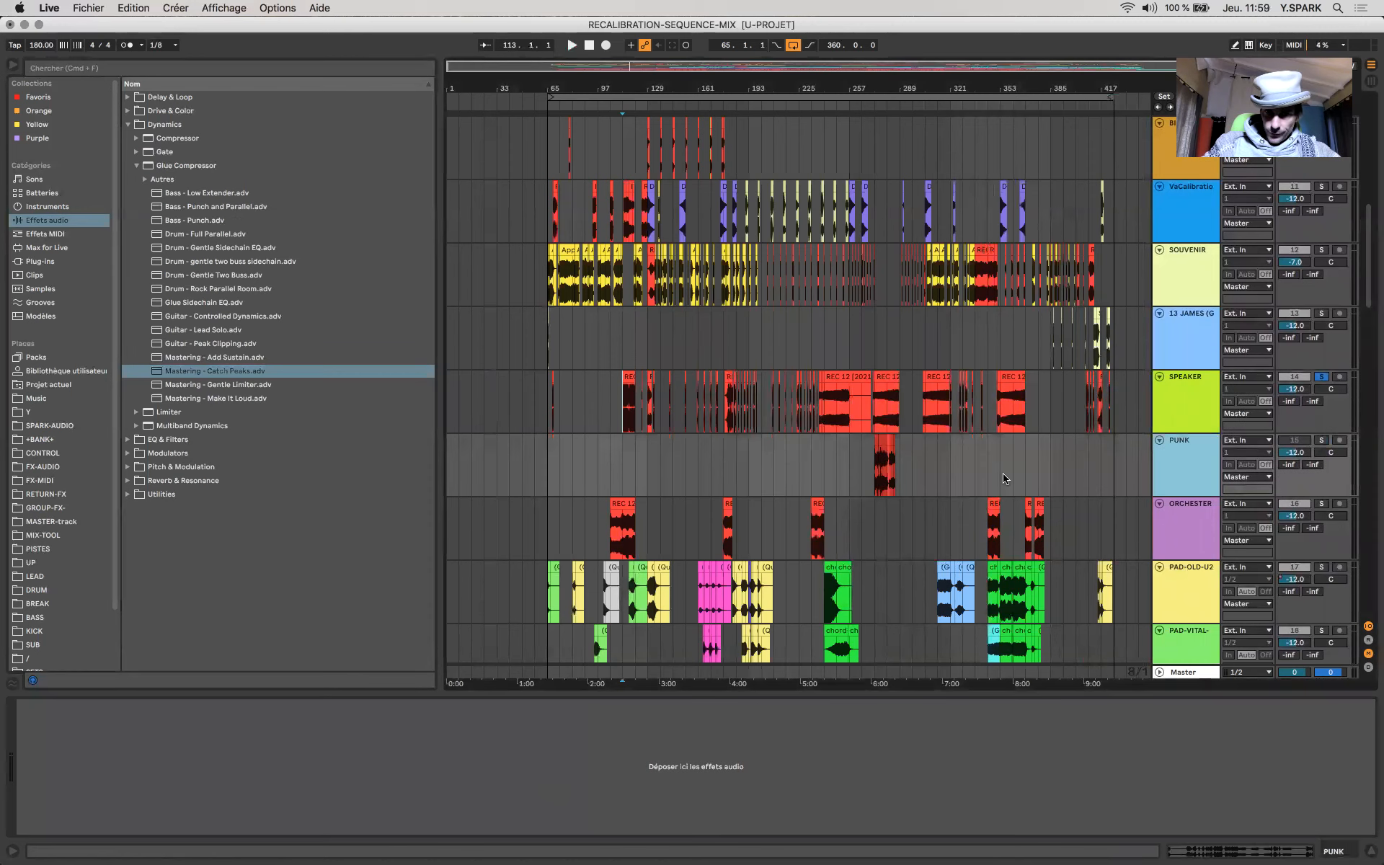
click(875, 472)
key(plus)
key(plus)
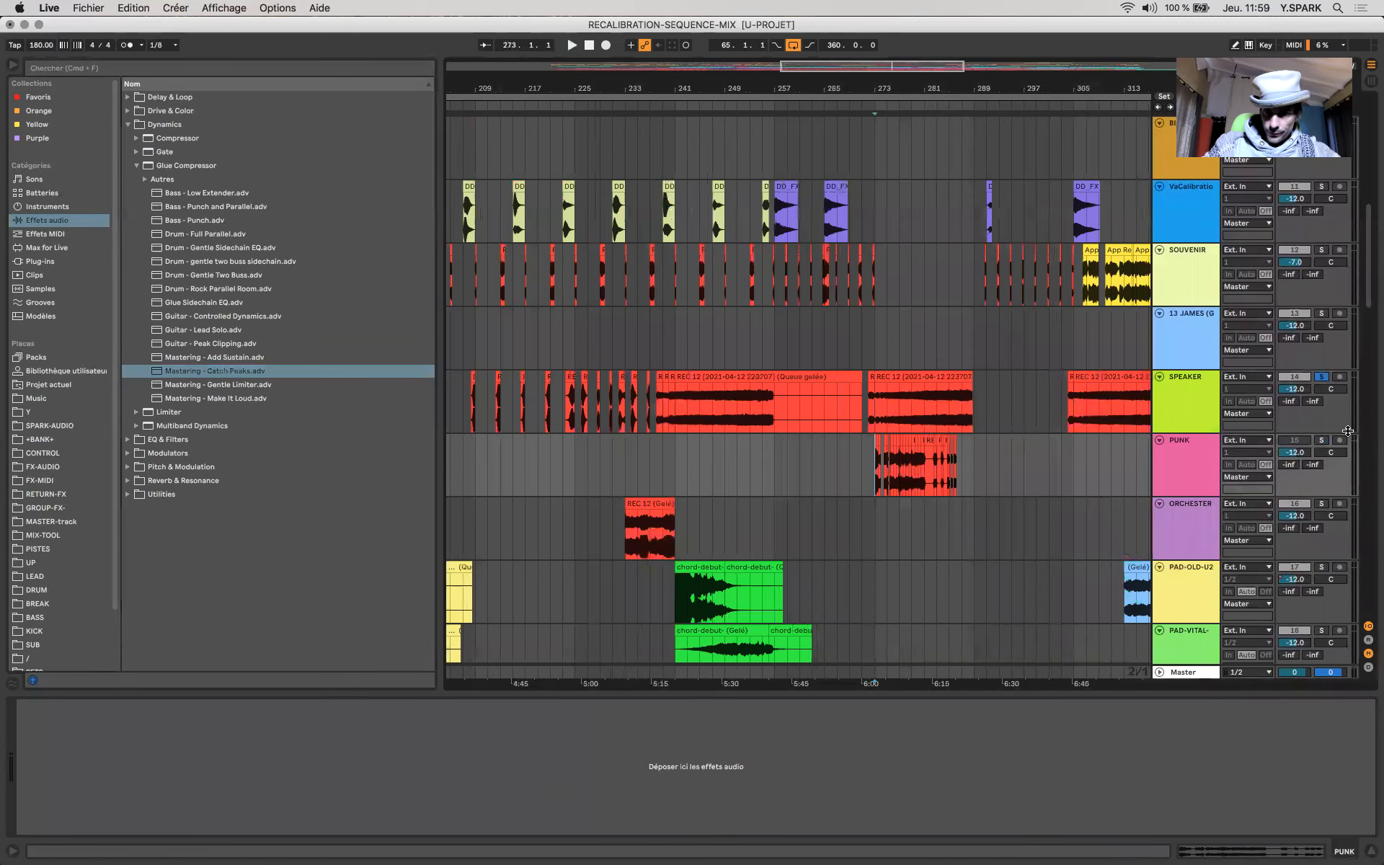
click(1188, 672)
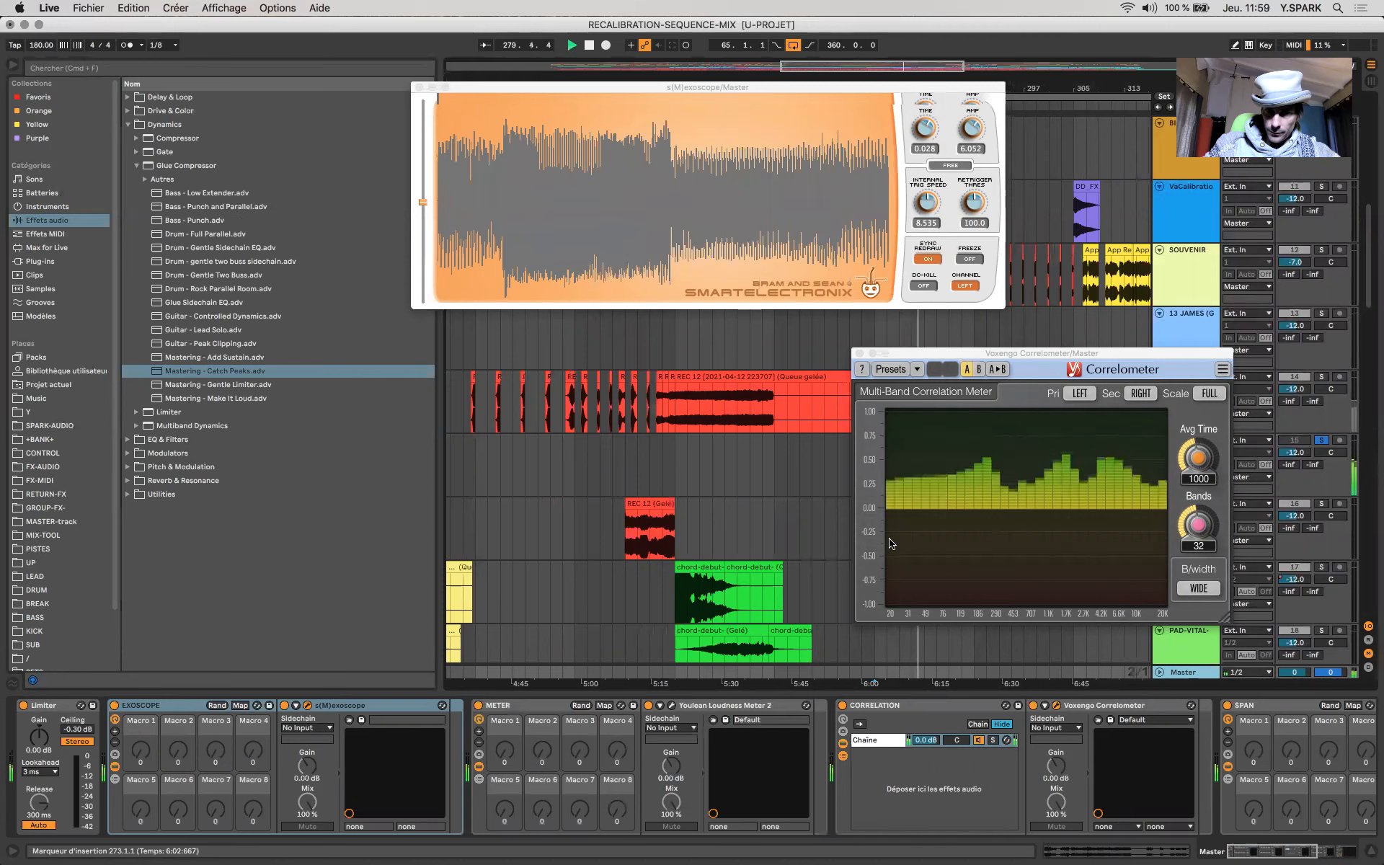
key(space)
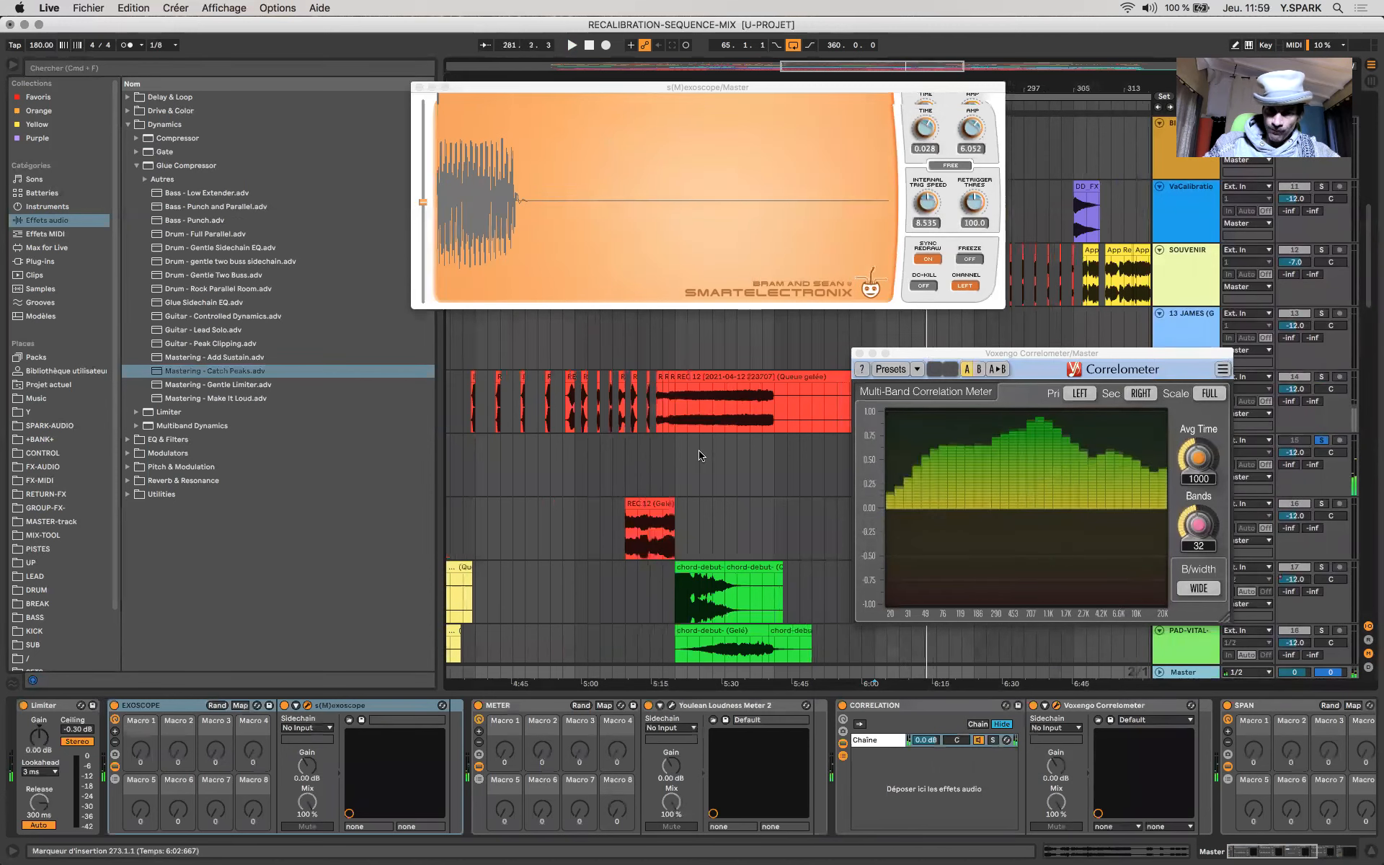
click(856, 353)
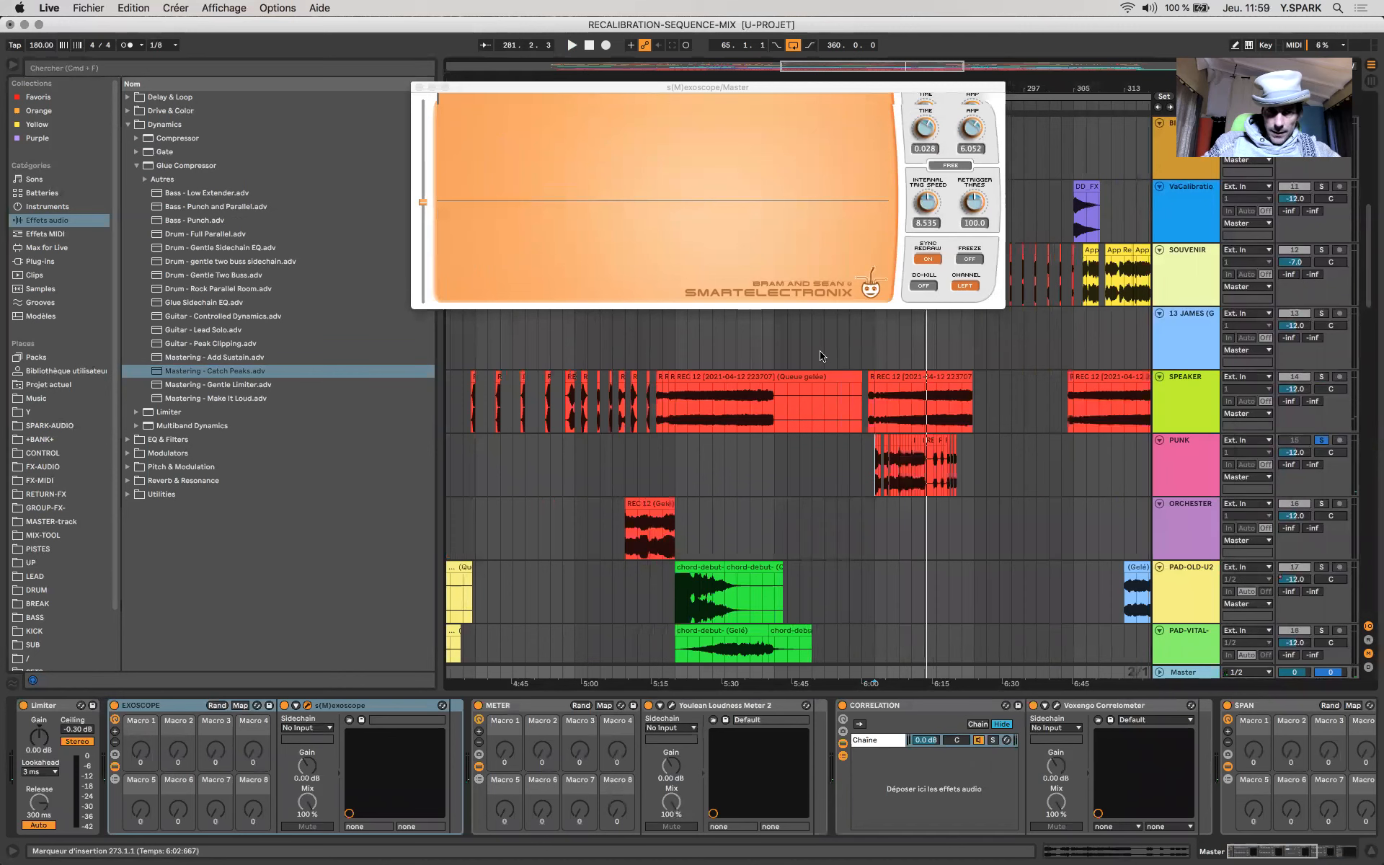
click(419, 89)
Step: Add Overdrive from the Drive & Color effects to PUNK and start playback from 273.1.1
scroll(721, 461, up, 5)
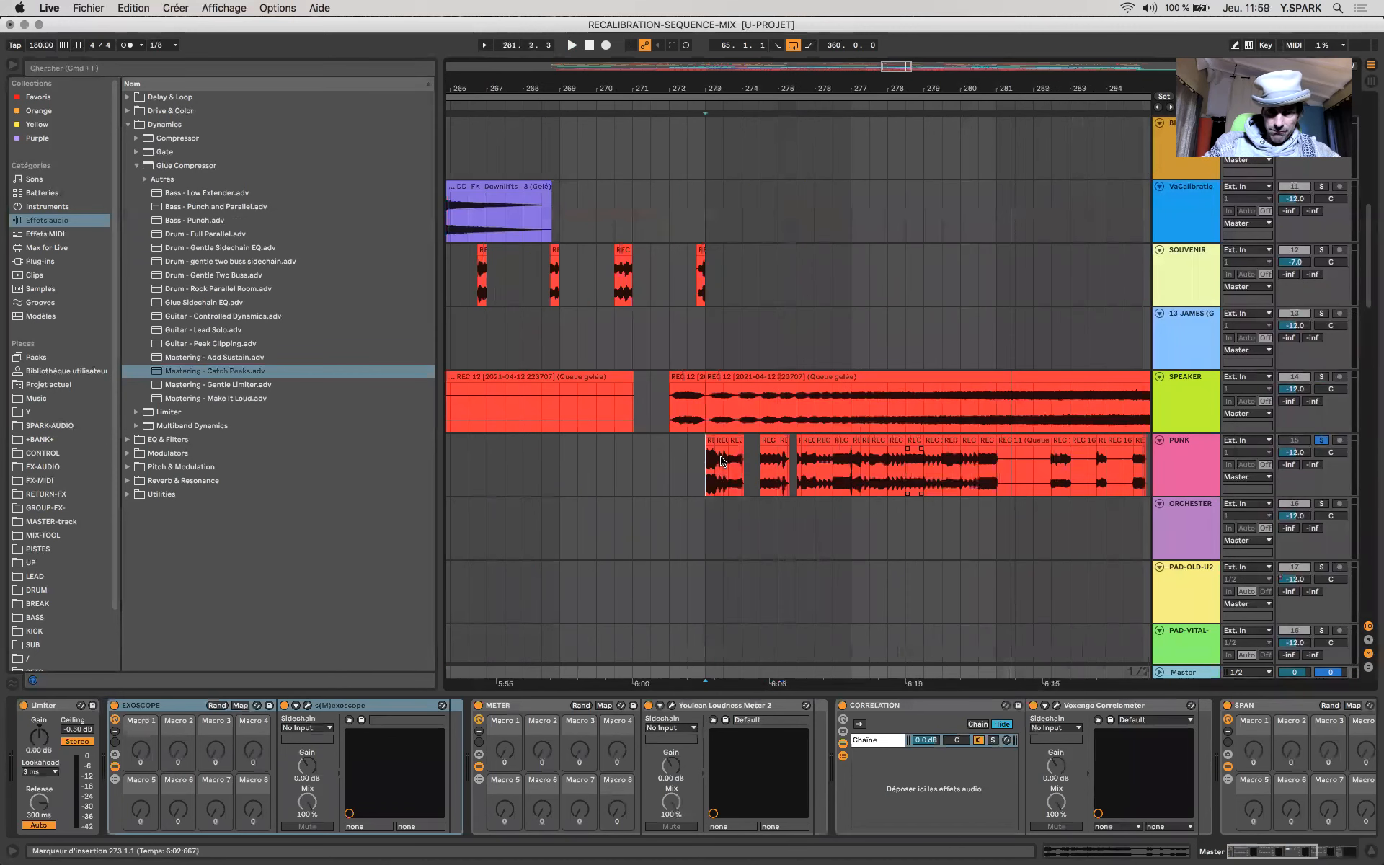
click(701, 465)
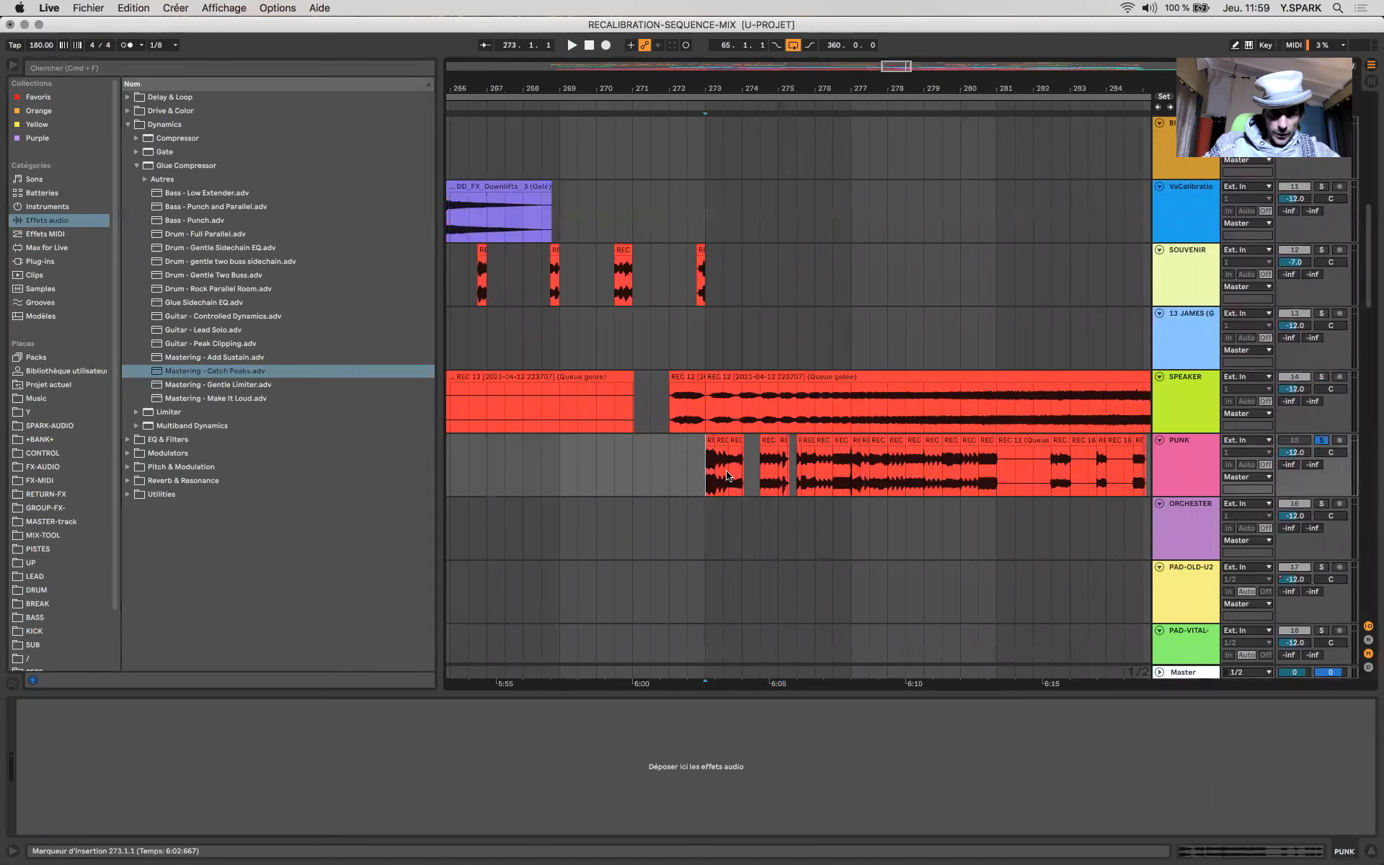
click(129, 125)
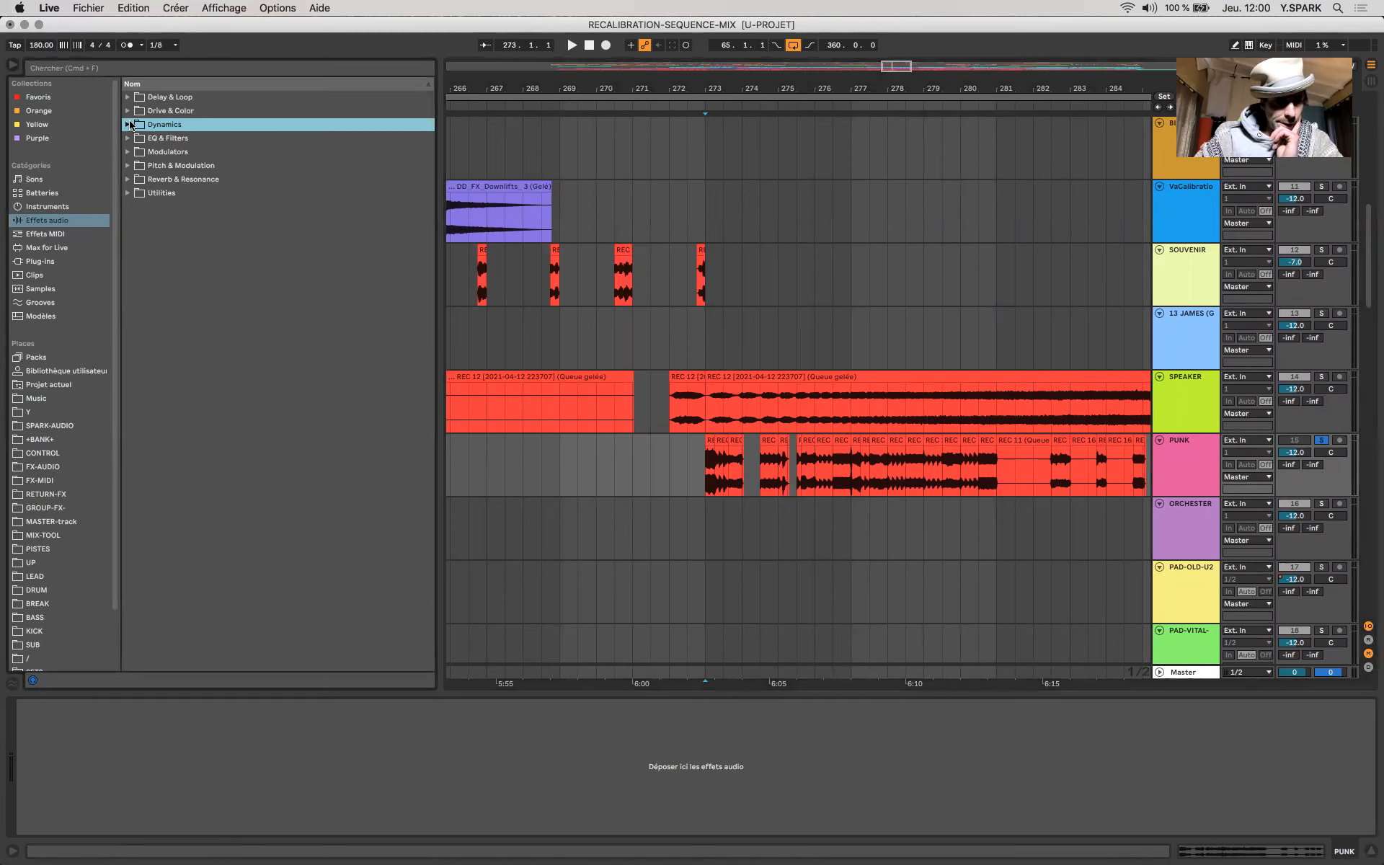
click(128, 111)
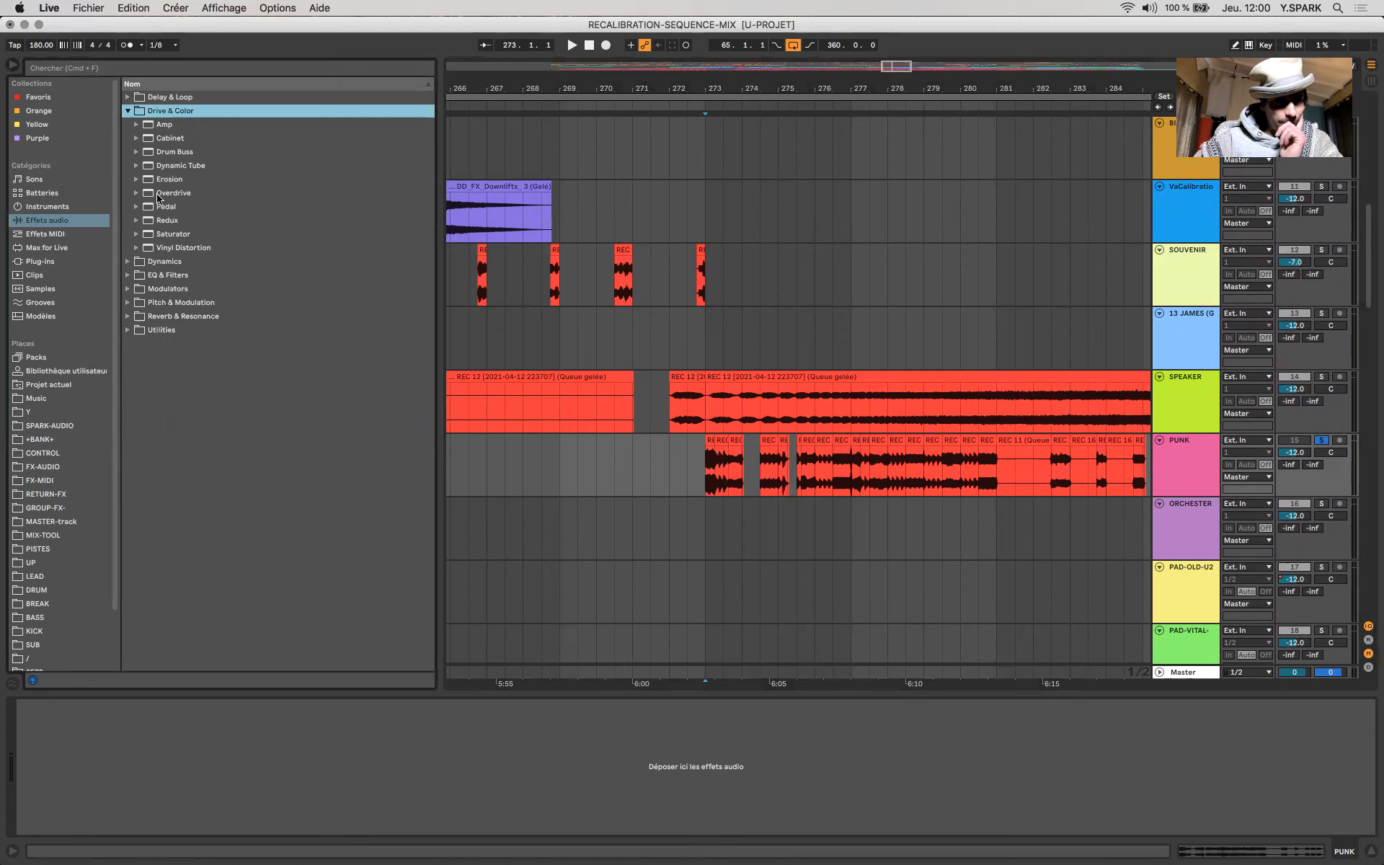
double_click(160, 193)
key(space)
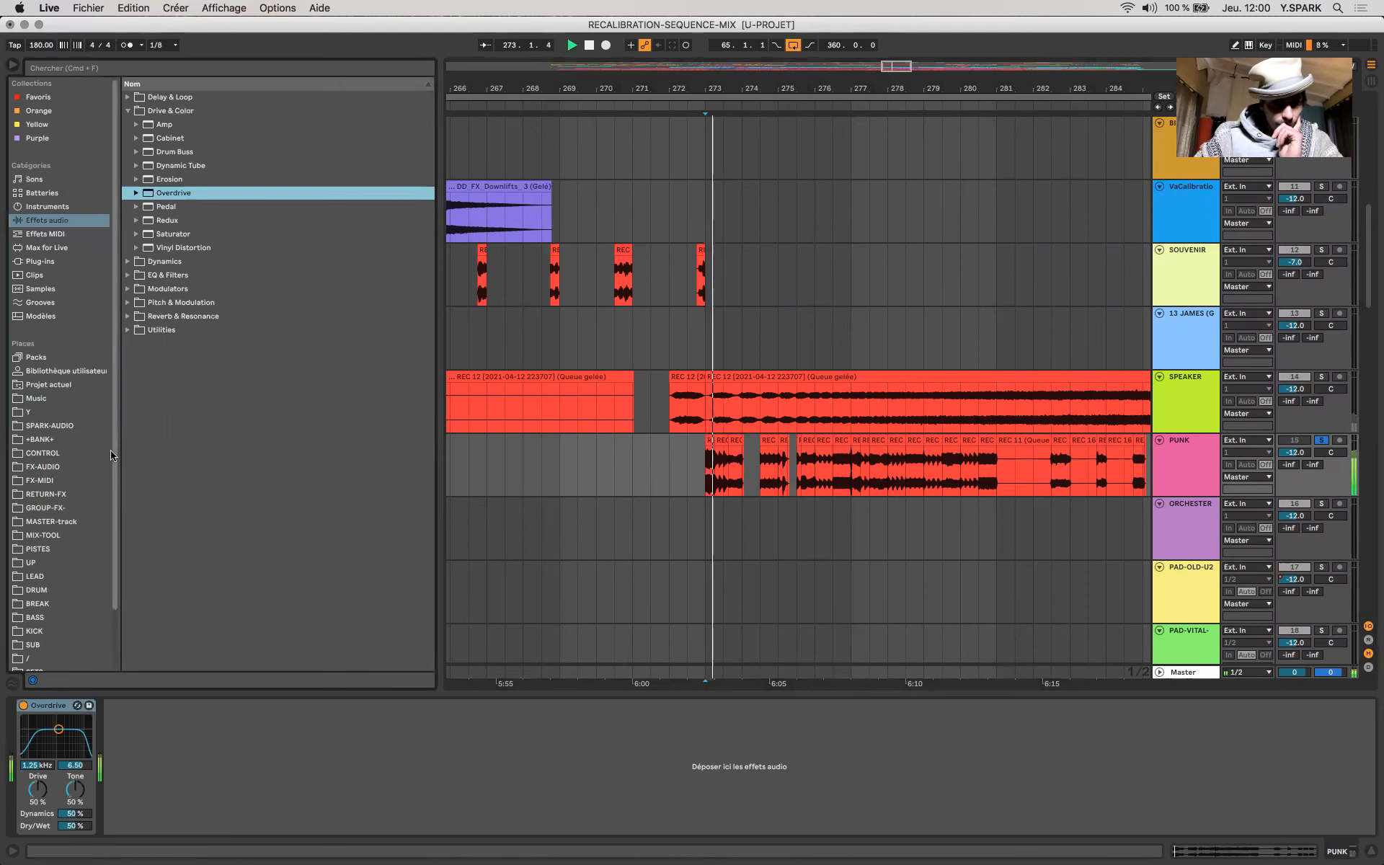
Step: Set Overdrive's filter to 300 Hz with bandwidth 3.86, Dynamics to 17% and Dry/Wet to 16% while replaying PUNK
mouse_move(58, 729)
mouse_down()
mouse_move(27, 718)
mouse_move(26, 752)
mouse_move(44, 740)
mouse_up()
key(space)
key(space)
key(space)
key(space)
key(space)
key(space)
key(space)
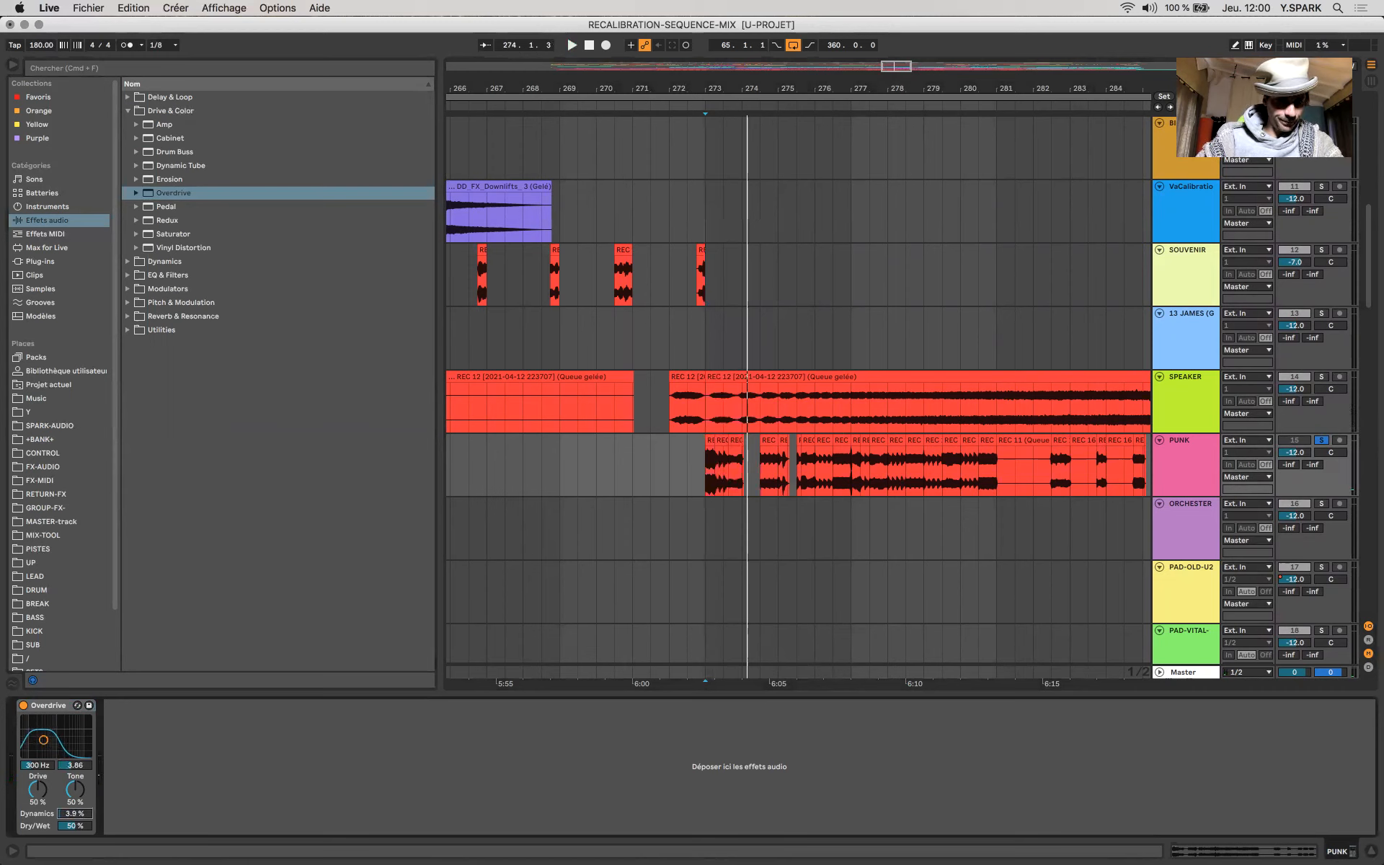
drag(75, 825, 75, 821)
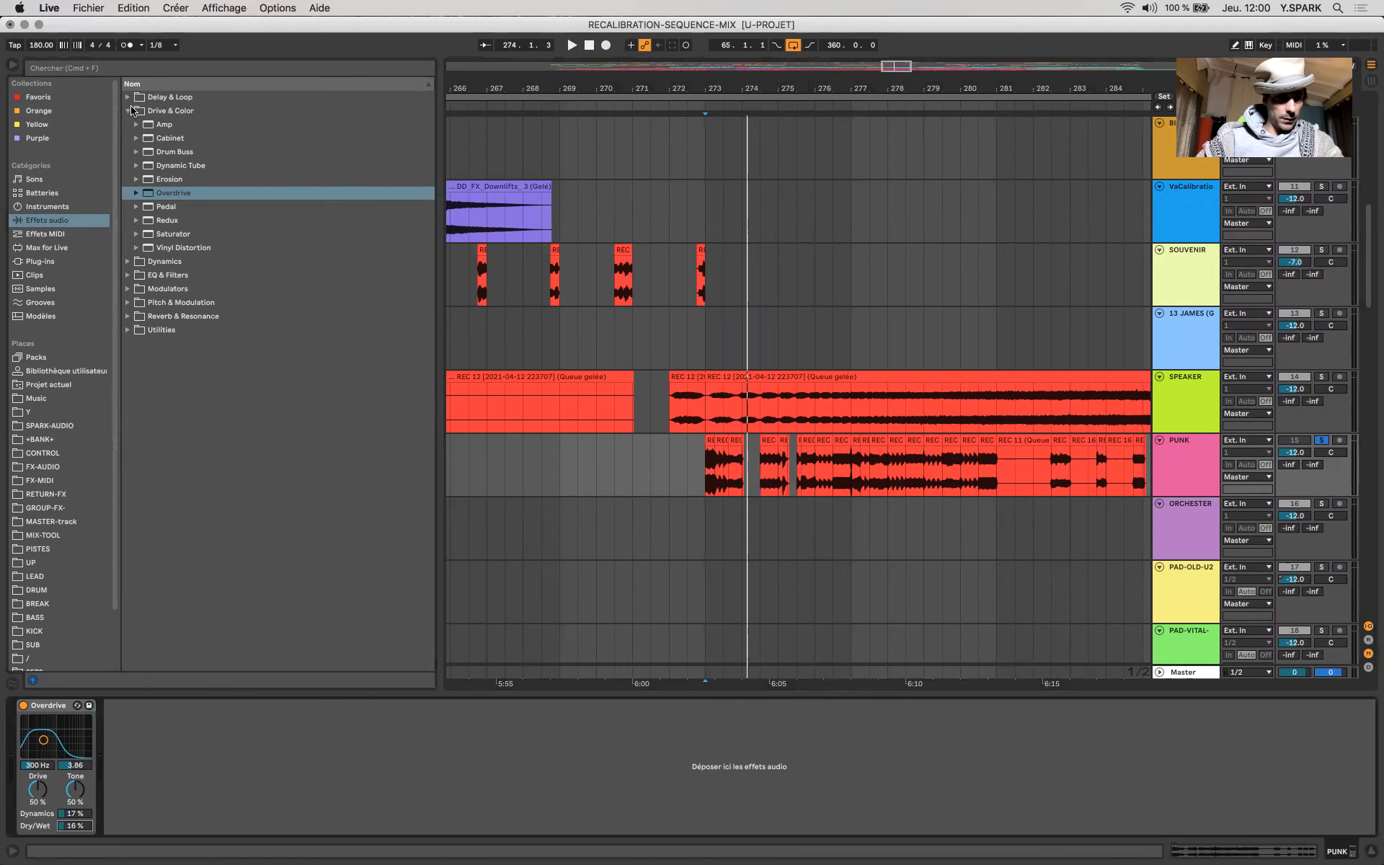
Step: Insert EQ Eight after Overdrive, cut the lows with band 1 and set band 2 to 284 Hz with 4.09 dB gain during playback
click(130, 110)
click(128, 139)
drag(164, 185, 255, 747)
key(space)
key(space)
key(space)
key(space)
key(space)
key(space)
key(space)
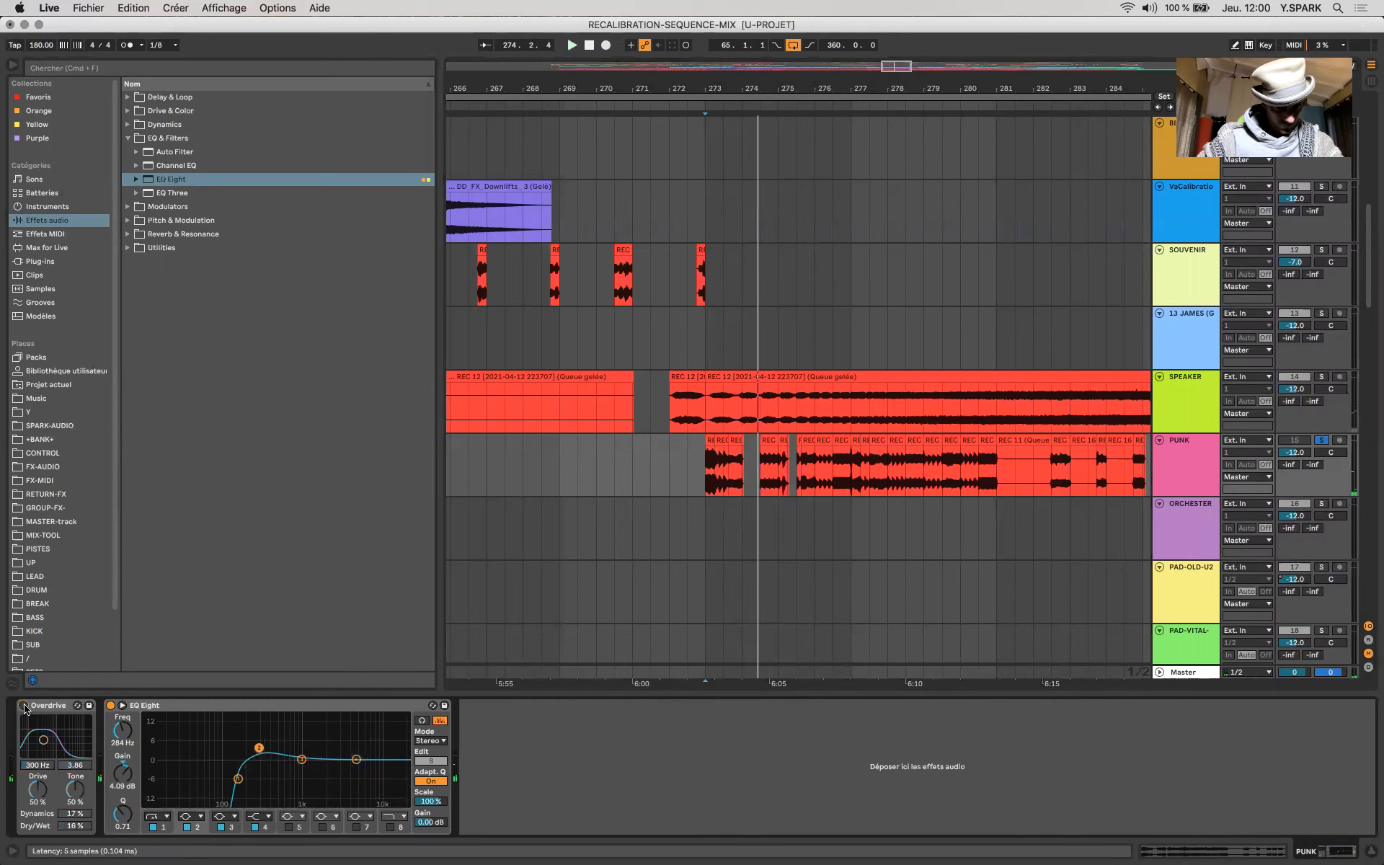
Step: Replay the processed PUNK track in solo, unsolo it and compare the mix with PUNK muted and active
key(space)
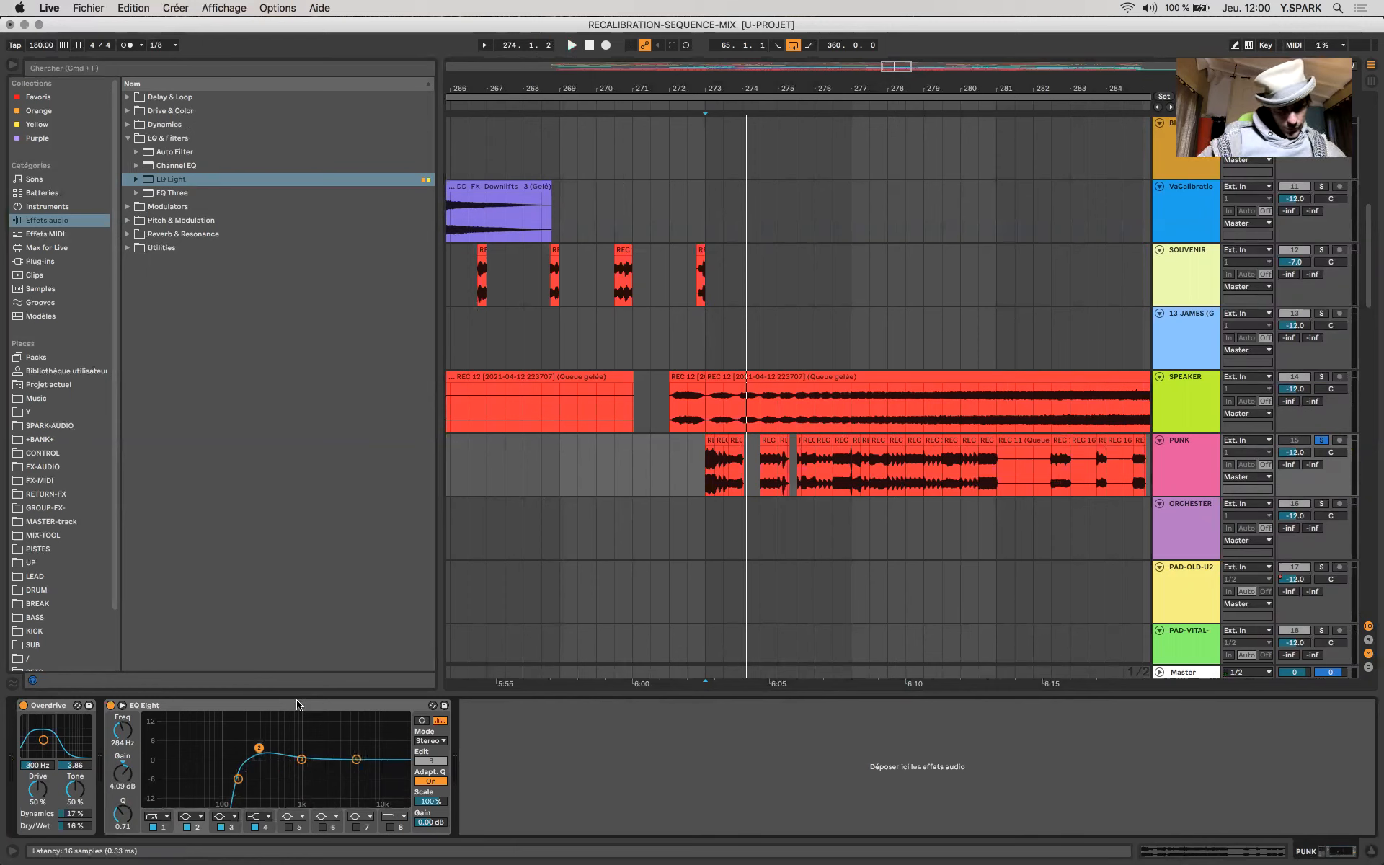
key(space)
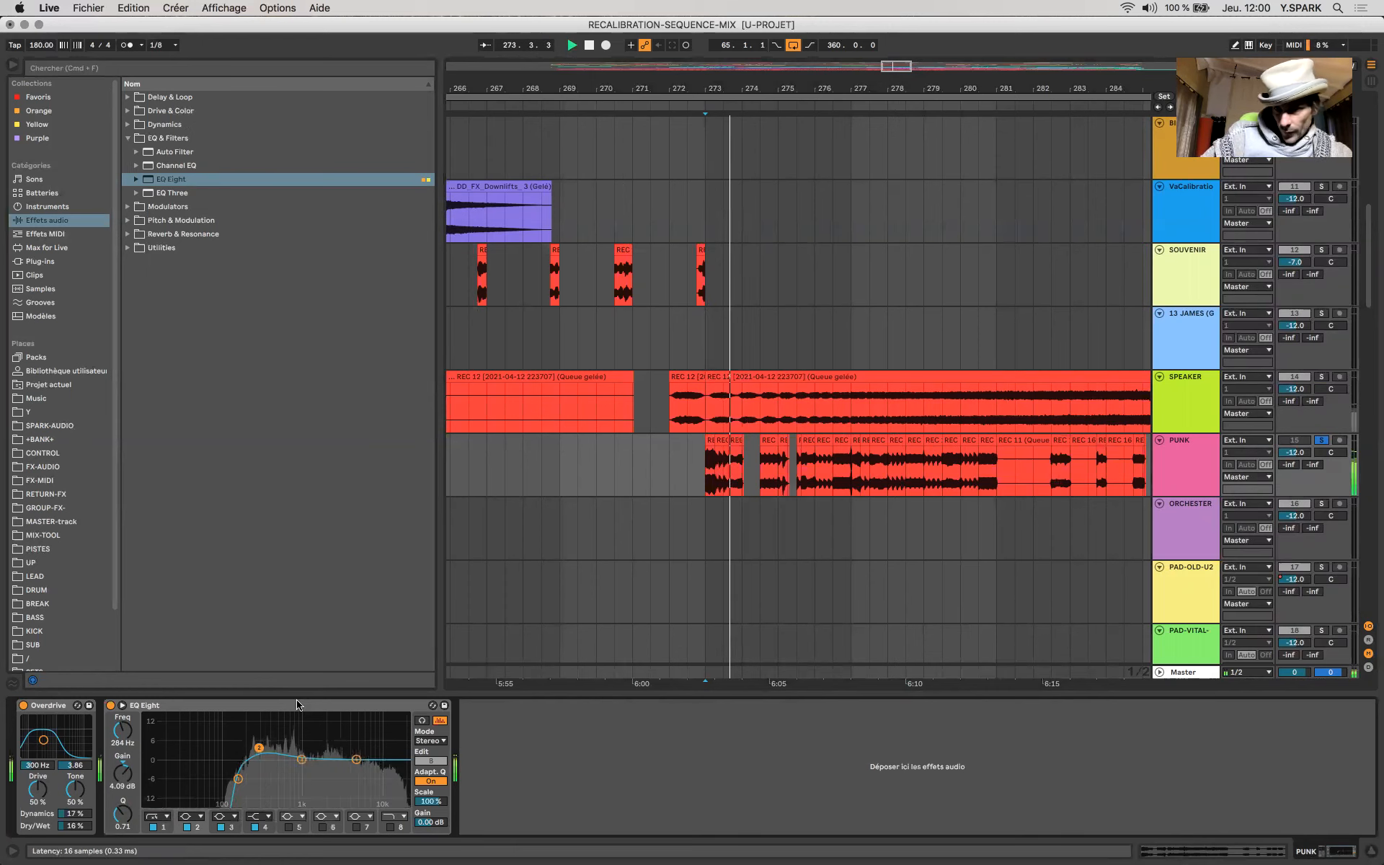
key(space)
click(1322, 440)
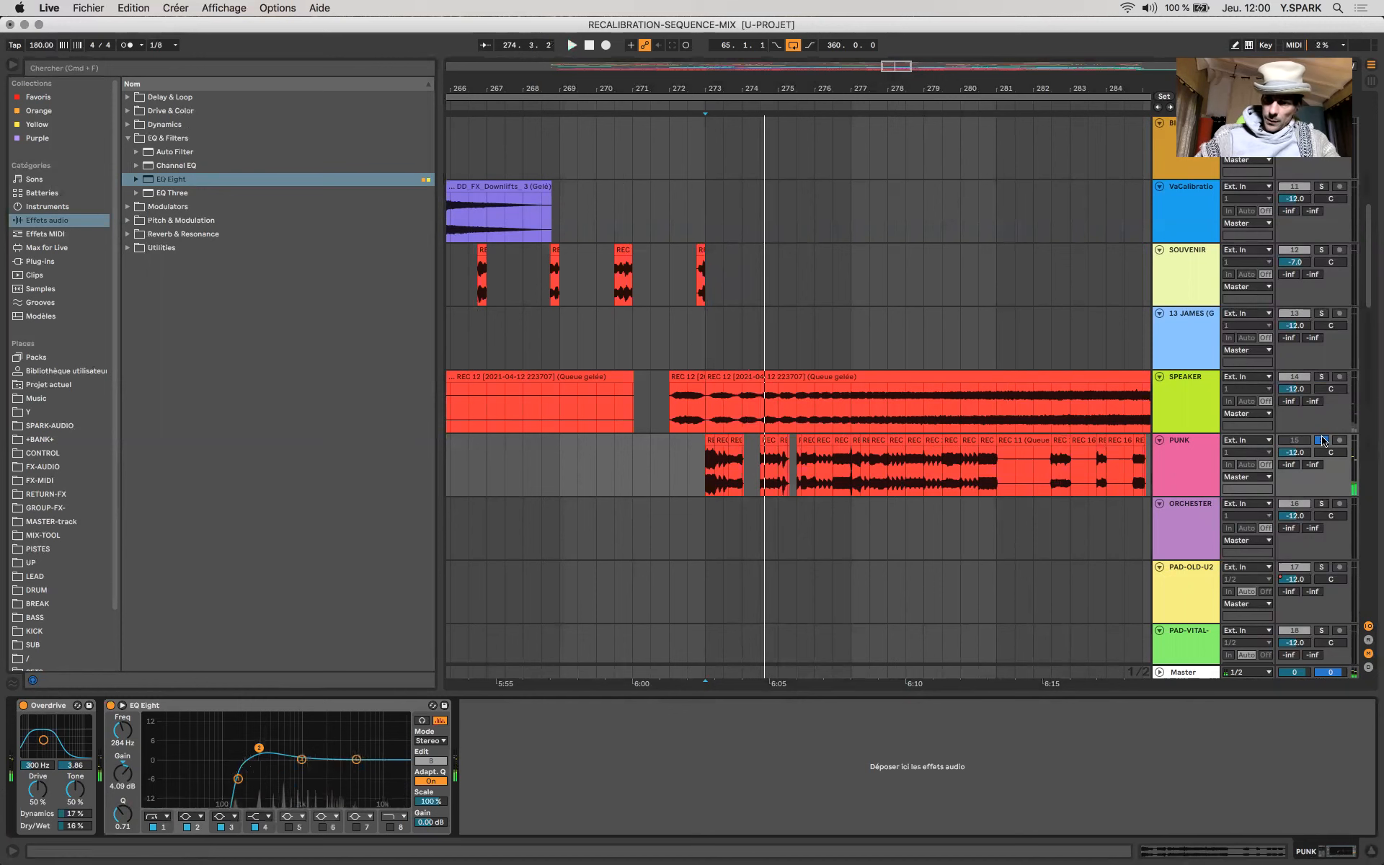
key(space)
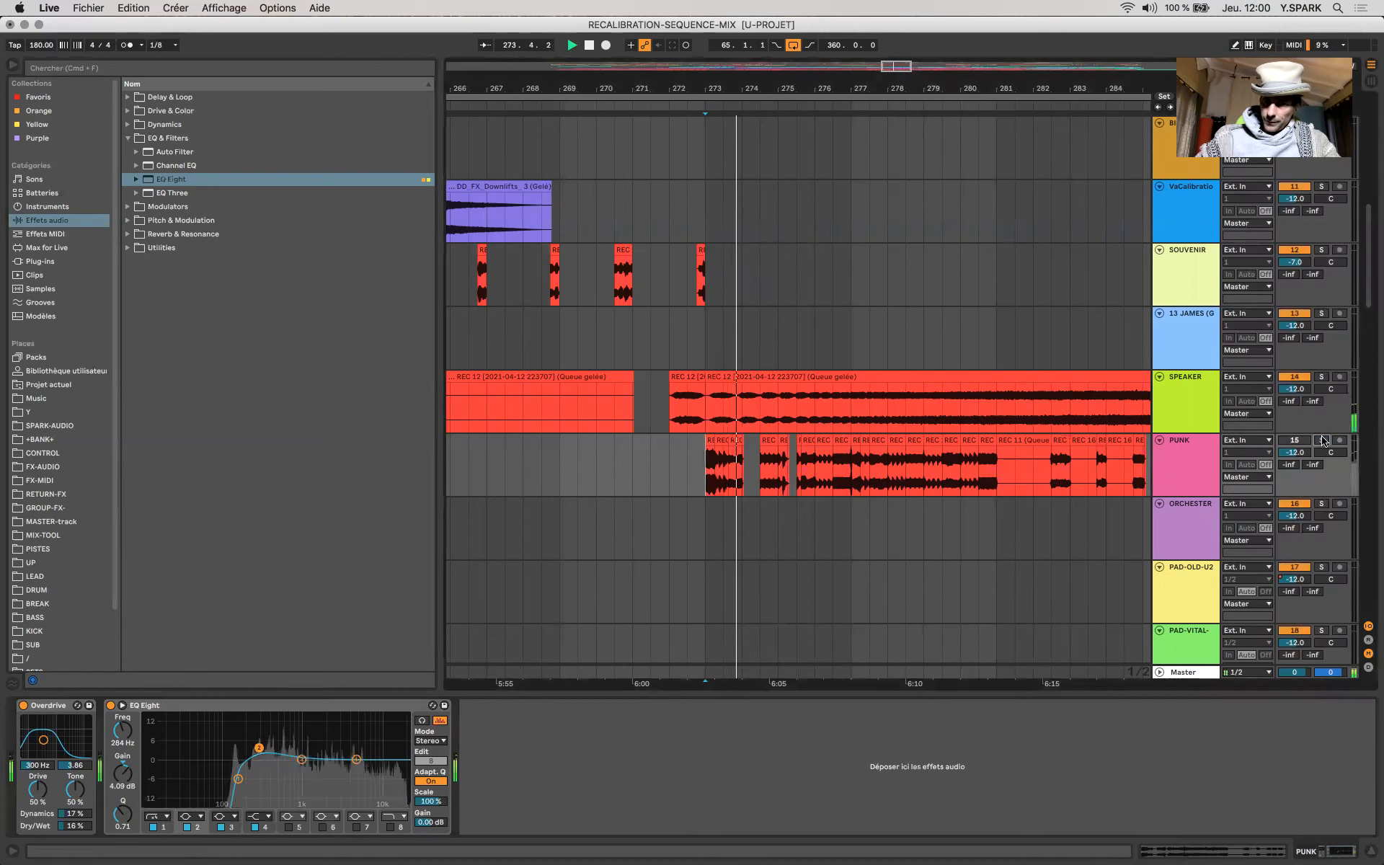
click(1294, 440)
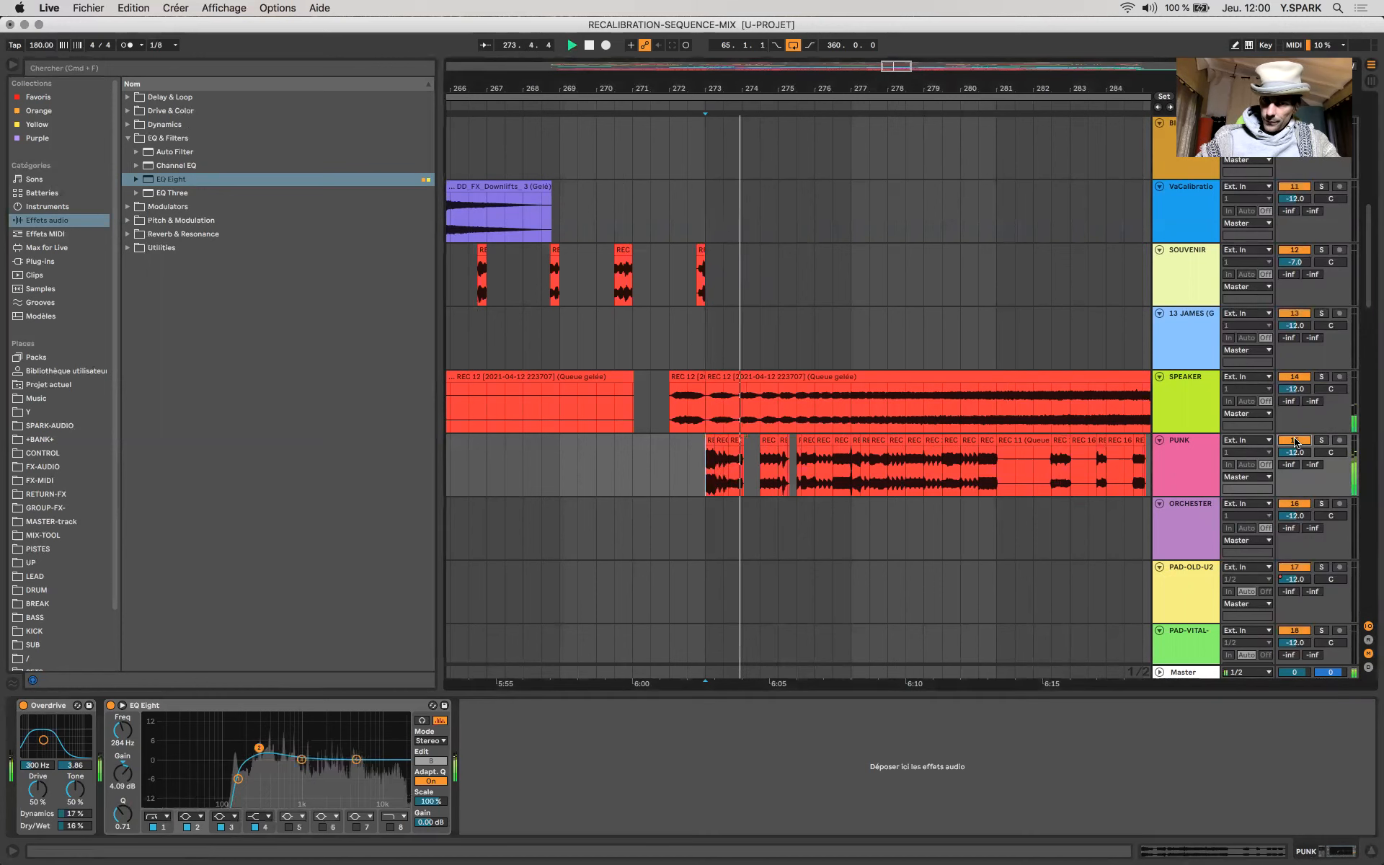
key(space)
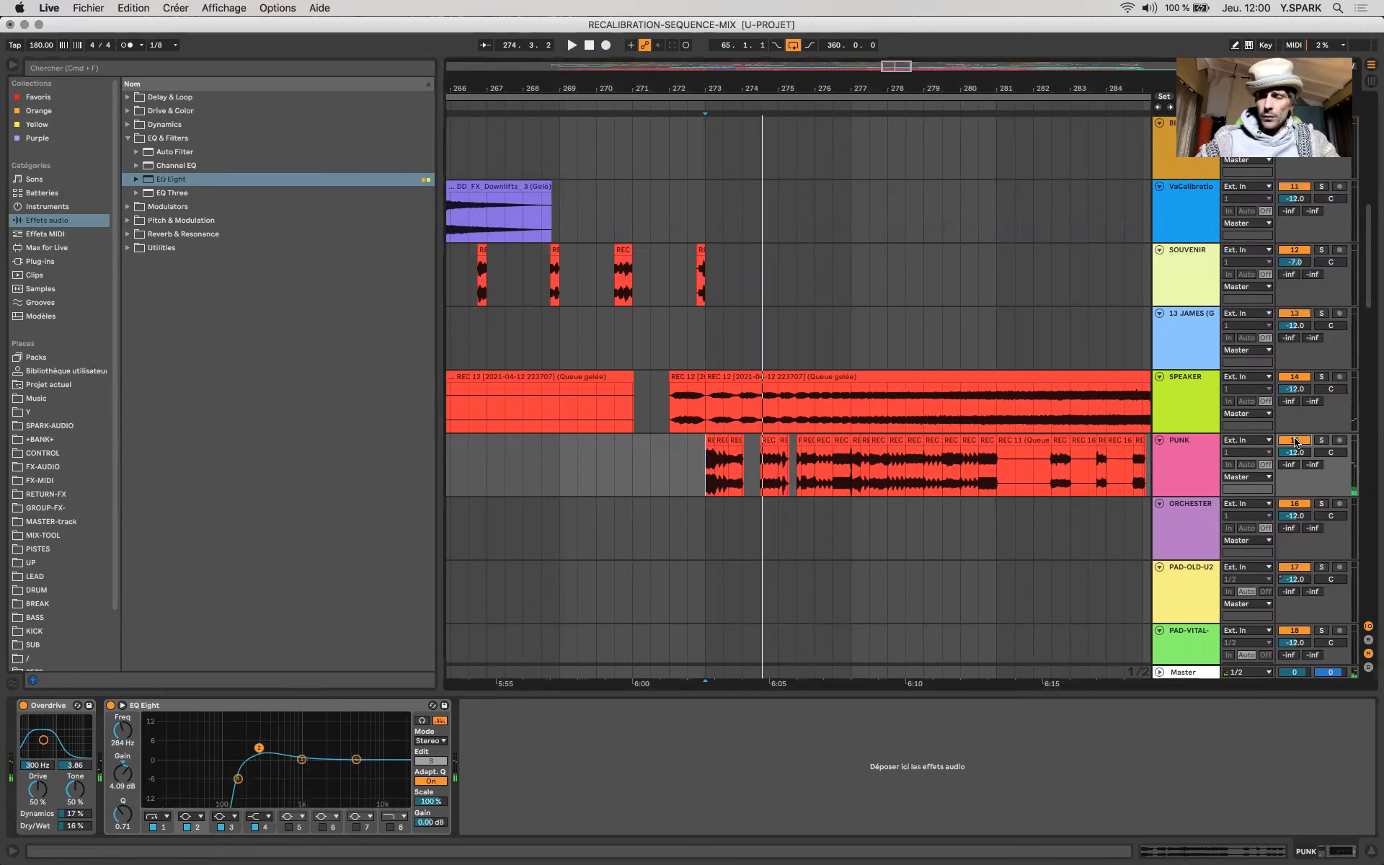
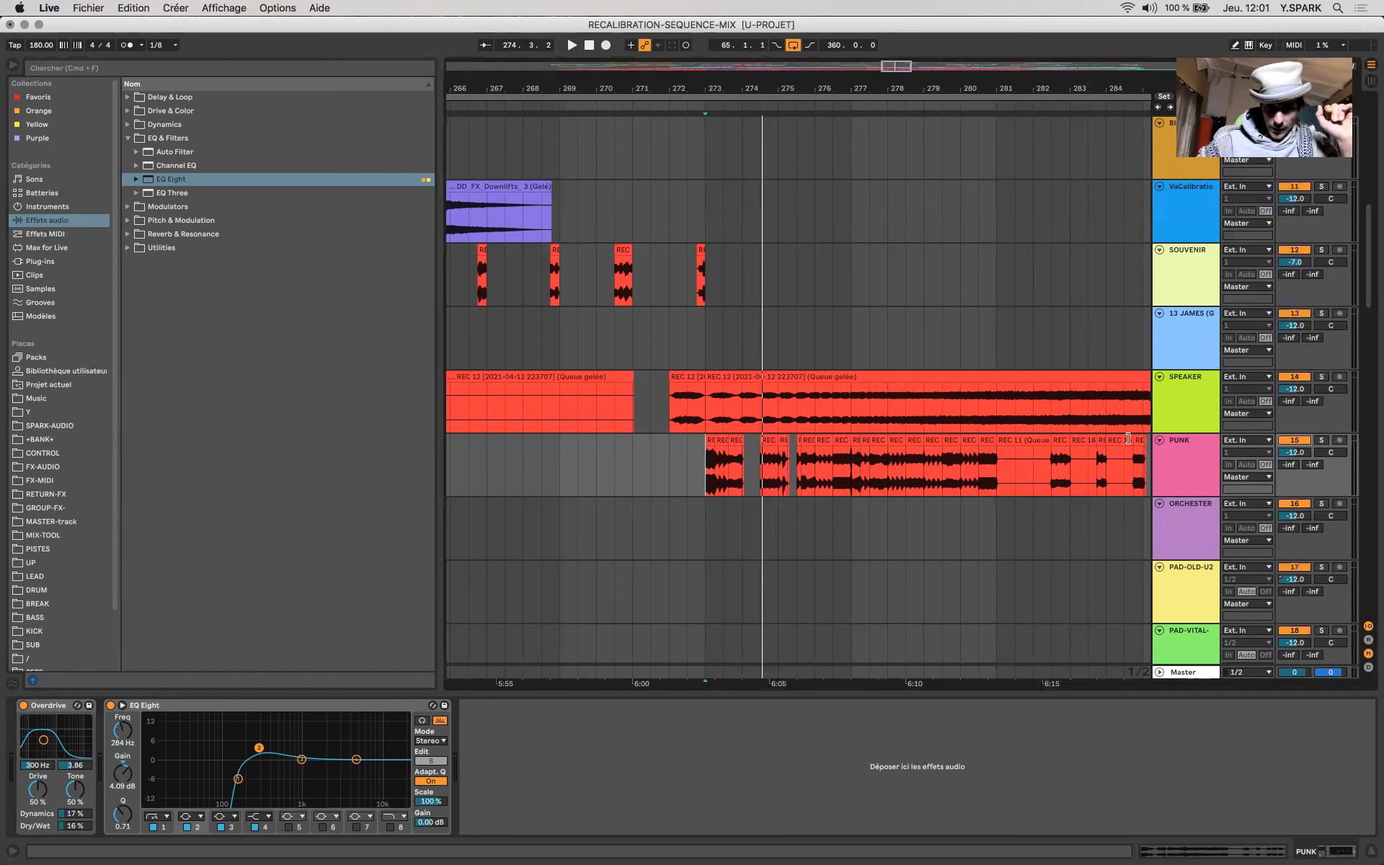
click(733, 481)
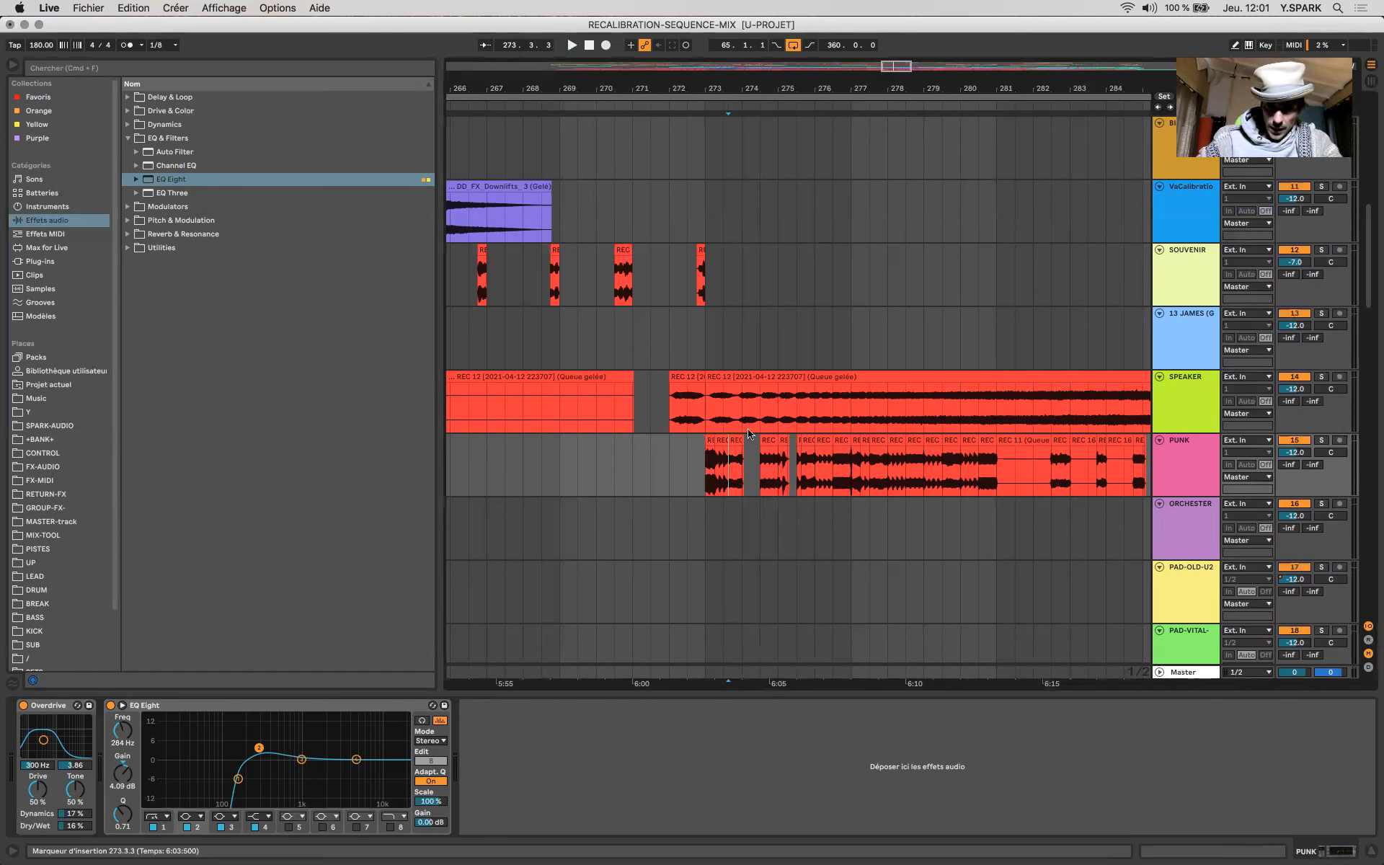
click(727, 411)
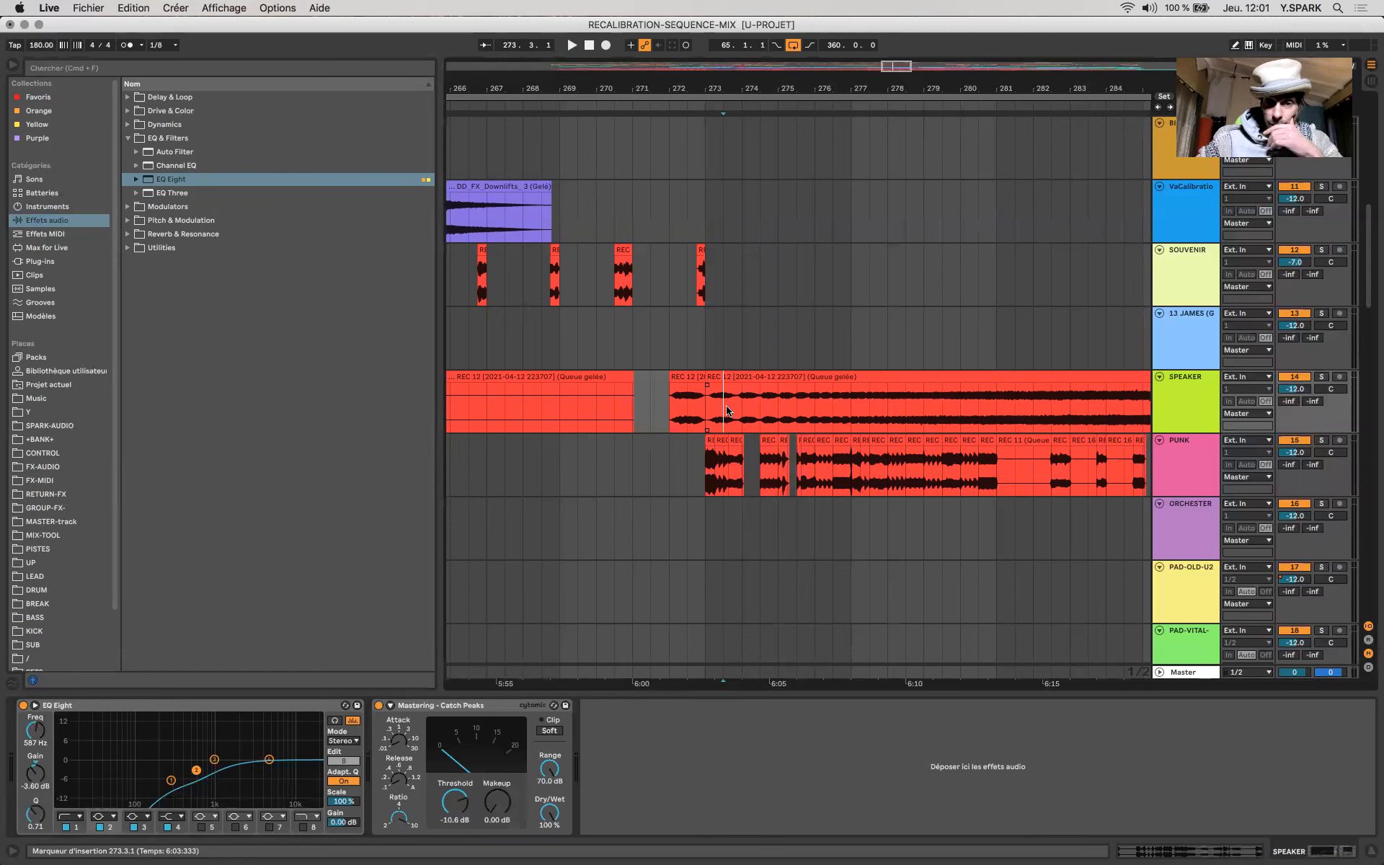
drag(727, 411, 822, 438)
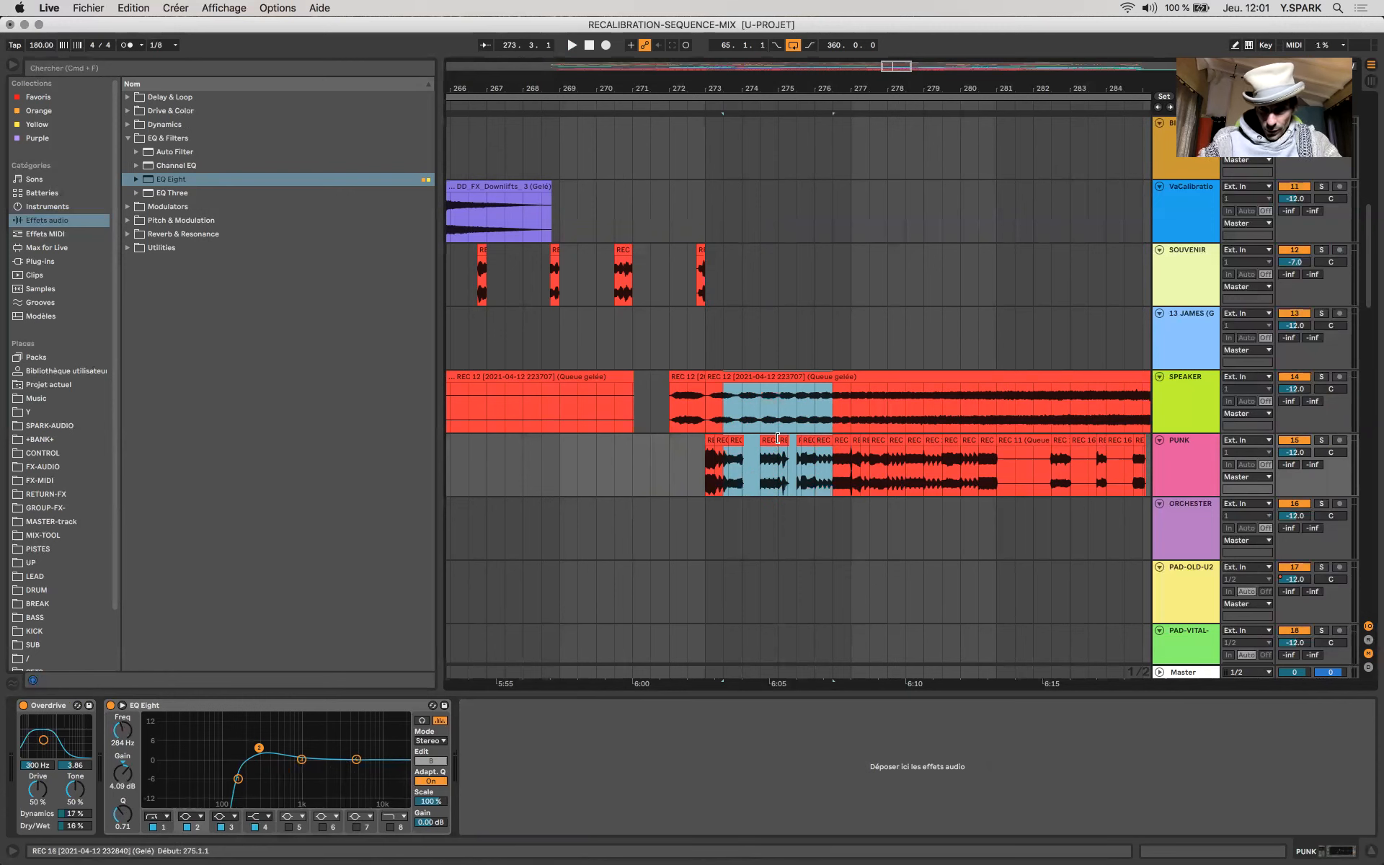
scroll(778, 438, down, 5)
Step: Add the CORRELATION.adg rack after EQ Eight on PUNK and play from 273.1.1 to check its stereo correlation
click(756, 482)
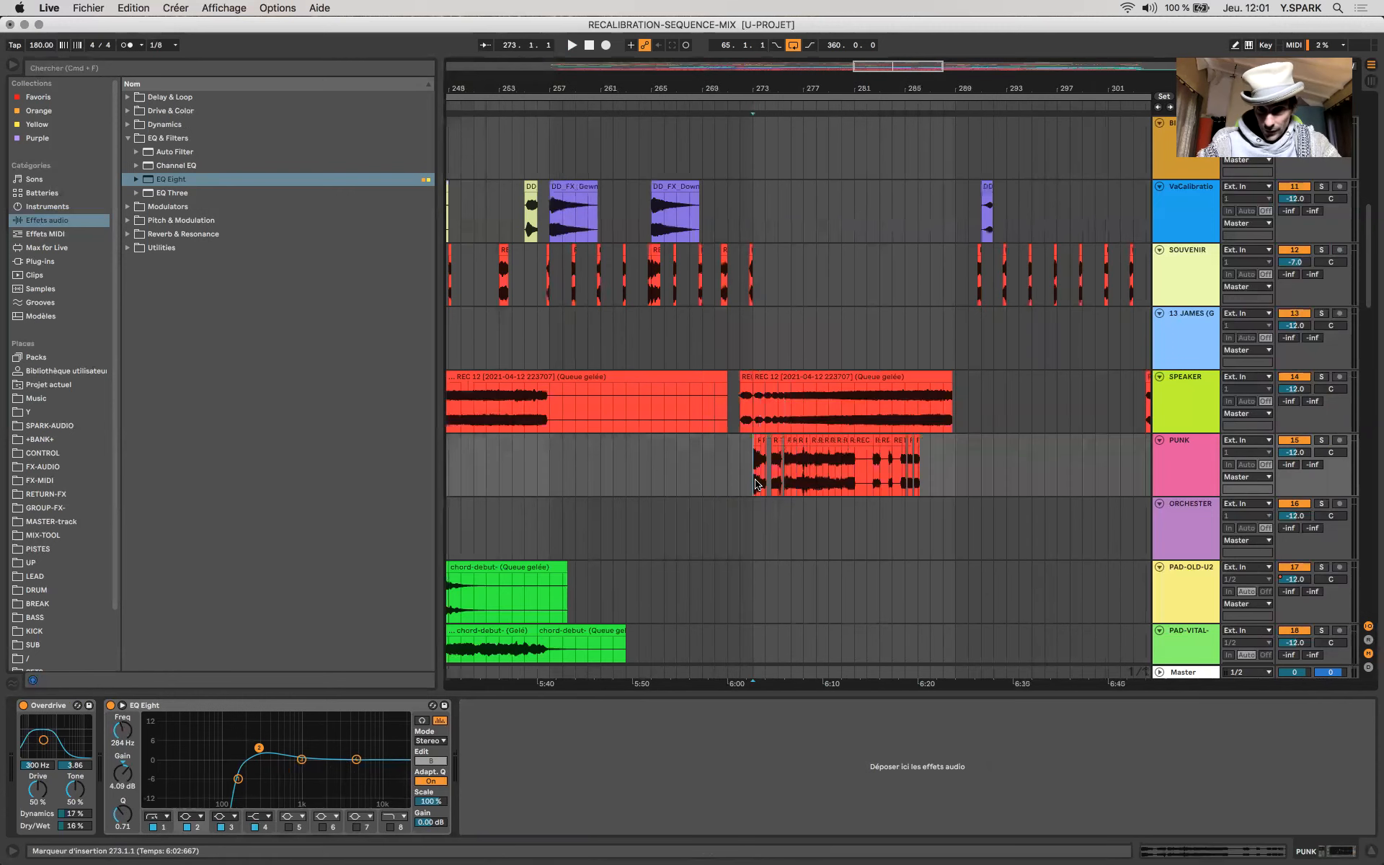
scroll(755, 482, down, 3)
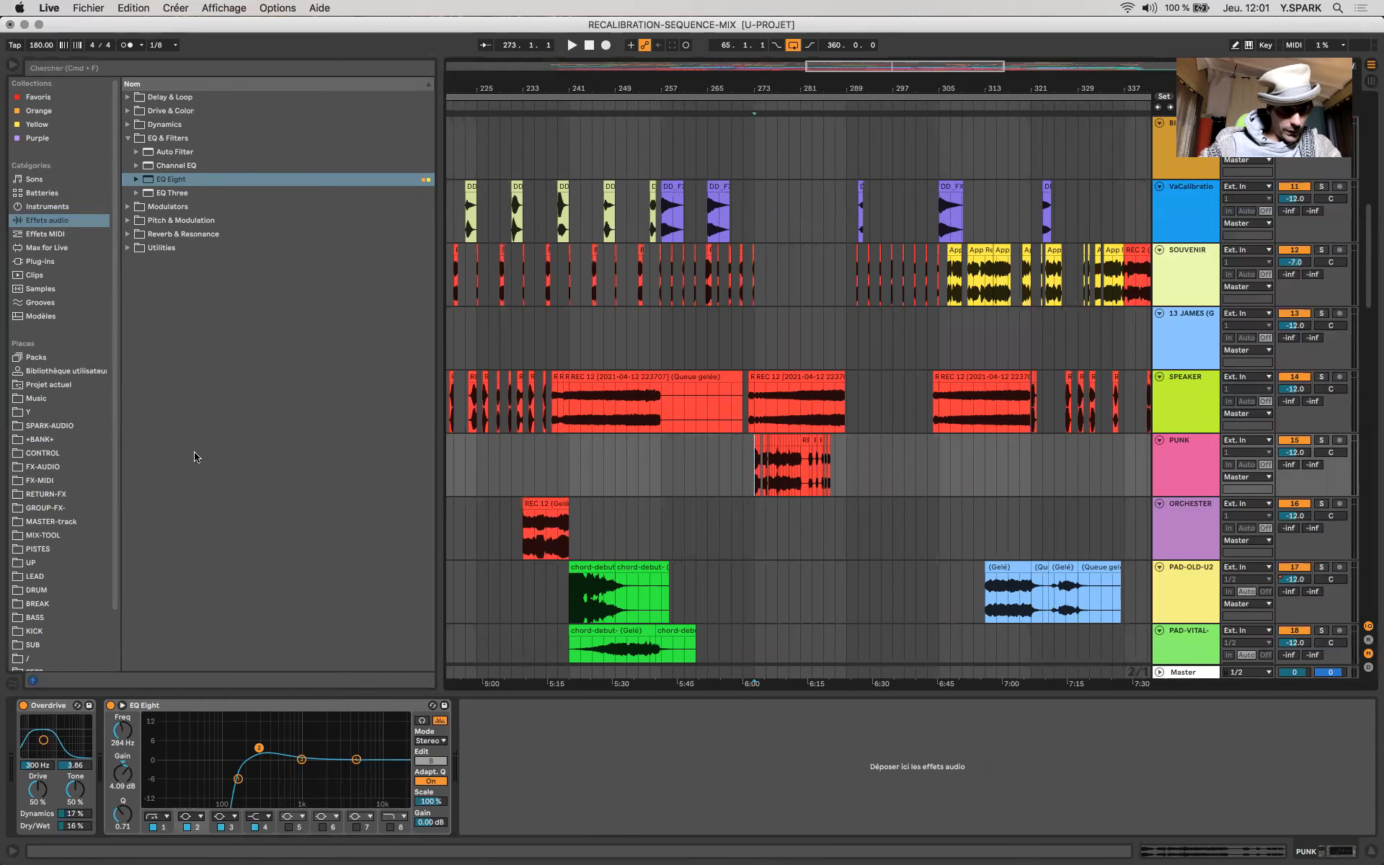
click(63, 454)
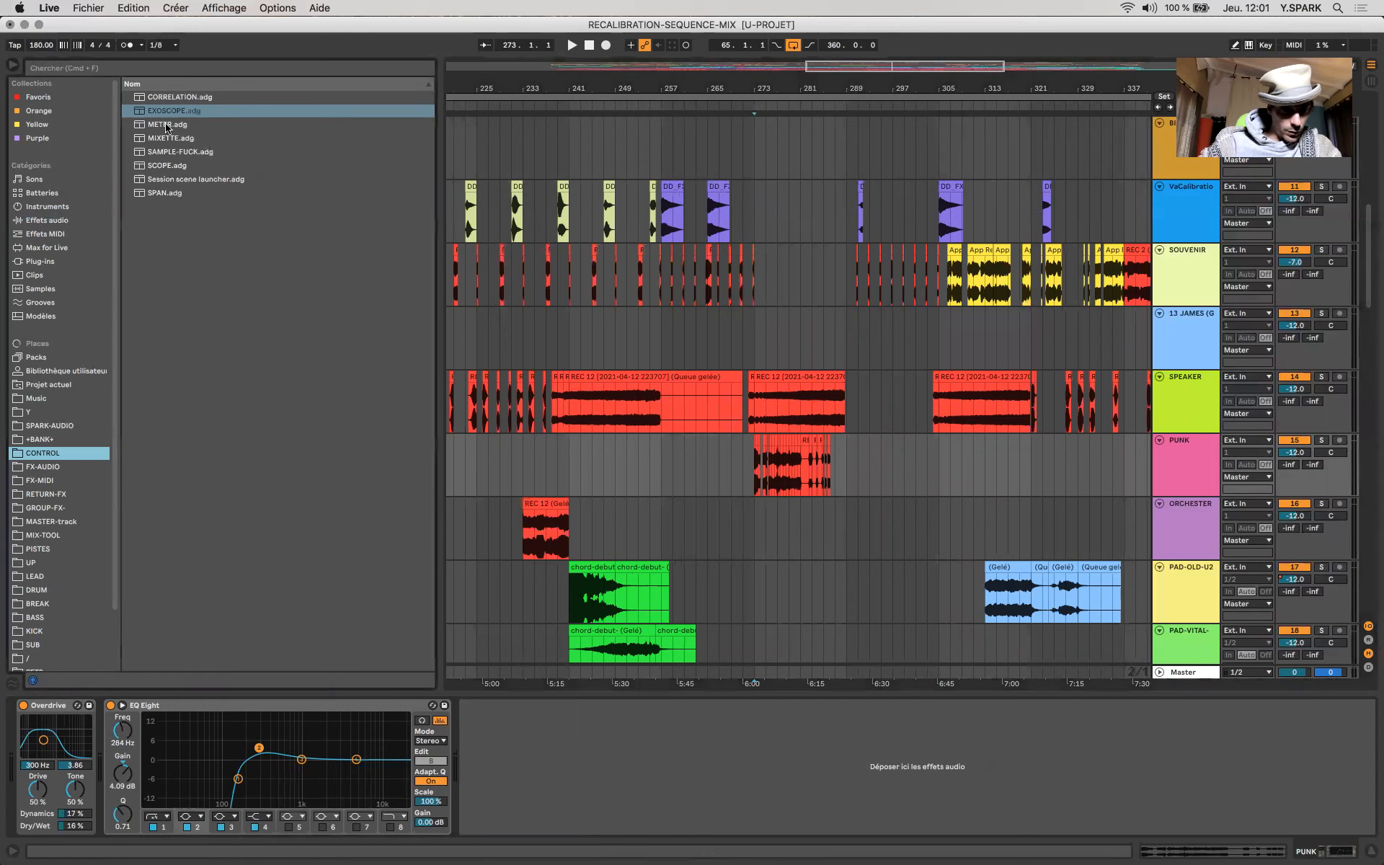
drag(160, 97, 604, 747)
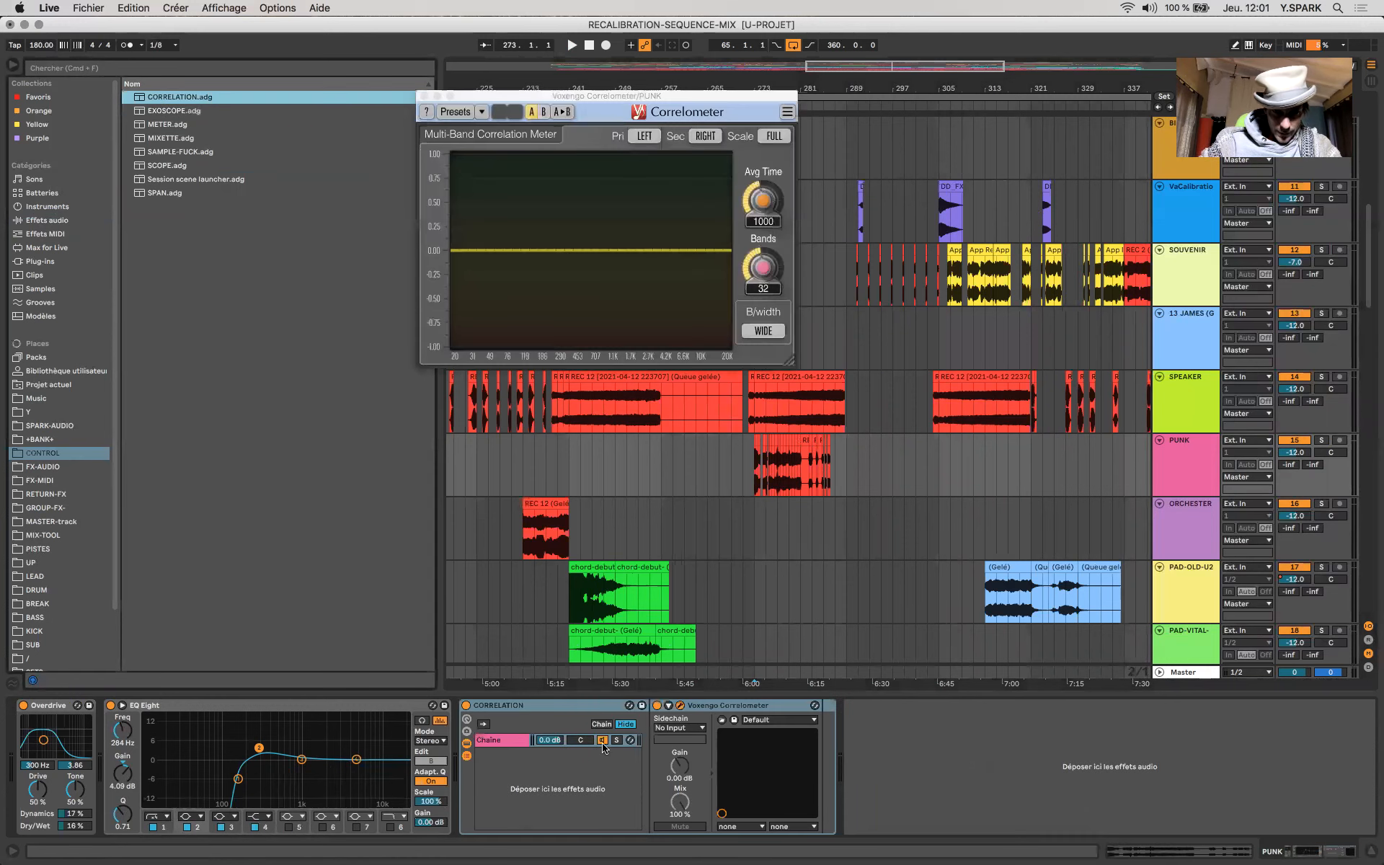
key(space)
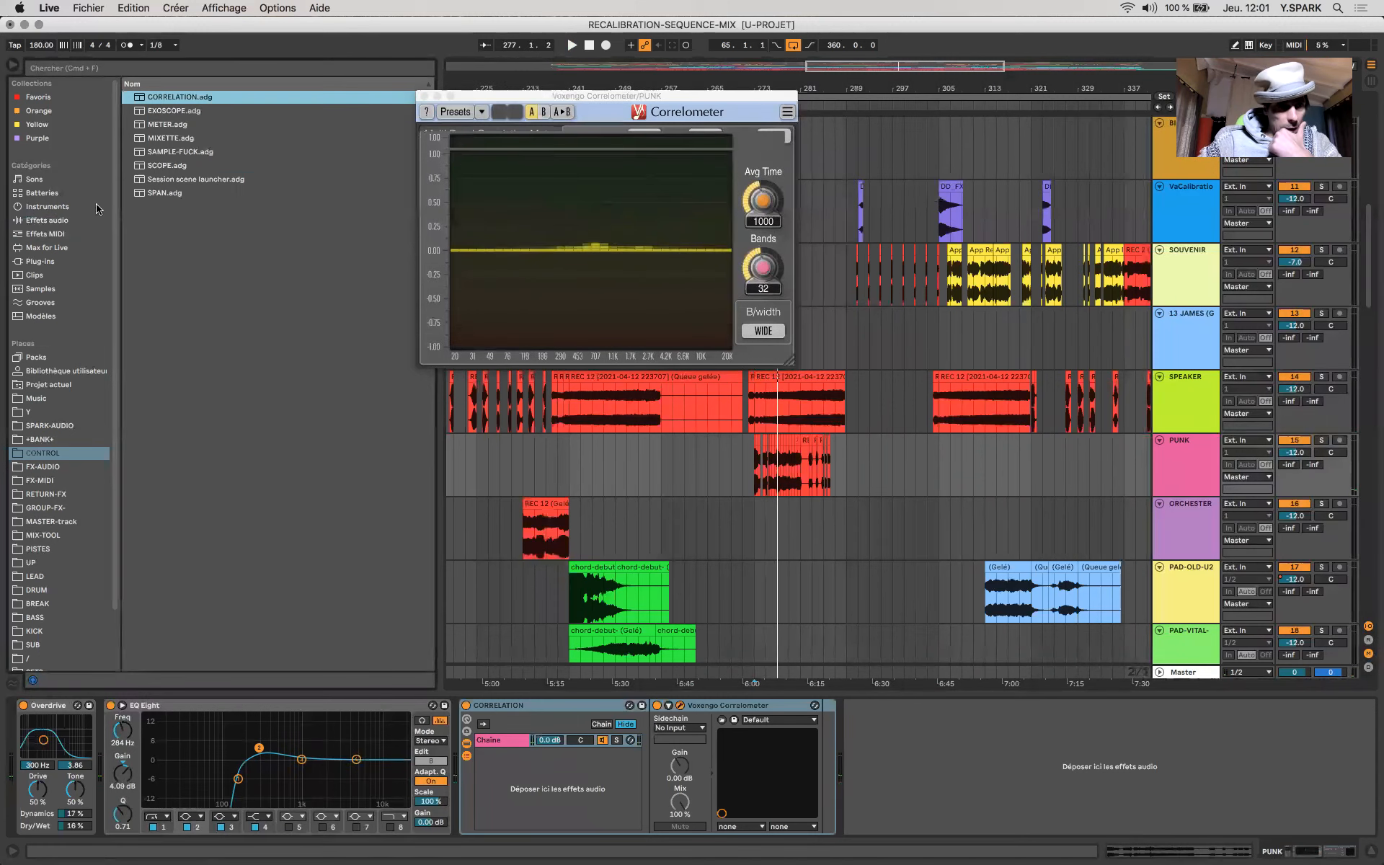
Step: Insert the Phaser-Flanger preset Phaser Feedback between Overdrive and EQ Eight on PUNK and play from 273.1.1
click(56, 221)
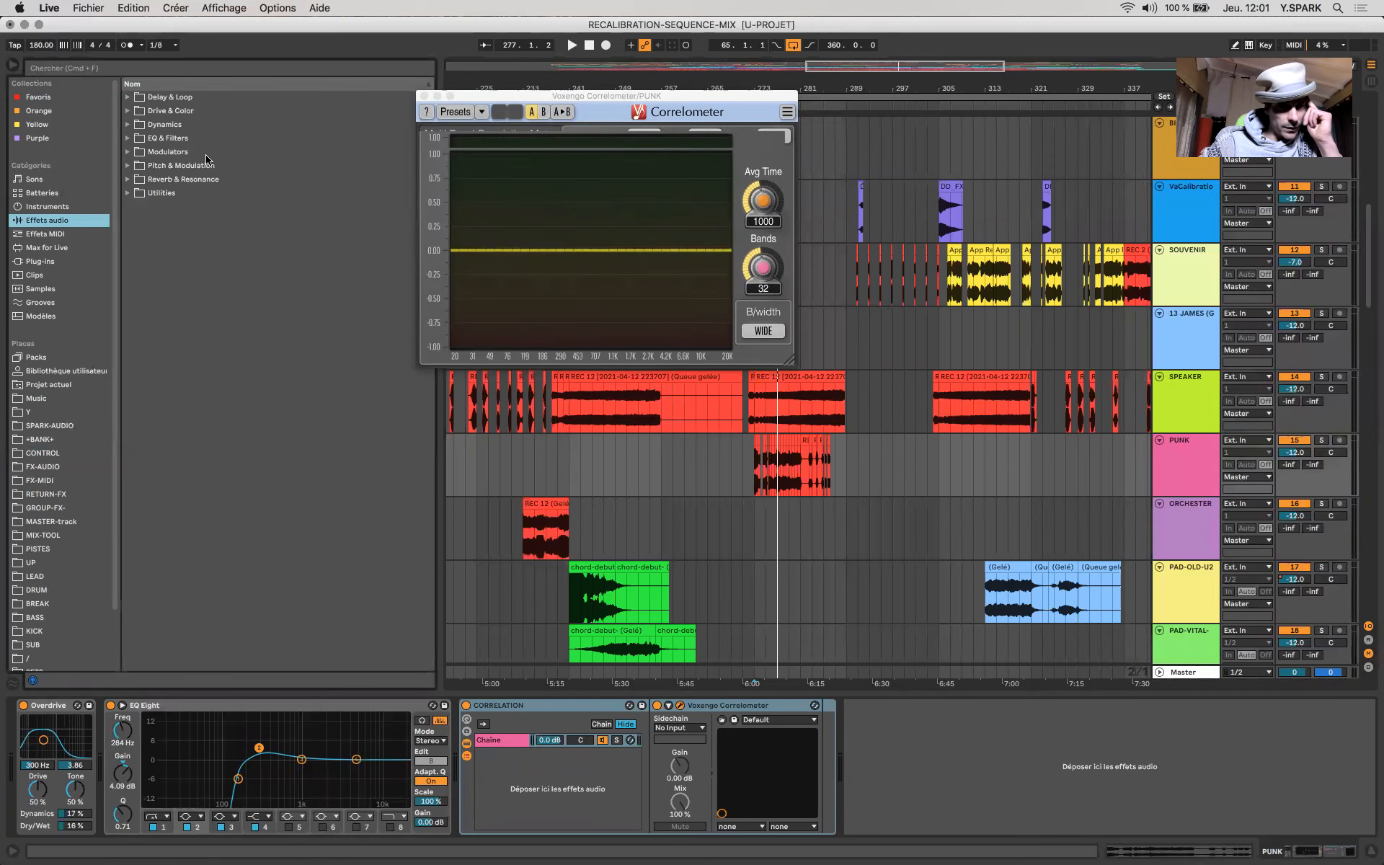
click(129, 166)
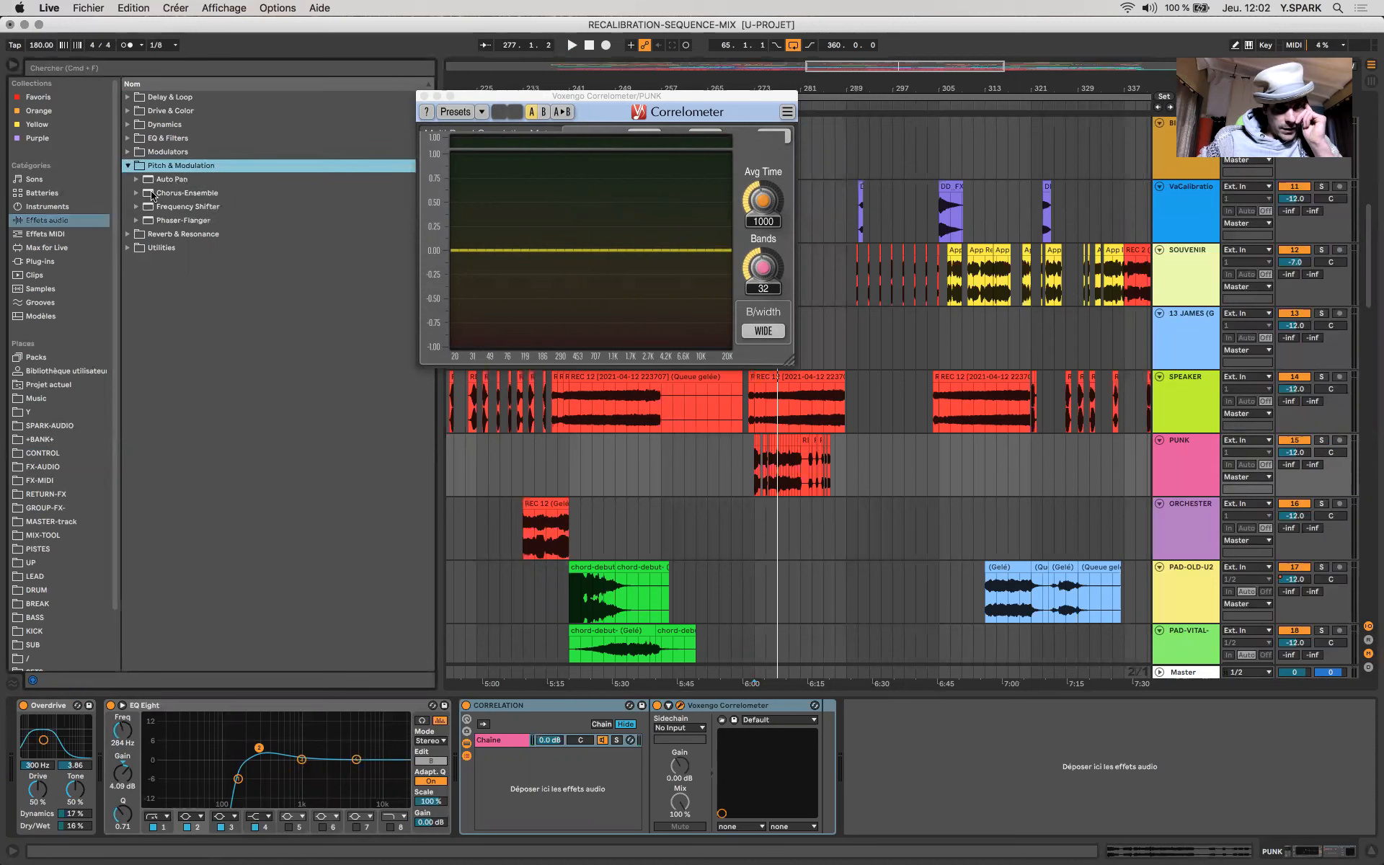
click(137, 221)
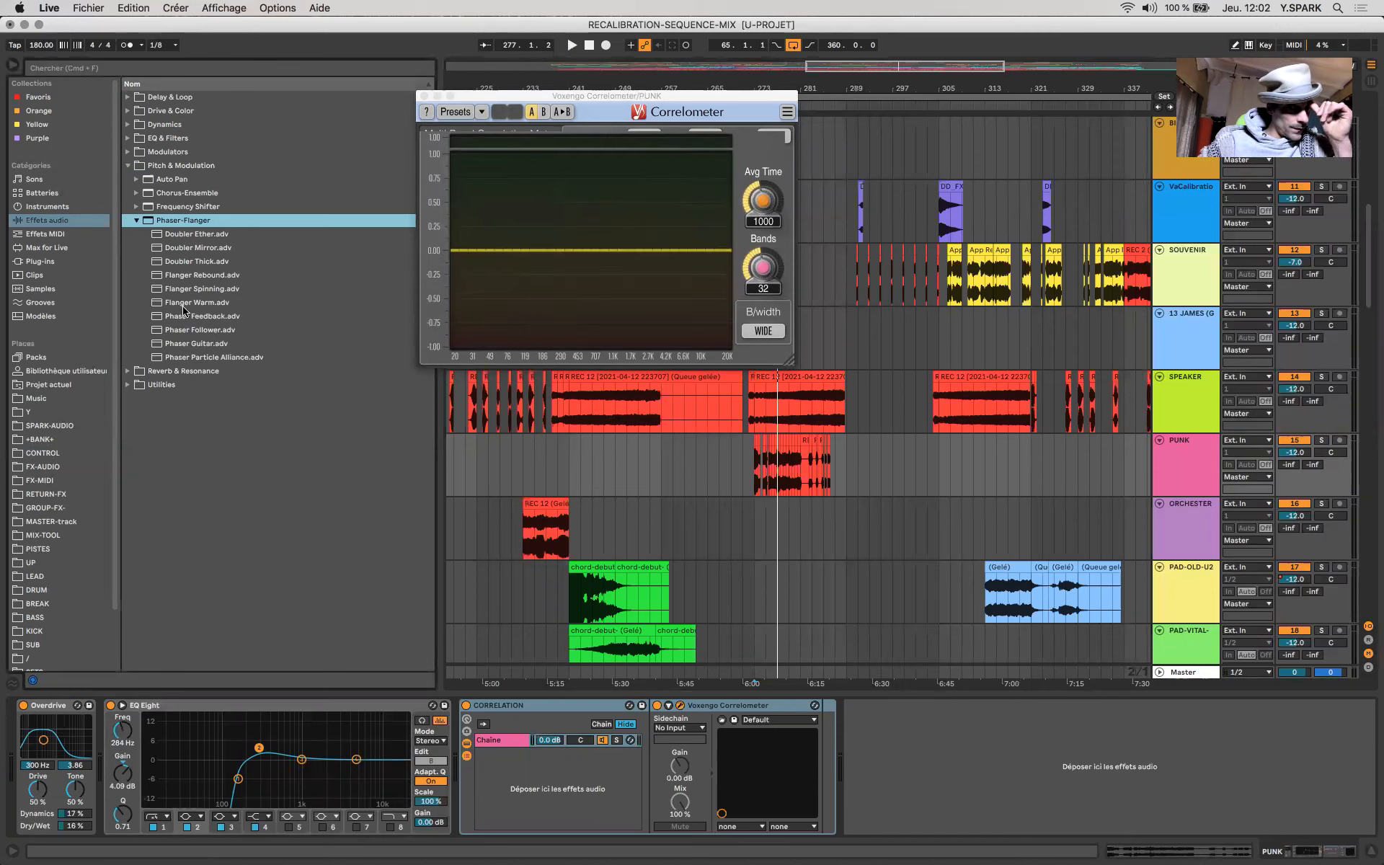
drag(186, 322, 106, 812)
key(space)
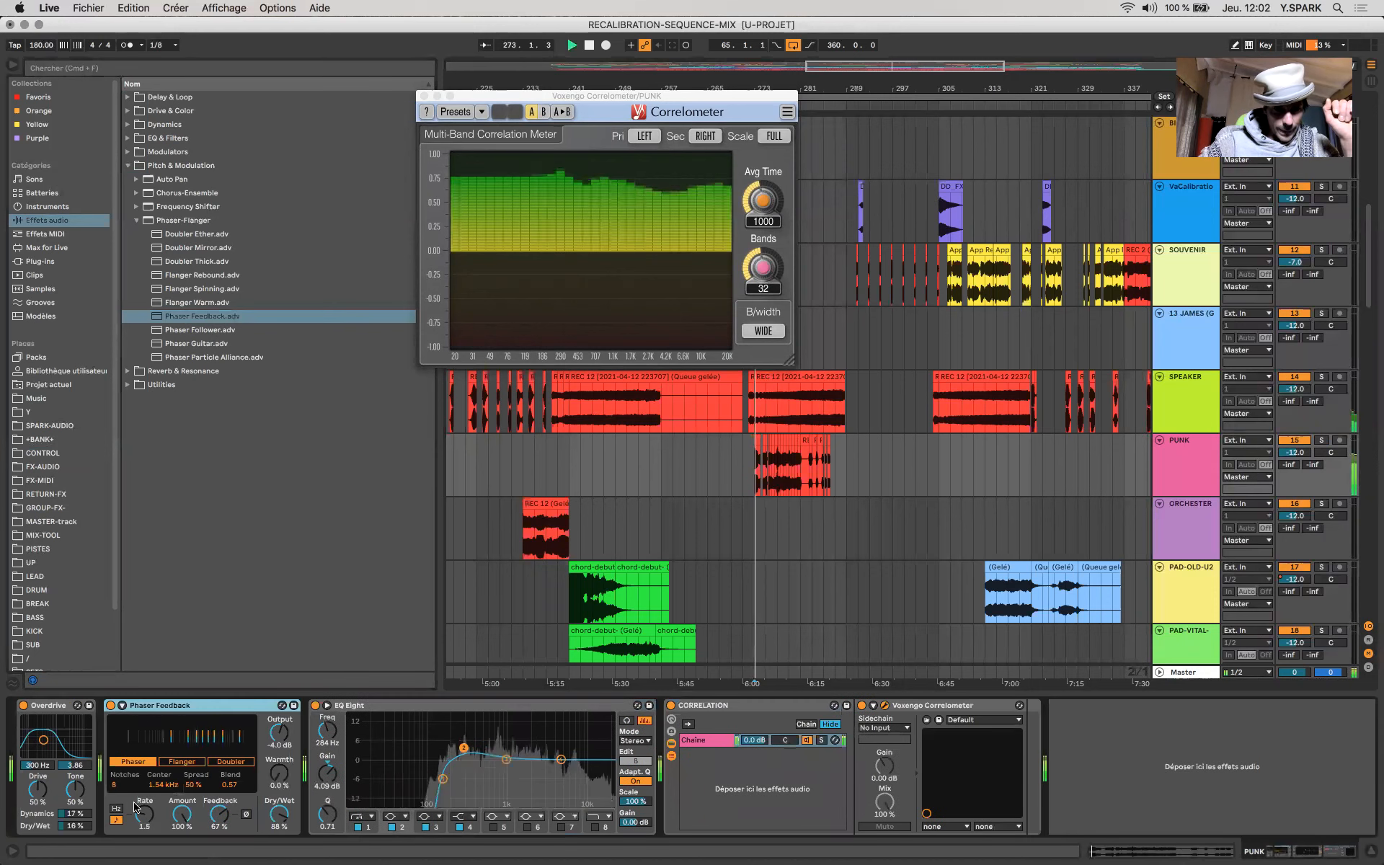
Step: Set Phaser Feedback's feedback to 26 %, frequency to 0.12 Hz and dry/wet to 20 %, replaying PUNK to check
mouse_move(231, 821)
mouse_down()
mouse_move(230, 779)
mouse_move(219, 861)
mouse_move(219, 811)
mouse_up()
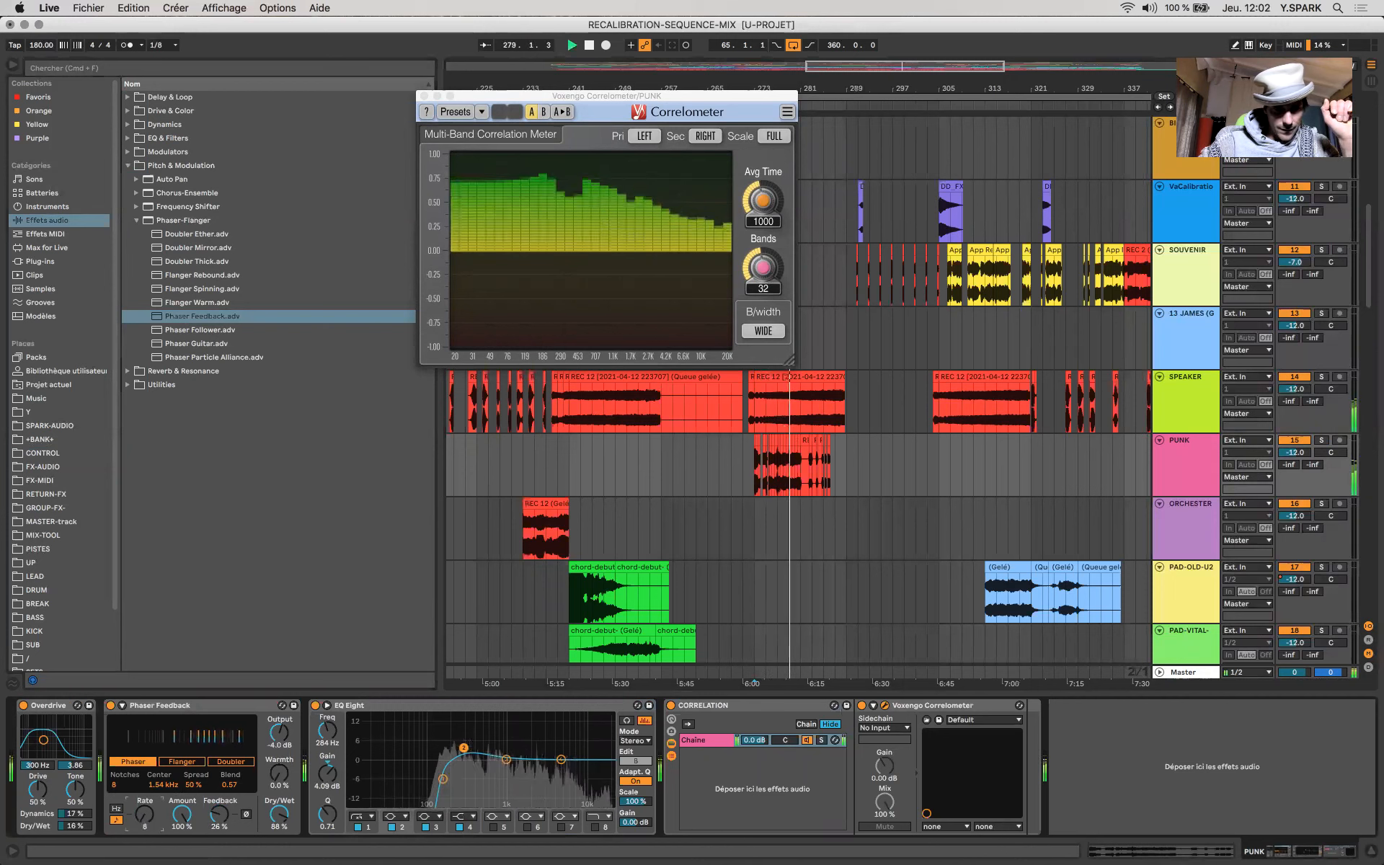
click(116, 809)
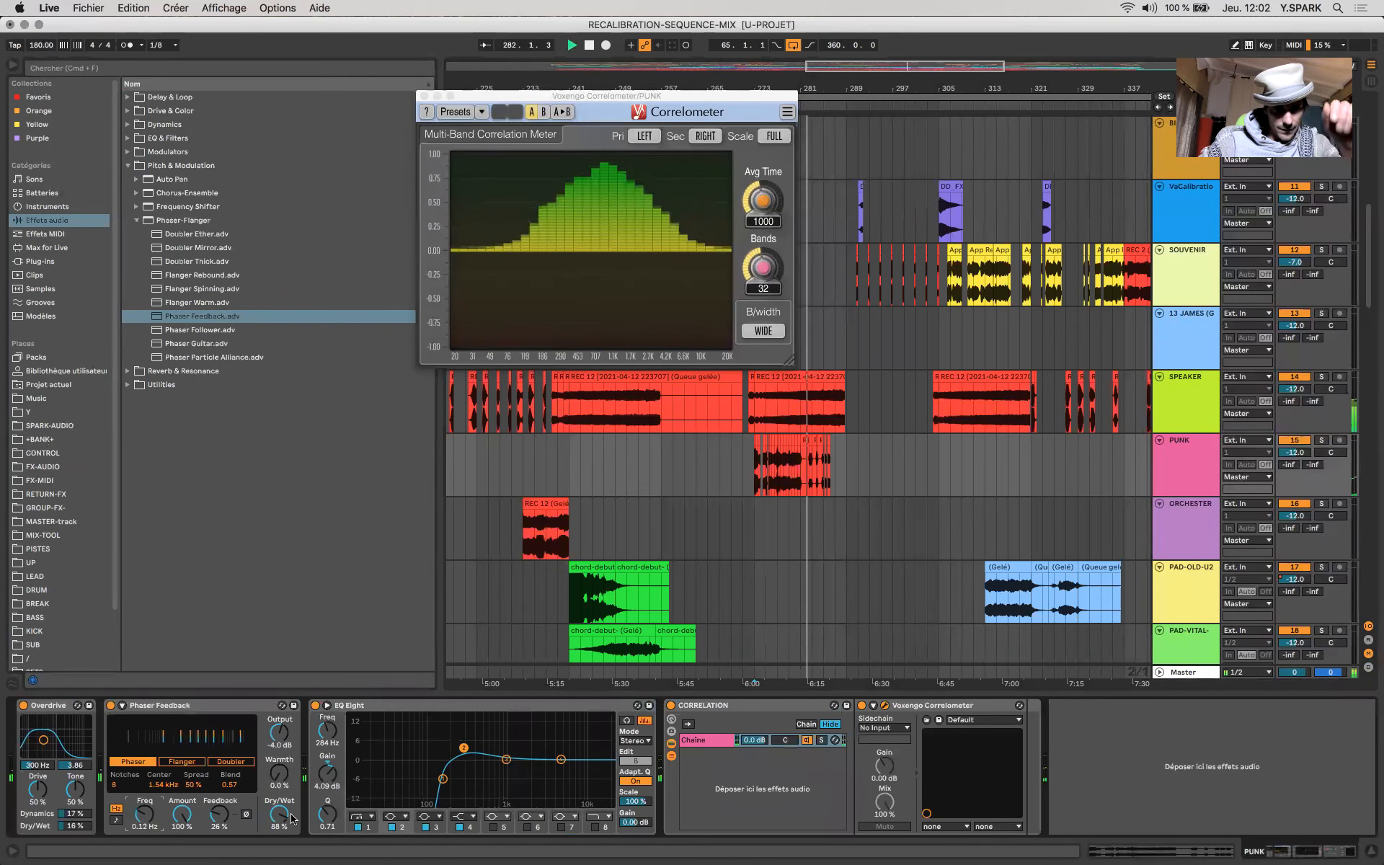
drag(283, 818, 283, 861)
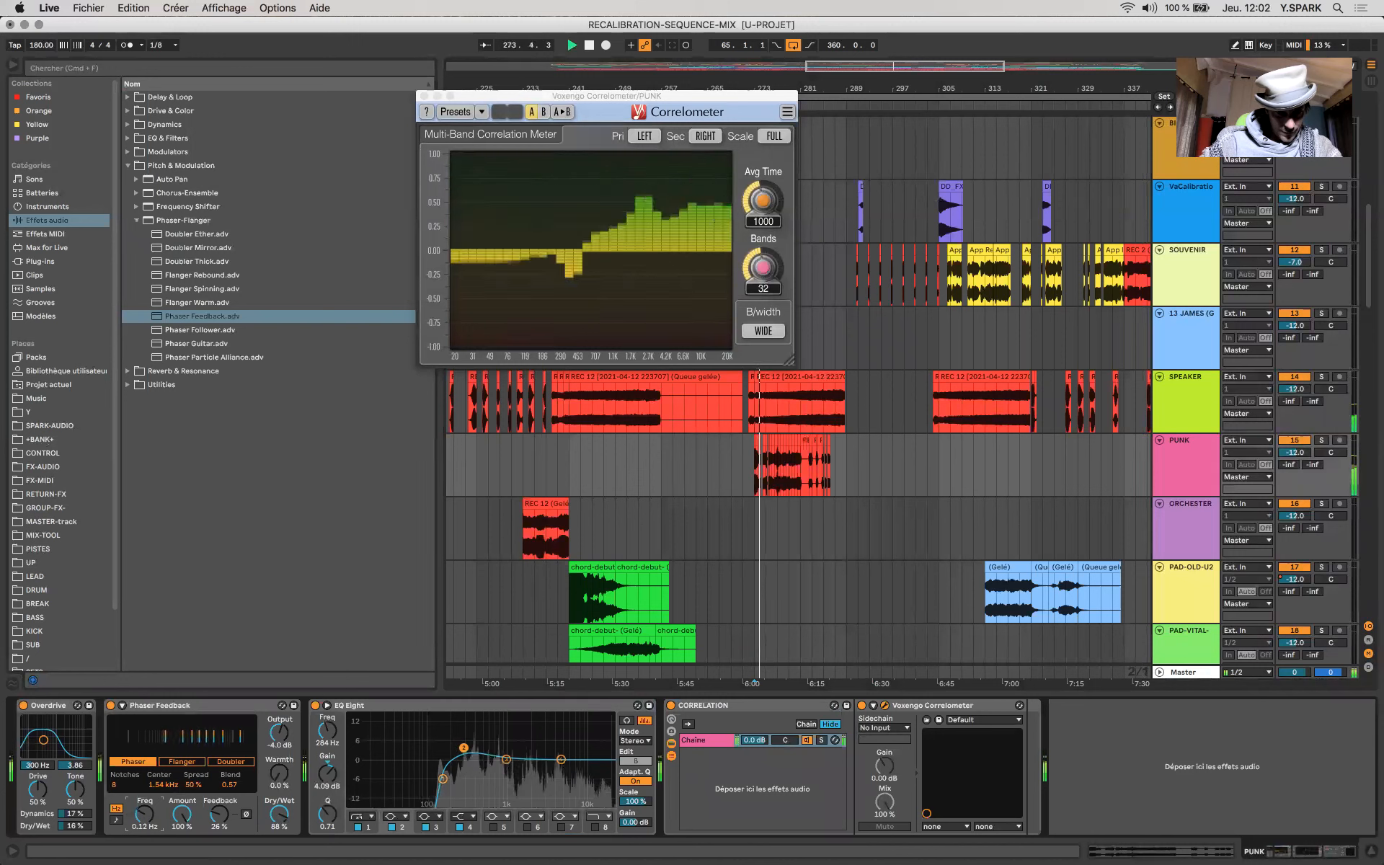
key(space)
key(space)
mouse_move(281, 816)
mouse_down()
mouse_move(281, 799)
mouse_move(281, 819)
mouse_up()
key(space)
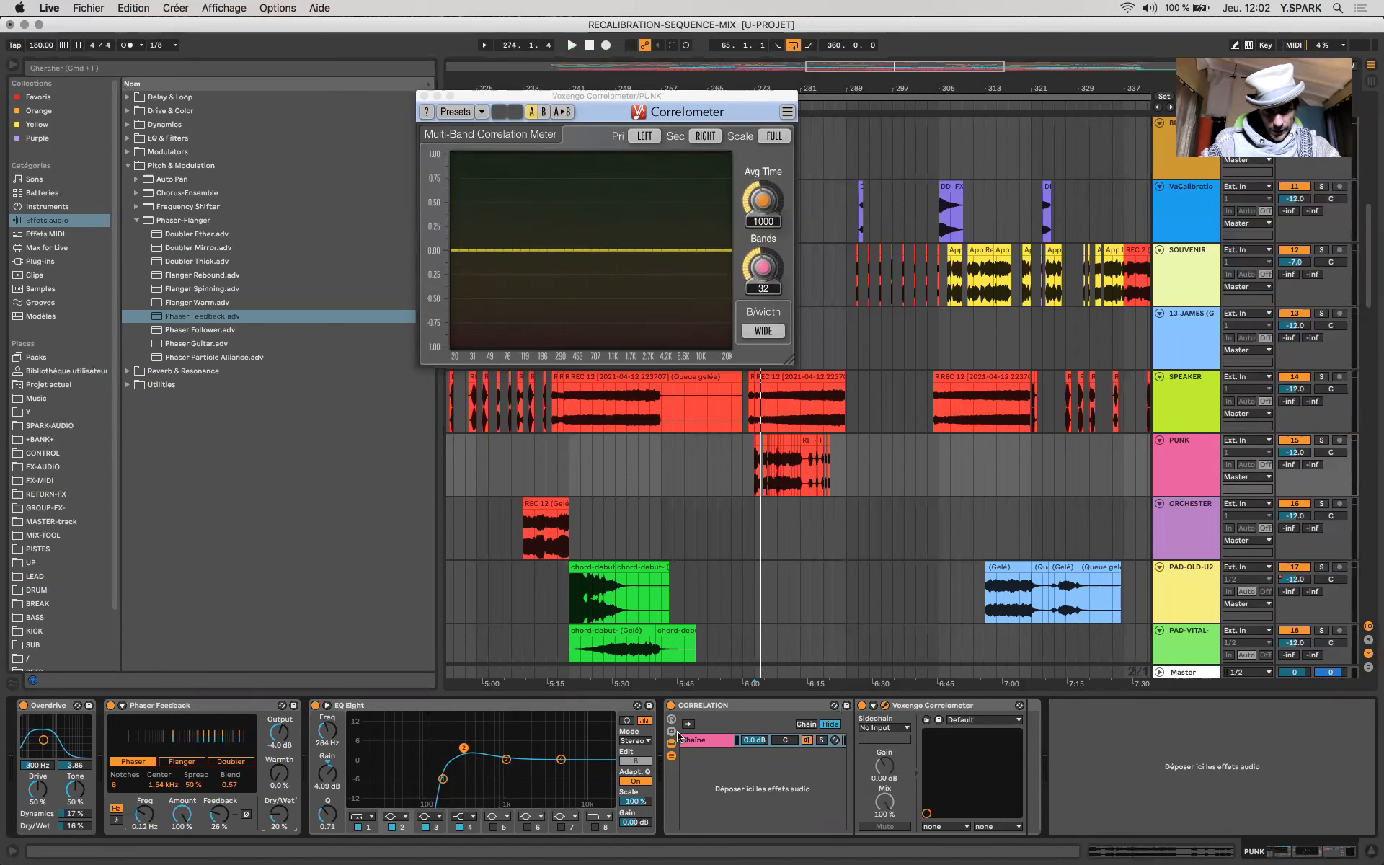
key(space)
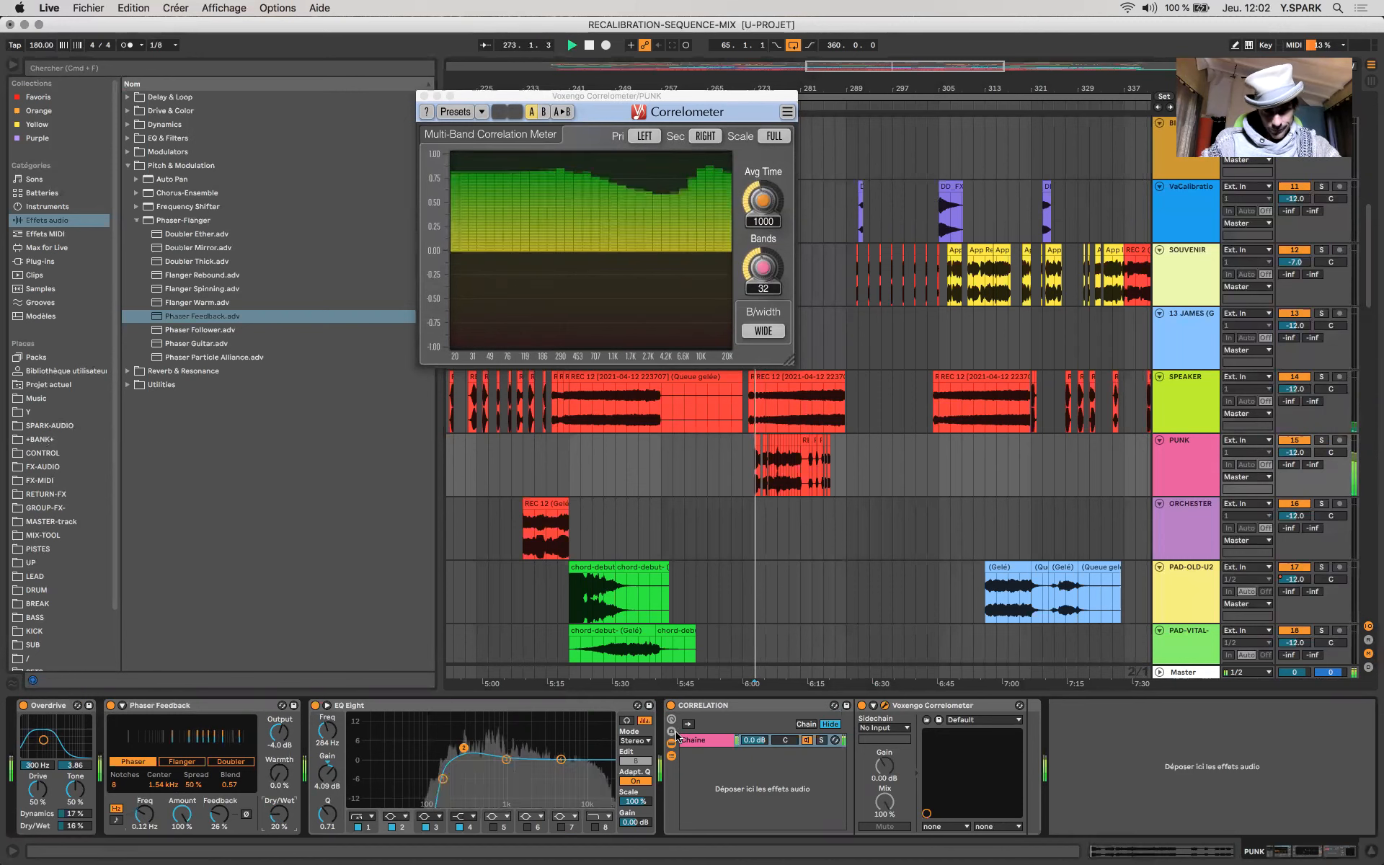
key(space)
Step: Insert Glue Compressor before CORRELATION with -6.98 dB threshold, 9.84 dB makeup and soft clipping on, auditioning PUNK in solo
click(127, 125)
click(152, 167)
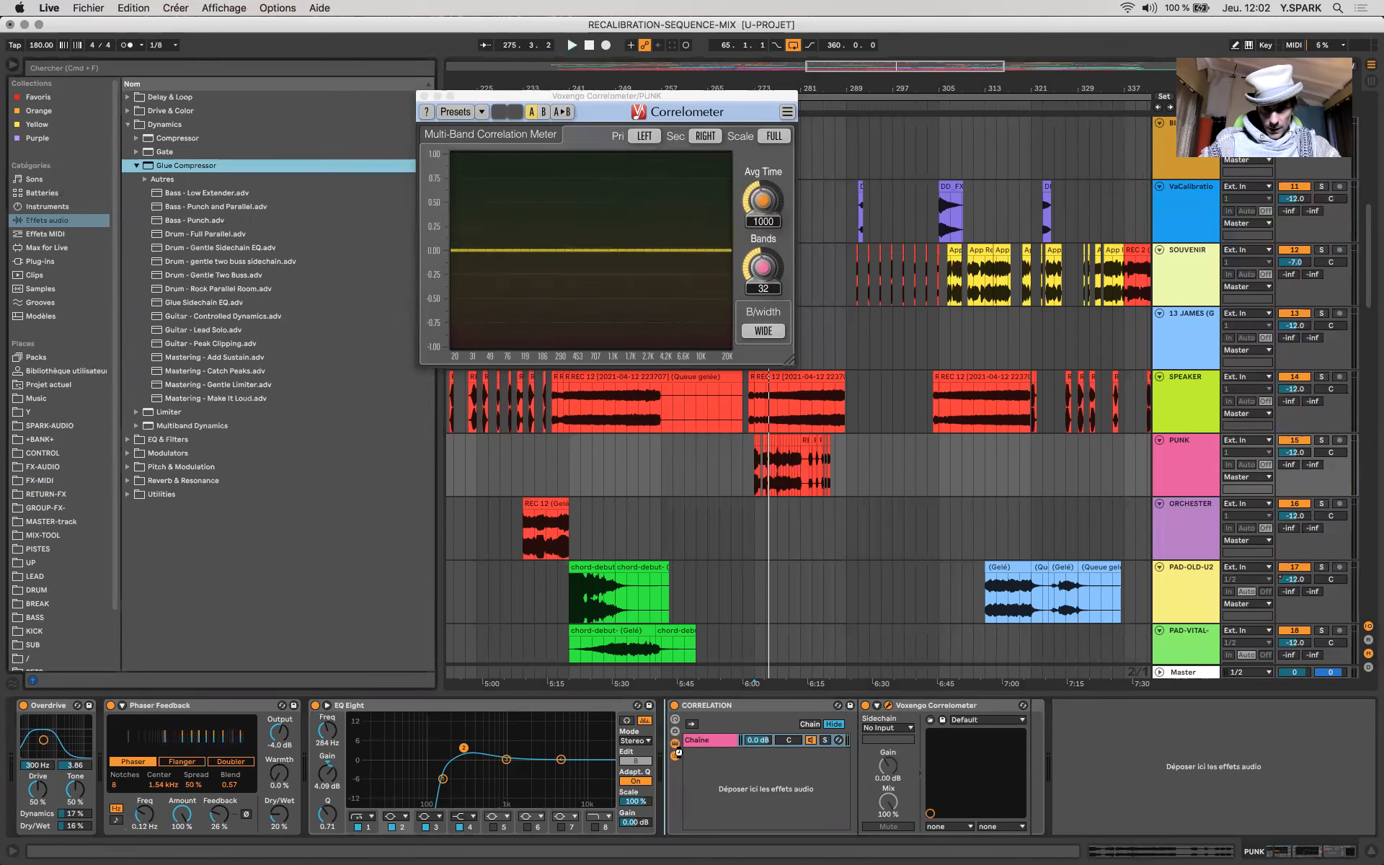
drag(679, 752, 681, 754)
drag(746, 801, 789, 808)
key(space)
click(836, 731)
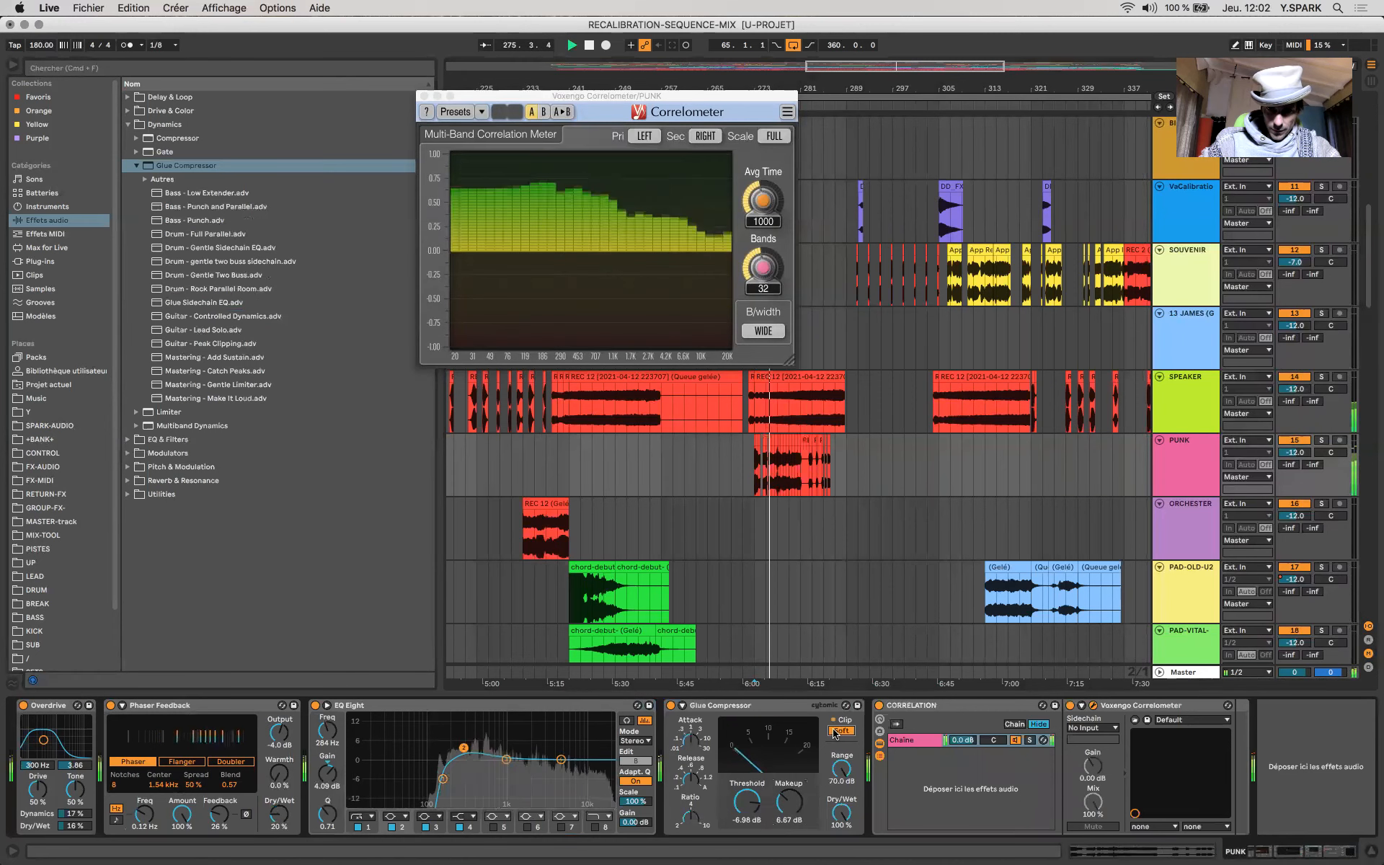
click(1319, 441)
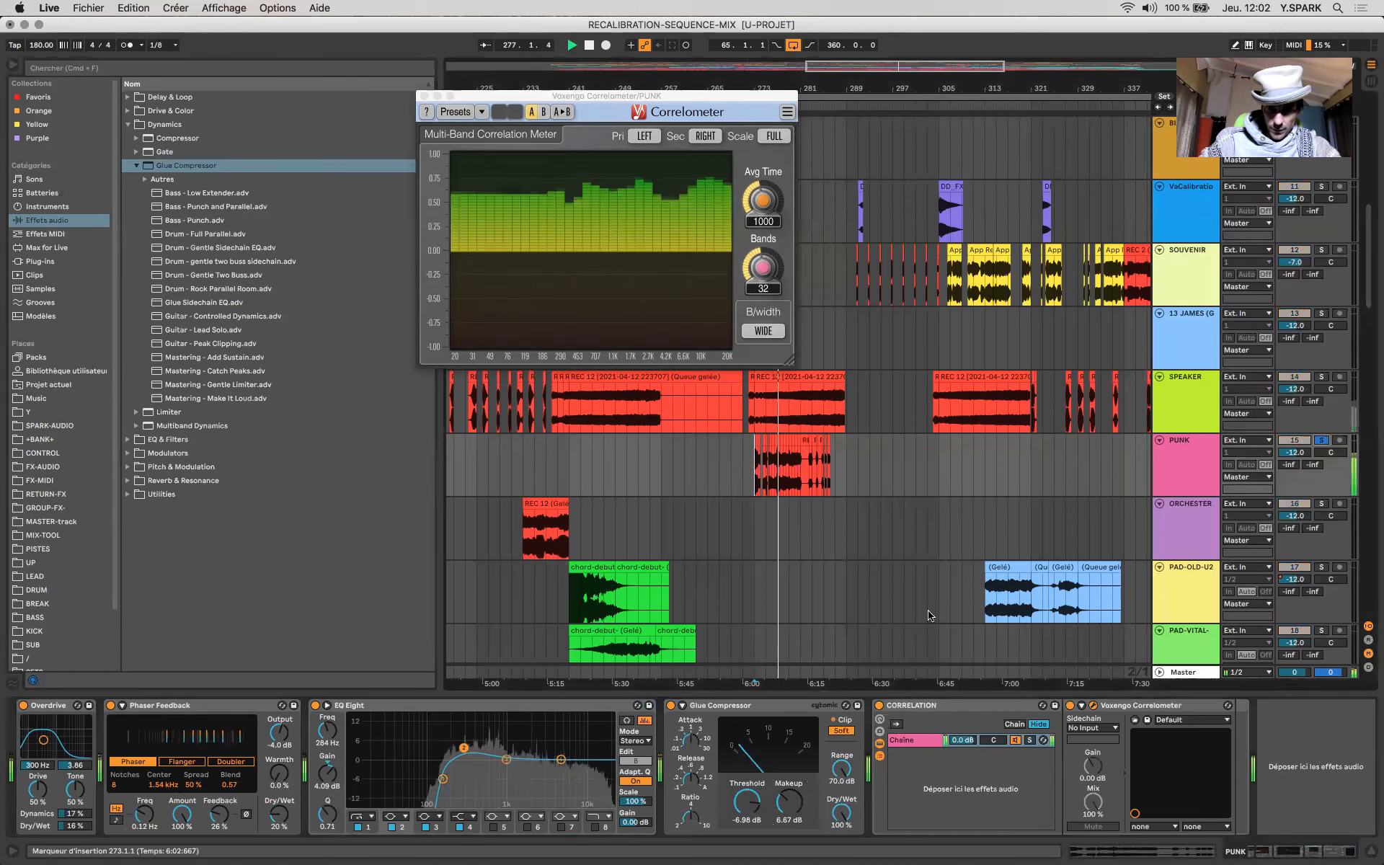
drag(789, 802, 777, 803)
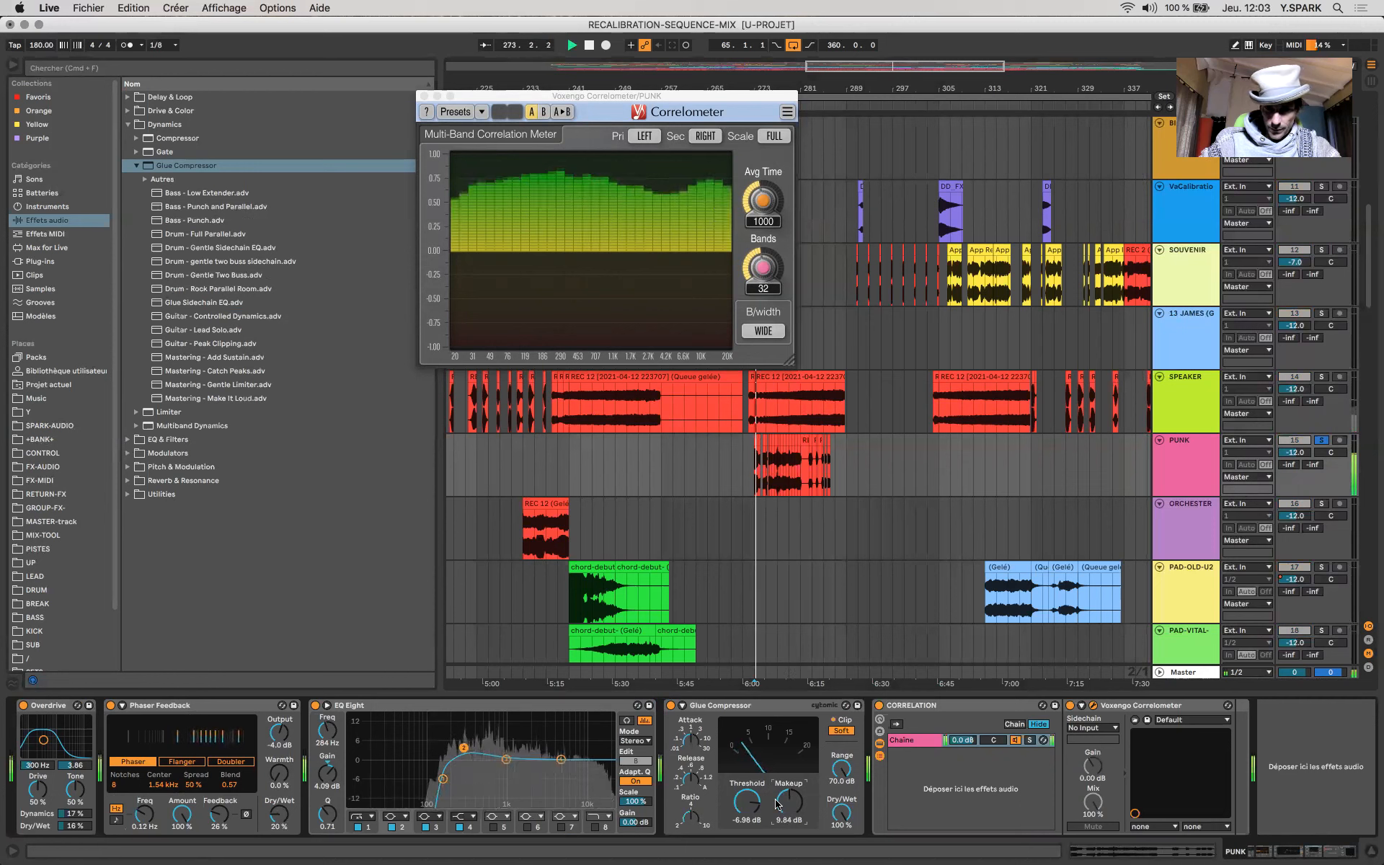
Step: Set Phaser Feedback's center to 3.89 kHz and dry/wet to 14 % while replaying PUNK in solo
mouse_move(279, 814)
mouse_down()
mouse_move(279, 782)
mouse_move(280, 836)
mouse_move(280, 811)
mouse_up()
drag(160, 791, 160, 783)
key(space)
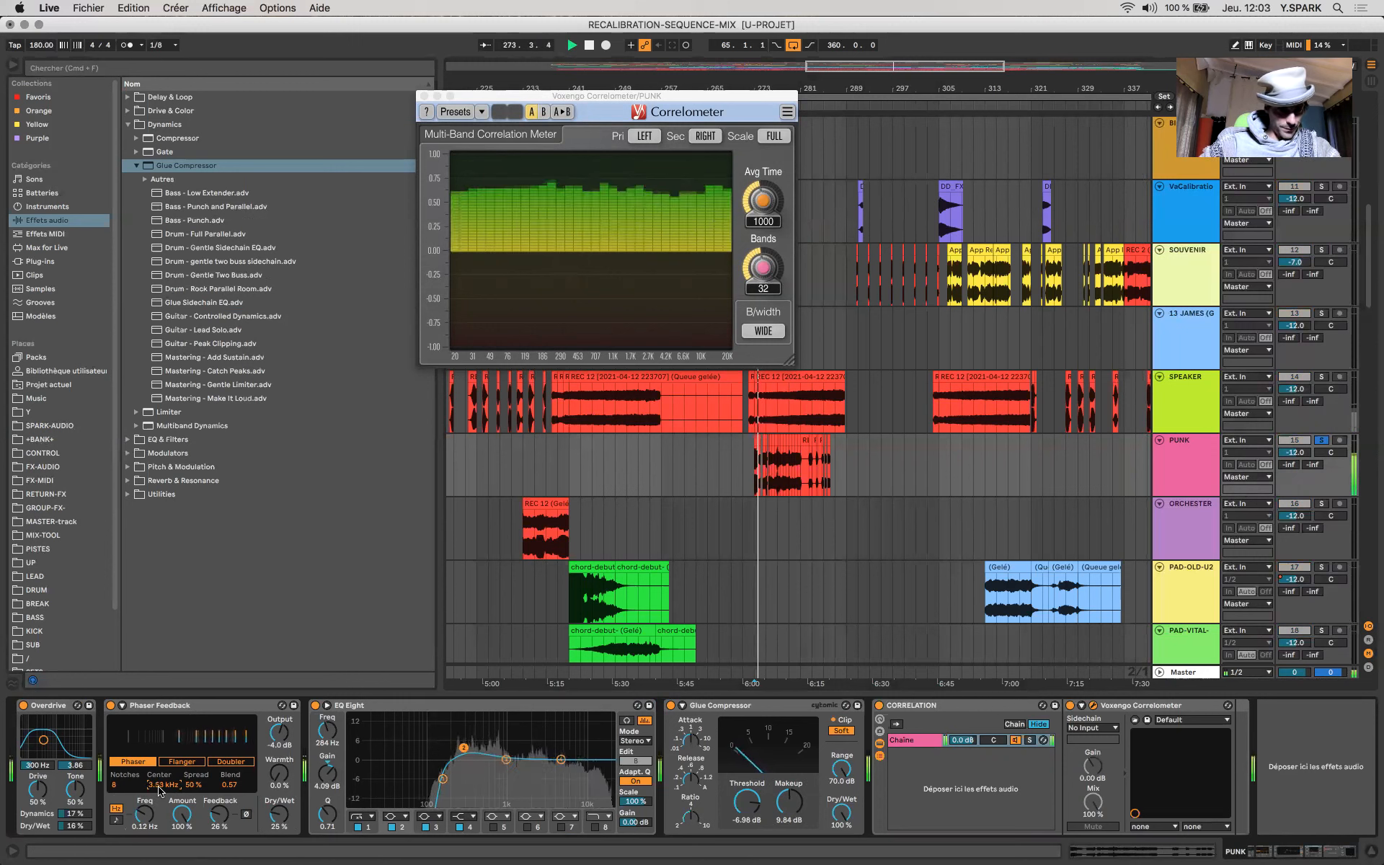
drag(291, 820, 291, 764)
drag(160, 785, 173, 785)
key(space)
key(space)
key(space)
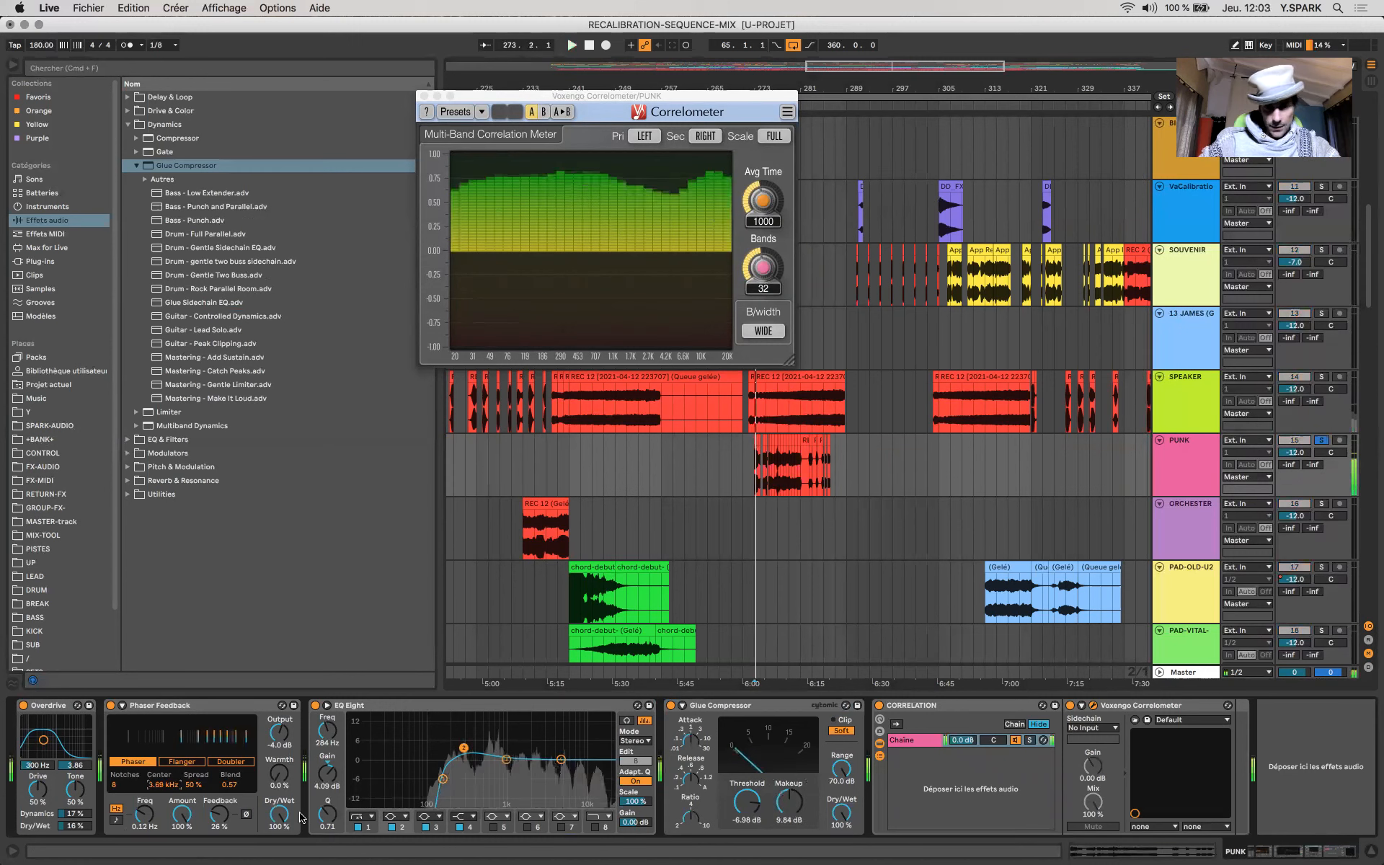
click(285, 815)
drag(284, 815, 285, 862)
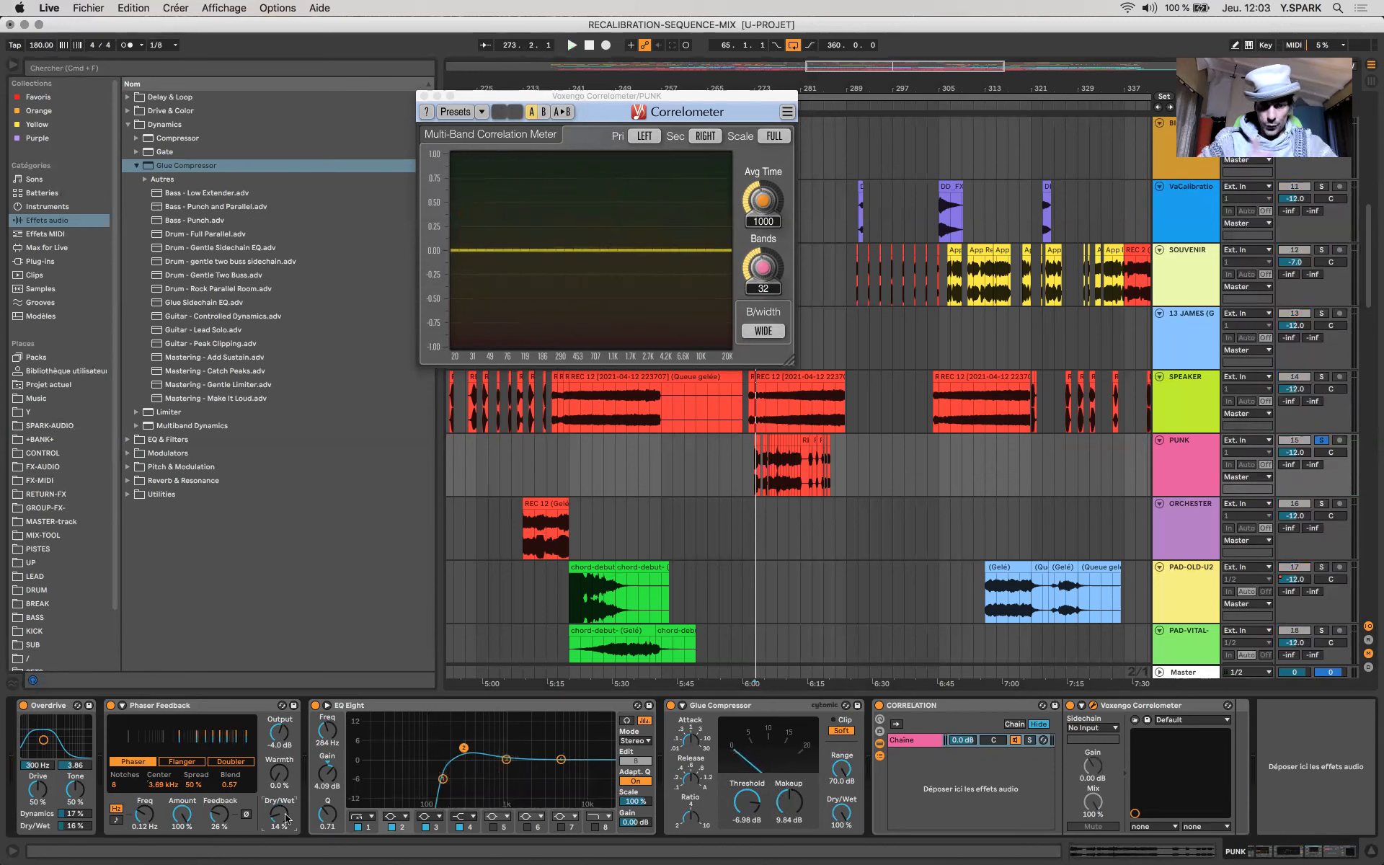
key(space)
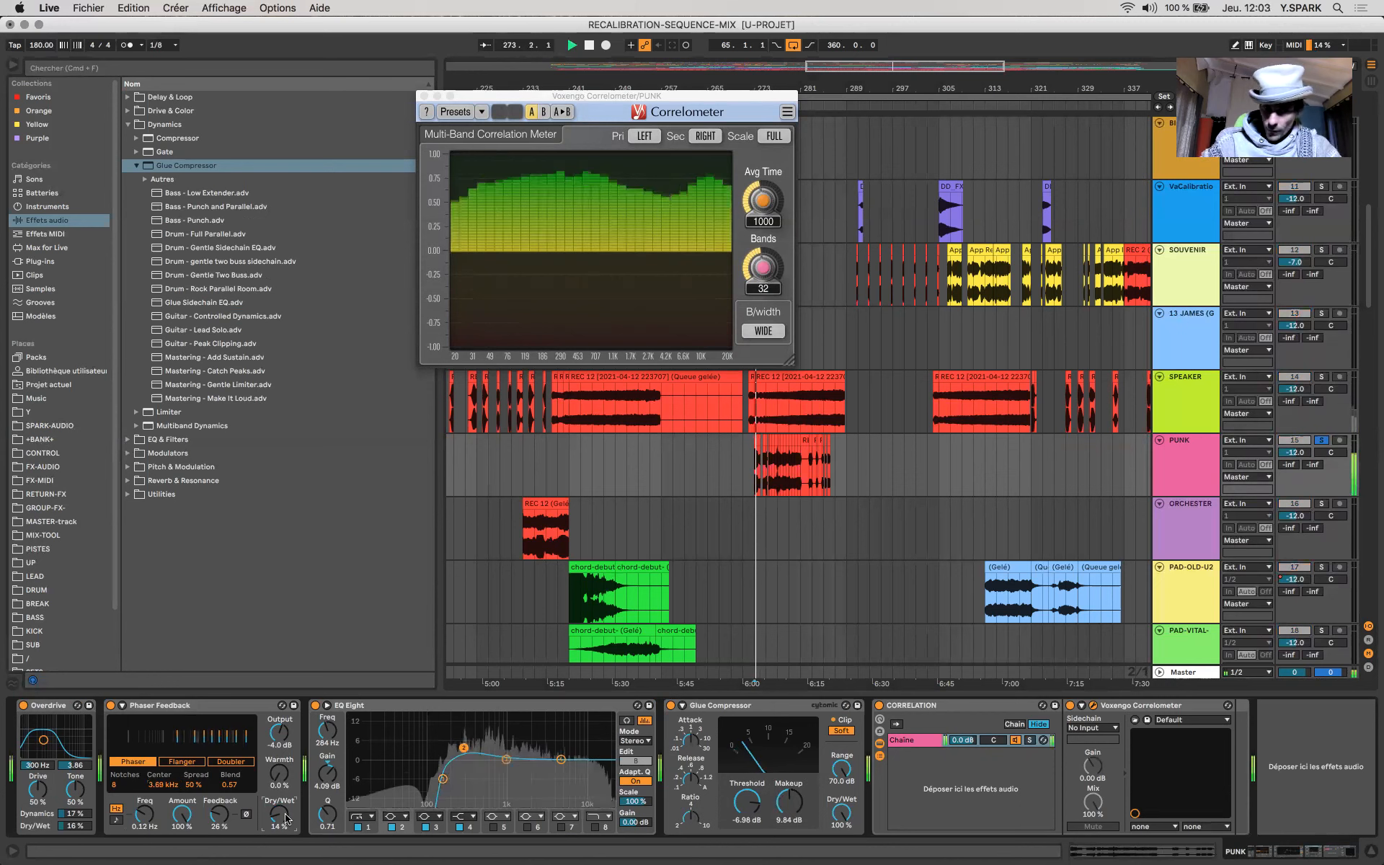
Step: Set EQ Eight's band 3 on PUNK to 4.45 kHz with 2.85 dB gain
mouse_move(505, 759)
mouse_down()
mouse_move(566, 724)
mouse_move(506, 749)
mouse_up()
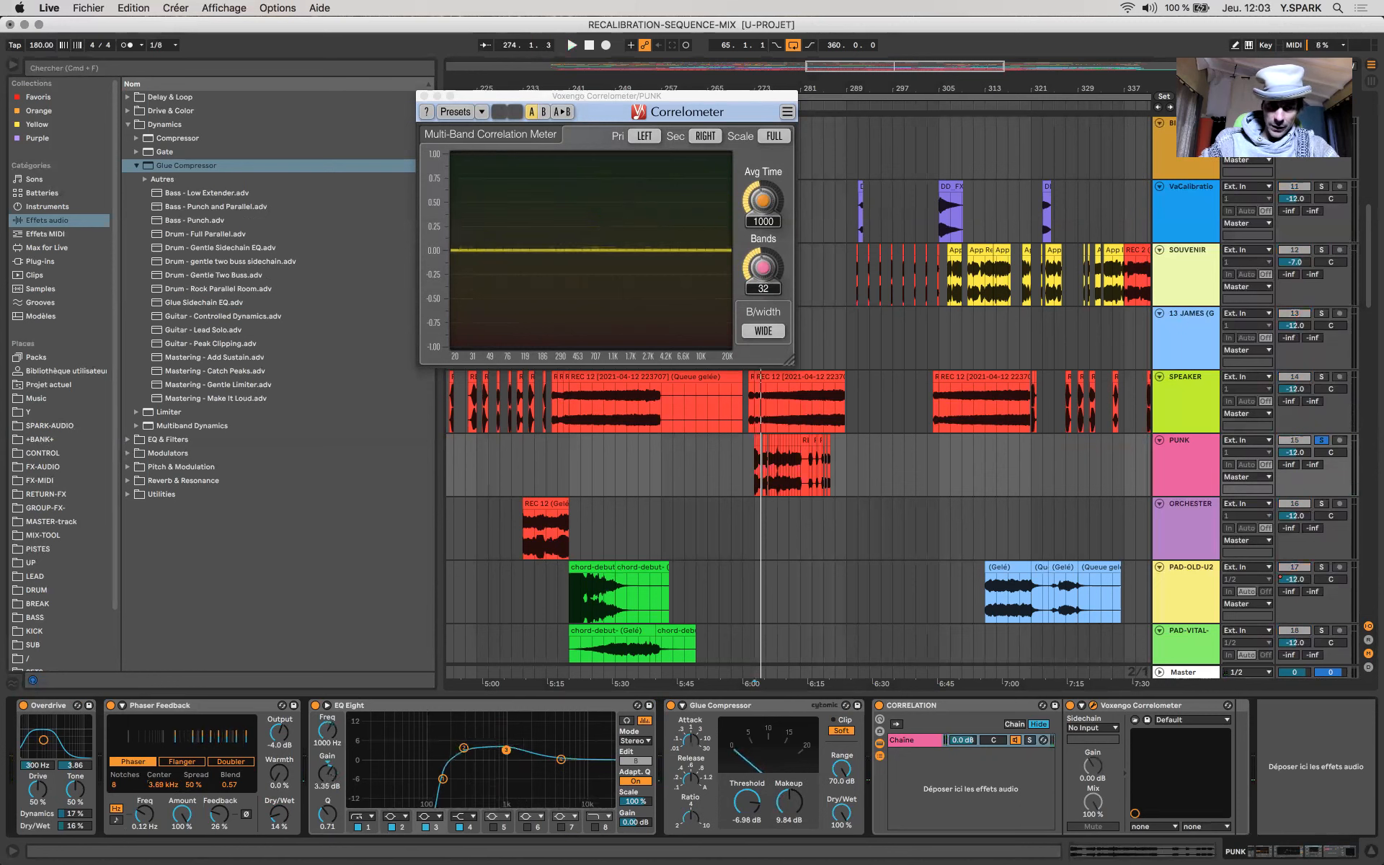
key(space)
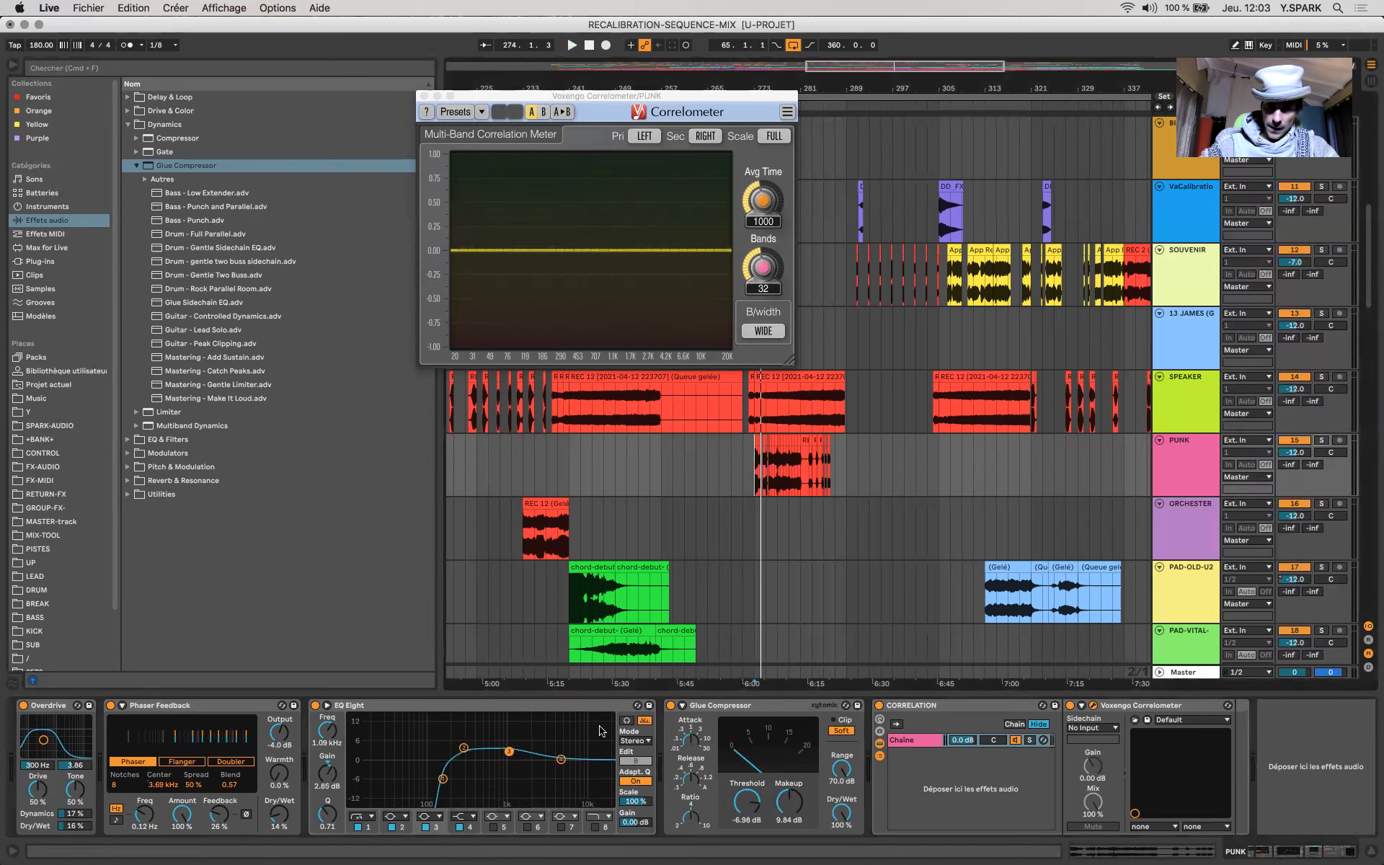
drag(516, 765, 558, 749)
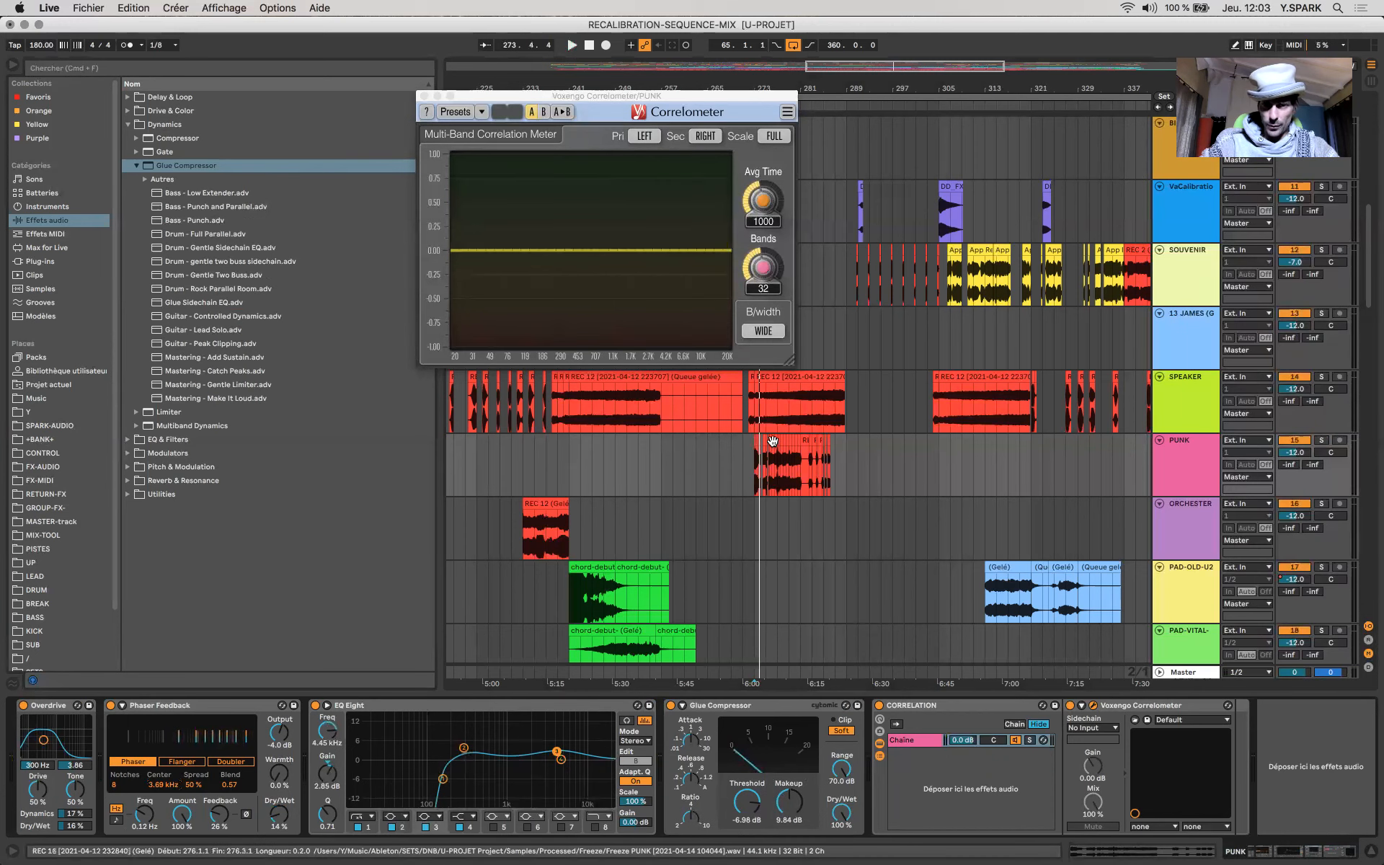
Step: Close the Correlometer window and audition the SPEAKER track in solo around 273.1.1
scroll(764, 426, up, 8)
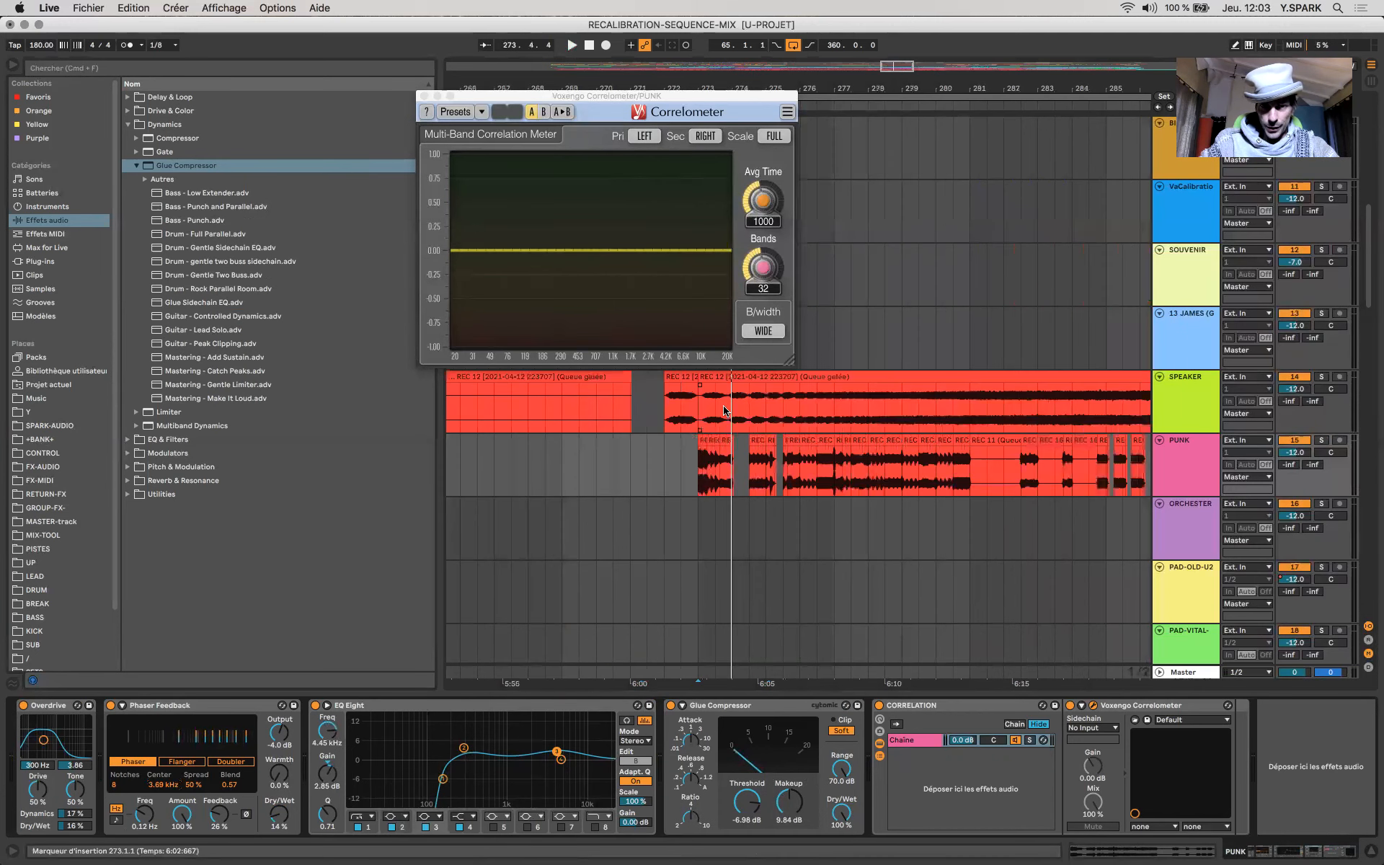
click(425, 96)
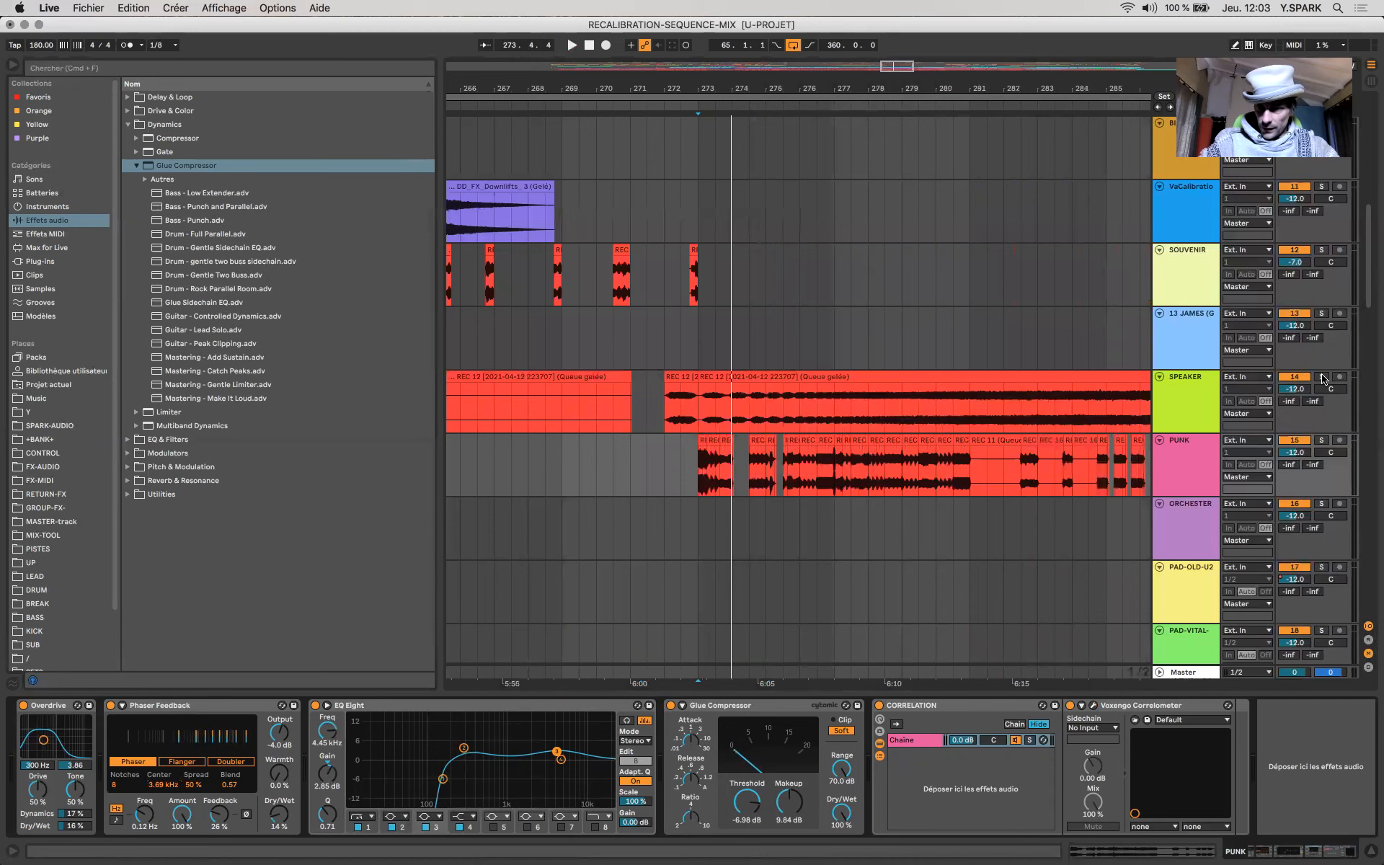
click(1322, 377)
click(1322, 377)
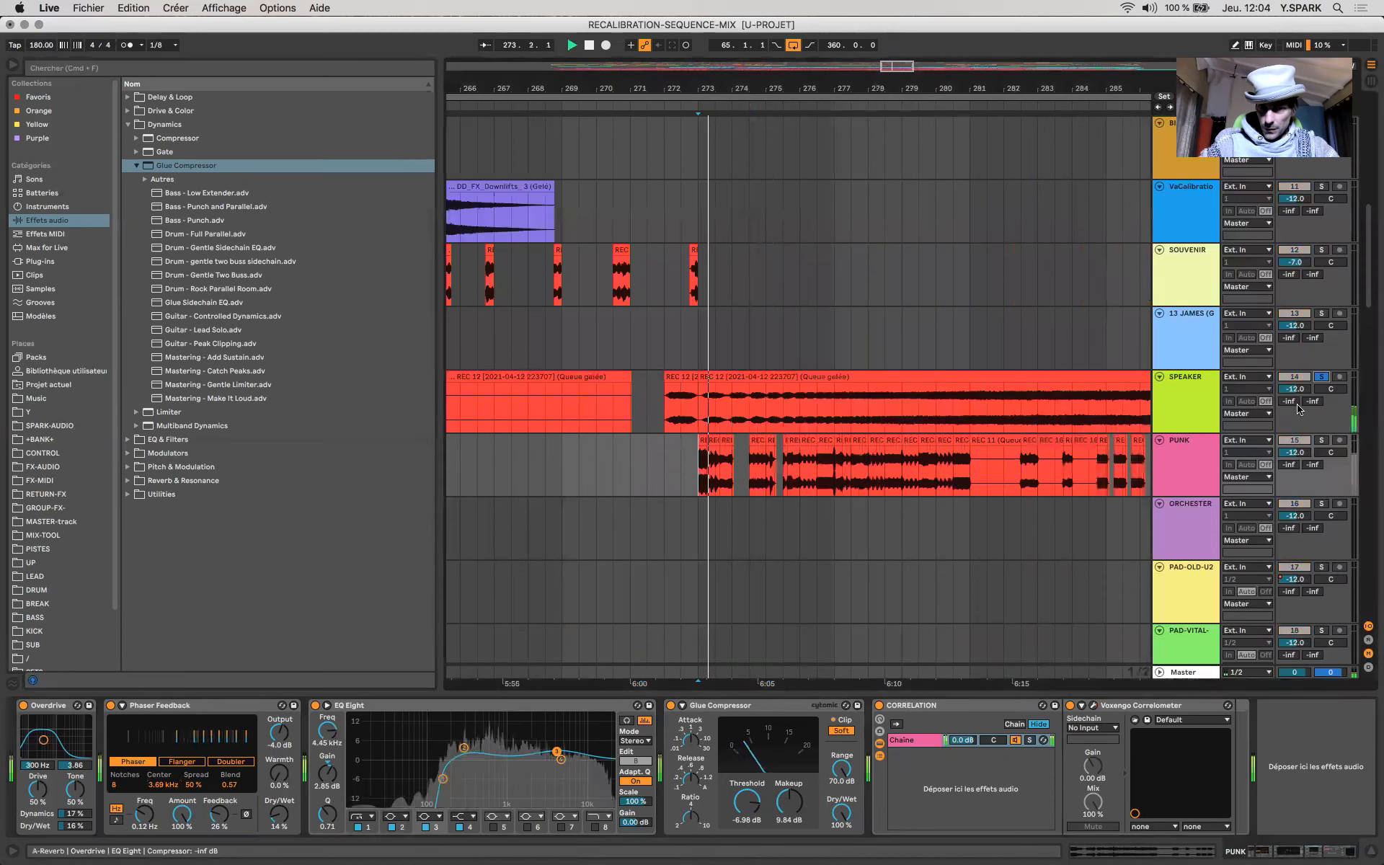
Step: Examine which tracks, including RISER, SOUVENIR and LEAD-U-ROBOT, have clips around 273.1.1 where PUNK starts
scroll(880, 435, up, 10)
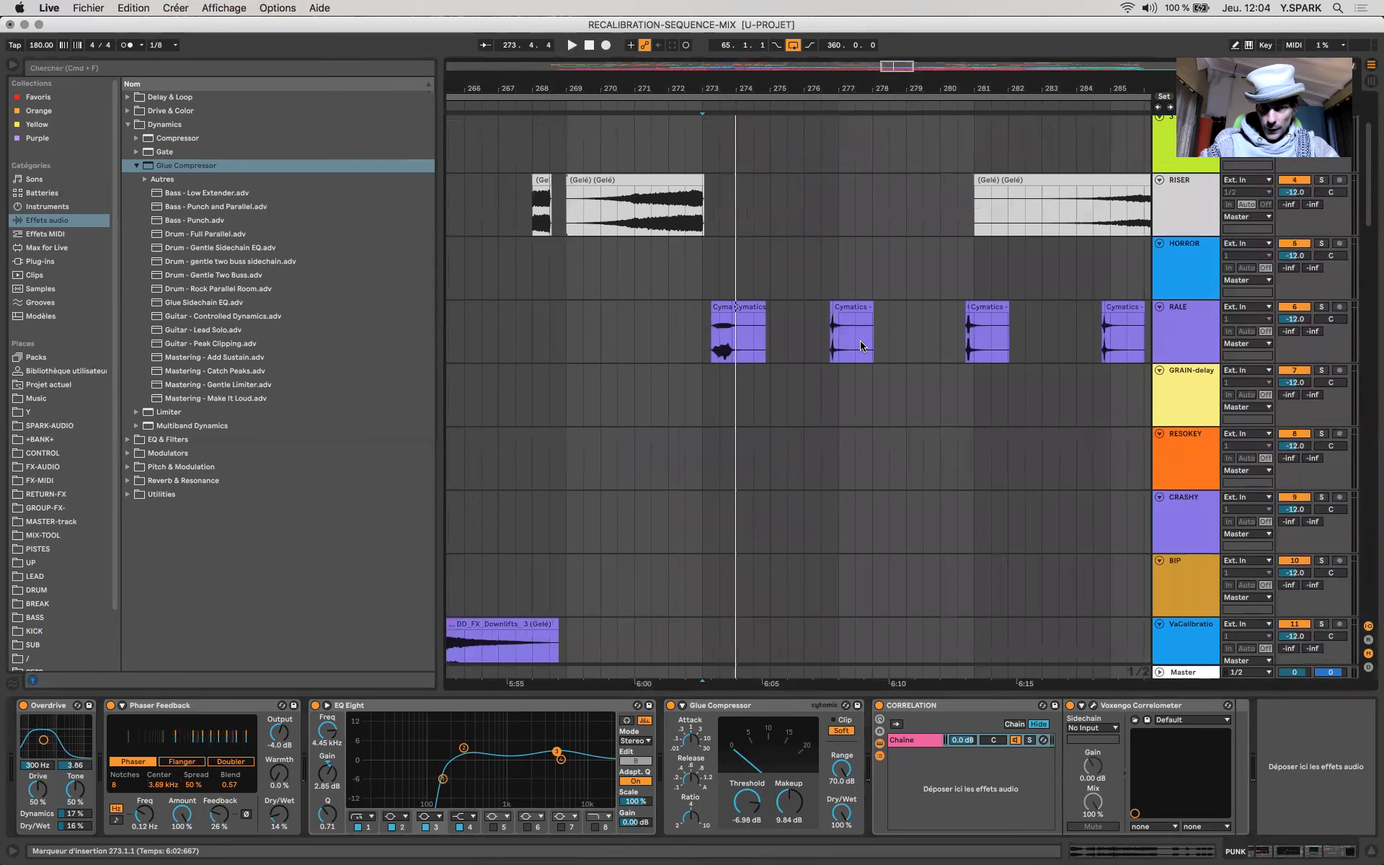
scroll(862, 346, right, 2)
drag(669, 216, 716, 217)
scroll(623, 557, down, 10)
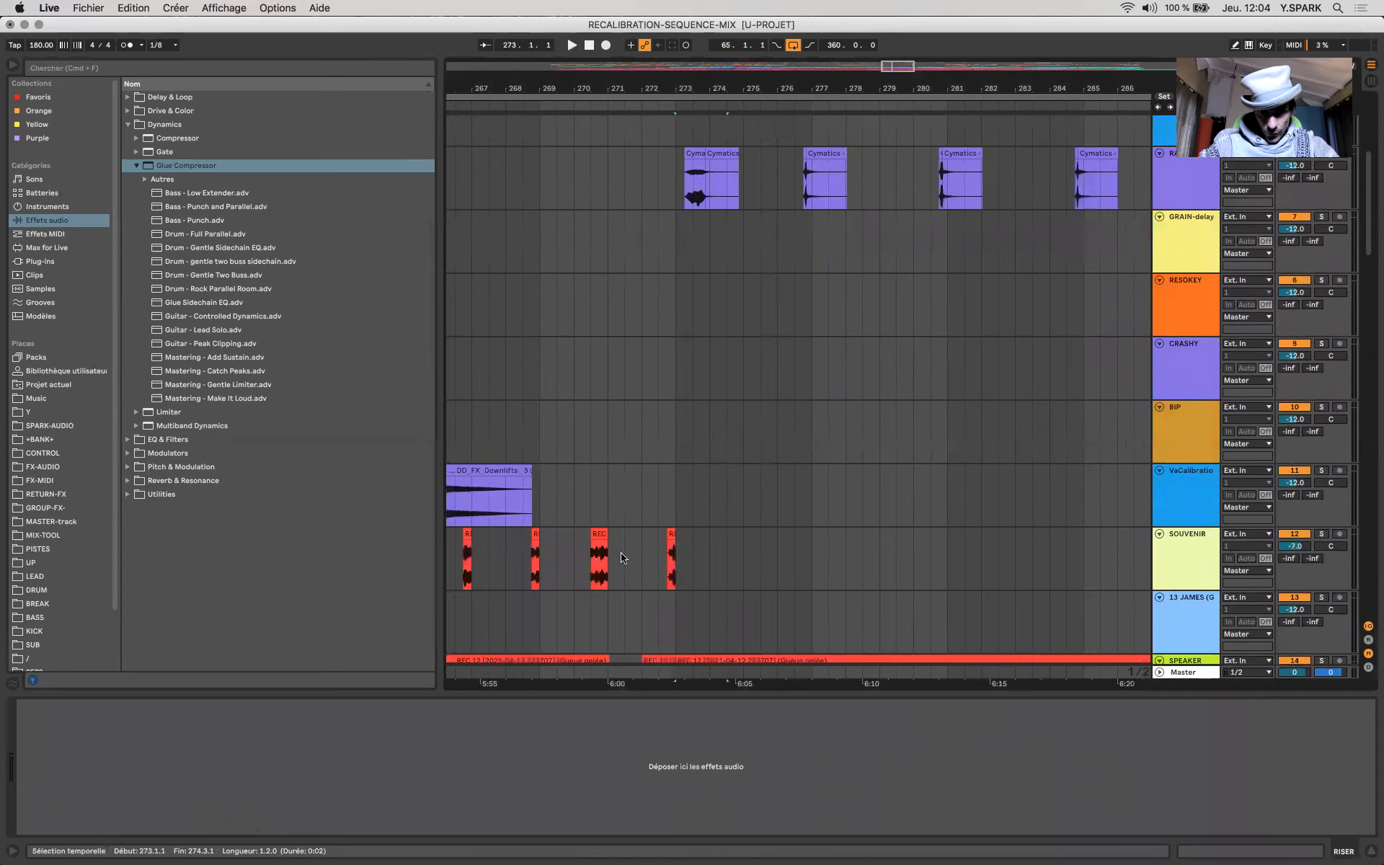
click(689, 484)
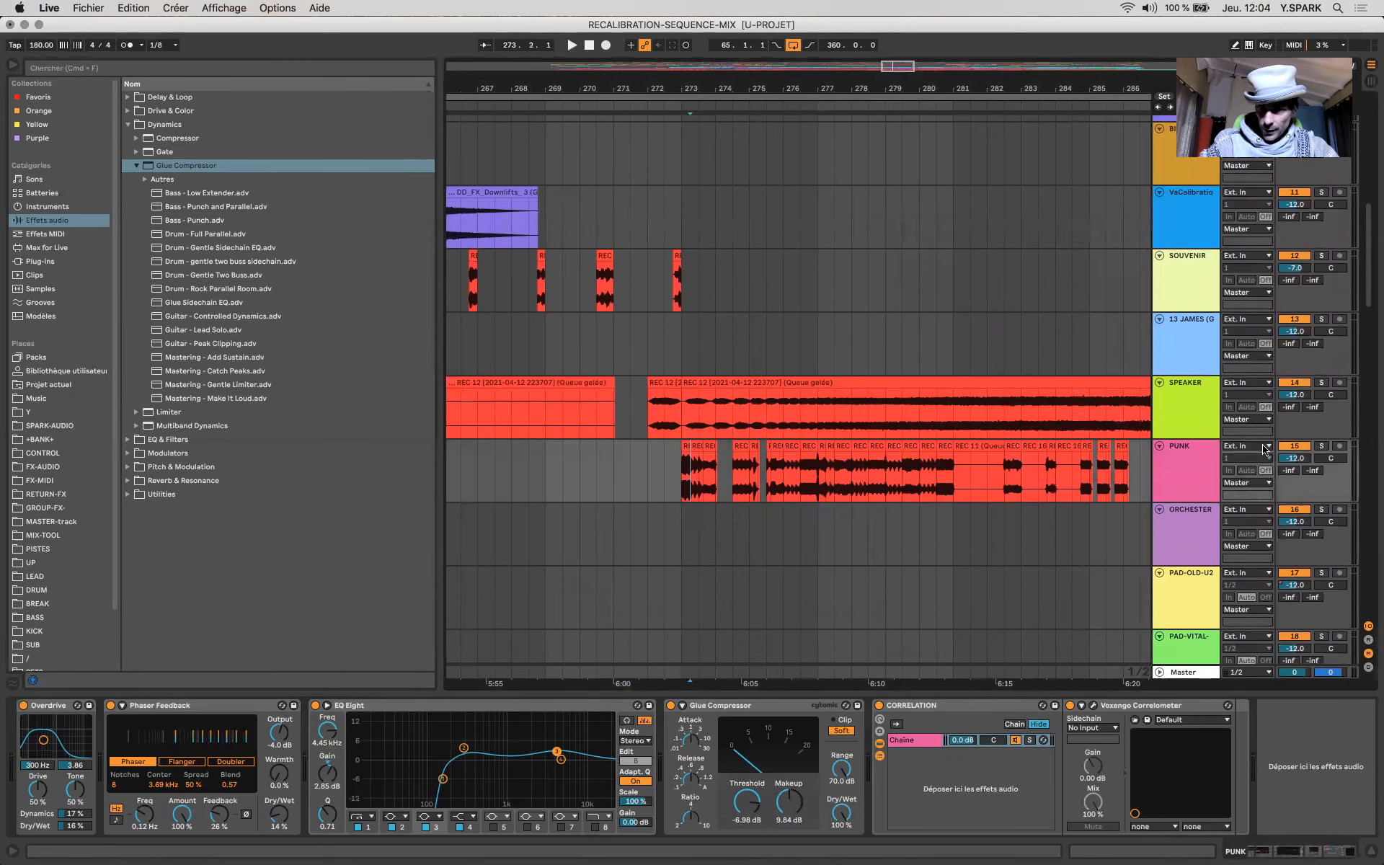
scroll(688, 468, down, 3)
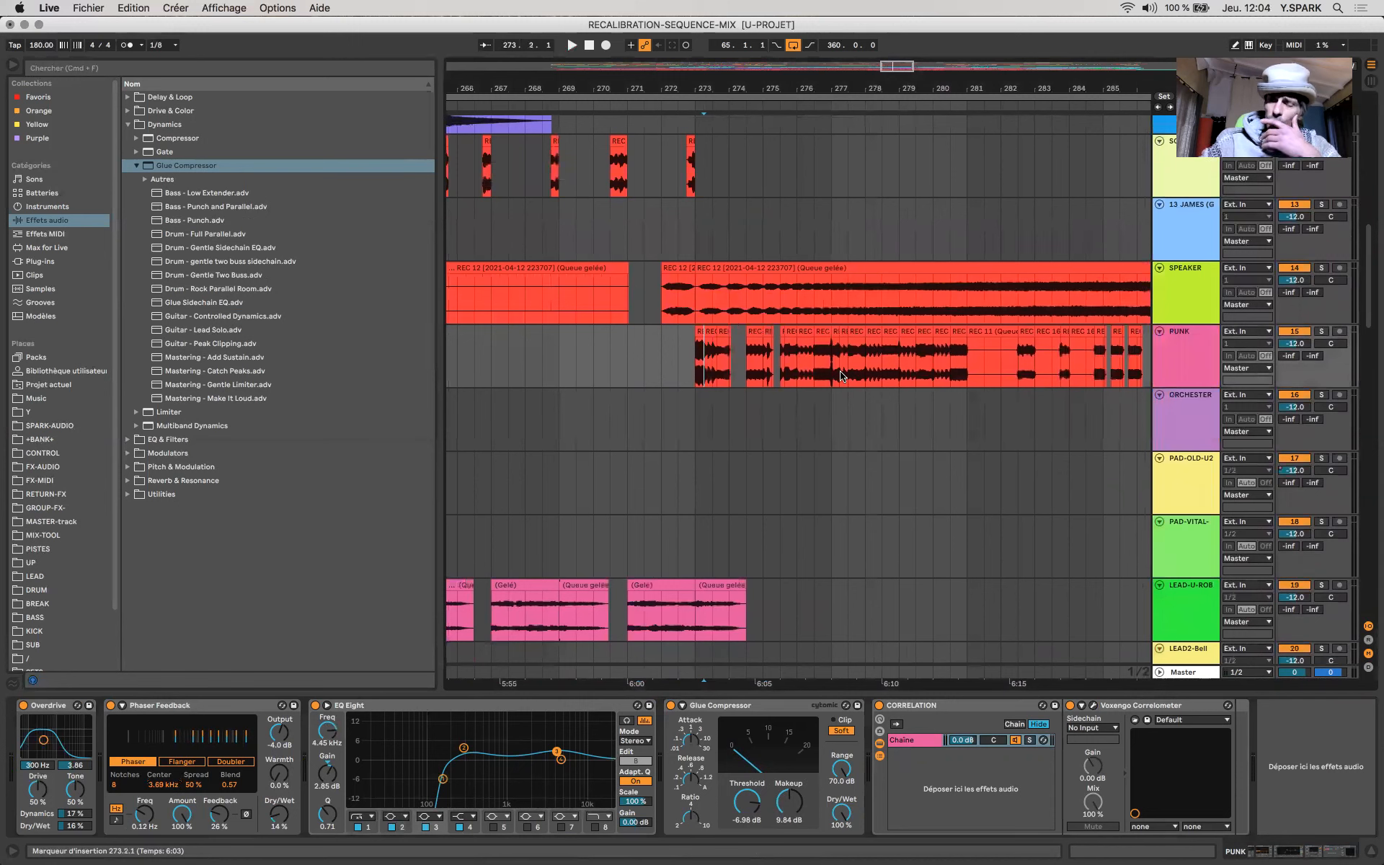
scroll(698, 478, down, 2)
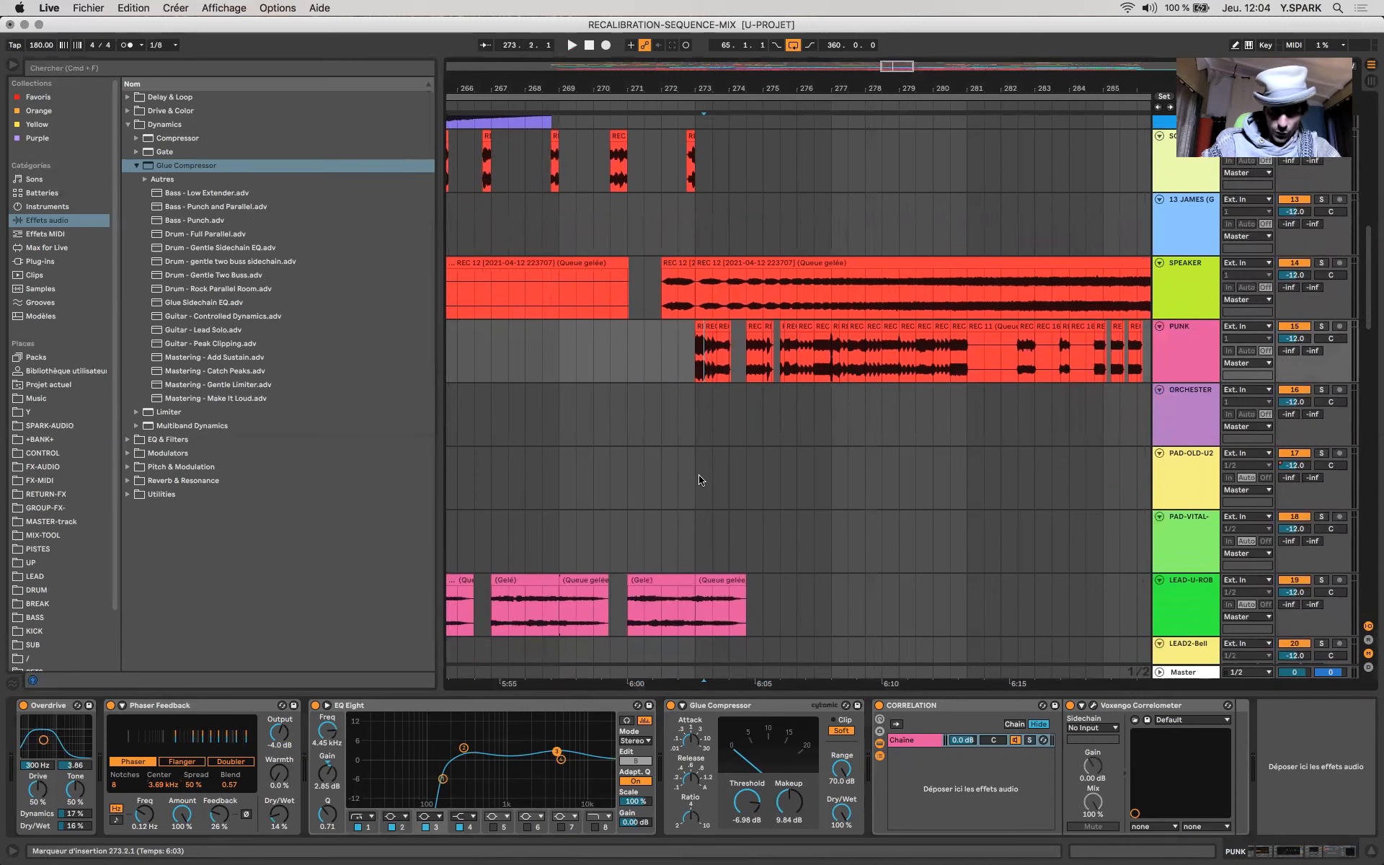
Step: Play LEAD-U-ROBOT in solo from 273.1.1, and unsolo it to hear it in the mix
click(696, 547)
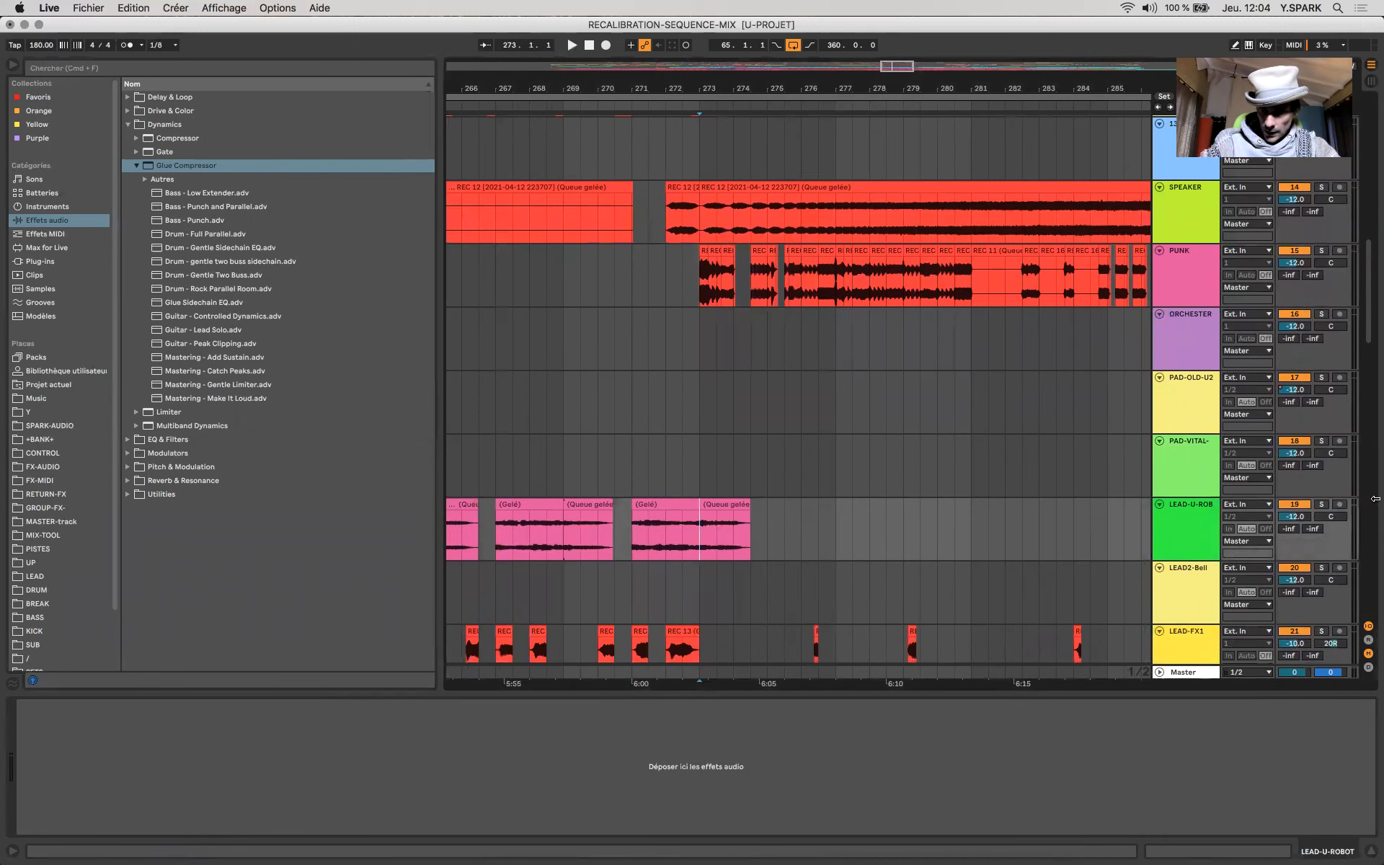
click(1320, 505)
key(space)
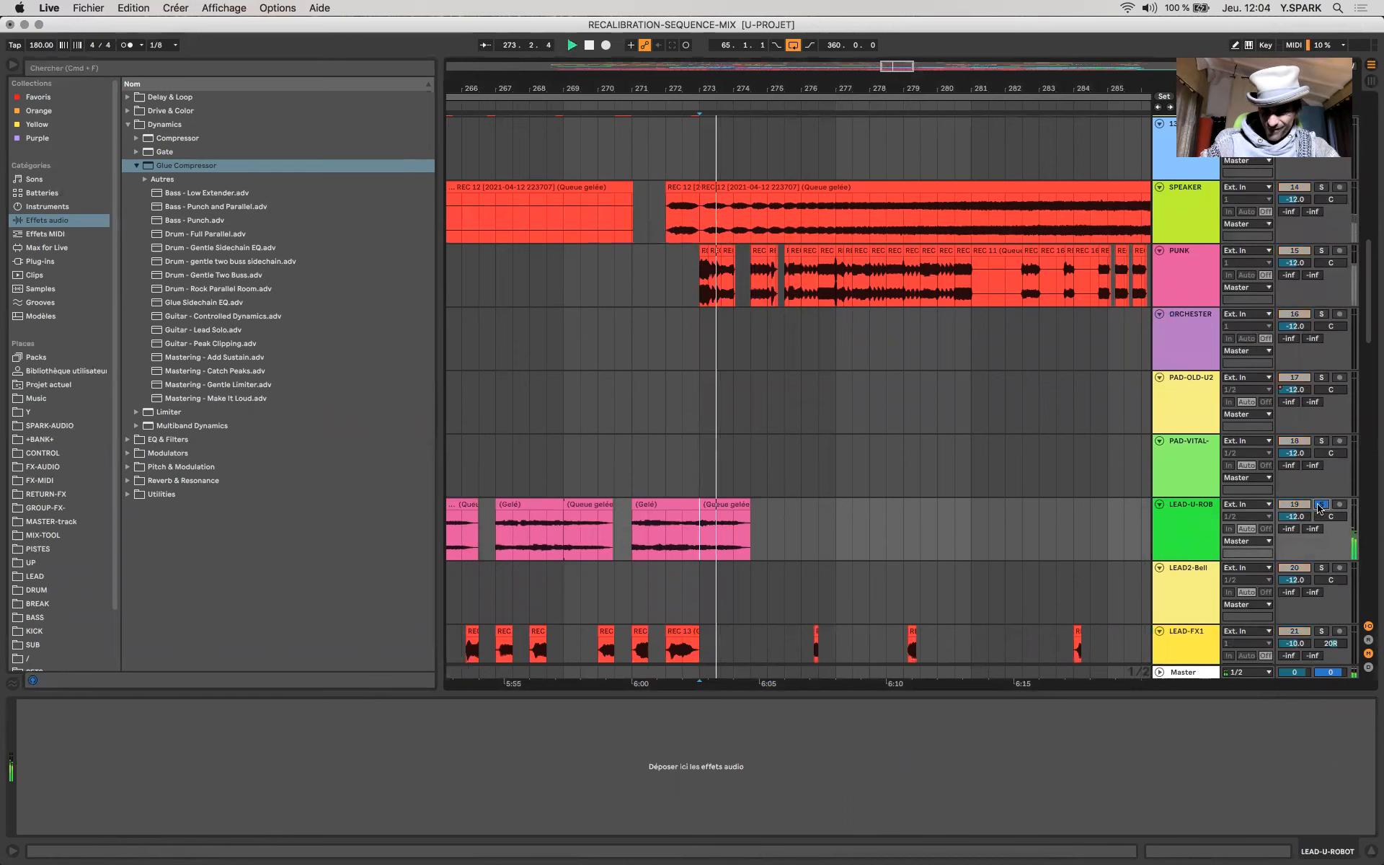
click(1321, 505)
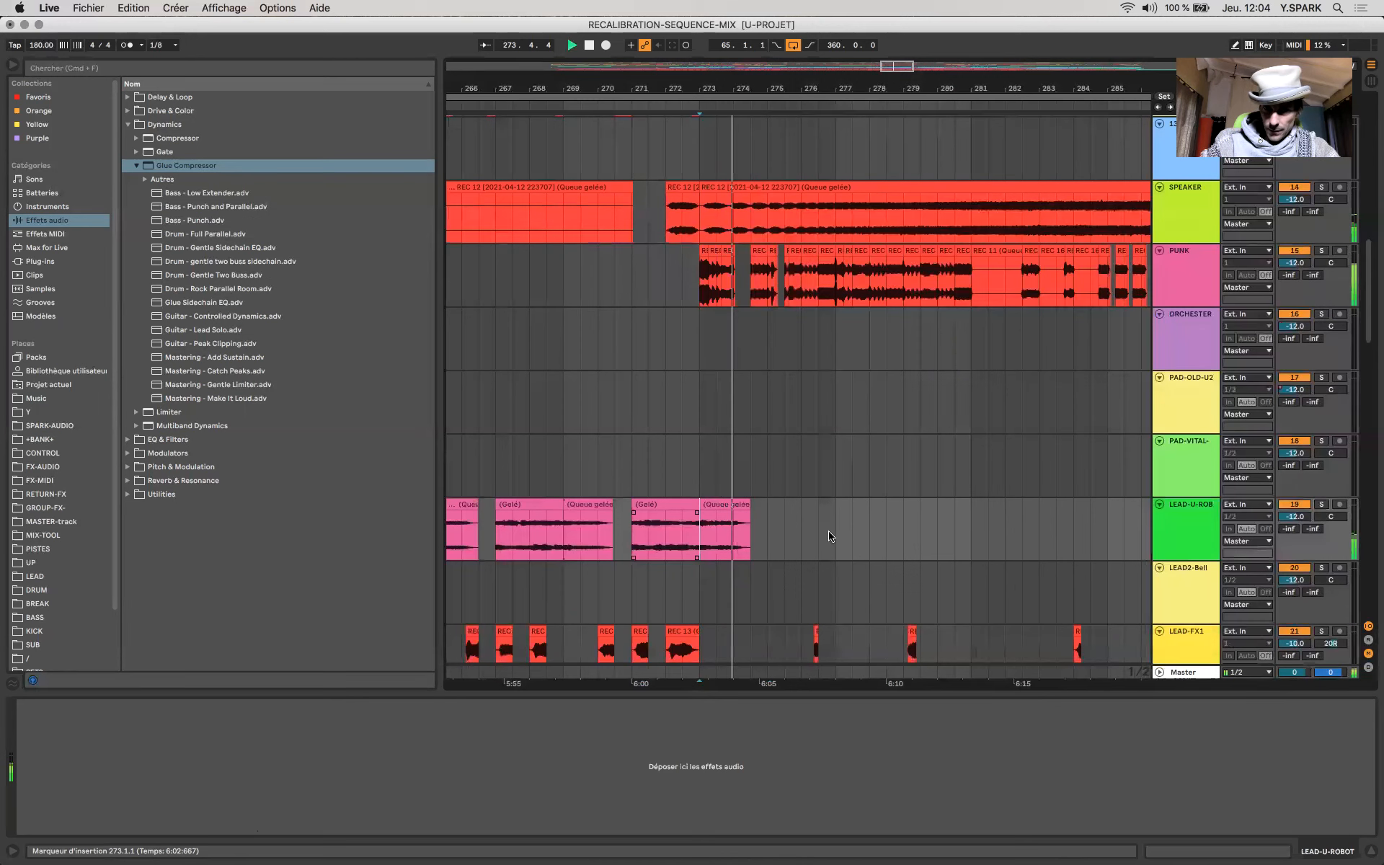
Step: Try deleting the LEAD-U-ROBOT tail between 273.1.1 and 277.1.1, and undo the deletion
drag(701, 534, 828, 536)
key(Delete)
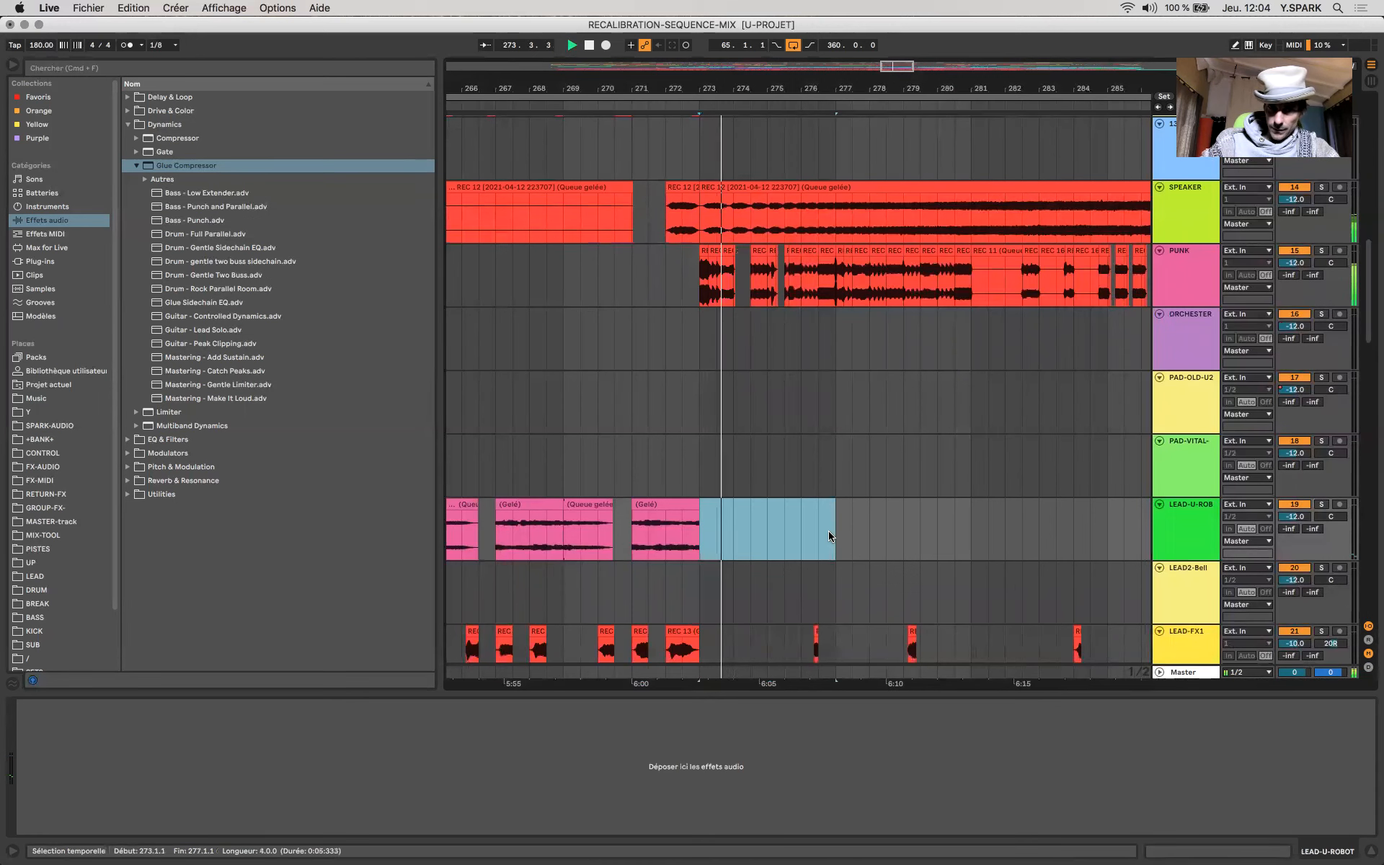
key(super+z)
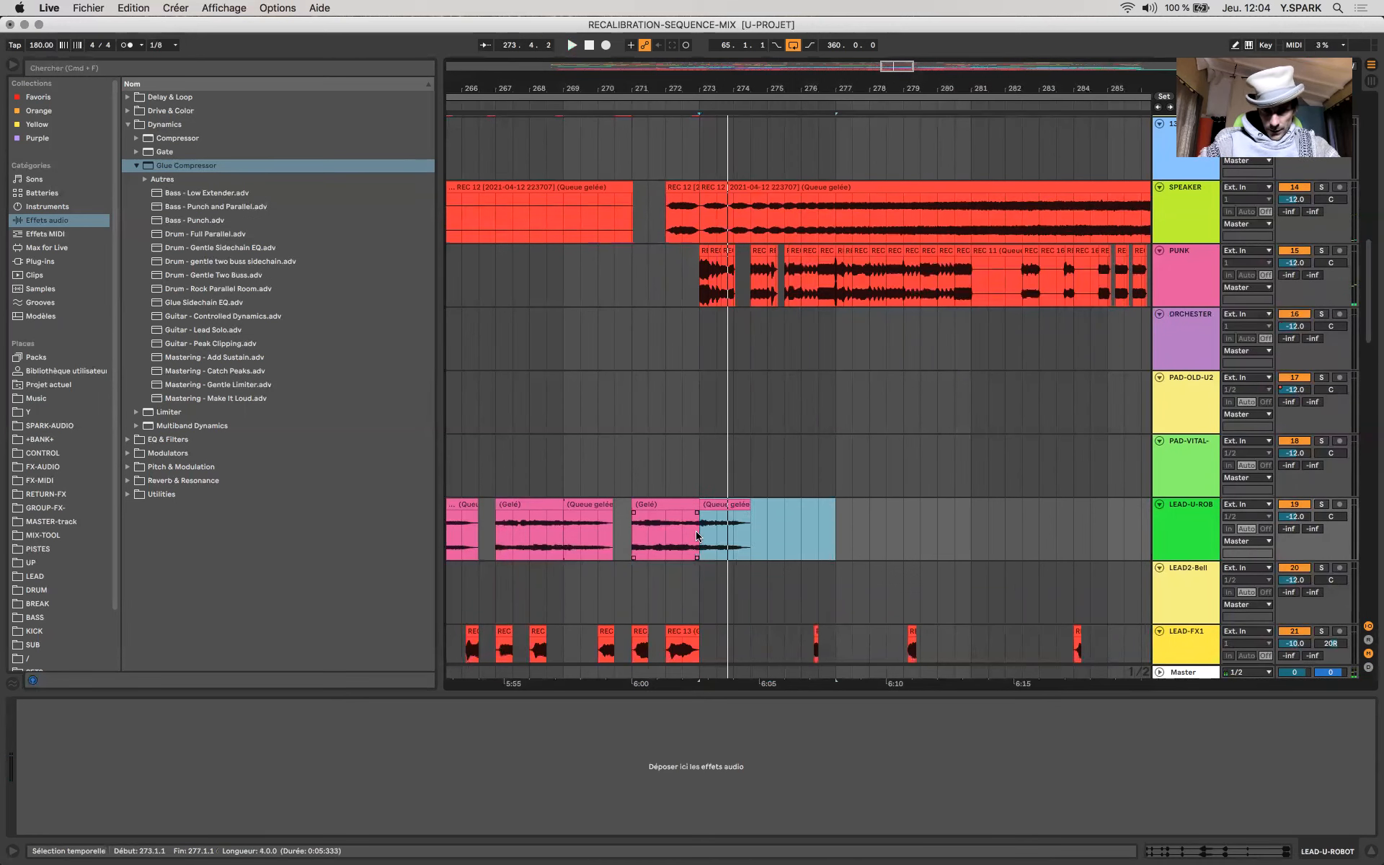
Step: Delete LEAD-U-ROBOT's audio from 273.1.1 to 273.3.1, fade in the remaining tail clip and replay from 273.1.1
drag(697, 535, 710, 536)
key(z)
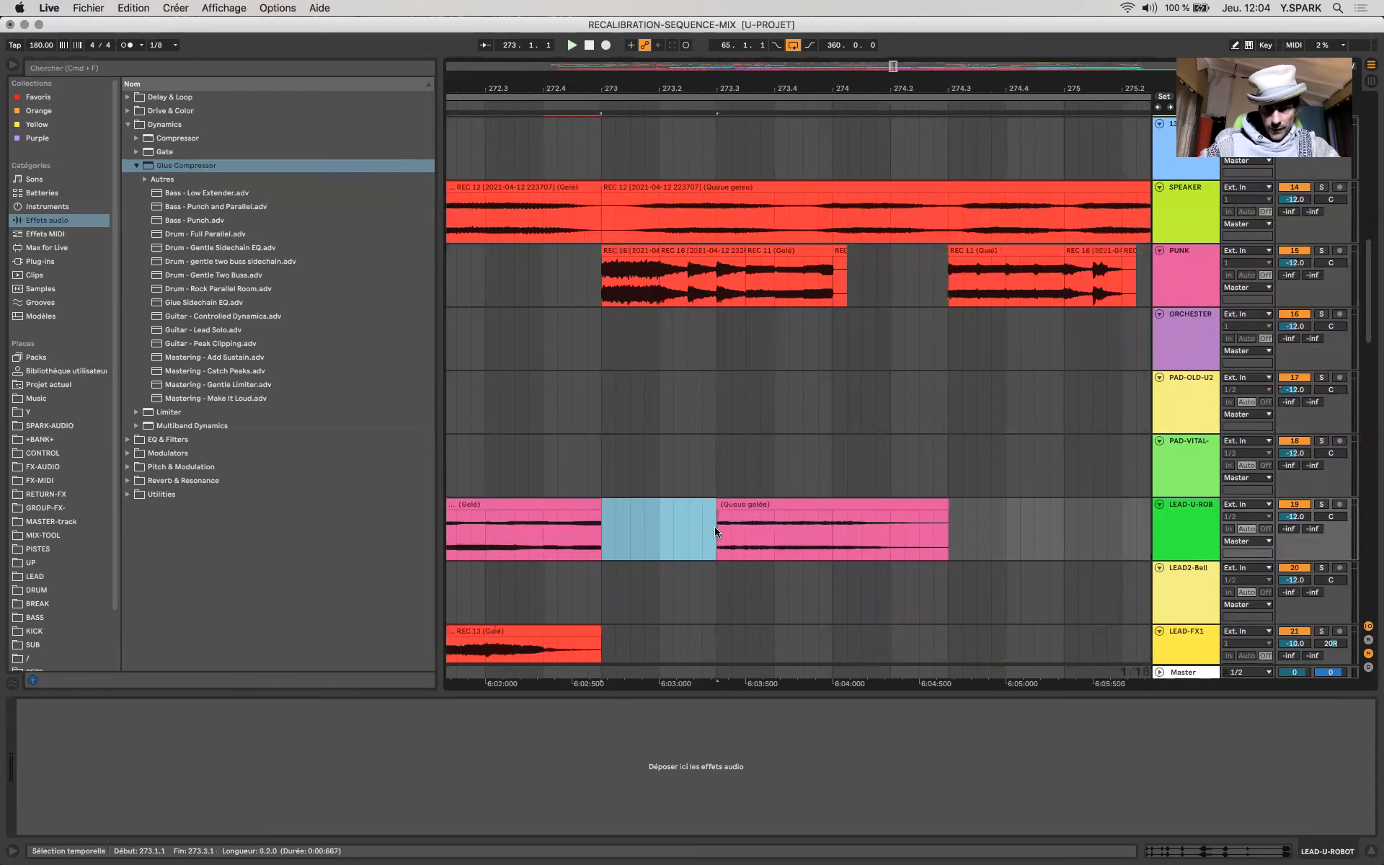
key(Delete)
key(x)
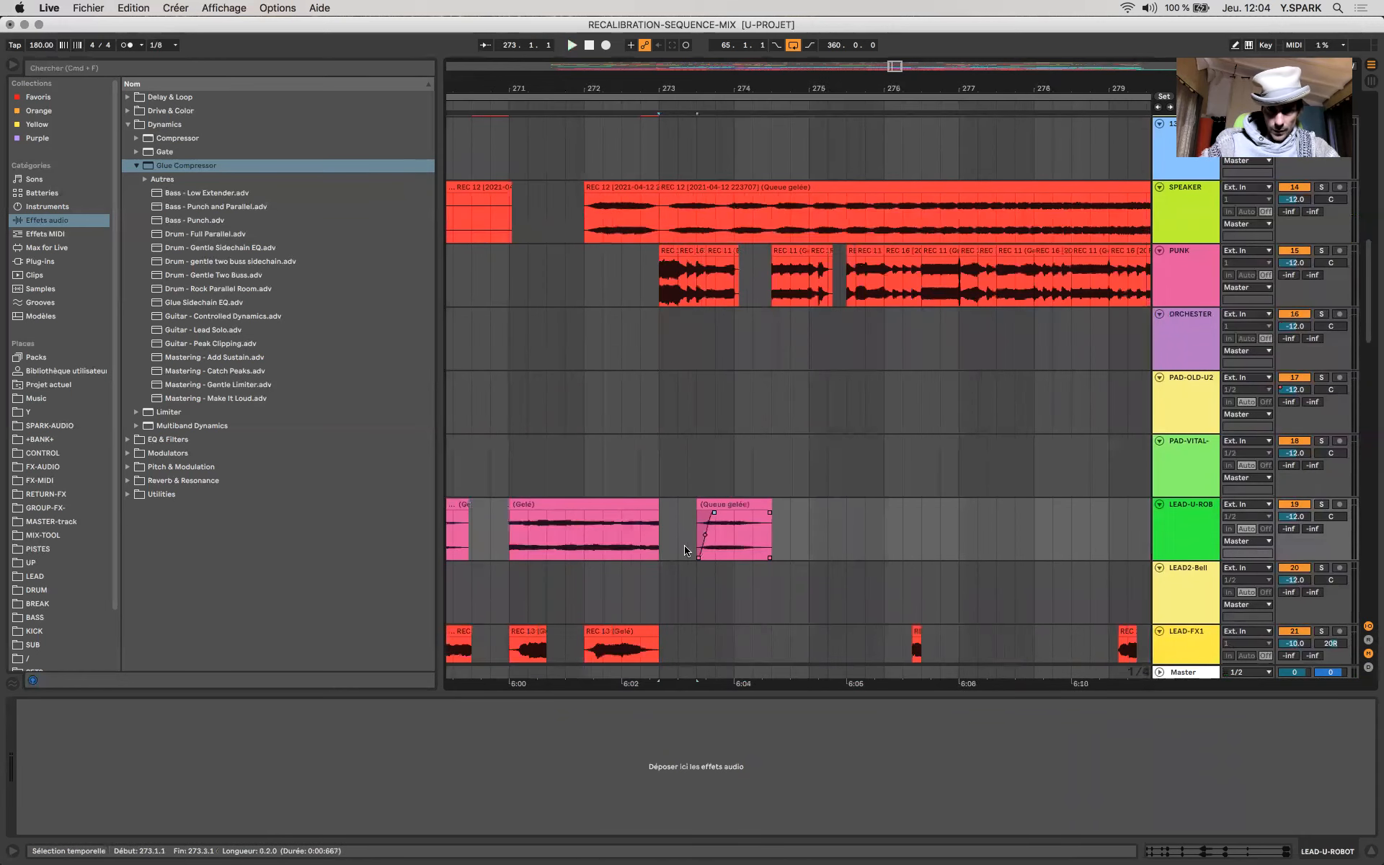
click(677, 532)
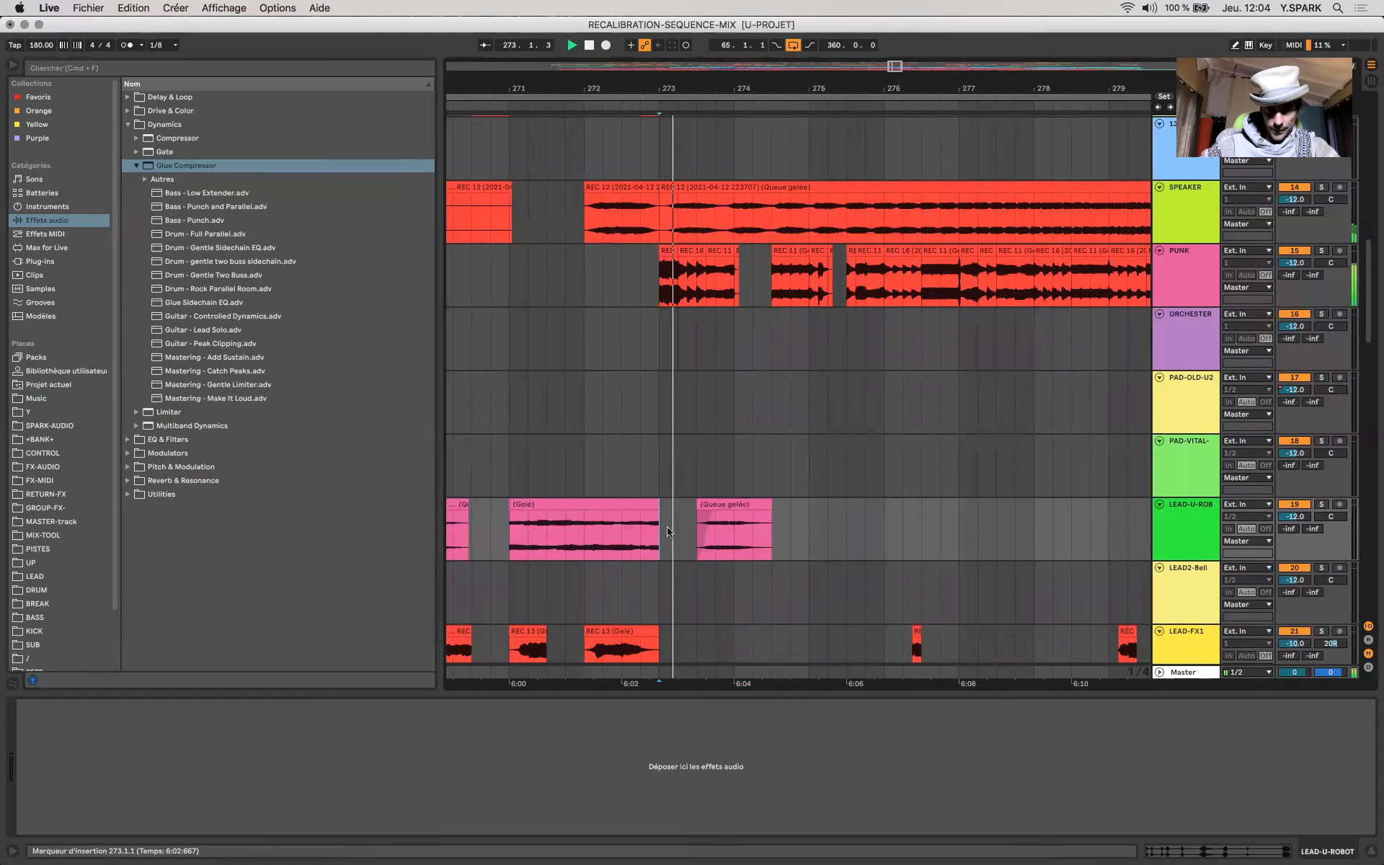
Step: Open the LEAD-U-ROBOT tail clip and the preceding clip from 271.1.1 to examine their waveforms
click(723, 499)
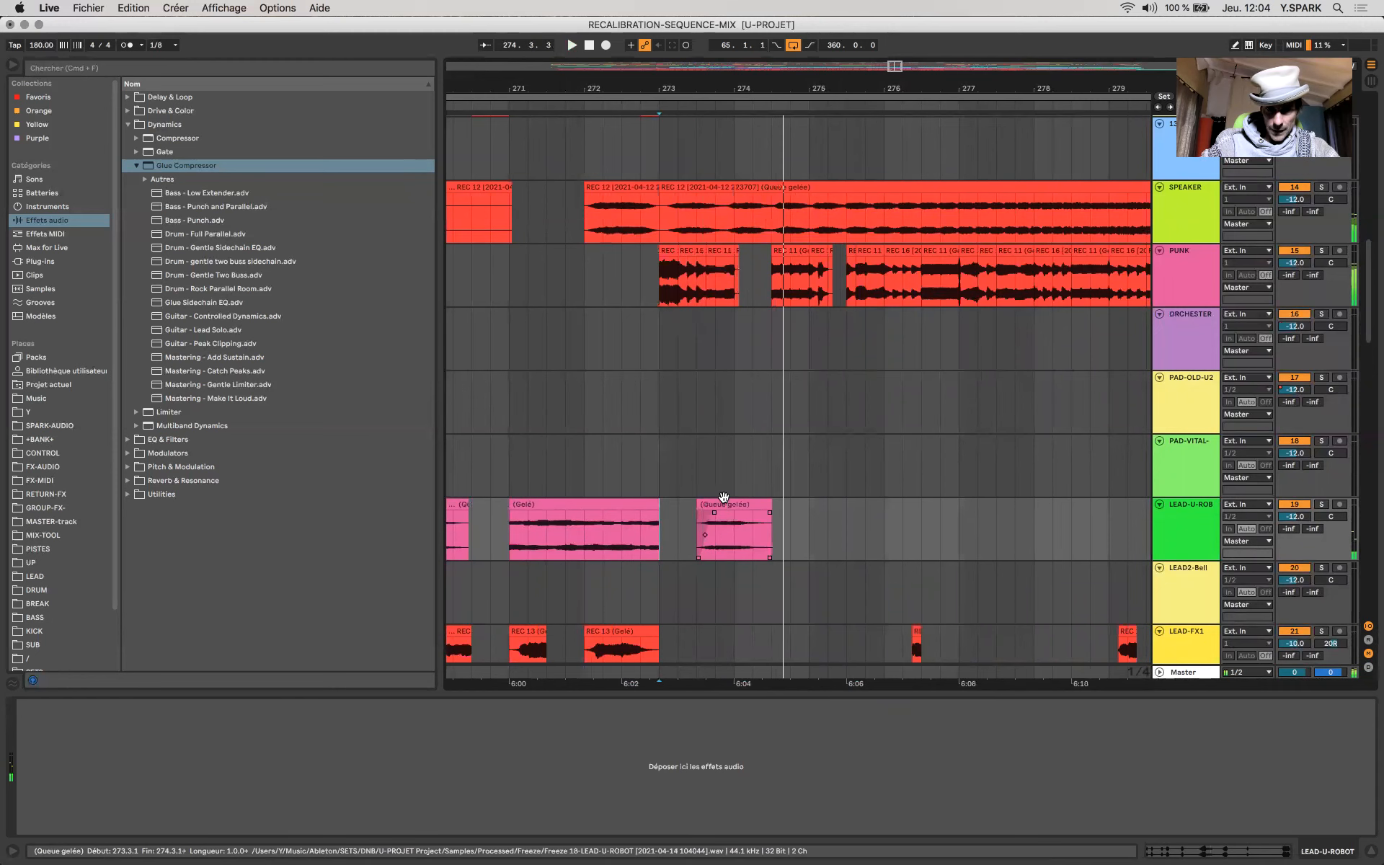
double_click(723, 498)
scroll(705, 454, down, 5)
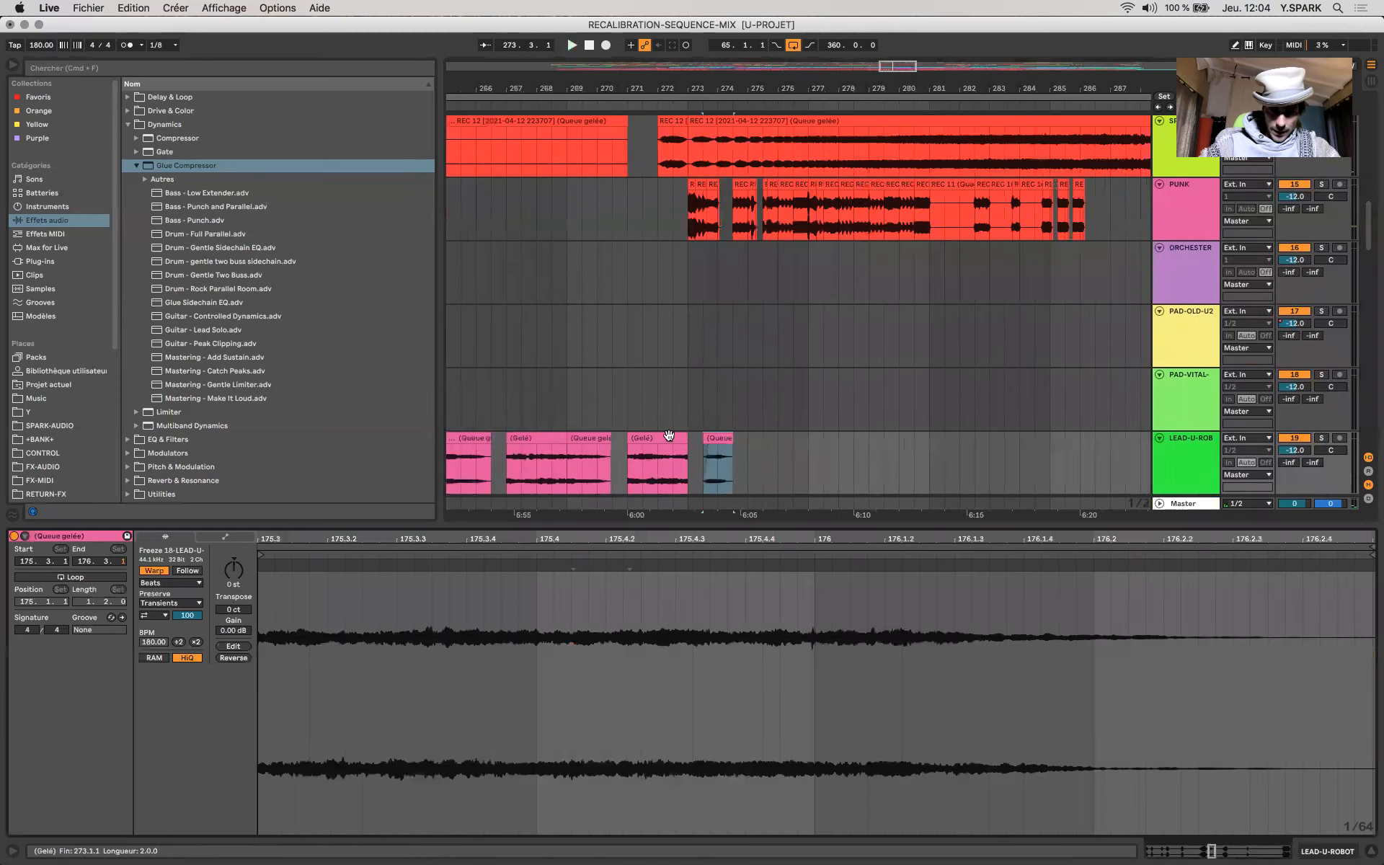
click(667, 435)
scroll(887, 438, down, 2)
scroll(887, 438, left, 1)
scroll(887, 438, down, 1)
scroll(887, 438, left, 1)
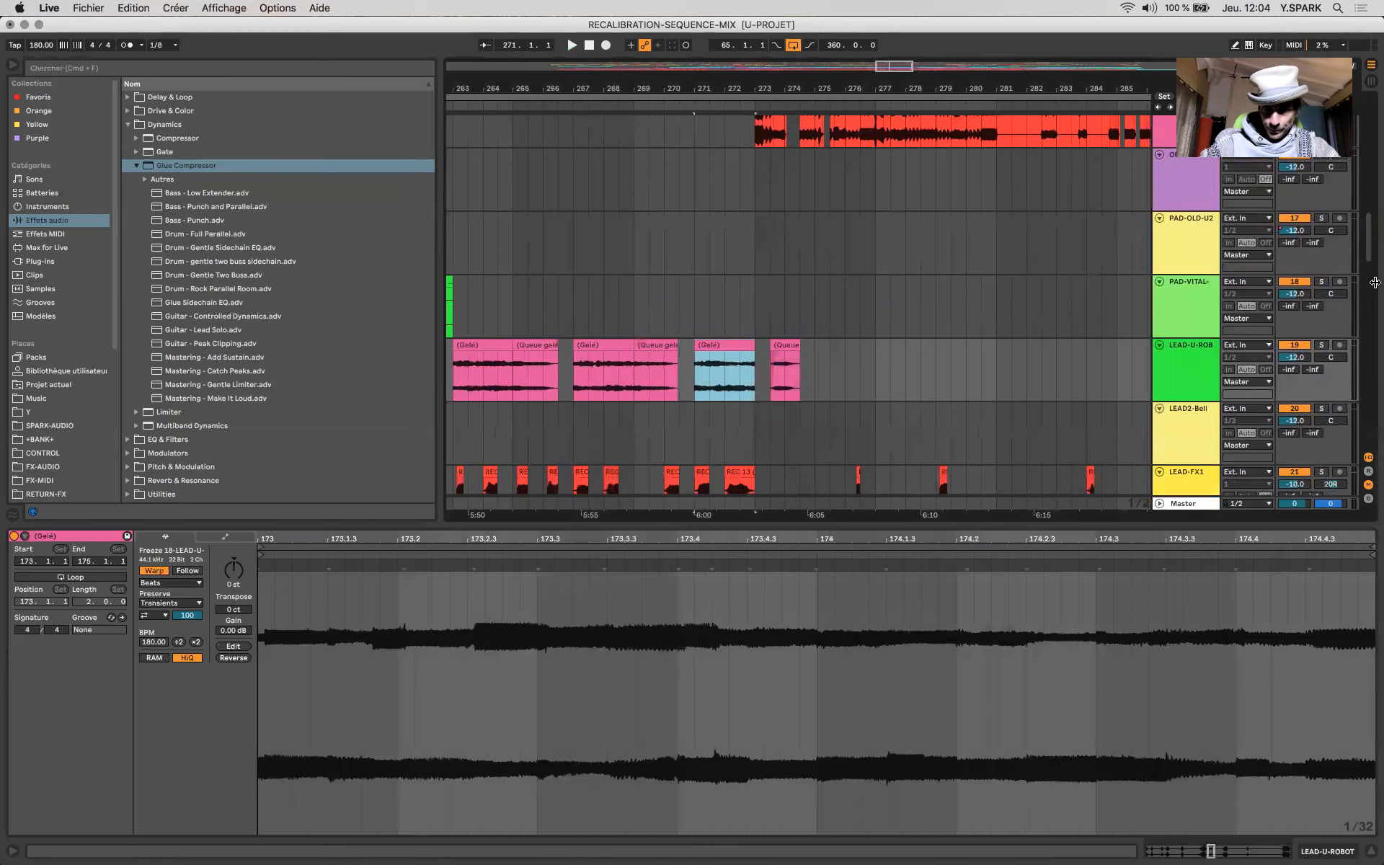
Step: Solo LEAD-U-ROBOT and play its clips from 271.1.1 and then from 267.1.1
click(1321, 346)
key(space)
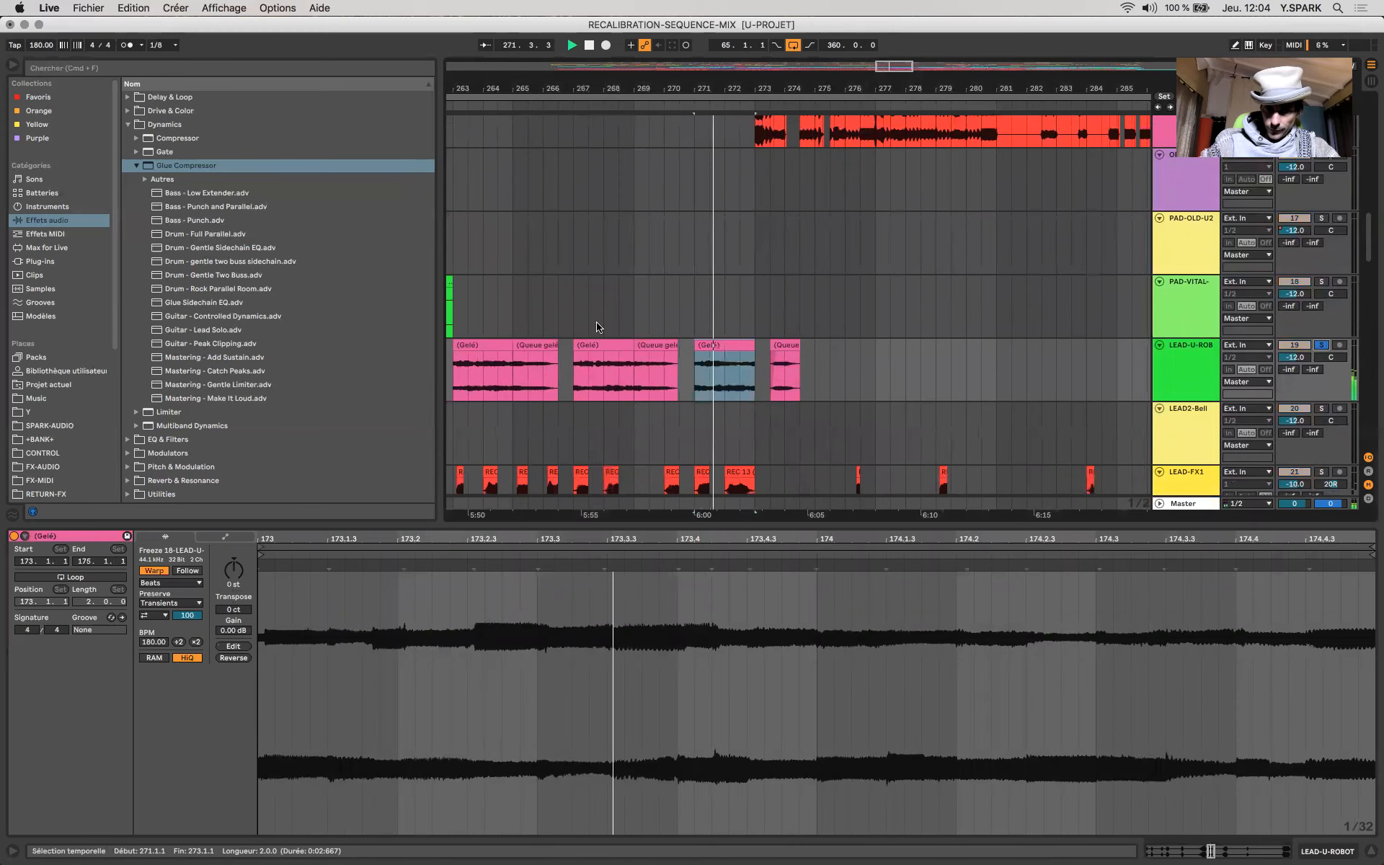
click(595, 343)
key(space)
key(space)
scroll(595, 340, left, 3)
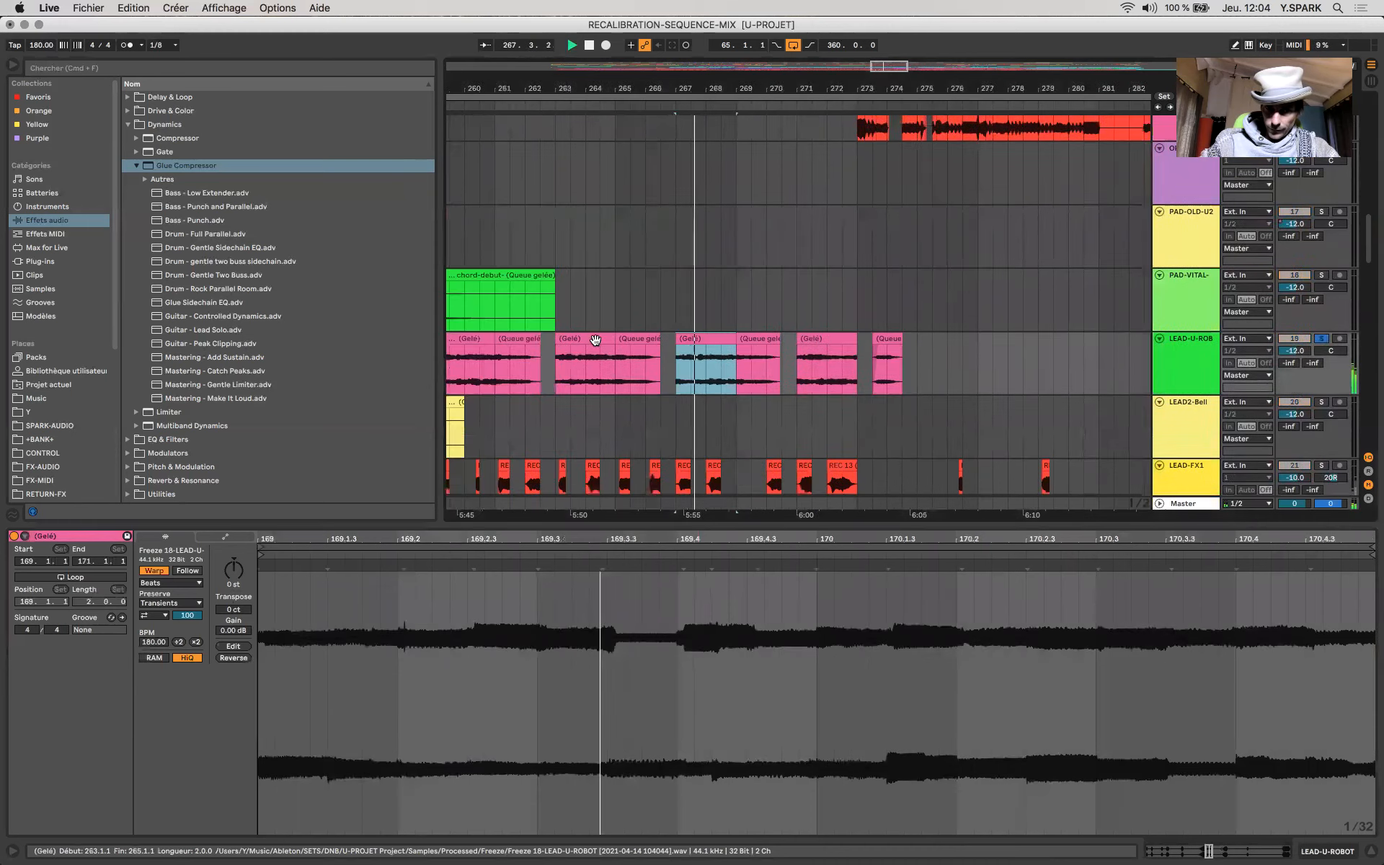
scroll(463, 349, down, 5)
scroll(465, 349, left, 3)
scroll(465, 349, up, 1)
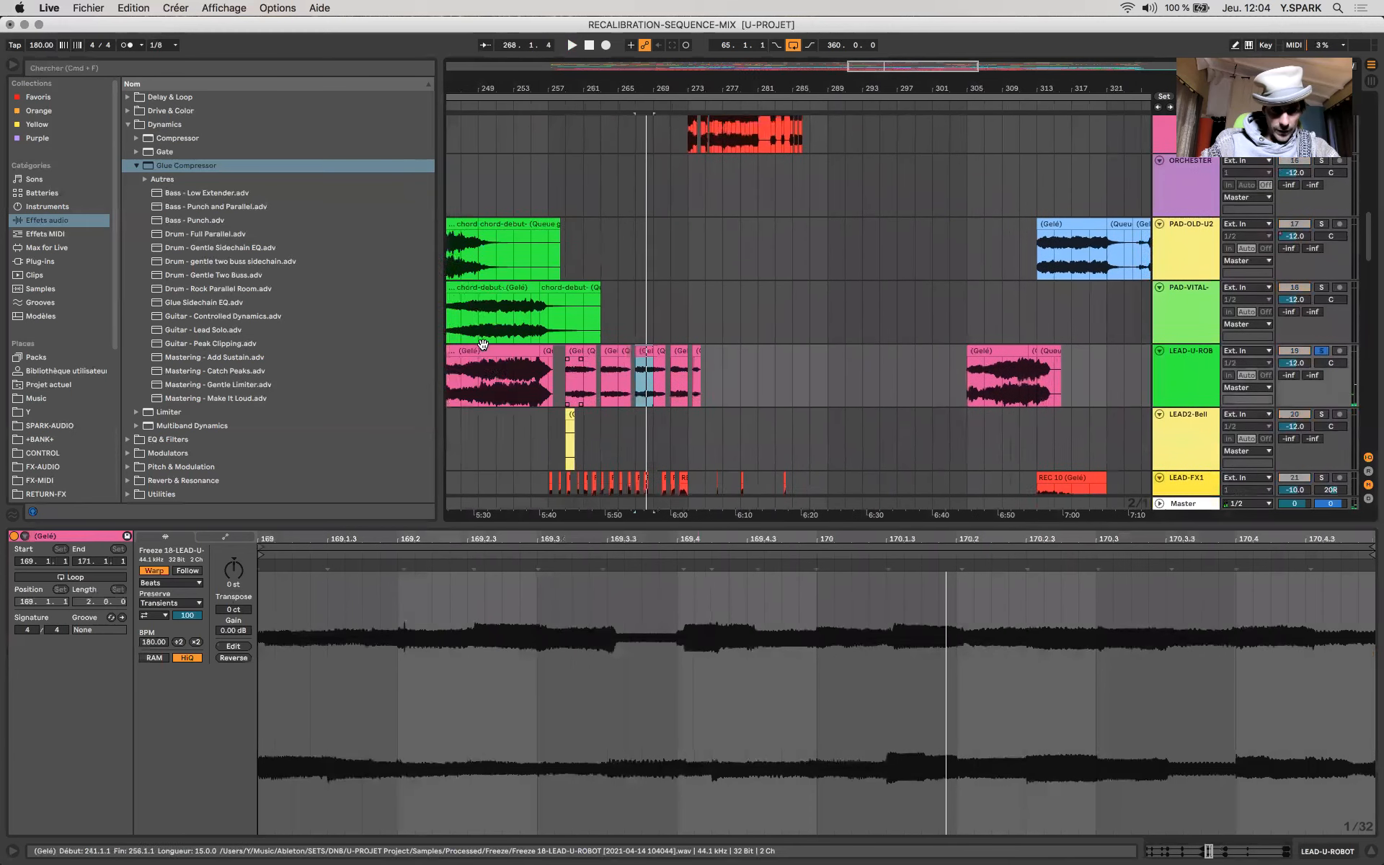
Step: Play the long LEAD-U-ROBOT rise in solo from 251.1.1 and from 245.1.1
click(496, 366)
key(space)
scroll(494, 364, left, 6)
scroll(494, 364, down, 1)
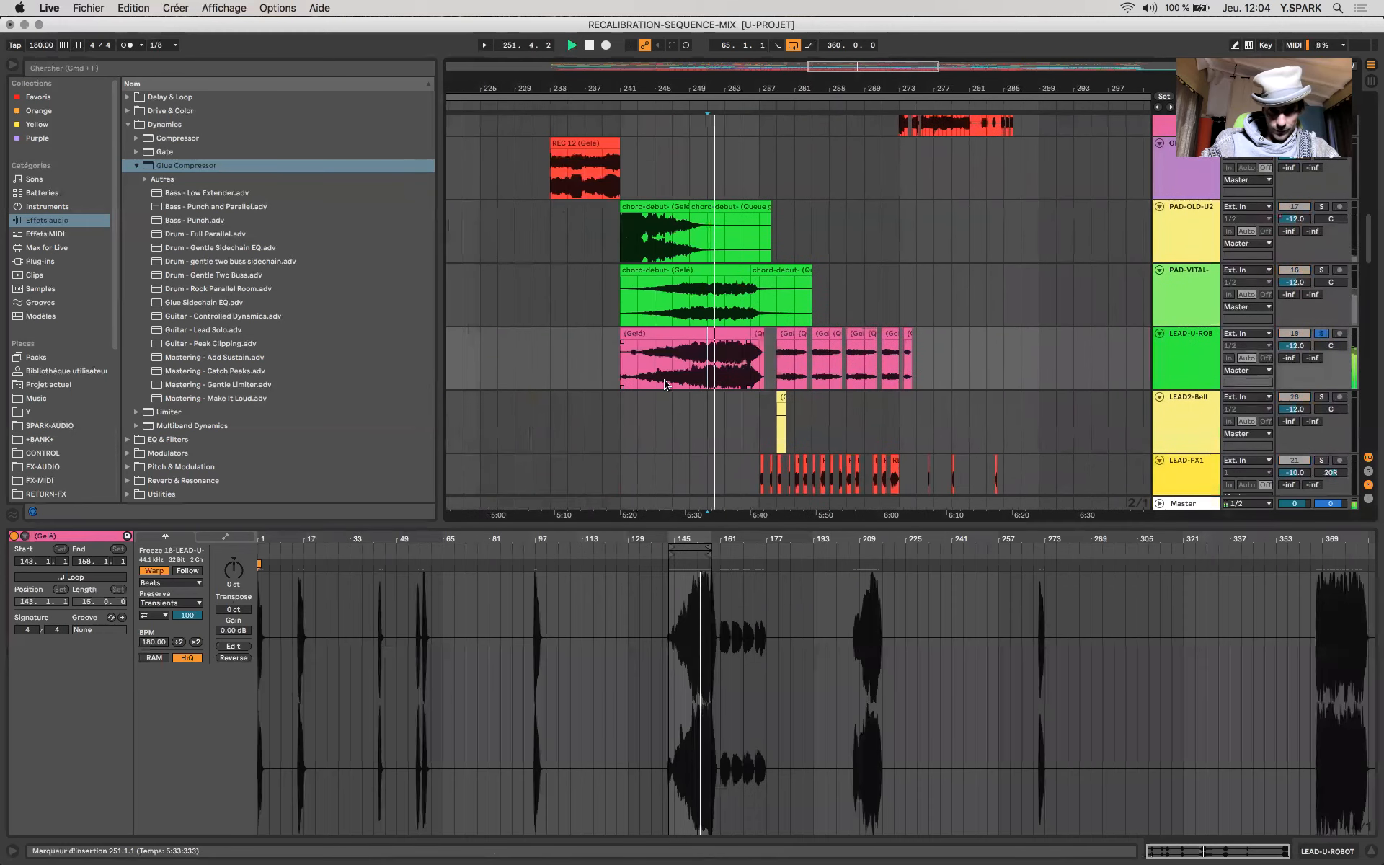
click(655, 375)
scroll(655, 376, left, 12)
scroll(656, 376, down, 1)
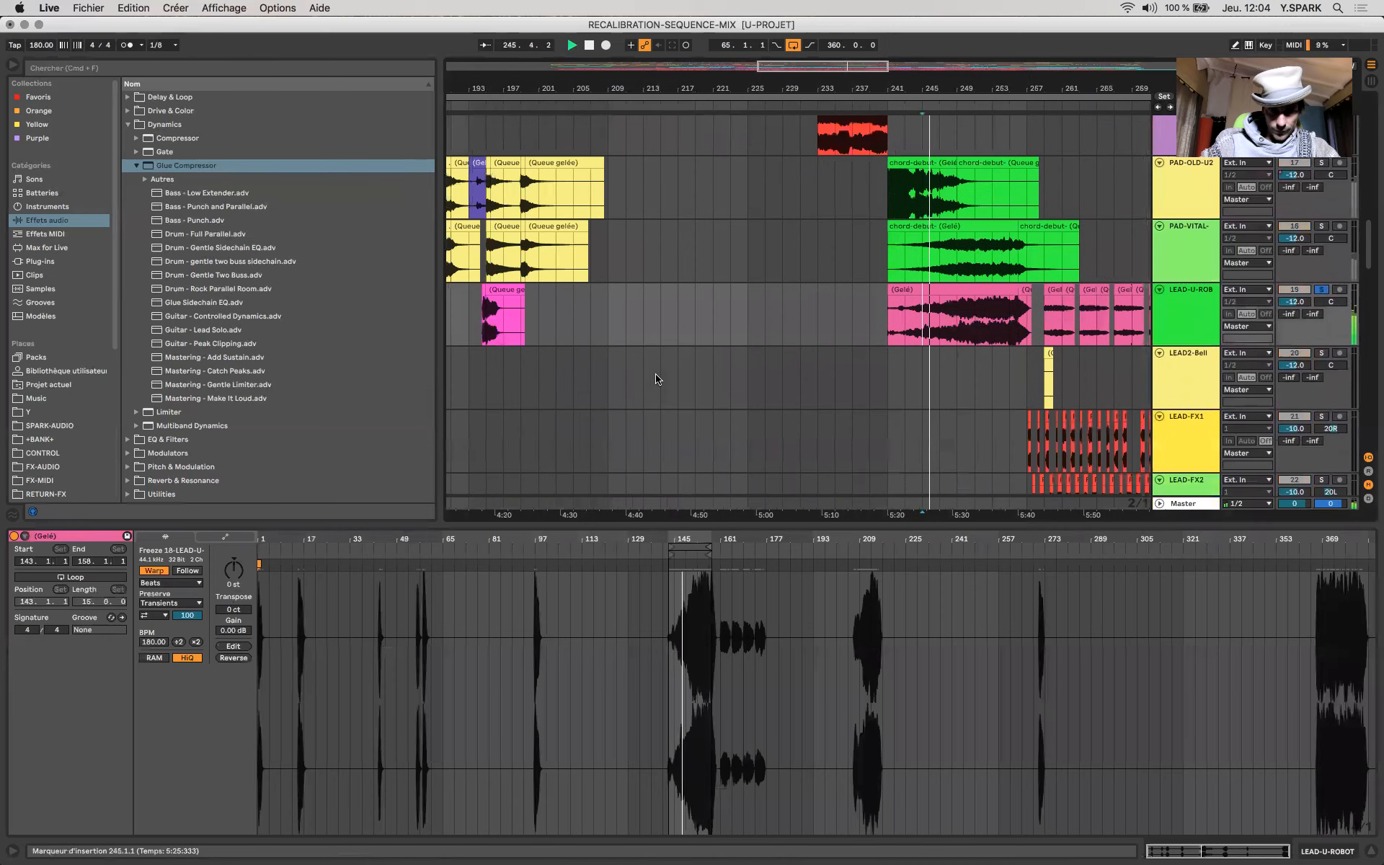
Step: Play the earlier soloed LEAD-U-ROBOT clips from 195.1.1, 141.1.1, 113.1.1 and 99.1.1
click(604, 315)
scroll(604, 315, left, 12)
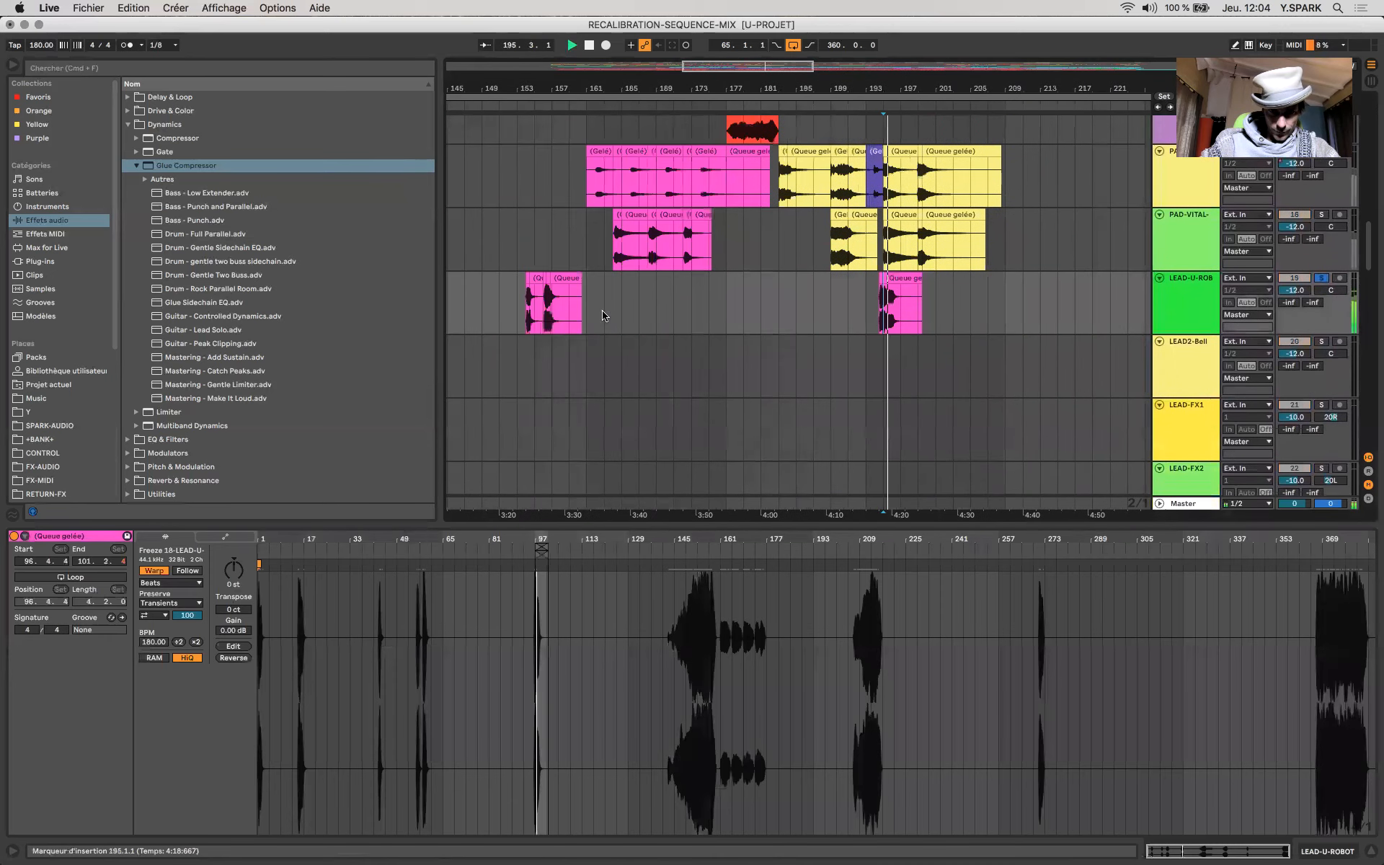
click(582, 310)
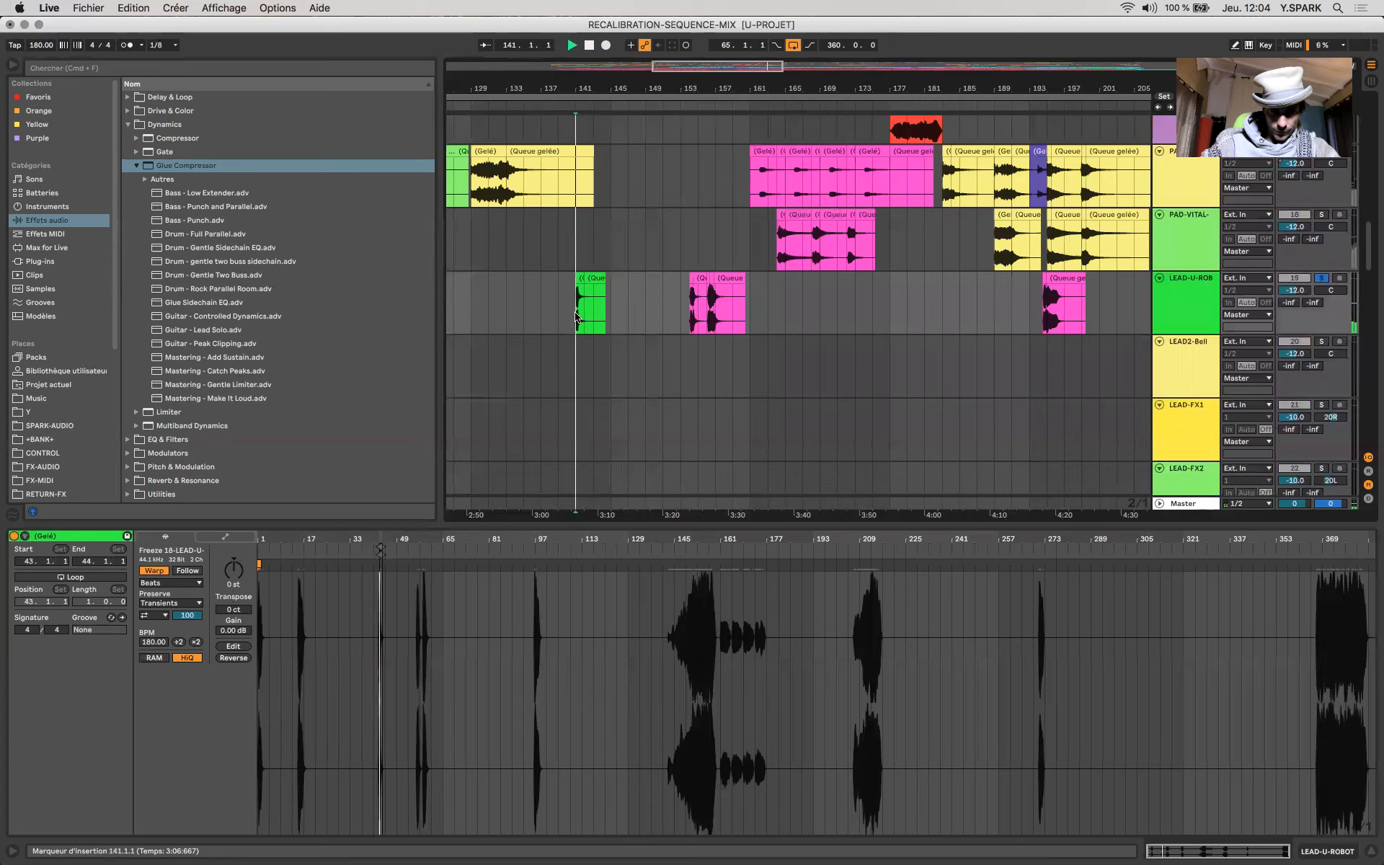
scroll(664, 340, left, 10)
scroll(664, 341, up, 1)
click(671, 340)
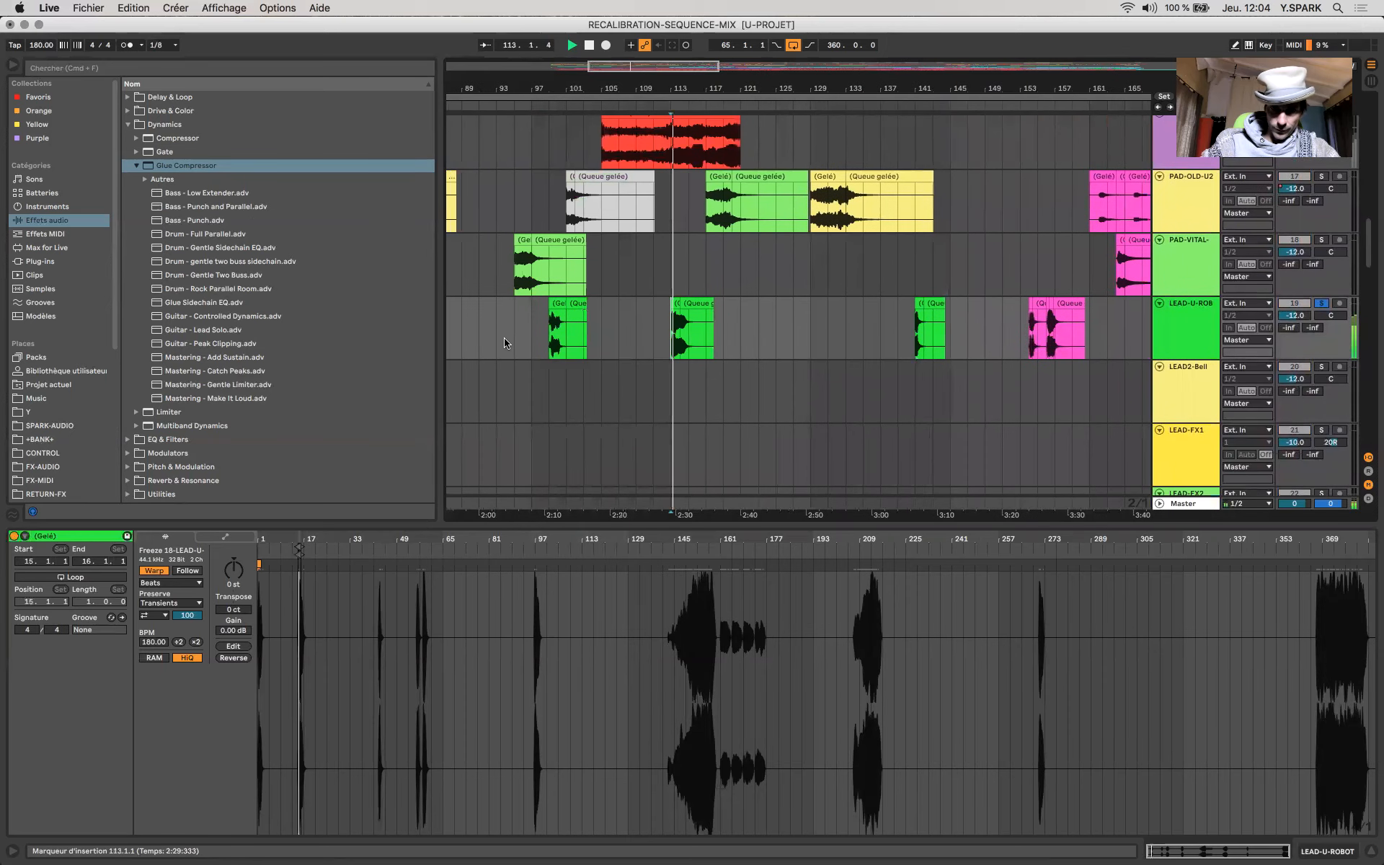
click(542, 342)
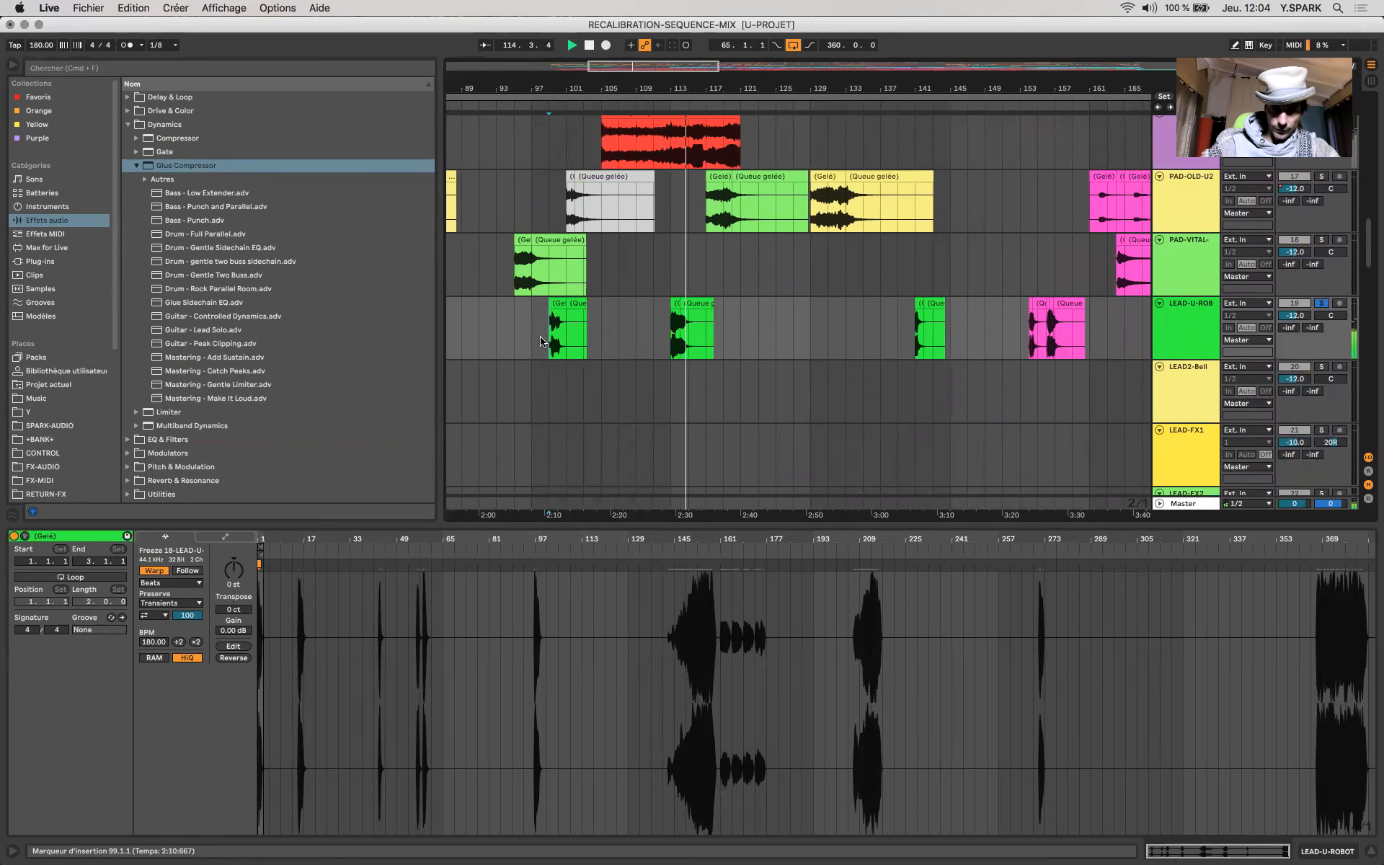
scroll(577, 337, left, 10)
scroll(576, 337, up, 1)
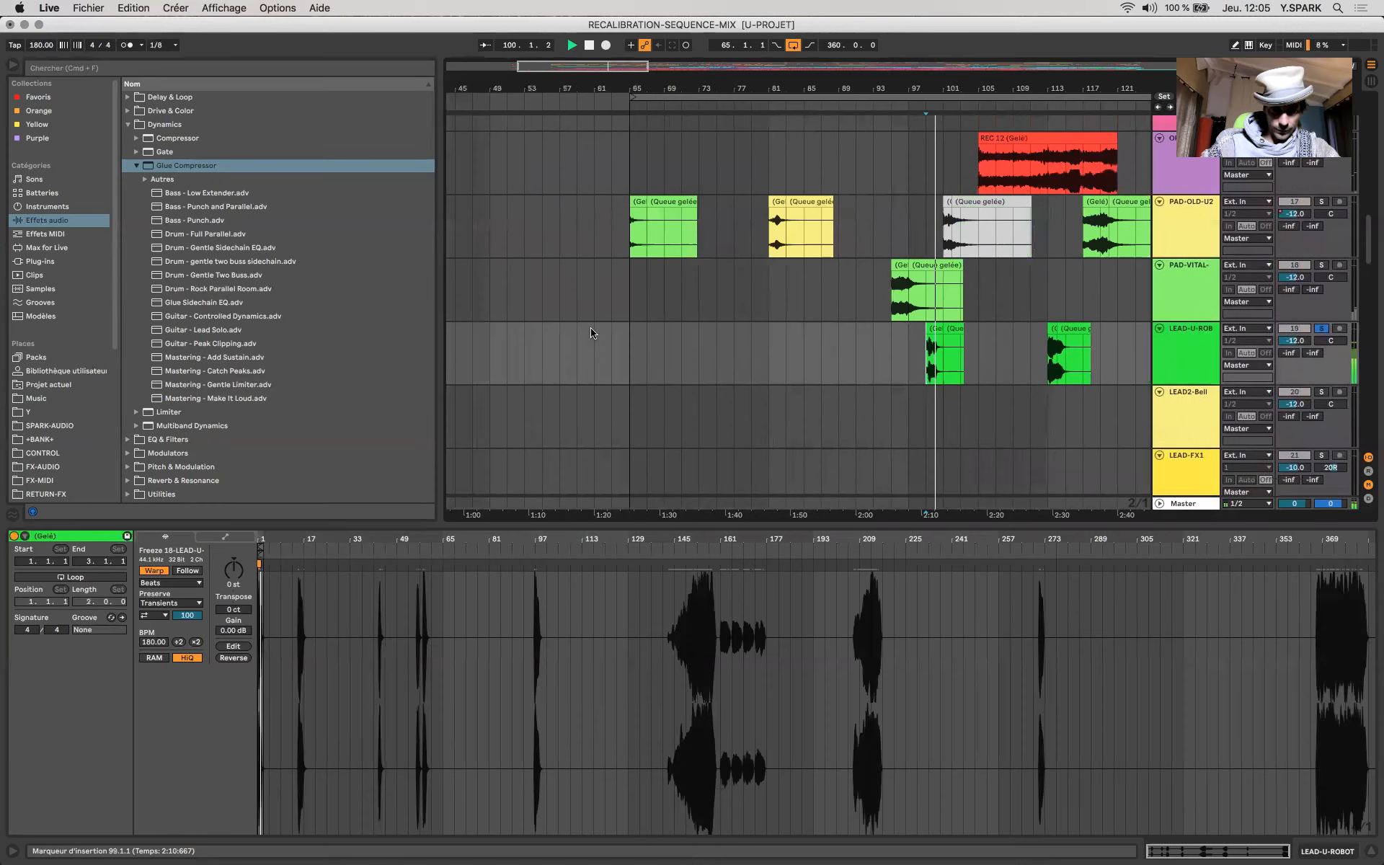
Step: Hide the browser and open the LEAD-U-ROBOT clips at 195.1.1 and 259.1.1 to examine their waveforms
scroll(591, 333, right, 15)
scroll(819, 344, down, 3)
scroll(818, 344, right, 4)
scroll(818, 344, down, 1)
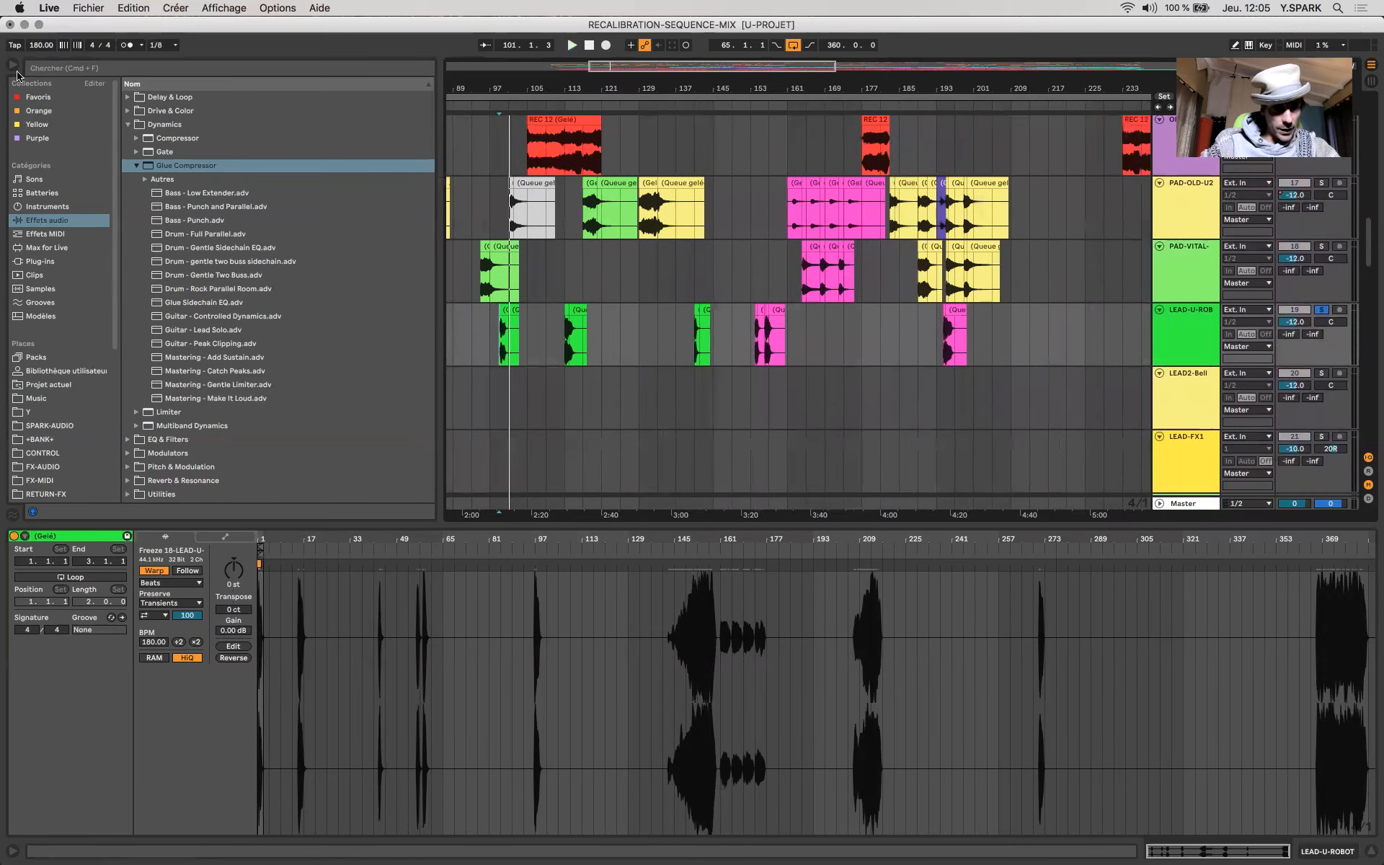
click(12, 65)
scroll(433, 342, up, 5)
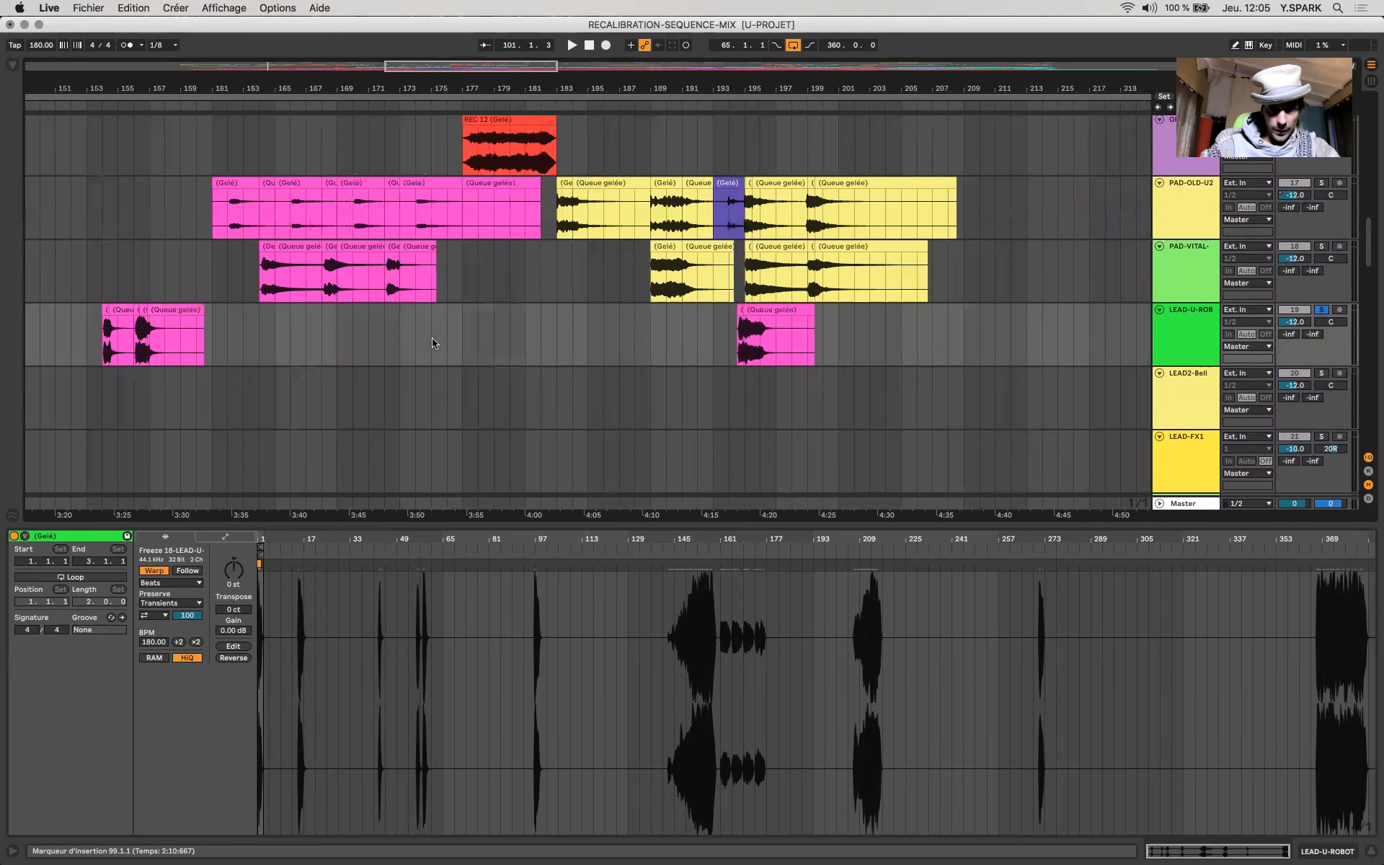
click(742, 333)
scroll(764, 333, right, 14)
scroll(764, 333, up, 1)
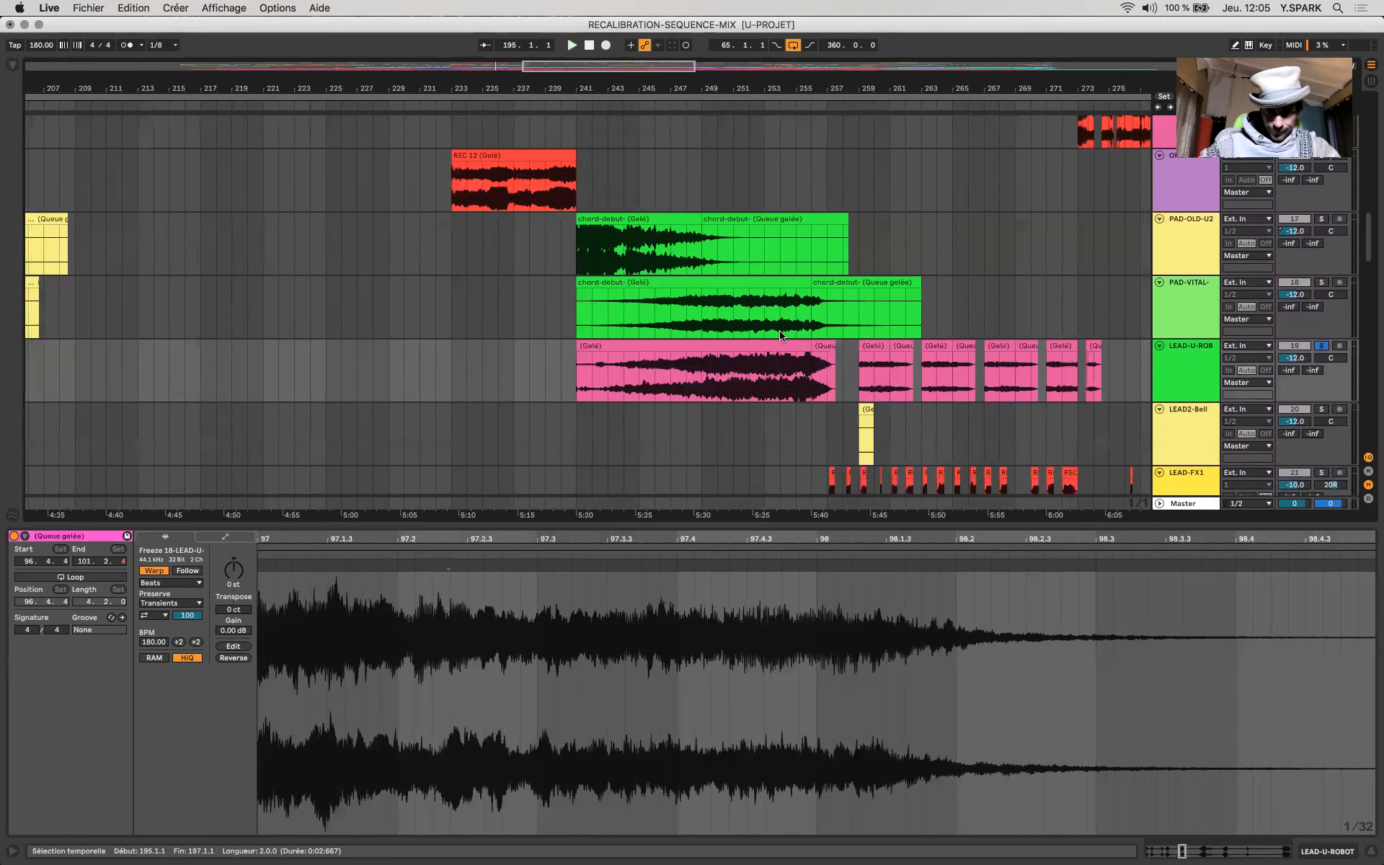
scroll(780, 335, right, 2)
click(778, 376)
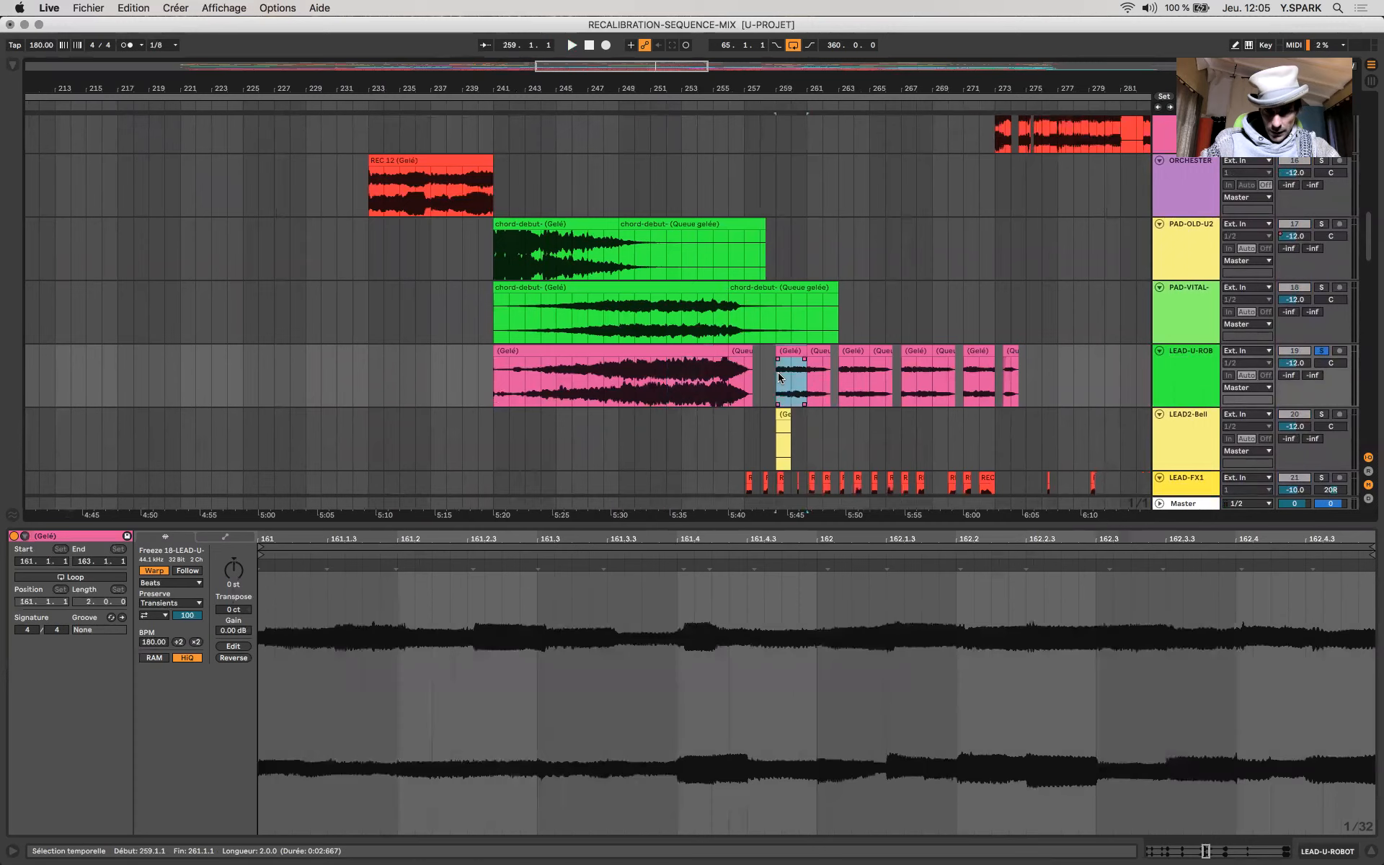
Step: Play the final LEAD-U-ROBOT clips in solo from 310.1.1 and from 369.1.1
scroll(778, 376, right, 12)
scroll(778, 376, up, 1)
click(862, 405)
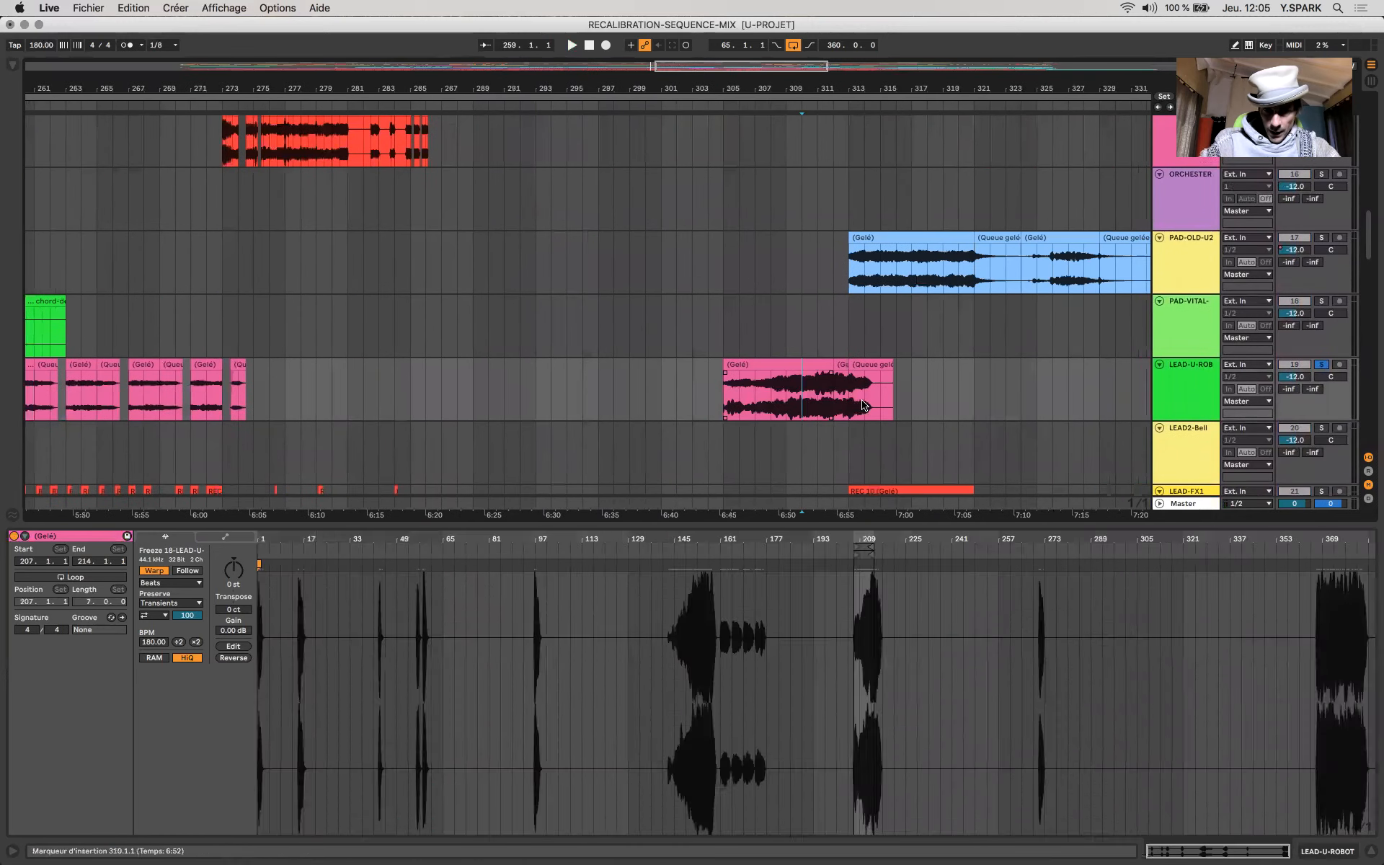
shift+click(863, 405)
scroll(863, 405, right, 4)
scroll(863, 403, down, 10)
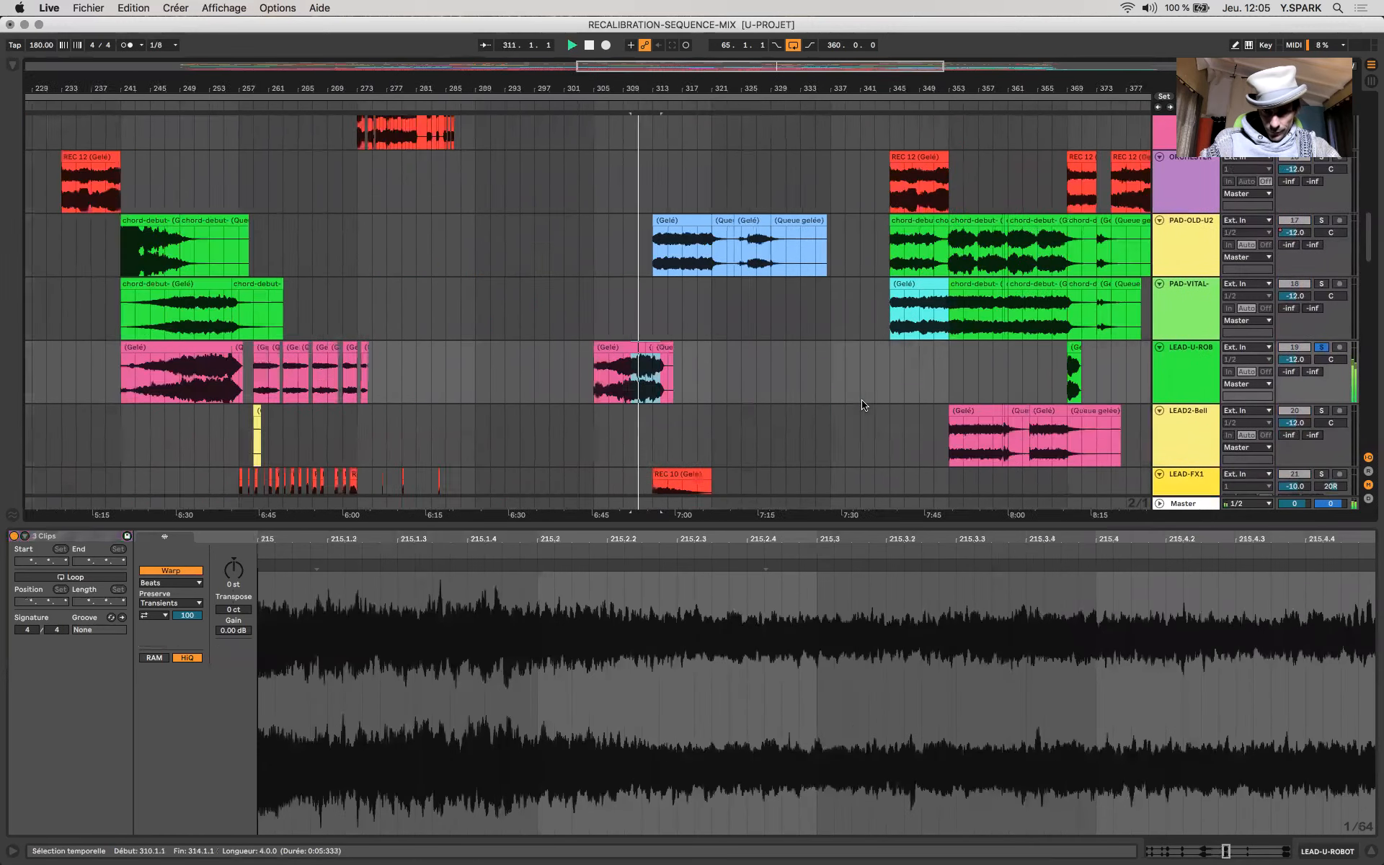
click(798, 389)
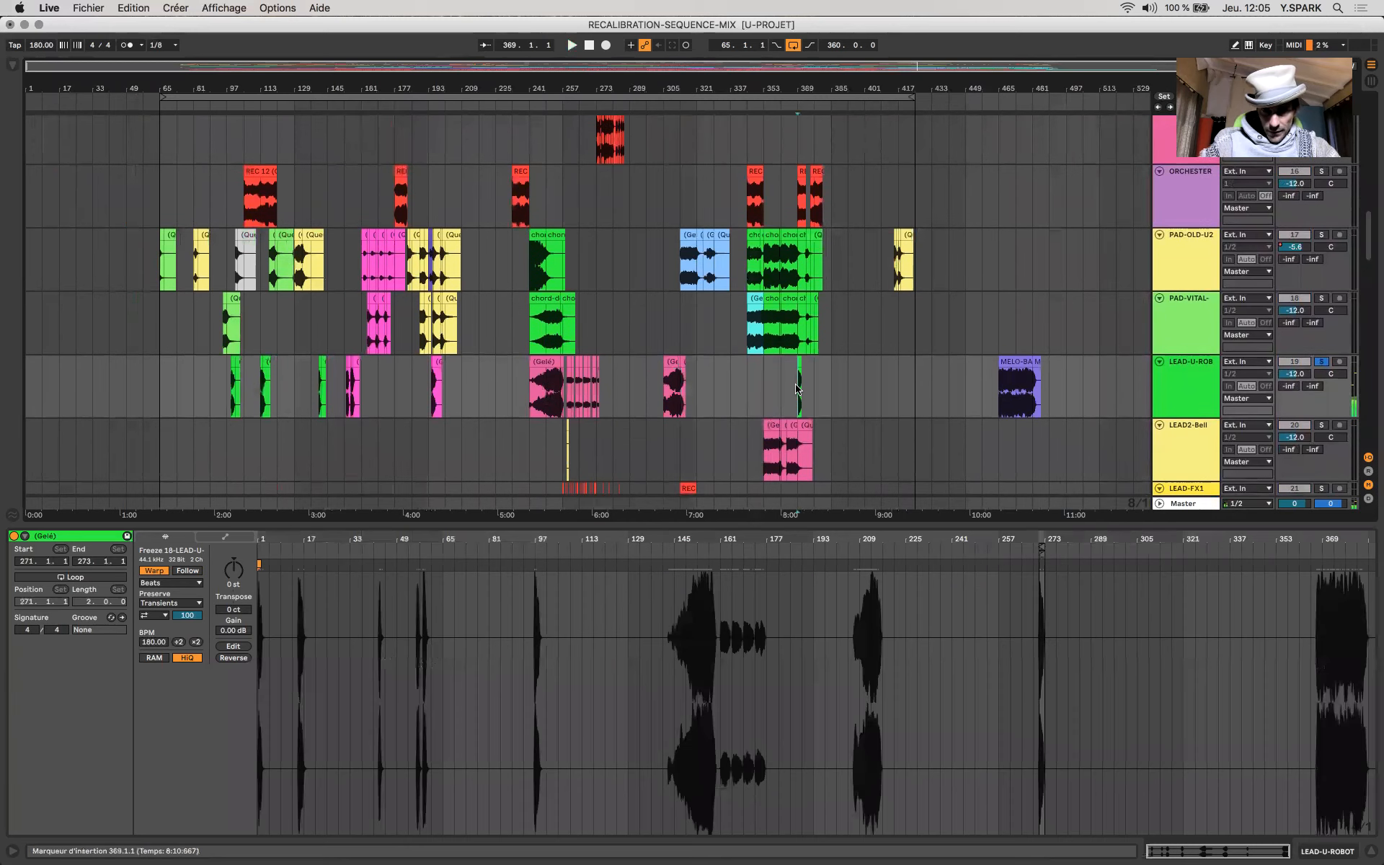
scroll(797, 389, up, 5)
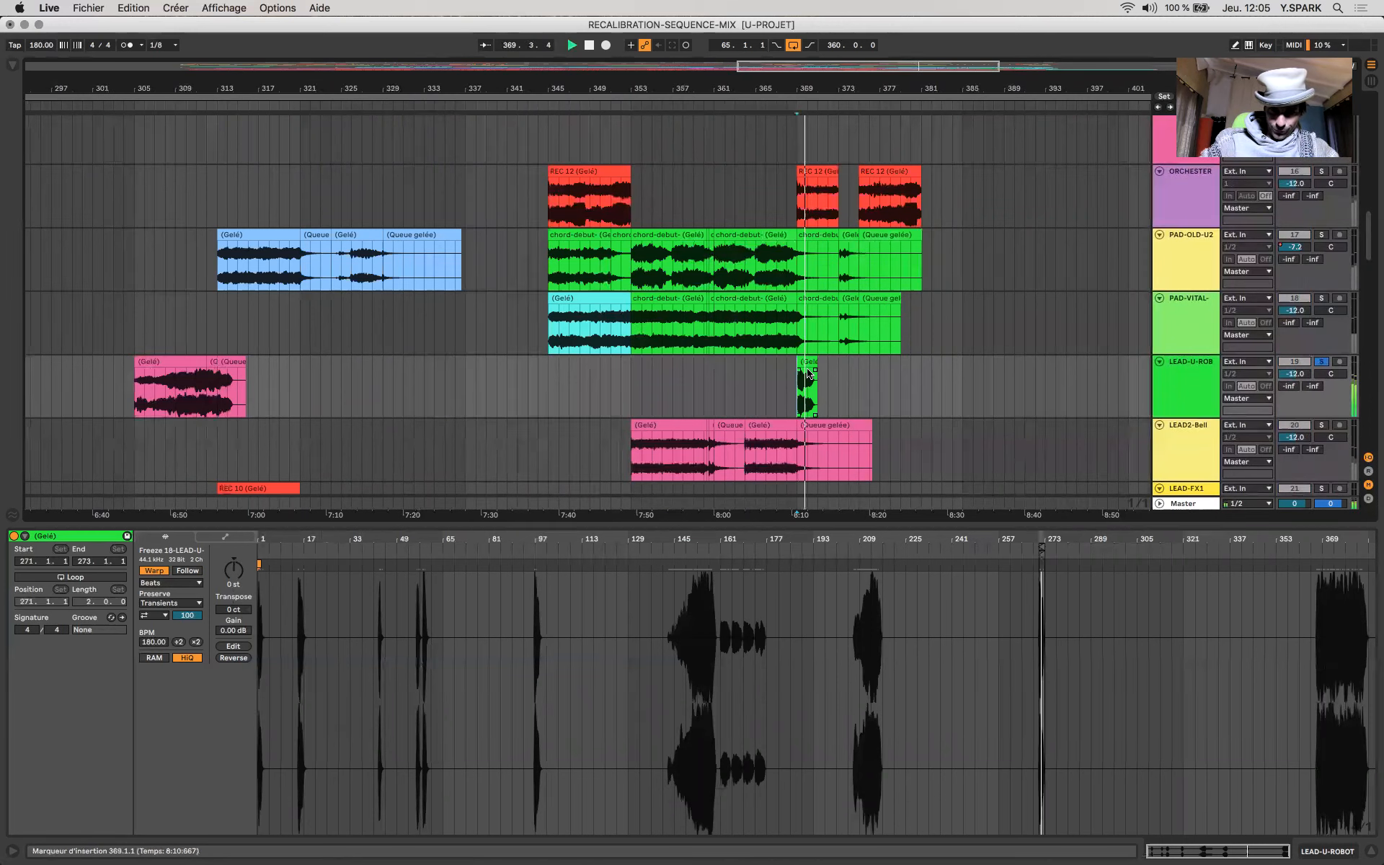
scroll(808, 372, down, 3)
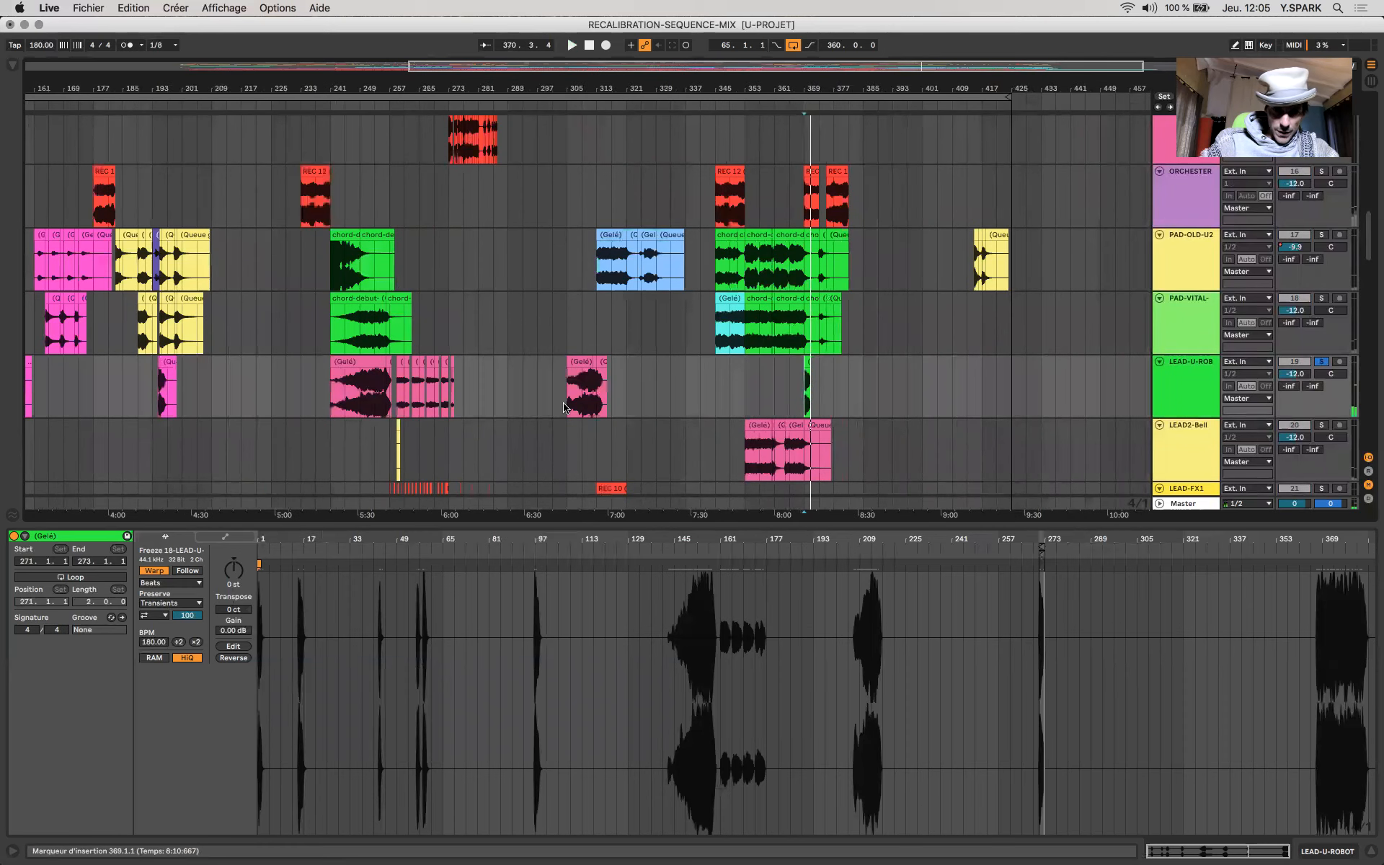
scroll(563, 407, left, 10)
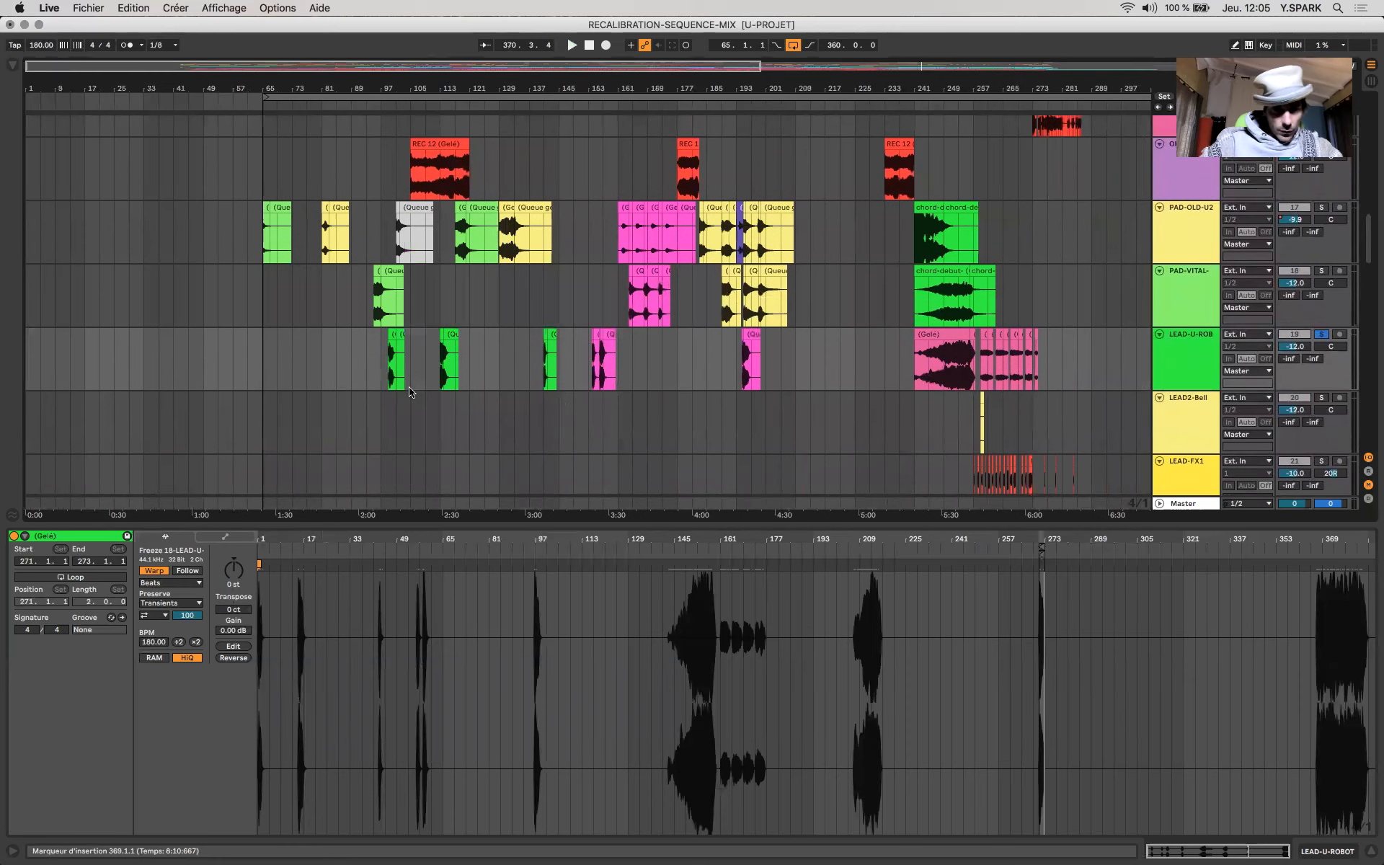
Step: Delete the frozen tail clip that starts at 101.1.1 on LEAD-U-ROBOT
click(377, 362)
scroll(380, 369, up, 2)
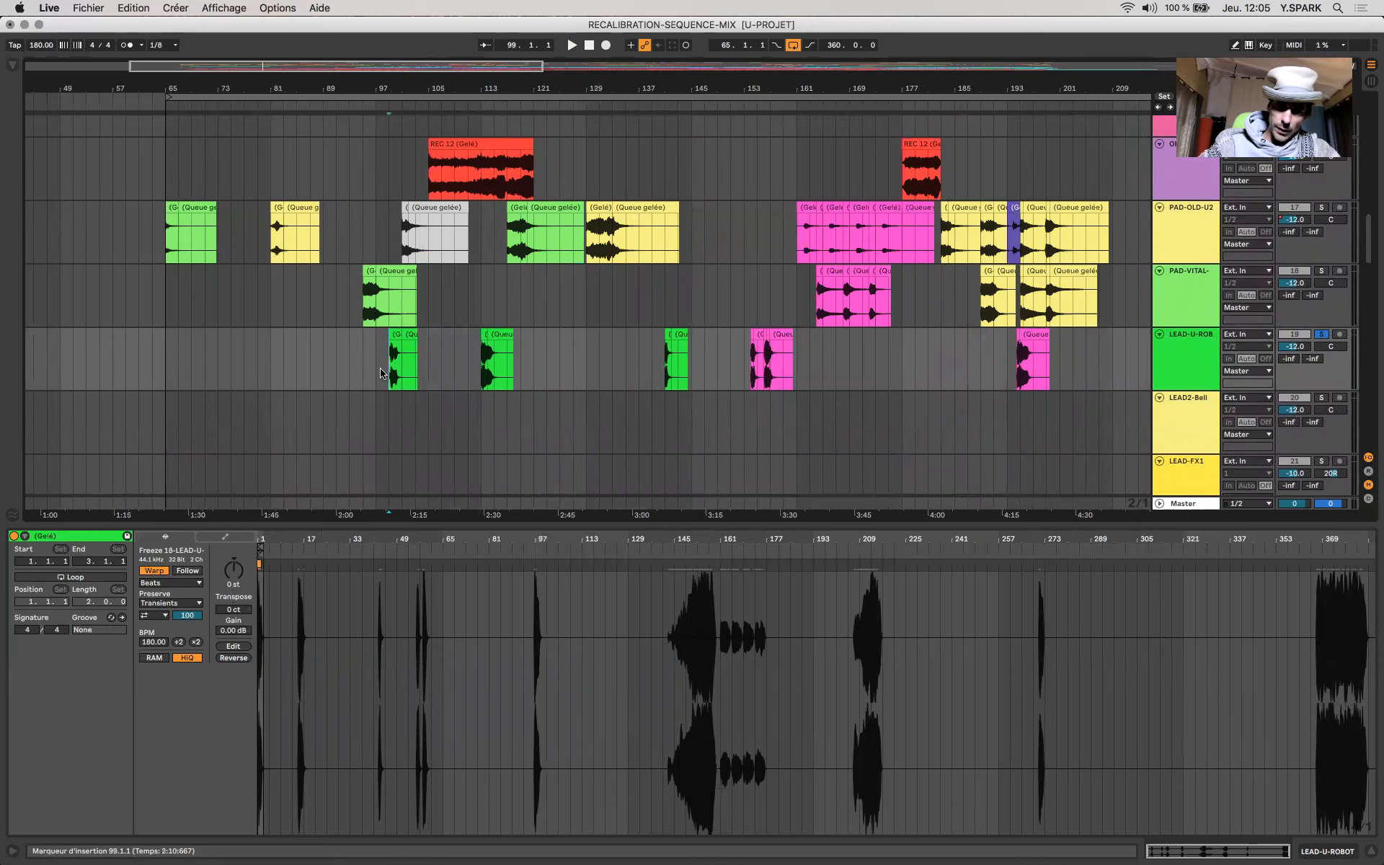
scroll(380, 373, up, 3)
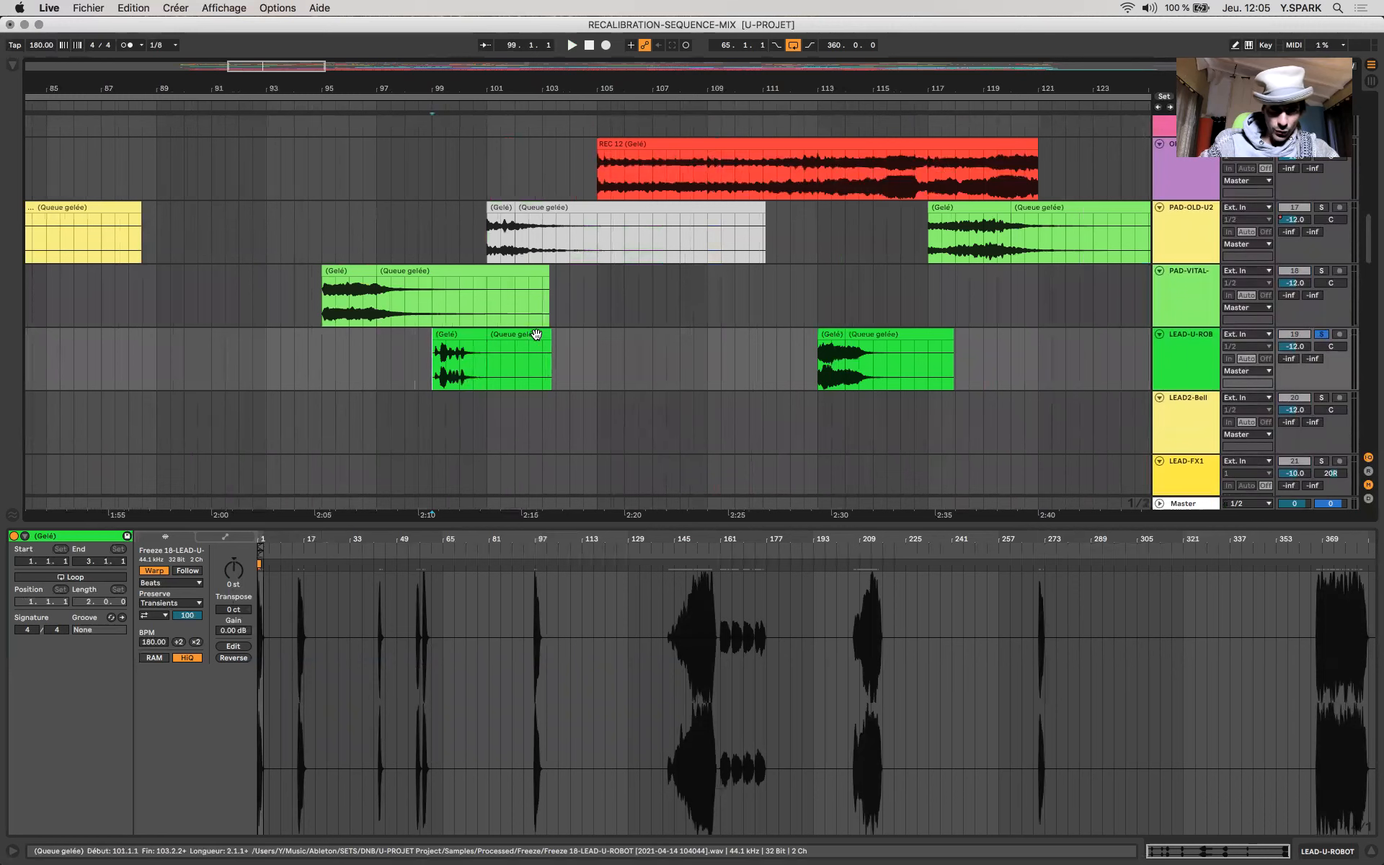
drag(549, 334, 508, 333)
key(Delete)
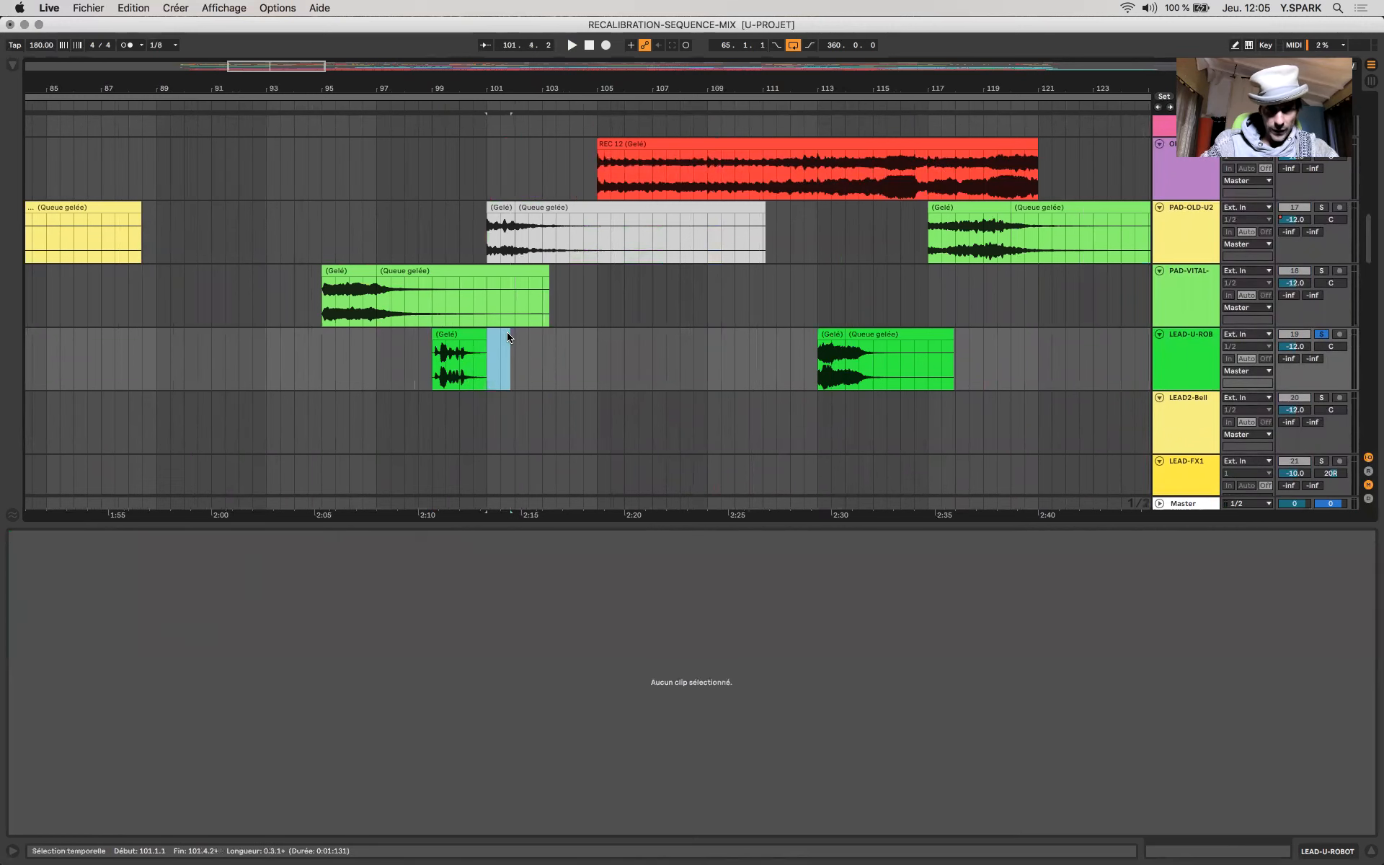
Step: Play the LEAD-U-ROBOT clip at 99.1.1 in solo, then unsolo the track and replay it in the mix
click(445, 349)
click(445, 333)
key(space)
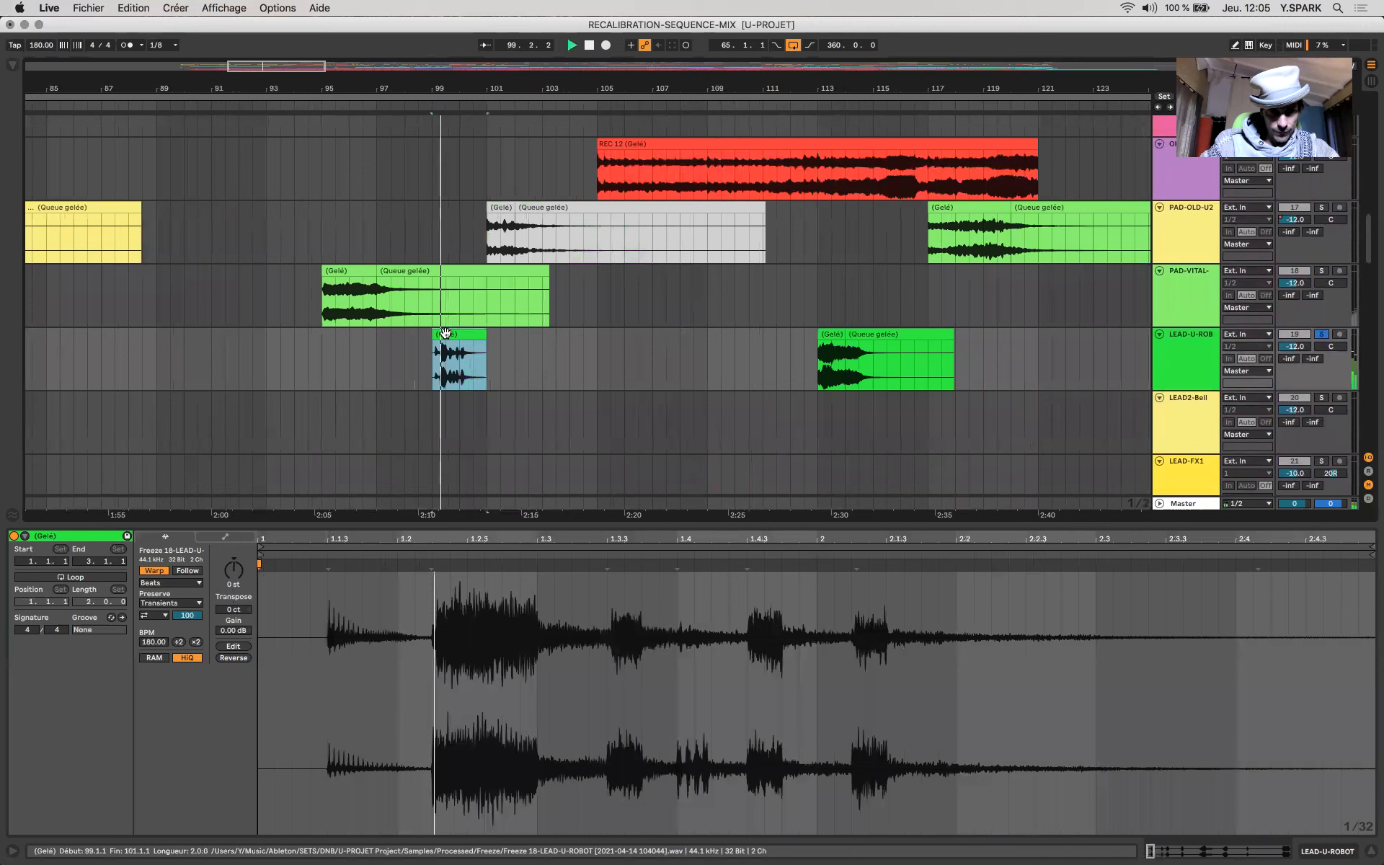
click(1322, 334)
click(478, 358)
key(space)
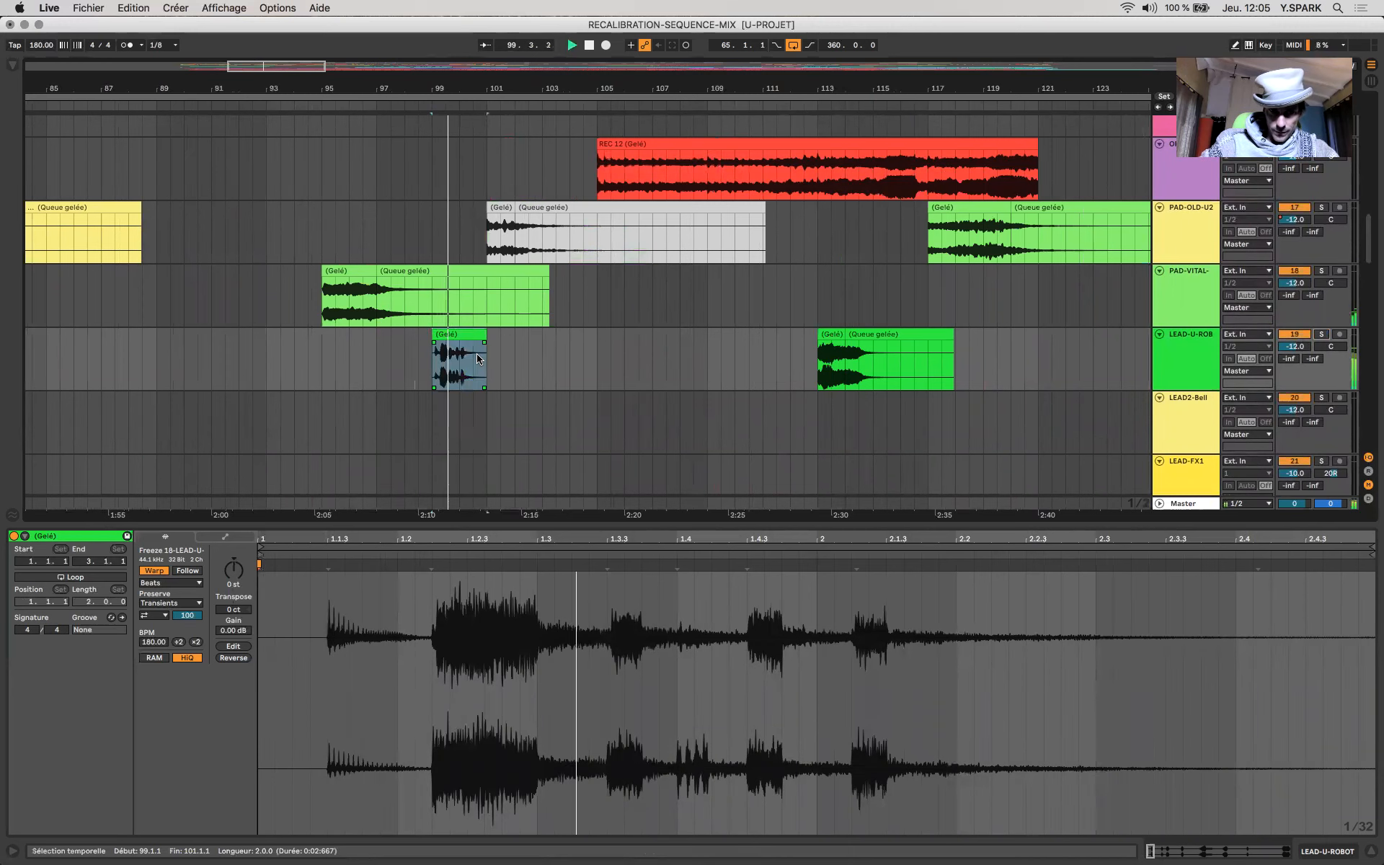
Step: Listen to LEAD-U-ROBOT within the full mix from 113.1.1, 141.1.1 and 156.2.3
scroll(478, 358, down, 5)
click(629, 382)
key(space)
key(space)
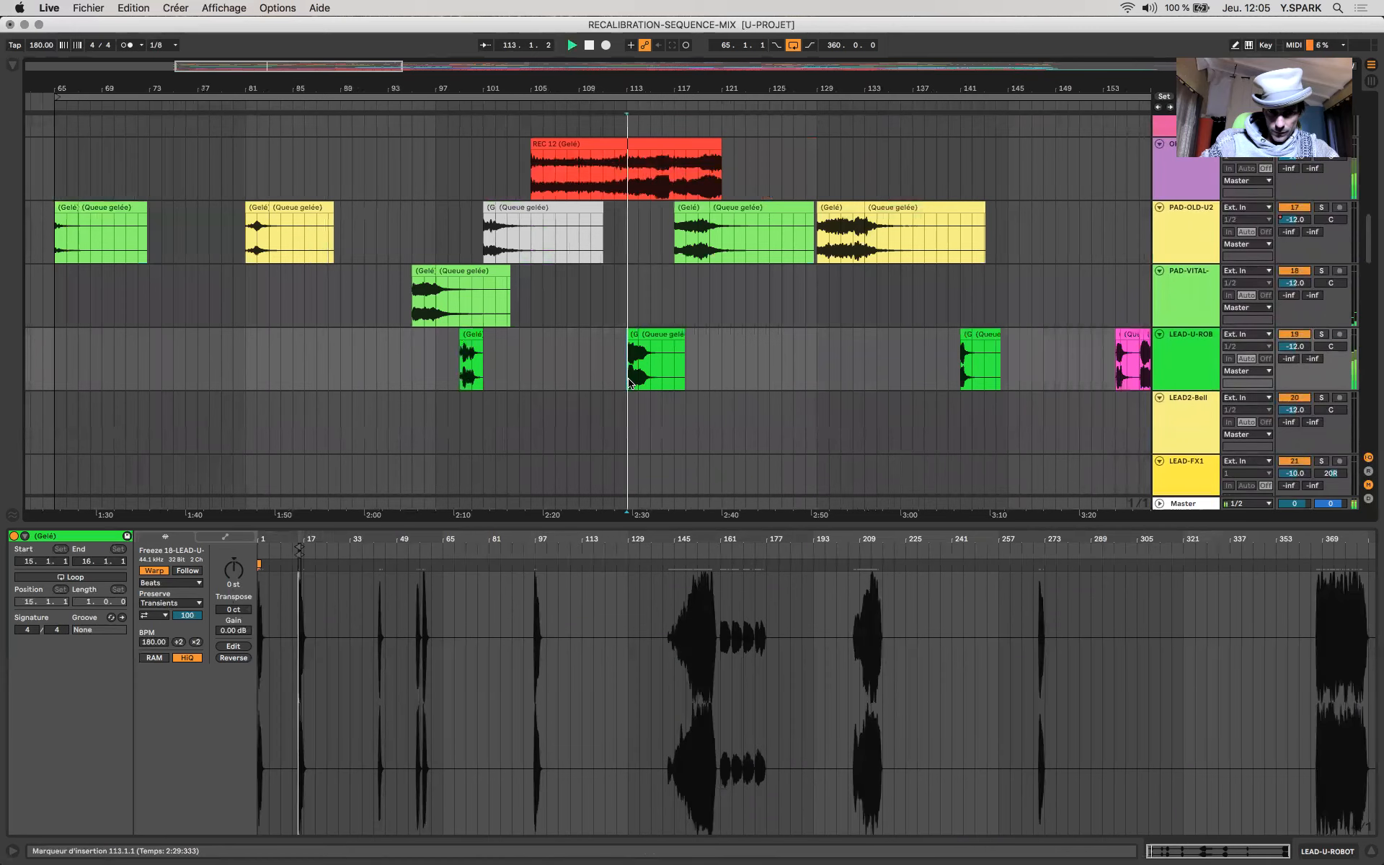
scroll(630, 384, right, 4)
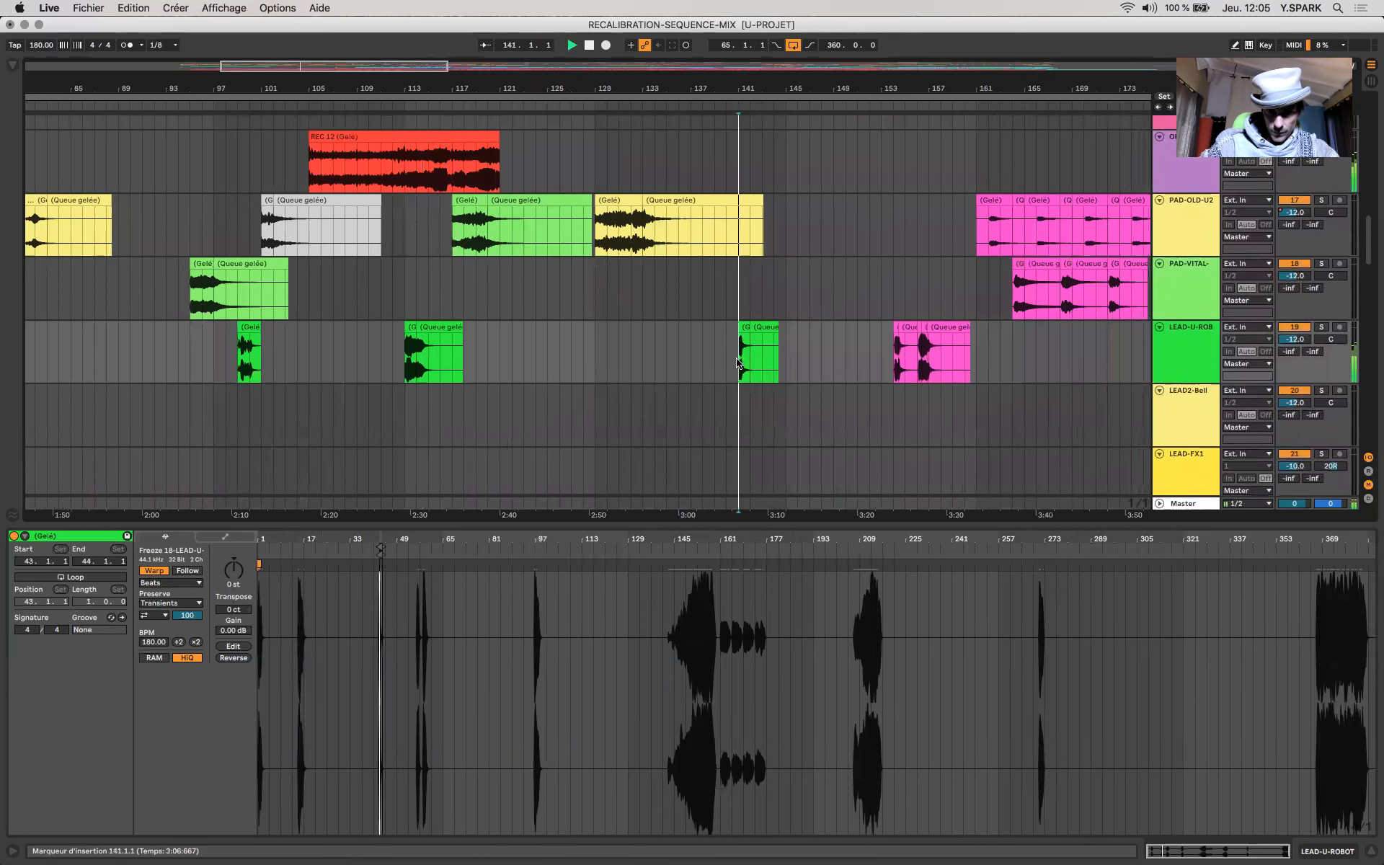
click(738, 363)
scroll(738, 362, right, 3)
click(724, 360)
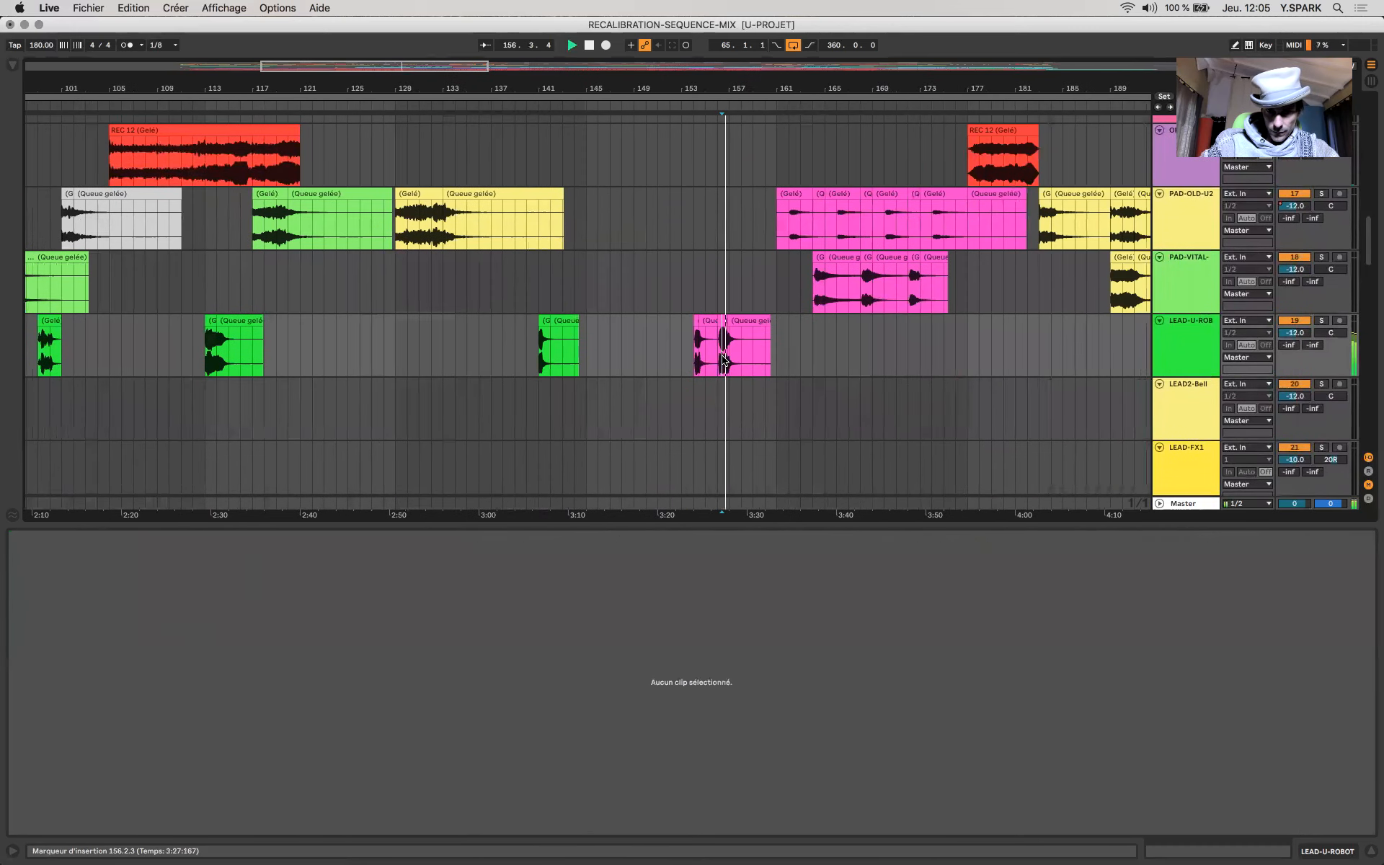
Step: Listen to LEAD-U-ROBOT within the full mix from 195.1.1 and 250.1.1
scroll(726, 361, right, 4)
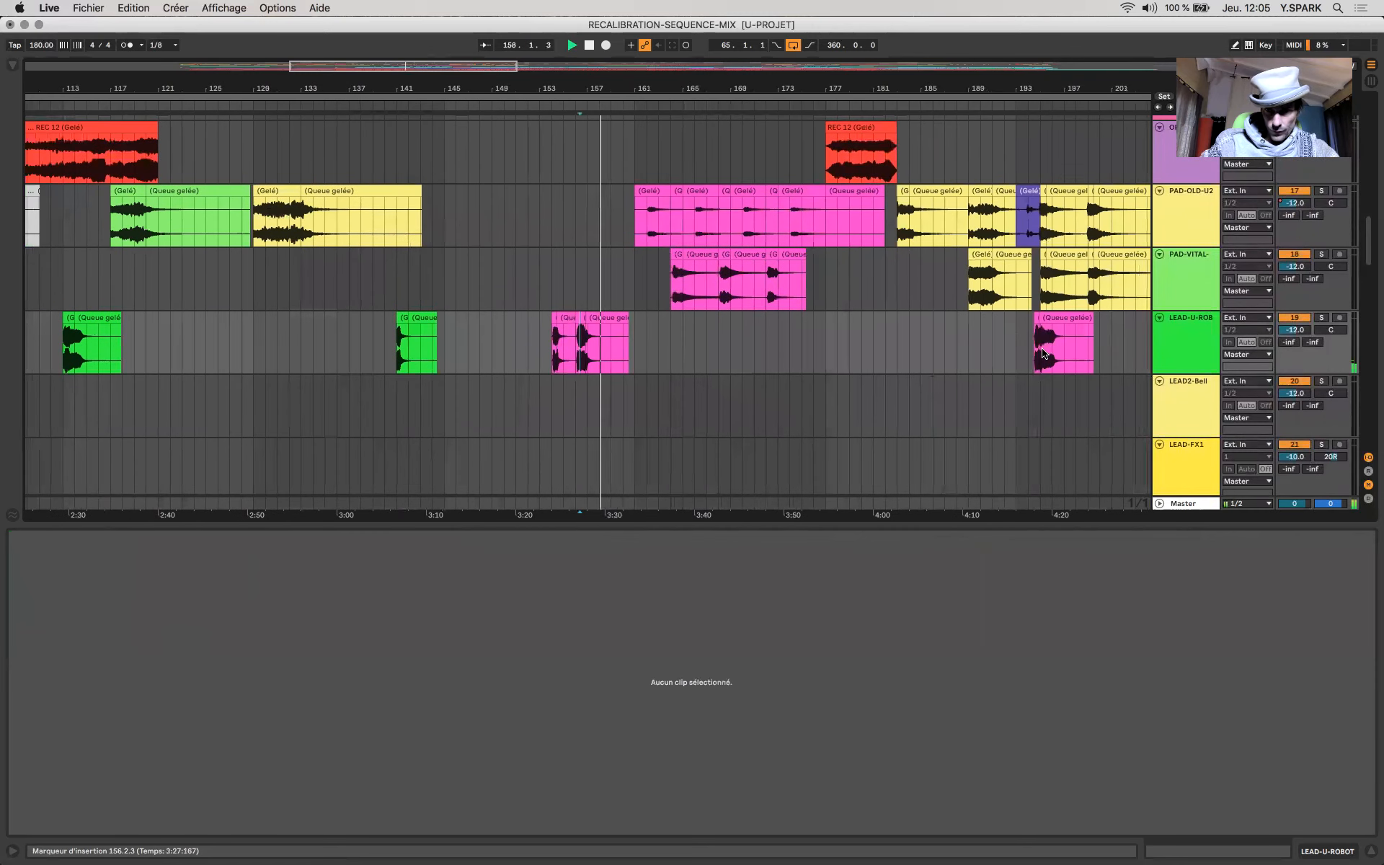
click(1038, 358)
scroll(1066, 360, right, 12)
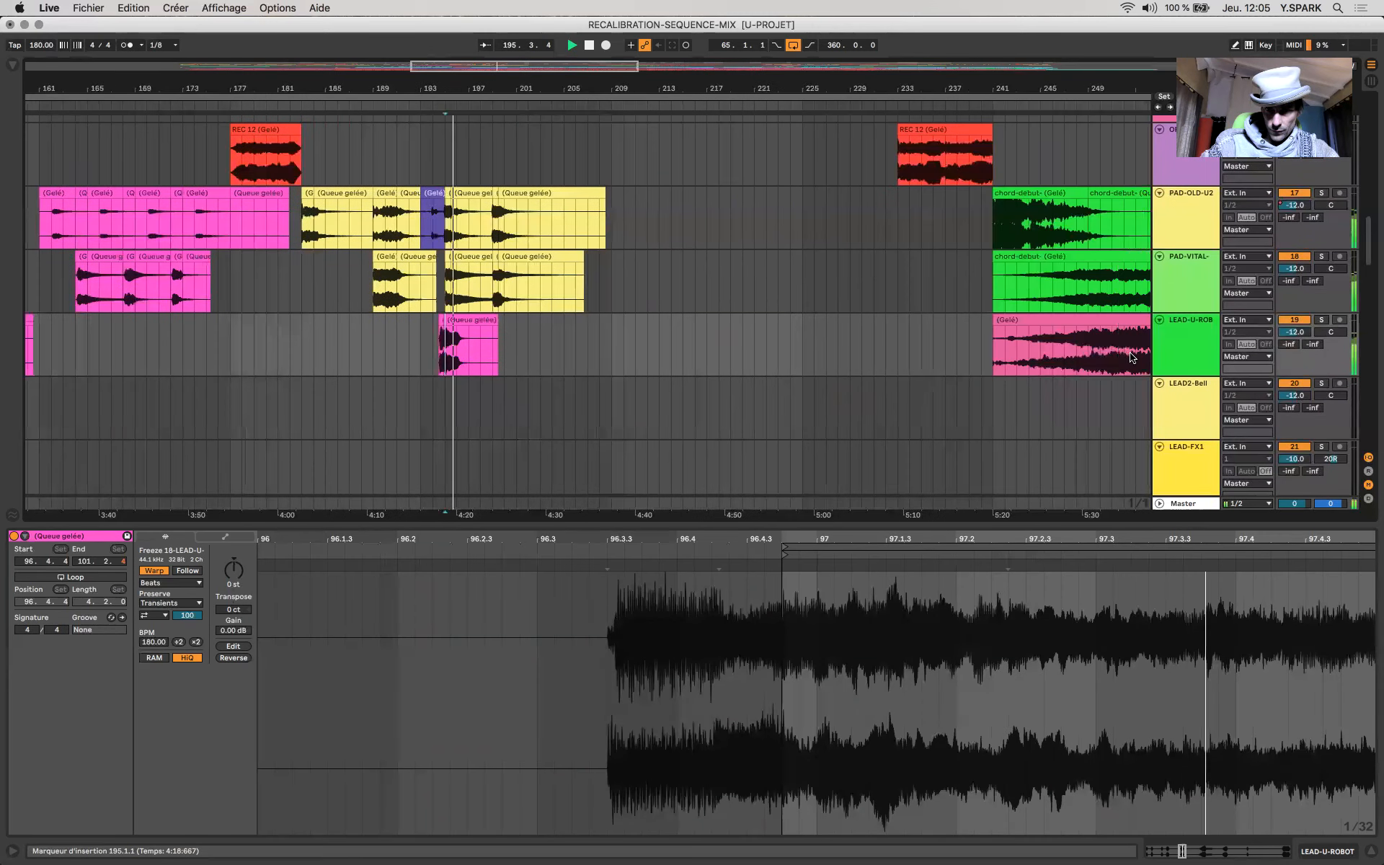
click(1105, 362)
scroll(1105, 361, right, 7)
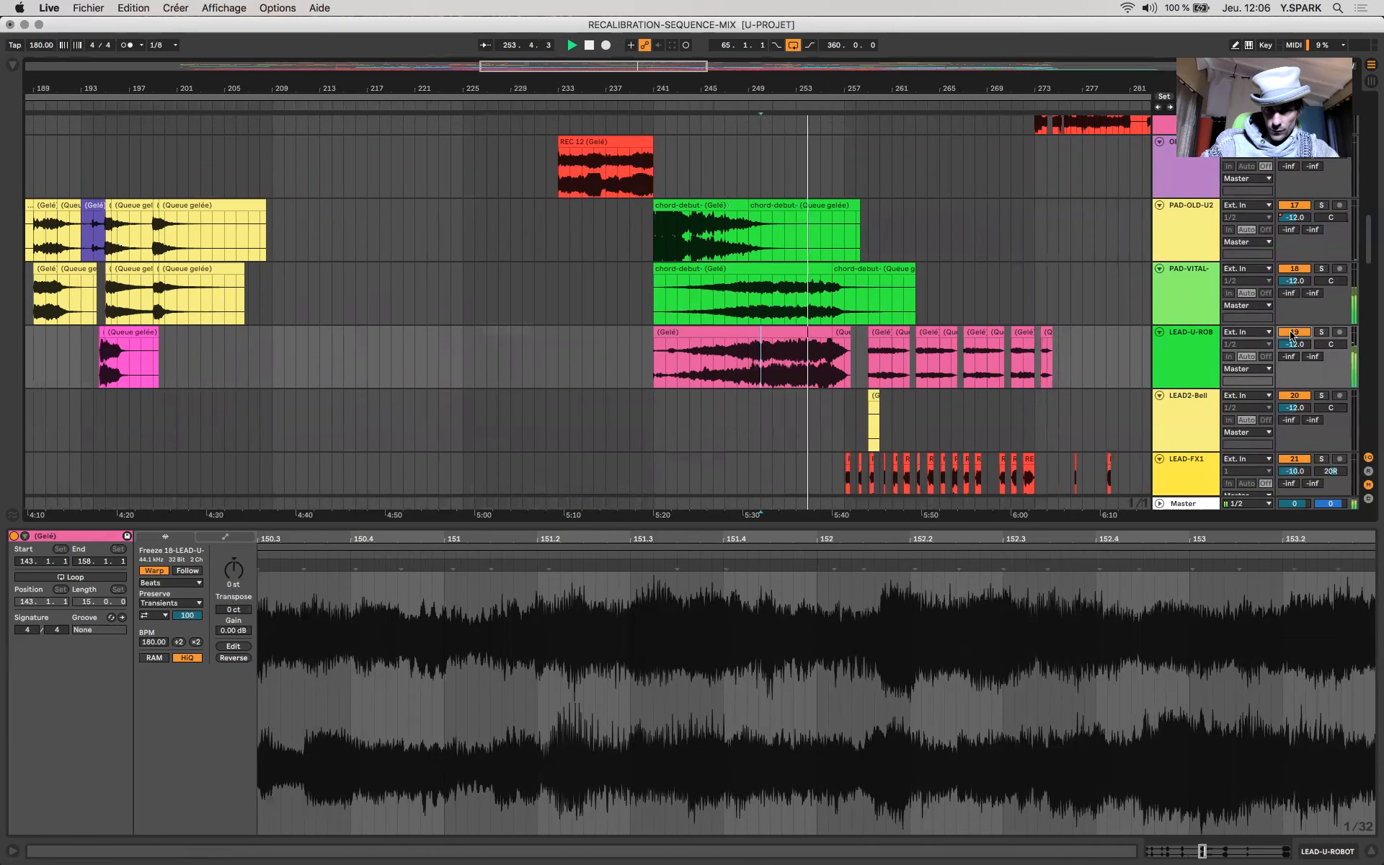
Step: Show the device chain and the browser, solo LEAD-U-ROBOT and open the Voxengo Correlometer on the Master track
click(1316, 852)
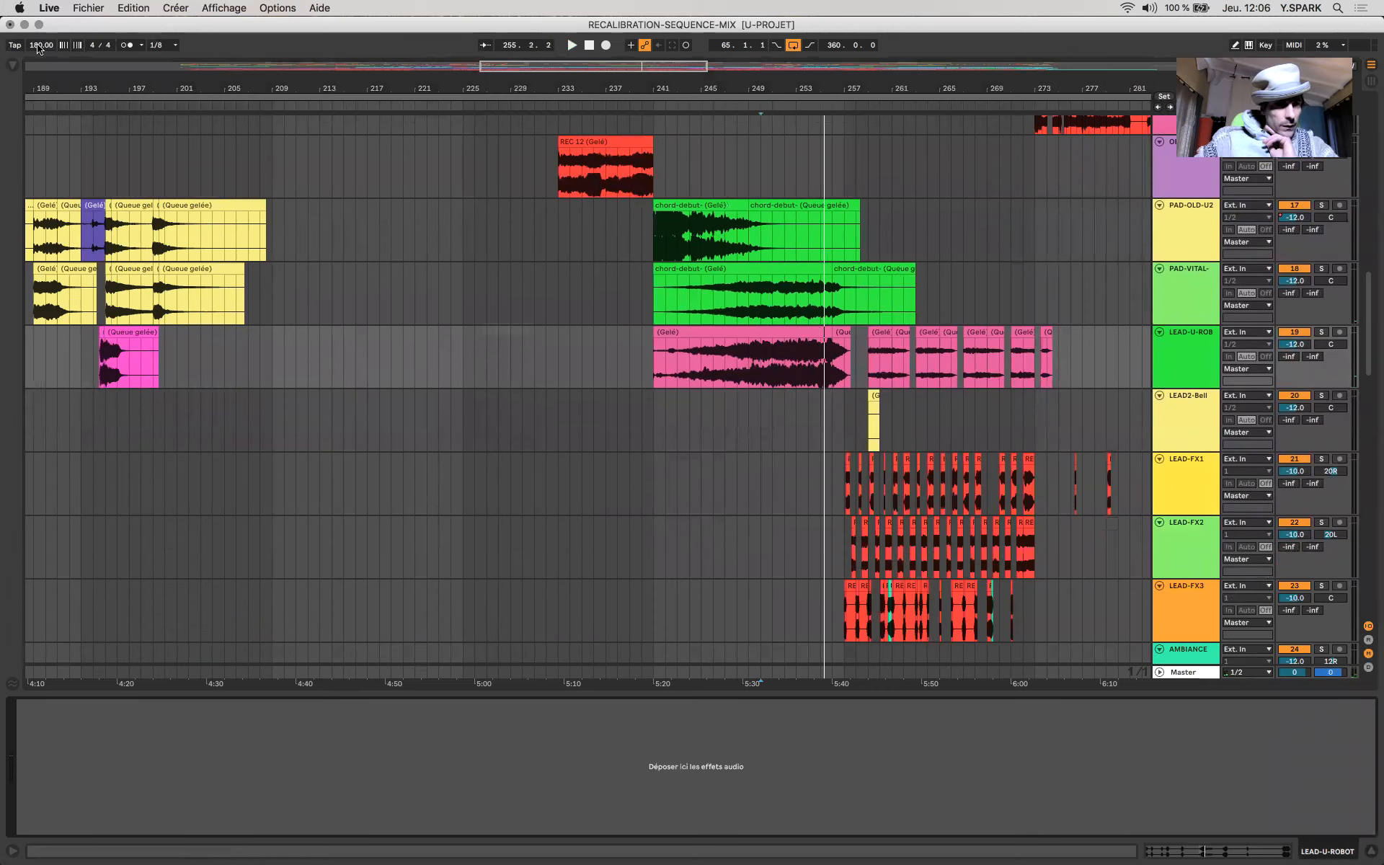
click(14, 66)
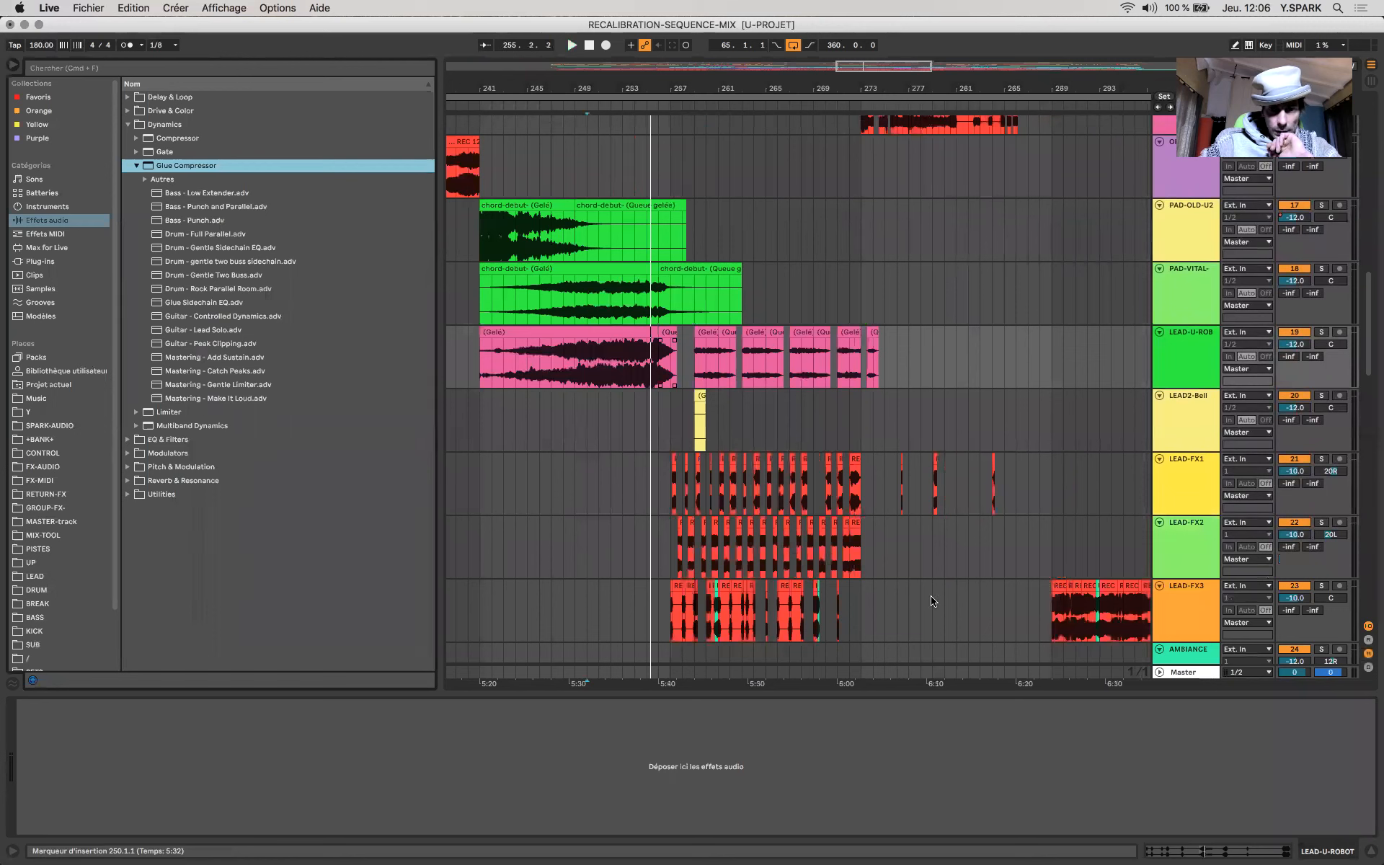
click(1185, 672)
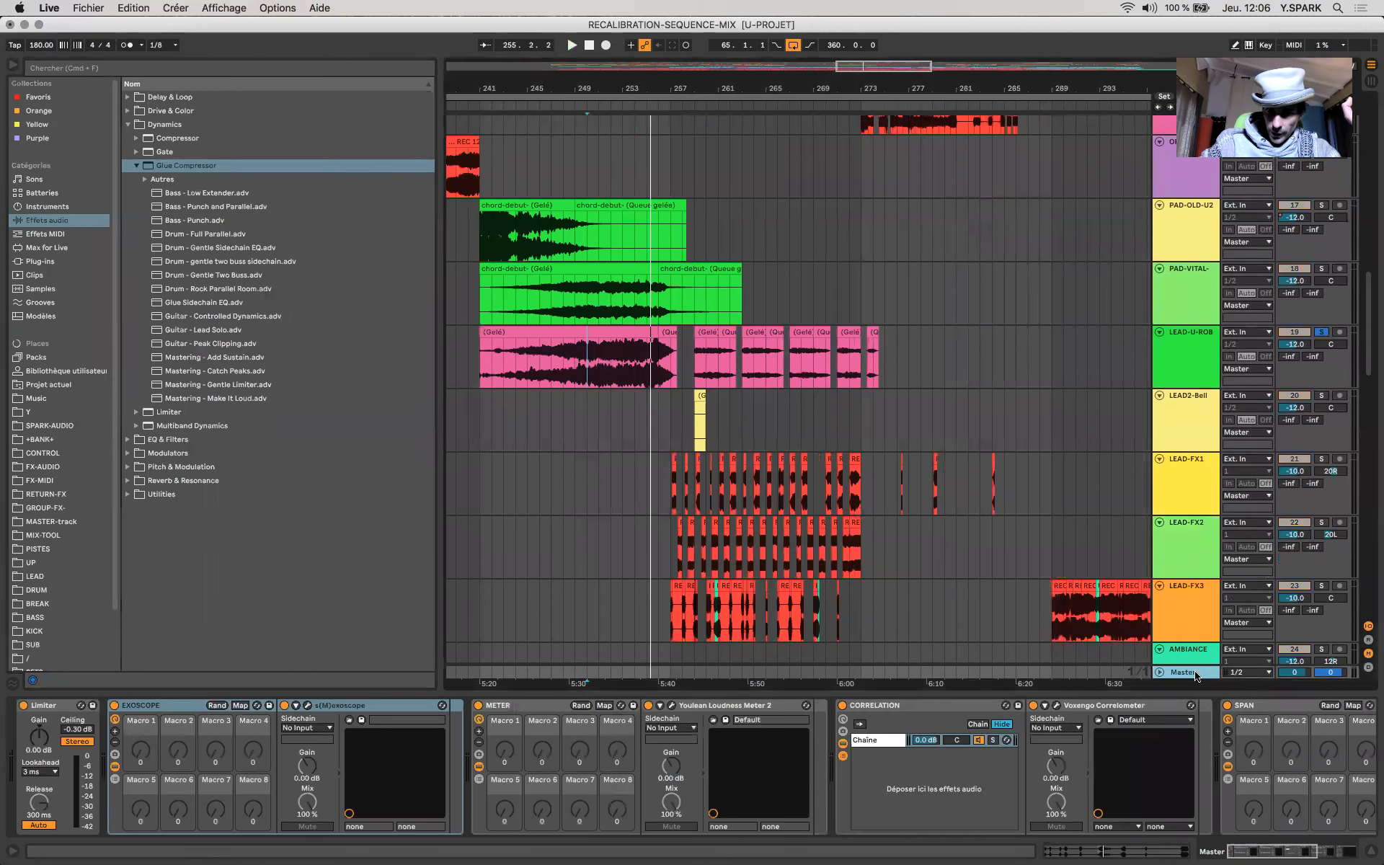
click(1057, 708)
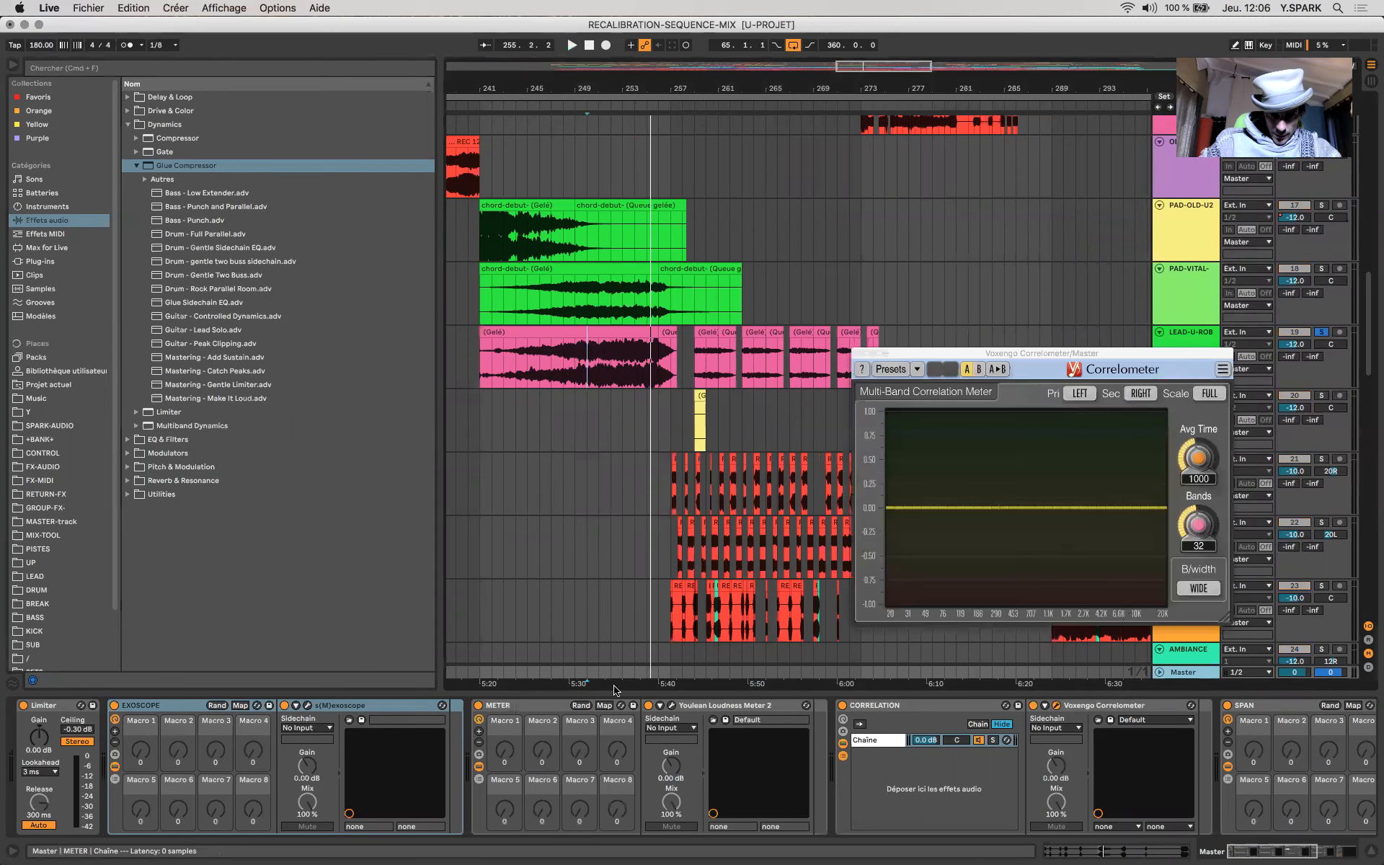
Step: Open the s(M)exoscope on the Master track and play the soloed LEAD-U-ROBOT to check its waveform and correlation
click(310, 710)
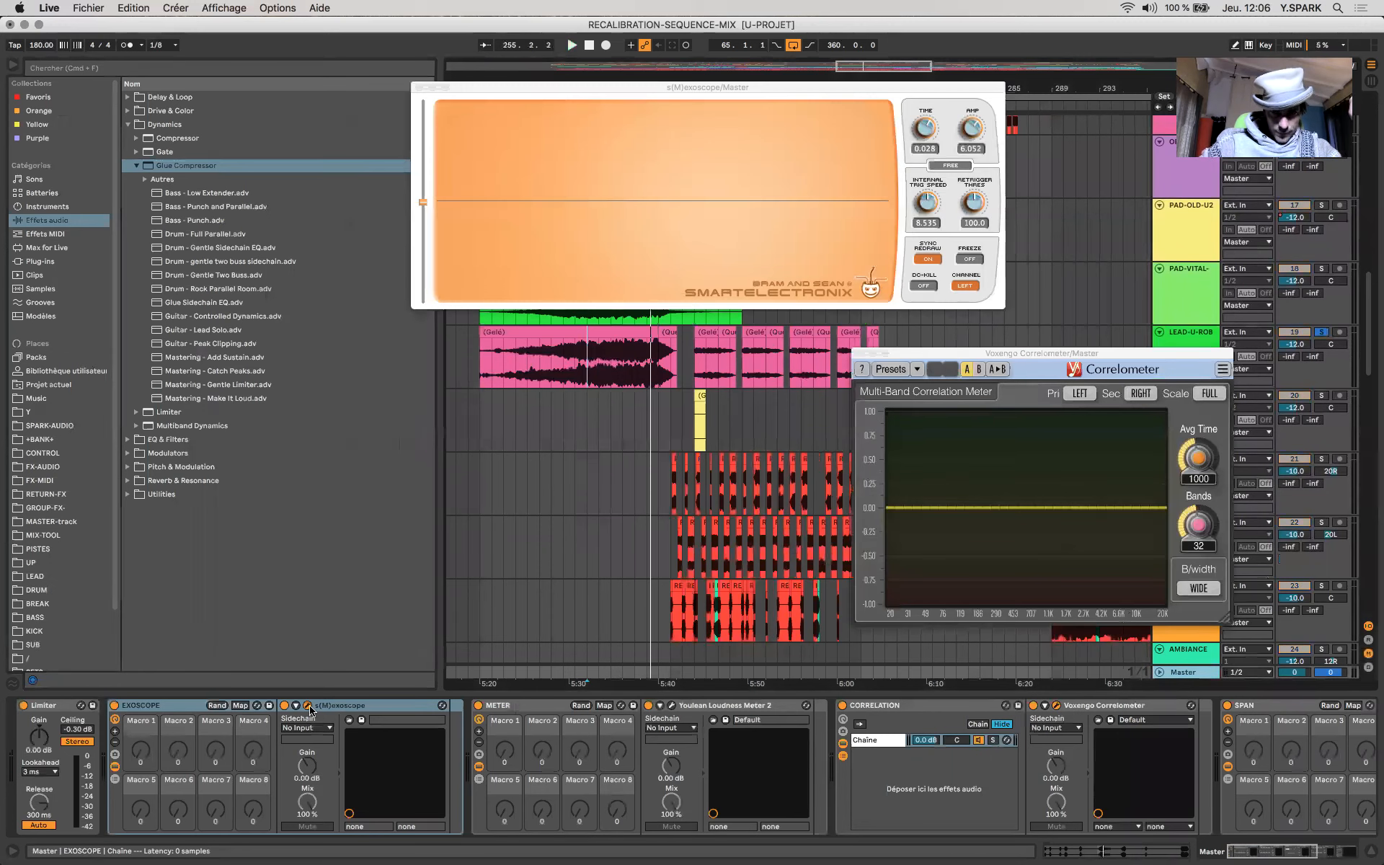
key(space)
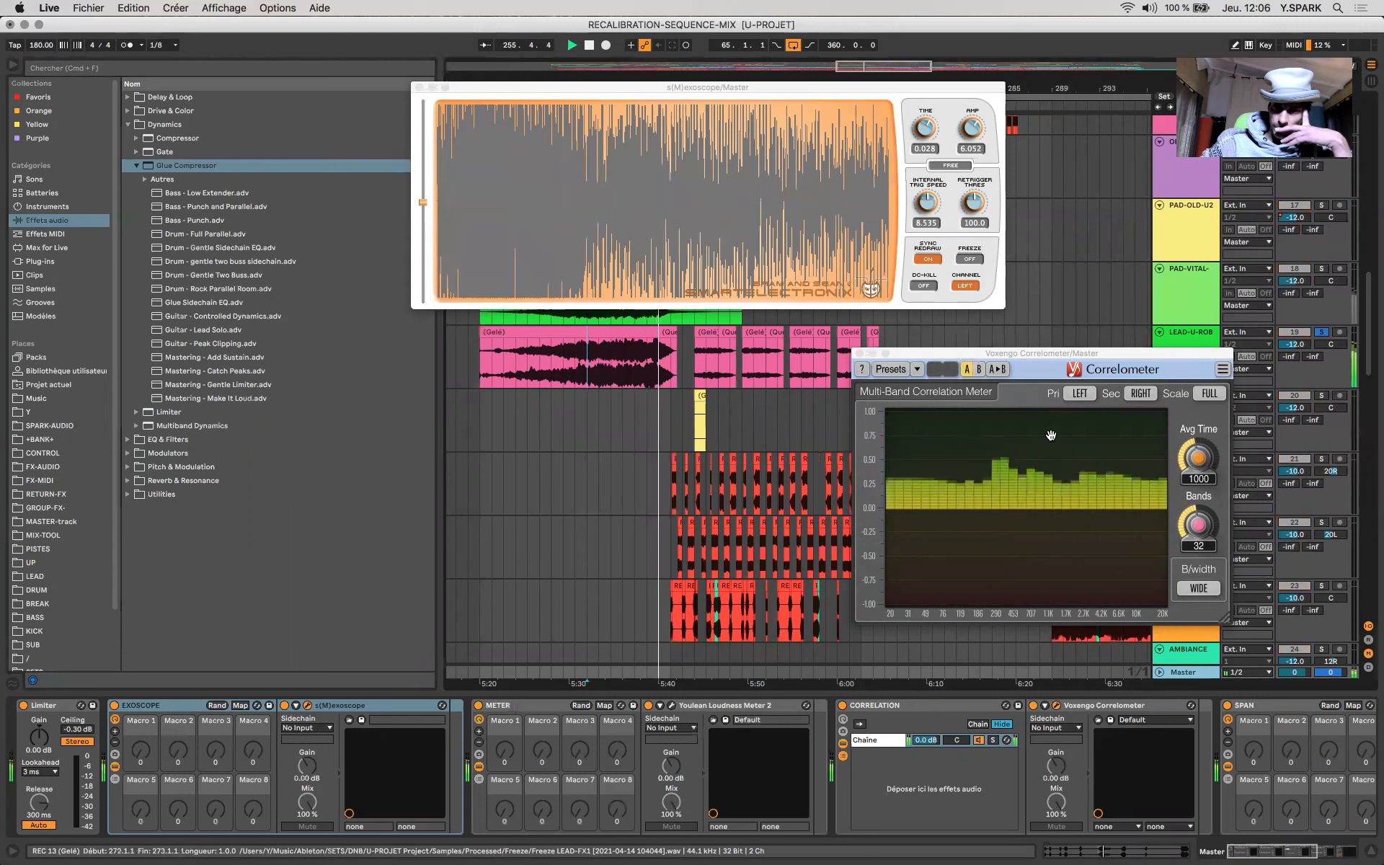
key(space)
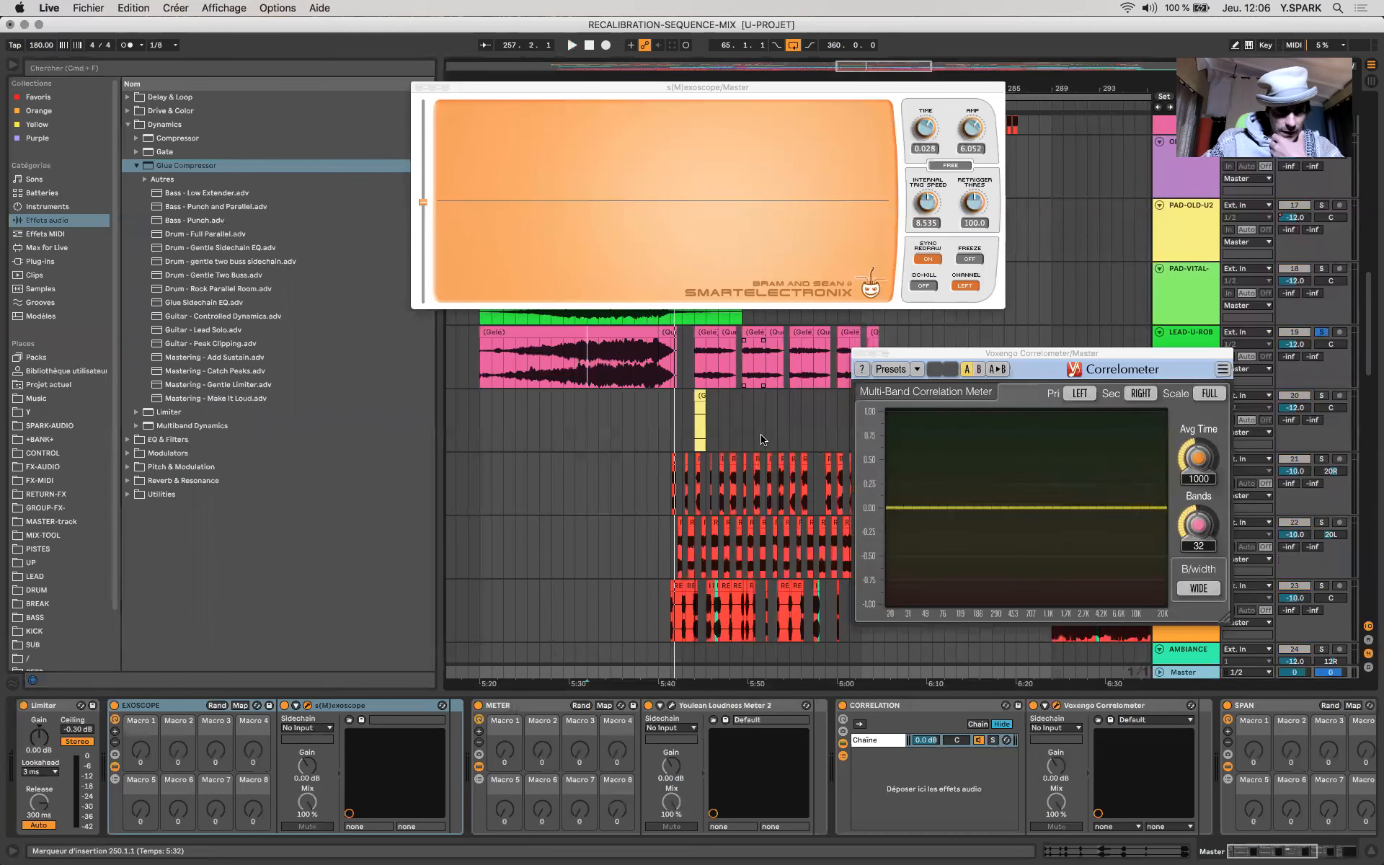
Step: Add an EQ Eight to the LEAD-U-ROBOT track and set its mode to M/S
click(592, 364)
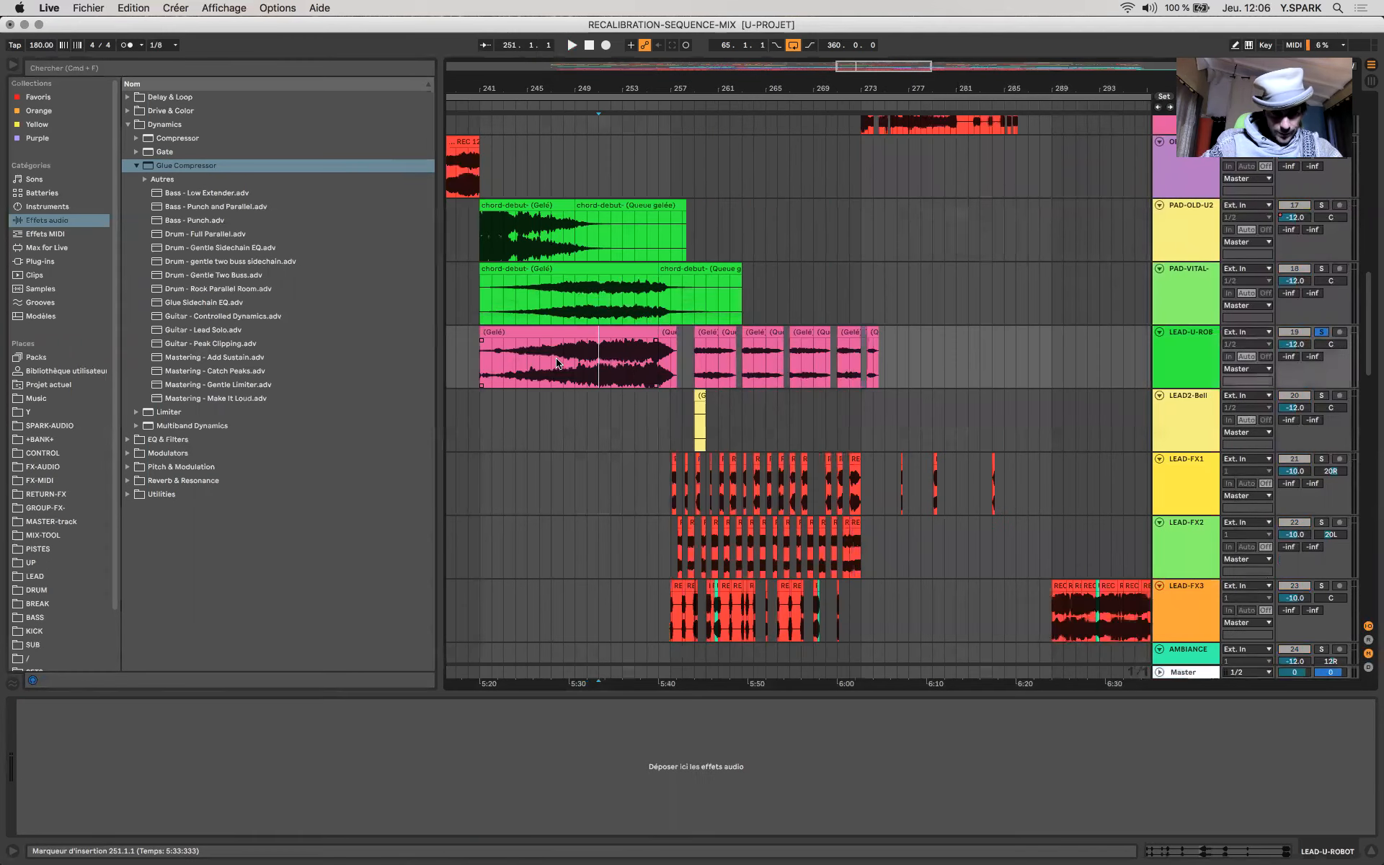
click(64, 221)
click(127, 139)
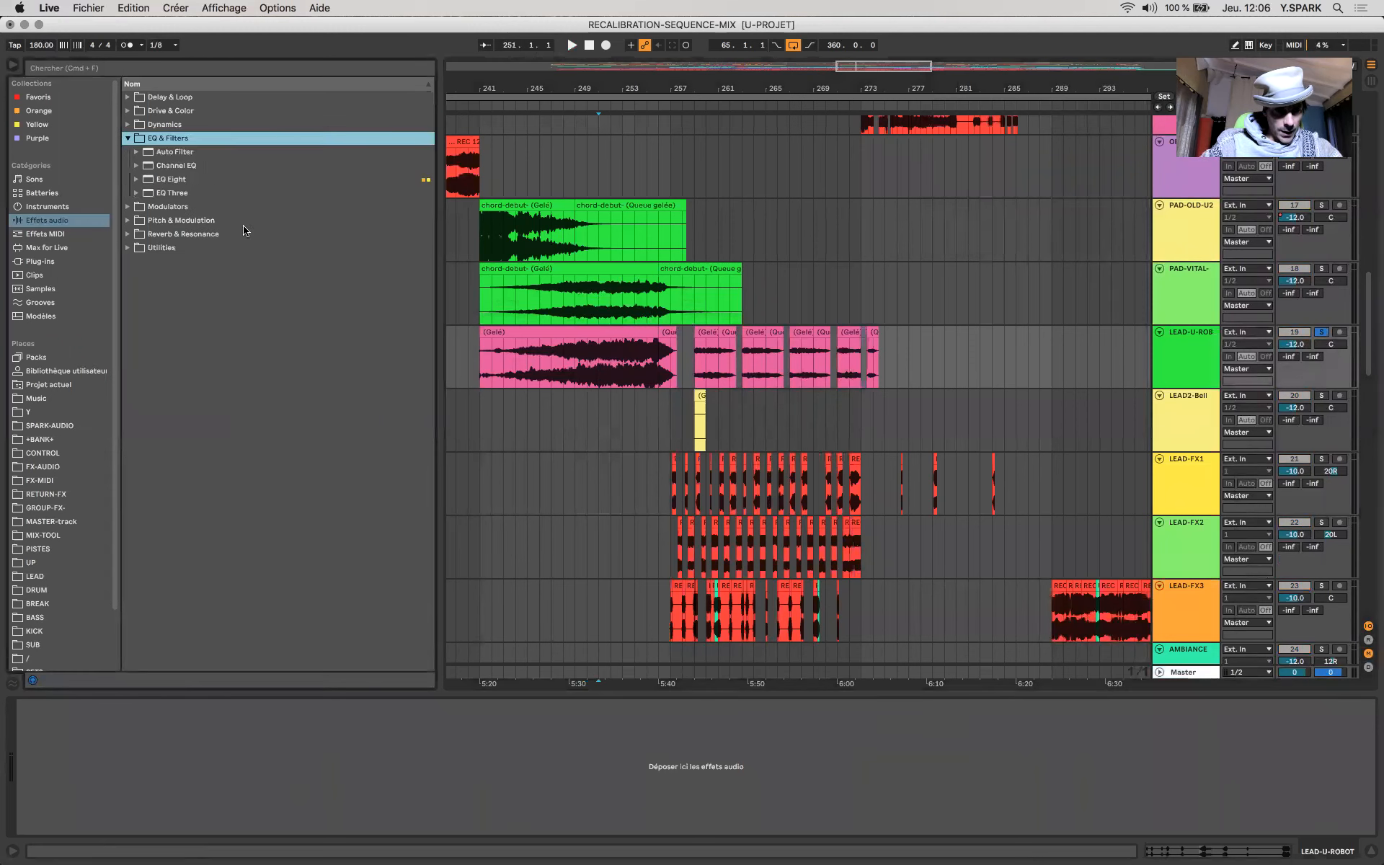
double_click(160, 179)
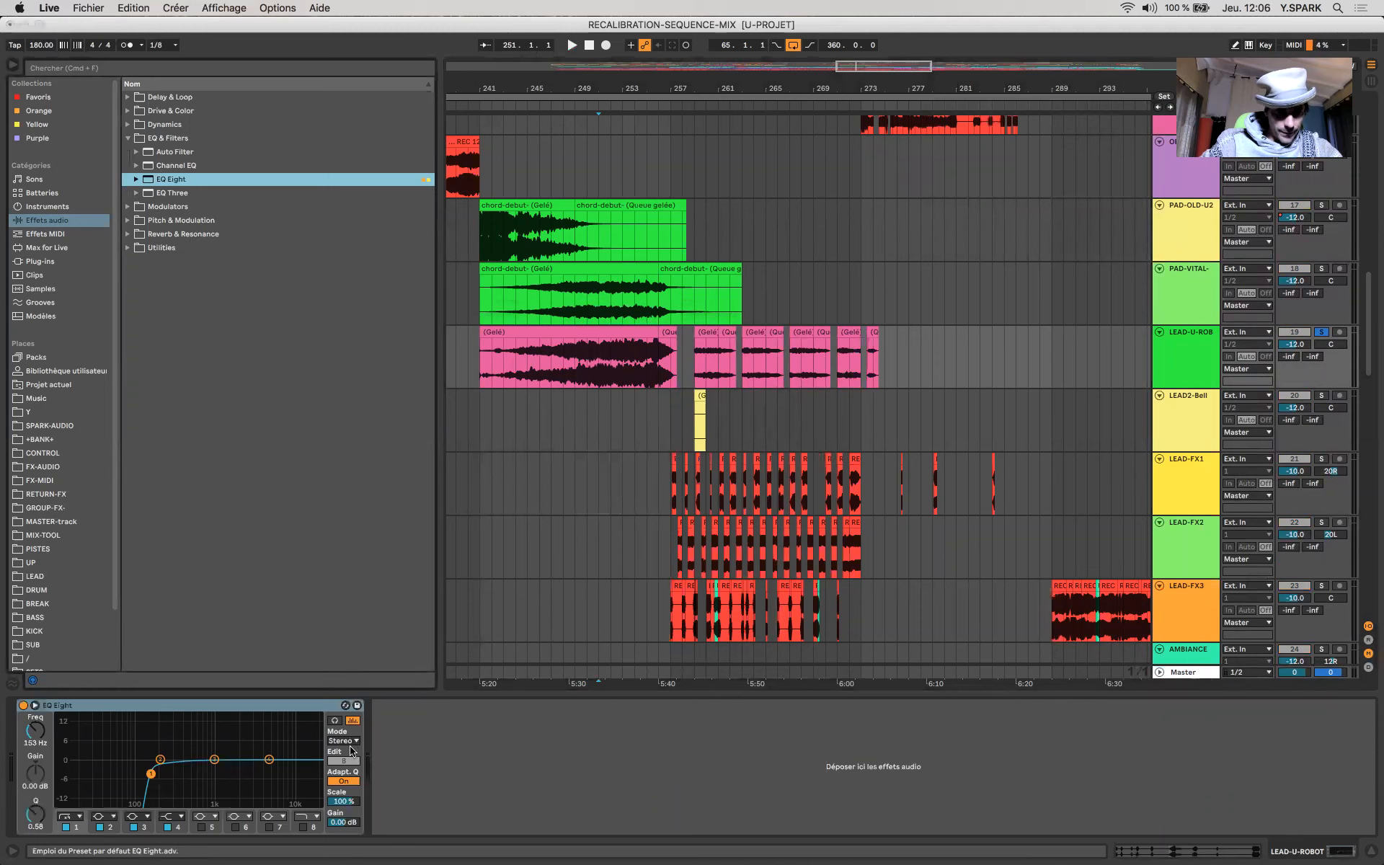
click(352, 742)
click(339, 773)
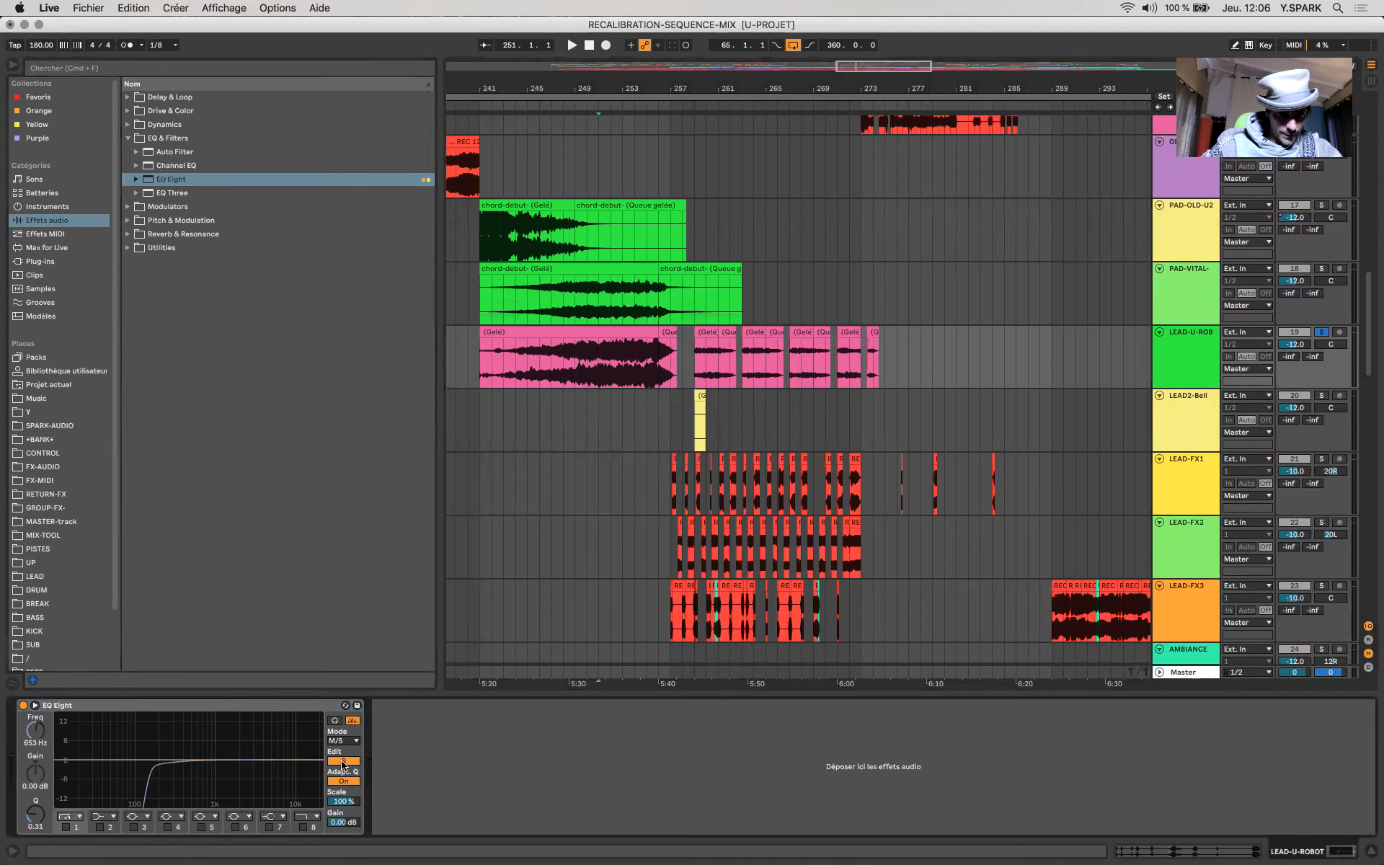
Step: On the EQ Eight's Mid channel, disable band 1, boost the mids around 500 Hz and raise the highs about 3.35 dB at 8.61 kHz
click(65, 827)
key(space)
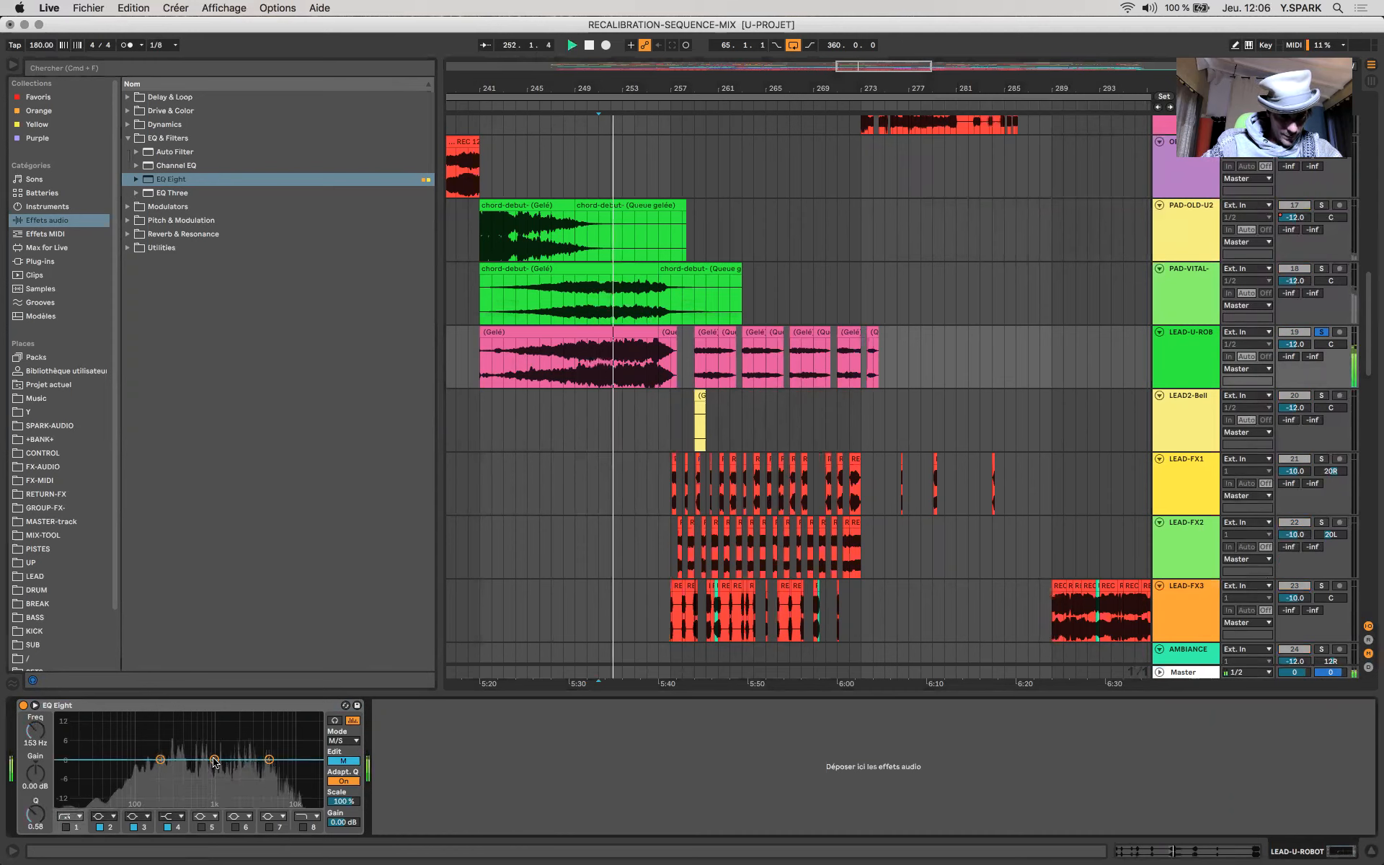
mouse_move(214, 760)
mouse_down()
mouse_move(197, 720)
mouse_move(194, 748)
mouse_move(252, 752)
mouse_move(267, 731)
mouse_move(288, 754)
mouse_up()
key(space)
key(space)
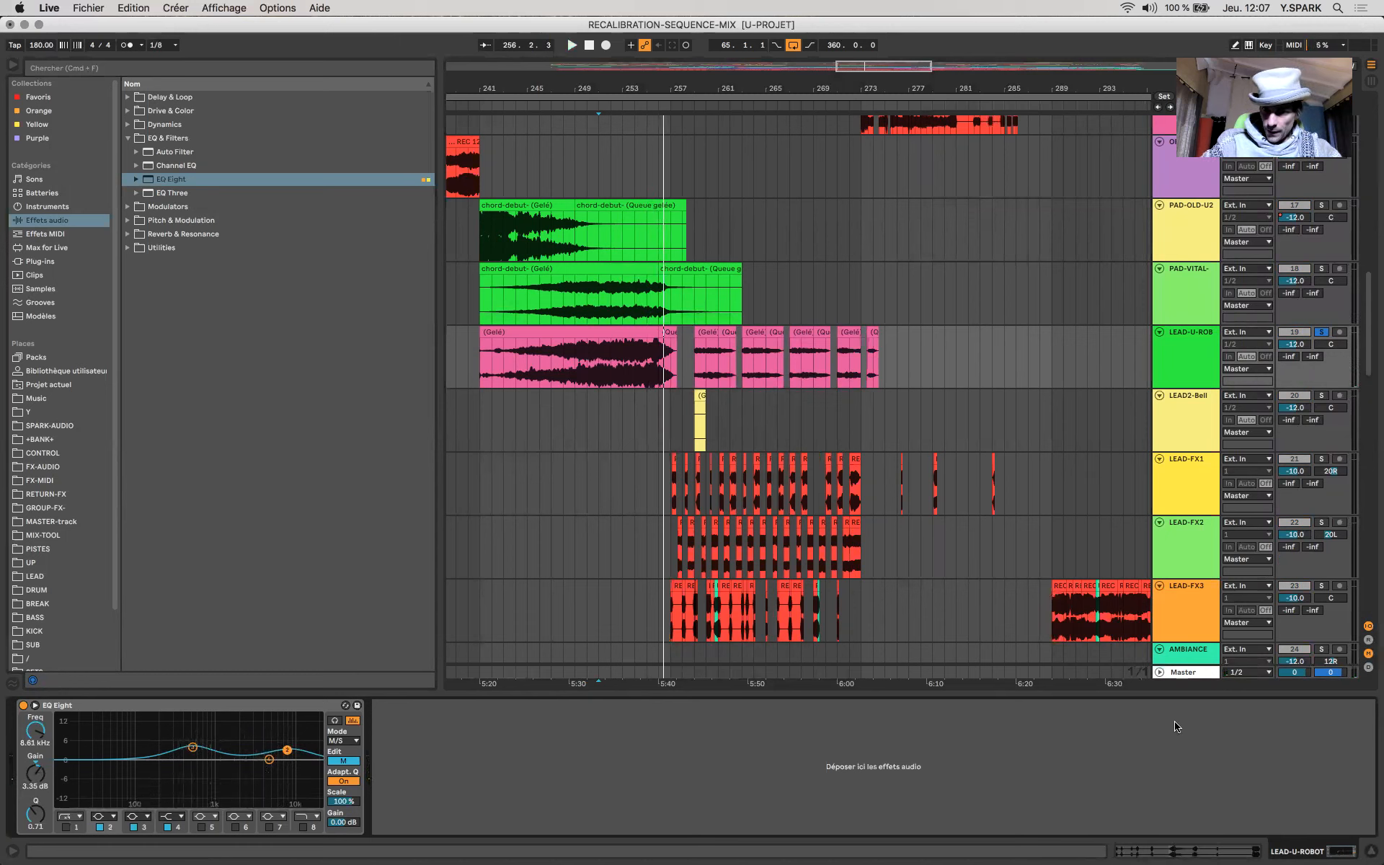
Step: Play the equalized LEAD-U-ROBOT through the Master analyzers and set the s(M)exoscope's Amp to 2.659
click(1212, 675)
key(space)
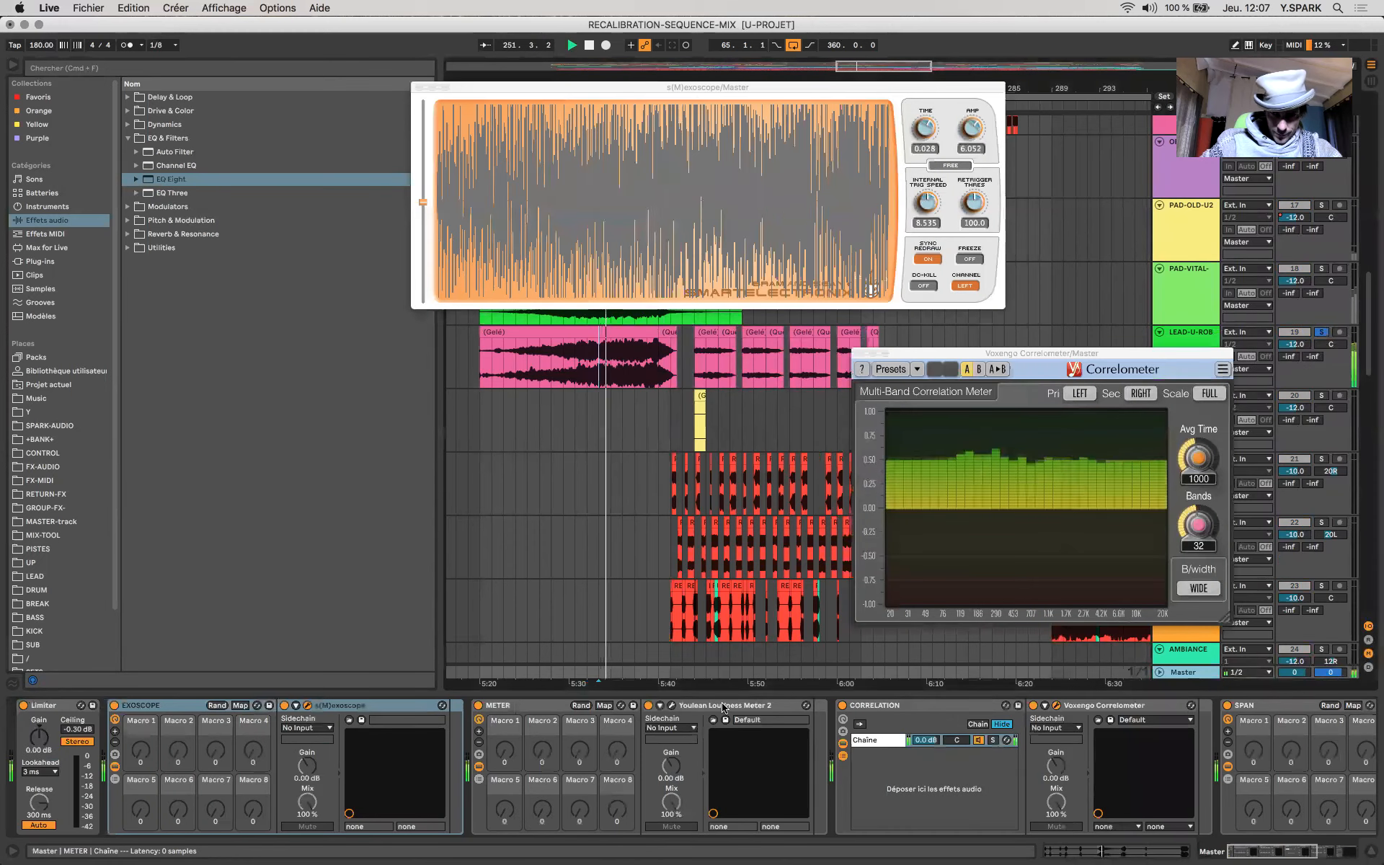
mouse_move(967, 117)
mouse_down()
mouse_move(973, 148)
mouse_move(971, 133)
mouse_up()
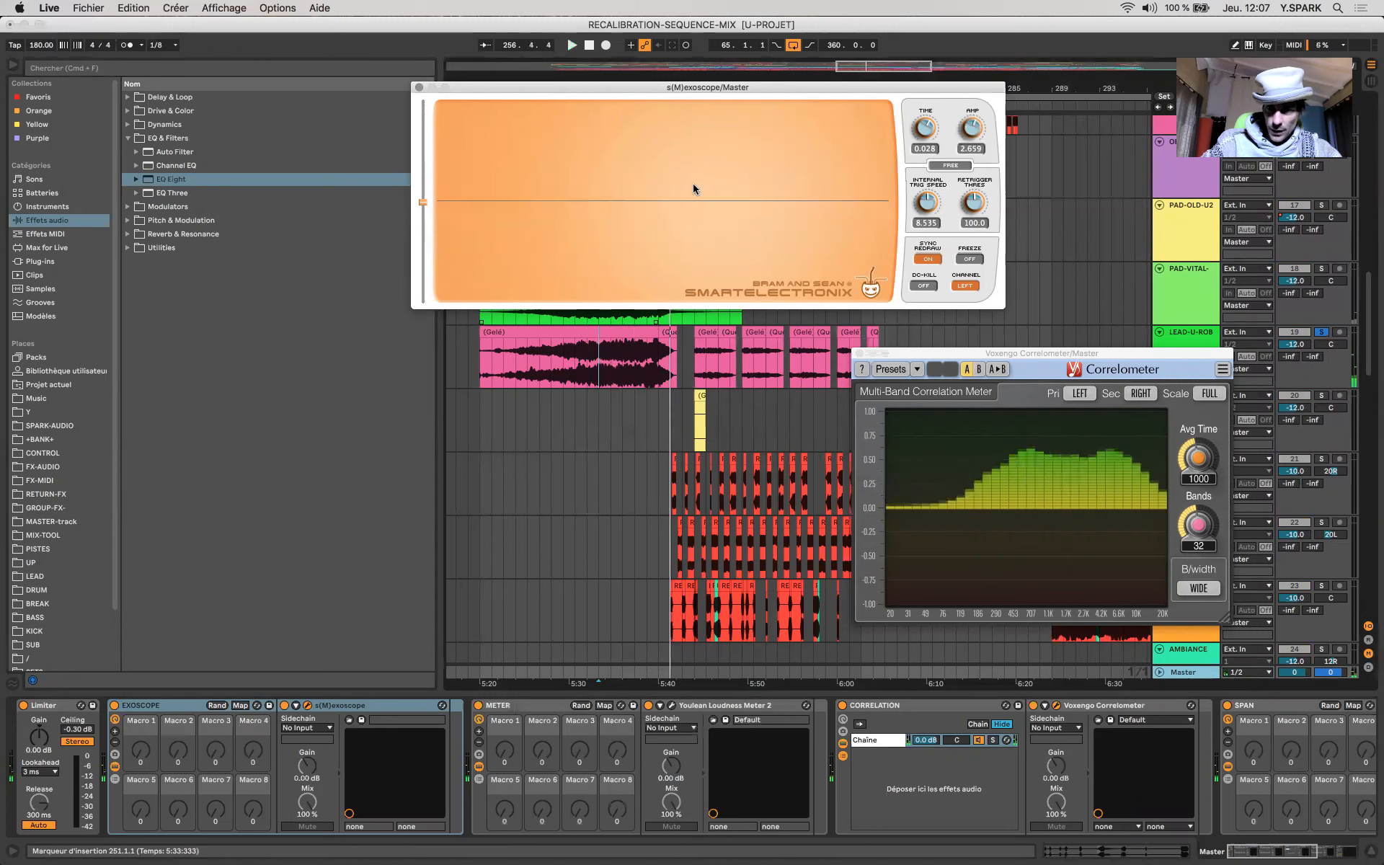
Step: Select the LEAD-U-ROBOT track at 254.1.1 and browse to the Dynamics audio effects
click(636, 359)
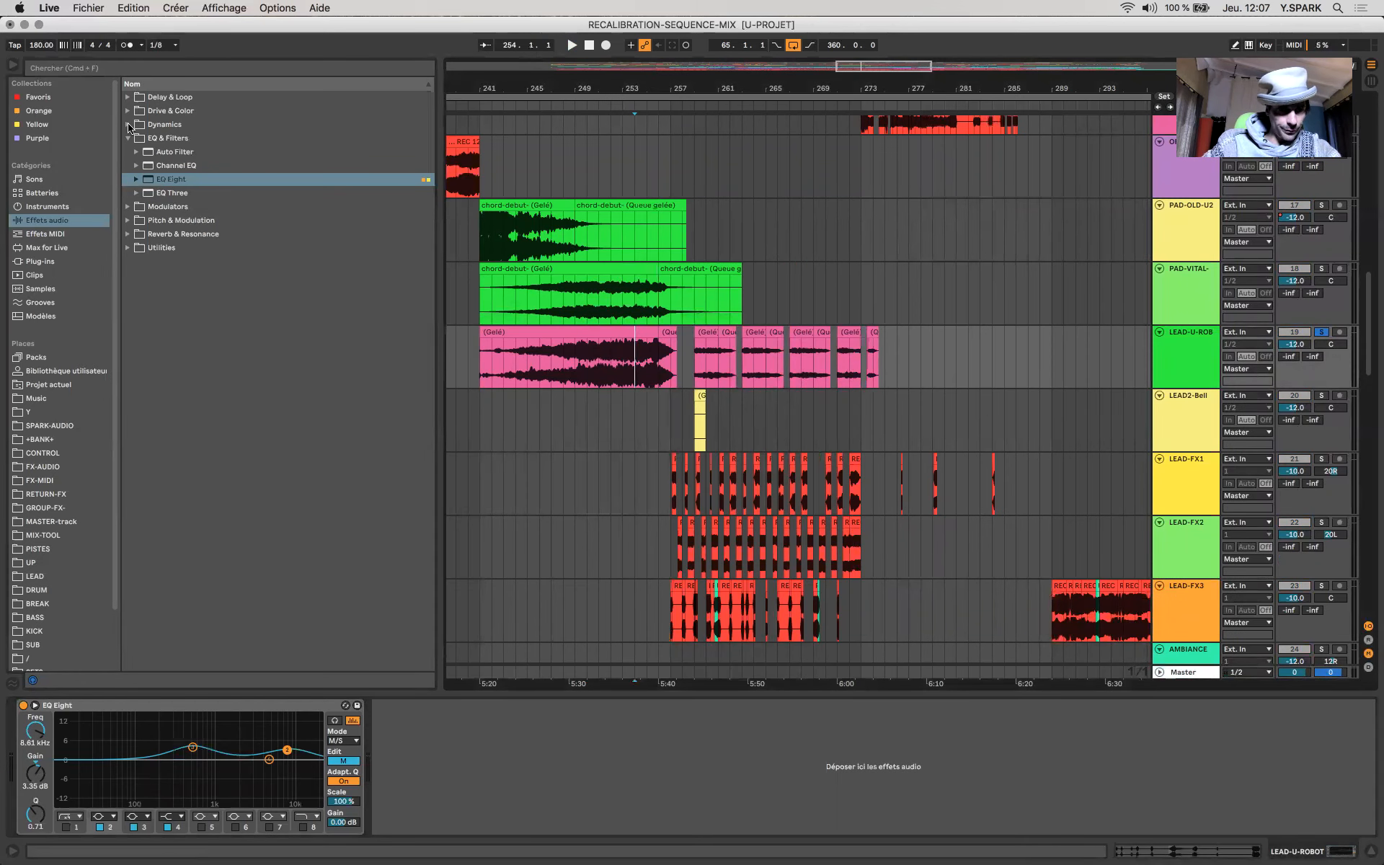
click(129, 125)
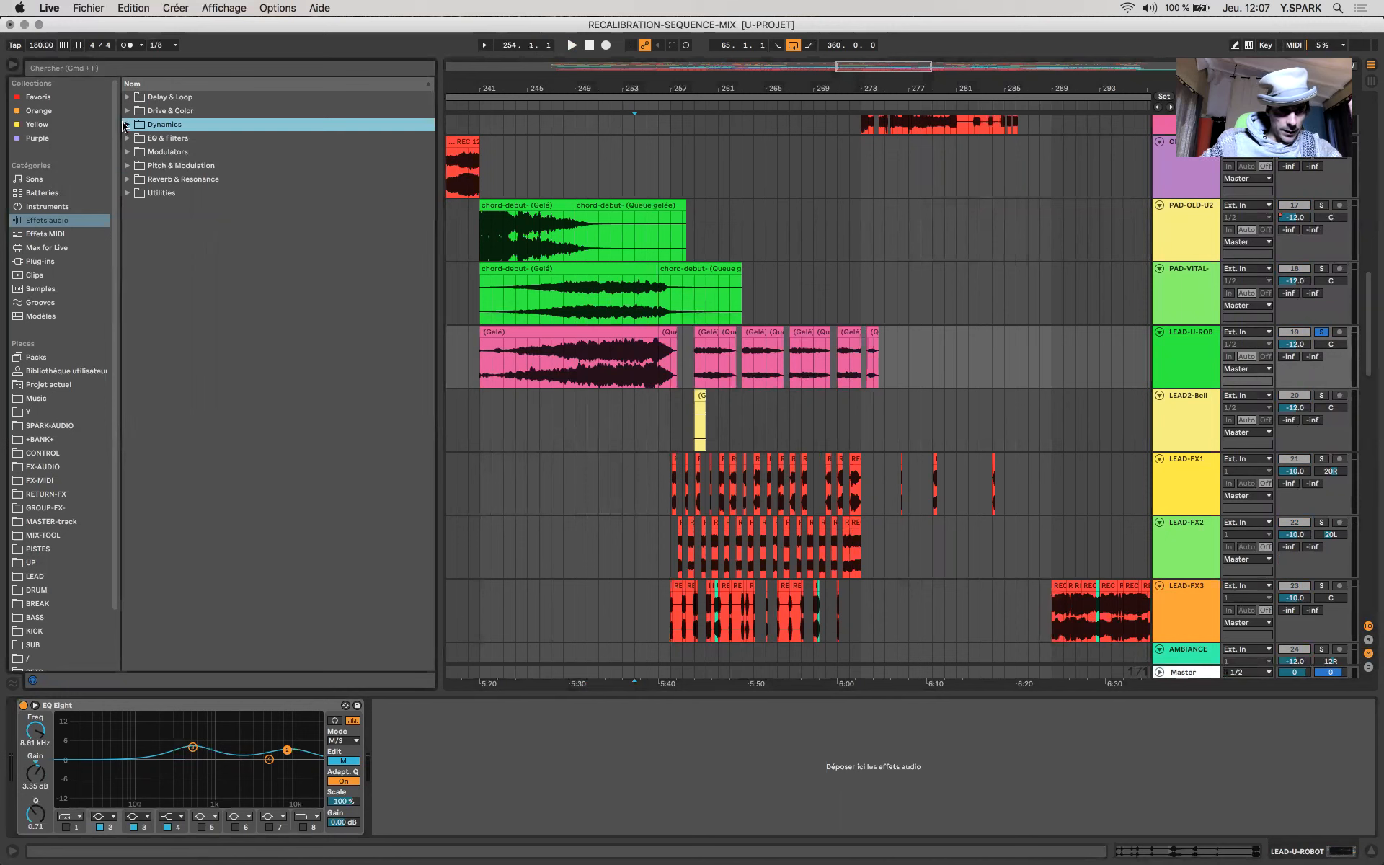
Step: Add a Compressor after the EQ Eight on LEAD-U-ROBOT with 1 ms release and -4.41 dB threshold, and toggle its Makeup option during playback
click(126, 125)
click(170, 167)
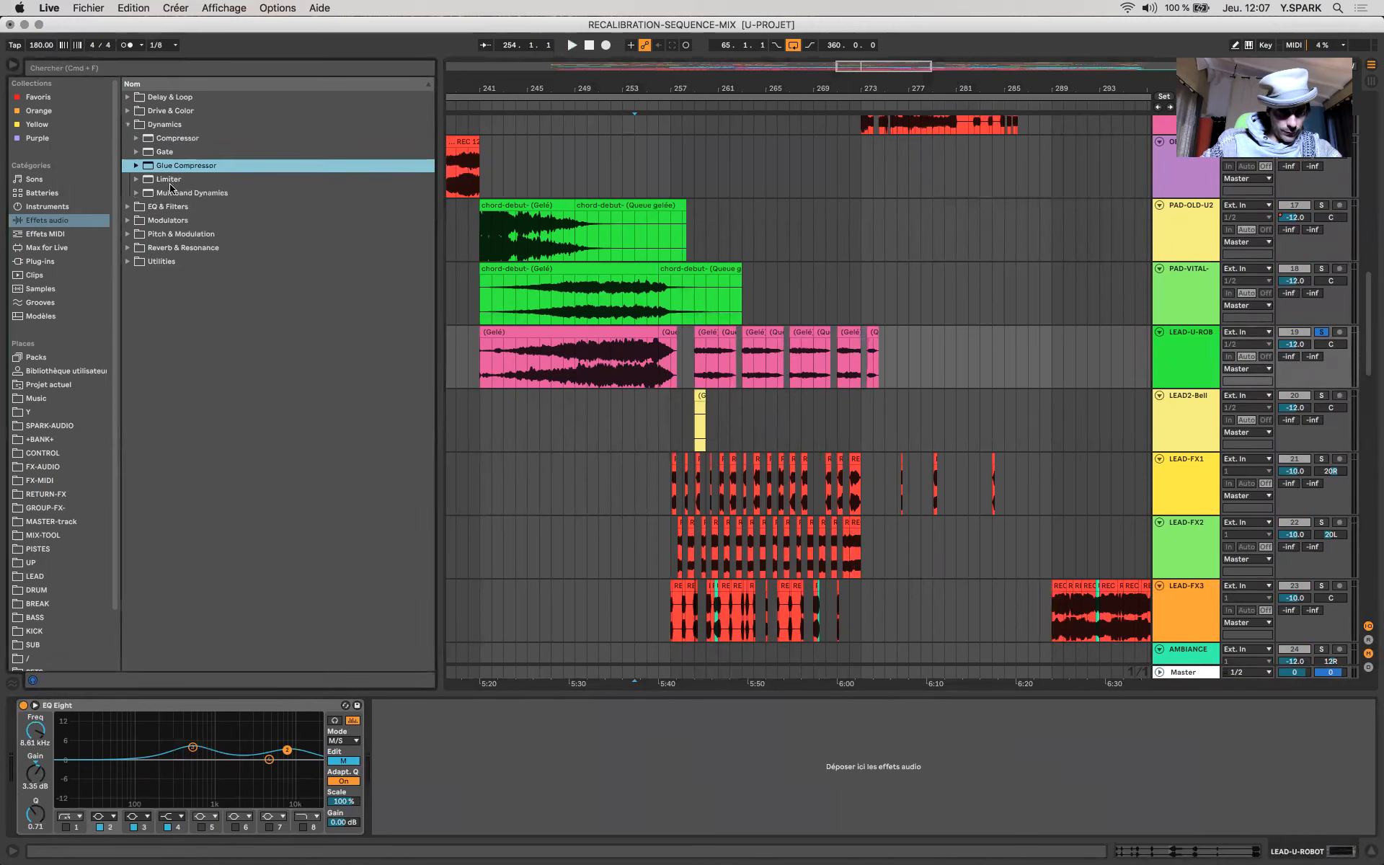
drag(171, 141, 442, 763)
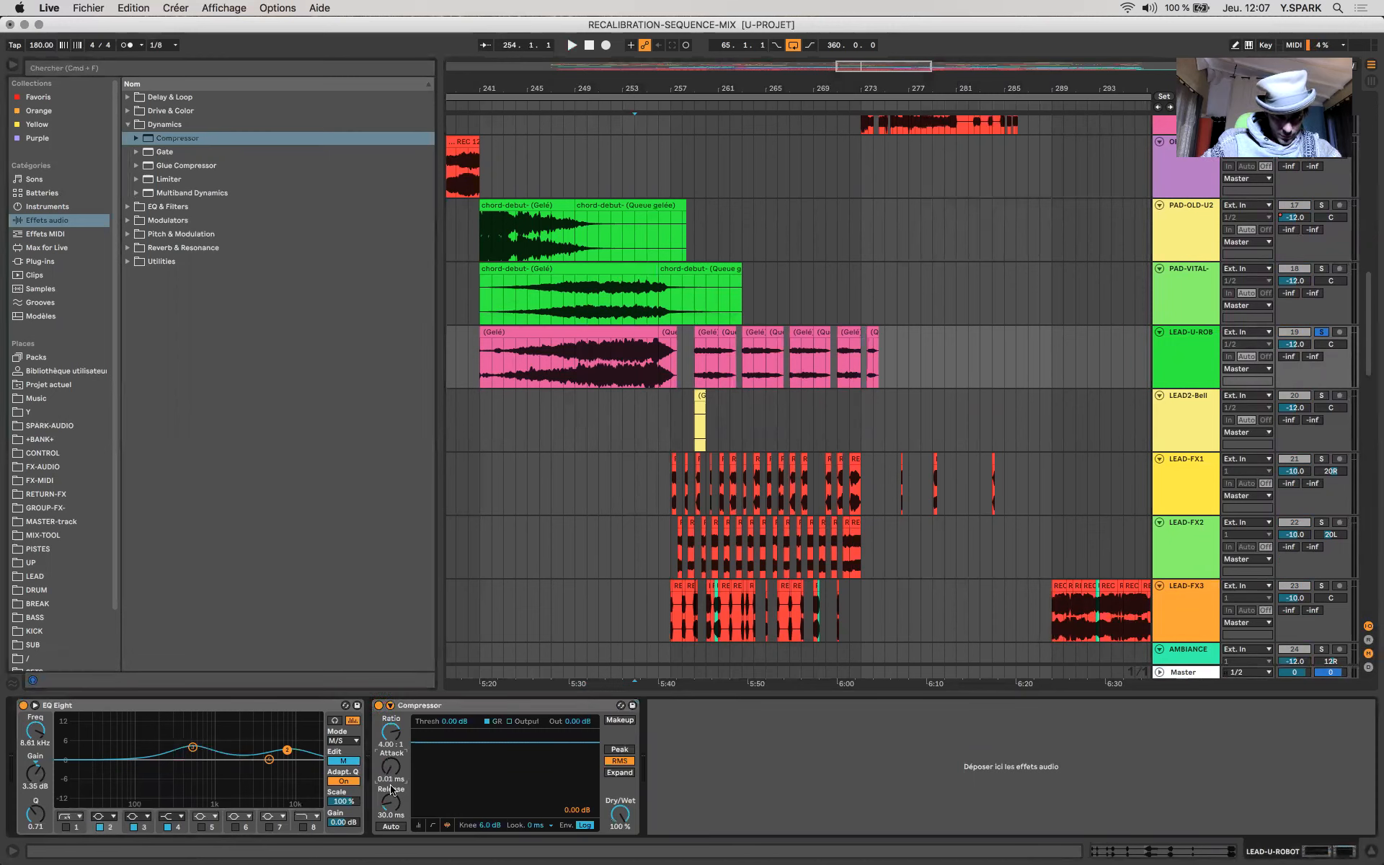
key(space)
drag(494, 742, 493, 752)
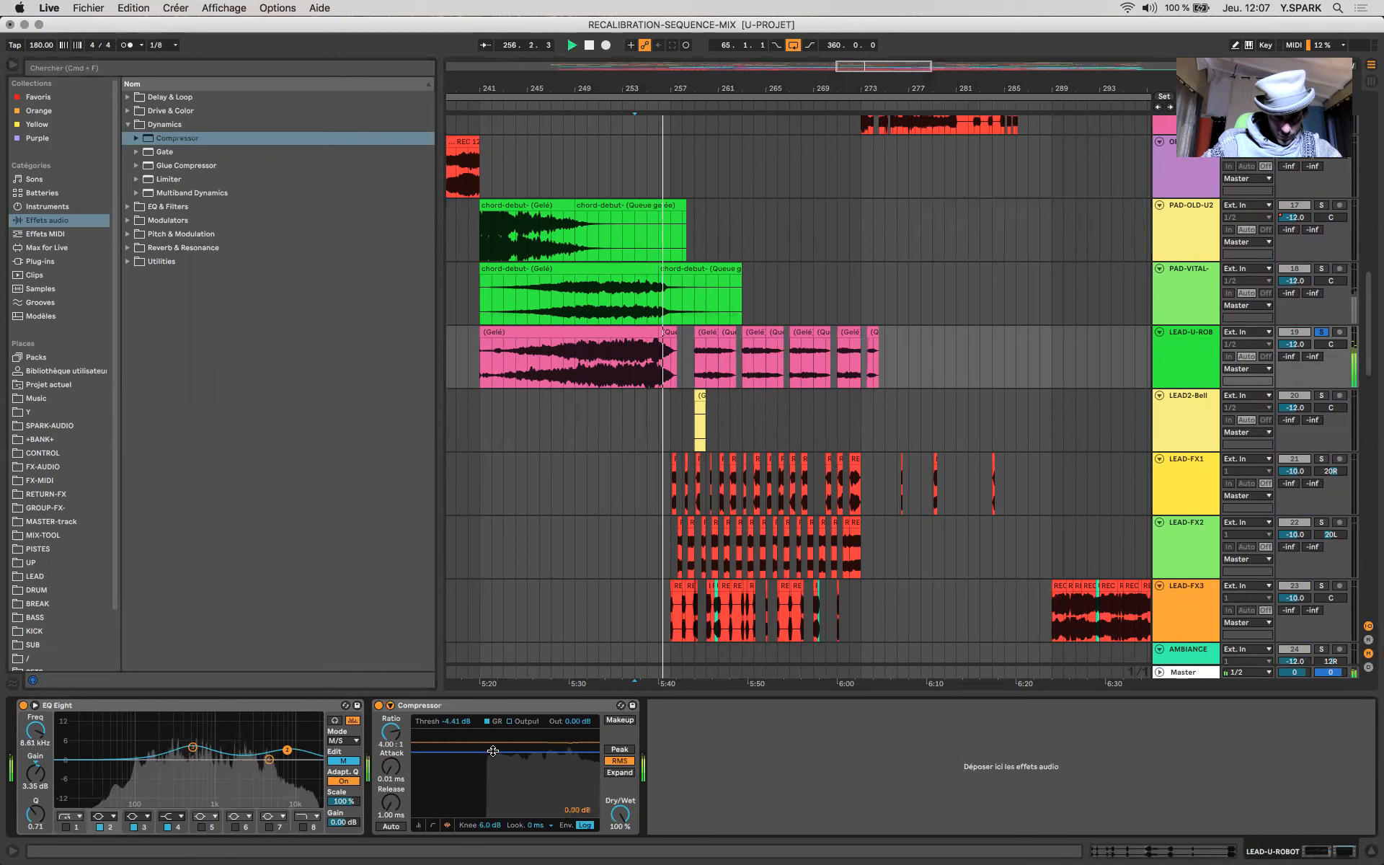
key(space)
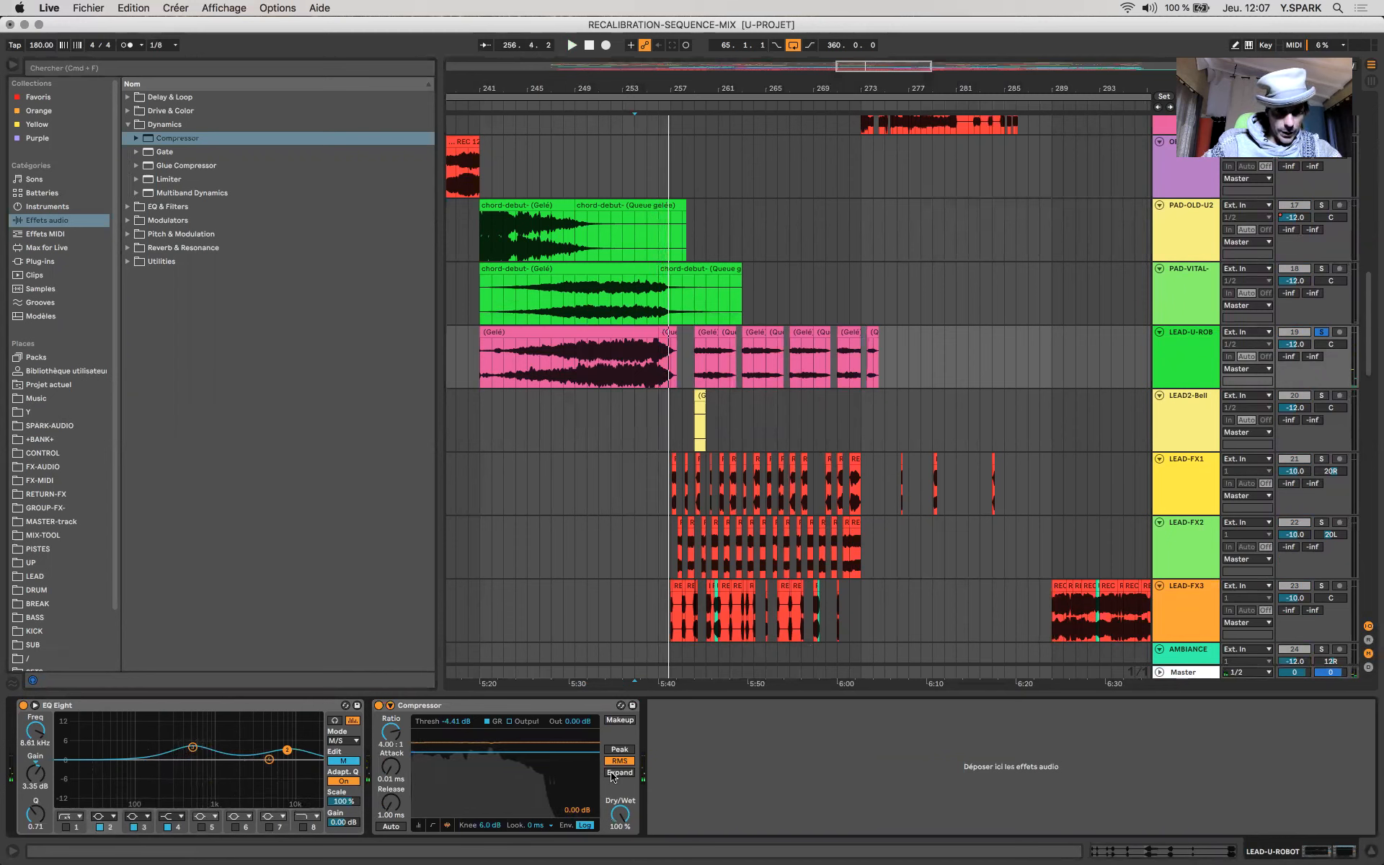
click(618, 719)
key(space)
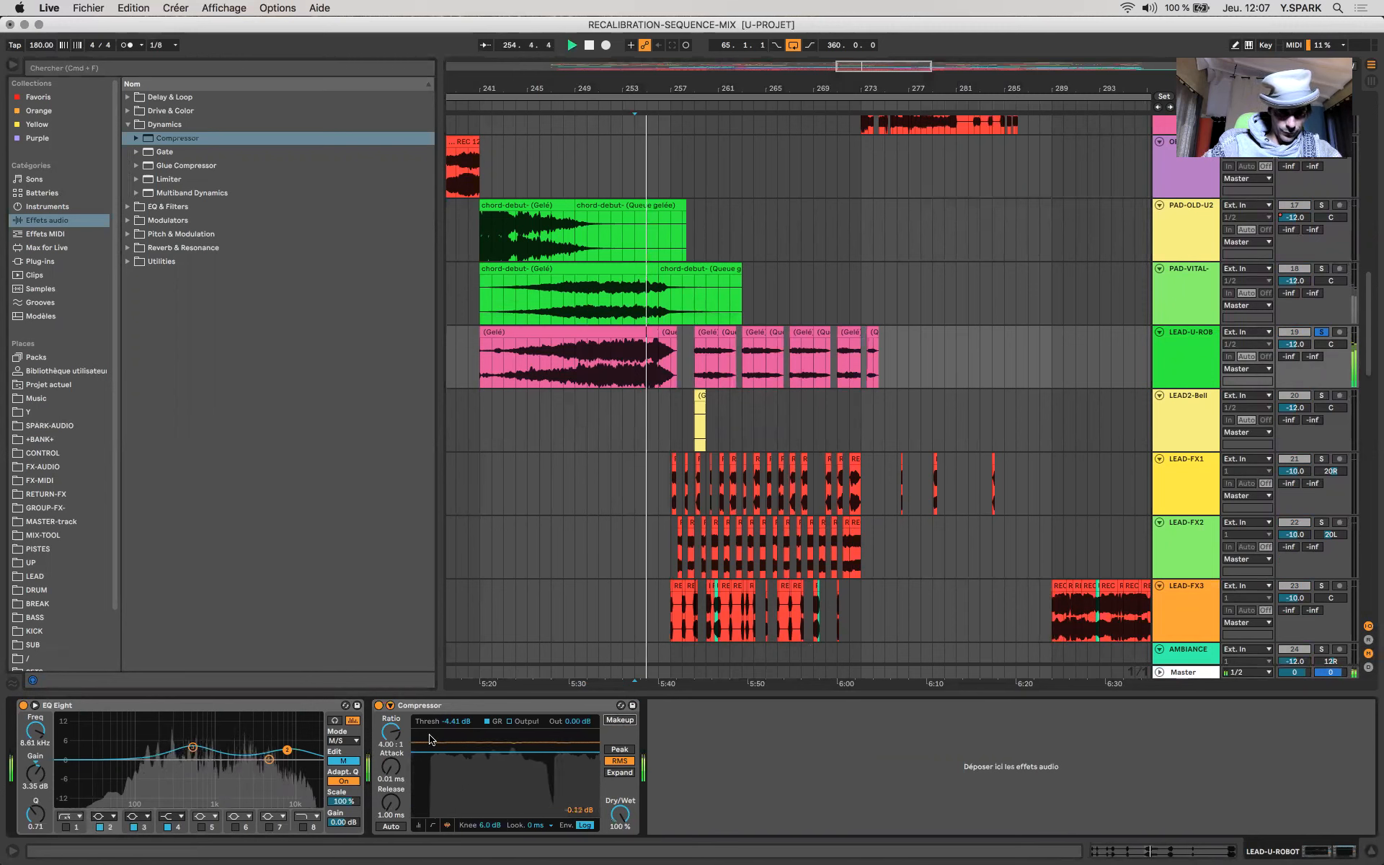
Step: Add a Glue Compressor after the Compressor on LEAD-U-ROBOT, with Soft clip enabled and Makeup raised to 5.08 dB
drag(162, 171, 780, 704)
drag(768, 805, 768, 798)
key(space)
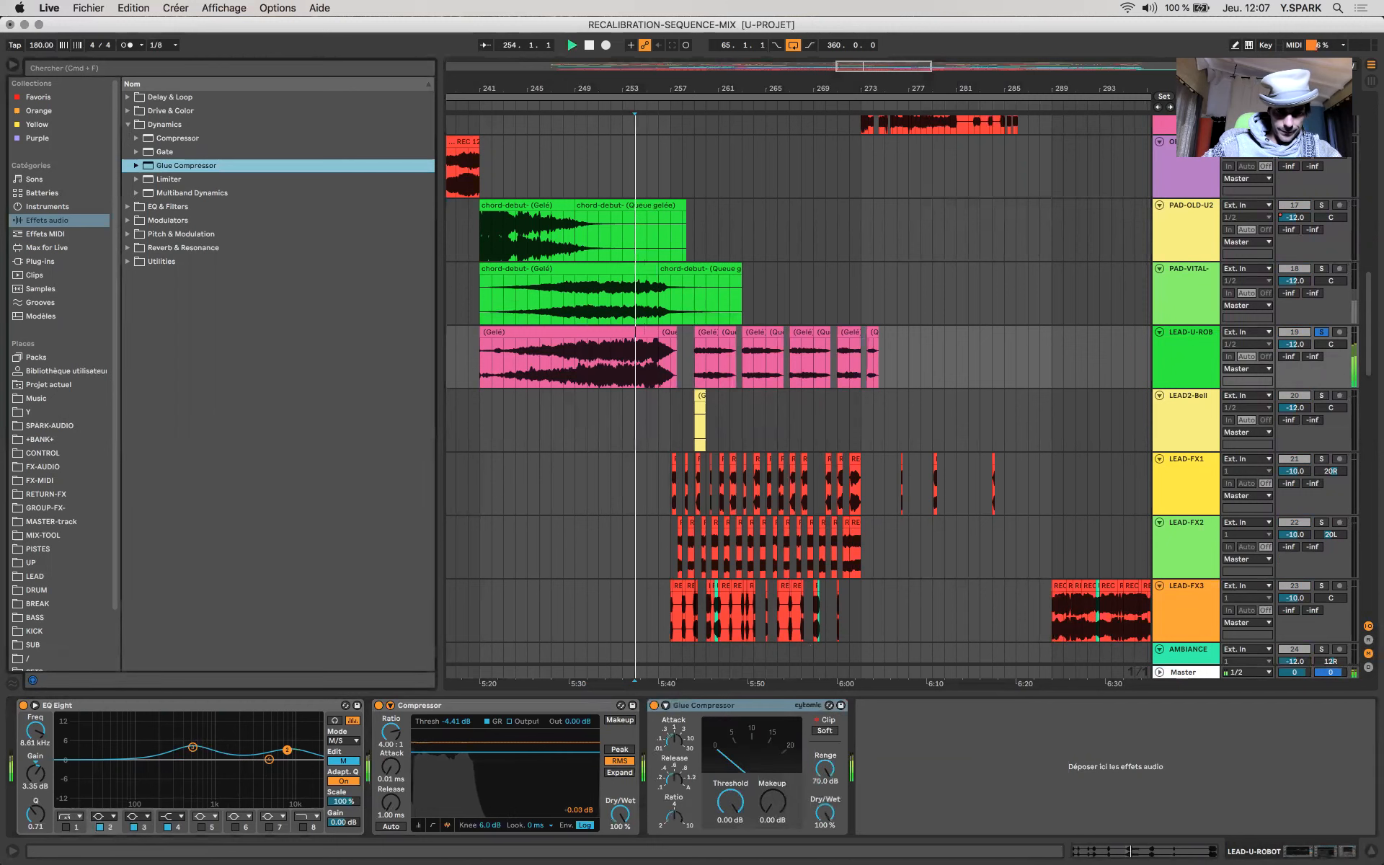
click(824, 731)
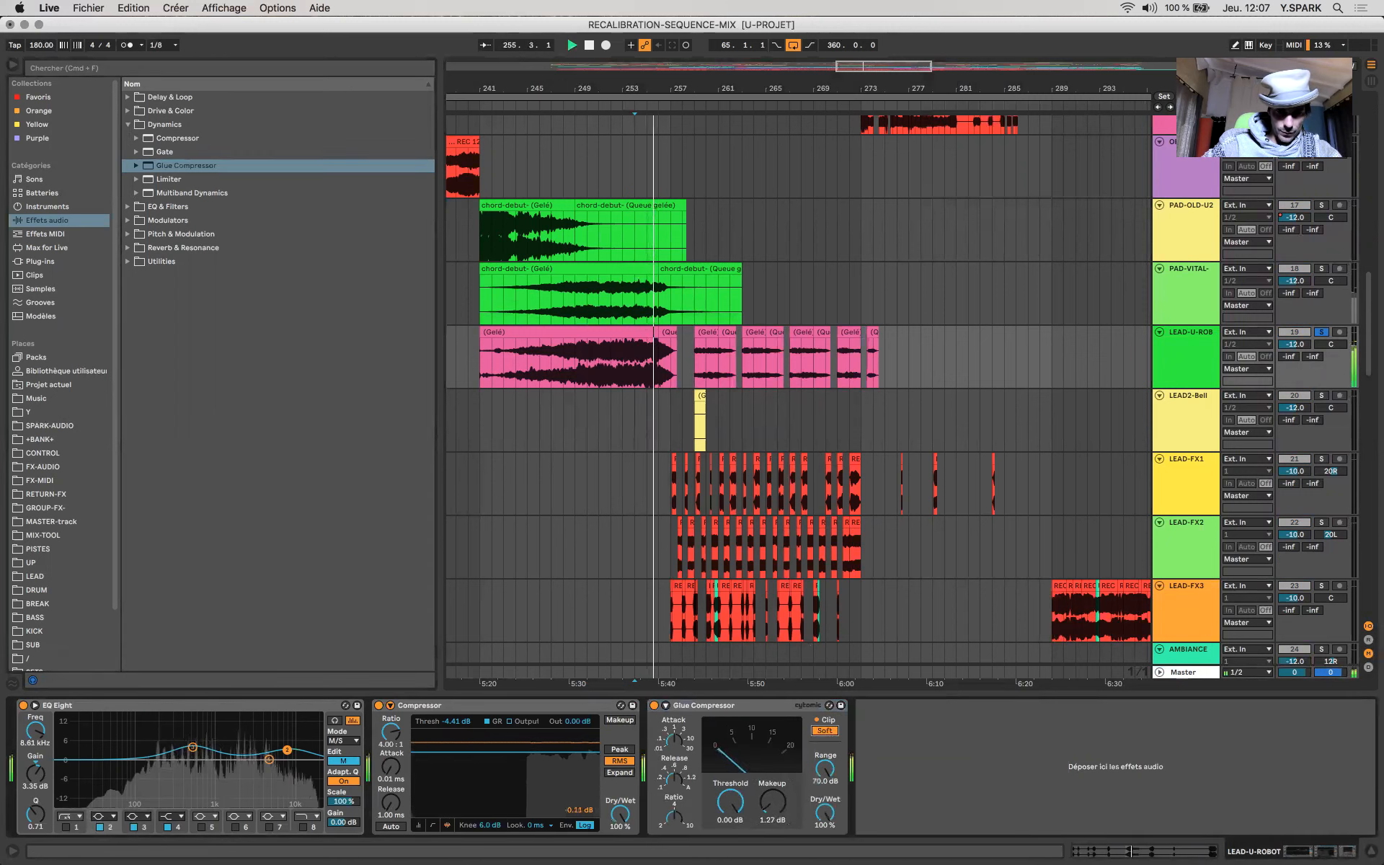
mouse_move(772, 800)
mouse_down()
mouse_move(772, 758)
mouse_move(772, 801)
mouse_move(771, 776)
mouse_up()
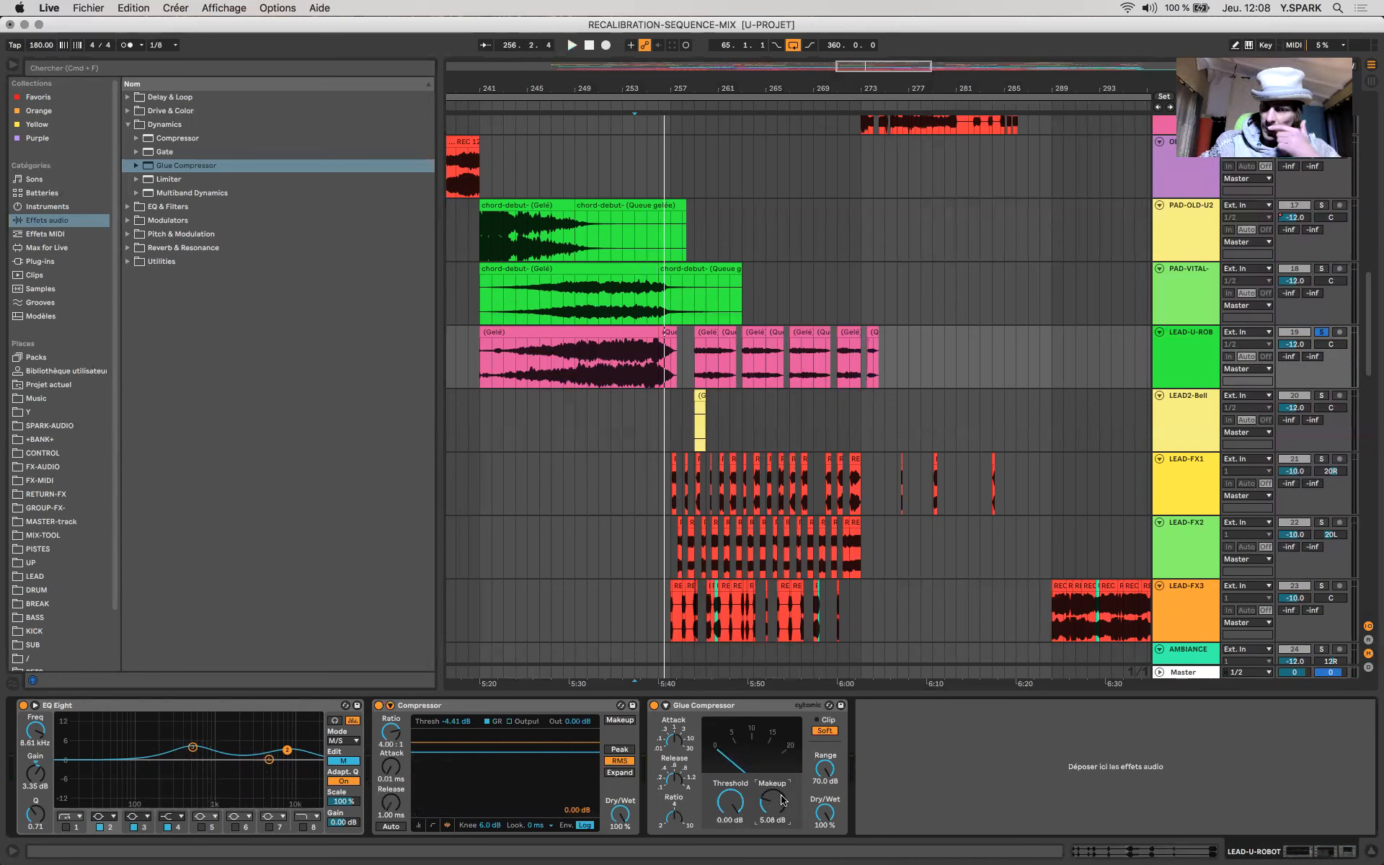
Step: Unsolo LEAD-U-ROBOT and set the Glue Compressor to -3.81 dB threshold, 4.76 dB makeup and 71% Dry/Wet while playing the full mix
click(1319, 334)
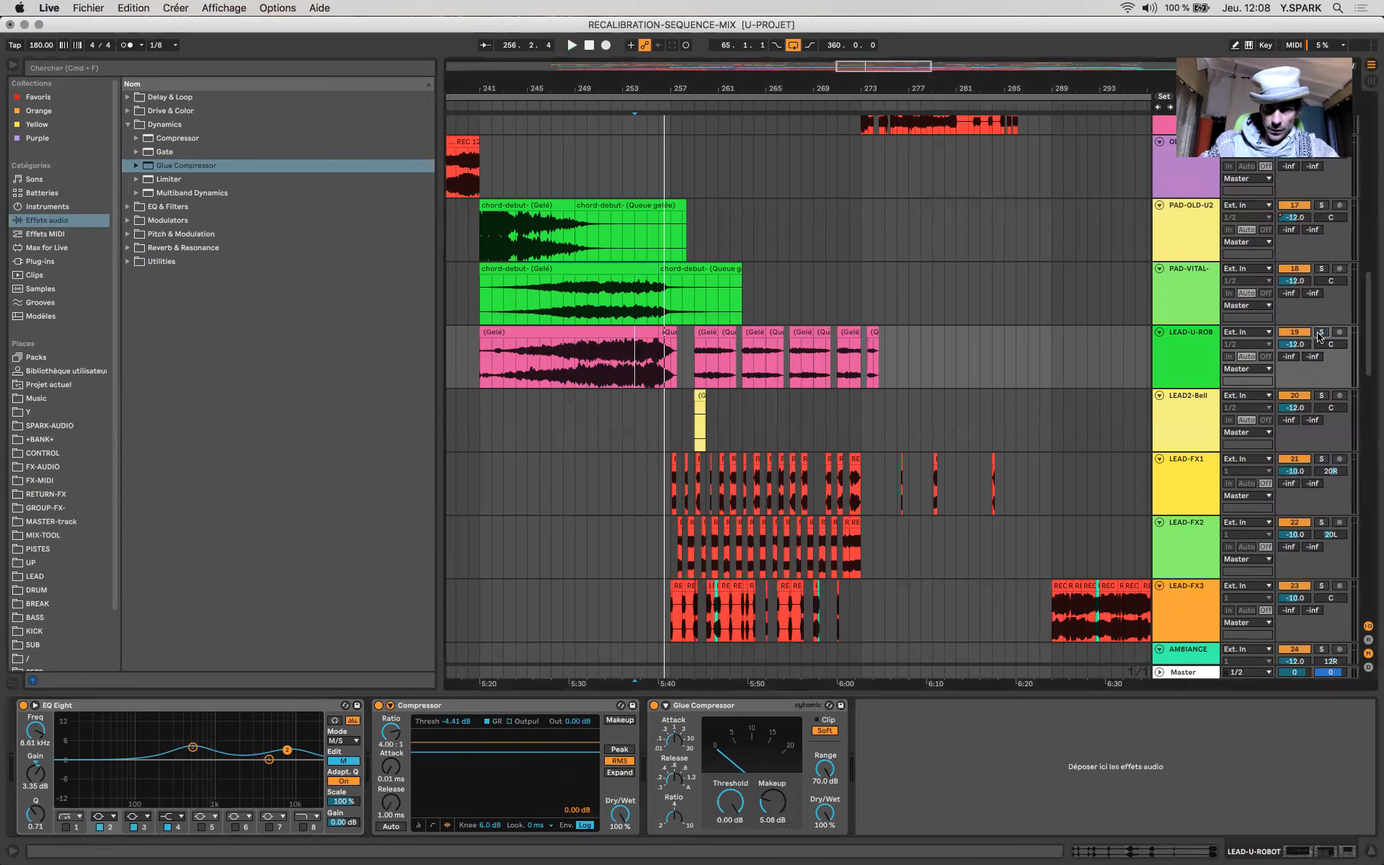
key(space)
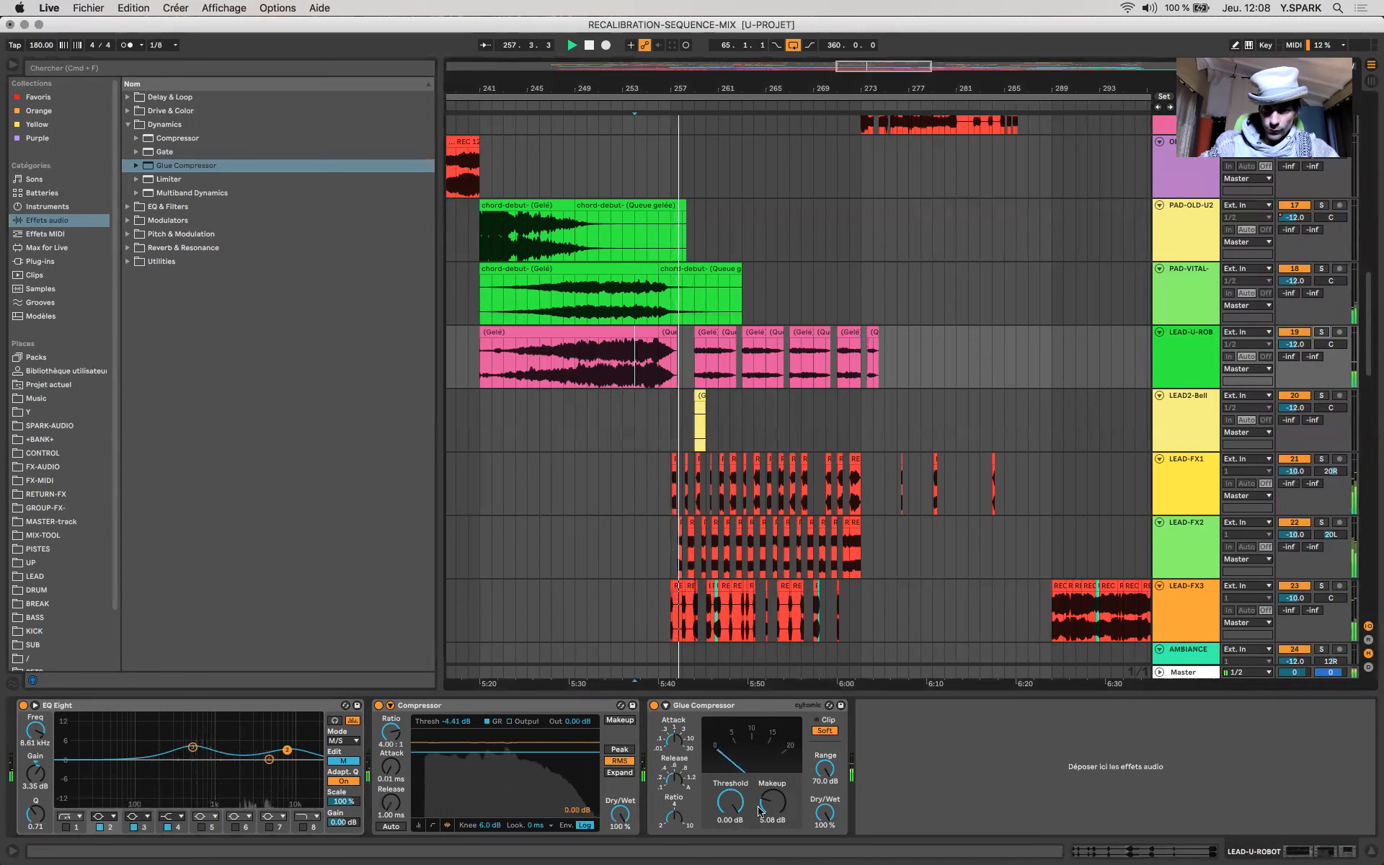
drag(730, 802, 730, 815)
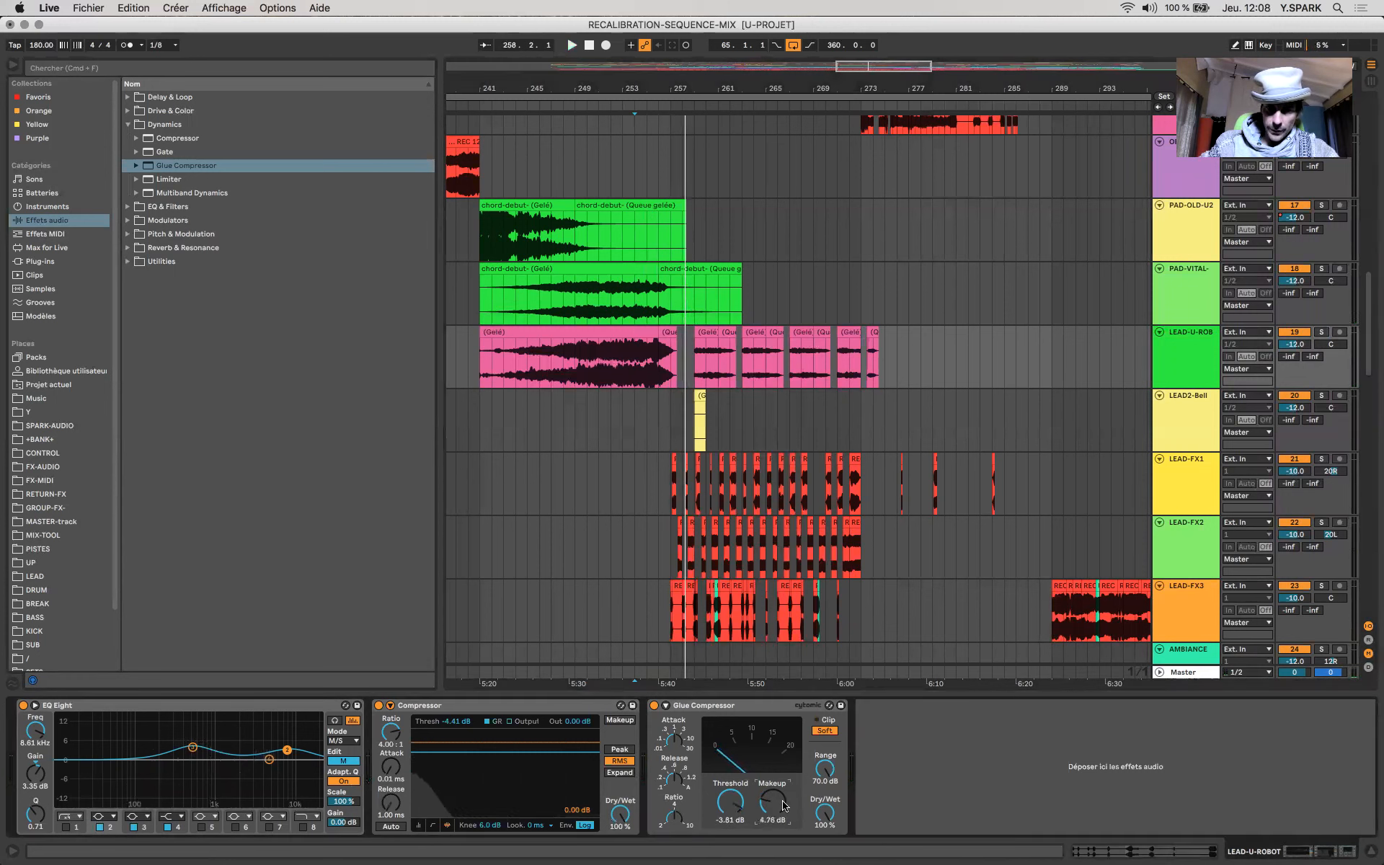
key(space)
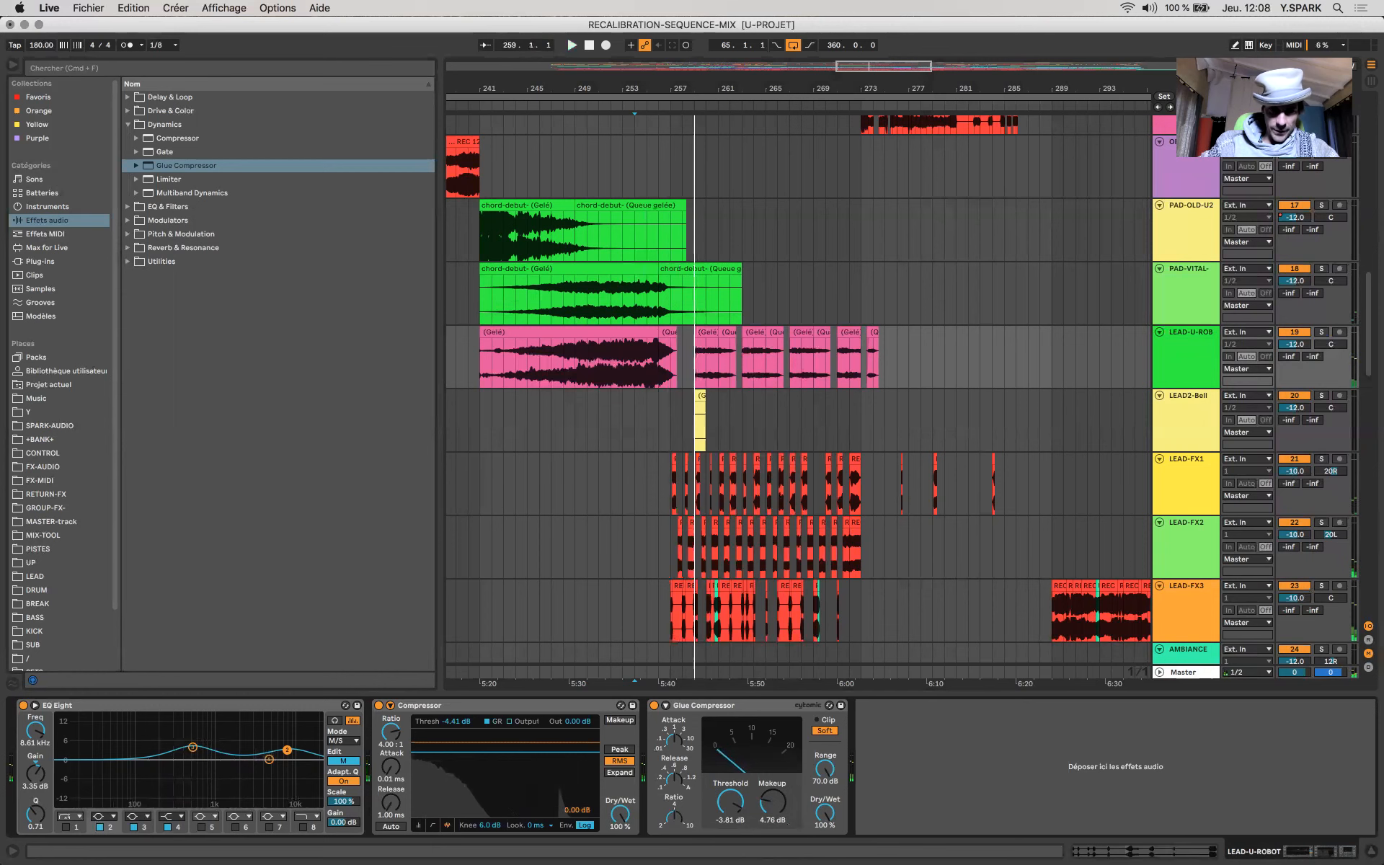
drag(825, 813, 825, 829)
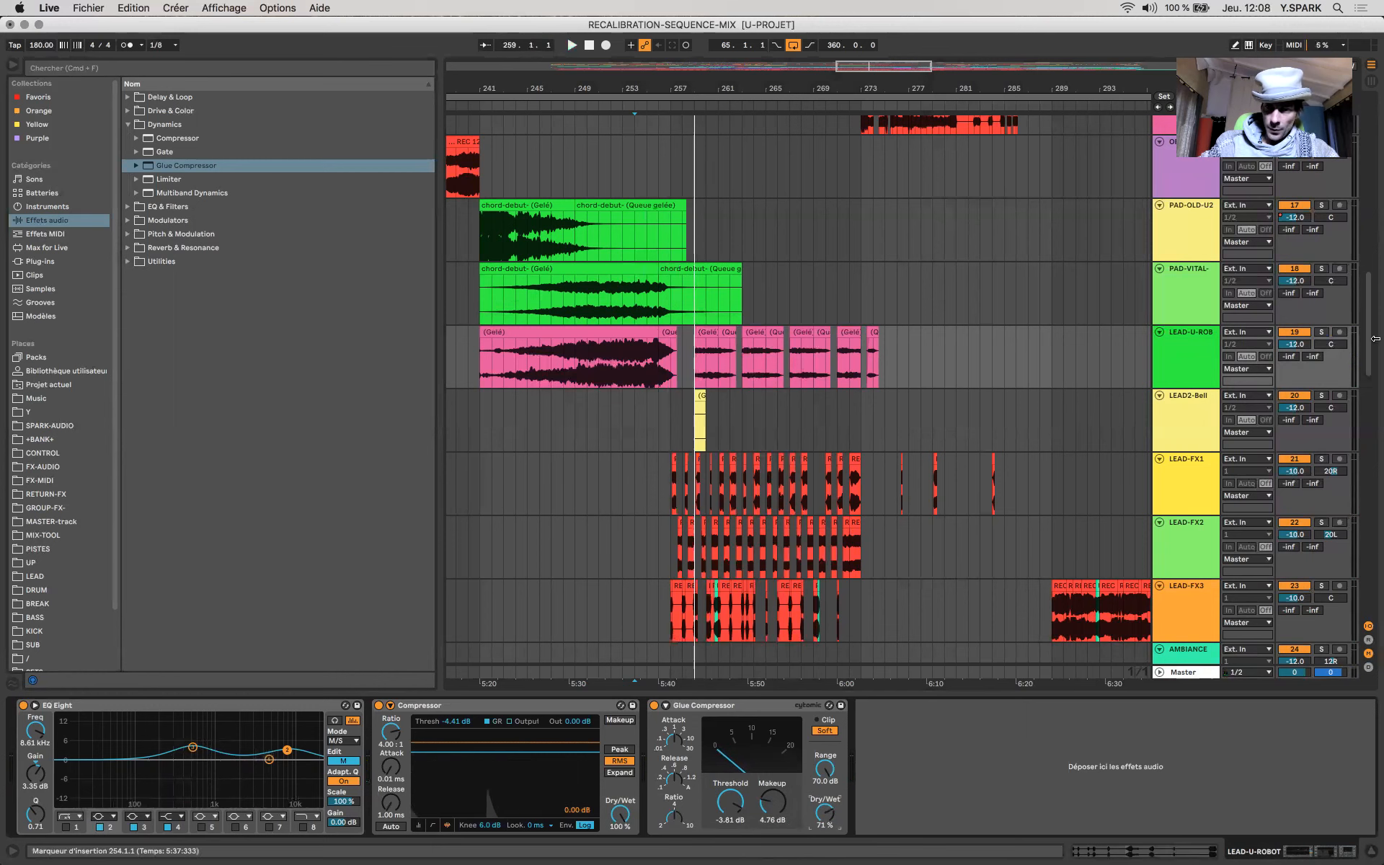
Step: Audition the short yellow LEAD2-Bell clip near bar 259 in solo and select the range around it
scroll(684, 440, down, 4)
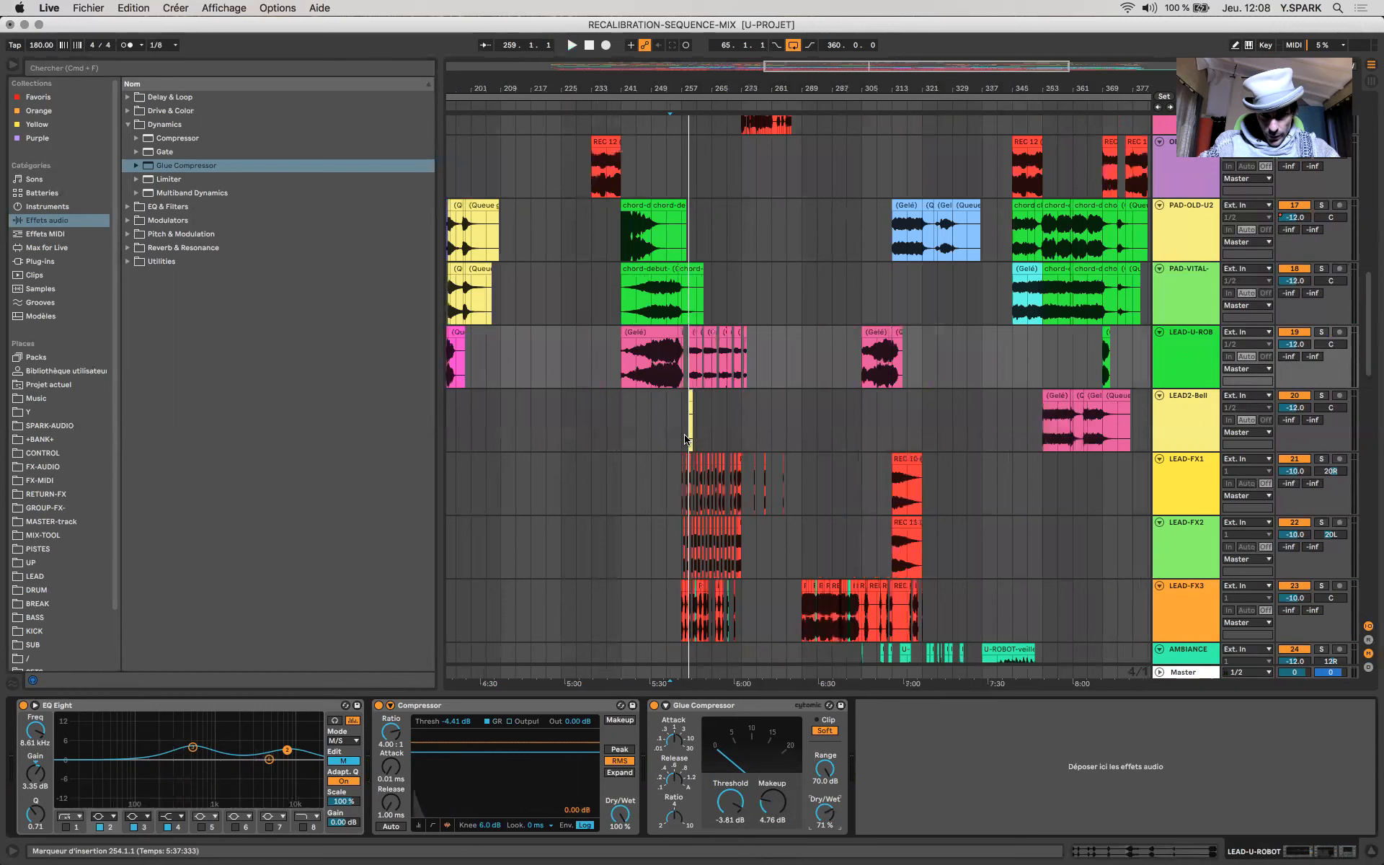
click(692, 415)
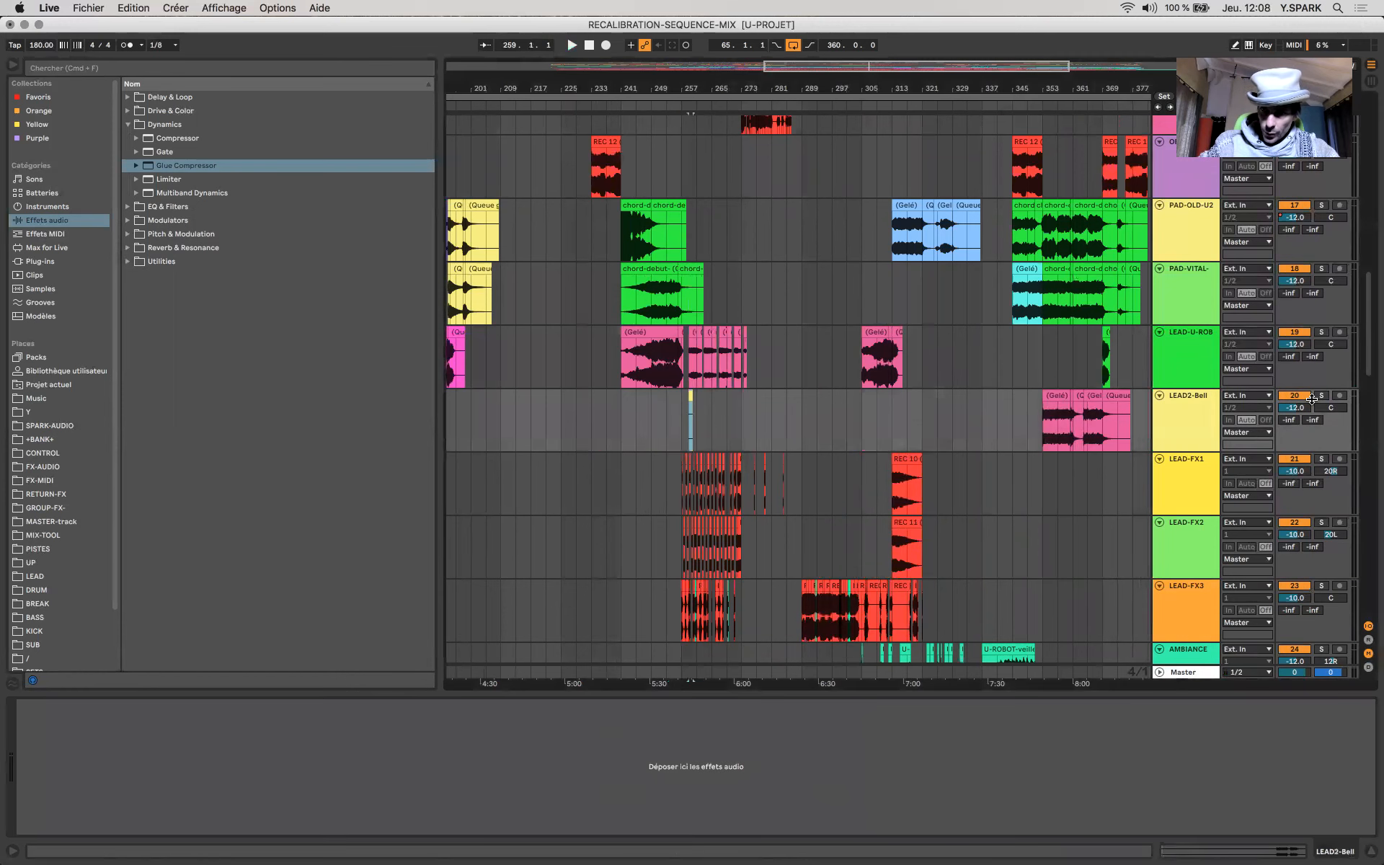
key(space)
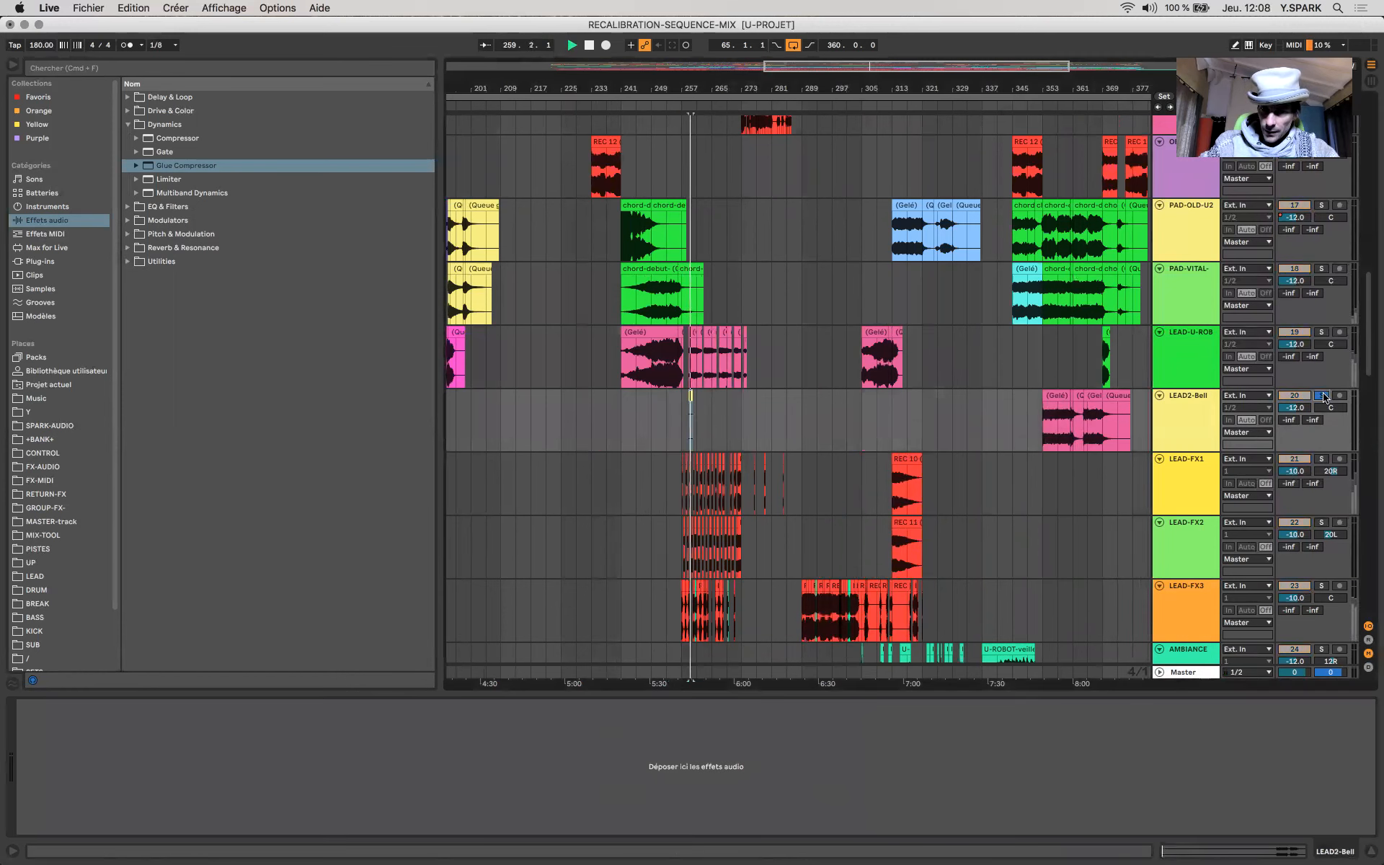
key(space)
drag(651, 411, 736, 421)
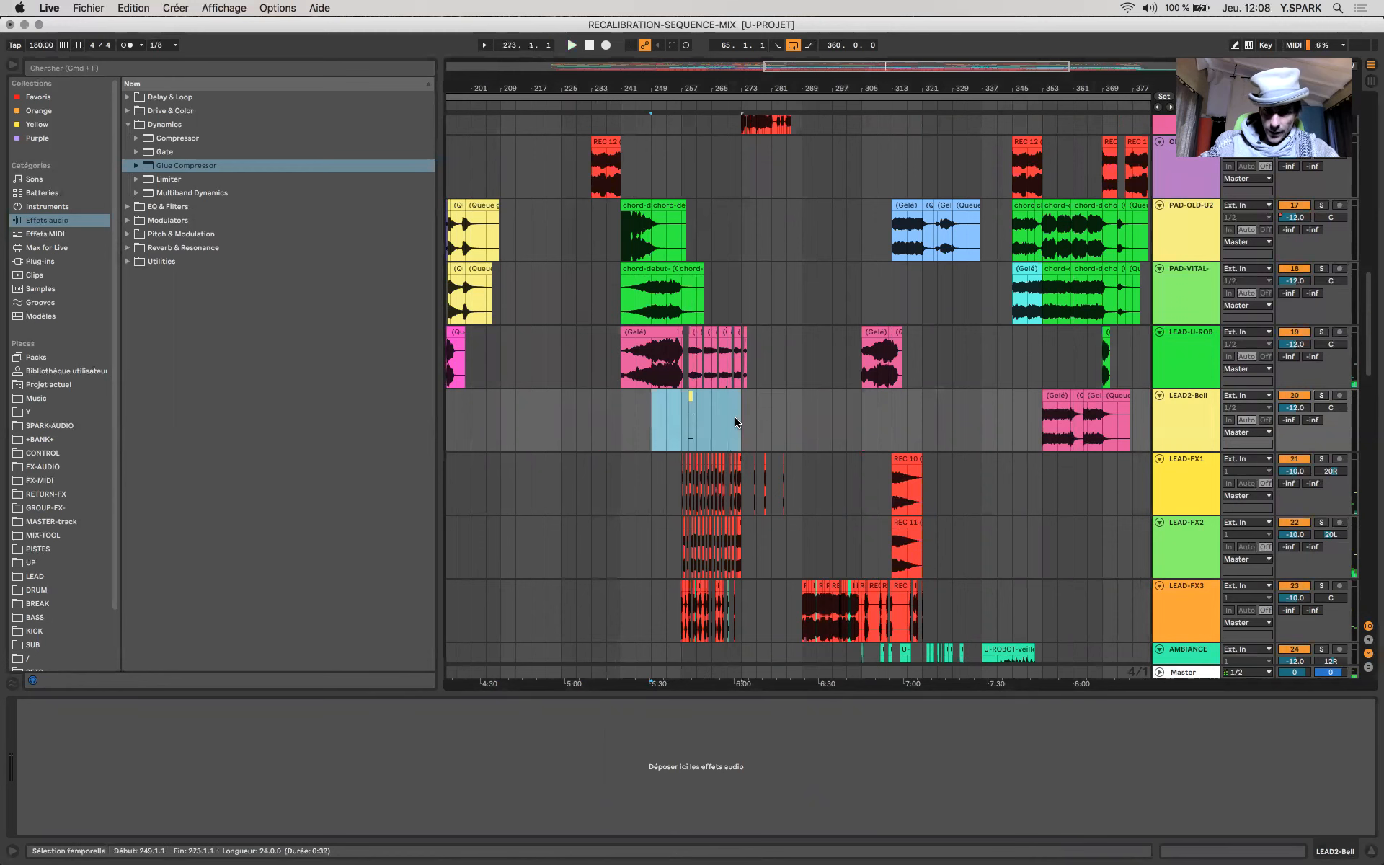
Step: Solo the LEAD2-Bell track and play its pink clips from bar 353
scroll(734, 419, right, 8)
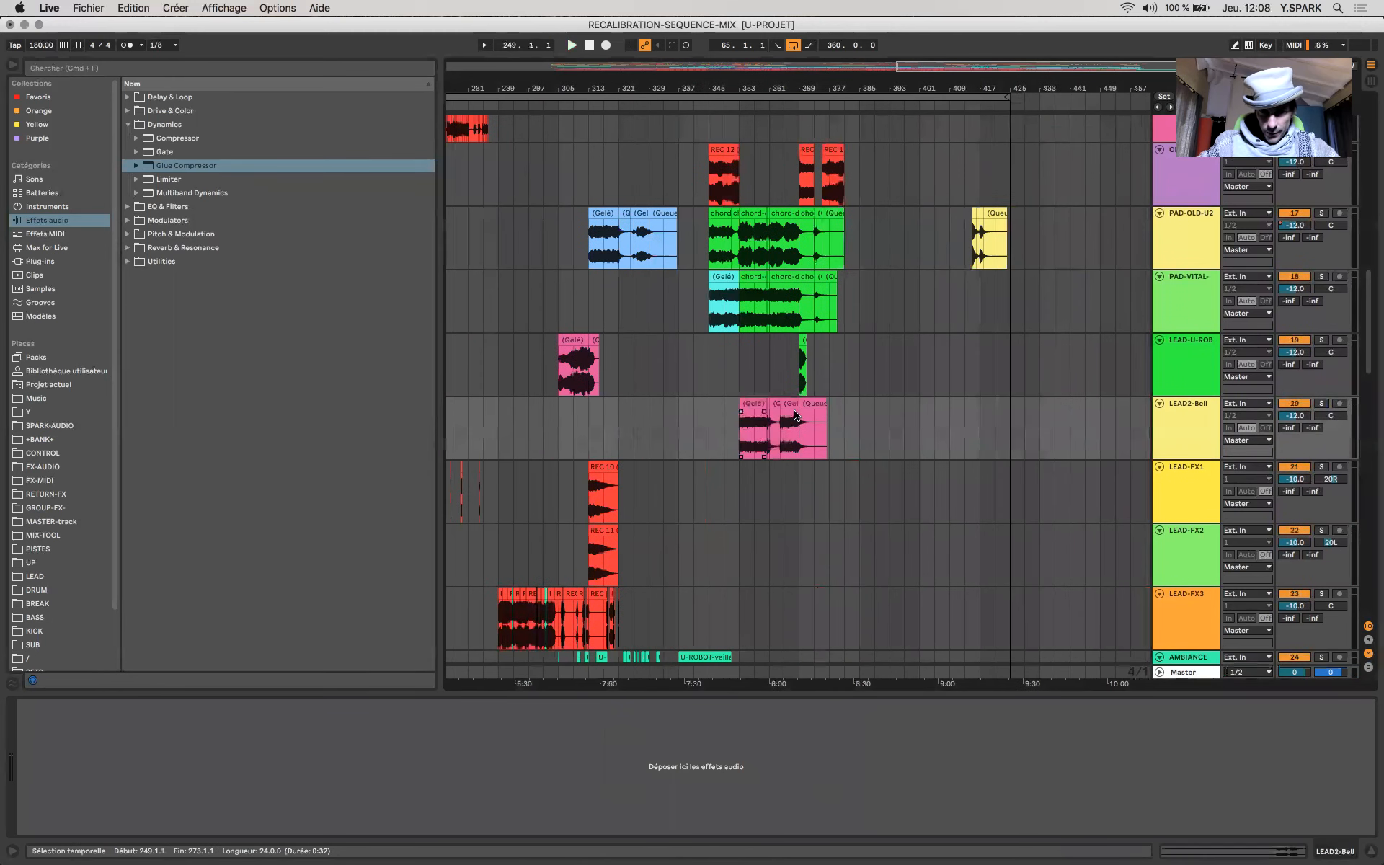
click(740, 400)
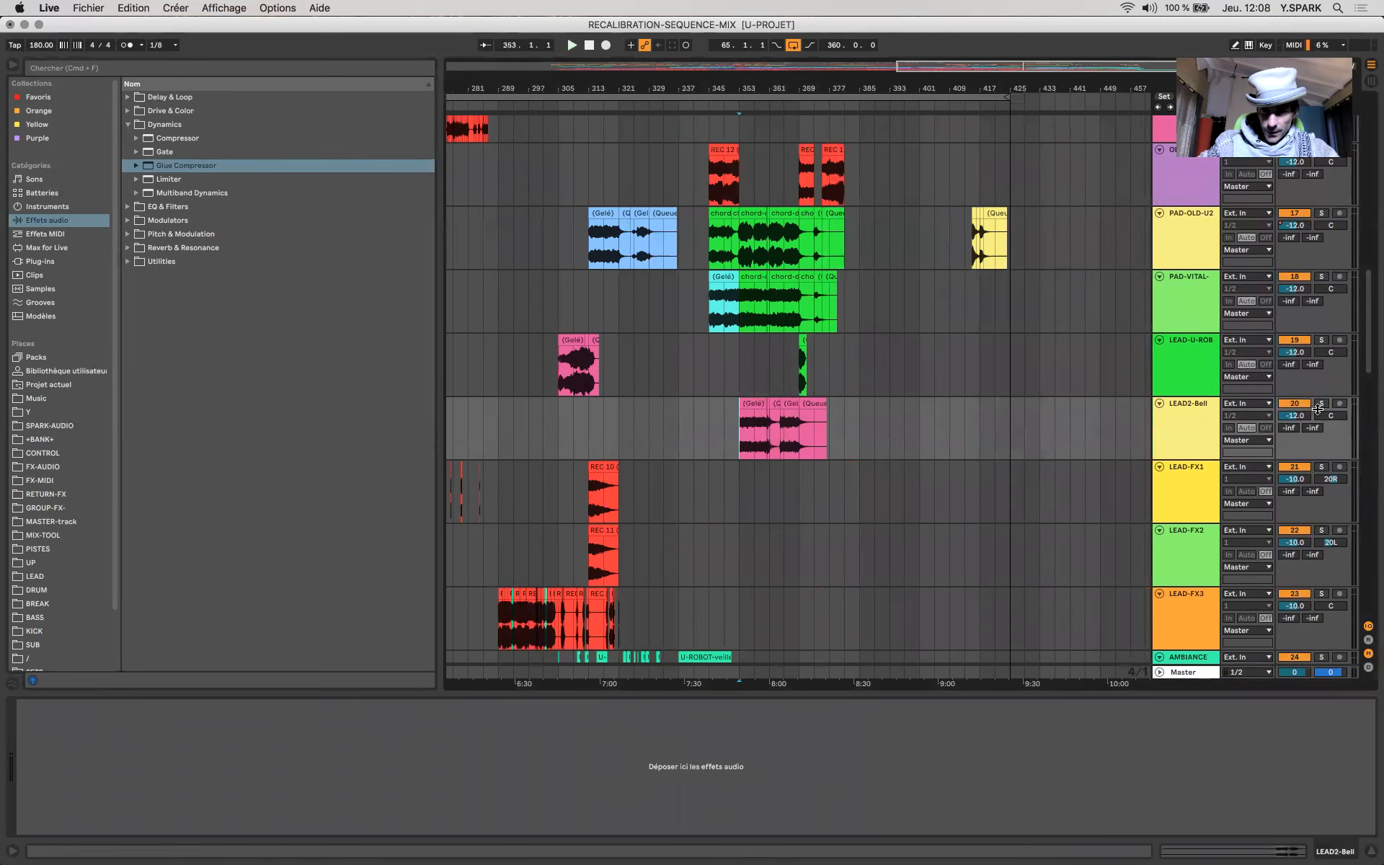
key(space)
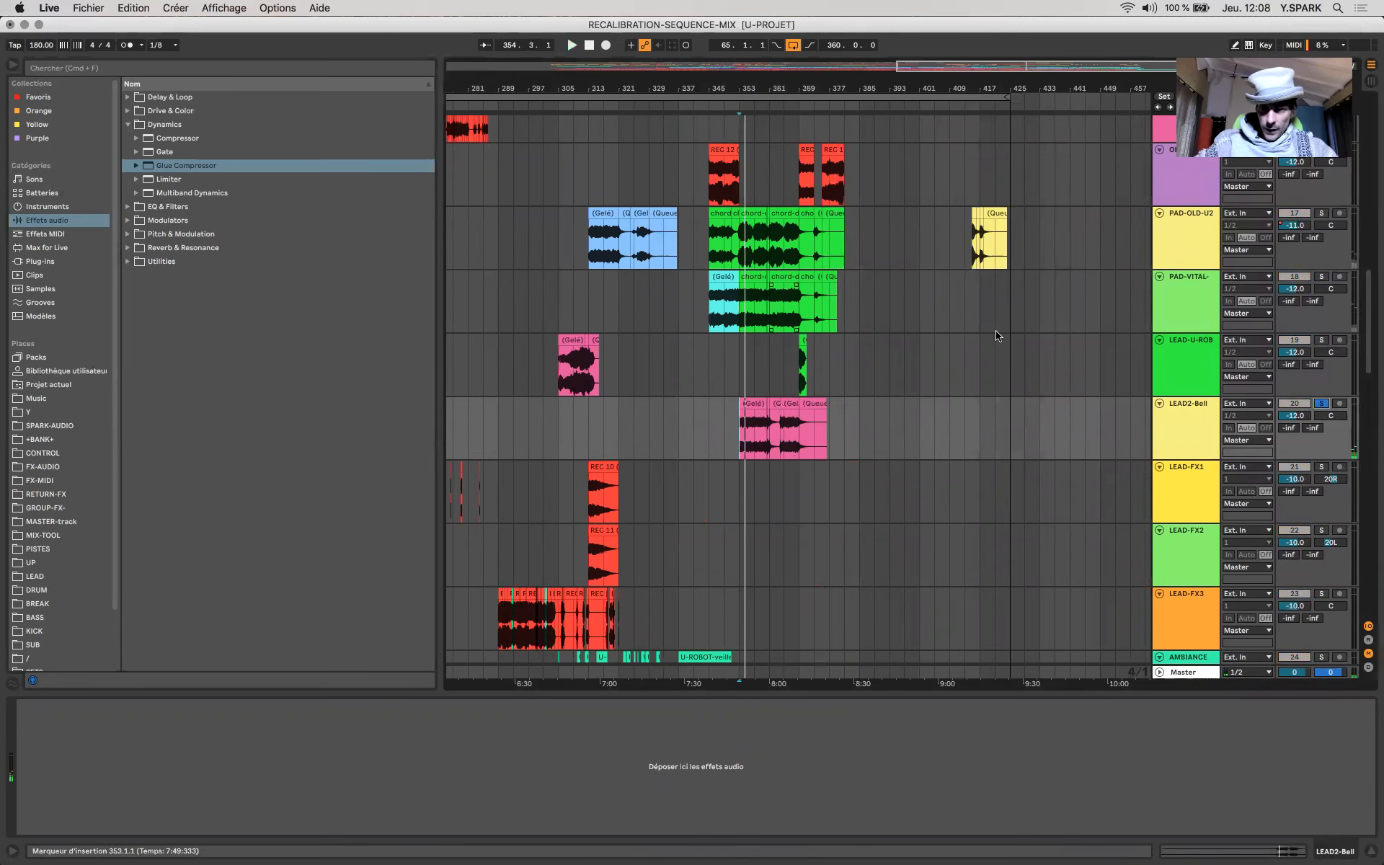
key(space)
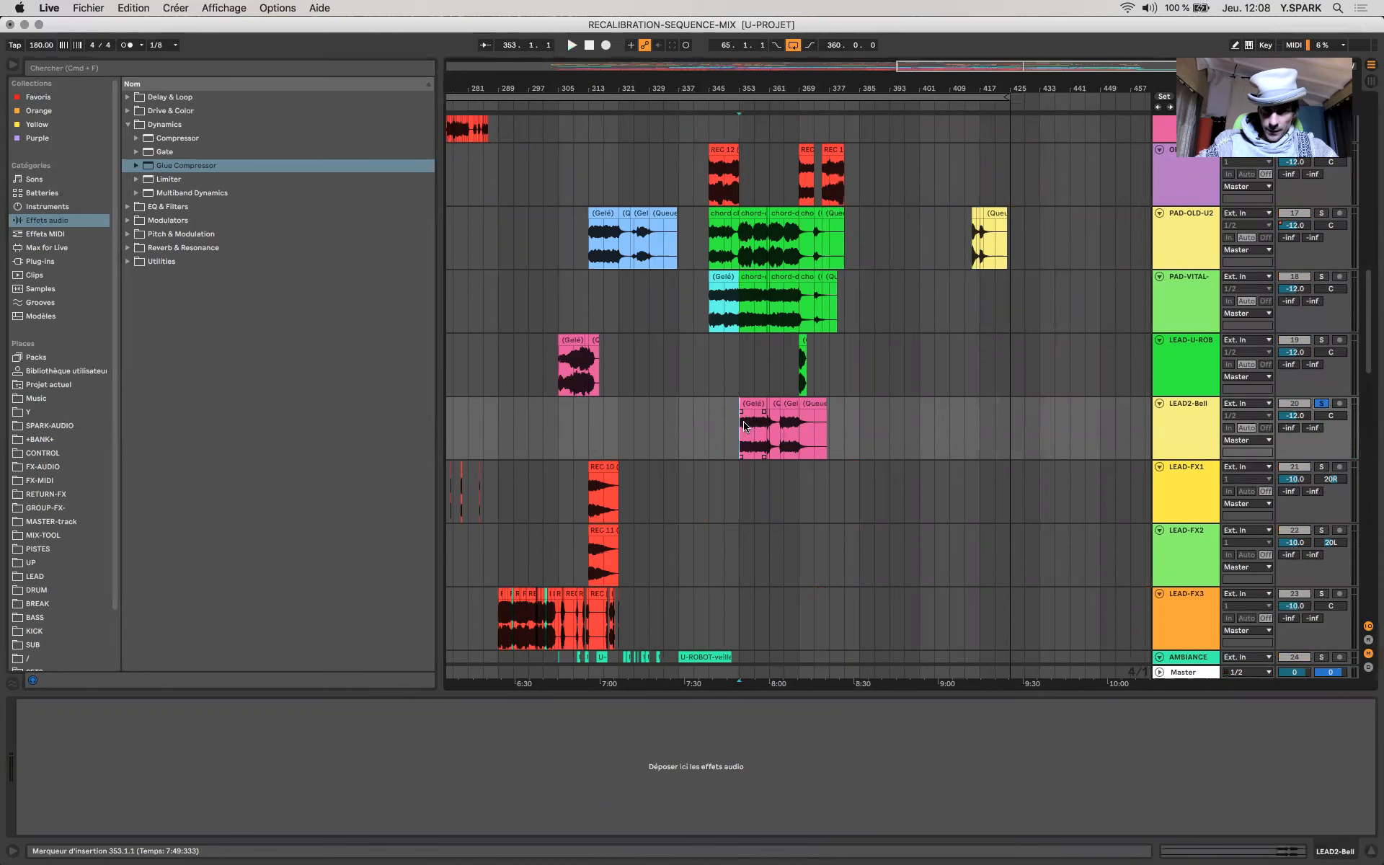
Step: Play the soloed LEAD2-Bell while examining its stereo correlation on the Master track's meters, and select its first pink clip
scroll(745, 425, up, 5)
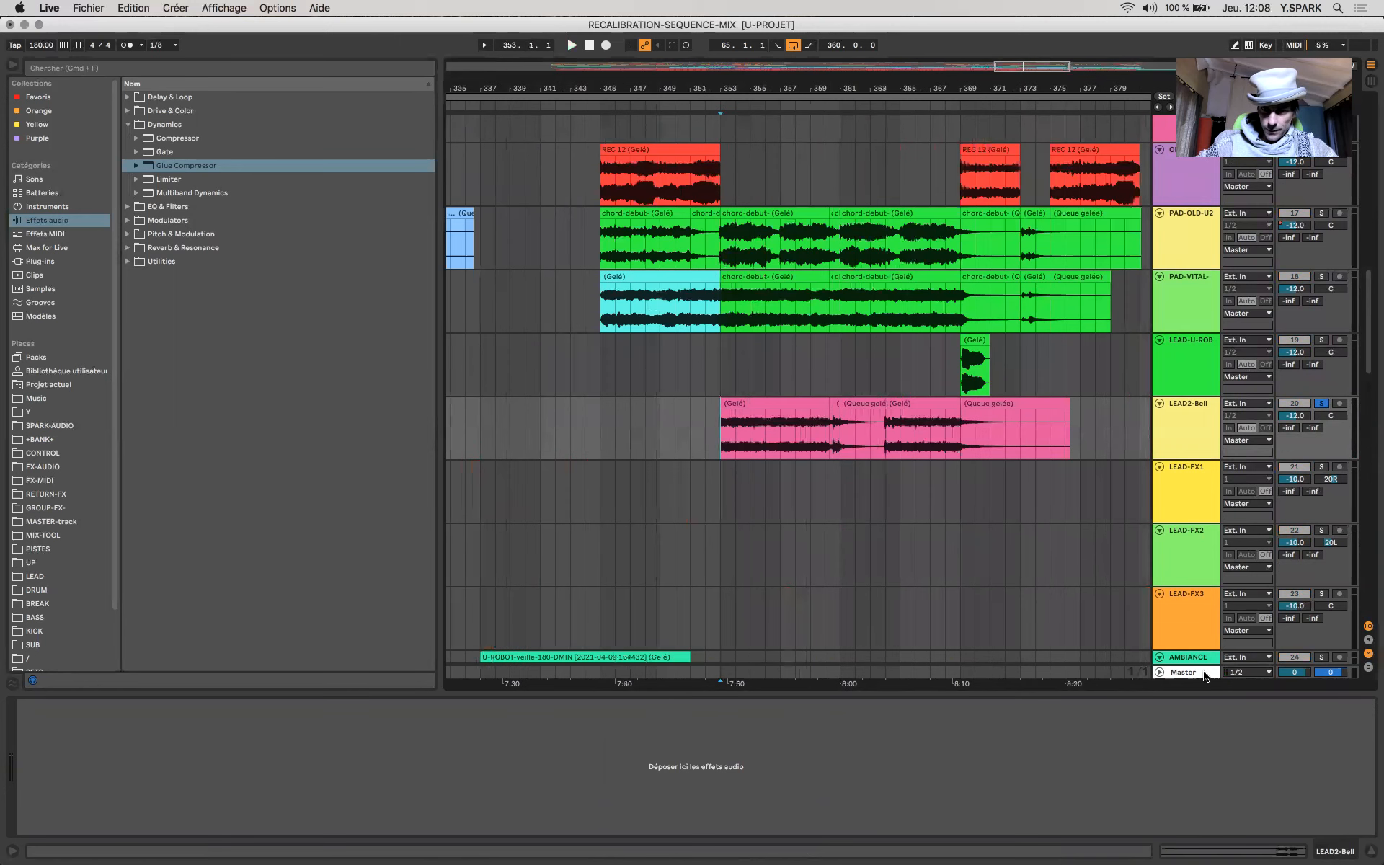
click(1205, 675)
key(space)
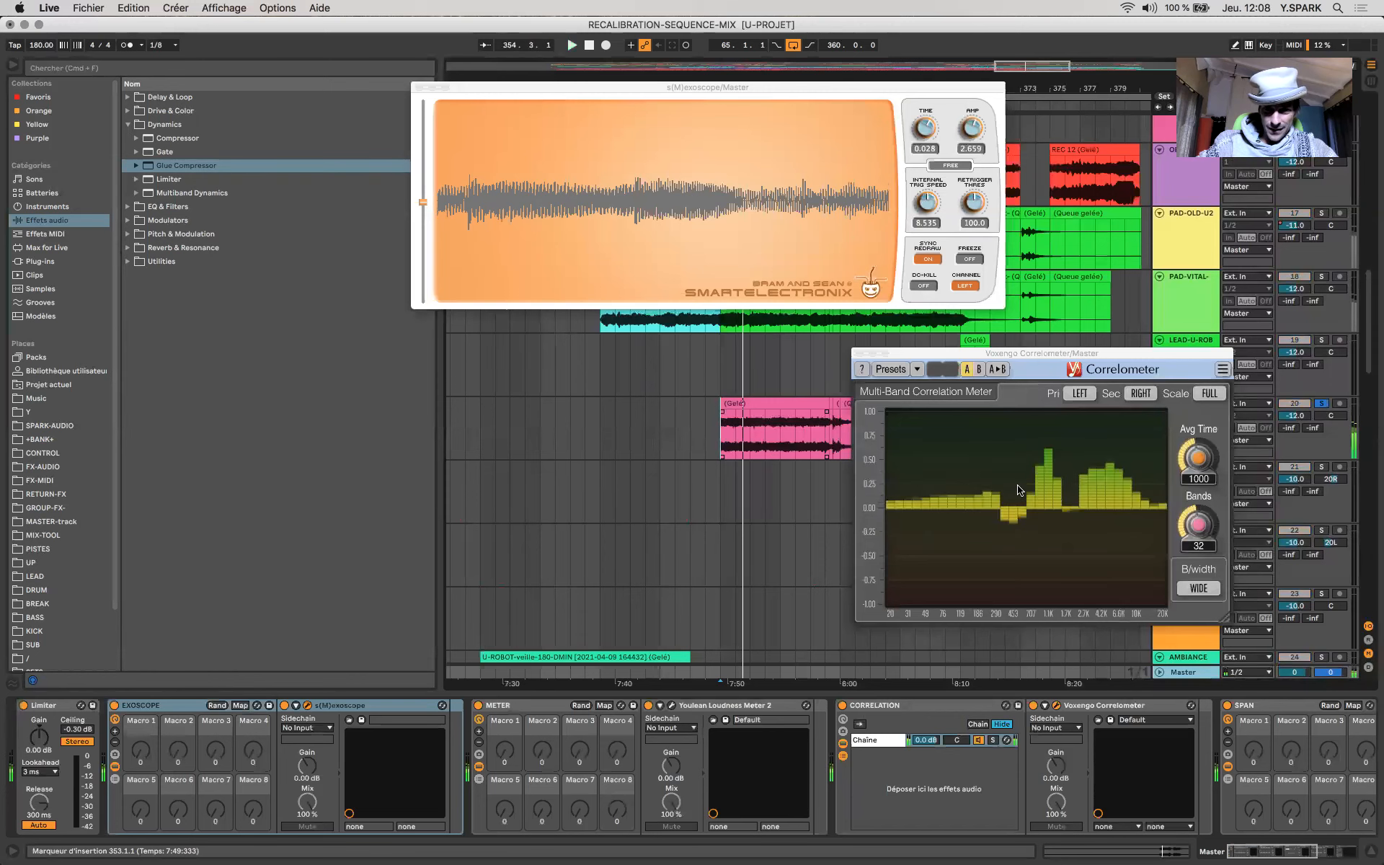
key(space)
click(757, 404)
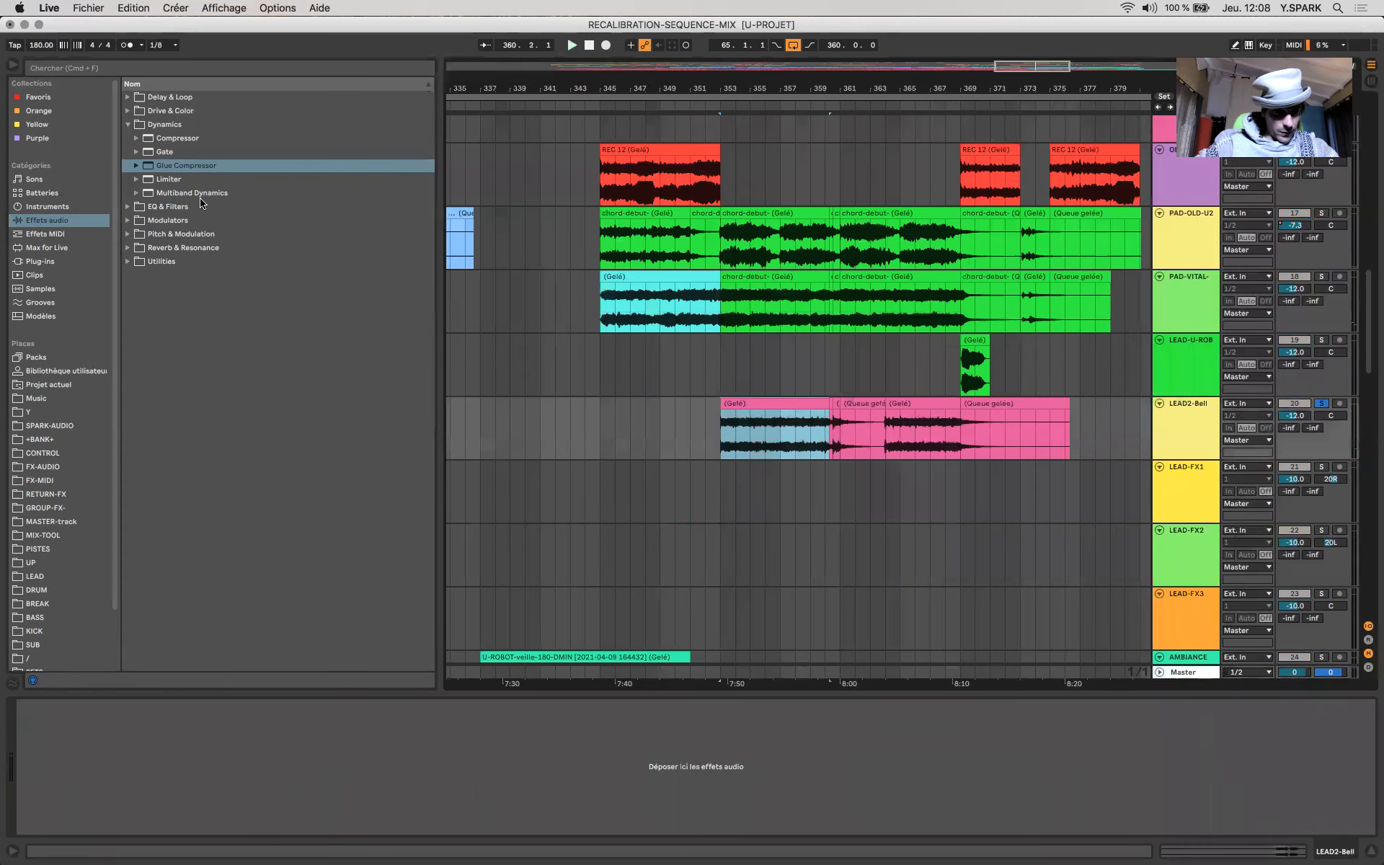
Step: Add an EQ Eight to LEAD2-Bell and set its mode to M/S
click(128, 125)
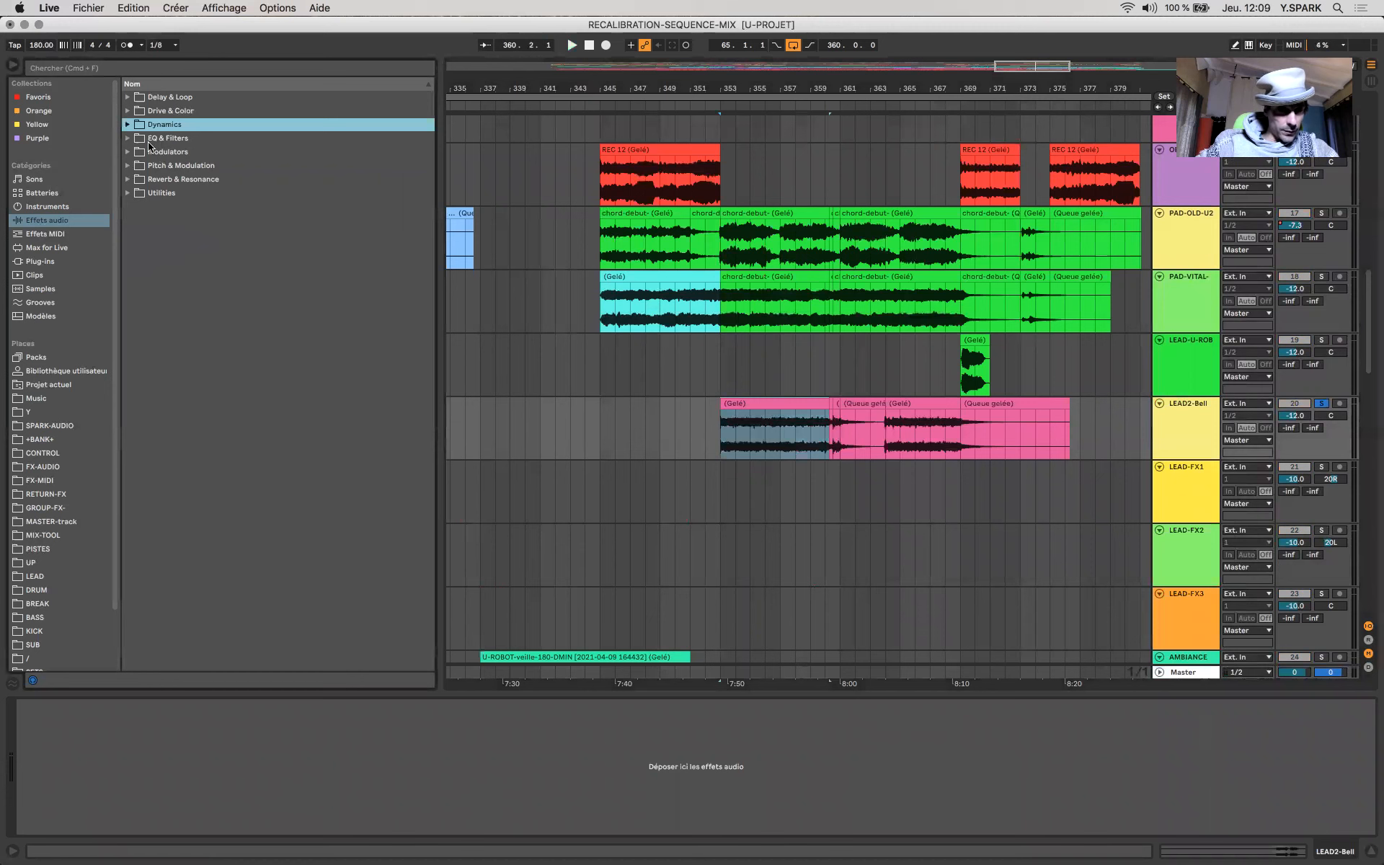
click(128, 138)
double_click(167, 180)
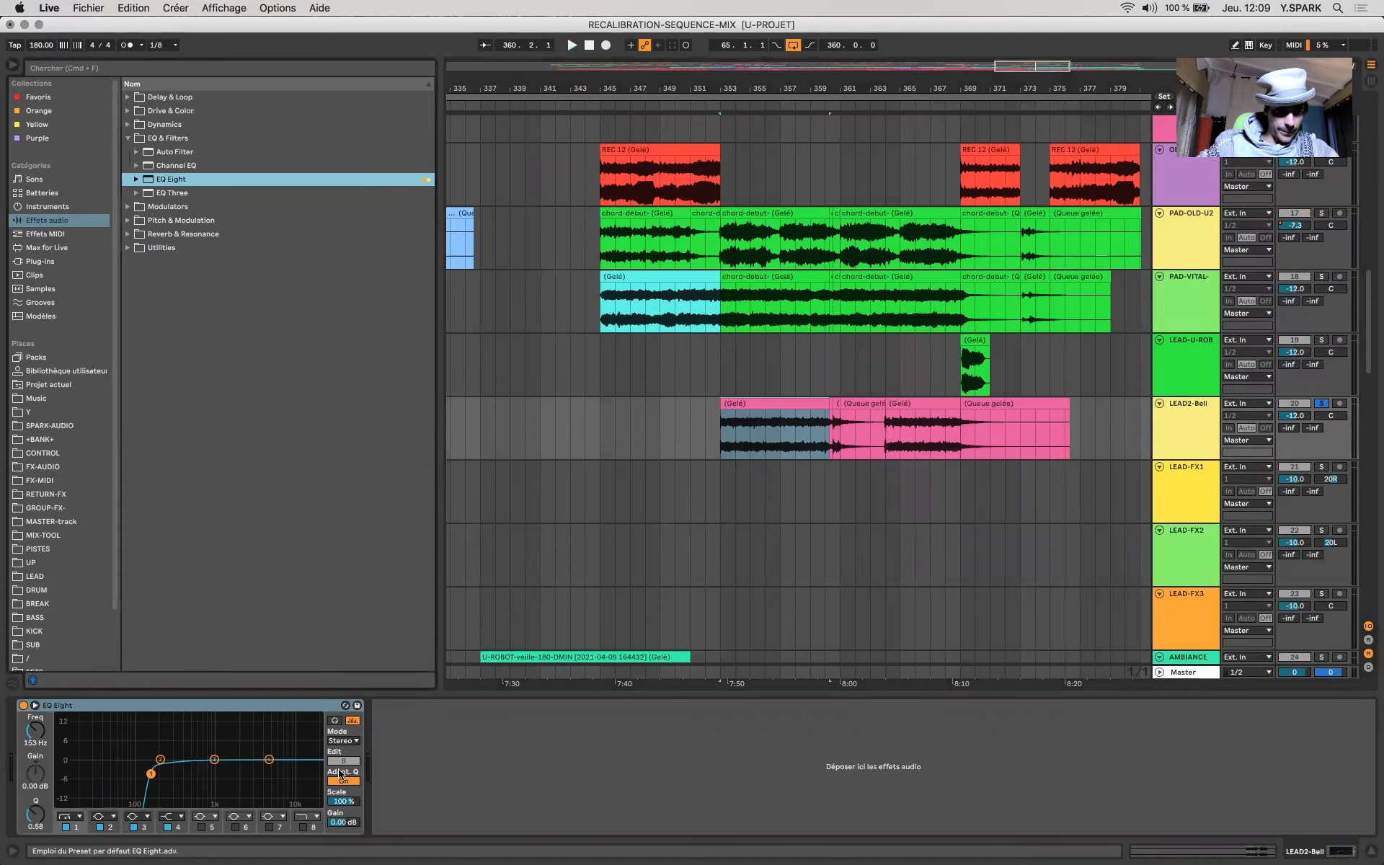
click(350, 741)
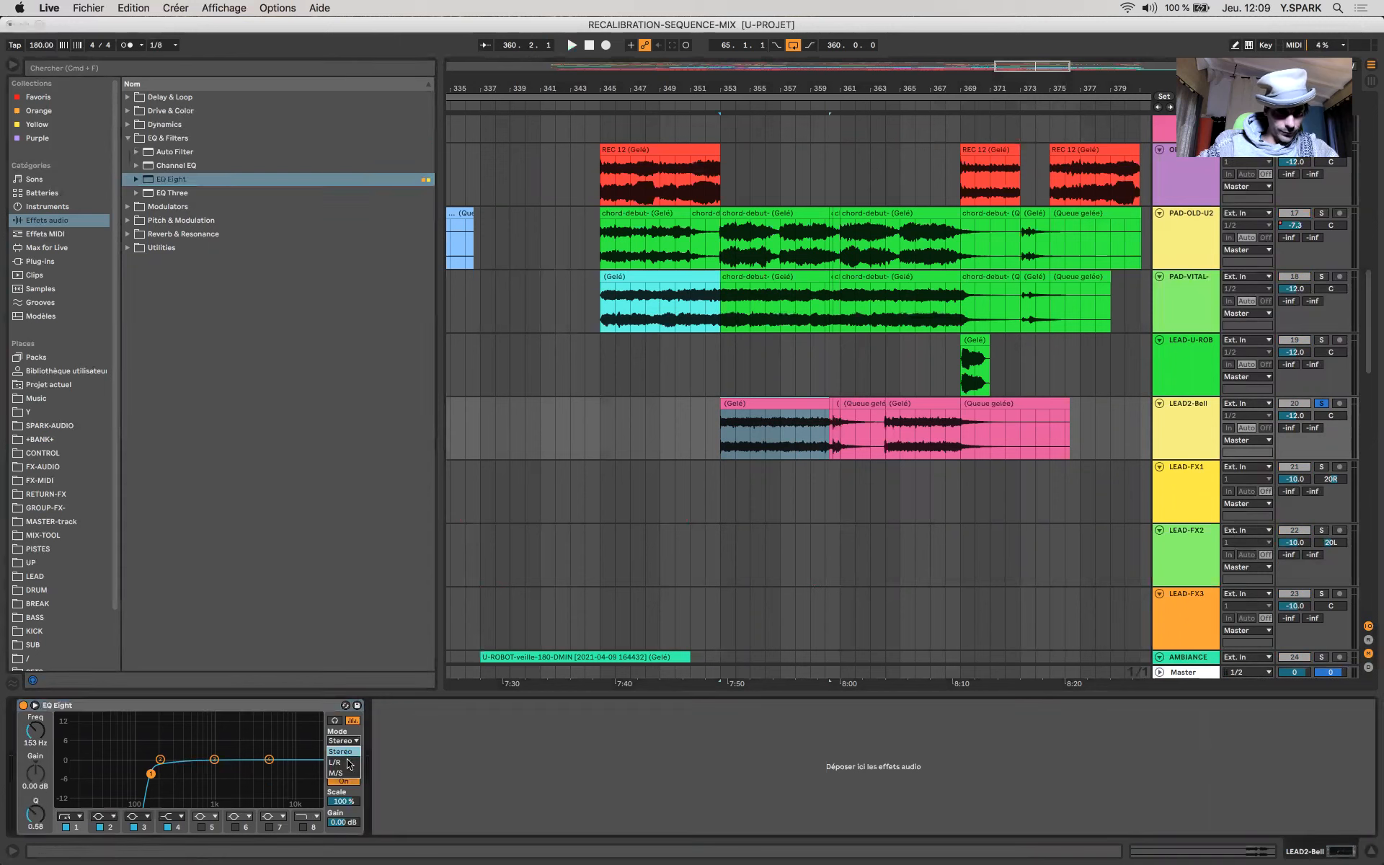
click(348, 775)
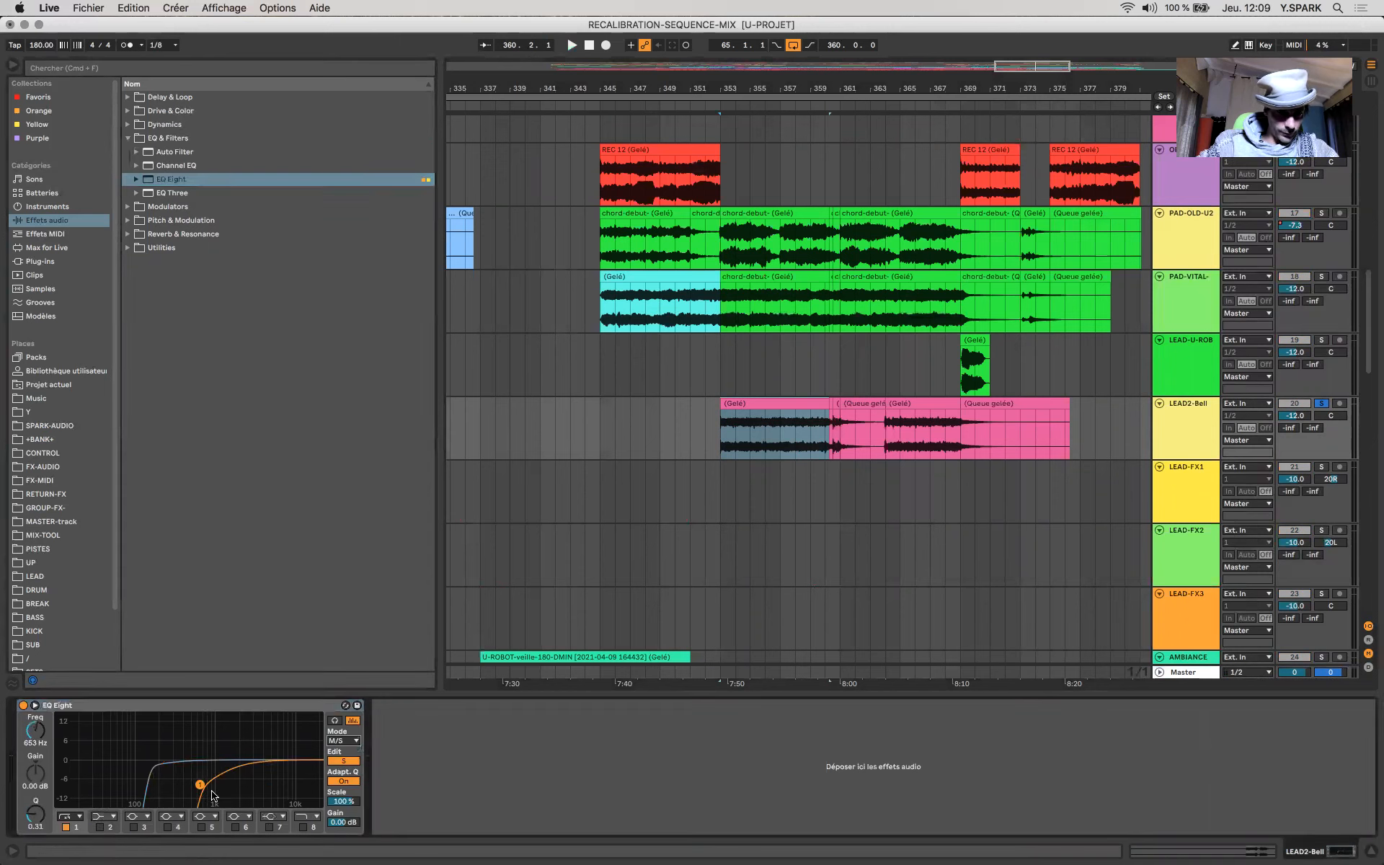
Step: Shape gentle low cuts on the EQ Eight: side at about 138 Hz with Q 0.10, mid at about 132 Hz with Q 0.21
drag(200, 784, 147, 804)
click(352, 760)
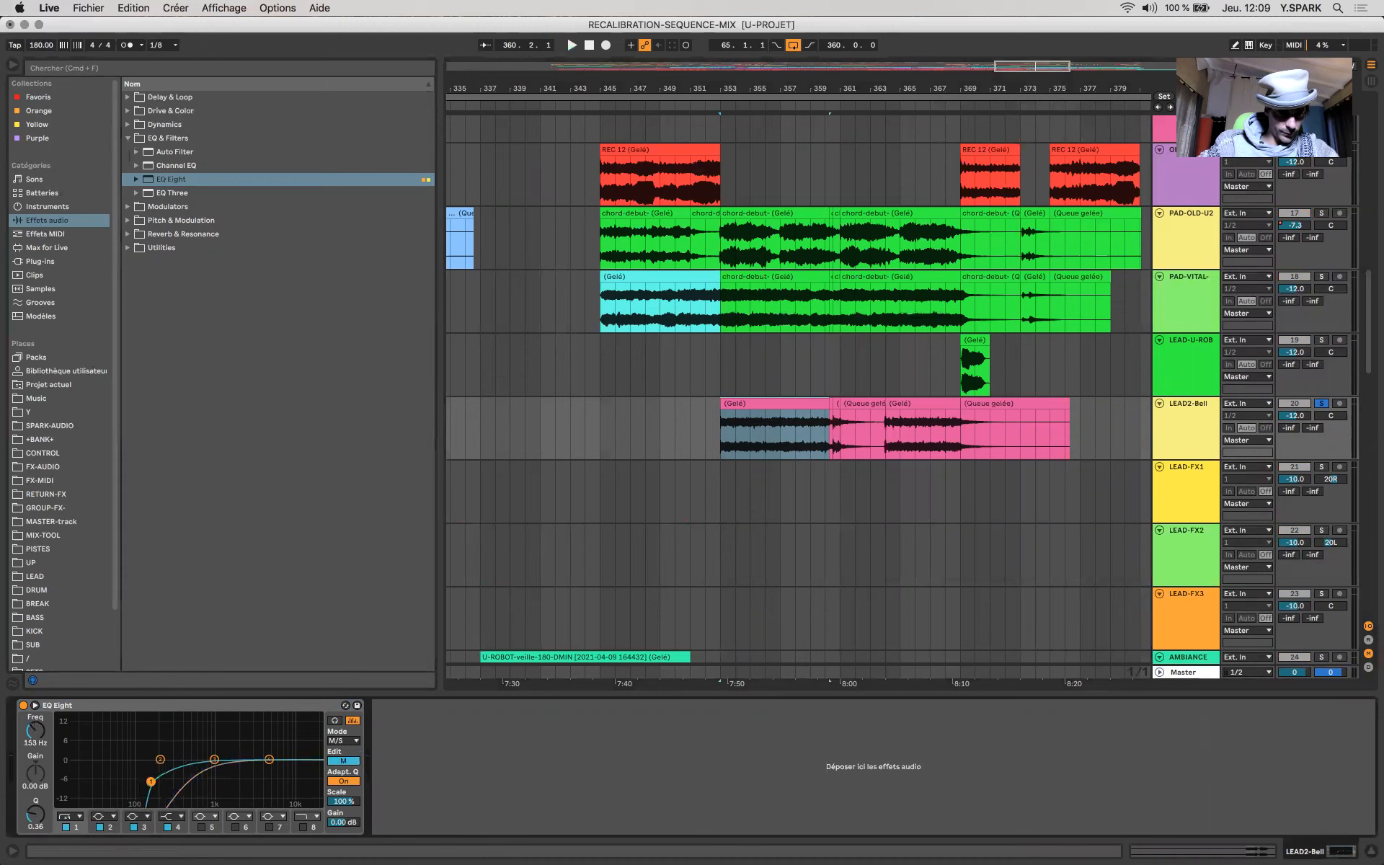
key(space)
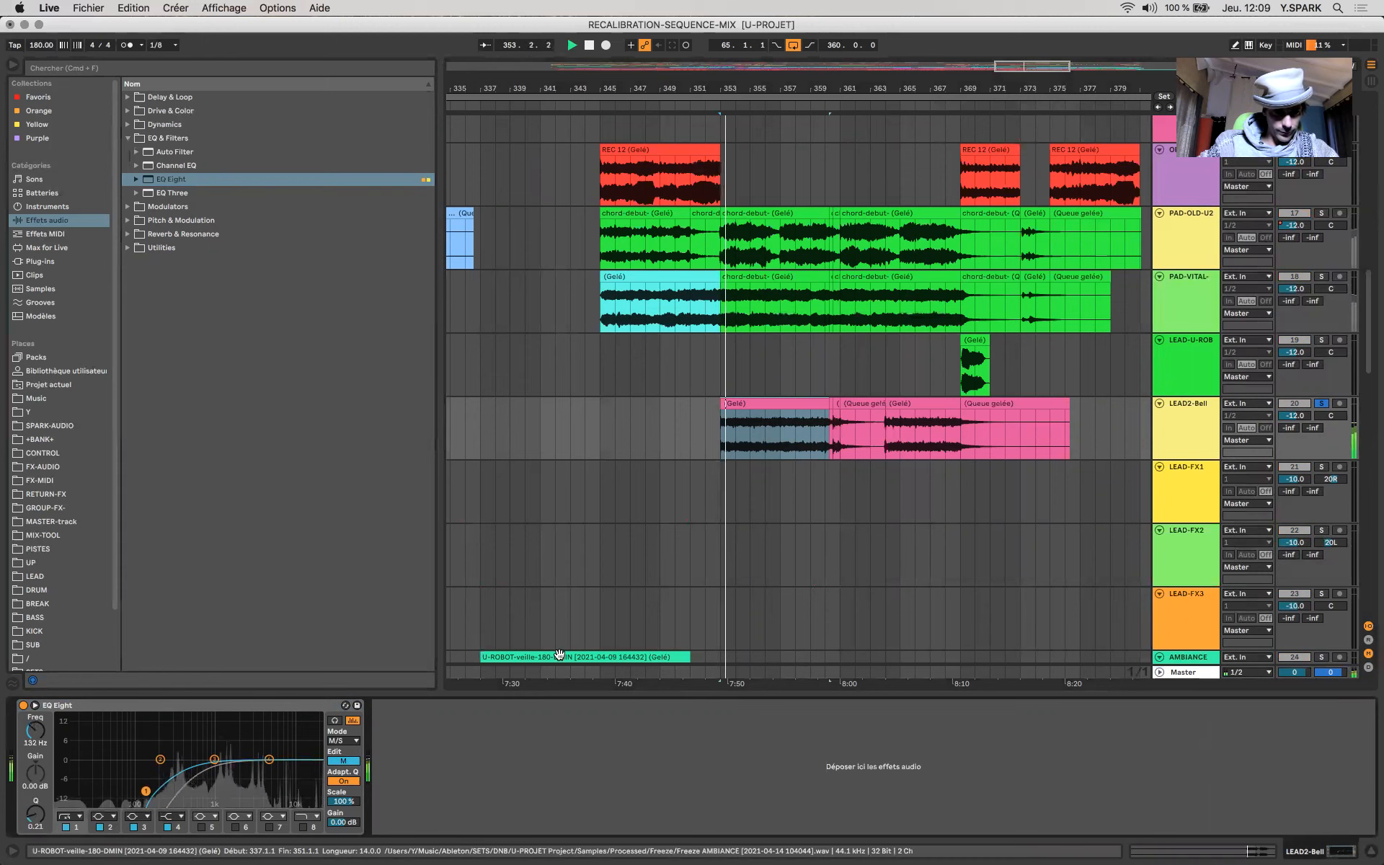
Step: Enable band 4 on the EQ Eight's side channel and cut 3.84 dB at 4.00 kHz with Q 0.44
click(353, 761)
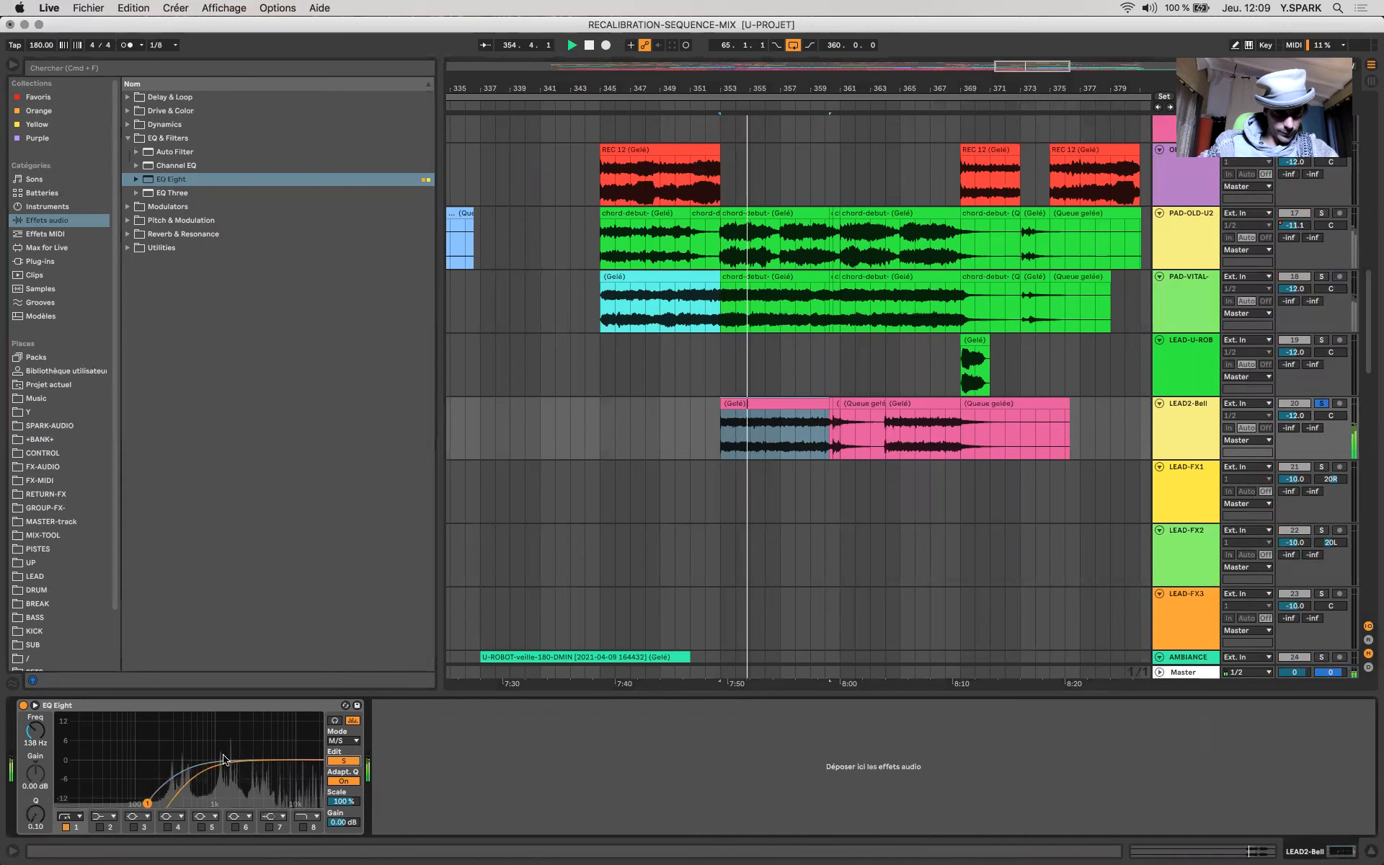
click(167, 827)
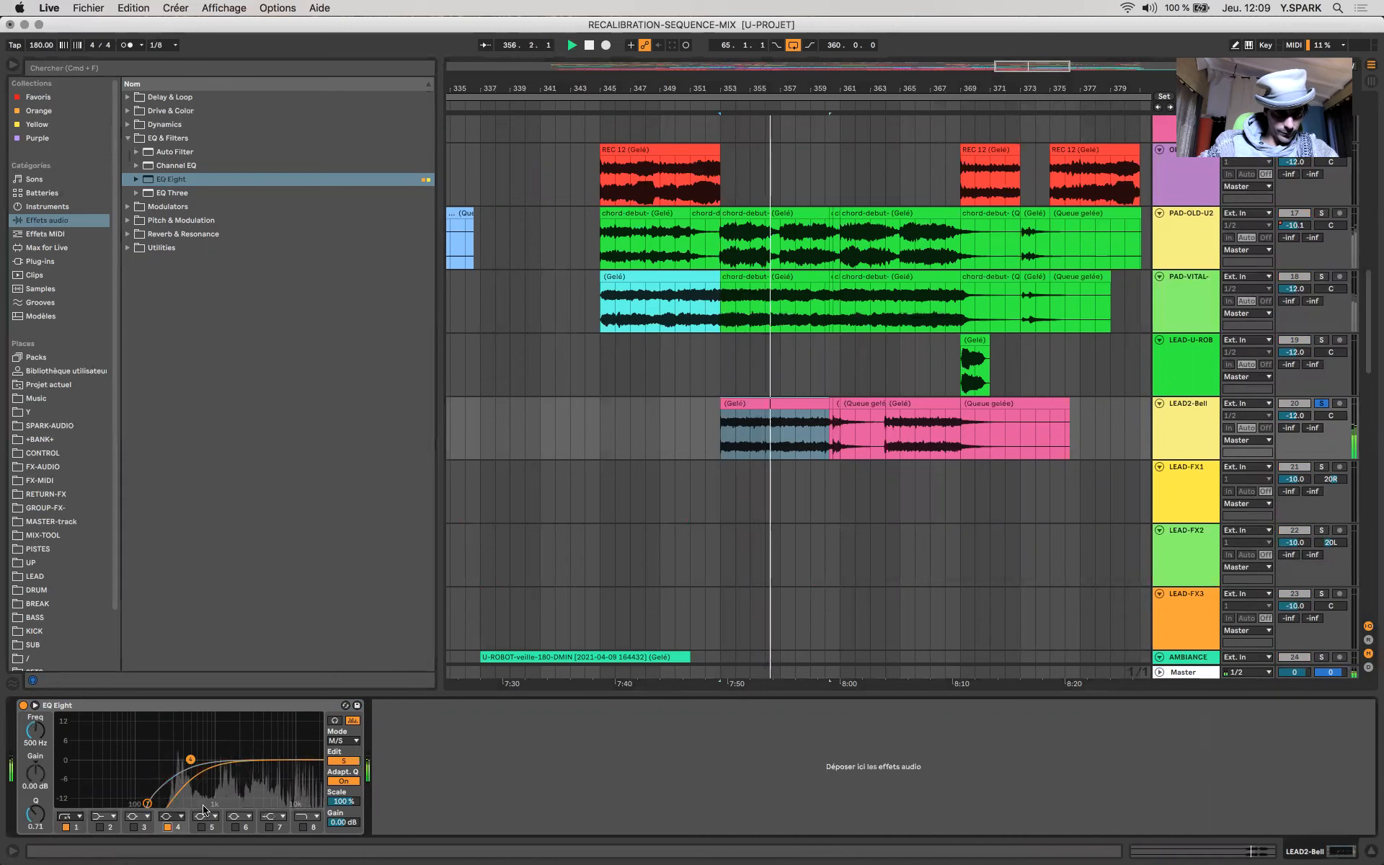
drag(196, 729, 254, 789)
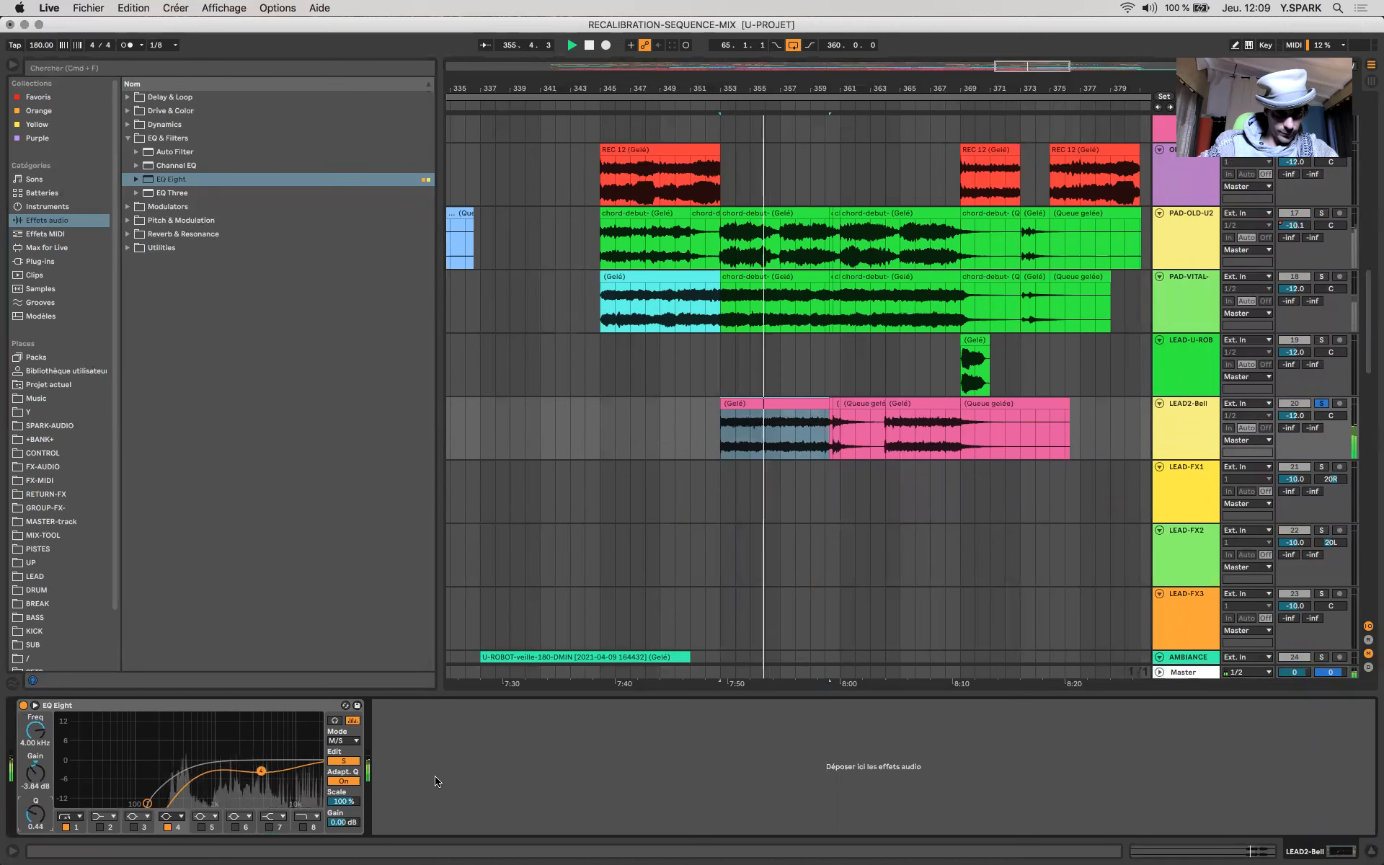
Step: Recheck the equalized LEAD2-Bell on the Master track's correlation meter, stop playback and return to its first pink clip
click(1190, 673)
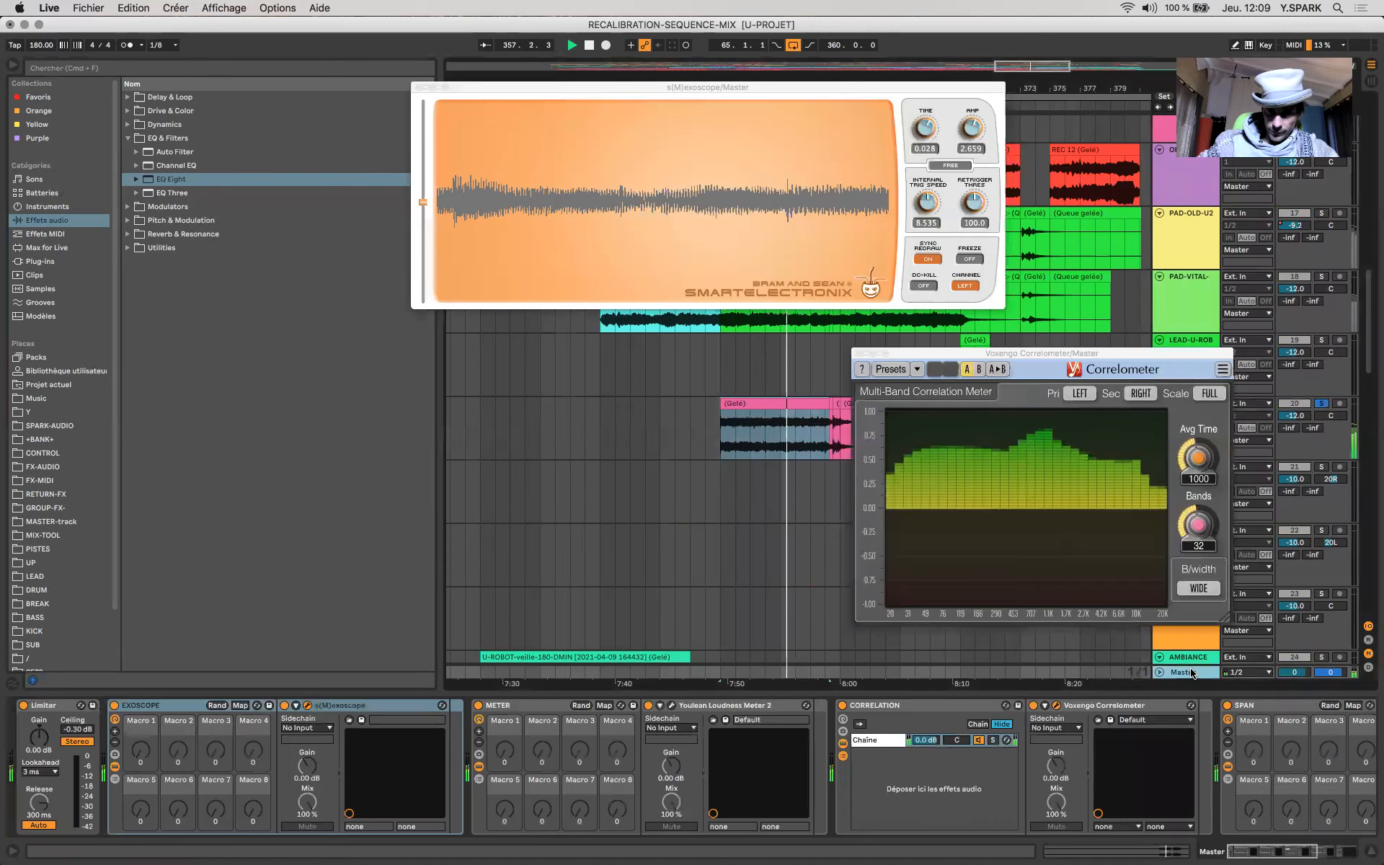
key(space)
click(759, 402)
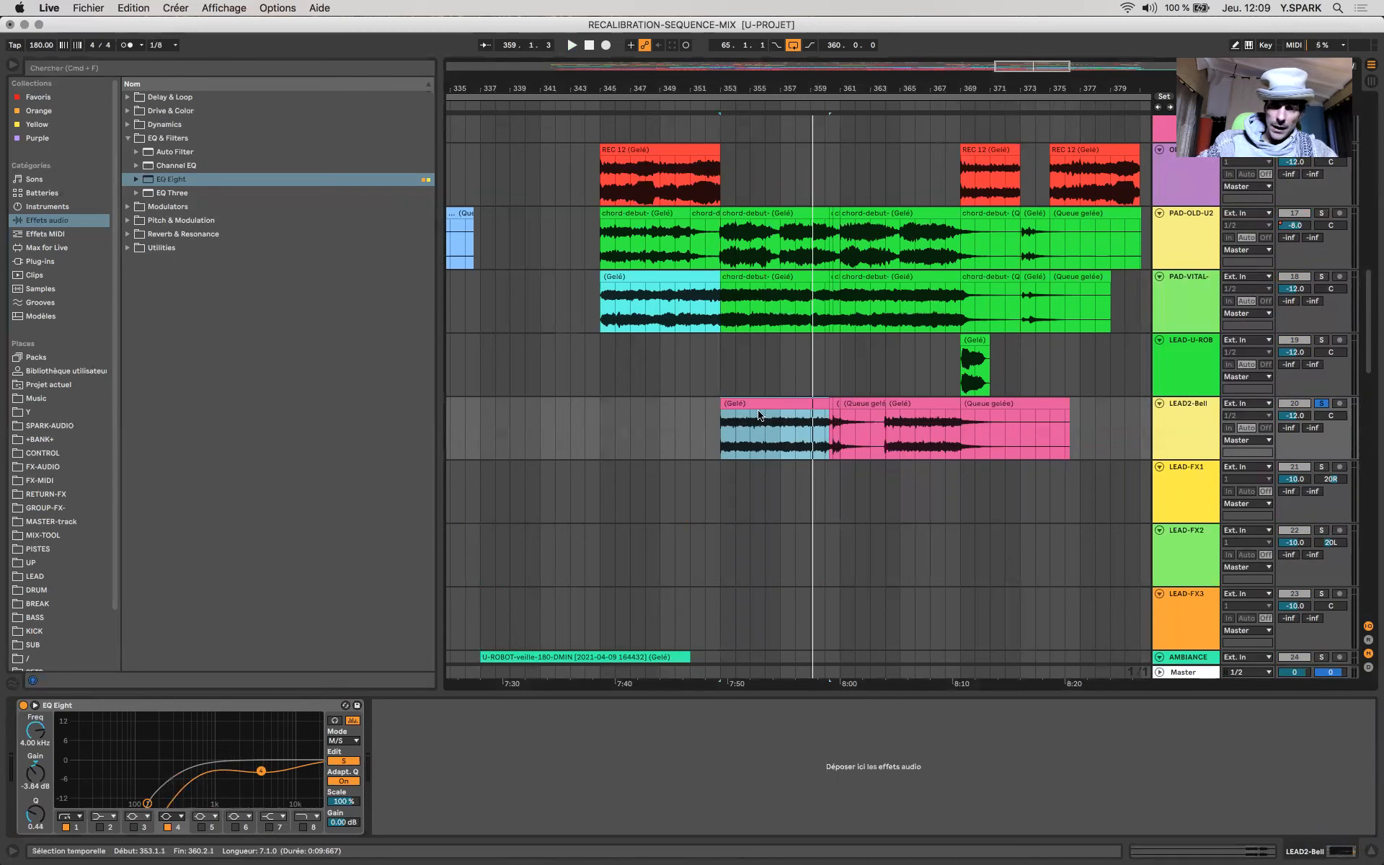
Step: Add a Glue Compressor after the EQ Eight on LEAD2-Bell and set its makeup gain to 4.76 dB
key(space)
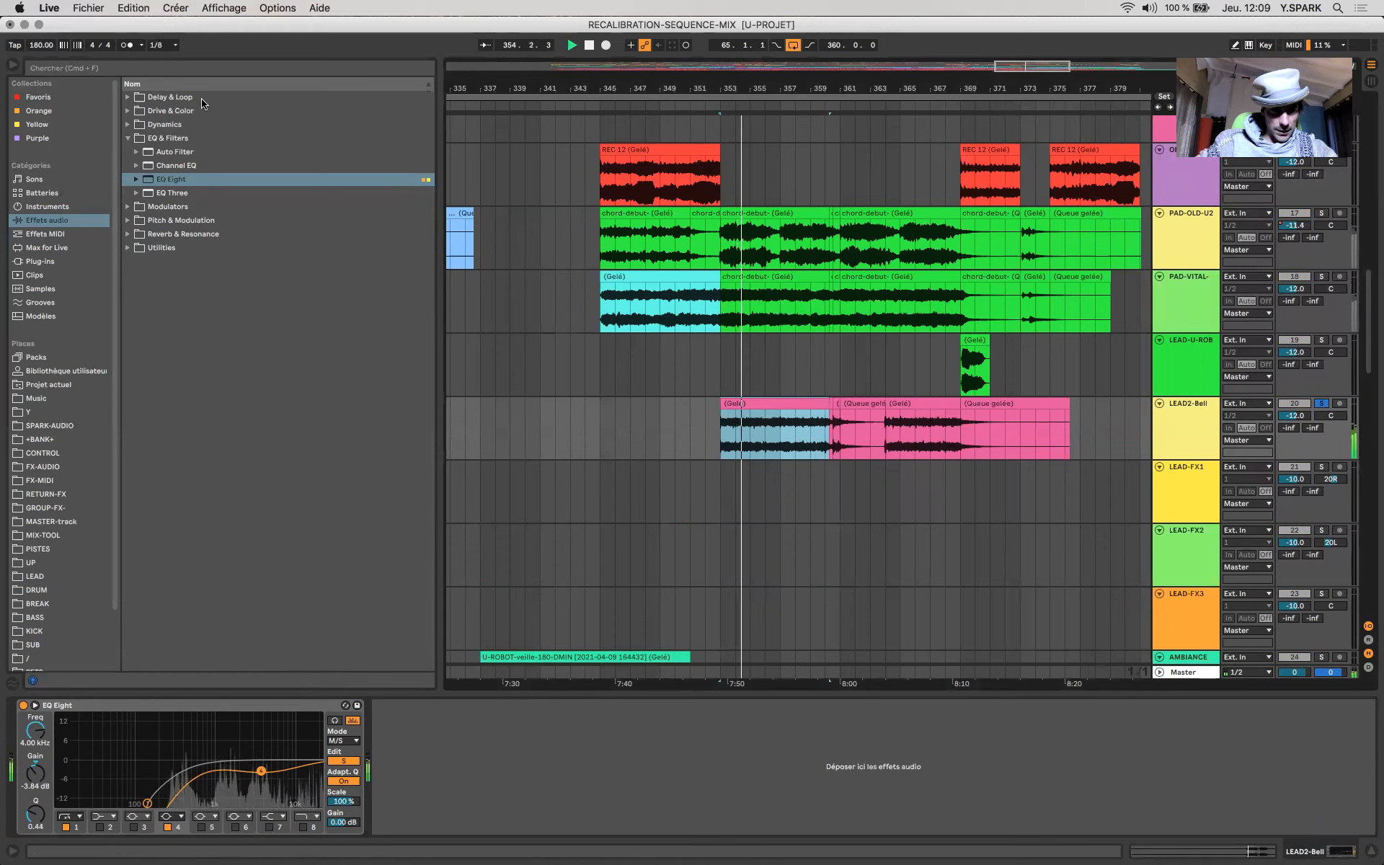
click(128, 125)
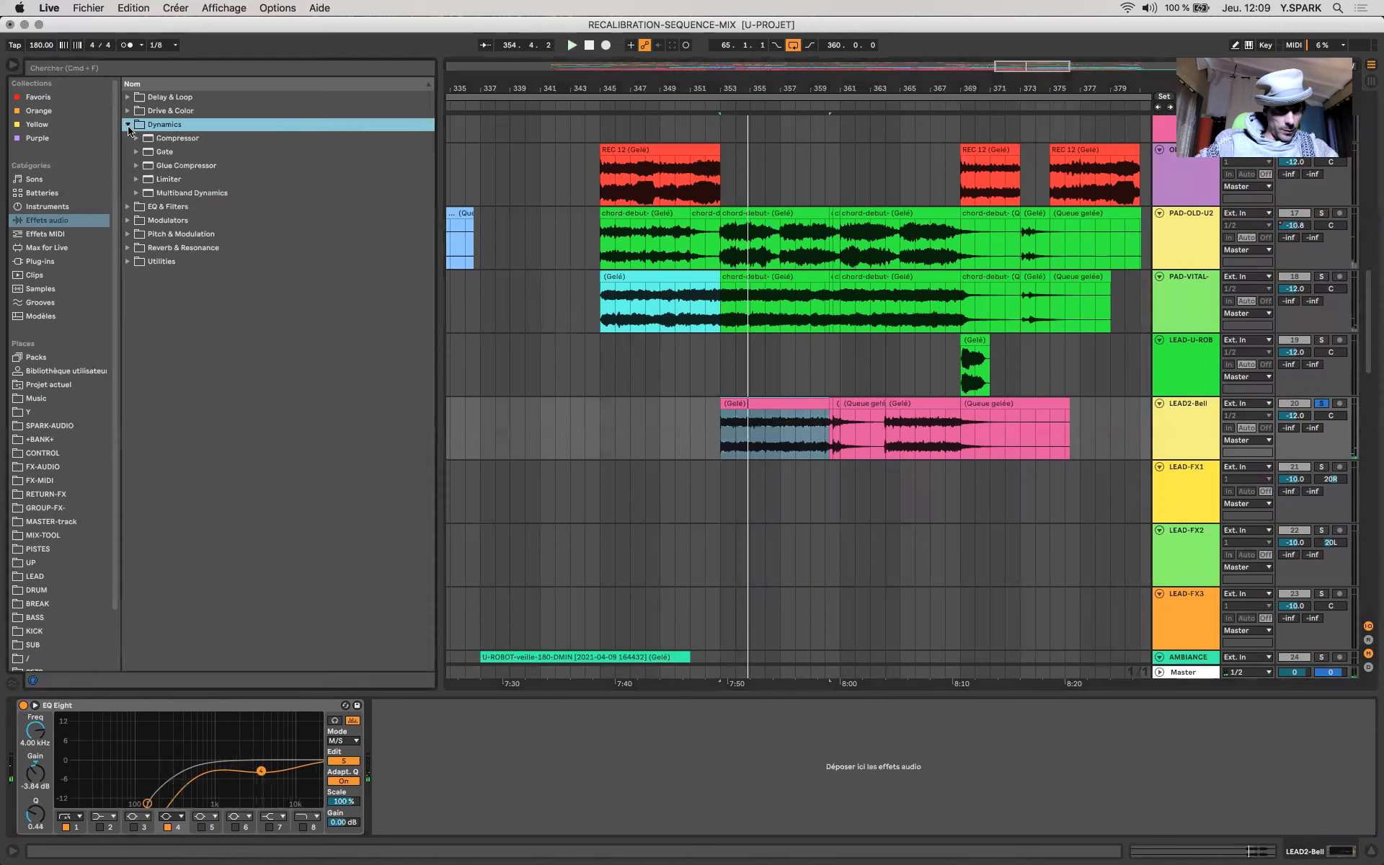
double_click(180, 165)
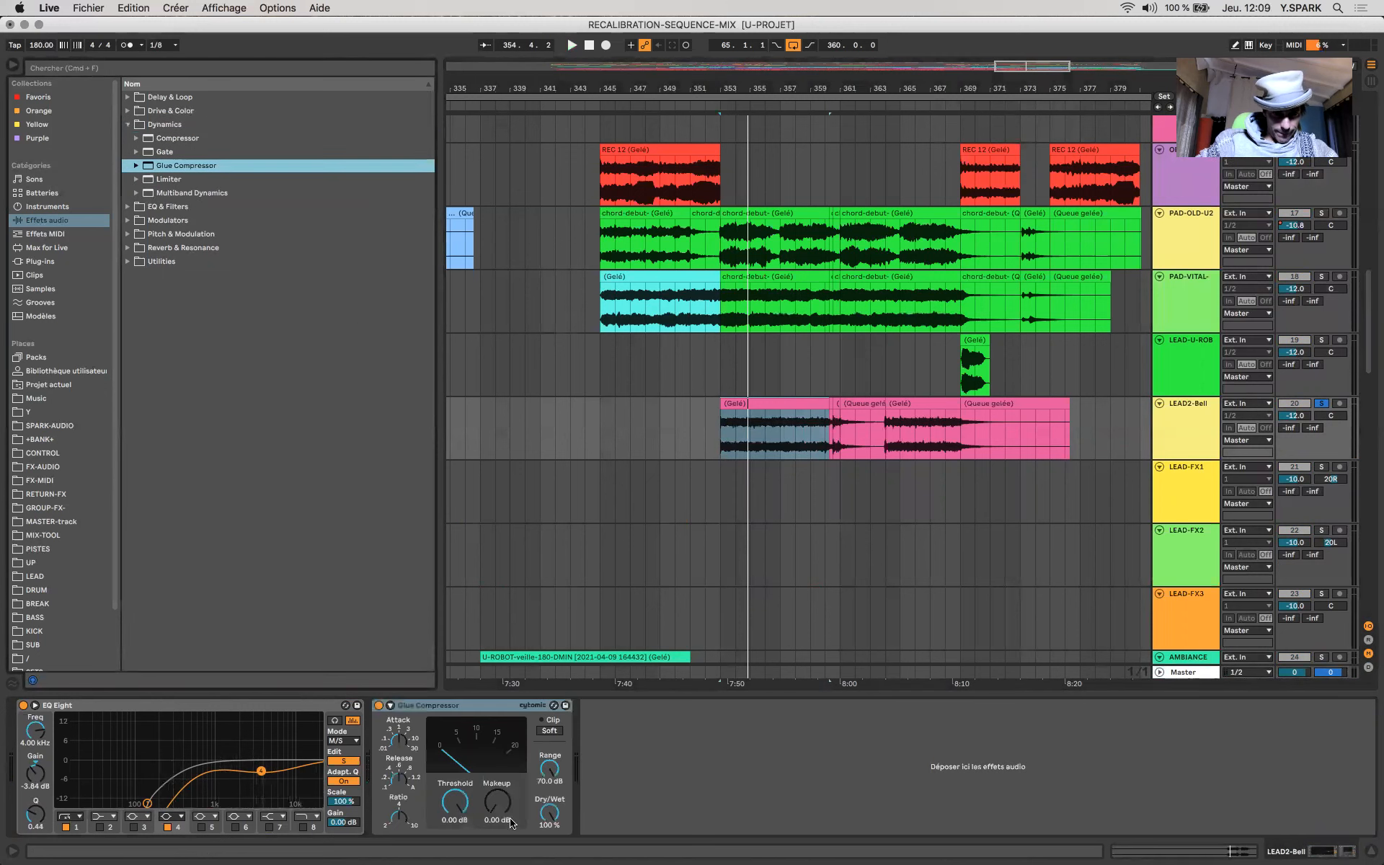
drag(504, 814, 504, 805)
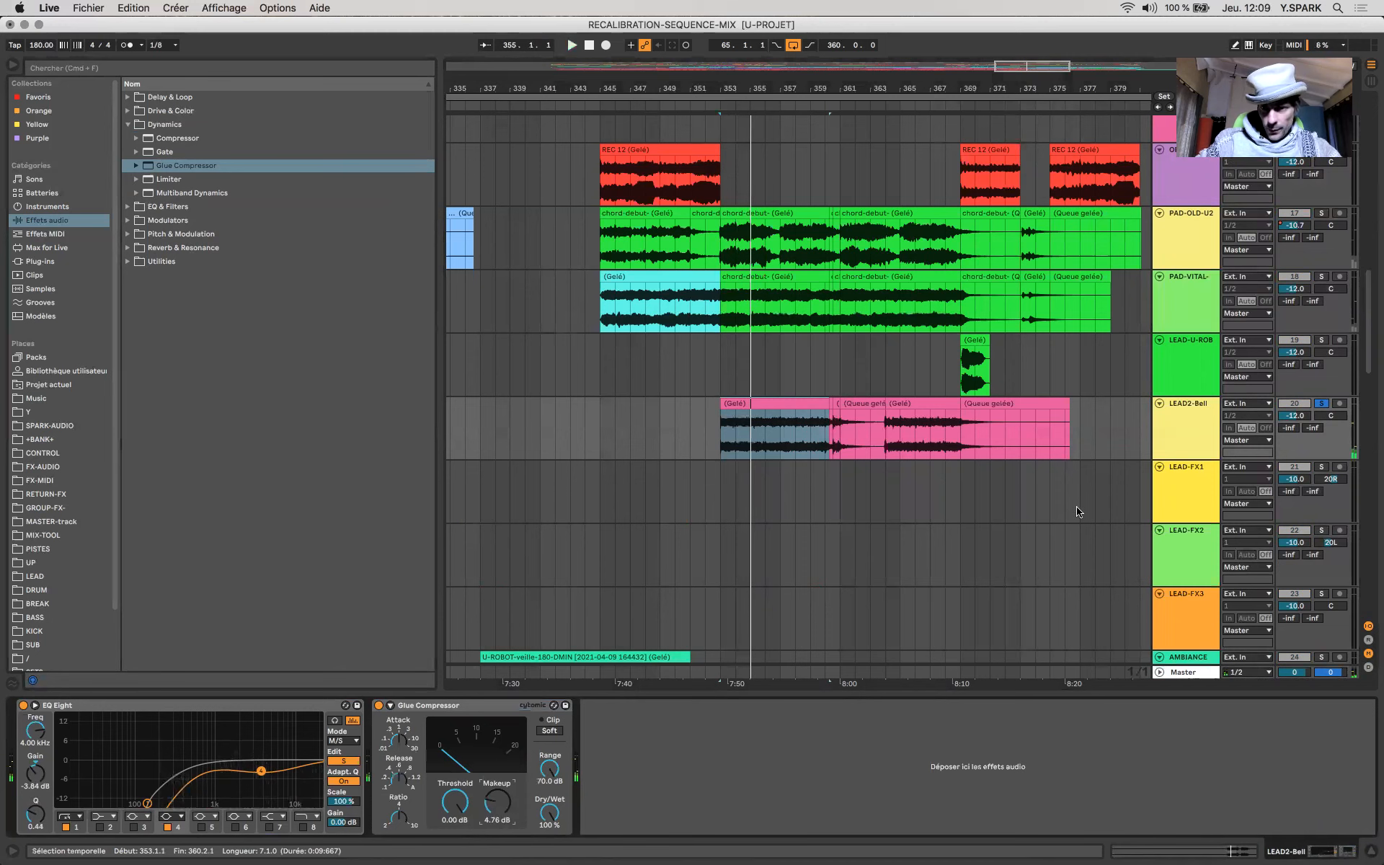
Step: Place the insertion marker at bar 257 on LEAD-FX1, where the red lead effect clips begin
scroll(1046, 493, down, 3)
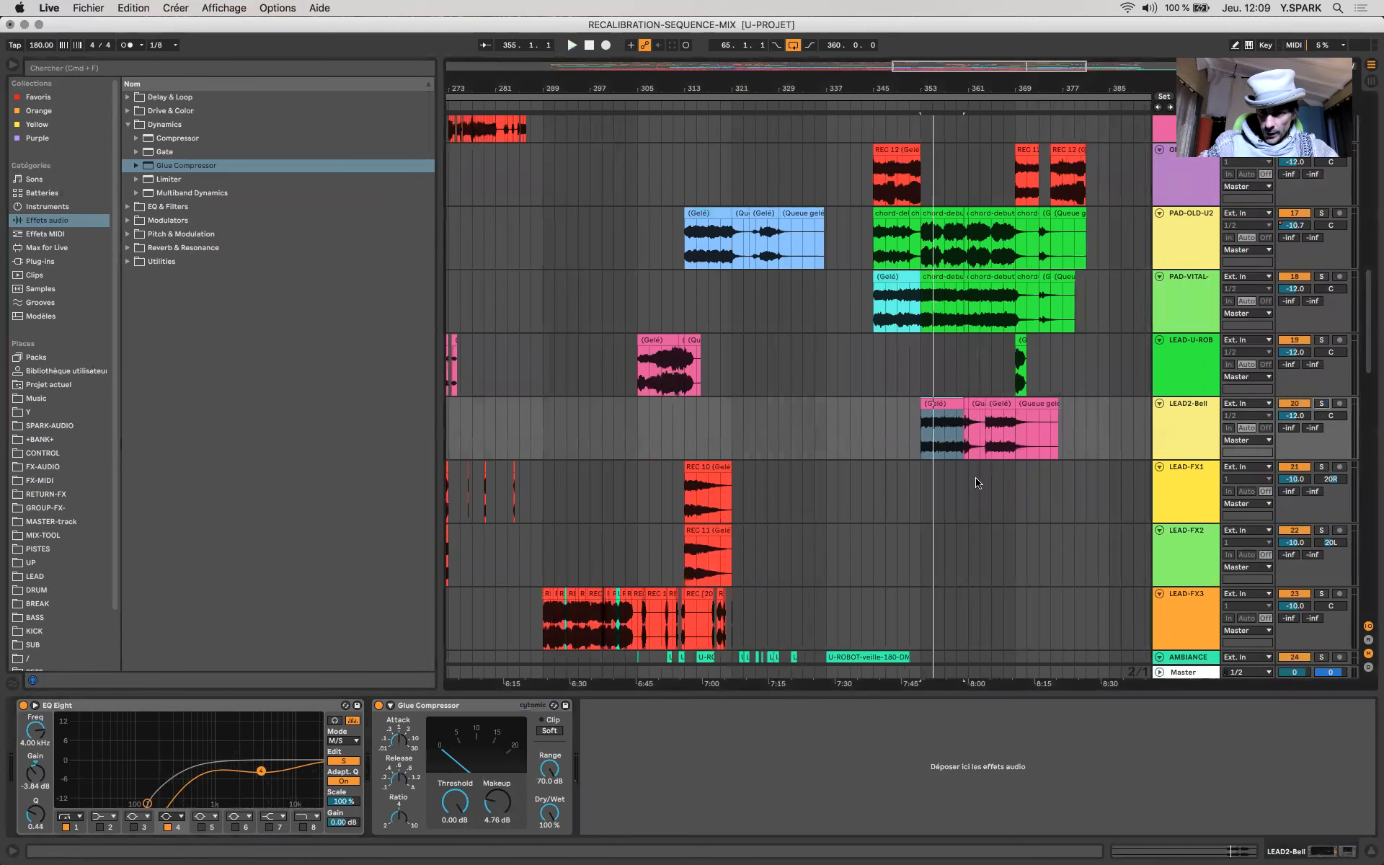
scroll(932, 472, down, 3)
scroll(932, 472, left, 10)
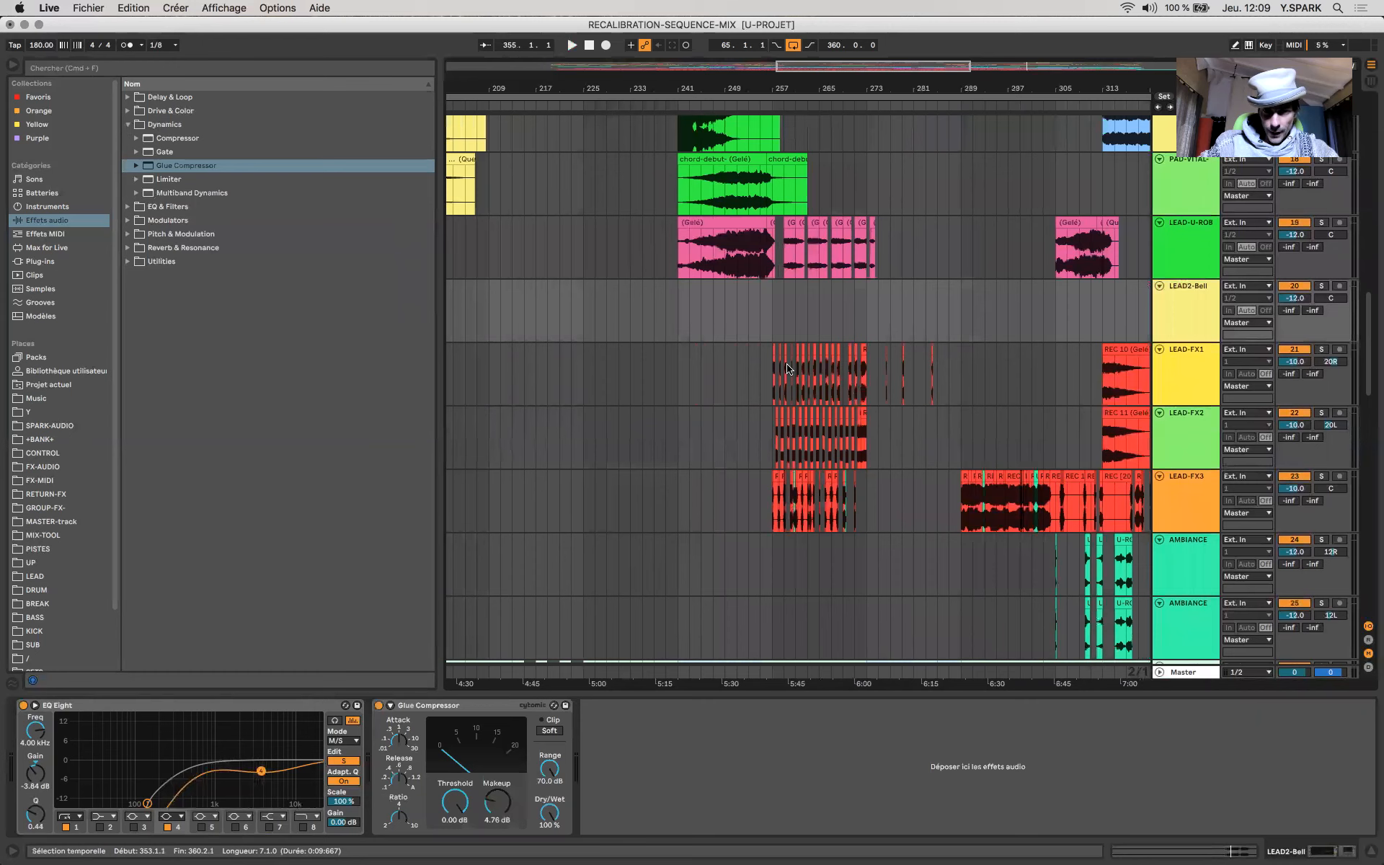
click(765, 362)
scroll(811, 447, up, 2)
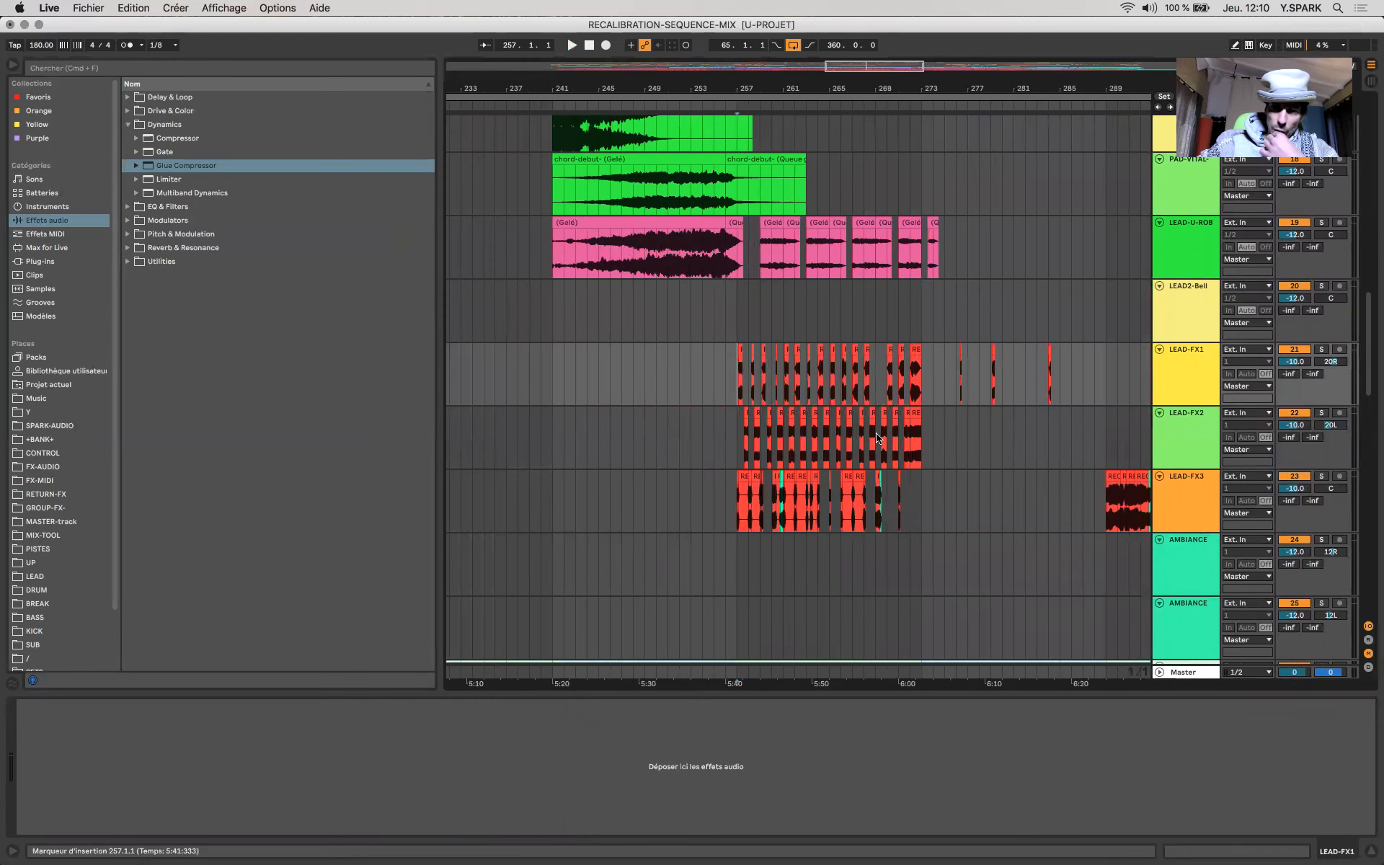
scroll(878, 437, down, 5)
scroll(877, 437, down, 4)
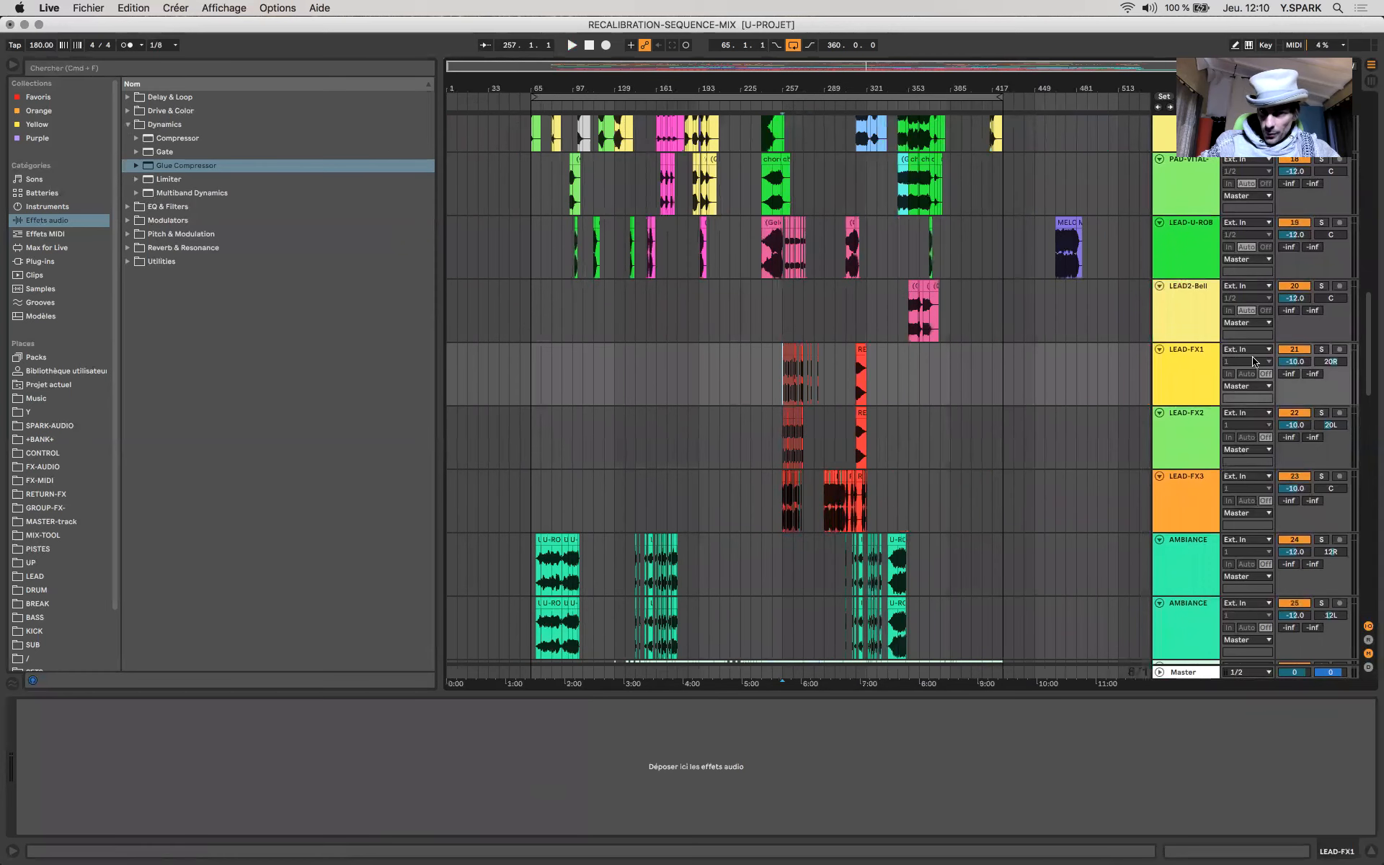
Step: Solo LEAD-FX1, LEAD-FX2 and LEAD-FX3 together, play them from bar 257, check the Master track's correlation meter and stop near bar 265
click(1191, 484)
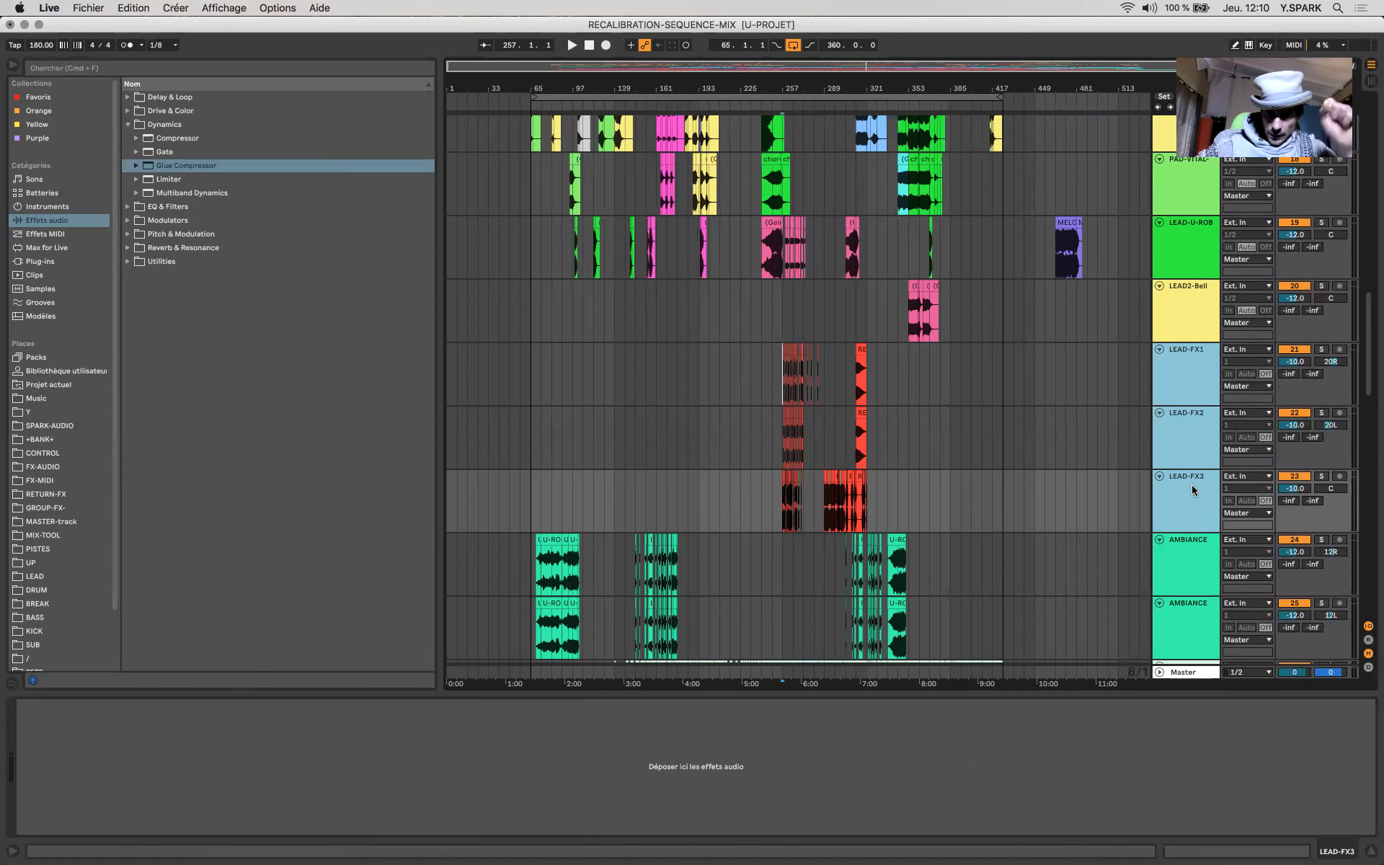
scroll(766, 527, up, 5)
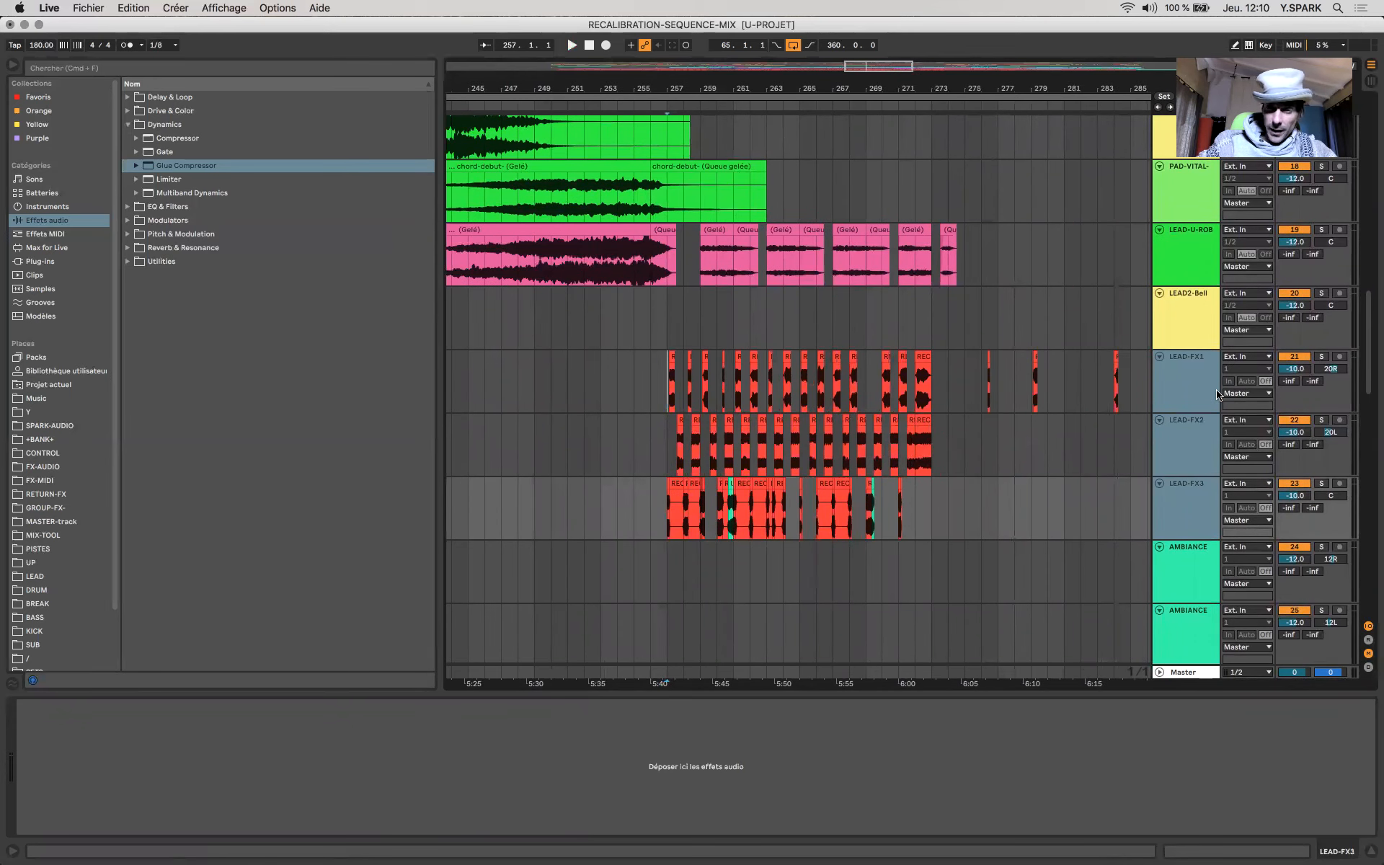
click(1182, 356)
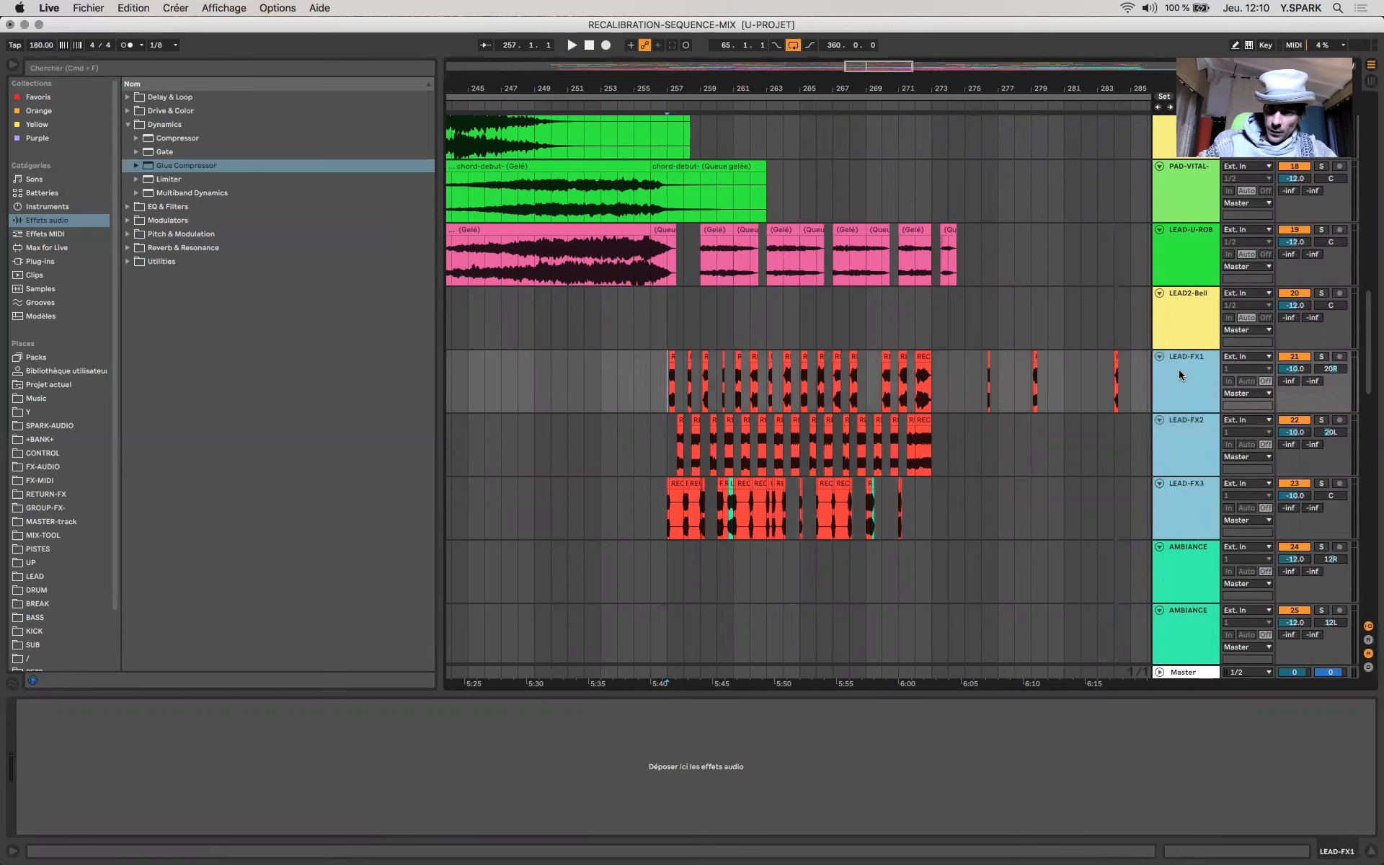
click(1182, 486)
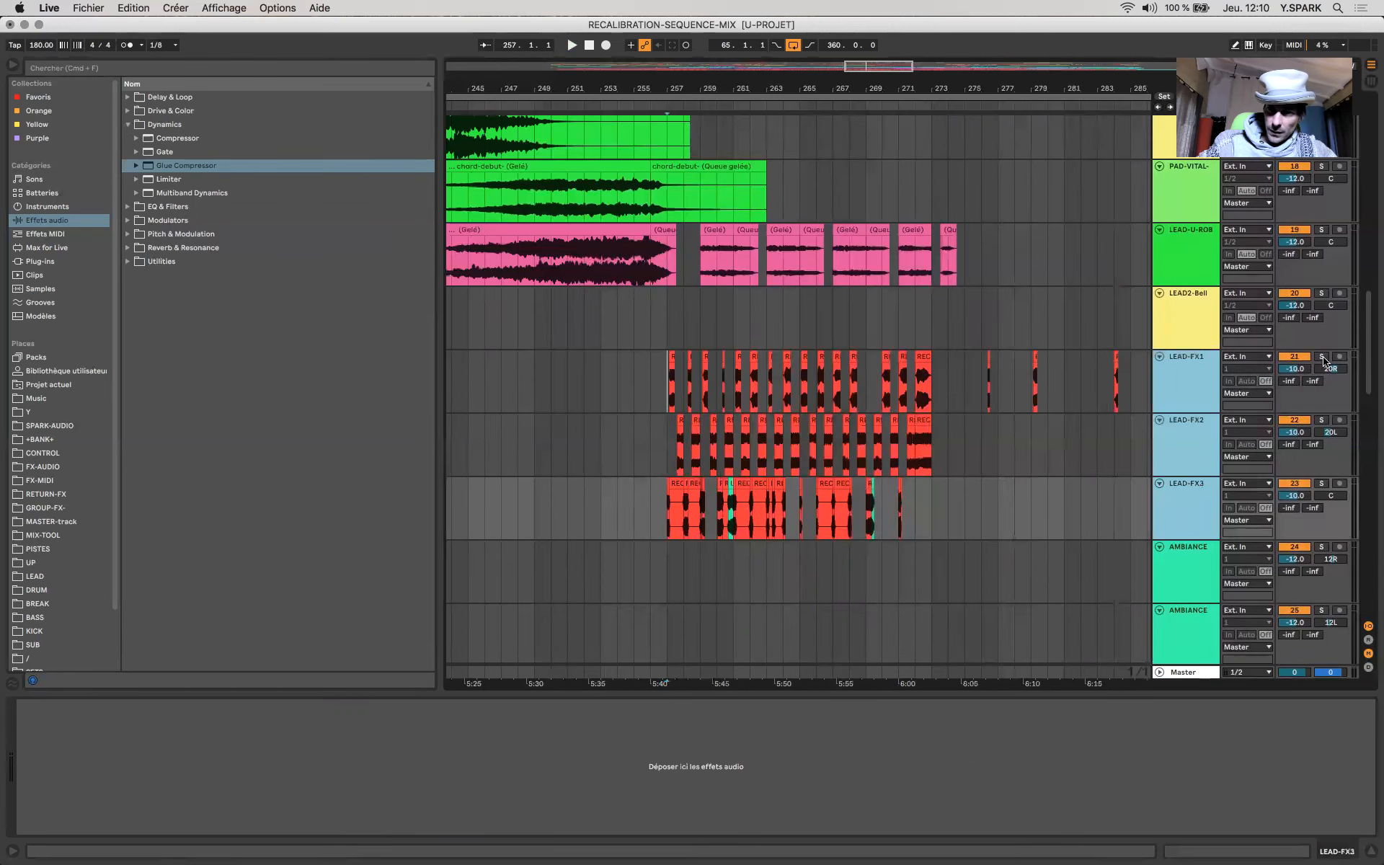
click(1322, 357)
click(671, 676)
key(space)
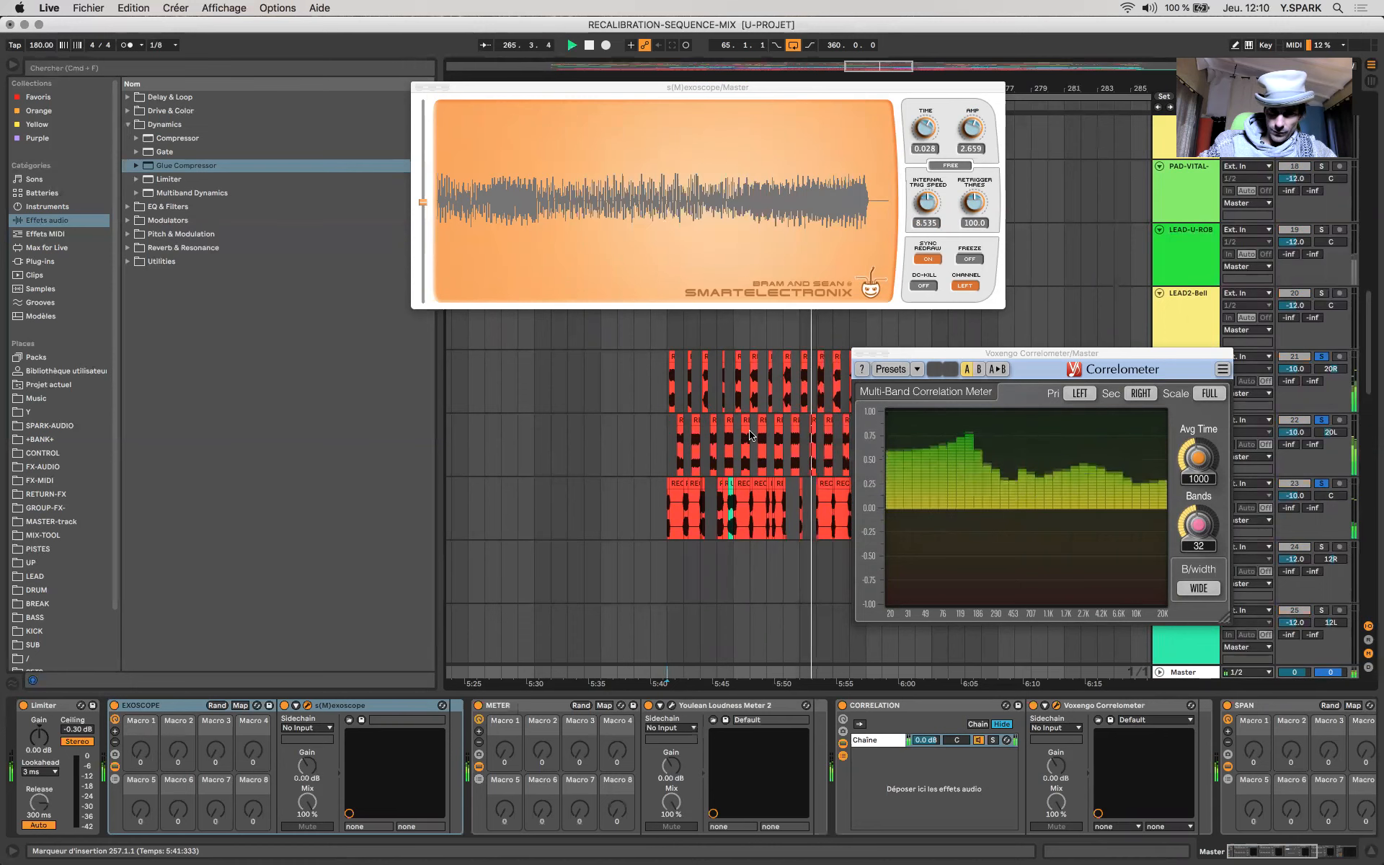
click(796, 500)
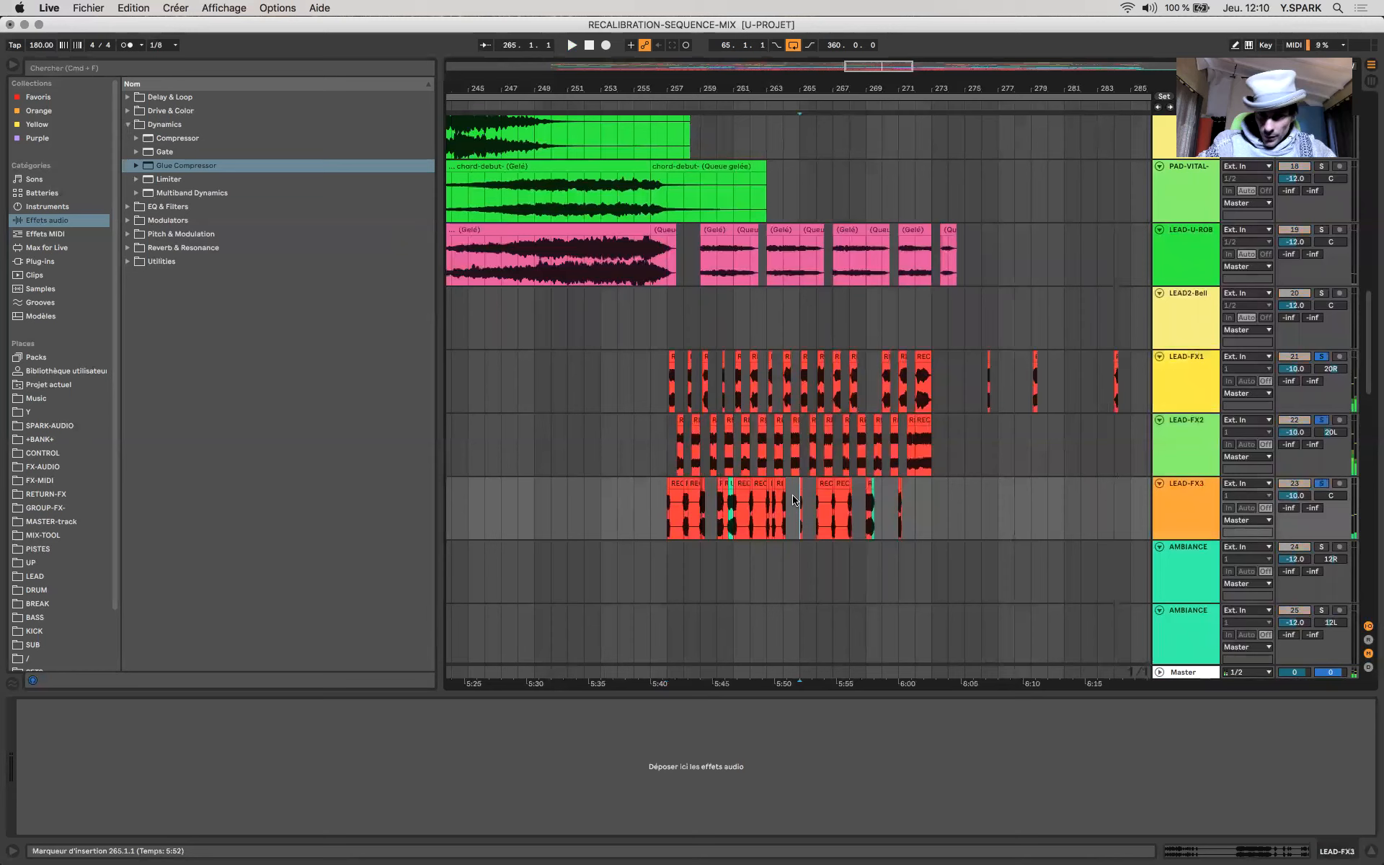
Step: Solo LEAD-FX2 alone and briefly audition its first clip in bar 257
scroll(723, 476, up, 5)
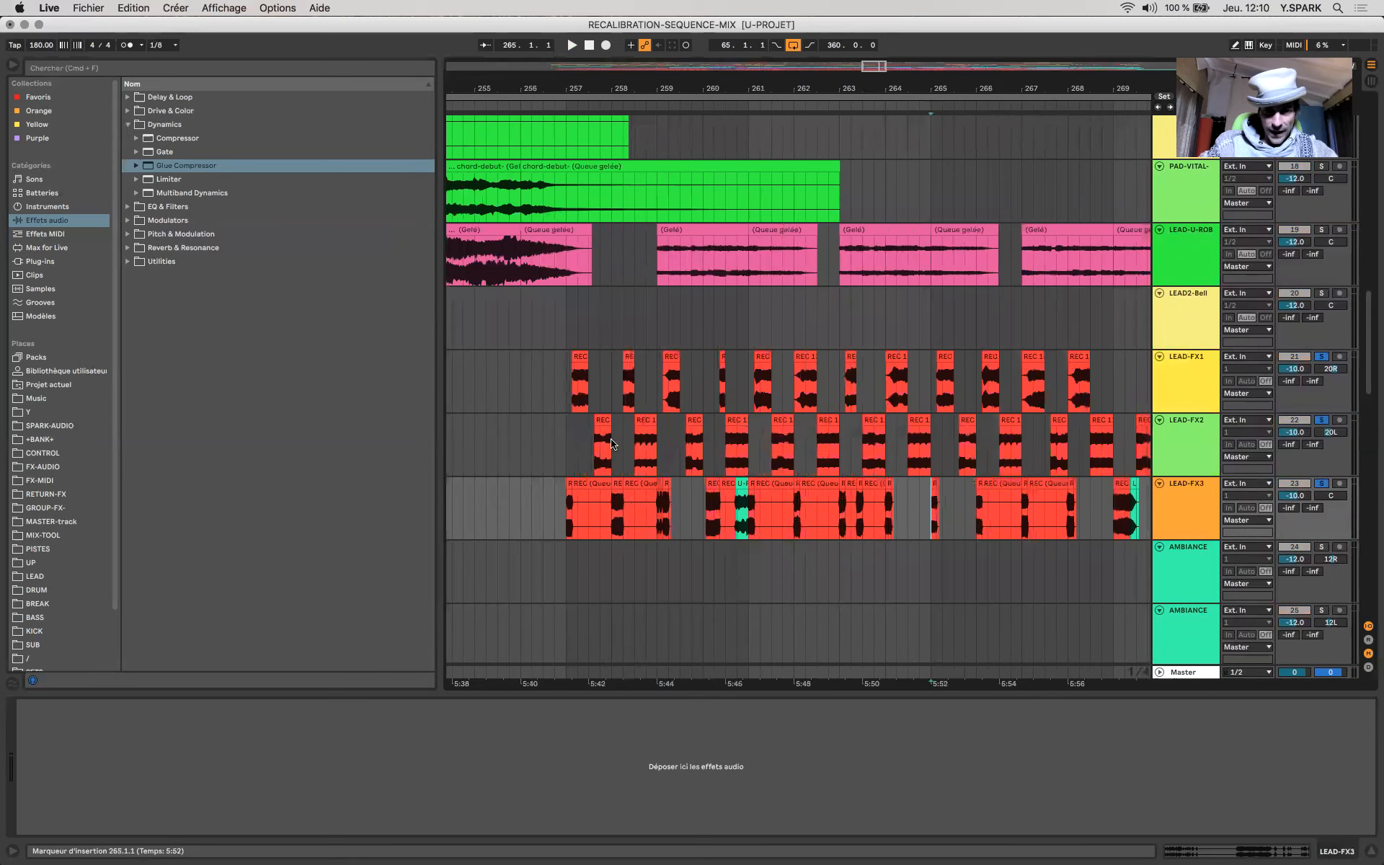
click(597, 433)
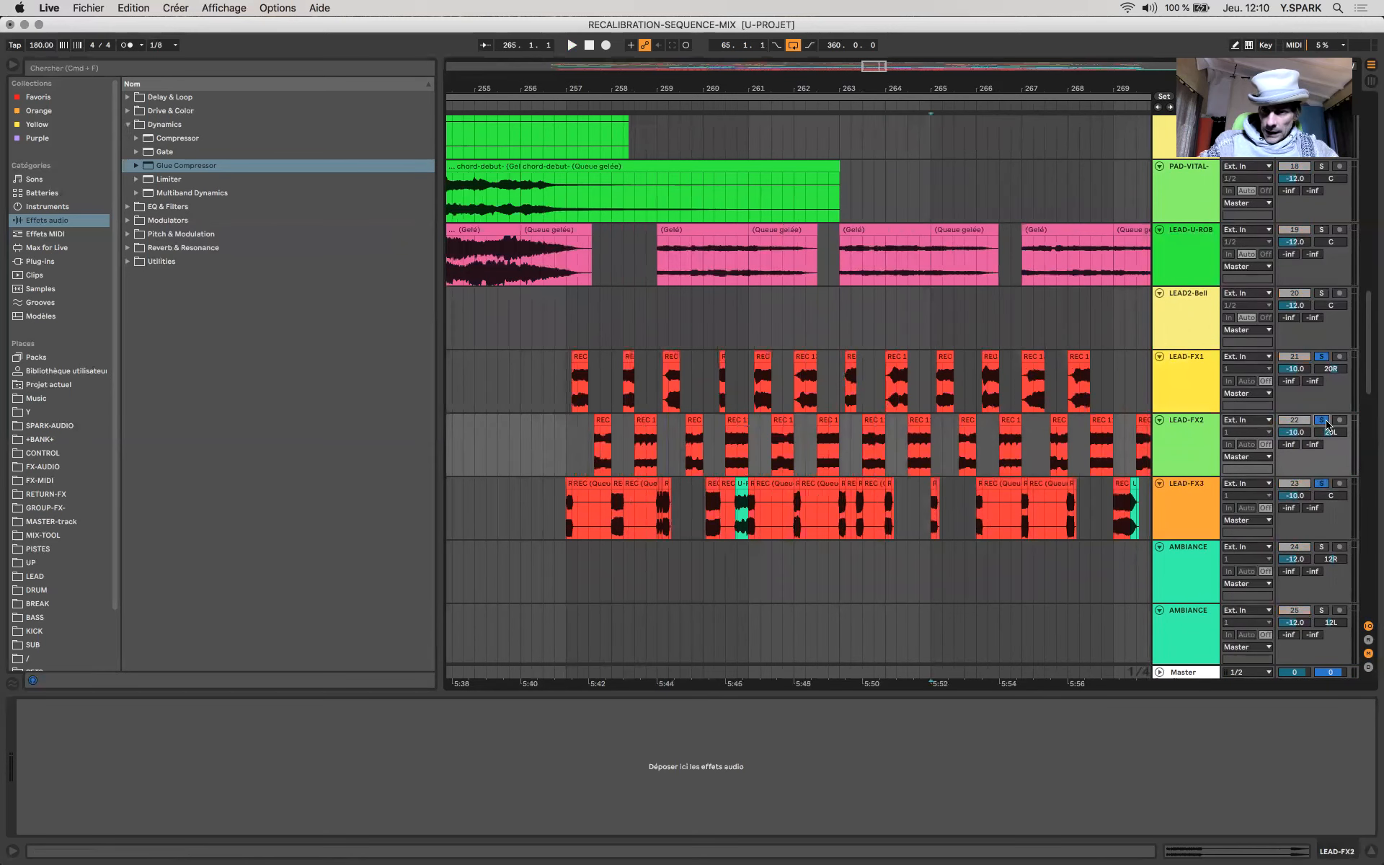
click(605, 419)
key(space)
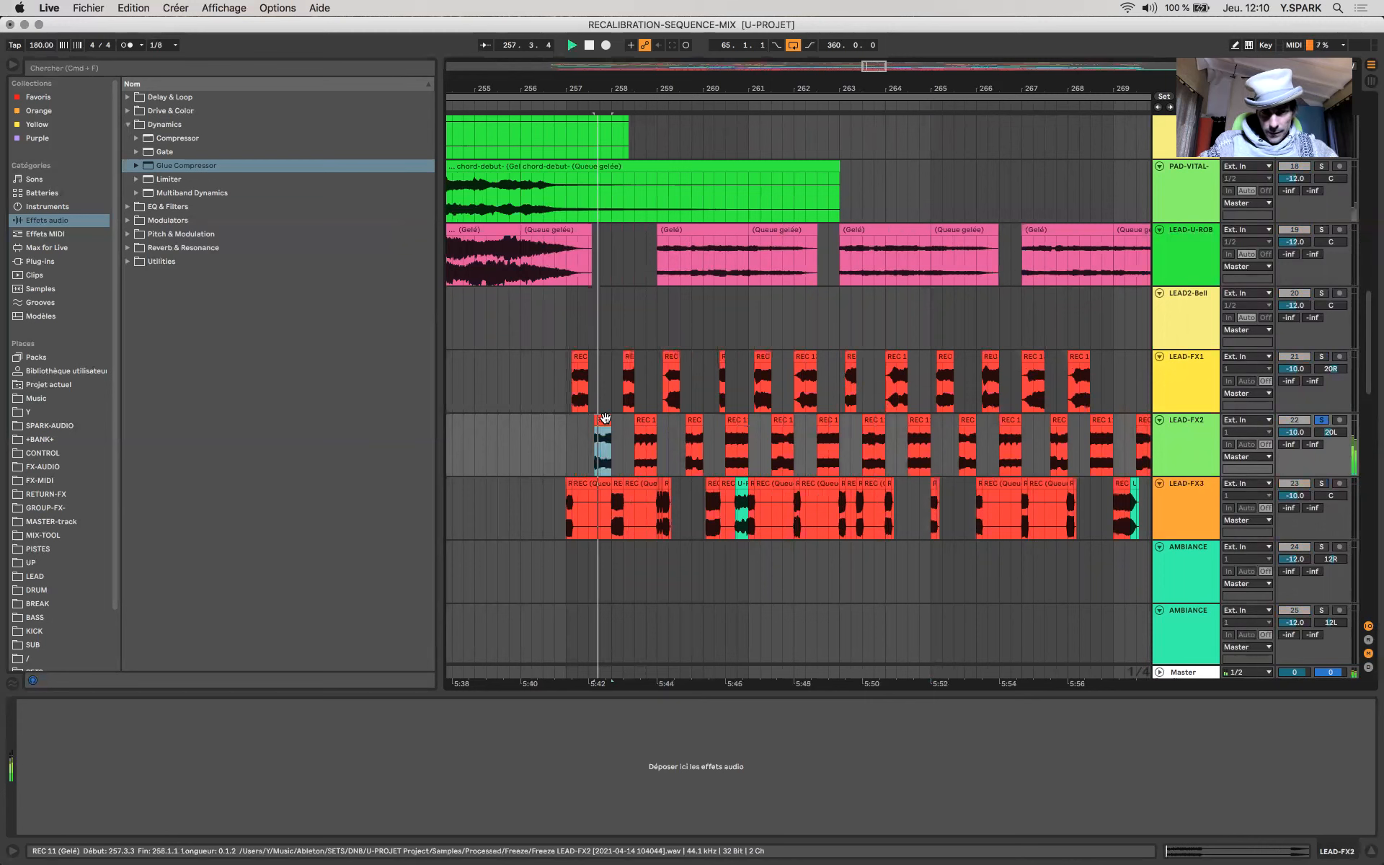
key(space)
Step: Solo LEAD-FX1 and play from its second clip while checking the Master track's correlation meter
click(627, 355)
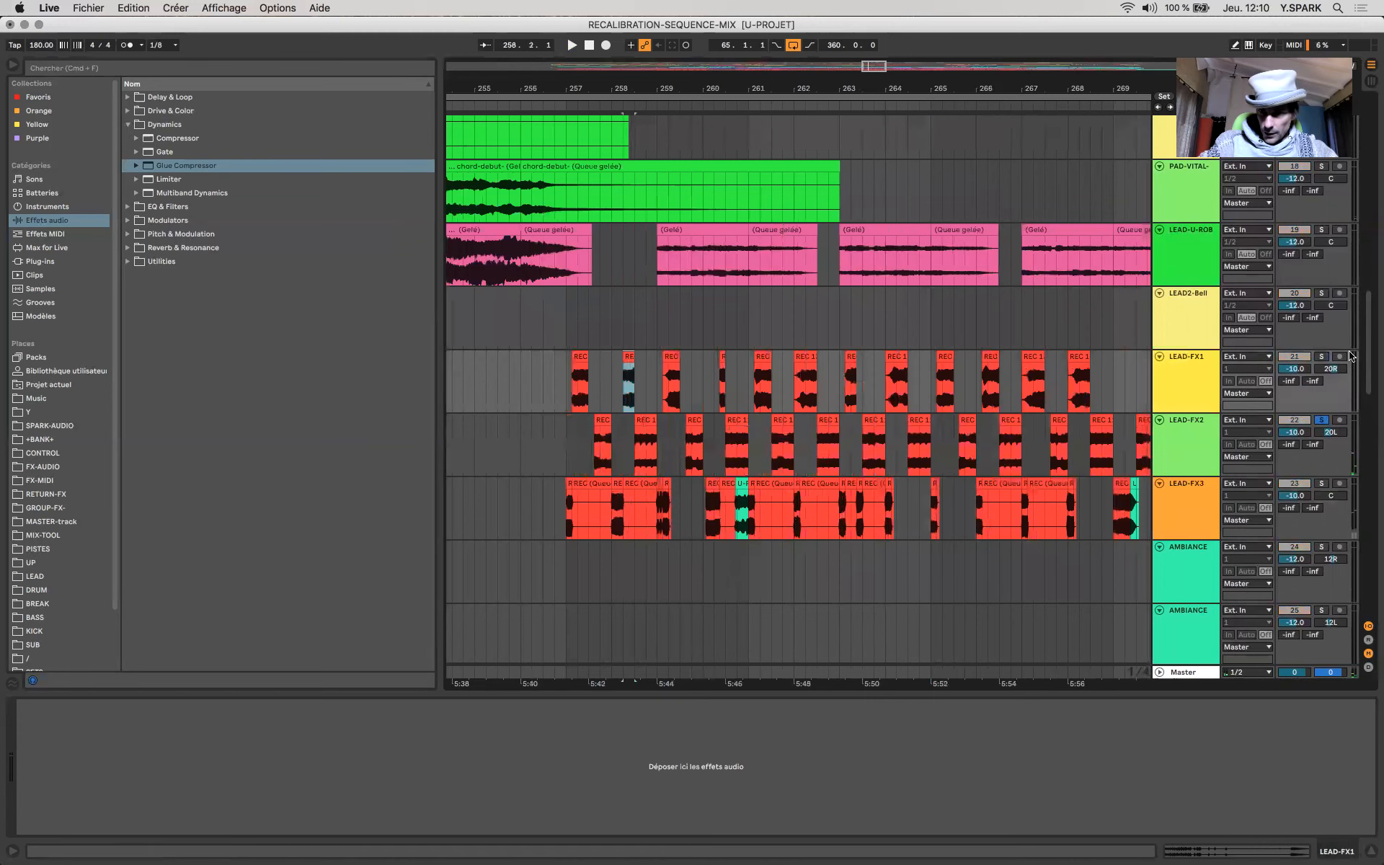
click(1319, 357)
key(space)
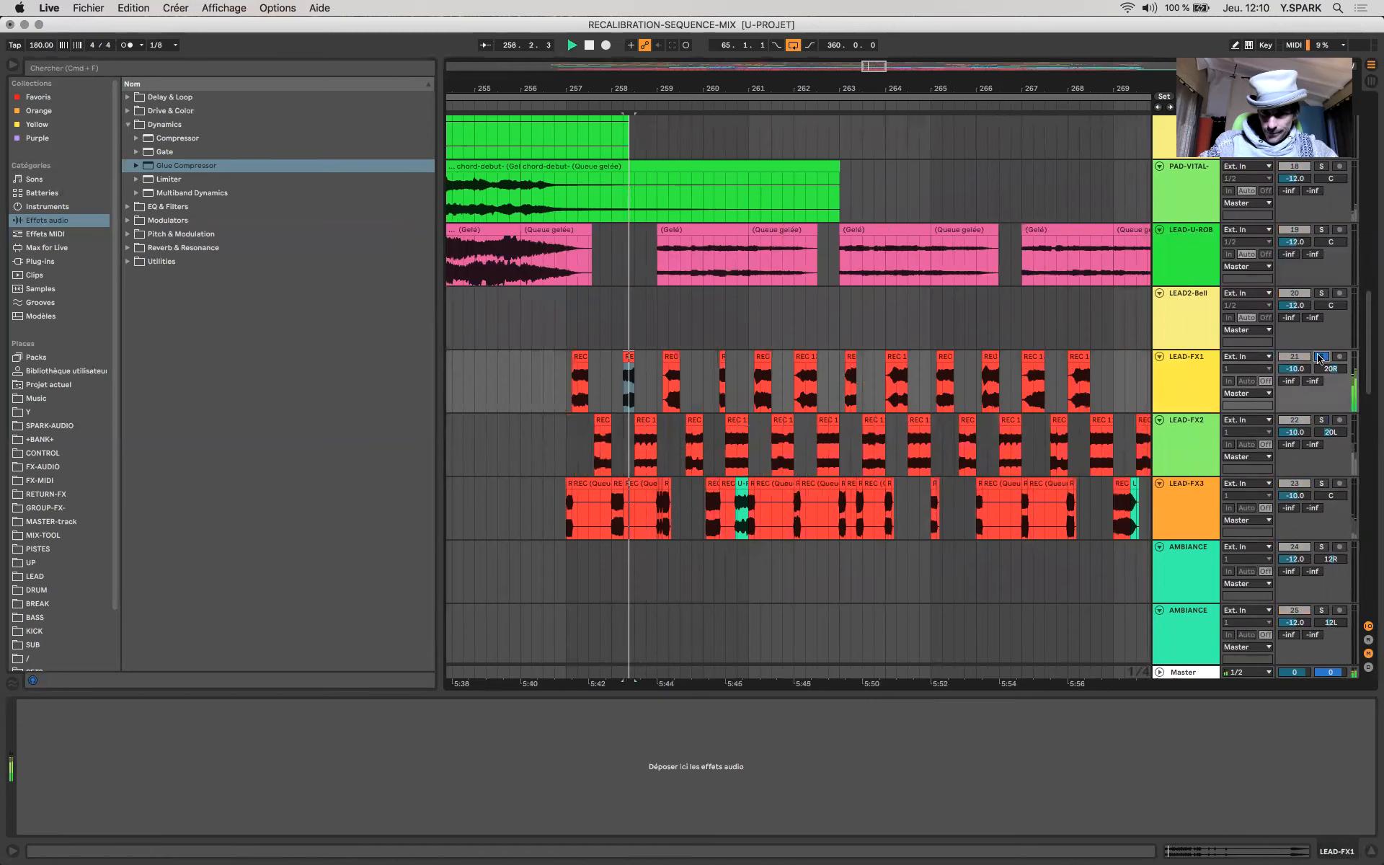
click(1200, 672)
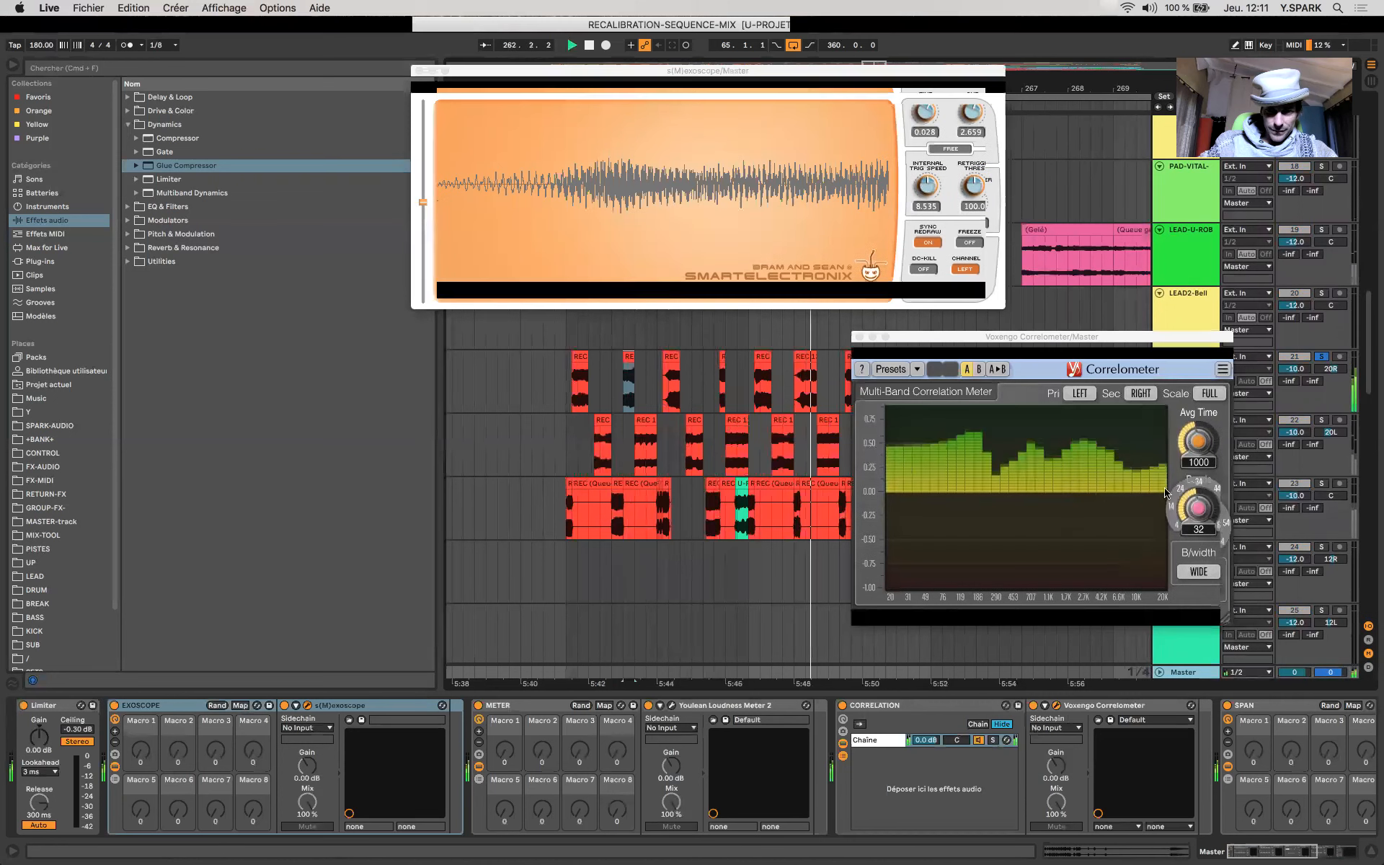
Step: Check LEAD-FX2 and LEAD-FX3 soloed in turn on the correlation meter, clear the solo and return to LEAD-FX1
click(1320, 421)
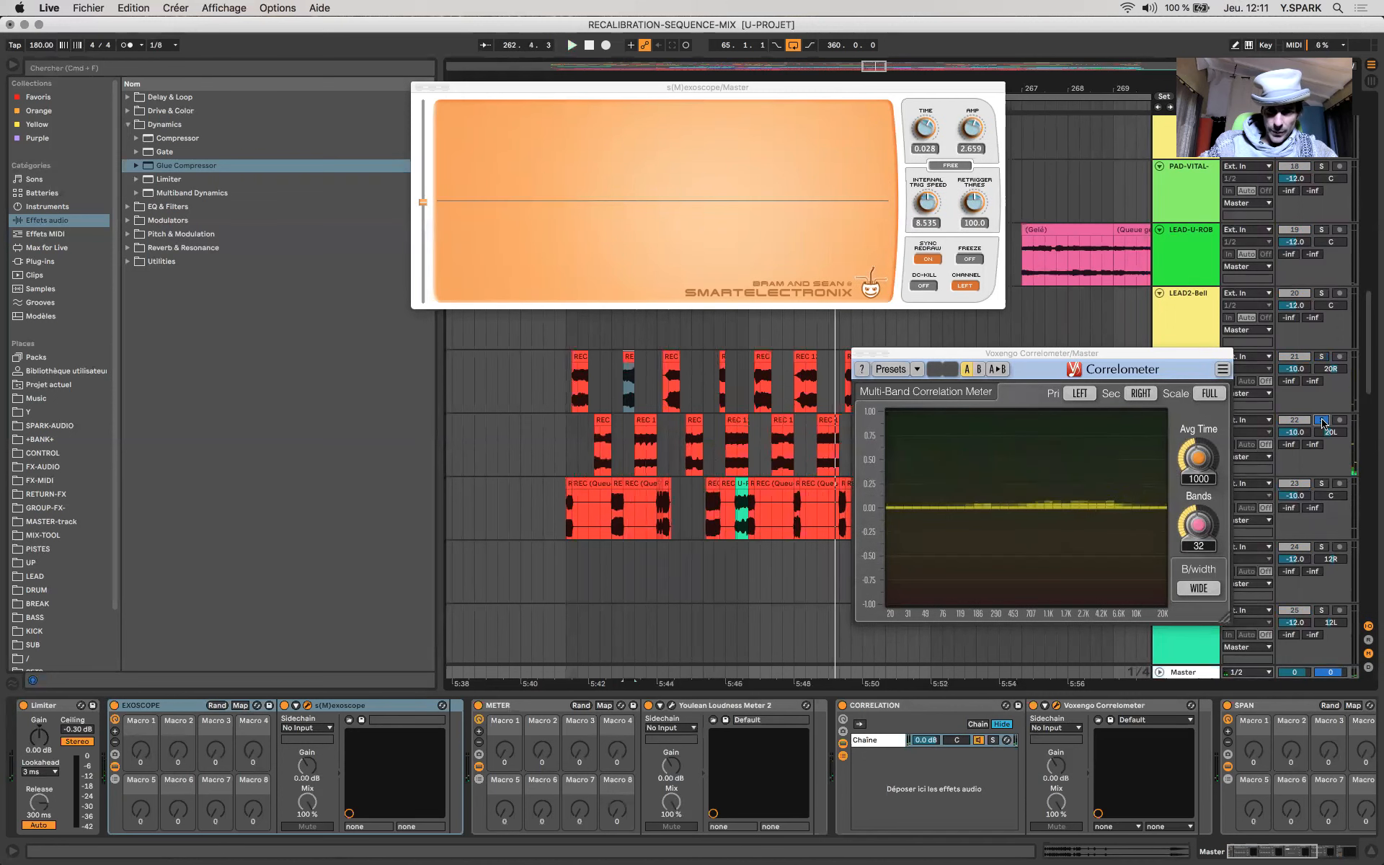
click(1321, 484)
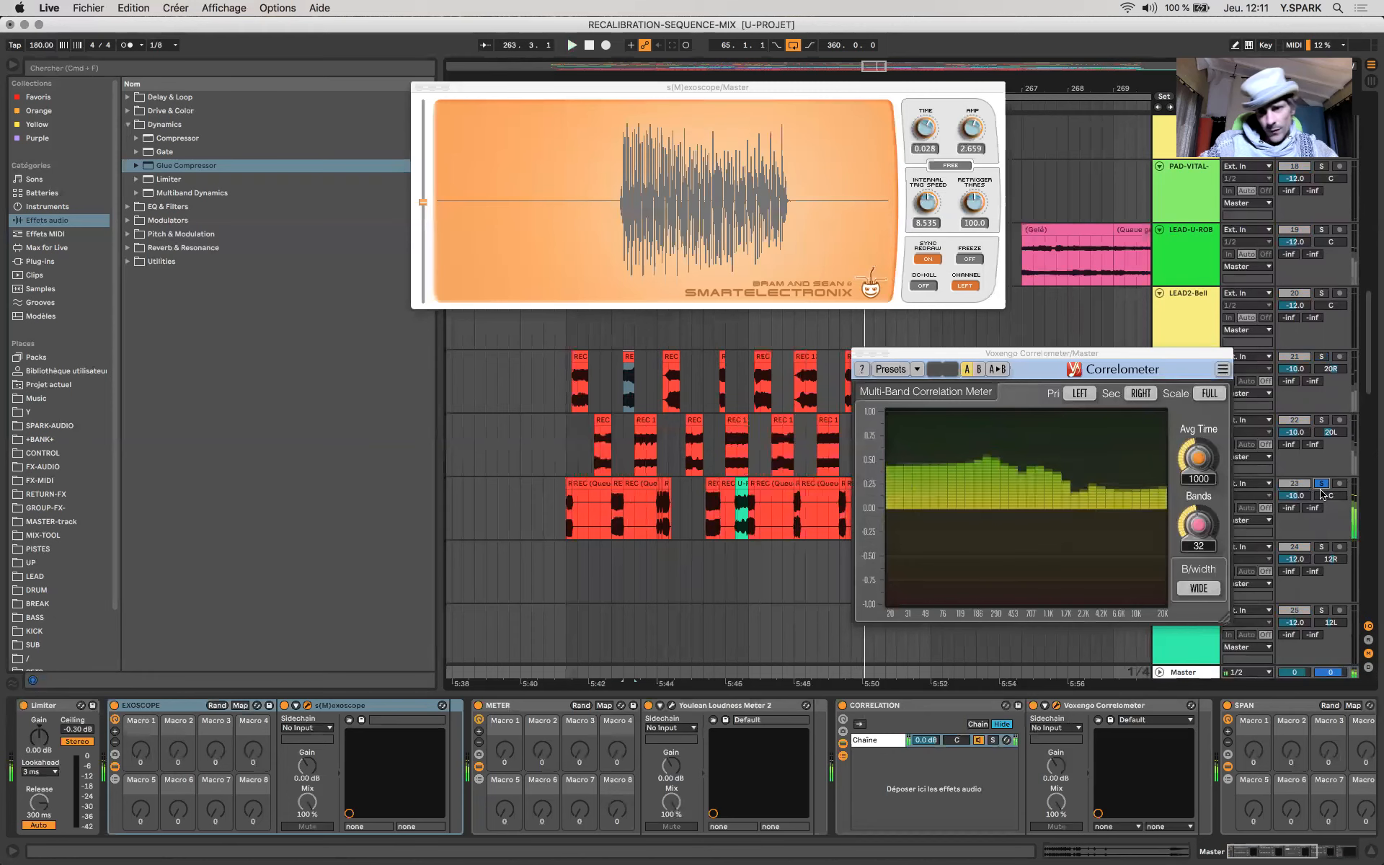
click(859, 353)
click(1170, 366)
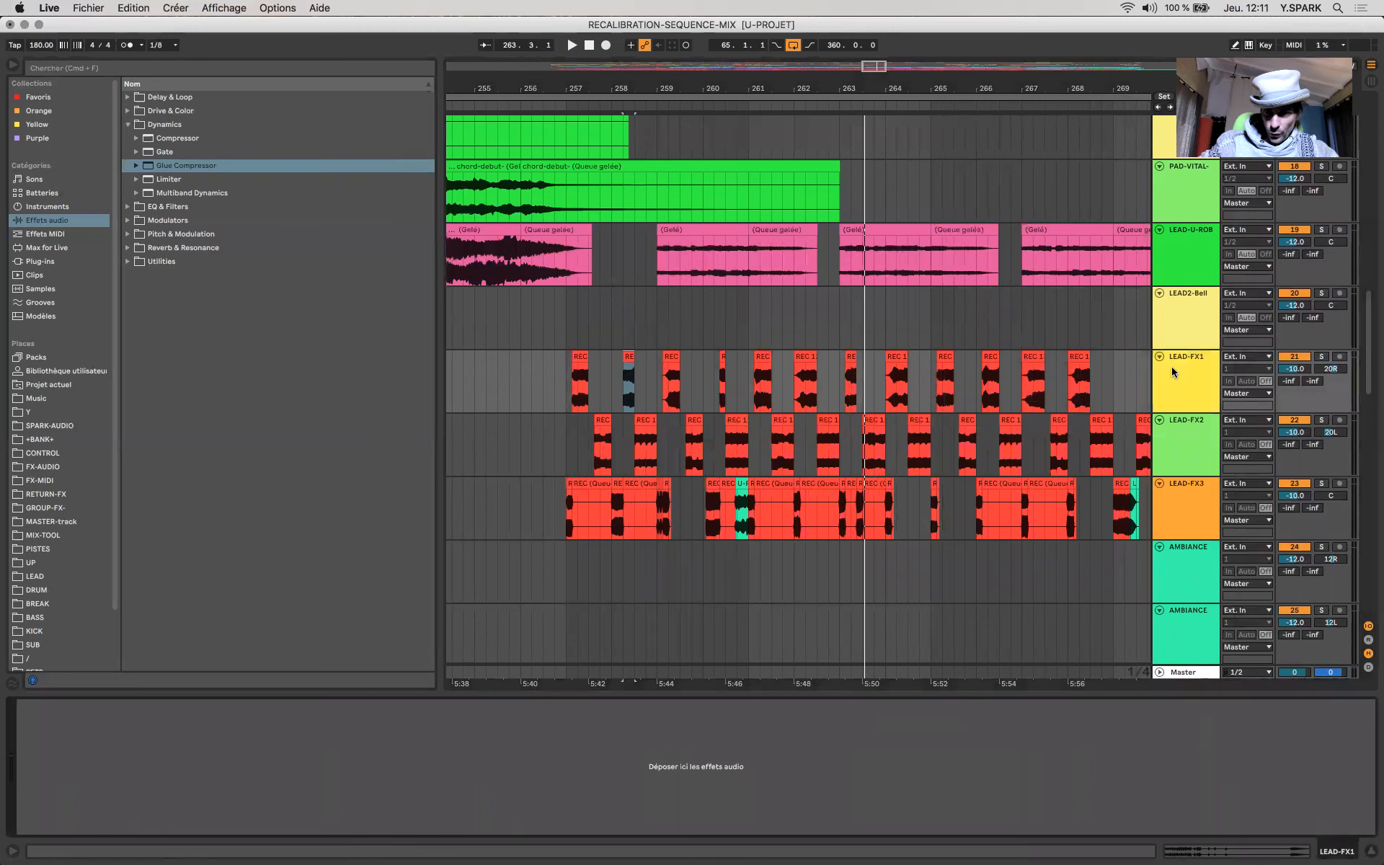
Step: Add a Utility device to LEAD-FX1 and set its stereo width to 90%
click(755, 391)
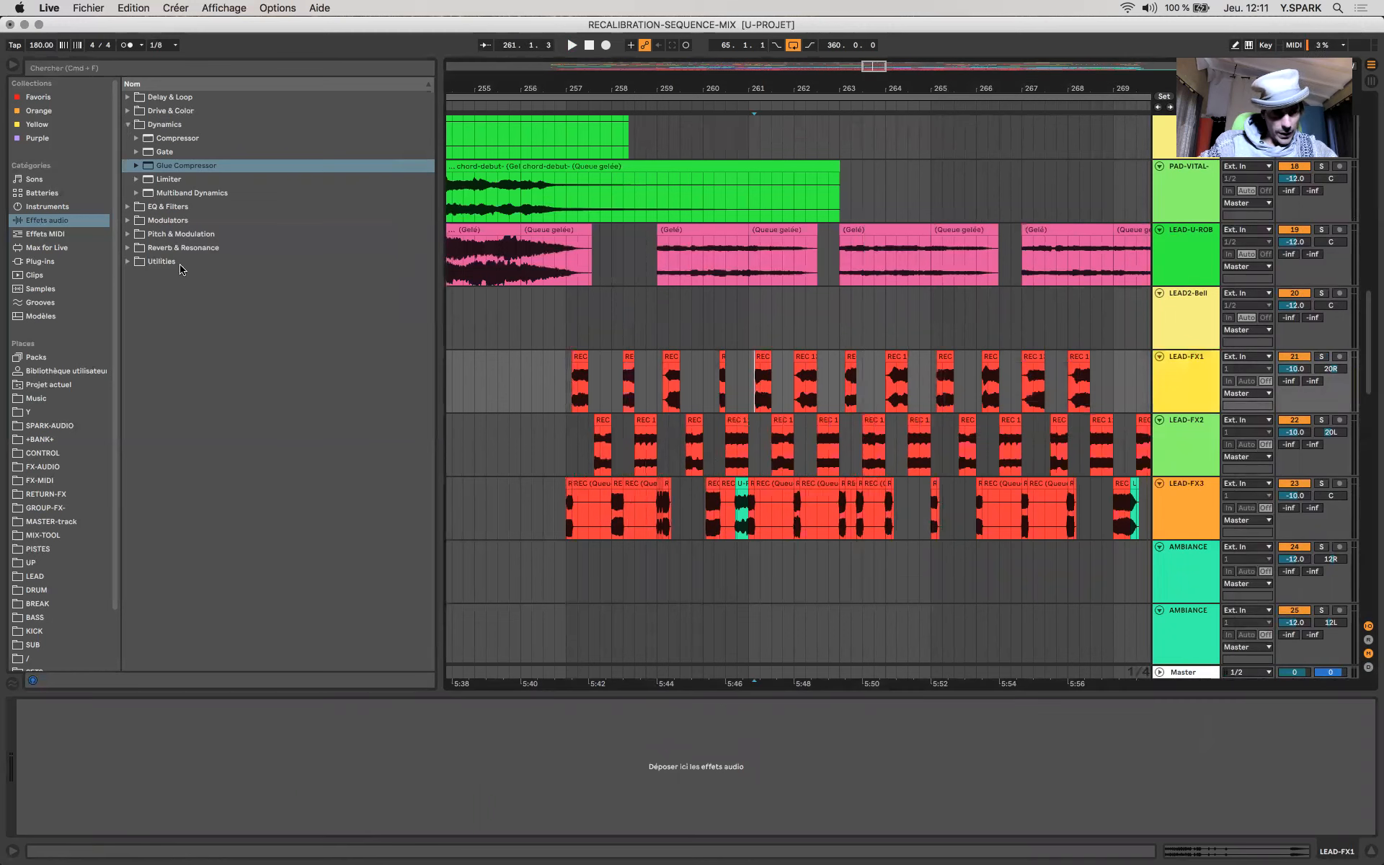
click(127, 261)
double_click(152, 262)
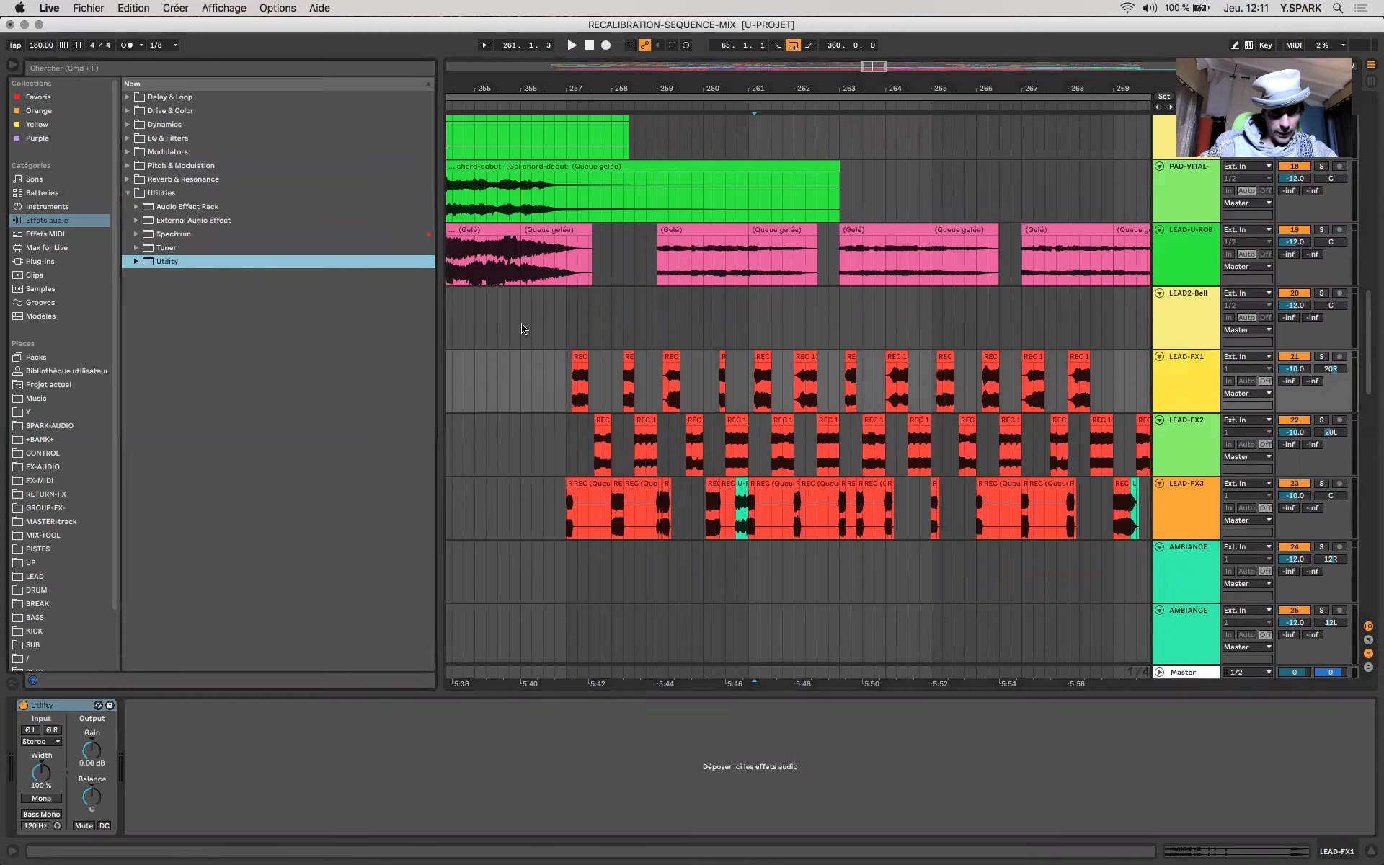
click(46, 784)
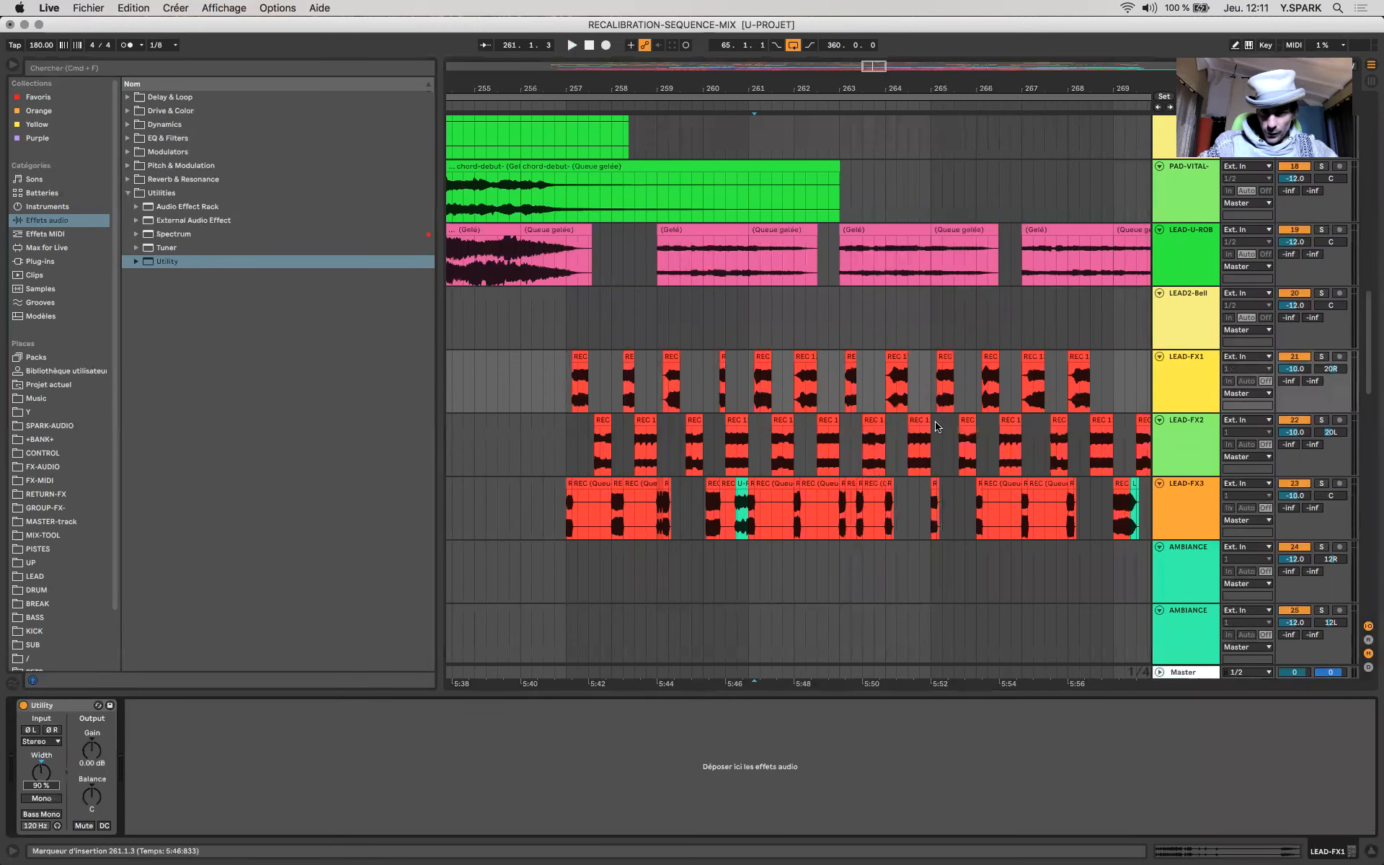
Step: Group the LEAD-FX1, LEAD-FX2 and LEAD-FX3 tracks and name the group LEAD-FX
click(1192, 381)
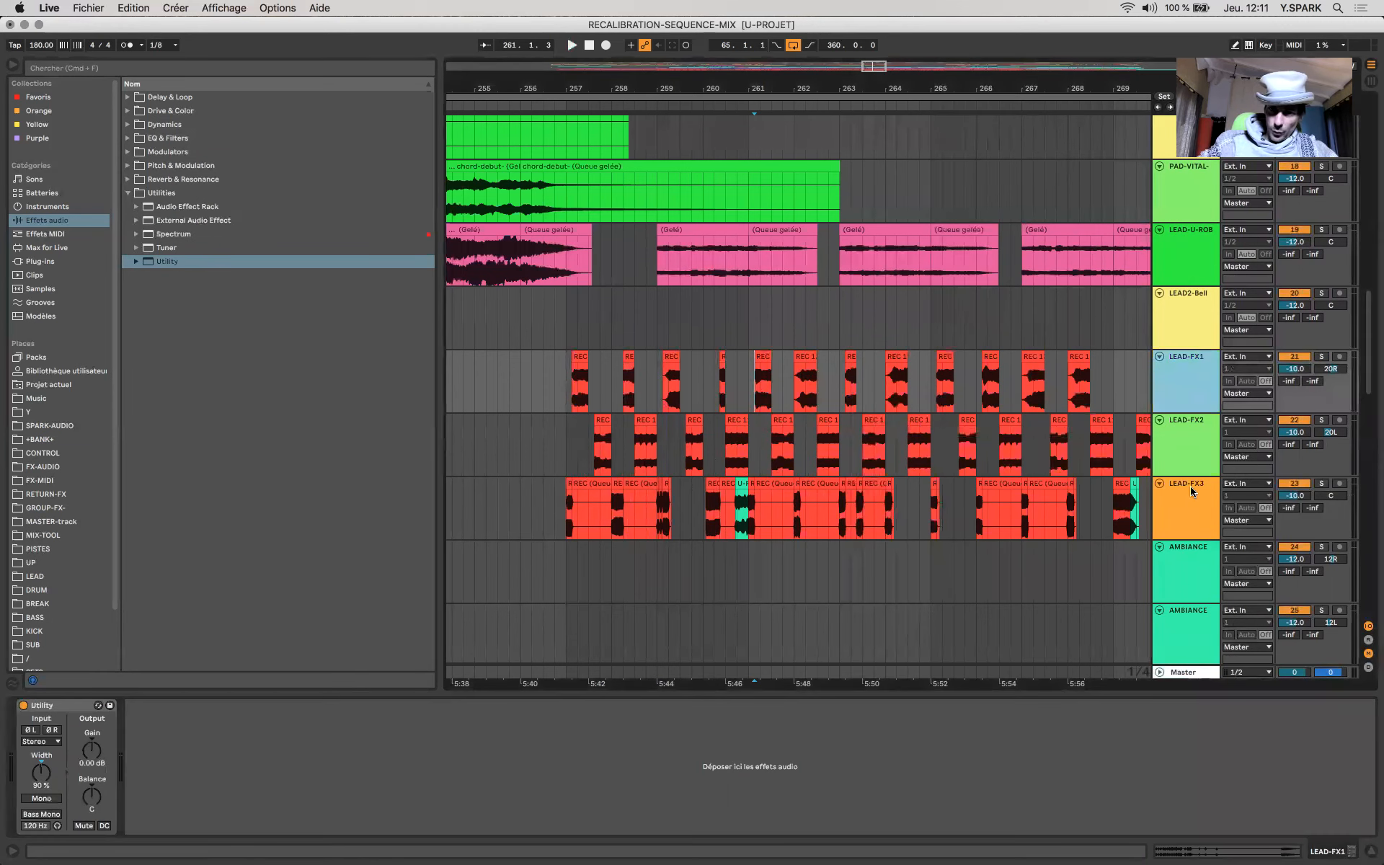
shift+click(1191, 491)
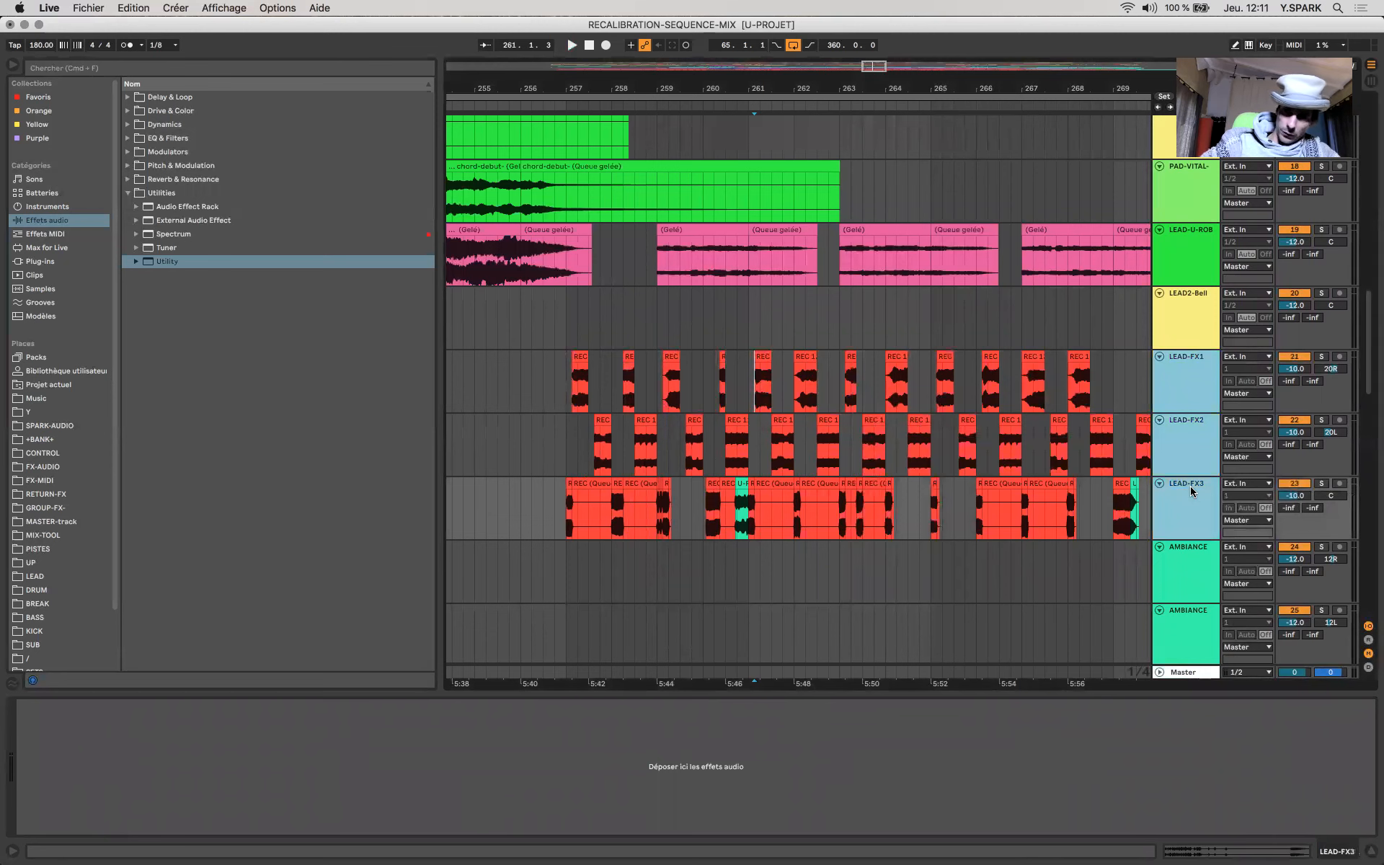
key(super+g)
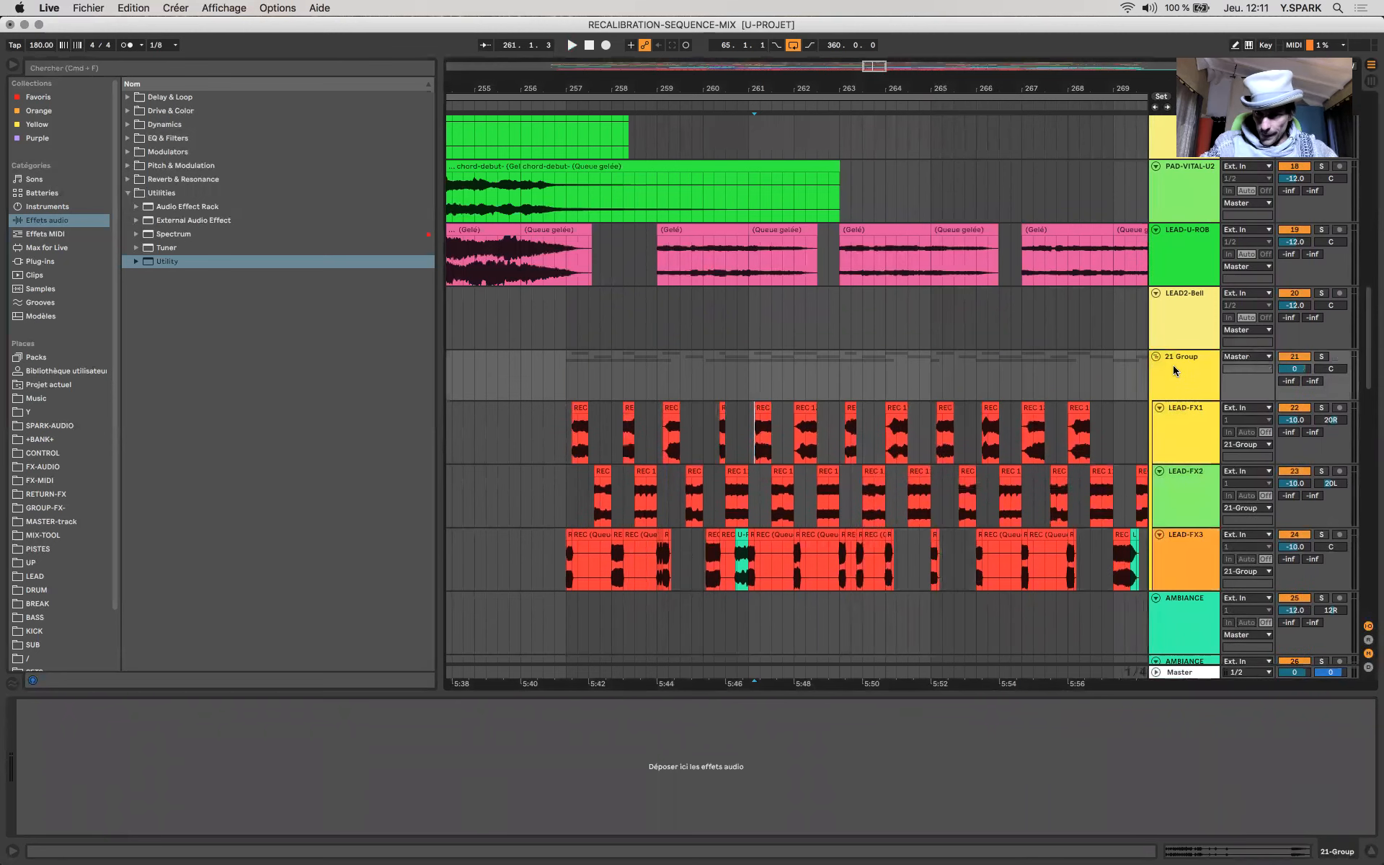
click(1174, 371)
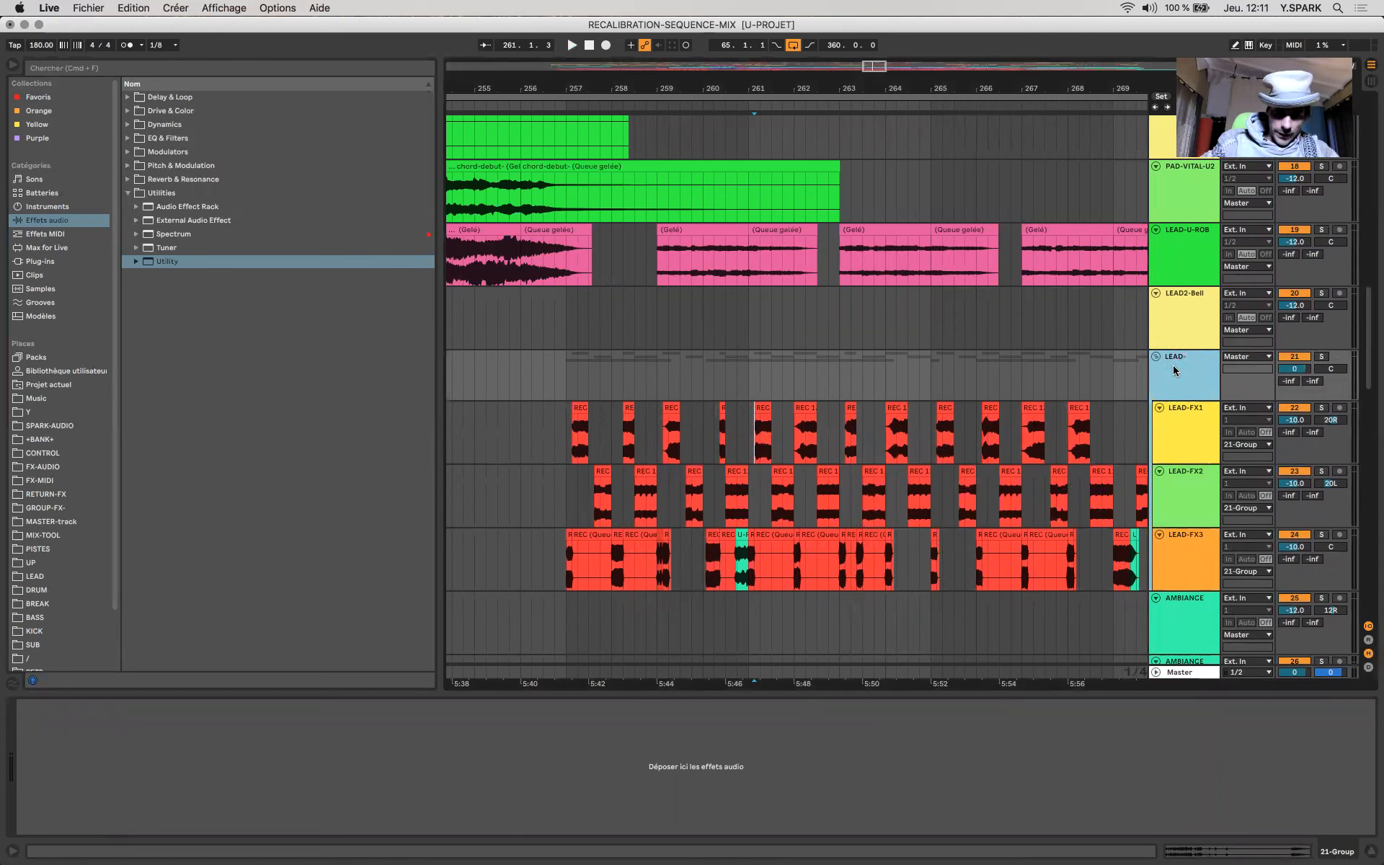
key(Return)
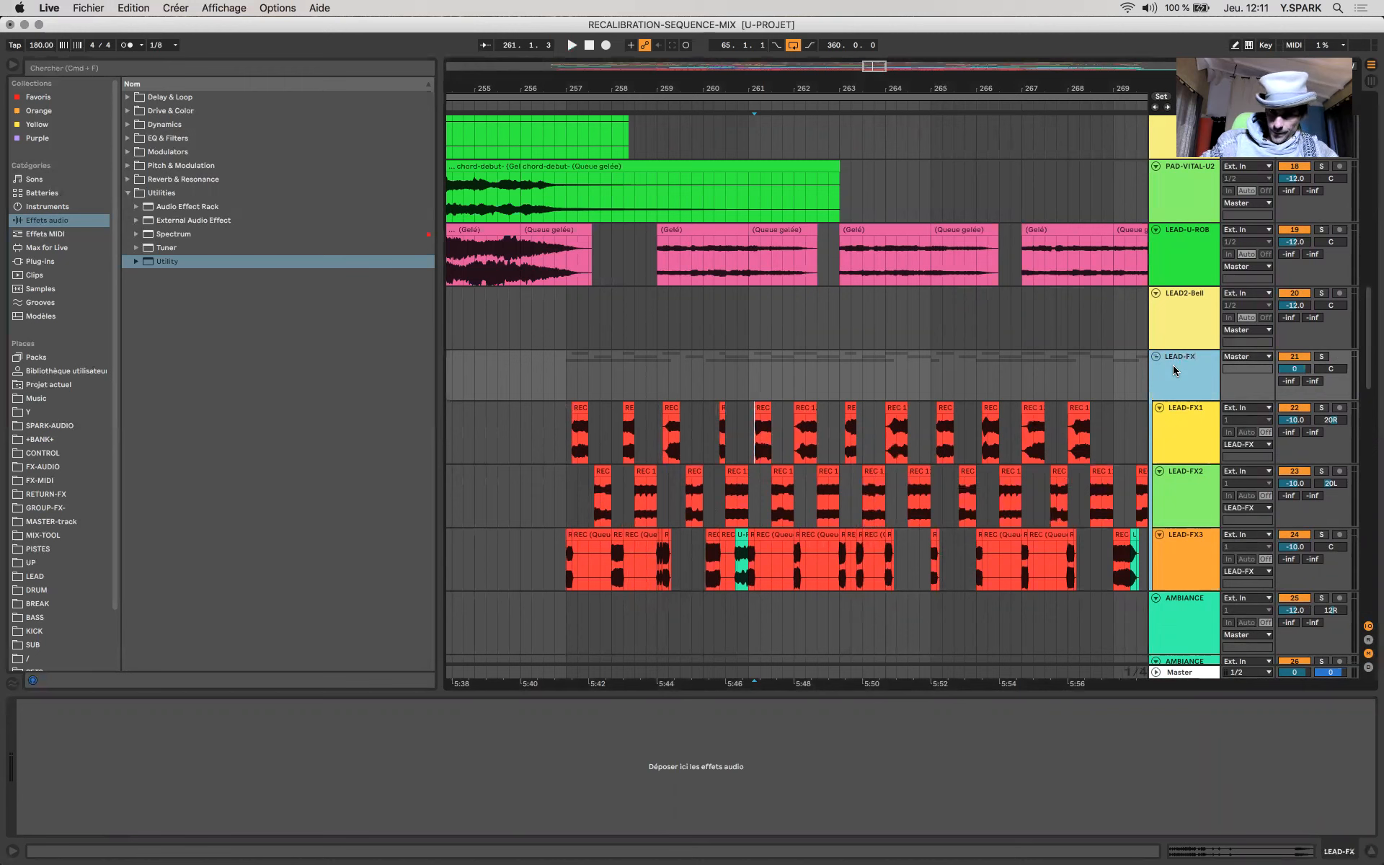
Step: Add an EQ Eight to the LEAD-FX group and set its mode to M/S
click(127, 138)
click(168, 179)
key(Return)
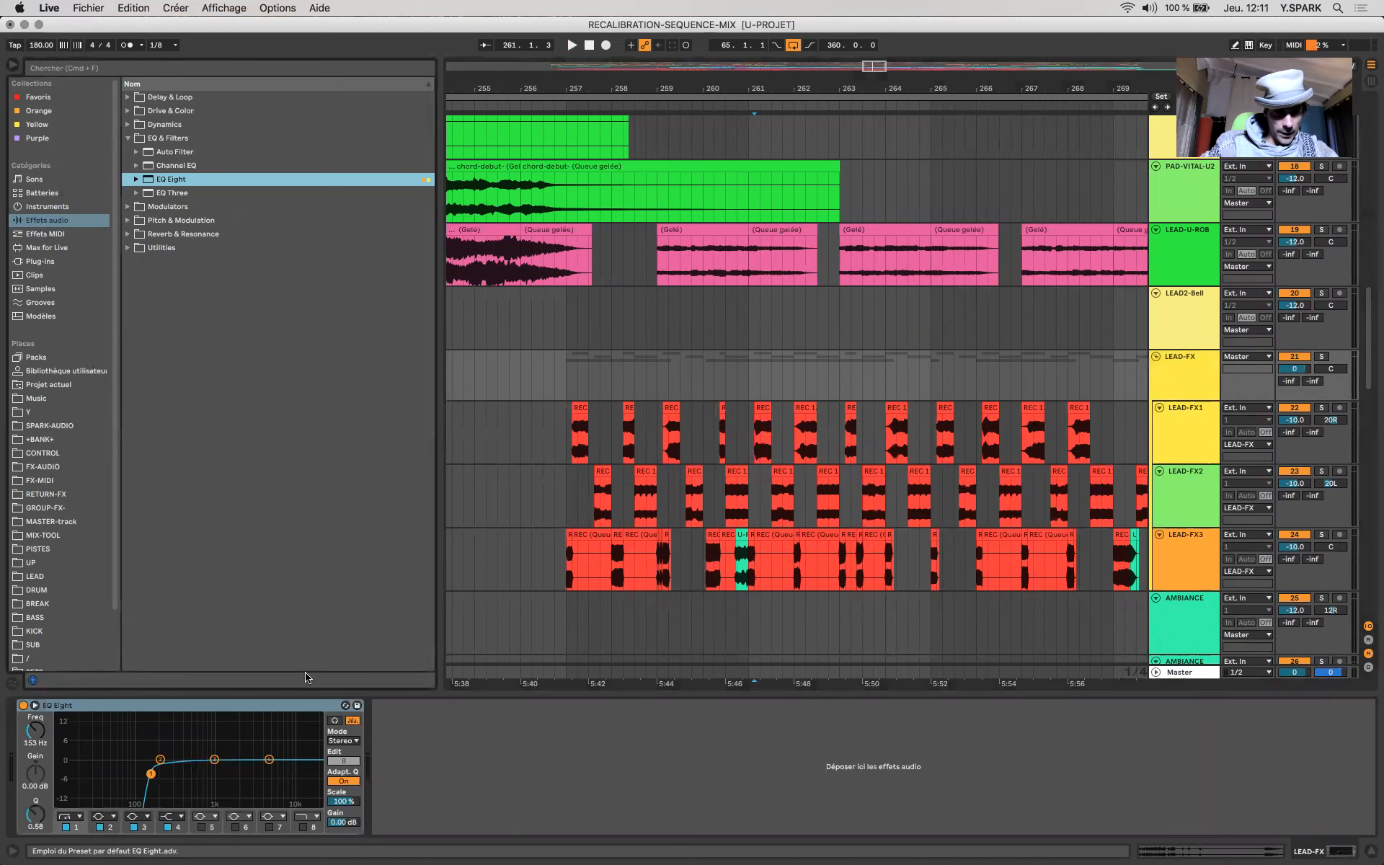
click(350, 743)
click(351, 772)
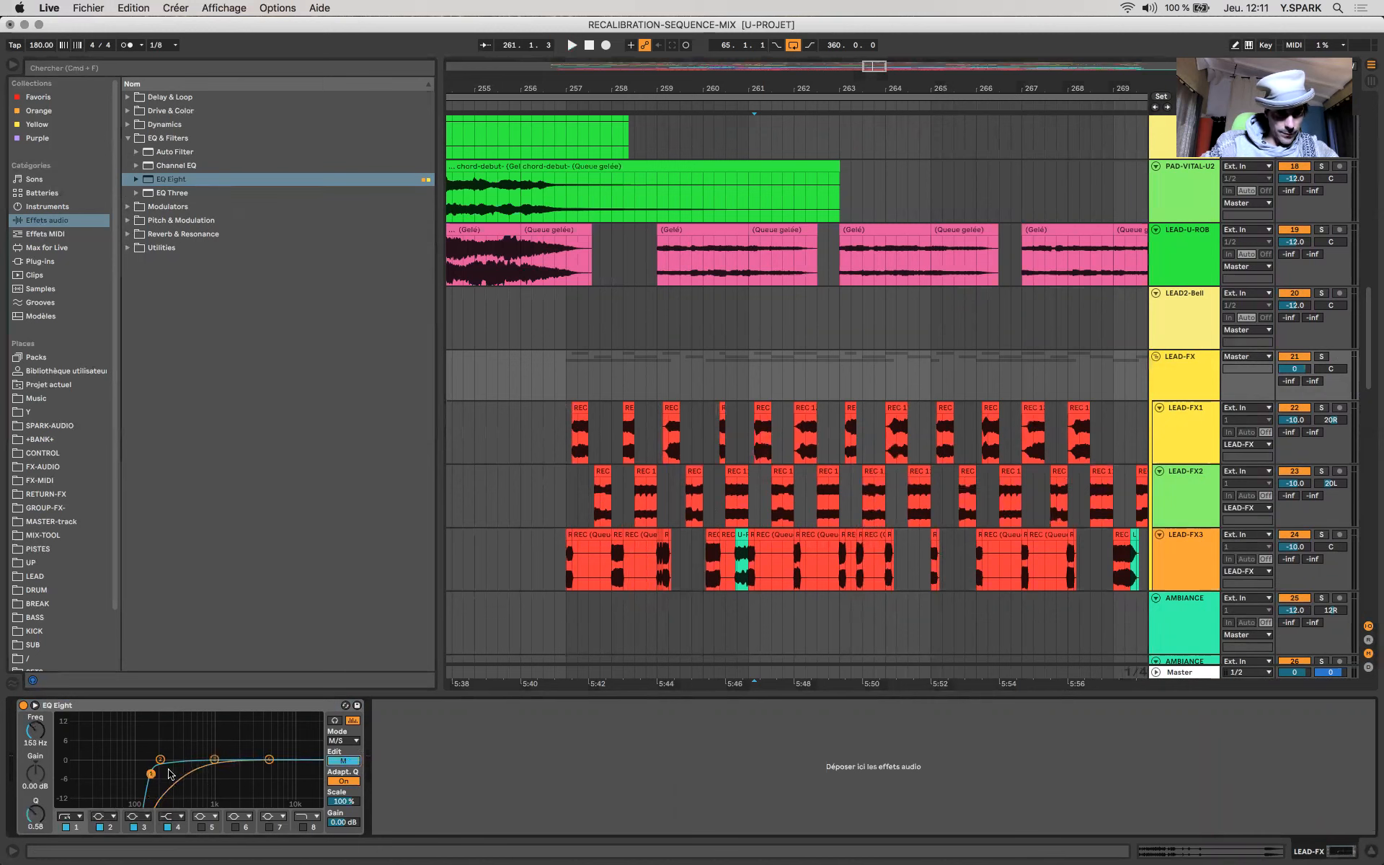
Step: Boost the Mid curve of the LEAD-FX group's EQ Eight, with band 4 at 6.80 kHz and 2.85 dB, and switch editing to the Side channel
drag(160, 759, 287, 751)
click(214, 759)
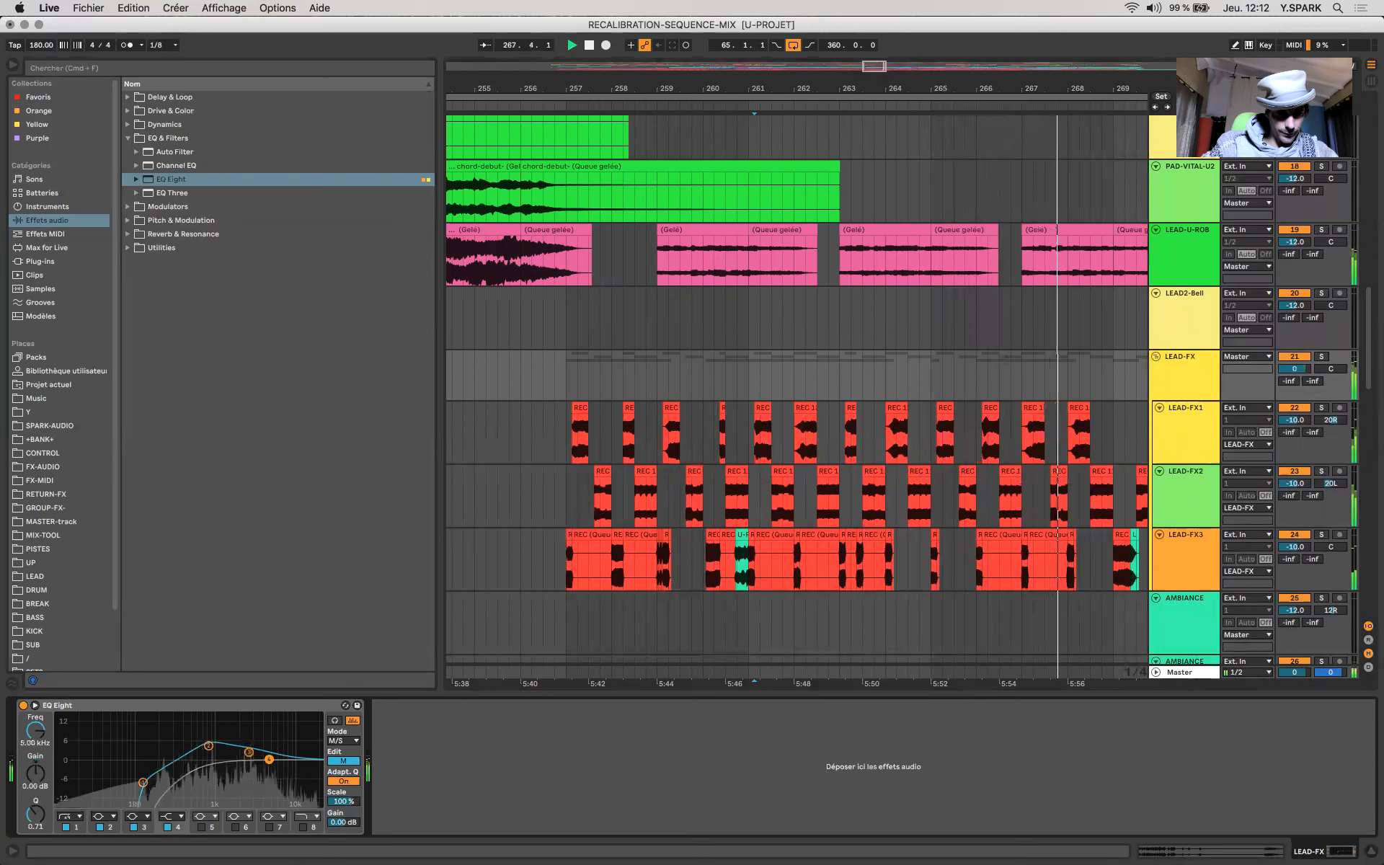
click(344, 740)
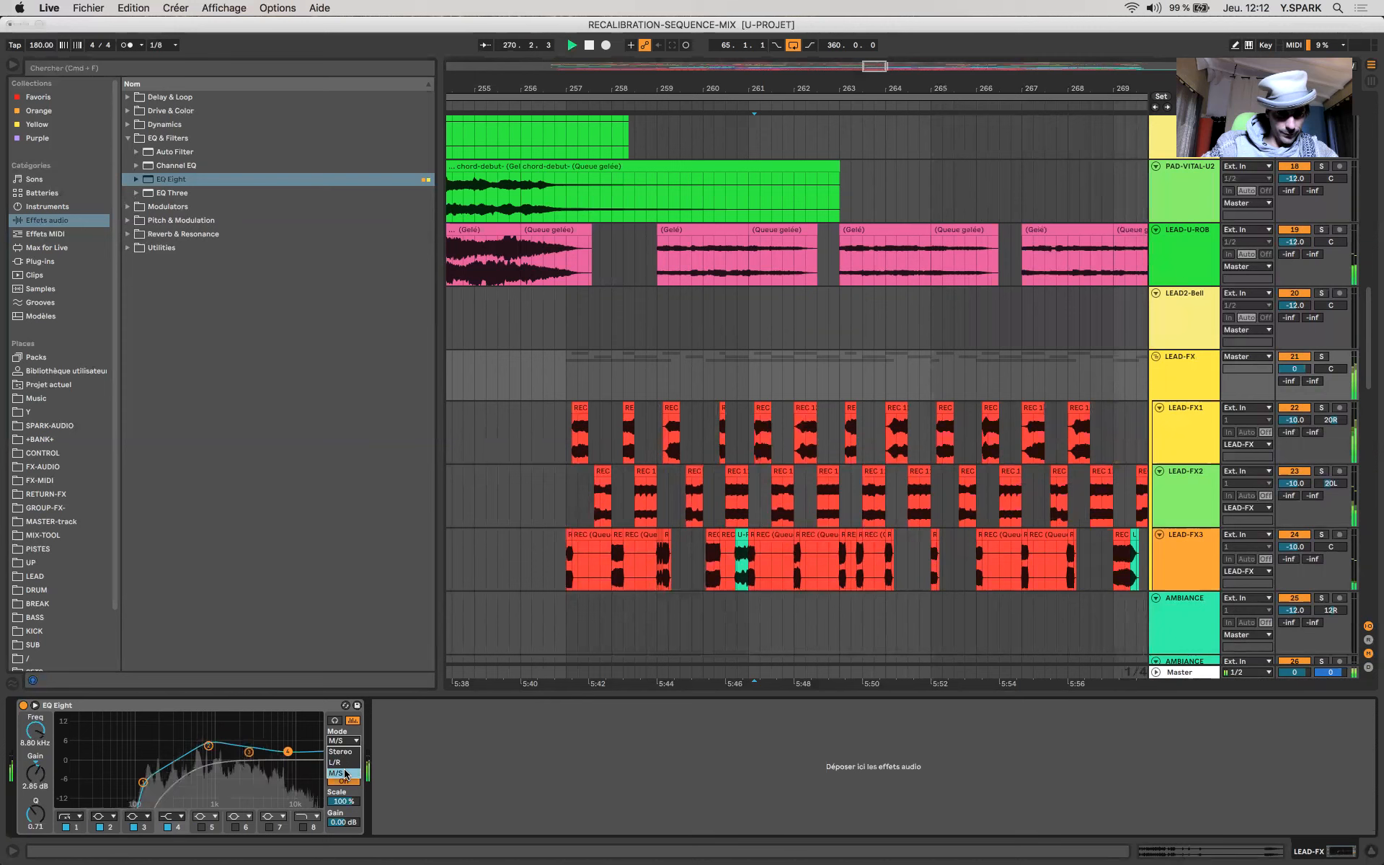
click(344, 772)
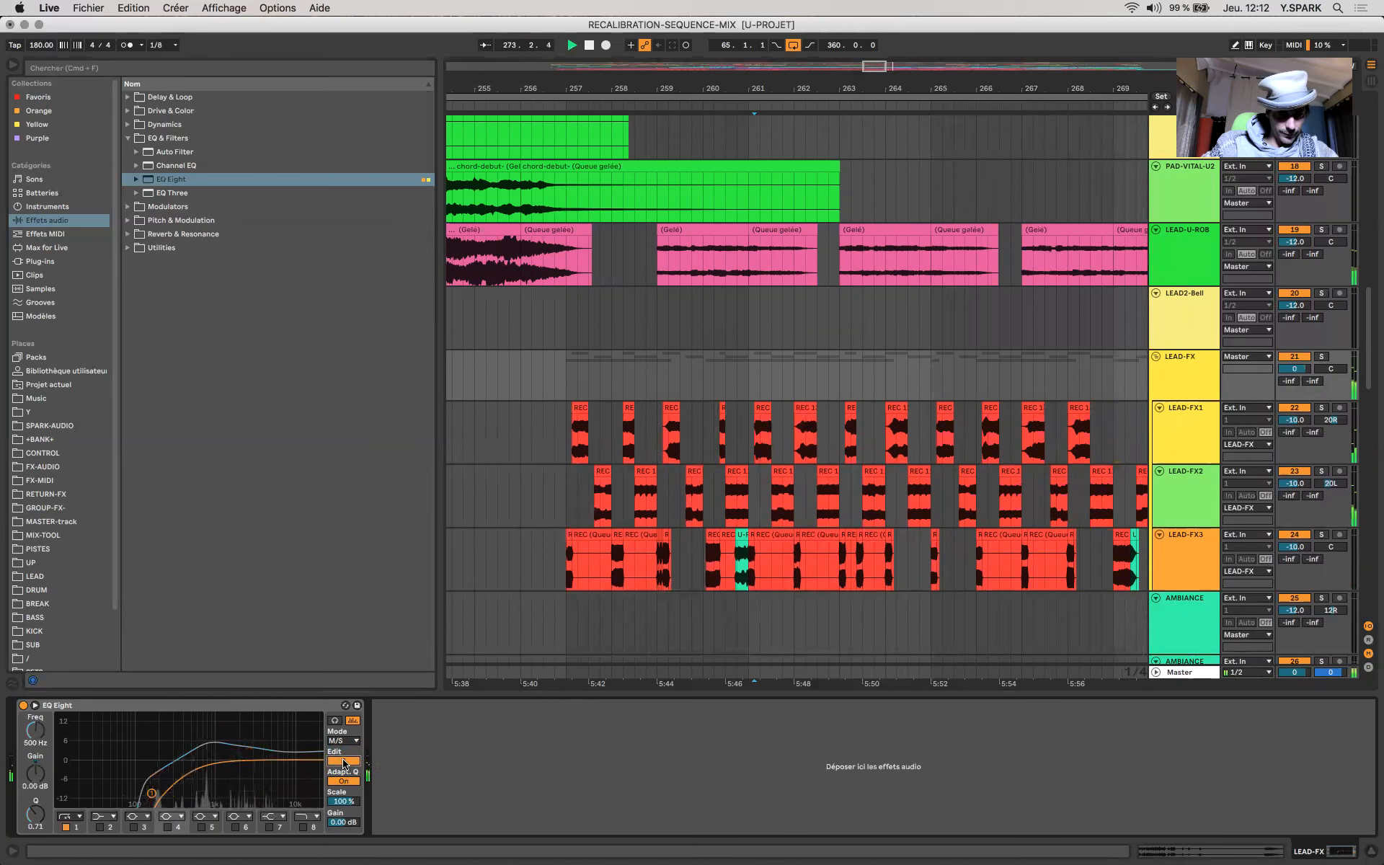
click(343, 761)
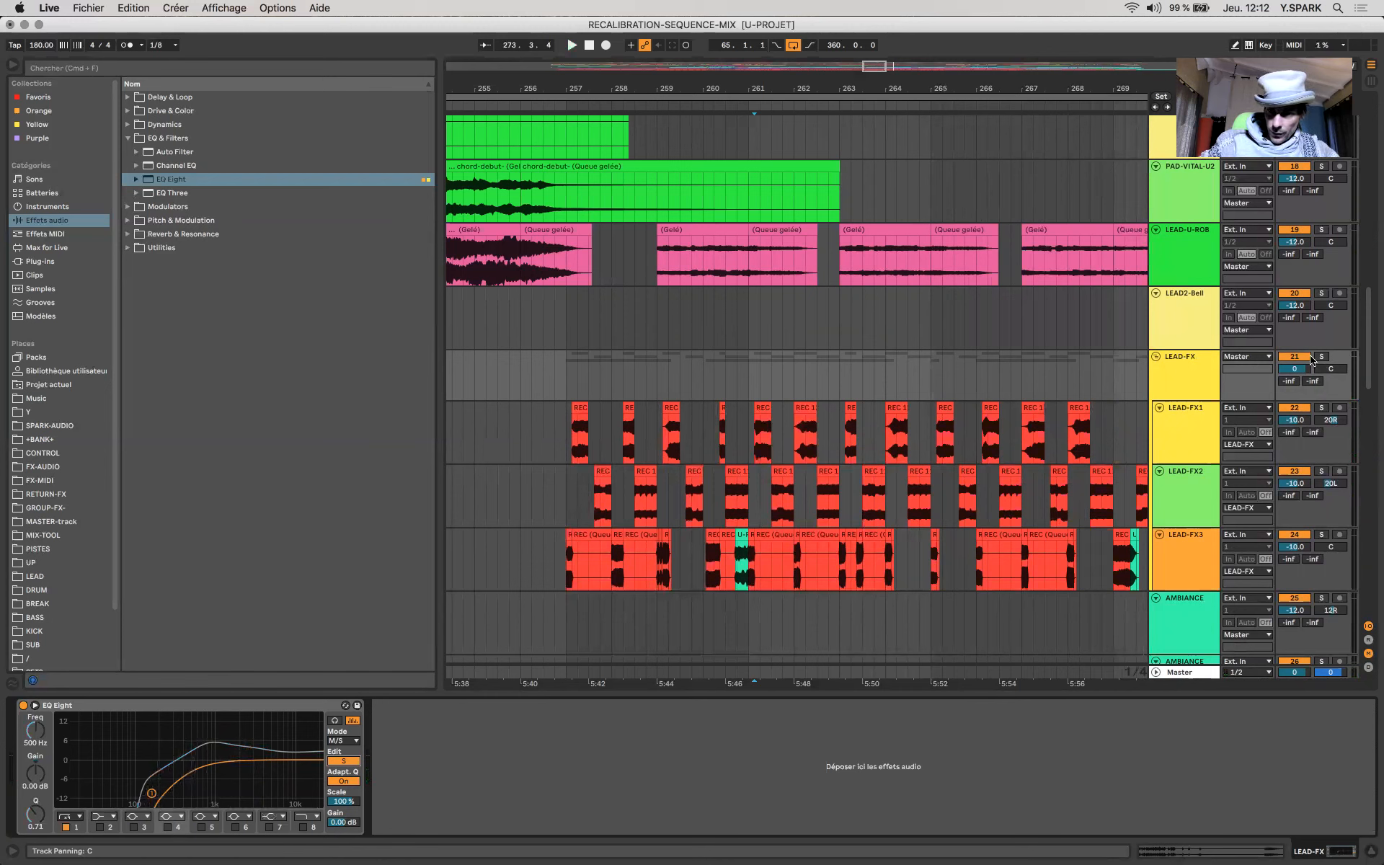
Step: Solo the LEAD-FX group and play it while examining the Master track's oscilloscope and spectrum analysers
click(1319, 356)
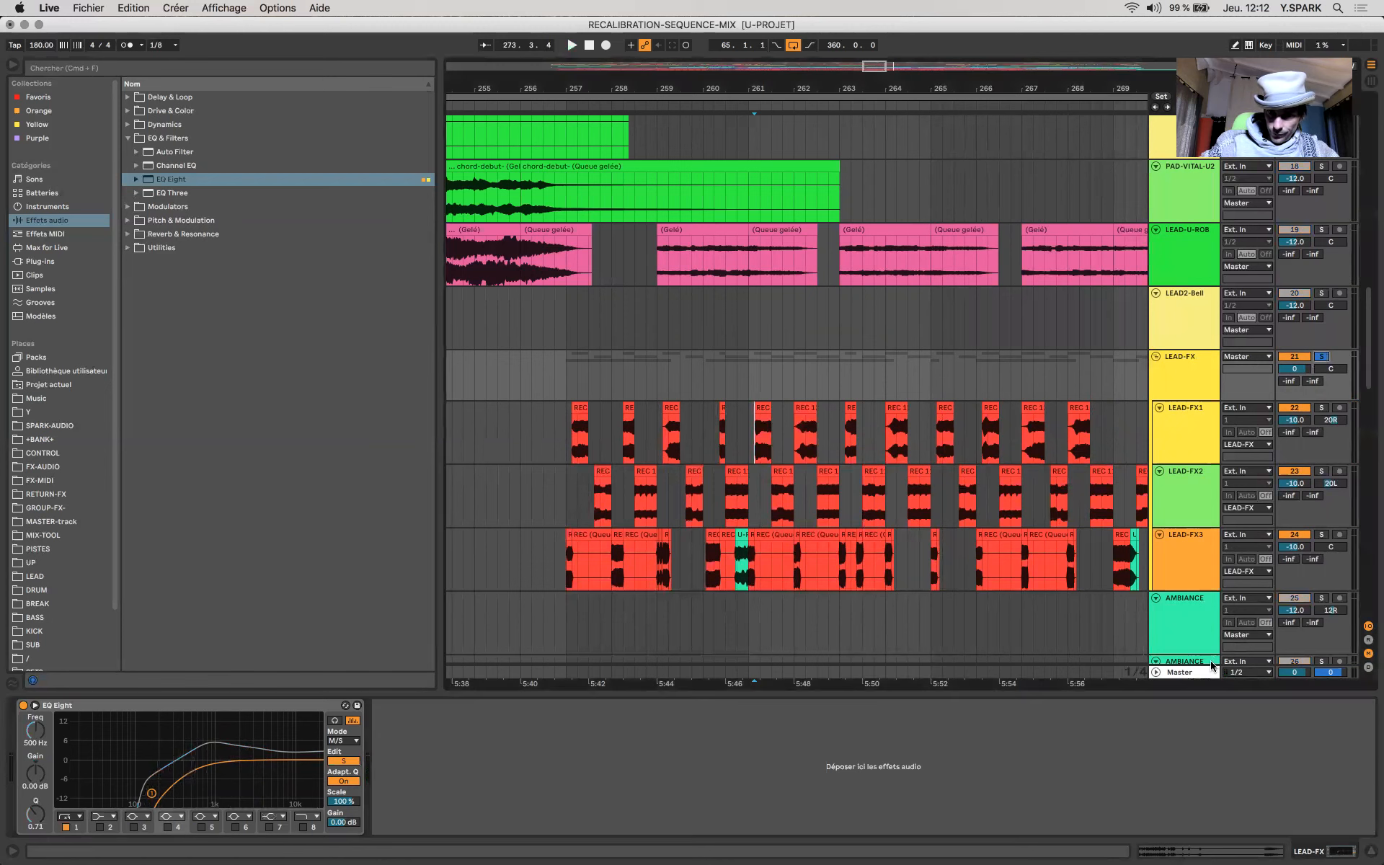
click(1202, 677)
key(space)
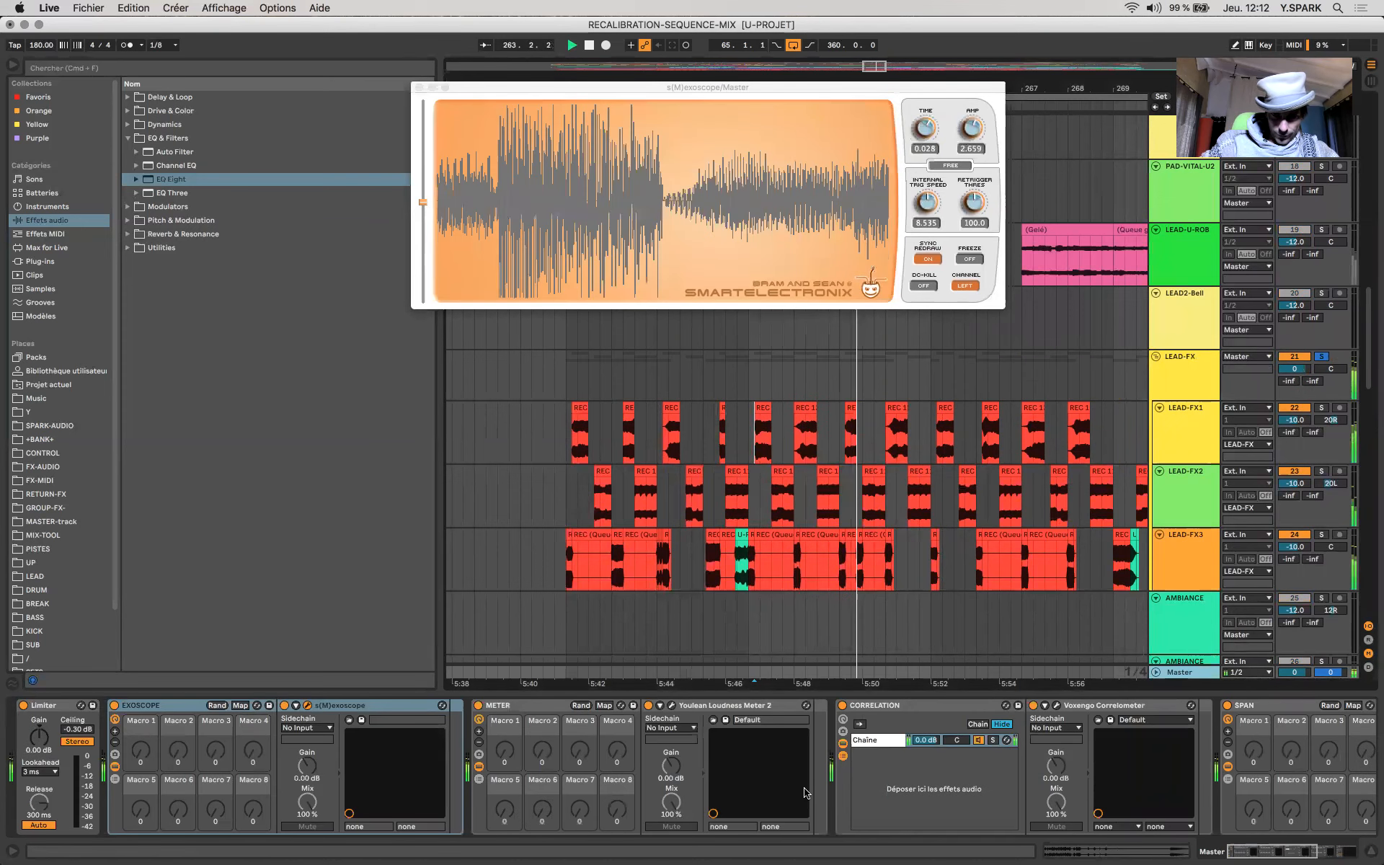
scroll(806, 793, right, 5)
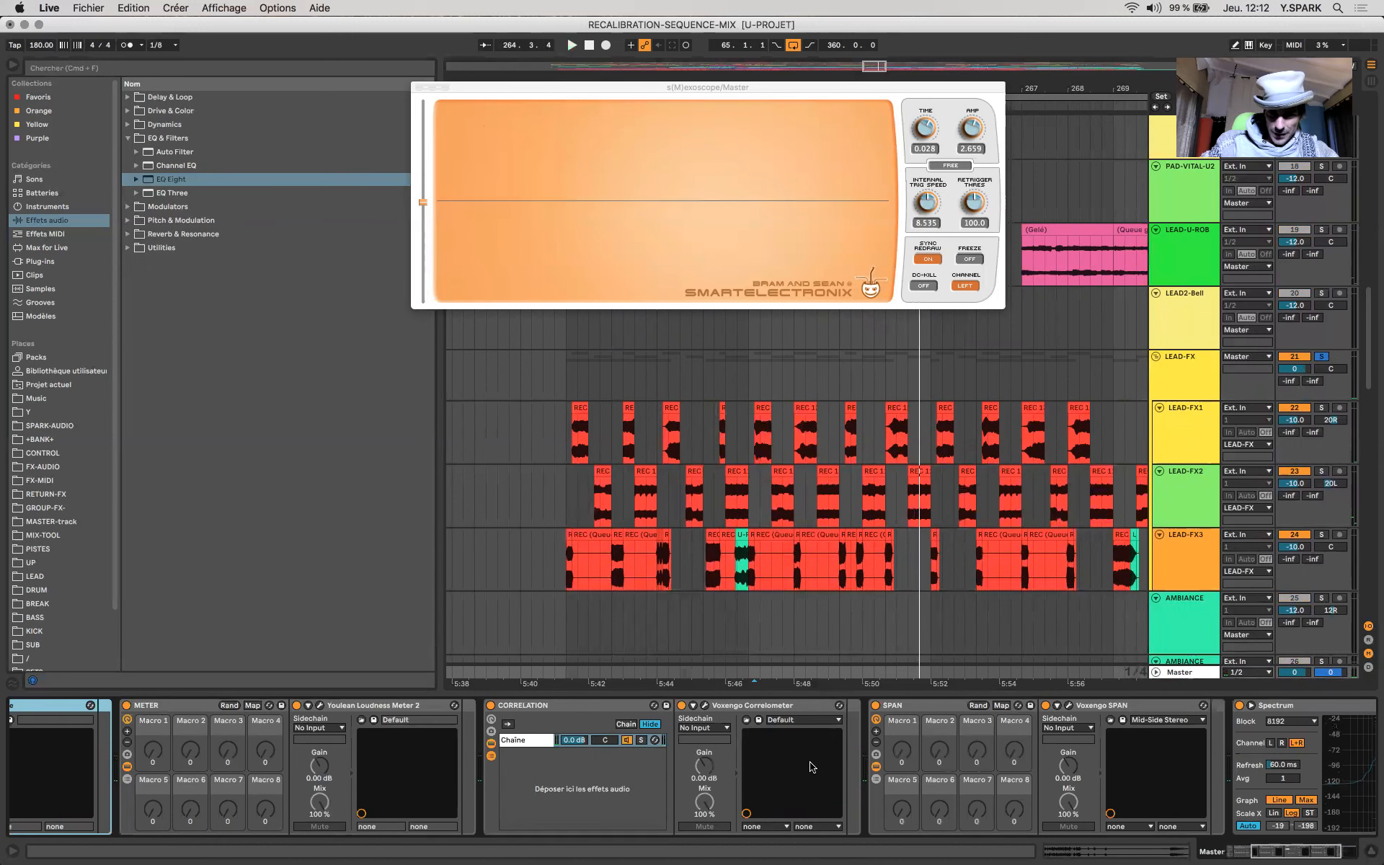
scroll(811, 766, right, 5)
scroll(811, 766, left, 3)
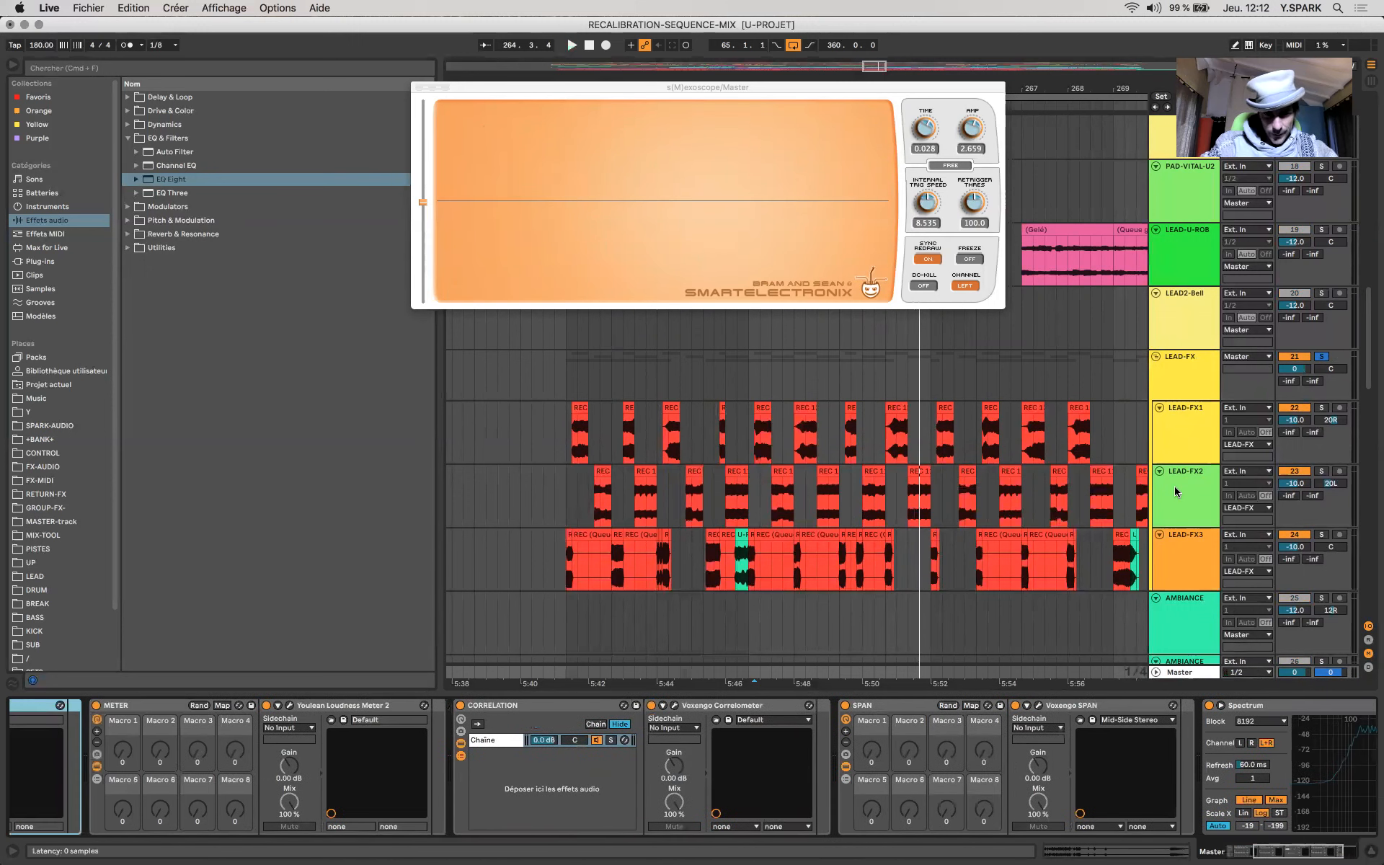
key(space)
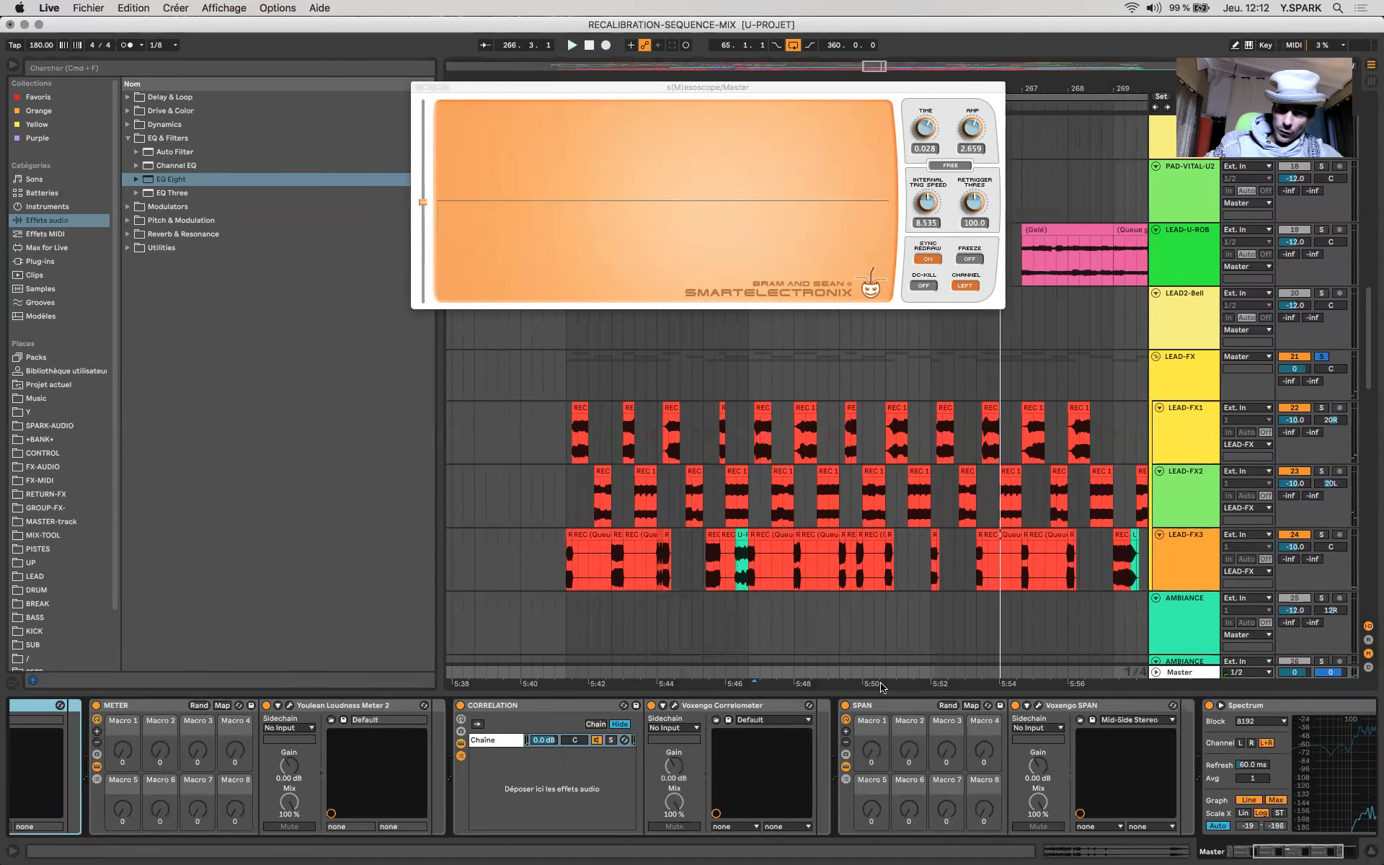
Step: Add a Glue Compressor to the LEAD-FX group with the threshold at -16.5 dB and makeup gain at 4.29 dB
click(1181, 362)
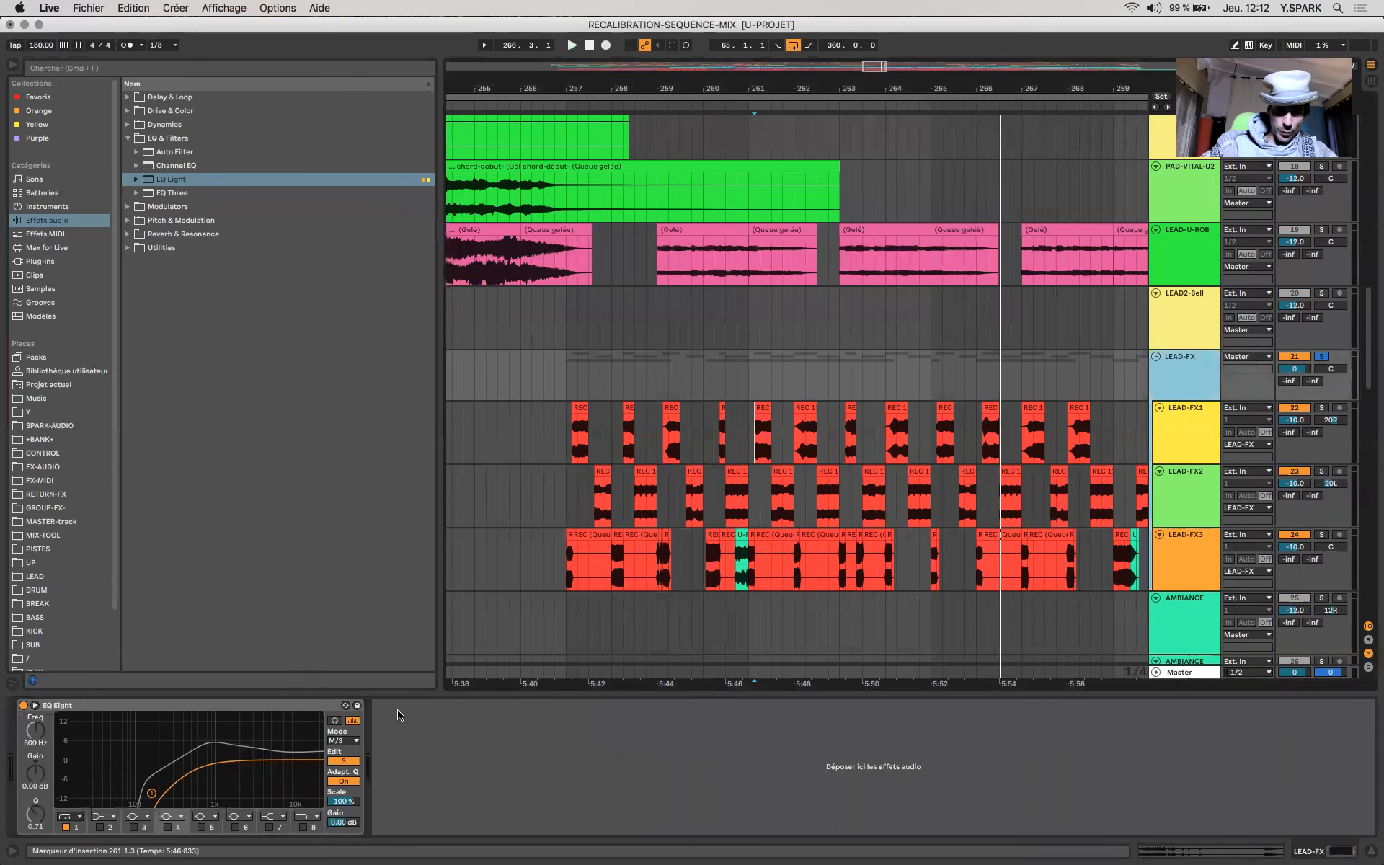
click(42, 220)
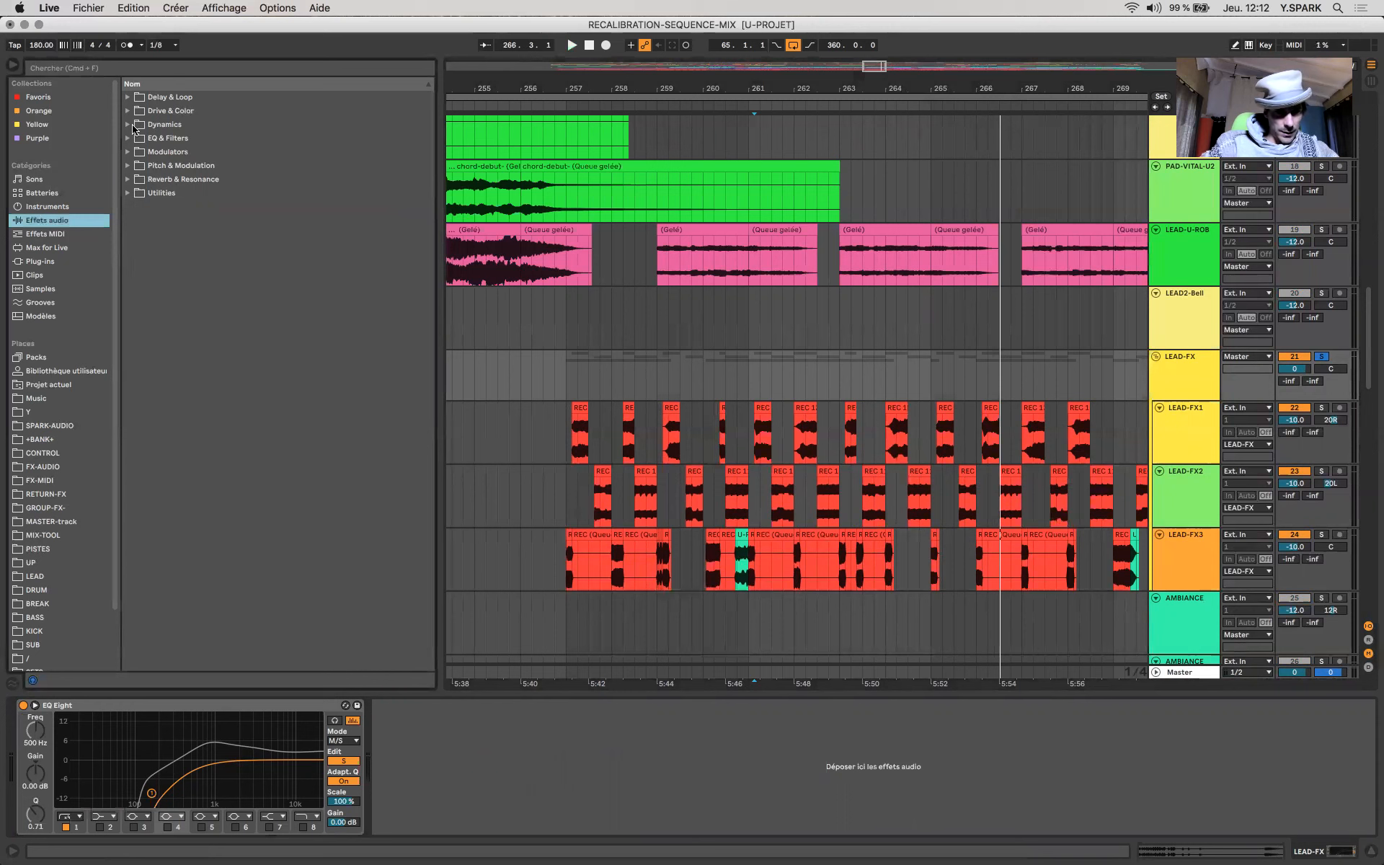
click(129, 124)
double_click(165, 170)
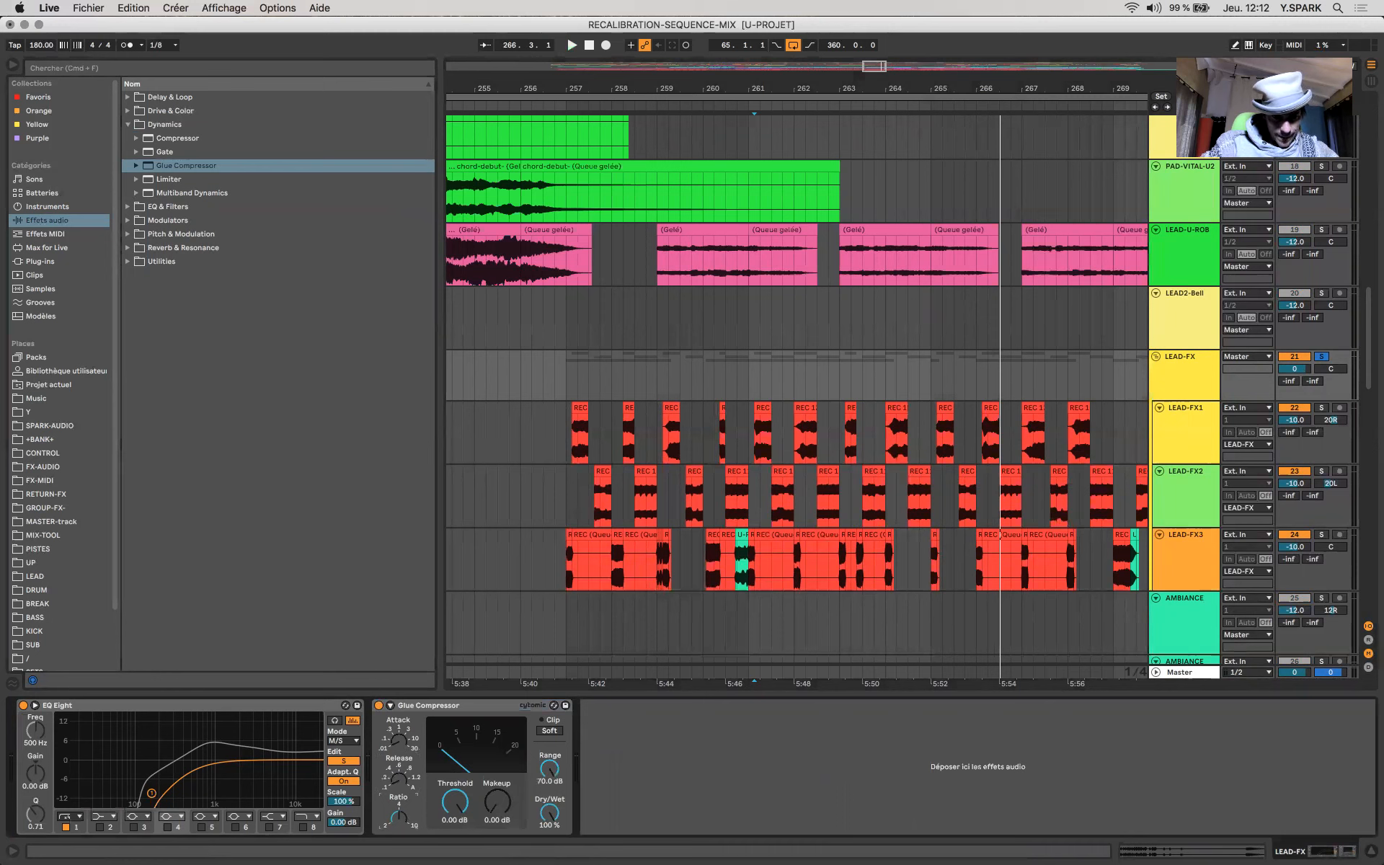
key(space)
drag(464, 801, 499, 814)
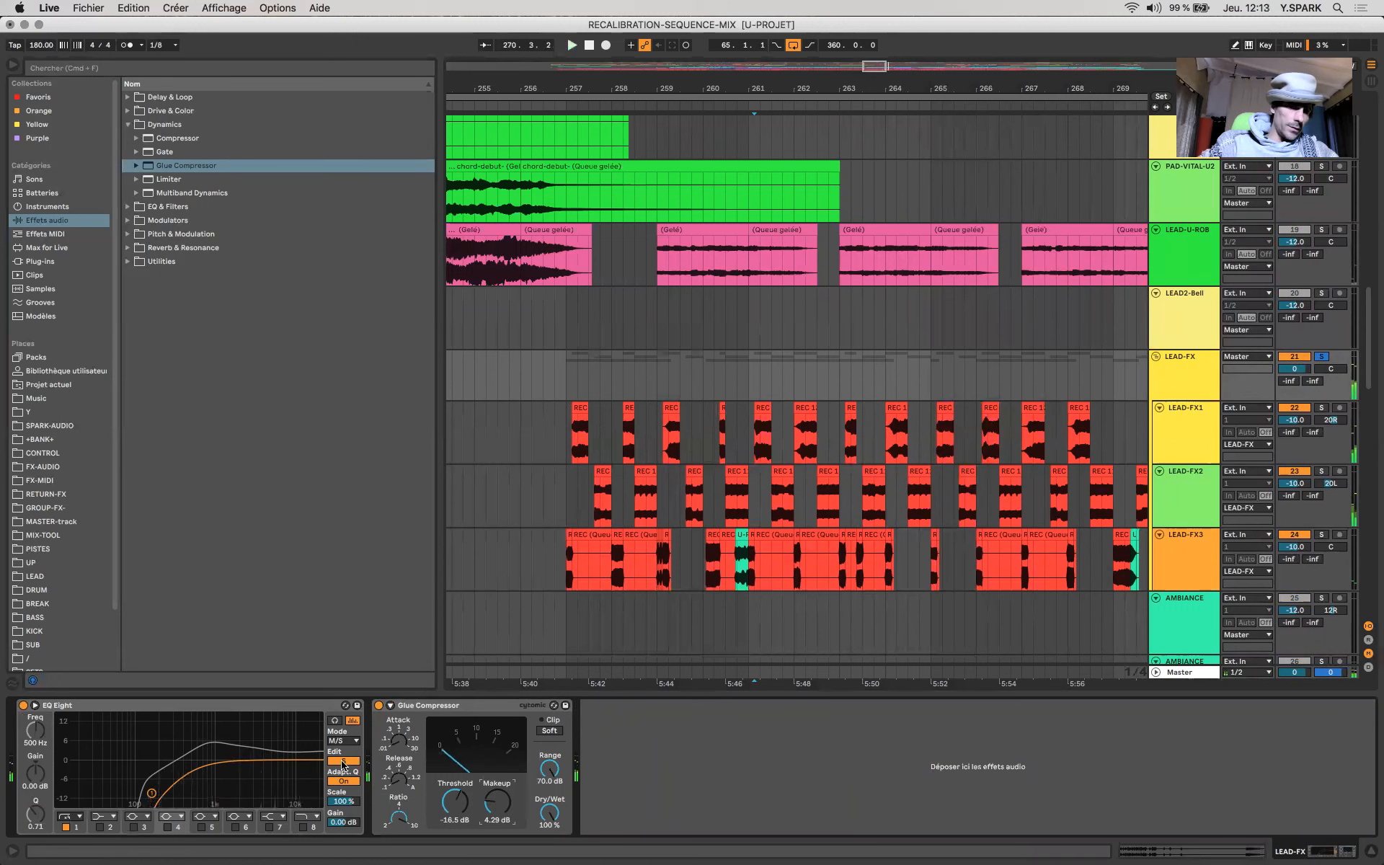
Step: Open the Master's Correlometer and SPAN windows during playback to check the LEAD-FX group's correlation and mid/side spectrum
key(space)
key(space)
click(1179, 671)
click(285, 706)
click(671, 706)
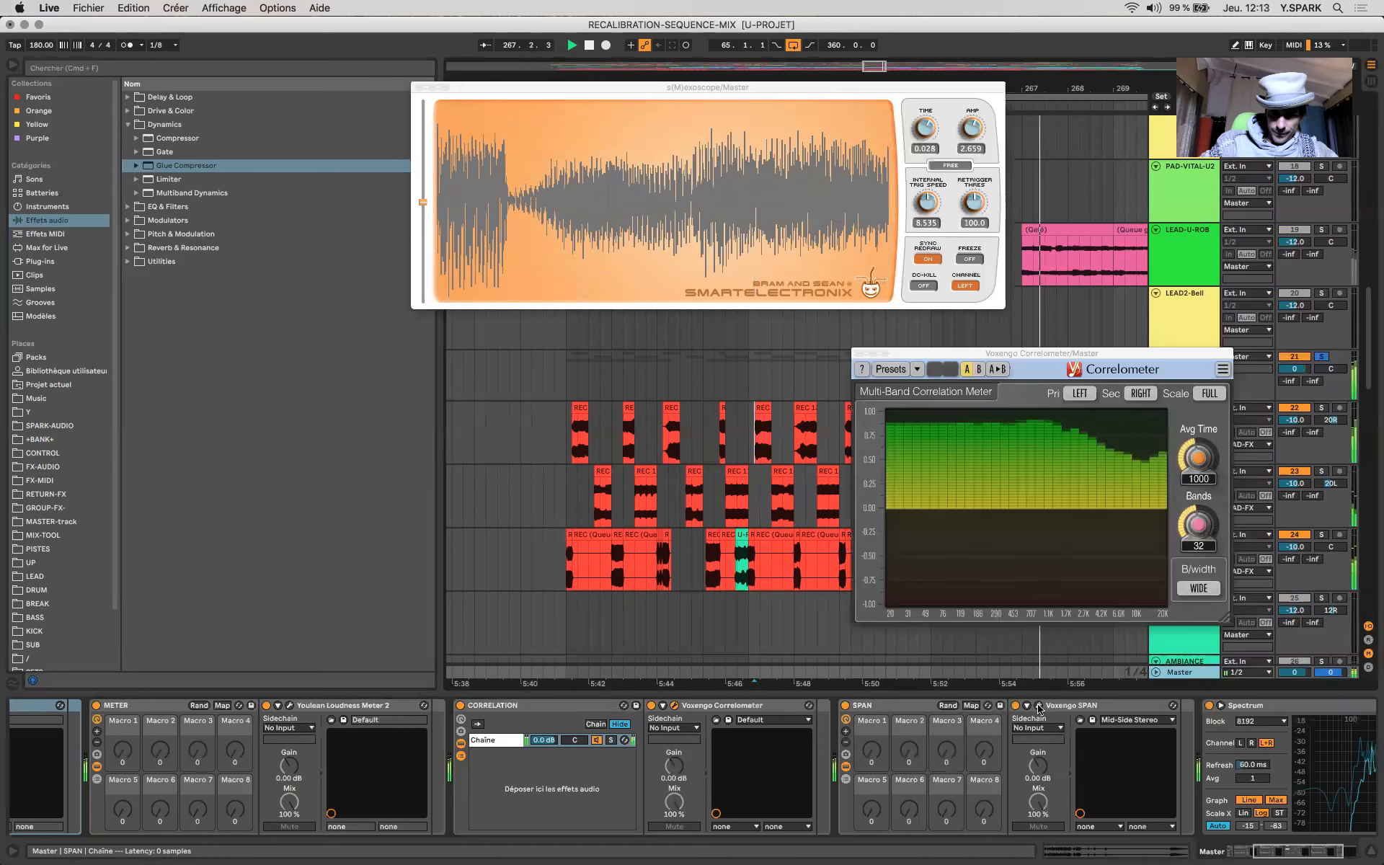
click(1038, 706)
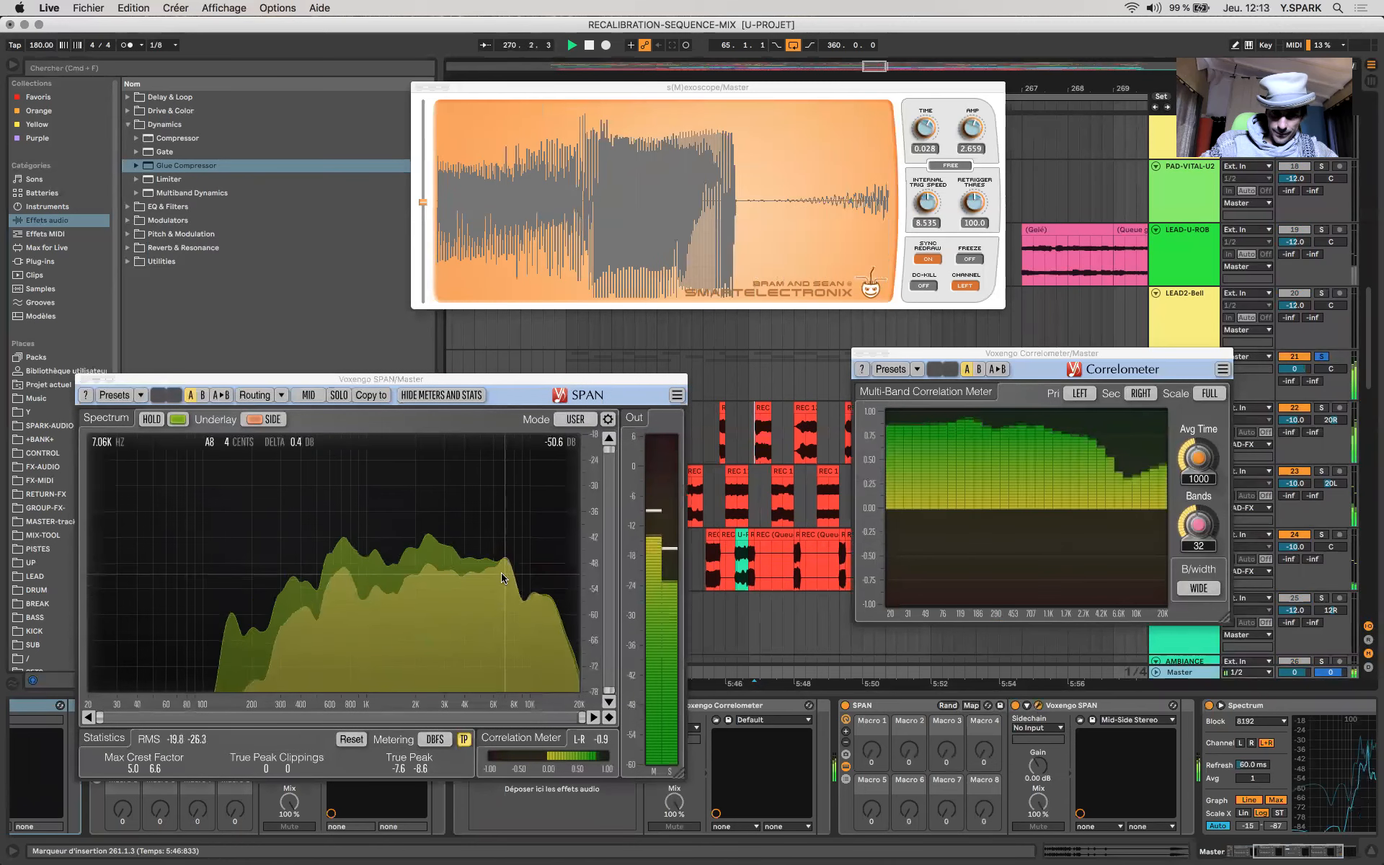
click(805, 317)
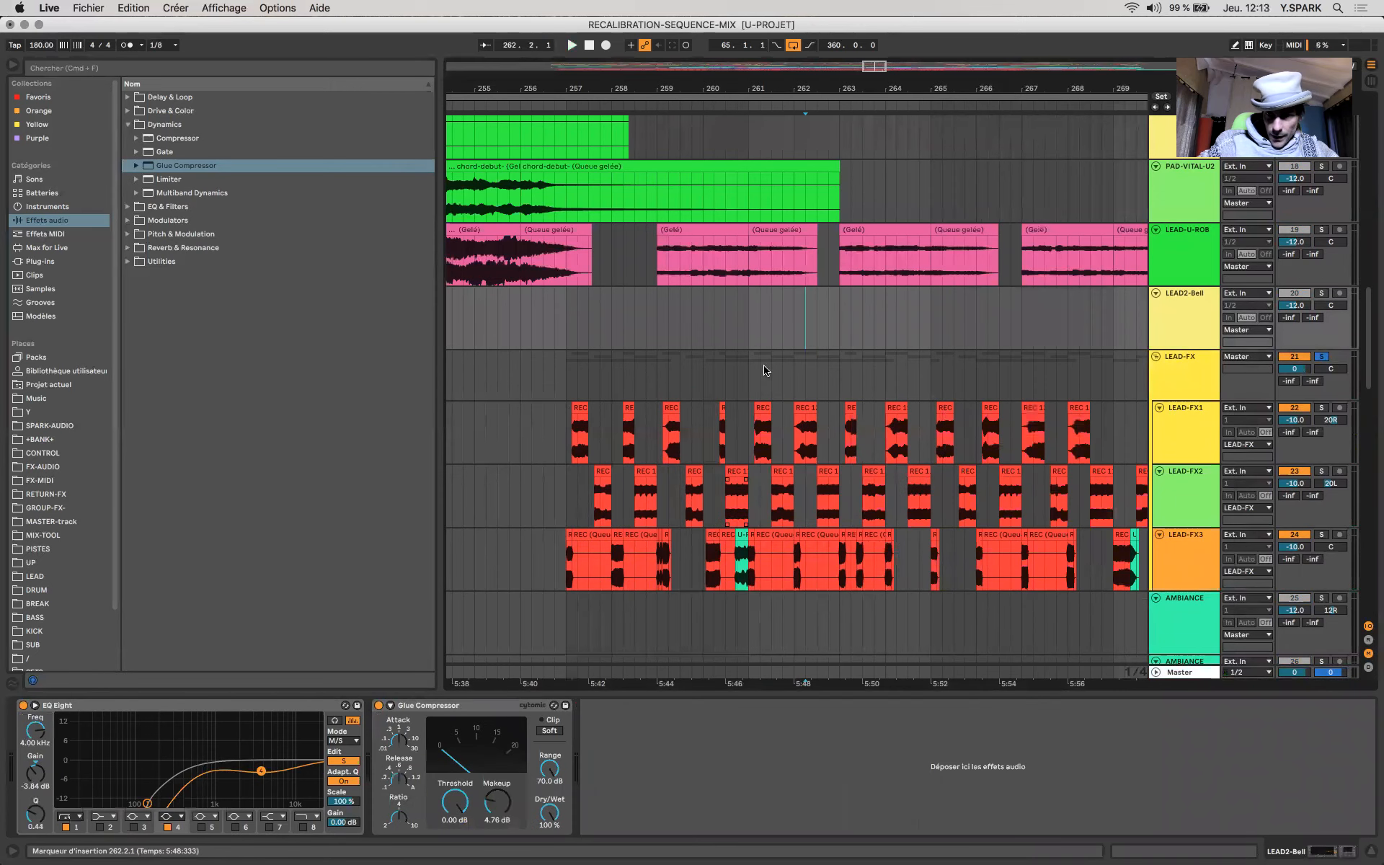
key(space)
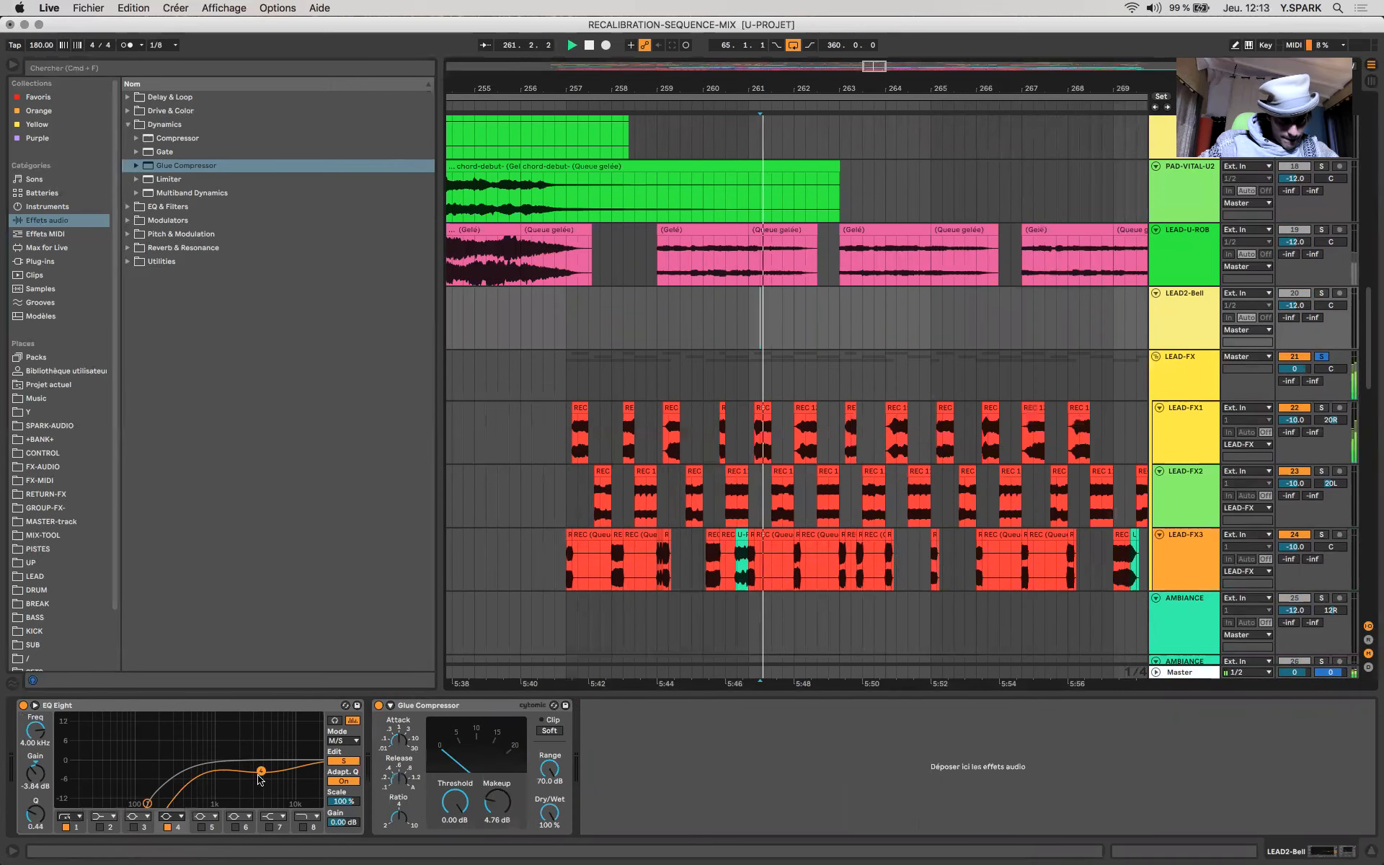
key(space)
click(771, 327)
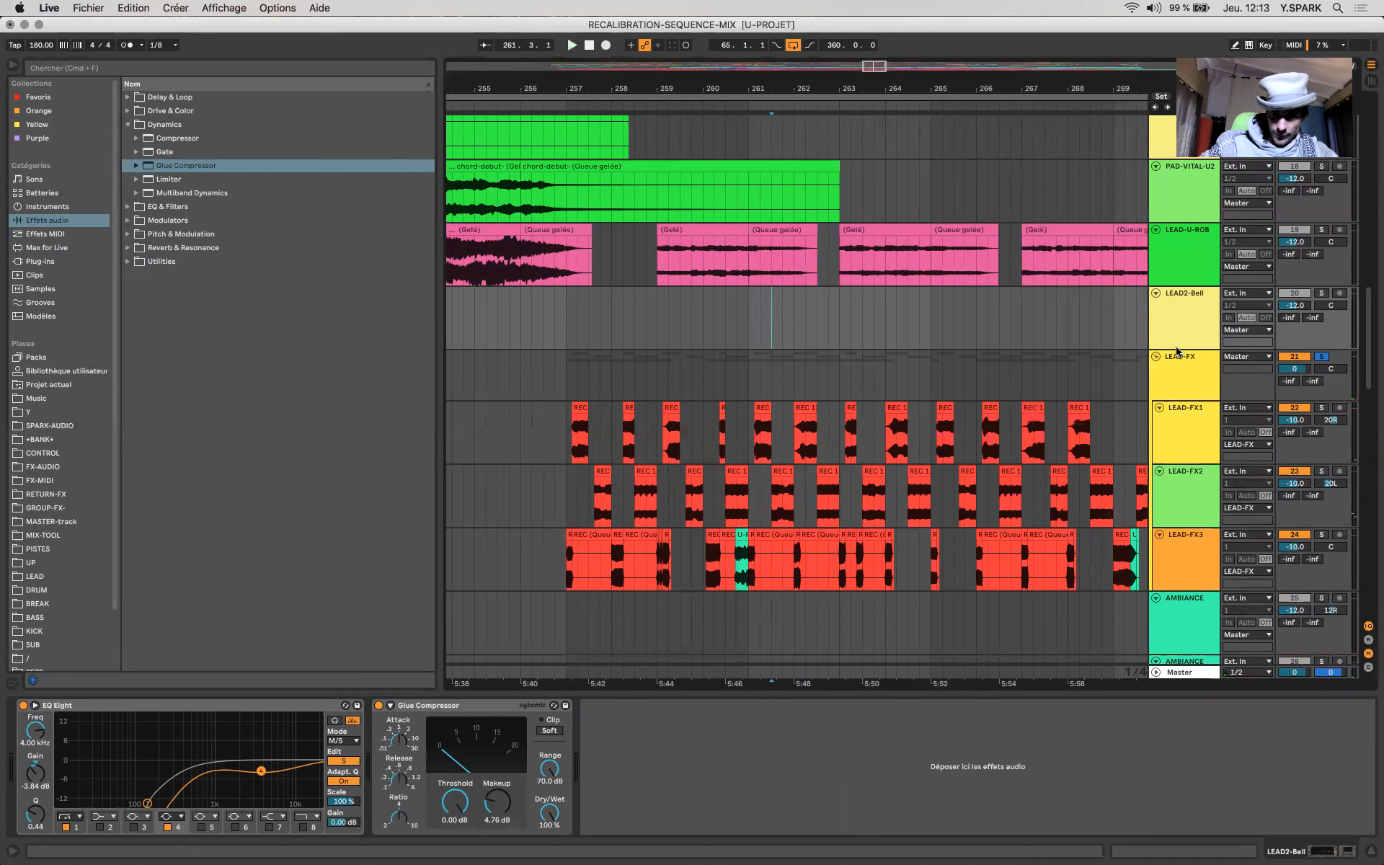
Step: On the LEAD-FX EQ Eight, lower Side band 3 to -0.12 dB at 7.58 kHz and set Mid band 4 to 6.12 kHz and 4.59 dB
click(1177, 357)
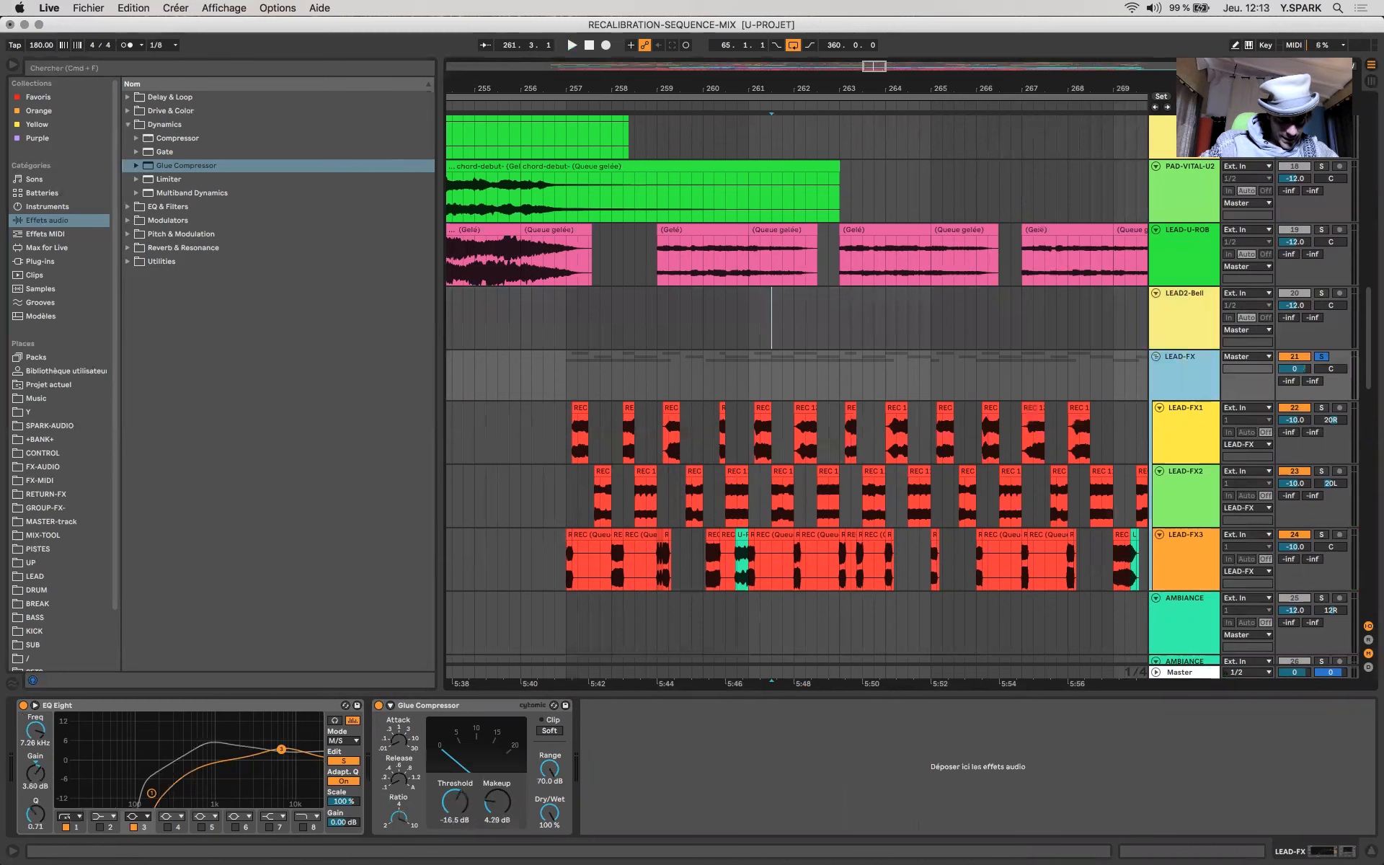
drag(281, 750, 281, 752)
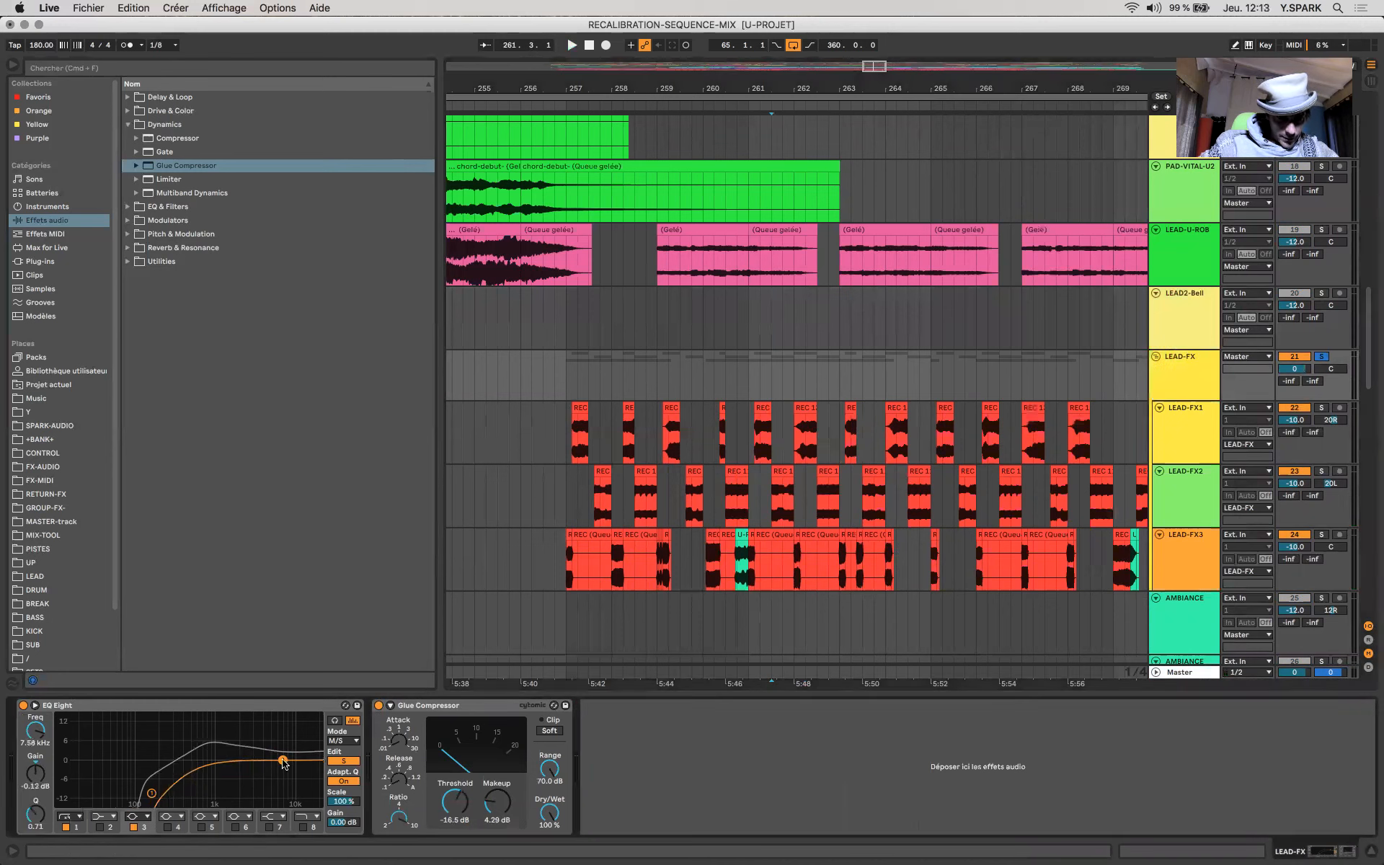
click(335, 762)
click(286, 751)
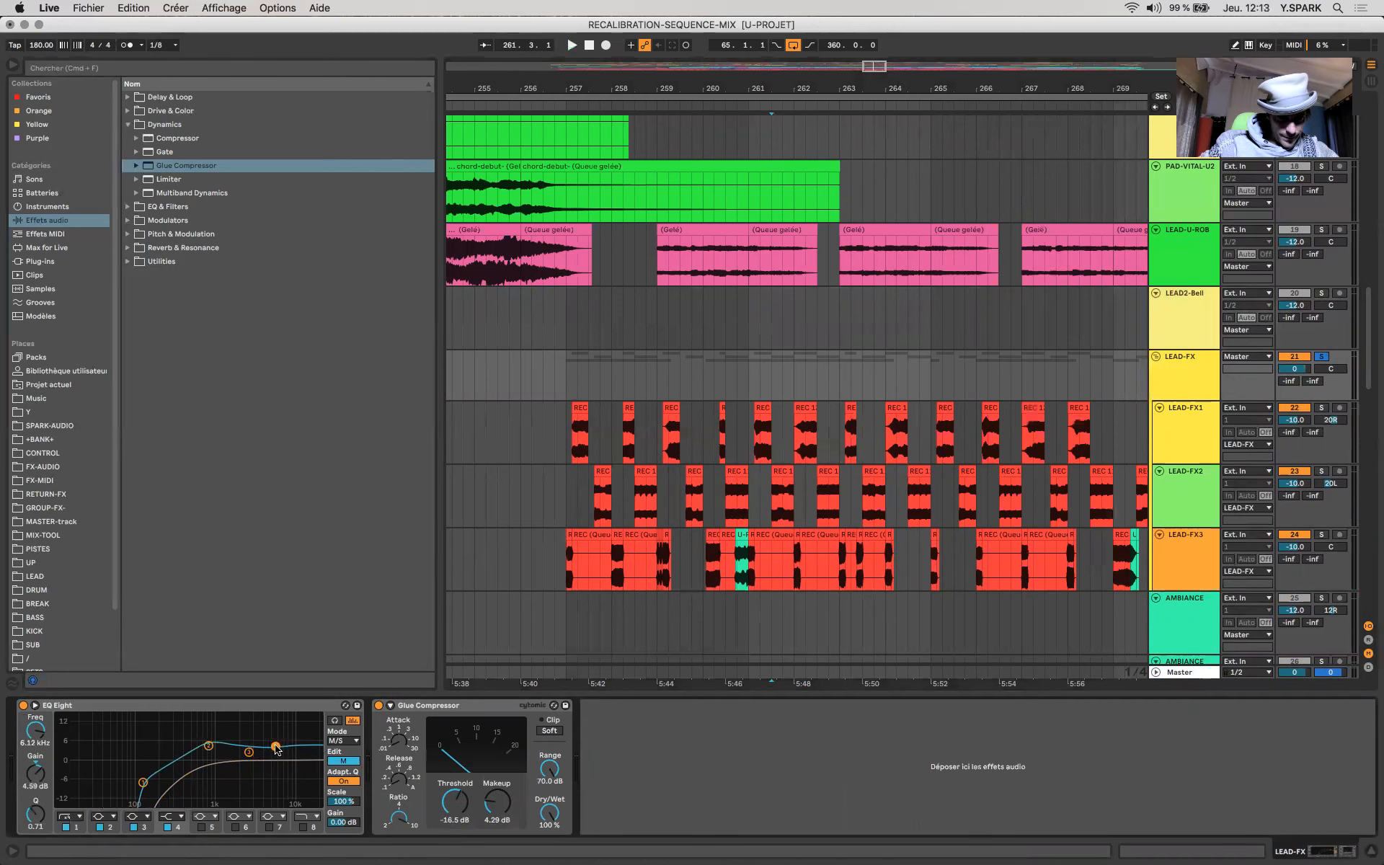
Step: Play the LEAD-FX group, recheck its spectrum and correlation on the Master, and close the SPAN and Correlometer windows
key(space)
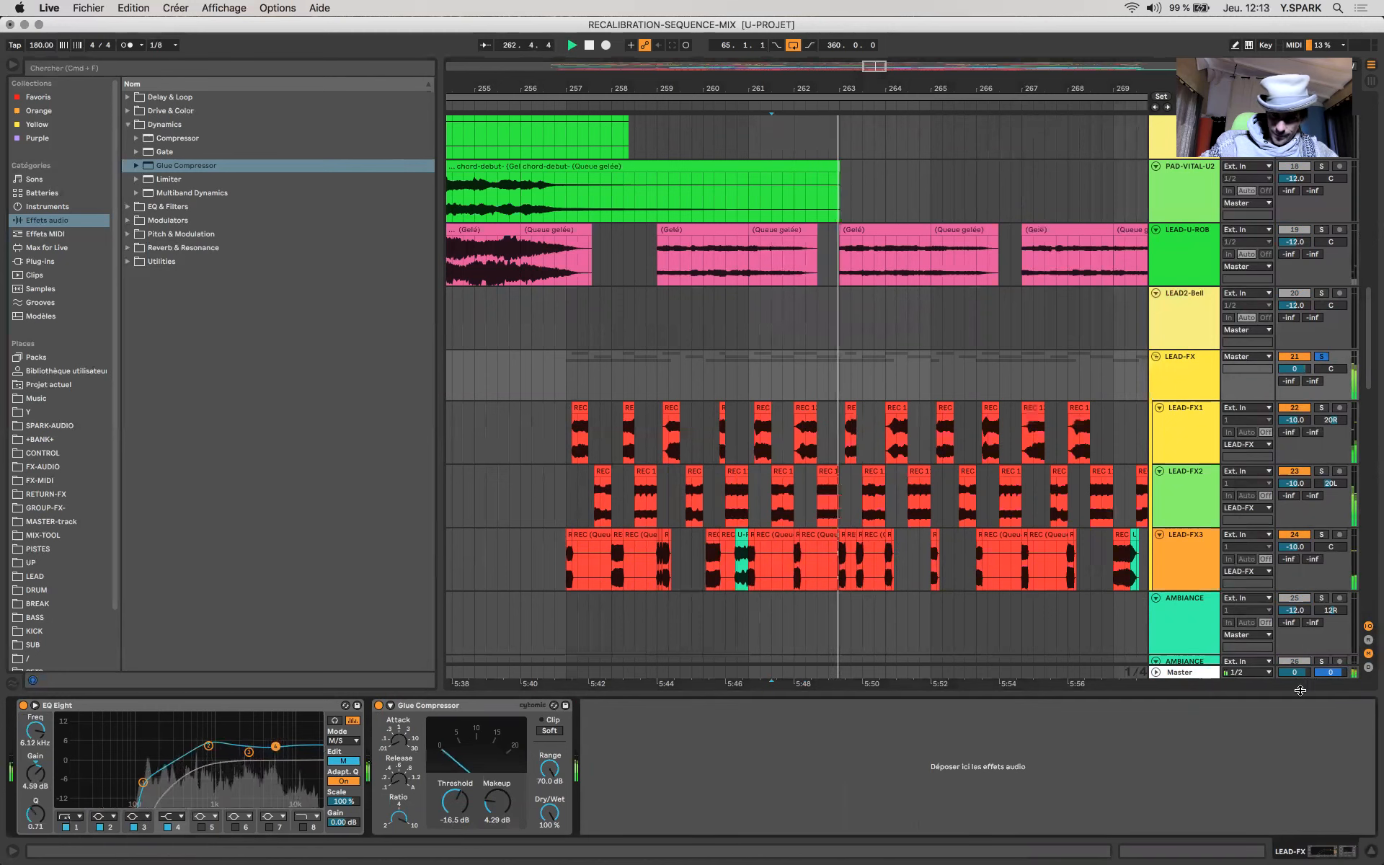
click(1208, 672)
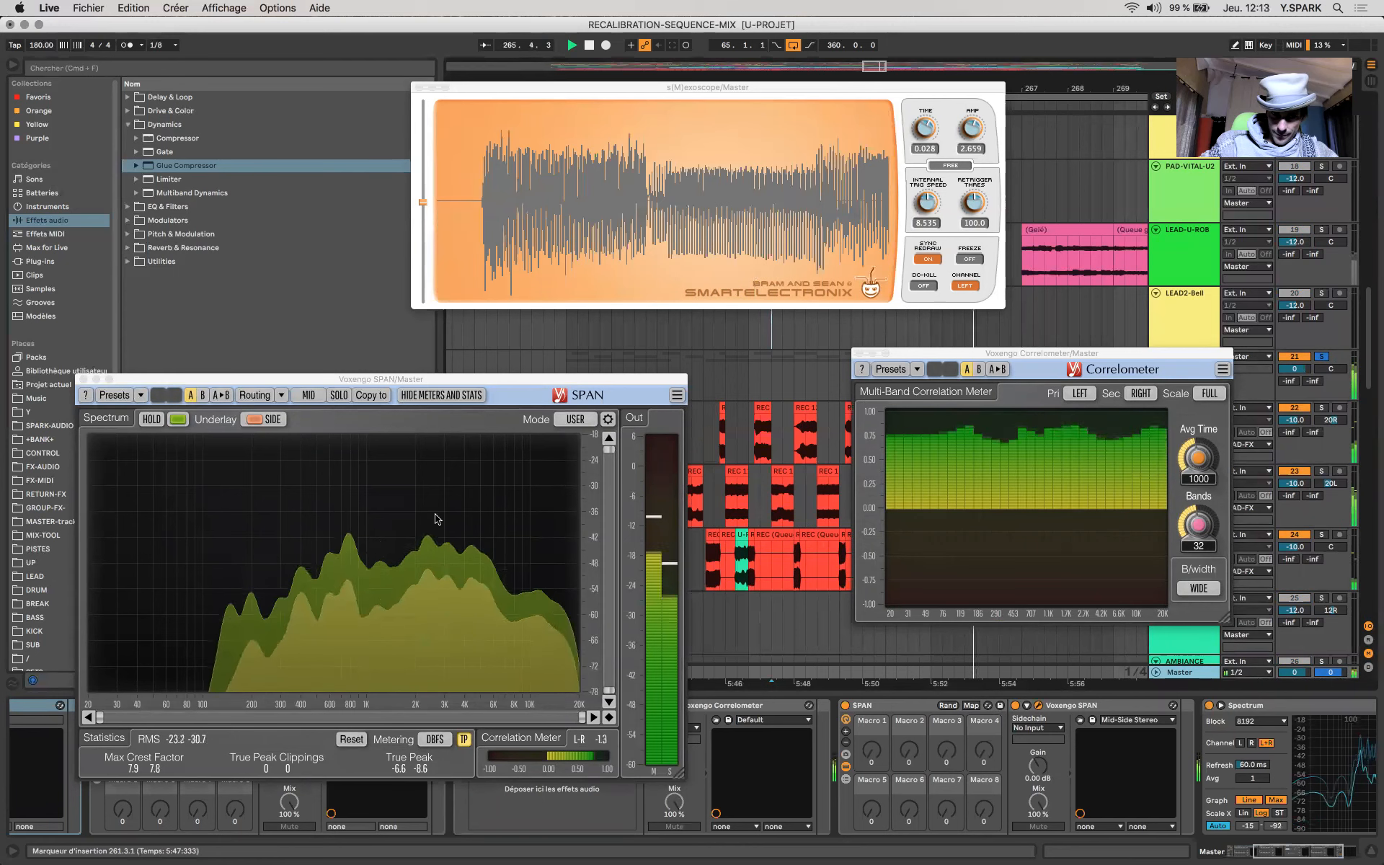
click(84, 379)
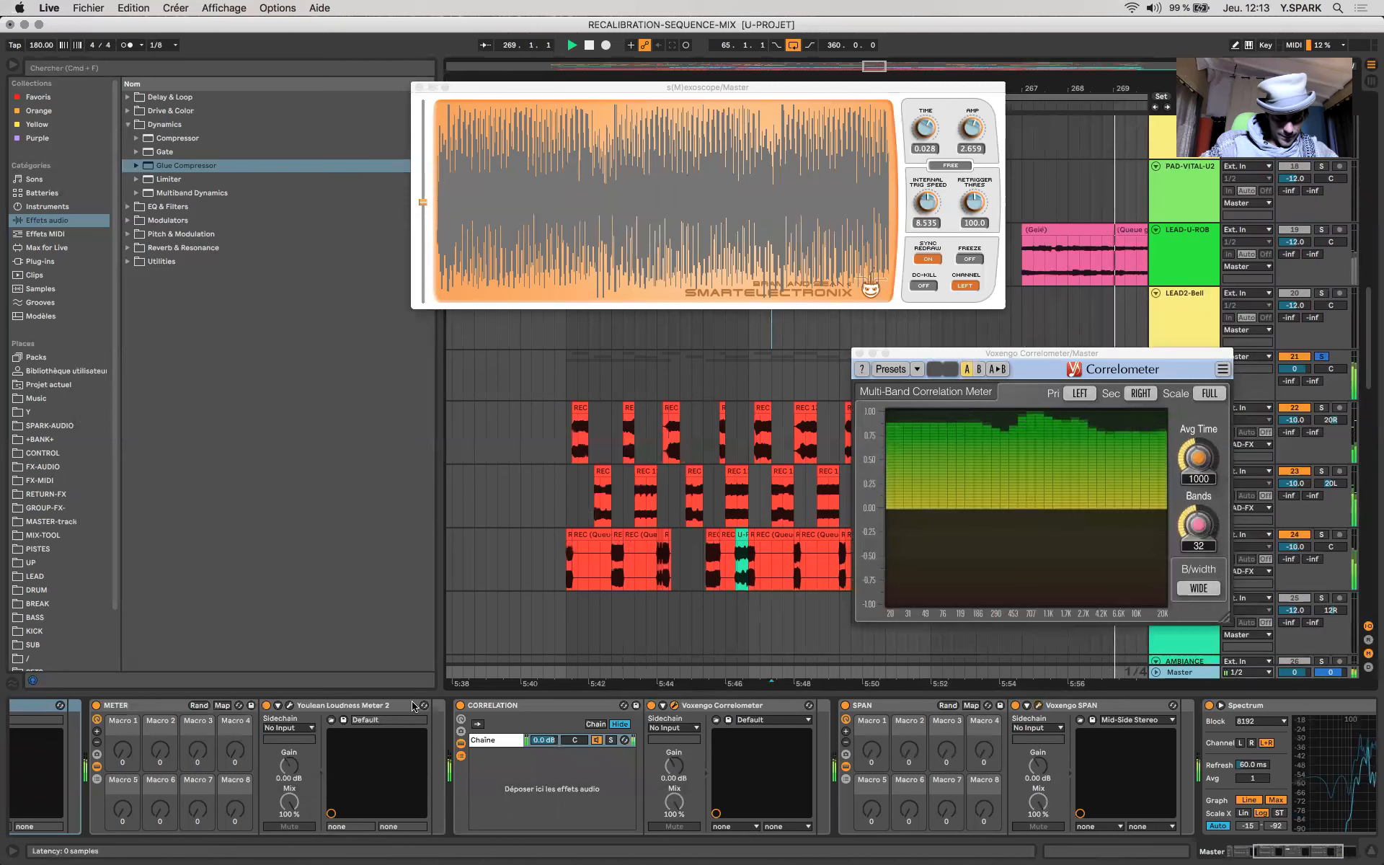
click(675, 705)
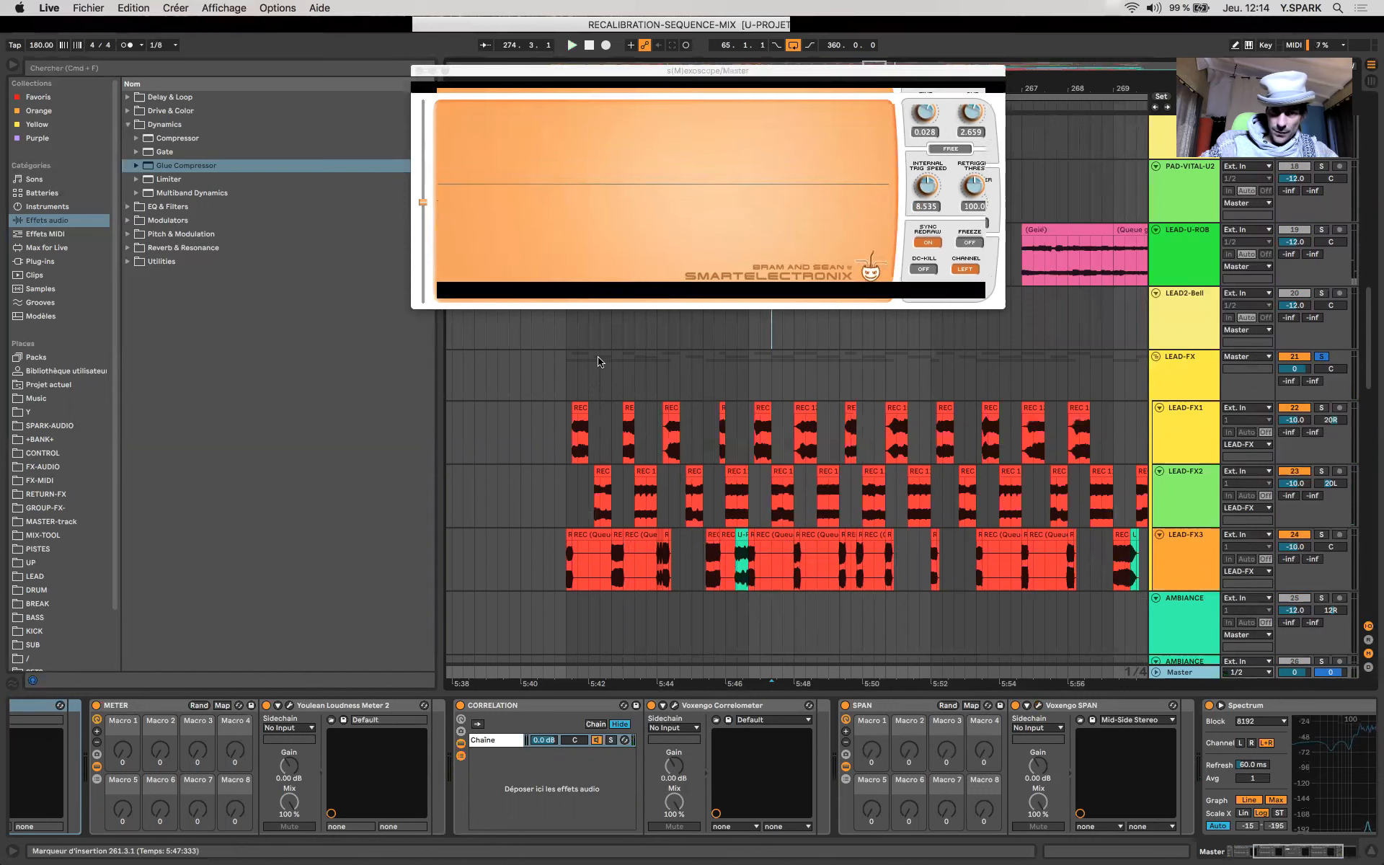
Step: Insert a second EQ Eight before the LEAD-FX group's Glue Compressor and set its band 2 to 539 Hz and -4.34 dB
click(590, 375)
click(566, 377)
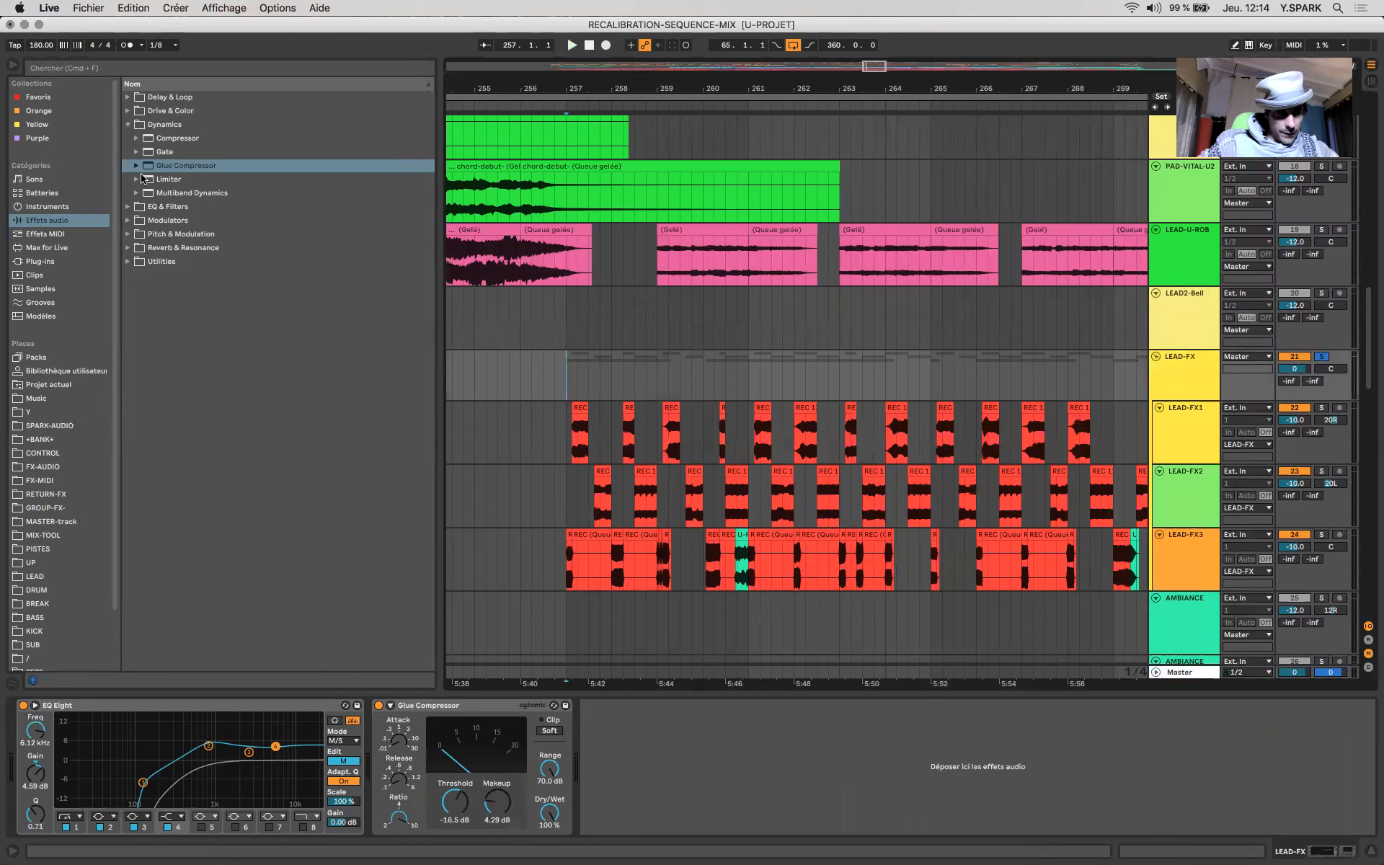
click(130, 125)
click(128, 137)
drag(170, 179, 368, 766)
key(space)
drag(514, 759, 549, 774)
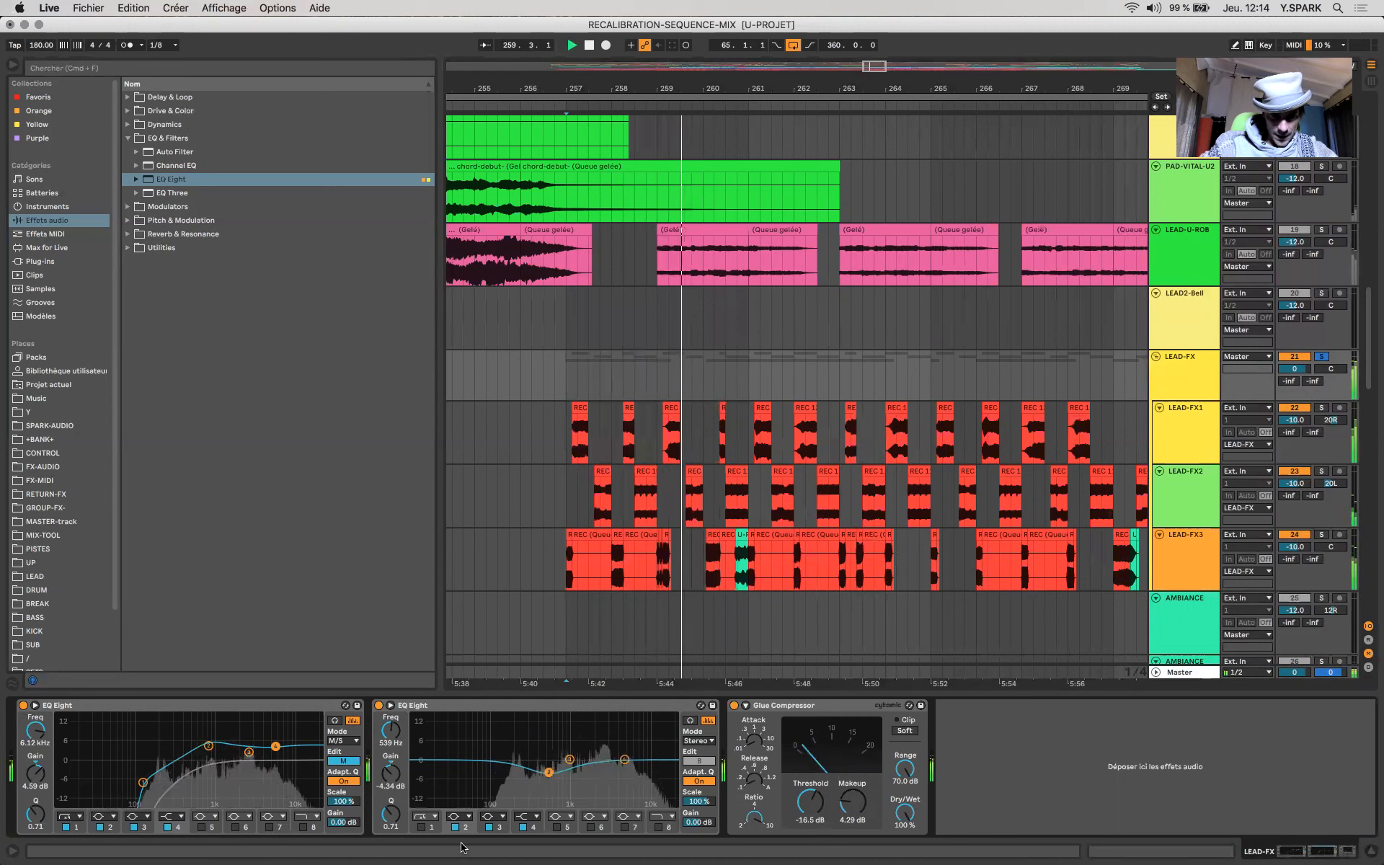
Step: Change band 2 of the second EQ Eight to a low shelf and enable the band 8 high cut at 13.5 kHz with Q 1.06
click(428, 818)
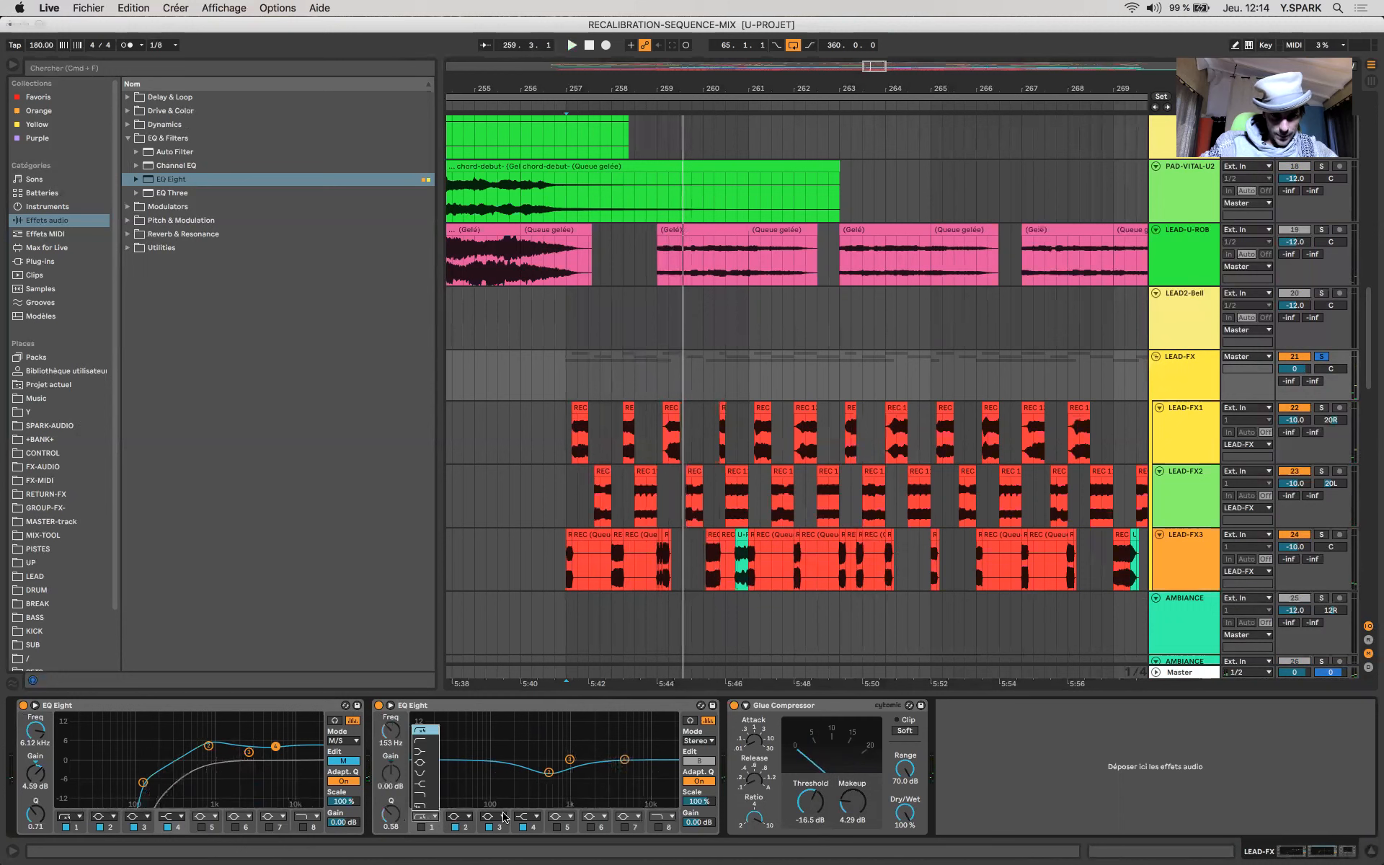
click(463, 825)
click(456, 828)
click(459, 816)
click(459, 742)
key(space)
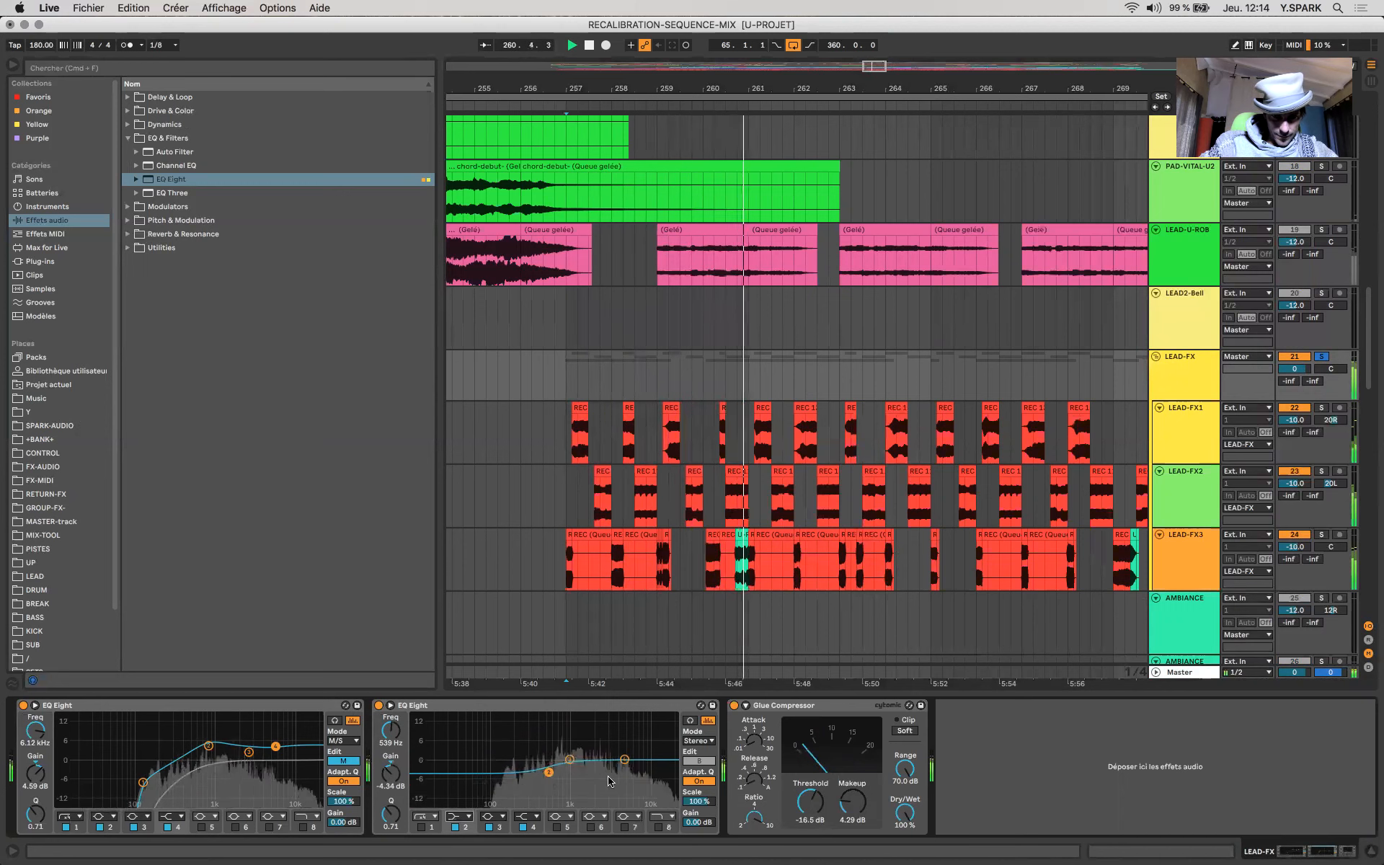
click(659, 827)
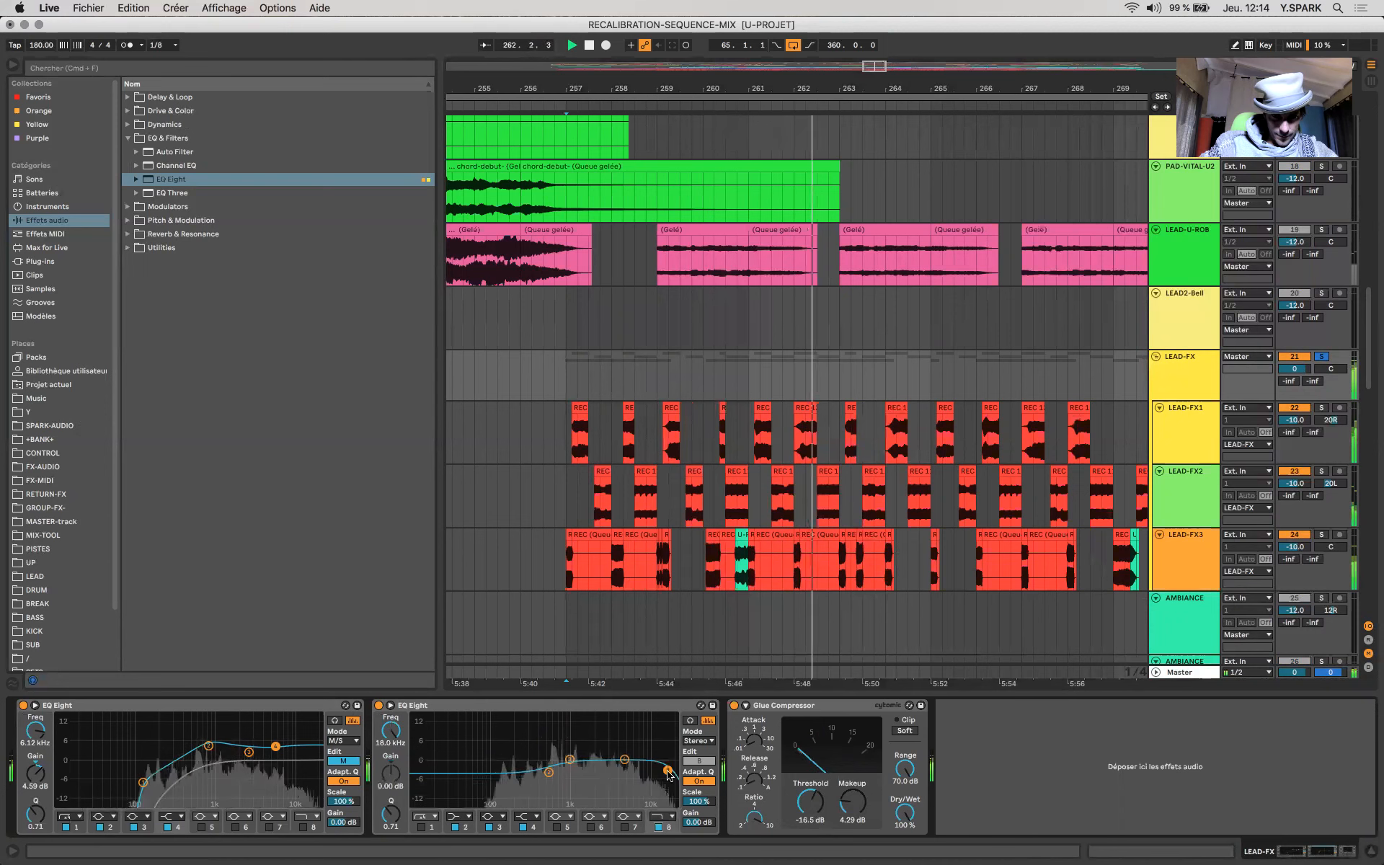
mouse_move(669, 770)
mouse_down()
mouse_move(659, 742)
mouse_move(658, 766)
mouse_up()
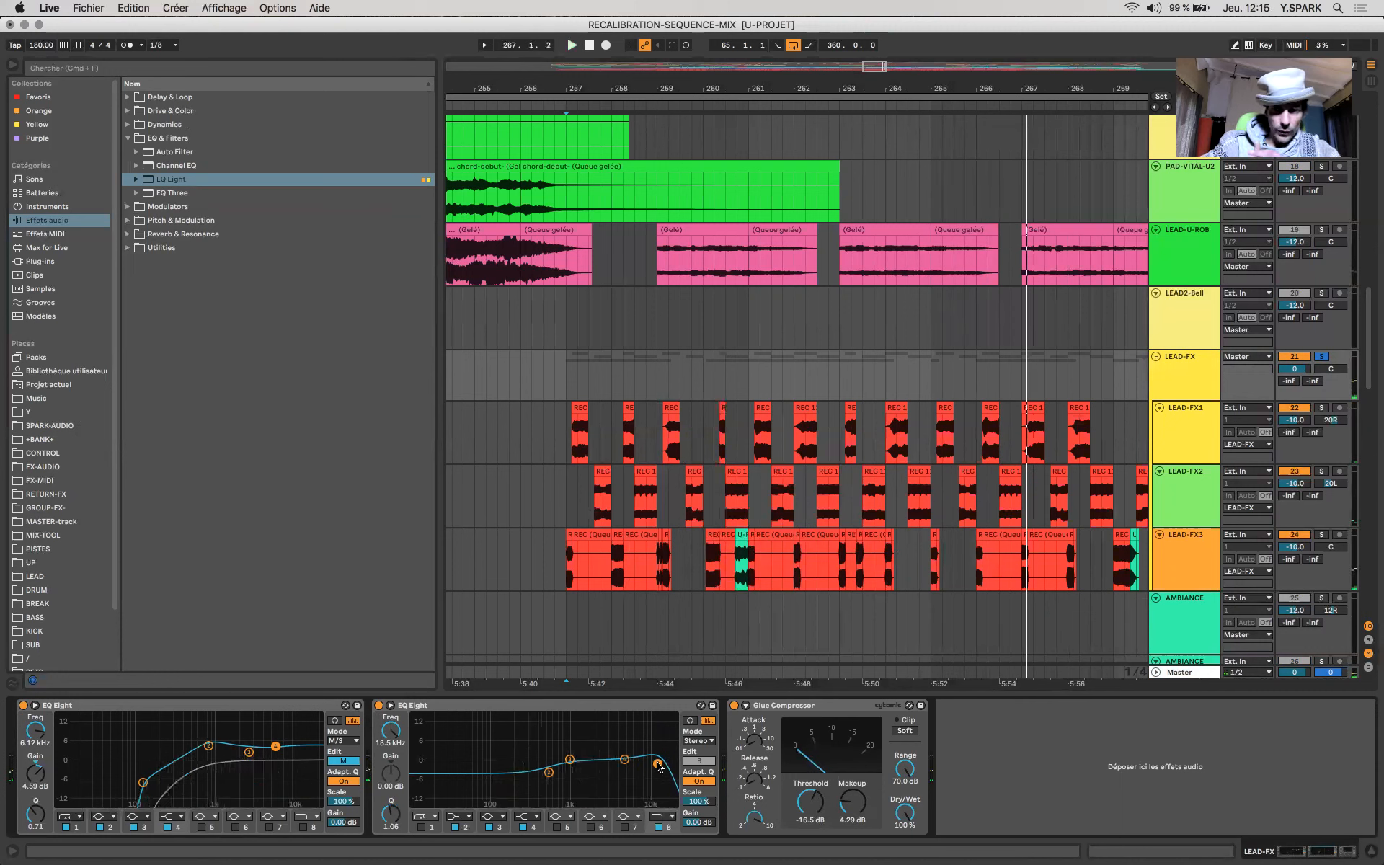
Step: Turn off the LEAD-FX group's solo and collapse the group
click(1321, 357)
click(1155, 357)
right_click(1184, 310)
Step: Select the ORCHESTER track, start playback at its clip near bar 233, and solo the track
scroll(1174, 442, up, 5)
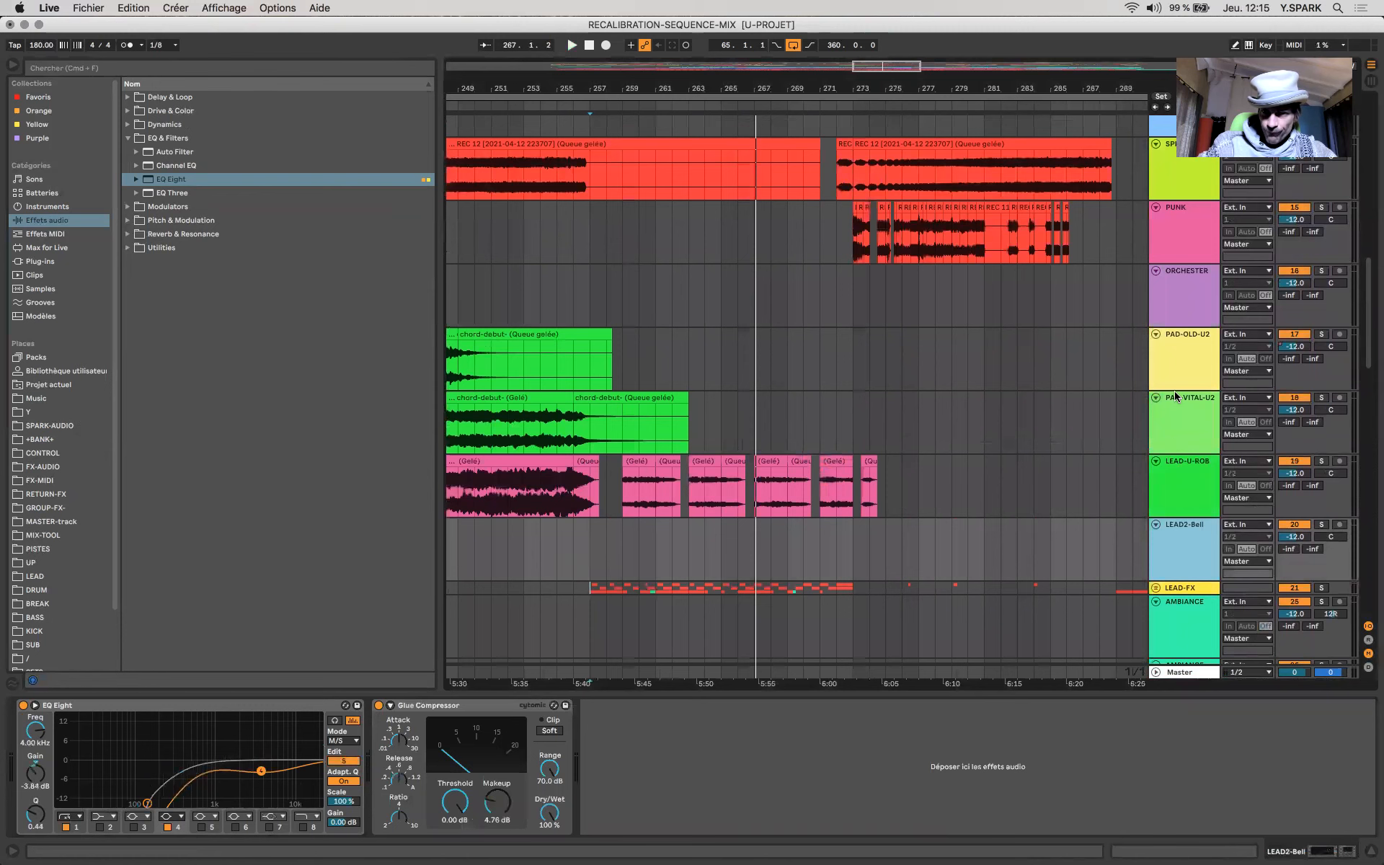
click(1162, 310)
scroll(1023, 353, up, 2)
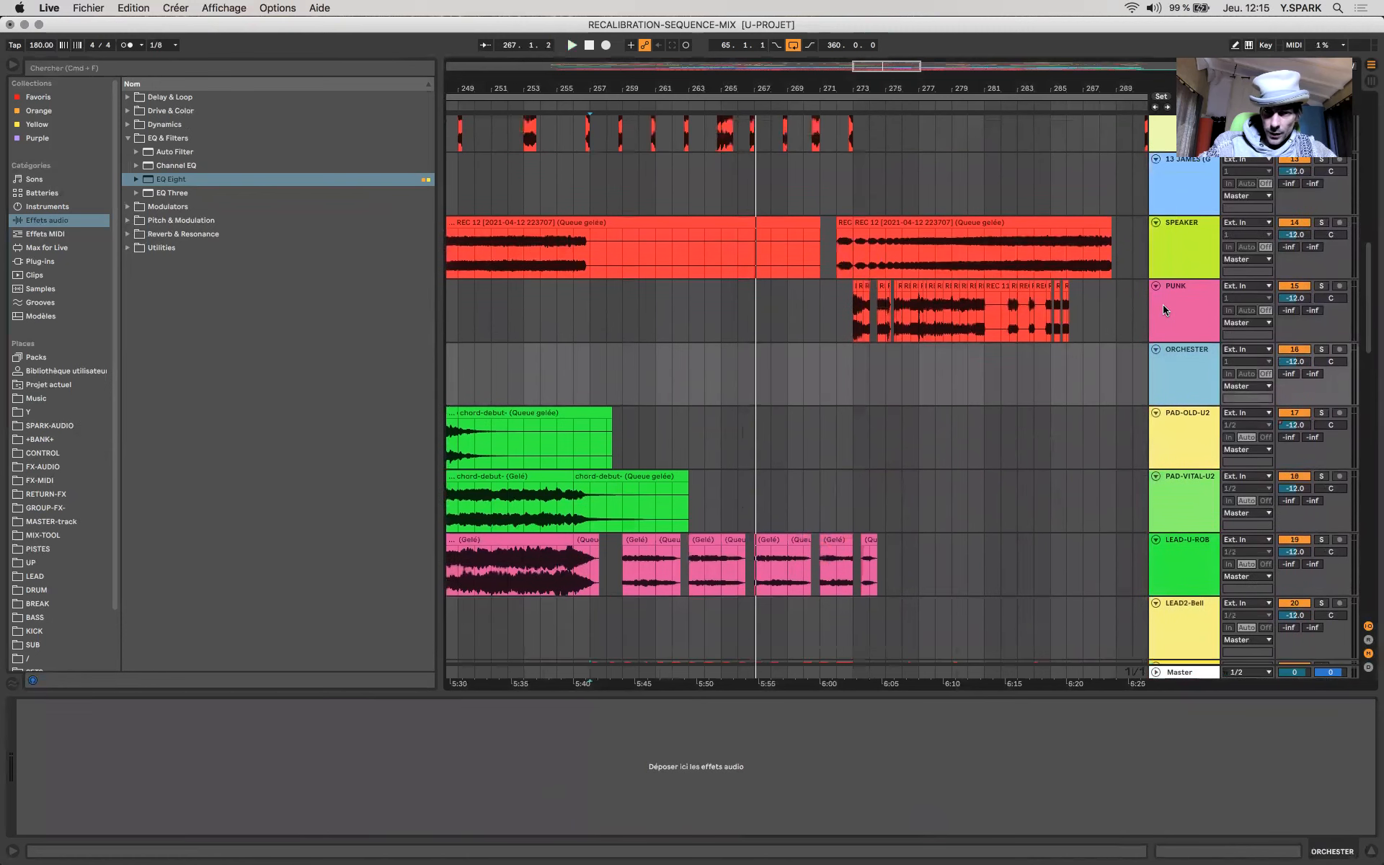
scroll(903, 398, down, 5)
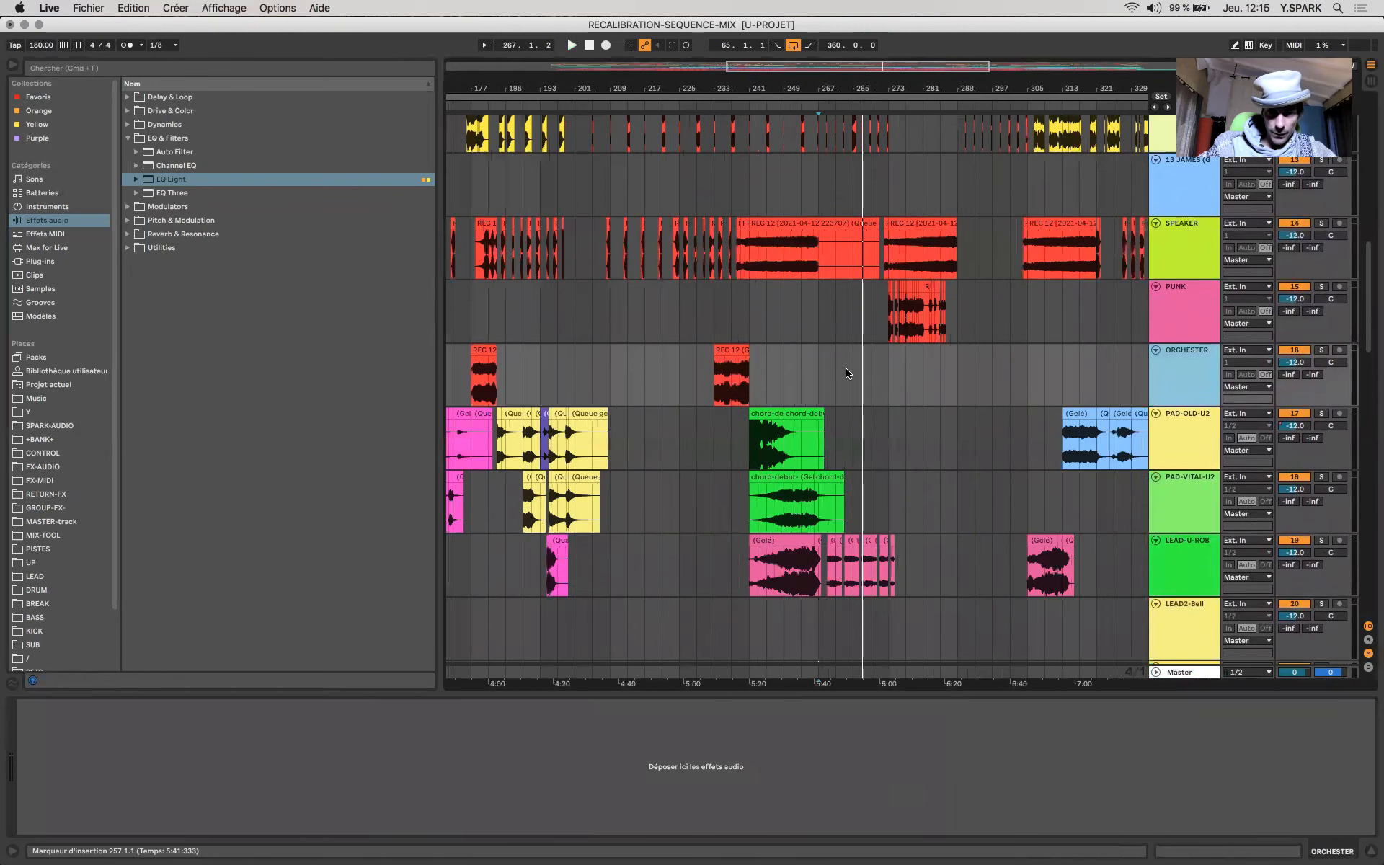
click(729, 350)
key(space)
click(1324, 350)
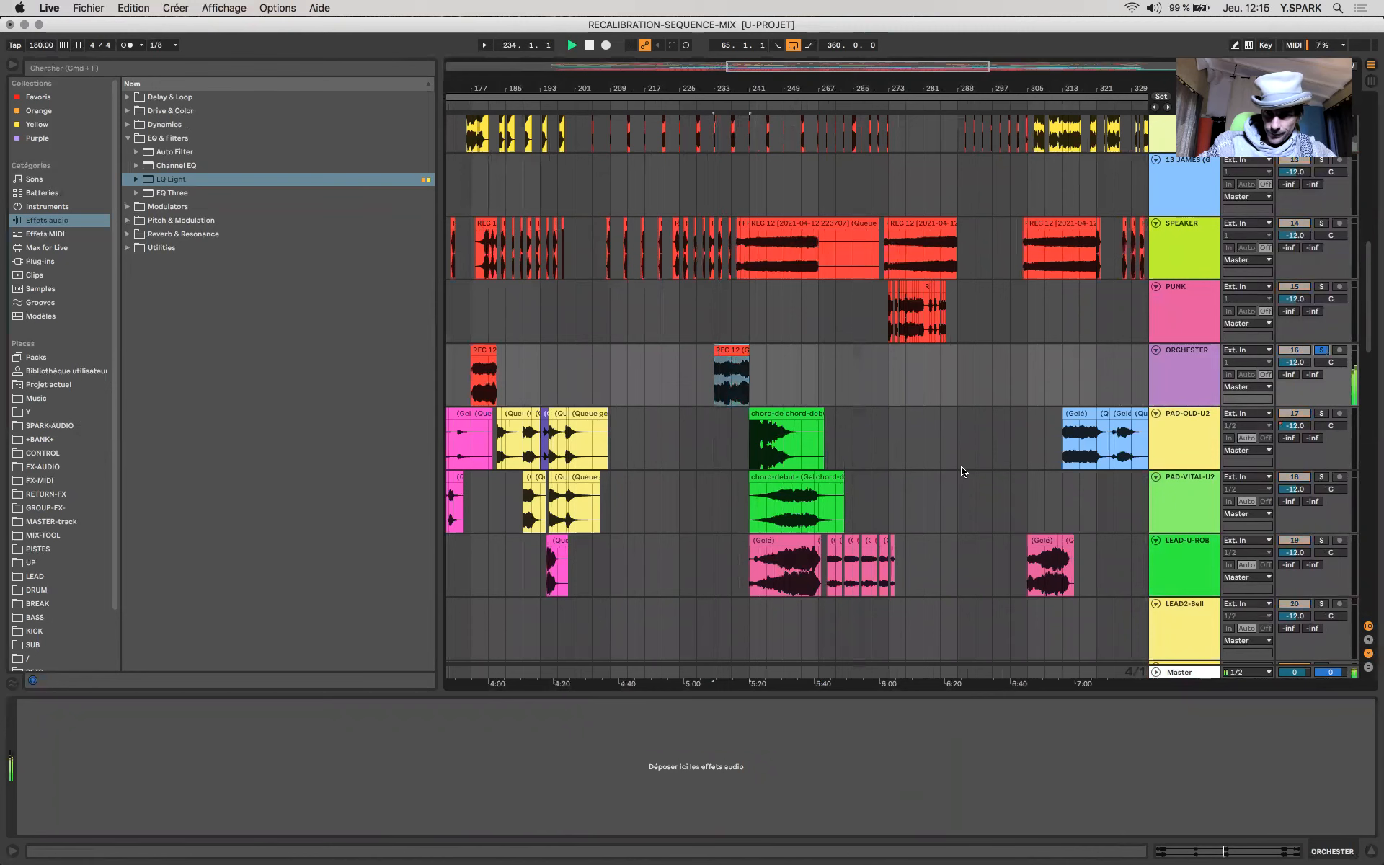
Step: Open the Correlometer from the Master track's devices and check the soloed ORCHESTER clip's stereo correlation during playback
click(717, 674)
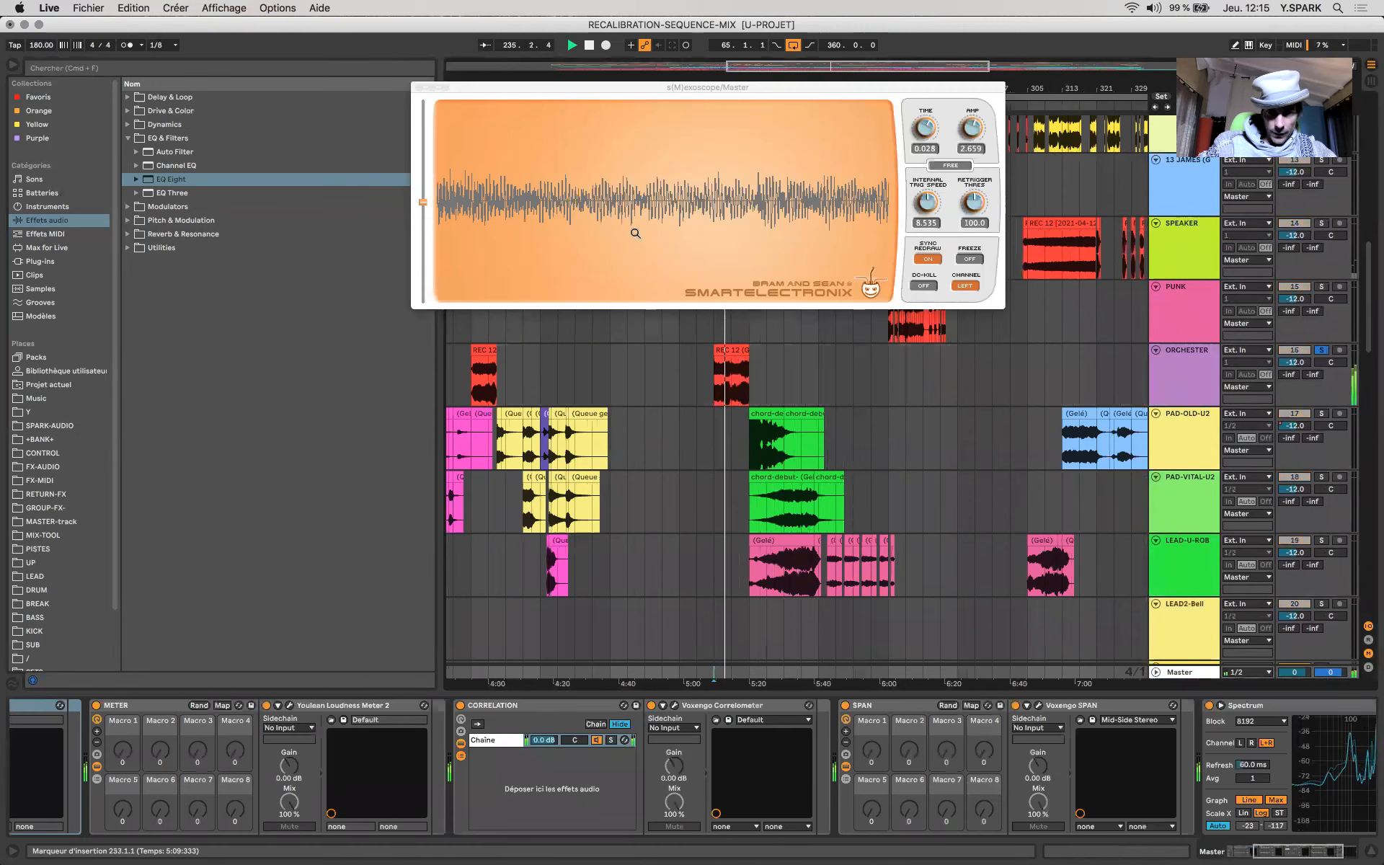
key(space)
scroll(476, 764, right, 3)
click(476, 705)
key(space)
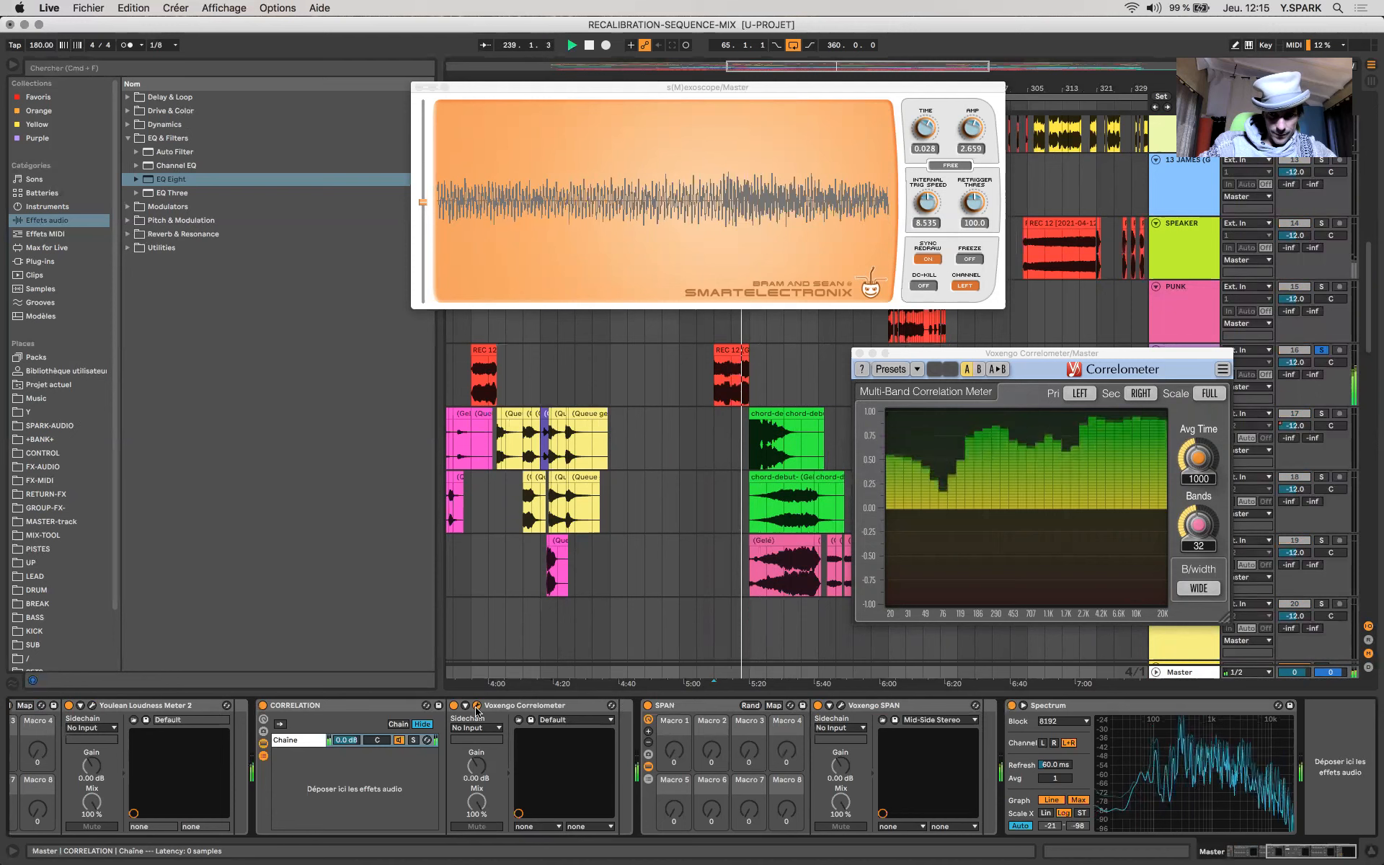
key(space)
Step: Add EQ Eight to the ORCHESTER track in M/S mode and set the side channel's band 1 low cut to 182 Hz with Q 0.16
click(720, 391)
click(720, 353)
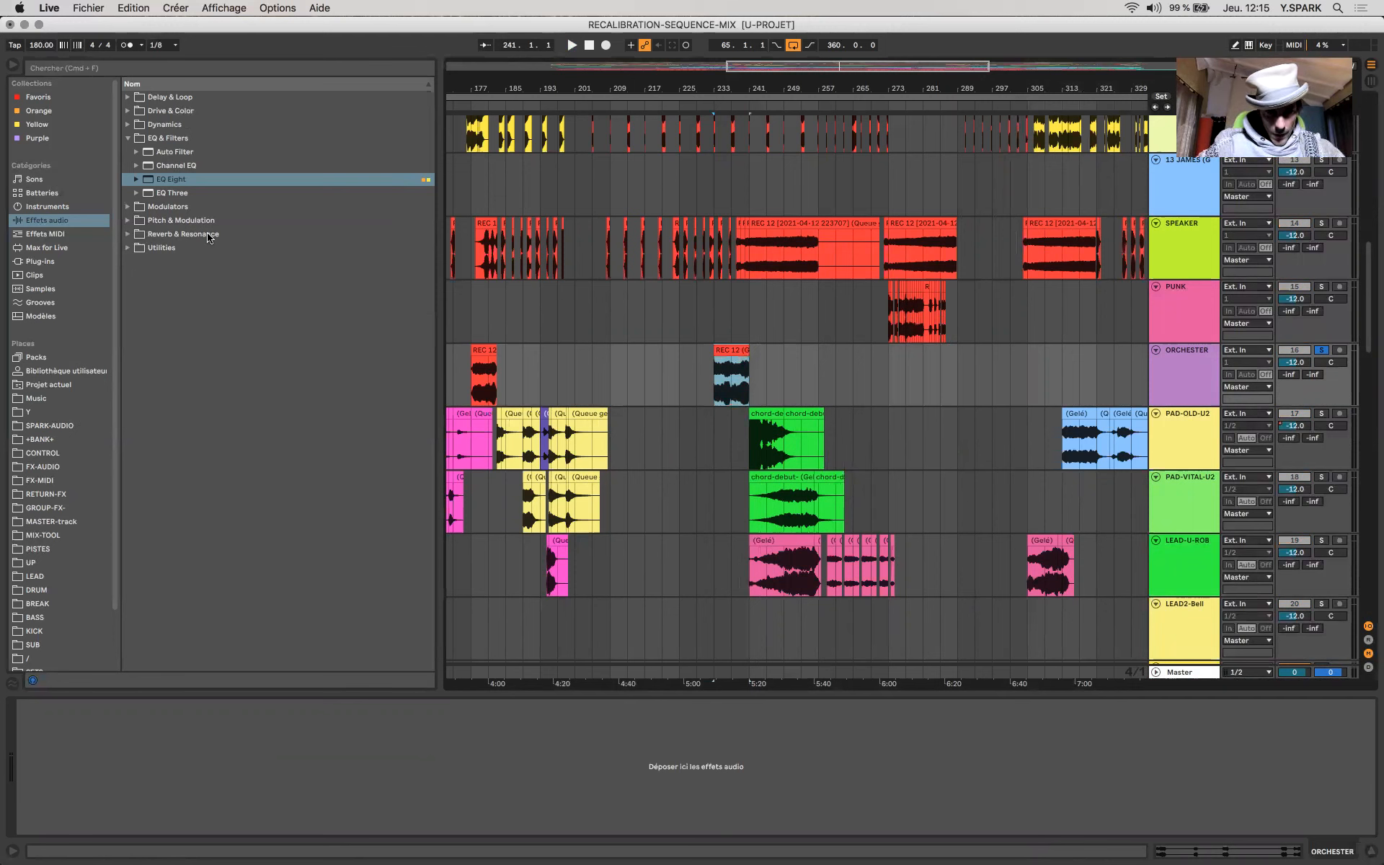
double_click(164, 182)
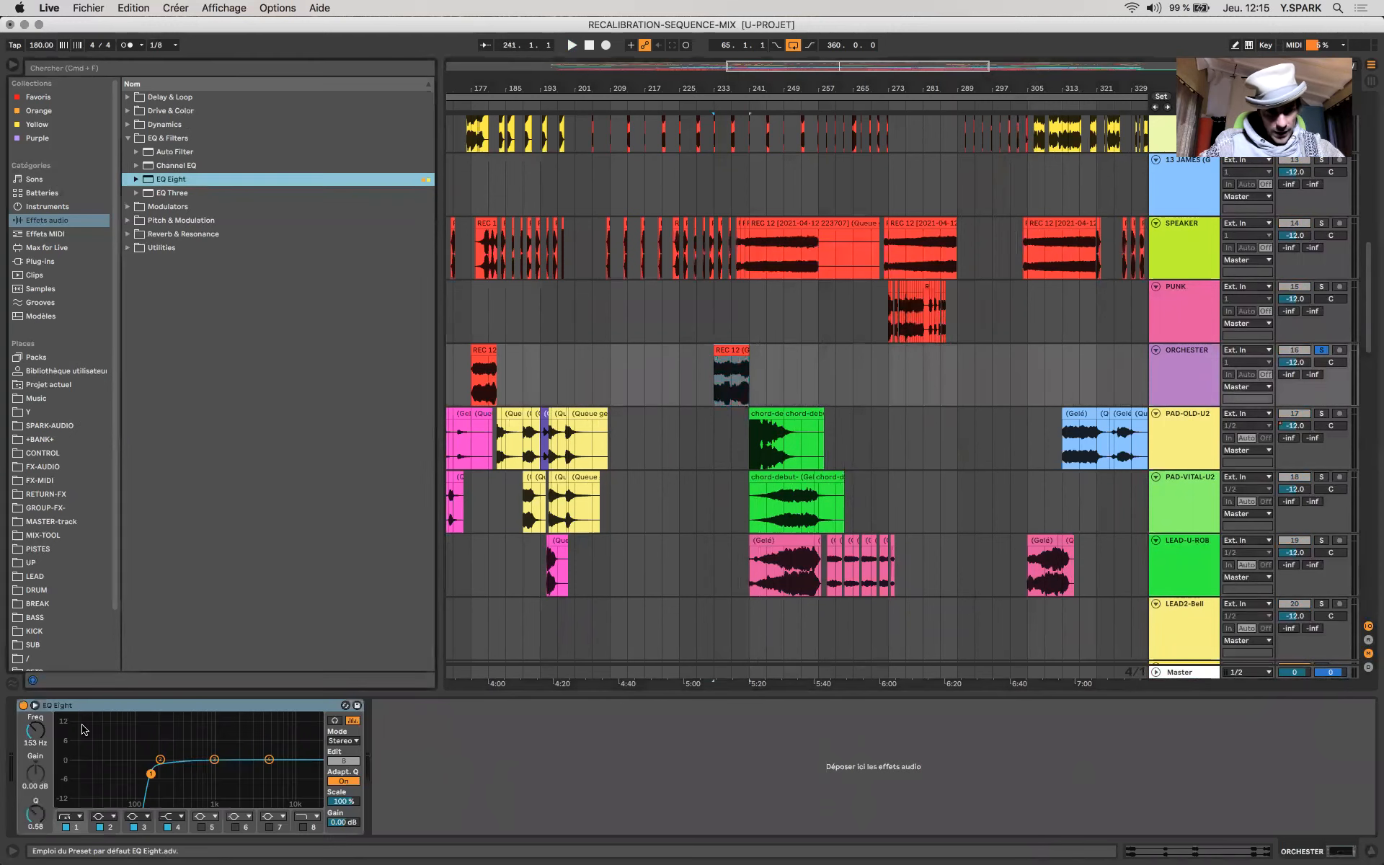
click(335, 781)
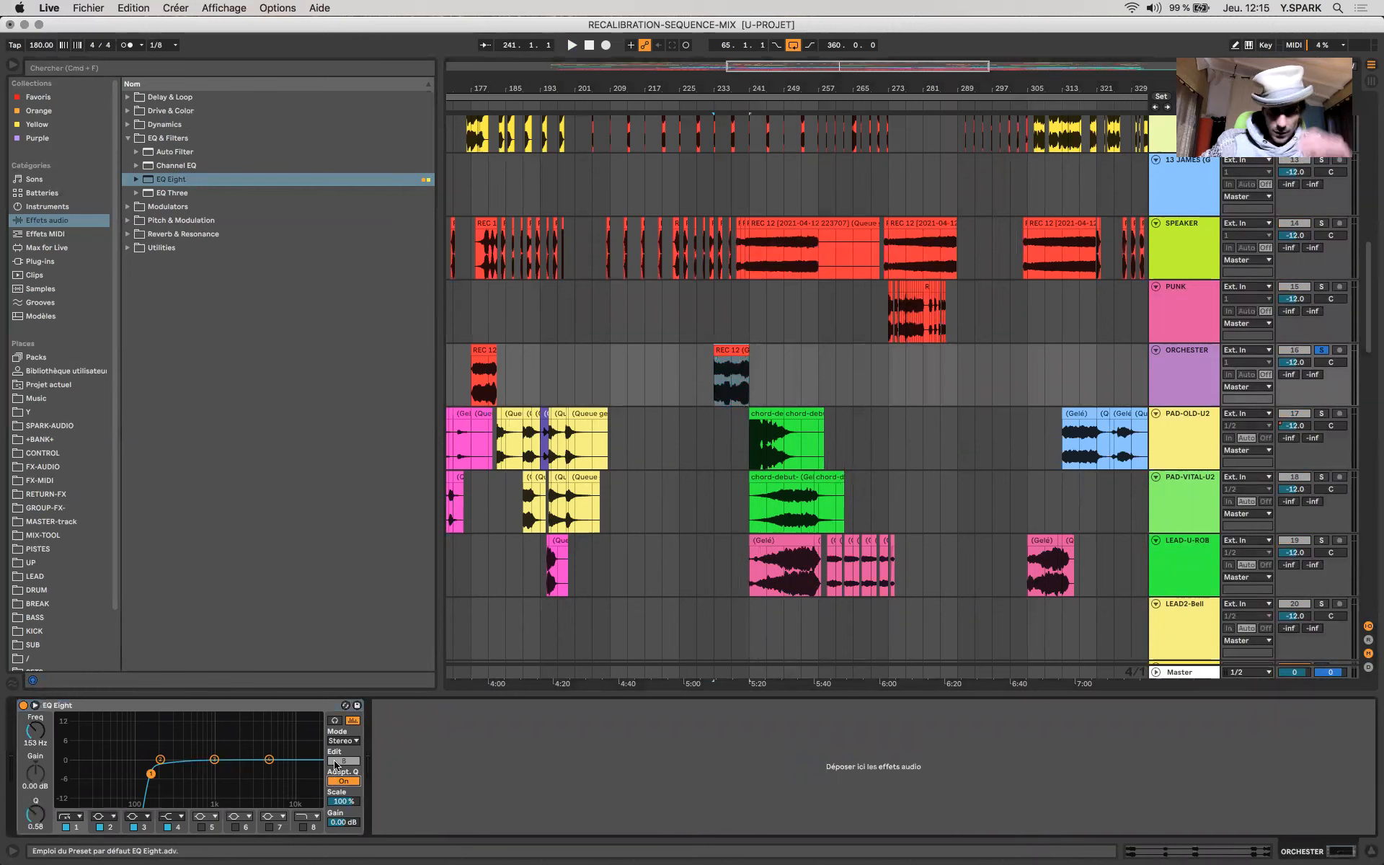
click(348, 741)
click(348, 772)
drag(199, 784, 156, 795)
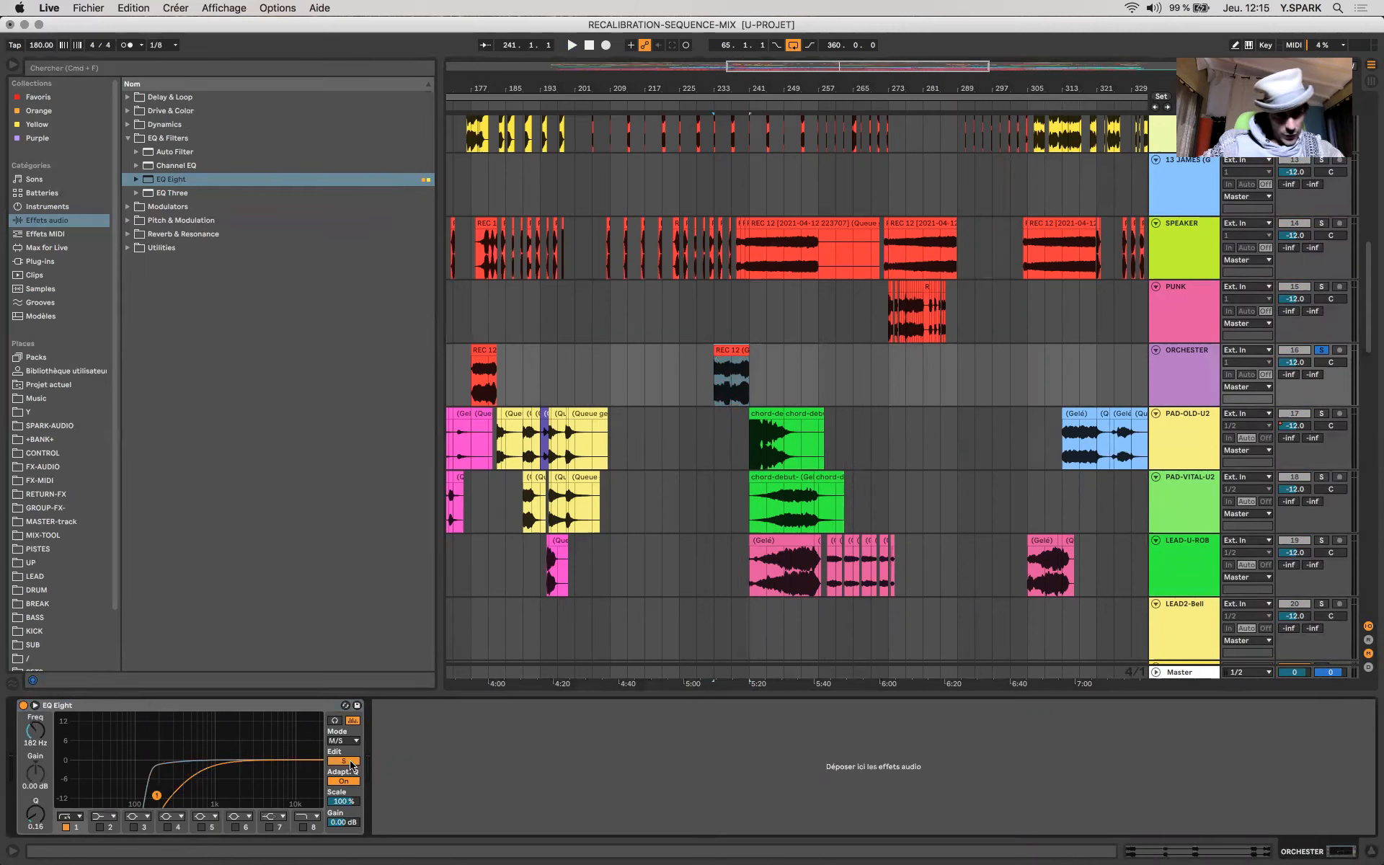
Step: On the mid channel, set the band 1 low cut to 82.5 Hz with Q 0.78 and boost band 2 by 6.07 dB at 141 Hz
click(352, 761)
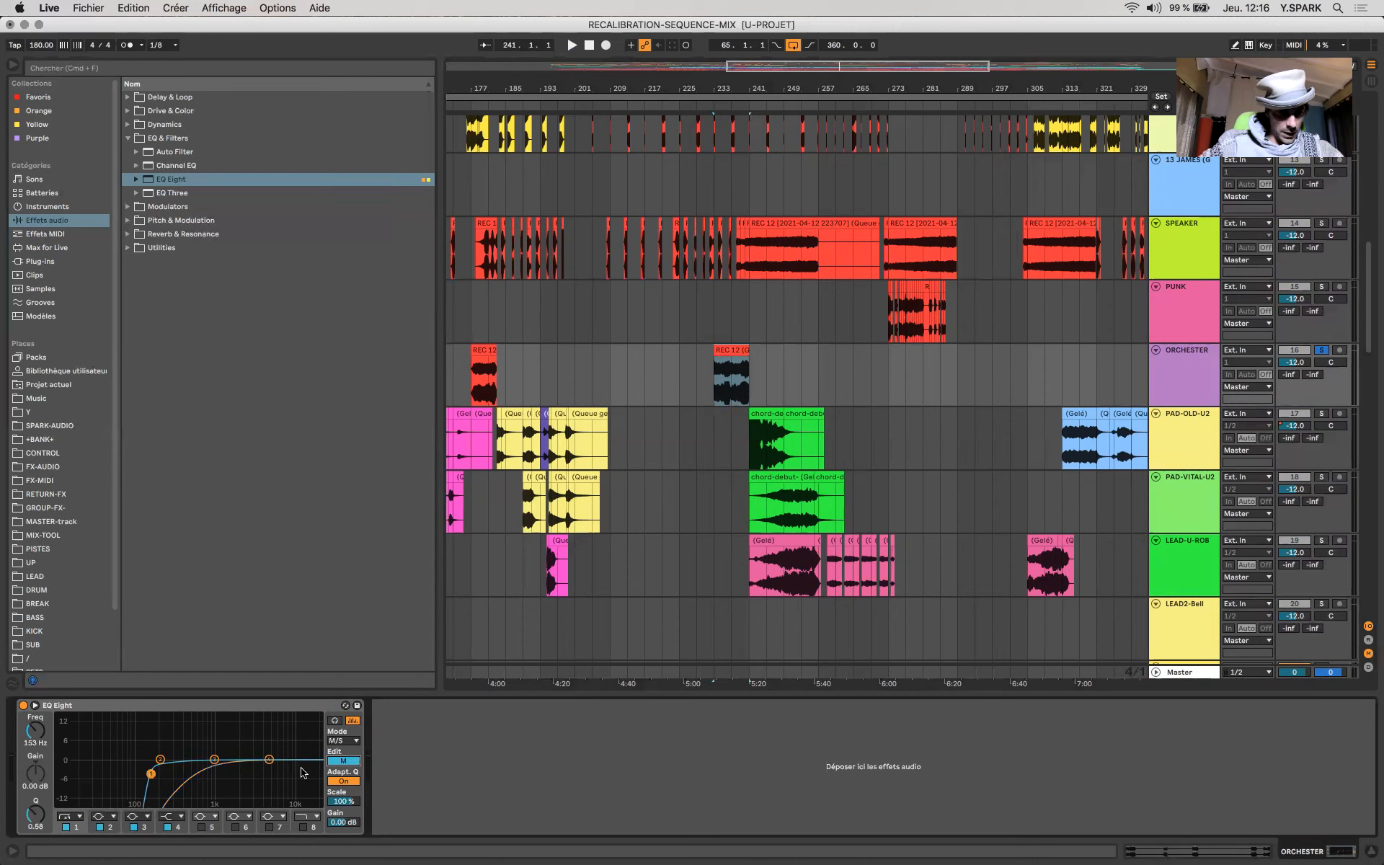
drag(160, 759, 136, 773)
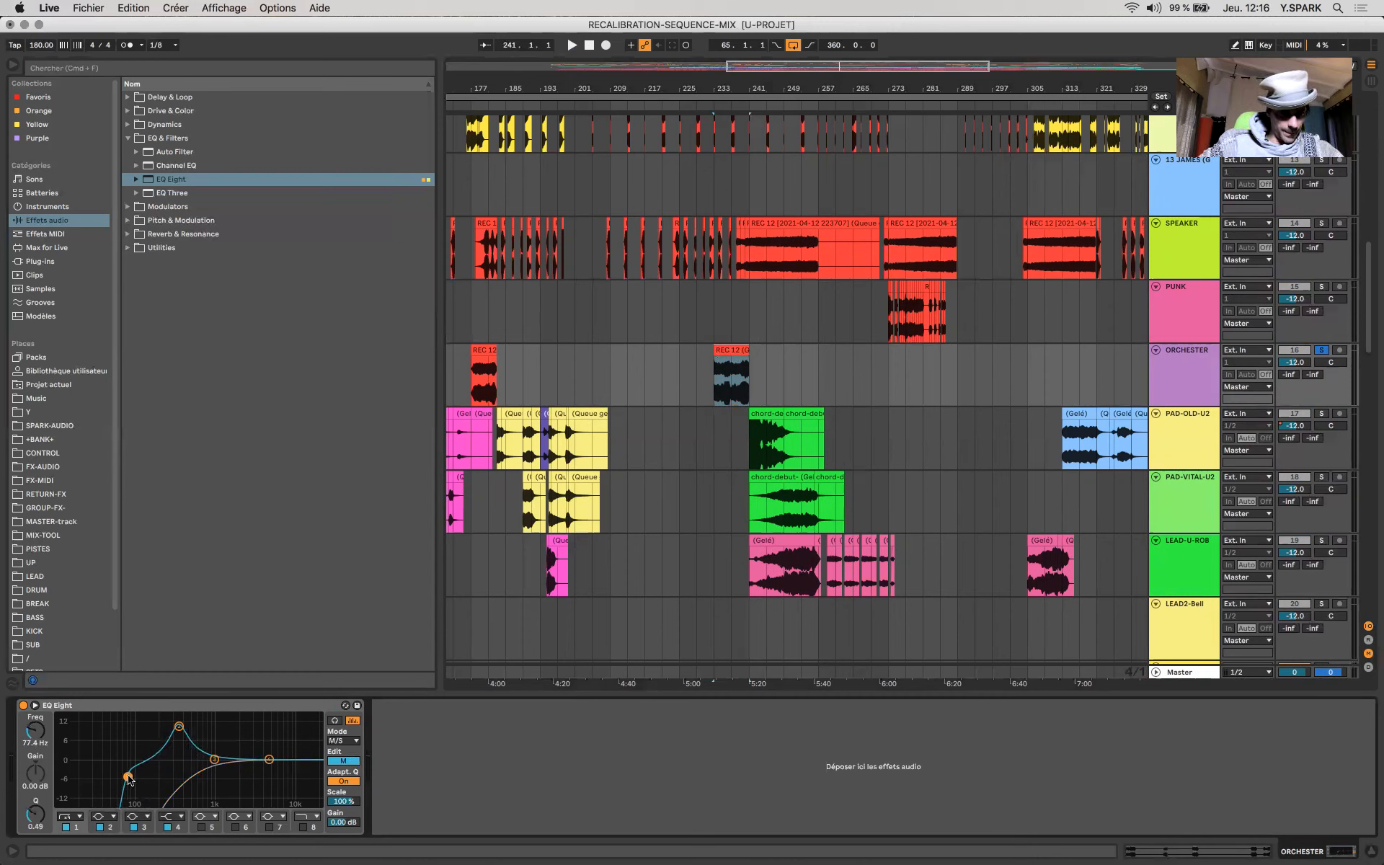
key(space)
mouse_move(178, 726)
mouse_down()
mouse_move(152, 718)
mouse_move(114, 776)
mouse_move(133, 737)
mouse_move(127, 768)
mouse_up()
key(space)
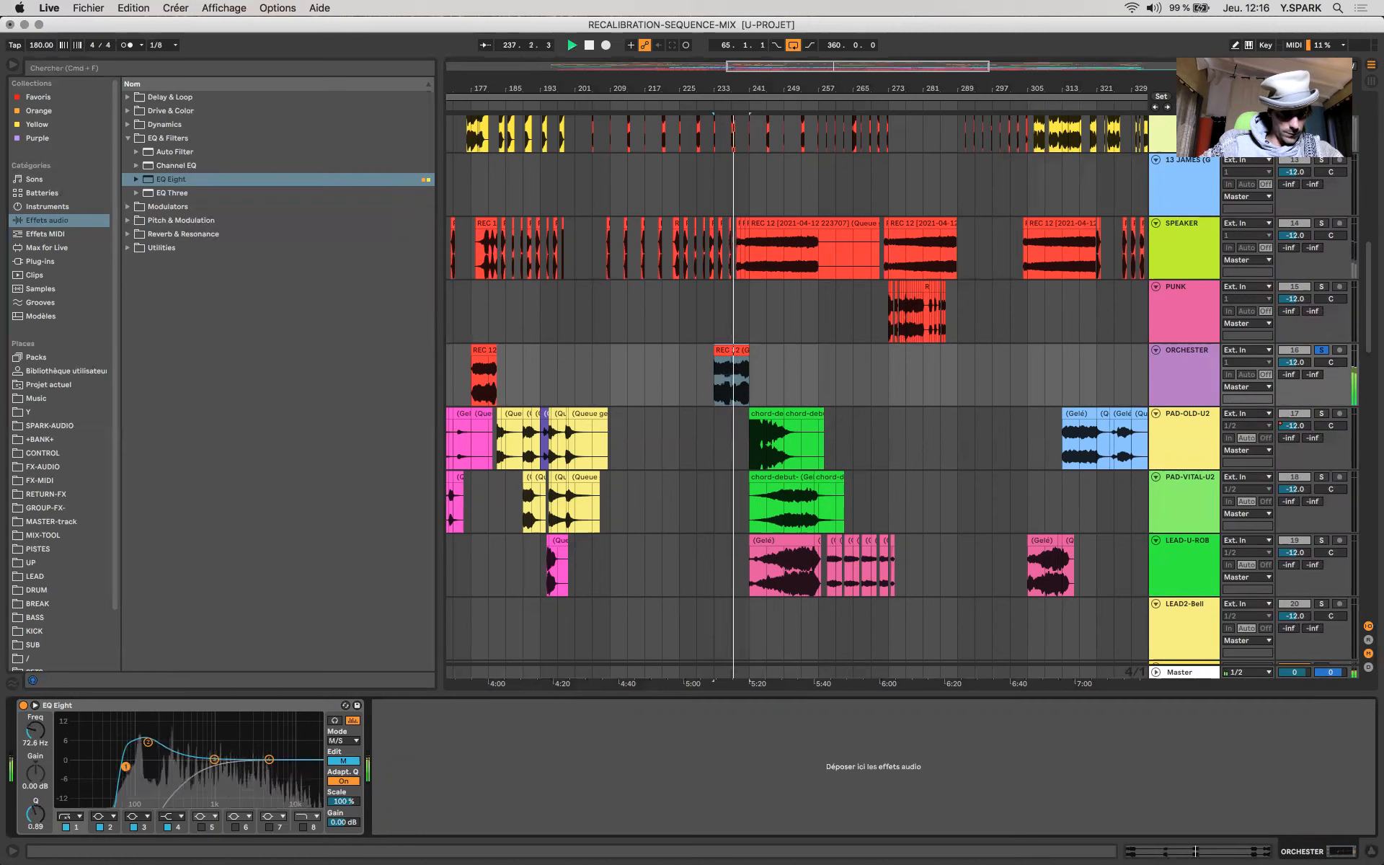
drag(128, 769, 131, 773)
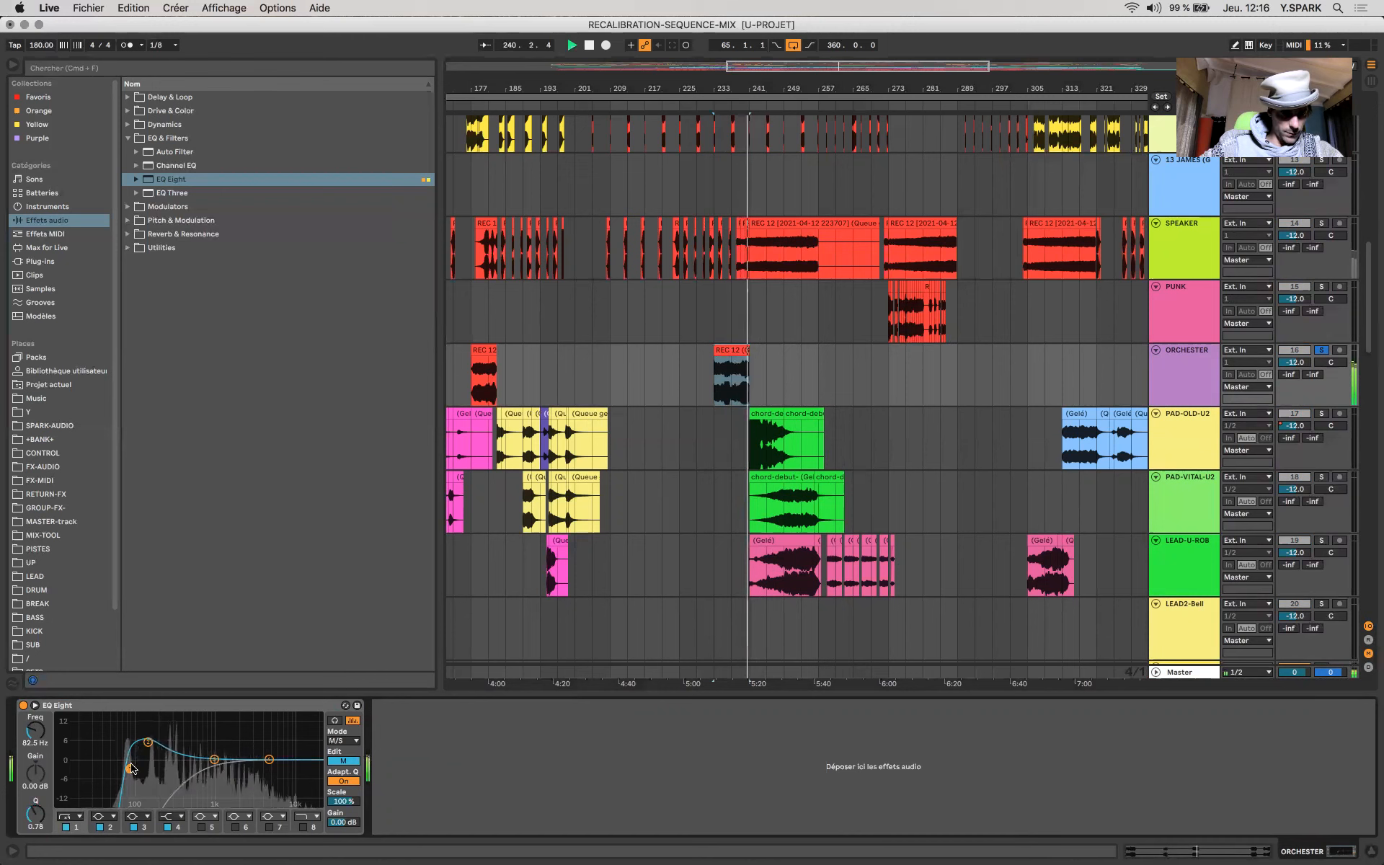
Step: Widen the mid channel's band 2 boost to Q 0.34 during playback
click(147, 741)
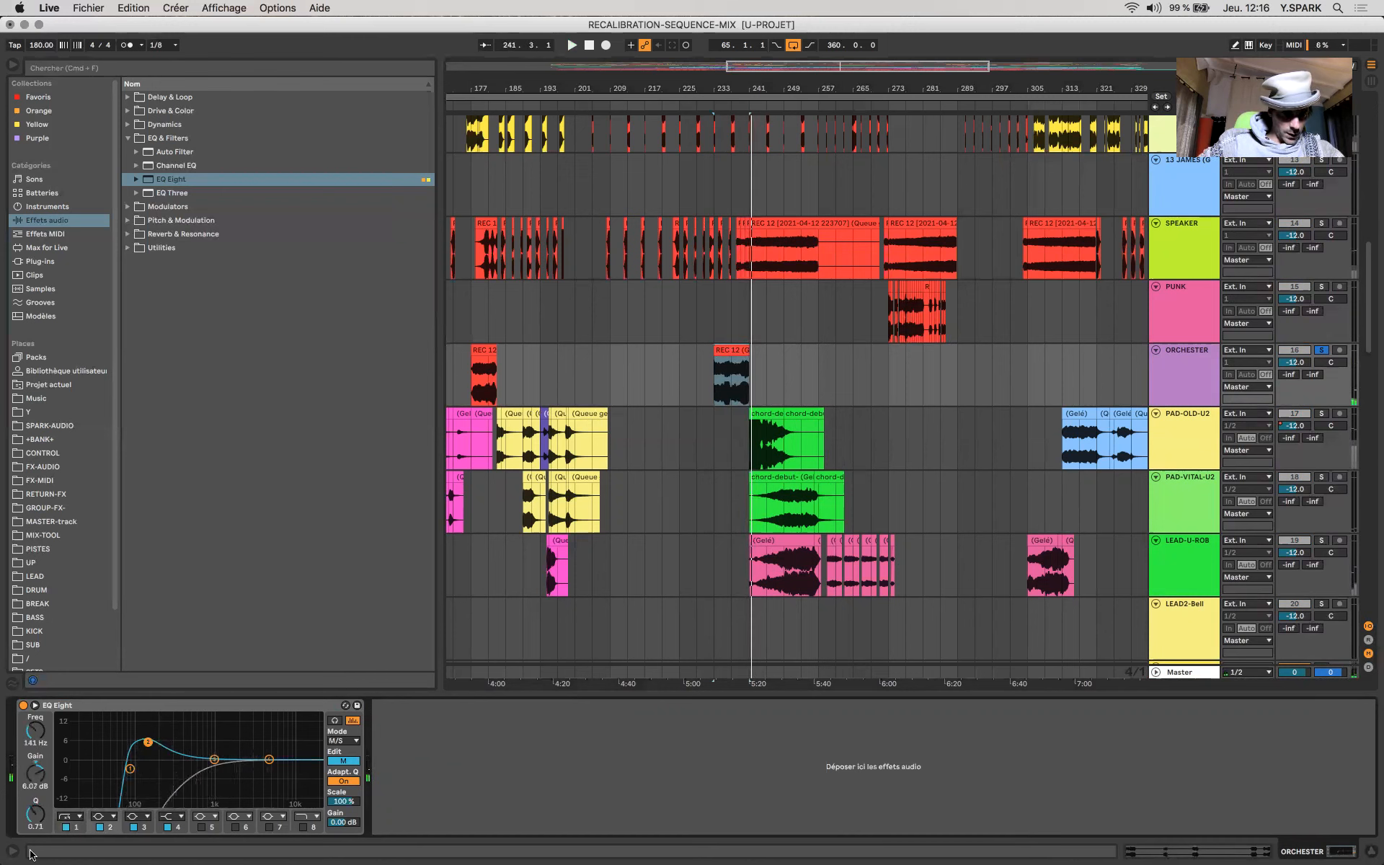
key(space)
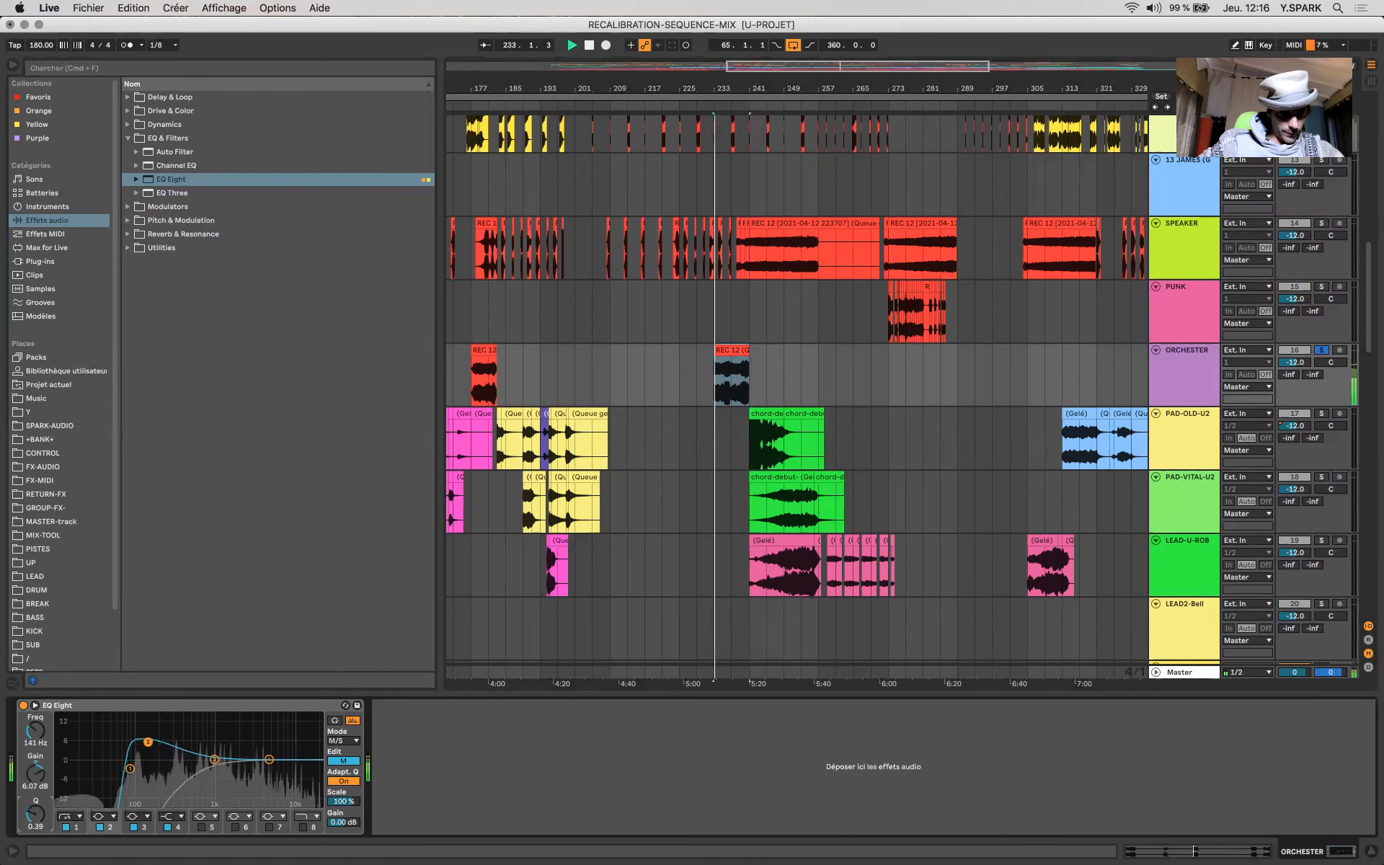
drag(33, 812, 33, 817)
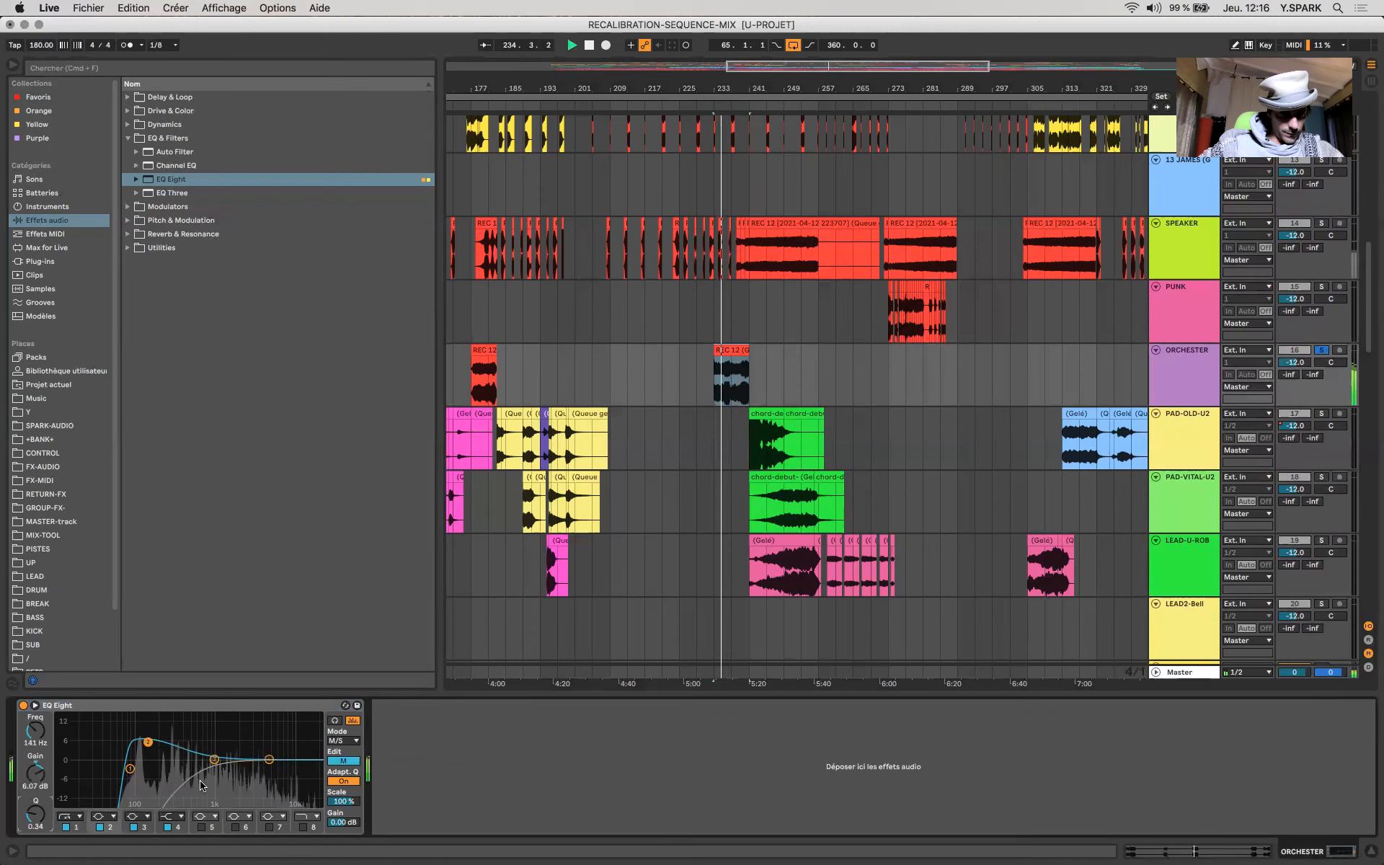
Step: Recheck ORCHESTER's correlation on the Master meters, then return to the track and replay its clip
click(1206, 672)
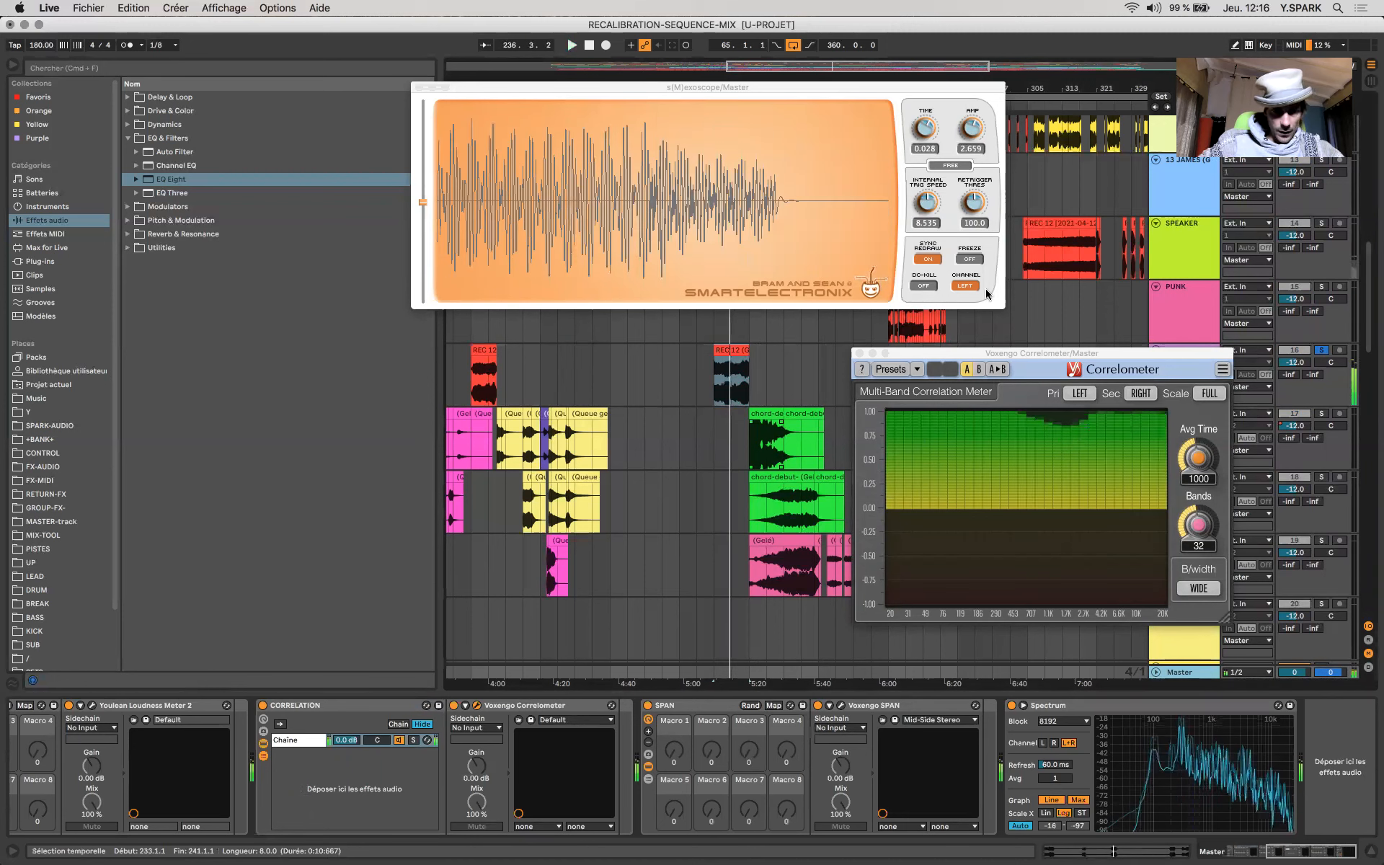
key(space)
click(719, 360)
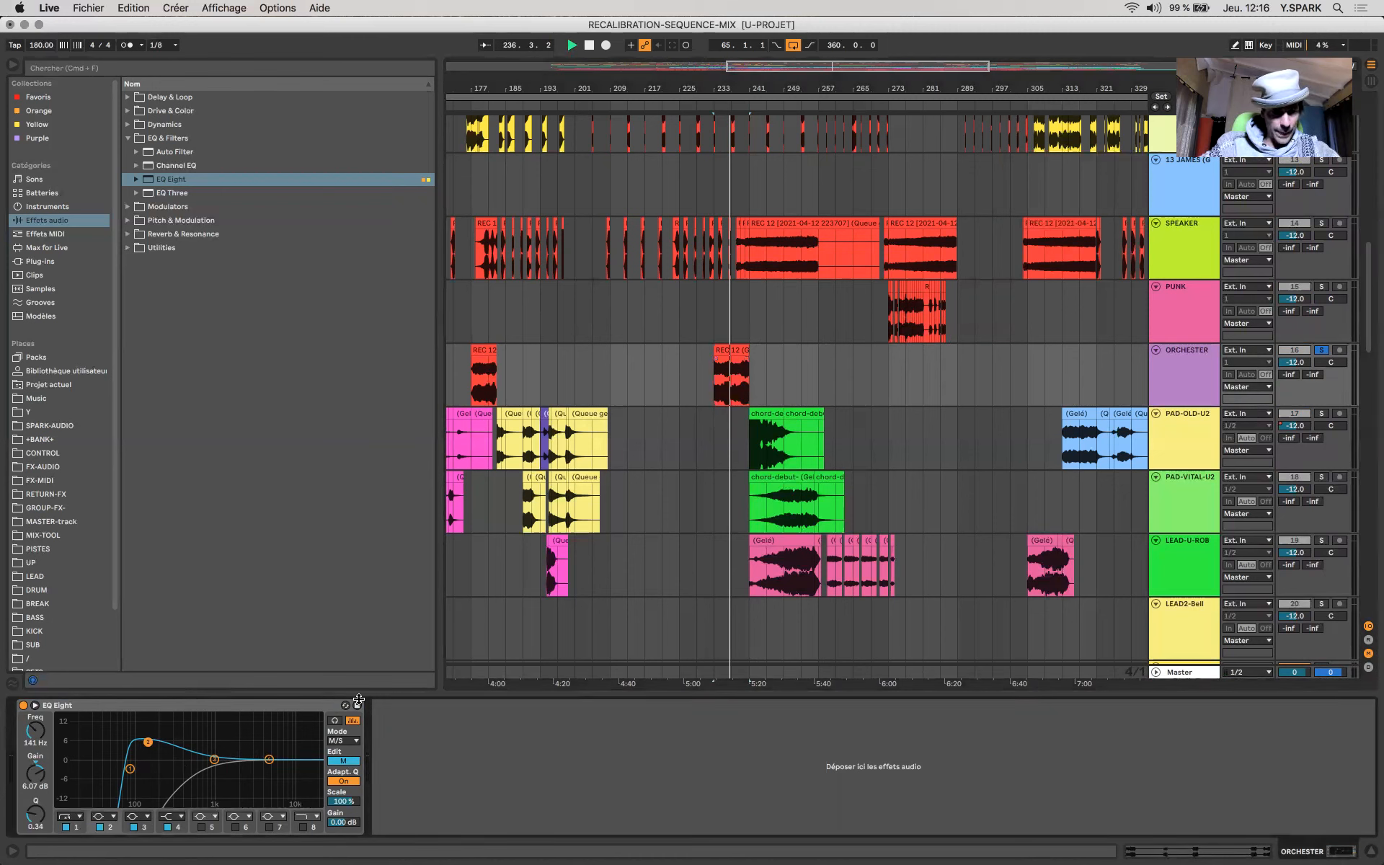
key(space)
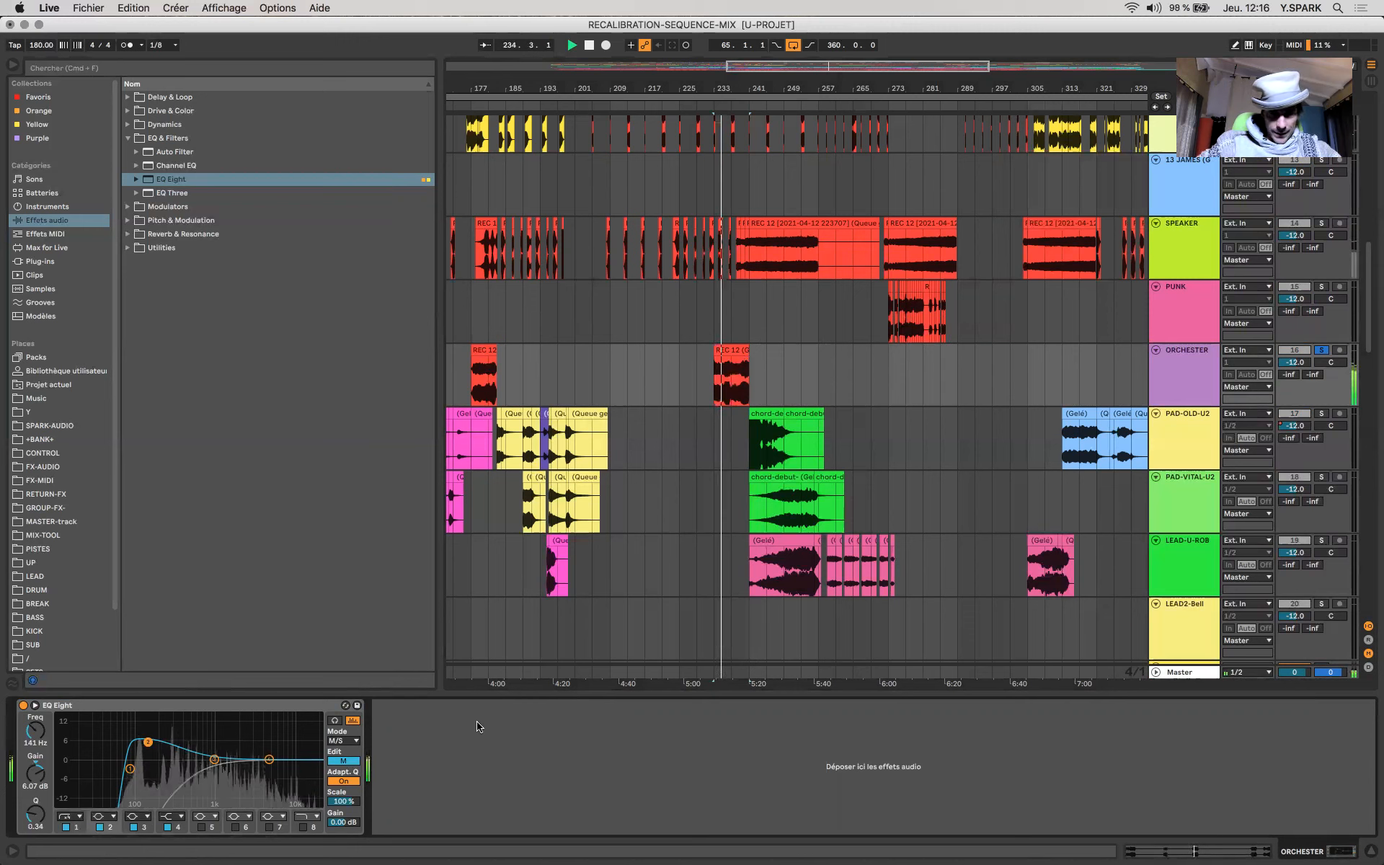
key(space)
Step: Add a second EQ Eight with band 1 off, band 3 raised, band 4 at 3.67 kHz and 7.31 dB, and output gain -6.00 dB
drag(171, 179, 732, 724)
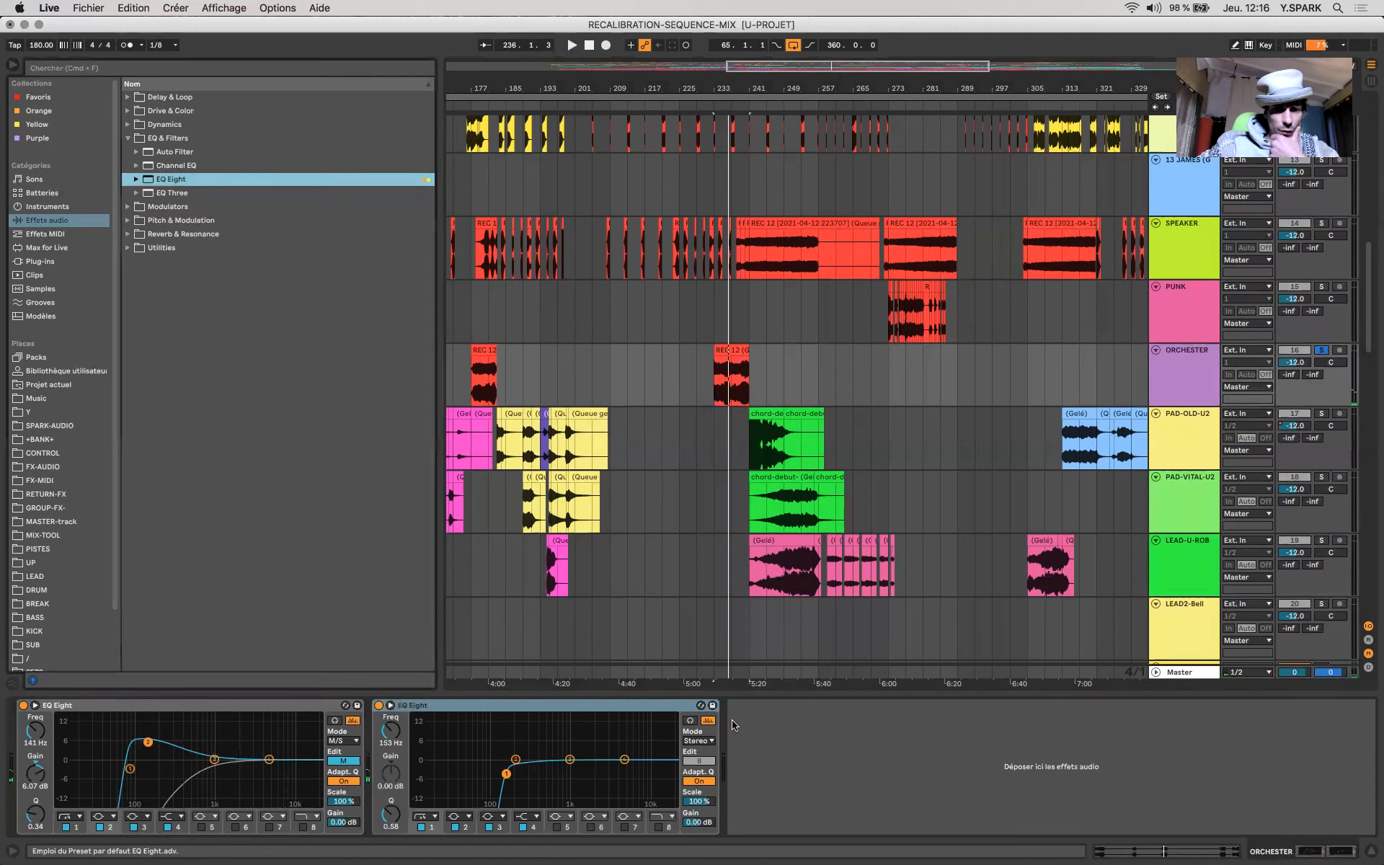
click(426, 822)
click(423, 827)
key(space)
drag(570, 759, 608, 738)
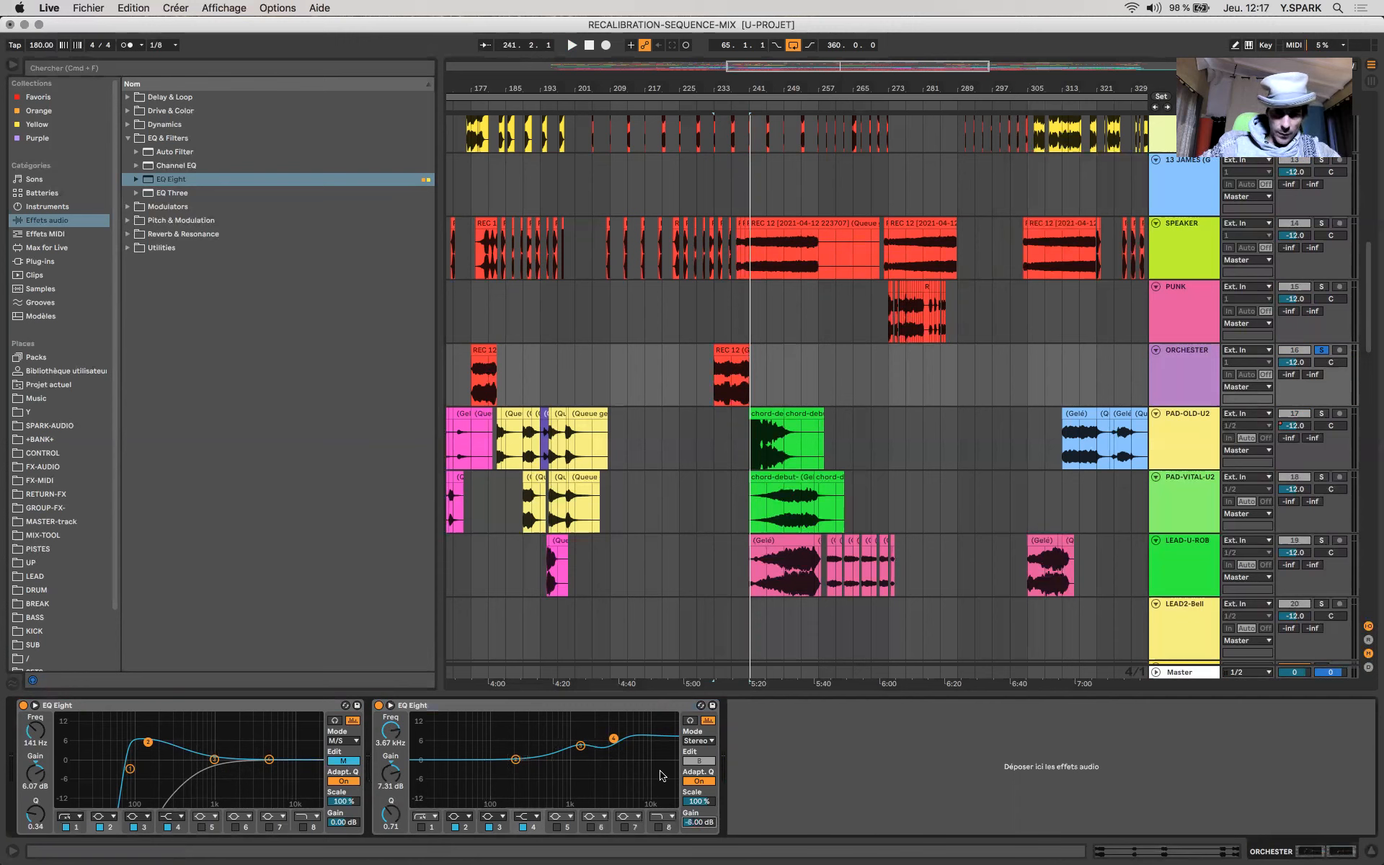
Step: Add a Compressor after the second EQ Eight and lower its threshold to -13.2 dB during playback
click(127, 125)
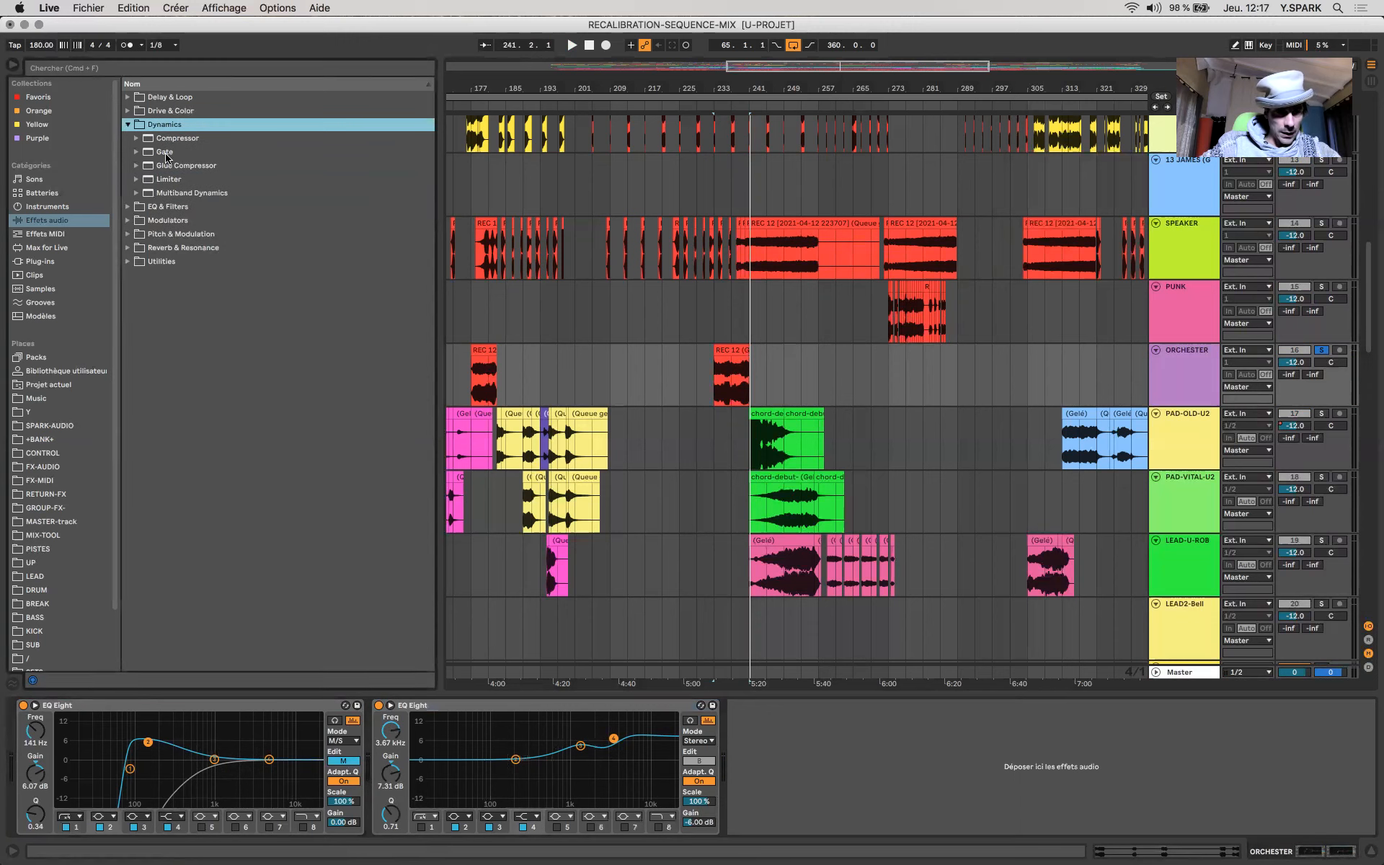
drag(167, 140, 735, 712)
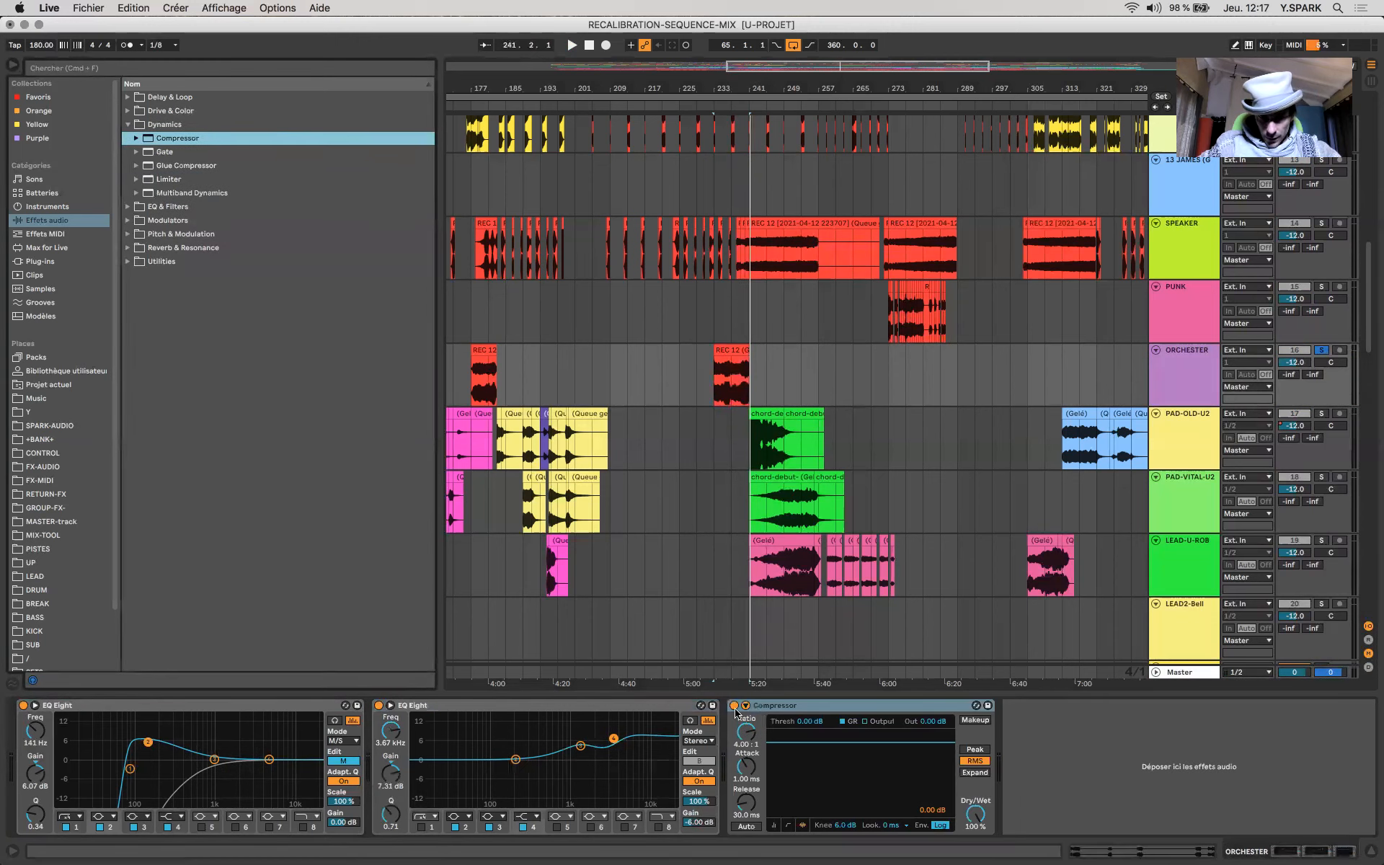
click(801, 706)
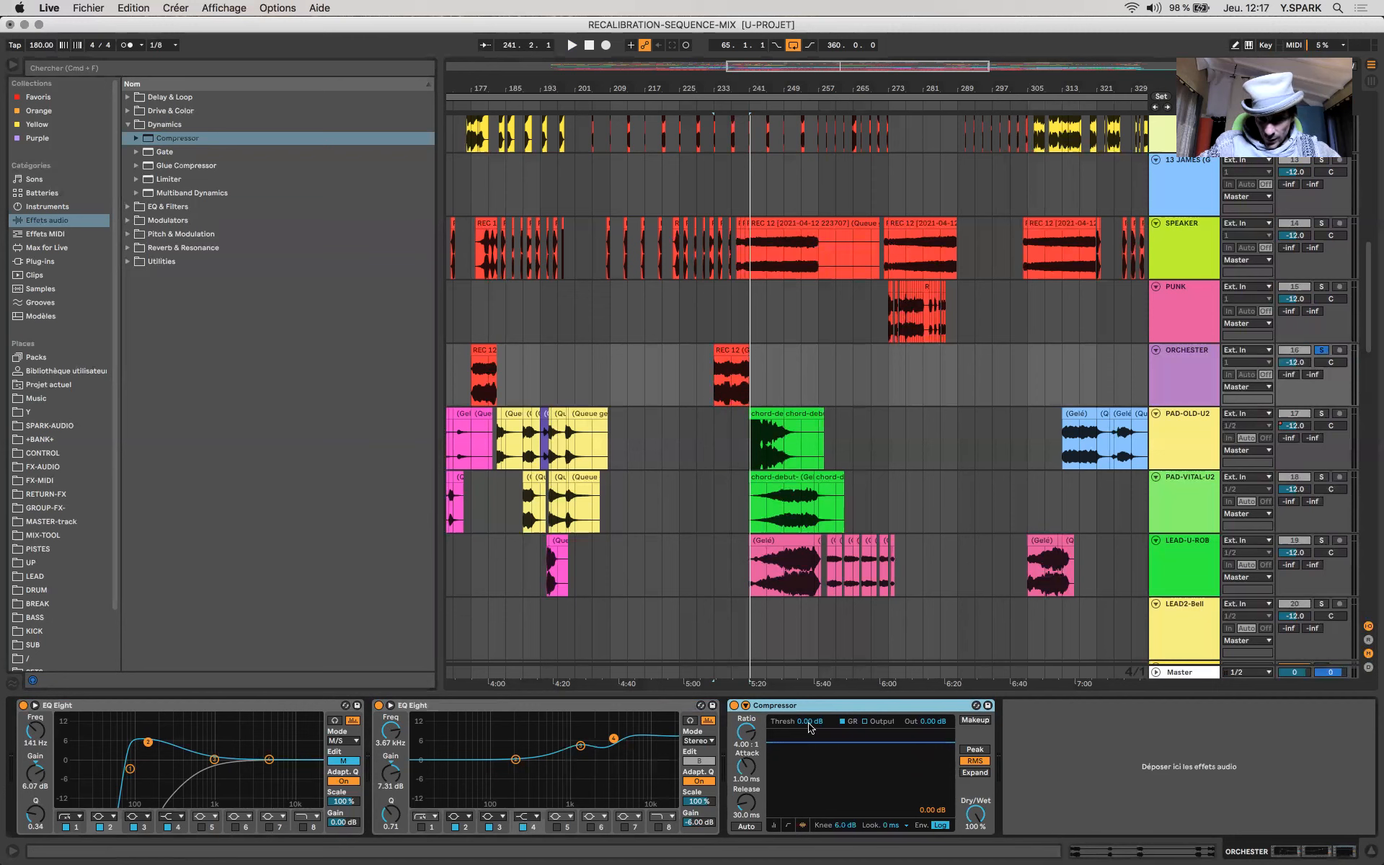
key(space)
drag(818, 742, 818, 771)
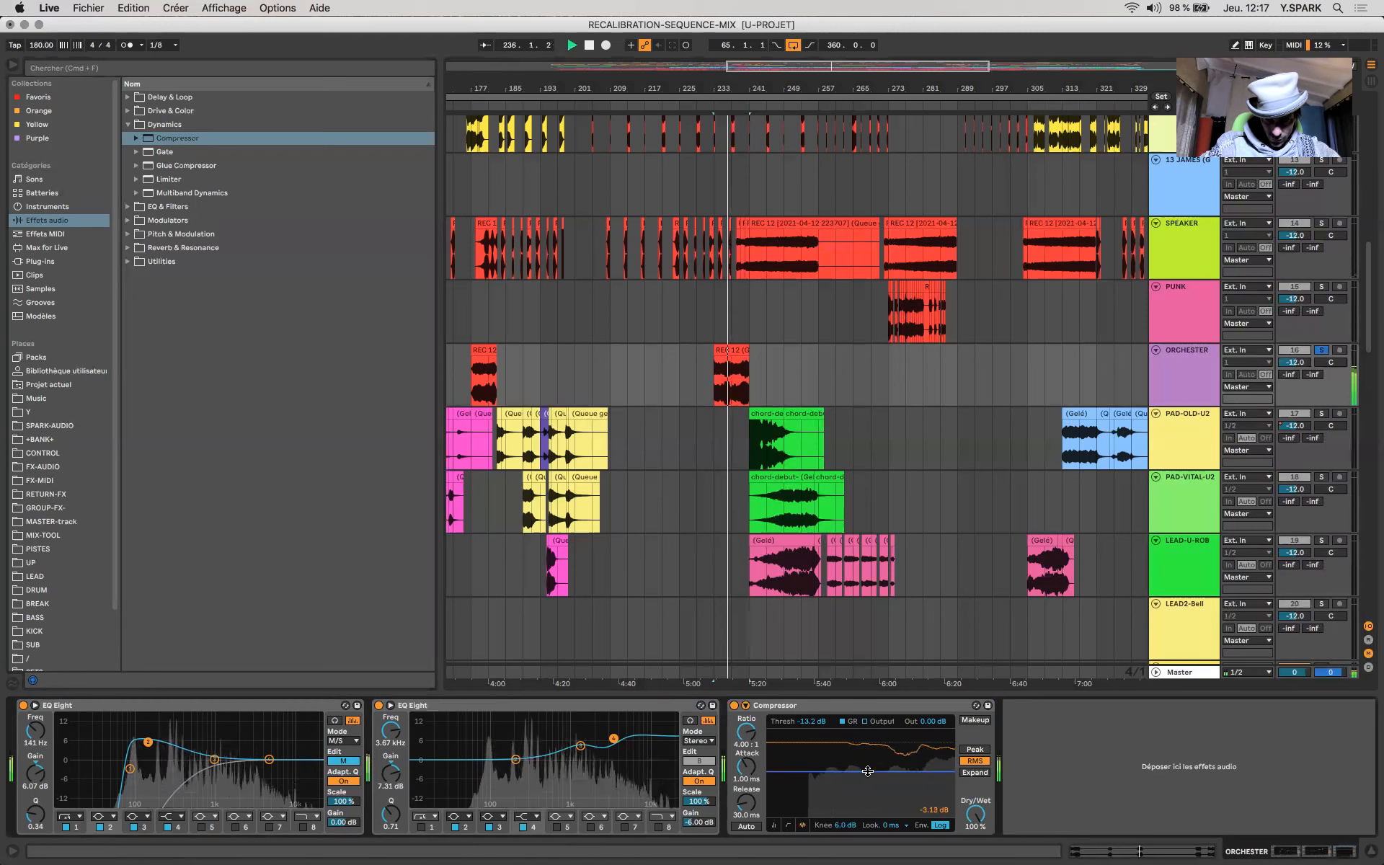
Step: Try the Compressor's automatic makeup, switch to its transfer curve display and set the output gain to 2.31 dB
click(966, 720)
click(972, 720)
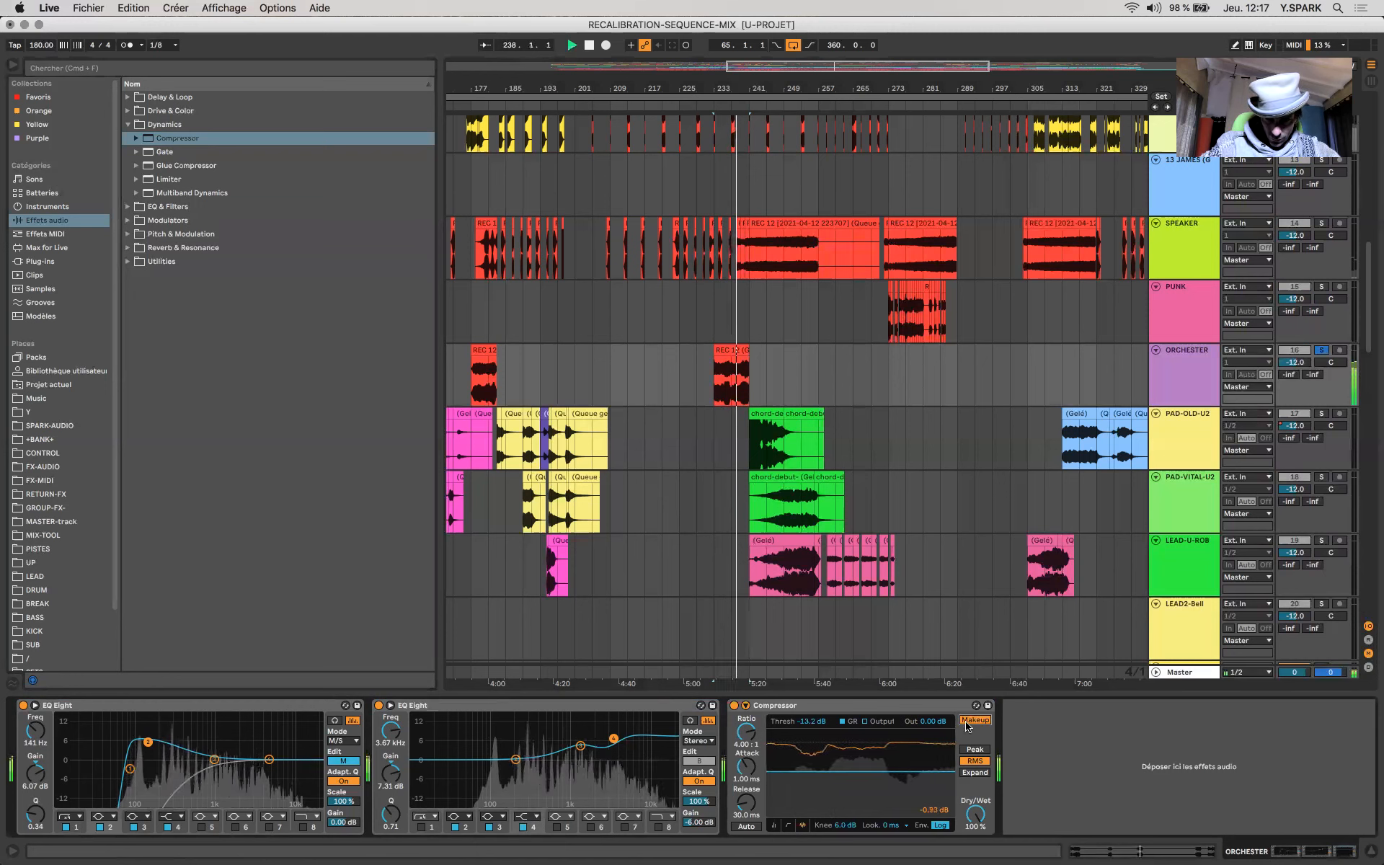
click(788, 824)
key(space)
Step: Add a Glue Compressor at the end of the ORCHESTER chain with threshold -8.57 dB and makeup 3.17 dB
double_click(185, 165)
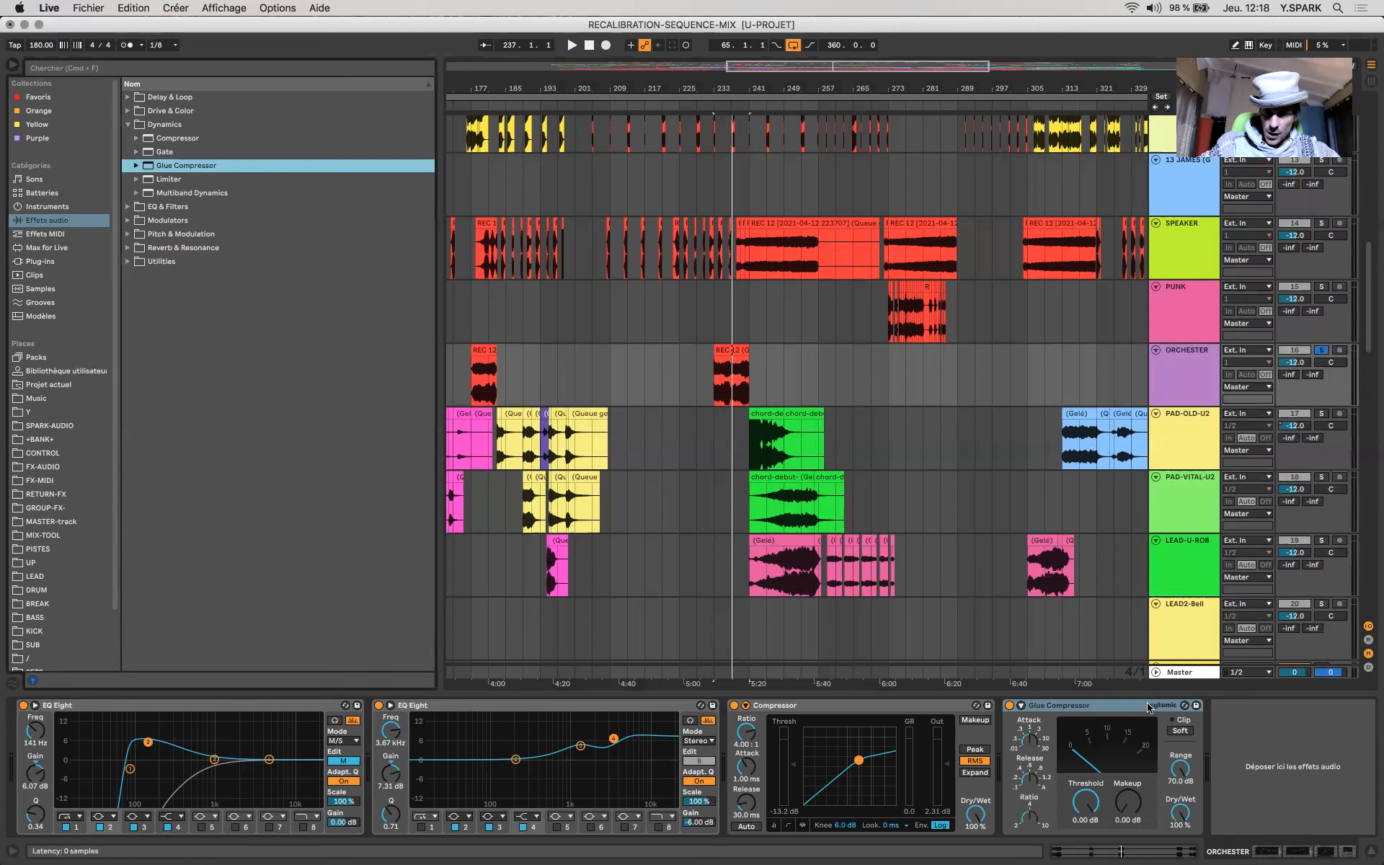
click(1148, 707)
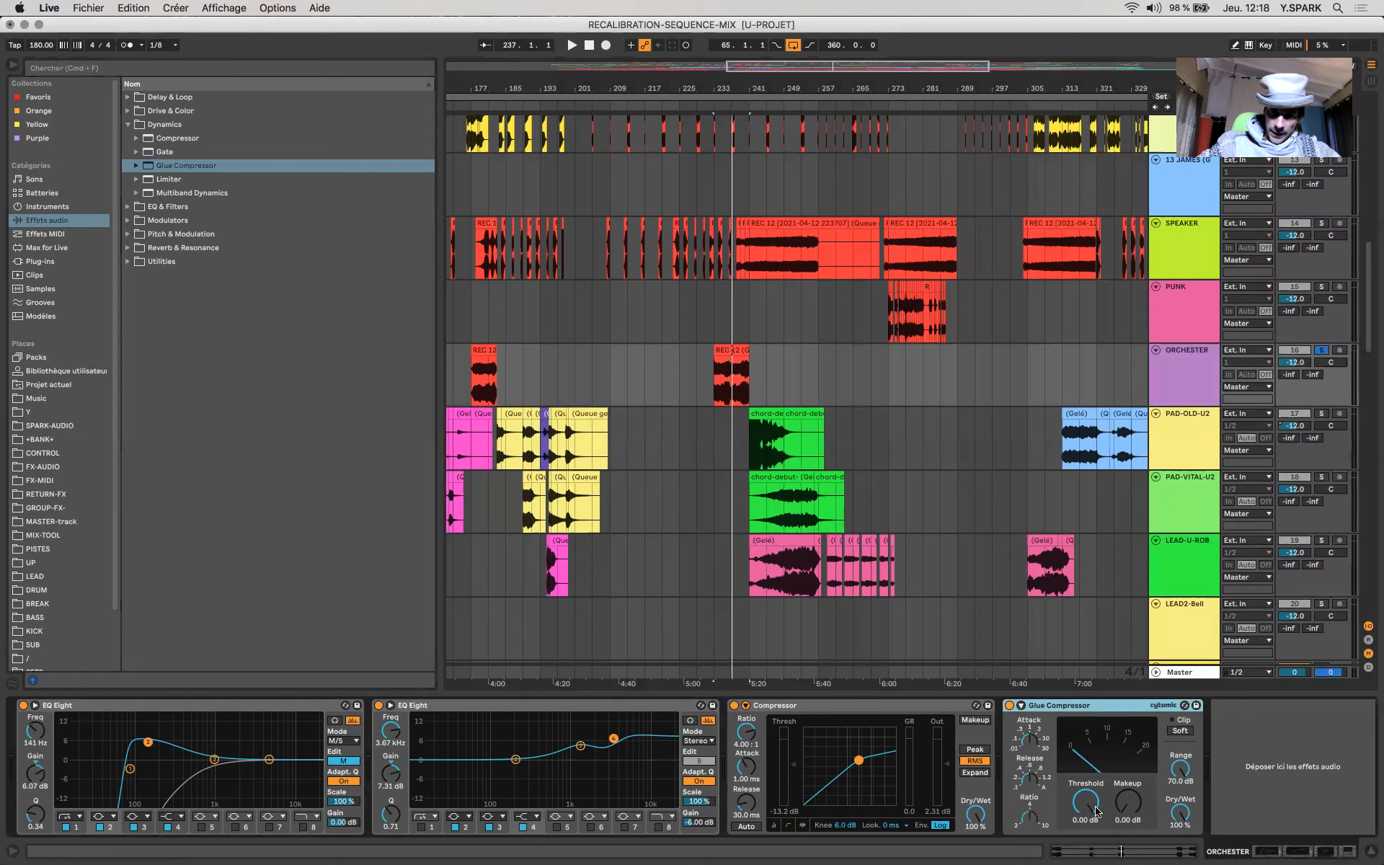
key(space)
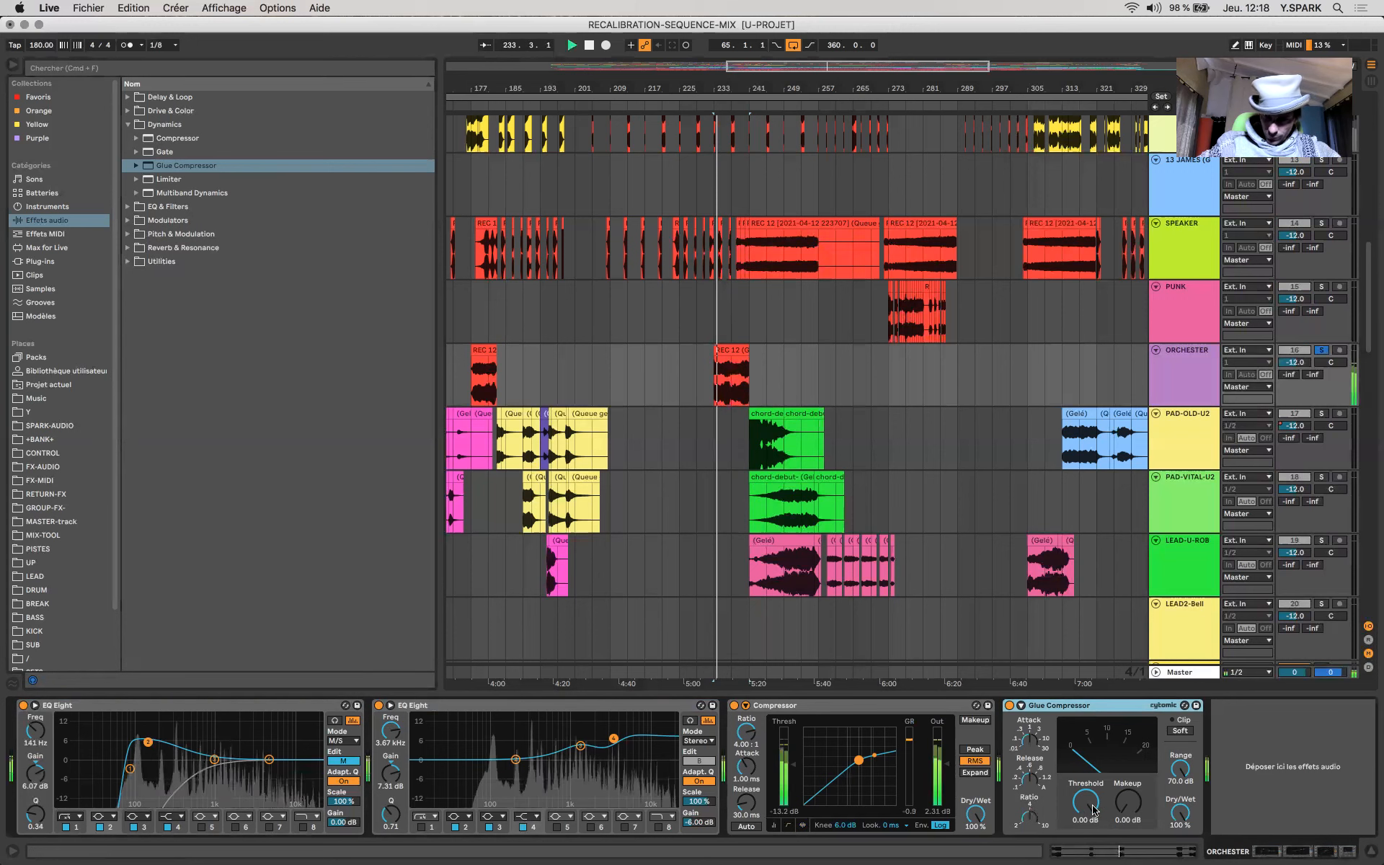
drag(1127, 802, 1099, 823)
Step: Compare the Glue Compressor with Soft clipping on and off, and replay the ORCHESTER clip
click(1179, 731)
click(1180, 731)
key(space)
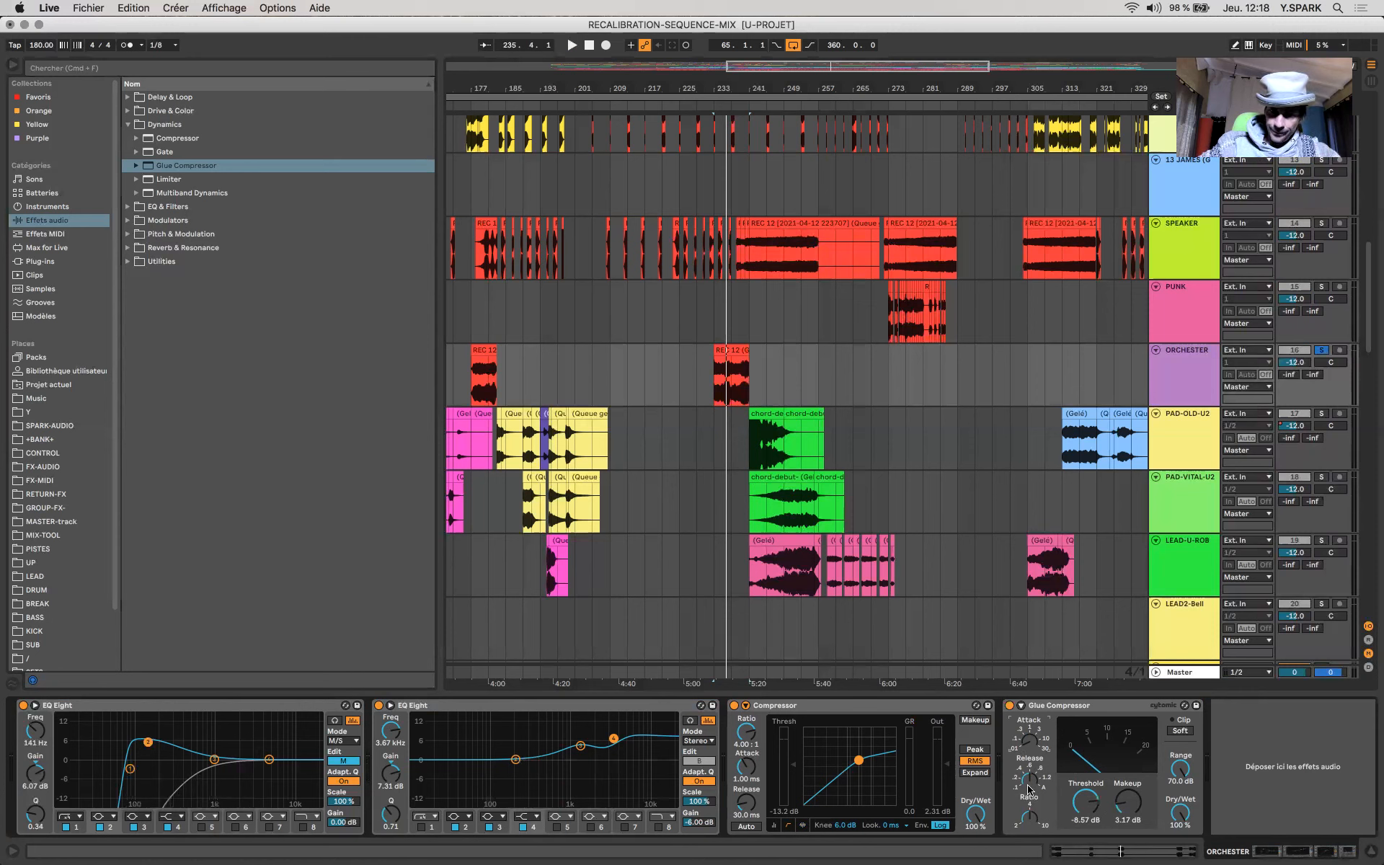
key(space)
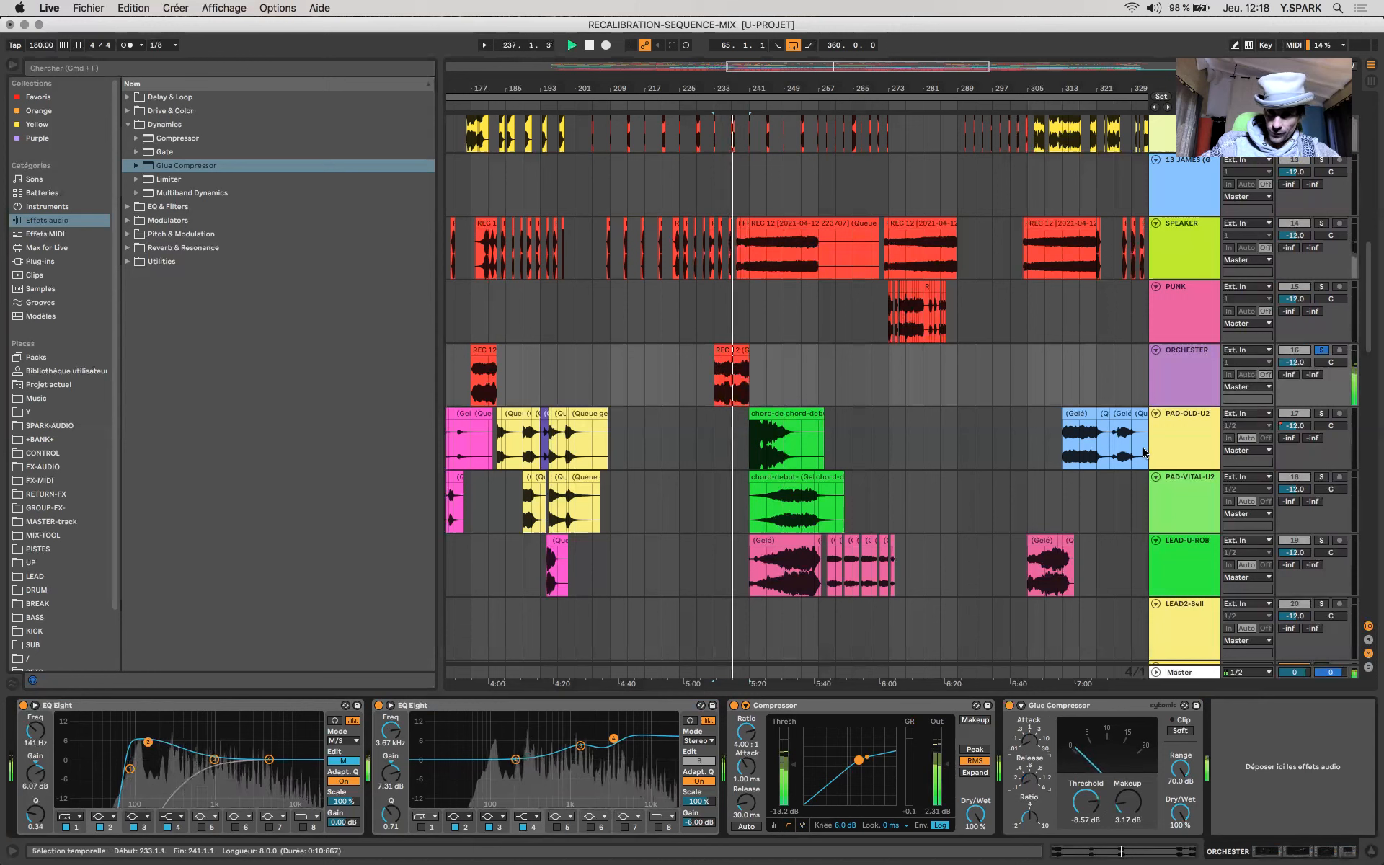
key(space)
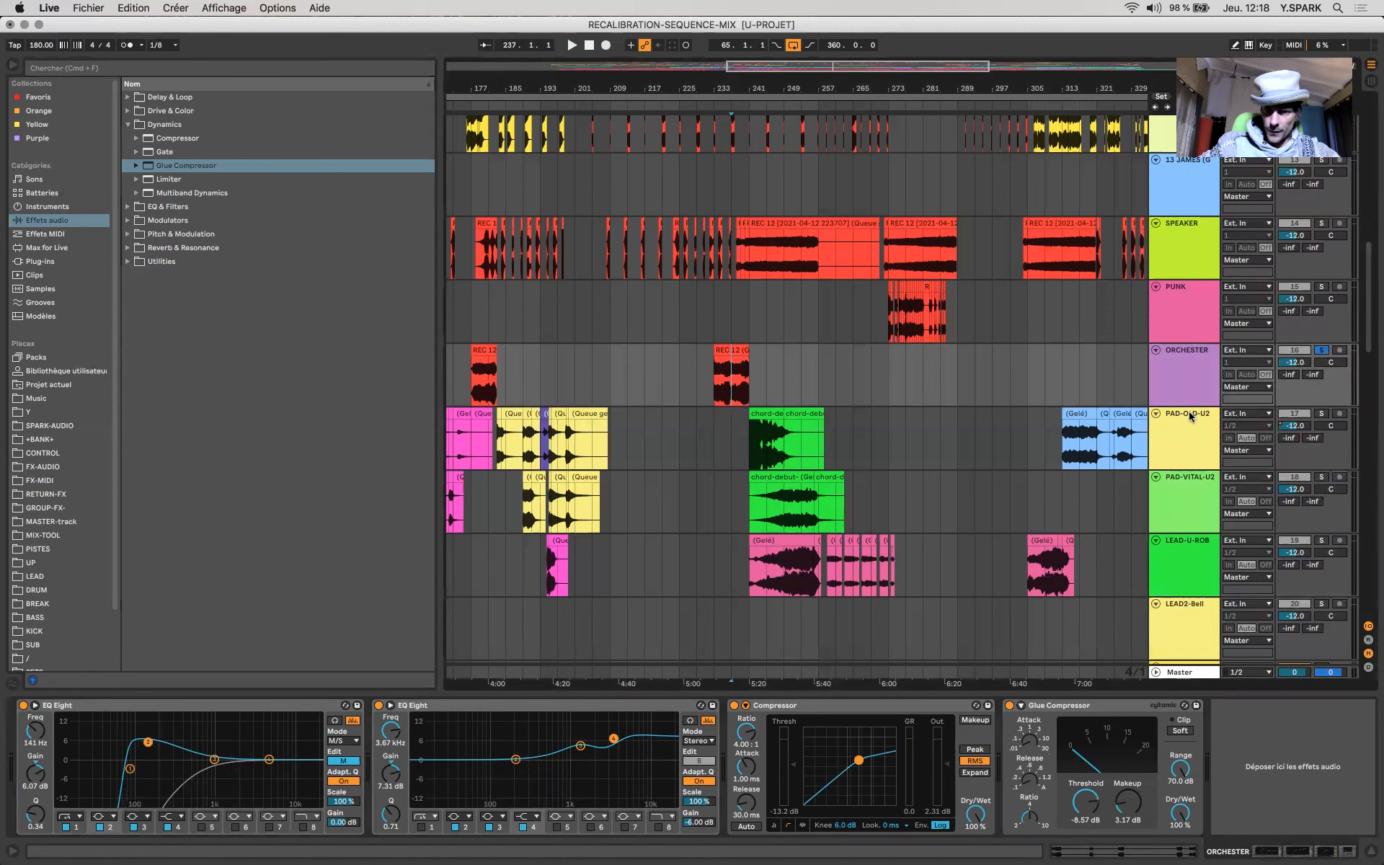
Step: Select the PAD-OLD-U2 clip at bar 241, play it and solo the track
click(768, 436)
key(space)
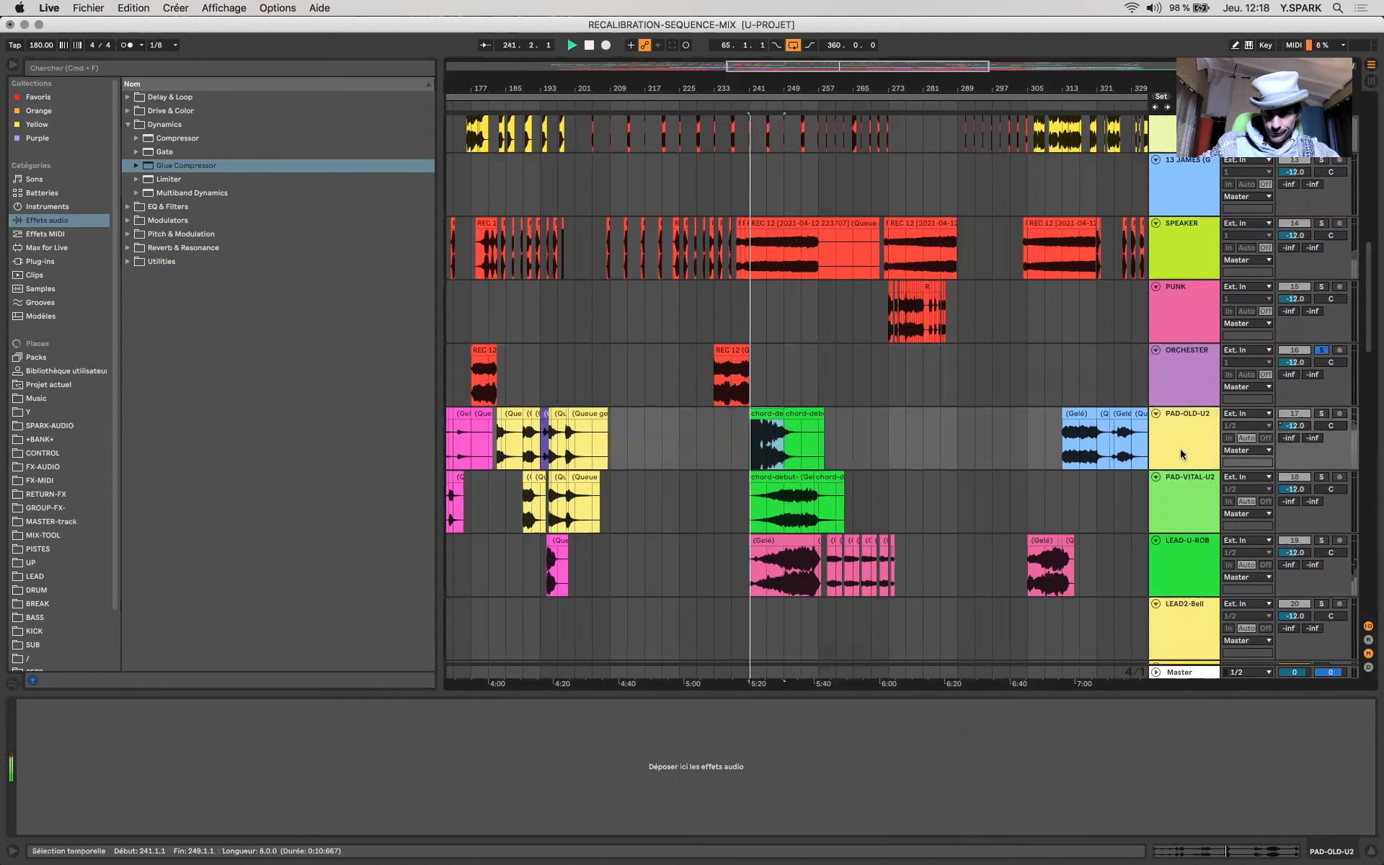
click(1321, 414)
Step: Examine the waveform of PAD-OLD-U2's chord-debut clip around bar 241 in close detail
key(plus)
key(plus)
key(plus)
key(plus)
key(plus)
key(plus)
key(plus)
key(plus)
key(plus)
key(plus)
key(plus)
key(plus)
key(plus)
key(plus)
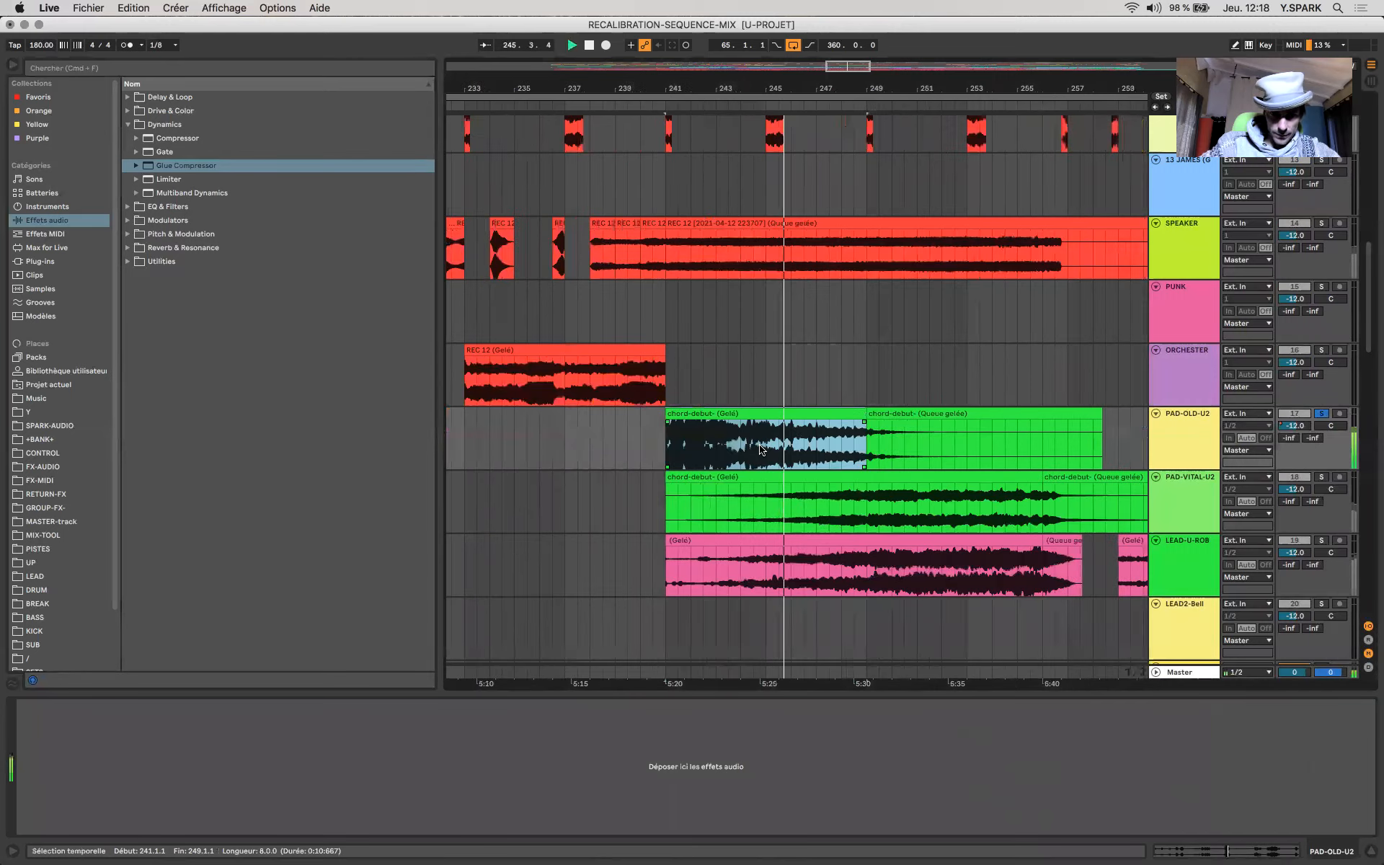
scroll(539, 471, left, 10)
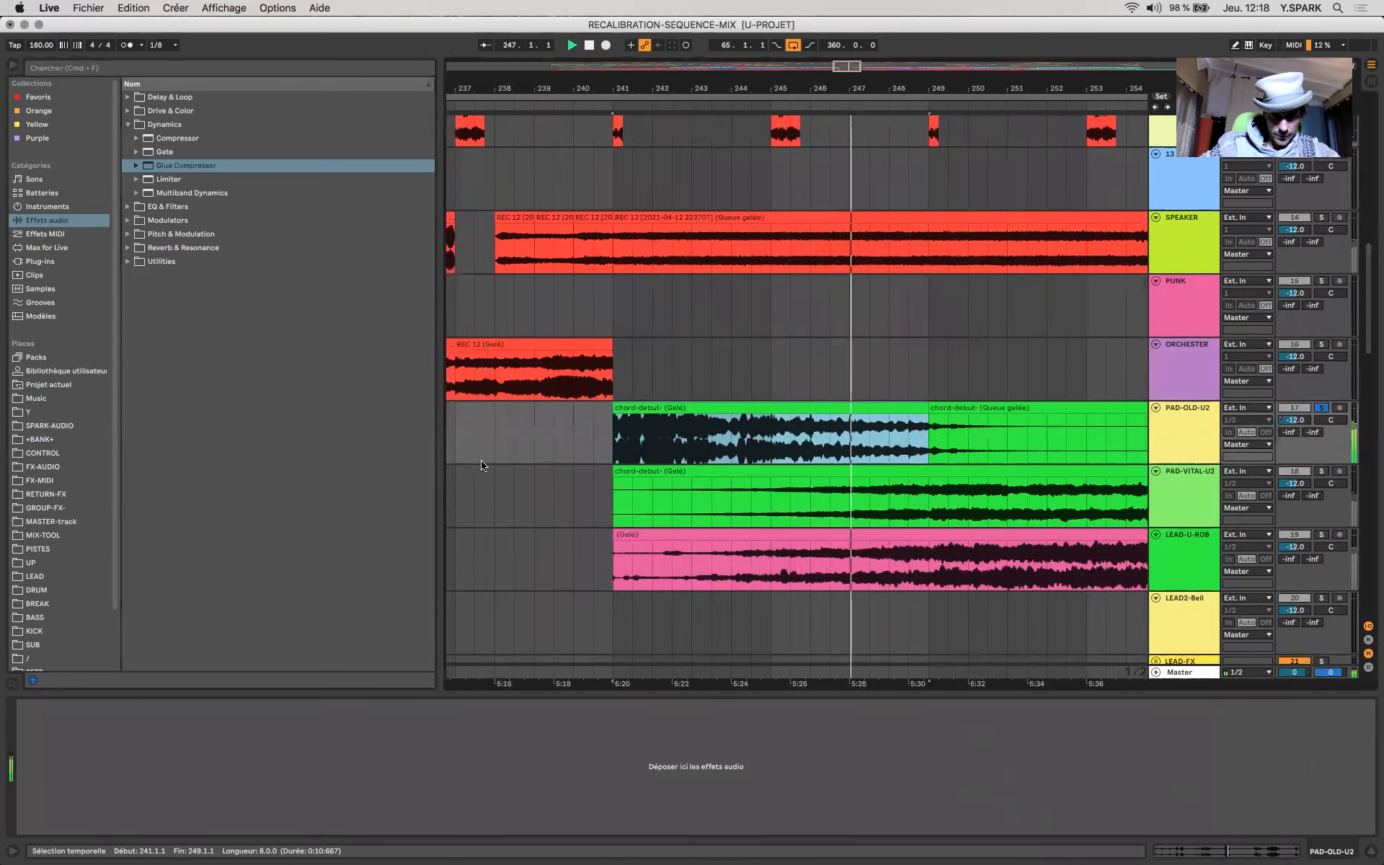
scroll(610, 441, up, 10)
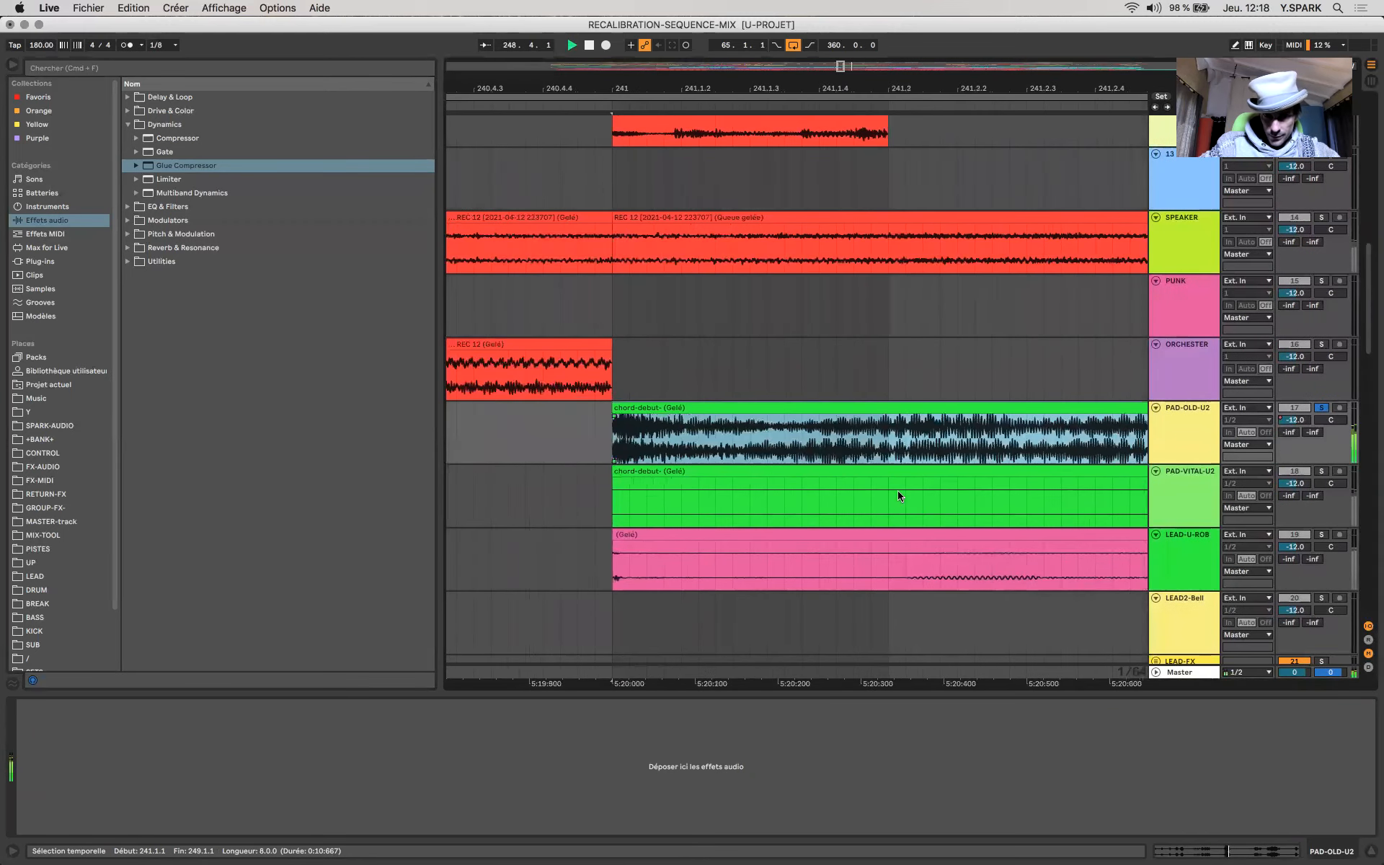
scroll(897, 492, right, 3)
scroll(893, 488, up, 1)
scroll(813, 459, up, 10)
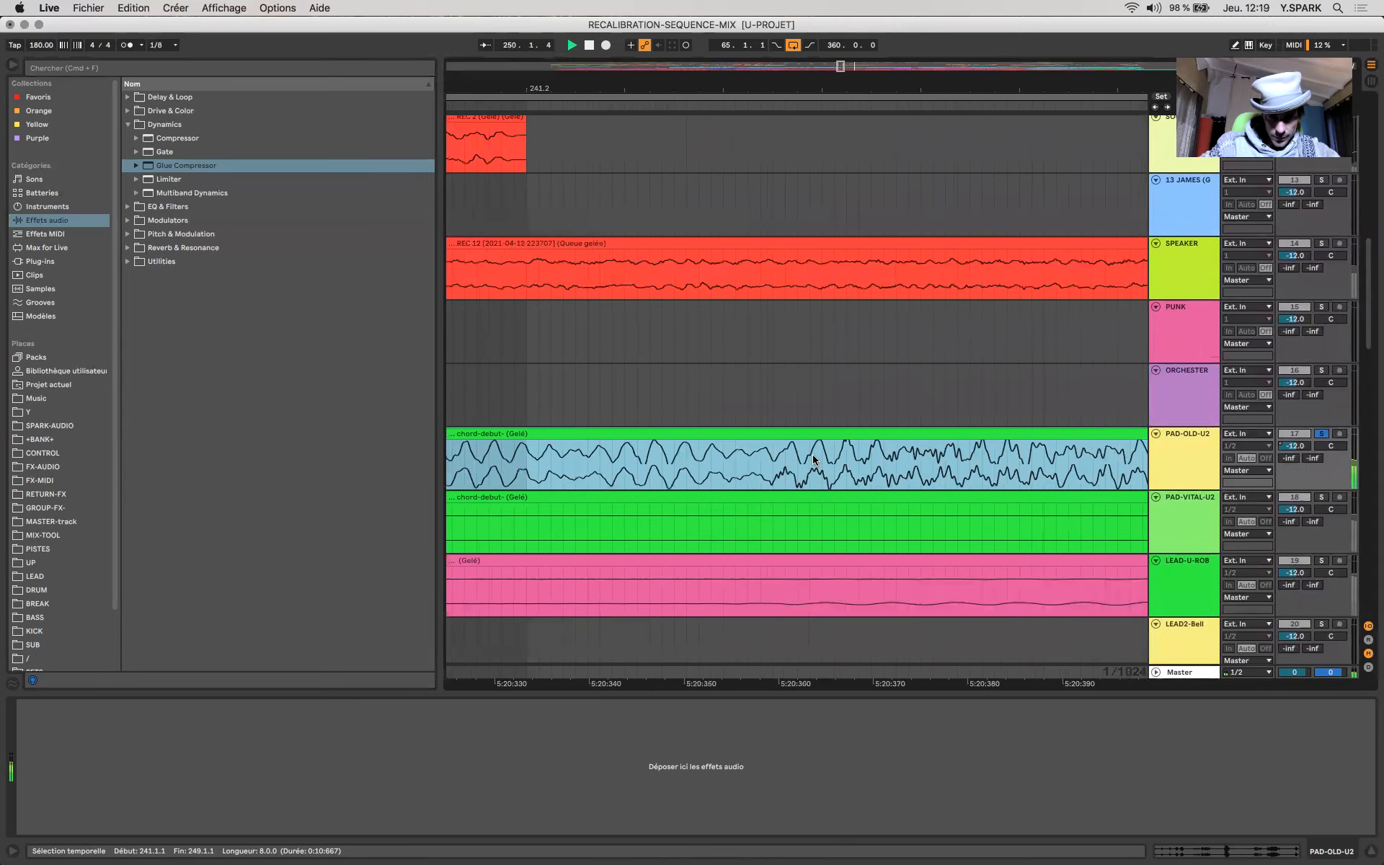
scroll(813, 459, down, 12)
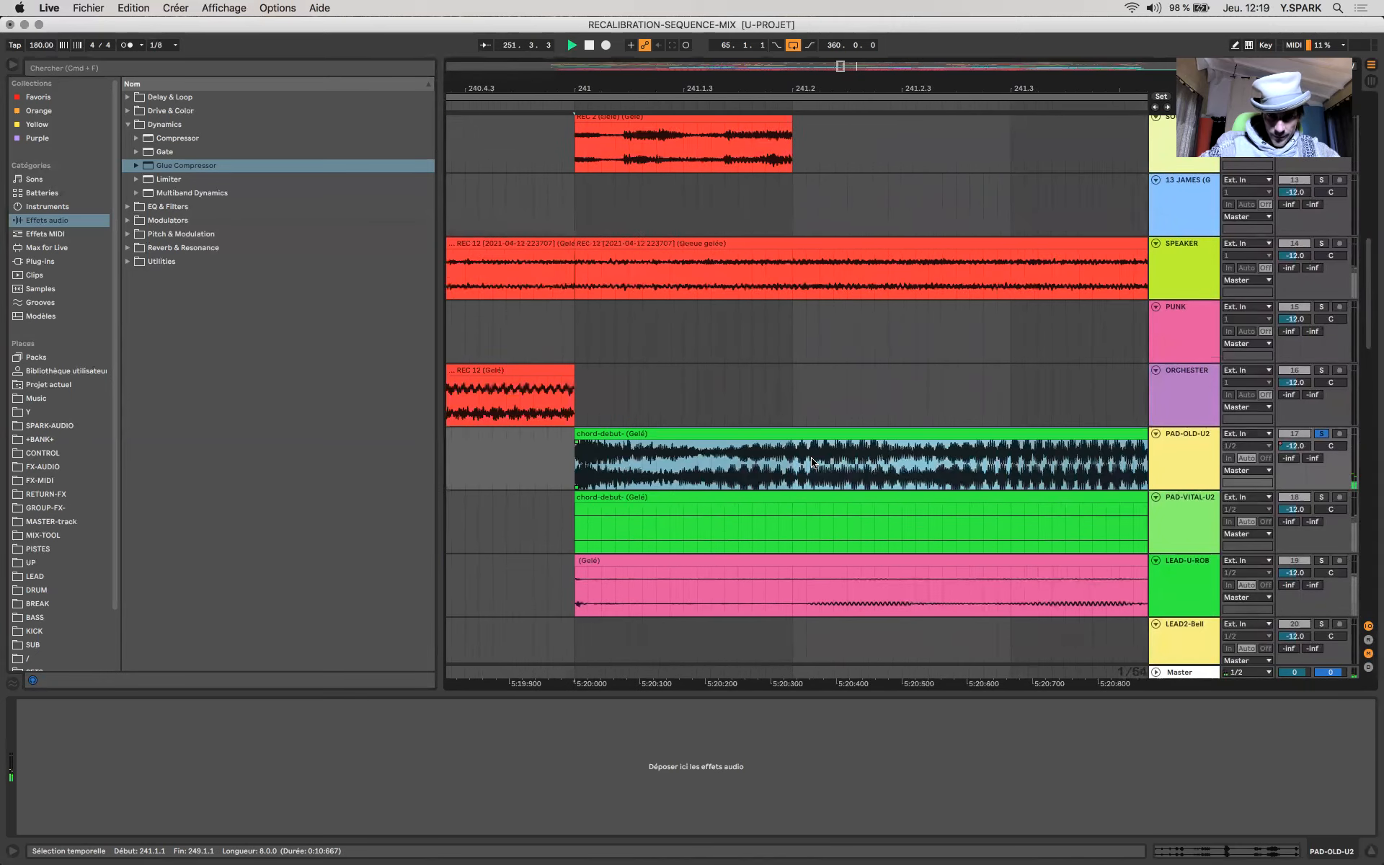
Step: Try lowering the gain of PAD-OLD-U2's chord-debut clip to -5.57 dB, inspect its waveform and reset the gain to 0 dB
double_click(792, 436)
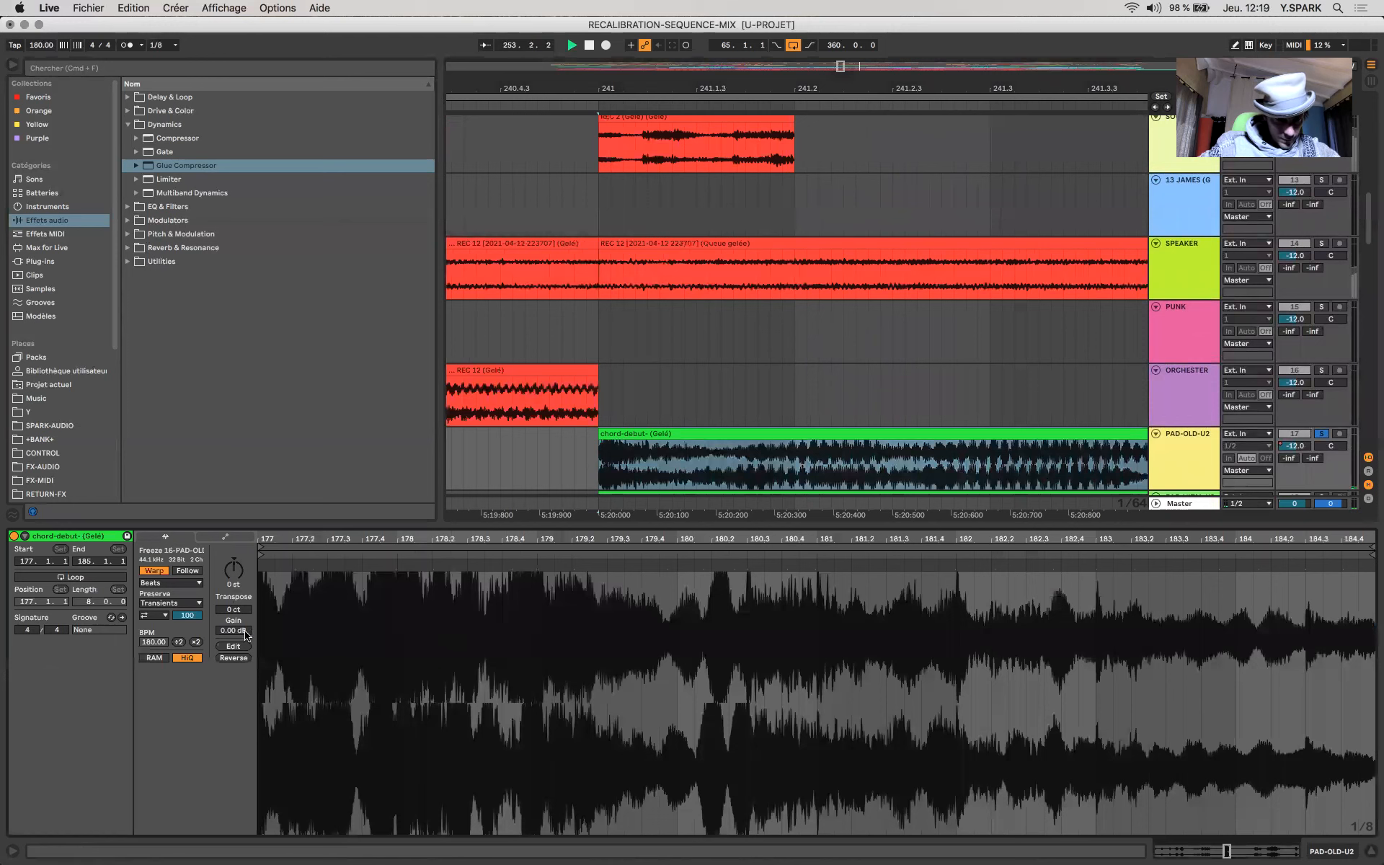
drag(238, 632, 238, 674)
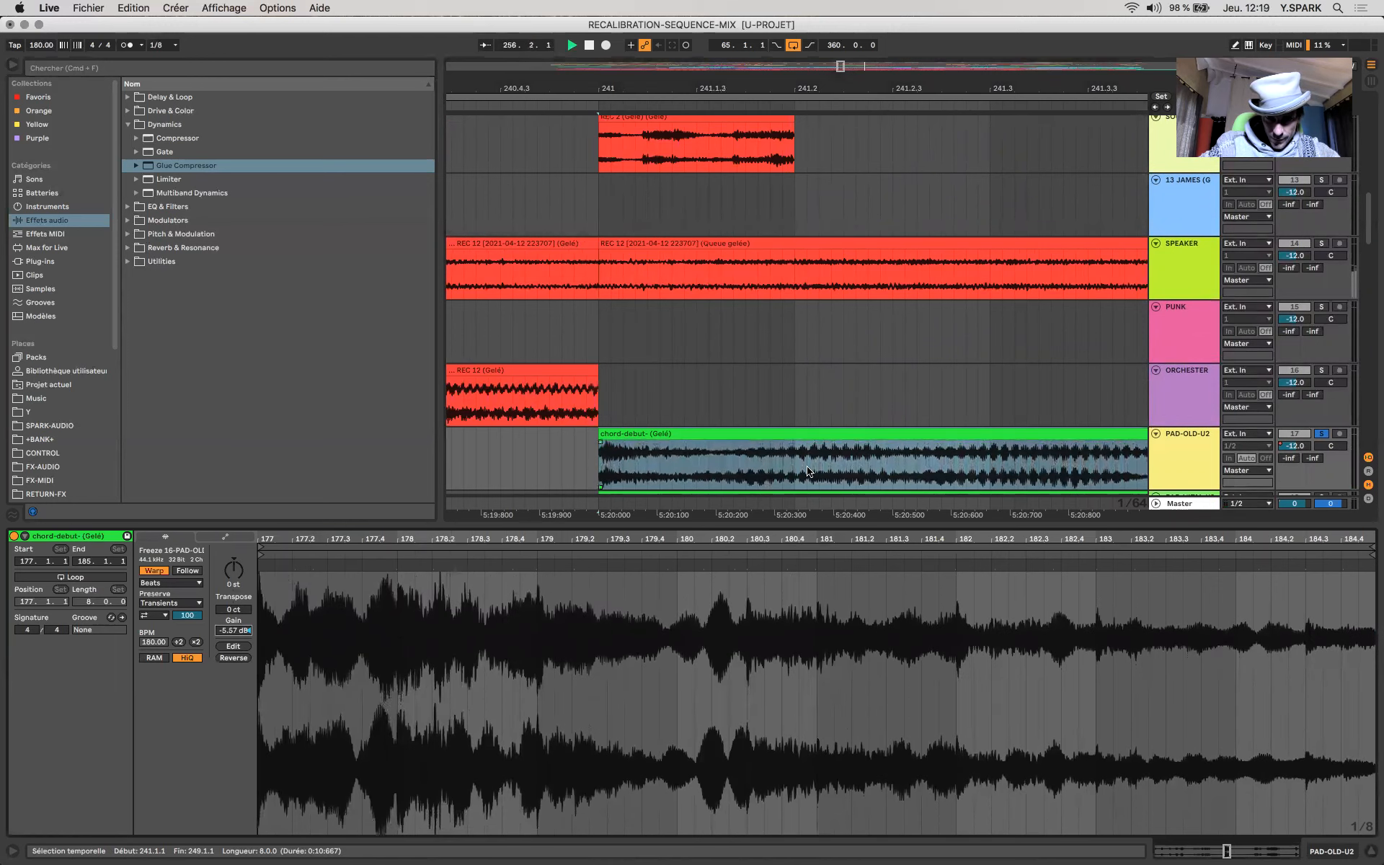
scroll(807, 469, up, 6)
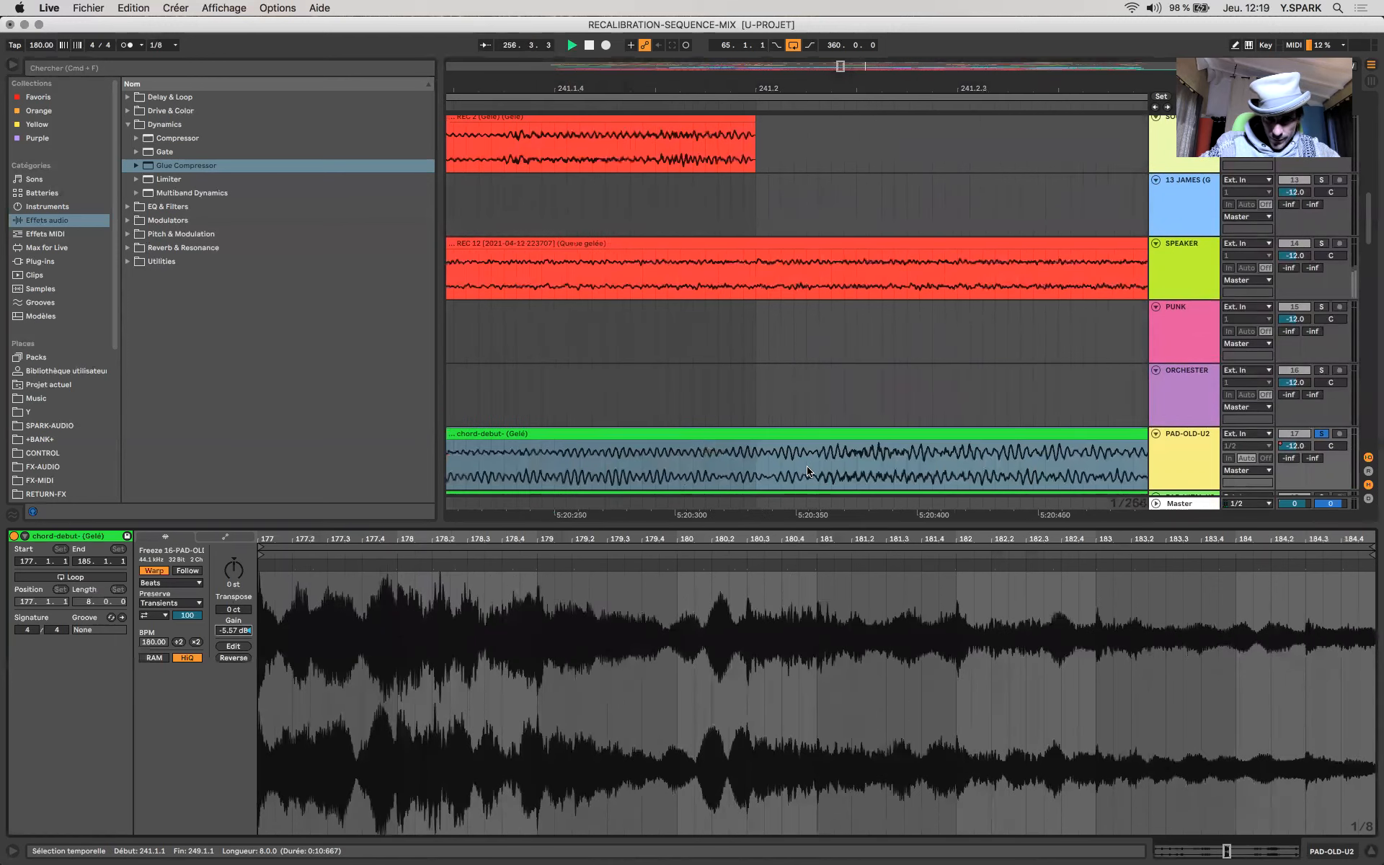
double_click(234, 631)
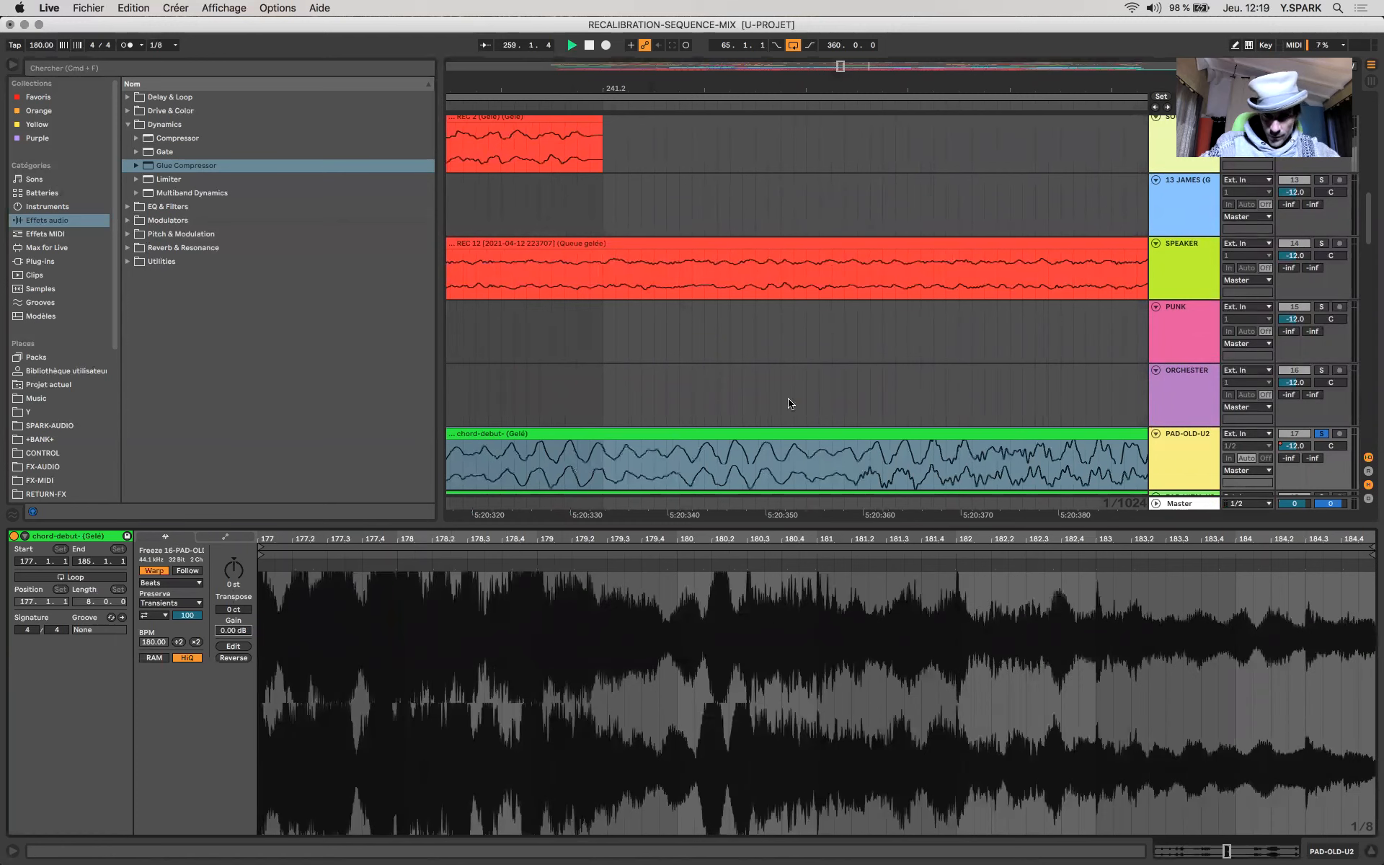
Step: Unsolo PAD-OLD-U2 and play its chord-debut clip from bar 241 with the full mix
scroll(803, 325, down, 6)
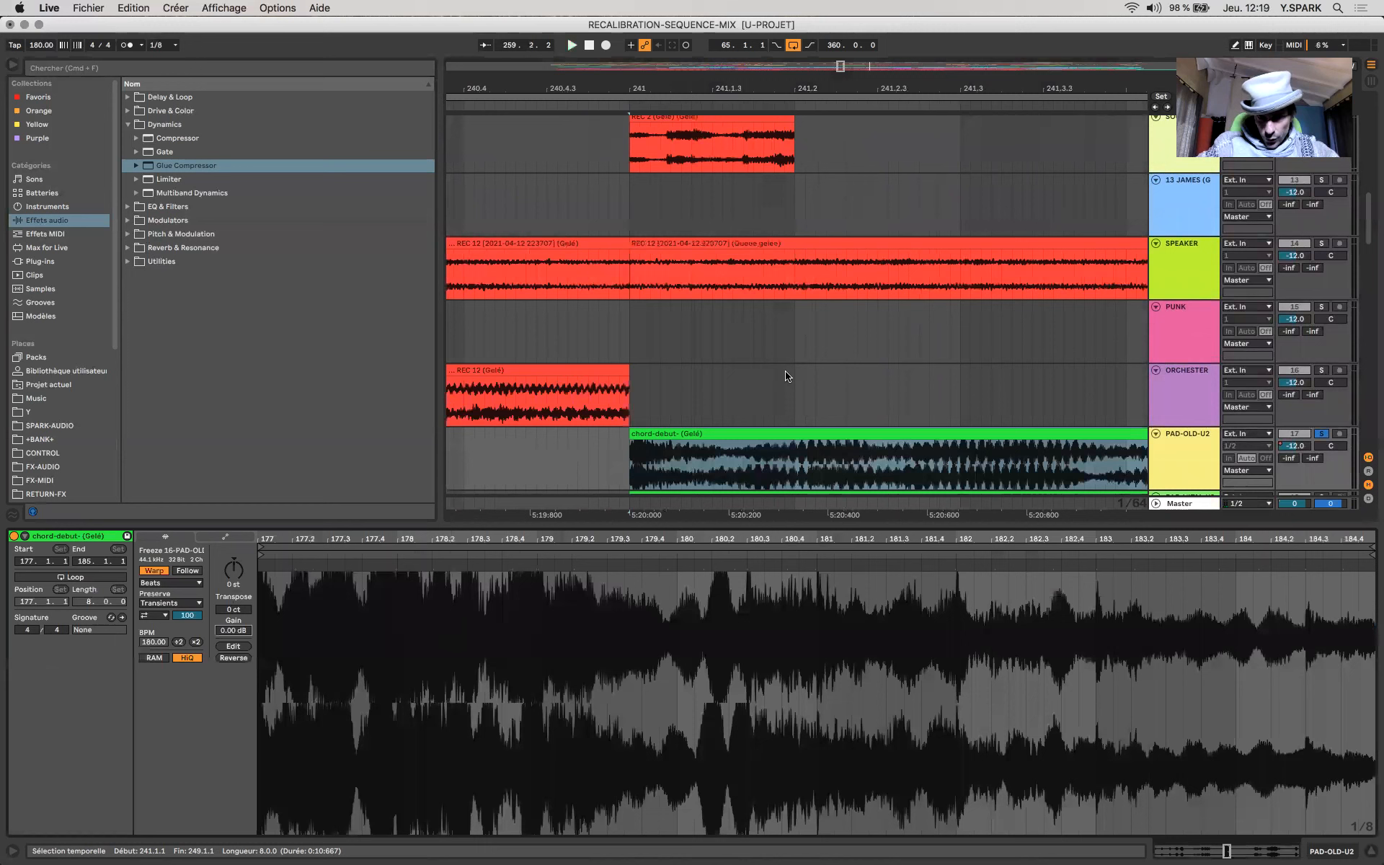
scroll(725, 431, down, 4)
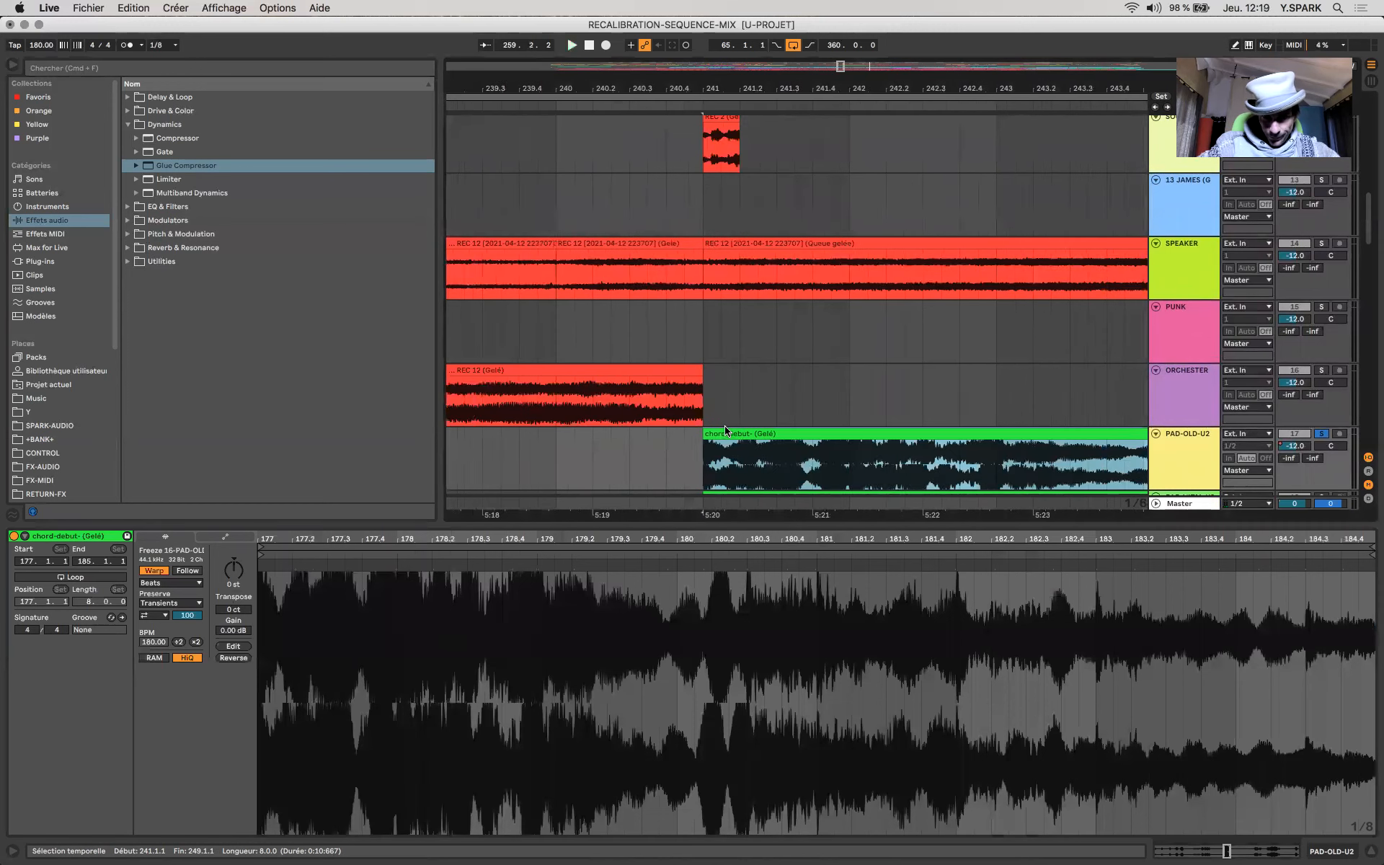
scroll(725, 430, down, 3)
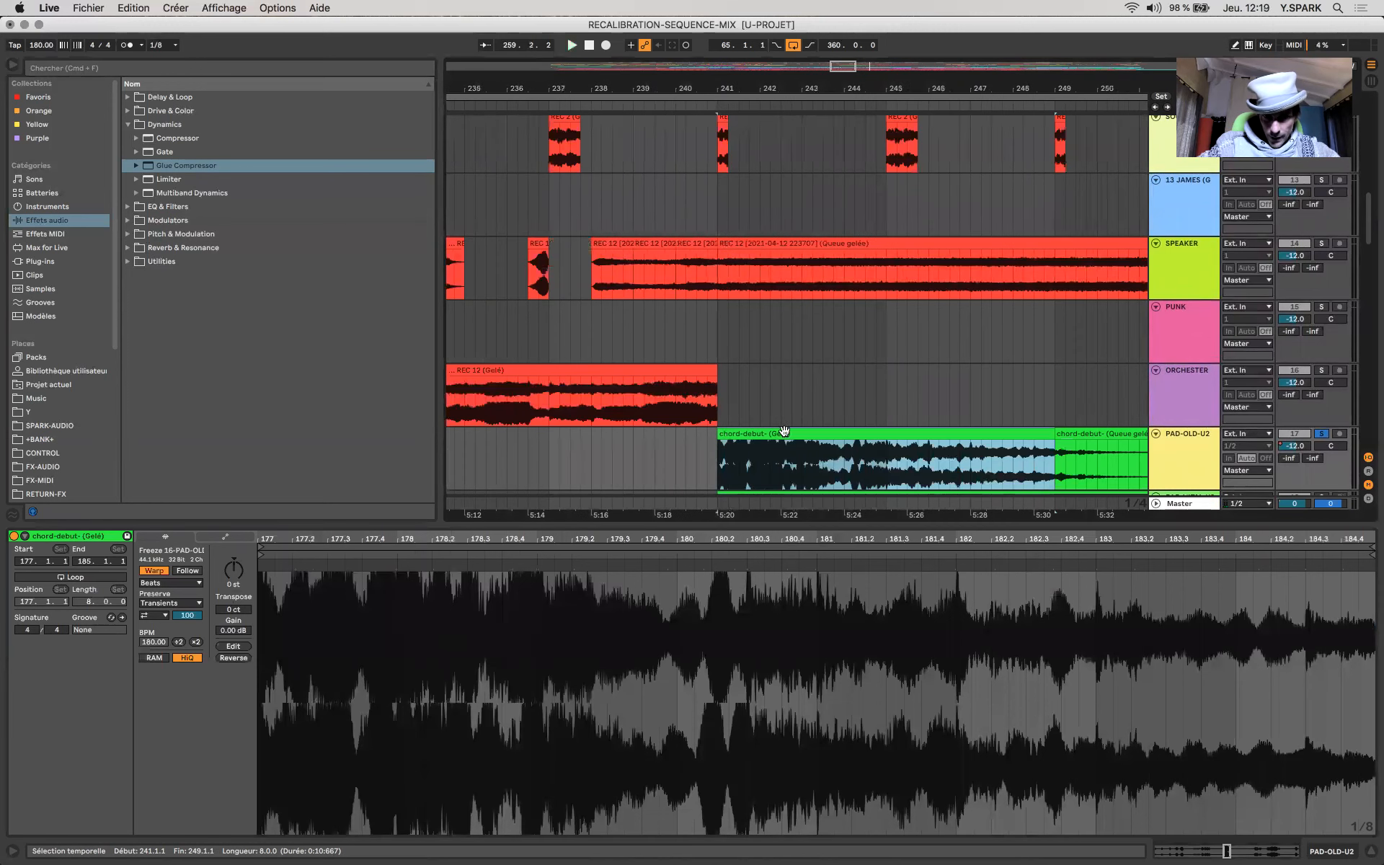
click(1321, 433)
scroll(562, 447, down, 3)
key(space)
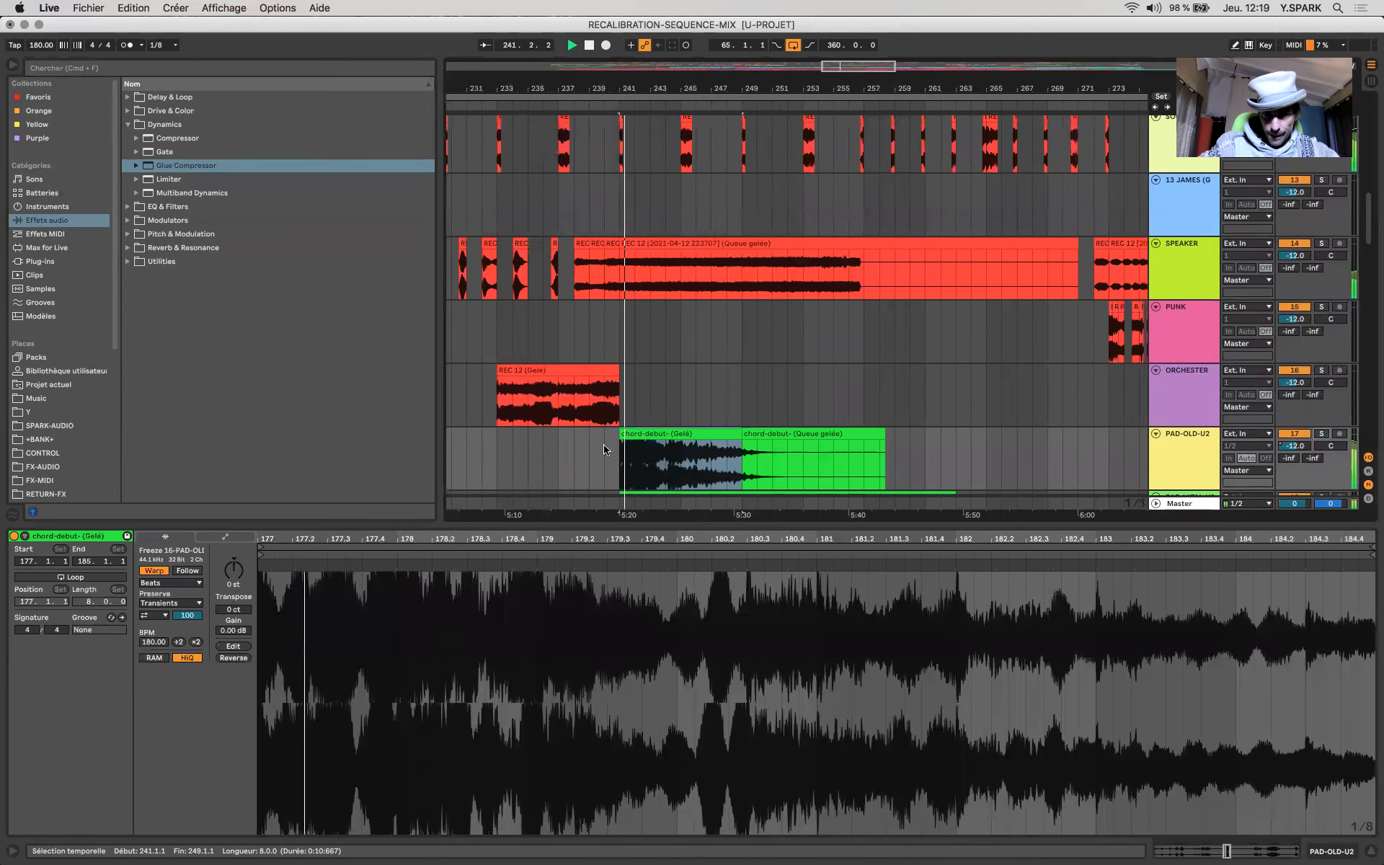
Step: Extend PAD-OLD-U2's chord-debut clip over its frozen tail so the clip ends at 195.1.1
scroll(664, 401, down, 3)
drag(859, 320, 920, 320)
scroll(785, 358, down, 4)
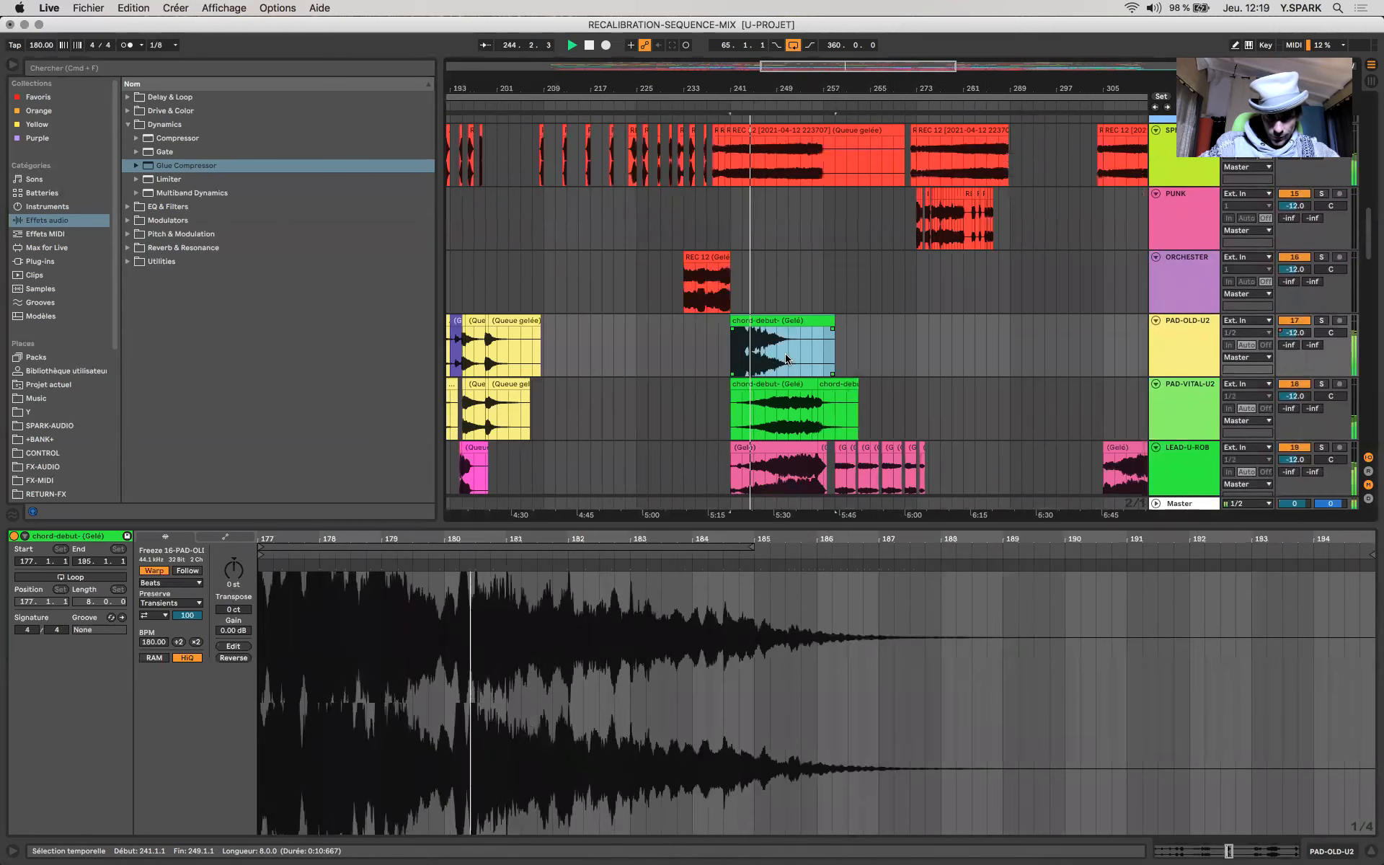
Step: Play PAD-OLD-U2's yellow clips from bar 199 in the mix, solo the track and replay them
click(490, 353)
key(space)
key(space)
click(1321, 320)
key(space)
key(space)
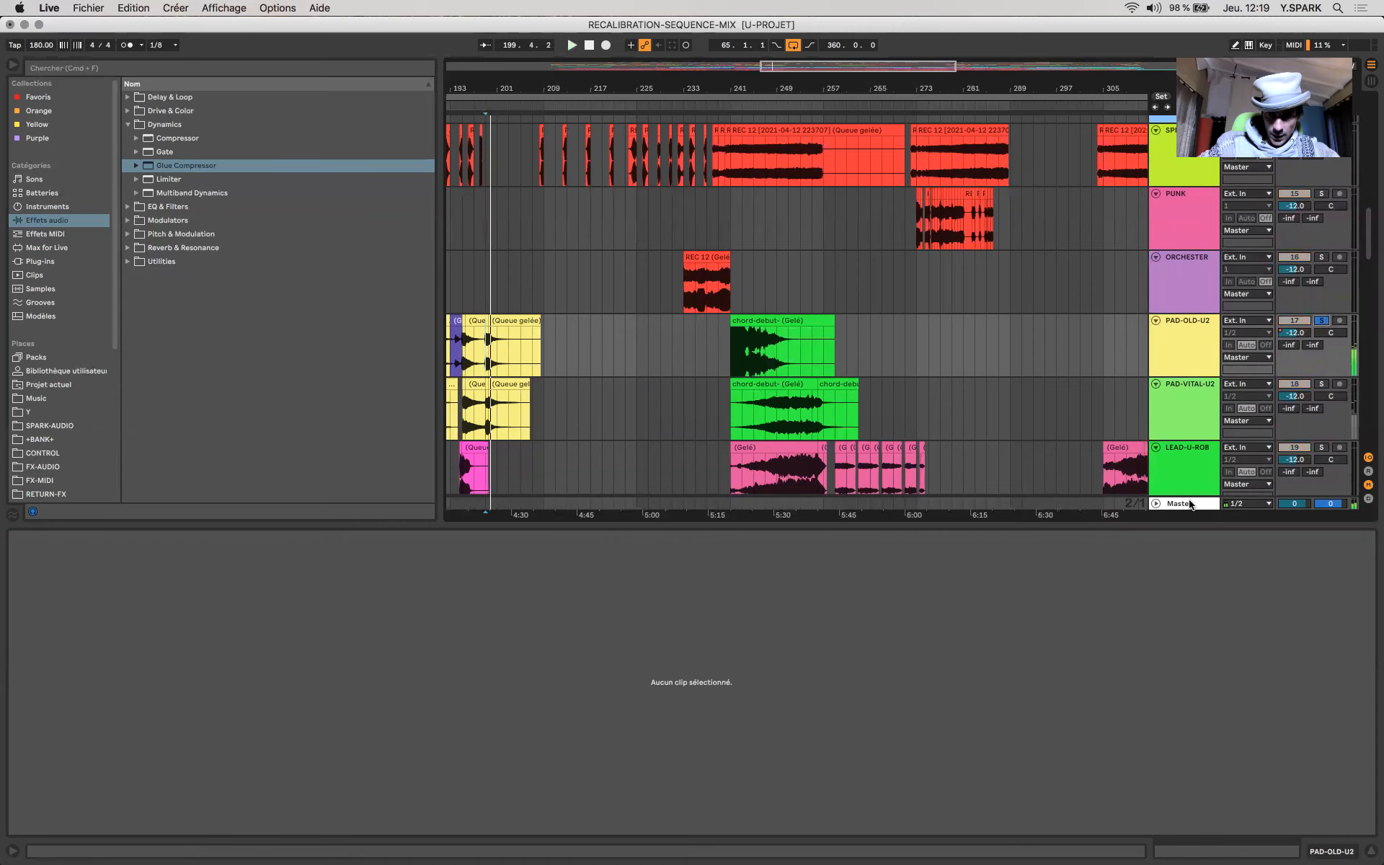
Step: Check PAD-OLD-U2 in the Master's s(M)exoscope and Correlometer, and close both analyser windows
click(1187, 503)
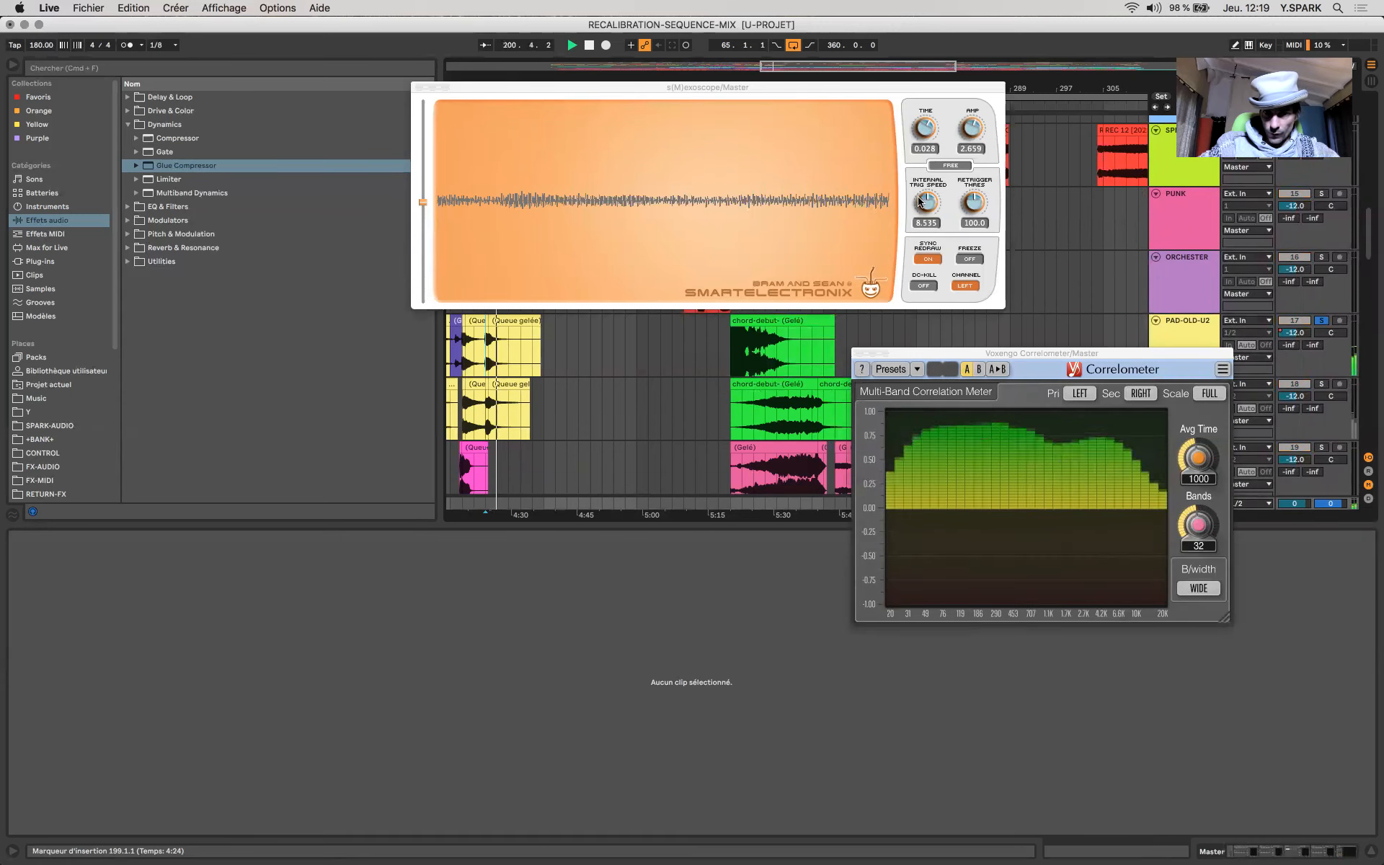
click(420, 87)
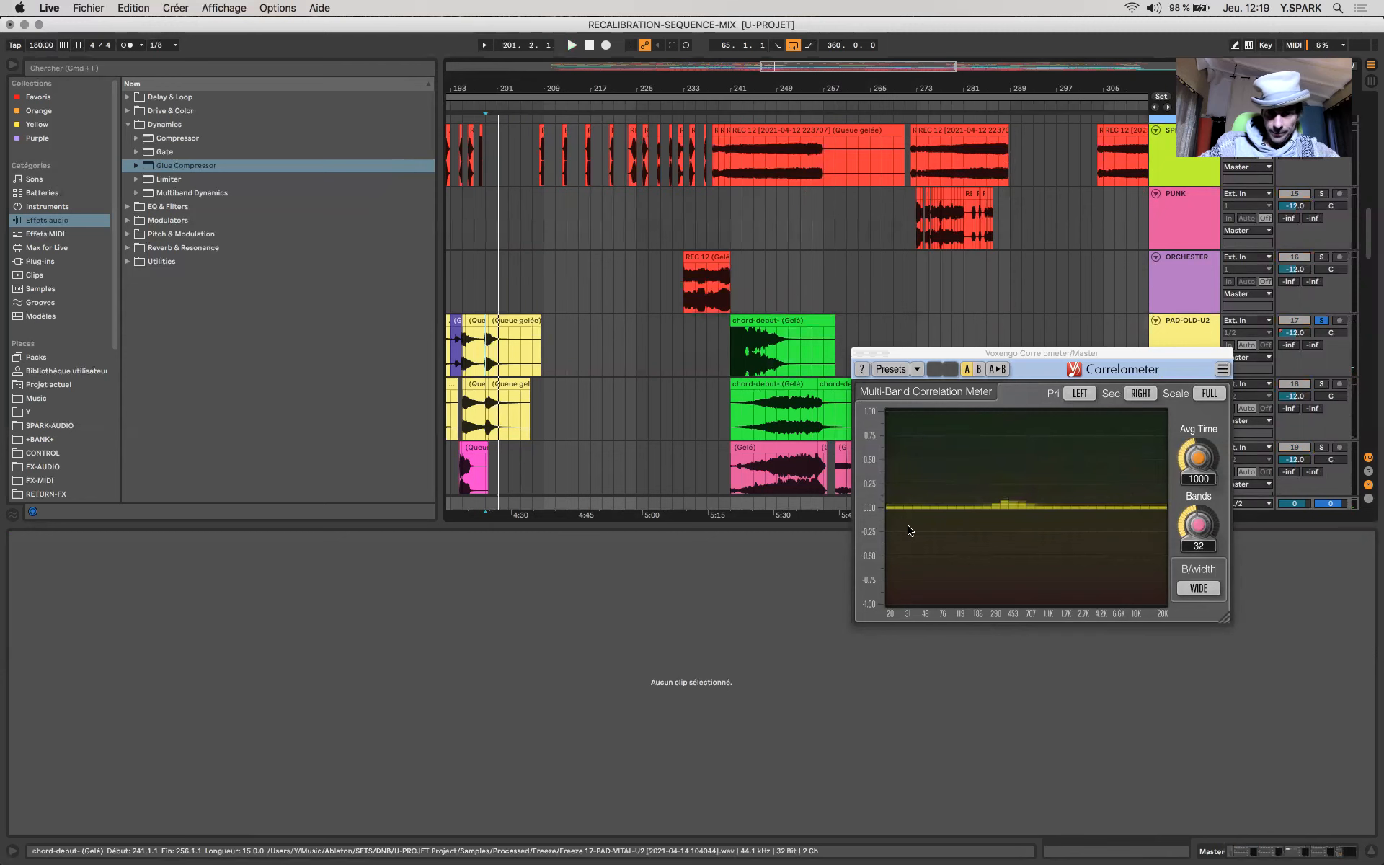
click(861, 353)
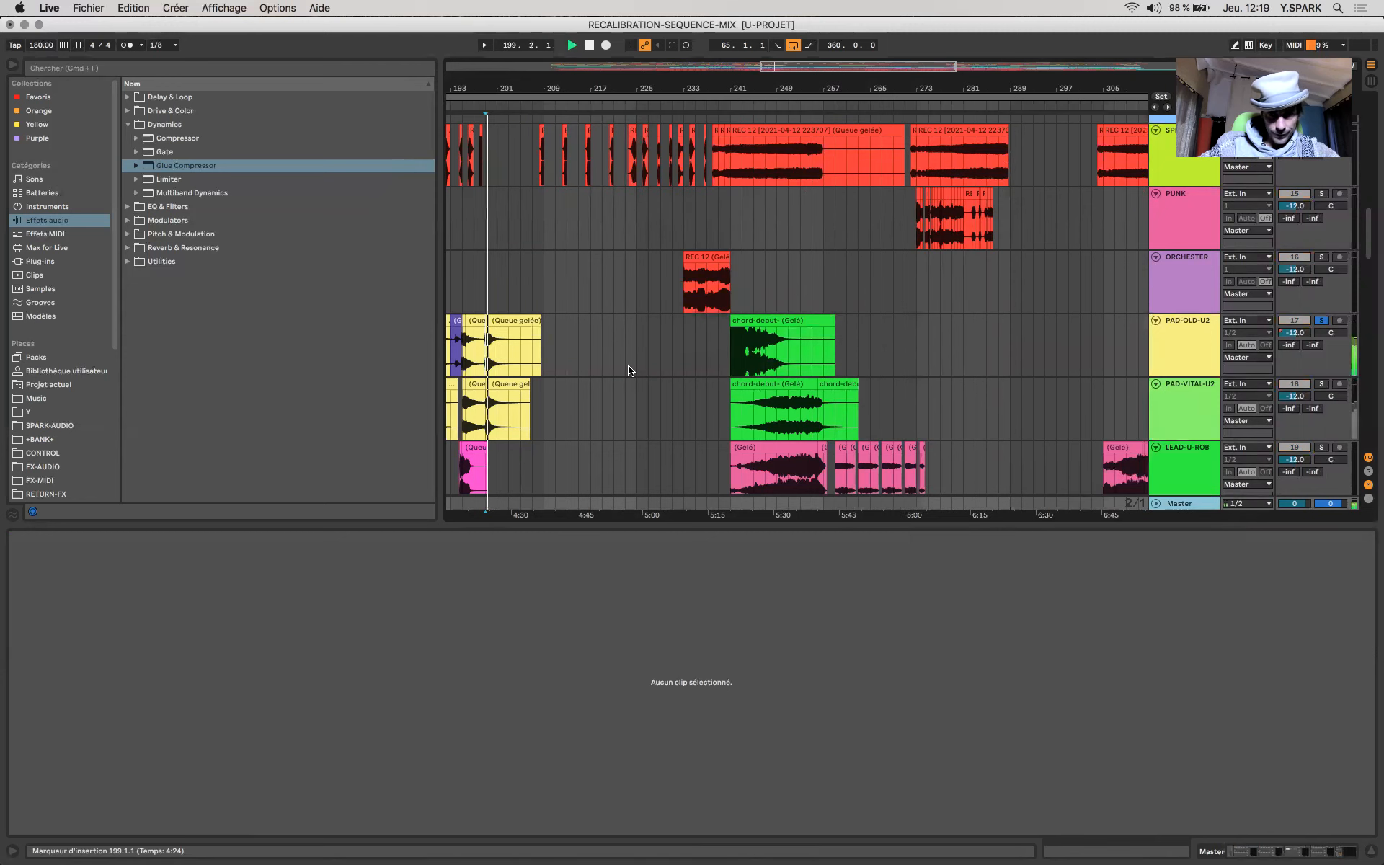
Step: Listen to PAD-OLD-U2 soloed from bar 243 and from its pink clip at bars 171 and 170
click(742, 337)
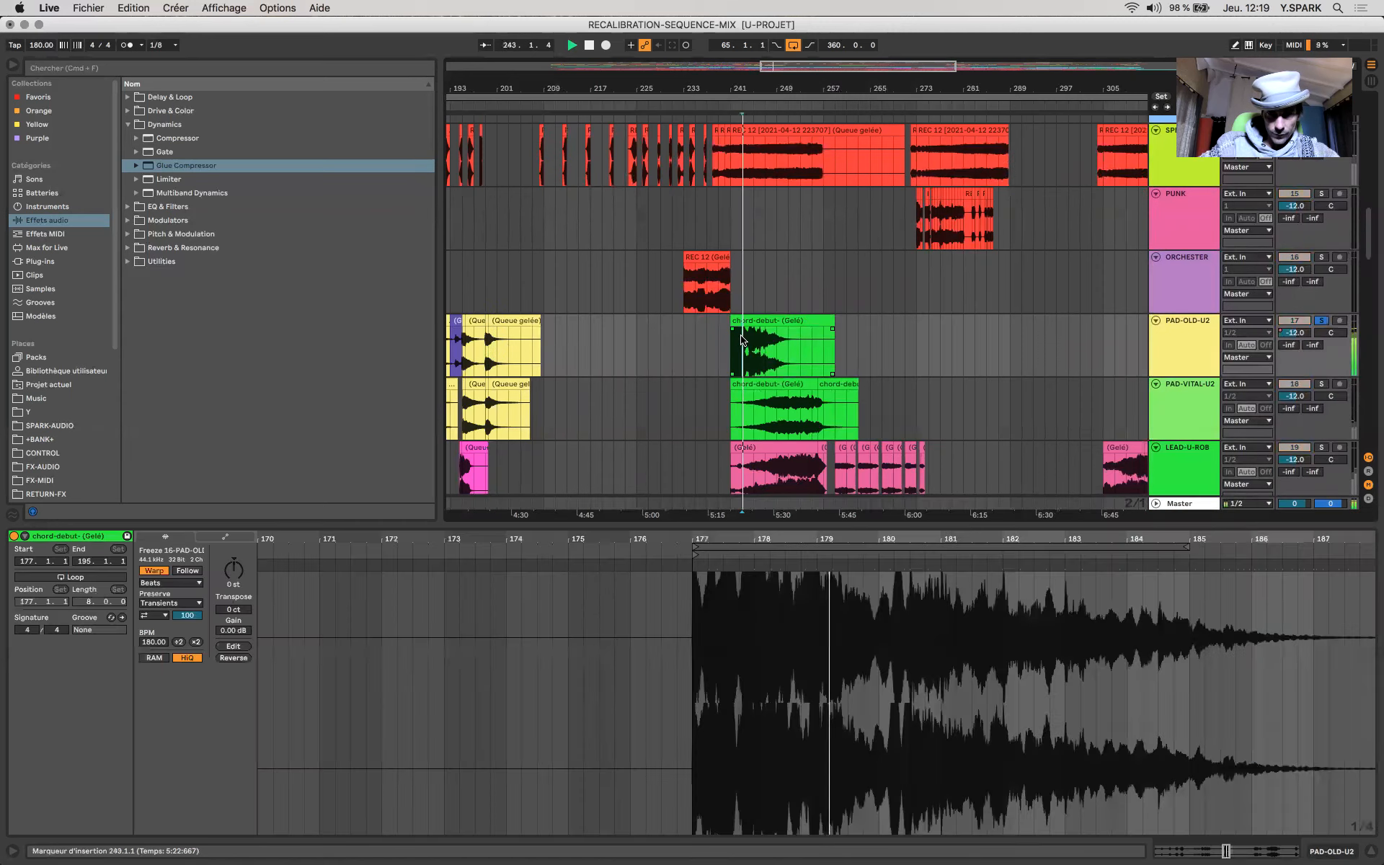
scroll(742, 338, left, 10)
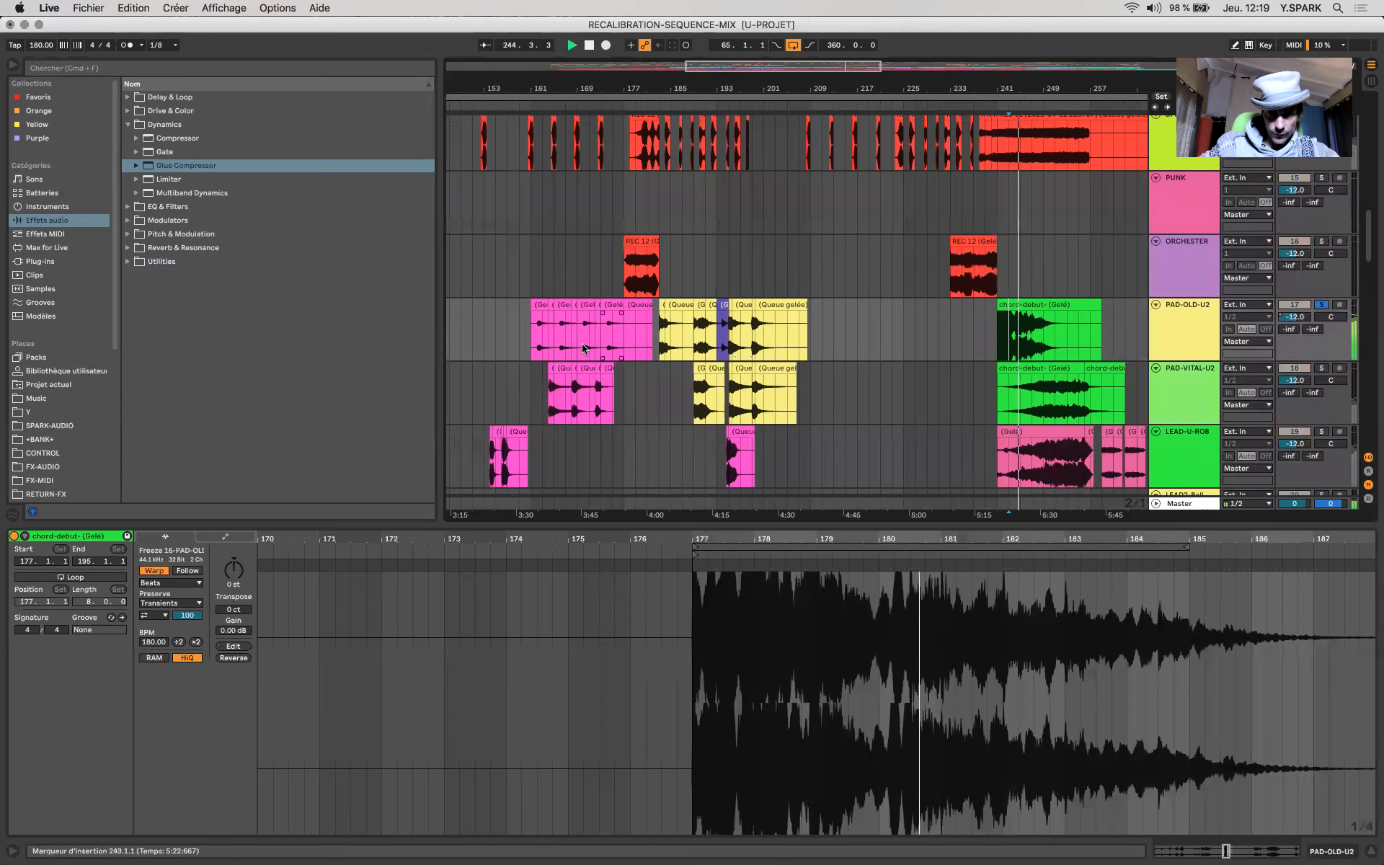
click(584, 348)
scroll(580, 340, up, 5)
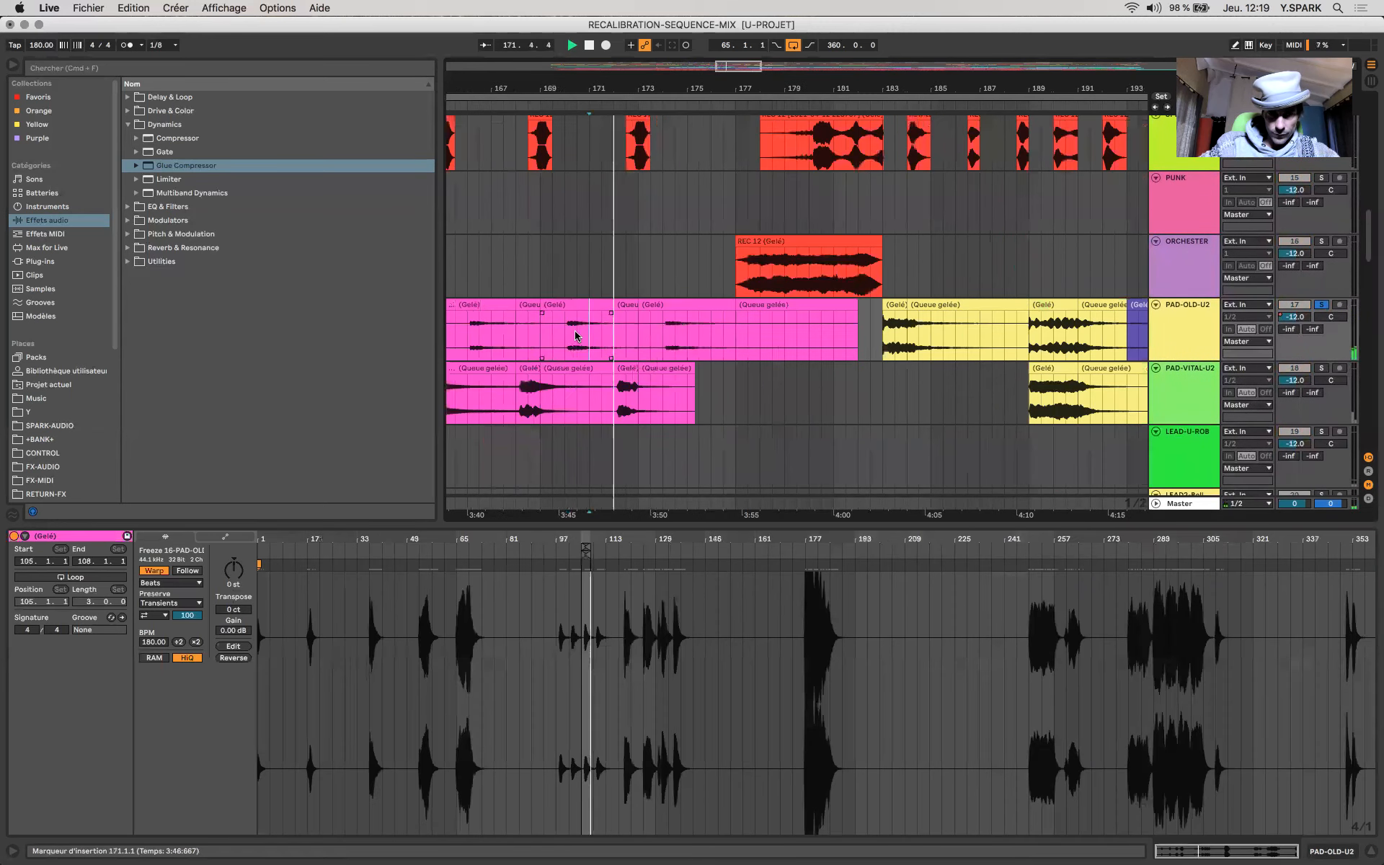
click(568, 333)
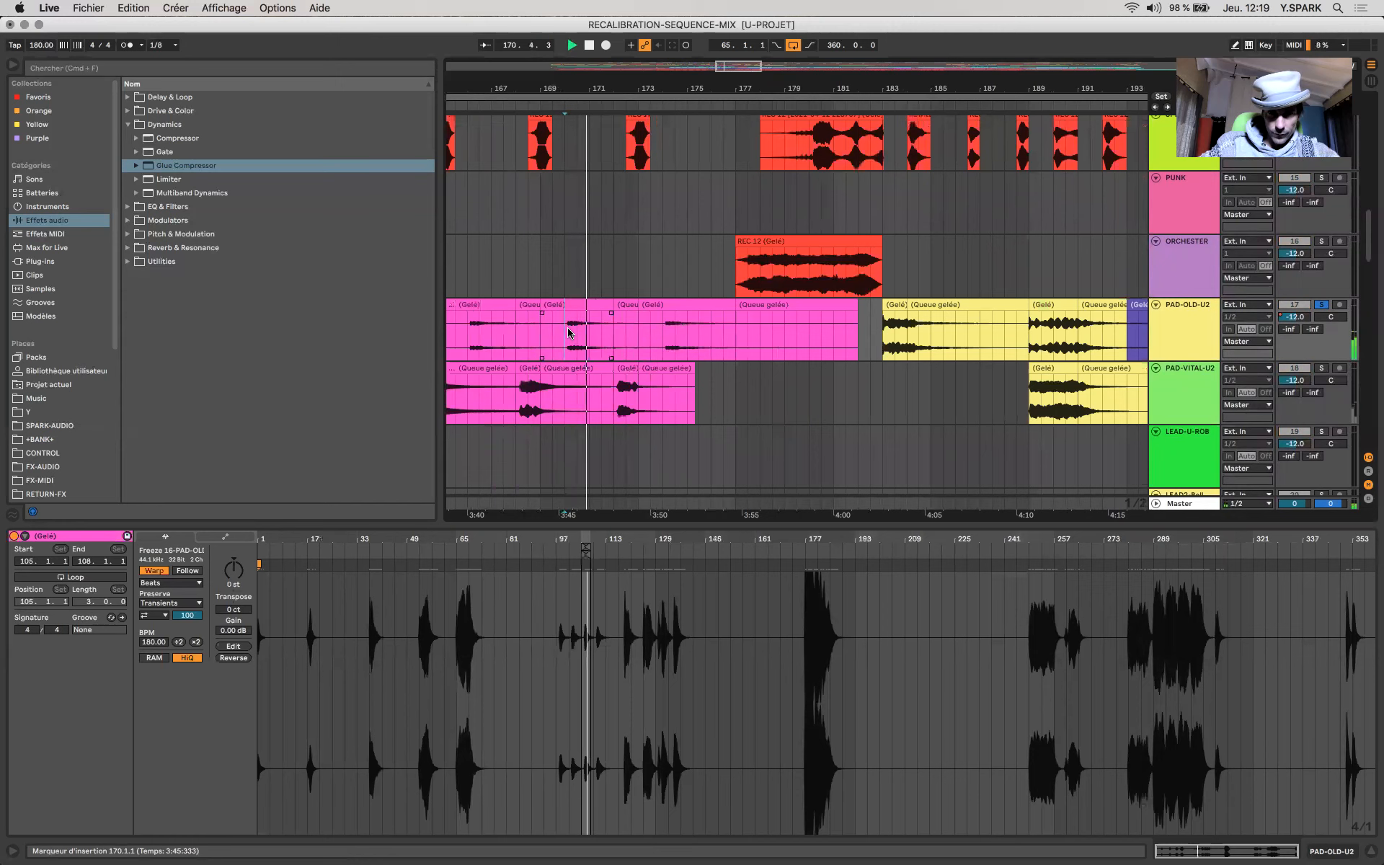
scroll(620, 342, down, 5)
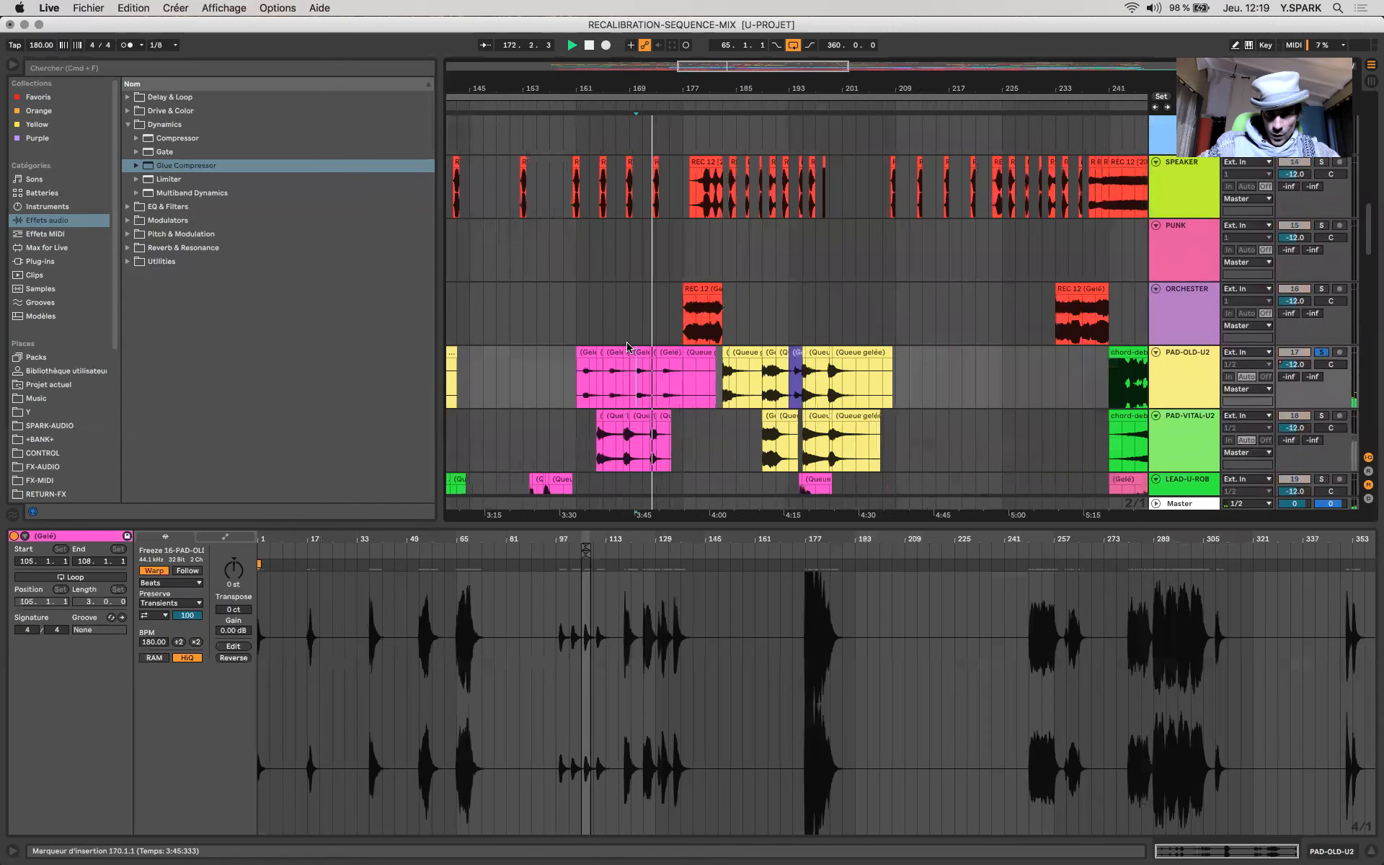
Step: Solo PAD-VITAL-U2 and play its clip from bar 95
scroll(917, 323, down, 4)
click(1321, 416)
scroll(616, 436, up, 8)
click(614, 436)
key(space)
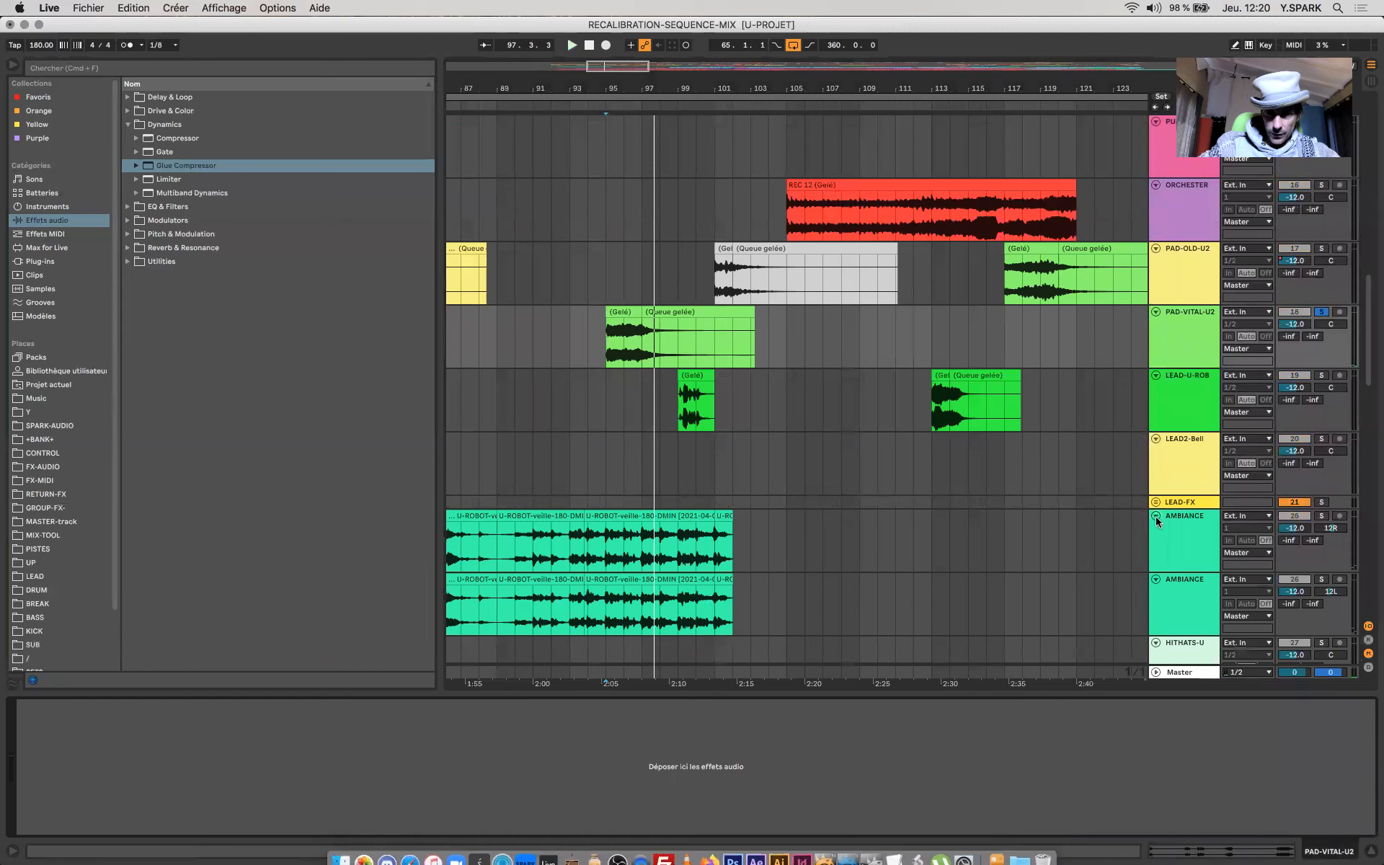
Step: Open the Master's Voxengo Correlometer and replay PAD-VITAL-U2 to check its correlation
click(1058, 677)
click(476, 706)
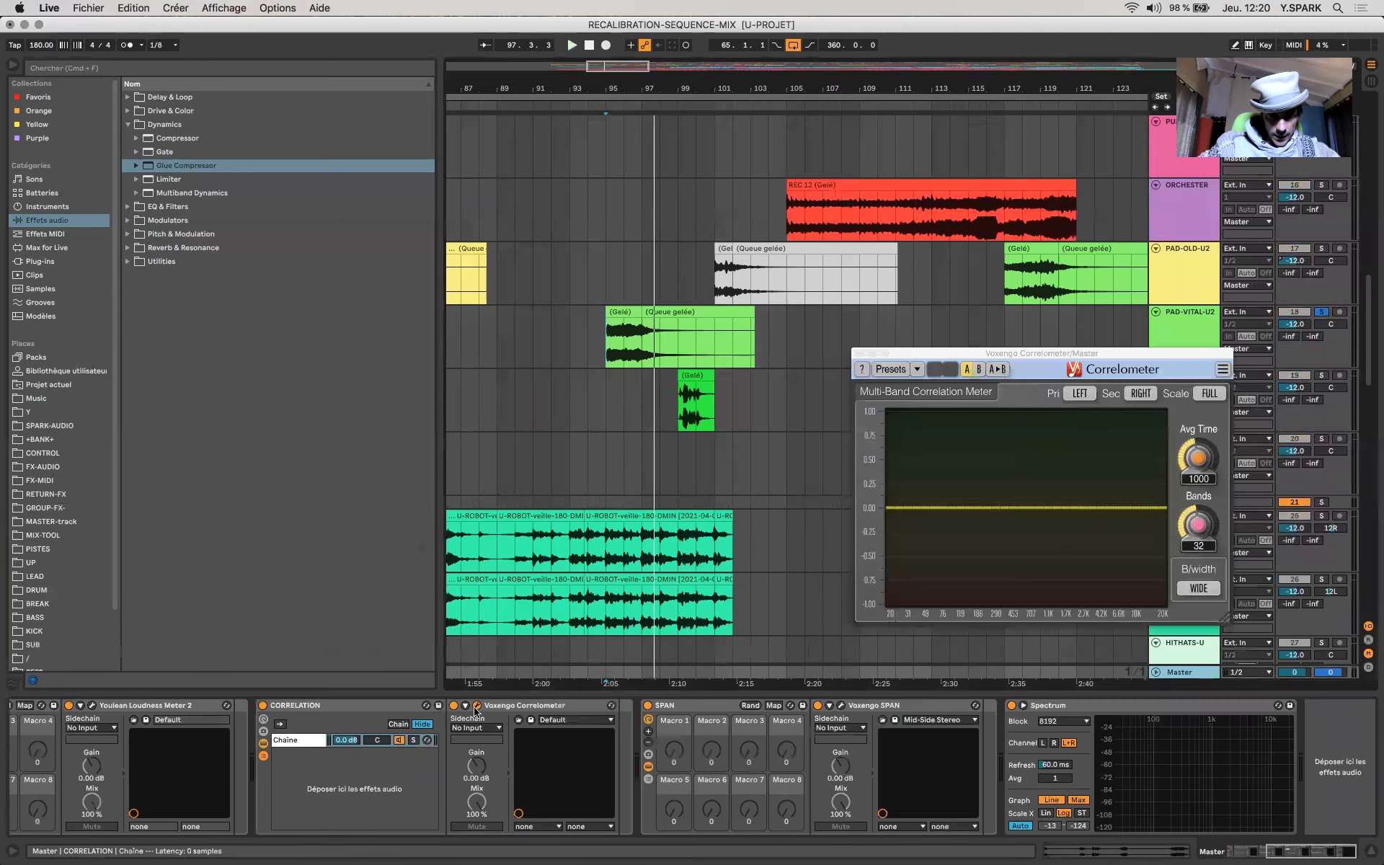
key(space)
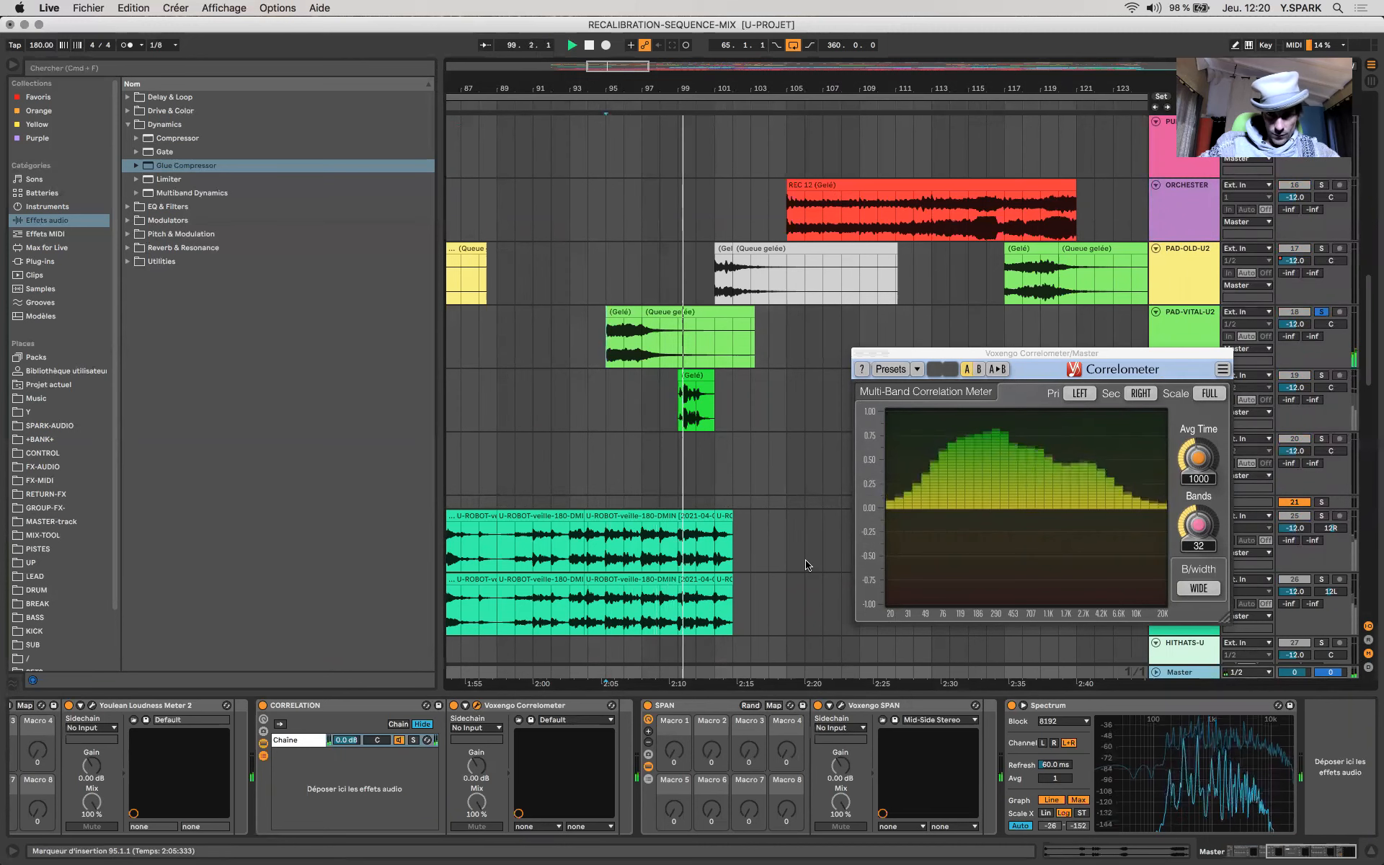
Step: Solo LEAD-U-ROB, play its clip near bar 99 and open the Master's s(M)exoscope to watch its waveform
click(1321, 375)
click(679, 403)
scroll(412, 764, left, 10)
click(307, 706)
key(space)
key(space)
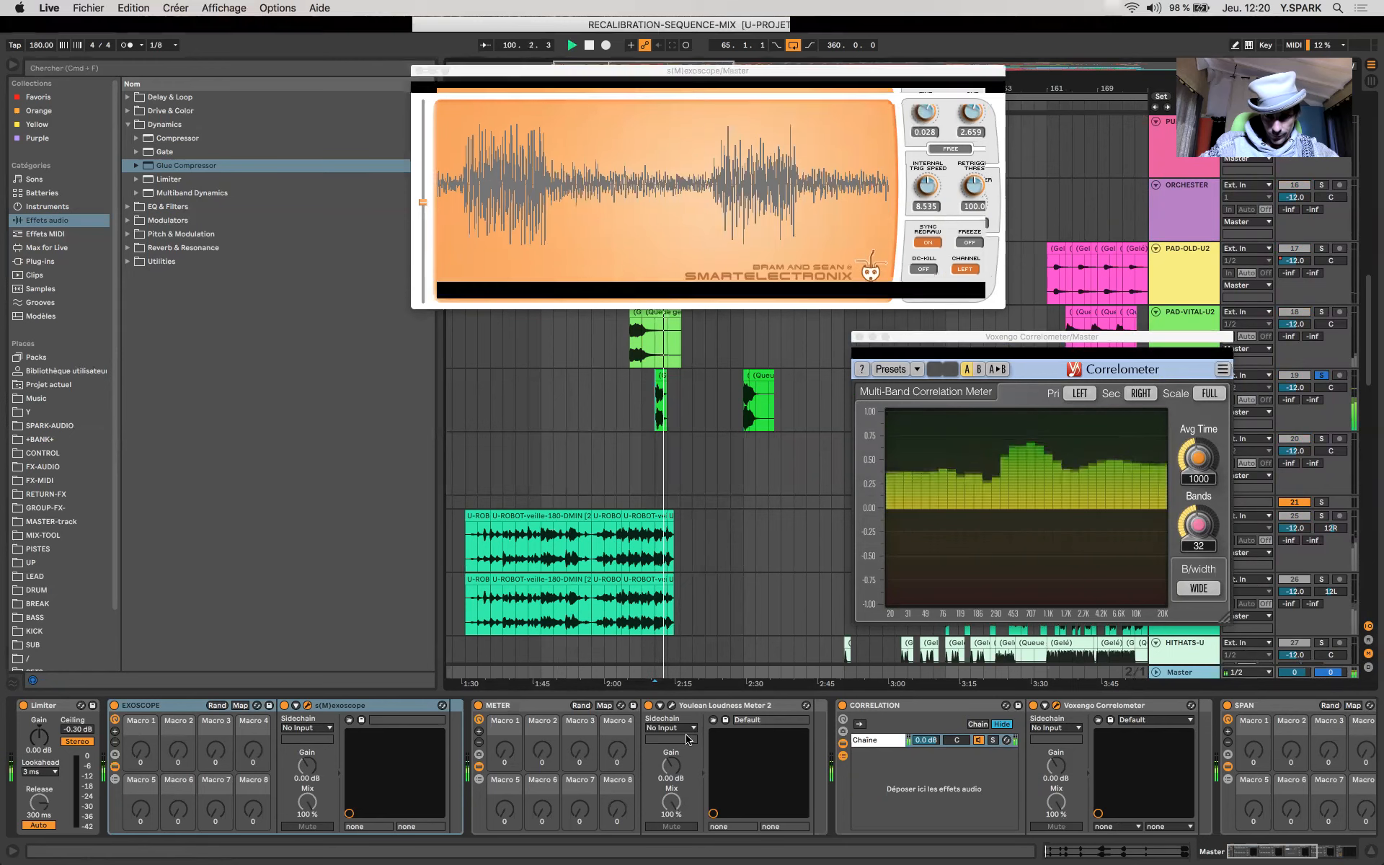
Step: Open the Master's Voxengo SPAN to examine LEAD-U-ROB's mid/side spectrum
scroll(698, 718, right, 6)
scroll(698, 719, right, 1)
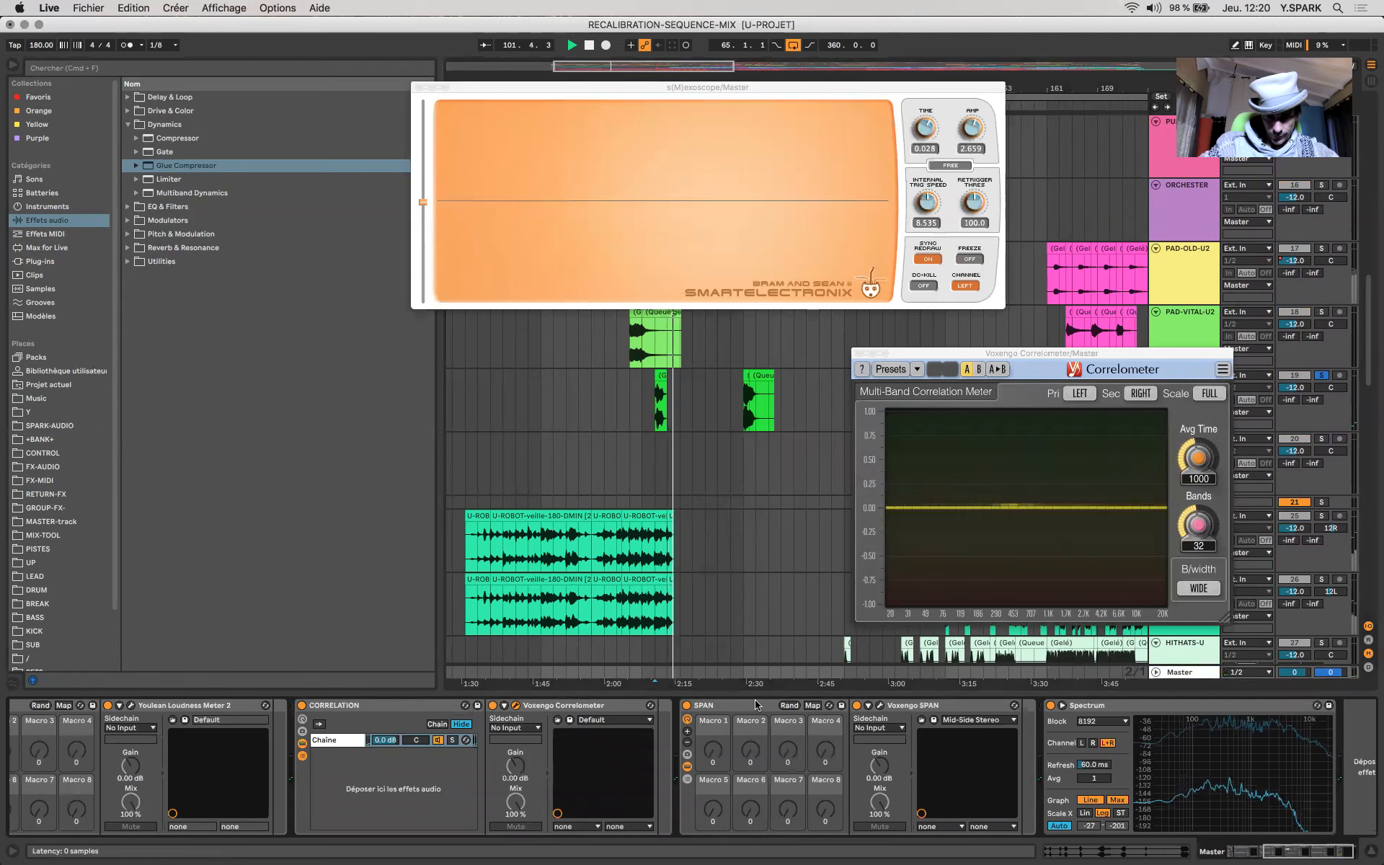
click(878, 705)
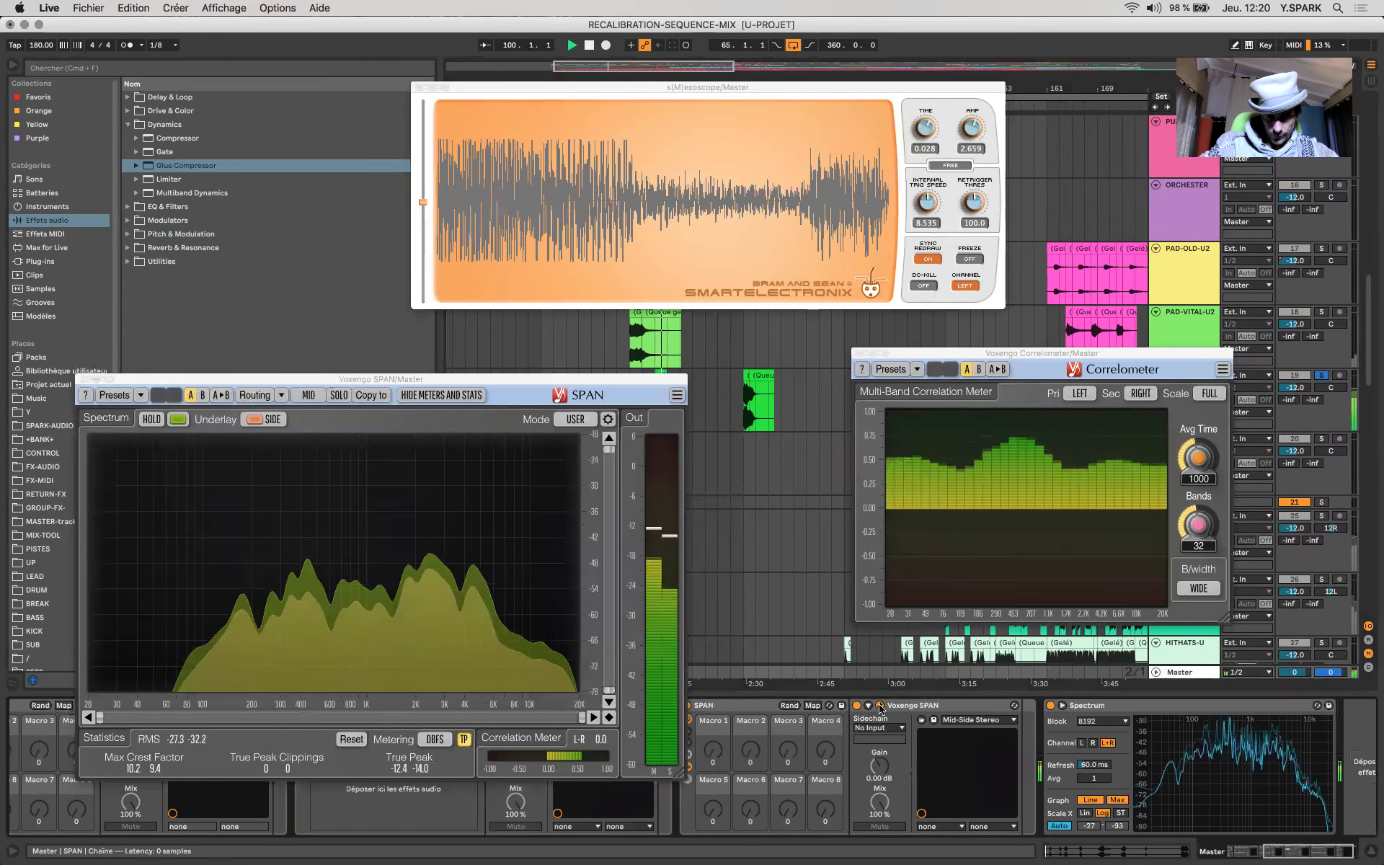
Step: Unsolo LEAD-U-ROB, select its clip from bar 113 to 114 and play it with the full mix
click(1321, 374)
scroll(687, 368, down, 5)
click(693, 369)
click(688, 368)
key(space)
key(space)
scroll(688, 368, up, 3)
scroll(687, 368, up, 3)
scroll(688, 373, right, 3)
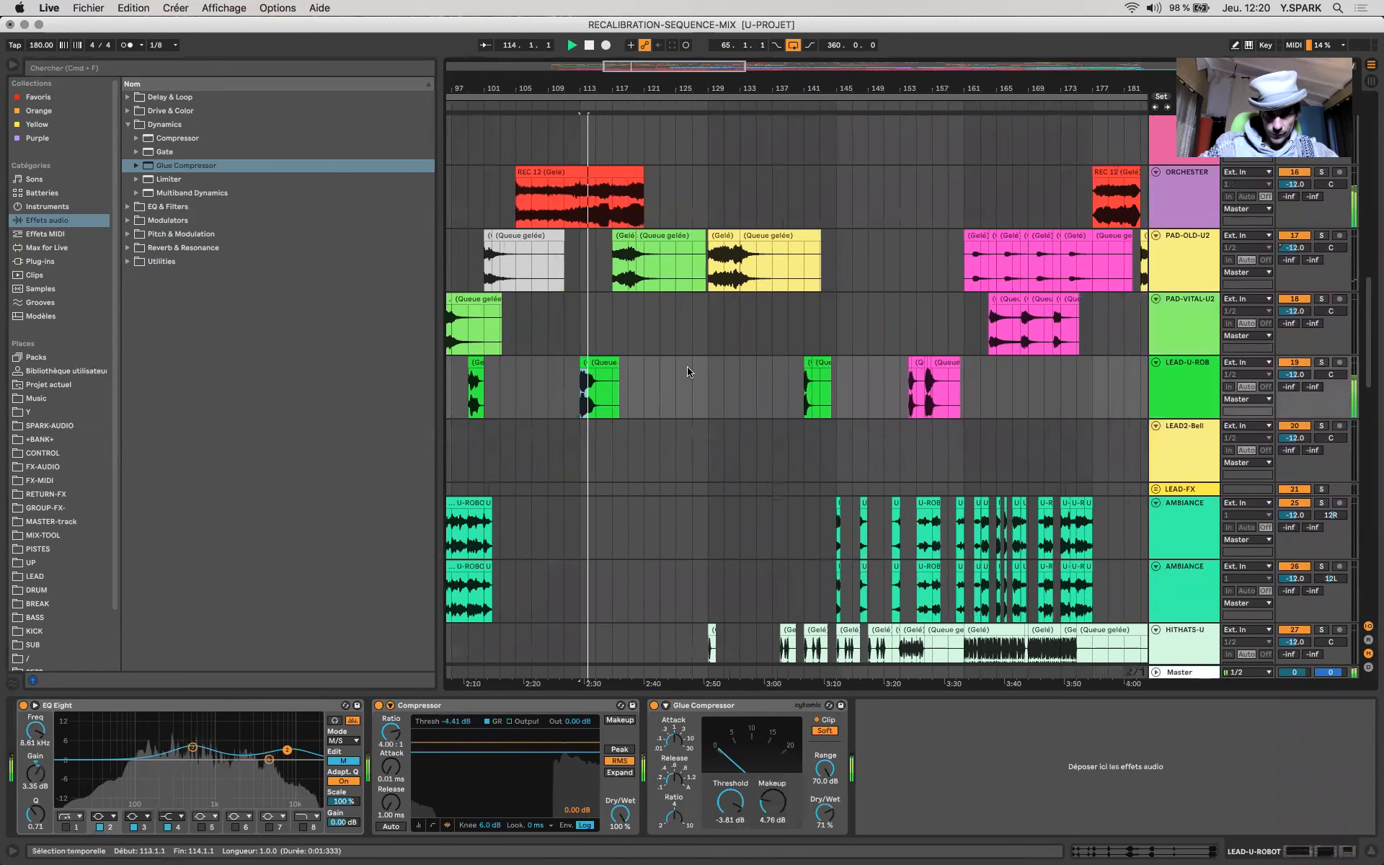
Step: Compare LEAD-U-ROB soloed, ORCHESTER soloed and the full mix at bar 113
click(1320, 362)
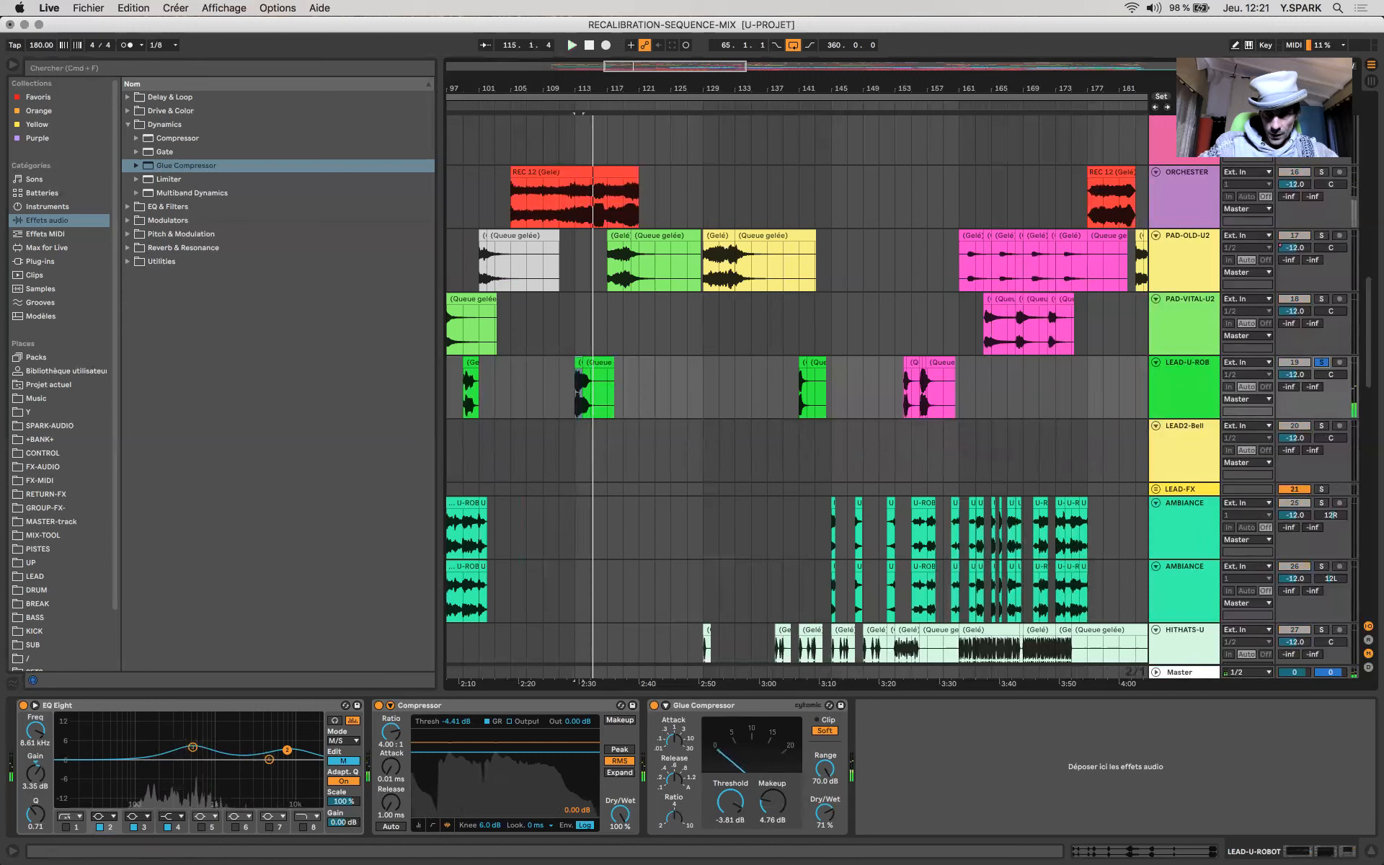
click(1322, 172)
click(1324, 173)
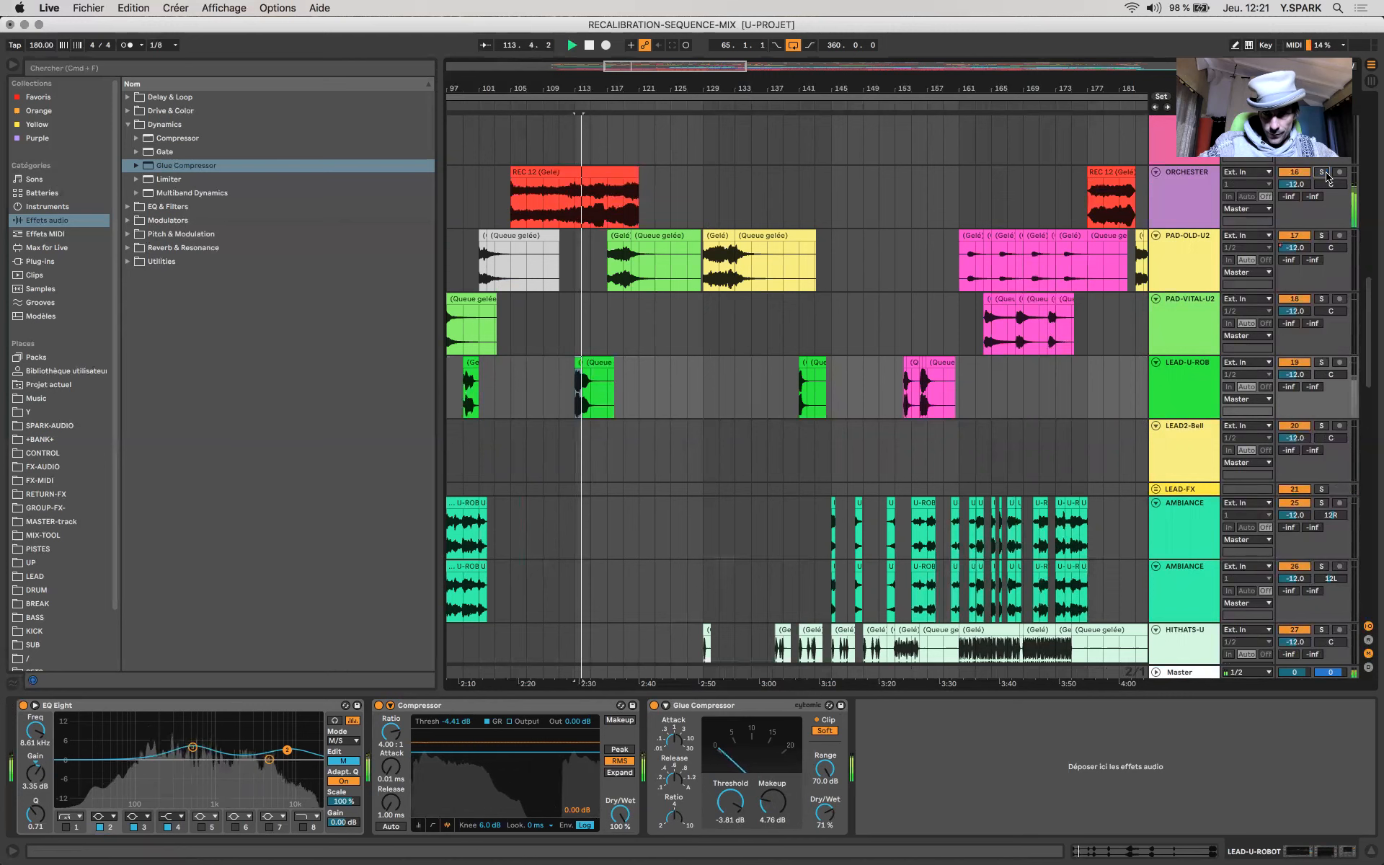
Step: Split ORCHESTER's REC 12 clip at 113.1.2, where the LEAD-U-ROB clip enters, with short fades at the cut
scroll(562, 401, up, 8)
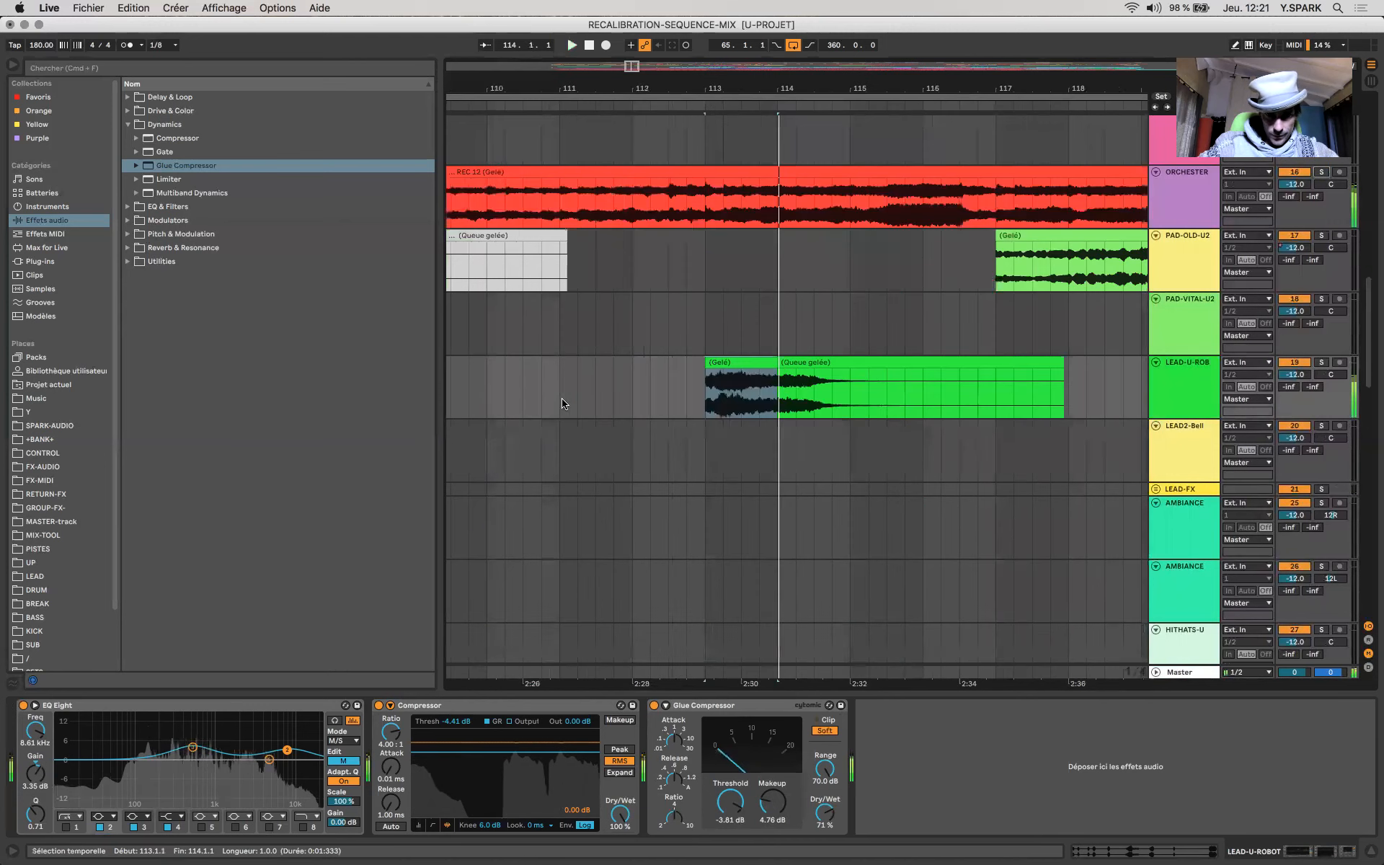
key(space)
drag(707, 225, 716, 173)
key(space)
key(space)
click(705, 209)
key(super+e)
key(space)
scroll(706, 193, up, 4)
key(space)
click(704, 197)
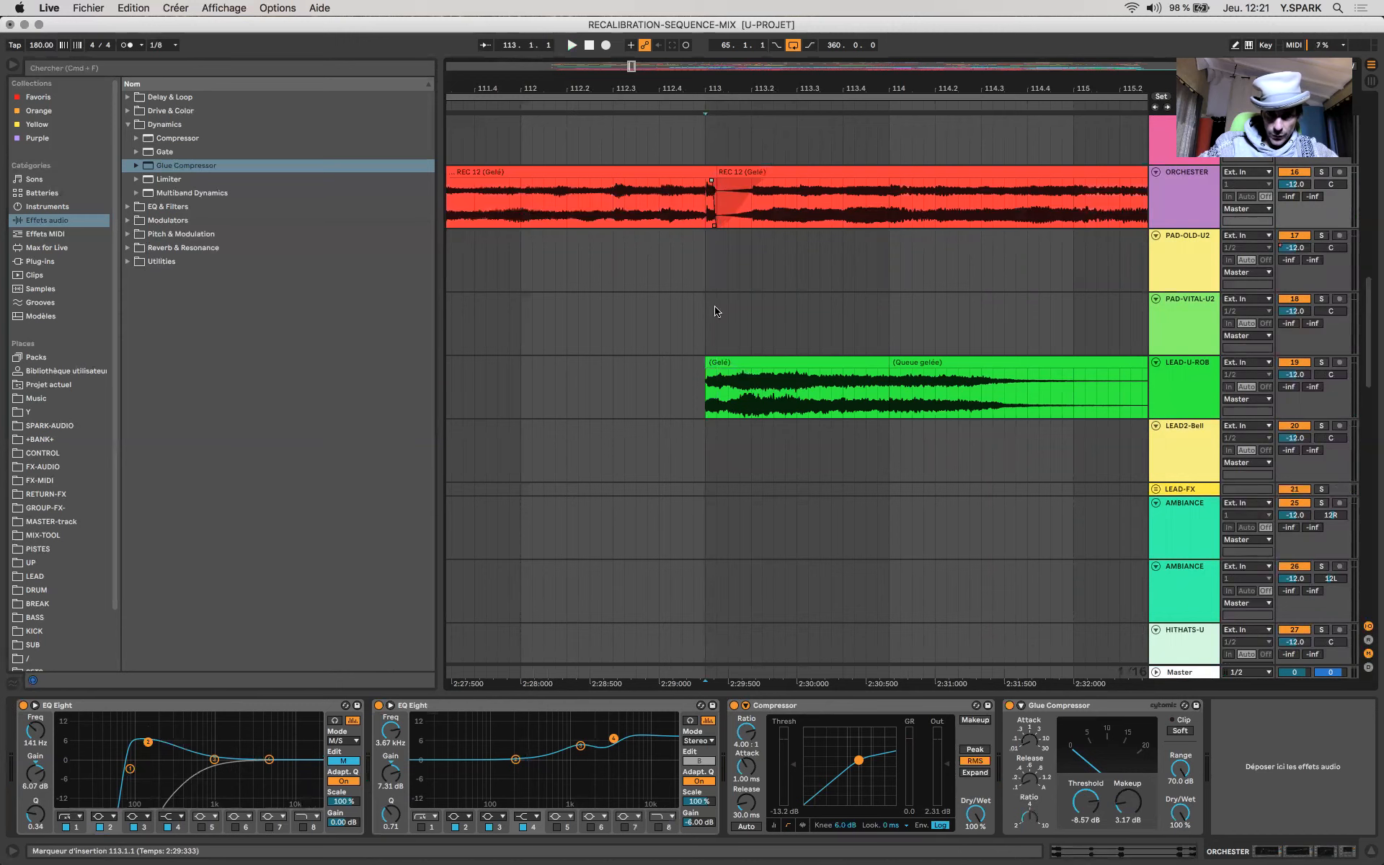
Step: Replay the mix from 112.4.3 to check the ORCHESTER cut against LEAD-U-ROB's entry
click(746, 389)
click(681, 255)
key(space)
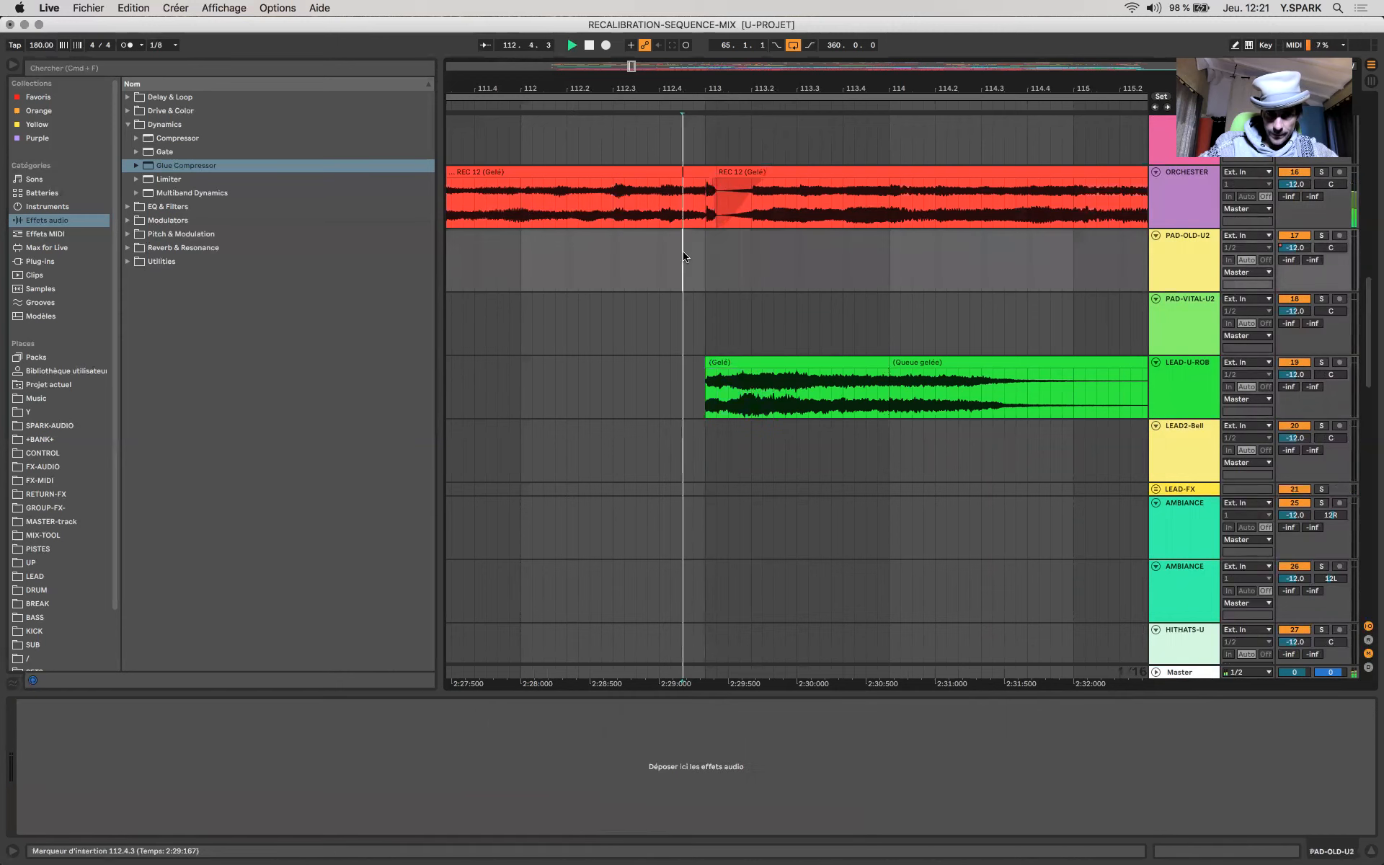
key(space)
key(space)
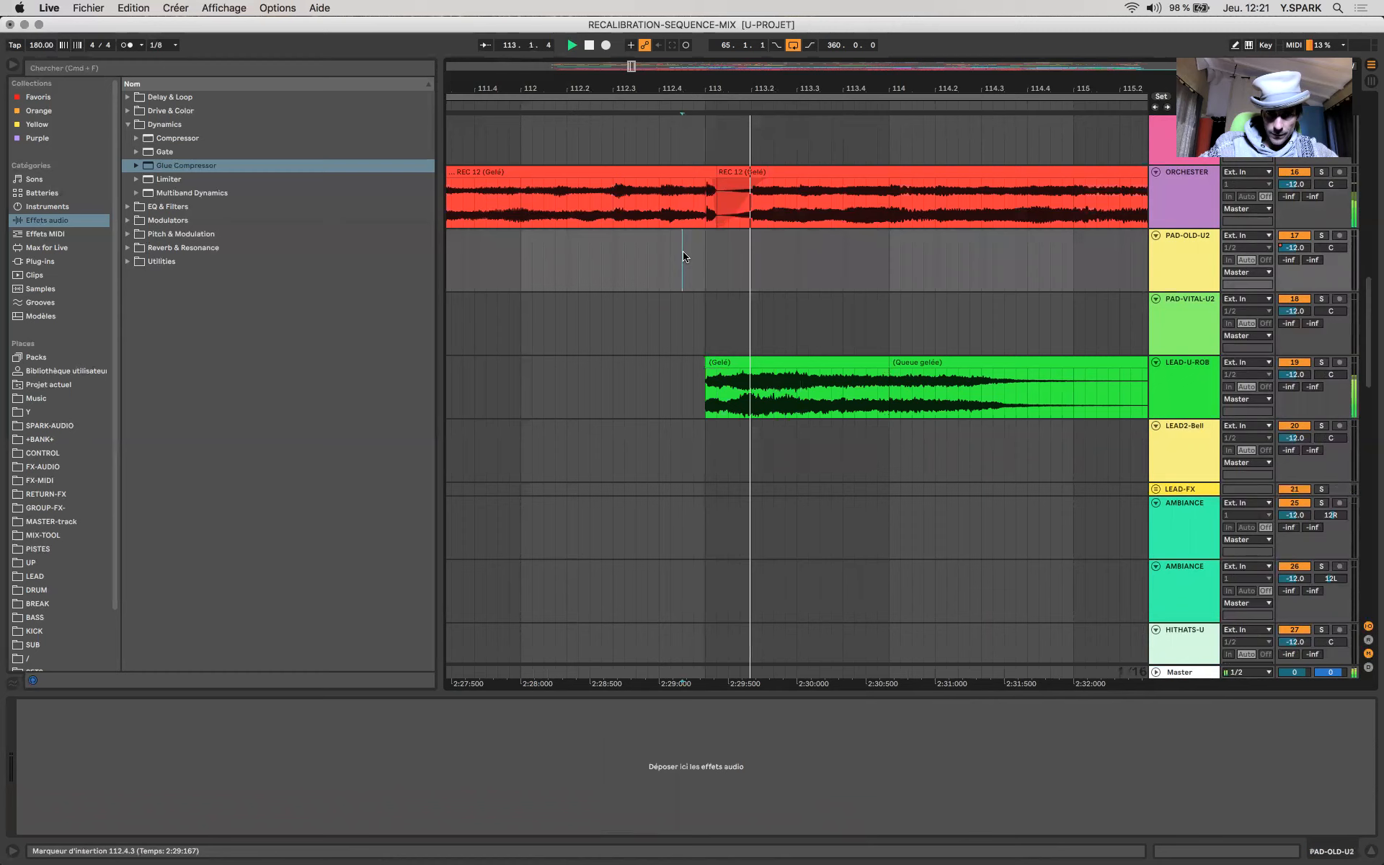
scroll(683, 256, down, 5)
key(space)
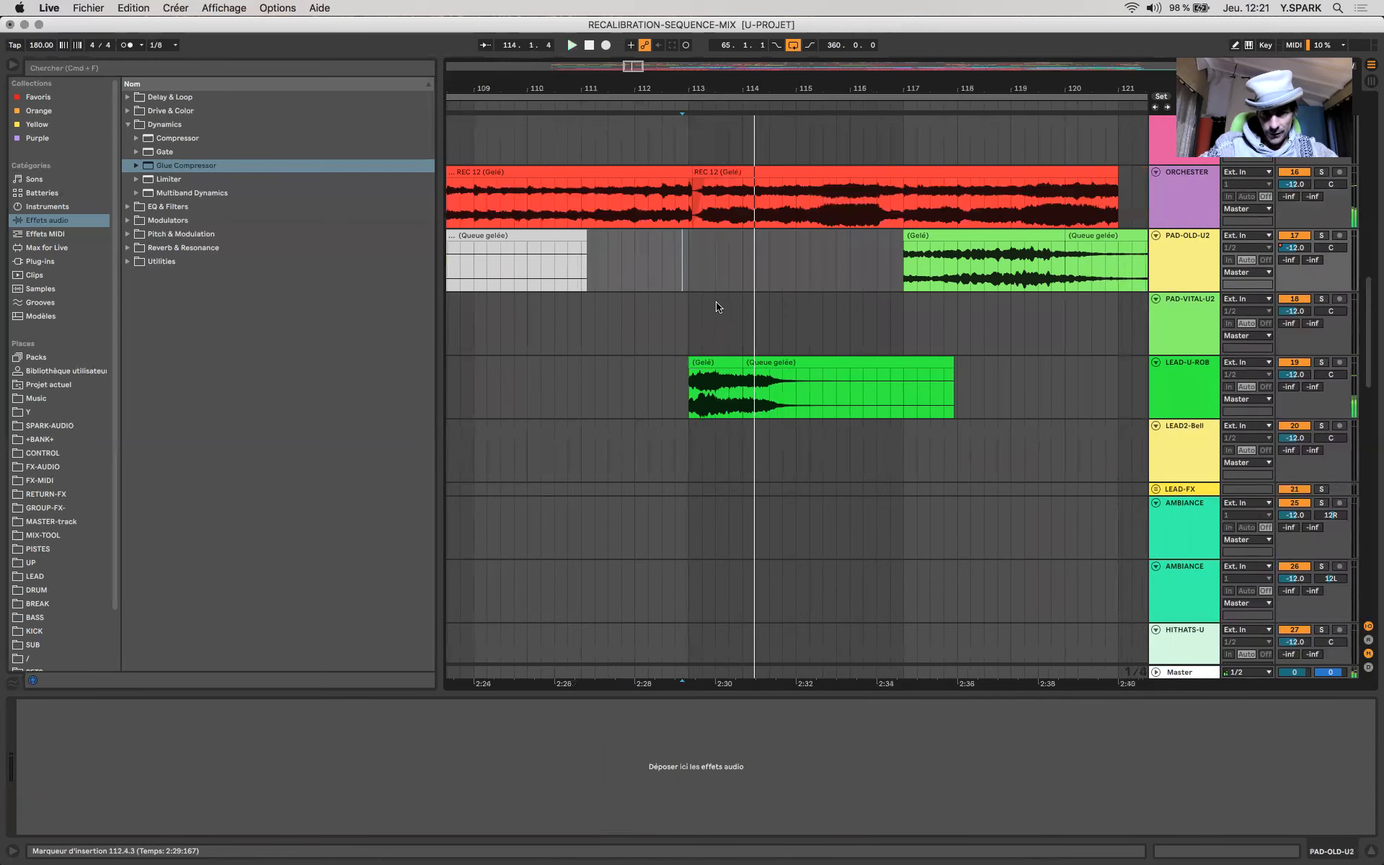
scroll(715, 306, down, 3)
scroll(713, 299, down, 2)
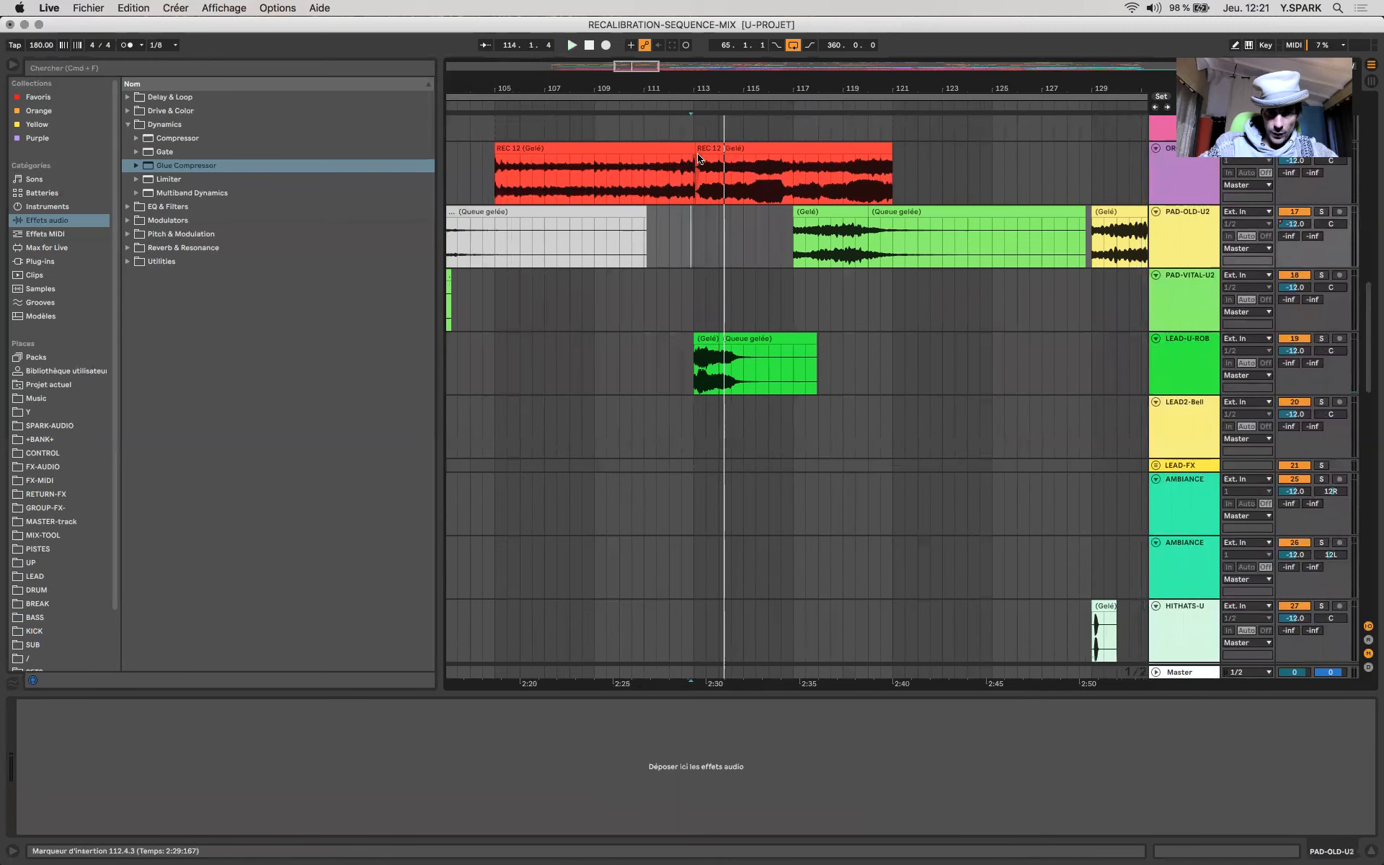
Step: Select ORCHESTER's REC 12 clip from 113.1.2 to 121.1.1 to show its effect chain
click(696, 153)
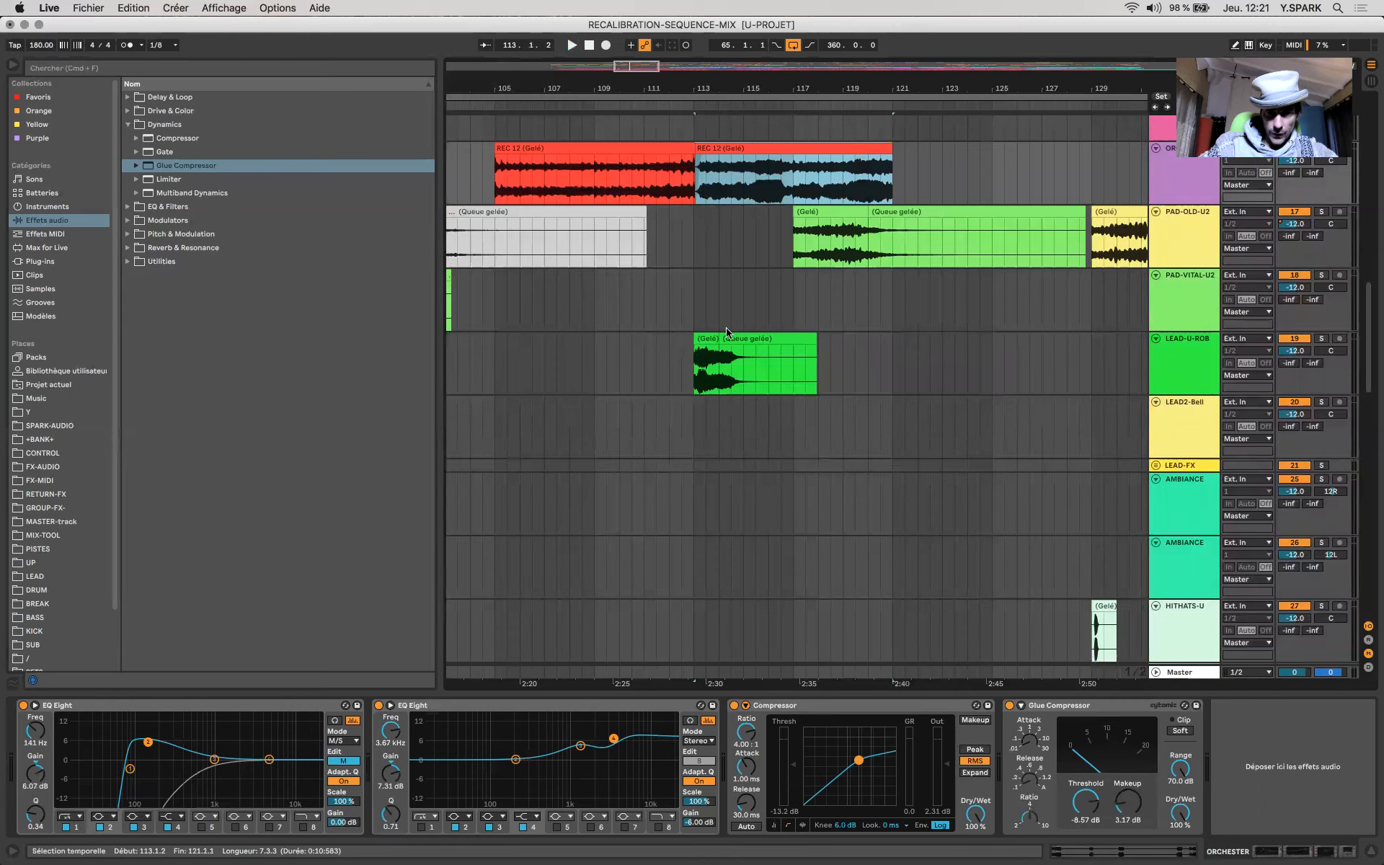
scroll(726, 332, down, 5)
scroll(726, 332, down, 3)
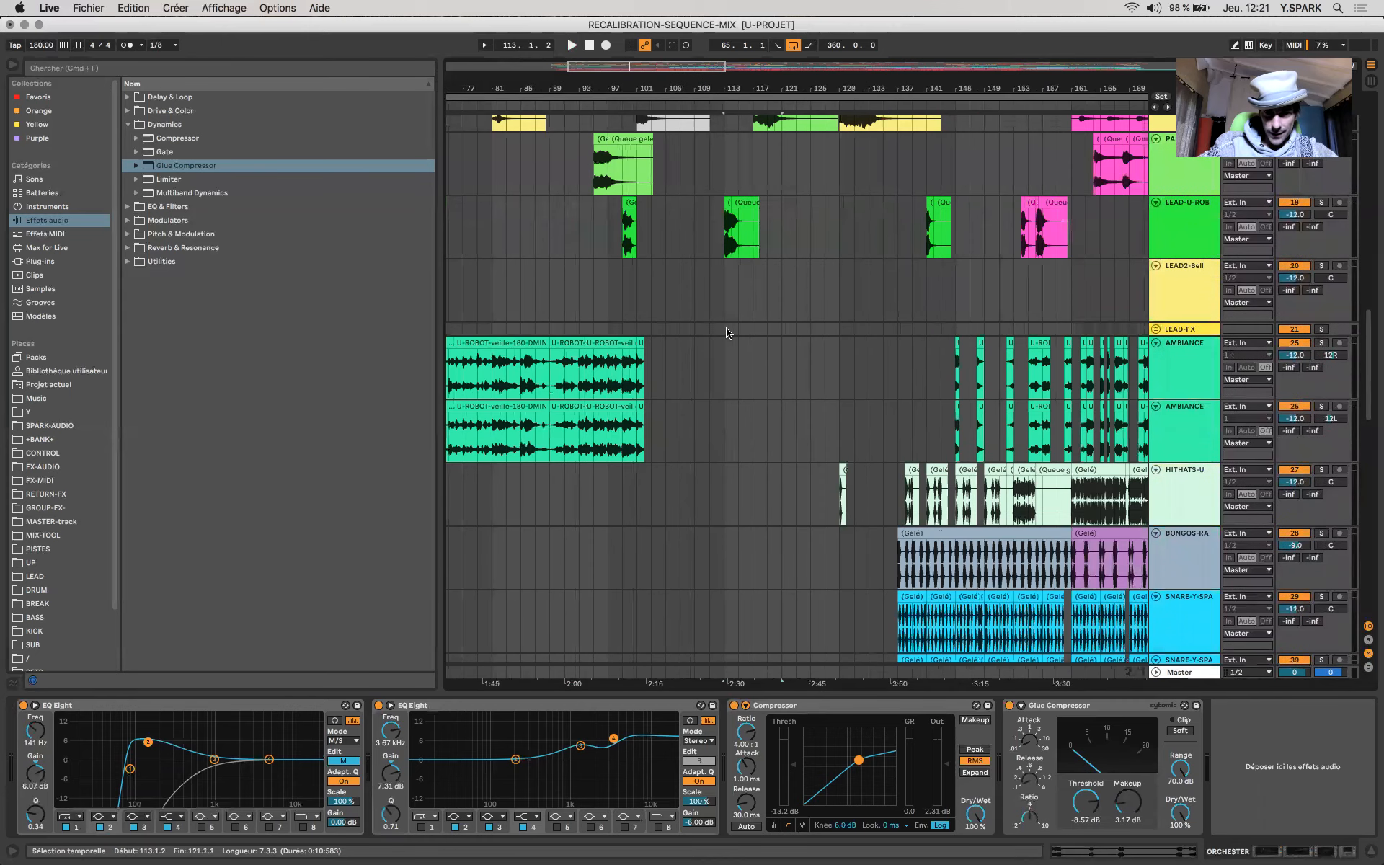
Step: Play the mix from 156.1.1 to check the pink LEAD-U-ROB clips there
click(721, 236)
scroll(721, 236, up, 5)
scroll(721, 236, right, 5)
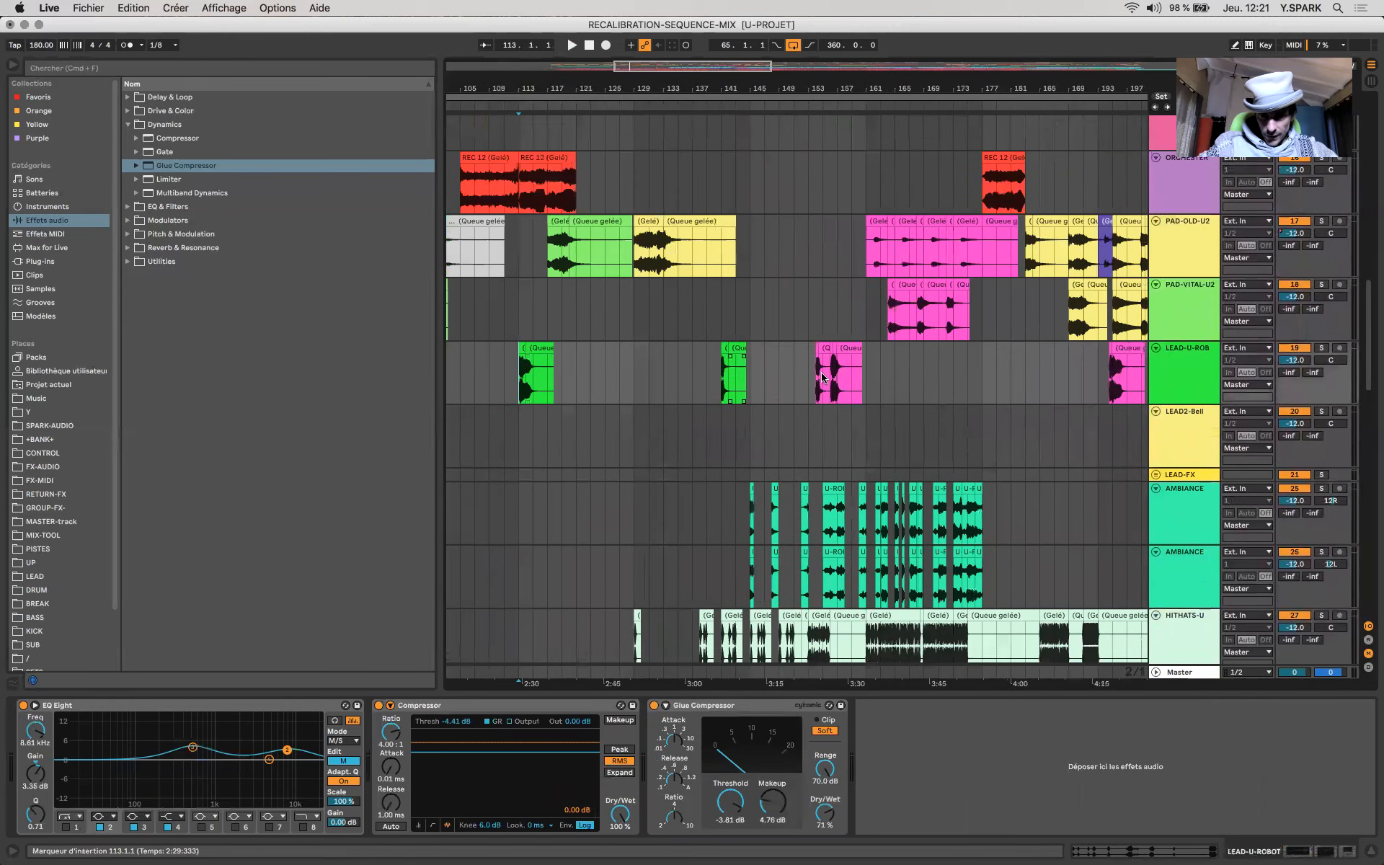
scroll(869, 373, up, 5)
click(667, 373)
key(space)
key(space)
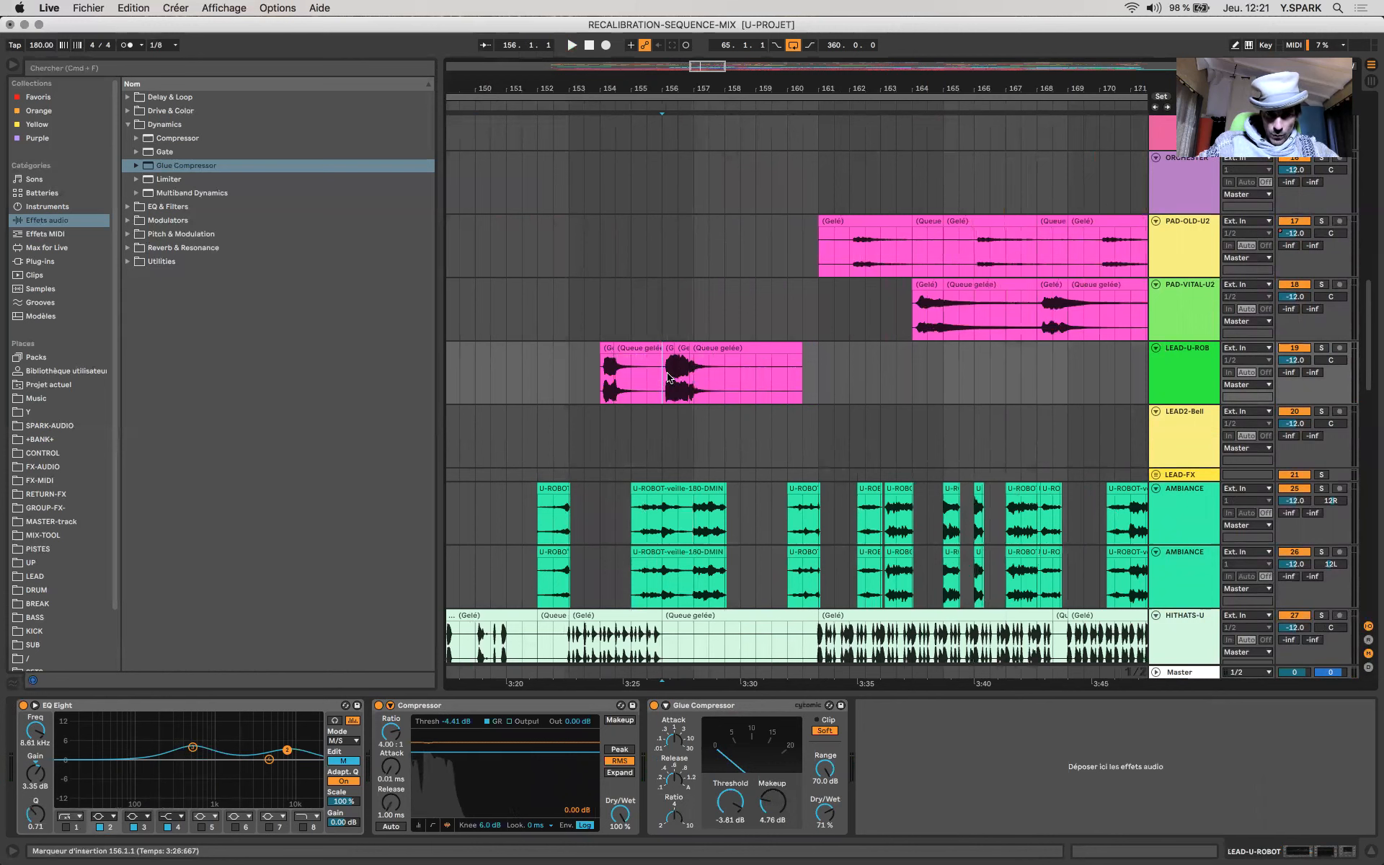
key(space)
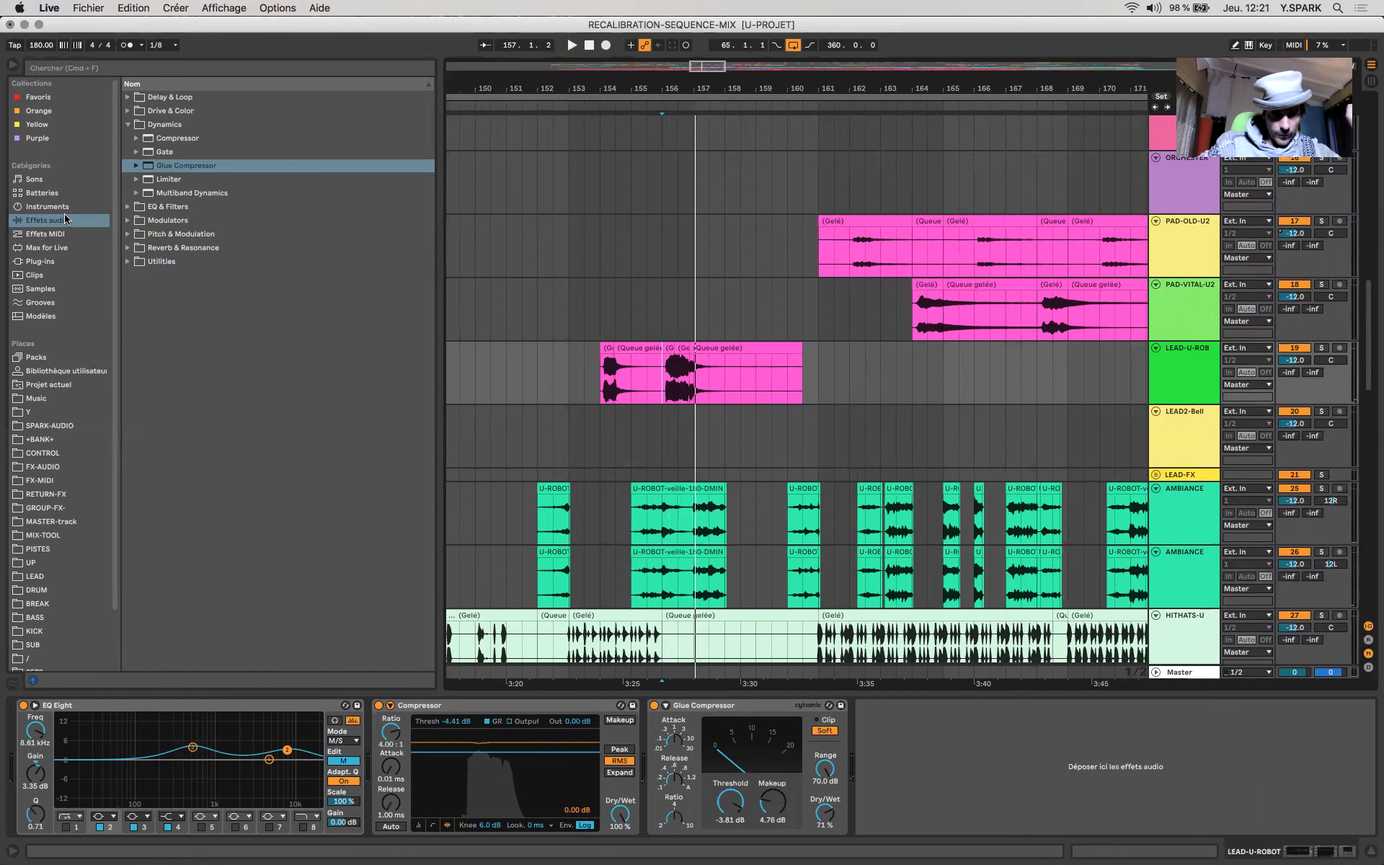
Step: Insert an EQ Eight between the Compressor and Glue Compressor on LEAD-U-ROB and switch the new EQ off
click(65, 219)
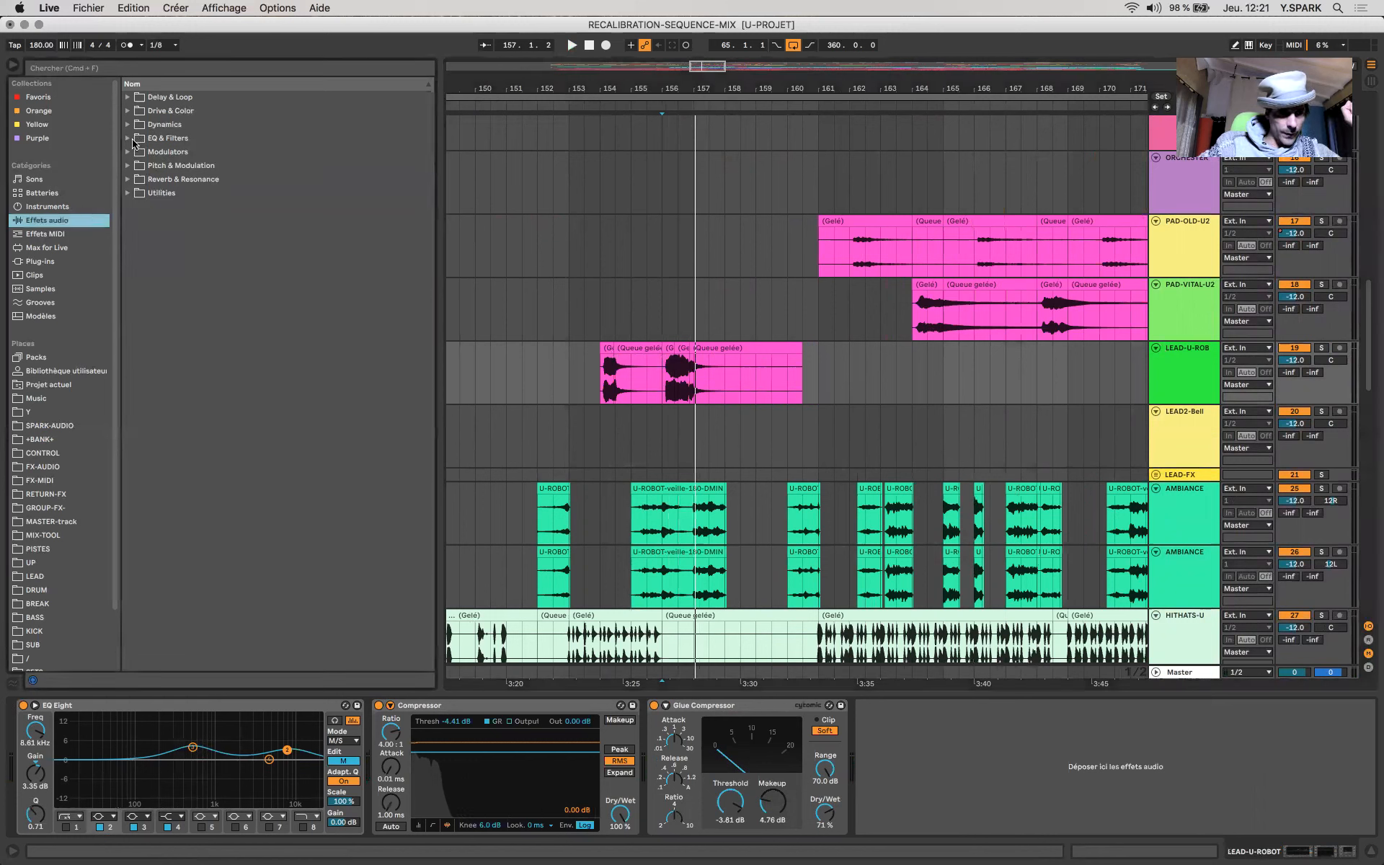
click(134, 140)
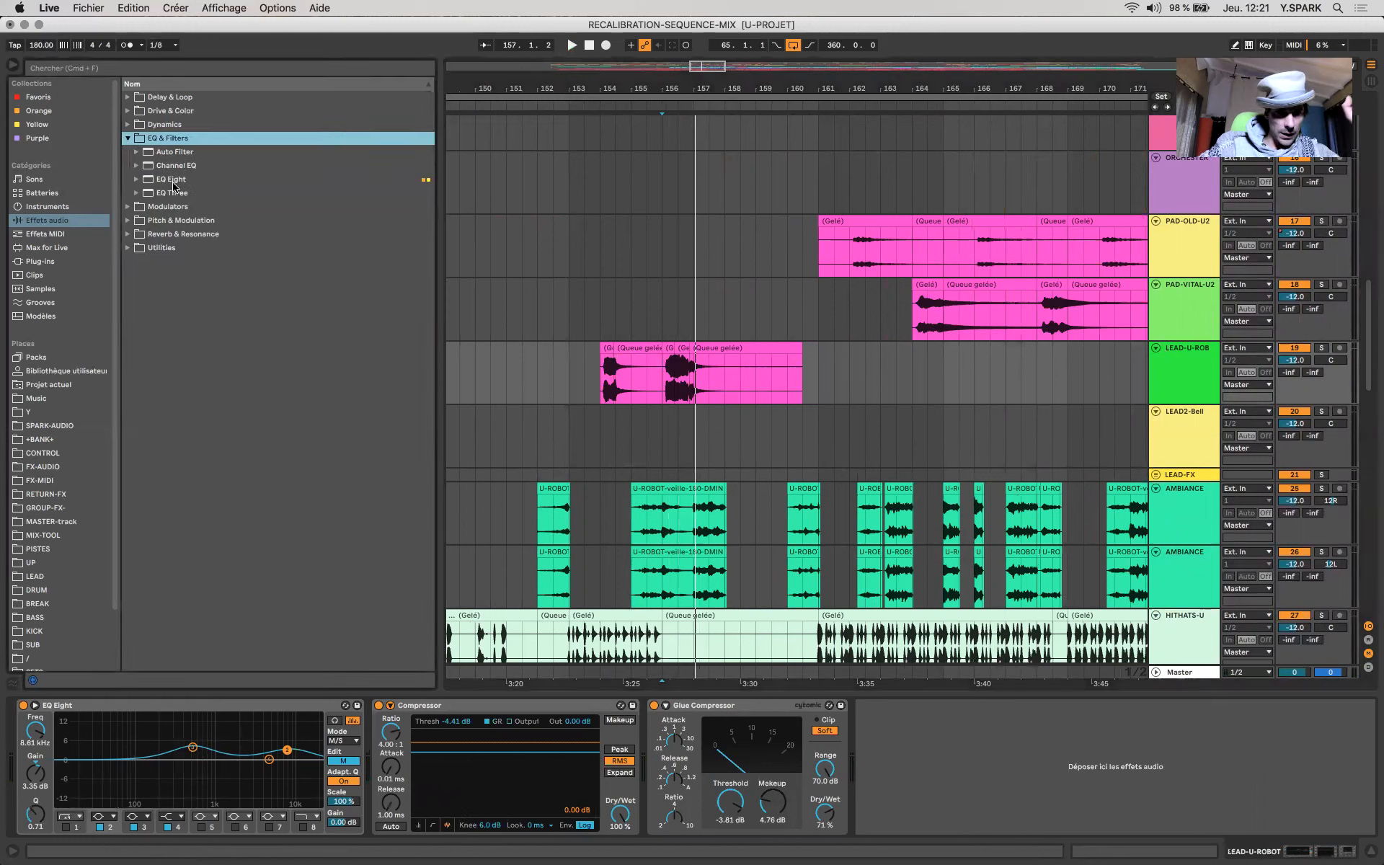
click(173, 183)
drag(174, 187, 648, 764)
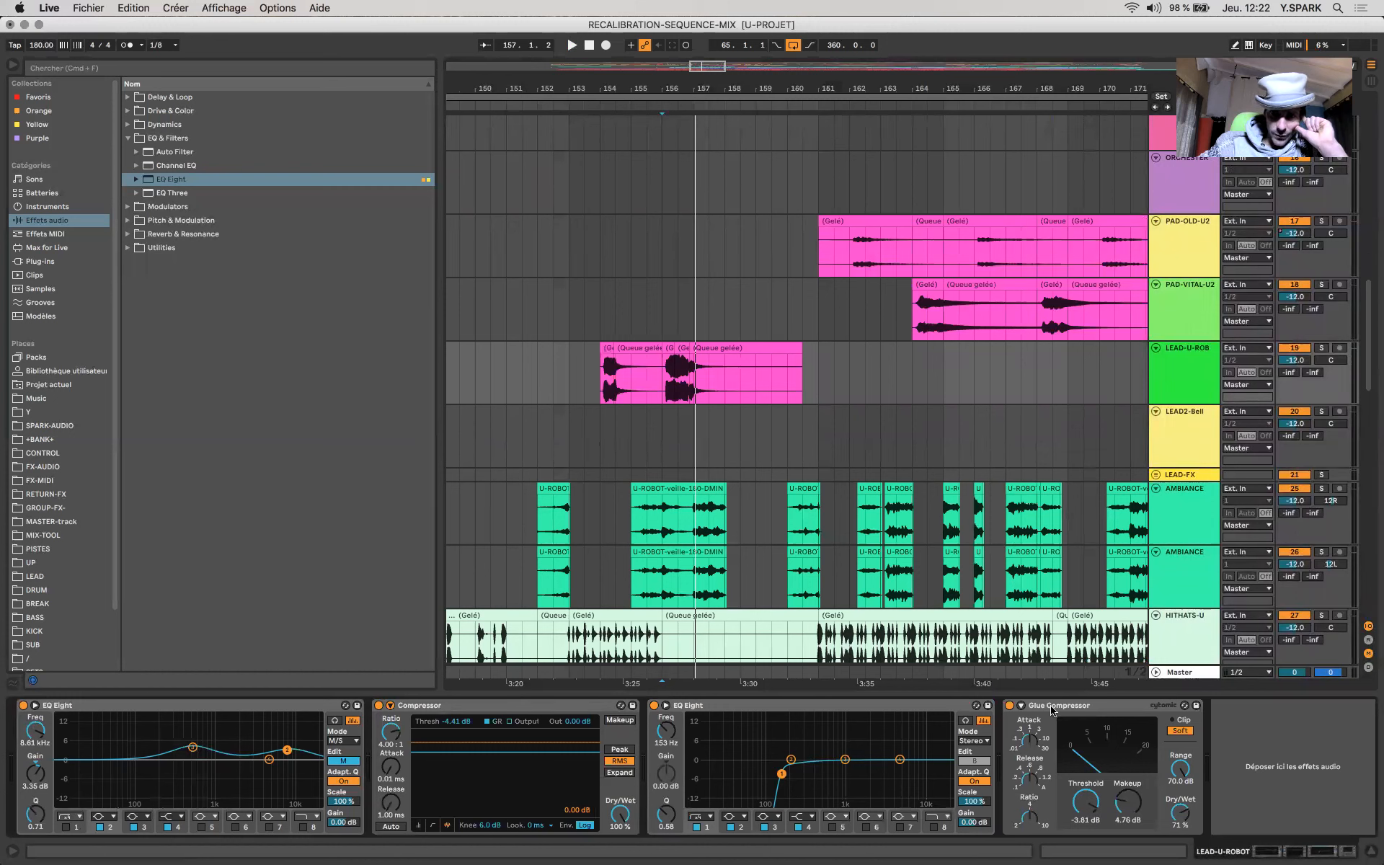
click(1052, 710)
click(903, 710)
click(654, 706)
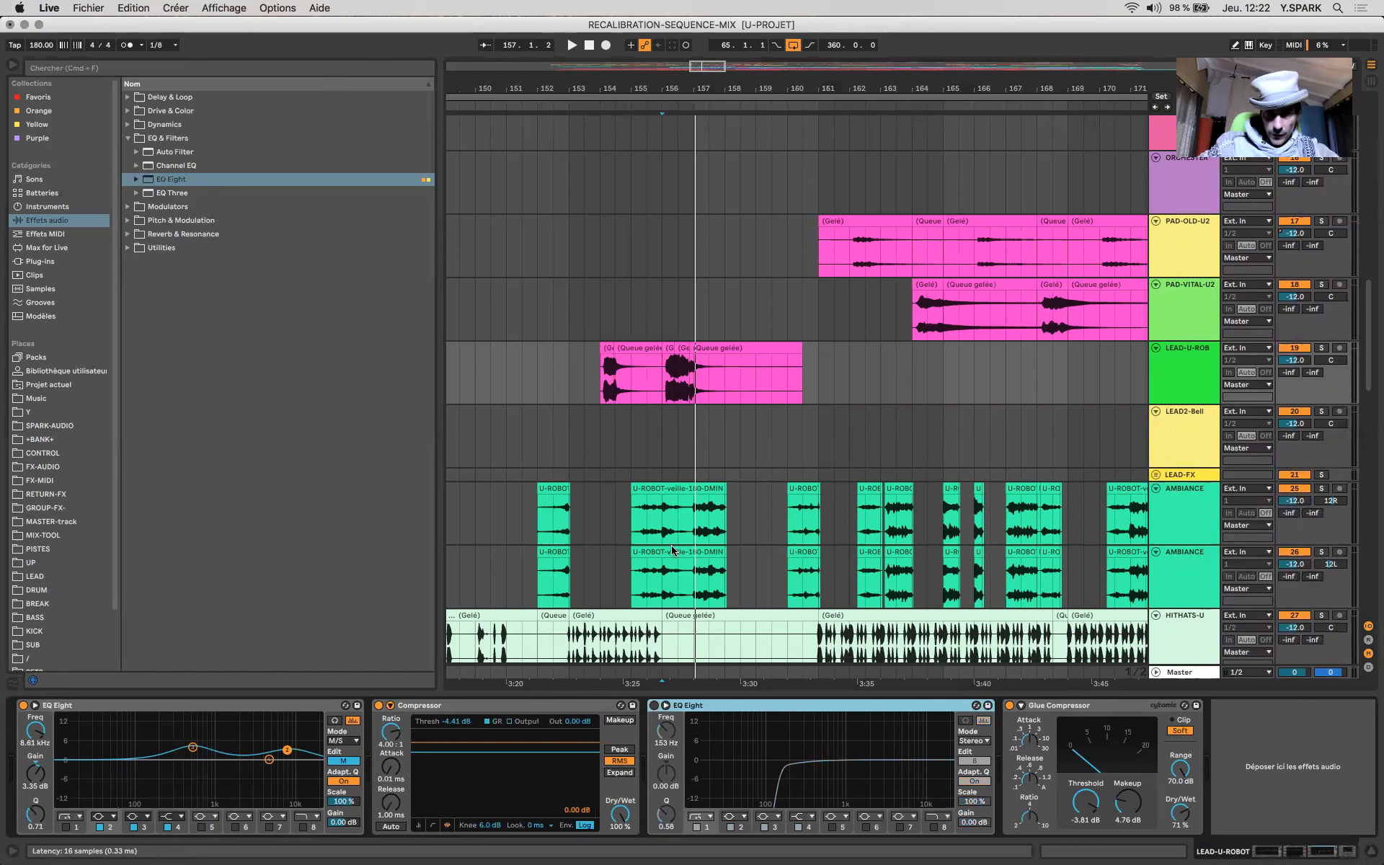
Step: Replay the mix from 156.1.1 and show the Device On automation of LEAD-U-ROB's EQ Eight
click(670, 390)
key(space)
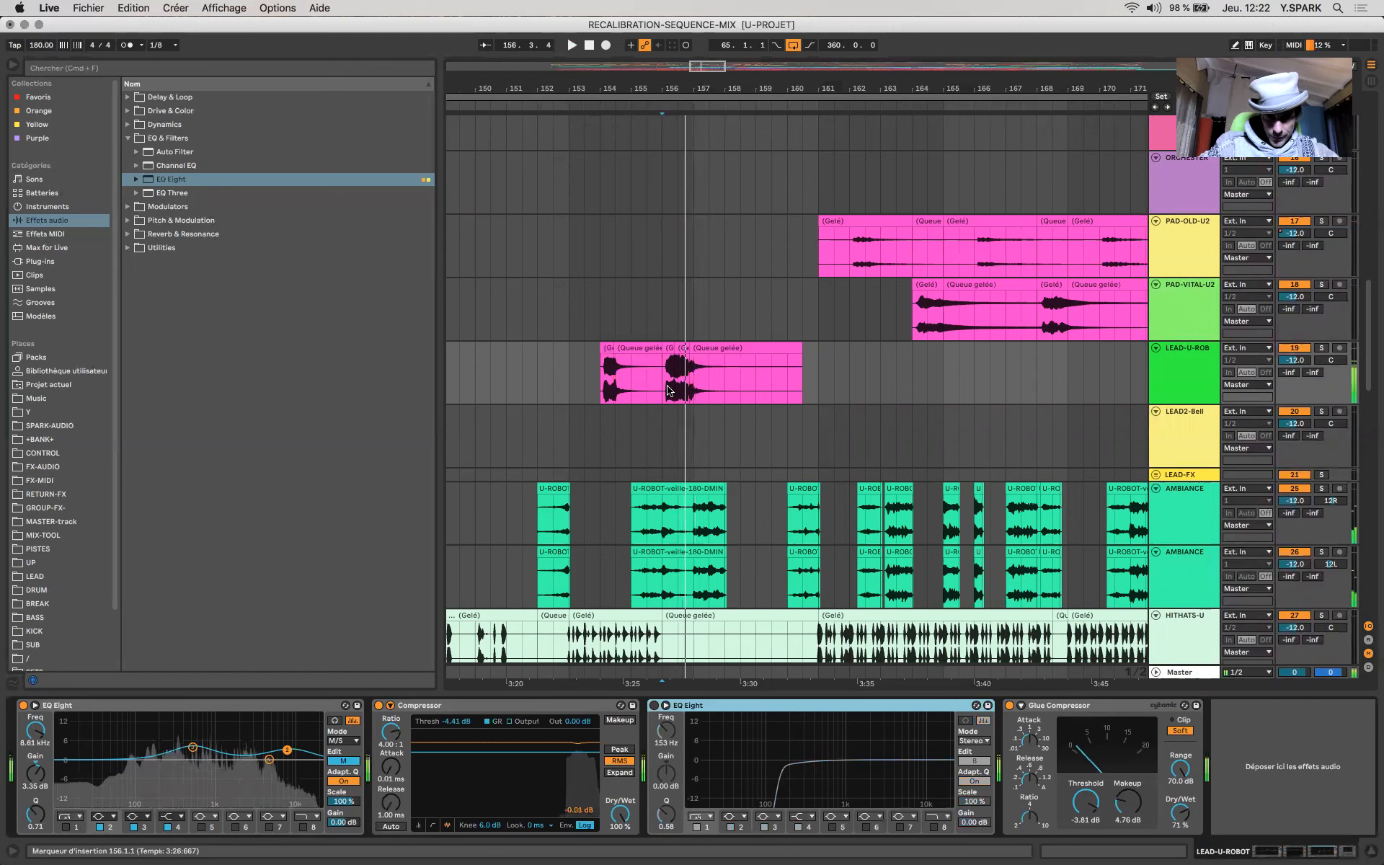
key(a)
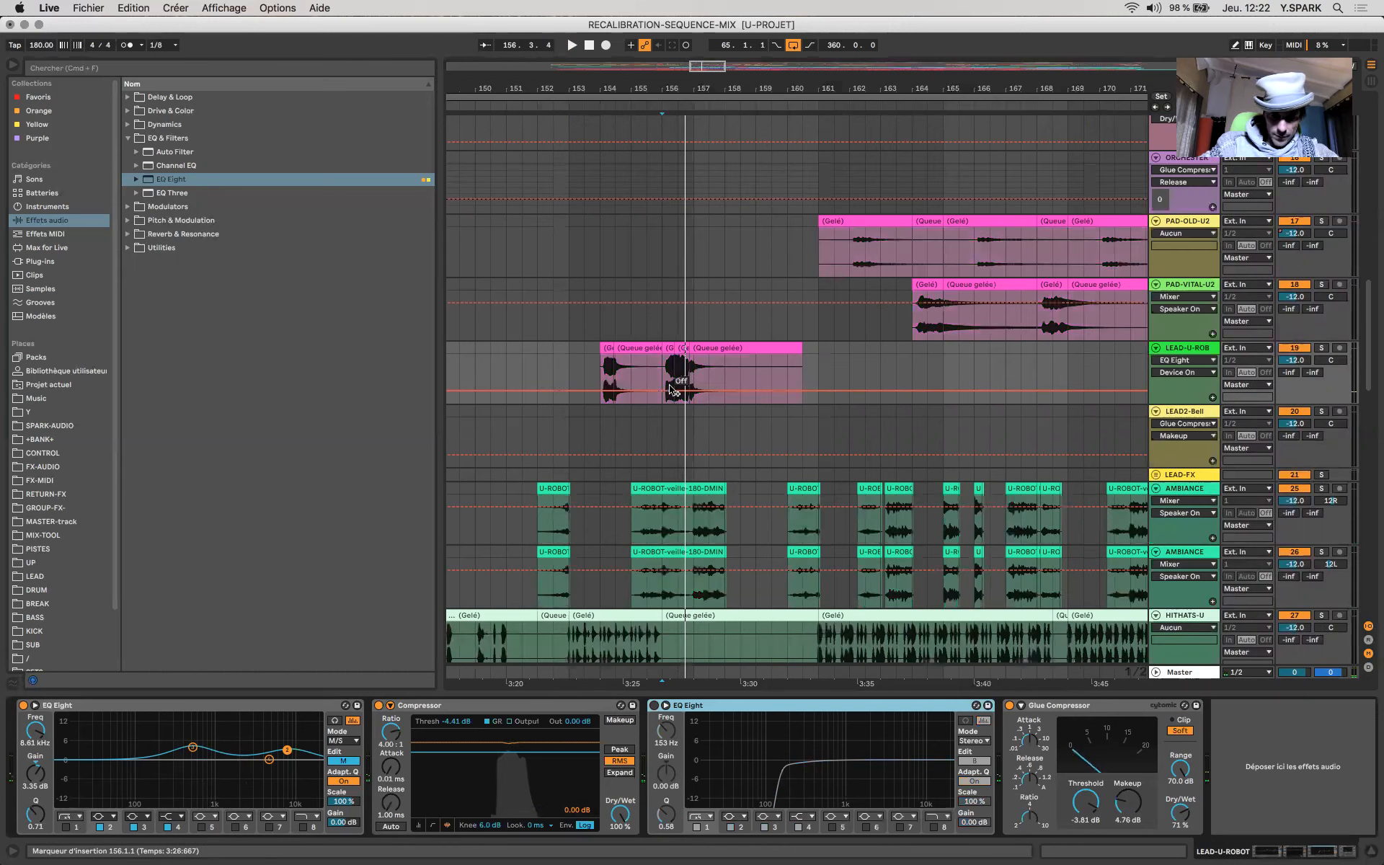
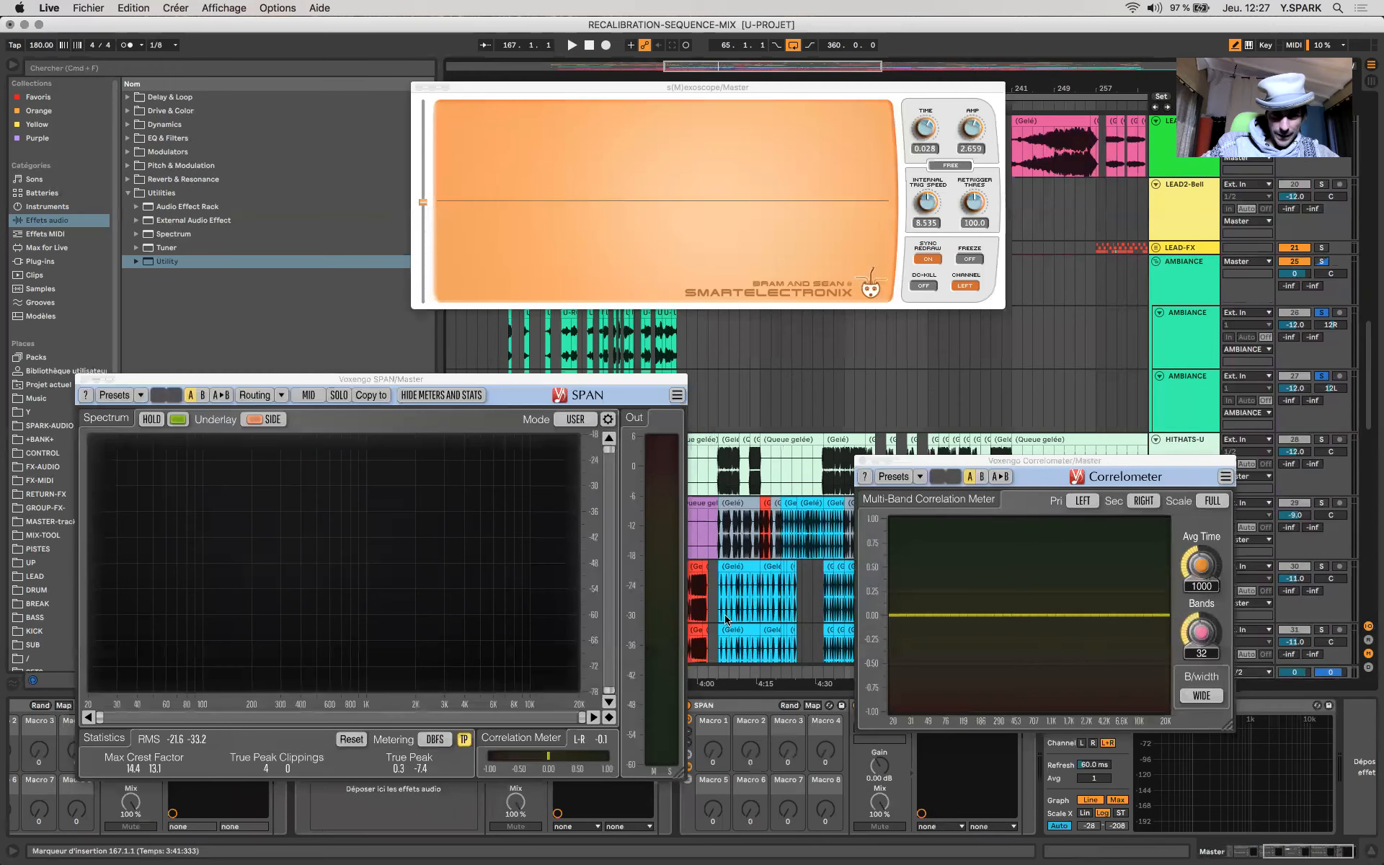
Step: Cut the side channel's lows in AMBIANCE's EQ Eight to -6.07 dB at 167 Hz and check playback on the Master analysers
key(space)
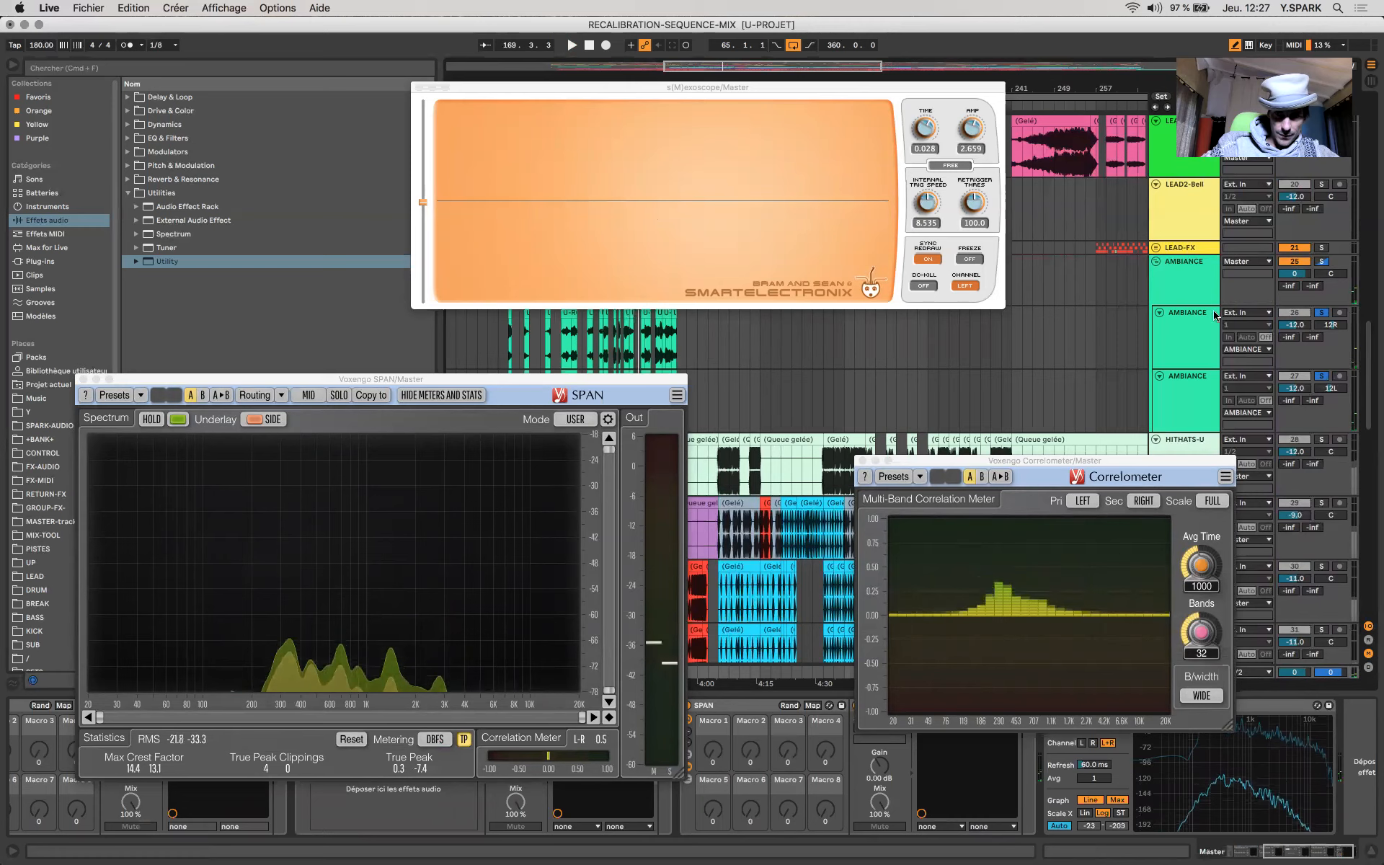
key(space)
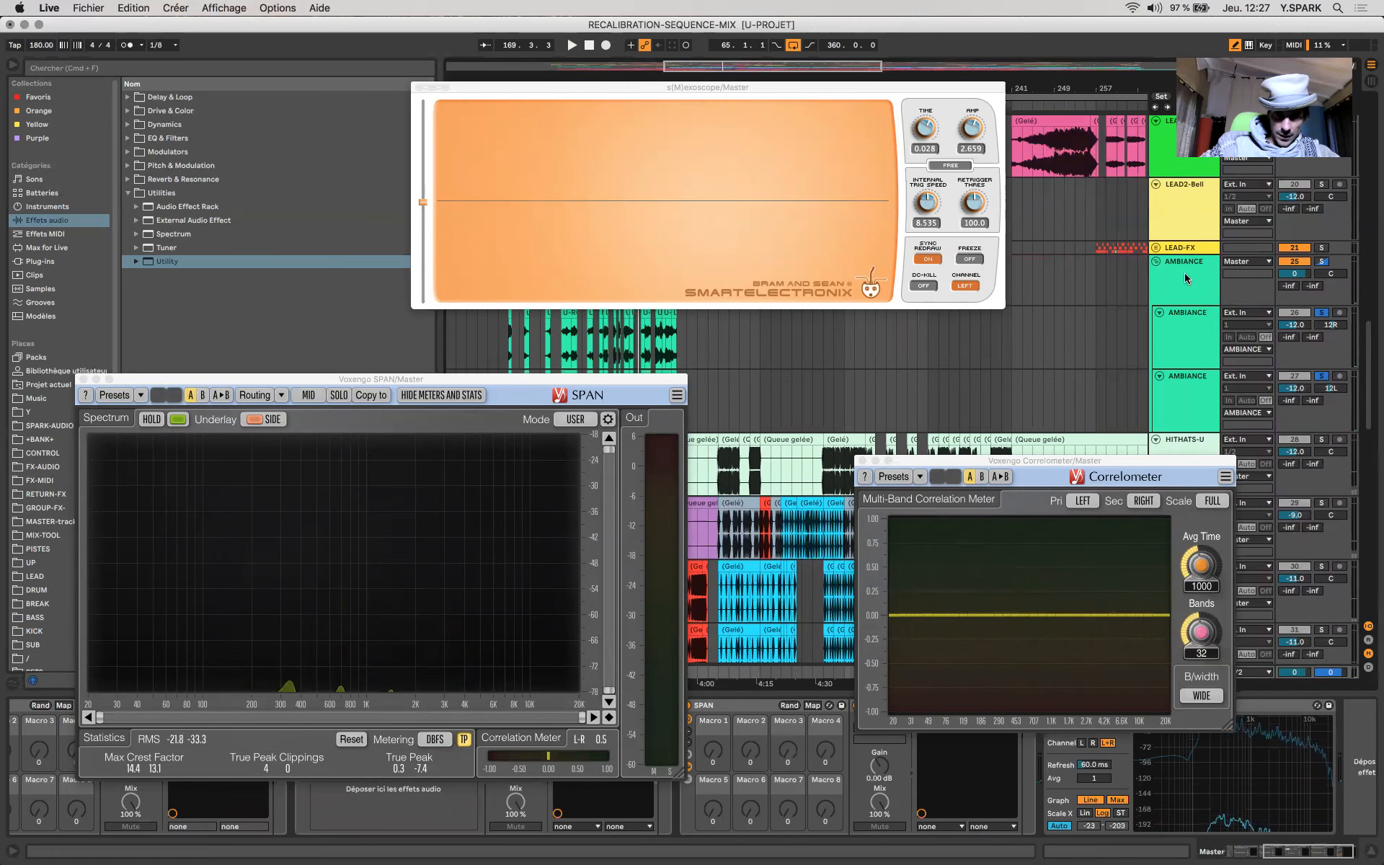
drag(152, 771, 153, 777)
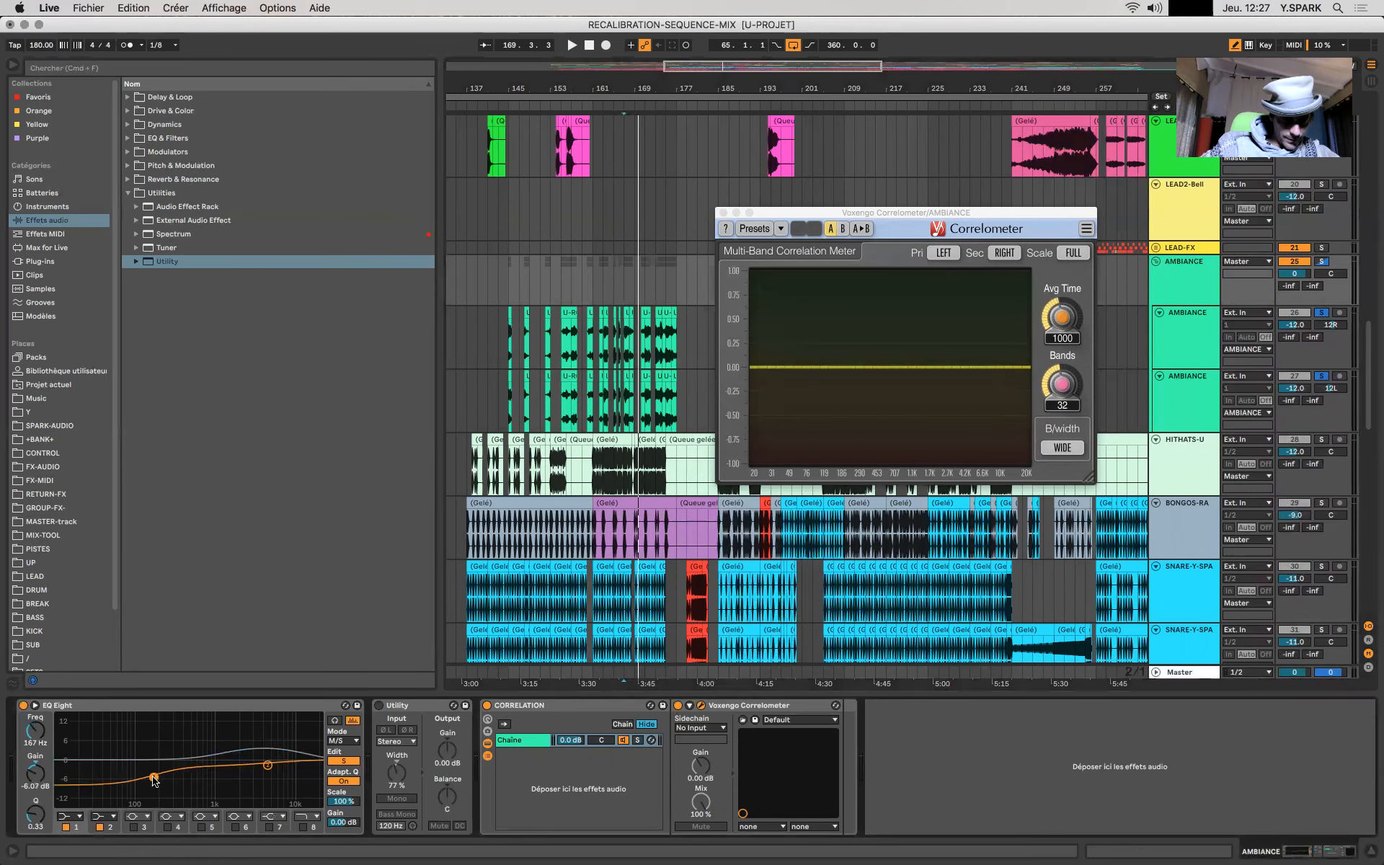
click(1176, 673)
key(space)
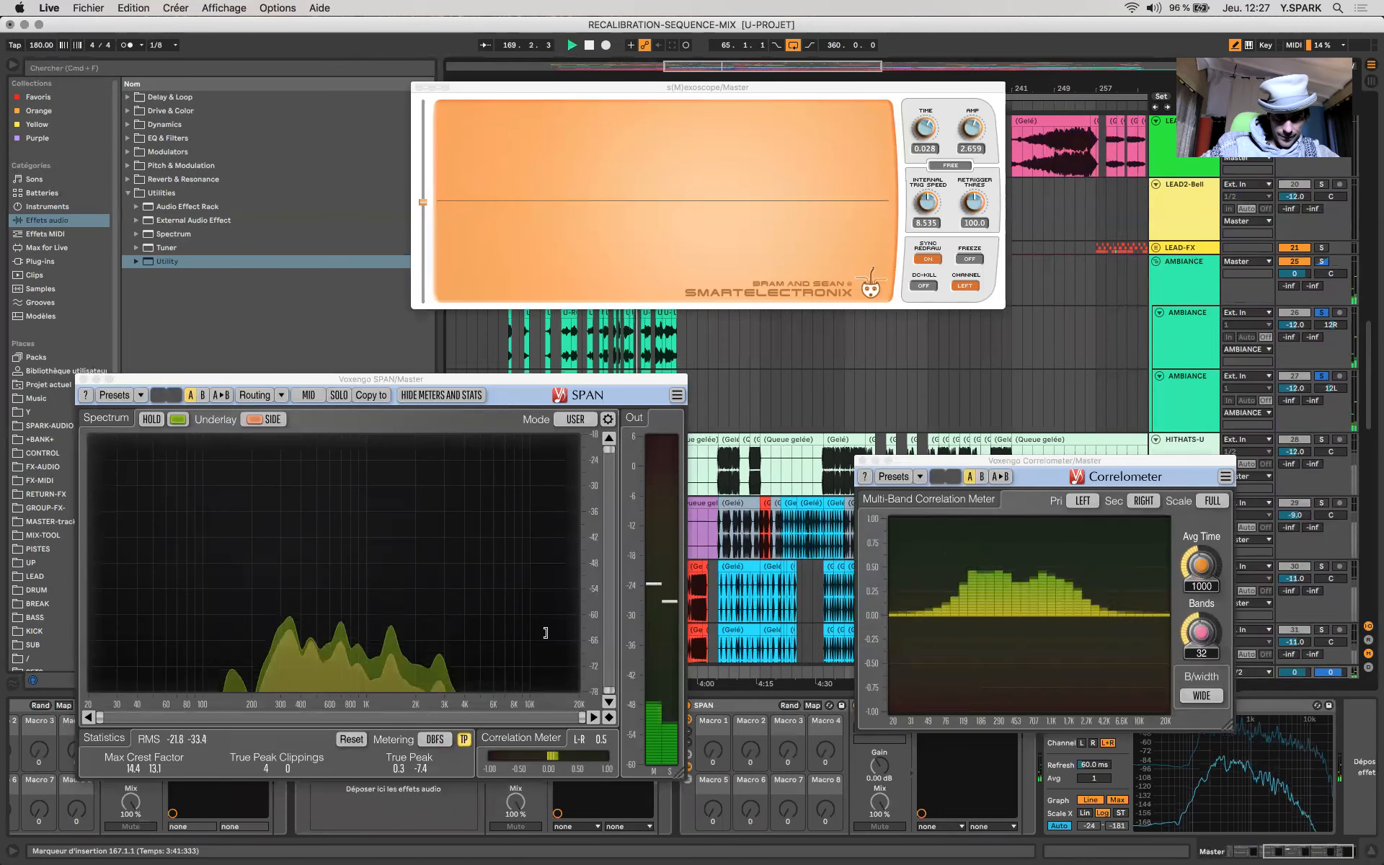
key(space)
Step: Compare AMBIANCE with its EQ Eight off and on from bar 167, using its Correlometer
click(1234, 292)
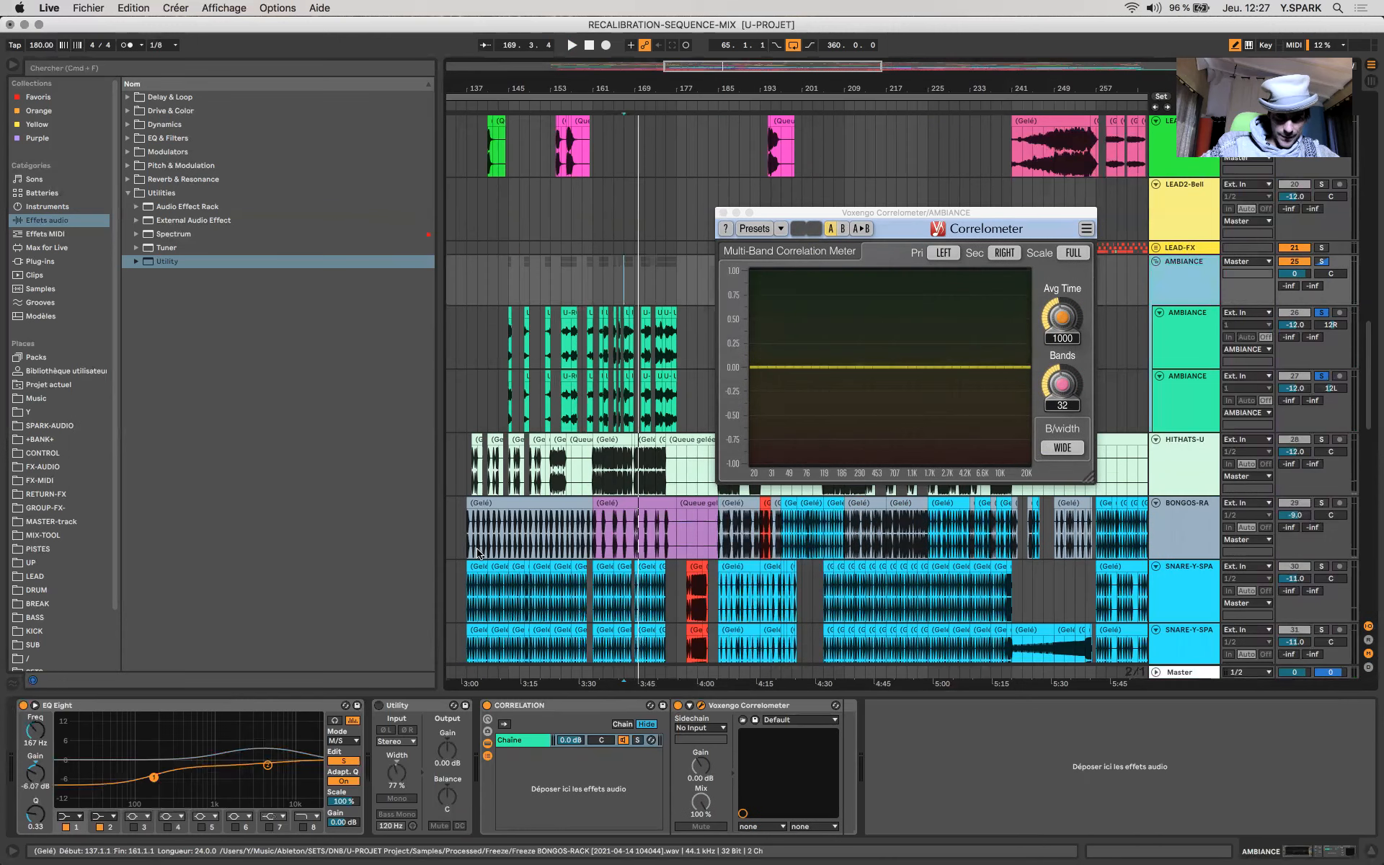
key(space)
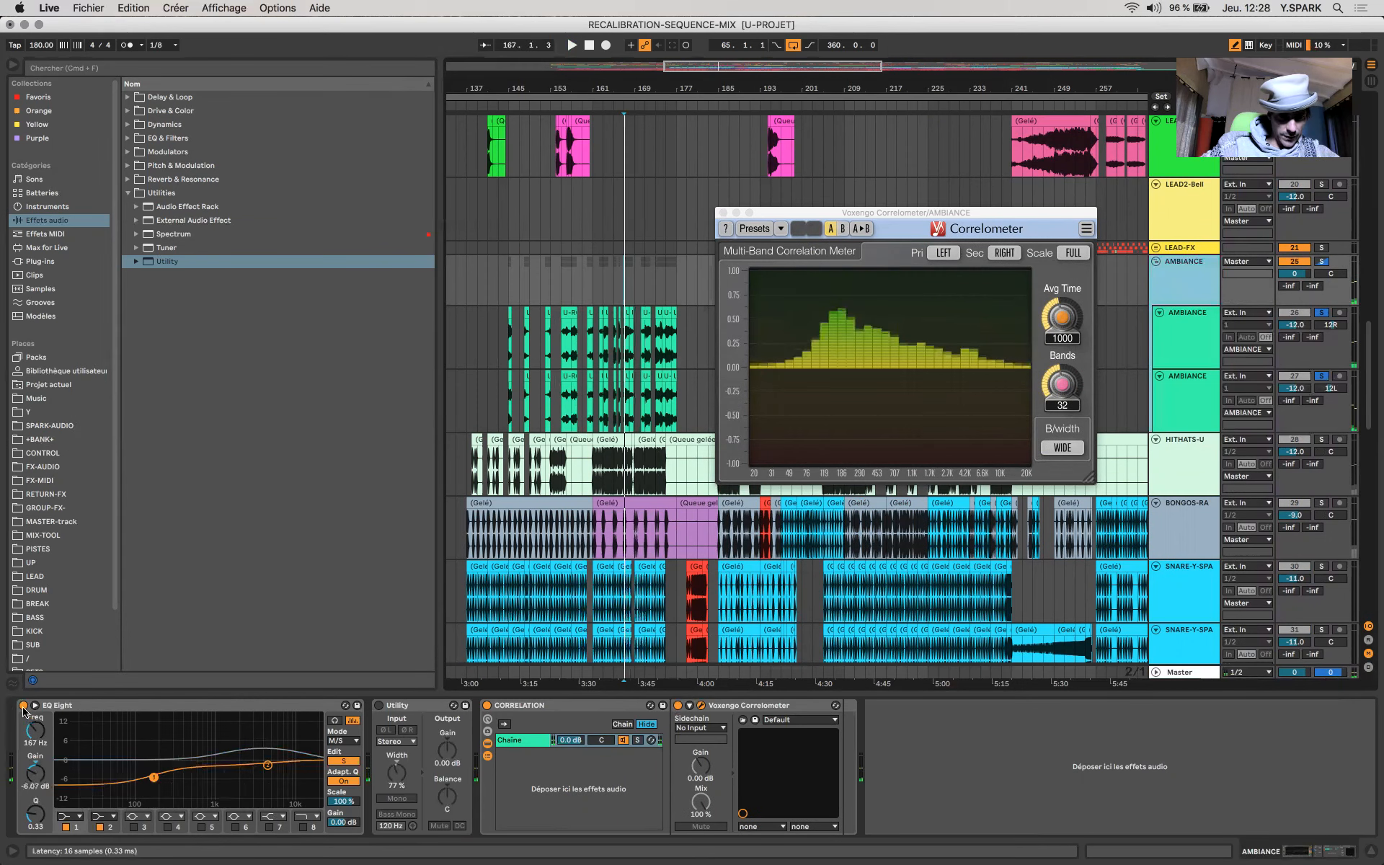
click(22, 706)
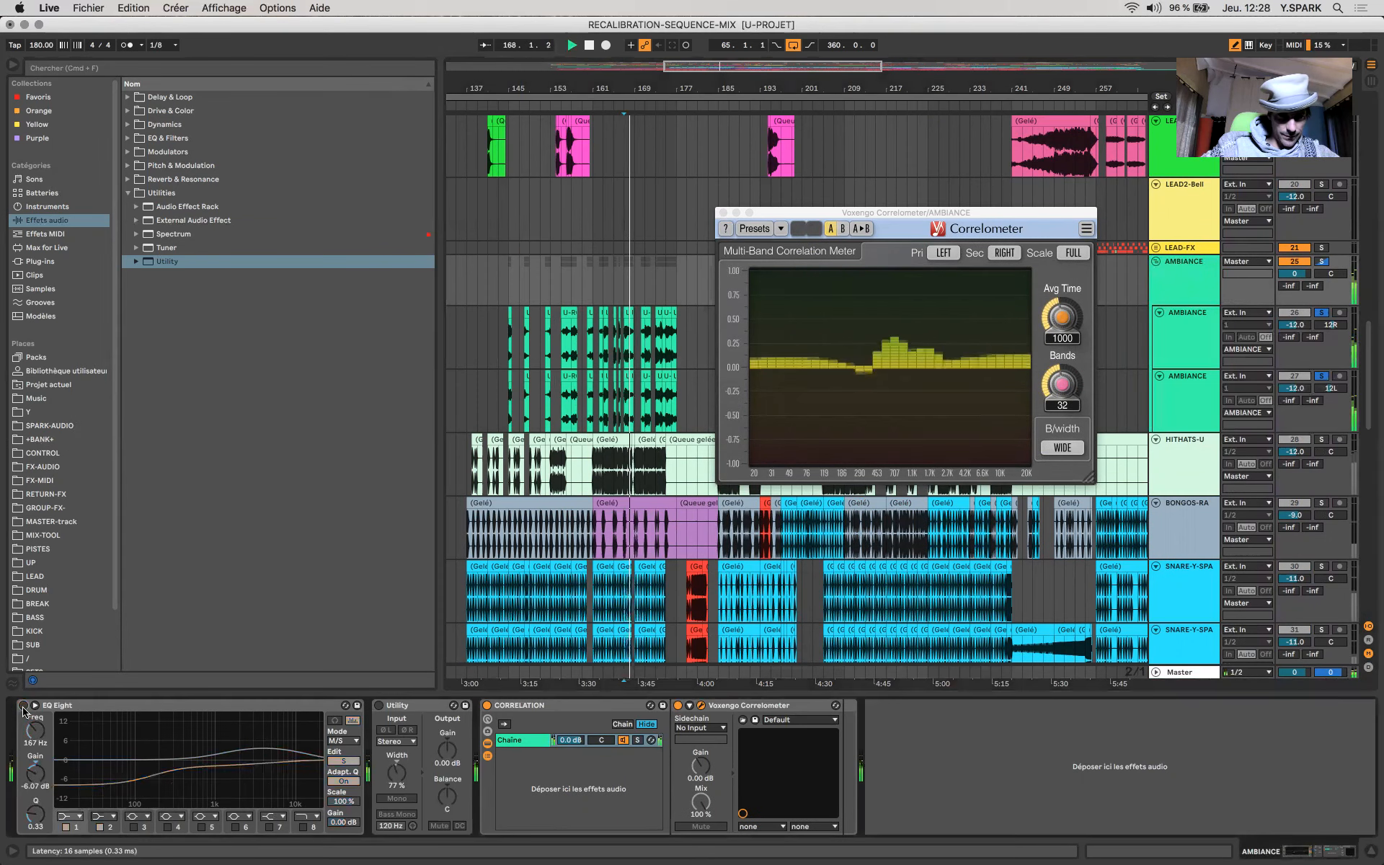
click(23, 706)
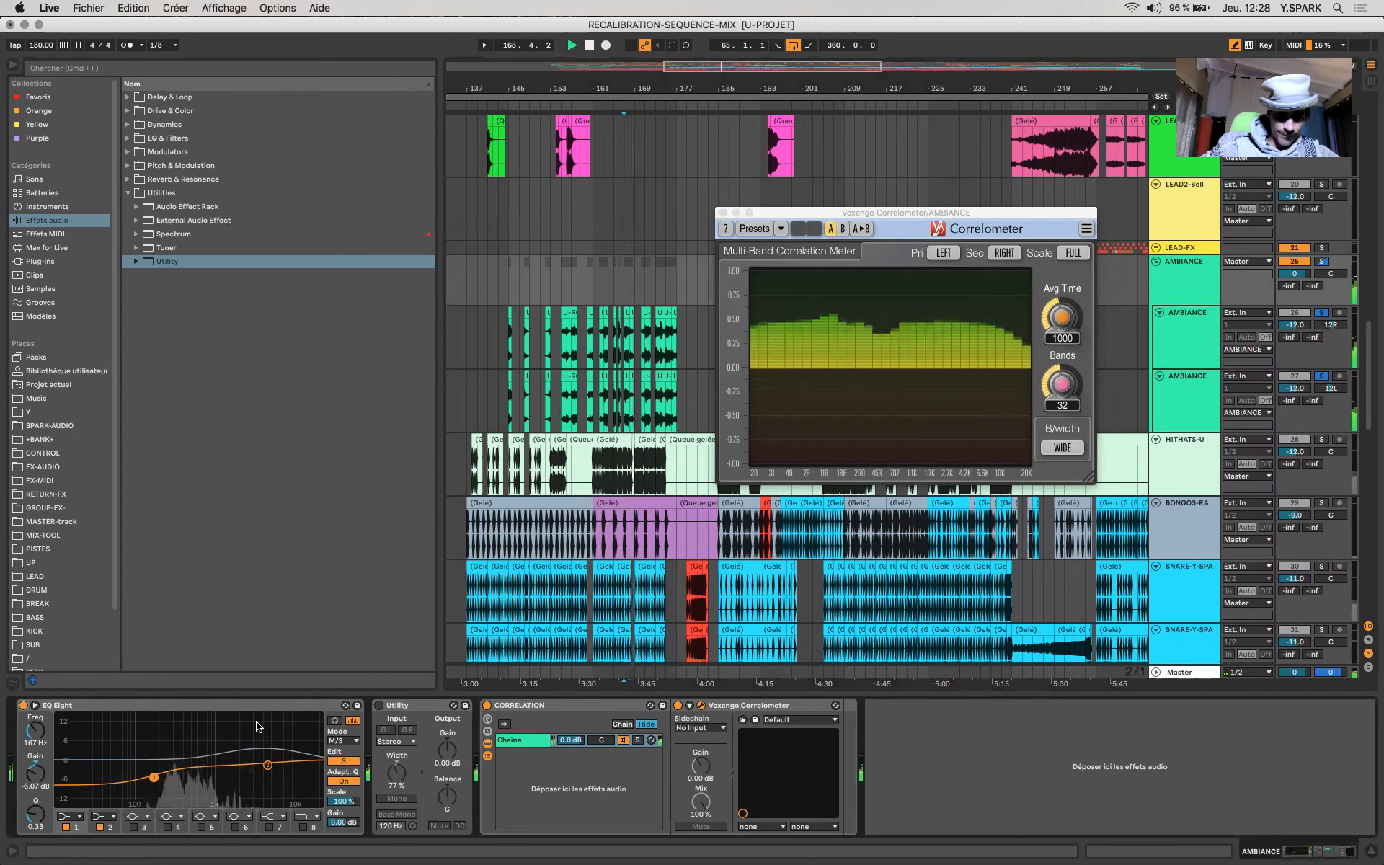
Step: Edit the mid channel of AMBIANCE's EQ Eight, moving the 297 Hz band higher in frequency with a slight boost
click(351, 761)
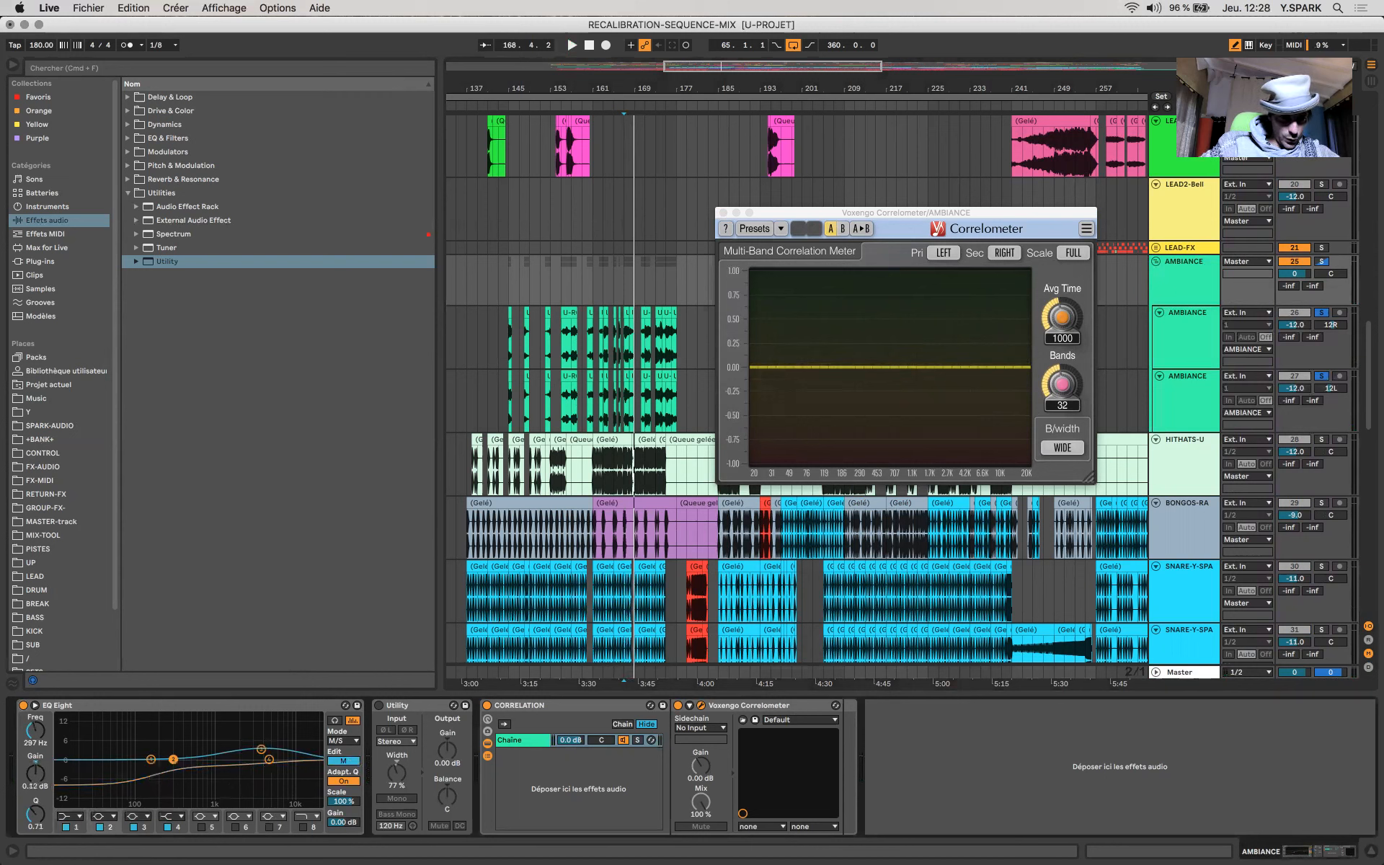
key(space)
mouse_move(181, 743)
mouse_down()
mouse_move(168, 727)
mouse_move(270, 735)
mouse_move(200, 751)
mouse_up()
key(space)
Step: Enable band 5 in AMBIANCE's mid EQ, set it to 5.62 kHz, 4.59 dB and Q 0.39, and audition it from bar 167
click(202, 828)
drag(135, 759, 272, 747)
key(space)
key(space)
key(space)
drag(35, 815, 35, 831)
key(space)
key(space)
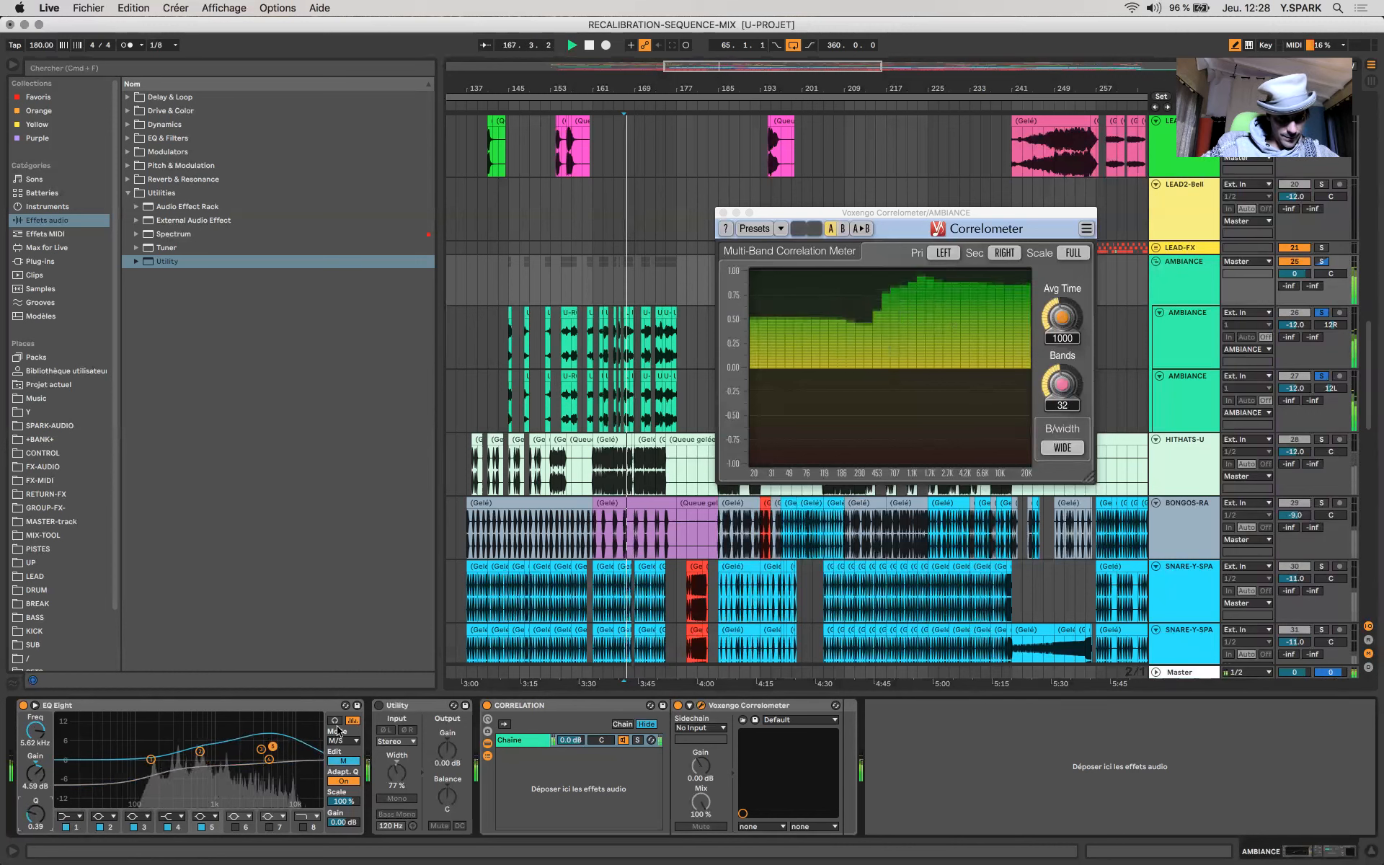
key(space)
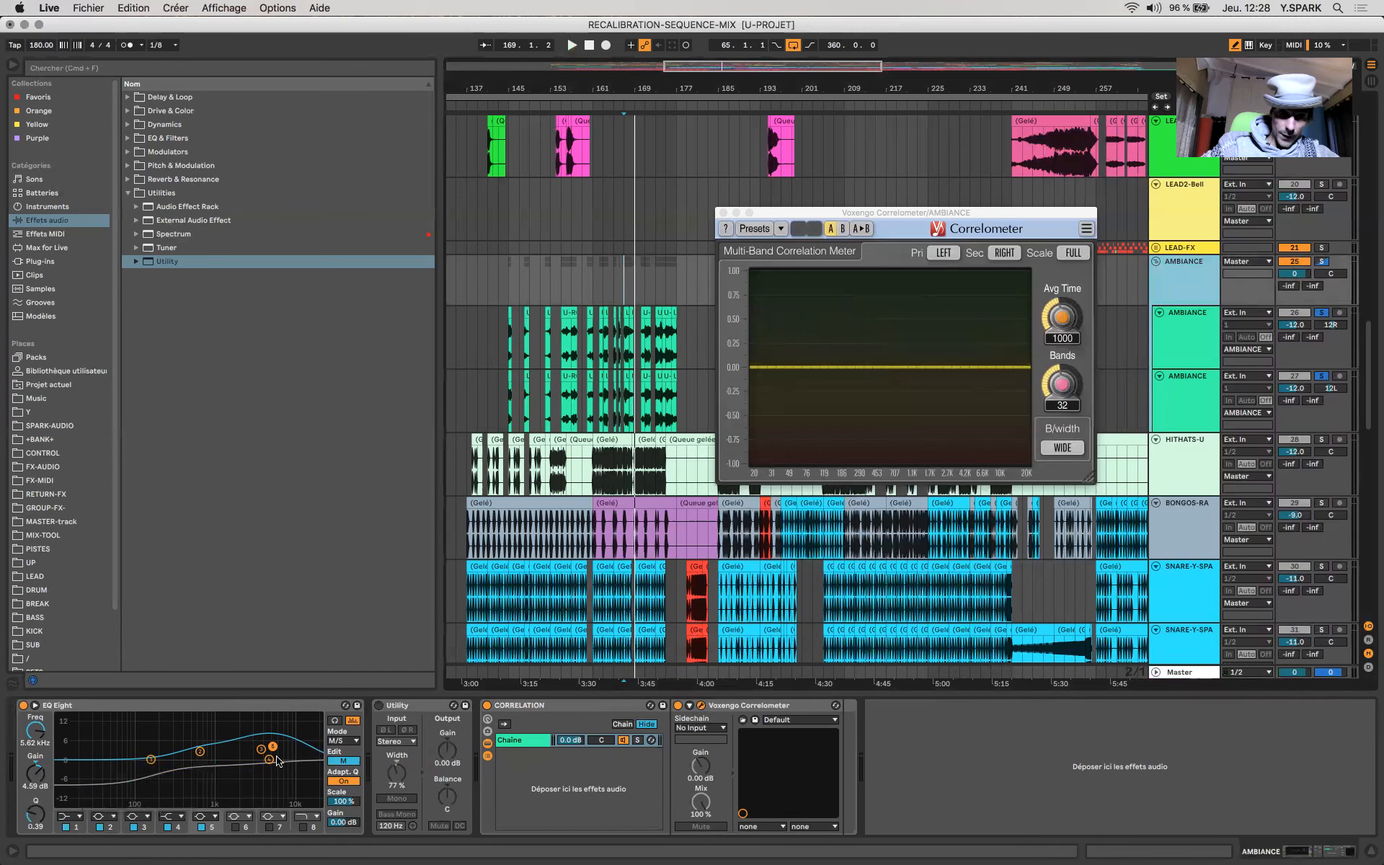
Step: Enable band 6 in the side channel of AMBIANCE's EQ Eight and set it to 4.74 kHz, 5.33 dB and Q 0.28
click(261, 749)
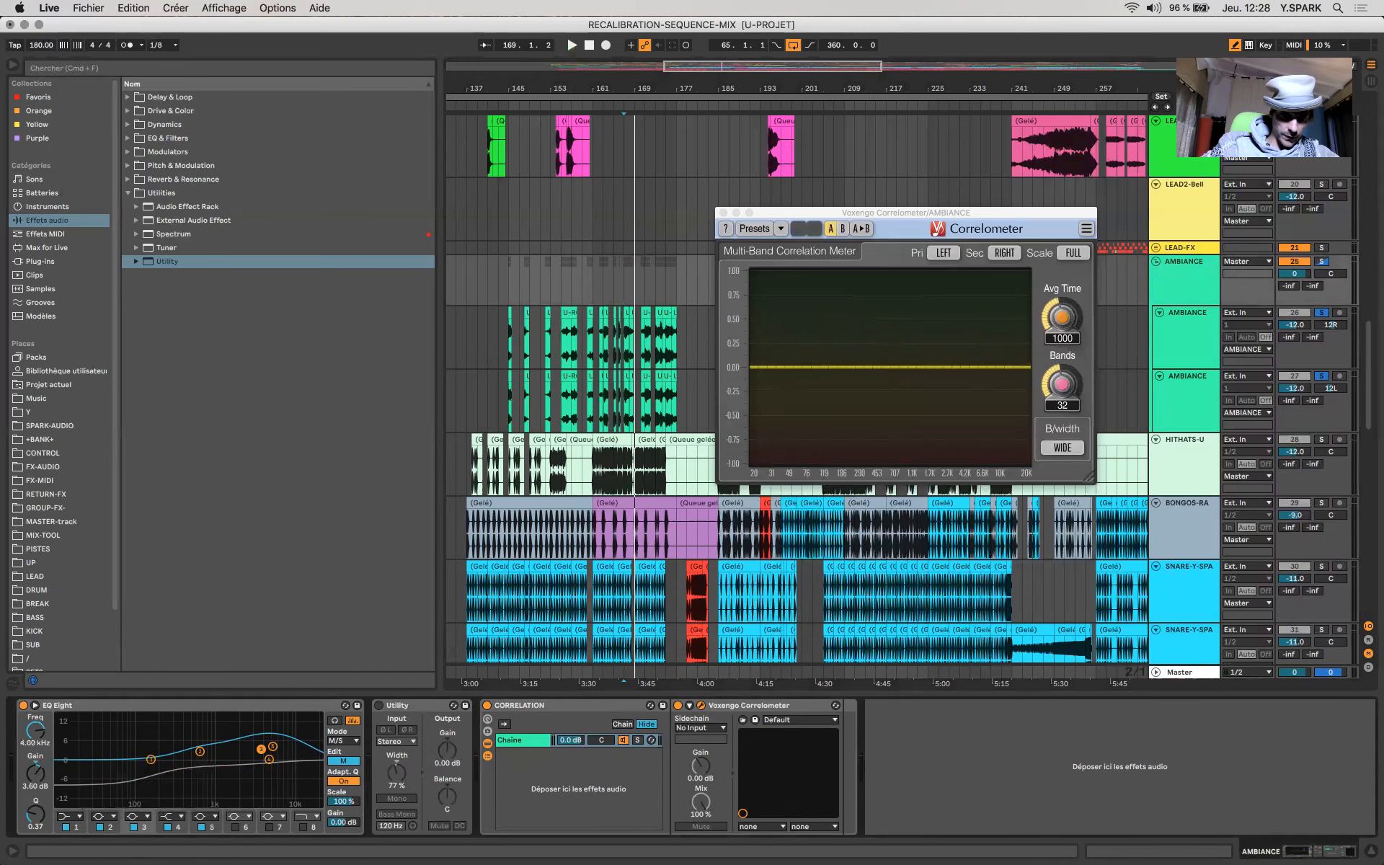
click(343, 760)
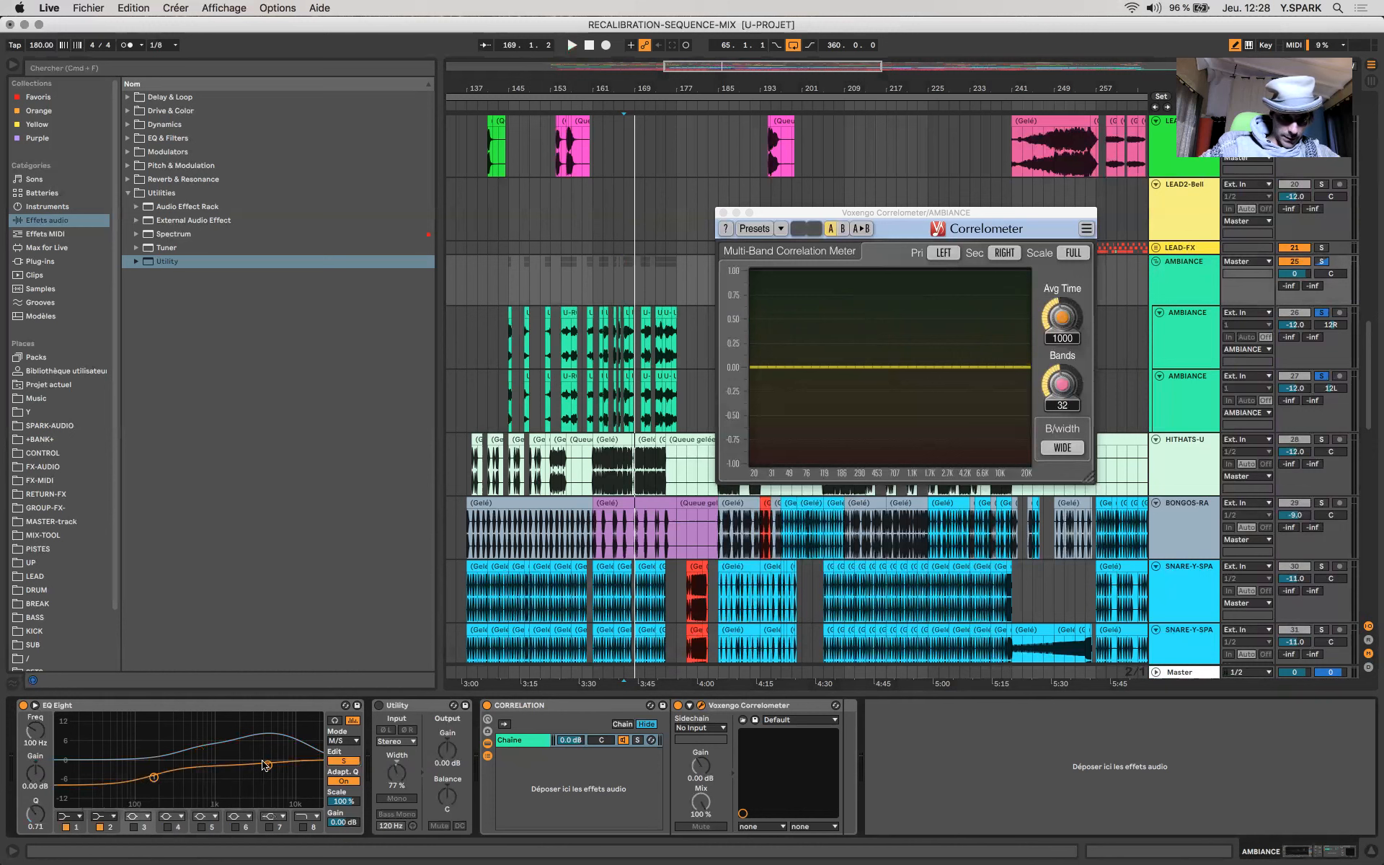
click(236, 827)
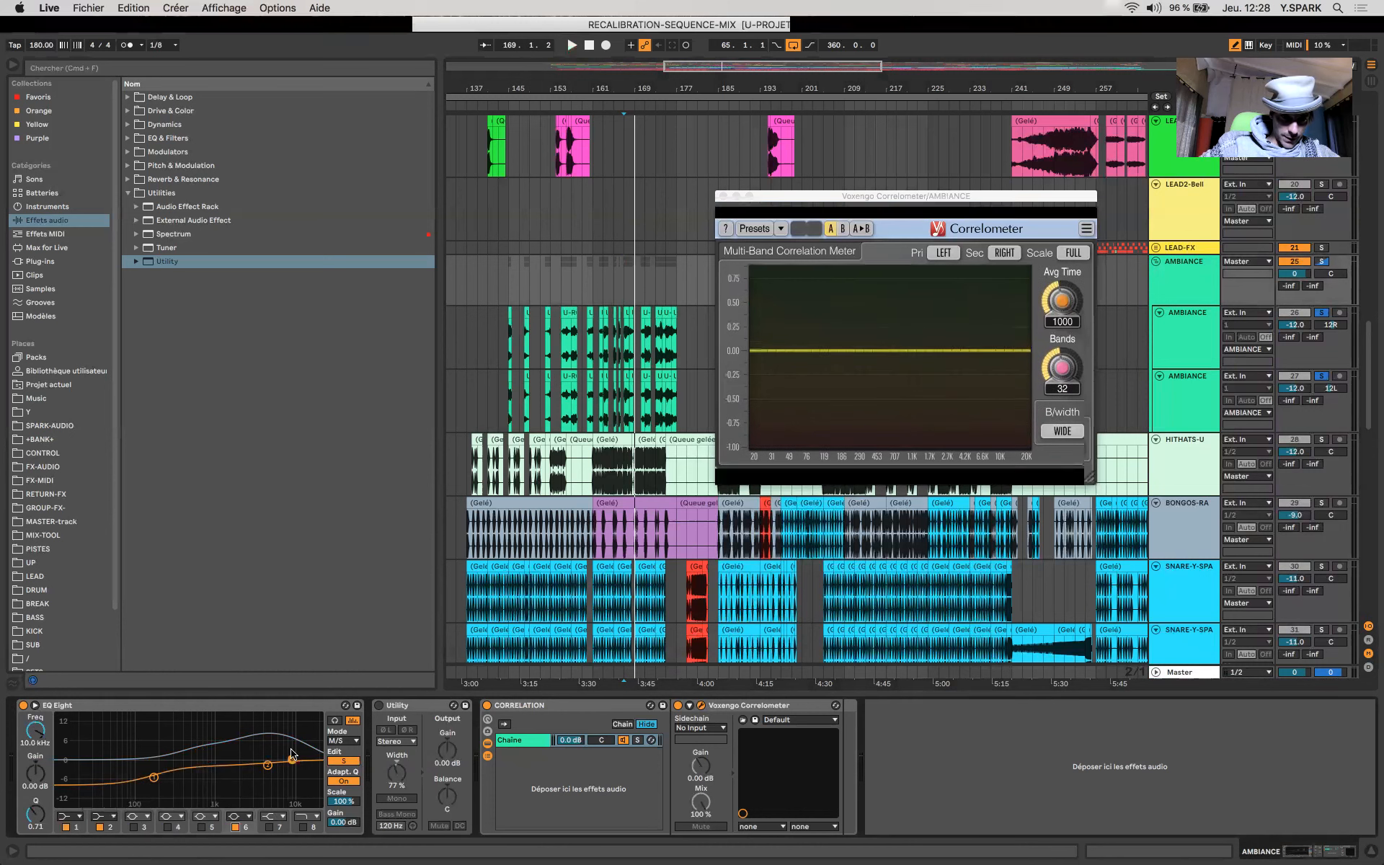
drag(292, 759, 266, 743)
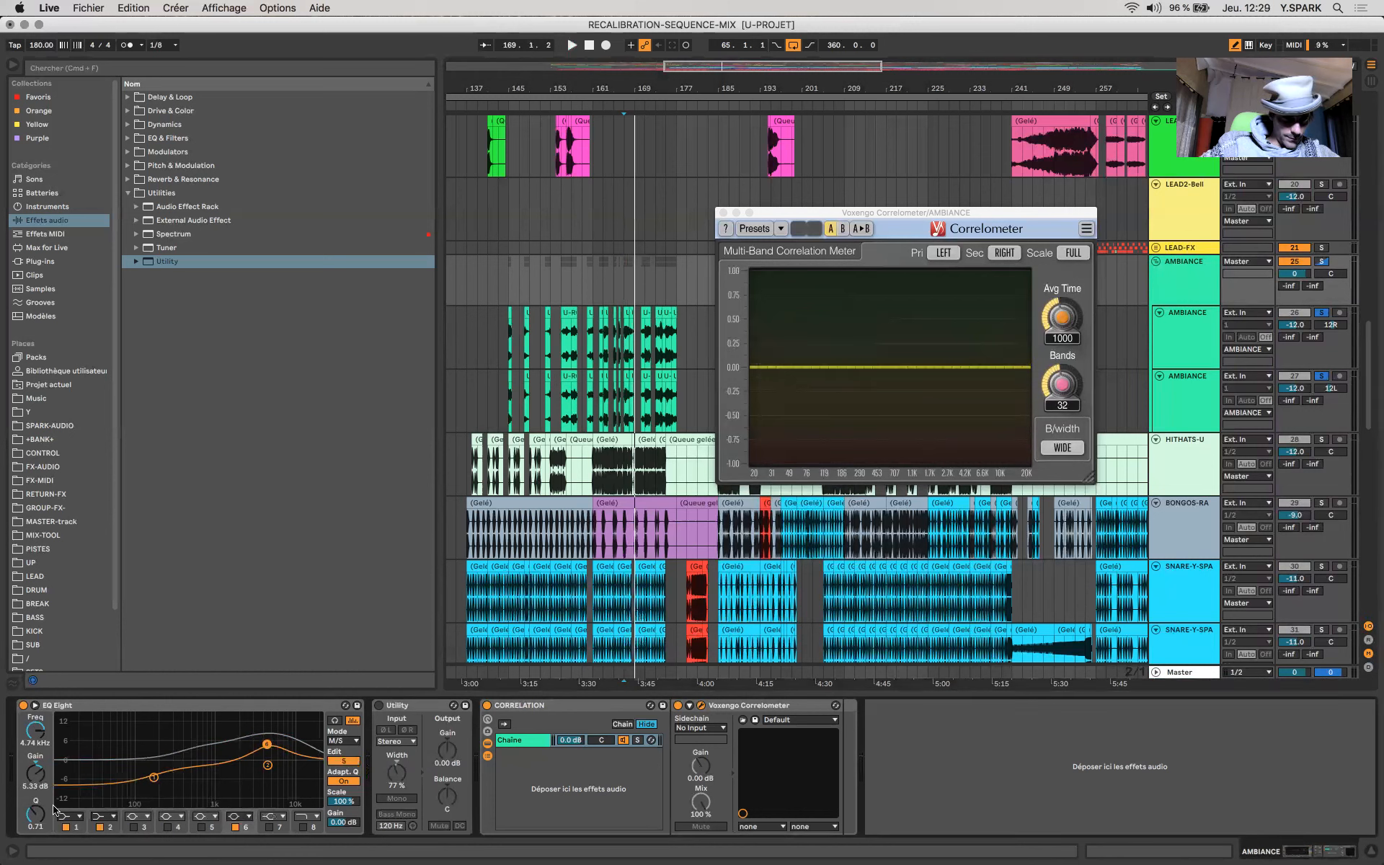
drag(36, 812, 36, 807)
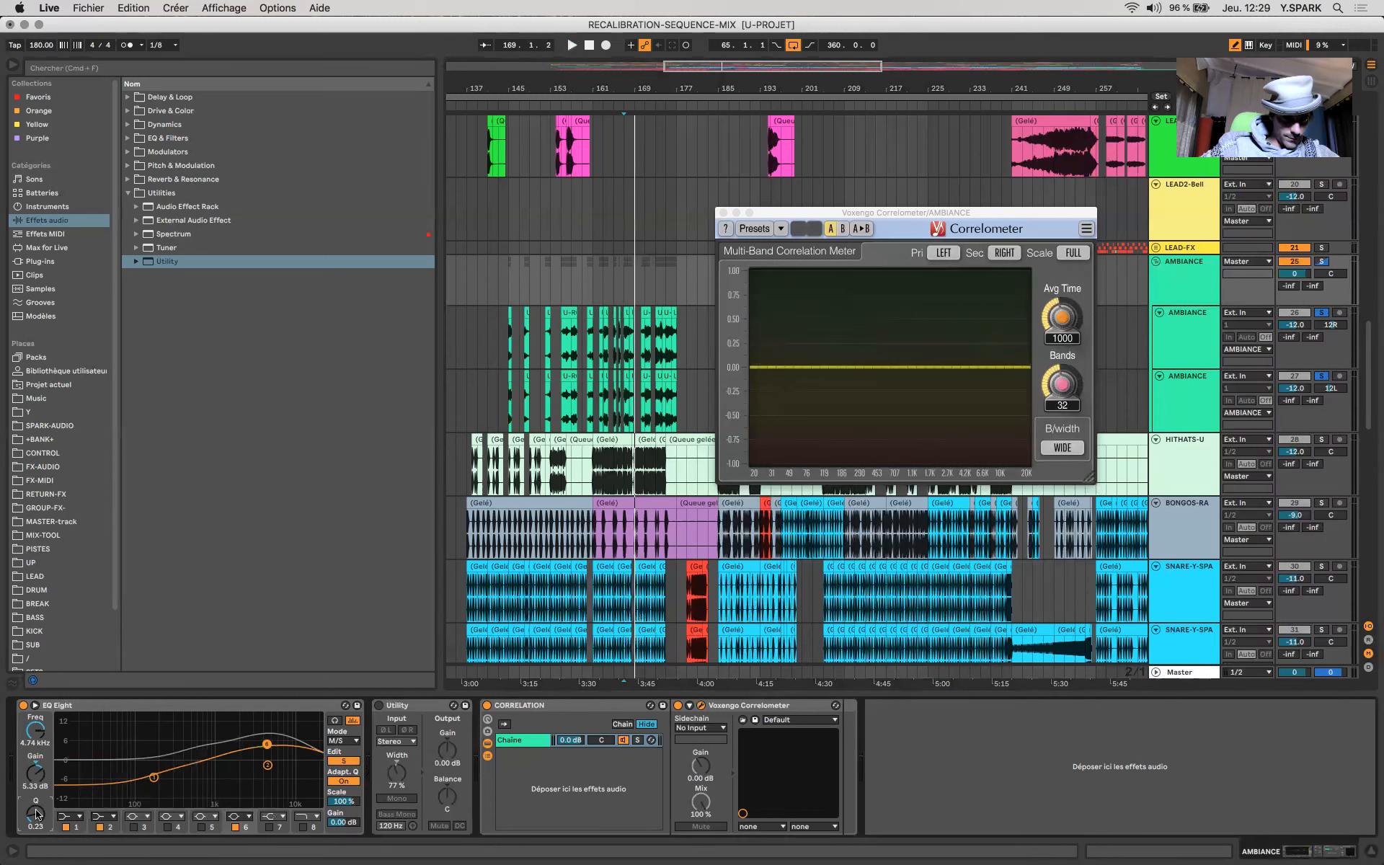
Step: Play soloed AMBIANCE with its new side boost, check the Master analysers, and return to its effect chain
key(space)
click(1199, 672)
key(space)
click(1197, 438)
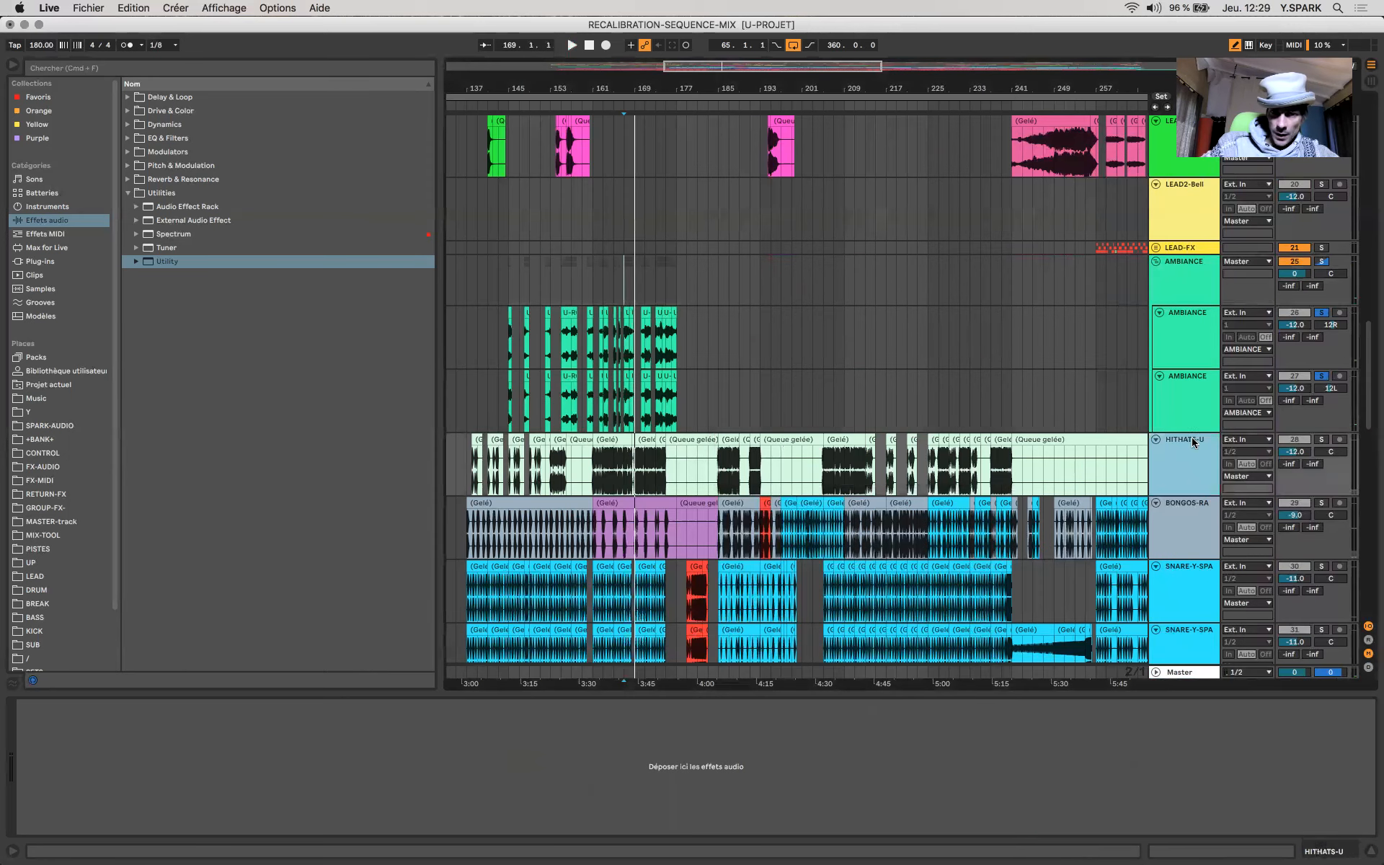
click(1205, 275)
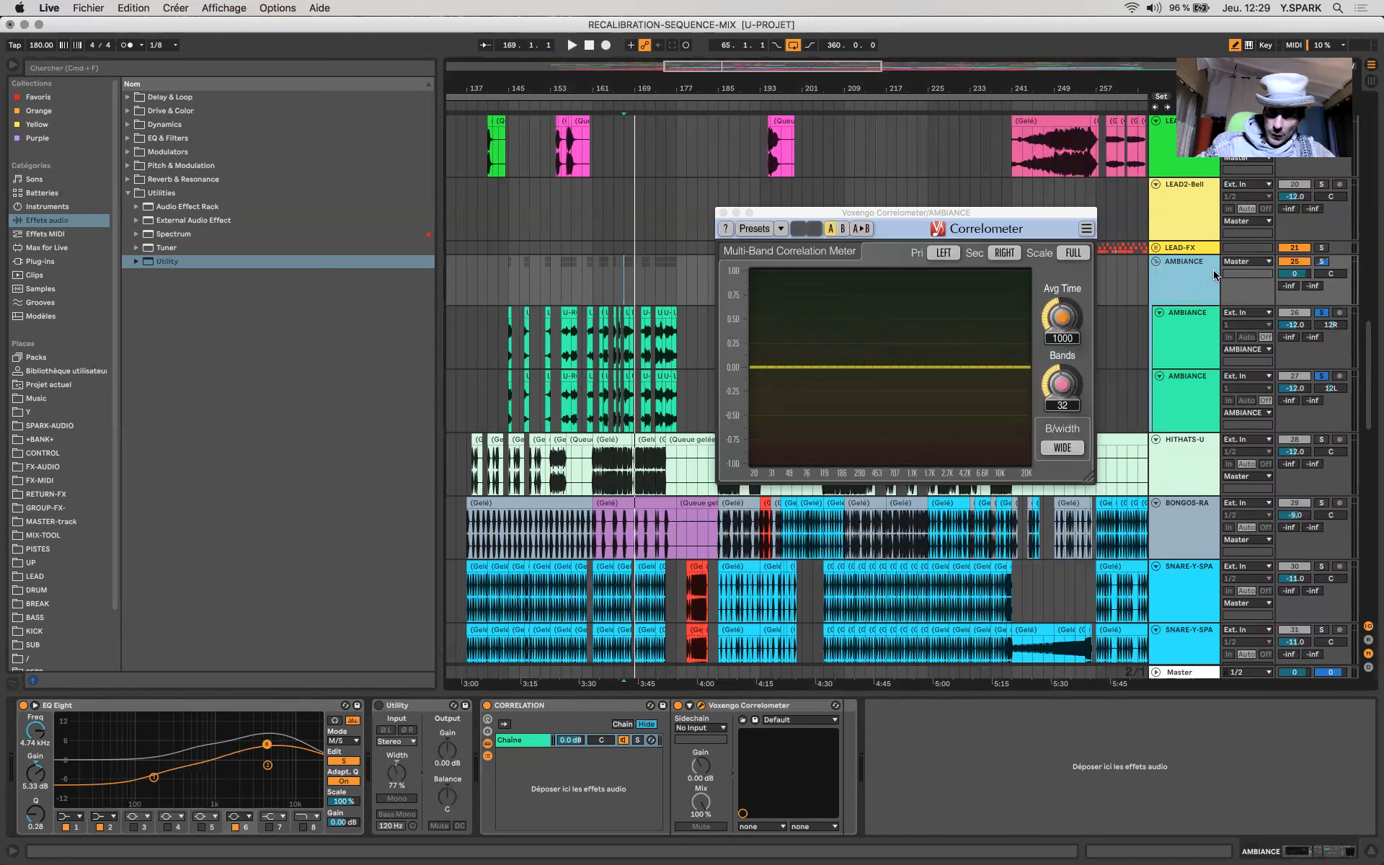
Step: Take the AMBIANCE tracks out of solo and hide the browser to widen the arrangement
click(1320, 314)
scroll(644, 390, up, 5)
click(643, 389)
click(12, 65)
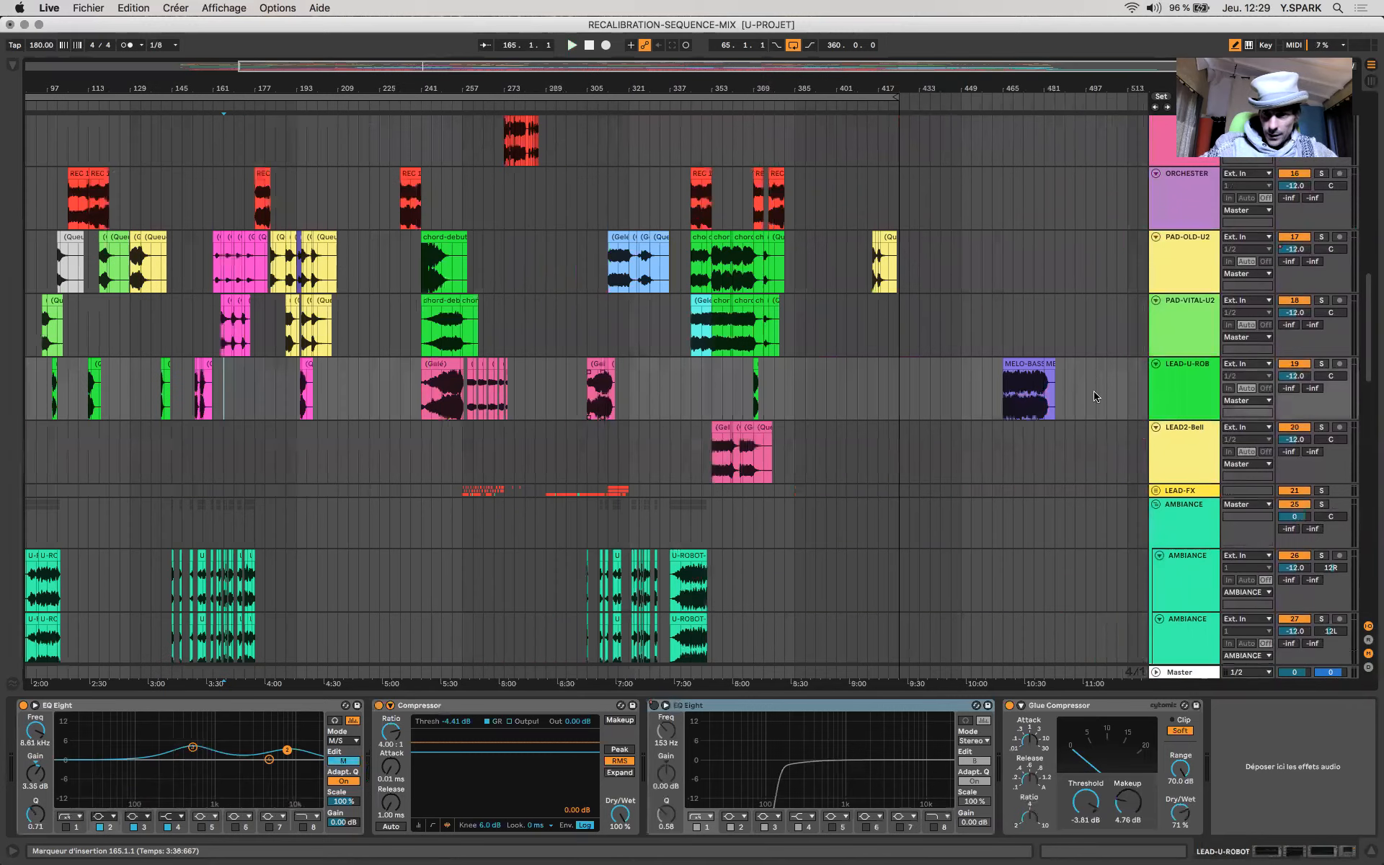
Step: Fold the AMBIANCE group in the arrangement
scroll(232, 411, left, 10)
scroll(232, 411, down, 2)
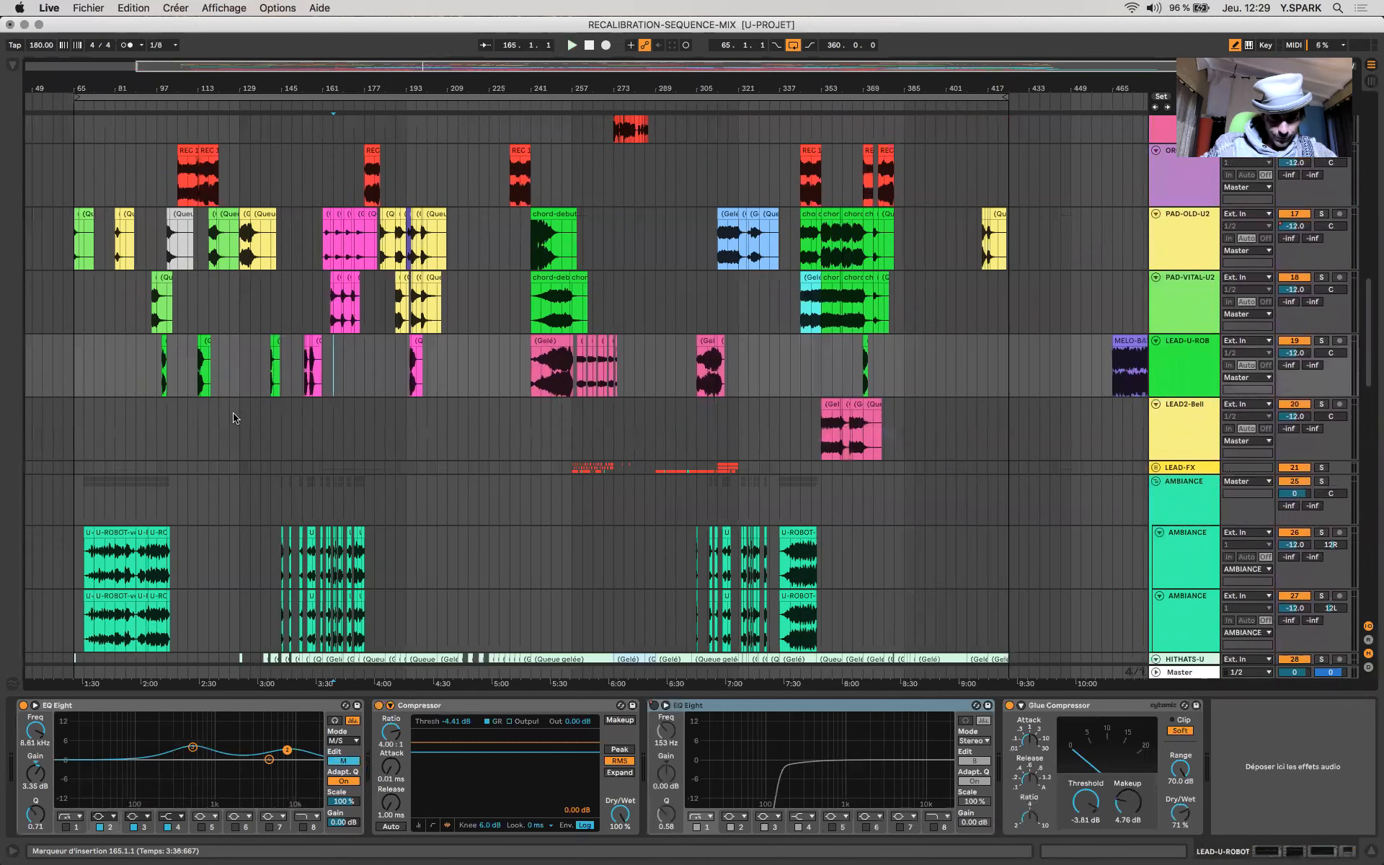
scroll(275, 478, down, 3)
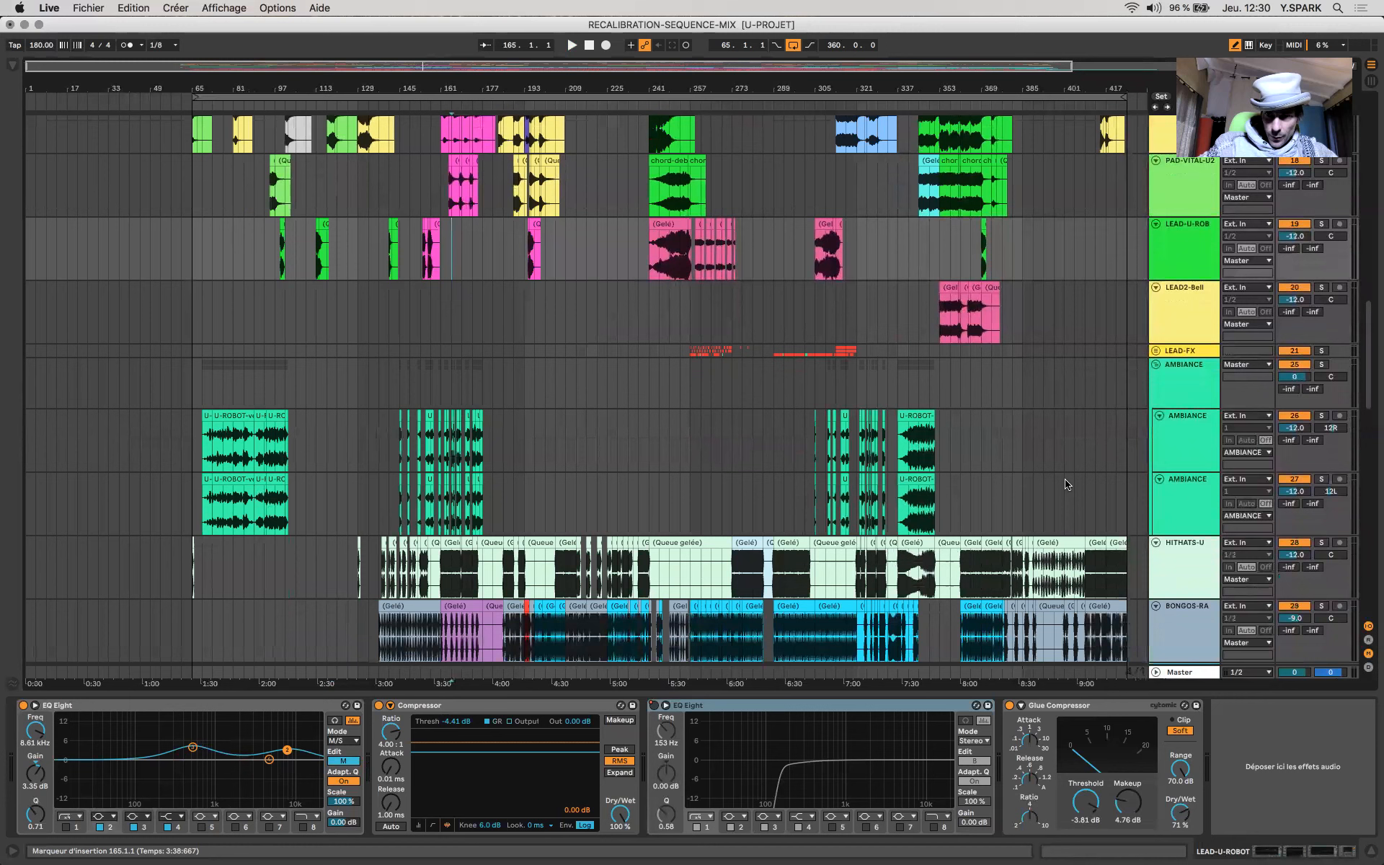
click(1156, 365)
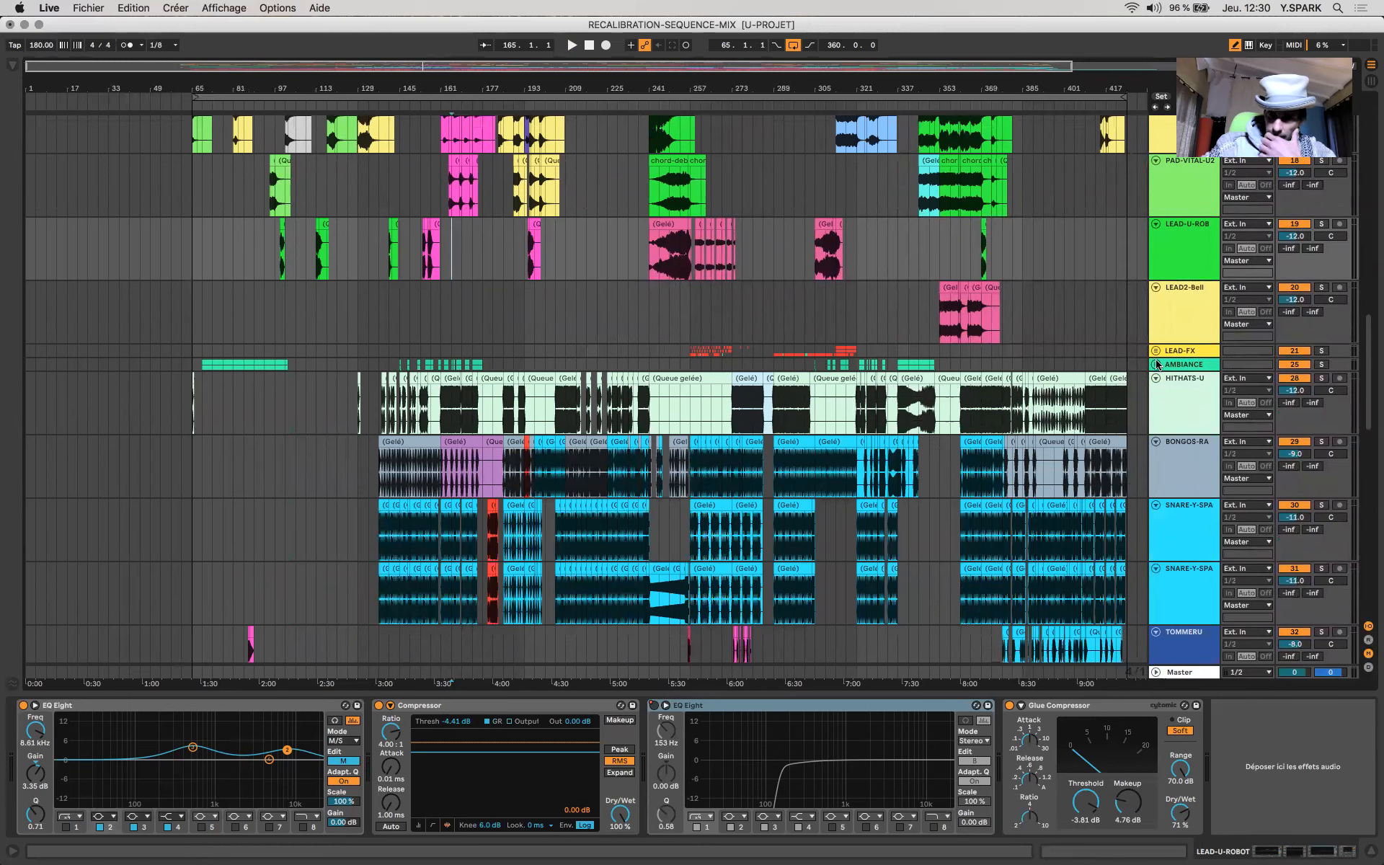
Step: Select the HITHATS-U track and play the mix from 138.1.1 to hear its entry
click(1190, 415)
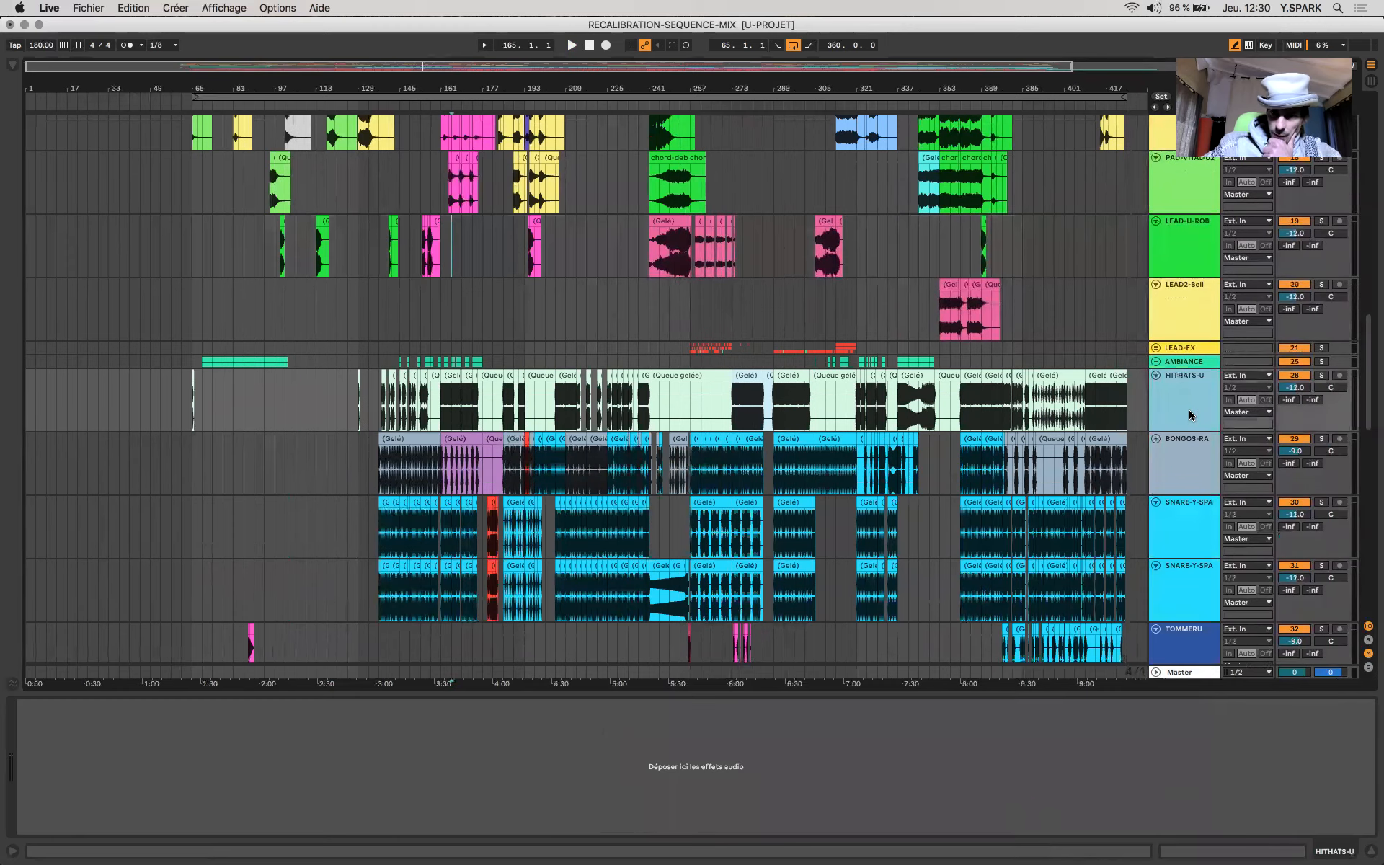
scroll(1186, 382, down, 2)
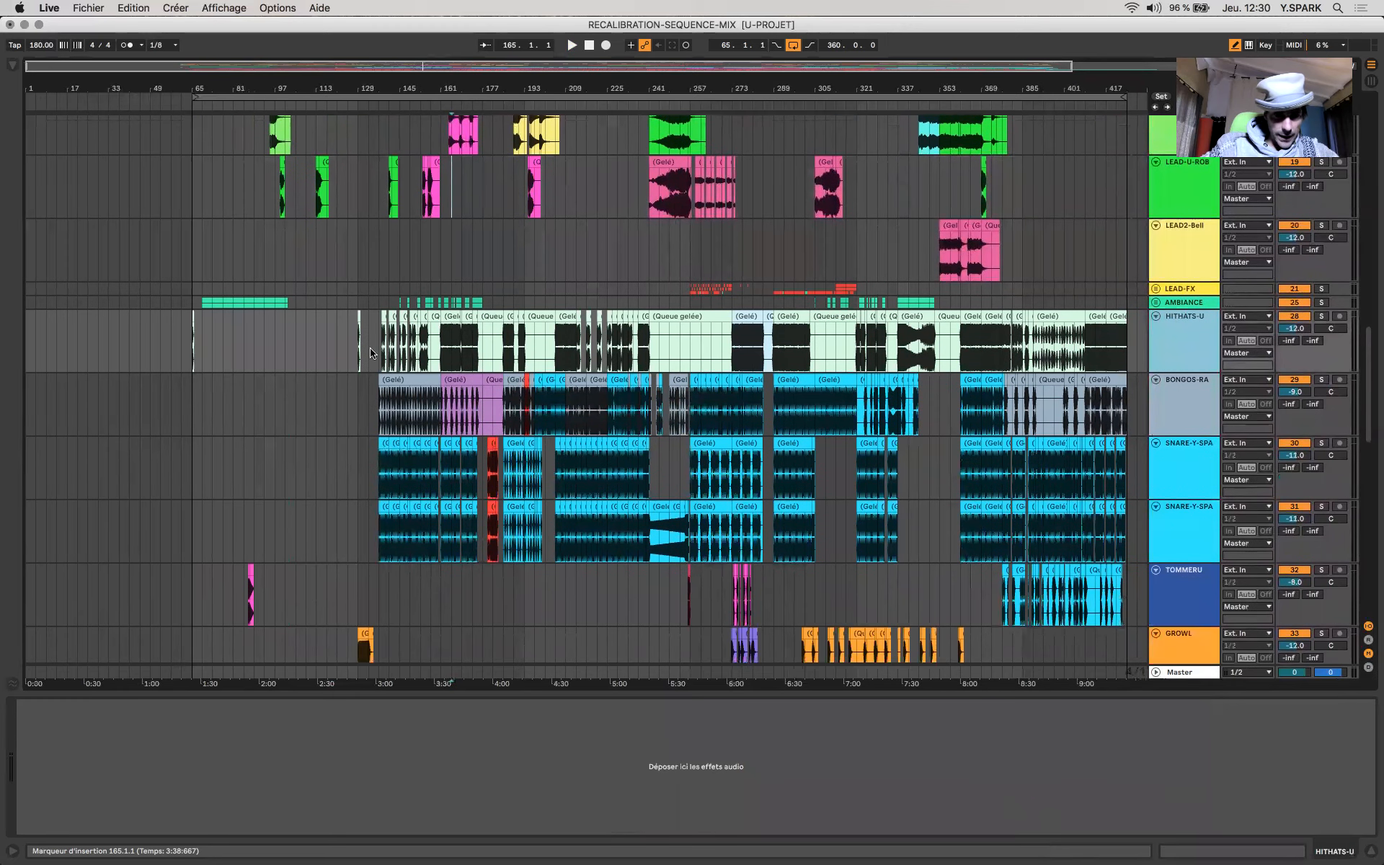
scroll(369, 352, up, 5)
click(408, 351)
key(space)
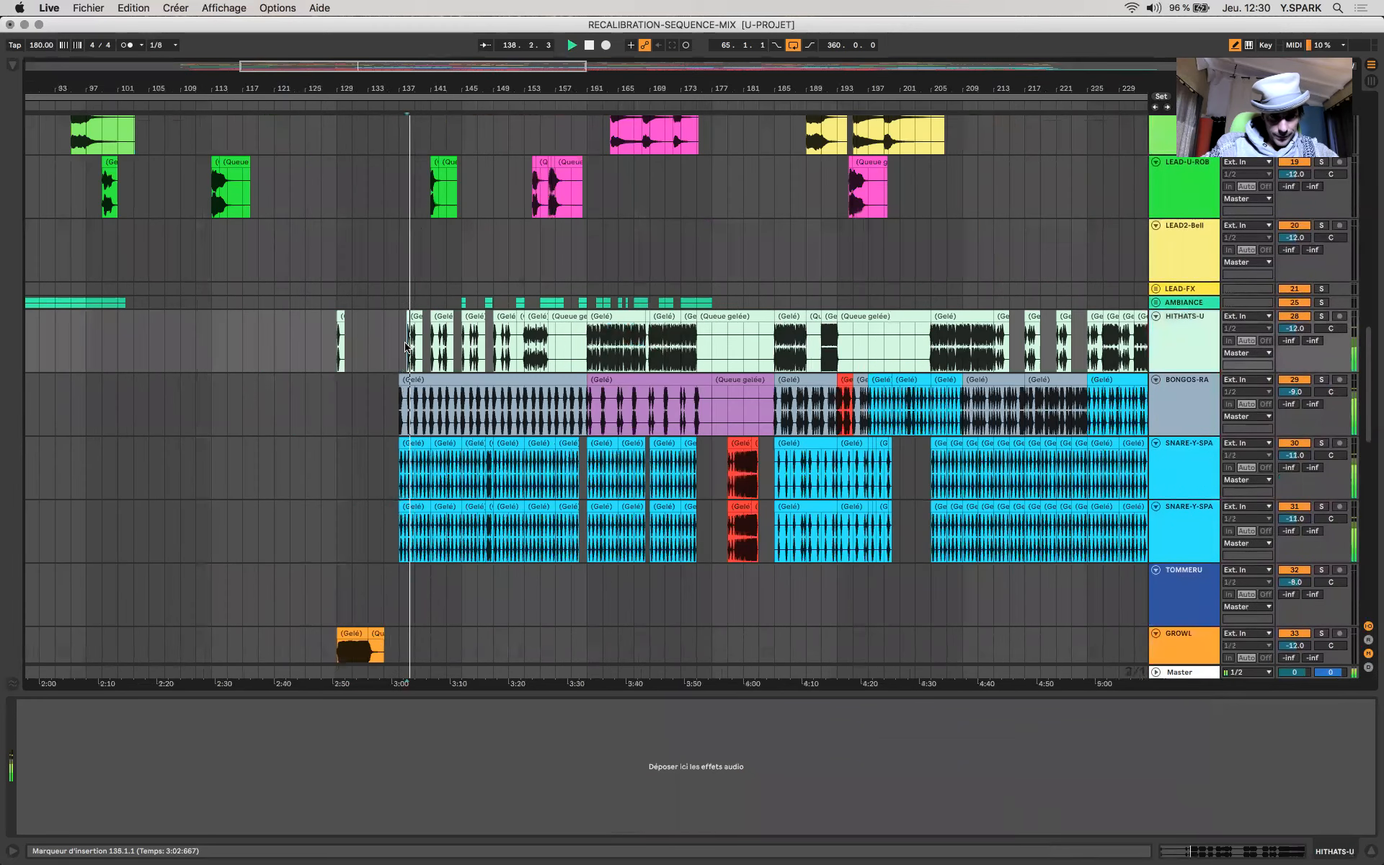
Step: Audition the denser hi-hat passage, solo the HITHATS-U track and select its clip starting at 169.1.1
click(592, 344)
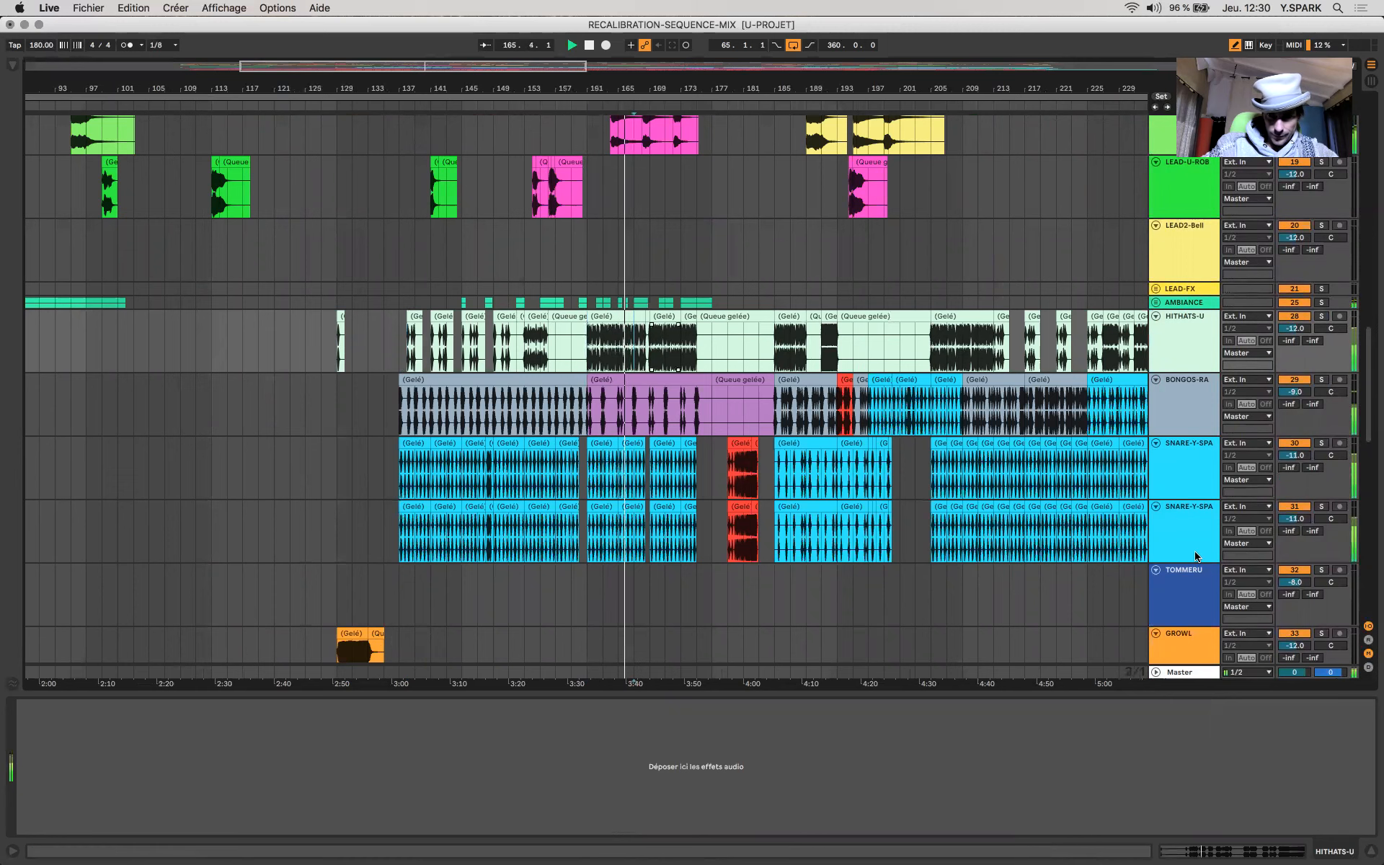
click(1195, 675)
click(1321, 316)
click(665, 316)
key(space)
Step: Show the browser again and add the Drum Buss audio effect from Drive & Color to HITHATS-U
click(12, 65)
click(47, 219)
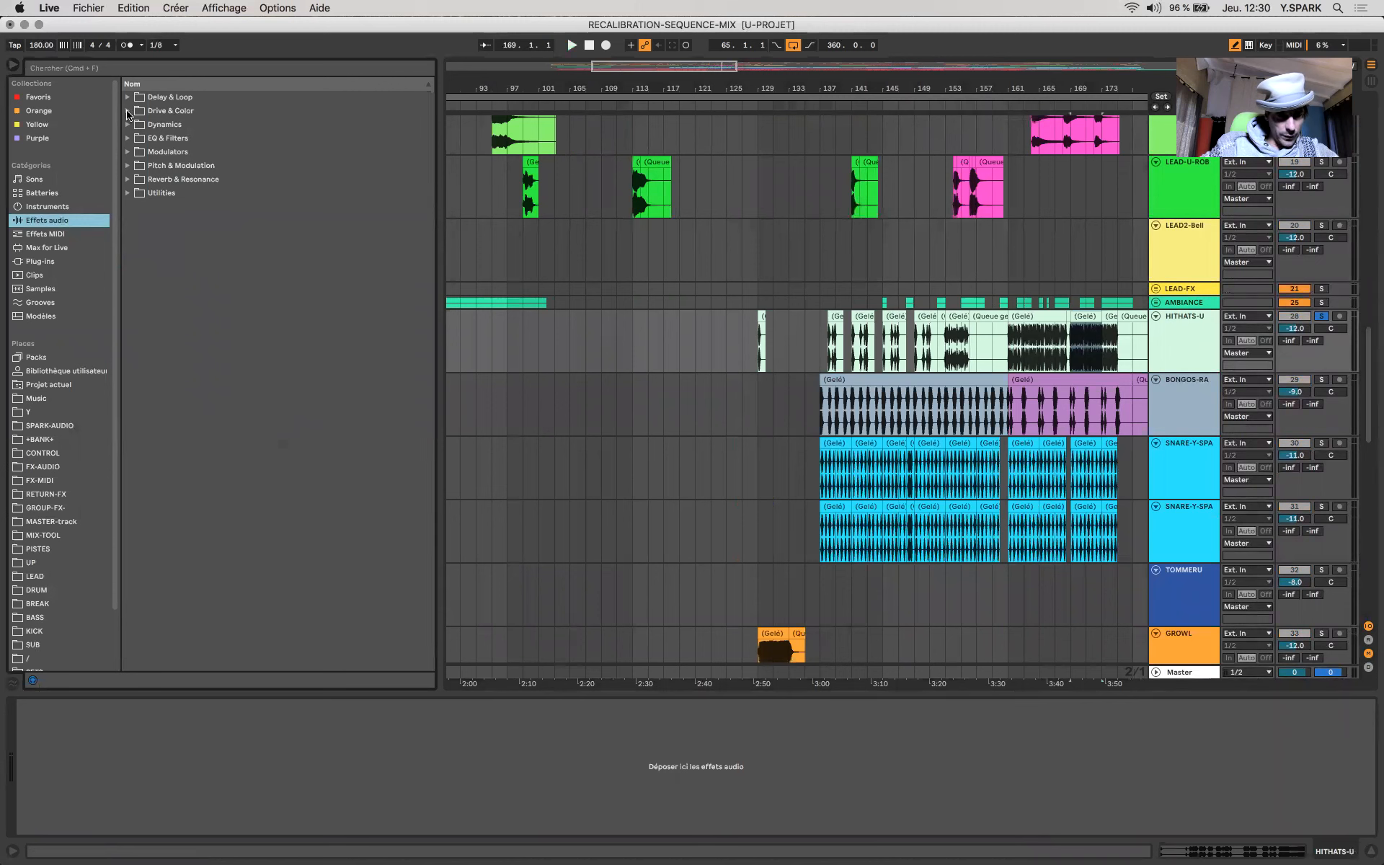
click(128, 111)
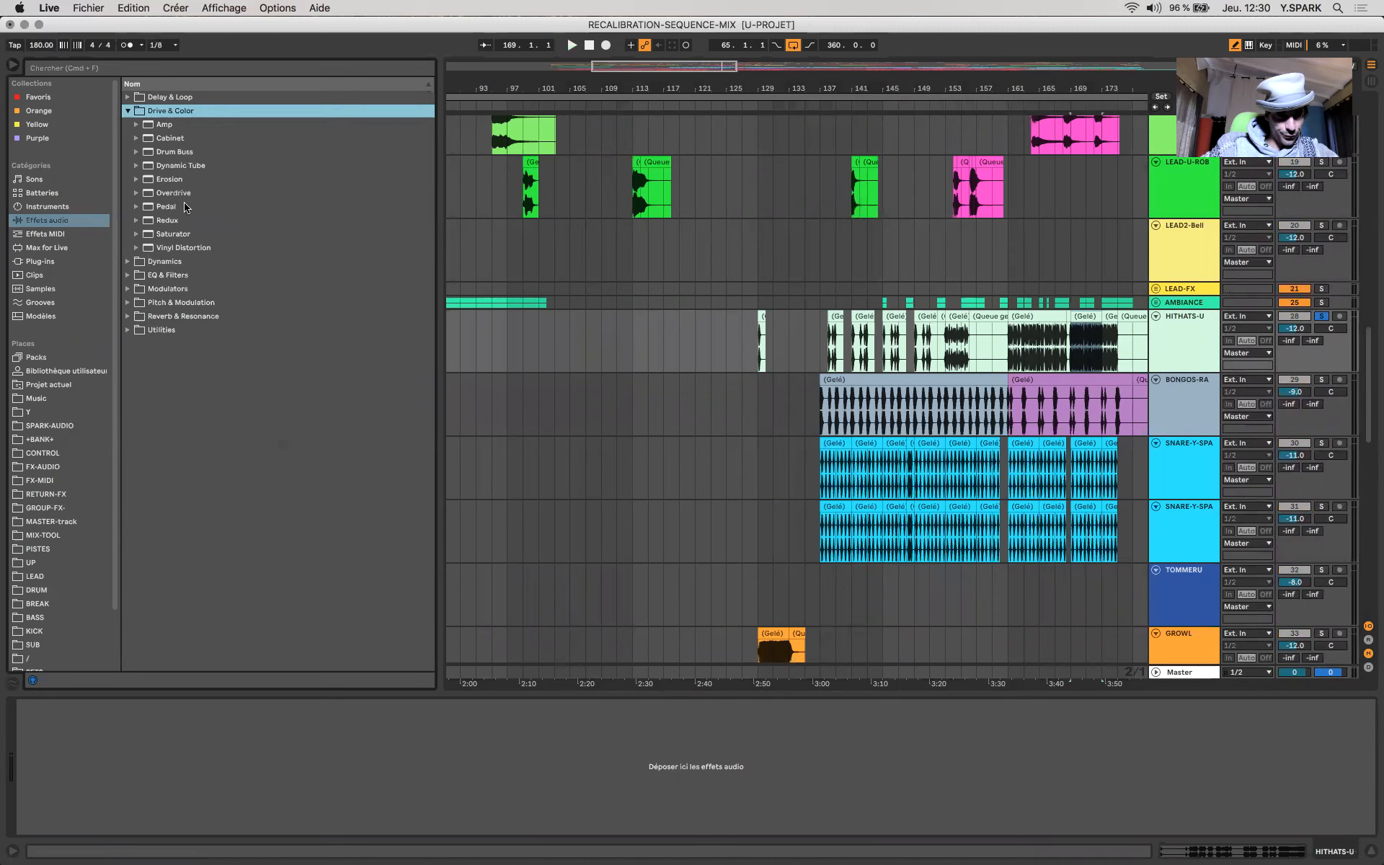
click(169, 153)
key(Return)
Step: While playing the soloed hi-hats, set Drum Buss Transients to 0.44 and Drive to 25%
key(space)
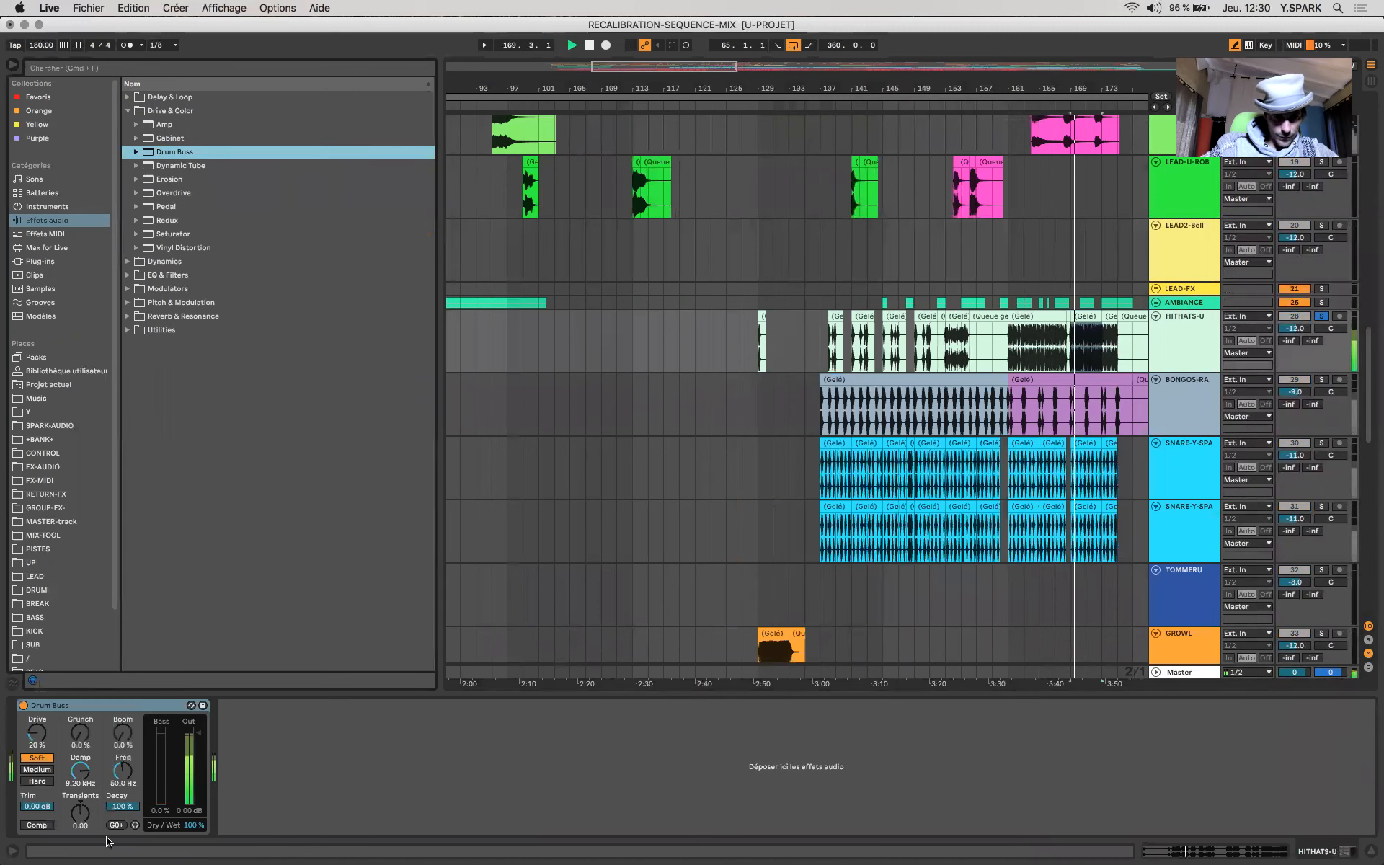
click(80, 813)
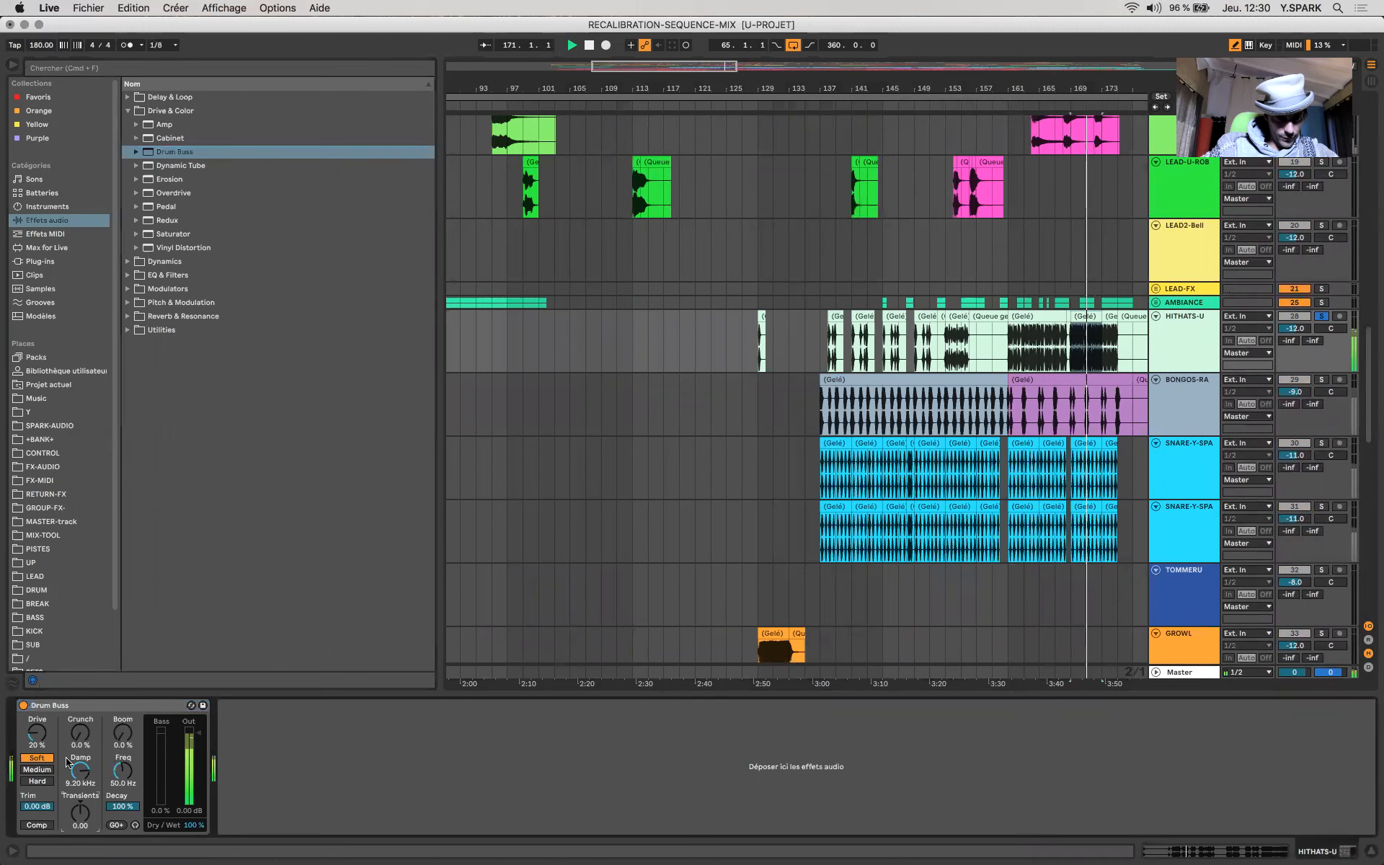
drag(80, 813, 80, 769)
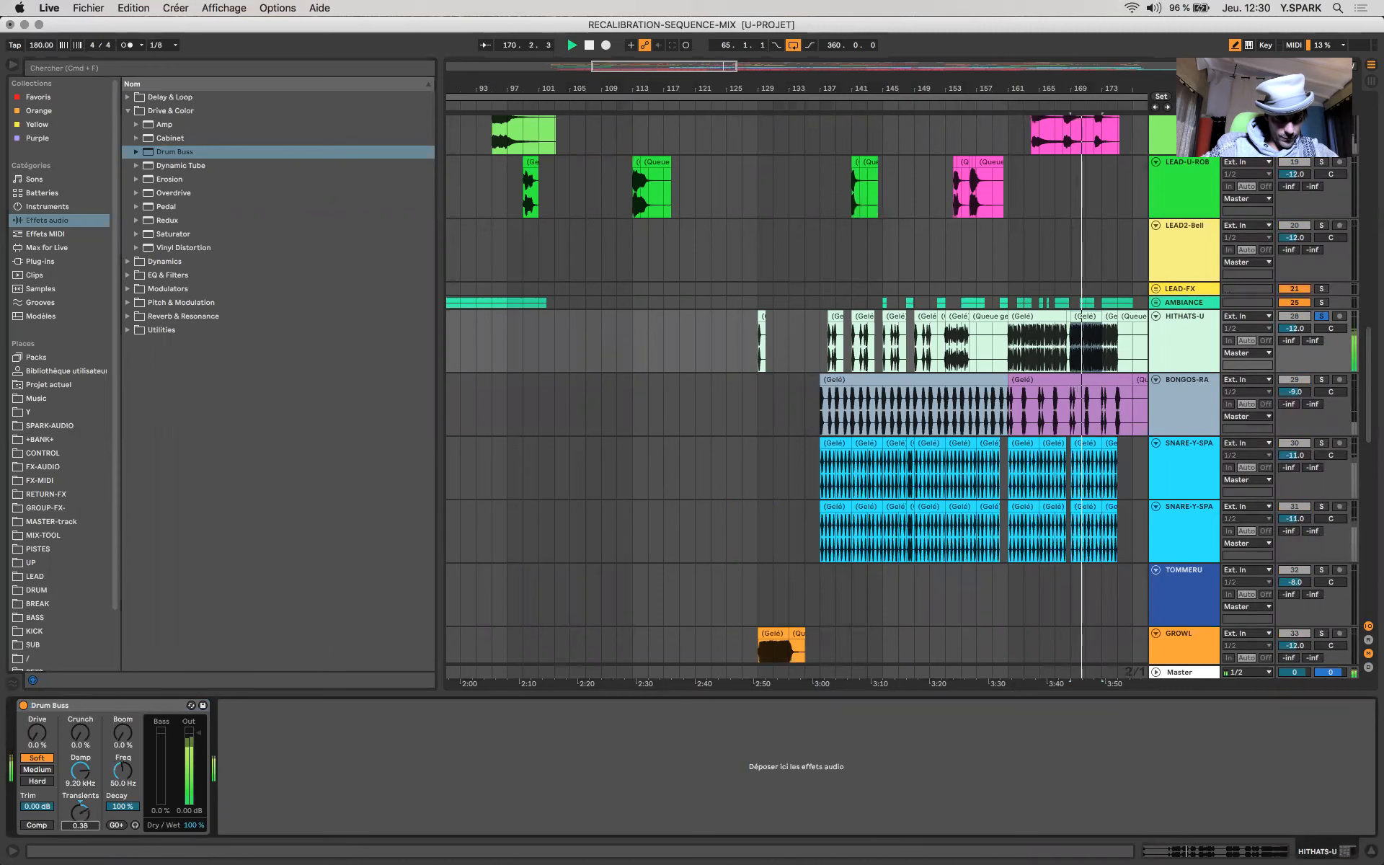
drag(38, 734, 38, 710)
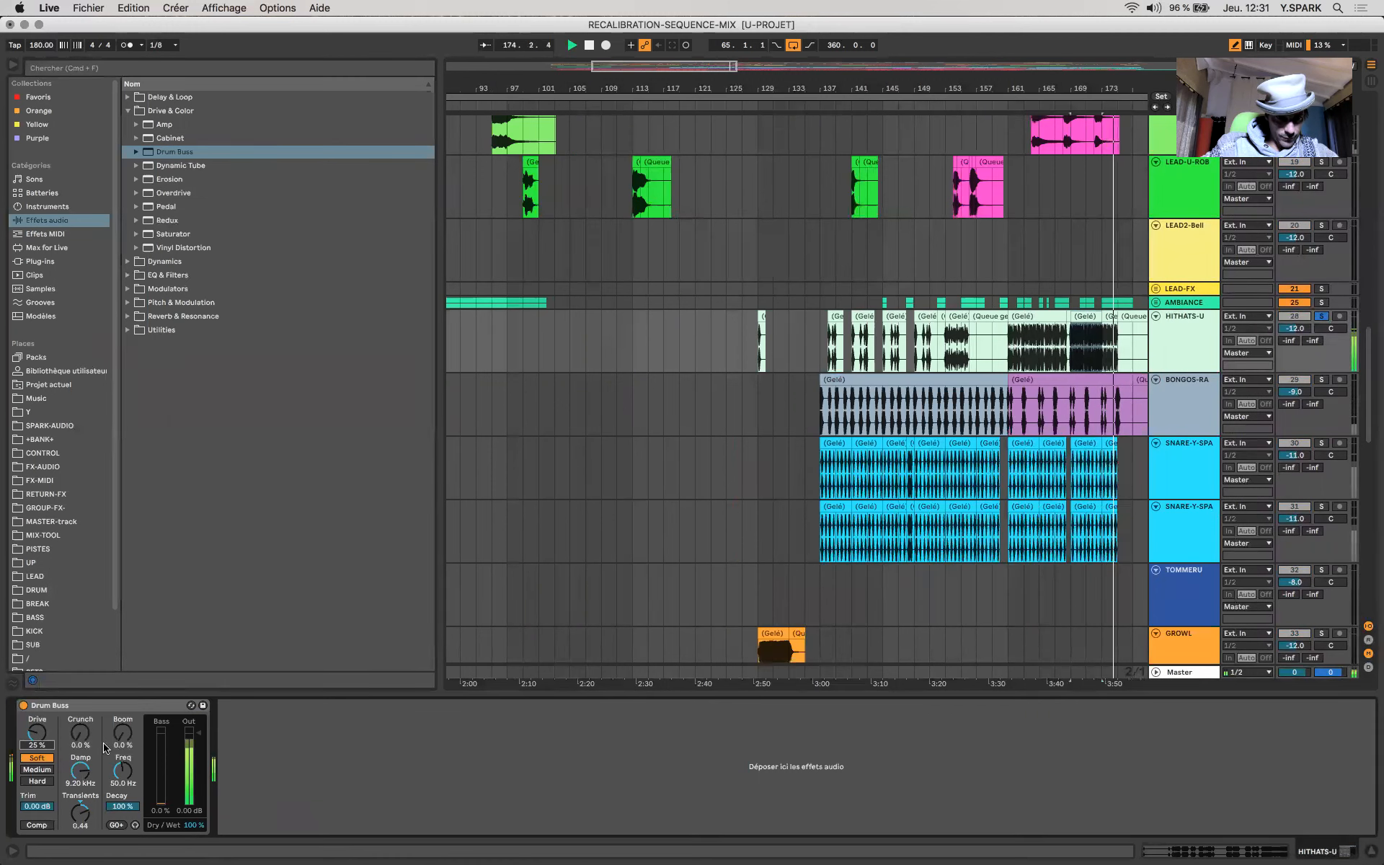
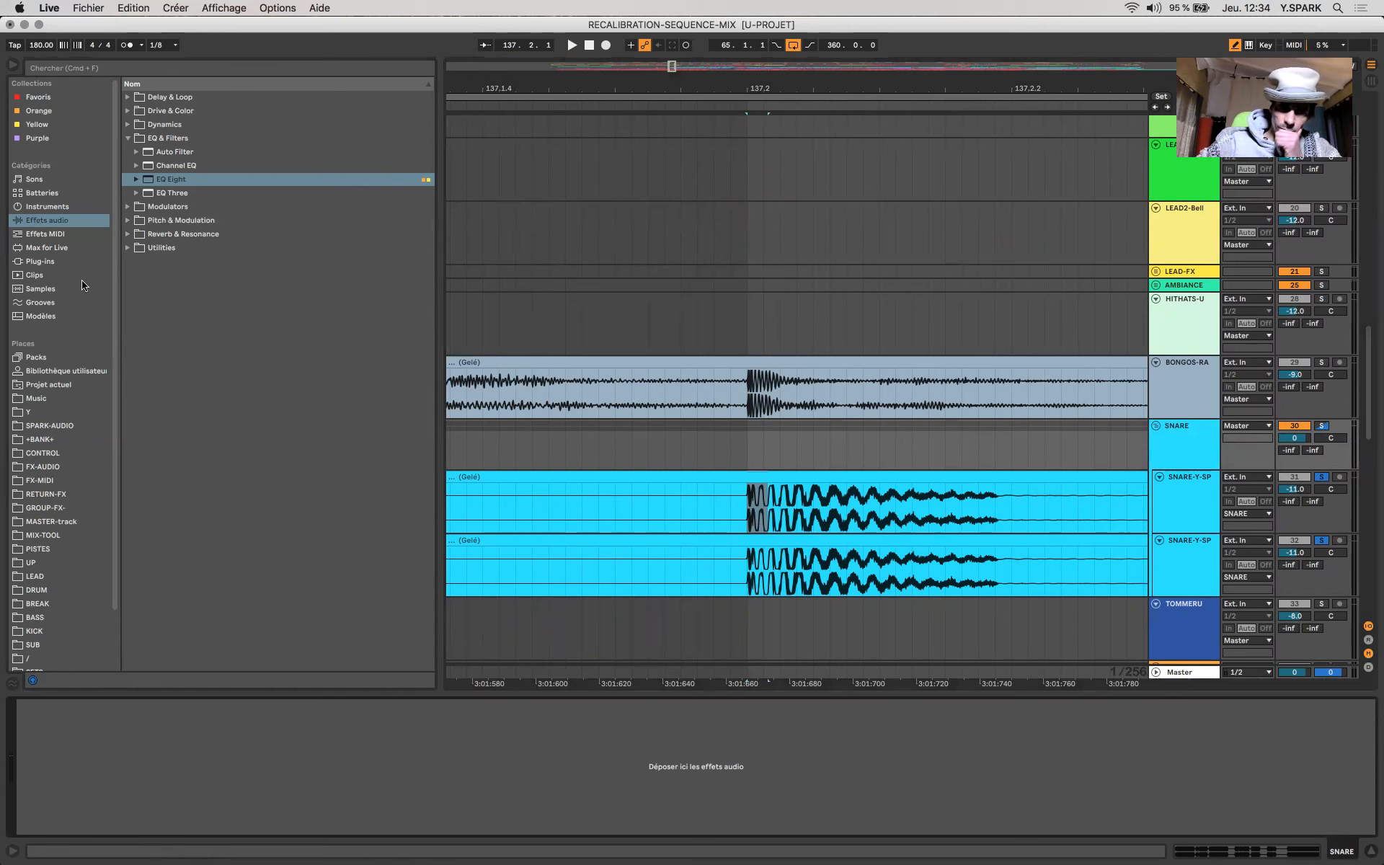
Step: Load the FabFilter FF Pro-Q 2 Audio Unit onto the SNARE group
click(35, 262)
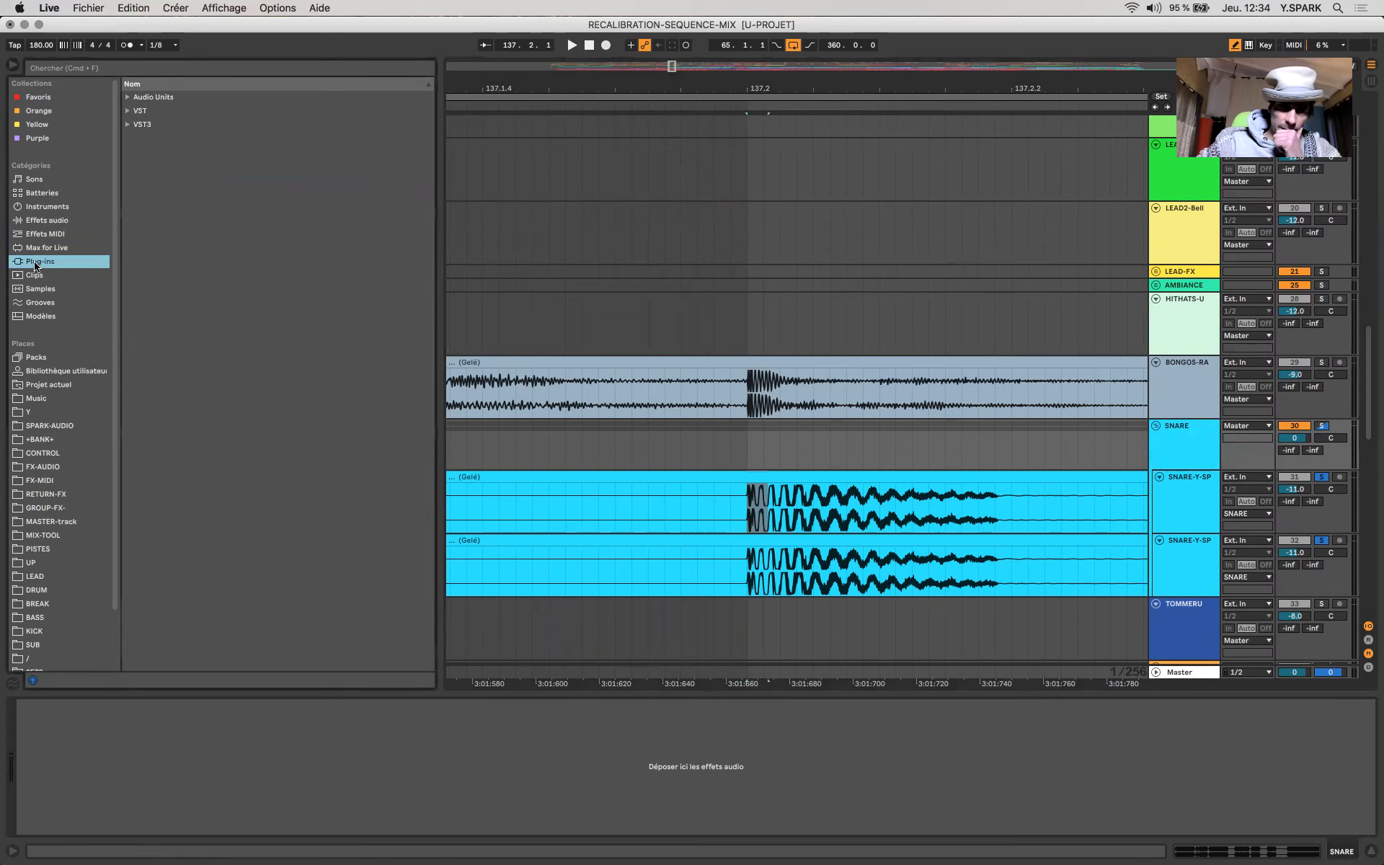
click(127, 97)
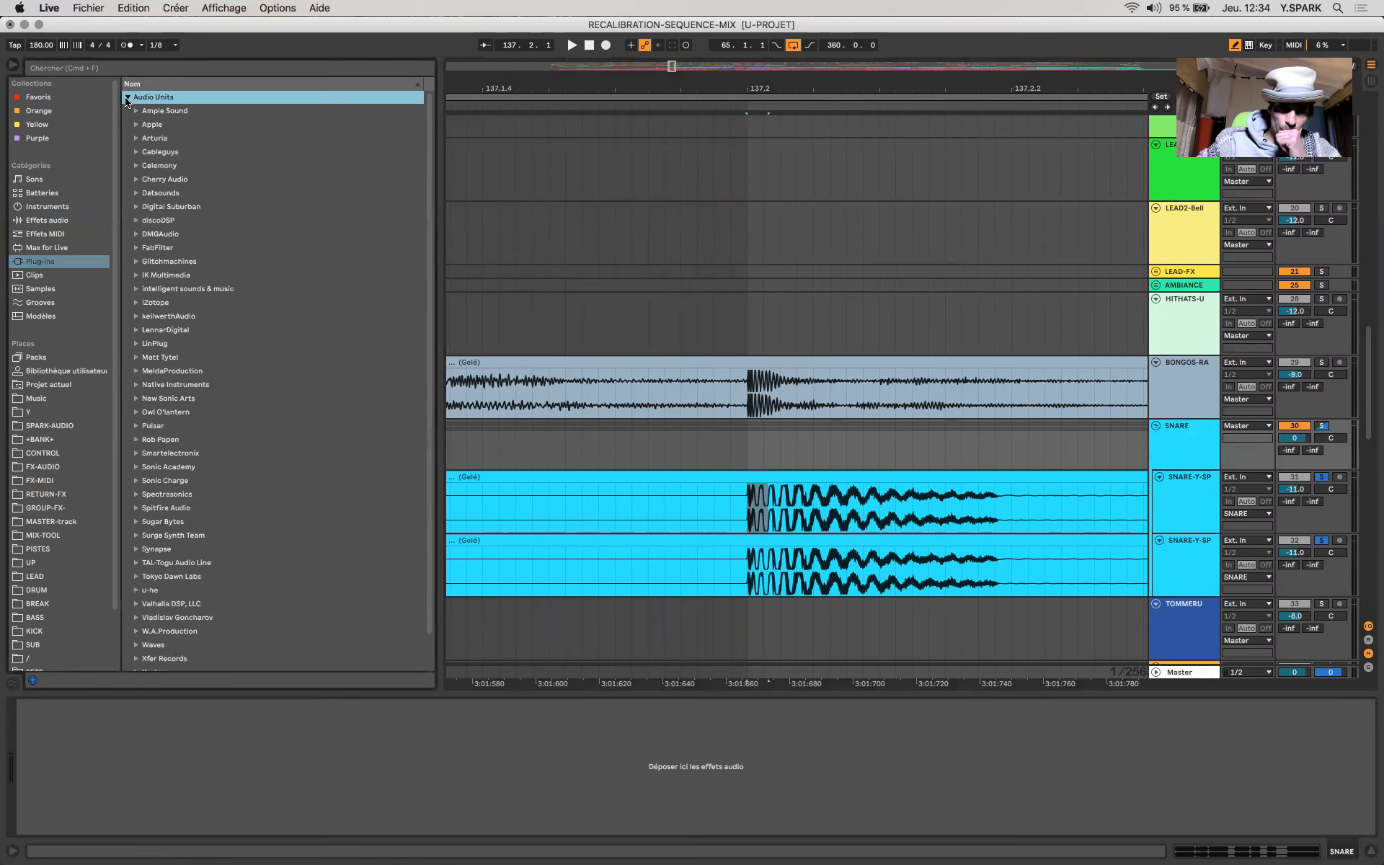
click(136, 305)
click(136, 304)
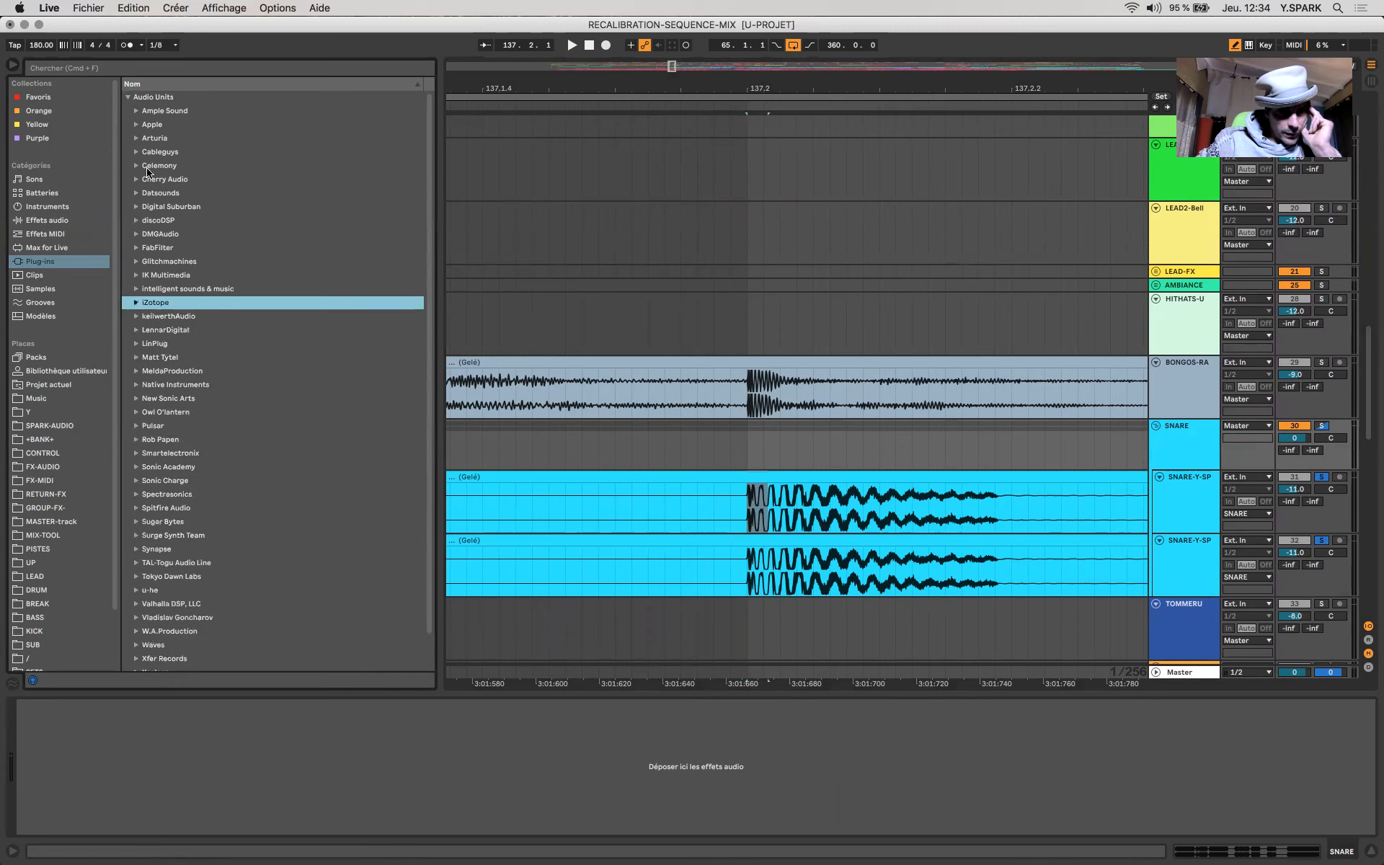
click(136, 248)
double_click(183, 357)
Step: Switch the SNARE group's Pro-Q 2 to Linear Phase, add a low cut at about 91 Hz, and close its window
click(917, 760)
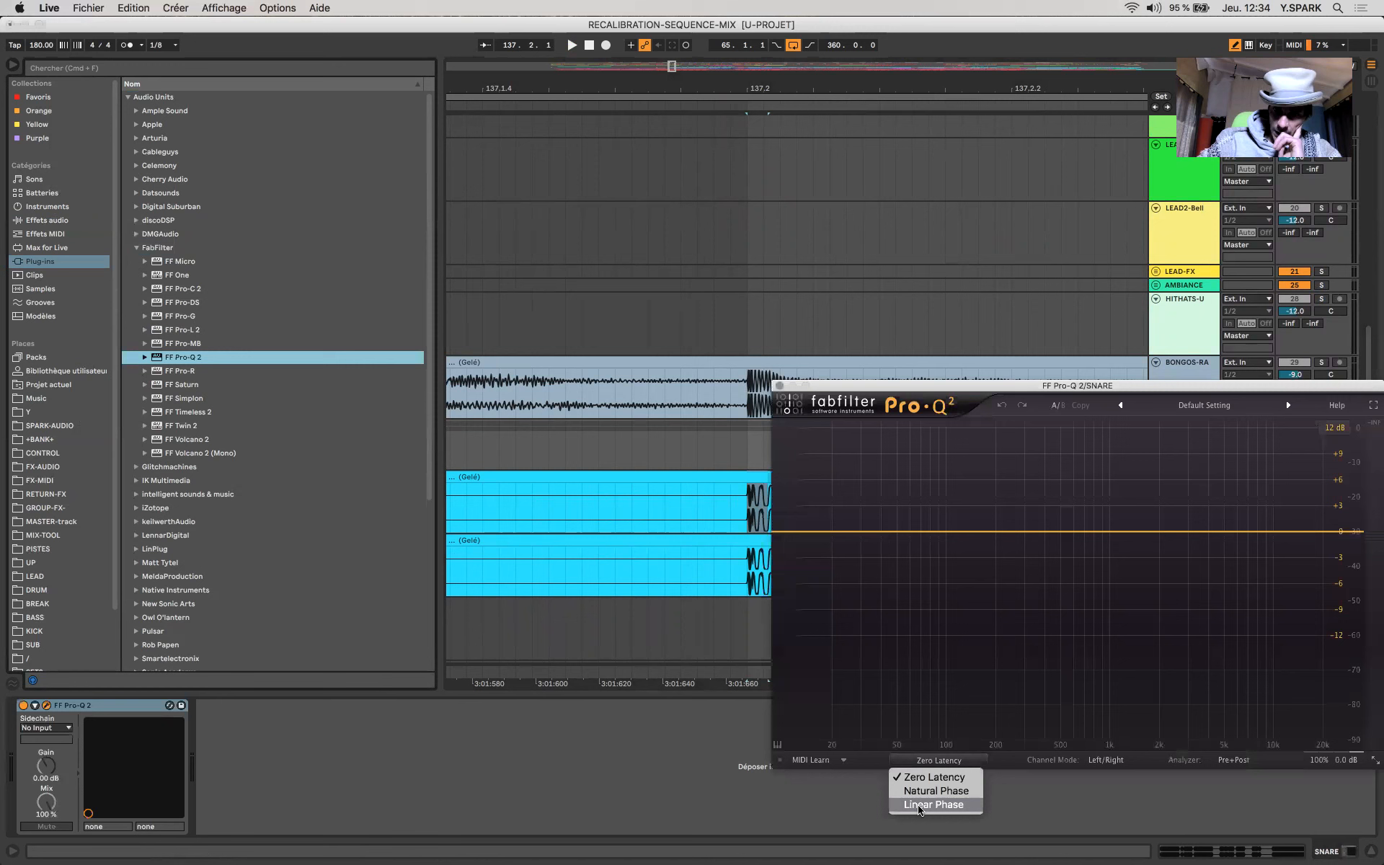
click(918, 808)
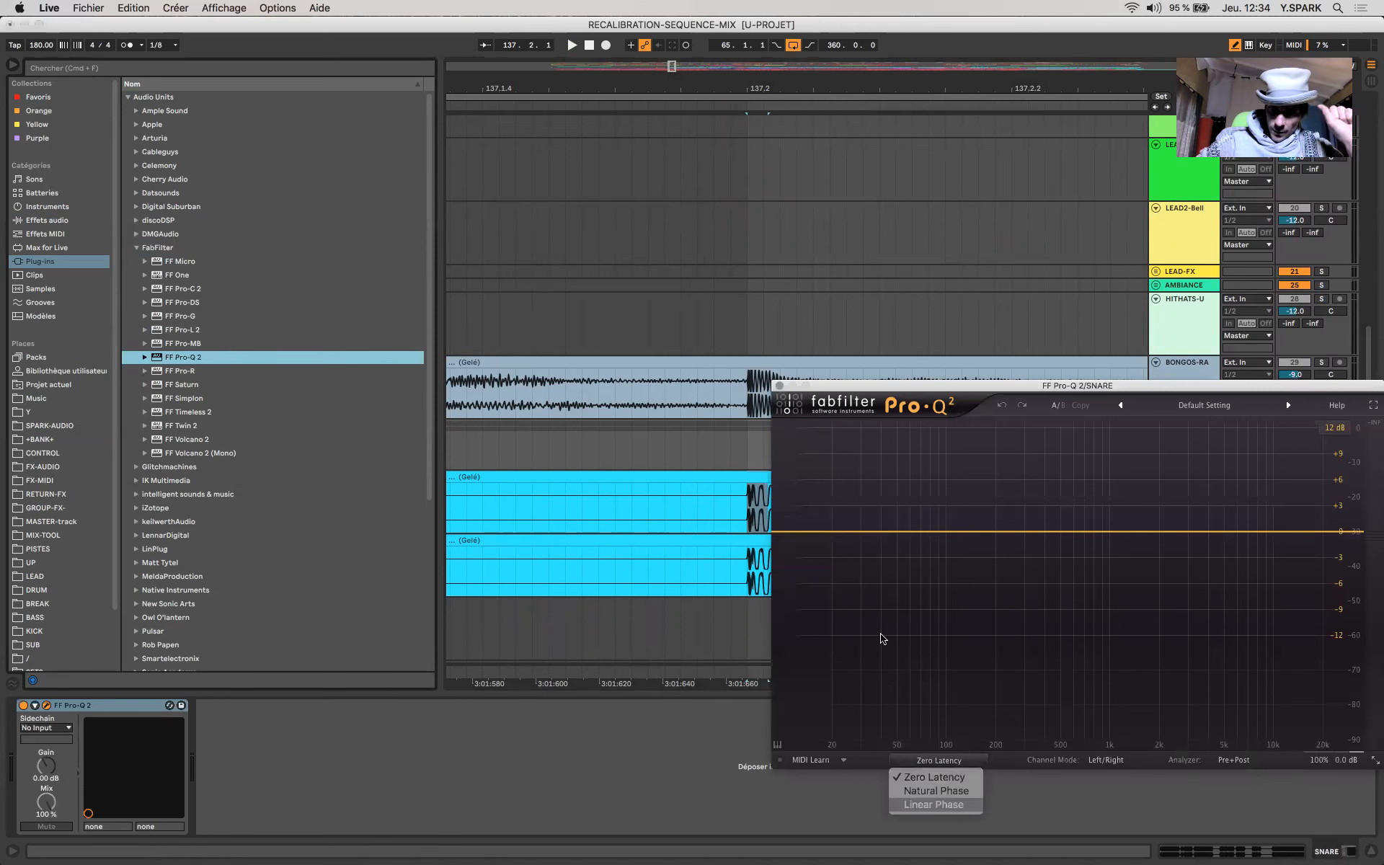
click(815, 532)
drag(817, 537, 942, 538)
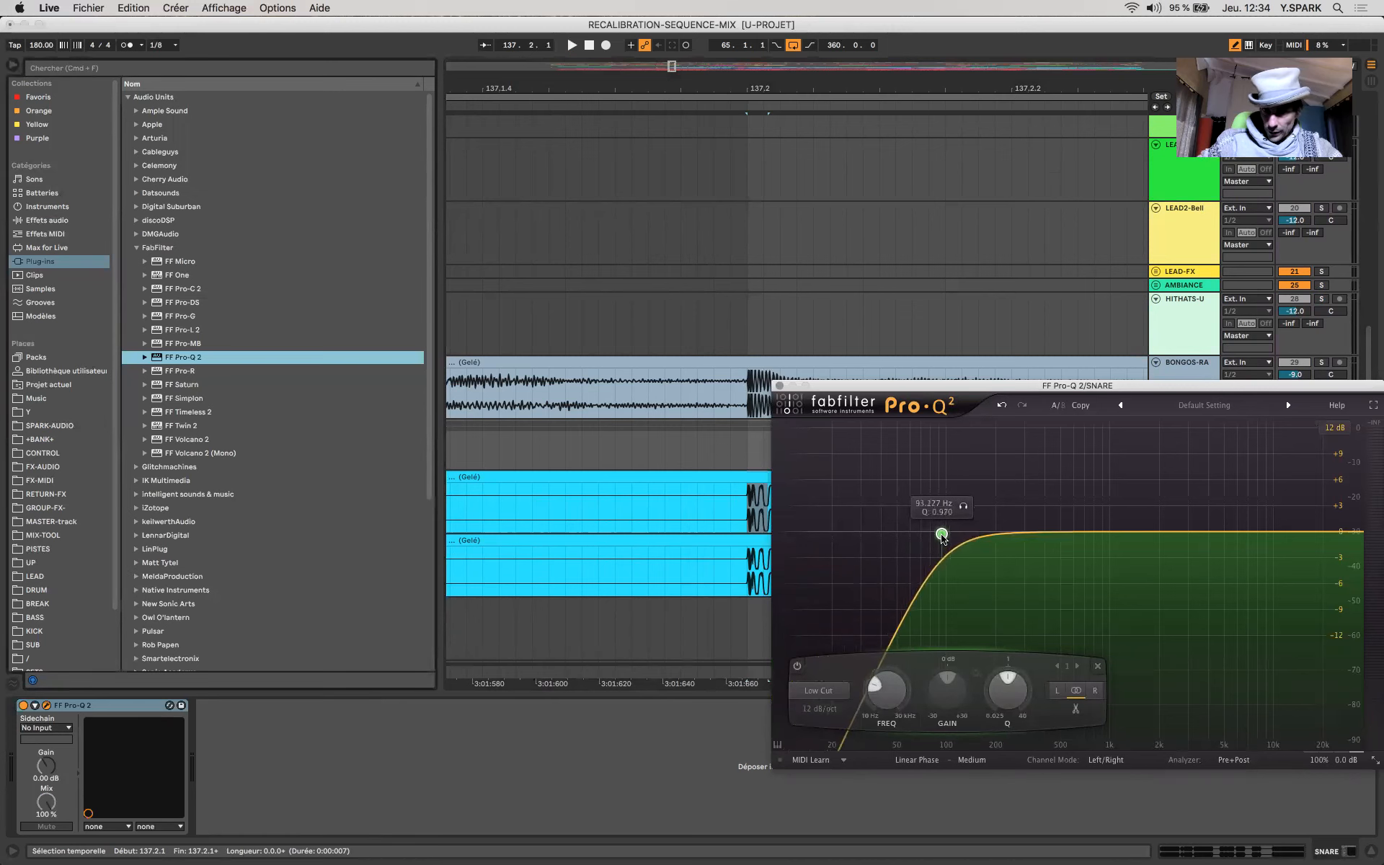
click(779, 387)
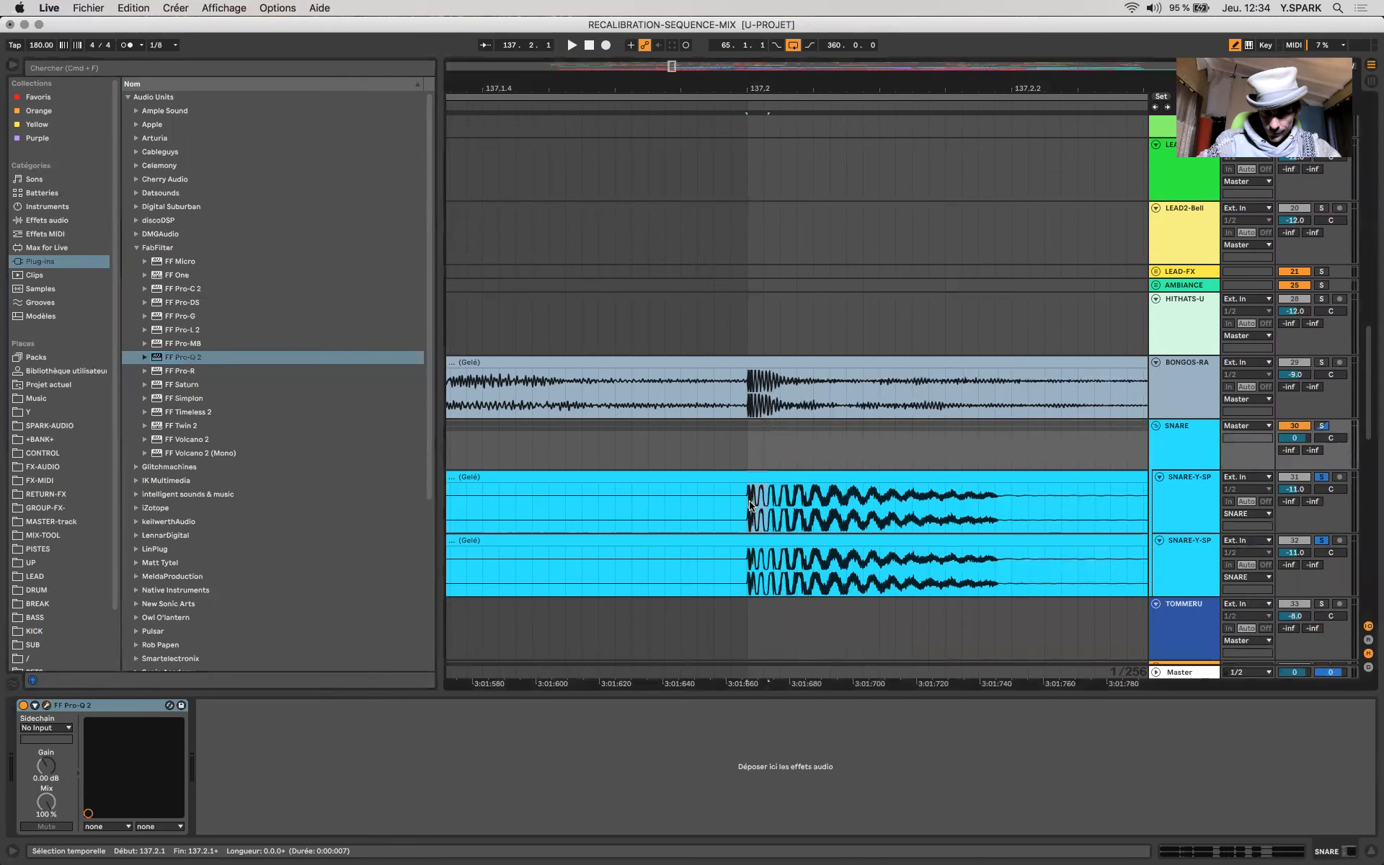
Step: Resample the snare hit at 137.2 onto the REC track, recording from just before the hit
scroll(749, 505, up, 20)
click(708, 212)
click(605, 44)
key(space)
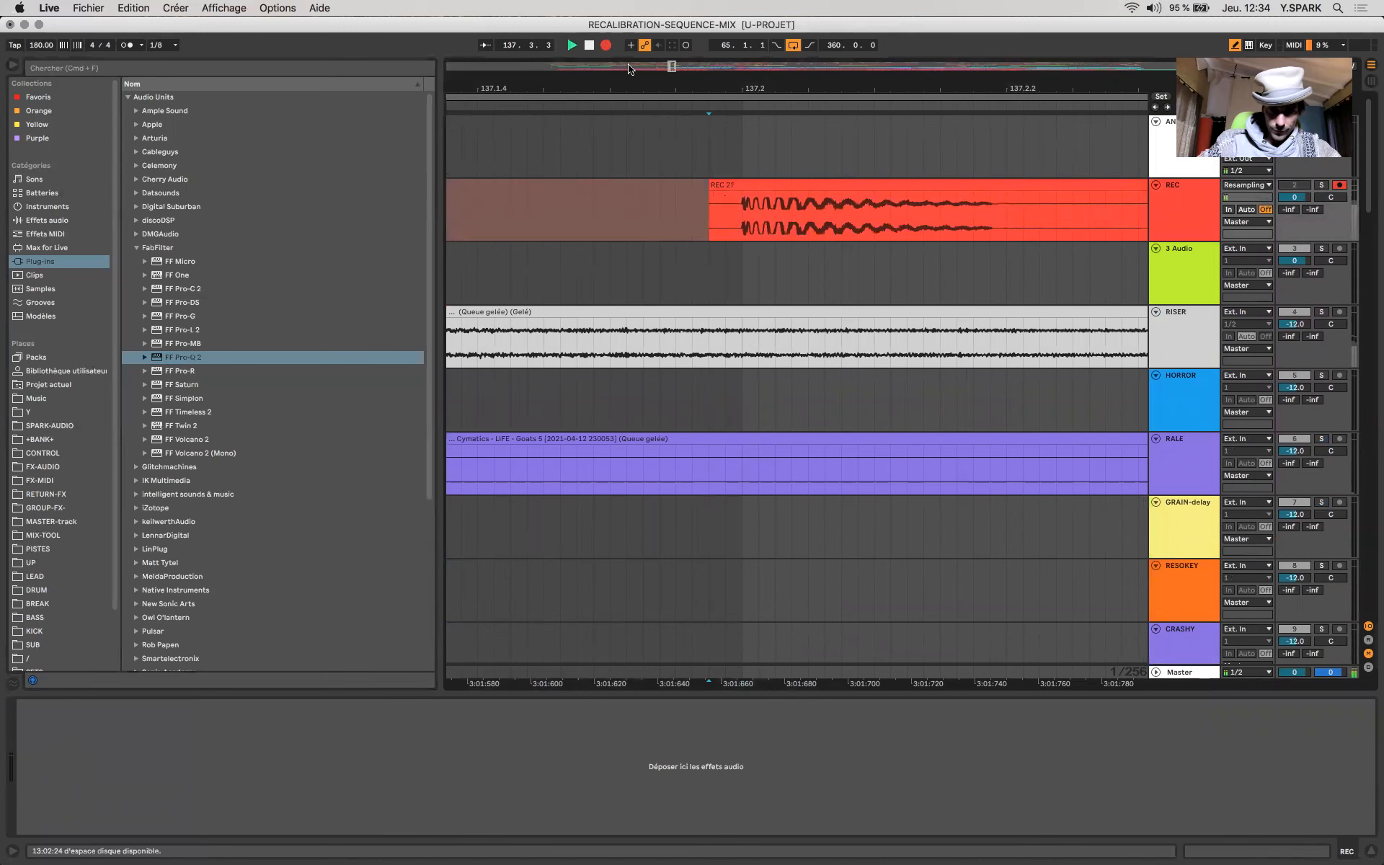
Step: Check the resampled snare on the REC track and delete the REC 27 clip
scroll(752, 216, up, 5)
scroll(751, 216, down, 12)
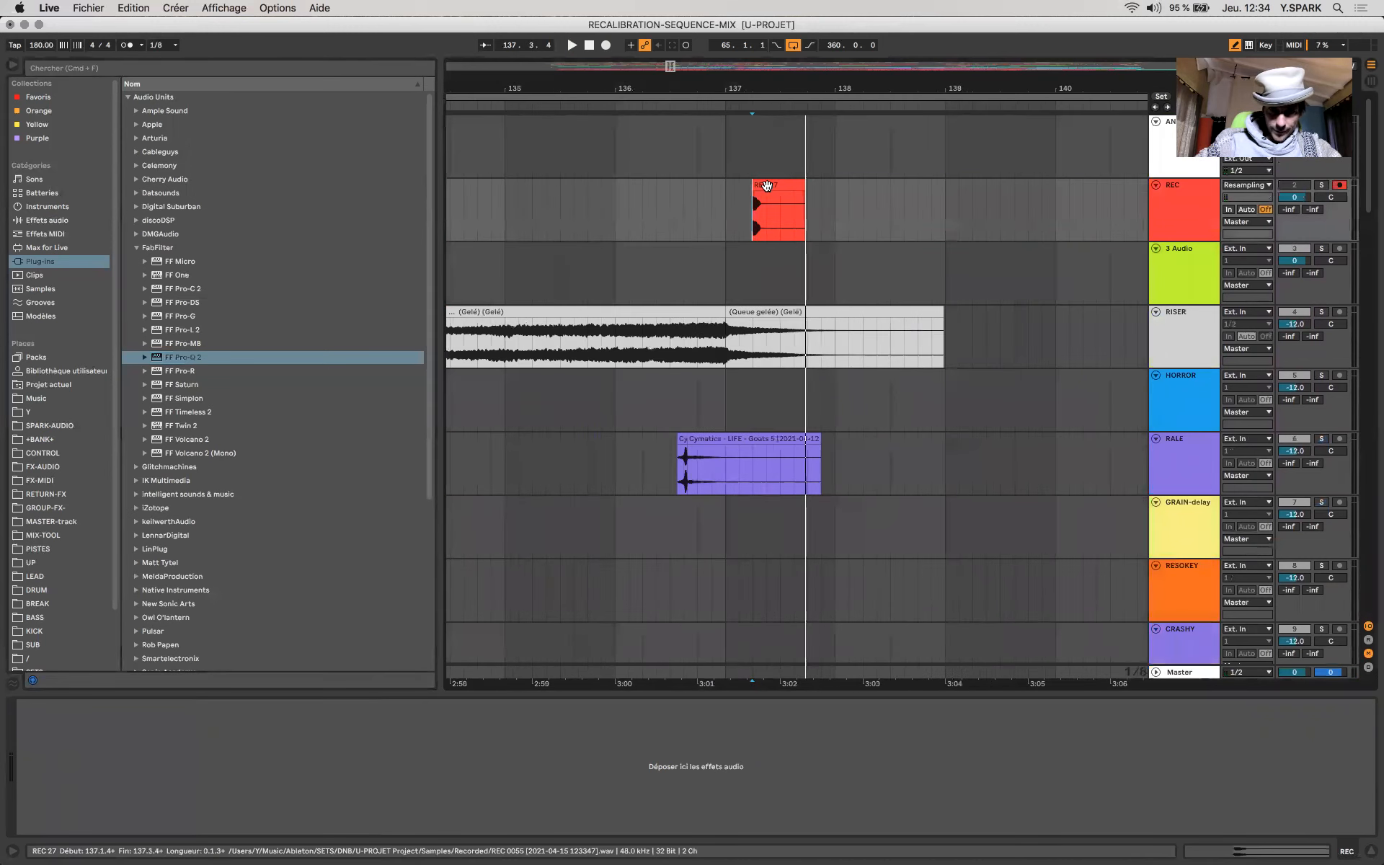
click(766, 186)
key(Delete)
Step: Copy the SNARE group's FF Pro-Q 2 onto the SNARE-Y-SPARK-sampler track inside the group
scroll(685, 466, down, 20)
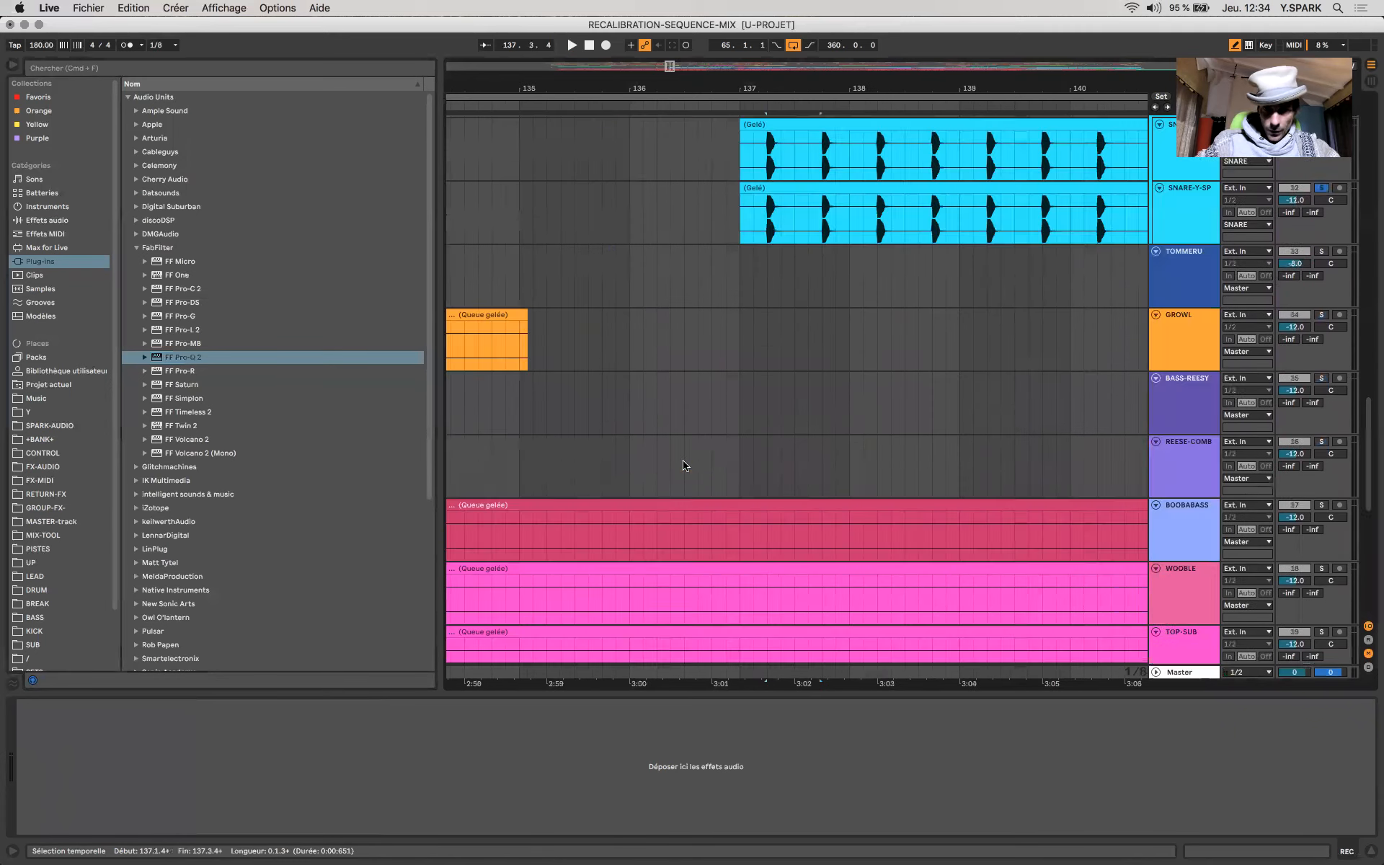
scroll(686, 466, down, 10)
scroll(686, 465, up, 4)
scroll(685, 465, down, 5)
scroll(685, 466, up, 3)
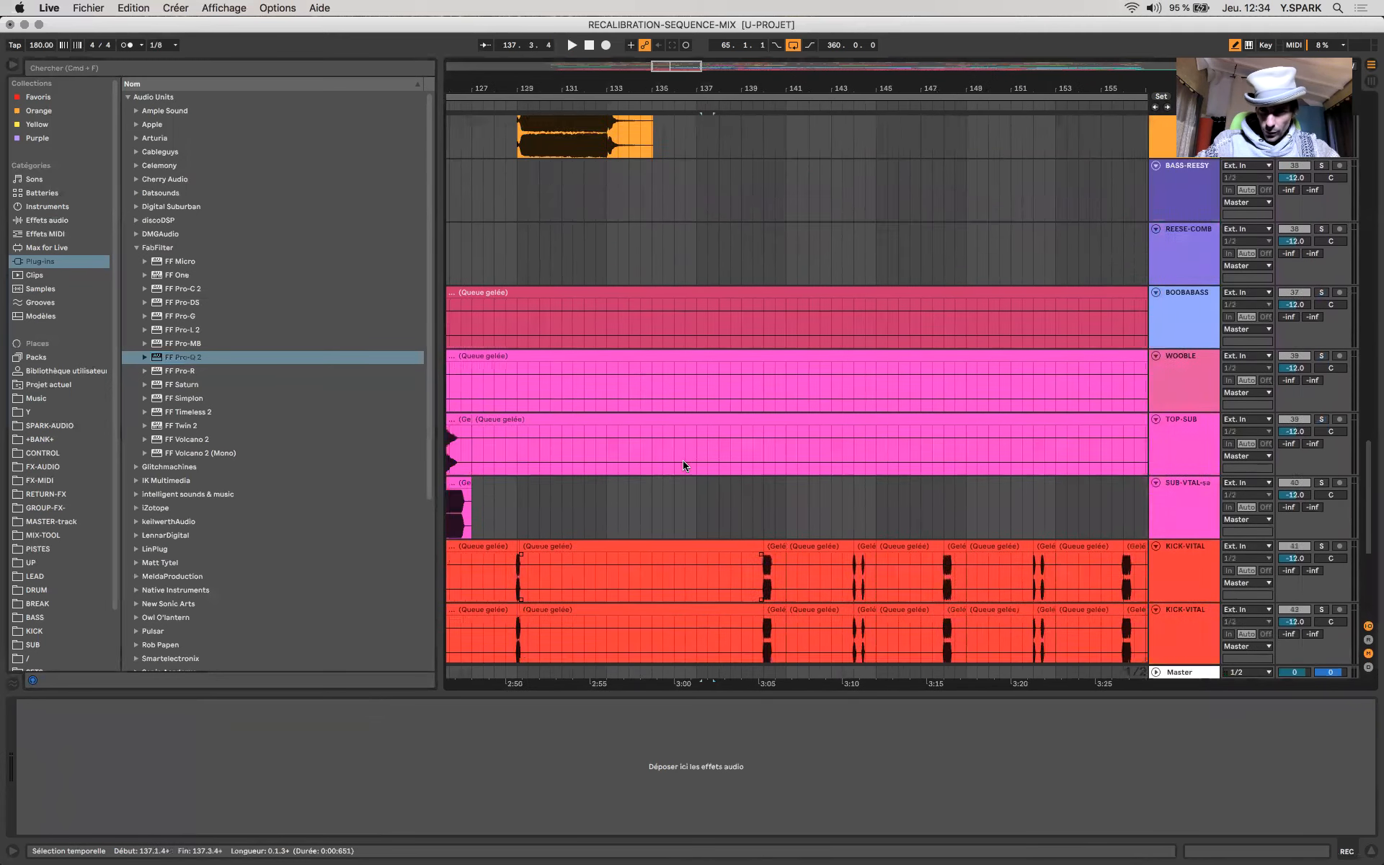
scroll(685, 465, up, 5)
scroll(685, 465, up, 2)
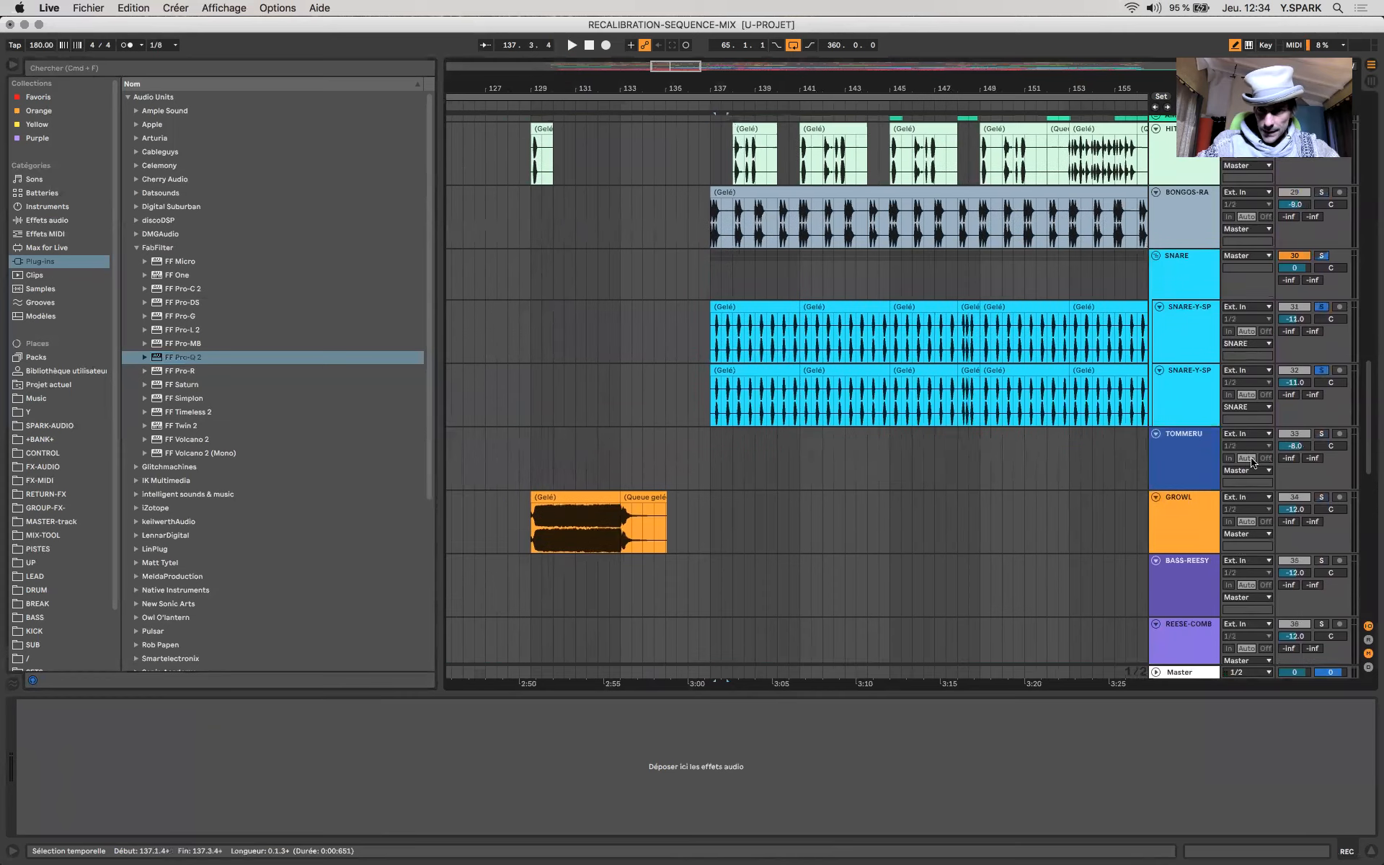
click(1179, 284)
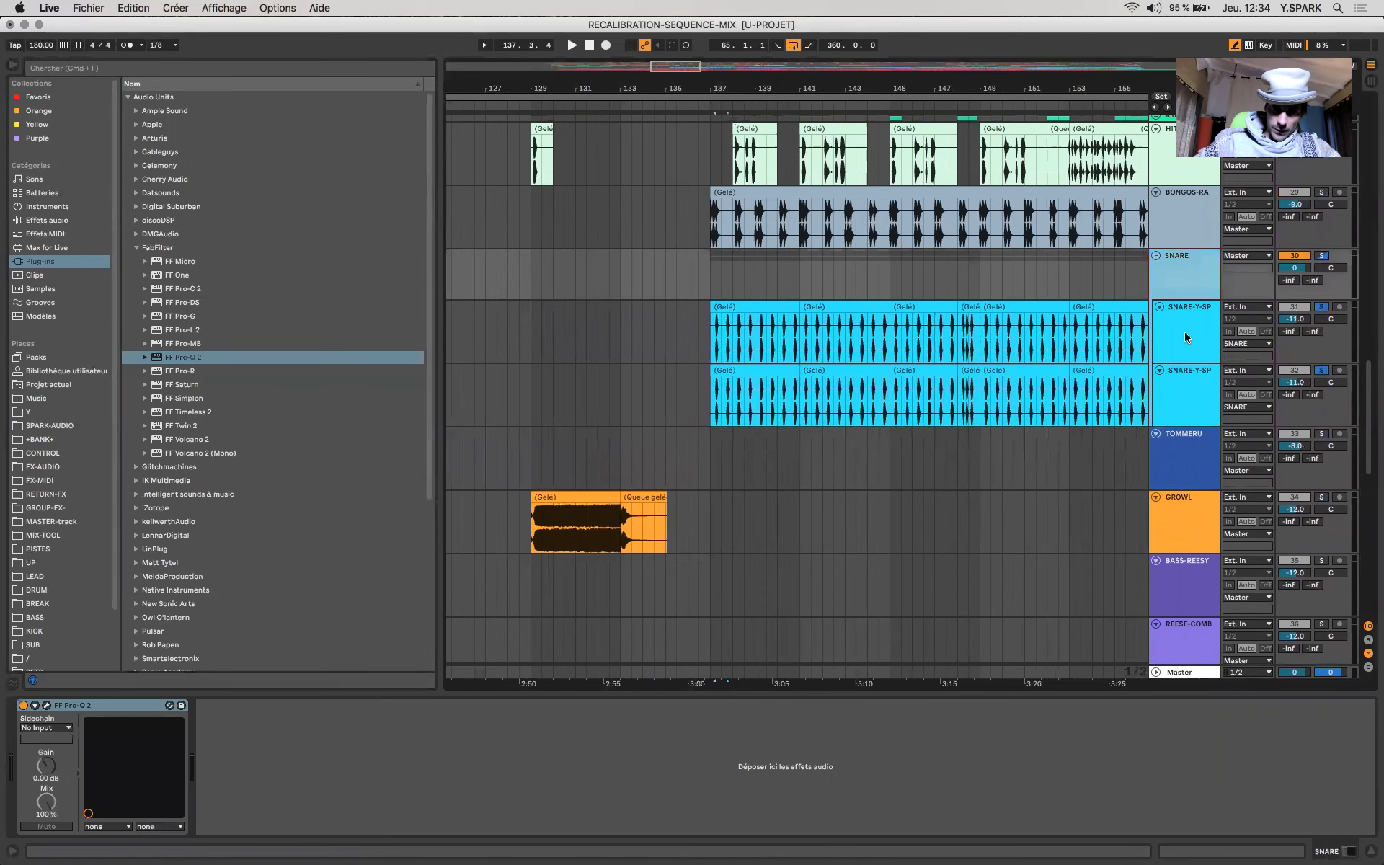
click(1183, 332)
click(913, 308)
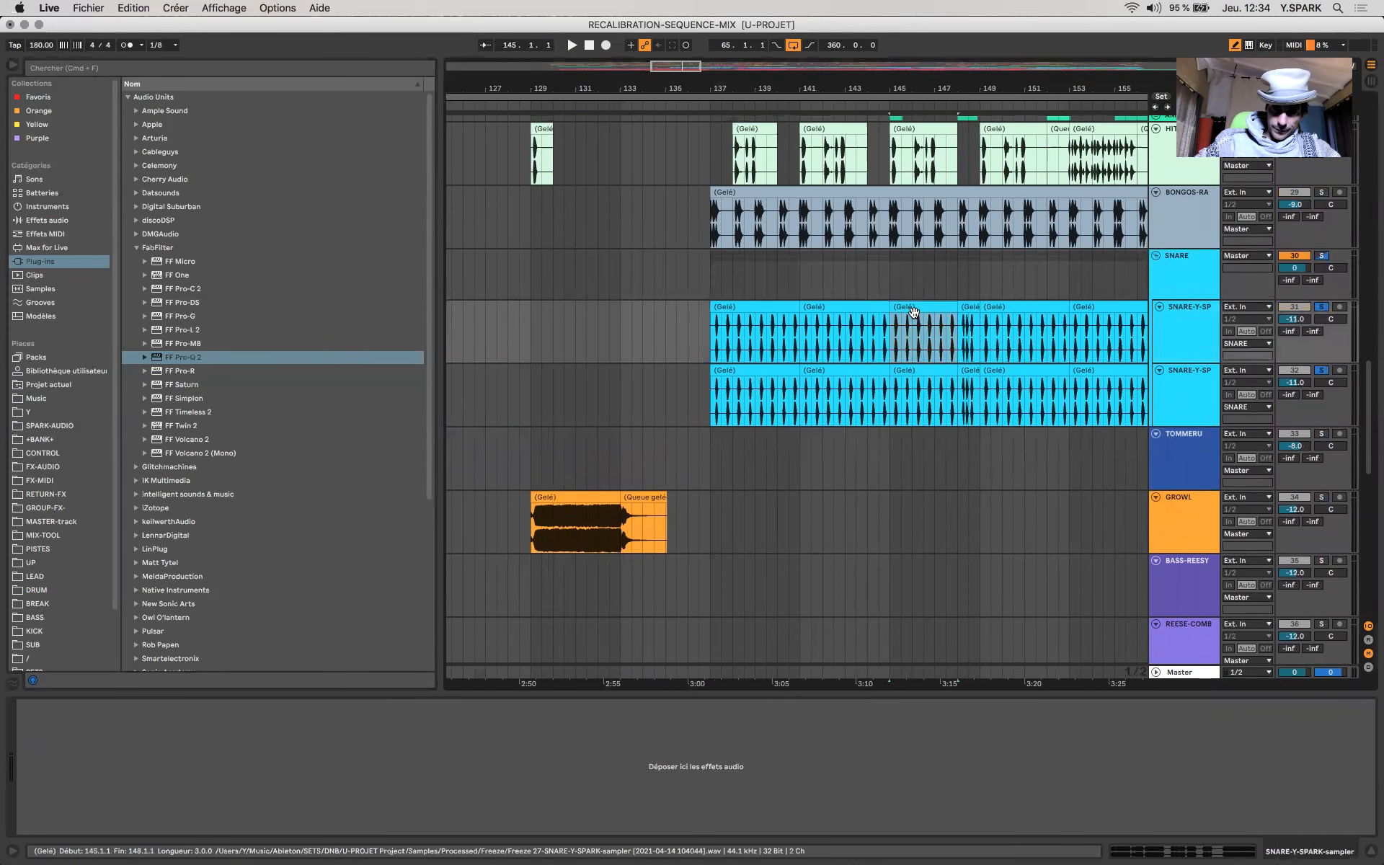
click(744, 281)
drag(134, 712, 790, 460)
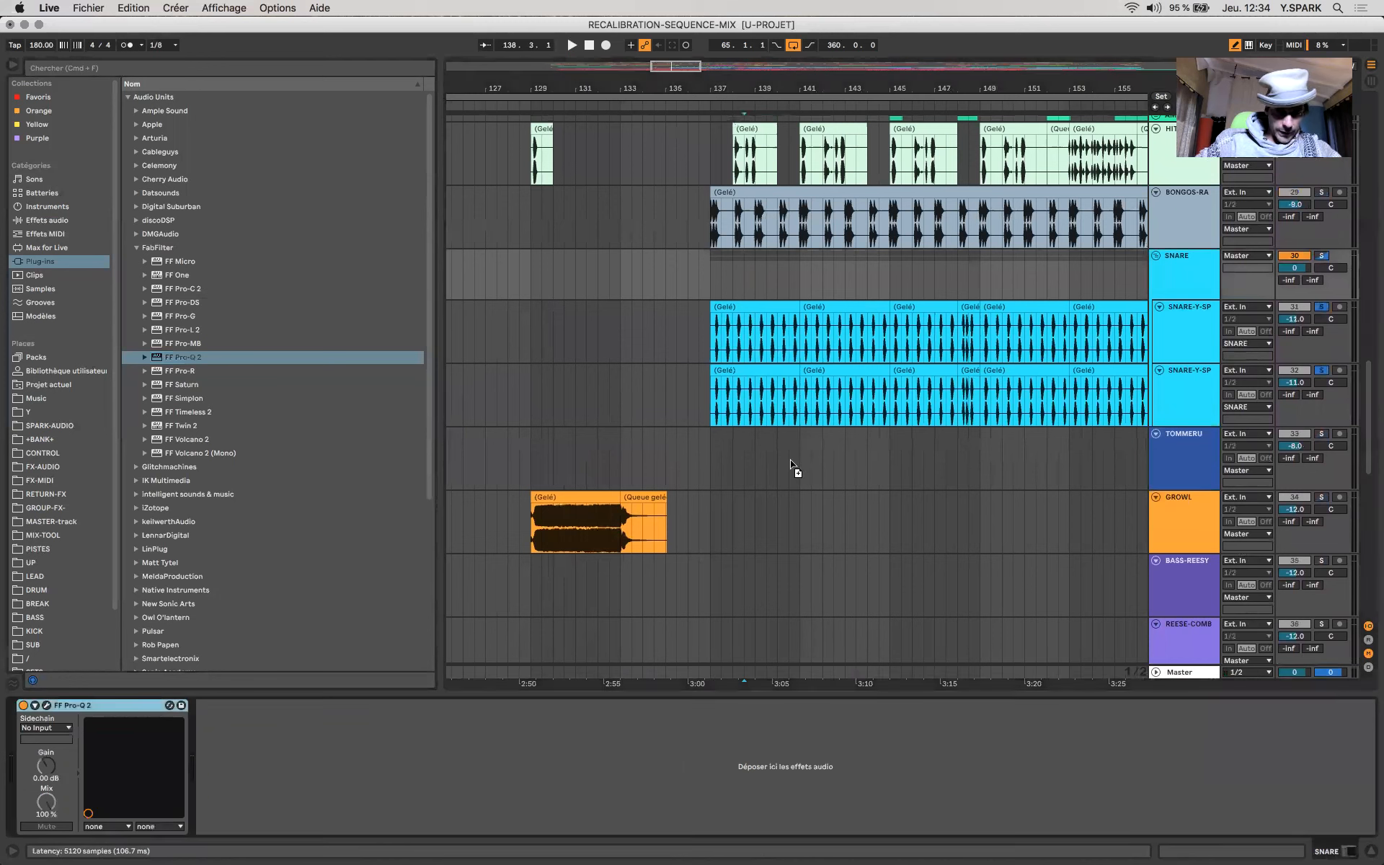
drag(748, 332, 749, 334)
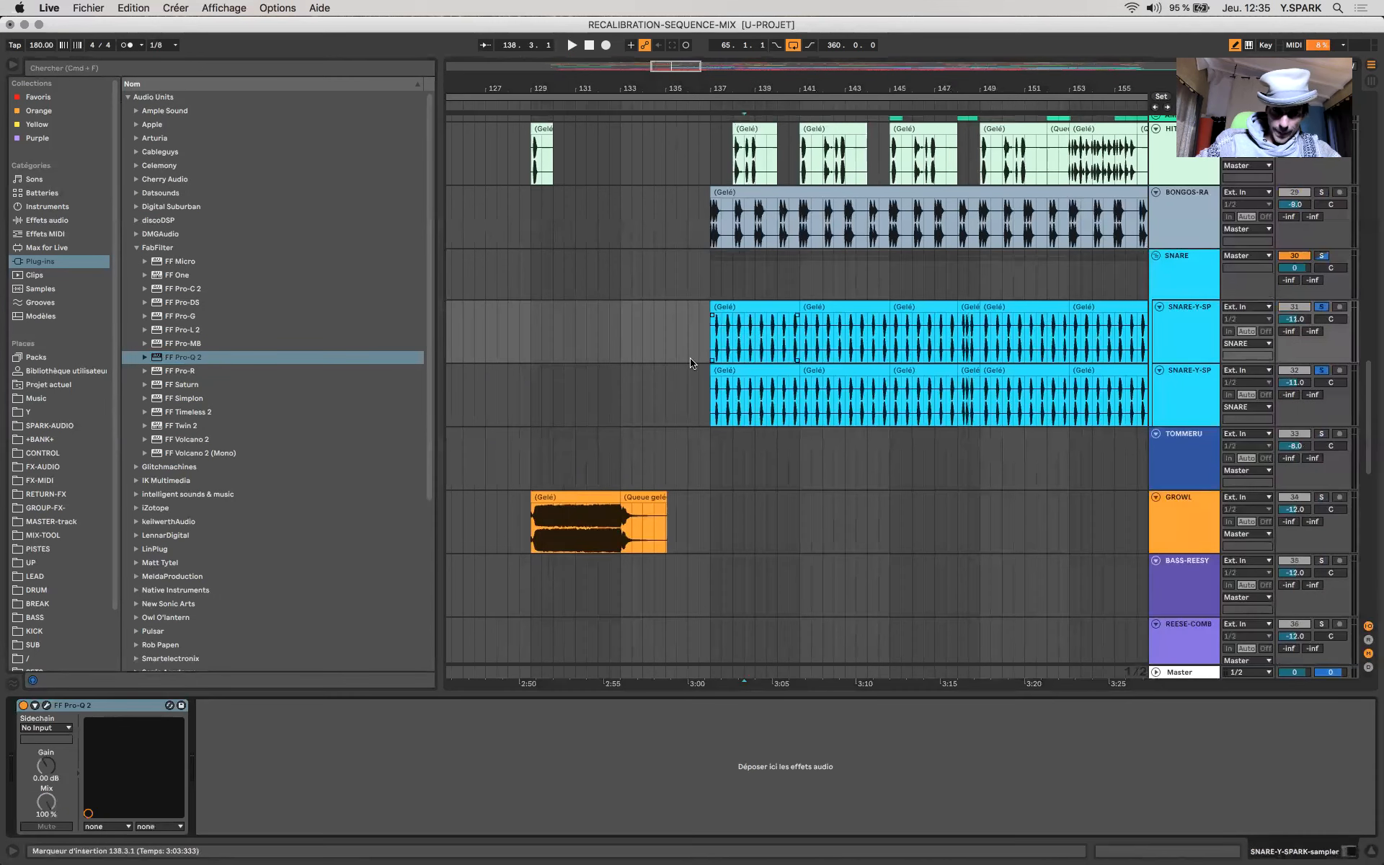
drag(121, 705, 933, 477)
Step: Ungroup the SNARE tracks and select the FF Pro-Q 2 in the first SNARE-Y-SPARK track's effect chain
right_click(1214, 276)
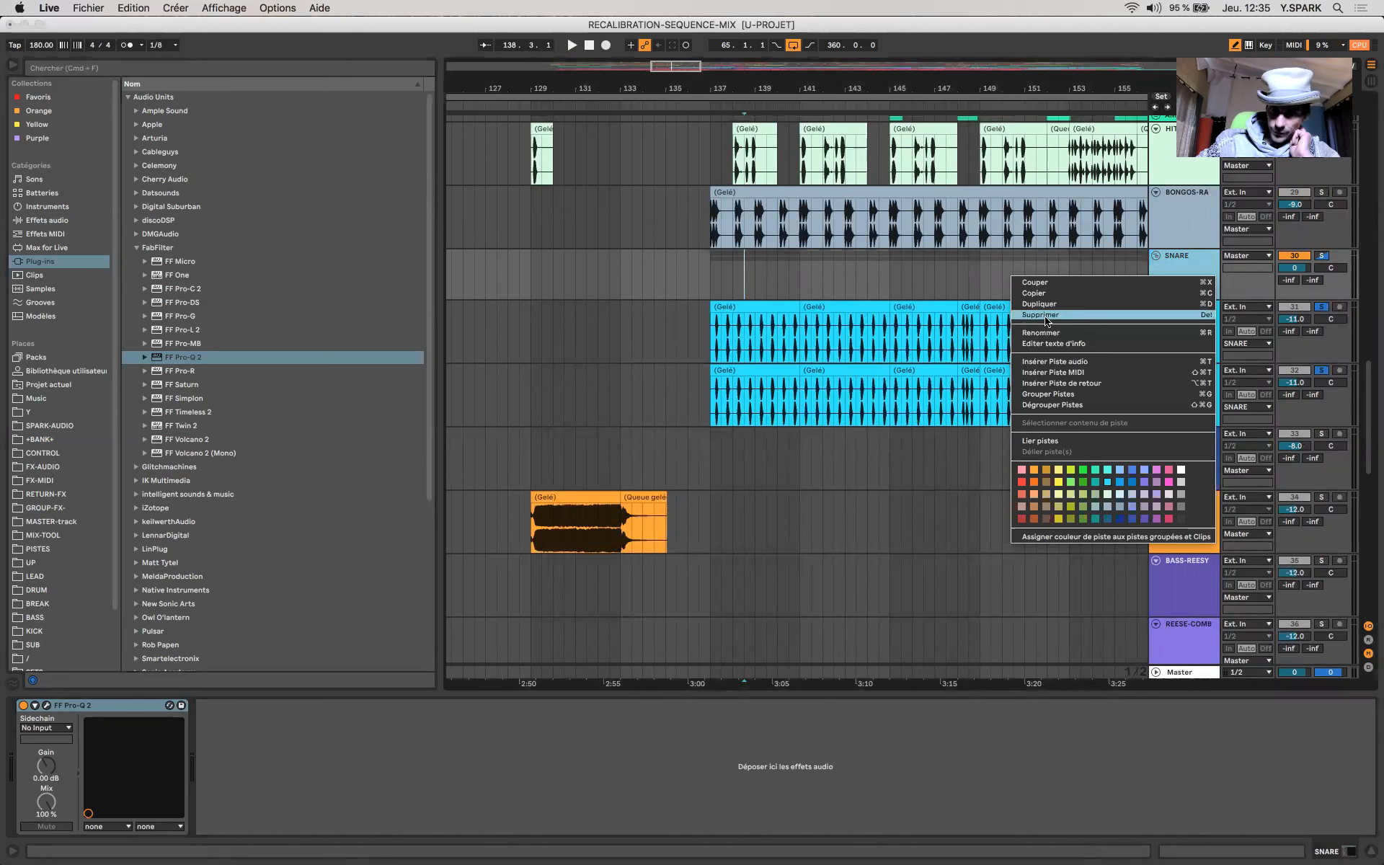
click(1052, 404)
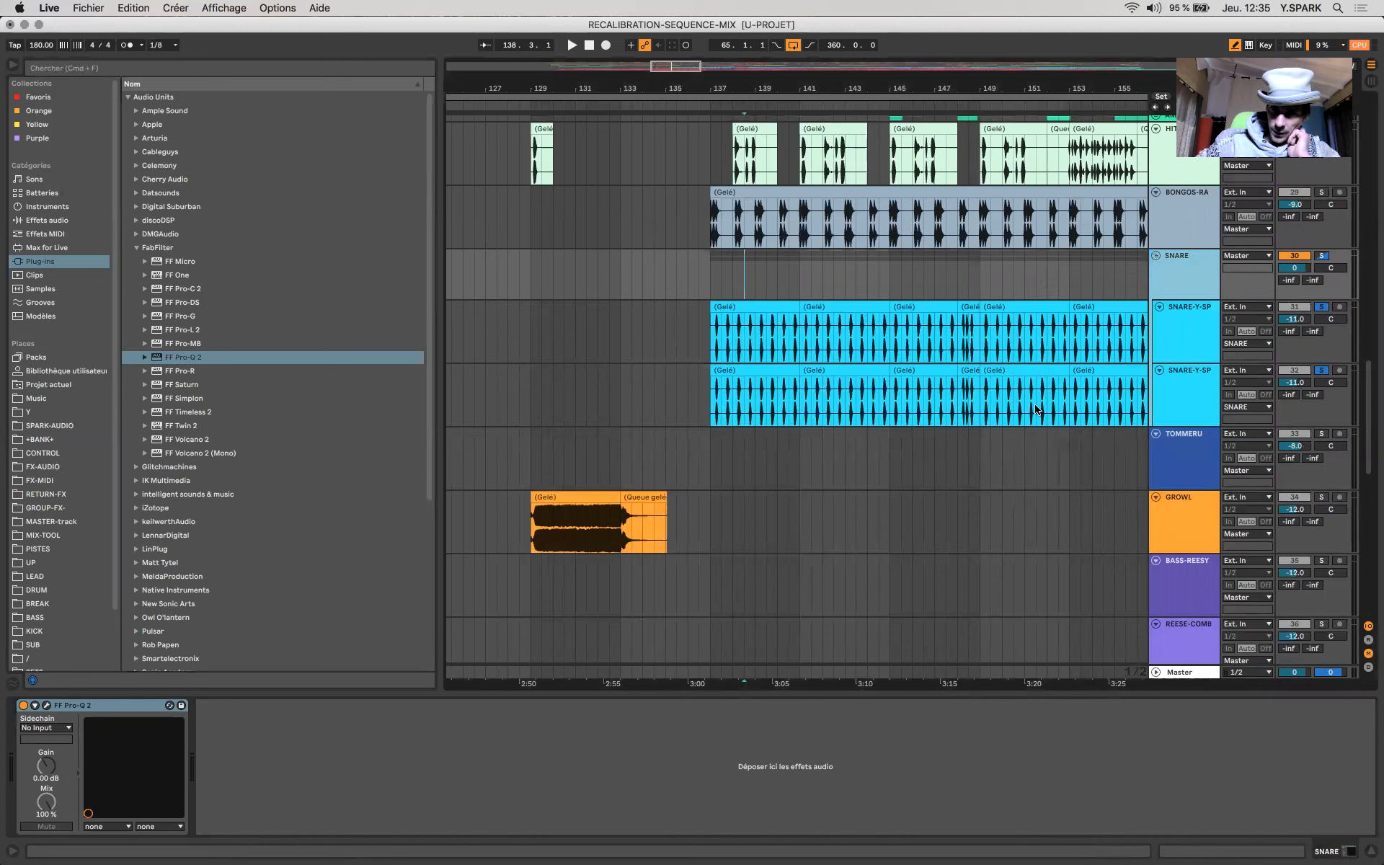
click(770, 261)
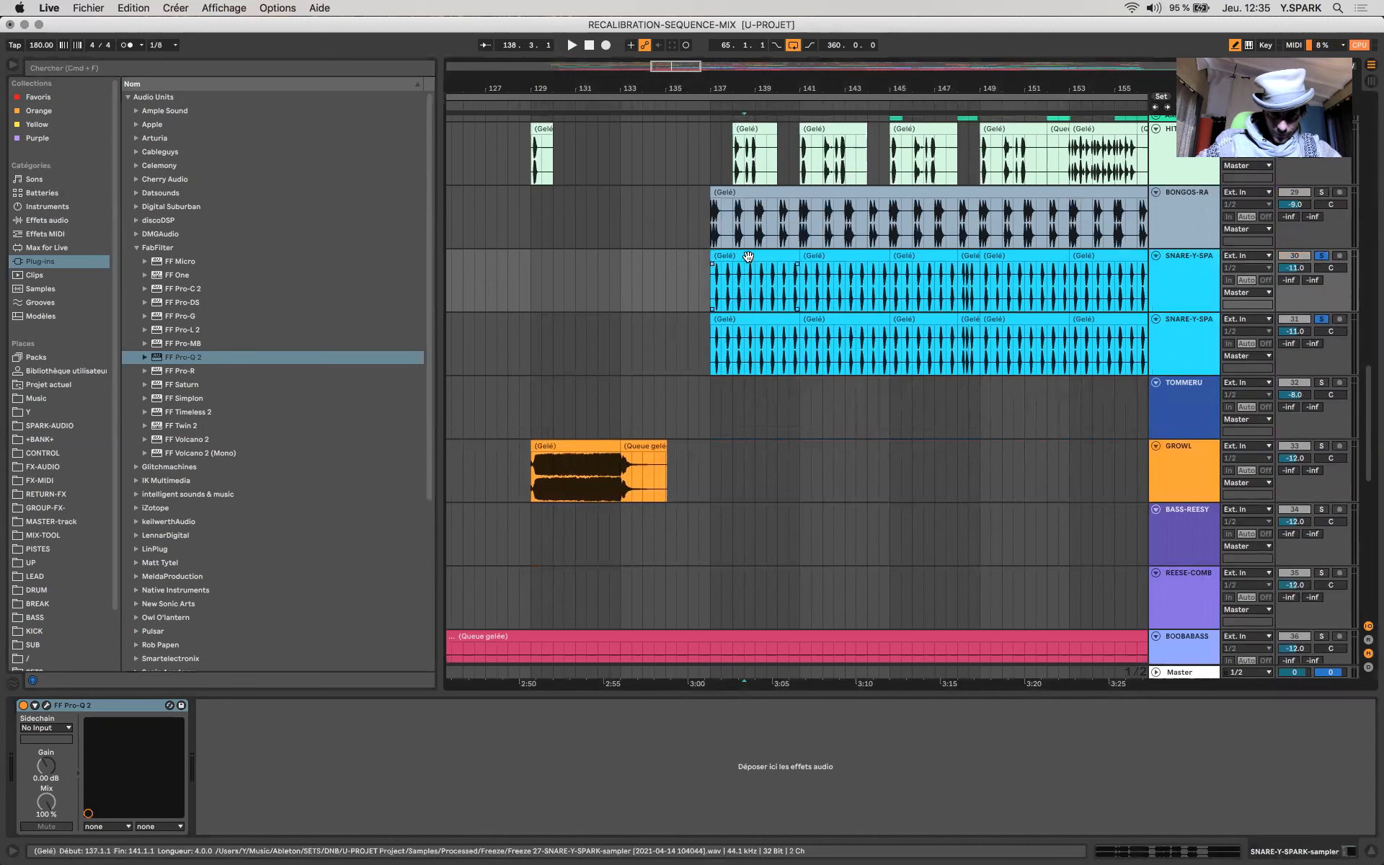
click(124, 706)
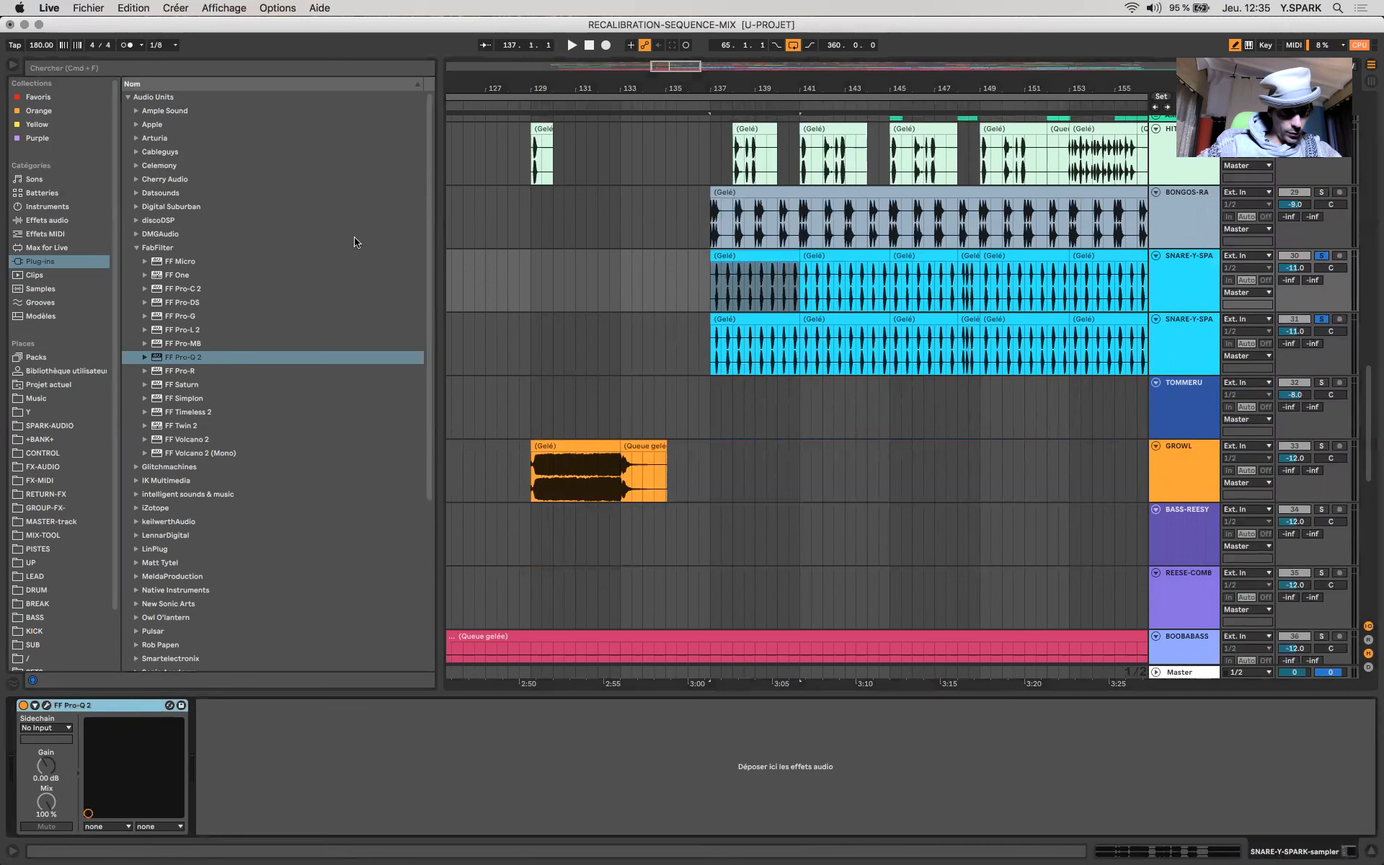
Step: Insert Overdrive before the Pro-Q 2 on the snare track and set its band to 3.12 kHz with width 6.34 during playback
click(49, 221)
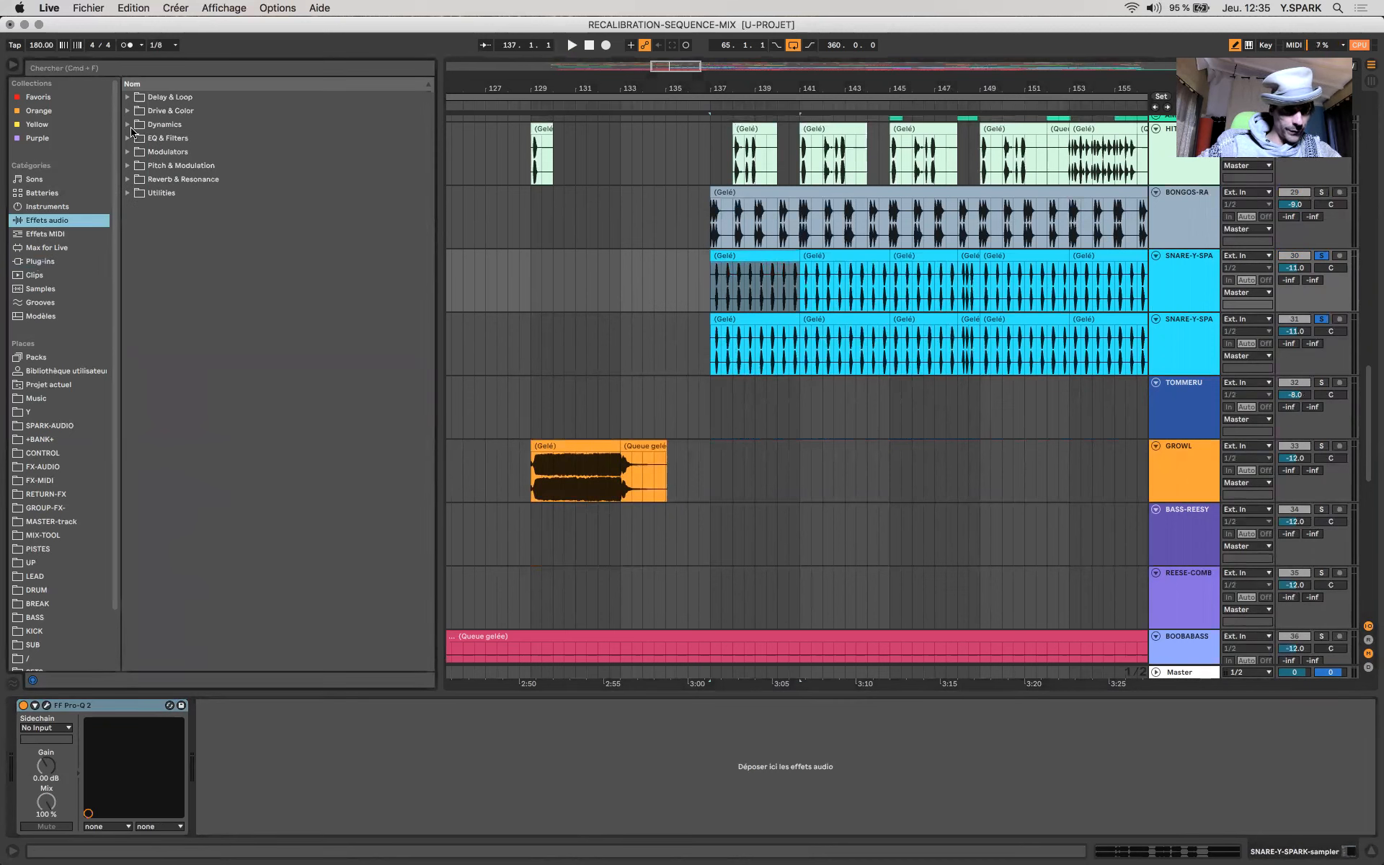
click(128, 111)
drag(159, 198, 44, 811)
key(space)
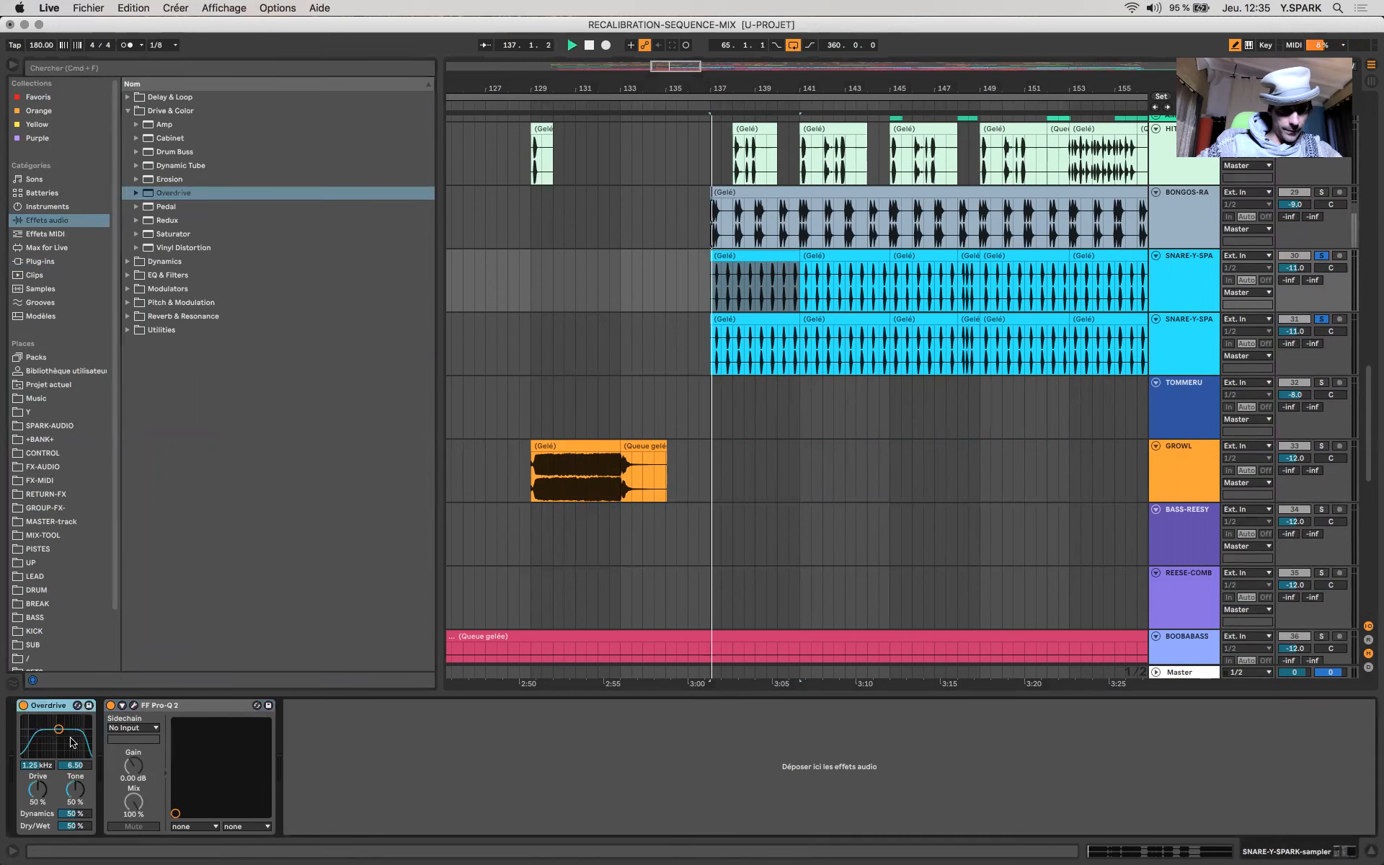
mouse_move(72, 742)
mouse_down()
mouse_move(93, 745)
mouse_move(68, 729)
mouse_up()
key(space)
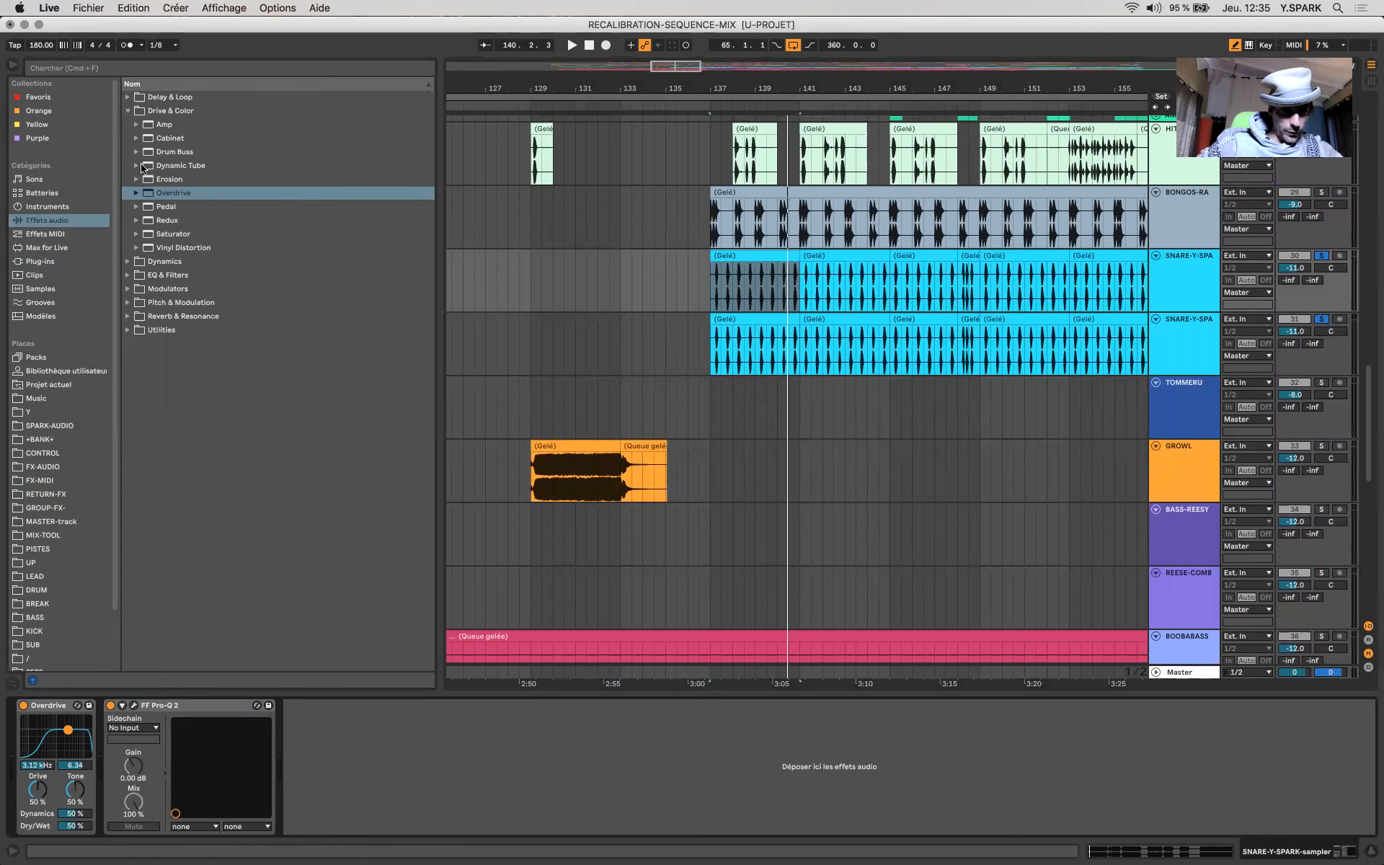
Step: Insert the MeldaProduction MSaturator VST after the Pro-Q 2 on the SNARE-Y-SPARK track and audition the snare
click(128, 111)
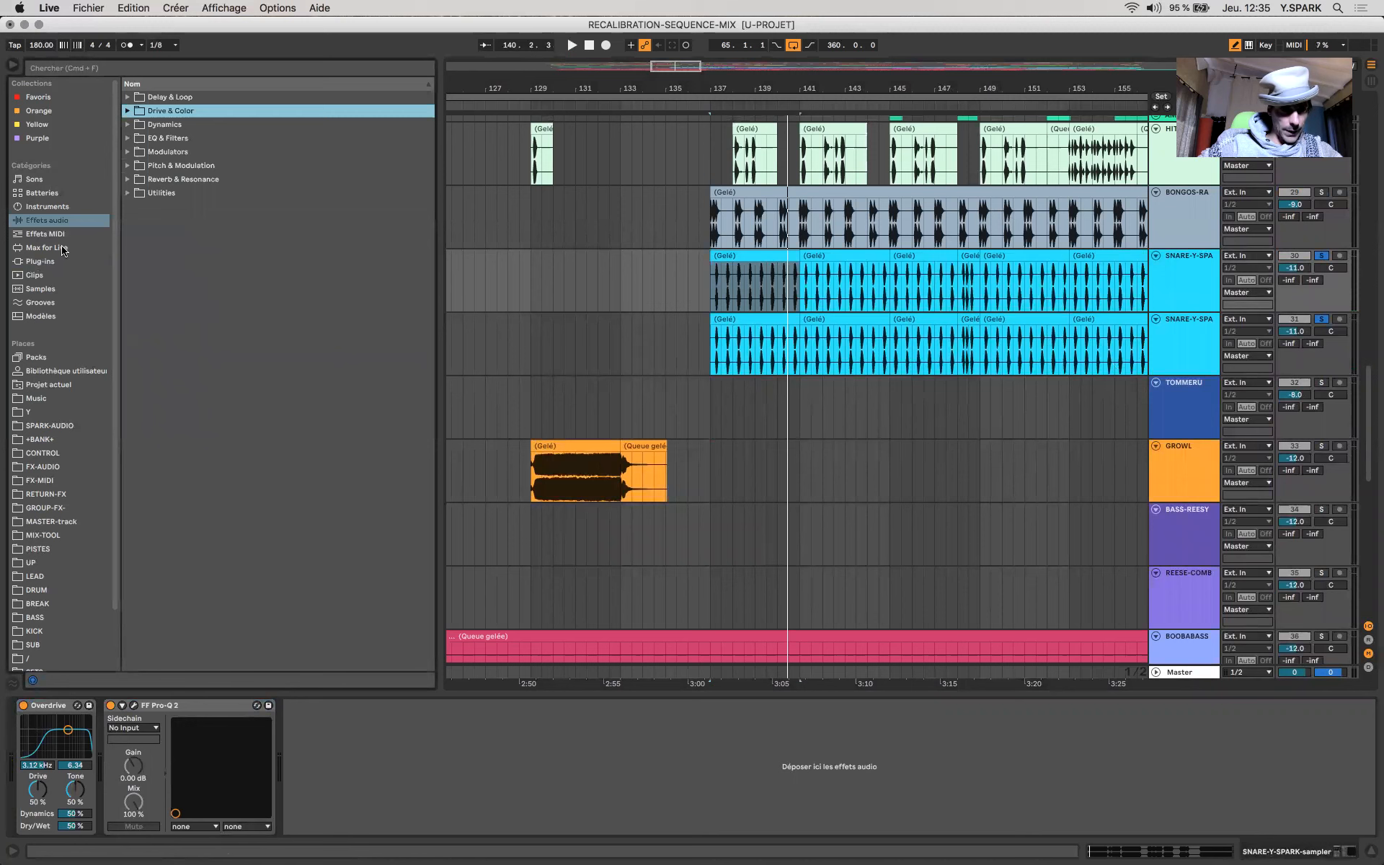
click(45, 262)
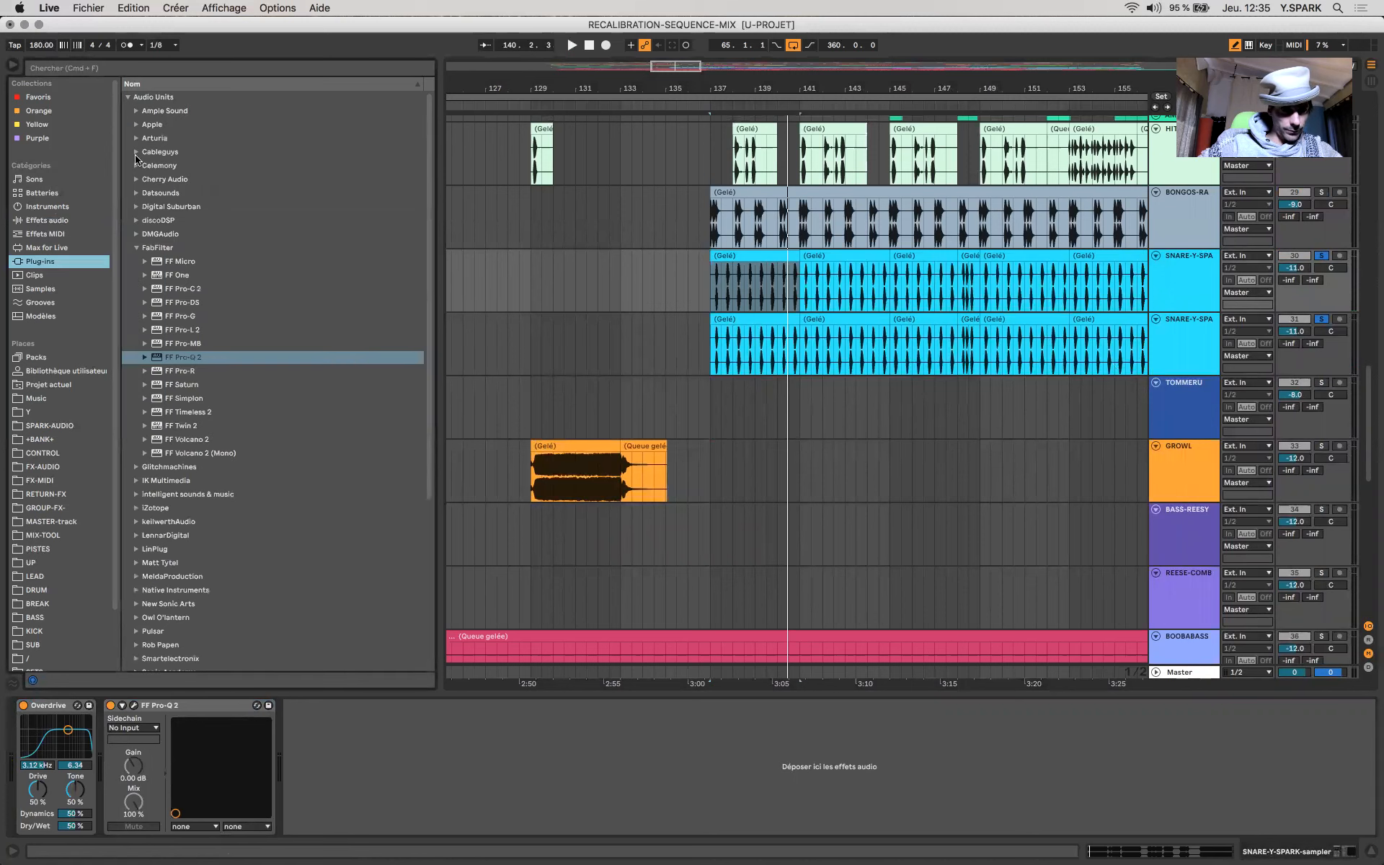
click(127, 98)
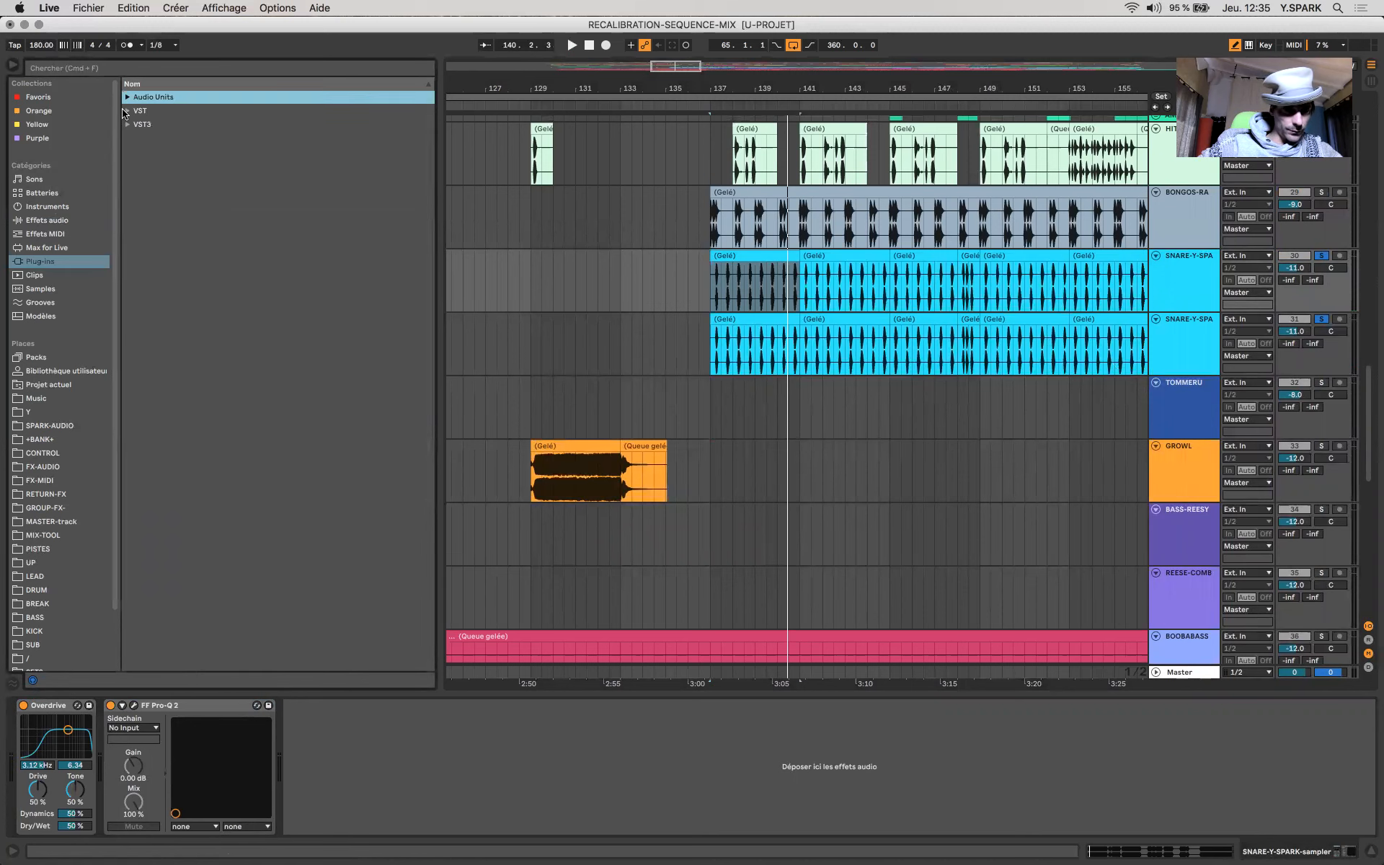
click(126, 111)
click(138, 125)
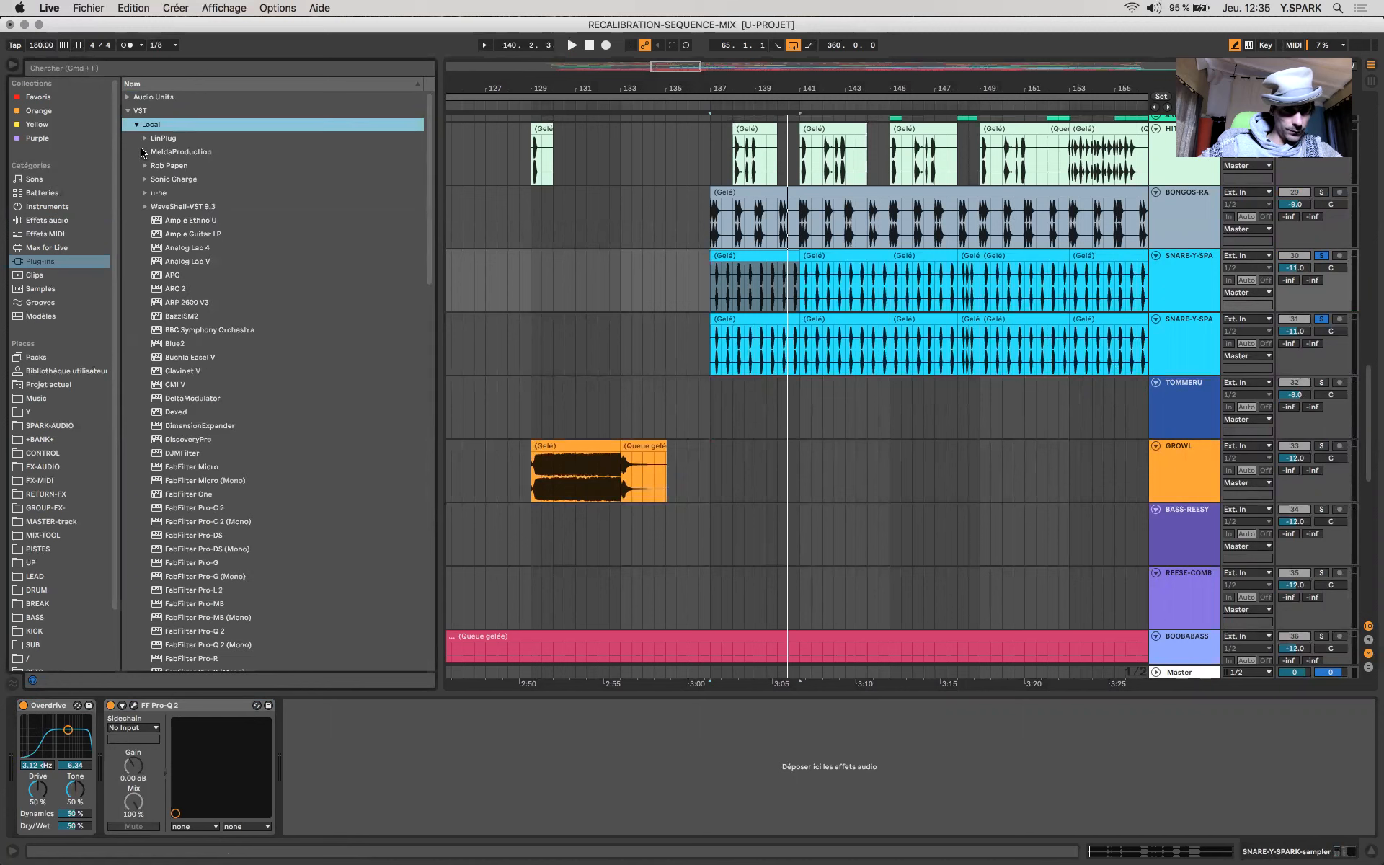
click(144, 152)
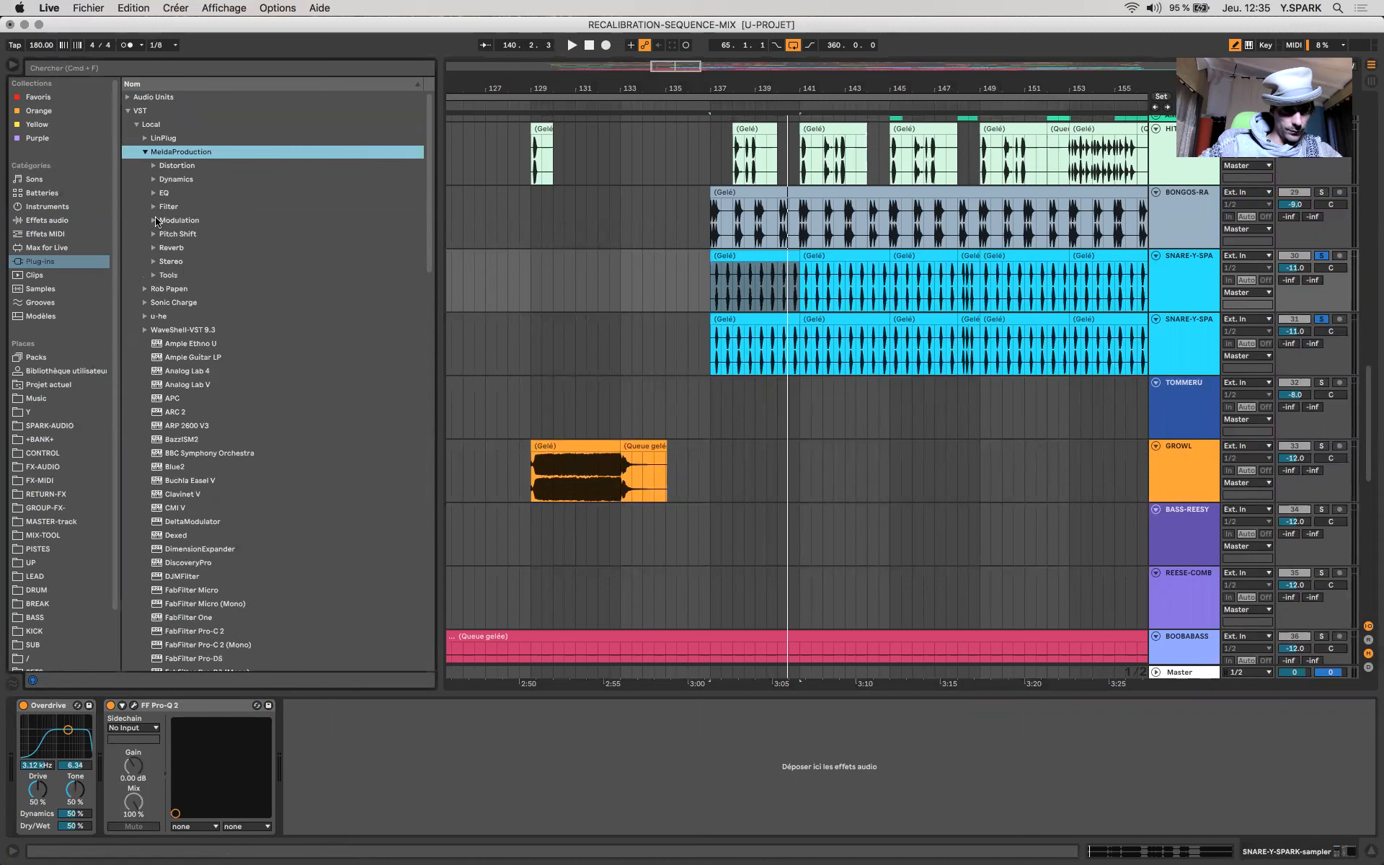
click(154, 167)
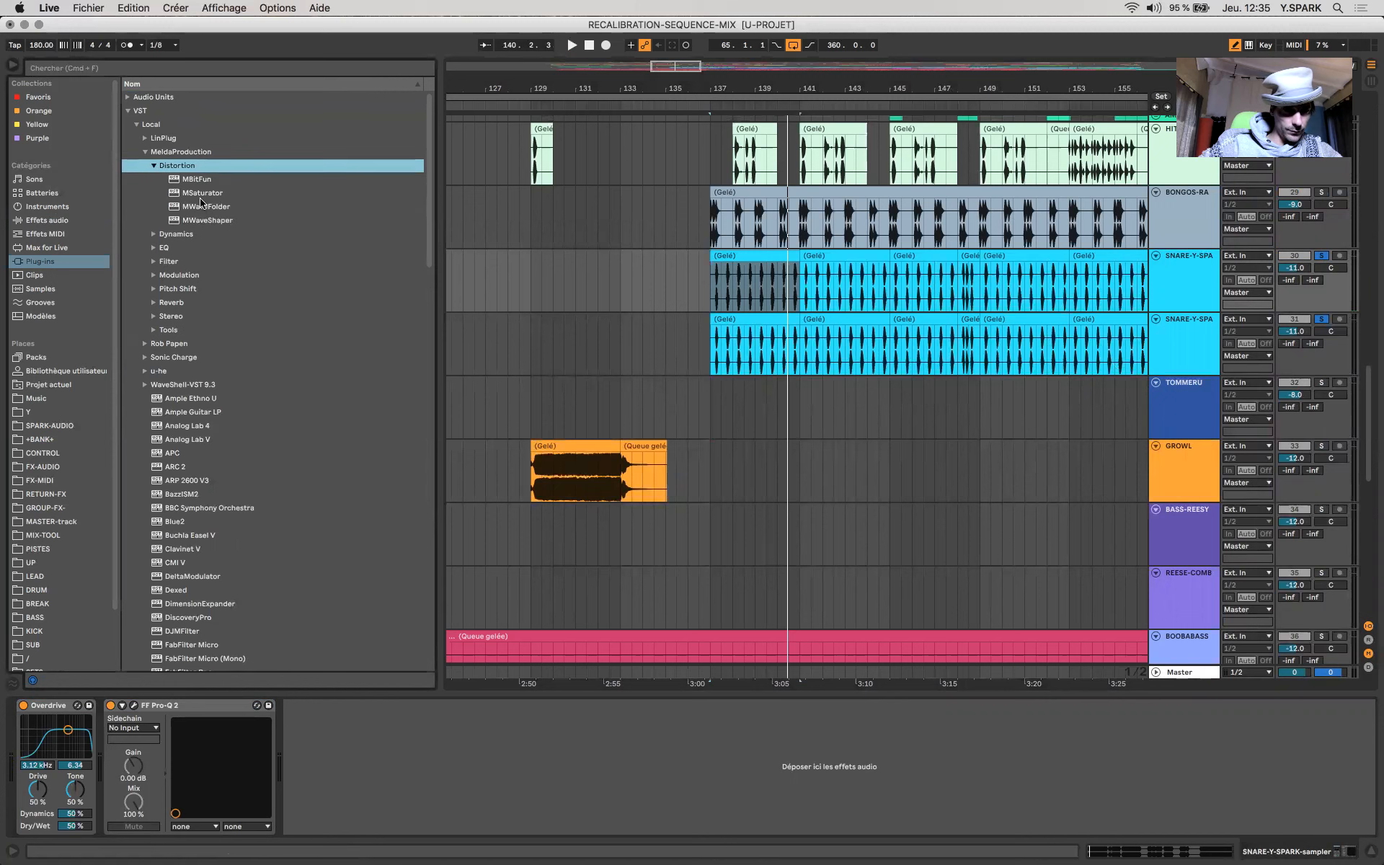
drag(196, 193, 302, 756)
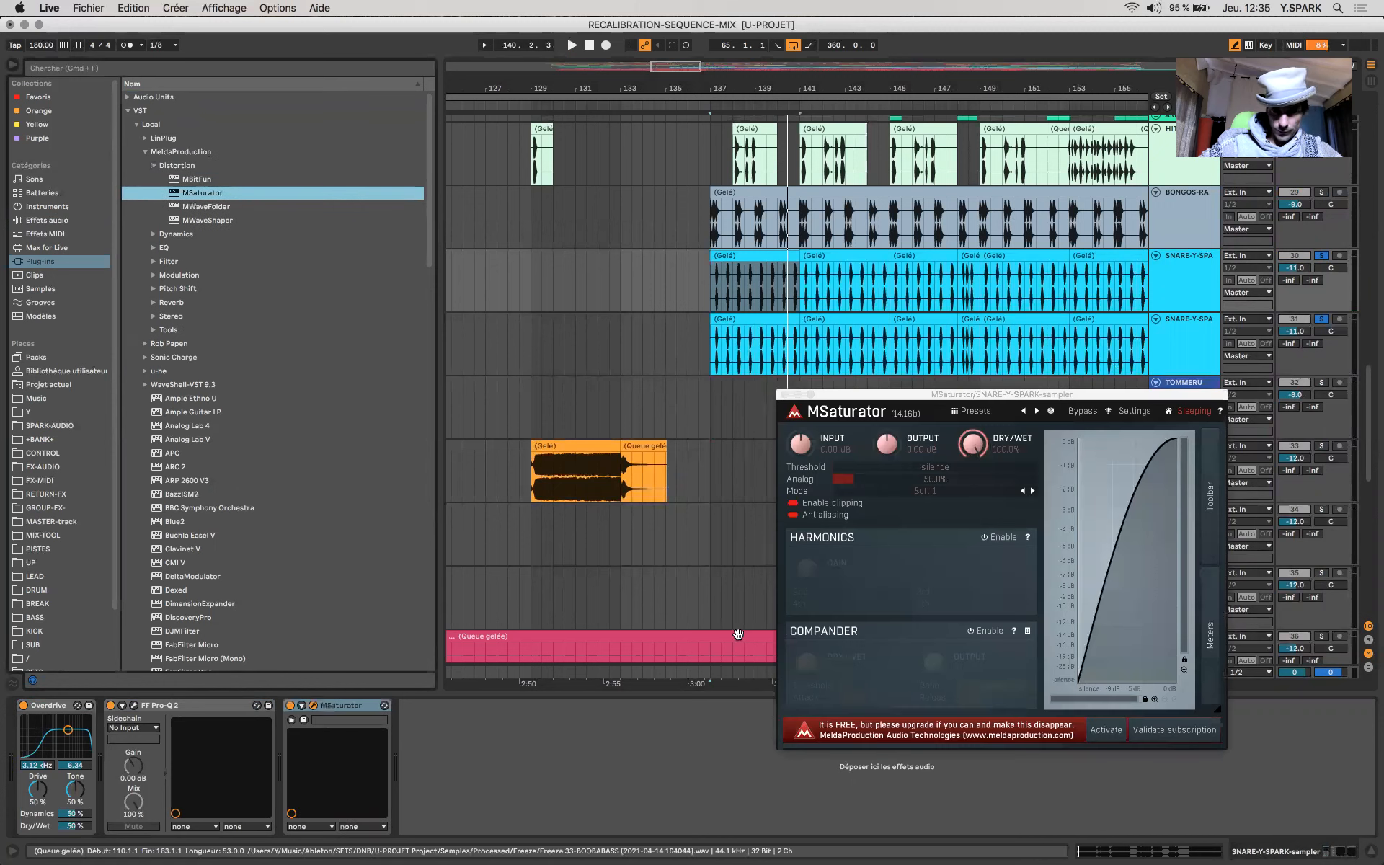
key(space)
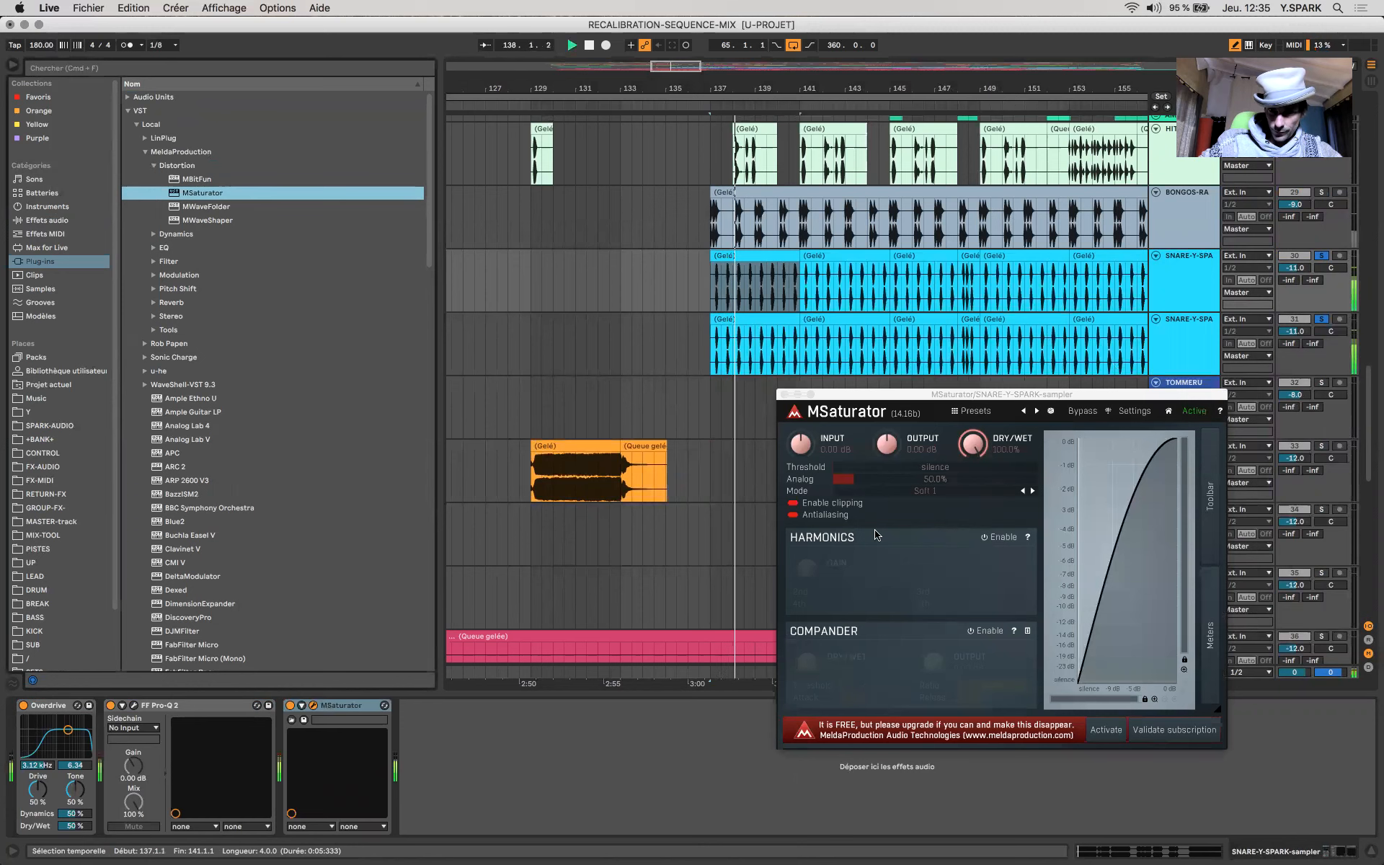
Step: Resample the snare through MSaturator onto the REC track from bar 137 and examine the recorded waveform closely
scroll(792, 216, up, 10)
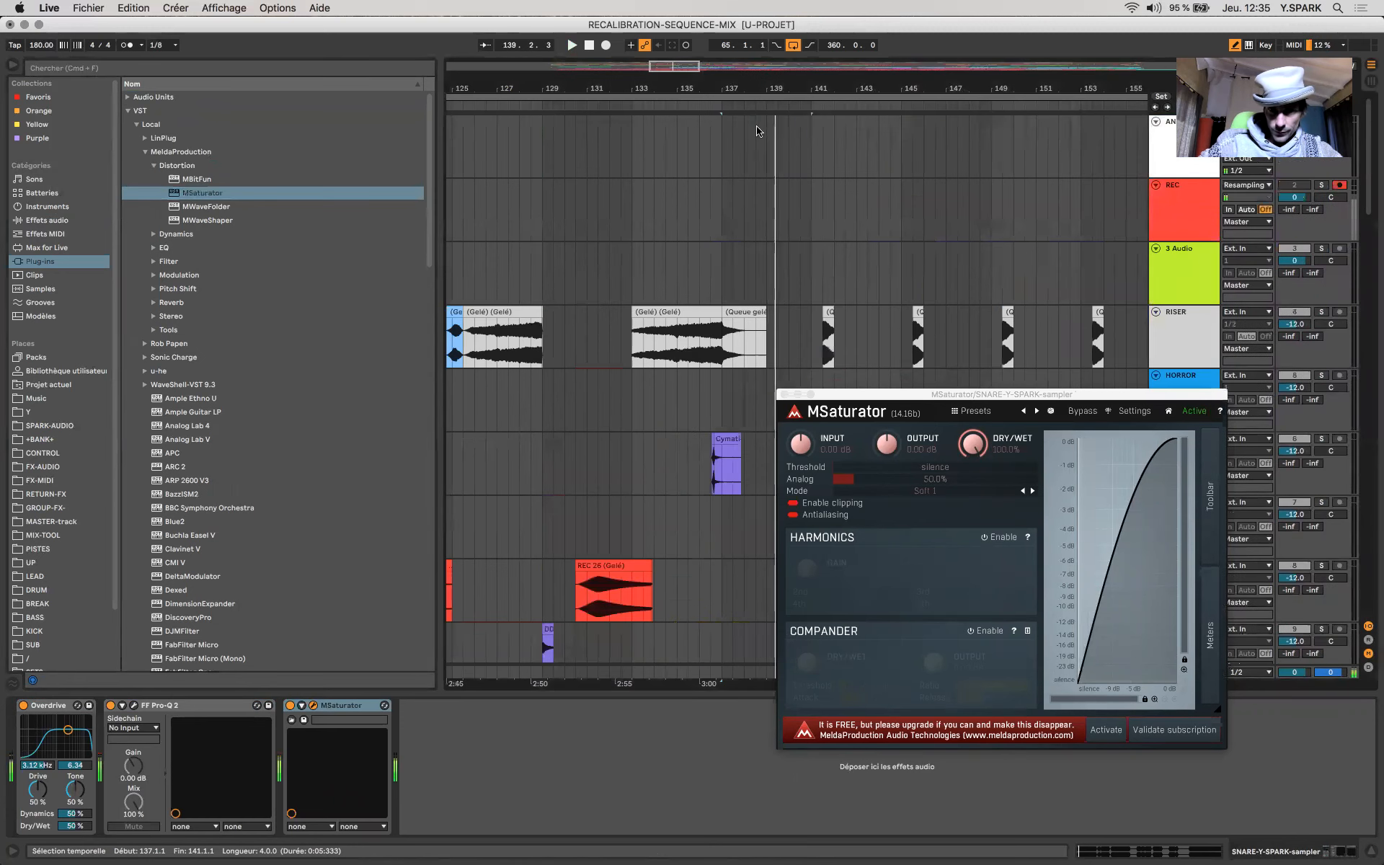
click(605, 45)
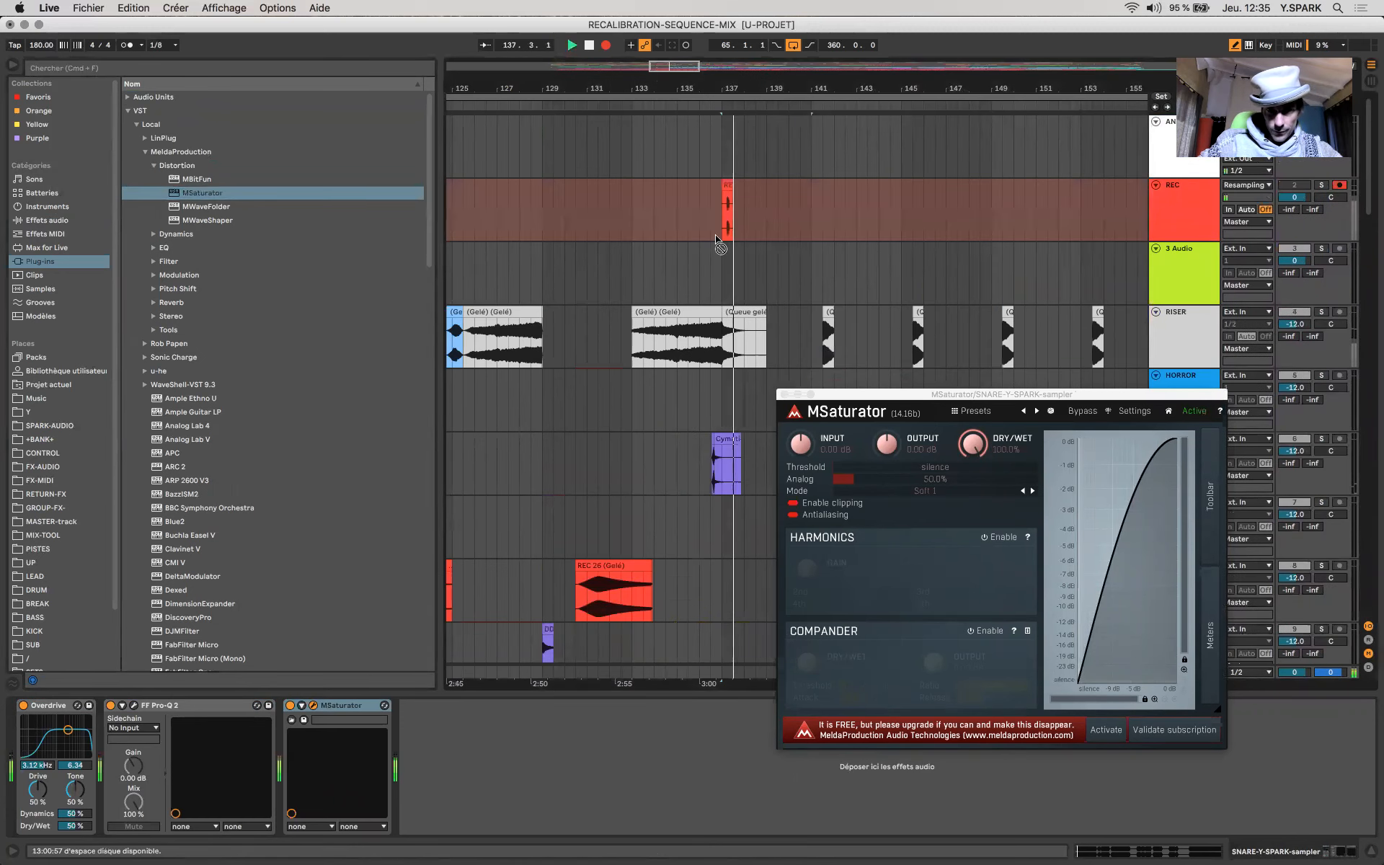
drag(712, 93, 717, 242)
key(space)
scroll(715, 235, up, 2)
scroll(822, 223, up, 5)
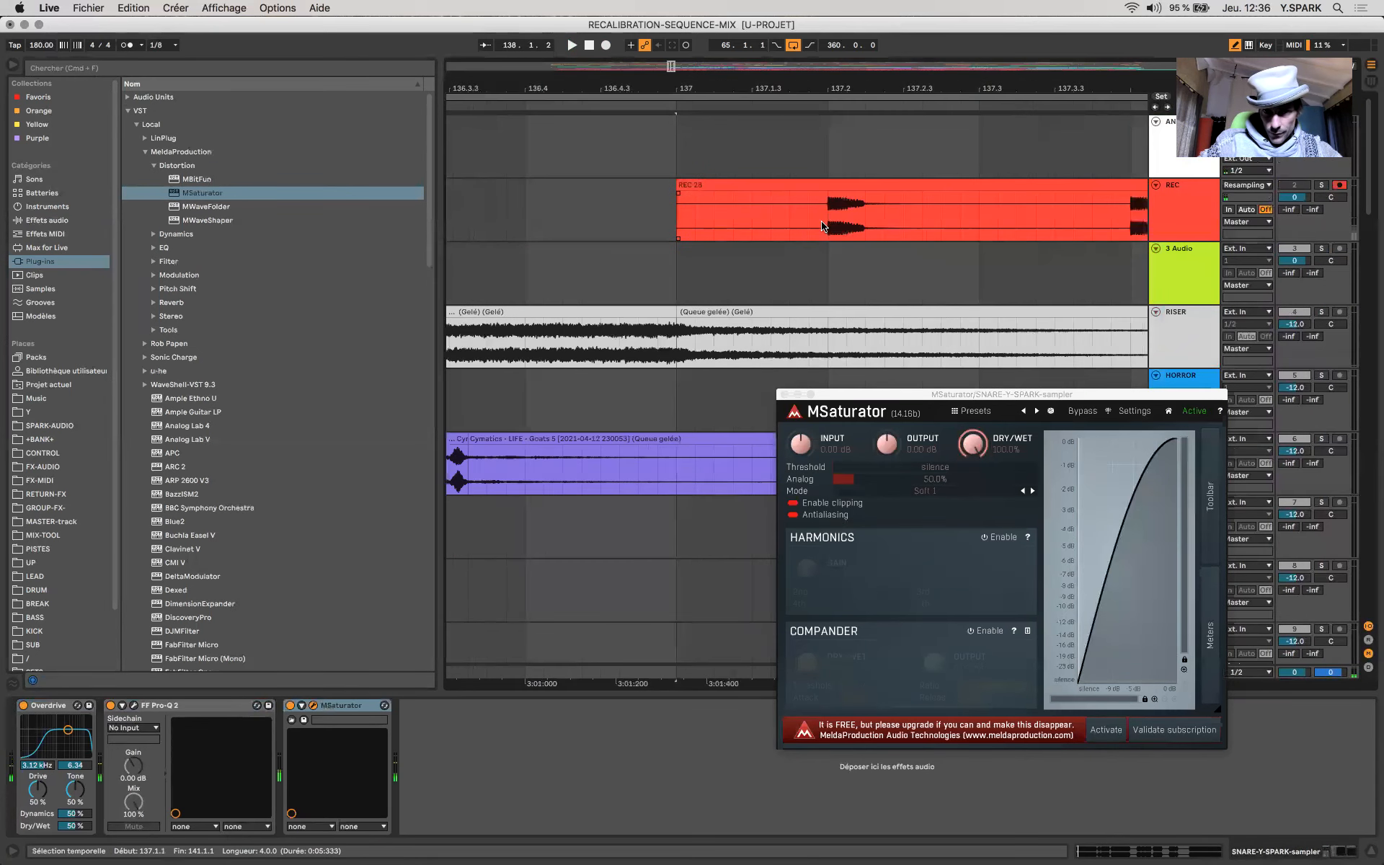
scroll(822, 226, up, 4)
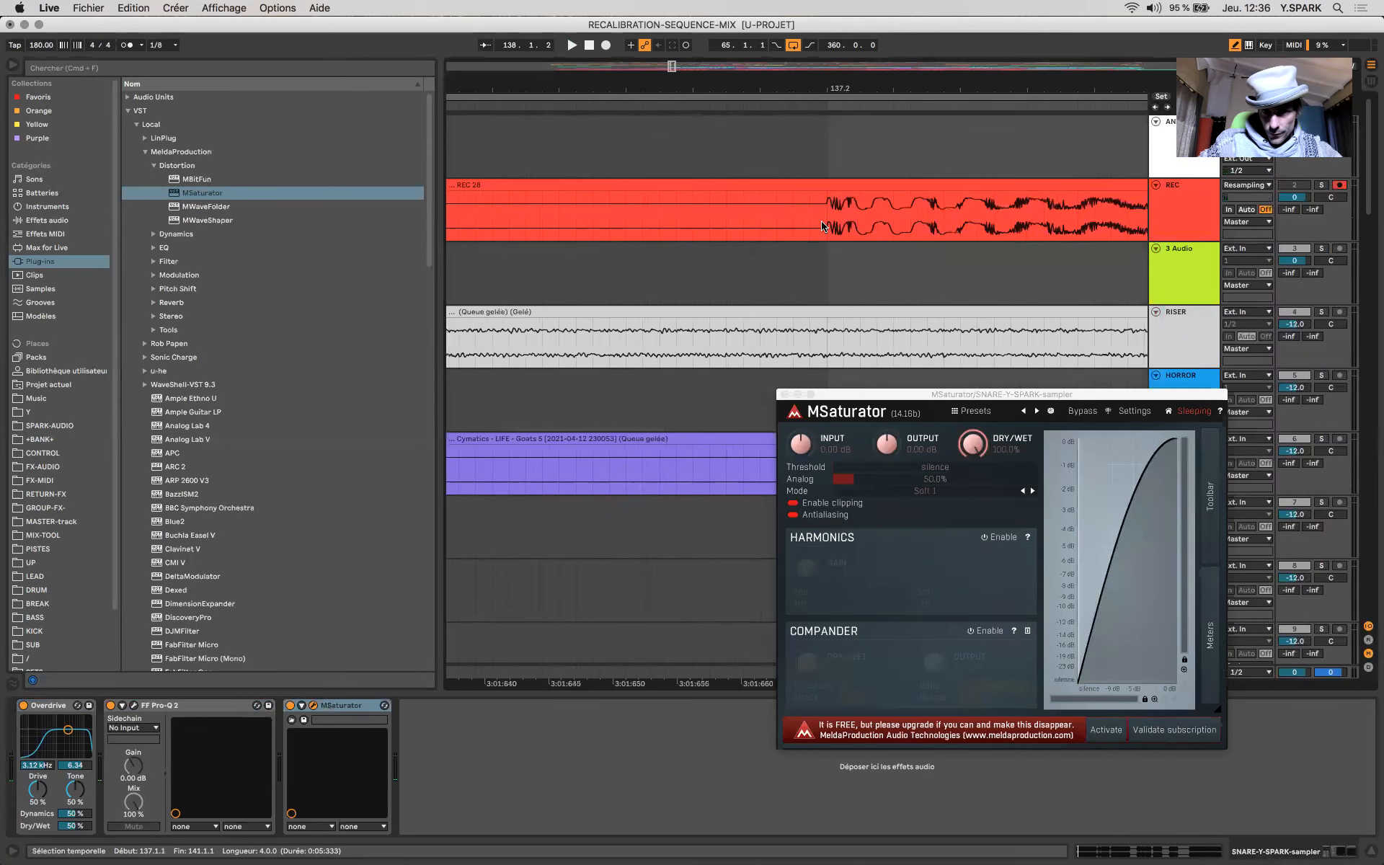
Step: Delete the REC 28 clip and bypass MSaturator on the SNARE-Y-SPARK track
scroll(822, 227, down, 15)
click(823, 185)
scroll(796, 433, down, 10)
click(788, 543)
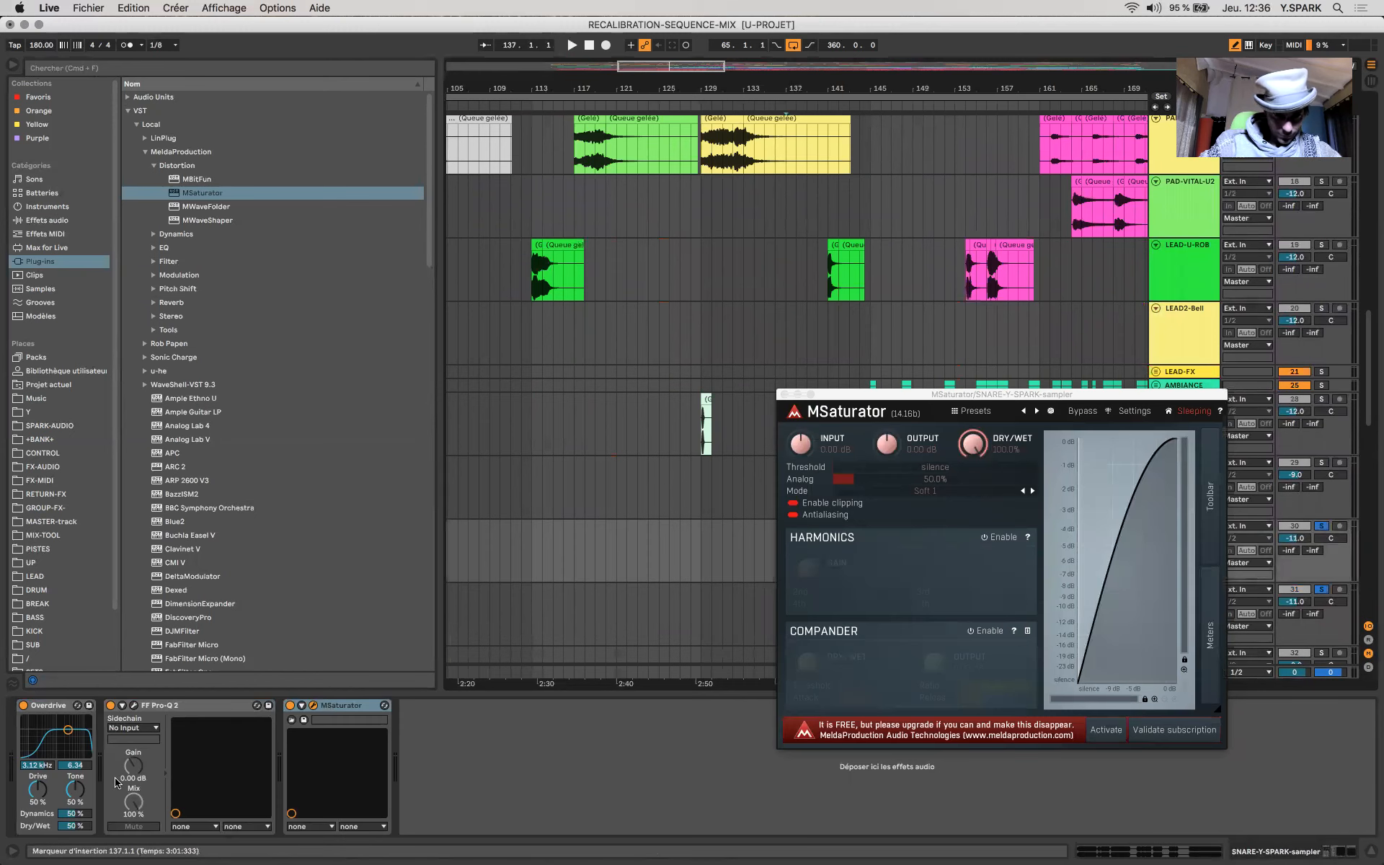
click(290, 706)
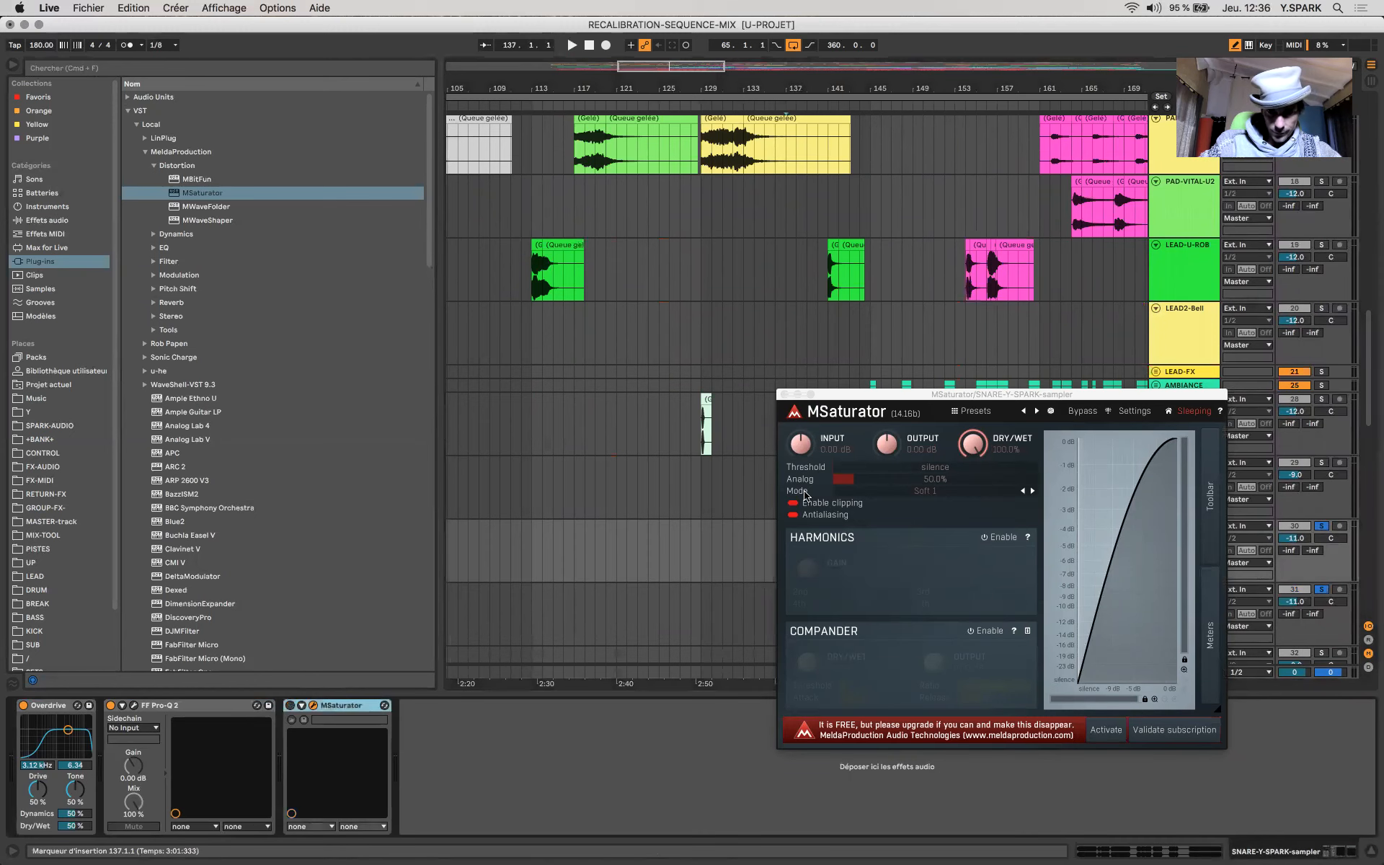
Step: Resample the snare onto the REC track from bar 137 with MSaturator bypassed and inspect its waveform
scroll(740, 498, up, 20)
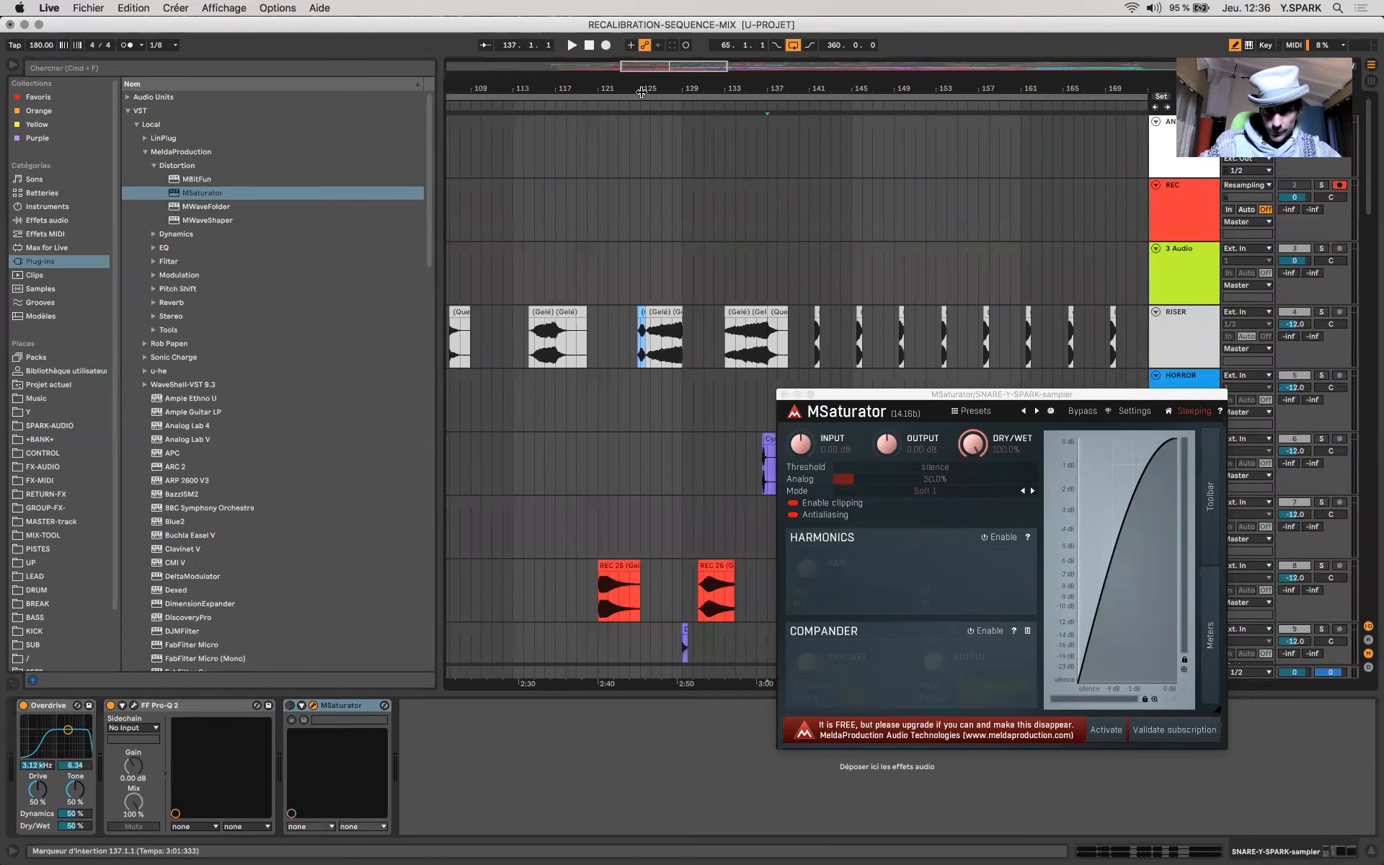
click(606, 46)
key(space)
scroll(765, 207, up, 8)
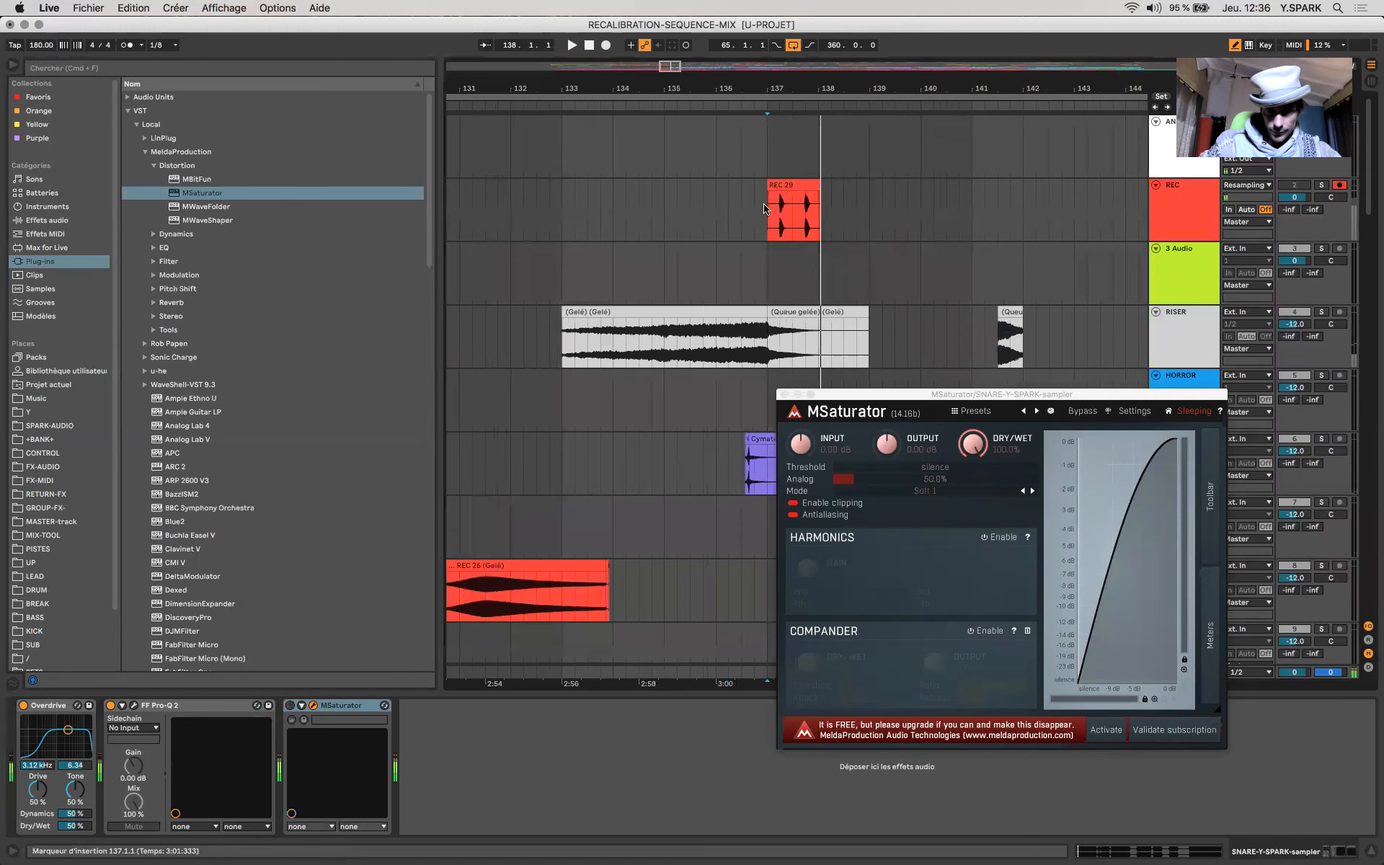
scroll(765, 208, up, 10)
scroll(864, 202, up, 6)
scroll(820, 238, up, 3)
Step: Delete the REC 29 clip from the REC track
scroll(820, 232, down, 15)
click(801, 182)
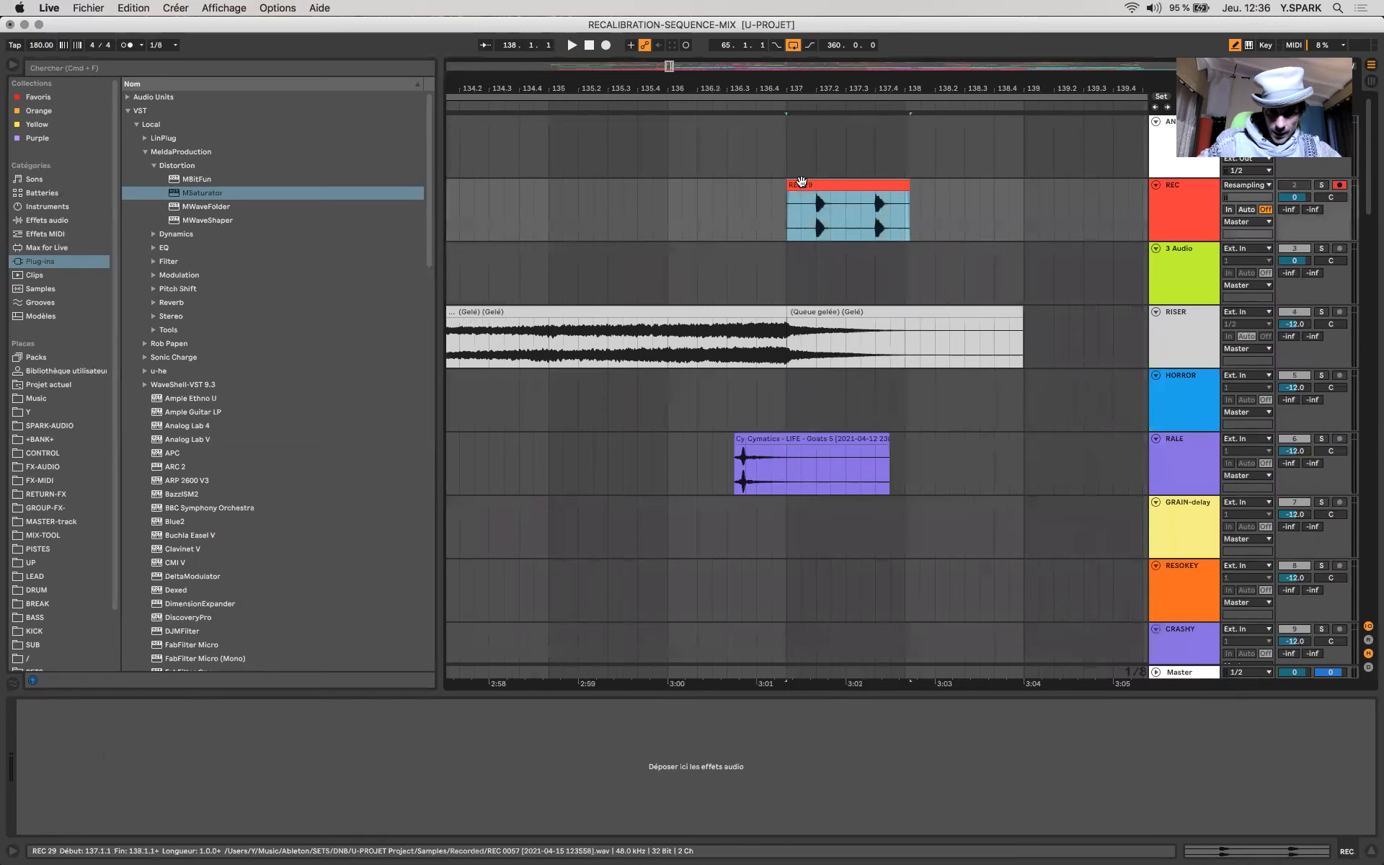
scroll(801, 180, down, 20)
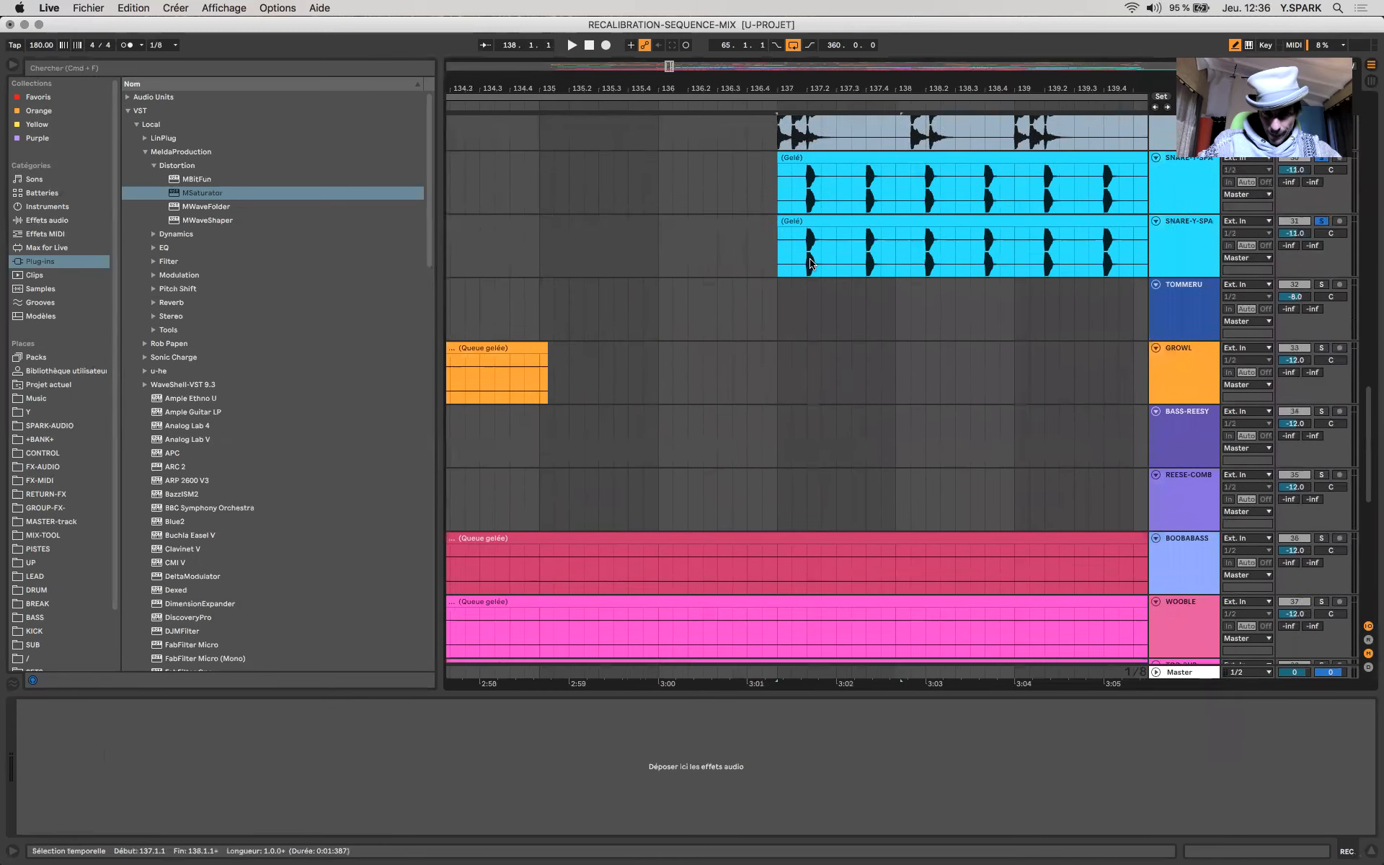
Step: Remove MSaturator from the first SNARE-Y-SPARK track's effect chain and bypass its Overdrive and Pro-Q 2
scroll(809, 262, up, 3)
click(810, 262)
scroll(809, 261, down, 5)
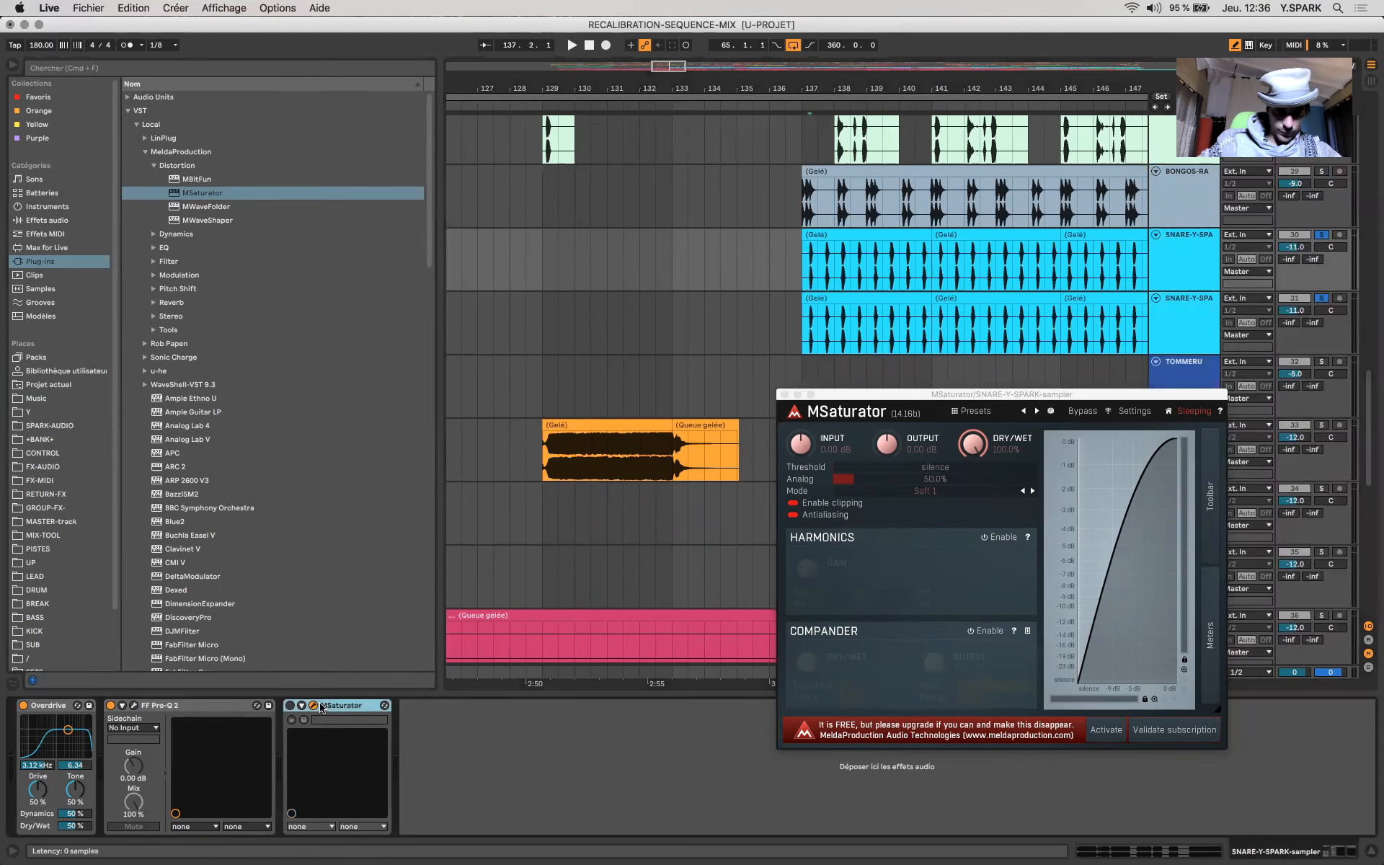
key(Delete)
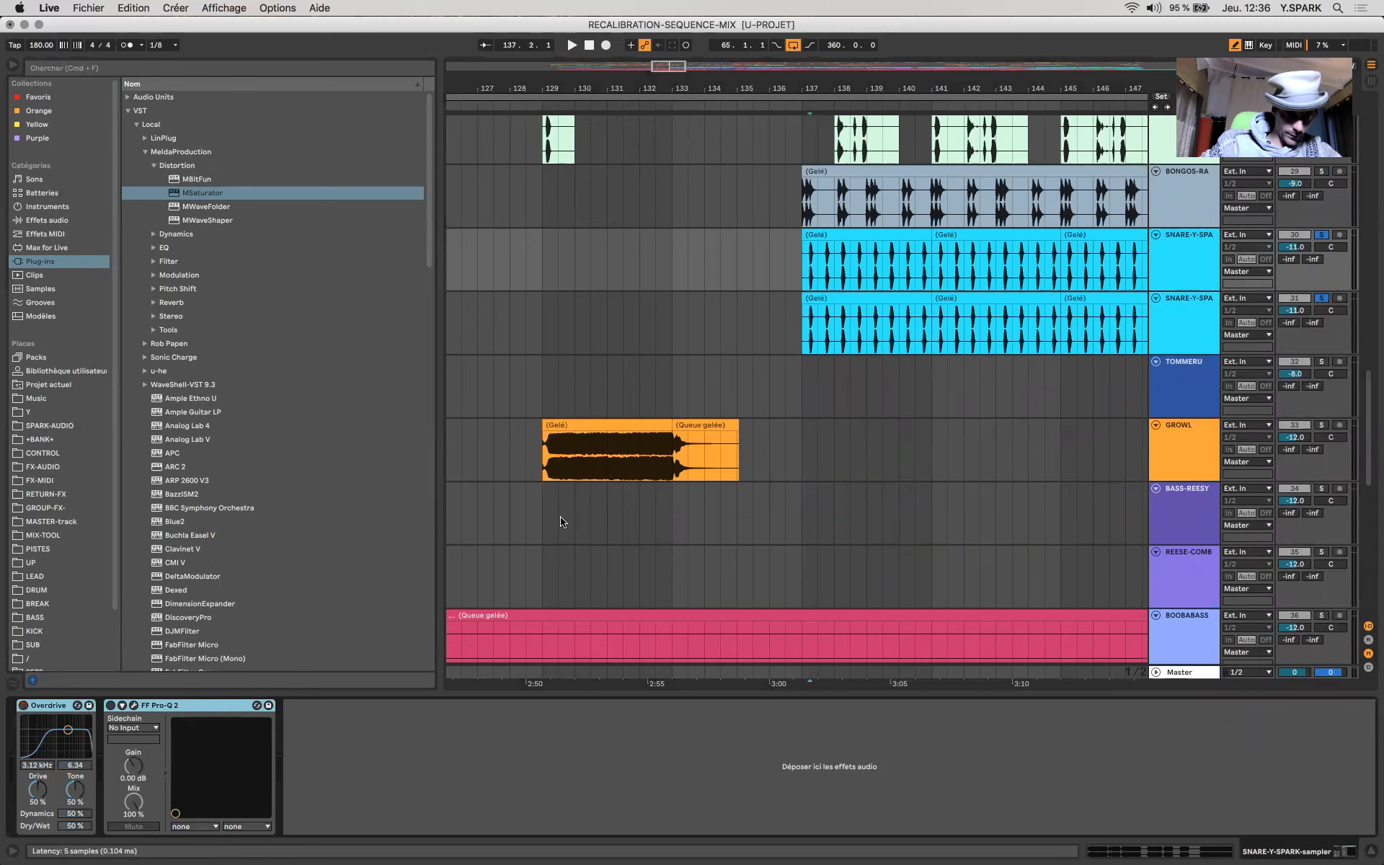
Step: Resample the snare onto the REC track with Overdrive and Pro-Q 2 bypassed and examine its waveform
scroll(852, 379, up, 15)
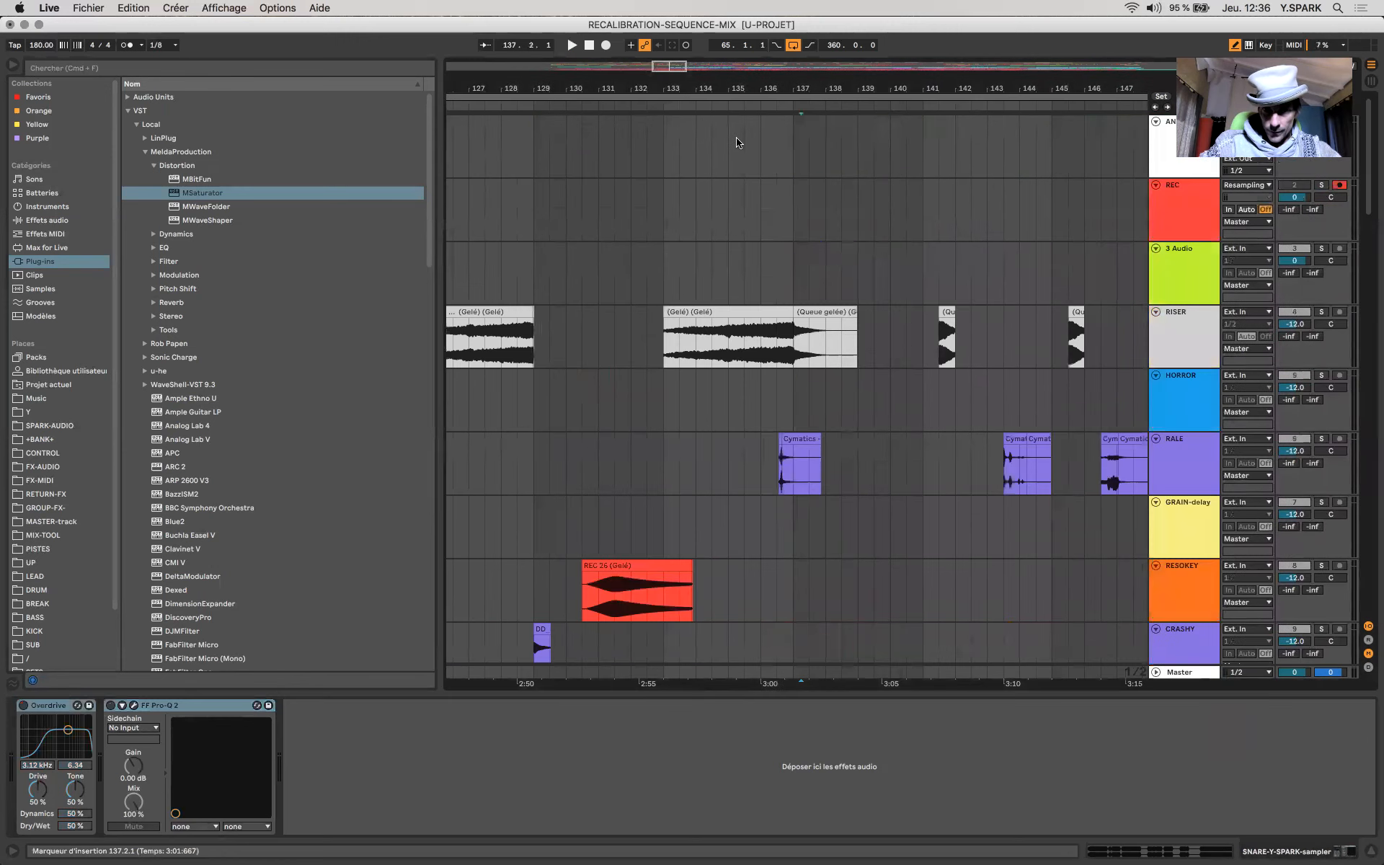
click(606, 44)
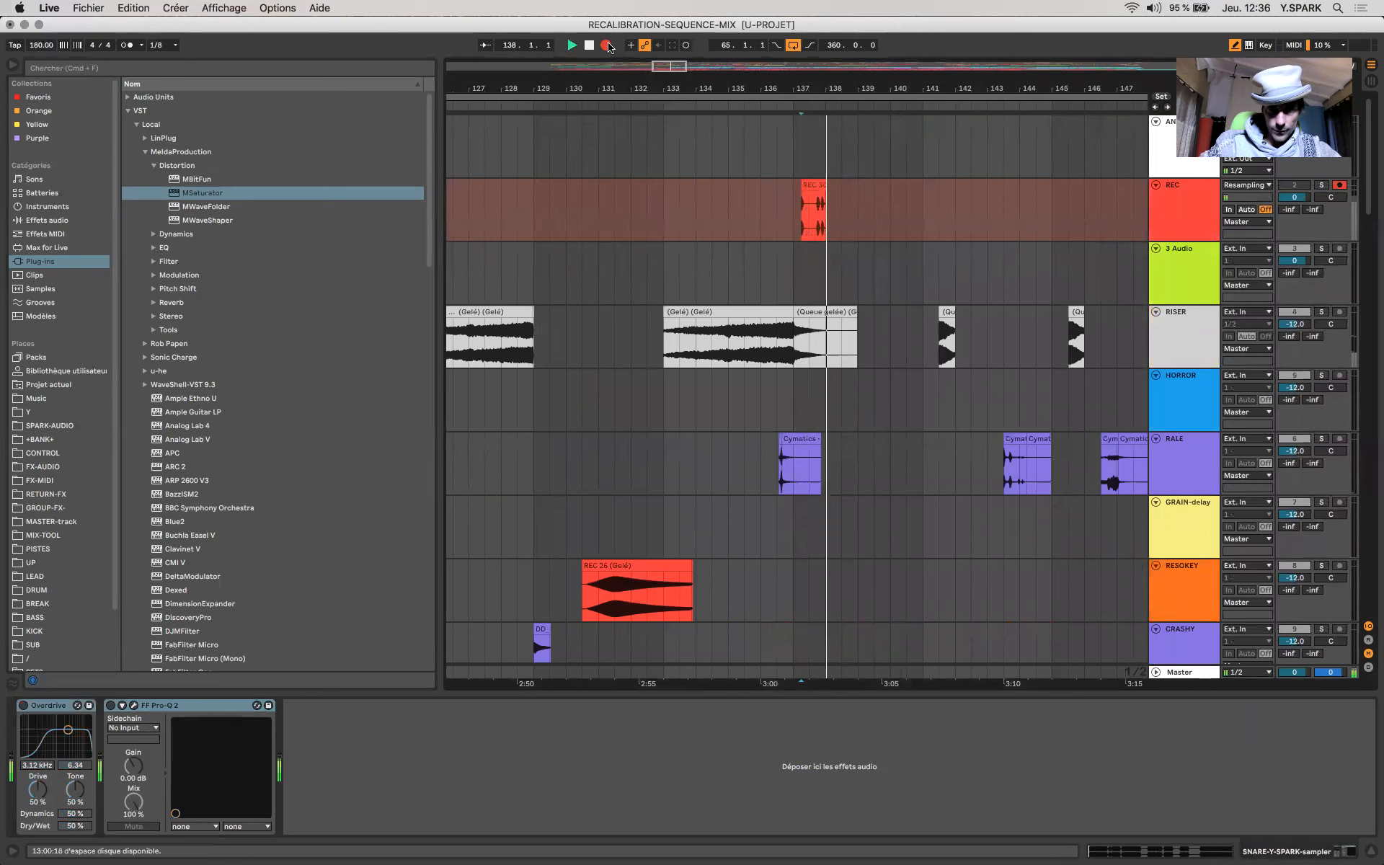
key(space)
drag(813, 88, 784, 178)
scroll(843, 228, up, 10)
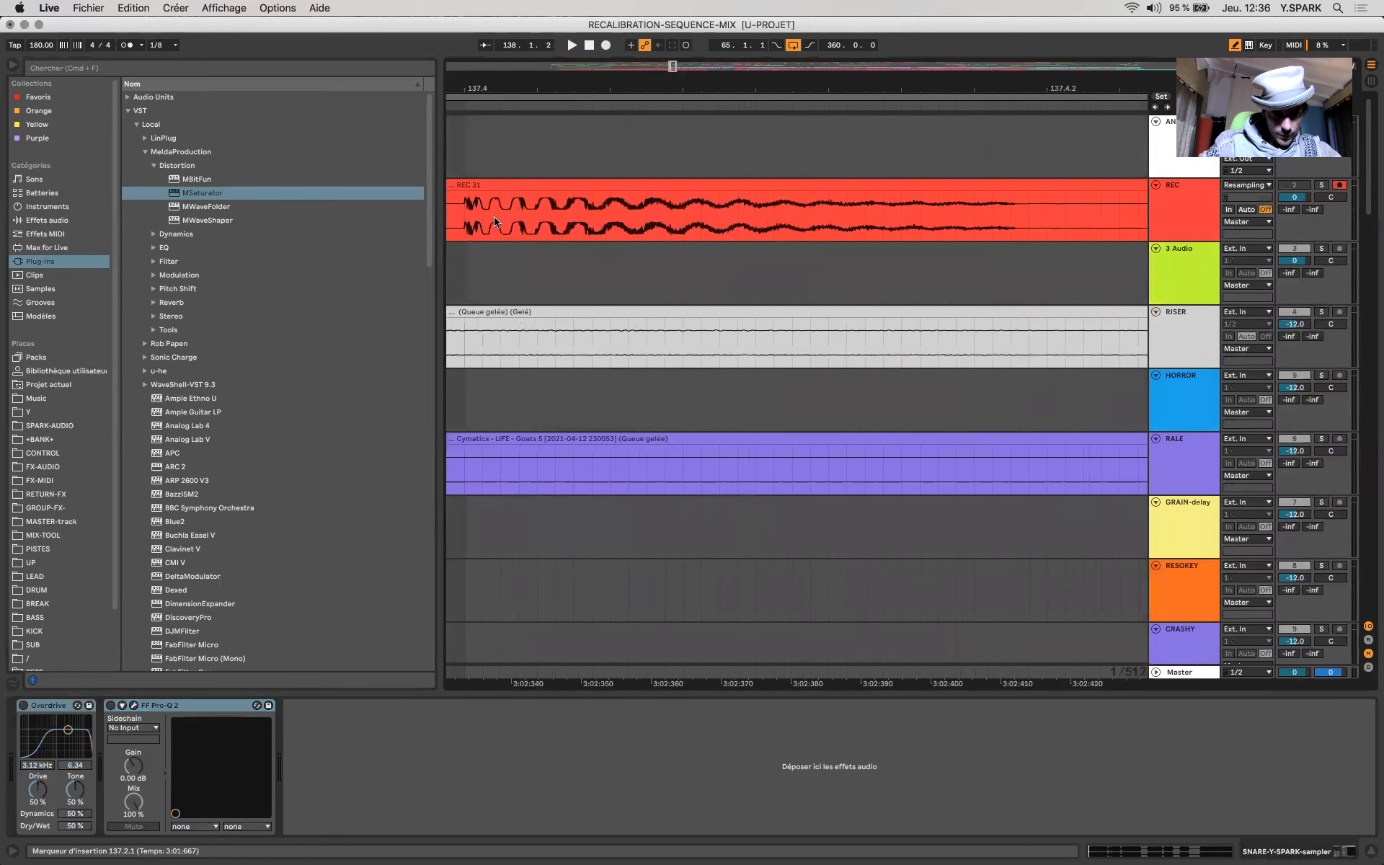
scroll(494, 223, down, 8)
scroll(494, 222, down, 10)
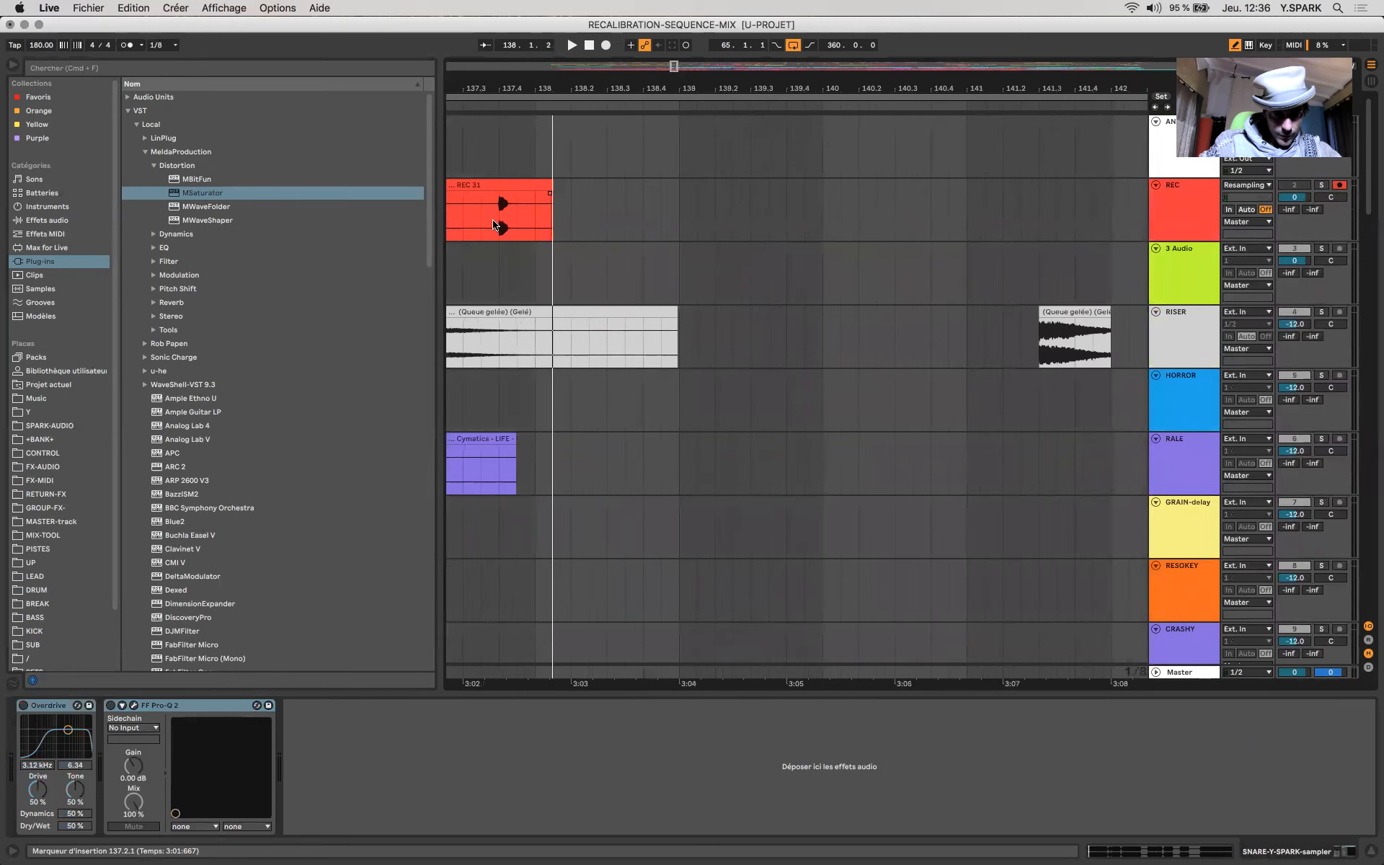
Step: Delete the recorded snare clip on the REC track between bars 137 and 139
click(517, 181)
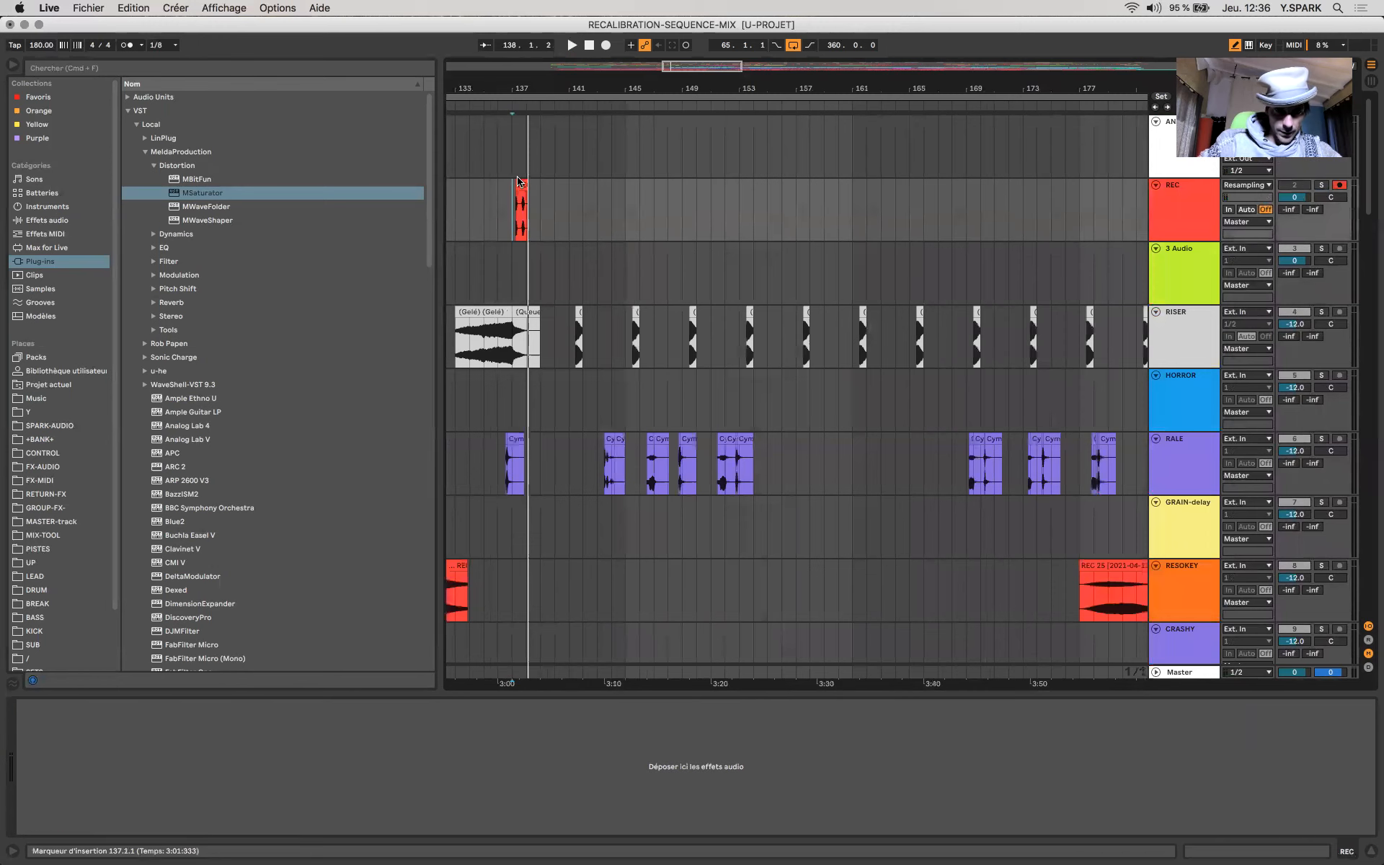
drag(510, 214, 544, 213)
key(Delete)
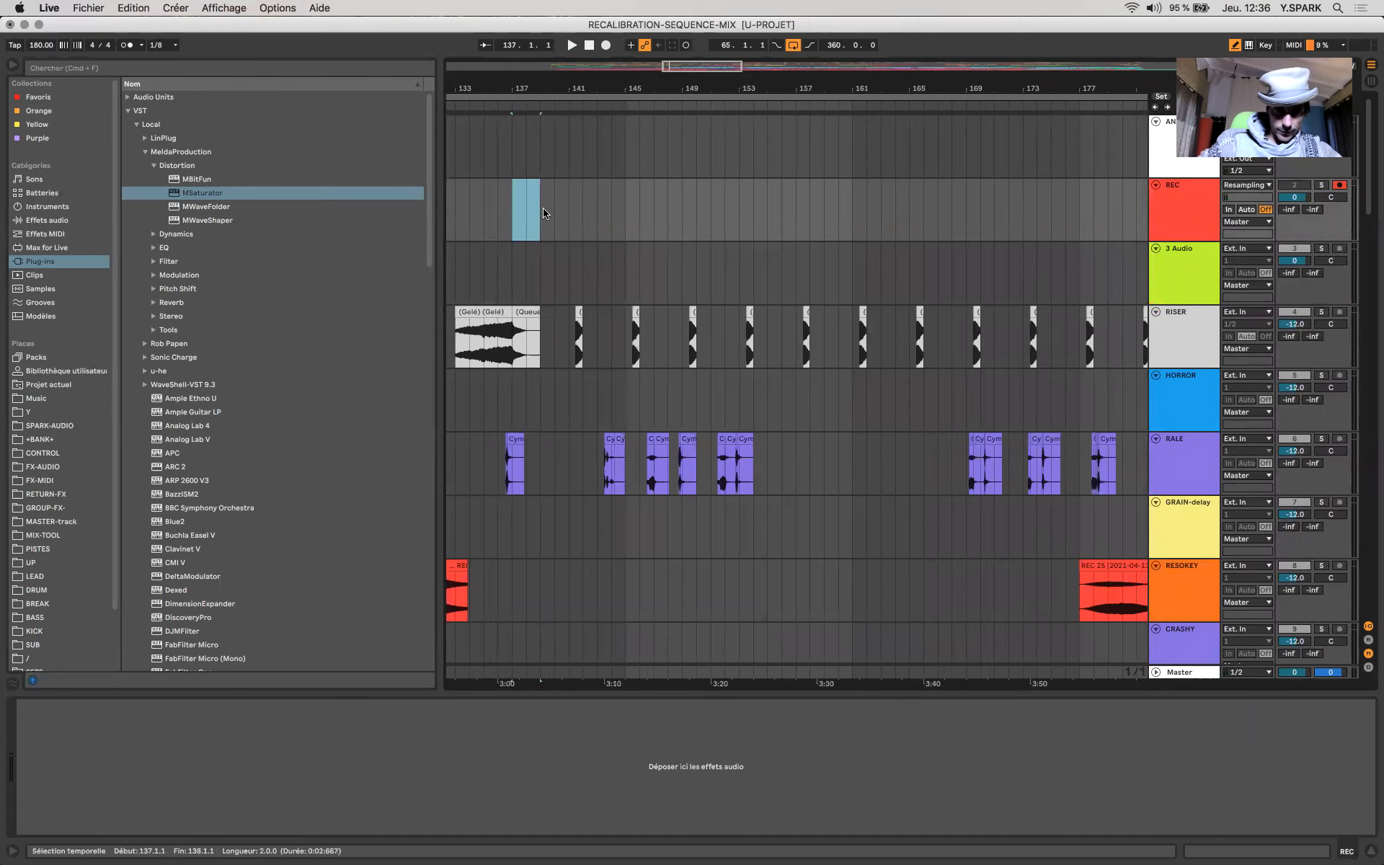
Step: Delete Overdrive from the first SNARE-Y-SPARK track and reactivate its Pro-Q 2
scroll(522, 259, down, 20)
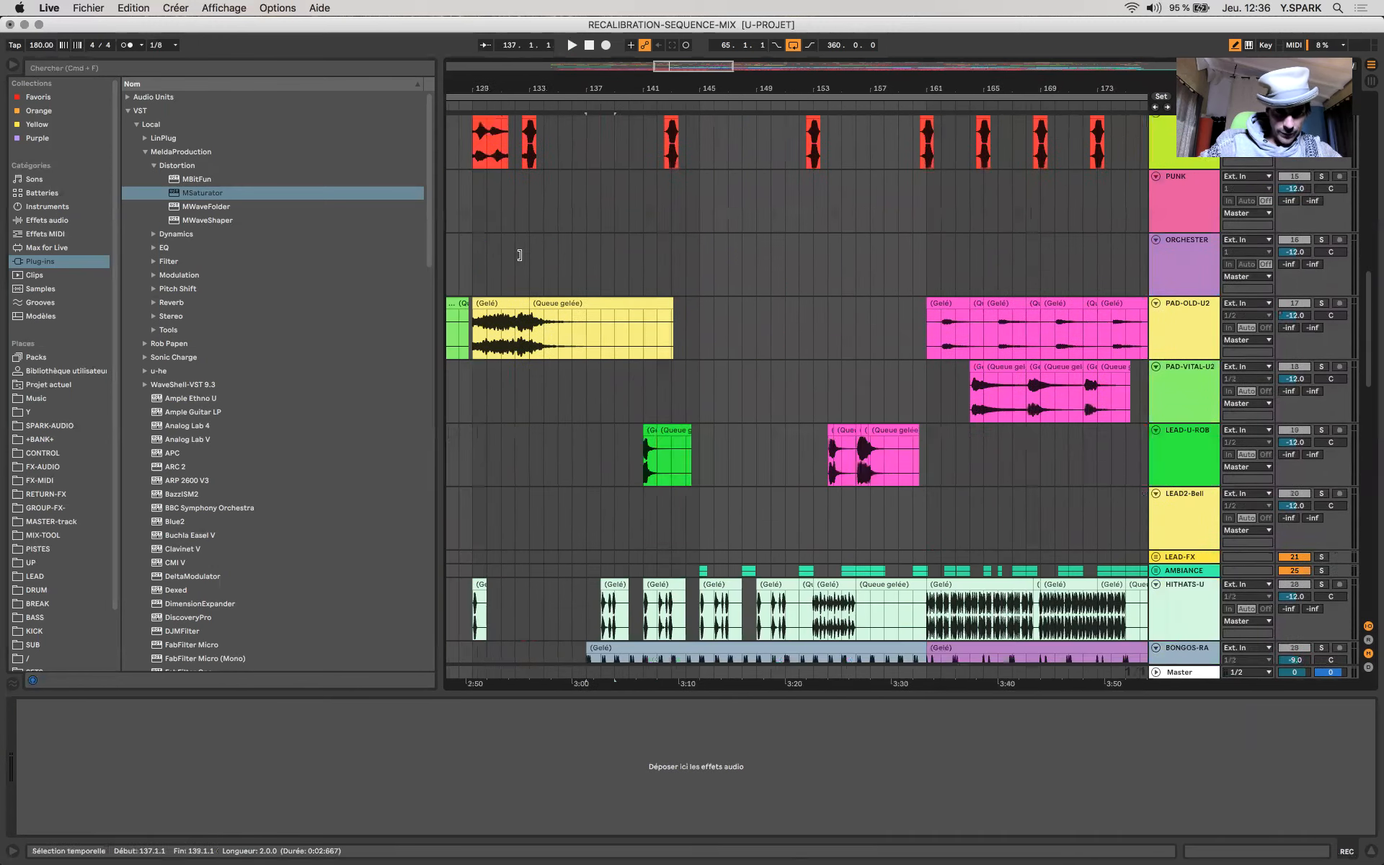
click(607, 439)
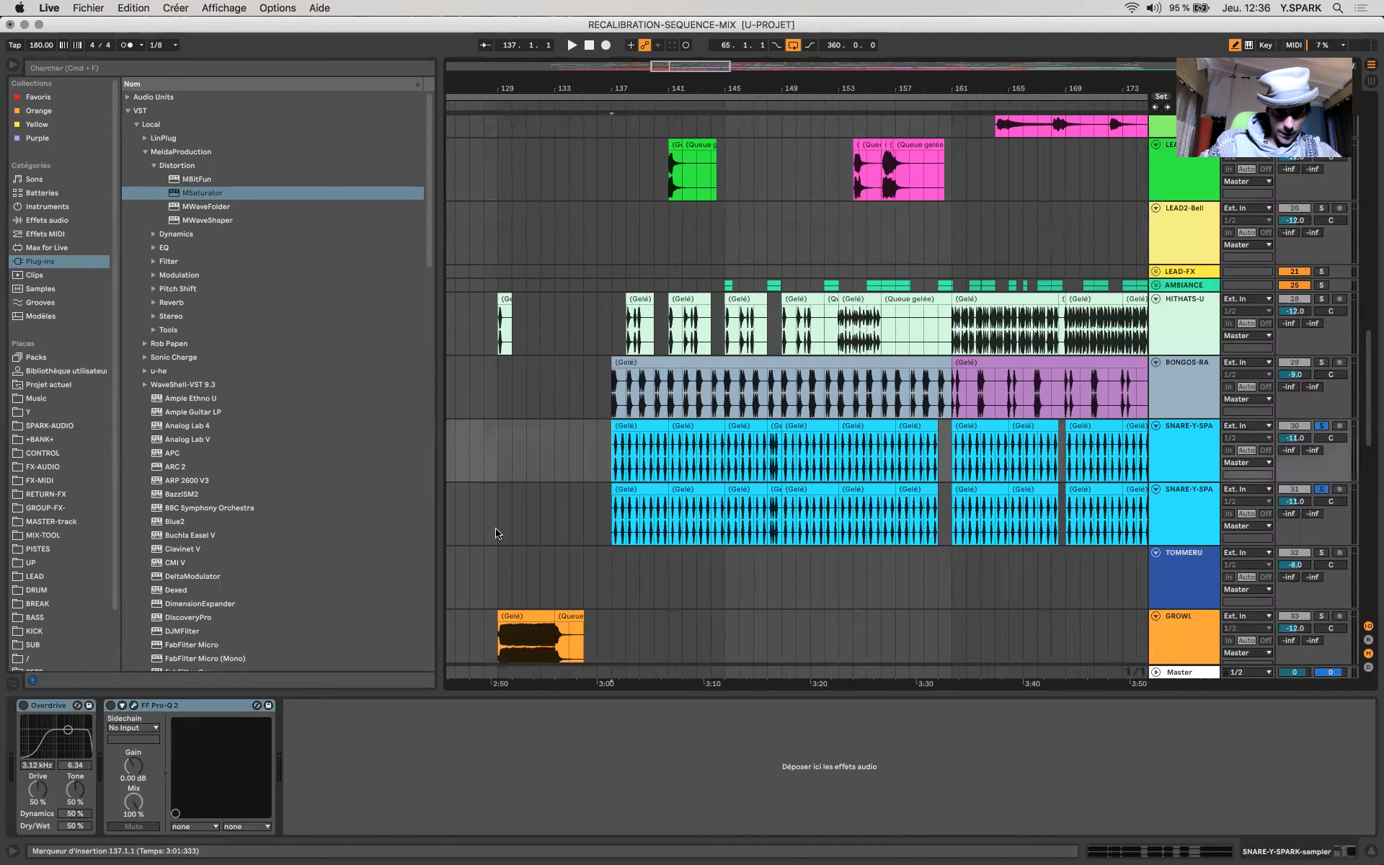
click(54, 706)
key(Delete)
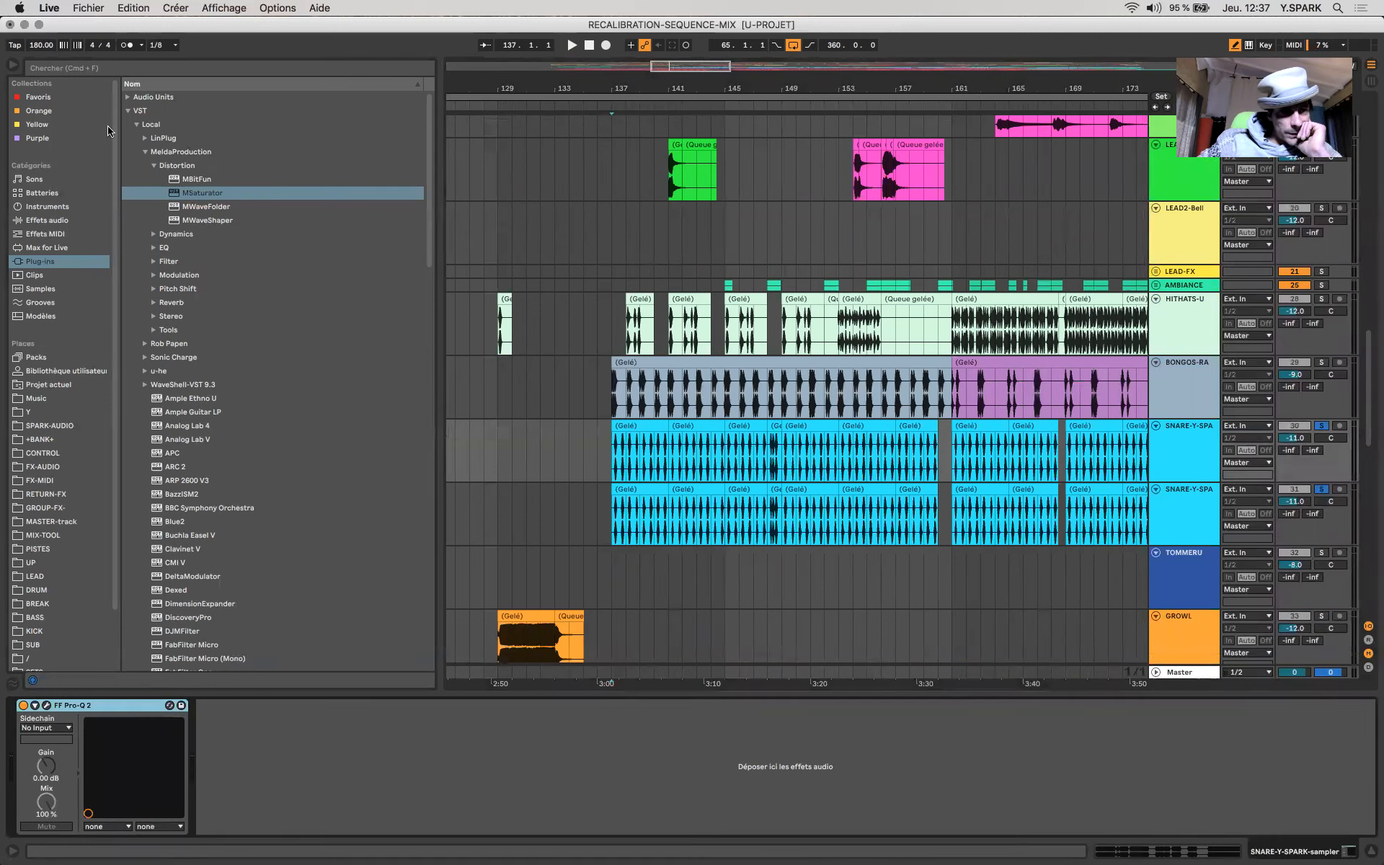
Step: Insert Saturator before the Pro-Q 2 on the snare track, set its curve to Digital Clip and start playback
click(45, 219)
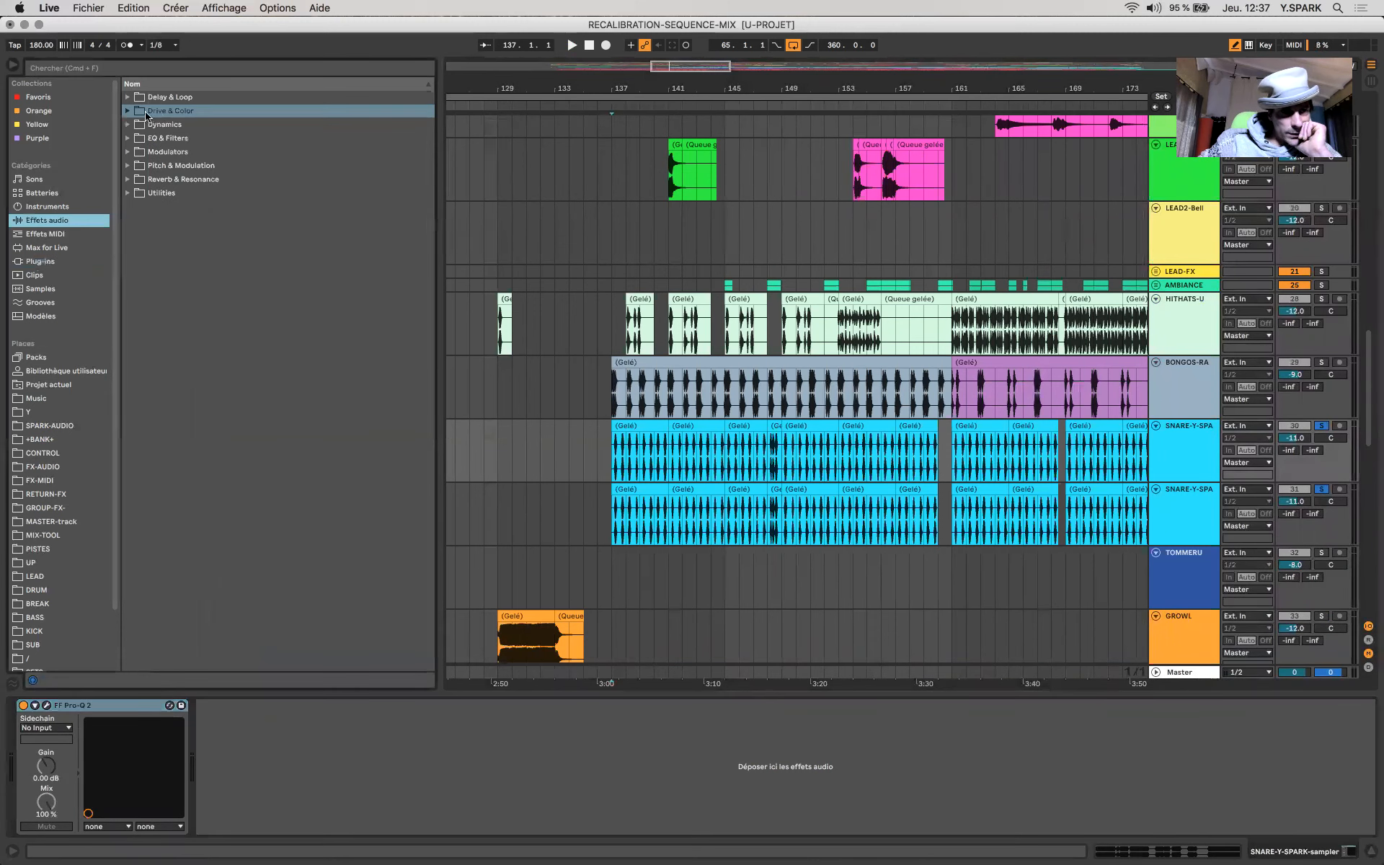
click(127, 125)
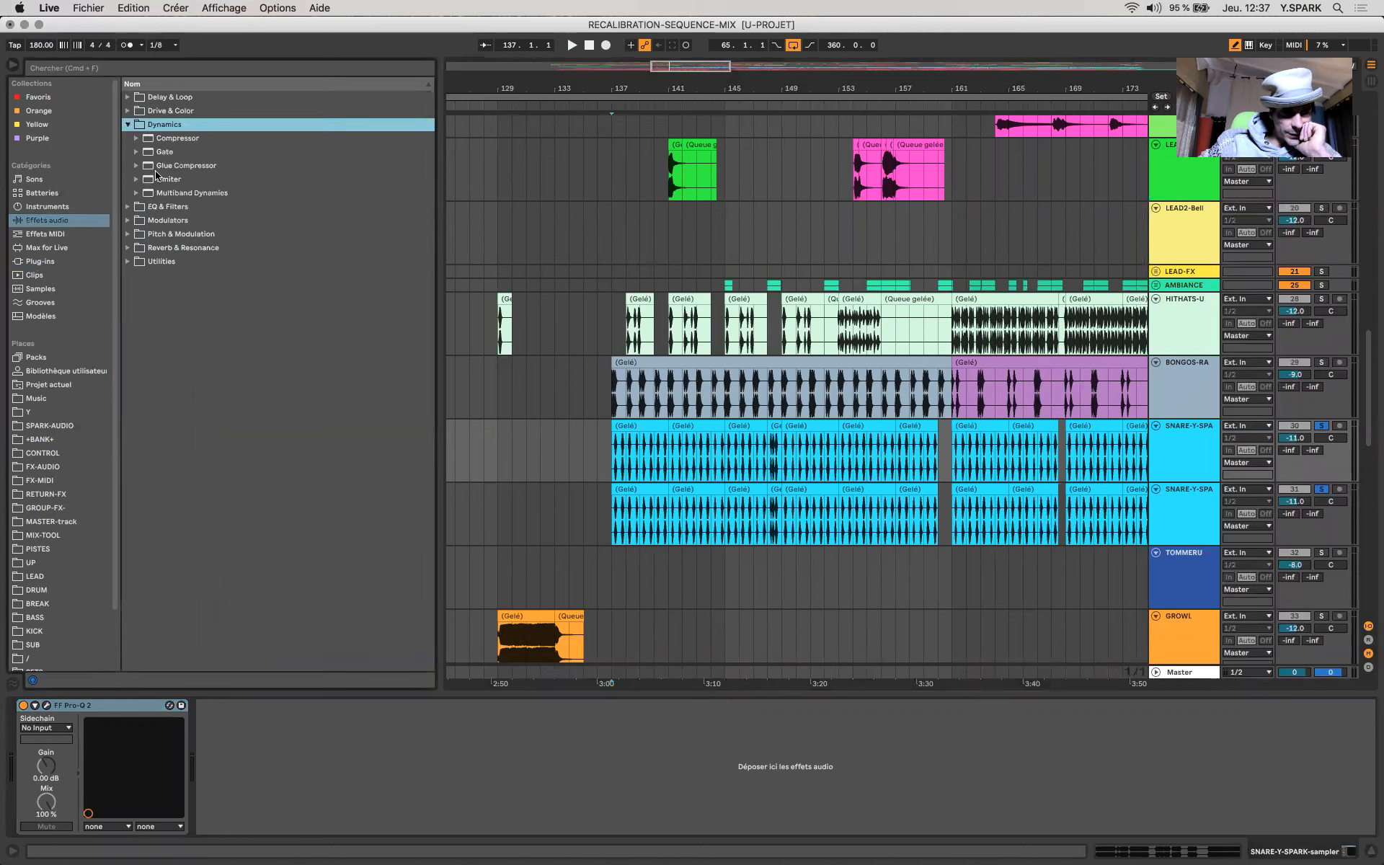
click(129, 111)
mouse_move(173, 233)
mouse_down()
mouse_move(33, 771)
mouse_move(271, 732)
mouse_move(110, 738)
mouse_up()
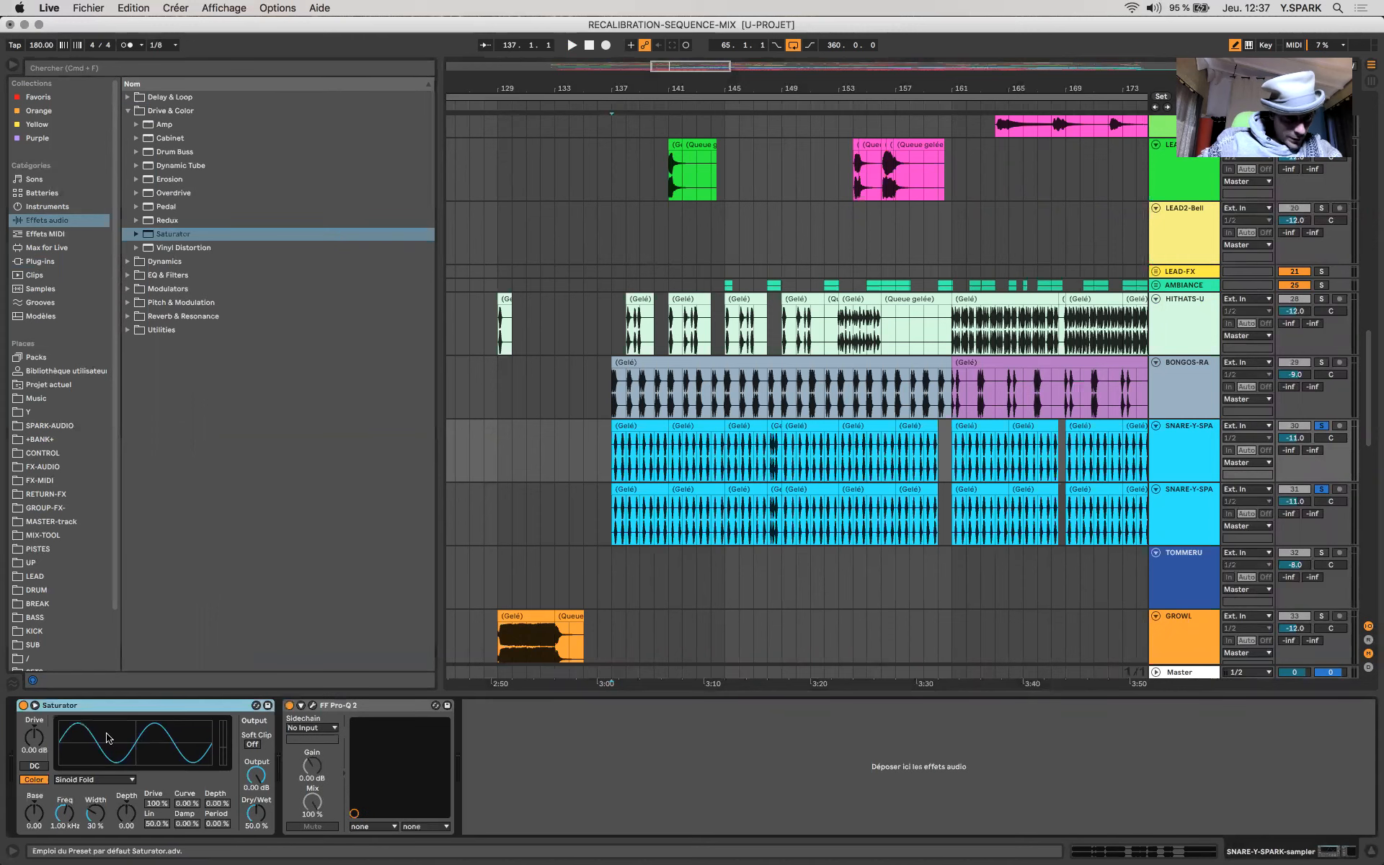
click(84, 780)
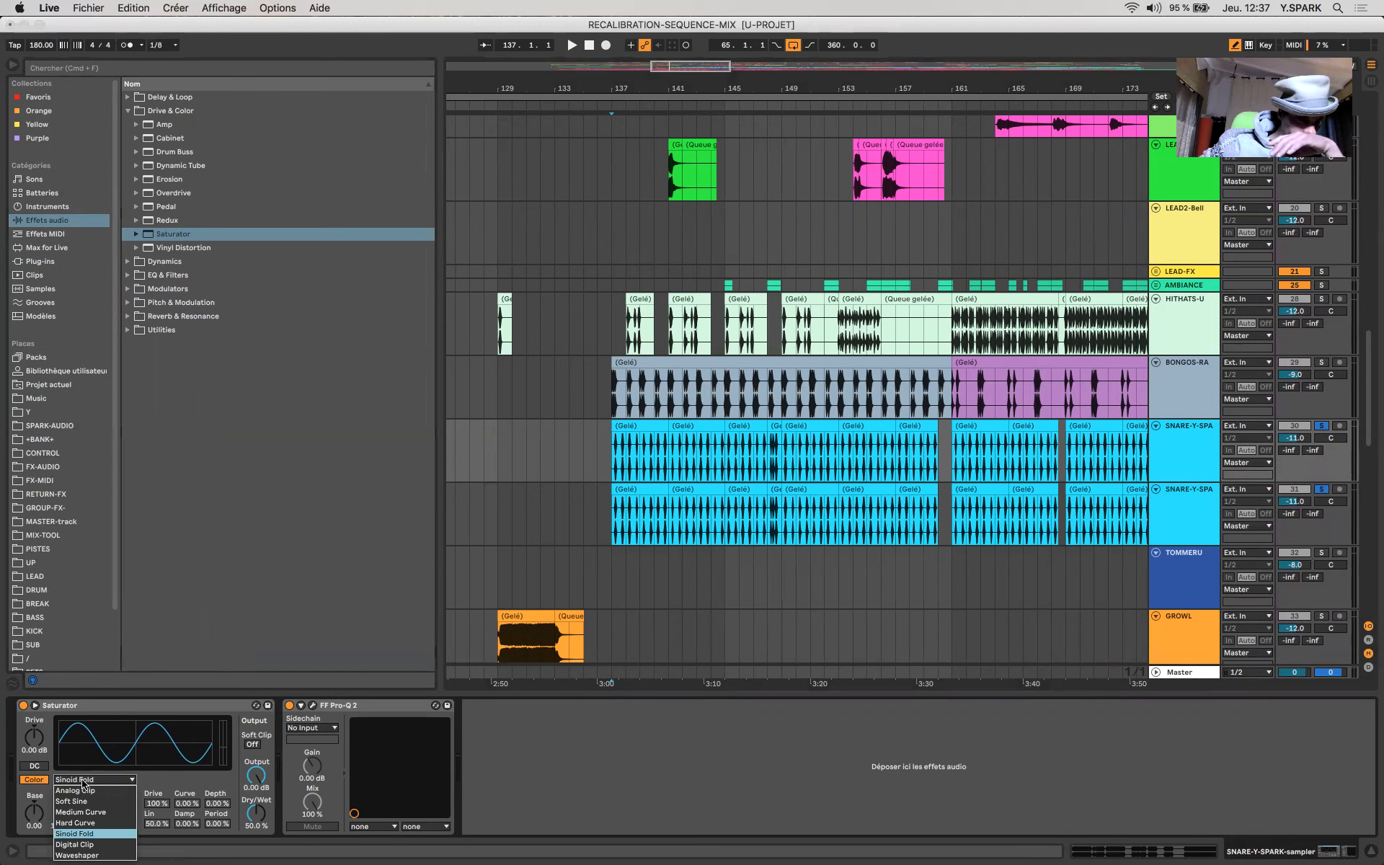
click(98, 845)
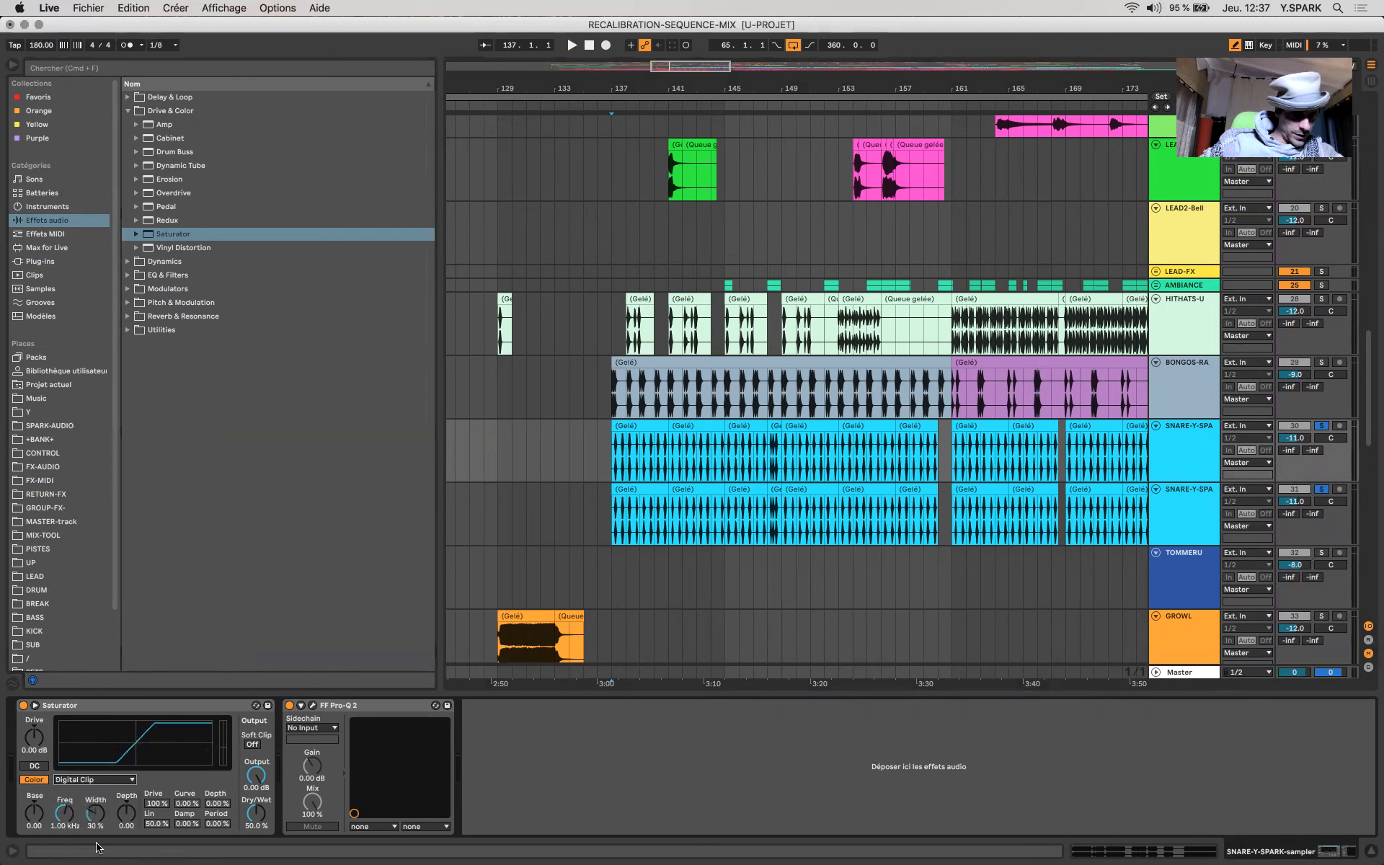
key(space)
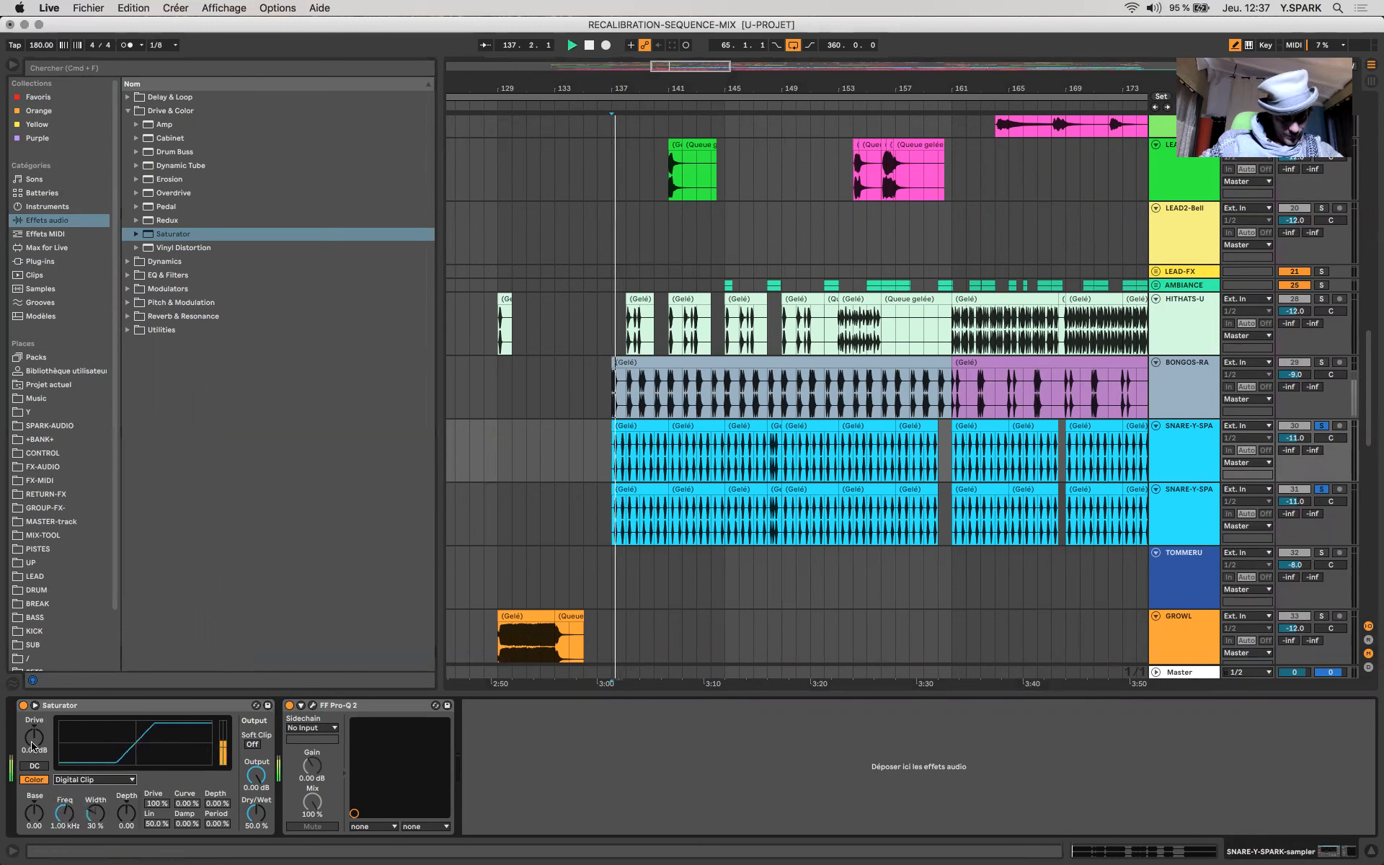
Step: Set the Saturator's drive to 19.4 dB and its dry/wet amount to 18.3 % on the snare track
drag(34, 737, 34, 688)
drag(34, 746, 34, 758)
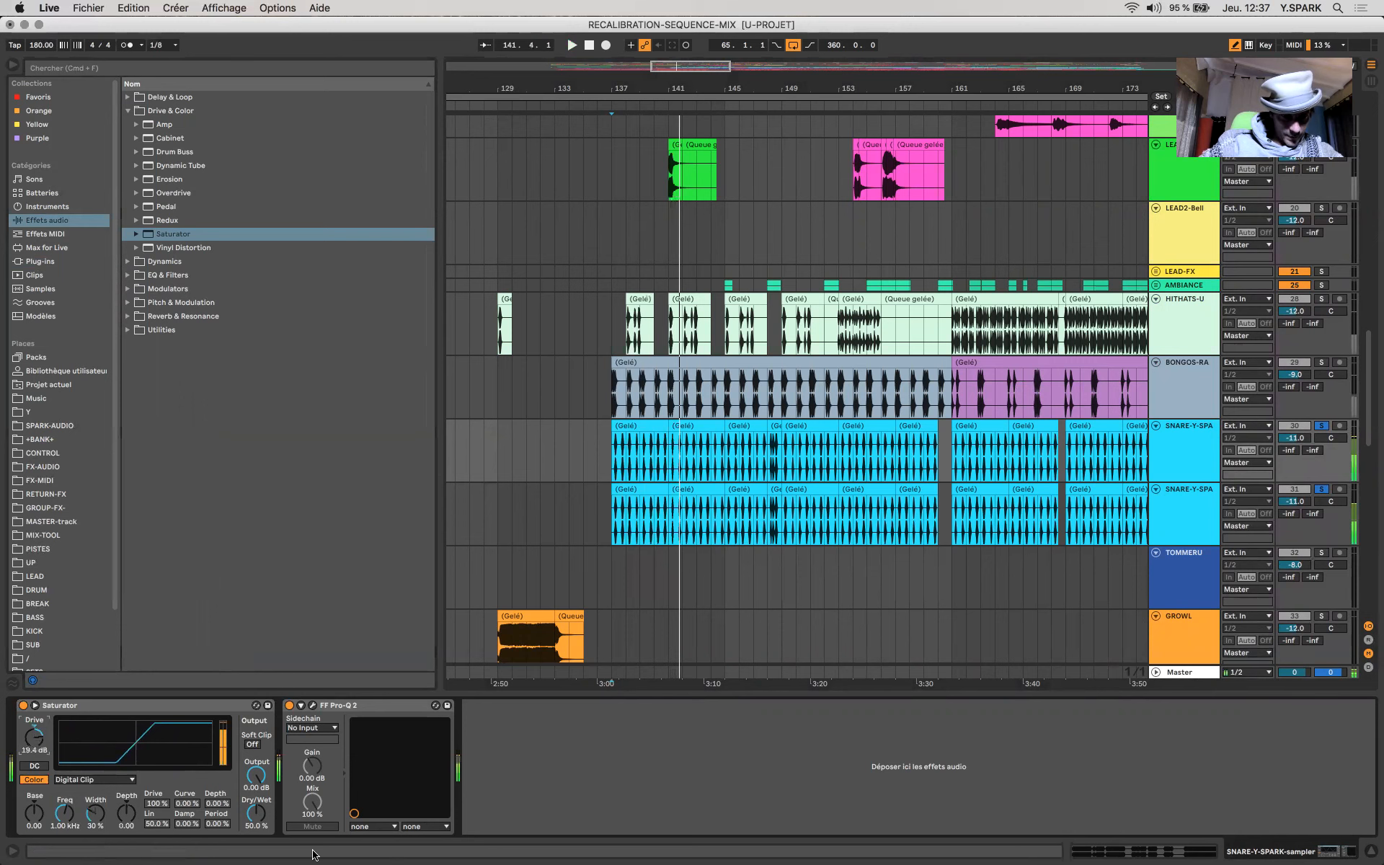
drag(254, 811, 255, 813)
Step: Resample the saturated snare onto the REC track from beat 137.2 and compare its waveform with the original snare clip
scroll(532, 526, up, 5)
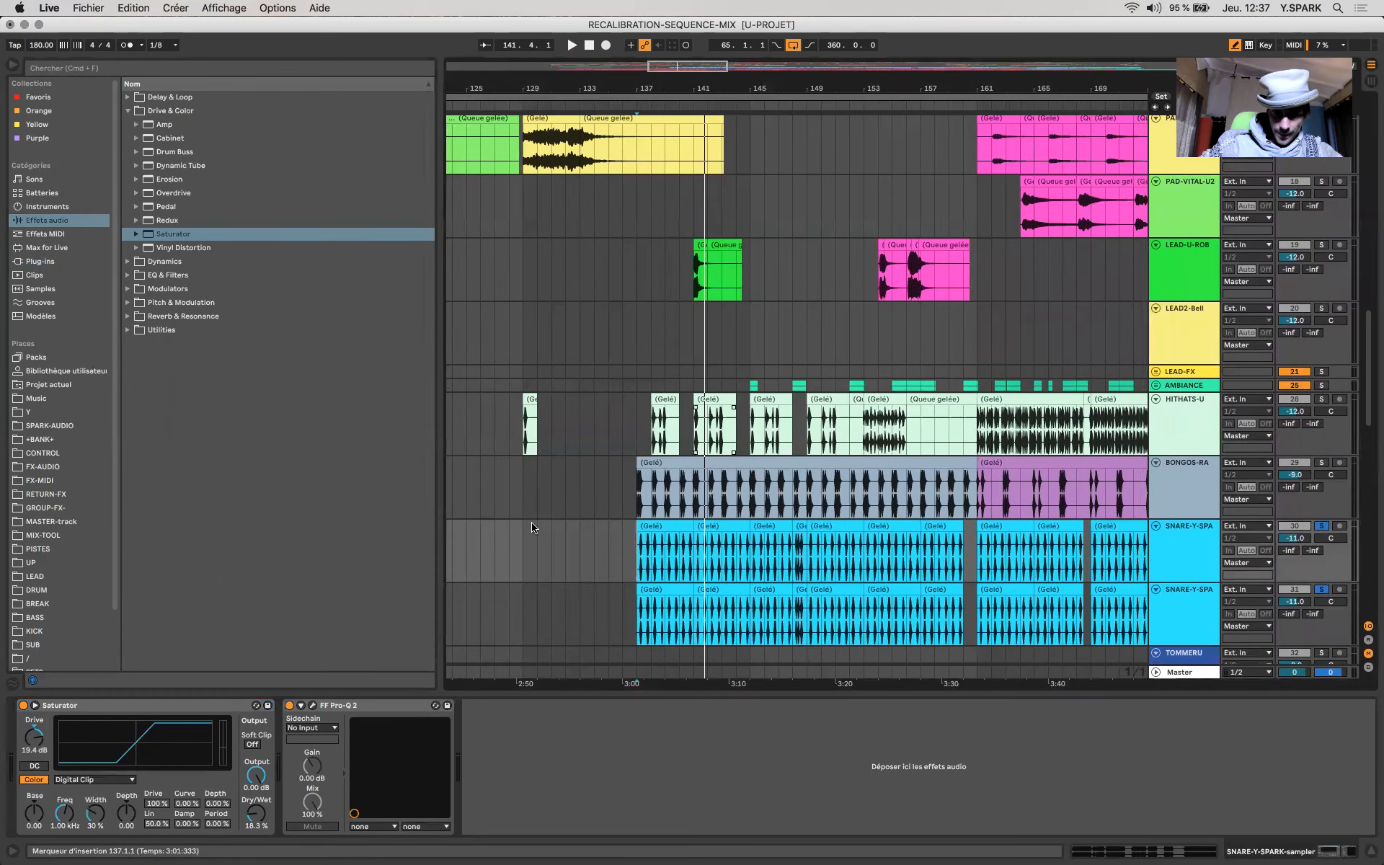
click(638, 551)
scroll(638, 550, up, 5)
scroll(639, 549, right, 1)
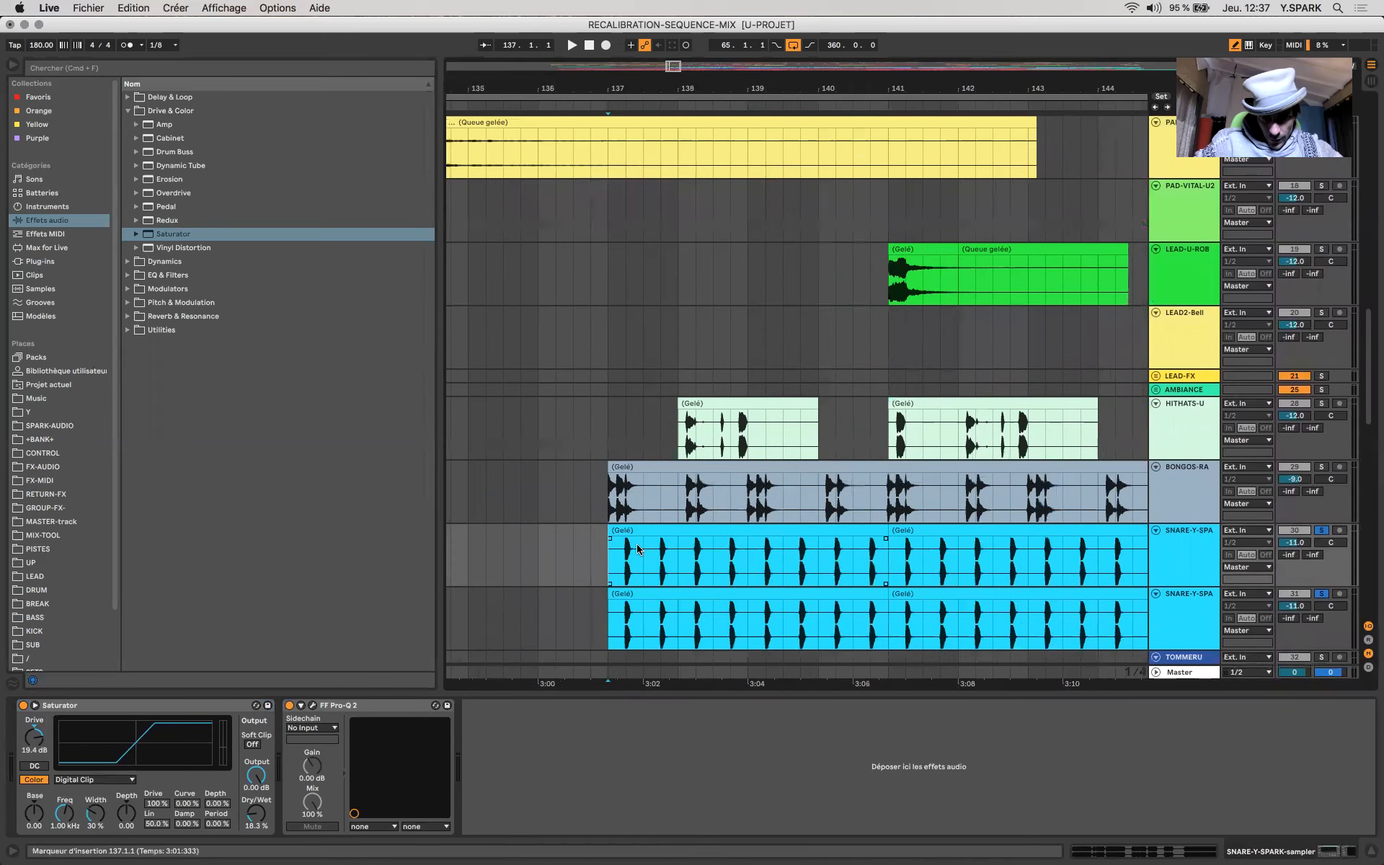
scroll(638, 550, up, 5)
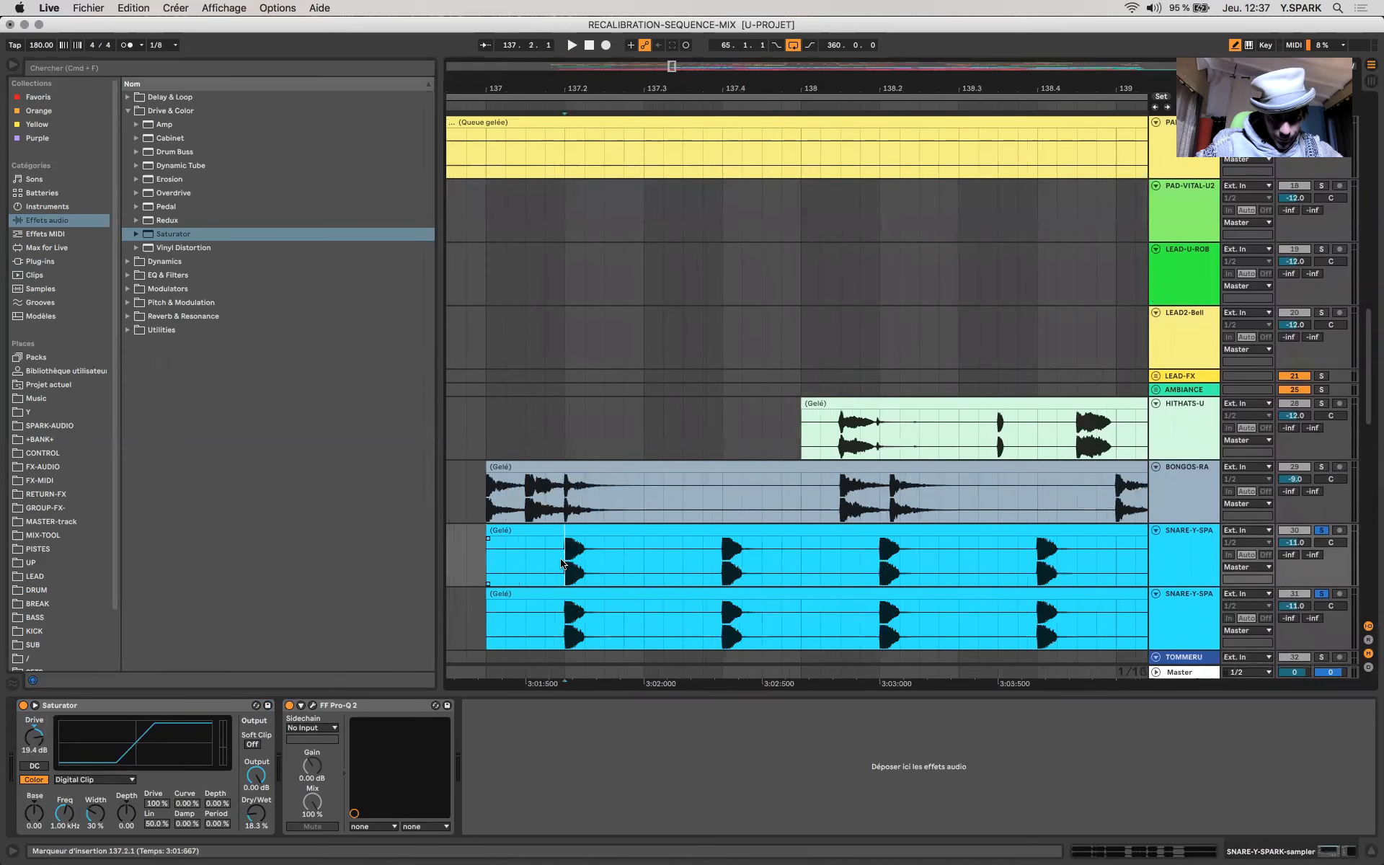
scroll(562, 564, up, 10)
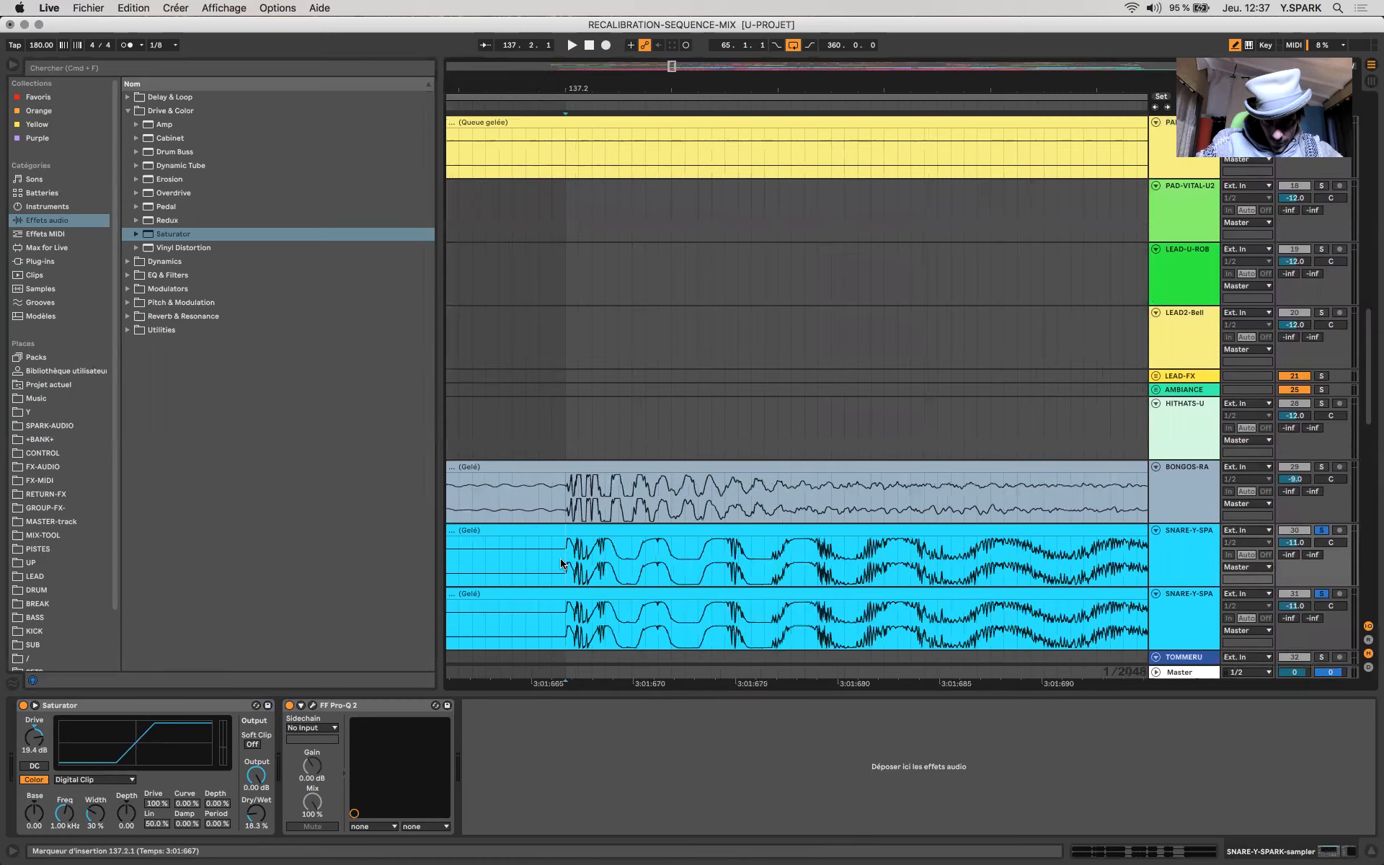
scroll(563, 564, down, 10)
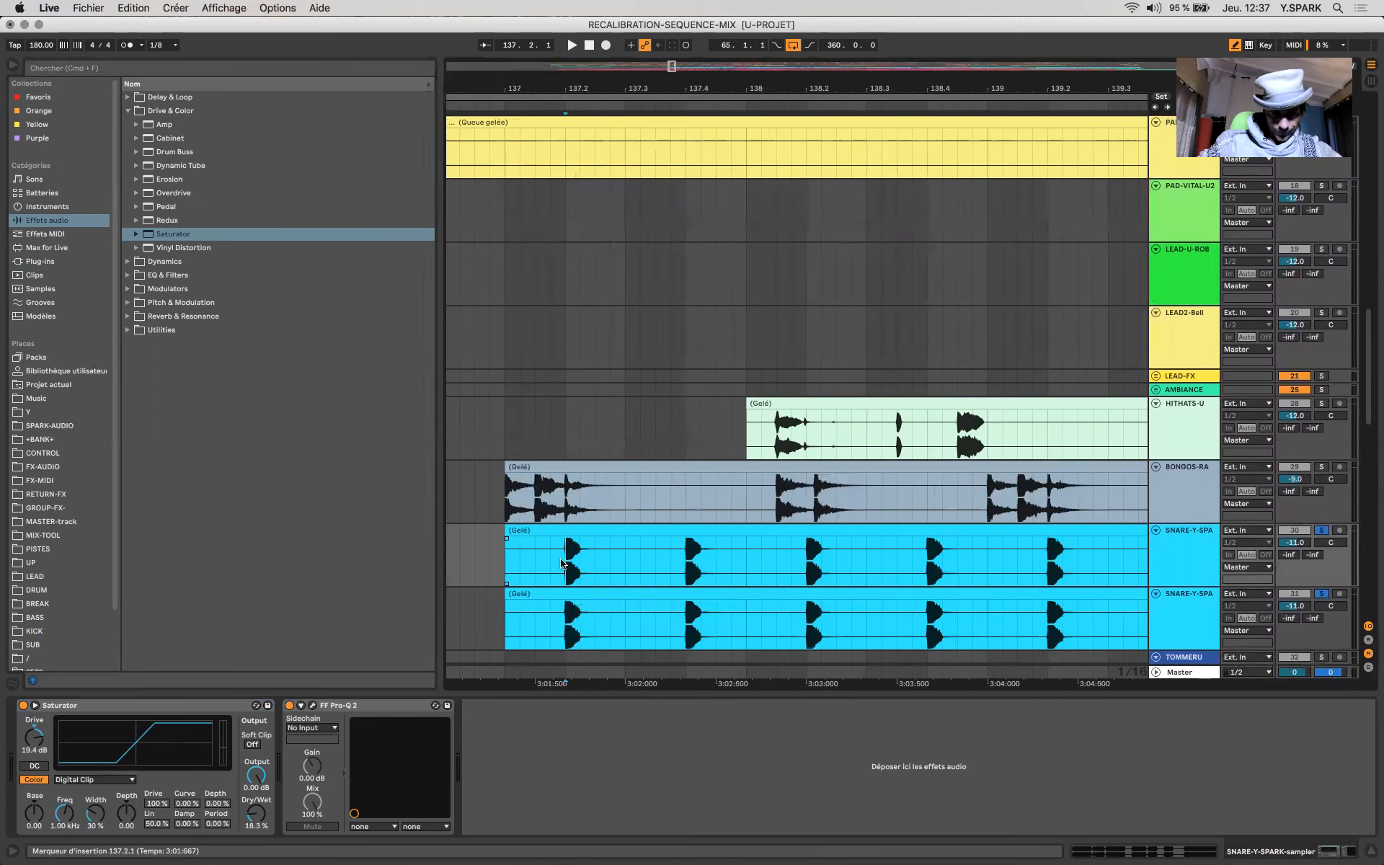
scroll(562, 564, up, 15)
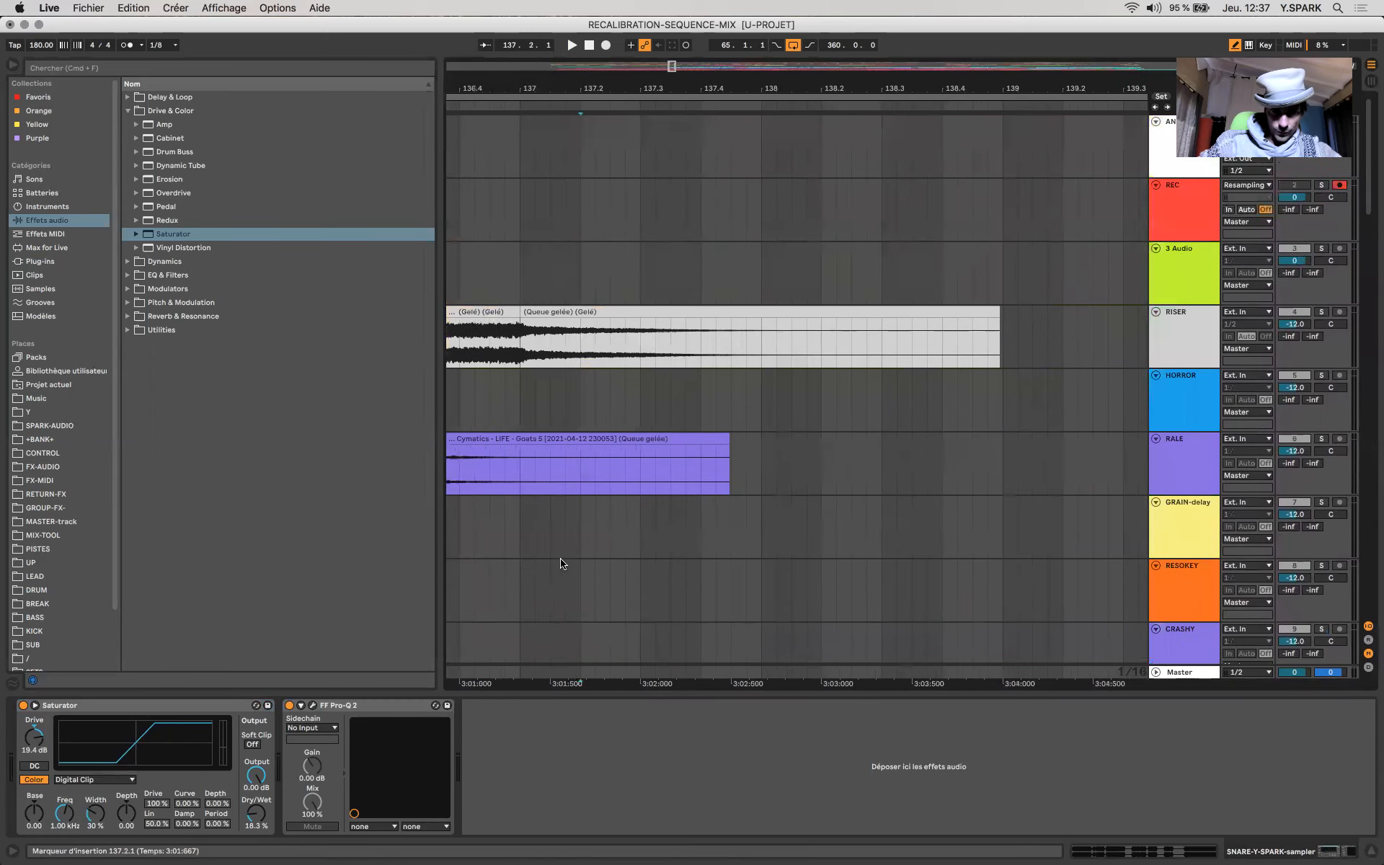
click(606, 45)
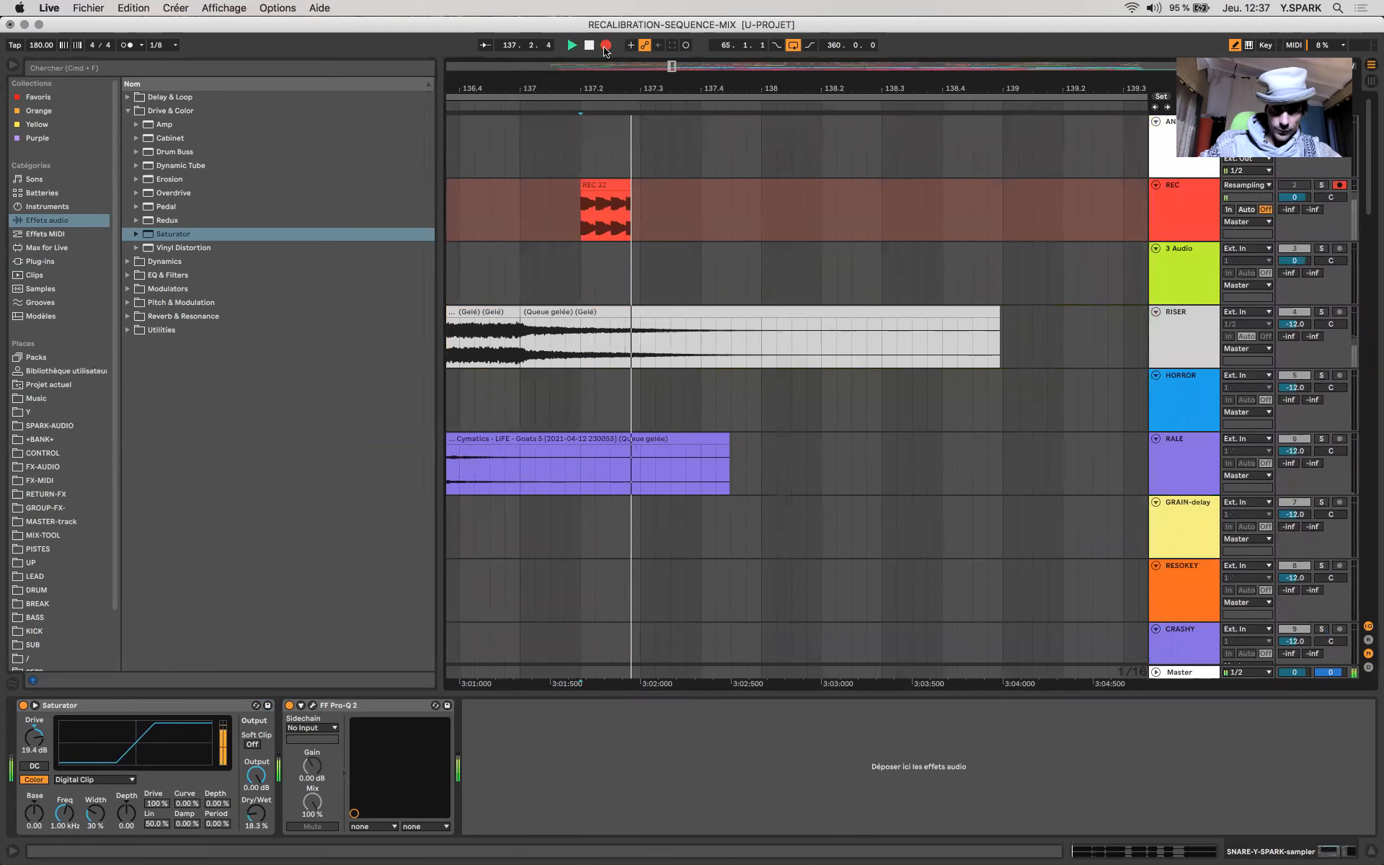
scroll(585, 245, up, 10)
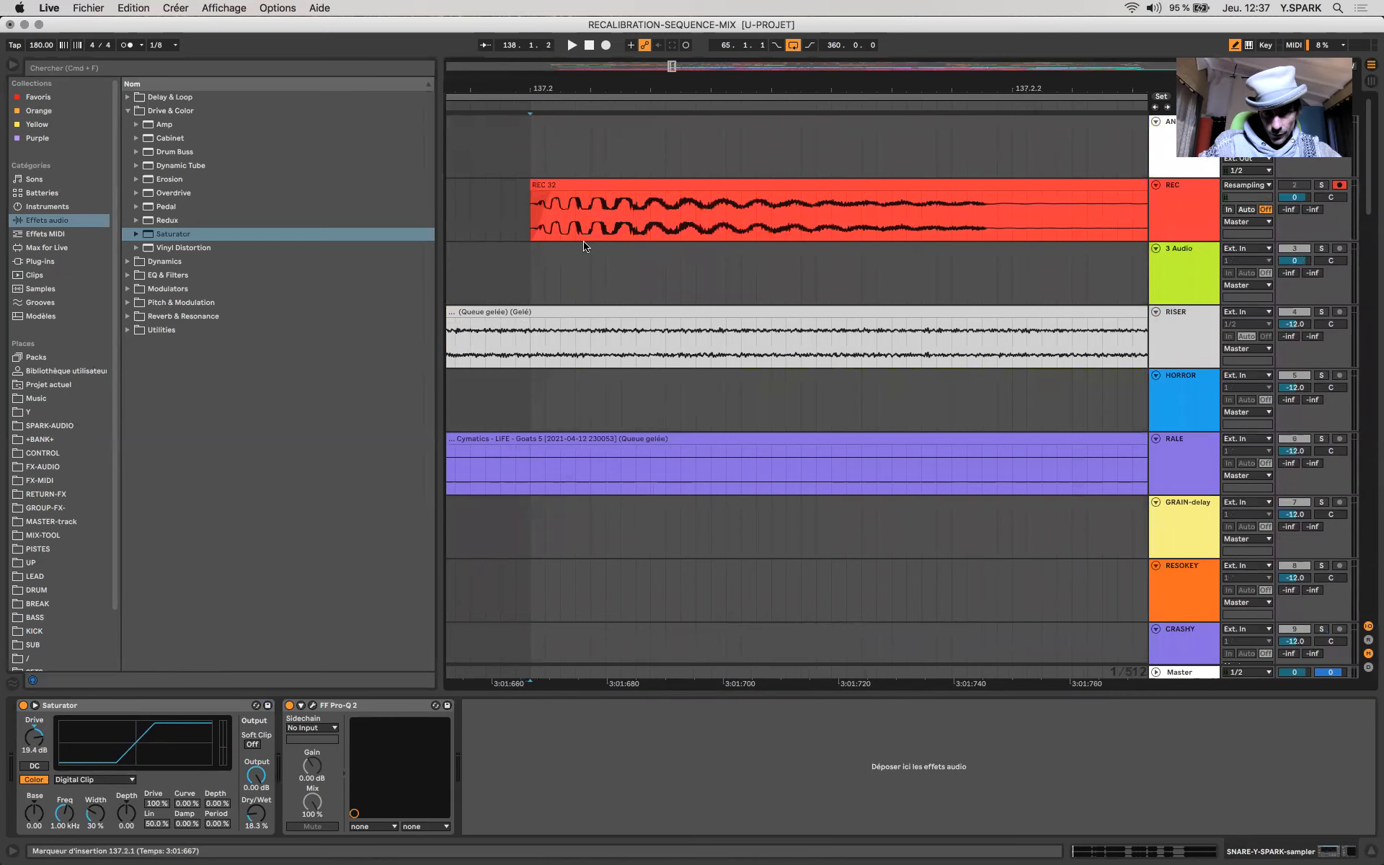
Step: Delete the recorded snare clip on the REC track between beat 137.2 and bar 141
scroll(585, 246, down, 12)
key(space)
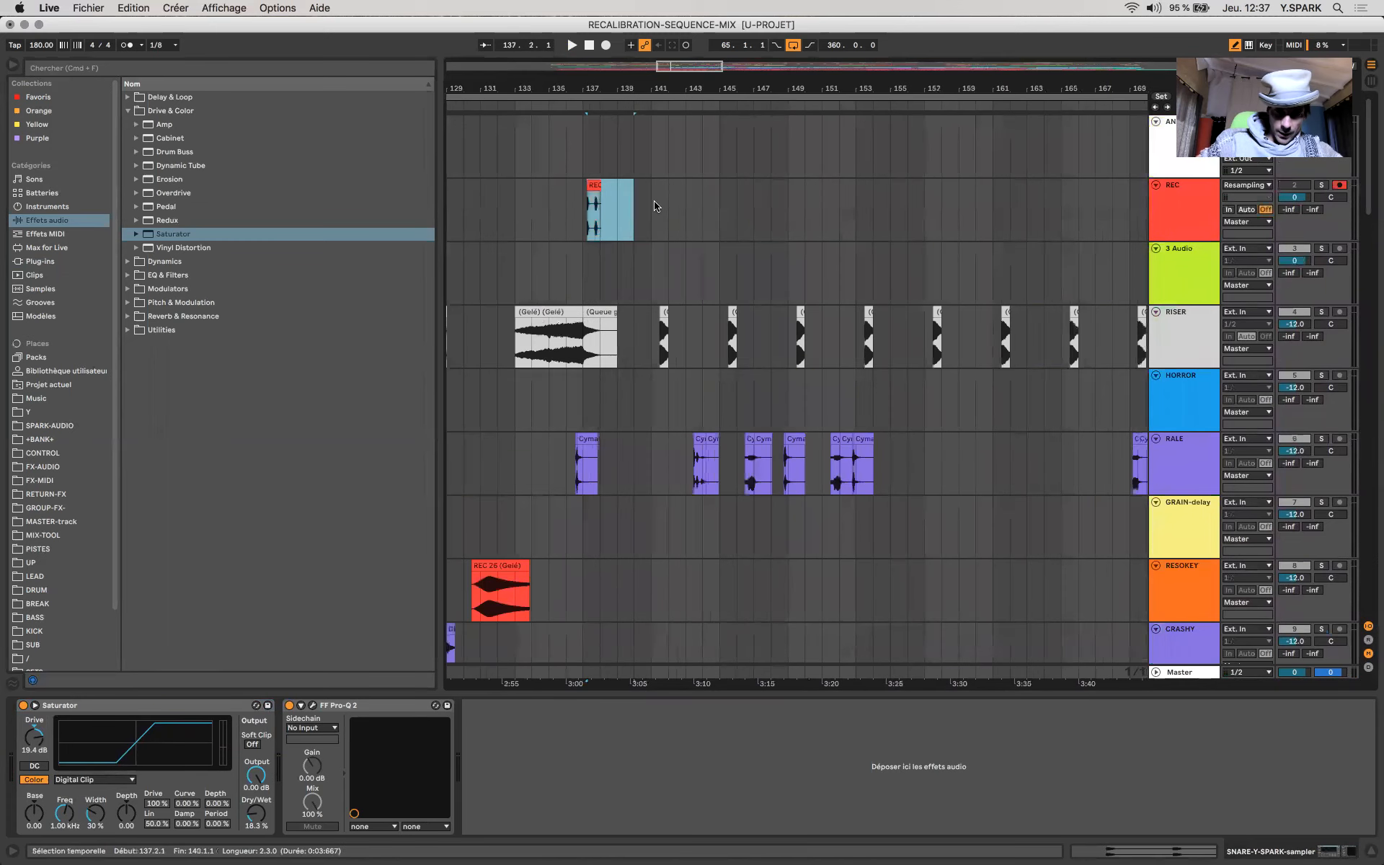
shift+click(653, 206)
Step: Play the snare from bar 137 and compare the sound with Saturator bypassed and active
scroll(654, 206, down, 15)
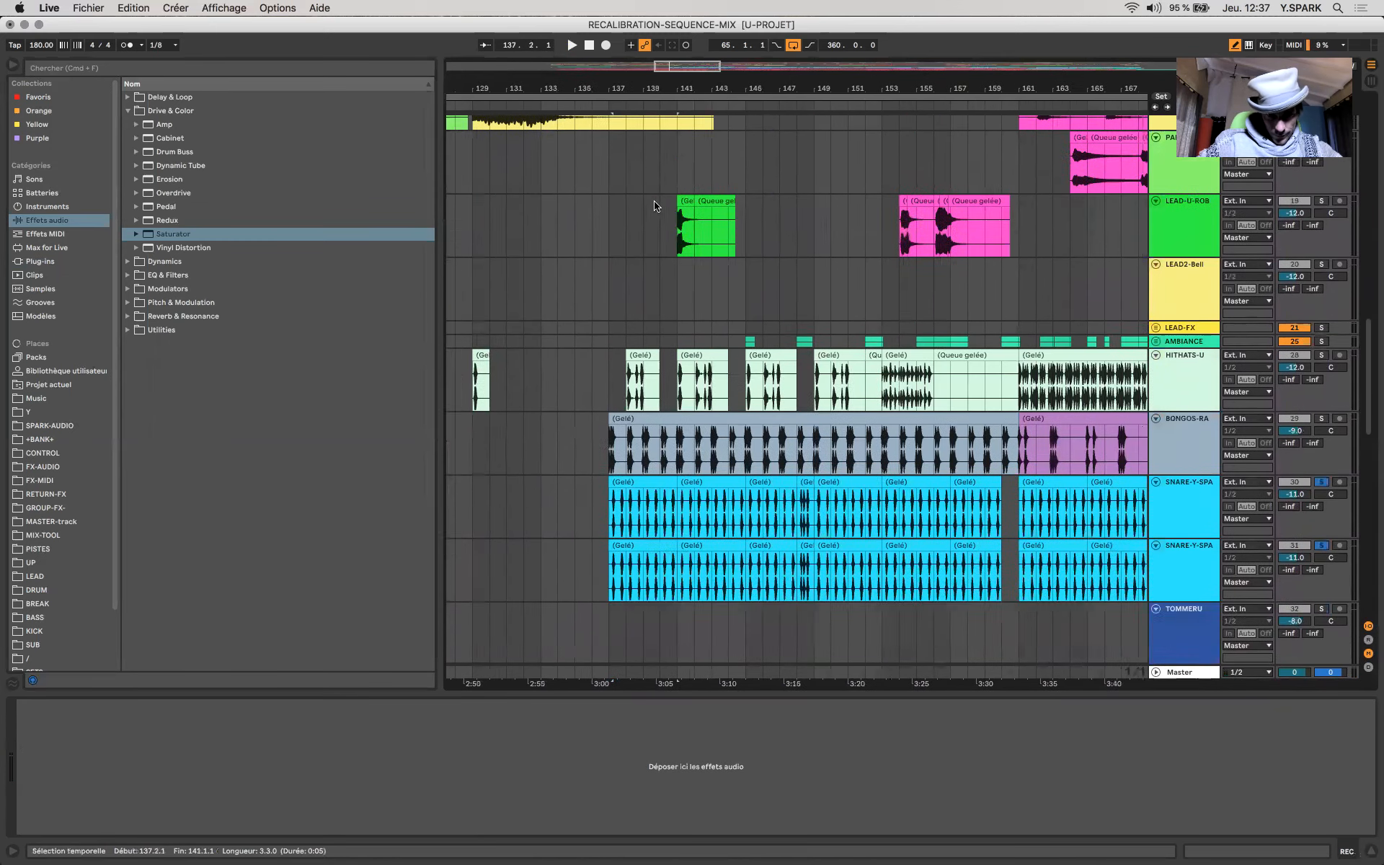
scroll(654, 206, down, 5)
click(645, 313)
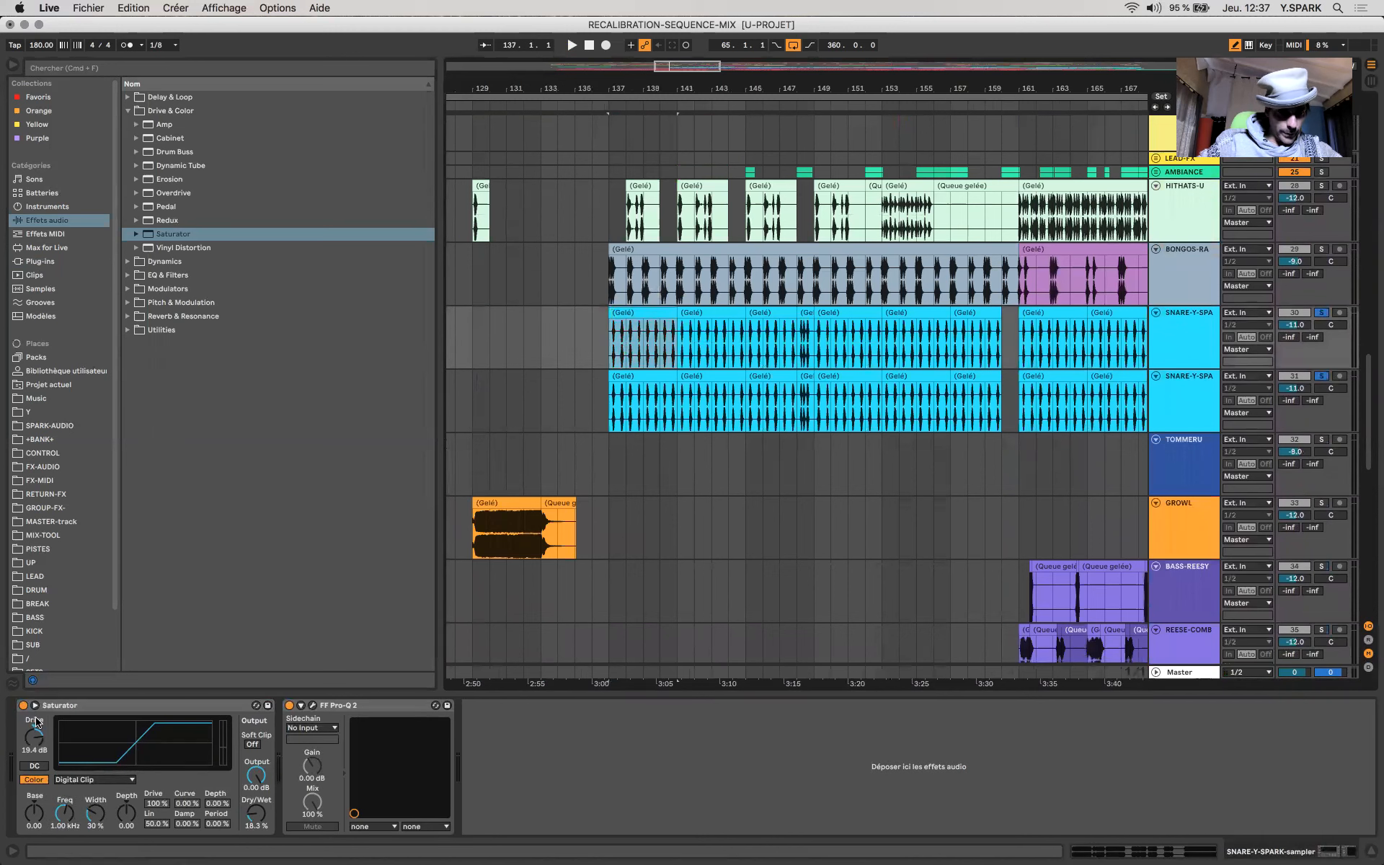
click(24, 706)
key(space)
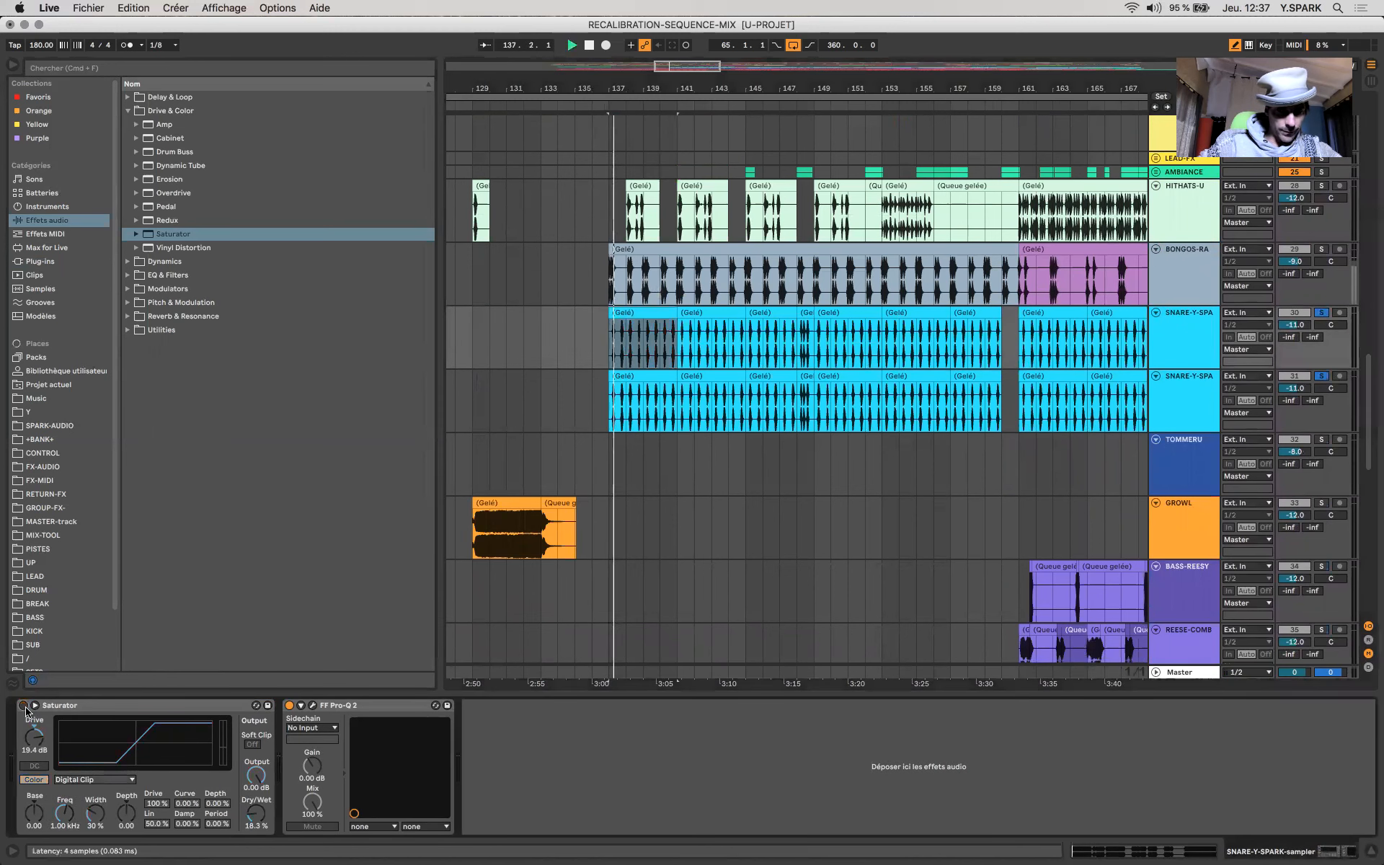
click(24, 706)
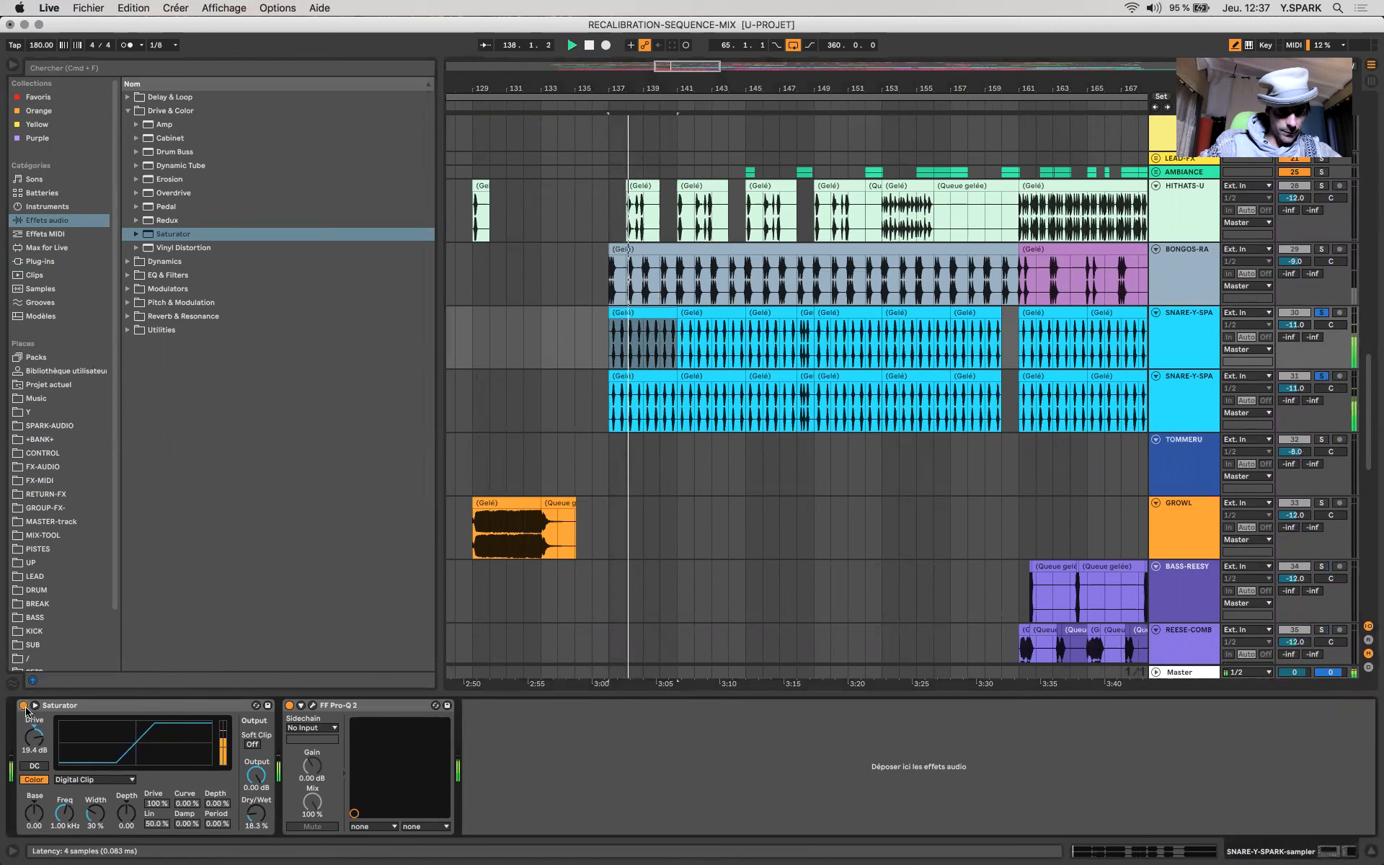
key(space)
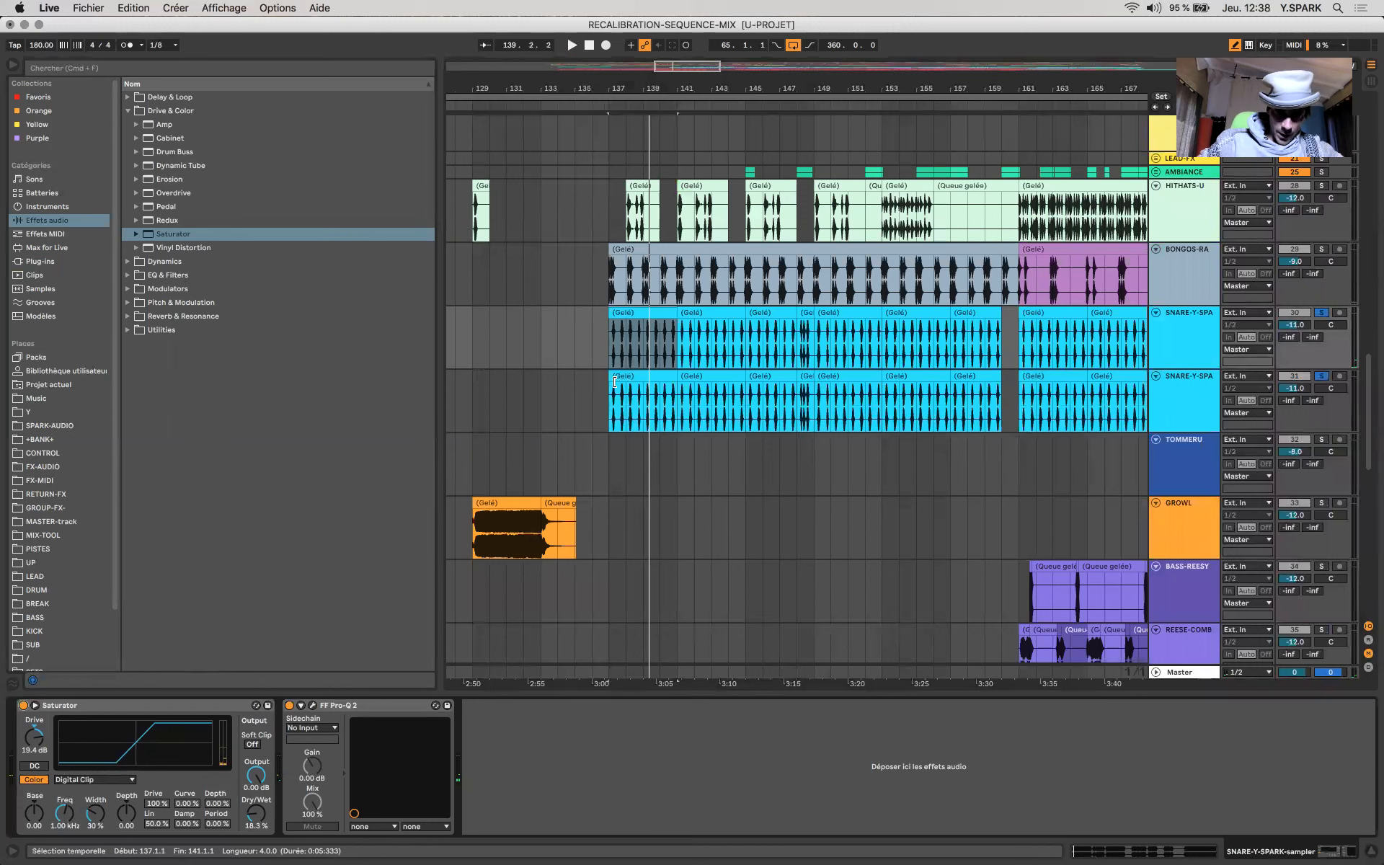
Step: Add a bell boost of +2.83 dB at 293.45 Hz in the second SNARE-Y-SPARK track's Pro-Q 2, audition it and close the equalizer
key(Down)
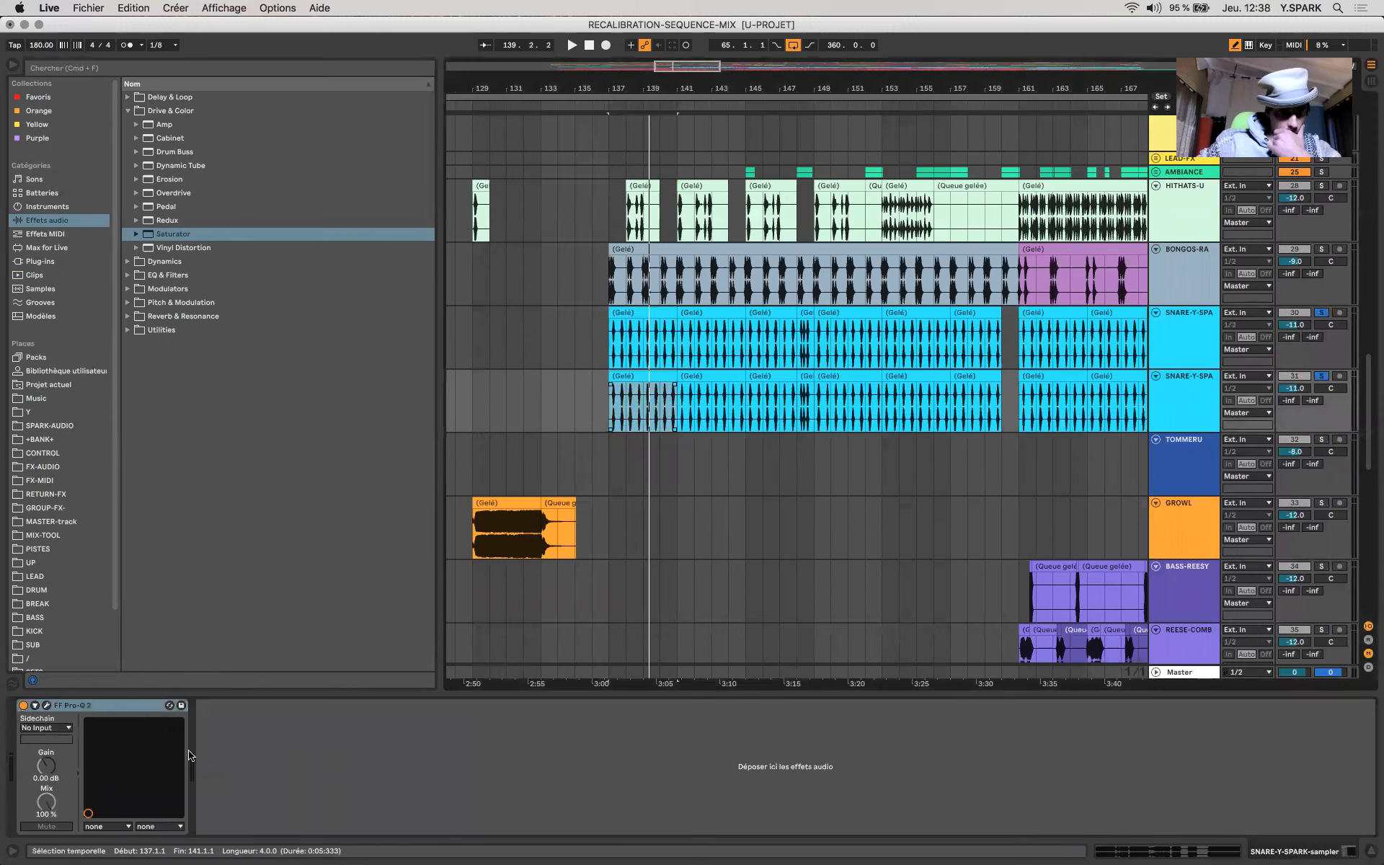
click(48, 706)
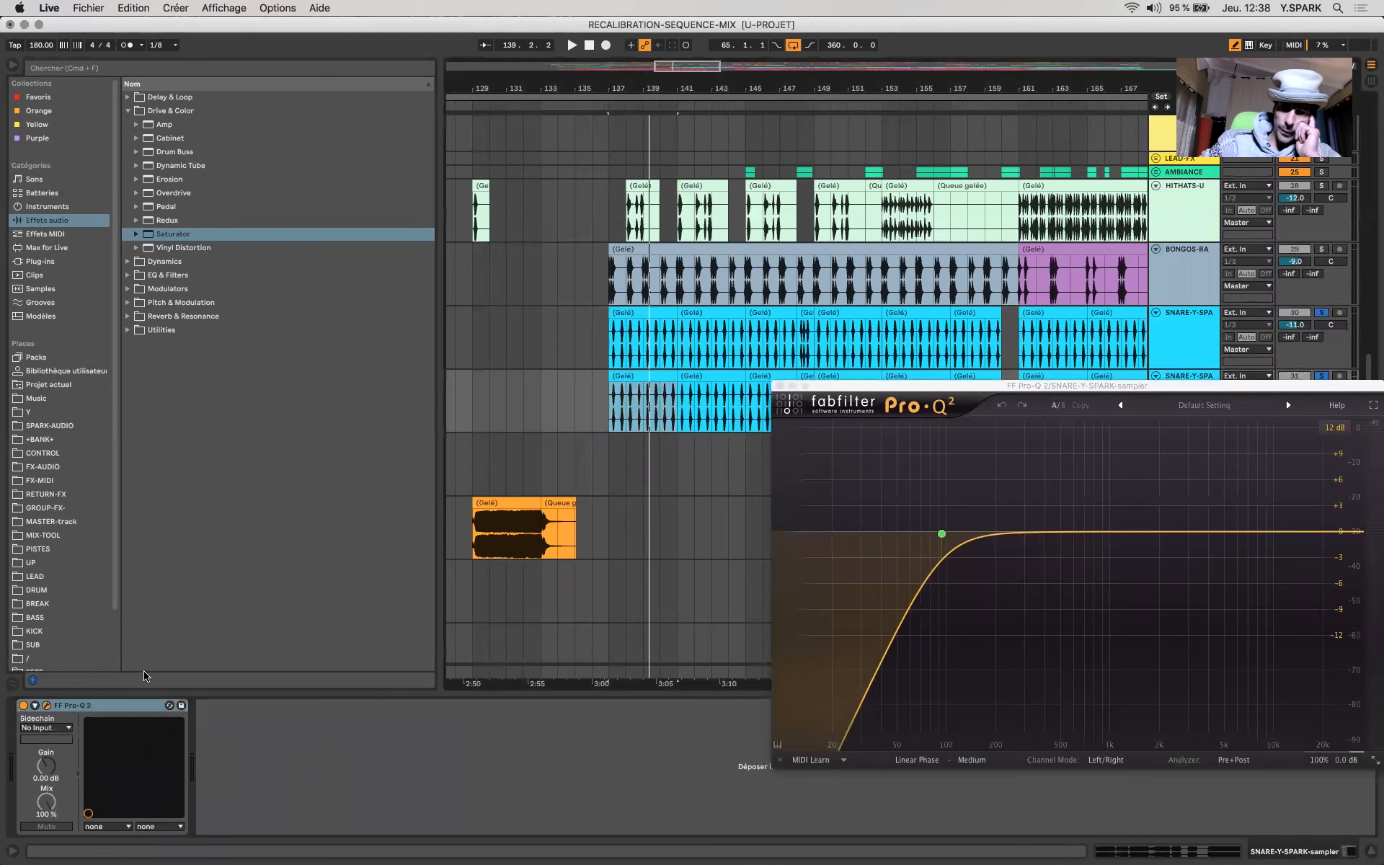
click(1053, 532)
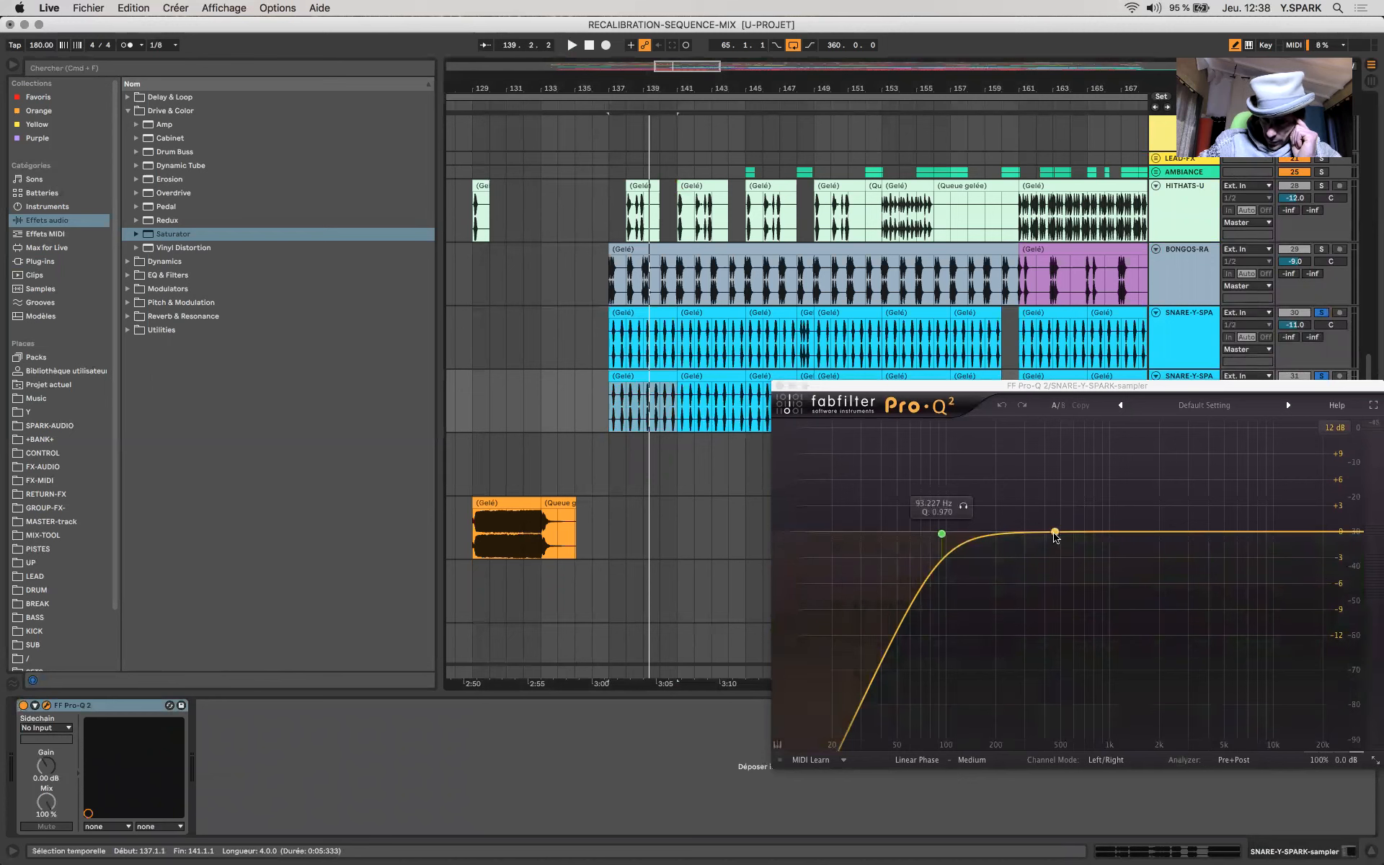
drag(1053, 532, 1024, 510)
key(space)
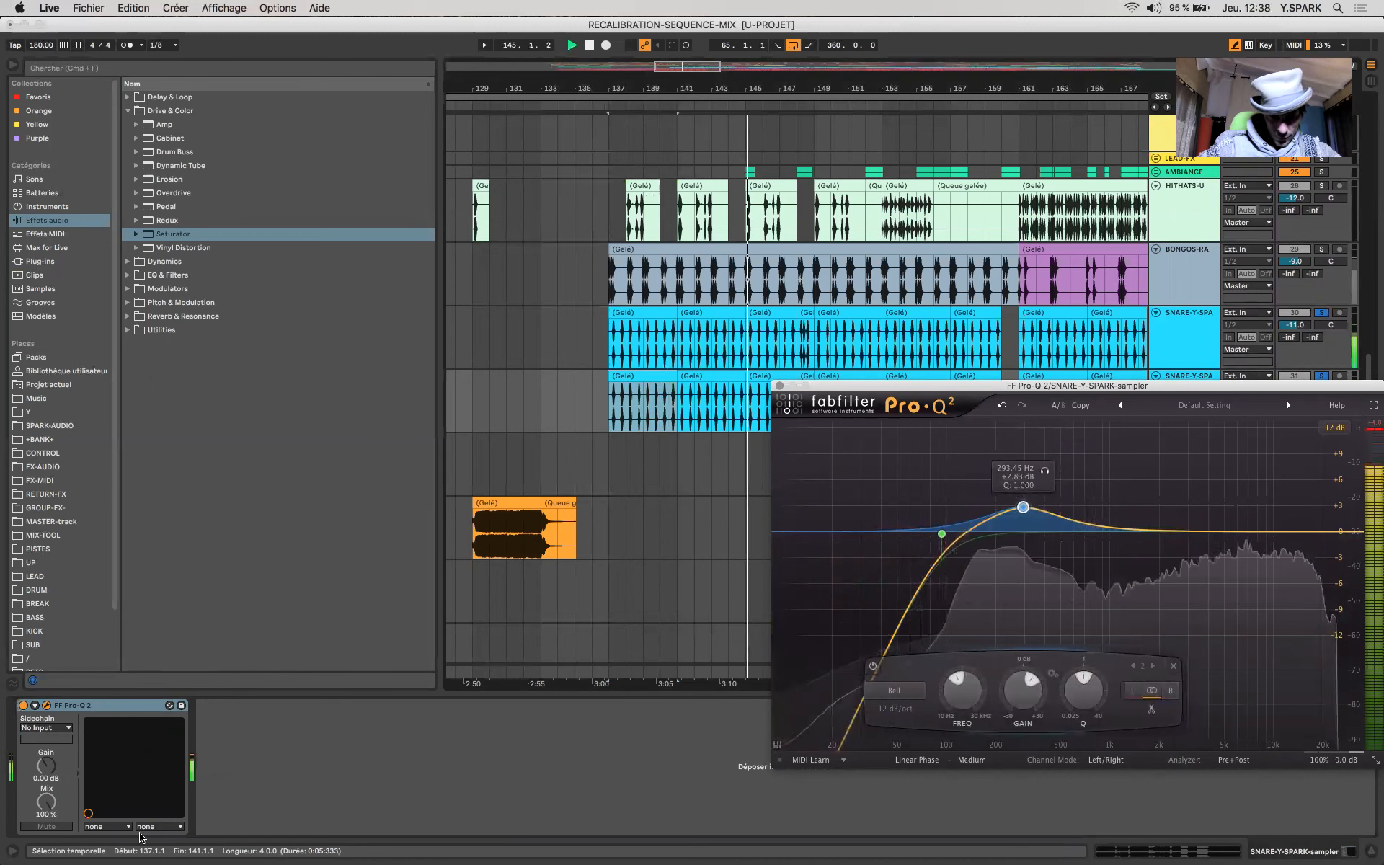
key(space)
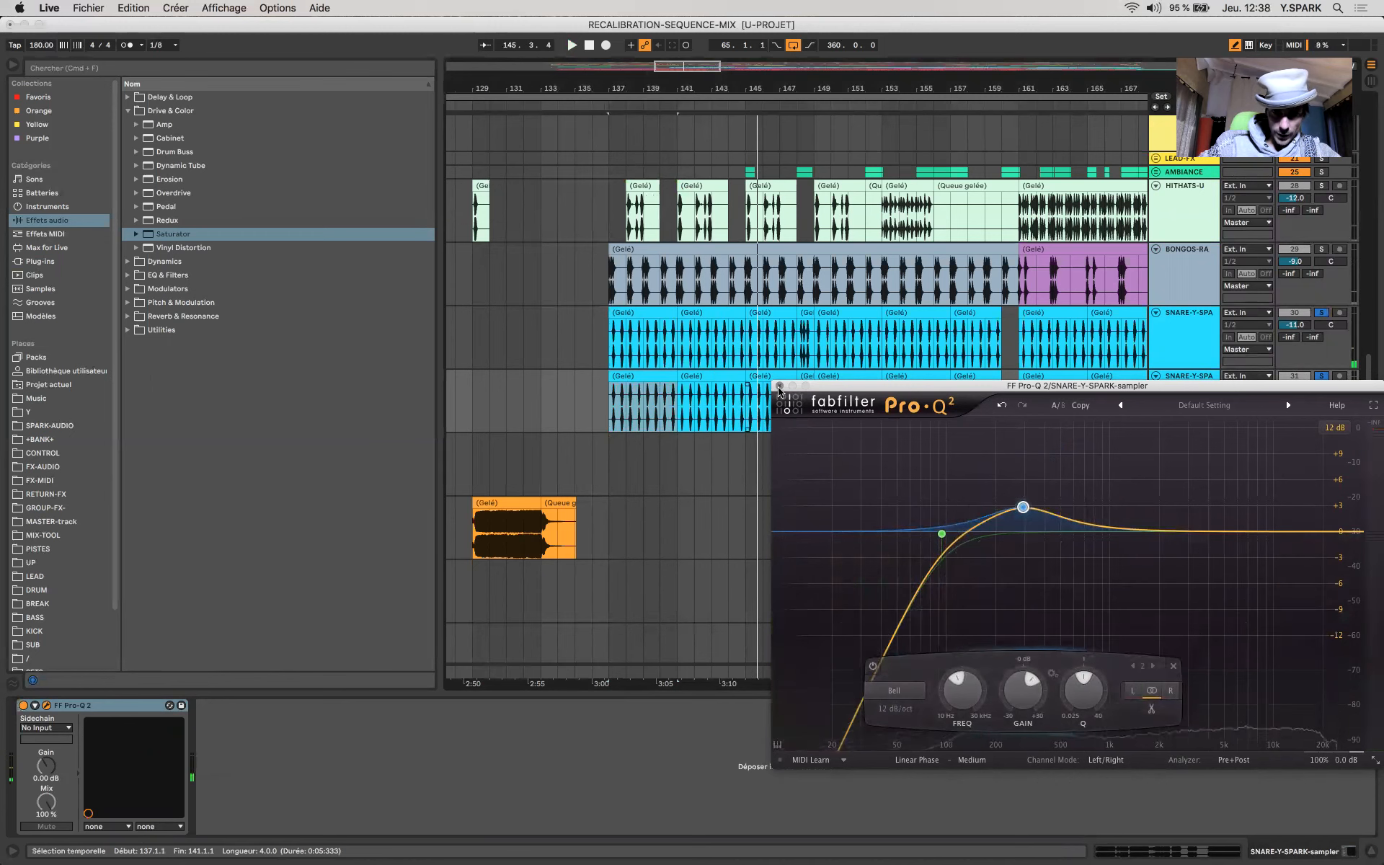
click(779, 386)
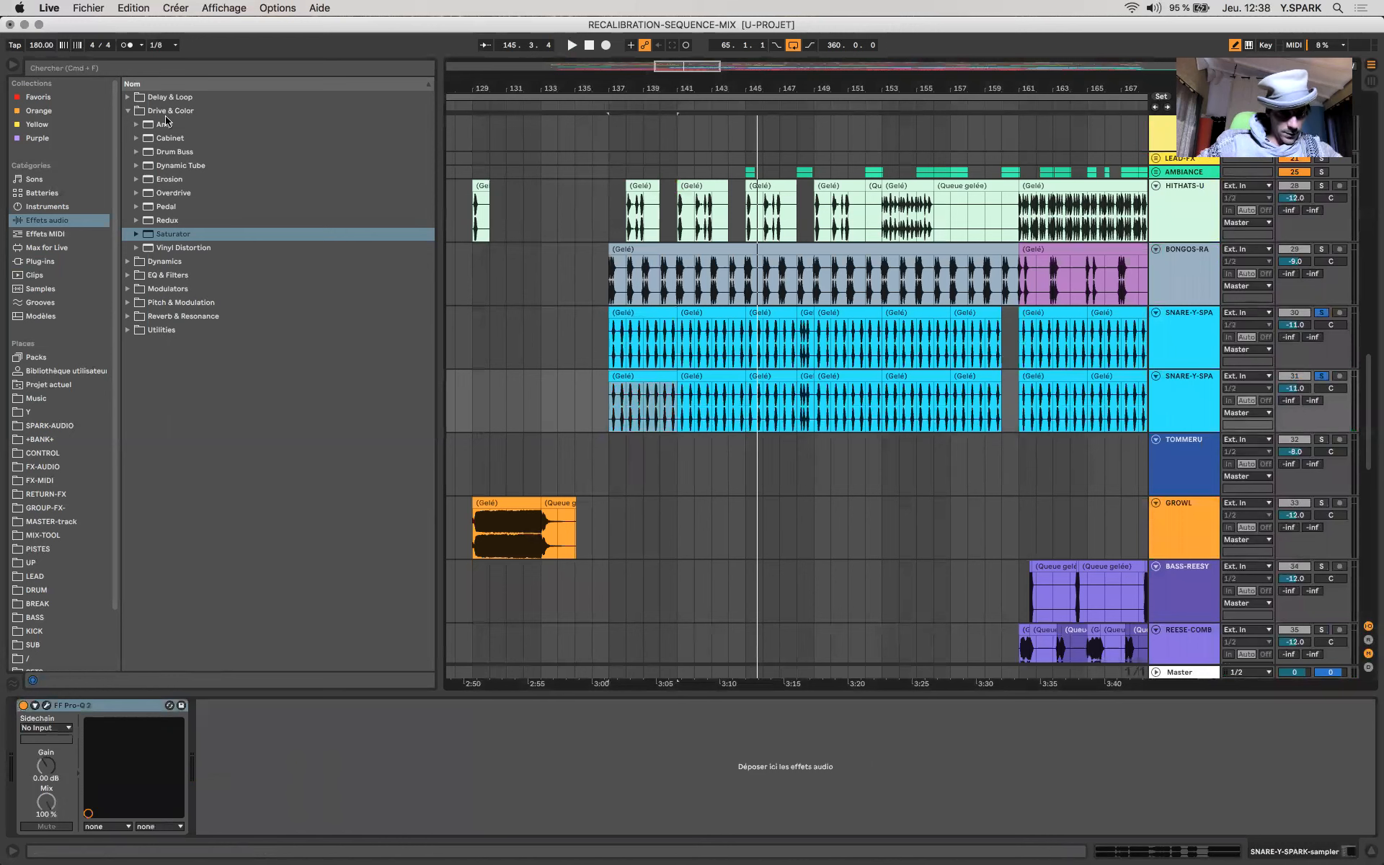
Step: Group the two SNARE-Y-SPARK tracks and select the new group track
click(1202, 339)
shift+click(1198, 388)
key(super+g)
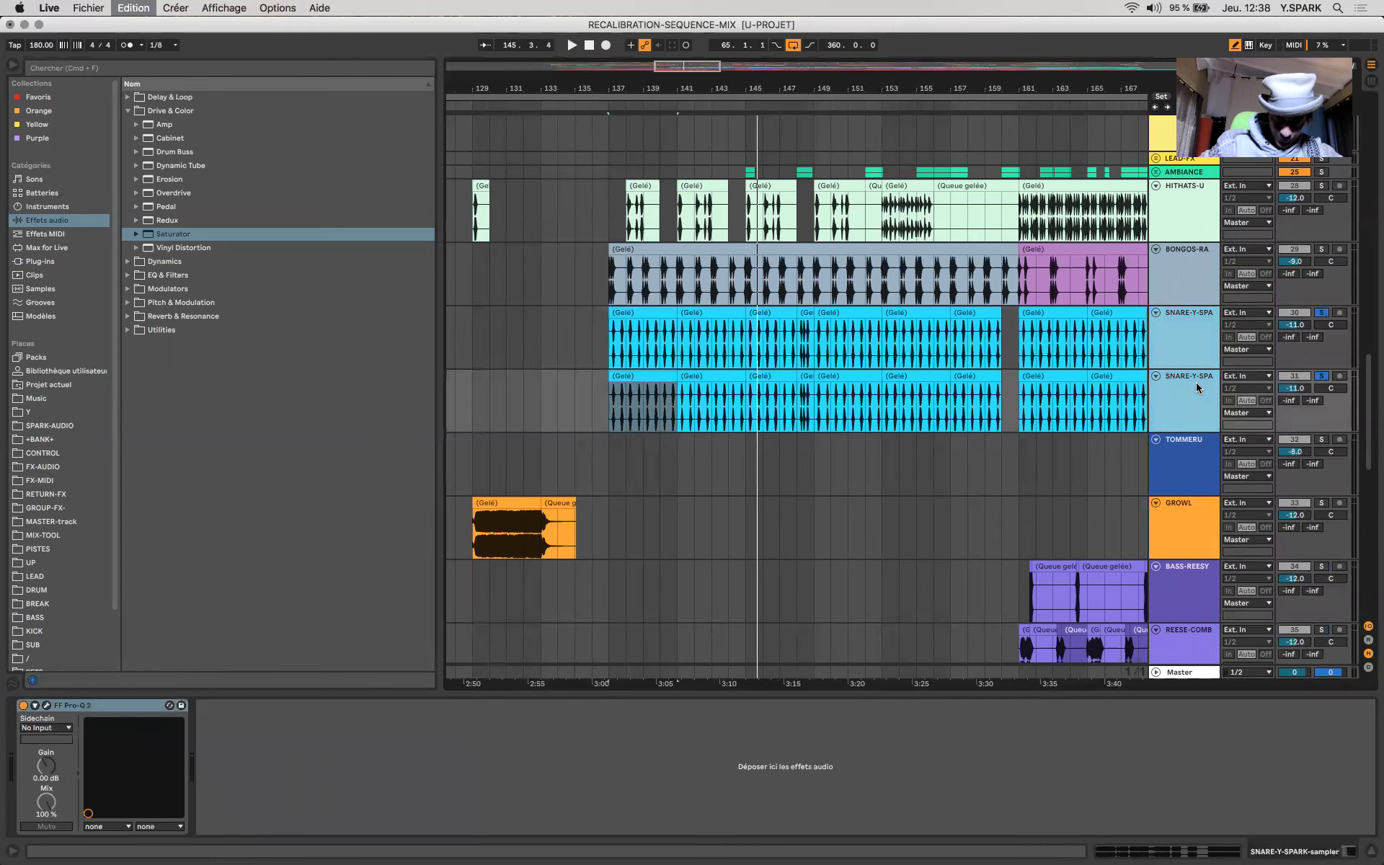
click(1178, 348)
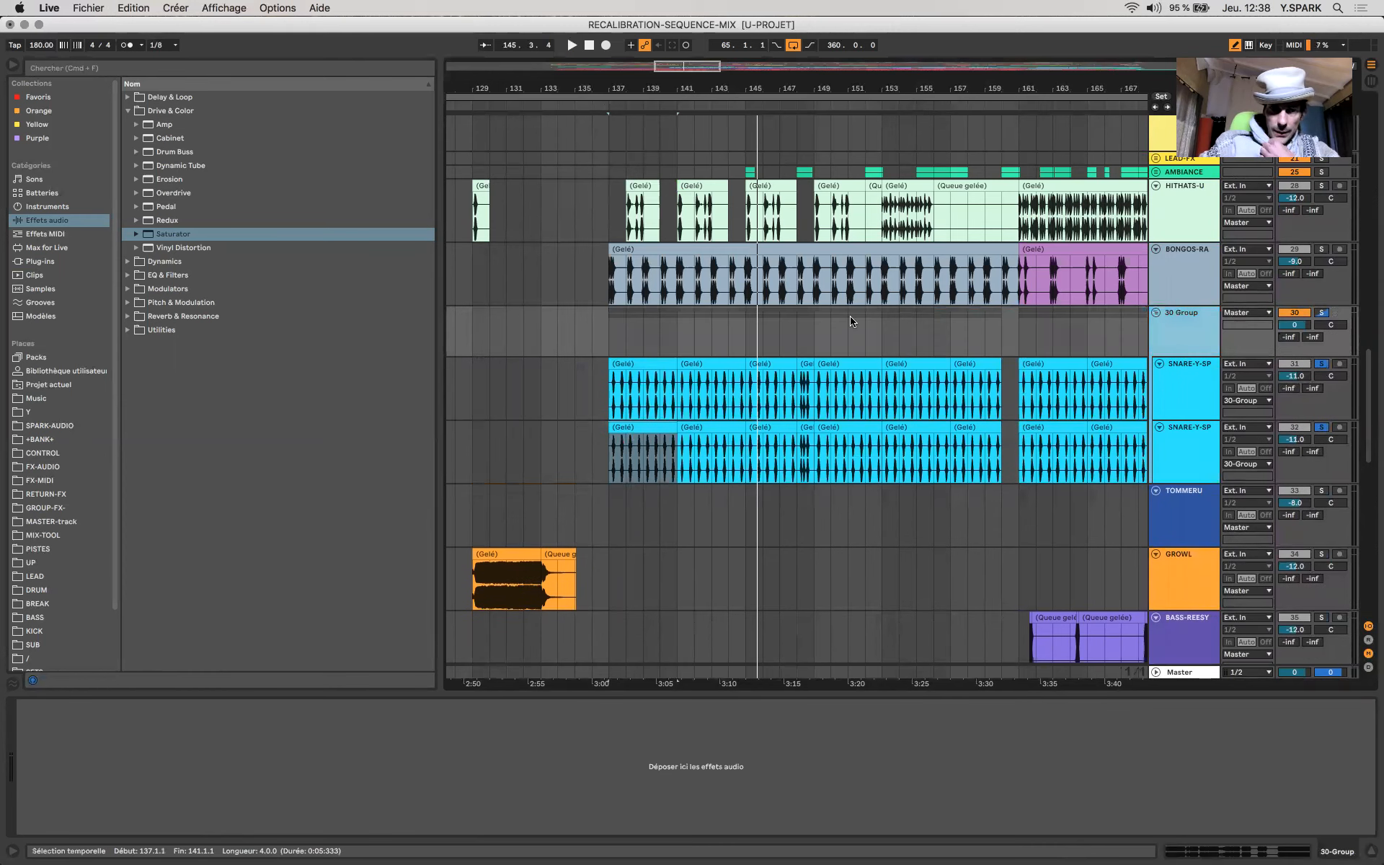
Step: Insert Glue Compressor on the snare group, enable Soft clipping and set its makeup gain to 2.54 dB during playback from bar 137
click(612, 340)
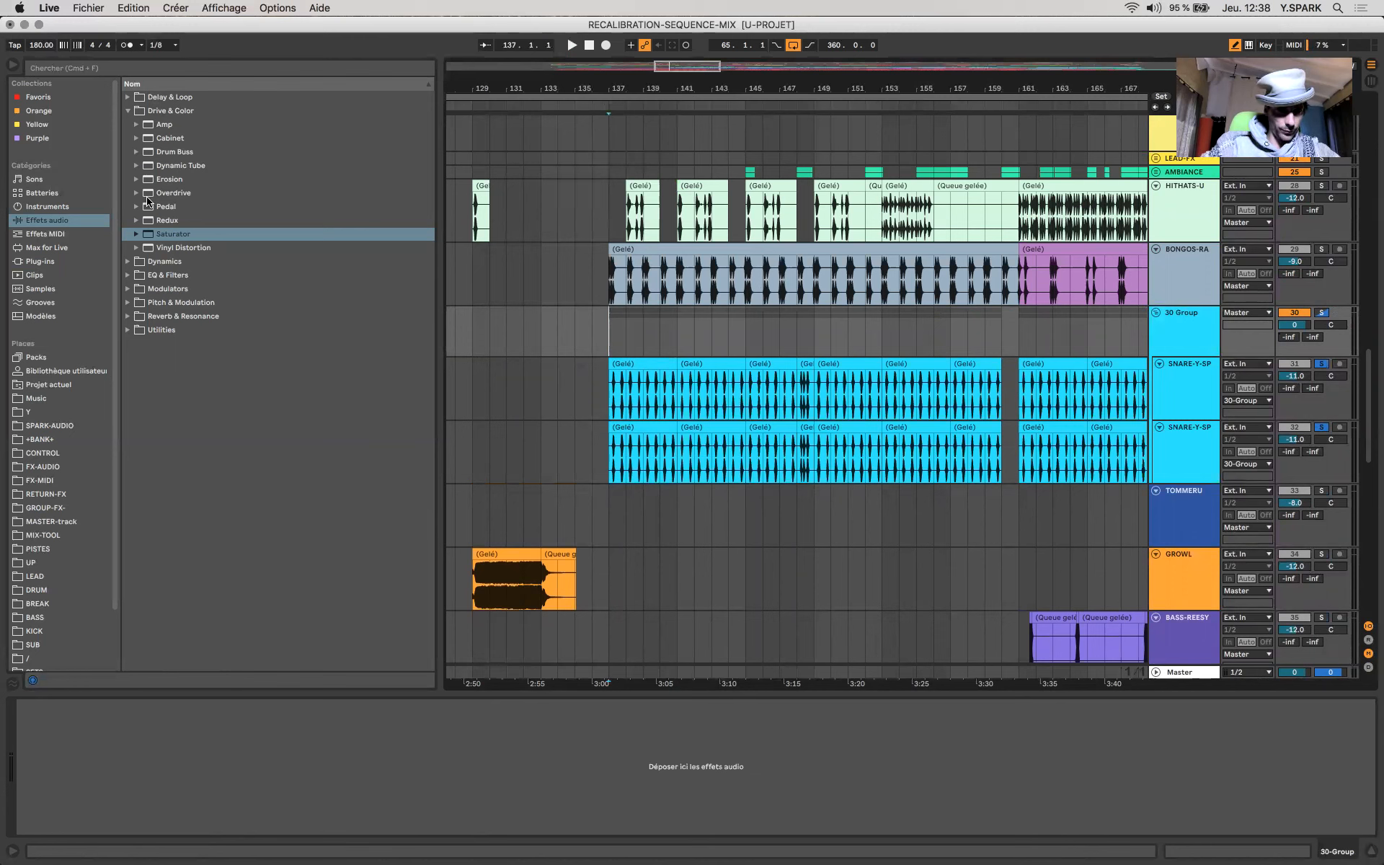
click(129, 112)
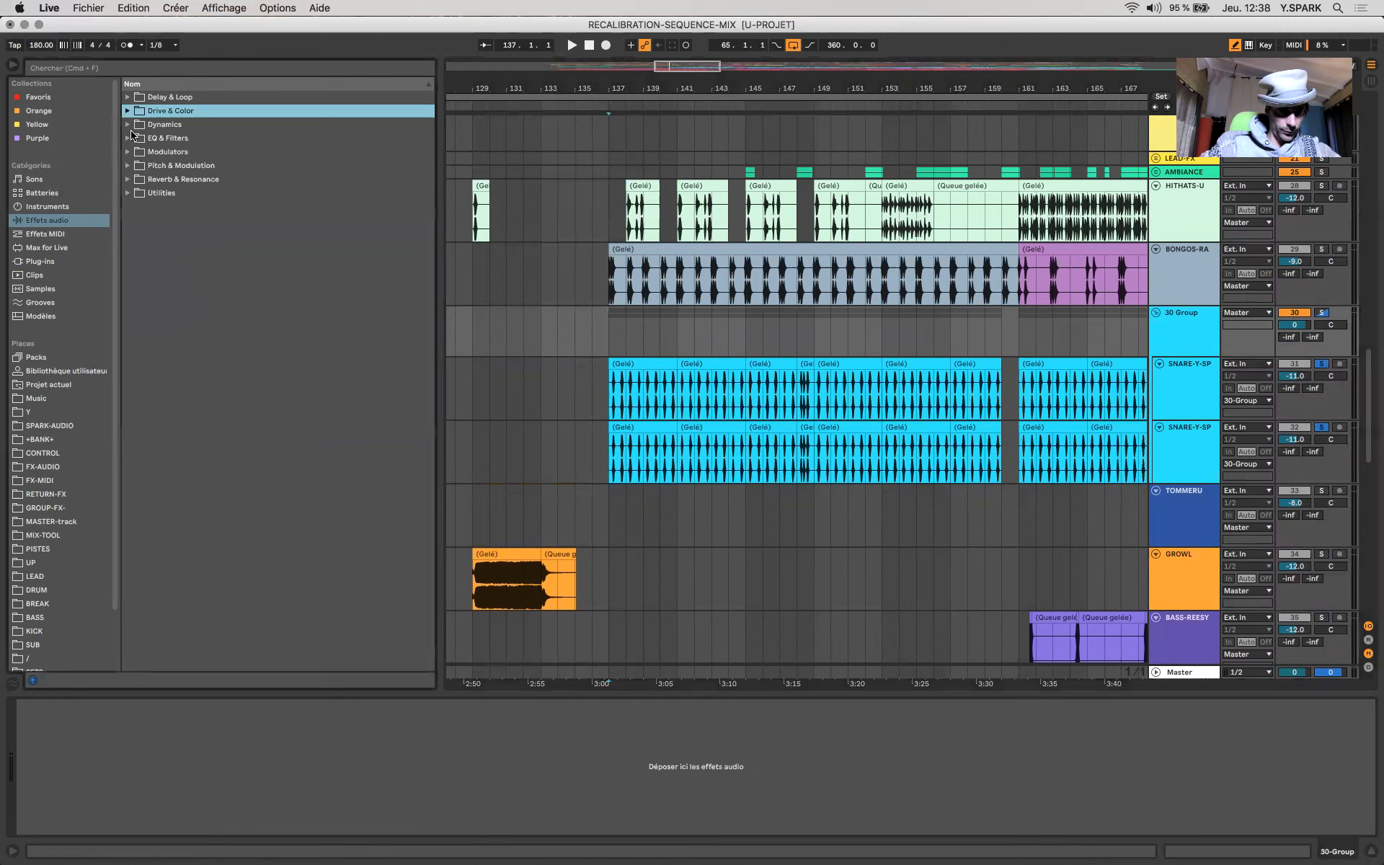
click(128, 126)
drag(155, 165, 151, 794)
click(189, 731)
key(space)
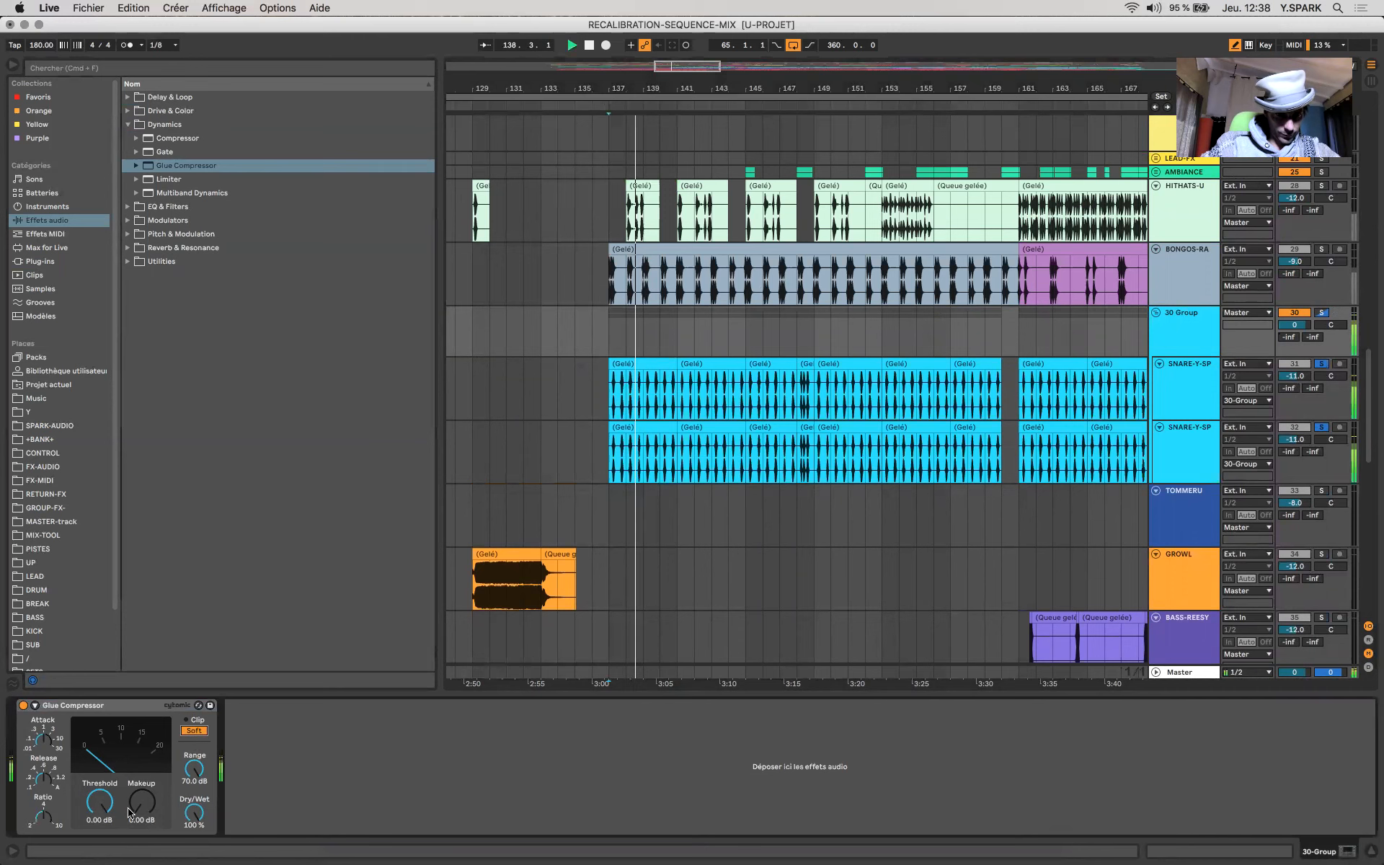
mouse_move(138, 812)
mouse_down()
mouse_move(139, 793)
mouse_move(137, 813)
mouse_up()
Step: Resample the grouped snares onto the REC track from bar 137 and examine the waveform of the first hit
scroll(606, 404, up, 15)
key(space)
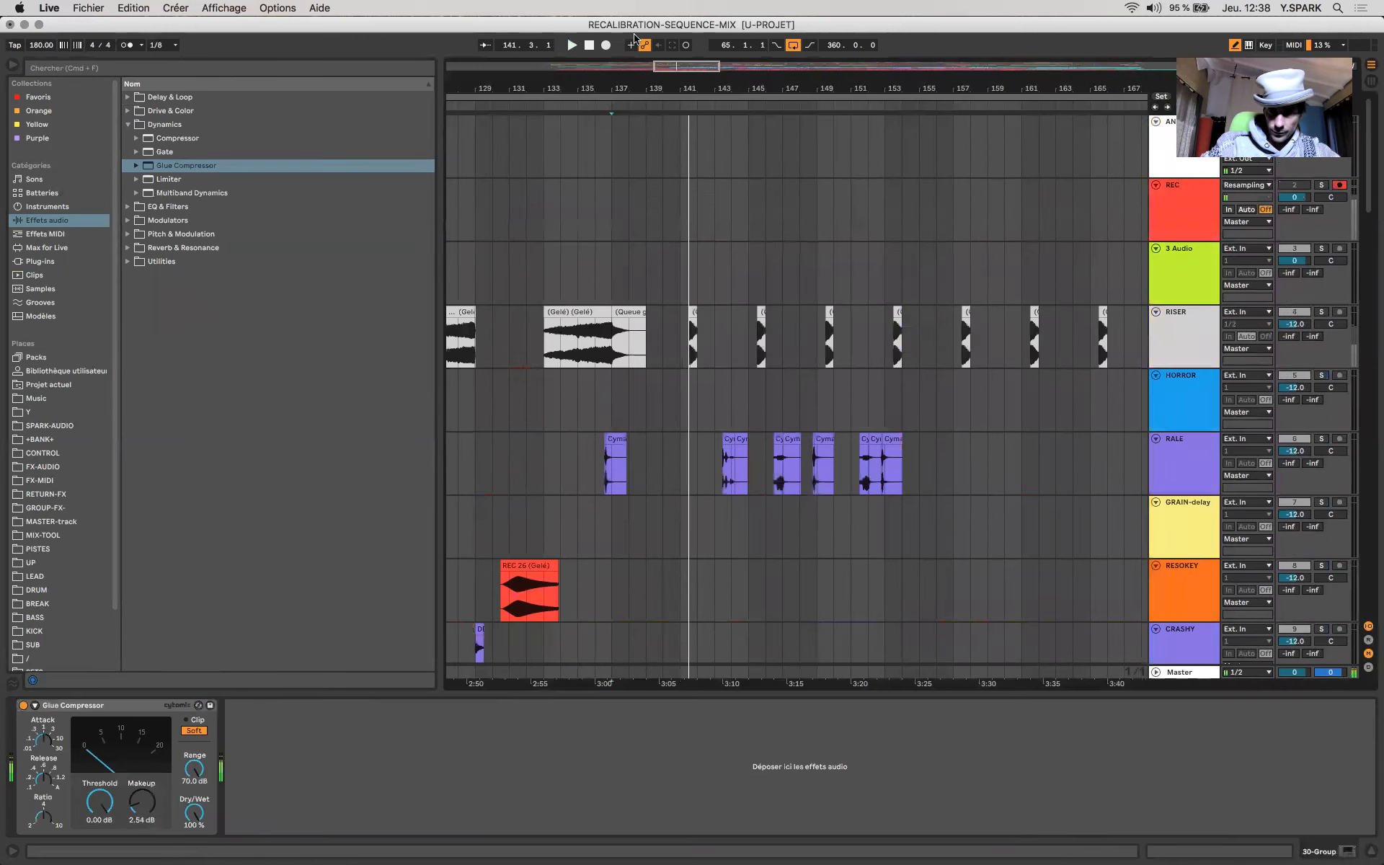
click(605, 44)
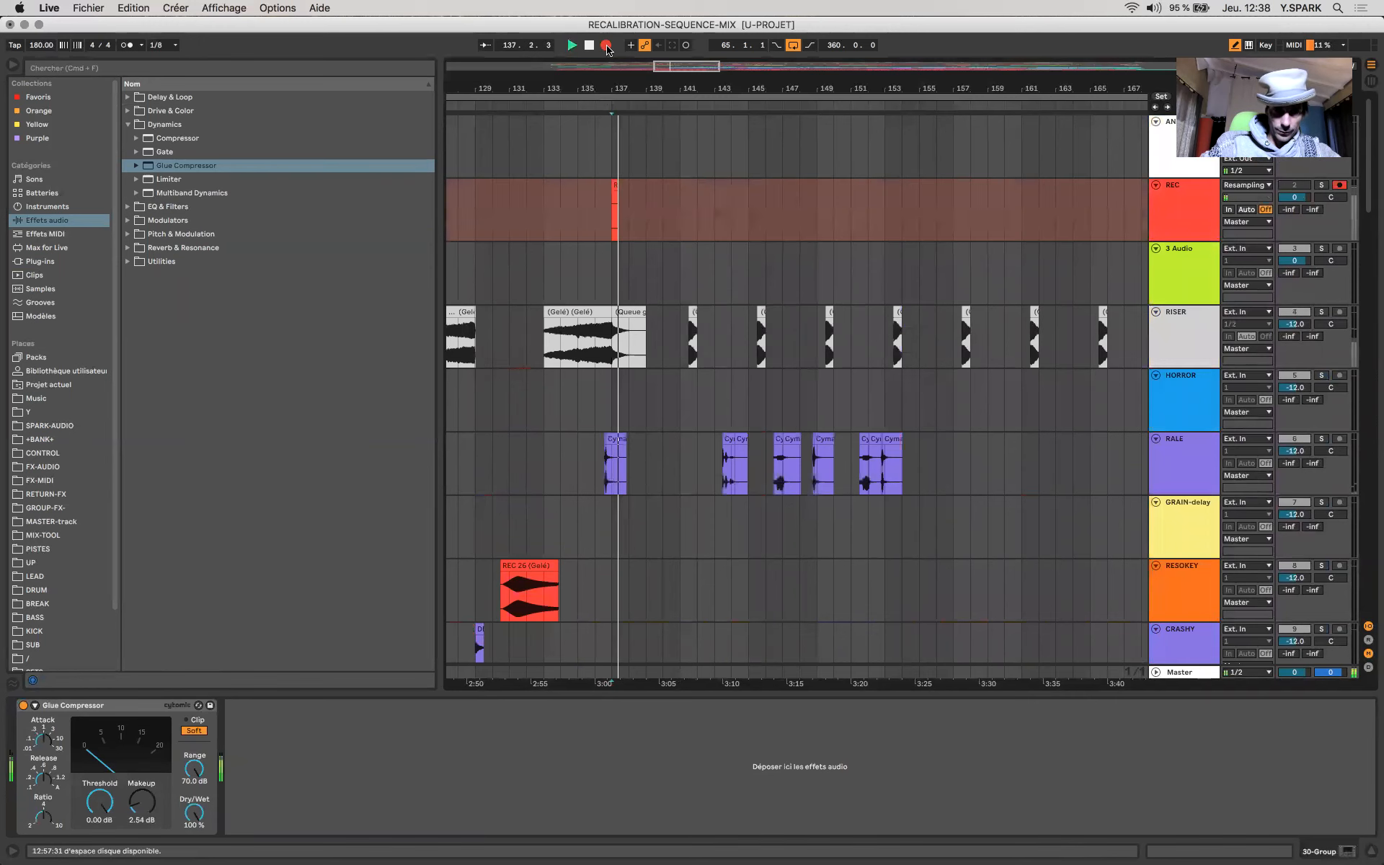
key(space)
scroll(603, 267, up, 10)
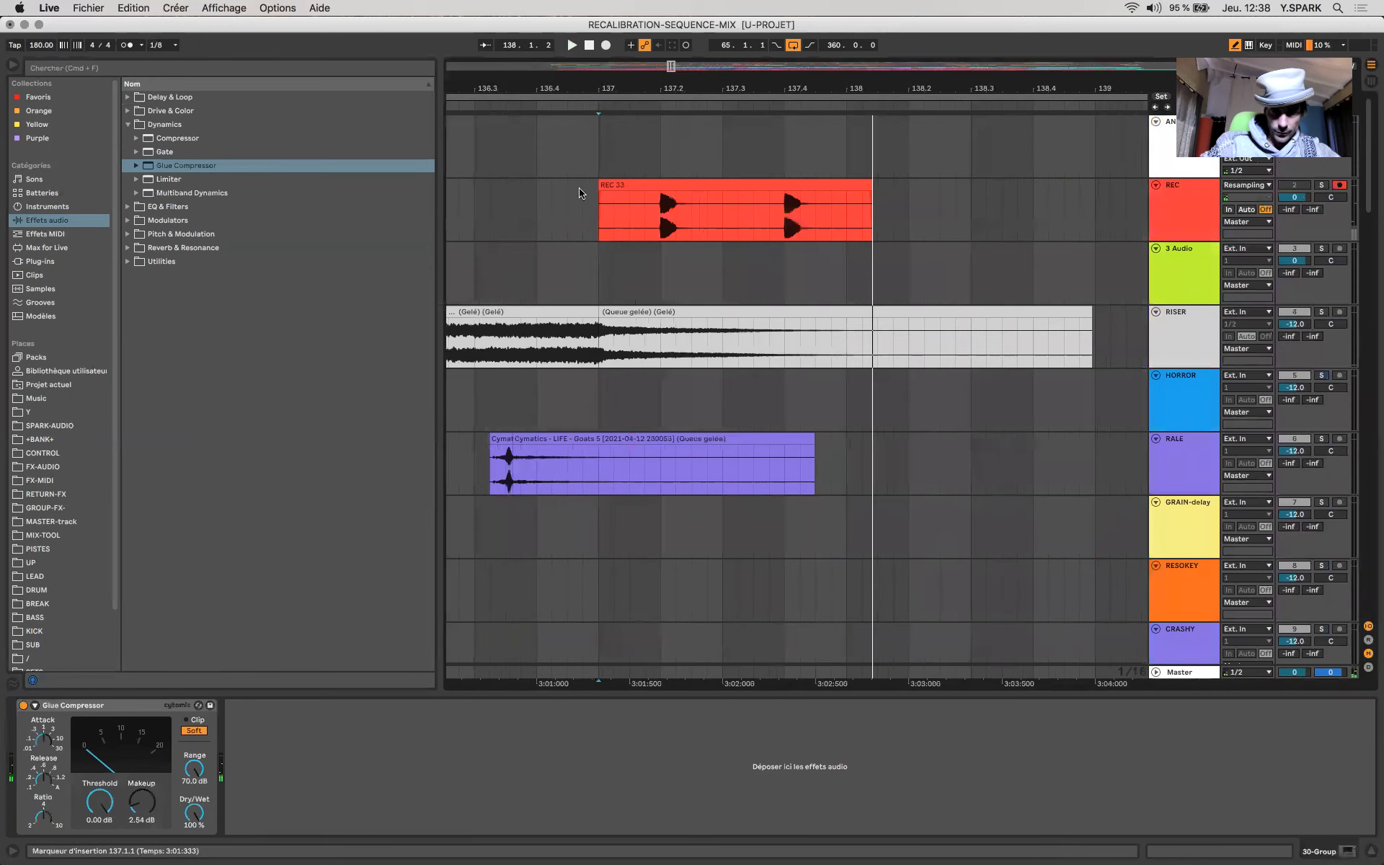
scroll(792, 223, up, 10)
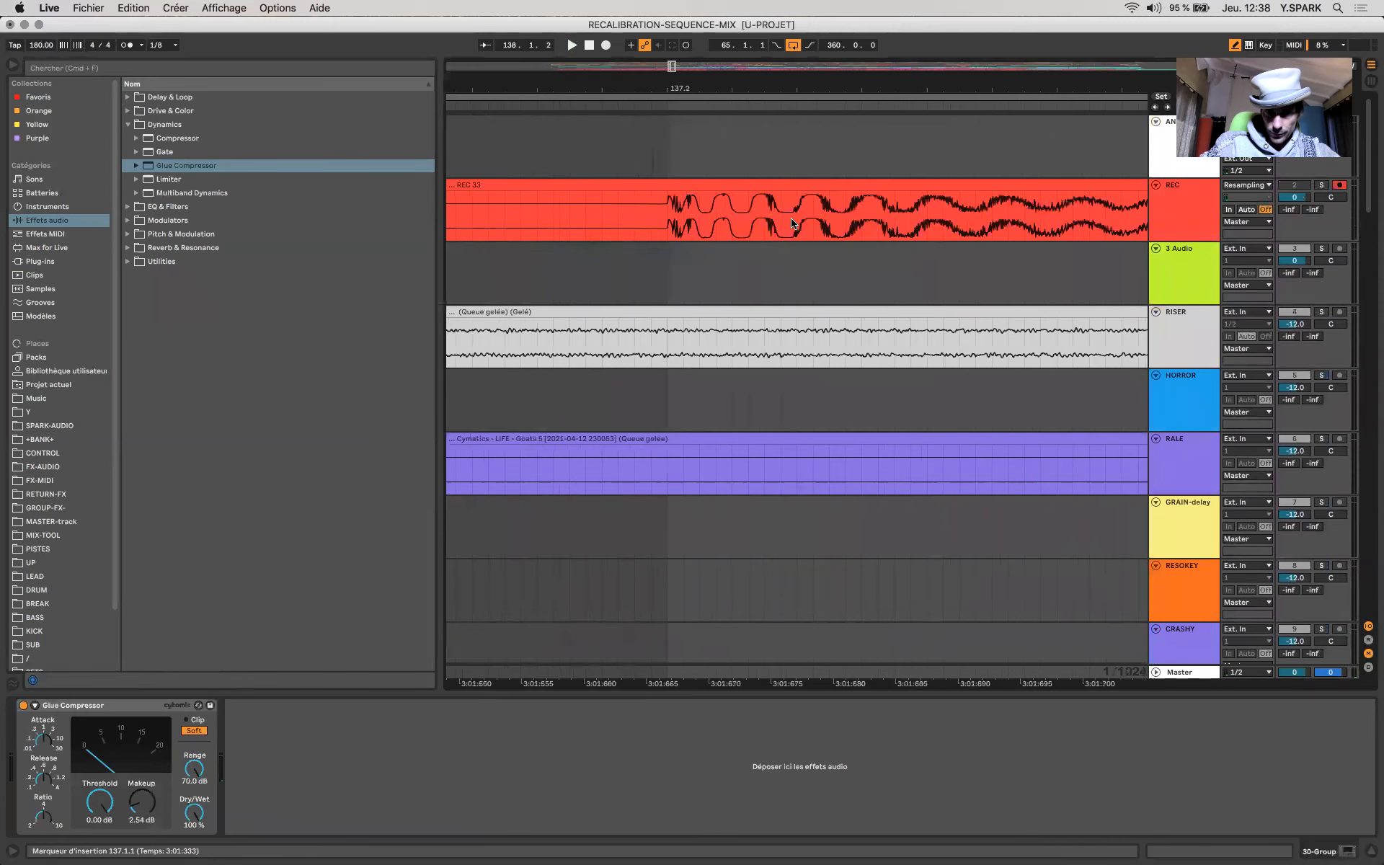
Step: Delete the recorded clip of the grouped snares on the REC track between bars 137 and 138
scroll(792, 224, down, 15)
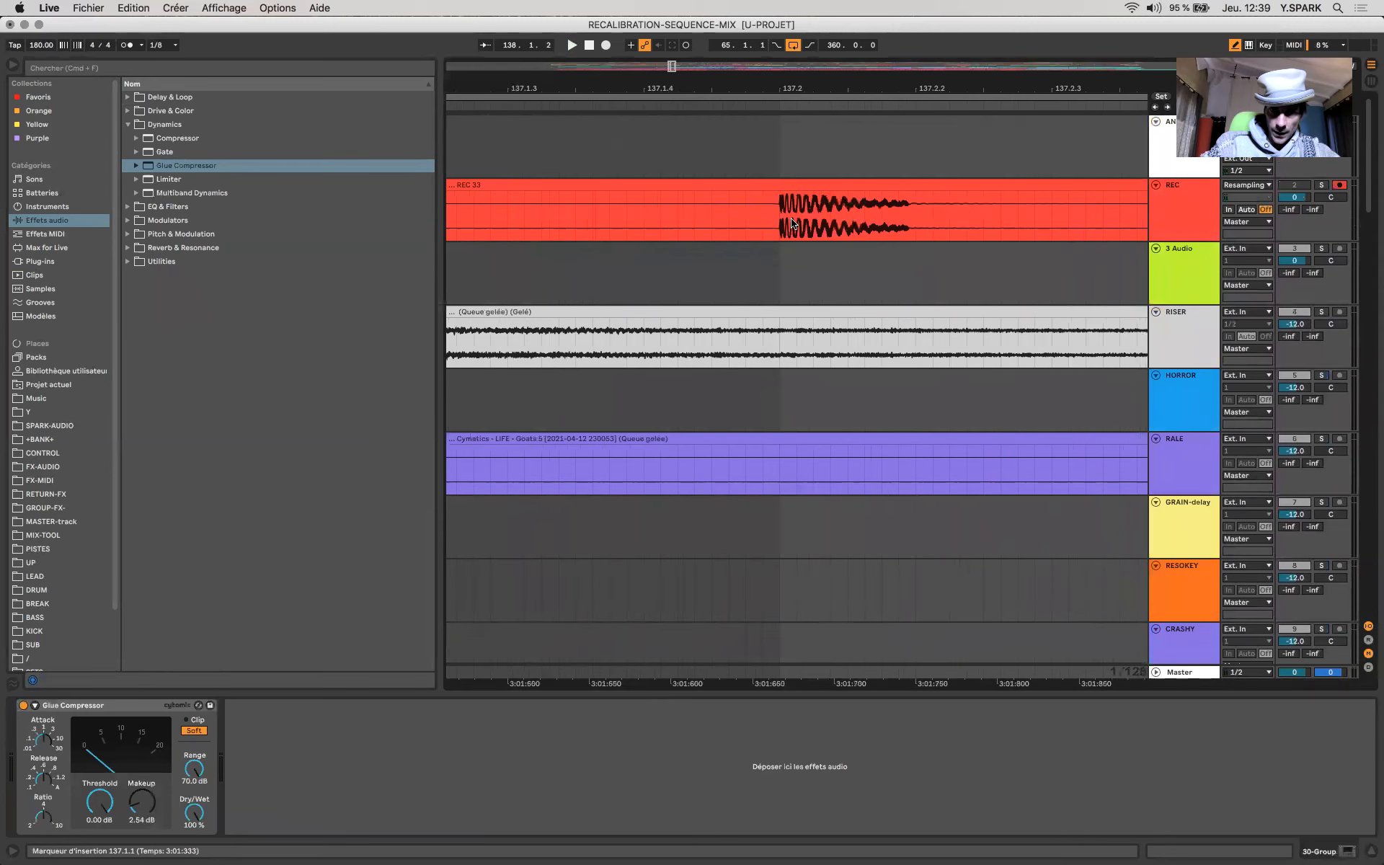
click(791, 191)
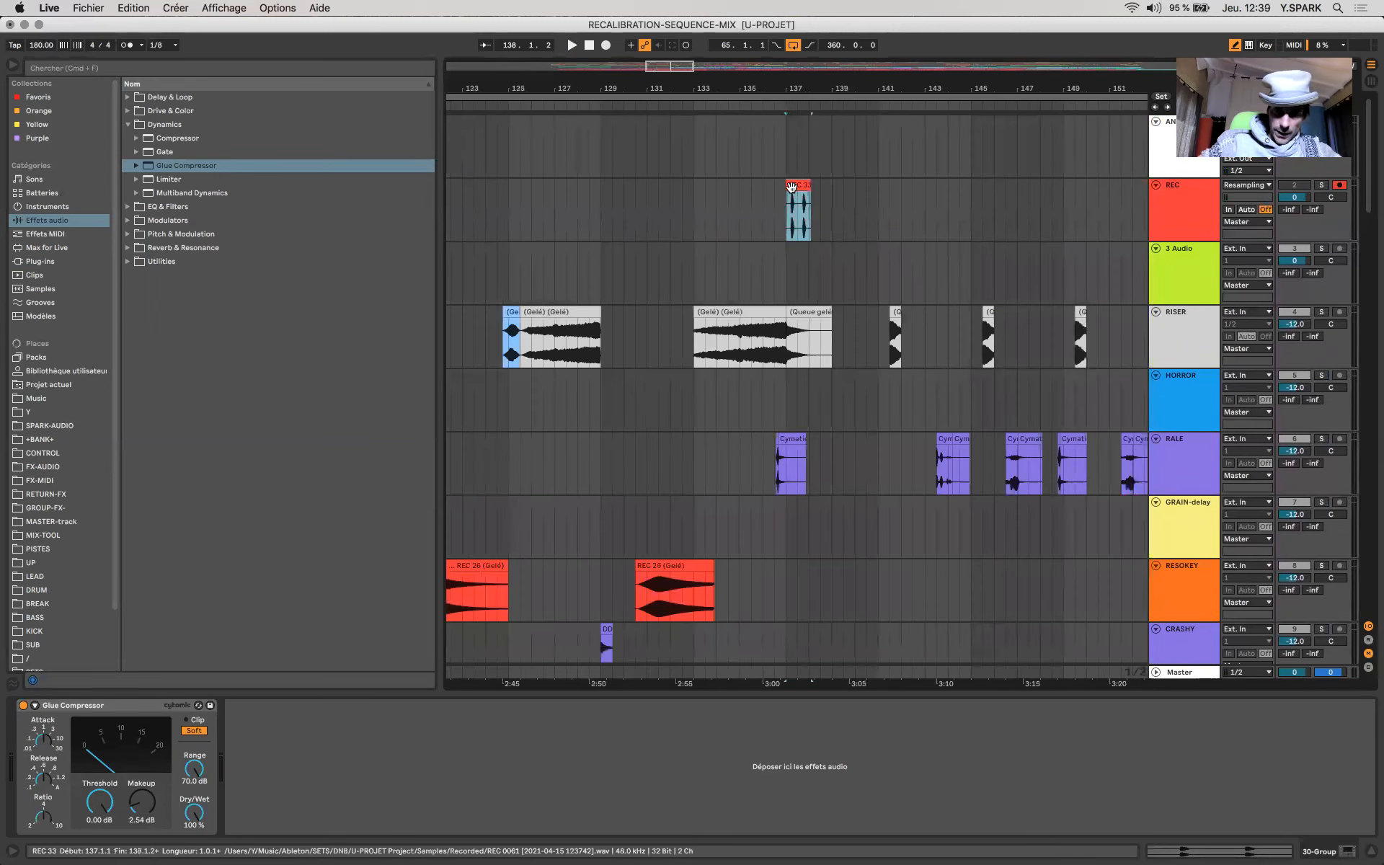
scroll(813, 394, down, 10)
Step: Return to the grouped snare tracks and place the insertion marker on the first SNARE-Y-SPARK track at bar 148
scroll(814, 394, down, 12)
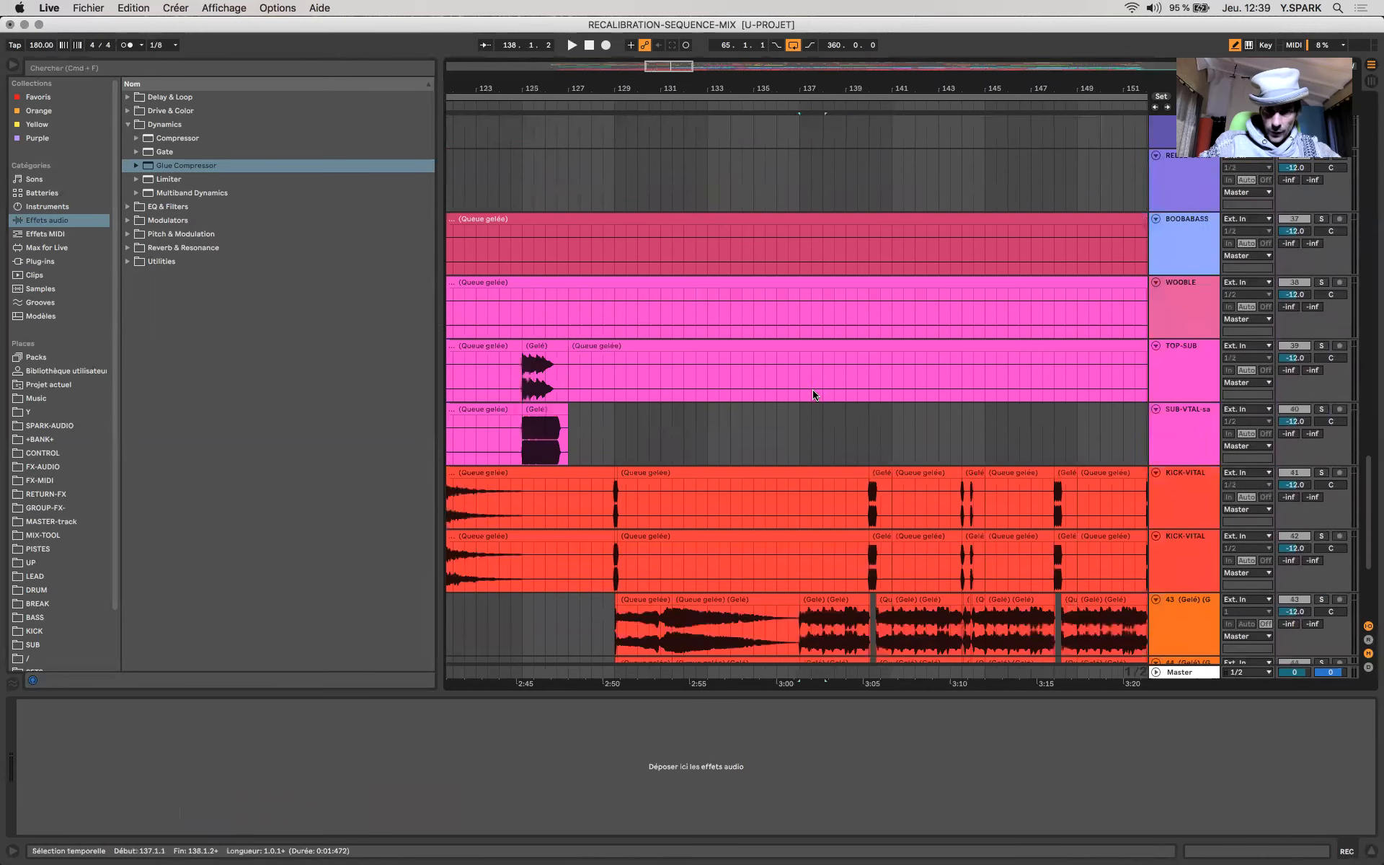
scroll(814, 394, up, 8)
scroll(813, 394, down, 10)
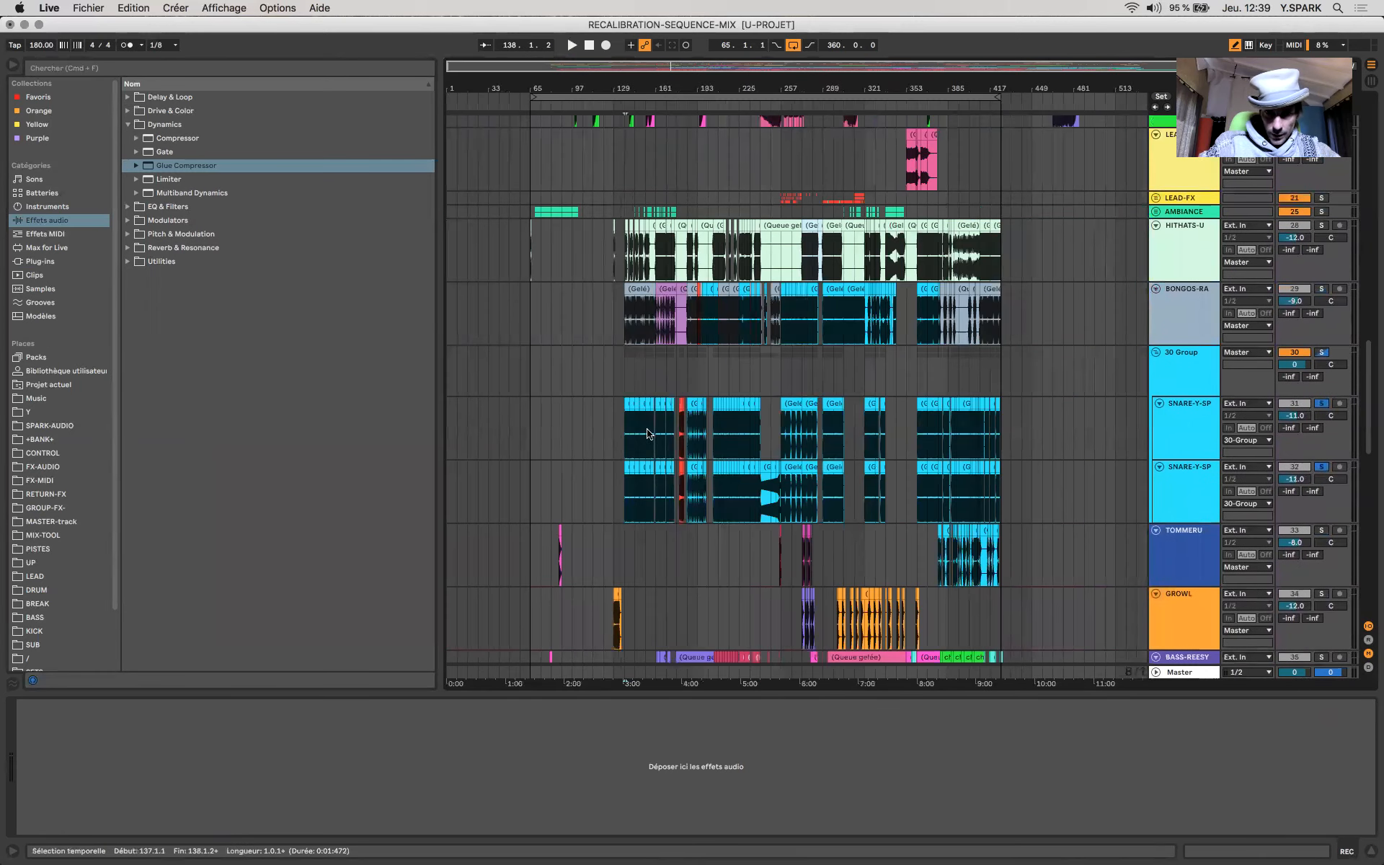
click(636, 436)
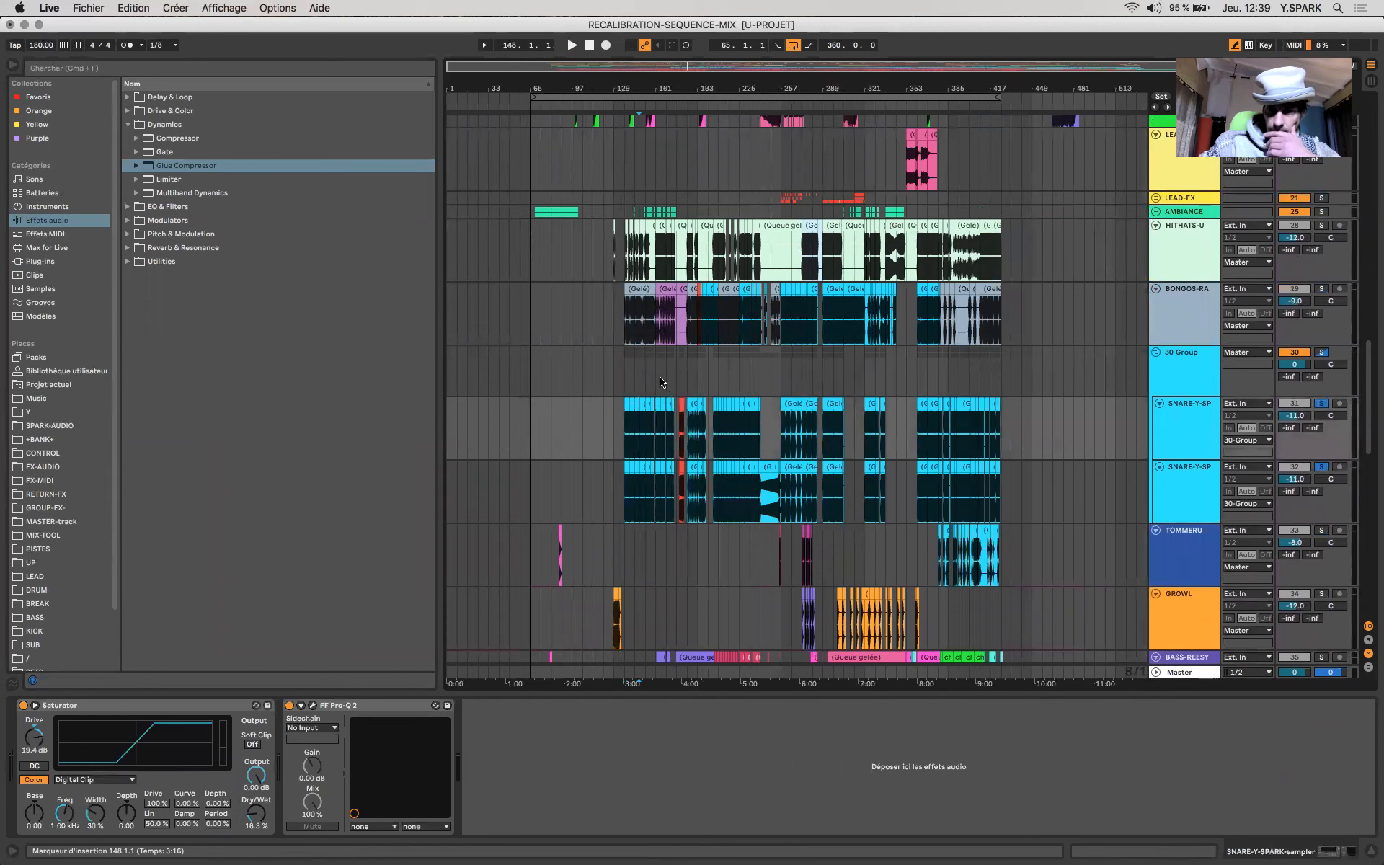
Step: Rename the group holding the two SNARE-Y-SPARK tracks as SNARE
click(1165, 390)
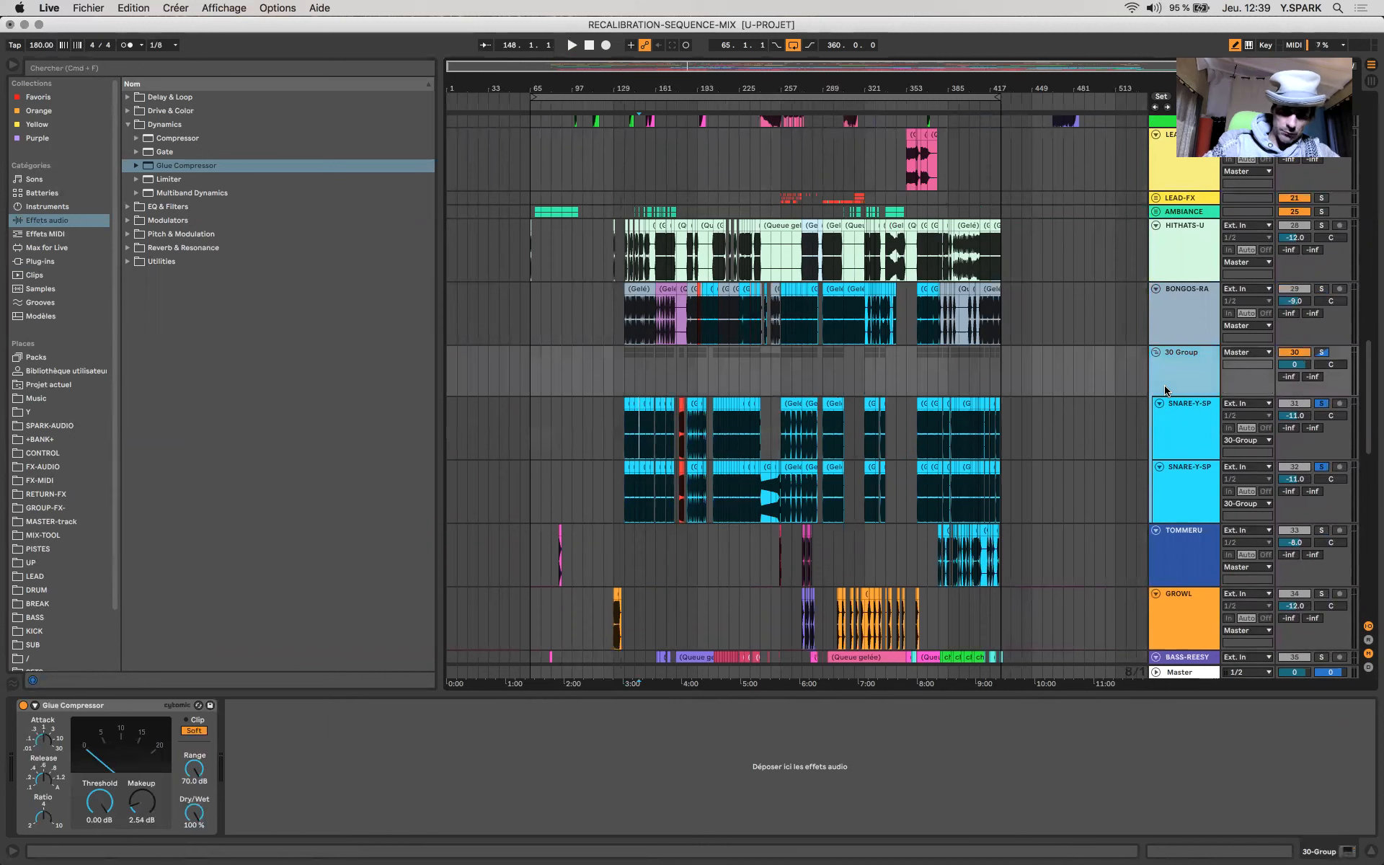
key(super+r)
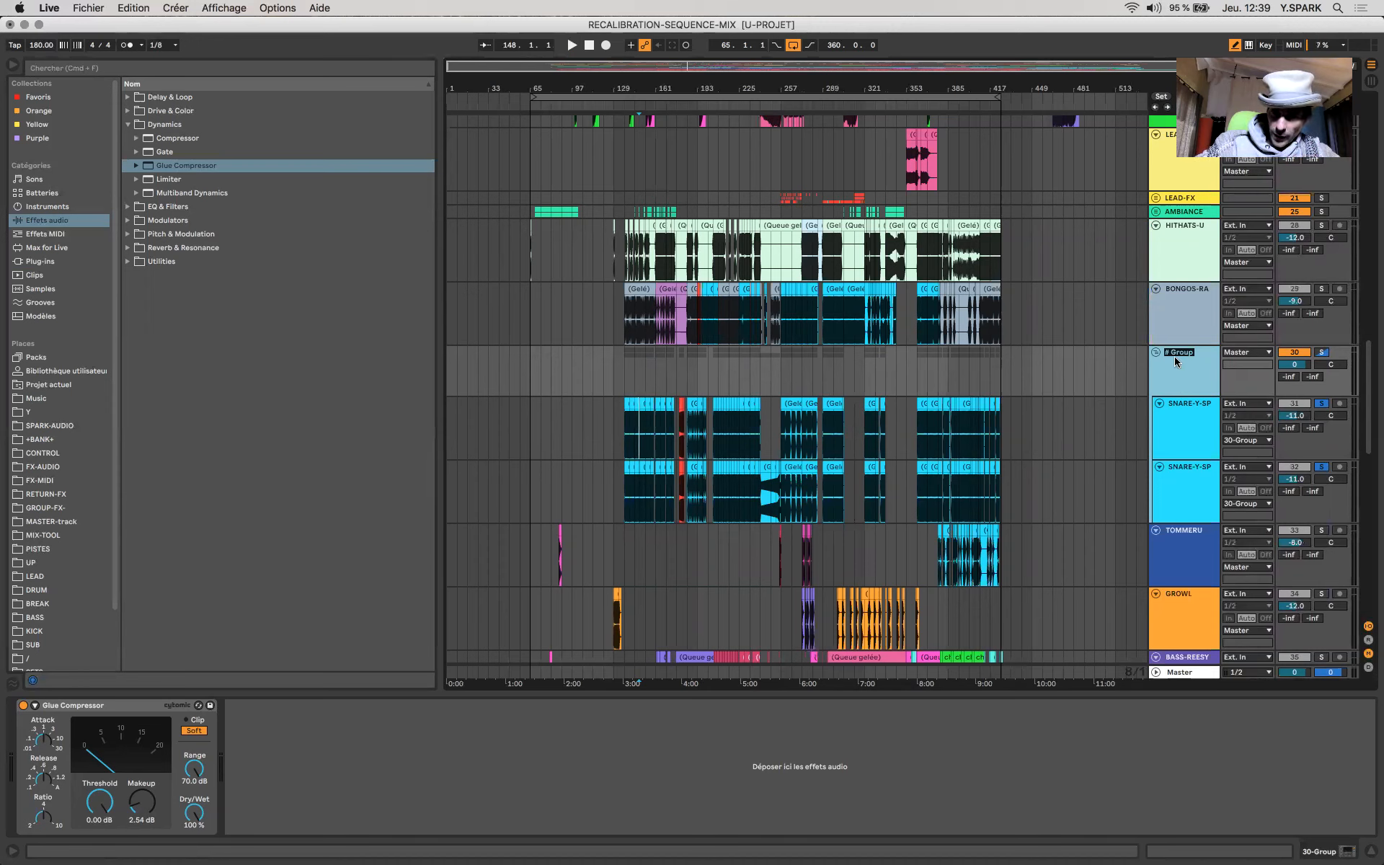
text(SNARE)
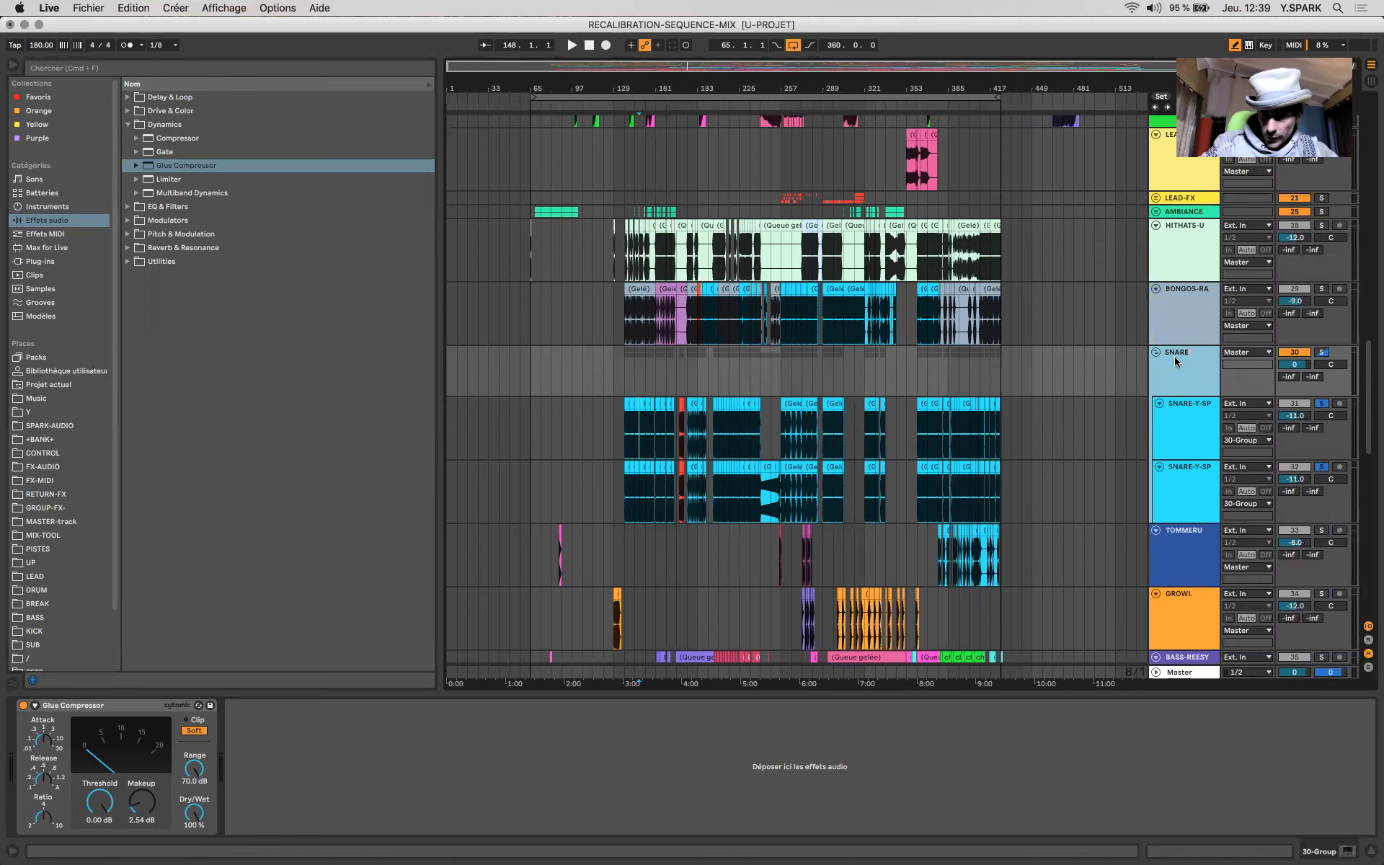
key(Return)
Step: Solo the TOMMERU track and play its clip at bar 256 while checking the master's oscilloscope, SPAN and Correlometer
scroll(886, 415, down, 3)
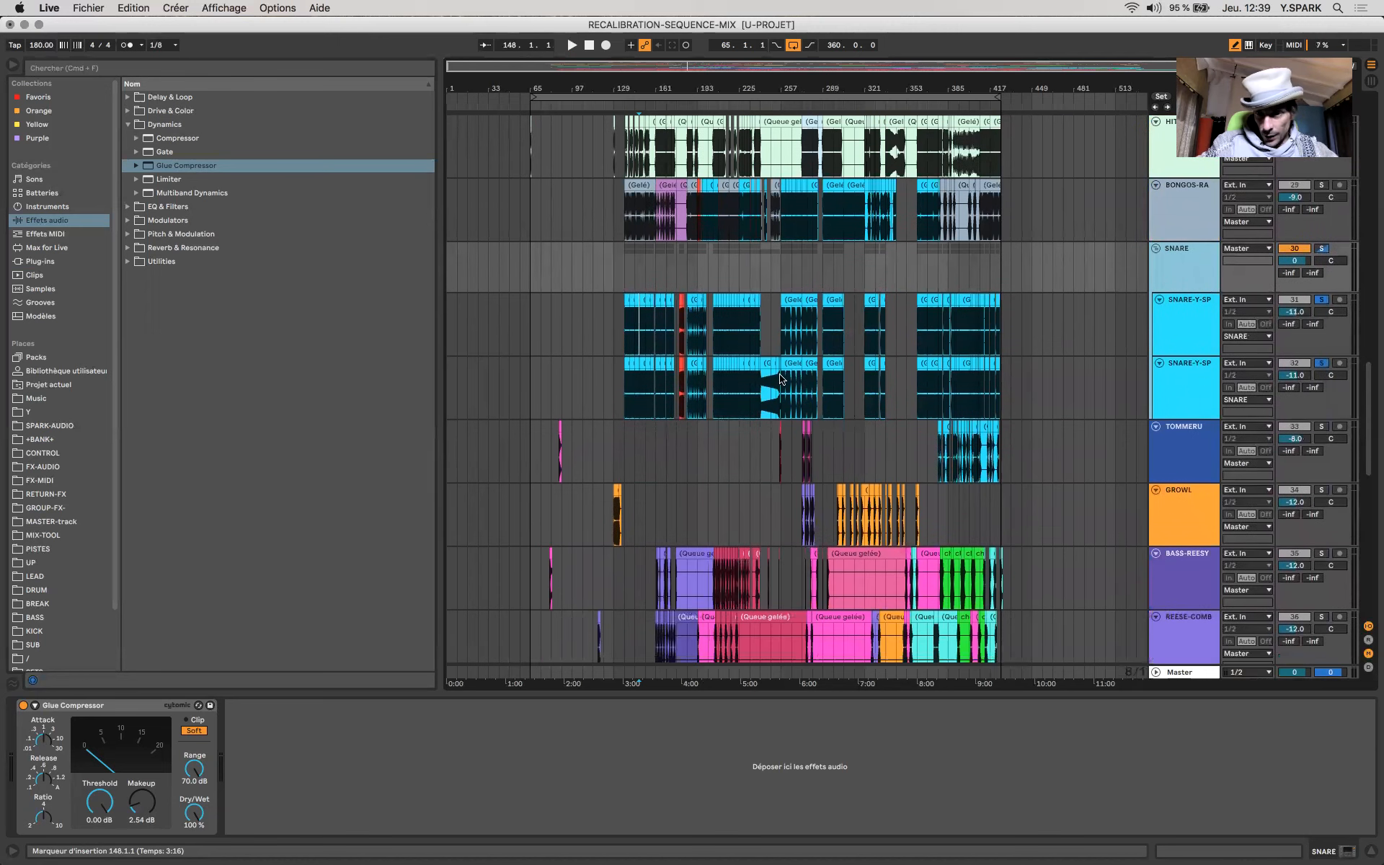
click(697, 441)
key(plus)
key(plus)
key(plus)
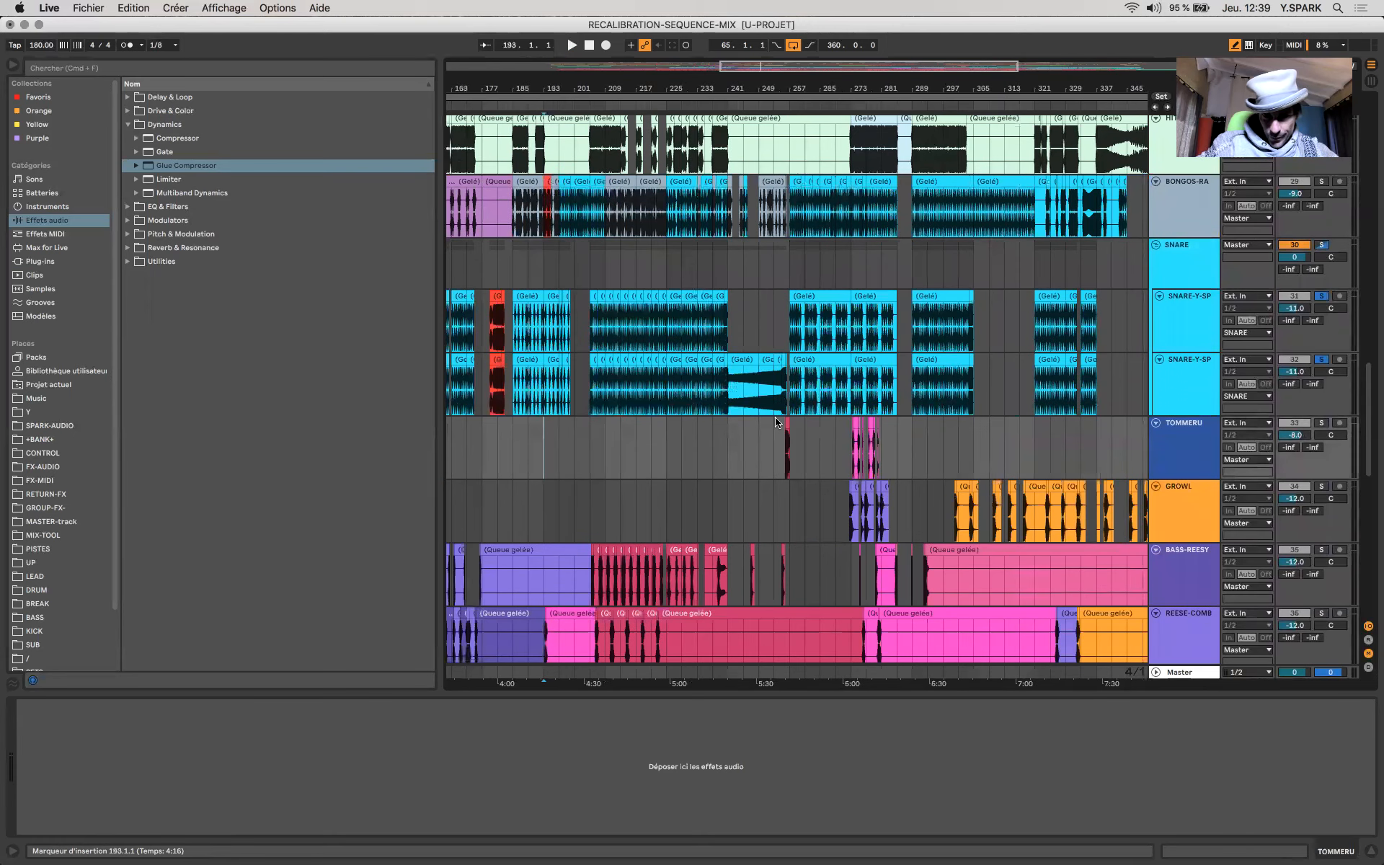
scroll(775, 422, up, 5)
click(810, 426)
scroll(810, 425, up, 5)
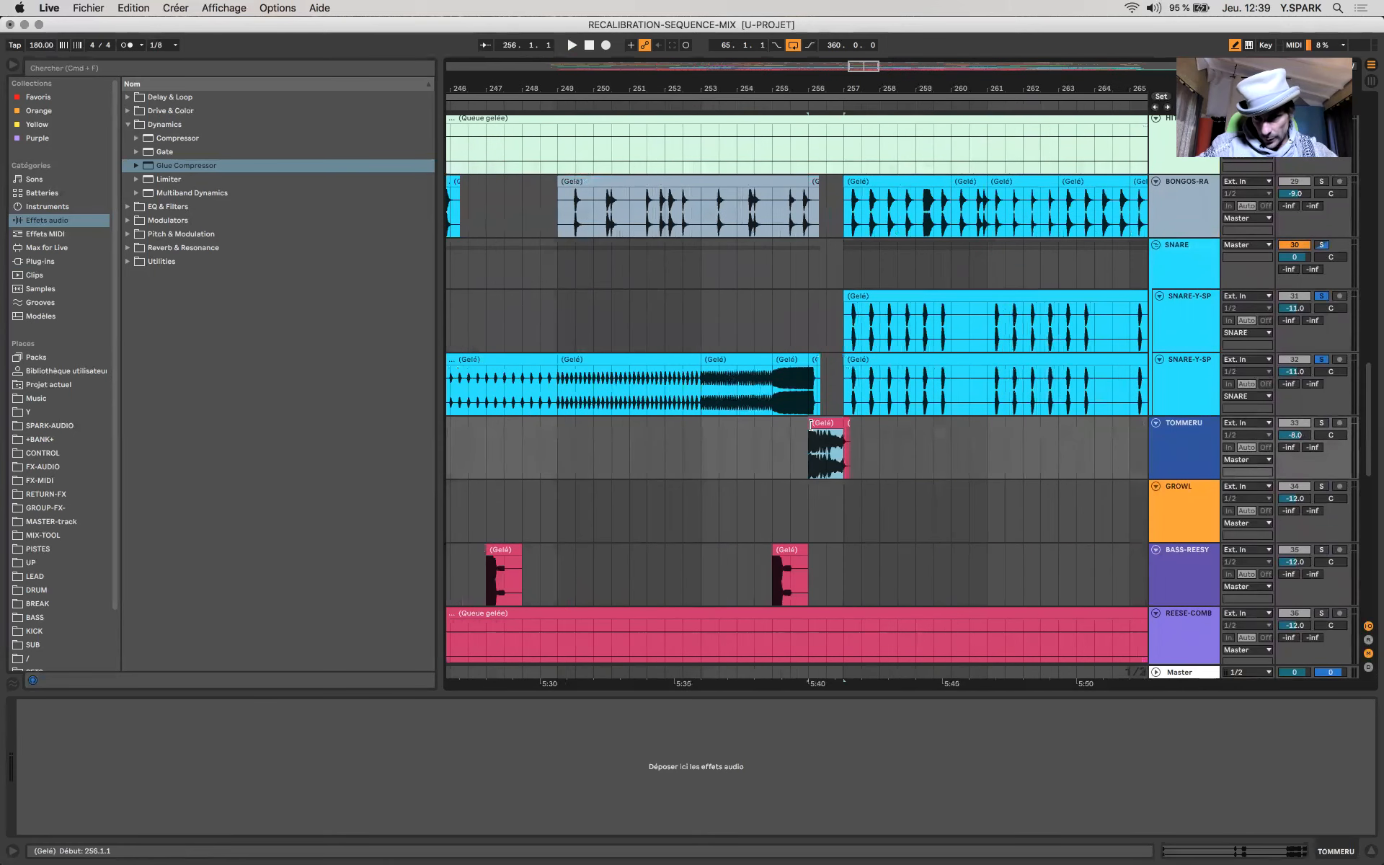
click(1323, 424)
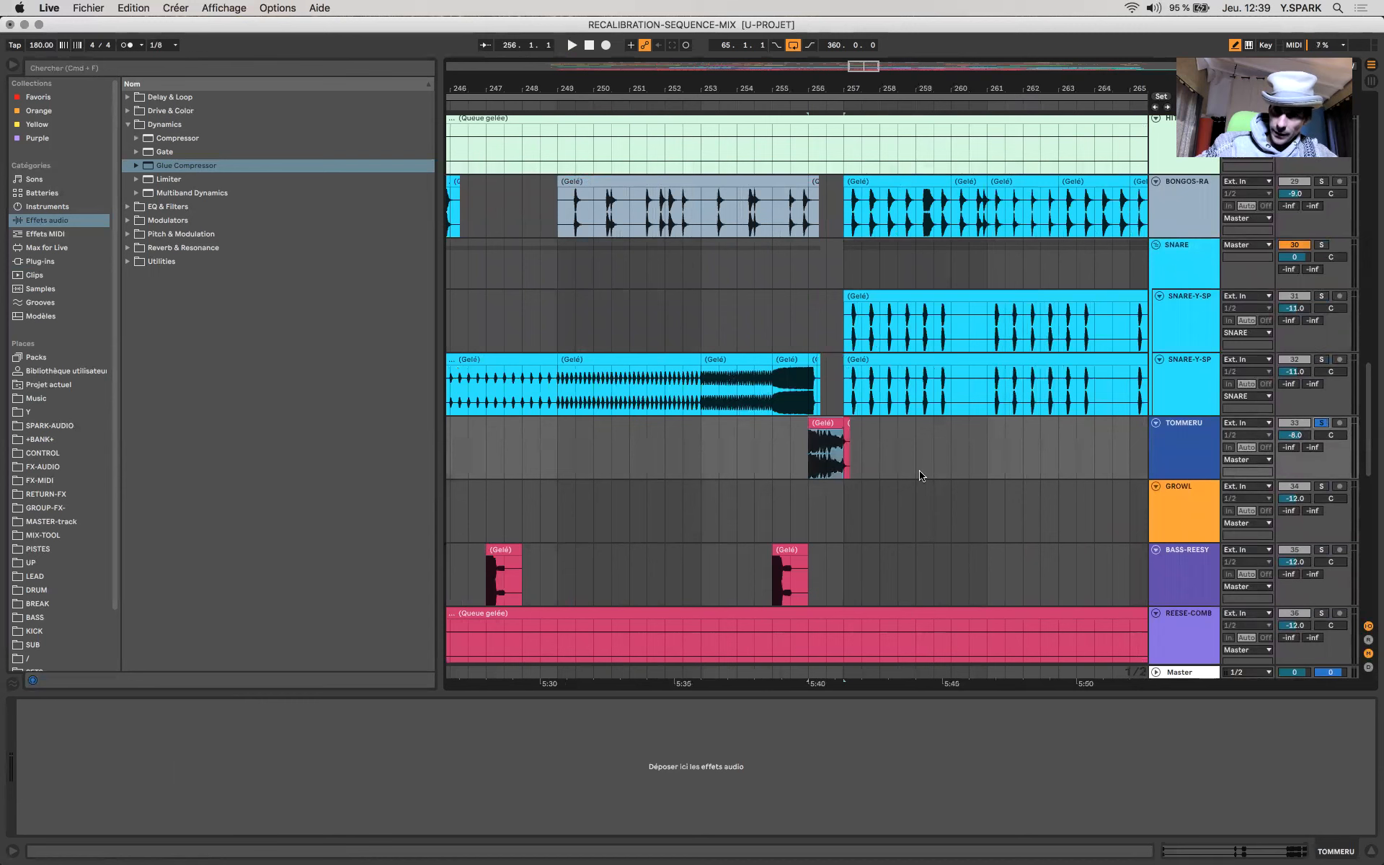
key(space)
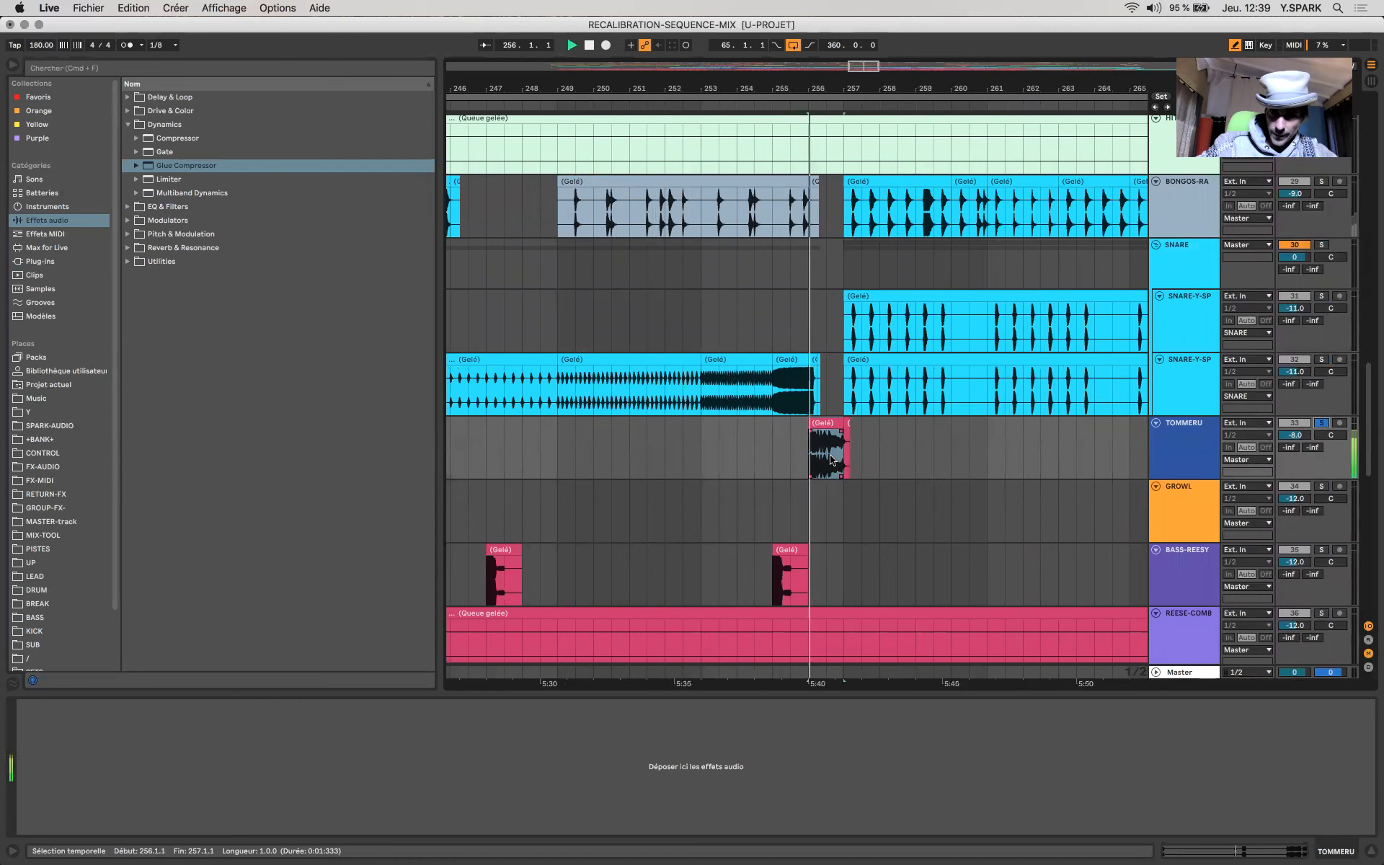
click(1217, 676)
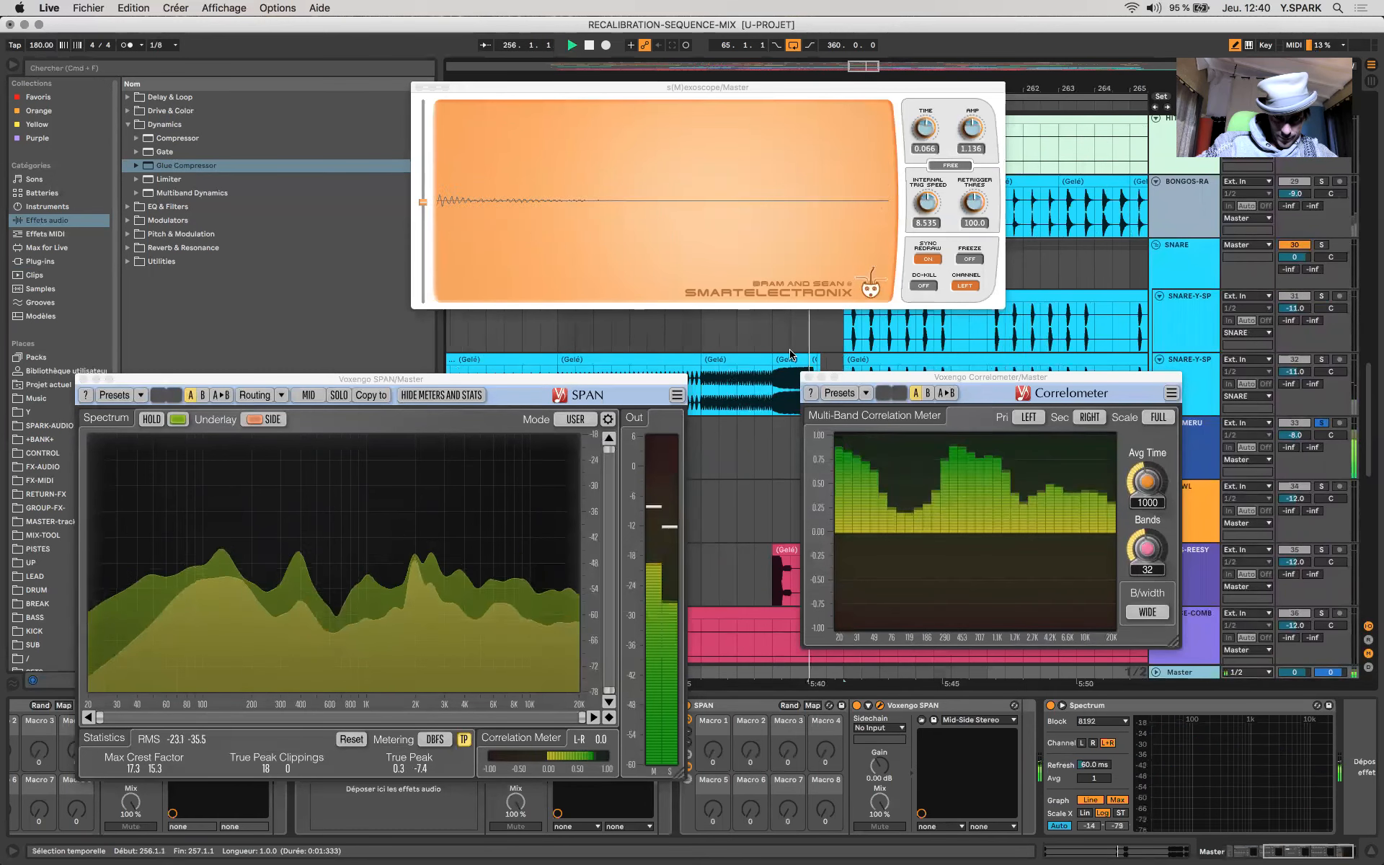
click(730, 385)
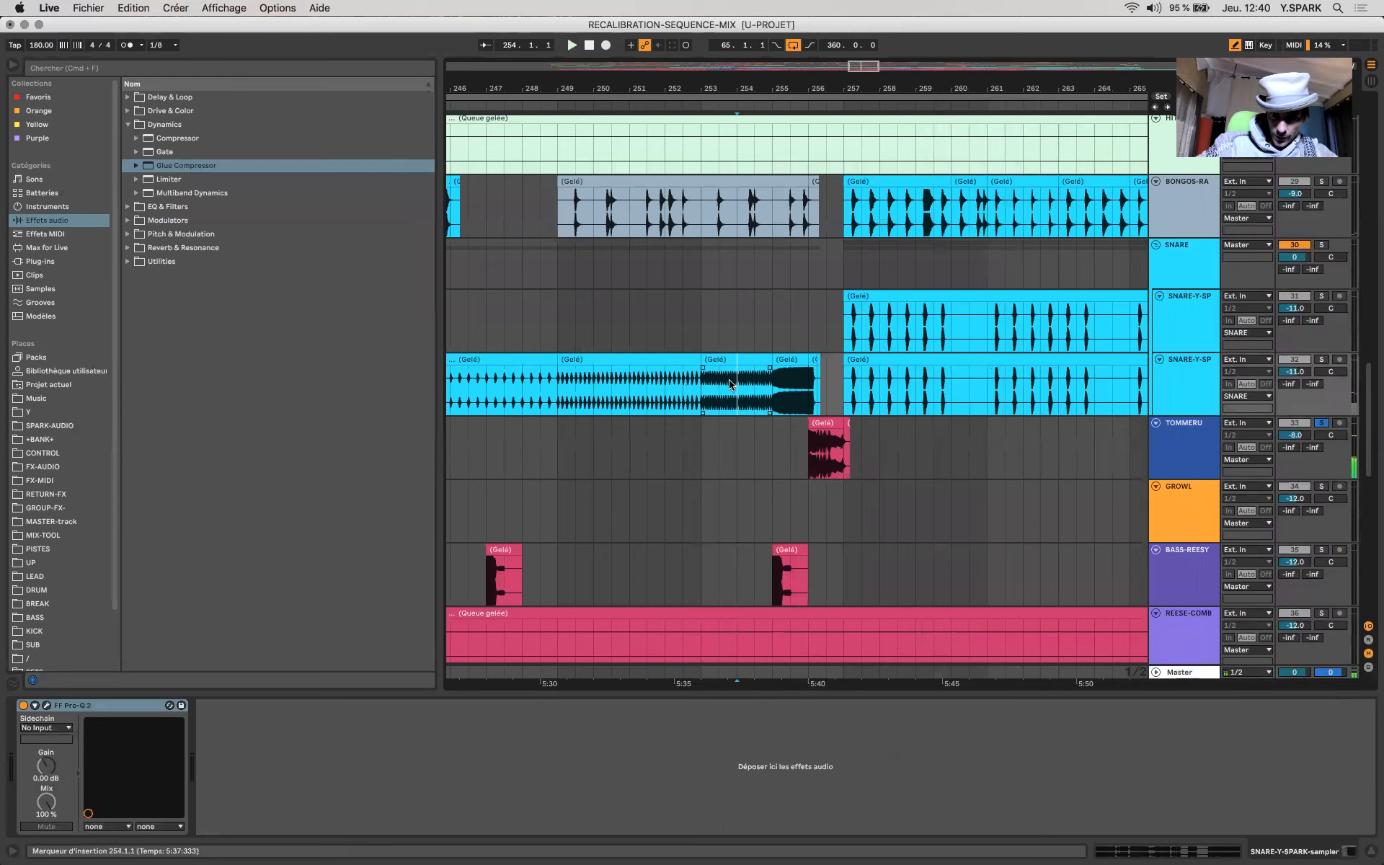
Step: Play the TOMMERU clips around bar 275 and check them on the master's analysers
scroll(742, 468, down, 6)
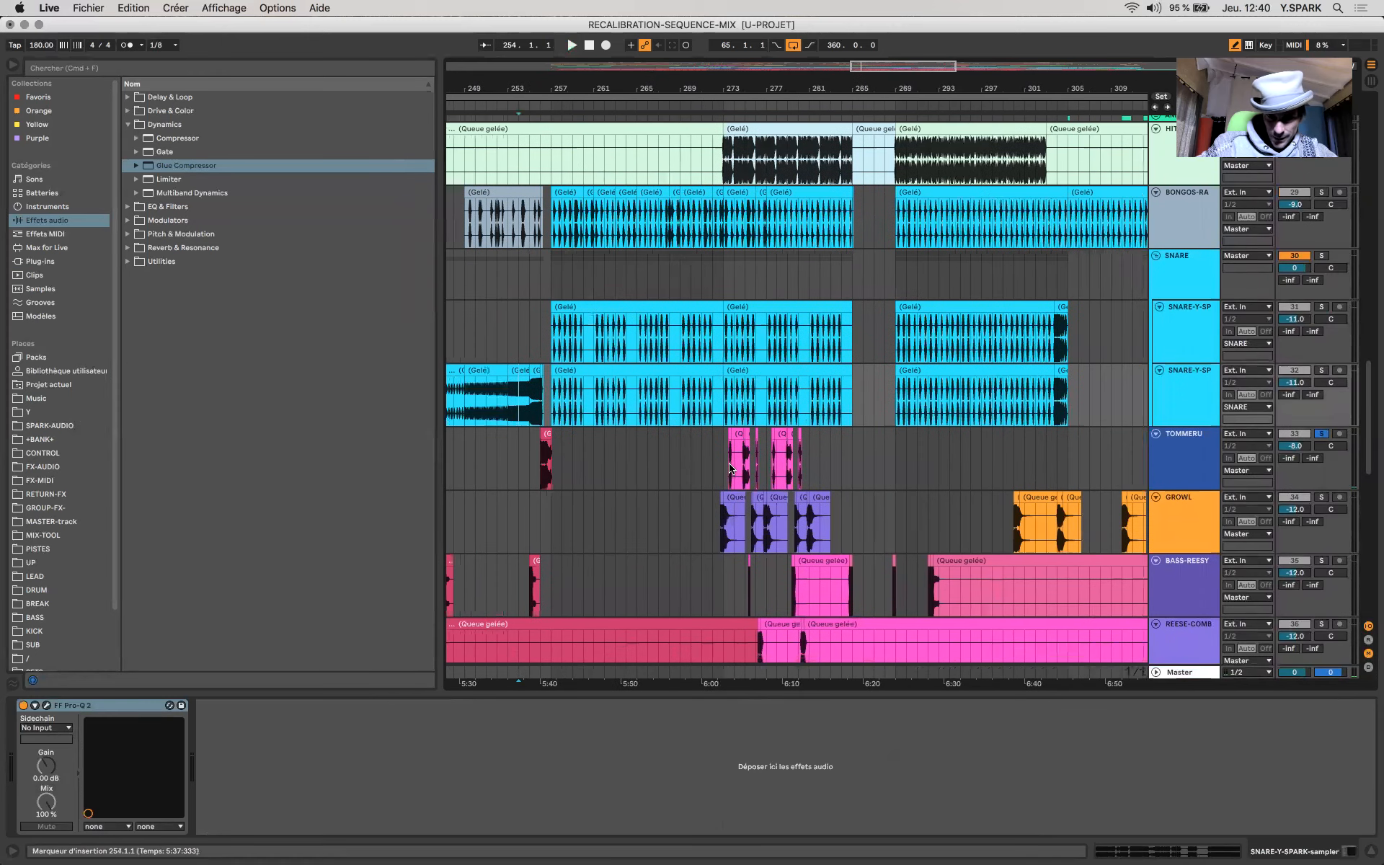
click(730, 469)
scroll(729, 470, up, 8)
click(794, 472)
key(space)
click(1195, 672)
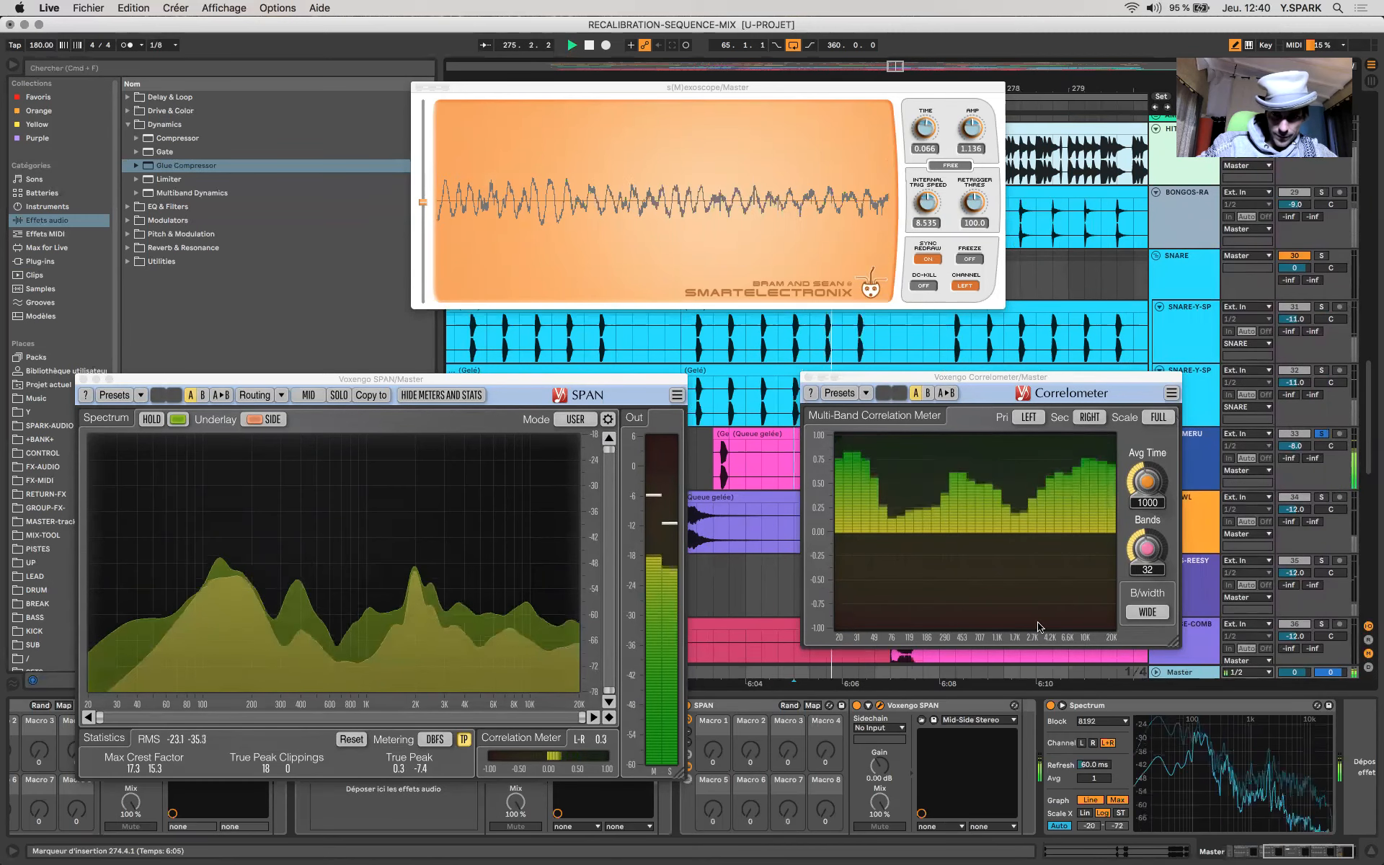
click(730, 461)
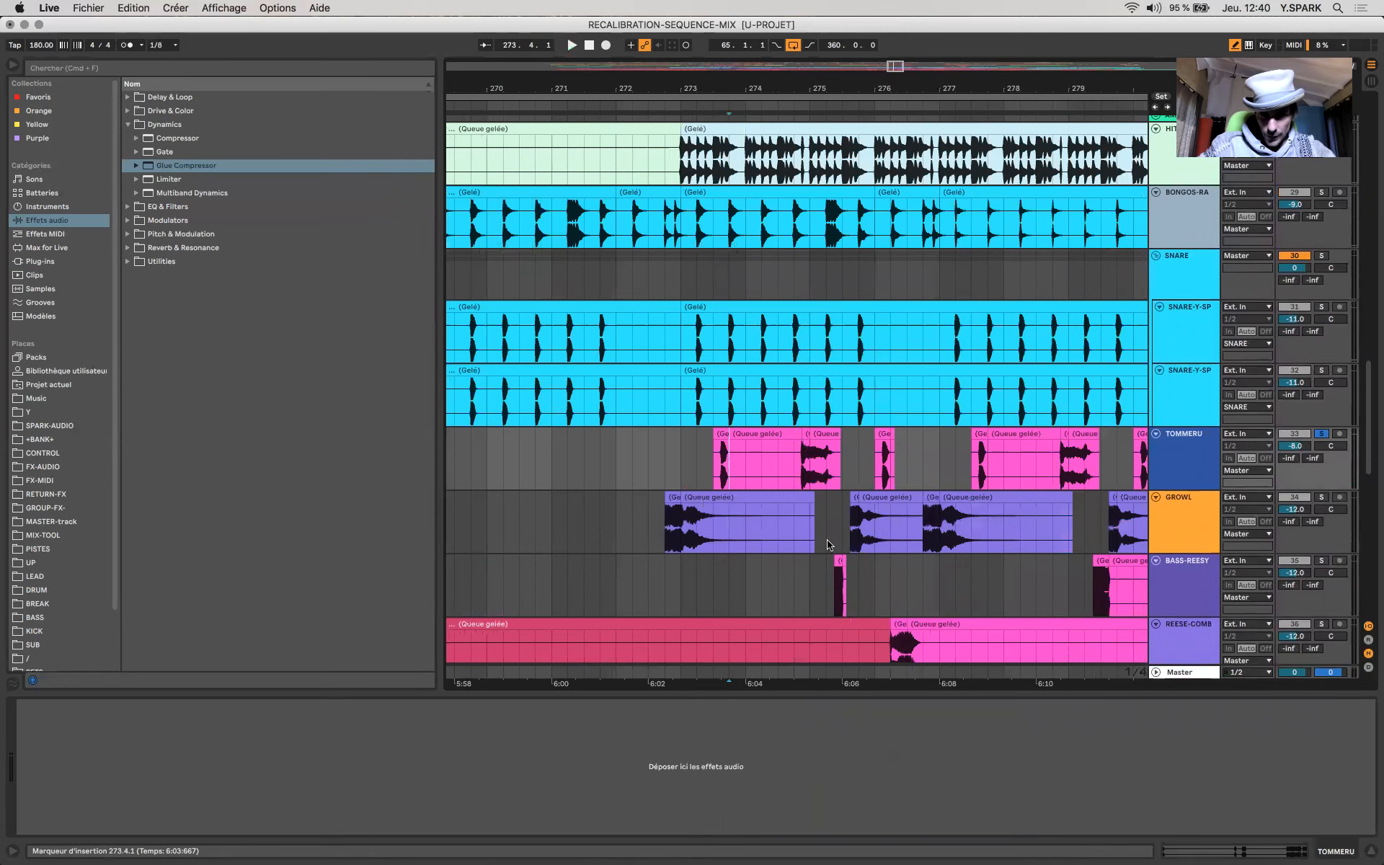
Step: Examine the TOMMERU clips between bars 278 and 280 and select the clip tail from 279.2.1 to 279.3.1
scroll(829, 546, down, 3)
scroll(829, 545, right, 3)
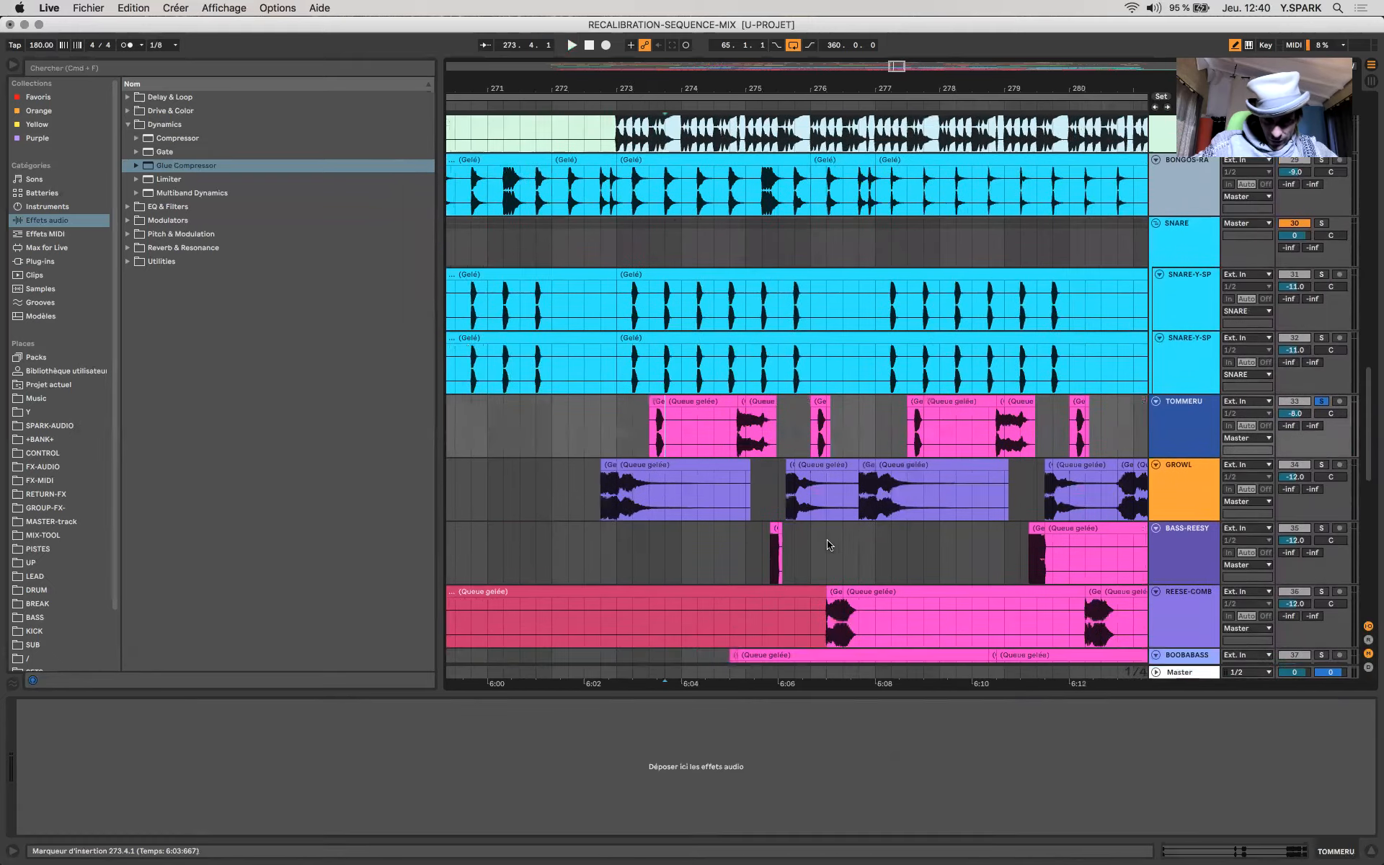
scroll(748, 503, down, 3)
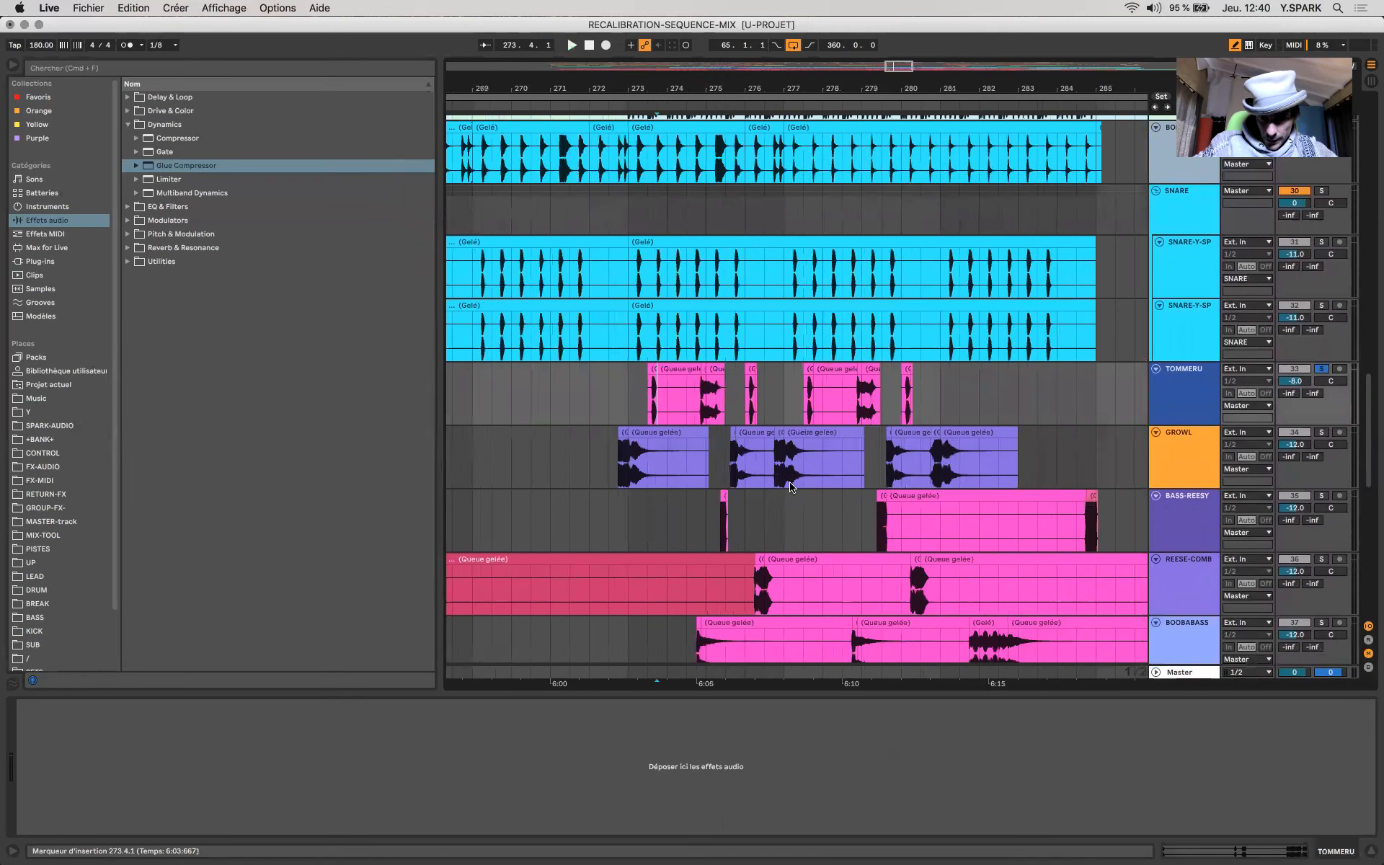
click(854, 414)
scroll(854, 414, up, 5)
drag(900, 415, 1007, 406)
scroll(1007, 409, right, 5)
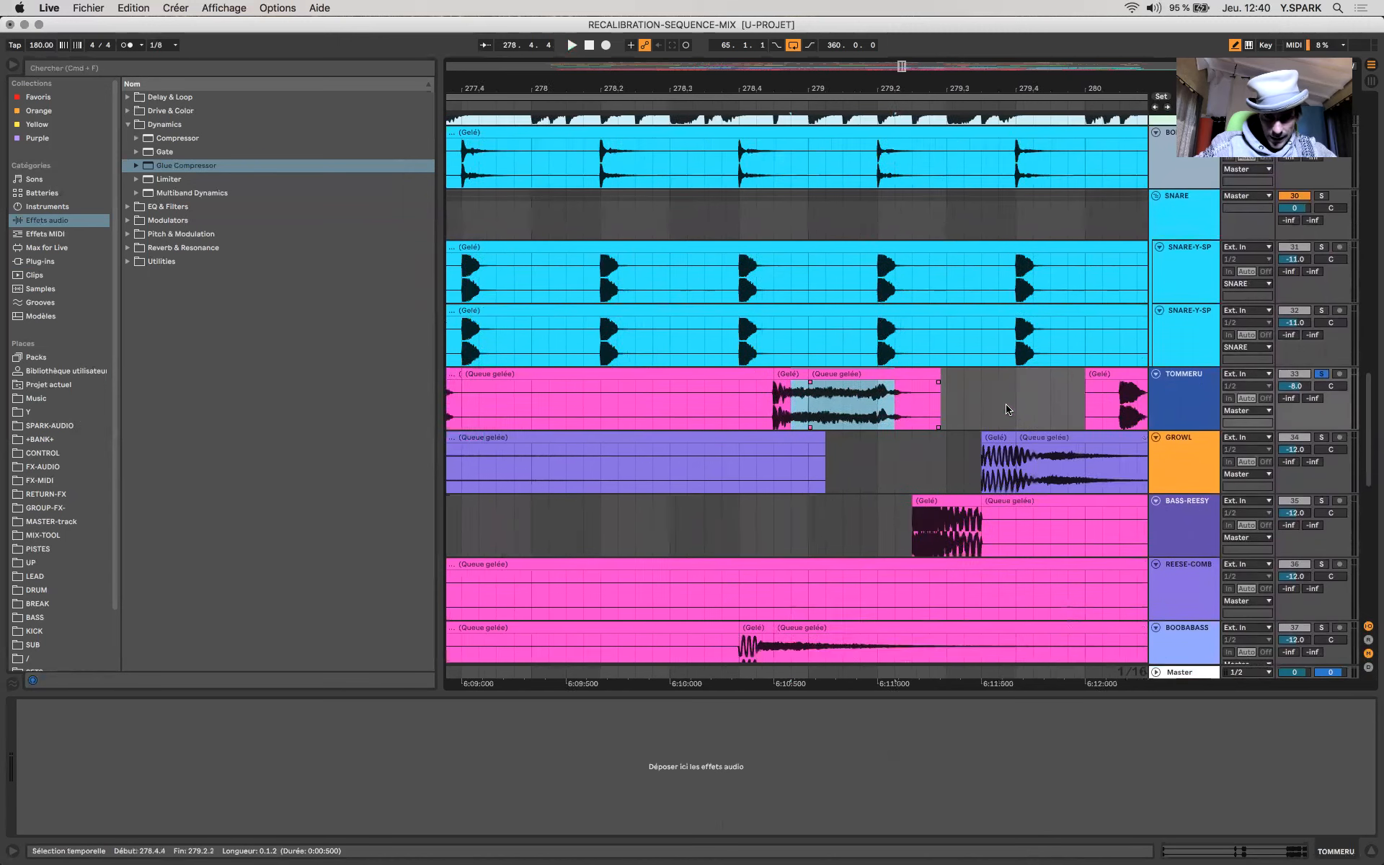
click(833, 407)
drag(832, 407, 867, 408)
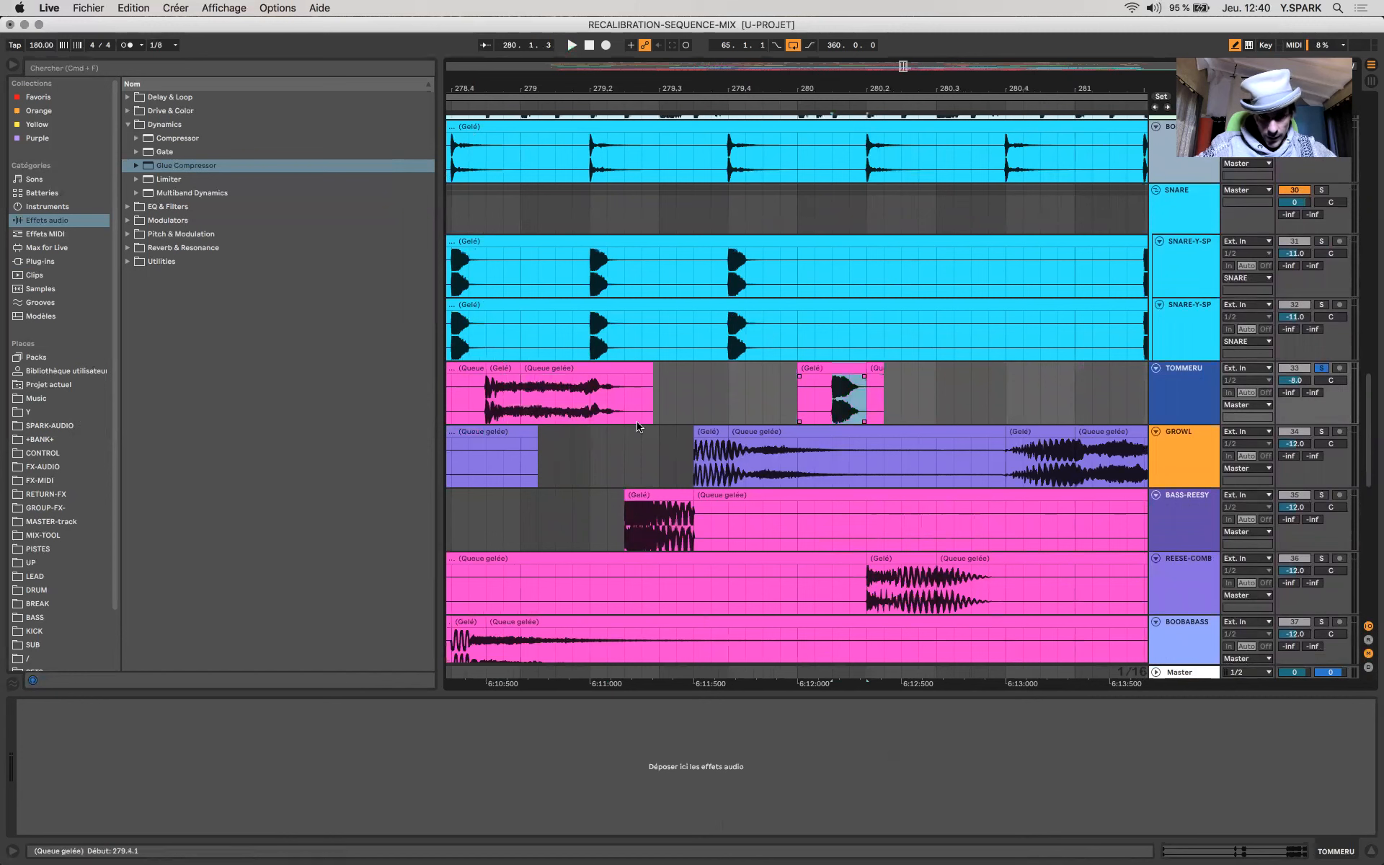
drag(588, 397, 665, 391)
click(587, 394)
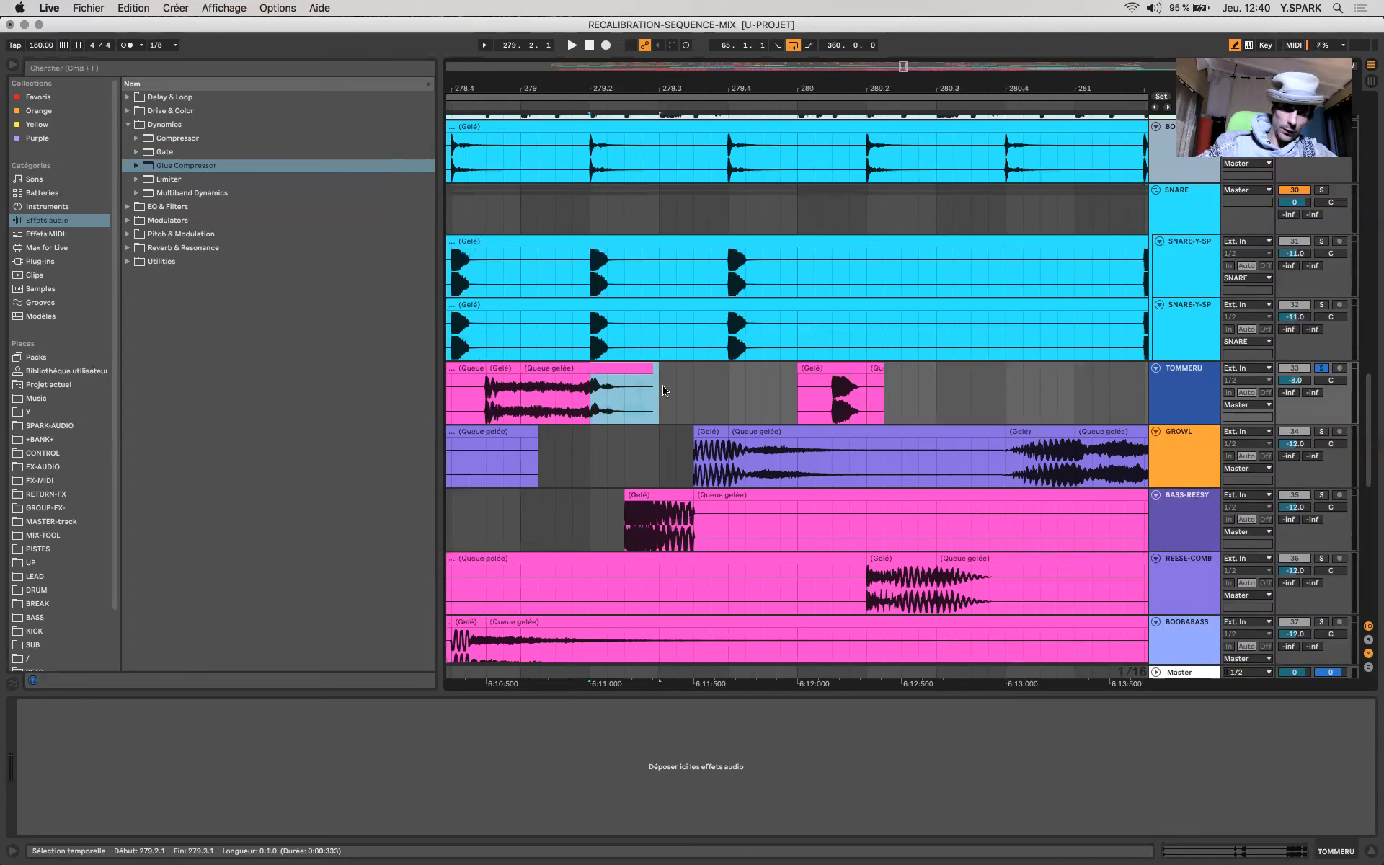
Step: Shorten the TOMMERU clip's tail after 279.2 while auditioning it with the second SNARE-Y-SPARK track soloed, and clear the solos
click(1321, 304)
key(space)
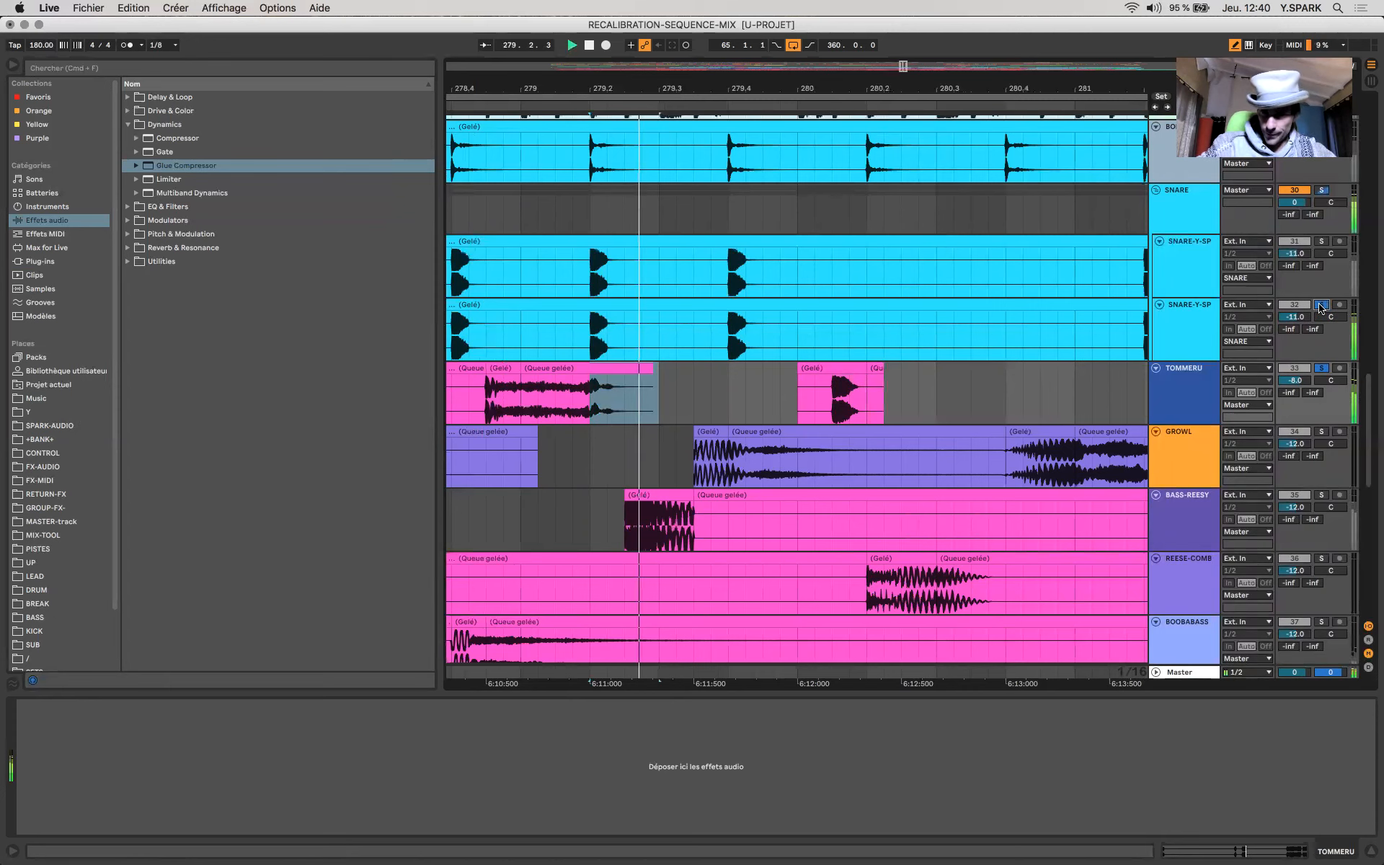
drag(591, 396, 690, 416)
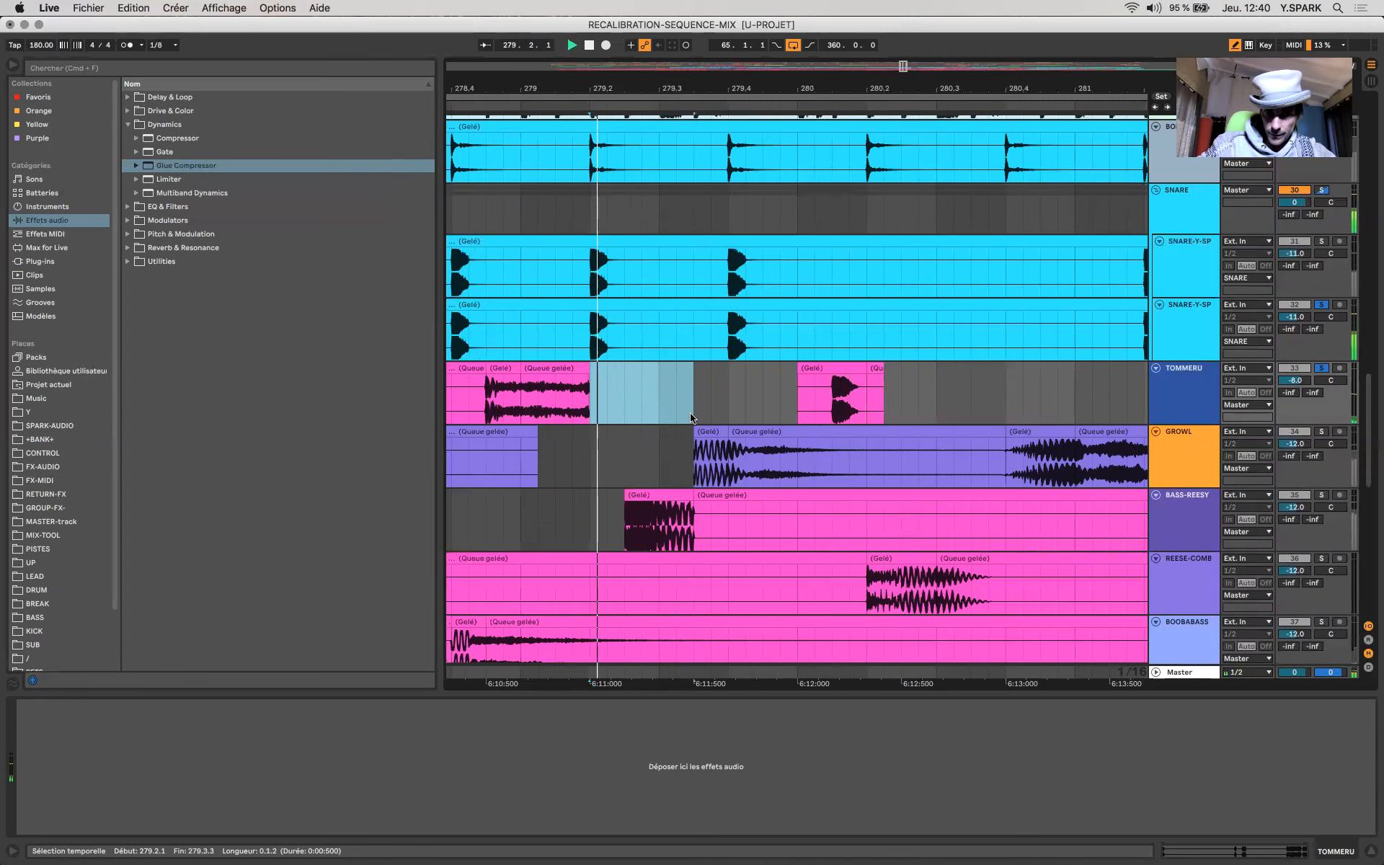
key(super+z)
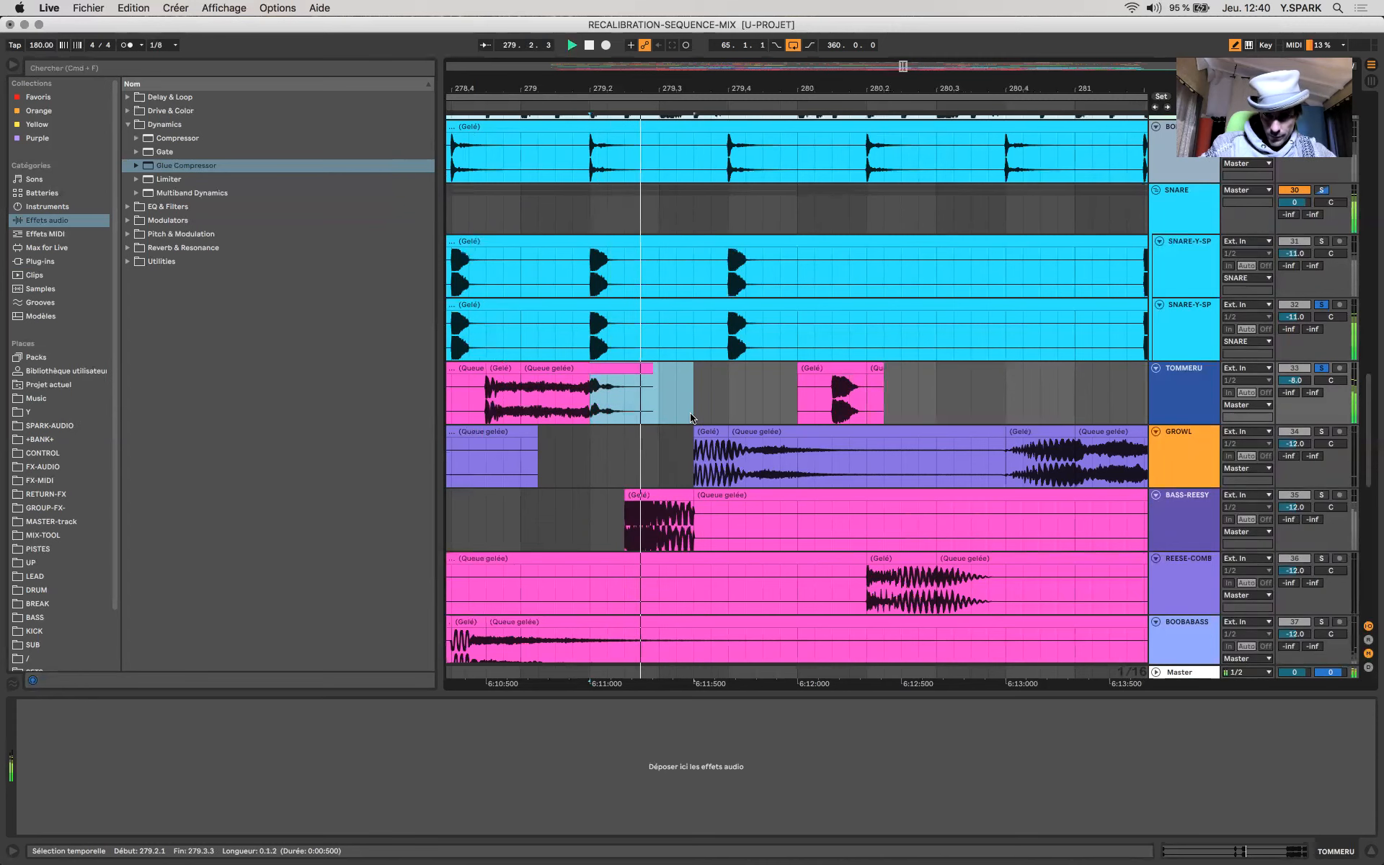
drag(644, 367, 619, 368)
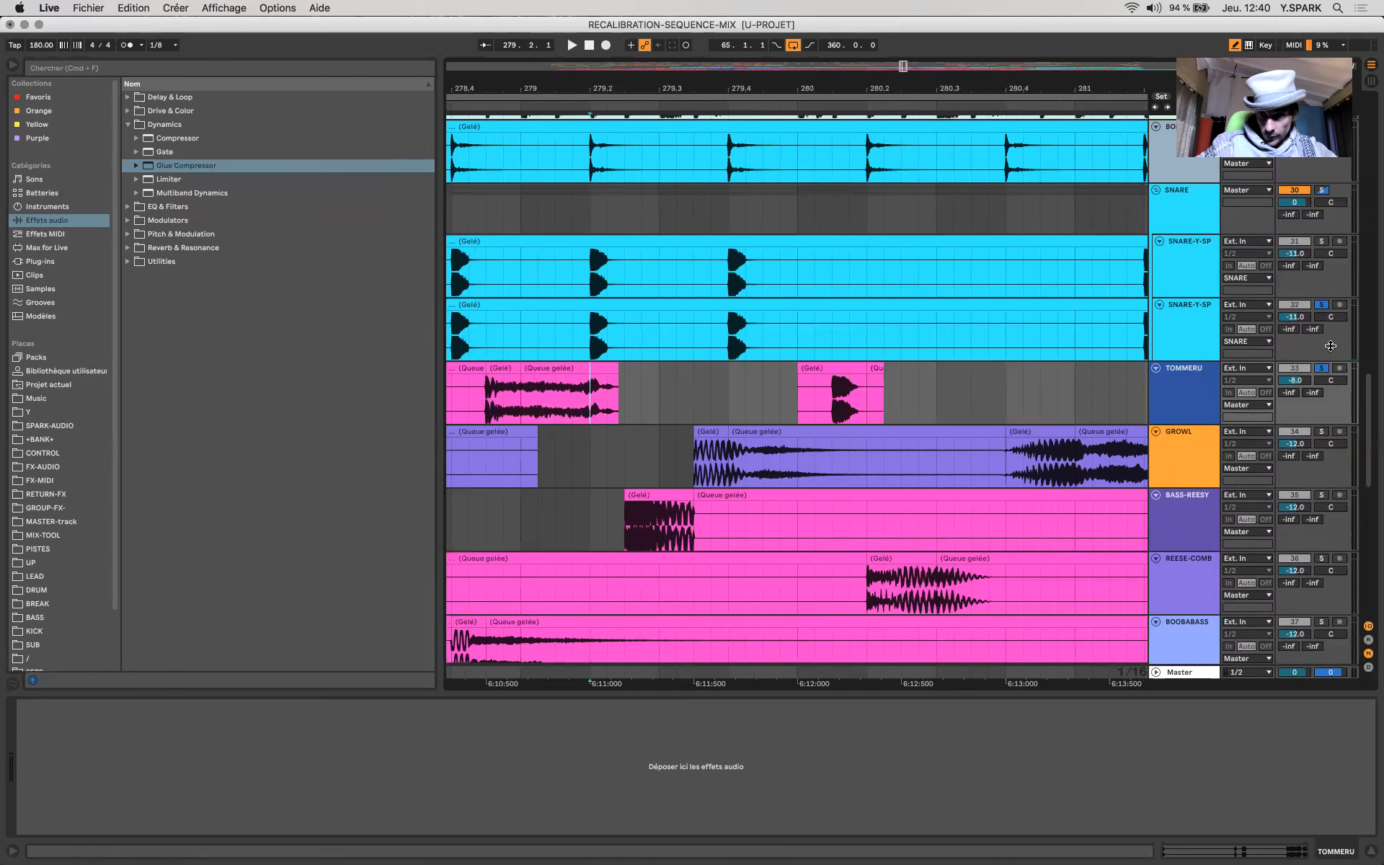
click(1319, 368)
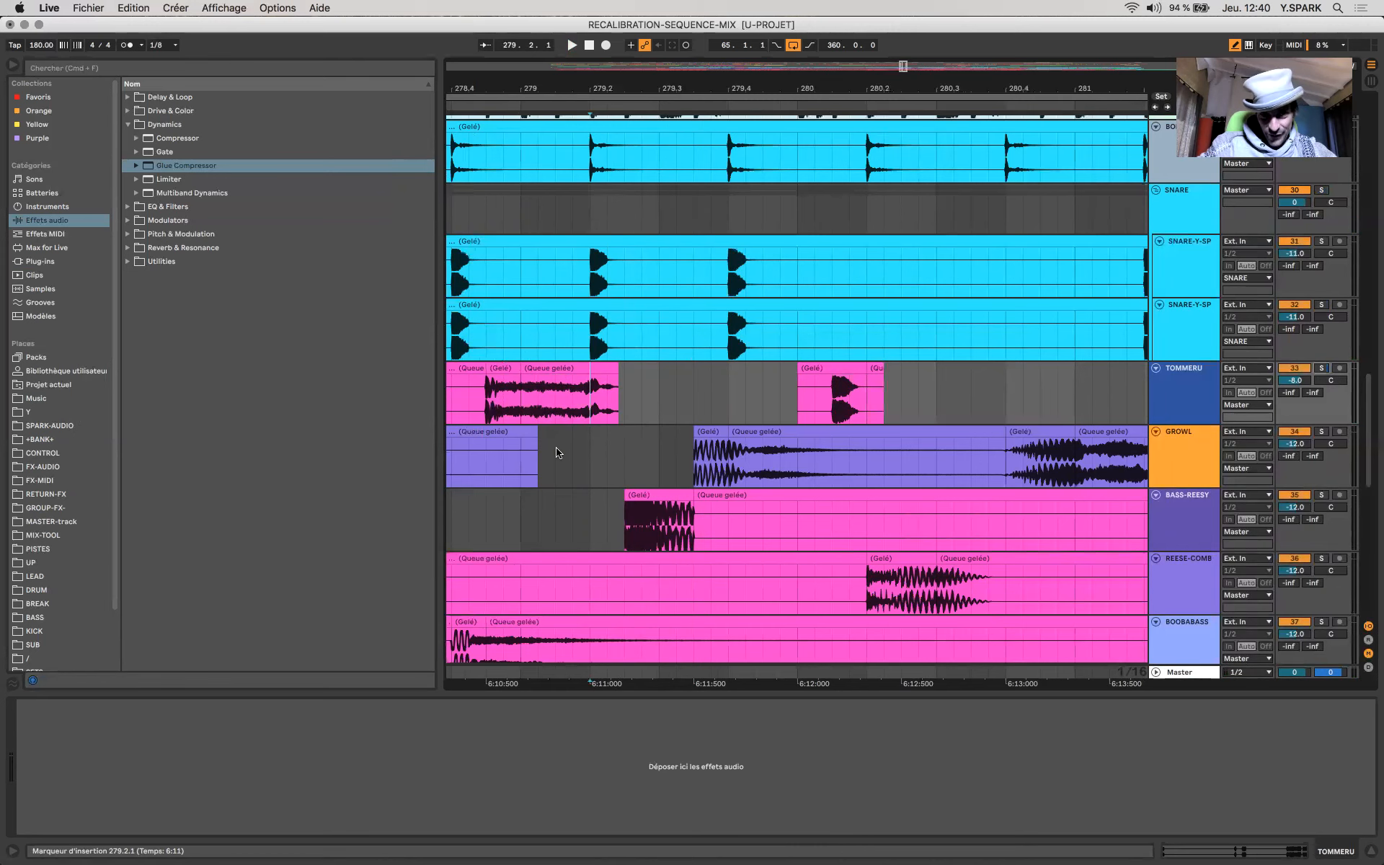
Step: Unfold the LEAD-FX group and select the range from 279.2.1 to 279.2.2 from the snare tracks up to LEAD-FX1
scroll(556, 452, up, 3)
drag(588, 321, 604, 193)
scroll(608, 193, up, 8)
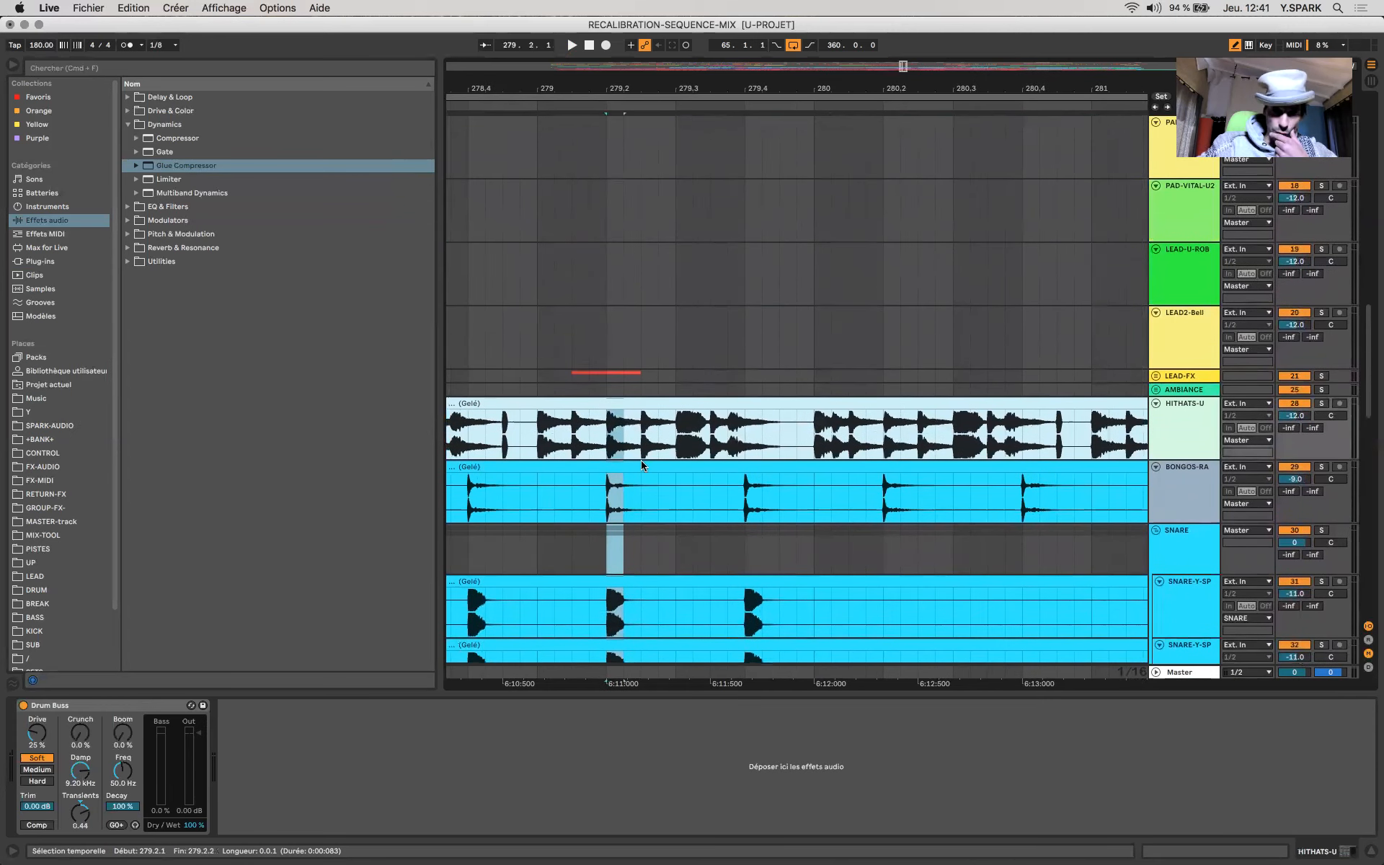
click(1156, 377)
scroll(658, 450, down, 5)
shift+click(653, 279)
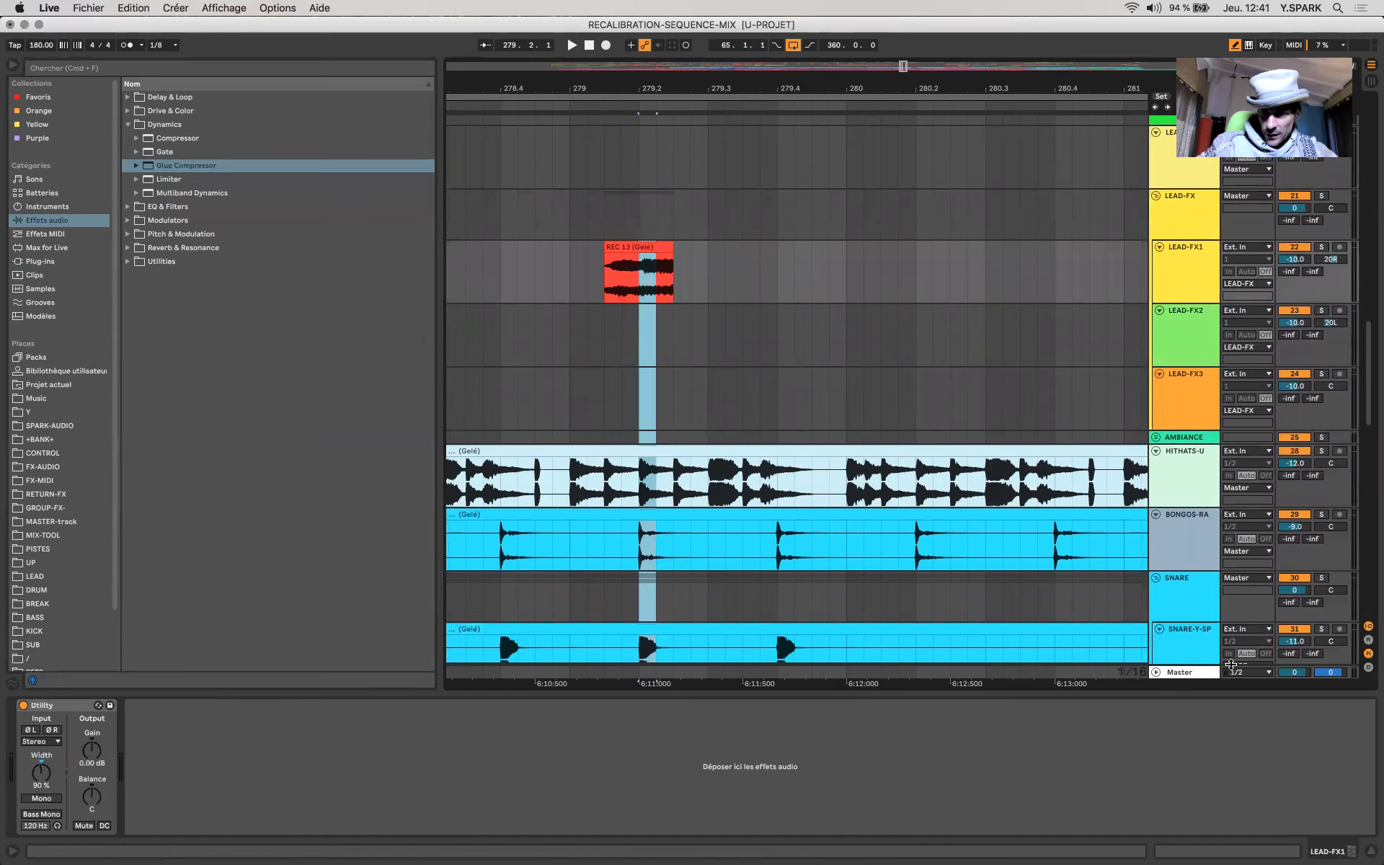
Step: Play the full mix from 279.2.1 and check it on the master's oscilloscope, SPAN and Correlometer
click(1218, 673)
key(space)
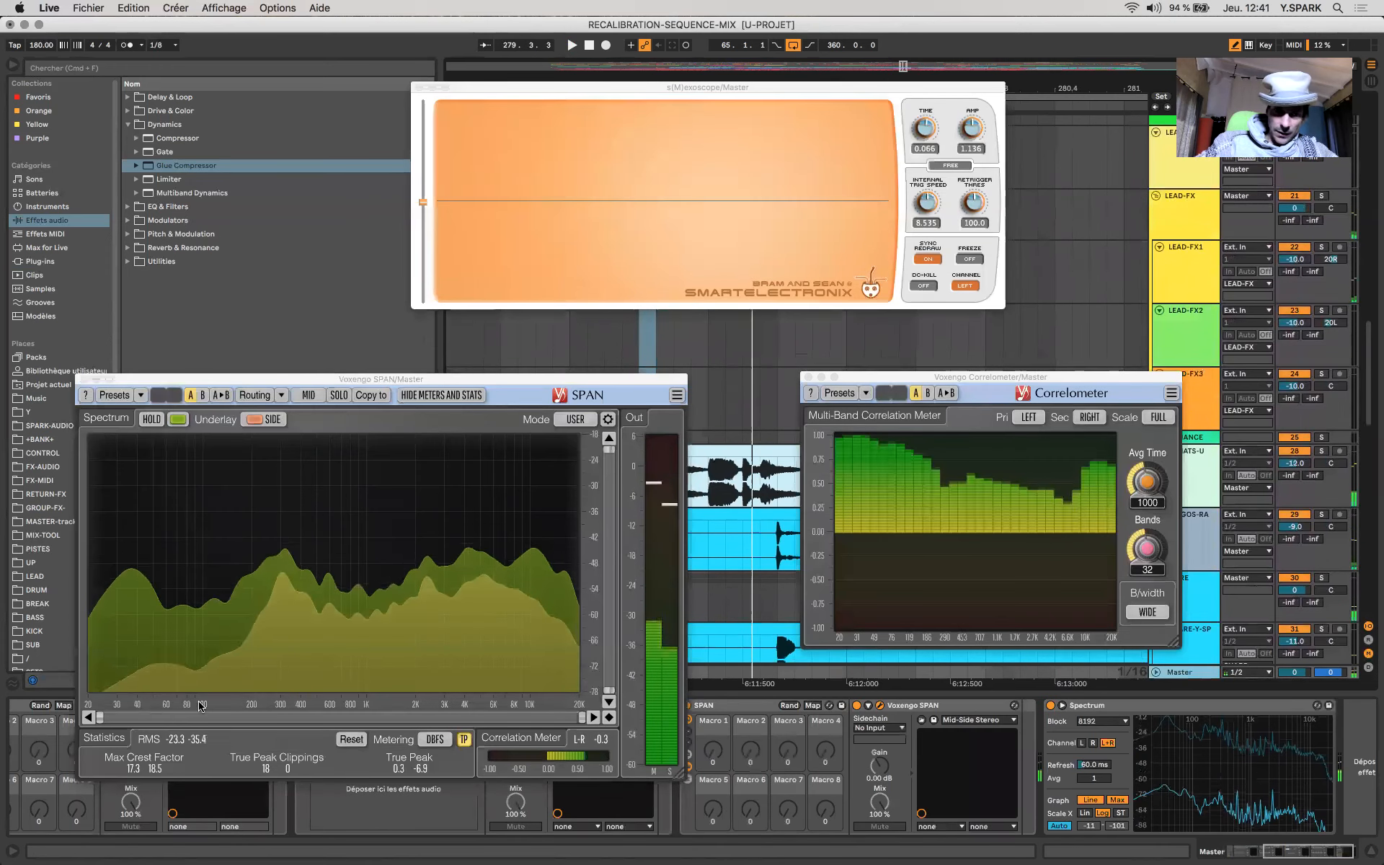
click(1169, 346)
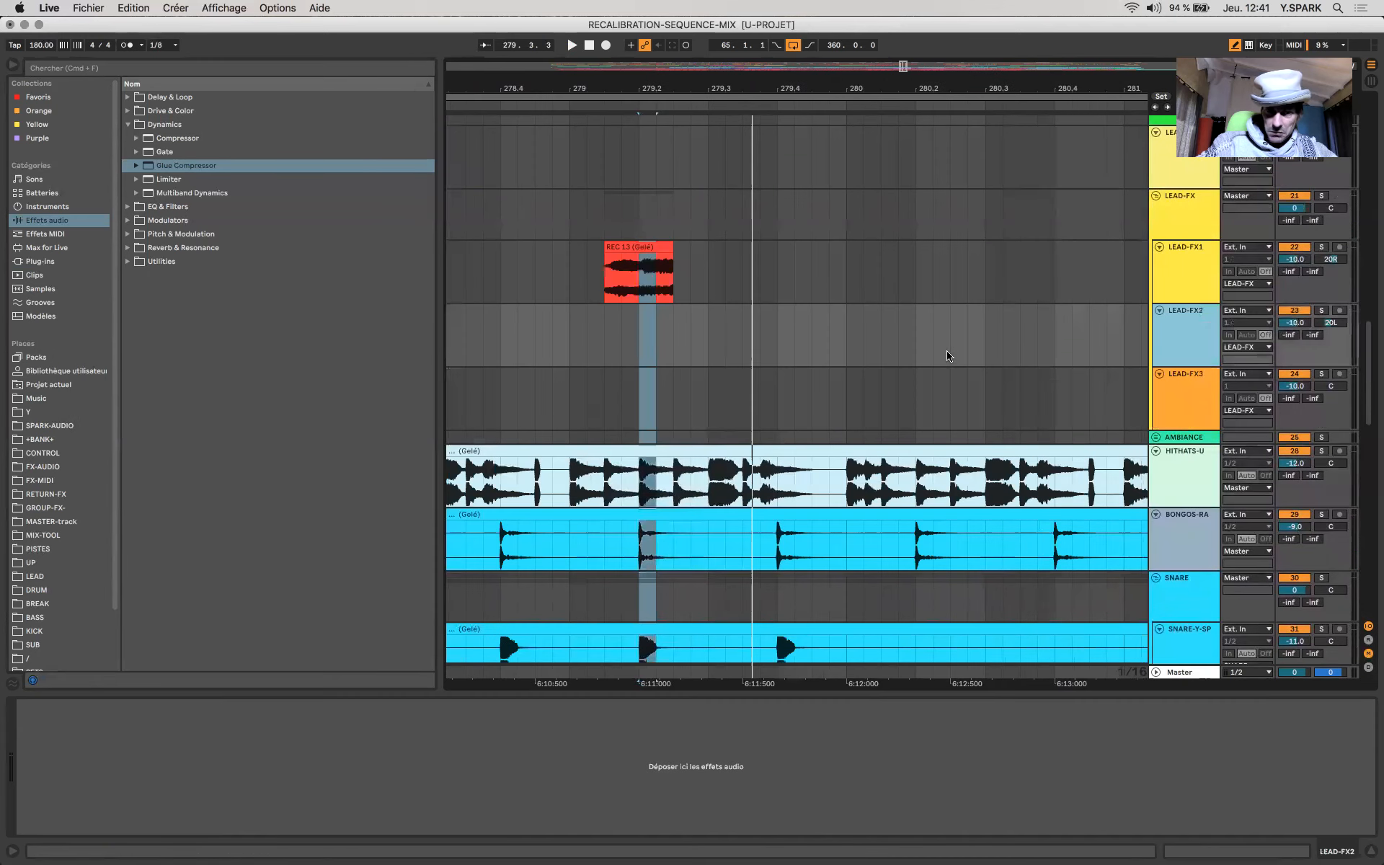
Step: Select the range from 279.1.1 to 279.2.1 on LEAD-FX2 and inspect the neighbouring clips around it
key(minus)
key(minus)
click(645, 330)
mouse_move(653, 335)
mouse_down()
mouse_move(715, 335)
mouse_move(655, 350)
mouse_up()
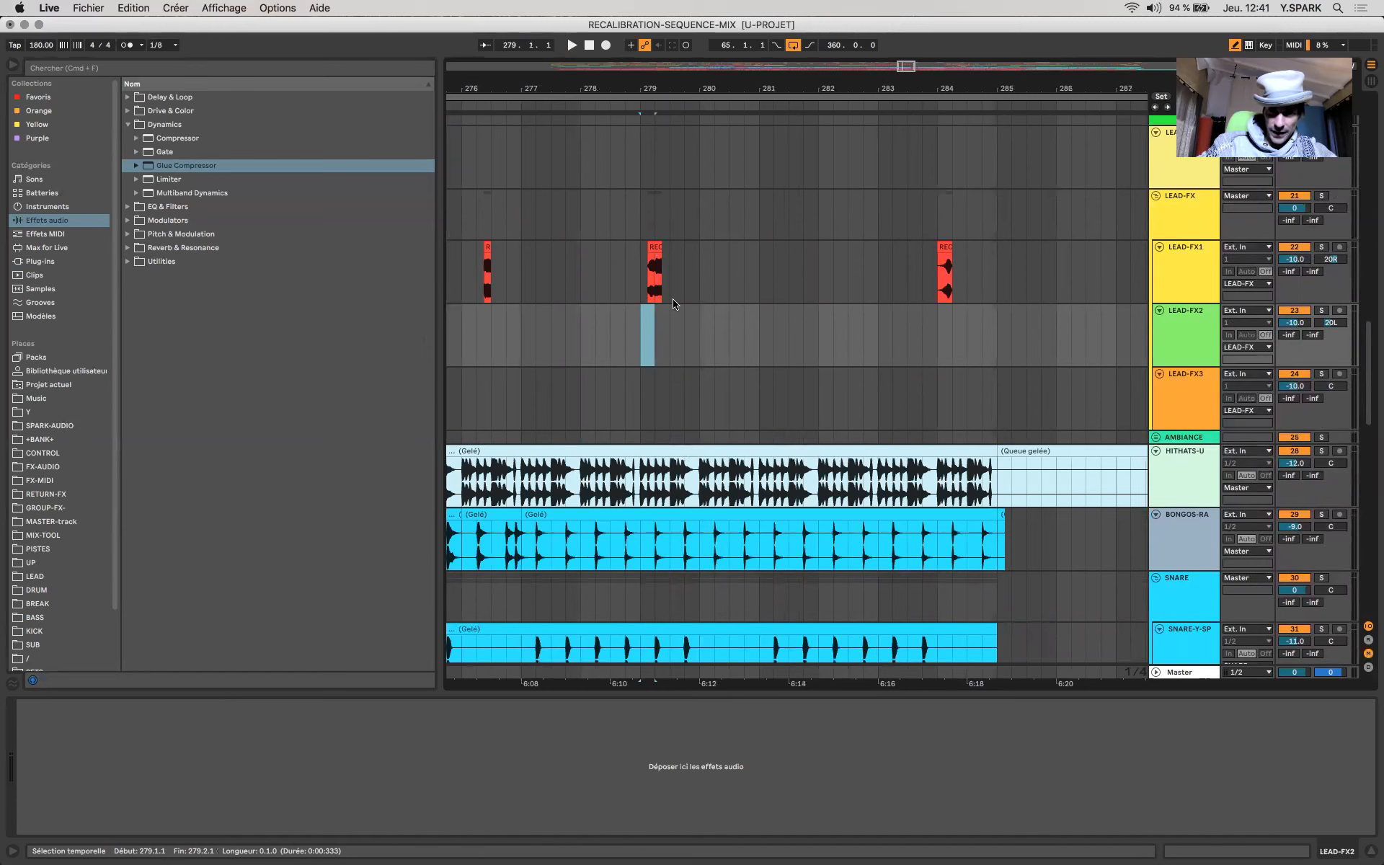
scroll(656, 363, up, 5)
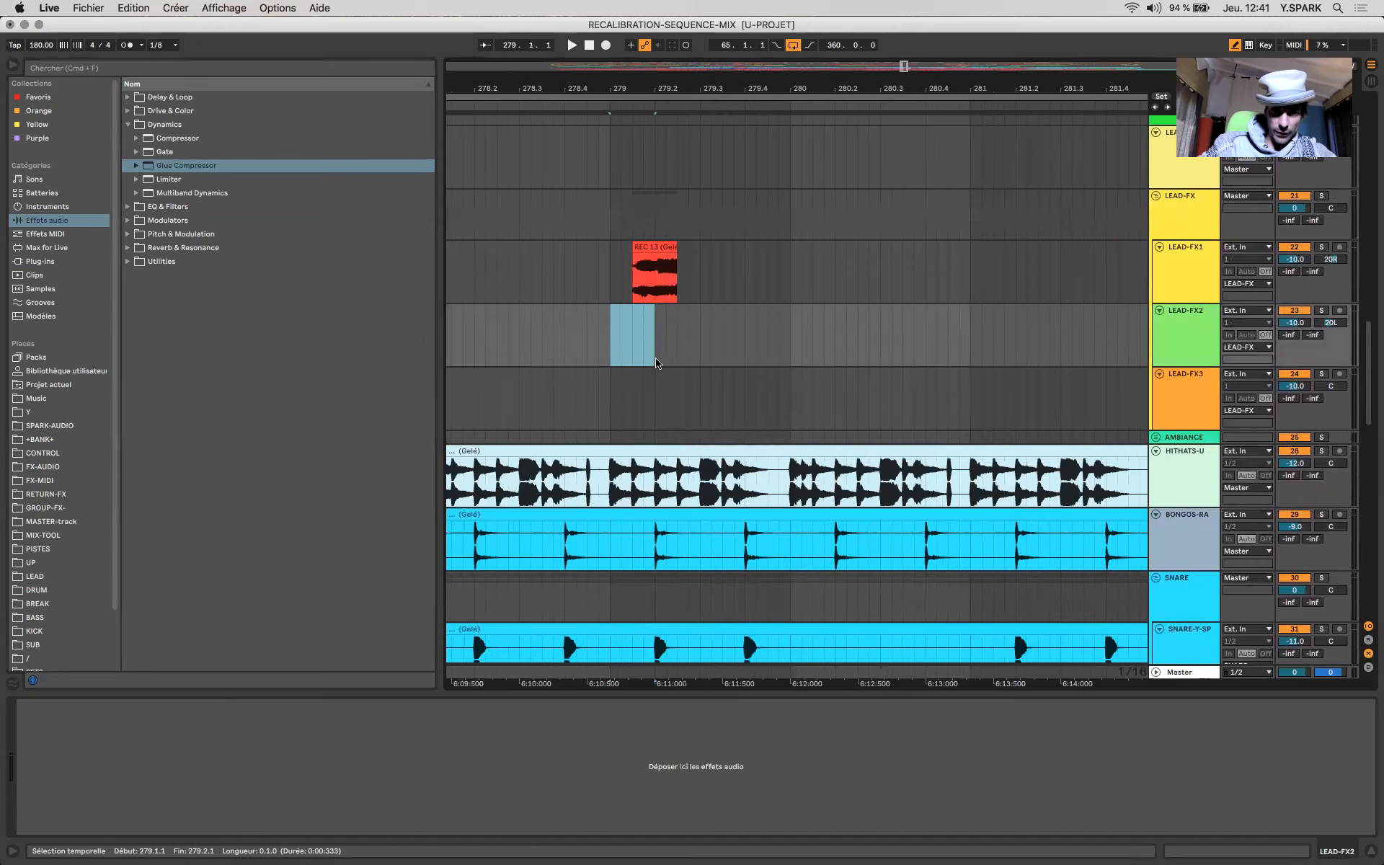
scroll(658, 365, down, 6)
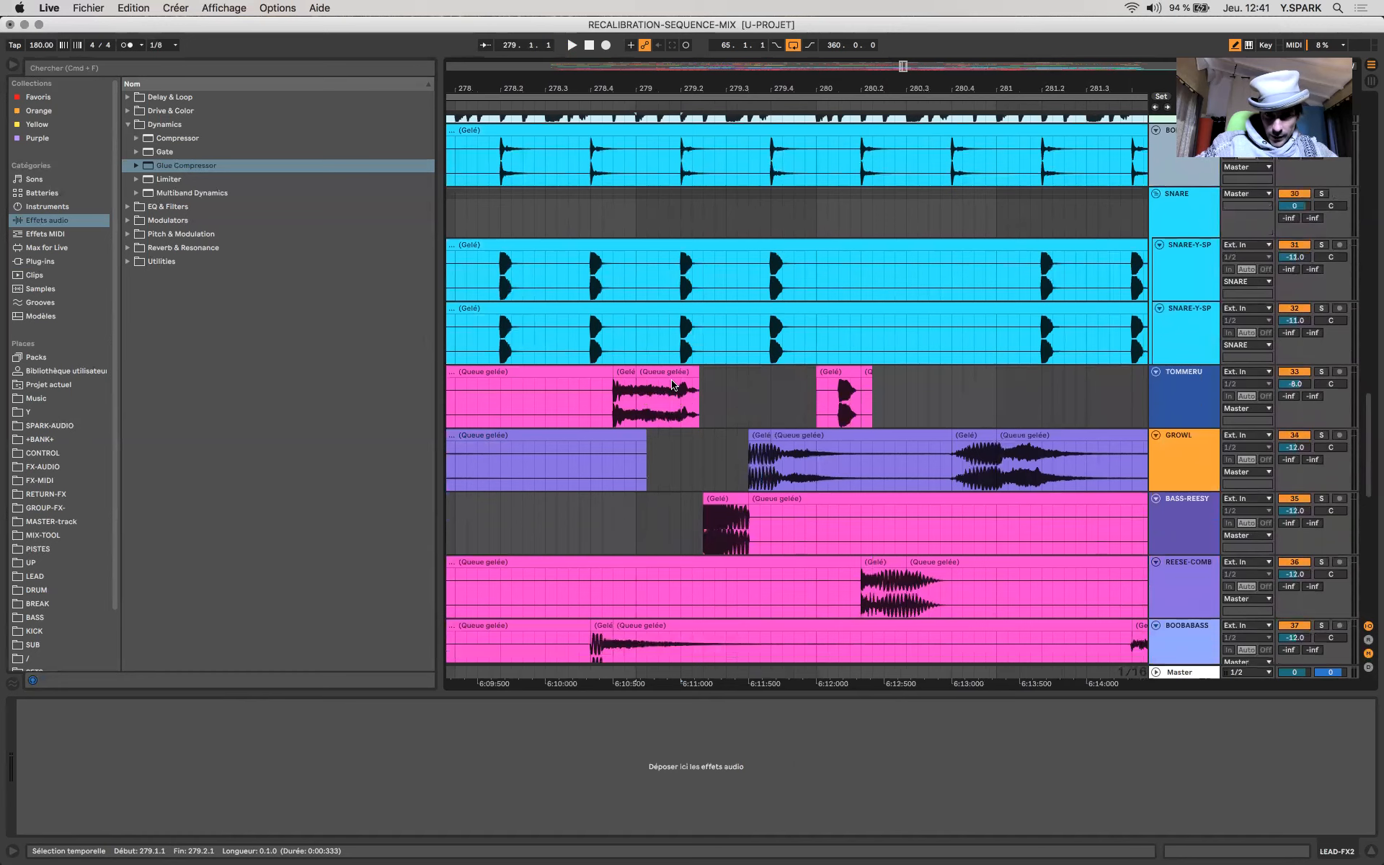
Step: Place the insertion marker at 279.1.4 on TOMMERU, audition the passage in the mix and solo the TOMMERU track
click(671, 380)
scroll(671, 380, down, 10)
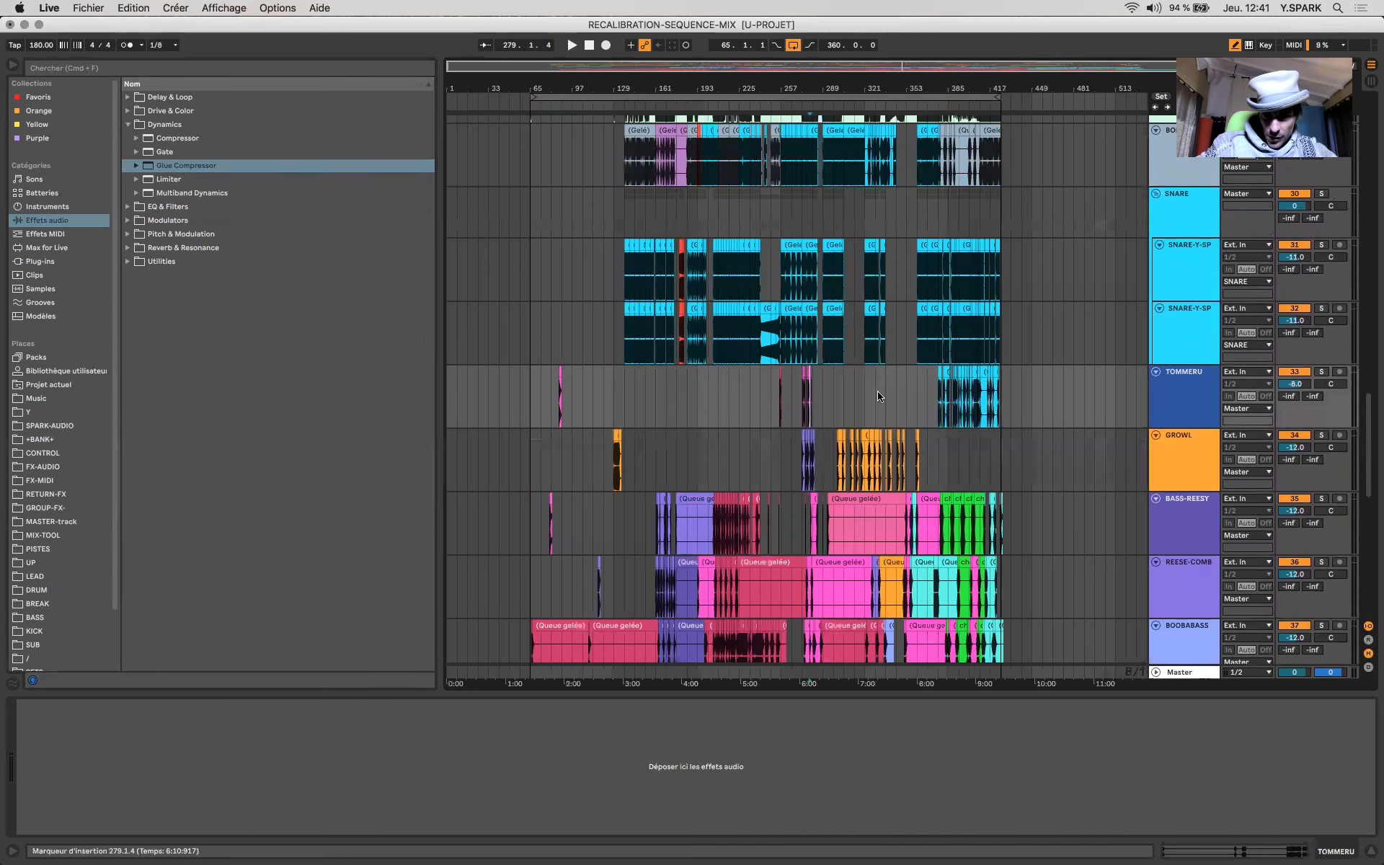
scroll(878, 396, up, 5)
scroll(610, 402, up, 8)
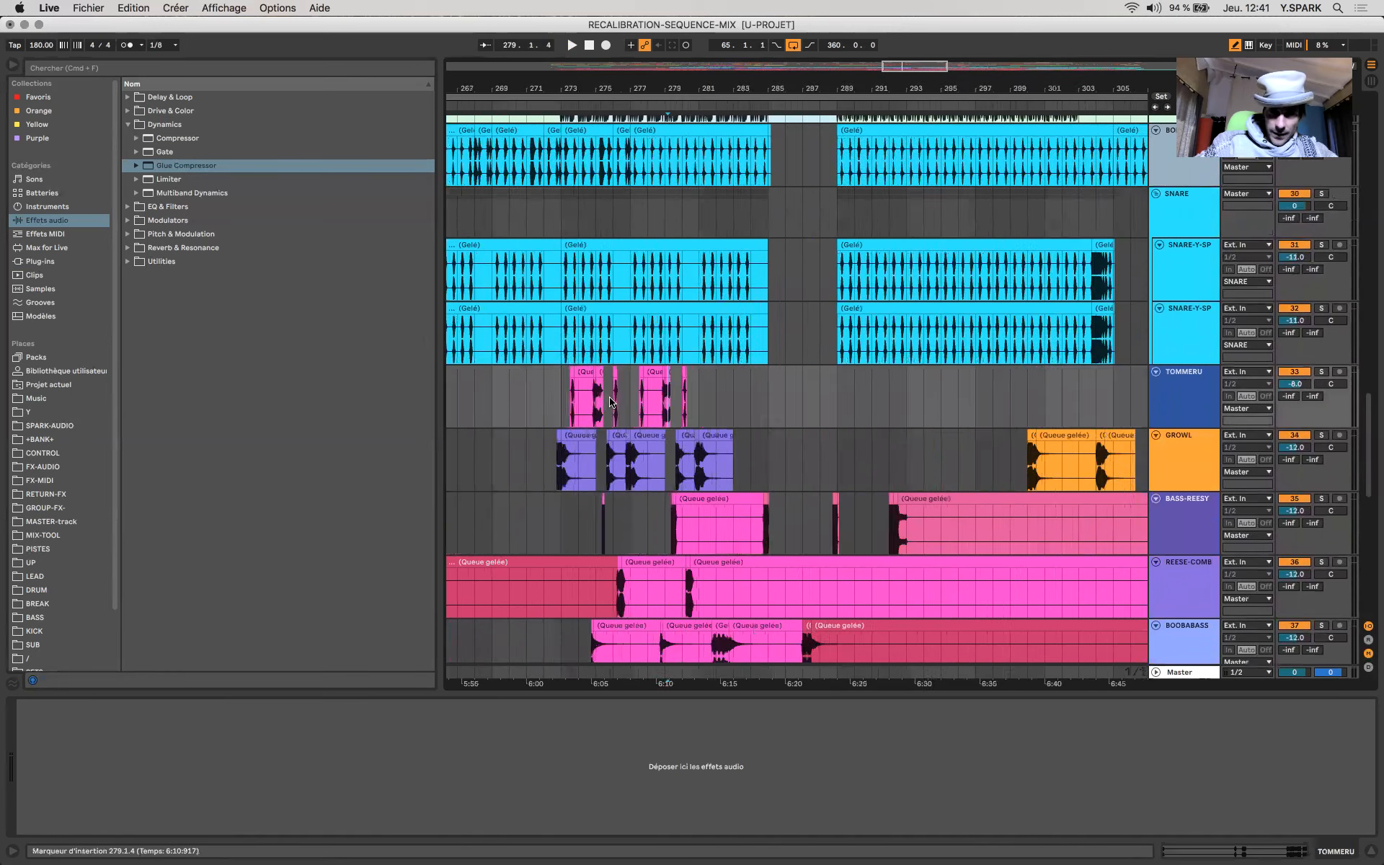
key(space)
key(space)
click(1321, 373)
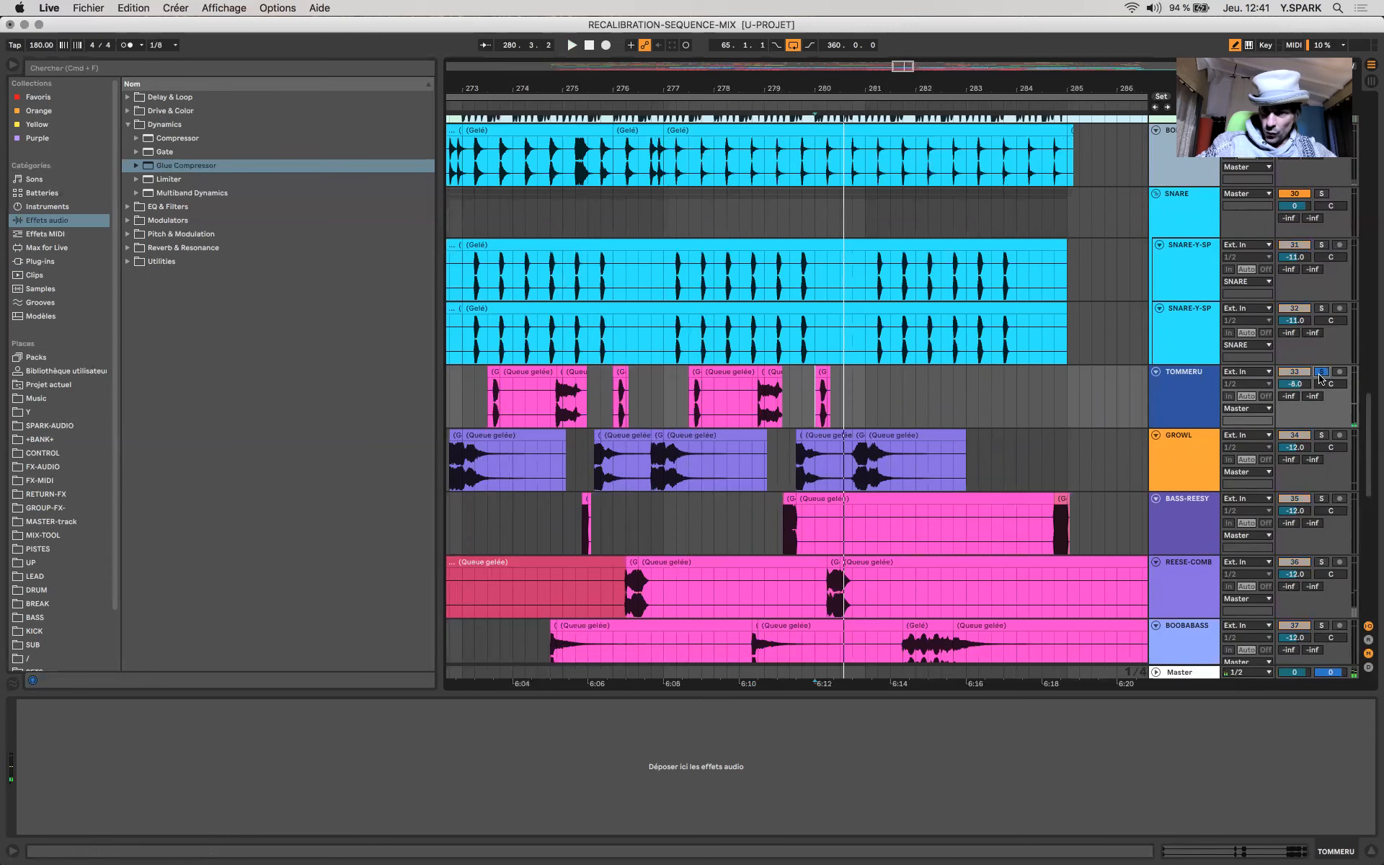
Step: Place the insertion marker on the TOMMERU track at bar 389, among its final group of clips
scroll(947, 367, down, 7)
scroll(947, 366, right, 15)
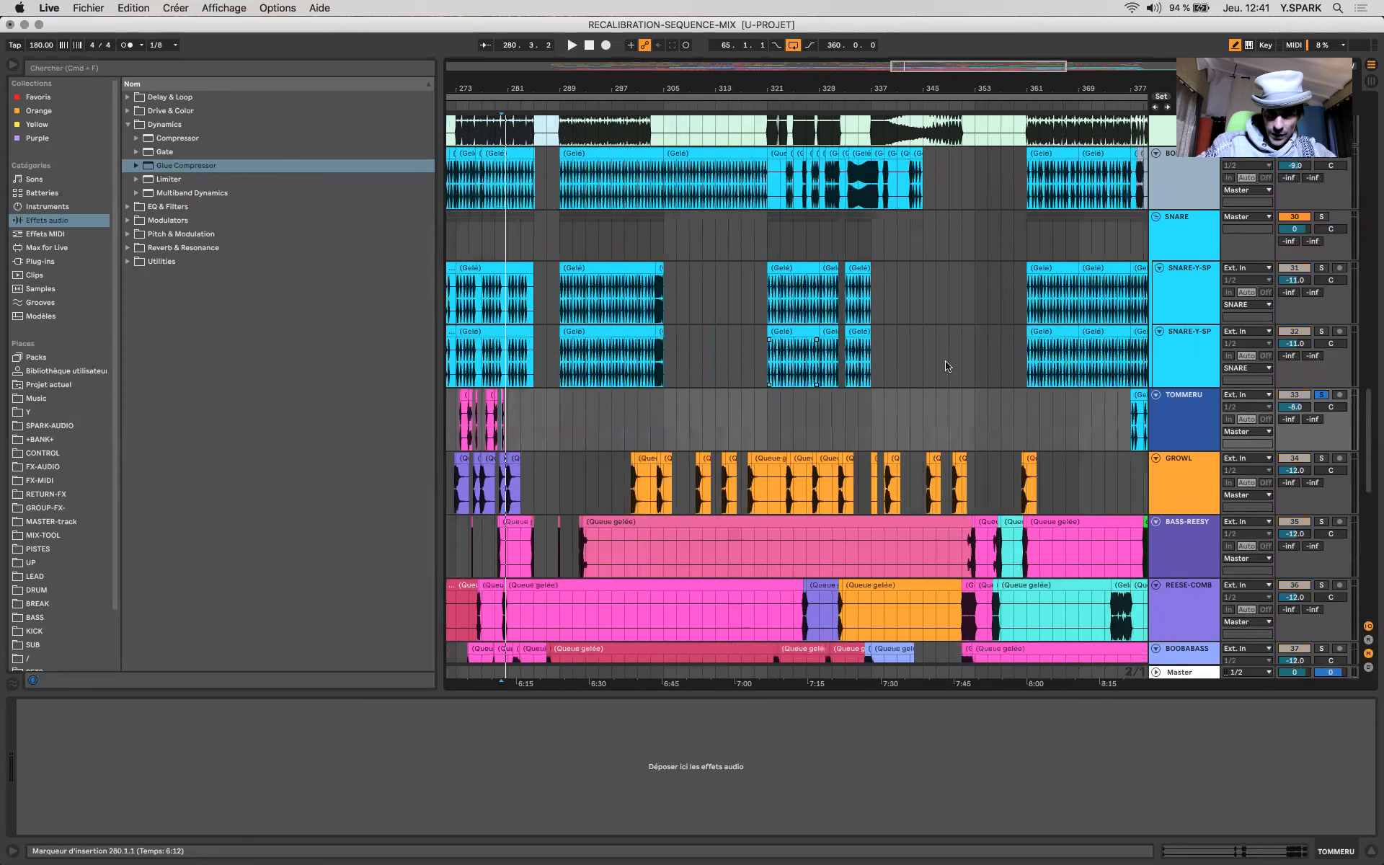
click(705, 434)
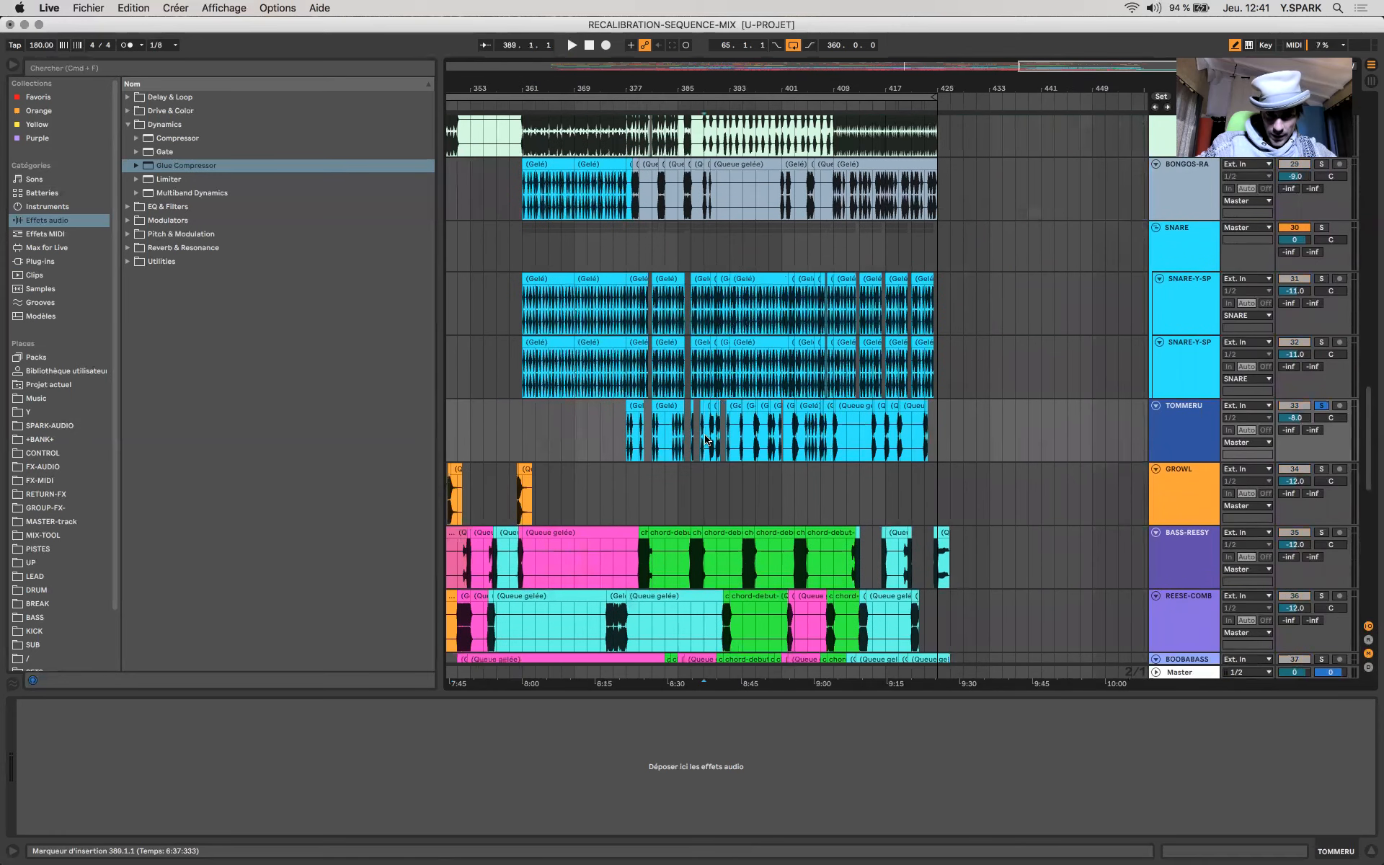
Step: Play the soloed TOMMERU track from 390.1.1 and check it on the master's SPAN and Correlometer
scroll(705, 434, up, 7)
click(737, 430)
key(space)
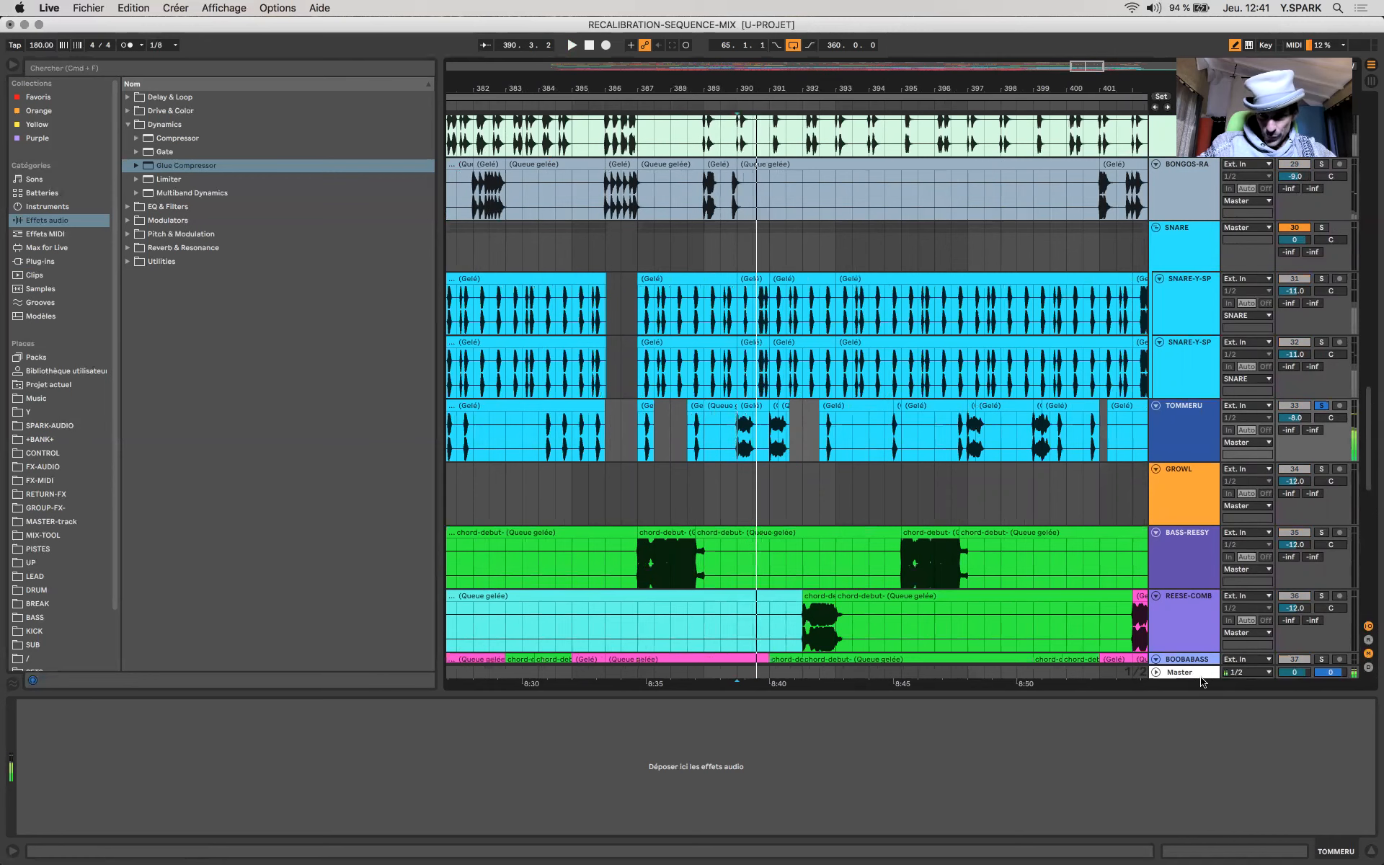
click(1200, 673)
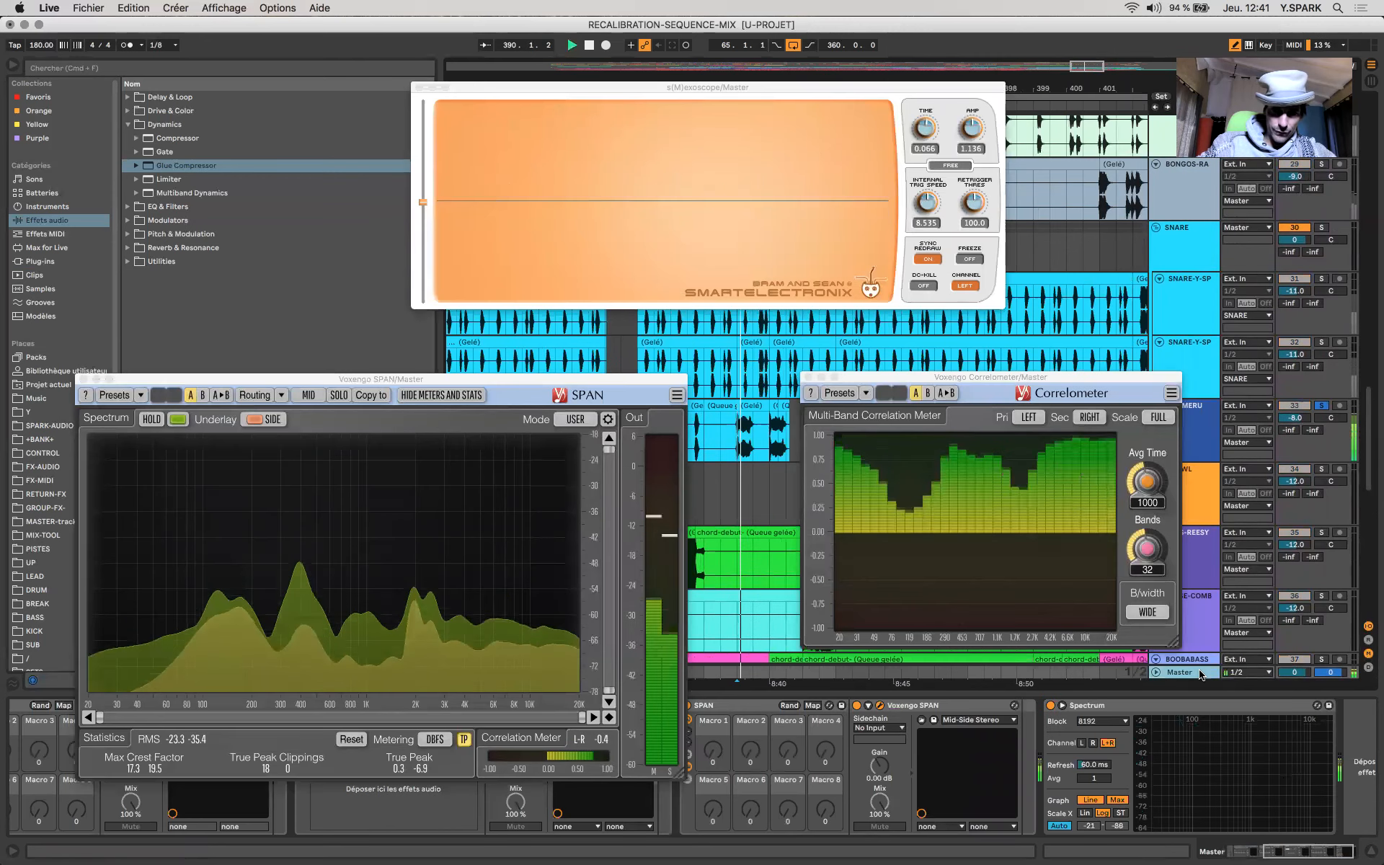
key(space)
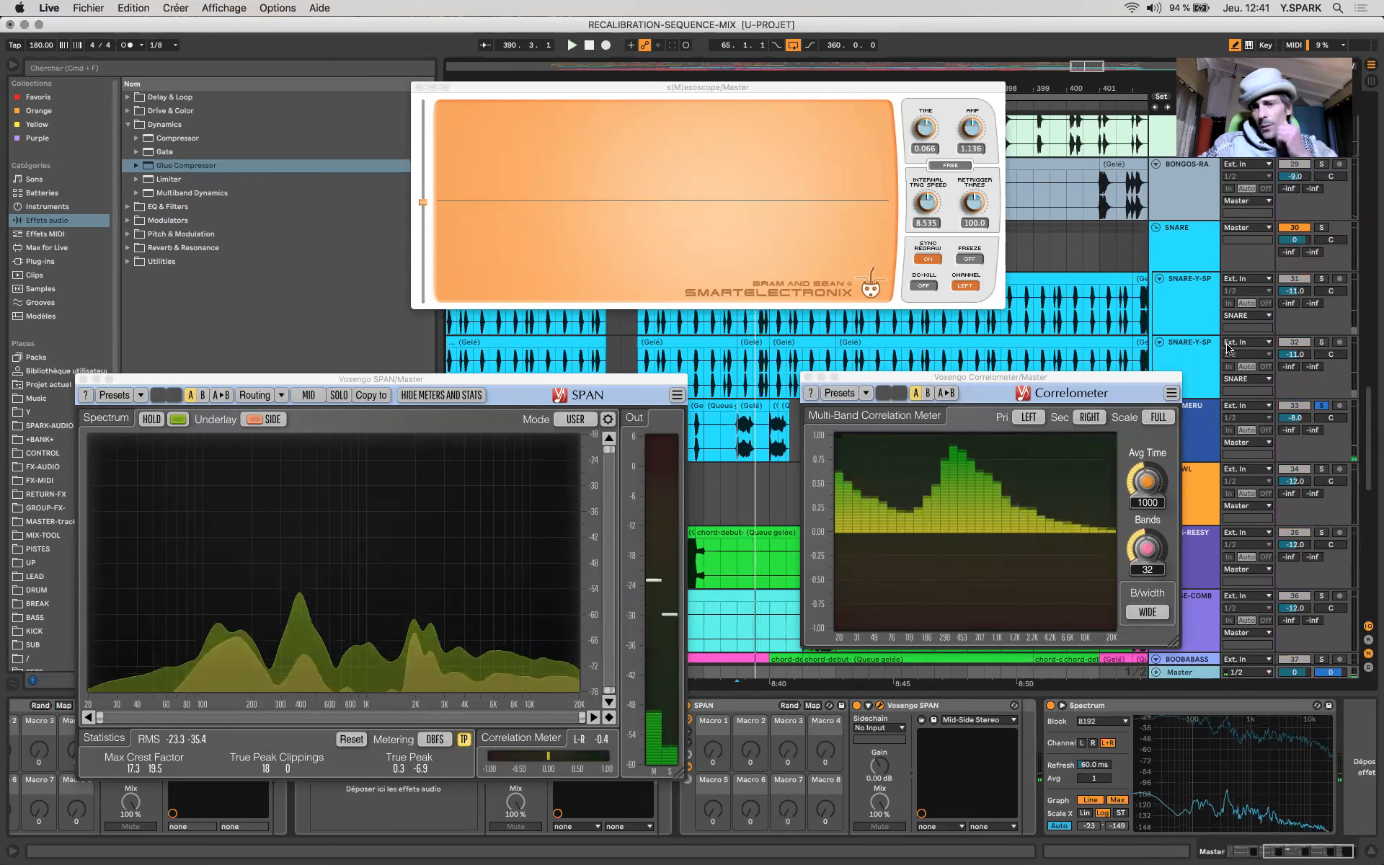
click(1200, 358)
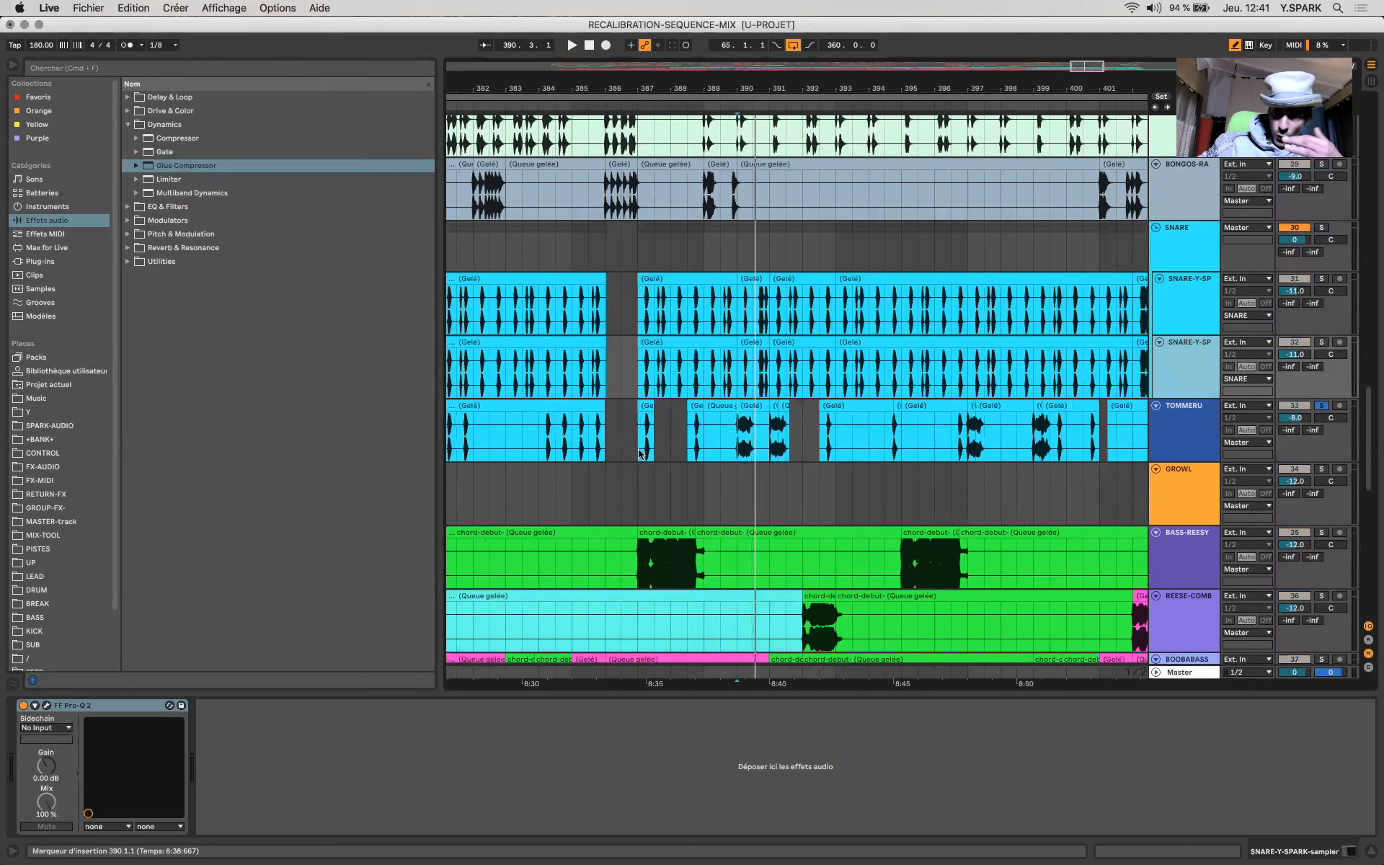
Step: Add an EQ Eight to the TOMMERU track and set its mode to M/S
click(720, 432)
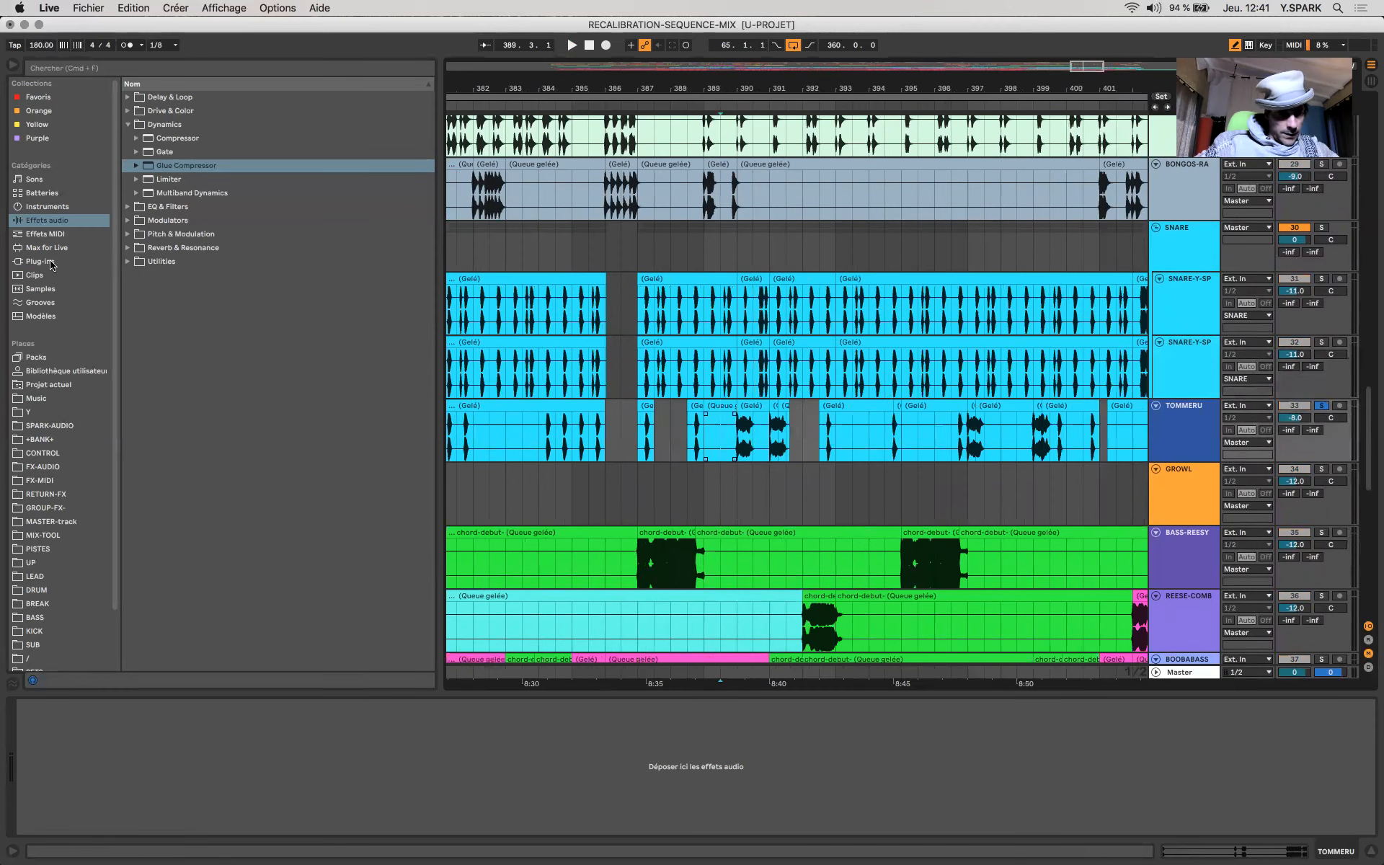
click(52, 220)
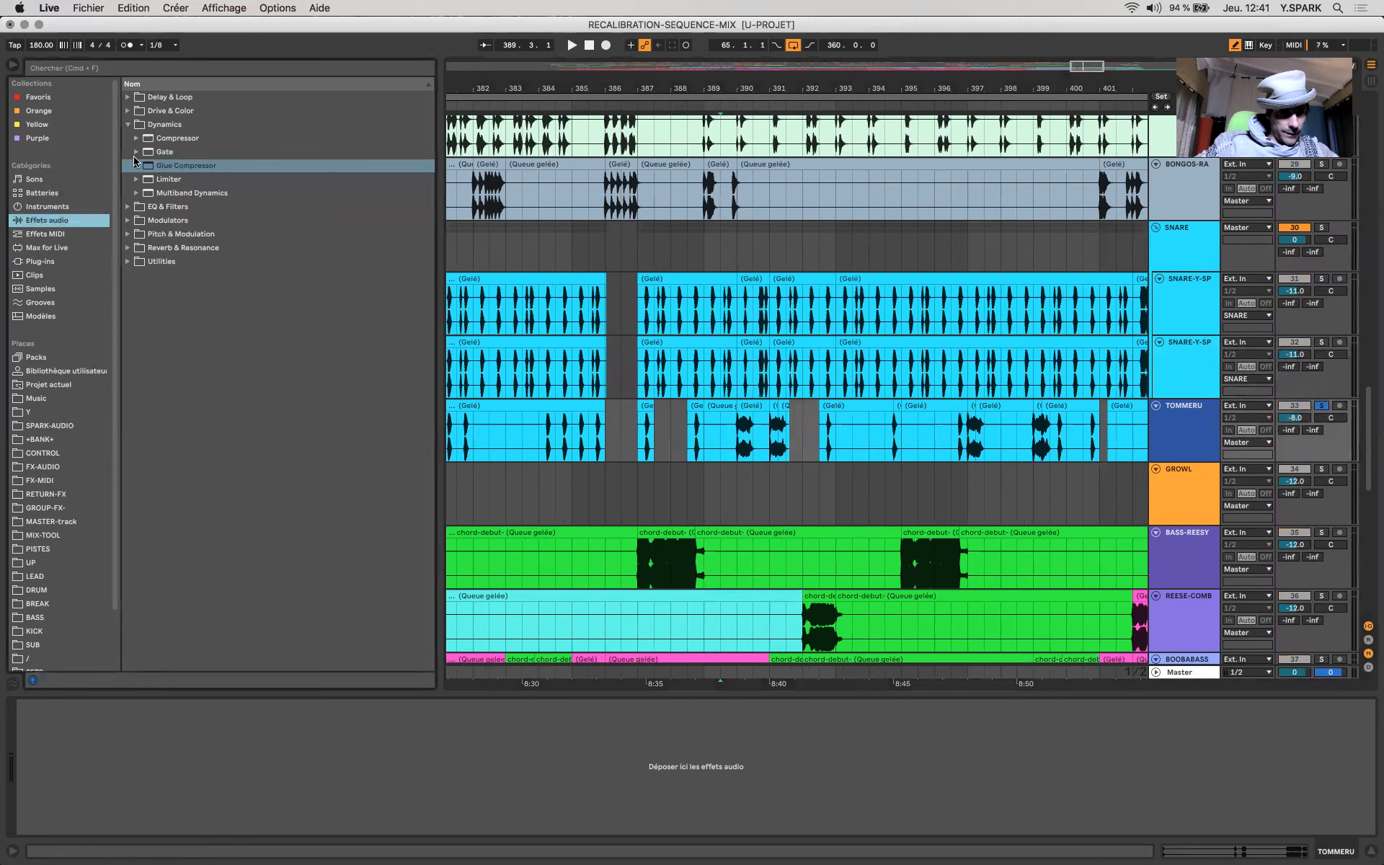
click(127, 207)
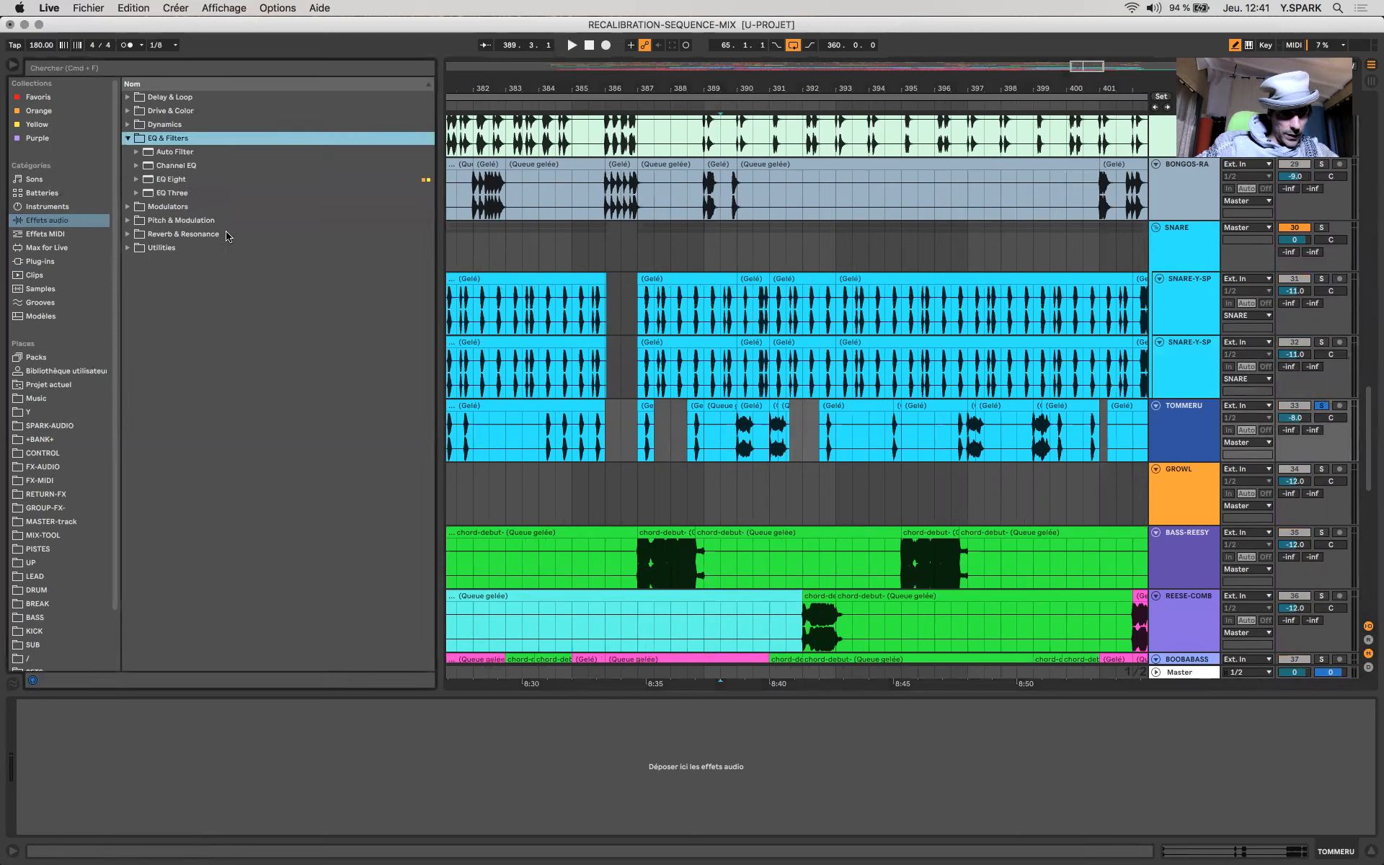
click(162, 181)
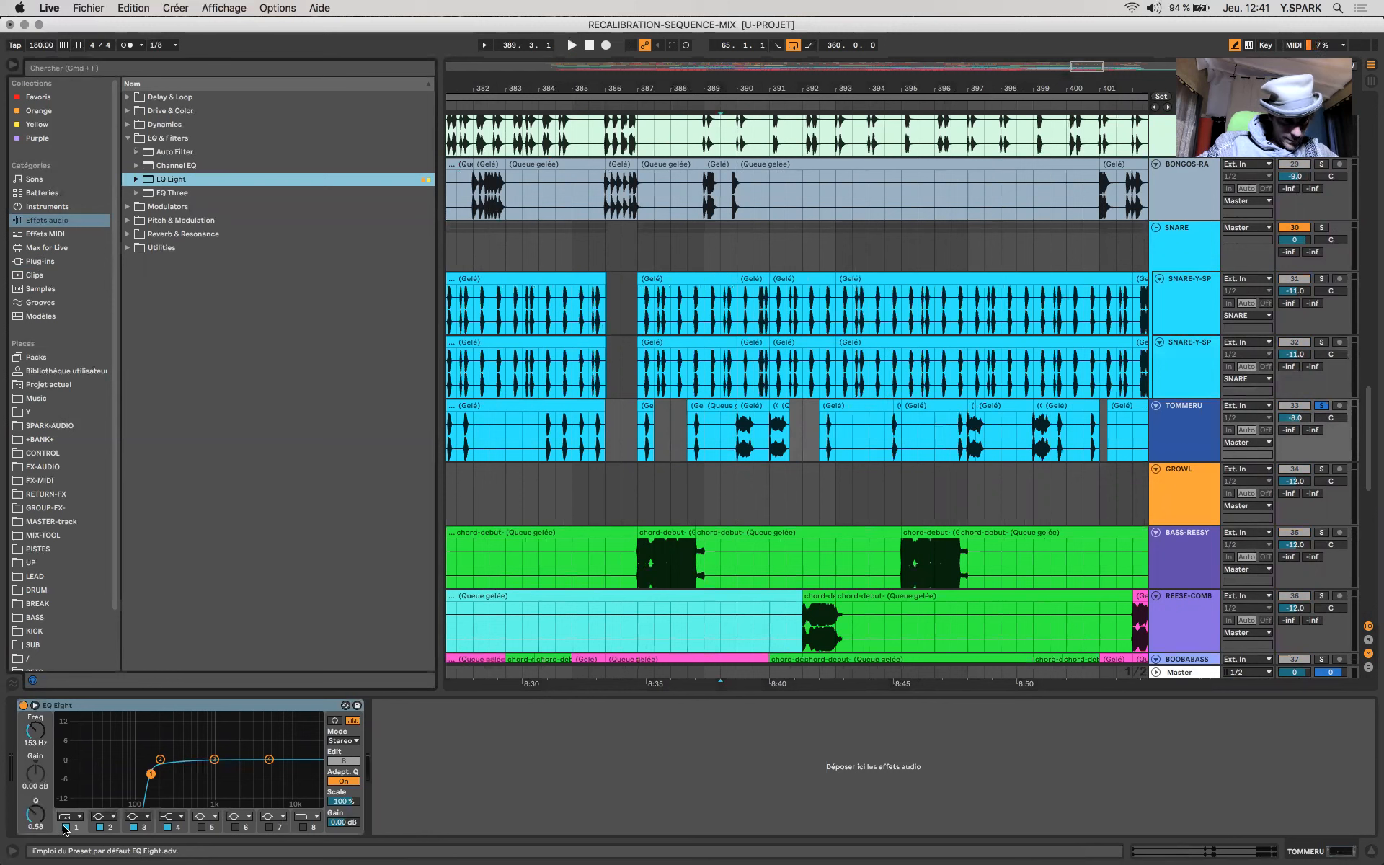
click(343, 741)
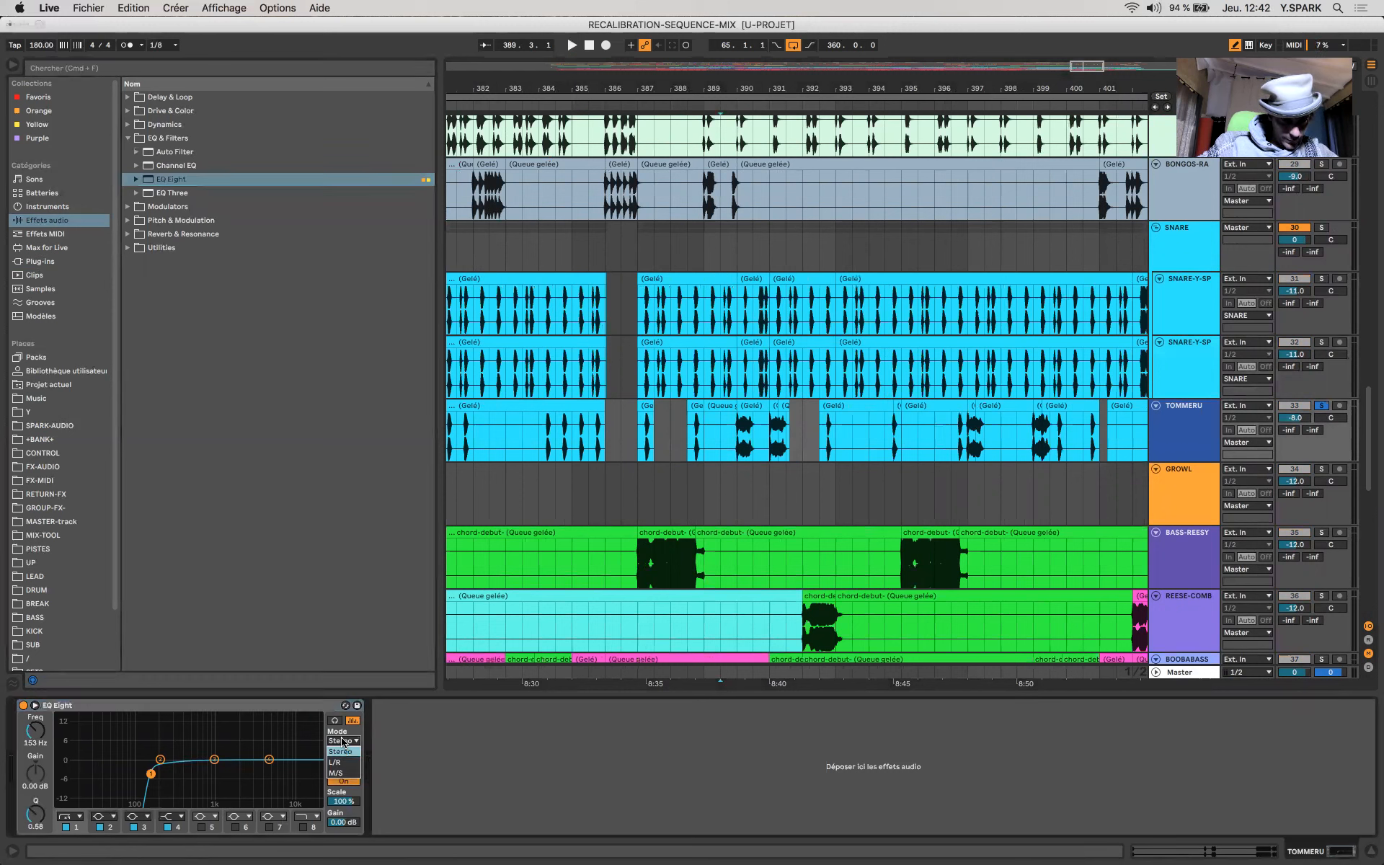
click(350, 773)
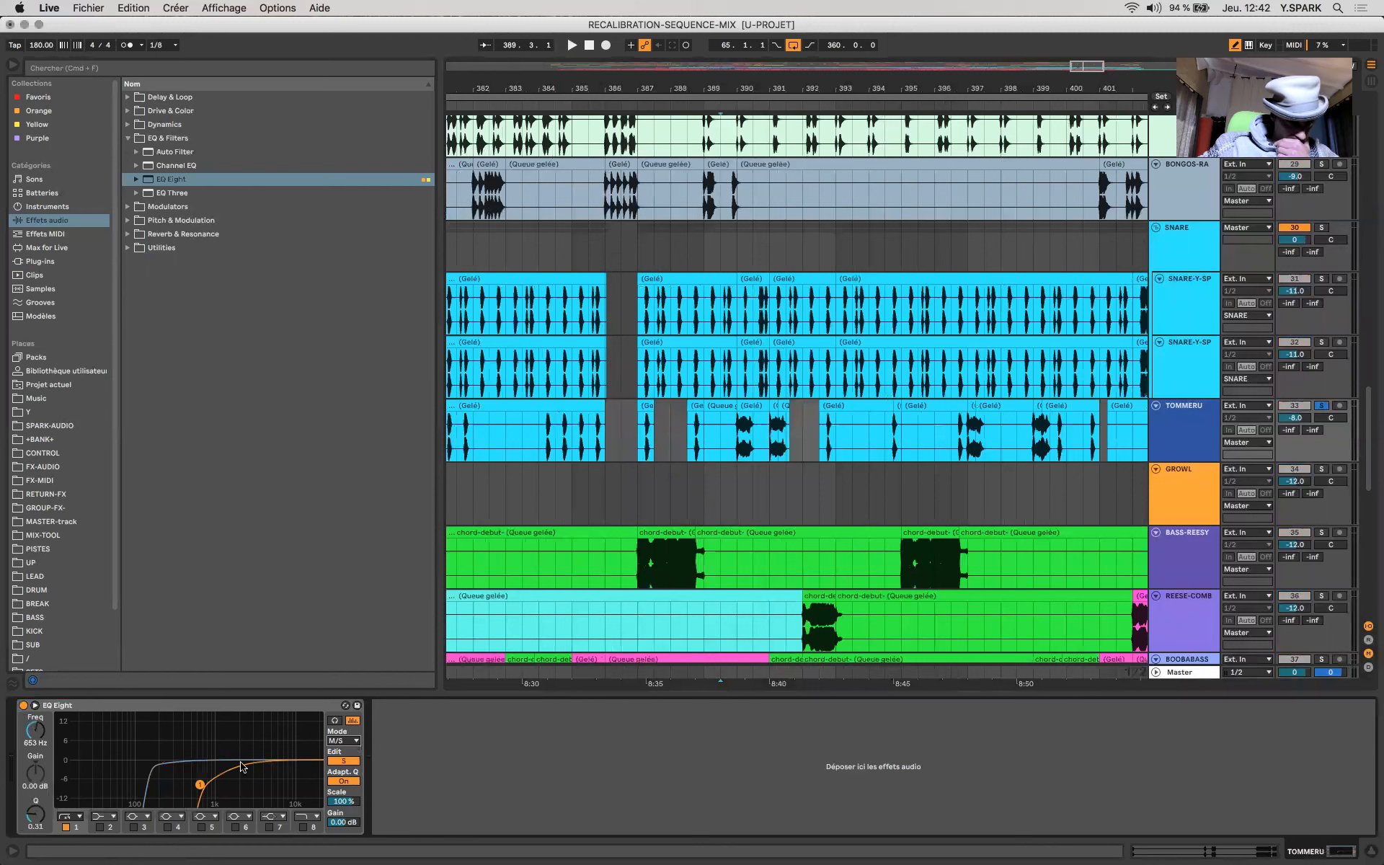
Step: Make band 1 of the EQ Eight's side channel a low shelf cutting about 8.3 dB at about 290 Hz
click(78, 816)
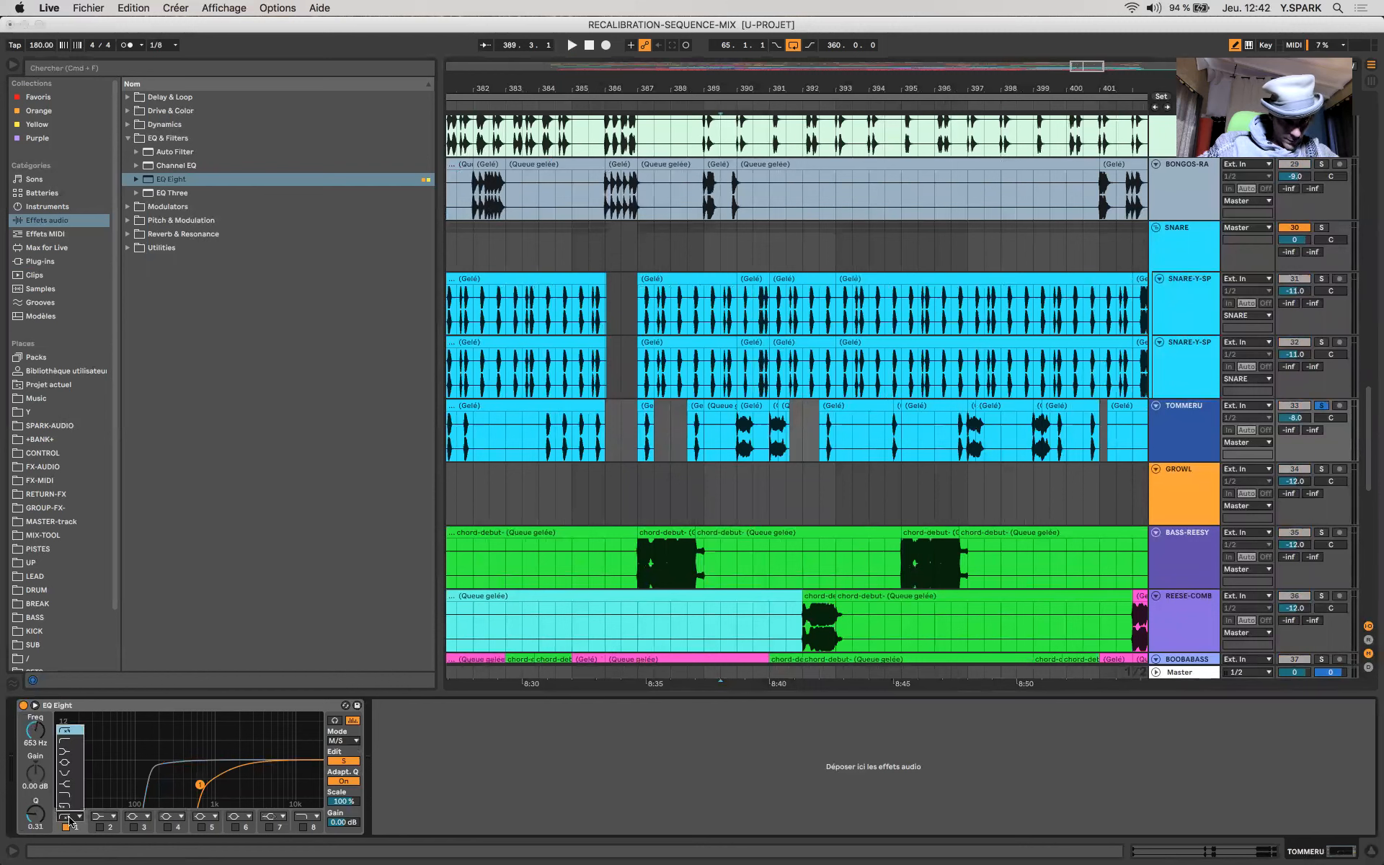
click(66, 751)
drag(199, 761, 177, 784)
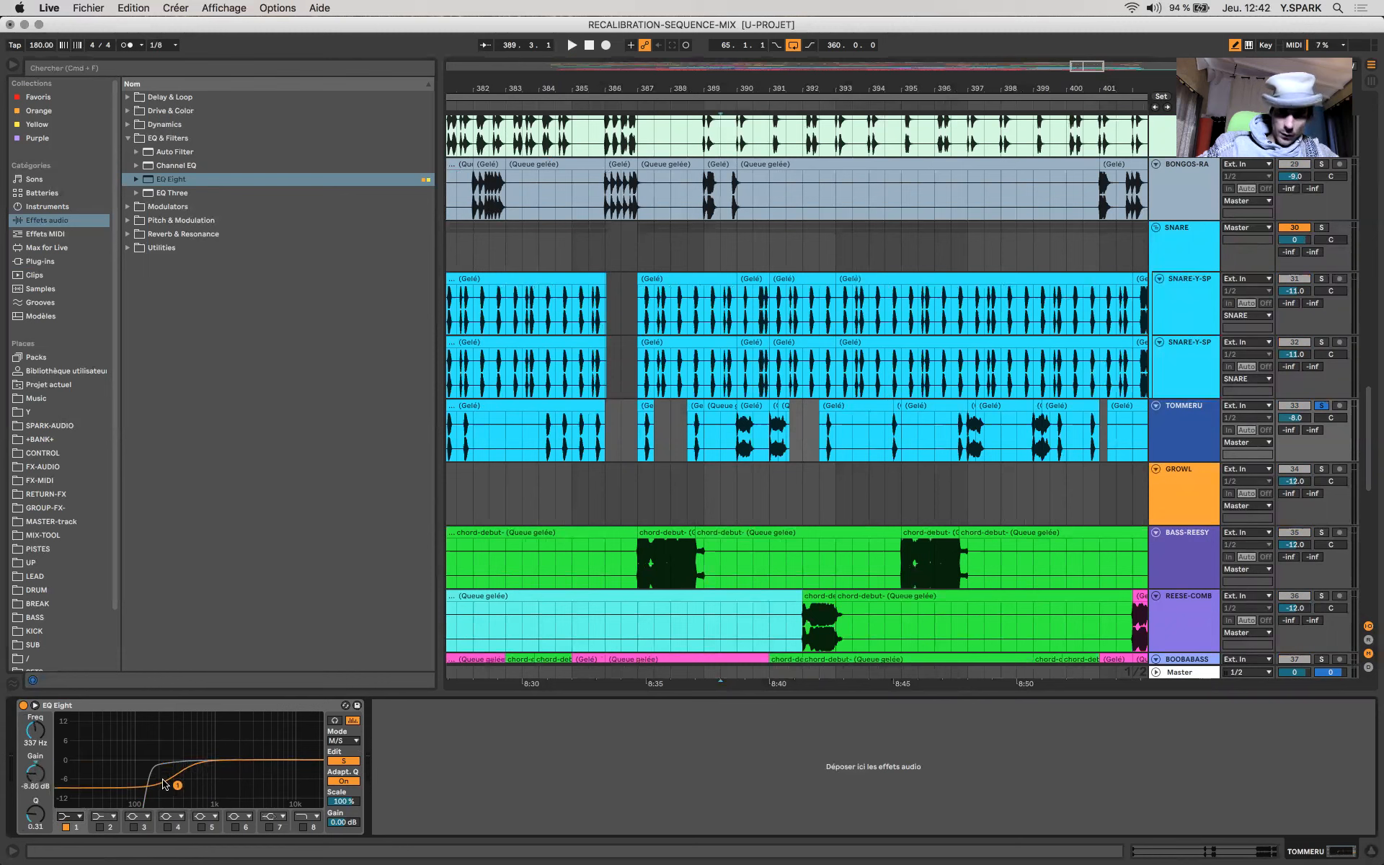
mouse_move(178, 785)
mouse_down()
mouse_move(157, 783)
mouse_move(174, 787)
mouse_up()
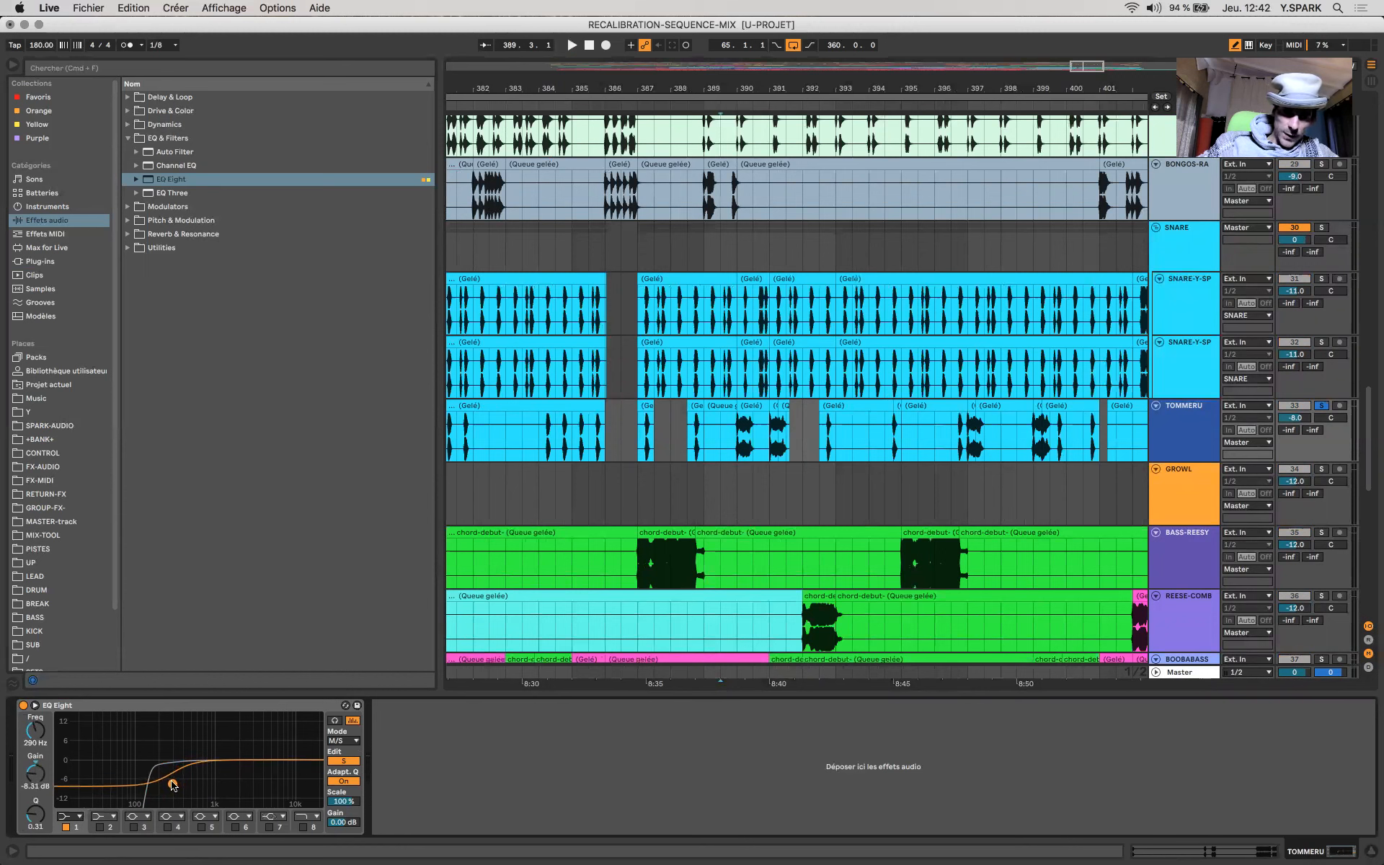
Step: Edit the EQ Eight's mid channel and make band 1 a low shelf boosting about 6.3 dB at 310 Hz
click(344, 761)
click(66, 820)
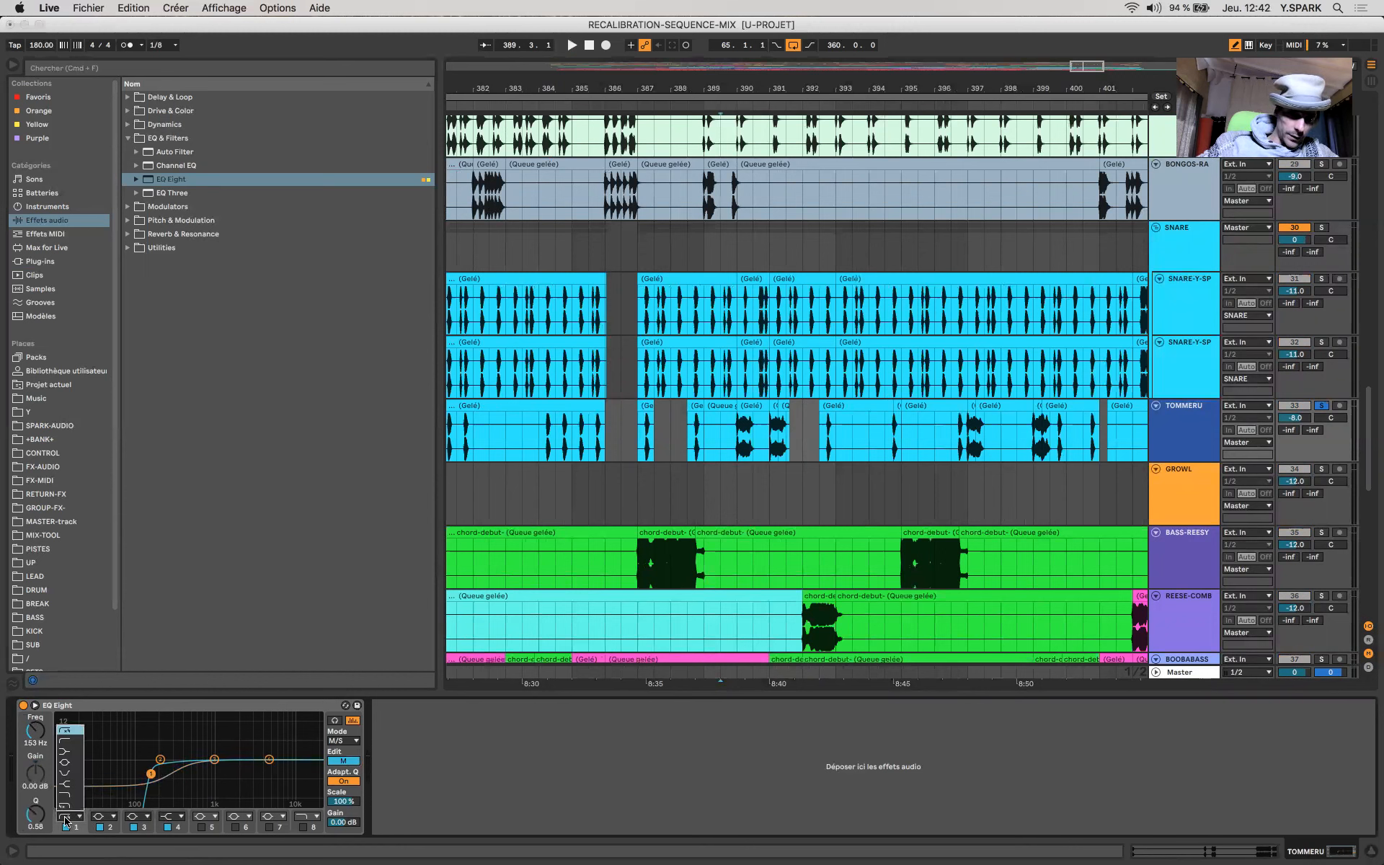
click(70, 754)
drag(152, 760, 172, 741)
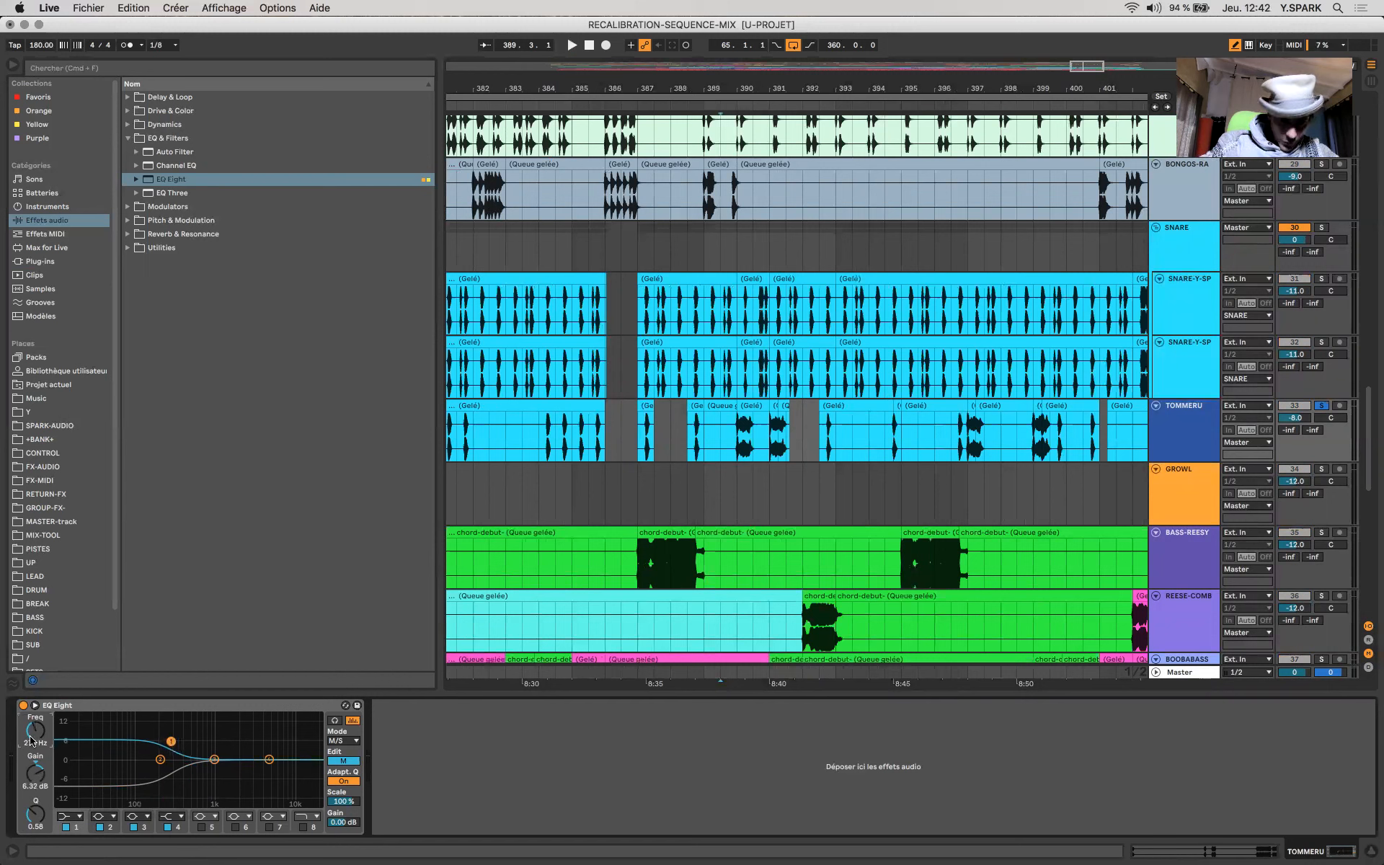
text(3)
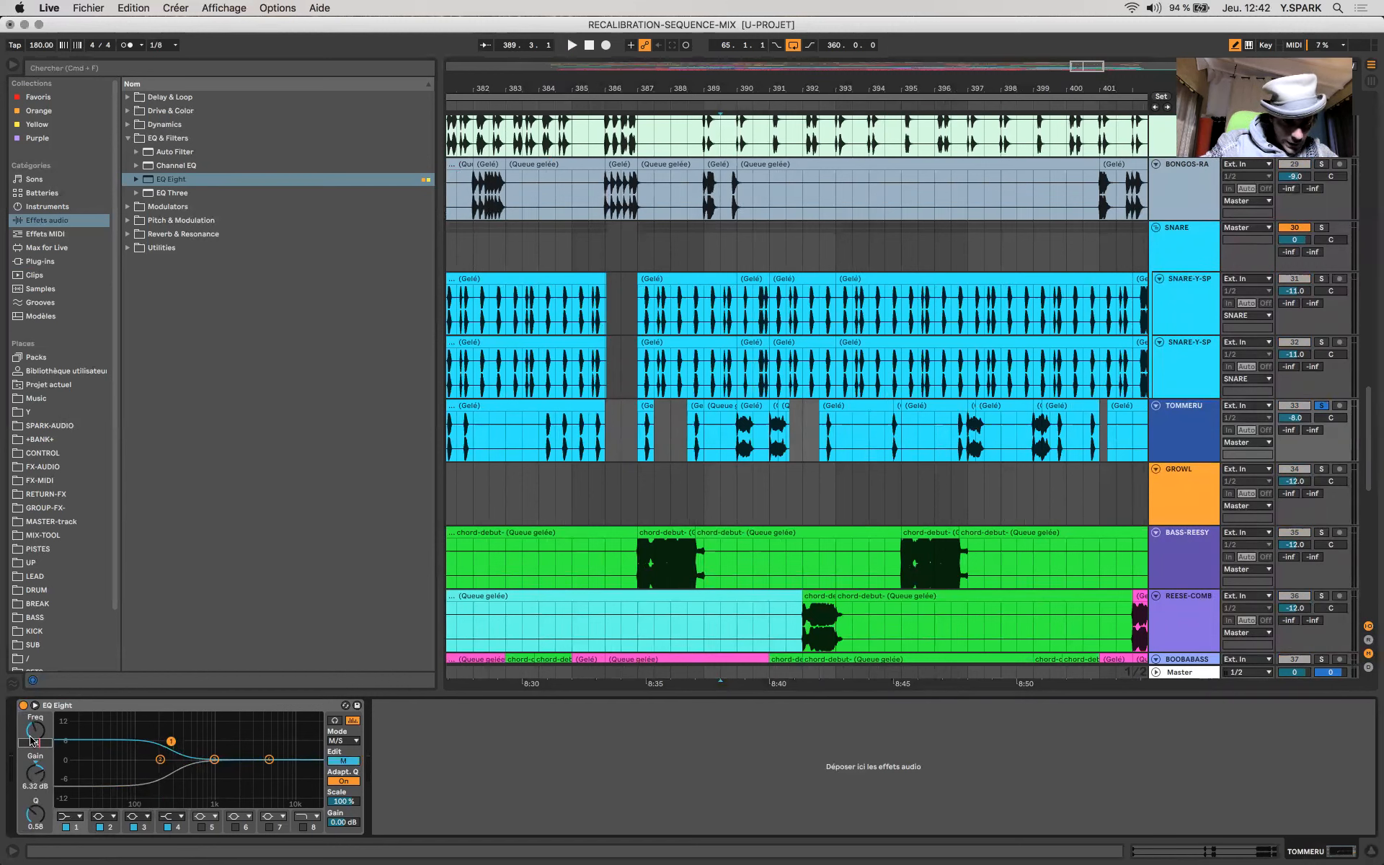
text(10)
key(Return)
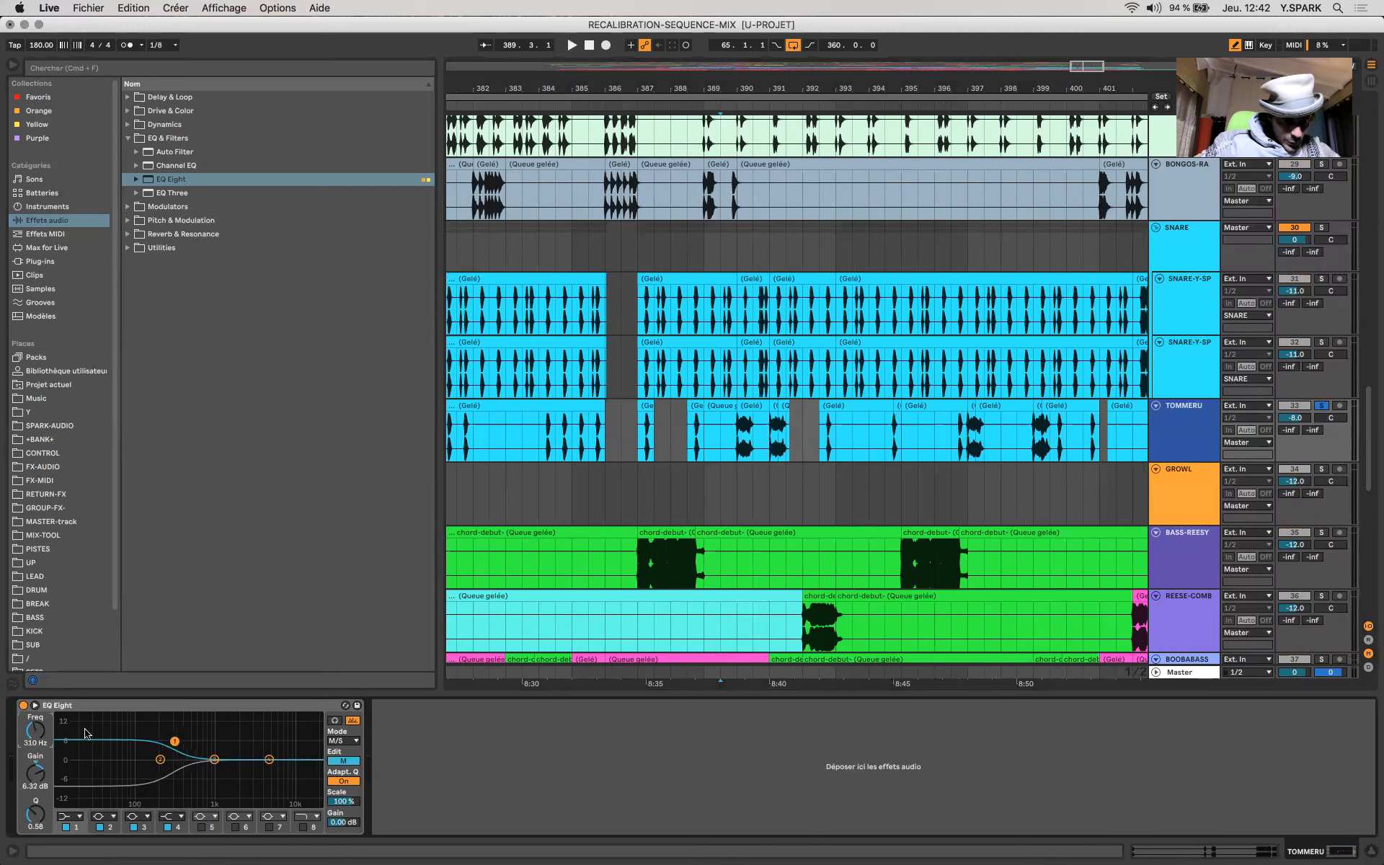
Step: Set the frequency of the mid channel's low shelf to 200 Hz, matching band 2
click(160, 761)
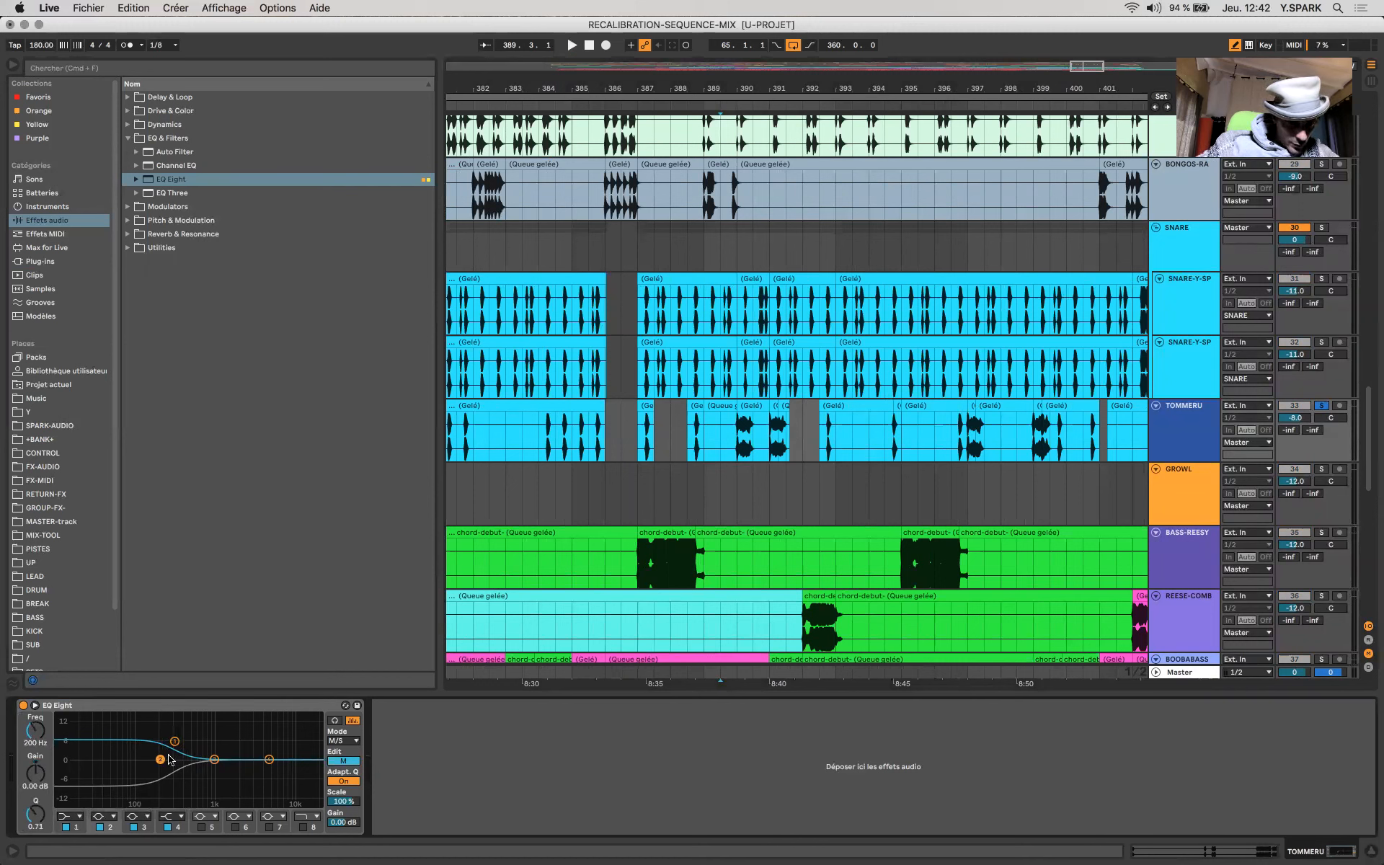
click(174, 741)
text(200)
key(Return)
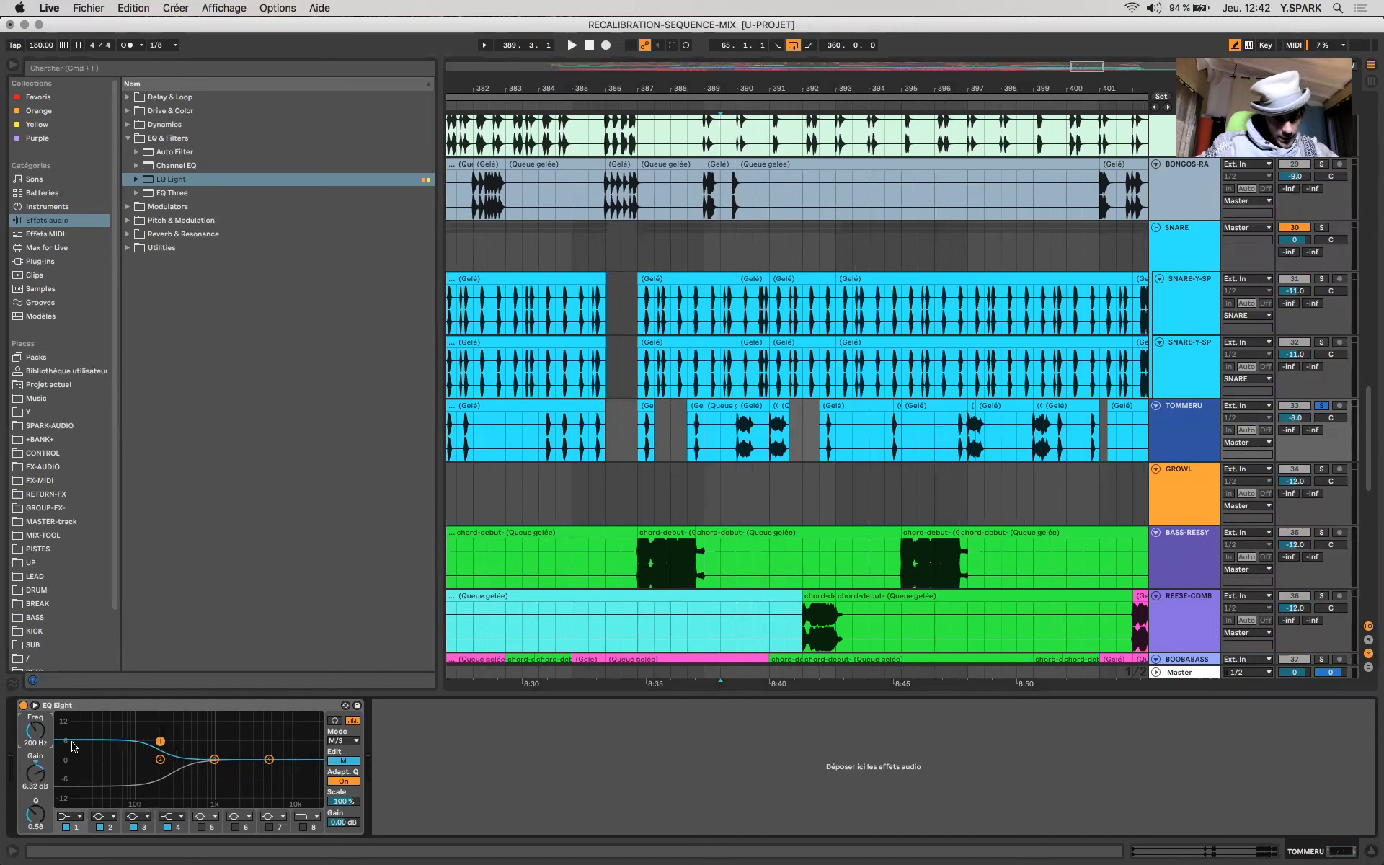
click(161, 760)
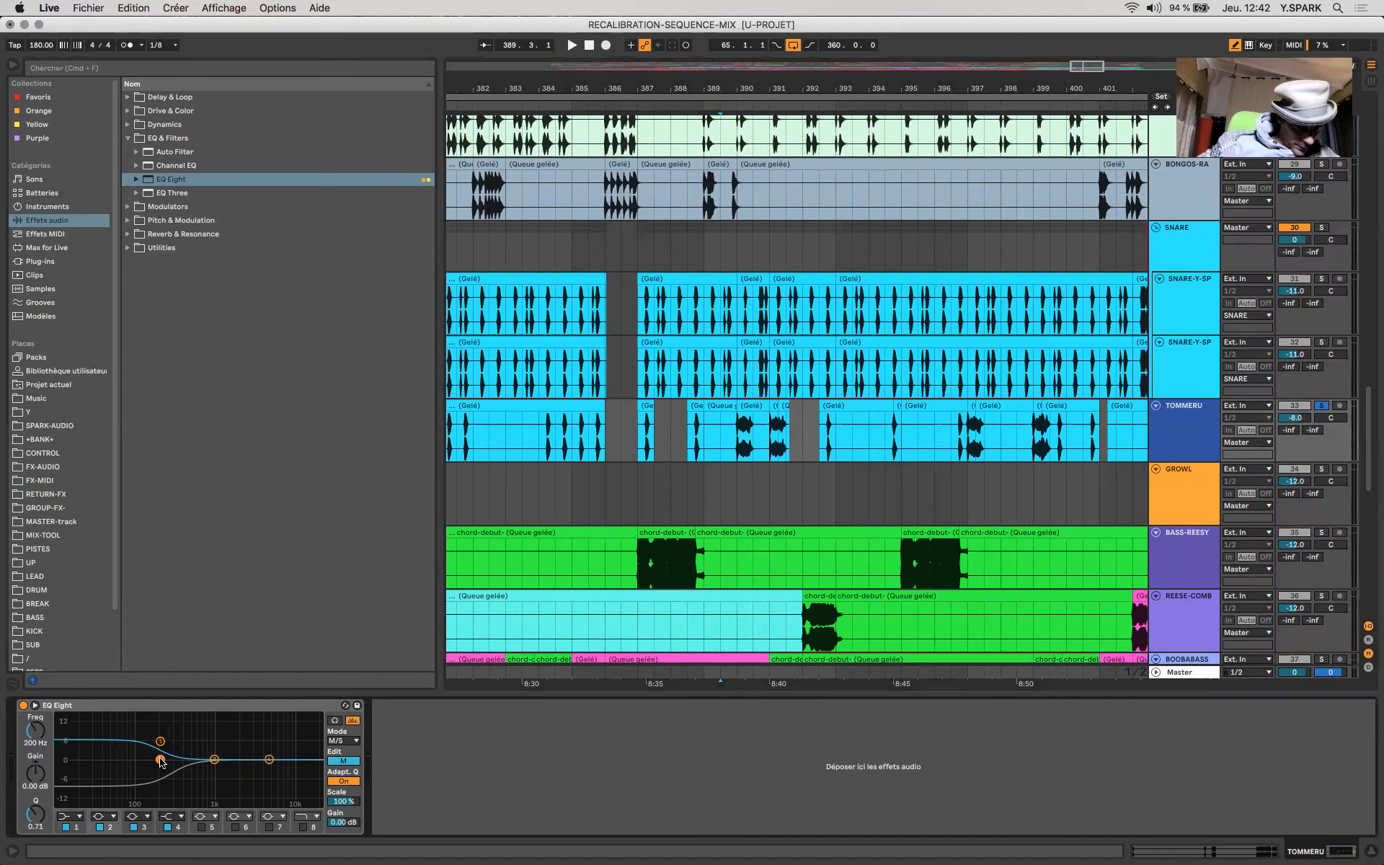
click(214, 760)
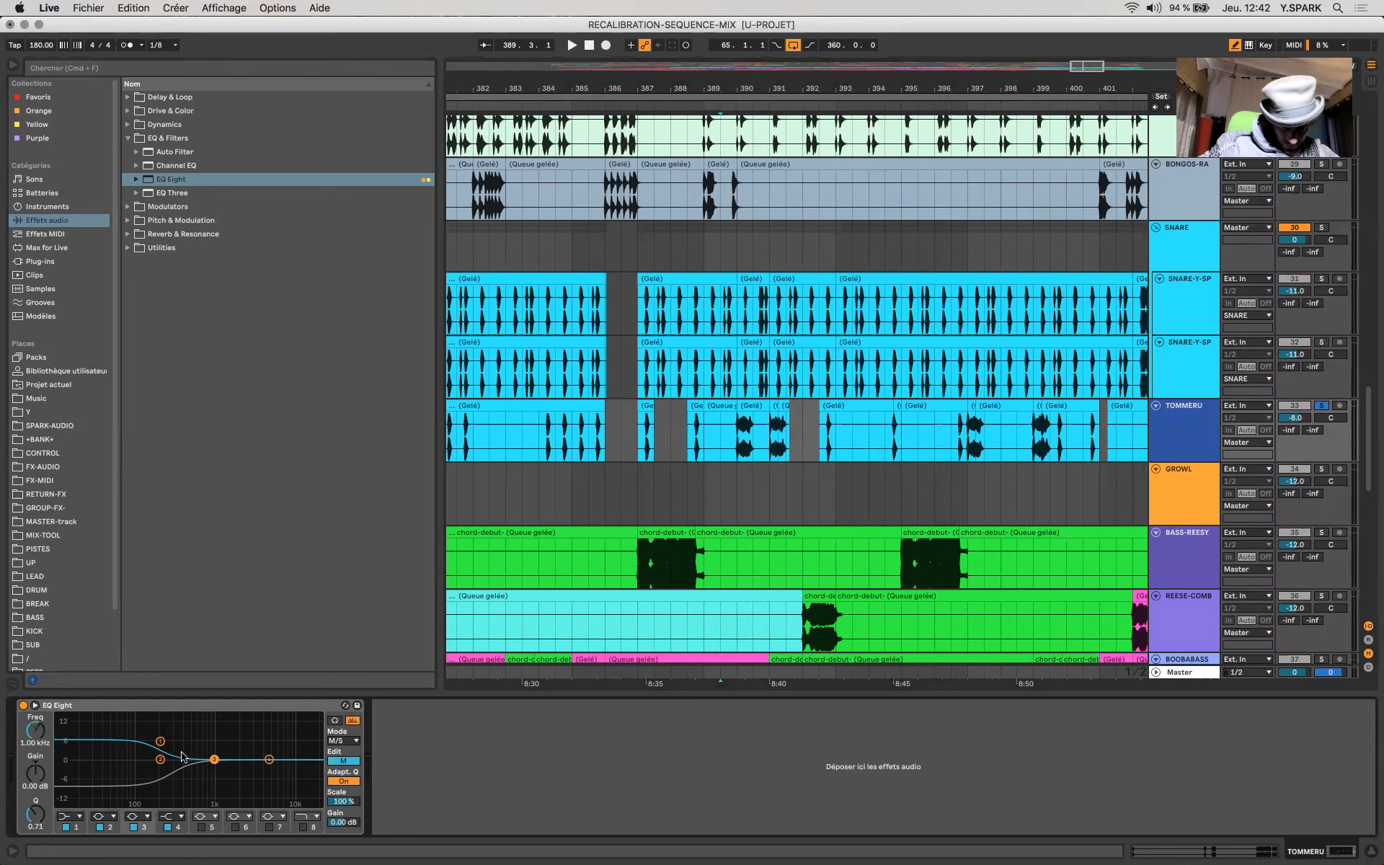
Step: Replay the equalized TOMMERU passage from 390.1.1, check it on the master's analyzers, and close the SPAN window
key(space)
key(space)
click(742, 670)
key(space)
key(space)
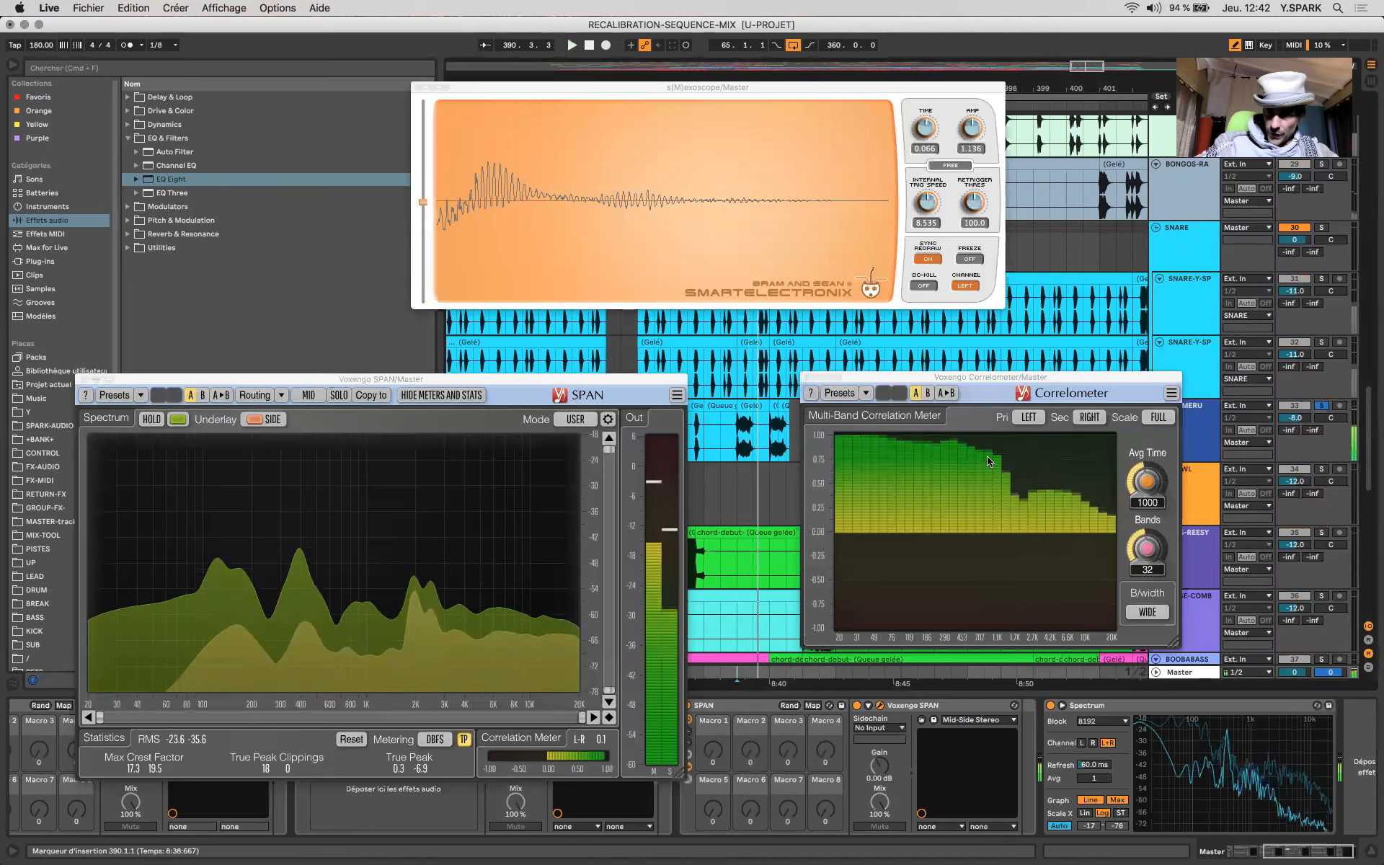
key(space)
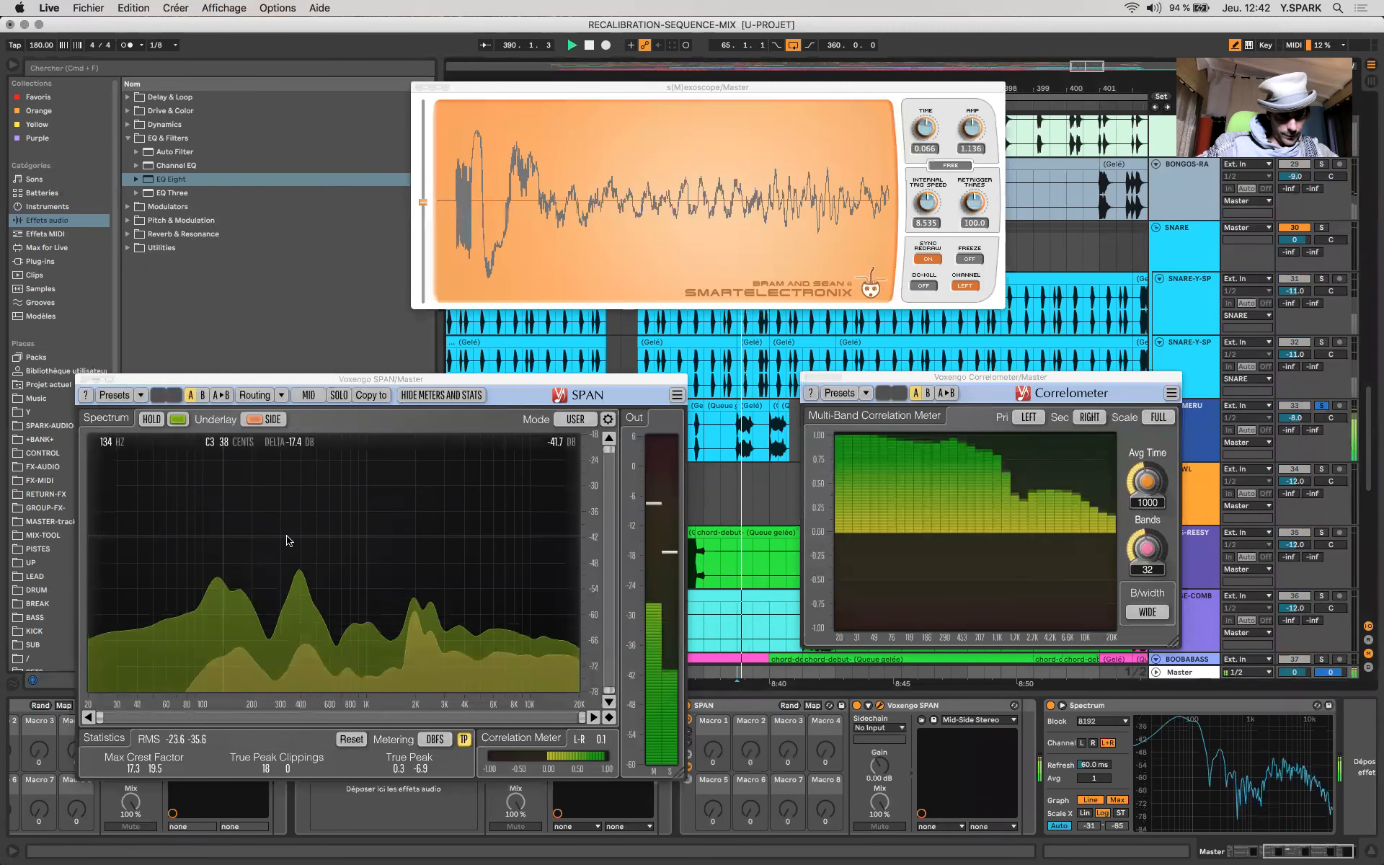
key(space)
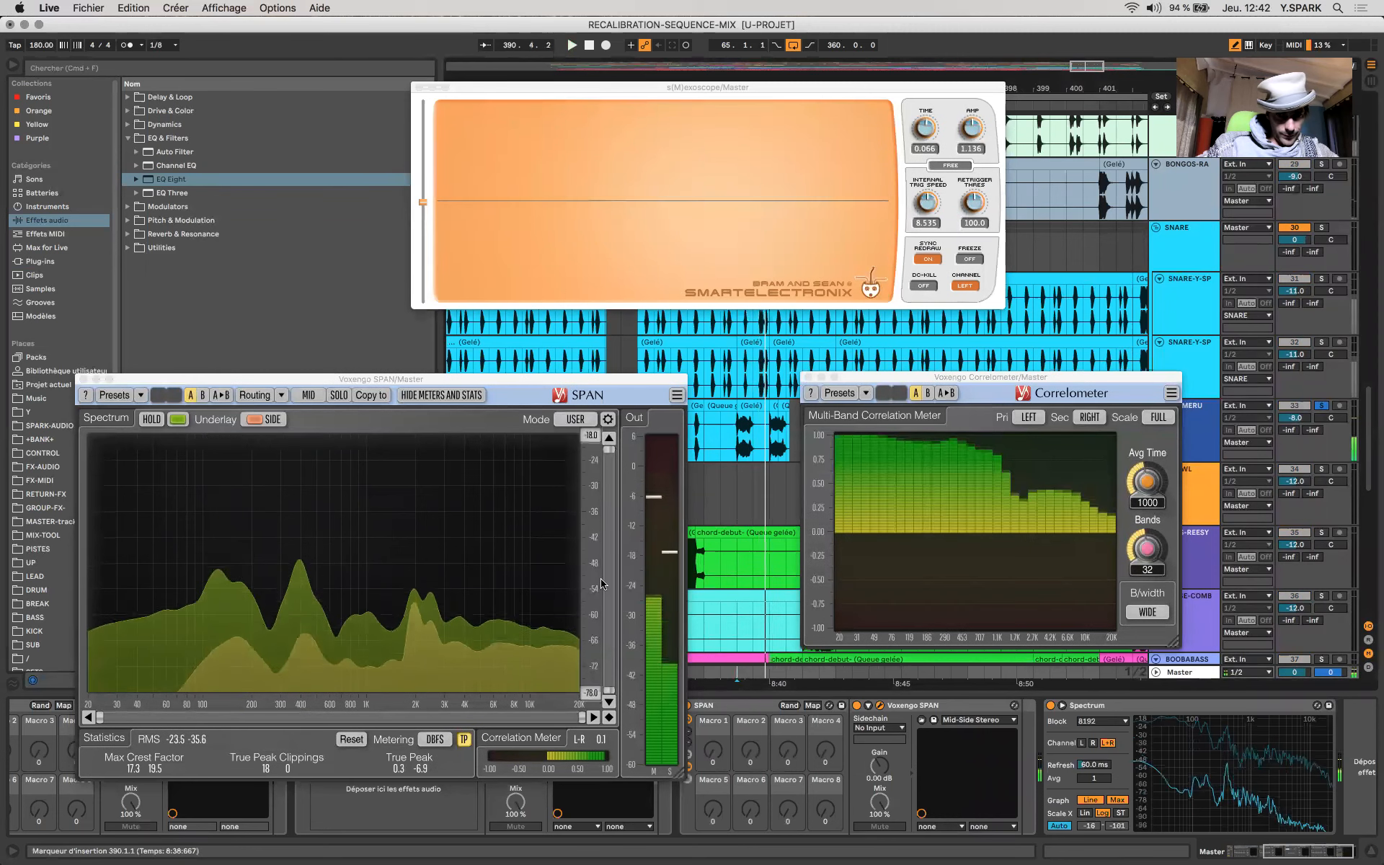
click(82, 379)
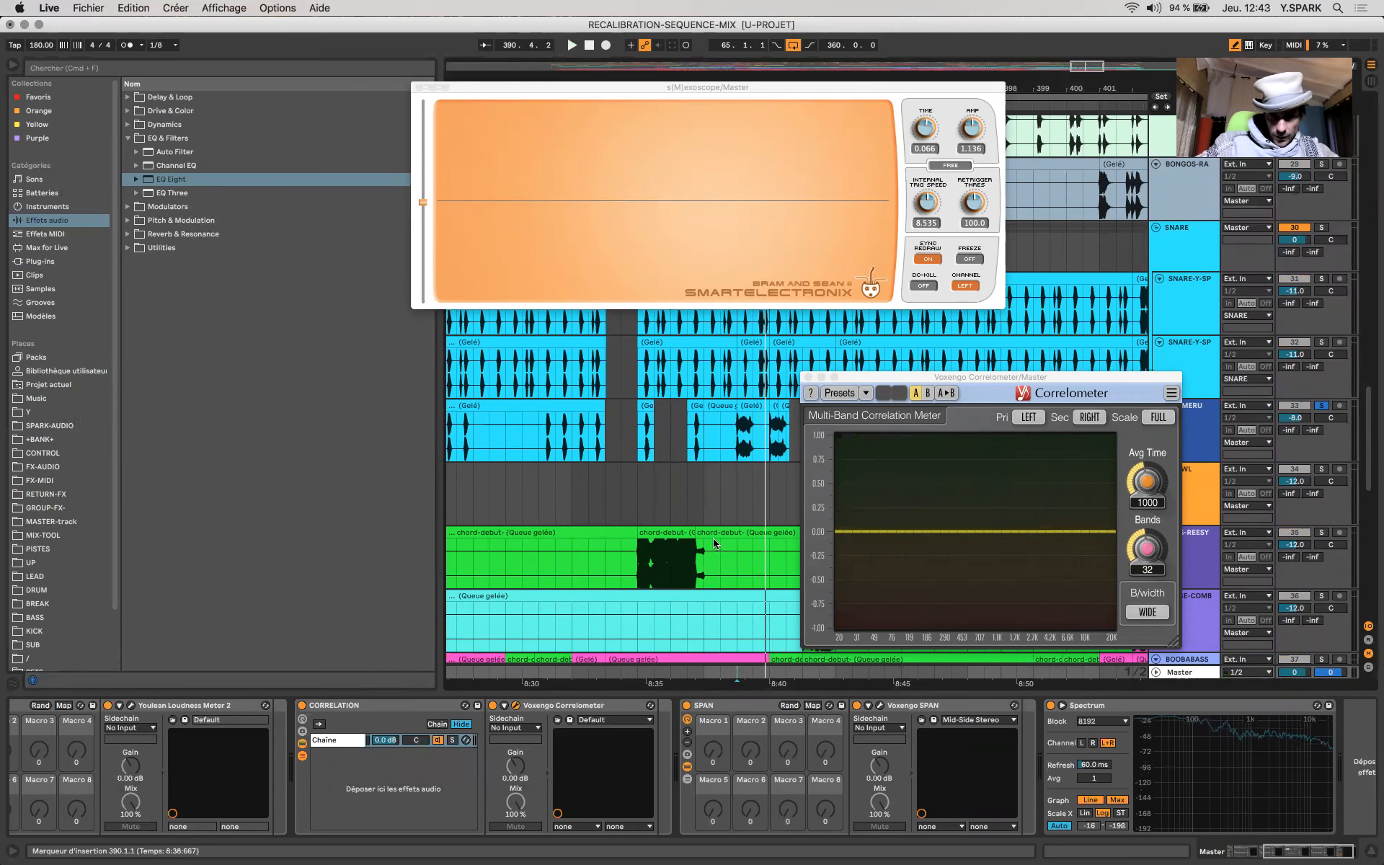
Step: Add a Glue Compressor after the EQ Eight on the TOMMERU track
click(740, 436)
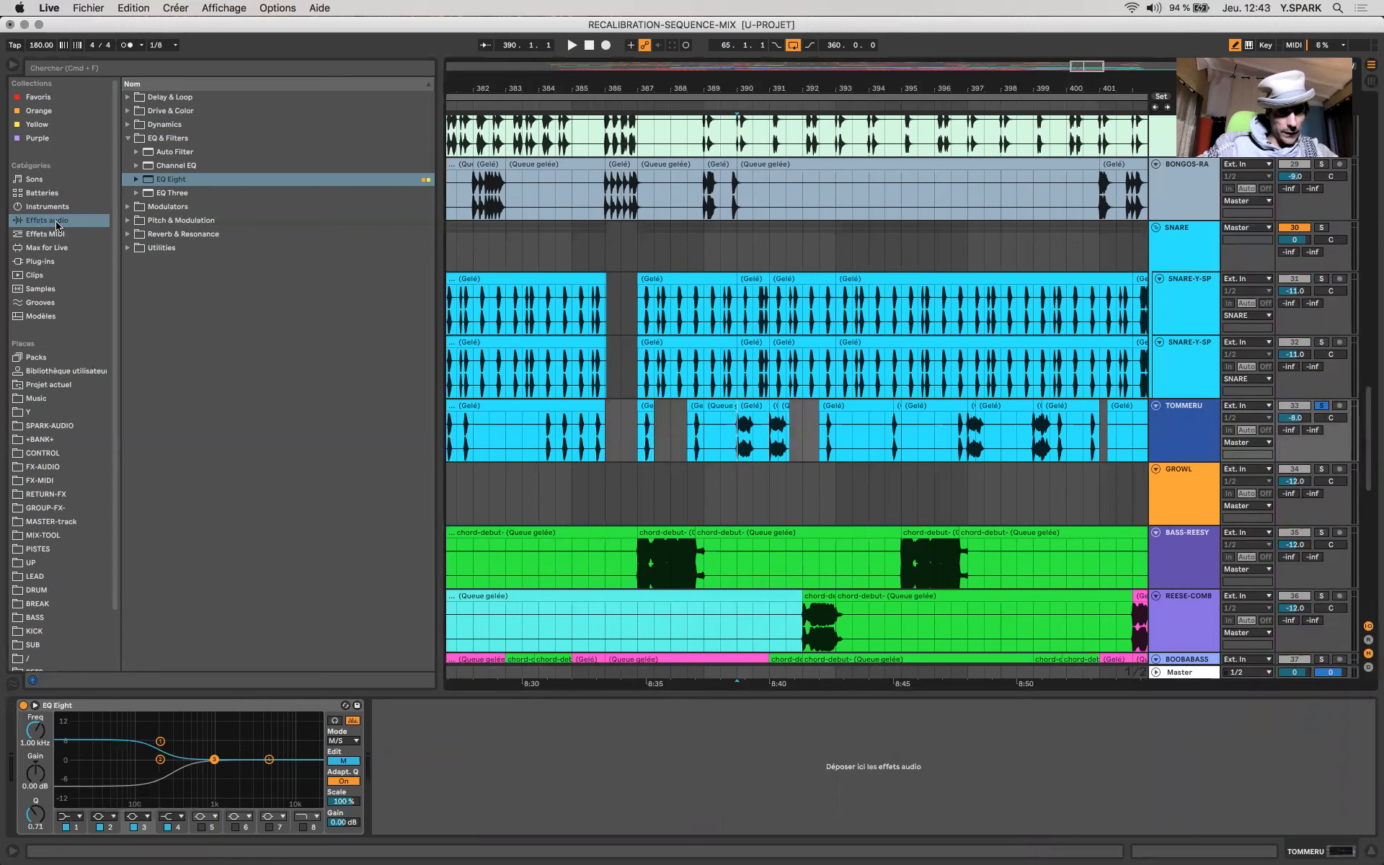
click(130, 112)
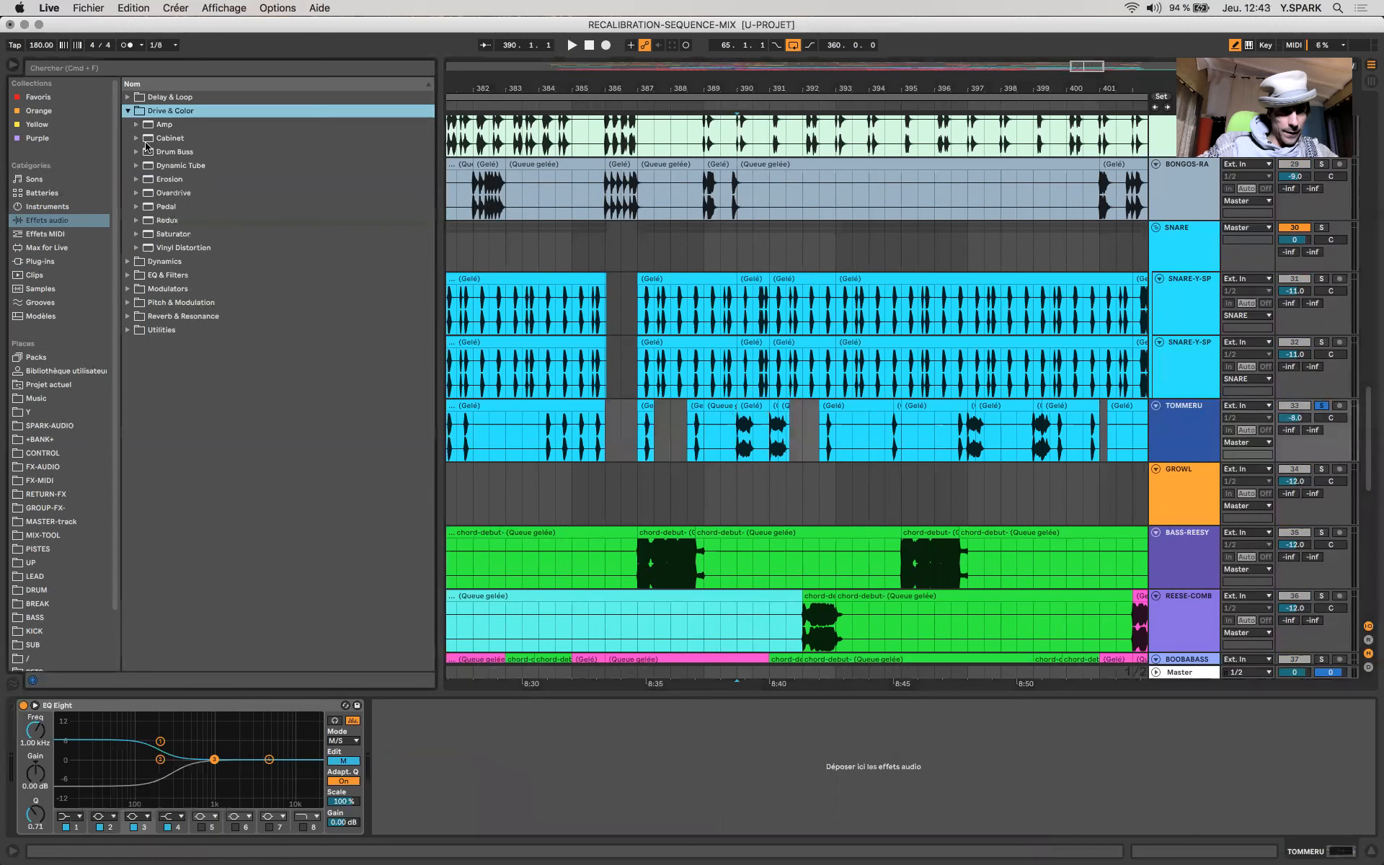
click(128, 111)
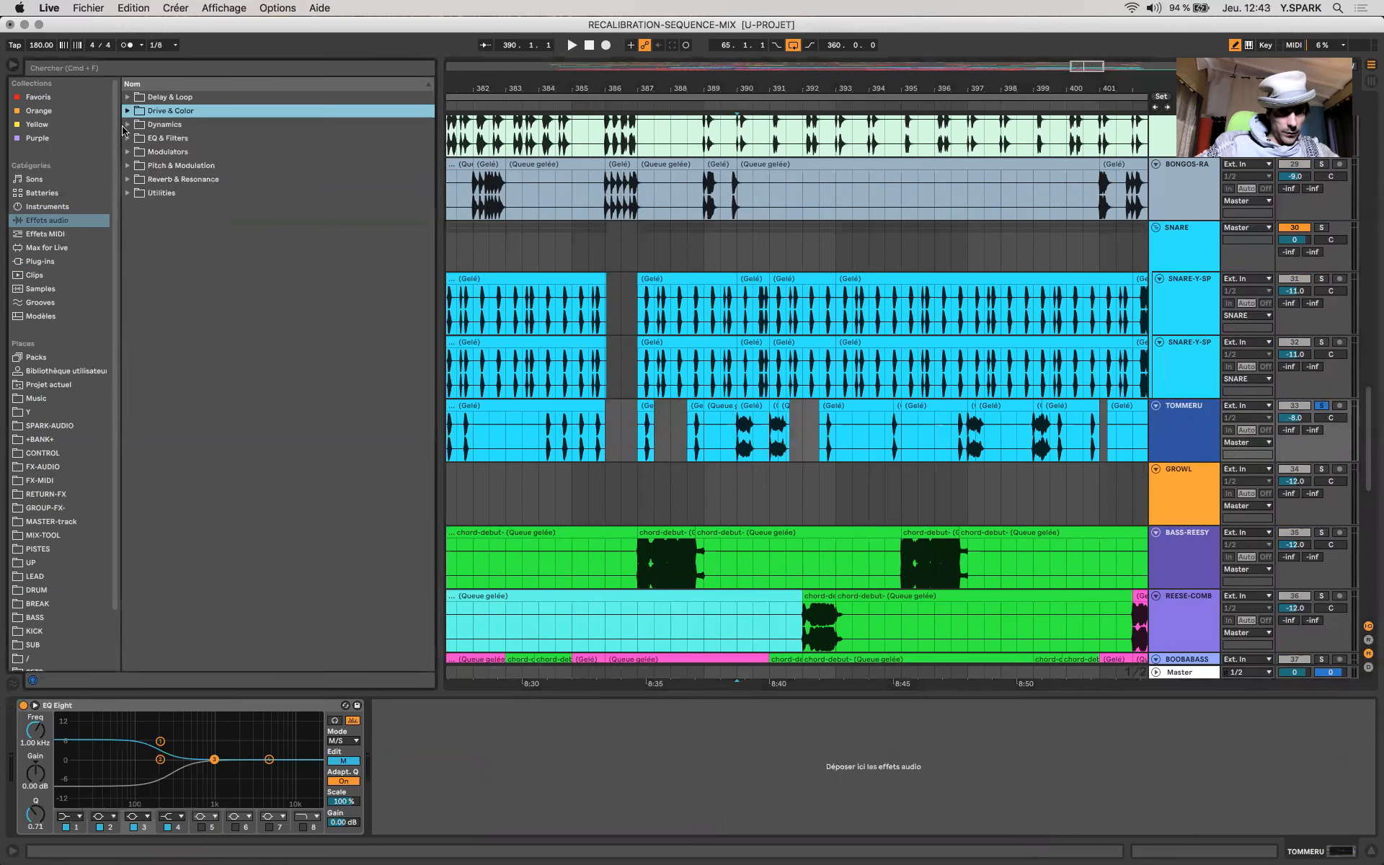
click(127, 124)
drag(160, 166, 436, 809)
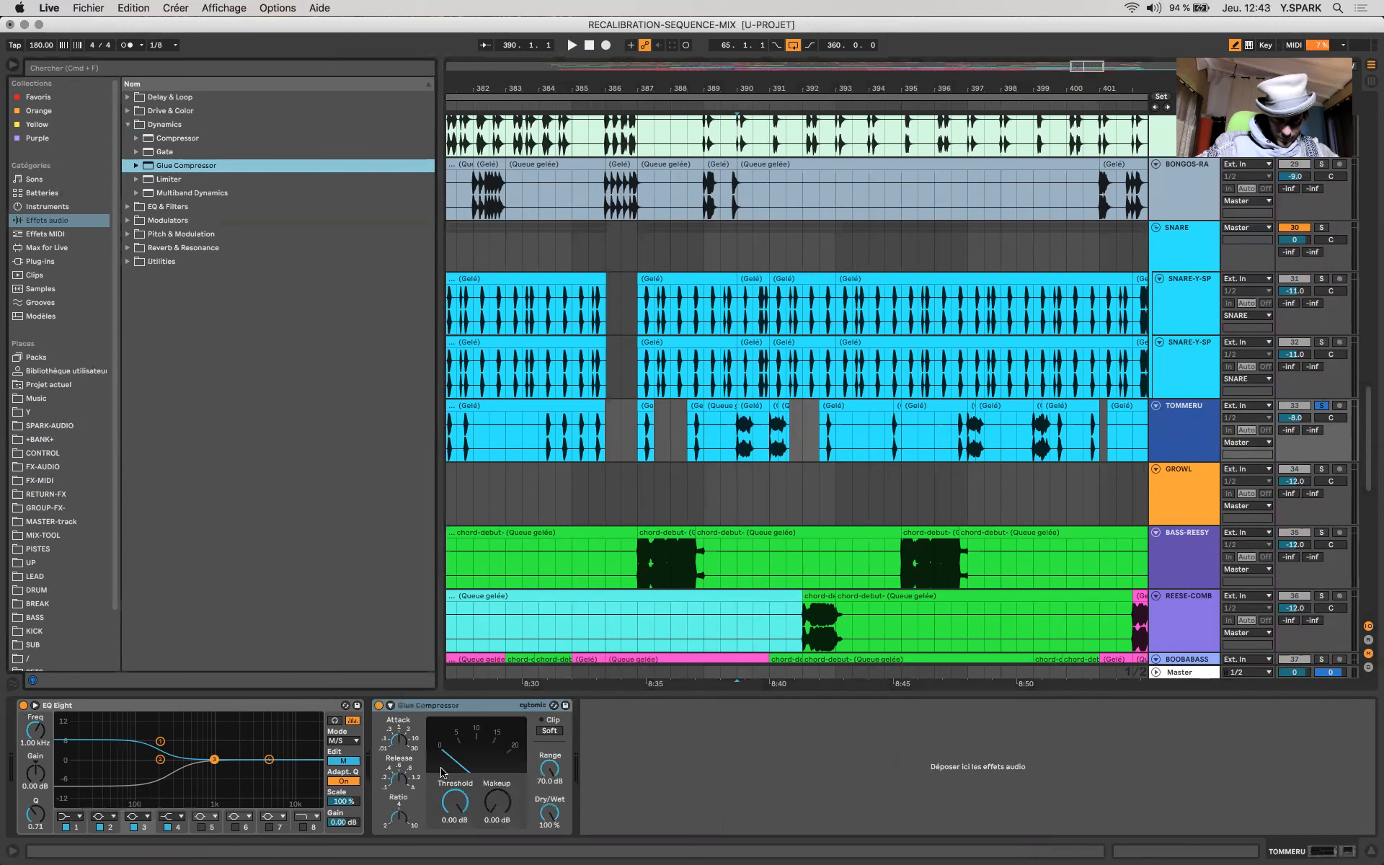
Step: Enable Soft clipping on TOMMERU's Glue Compressor and audition the hit at bar 390
key(space)
key(space)
scroll(735, 493, up, 2)
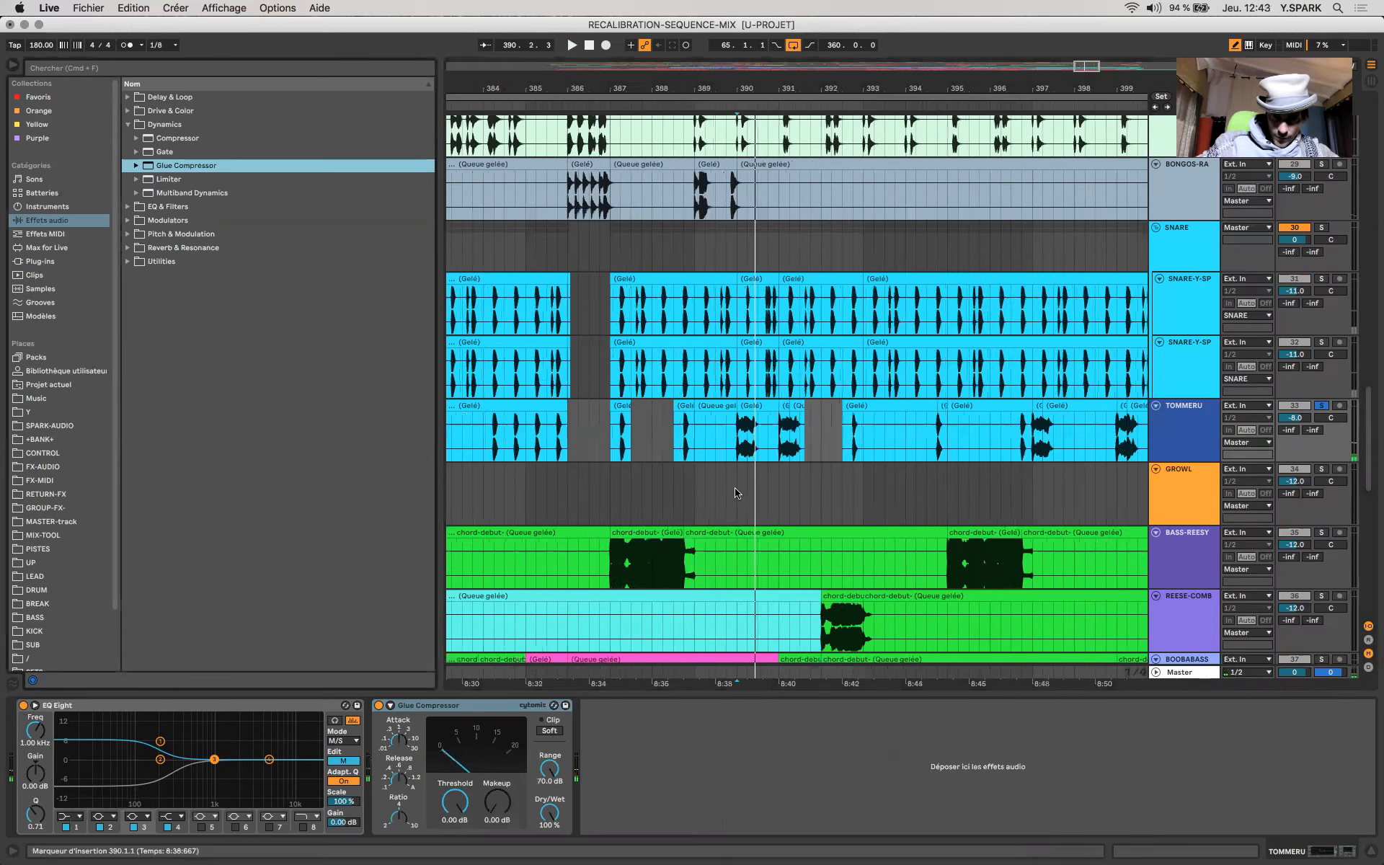
scroll(735, 493, up, 3)
scroll(745, 459, up, 2)
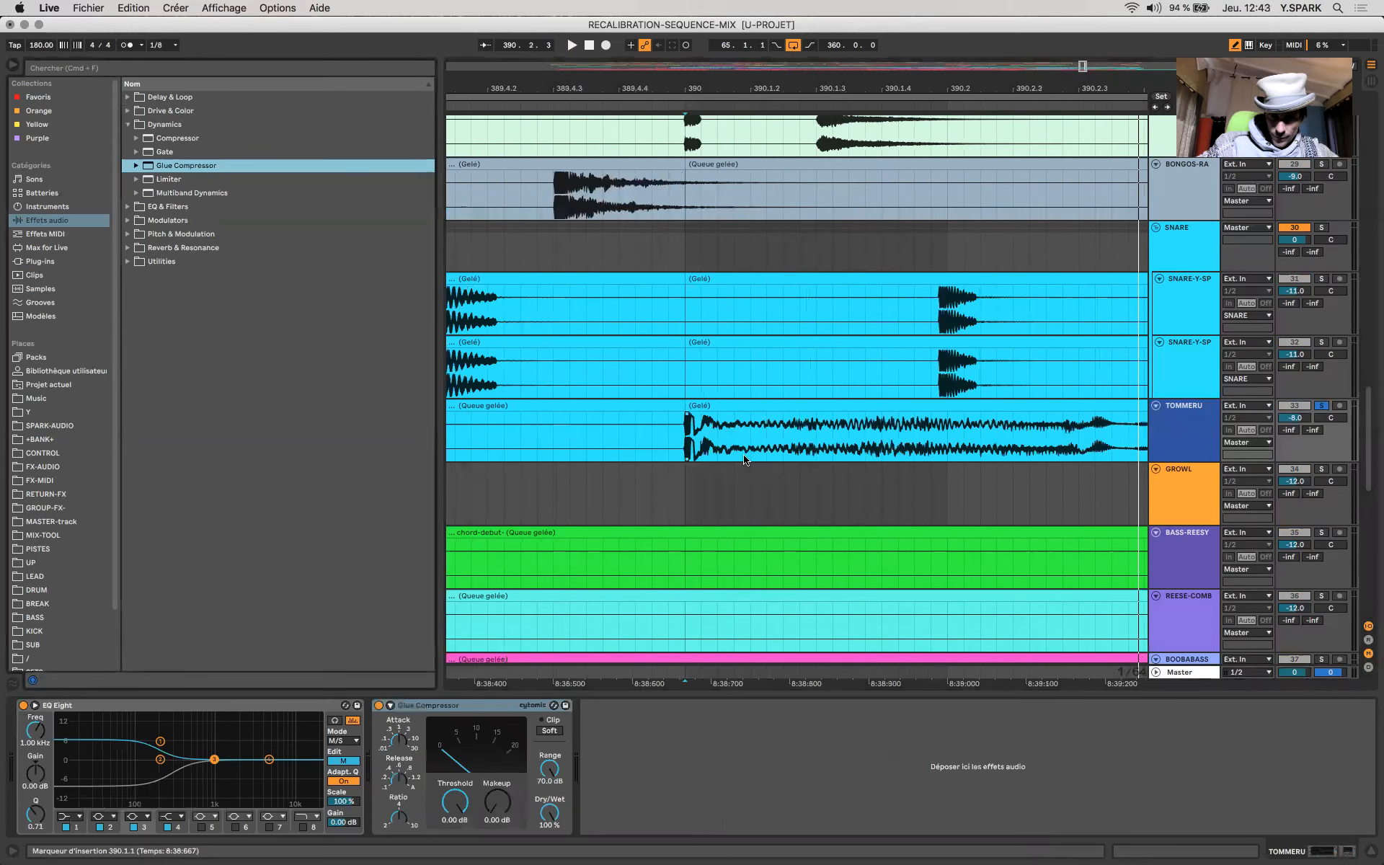
scroll(744, 459, down, 2)
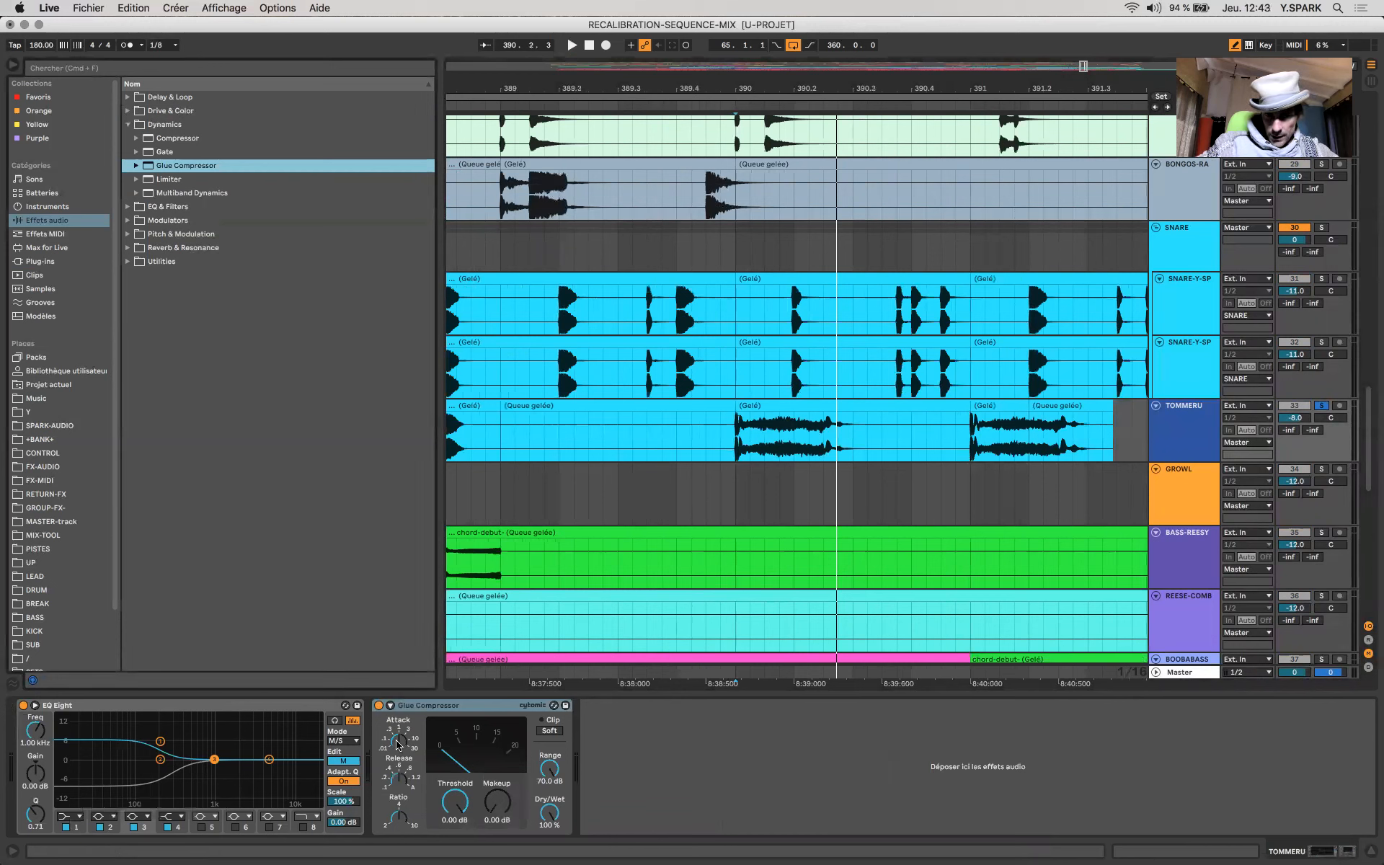
click(548, 730)
key(space)
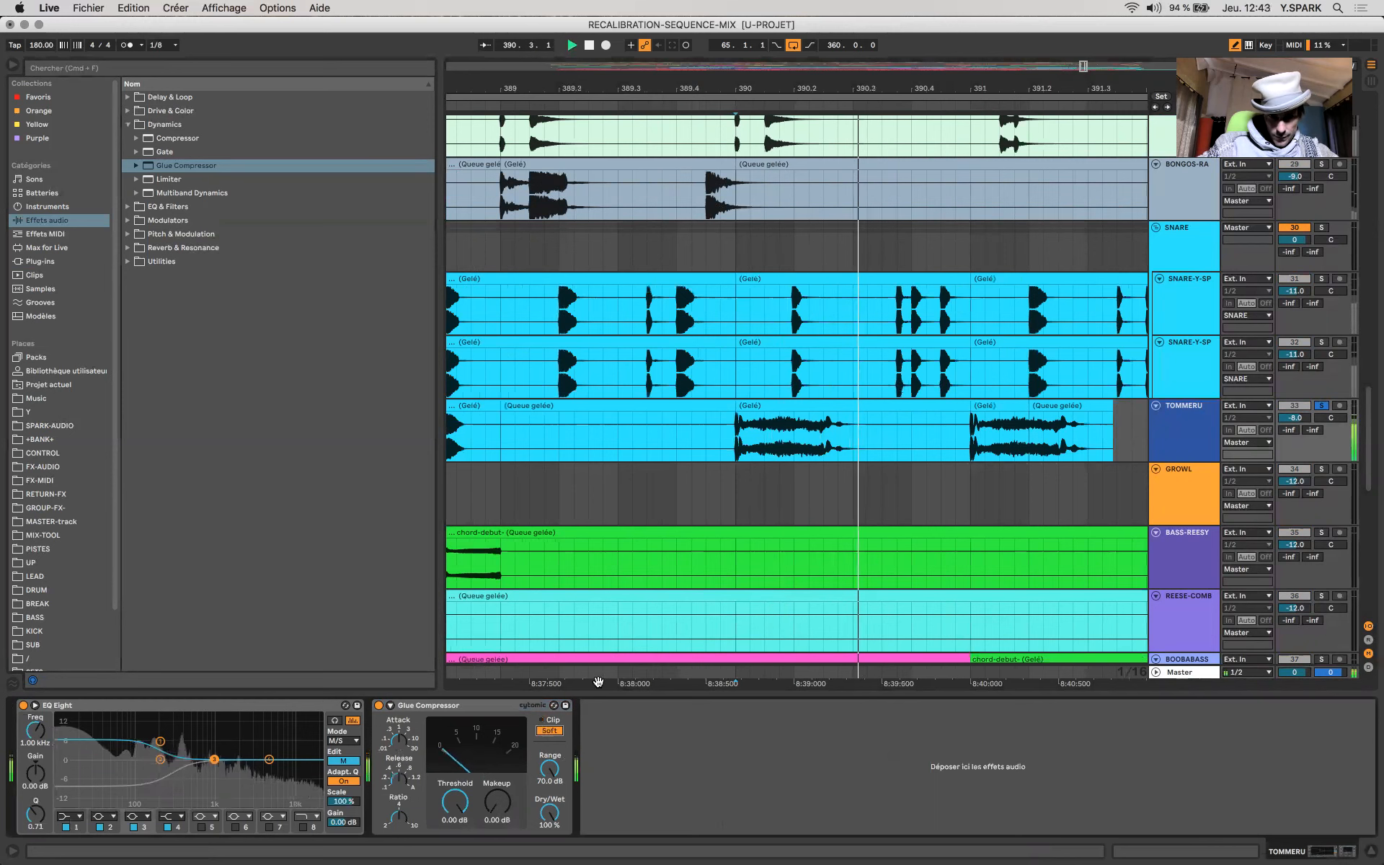
key(space)
Step: Resample the processed TOMMERU hit onto the REC track, recording from 390.1.1 to about 390.3
scroll(784, 395, up, 15)
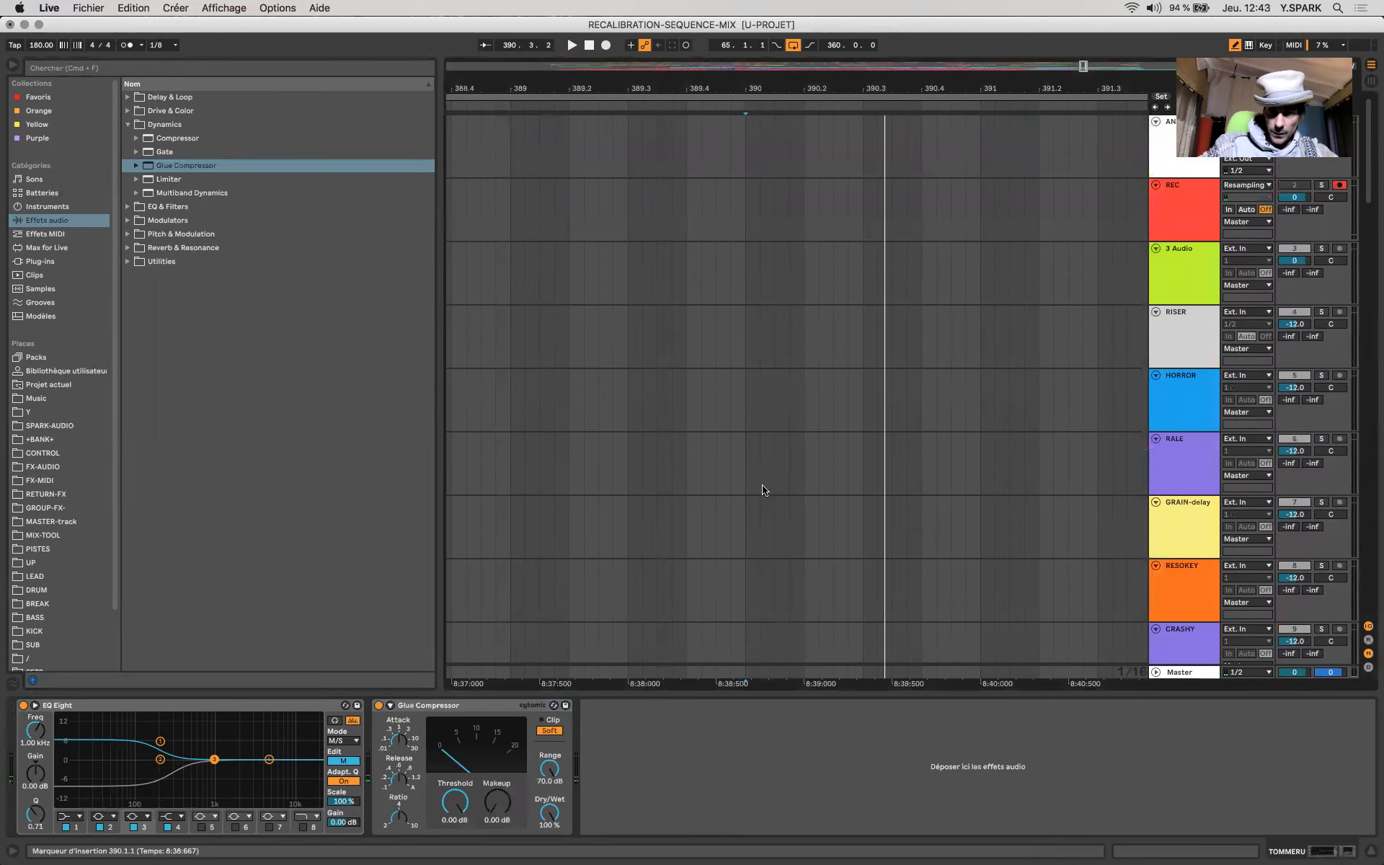
click(605, 45)
key(space)
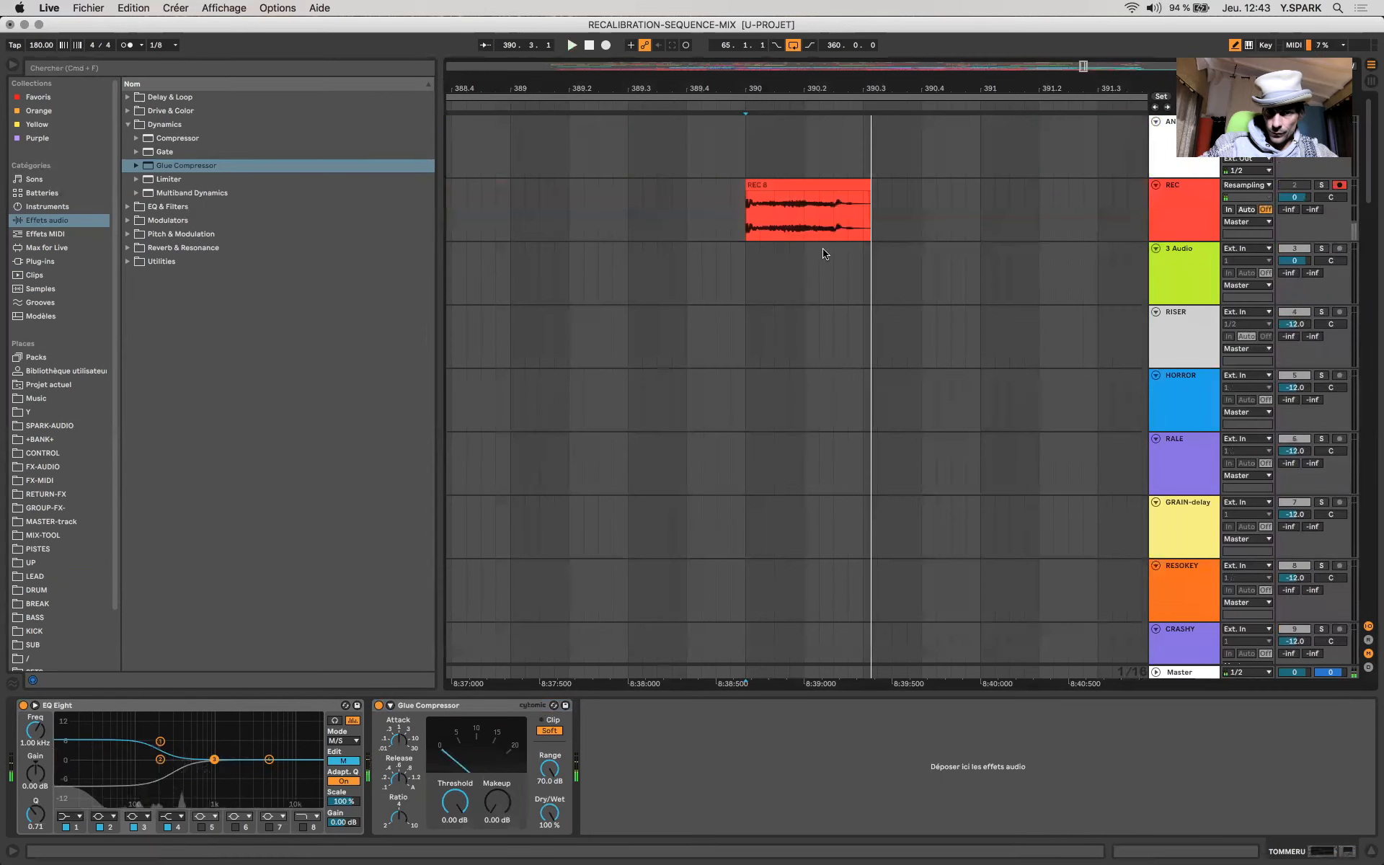
Step: Examine the waveform of the resampled TOMMERU hit on the REC track up close
click(757, 226)
key(z)
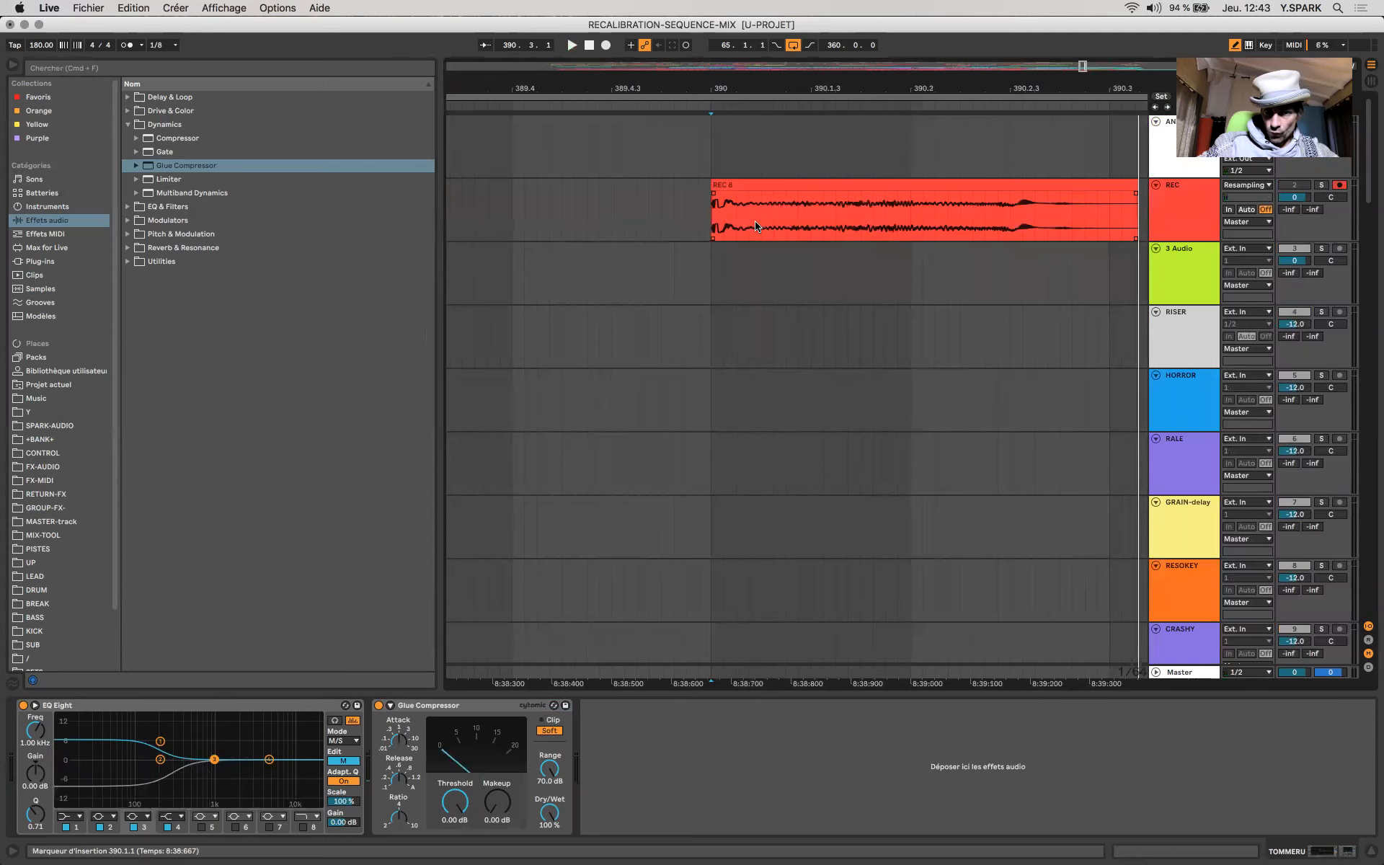
key(x)
Step: Return to the TOMMERU hit at bar 390 and audition it from 390.1.1
scroll(756, 226, down, 20)
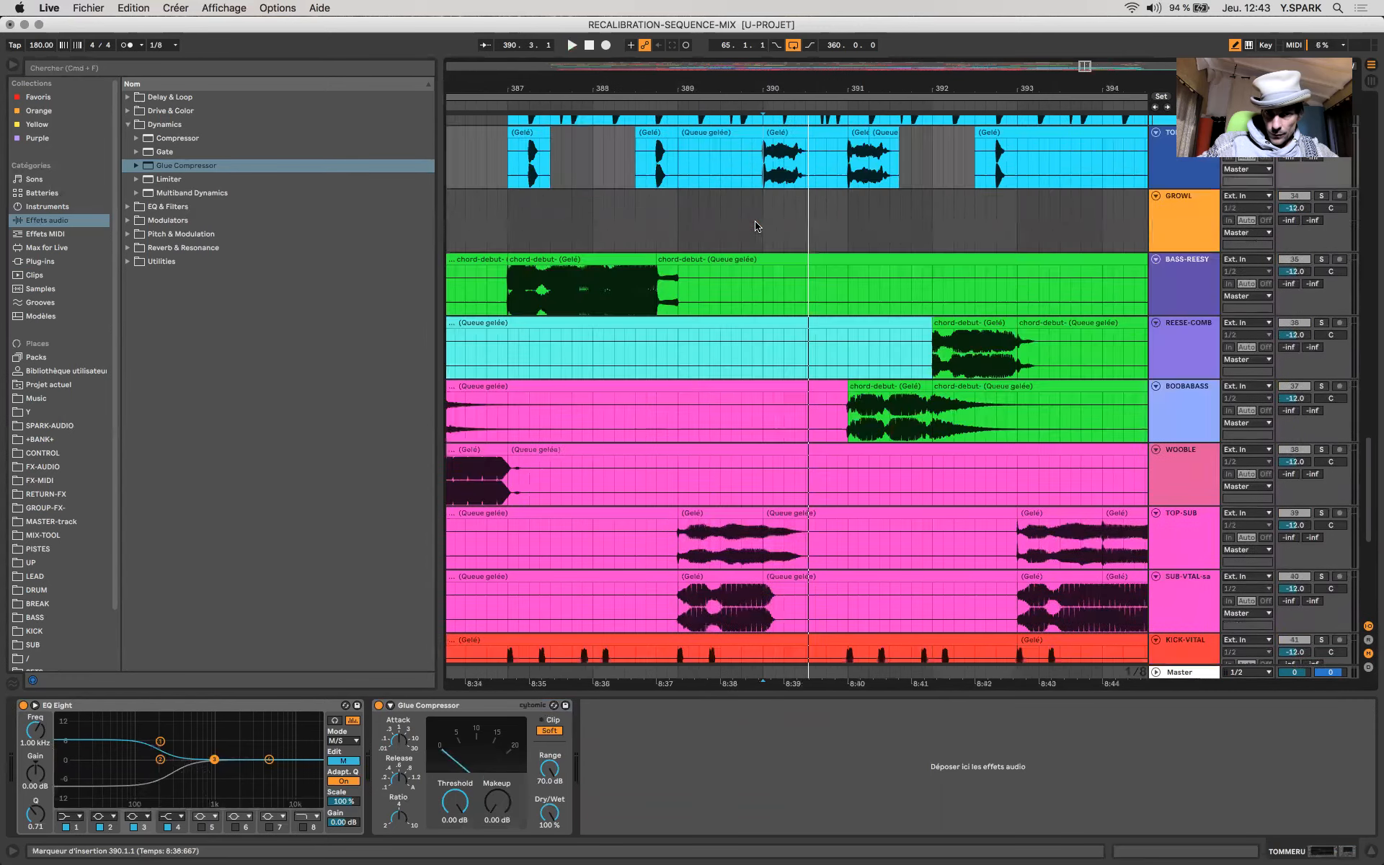
scroll(754, 225, down, 5)
scroll(755, 225, up, 4)
key(minus)
key(minus)
key(minus)
key(minus)
key(minus)
key(minus)
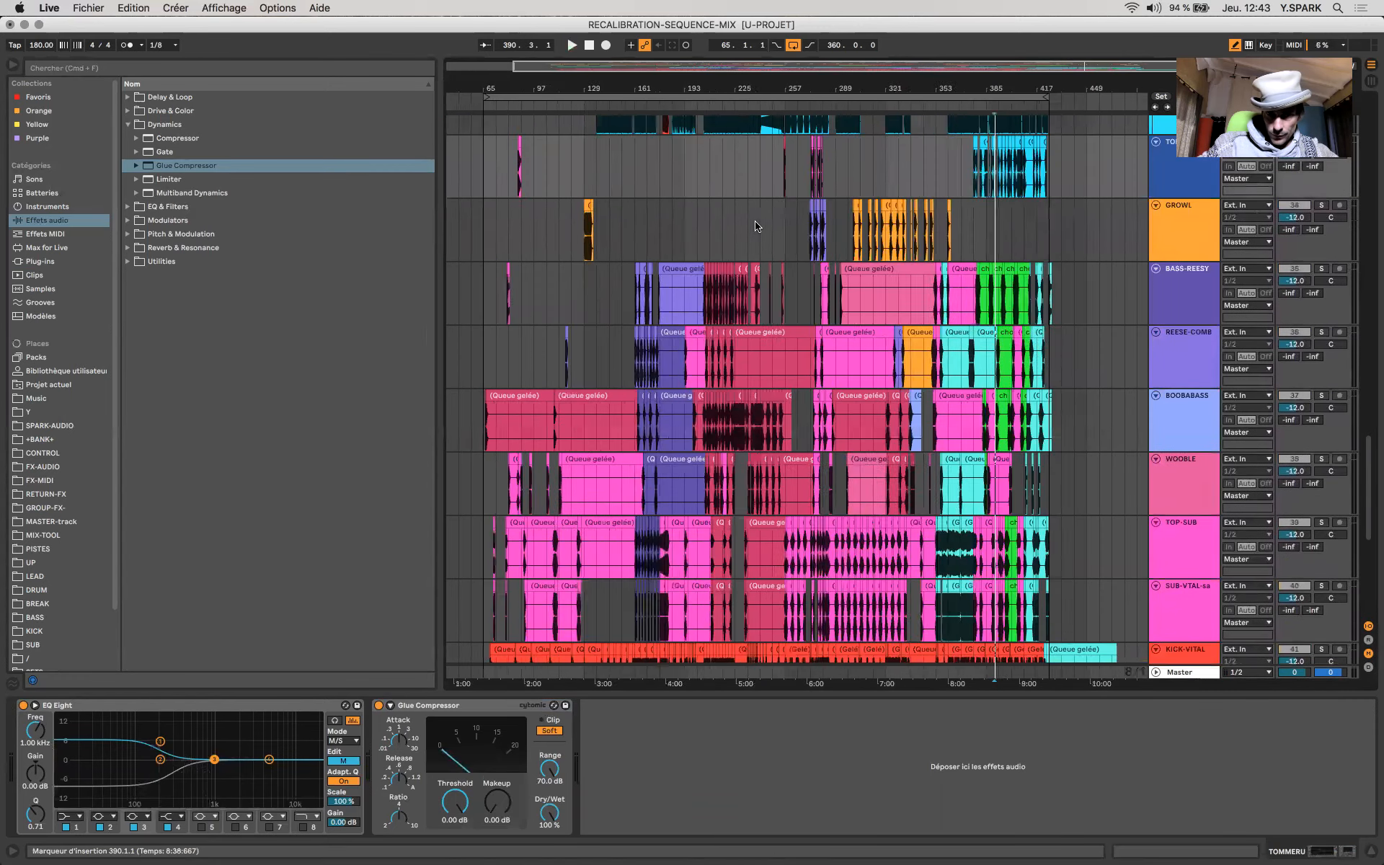
scroll(760, 274, up, 8)
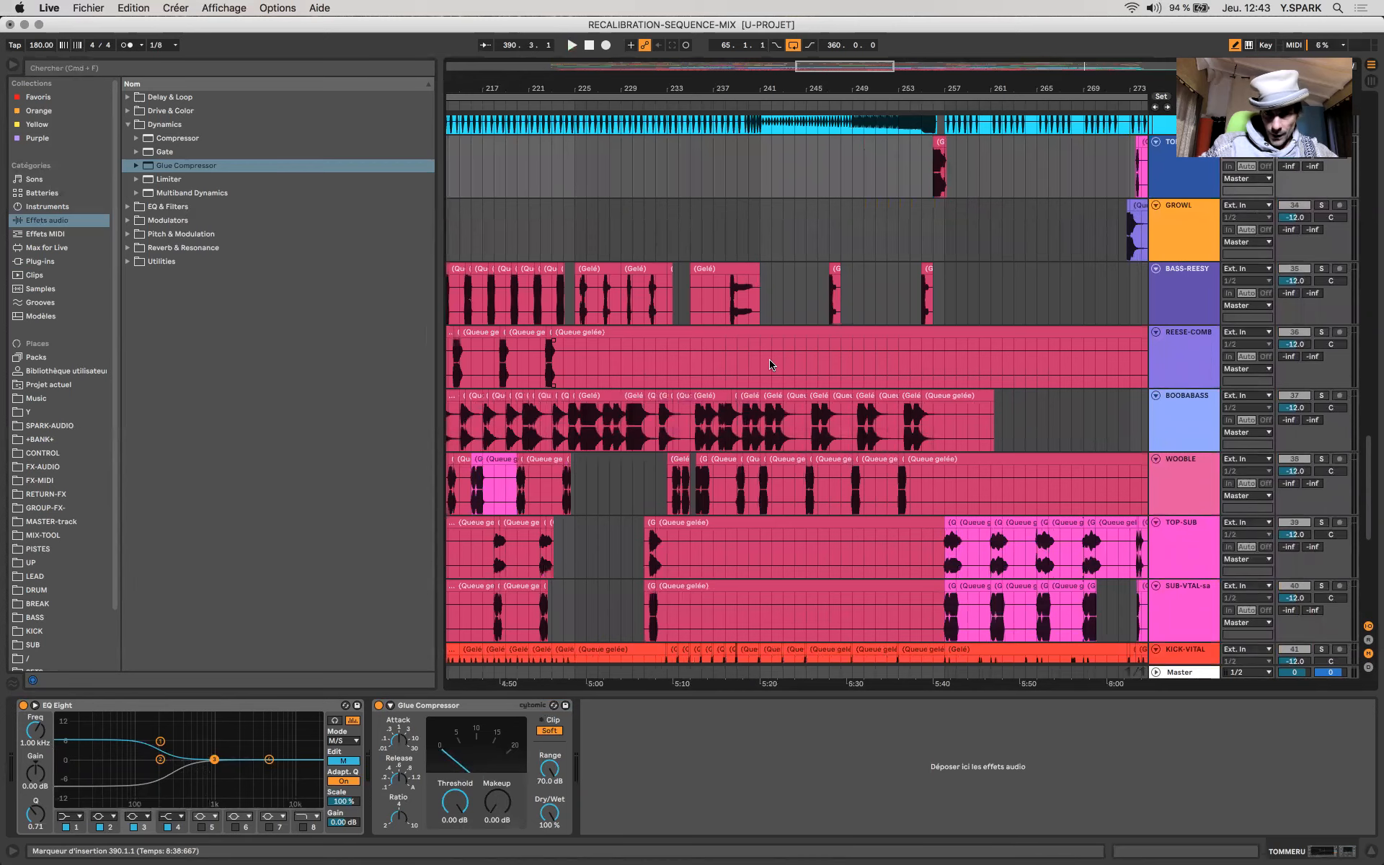
scroll(769, 364, down, 10)
scroll(930, 353, up, 10)
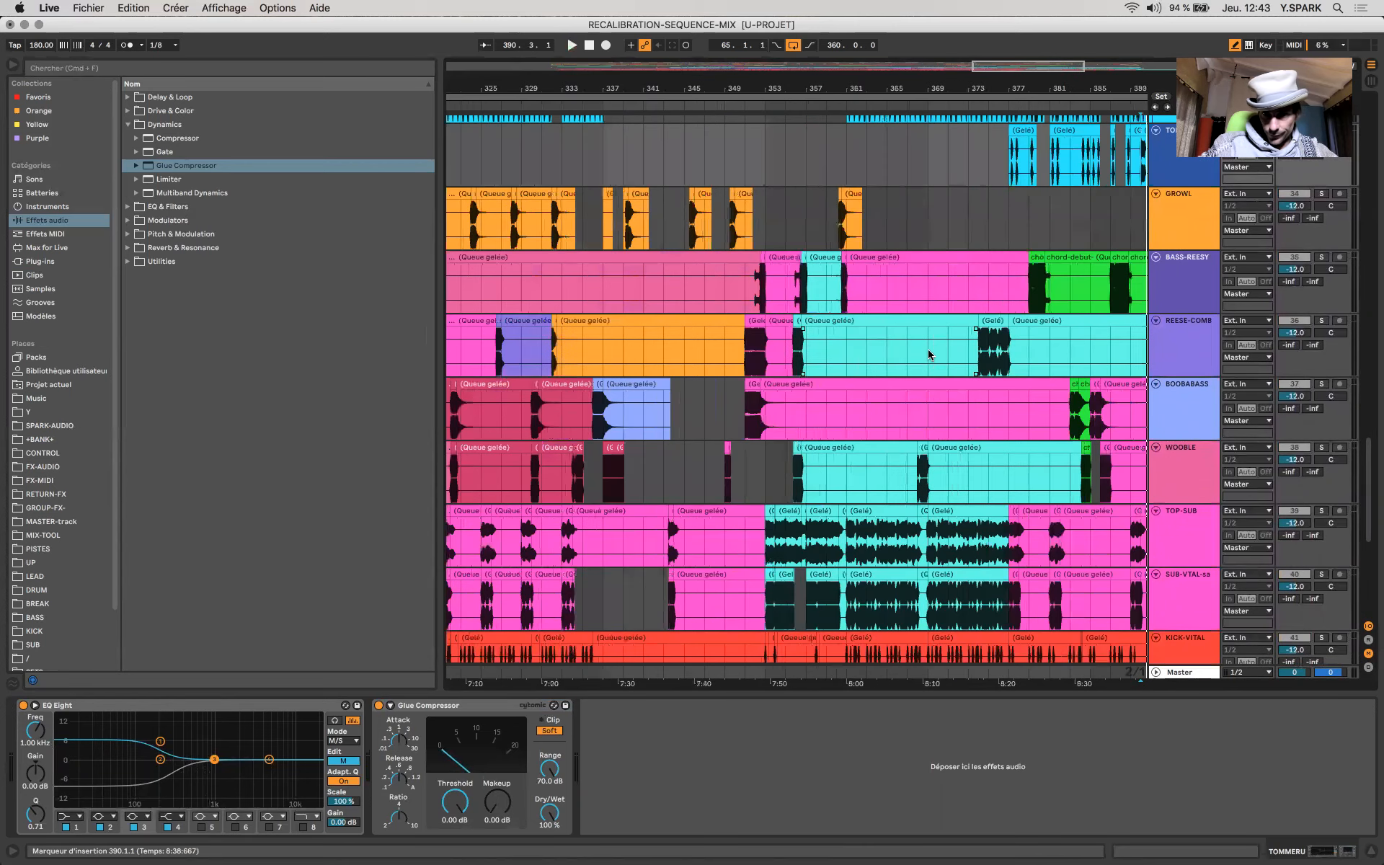
scroll(933, 386, up, 5)
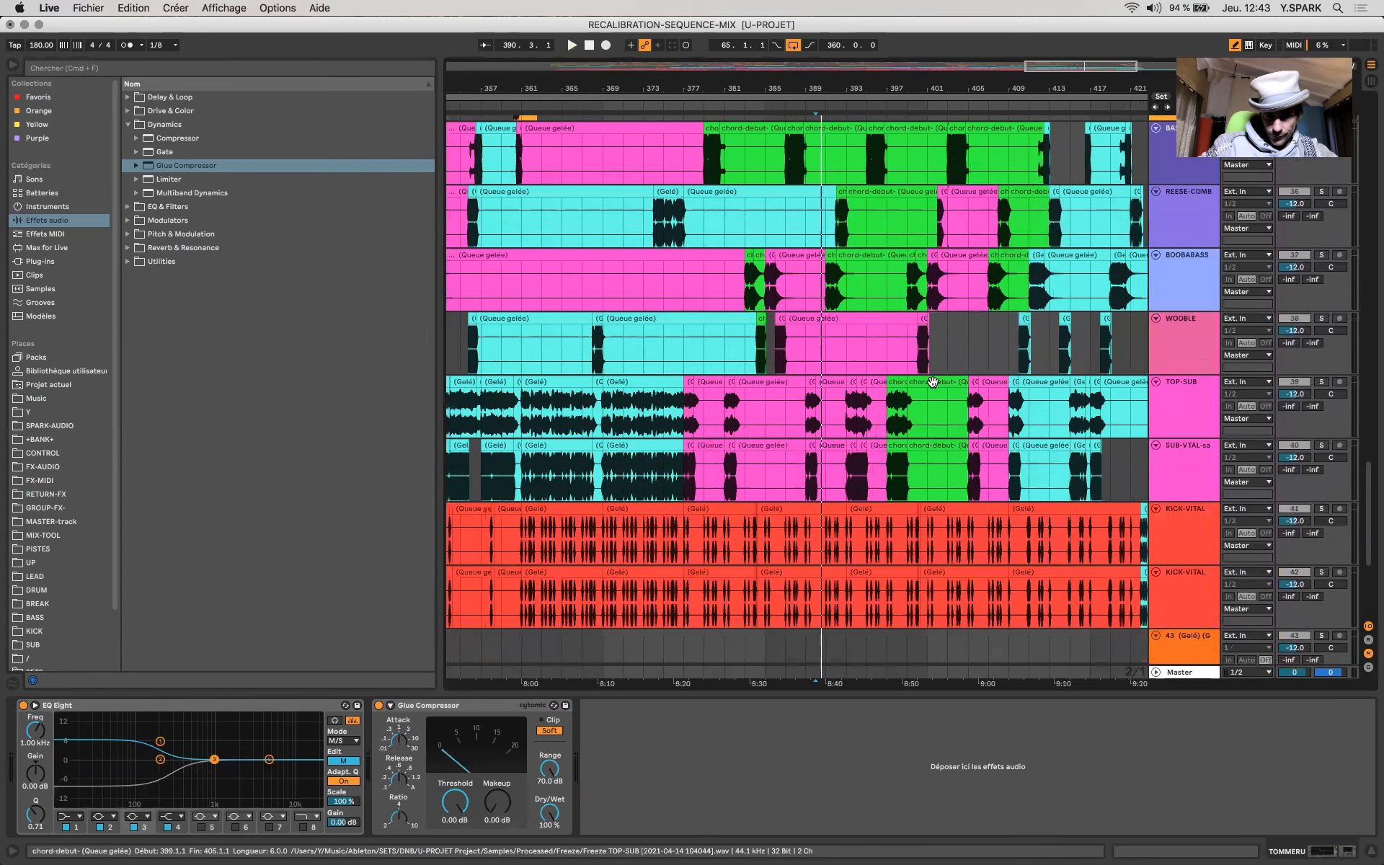
scroll(865, 364, up, 7)
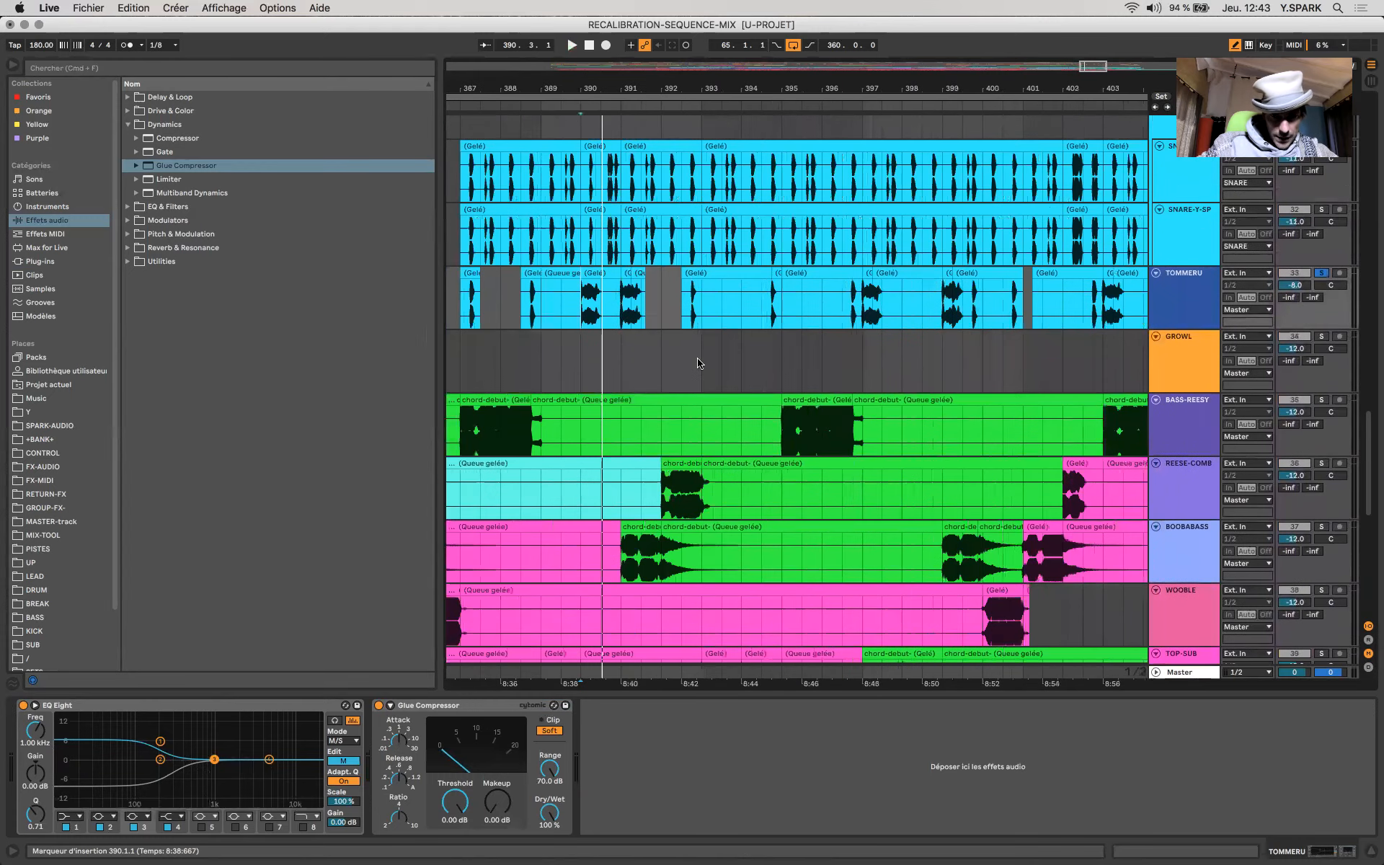
scroll(697, 362, up, 2)
scroll(698, 363, left, 3)
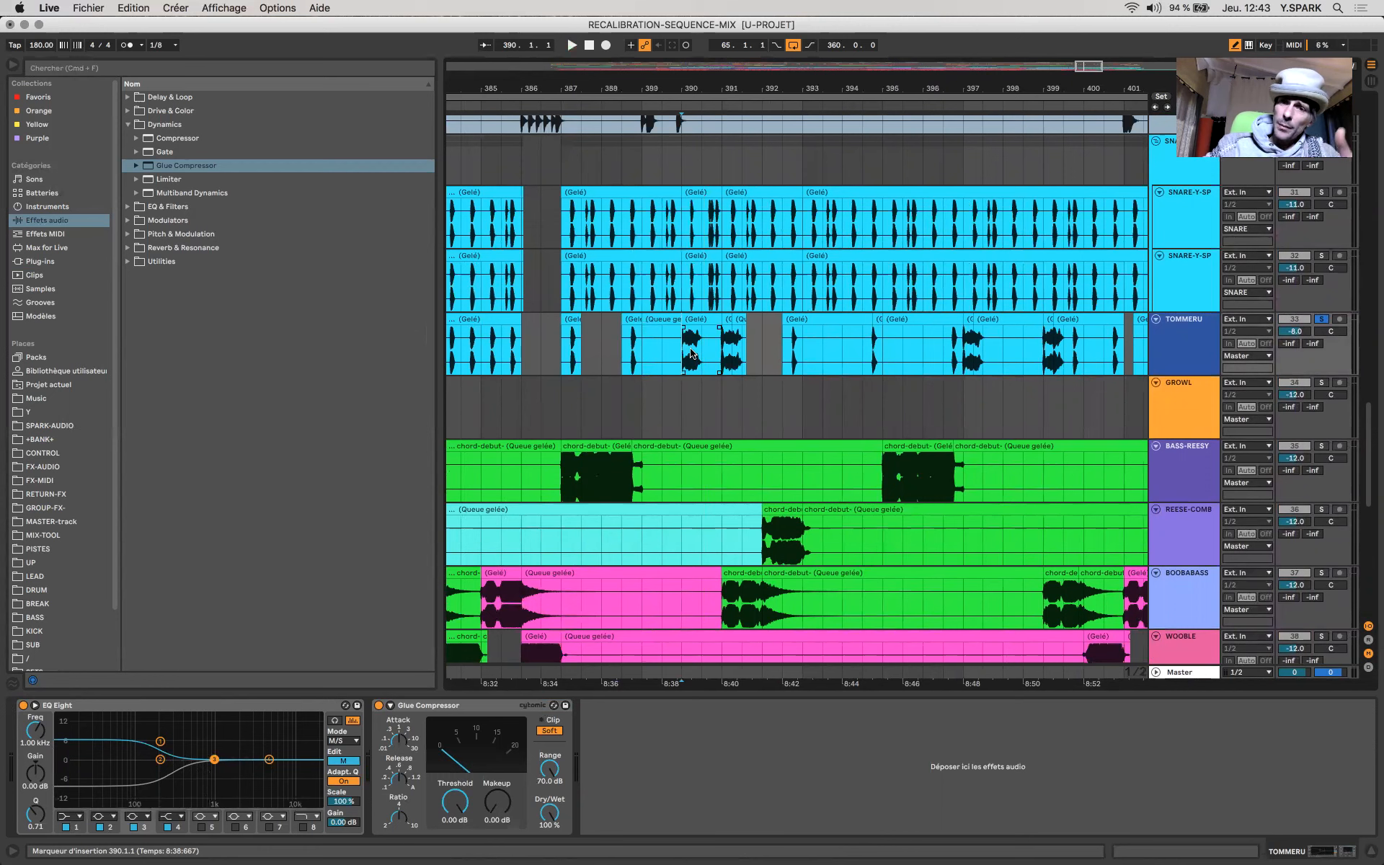
scroll(691, 353, up, 5)
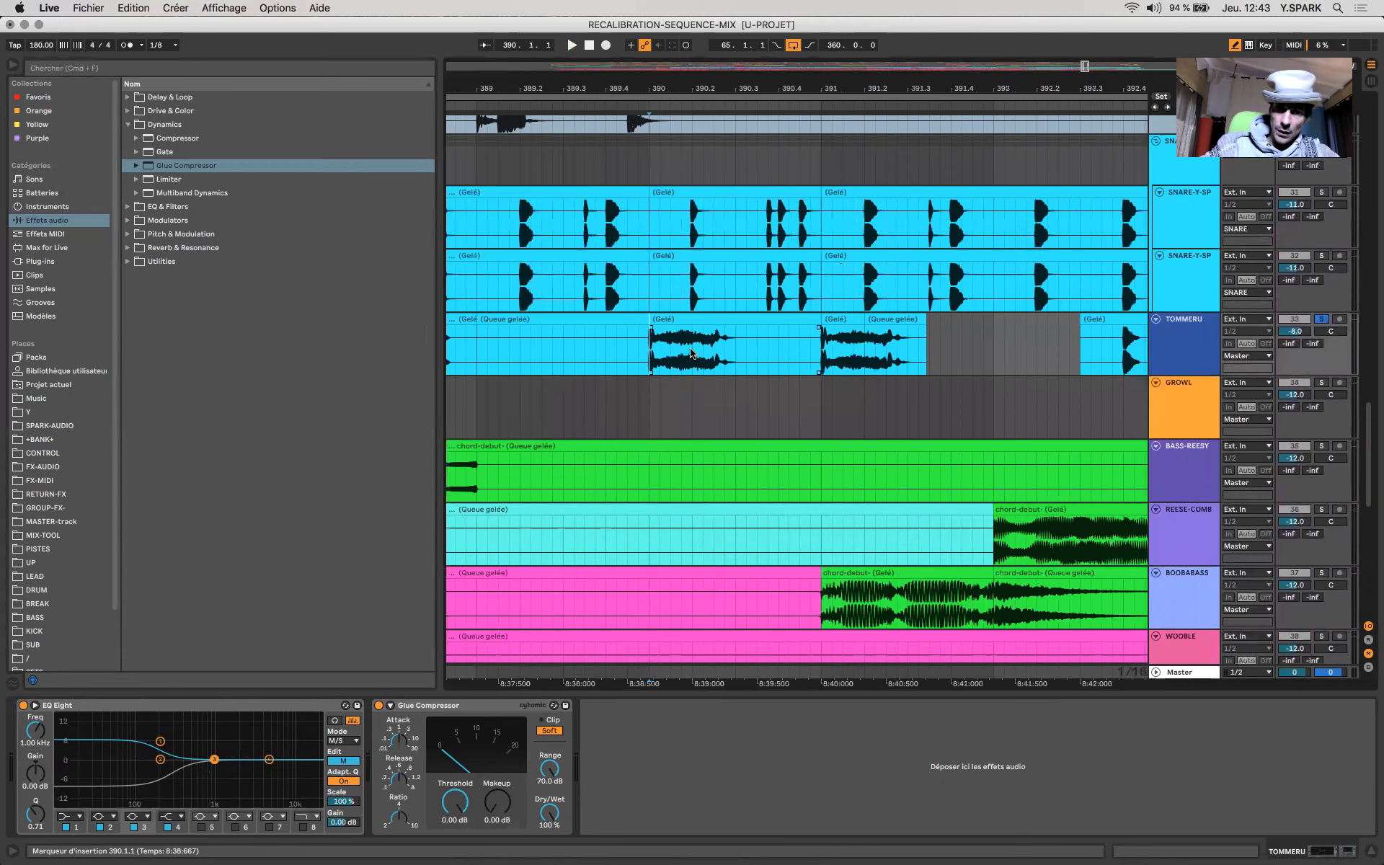
key(space)
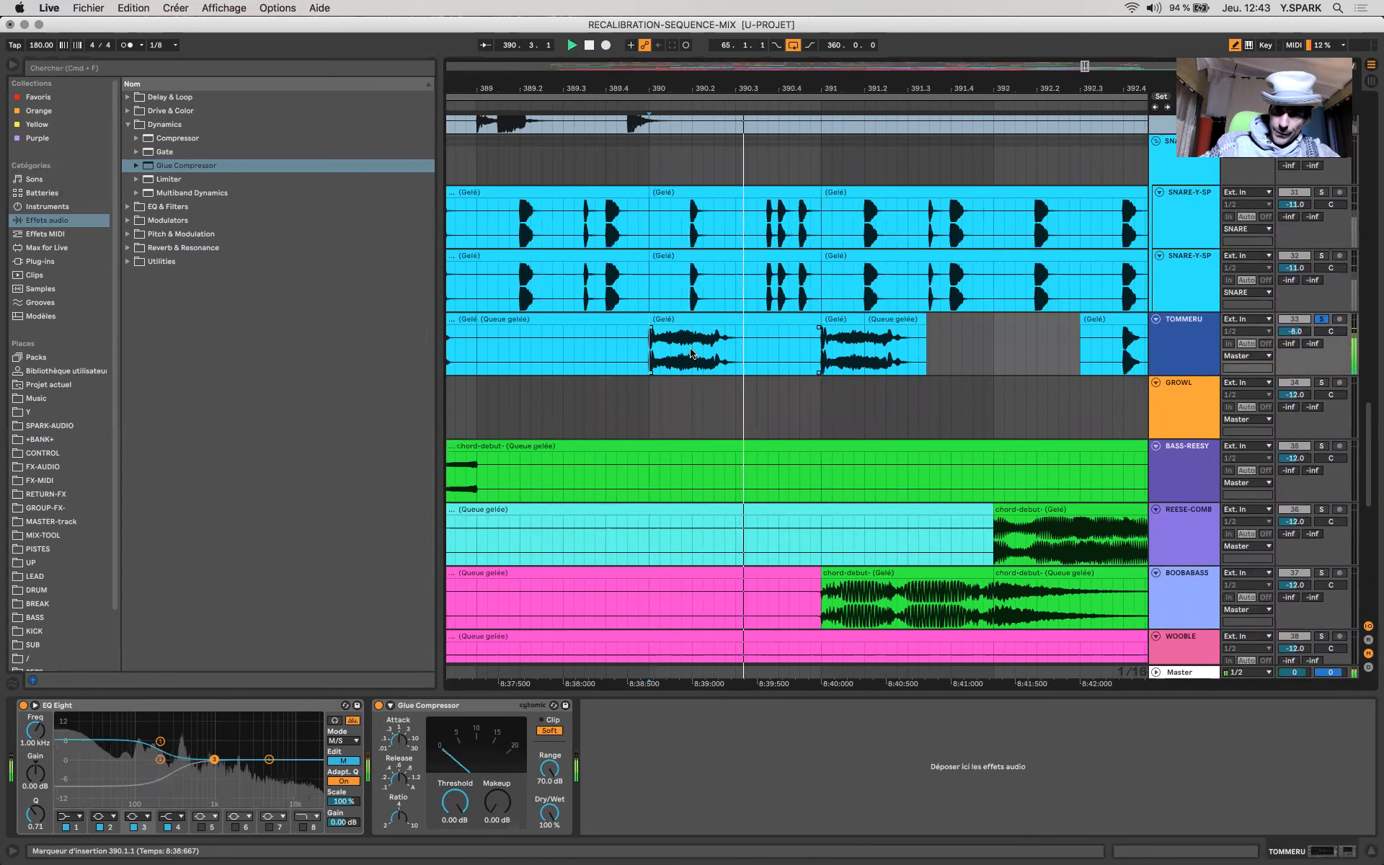
key(space)
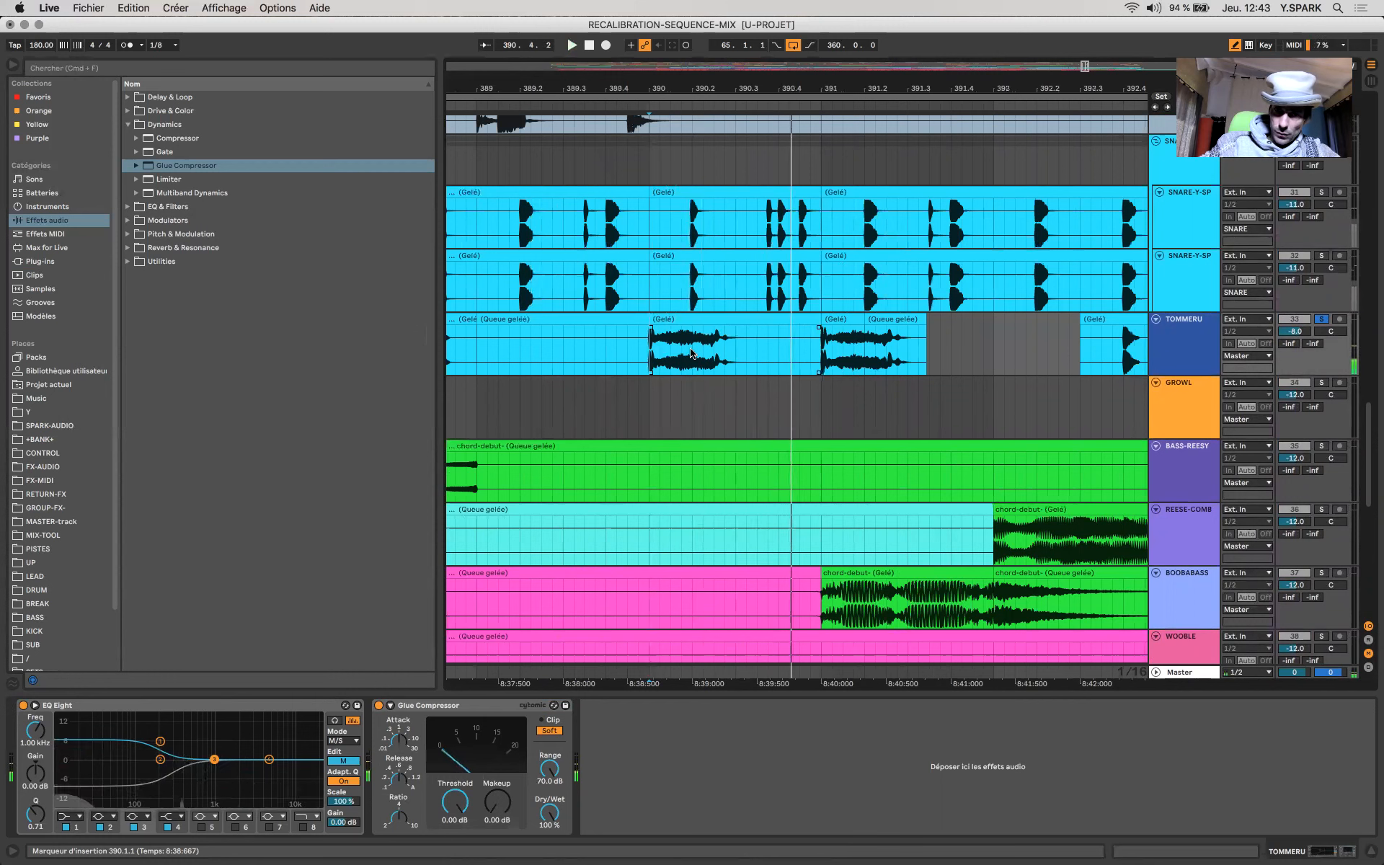
Step: Raise the Makeup gain of TOMMERU's Glue Compressor to 4.29 dB while the hit plays
click(691, 353)
key(space)
mouse_move(502, 804)
mouse_down()
mouse_move(503, 785)
mouse_move(502, 803)
mouse_up()
key(space)
Step: Replay the boosted TOMMERU hit at bar 390, unsolo the track, and audition it in the full mix
click(643, 360)
key(space)
key(space)
click(1320, 319)
key(space)
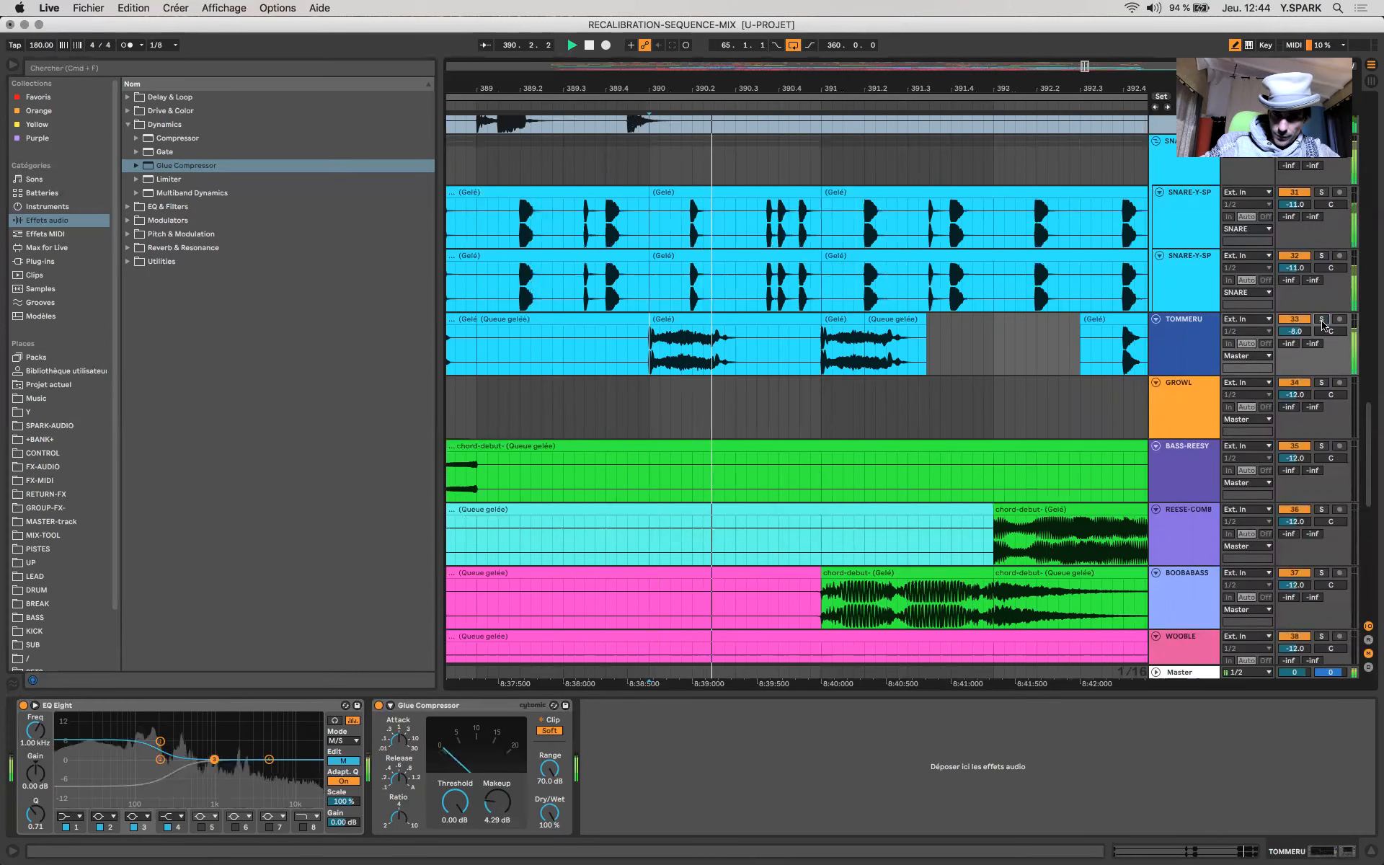
Step: Audition the TOMMERU track and set its Glue Compressor makeup gain to 3 dB
key(space)
key(space)
key(space)
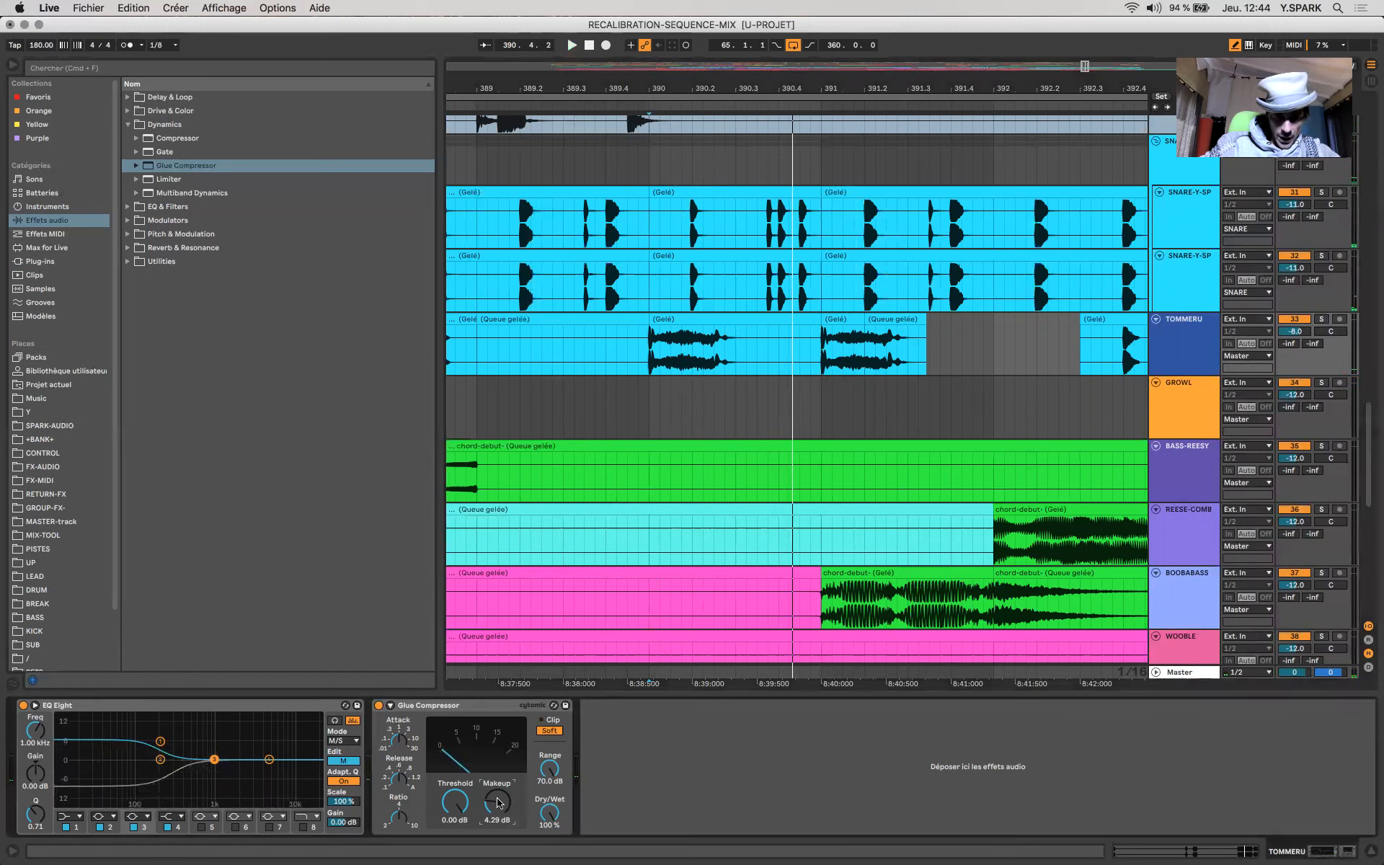
text(3)
key(Return)
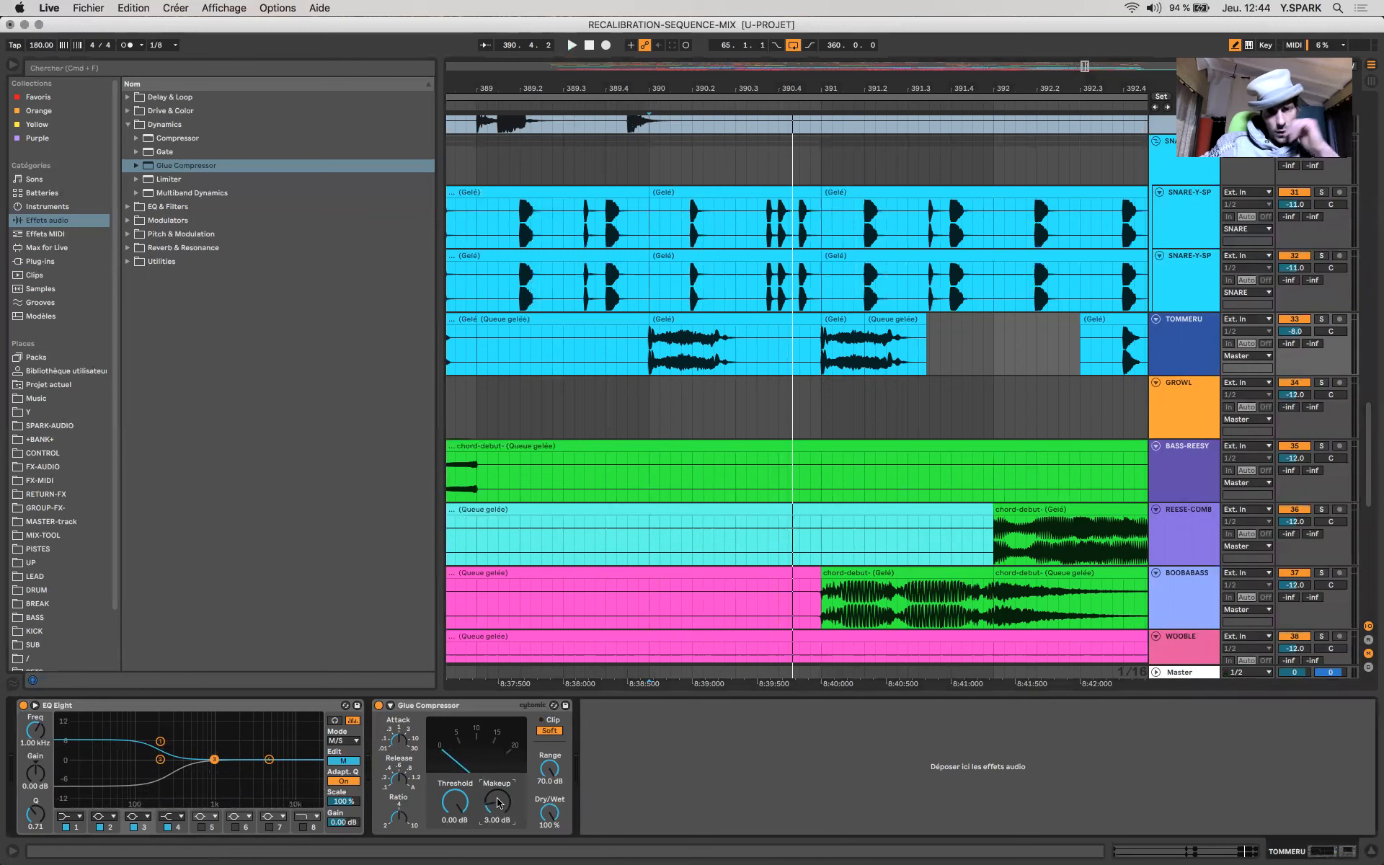
Step: Solo the GROWL track and set the playback start at its orange clip at bar 318
scroll(788, 268, down, 10)
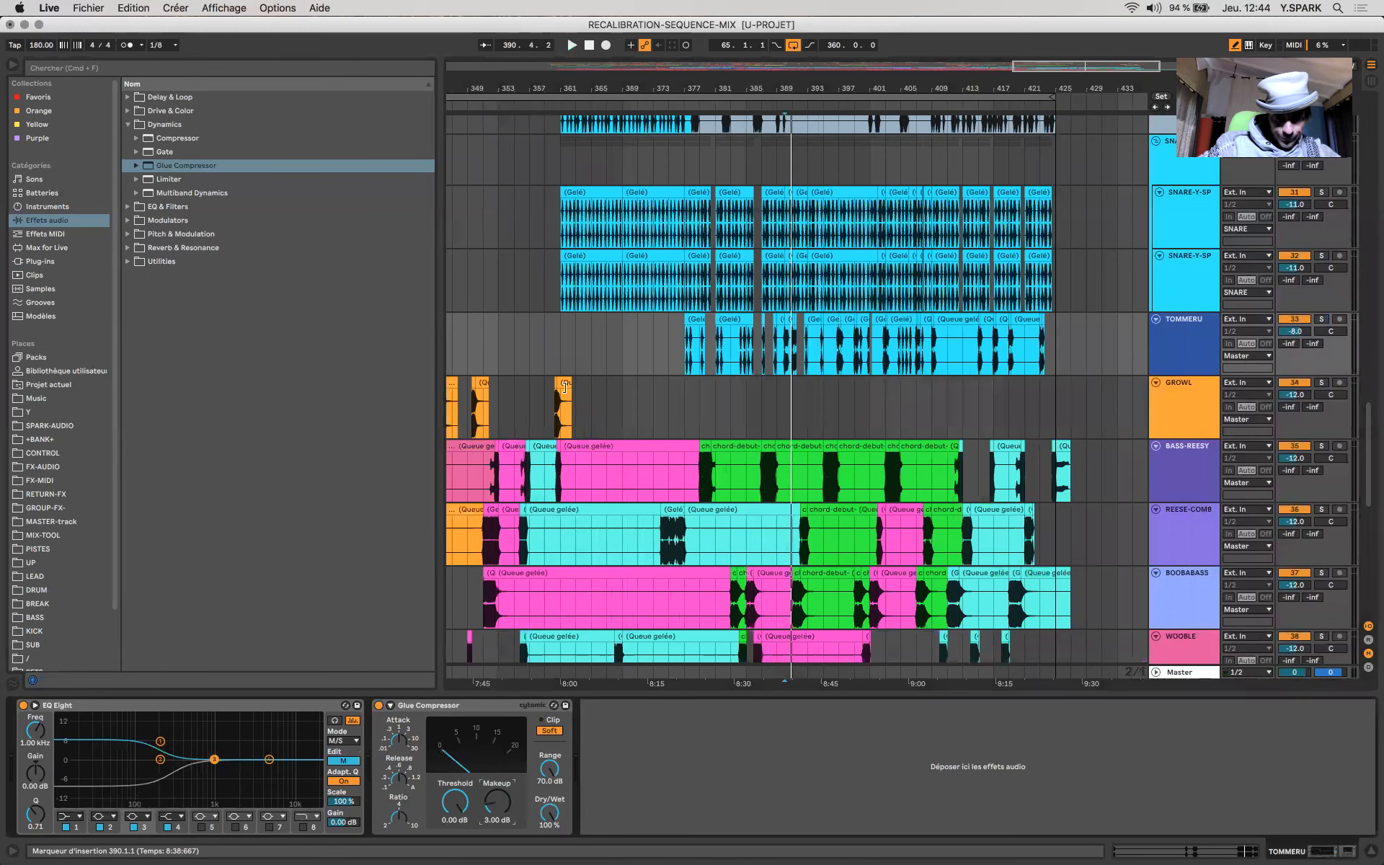
click(564, 387)
scroll(562, 389, left, 10)
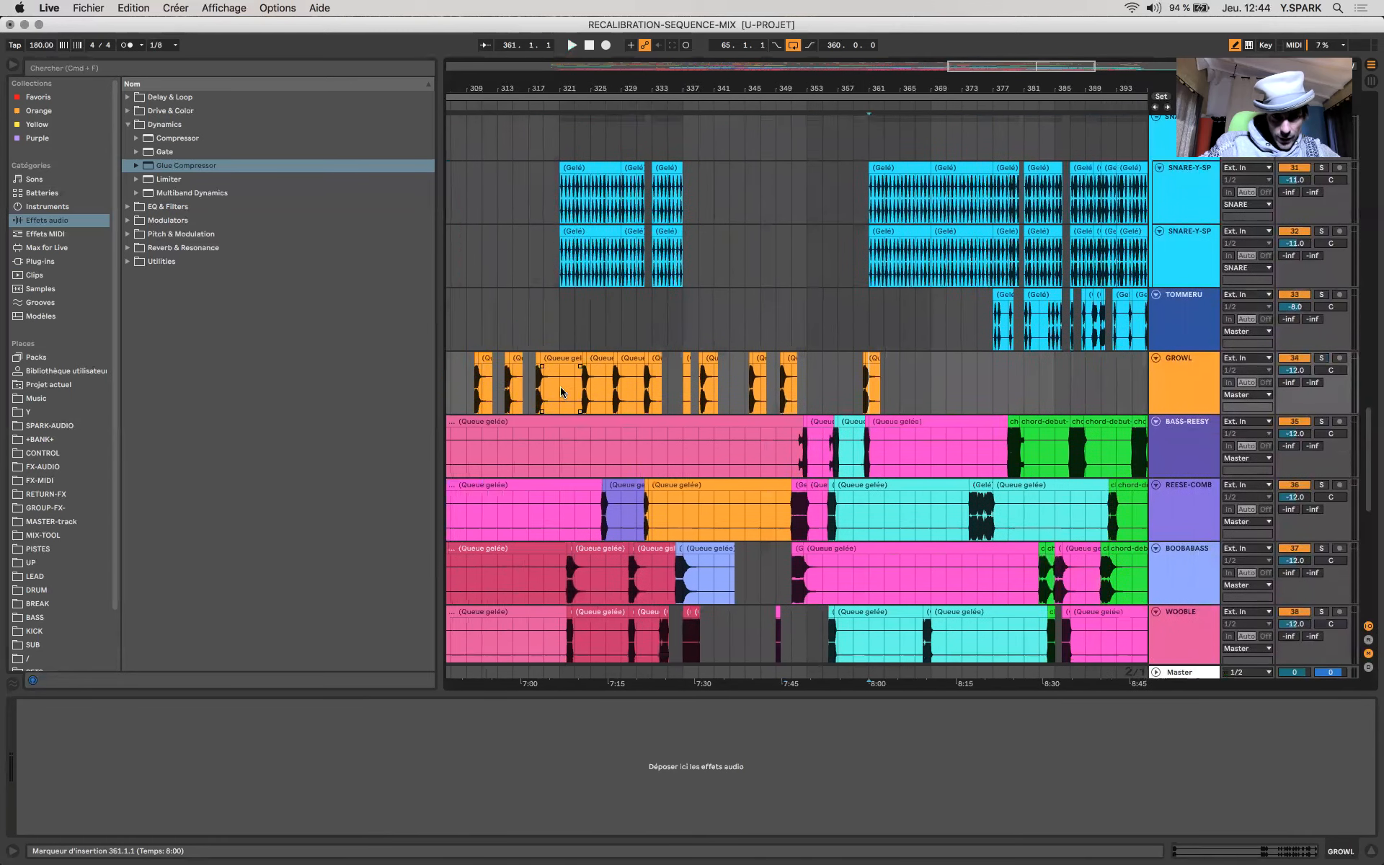
scroll(564, 391, left, 2)
click(571, 358)
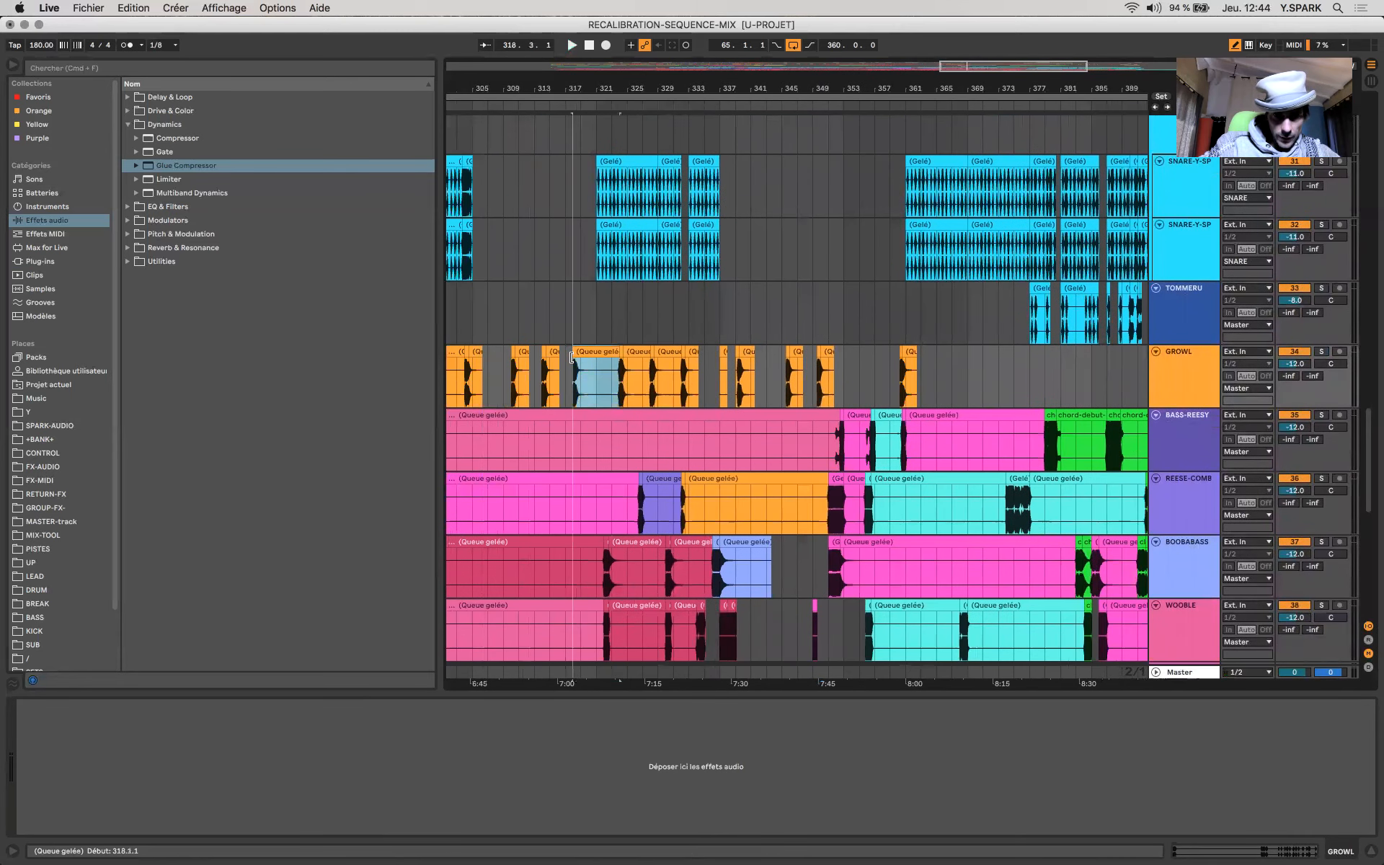
click(1324, 350)
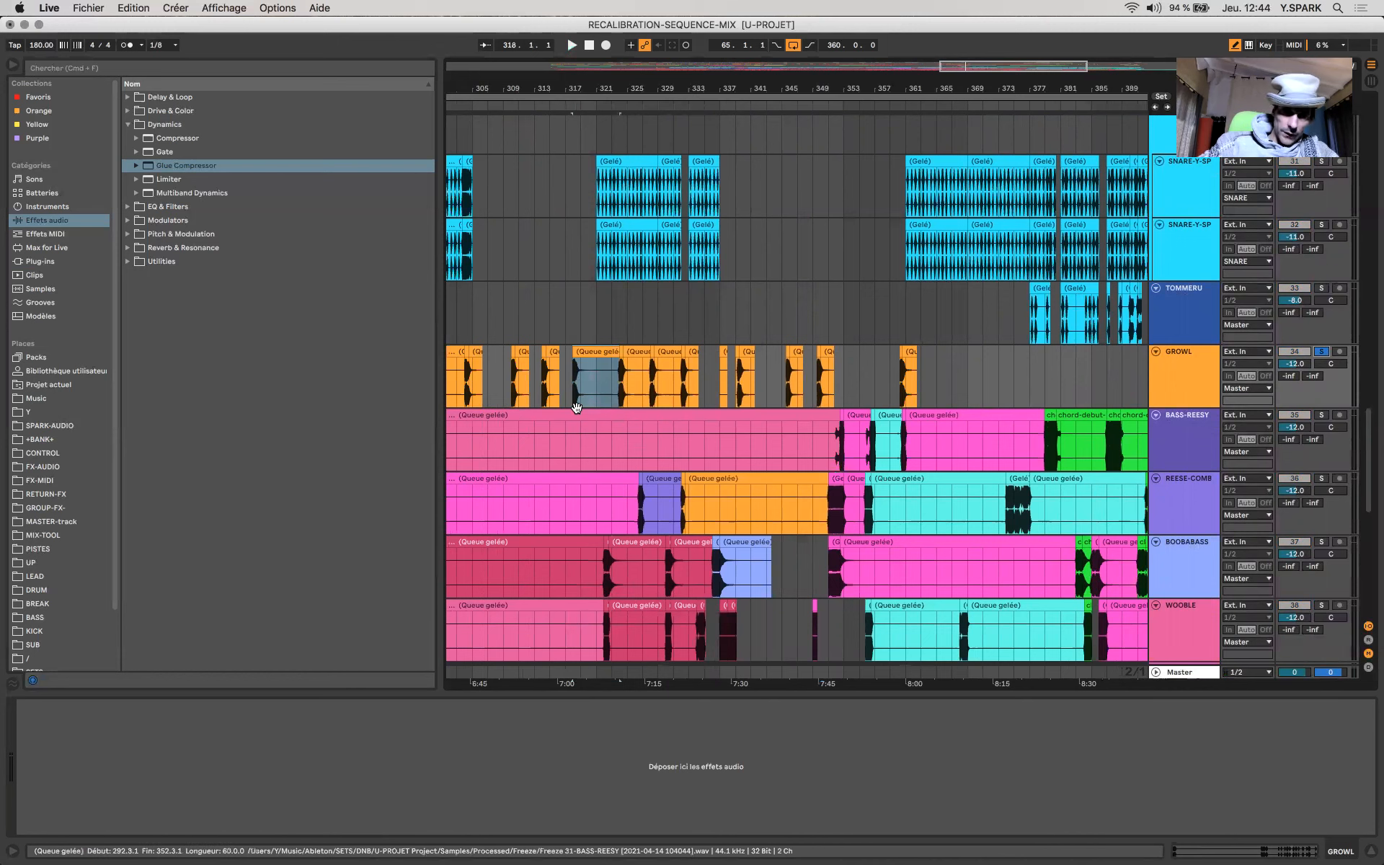
Step: Play the soloed GROWL track from the clips at bars 318 and 314
scroll(576, 409, up, 5)
key(space)
scroll(577, 407, left, 4)
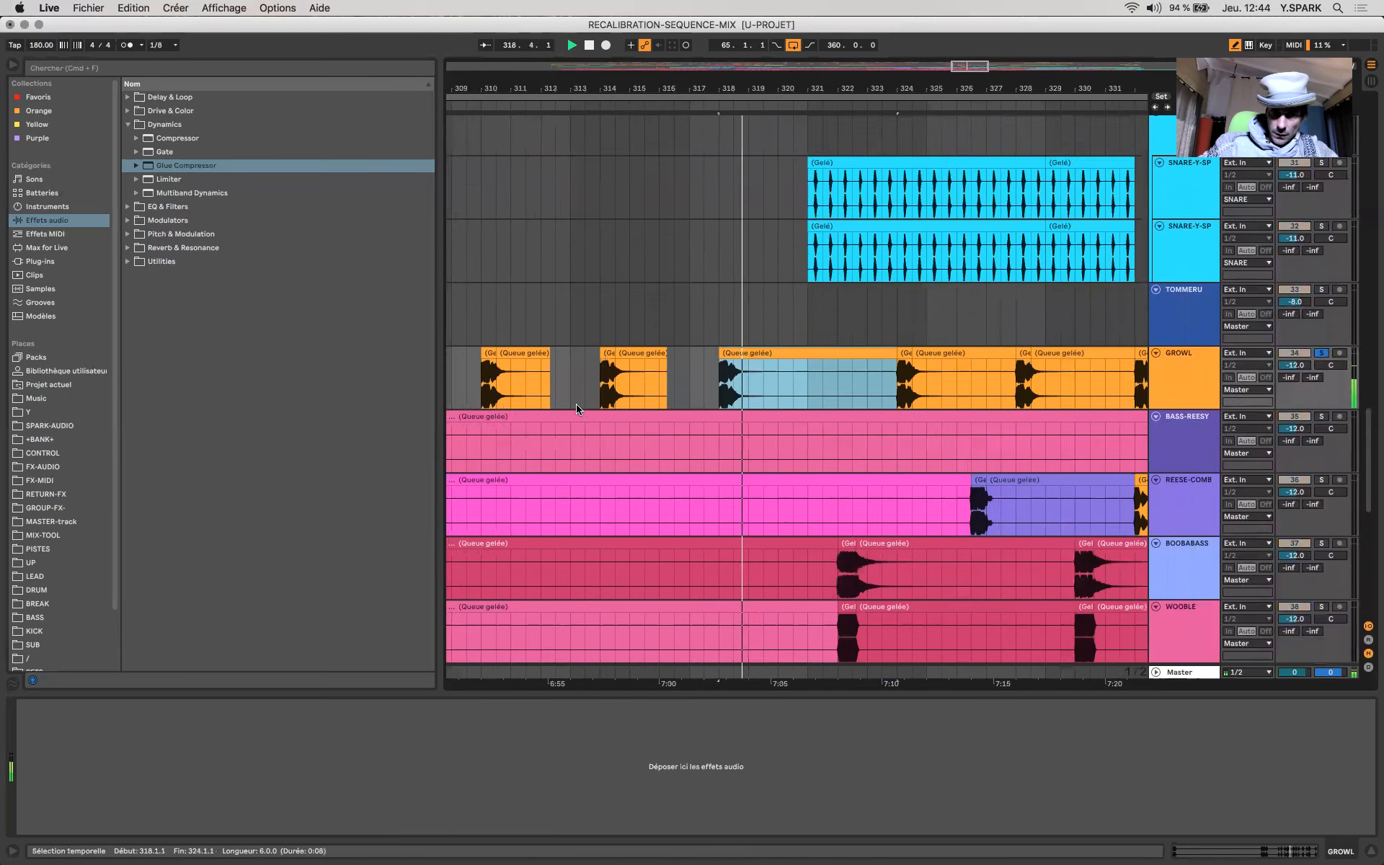
scroll(576, 409, down, 2)
click(616, 322)
click(603, 321)
key(space)
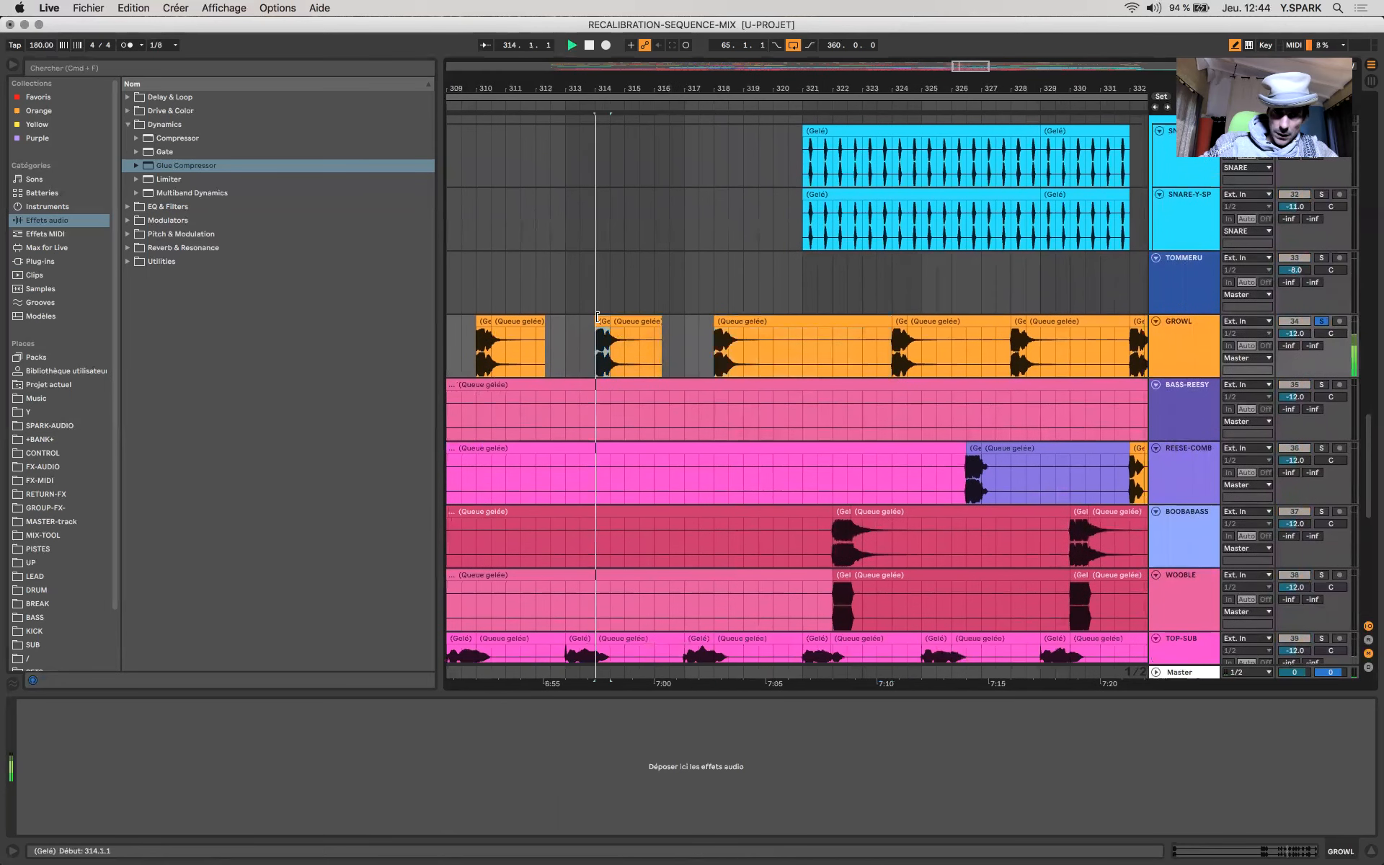
Step: Listen to the GROWL clips from bar 304 and the violet clips from bar 280
scroll(815, 339, down, 5)
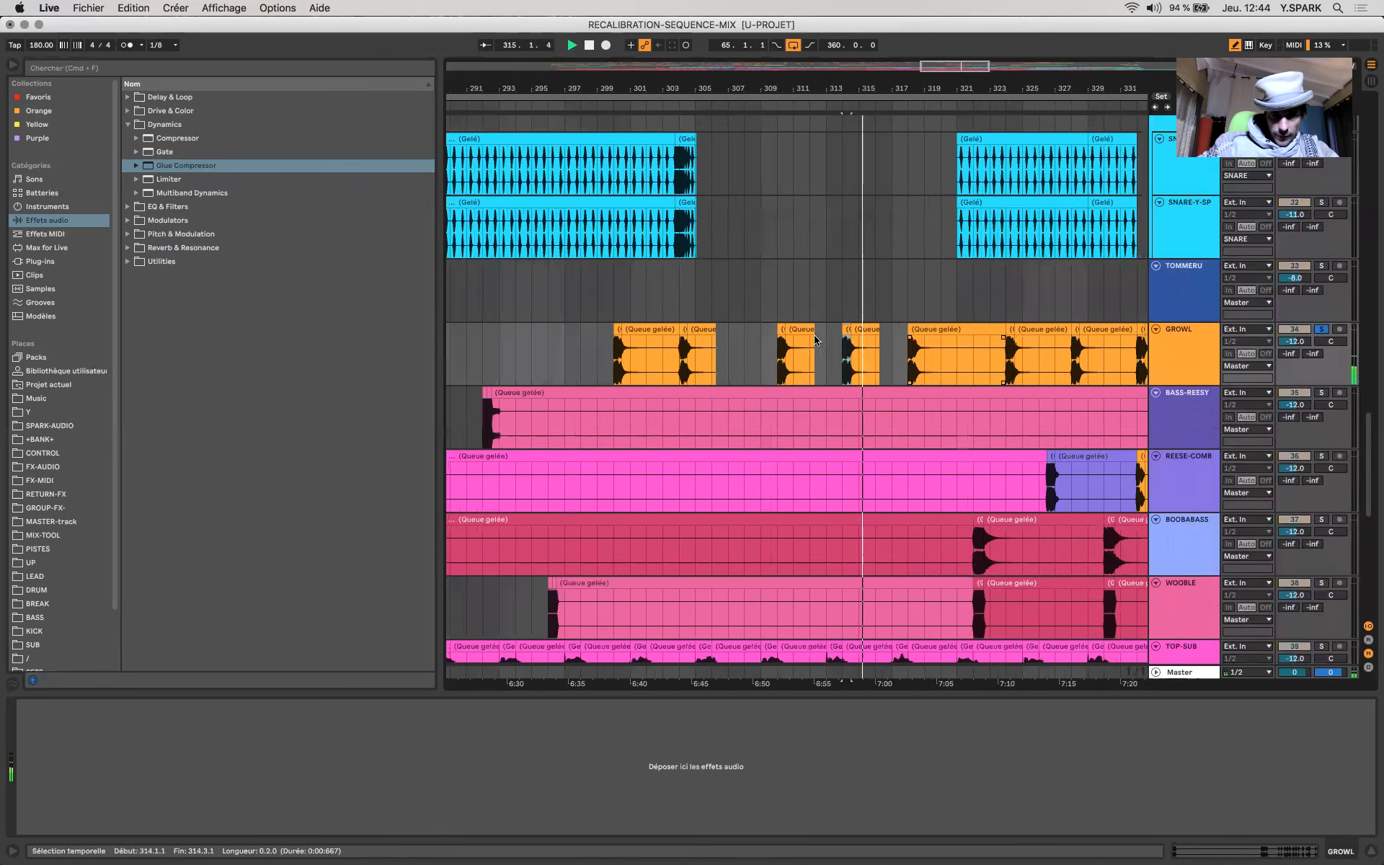
click(917, 364)
key(space)
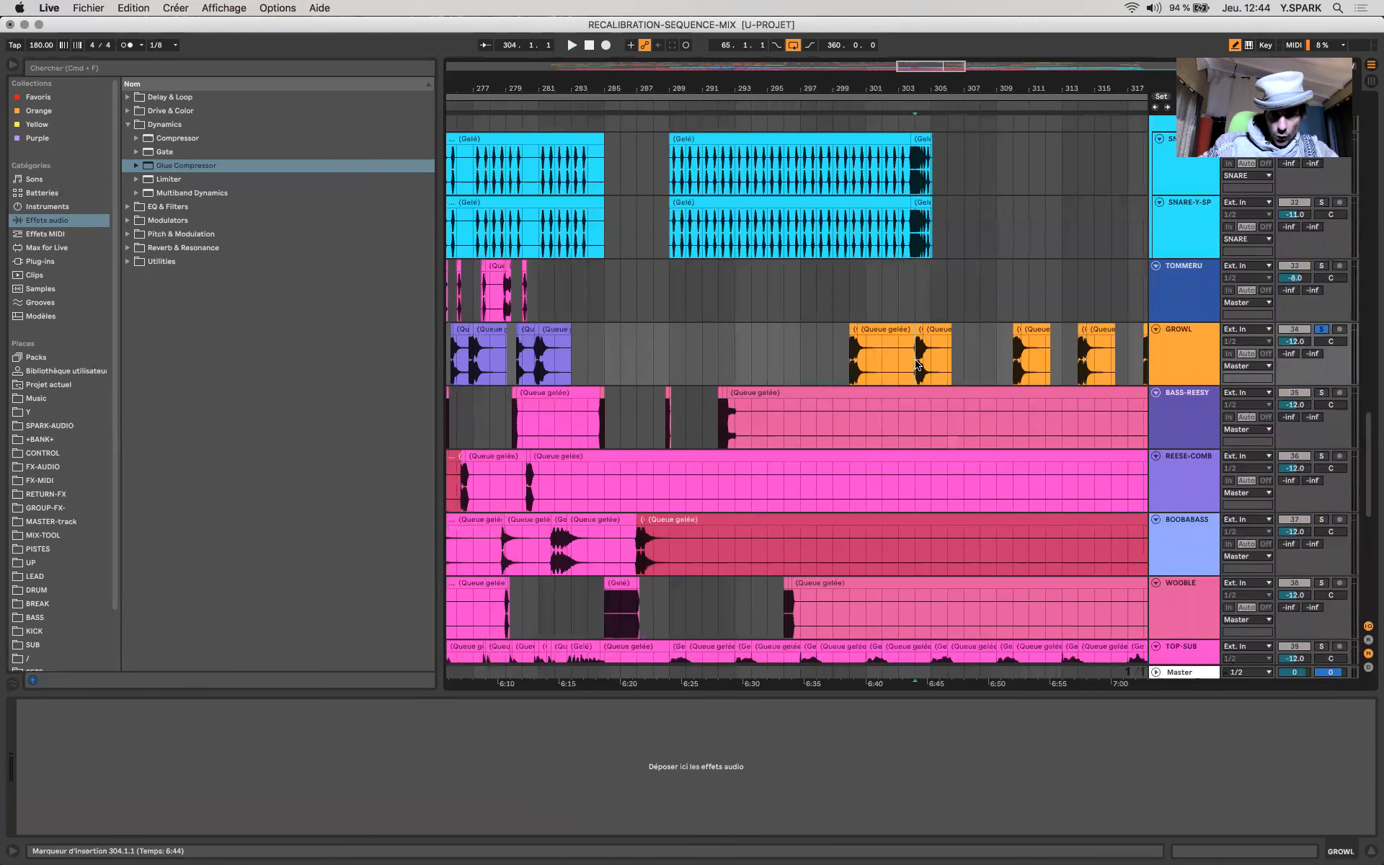
key(space)
click(539, 364)
key(space)
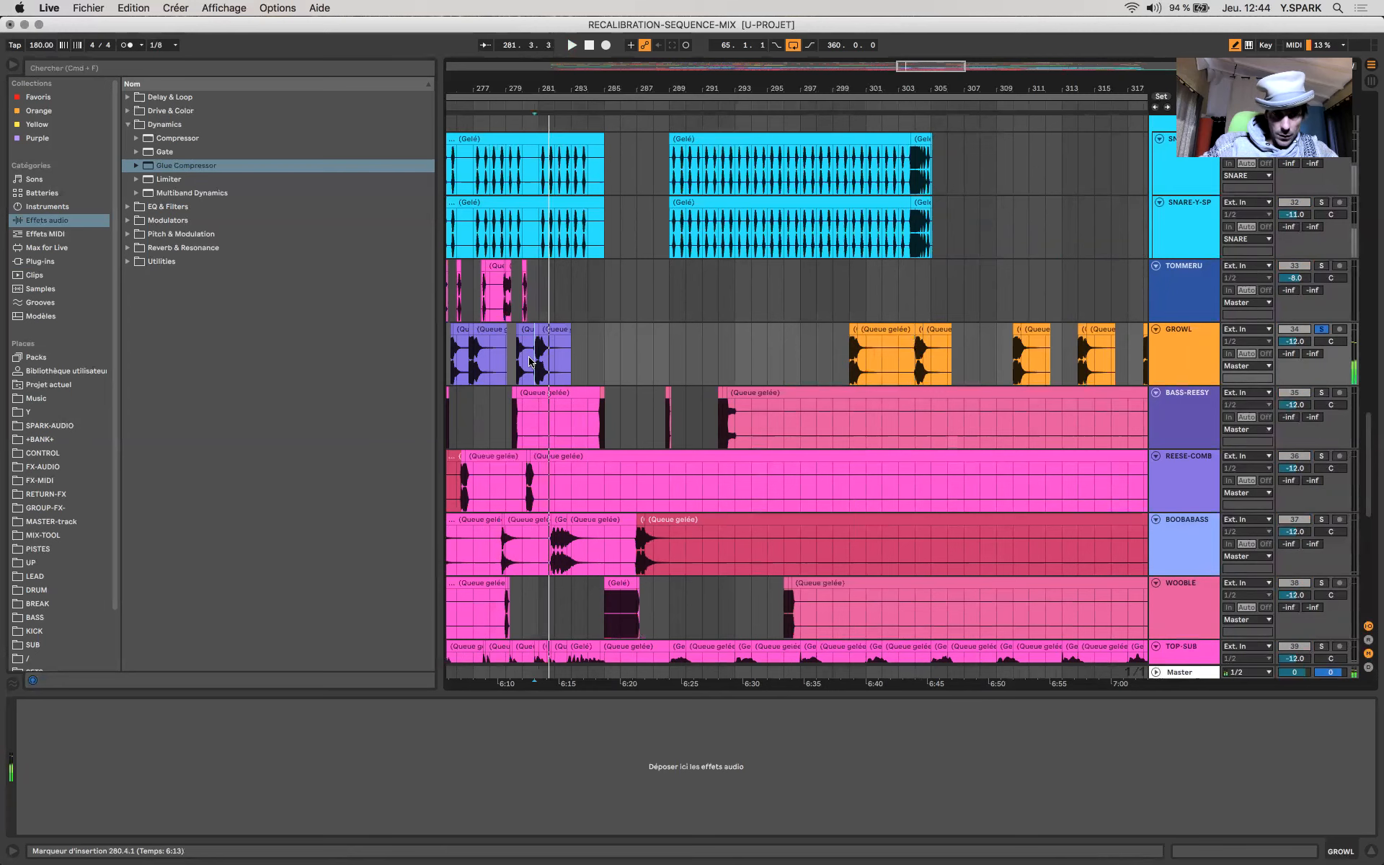
Step: Listen to the violet GROWL clips just before bar 277
scroll(529, 362, left, 3)
scroll(530, 359, up, 1)
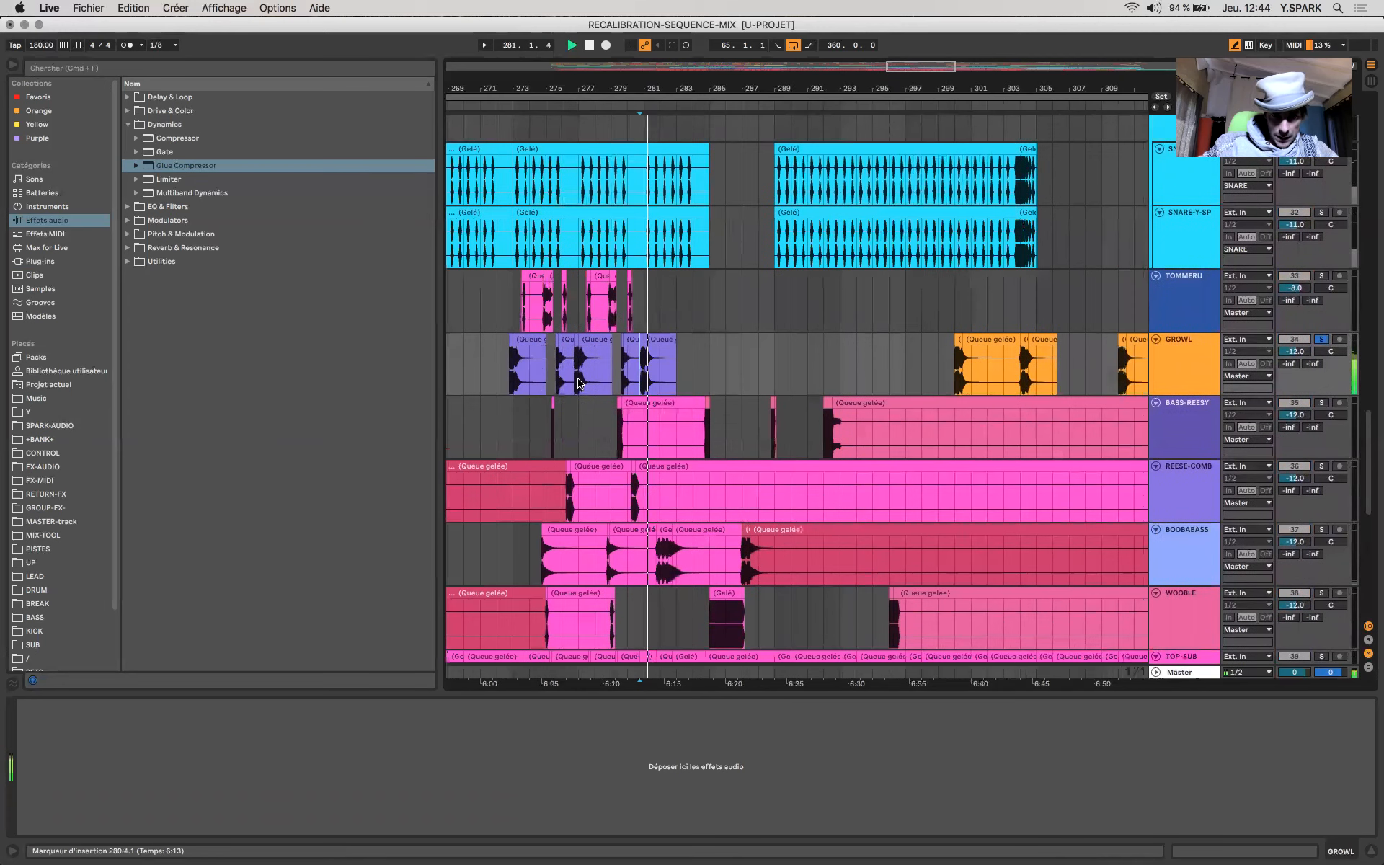
key(plus)
key(plus)
key(space)
click(554, 399)
click(563, 364)
key(space)
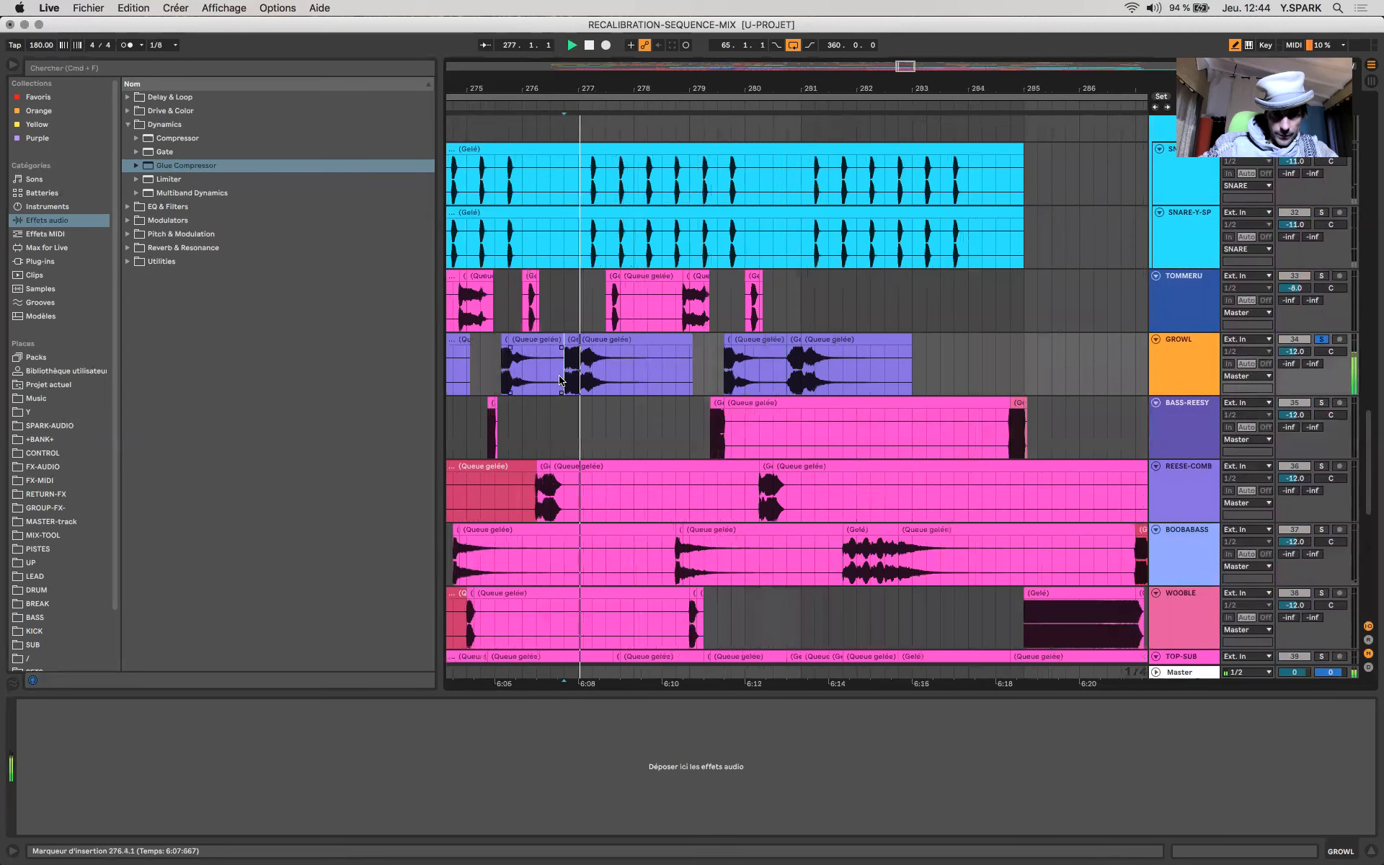
key(space)
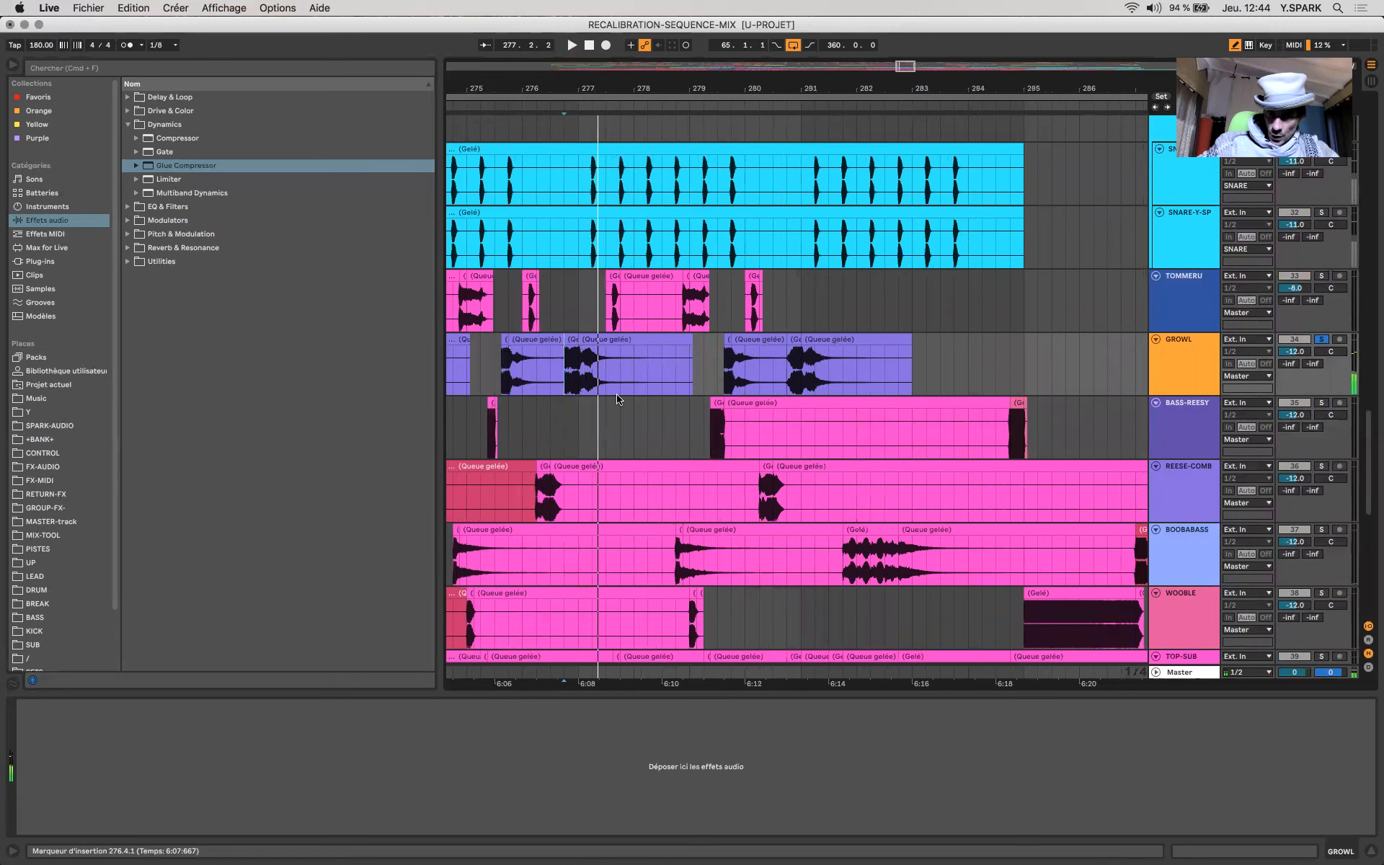
Step: Play the soloed GROWL passage and examine the Master track's oscilloscope, Correlometer and Spectrum displays
key(minus)
key(minus)
key(minus)
key(minus)
click(1204, 348)
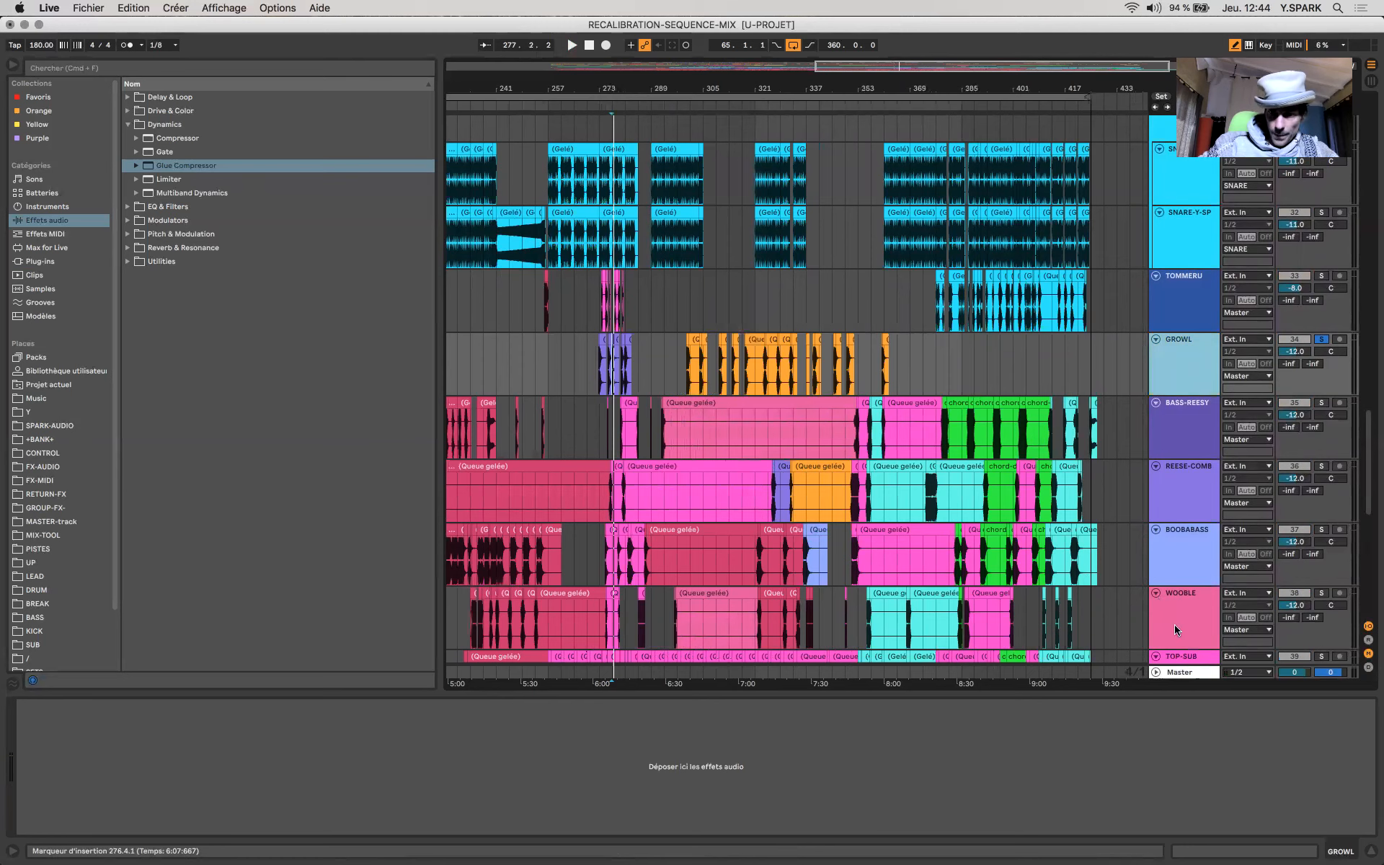
click(1202, 674)
key(space)
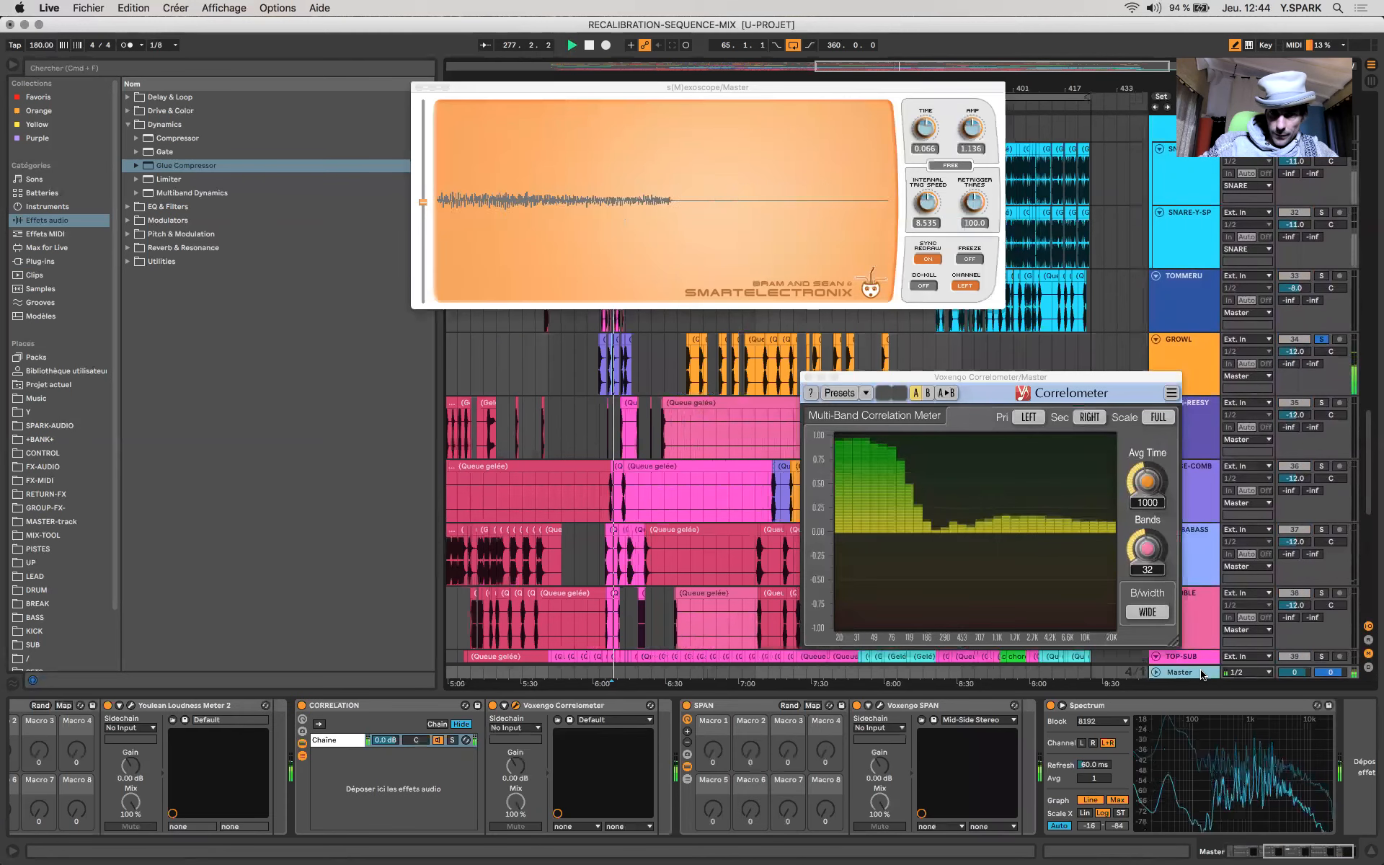
key(space)
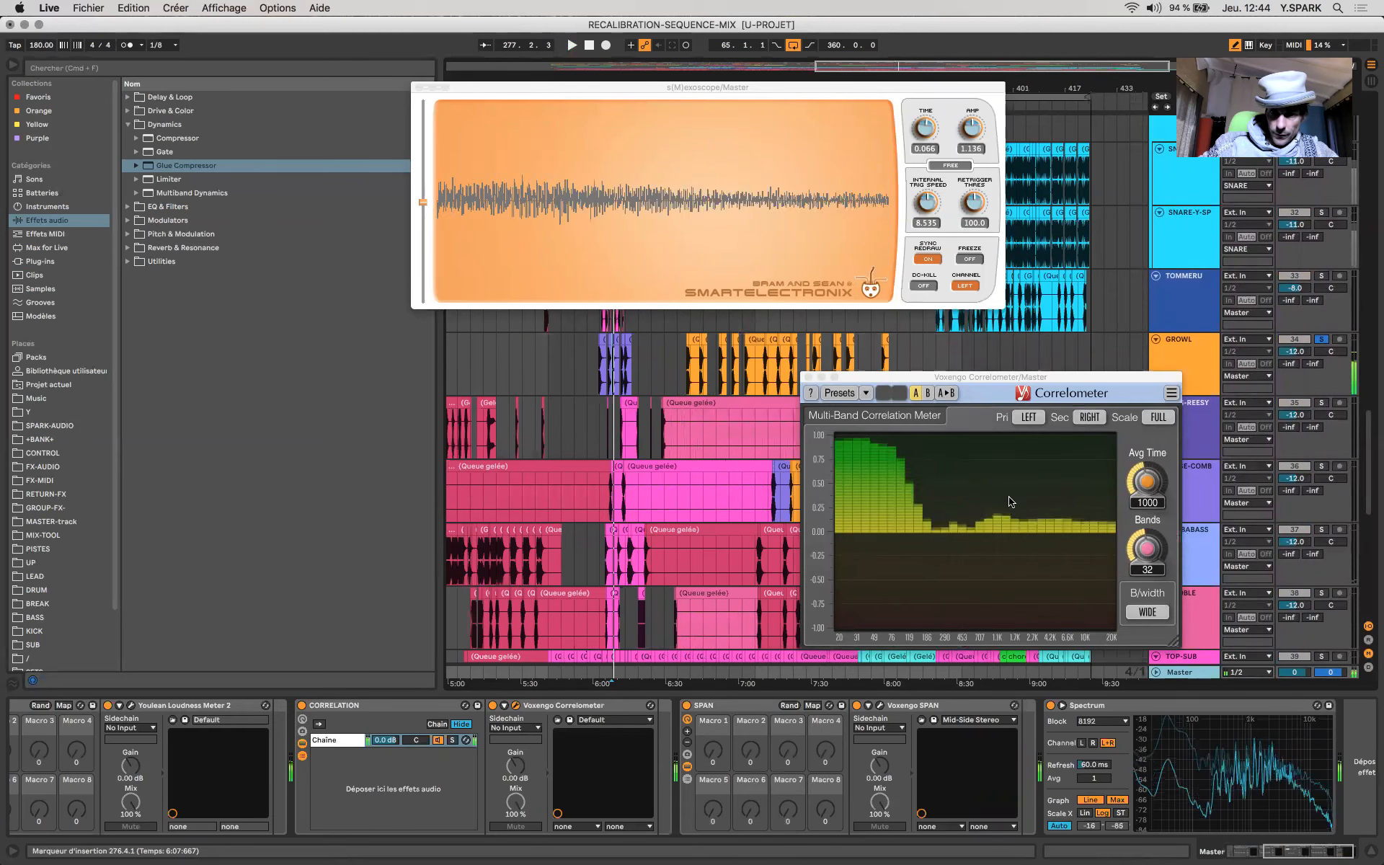
mouse_move(1073, 857)
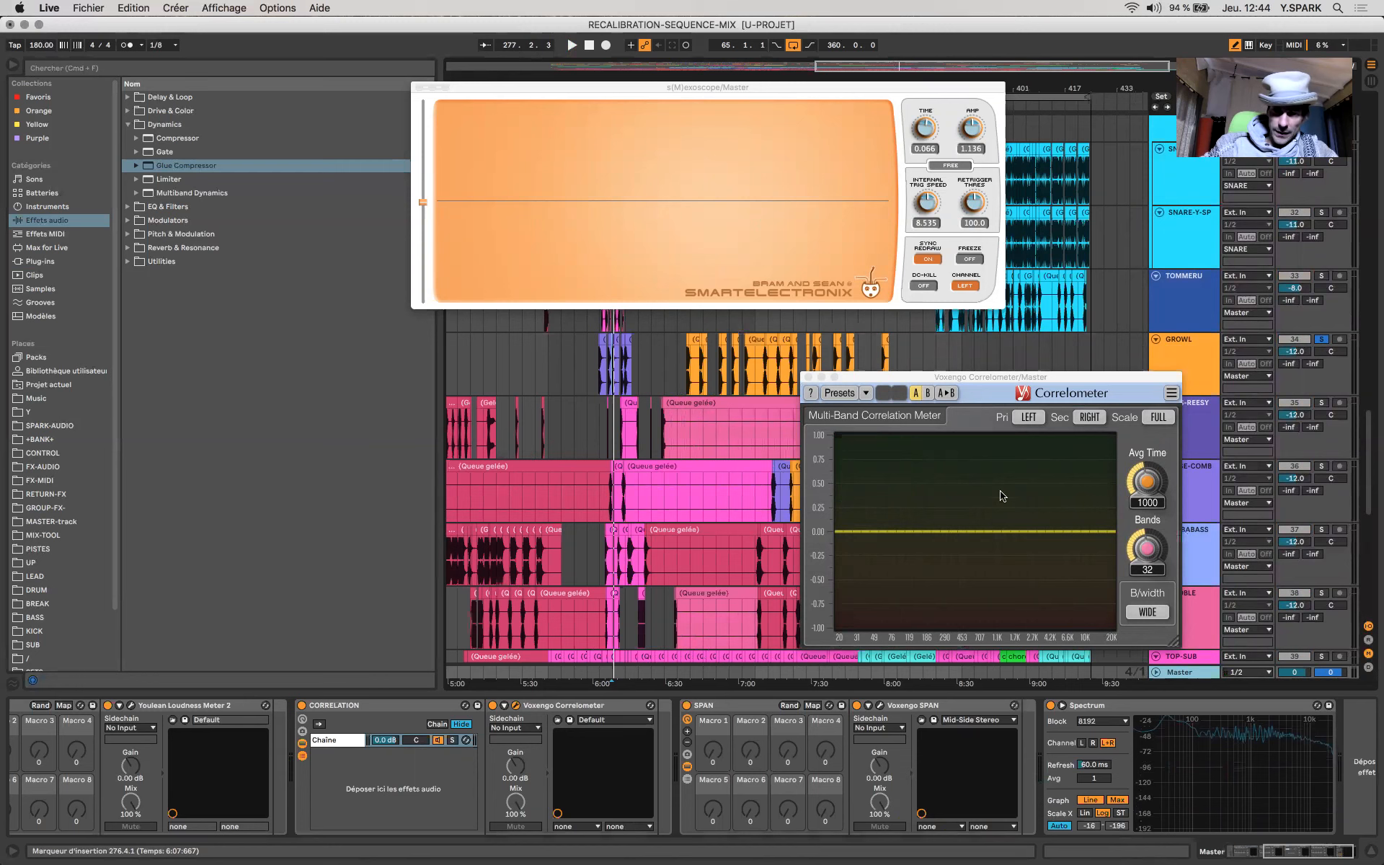
key(space)
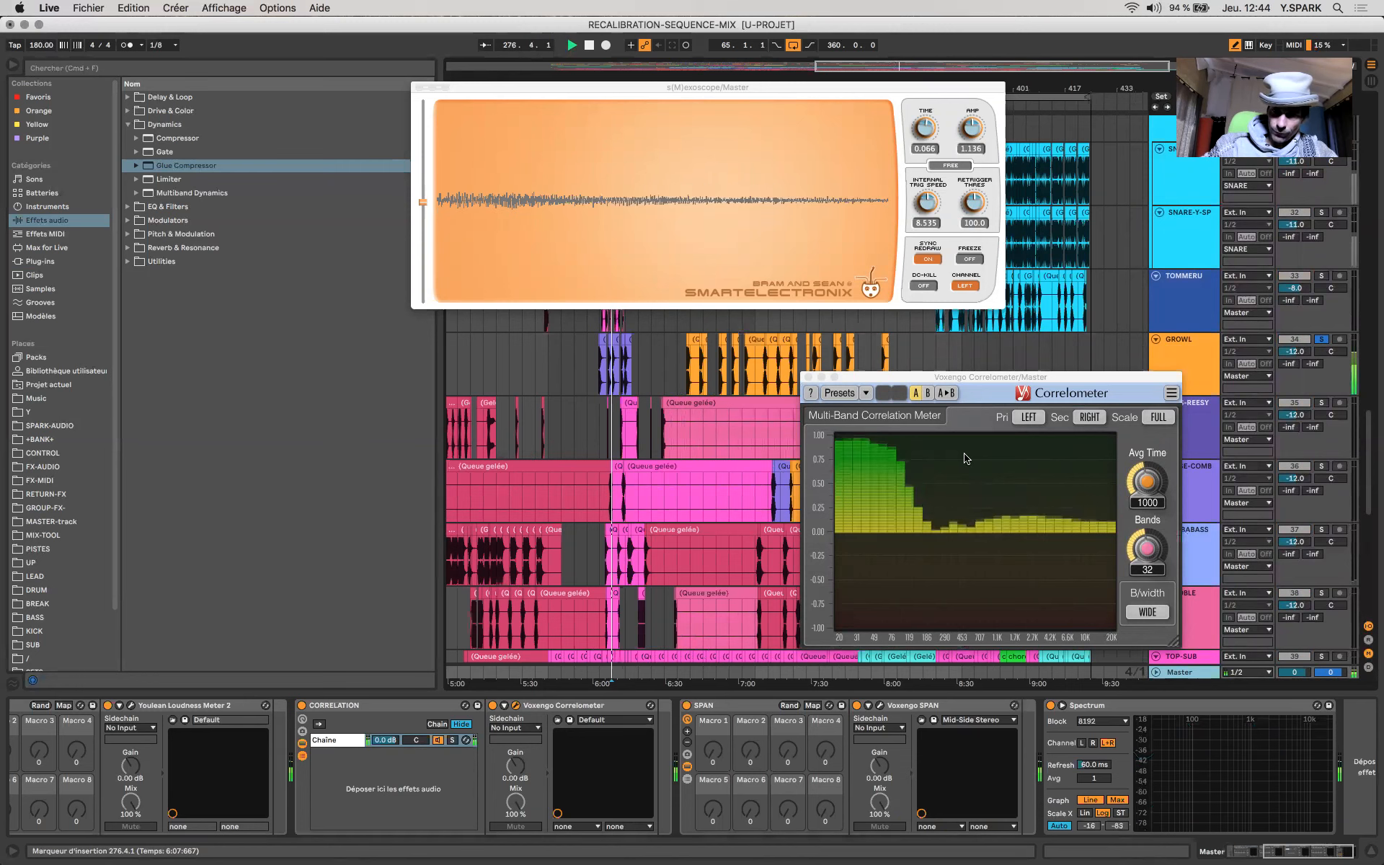
key(space)
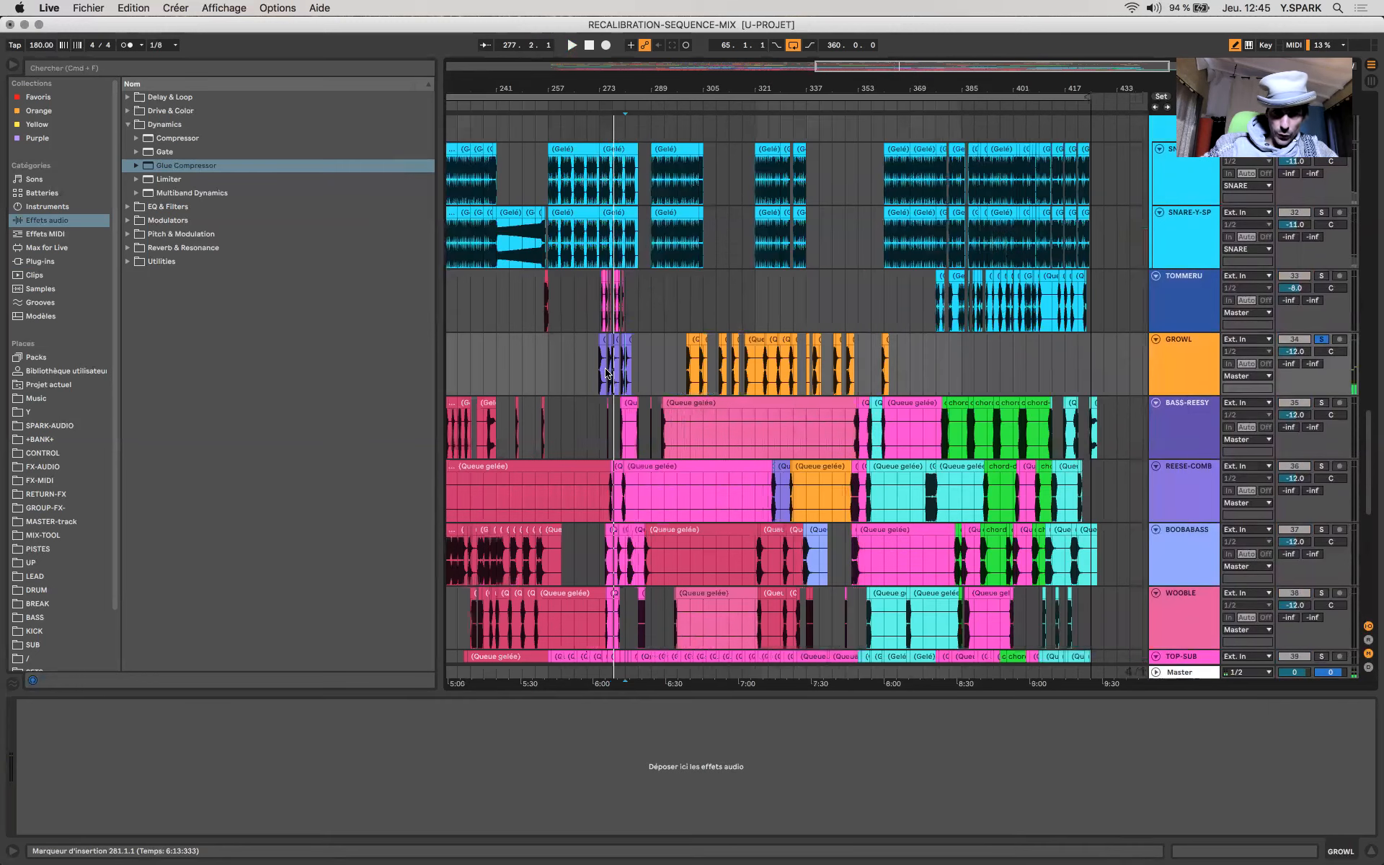
Step: Play the first violet GROWL clips and select the short opening slice from 272.4.1 to 273.1.1
click(604, 371)
key(plus)
key(plus)
key(plus)
key(space)
key(space)
click(604, 338)
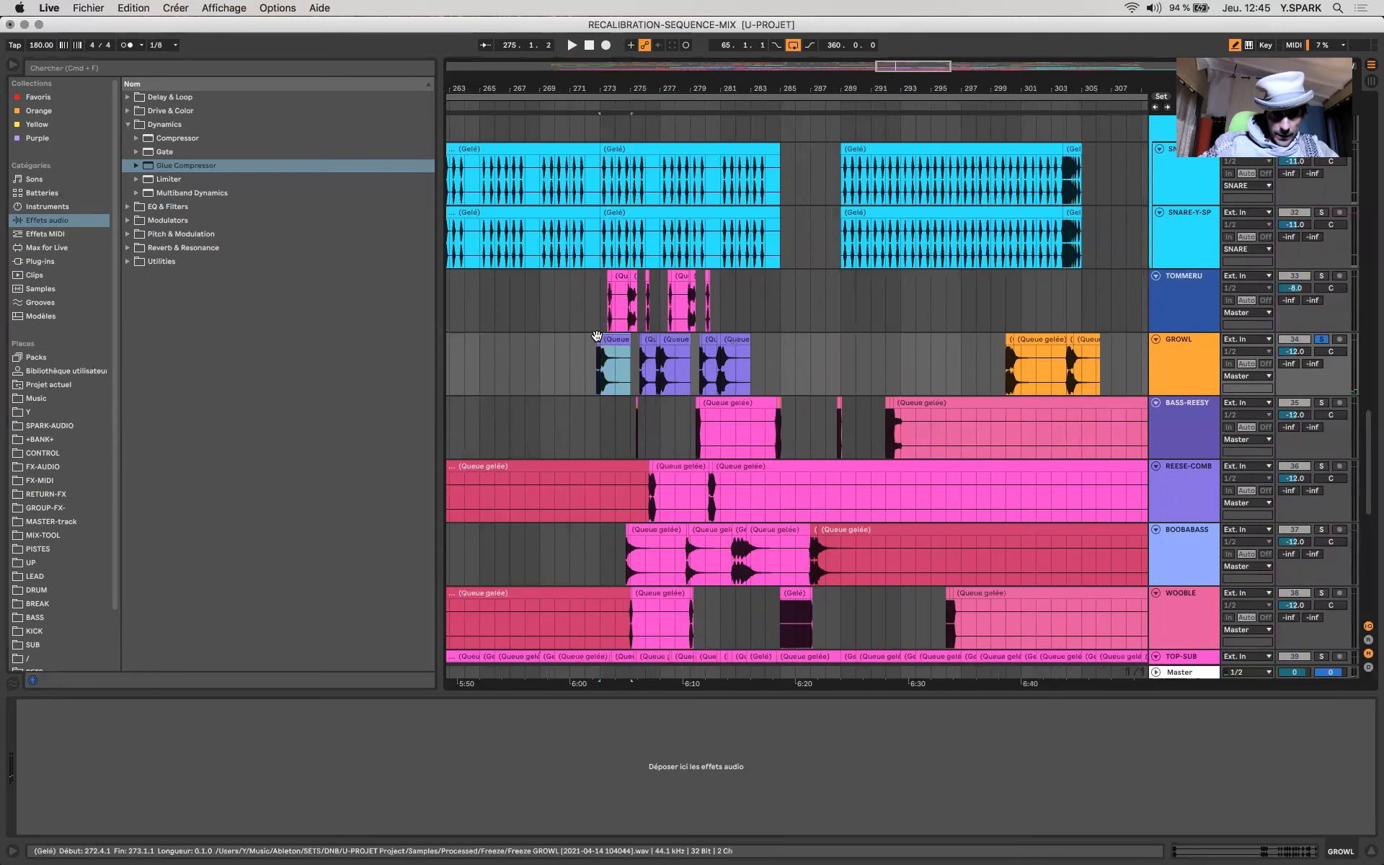
click(598, 338)
scroll(576, 450, up, 5)
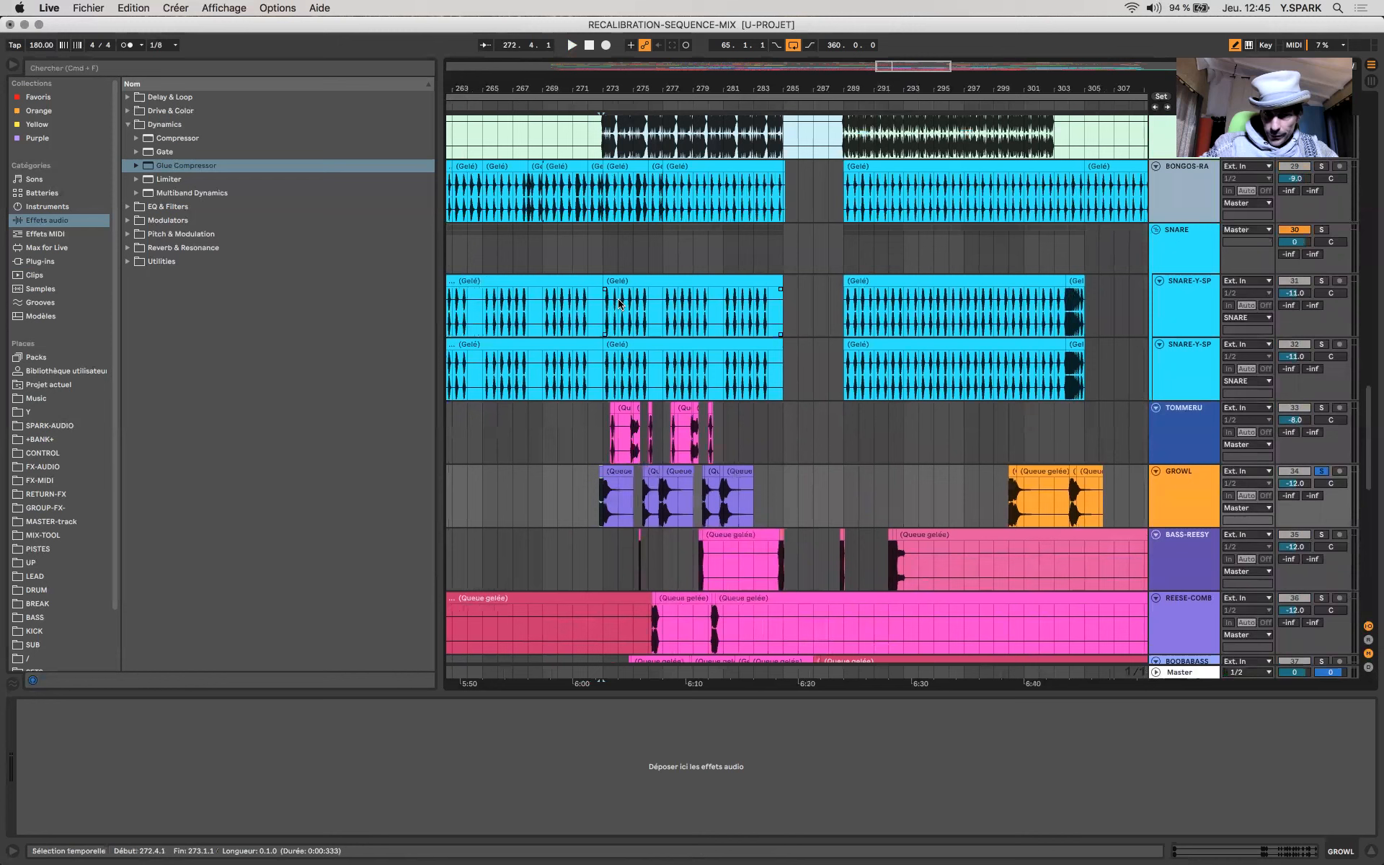
Step: Copy the TOMMERU track's EQ Eight to GROWL and set the copy's mid-channel band 1 frequency to 800 Hz
click(604, 455)
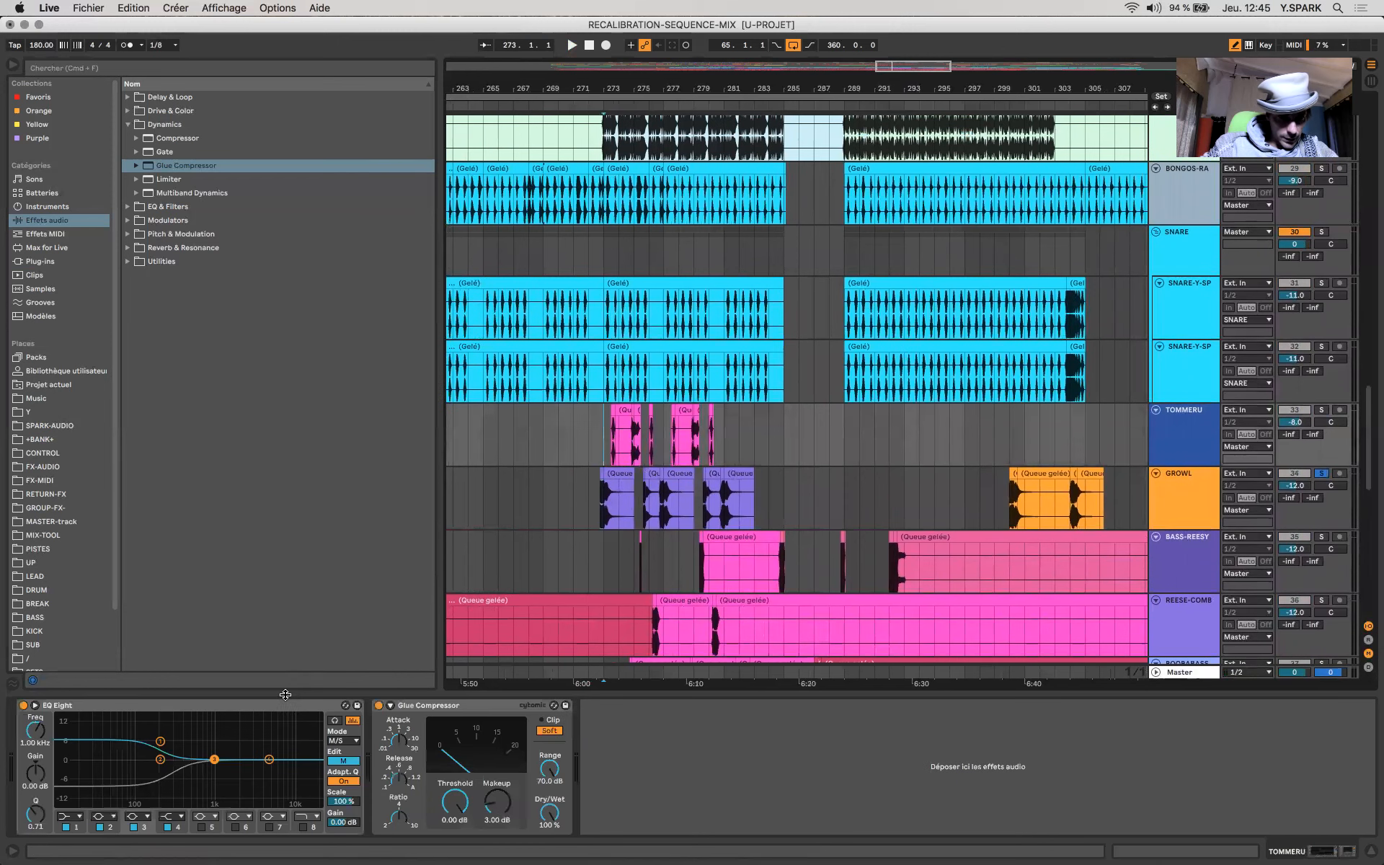
click(609, 515)
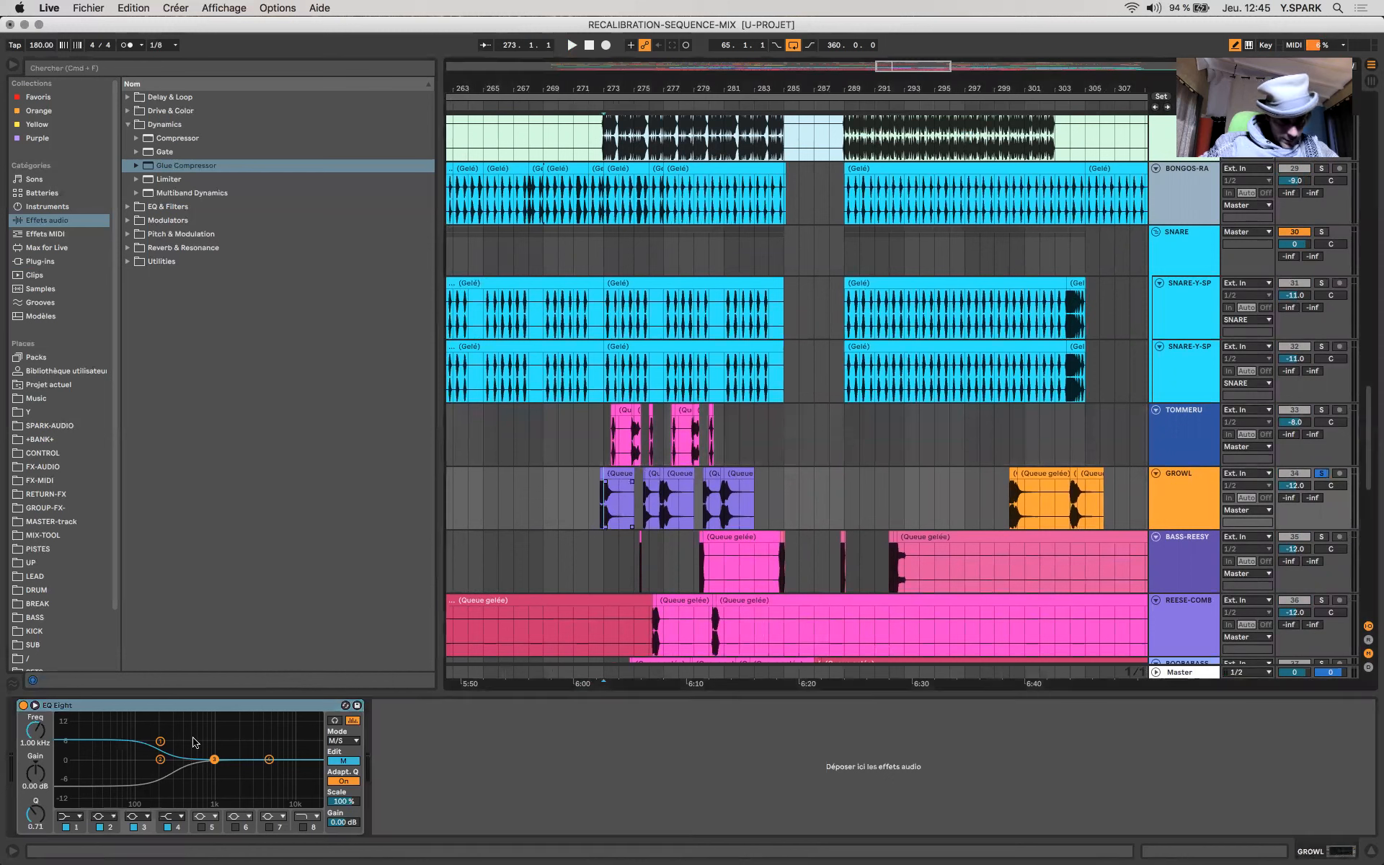
click(160, 742)
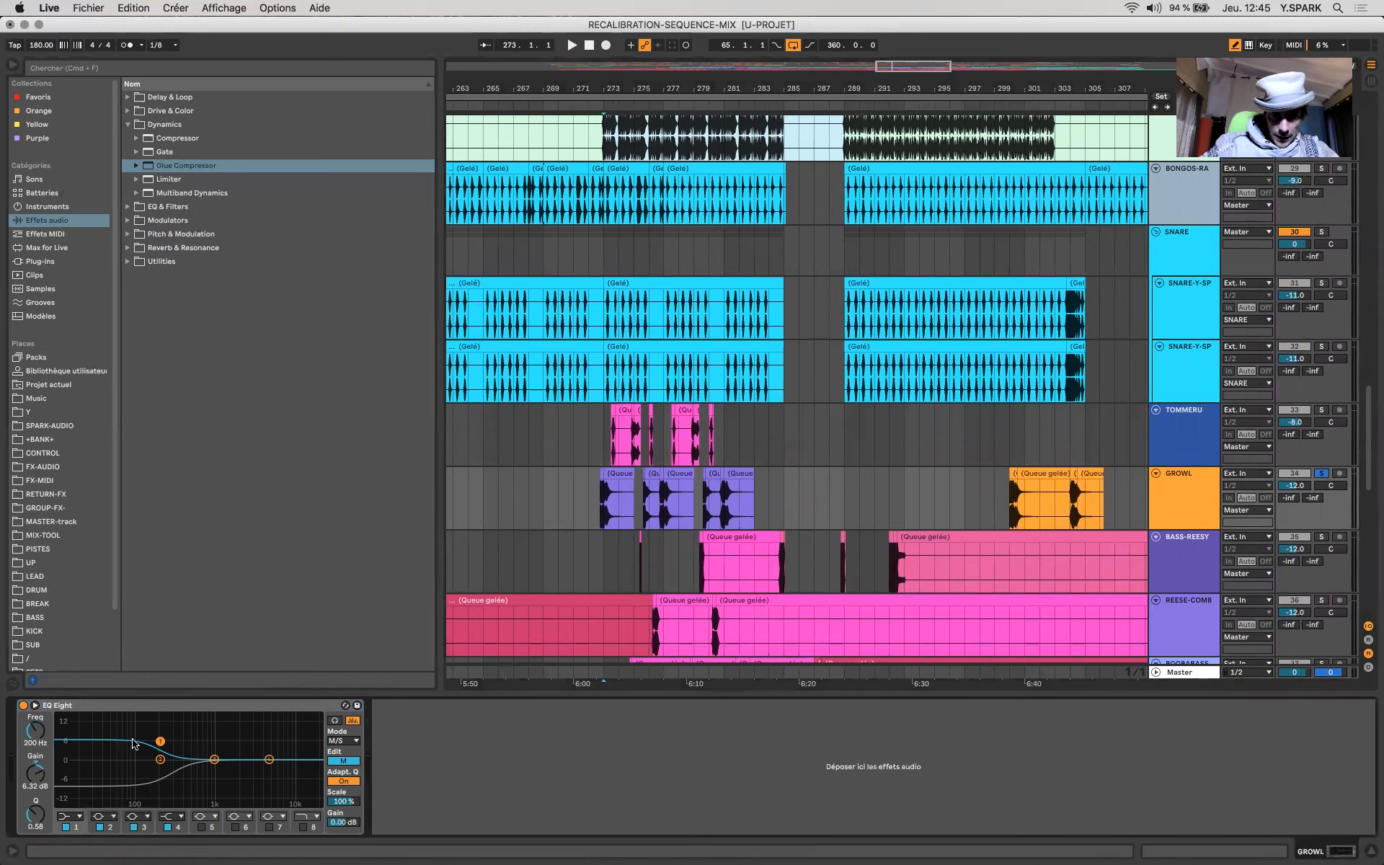
text(800)
key(Return)
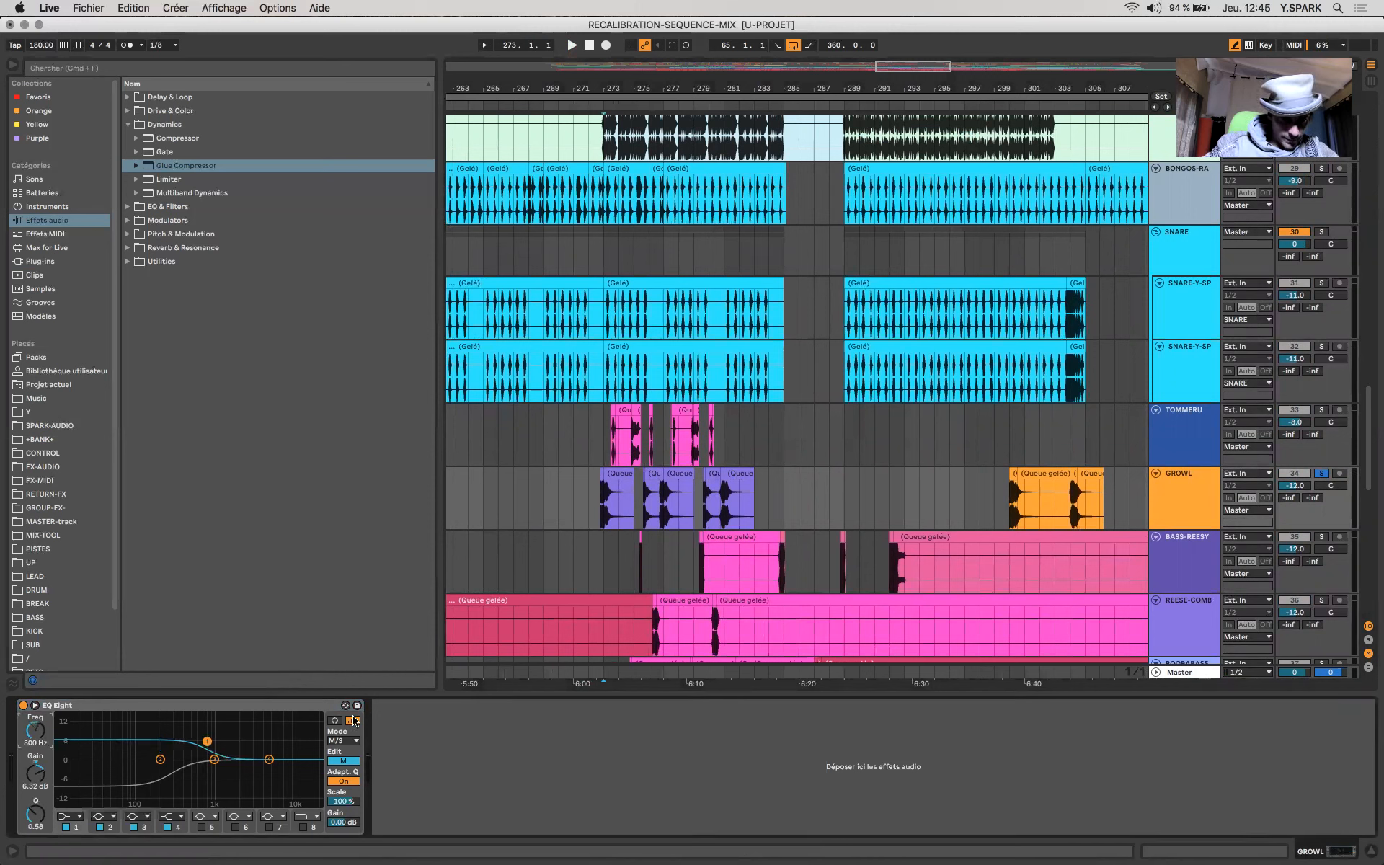
Step: Set band 1 of the GROWL EQ Eight's side channel to 800 Hz with a gain of -3 dB
click(343, 760)
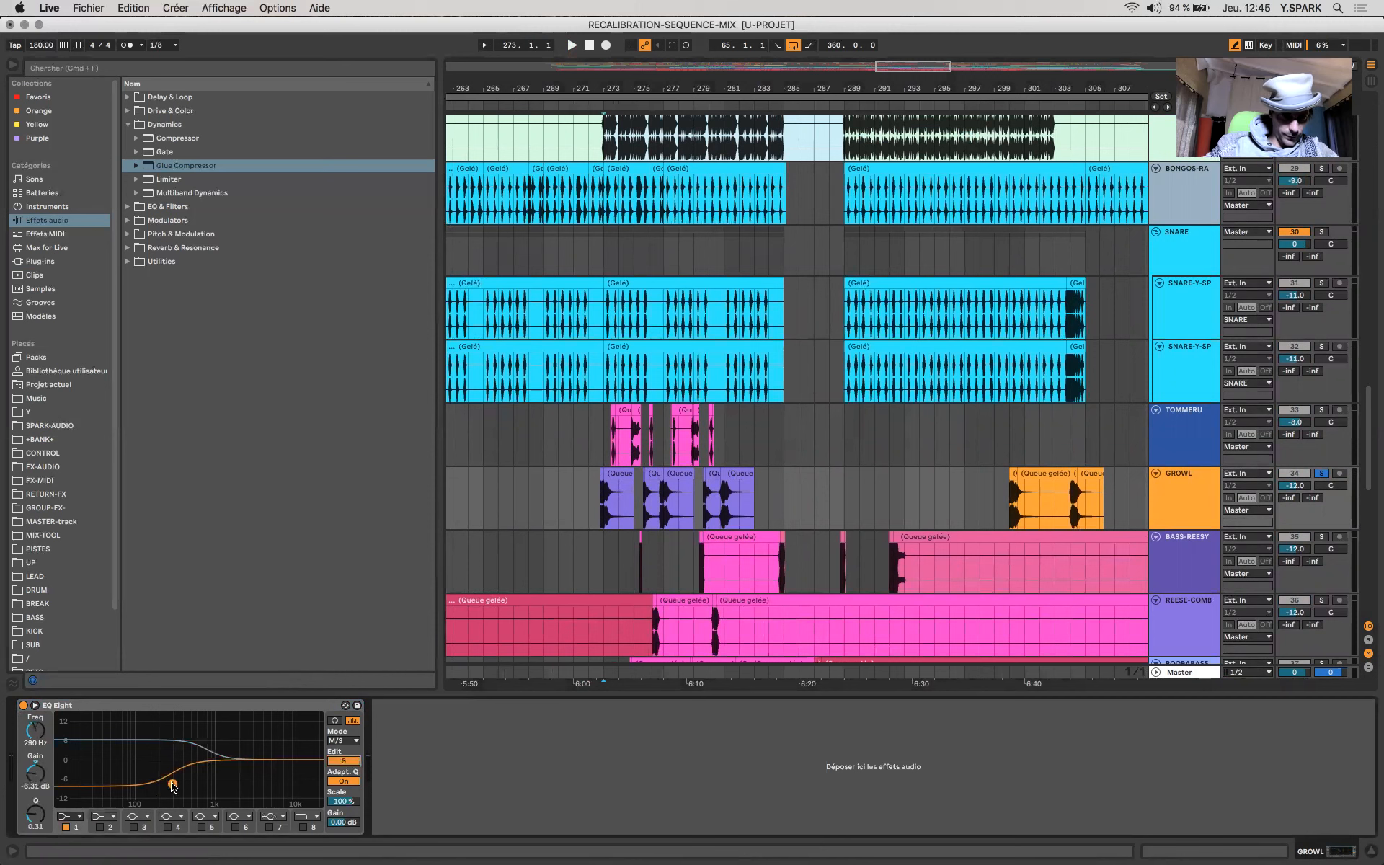
click(32, 736)
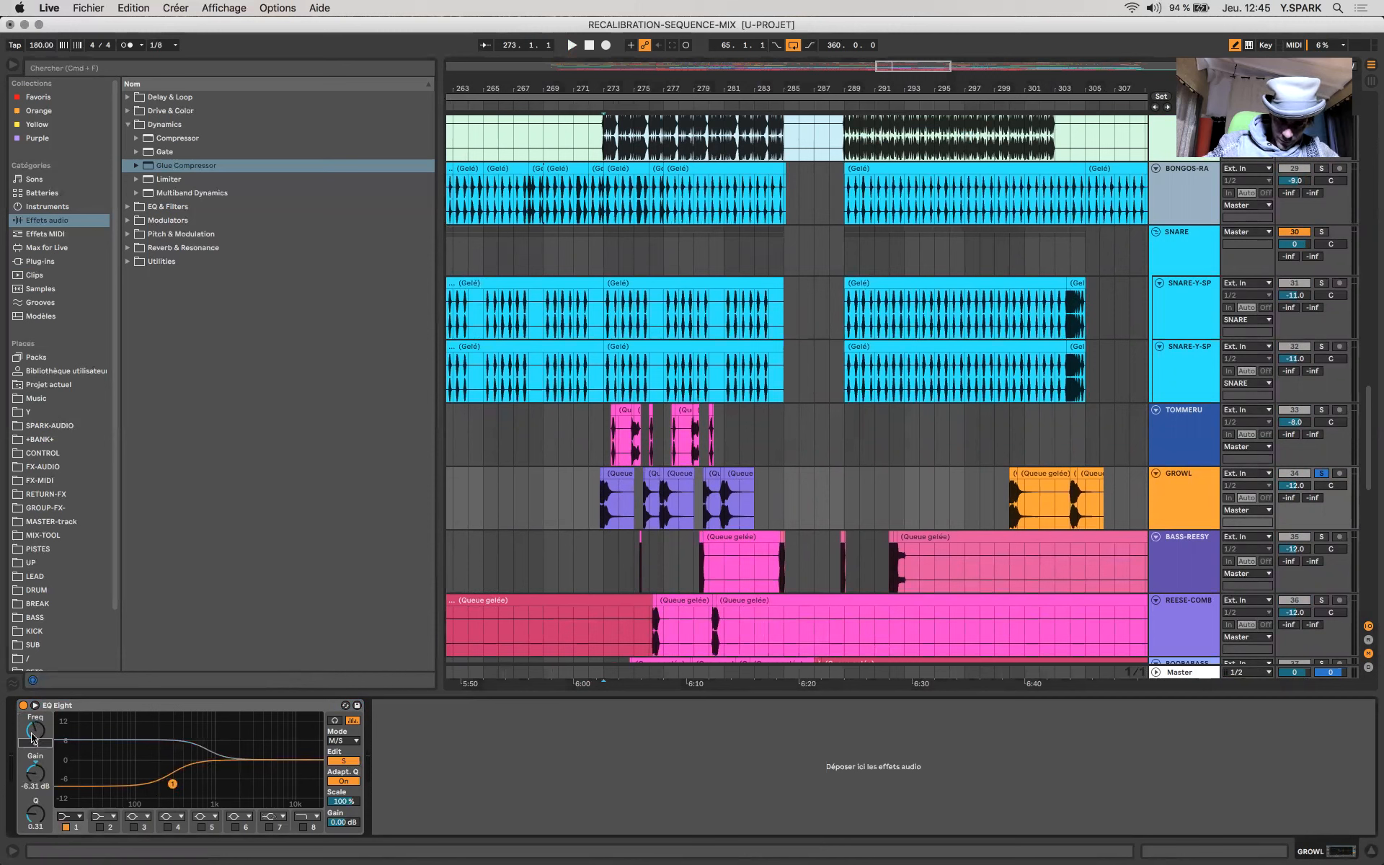
text(800)
key(Return)
click(35, 786)
mouse_move(35, 785)
mouse_down()
mouse_move(35, 771)
mouse_move(37, 784)
mouse_up()
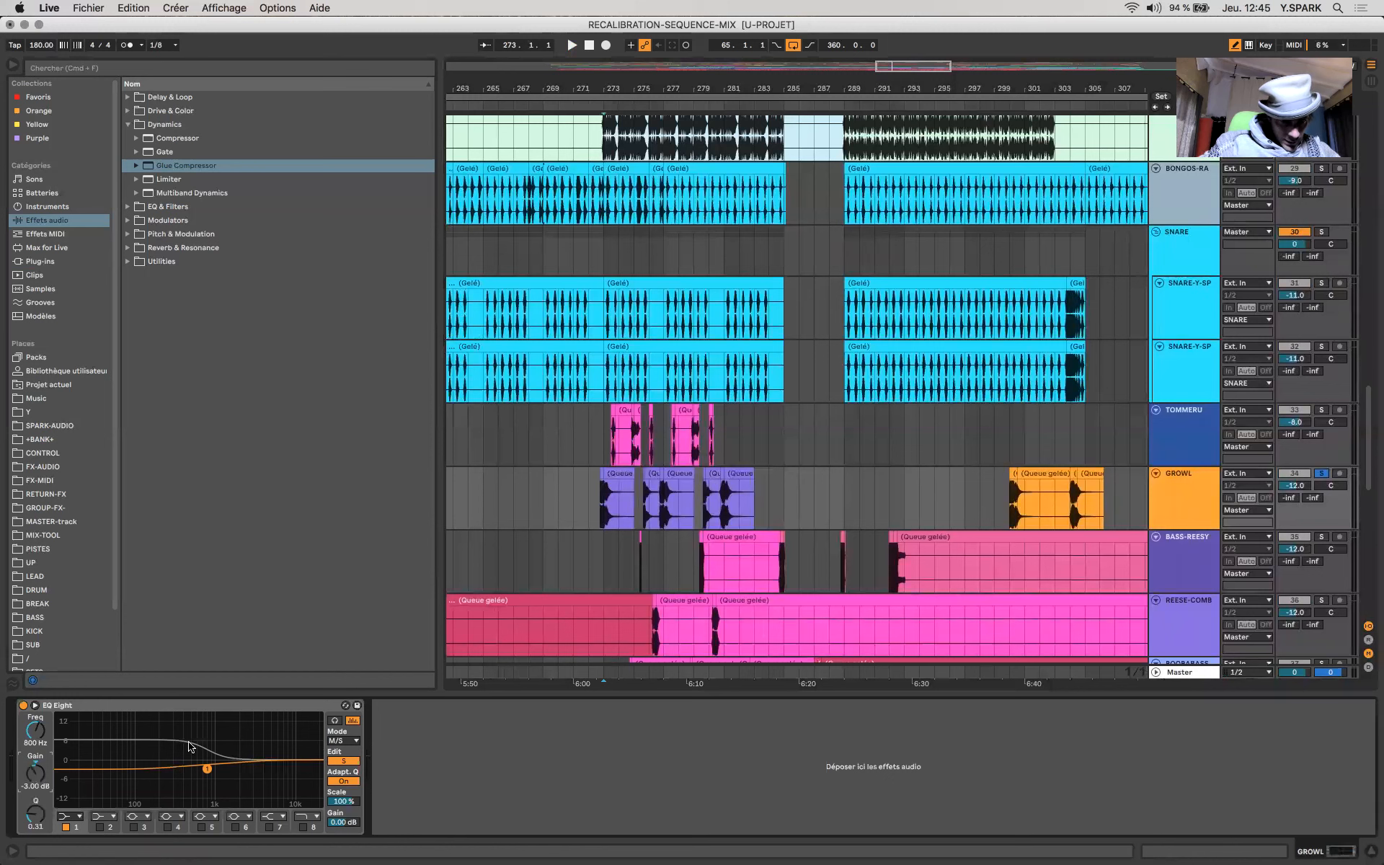
Step: Set the gain of band 1 in the GROWL EQ Eight's mid channel to 3 dB
click(340, 763)
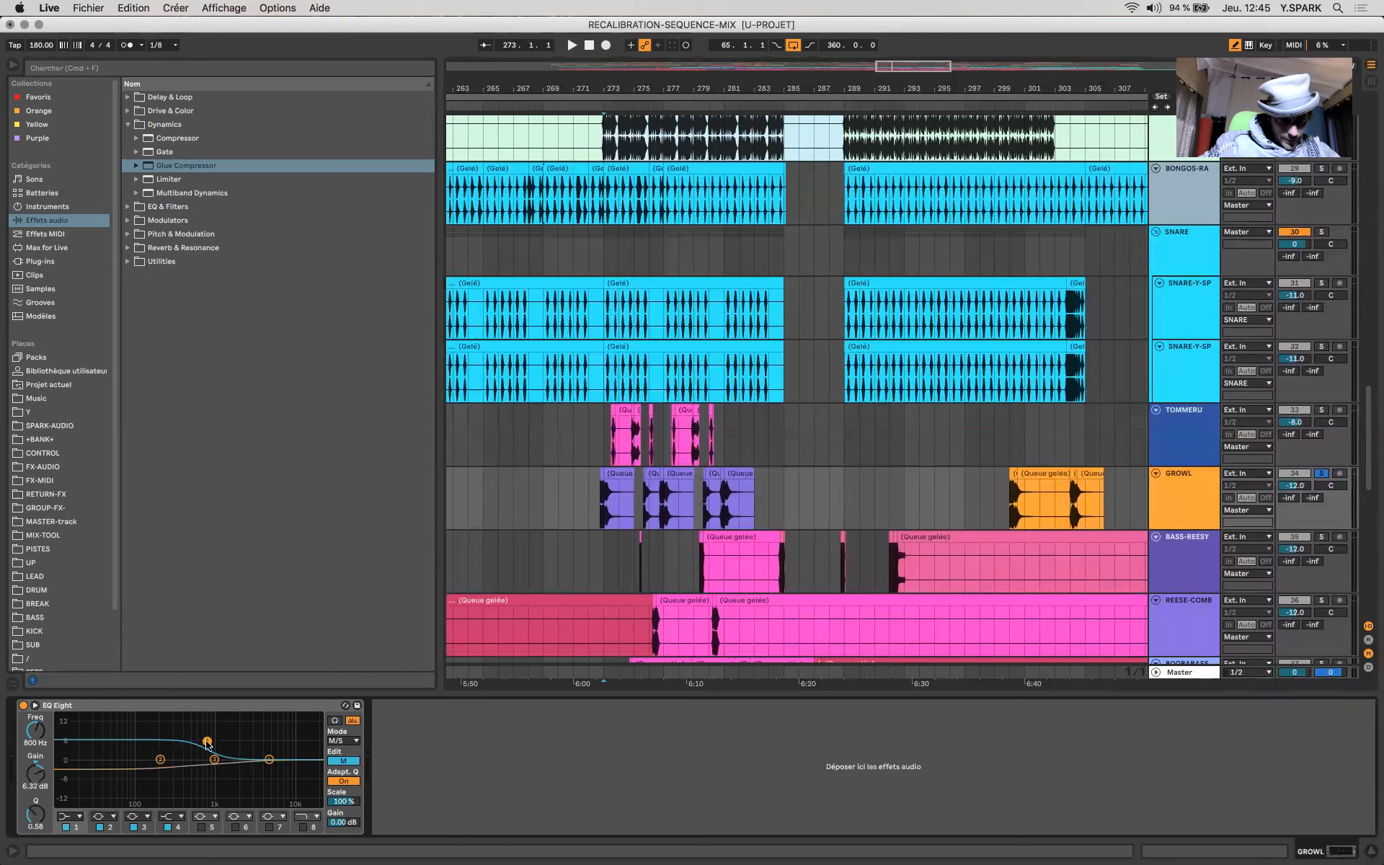
text(3)
key(Return)
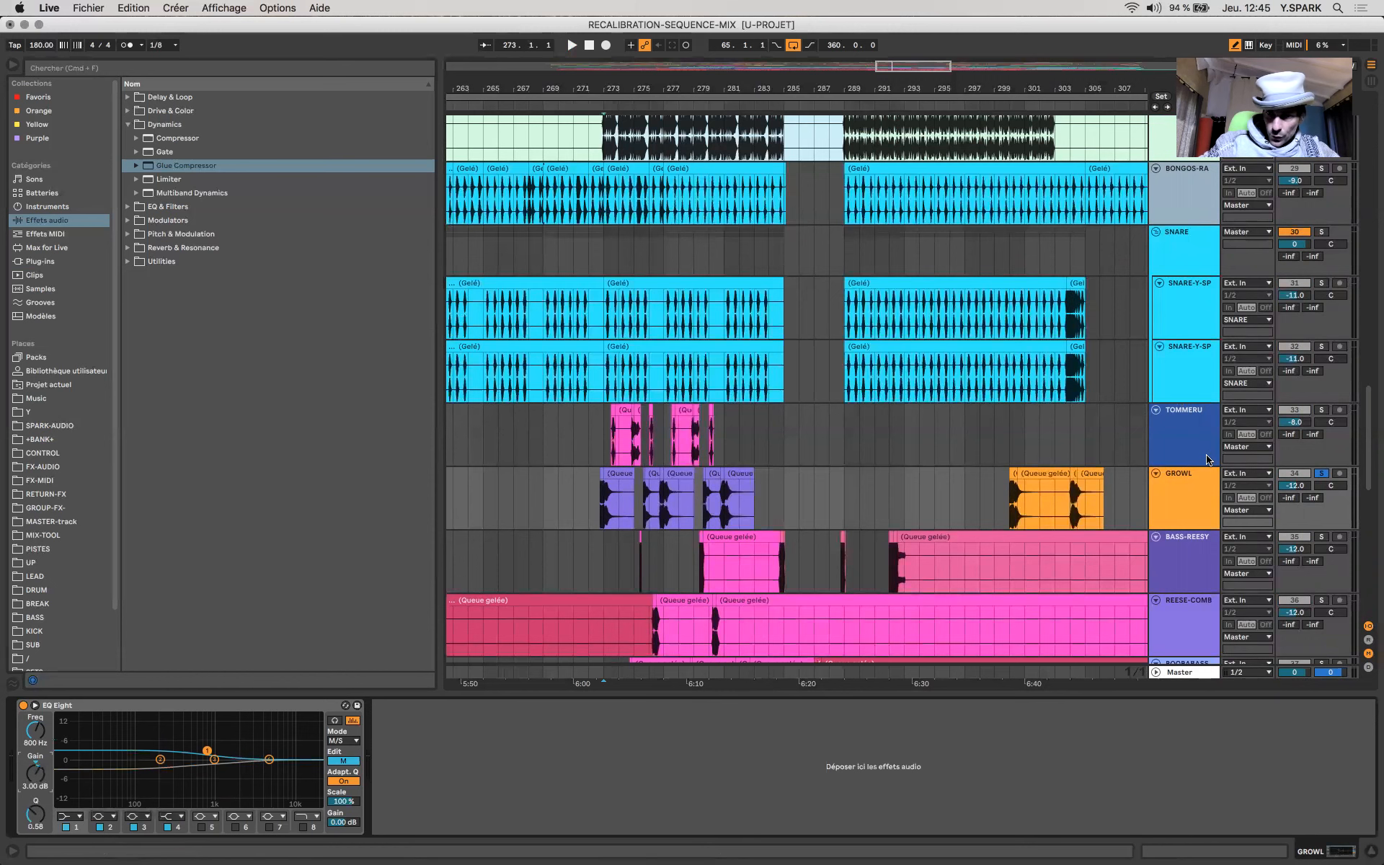
Step: Set the gain of band 1 in the TOMMERU EQ Eight's mid channel to 6 dB
click(1184, 418)
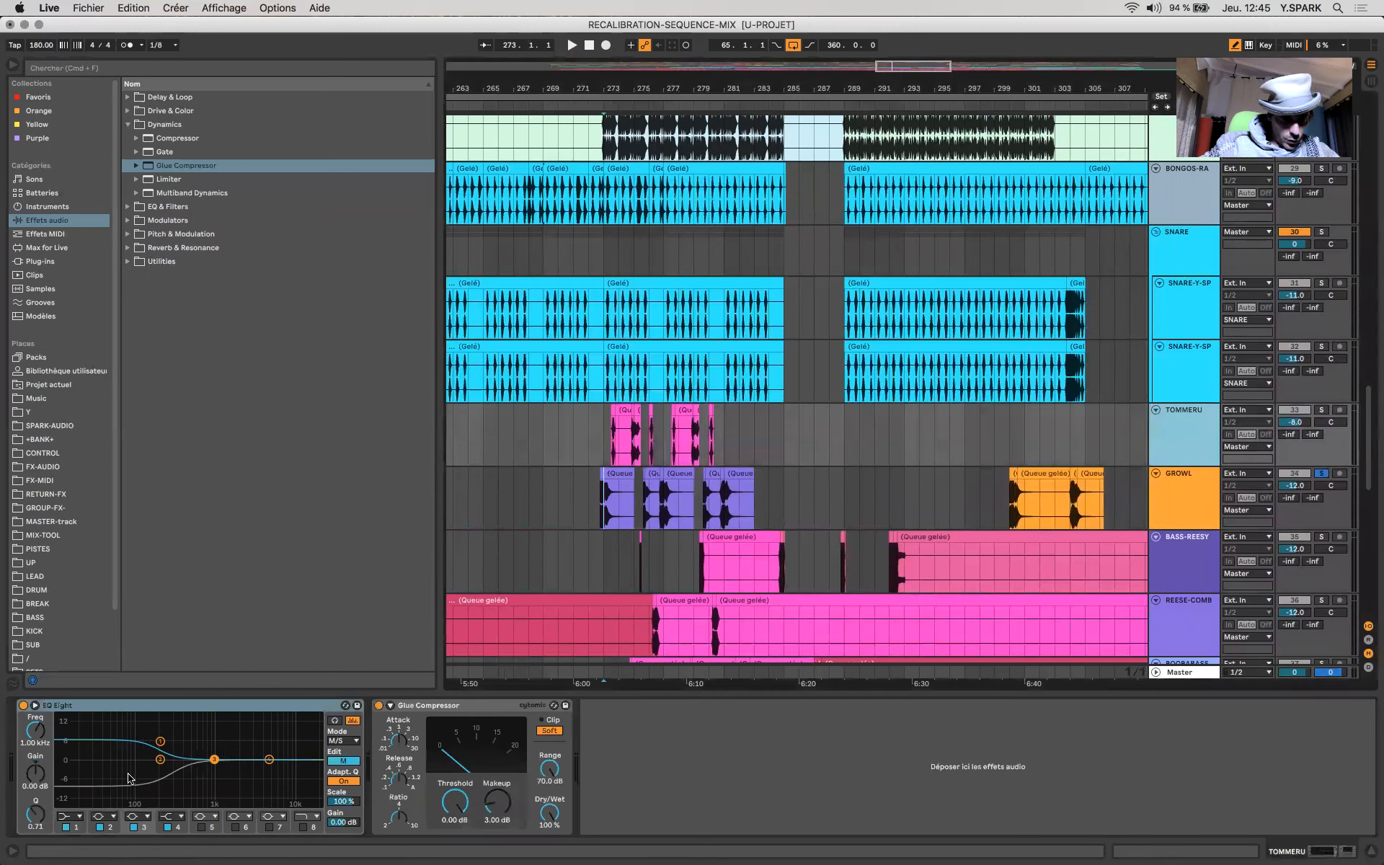
click(162, 742)
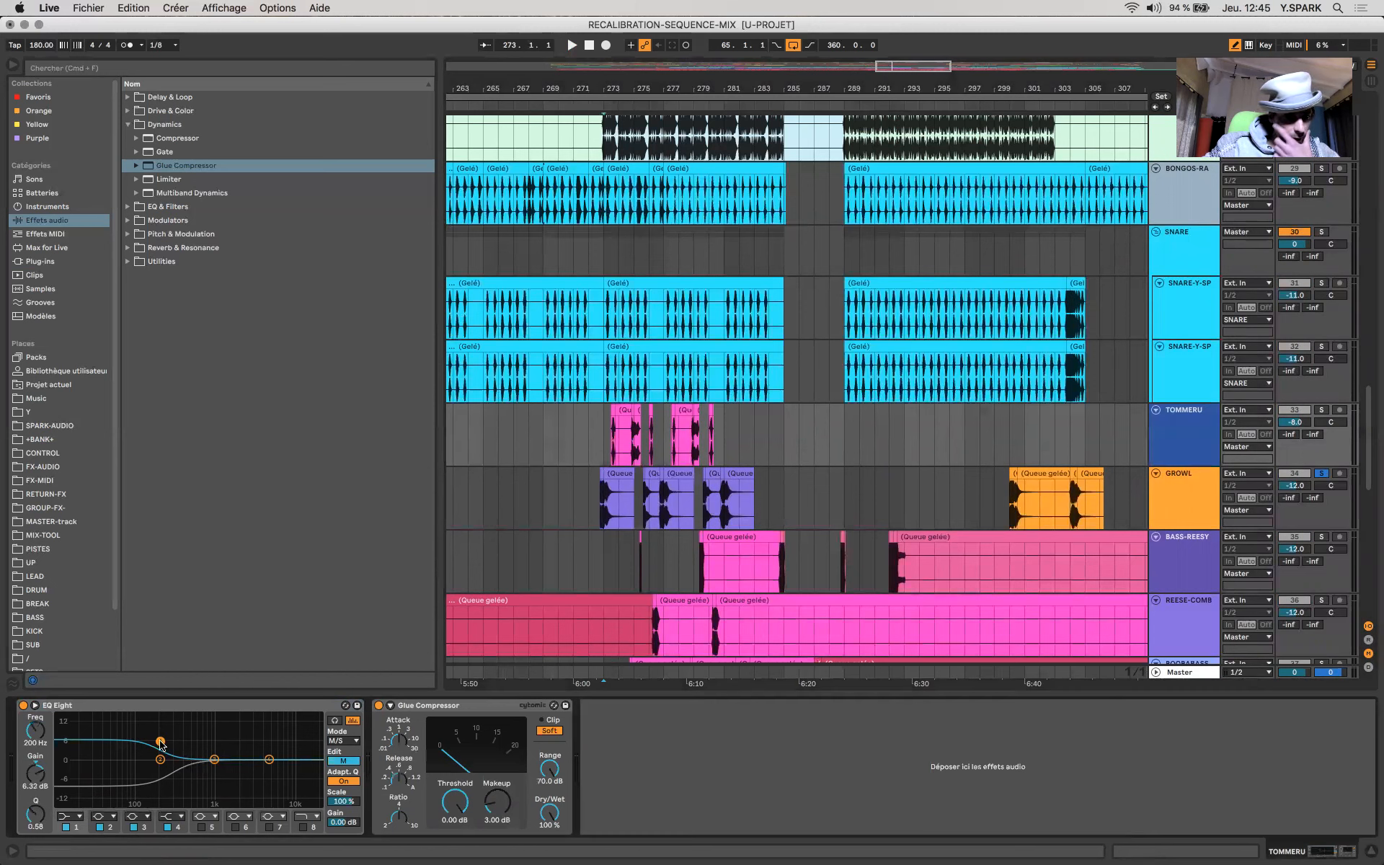
click(40, 787)
text(6)
key(Return)
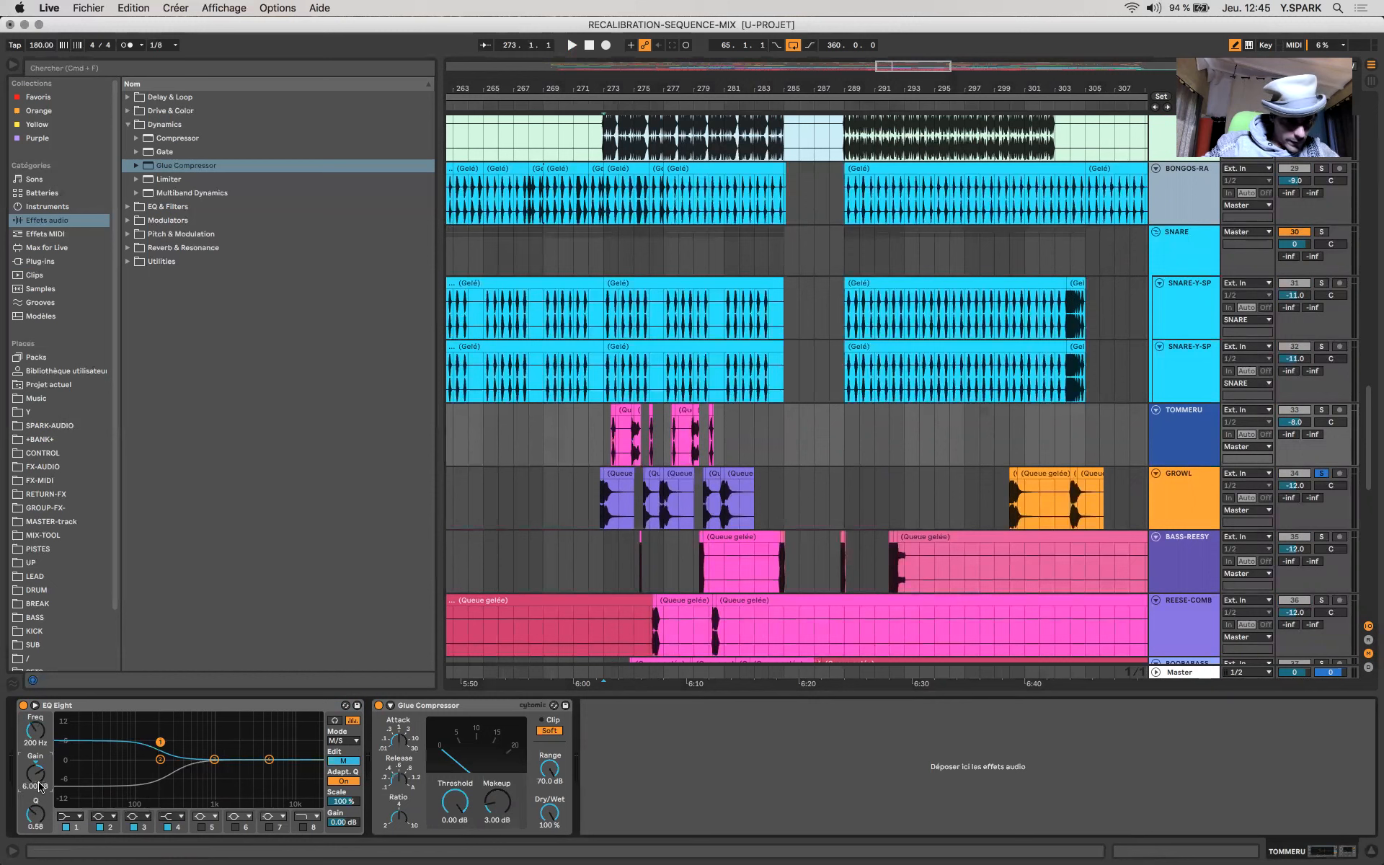
click(161, 760)
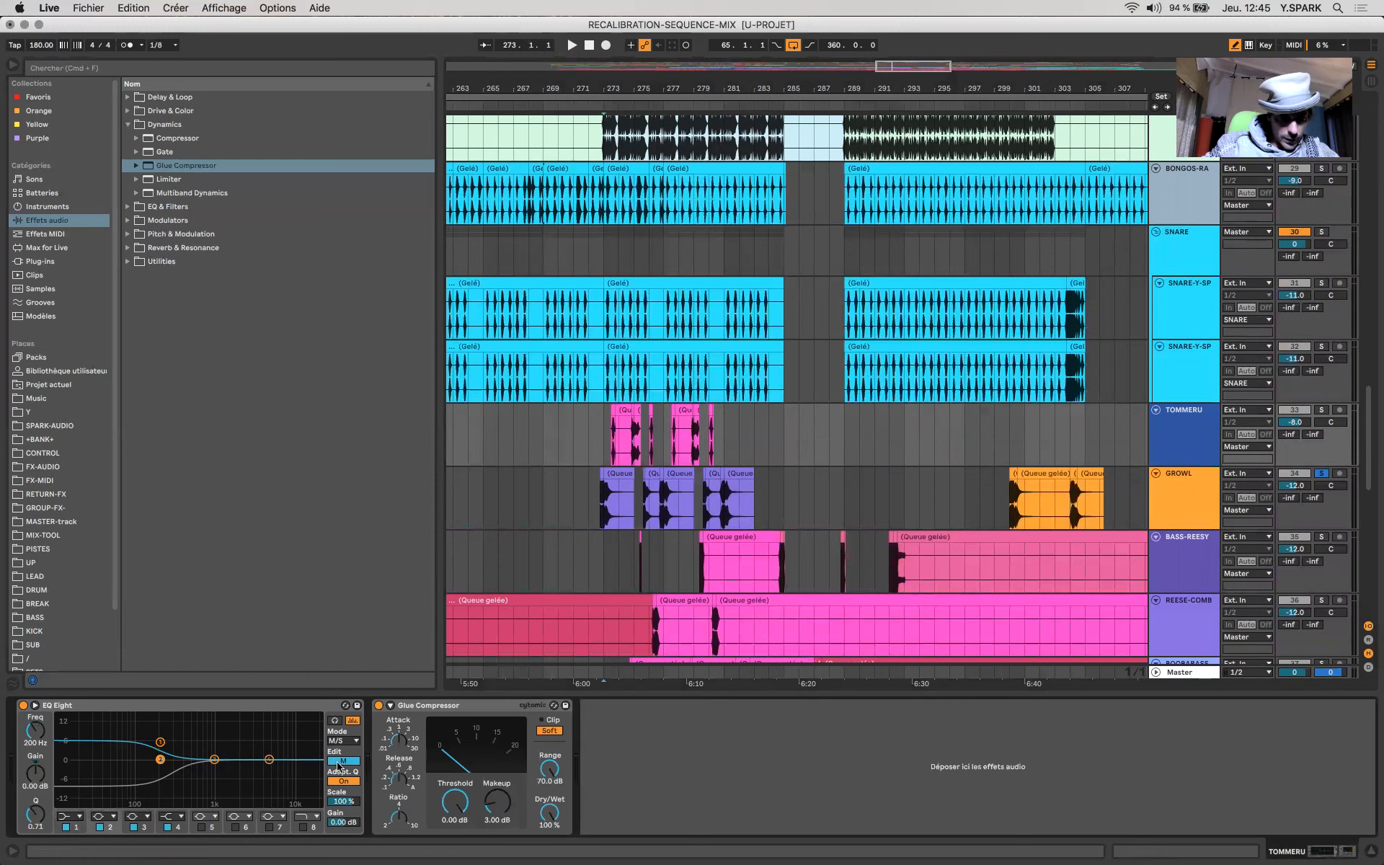
Step: Set band 1 of the TOMMERU EQ Eight to a gain of -6 dB on the side channel and a Q of 0.38 on the mid channel
click(343, 760)
click(41, 787)
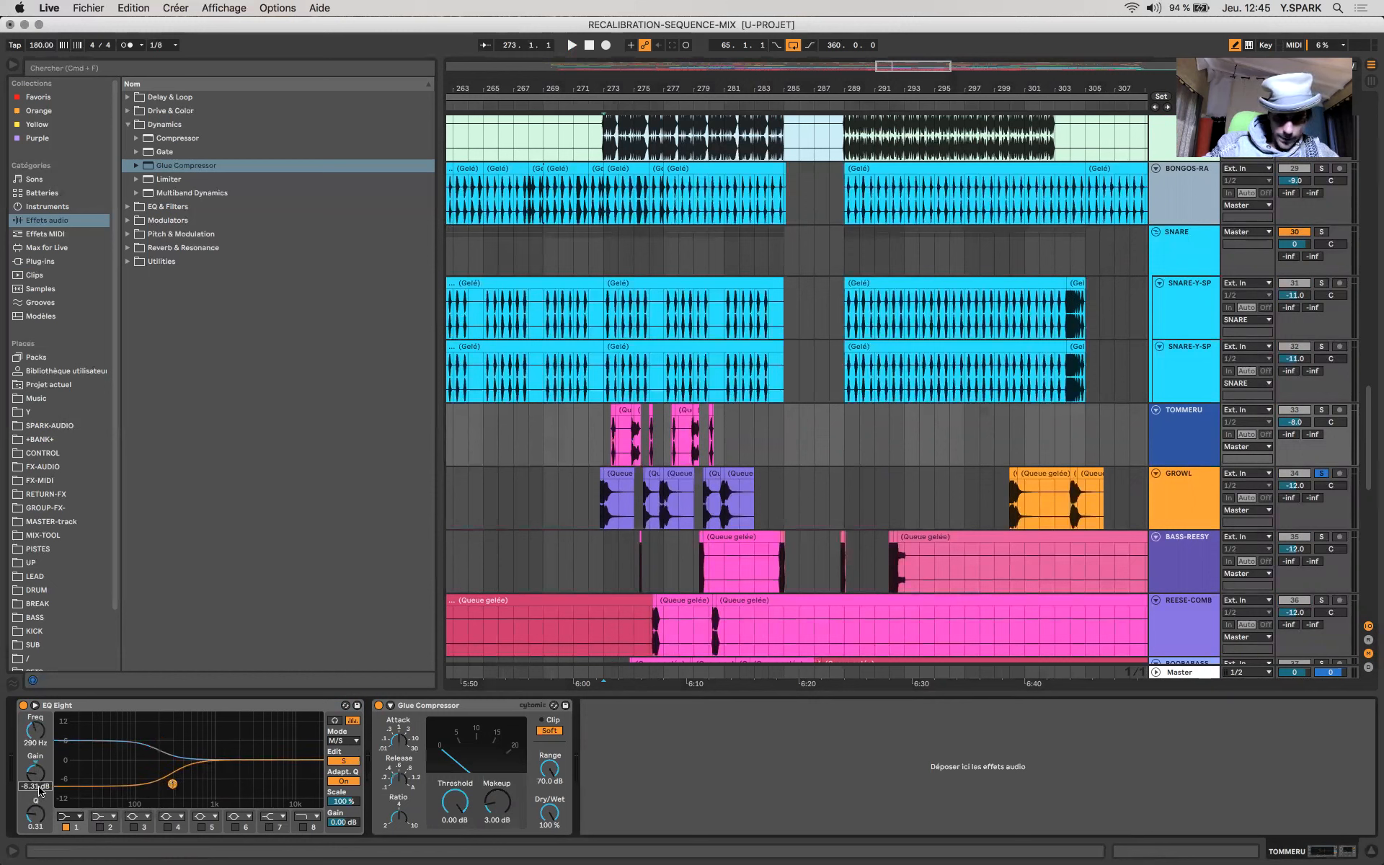
key(Return)
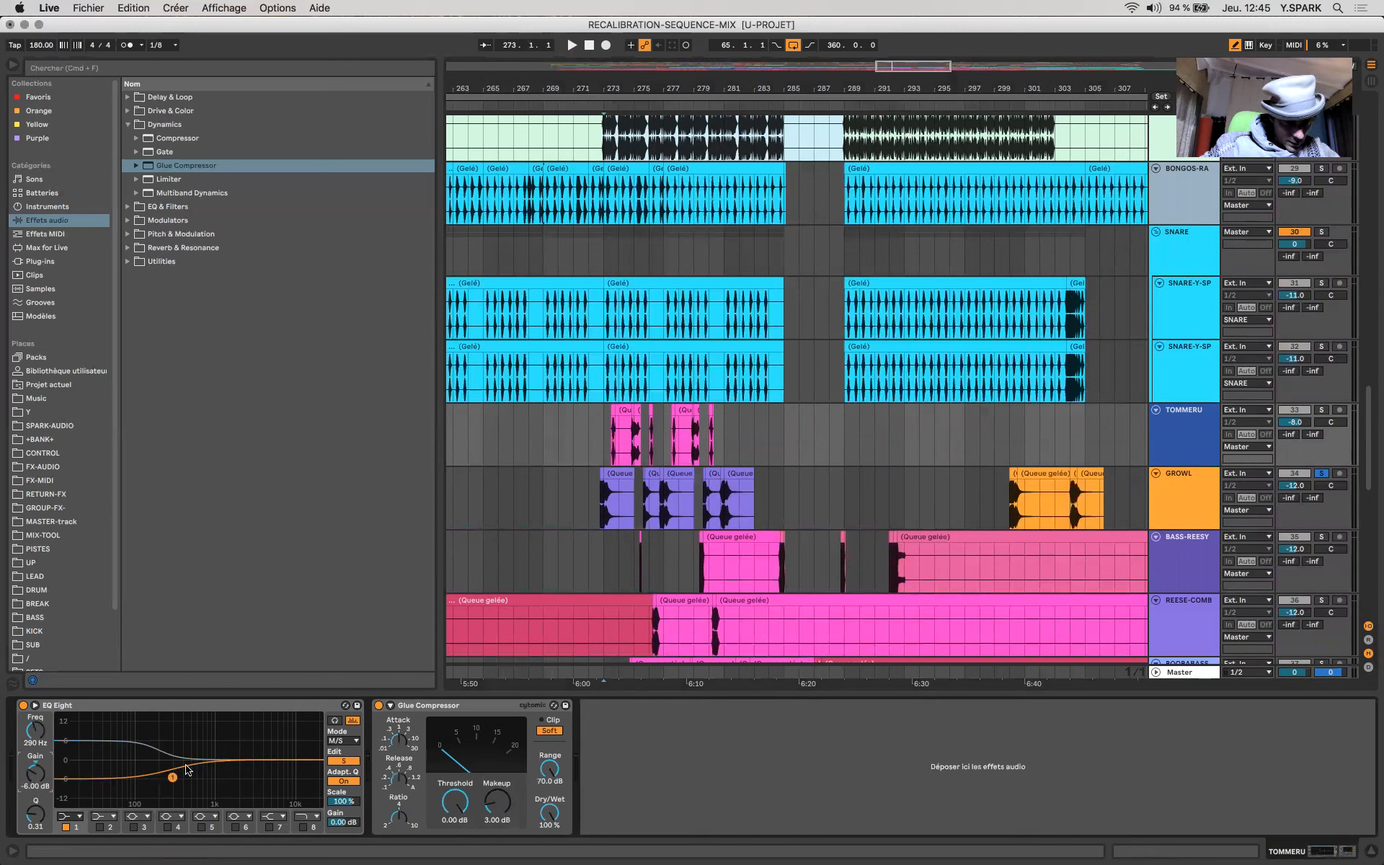
mouse_move(34, 827)
mouse_down()
mouse_move(34, 797)
mouse_move(34, 823)
mouse_up()
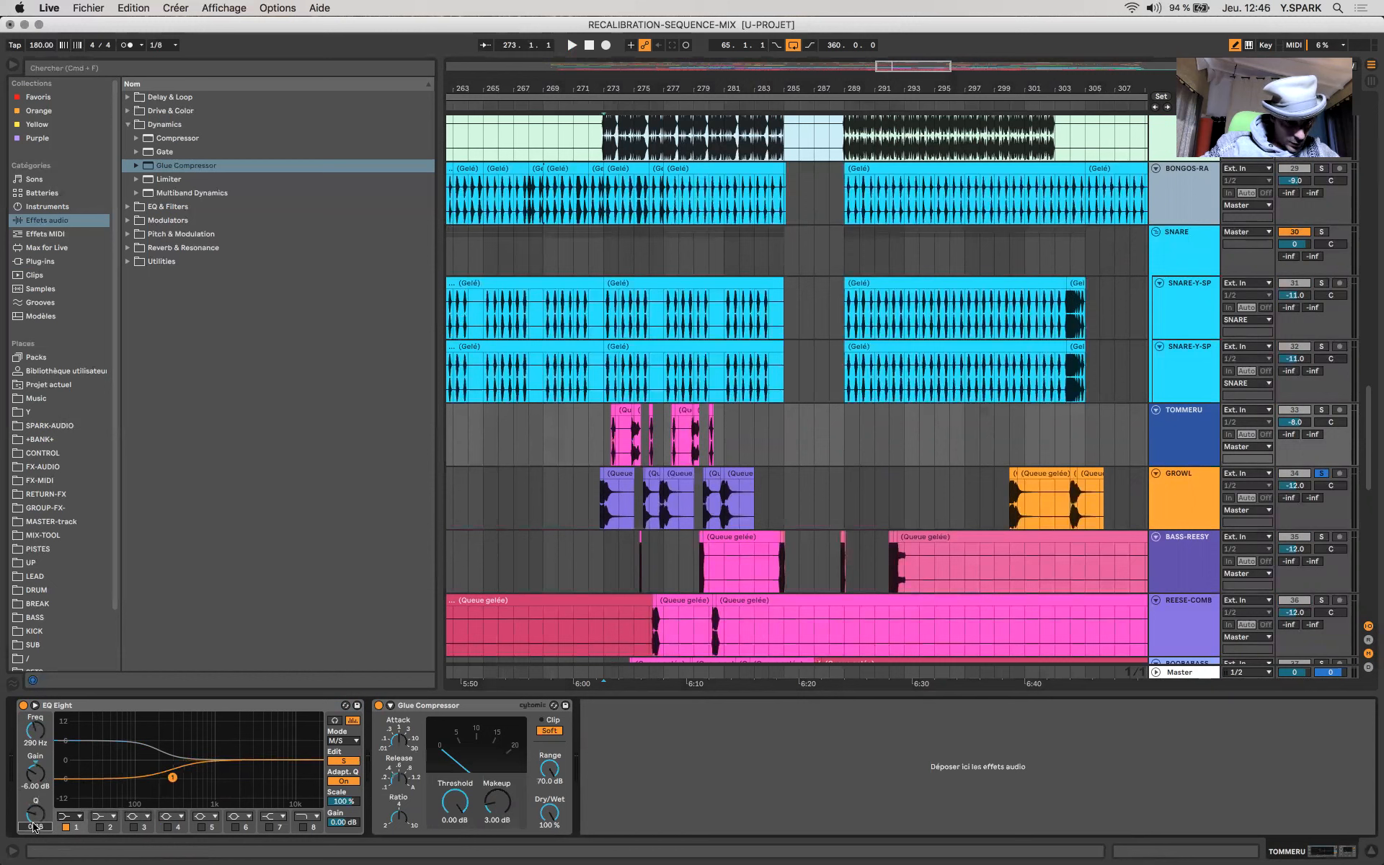
click(355, 766)
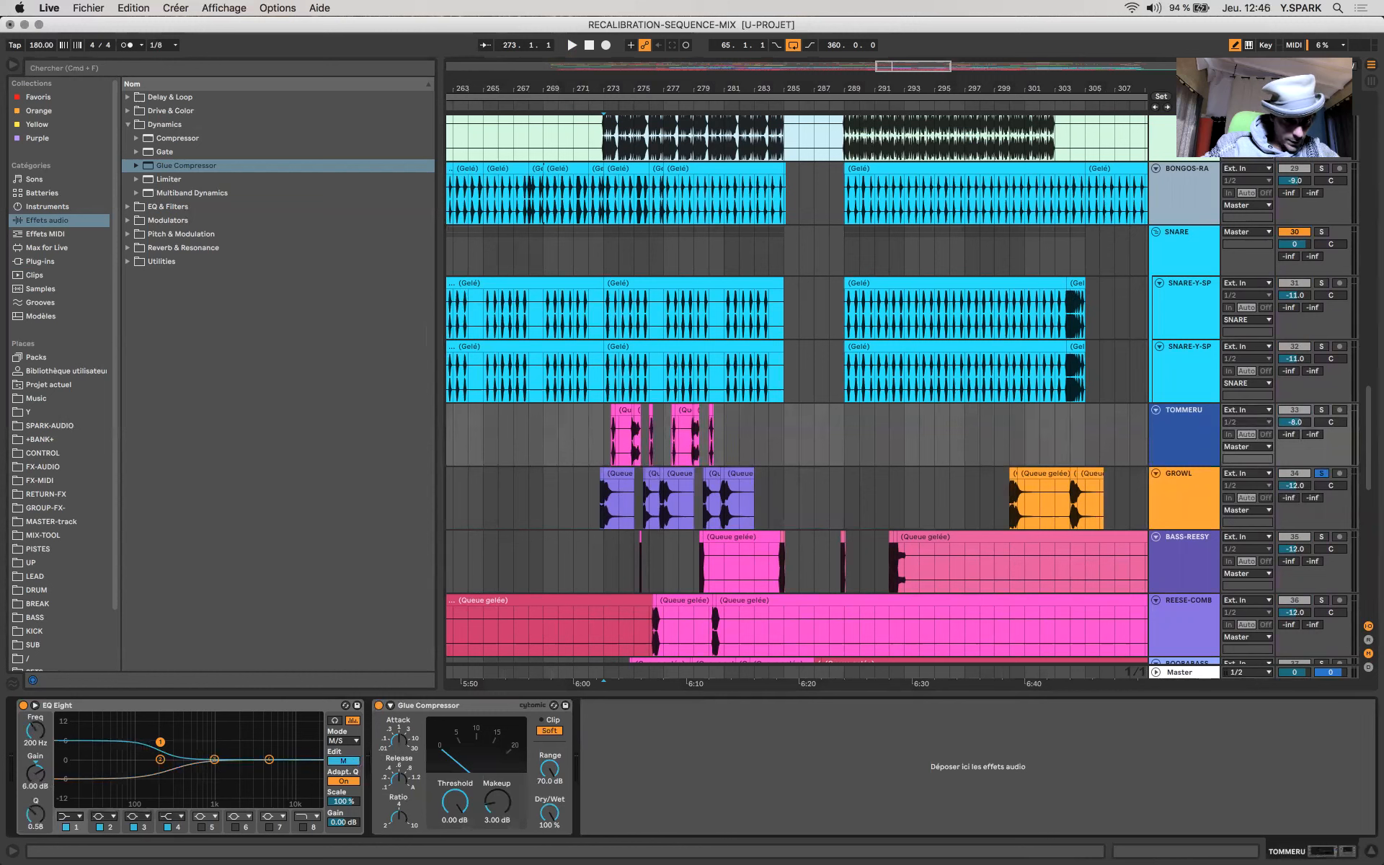
drag(34, 815, 34, 820)
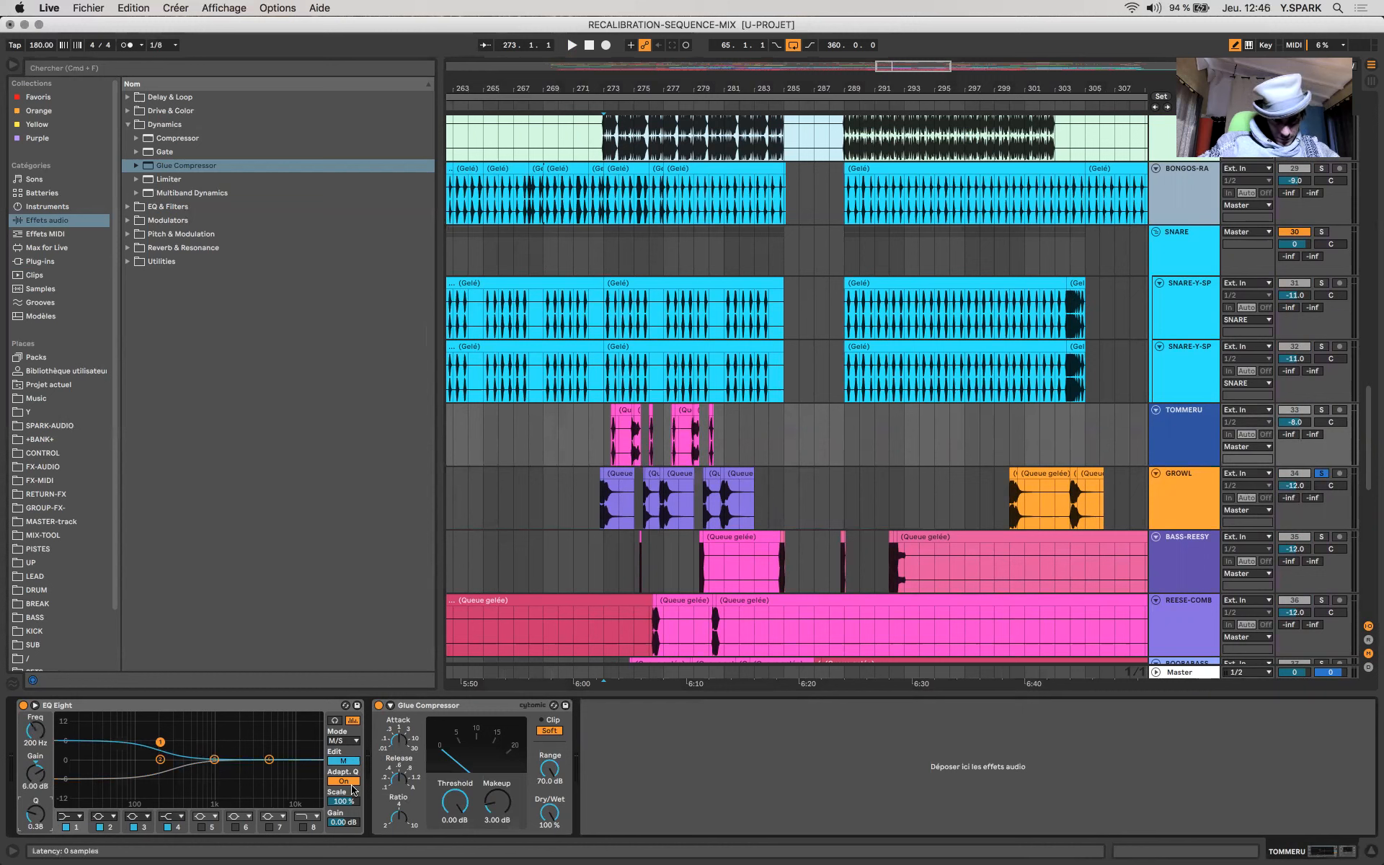
Step: Unsolo the GROWL track and play the full mix from the GROWL clip at 273.1.1
click(1328, 474)
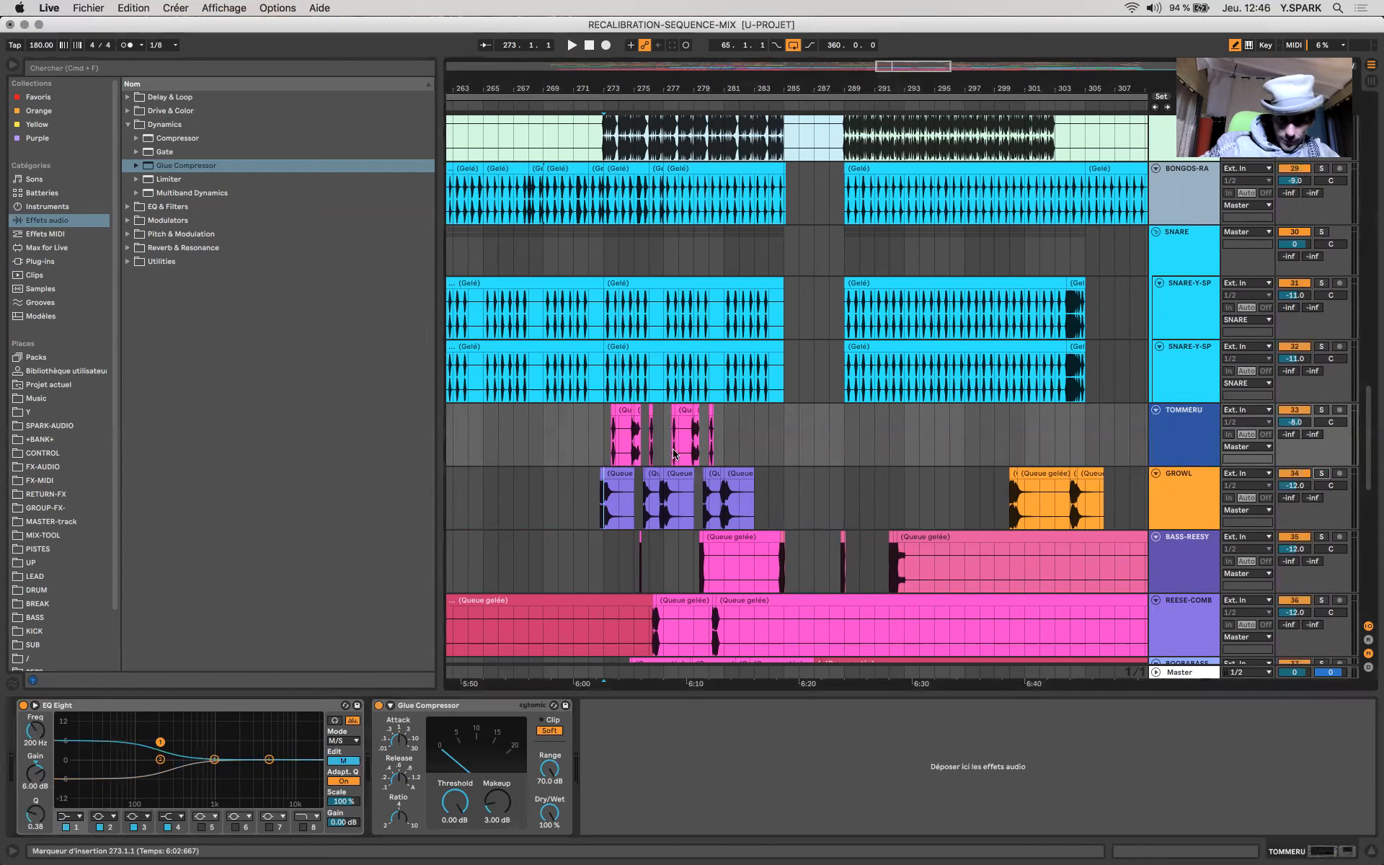
click(610, 439)
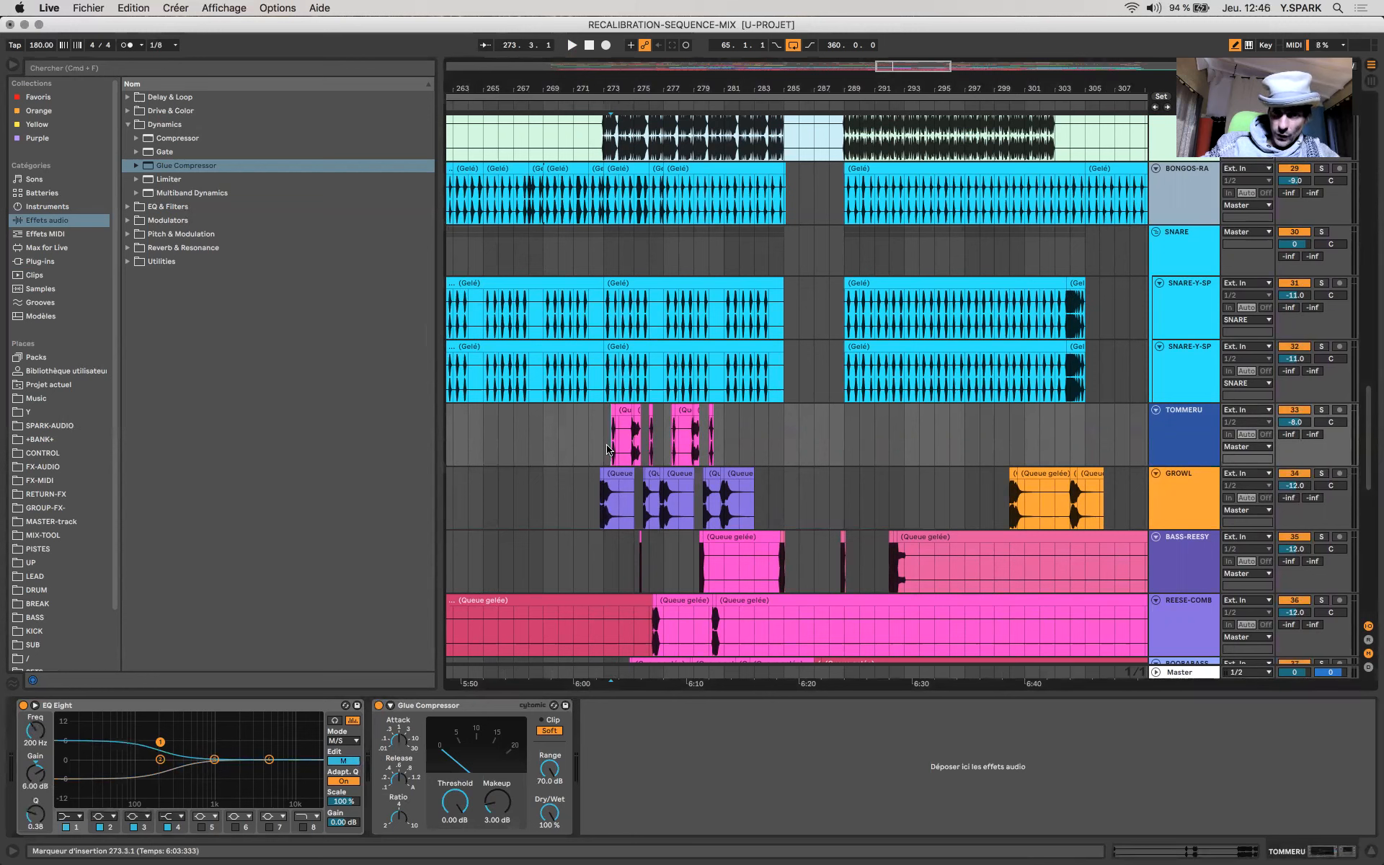
click(605, 508)
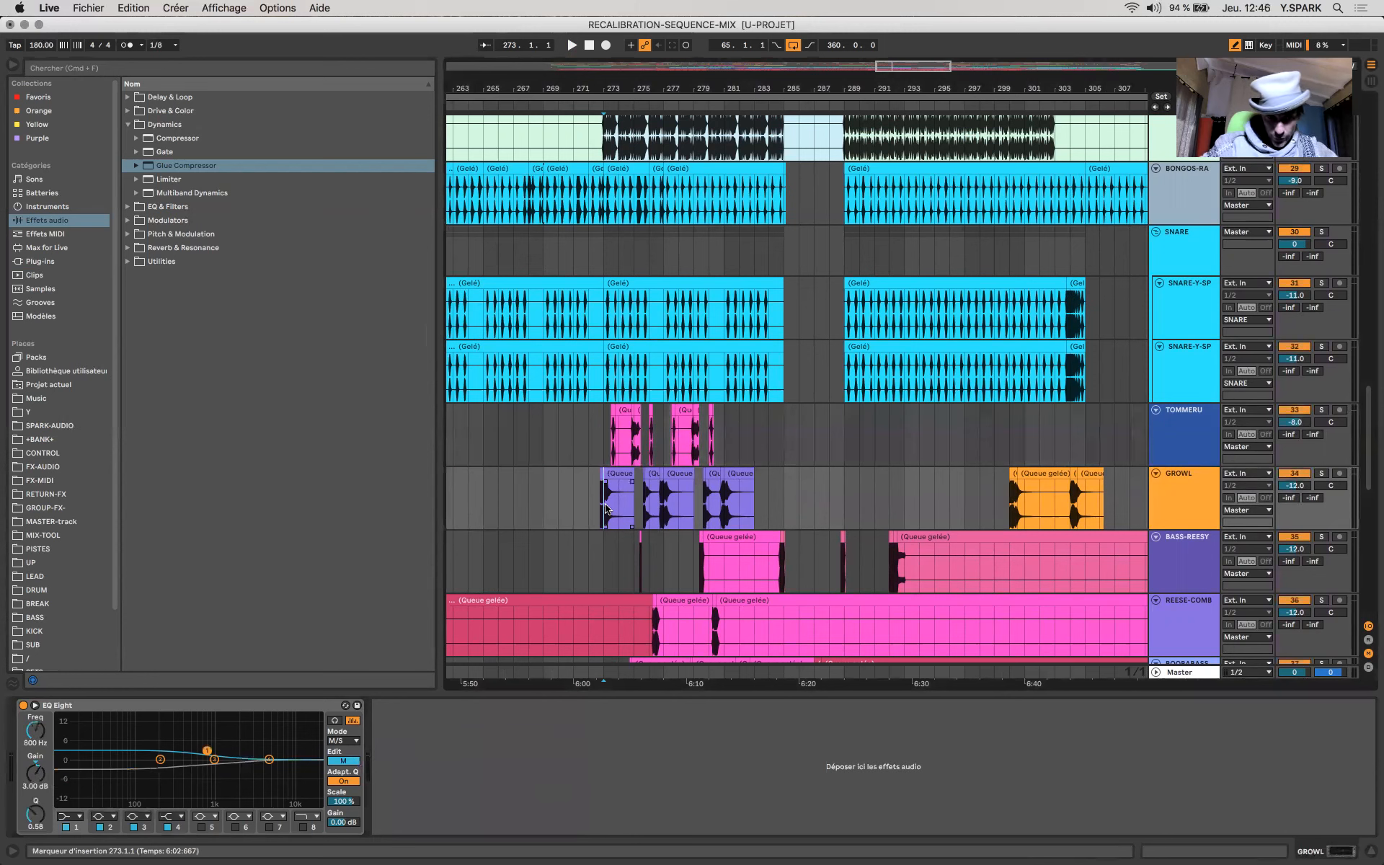
key(space)
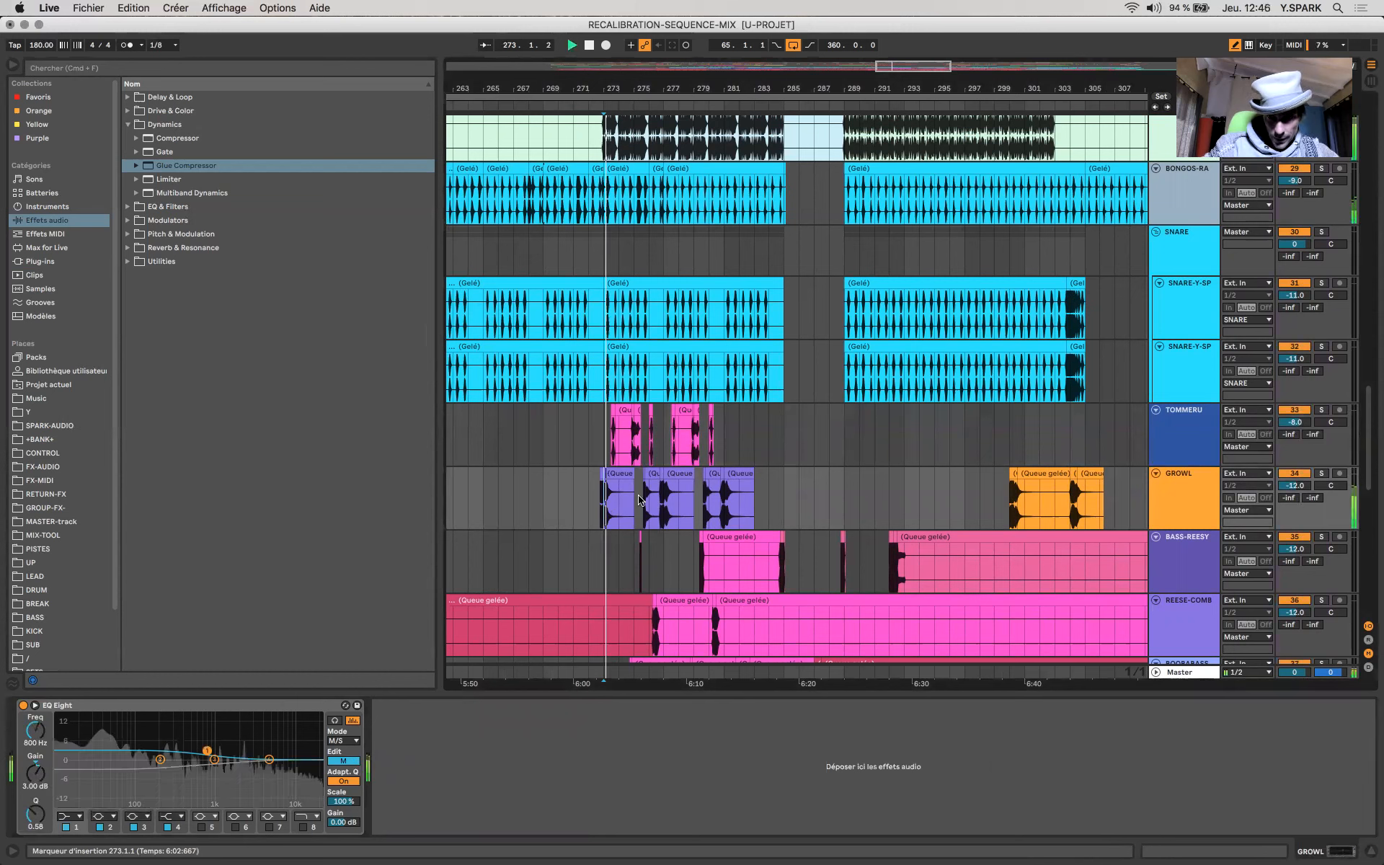
Step: Solo GROWL and play it from 272.4.1 while checking the stereo correlation meter on the Master track
click(1321, 473)
click(601, 499)
click(1193, 676)
key(space)
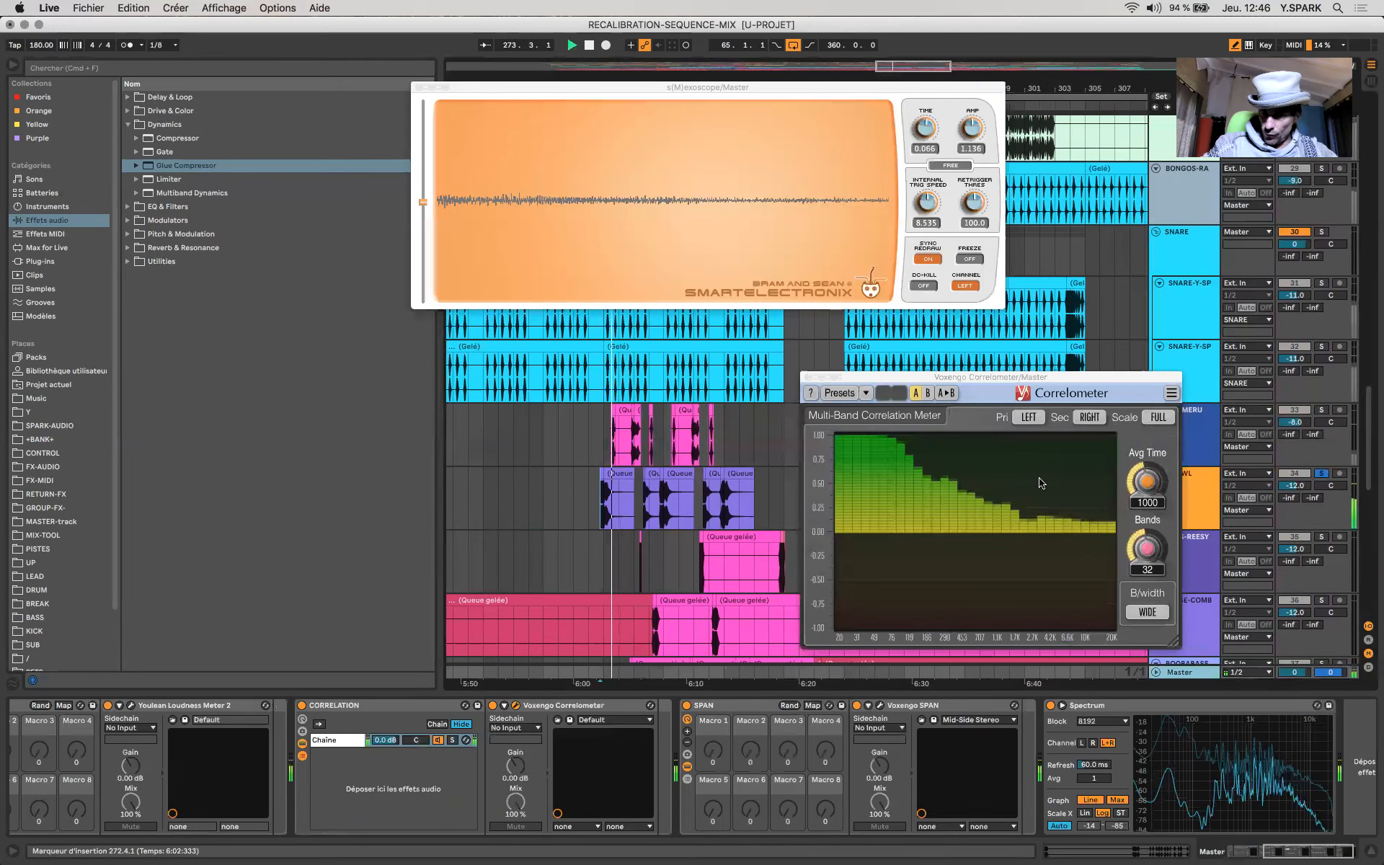
key(space)
Step: Set band 4 of the GROWL EQ Eight's mid channel to about 2.30 kHz and 4.59 dB while auditioning the clip repeatedly
click(604, 494)
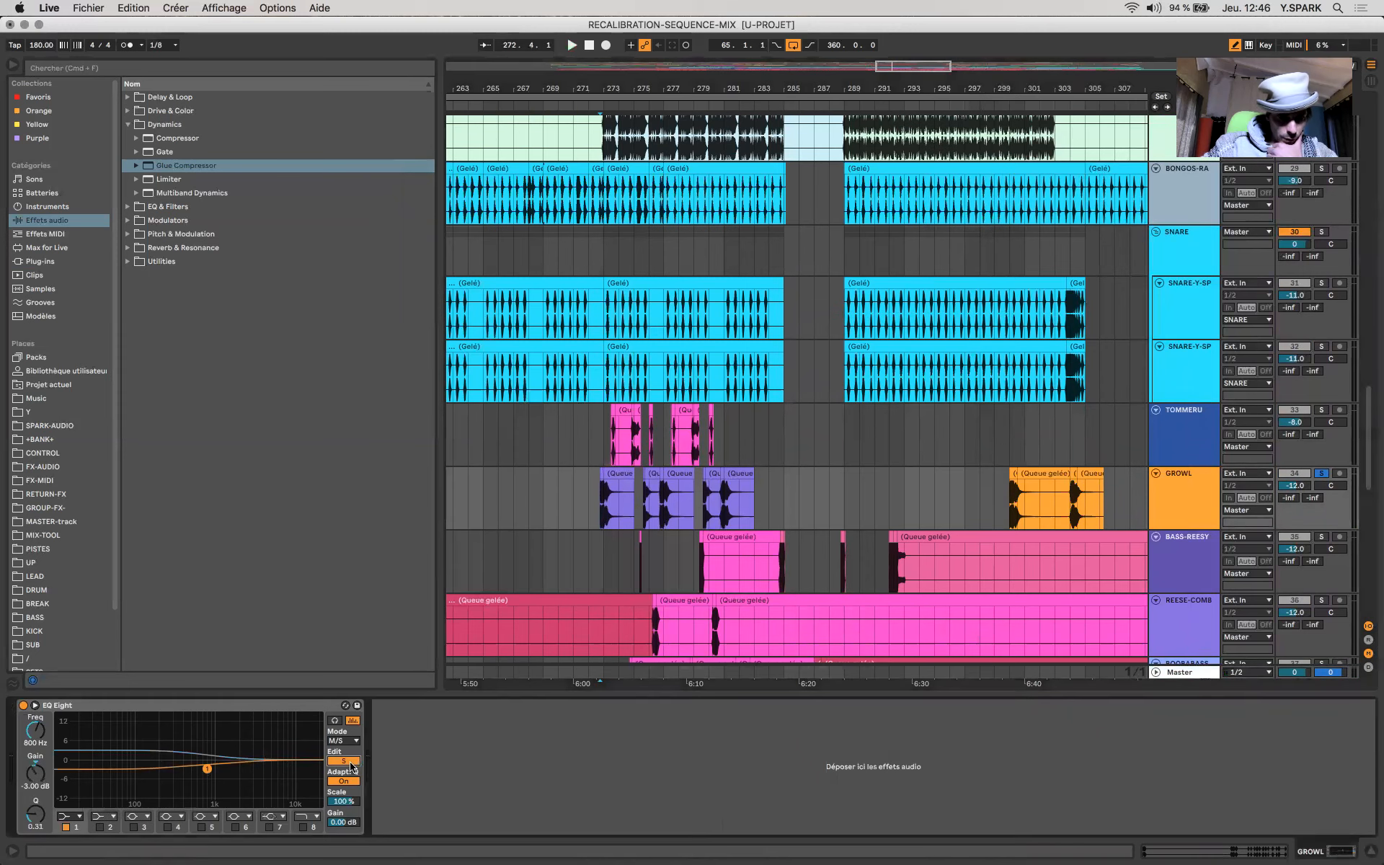
mouse_move(271, 760)
mouse_down()
mouse_move(189, 732)
mouse_move(250, 723)
mouse_move(207, 748)
mouse_move(182, 742)
mouse_move(253, 750)
mouse_move(242, 747)
mouse_up()
key(space)
key(space)
key(space)
key(space)
key(space)
key(space)
key(space)
key(space)
key(space)
key(space)
key(space)
key(space)
key(space)
key(space)
key(space)
key(space)
key(space)
key(space)
key(space)
key(space)
key(space)
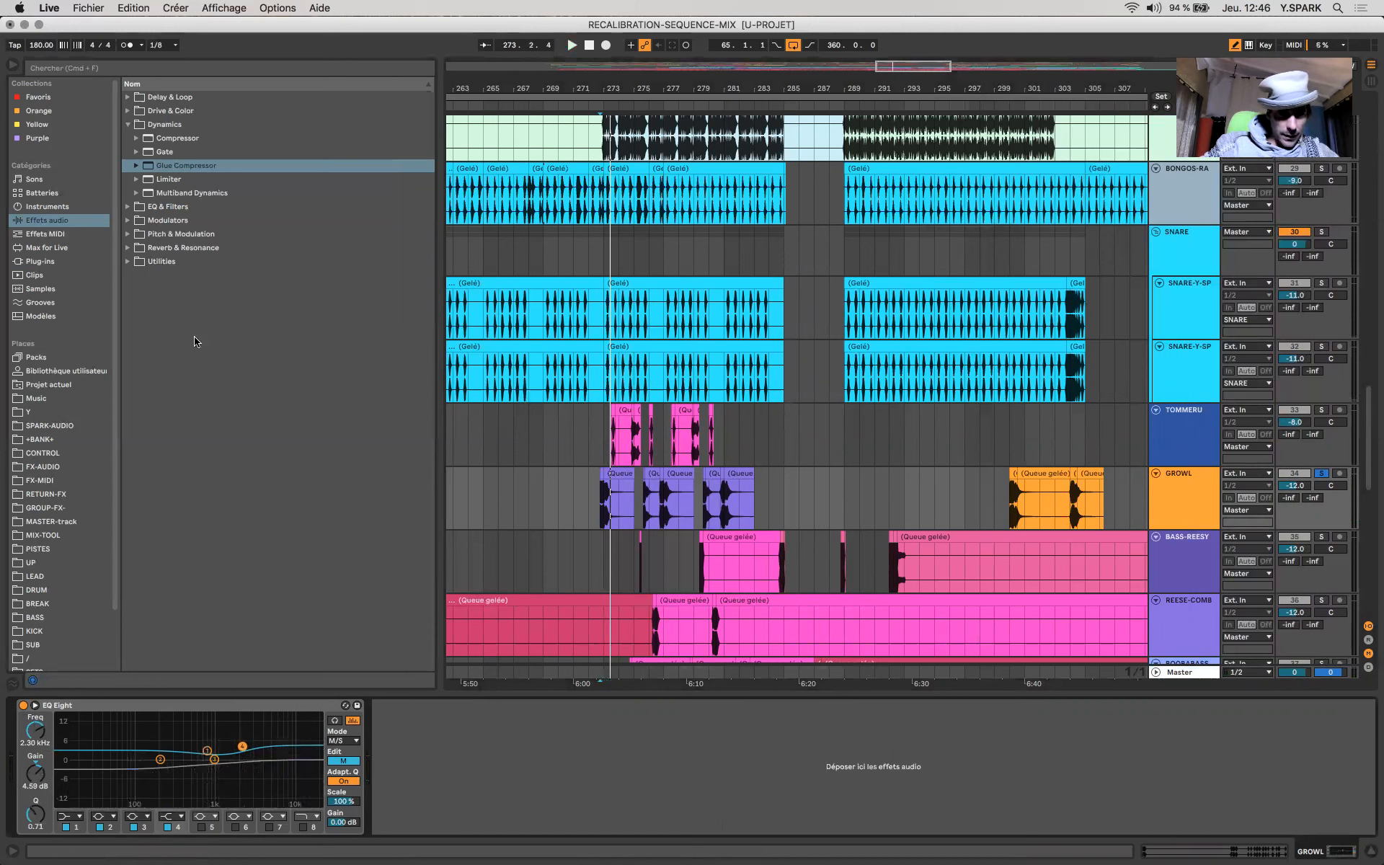
Step: Add a Glue Compressor to GROWL, lower its threshold to about -6.03 dB and audition the clip
drag(157, 166, 555, 516)
drag(452, 797, 452, 801)
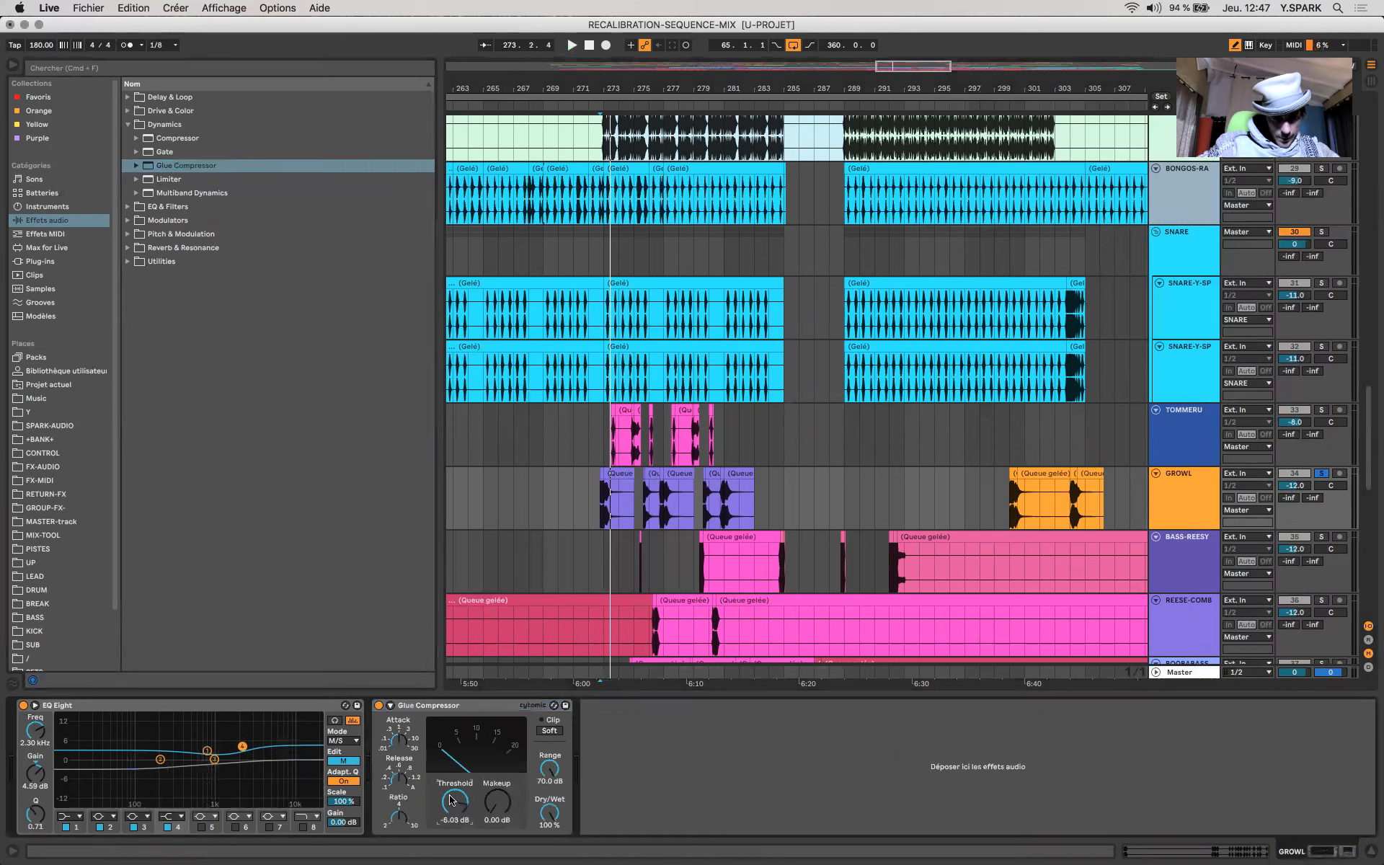
key(space)
key(space)
key(space)
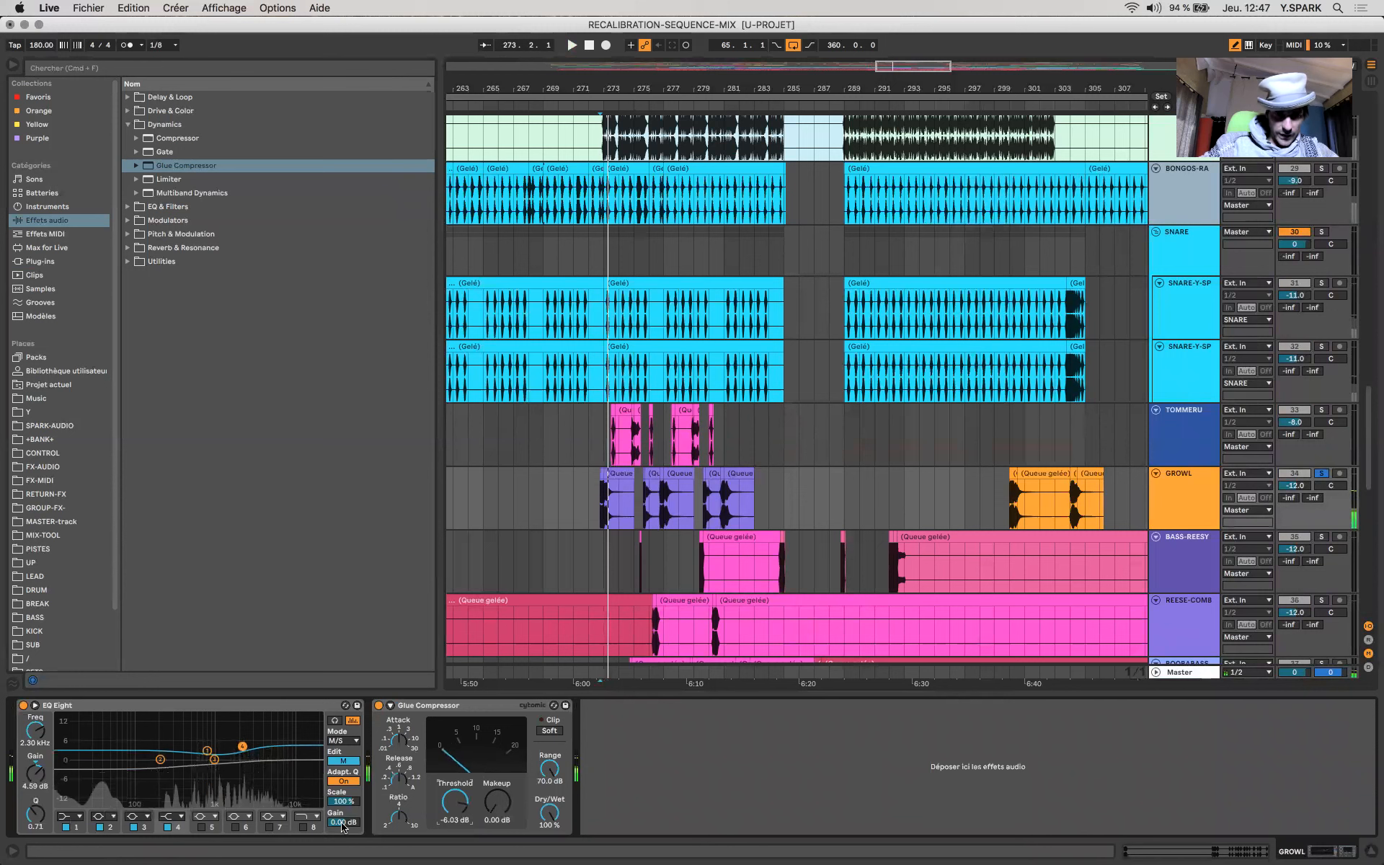
Step: Set the overall output gain of the GROWL EQ Eight to -3 dB
click(341, 823)
text(-3)
key(Return)
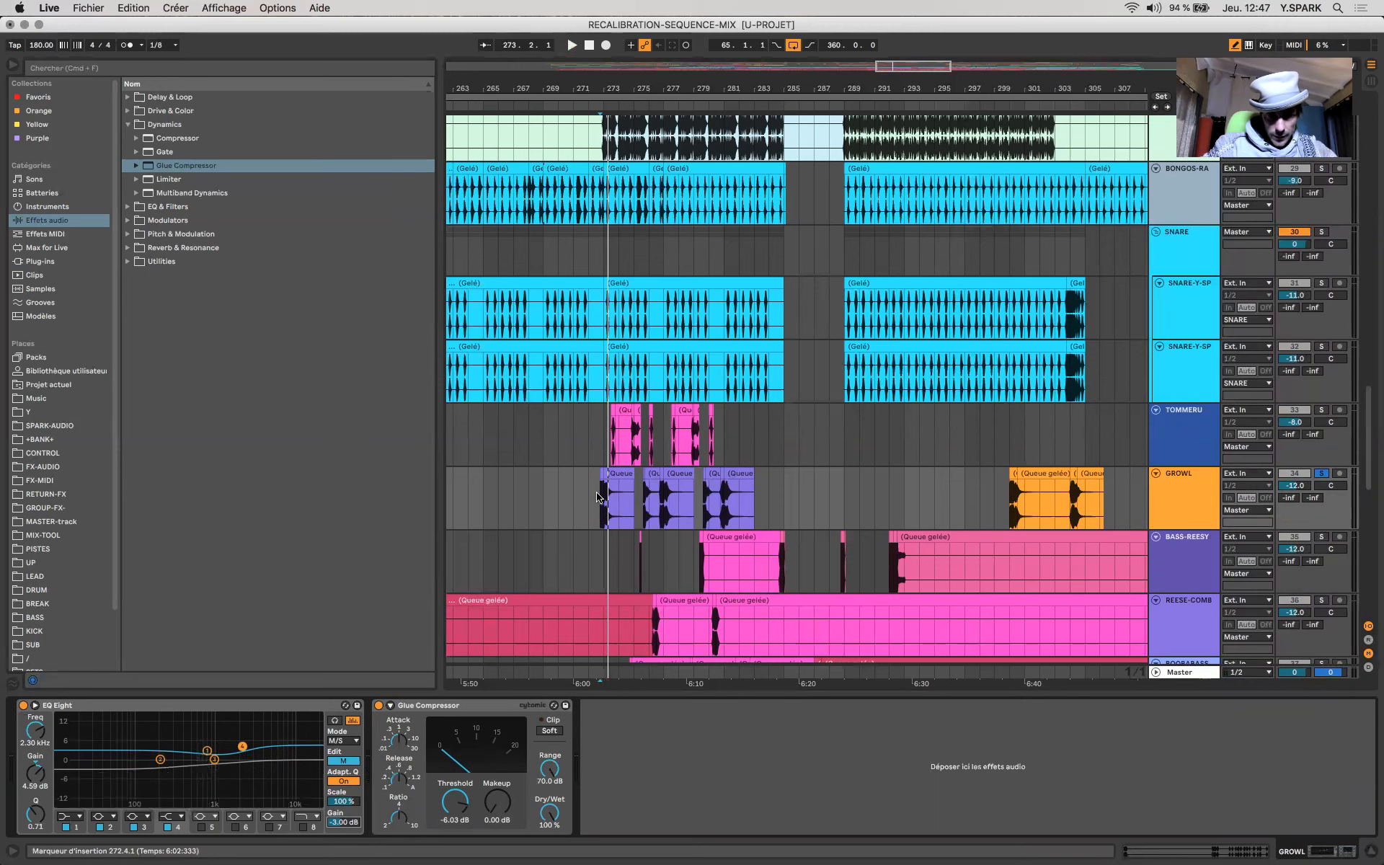
Step: Examine the waveform at the start of the GROWL clip around 272.4, marking short sections of it
key(plus)
key(plus)
key(plus)
key(plus)
key(plus)
key(plus)
key(plus)
key(plus)
key(plus)
key(plus)
key(plus)
key(plus)
key(space)
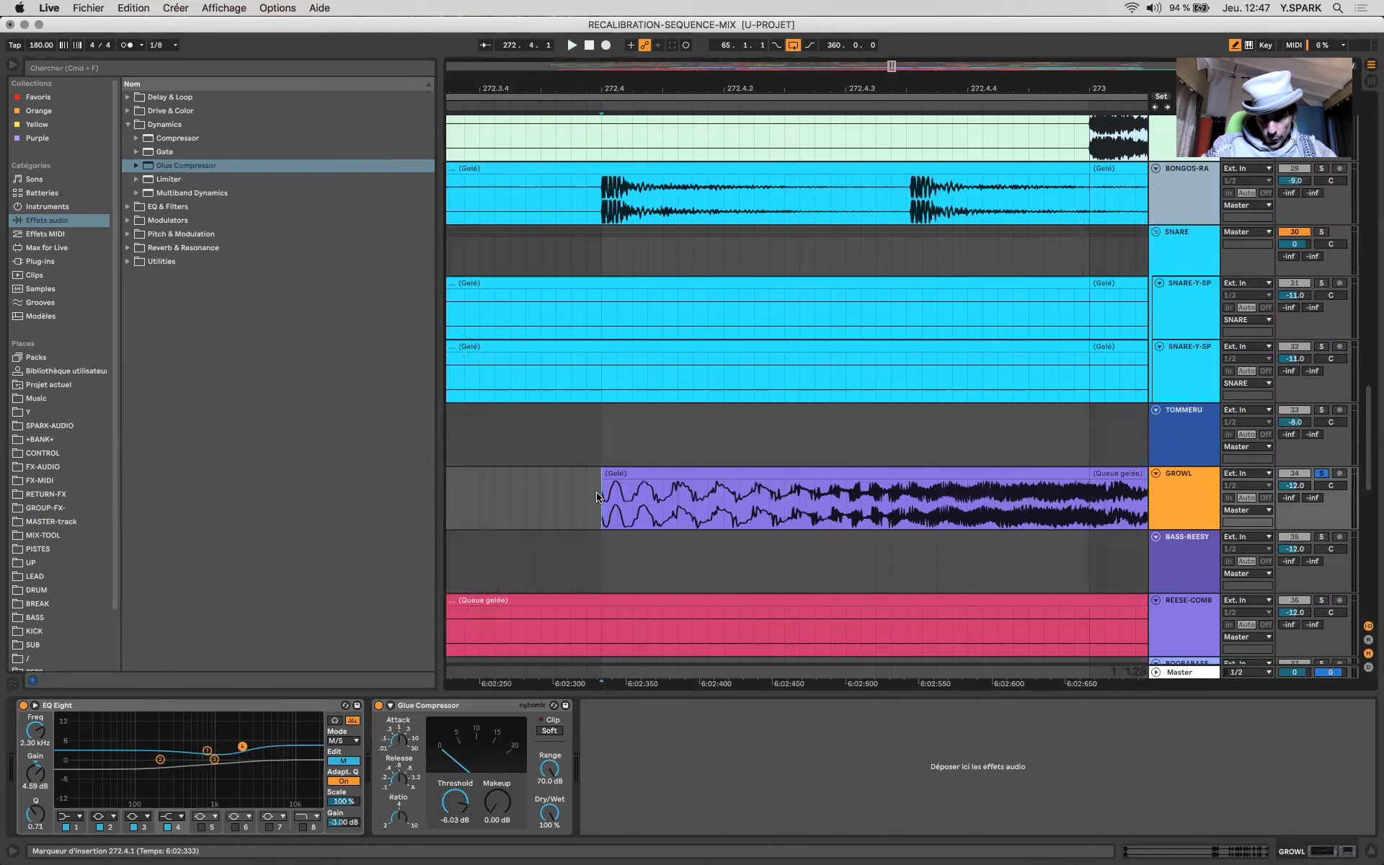
drag(713, 507, 844, 504)
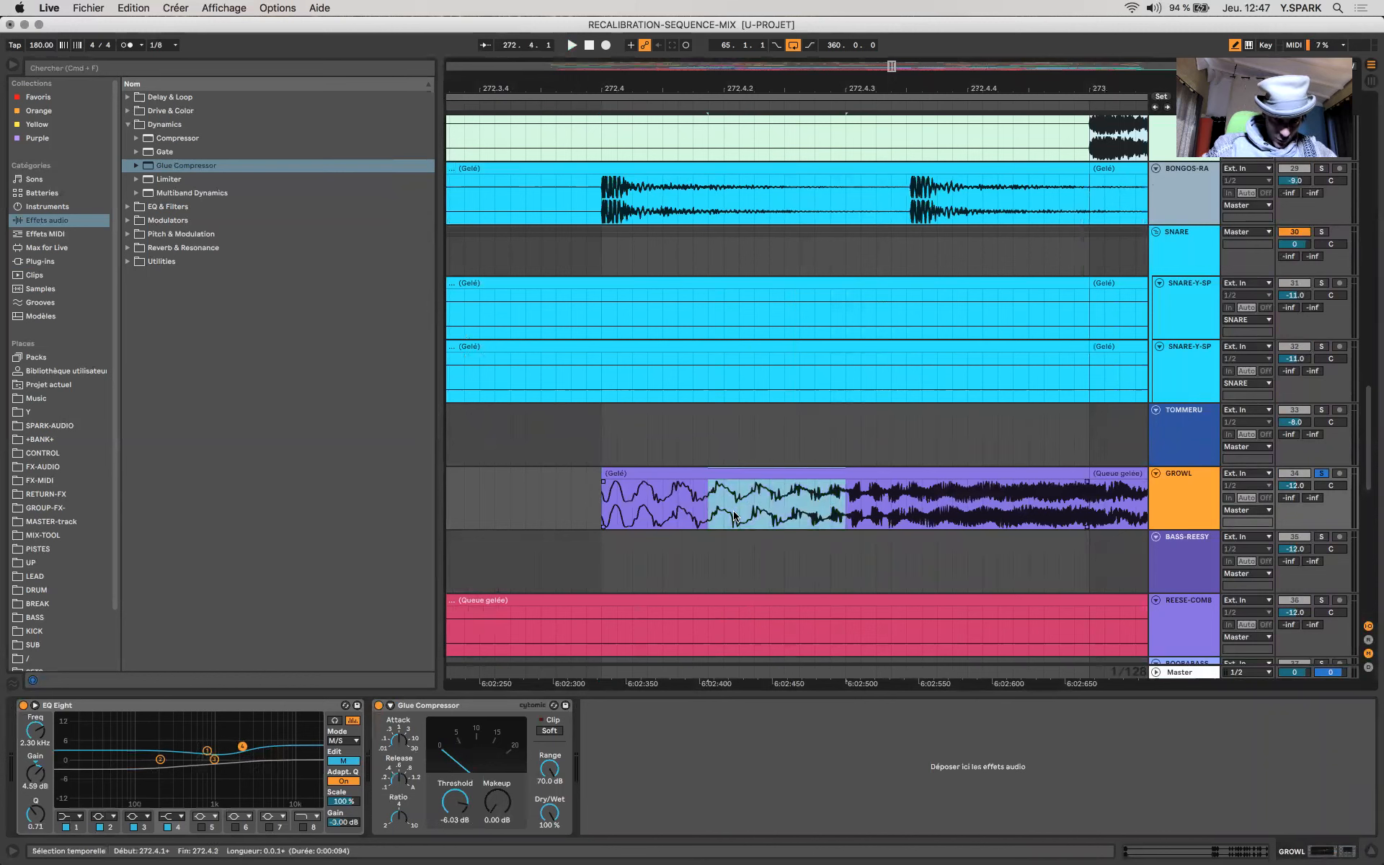
drag(724, 503, 740, 503)
key(minus)
key(minus)
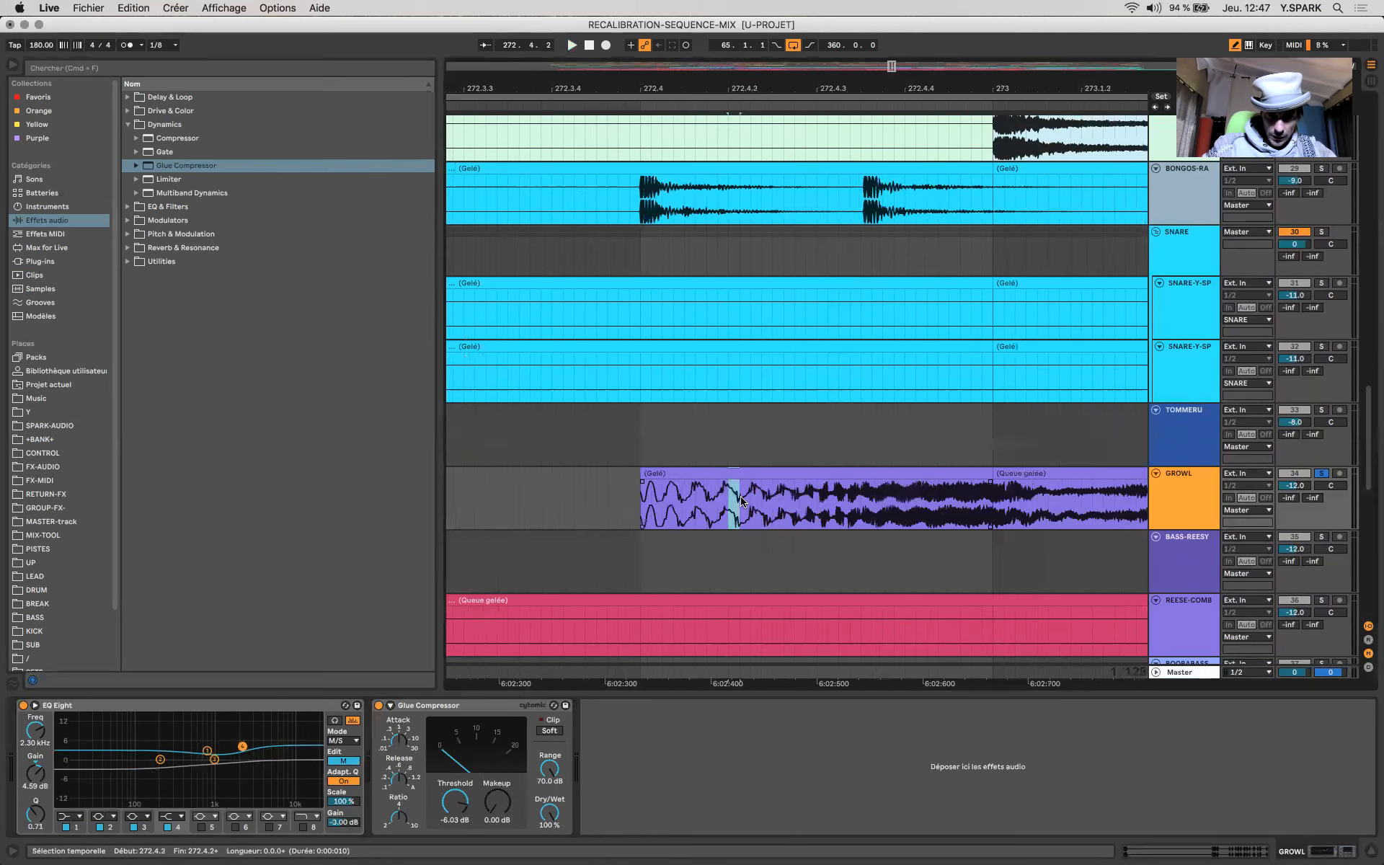
Step: Enable soft clipping on the GROWL Glue Compressor and raise its makeup gain to about 3.97 dB during playback
click(418, 706)
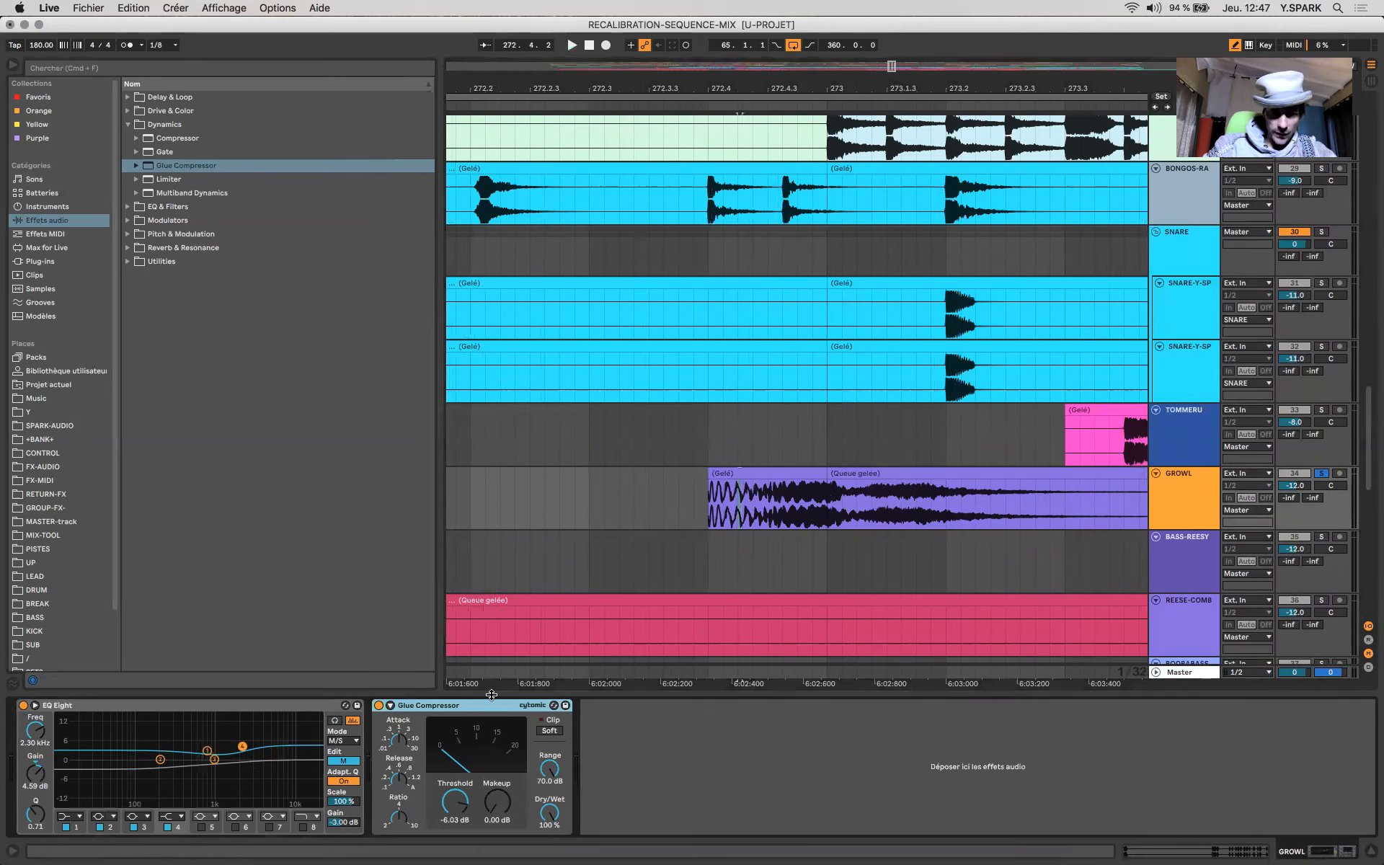
key(space)
mouse_move(488, 806)
mouse_down()
mouse_move(488, 764)
mouse_move(489, 778)
mouse_up()
Step: Record a short resampled take of the soloed GROWL sound onto the REC track from 272.4.2
click(751, 257)
scroll(751, 258, up, 15)
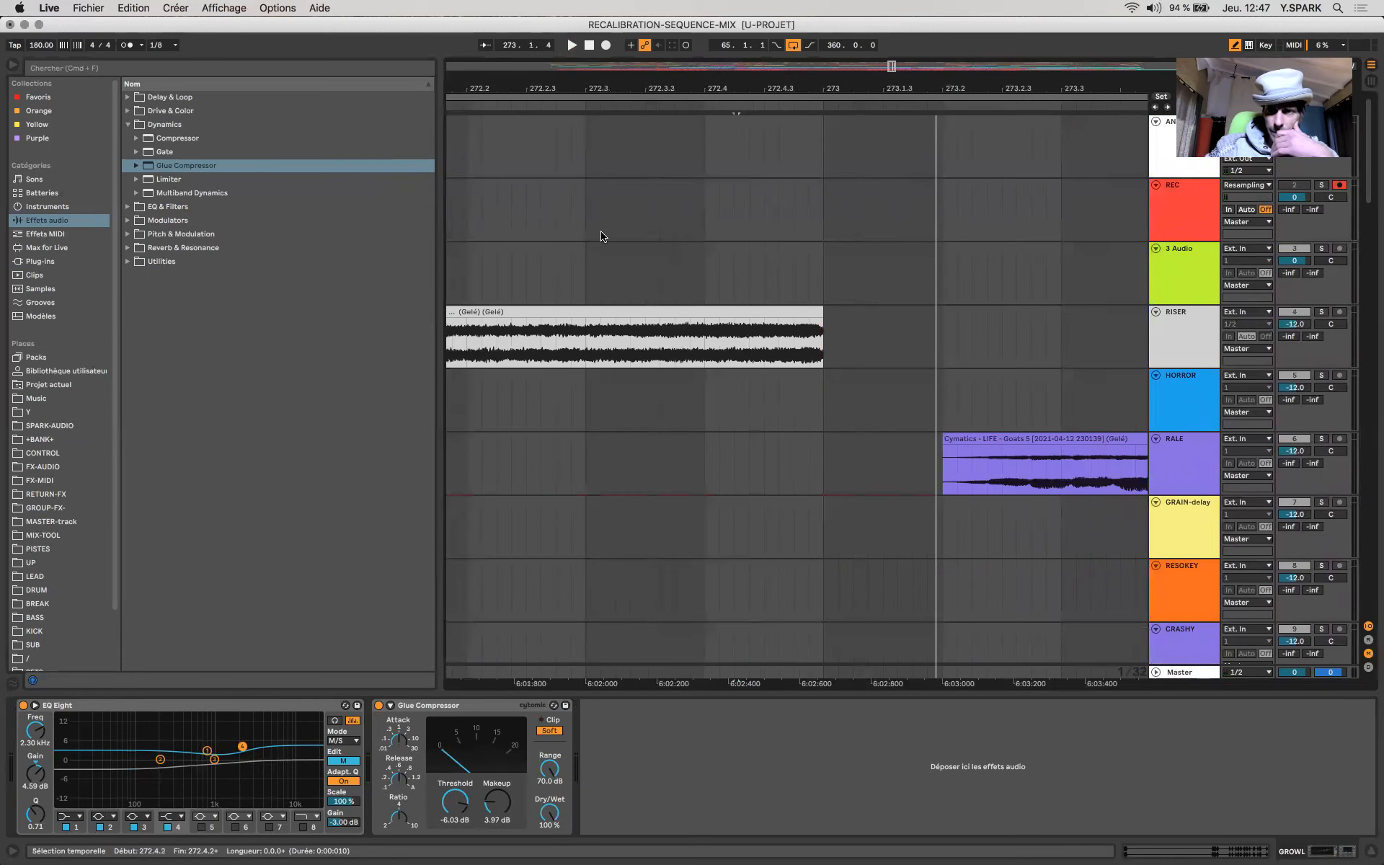
click(606, 45)
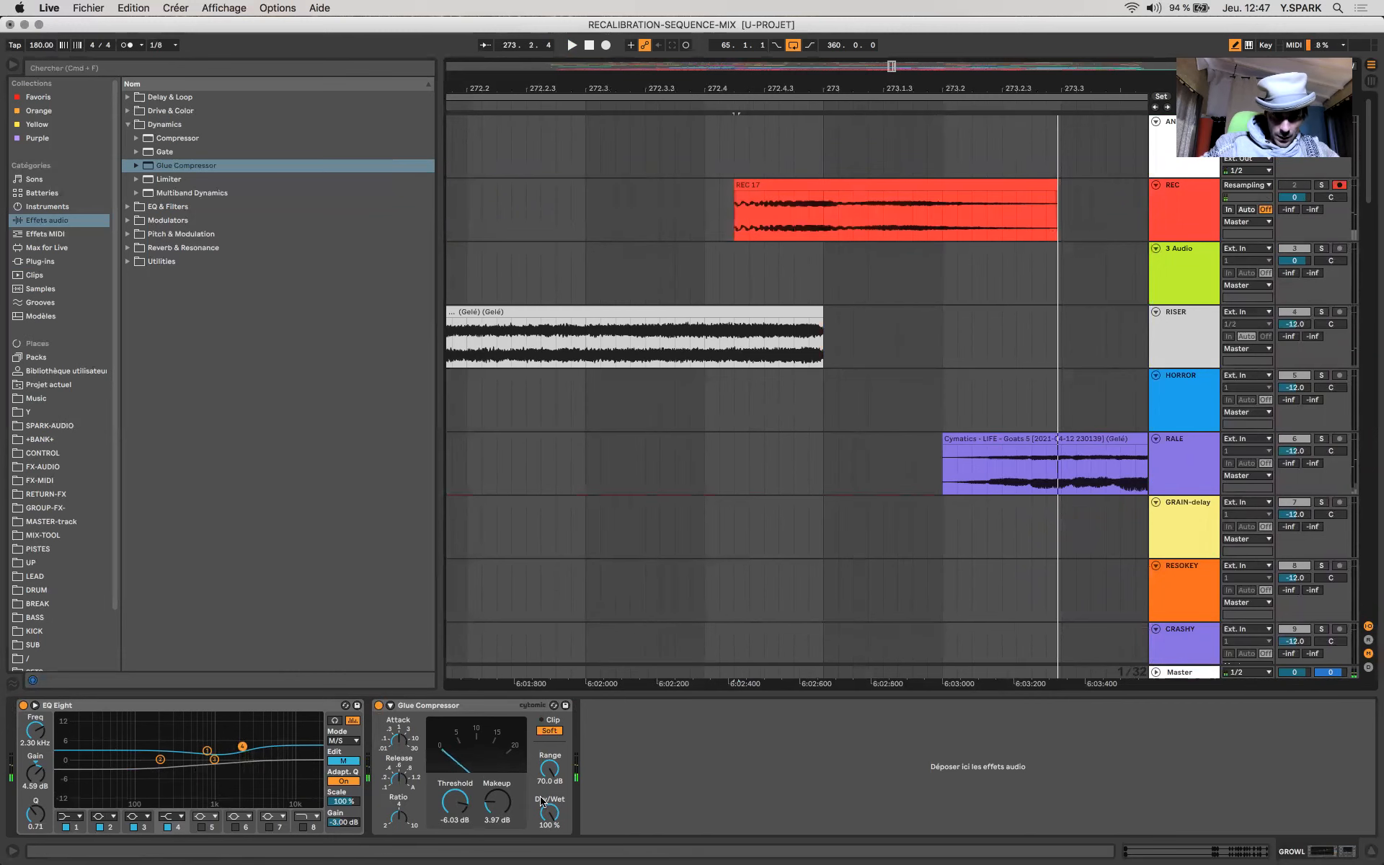
key(space)
Step: Raise the GROWL Glue Compressor's makeup gain to about 10.6 dB while auditioning the clip
key(space)
key(space)
drag(505, 803, 494, 778)
key(space)
key(space)
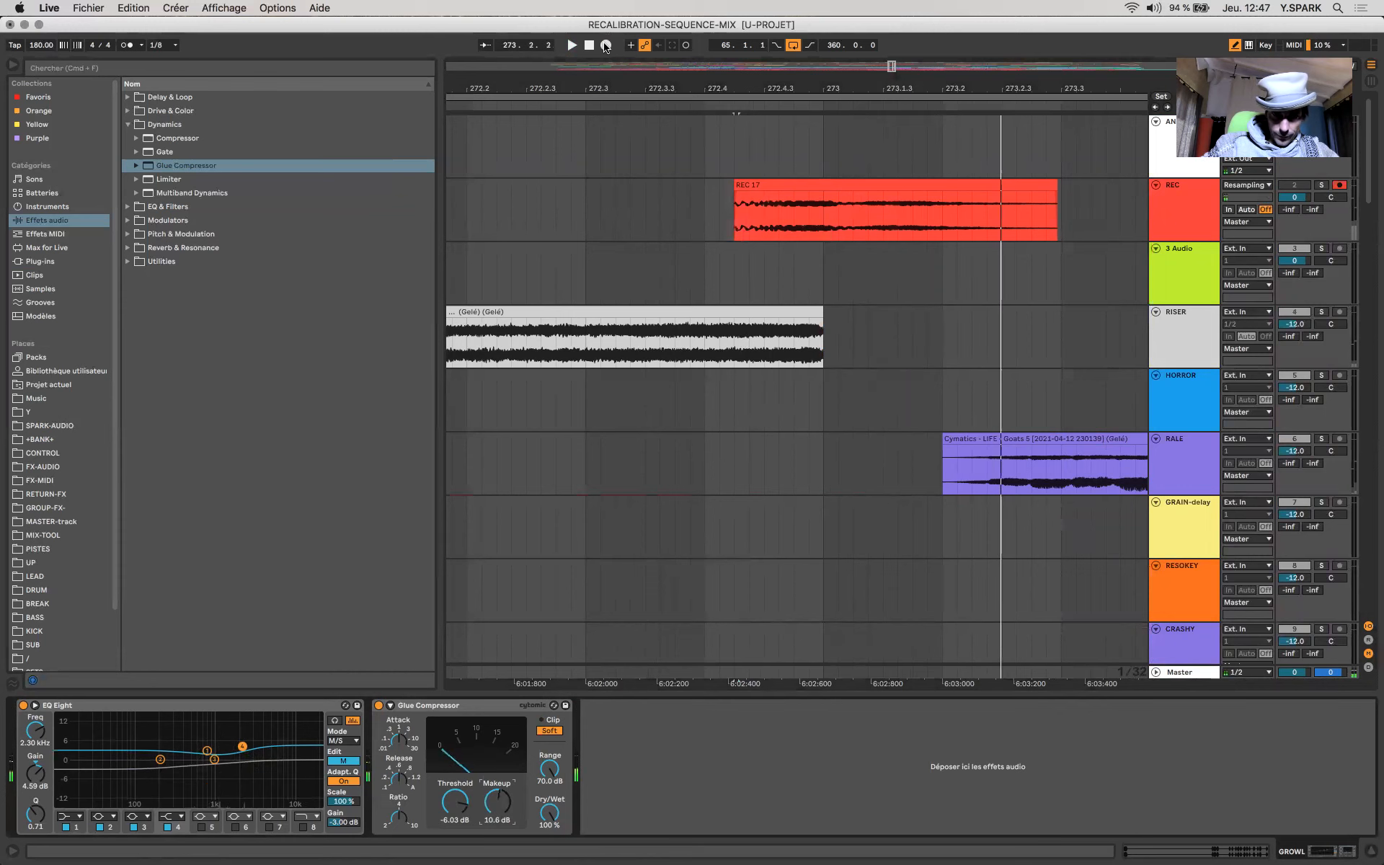
Step: Record another resampled take of GROWL onto the REC track and inspect its waveform closely
click(606, 46)
key(space)
scroll(771, 235, up, 5)
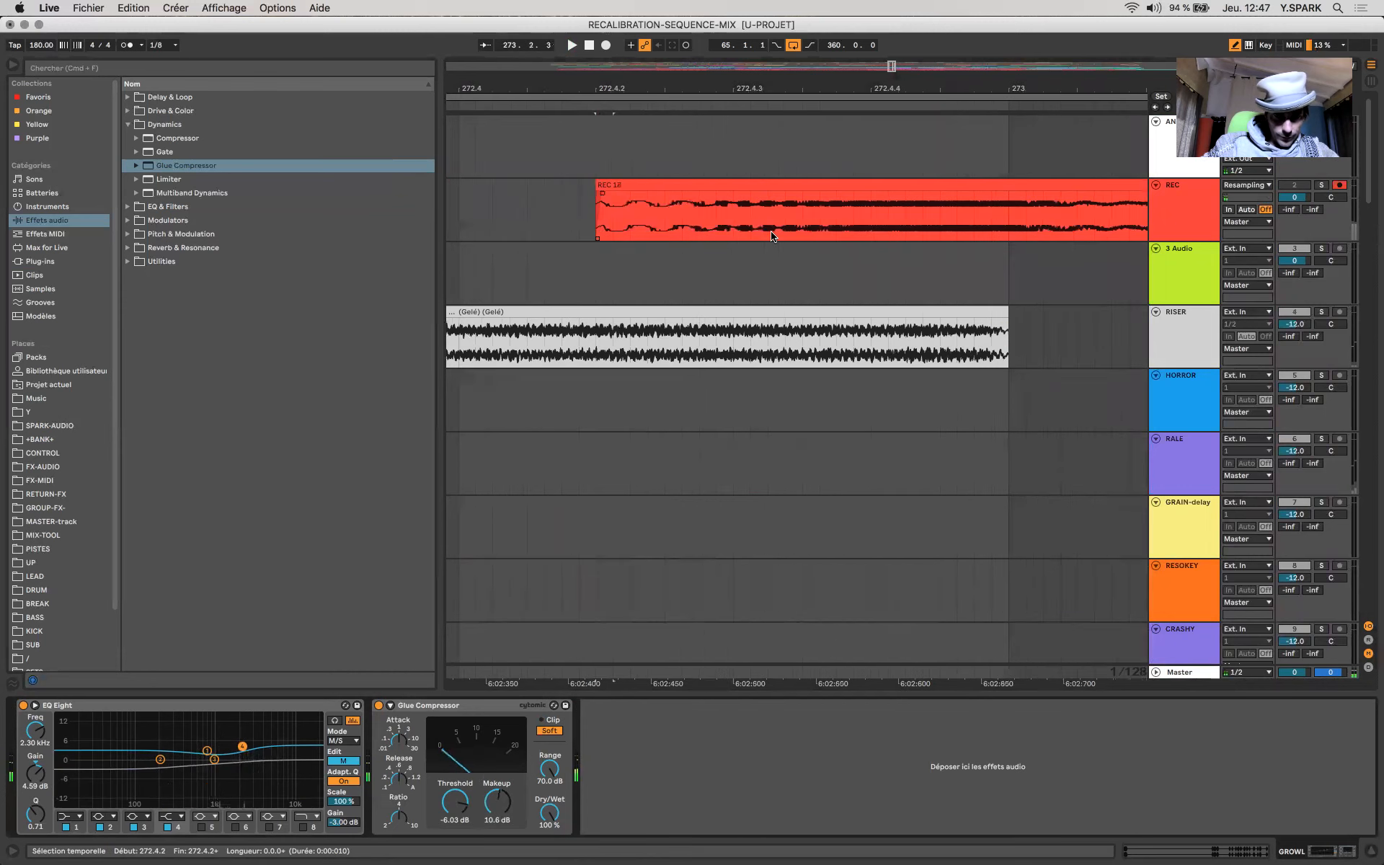
scroll(670, 229, up, 5)
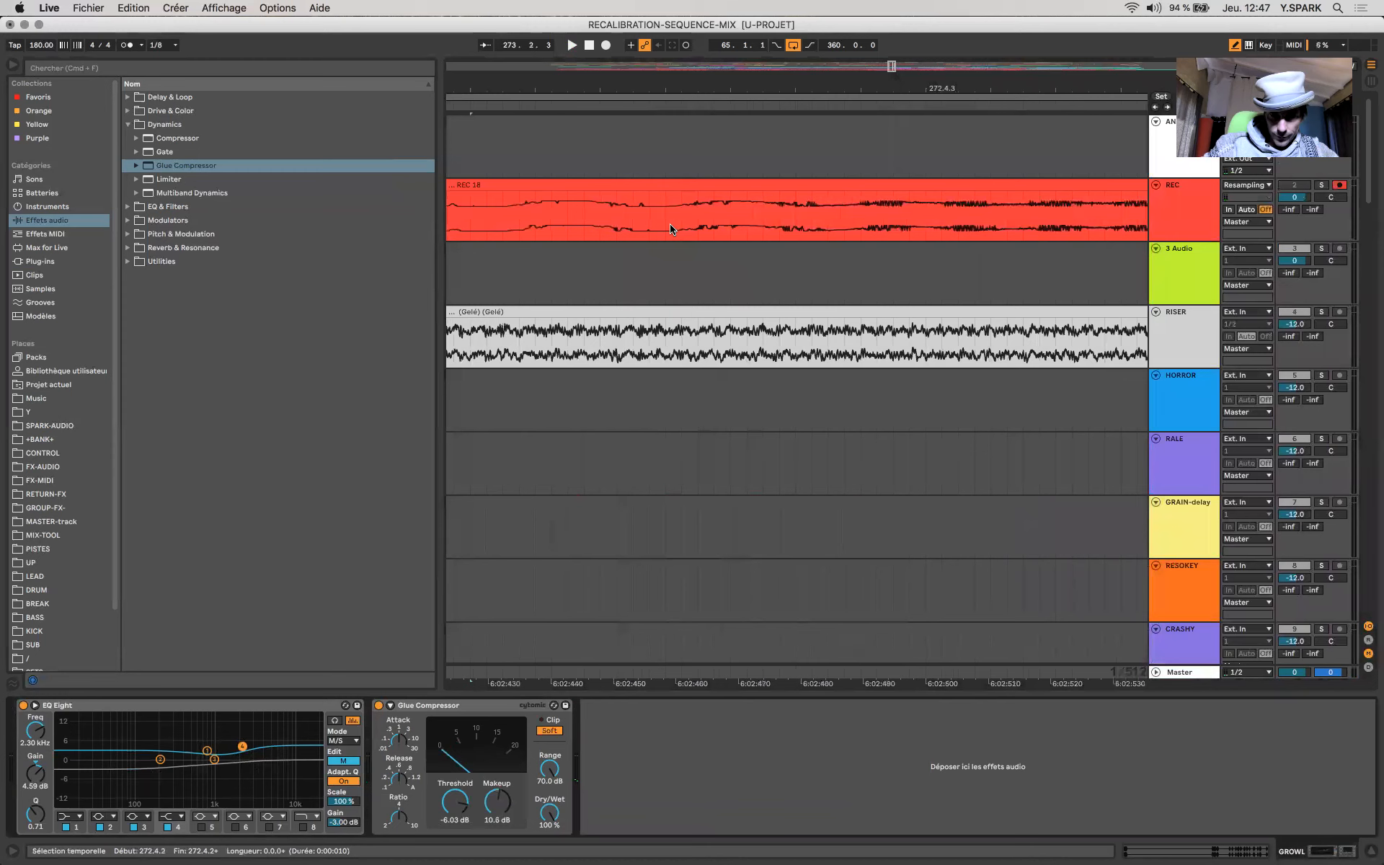
Step: Delete the test recordings from the REC track
scroll(670, 229, down, 10)
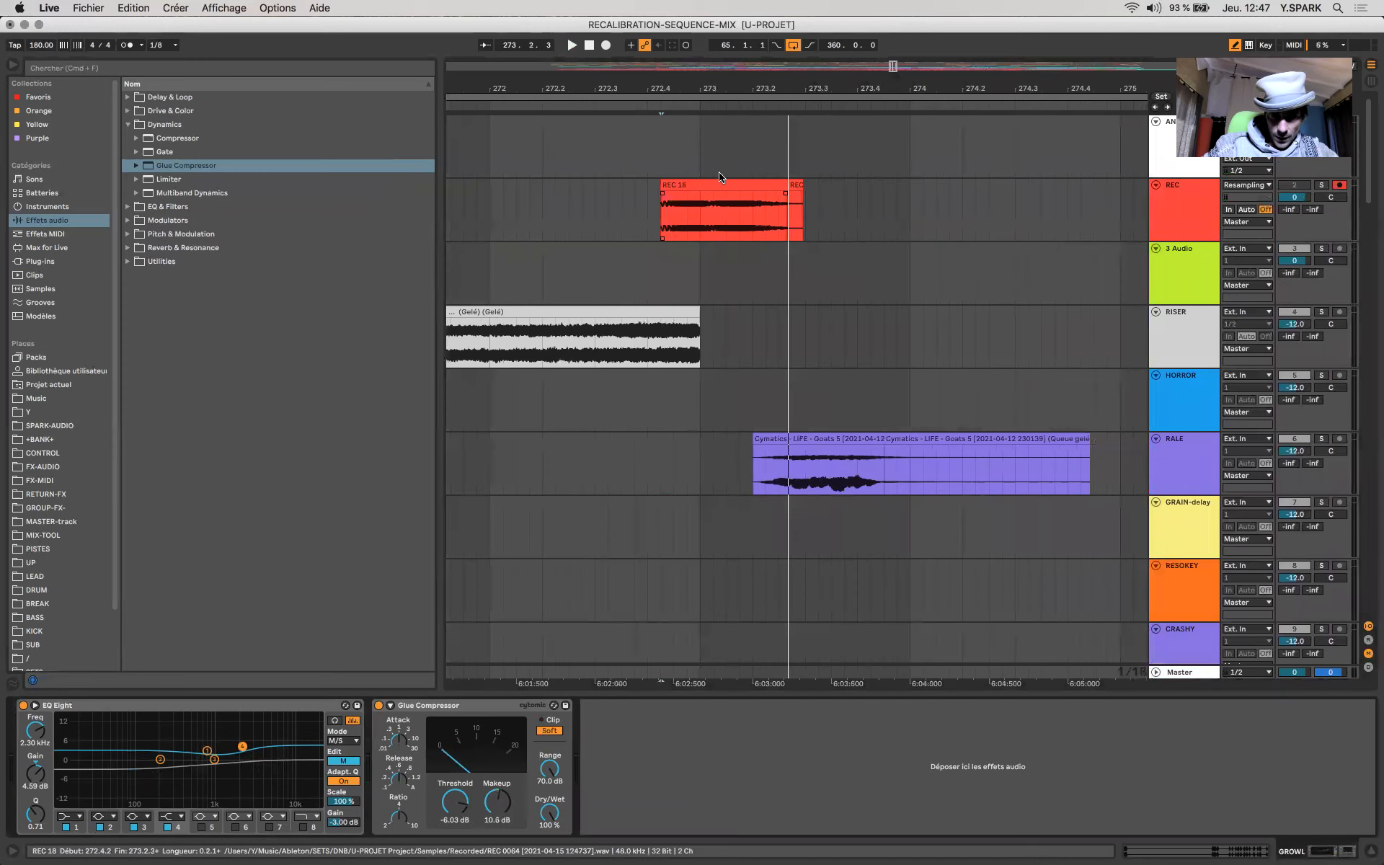
click(719, 185)
drag(740, 212, 818, 226)
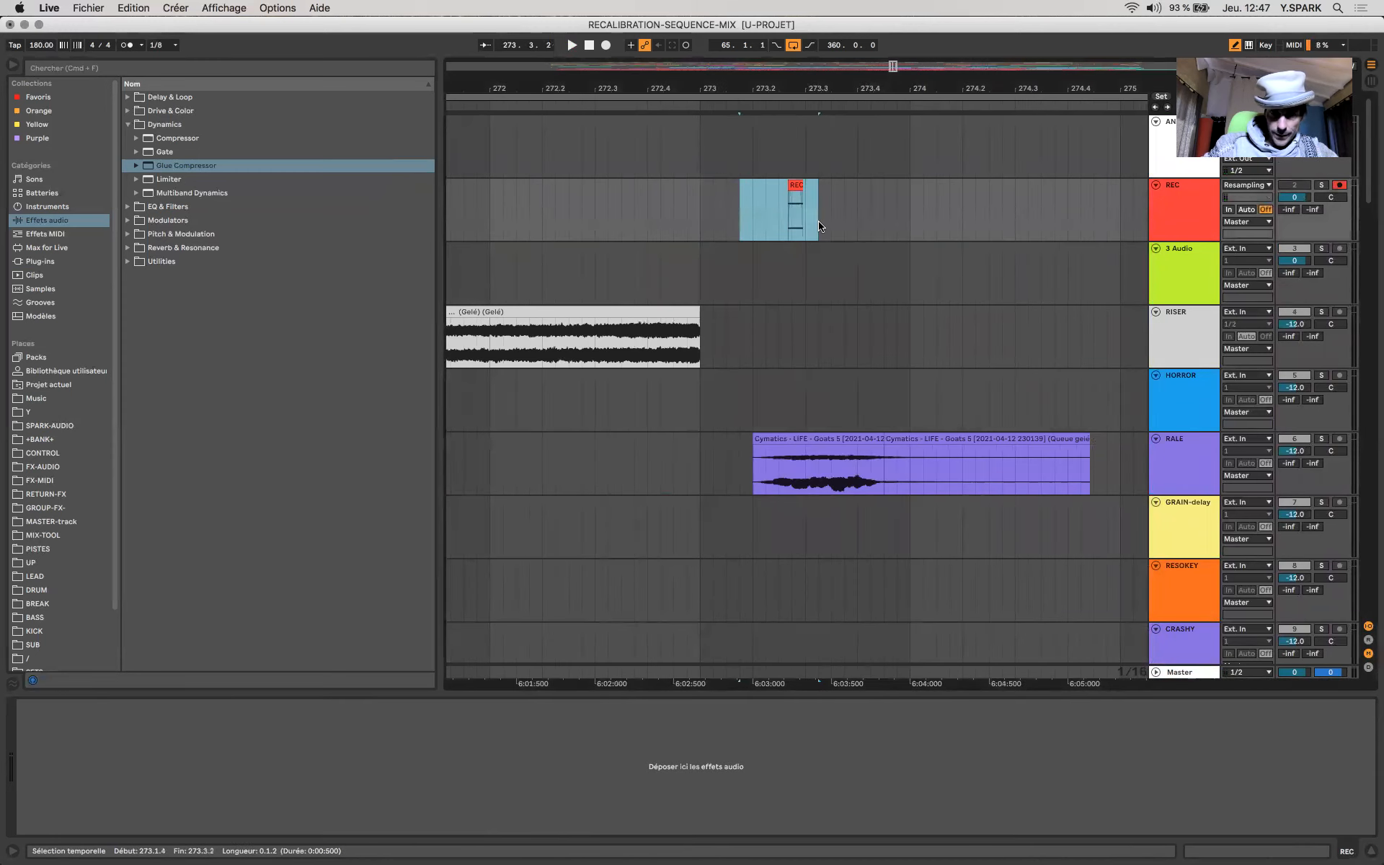
Step: Bypass the Glue Compressor and EQ Eight on GROWL while playing its clip from 272.4.1 to compare the sound
scroll(819, 226, down, 15)
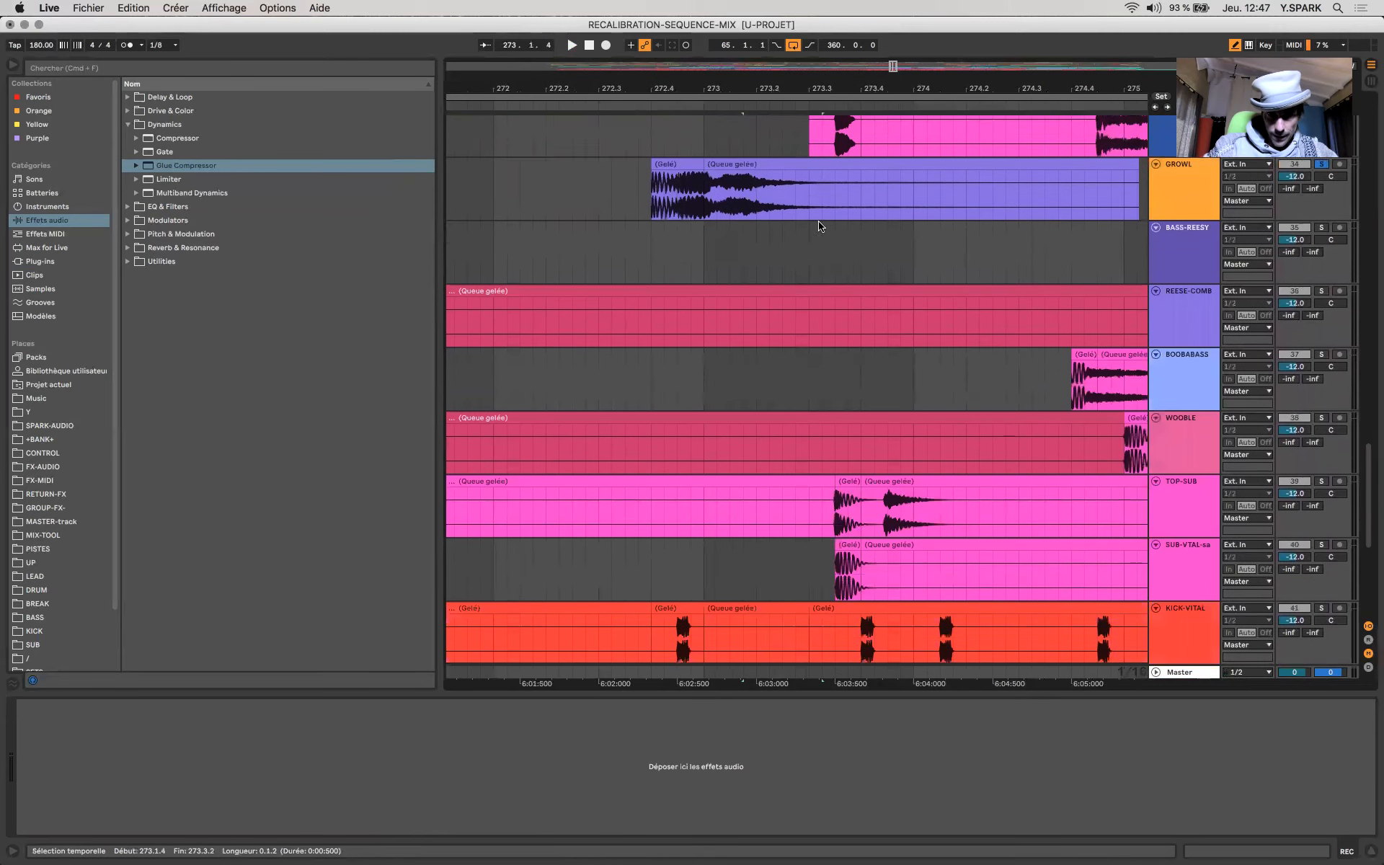
click(657, 183)
key(space)
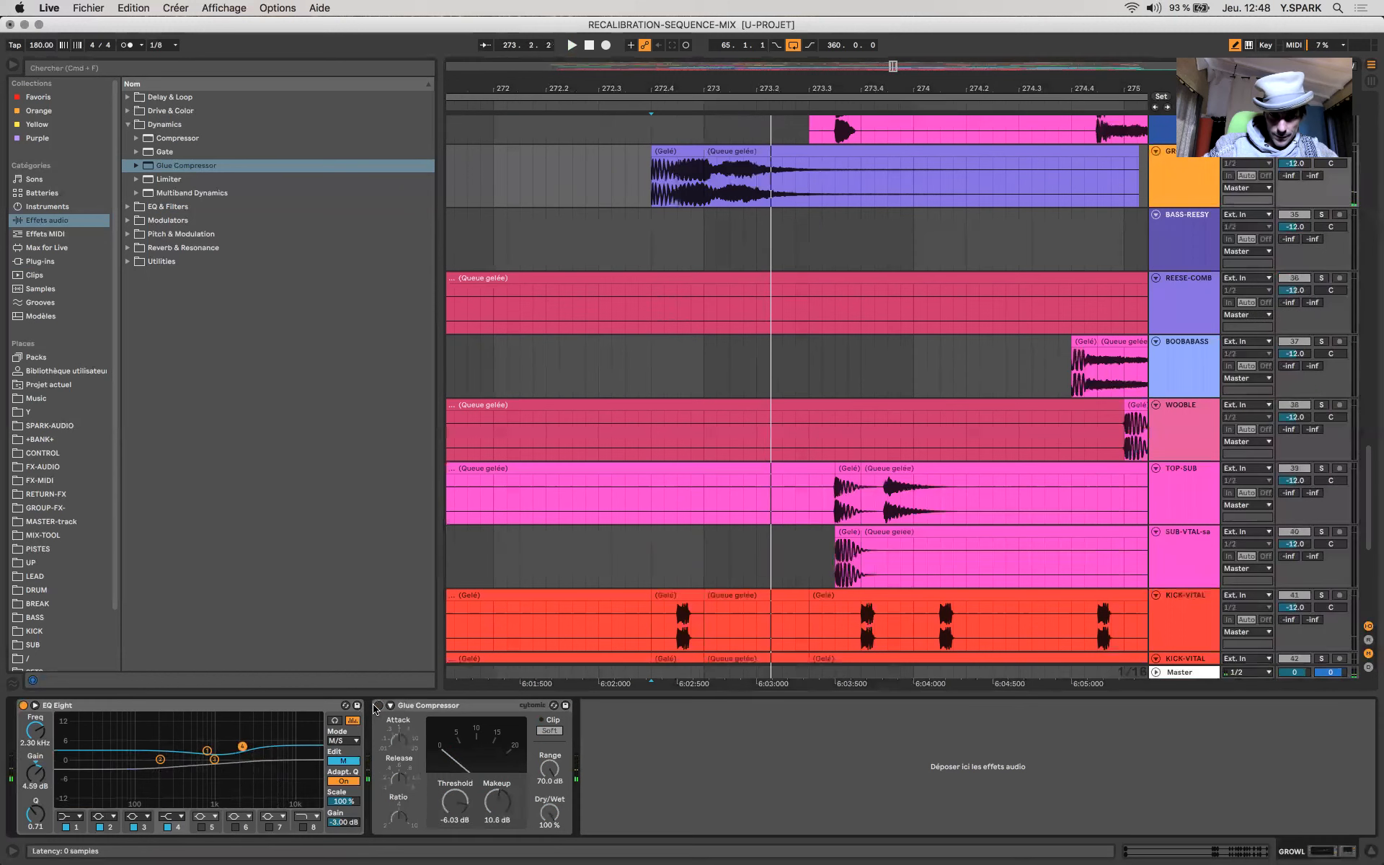
click(24, 705)
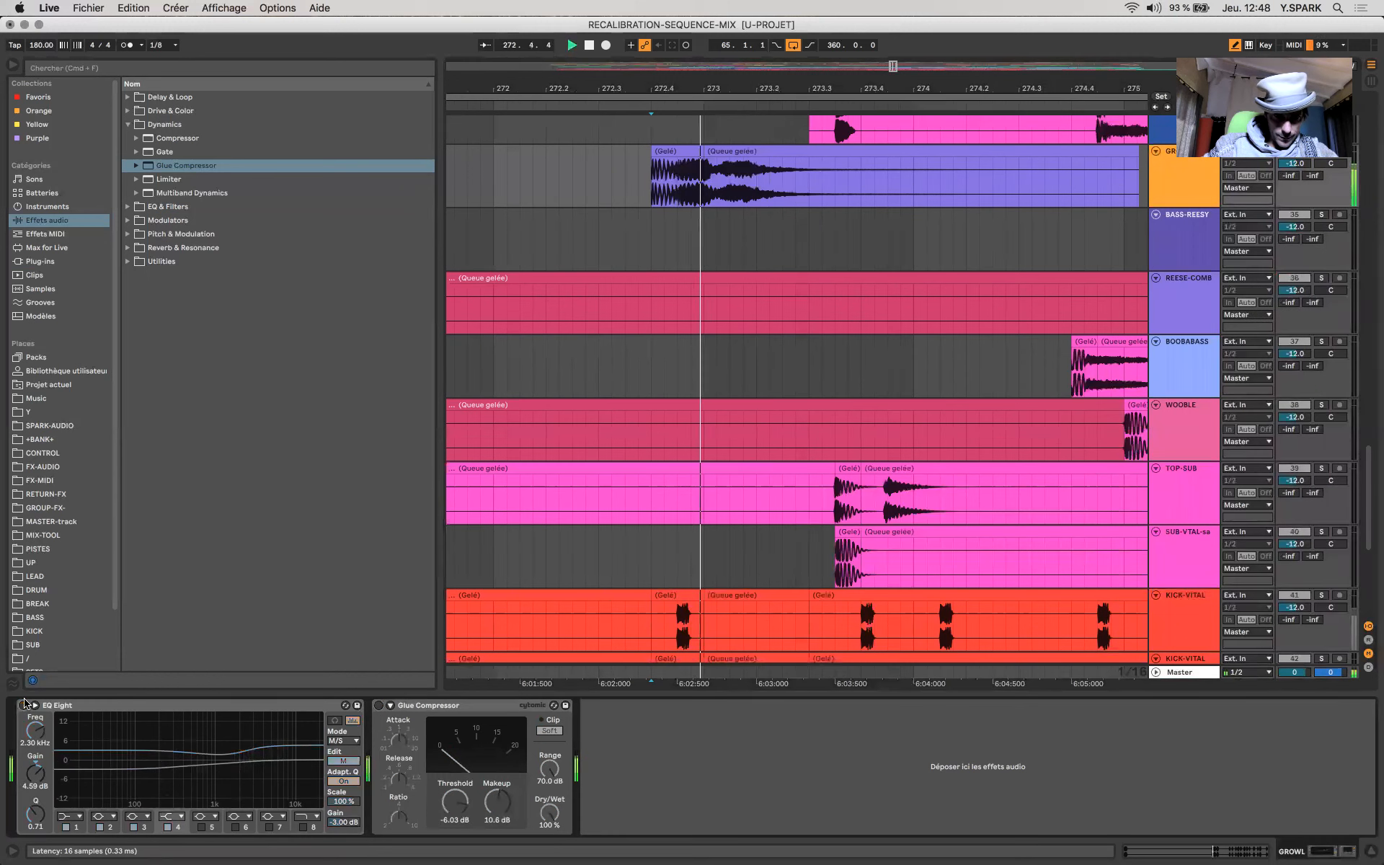
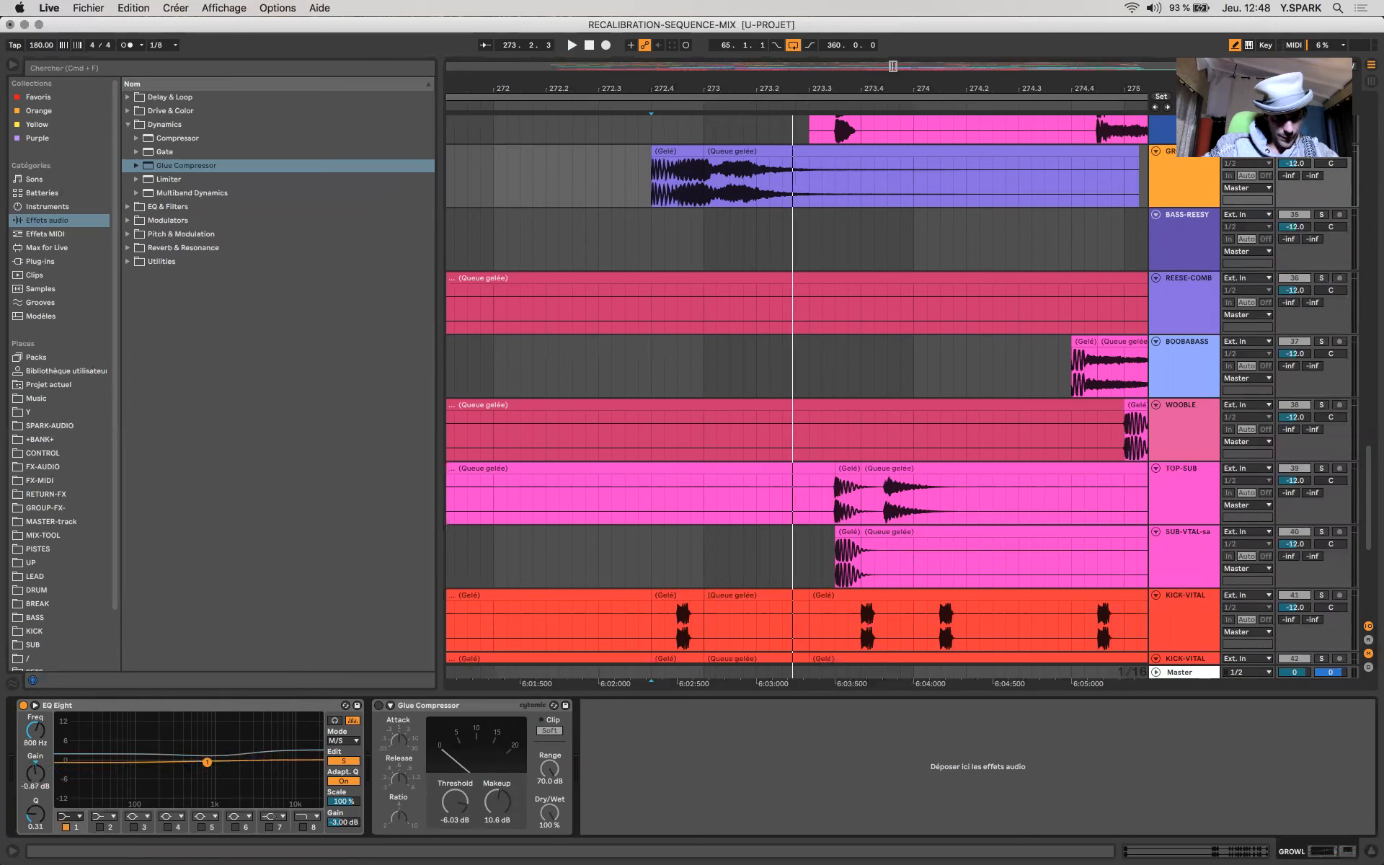
Step: Set band 1 of the GROWL EQ Eight's side channel to about -0.37 dB and check the correlation meter on the Master track
drag(207, 767, 208, 763)
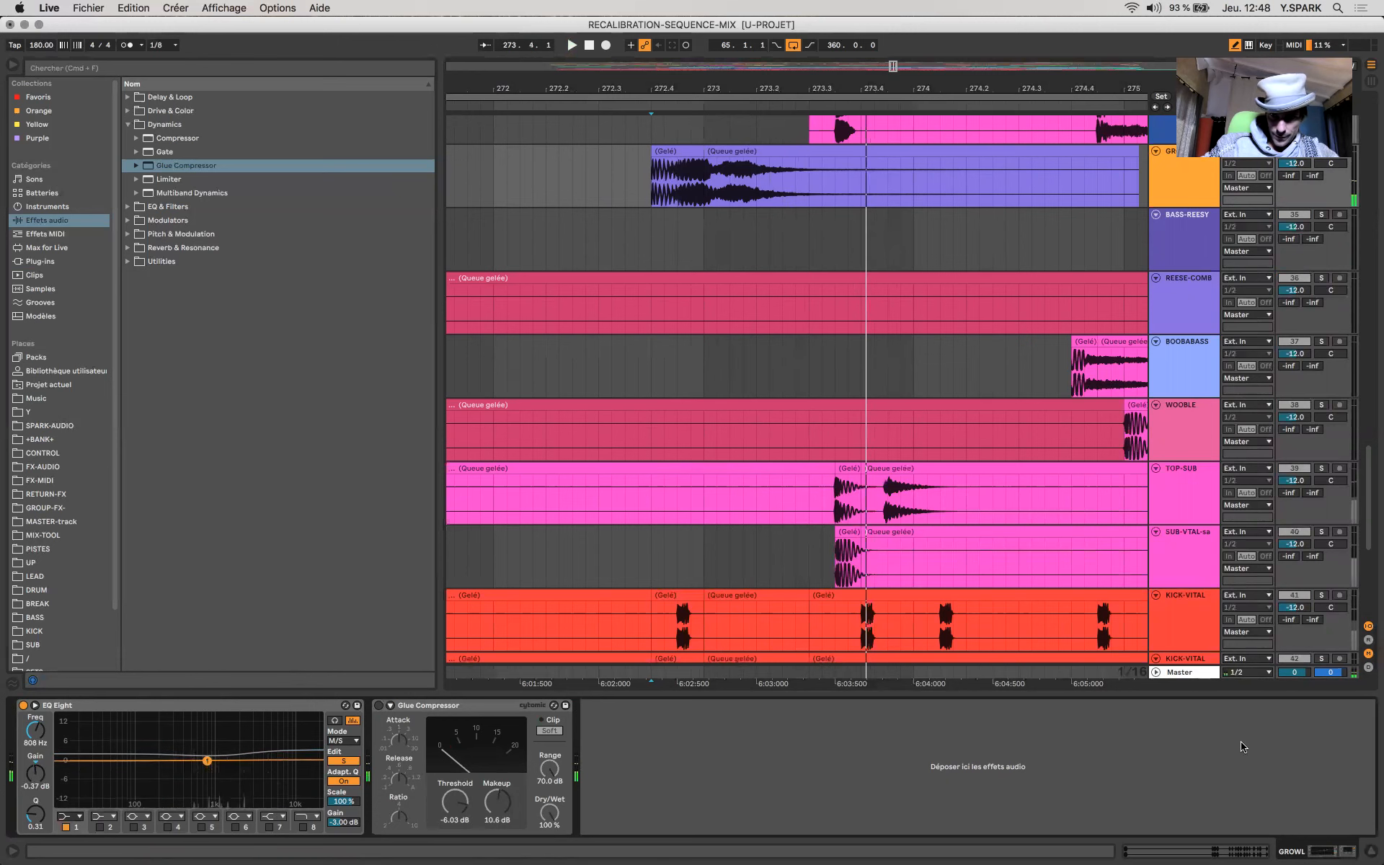
click(1187, 673)
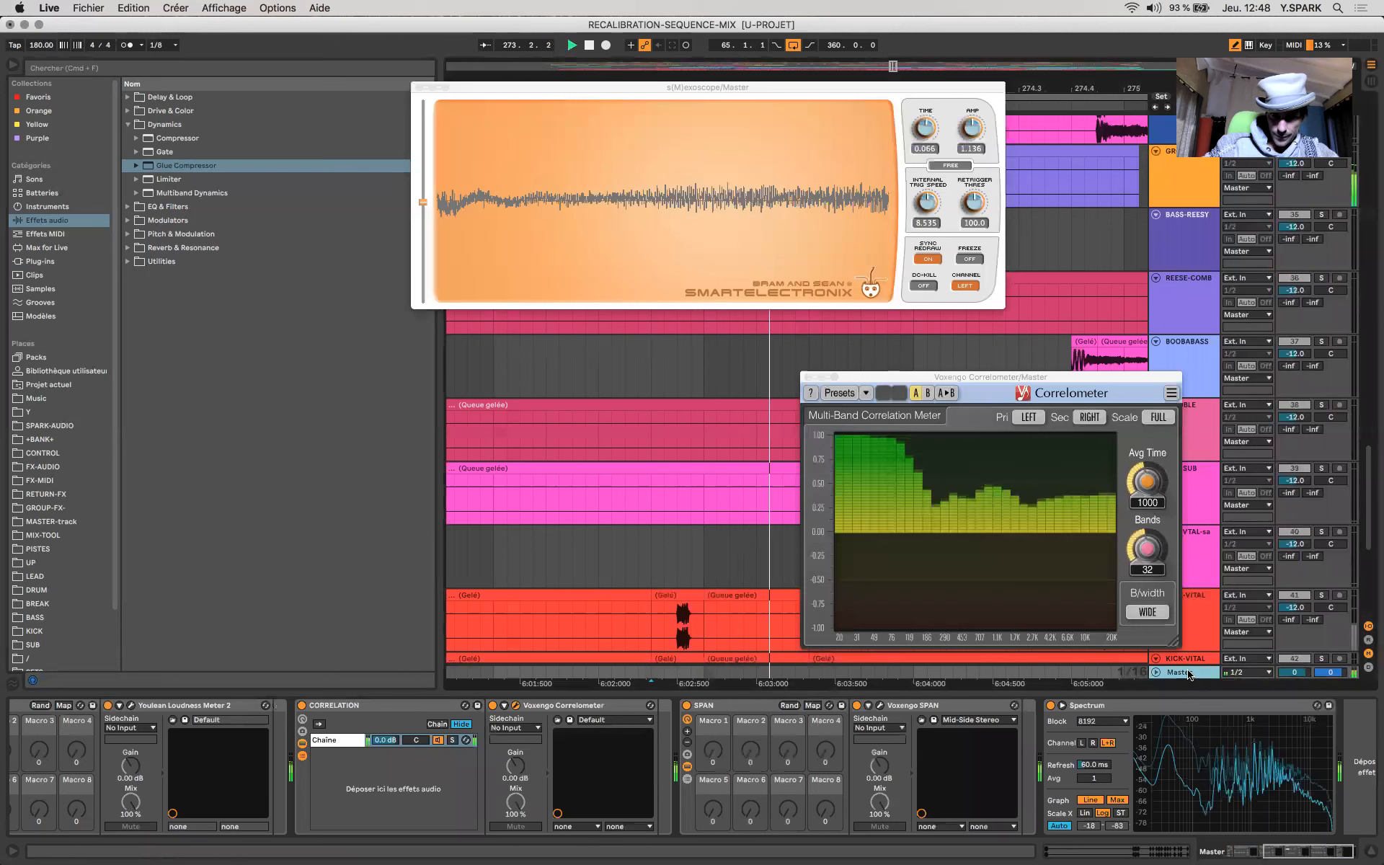
key(space)
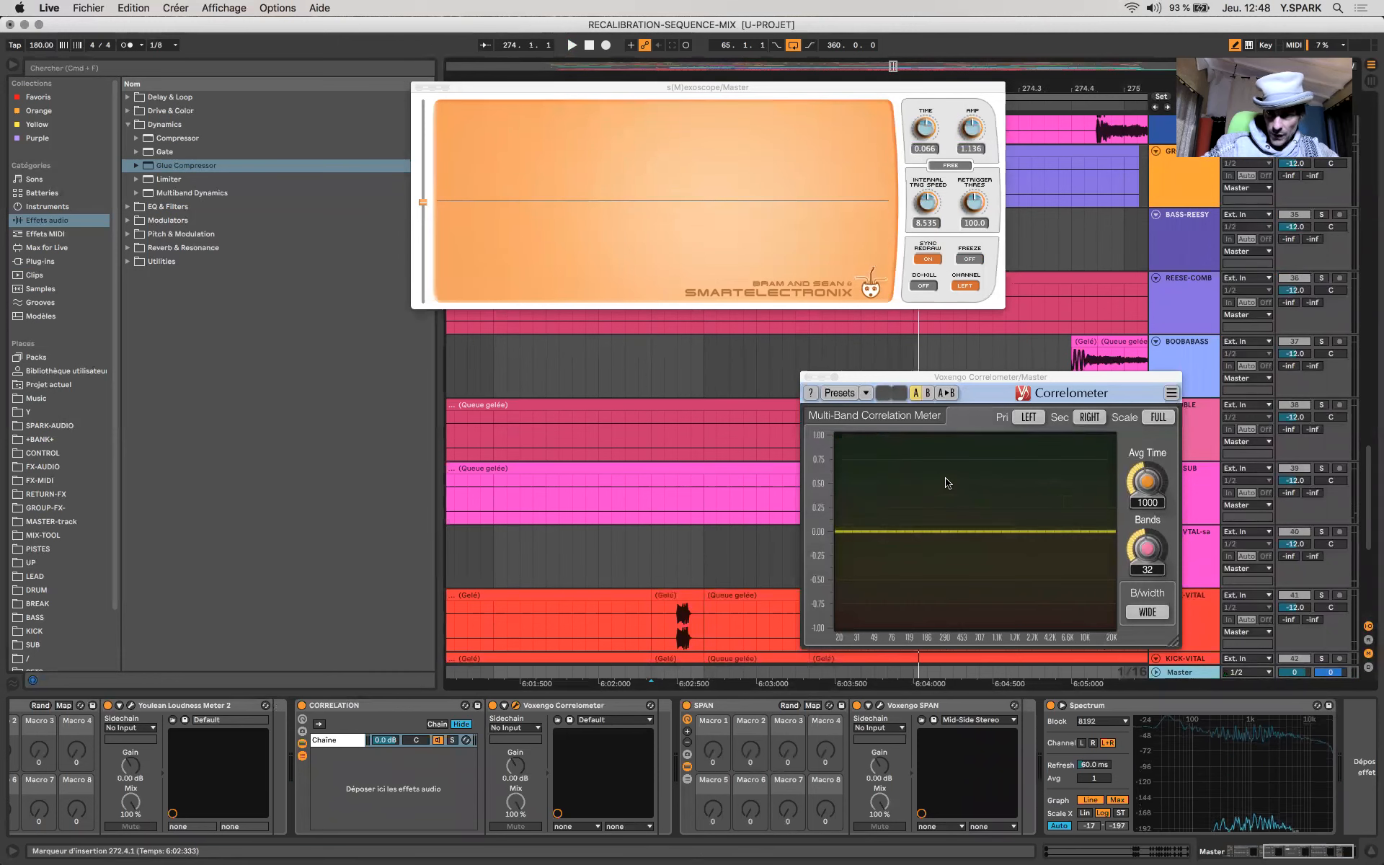
Step: Play the soloed GROWL clip again and bring its device chain back into view
click(1203, 350)
key(space)
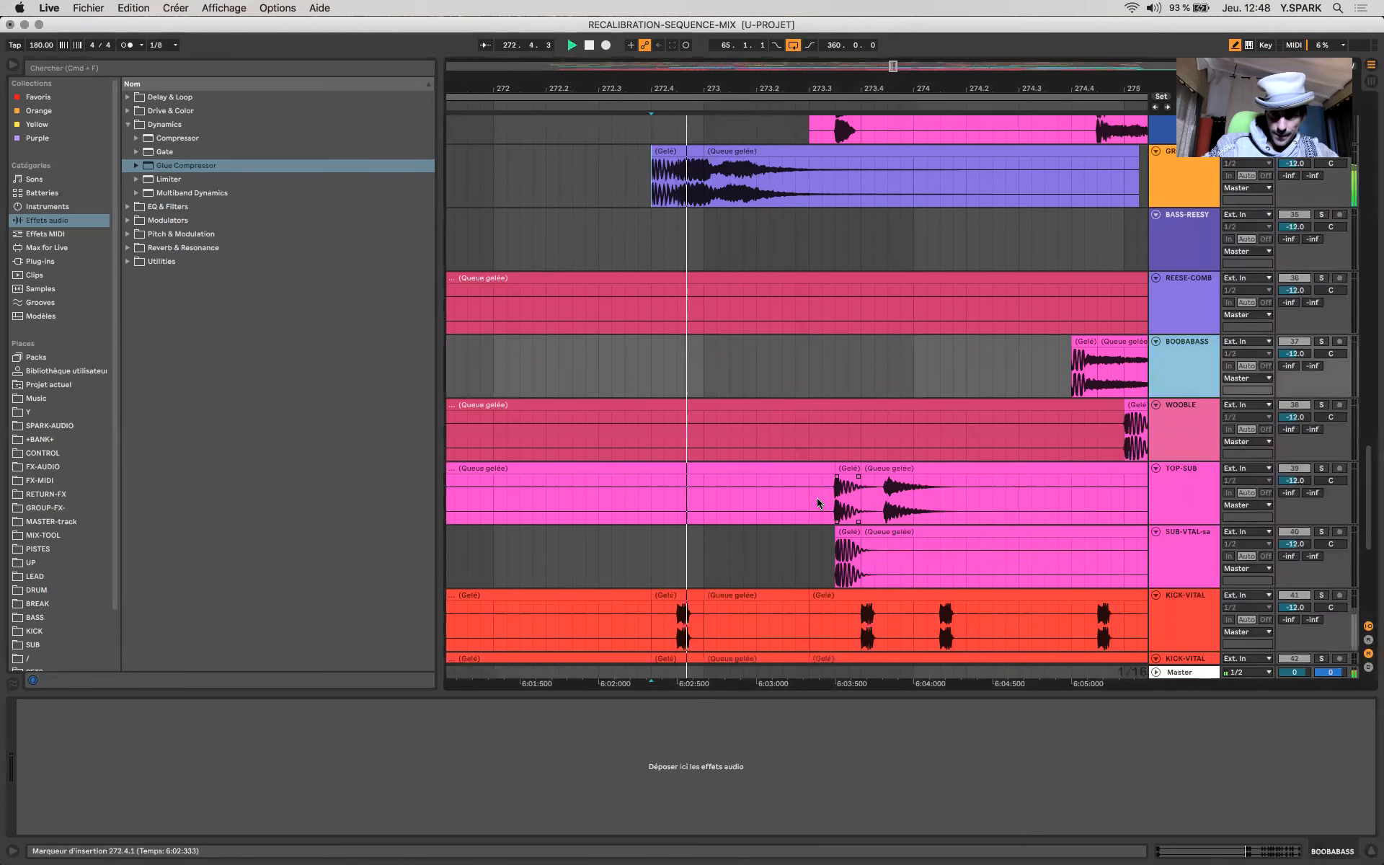
click(660, 189)
key(space)
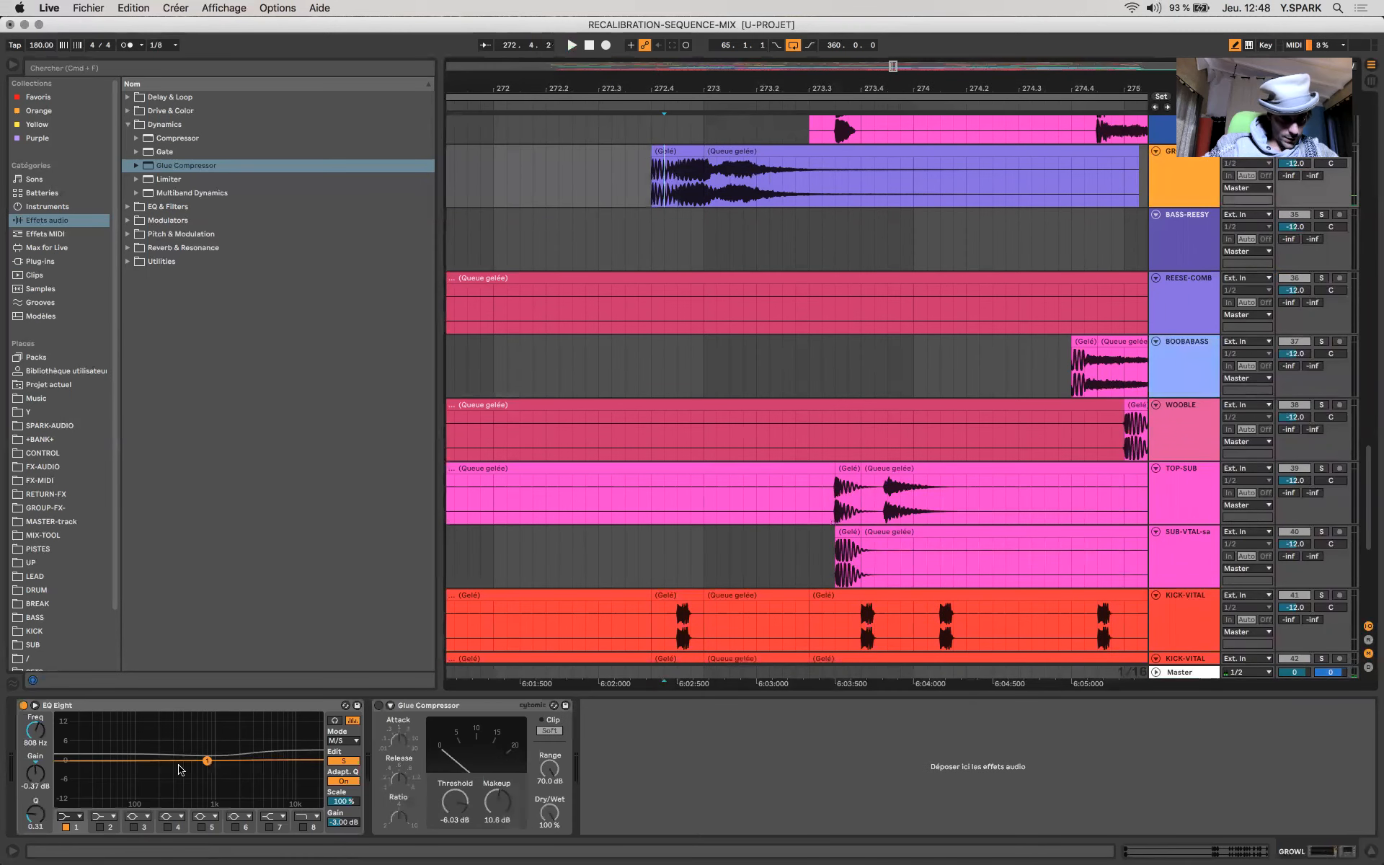
Step: Enable band 3 on the GROWL EQ Eight's side channel and cut about -9.30 dB at 206 Hz with Q 0.44 during playback
click(133, 826)
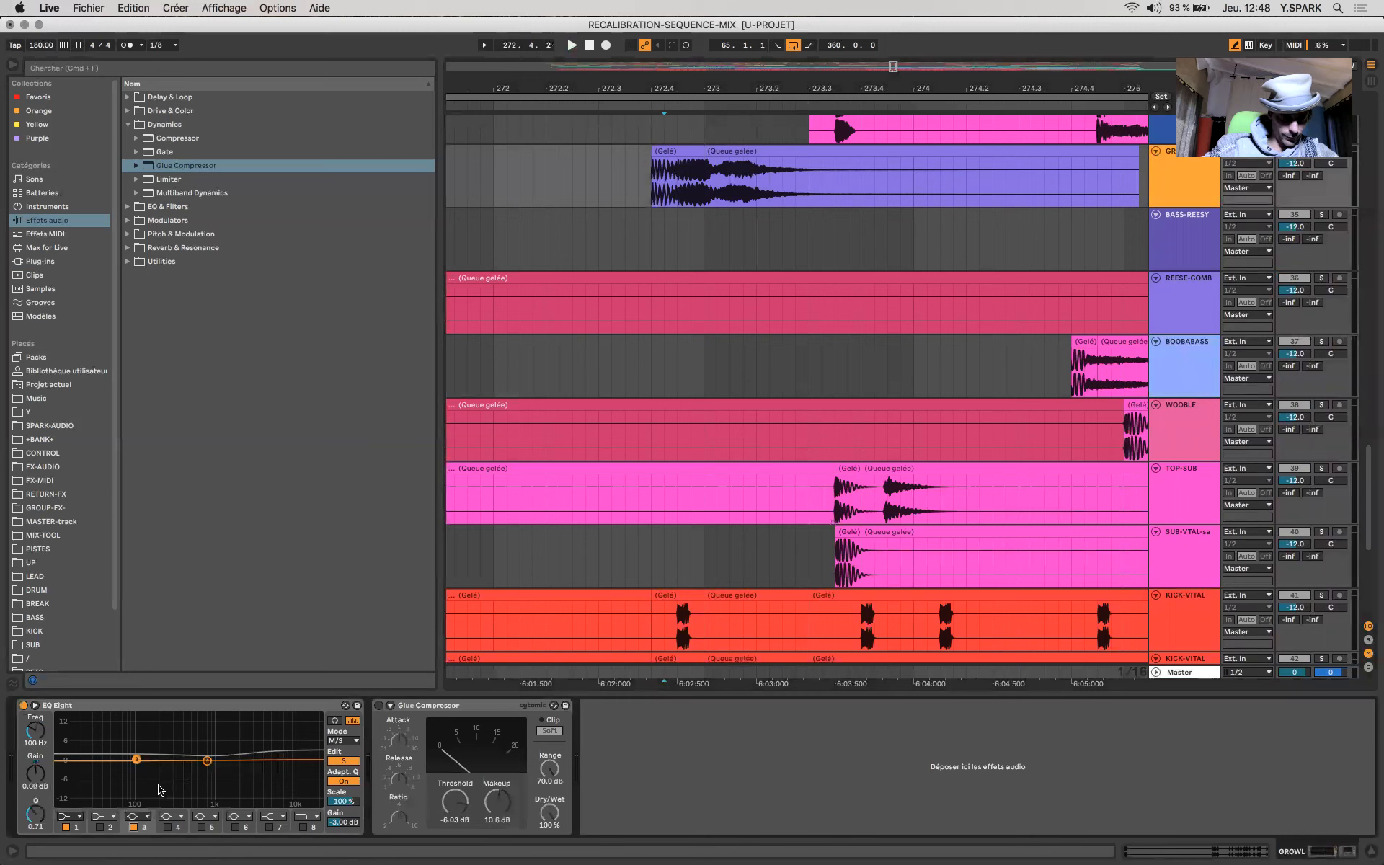
drag(143, 763, 160, 786)
key(space)
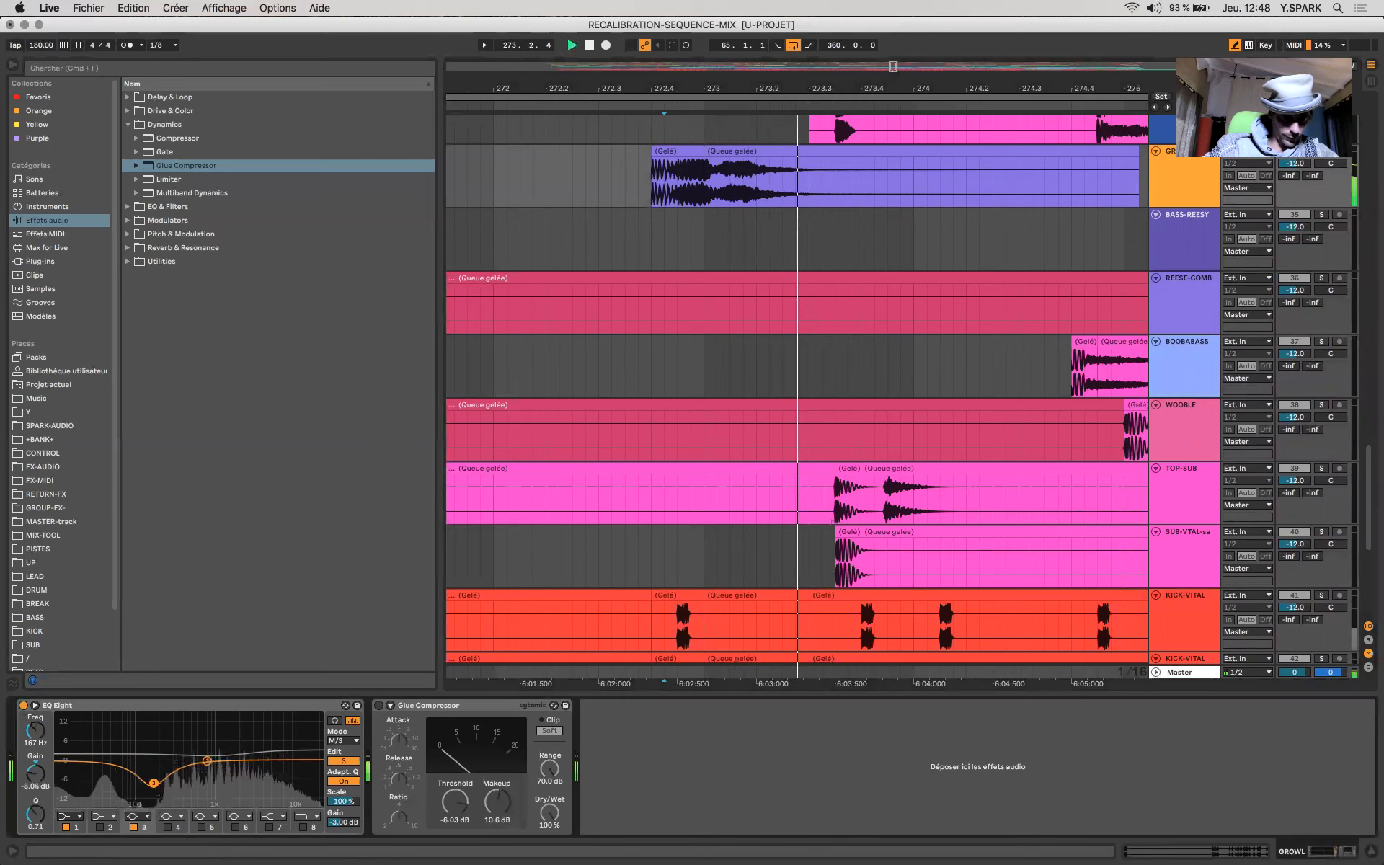
drag(36, 814, 35, 827)
key(space)
key(space)
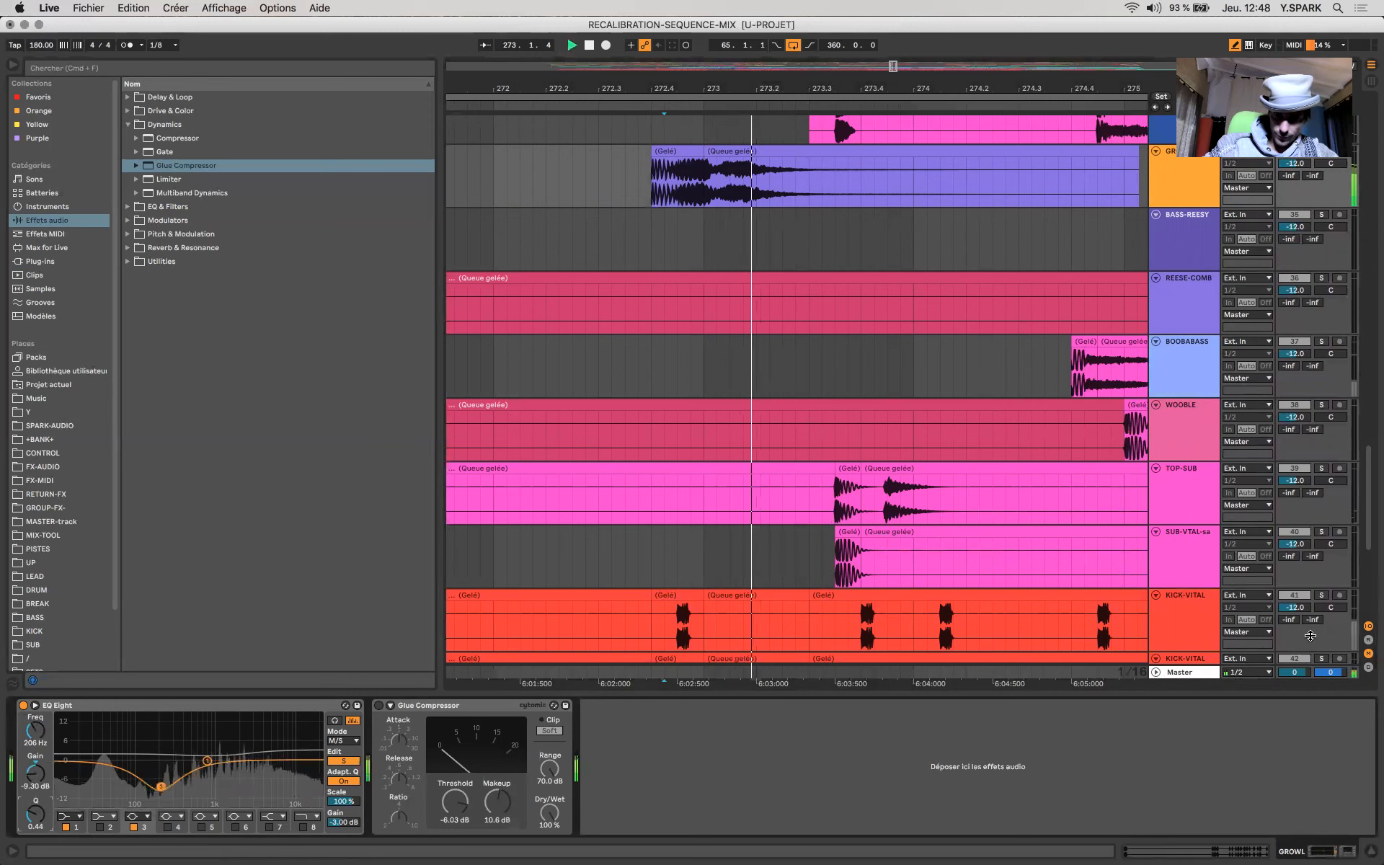
Step: Check the correlation meter on the Master track, then bring GROWL's device chain back into view
click(1202, 676)
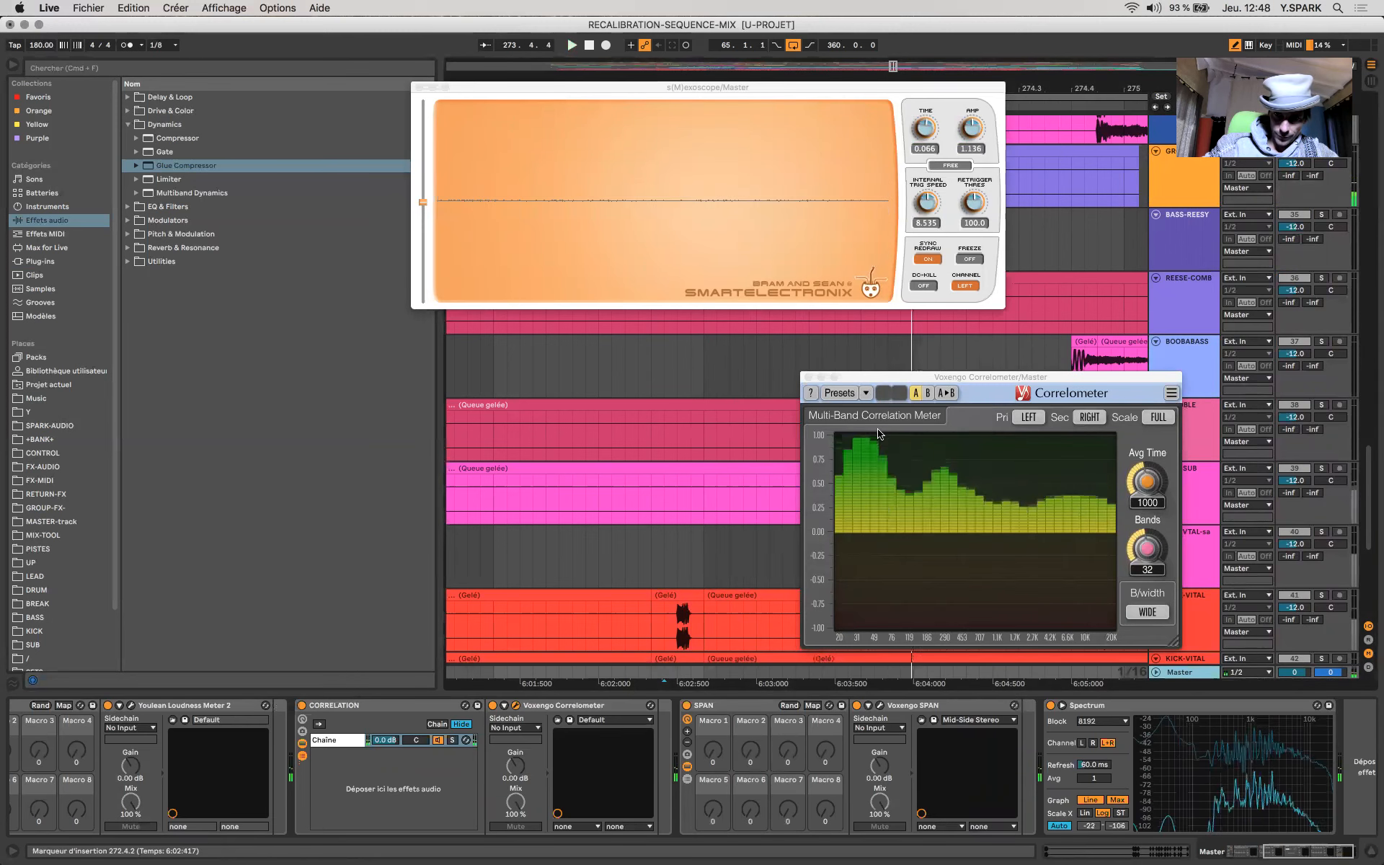
click(637, 492)
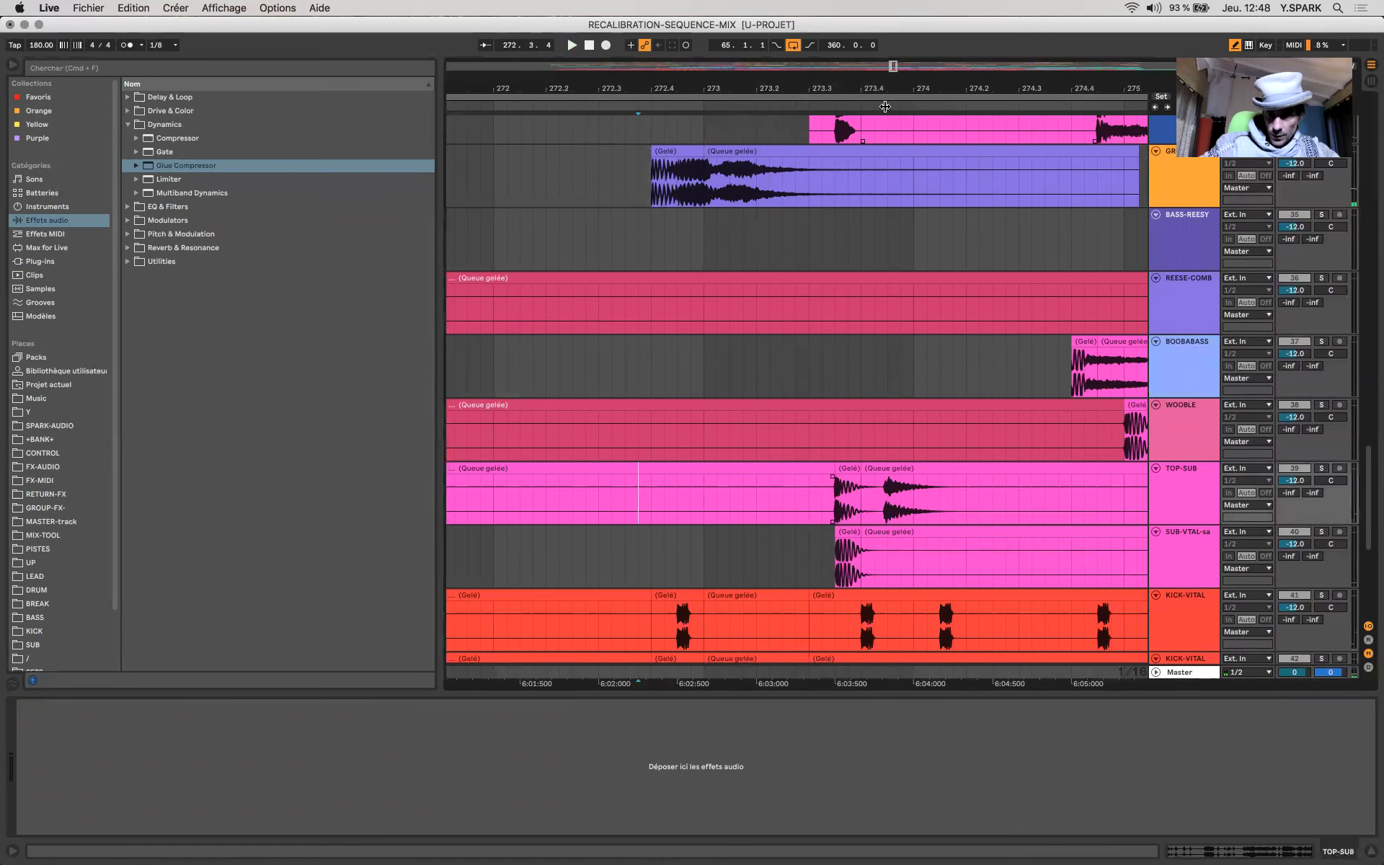
click(655, 151)
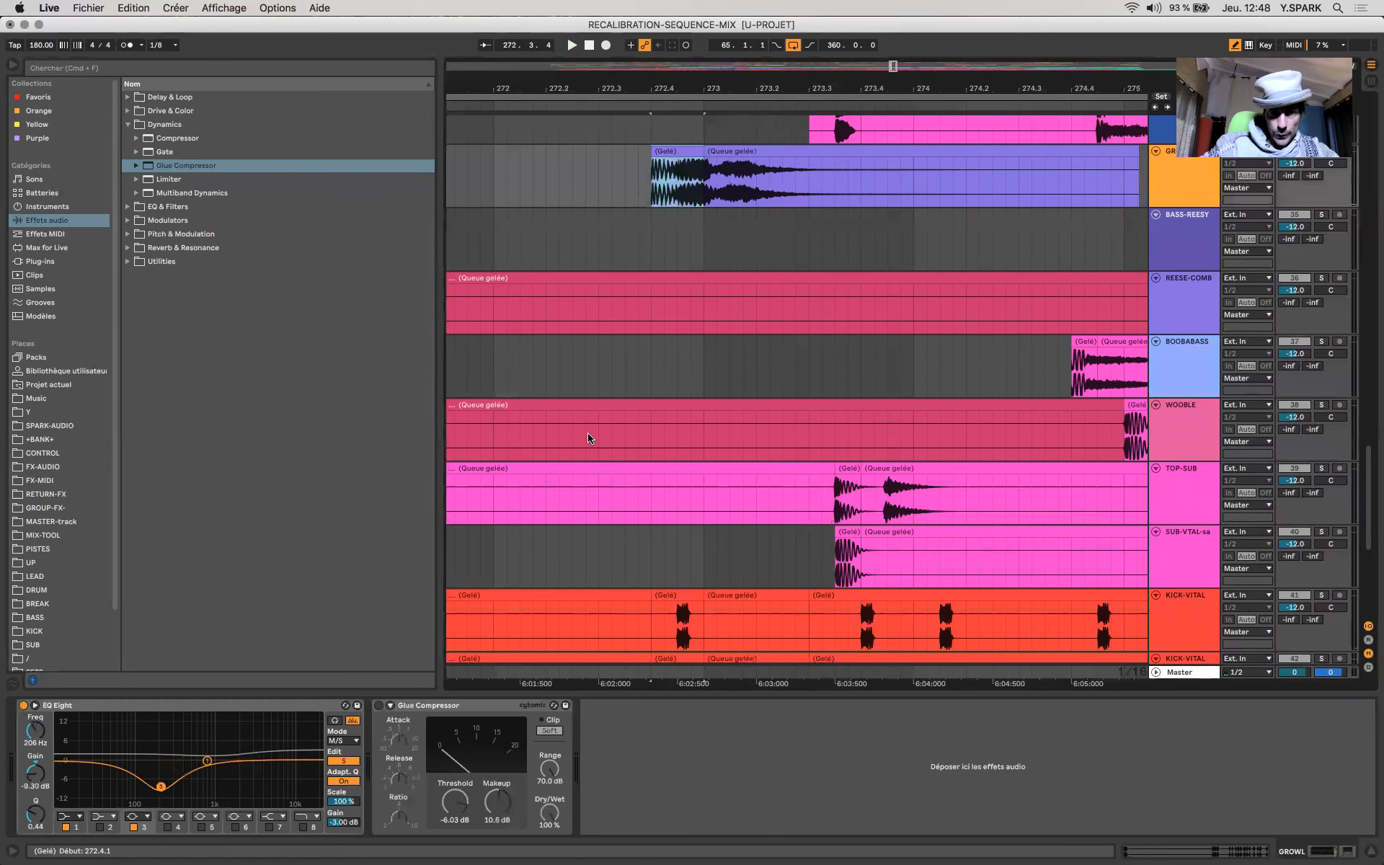
Step: Re-enable GROWL's Glue Compressor and set its threshold to about -5.71 dB and makeup to about 6.83 dB while playing the clip repeatedly
click(379, 706)
key(space)
key(space)
key(space)
drag(455, 801, 513, 820)
key(space)
key(space)
key(space)
key(space)
key(space)
key(space)
key(space)
key(space)
key(space)
key(space)
key(space)
key(space)
key(space)
key(space)
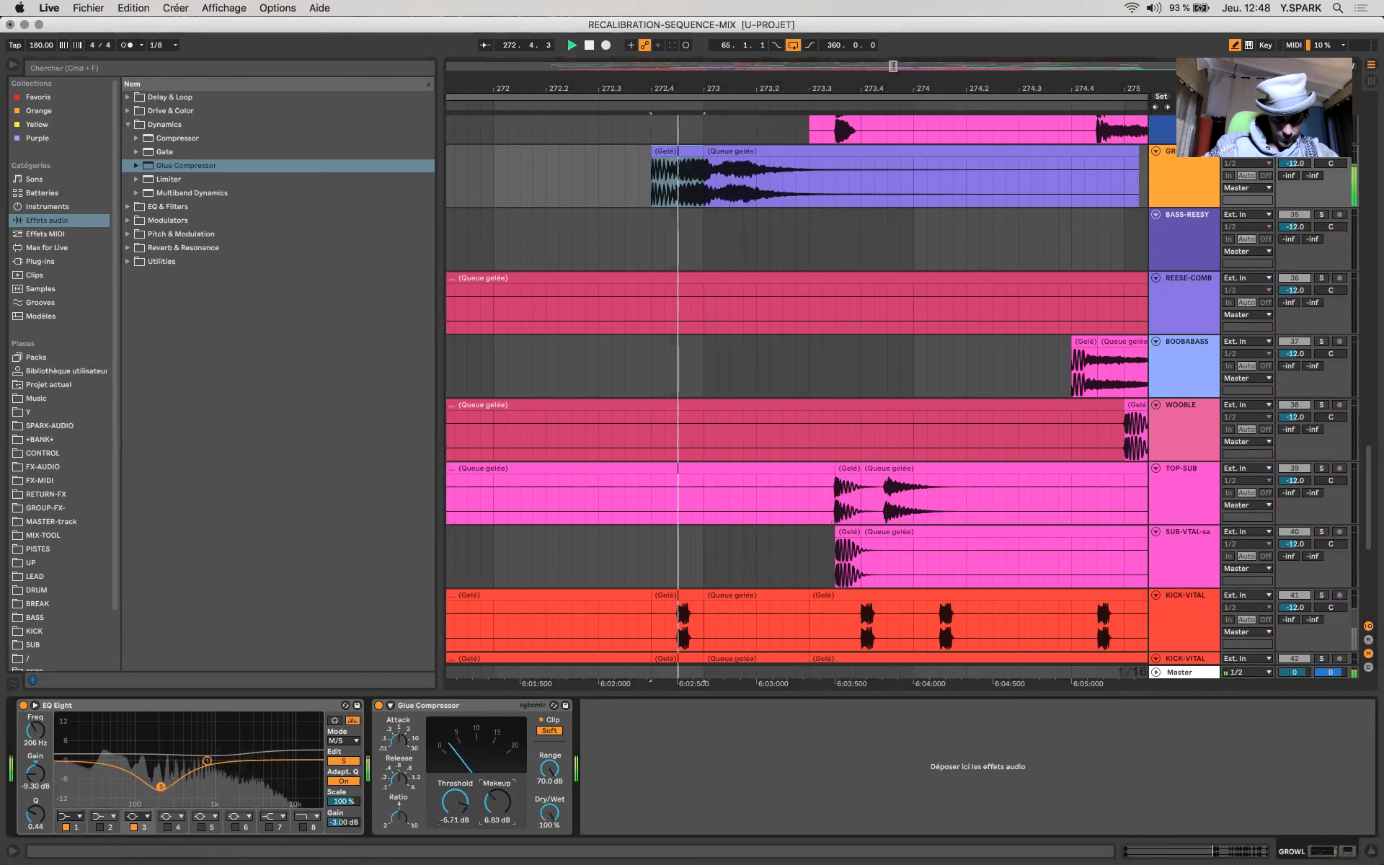
Step: Raise the GROWL Glue Compressor's makeup gain to about 11.6 dB while replaying the clip
key(space)
key(space)
key(space)
key(space)
key(space)
drag(497, 801, 497, 793)
key(space)
key(space)
key(space)
key(space)
key(space)
key(space)
key(space)
key(space)
key(space)
key(space)
Step: Record the soloed GROWL output onto the REC track from 272.4.1 and inspect the start of the recorded waveform
scroll(852, 330, up, 20)
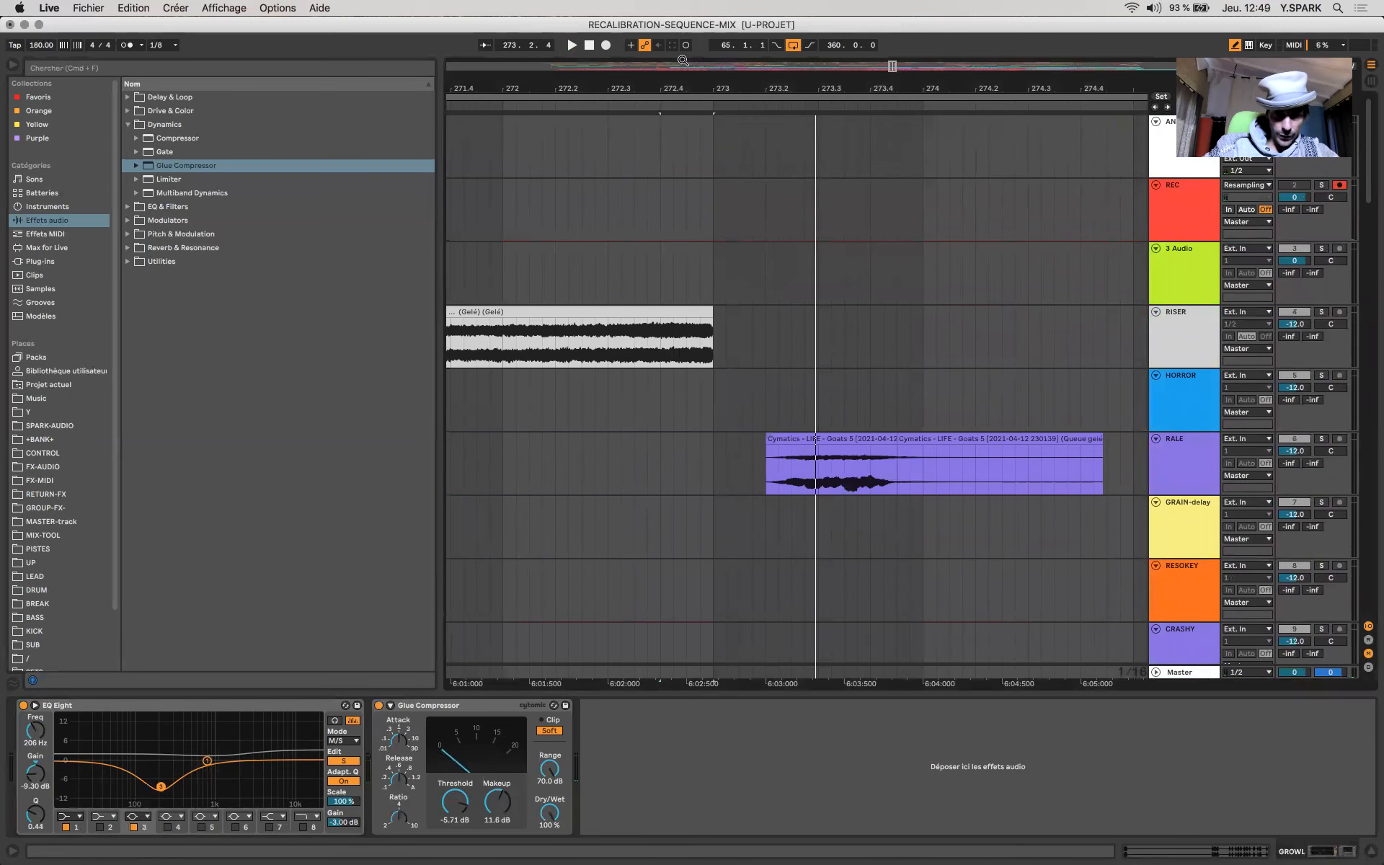
click(606, 45)
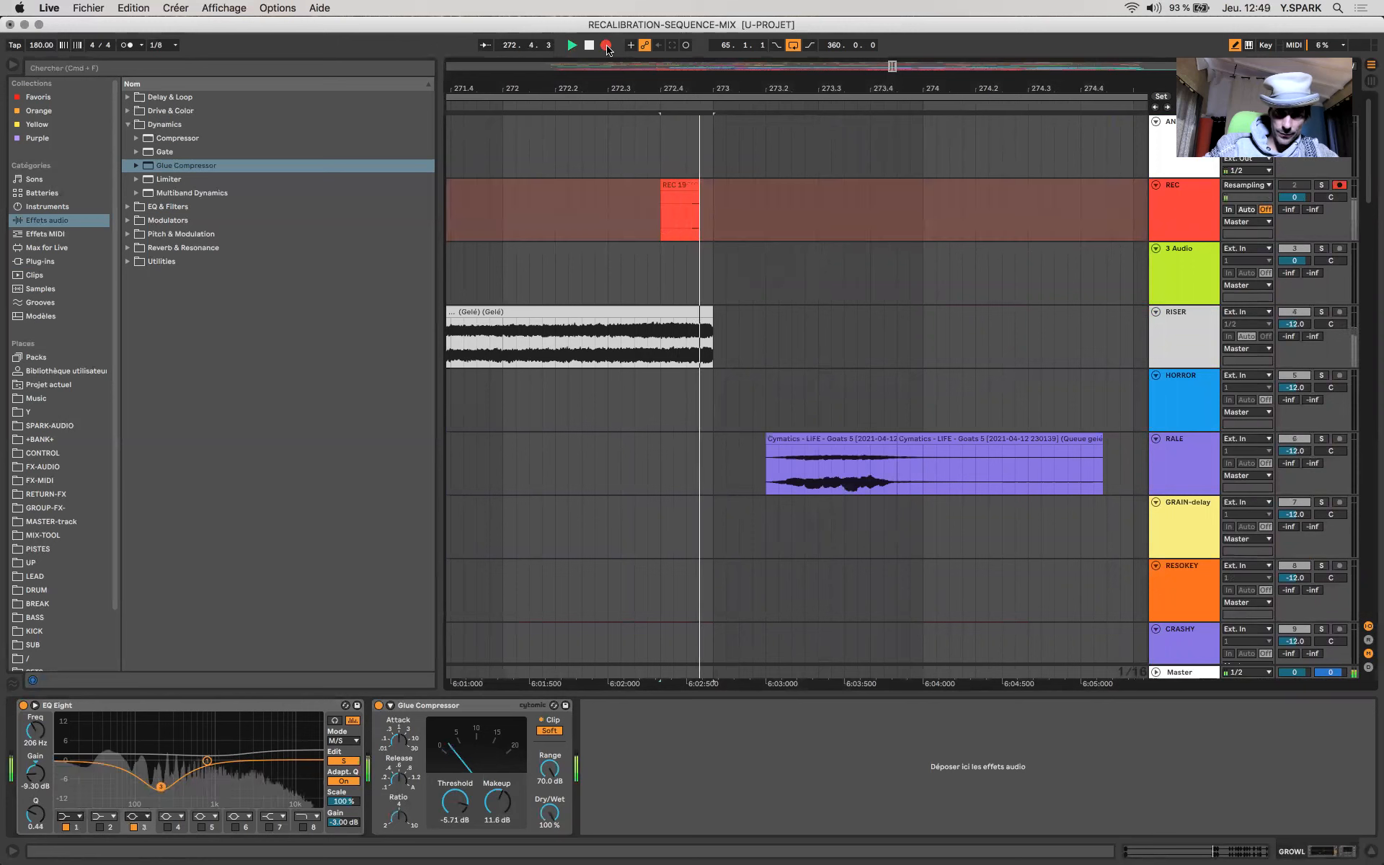
click(636, 211)
scroll(637, 212, up, 5)
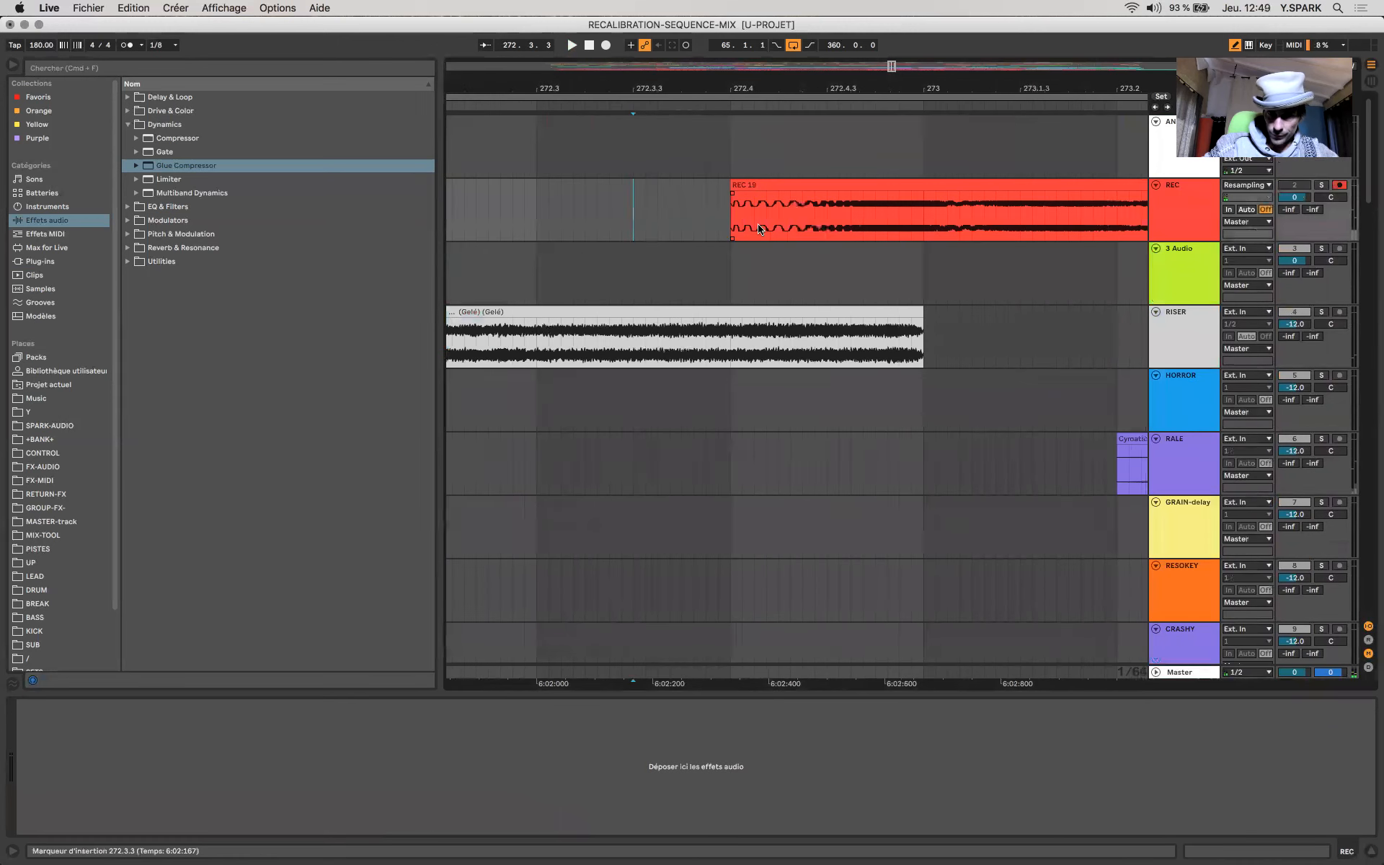
scroll(758, 229, up, 6)
drag(736, 229, 987, 213)
scroll(886, 204, right, 5)
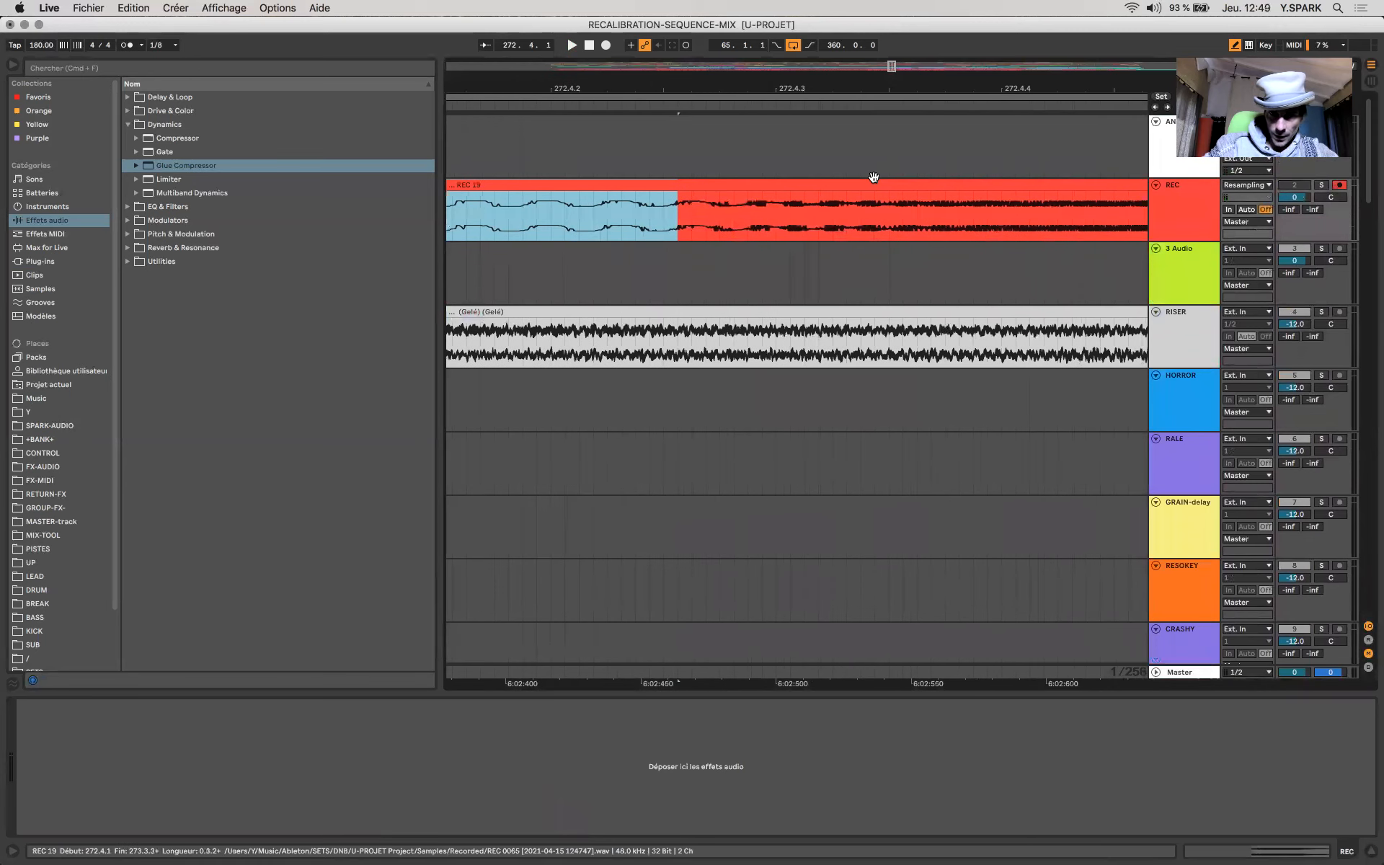
Step: Set the REC 19 clip's gain to about 11.7 dB and examine its enlarged waveform for clipping
double_click(874, 180)
mouse_move(234, 630)
mouse_down()
mouse_move(234, 609)
mouse_move(247, 630)
mouse_move(234, 624)
mouse_up()
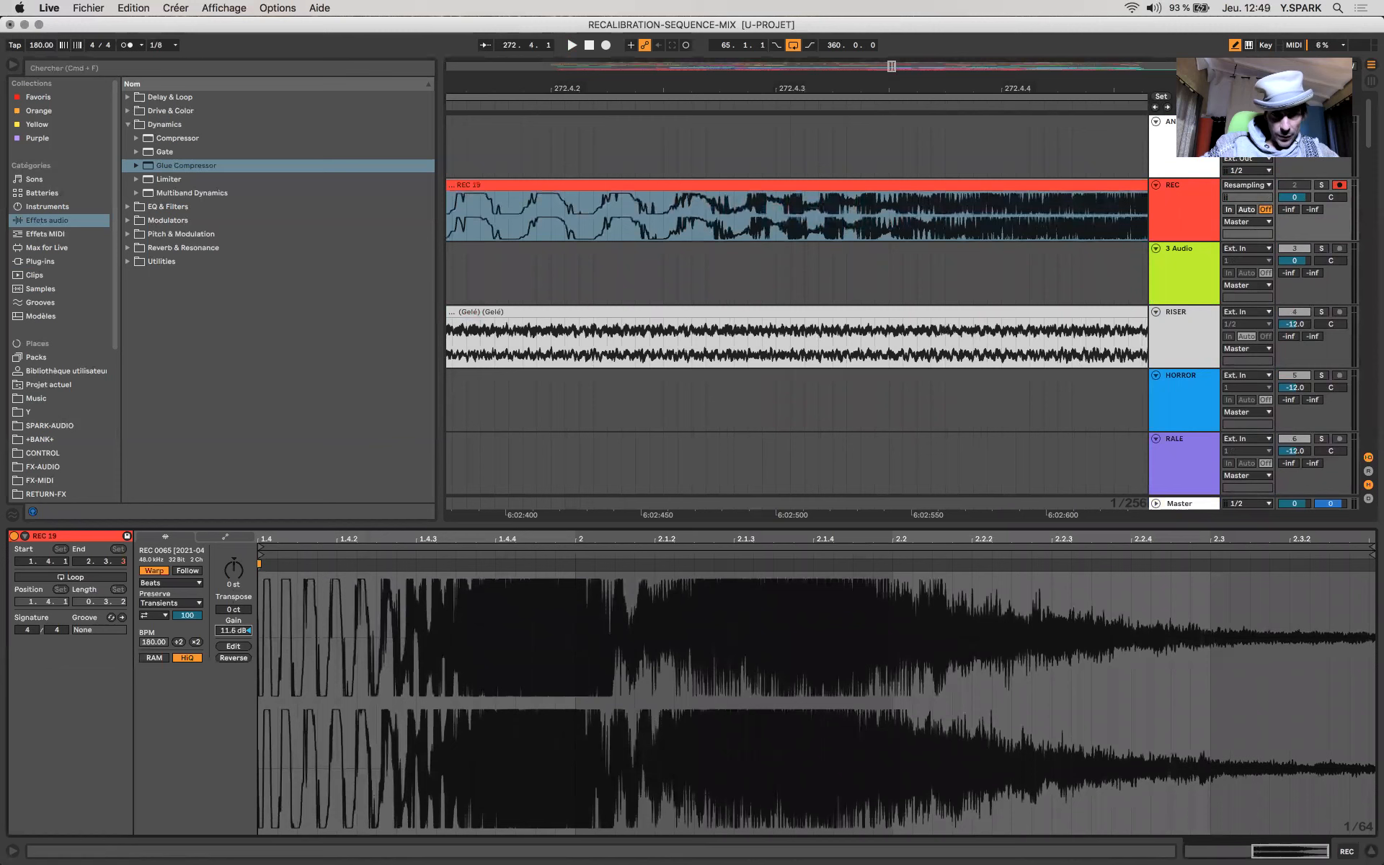
scroll(699, 173, down, 2)
scroll(698, 173, left, 5)
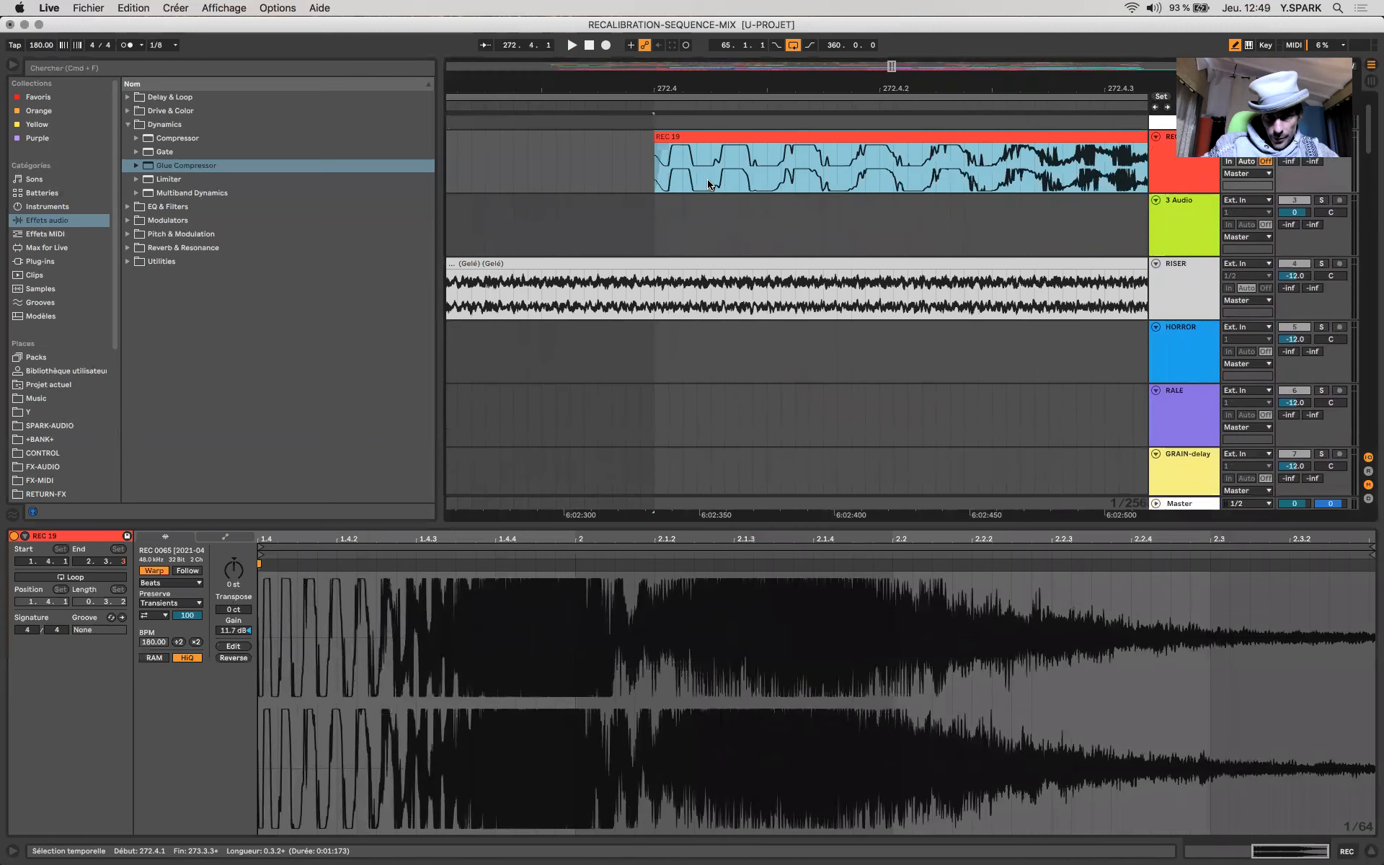
scroll(698, 173, down, 5)
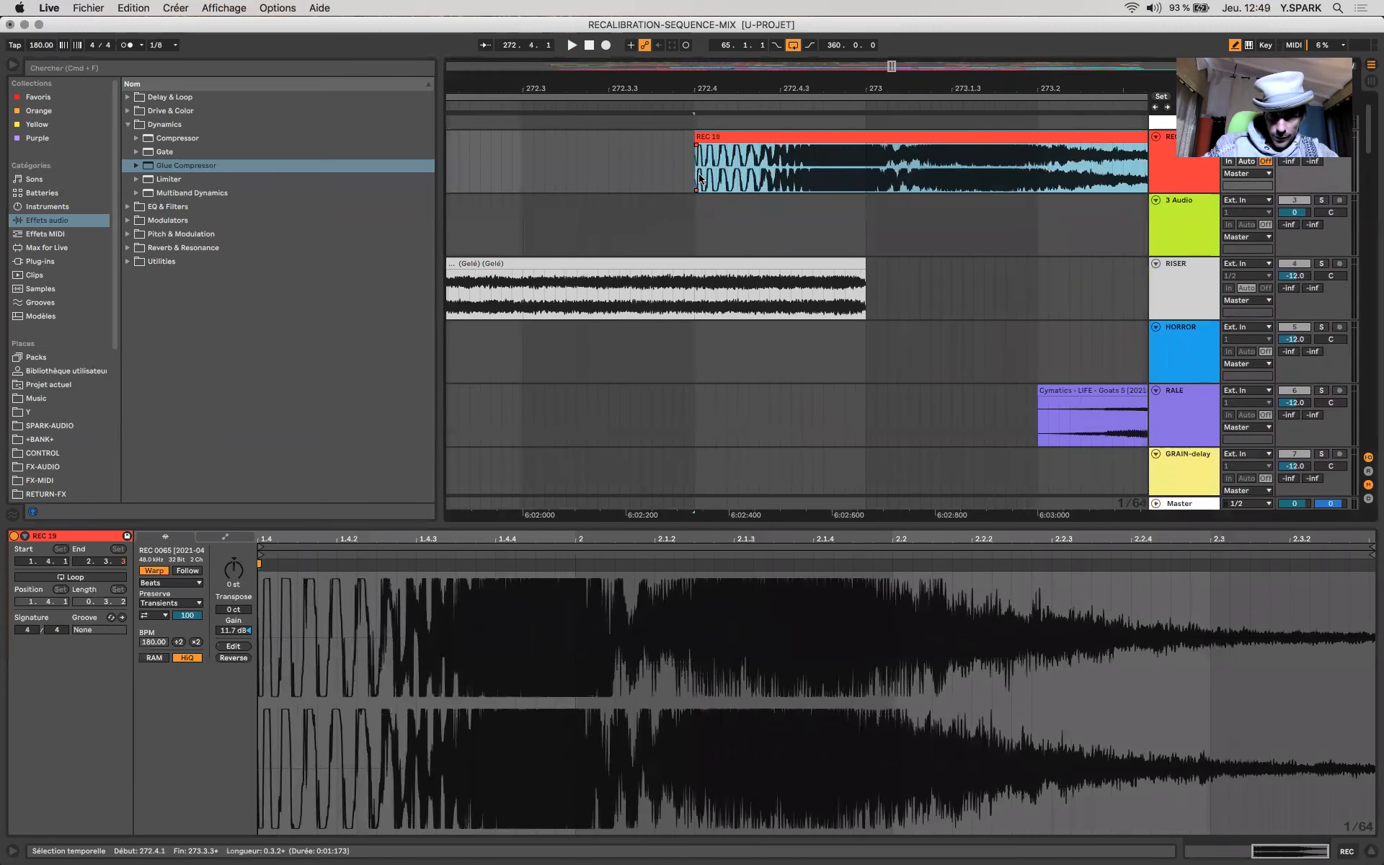
Step: Delete the REC 19 test recording from the REC track
click(972, 129)
click(970, 133)
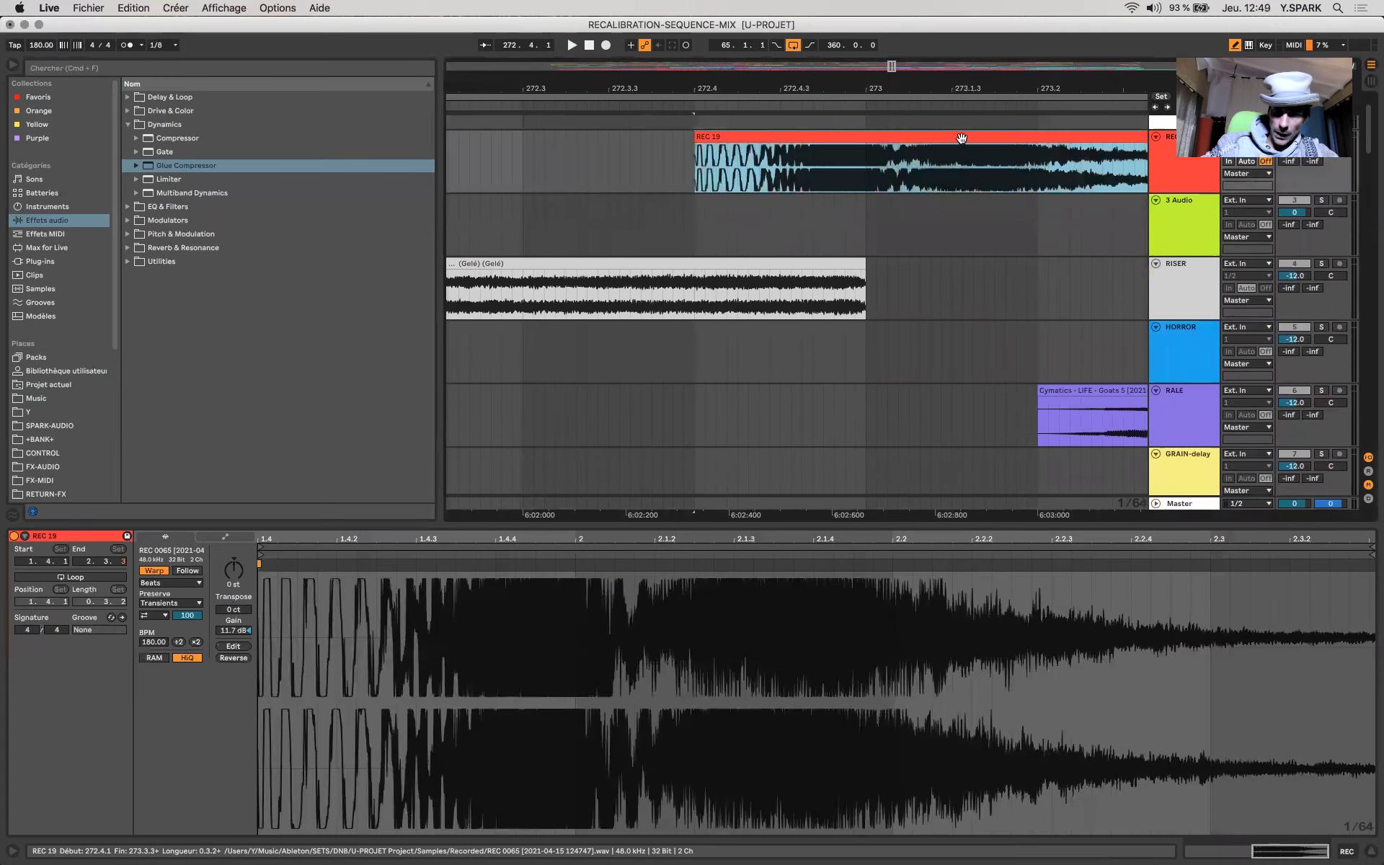
key(Delete)
Step: Set the makeup gain of GROWL's Glue Compressor to 9.00 dB and play its clip from 272.4.1
scroll(836, 345, down, 20)
scroll(836, 346, down, 5)
scroll(836, 346, up, 3)
scroll(836, 346, up, 8)
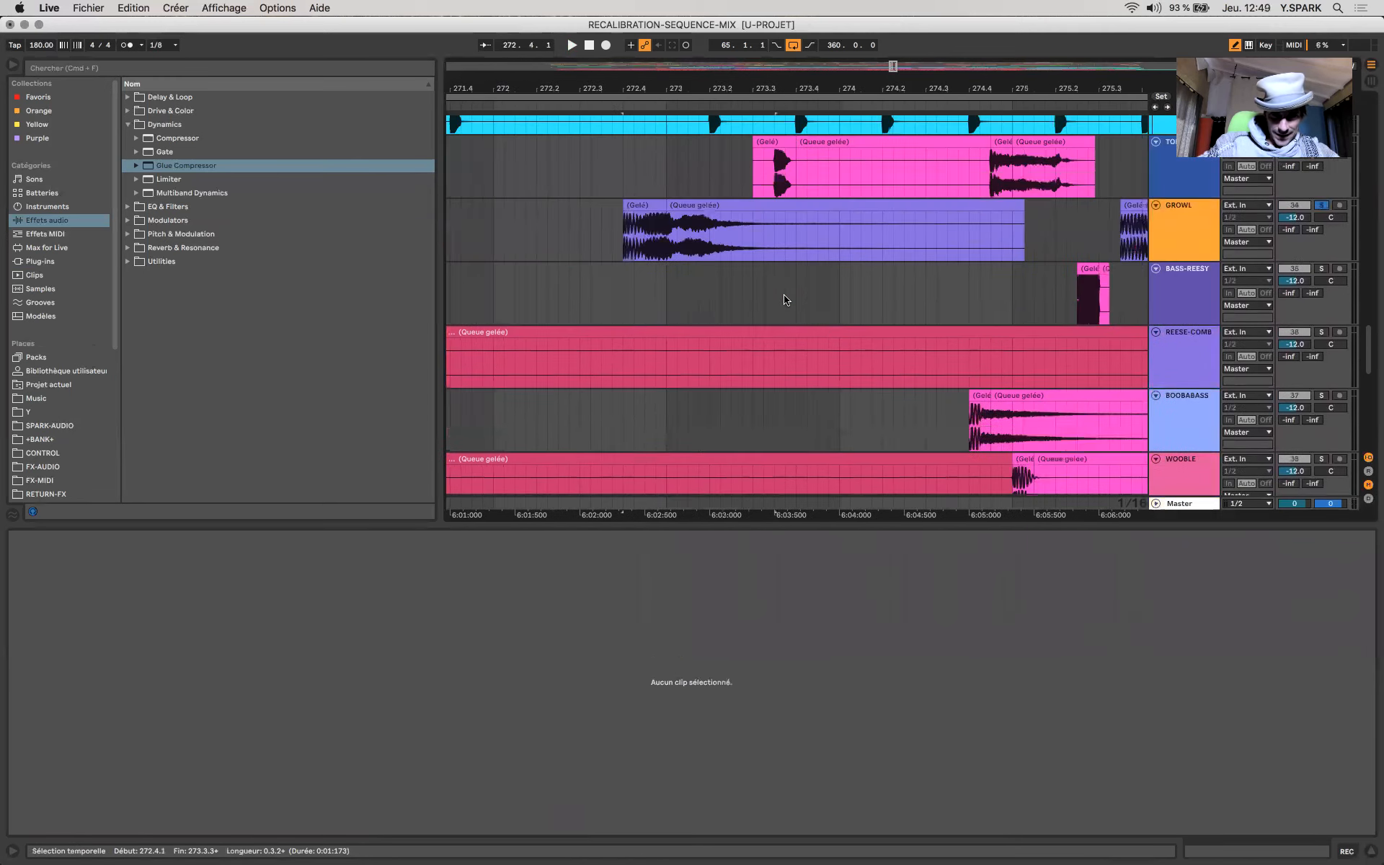
click(662, 224)
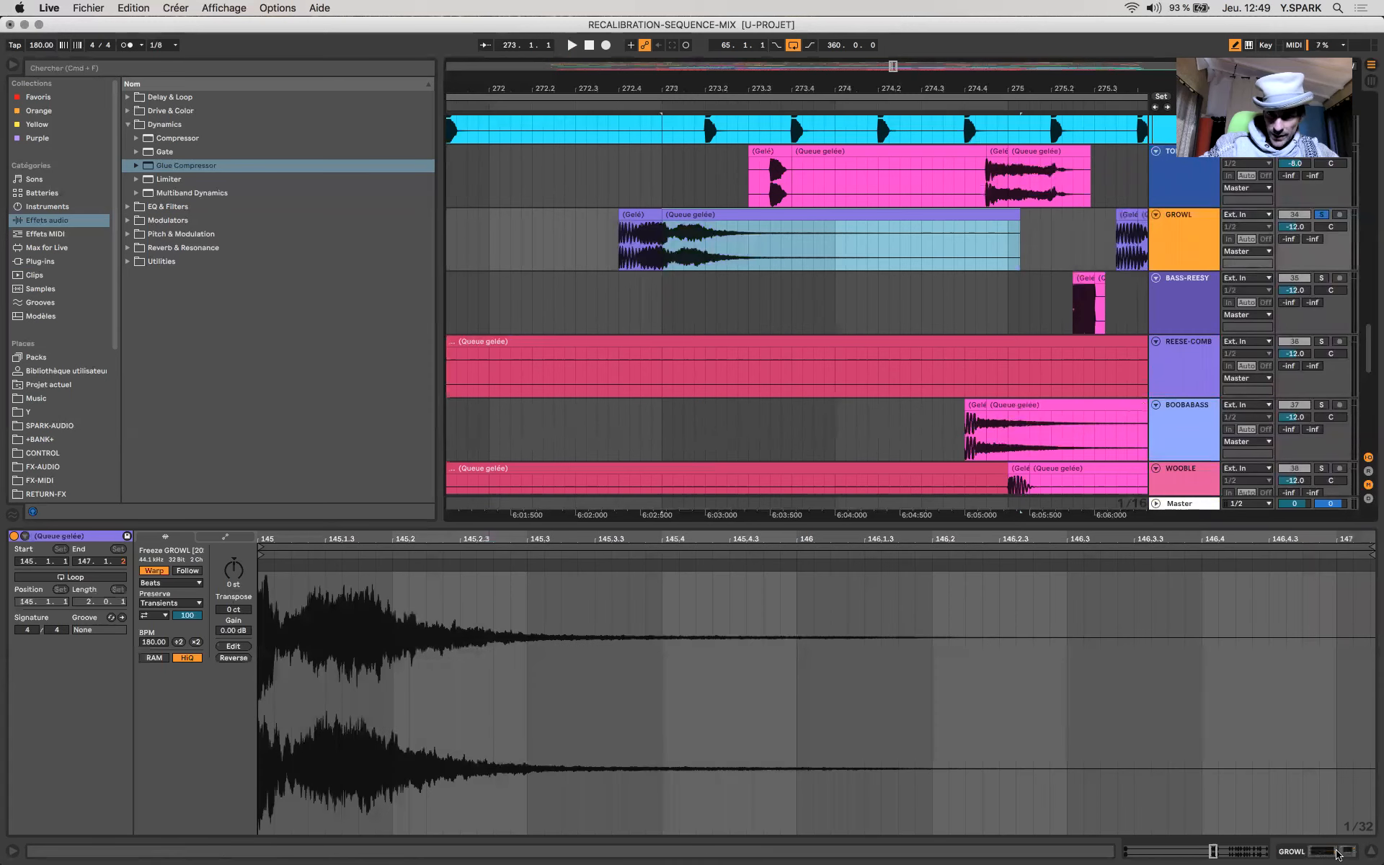
key(shift+Tab)
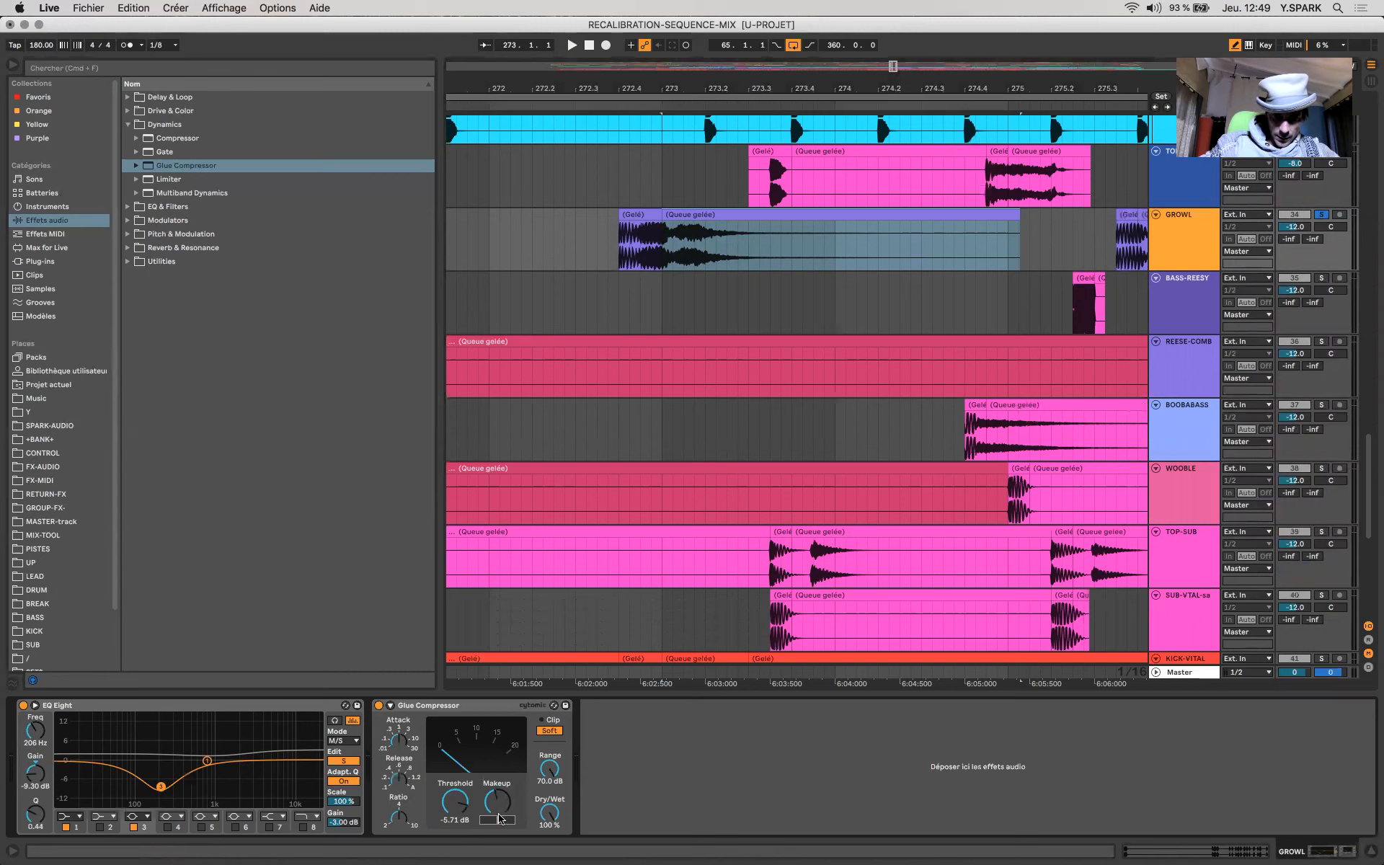
scroll(749, 382, down, 5)
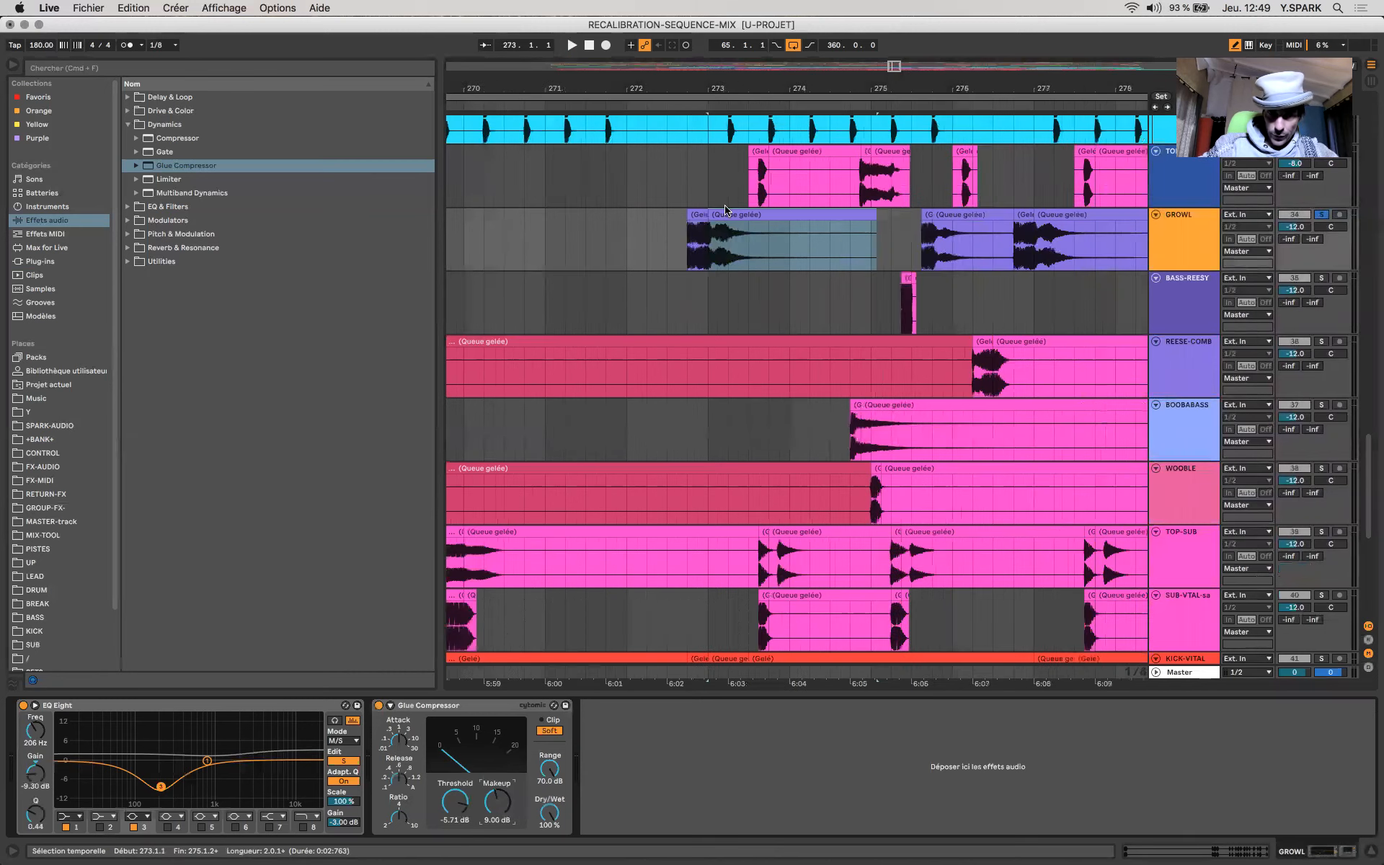
click(690, 234)
key(space)
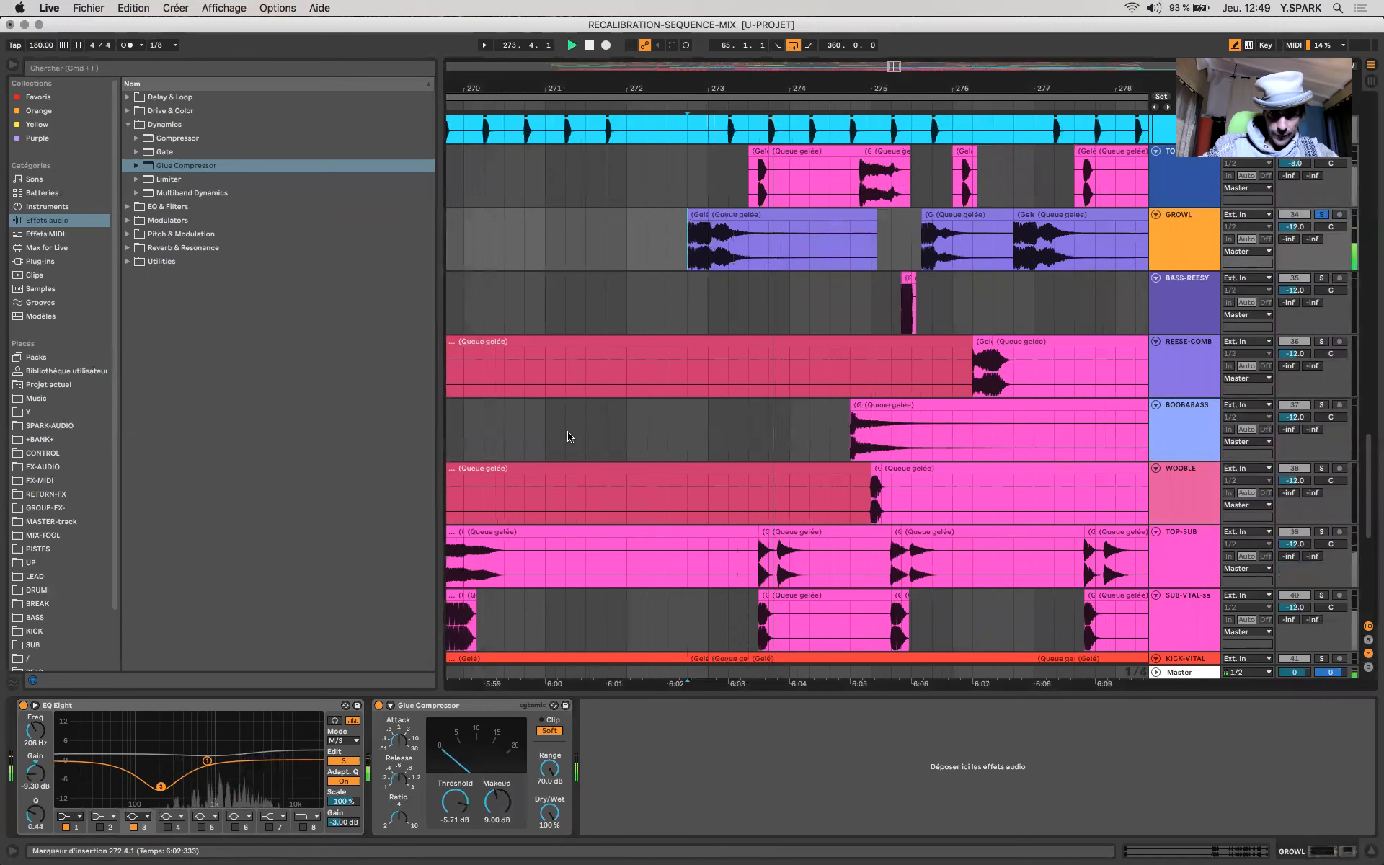
scroll(569, 436, down, 3)
scroll(569, 436, down, 4)
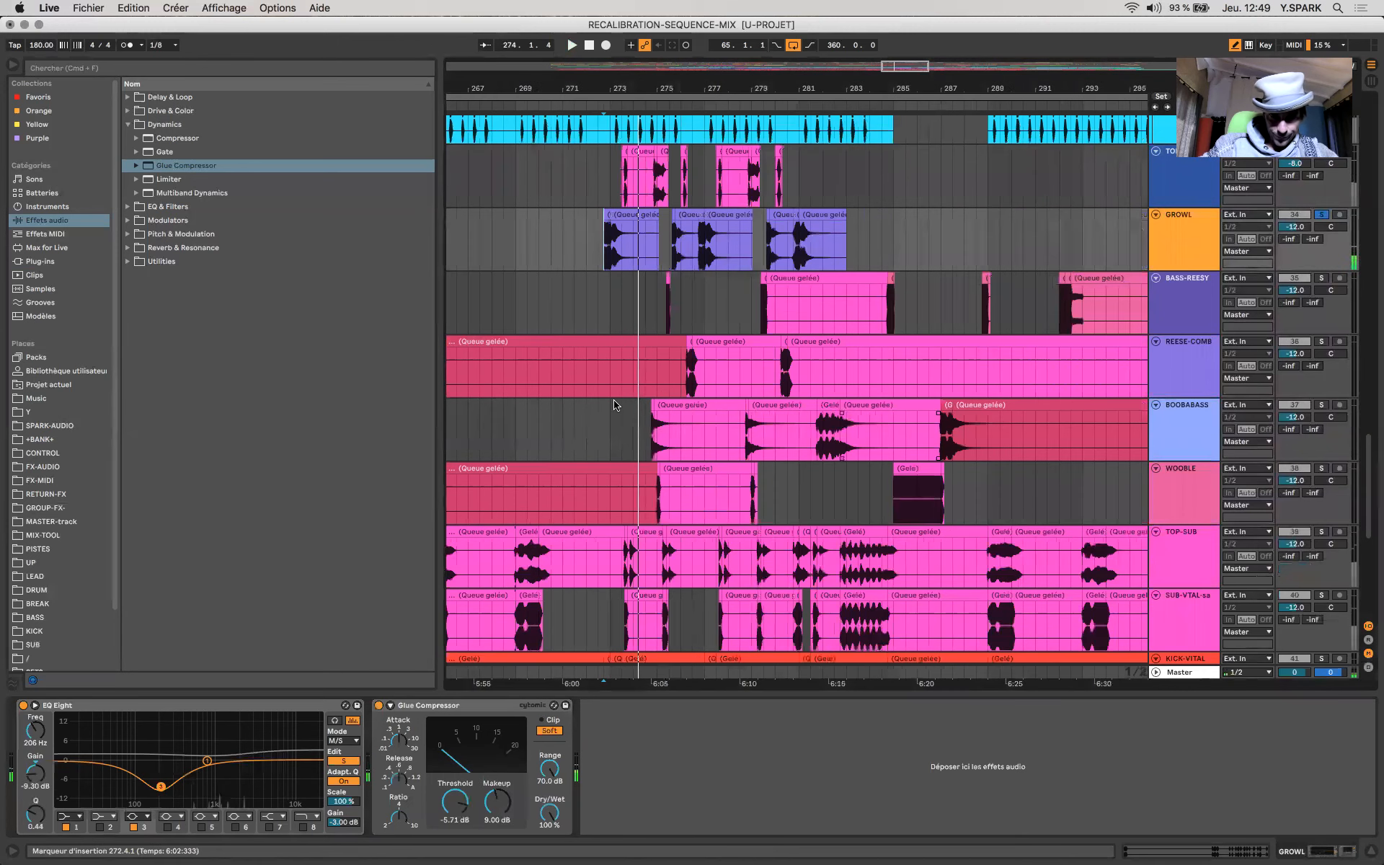
Step: Solo the BASS-REESY track and play it from 279.2.3
click(755, 322)
click(1316, 277)
key(space)
key(space)
key(space)
key(space)
key(space)
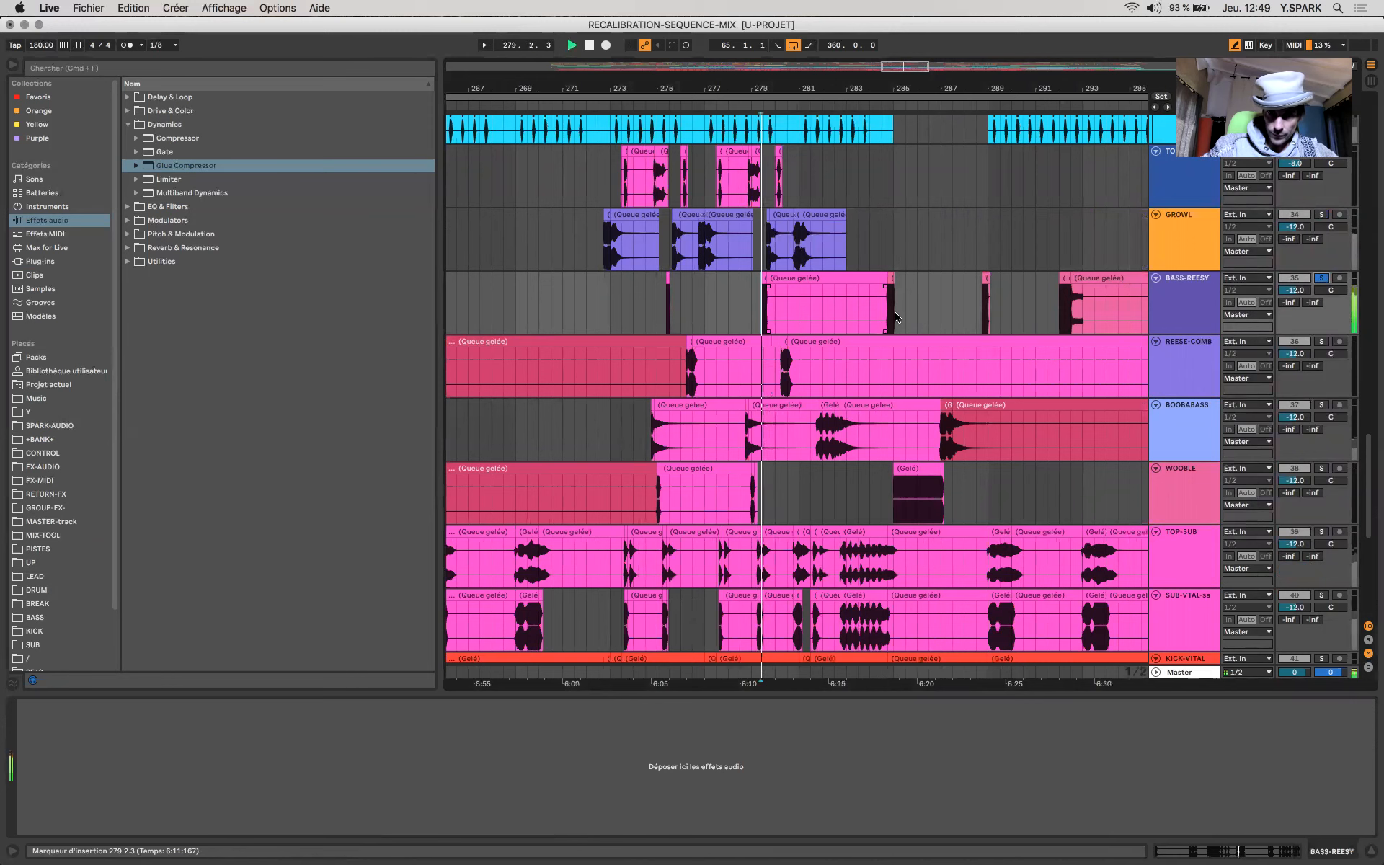
key(space)
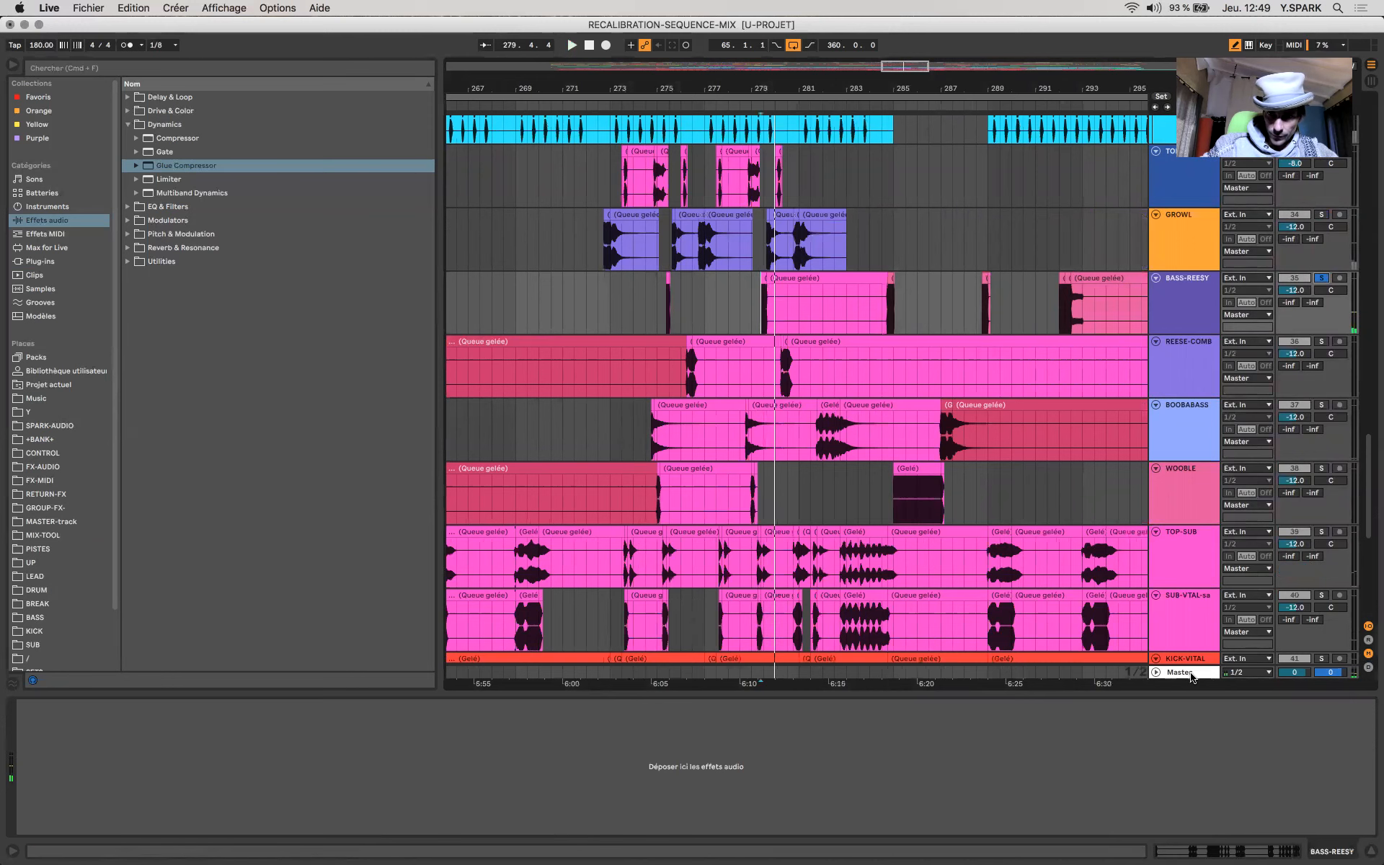
Step: Open Voxengo SPAN on the Master track and examine BASS-REESY's mid/side spectrum and stereo correlation during playback
click(1189, 672)
key(space)
key(space)
key(space)
key(space)
key(space)
key(space)
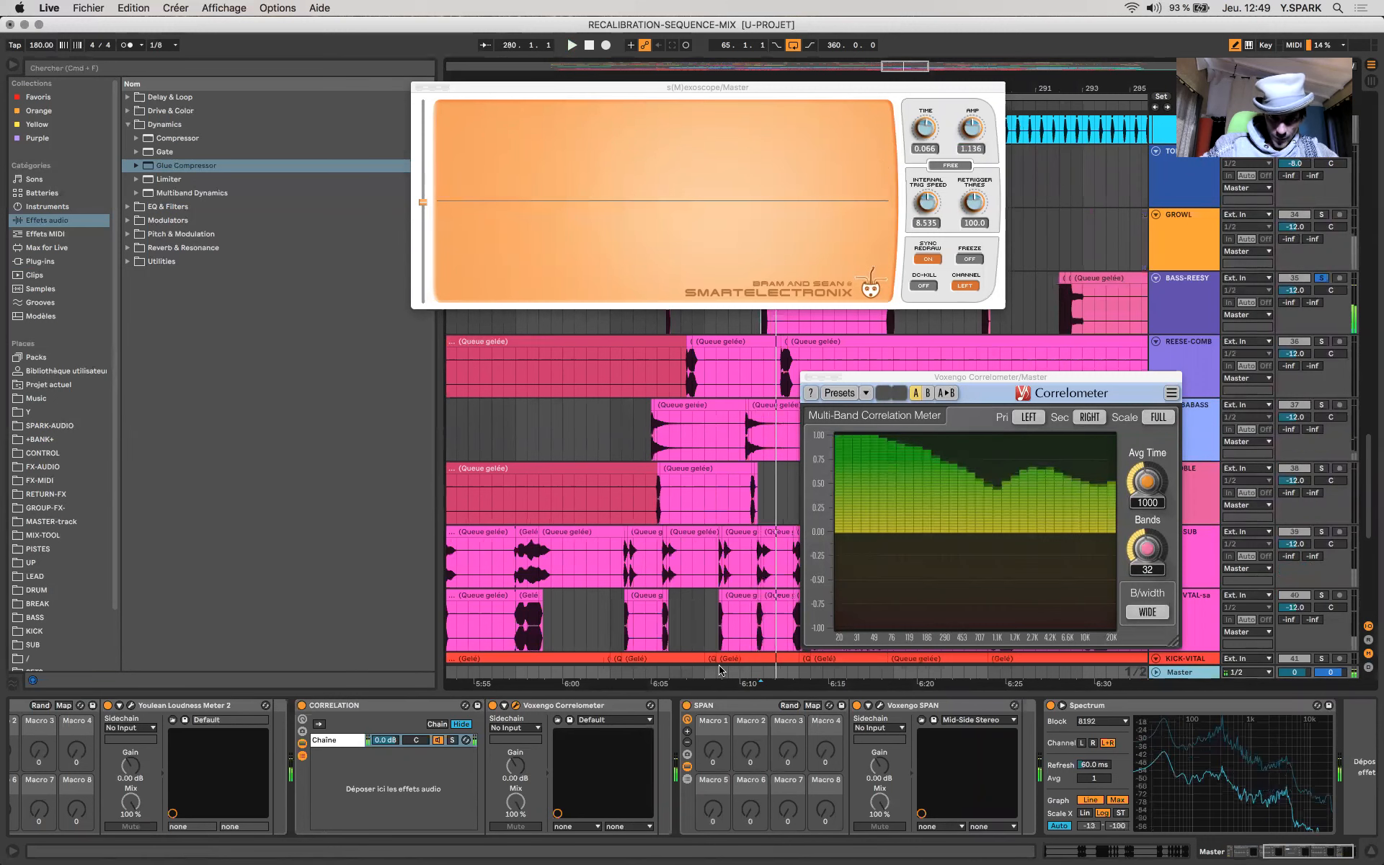
click(880, 704)
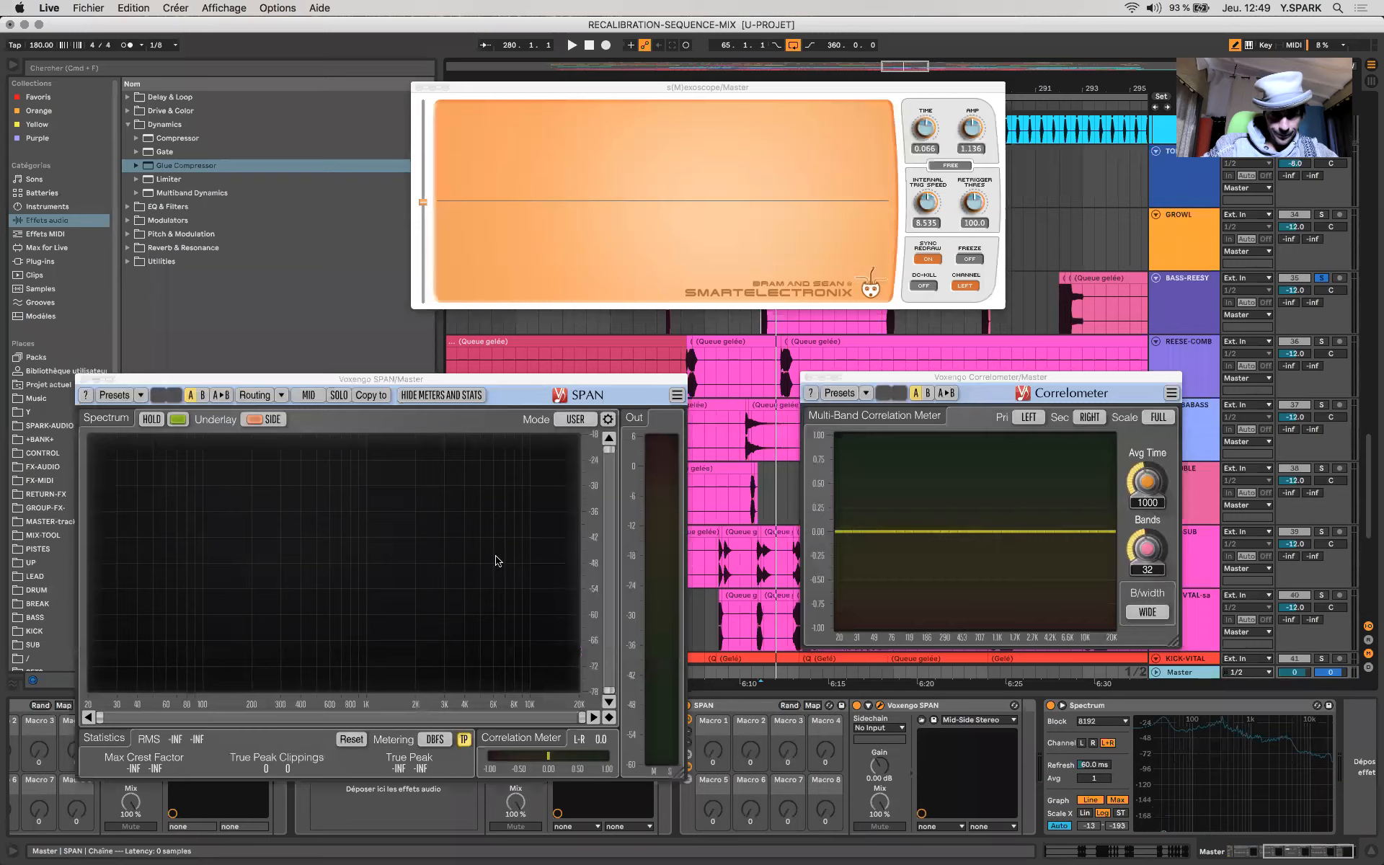
key(space)
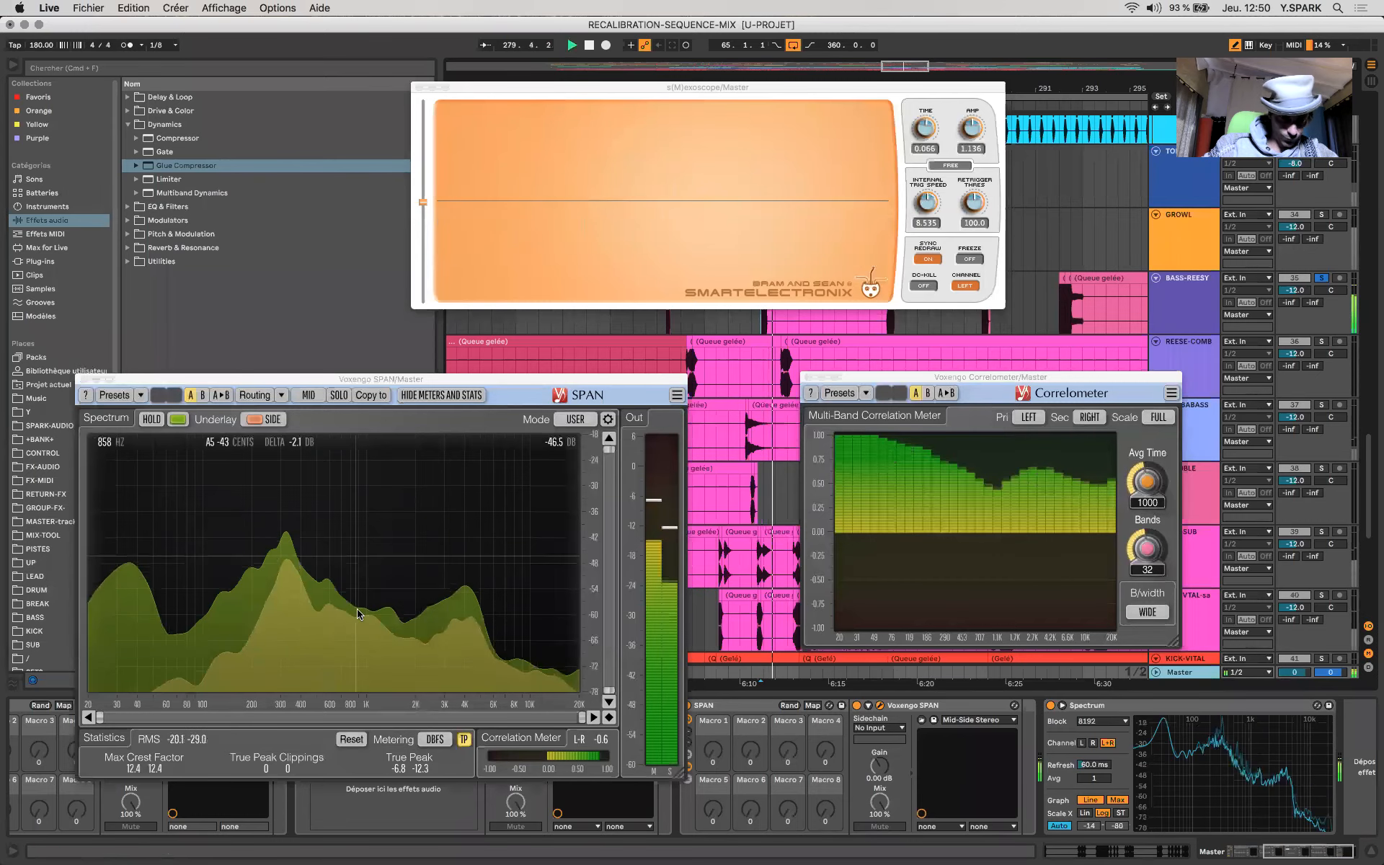
Step: Play BASS-REESY from 292.1.1 and examine its spectrum and correlation on the Master track's analyzers
click(1060, 310)
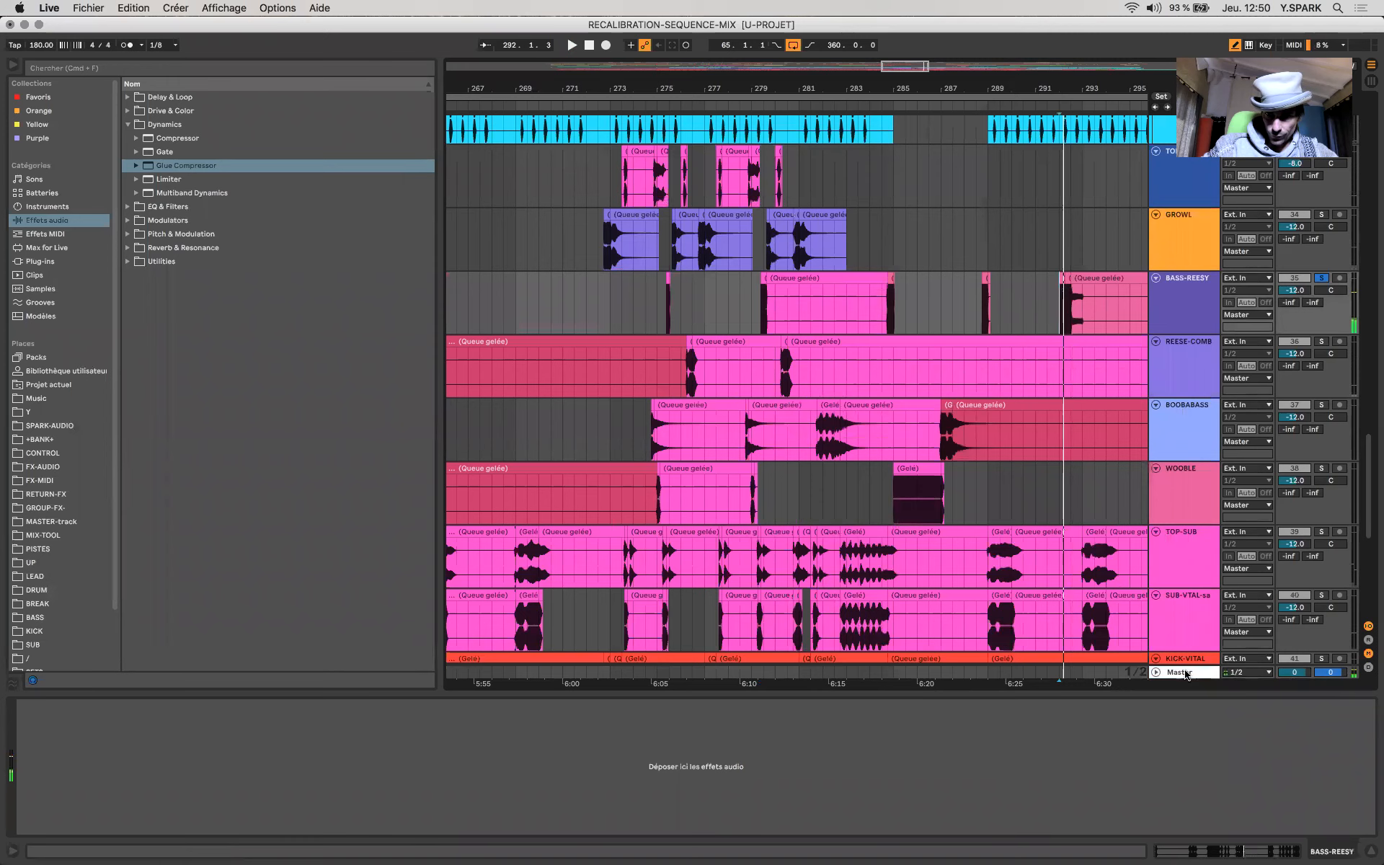
click(1183, 672)
key(space)
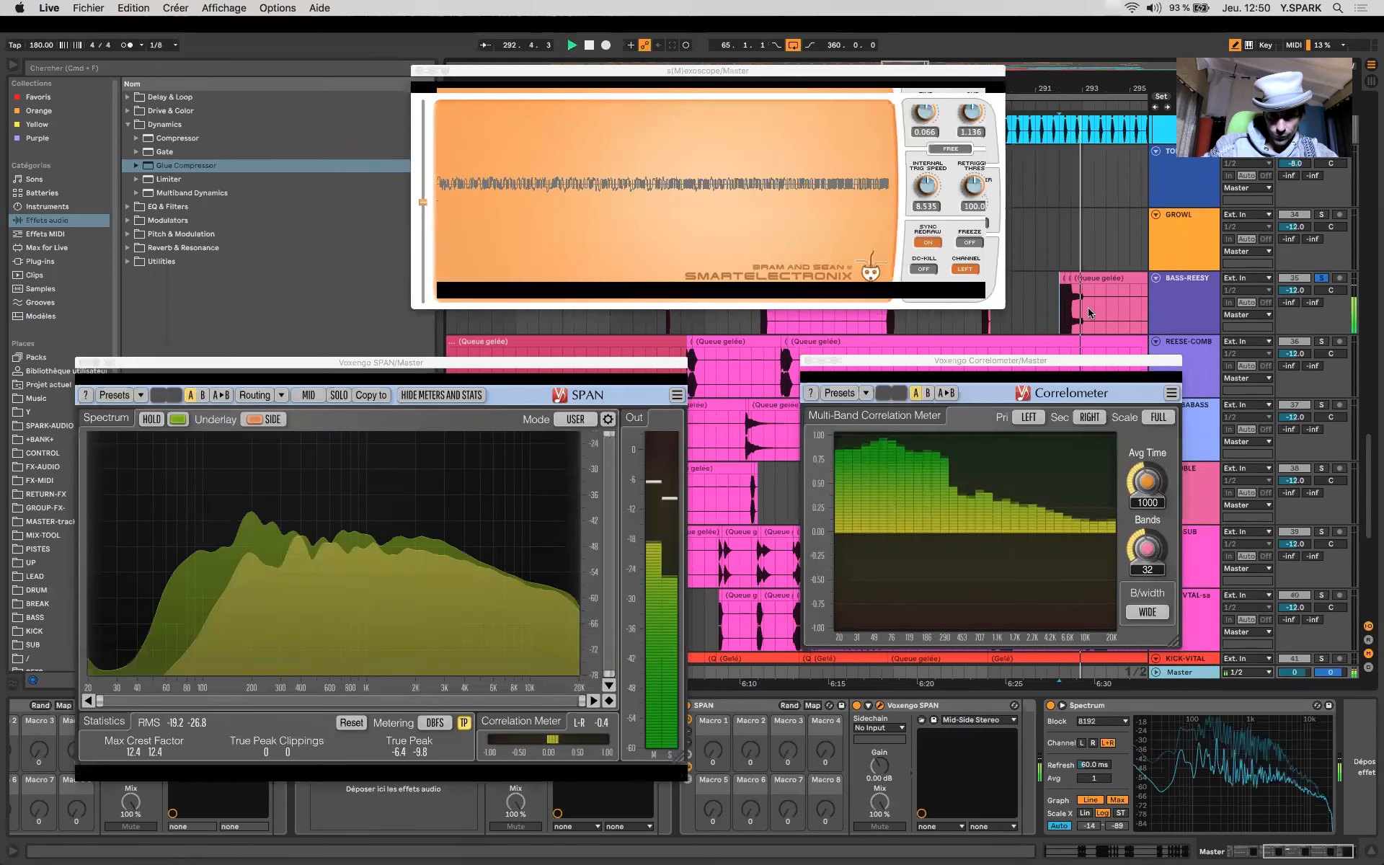
scroll(1087, 312, down, 8)
scroll(1078, 312, right, 6)
scroll(1074, 312, up, 2)
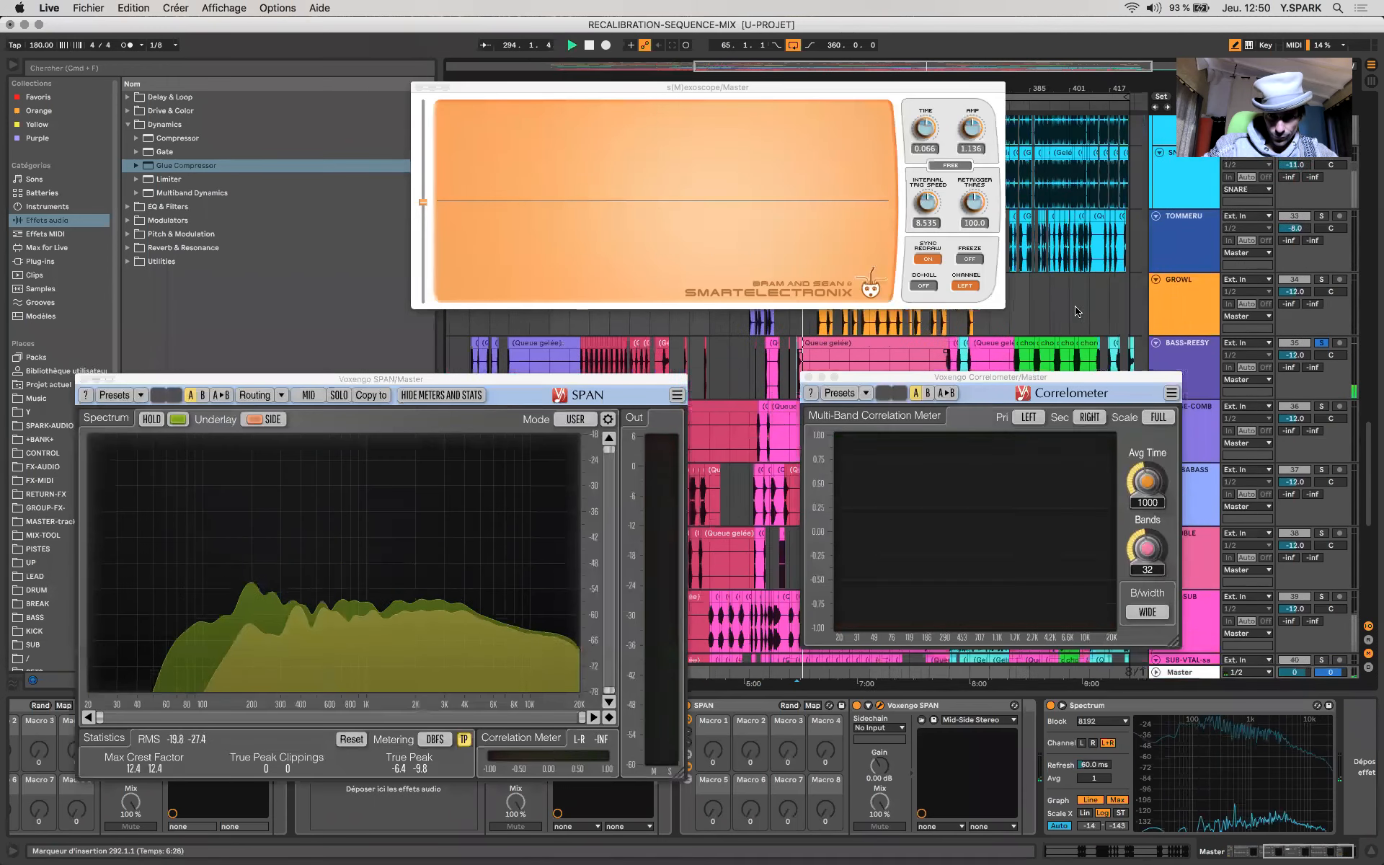
scroll(1075, 311, right, 1)
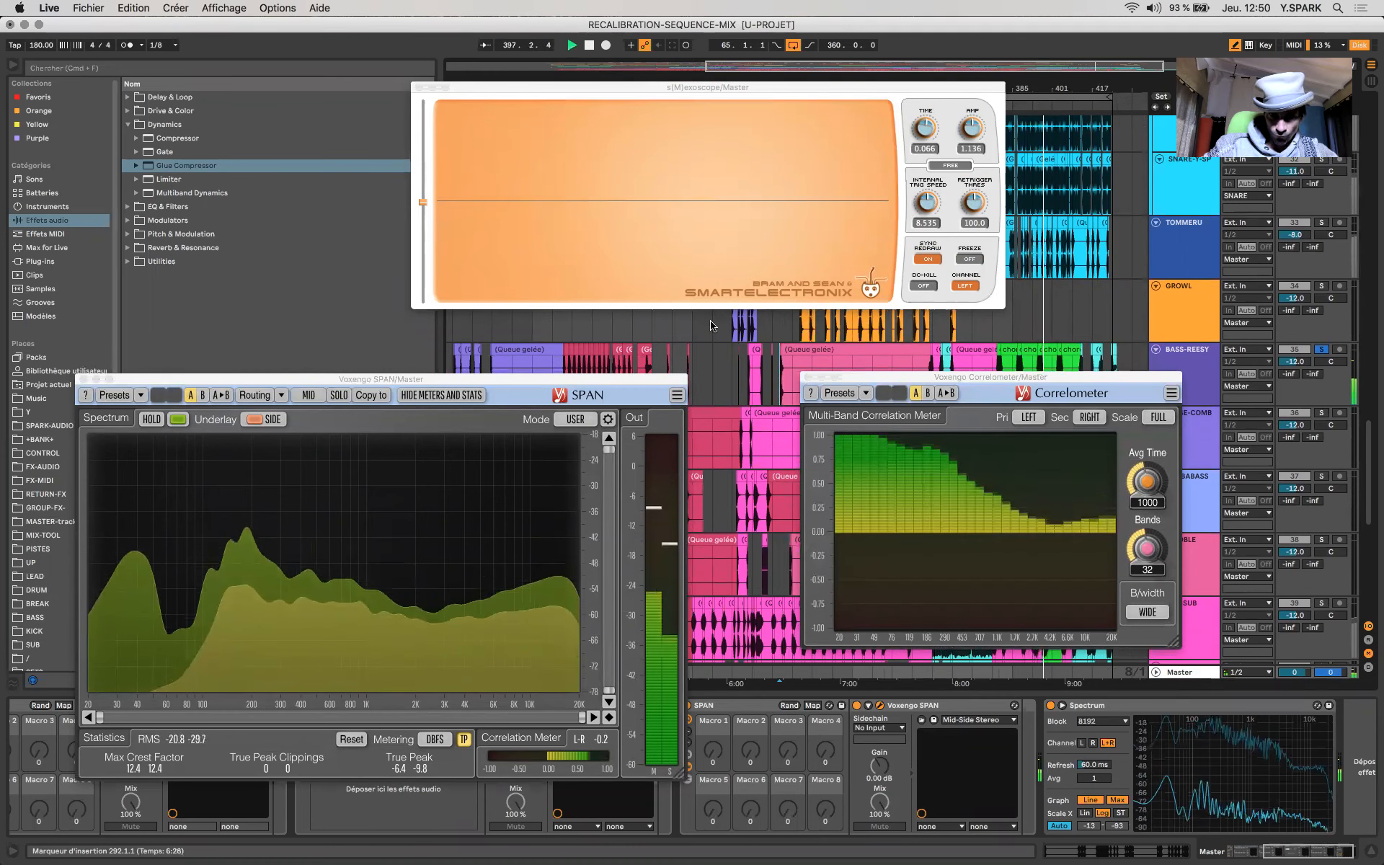
Step: Move the oscilloscope window aside and audition BASS-REESY around bars 208, 188 and 164 while watching the analyzers
drag(543, 88, 983, 150)
click(566, 105)
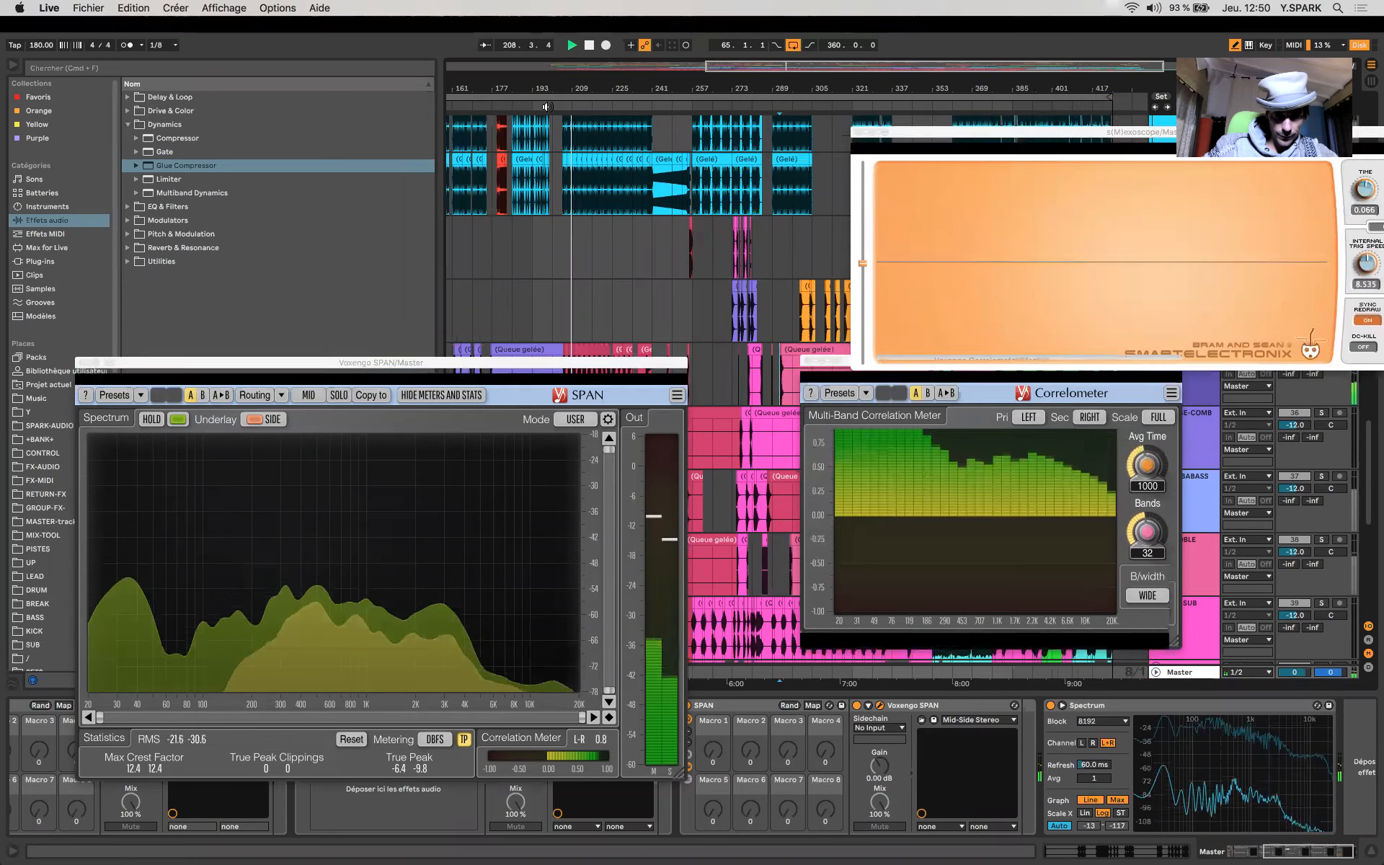
click(517, 108)
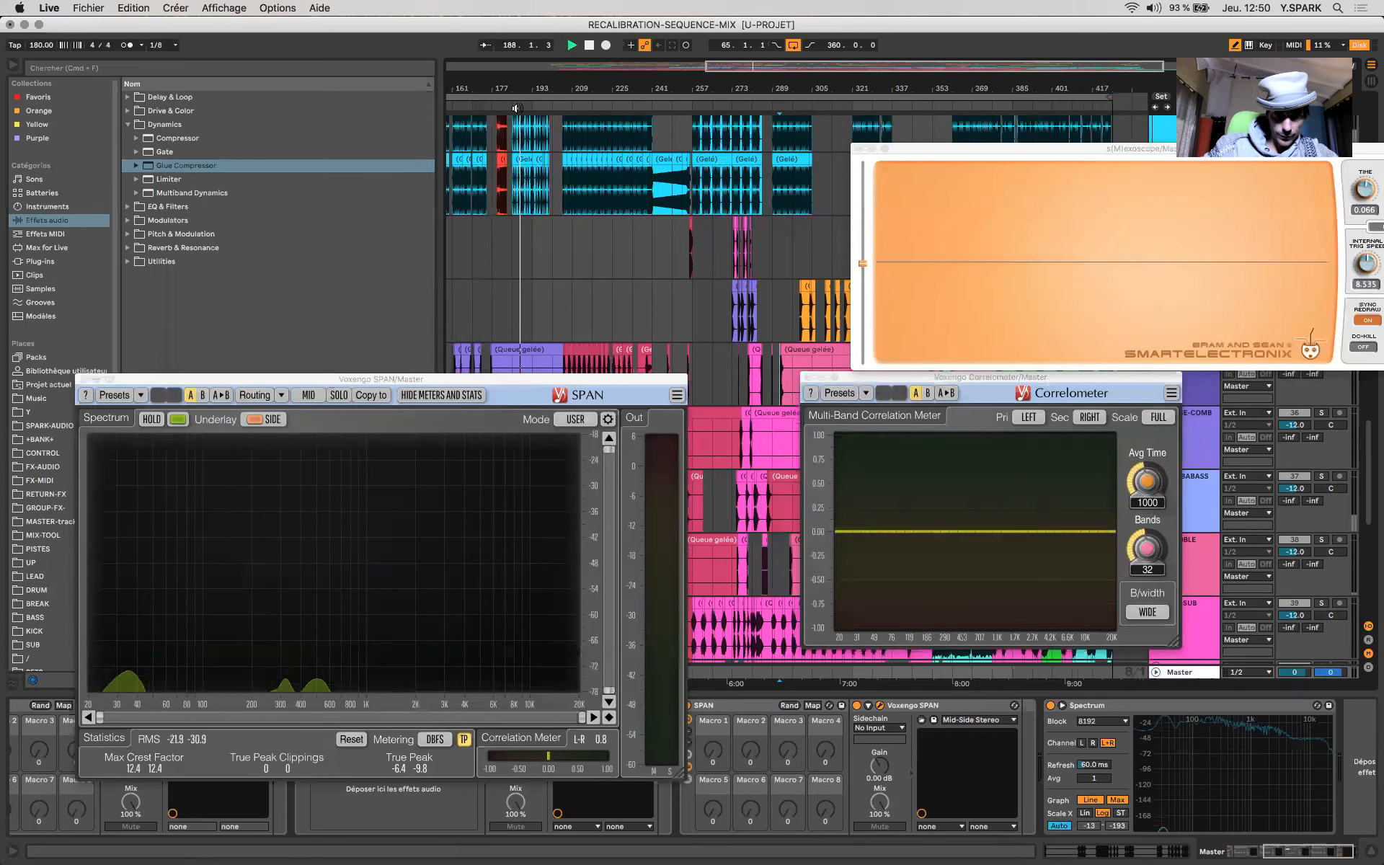
scroll(528, 265, down, 3)
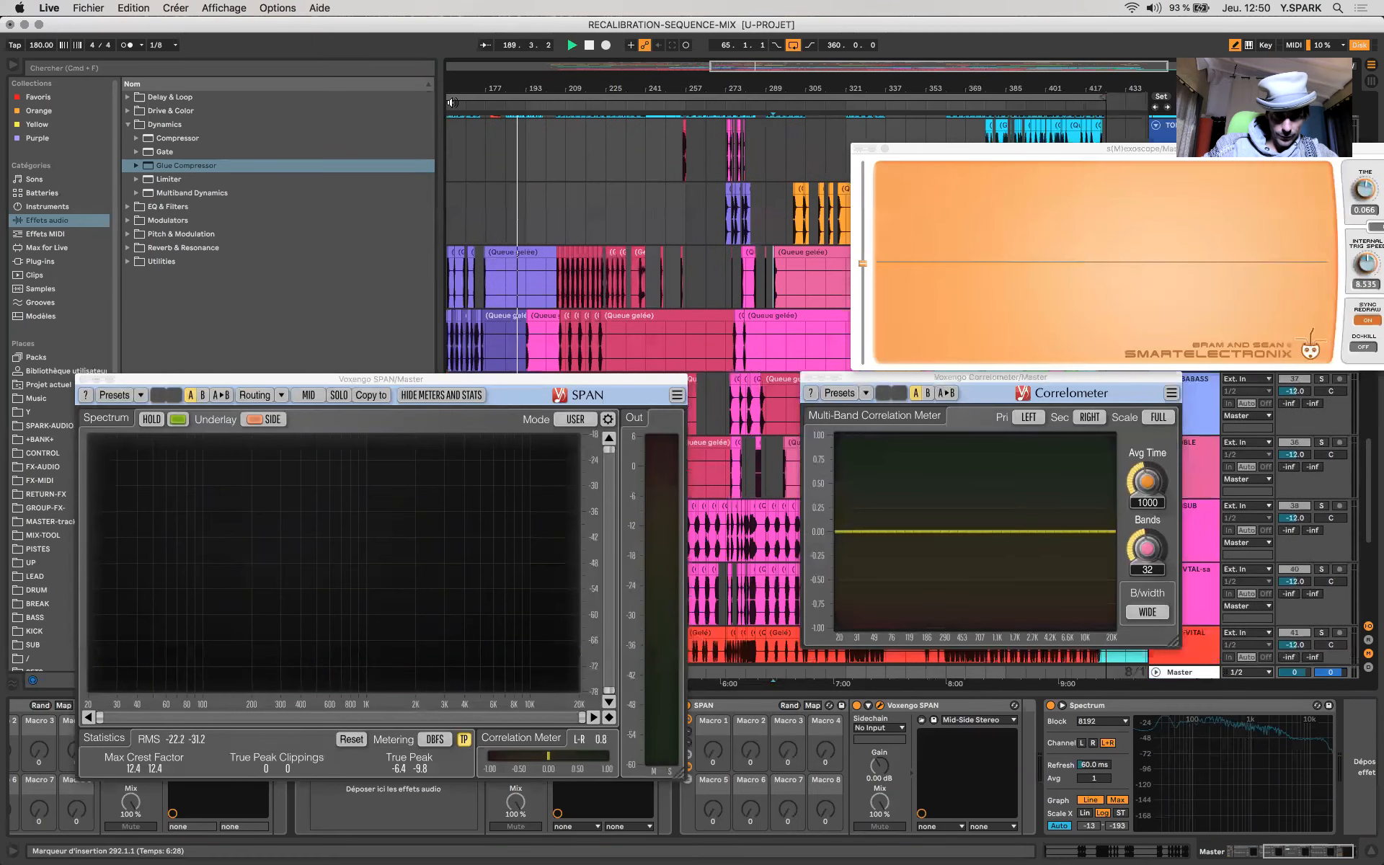
click(452, 102)
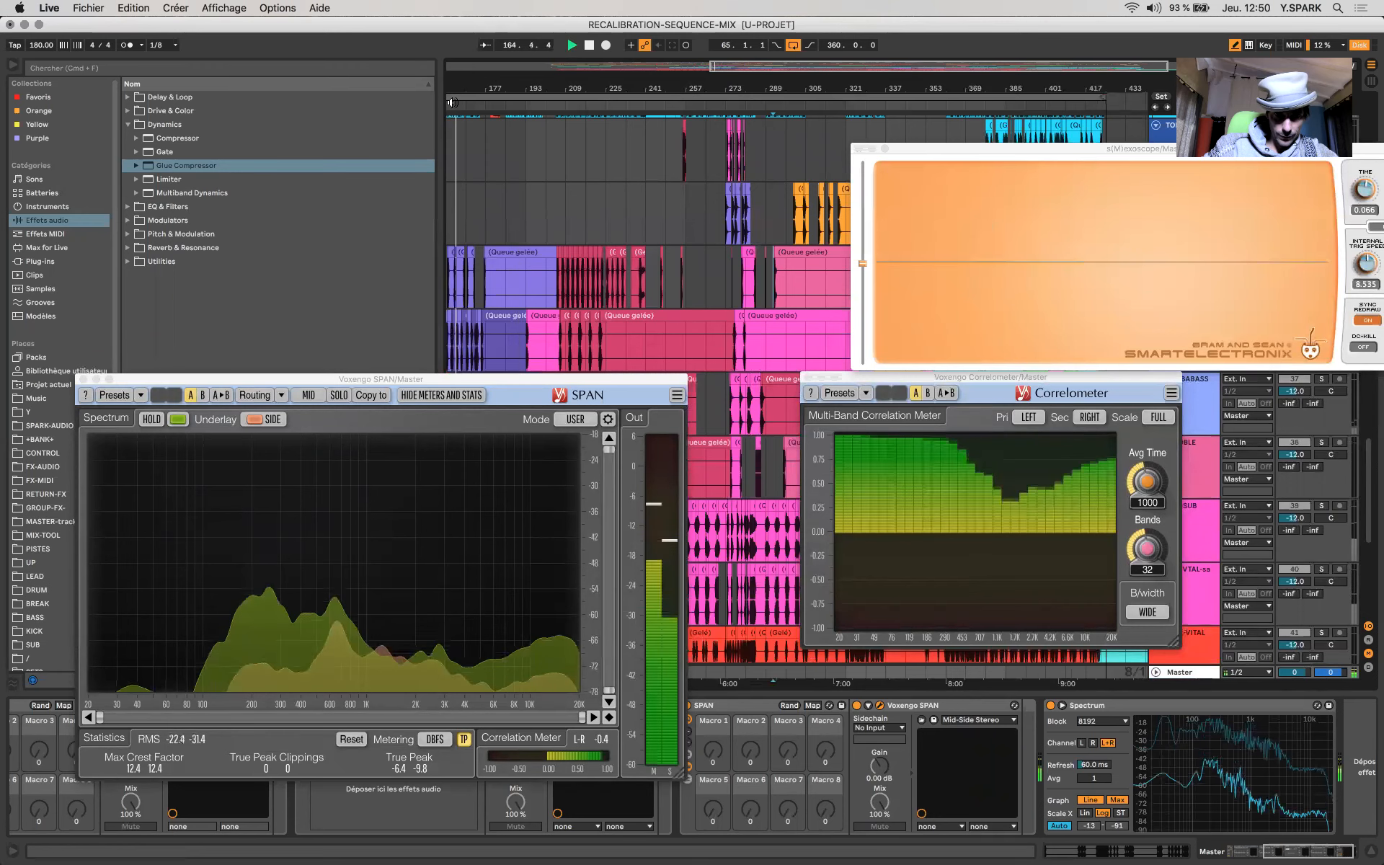
click(969, 274)
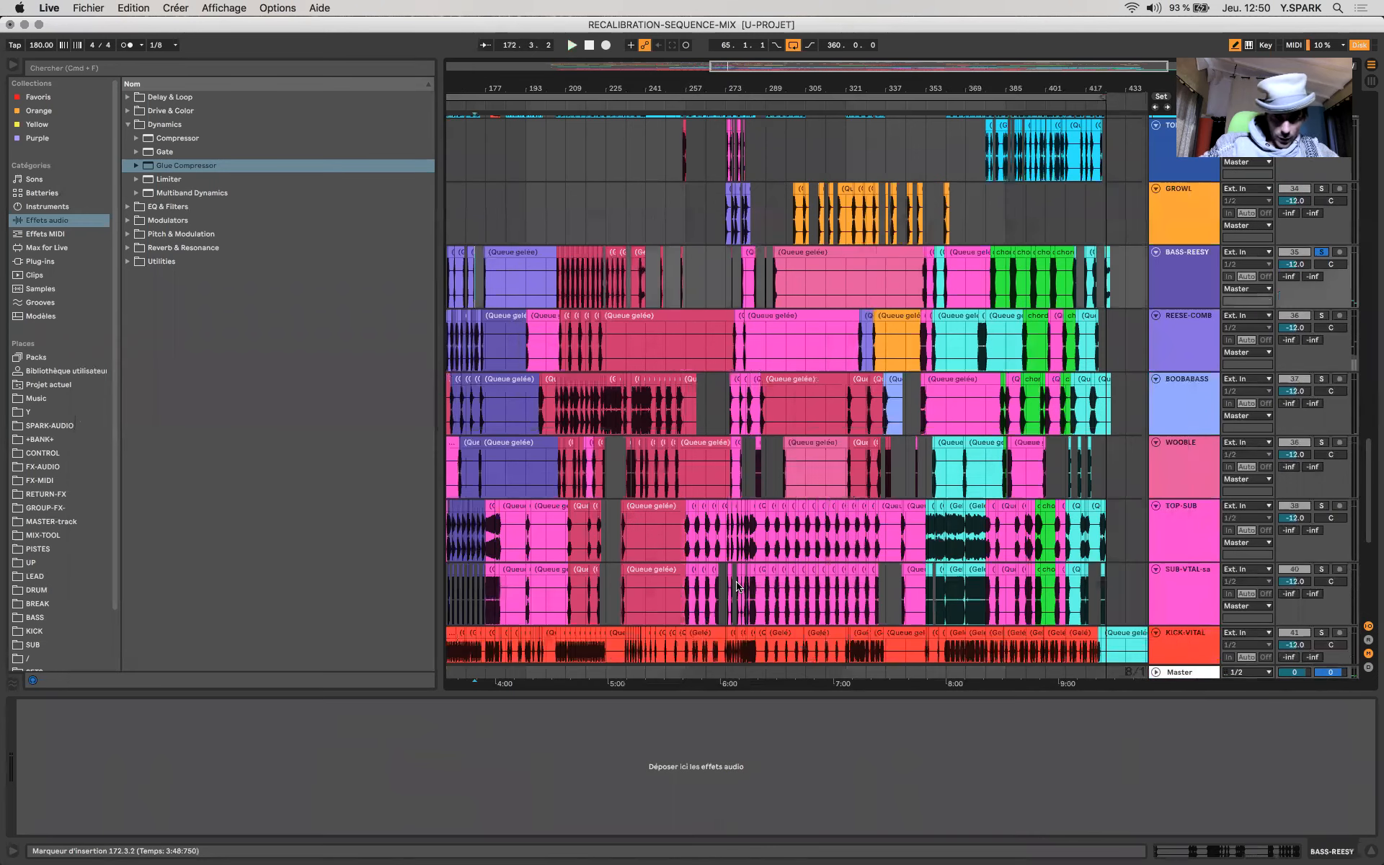
Step: Add an EQ Eight to BASS-REESY in M/S mode and cut the side signal by 3.35 dB at 667 Hz with band 3
click(140, 209)
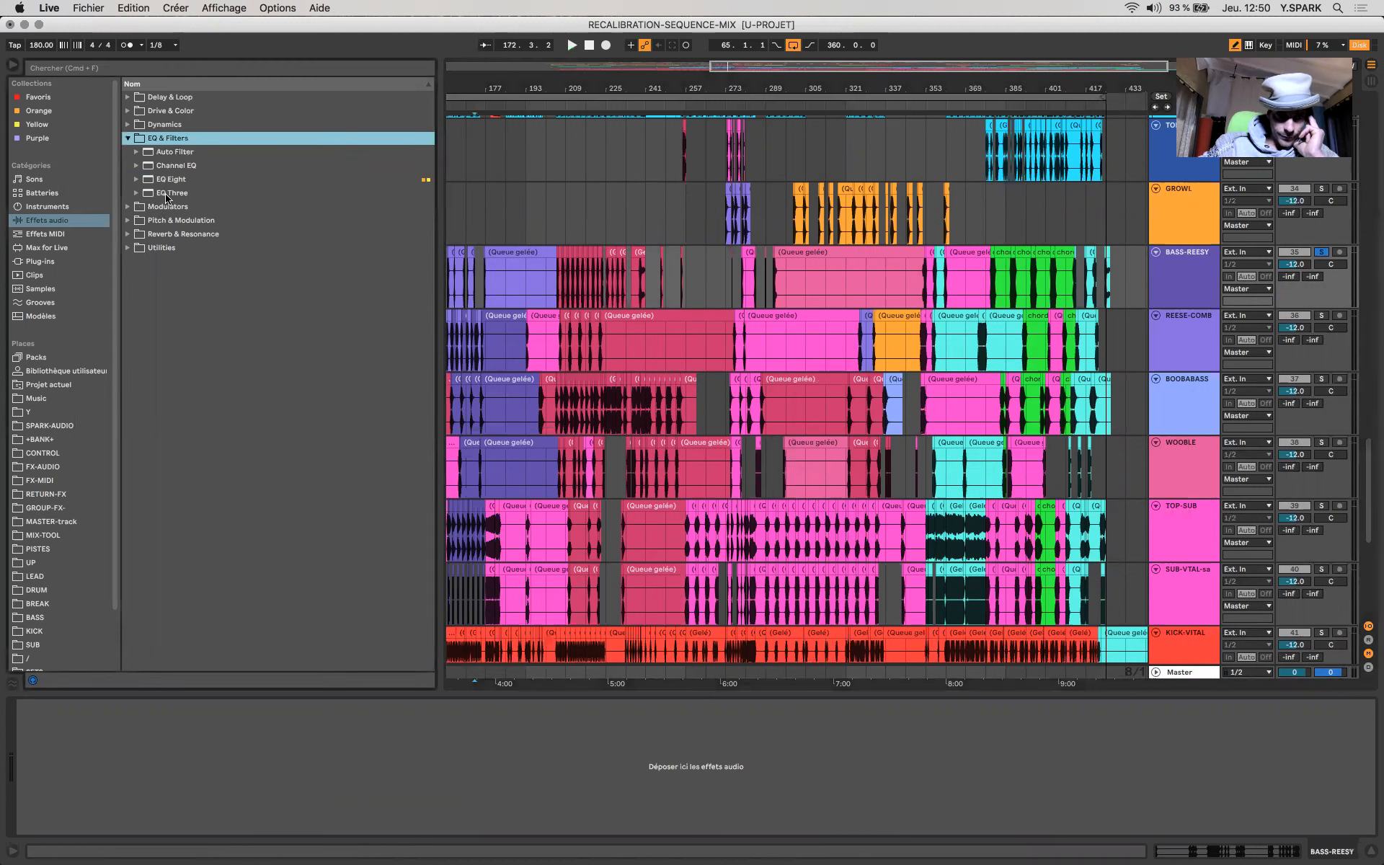
drag(165, 184, 341, 787)
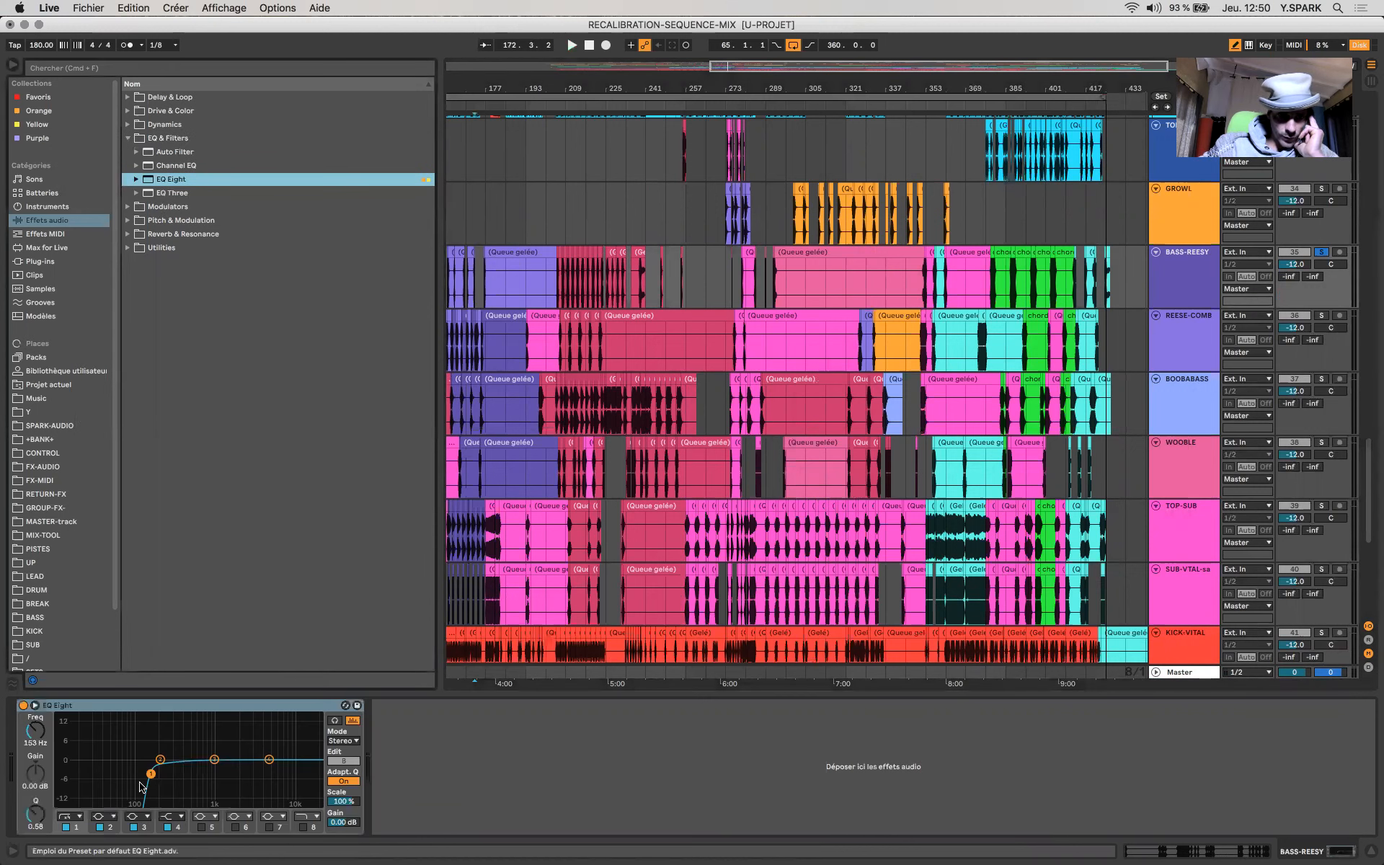
click(344, 742)
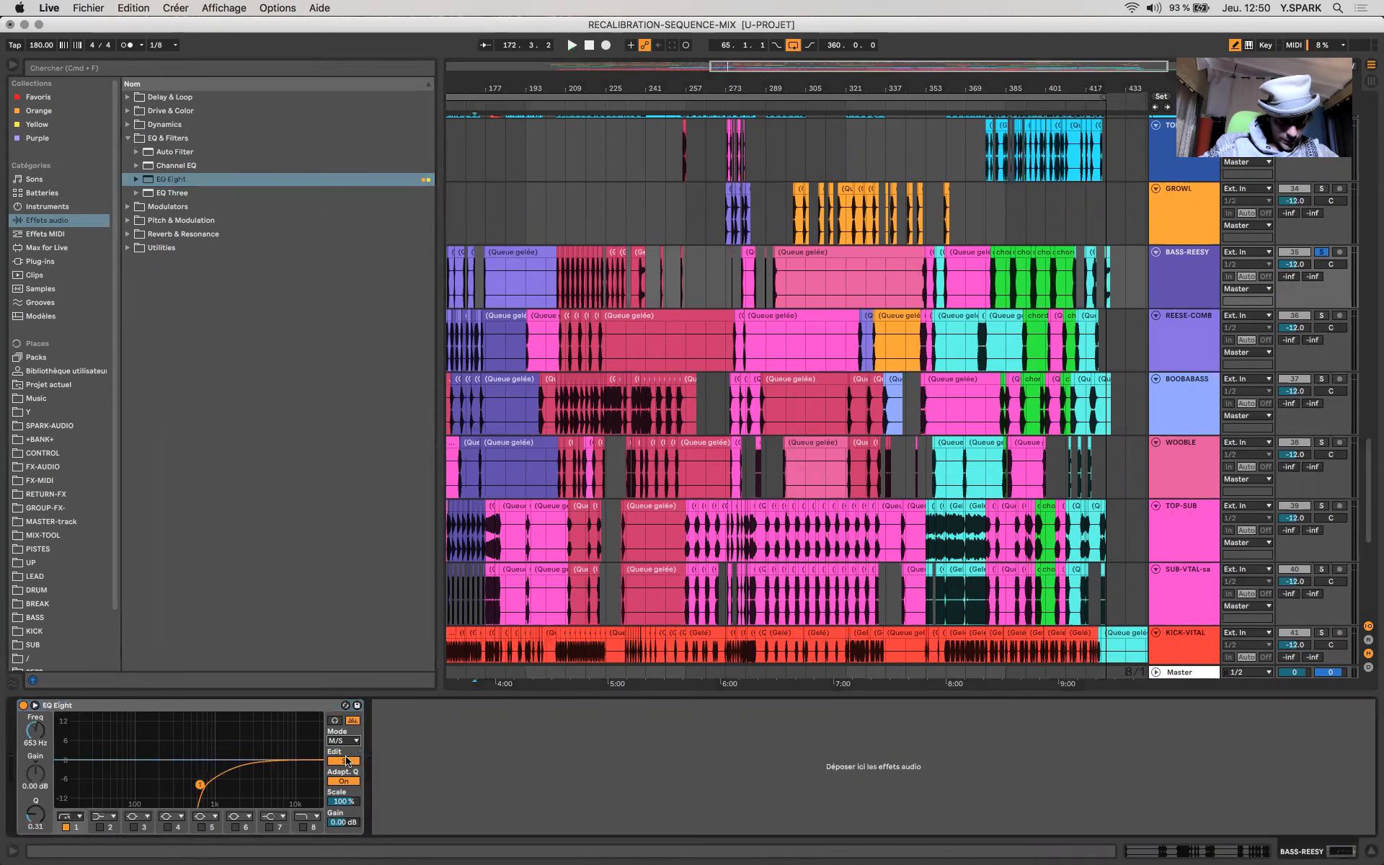
click(235, 771)
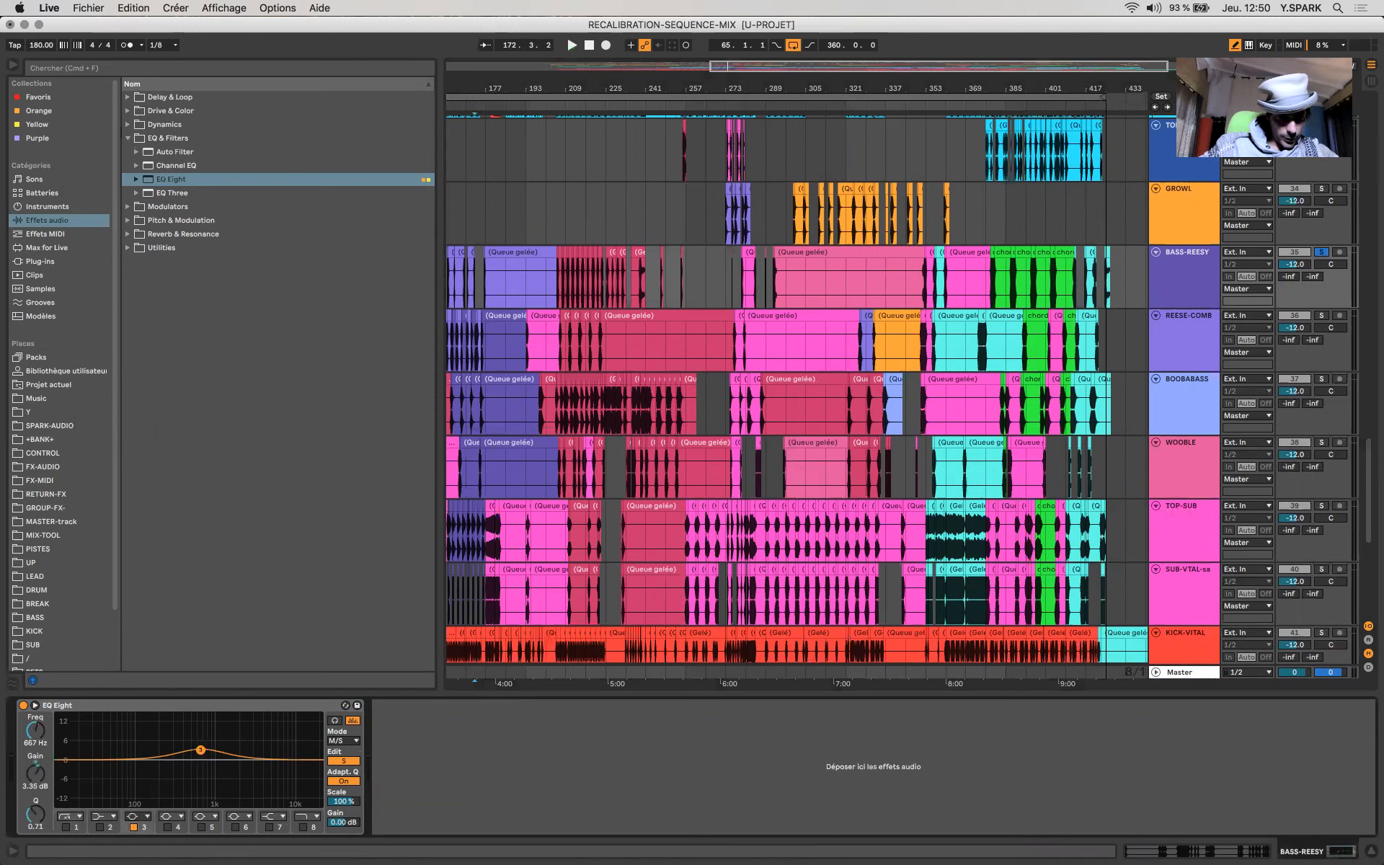
drag(202, 749, 200, 770)
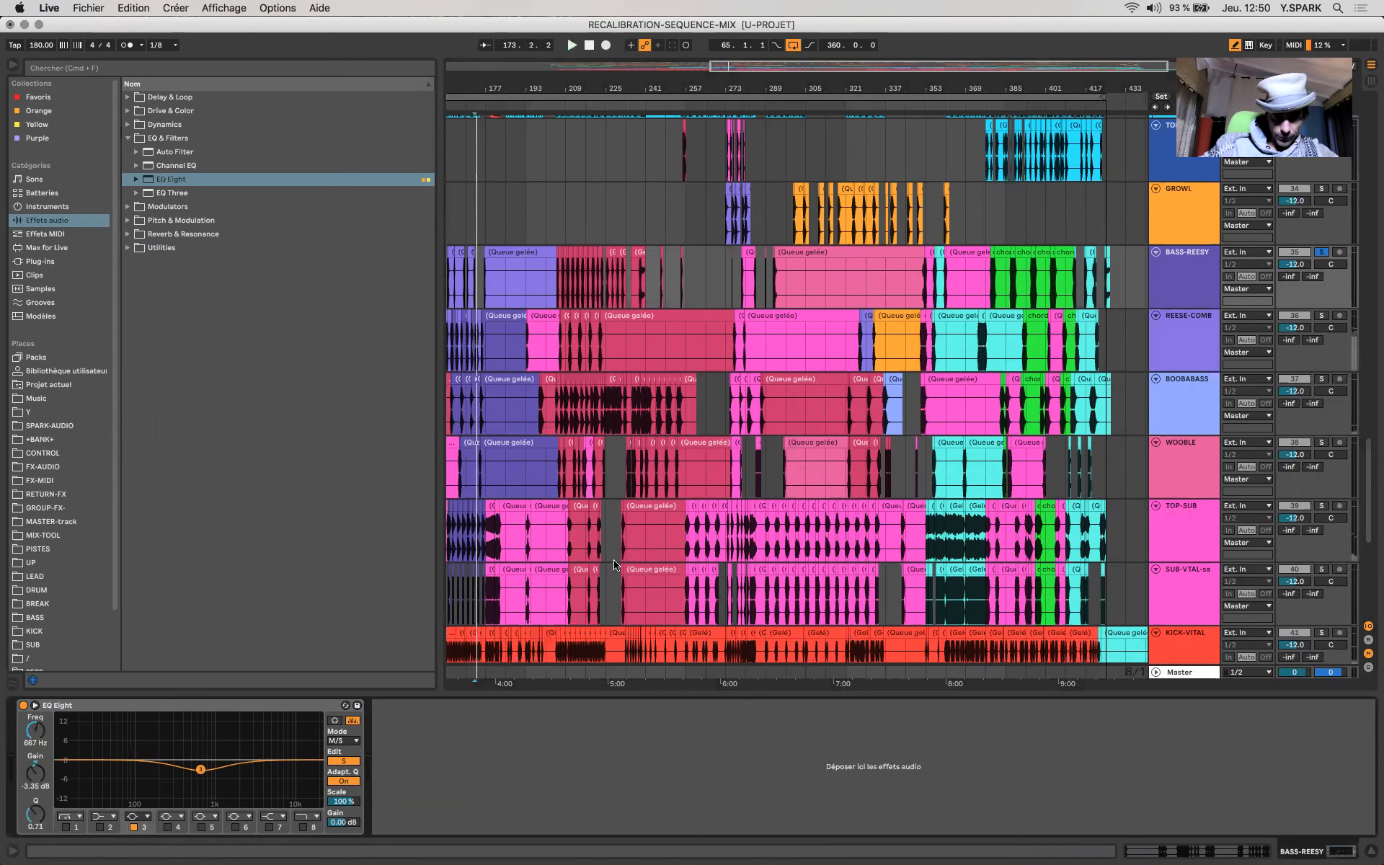
Step: Locate the short BASS-REESY clips after bar 212 and play the track from 217.3.1
click(575, 431)
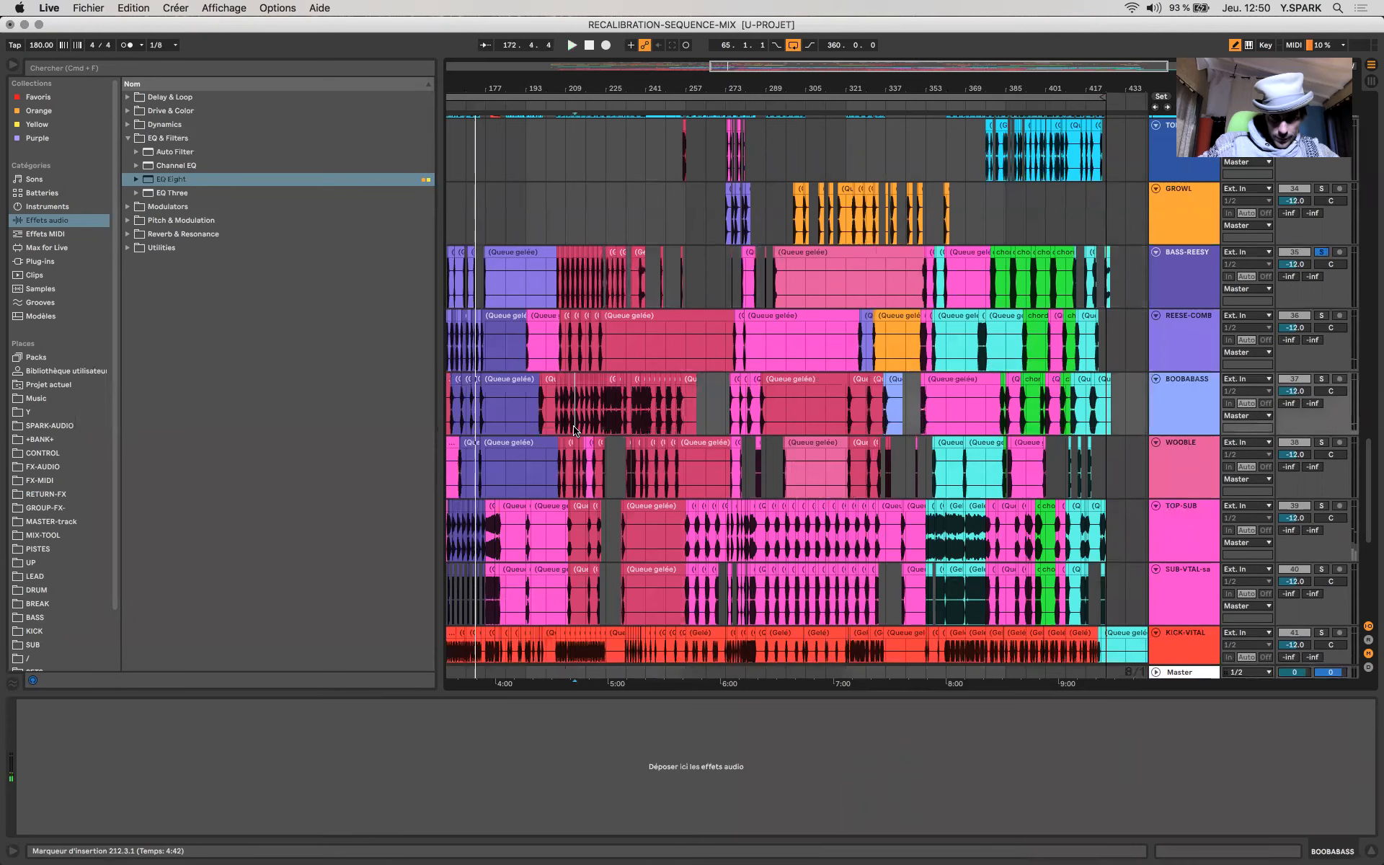
key(space)
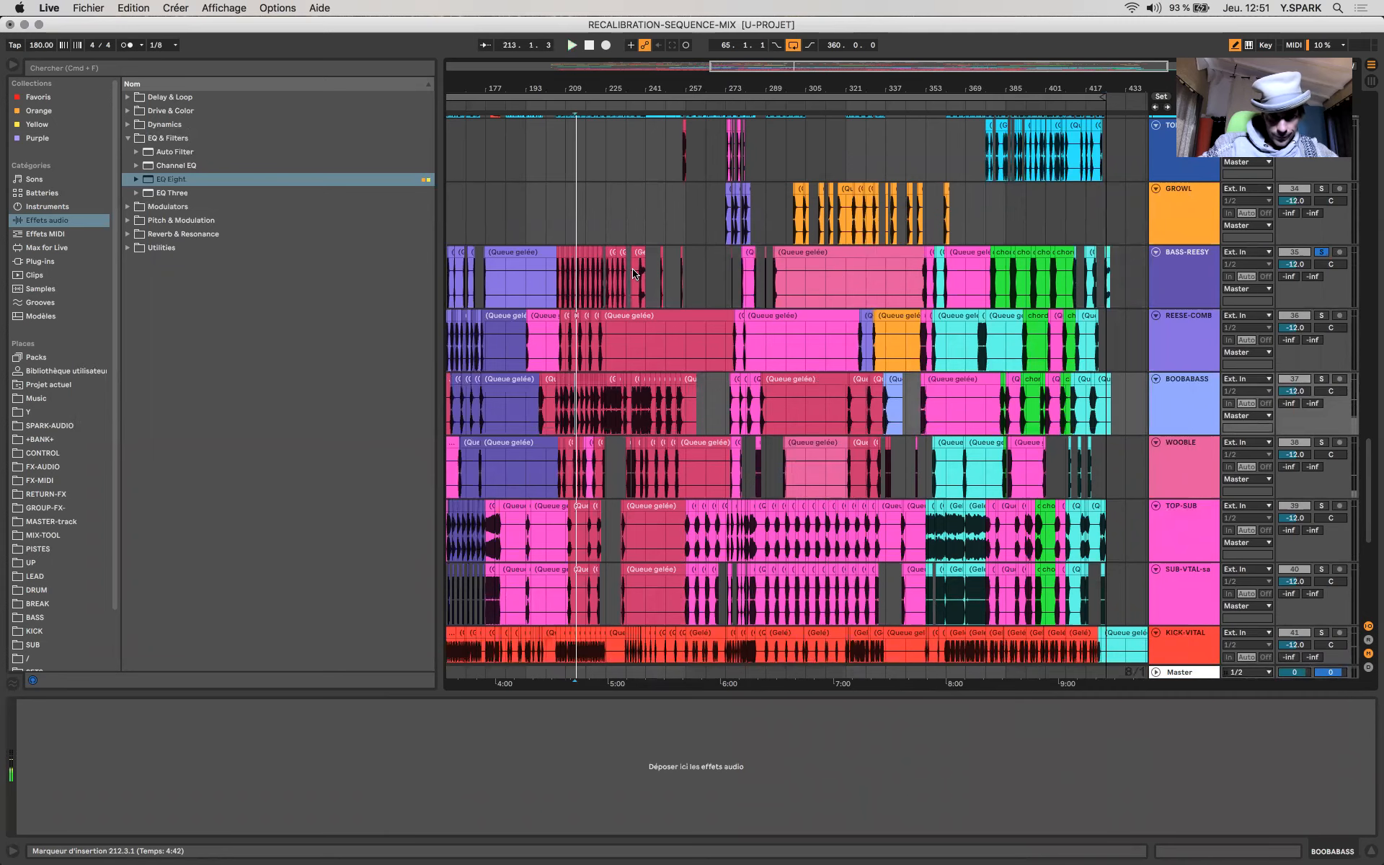
scroll(633, 274, up, 5)
key(space)
key(space)
click(493, 275)
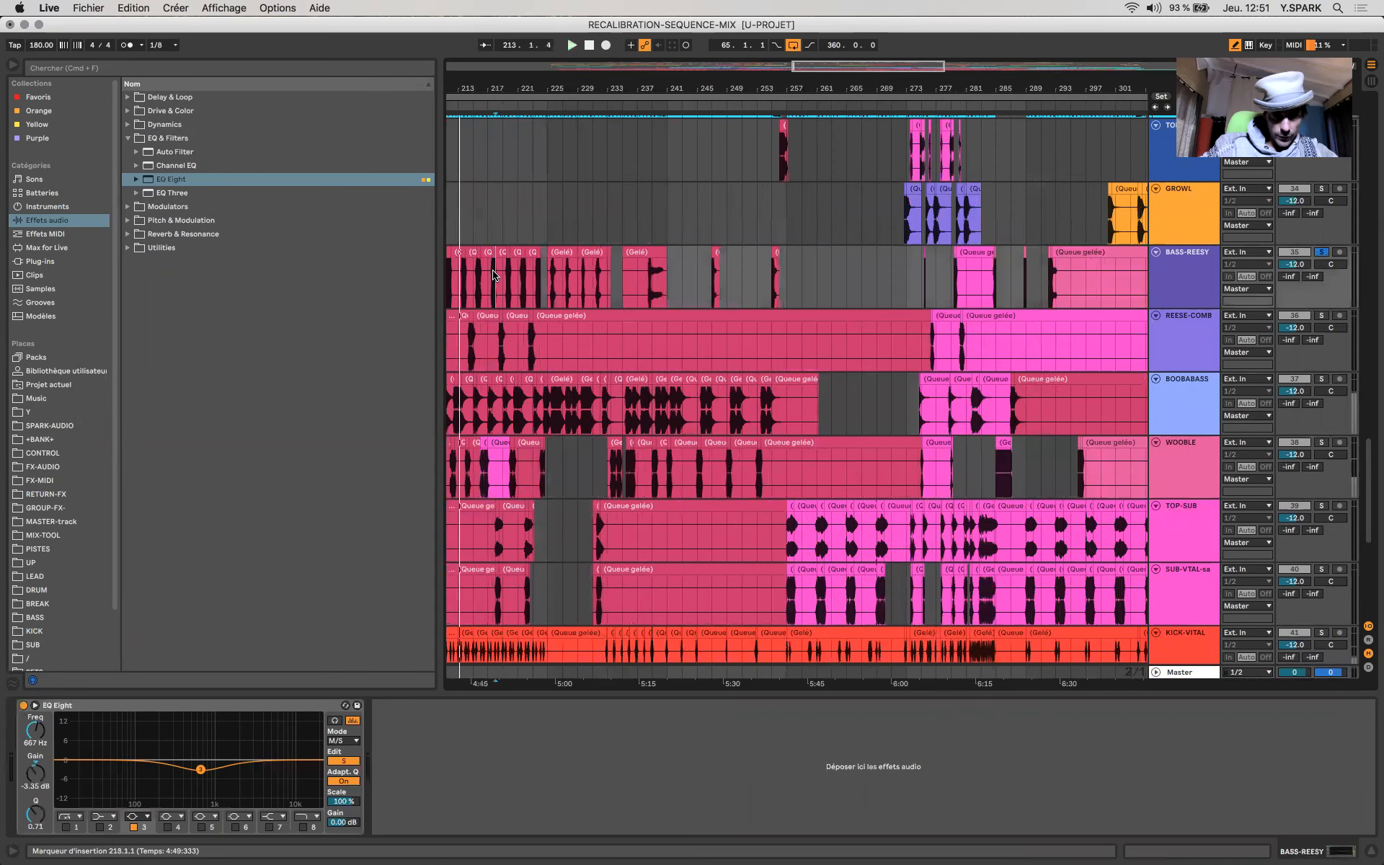
scroll(493, 275, up, 5)
click(480, 277)
key(space)
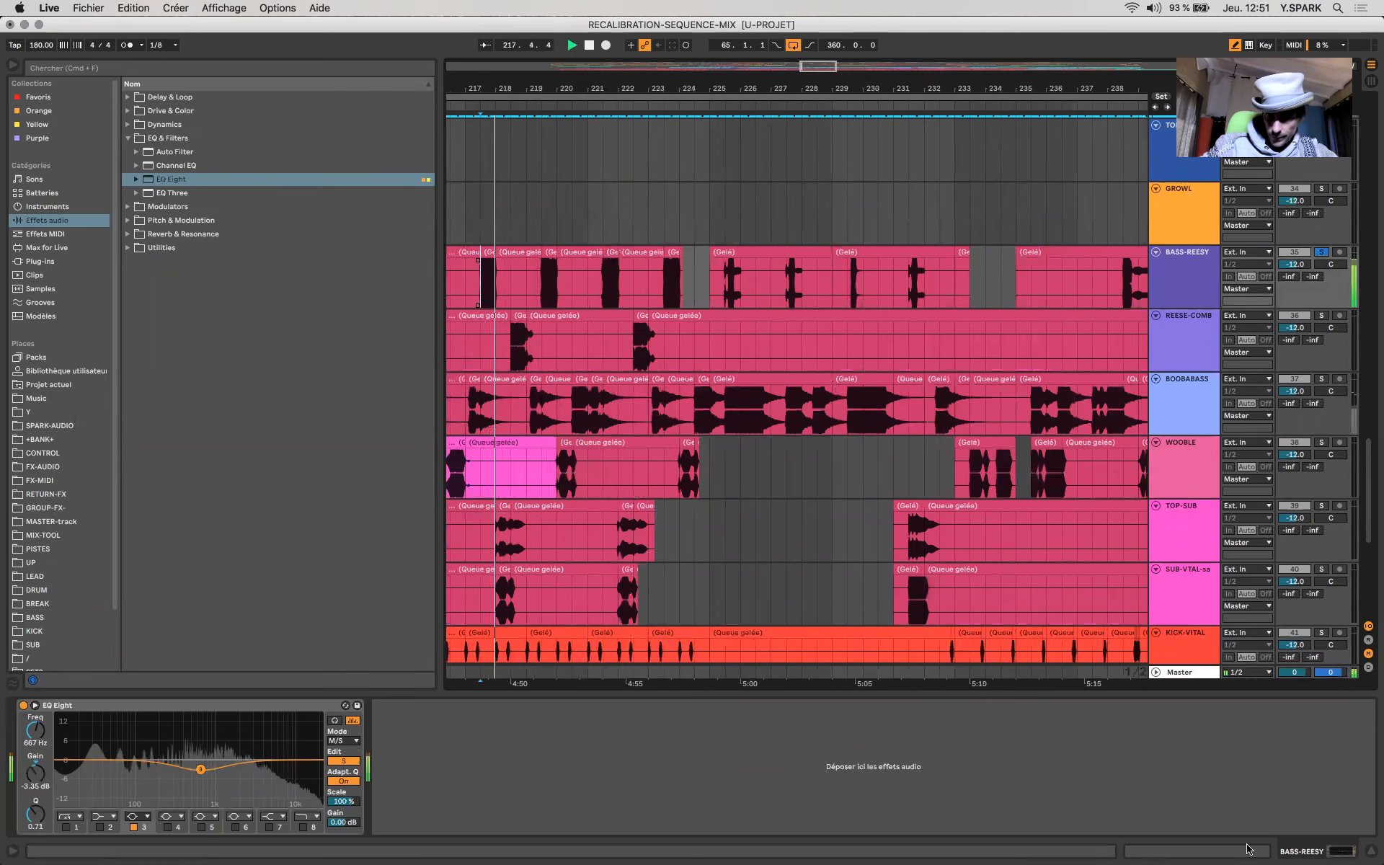
Step: Play BASS-REESY with the Master track's analyzers shown, moving the SPAN window clear of the BASS-REESY clips
key(space)
click(1191, 673)
key(space)
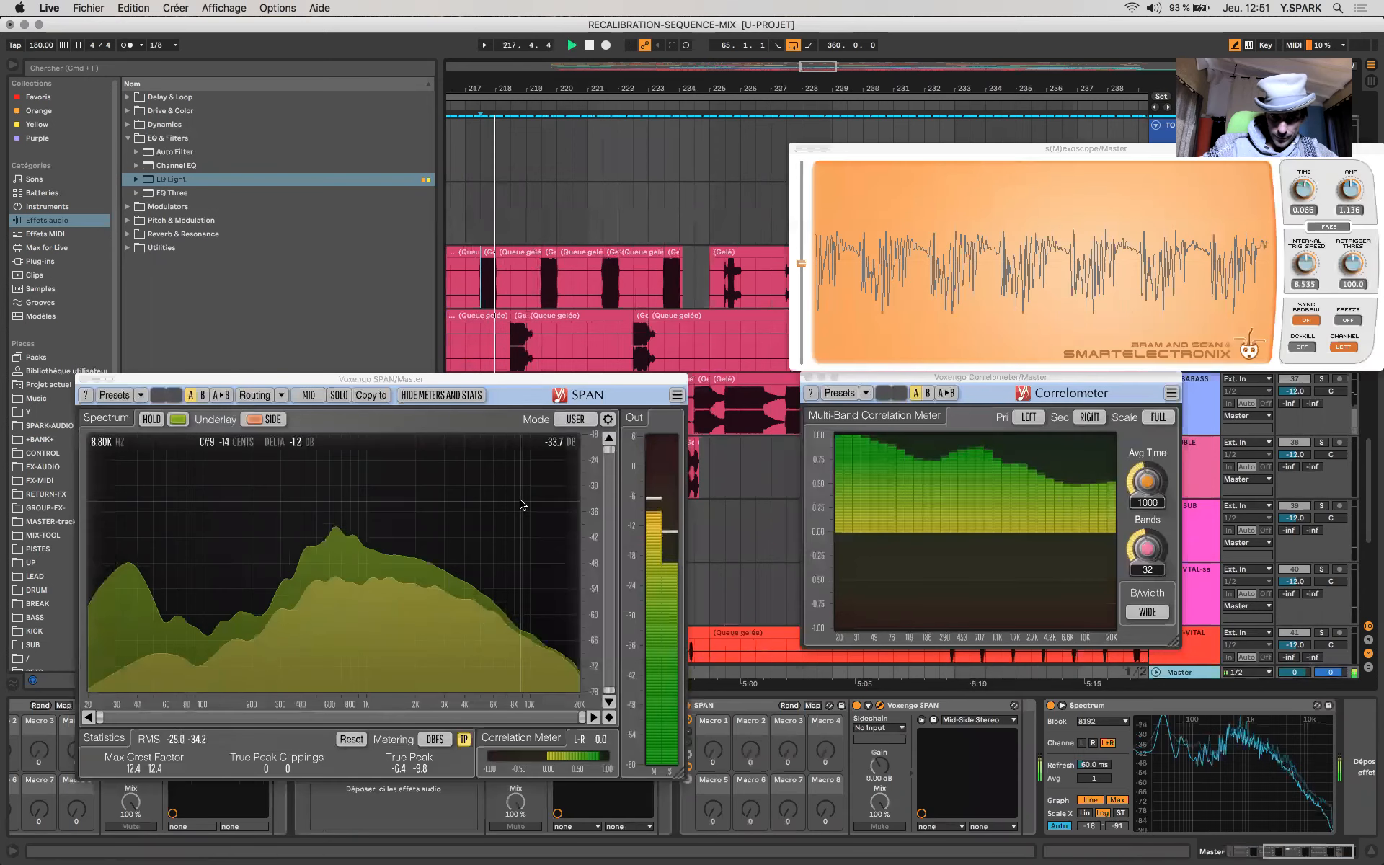
drag(243, 380, 229, 202)
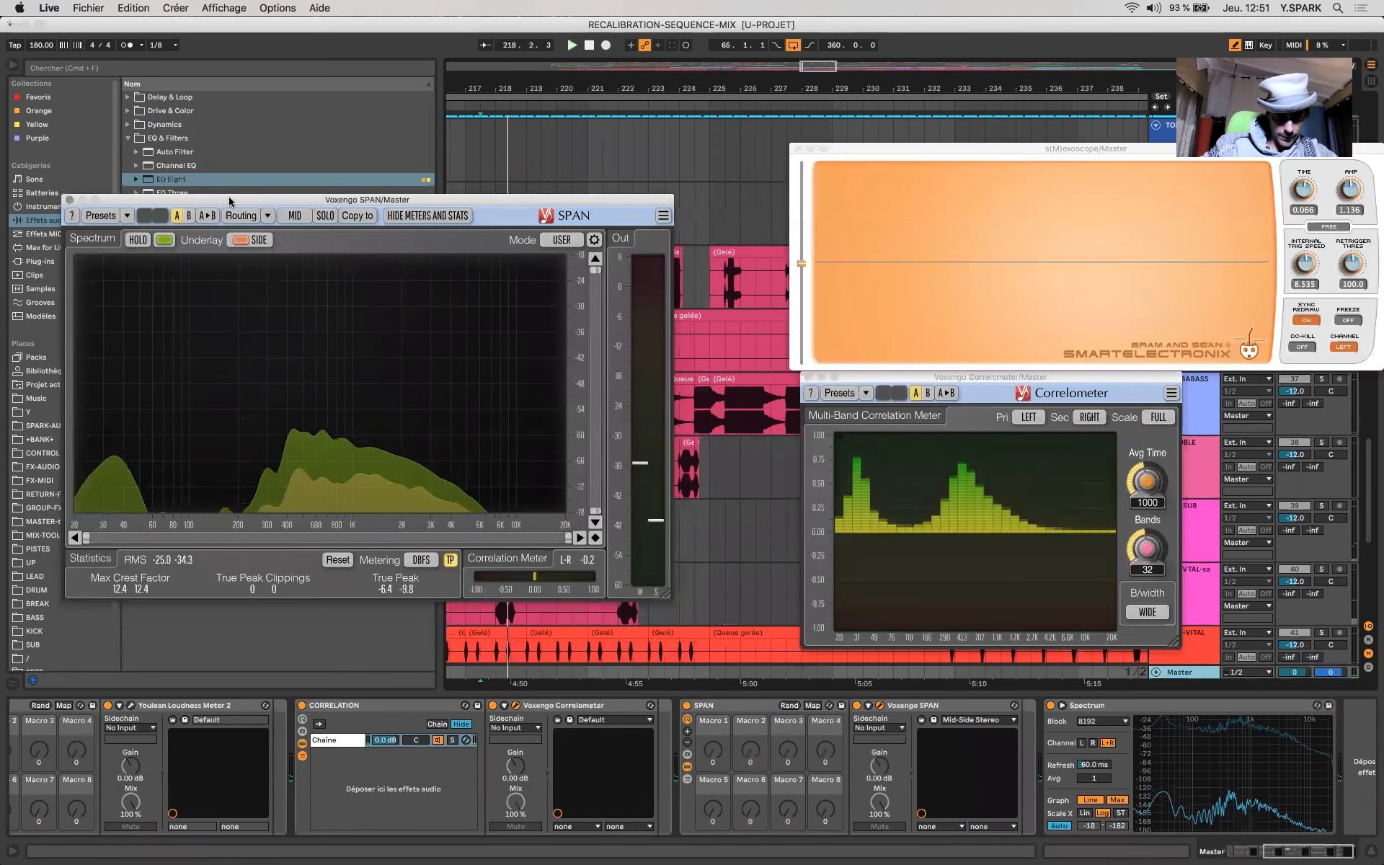
key(space)
drag(82, 204, 640, 435)
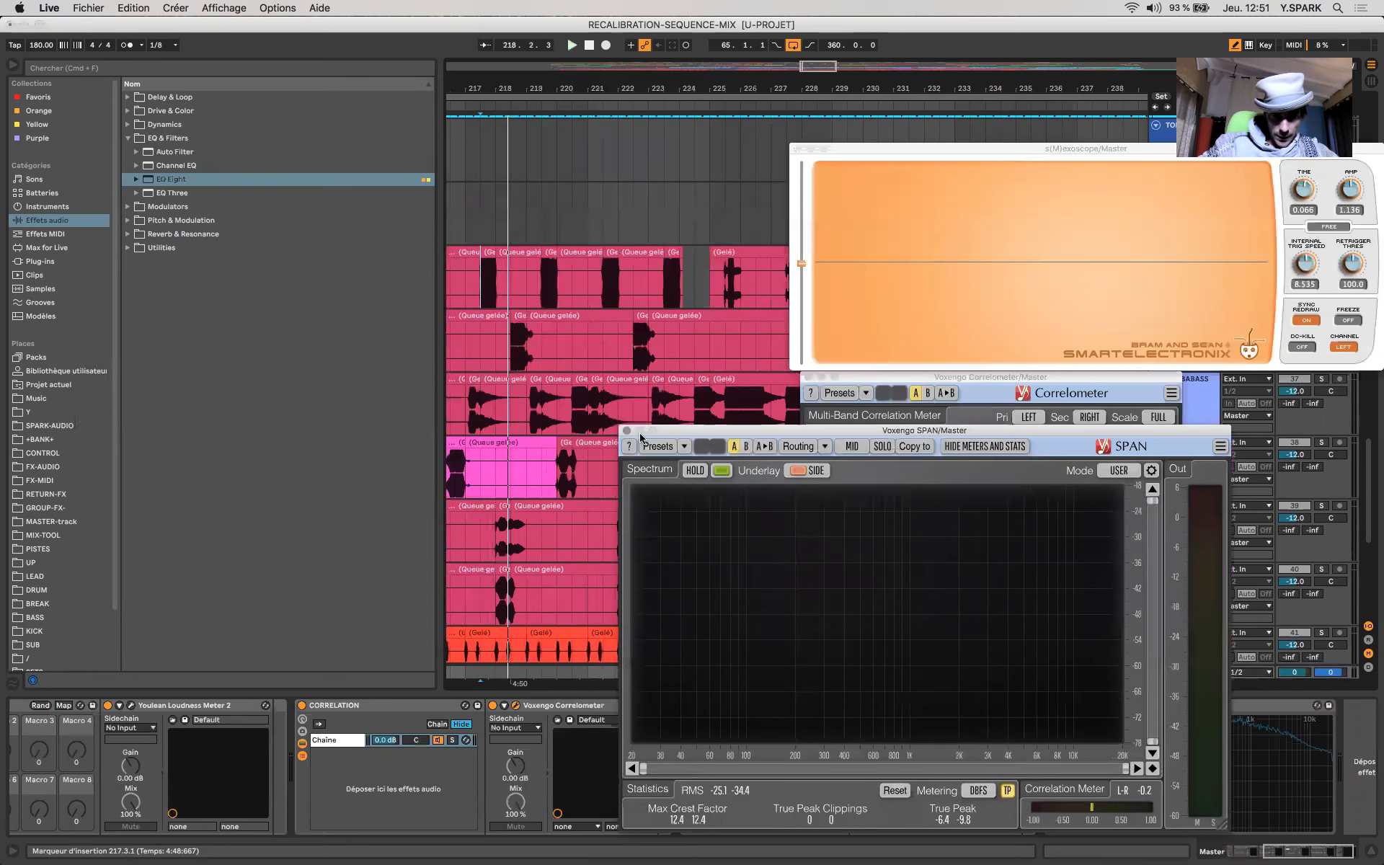
Step: Bypass BASS-REESY's EQ Eight and play from 219.3.1 while examining the spectrum and correlation on the Master track
click(516, 348)
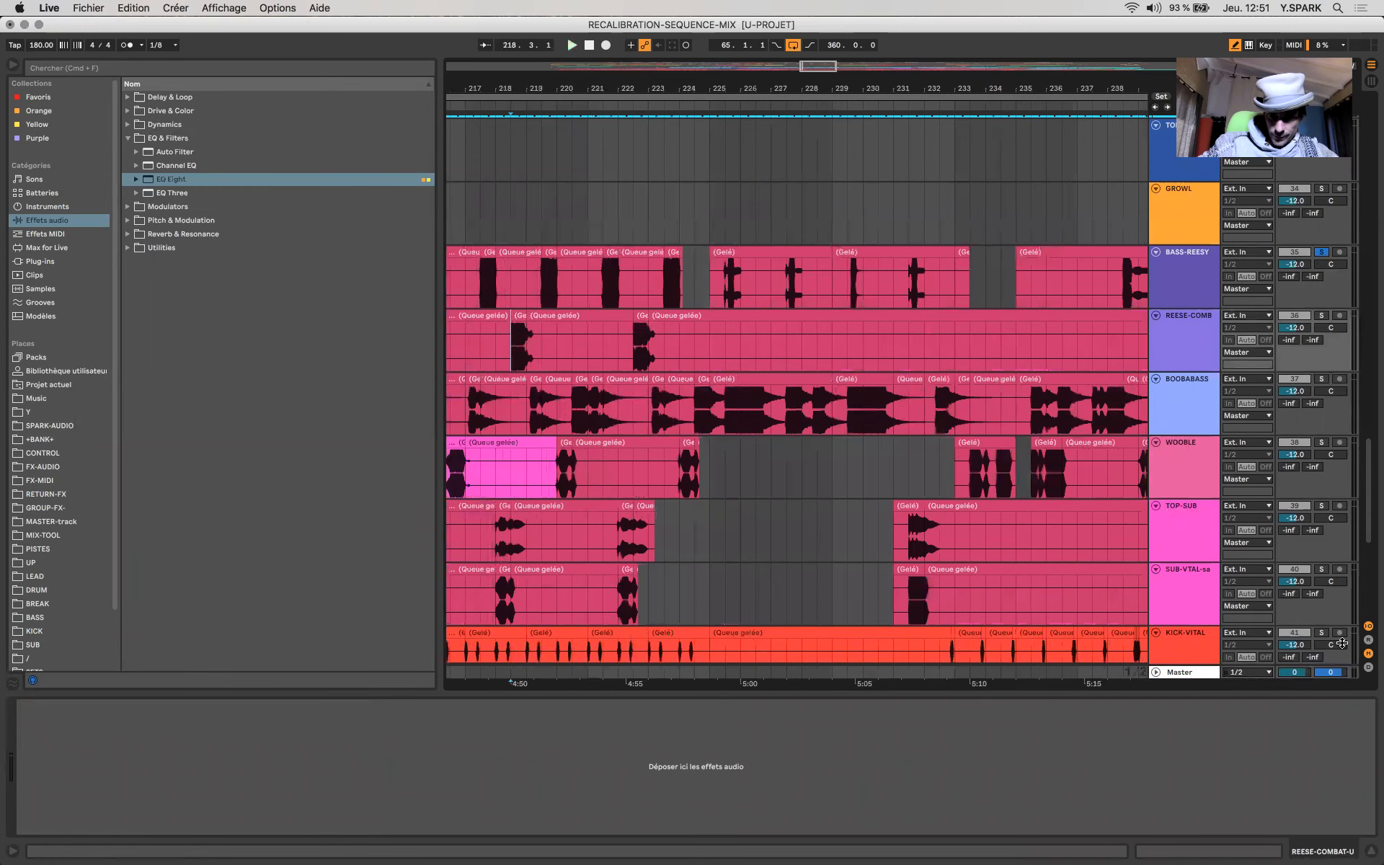
click(537, 304)
click(541, 276)
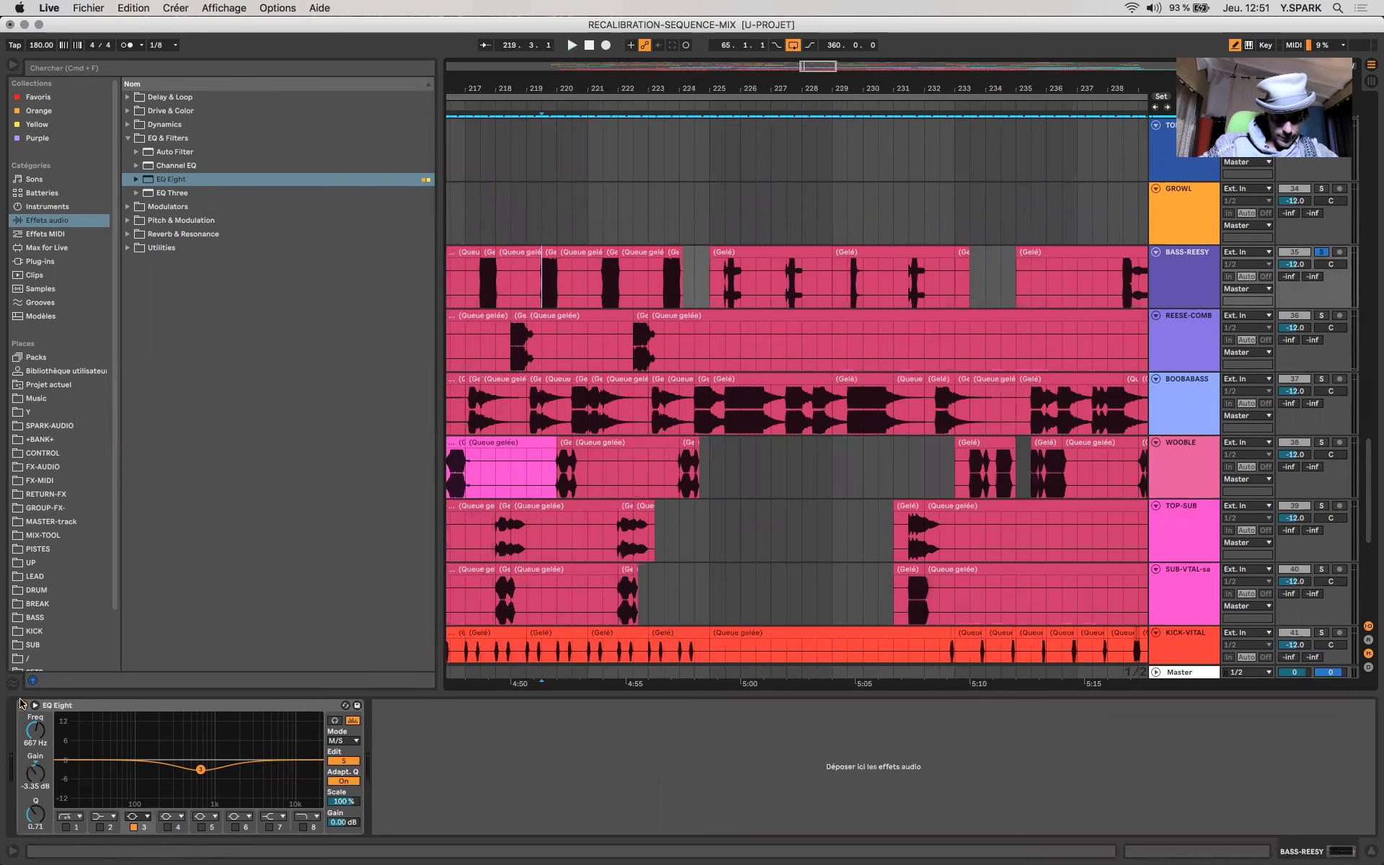
click(1190, 676)
key(space)
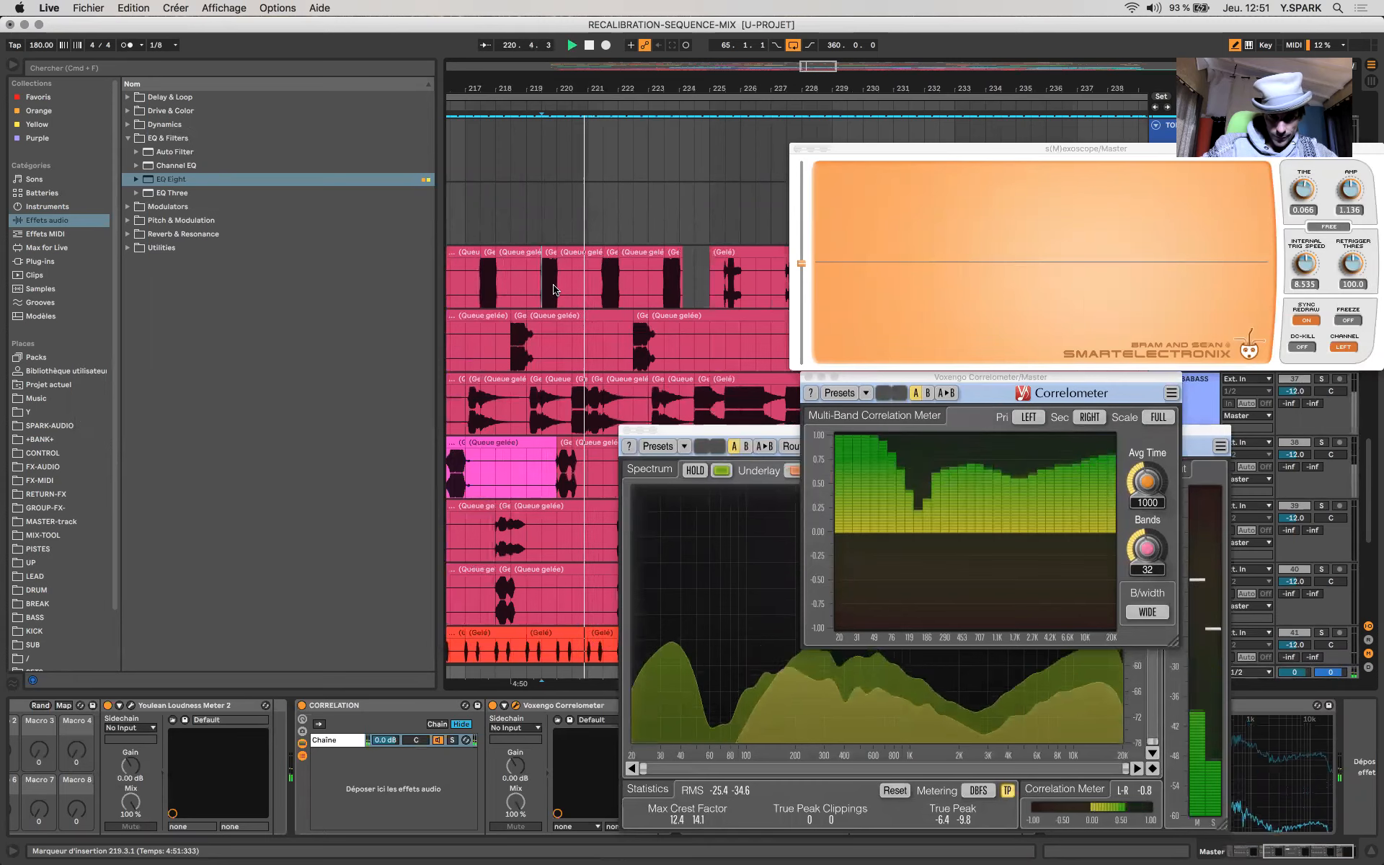
scroll(561, 292, down, 5)
scroll(554, 289, right, 2)
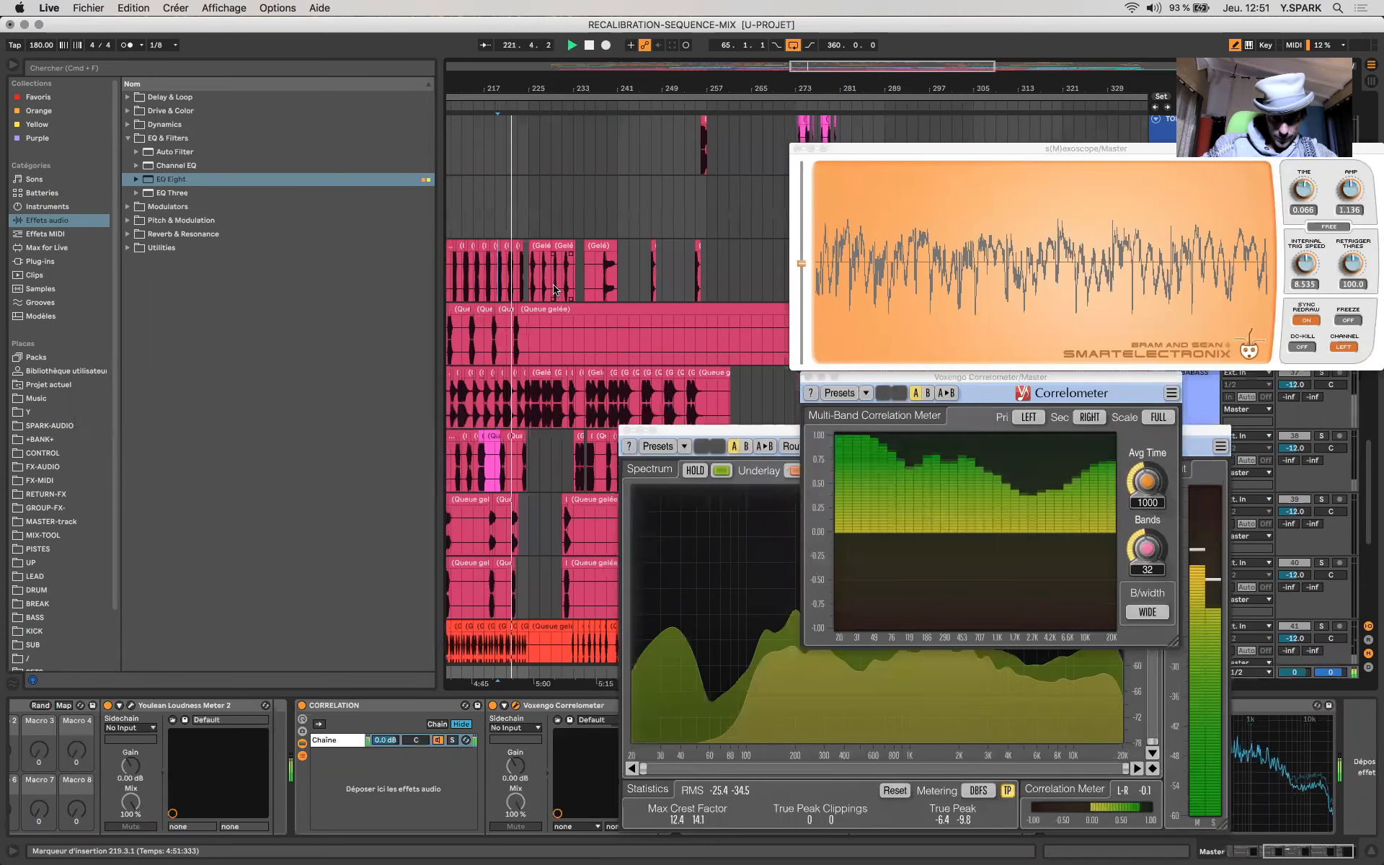
Step: Play BASS-REESY from 239.1.1 and examine its waveform, spectrum and stereo correlation on the Master track's analyzers
click(605, 274)
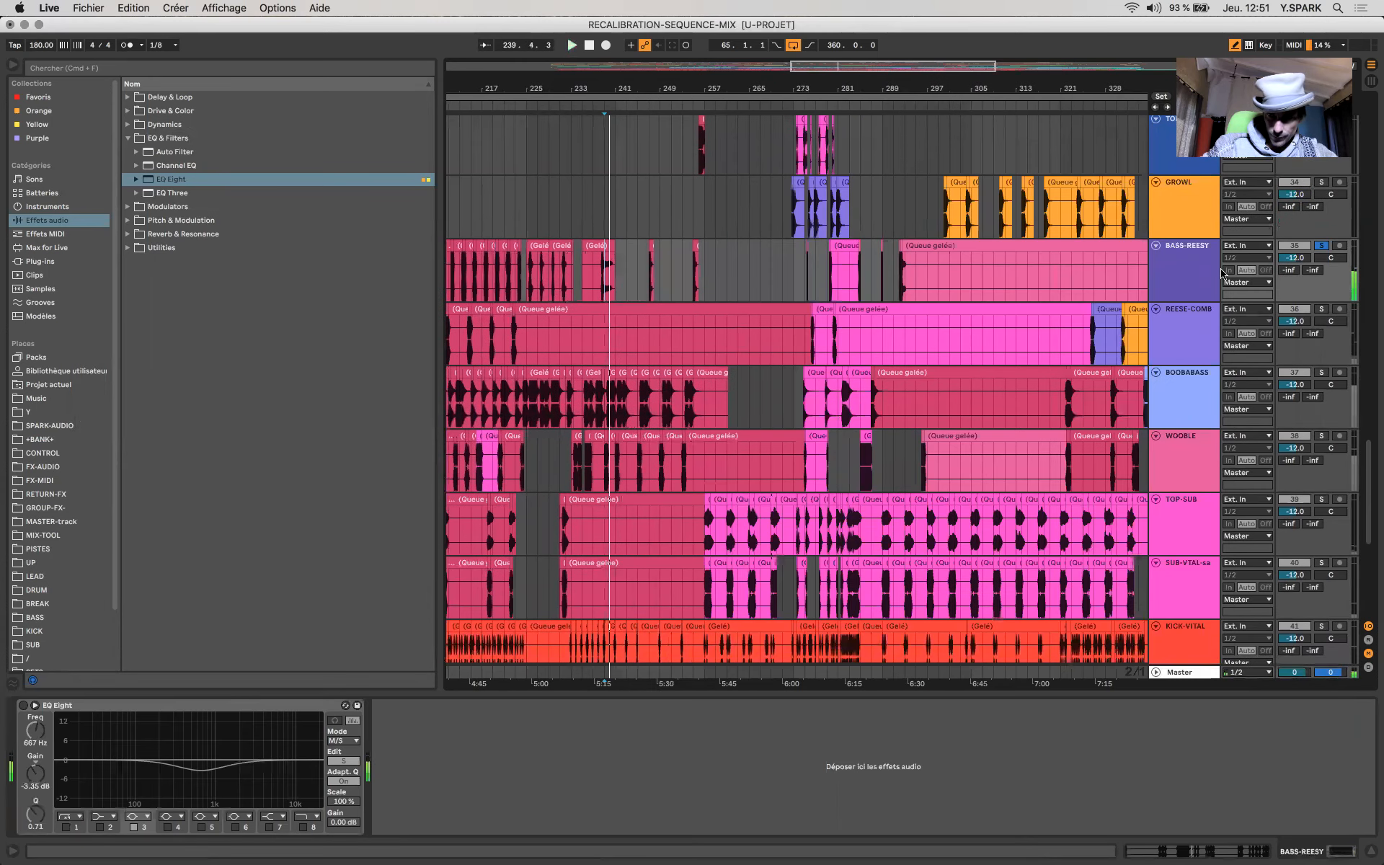
click(1200, 276)
click(1179, 672)
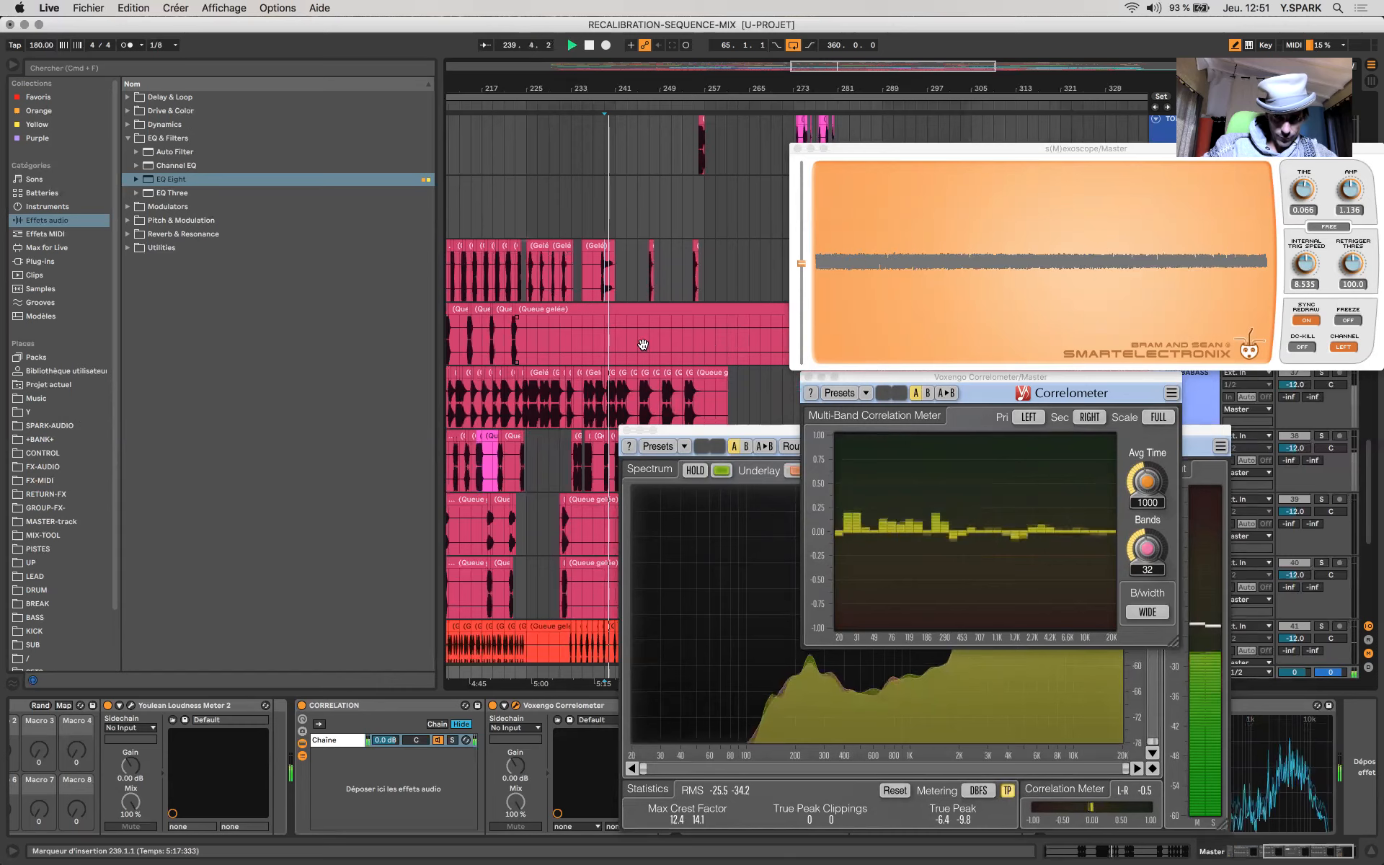
click(602, 290)
Step: Select bar 255 on BASS-REESY, from 255.1.1 to 256.1.1, and play it while examining the Master track's analyzers
scroll(602, 290, up, 5)
scroll(602, 290, right, 8)
scroll(603, 290, up, 2)
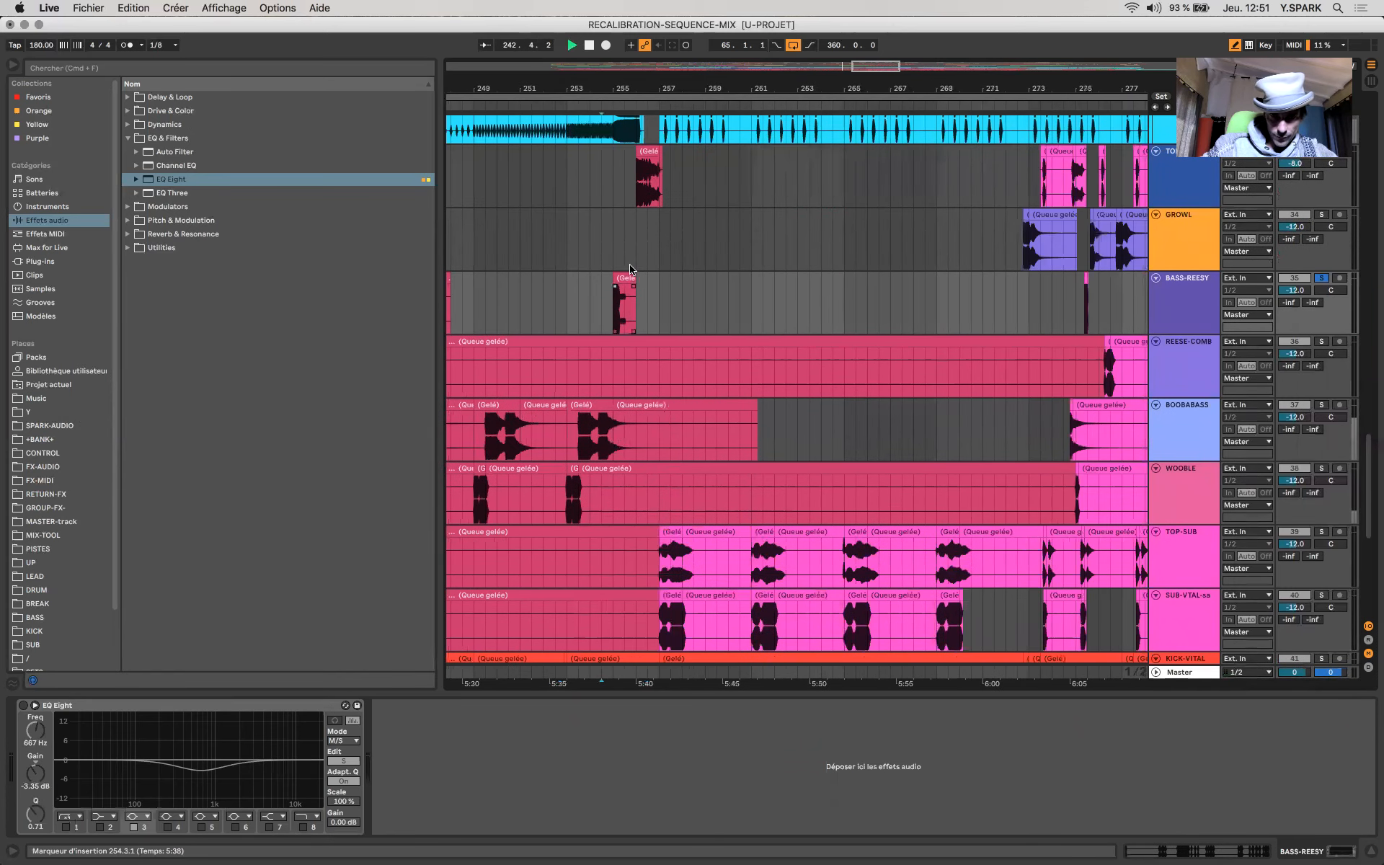
click(626, 288)
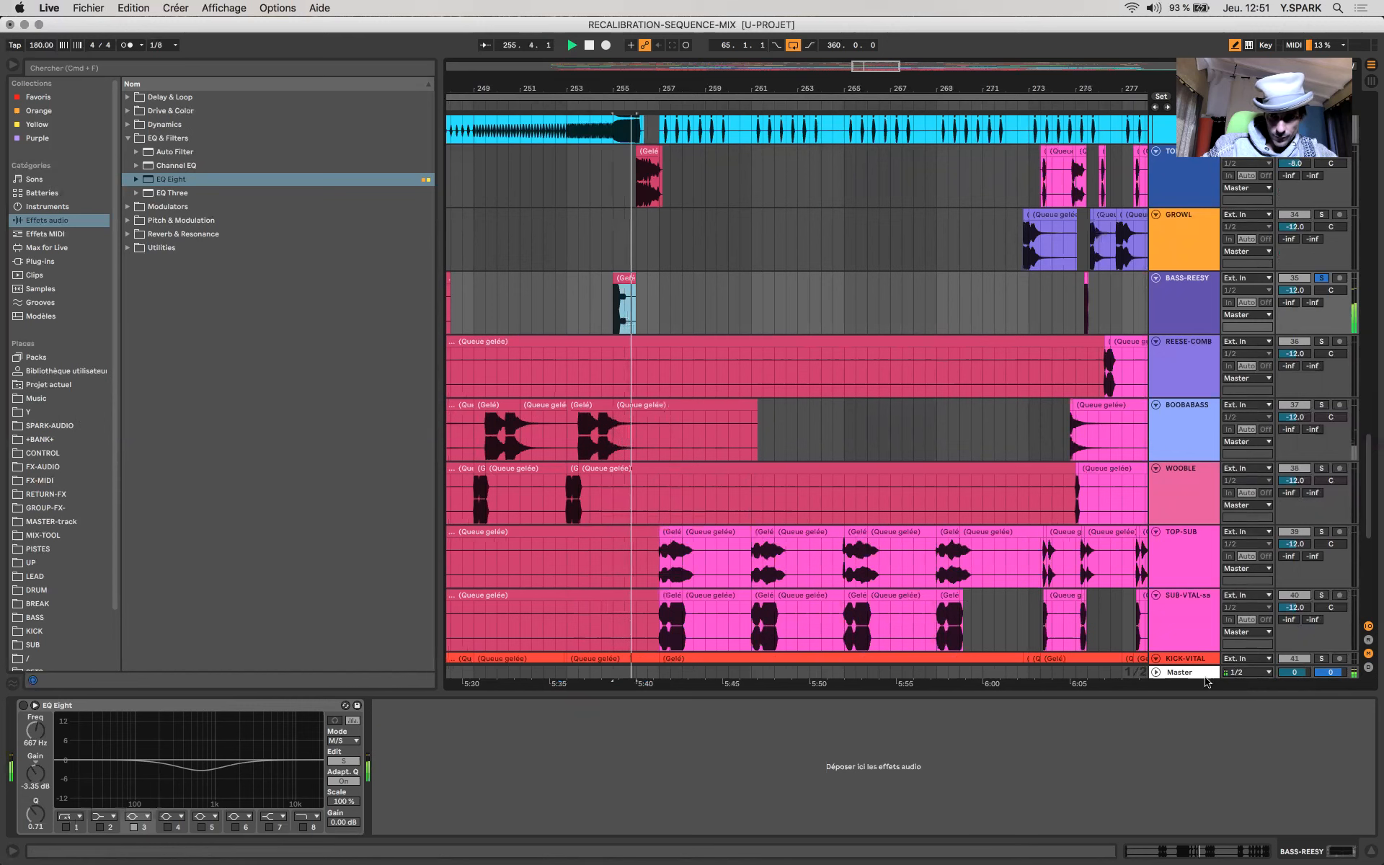
click(1206, 678)
key(space)
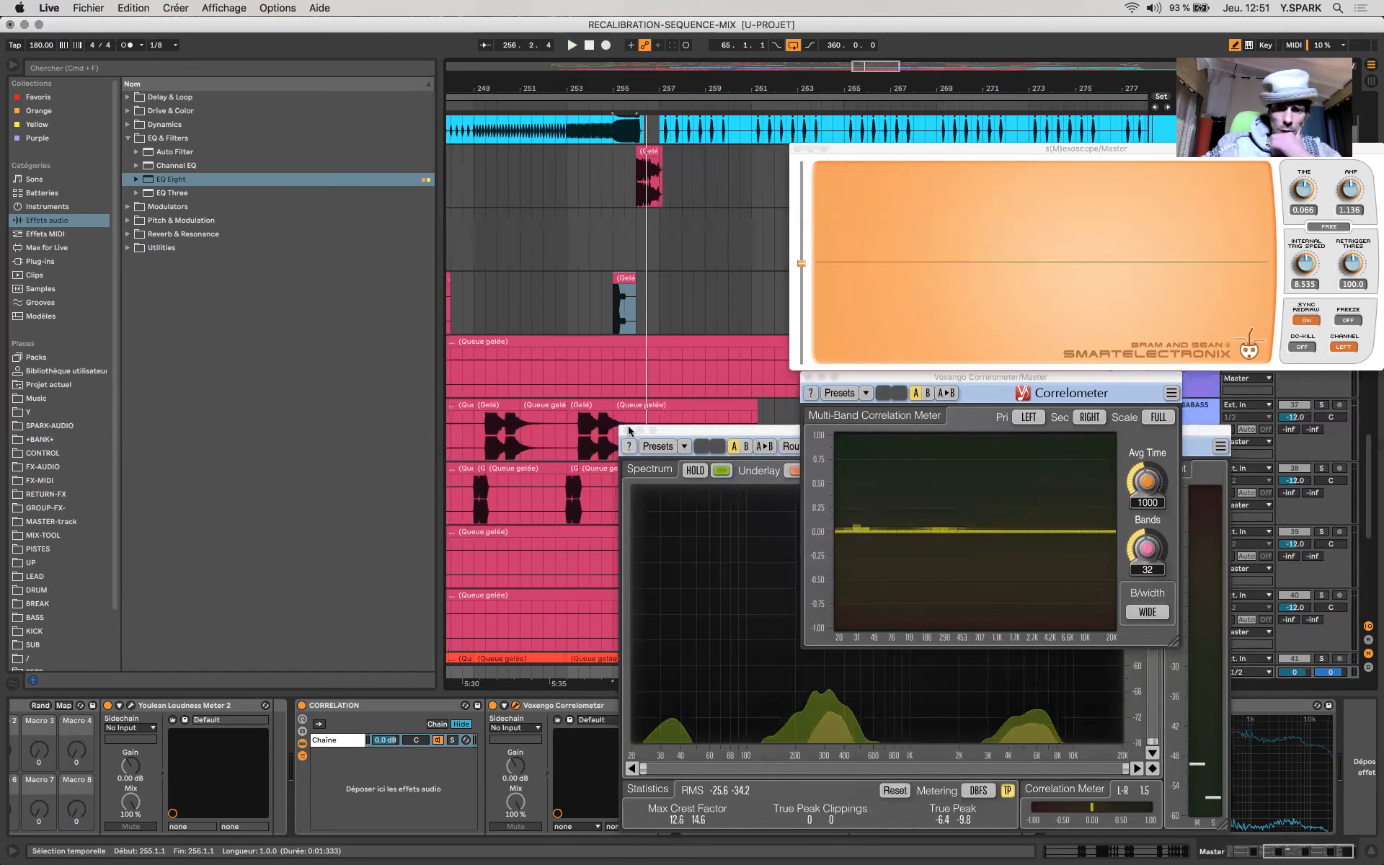
Step: Close the SPAN and Correlometer windows and place the insert marker at 255.1.1 on BASS-REESY
click(625, 430)
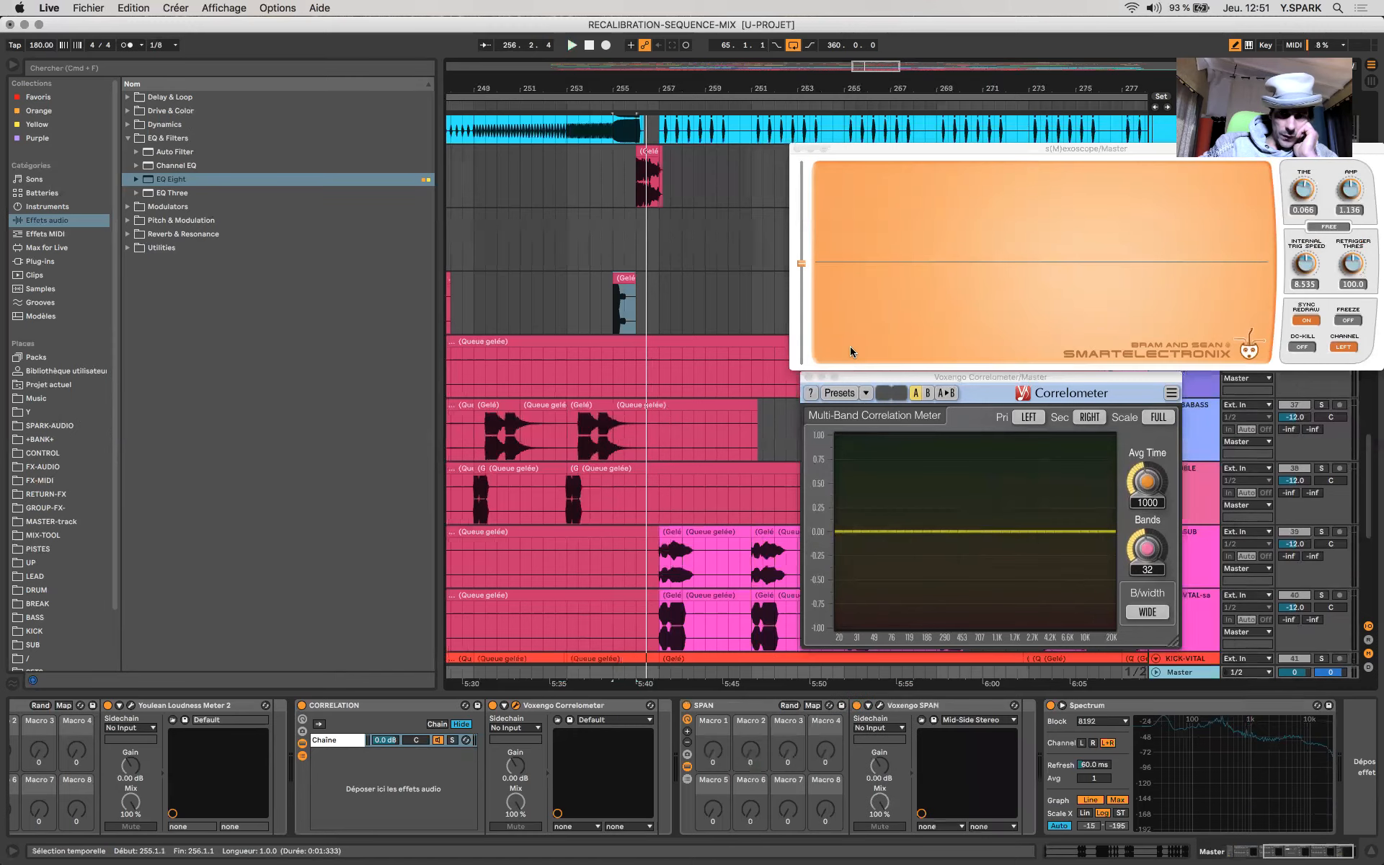
click(807, 376)
click(614, 324)
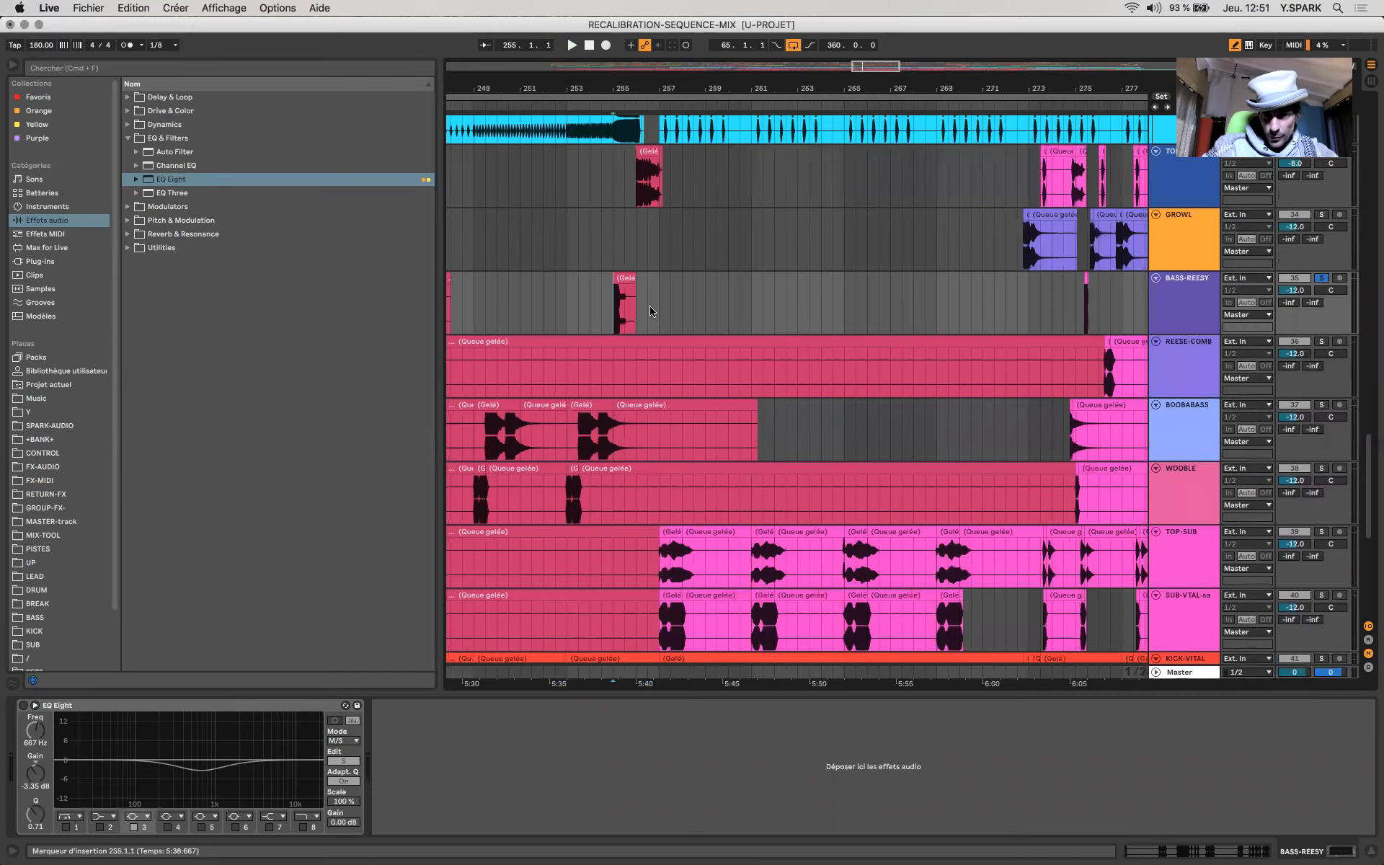
scroll(659, 312, down, 5)
scroll(659, 311, up, 3)
key(space)
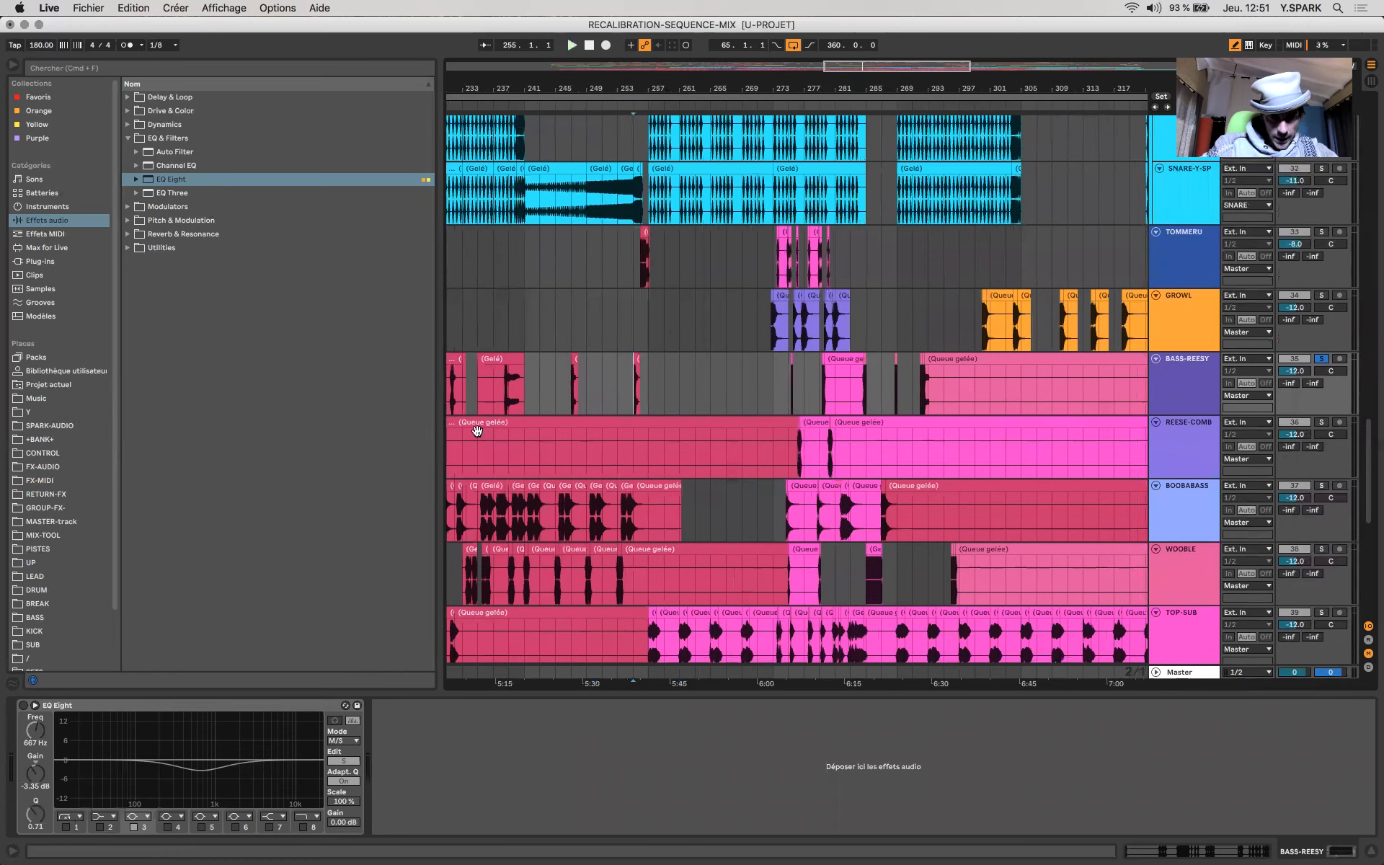
Step: Replace BASS-REESY's EQ Eight with a fresh one, disable band 1 and boost the high shelf by 3.10 dB at 3.23 kHz during playback
click(635, 359)
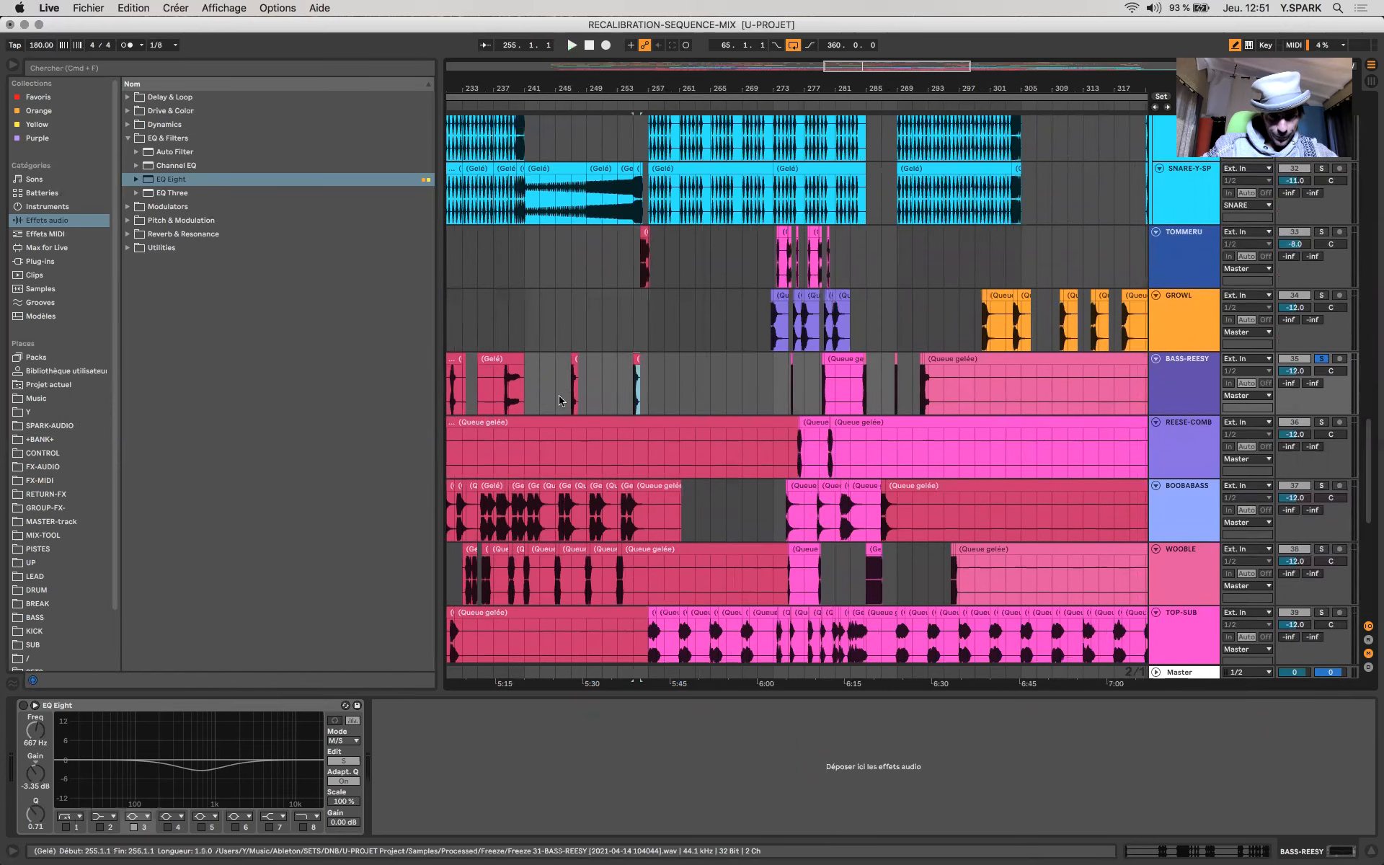
click(166, 170)
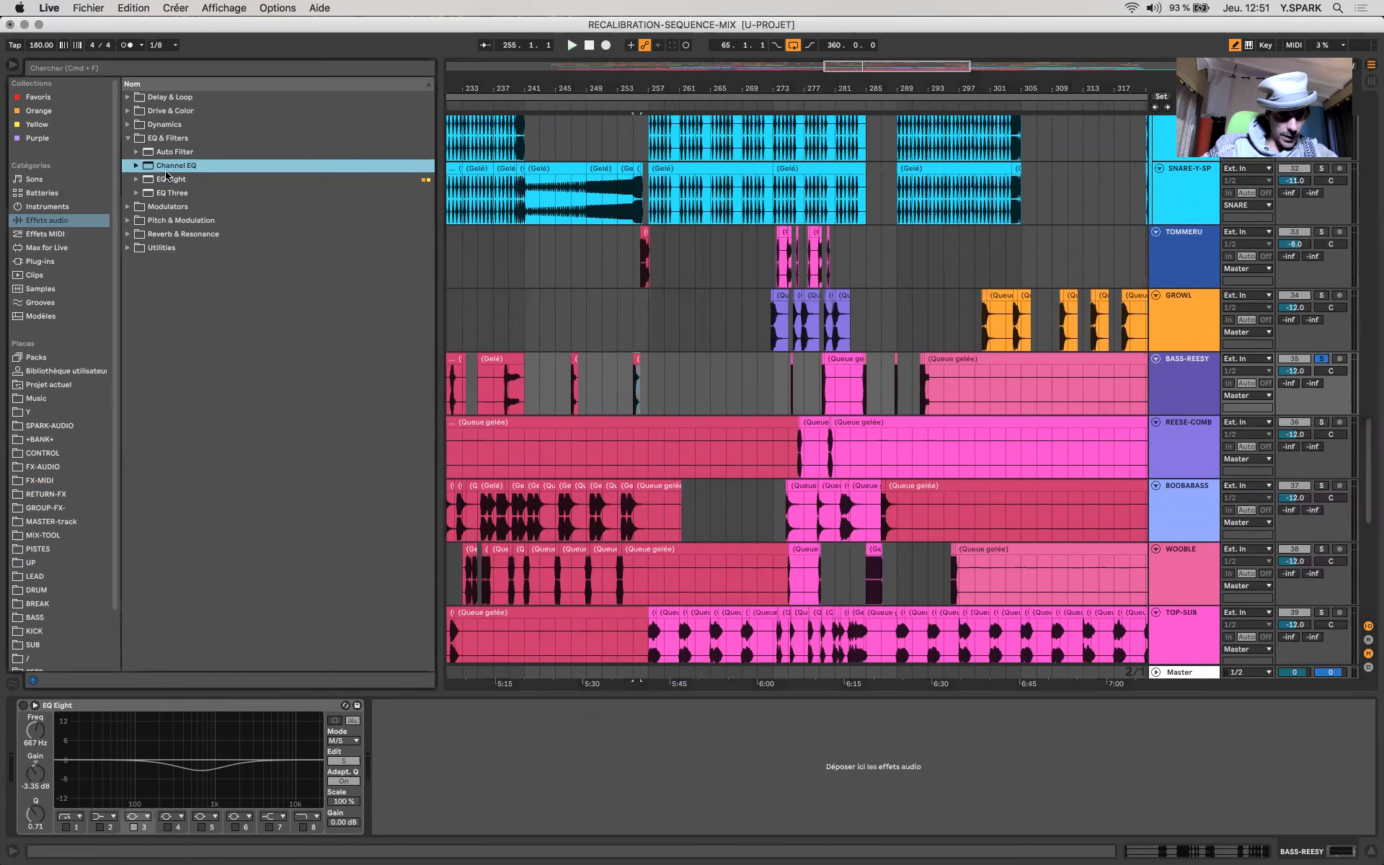
drag(167, 181, 175, 753)
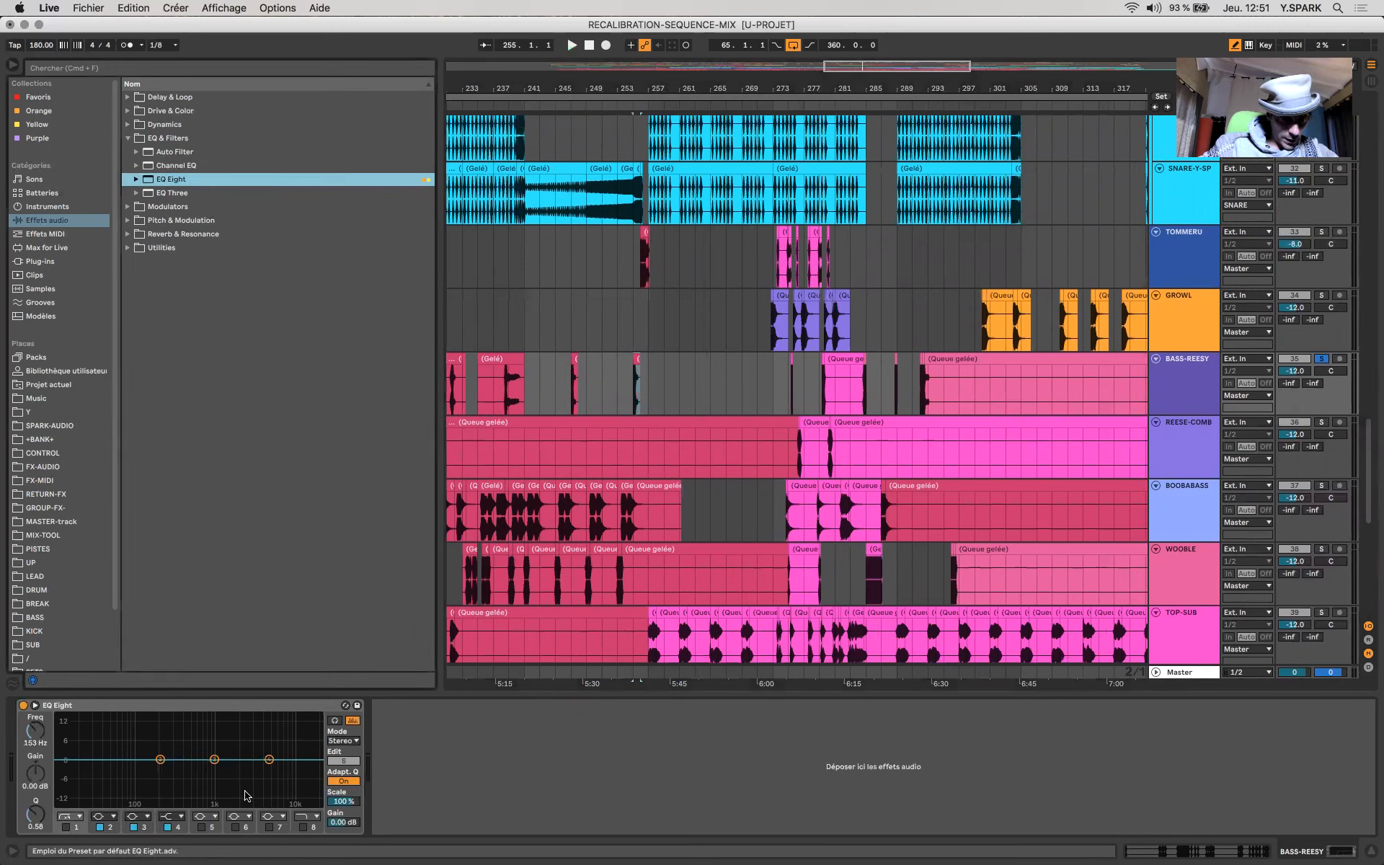
click(268, 760)
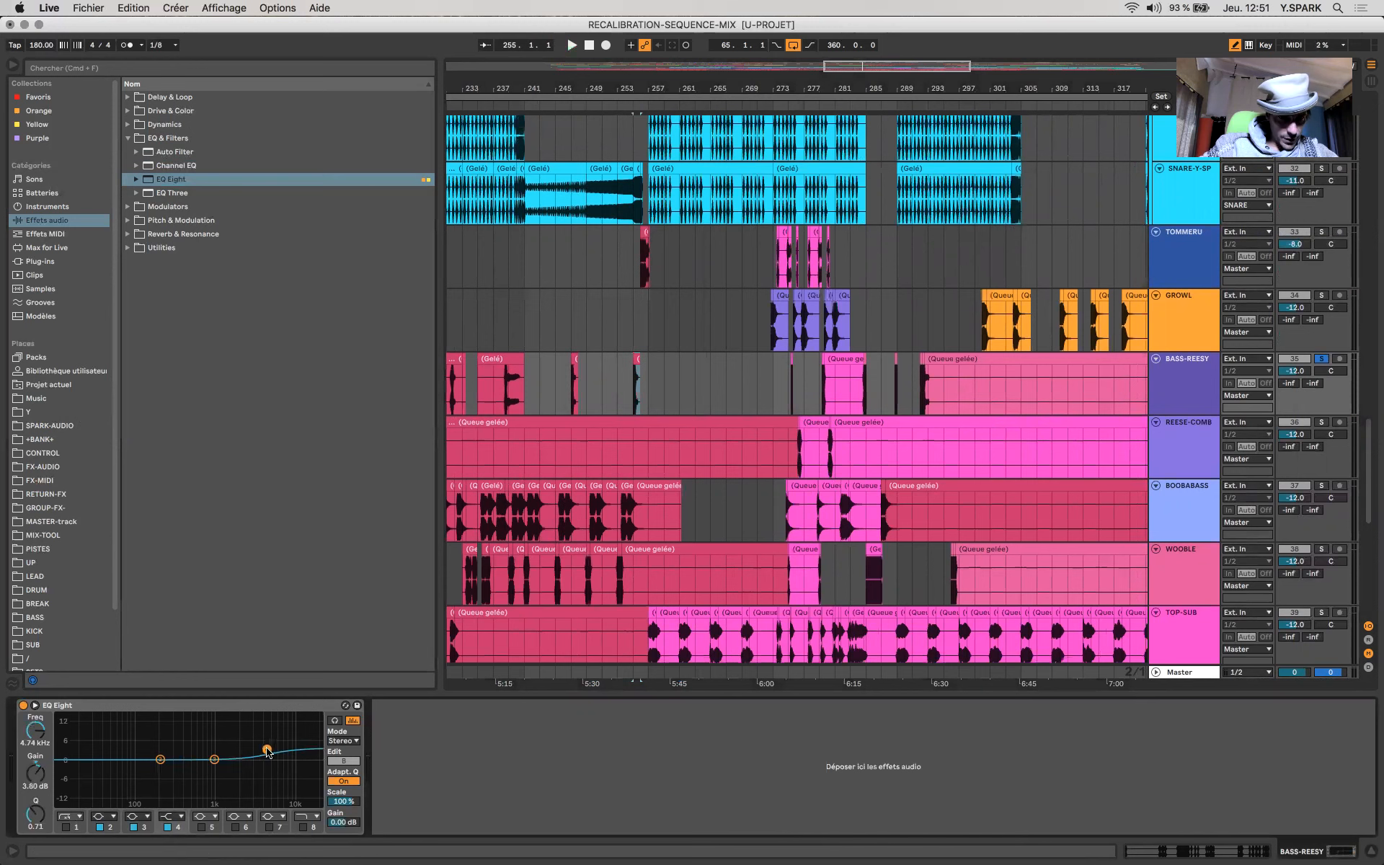
key(space)
mouse_move(267, 750)
mouse_down()
mouse_move(231, 732)
mouse_move(295, 726)
mouse_move(239, 745)
mouse_move(253, 751)
mouse_up()
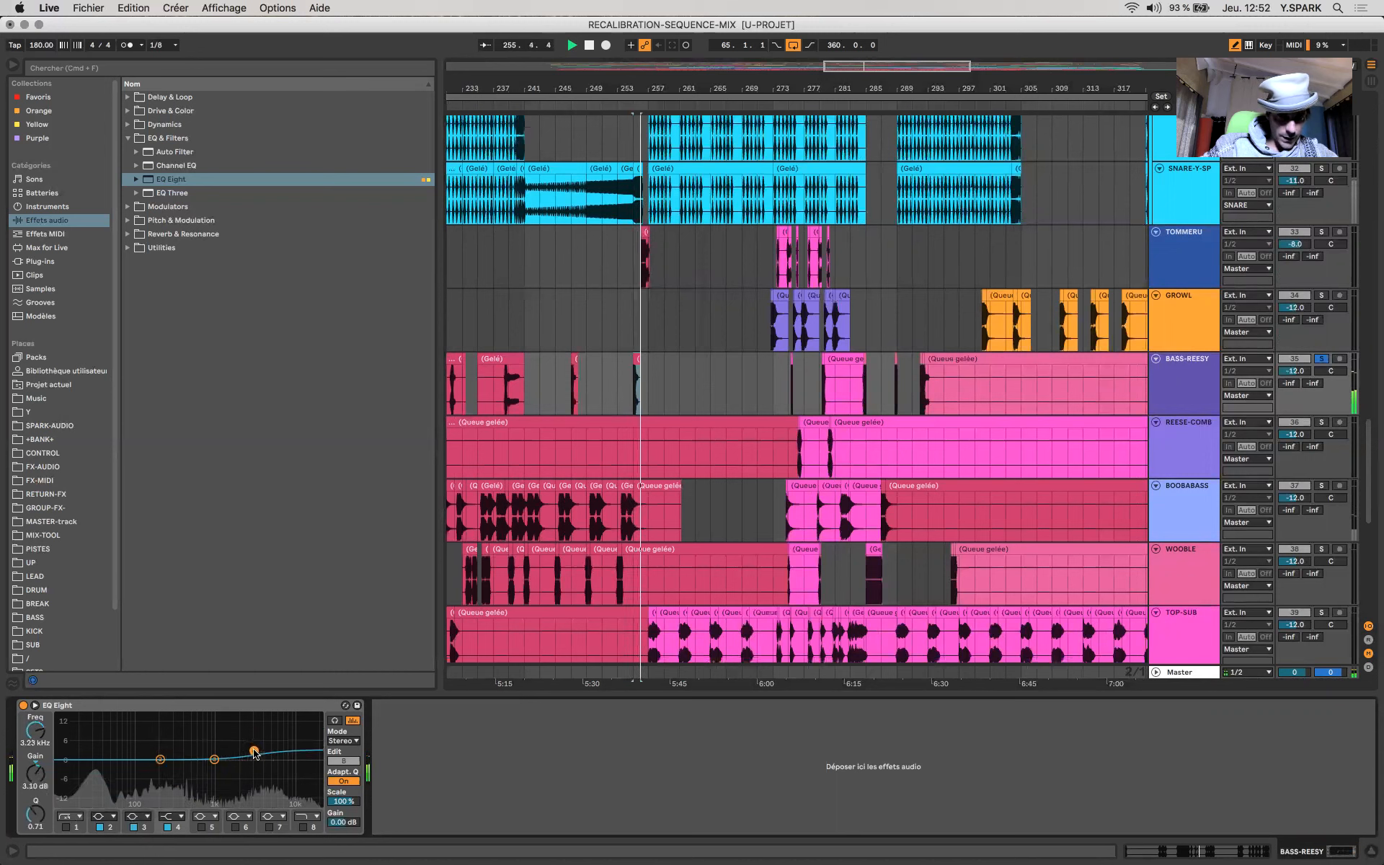
Step: Place the insert marker at 206.3.1, just before REESE-COMB's first short clip, and solo REESE-COMB instead of BASS-REESY
click(819, 459)
scroll(819, 460, up, 5)
scroll(818, 460, down, 5)
scroll(819, 460, down, 5)
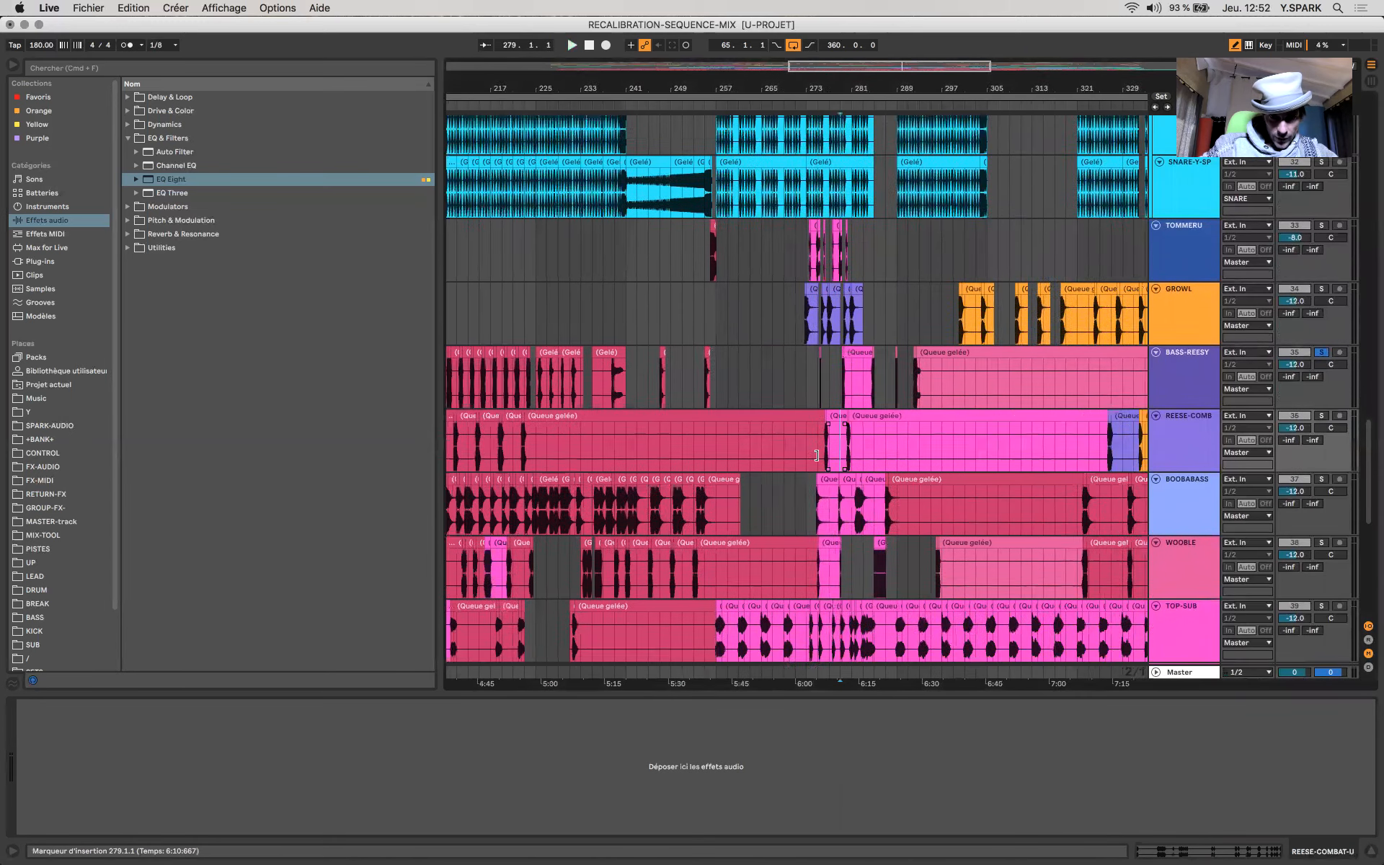
scroll(818, 460, left, 5)
click(544, 480)
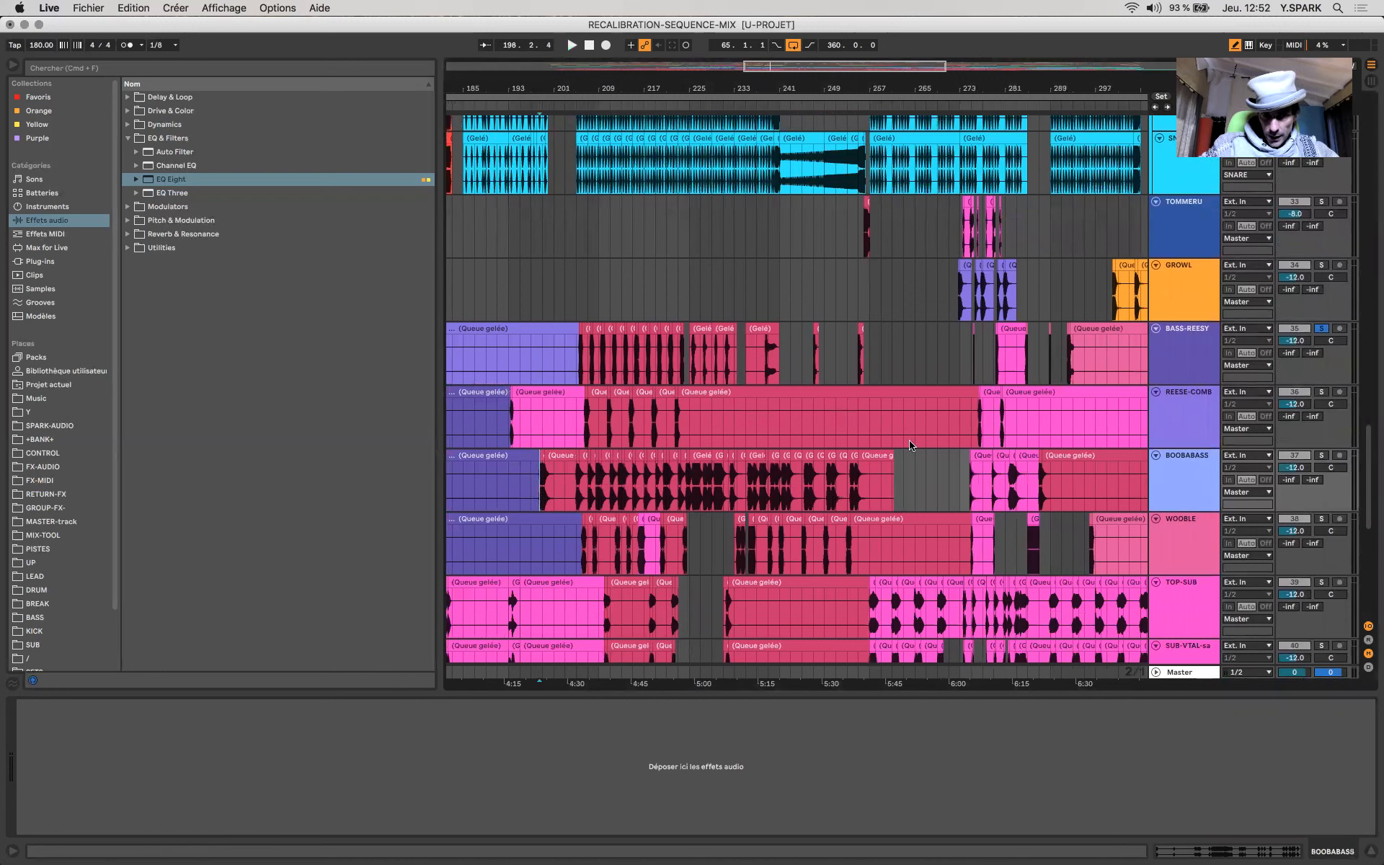
click(583, 441)
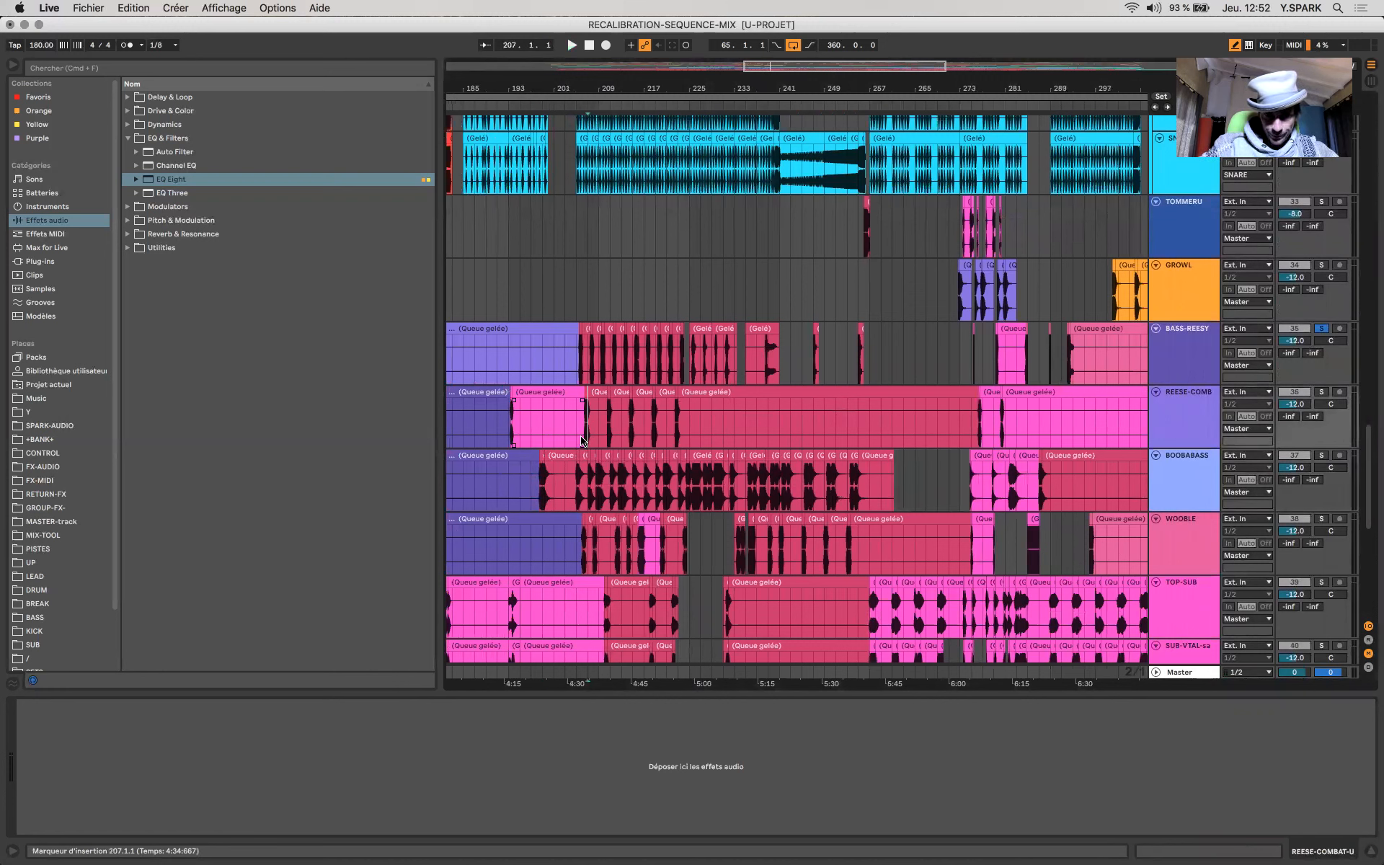
scroll(584, 441, up, 5)
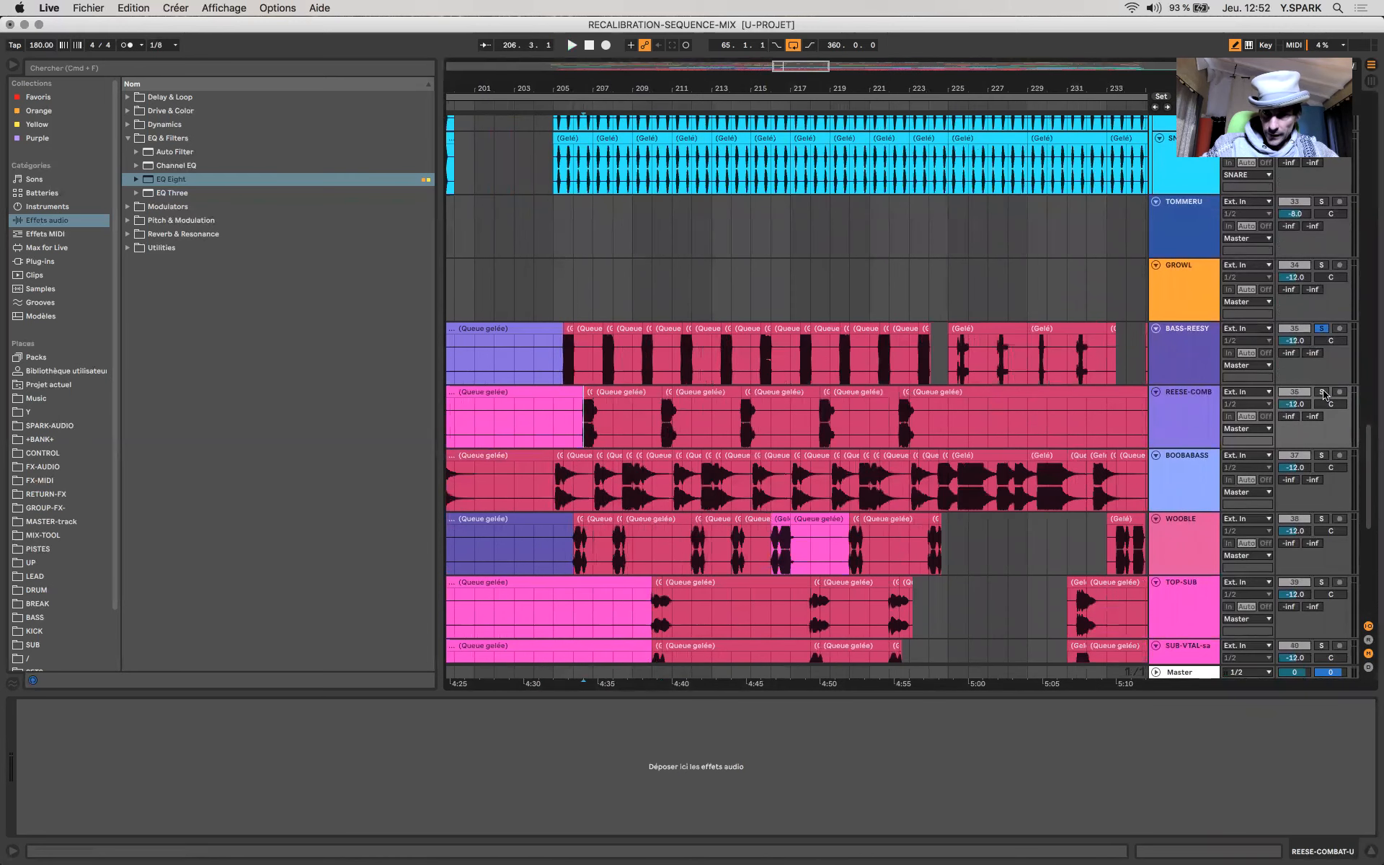
Step: Play the soloed REESE-COMB while examining the Master's waveform and SPAN spectrum, and move the SPAN window off the track lanes
click(1182, 671)
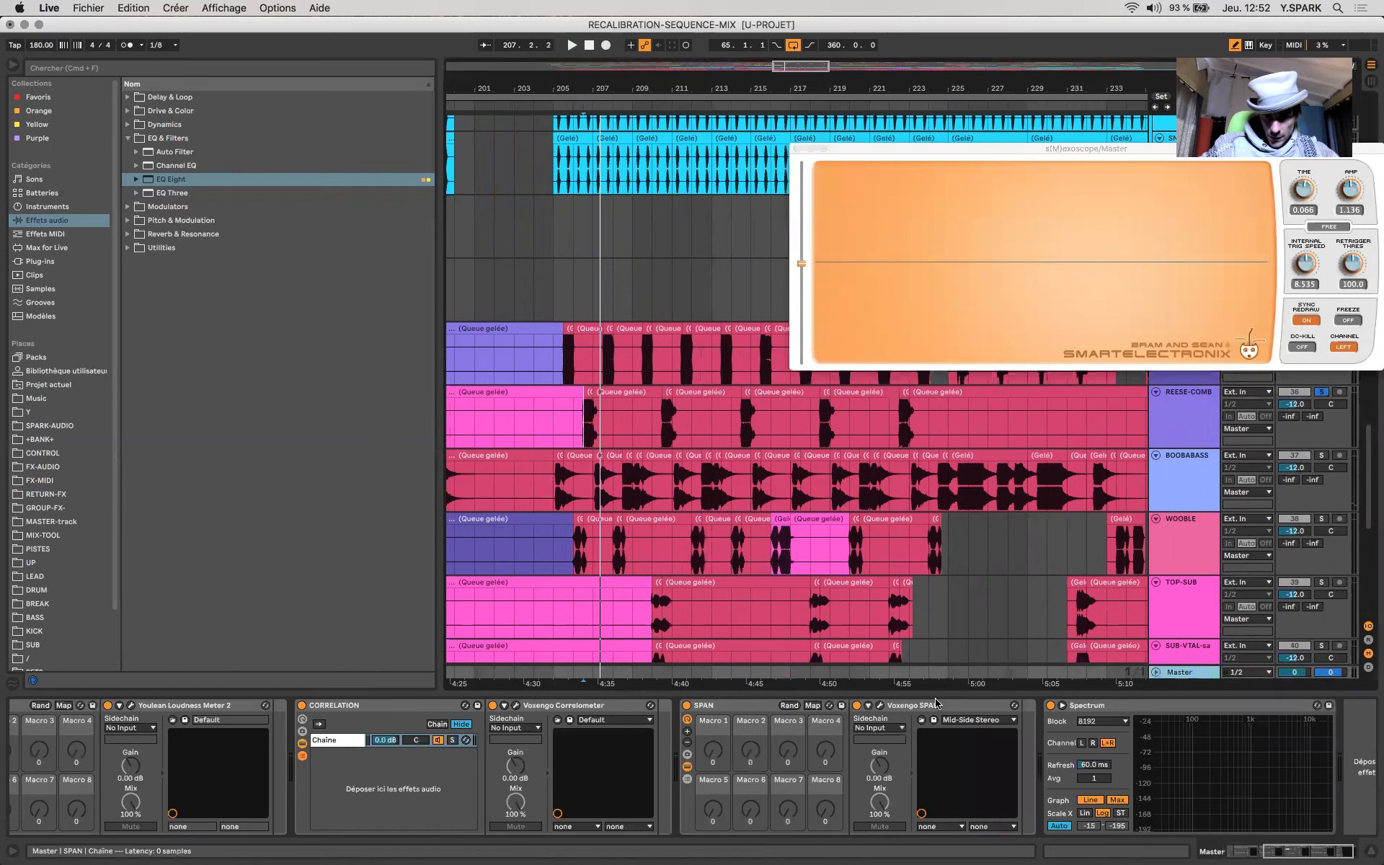
click(878, 707)
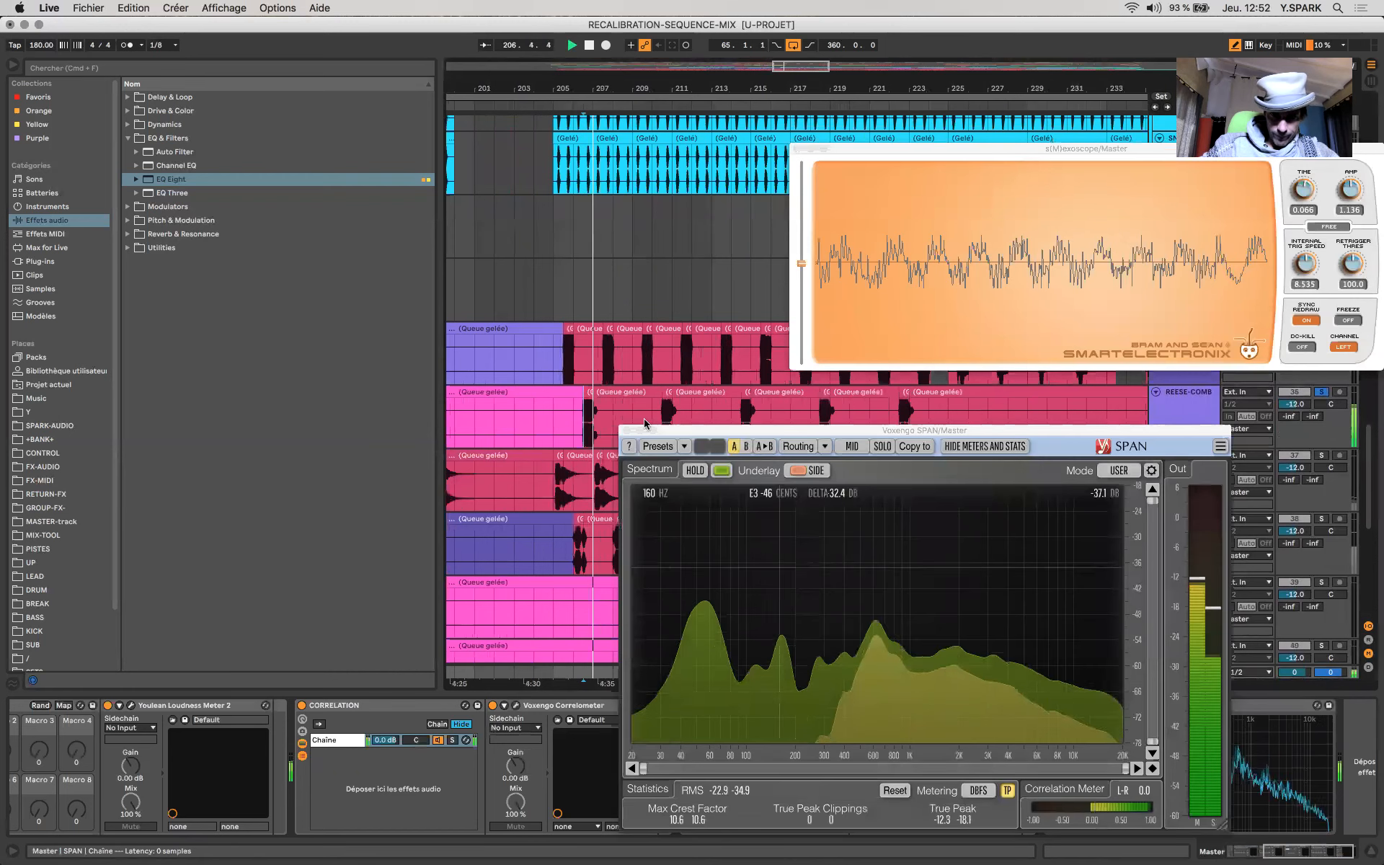
key(space)
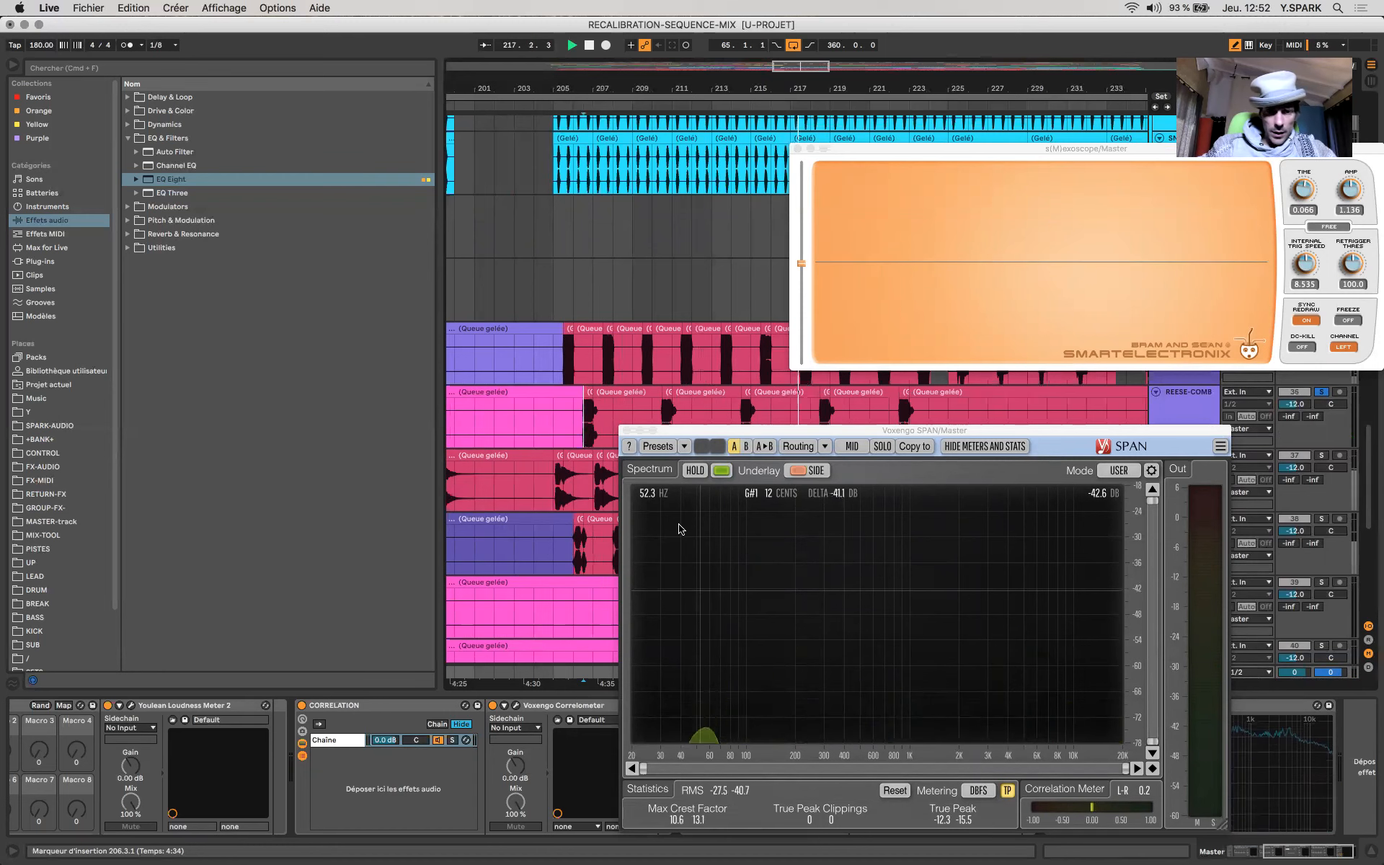
click(626, 431)
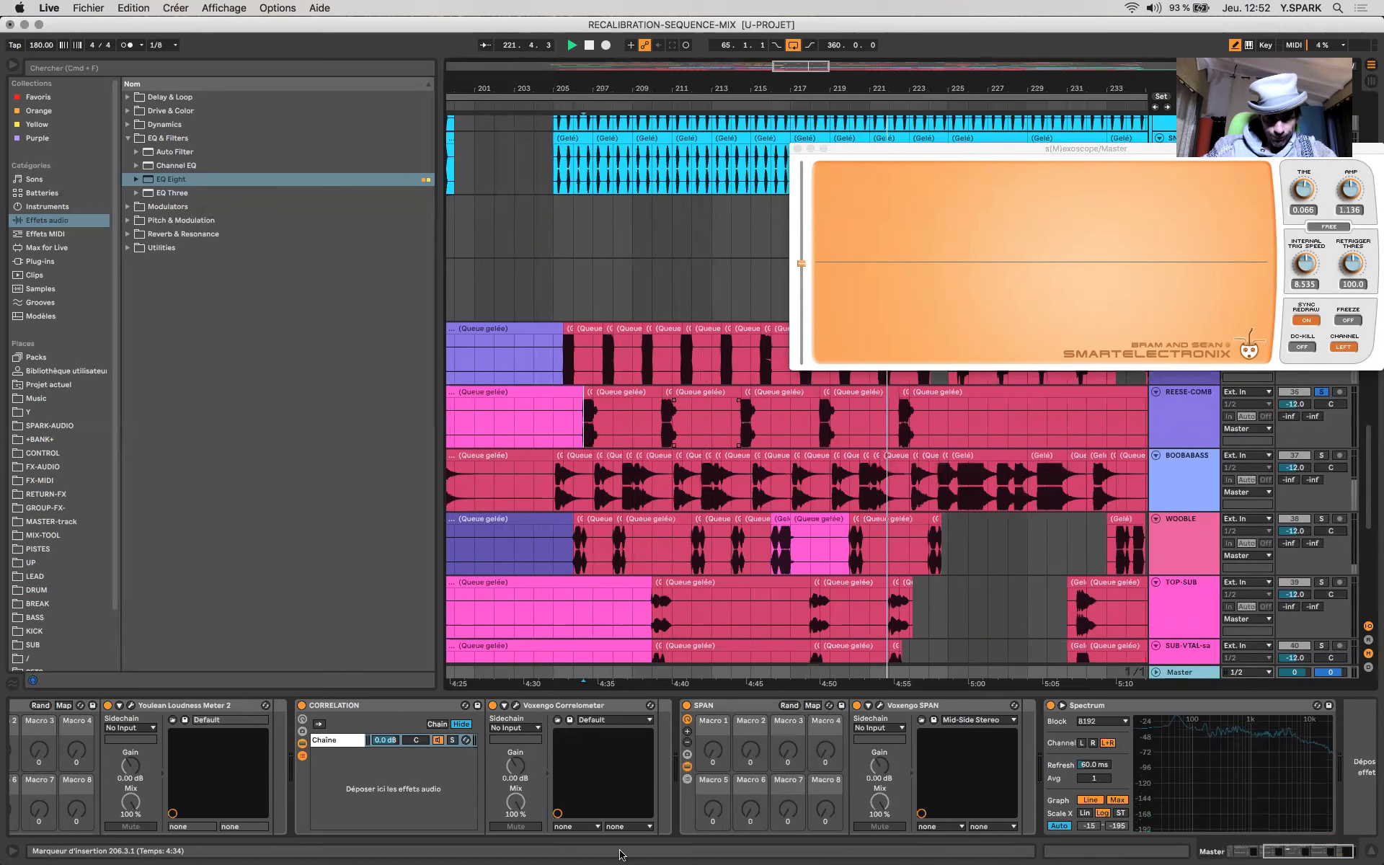
click(879, 705)
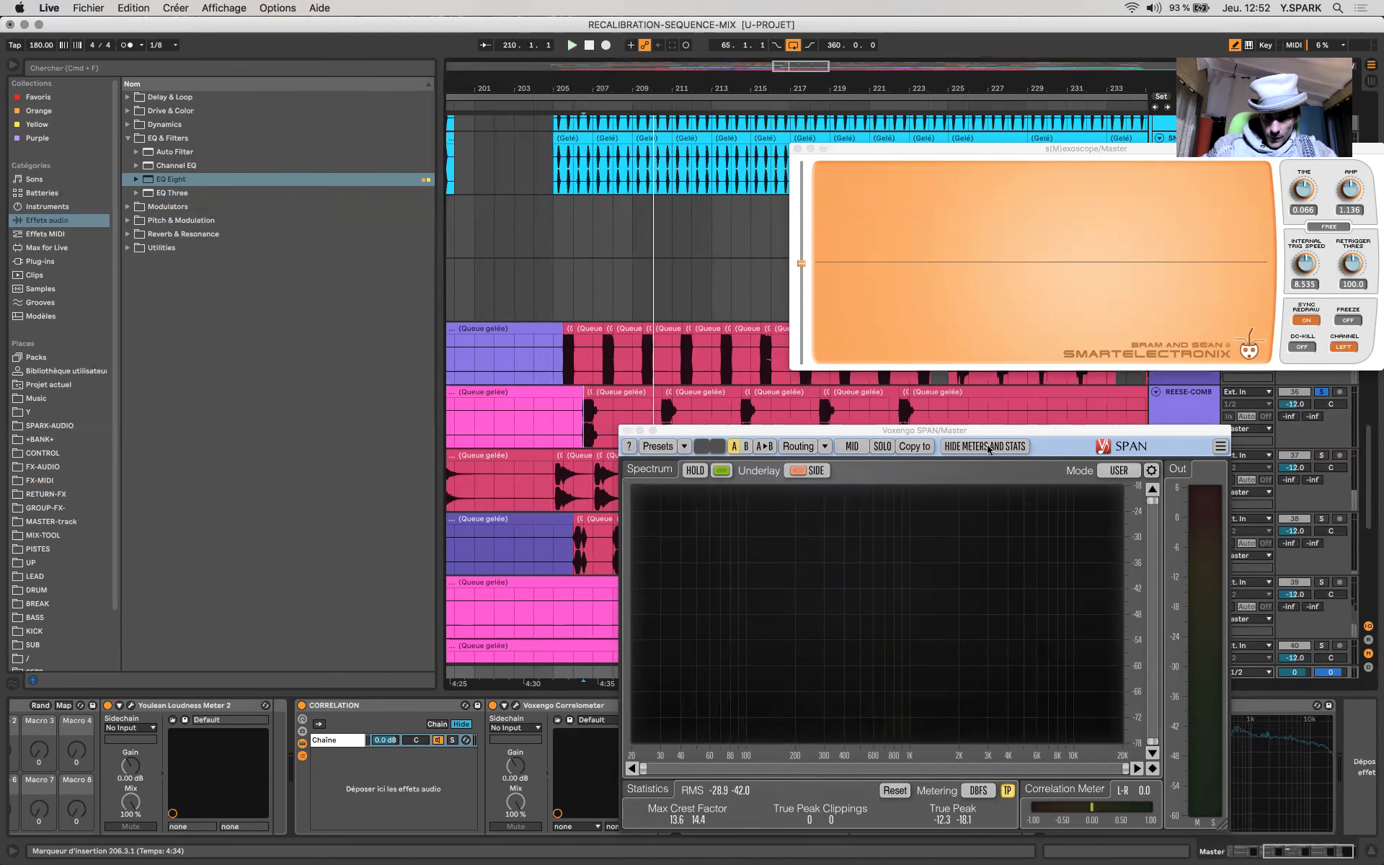
drag(1006, 436, 1207, 546)
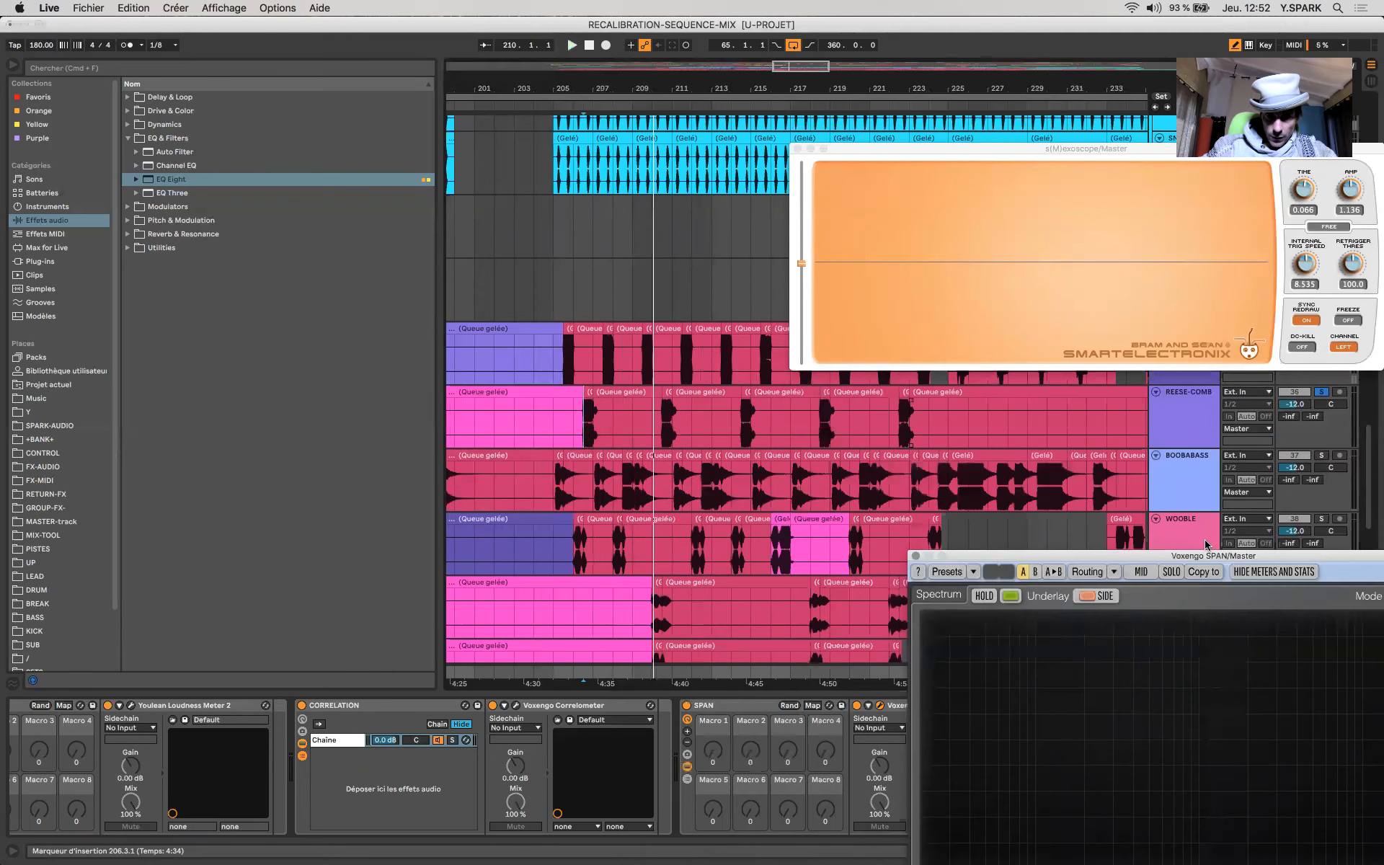
Step: Solo BOOBABASS and play it from 212.1.1 while examining the Master's waveform and spectrum analyzers
click(631, 498)
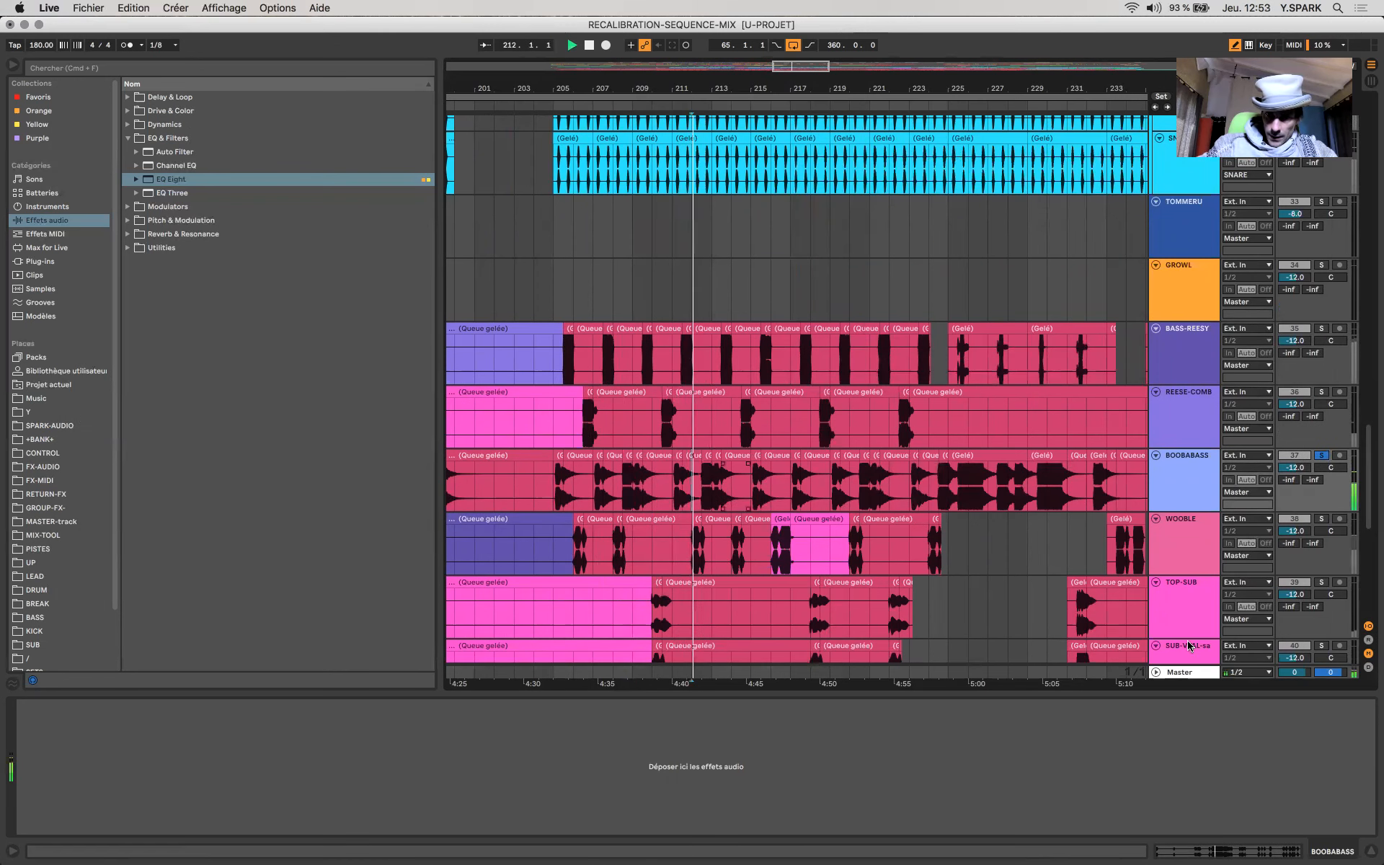
click(1191, 673)
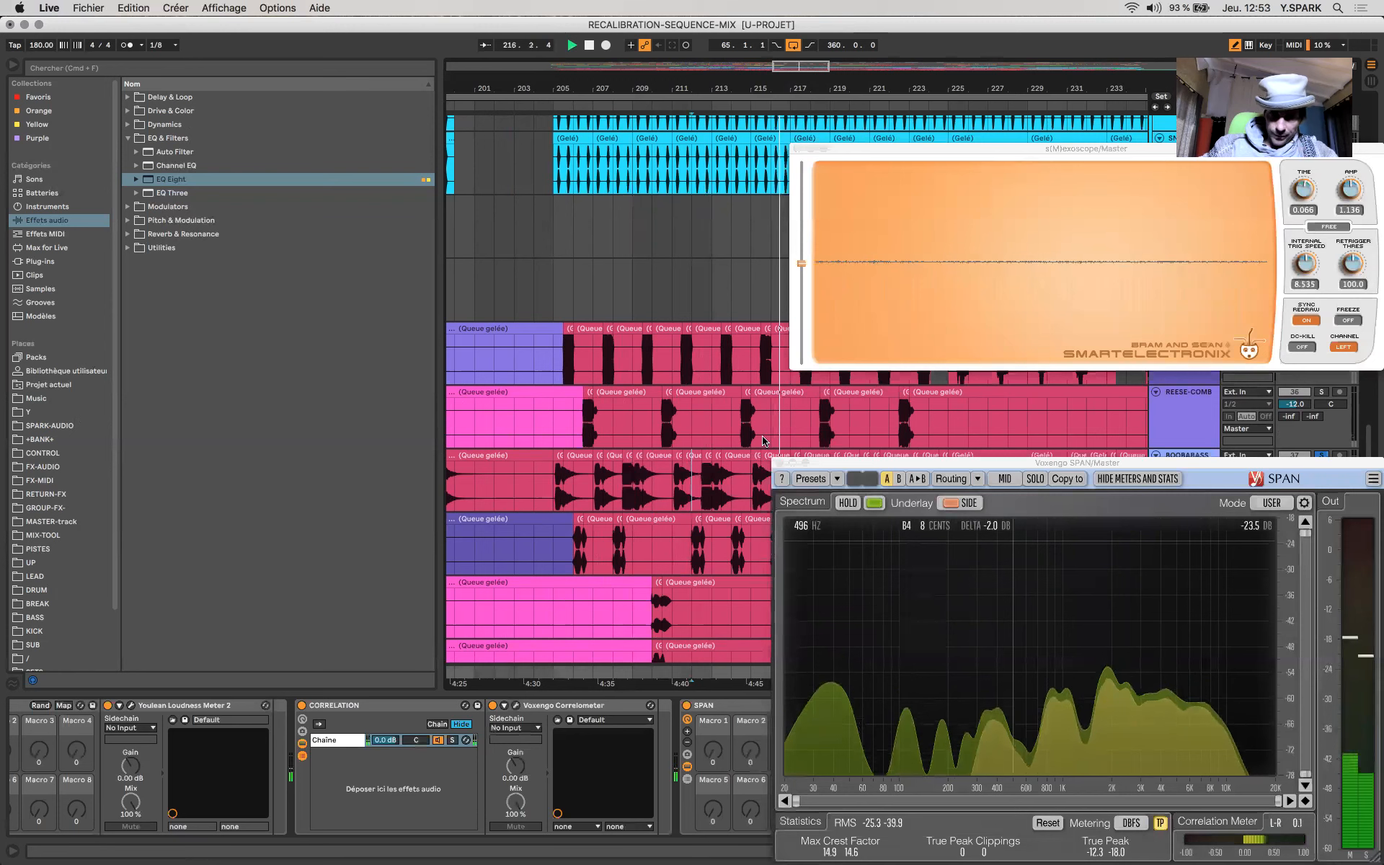
key(space)
click(691, 498)
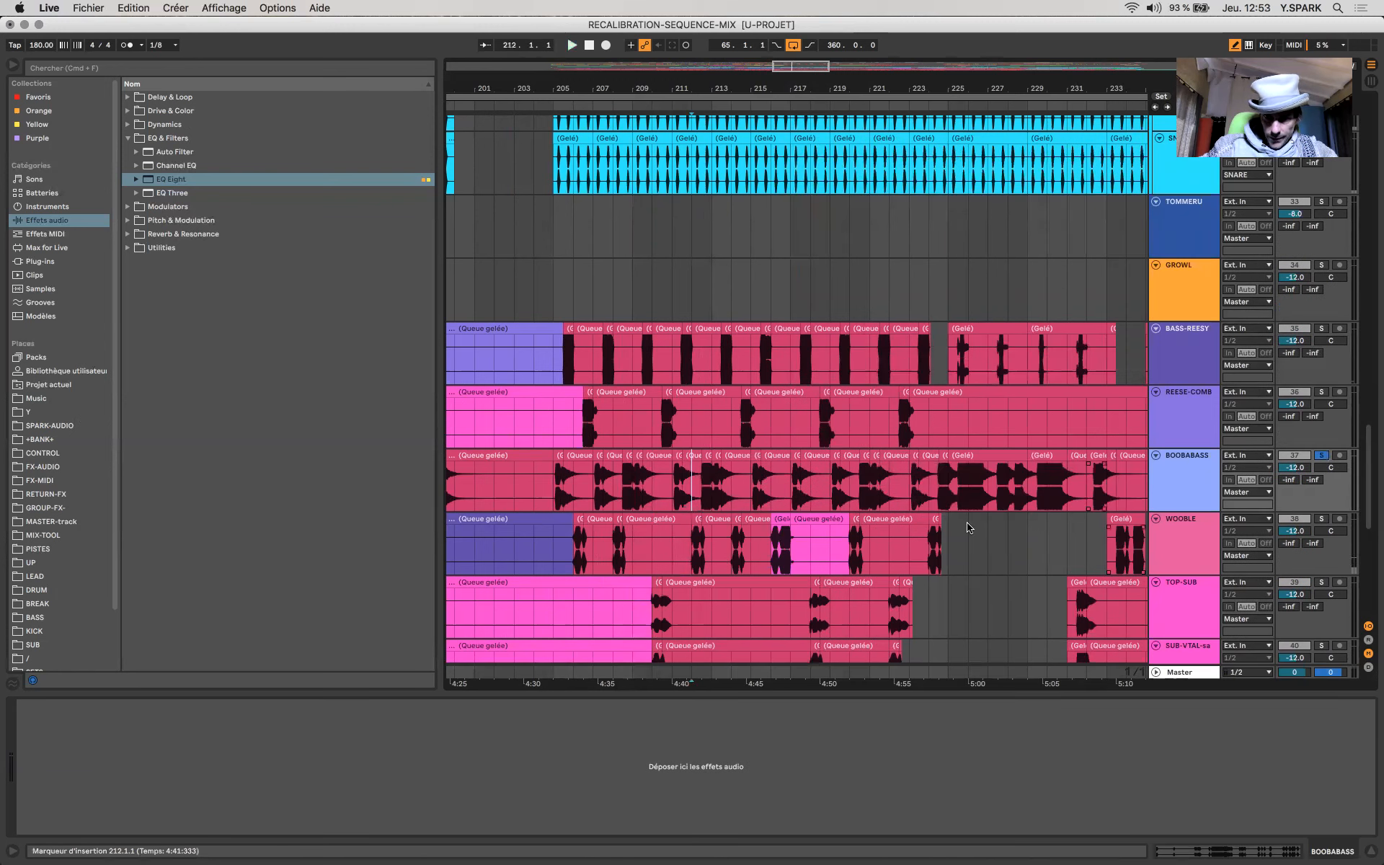
Step: Solo WOOBLE and play it from 206.1.1 while examining its waveform and spectrum on the Master's analyzers
click(595, 558)
key(space)
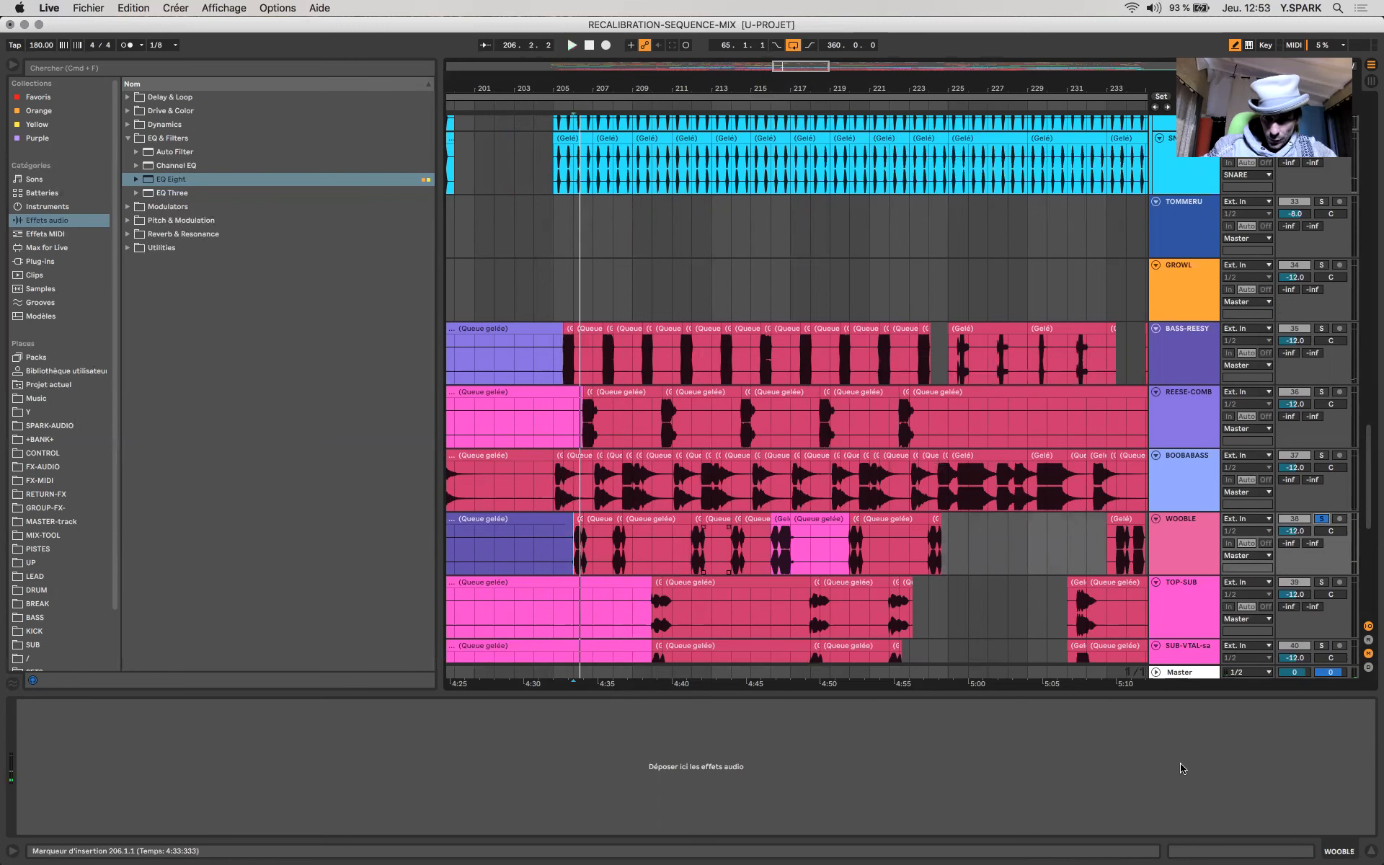
click(1201, 670)
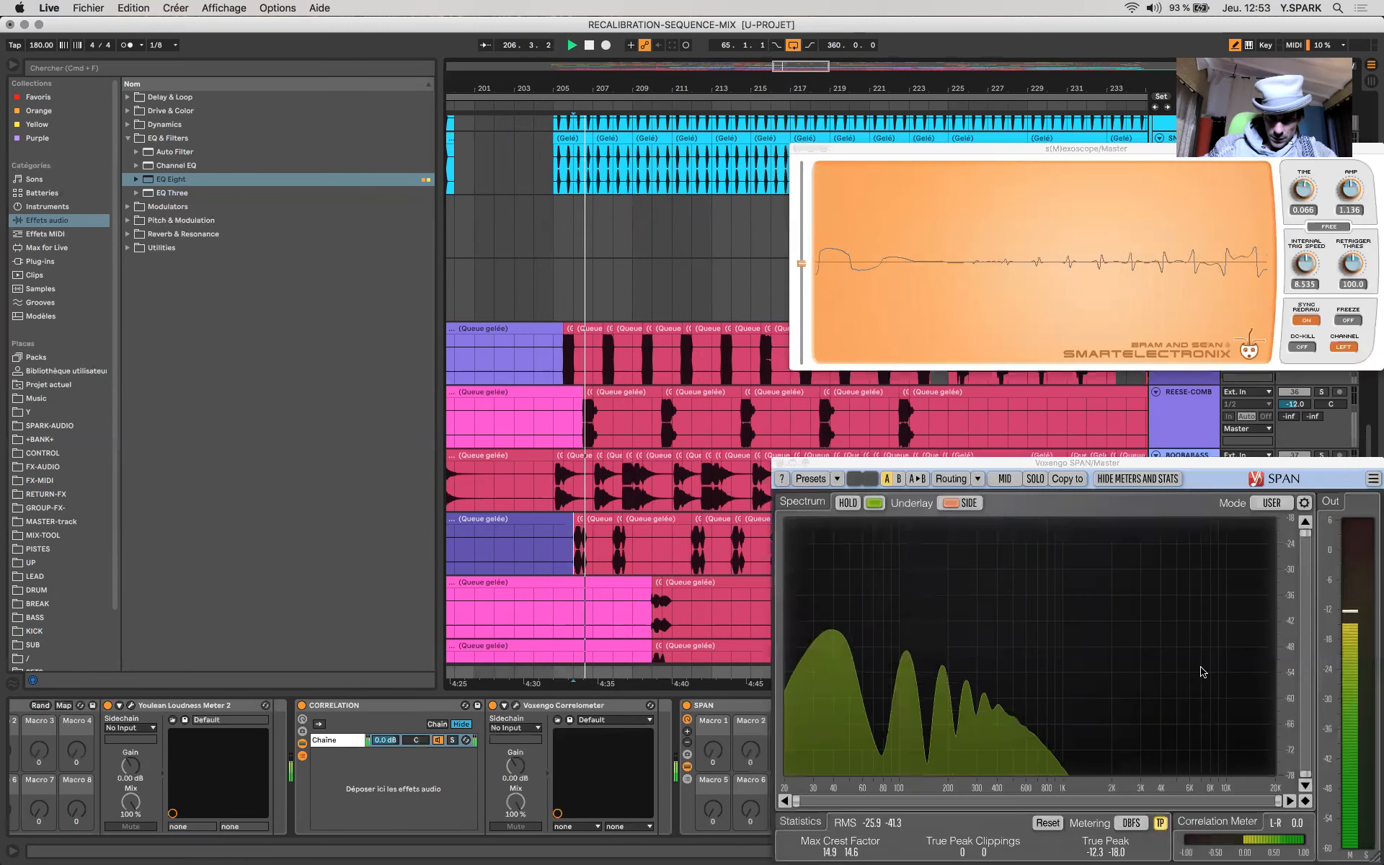
click(571, 547)
Step: Solo TOP-SUB instead of WOOBLE and place the insert marker at 210.1.1, just before TOP-SUB's first short clip
scroll(710, 576, down, 5)
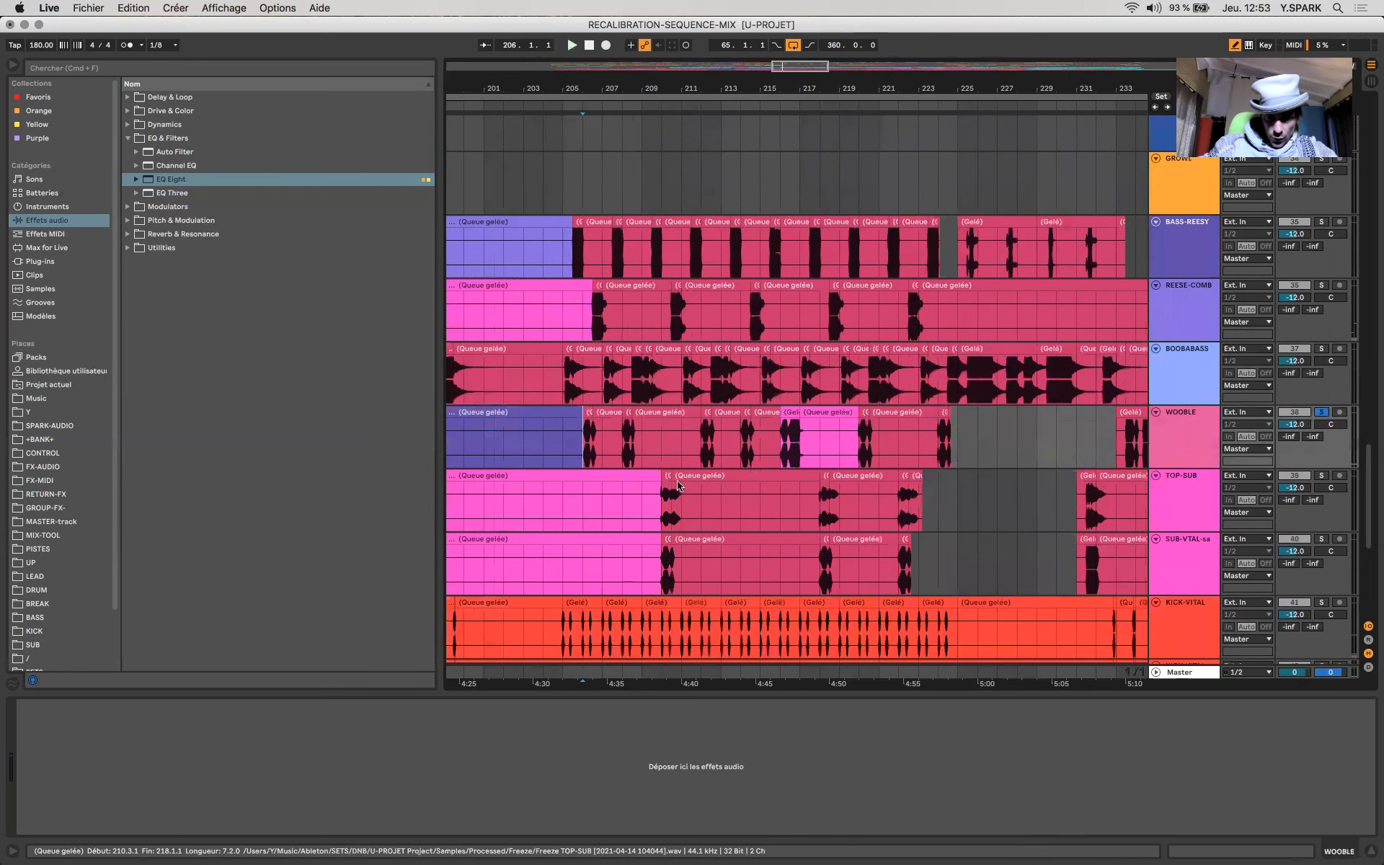
click(663, 442)
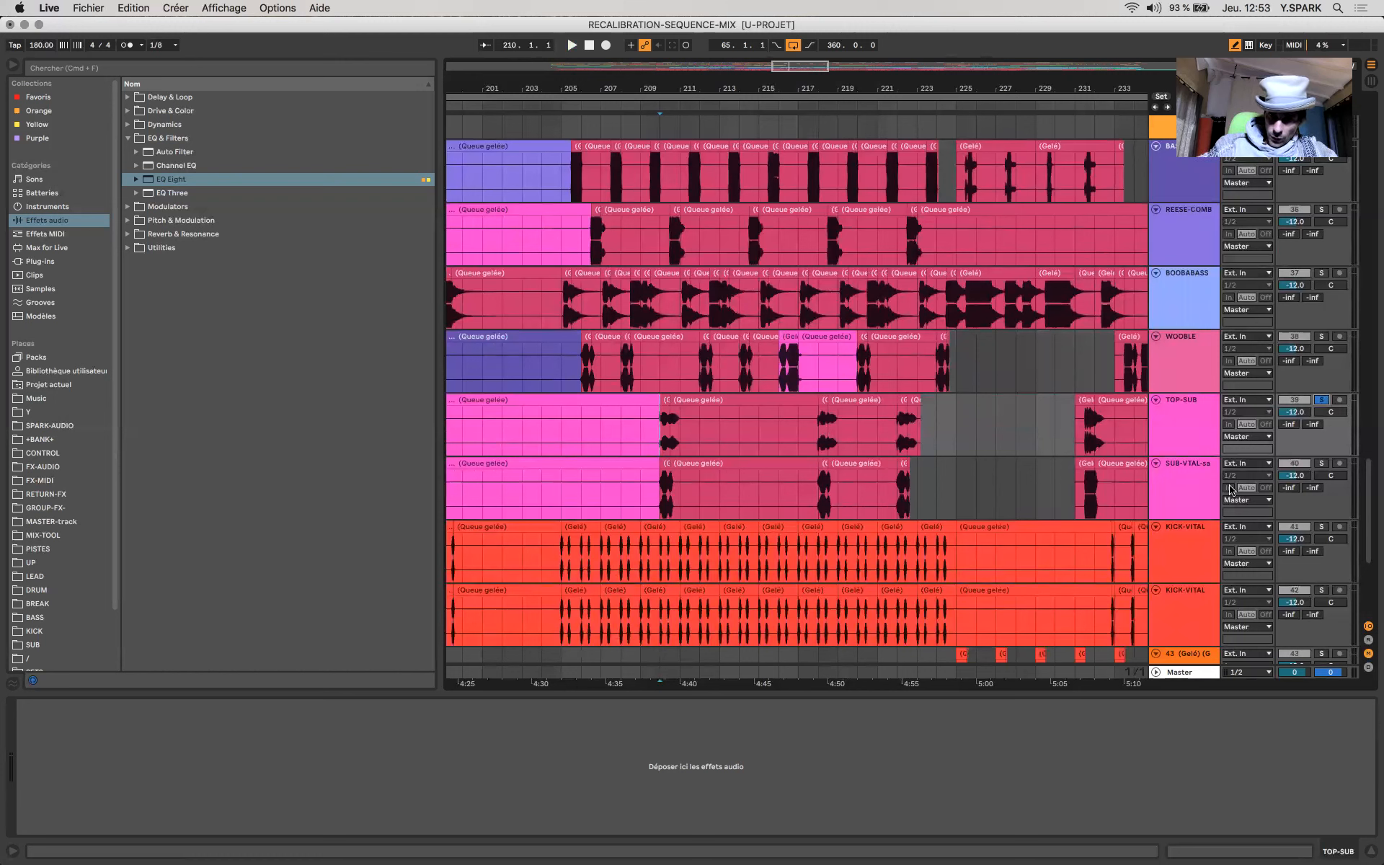
click(1189, 493)
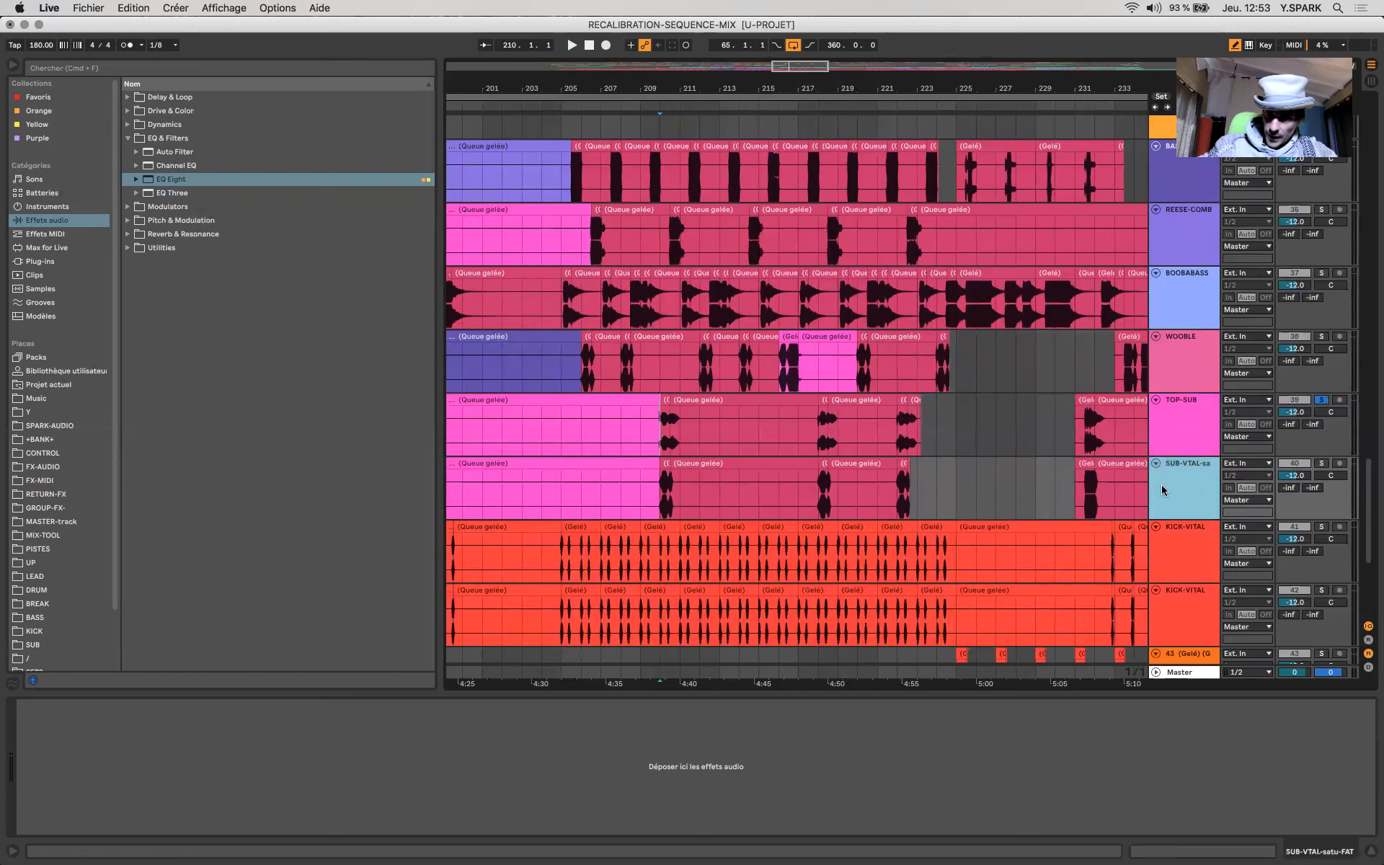
click(1179, 428)
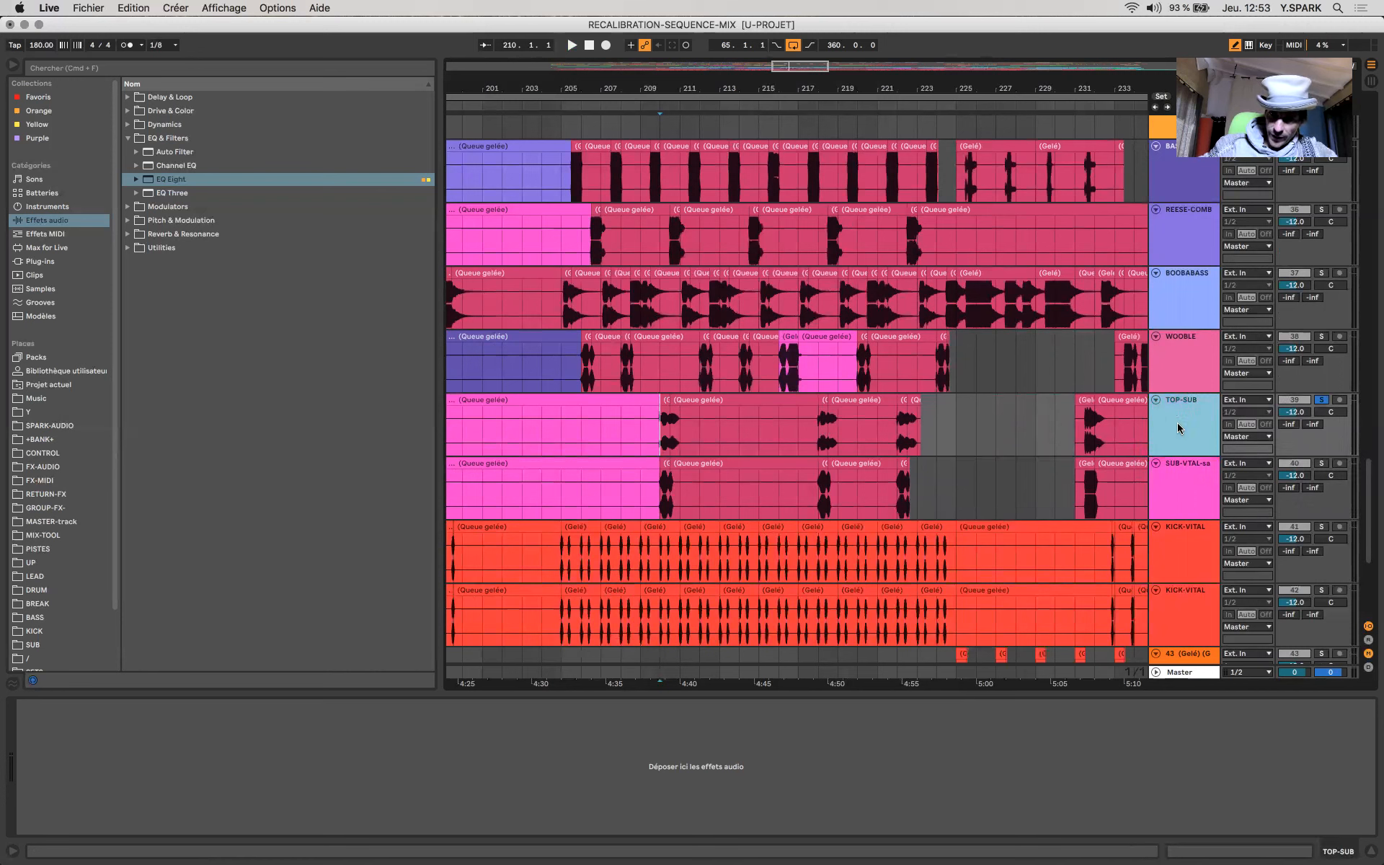
click(1182, 382)
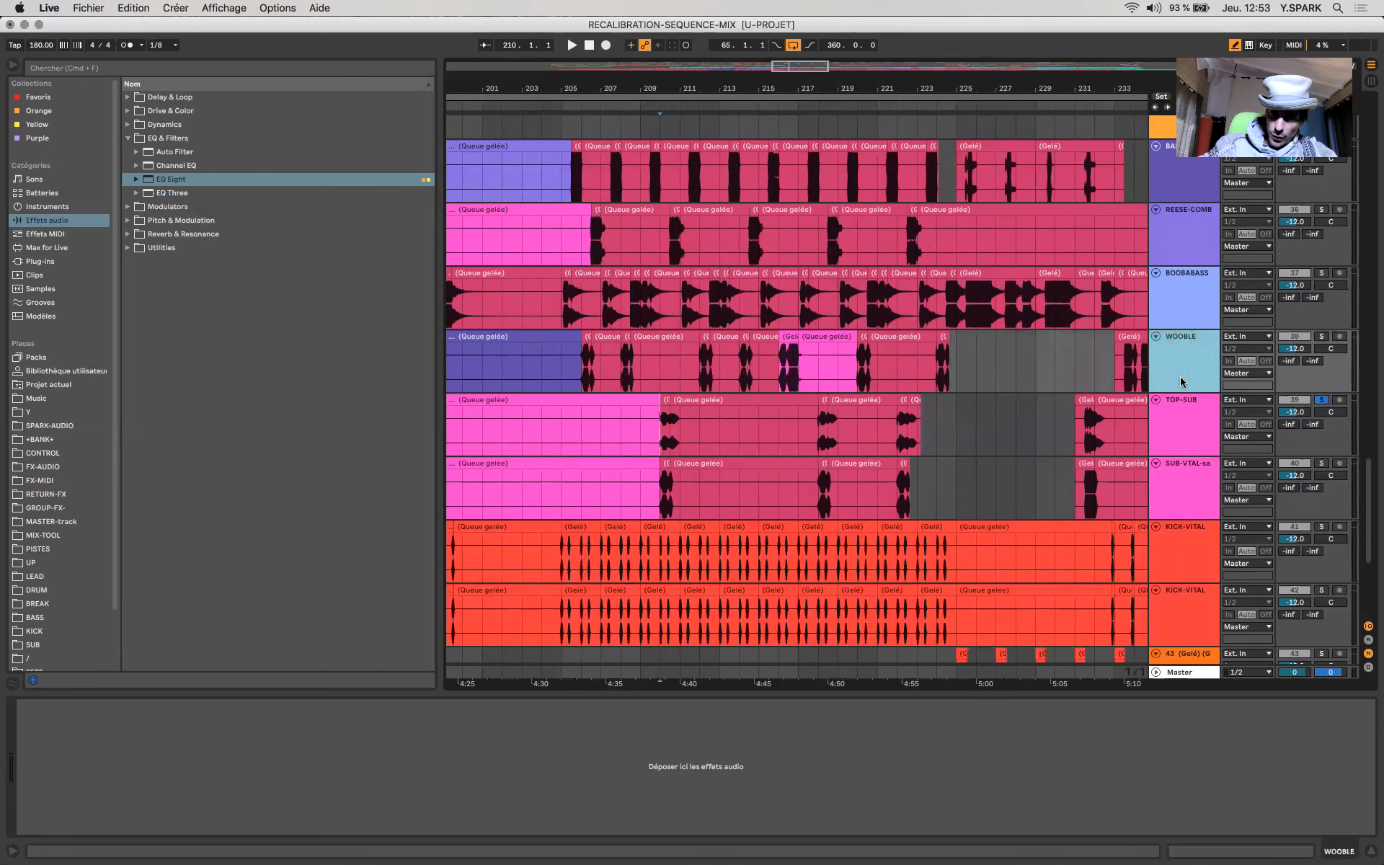
click(1189, 494)
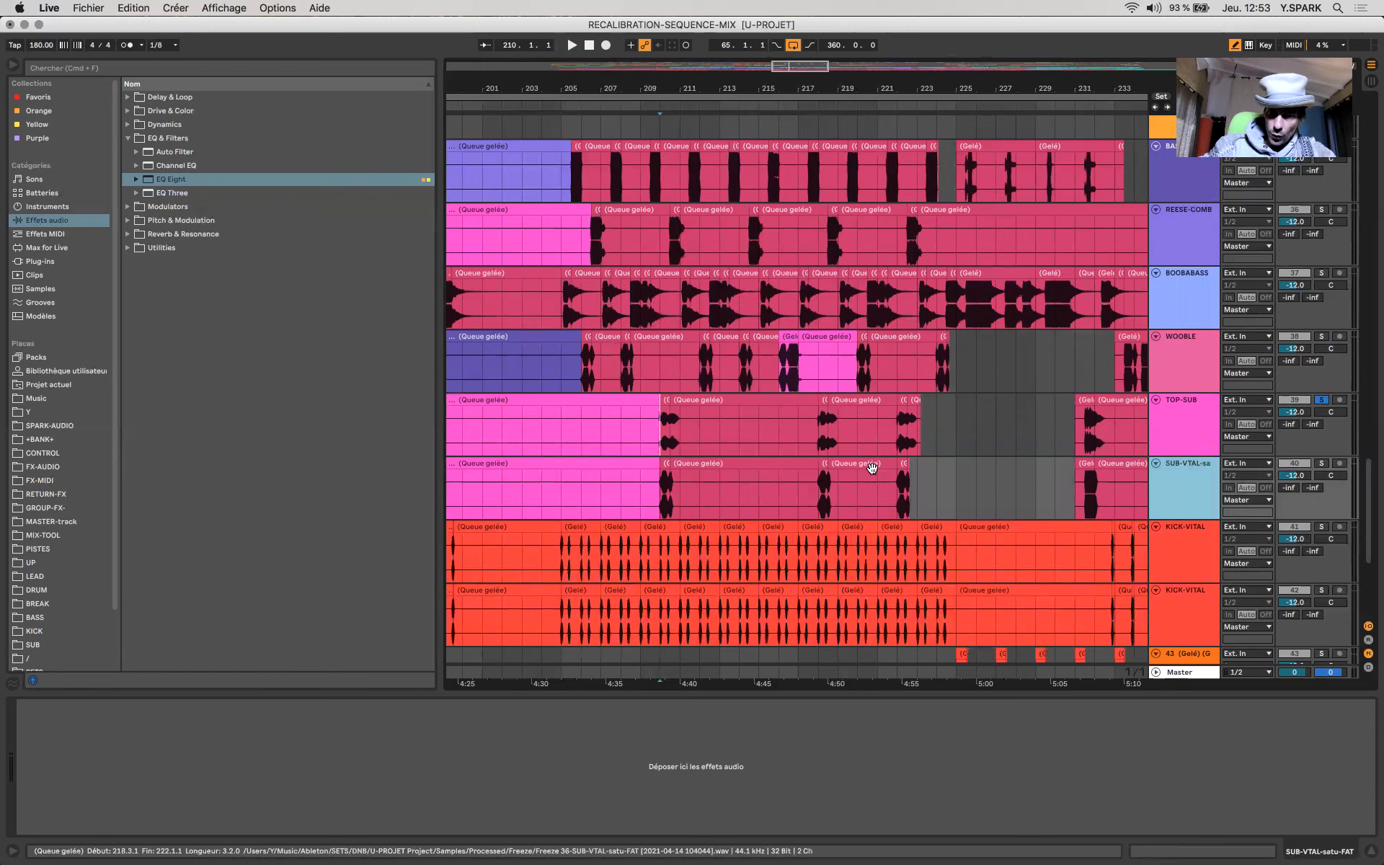
click(667, 495)
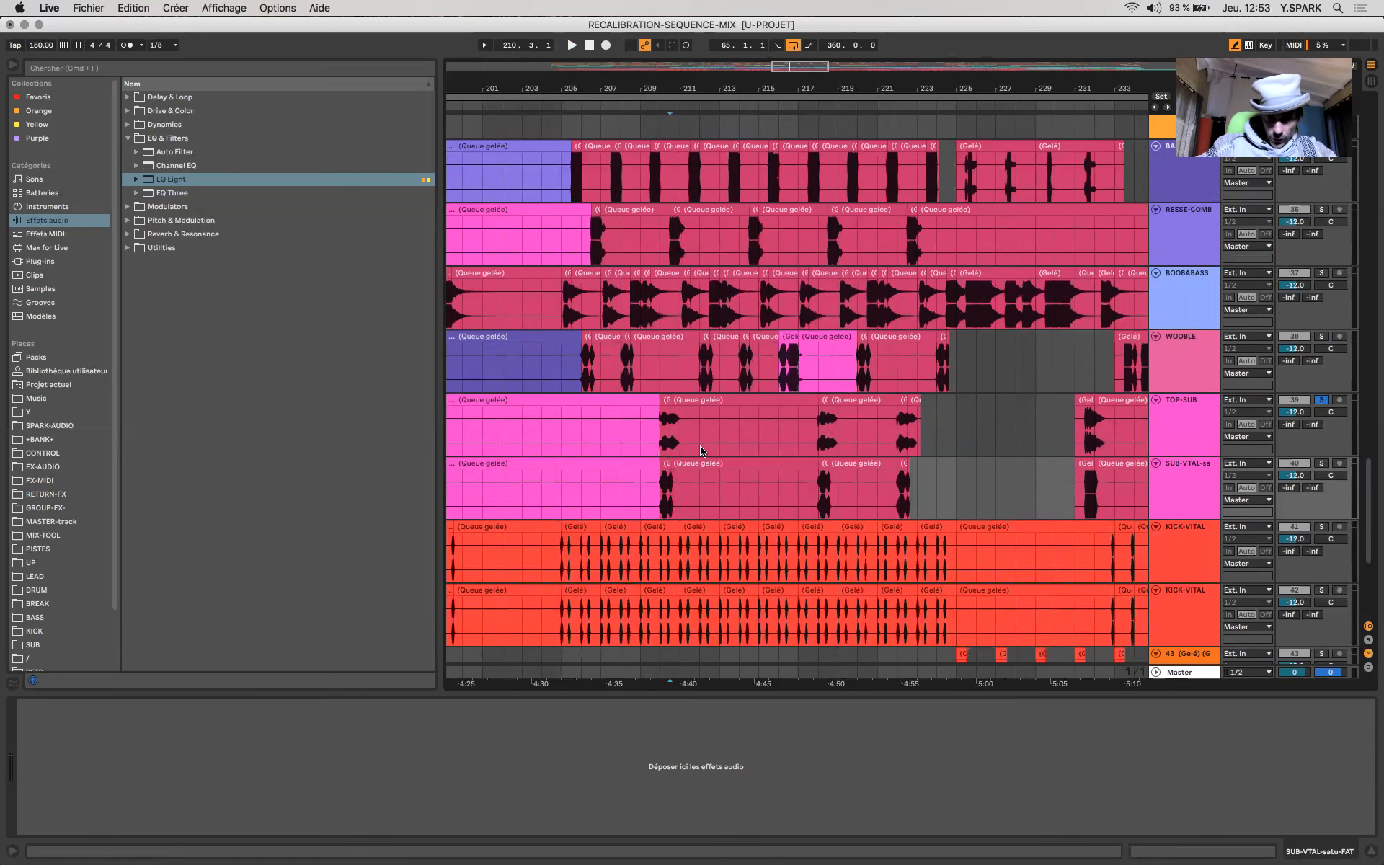
click(661, 445)
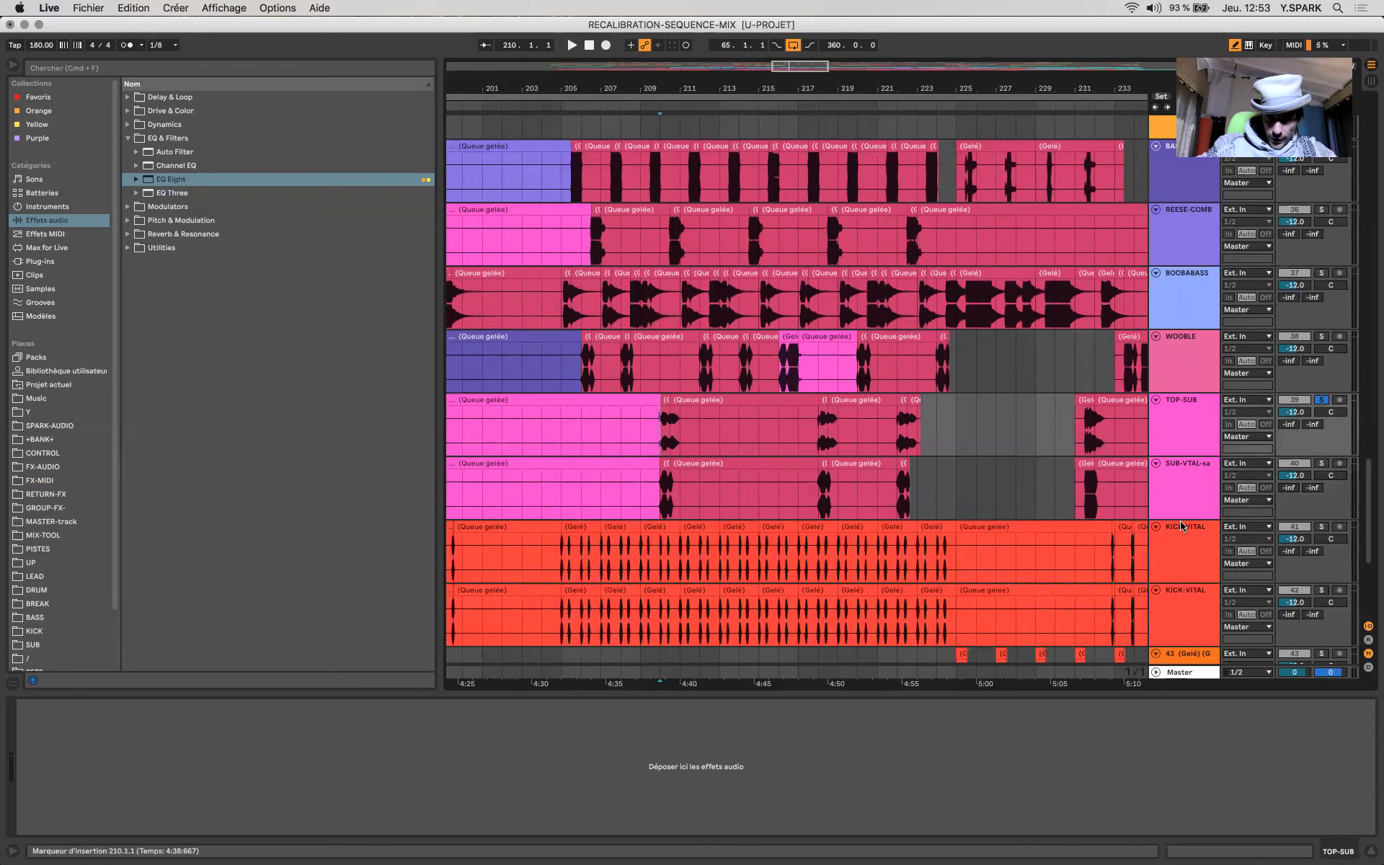
Step: Play TOP-SUB repeatedly from 210.1.1 while examining the Master's waveform and spectrum analyzers
click(1184, 673)
key(space)
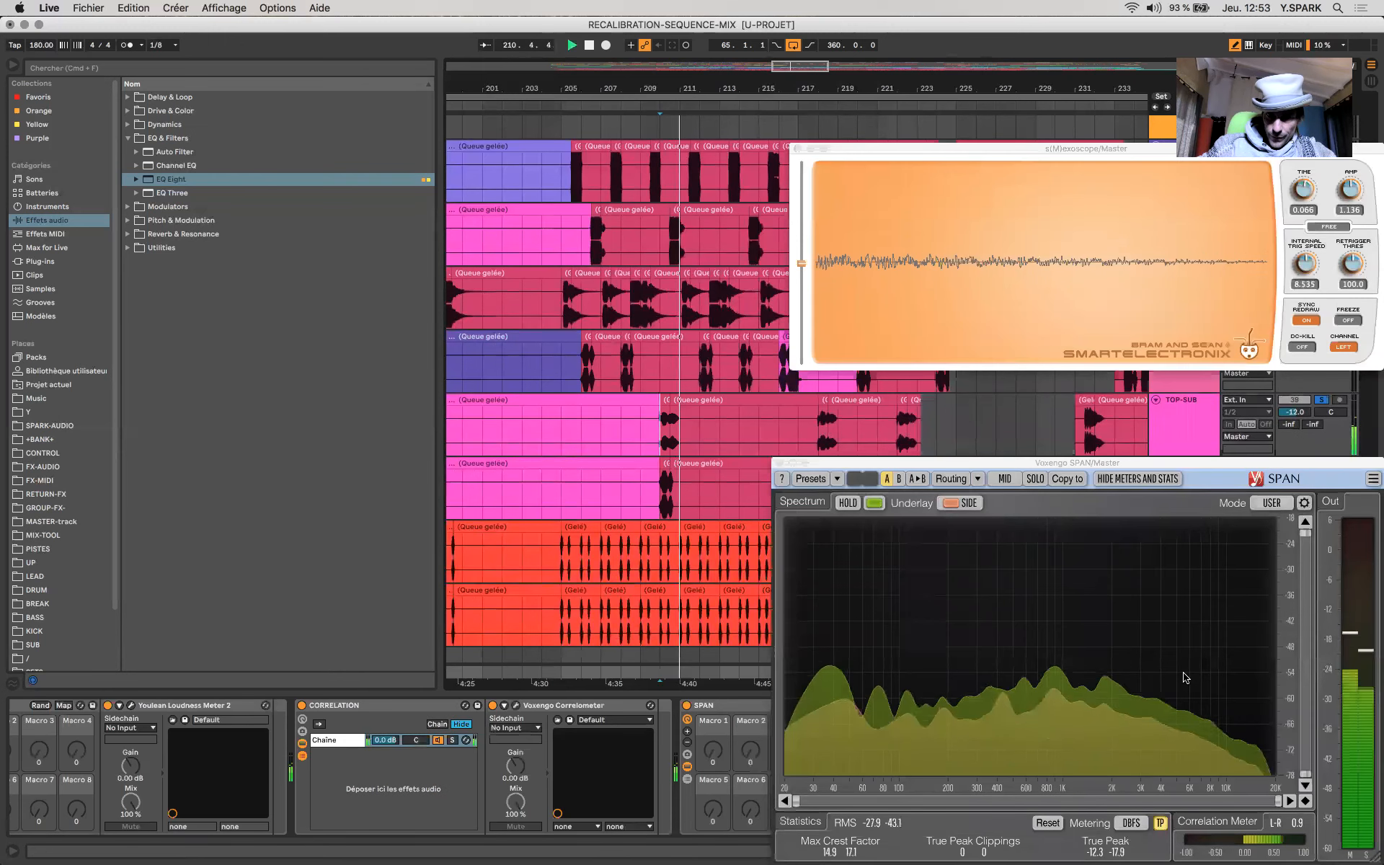
key(space)
key(space)
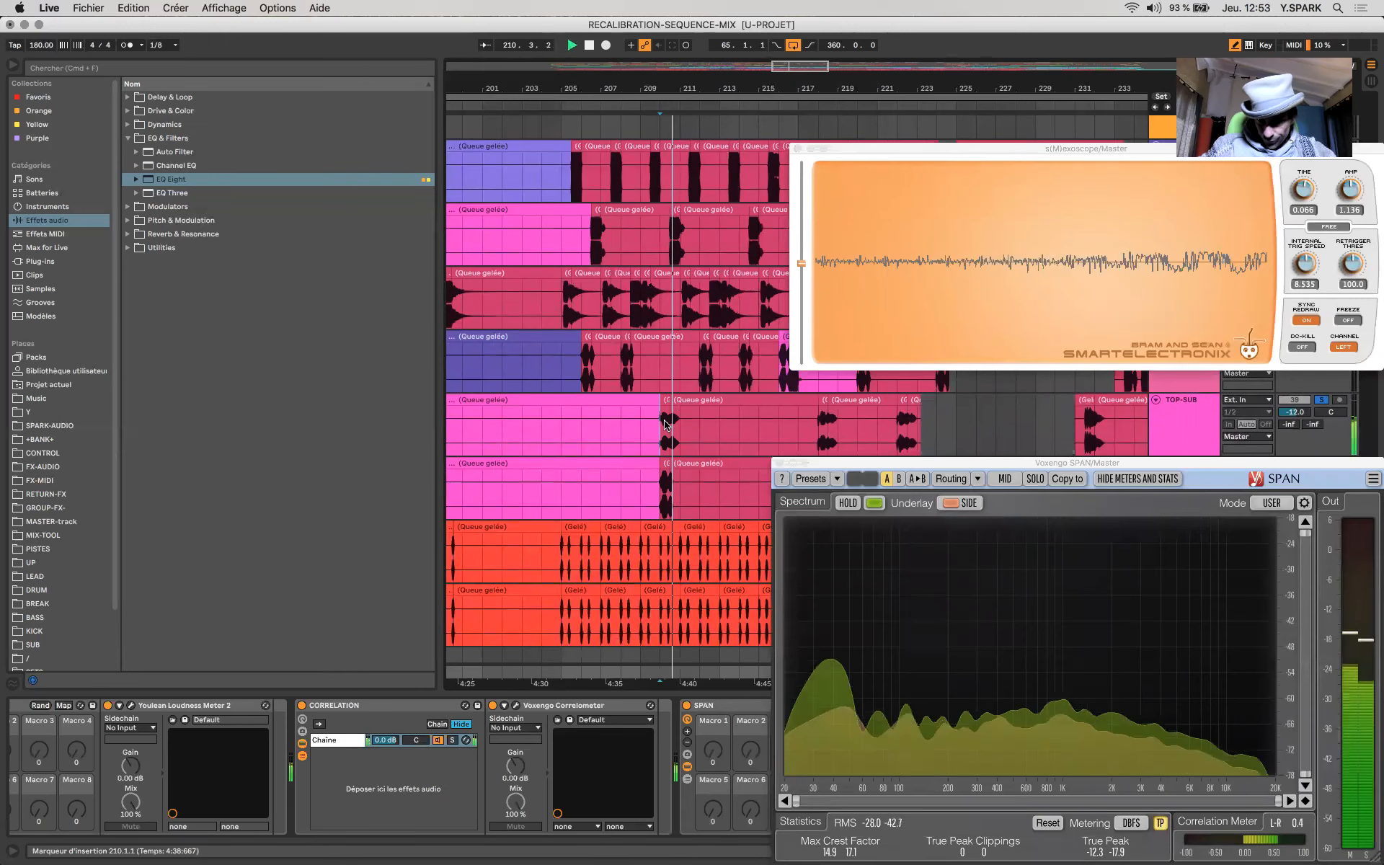
click(659, 431)
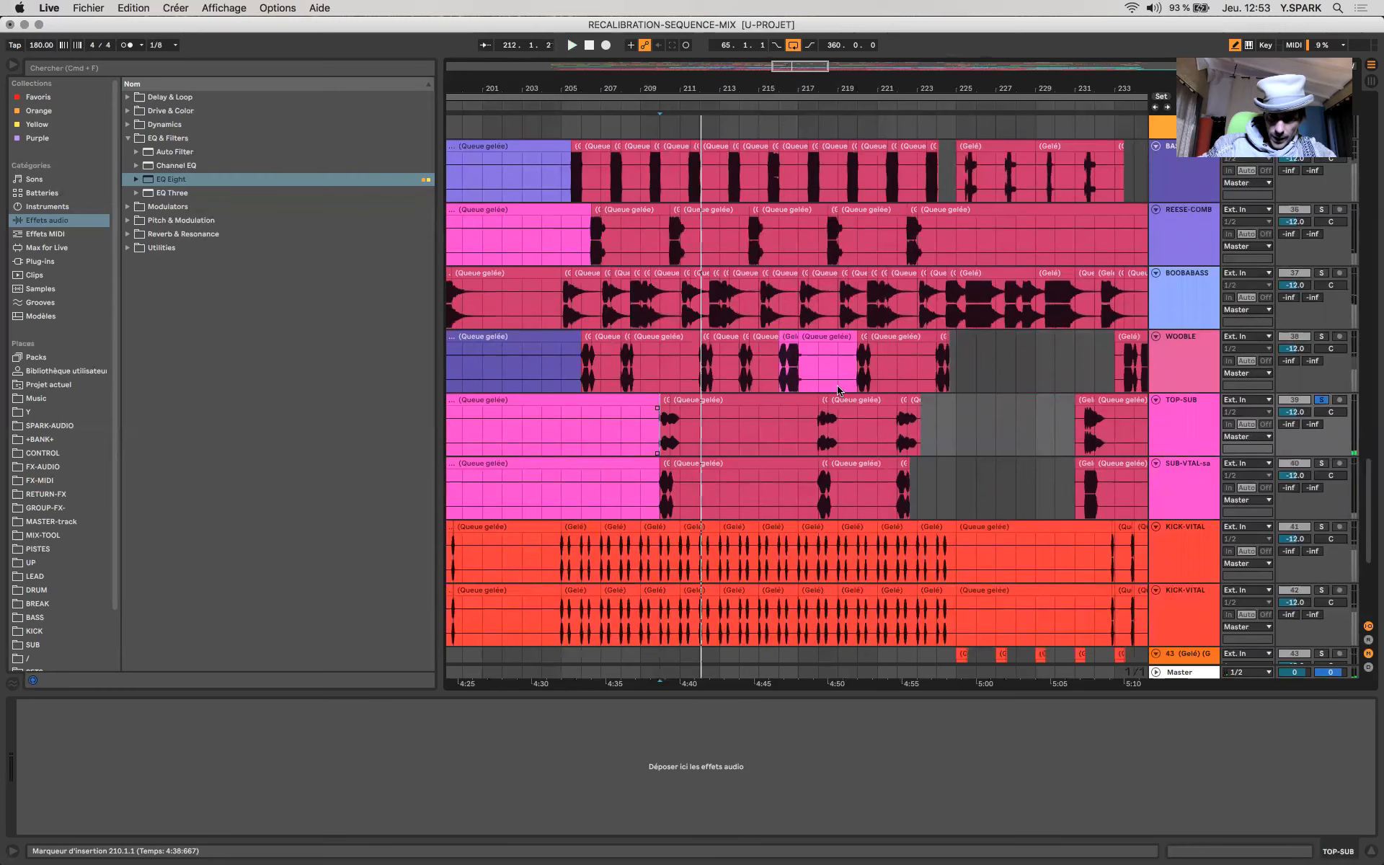
key(space)
key(space)
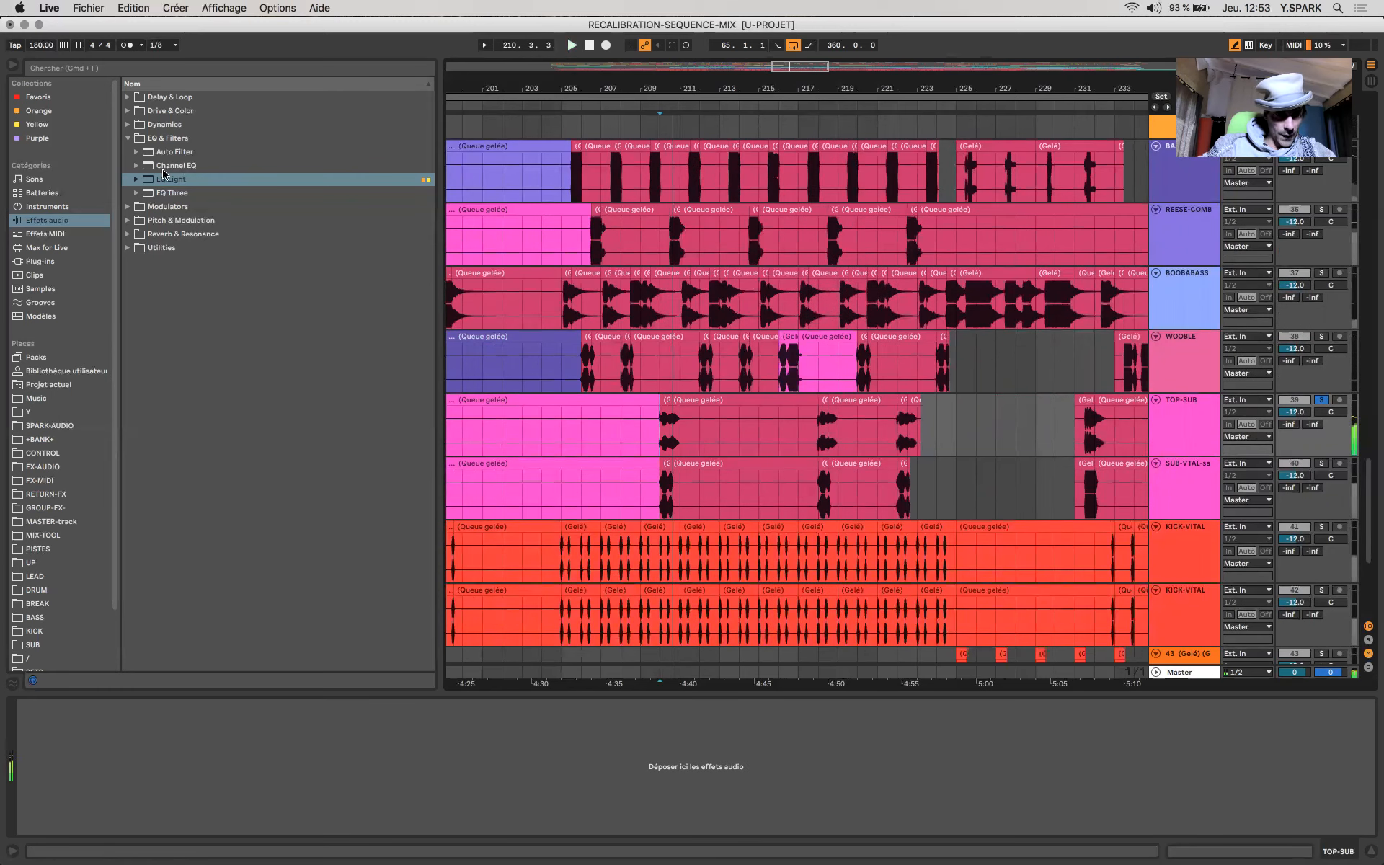
Step: Add EQ Eight to TOP-SUB, switch it to M/S mode and shape a gentle low cut on the Side channel with band 1
double_click(160, 177)
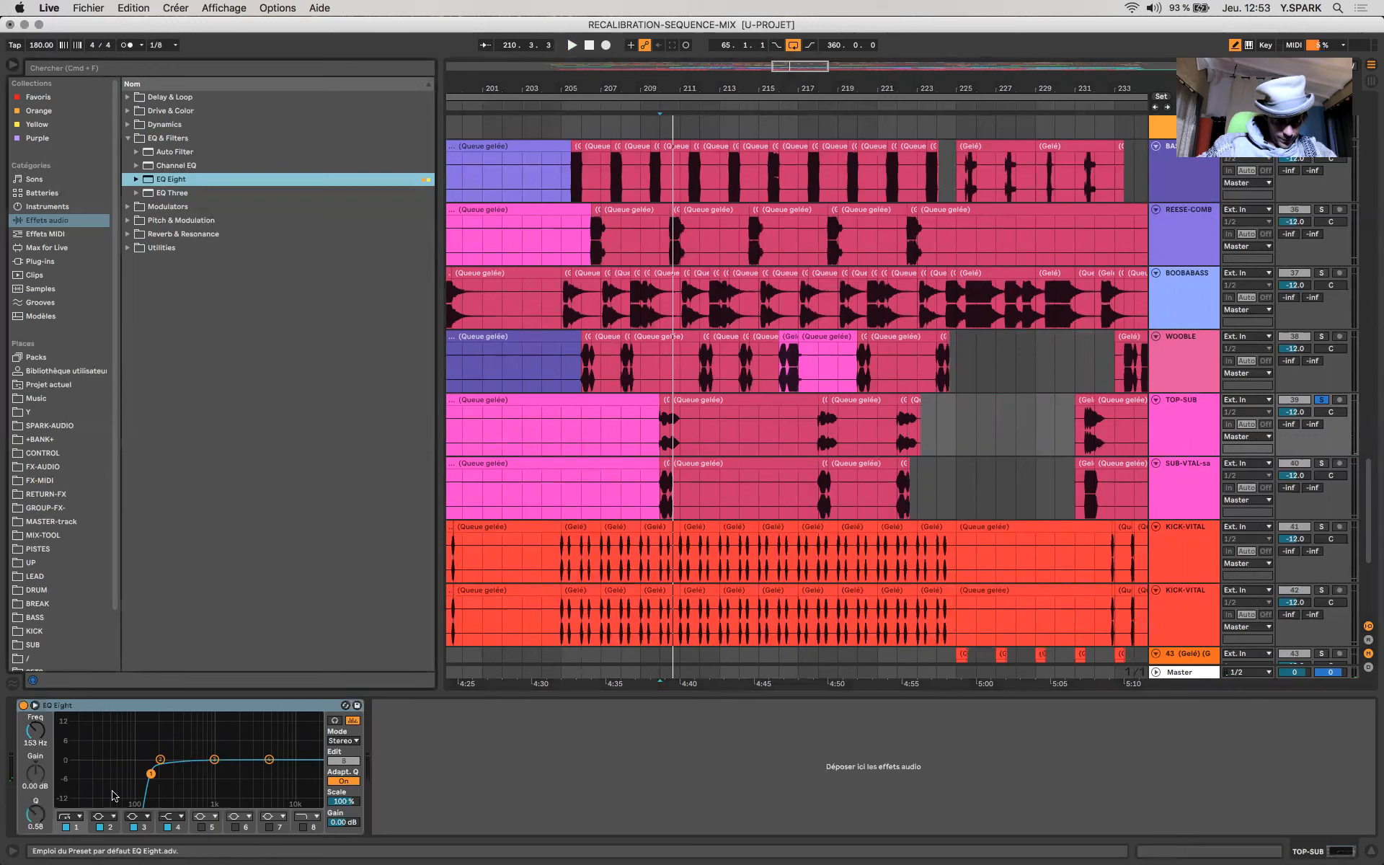
click(151, 775)
click(338, 742)
click(343, 773)
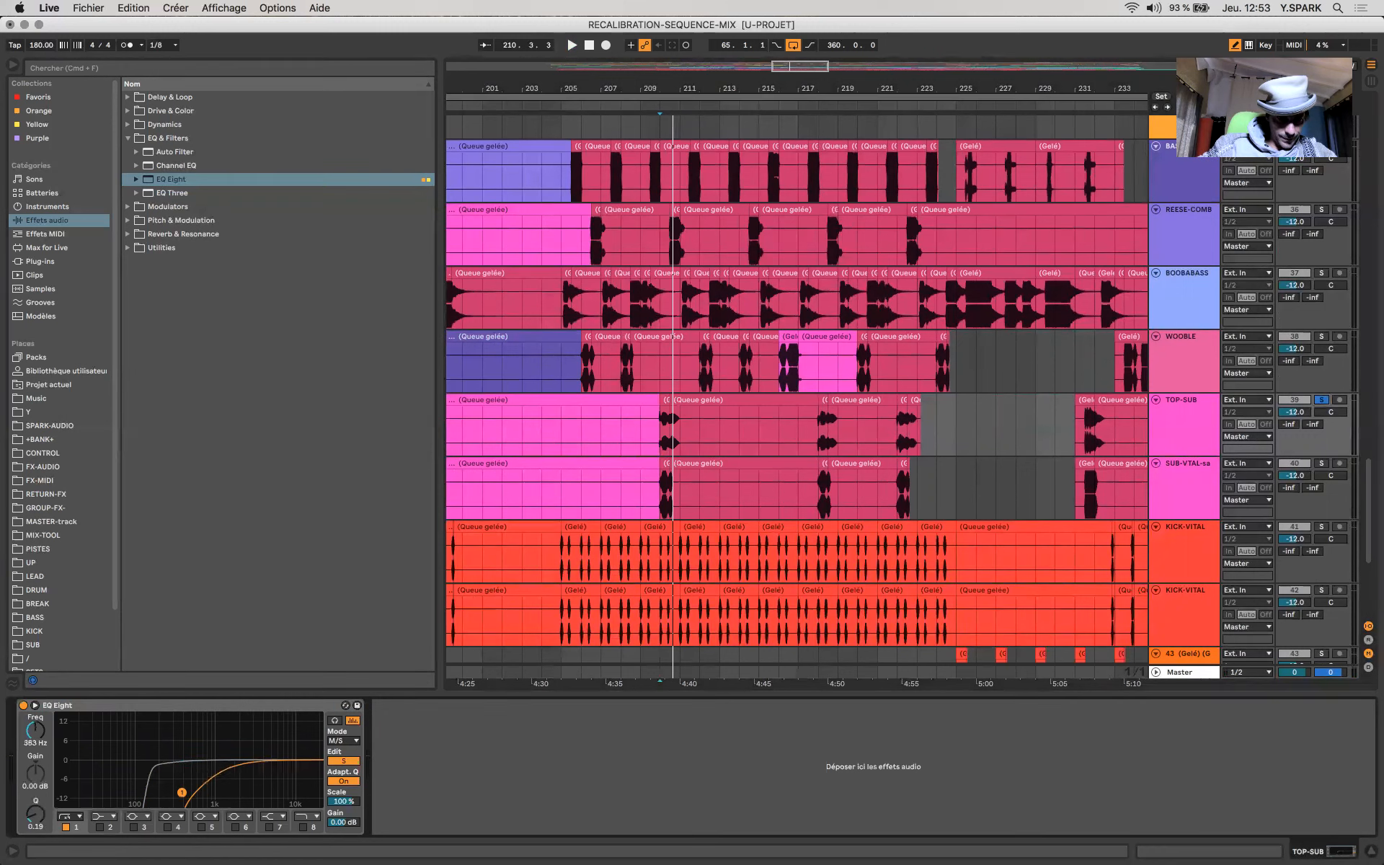
Step: Set band 1's low cut on the Mid channel to 65.3 Hz with a Q of 0.25, and audition TOP-SUB
click(341, 761)
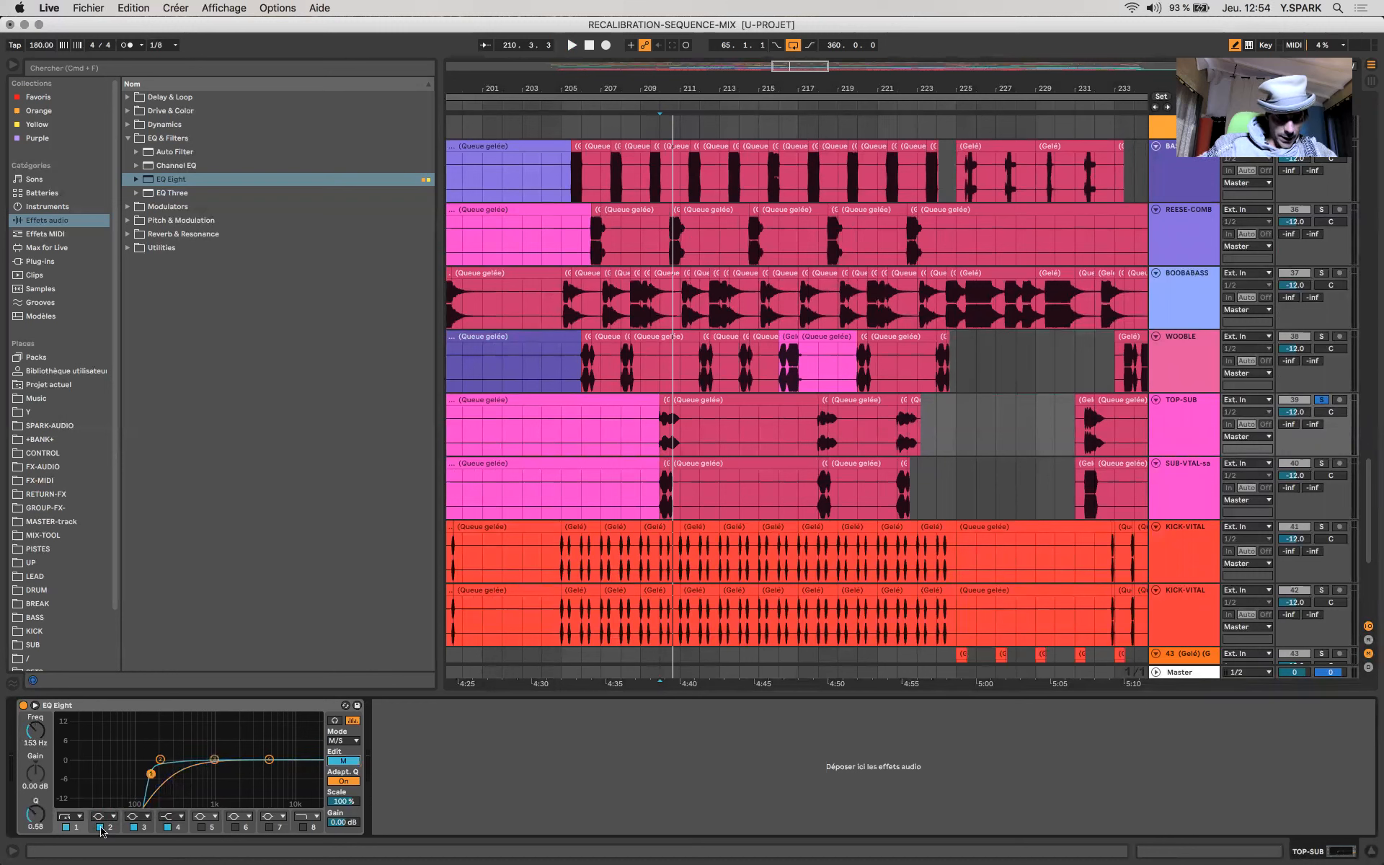
click(80, 817)
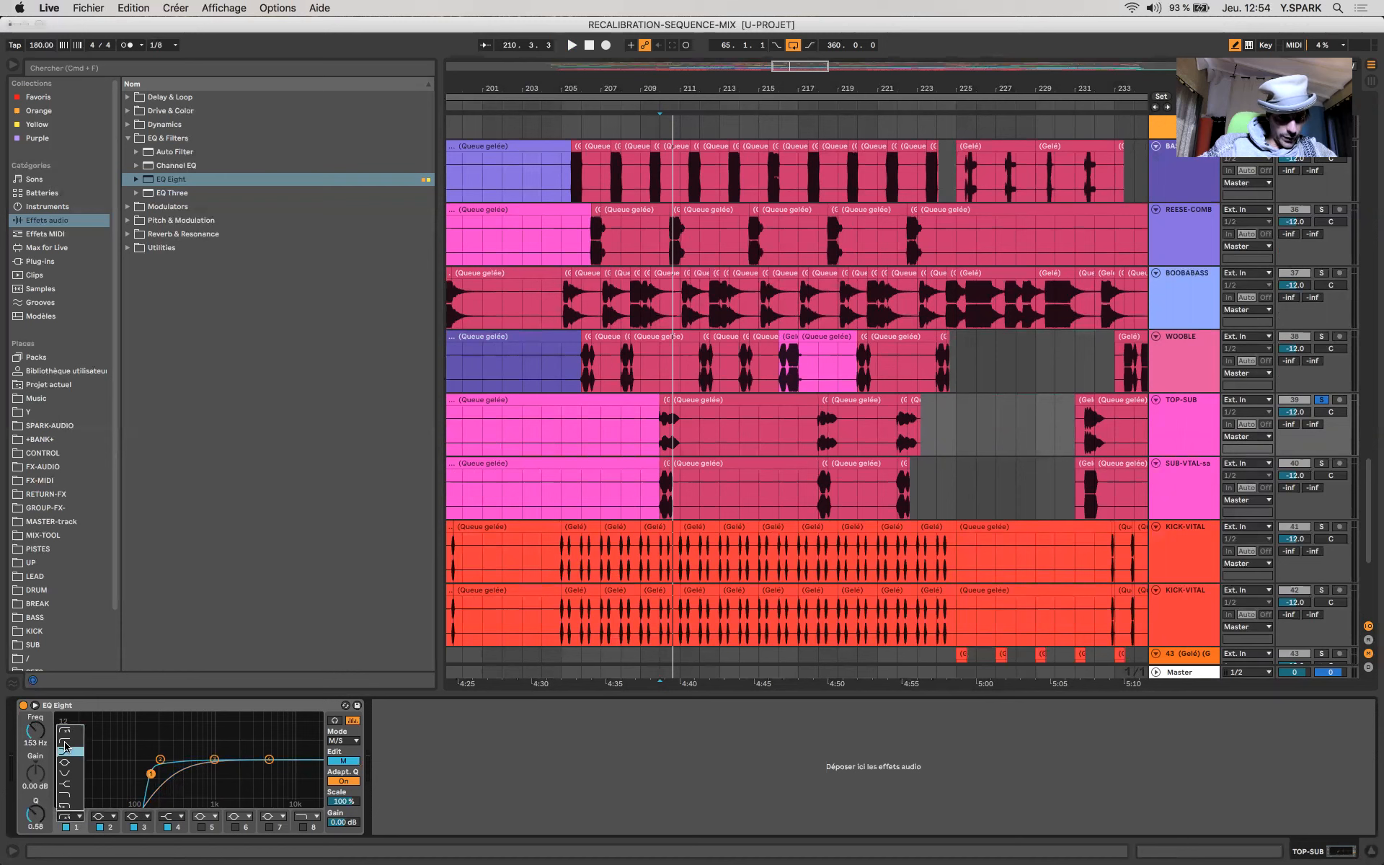
drag(151, 773, 121, 789)
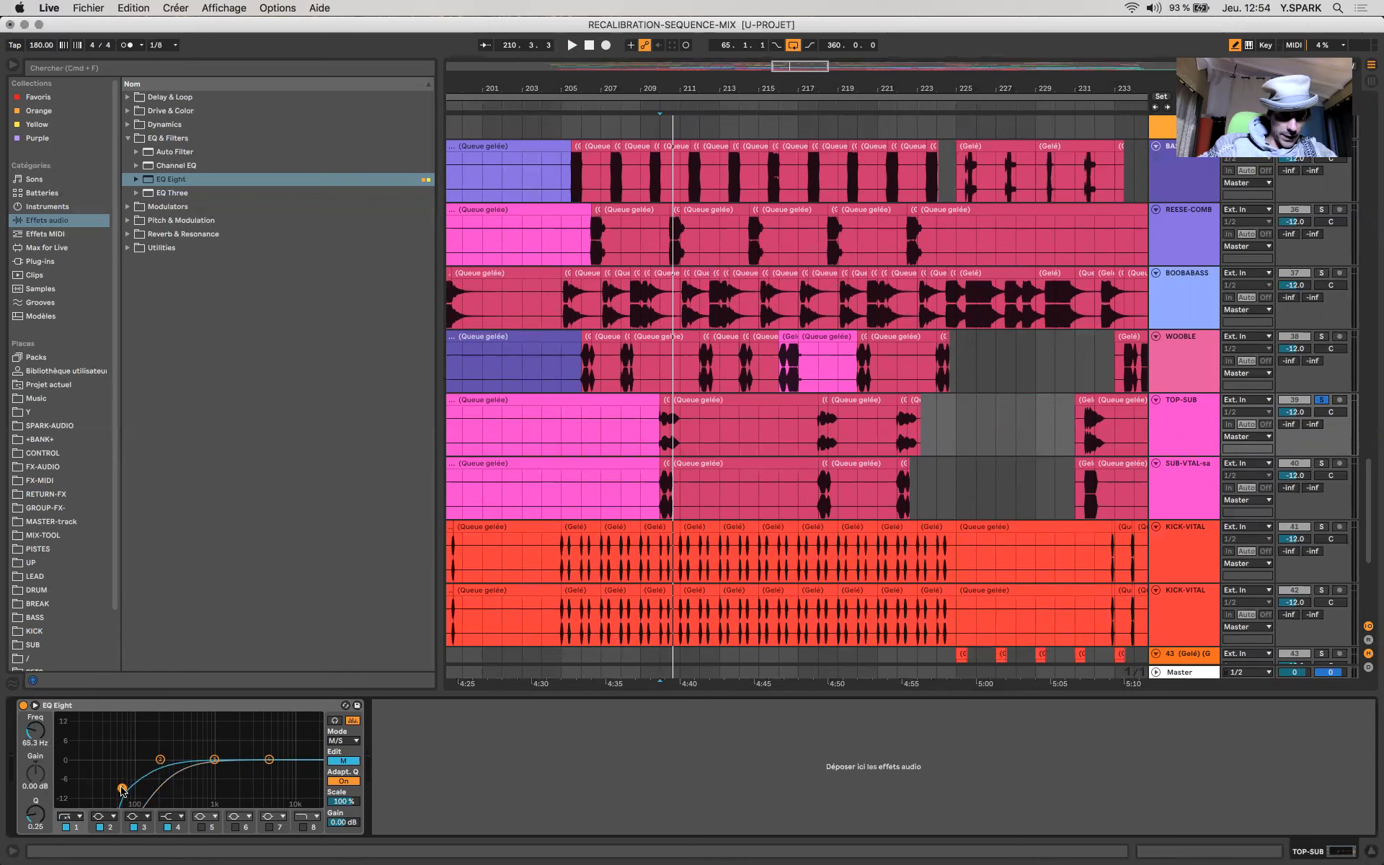
key(space)
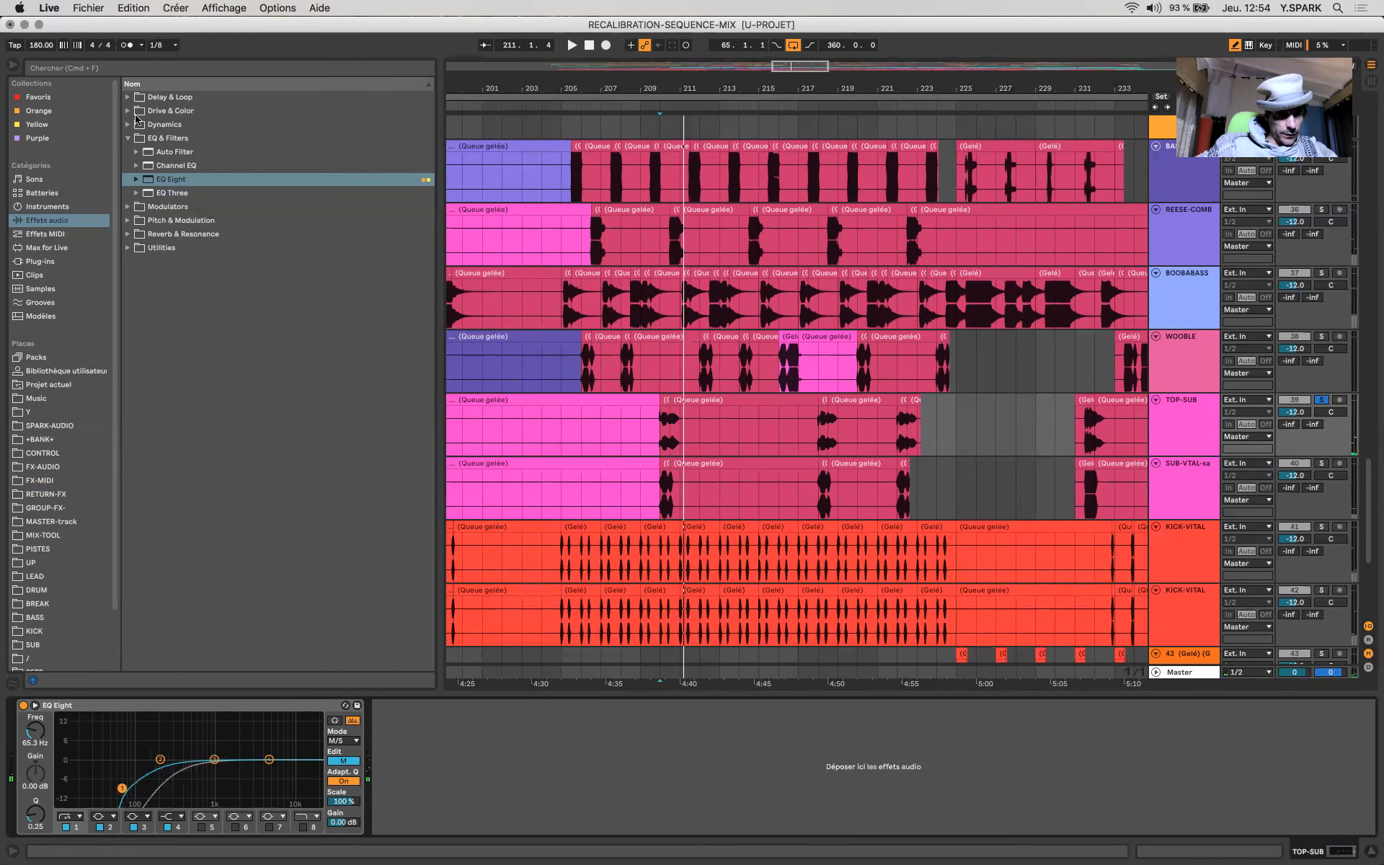
Step: Add a Glue Compressor after TOP-SUB's EQ Eight with a threshold of -2.22 dB, removing the stray Gate
click(139, 126)
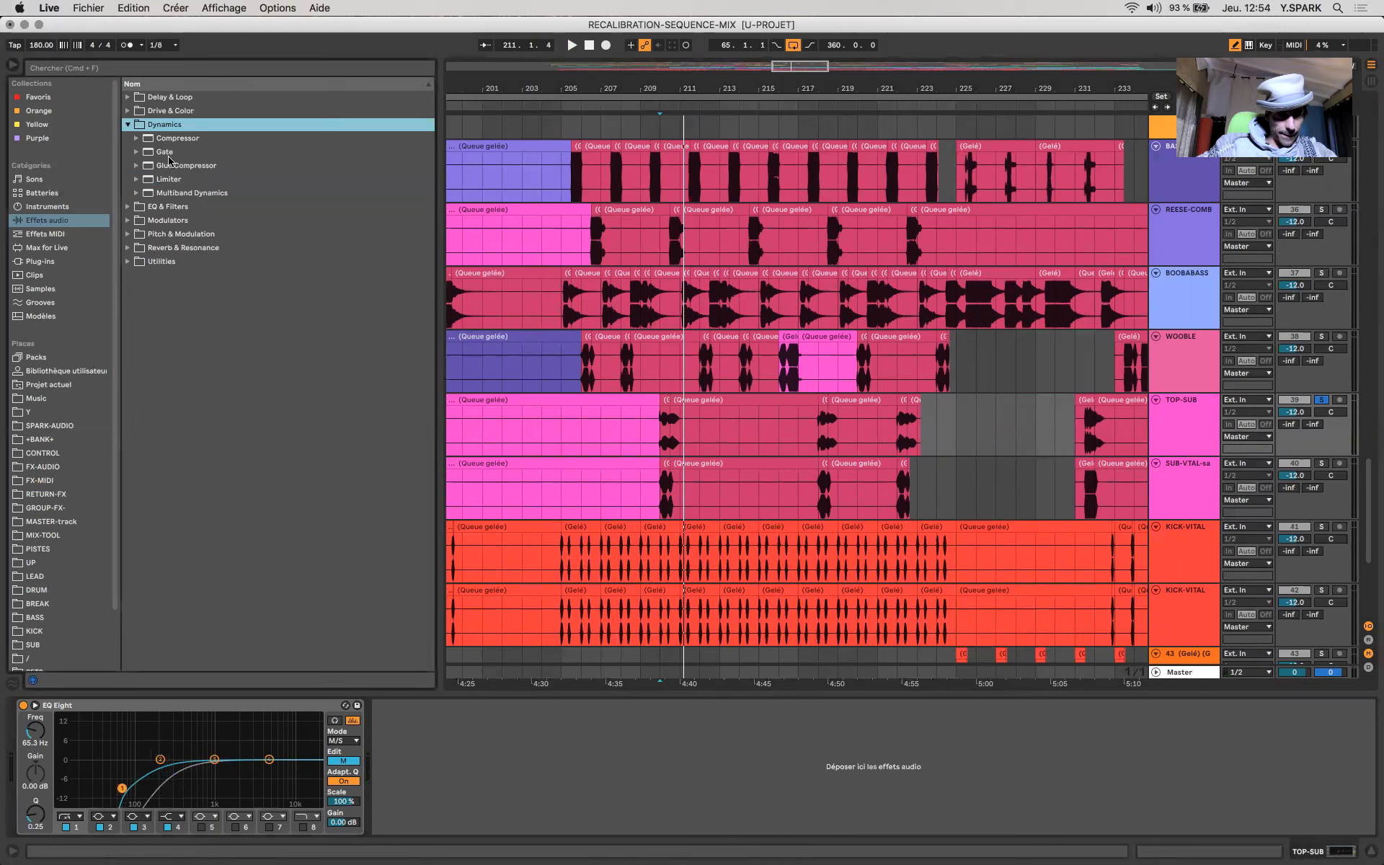
double_click(164, 151)
drag(181, 165, 438, 770)
click(428, 712)
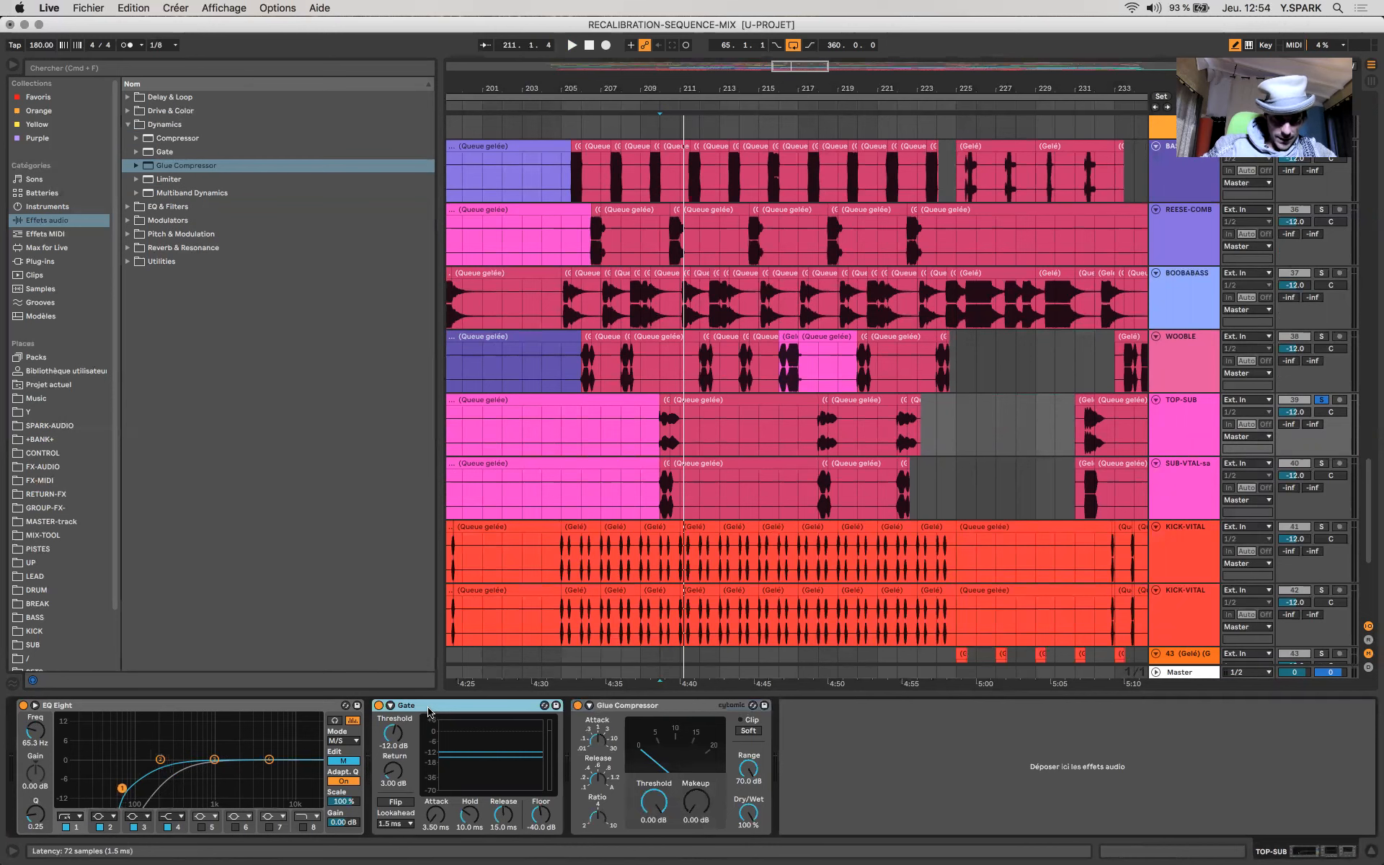
key(Delete)
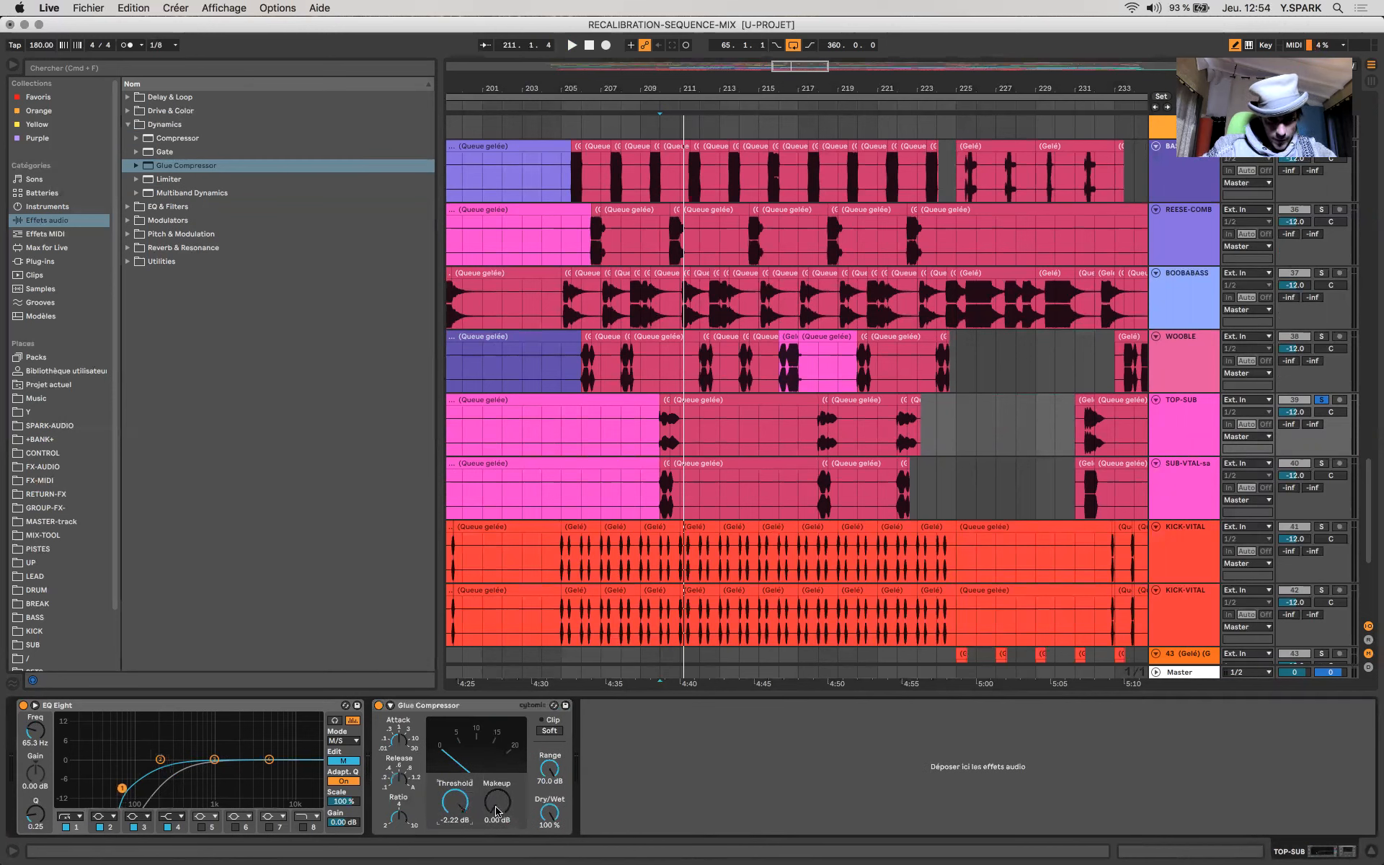
Step: Set the Glue Compressor's makeup gain to 6.67 dB while auditioning TOP-SUB from 210.1.1
key(space)
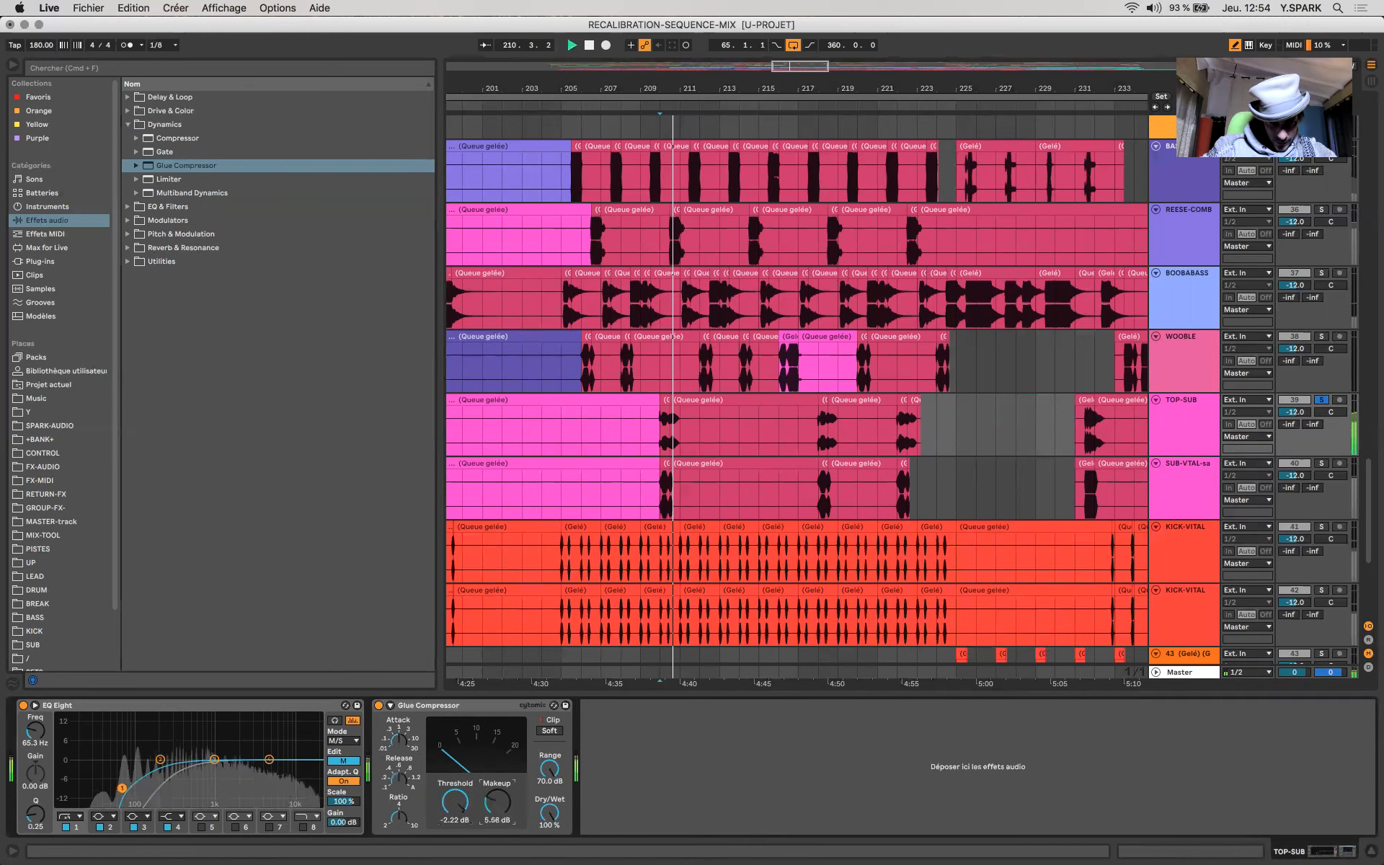
drag(496, 812, 496, 809)
key(space)
key(space)
key(space)
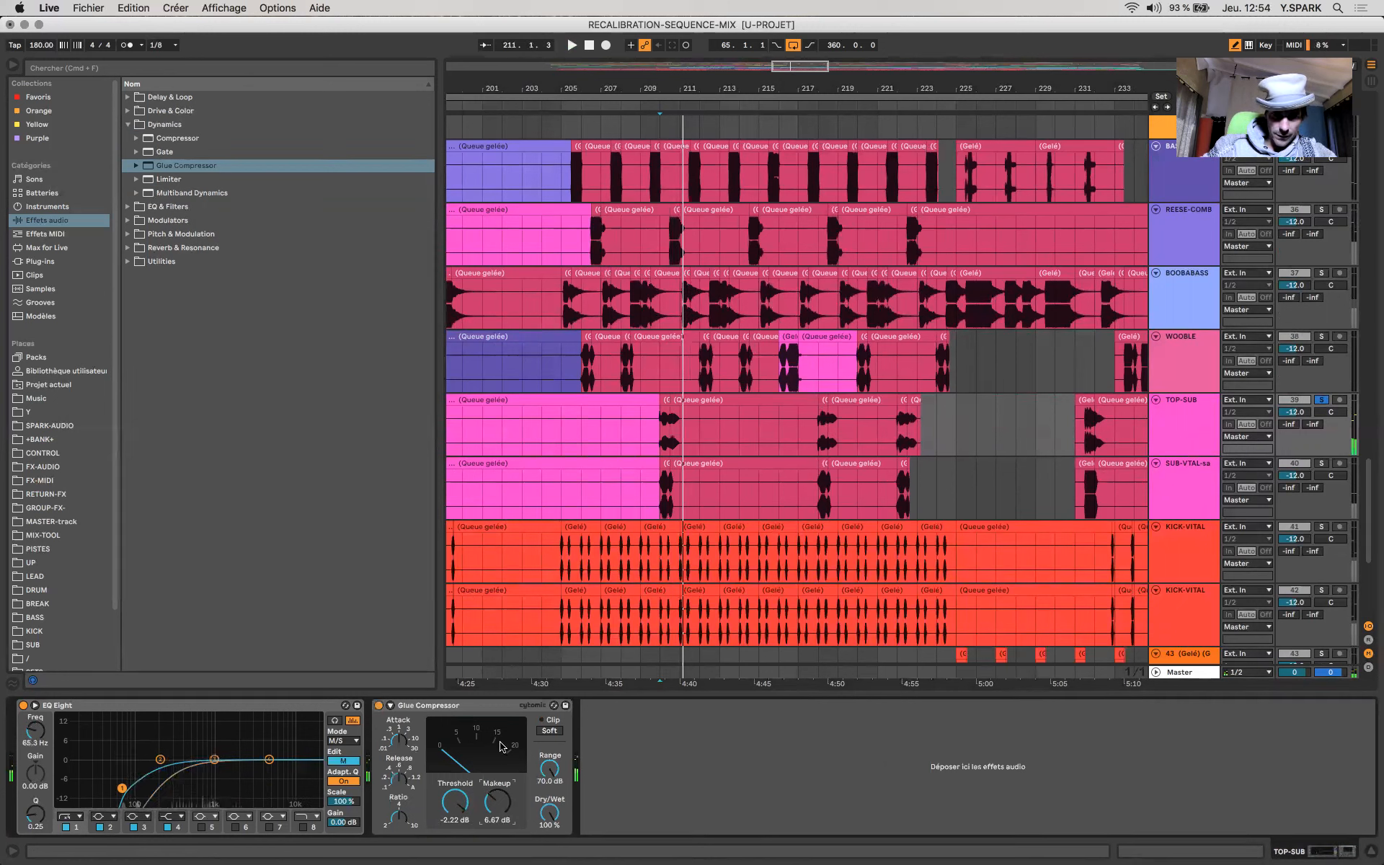
key(space)
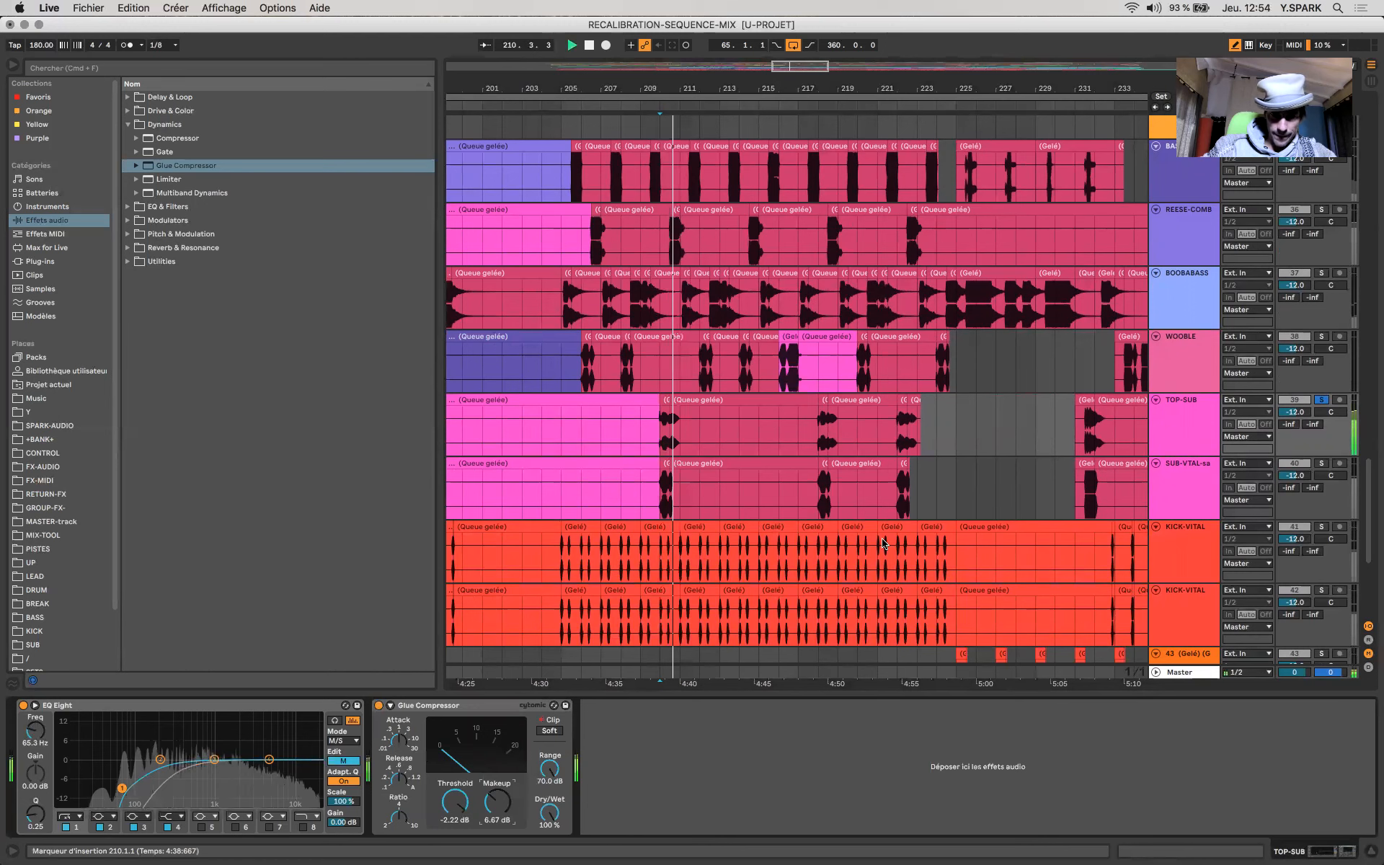
Step: Check TOP-SUB's waveform, spectrum and correlation on the Master, and return to TOP-SUB's device chain
click(1239, 682)
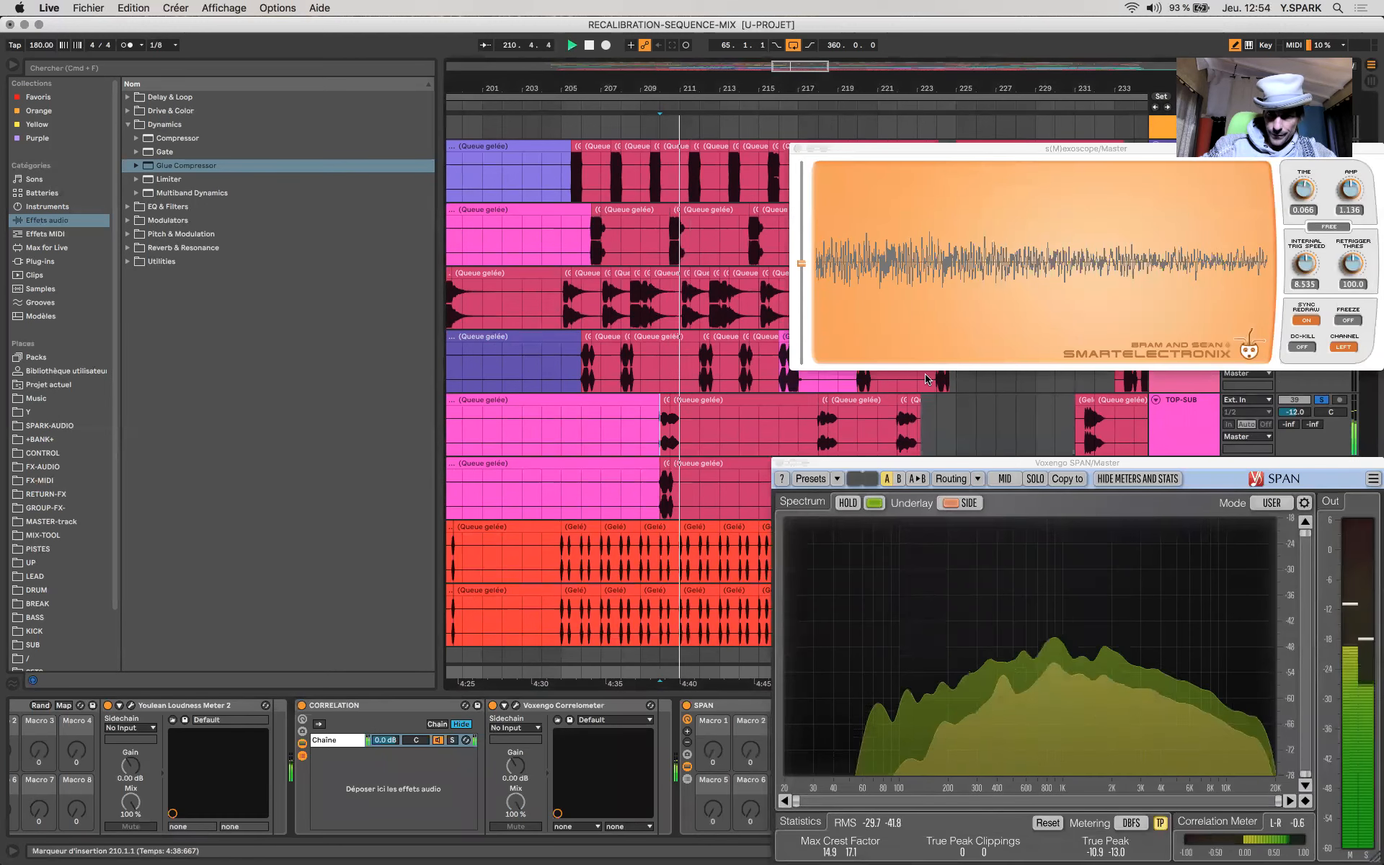
key(space)
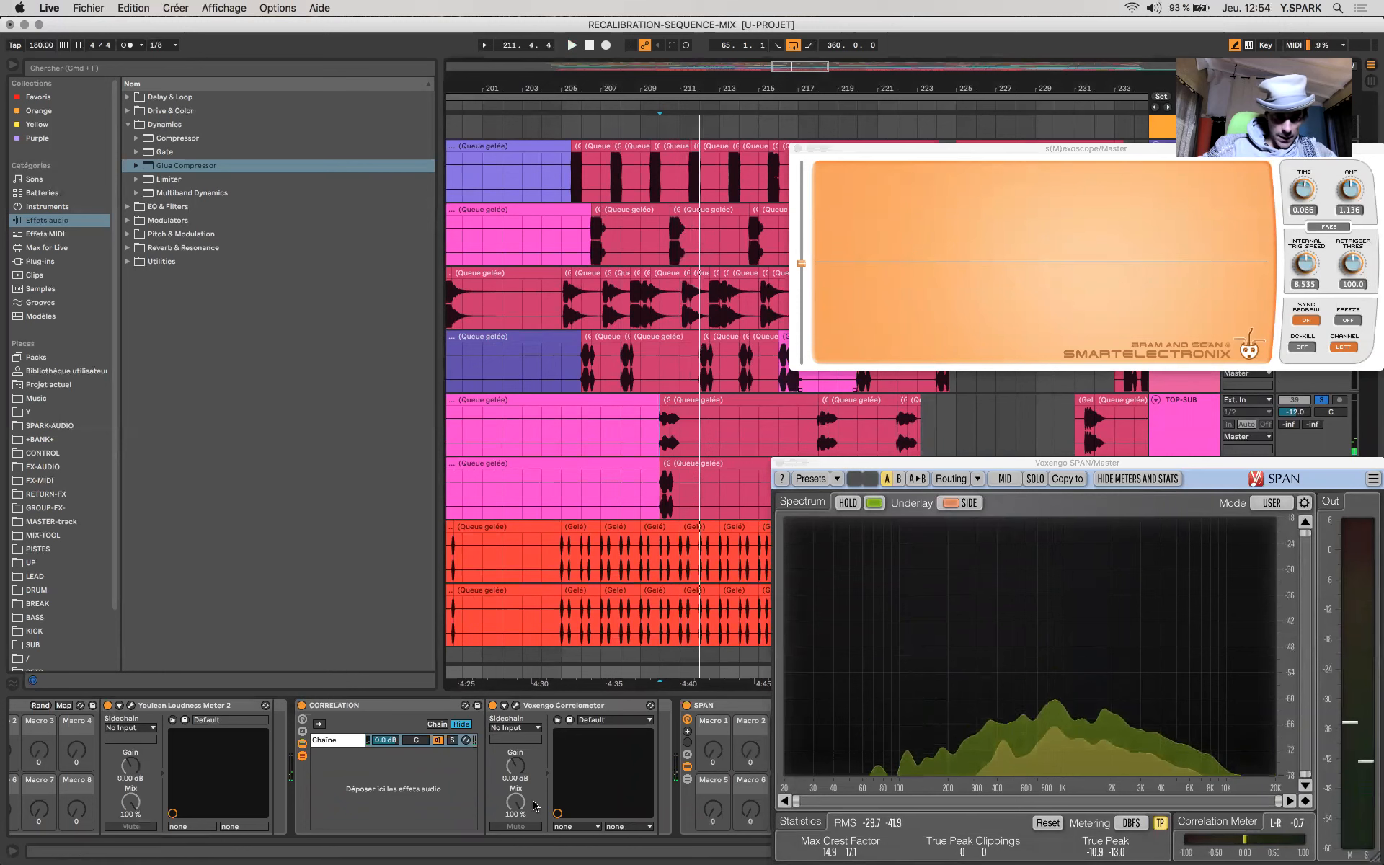
click(662, 502)
click(667, 433)
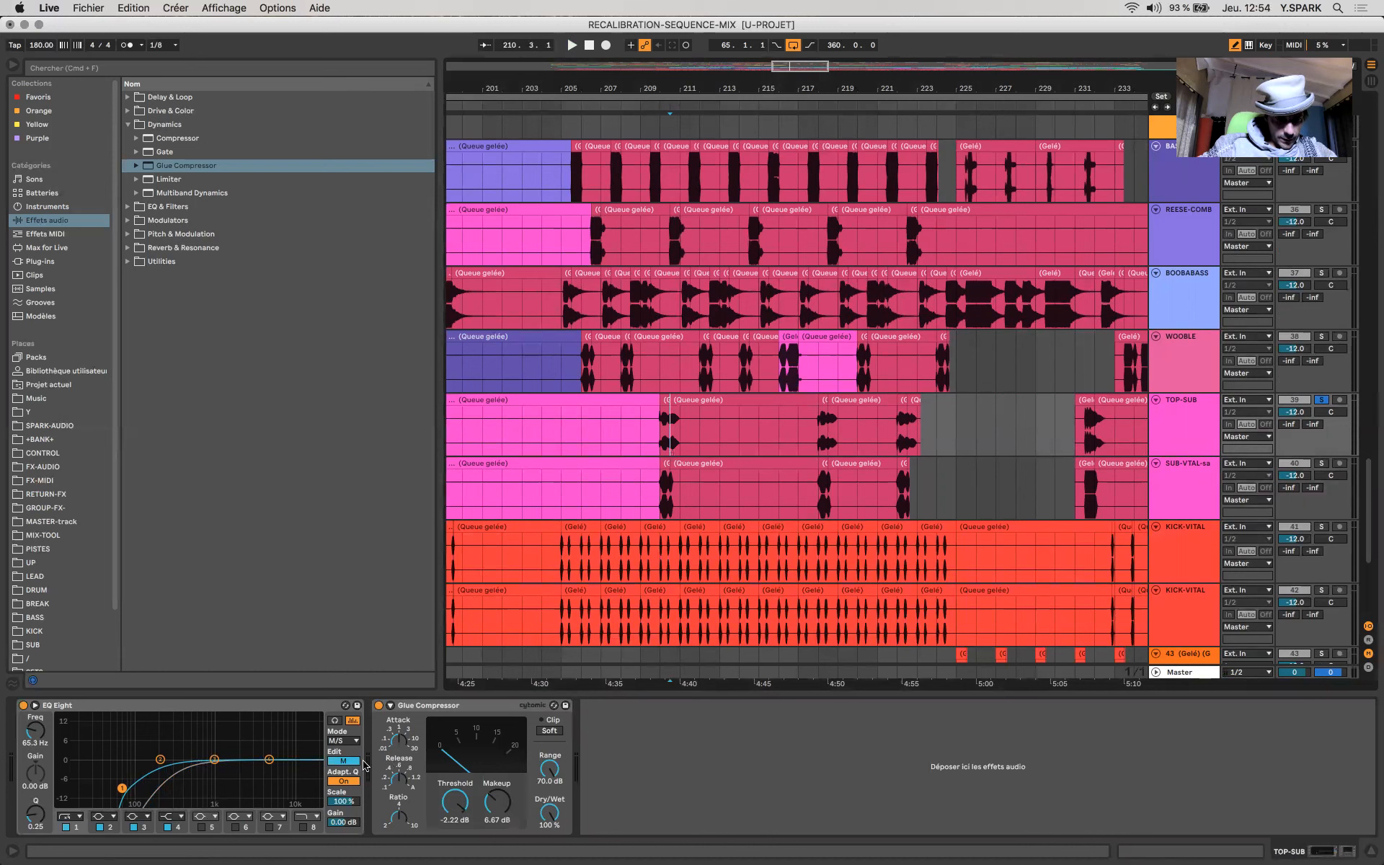
Step: Raise band 4 on TOP-SUB's Mid channel, enable band 8 as a high cut at 10.2 kHz with a Q of 0.97, and audition it
mouse_move(268, 762)
mouse_down()
mouse_move(266, 746)
mouse_move(297, 732)
mouse_move(245, 715)
mouse_move(275, 714)
mouse_move(258, 748)
mouse_move(293, 764)
mouse_up()
key(space)
click(302, 827)
key(space)
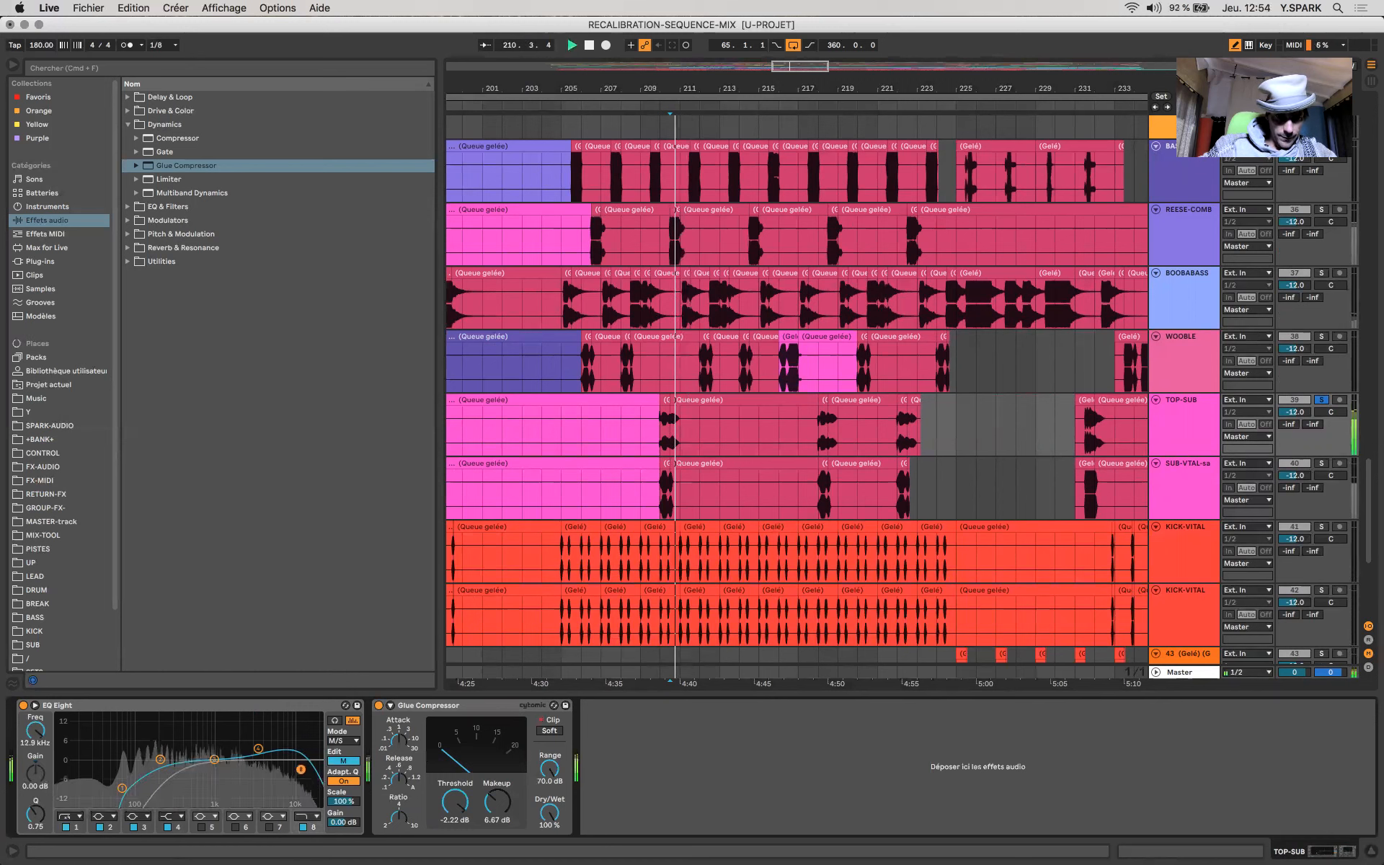
key(space)
key(space)
Step: Enable band 8 as a high cut on TOP-SUB's Side channel at 10.7 kHz with a Q of 1.21, and audition it
click(338, 757)
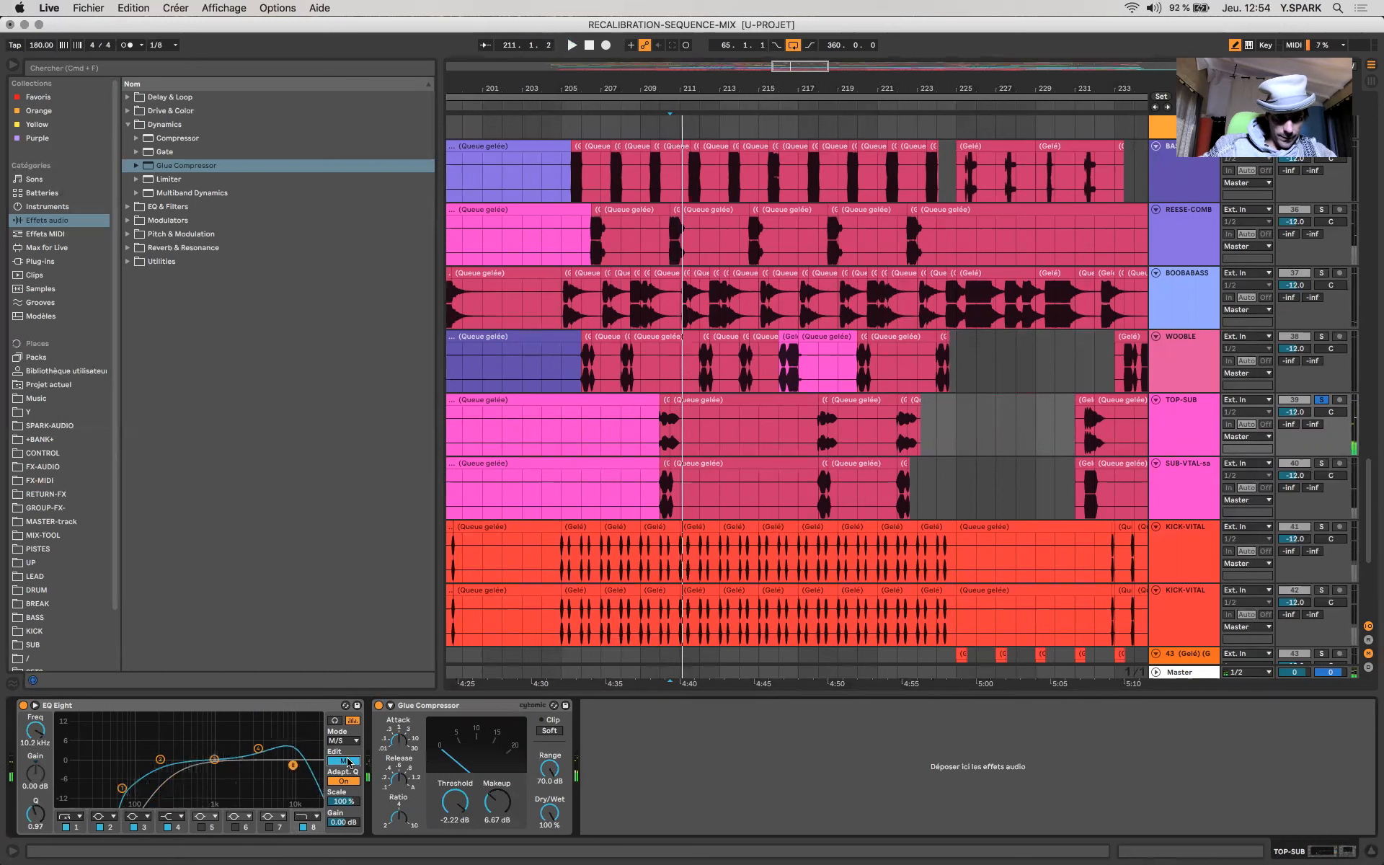
click(302, 826)
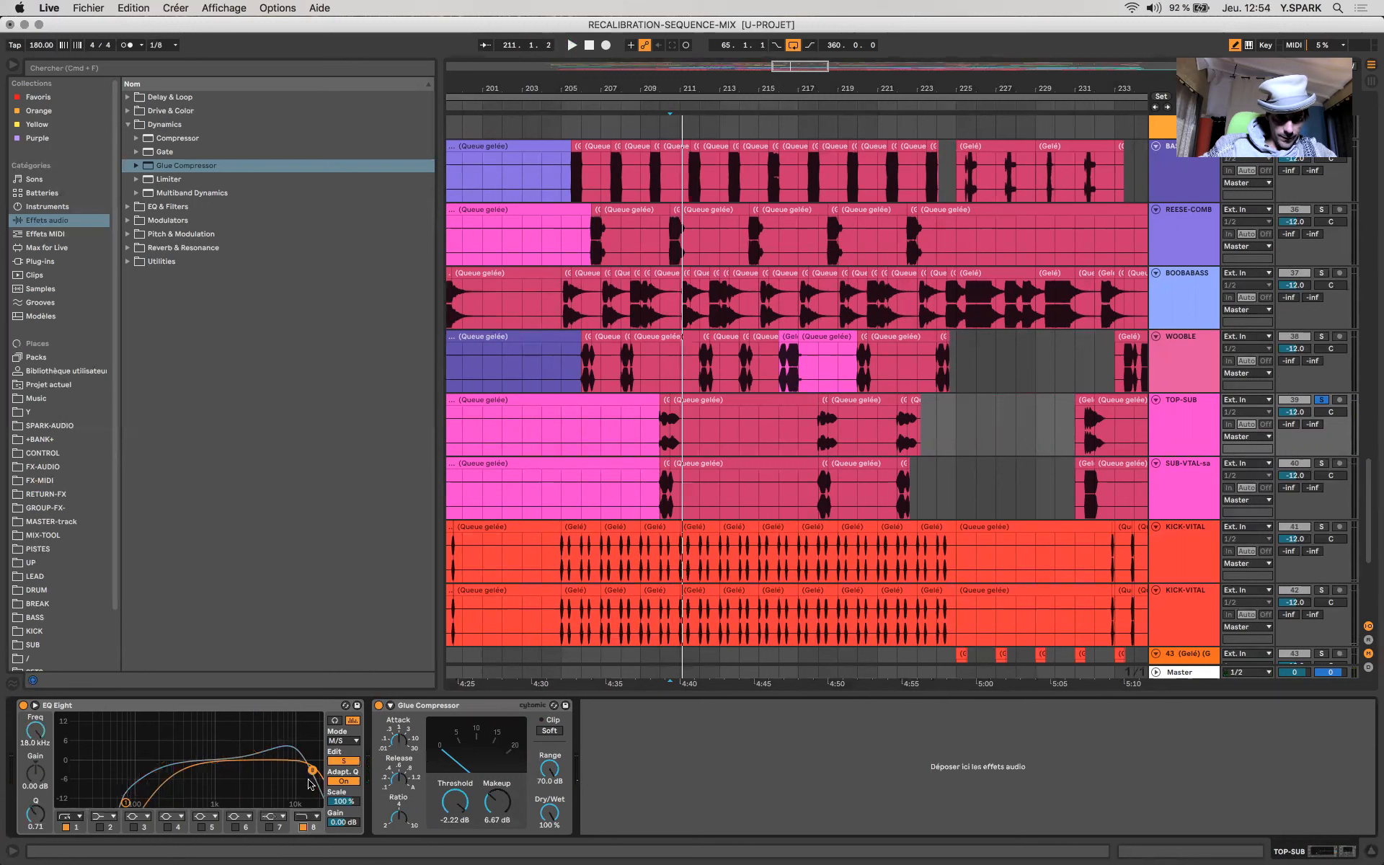
drag(297, 765, 295, 763)
key(space)
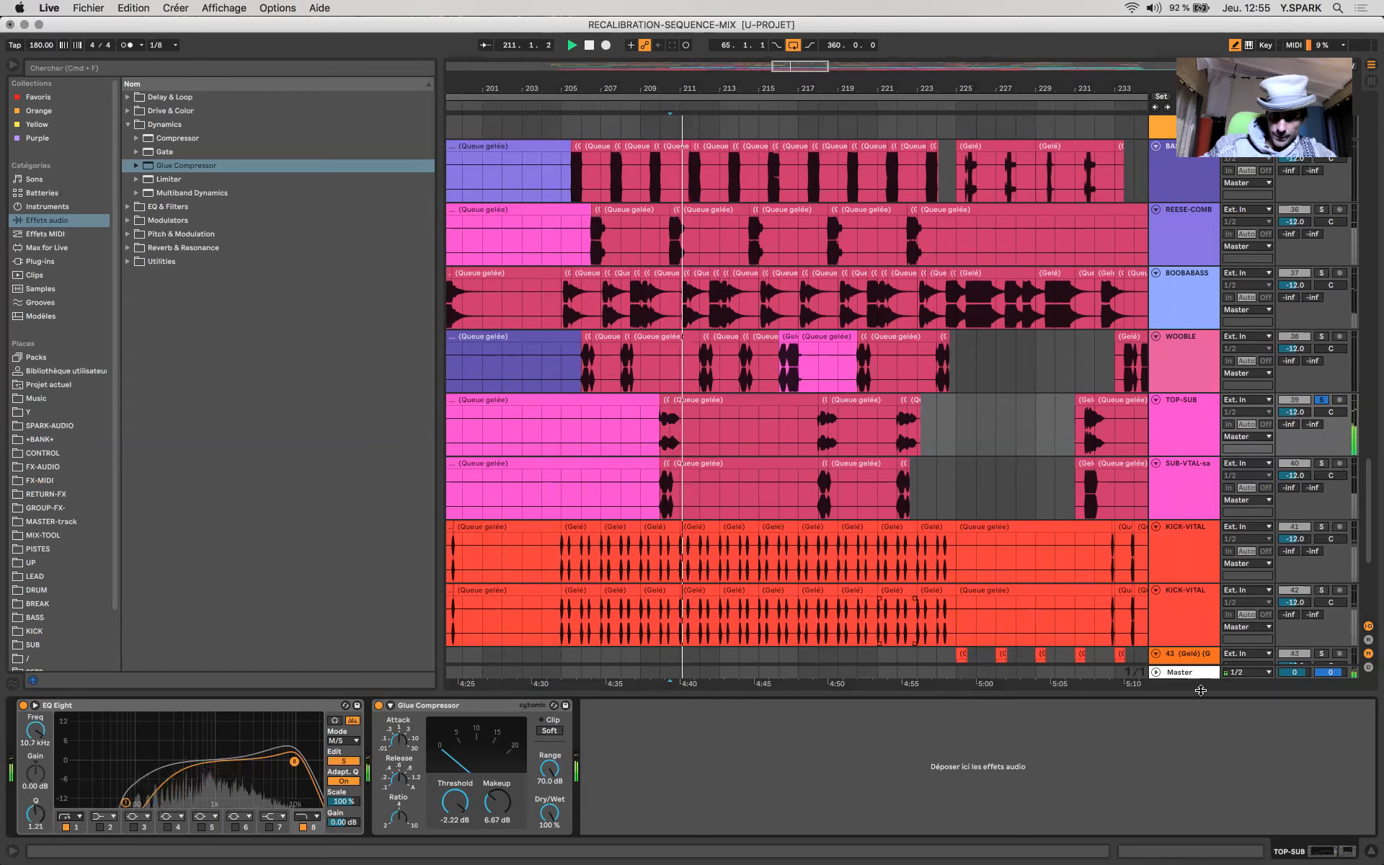
Step: Check the high-cut TOP-SUB signal on the Master's oscilloscope and spectrum analyzer
click(1196, 674)
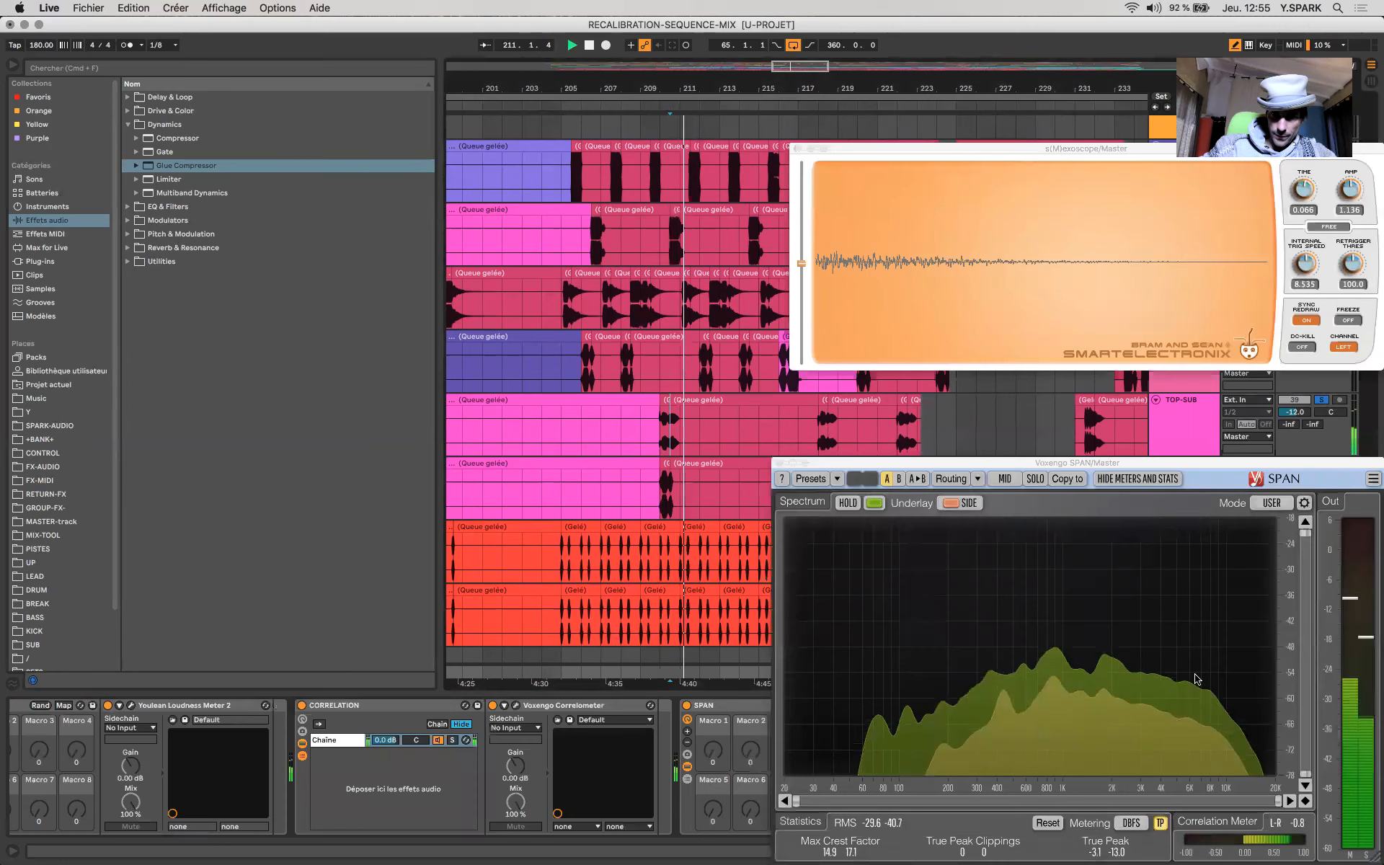
key(space)
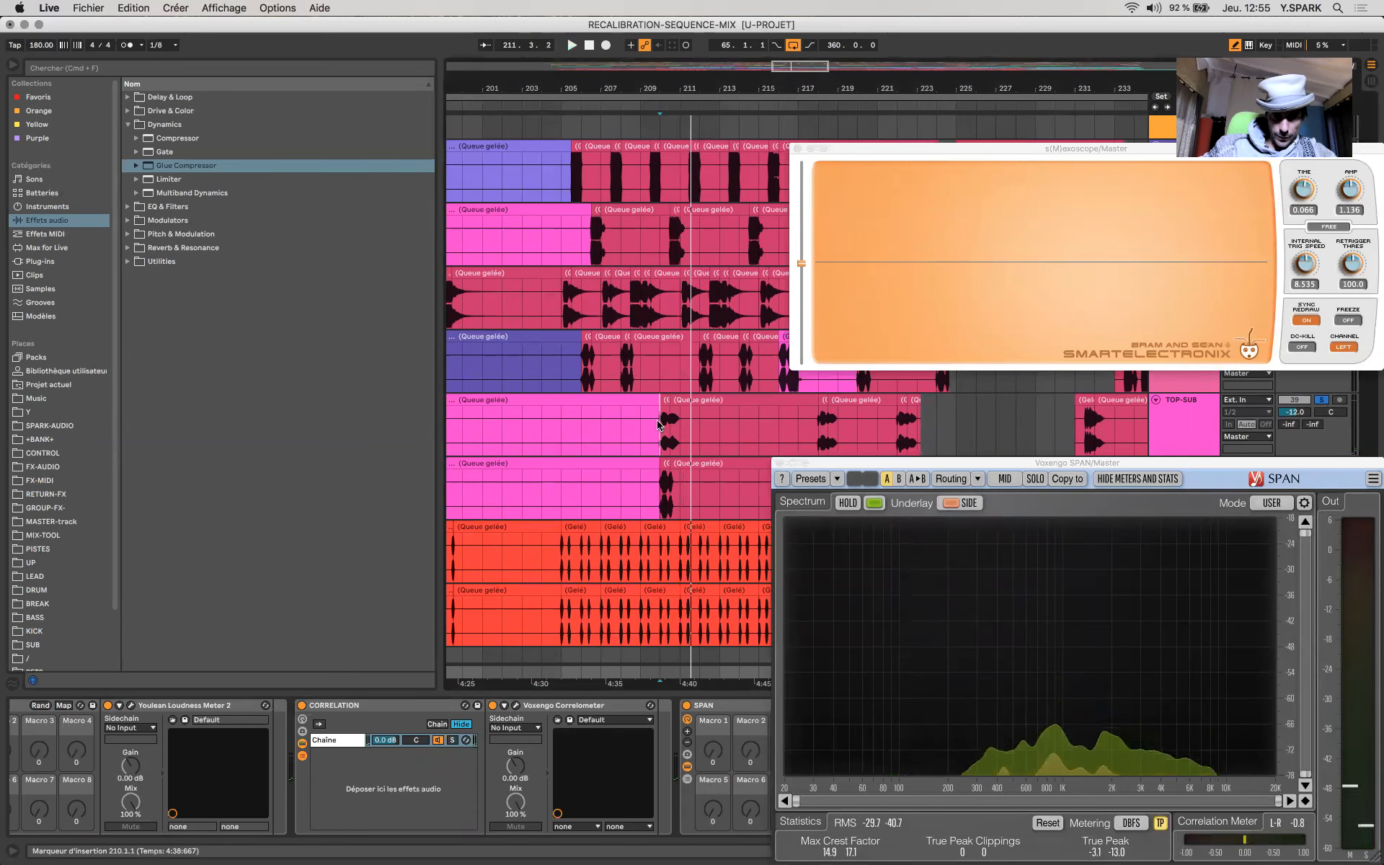
click(735, 435)
Step: Enable band 6 on TOP-SUB's Side channel, and boost band 5 on the Mid channel by 3.35 dB at 16.0 kHz while auditioning
click(236, 826)
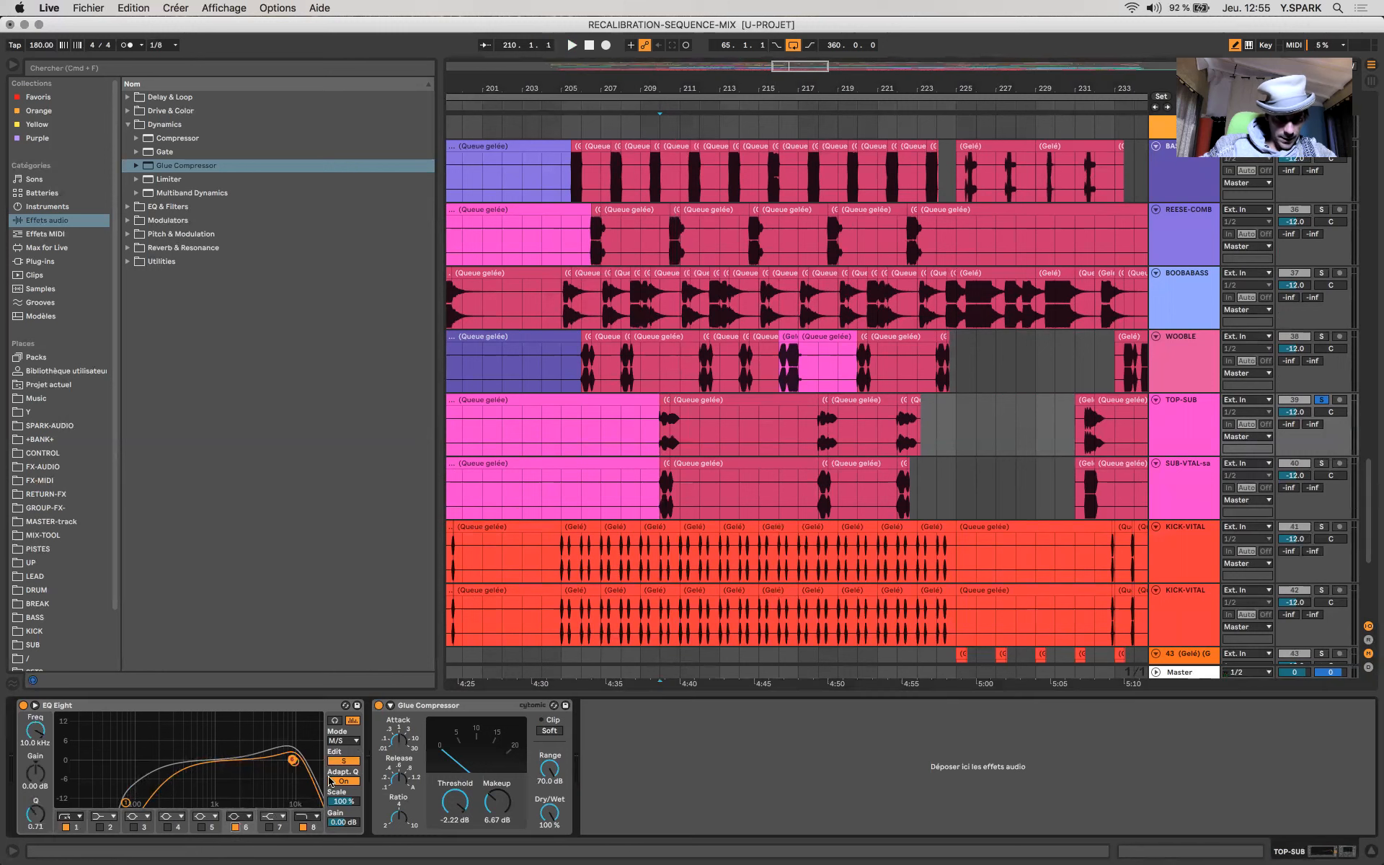
click(333, 762)
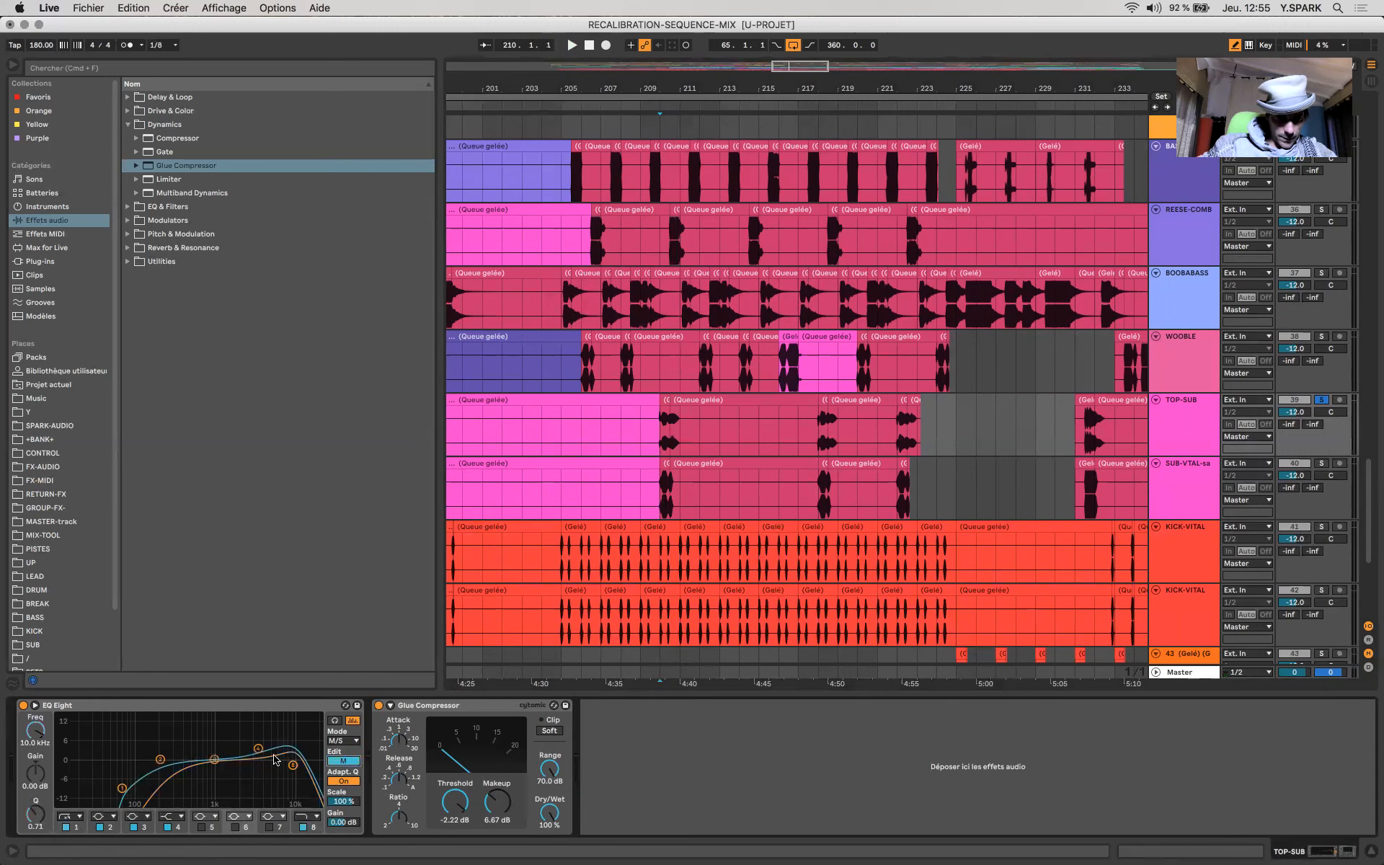
click(201, 827)
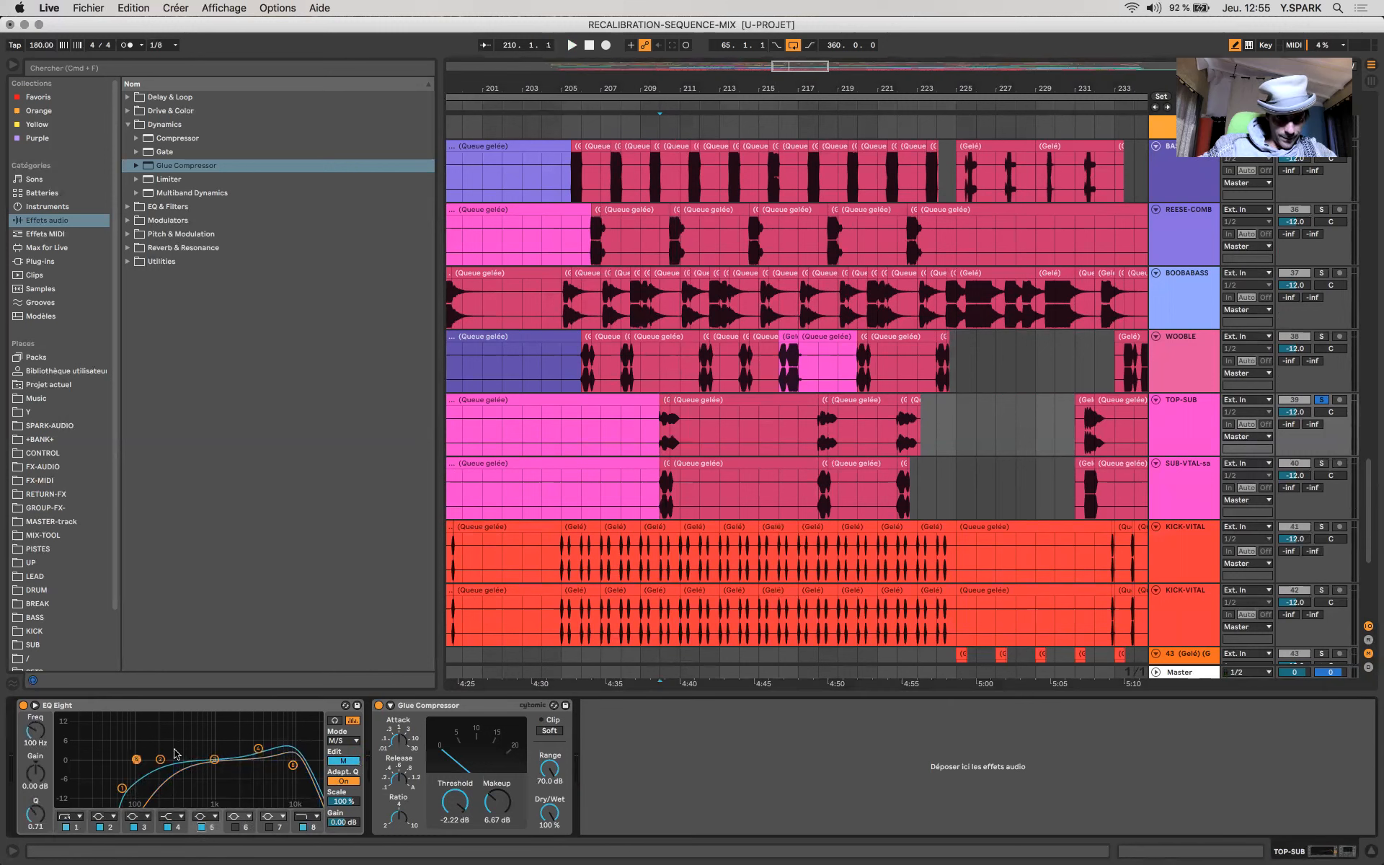
drag(136, 759, 307, 753)
key(space)
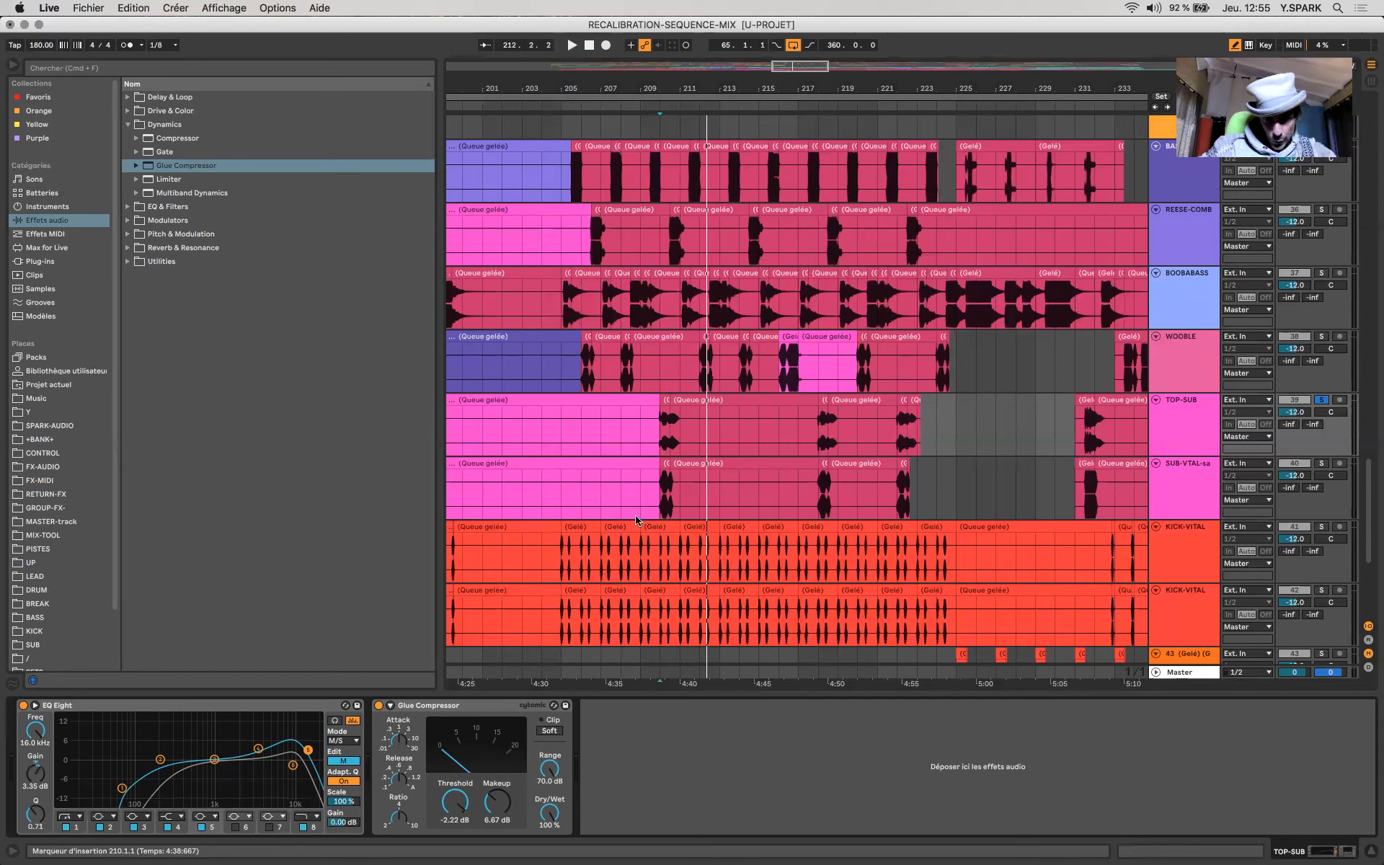
Step: Play TOP-SUB from 210.1.1 and examine its boosted highs with the Master's waveform and spectrum analyzers
click(652, 503)
key(space)
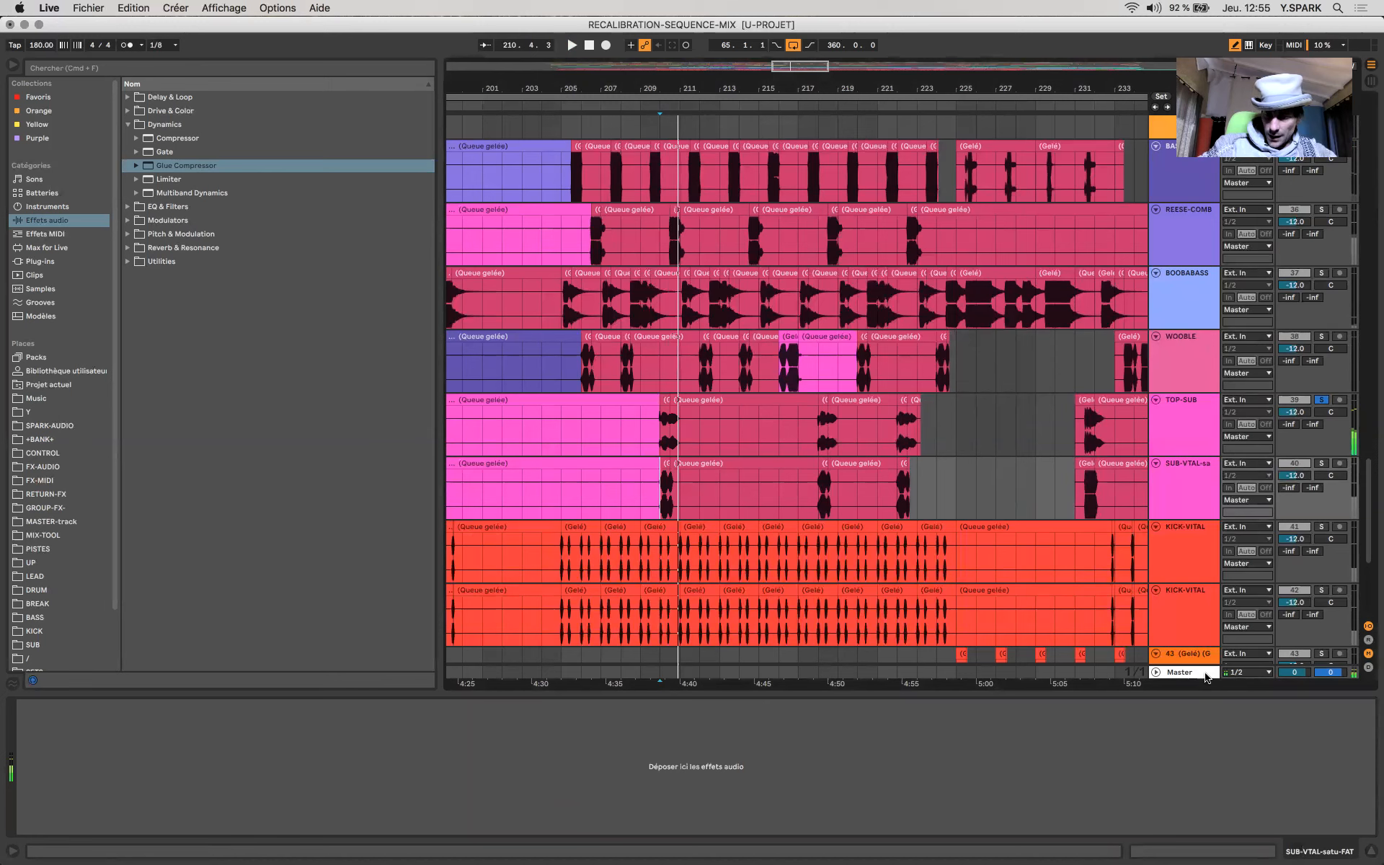
click(1205, 675)
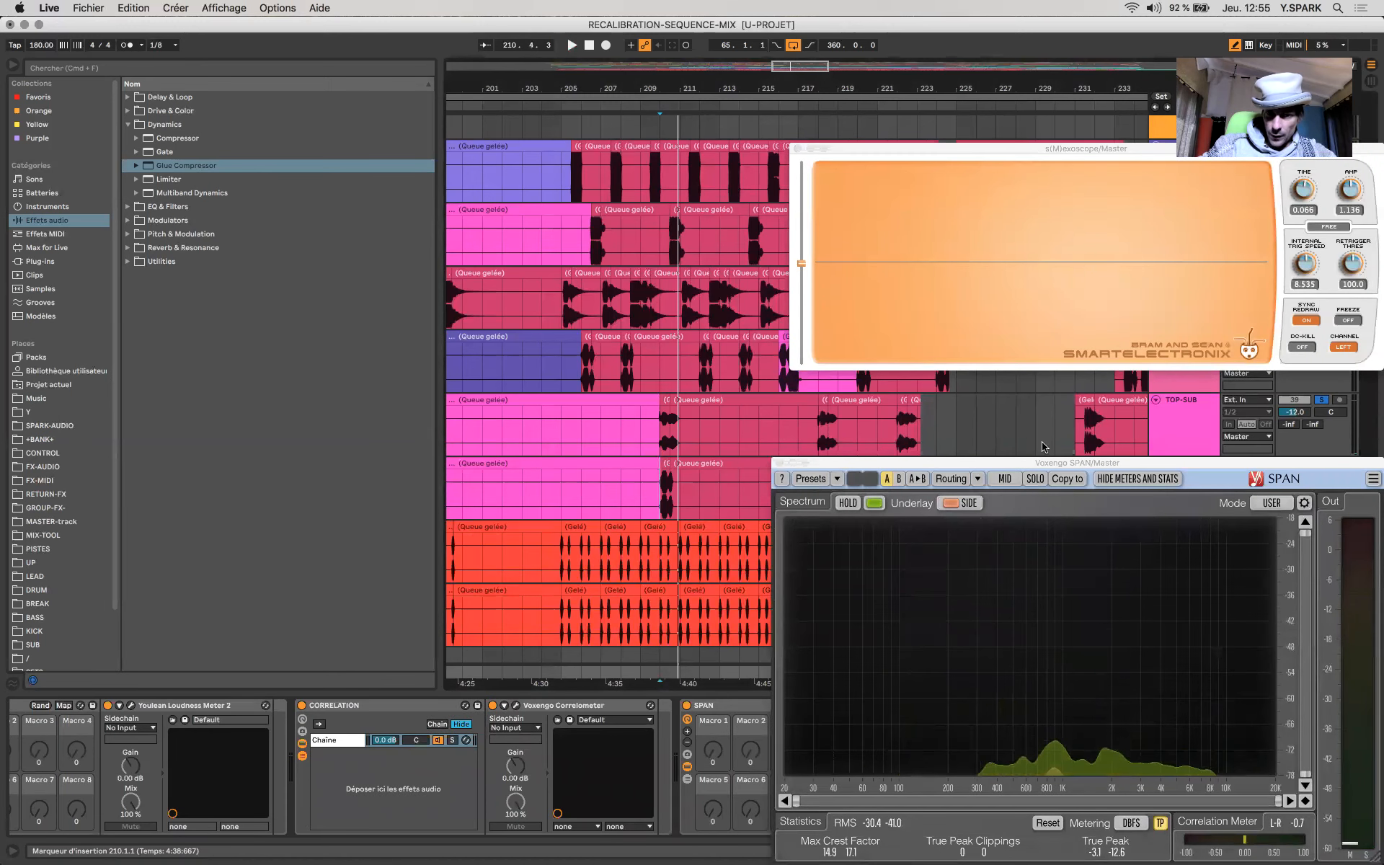
key(space)
key(space)
Step: Solo SUB-VTAL-satu-FAT and audition it from 210.1.1
click(661, 487)
click(1323, 464)
key(space)
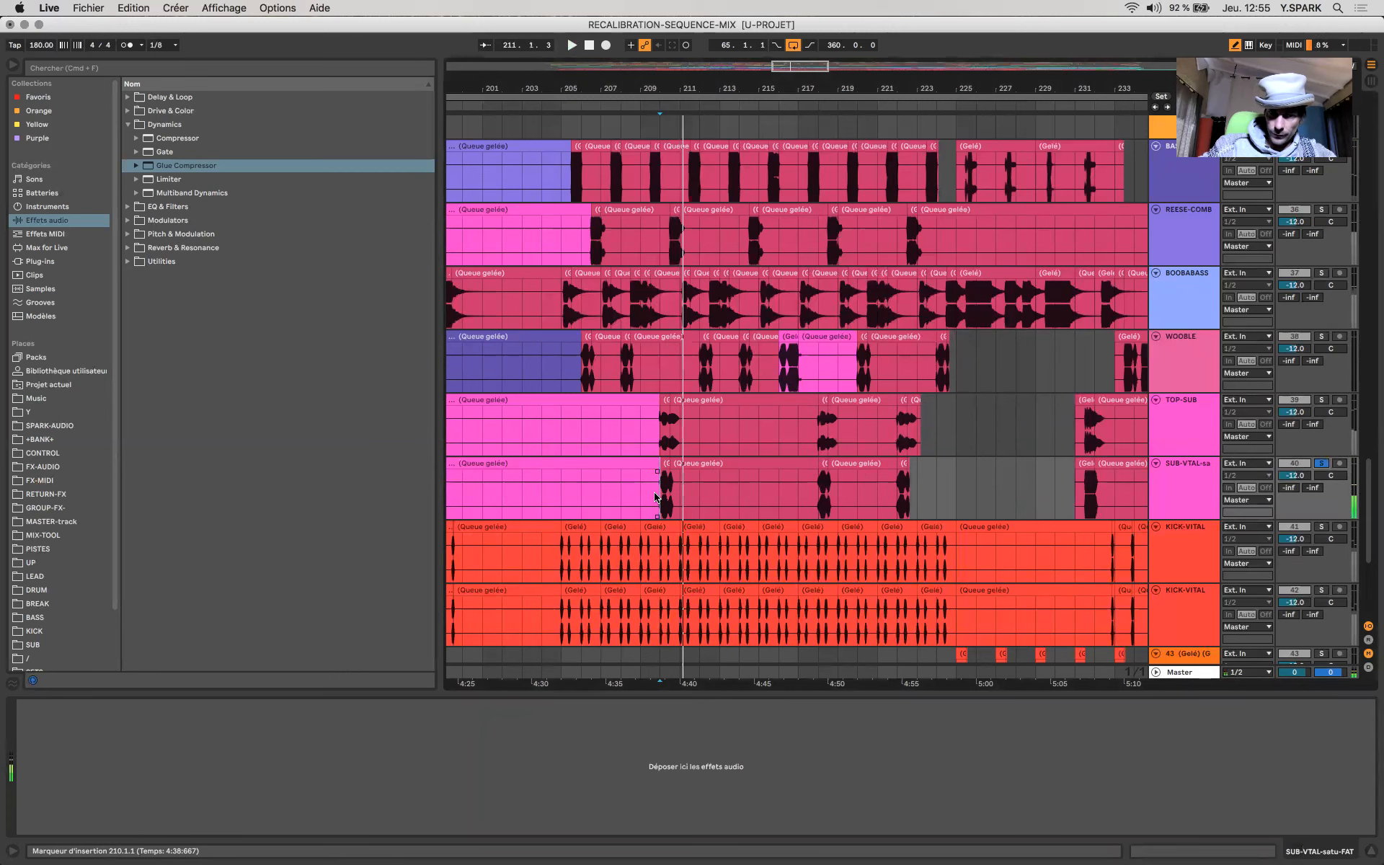
click(1201, 514)
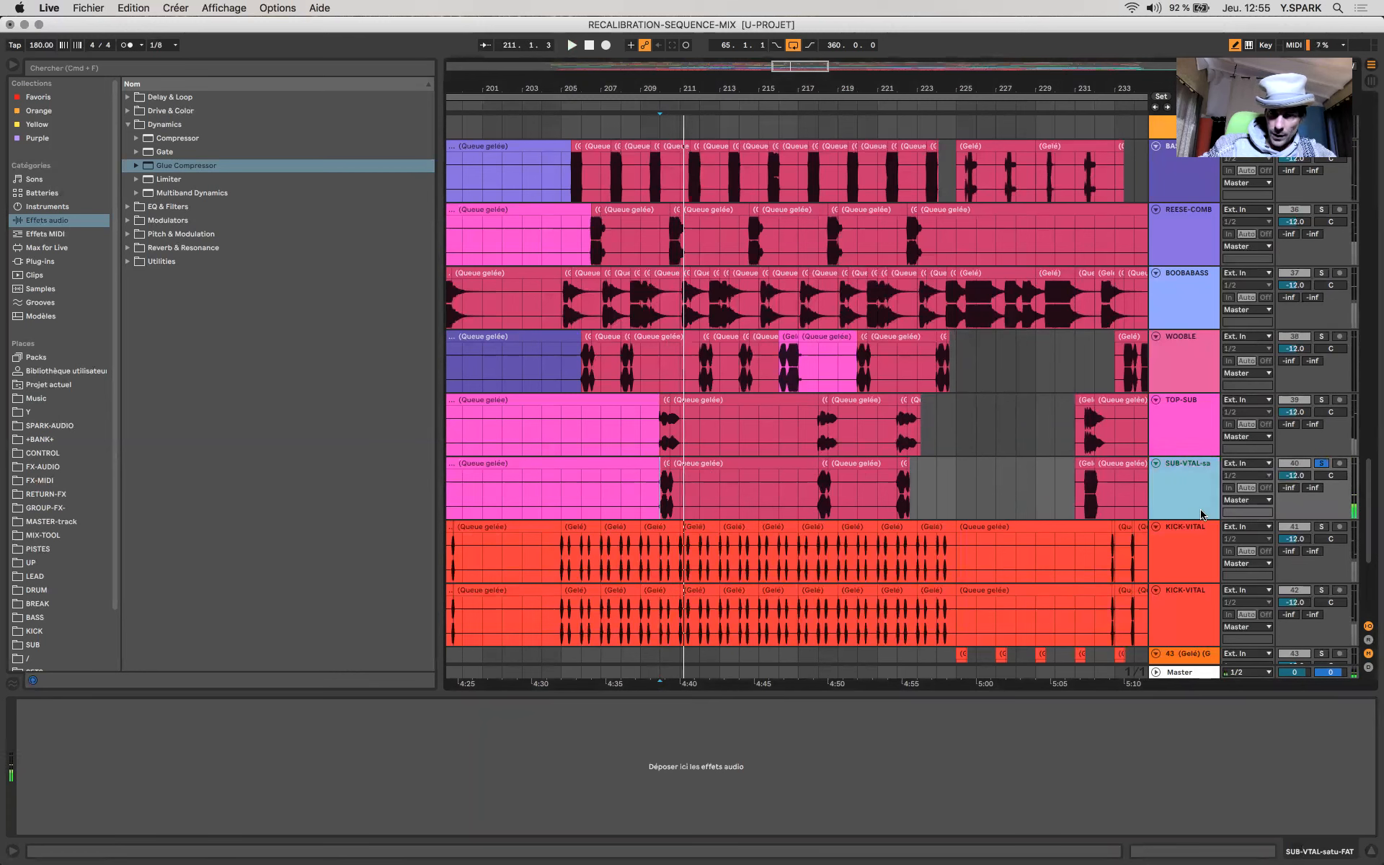
key(space)
key(space)
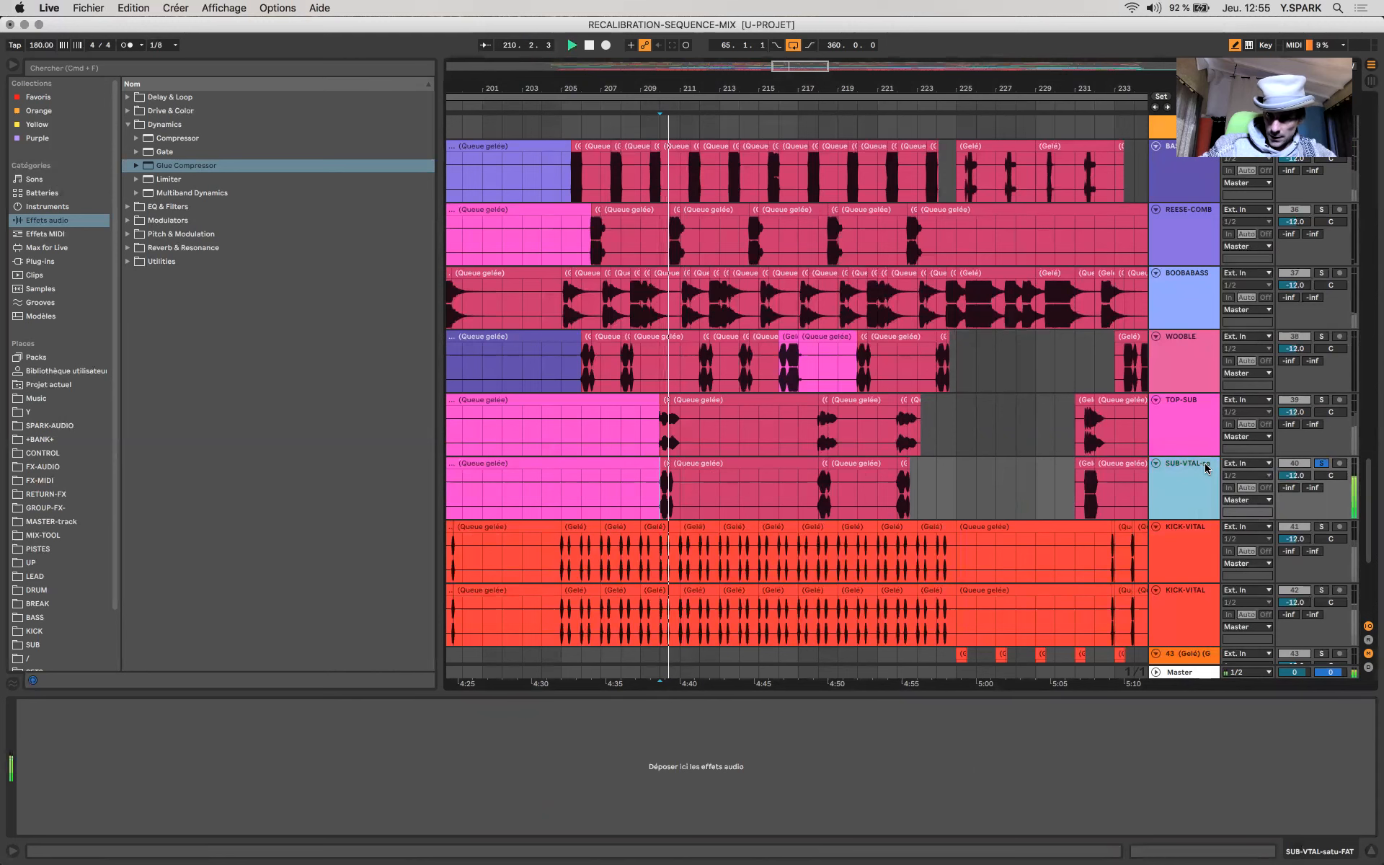
Step: Examine SUB-VTAL-satu-FAT's waveform and low-end spectrum on the Master, and replay the track from 210.1.1
click(1190, 670)
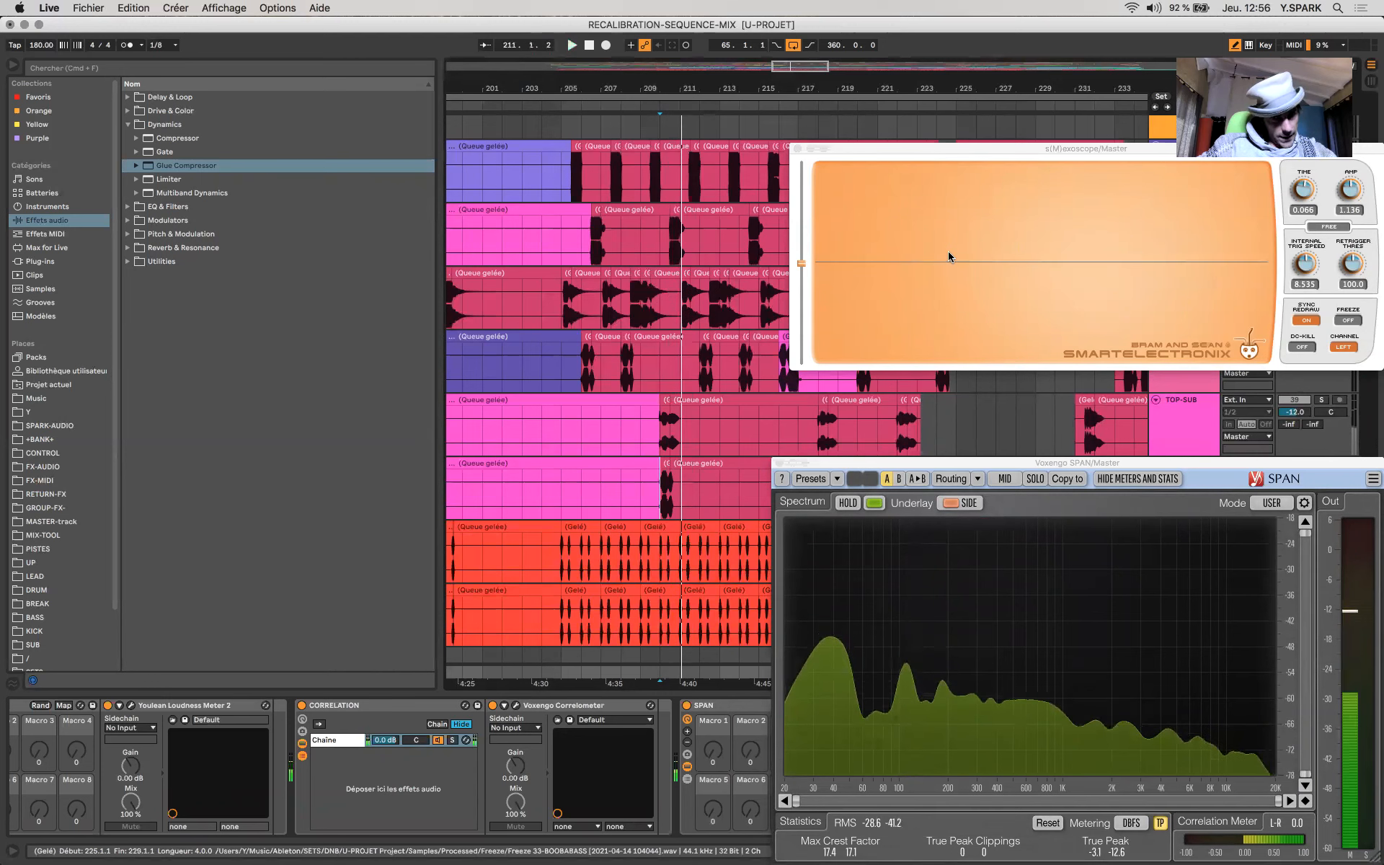
click(667, 496)
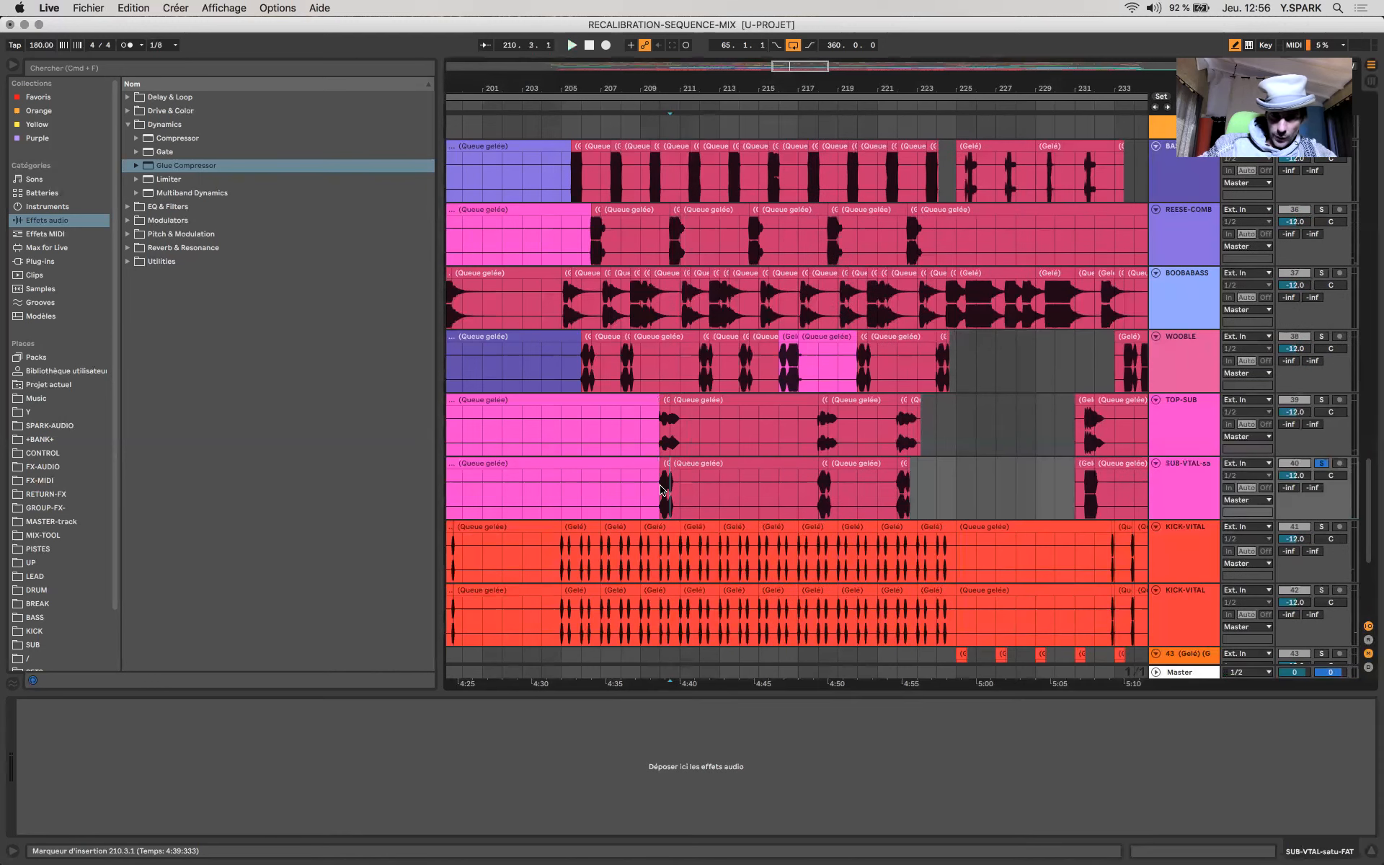
key(space)
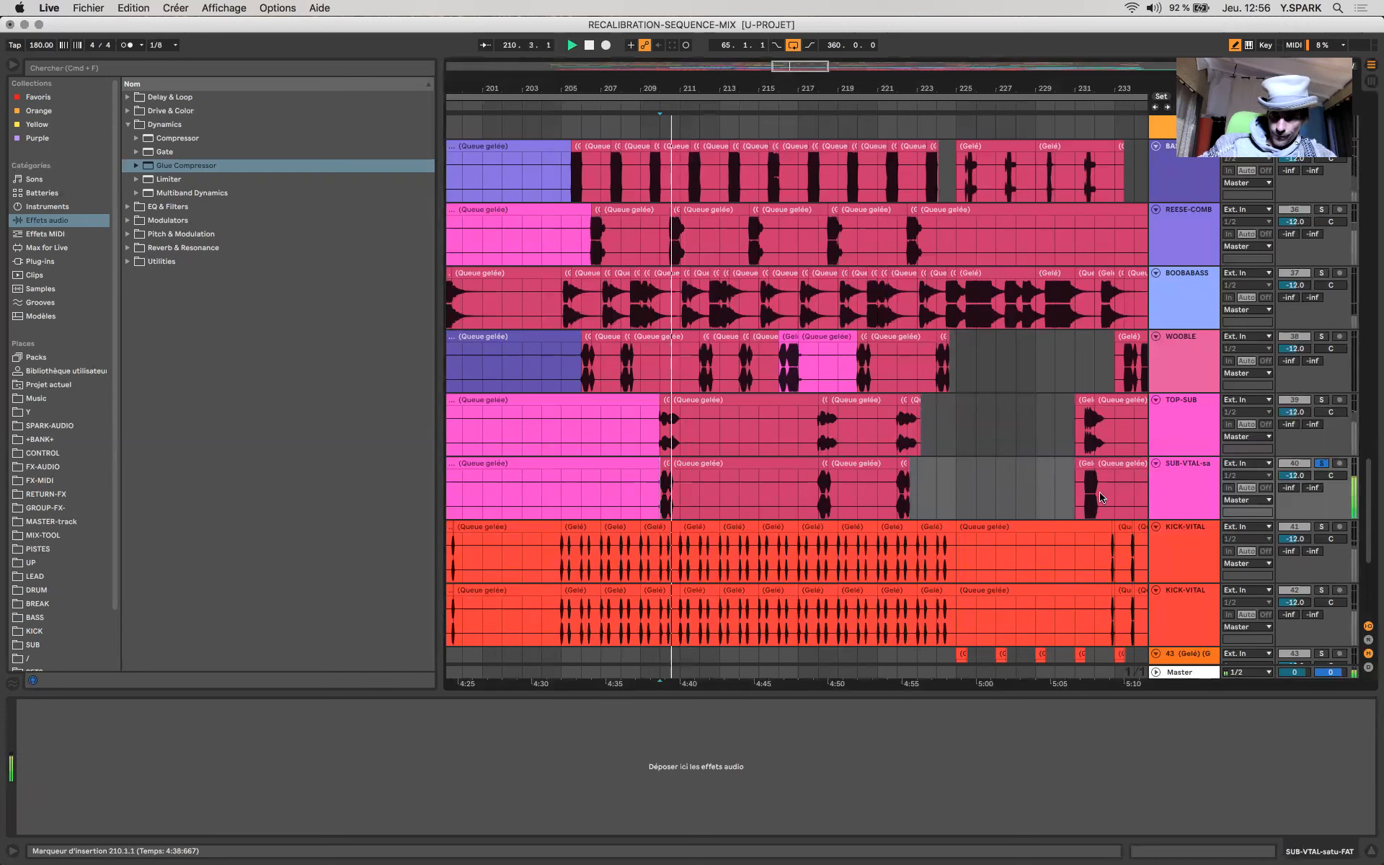
key(space)
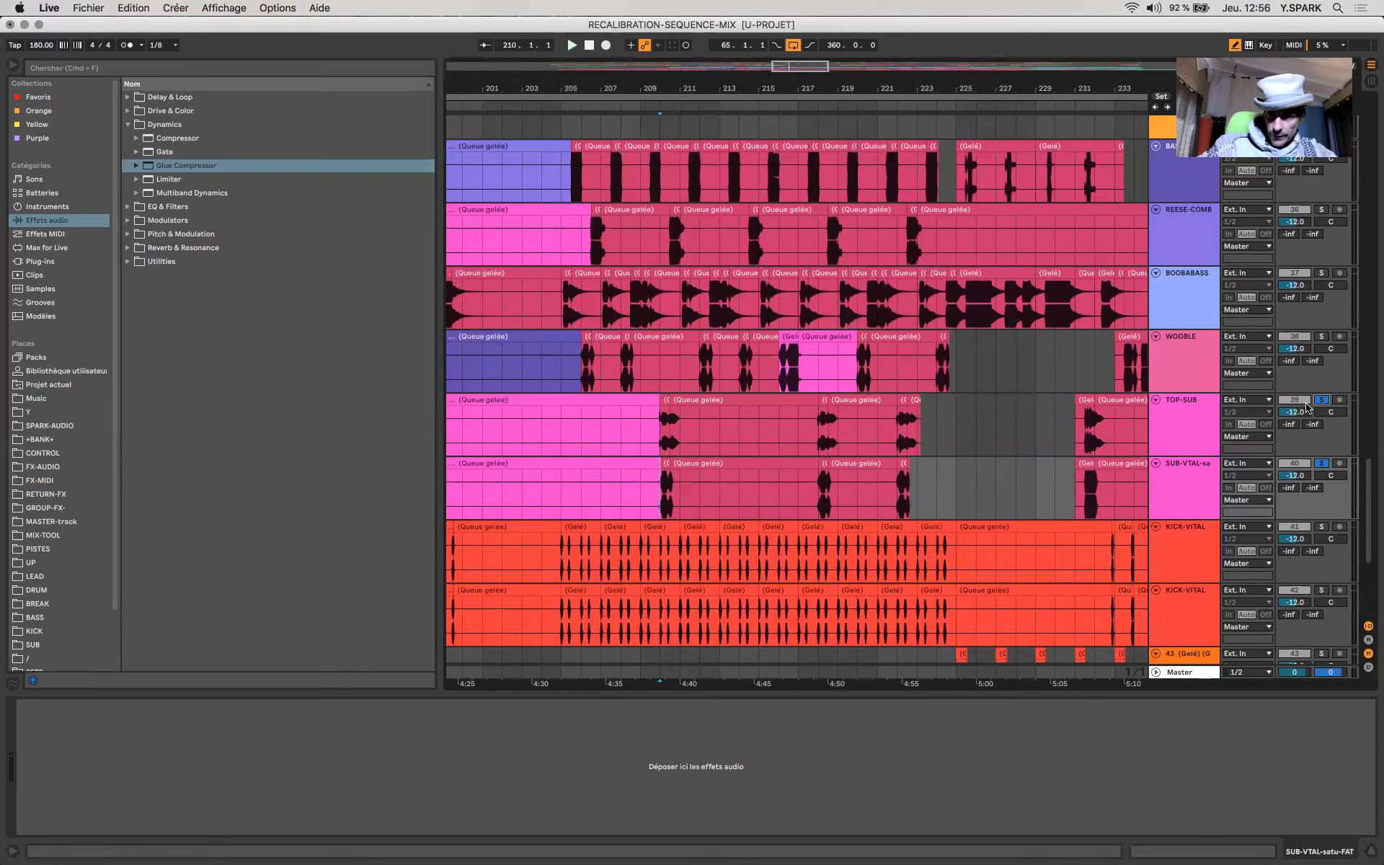
Step: Play TOP-SUB and SUB-VTAL-satu-FAT soloed together from 210.1.1 and examine their combined waveform, spectrum and correlation on the Master
key(space)
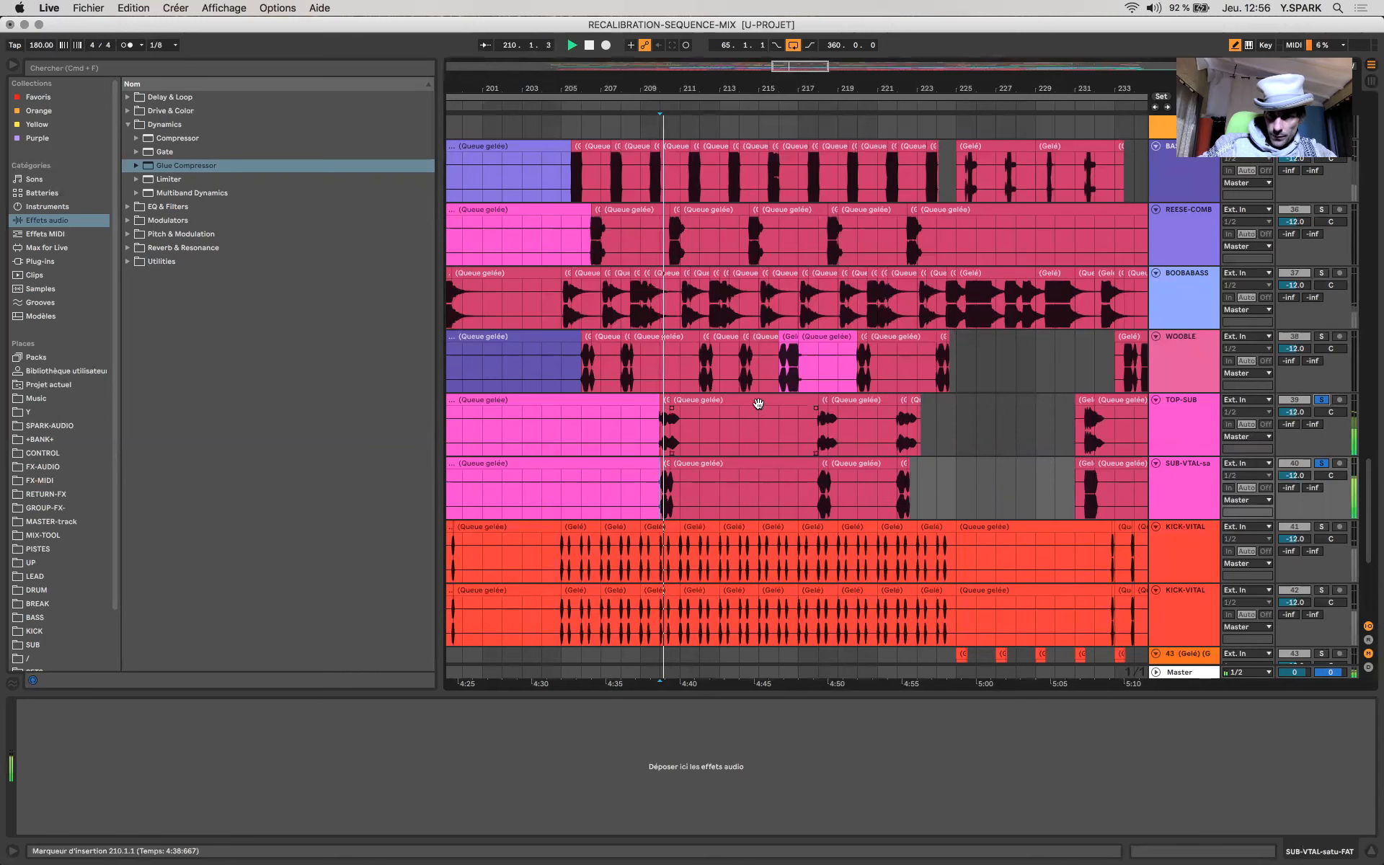
click(1189, 675)
key(space)
key(space)
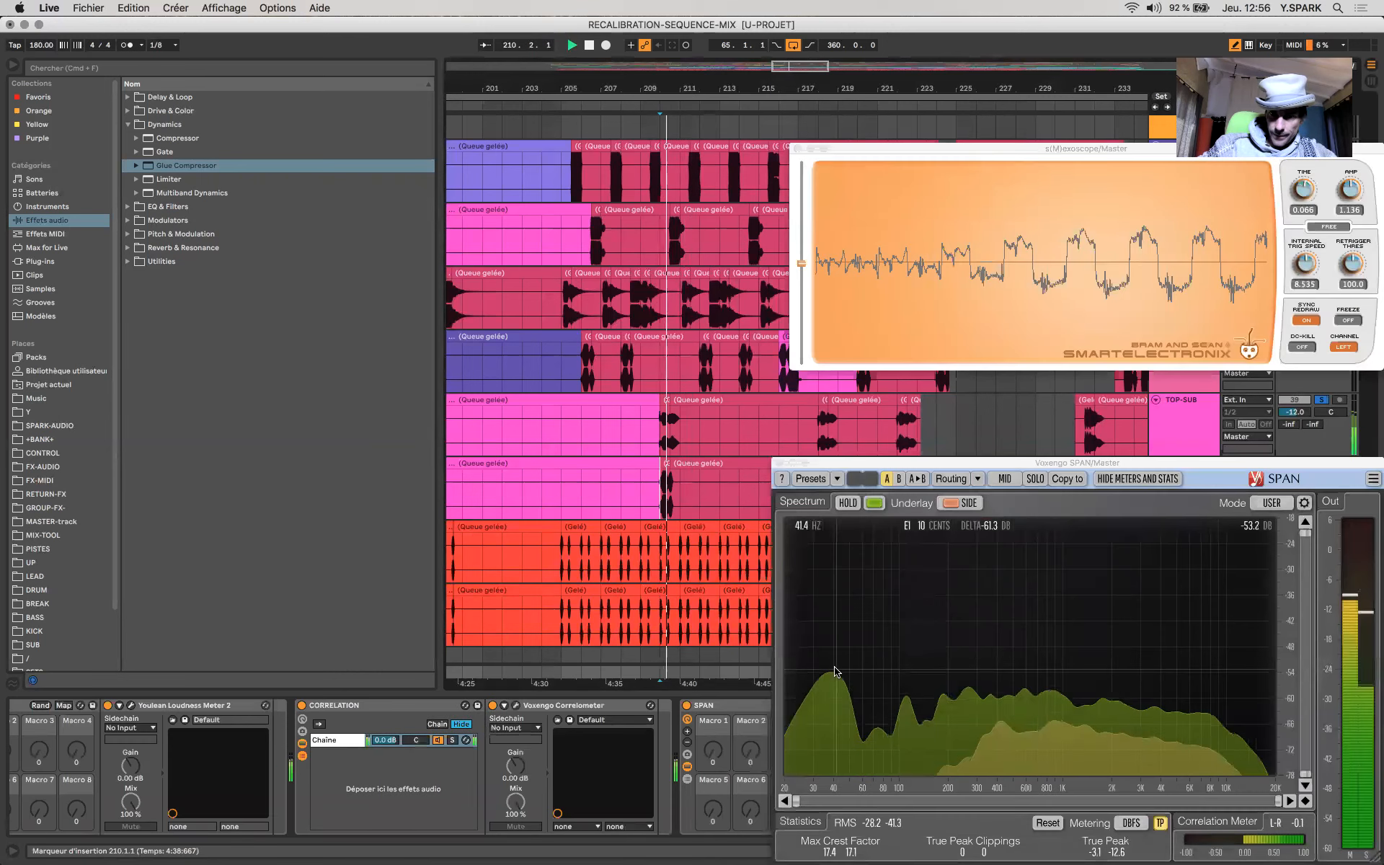
click(652, 510)
key(space)
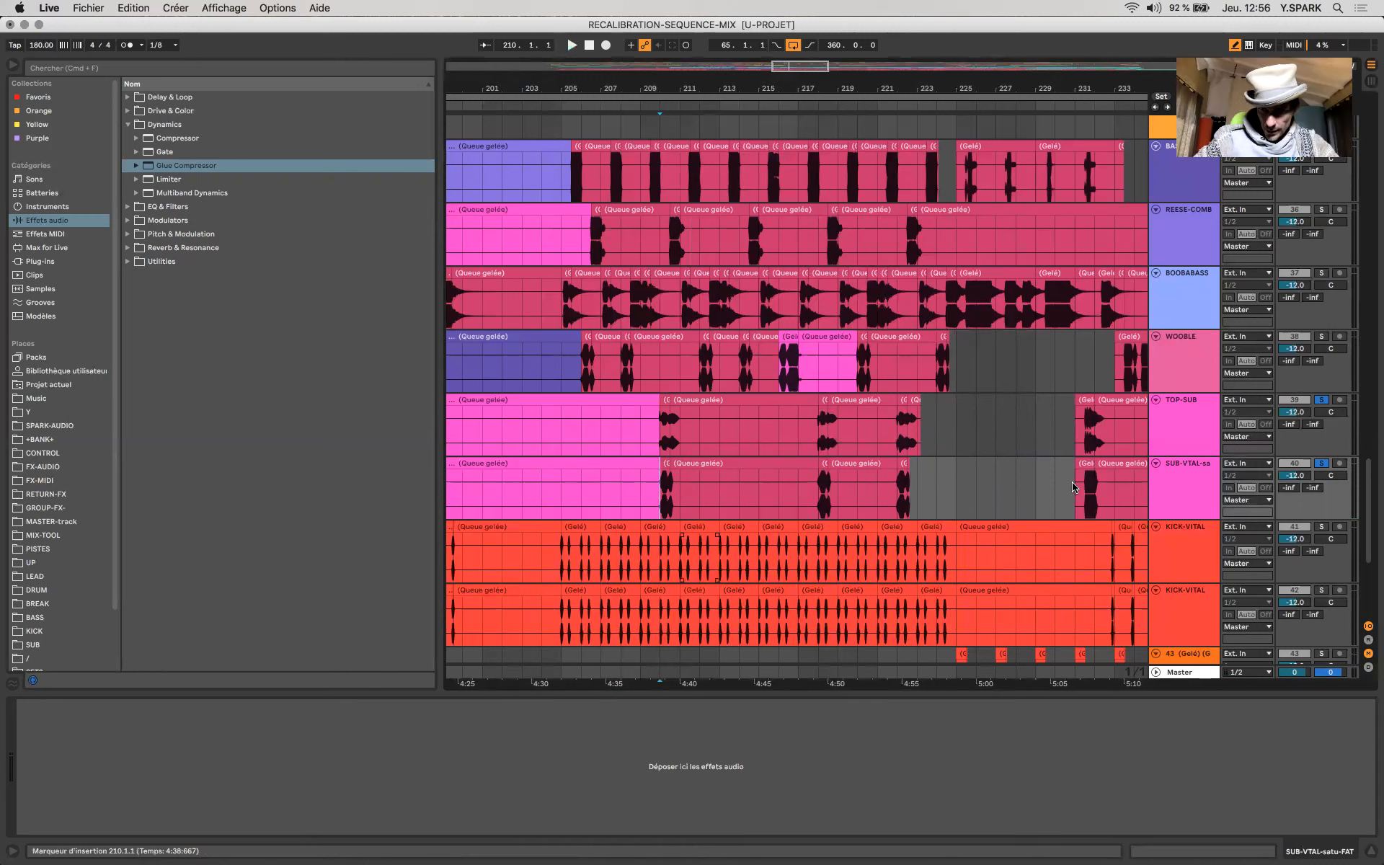
Step: Solo the first KICK-VITAL track and play it from 205.1.1
click(1321, 526)
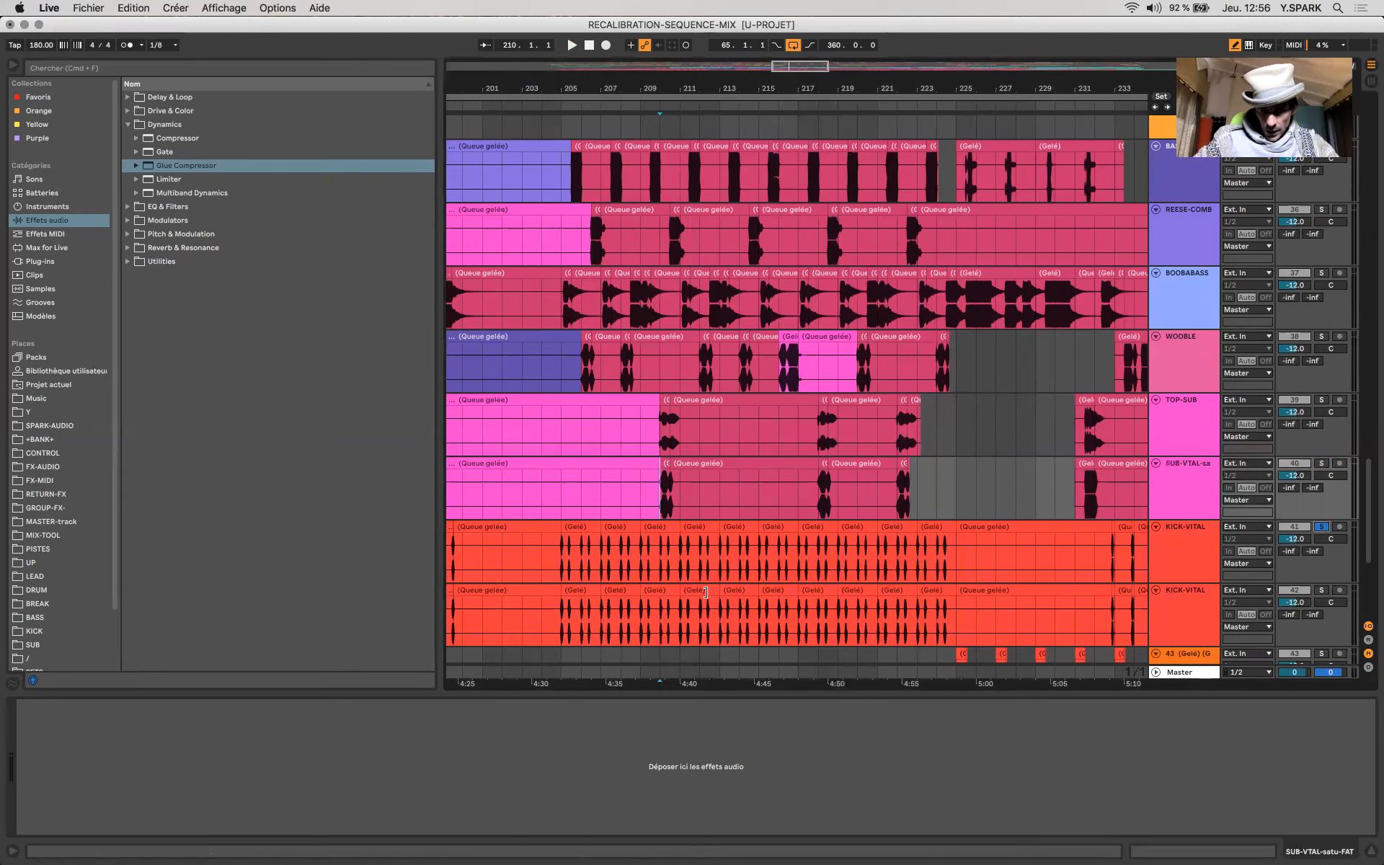
click(562, 577)
click(561, 573)
key(space)
Step: Inspect a single kick's waveform near 206.2.3 on the first KICK-VITAL track and select its low-frequency tail
scroll(565, 574, up, 5)
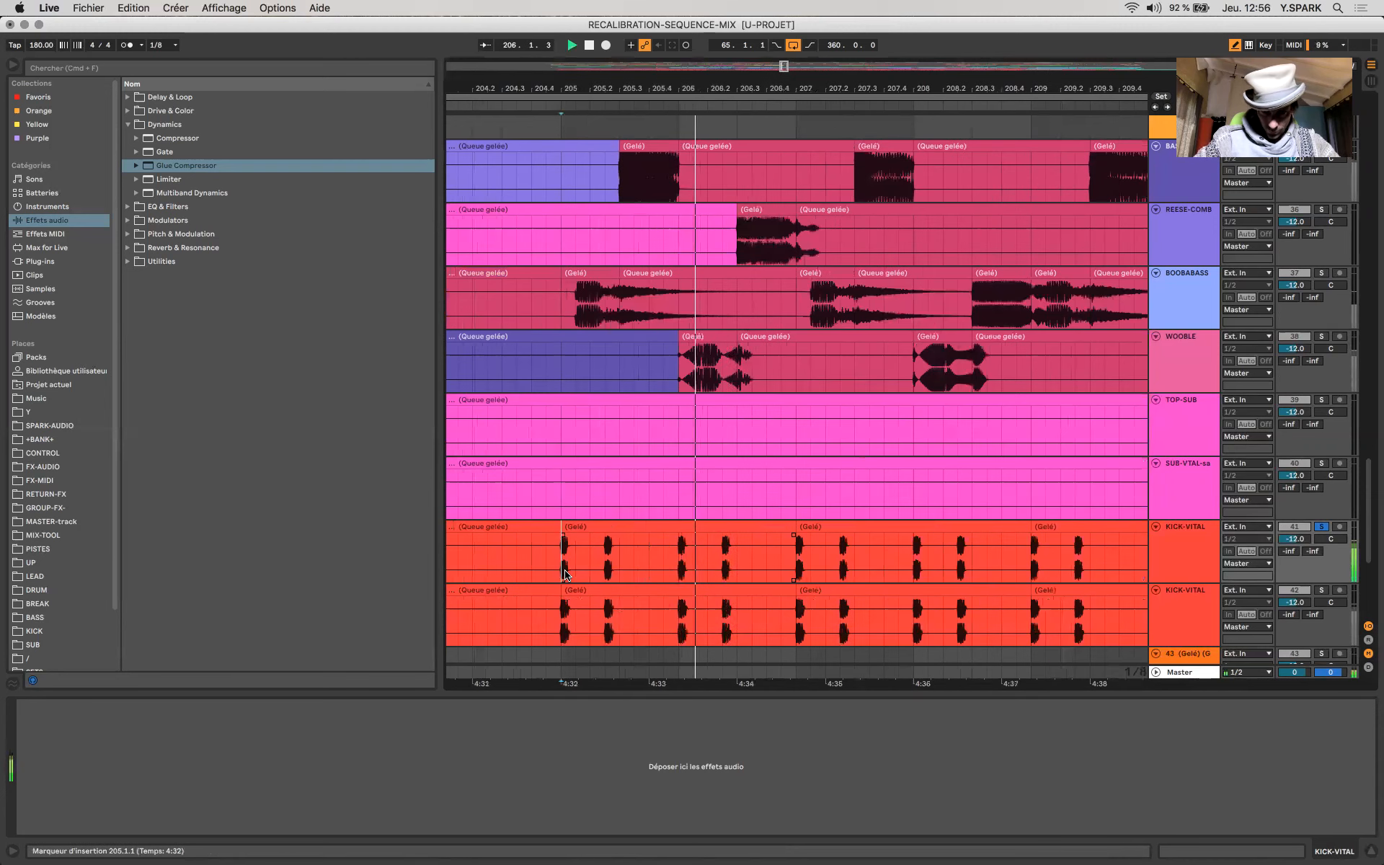
scroll(726, 568, up, 5)
scroll(726, 567, up, 4)
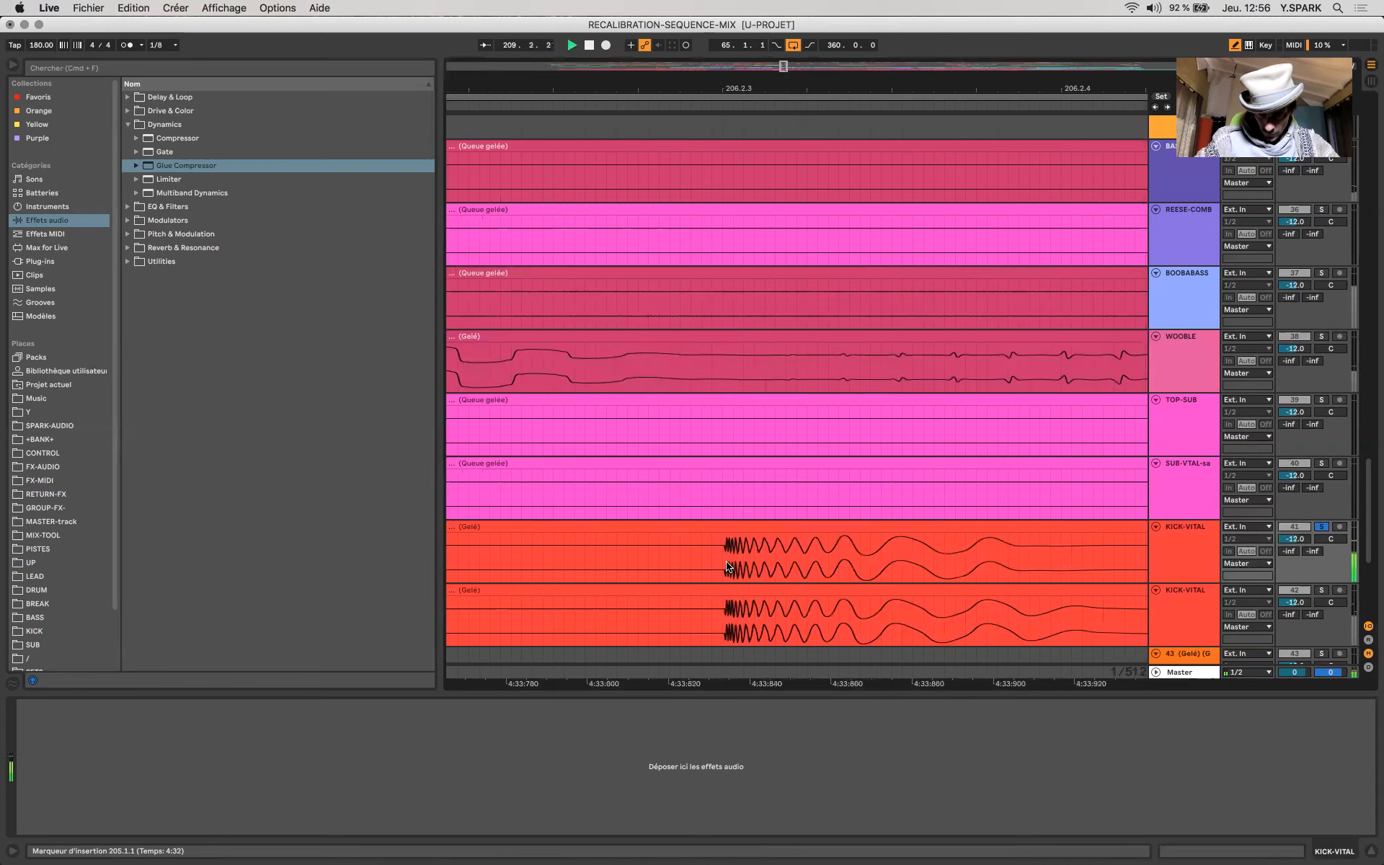
scroll(727, 567, down, 6)
scroll(726, 567, up, 4)
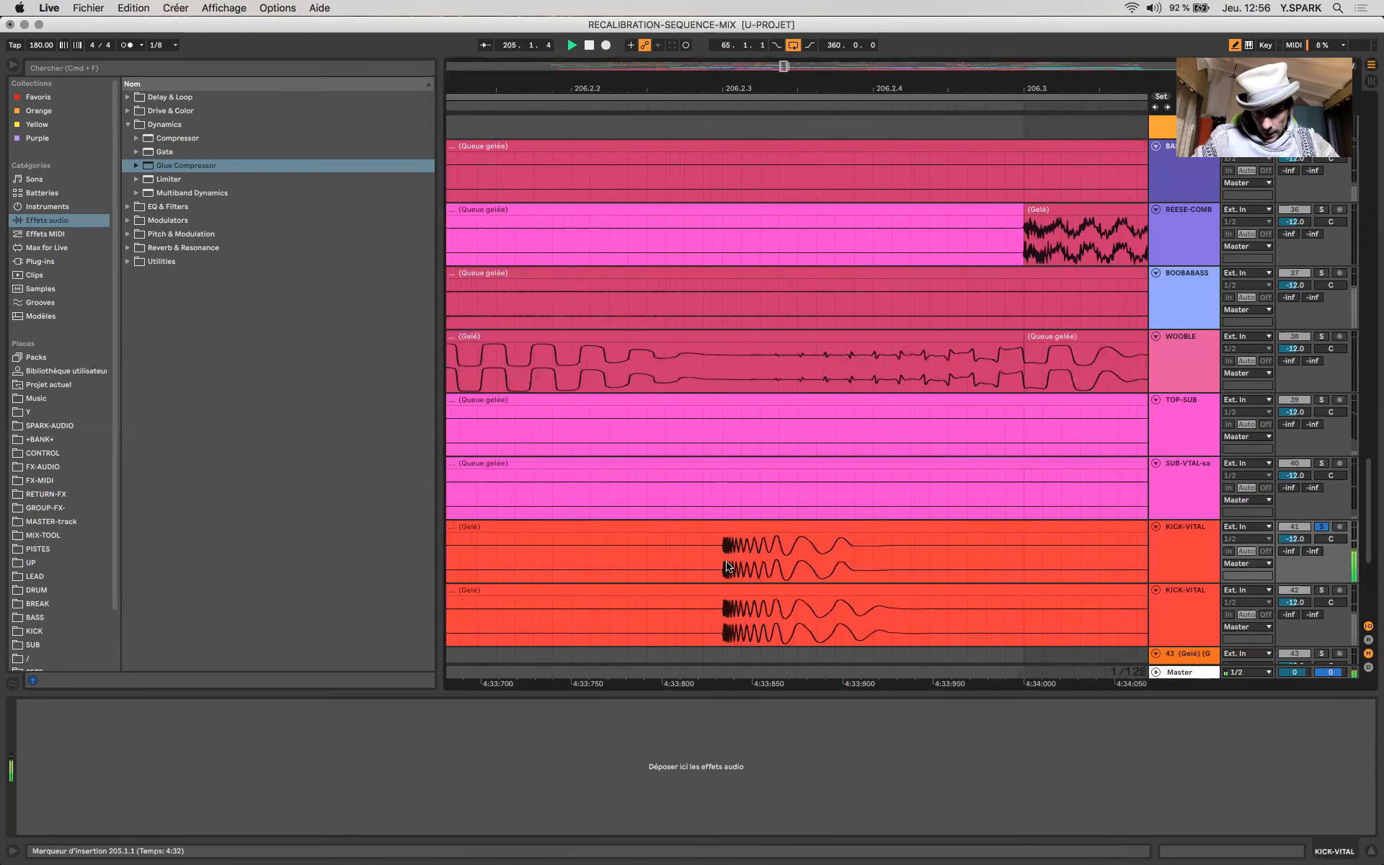
drag(768, 566, 864, 567)
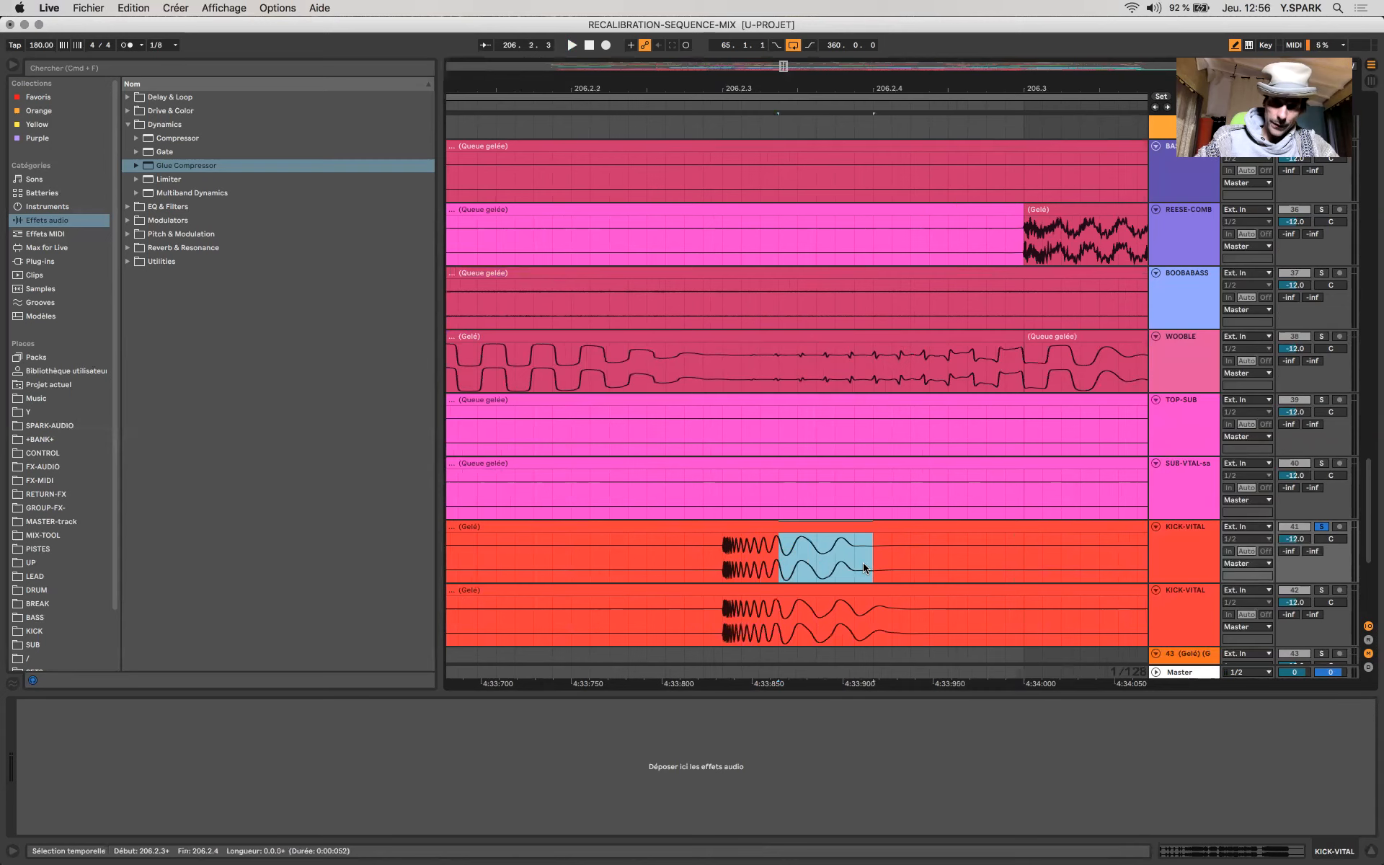
Step: Survey the kick parts across the arrangement and place the insertion marker at 233.1.1 on the first KICK-VITAL track
scroll(863, 567, down, 20)
scroll(863, 567, up, 1)
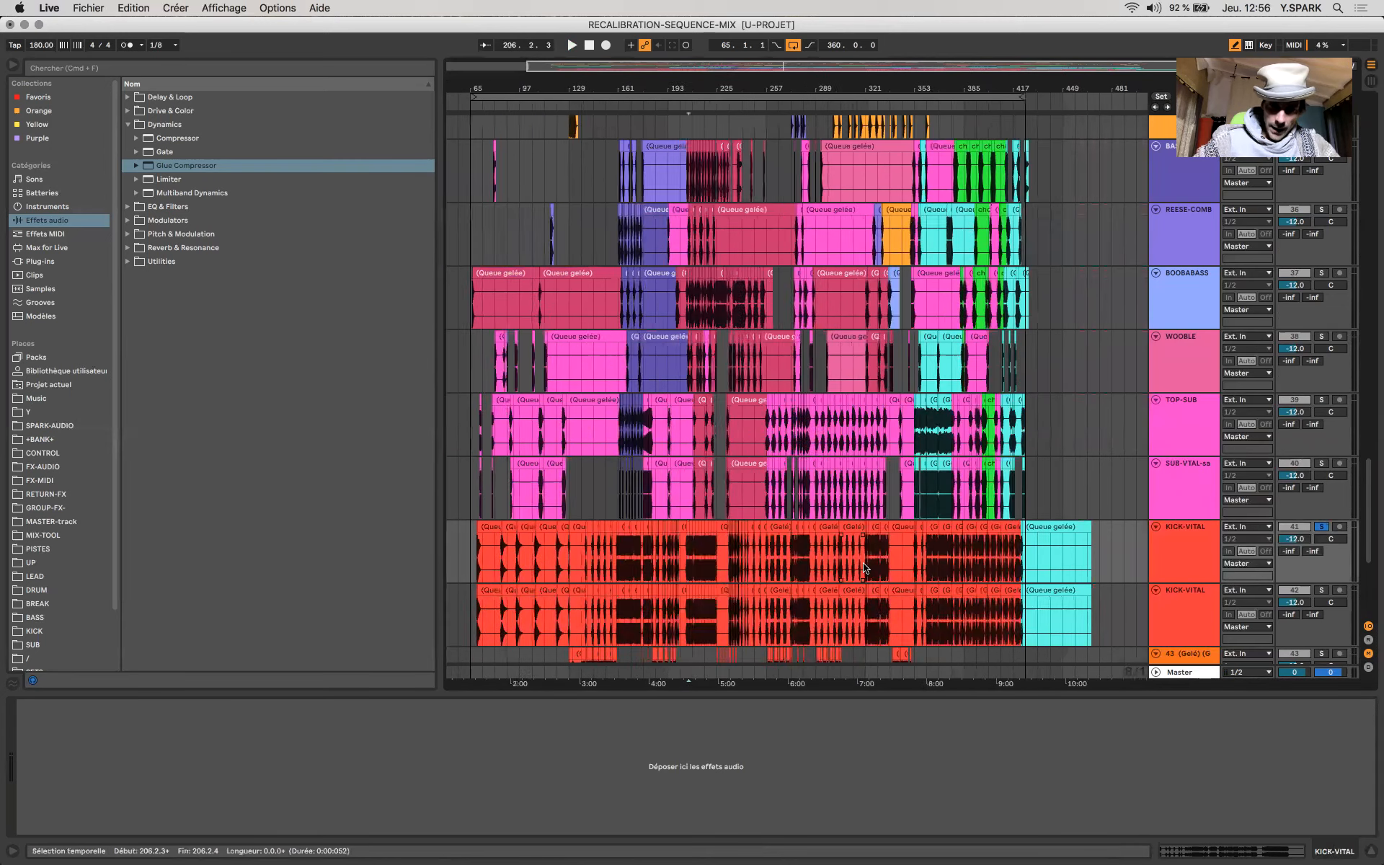
scroll(863, 567, up, 20)
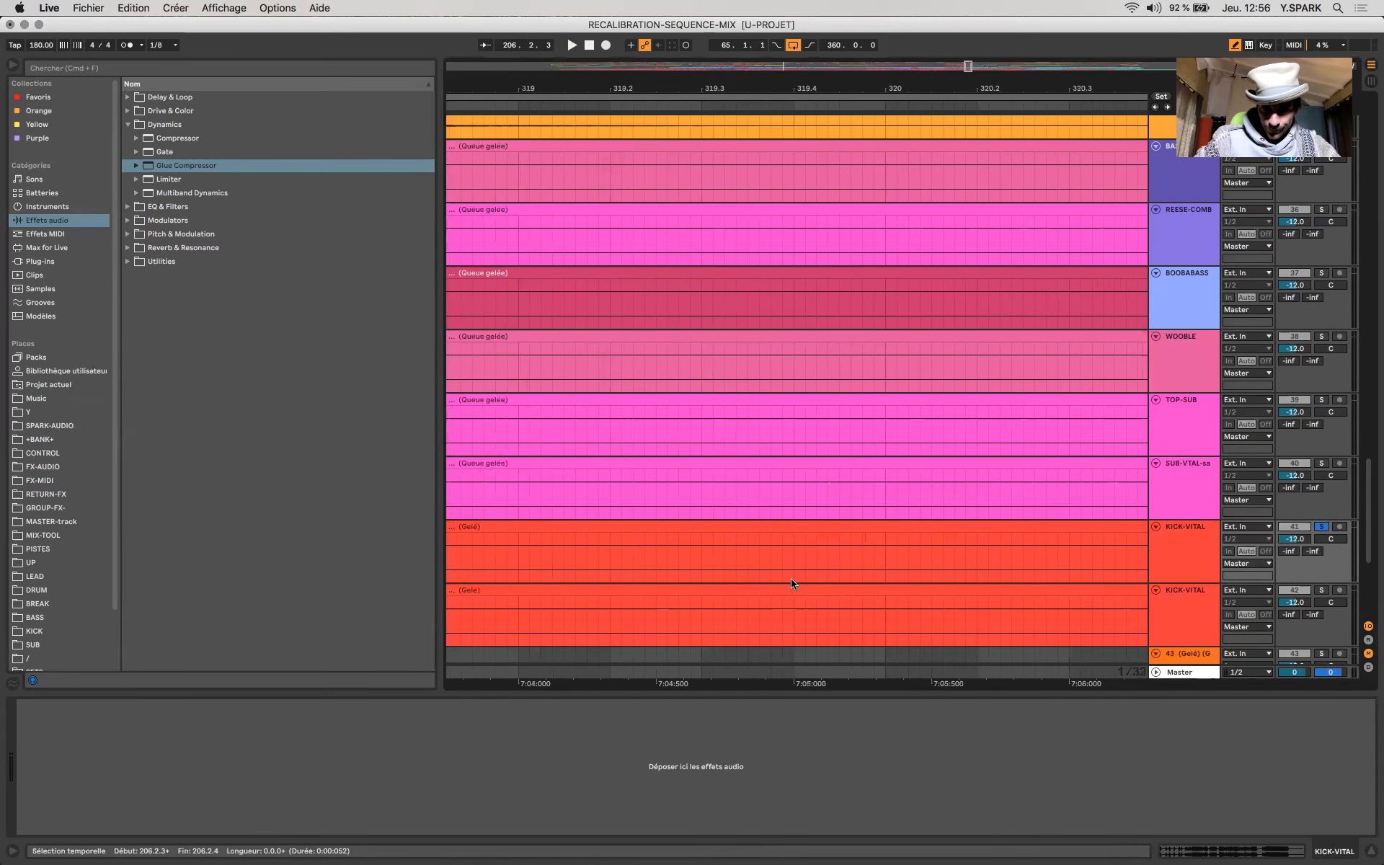
scroll(792, 583, down, 6)
scroll(625, 572, down, 5)
scroll(625, 571, up, 2)
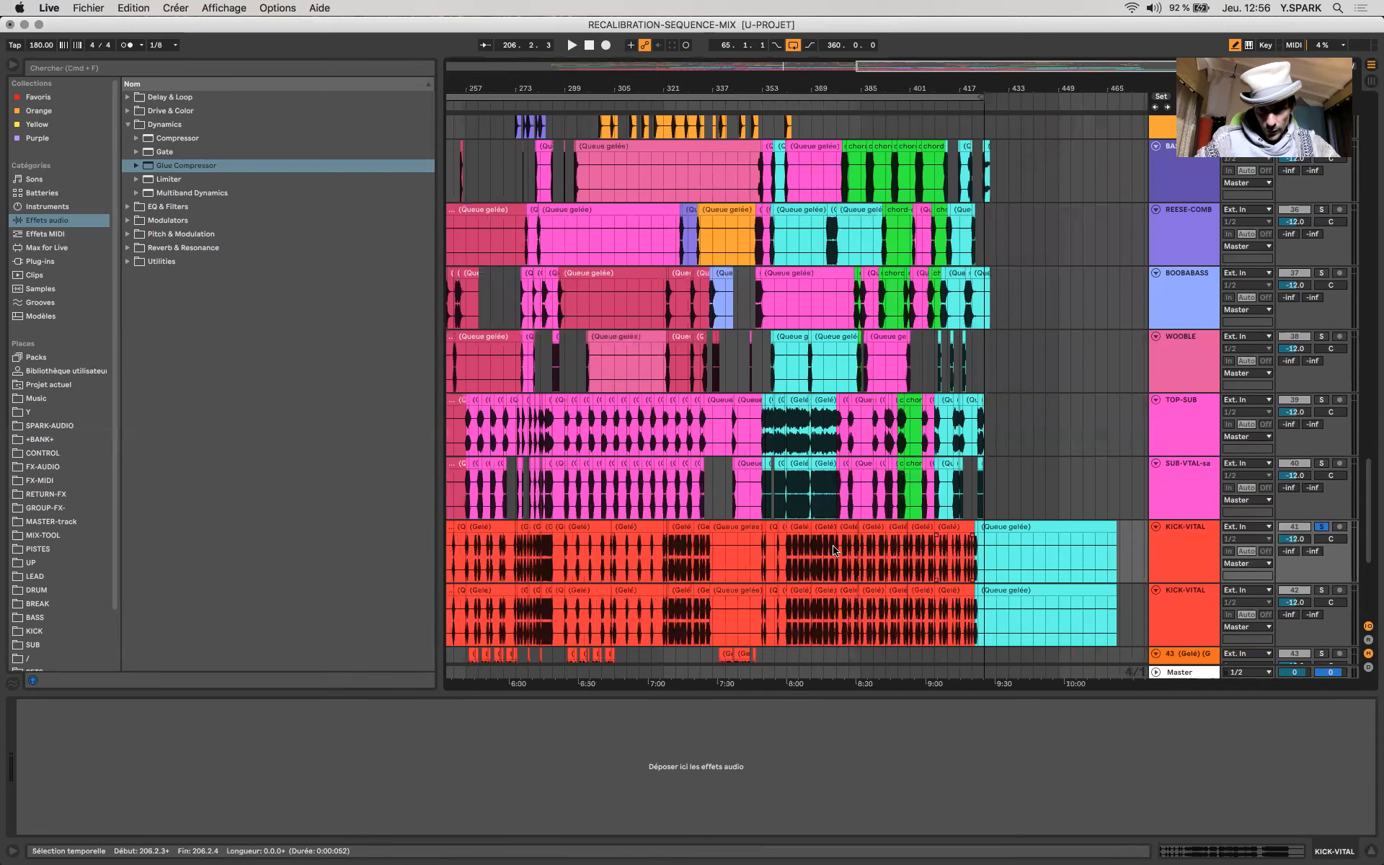
scroll(635, 568, left, 5)
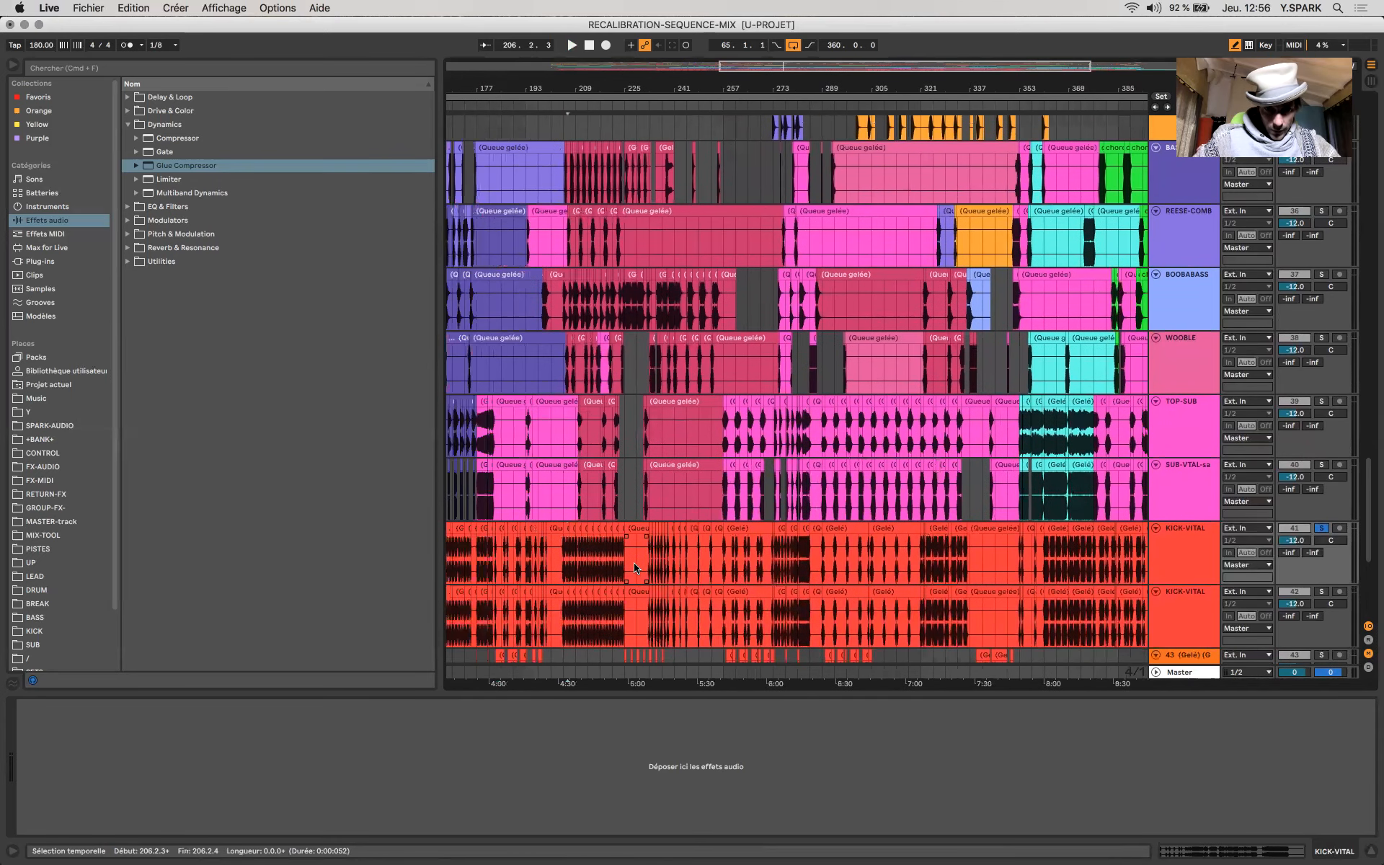
click(643, 567)
scroll(644, 567, up, 7)
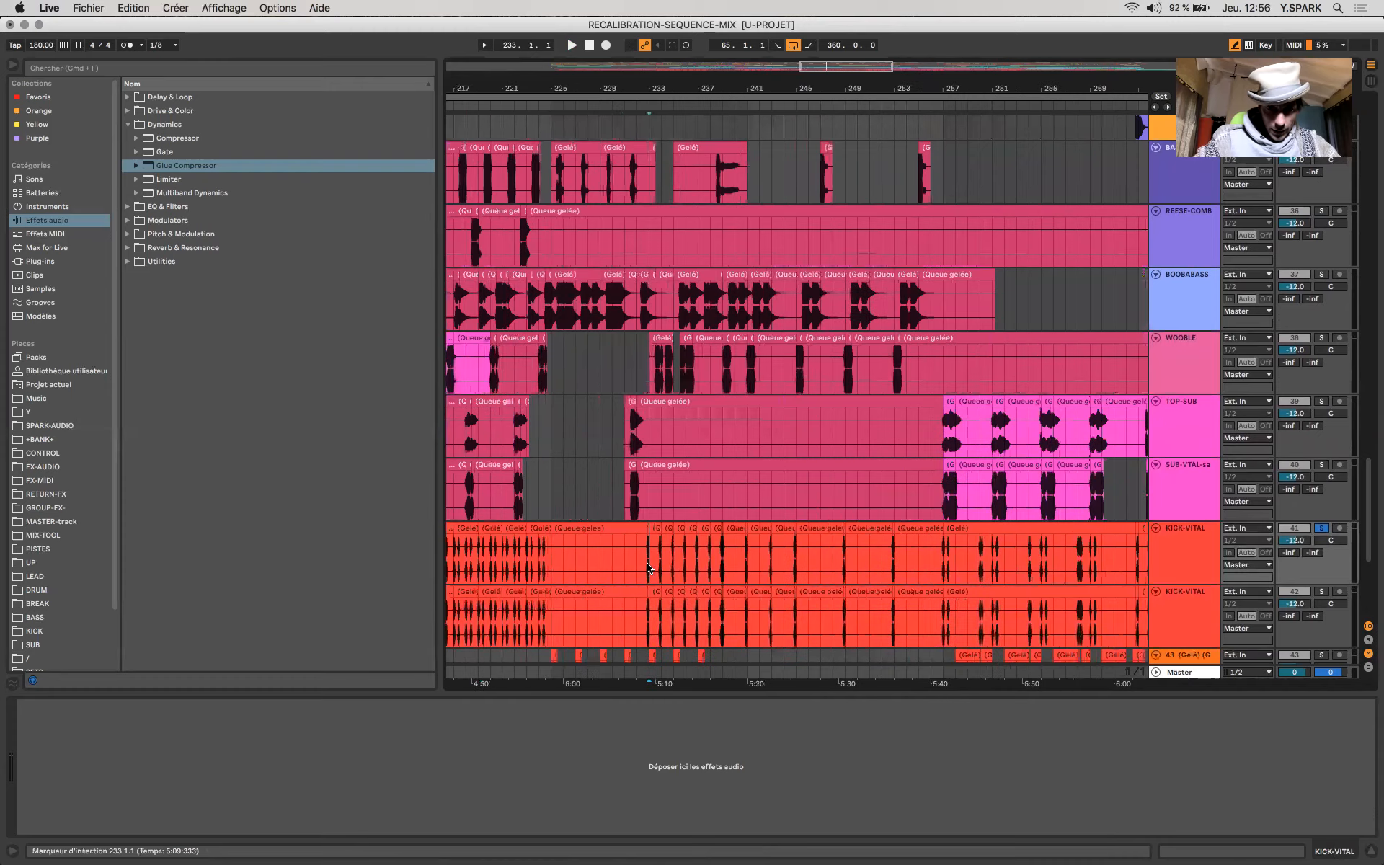
Step: Inspect the kick waveform just before bar 233 on the first KICK-VITAL track and select the stretch after its tail at 232.4.4
scroll(648, 567, up, 12)
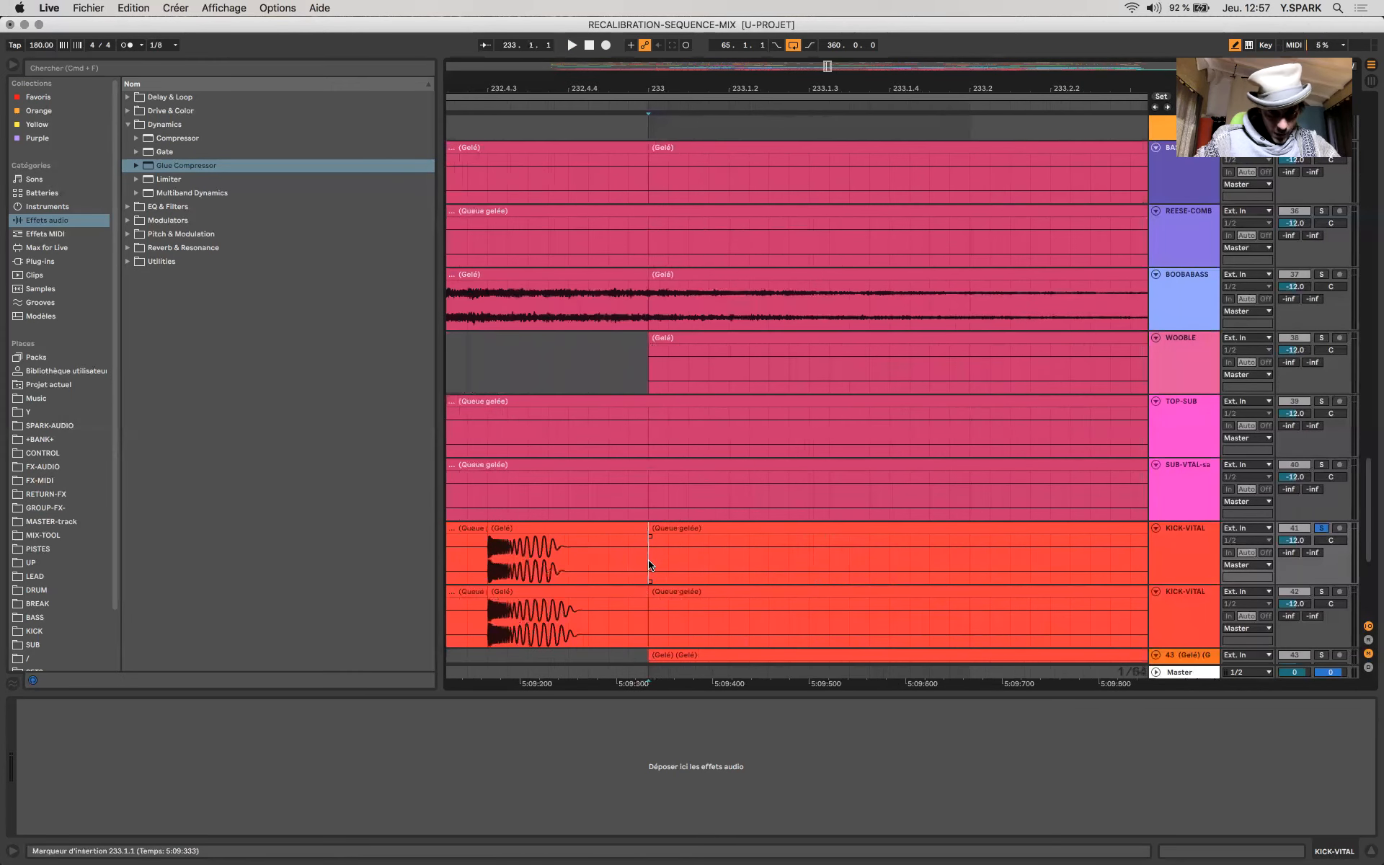
click(566, 582)
drag(556, 581, 637, 580)
mouse_move(635, 581)
mouse_down()
mouse_move(741, 586)
mouse_move(672, 583)
mouse_up()
scroll(670, 582, down, 5)
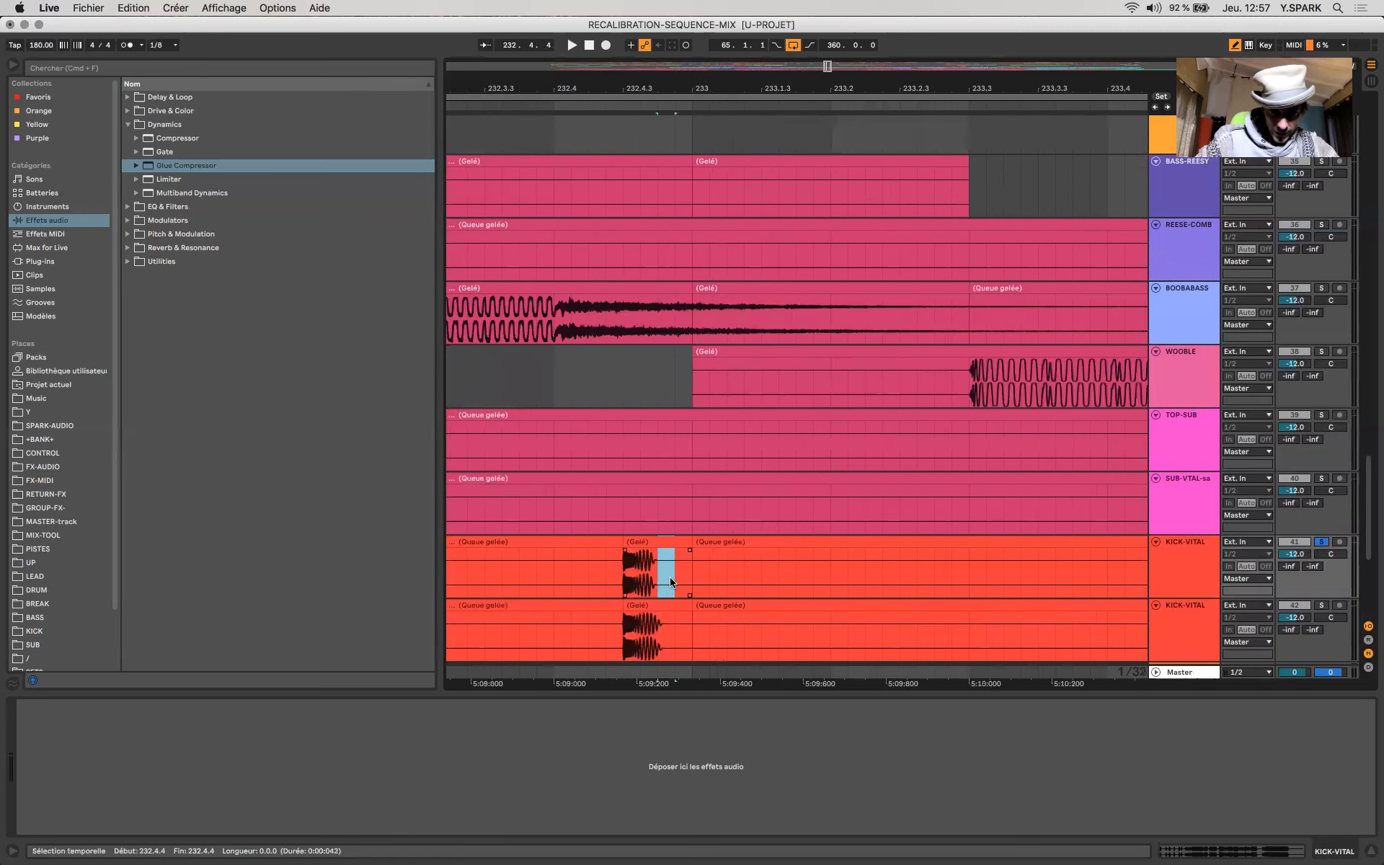
scroll(937, 534, right, 10)
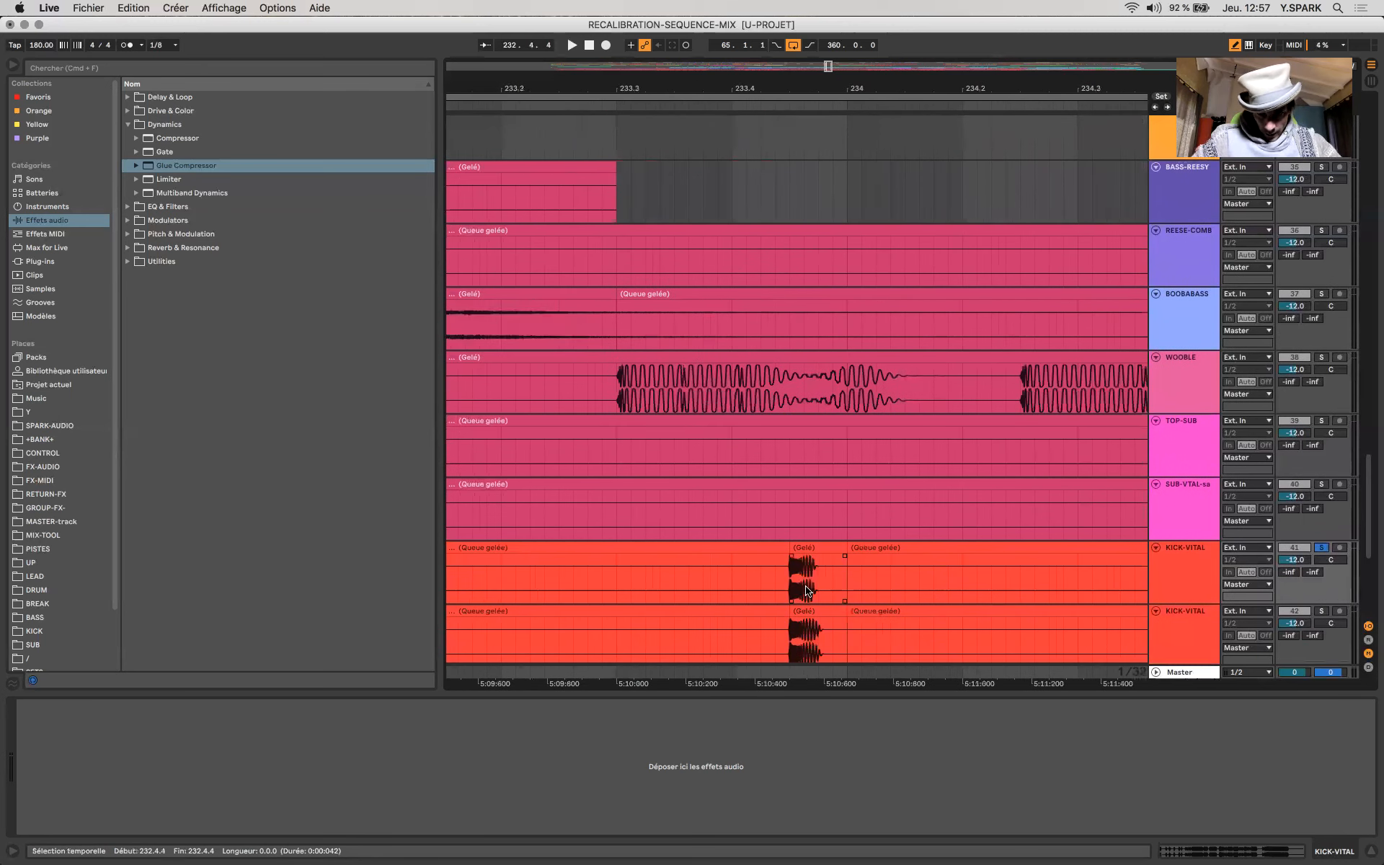
Step: Cut a gap of about 10 ms in the WOOBLE clip at the kick on 233.4.3, with the following part fading in
click(787, 591)
drag(788, 397, 817, 397)
scroll(778, 403, up, 5)
scroll(776, 399, up, 2)
drag(723, 382, 735, 384)
key(super+e)
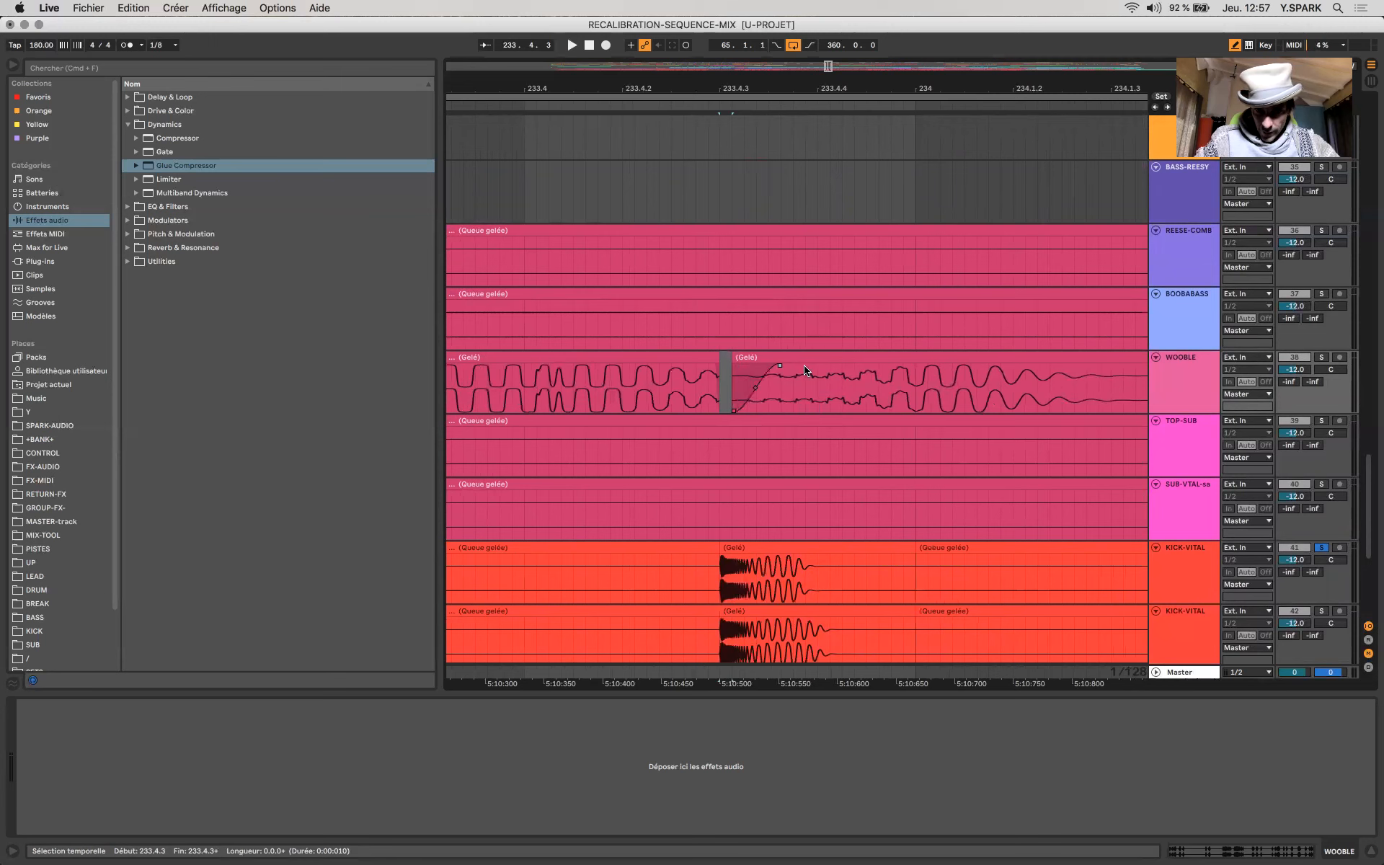
Step: Play from 233.4.2 and compare the kick's tail up to 233.4.4 with the matching stretch on WOOBLE by selecting both
click(689, 458)
key(space)
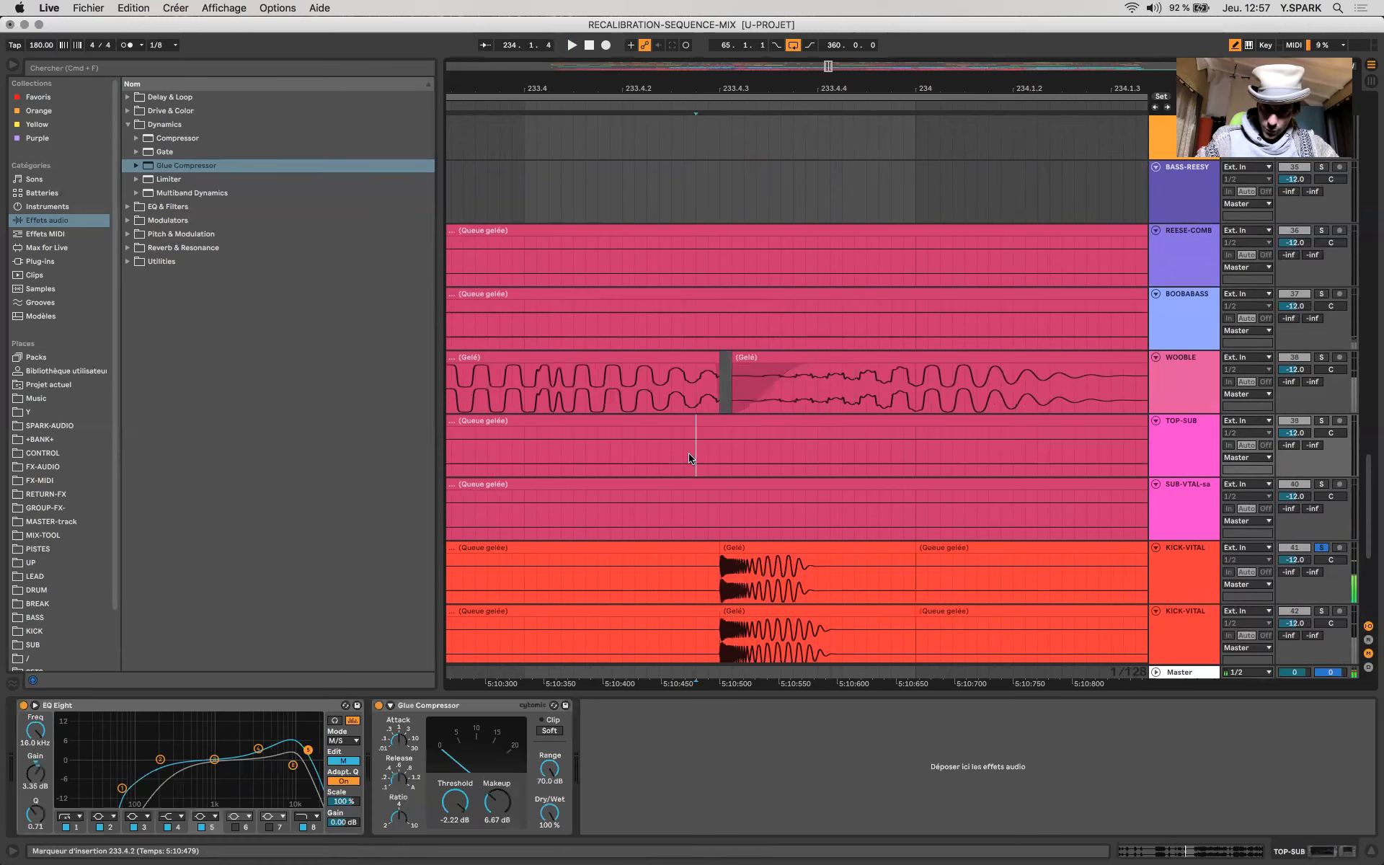
scroll(746, 475, down, 3)
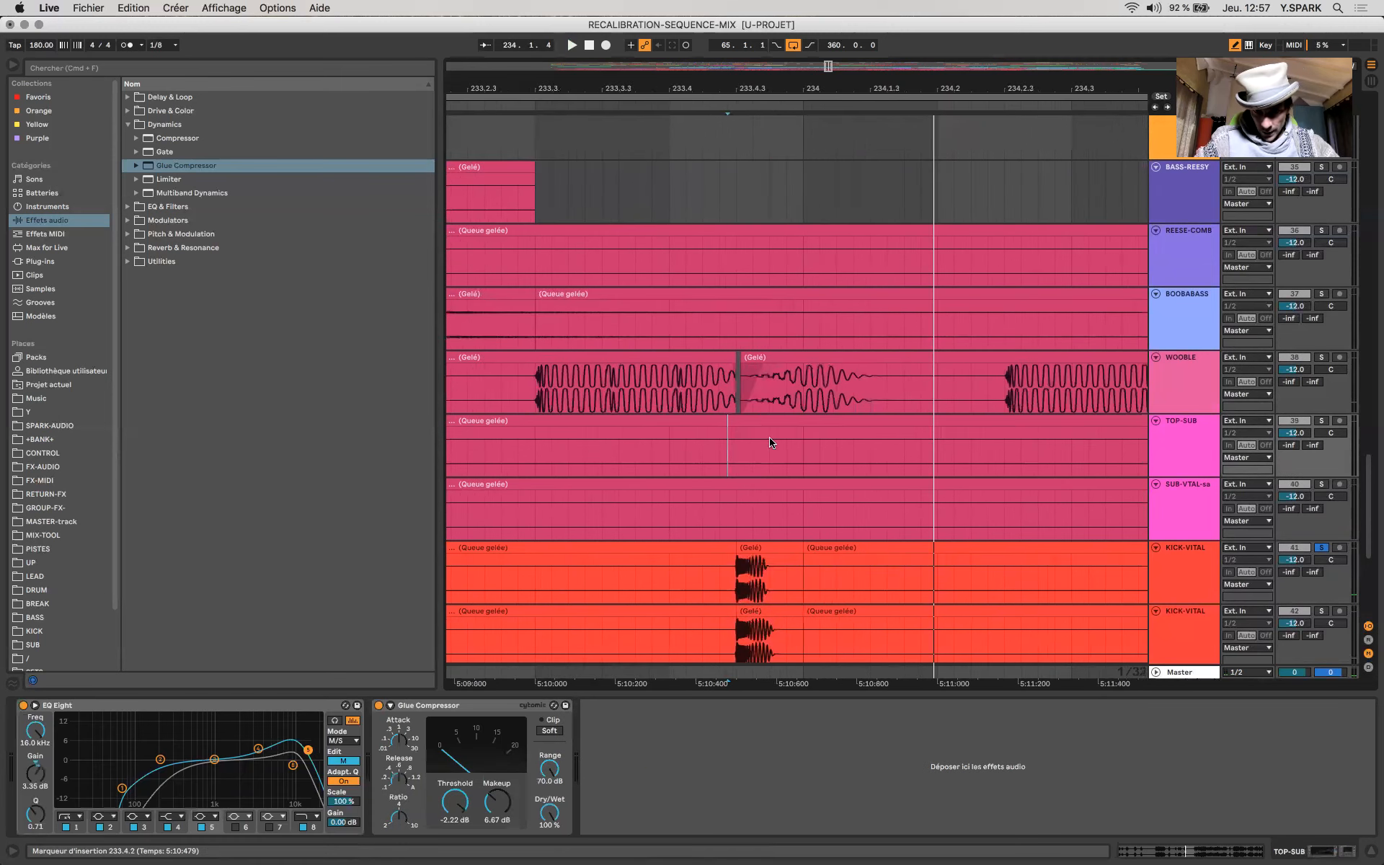
click(770, 589)
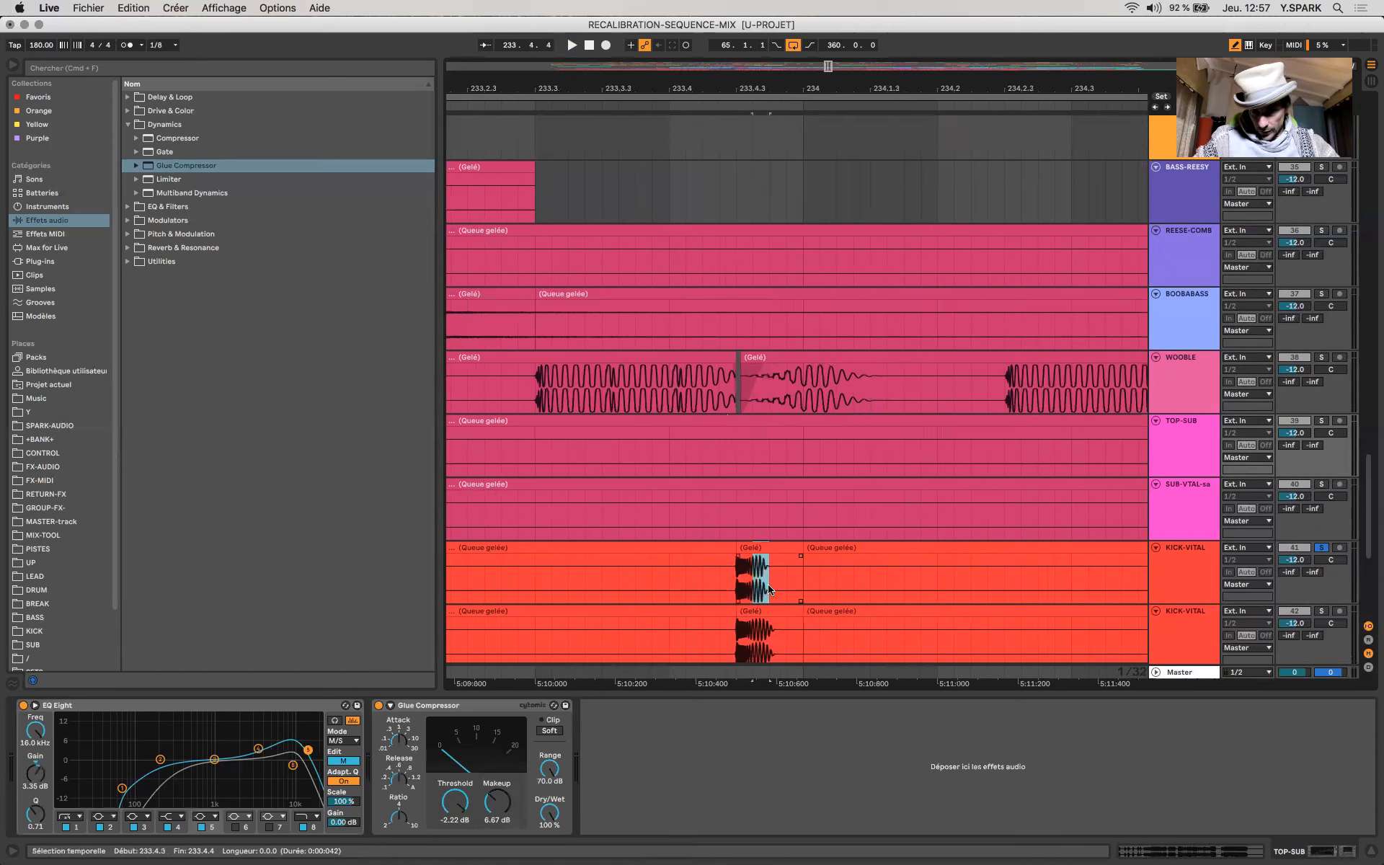
click(770, 590)
click(749, 404)
scroll(747, 404, down, 2)
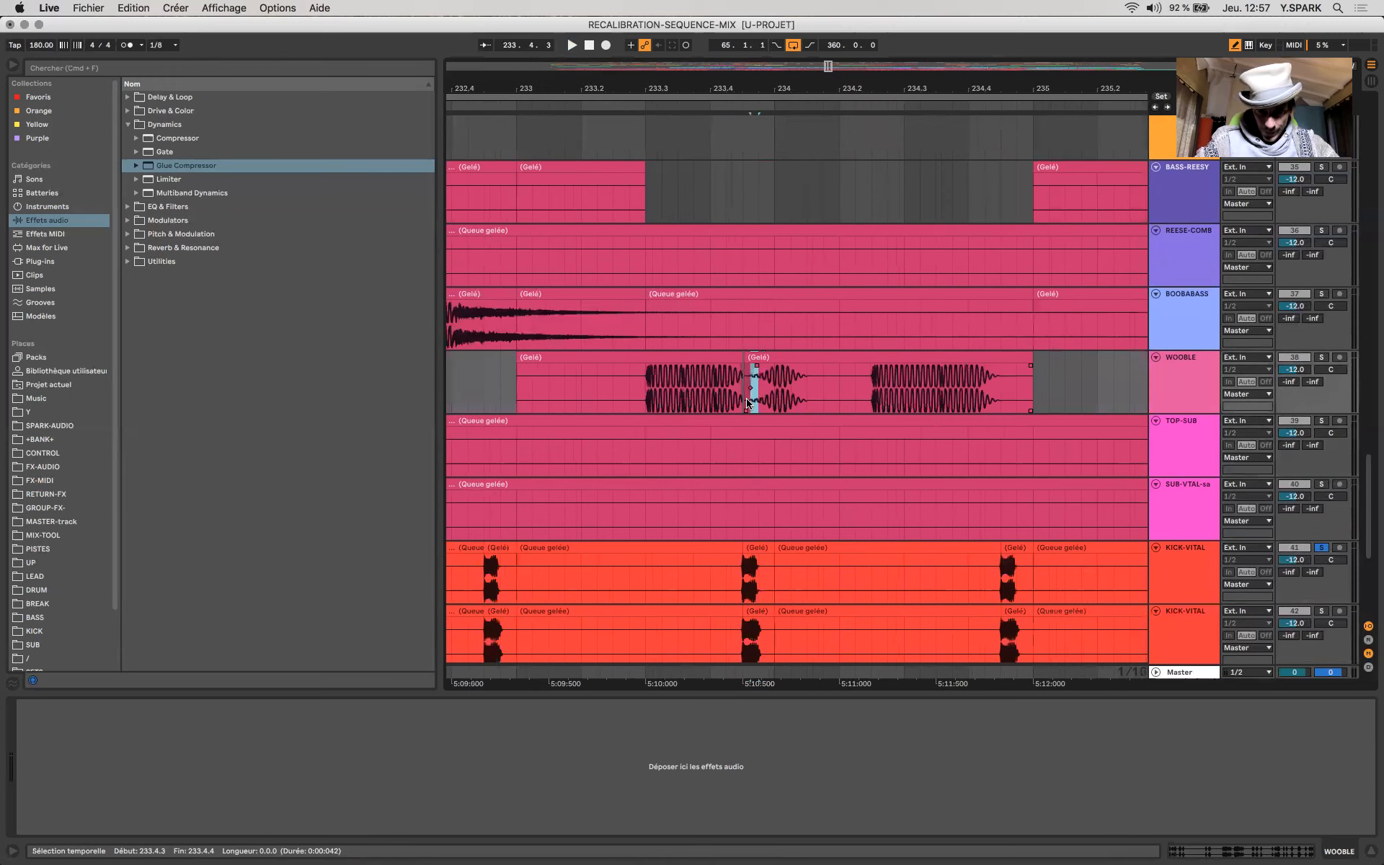
Step: Solo the second KICK-VITAL track along with the first and play from 233.4.3 while examining the spectrum on the Master
scroll(750, 401, down, 4)
click(748, 510)
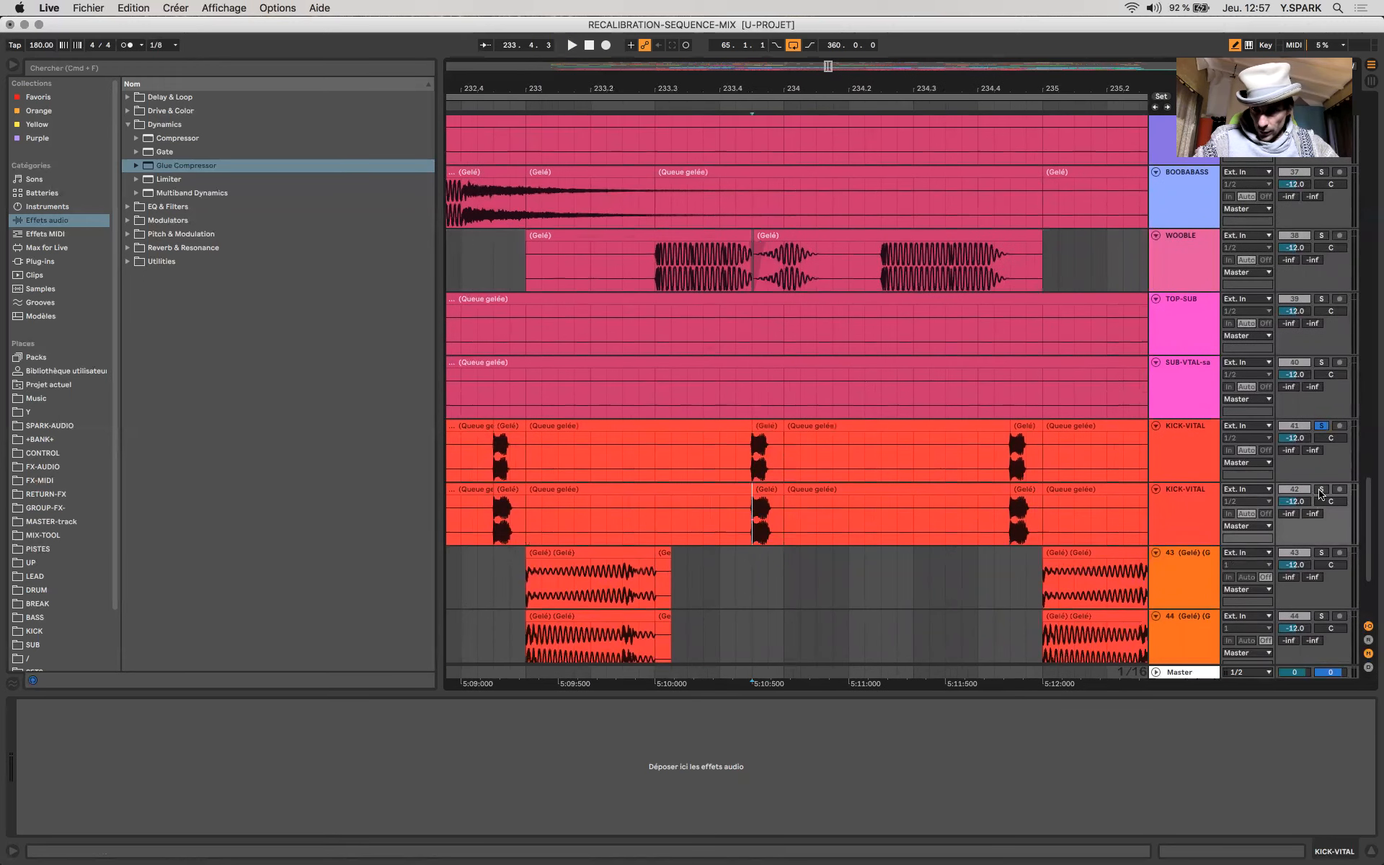
click(1177, 451)
click(1178, 673)
key(space)
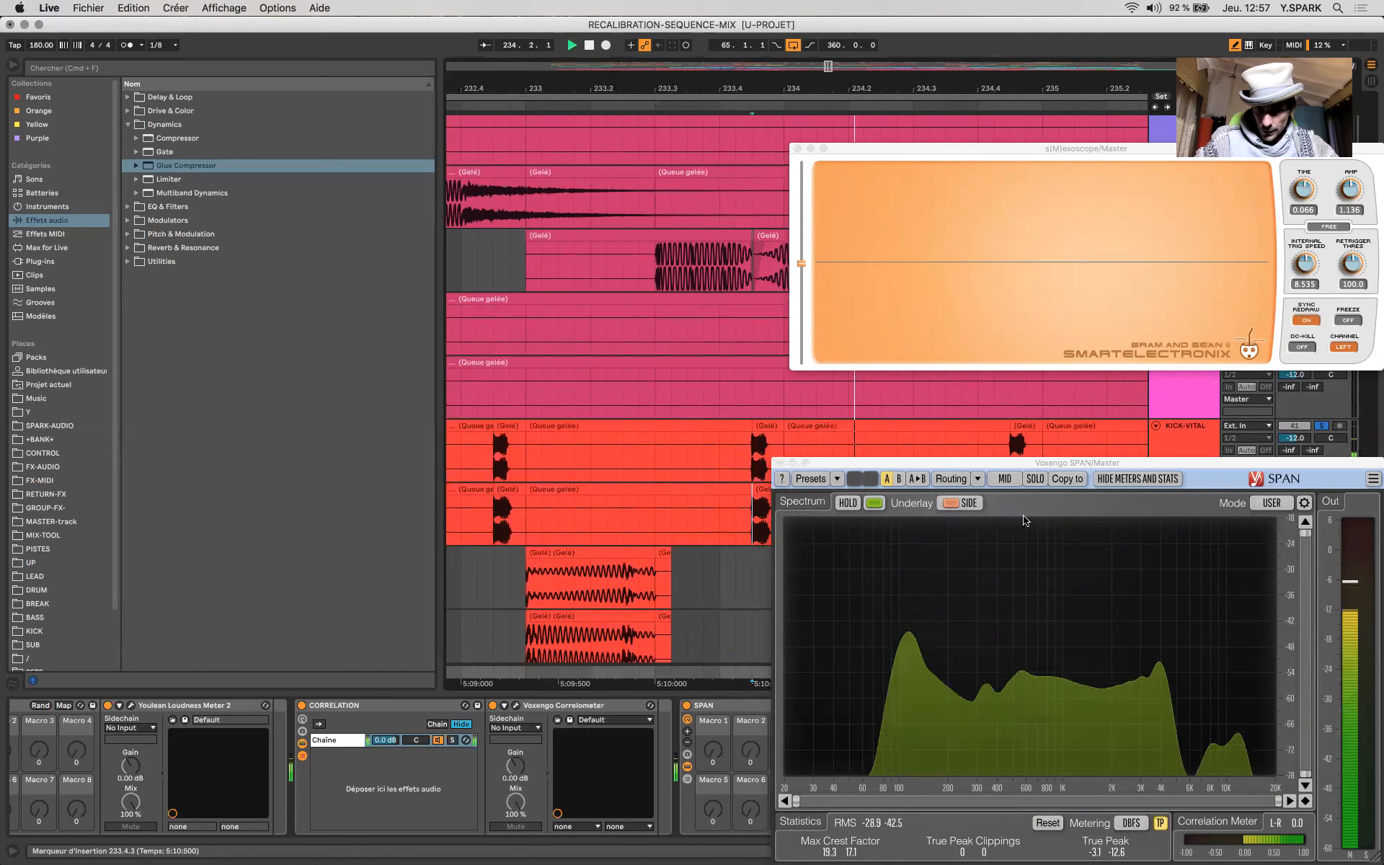
key(space)
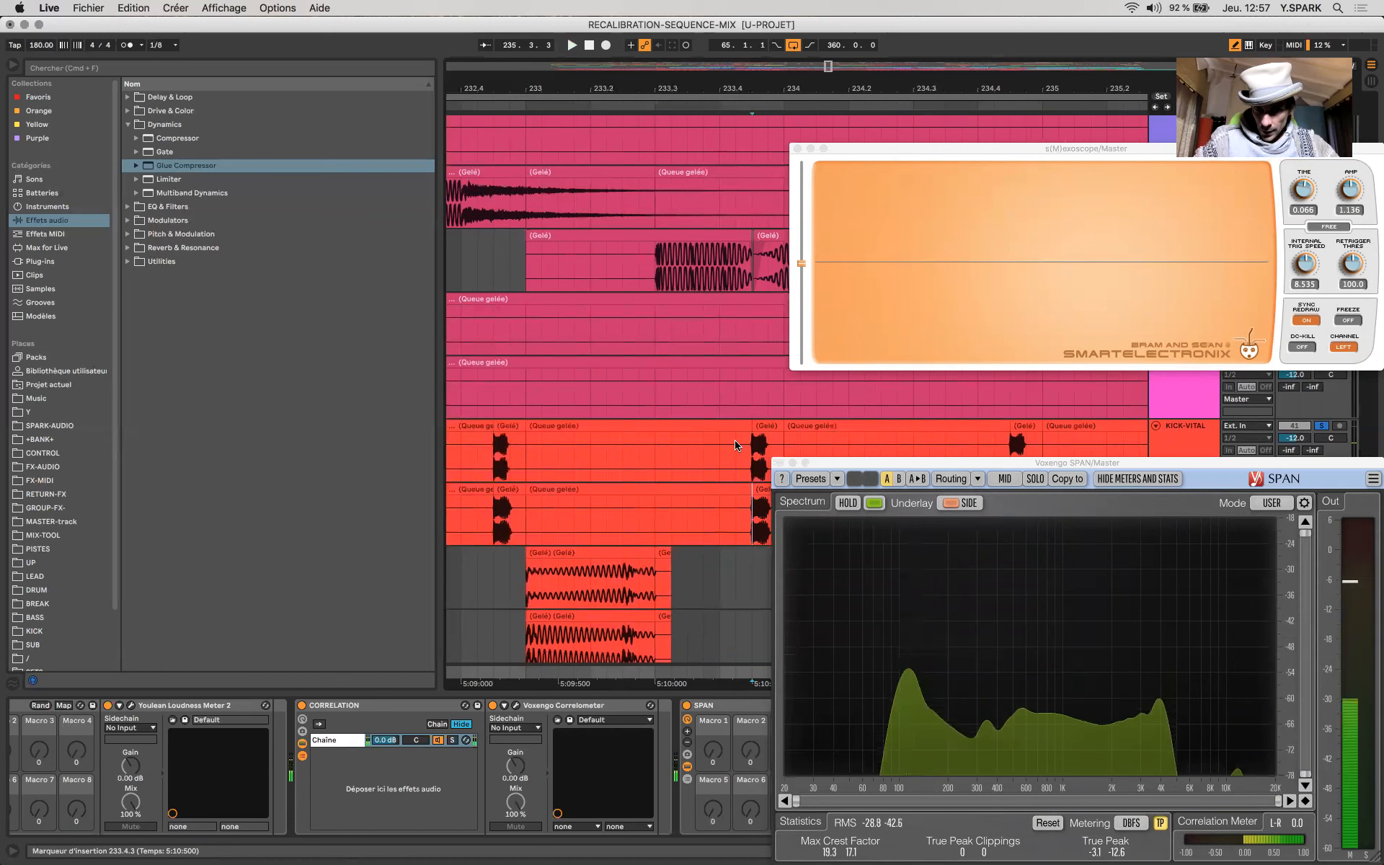
Step: Locate the kick at 244.4.3 and play both soloed KICK-VITAL tracks from there
click(735, 444)
scroll(736, 444, down, 2)
scroll(951, 463, down, 6)
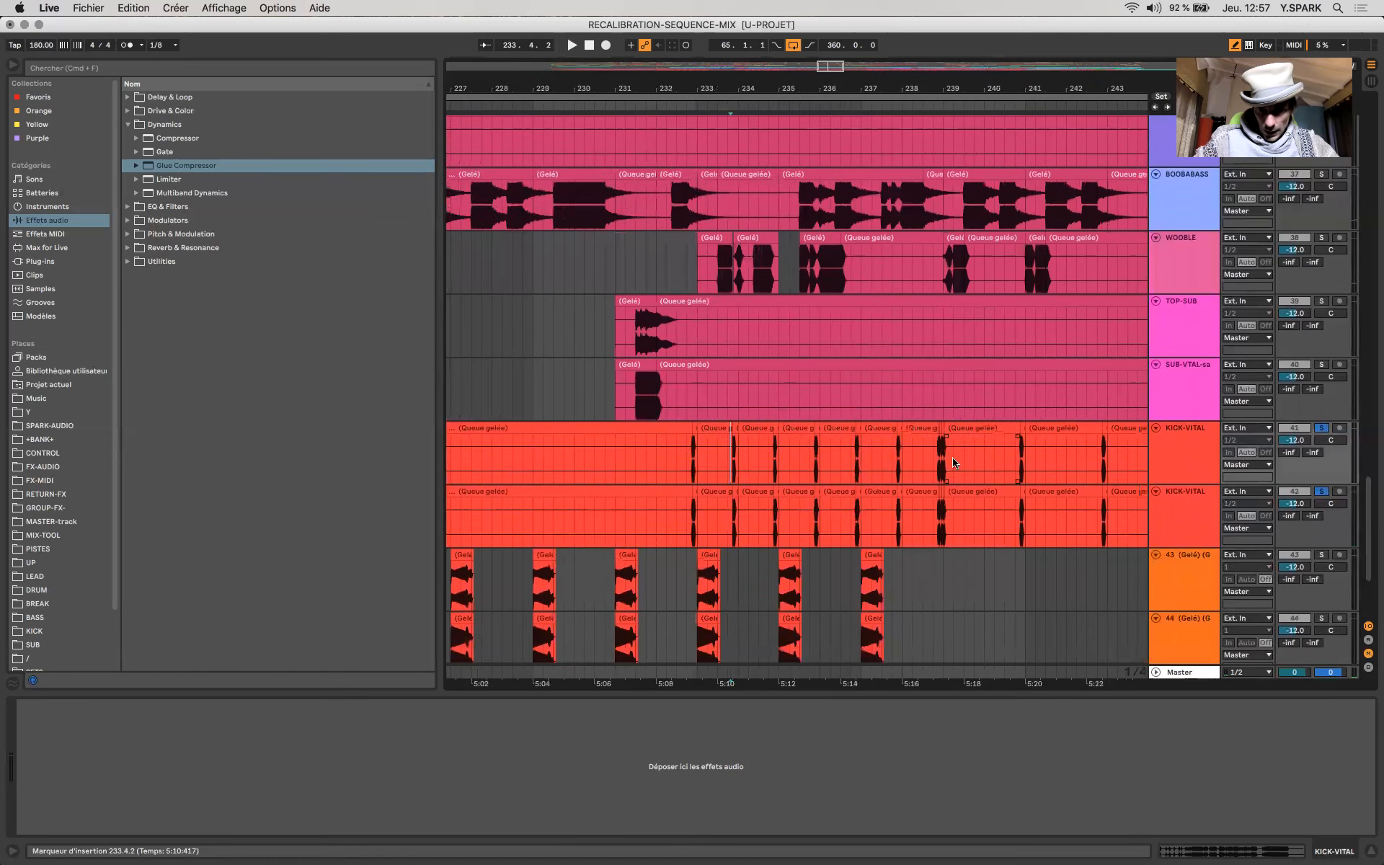
scroll(952, 464, up, 8)
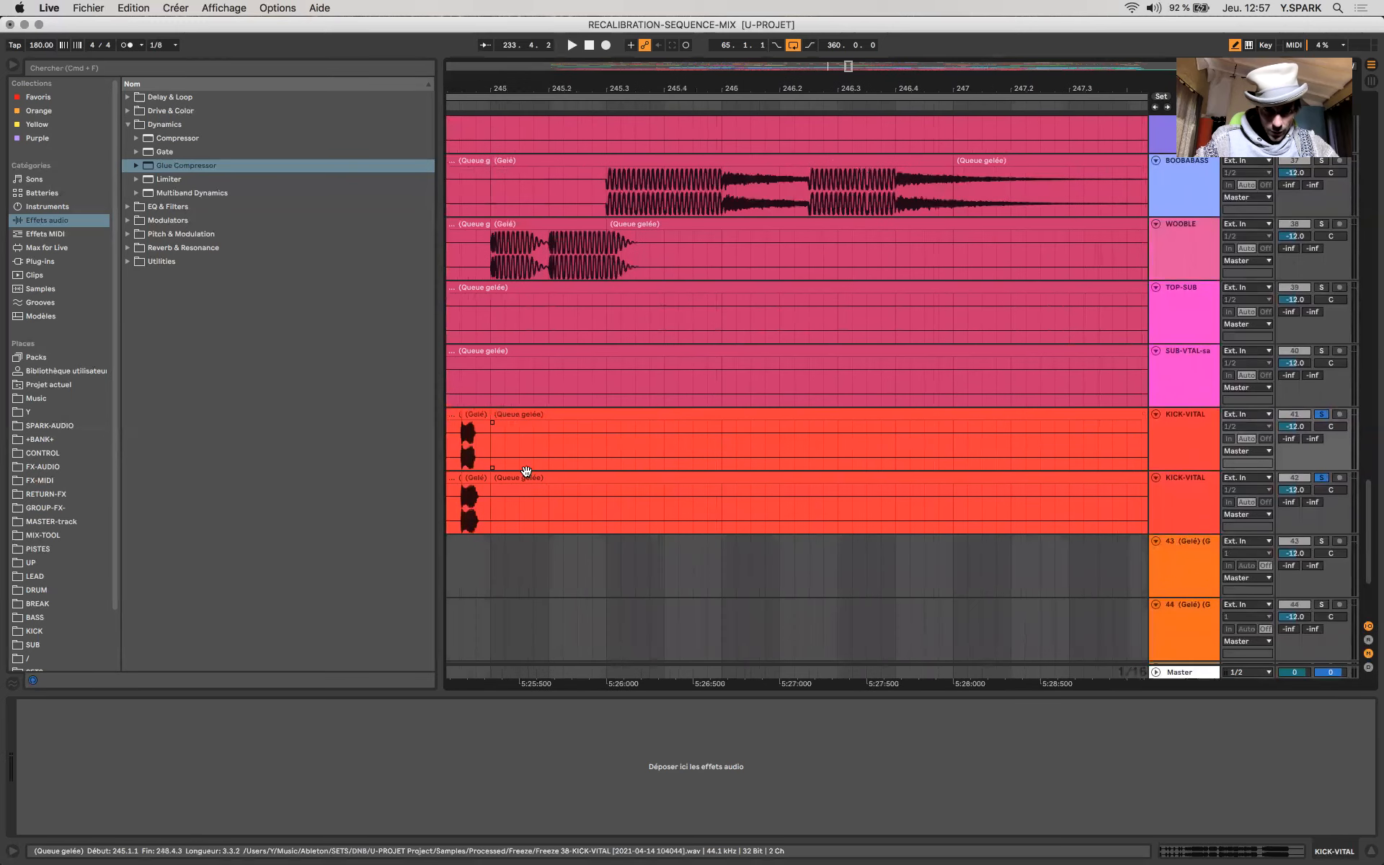
scroll(526, 475, up, 5)
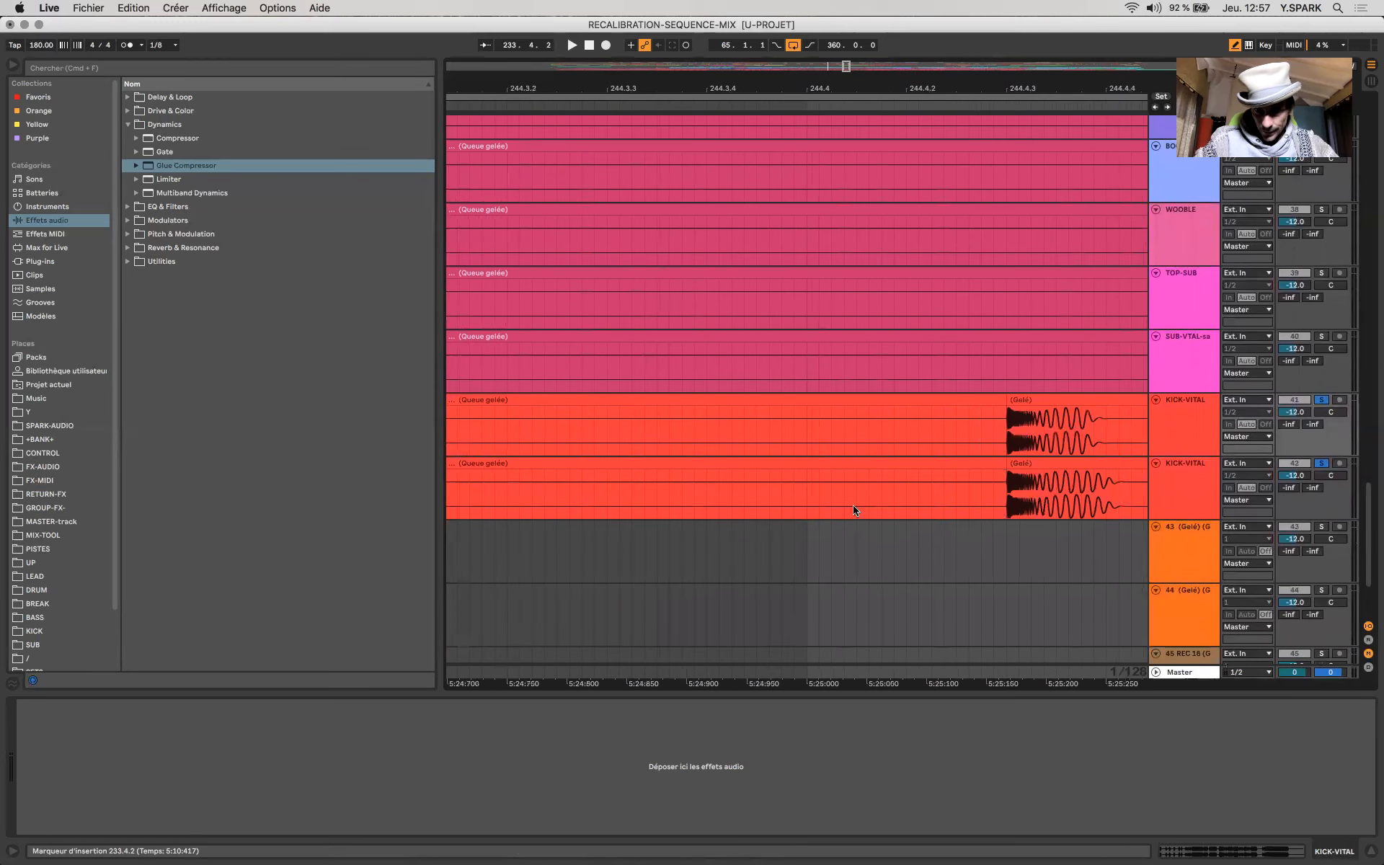
click(1036, 508)
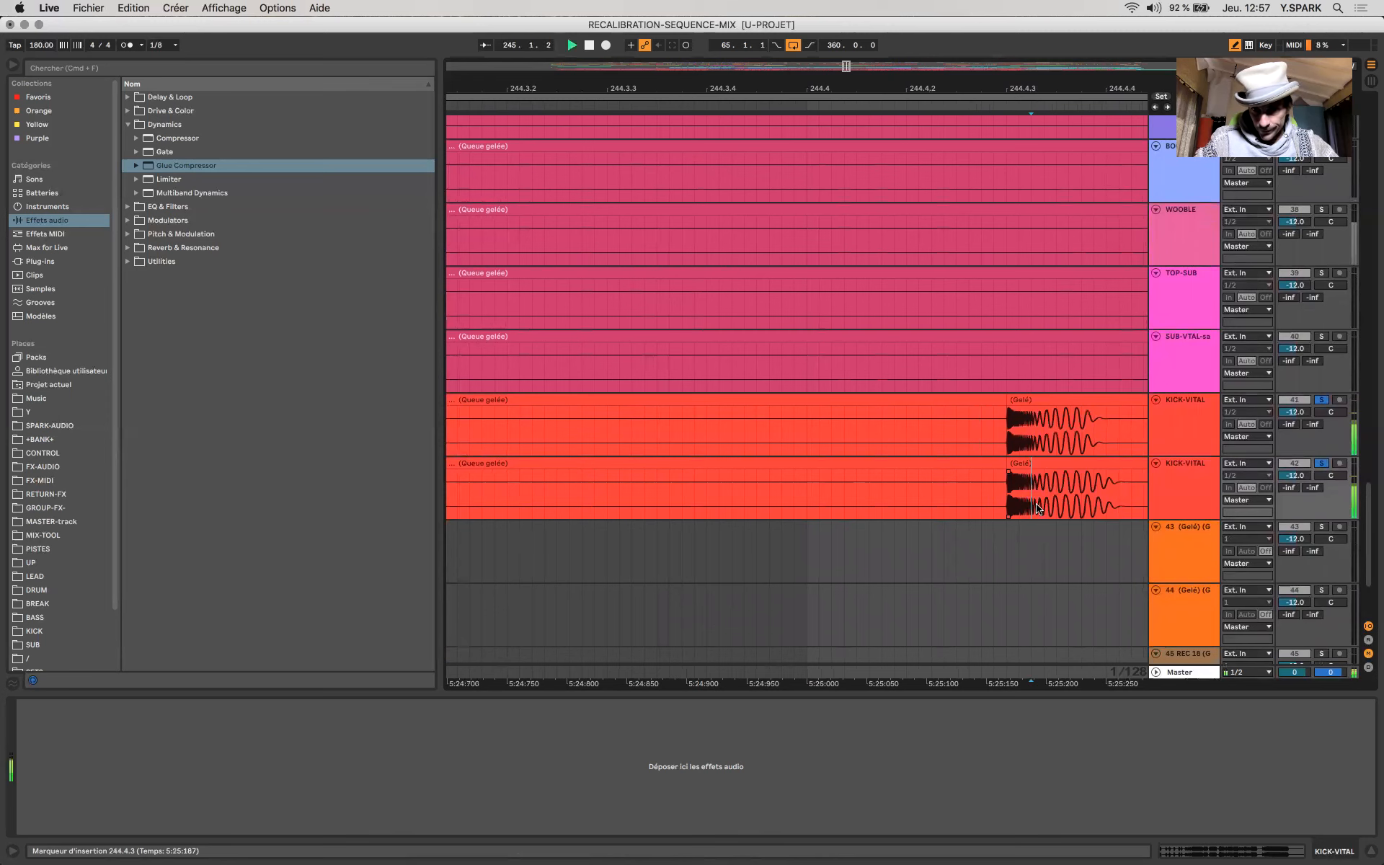
scroll(1036, 508, down, 5)
scroll(1036, 508, down, 4)
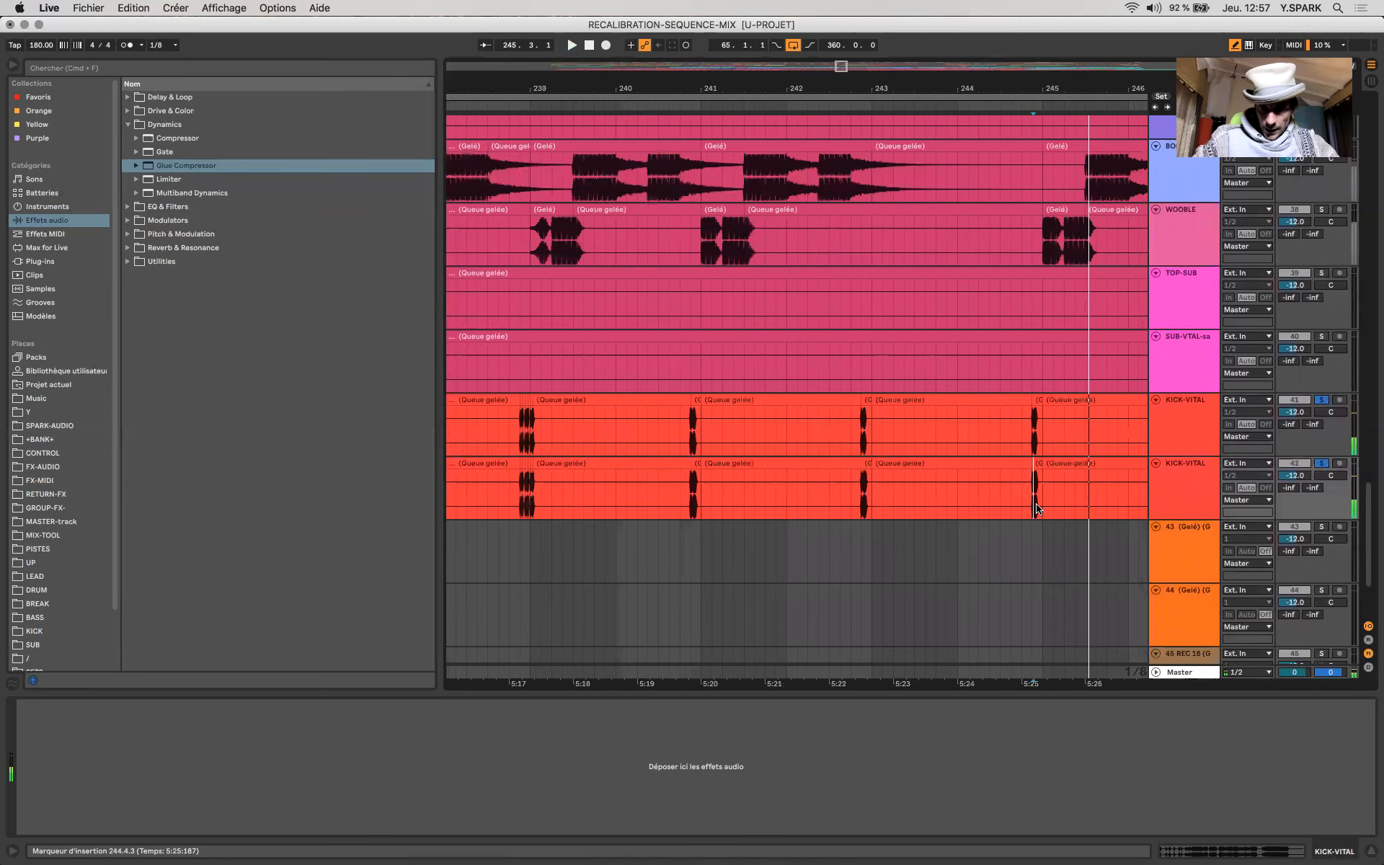
Step: Play both kick tracks from 248.4.3 and inspect the kick's waveform up close
scroll(1036, 508, right, 5)
click(927, 434)
scroll(908, 427, up, 6)
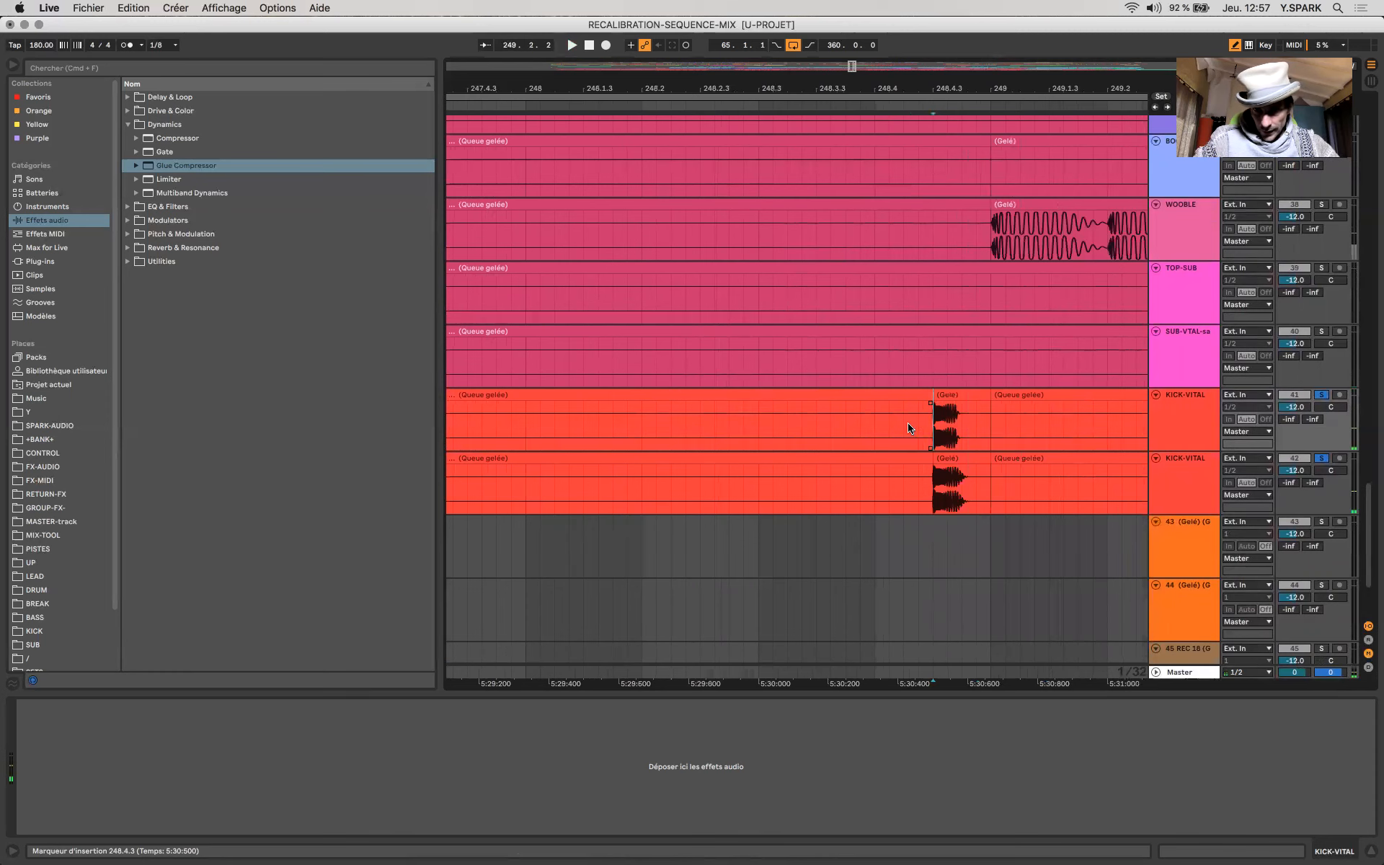
Step: Inspect the kick at 252.4.3 on both KICK-VITAL tracks and play it
scroll(908, 428, down, 6)
scroll(901, 428, right, 8)
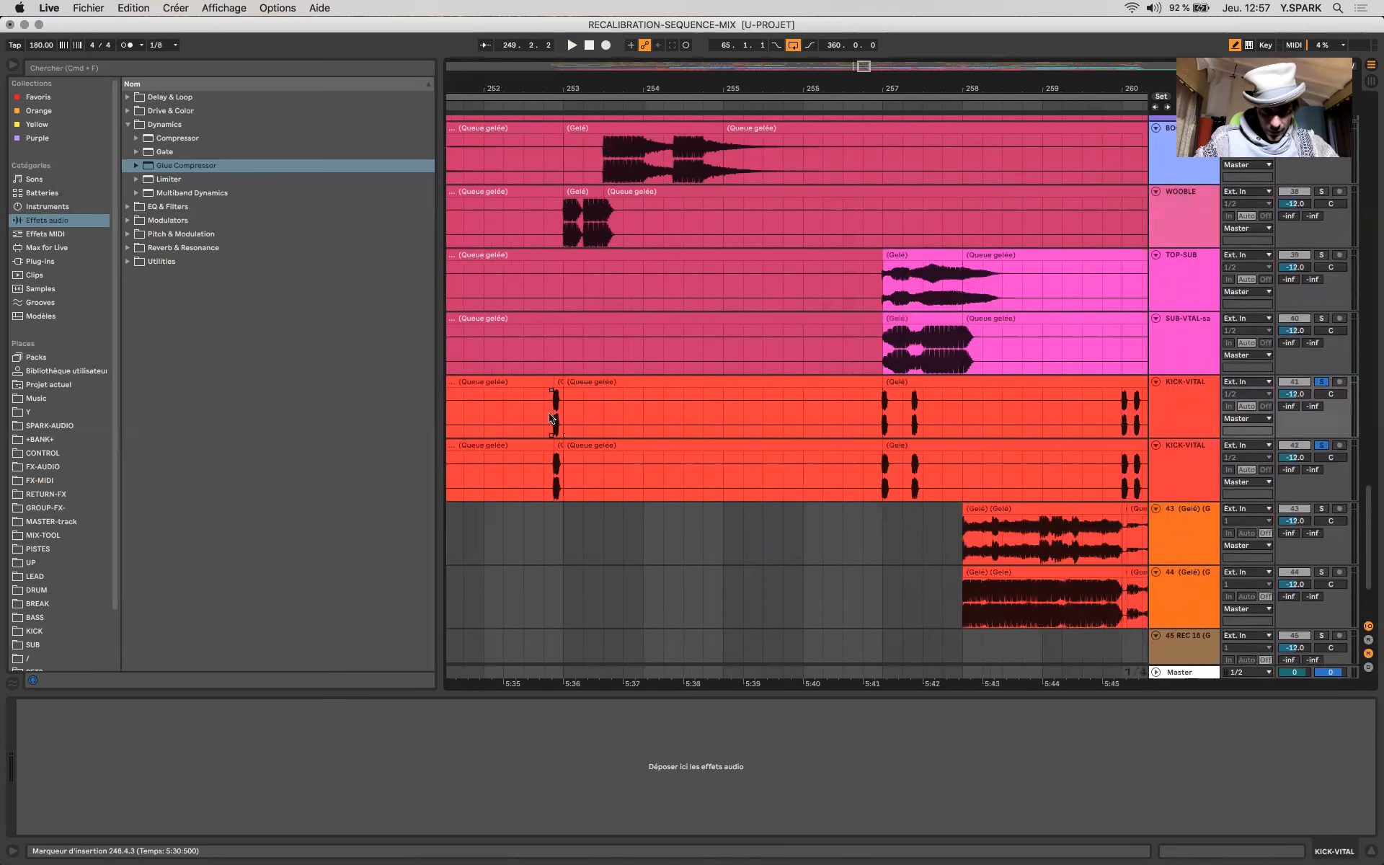
scroll(550, 417, up, 10)
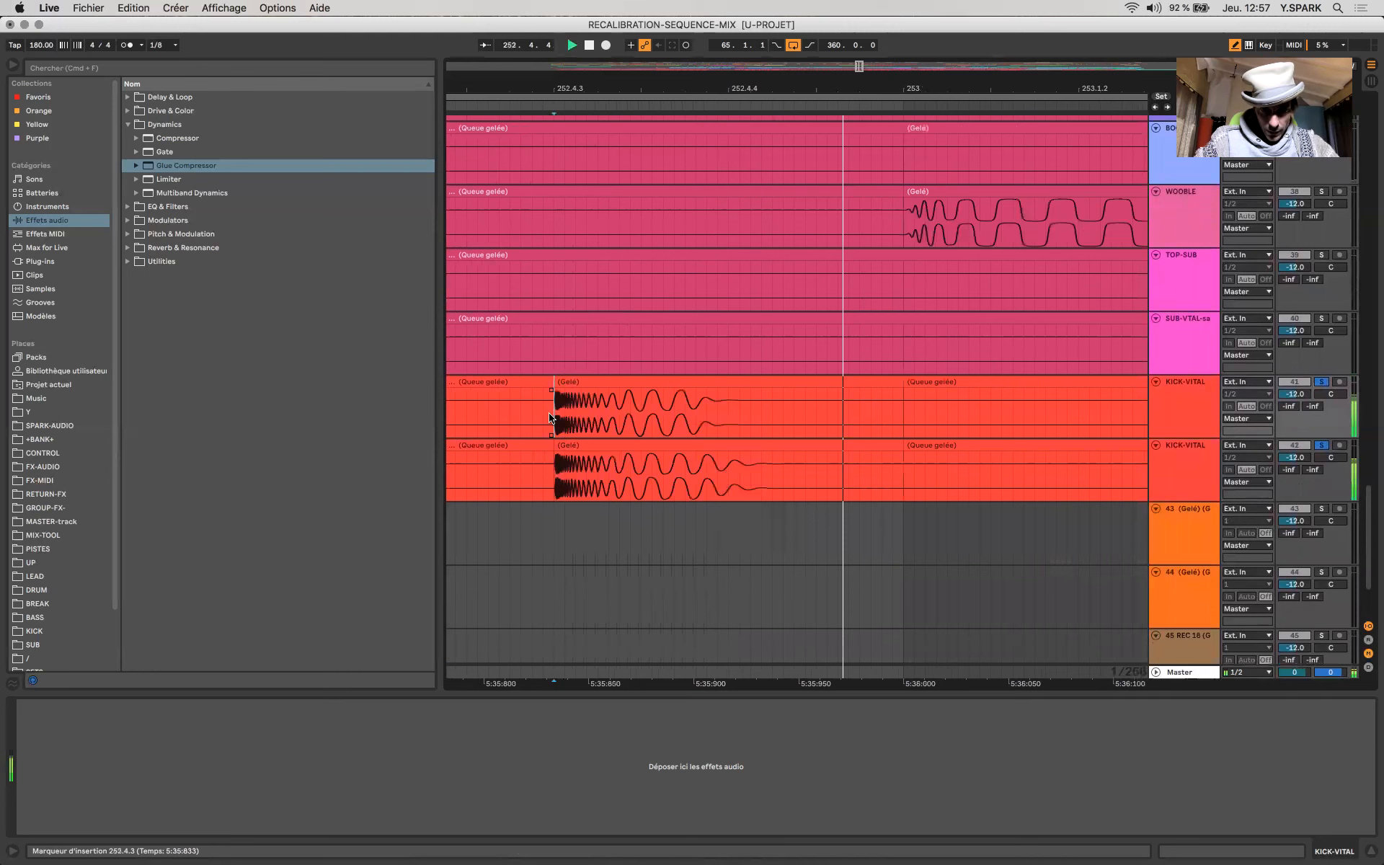
click(557, 675)
key(space)
key(space)
click(677, 455)
Step: Play the kicks from 260.1.1 on both KICK-VITAL tracks and examine their spectrum on the Master
scroll(676, 455, down, 3)
scroll(677, 456, down, 12)
scroll(678, 455, right, 5)
click(655, 418)
scroll(655, 418, up, 15)
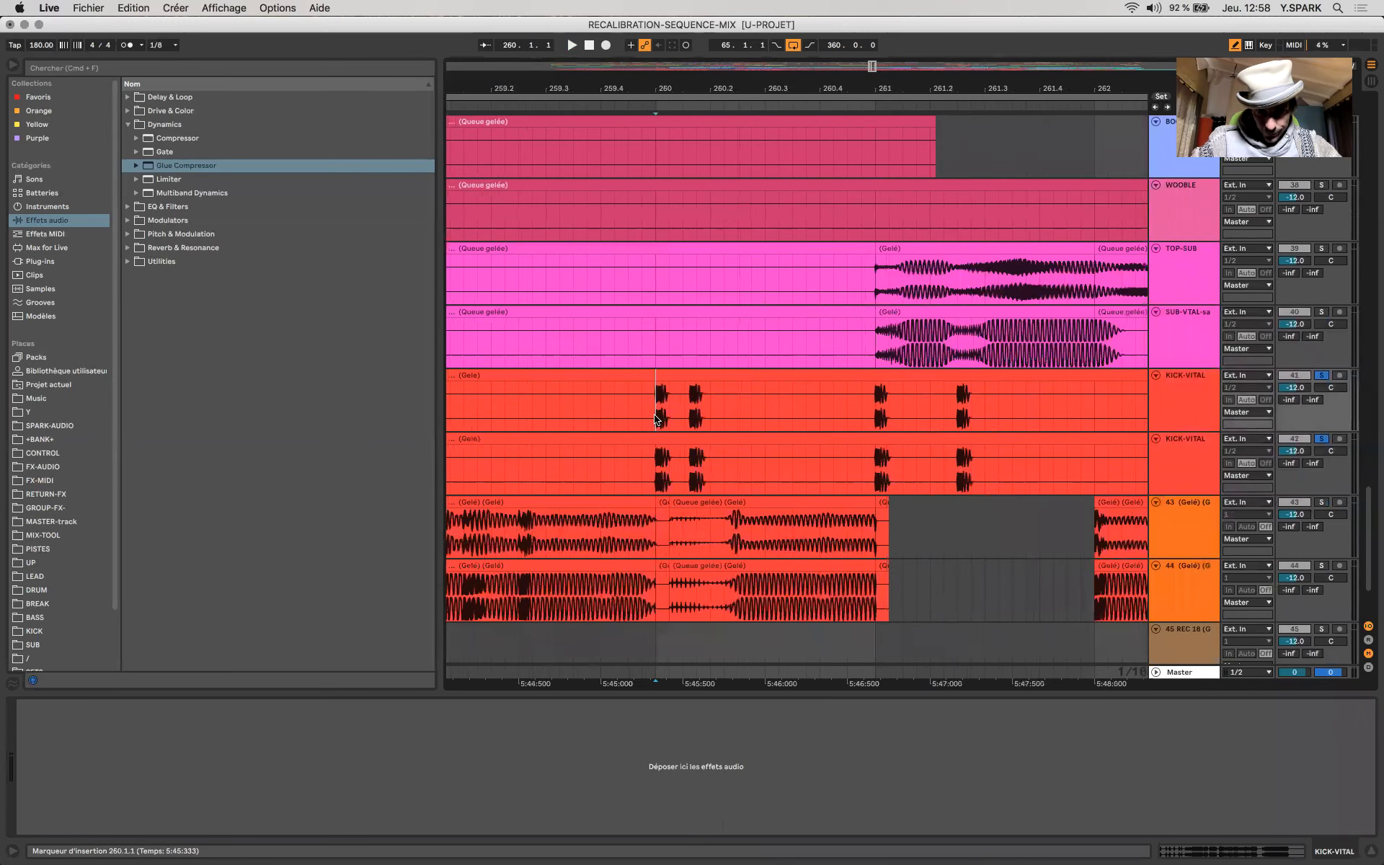
key(space)
key(space)
click(1188, 674)
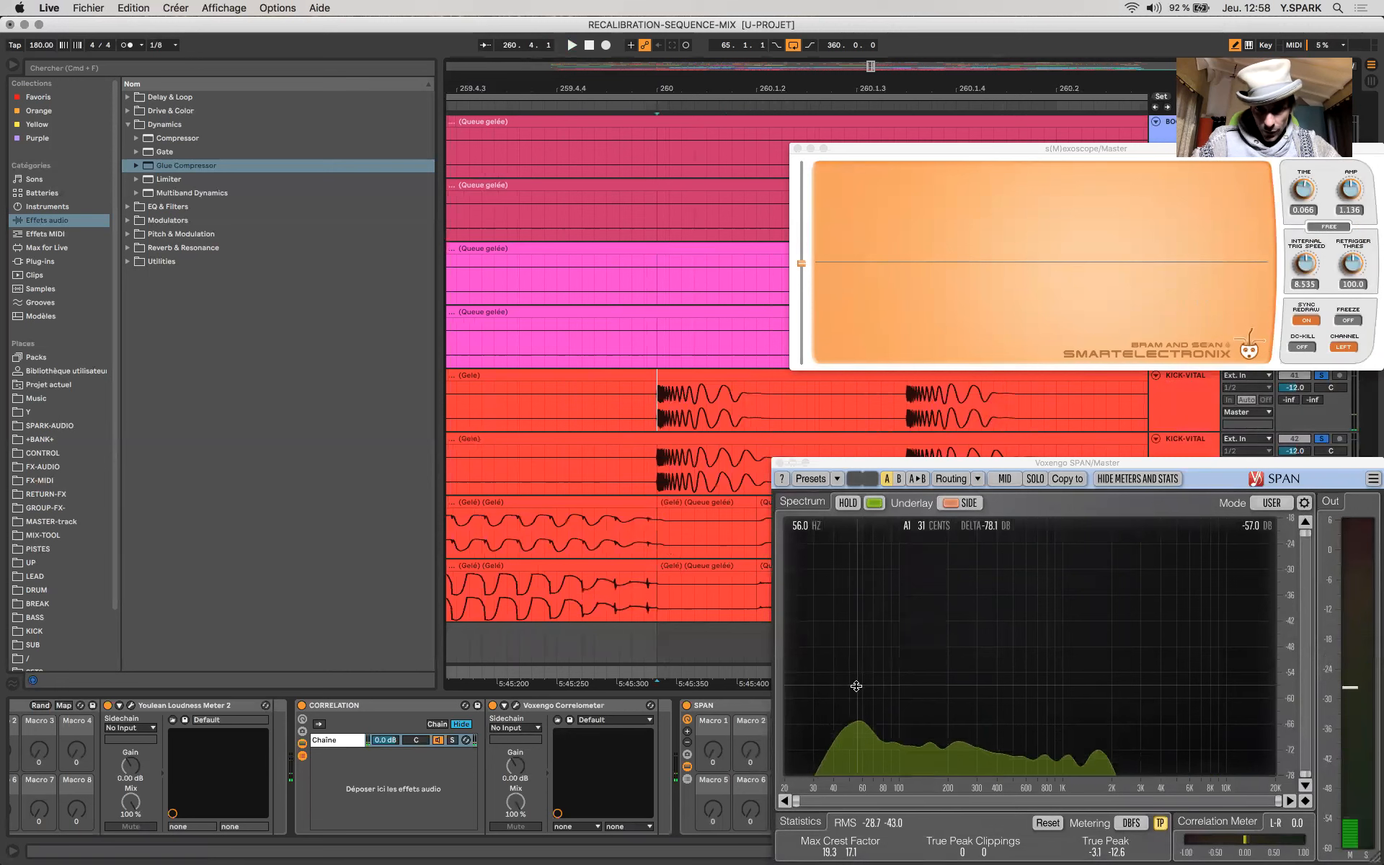
Step: Compare the kick waveforms at 260.1.1 and 261.2.3 on the two KICK-VITAL tracks
click(662, 481)
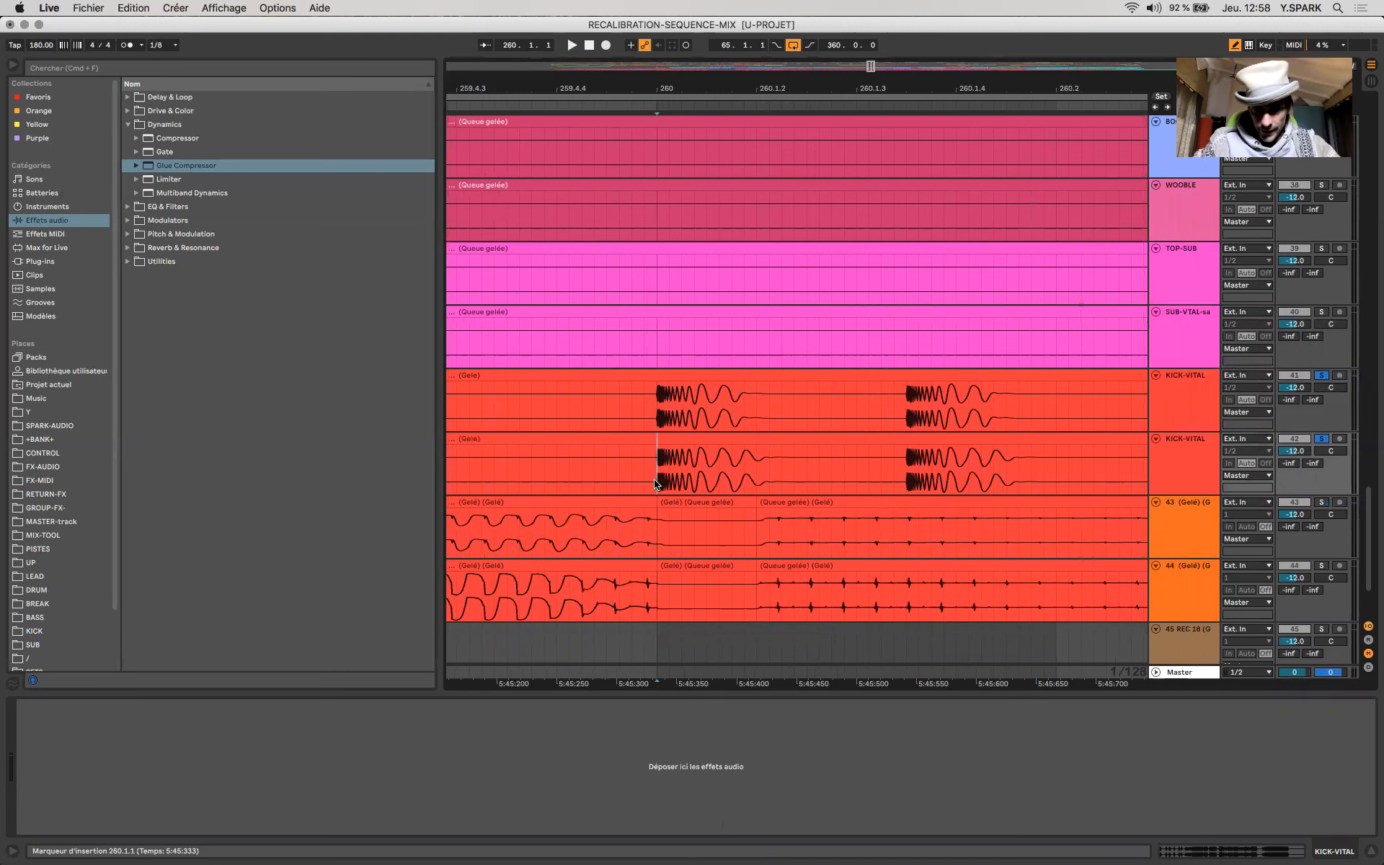
key(minus)
key(minus)
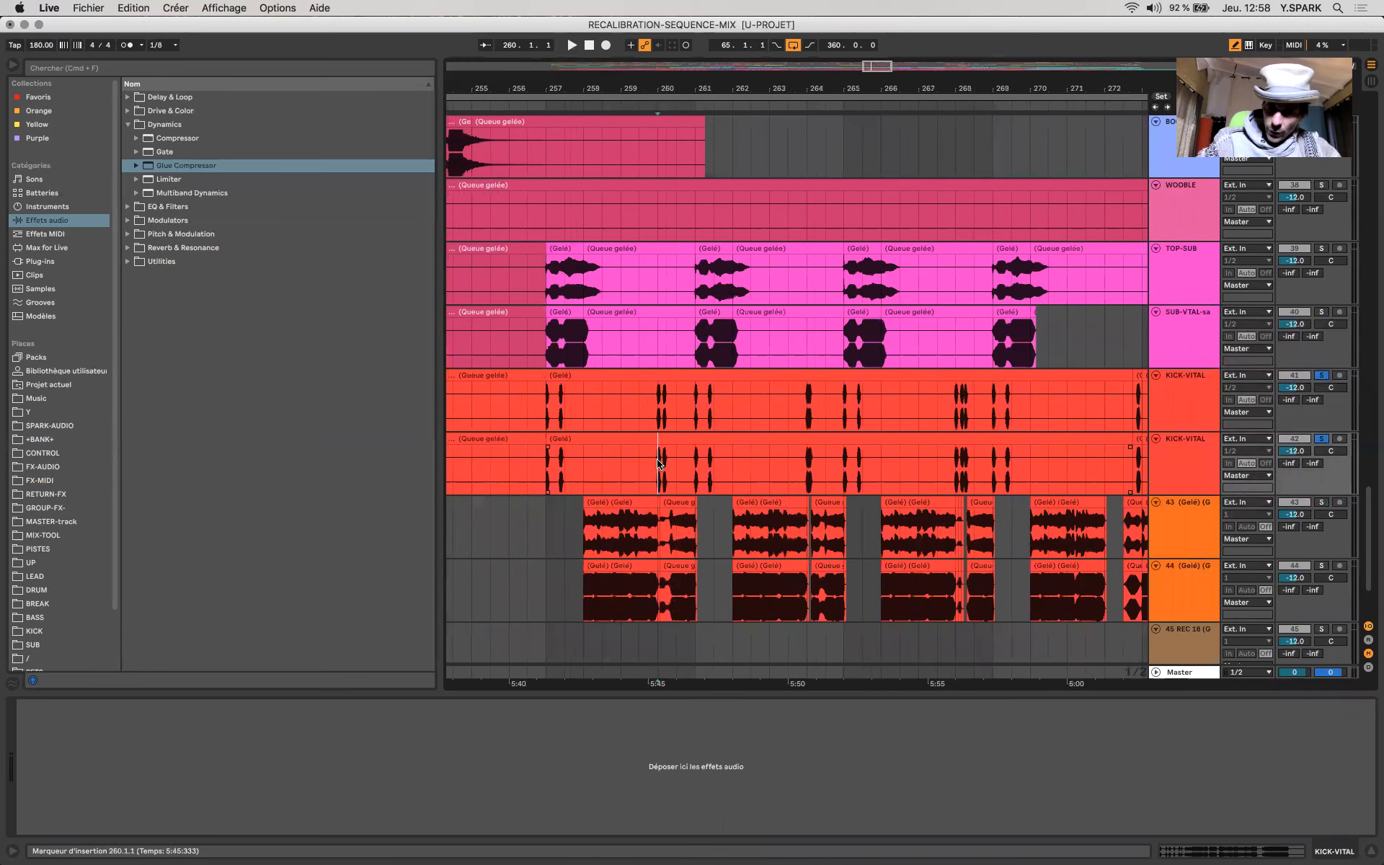
click(662, 409)
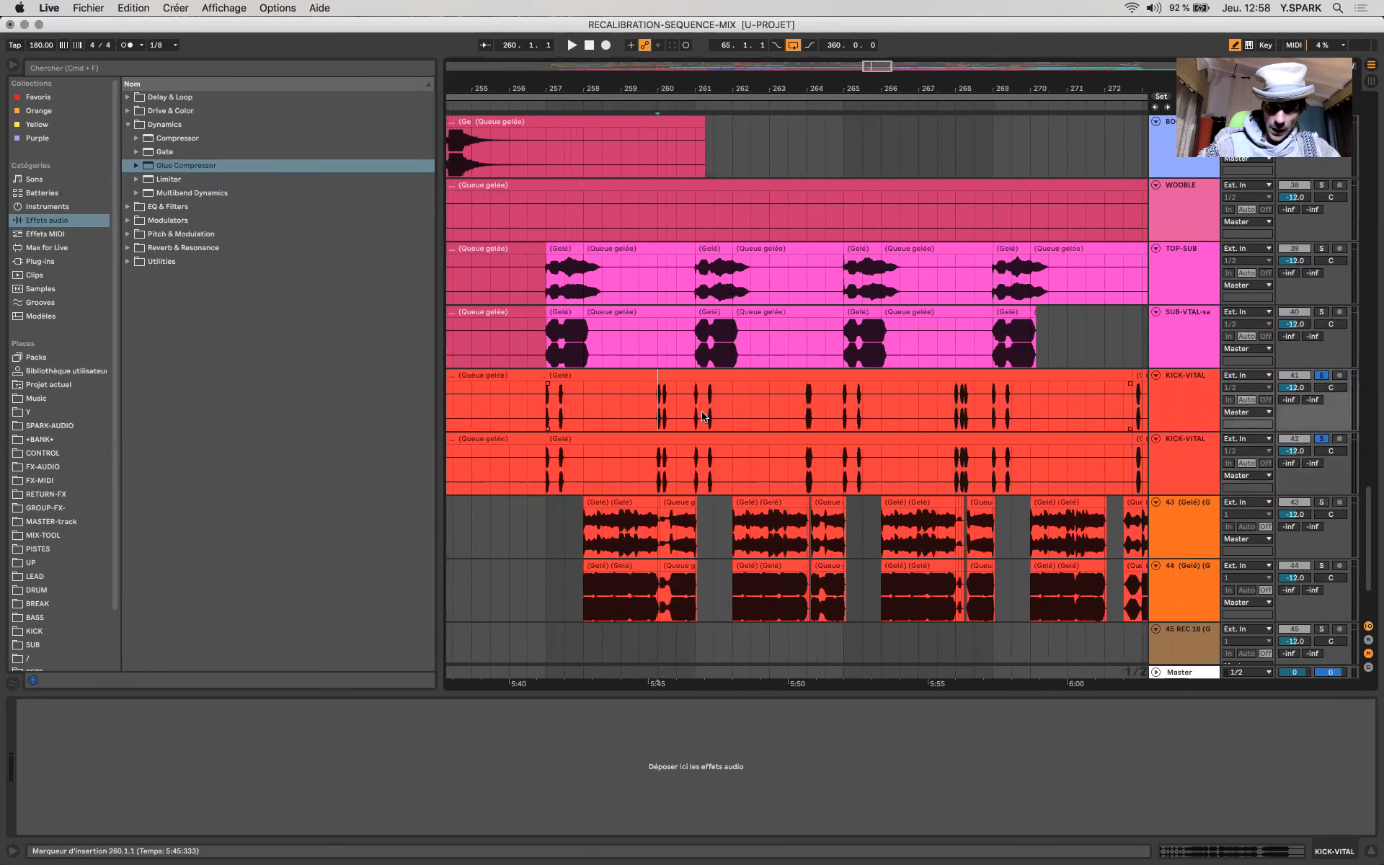
scroll(702, 417, up, 5)
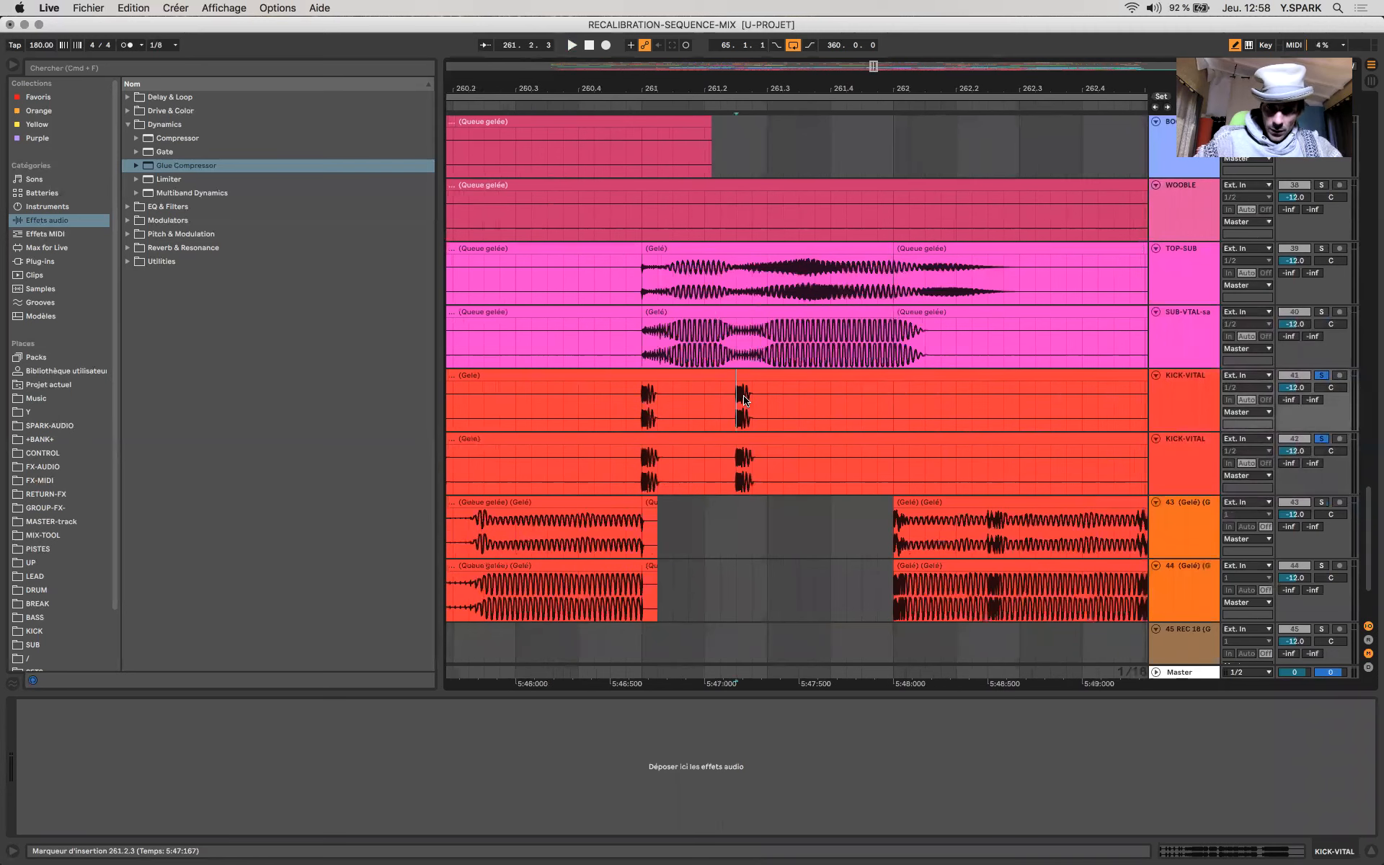
scroll(745, 400, up, 5)
Step: Play the double kick from bar 264, check the Master's analysers and inspect the second hit at 264.1.2
scroll(744, 401, down, 10)
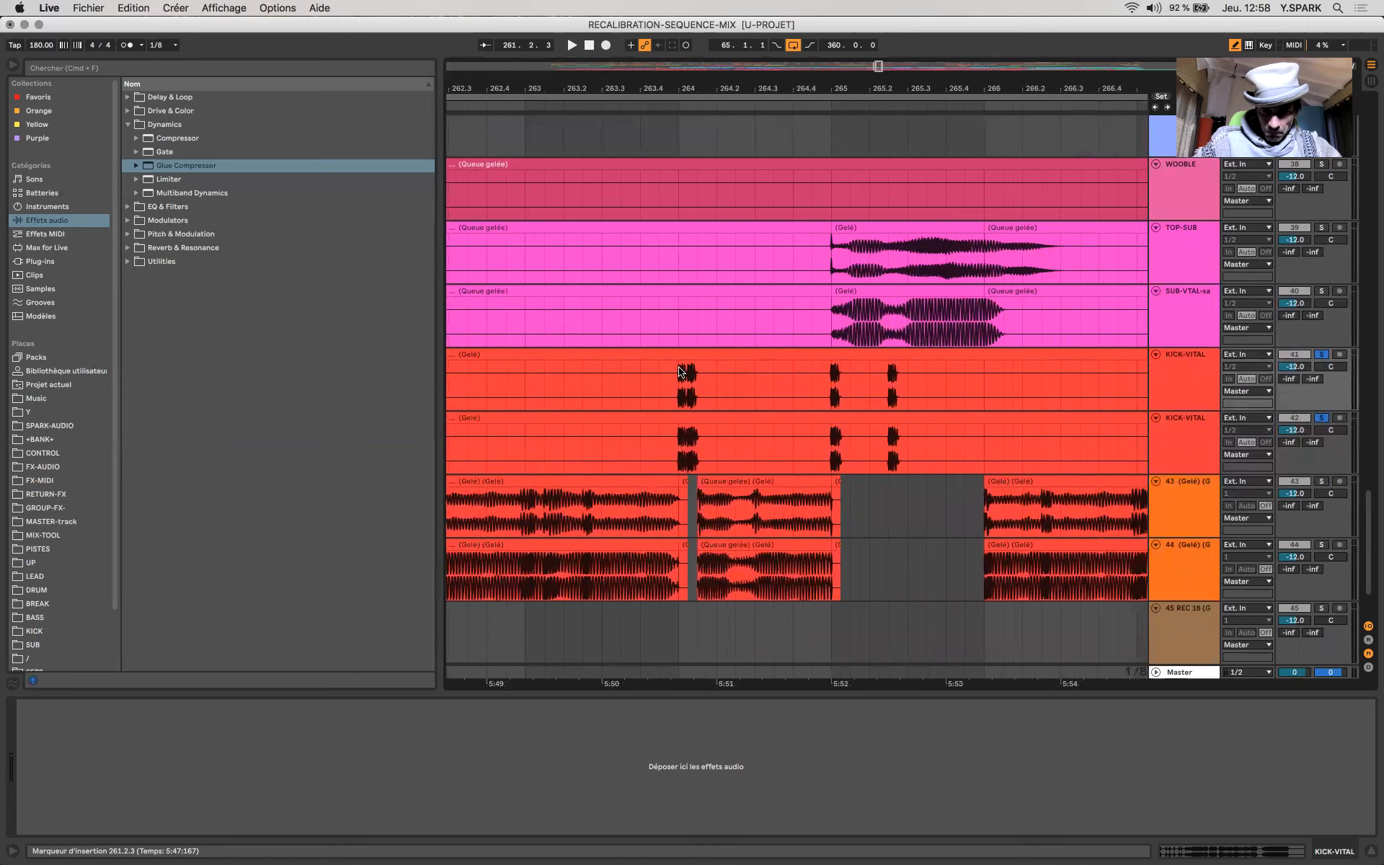
key(space)
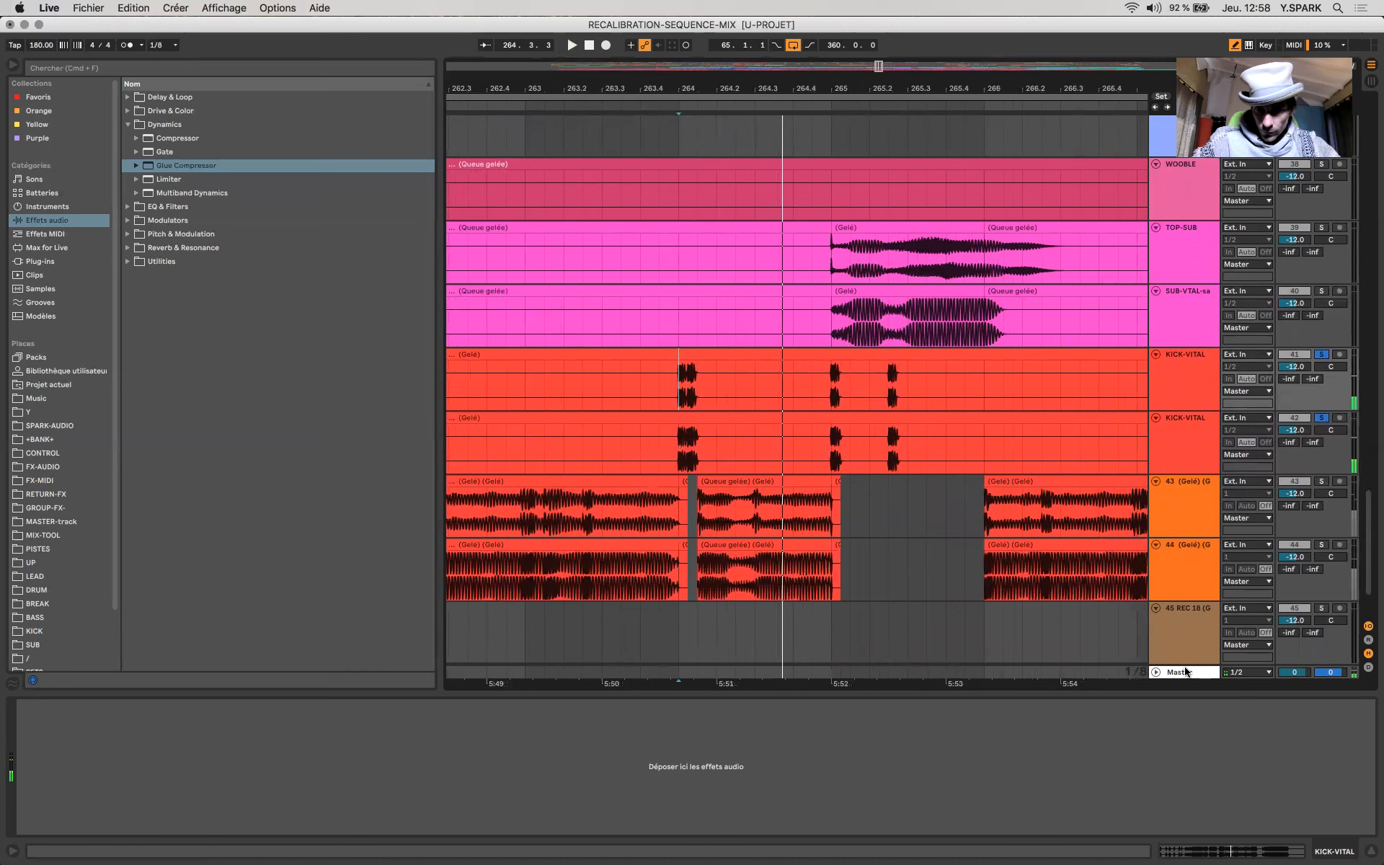
click(1186, 671)
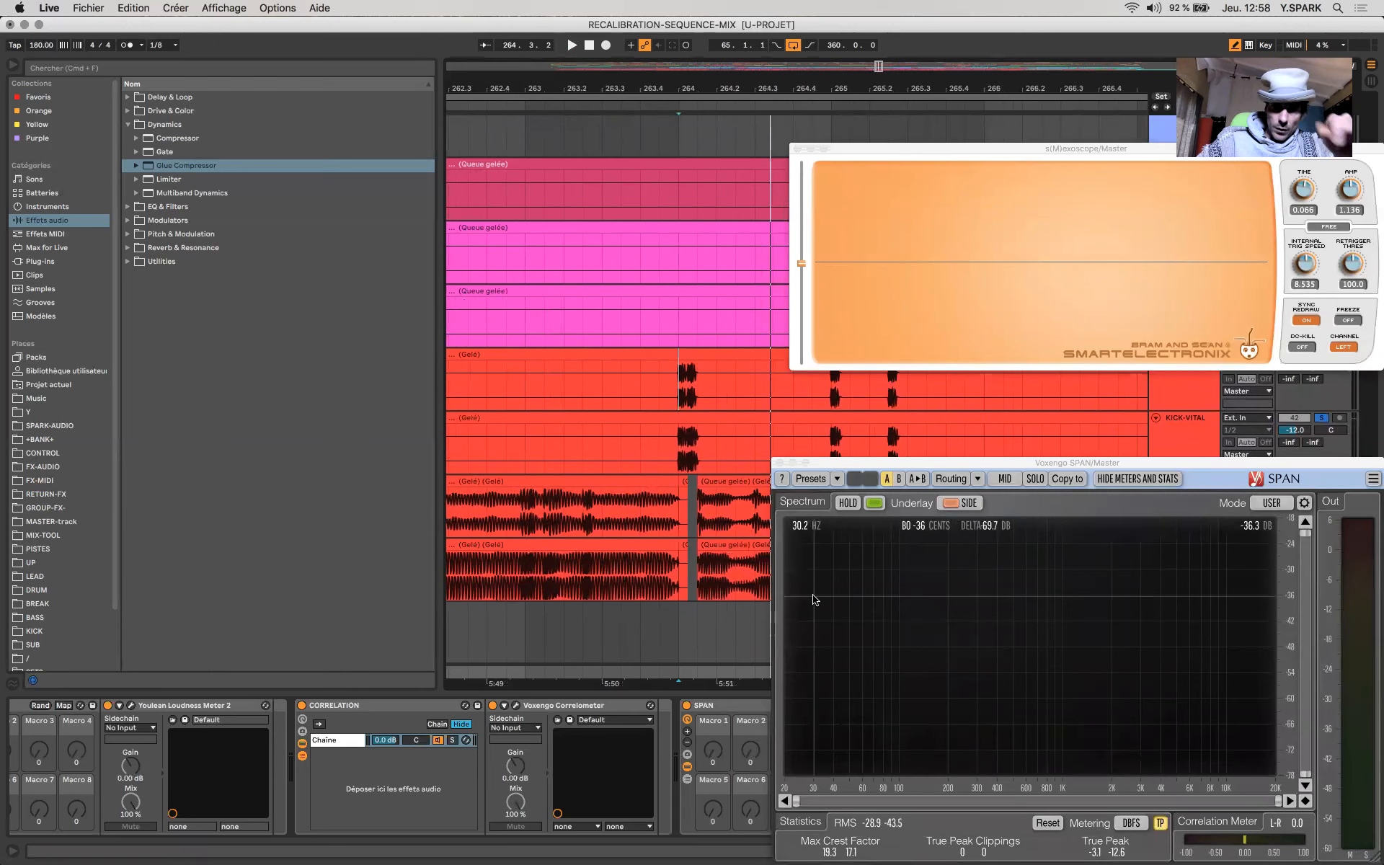
scroll(688, 442, up, 10)
click(688, 442)
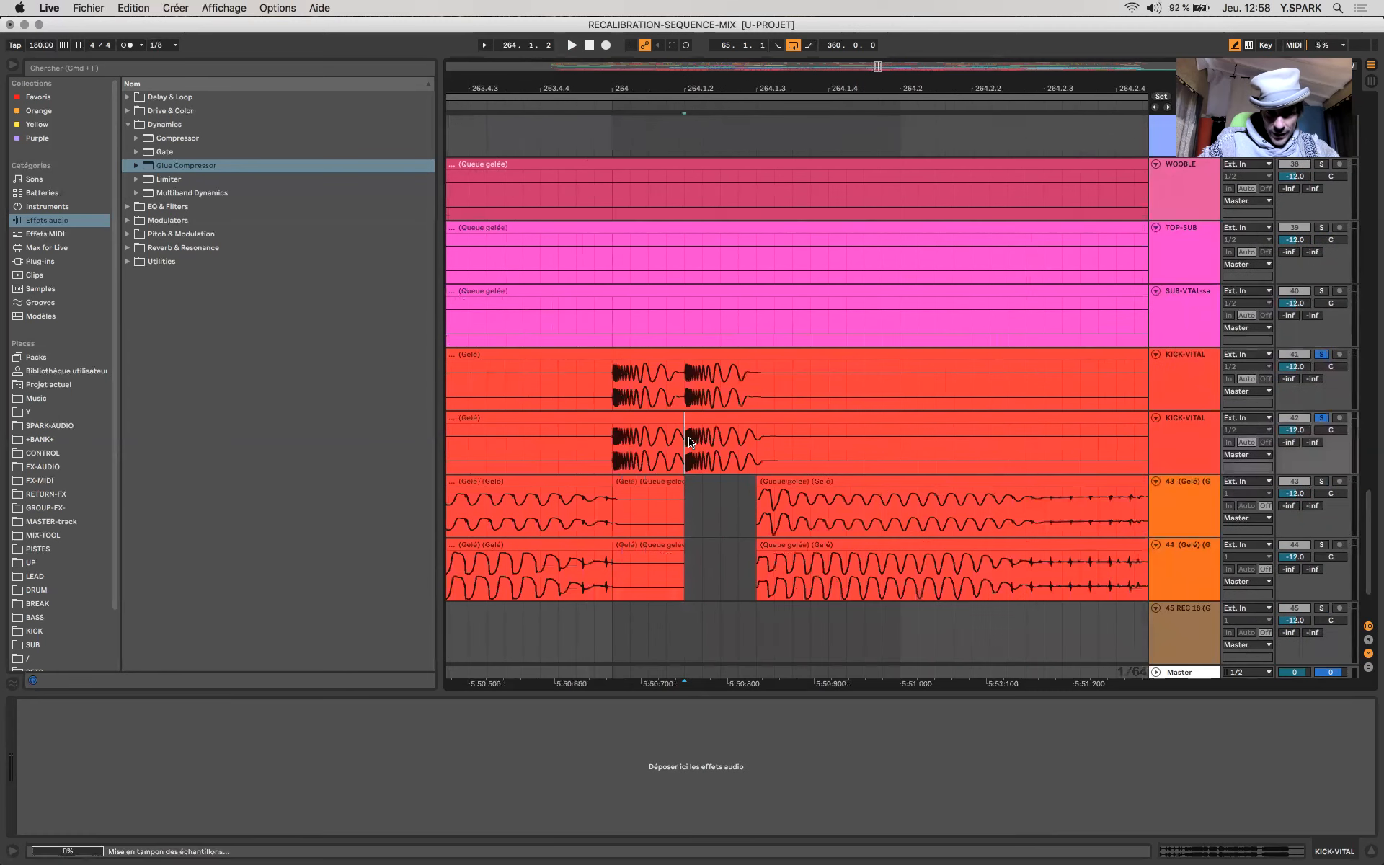
Step: Inspect the kicks at 265.1.1 and 265.2.3 against the TOP-SUB and SUB-VTAL waveforms
scroll(689, 441, down, 10)
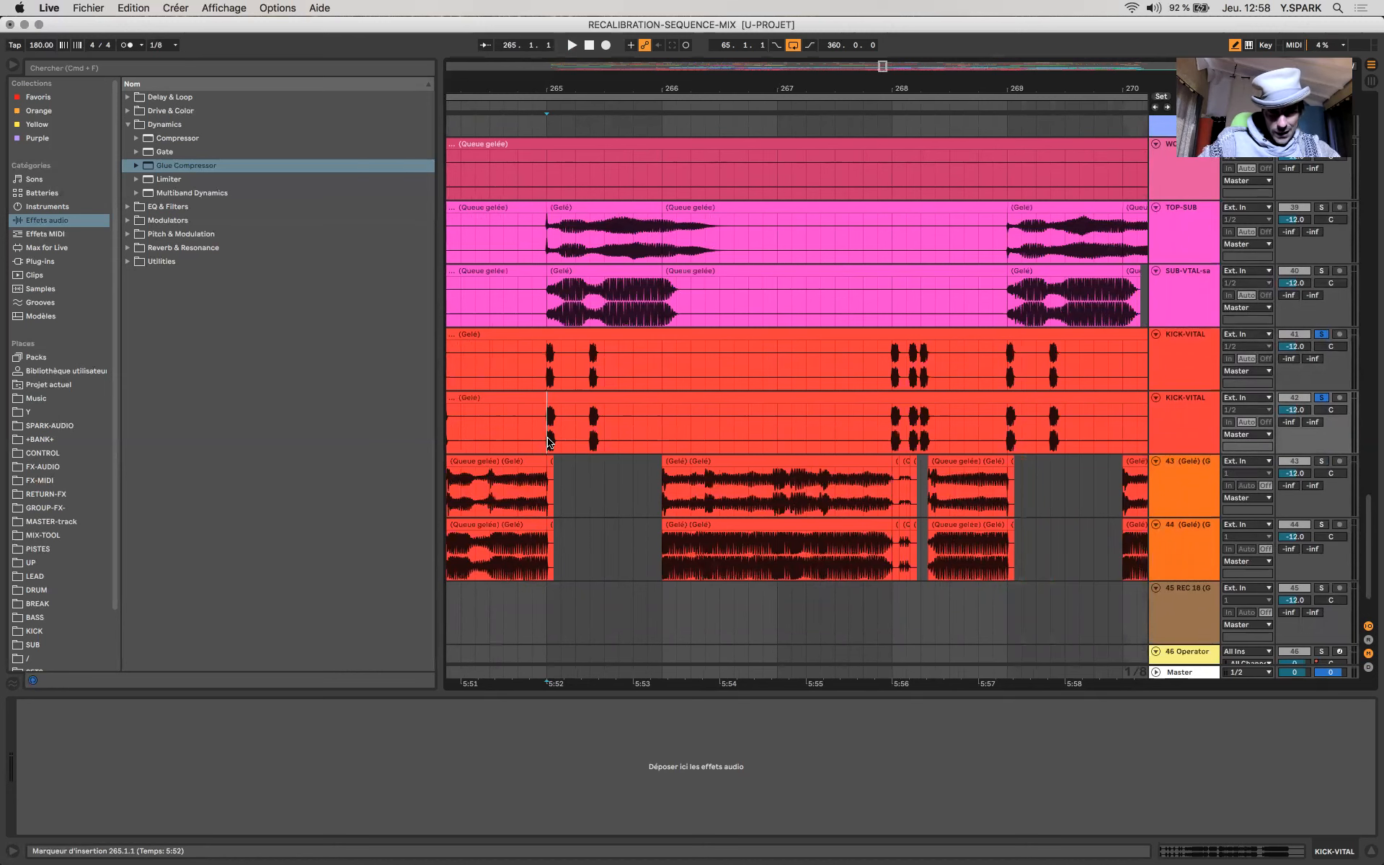
scroll(548, 442, up, 10)
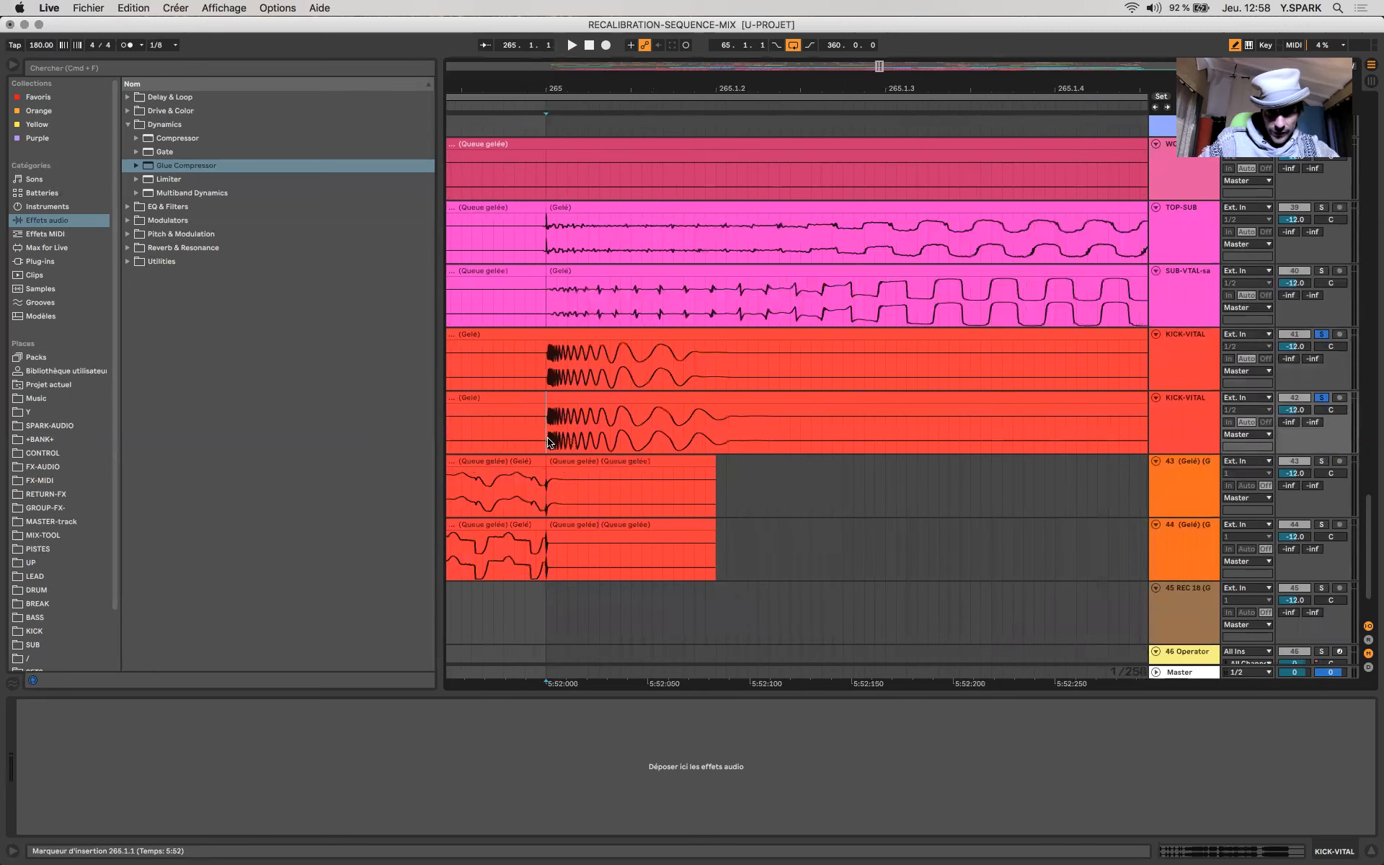
scroll(548, 442, down, 5)
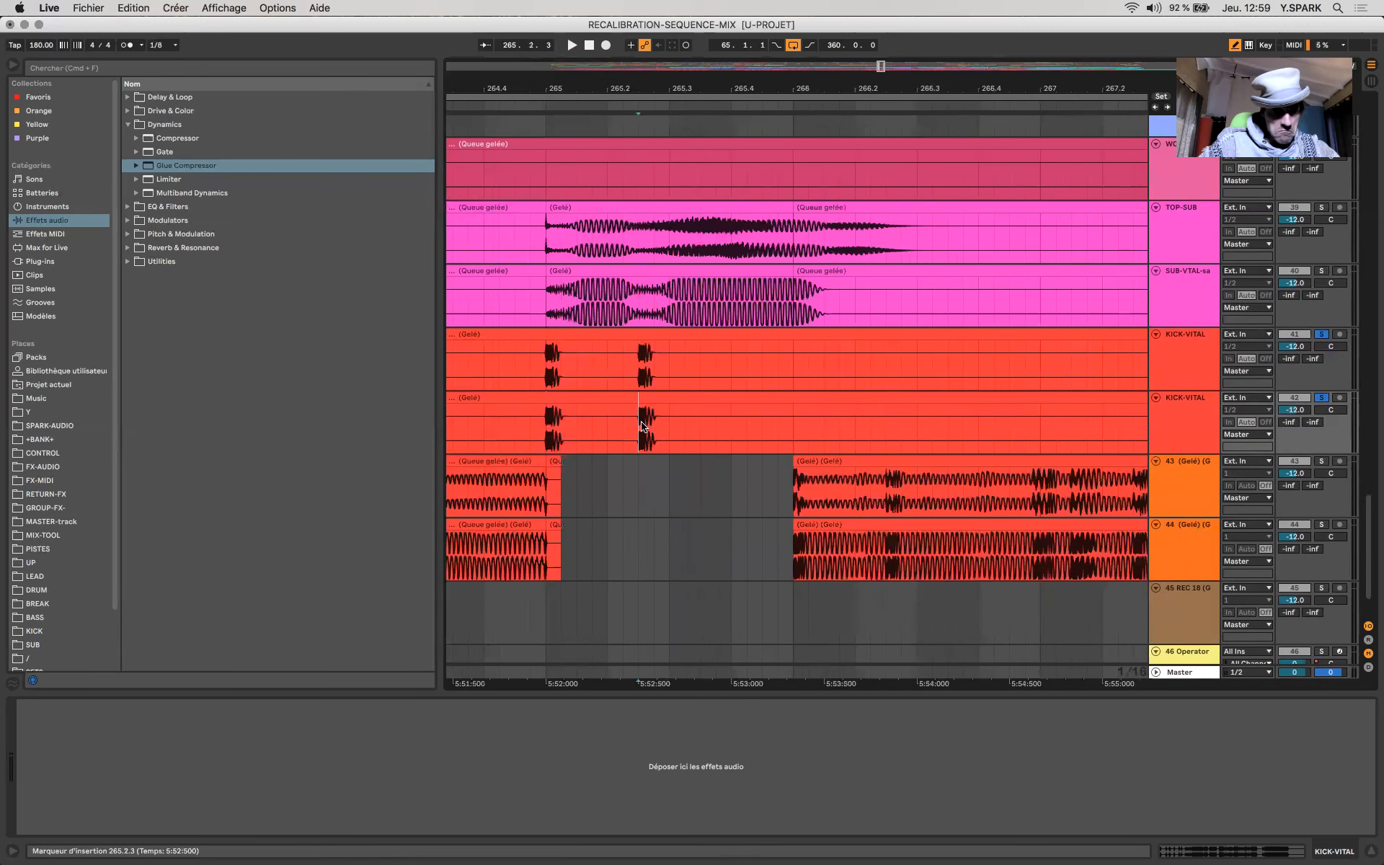
scroll(642, 426, up, 5)
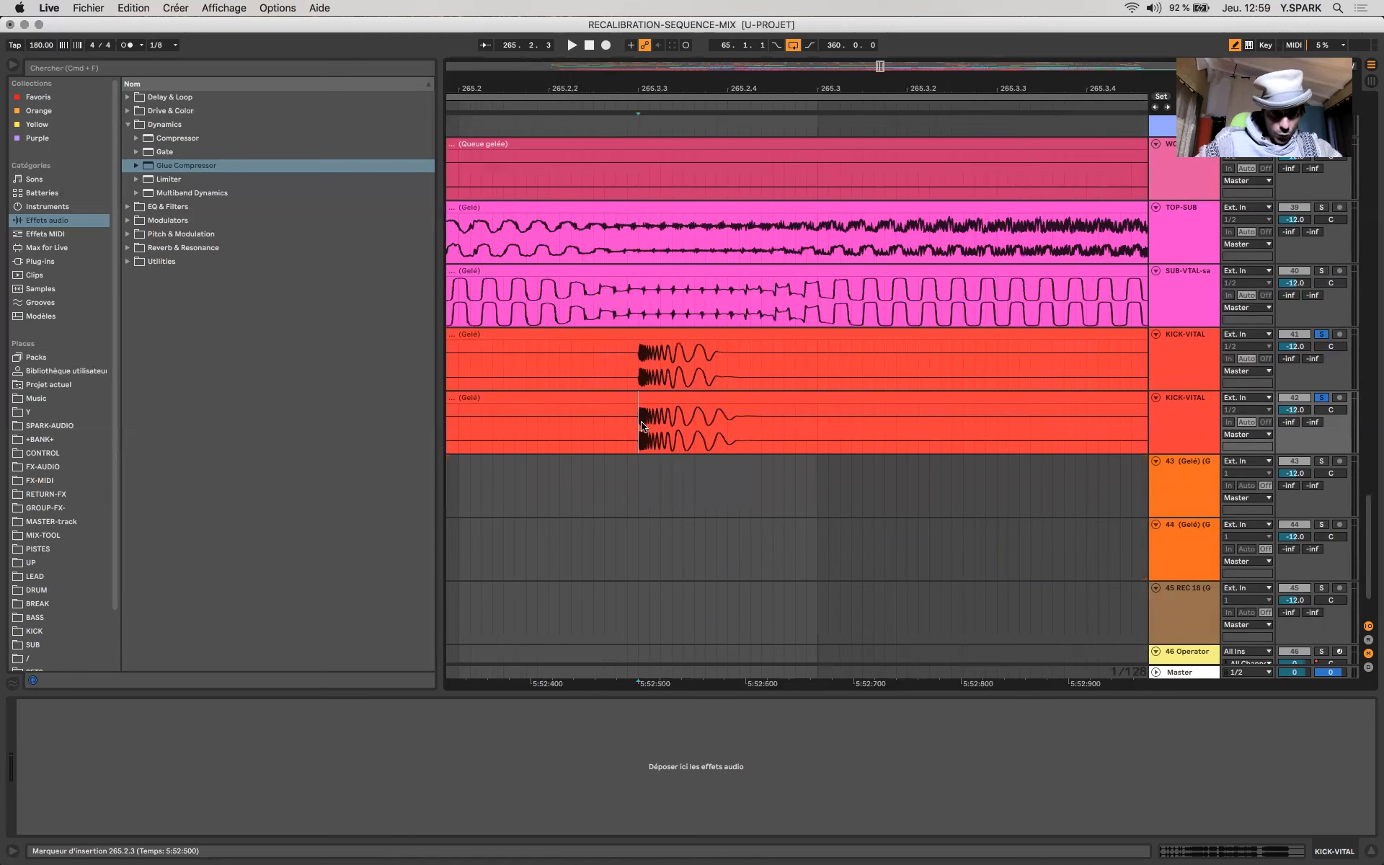
Step: Select the second KICK-VITAL track and play both soloed kicks from 265.1.1
scroll(642, 426, down, 5)
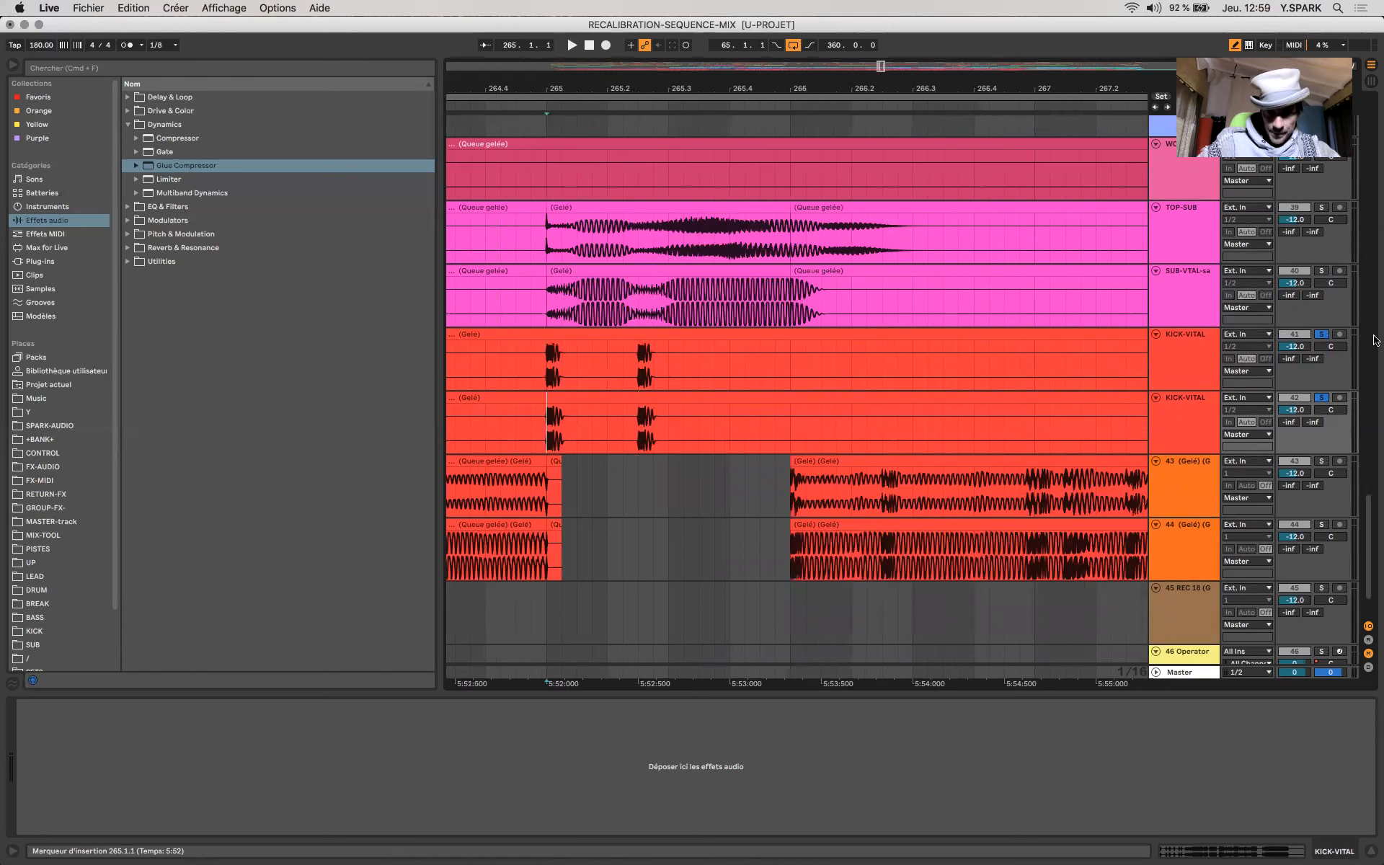
click(1189, 434)
key(space)
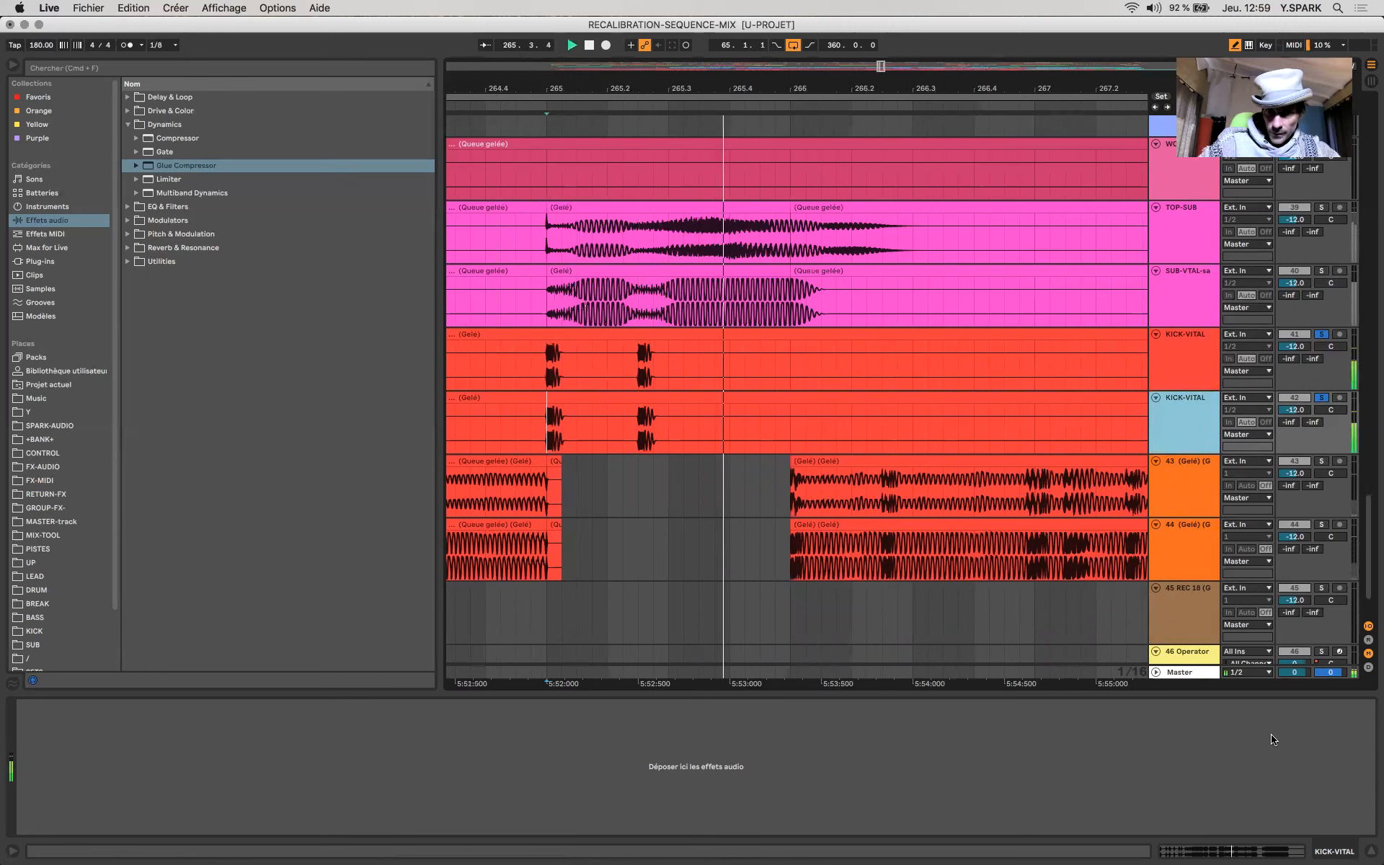
Step: Check the Master's analysers, unsolo both KICK-VITAL tracks and play the full mix from about bar 265
click(1198, 674)
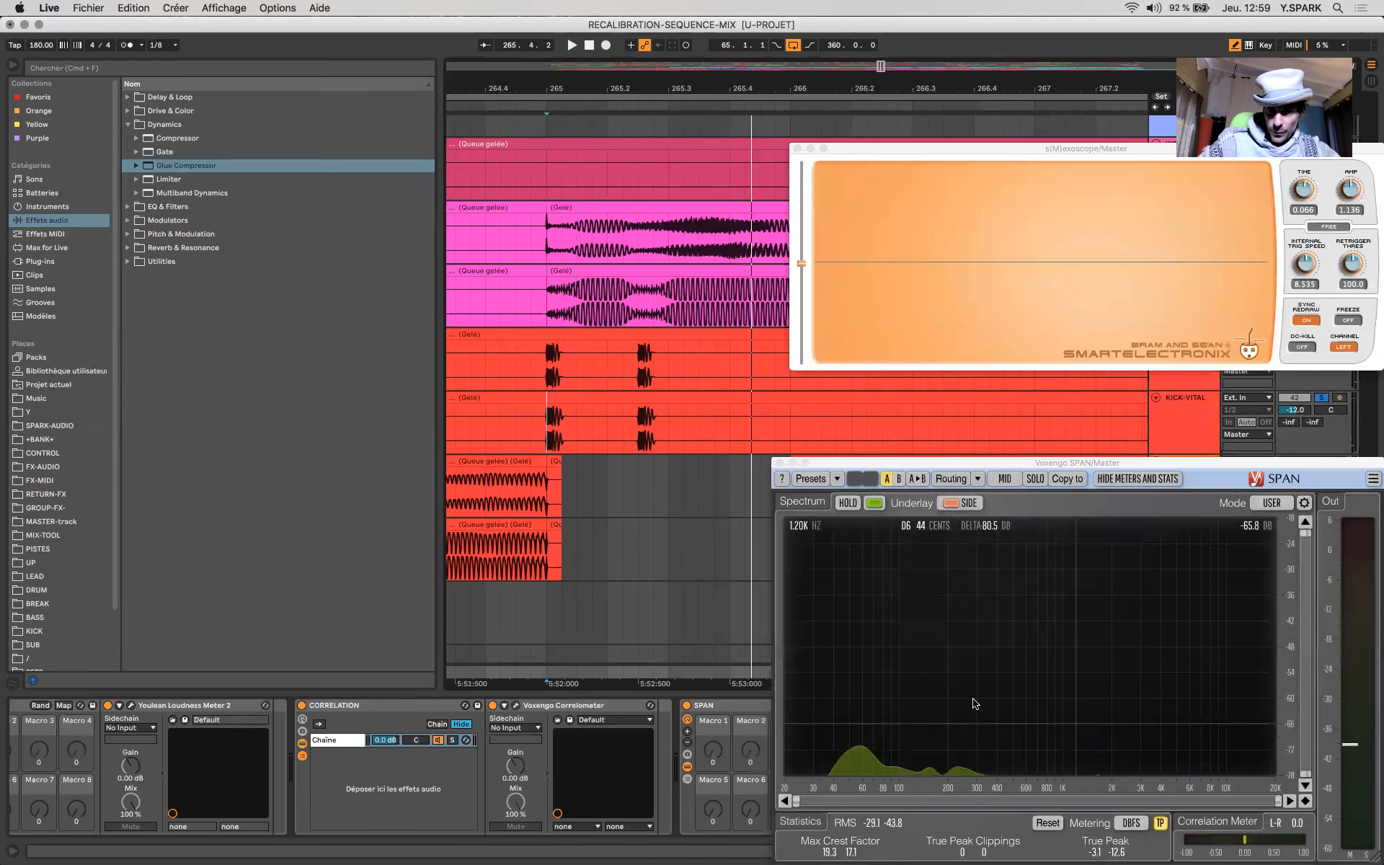
click(533, 372)
scroll(533, 370, down, 5)
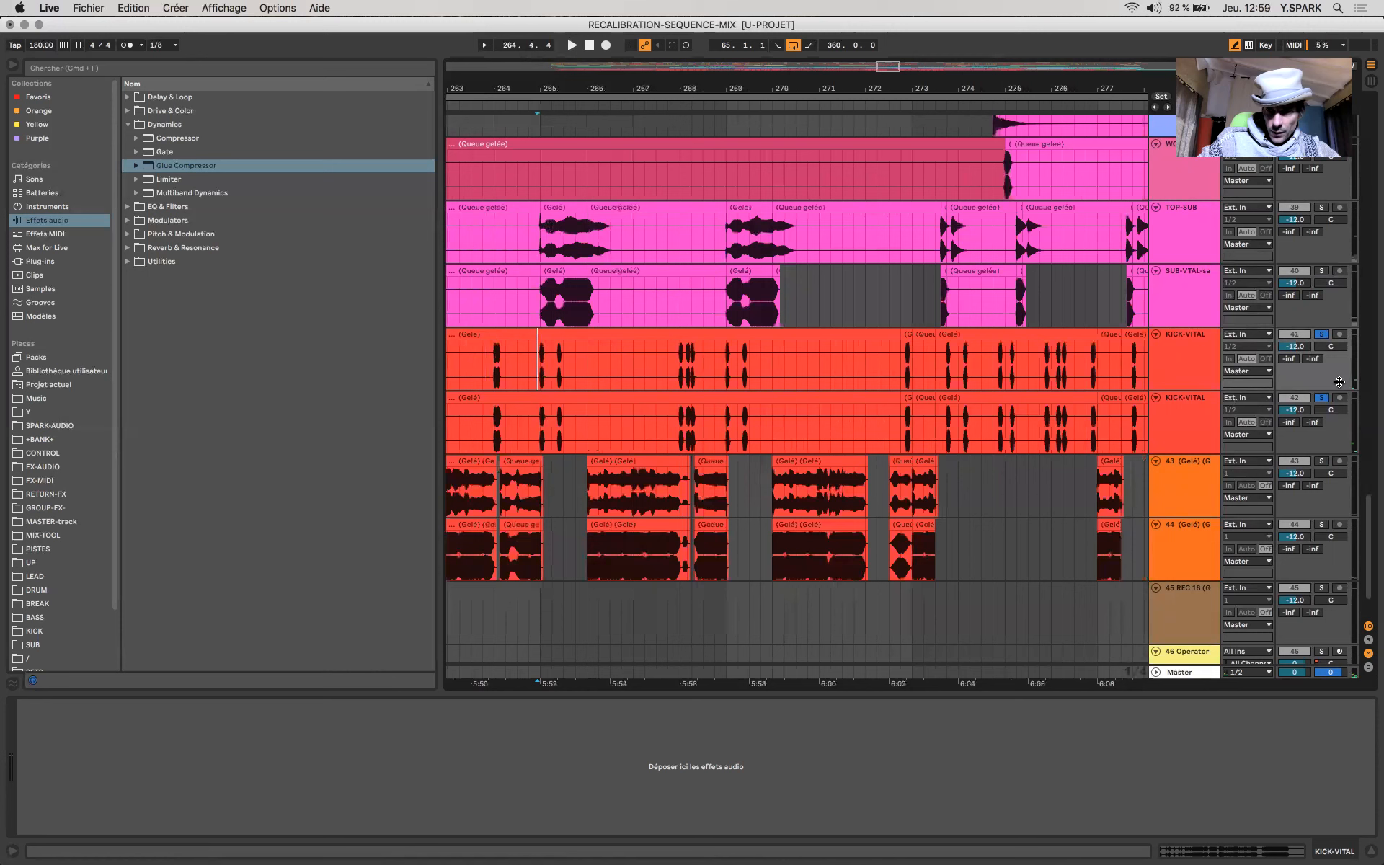
click(1319, 399)
key(space)
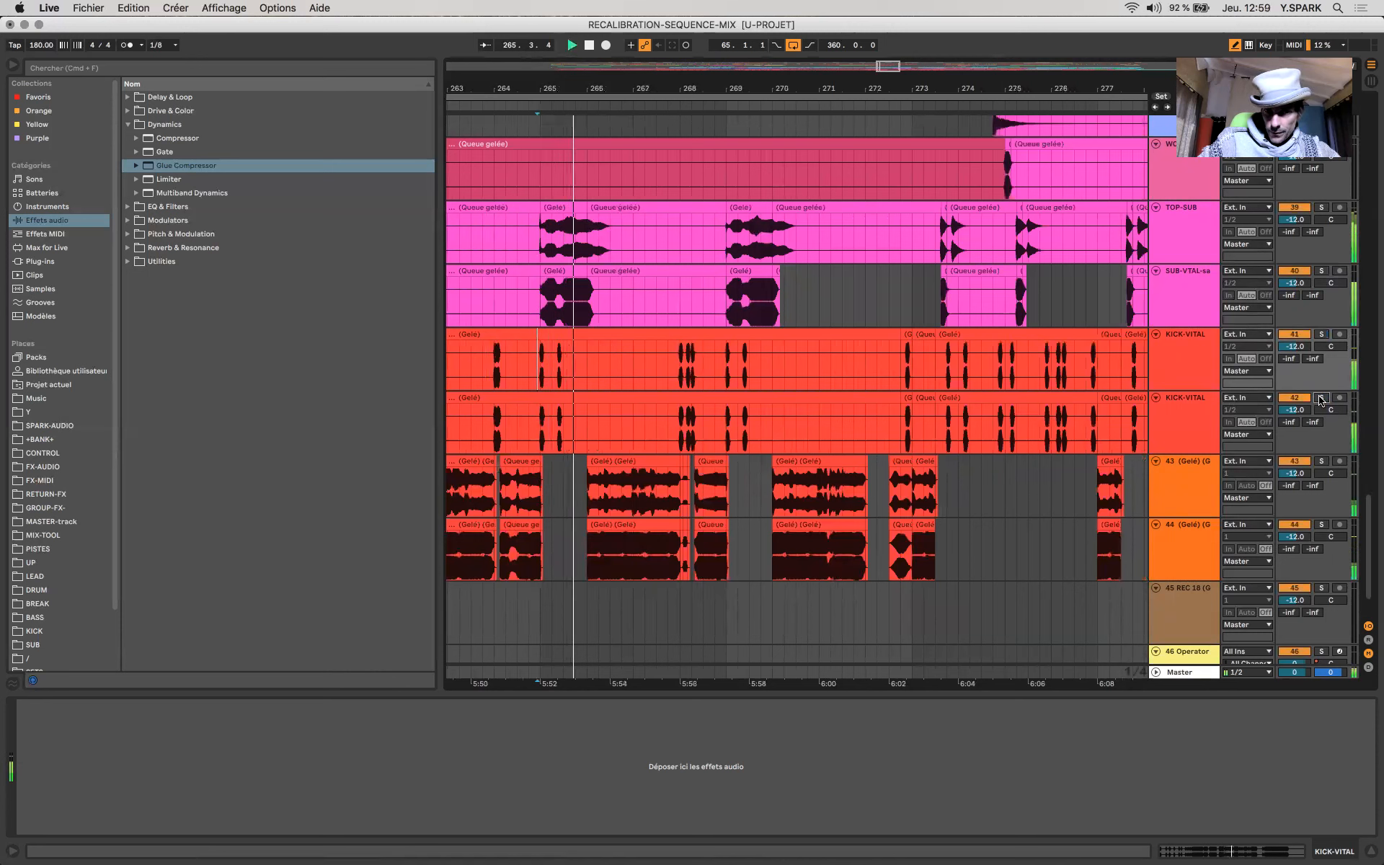
Step: Listen to the full mix from 268.1.1 and from 272.4.1, stopping playback after the second passage
click(682, 366)
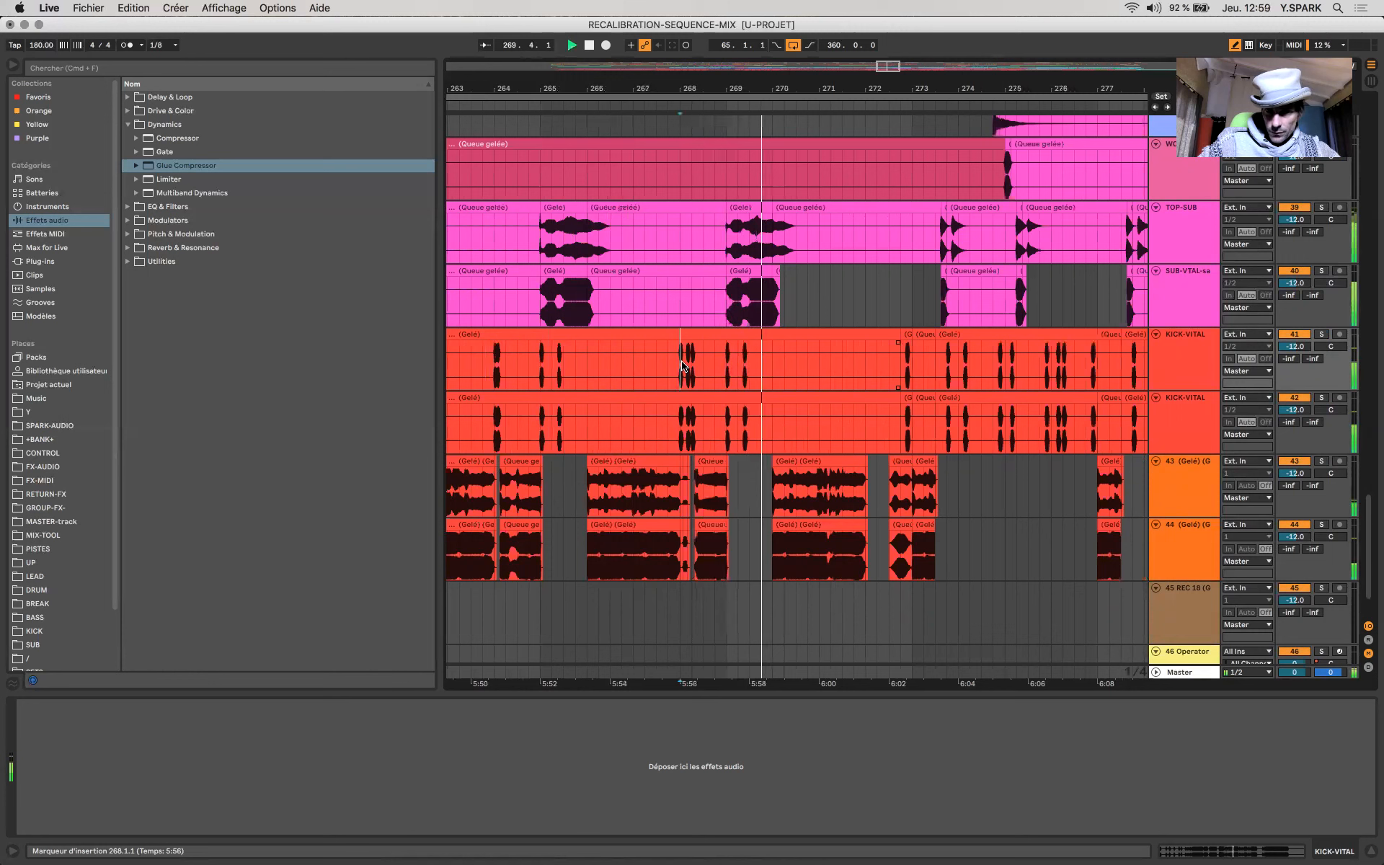
click(898, 364)
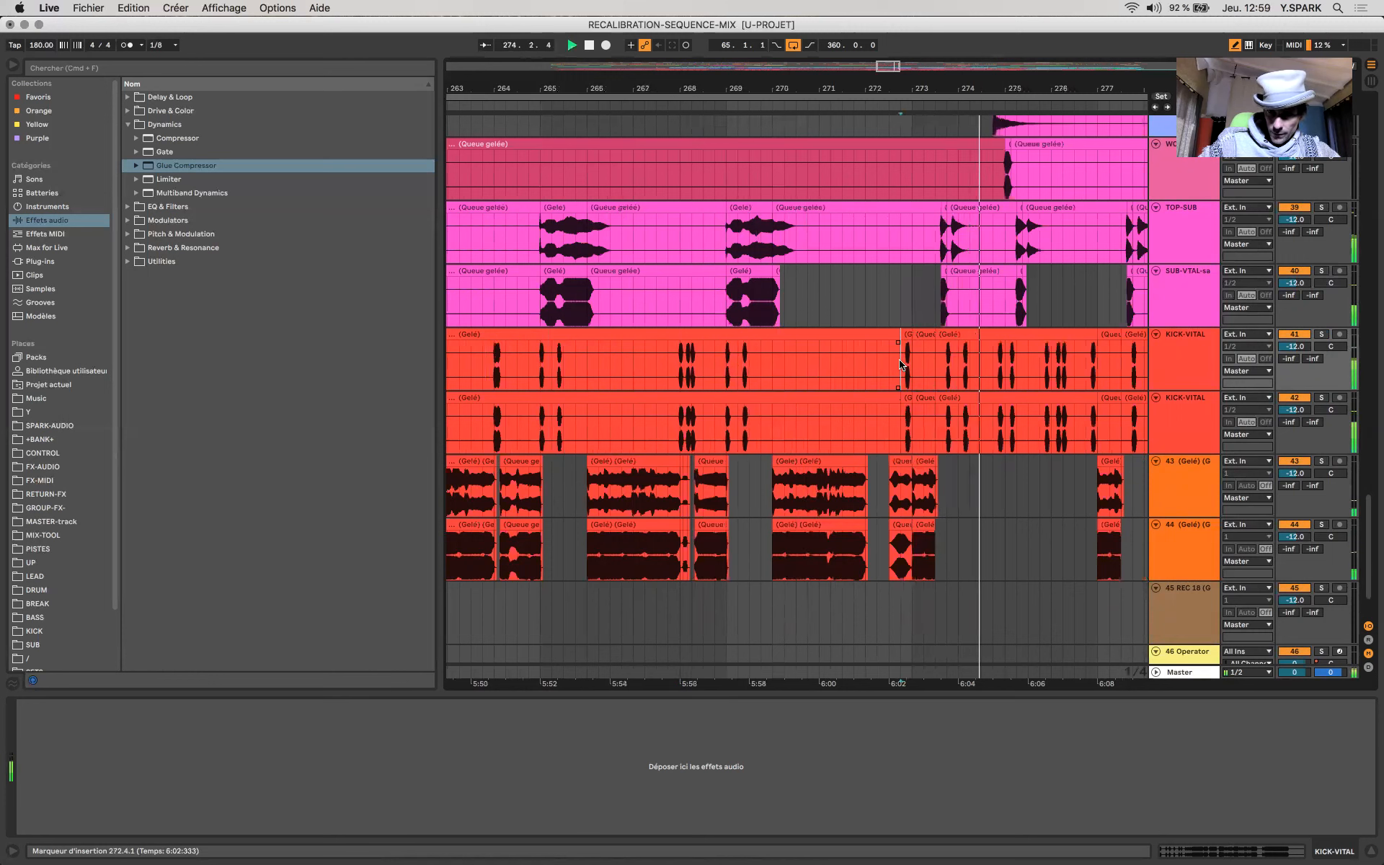
key(space)
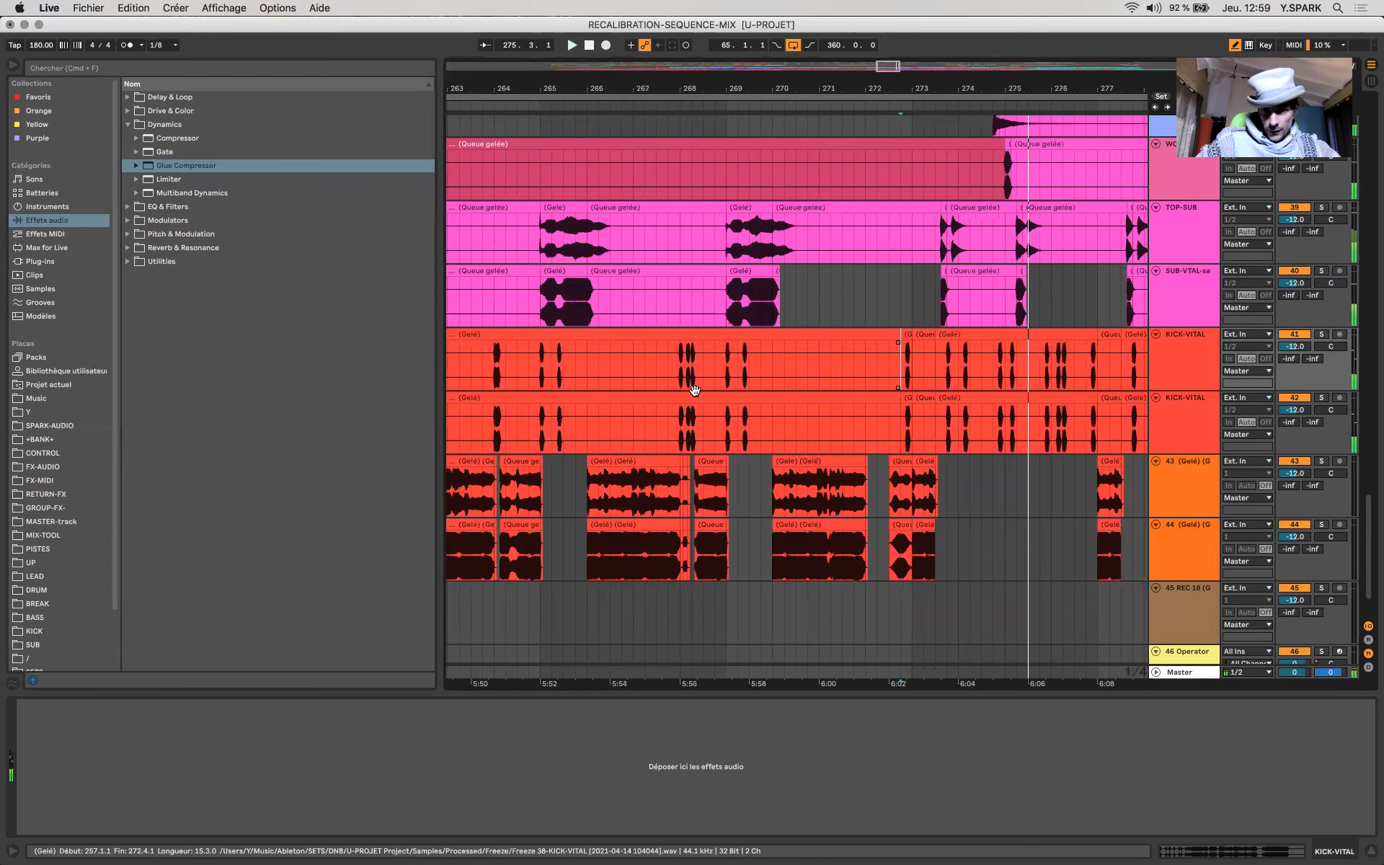
Step: Inspect the kick at 268.2.1 on both KICK-VITAL tracks, selecting a waveform cycle of about 20 ms in the second track's tail
click(694, 393)
scroll(694, 391, up, 10)
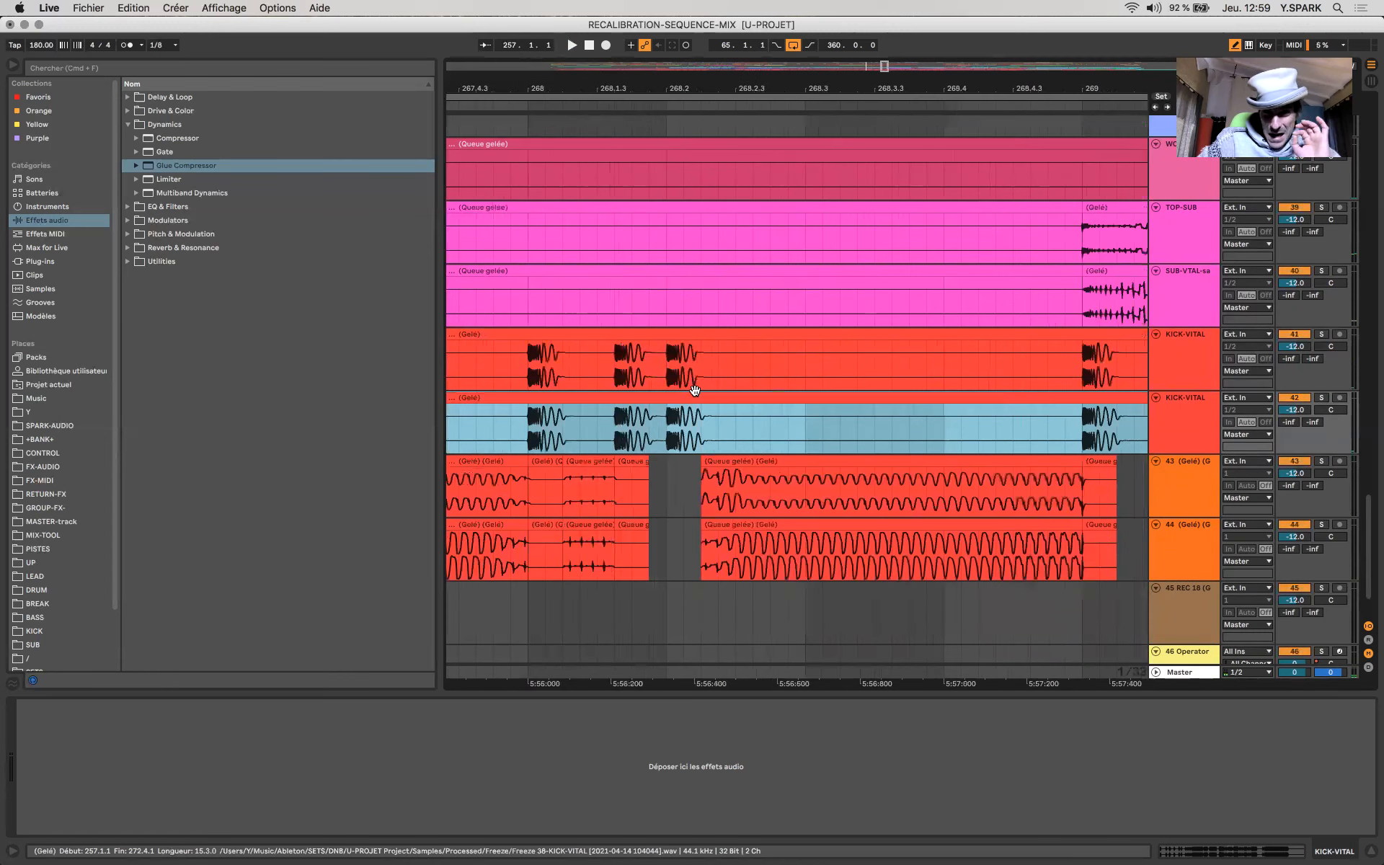
scroll(694, 391, up, 5)
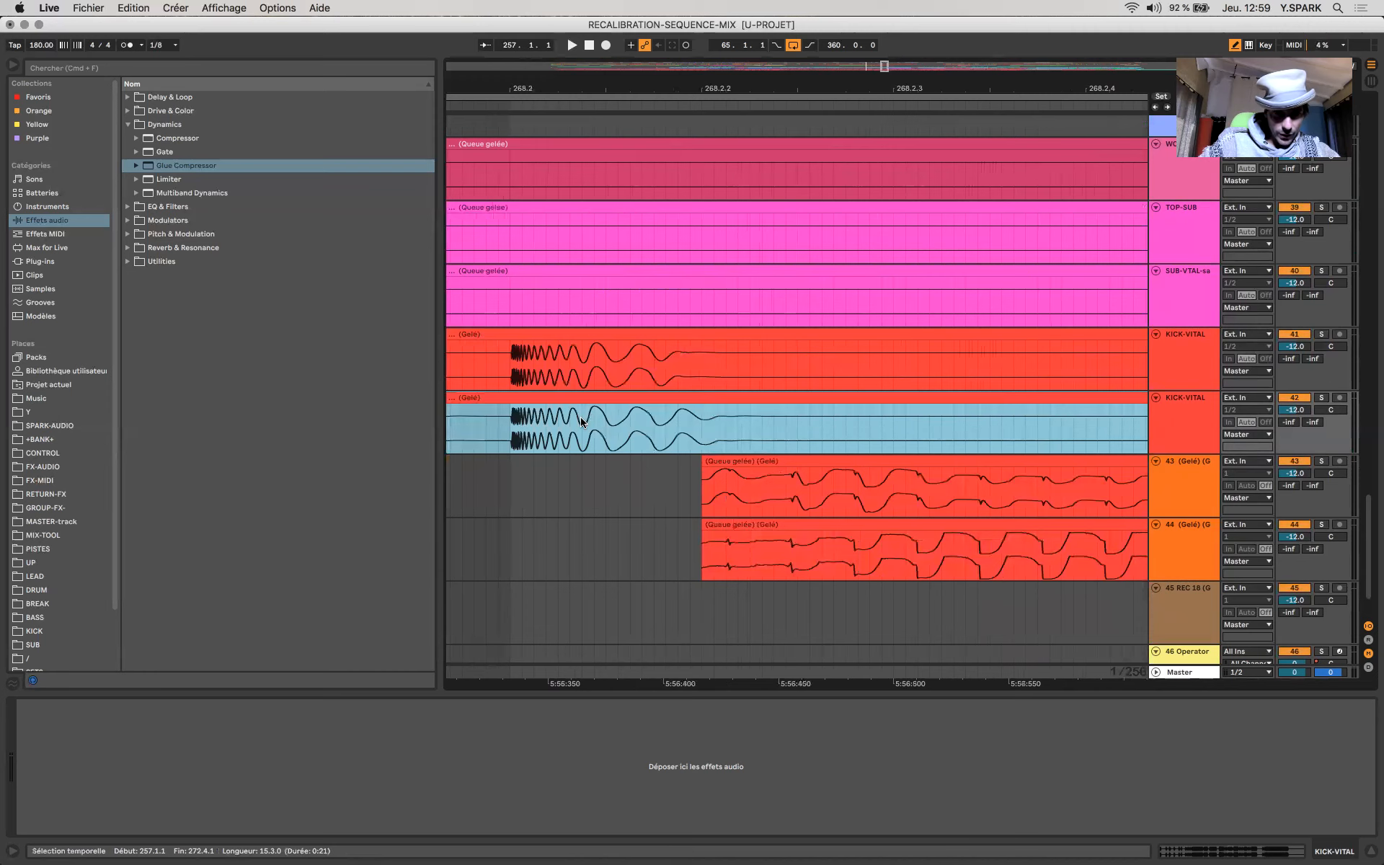
scroll(581, 418, up, 8)
scroll(581, 422, up, 3)
drag(580, 422, 876, 407)
scroll(894, 395, down, 4)
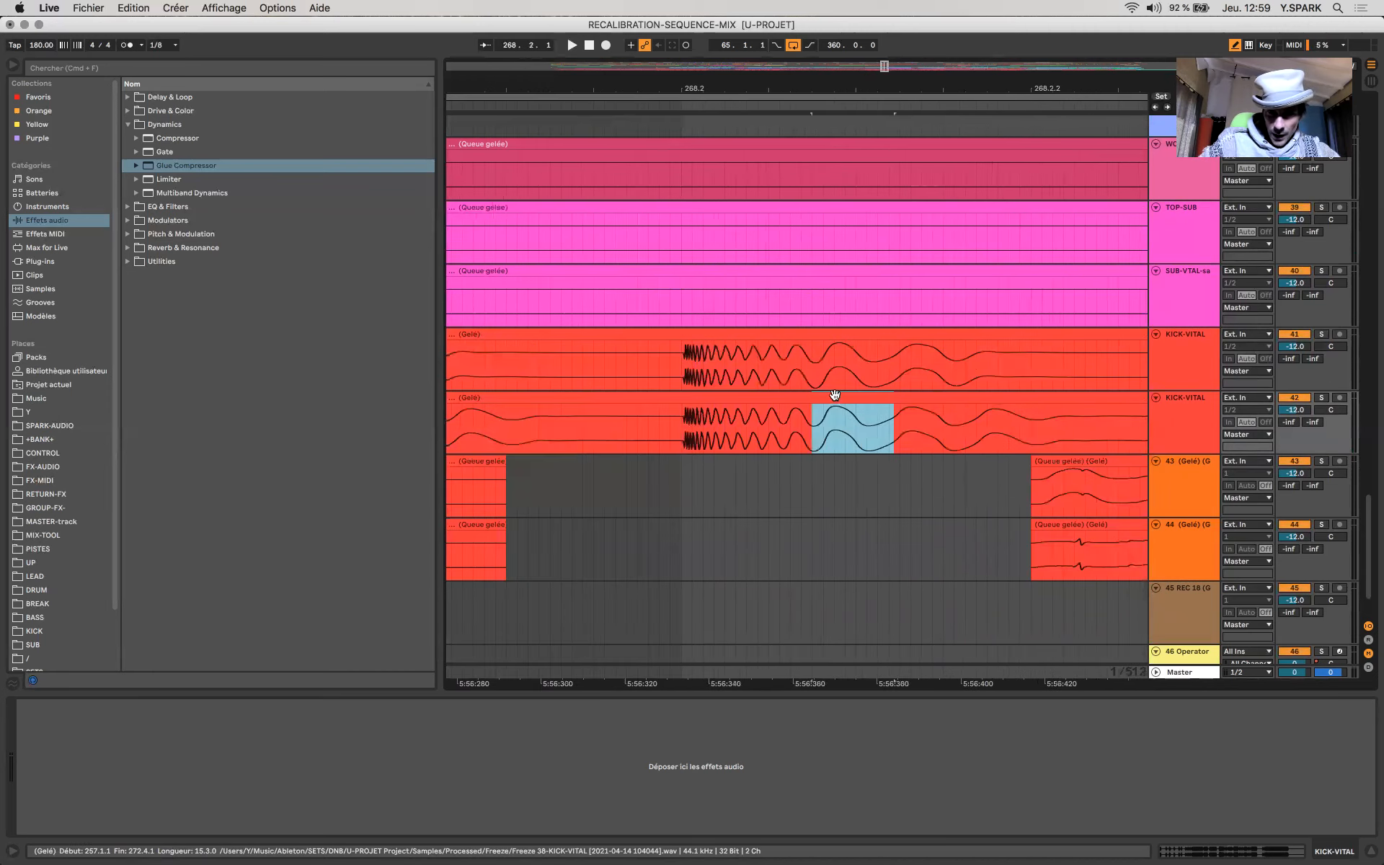
scroll(739, 368, down, 10)
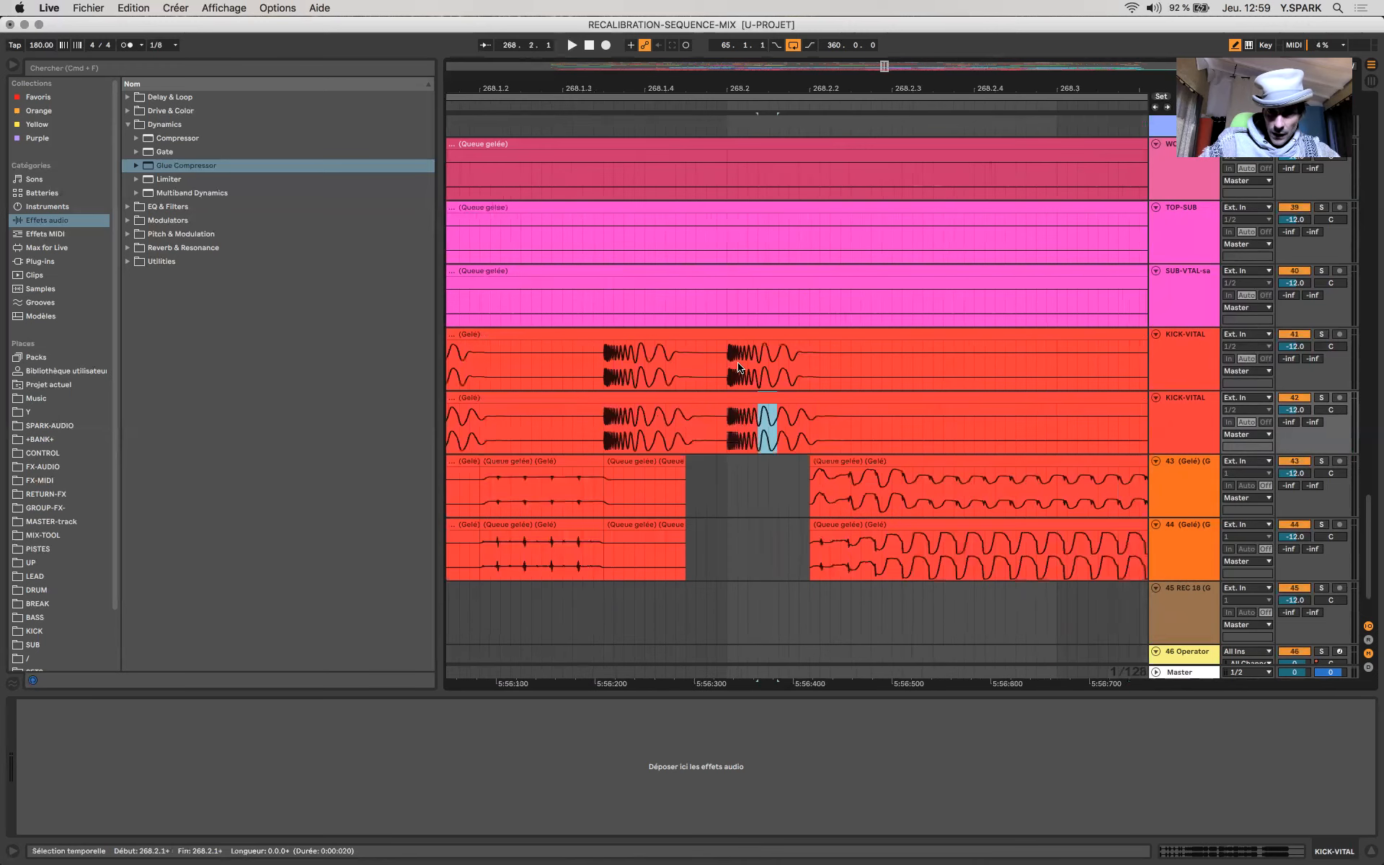
Step: Inspect the kicks from bar 272 on, selecting 272.4.1 to 273.1.1 on both KICK-VITAL tracks
scroll(739, 368, down, 10)
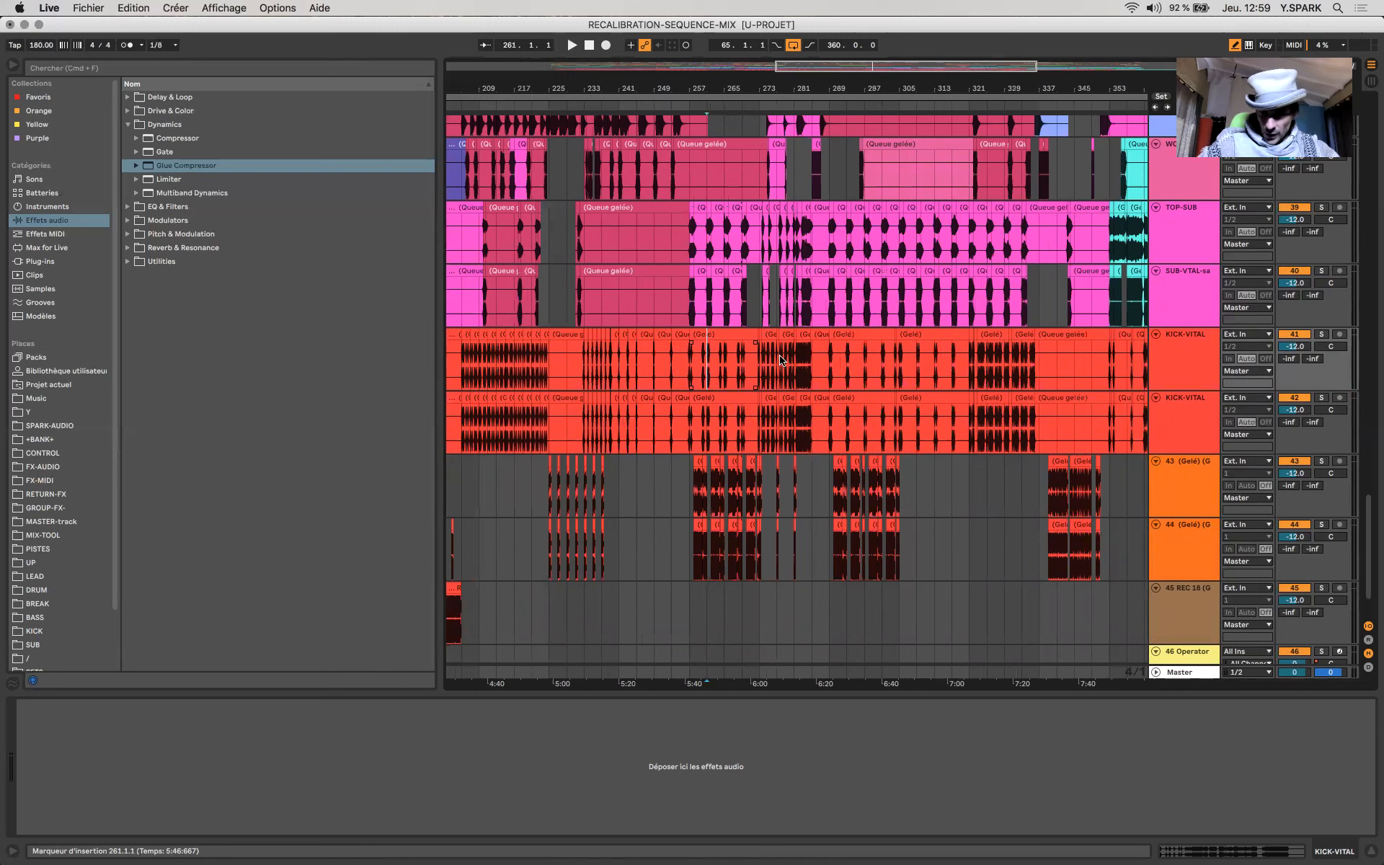
scroll(768, 372, up, 12)
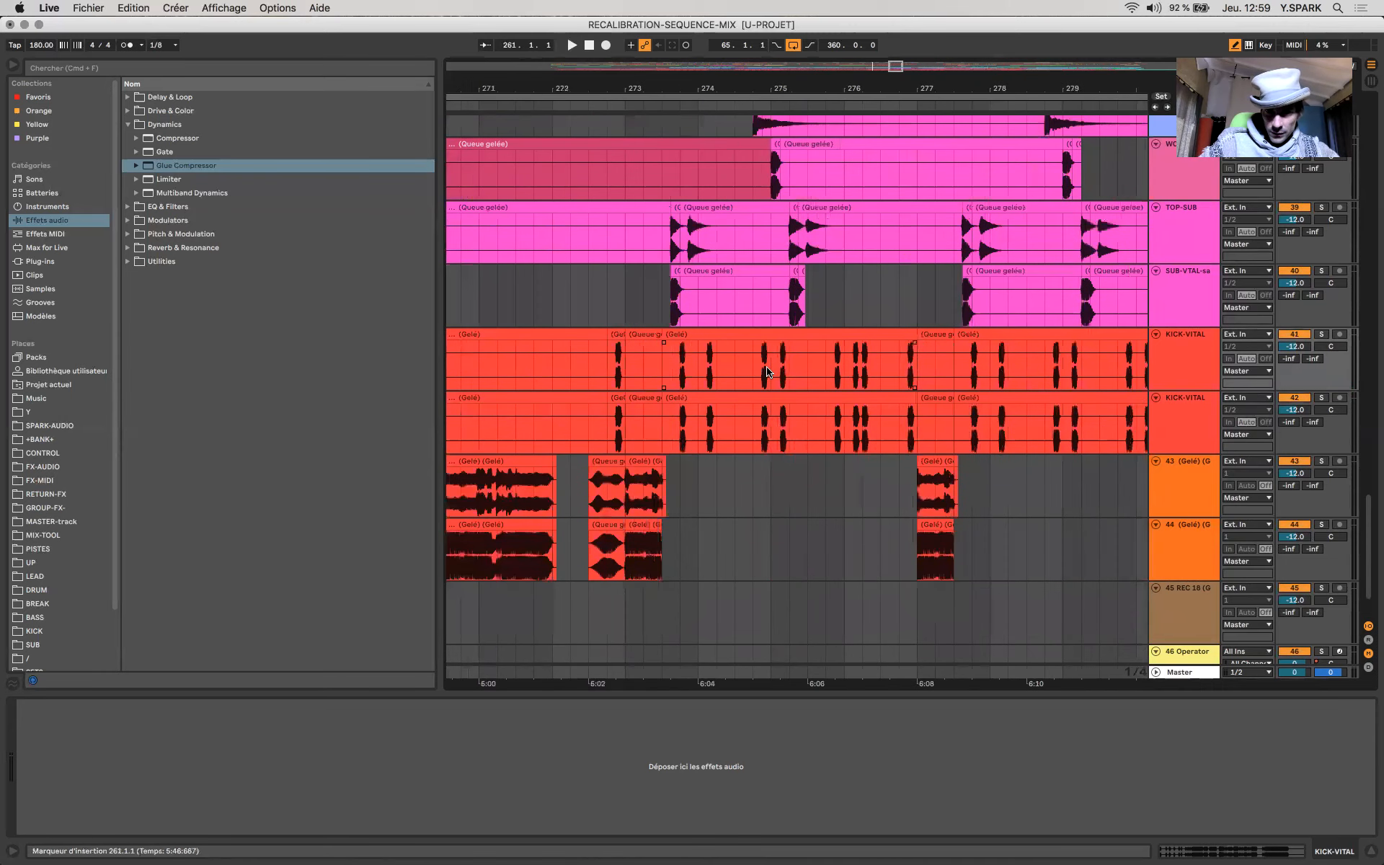
scroll(768, 372, up, 5)
scroll(769, 372, down, 5)
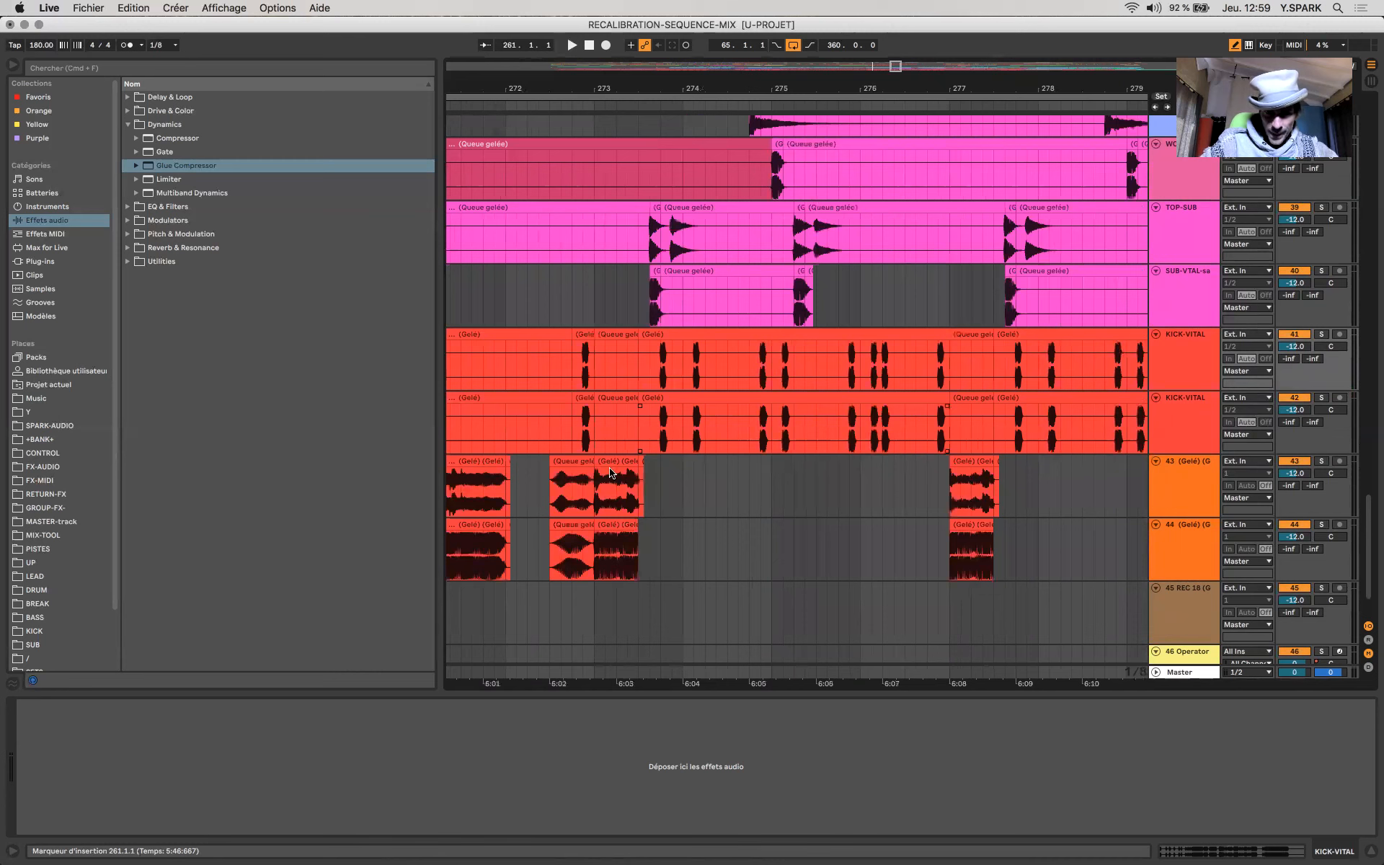
drag(569, 447, 586, 387)
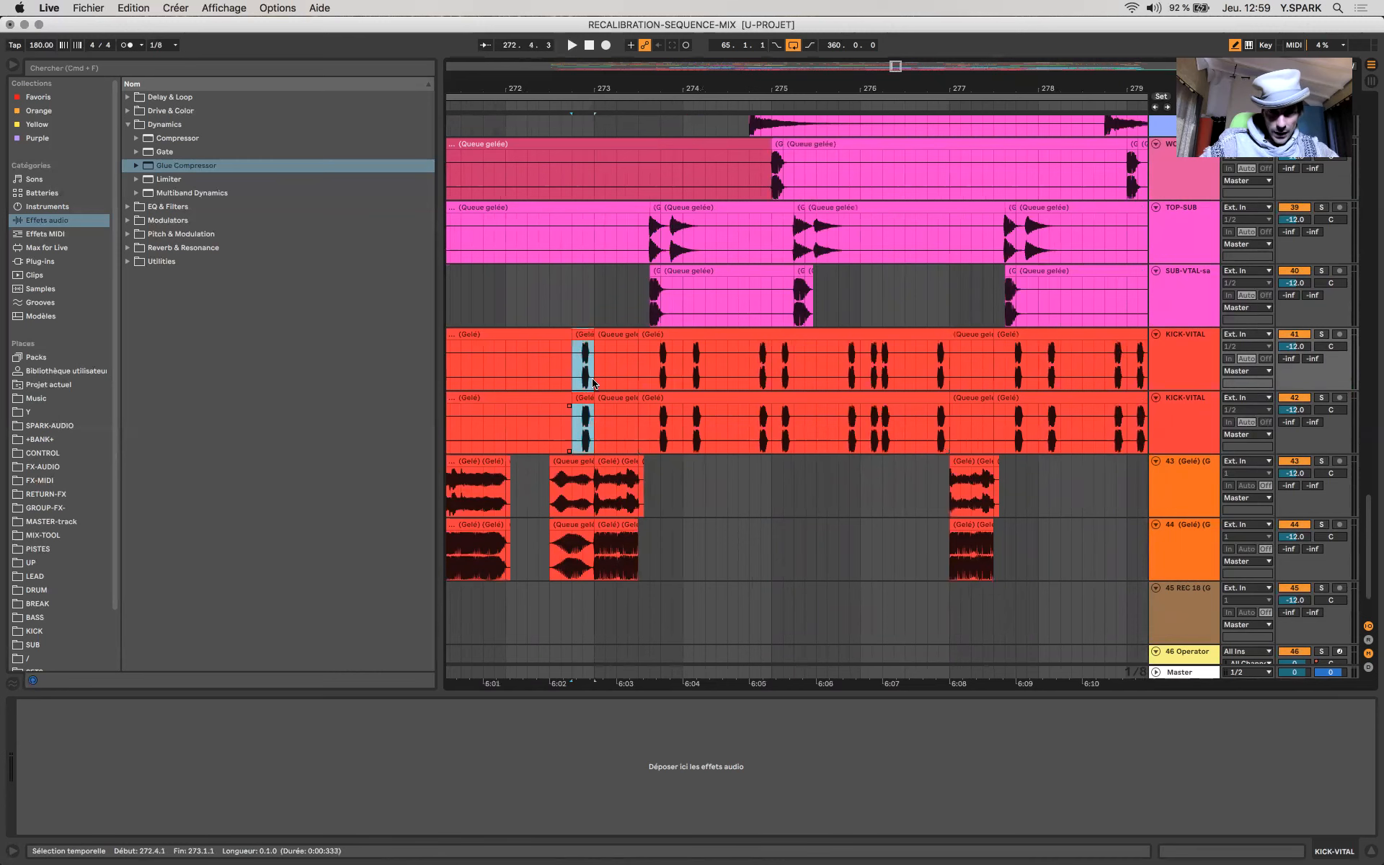
scroll(597, 483, down, 6)
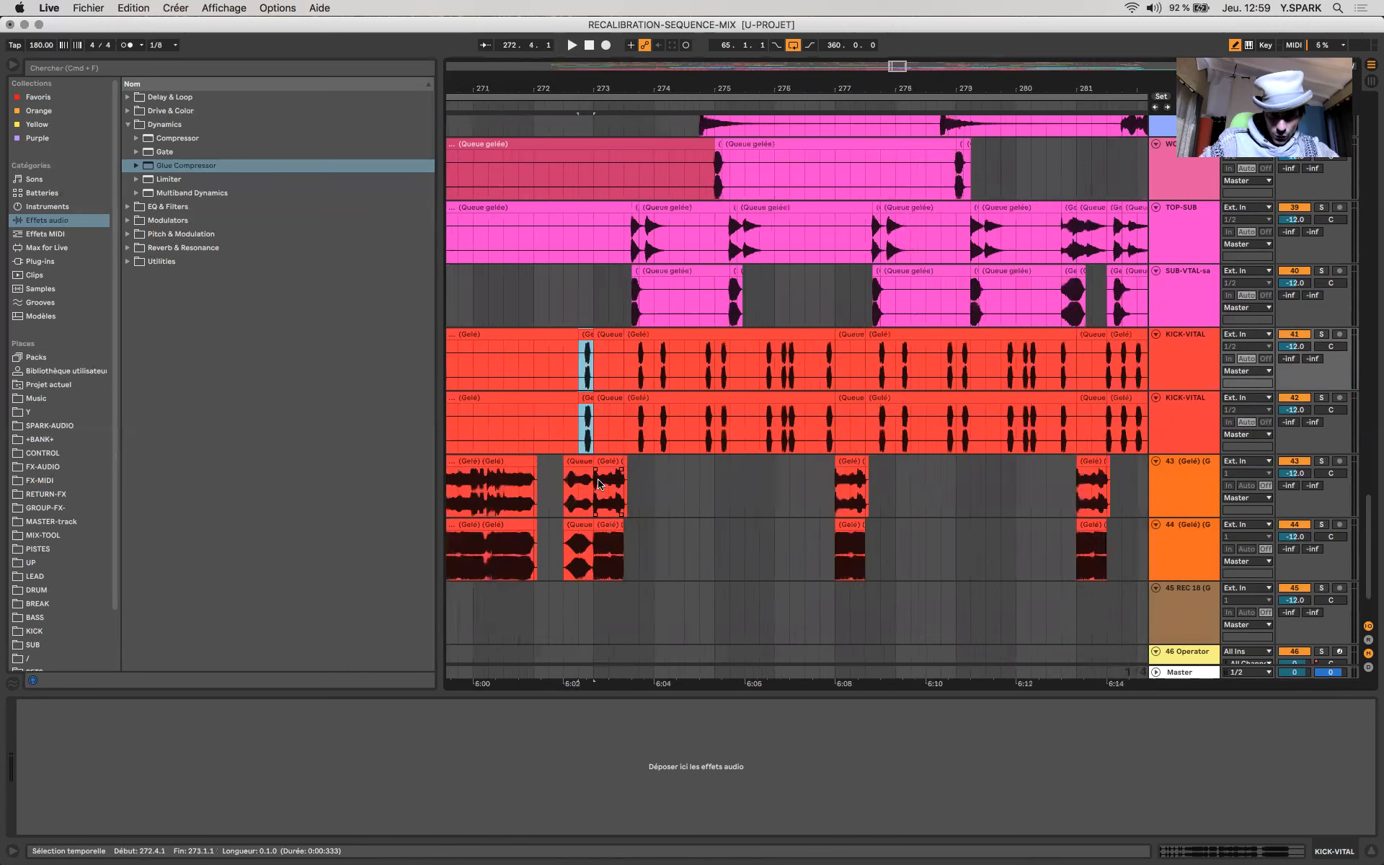
Step: Inspect the bass clip starting at 262.1.1 on track 44, selecting about 63 ms of waveform cycles after its attack
click(534, 465)
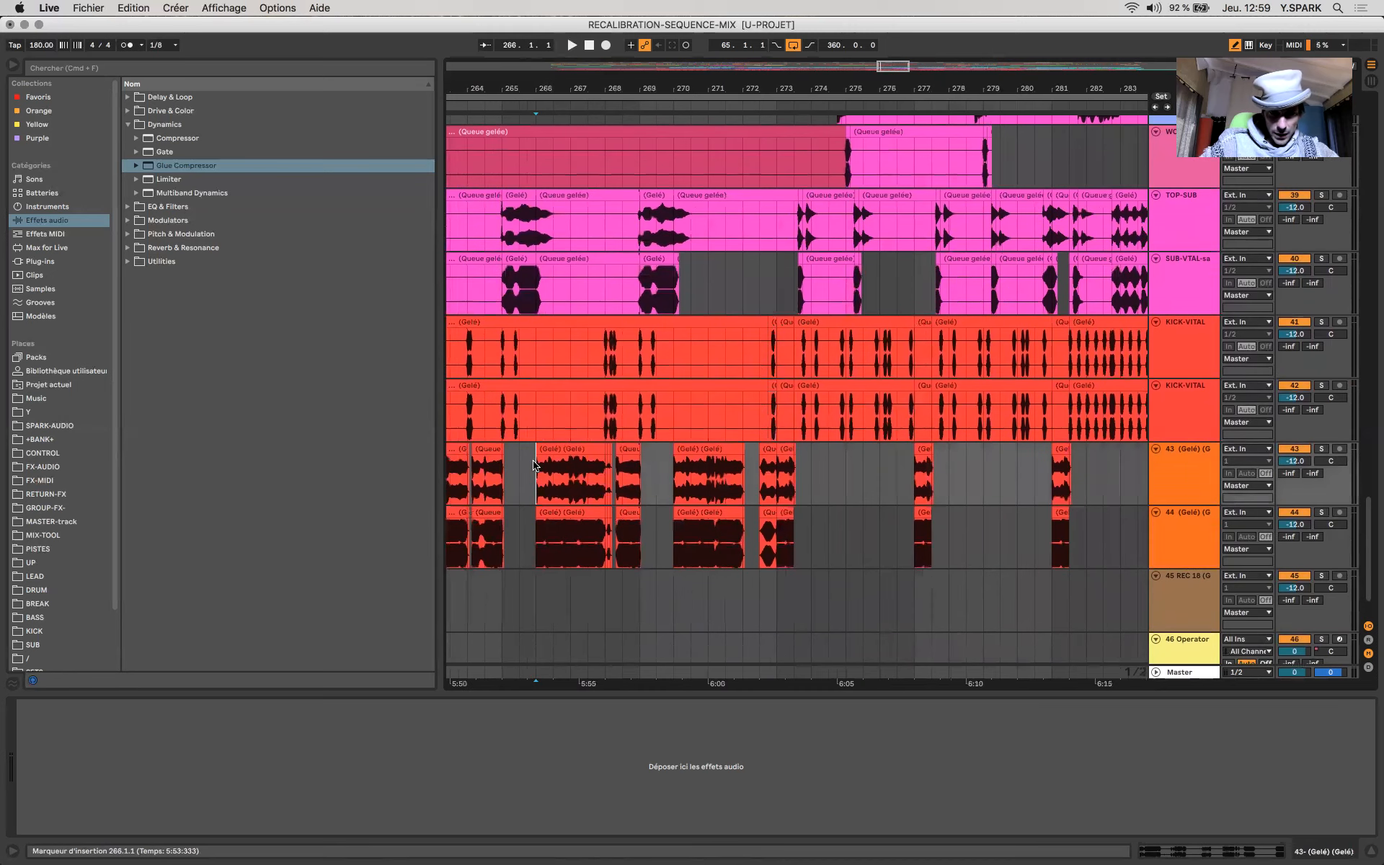
scroll(555, 466, down, 2)
scroll(562, 466, left, 5)
click(581, 468)
scroll(581, 468, up, 8)
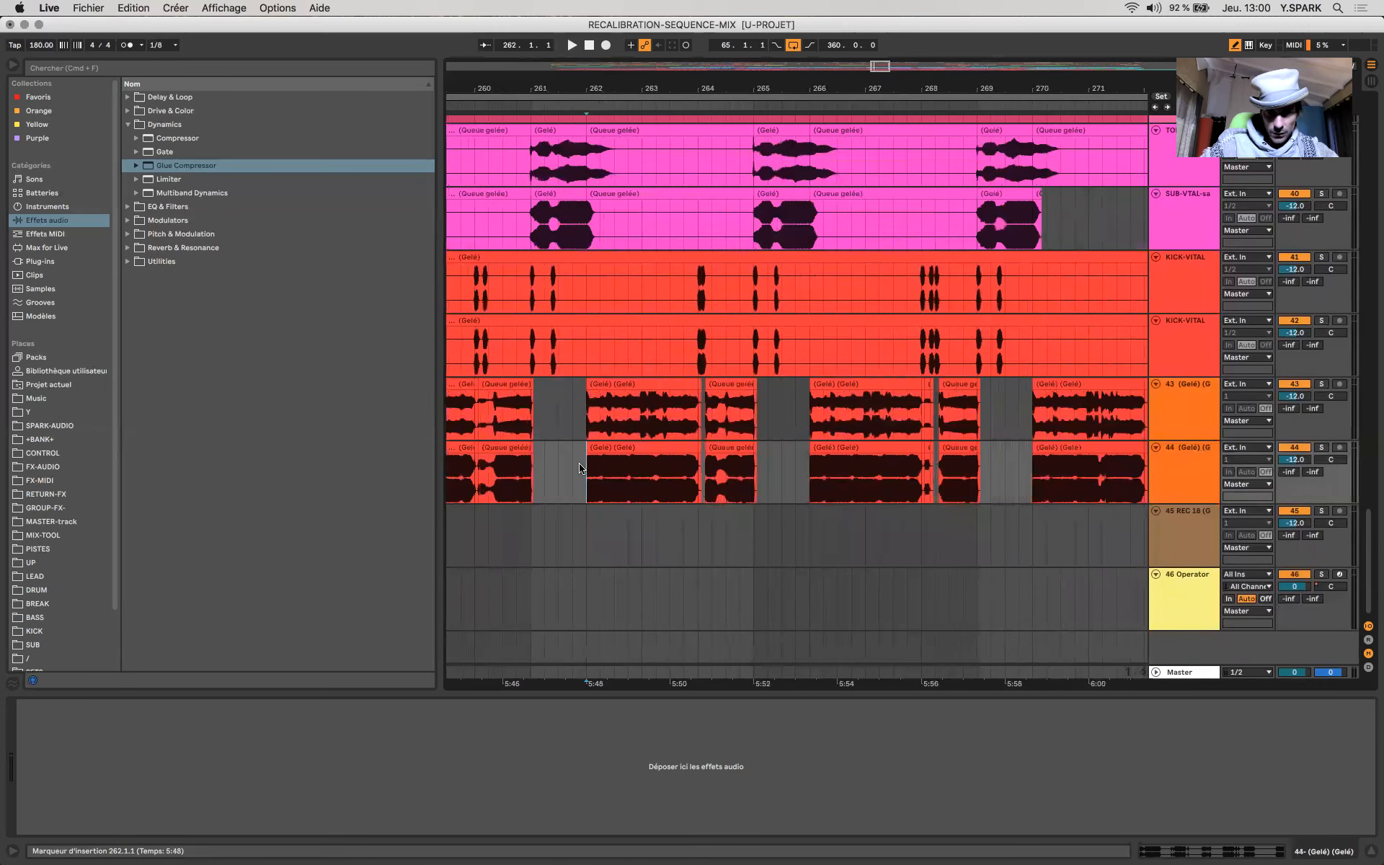
scroll(581, 467, up, 8)
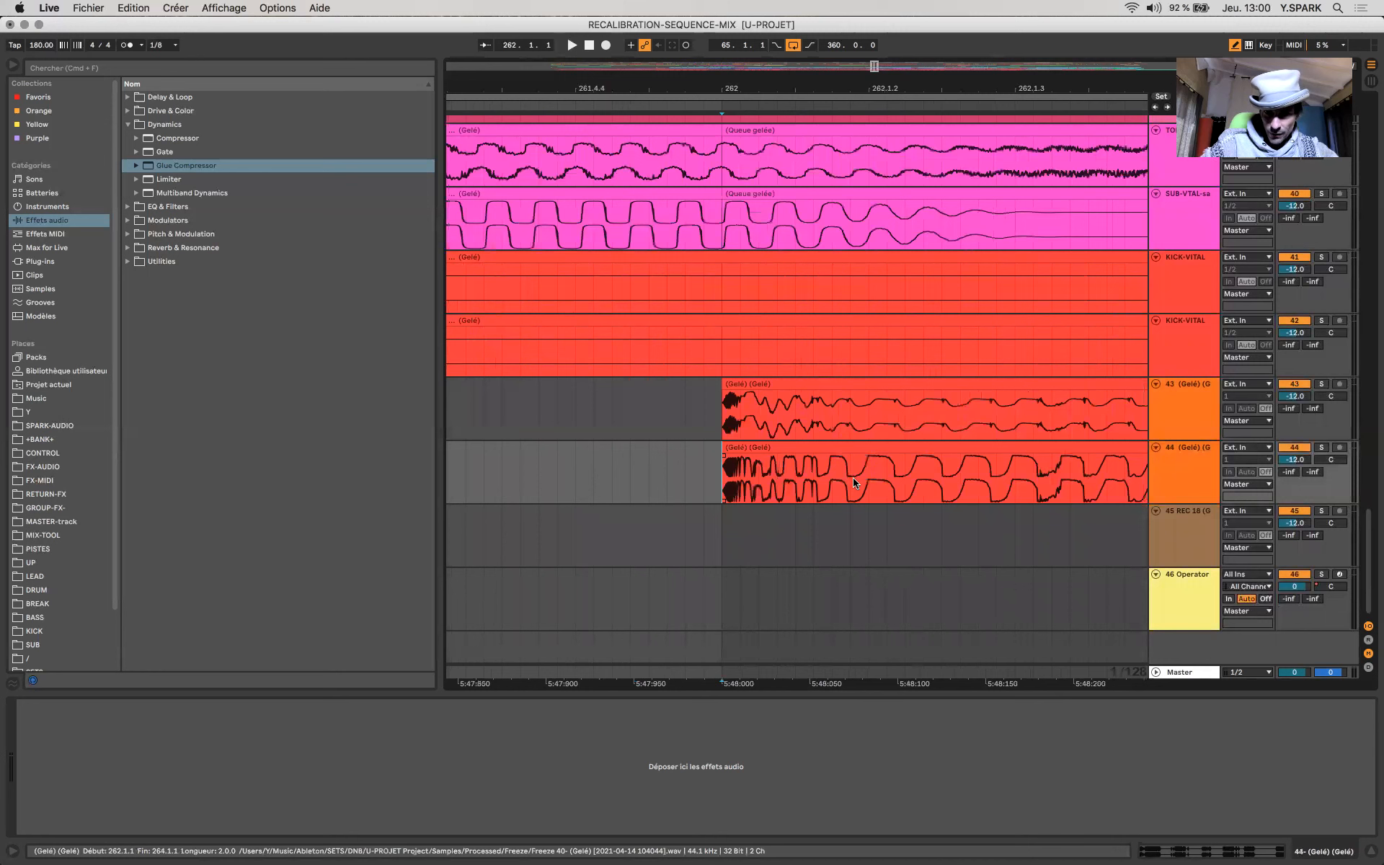
drag(849, 464, 959, 487)
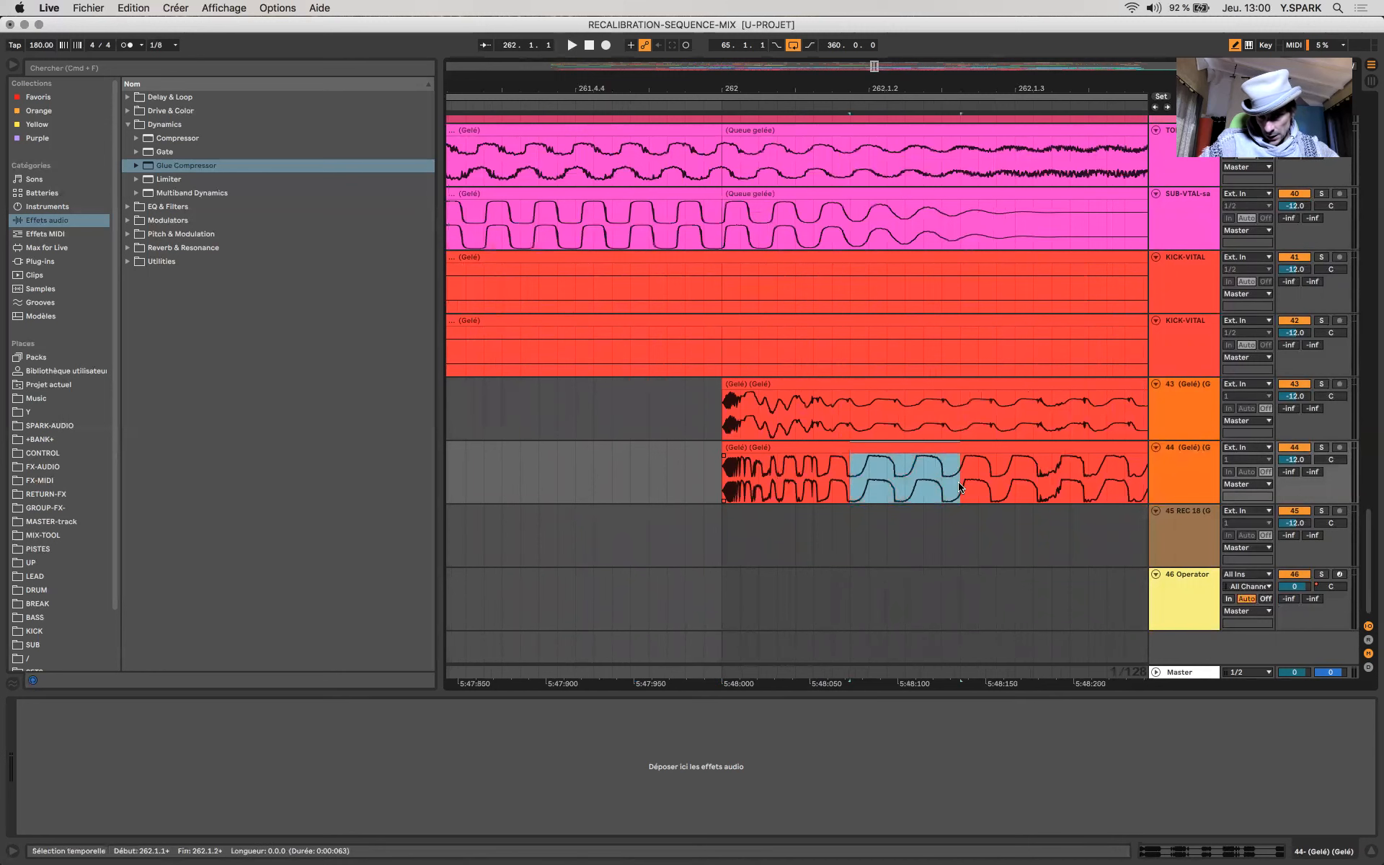
scroll(1001, 485, down, 5)
Step: Solo bass track 43 and play it from bar 262 and from 264.3.1
click(1204, 398)
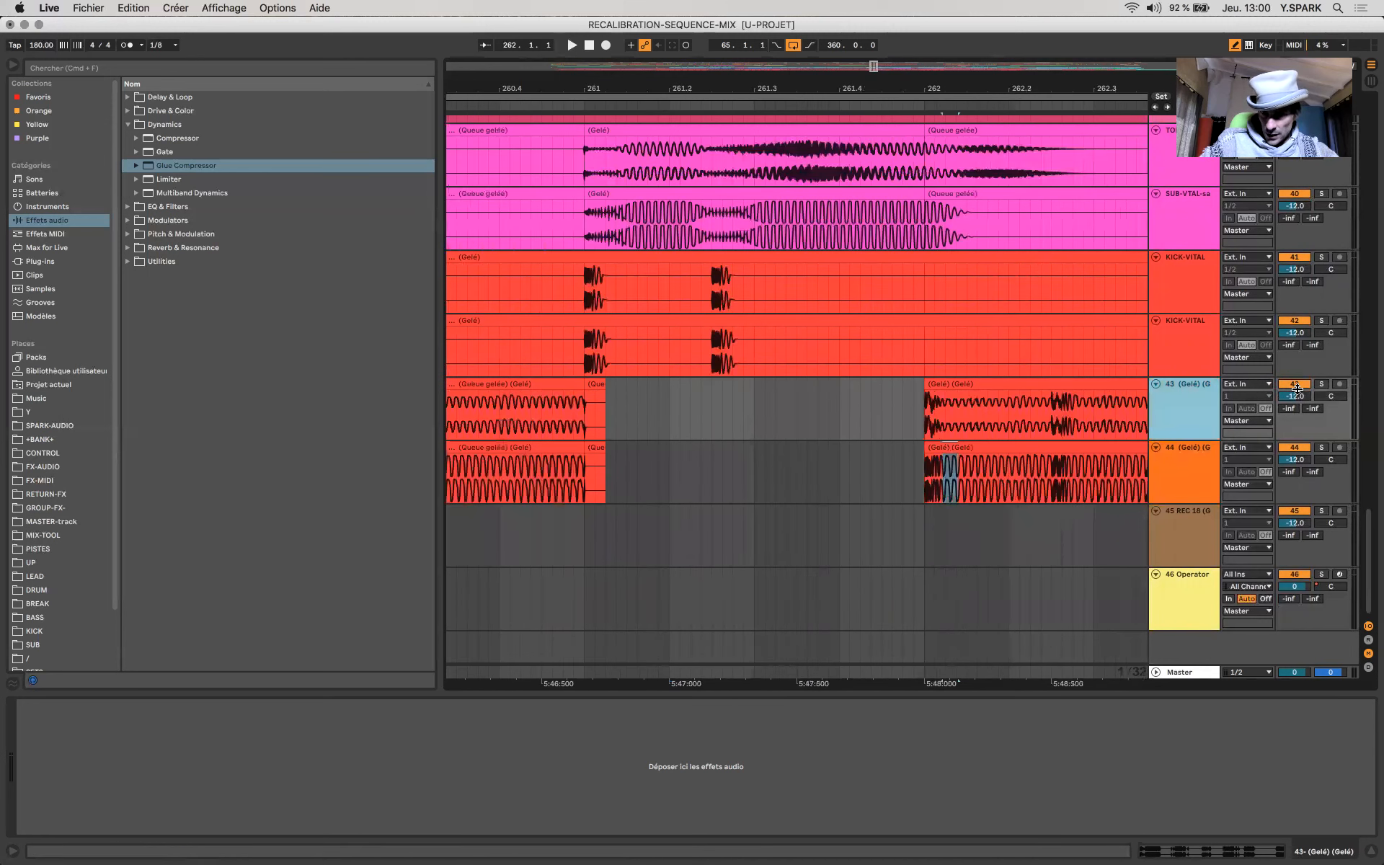
click(1319, 390)
key(space)
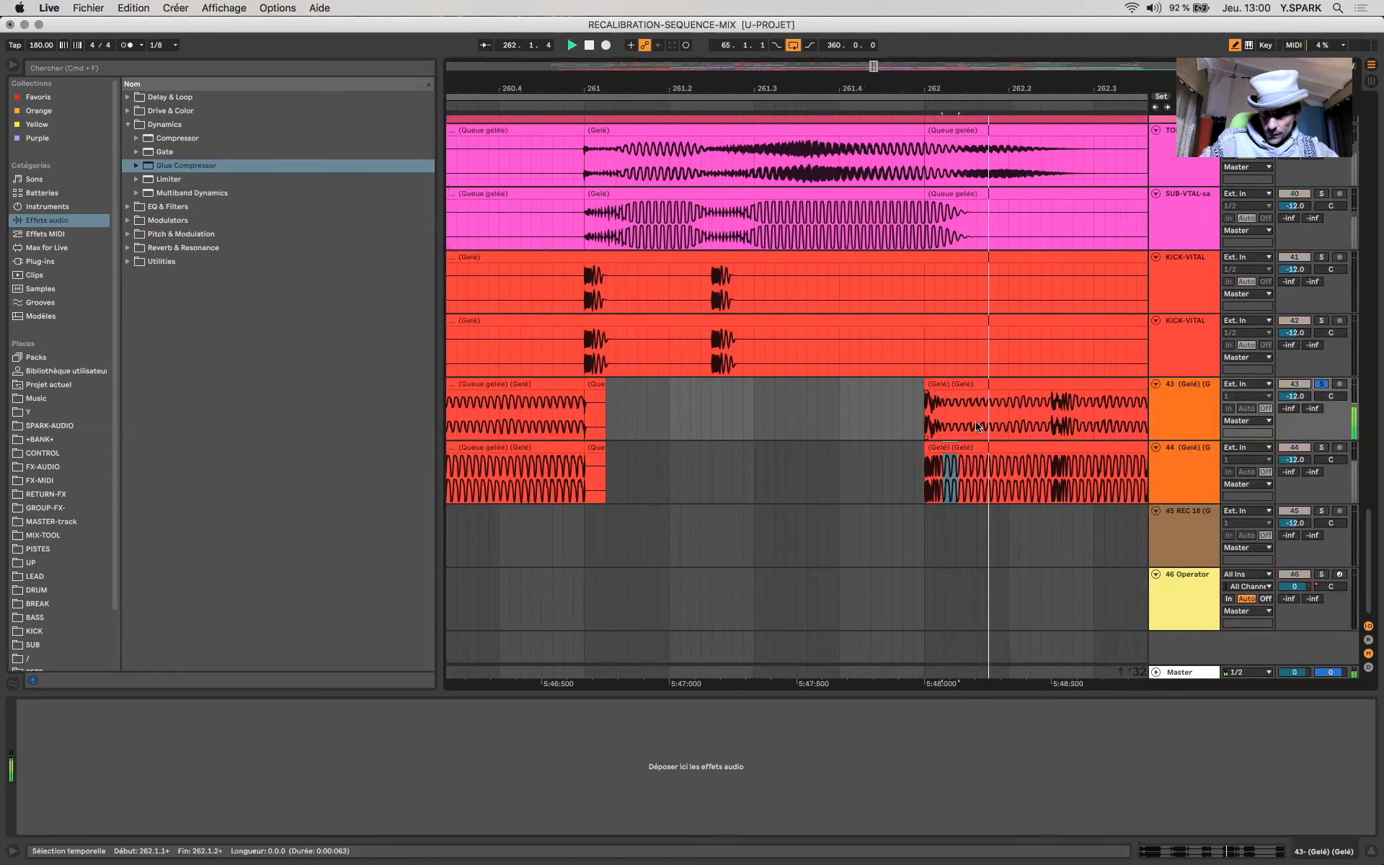
scroll(977, 426, down, 5)
click(872, 418)
click(874, 419)
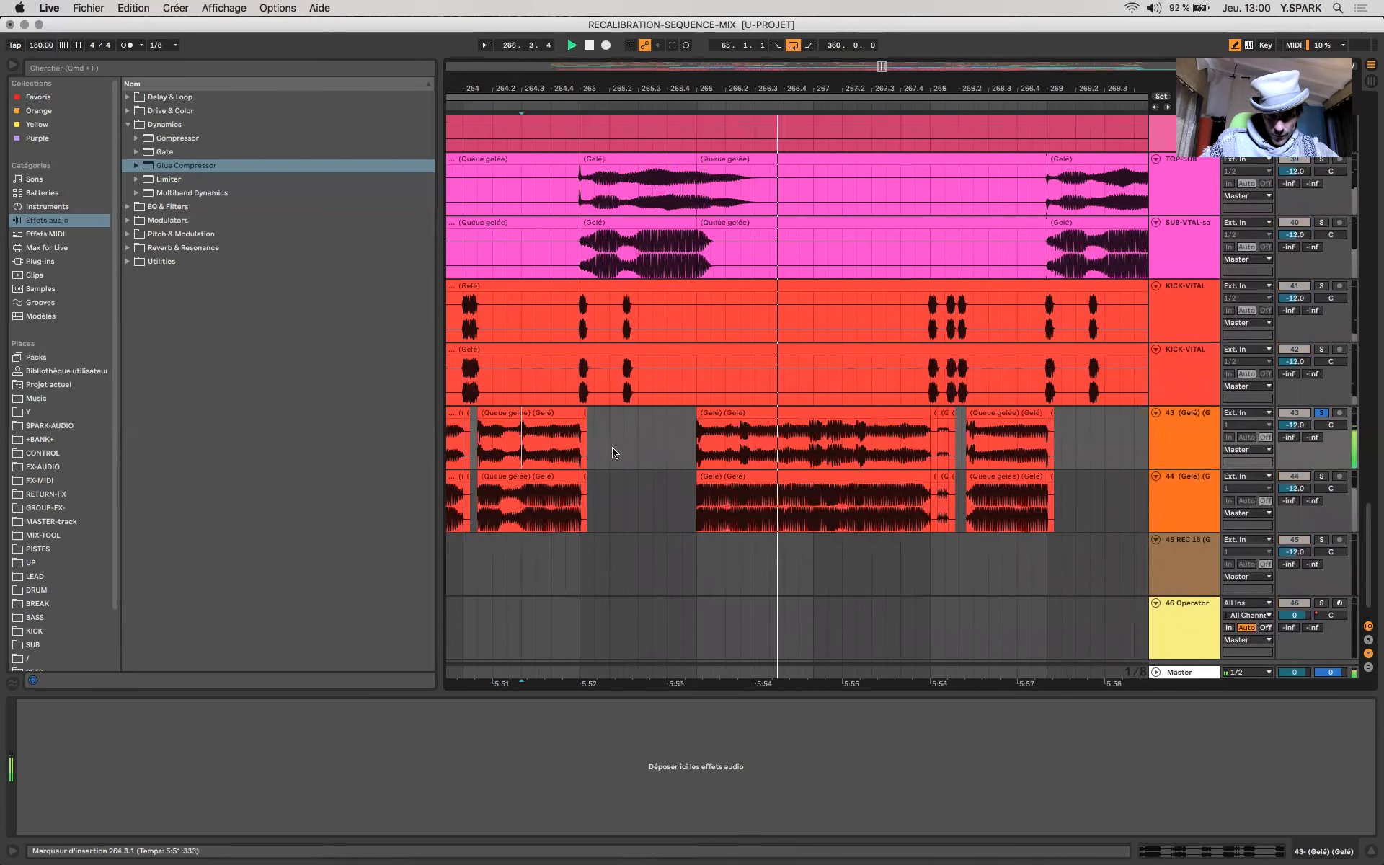
Step: Stop playback and delete the leftover bass tails under the kick at 265.1.1 on tracks 43 and 44
key(space)
drag(581, 447, 628, 495)
key(Delete)
Step: Play soloed track 43 from 266.1.1 and examine its waveform against track 44 around bar 267
click(696, 455)
key(space)
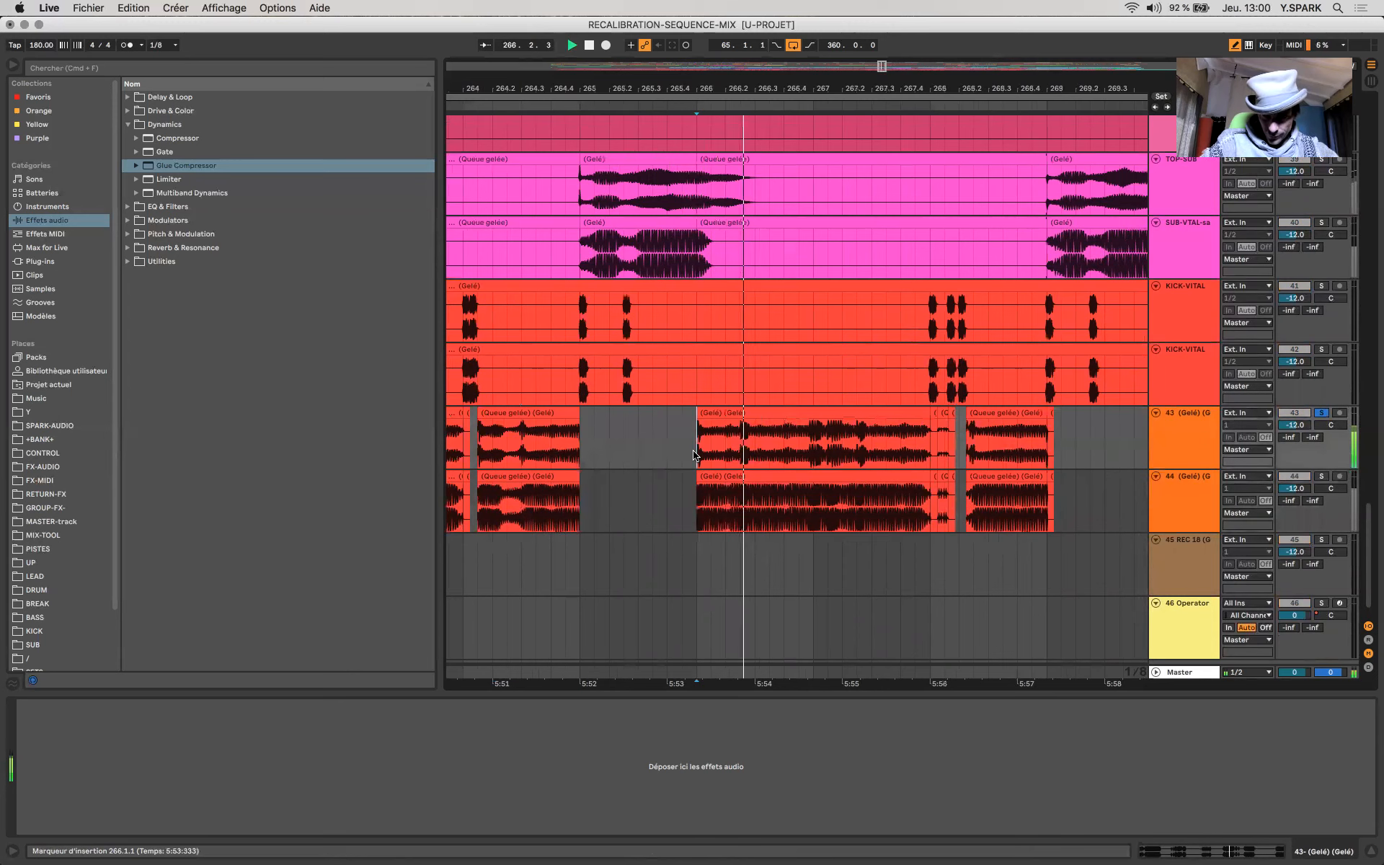
scroll(693, 455, up, 8)
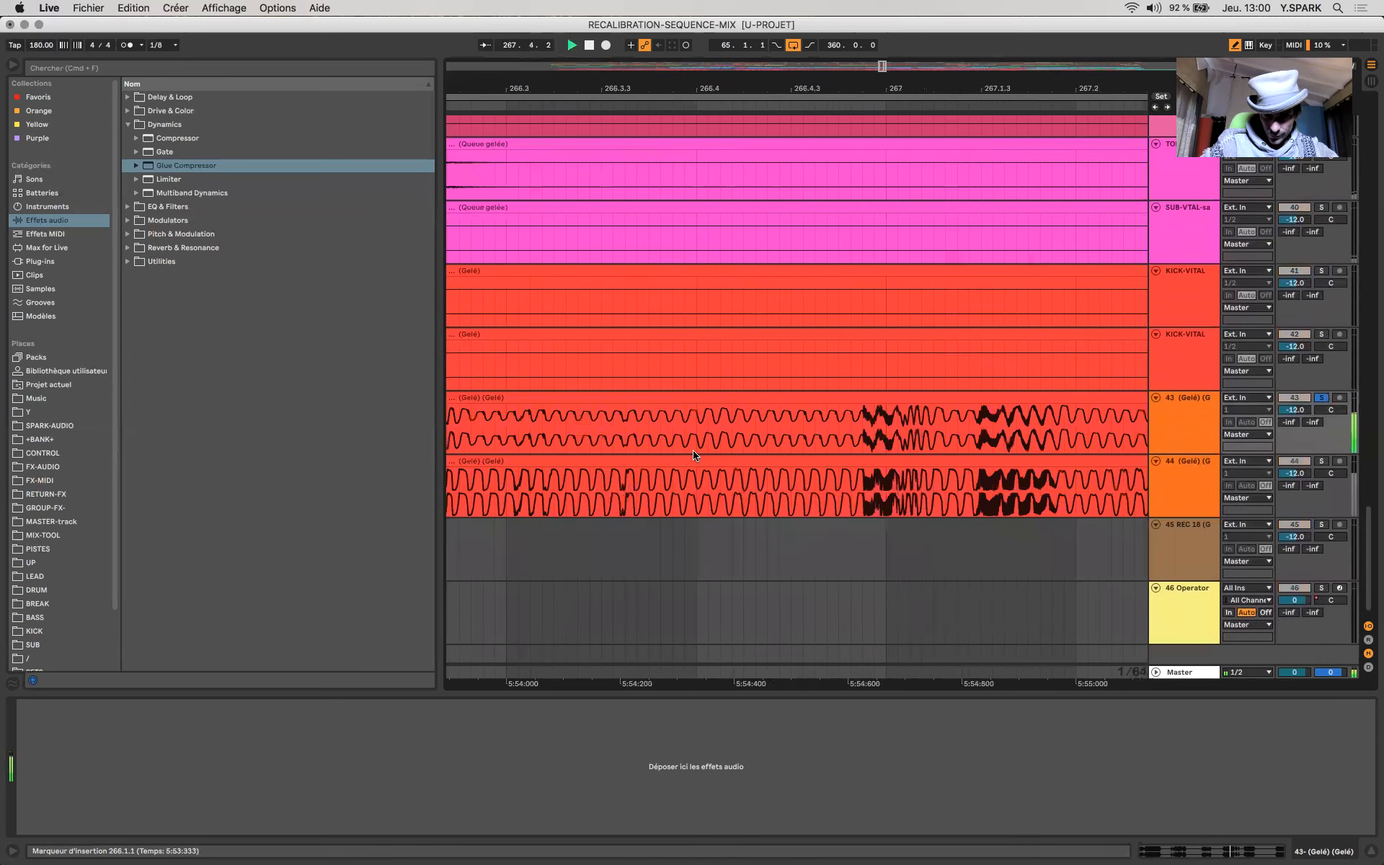
scroll(693, 456, down, 4)
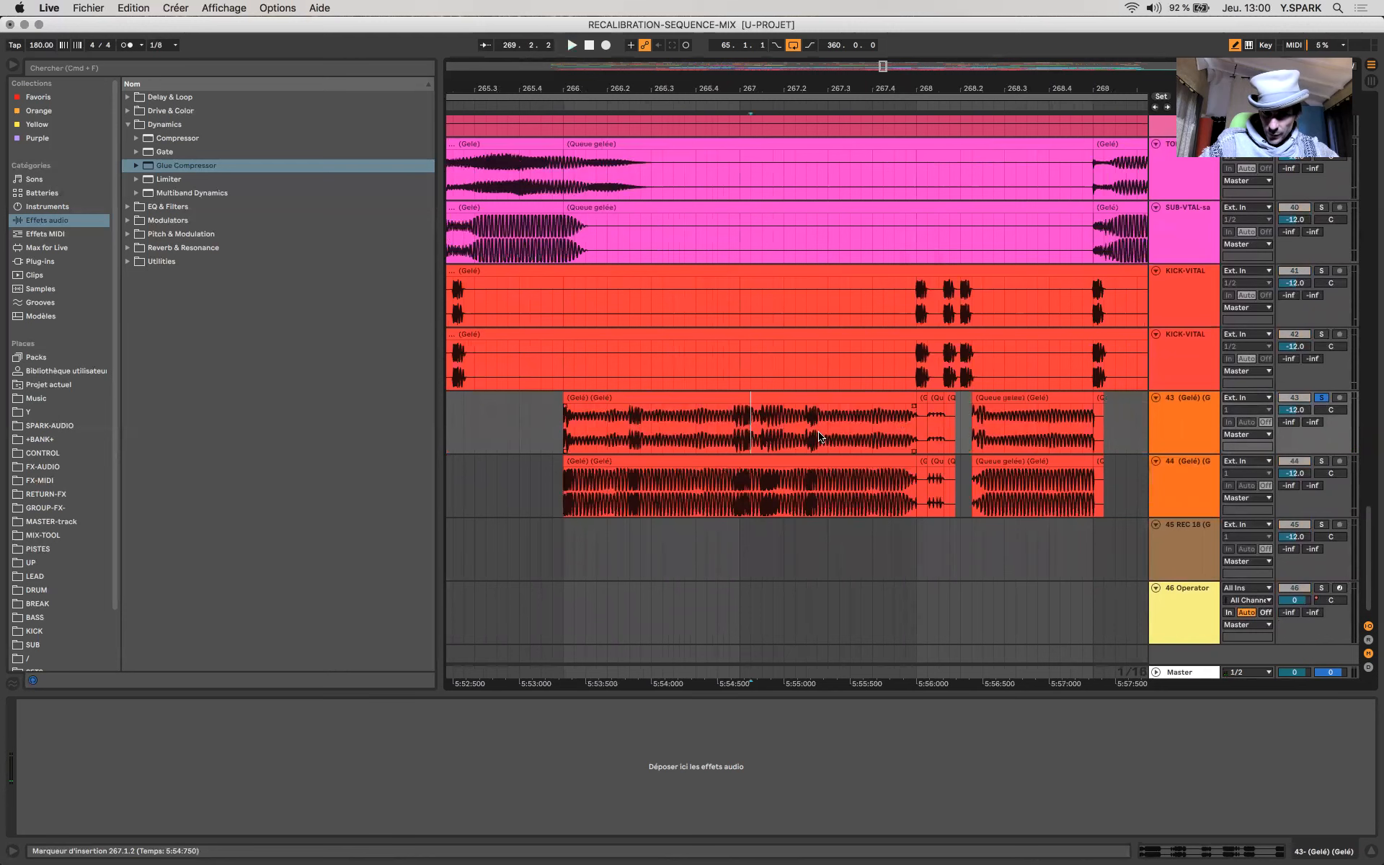
Step: Check soloed track 43 on the Master's analysers and replay it from 266.2.1
click(1181, 667)
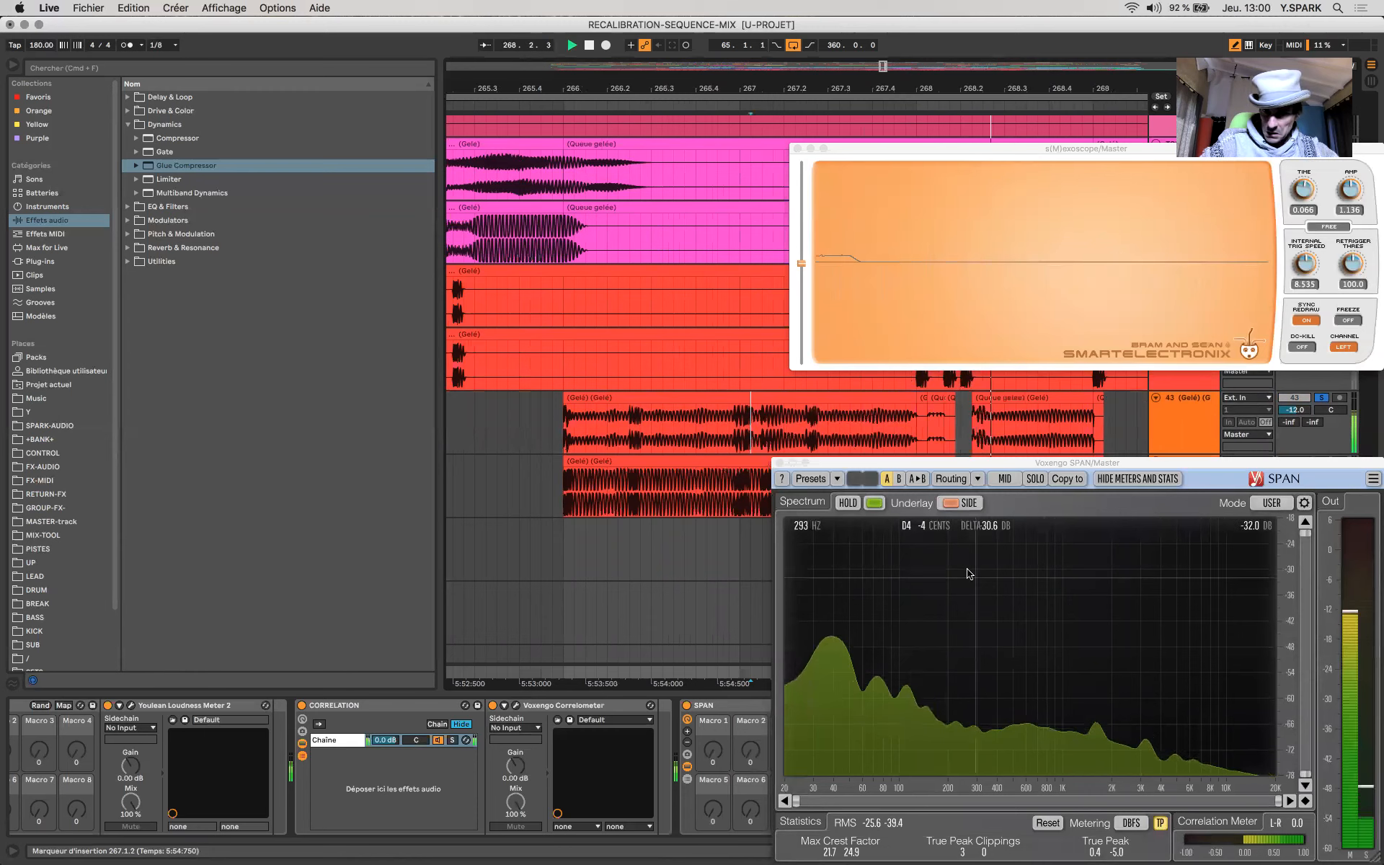
click(607, 493)
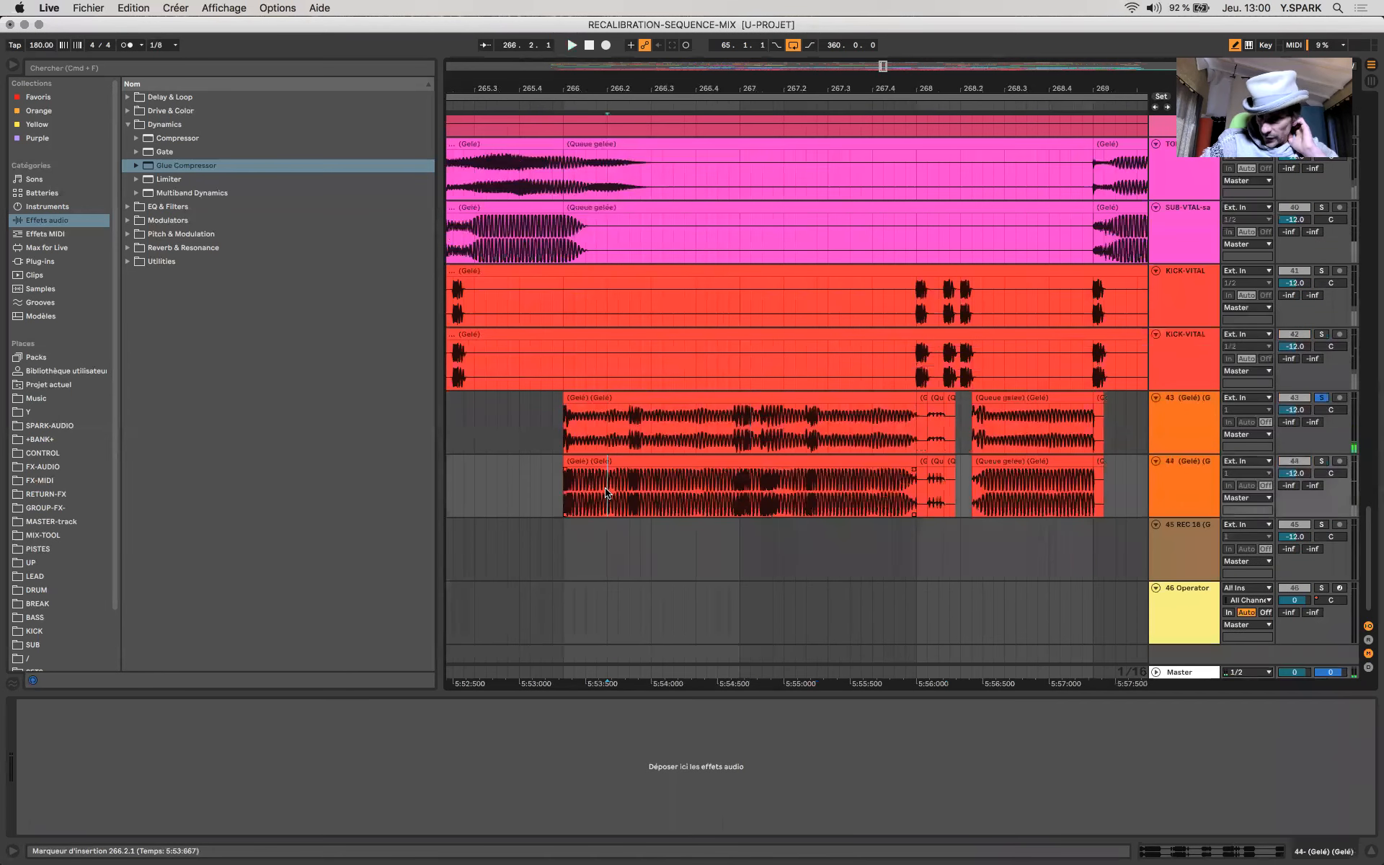
key(space)
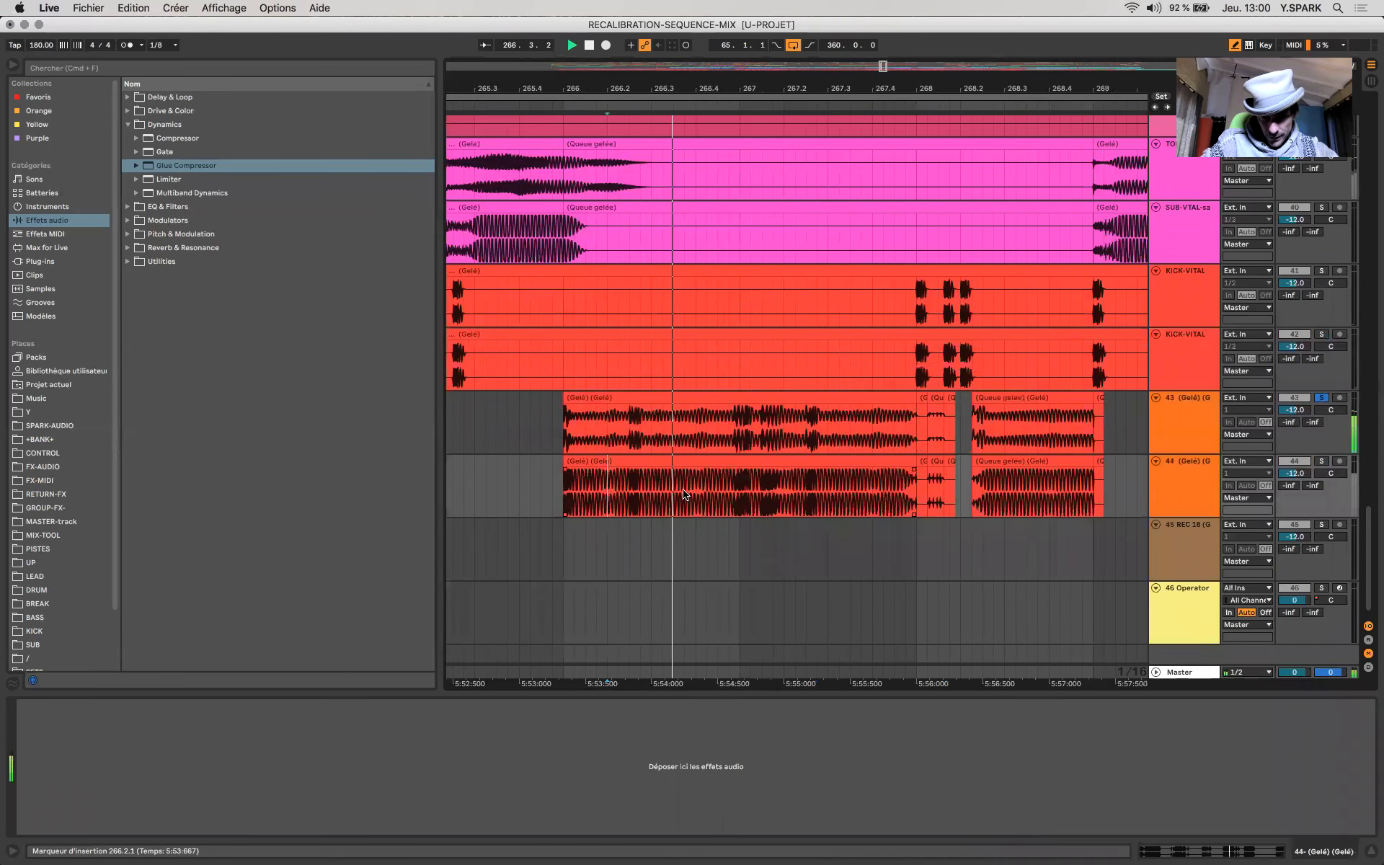
Step: Compare tracks 43 and 44 soloed together with track 44 soloed alone, restarting playback from 266.2.1 each time
click(1321, 460)
key(space)
key(space)
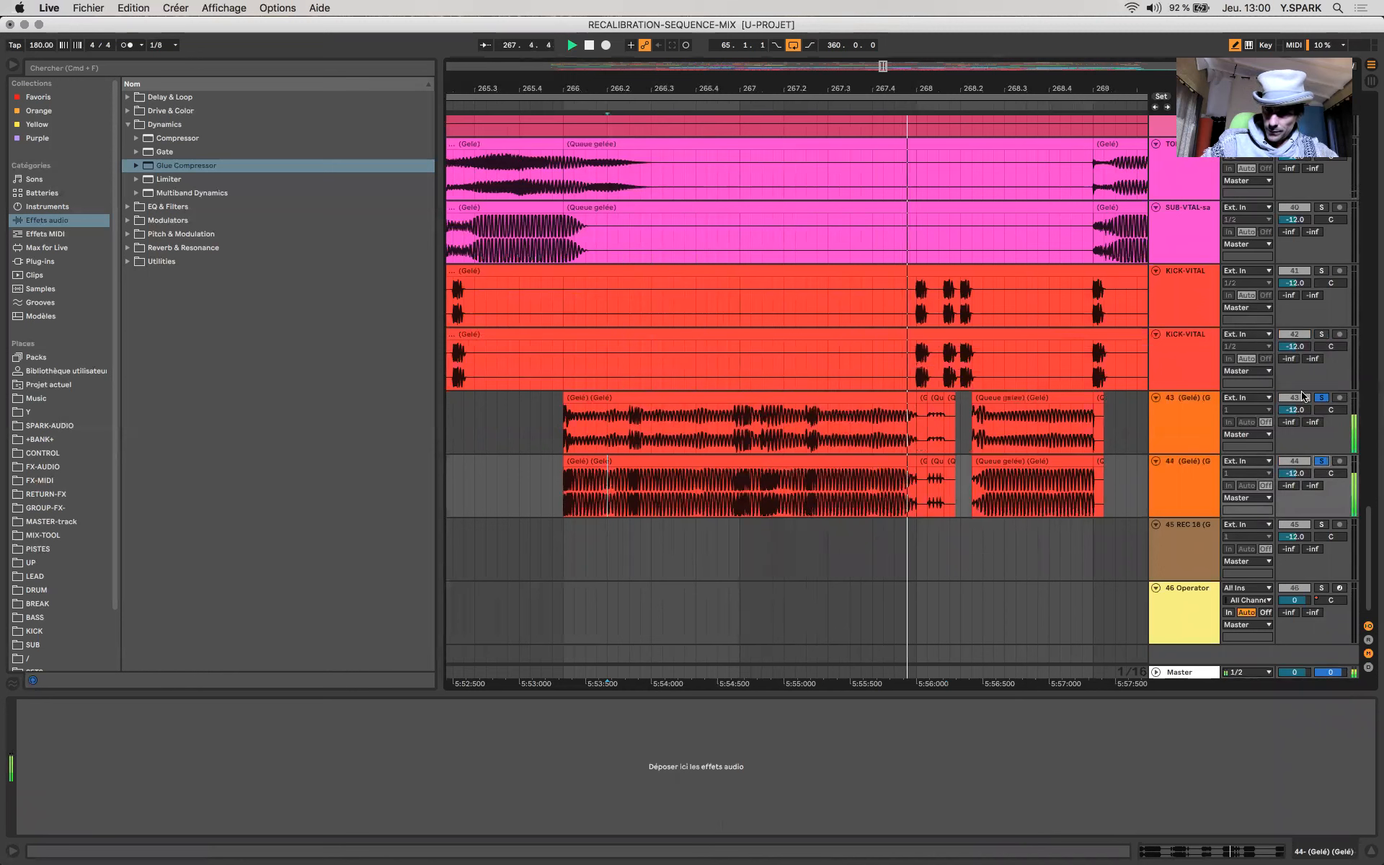
click(1320, 398)
key(space)
key(space)
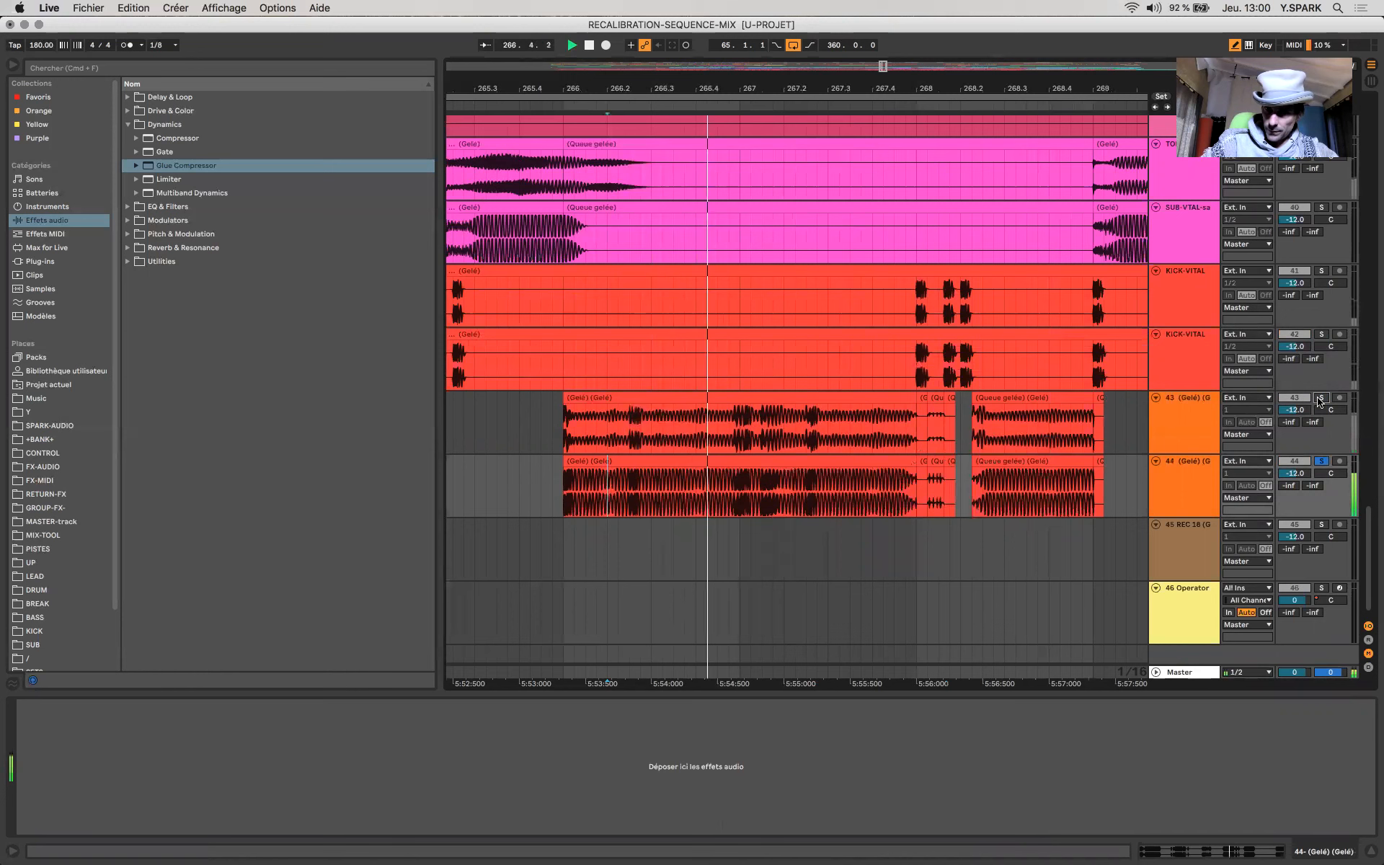
click(1320, 398)
key(space)
key(space)
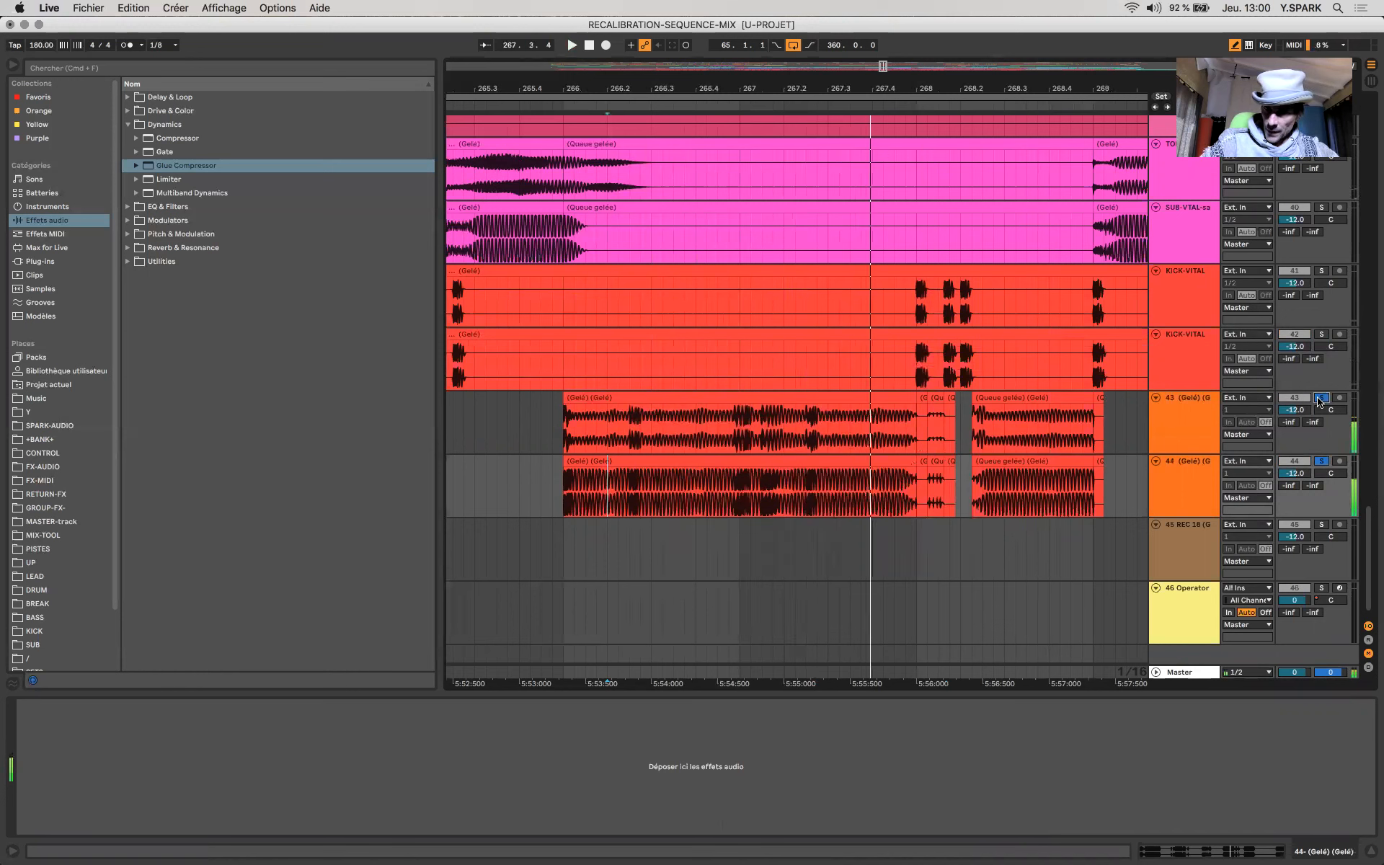
Step: Inspect track 44's bass waveform after 266.1.1, selecting the cycles from about 266.1.2 to 266.1.4
scroll(753, 498, down, 5)
click(752, 497)
key(plus)
key(plus)
key(plus)
key(plus)
key(plus)
key(plus)
key(plus)
key(plus)
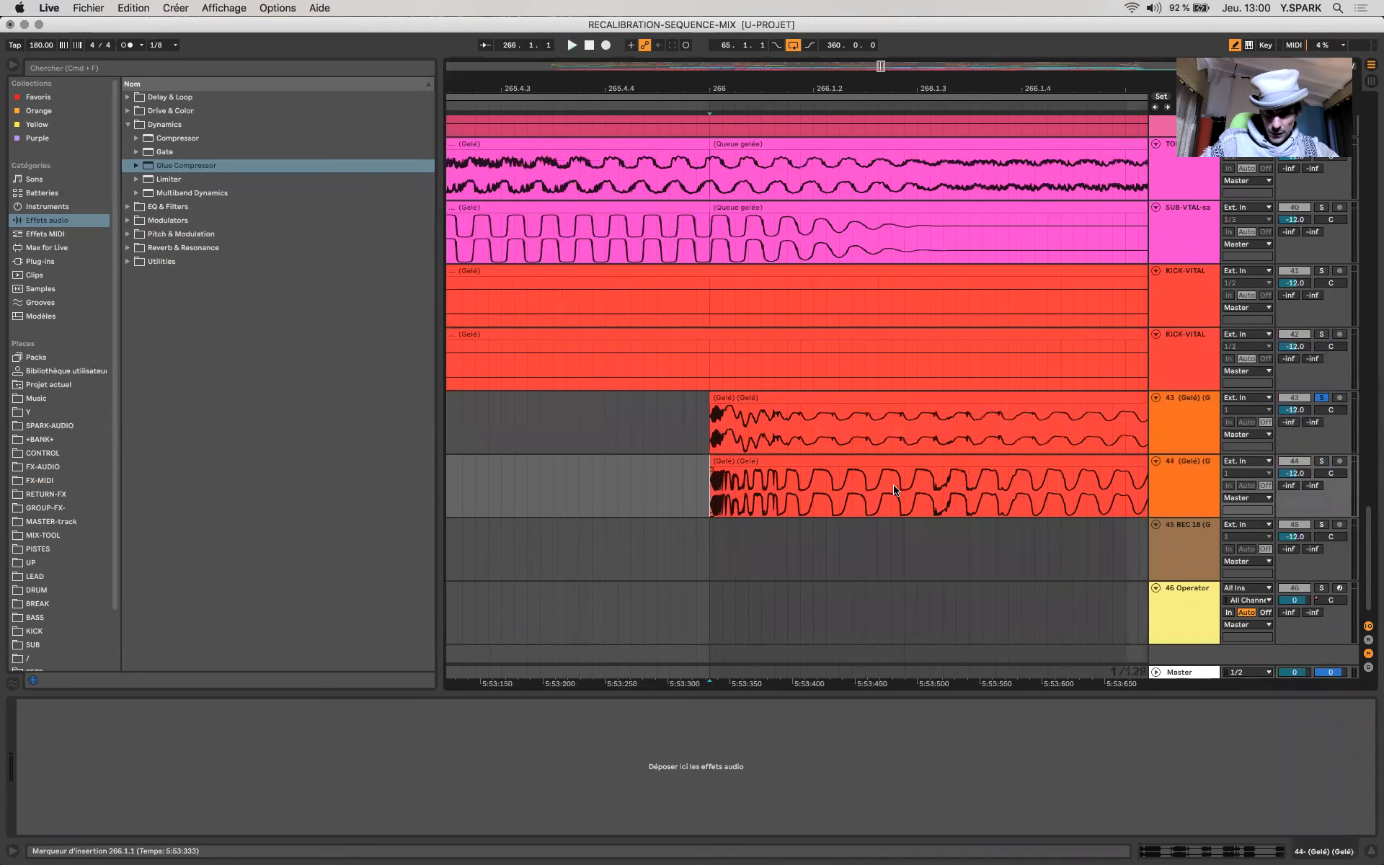
drag(828, 489, 1016, 479)
scroll(1015, 479, right, 3)
scroll(1015, 479, up, 1)
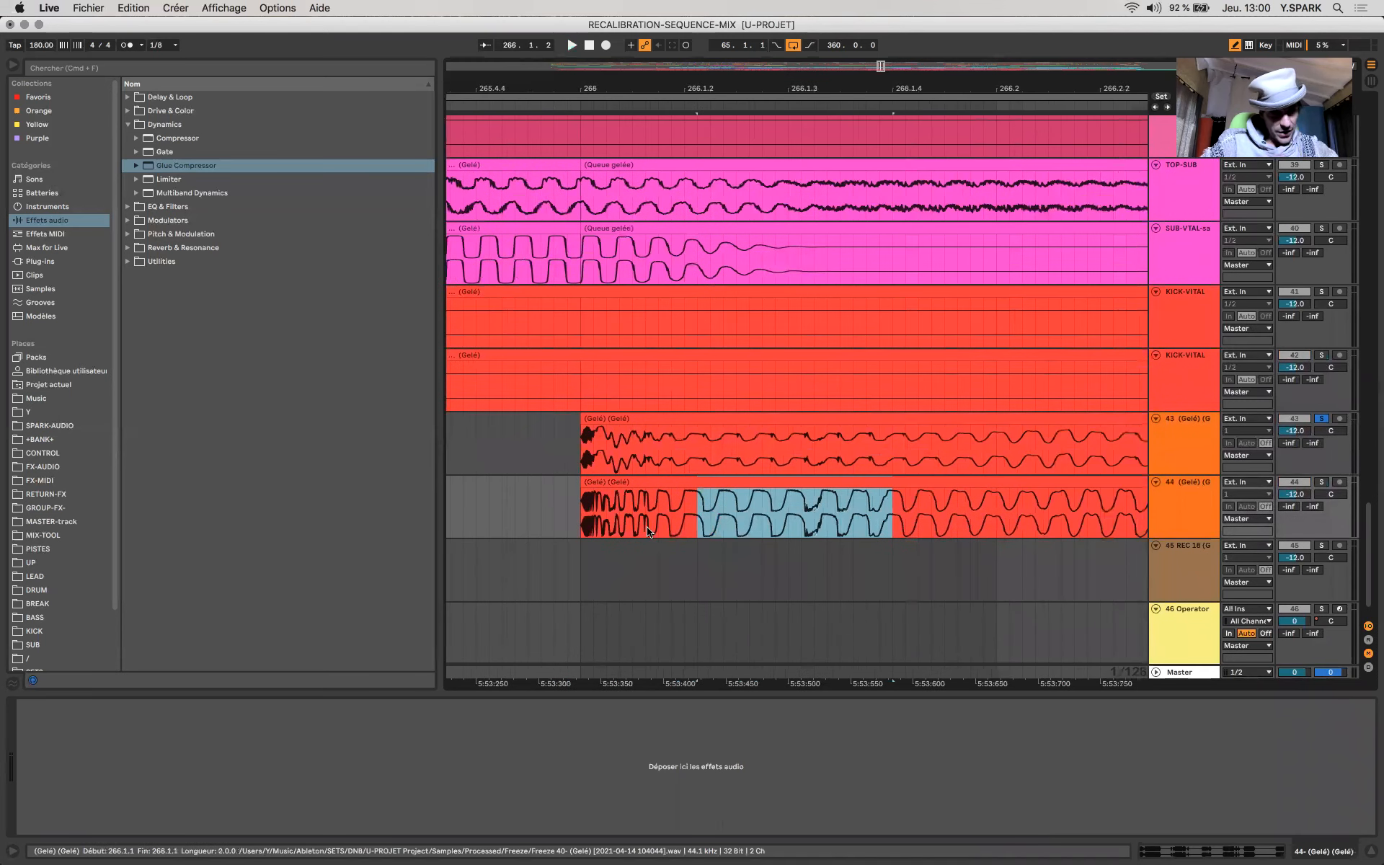
Step: Select the first 3 ms or so of the attack in track 44's bass clip at 266.1.1
scroll(589, 528, up, 5)
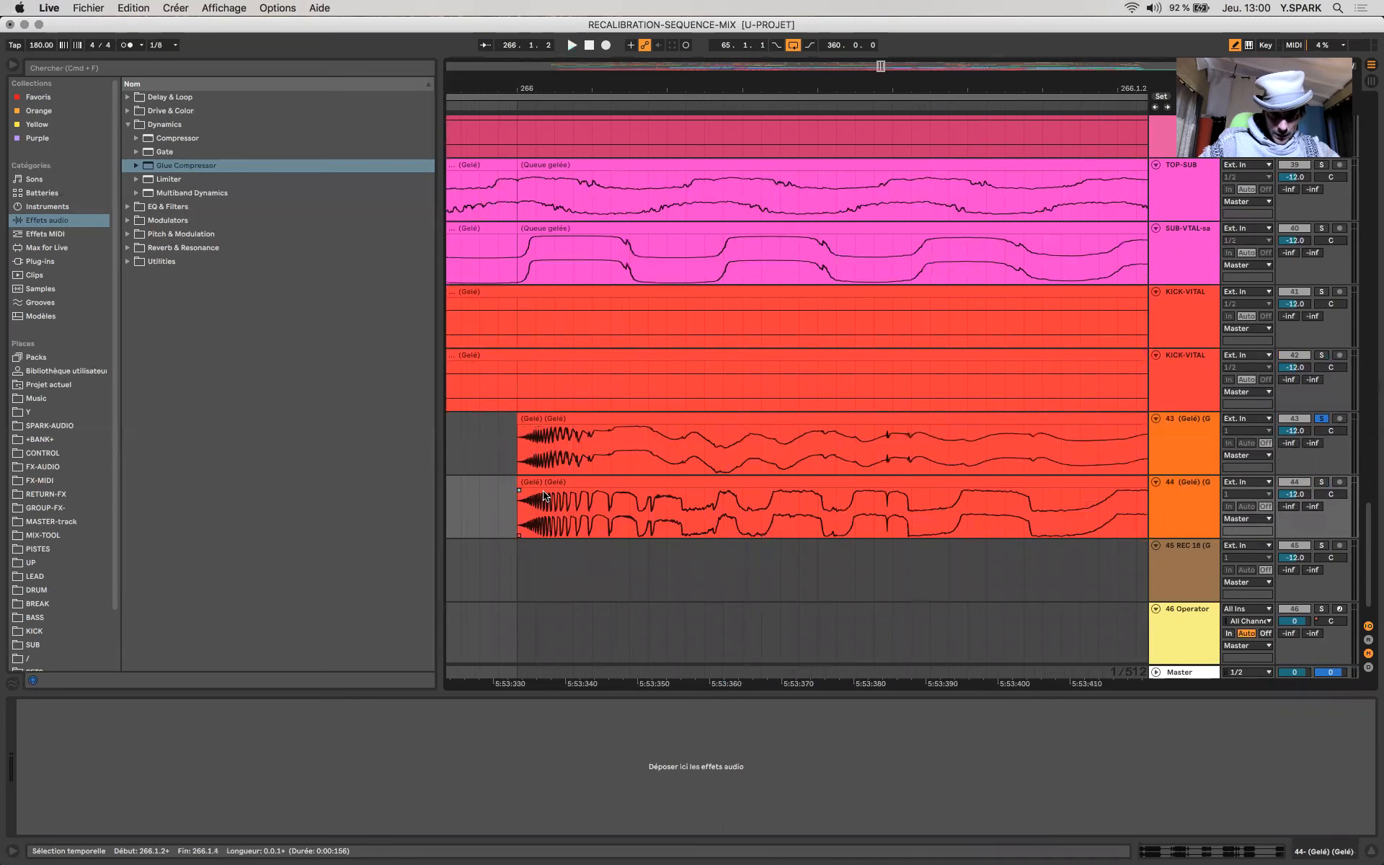
drag(542, 510, 513, 510)
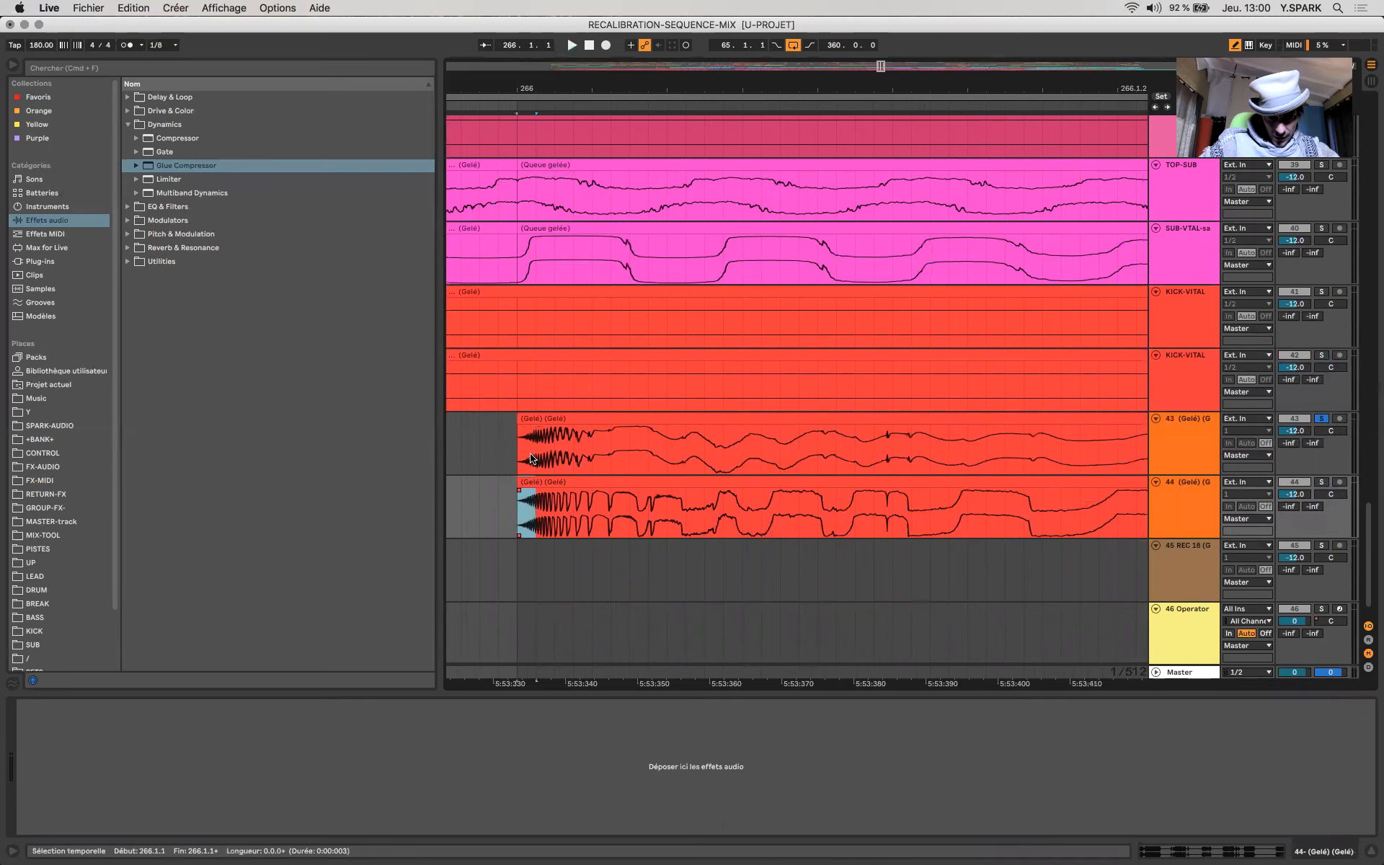
Step: Copy track 44's 8 ms bass attack from 266.2.3 over its clip start at 266.1.1, and onto track 43 at the same position
scroll(536, 467, down, 8)
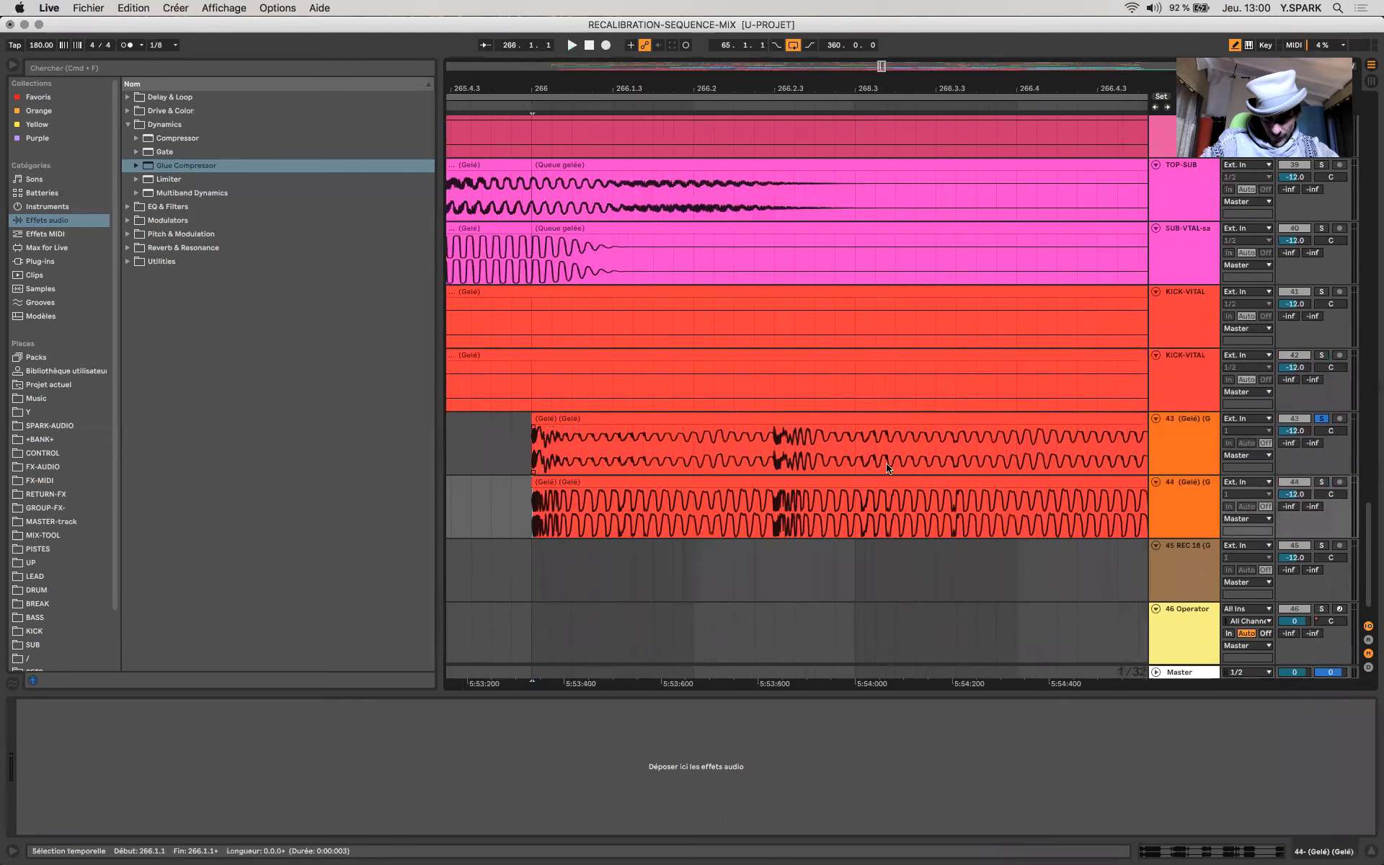
click(775, 526)
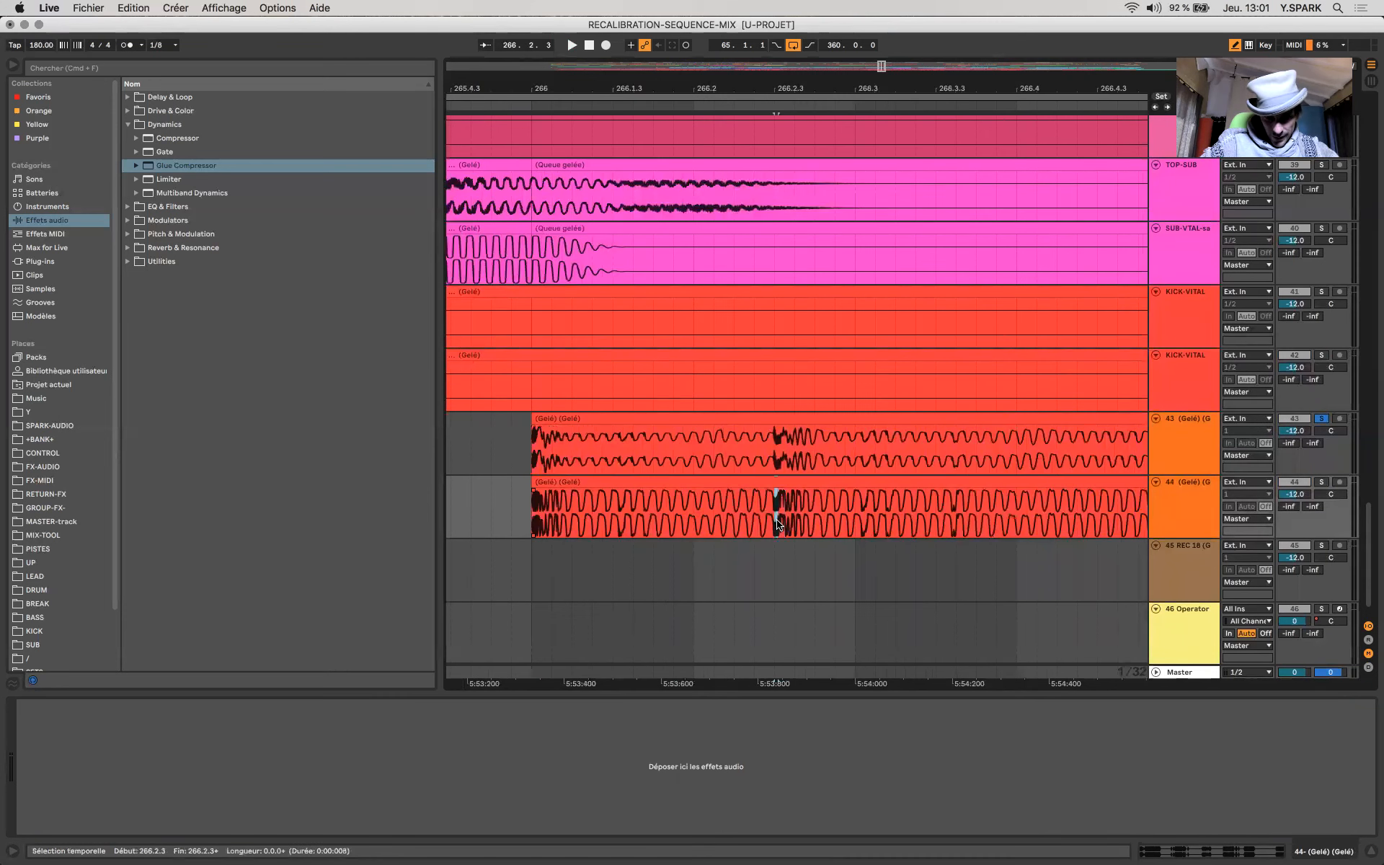
click(530, 529)
scroll(531, 530, up, 10)
click(584, 493)
drag(547, 493, 551, 443)
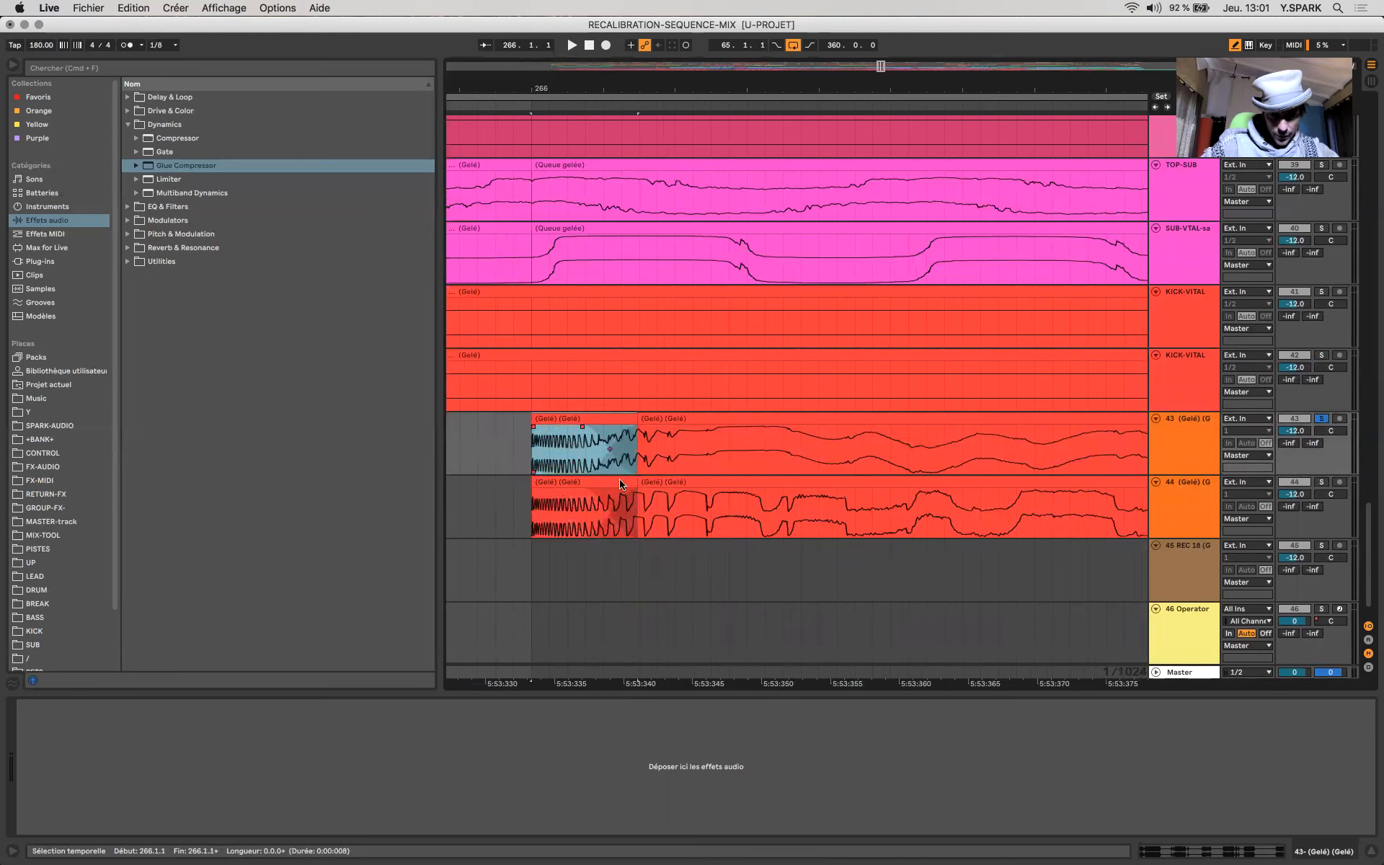
Step: Play soloed track 43 from just before 266.1.1 to hear the replaced attack
click(514, 506)
scroll(514, 509, down, 5)
key(space)
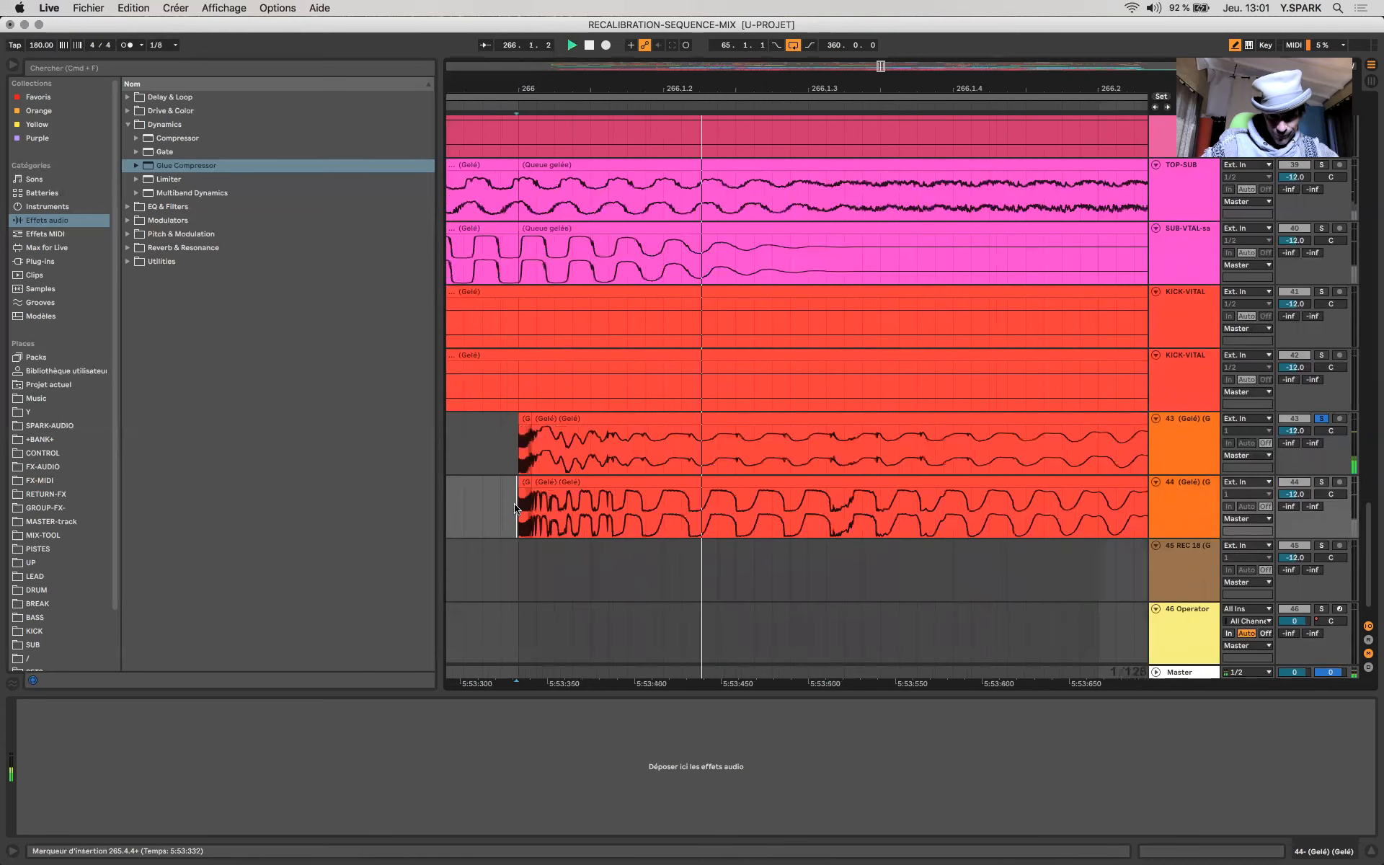
scroll(513, 509, down, 4)
scroll(513, 509, down, 6)
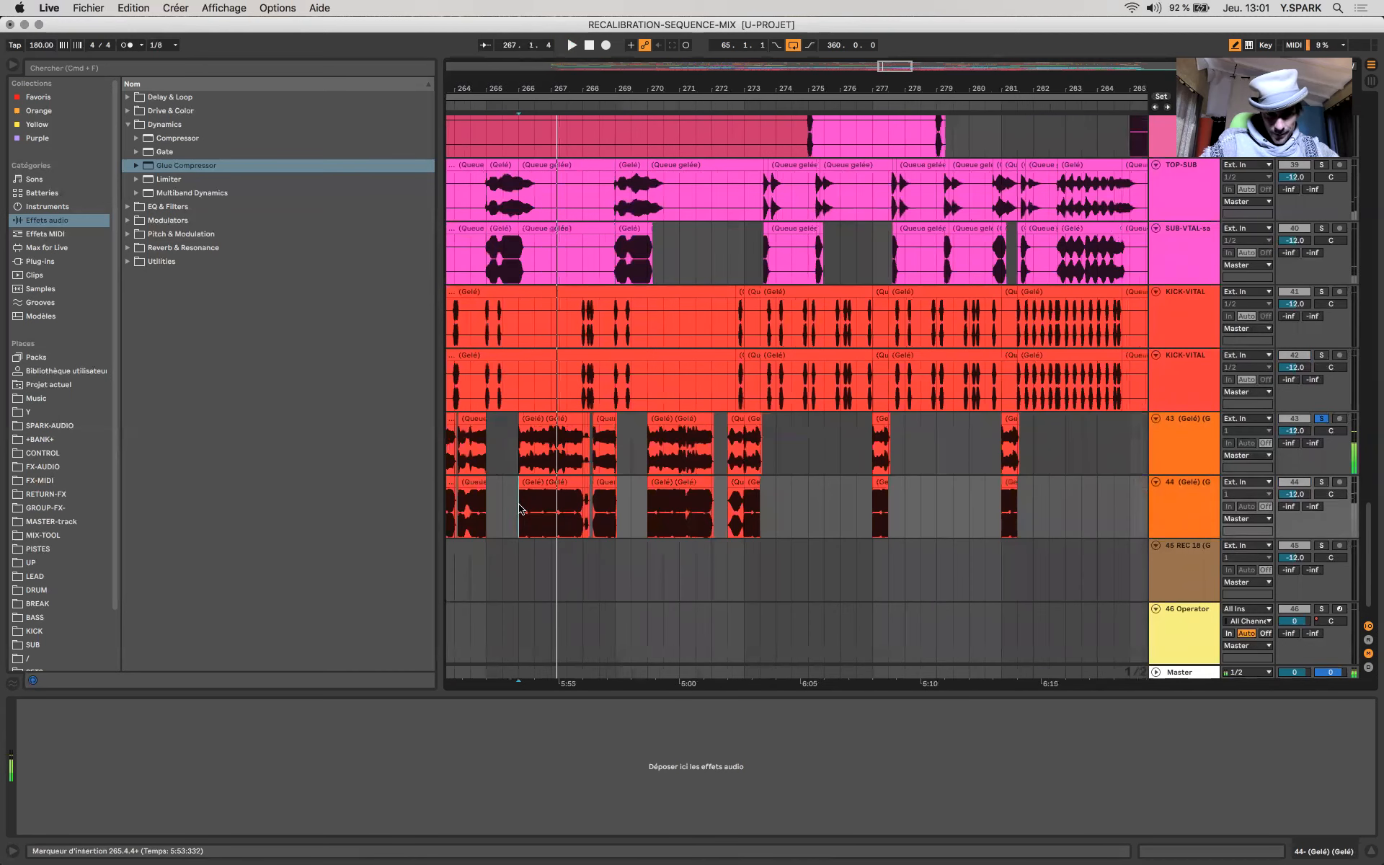
key(space)
Step: Examine the bass attacks at 270.1.1 on tracks 43 and 44 up close
click(635, 464)
scroll(636, 464, up, 1)
scroll(636, 465, up, 5)
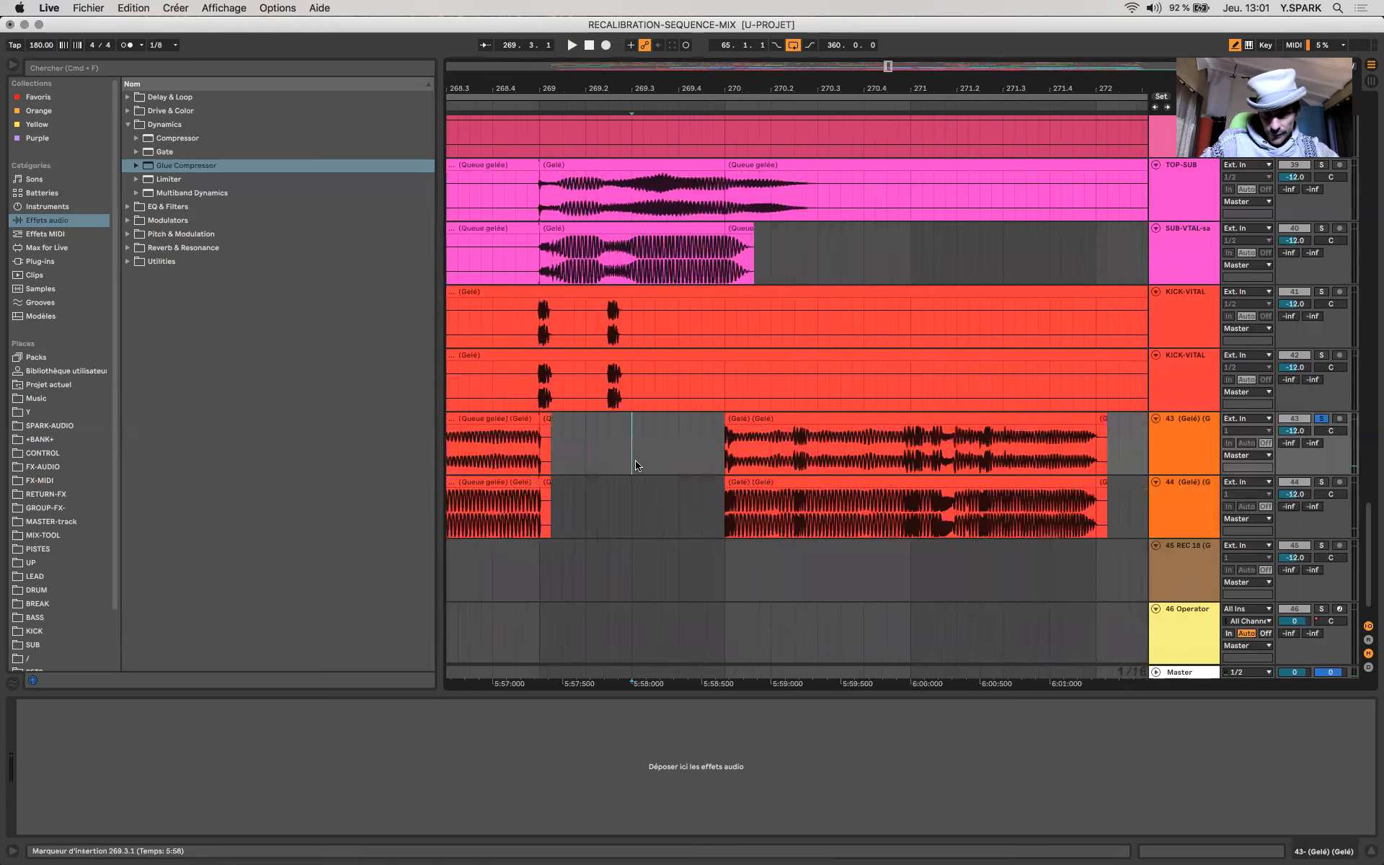
click(897, 453)
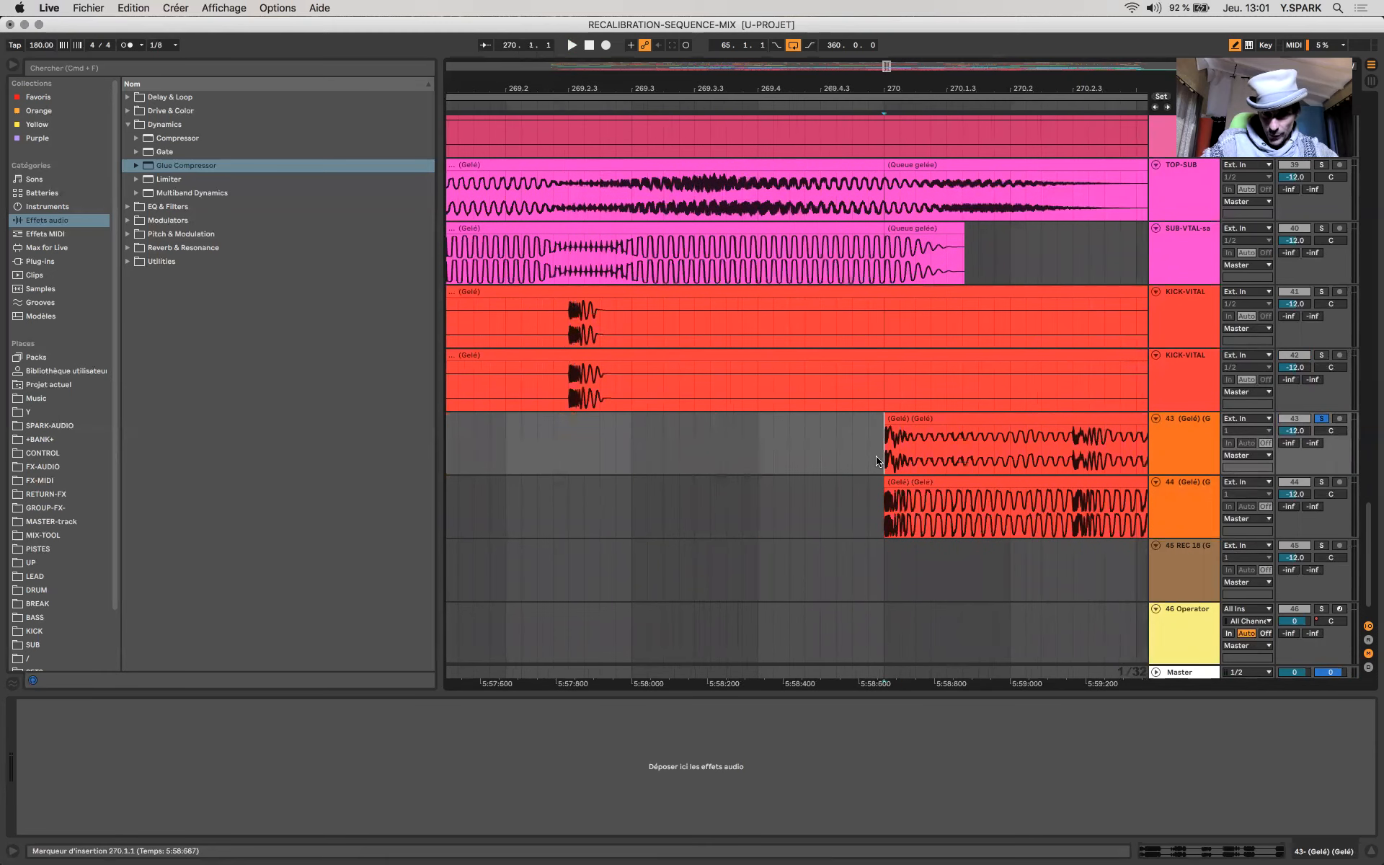
scroll(877, 462, up, 3)
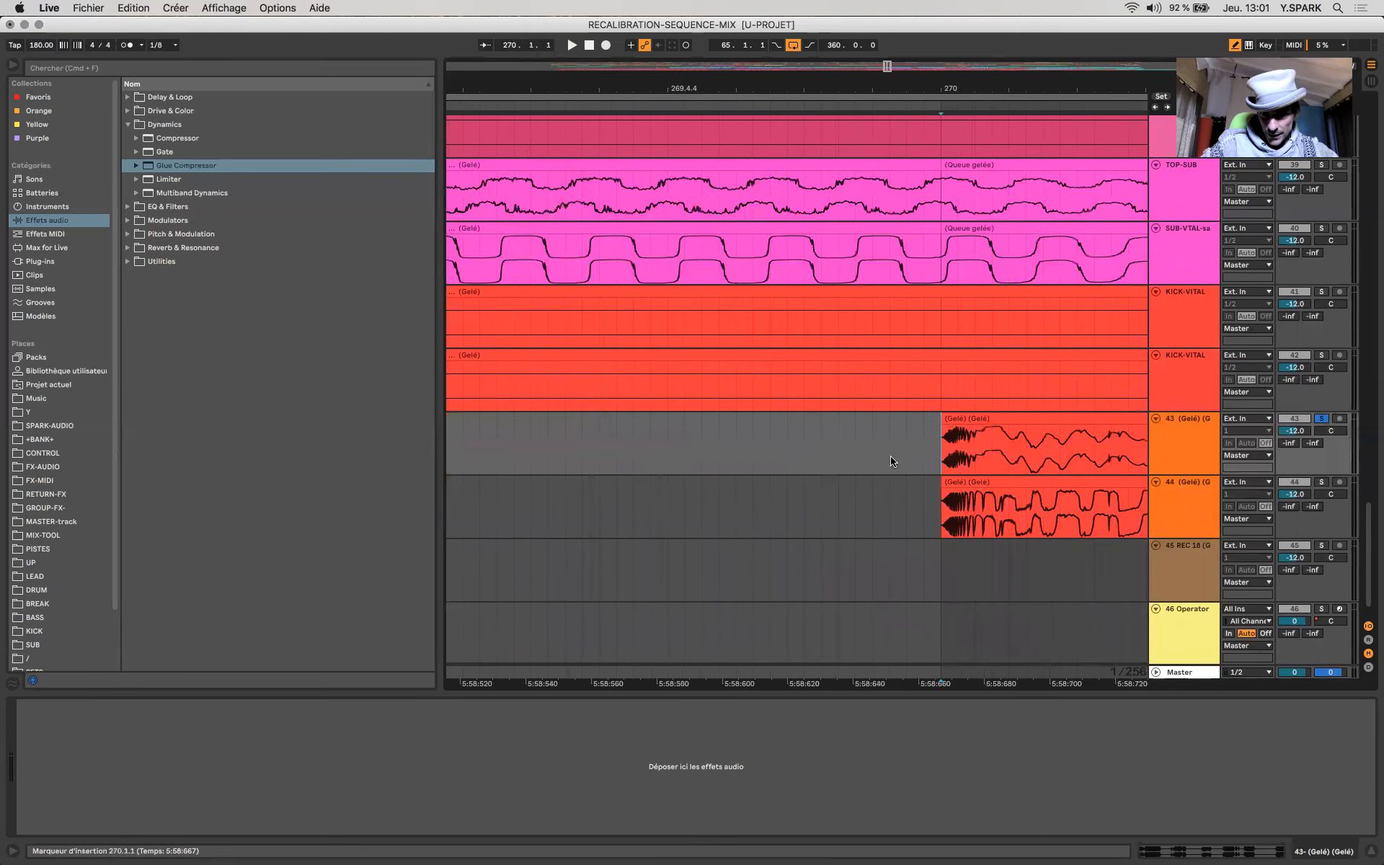
click(926, 496)
click(940, 524)
scroll(940, 525, down, 5)
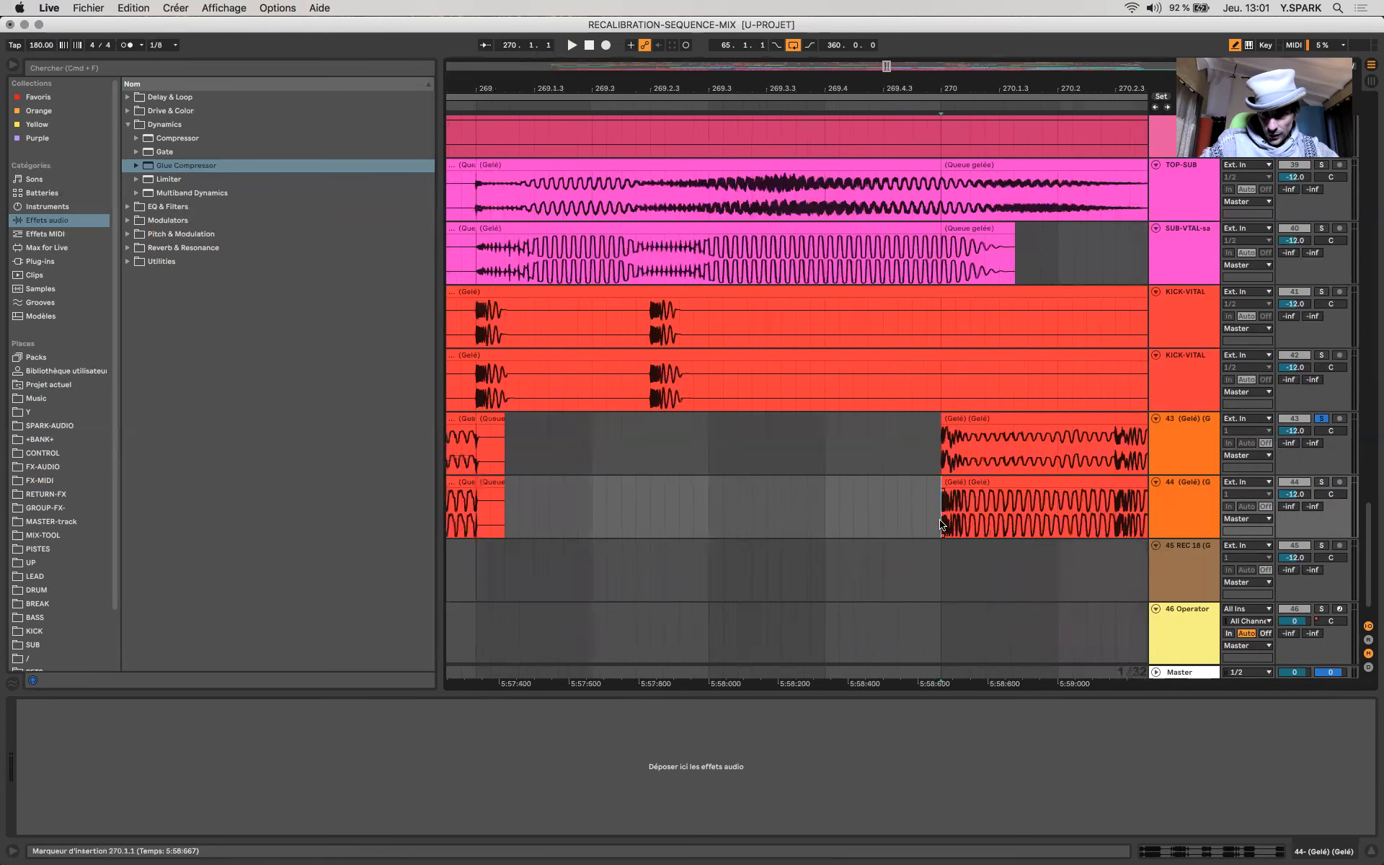
Step: Examine the starts of the bass clips at 273.1.1 and 277.1.1 on tracks 43 and 44
scroll(864, 505, right, 10)
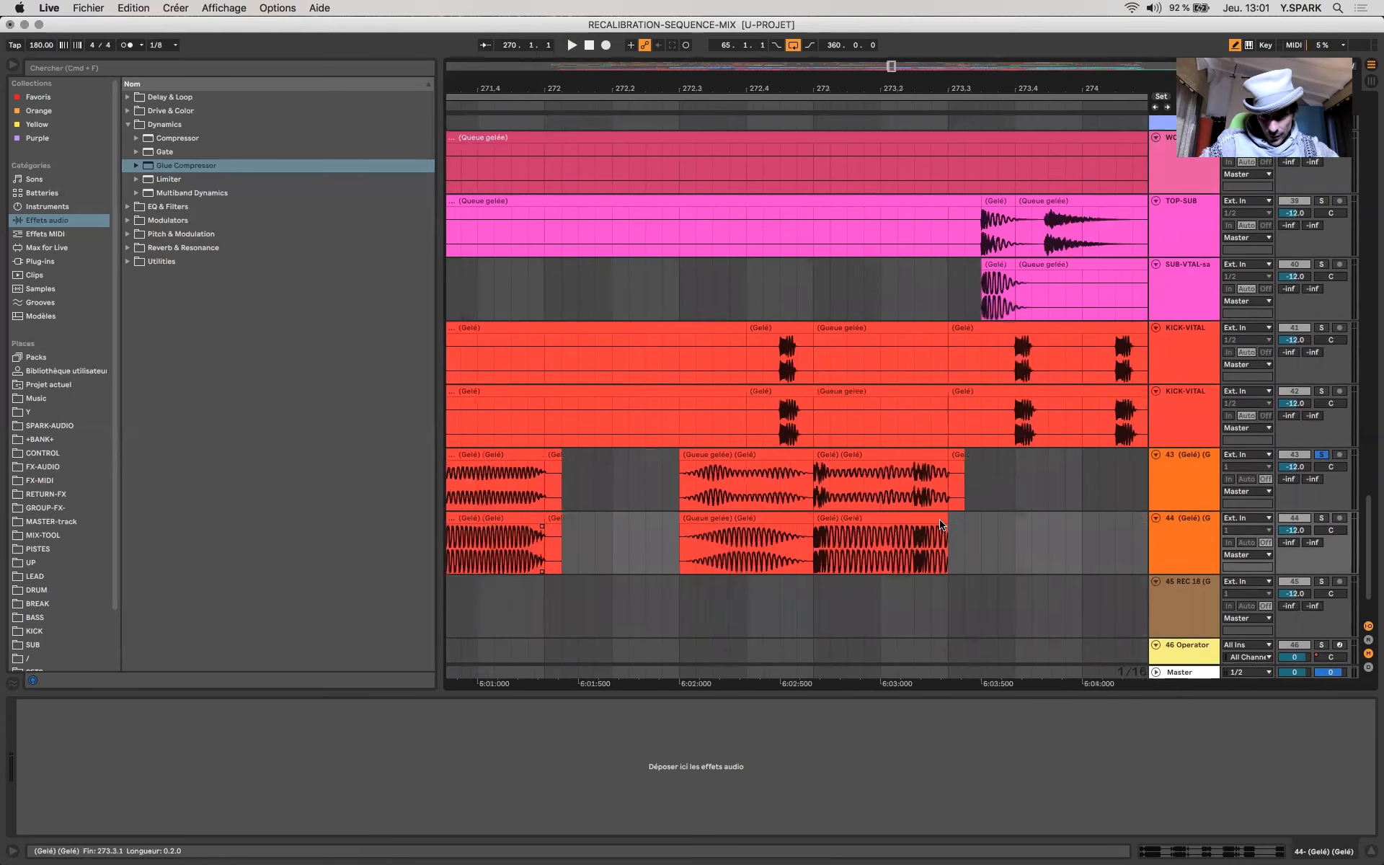
click(726, 492)
scroll(727, 492, up, 15)
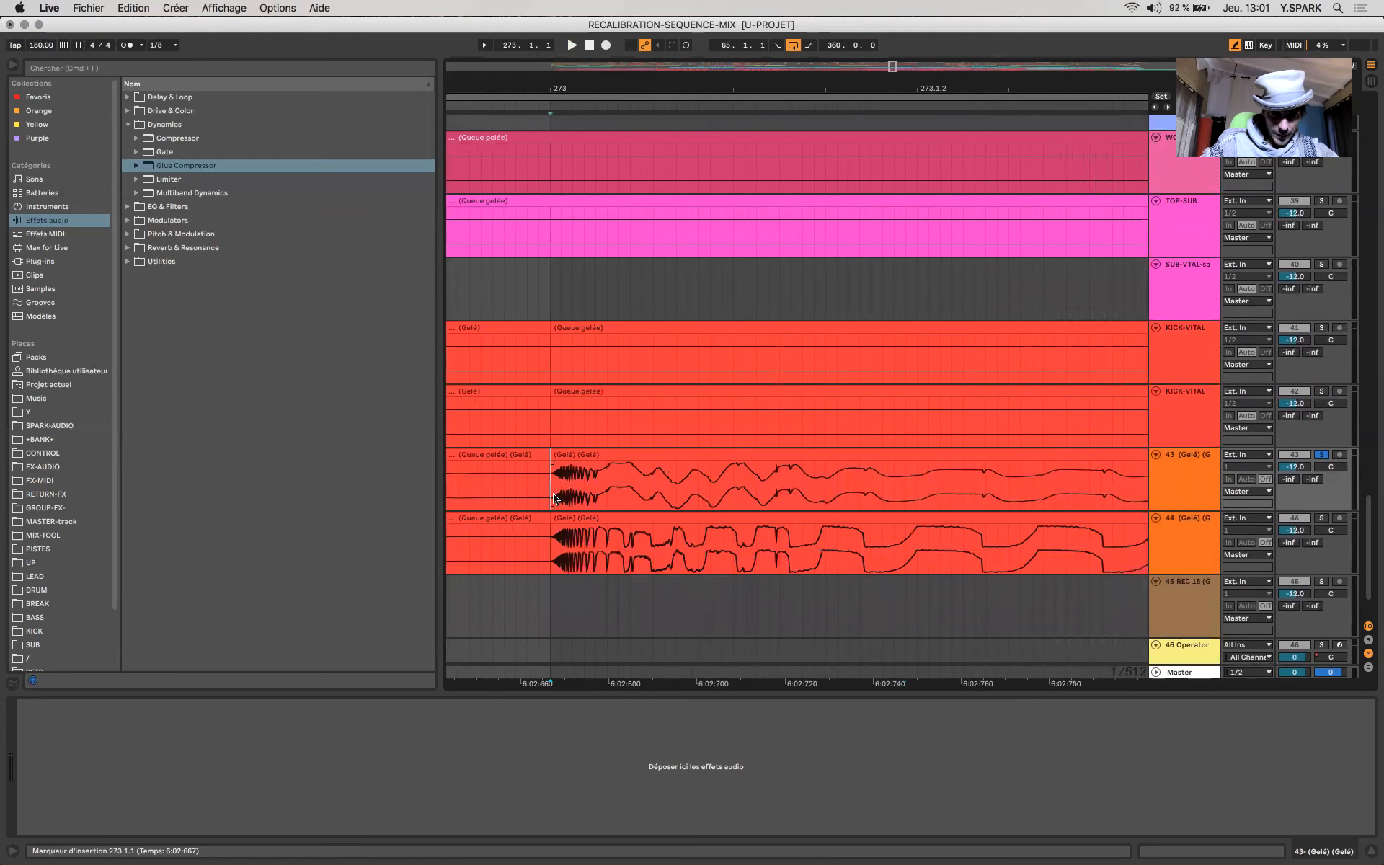
scroll(552, 502, down, 8)
scroll(552, 503, right, 8)
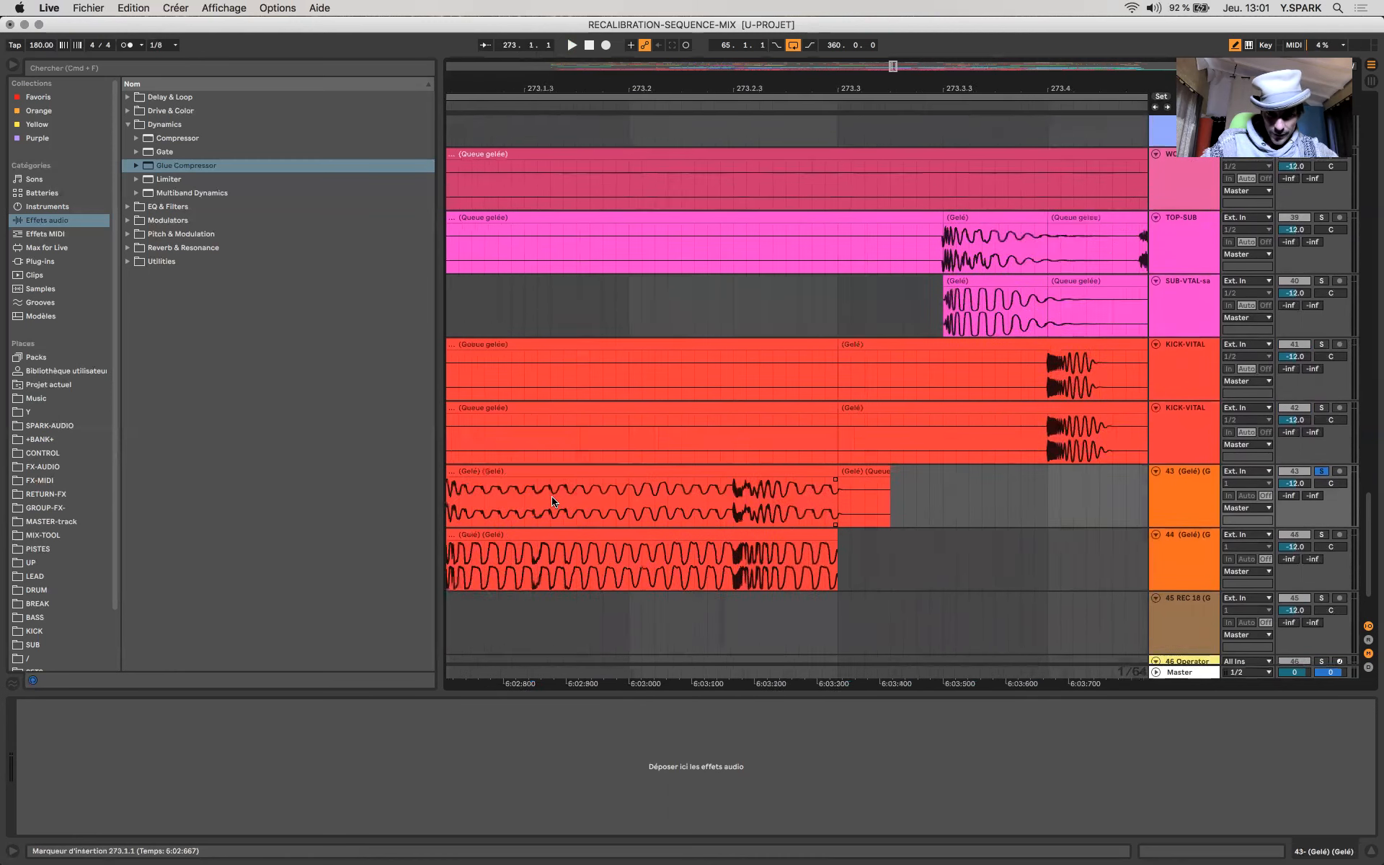
scroll(552, 502, right, 6)
scroll(552, 502, down, 5)
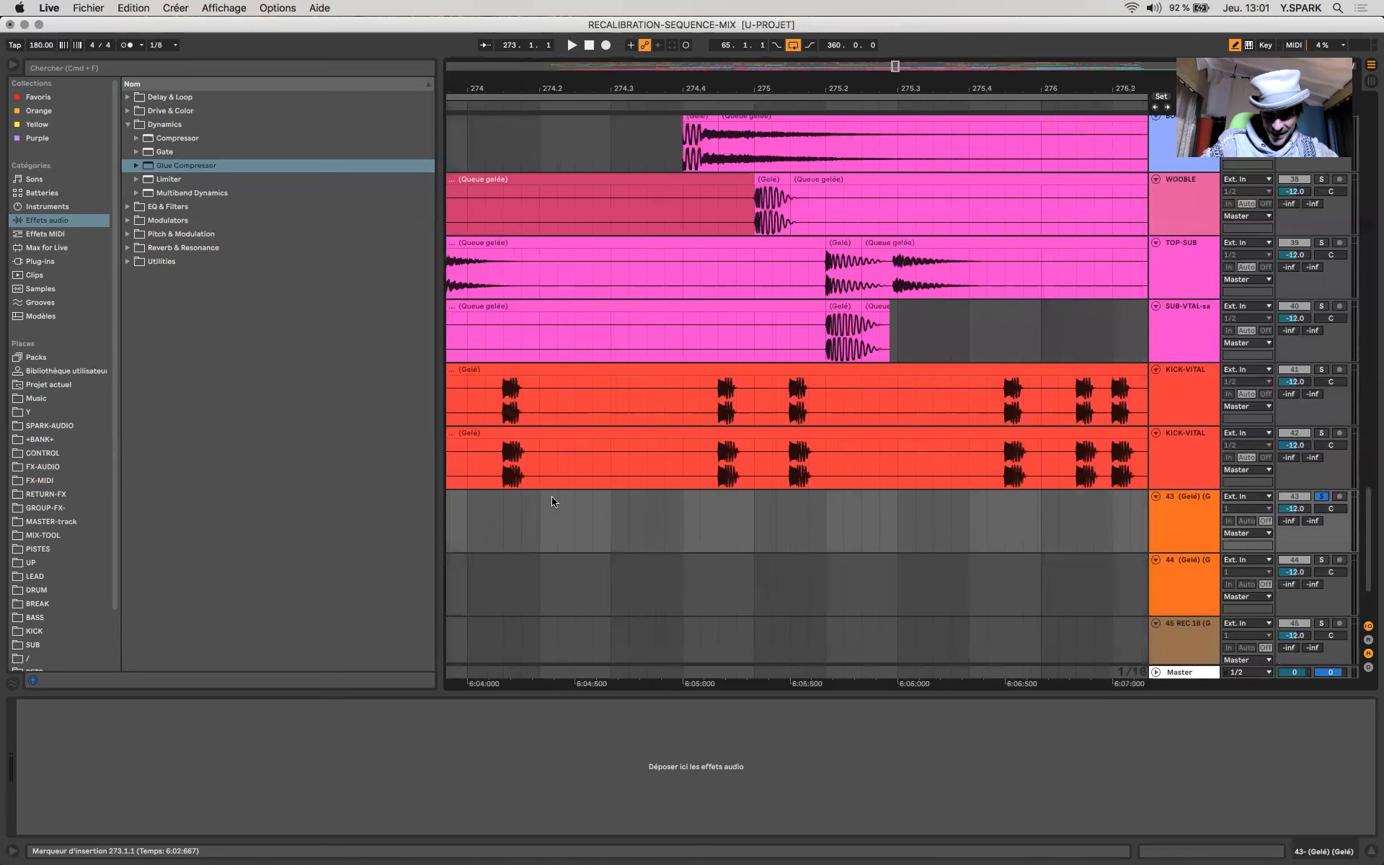
scroll(555, 504, down, 8)
click(630, 540)
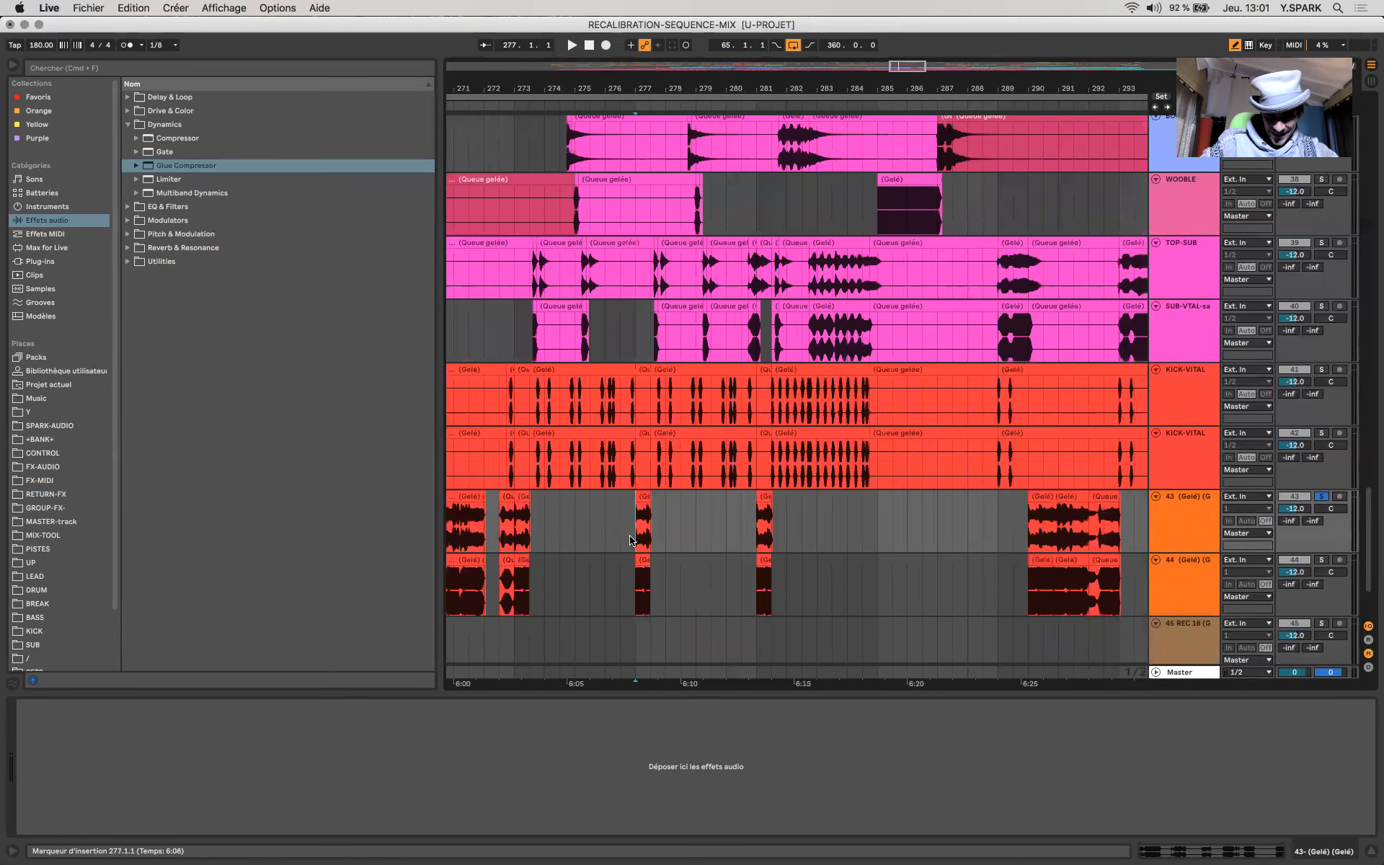
scroll(633, 558, up, 15)
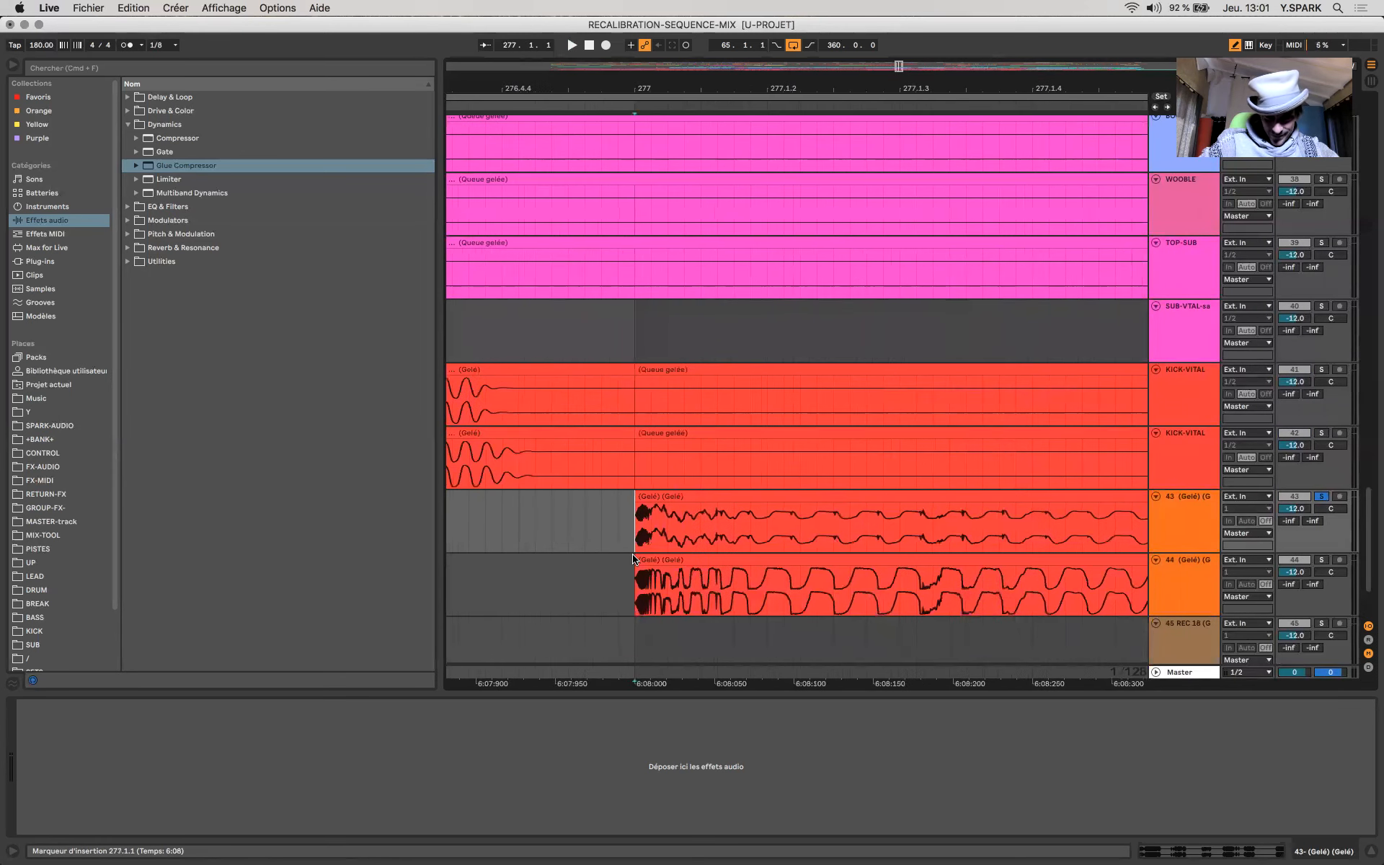
click(639, 575)
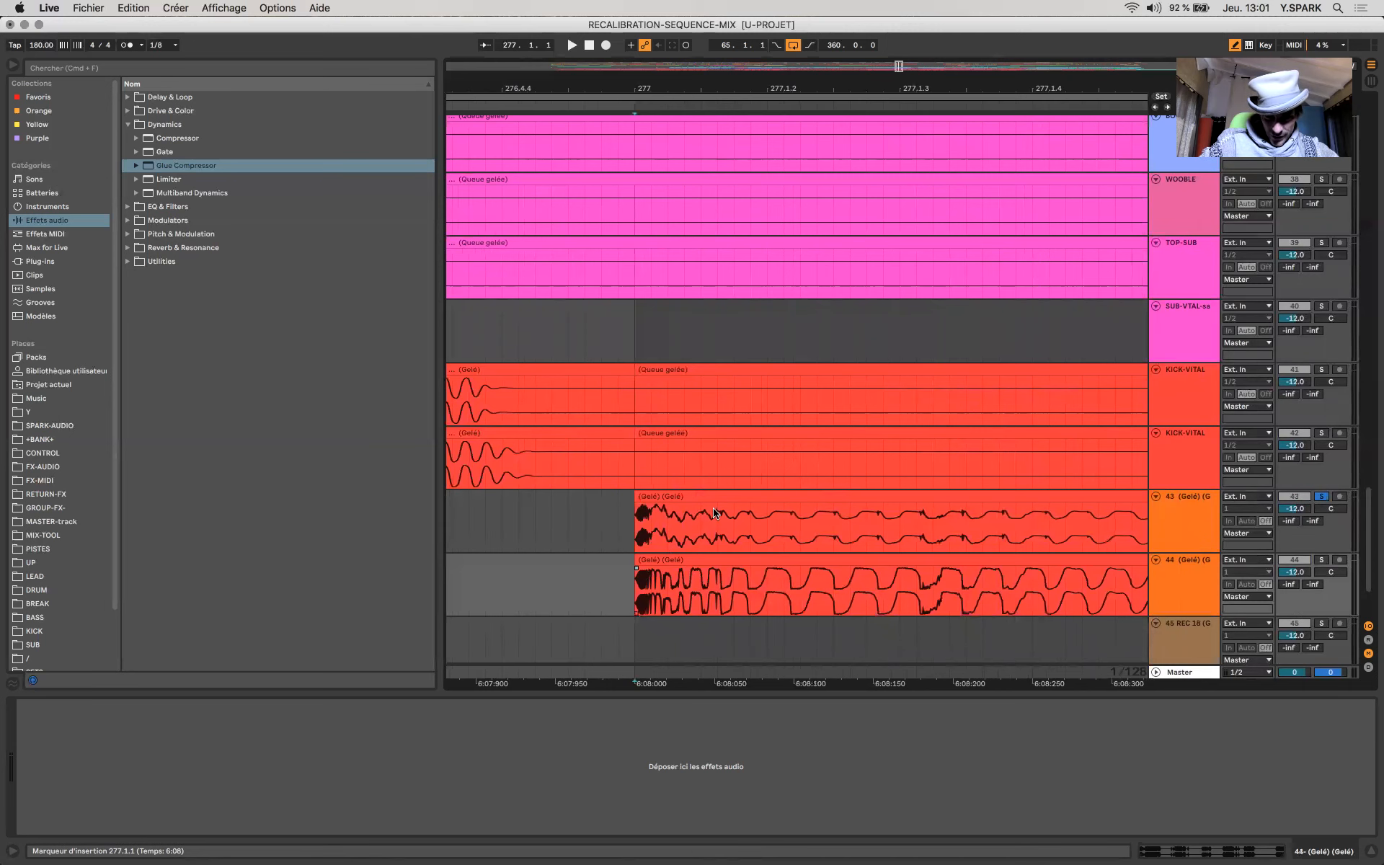
Step: Copy the first 6 ms of the bass attack at 290.2.3 from track 44 onto track 43 and audition it
scroll(716, 512, down, 15)
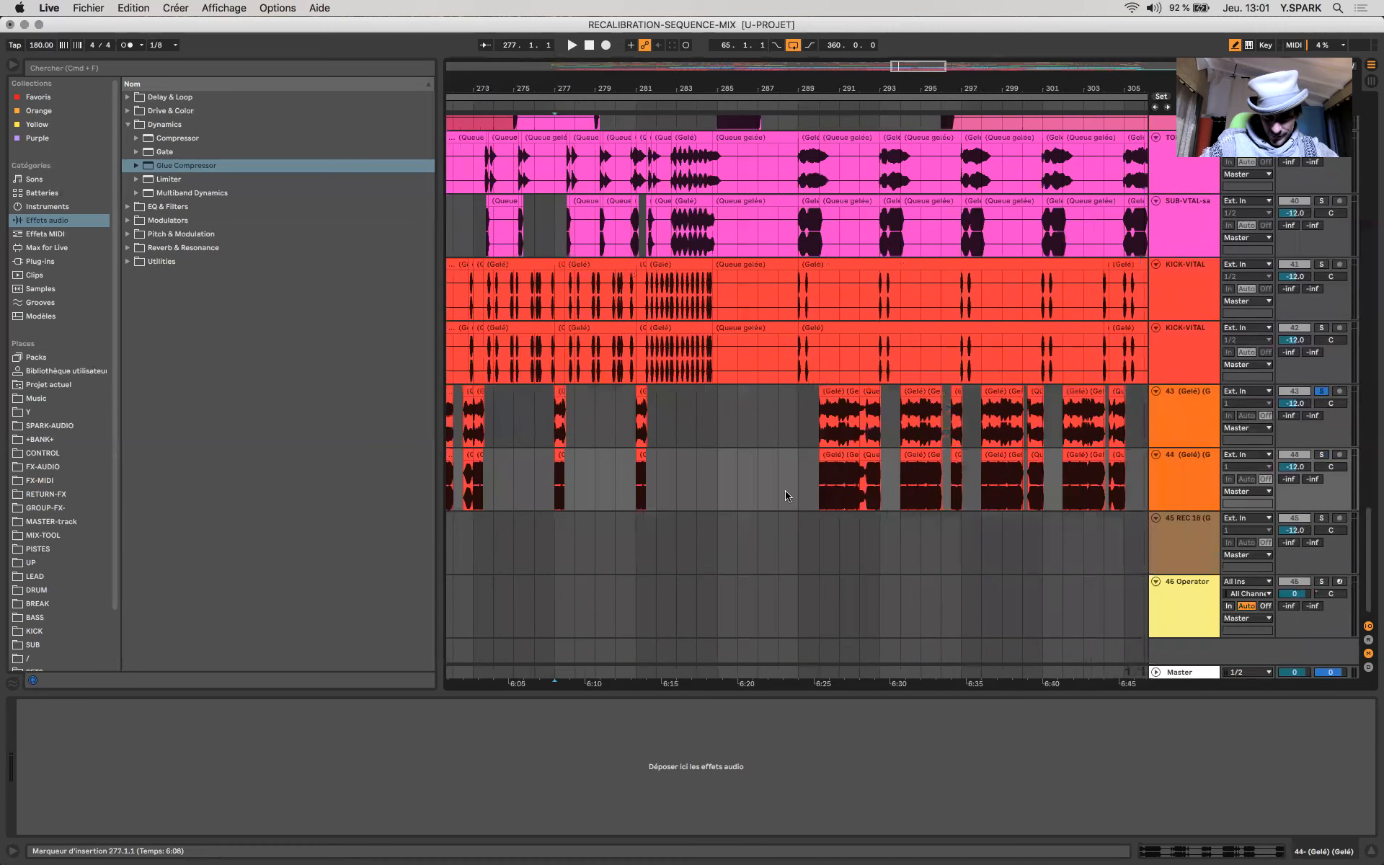
click(827, 479)
scroll(827, 480, up, 12)
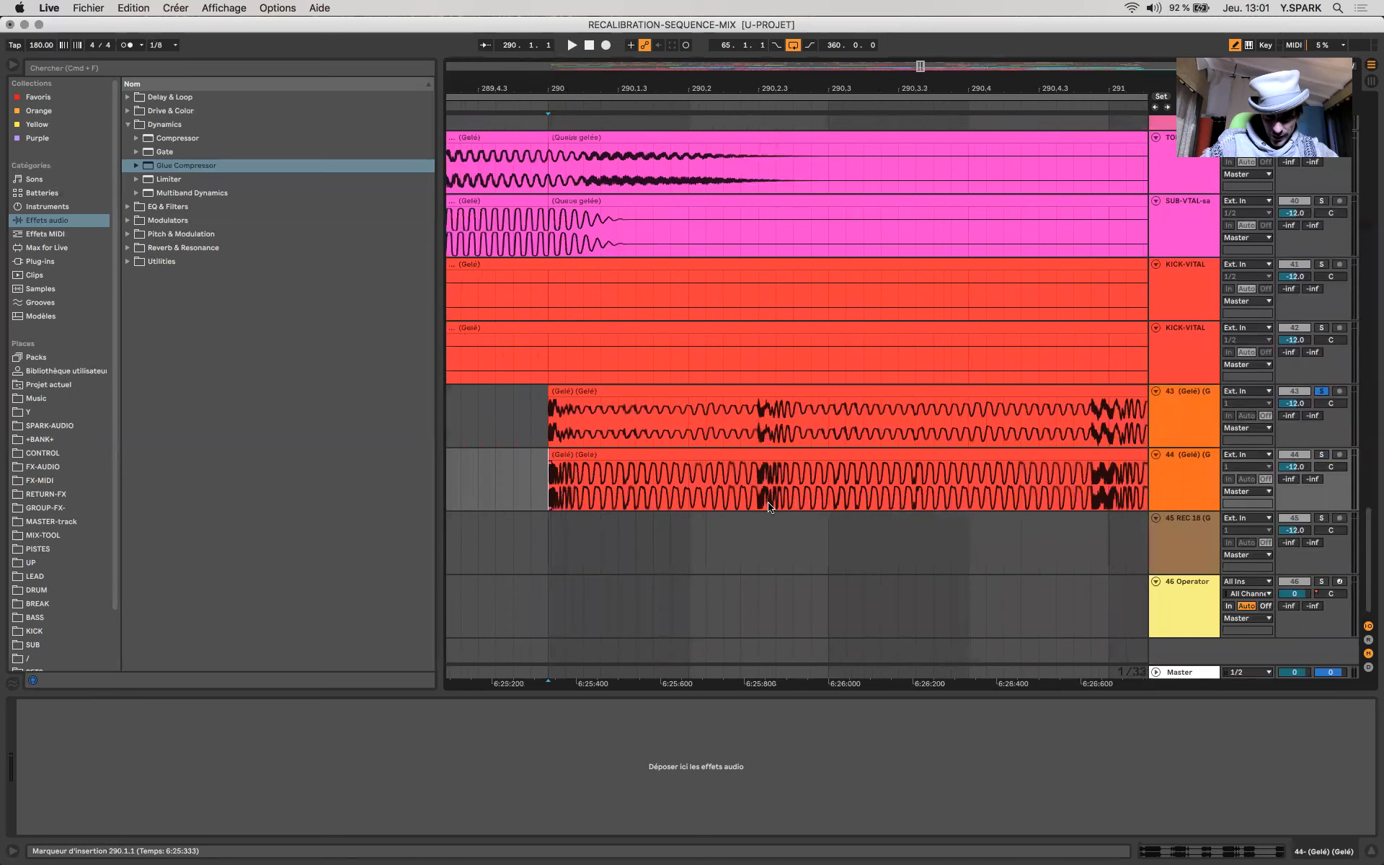
drag(758, 490, 796, 497)
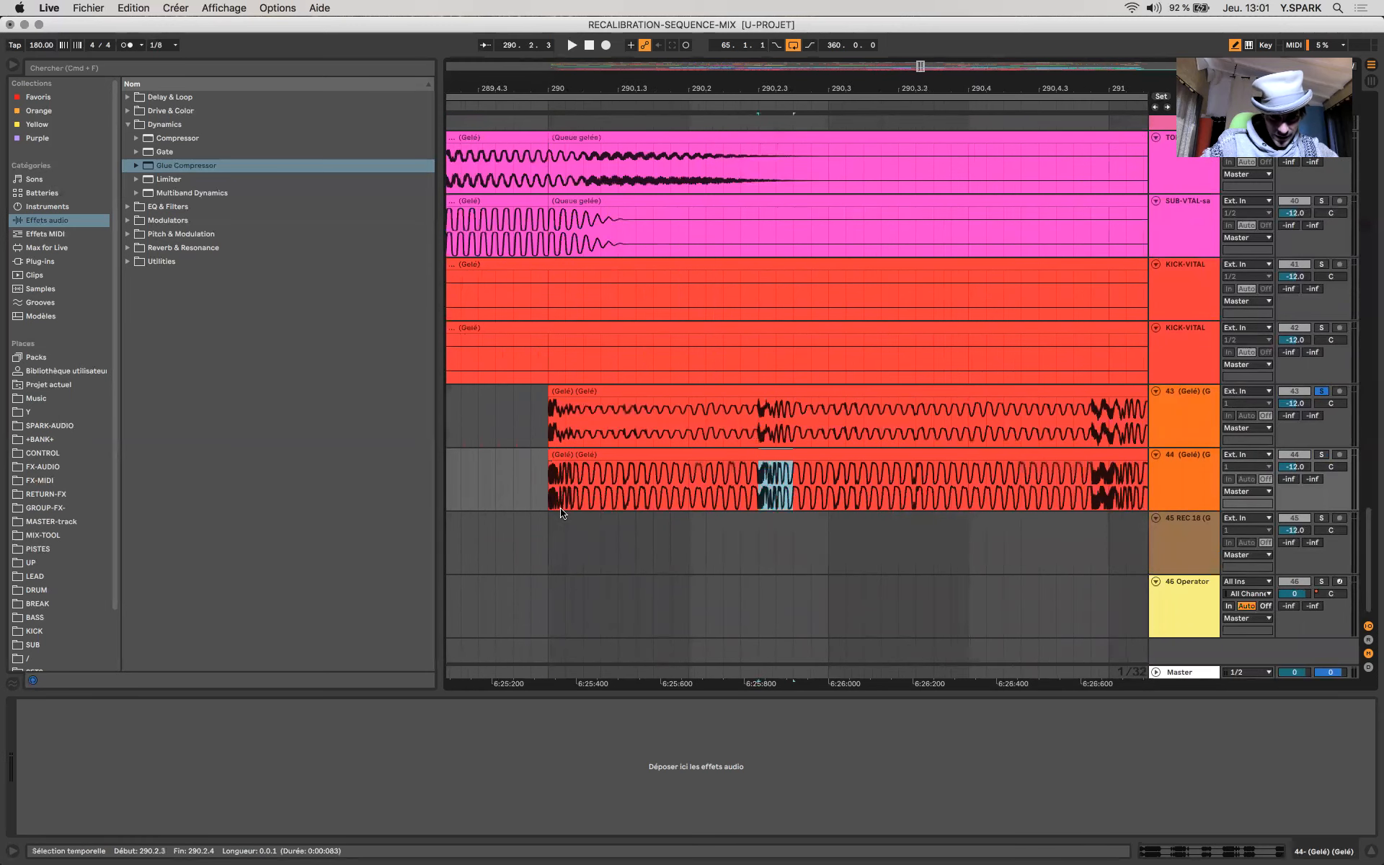
scroll(517, 497, up, 5)
scroll(606, 483, up, 2)
scroll(609, 482, right, 8)
click(785, 549)
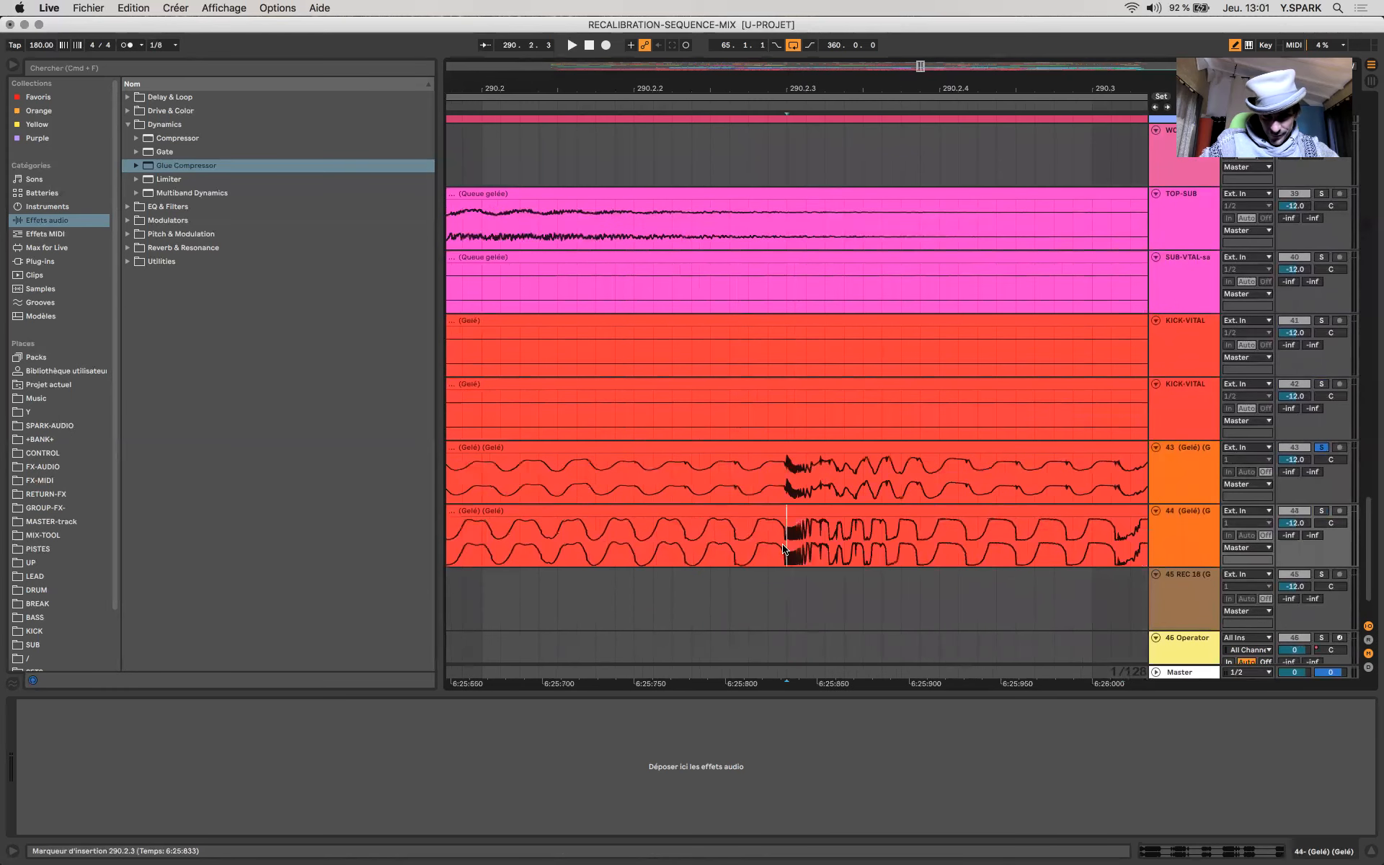
scroll(785, 550, up, 5)
drag(787, 554, 830, 484)
key(space)
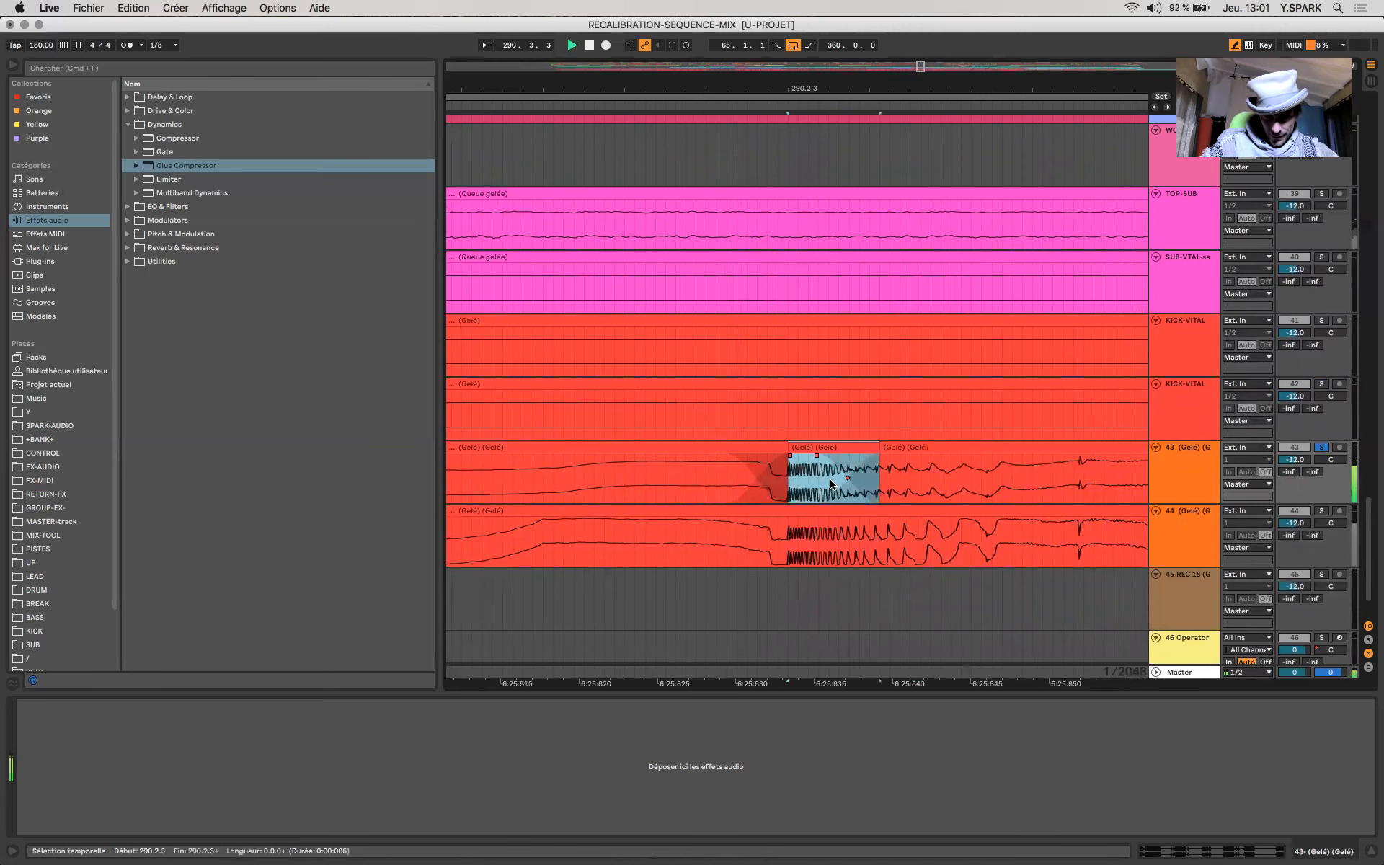
key(space)
Step: Play the REC 18 clip on track 45 from 199.3.1 and solo that track
scroll(831, 484, down, 10)
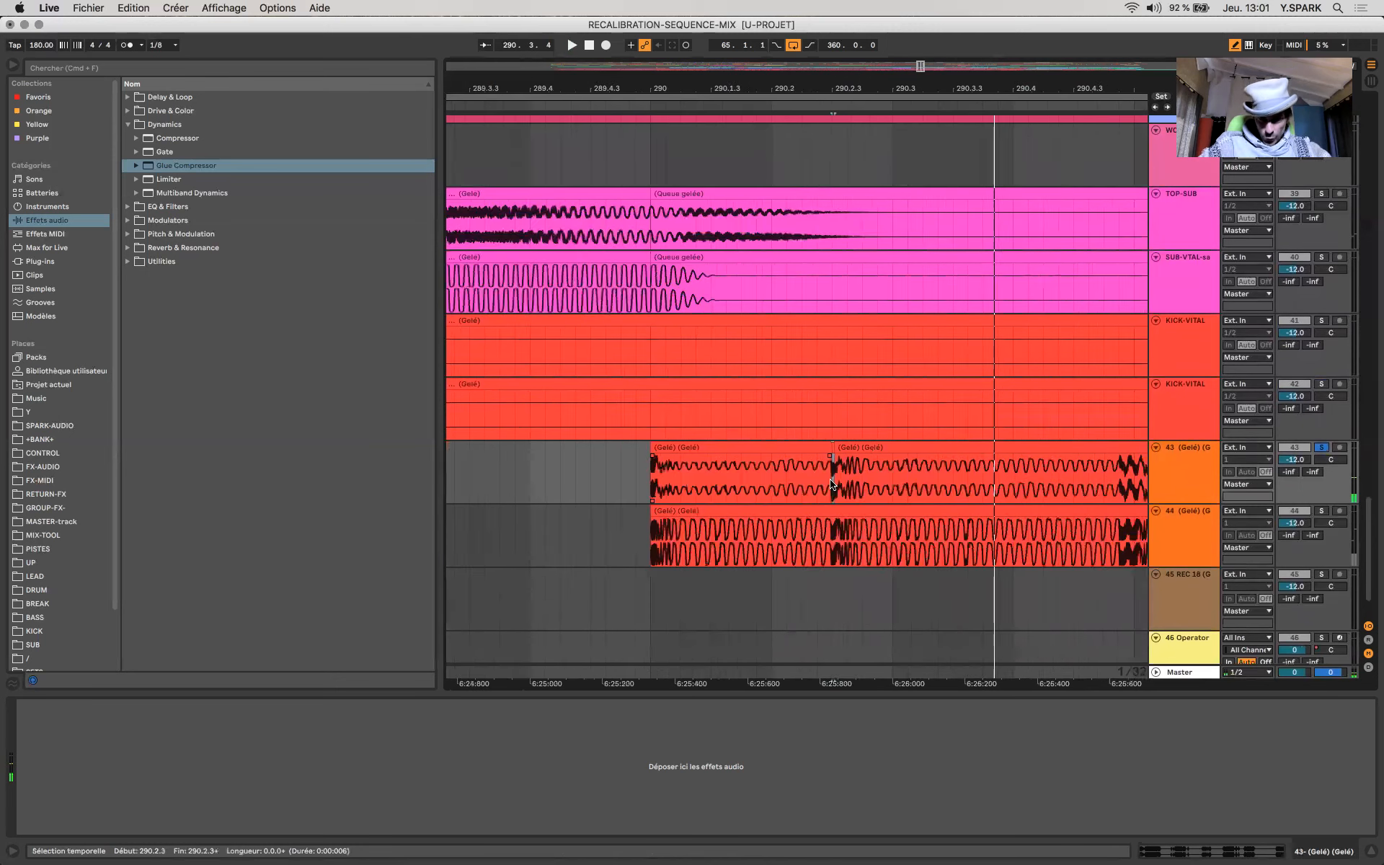
scroll(696, 522, down, 2)
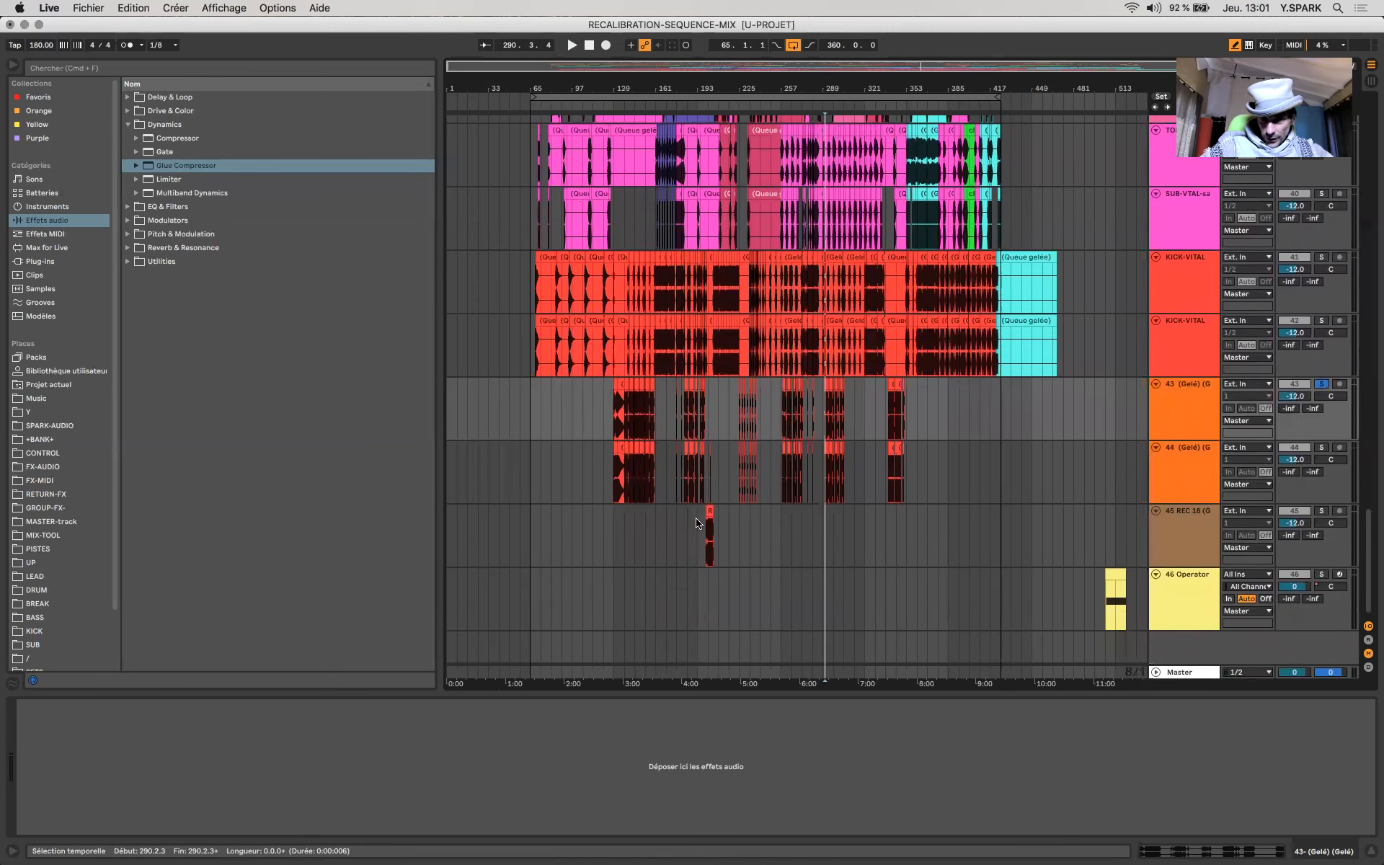
click(700, 519)
scroll(700, 519, up, 10)
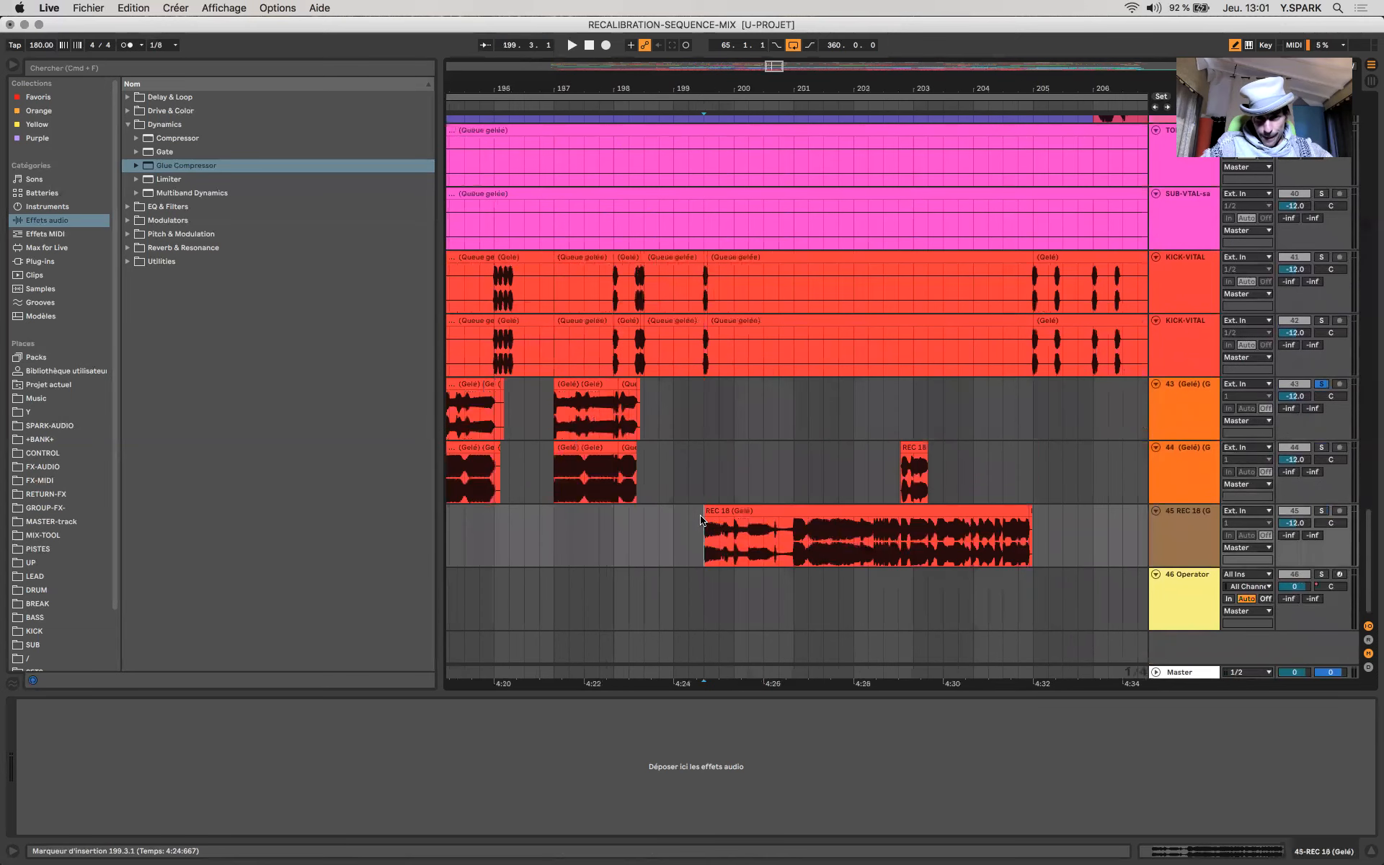
key(space)
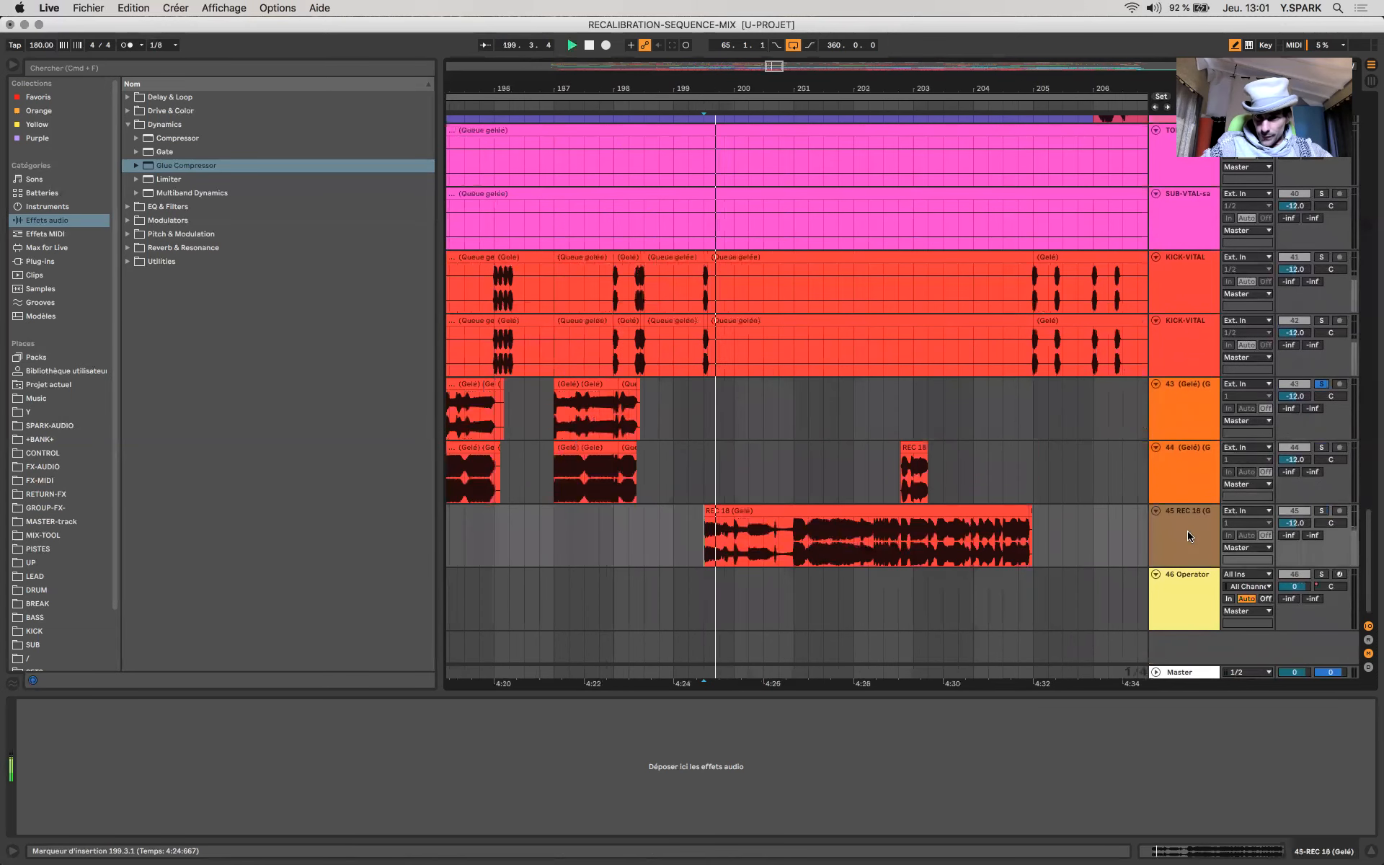
click(1320, 511)
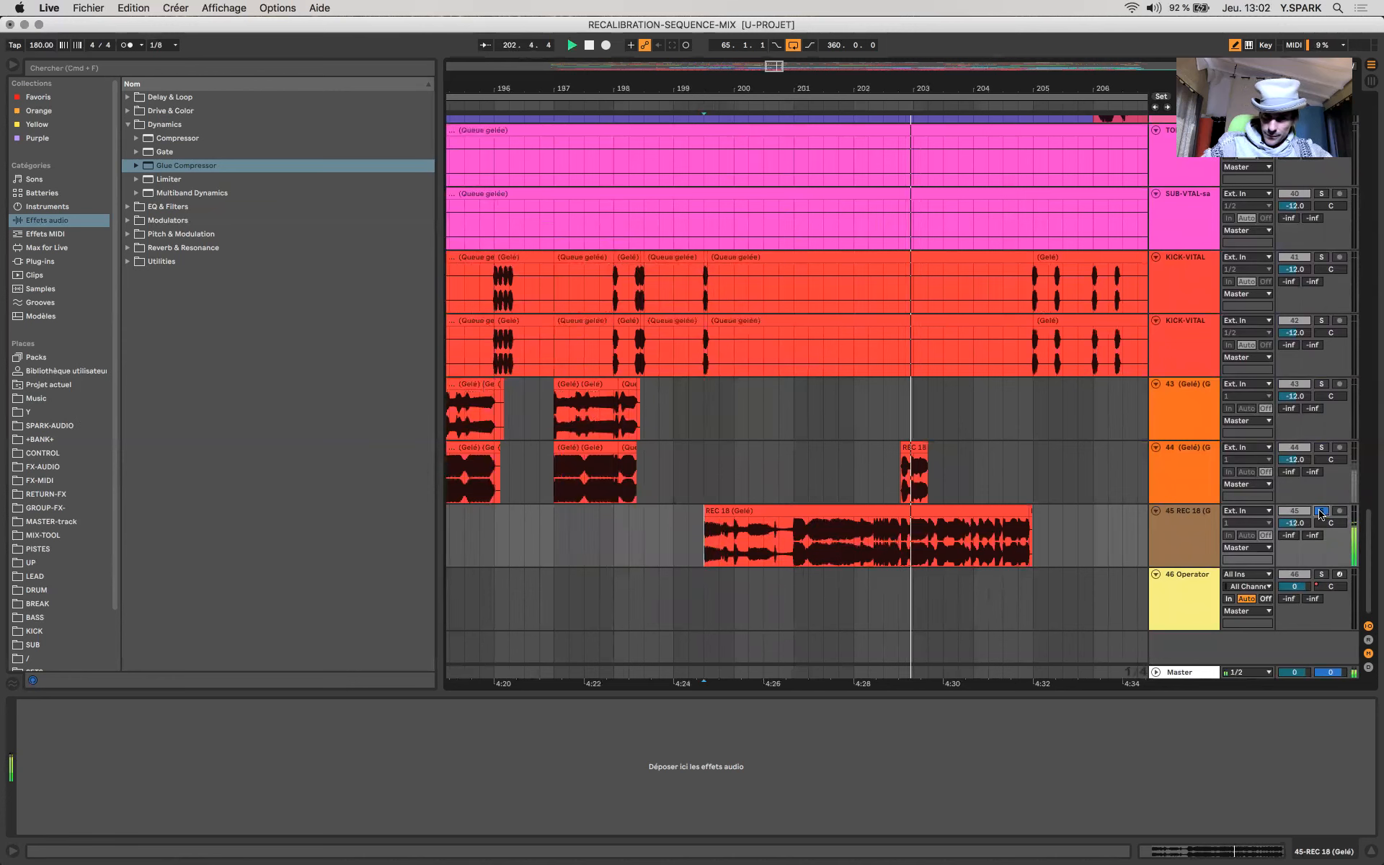
Step: Inspect the REC 18 clip's extent on track 45, selecting the clip and the span from 199.3.1 to 205.1.1 beneath it
click(911, 510)
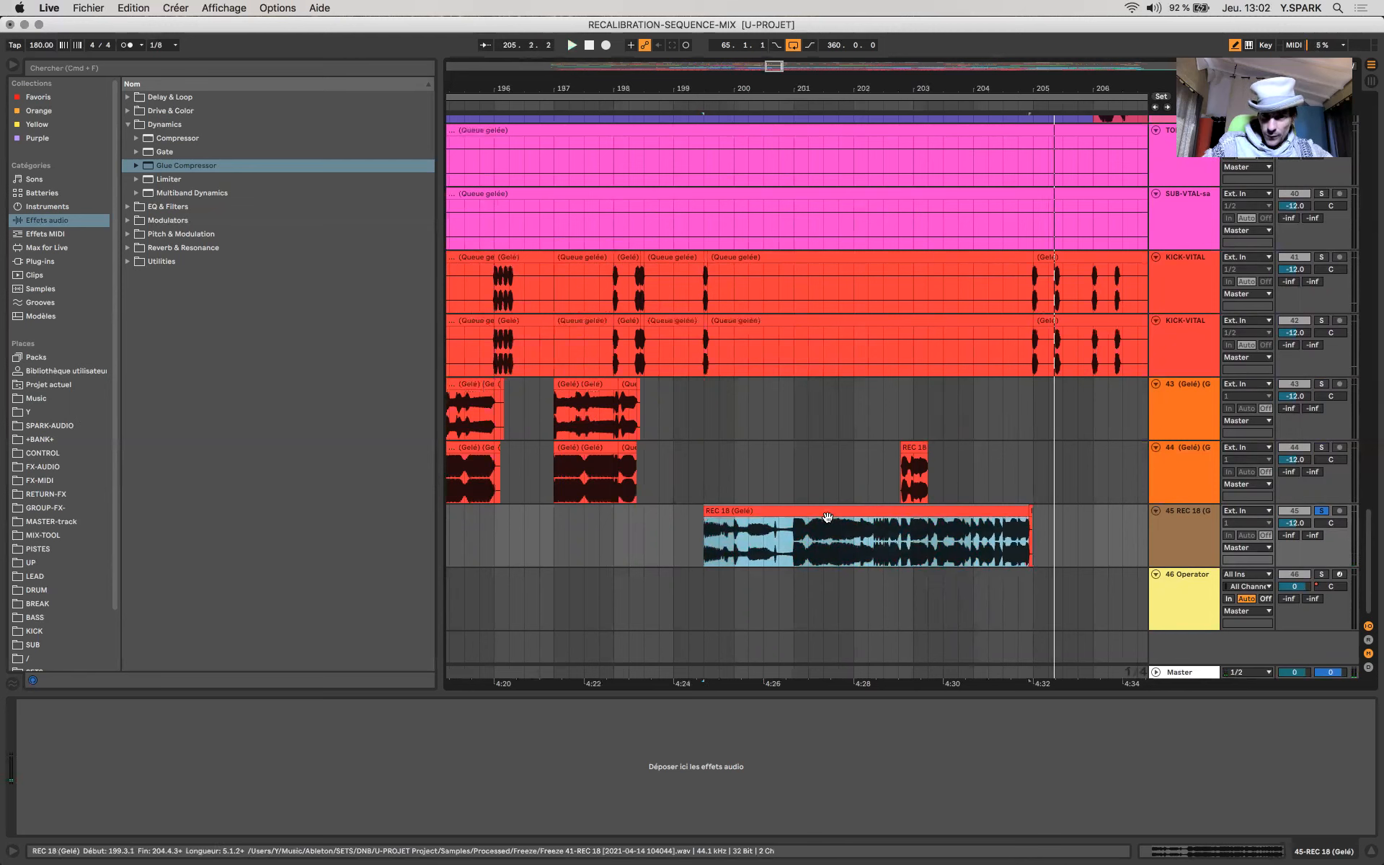
drag(704, 670, 1022, 664)
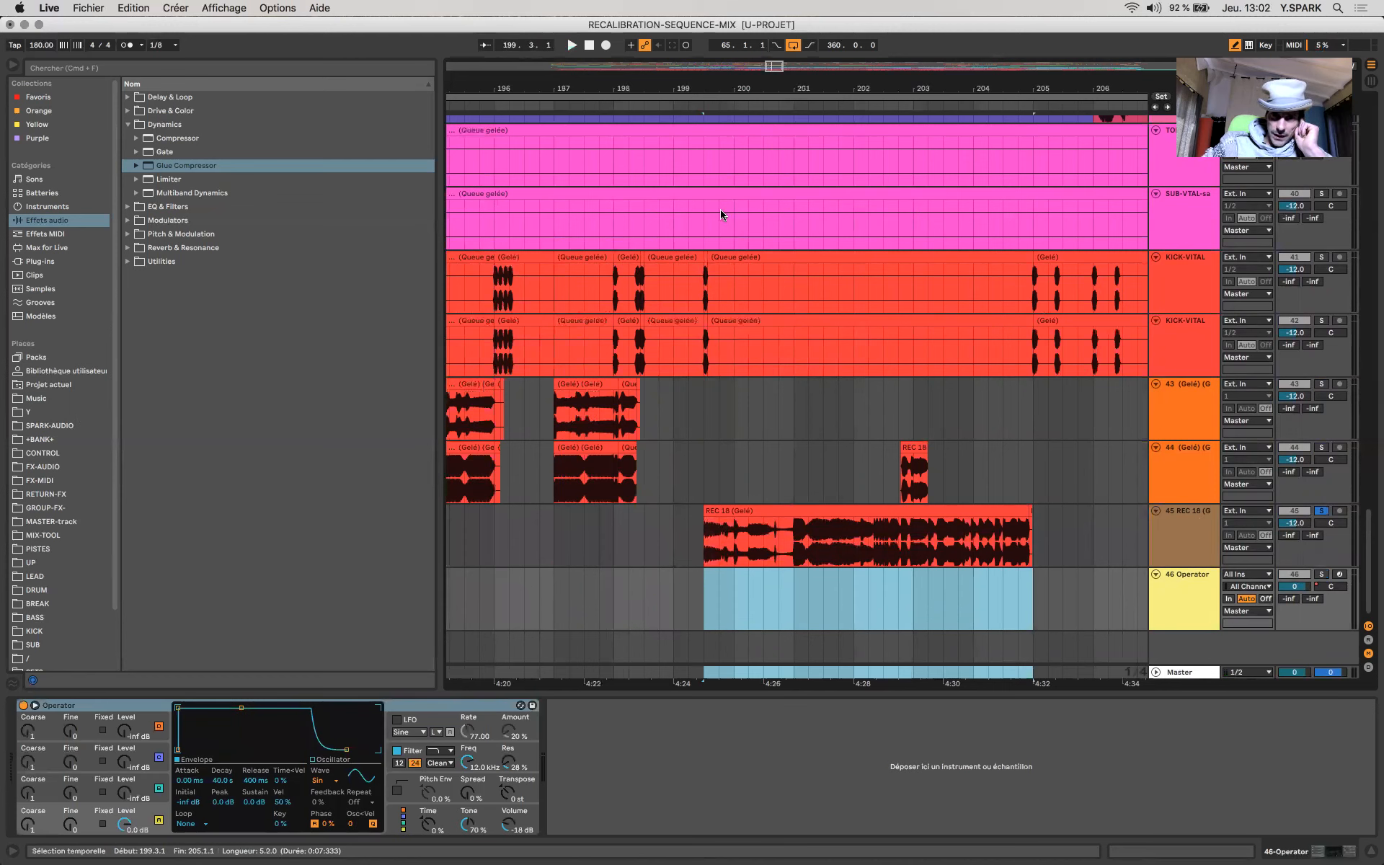
drag(891, 549, 1028, 538)
drag(713, 669, 910, 670)
click(746, 541)
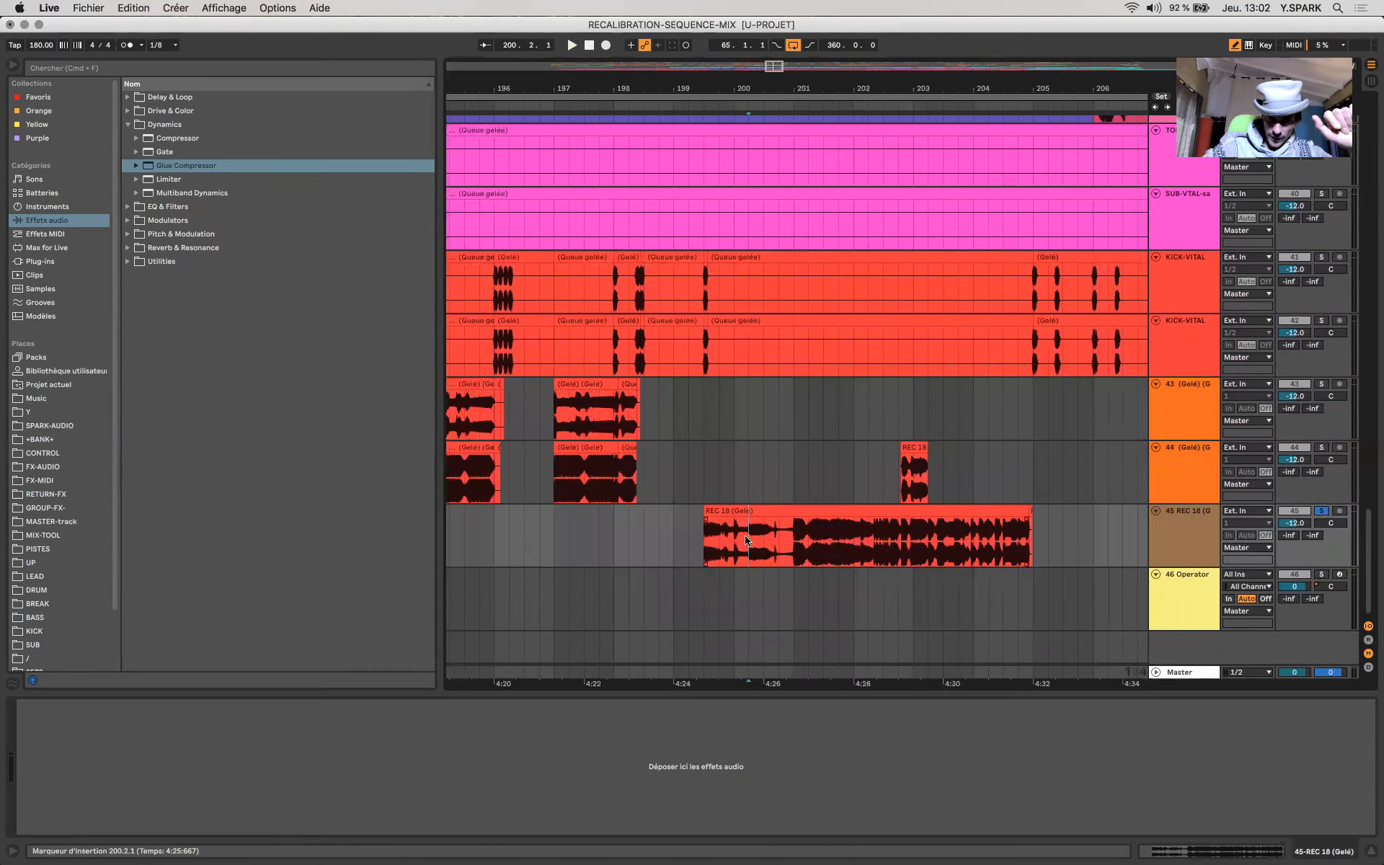
click(766, 507)
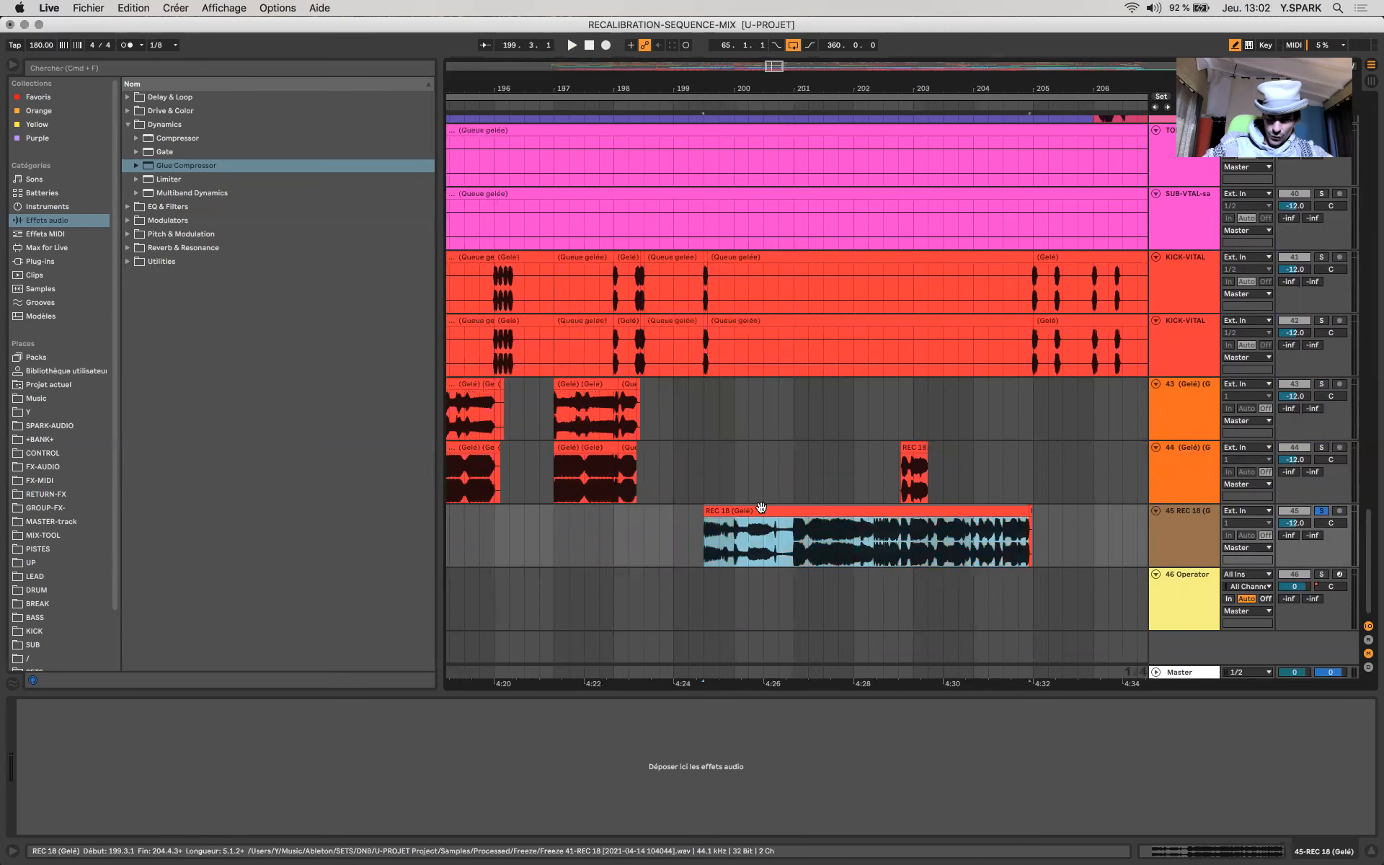
Step: Select bars 193.1.1 to 205.1.1 across the second KICK-VITAL track and tracks 43 to 45
scroll(761, 507, down, 10)
drag(700, 546, 724, 483)
key(space)
drag(760, 272, 768, 439)
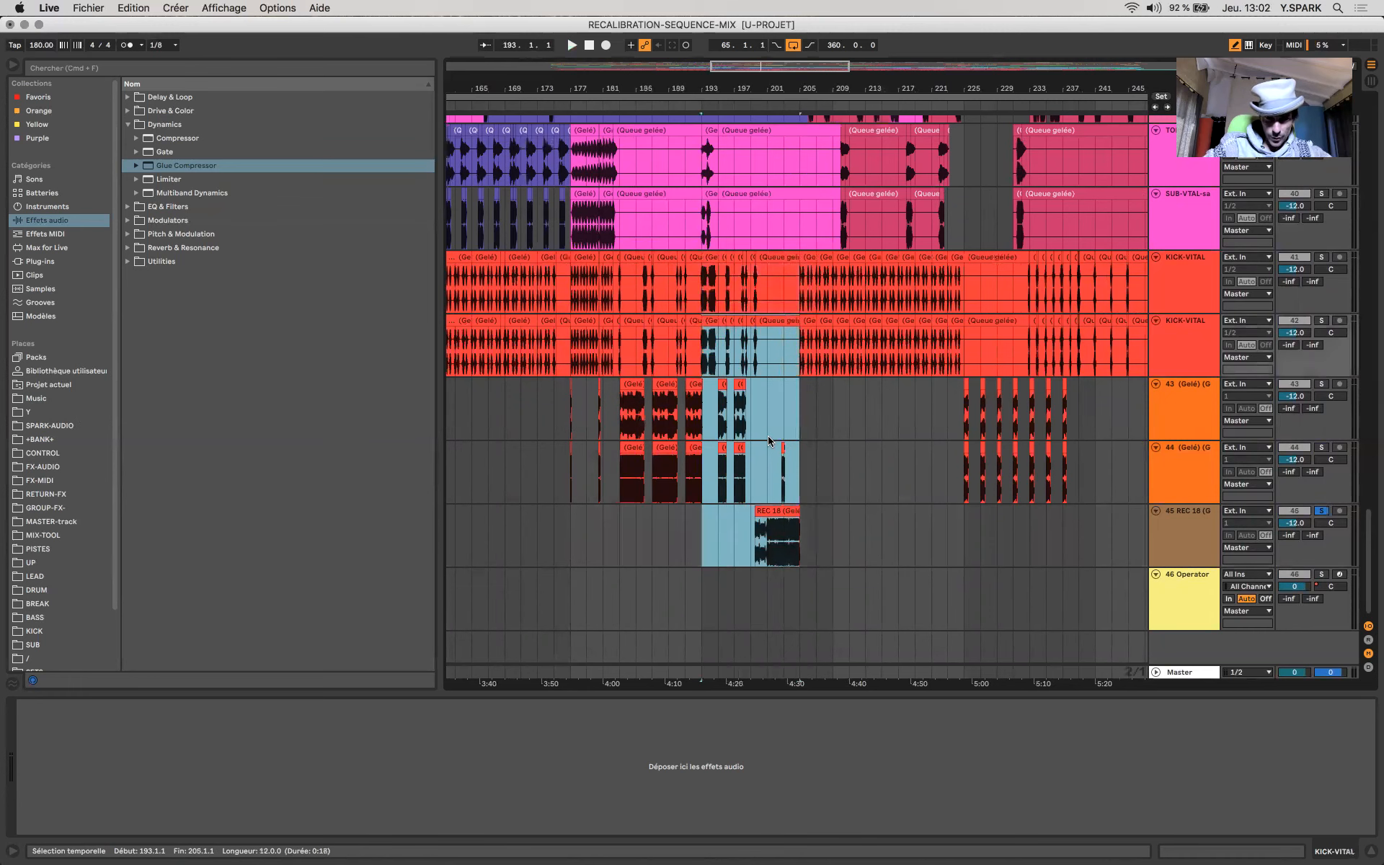
Step: Examine the REC 18 clip against the clips on tracks 43 and 44 around bars 195 to 201, placing the insert marker at 199.4.1
click(712, 520)
key(plus)
key(plus)
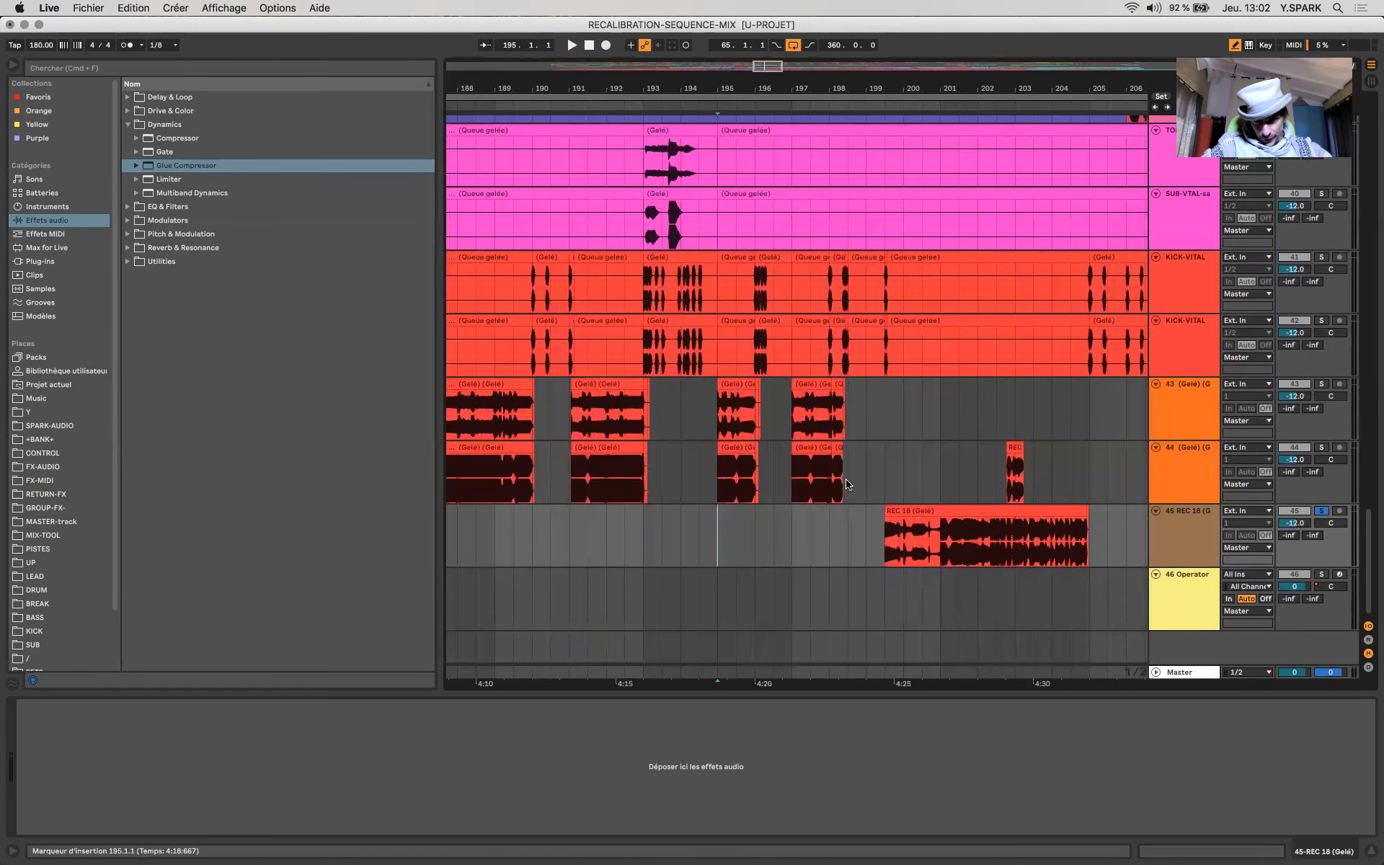
scroll(848, 484, right, 2)
scroll(848, 483, up, 1)
click(822, 510)
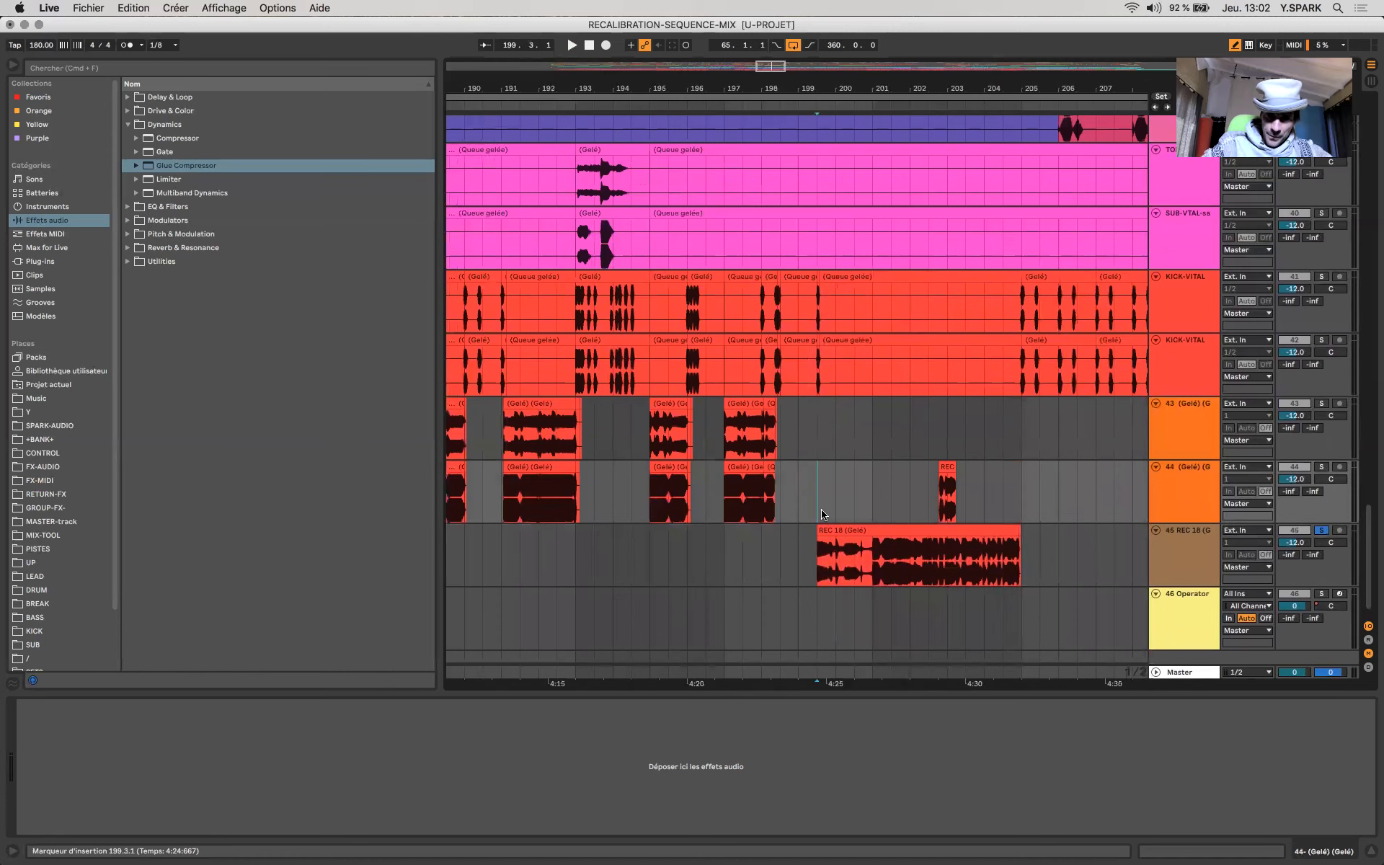
key(plus)
key(plus)
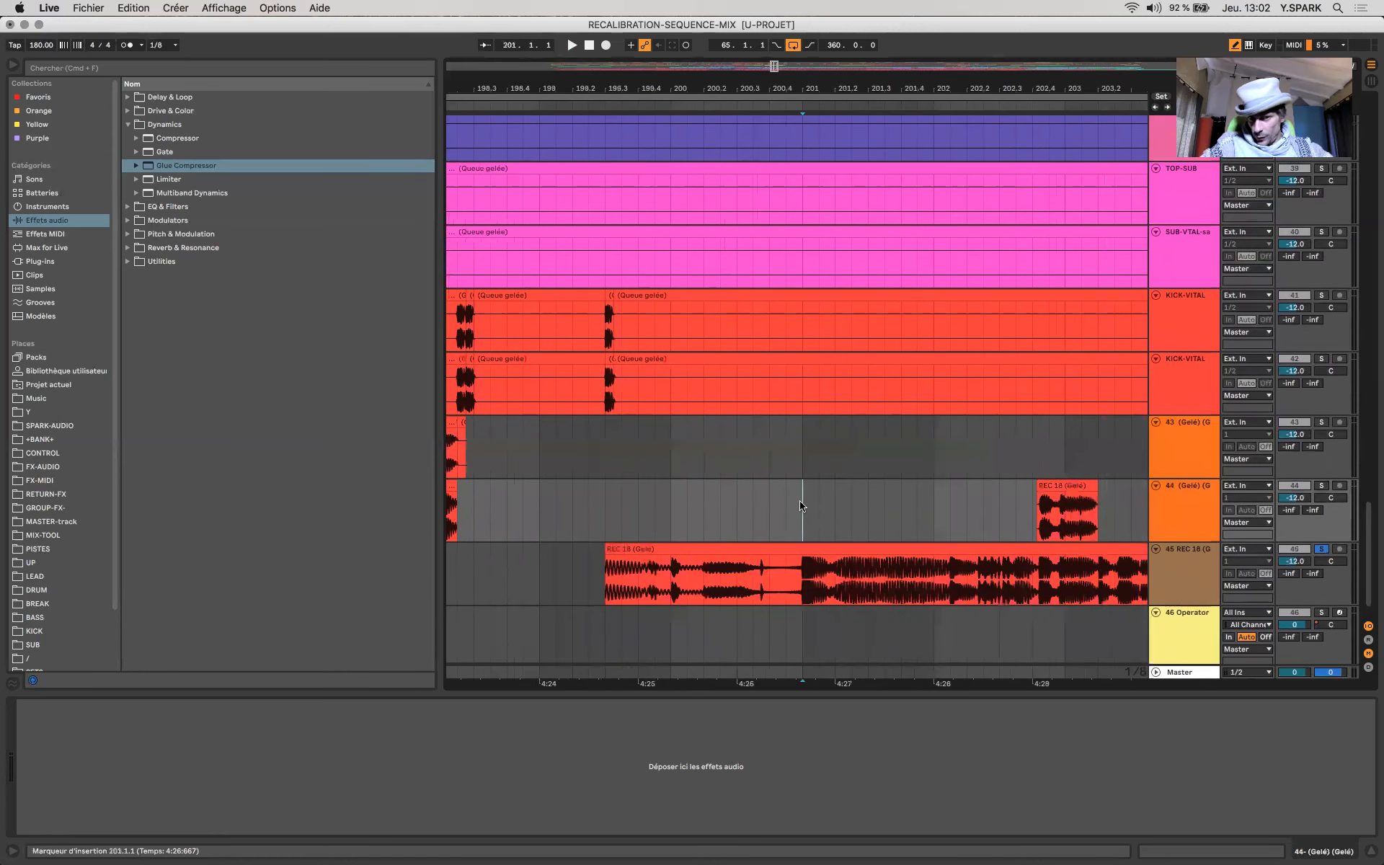
key(minus)
key(minus)
drag(768, 682, 790, 685)
click(743, 573)
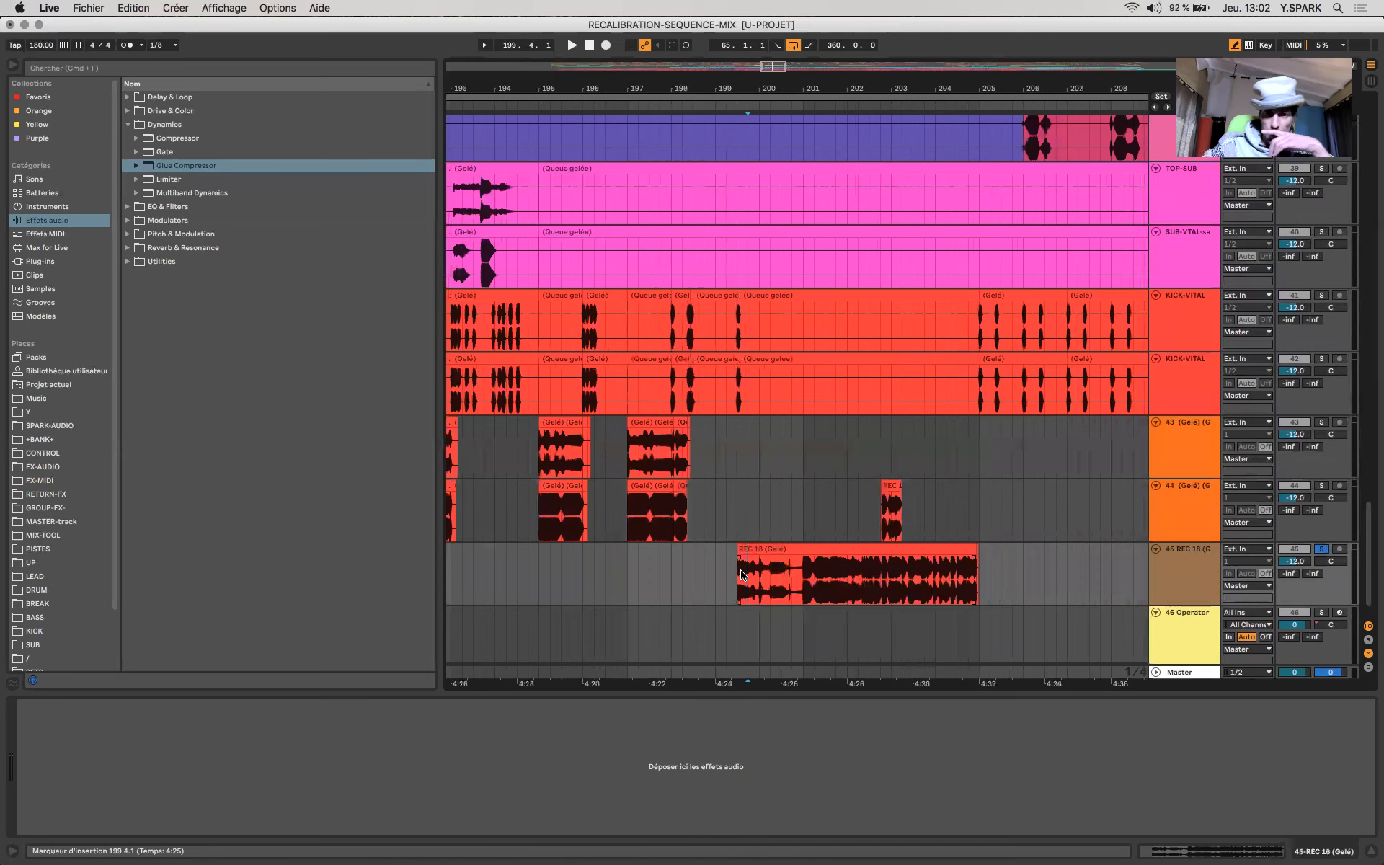
Step: Play the soloed REC 18 clip on track 45 from 199.3.1 through its end, and unsolo the track
right_click(838, 545)
click(839, 544)
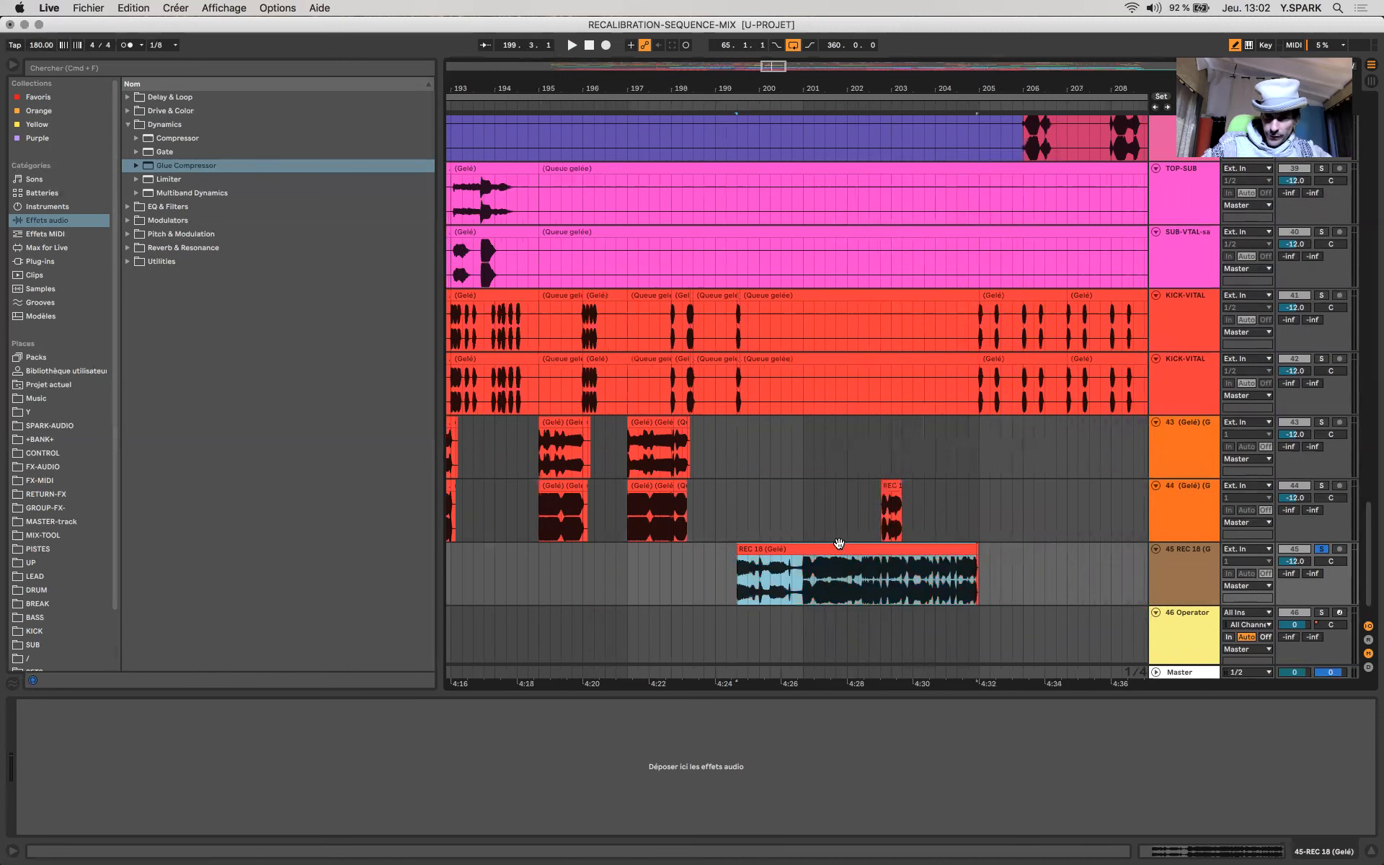
key(space)
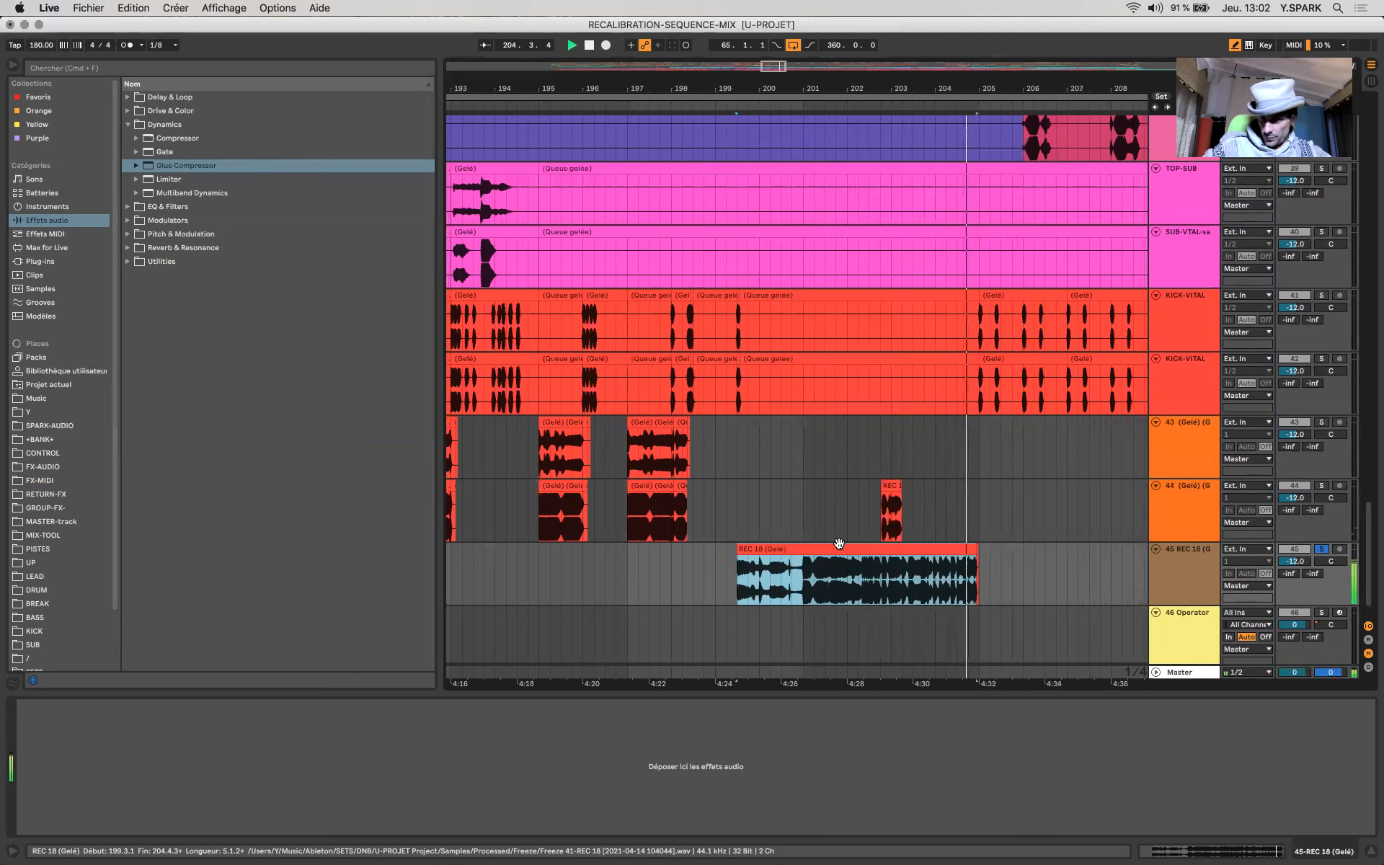
key(space)
click(983, 566)
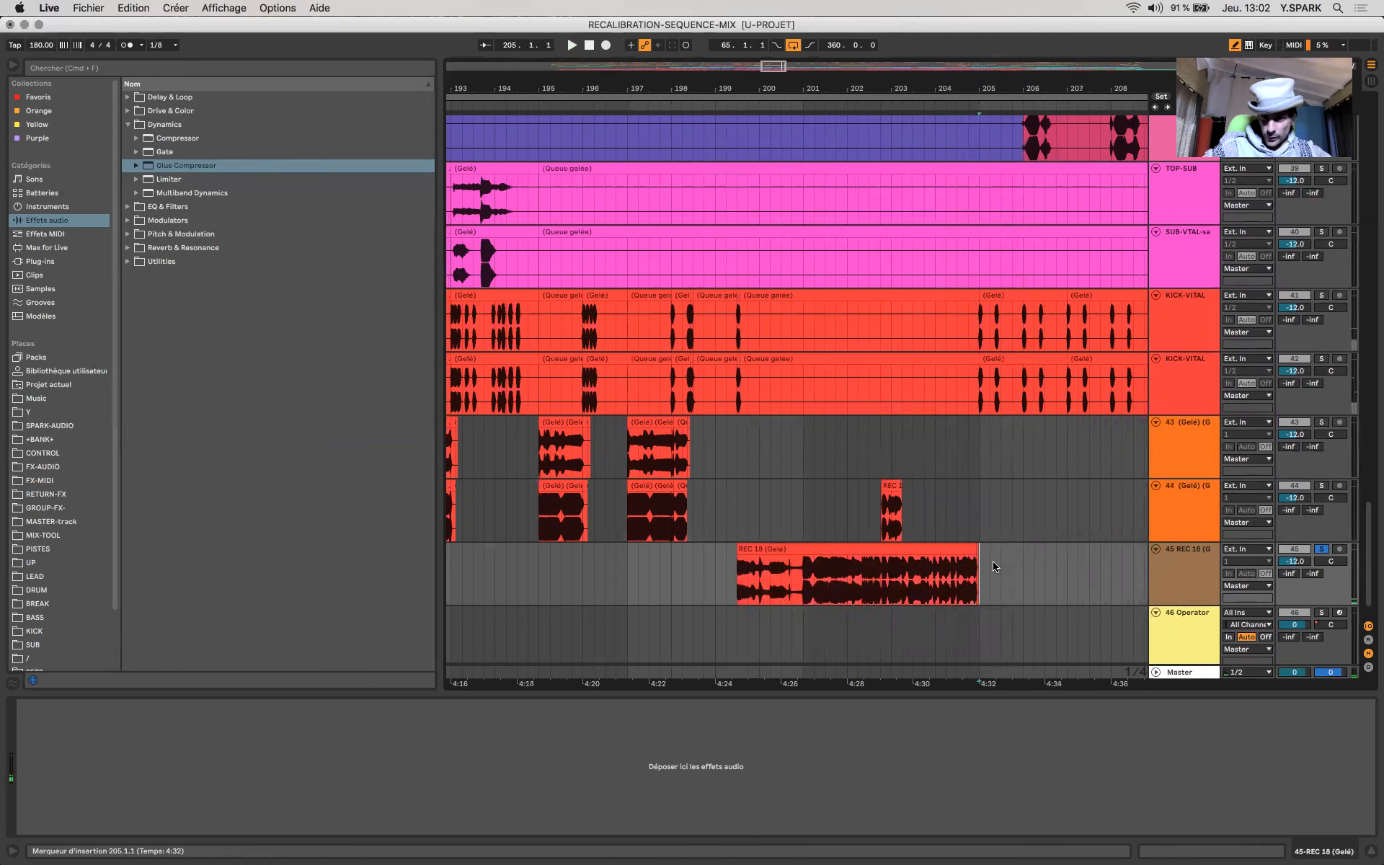
click(1323, 551)
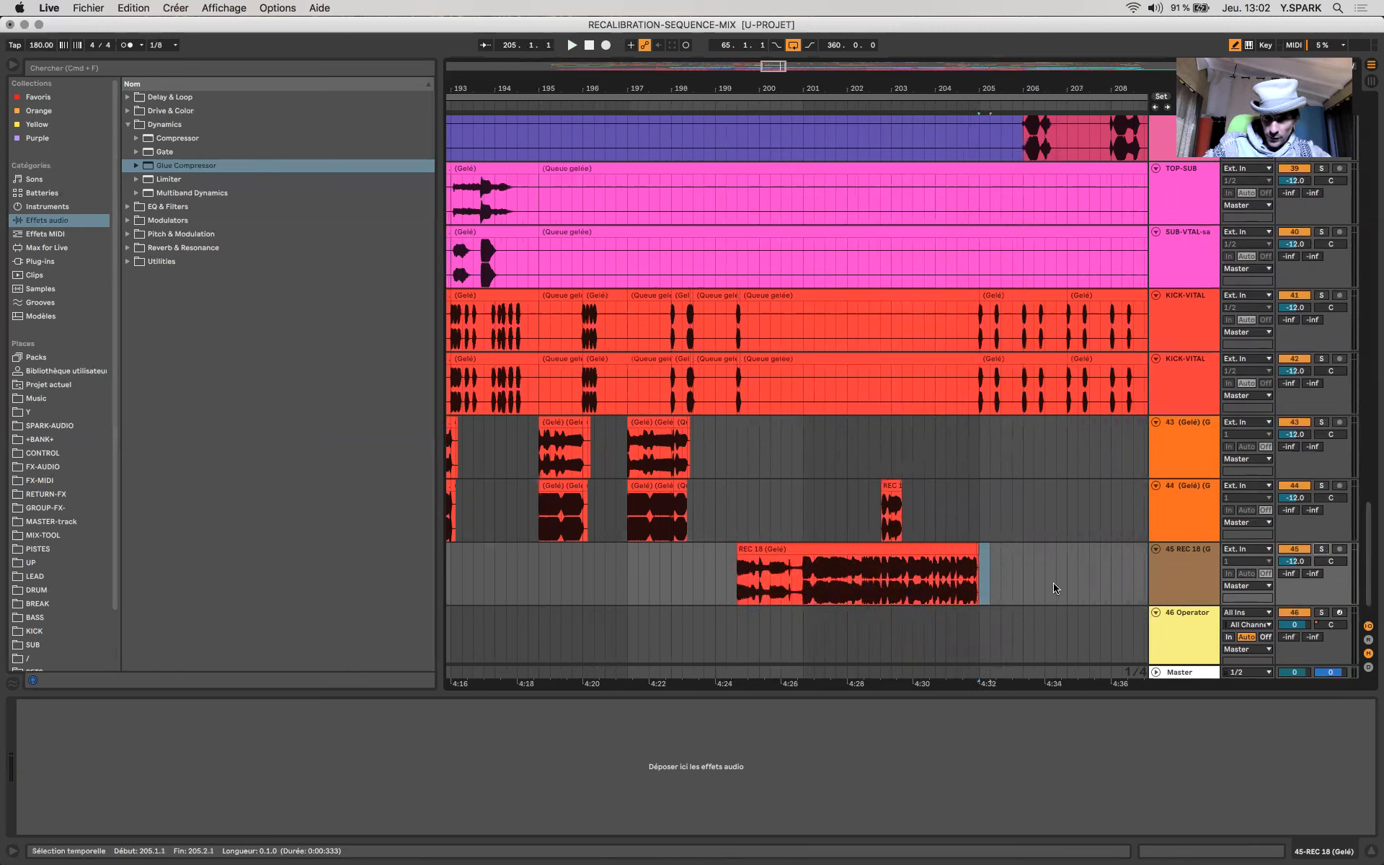
Step: Extend the main REC 18 clip on track 45 over the short fragment at its end, up to 205.1.1
scroll(996, 582, up, 5)
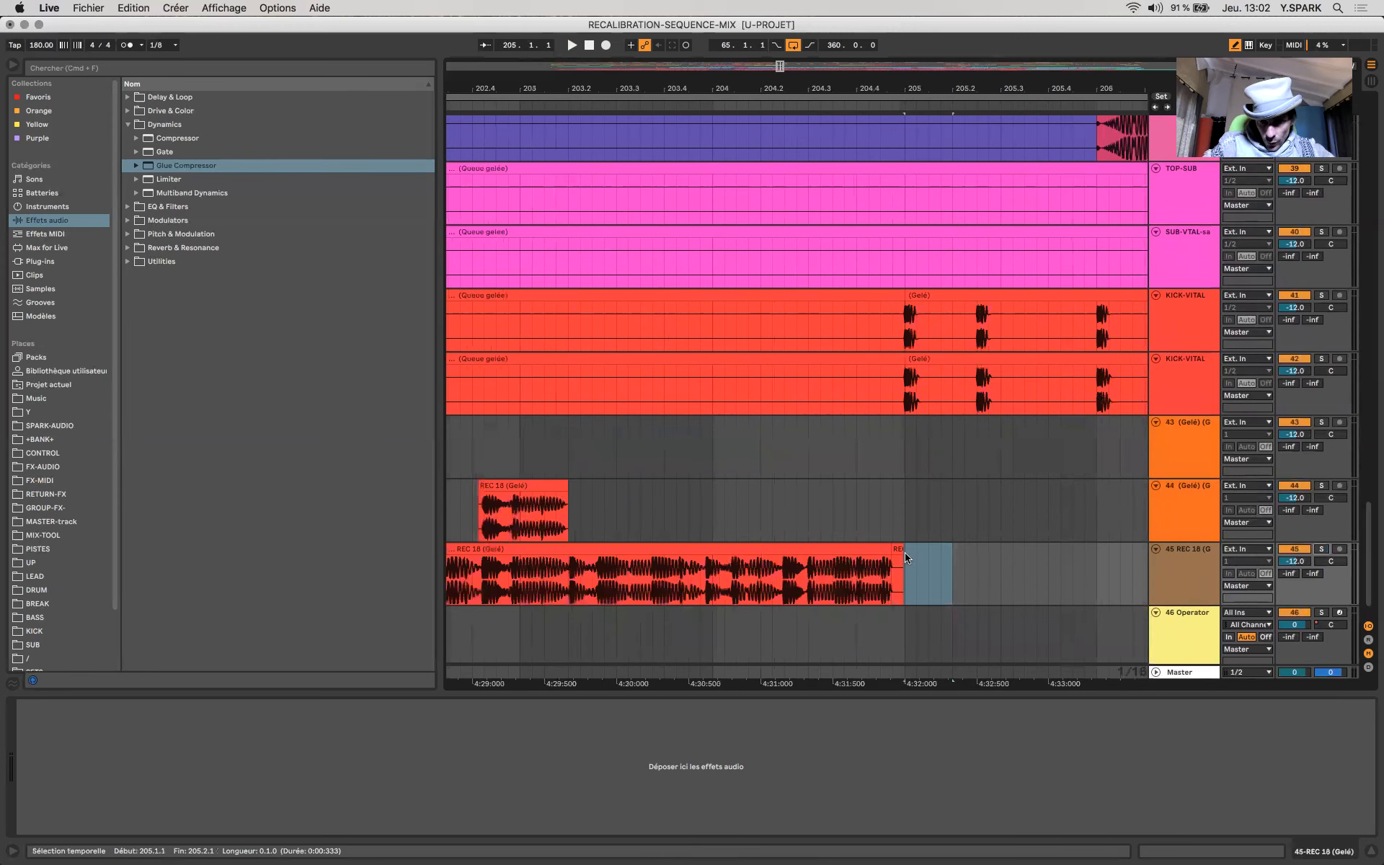
click(899, 549)
drag(882, 549, 905, 550)
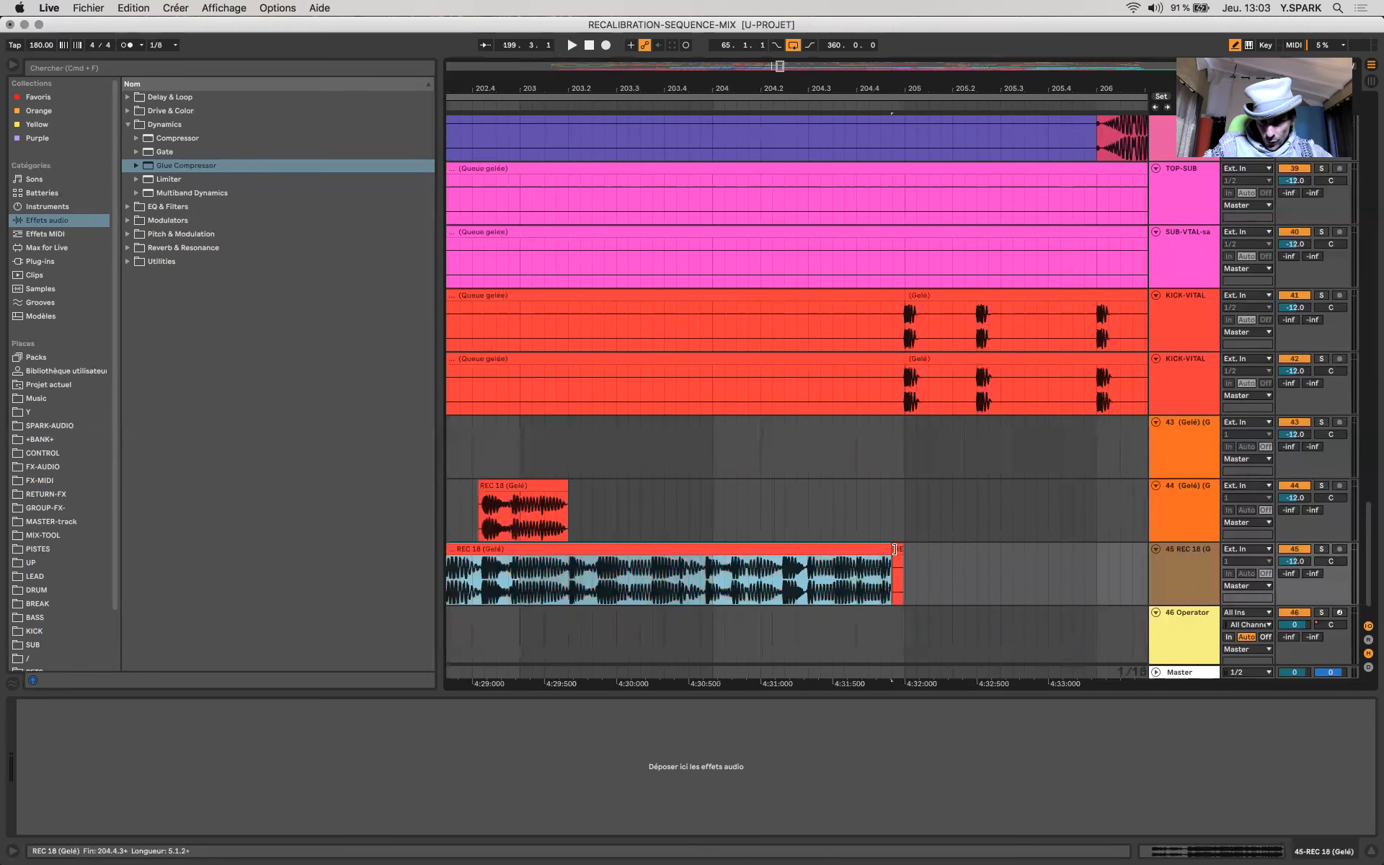
click(907, 555)
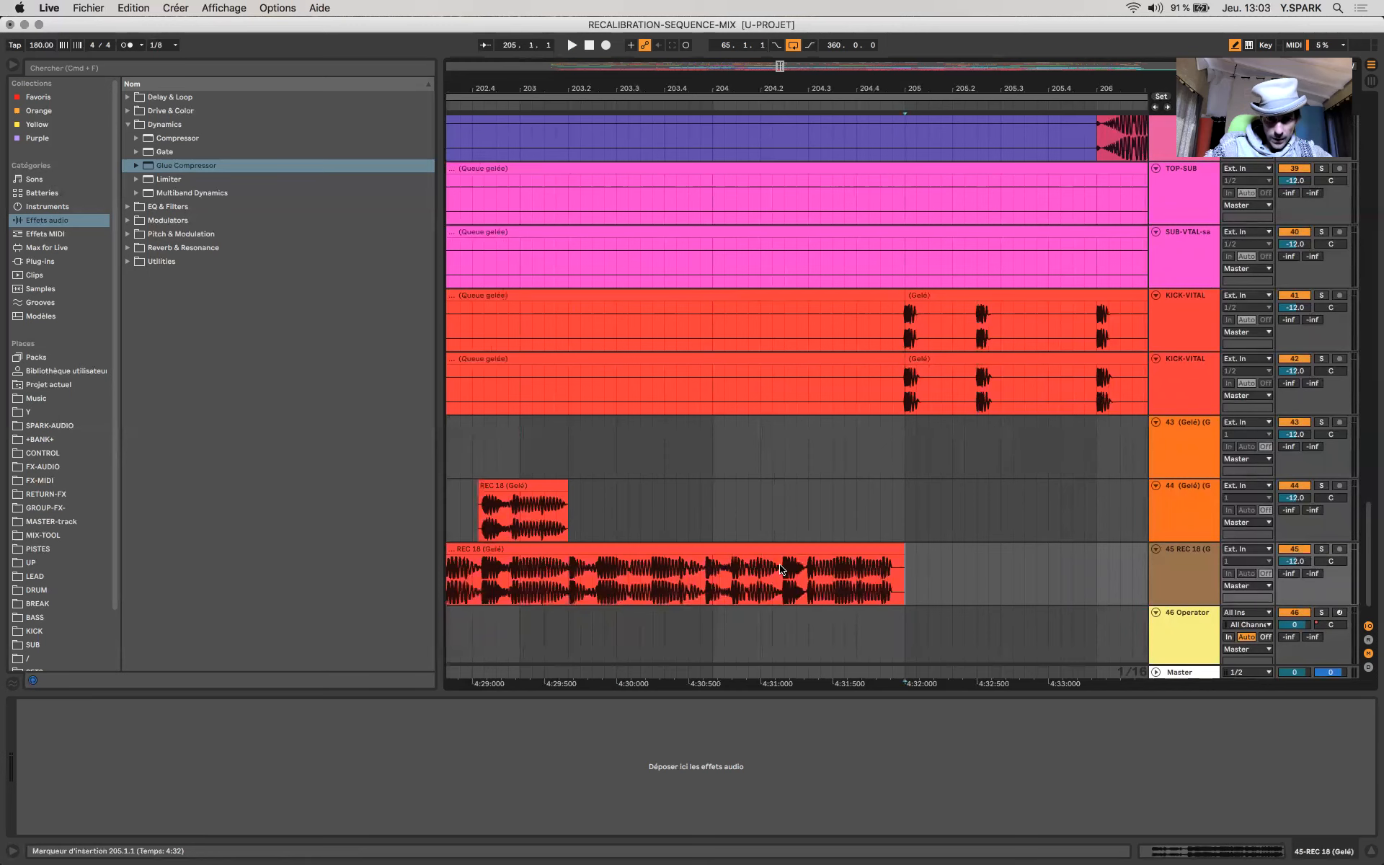
scroll(781, 569, down, 5)
scroll(764, 569, down, 1)
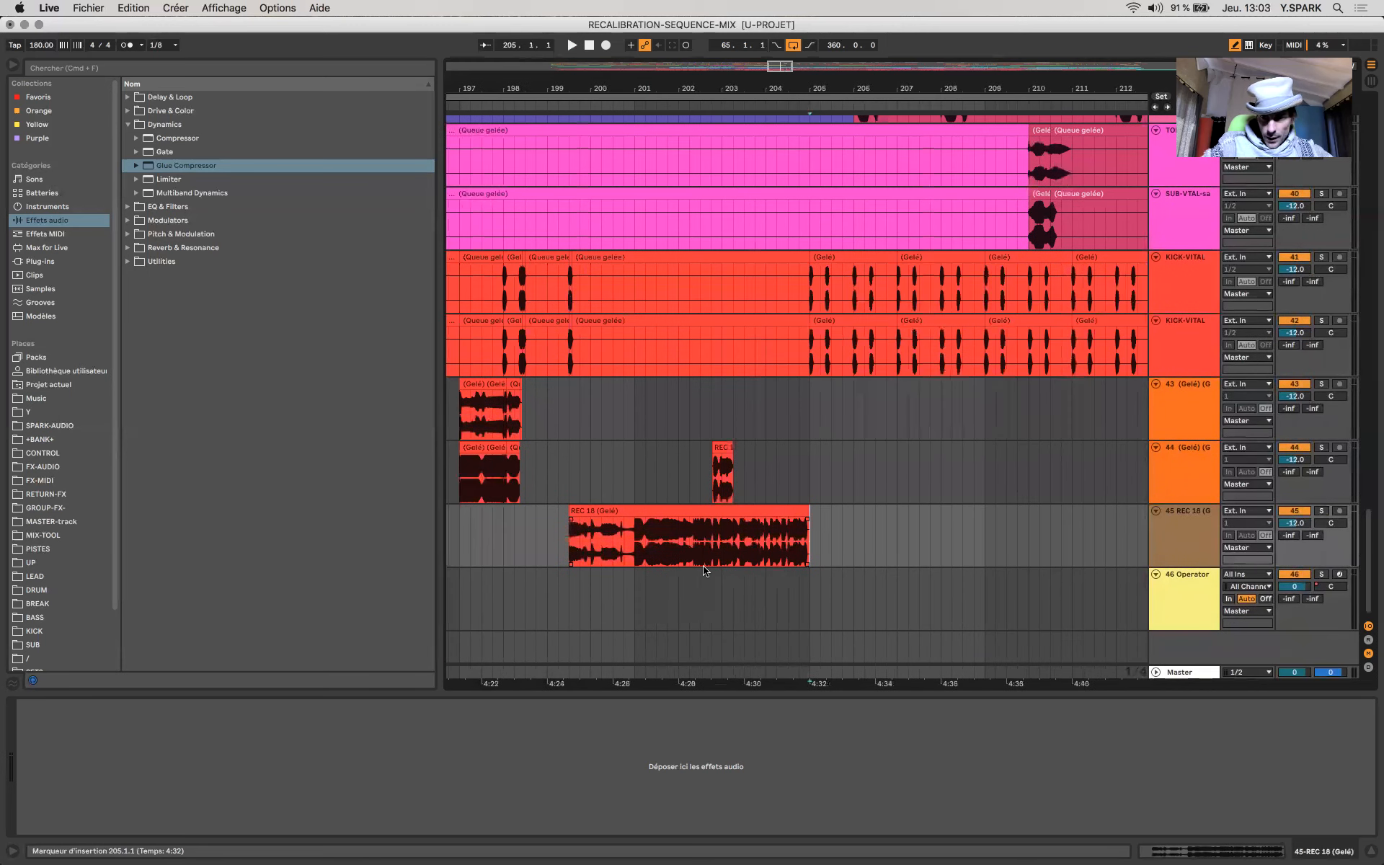
Step: Hide the browser and play the full mix from 205.1.1, with the insert marker on track 43
click(703, 574)
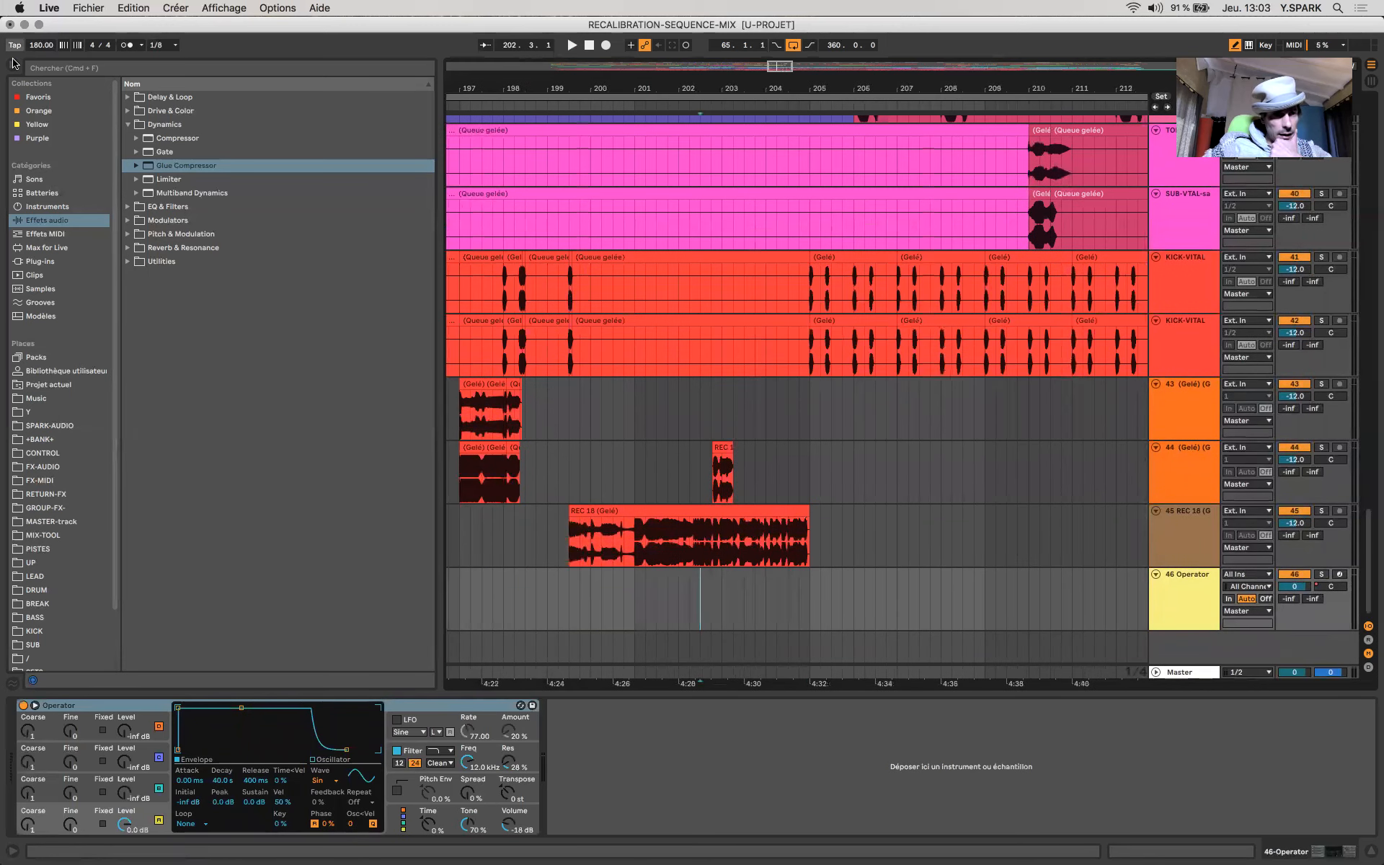
key(alt+super+b)
scroll(266, 439, up, 1)
scroll(266, 438, down, 10)
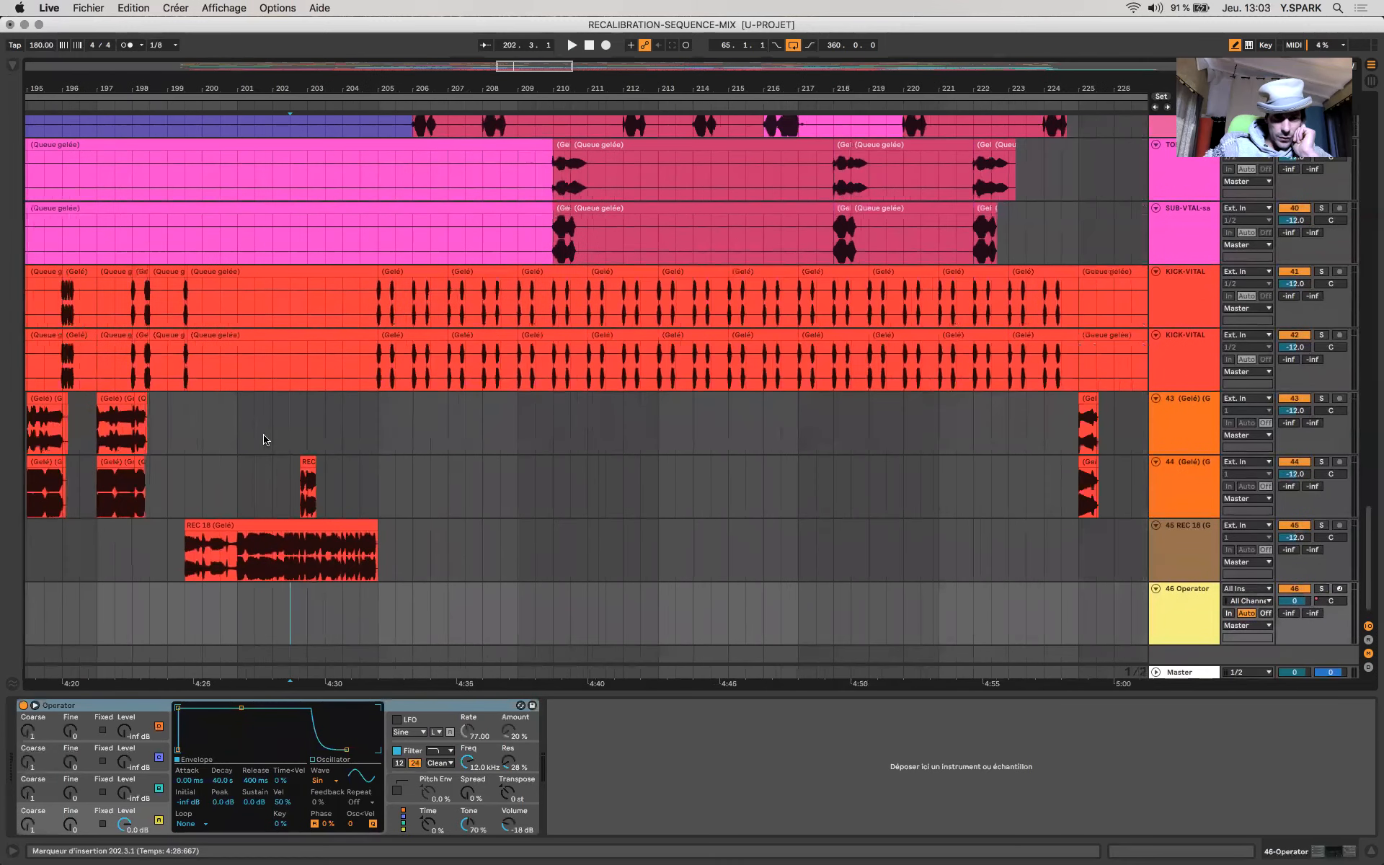
click(288, 451)
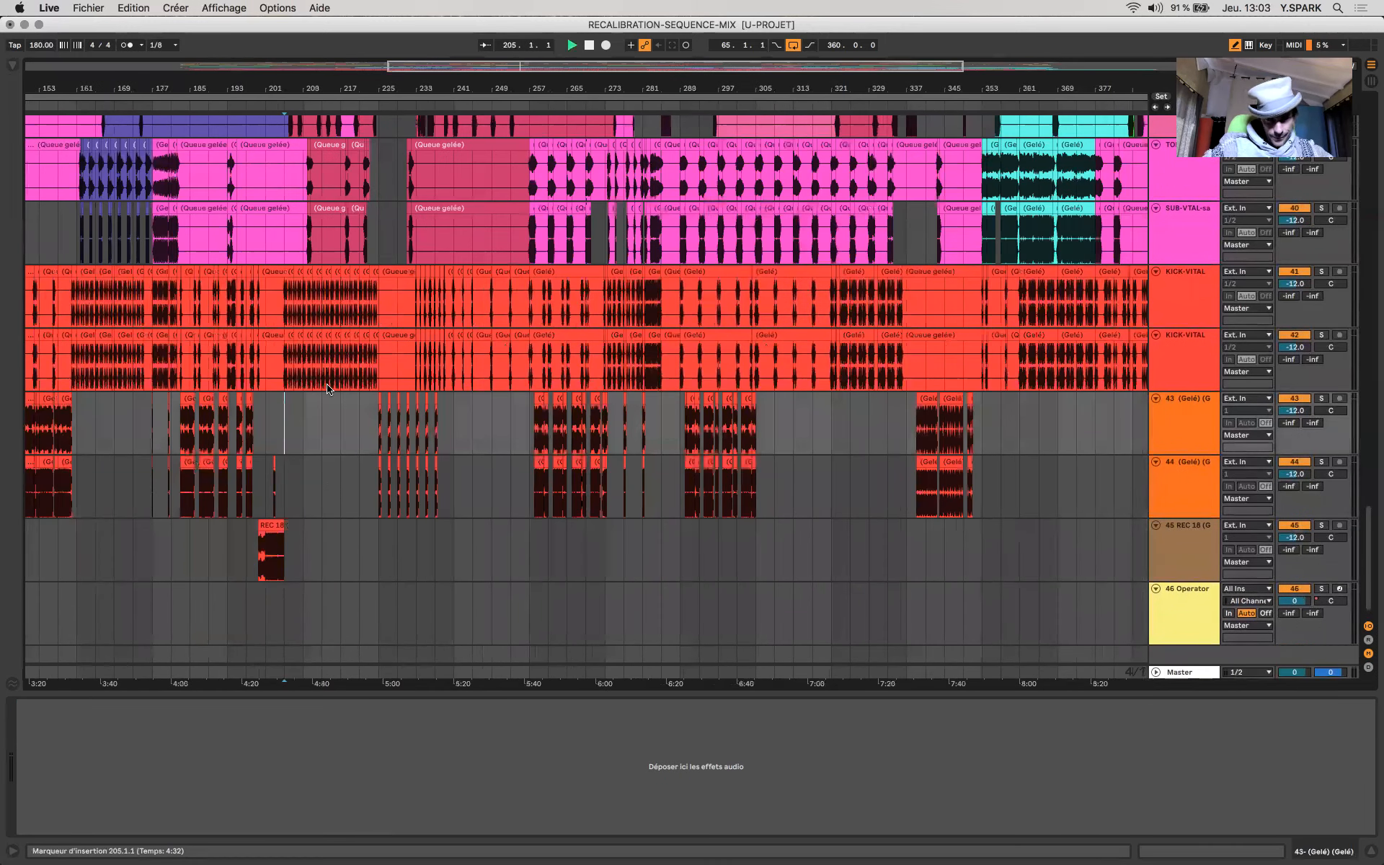
Step: Examine the whole arrangement during playback, from the kick tracks up to REC and RISER and back to Operator
scroll(326, 389, down, 6)
scroll(375, 472, up, 3)
scroll(376, 472, up, 12)
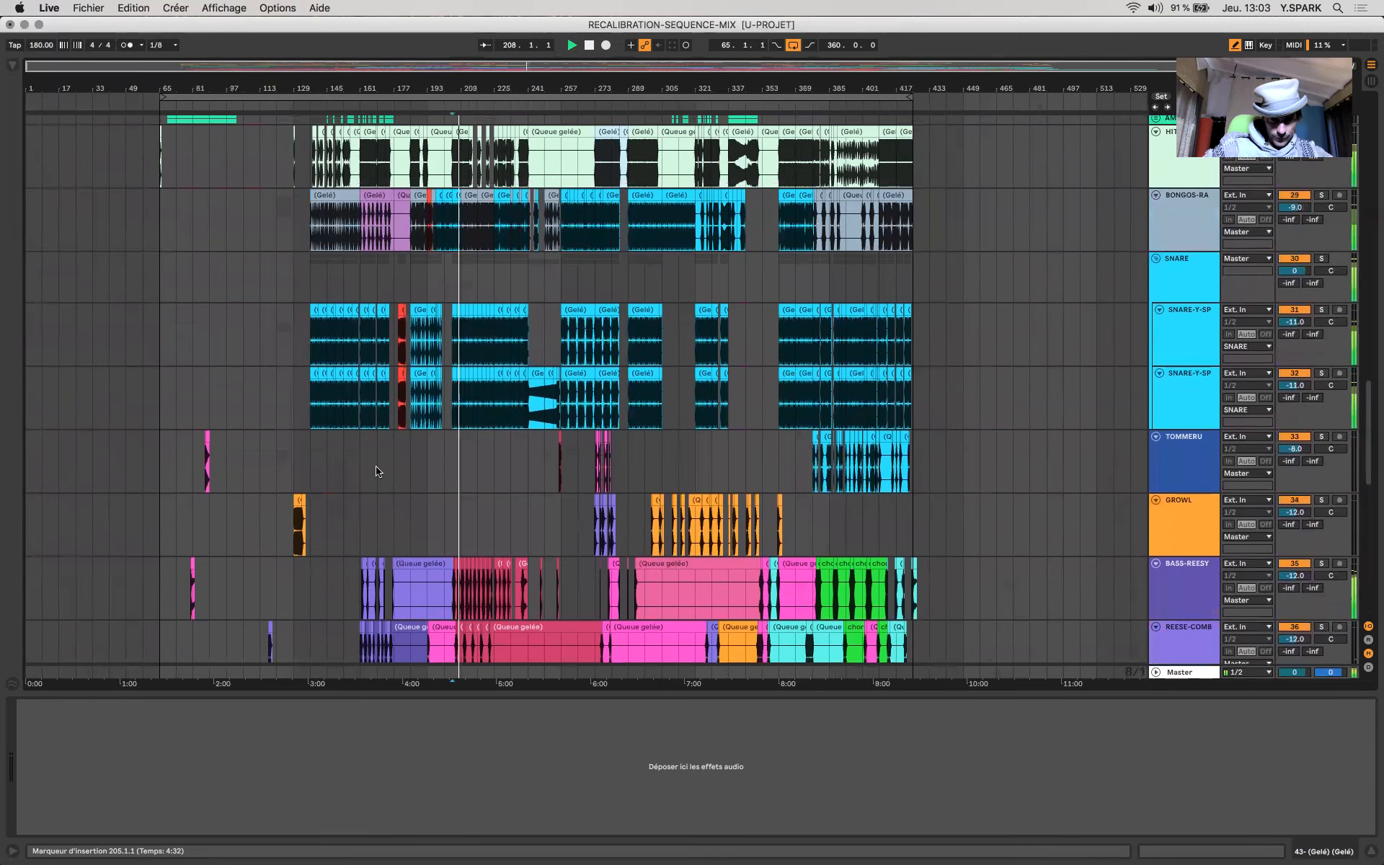
scroll(375, 472, up, 20)
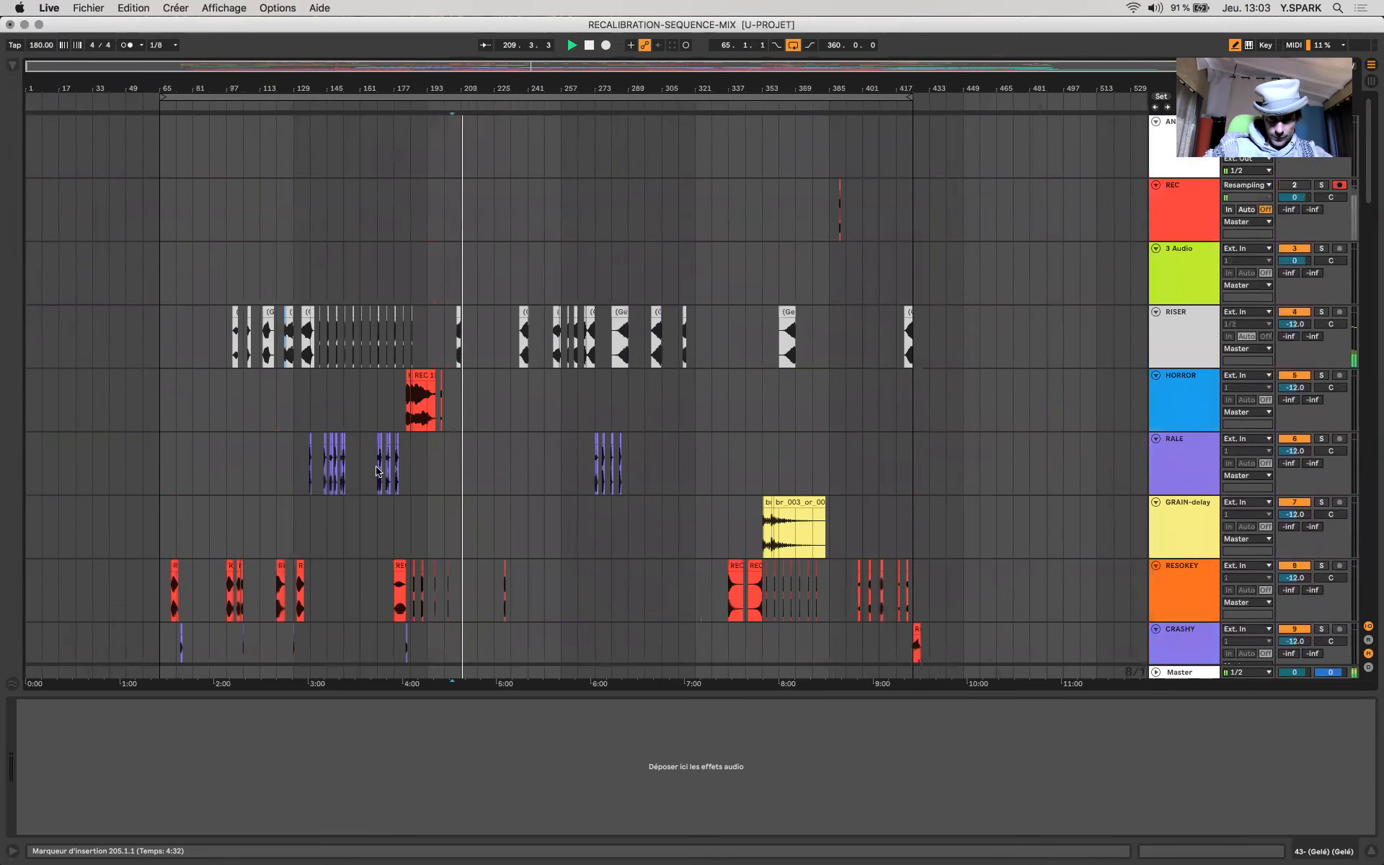
scroll(375, 472, down, 2)
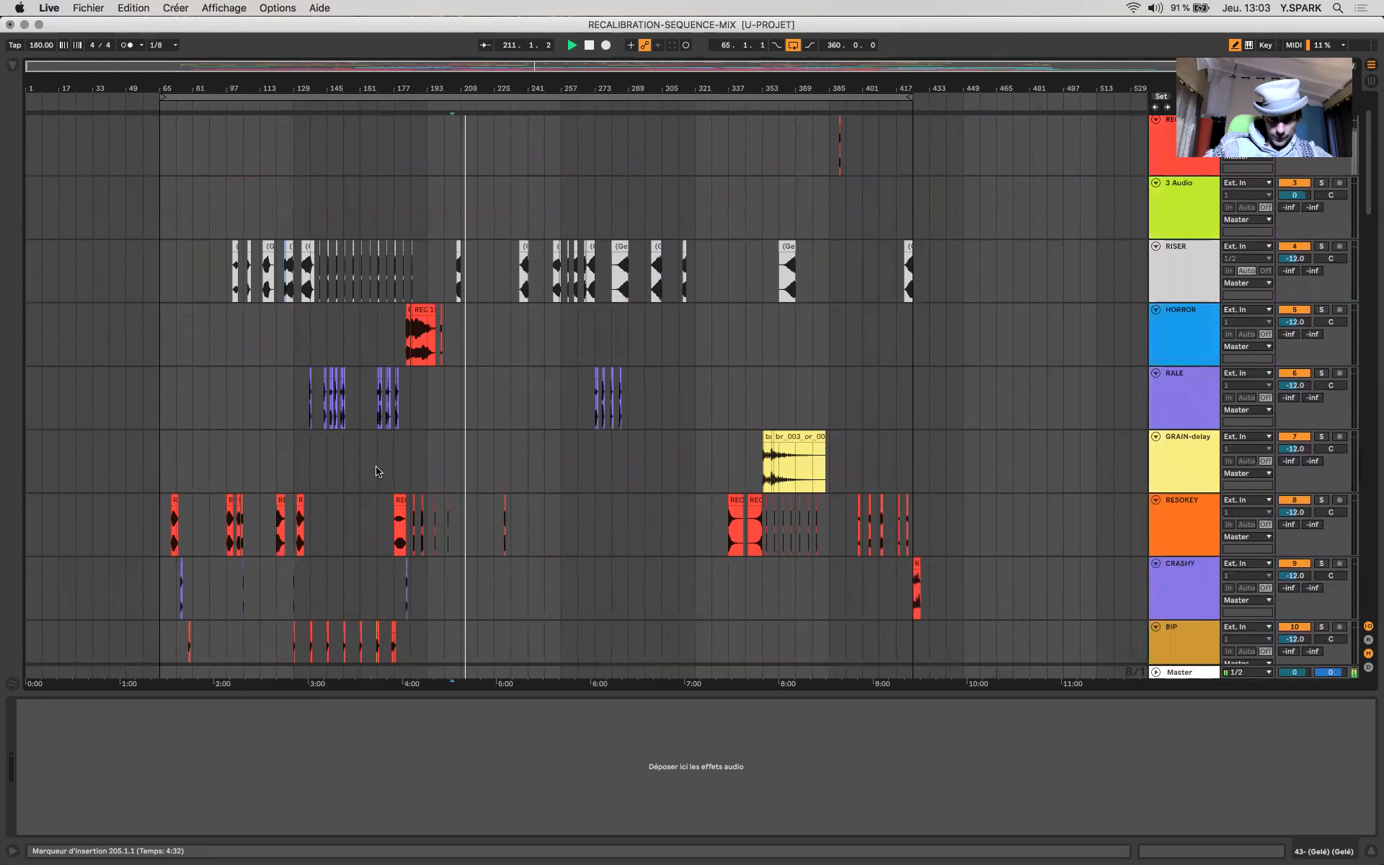
scroll(375, 472, down, 20)
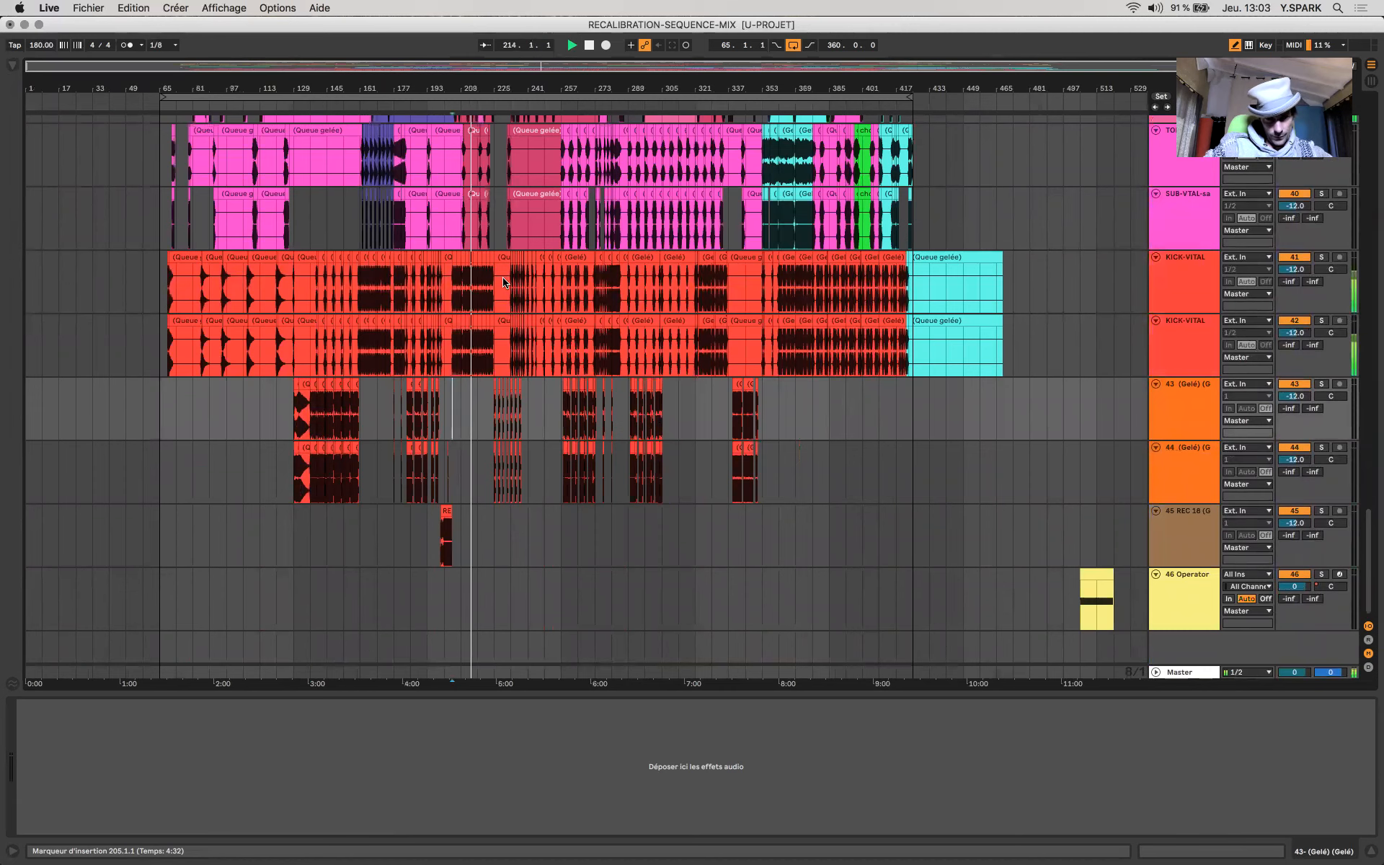
Step: Place the insert marker at 233.1.1 on the first KICK-VITAL track and examine the surrounding bass, sub and kick clips
click(509, 284)
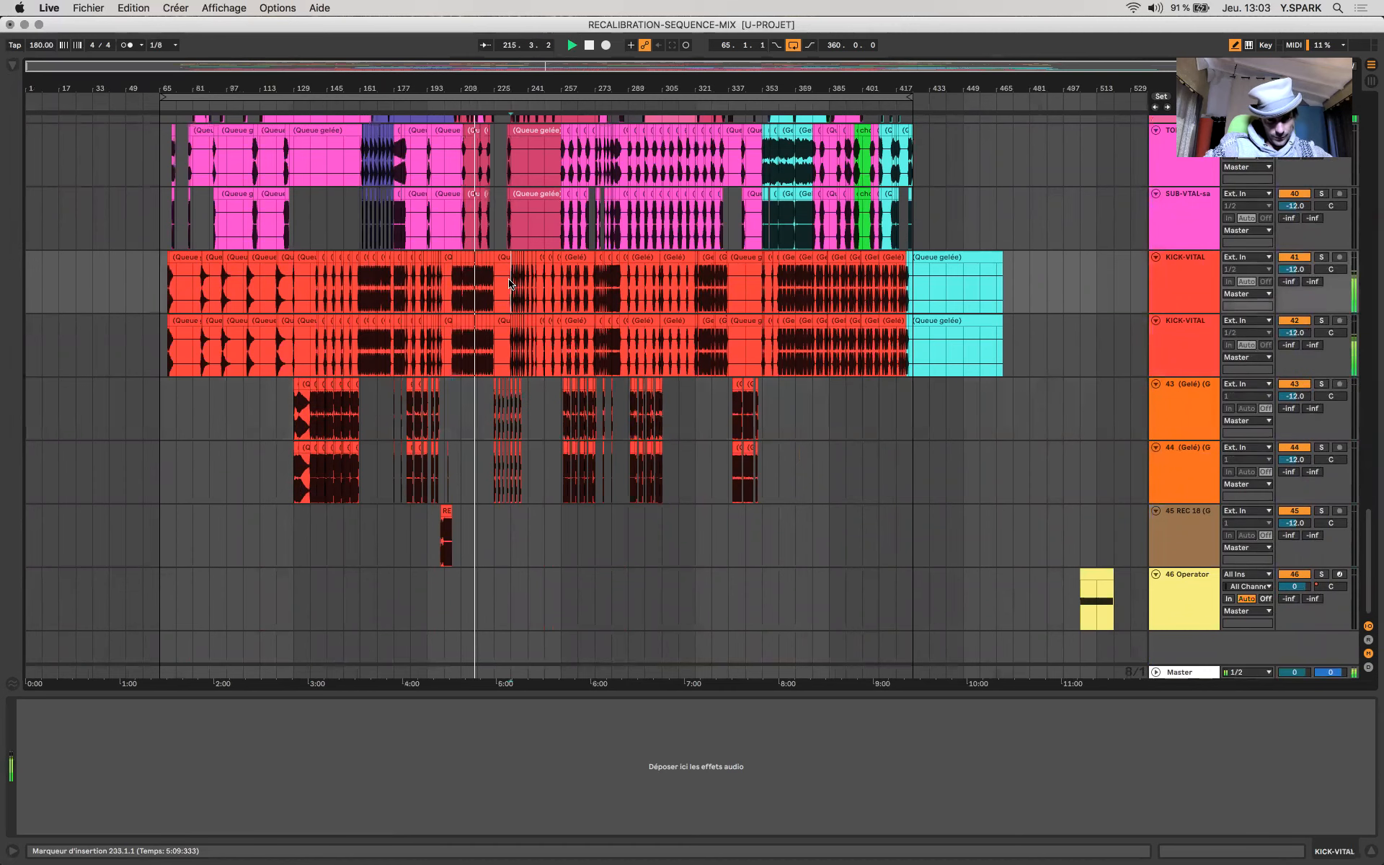
key(plus)
key(plus)
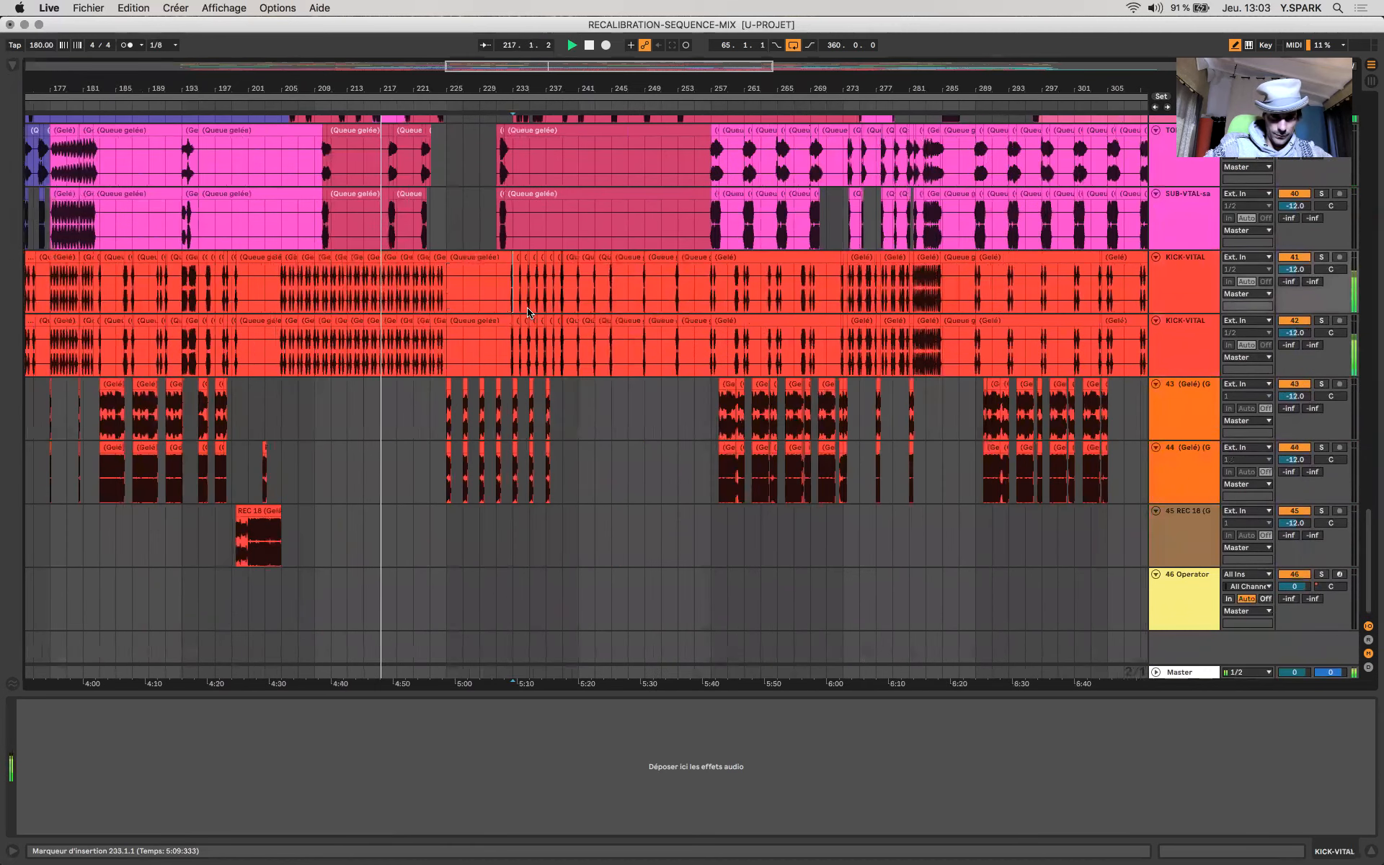
scroll(528, 311, up, 5)
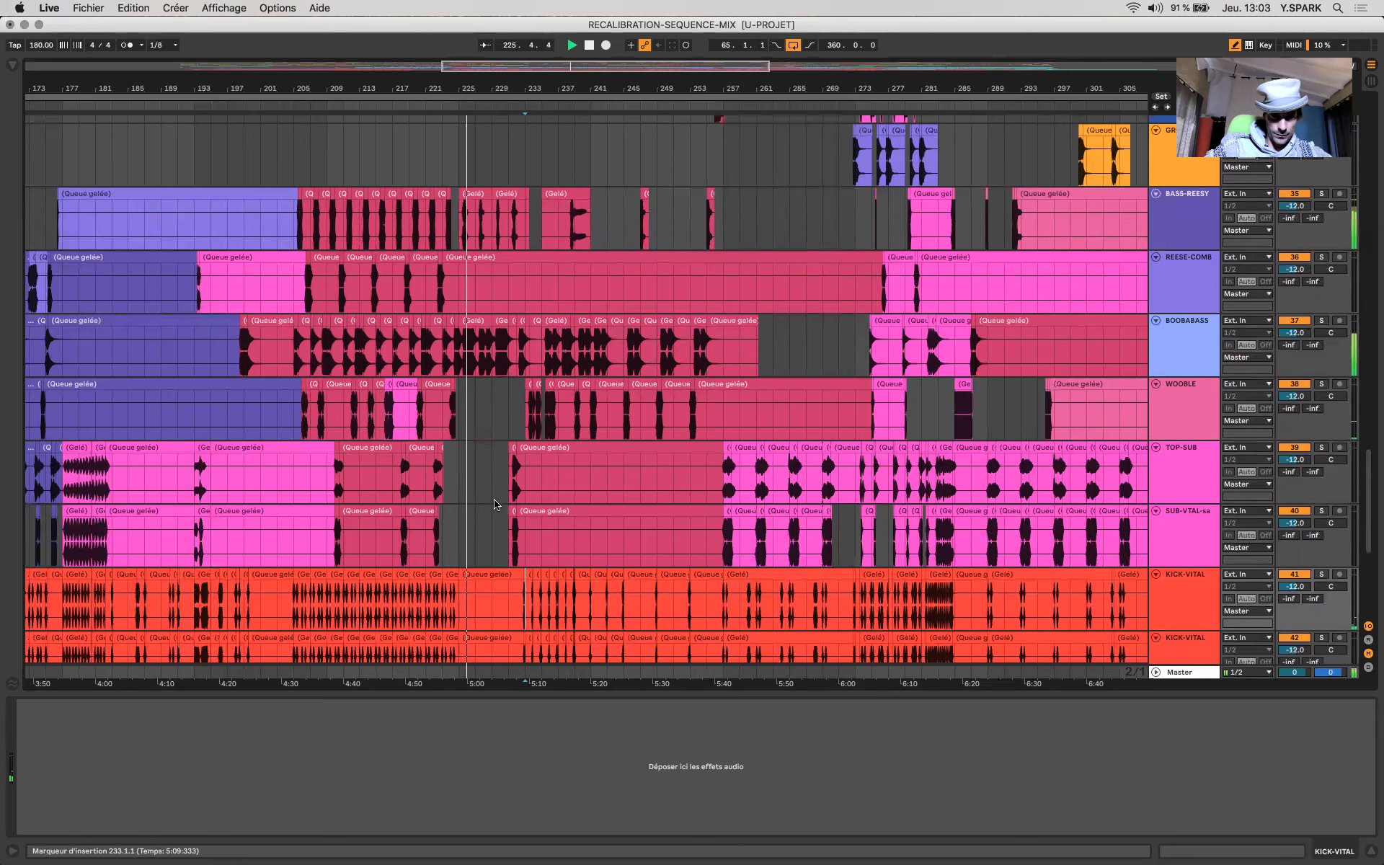
scroll(495, 504, down, 5)
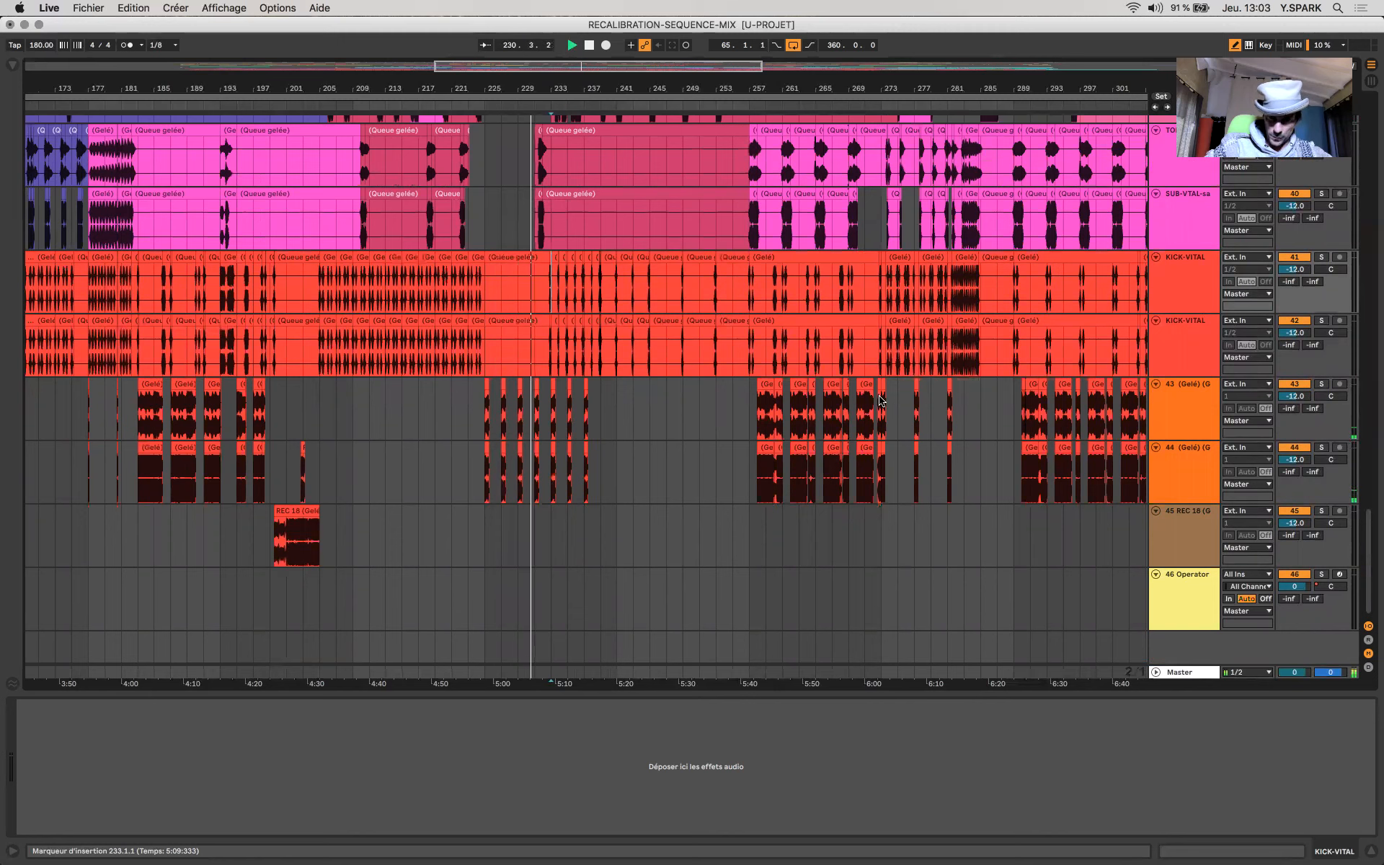
Step: Select the tracks from 45 REC 18 up to GROWL and review the full arrangement around the snare and bass tracks
click(1182, 512)
scroll(1181, 511, up, 3)
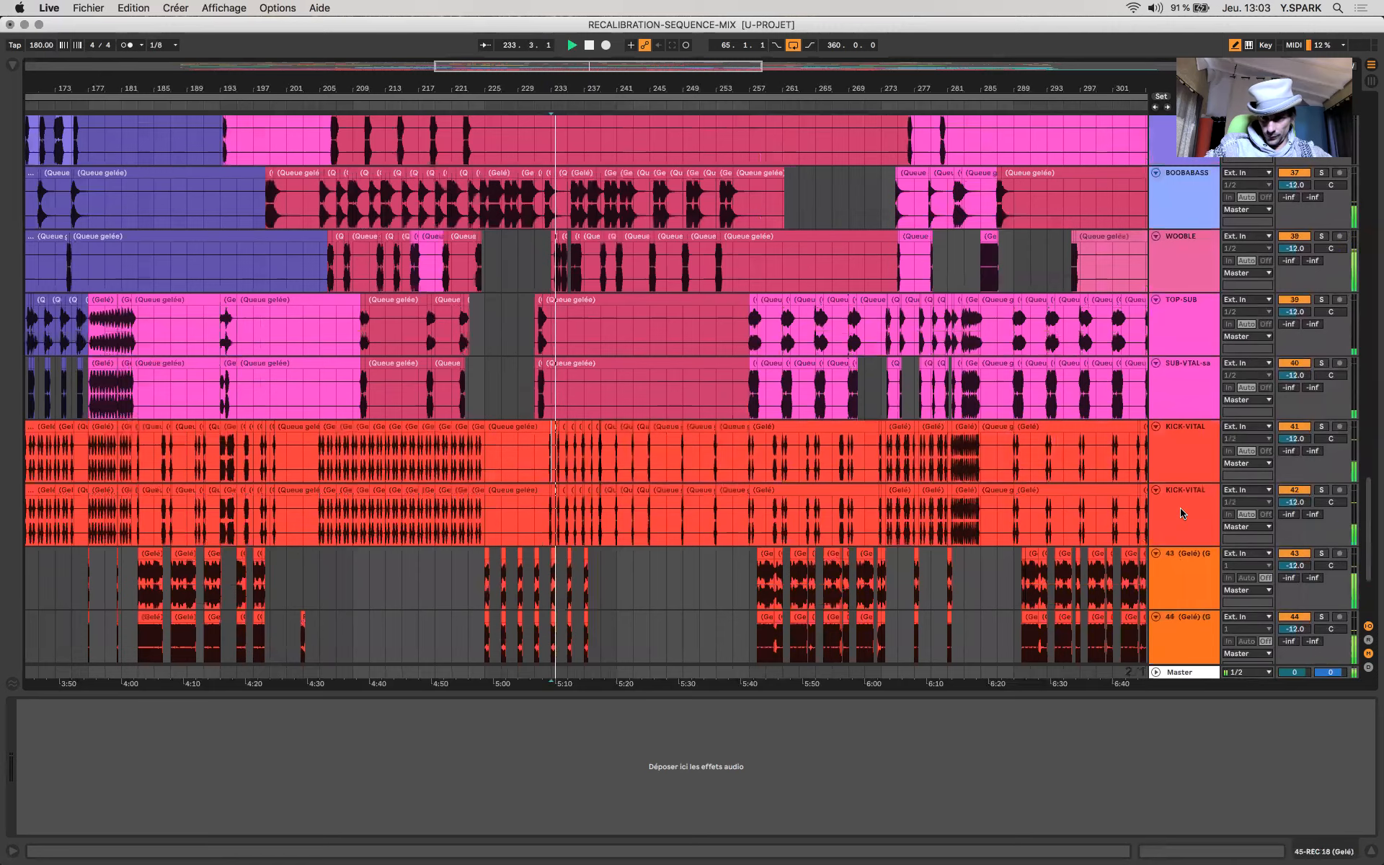
scroll(1180, 513, up, 5)
key(w)
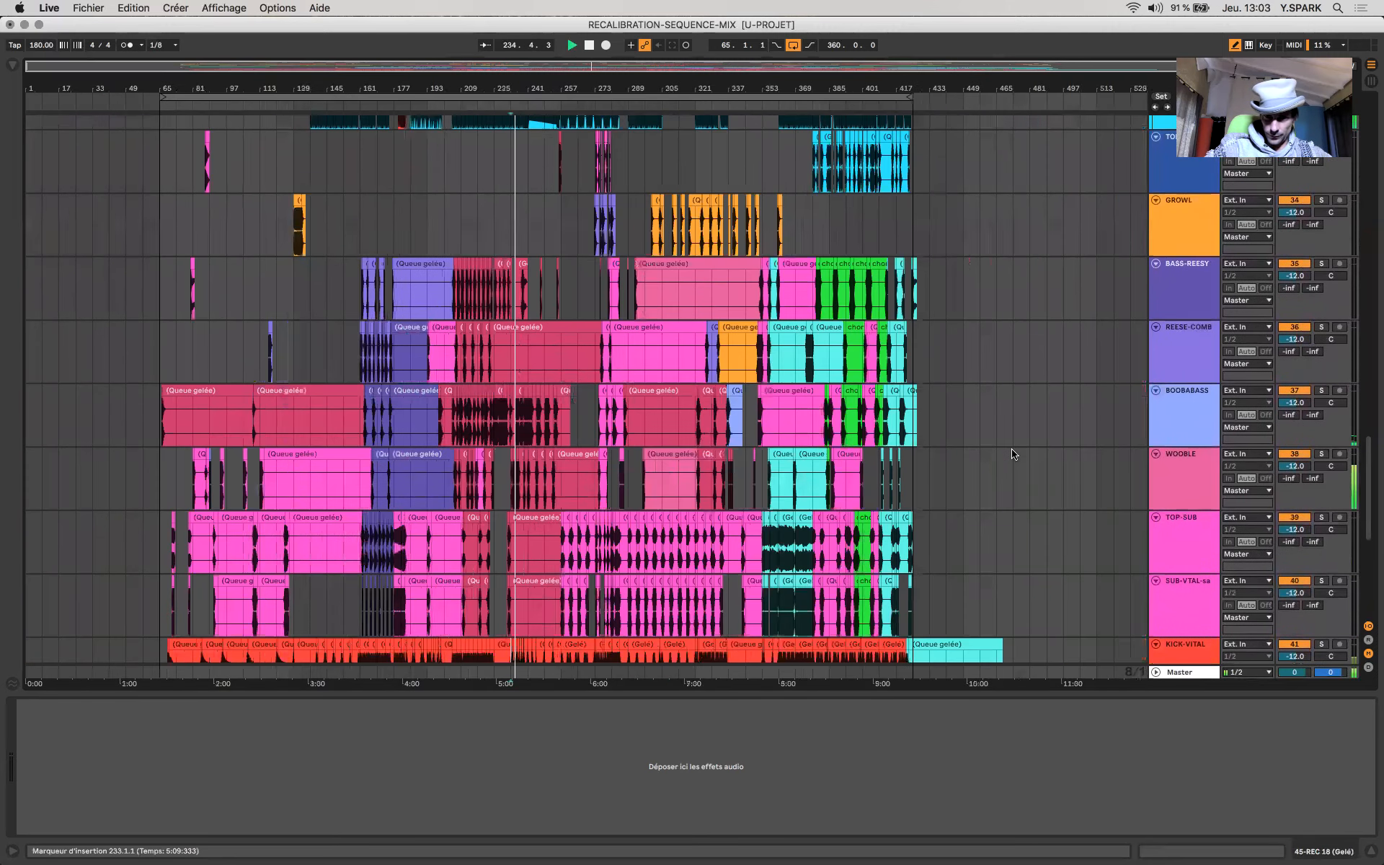
scroll(1013, 454, up, 3)
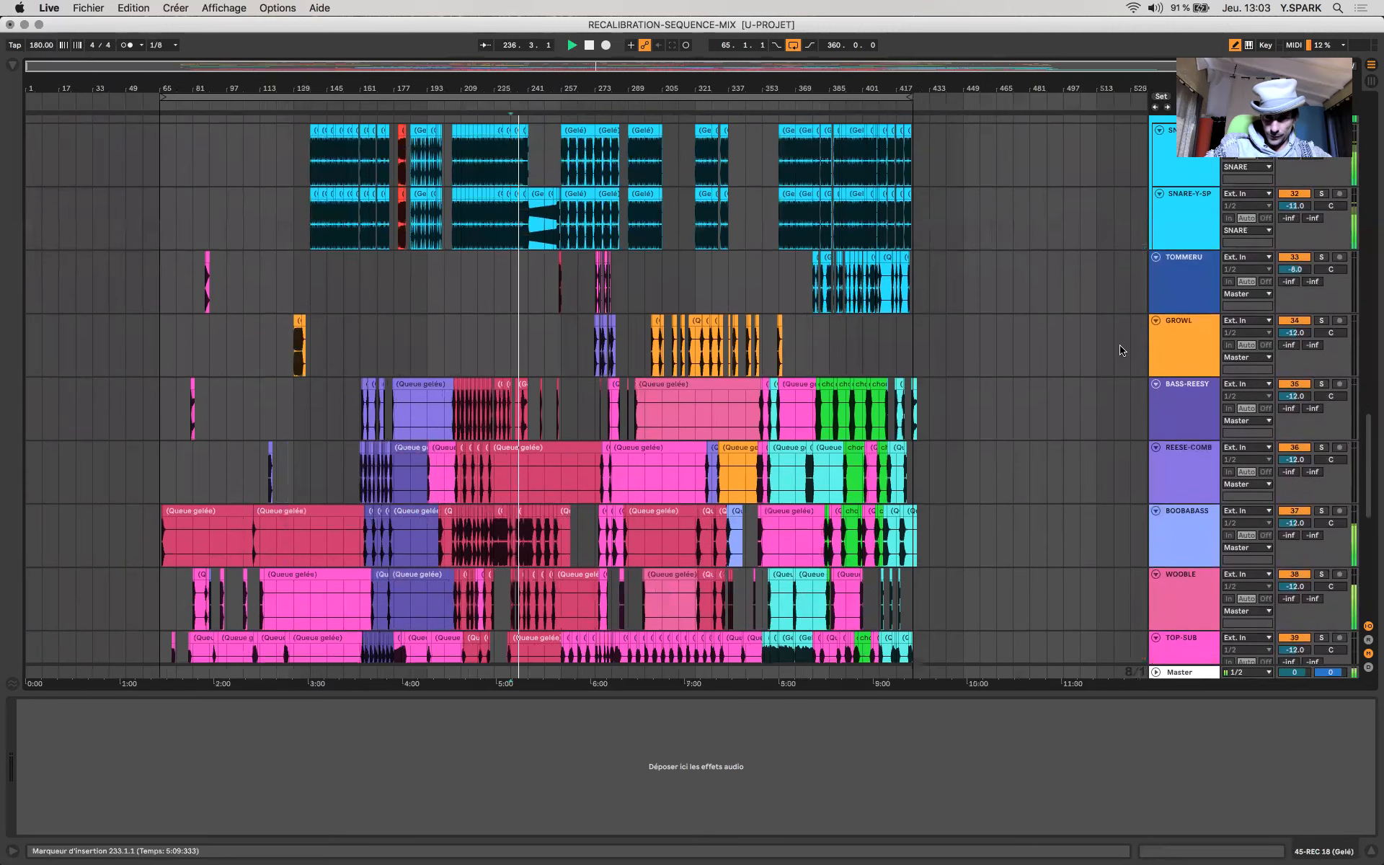
shift+click(1161, 332)
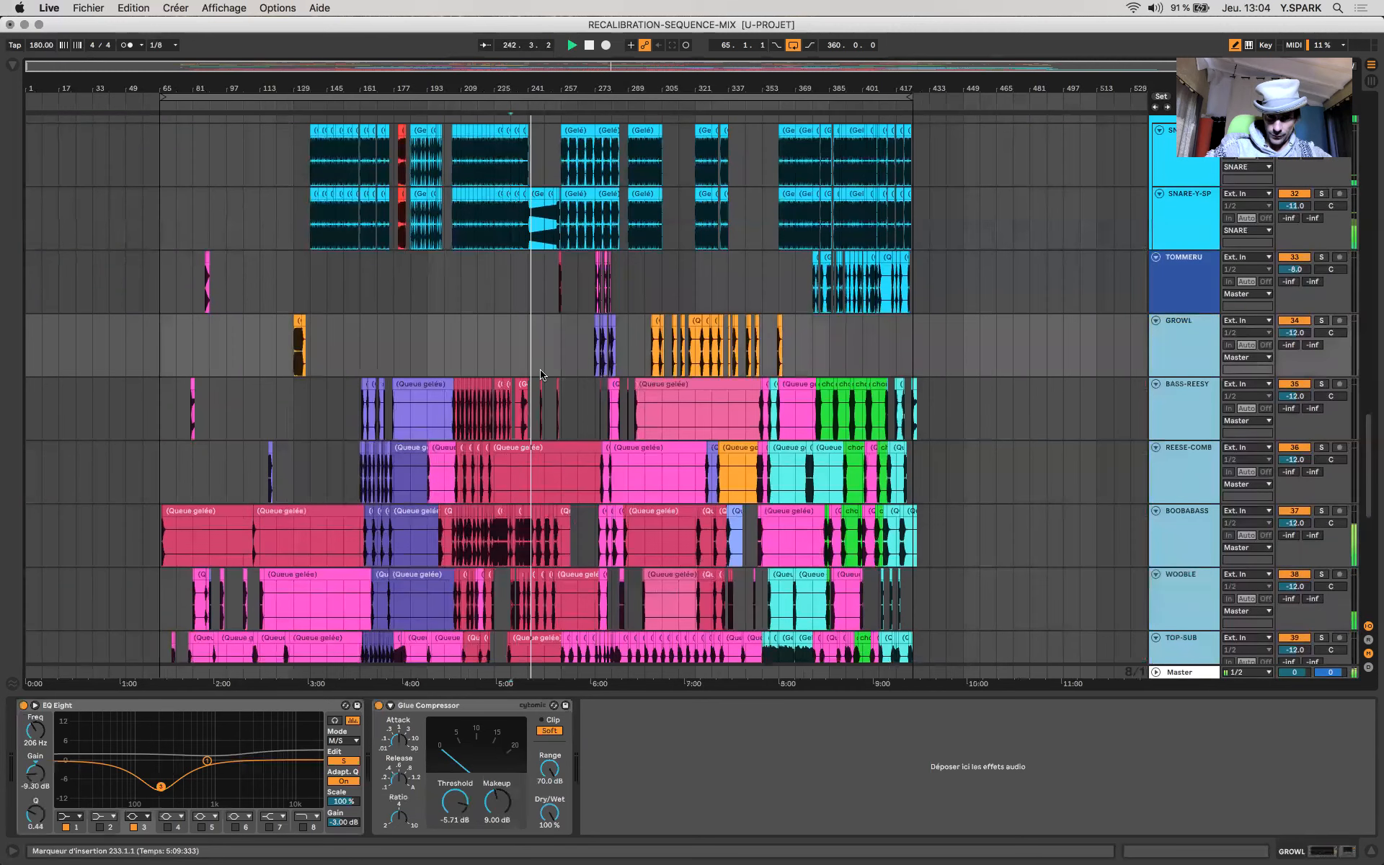
scroll(540, 374, up, 5)
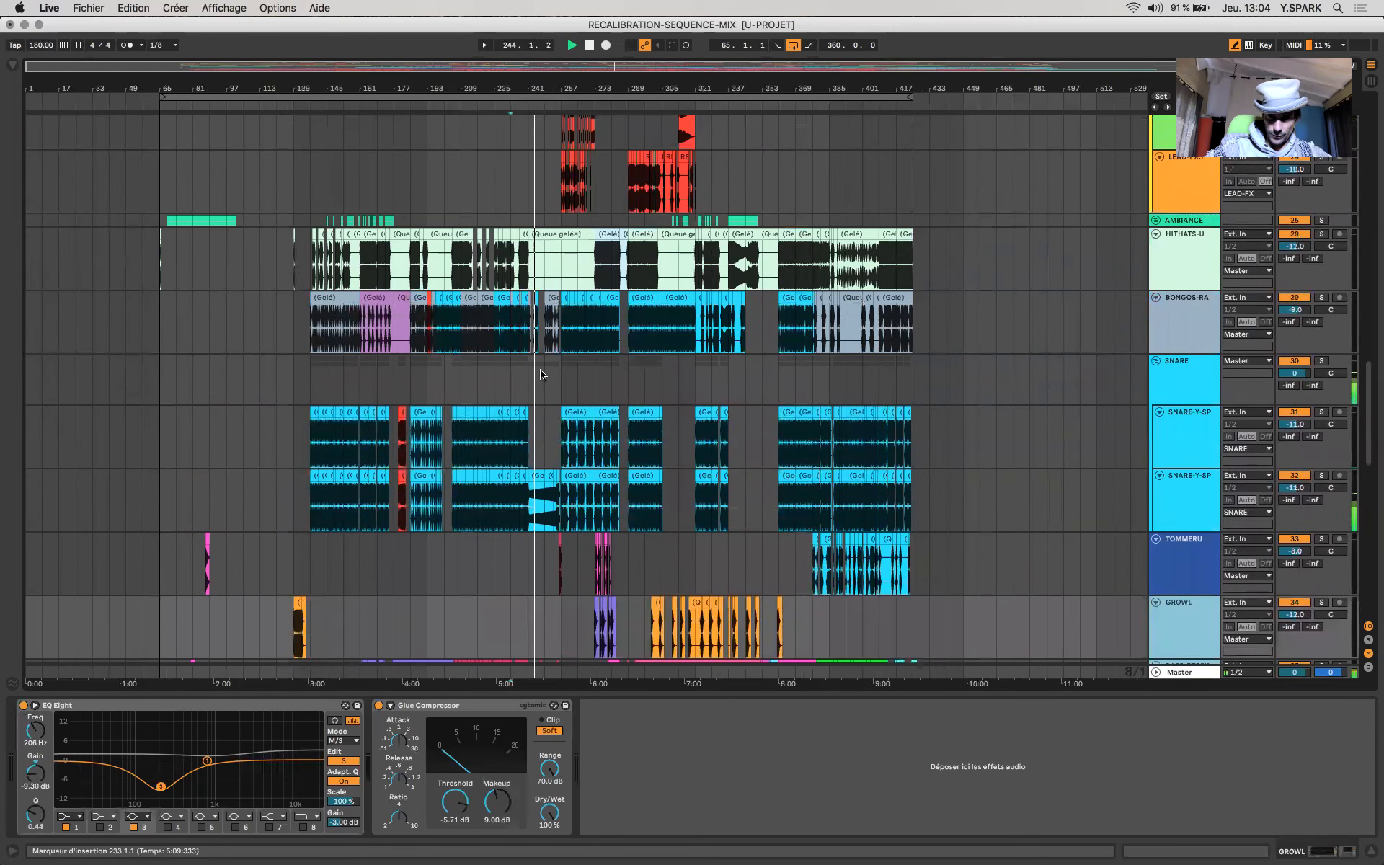
scroll(540, 374, down, 5)
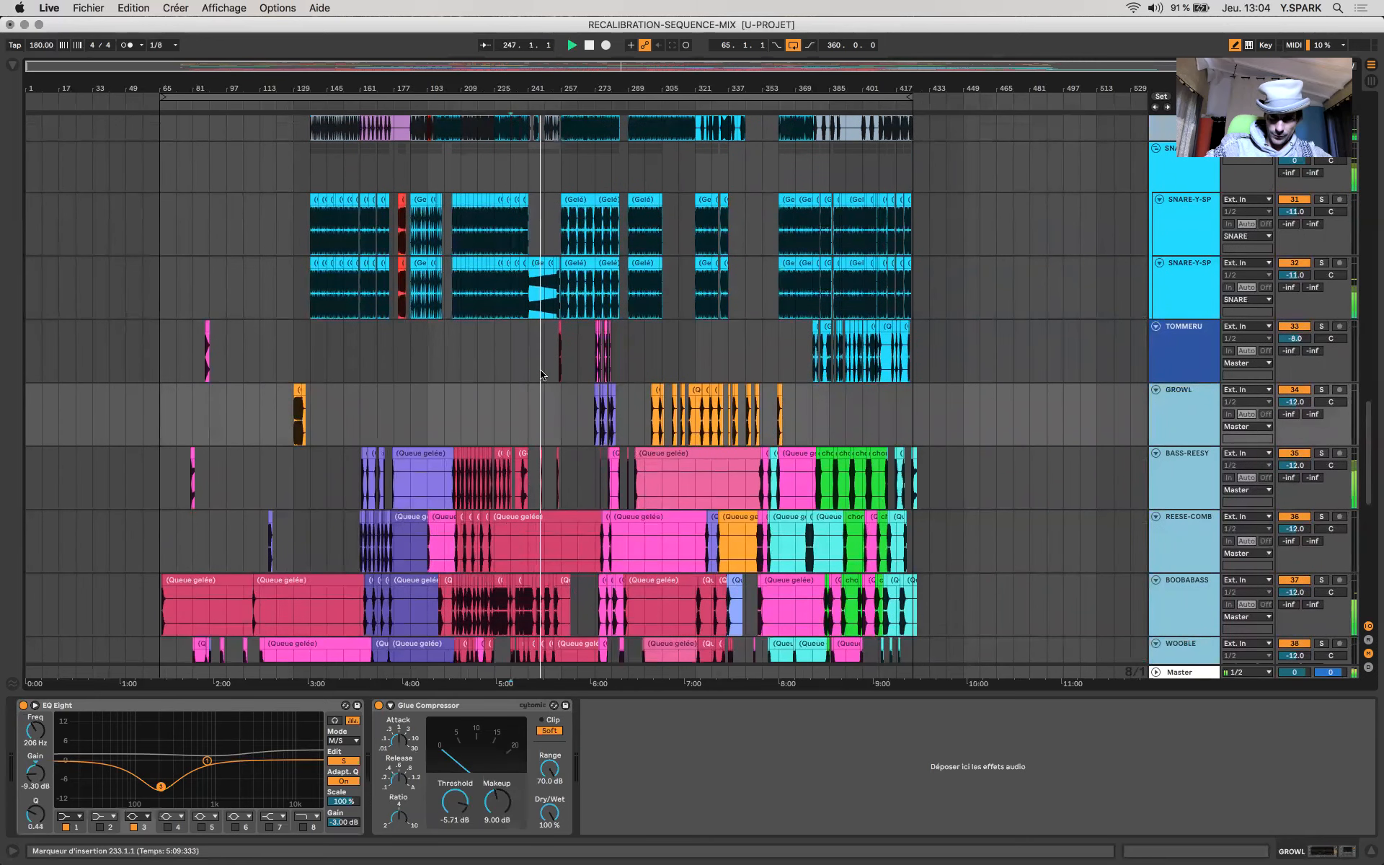
Step: Listen to the mix from 257.1.1 and 289.1.1, checking the Master's scope and spectrum analysers, and place the insert marker at 313.1.1
click(565, 426)
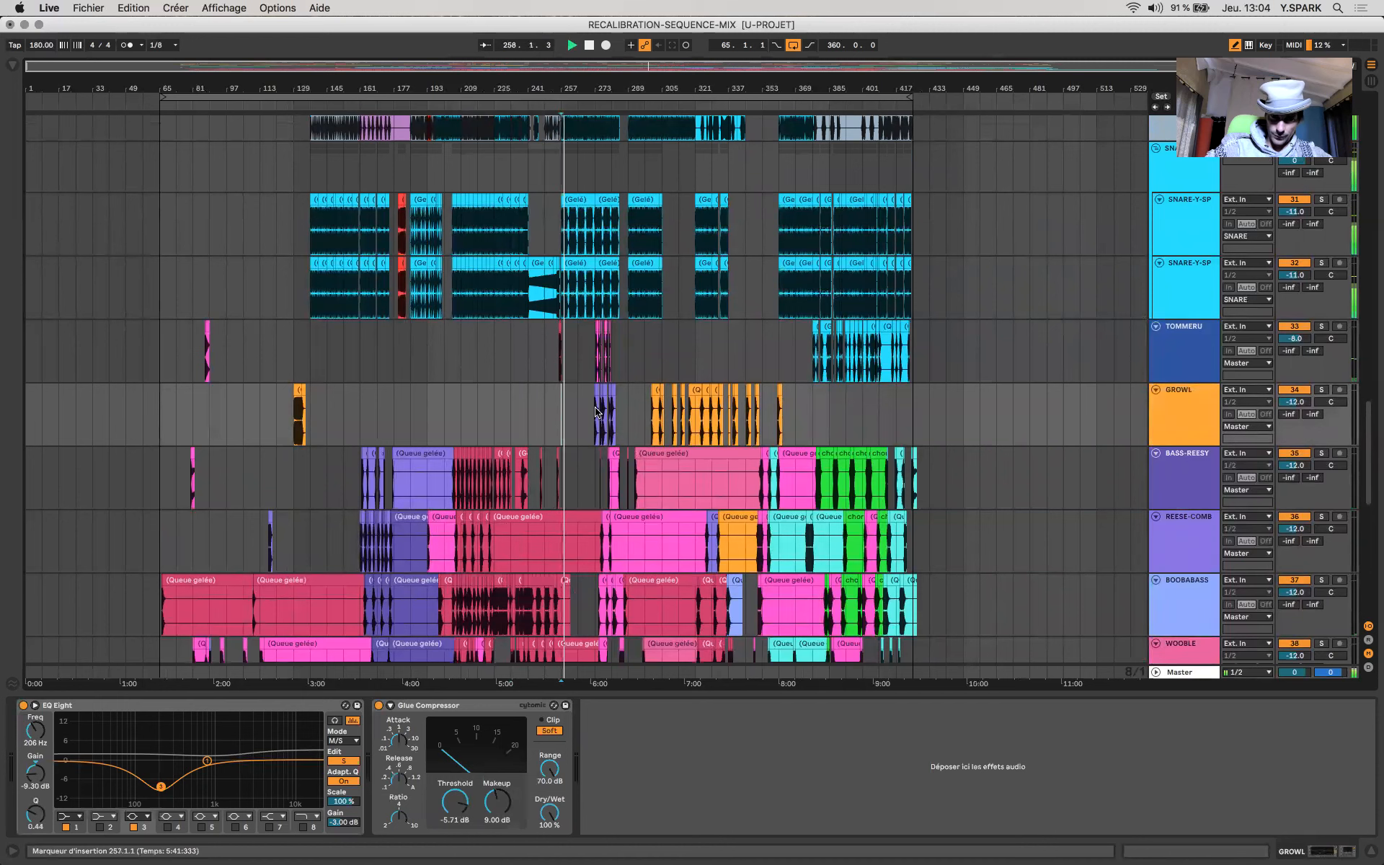
click(623, 346)
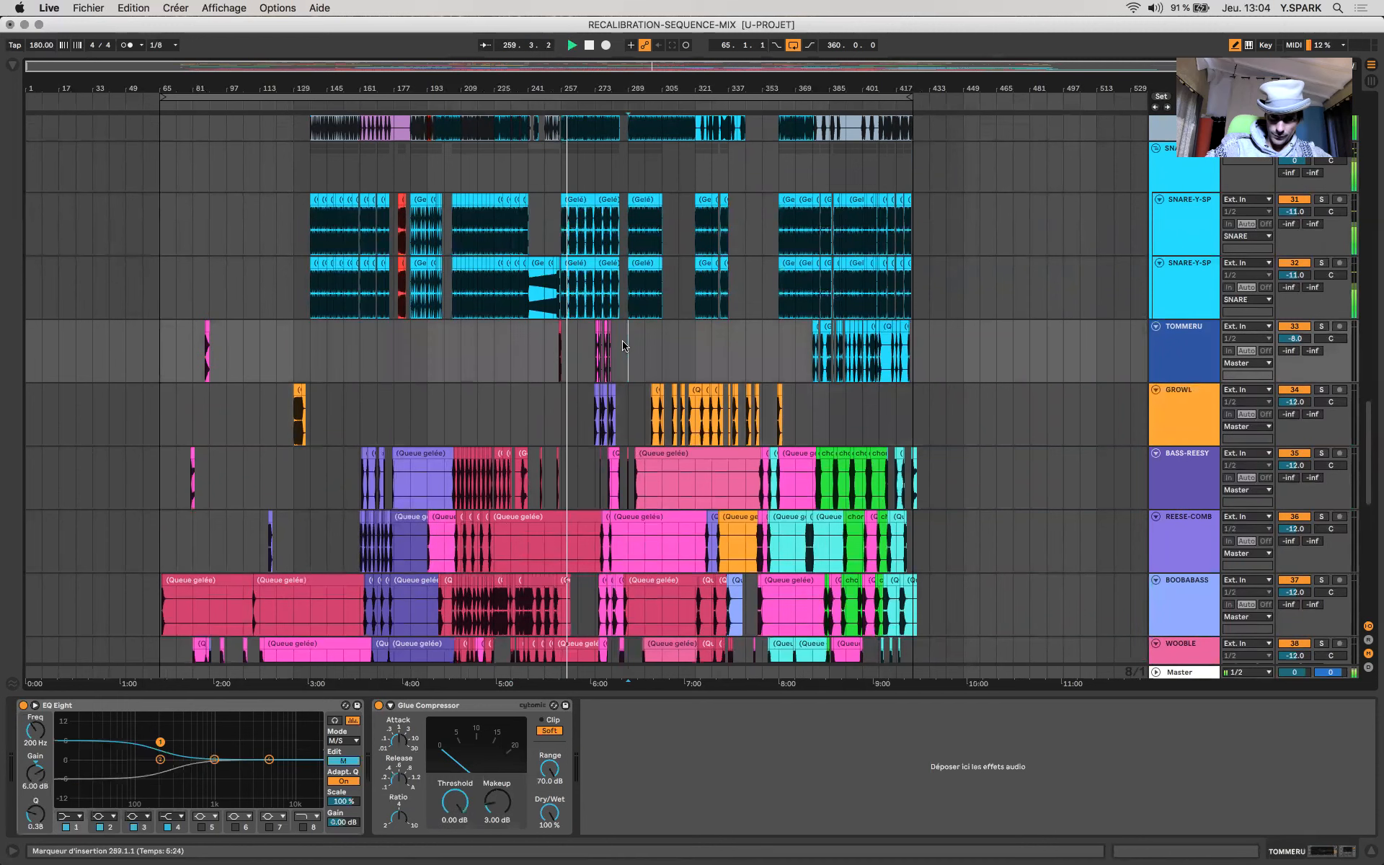
click(695, 352)
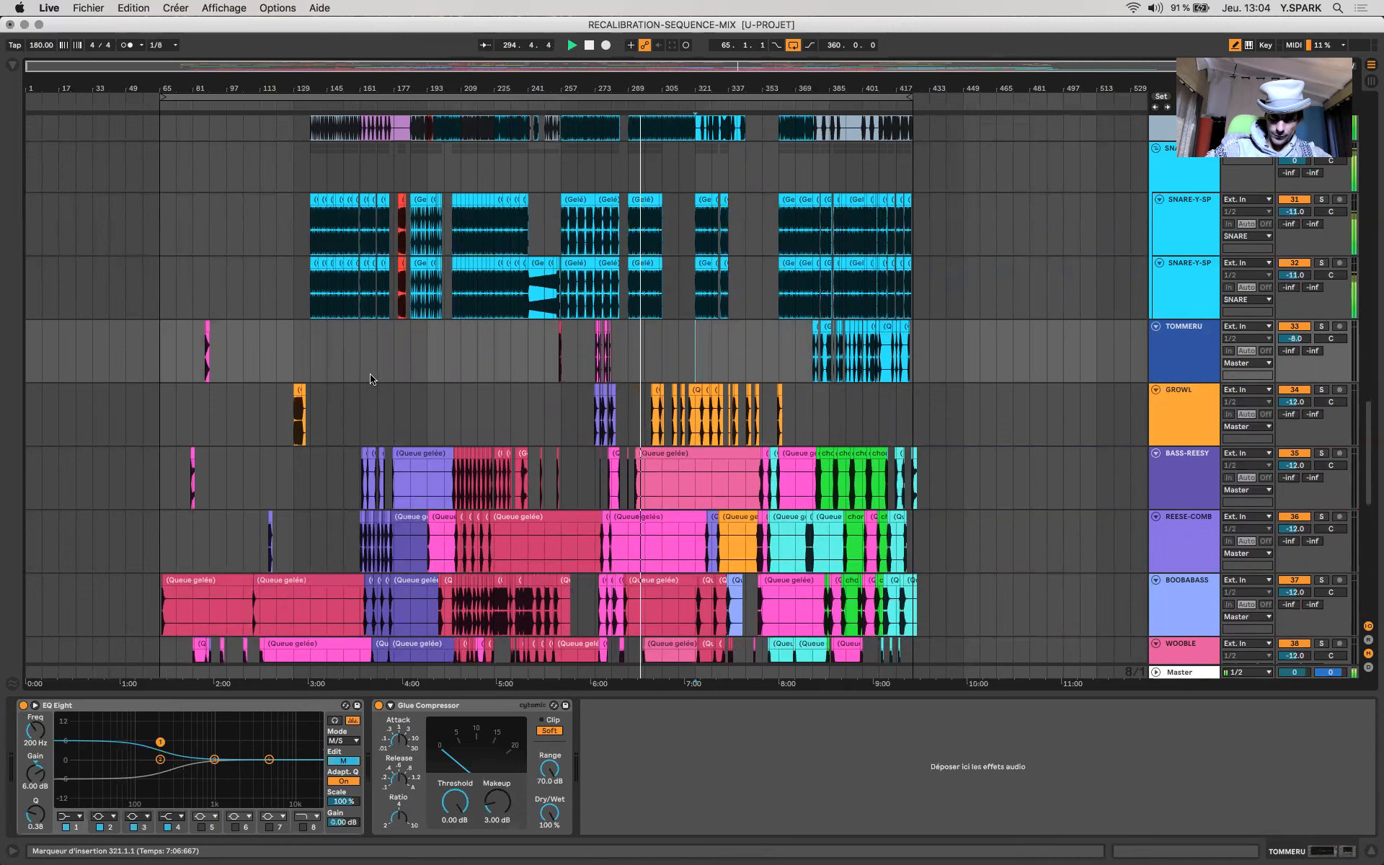
click(1208, 673)
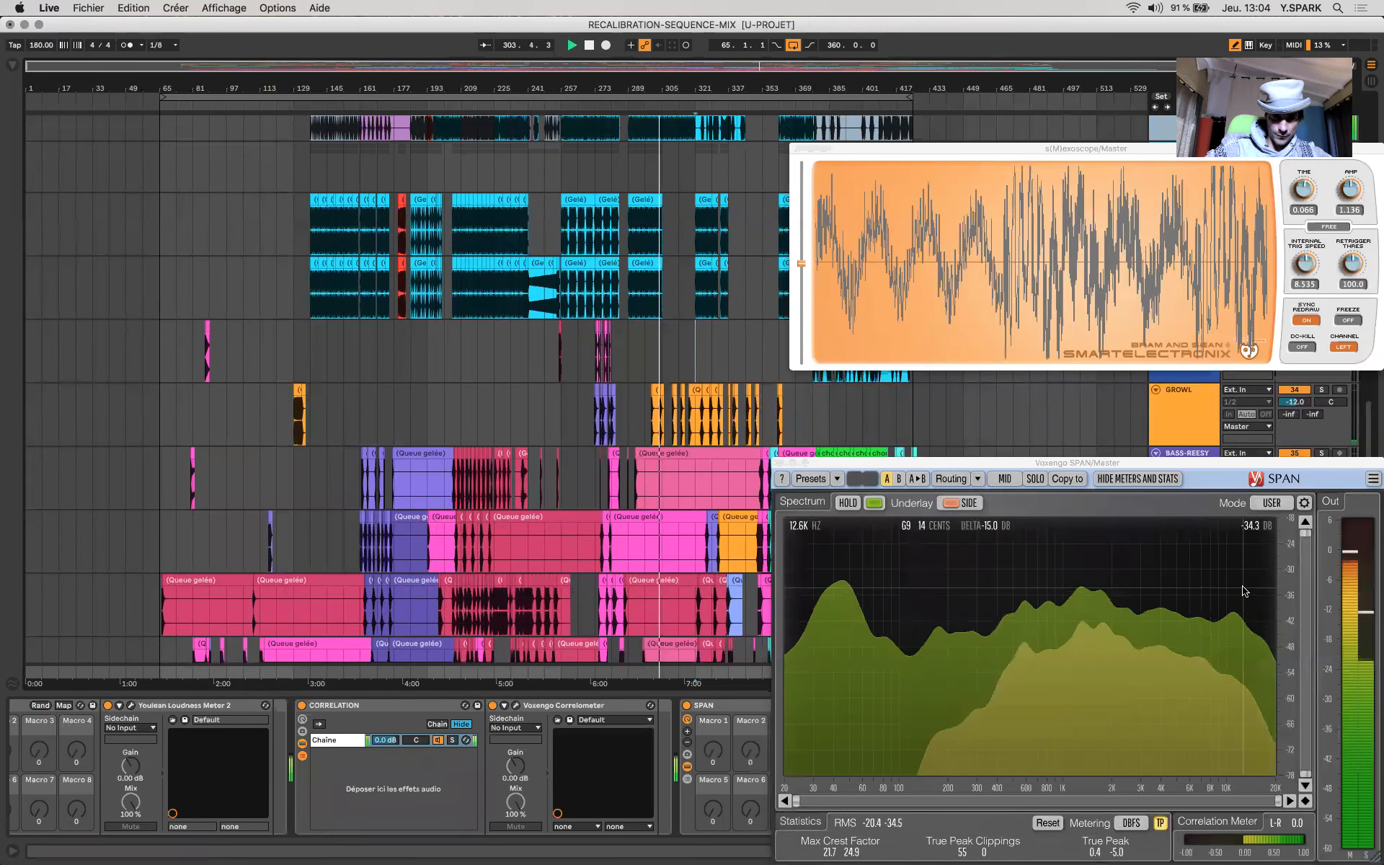
click(670, 364)
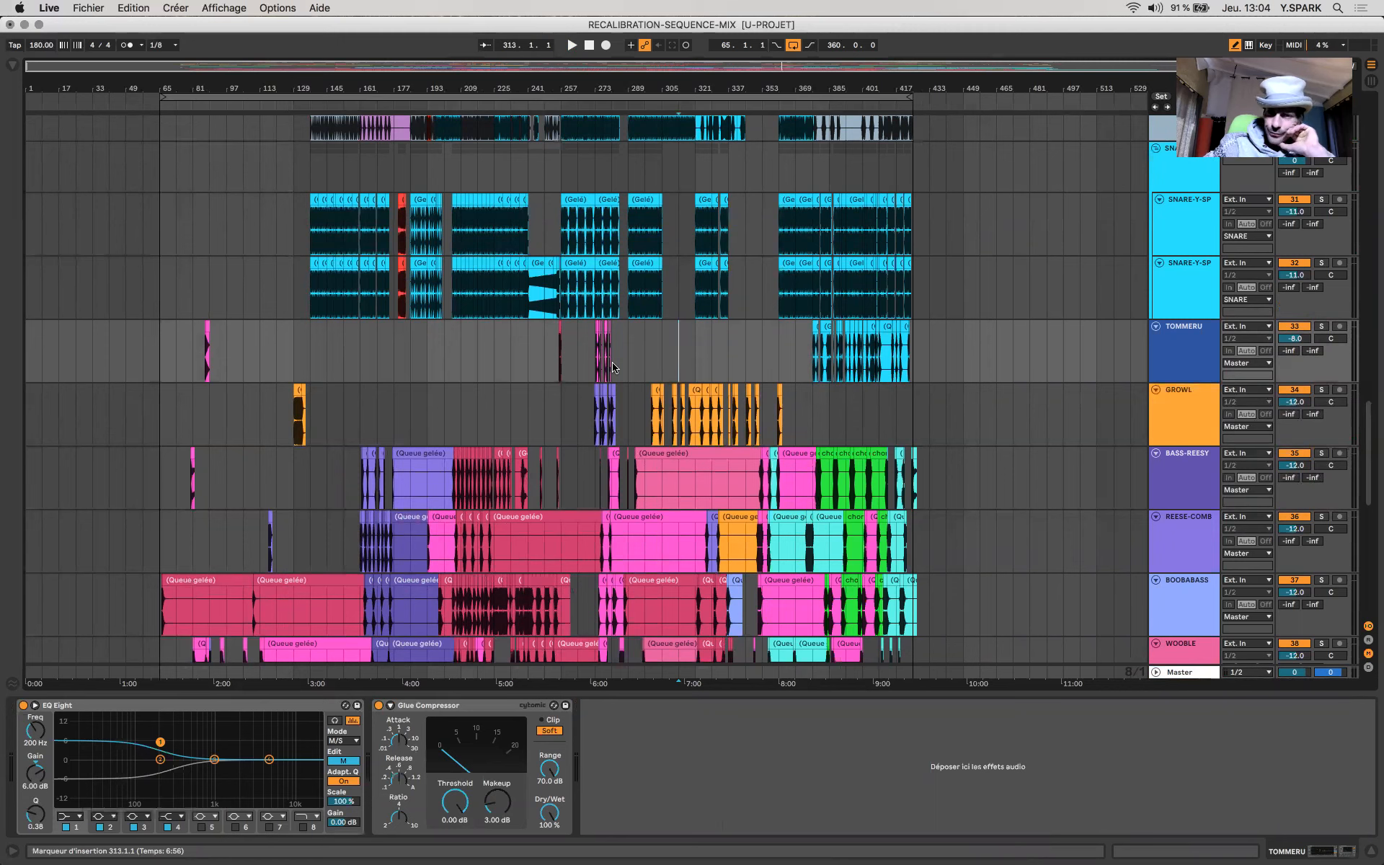
Step: Select from 313.1.1 to about bar 369 across the BASS-REESY and REESE-COMB tracks
scroll(634, 350, down, 10)
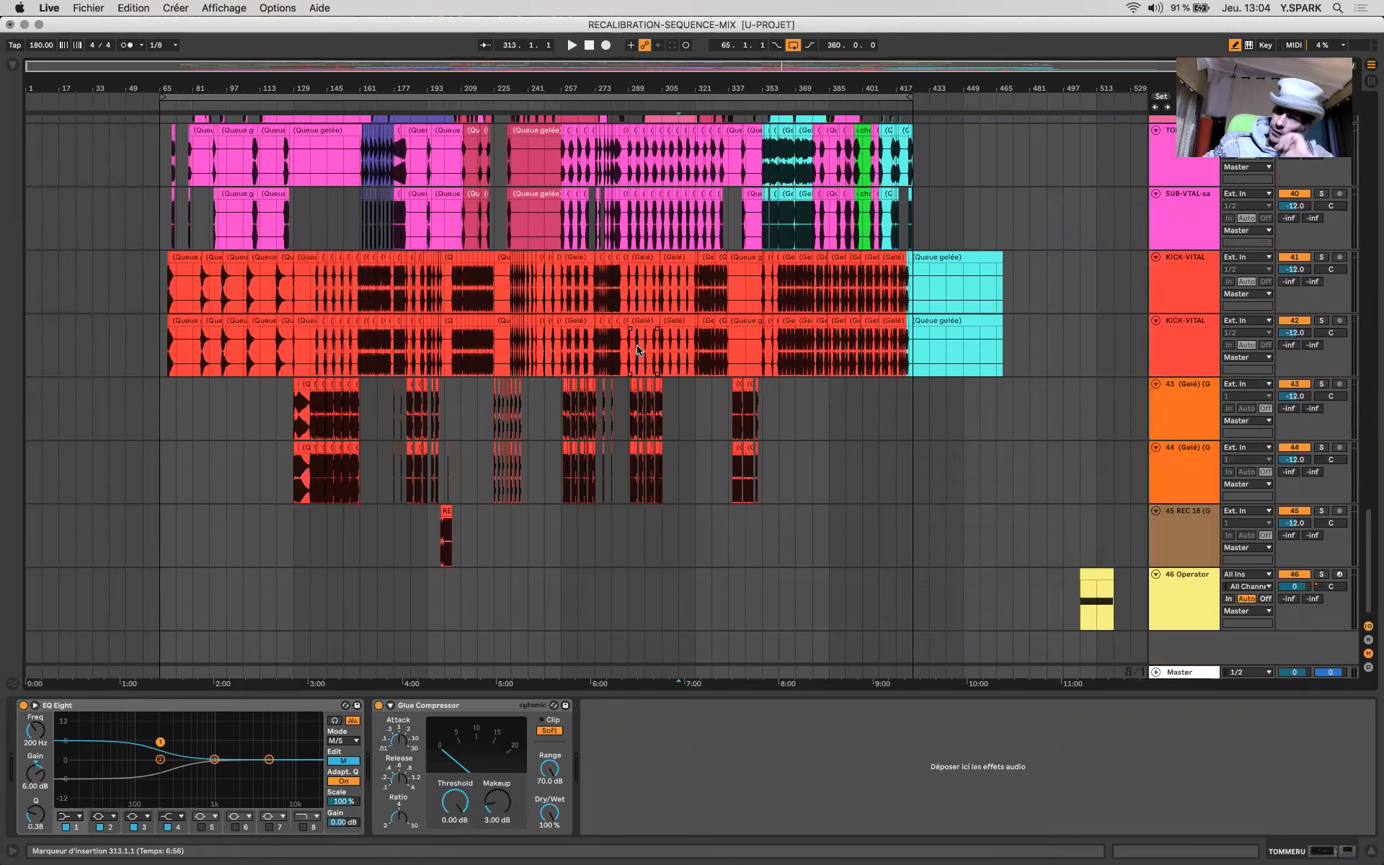
click(637, 350)
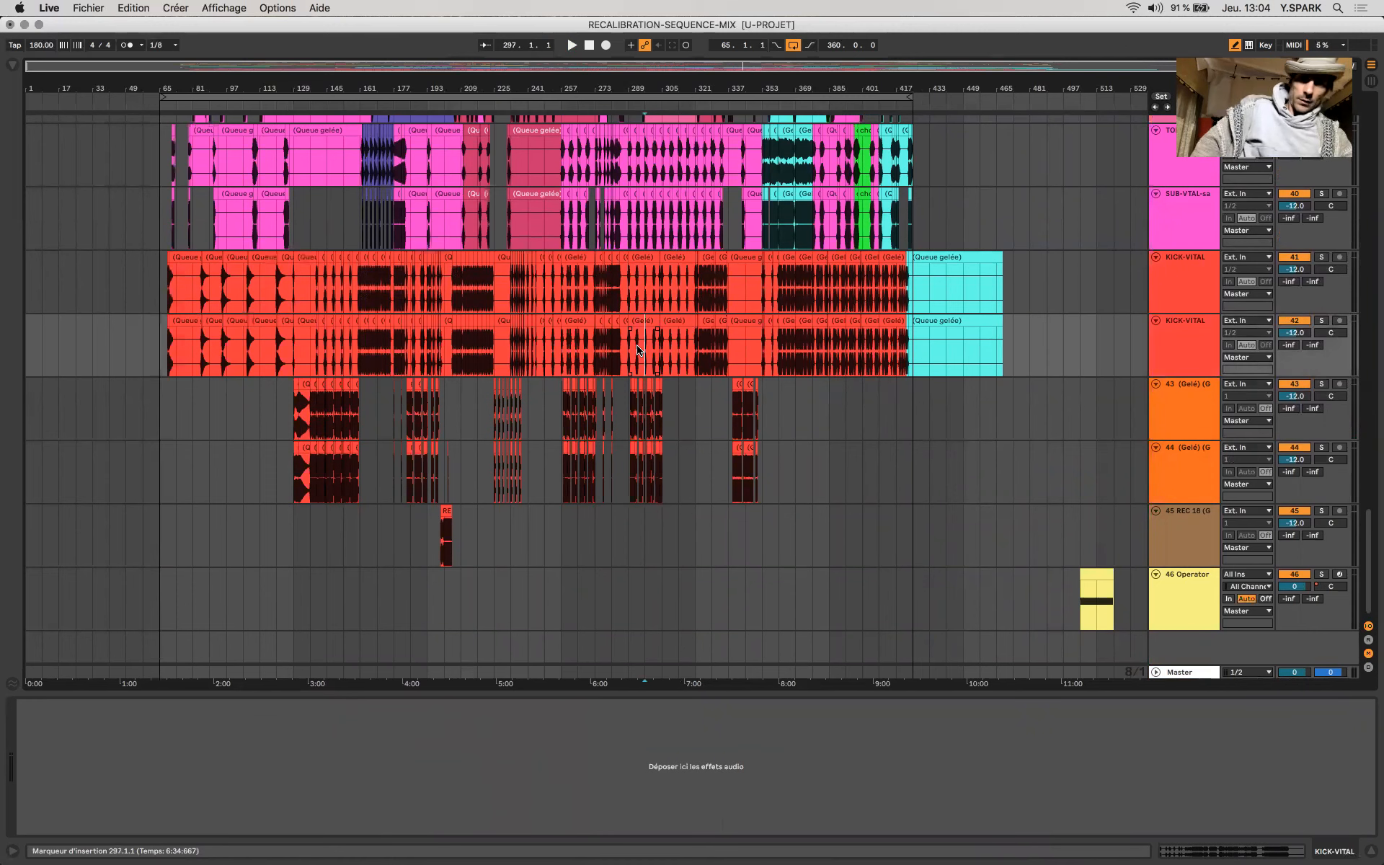
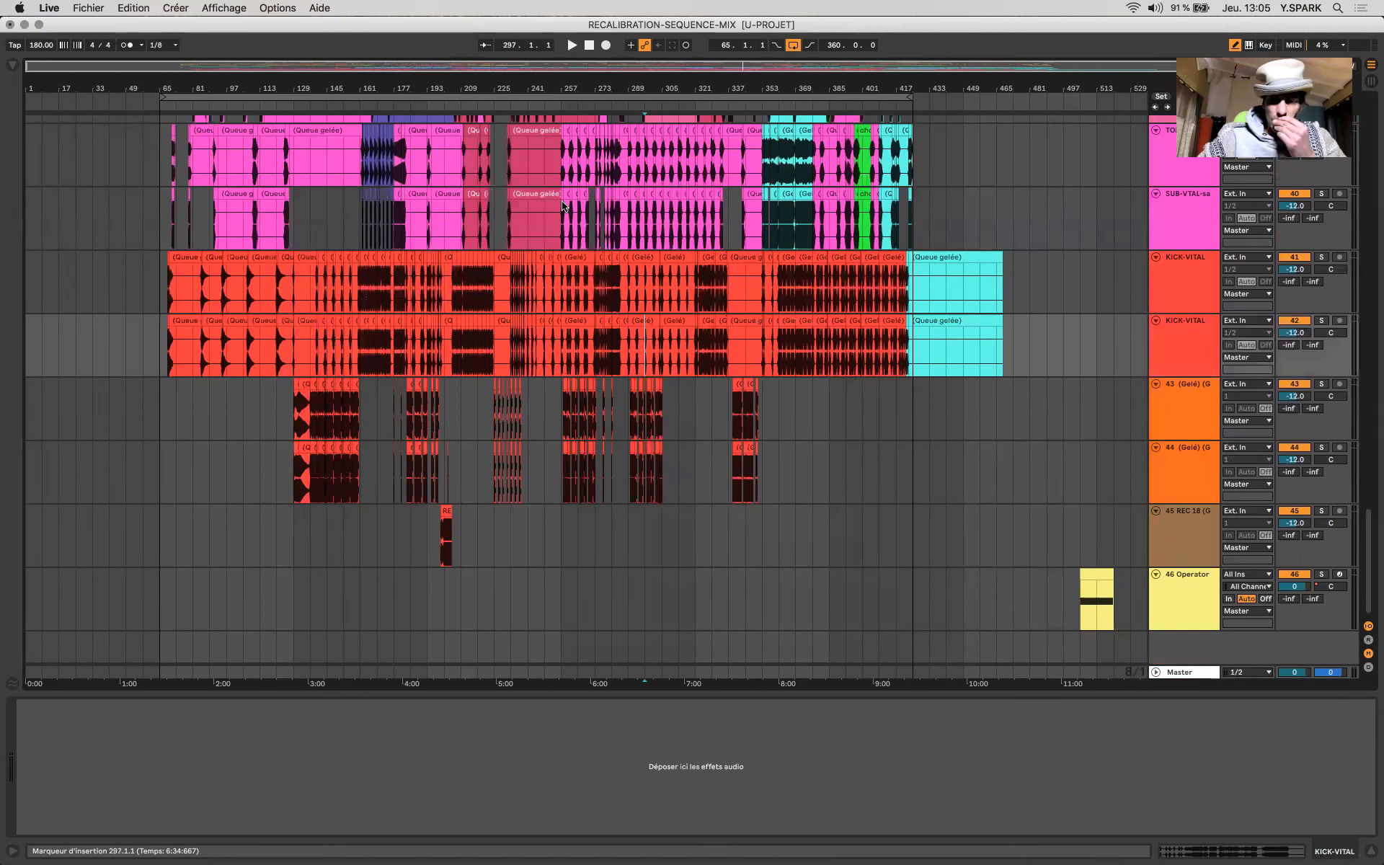
scroll(570, 243, up, 10)
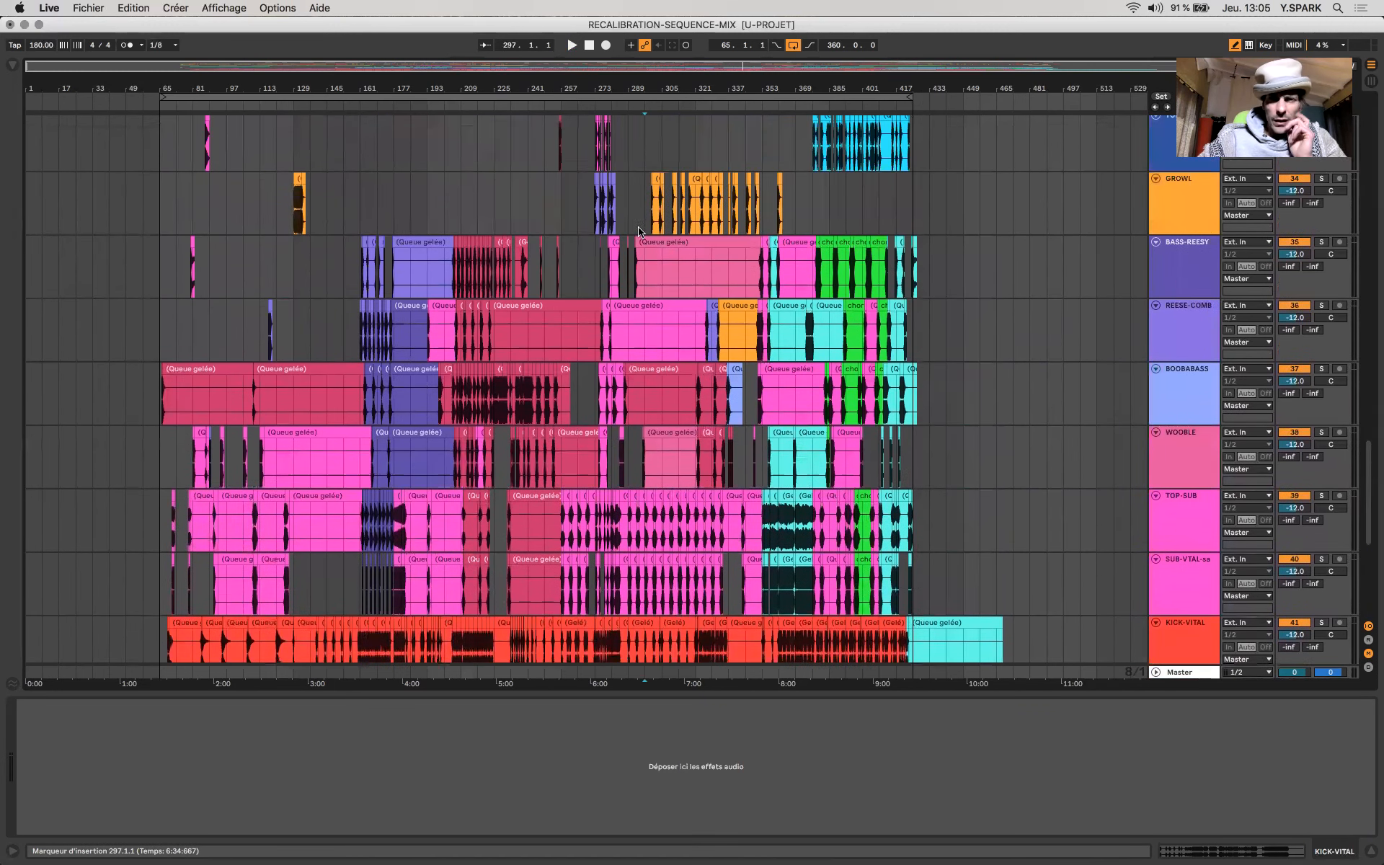
mouse_move(680, 246)
mouse_down()
mouse_move(729, 292)
mouse_move(789, 302)
mouse_up()
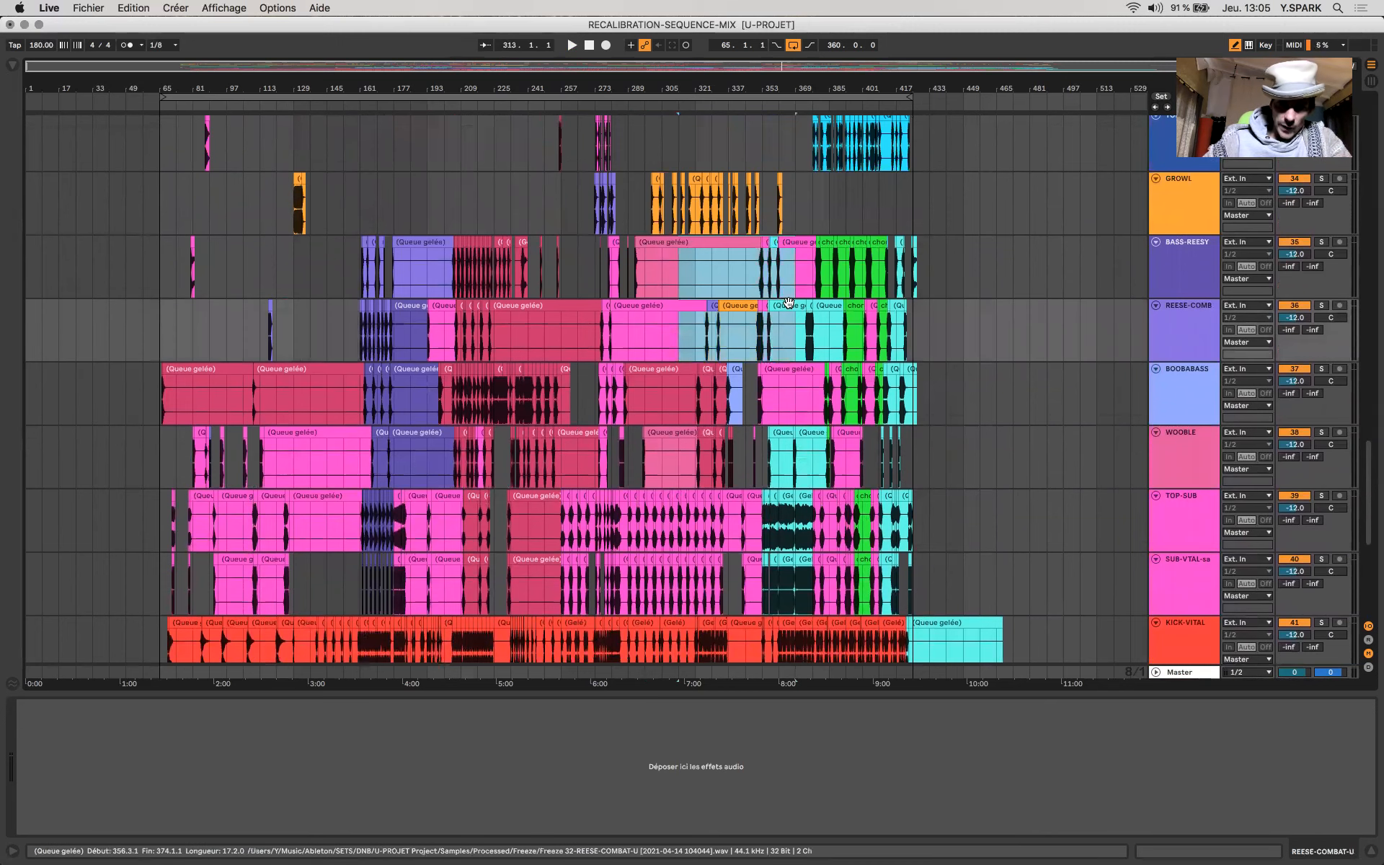
Step: Select from 213.1.1 to 217.1.1 across the BASS-REESY and REESE-COMB tracks and examine the snare and percussion clips above
scroll(495, 513, up, 7)
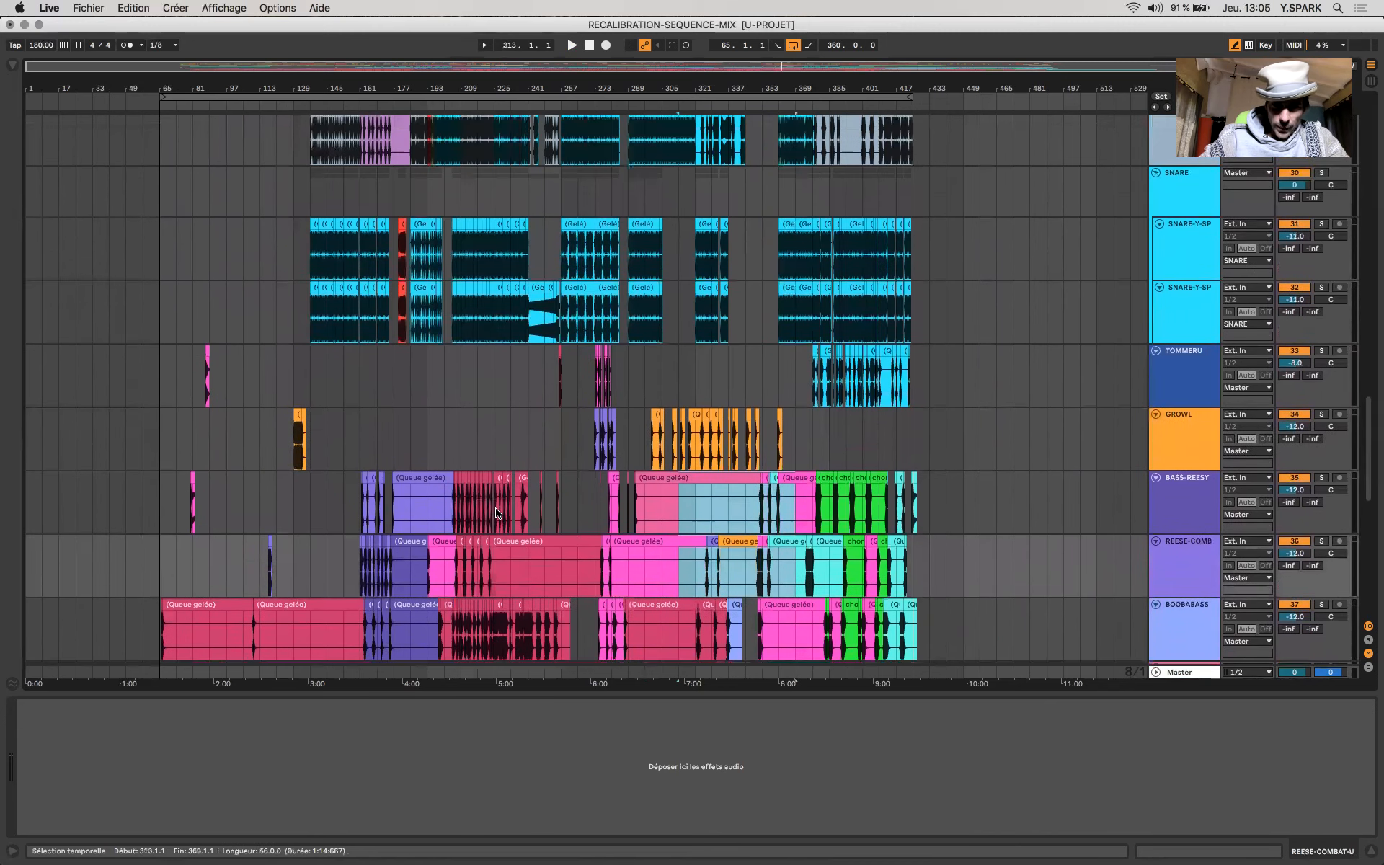
scroll(496, 513, up, 5)
drag(391, 533, 419, 589)
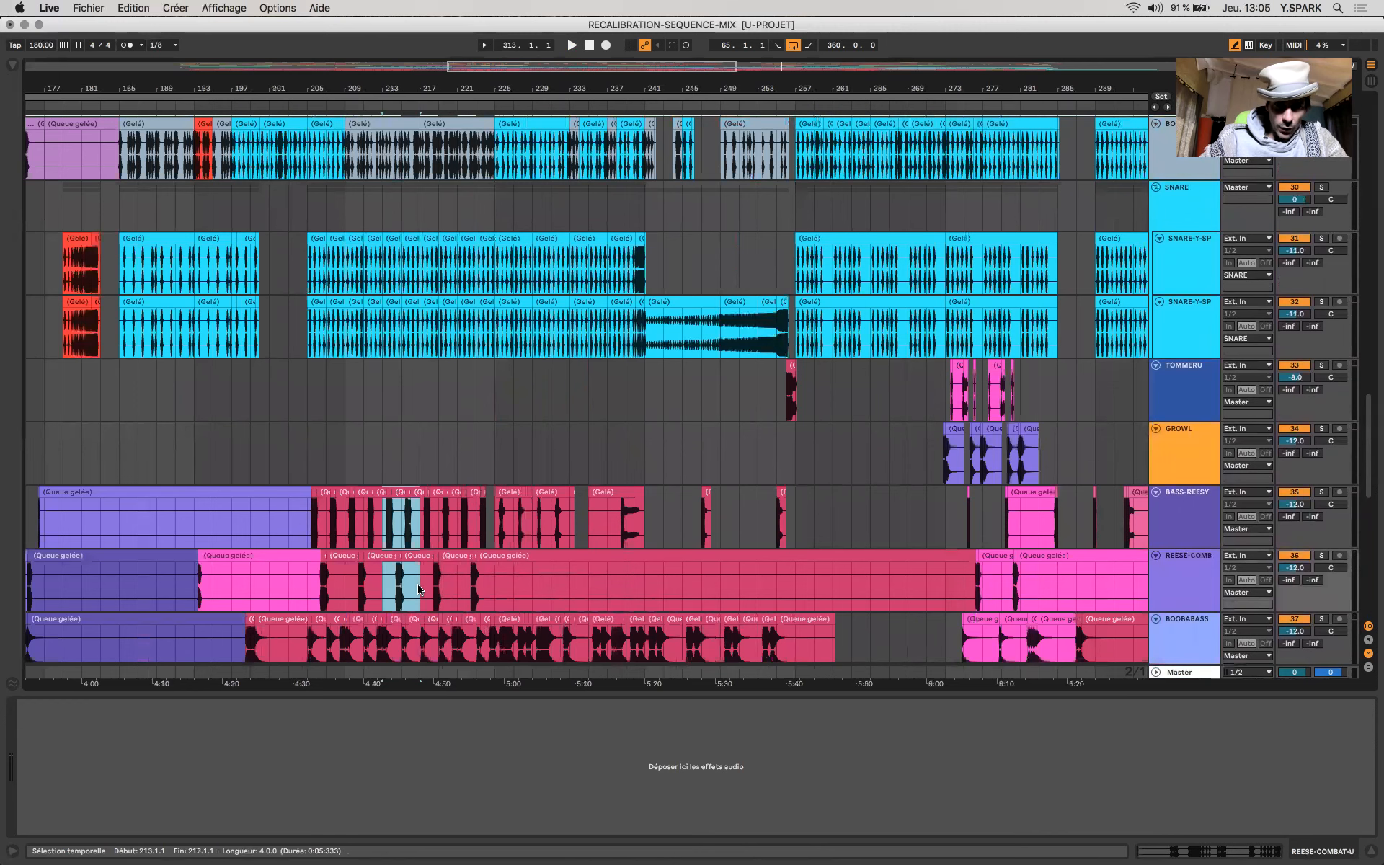
scroll(411, 431, up, 5)
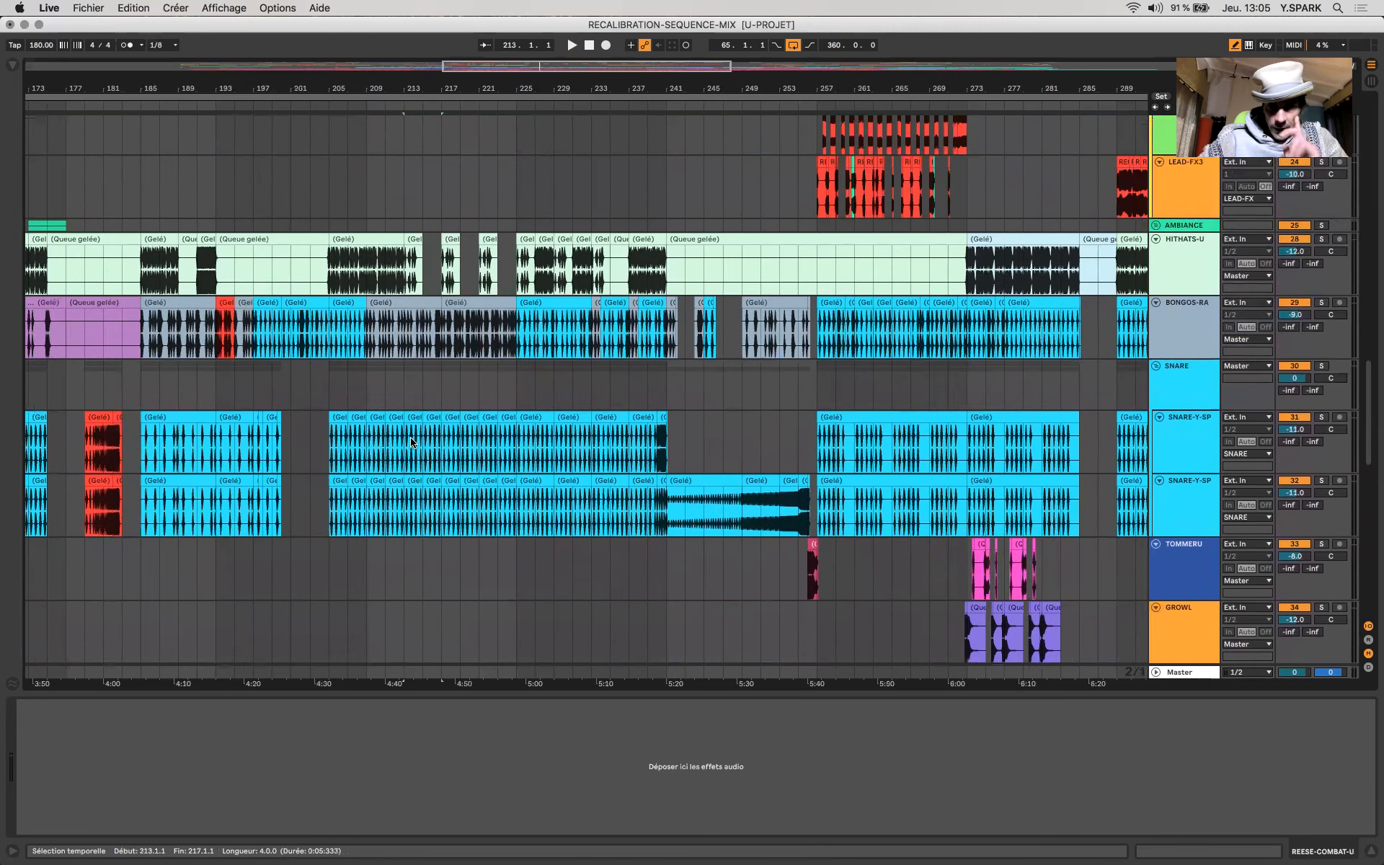
scroll(413, 443, down, 5)
scroll(692, 270, up, 3)
scroll(692, 269, up, 6)
Step: Play the mix from 321.1.1, place the insert marker at 345.1.1 on the CRASHY track and review the tracks down to 46 Operator
click(696, 310)
key(space)
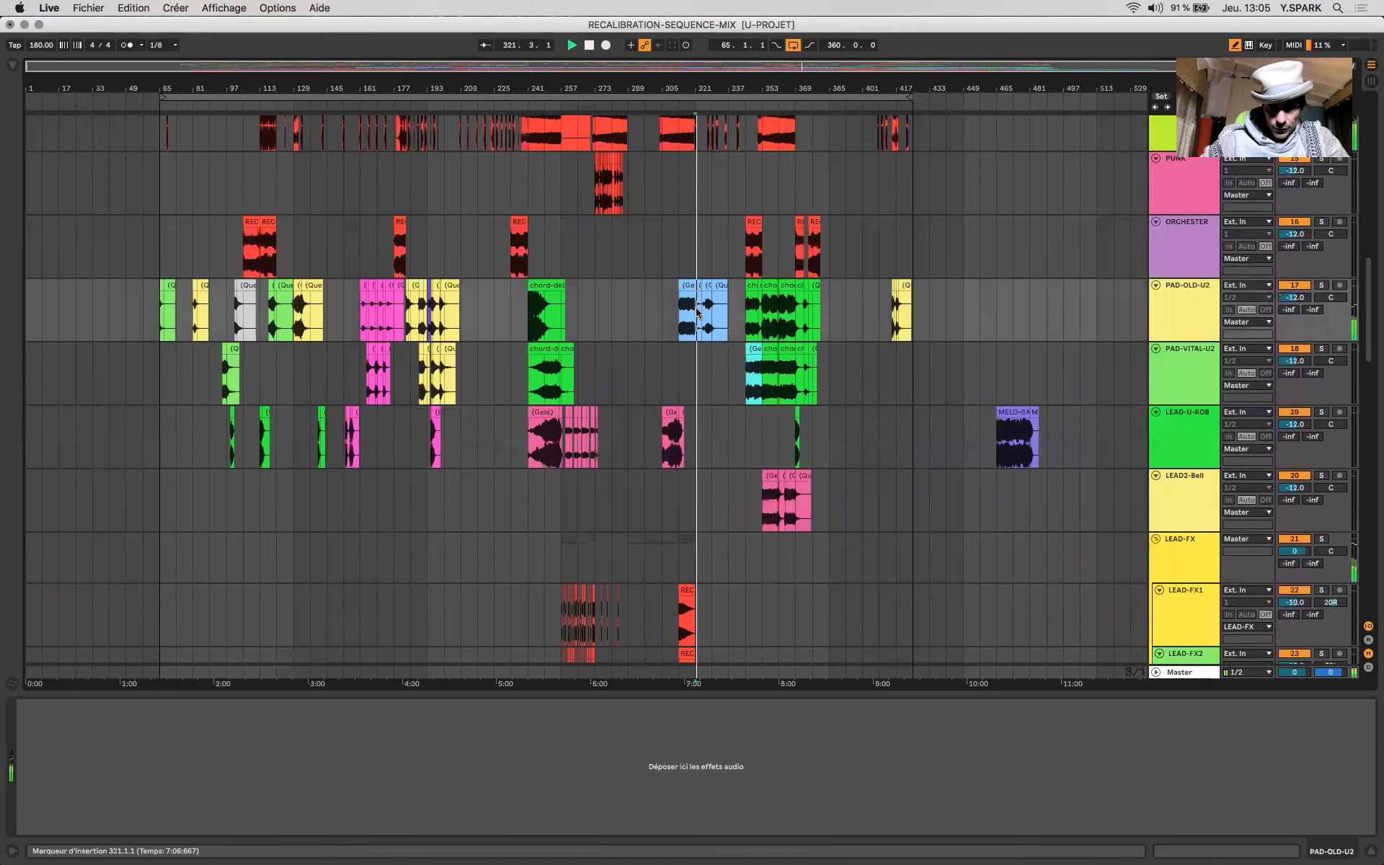
scroll(696, 312, up, 7)
click(738, 287)
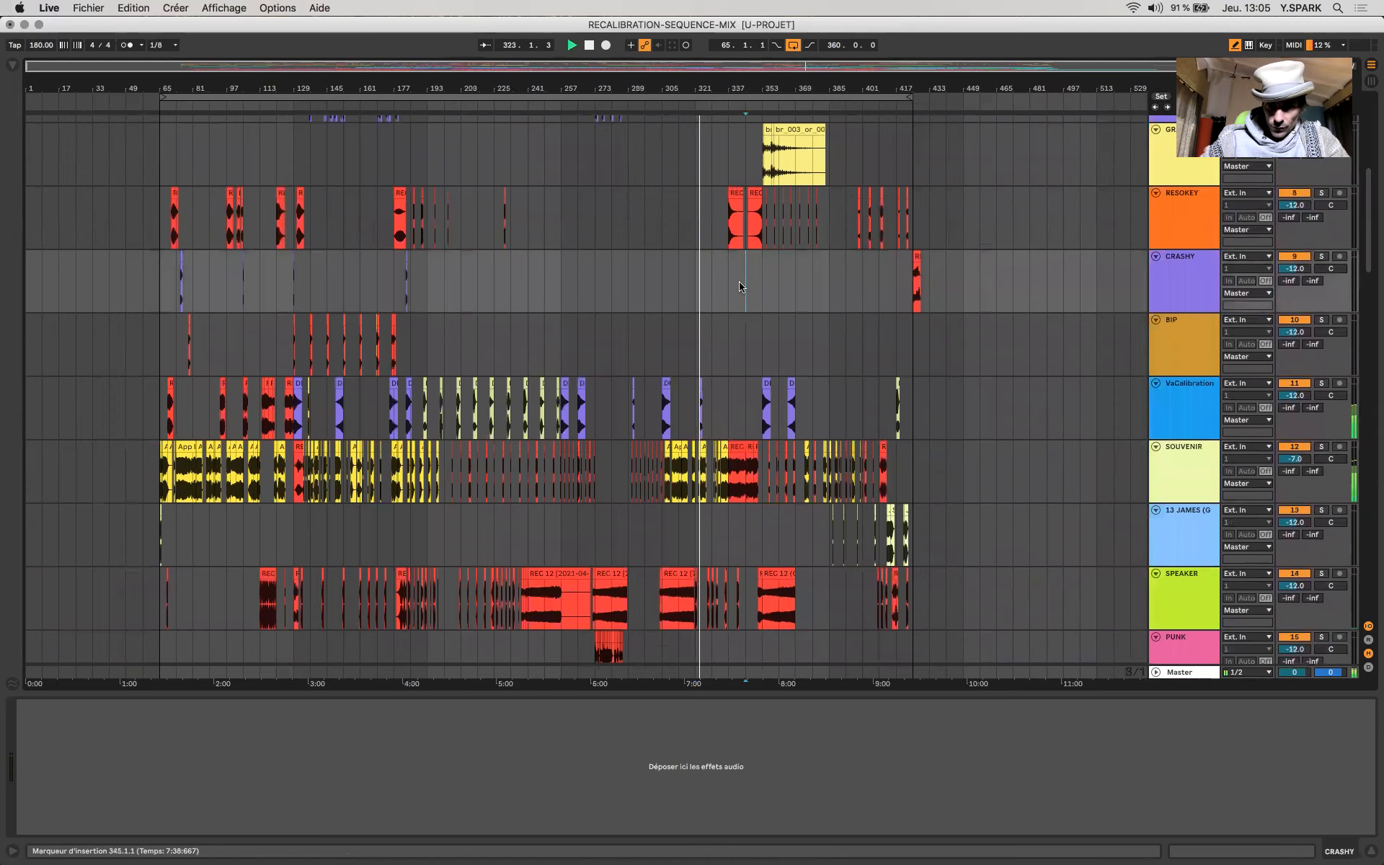
scroll(738, 286, down, 15)
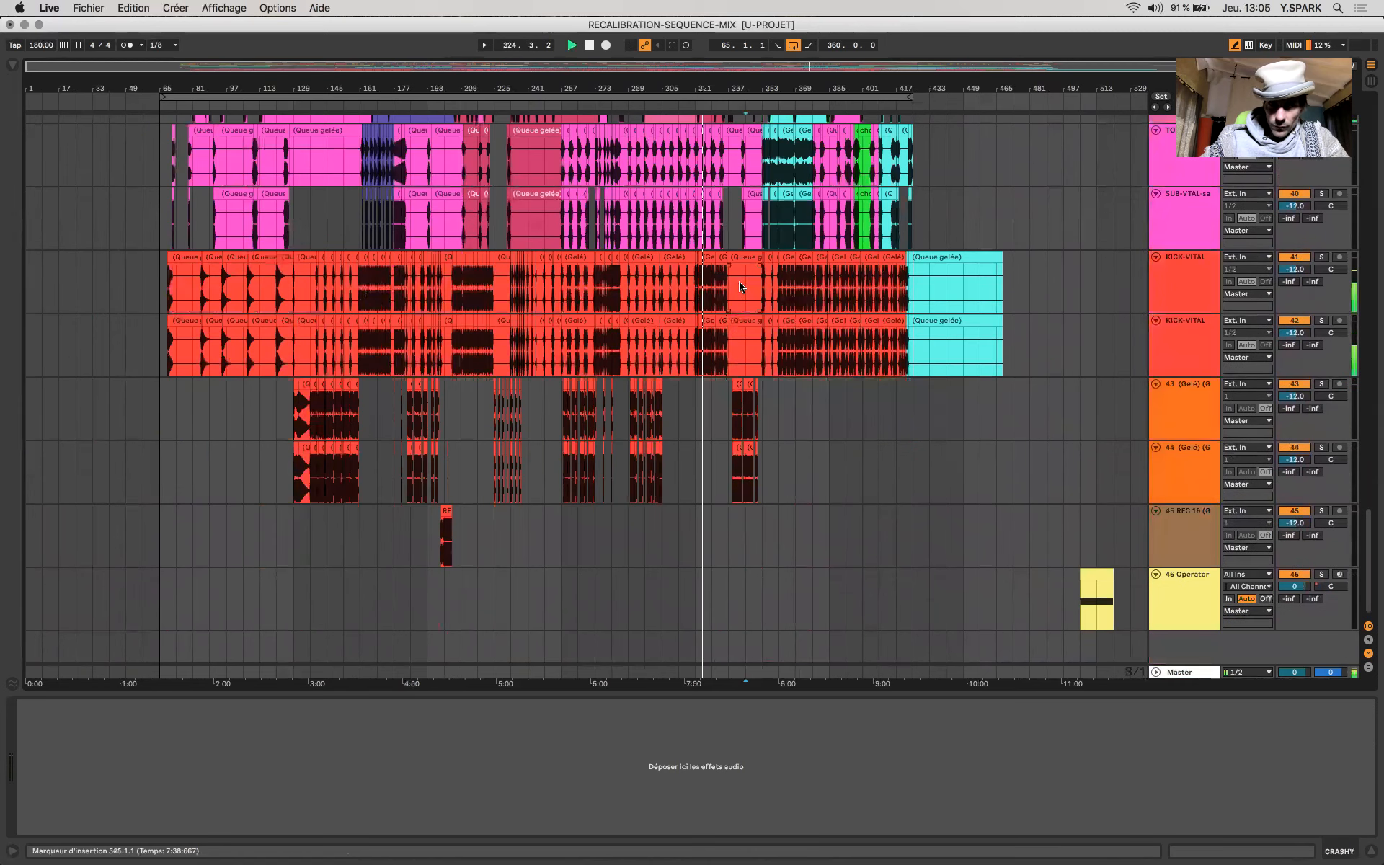
scroll(761, 311, up, 12)
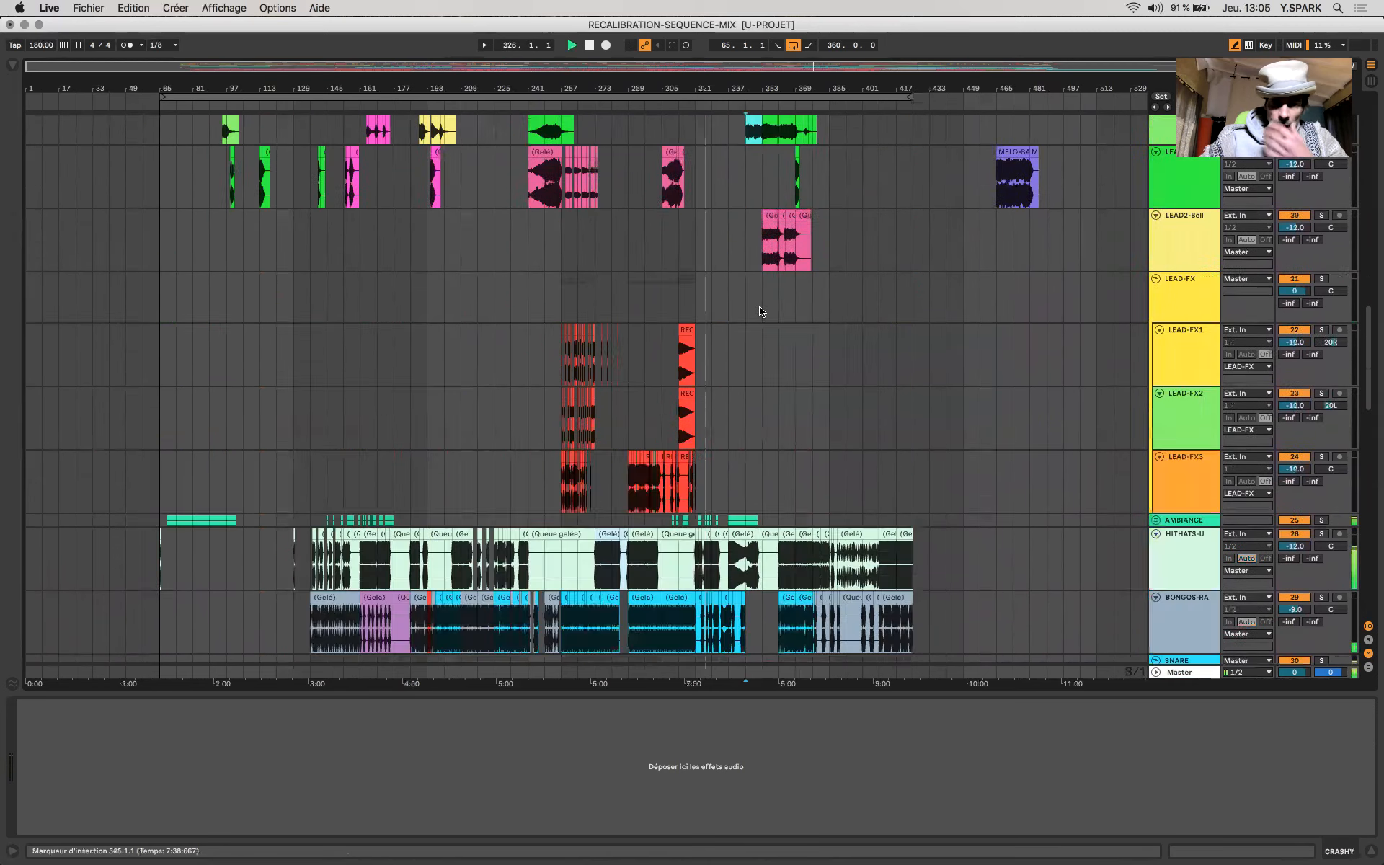
scroll(761, 311, up, 1)
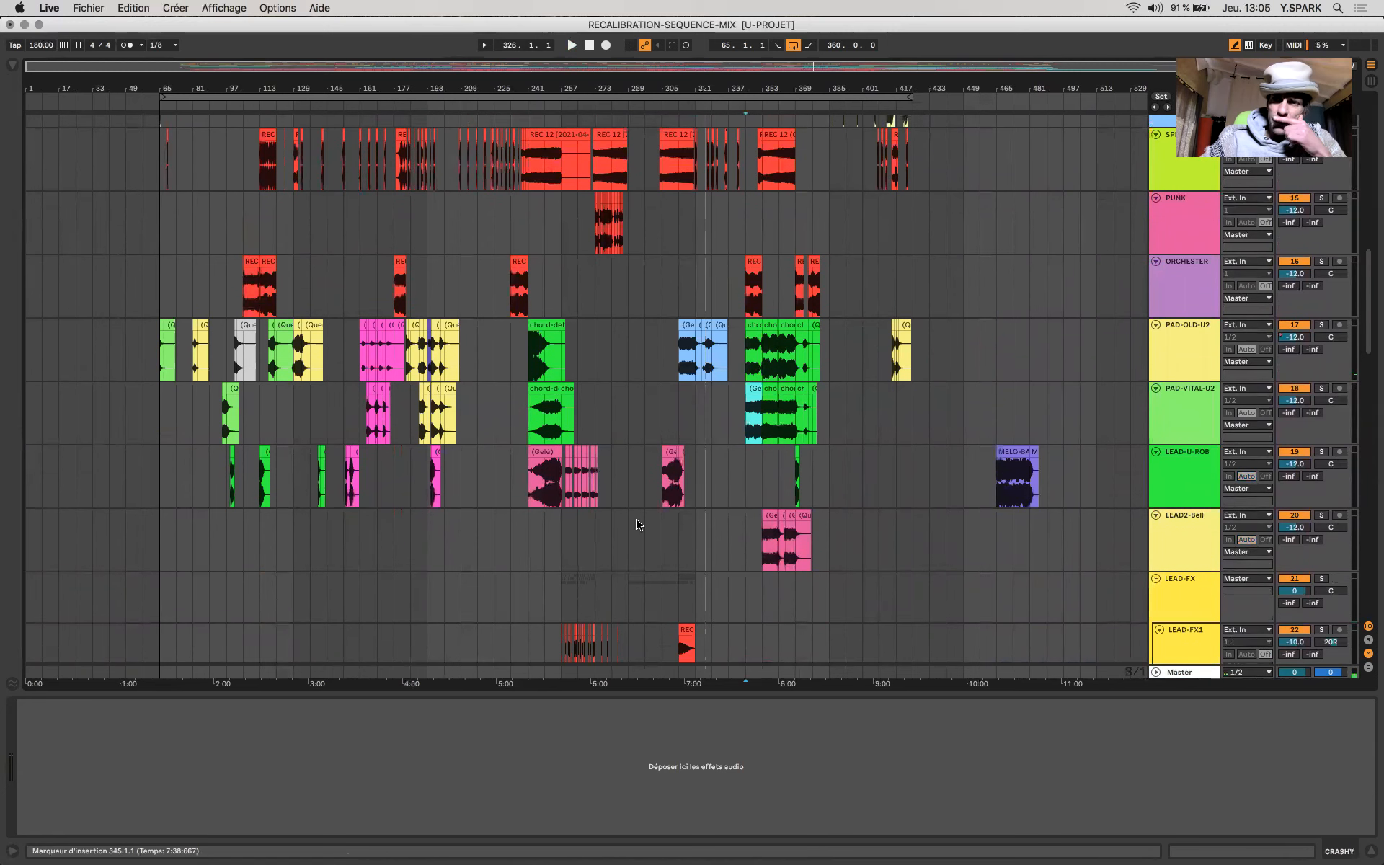
scroll(667, 483, down, 13)
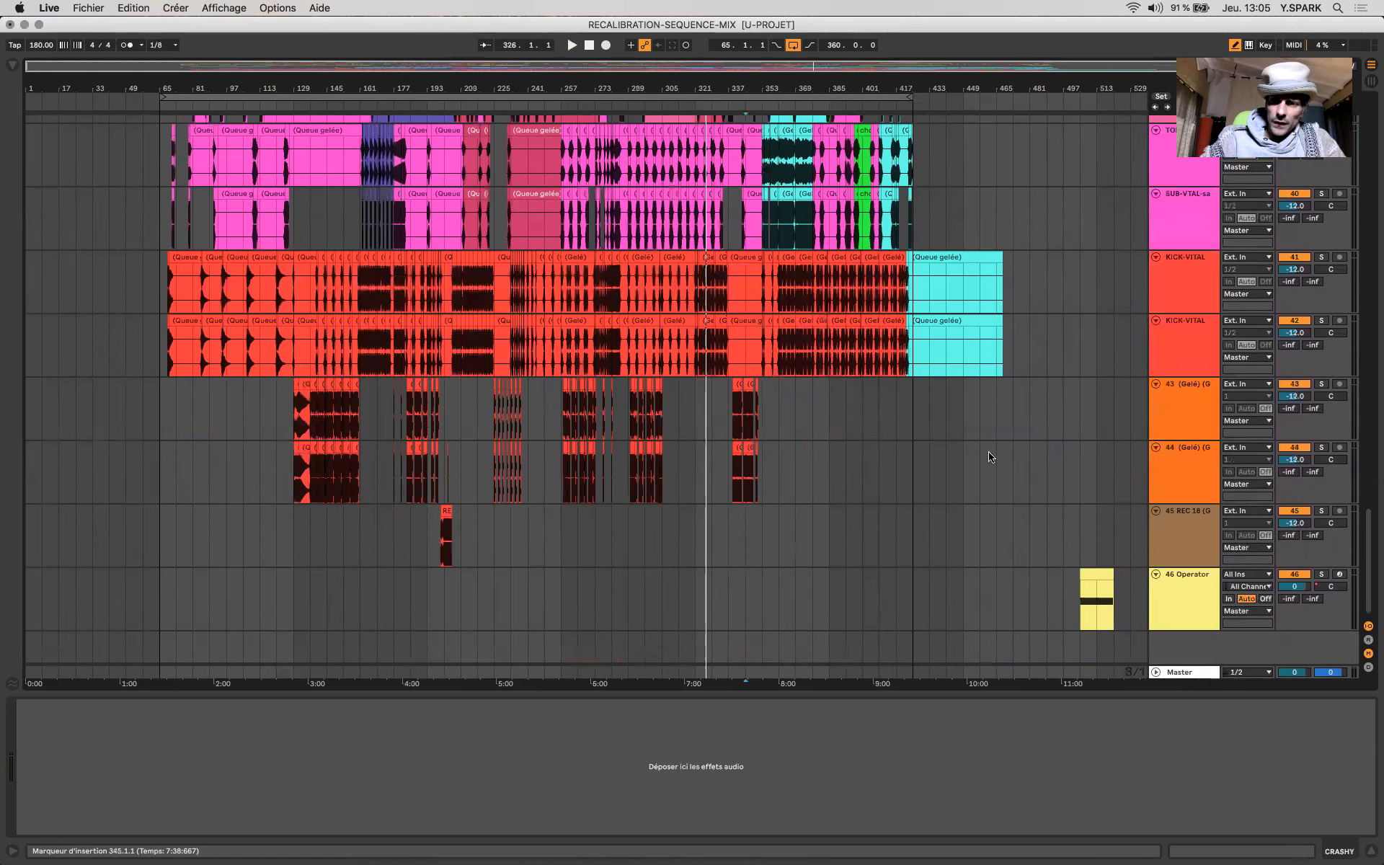
Step: Show the Master track's device chain and close the SPAN and s(M)exoscope plug-in windows
click(1208, 671)
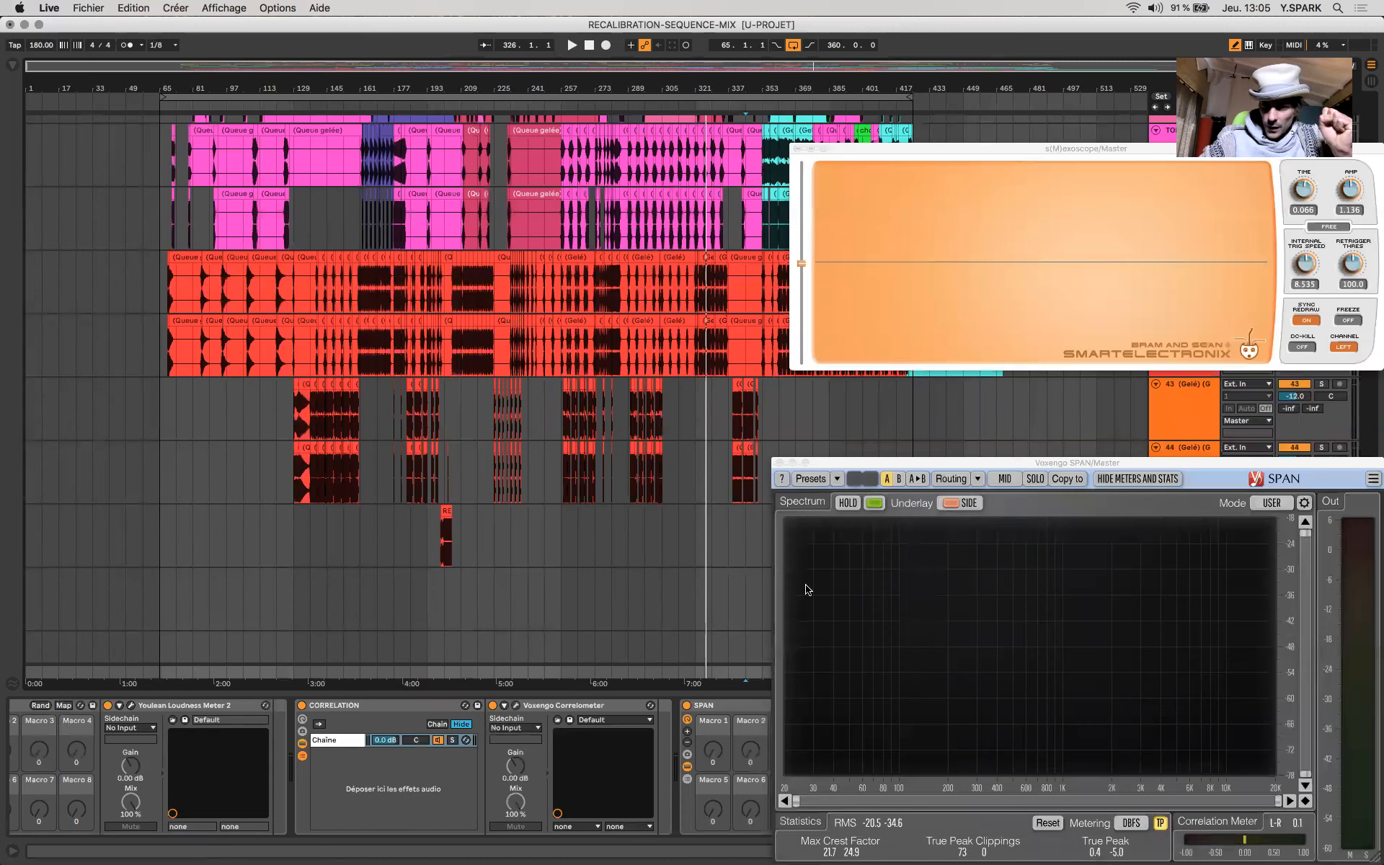
click(779, 463)
click(797, 148)
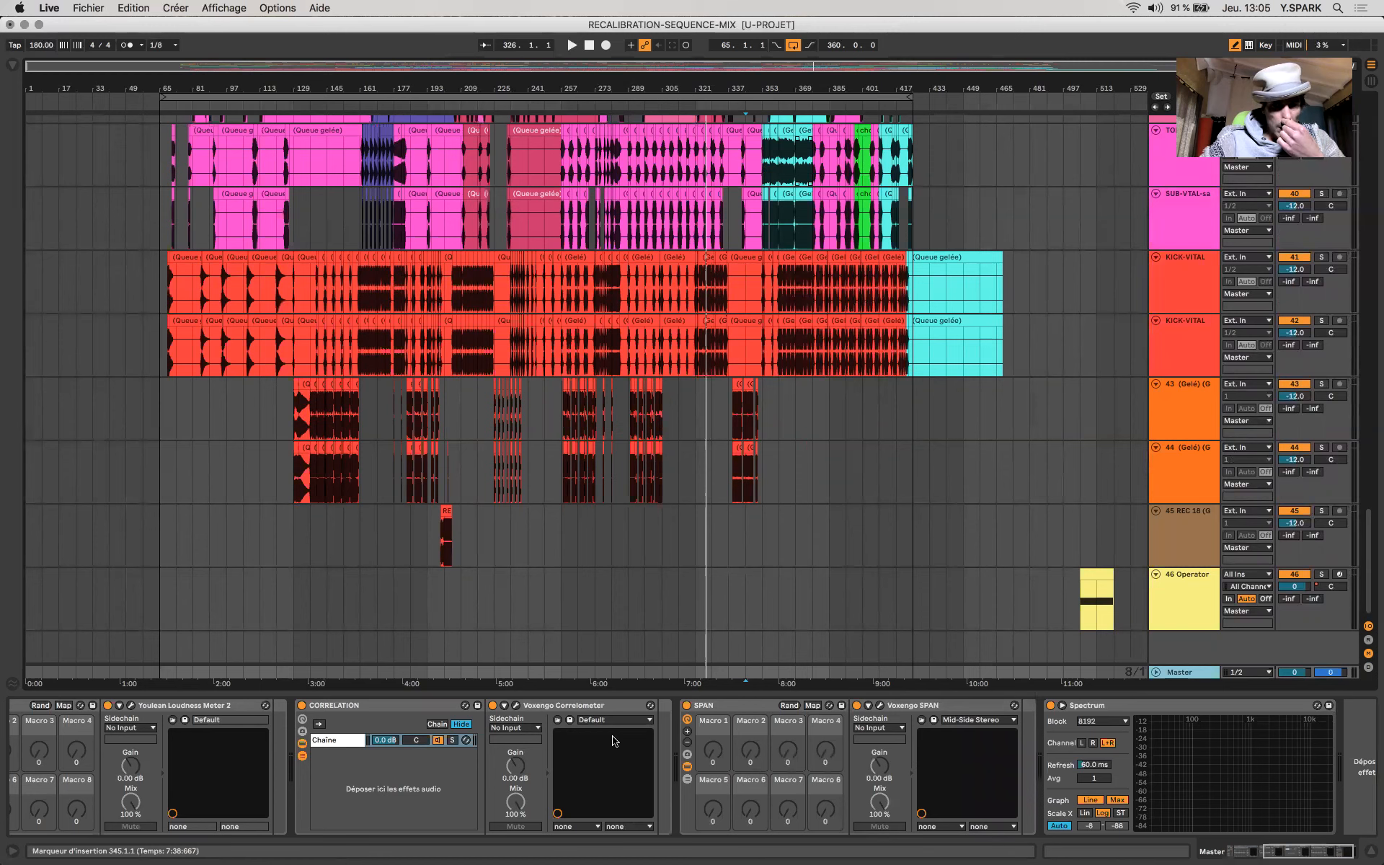
Step: Set the gain of the Master's Limiter to 6 dB and switch the Limiter off
scroll(580, 746, left, 5)
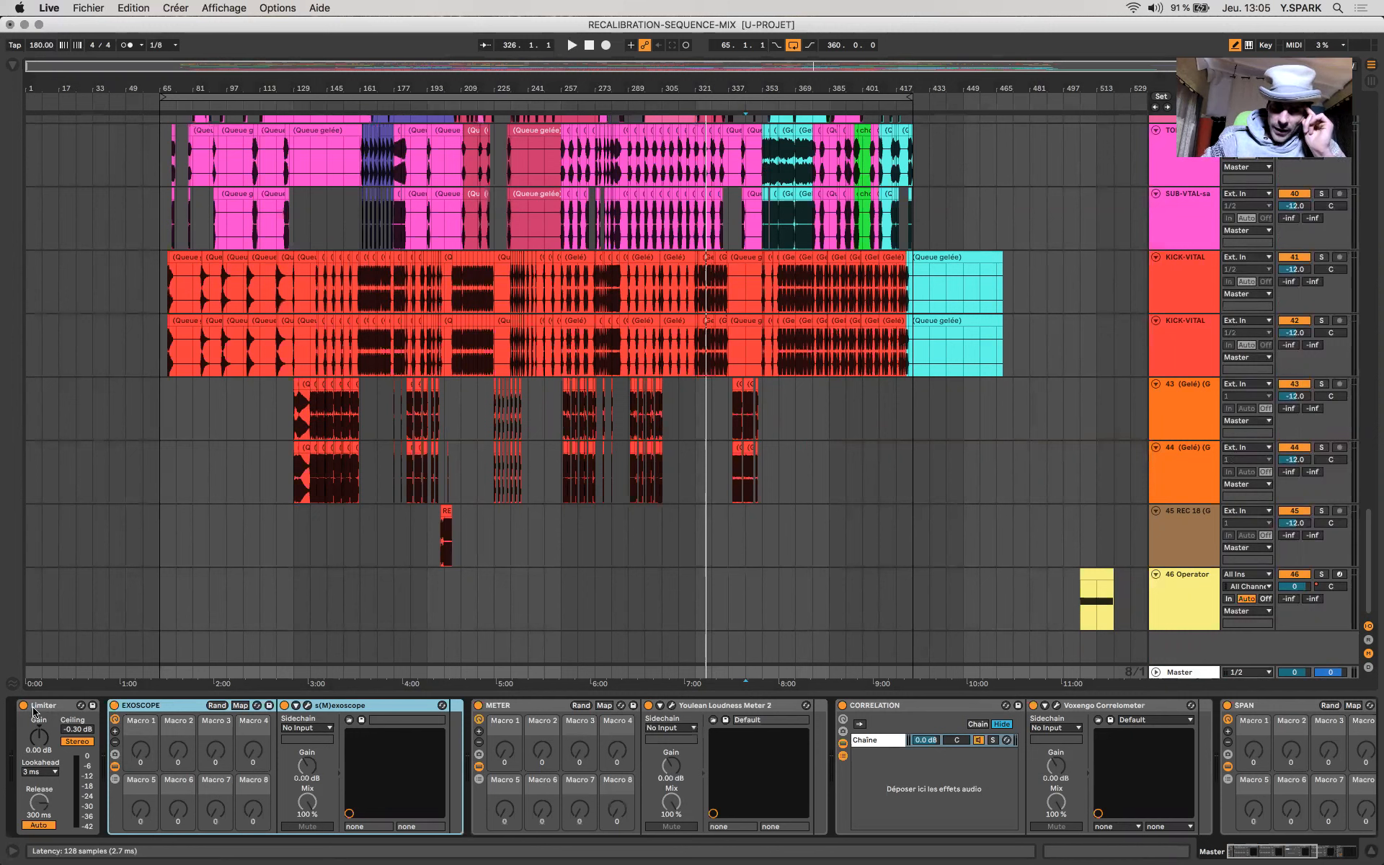
click(40, 749)
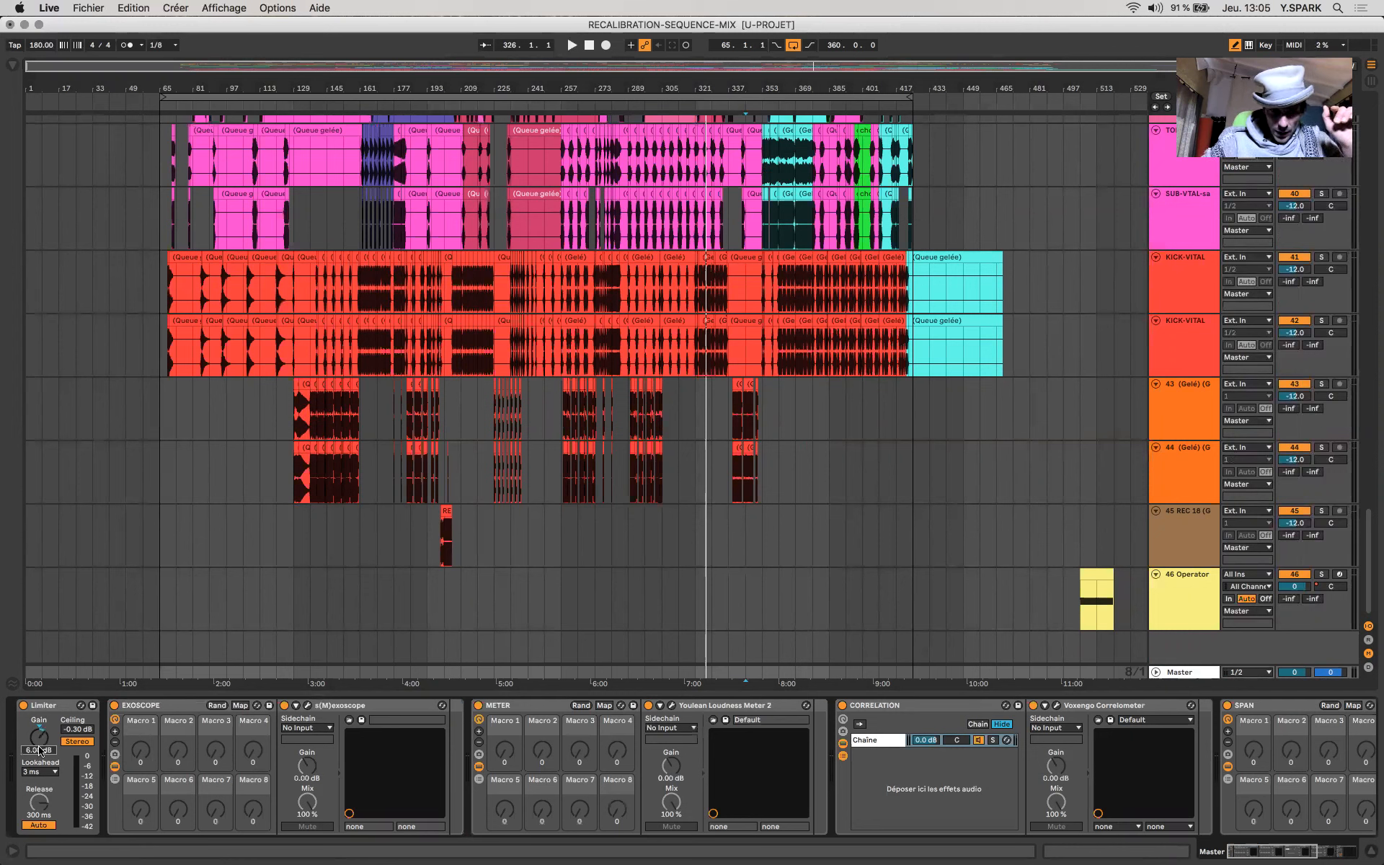
click(23, 705)
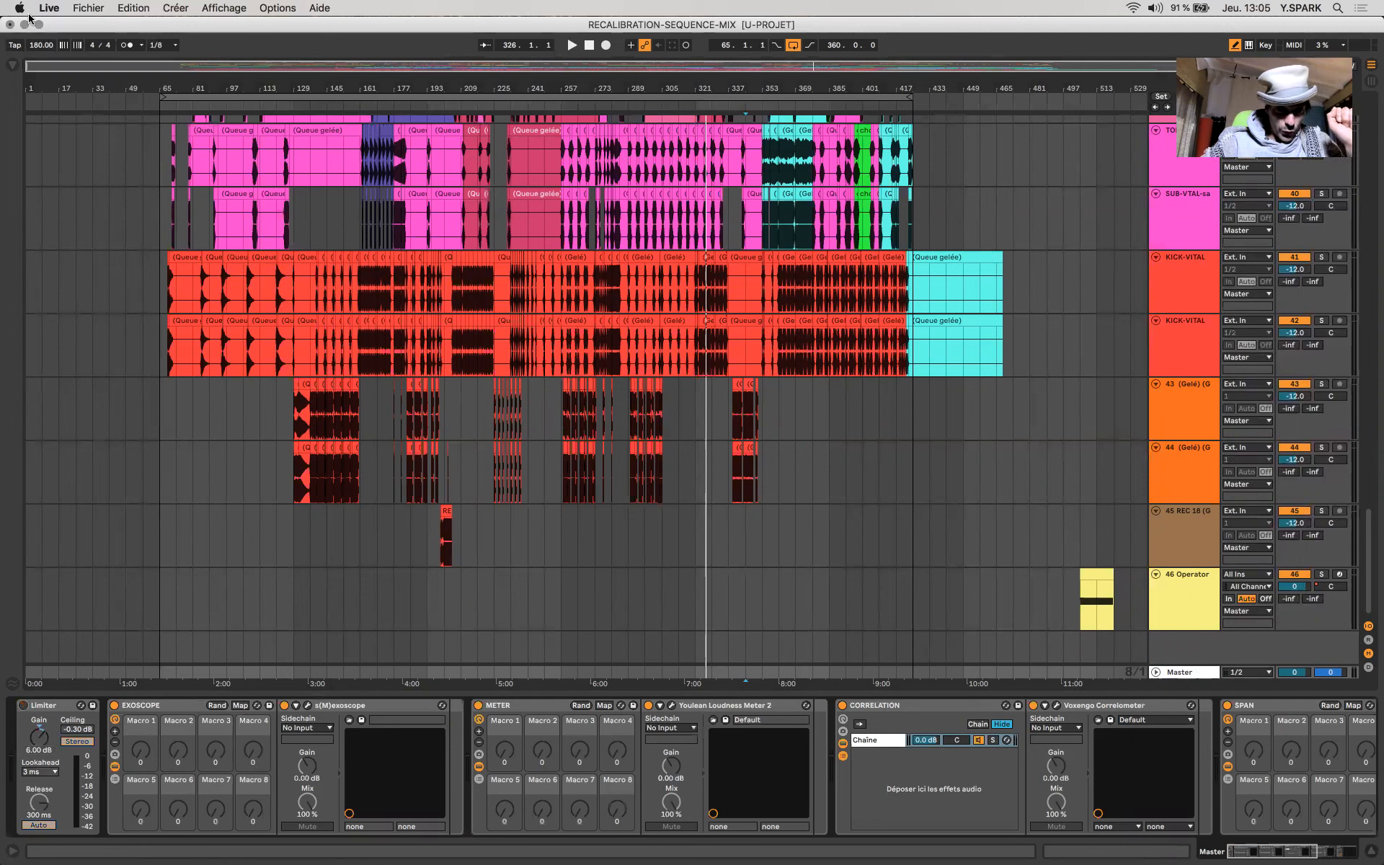
Step: Find Ozone 8 Maximizer among the iZotope Audio Units plug-ins and load it on the Master after the Limiter
click(14, 67)
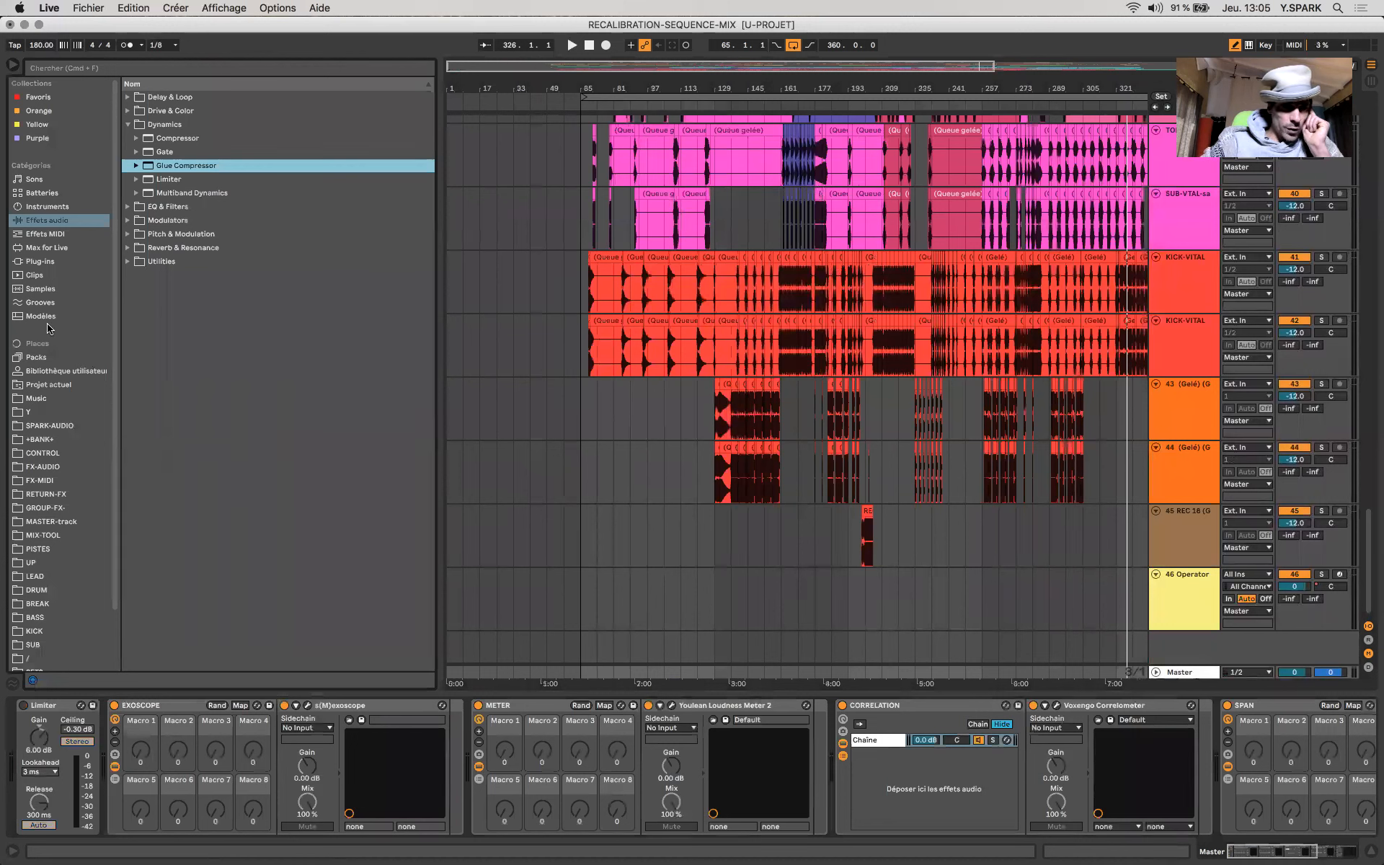
click(37, 263)
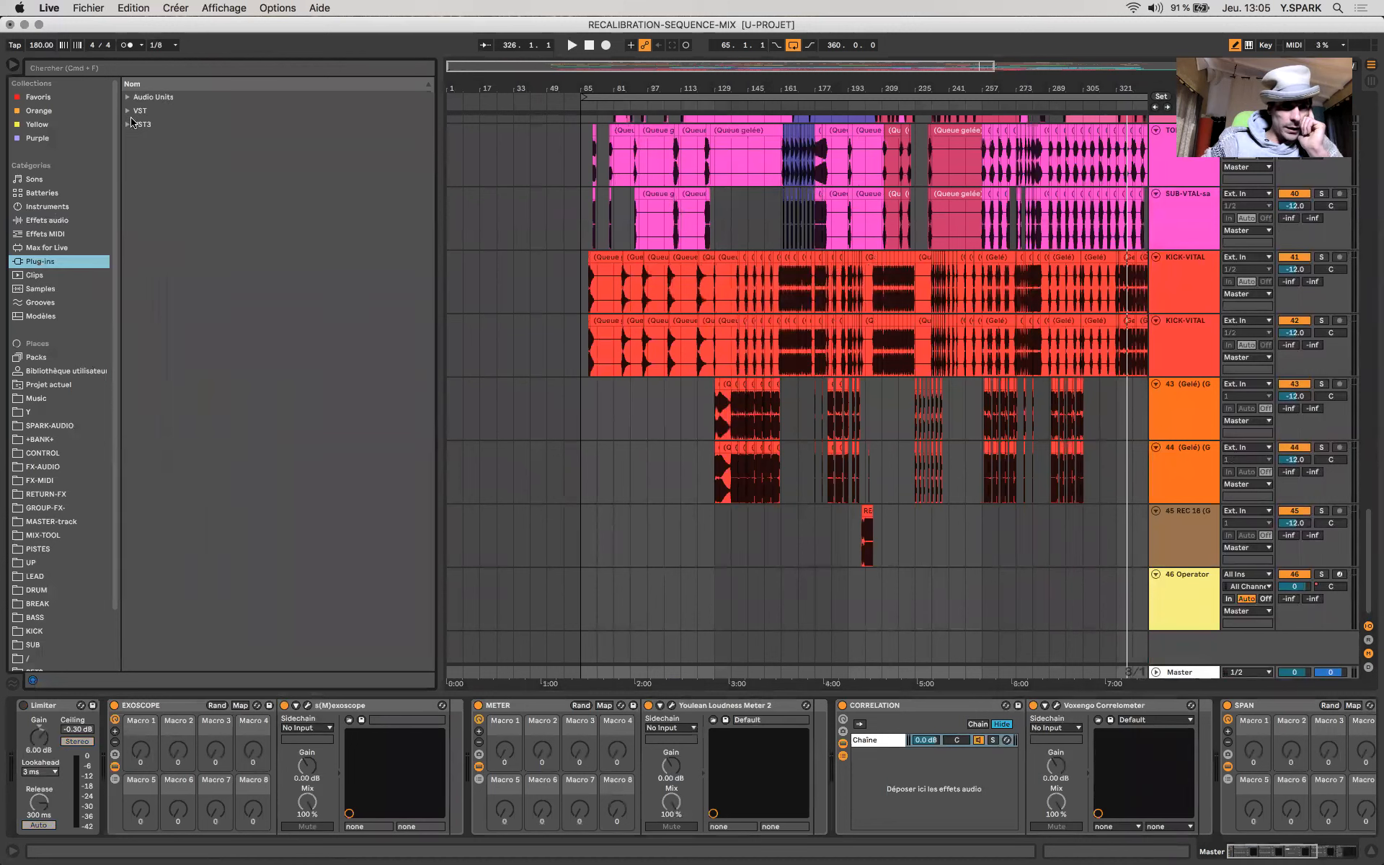
click(128, 111)
click(134, 125)
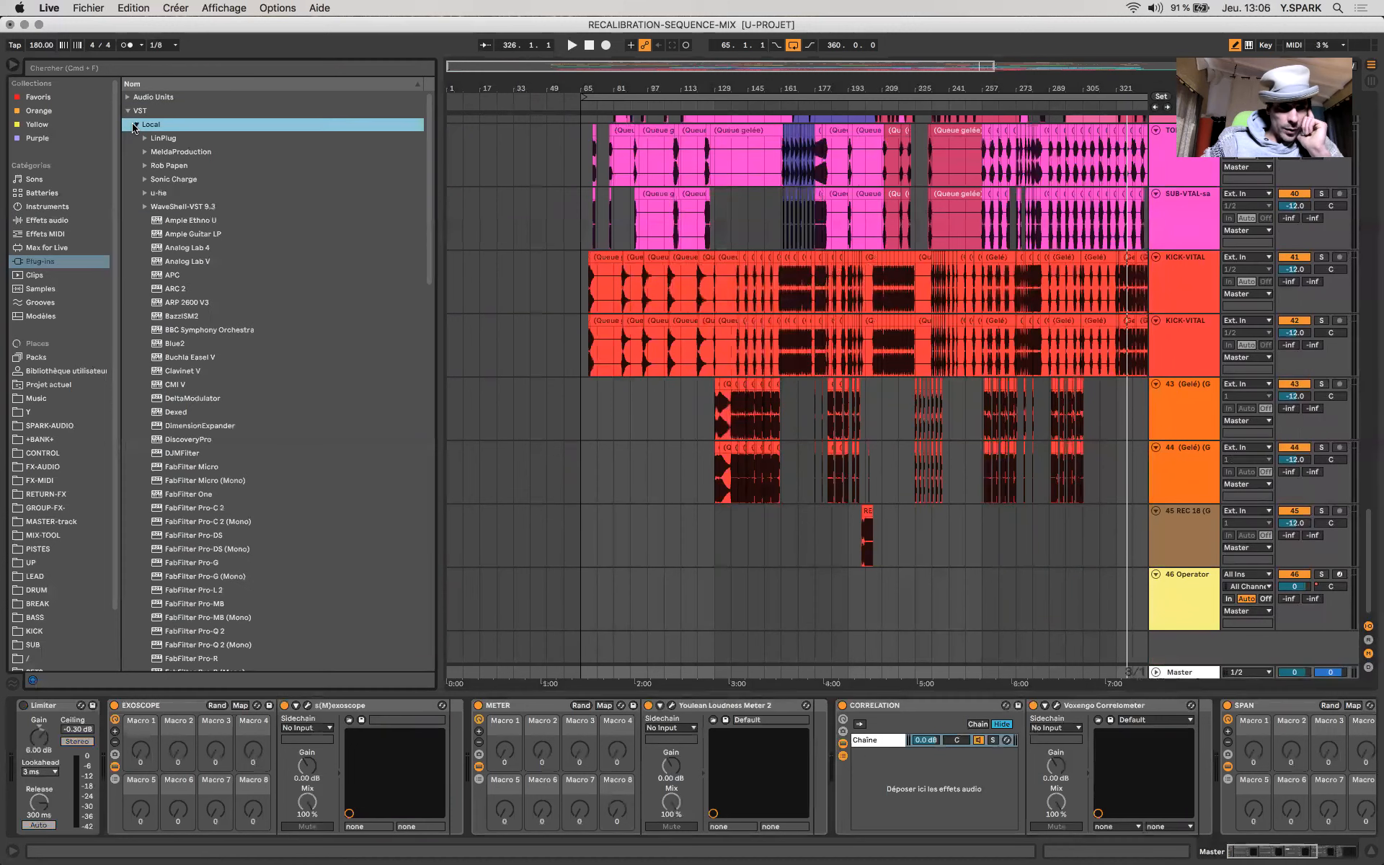
click(128, 96)
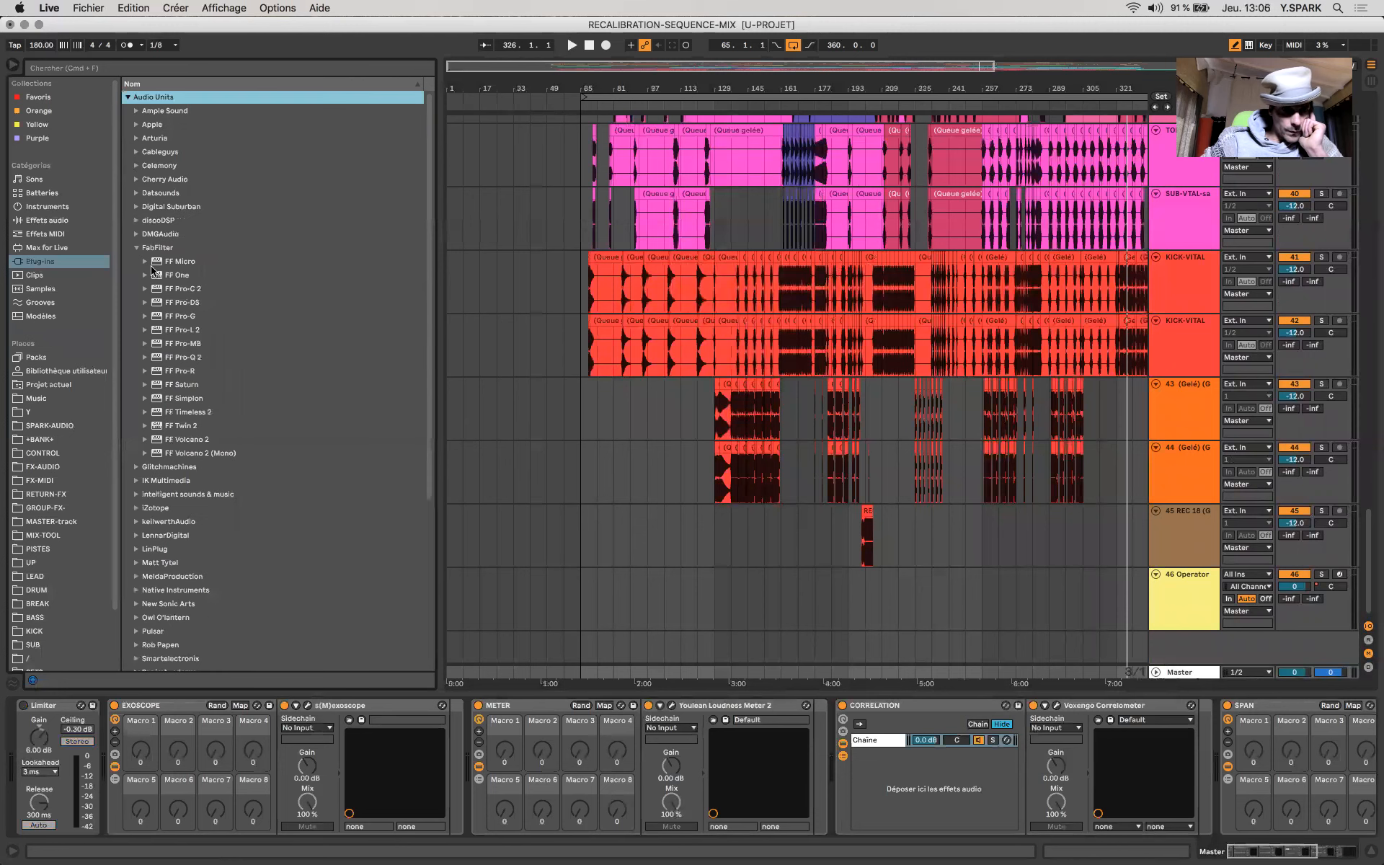
click(137, 249)
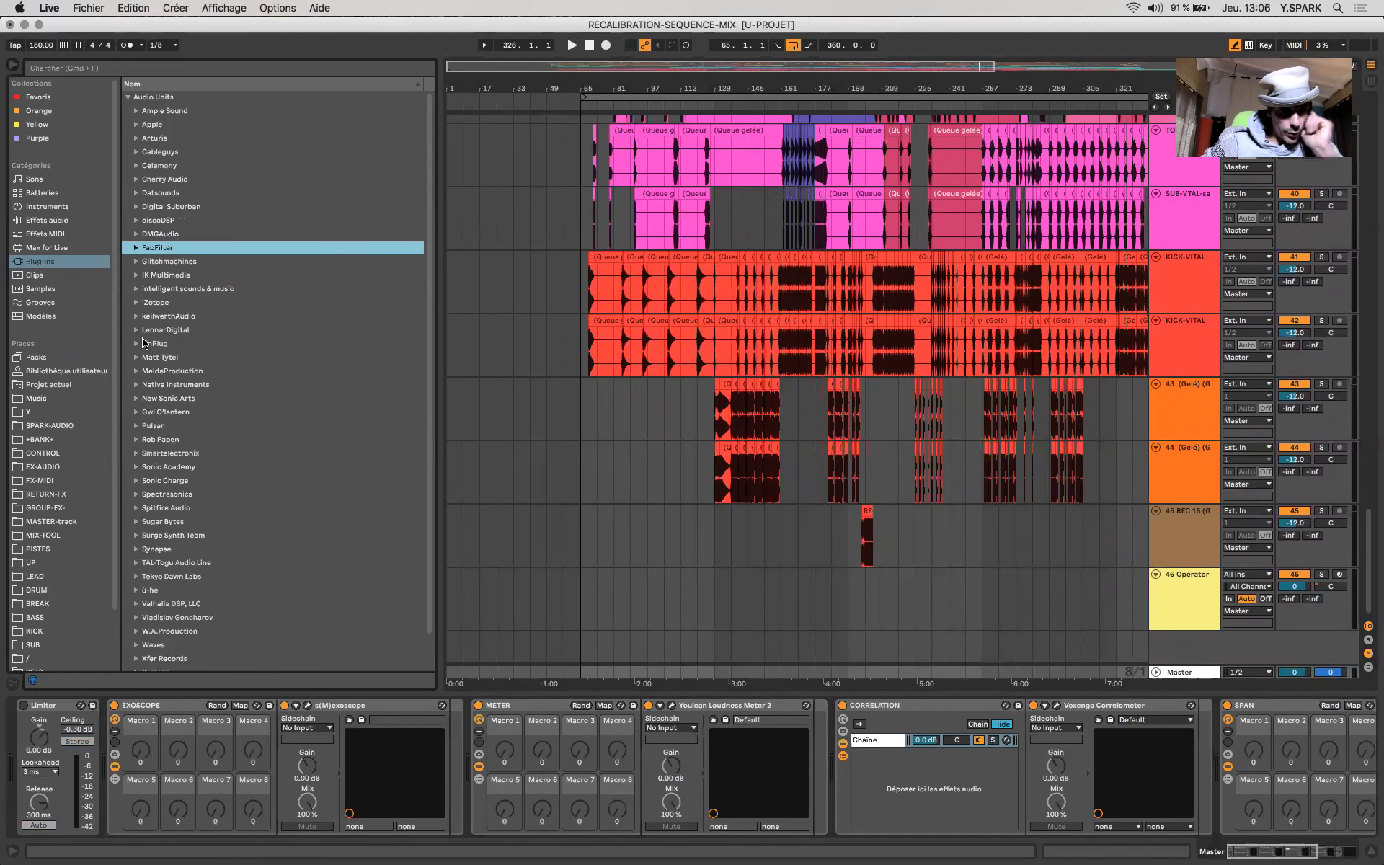
click(137, 302)
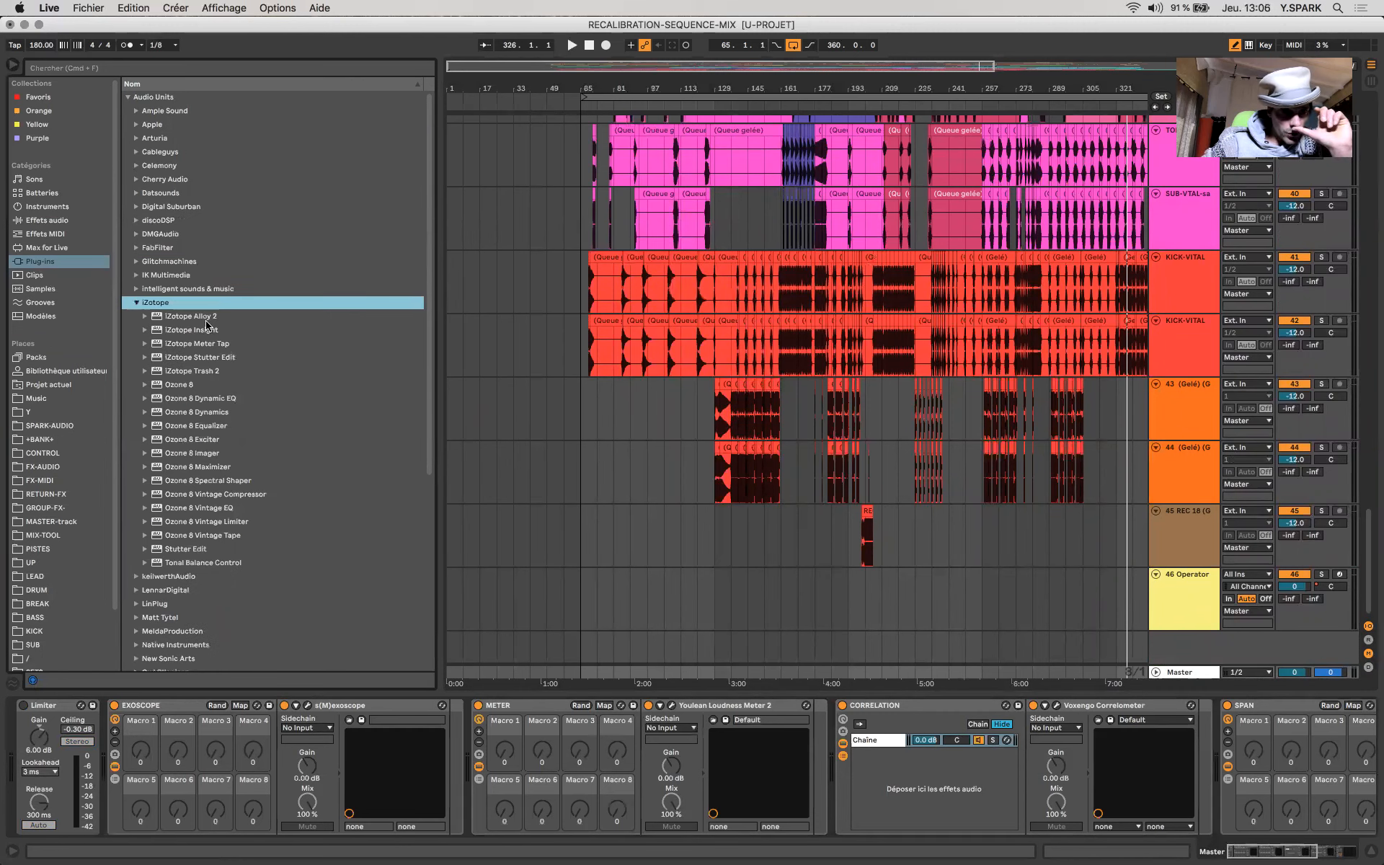
click(192, 467)
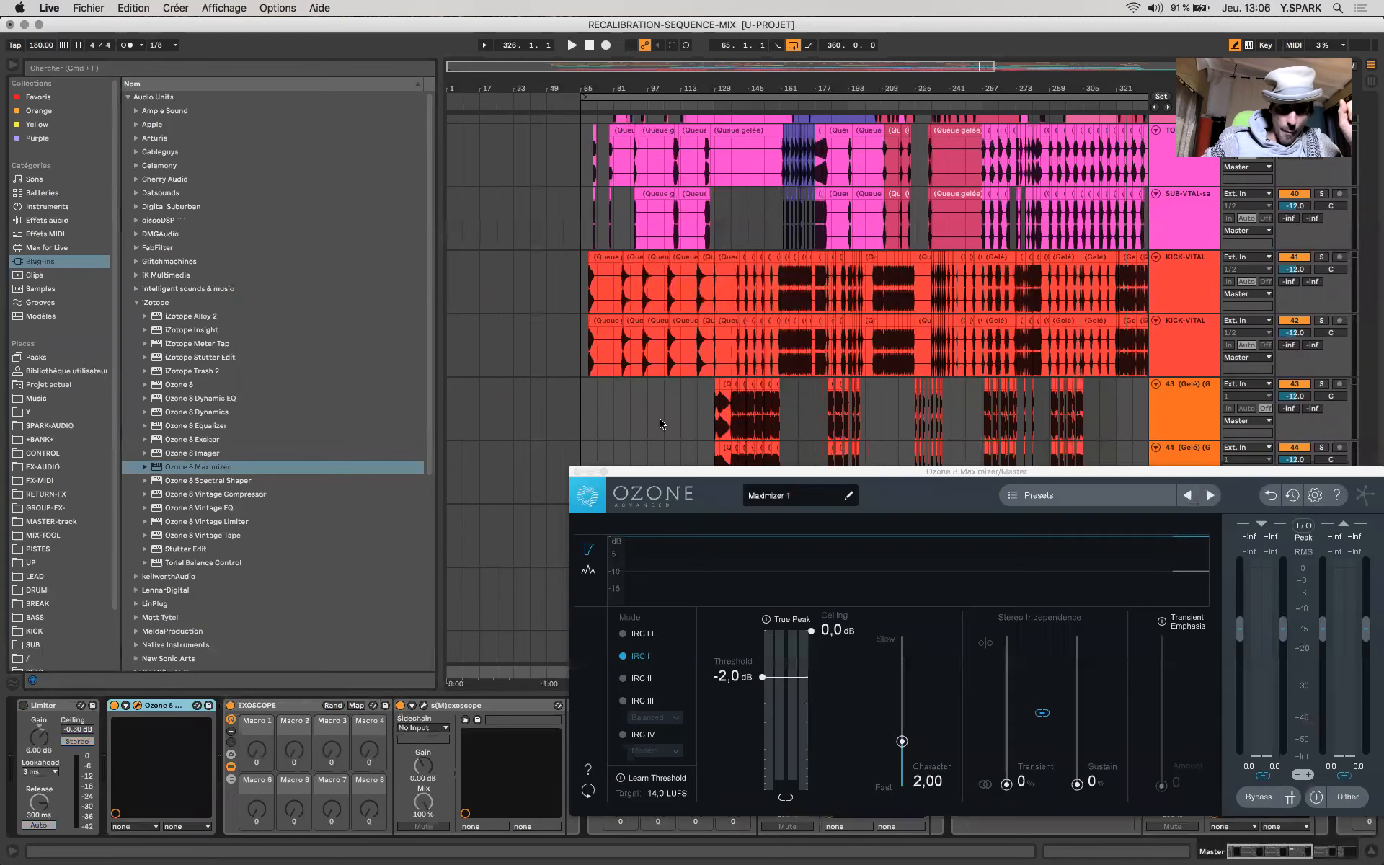
Step: Load the Maximizer's Classic Master preset and set ceiling -0.3 dB, threshold -3.1 dB, IRC IV mode and character 0.00 while starting playback
click(1210, 495)
click(1209, 497)
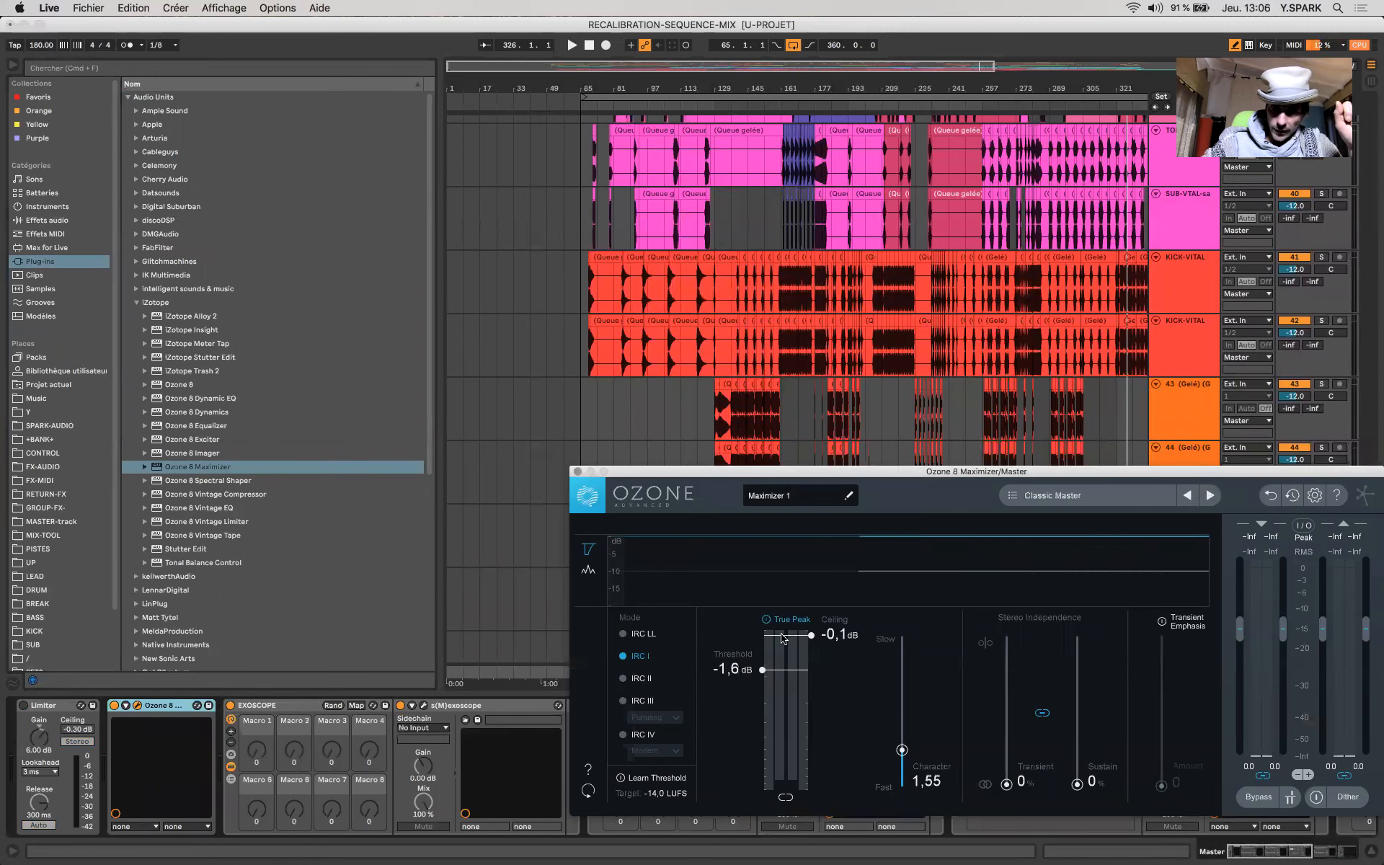
drag(811, 634, 767, 695)
click(624, 734)
key(space)
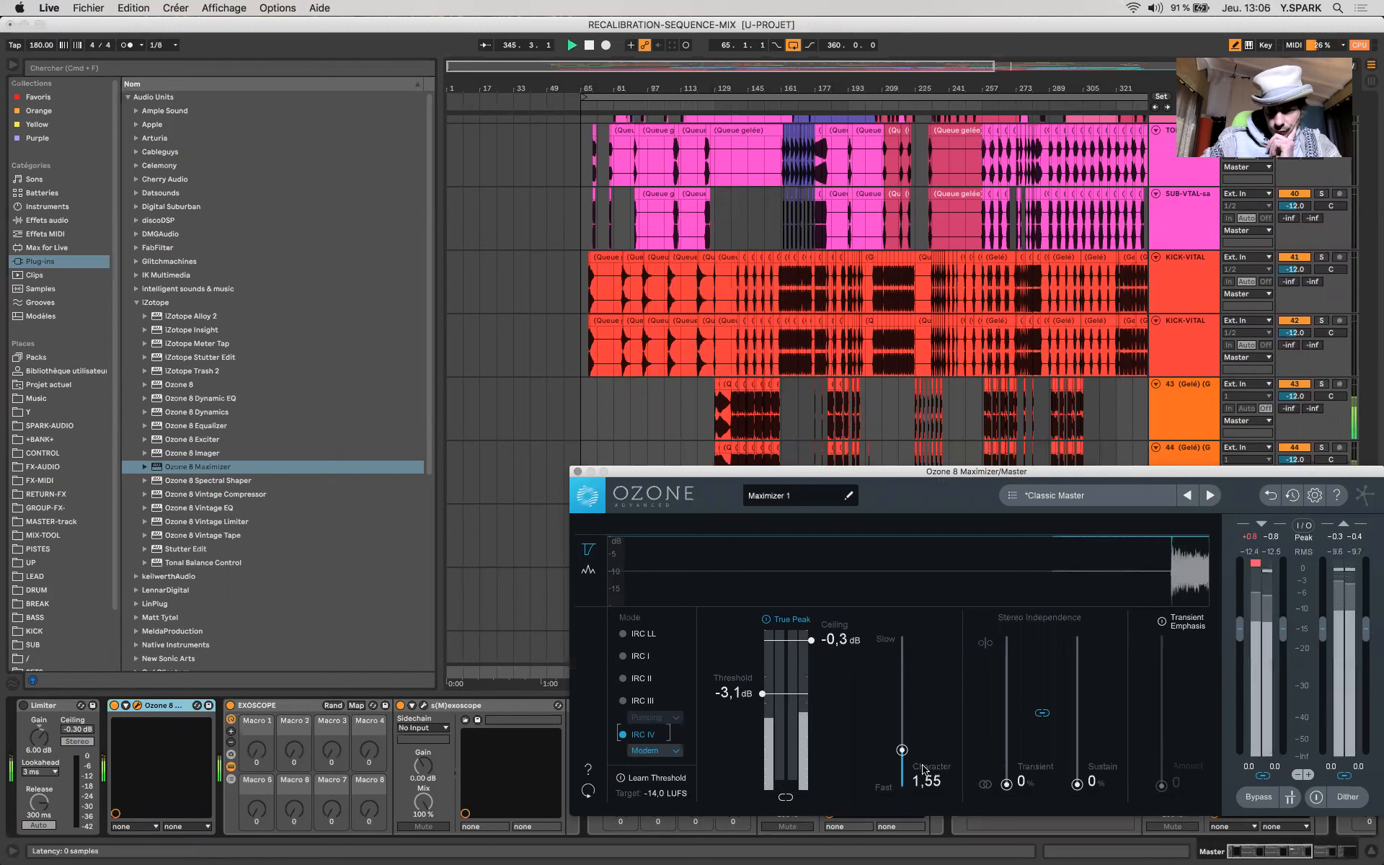
drag(902, 751, 901, 792)
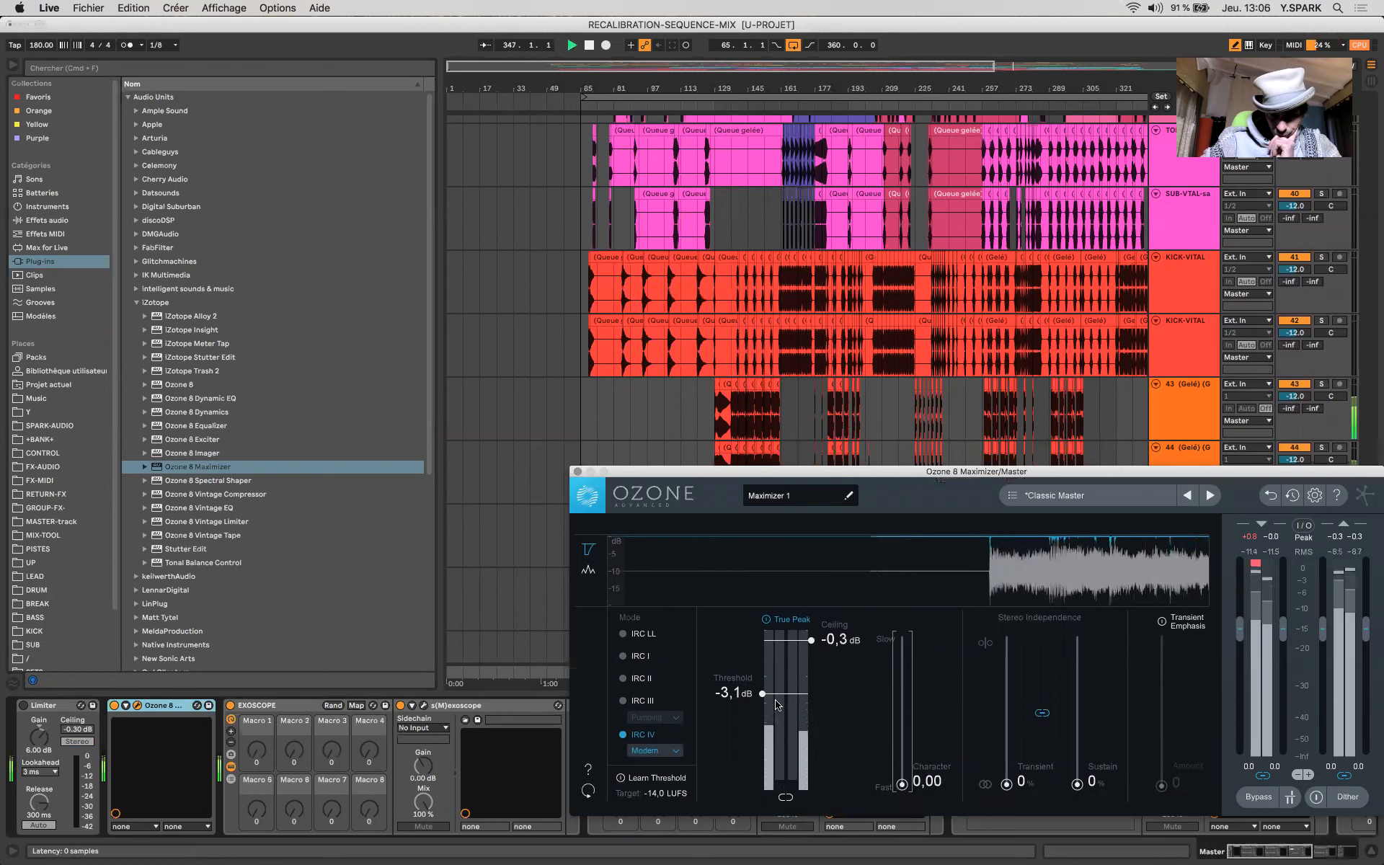
Step: Adjust the Maximizer's threshold to -6.4 dB while watching the Youlean Loudness Meter, and close the Maximizer window
drag(774, 699, 768, 733)
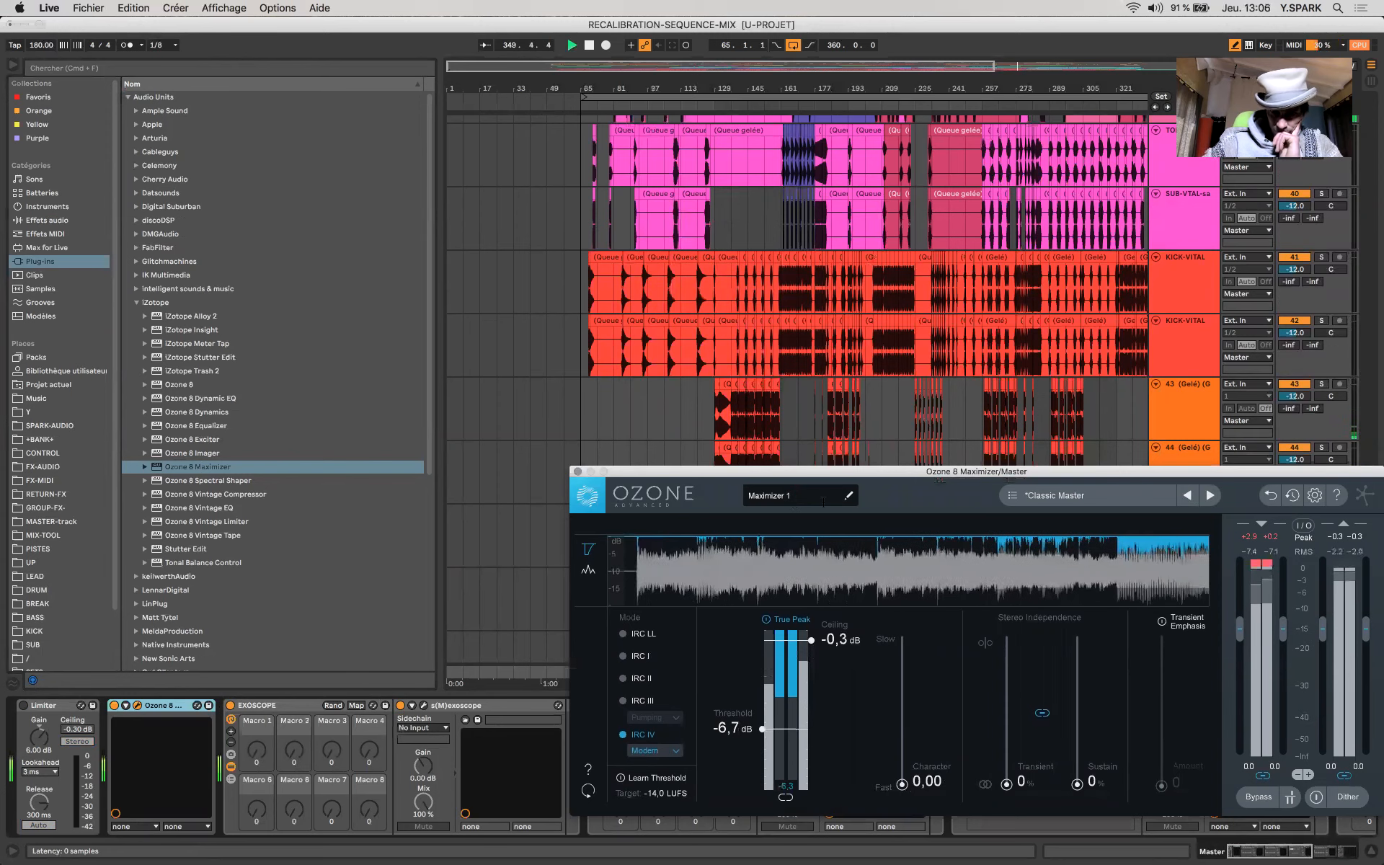
drag(823, 471, 388, 152)
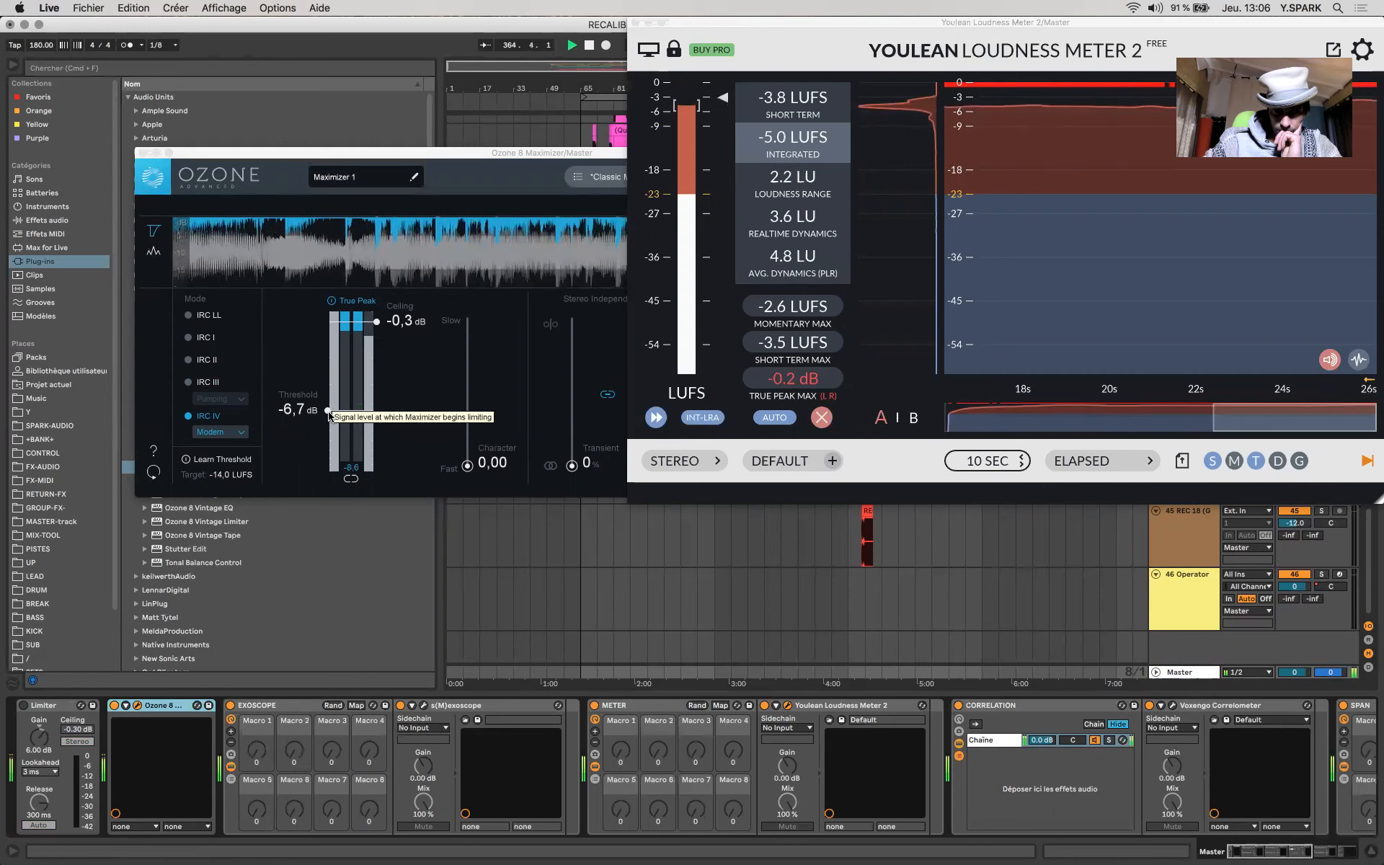
drag(329, 416, 326, 402)
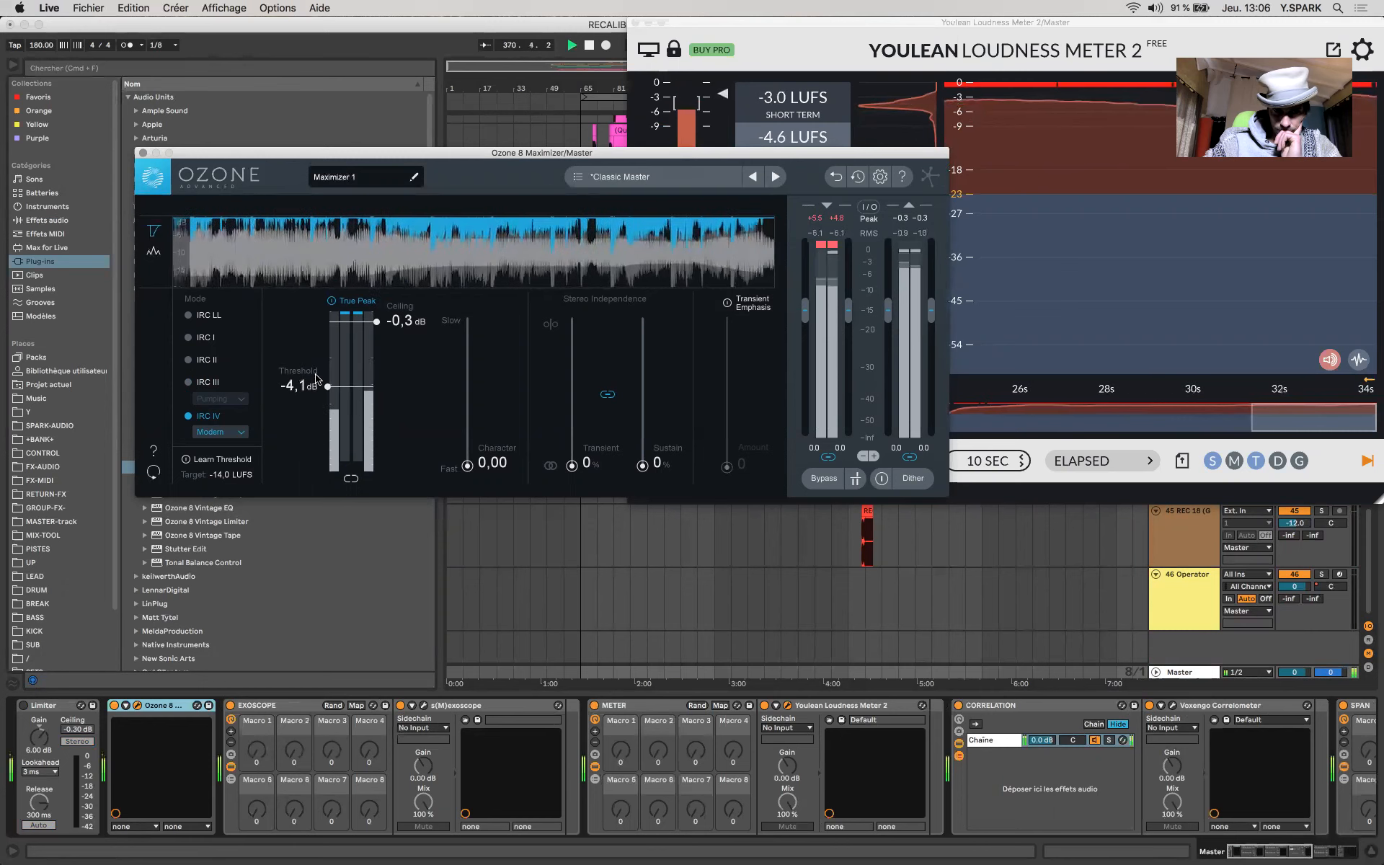
drag(316, 364, 325, 417)
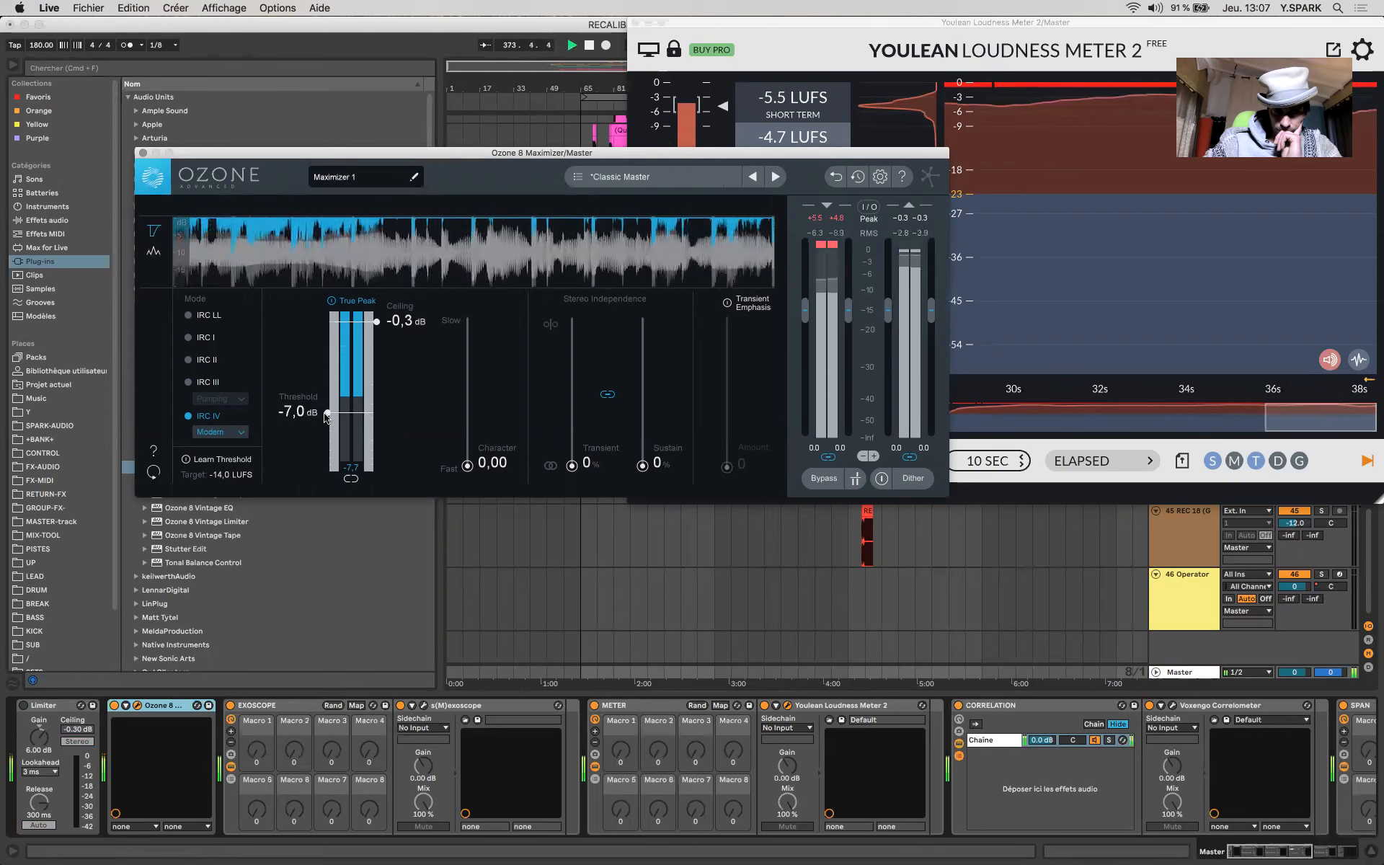
drag(325, 416, 325, 412)
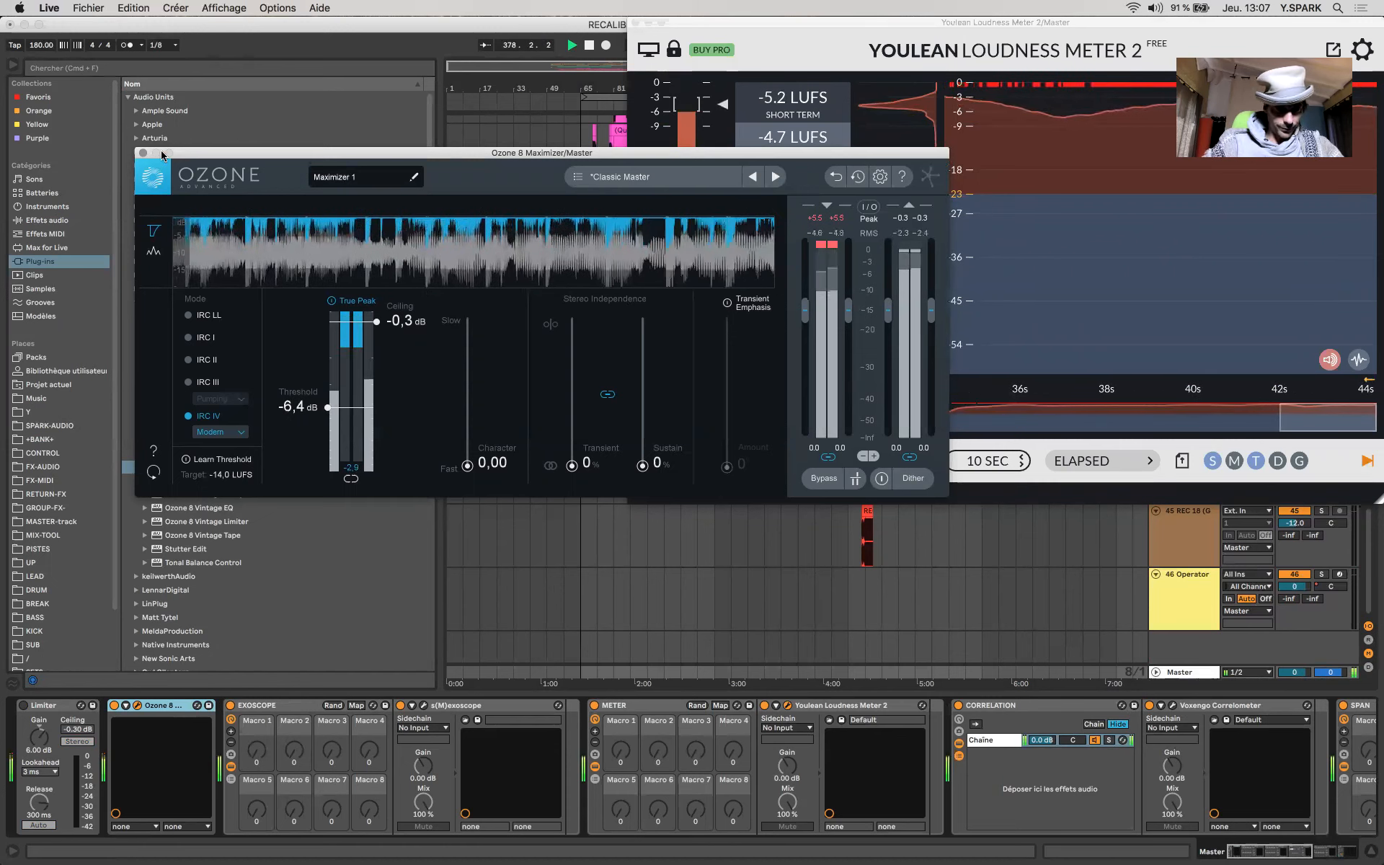
click(143, 153)
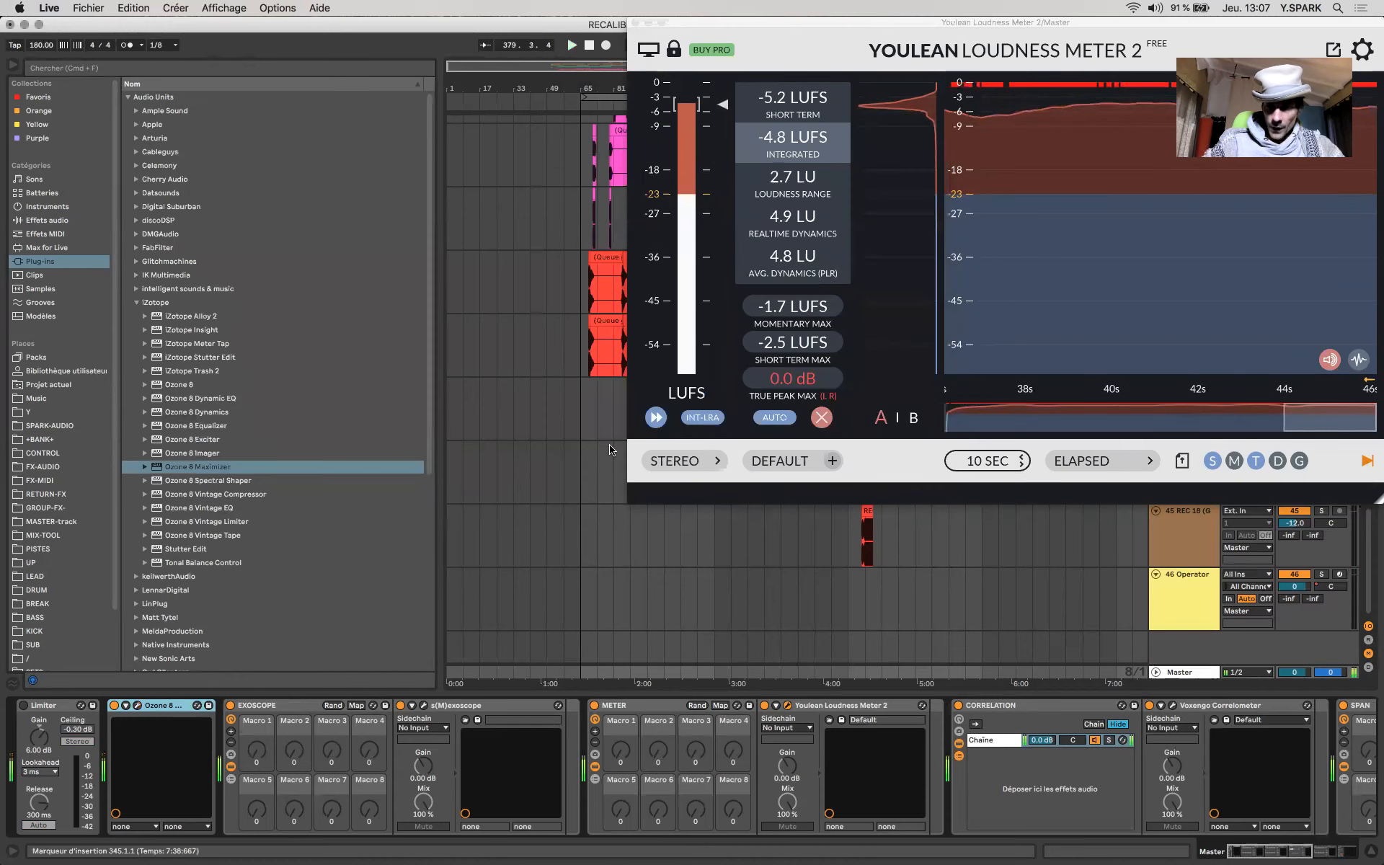
Step: Place the insert marker at 105.1.1 on the Master, close the Youlean Loudness Meter window and review the arrangement up to the HORROR track
click(633, 516)
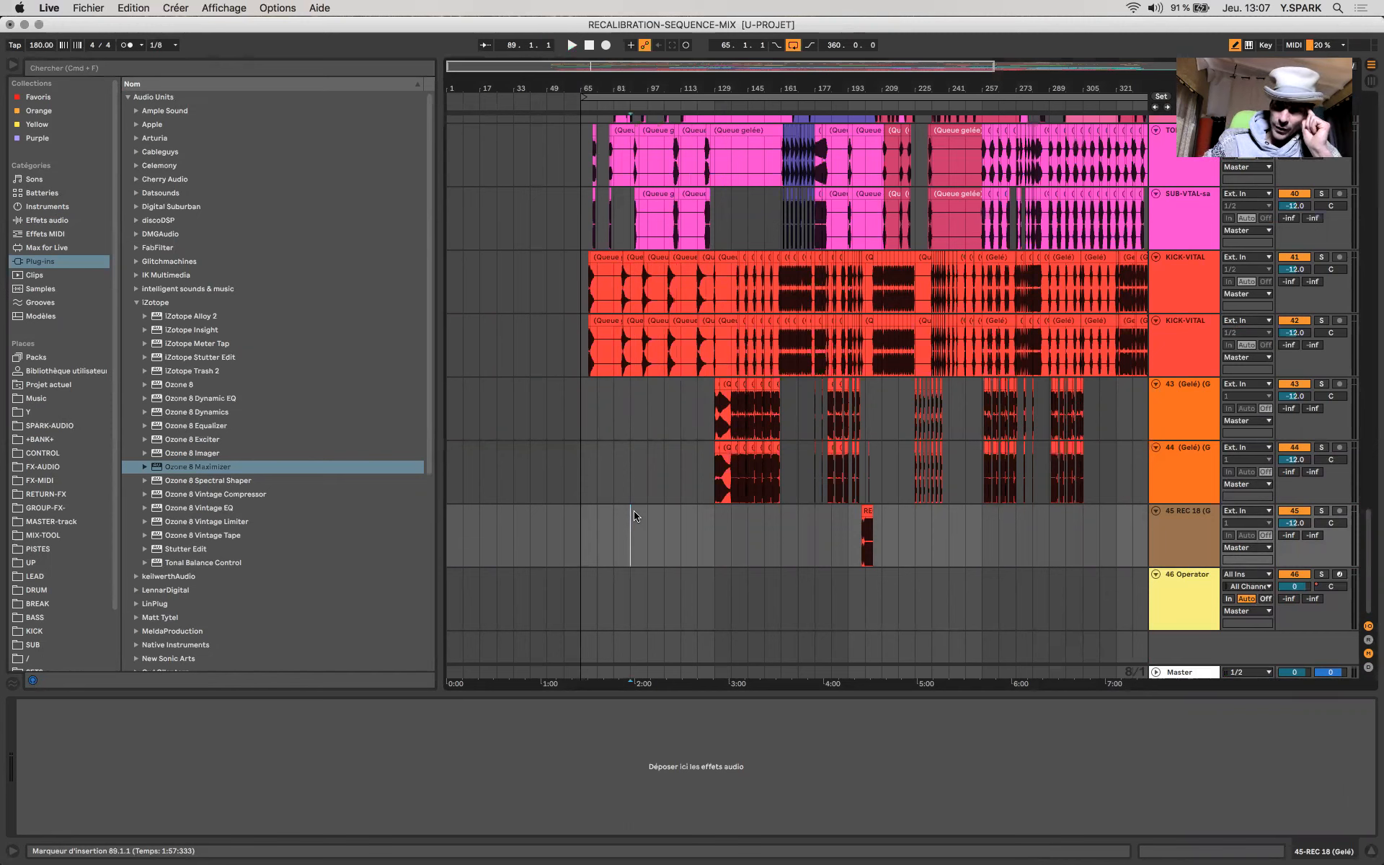
click(668, 677)
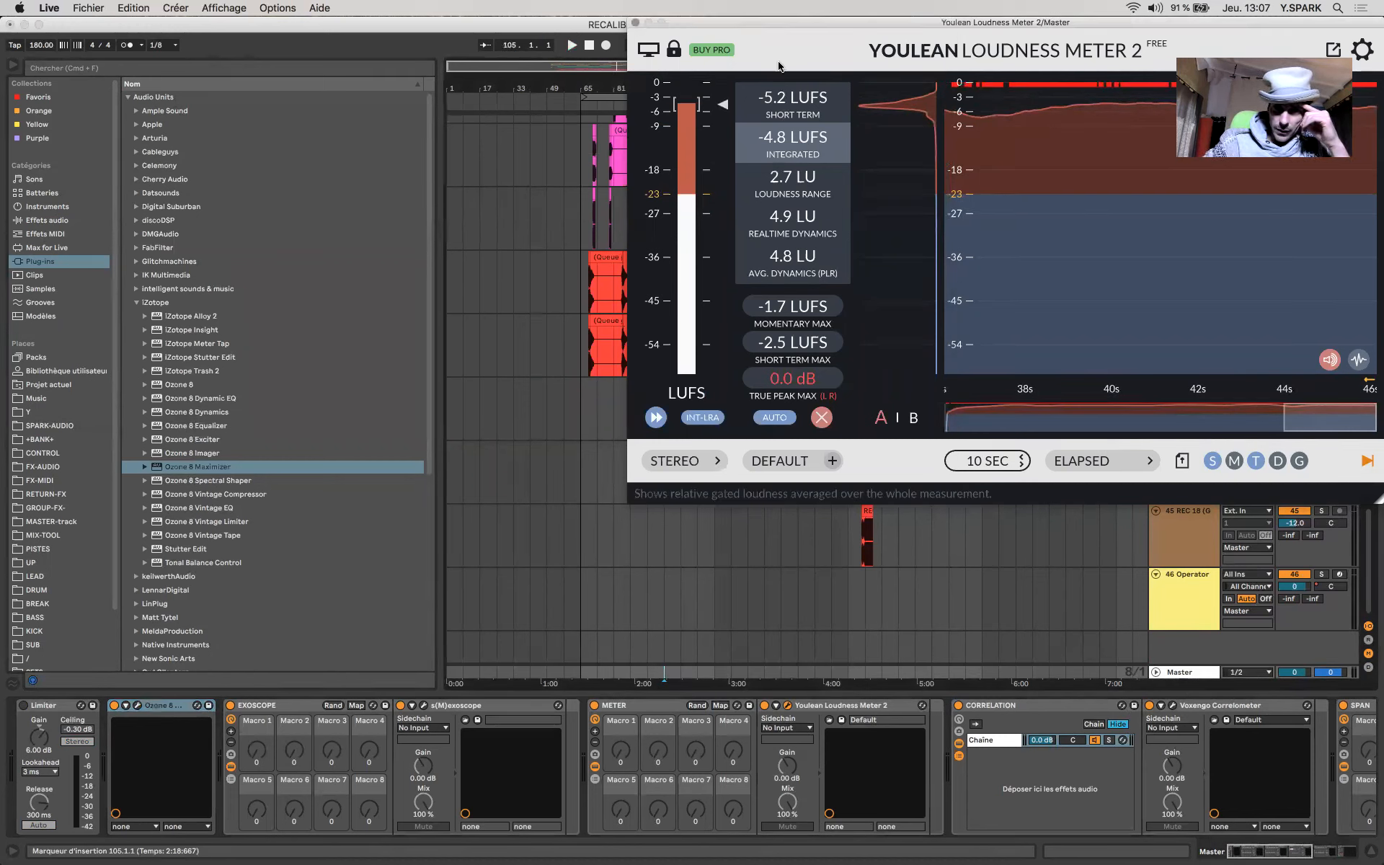
click(635, 23)
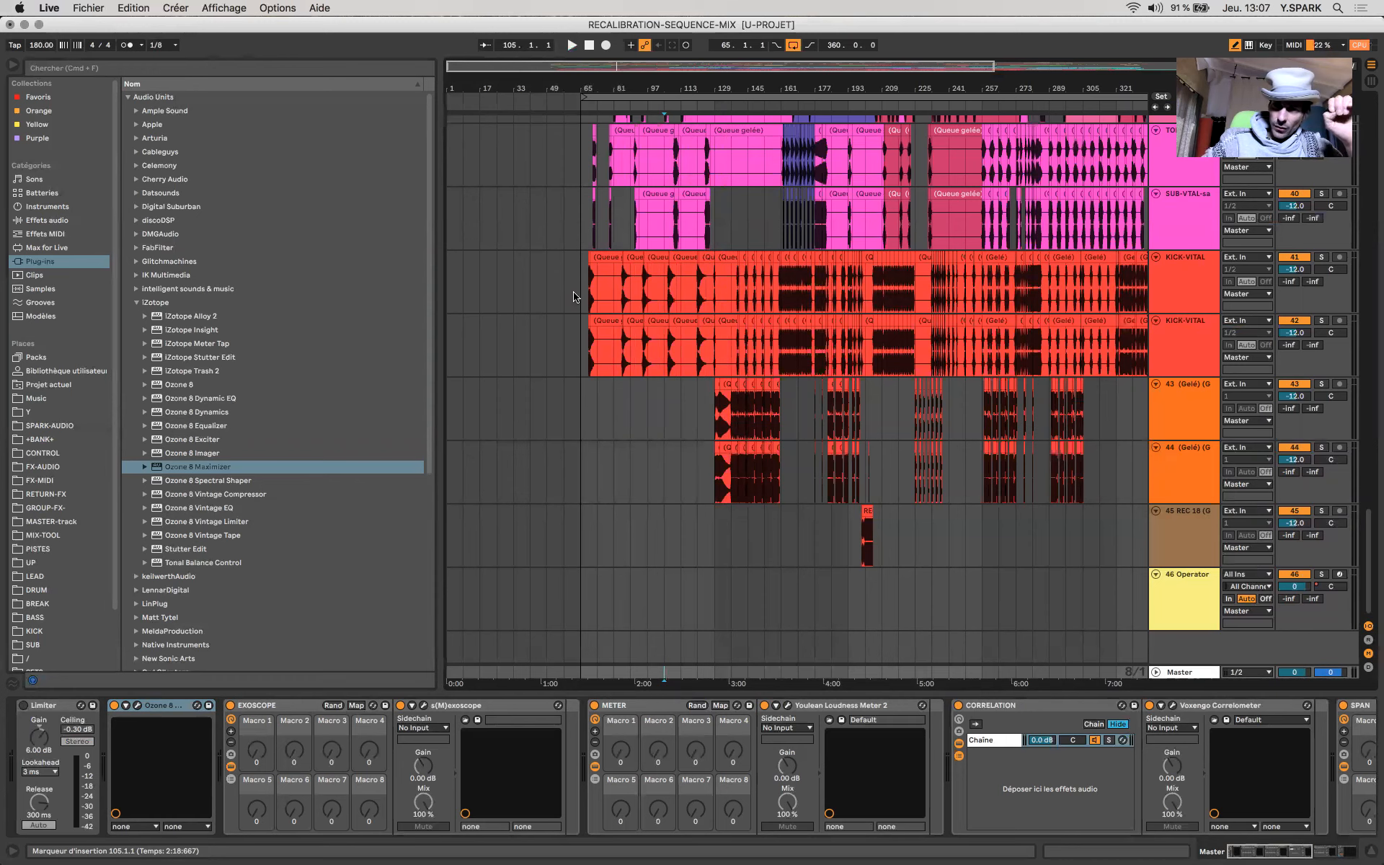
scroll(649, 302, down, 5)
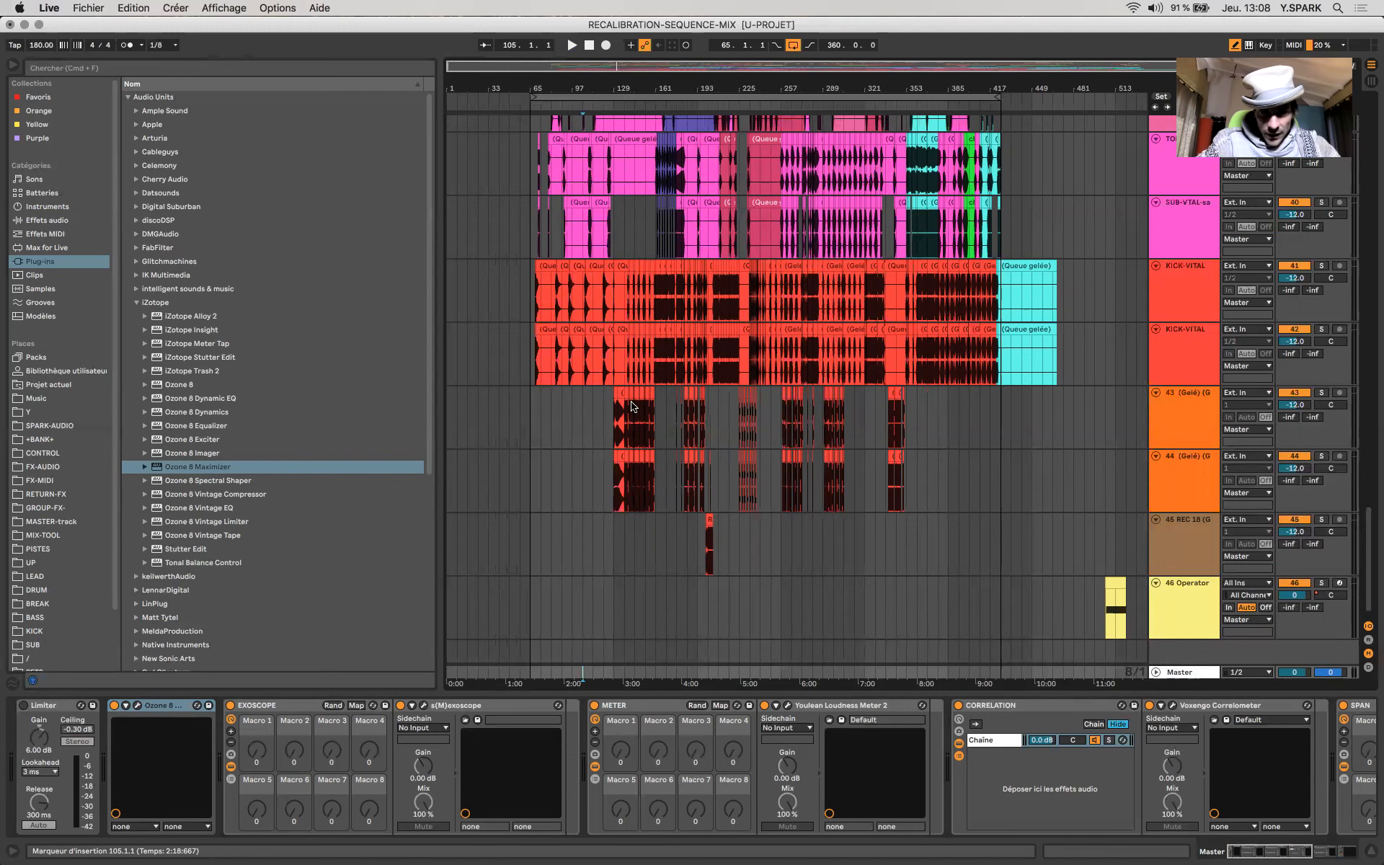
scroll(631, 406, up, 20)
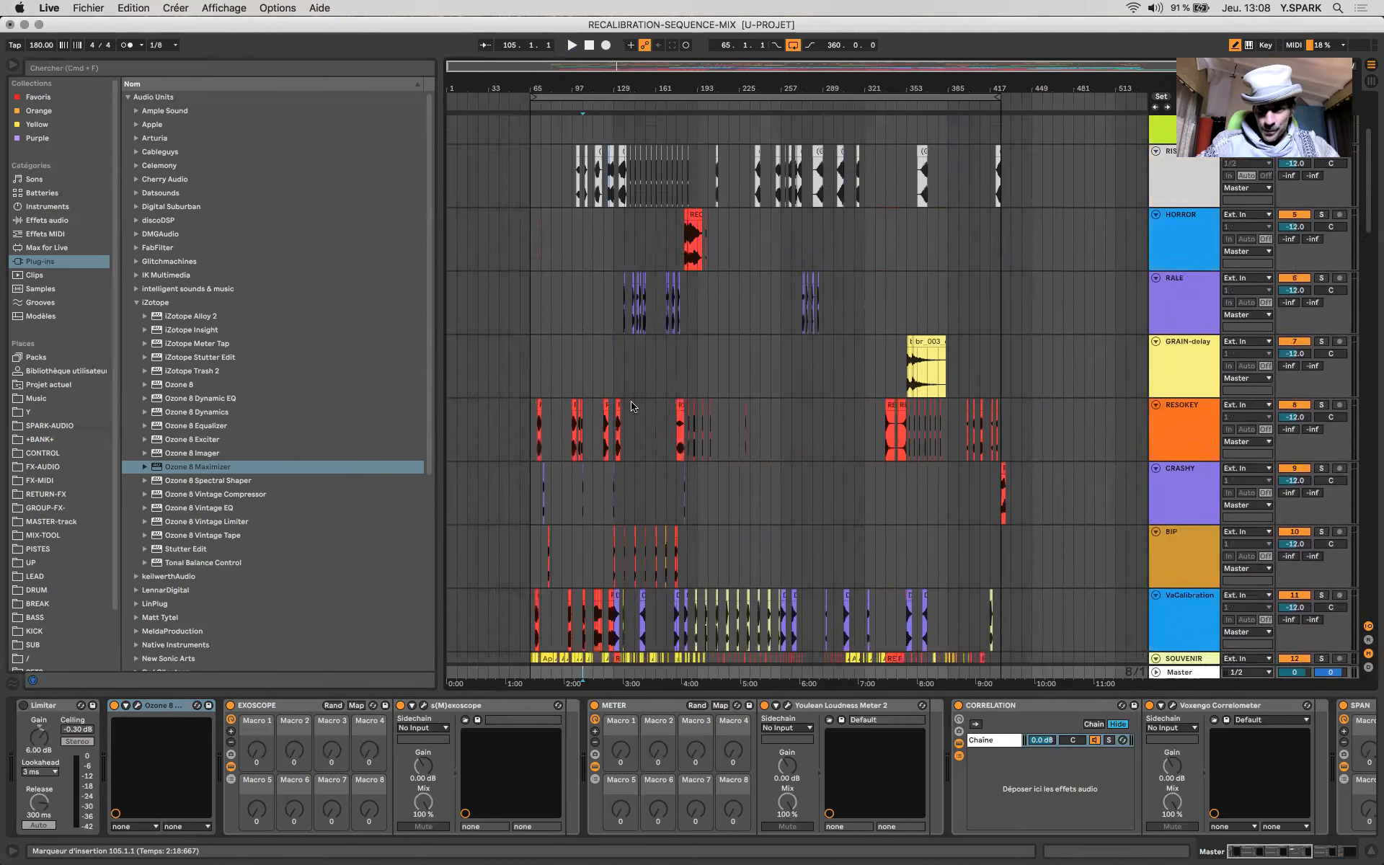
Step: Place the insert marker at 257.1.1 on the HORROR track and review the tracks from REC down to VaCalibration
scroll(631, 406, up, 5)
click(771, 404)
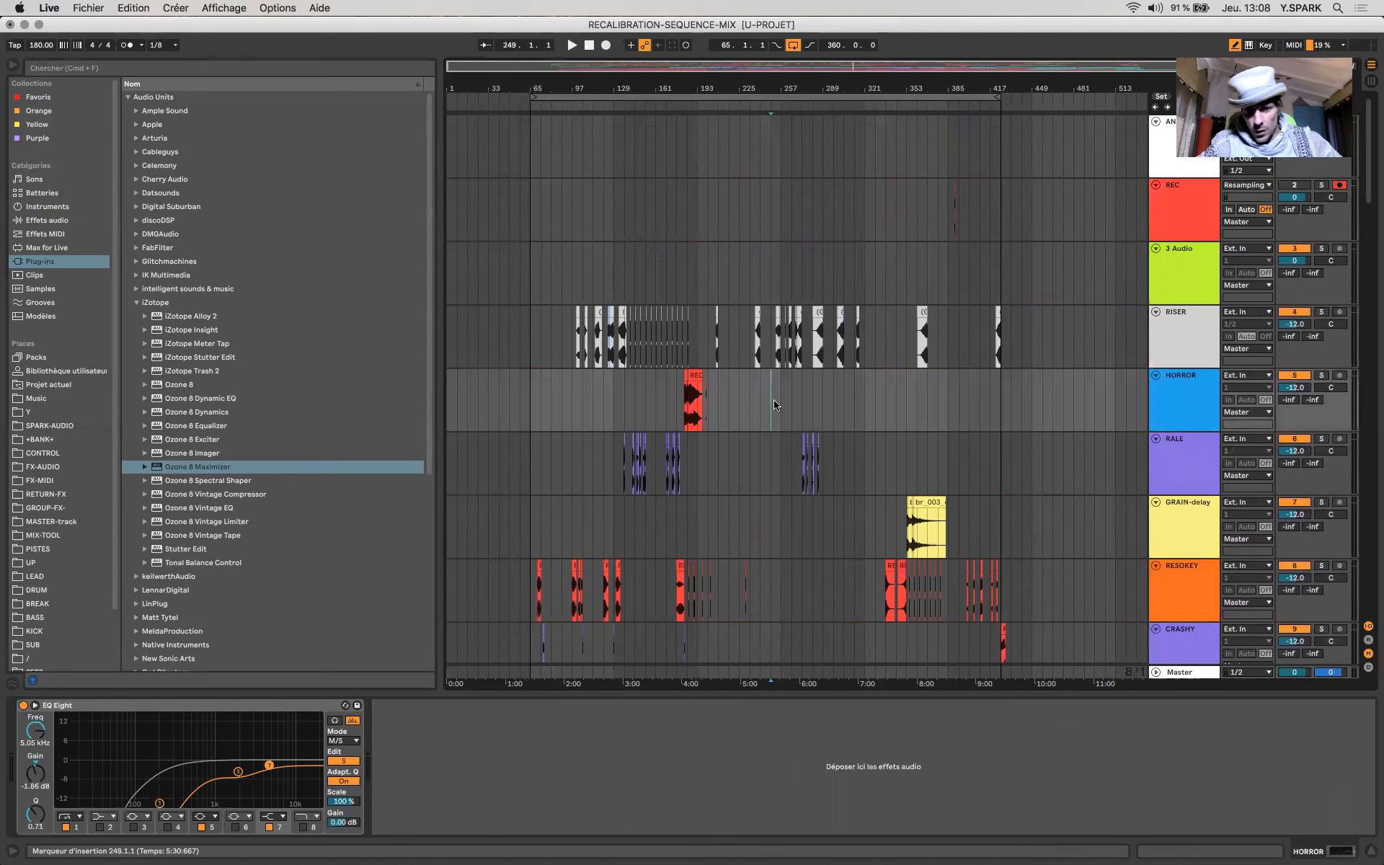
click(779, 390)
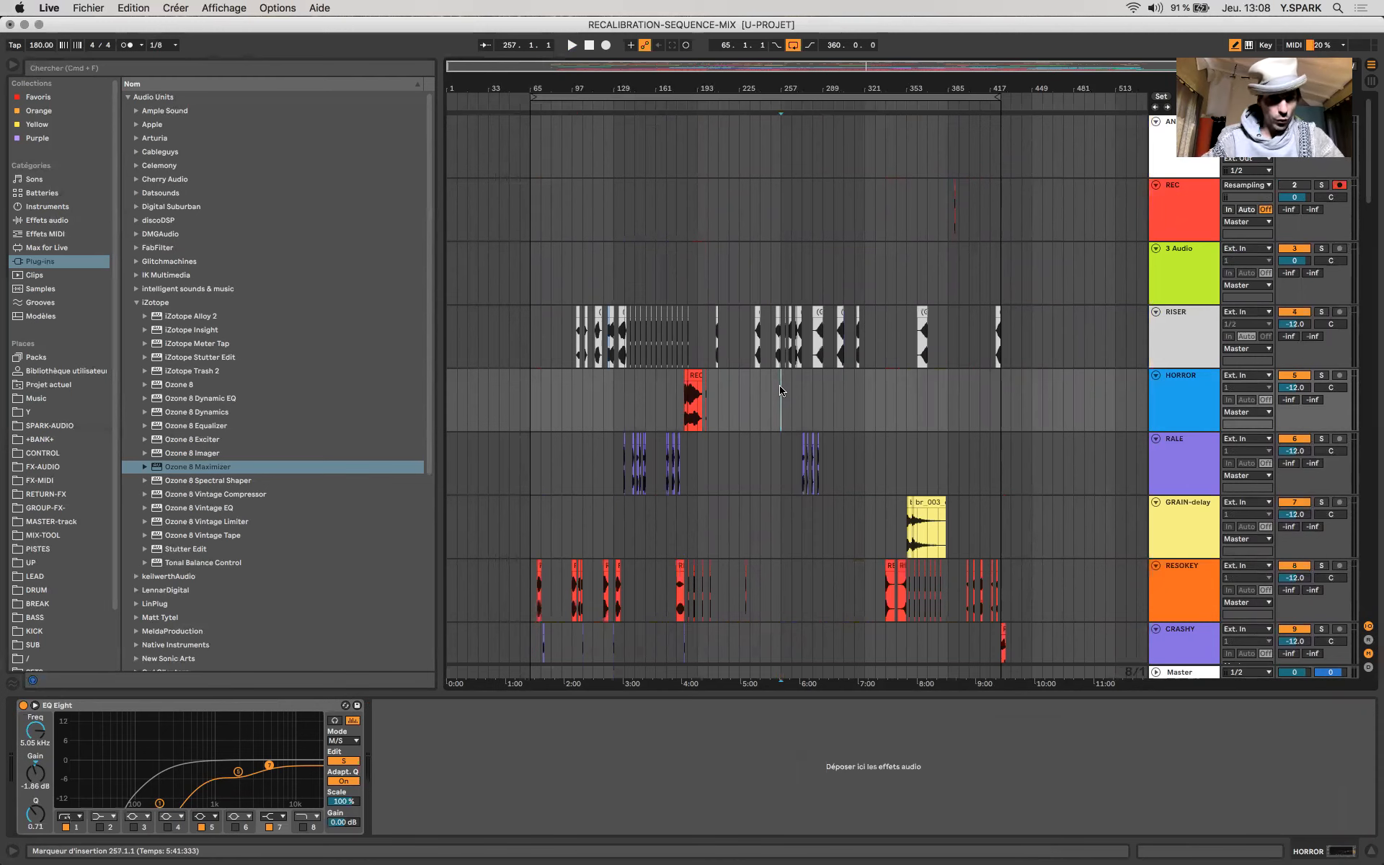
scroll(780, 391, down, 3)
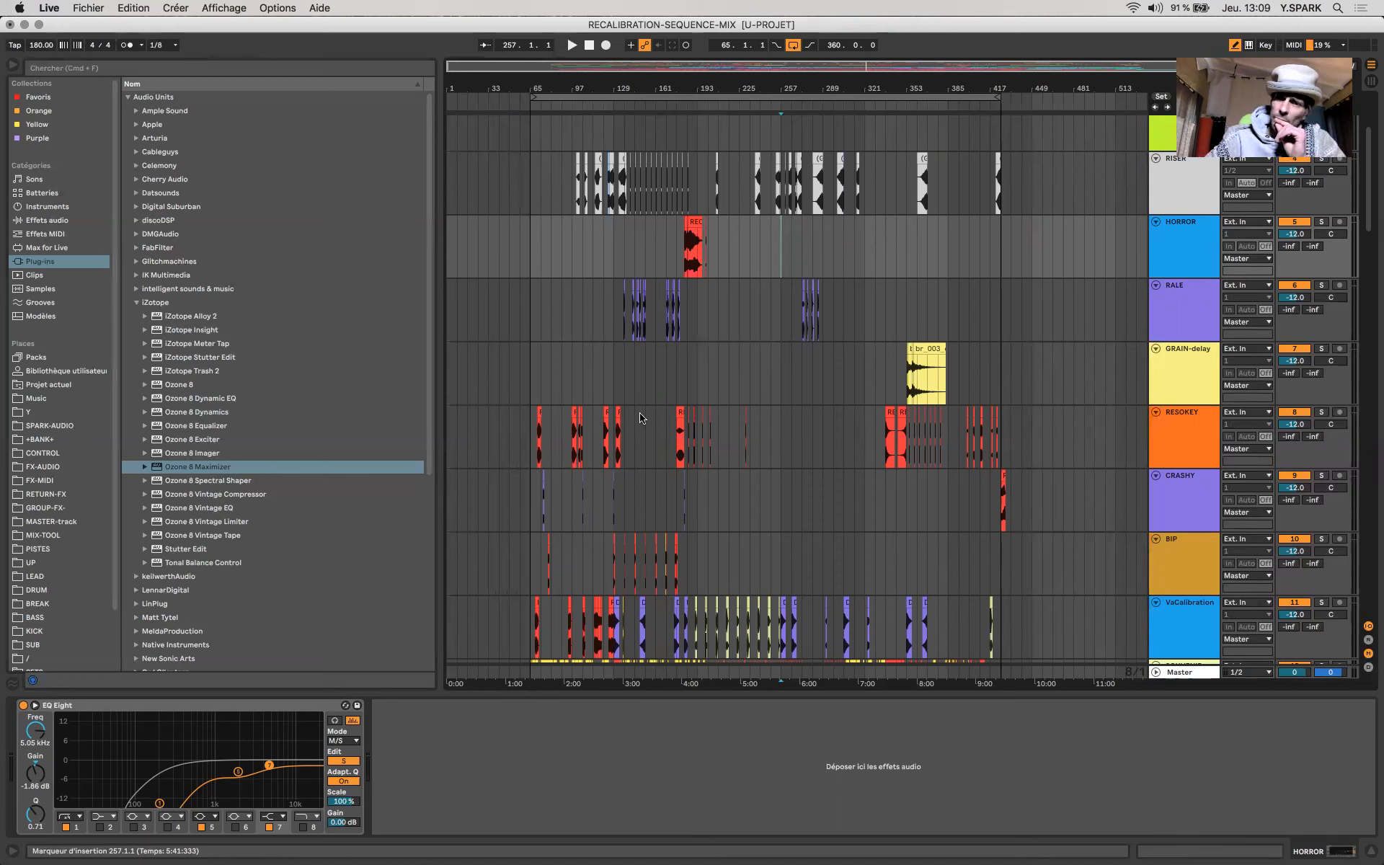
scroll(664, 411, up, 5)
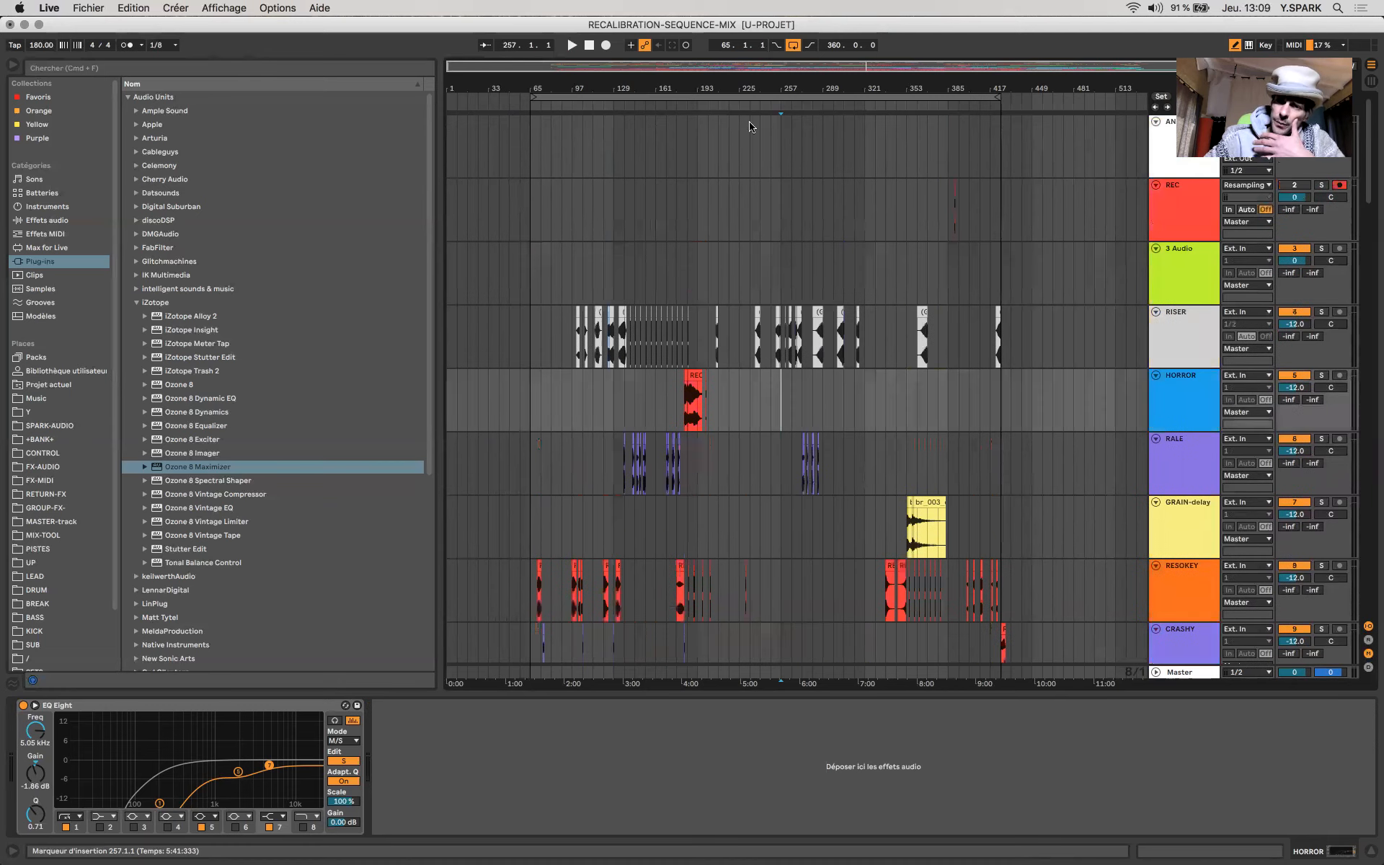
Step: Select the time range from 369.1.1 to 409.1.1 on the REC track, around its short clip
click(729, 201)
drag(953, 230, 980, 228)
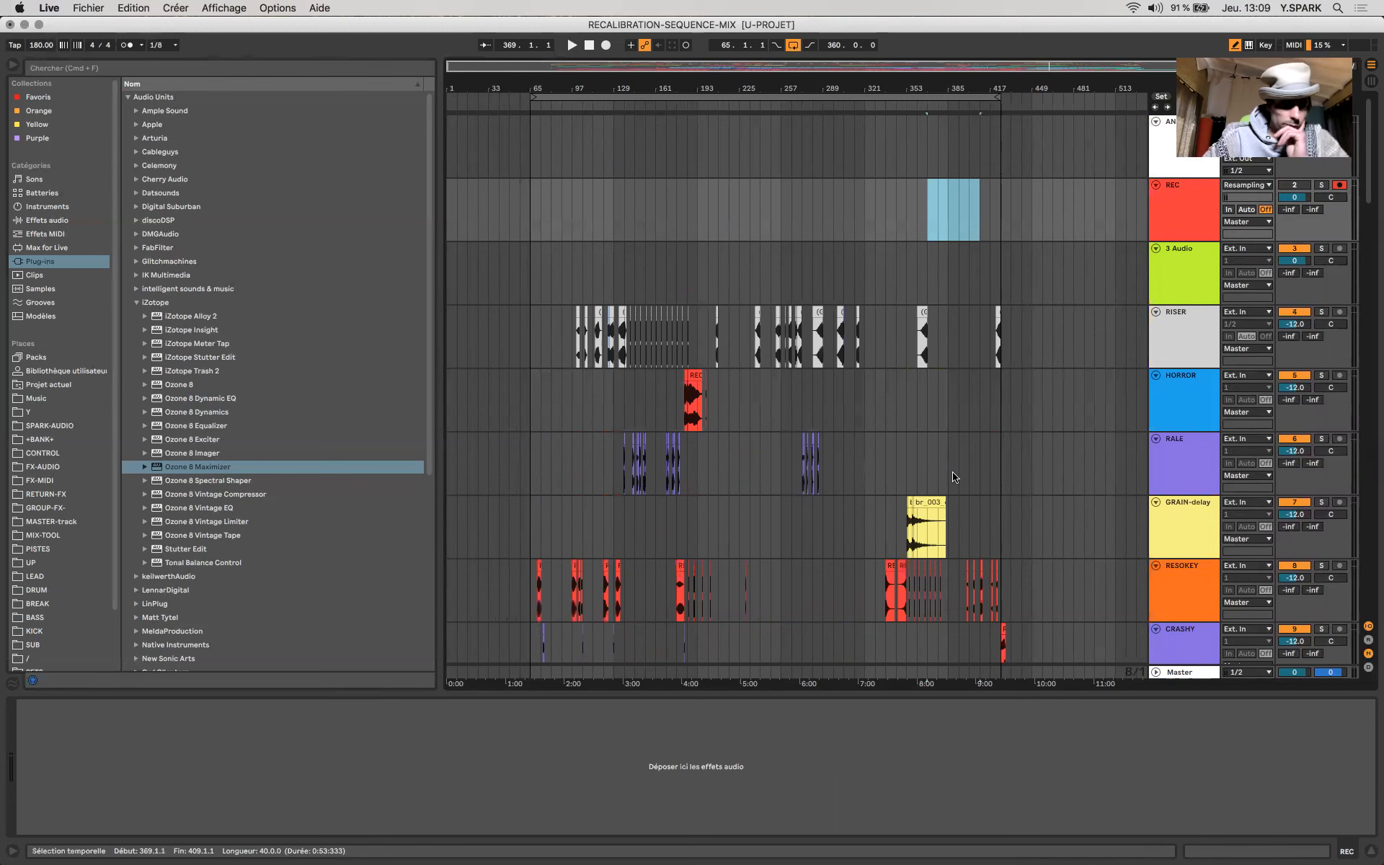
scroll(986, 394, down, 3)
scroll(986, 394, down, 8)
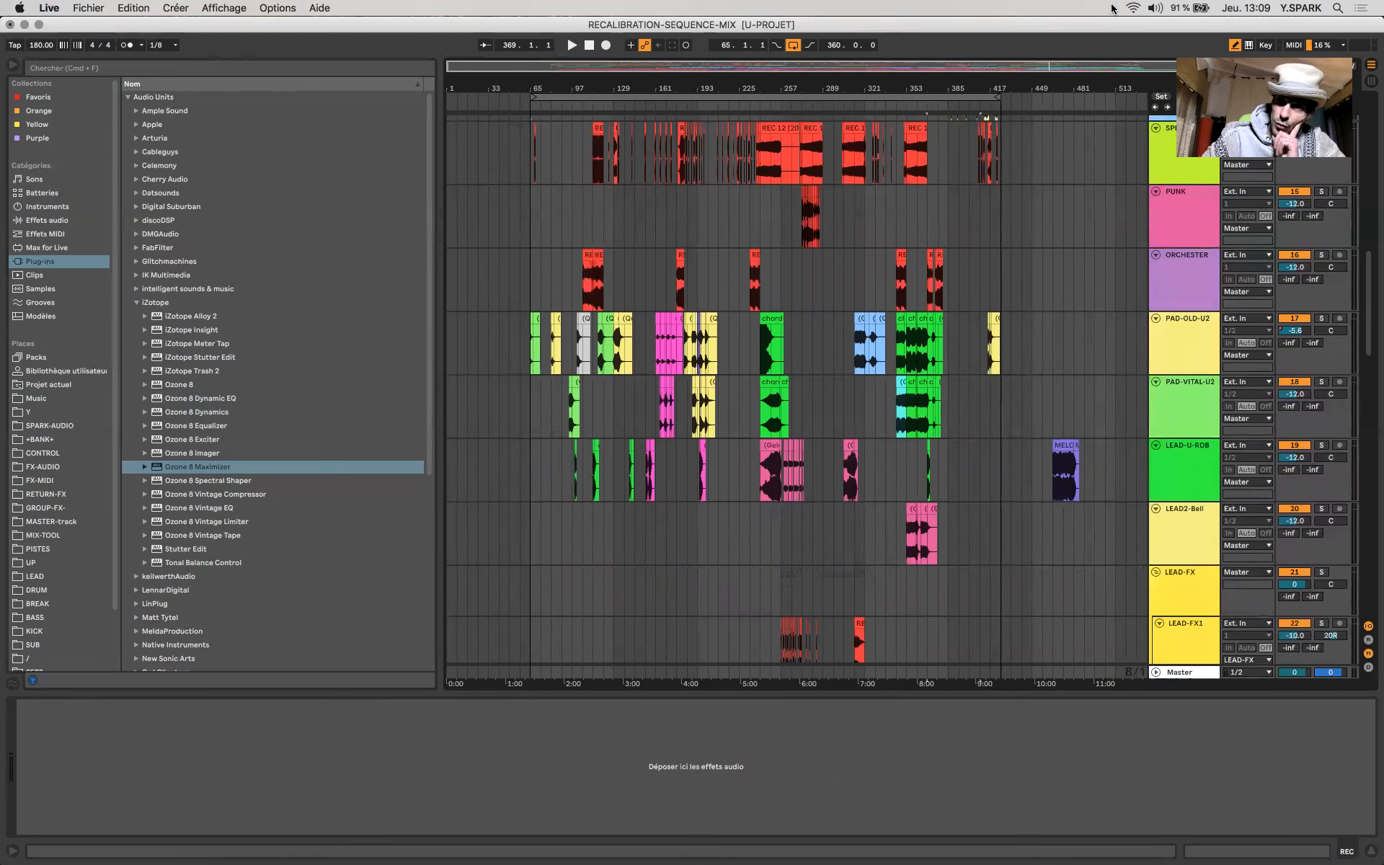
click(1112, 8)
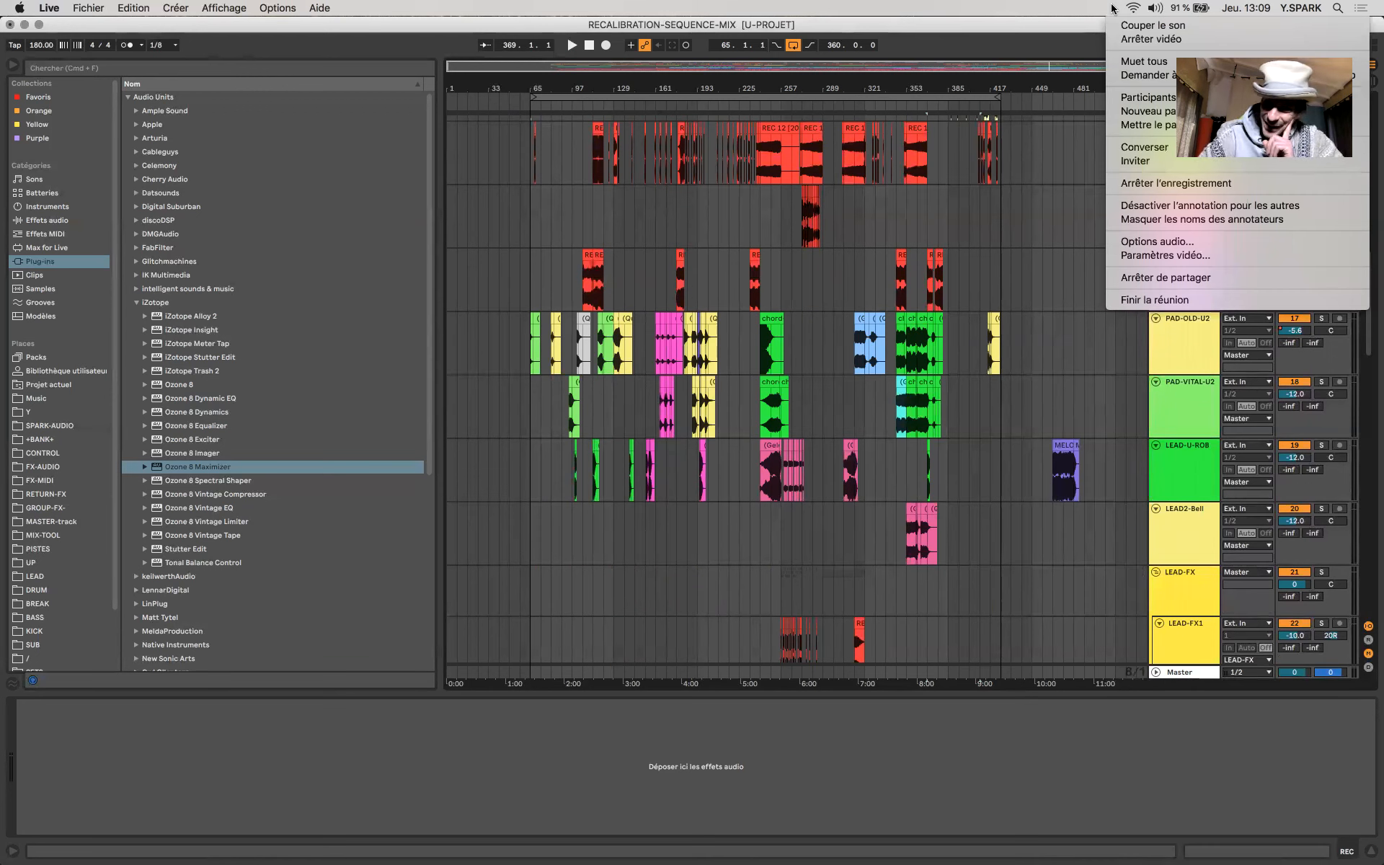